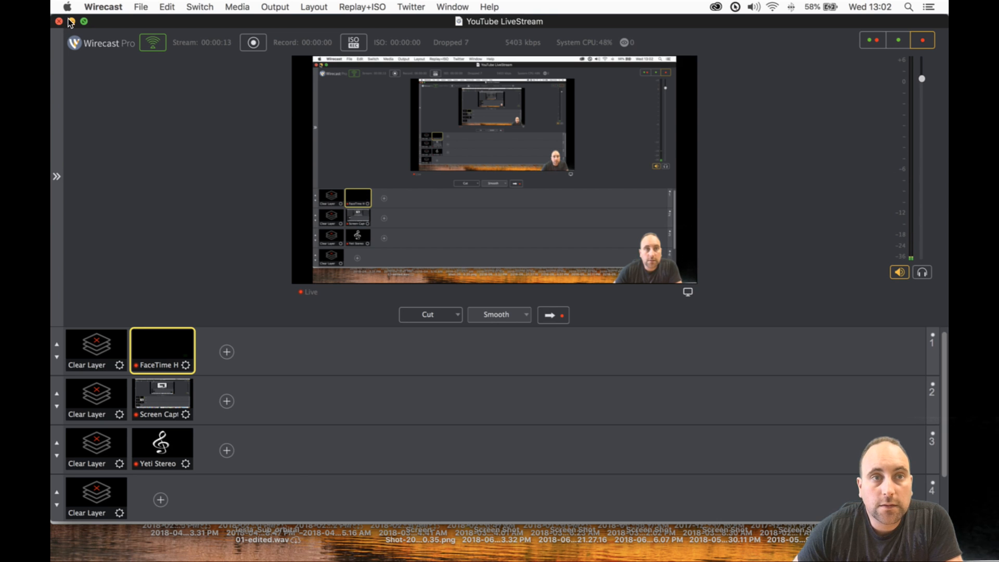
- Switch to Chrome and open Mammoth Interactive's Battle Royale Kickstarter campaign through its Kicktraq page in a new tab, closing the Kicktraq tab
{"action": "left_click", "coordinate": [70, 22]}
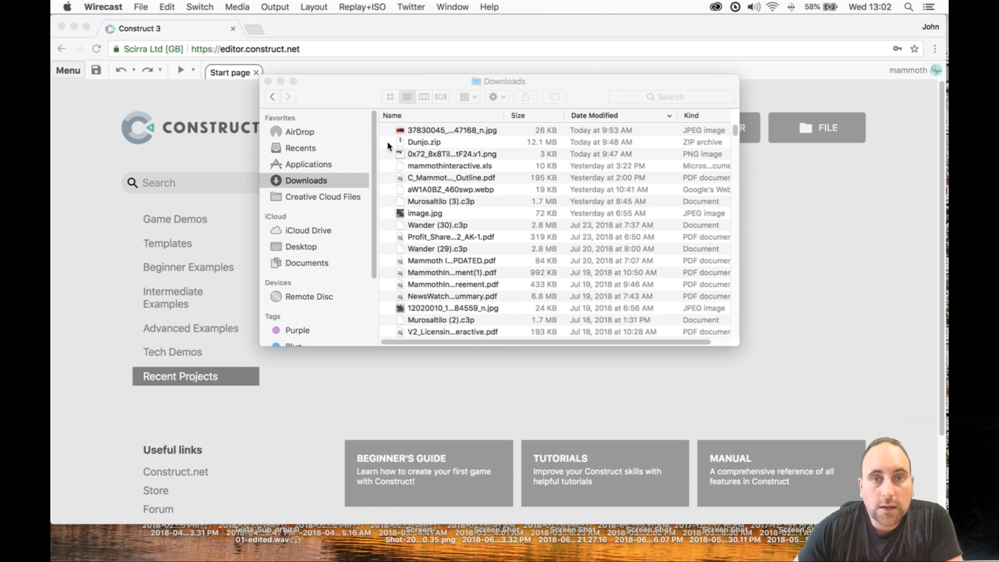
{"action": "left_click", "coordinate": [64, 211]}
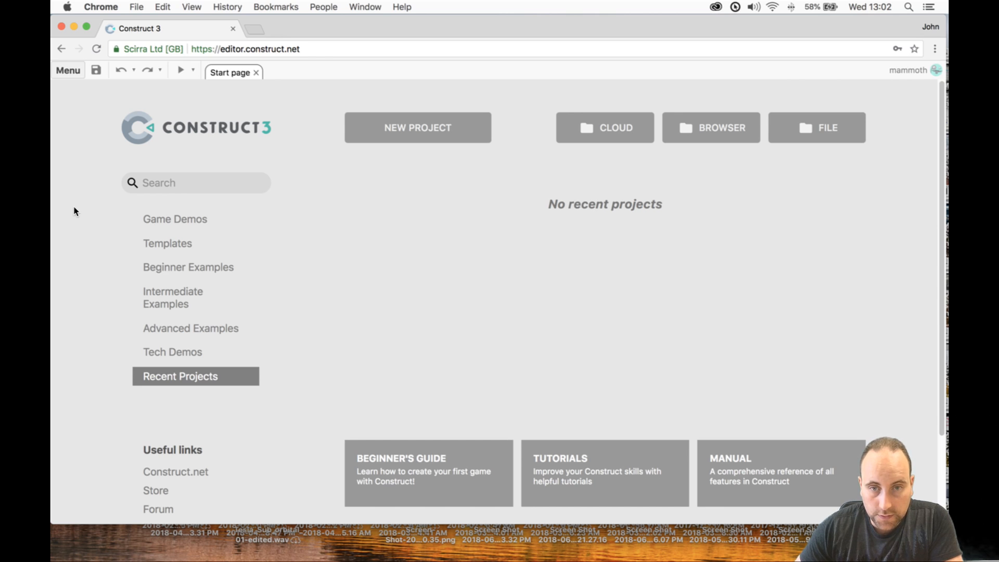
{"action": "left_click", "coordinate": [254, 27]}
{"action": "type", "text": "battl"}
{"action": "key", "text": "Down"}
{"action": "key", "text": "Return"}
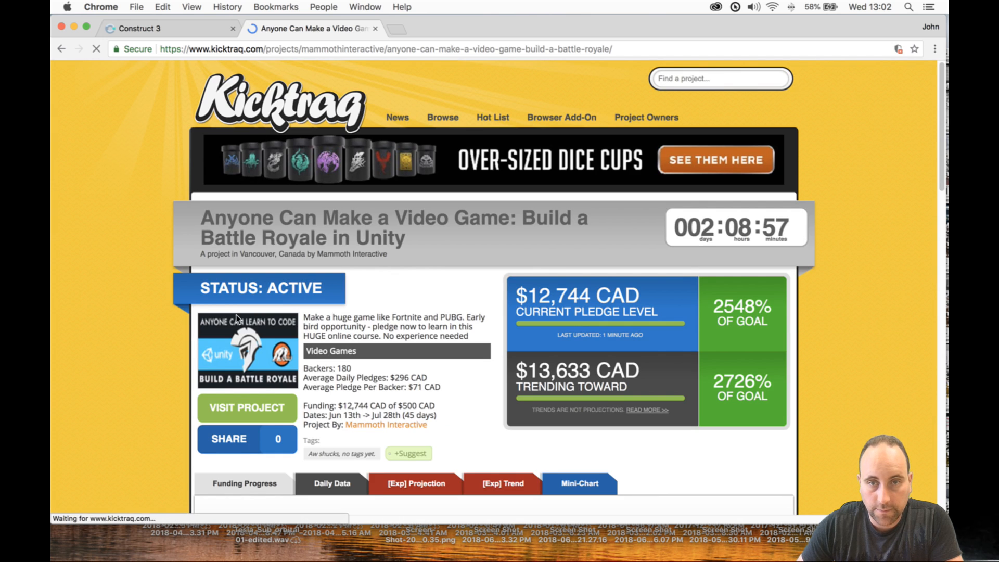
{"action": "left_click", "coordinate": [254, 407]}
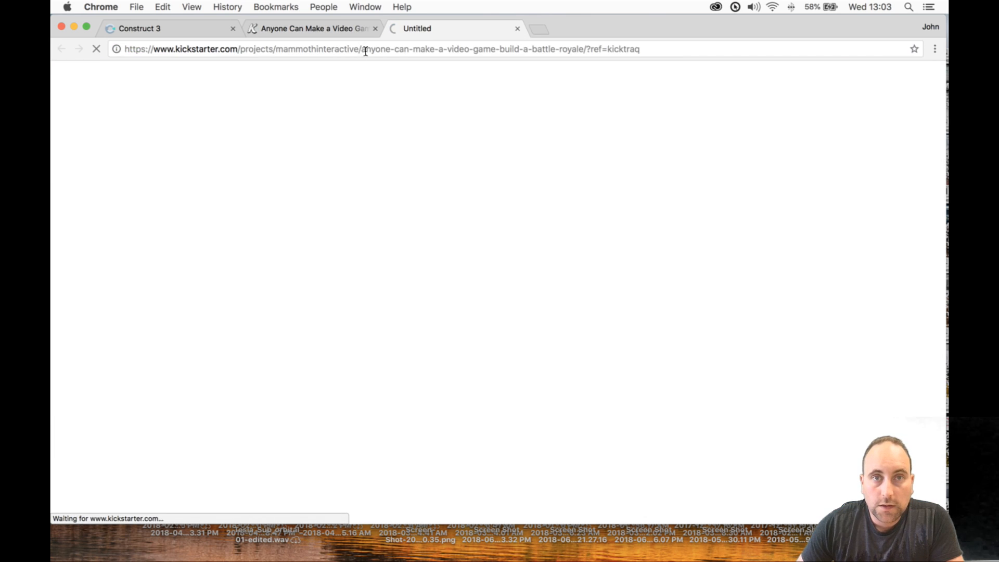
{"action": "left_click", "coordinate": [375, 29]}
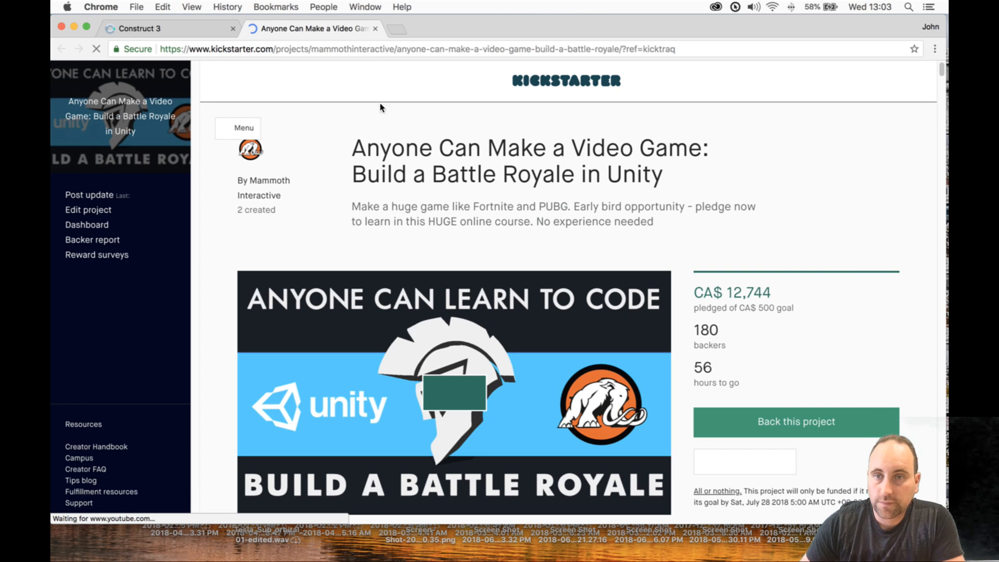
- Examine the campaign's backer count, remaining hours, stretch goals, course levels and pledge rewards on the Kickstarter page
{"action": "scroll", "coordinate": [439, 151], "scroll_direction": "down", "scroll_amount": 1}
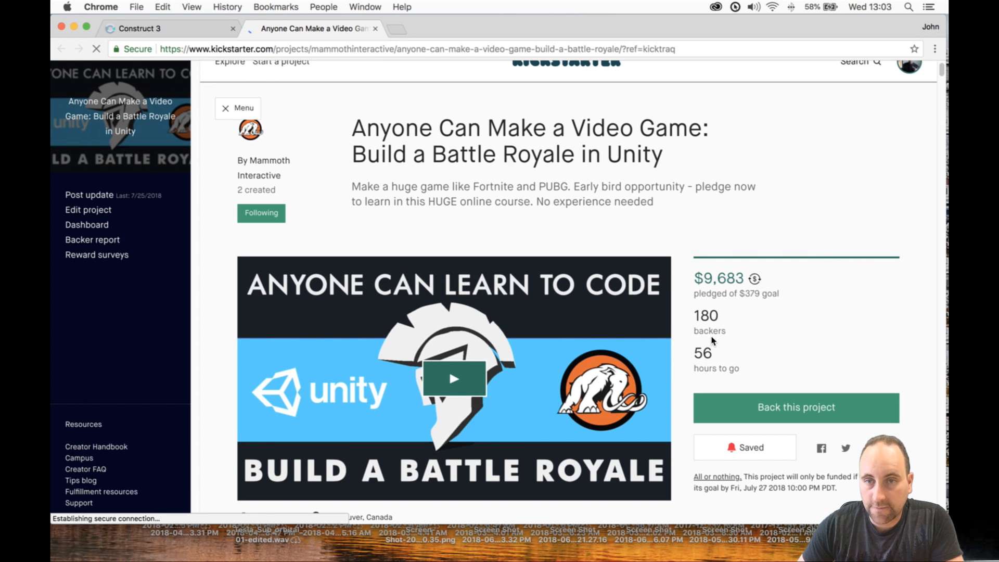
{"action": "left_click_drag", "start_coordinate": [691, 353], "coordinate": [724, 356]}
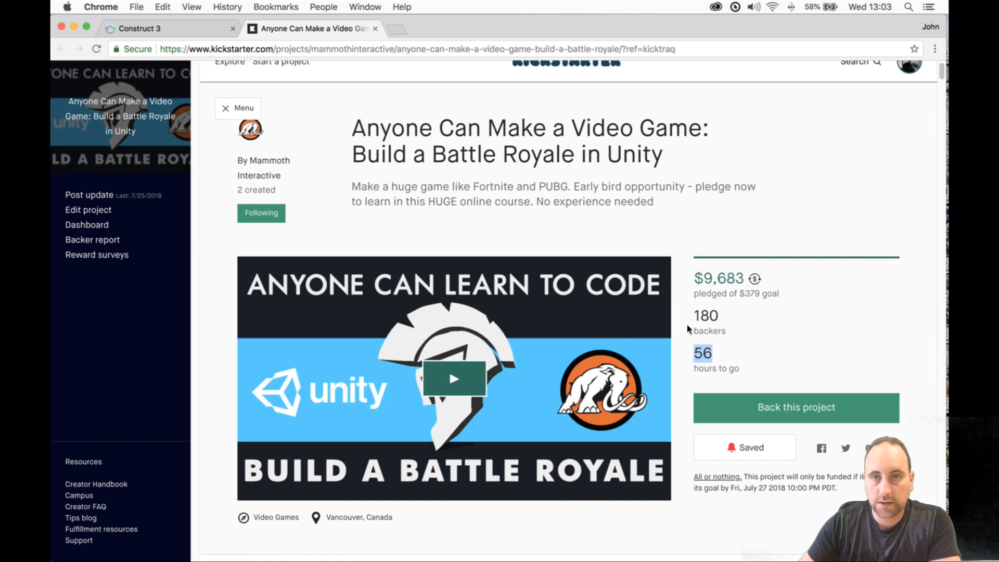
{"action": "scroll", "coordinate": [697, 323], "scroll_direction": "down", "scroll_amount": 5}
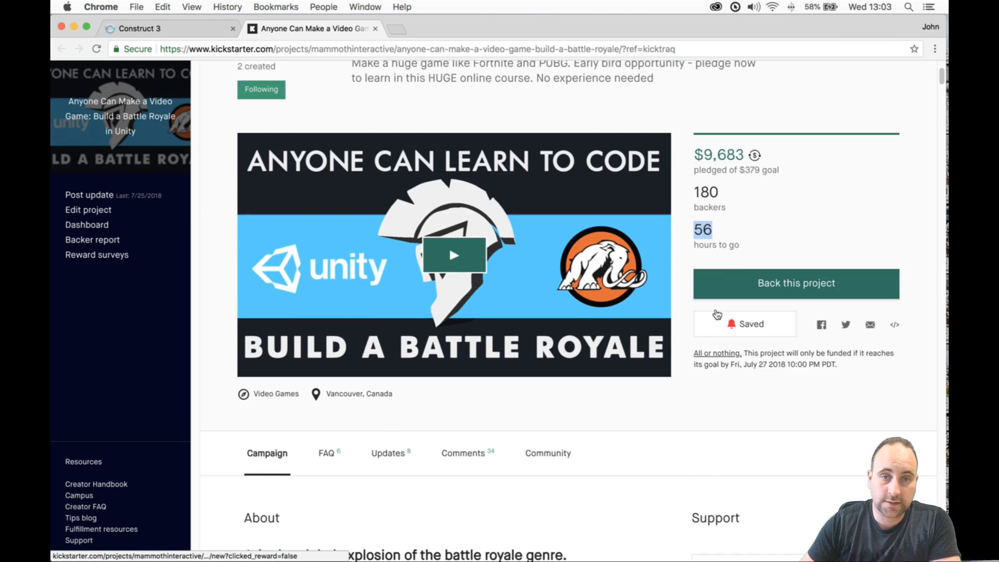
{"action": "scroll", "coordinate": [717, 314], "scroll_direction": "down", "scroll_amount": 15}
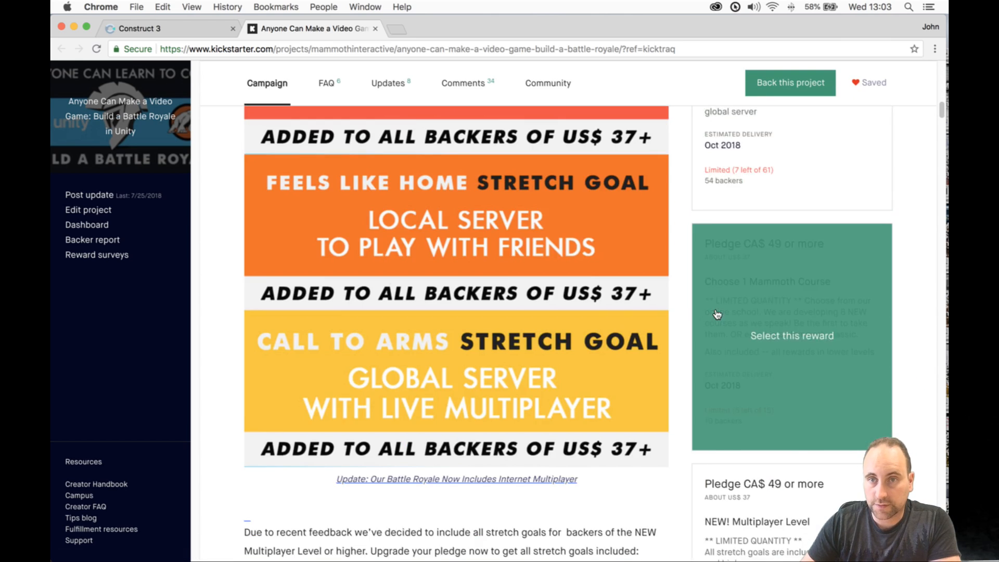
{"action": "scroll", "coordinate": [717, 314], "scroll_direction": "down", "scroll_amount": 20}
{"action": "scroll", "coordinate": [717, 312], "scroll_direction": "up", "scroll_amount": 3}
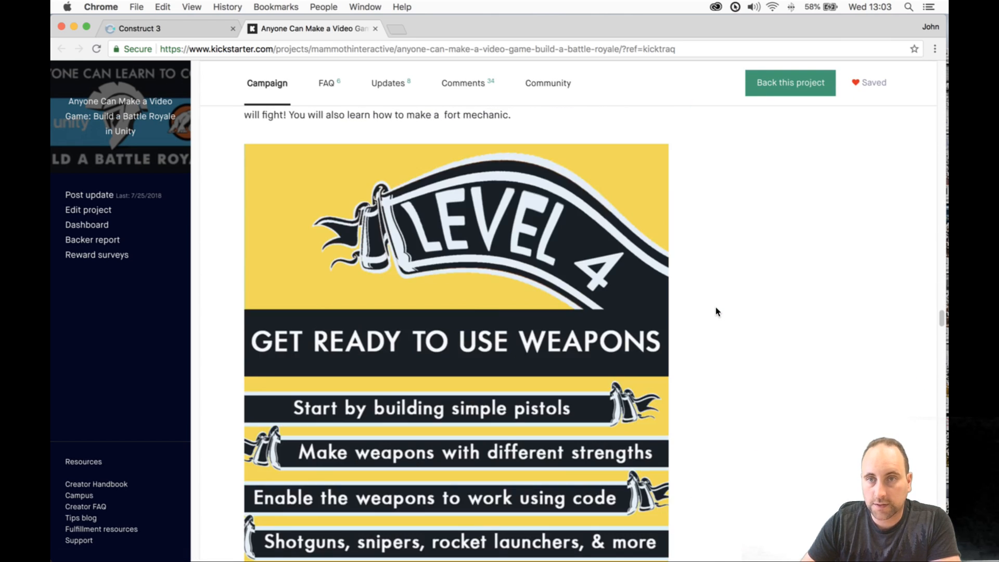
{"action": "scroll", "coordinate": [716, 311], "scroll_direction": "up", "scroll_amount": 10}
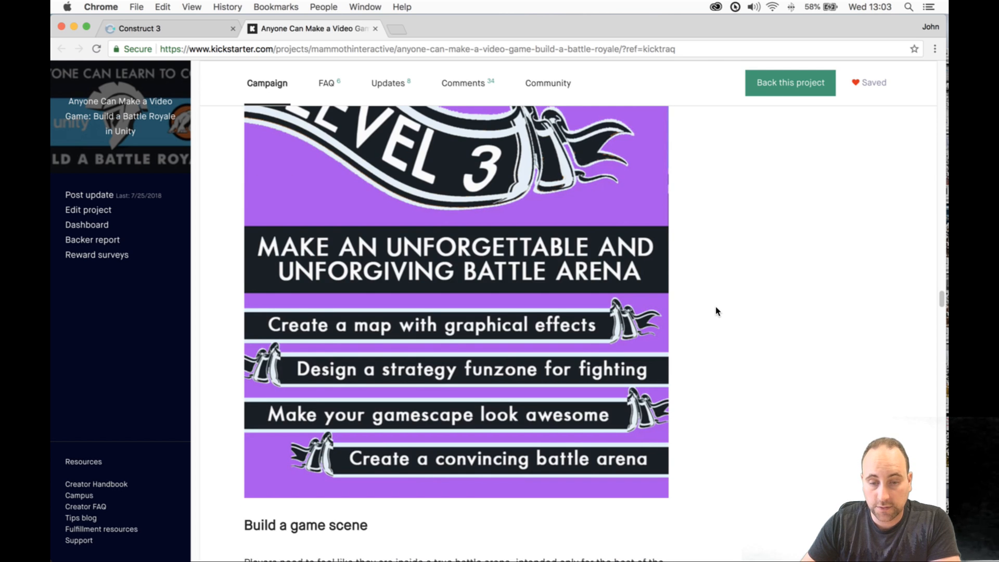
{"action": "scroll", "coordinate": [716, 312], "scroll_direction": "up", "scroll_amount": 20}
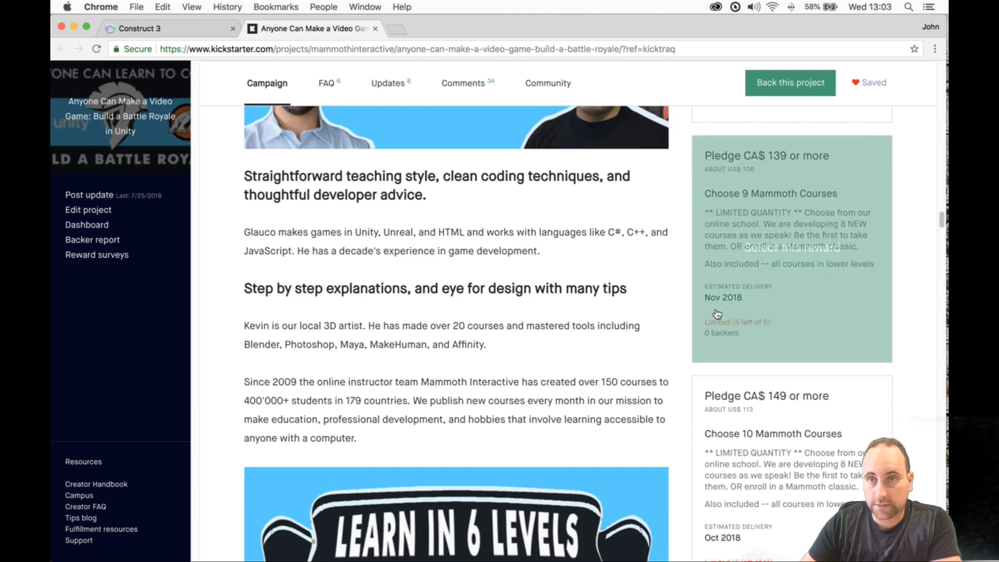
{"action": "scroll", "coordinate": [717, 314], "scroll_direction": "up", "scroll_amount": 15}
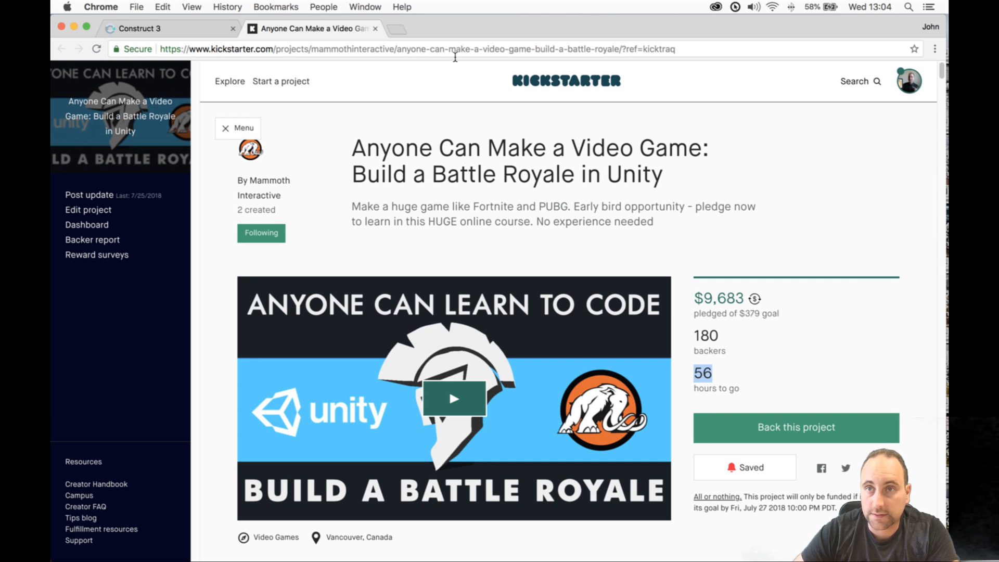
{"action": "left_click_drag", "start_coordinate": [695, 339], "coordinate": [745, 344]}
{"action": "left_click_drag", "start_coordinate": [714, 372], "coordinate": [705, 373]}
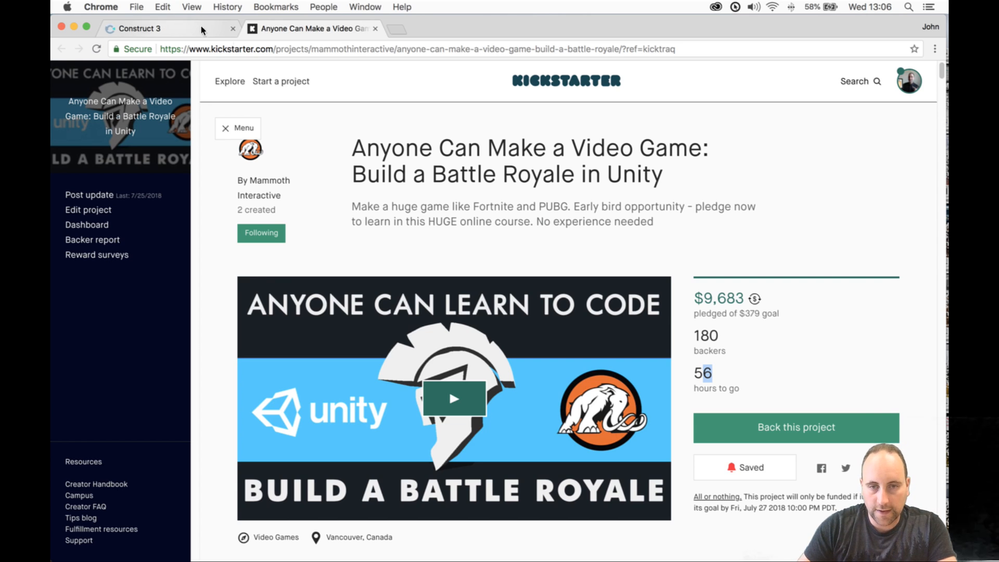
- Launch Photoshop and dismiss the product feedback survey with the option to never show it again
{"action": "mouse_move", "coordinate": [485, 560]}
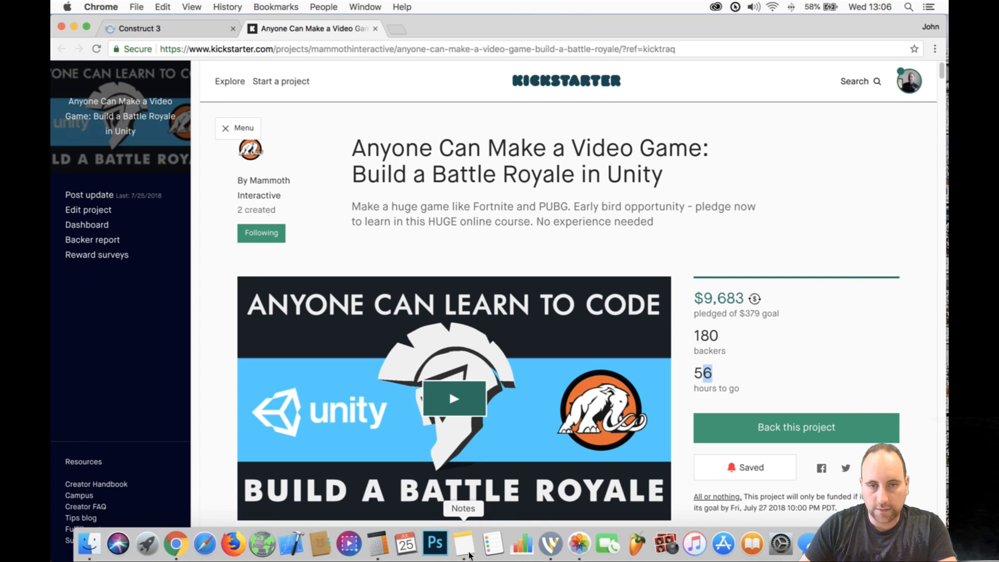
{"action": "left_click", "coordinate": [437, 543]}
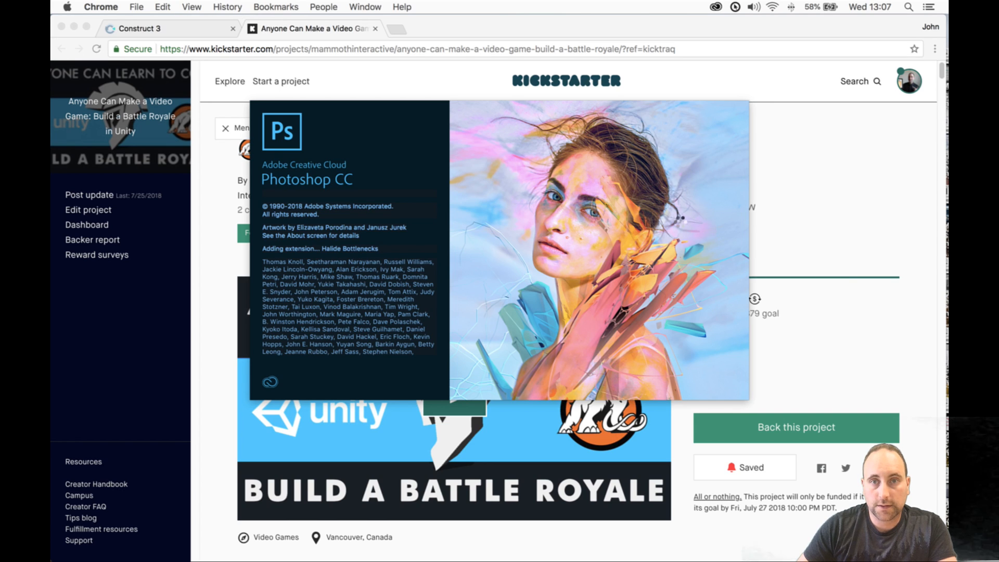
{"action": "left_click", "coordinate": [854, 215]}
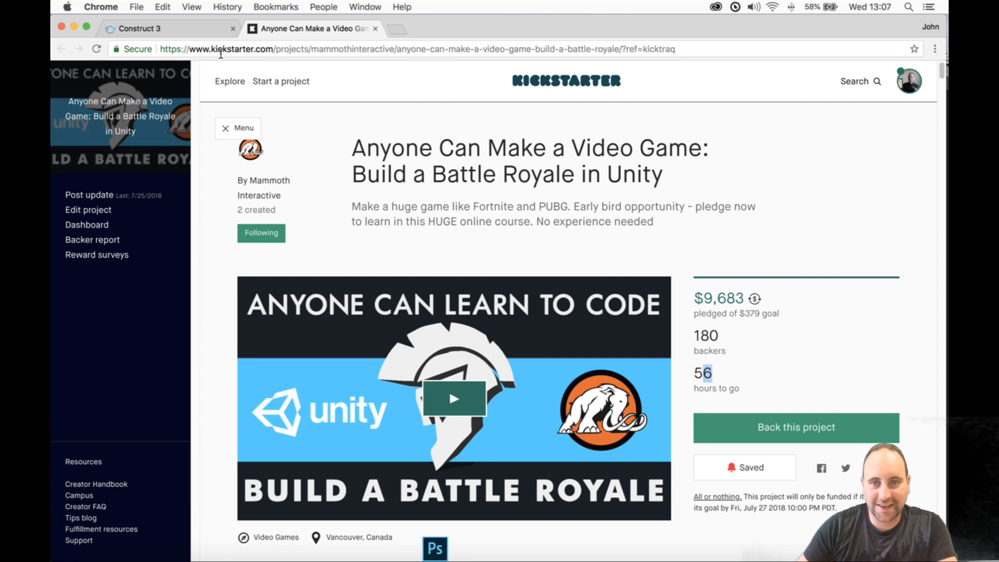
{"action": "mouse_move", "coordinate": [449, 557]}
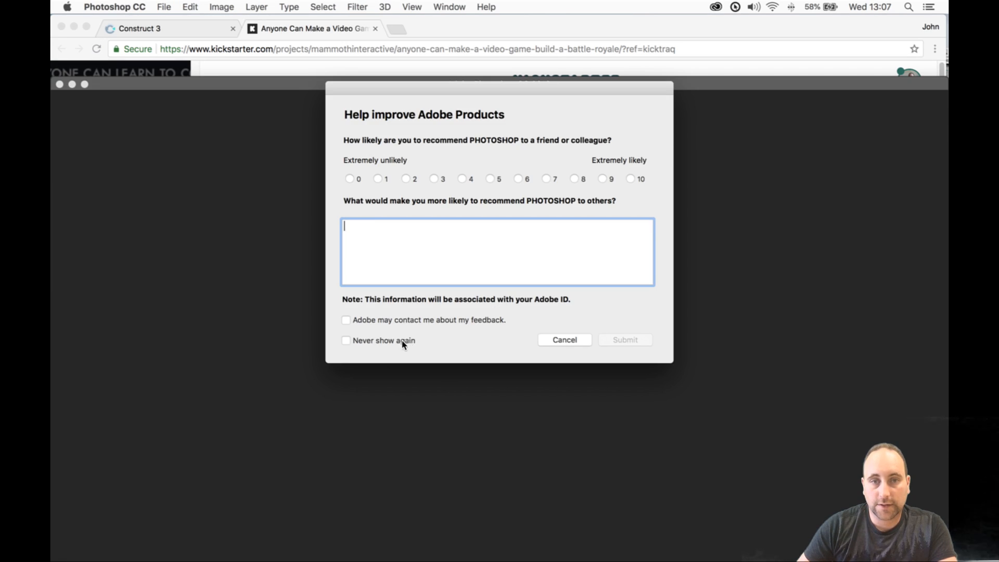
{"action": "left_click", "coordinate": [403, 342]}
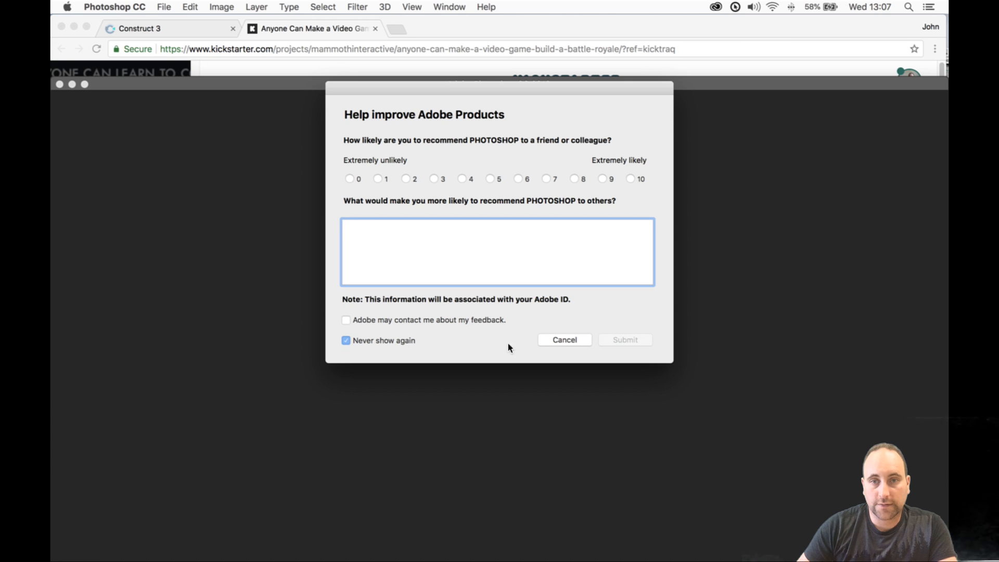
{"action": "left_click", "coordinate": [563, 340]}
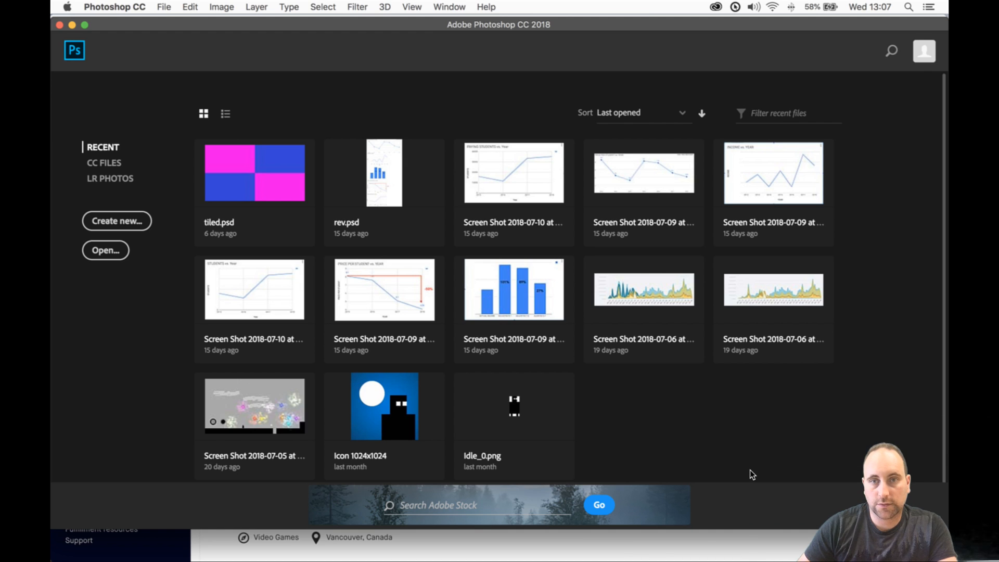
- Open the recent file tiled.psd in Photoshop and return to the Construct 3 start page in Chrome
{"action": "left_click", "coordinate": [241, 193]}
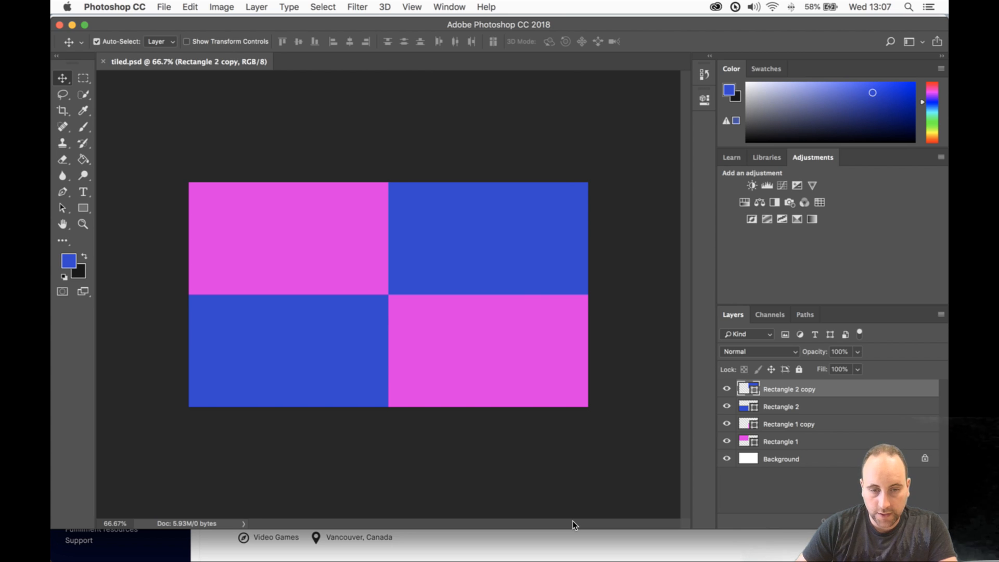
{"action": "left_click", "coordinate": [567, 541]}
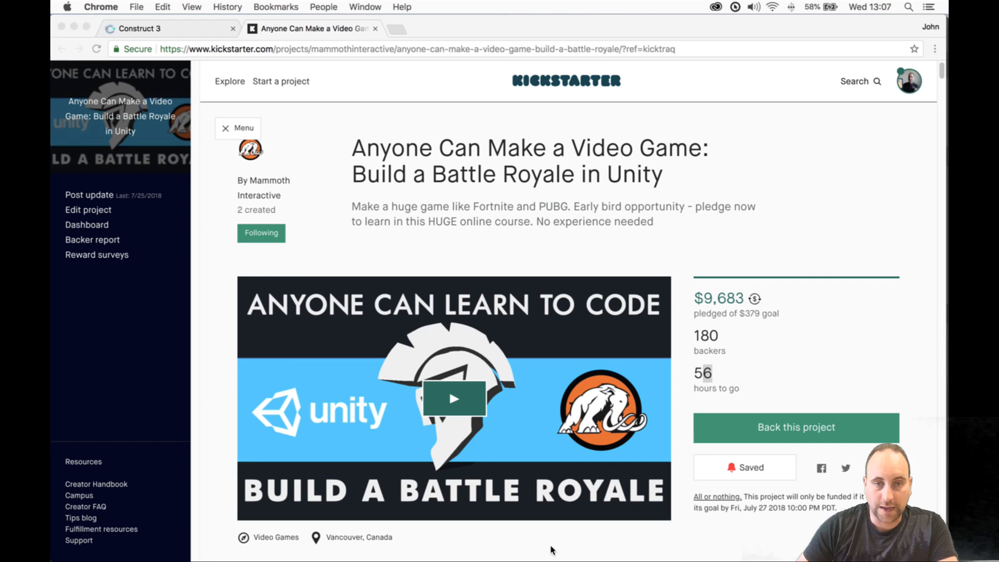
{"action": "left_click", "coordinate": [196, 29]}
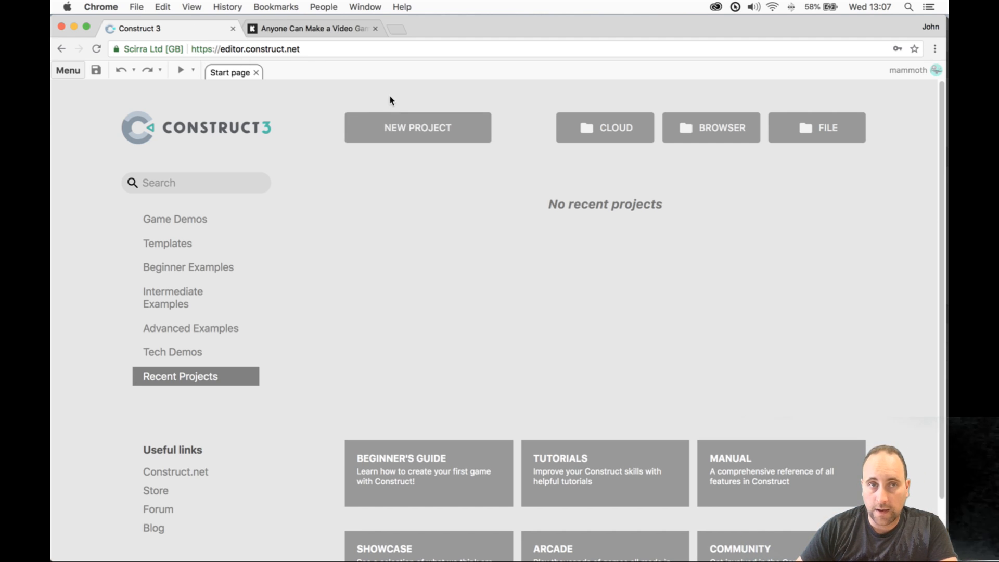
- Start a new Construct 3 project and name it "Exploration YouTube Game"
{"action": "left_click", "coordinate": [396, 118]}
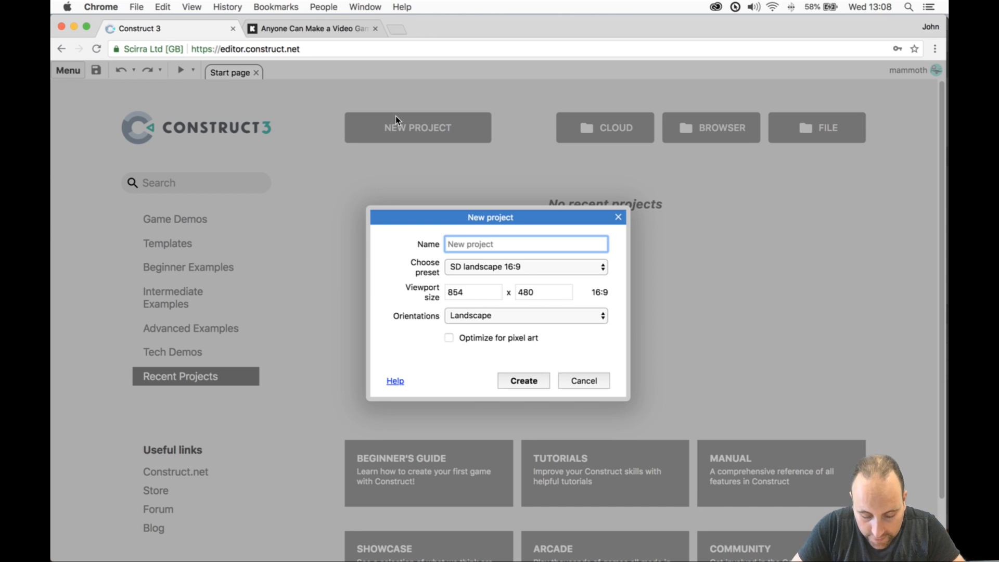
{"action": "type", "text": "Tes"}
{"action": "key", "text": "BackSpace"}
{"action": "key", "text": "BackSpace"}
{"action": "key", "text": "BackSpace"}
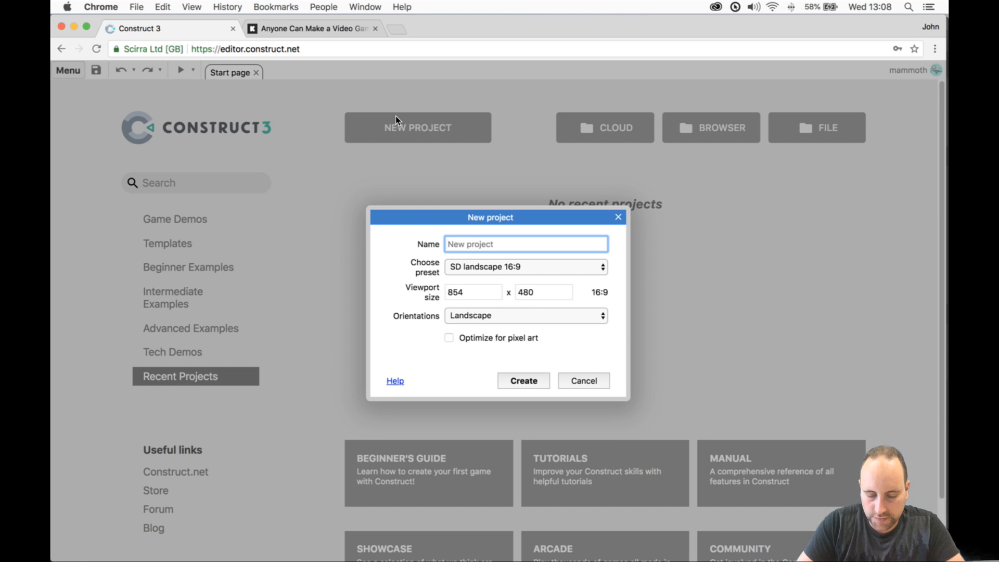
{"action": "type", "text": "Ex"}
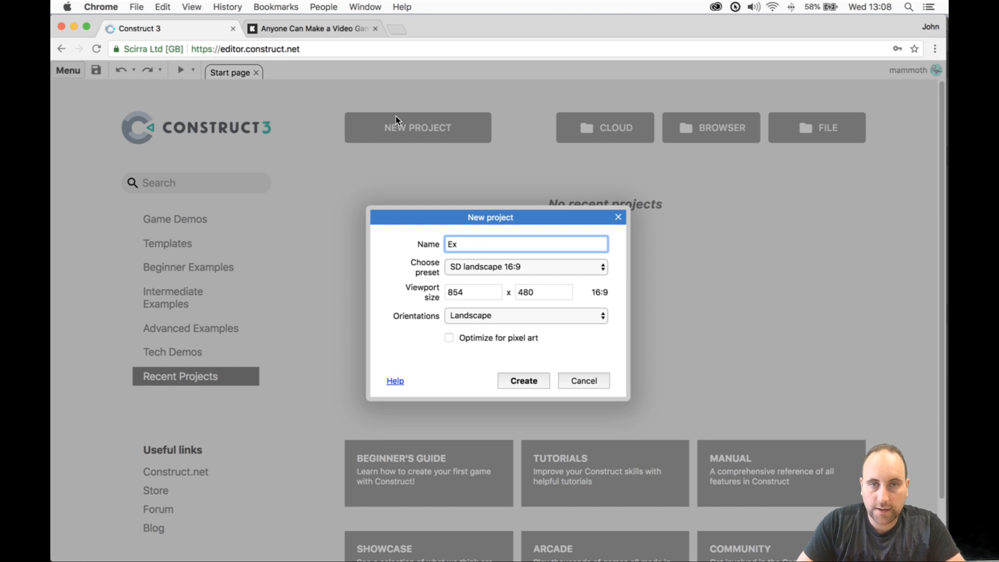
{"action": "type", "text": "ploration YOu"}
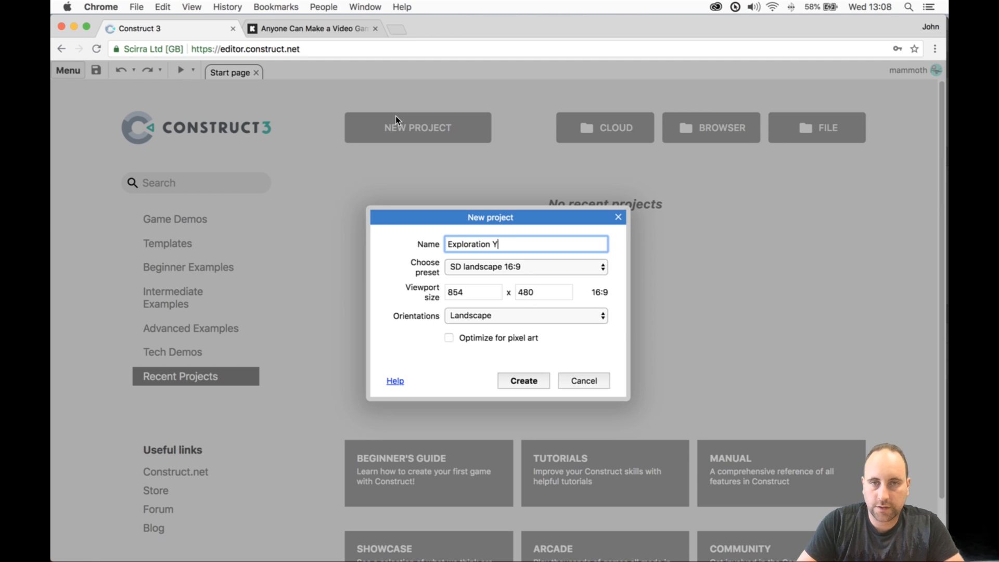
{"action": "key", "text": "BackSpace"}
{"action": "key", "text": "BackSpace"}
{"action": "type", "text": "out"}
{"action": "key", "text": "BackSpace"}
{"action": "type", "text": "Tube Game"}
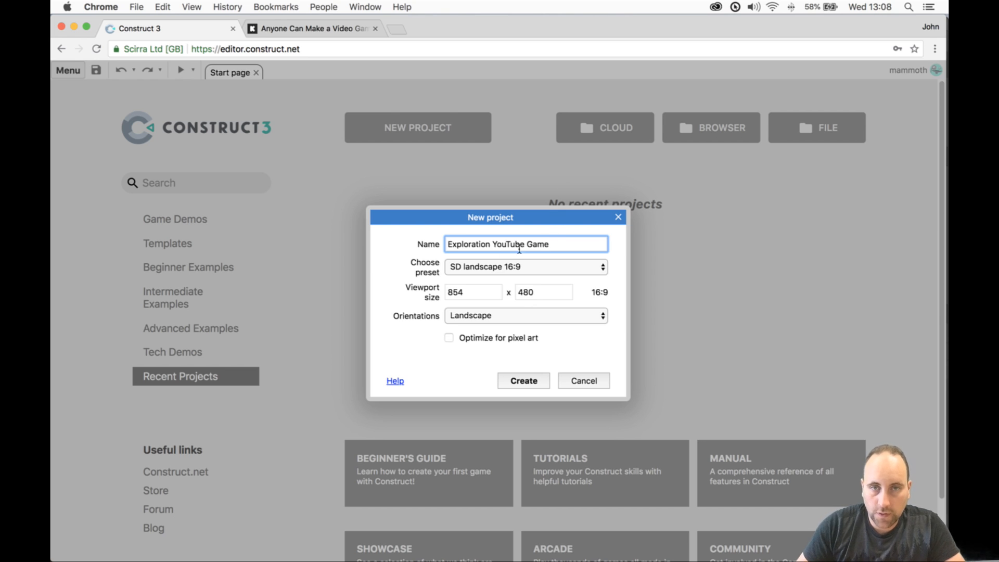
- Choose the Retro style preset for the new project and create it
{"action": "left_click", "coordinate": [506, 267]}
{"action": "left_click", "coordinate": [506, 229]}
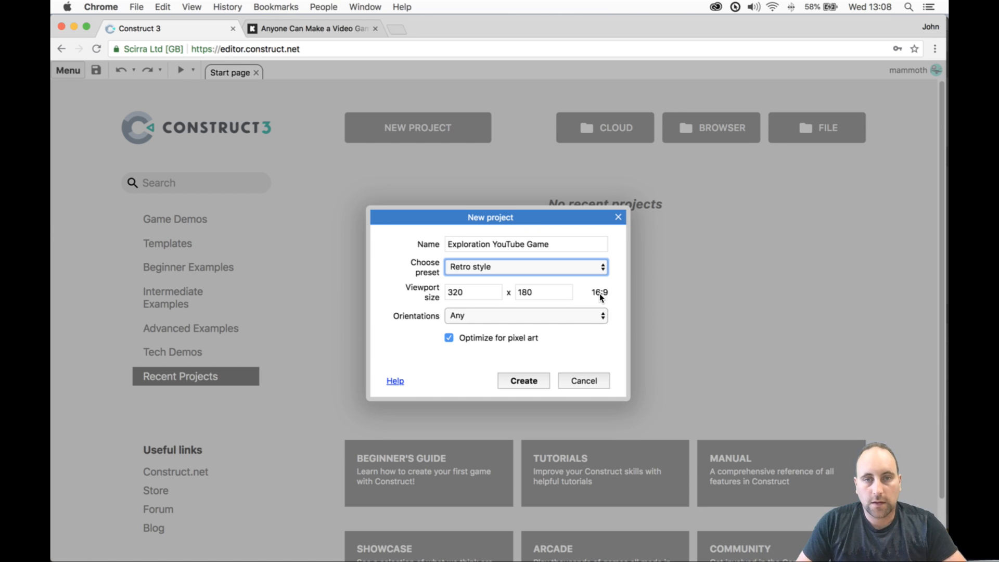
{"action": "left_click", "coordinate": [537, 385]}
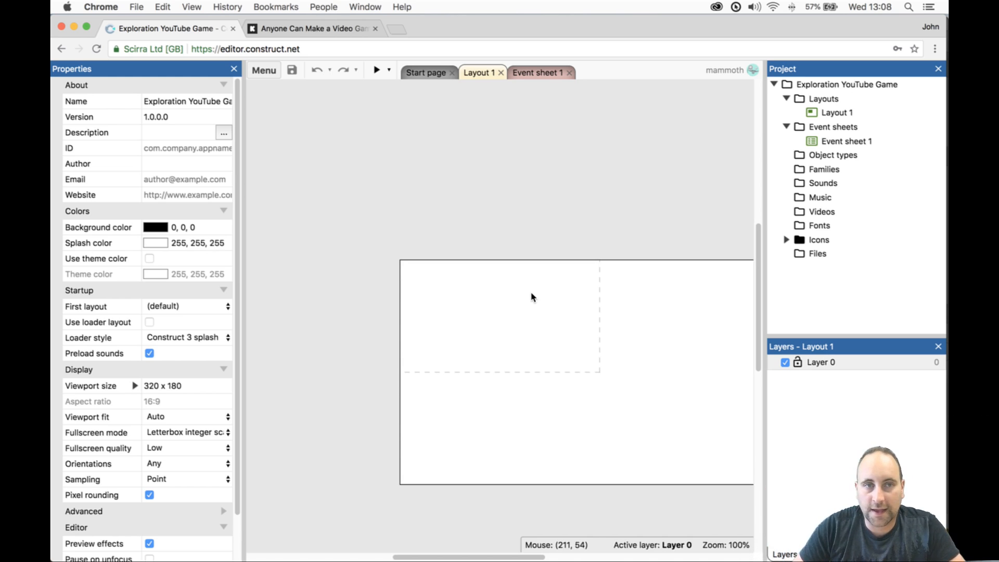
- Save the project to the cloud on Google Drive as "Exploration YouTube Game p01.c3p"
{"action": "left_click", "coordinate": [268, 71]}
{"action": "mouse_move", "coordinate": [285, 88]}
{"action": "mouse_move", "coordinate": [379, 124]}
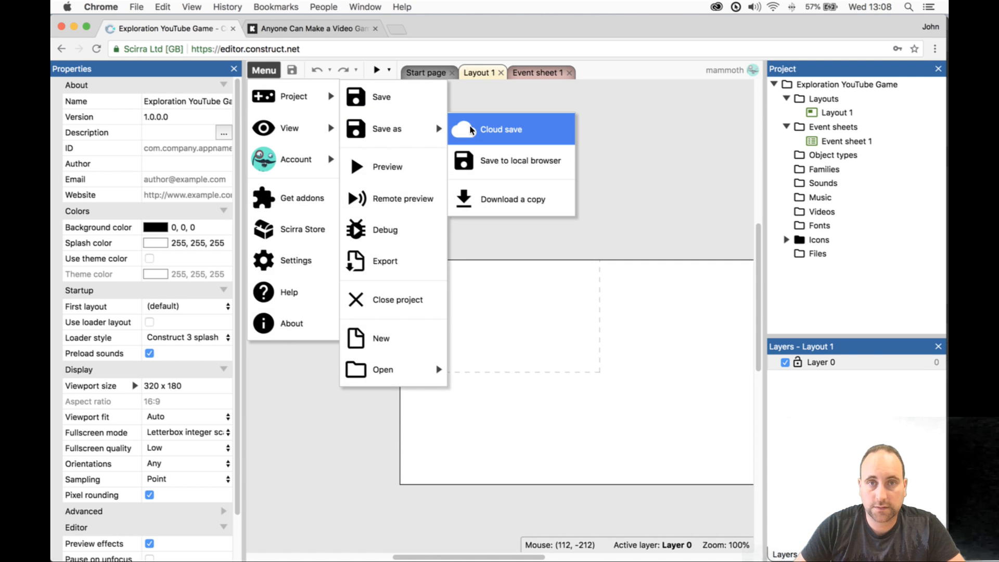
{"action": "left_click", "coordinate": [497, 129]}
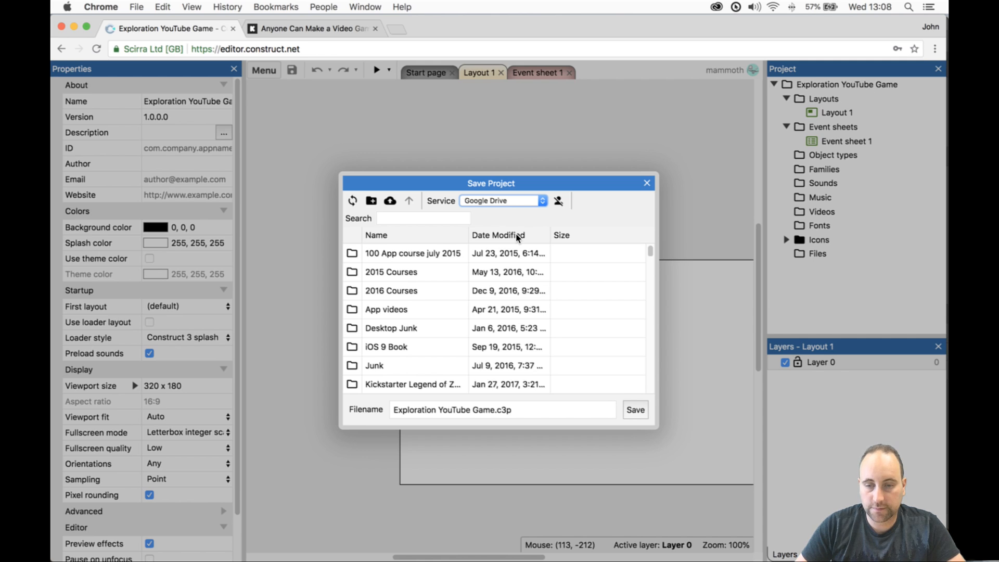
{"action": "left_click", "coordinate": [495, 411]}
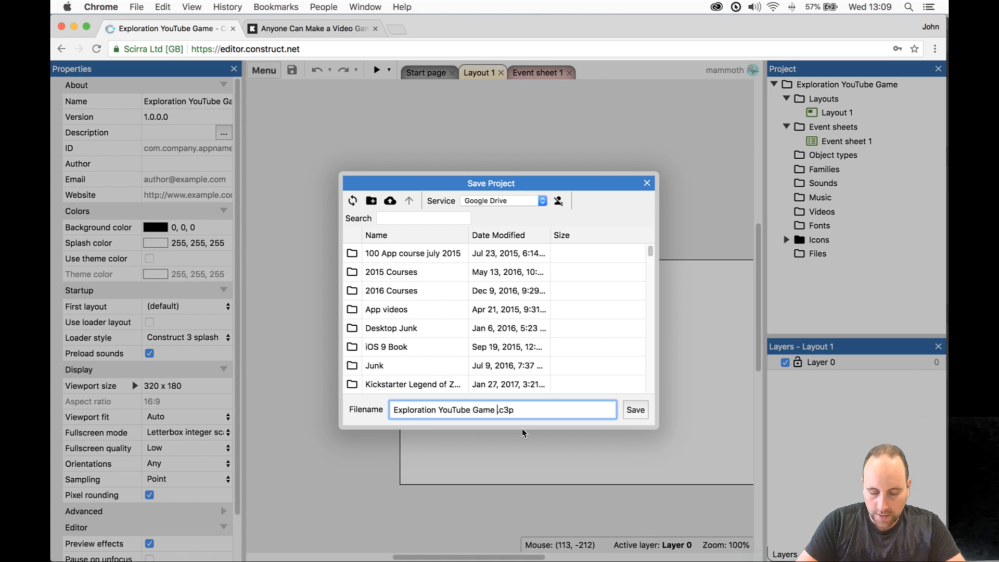
{"action": "type", "text": "p01"}
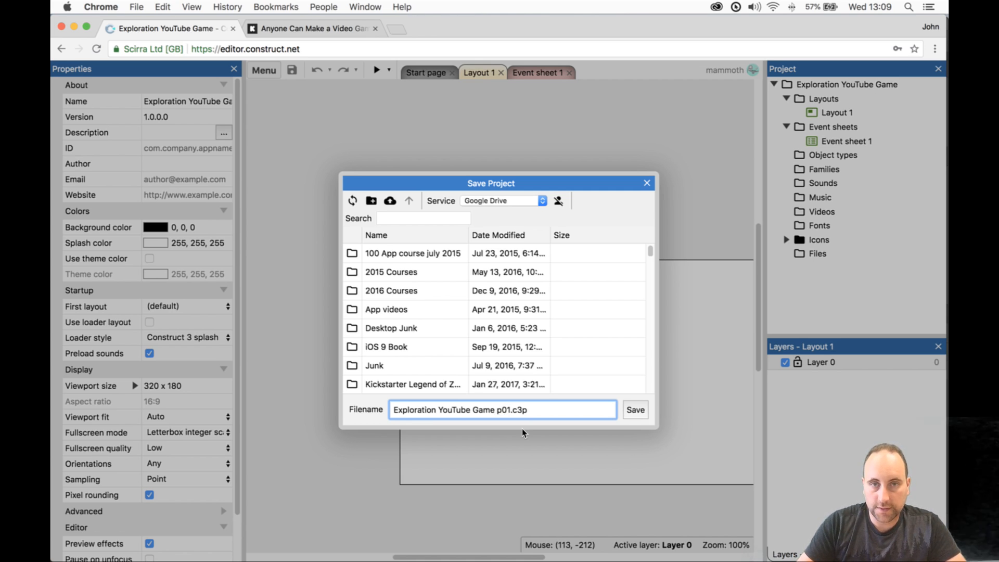
{"action": "key", "text": "Return"}
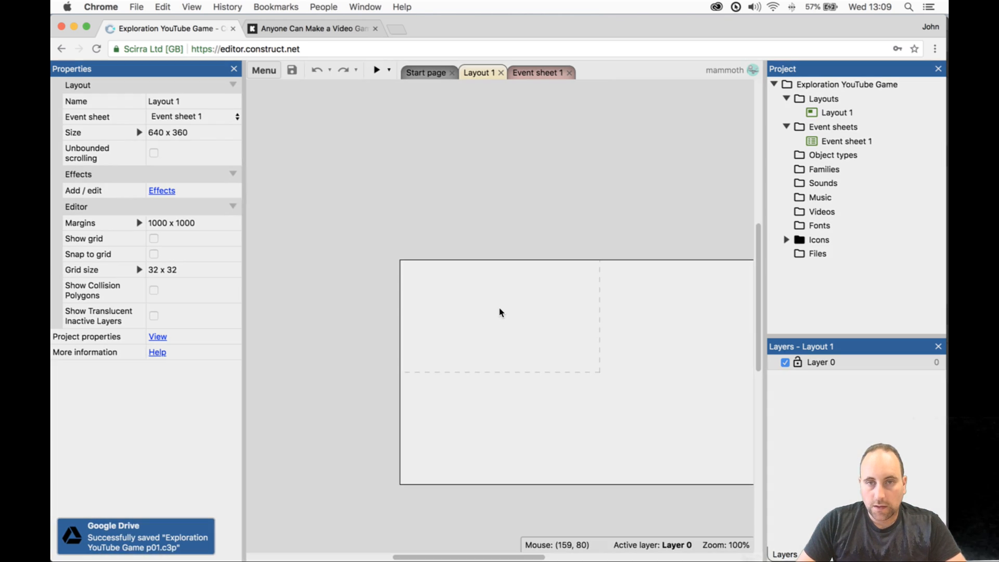
- Add a Keyboard object and a Touch object to the project
{"action": "double_click", "coordinate": [501, 311]}
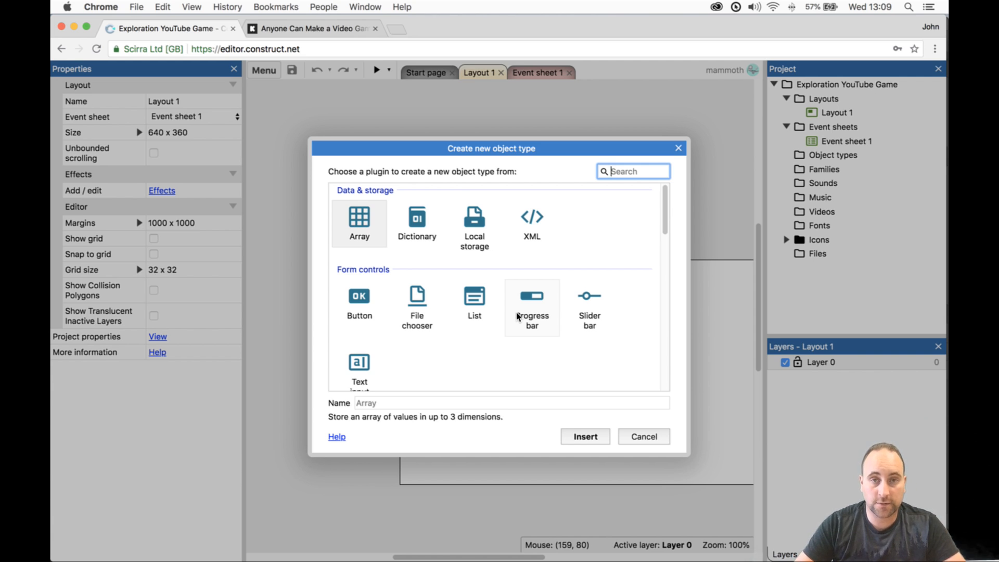
{"action": "key", "text": "Return"}
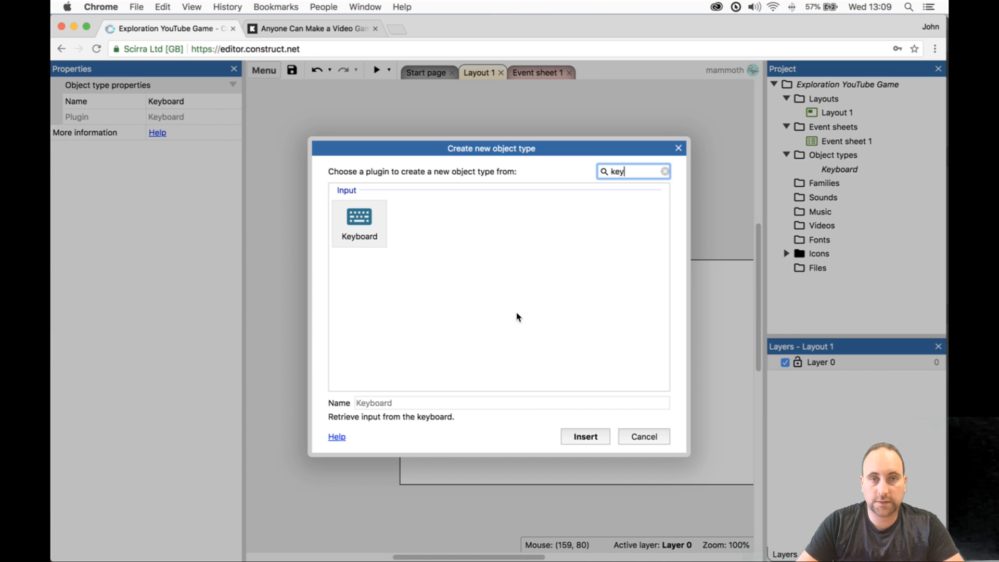
{"action": "left_click", "coordinate": [517, 316]}
{"action": "double_click", "coordinate": [517, 316]}
{"action": "type", "text": "touch"}
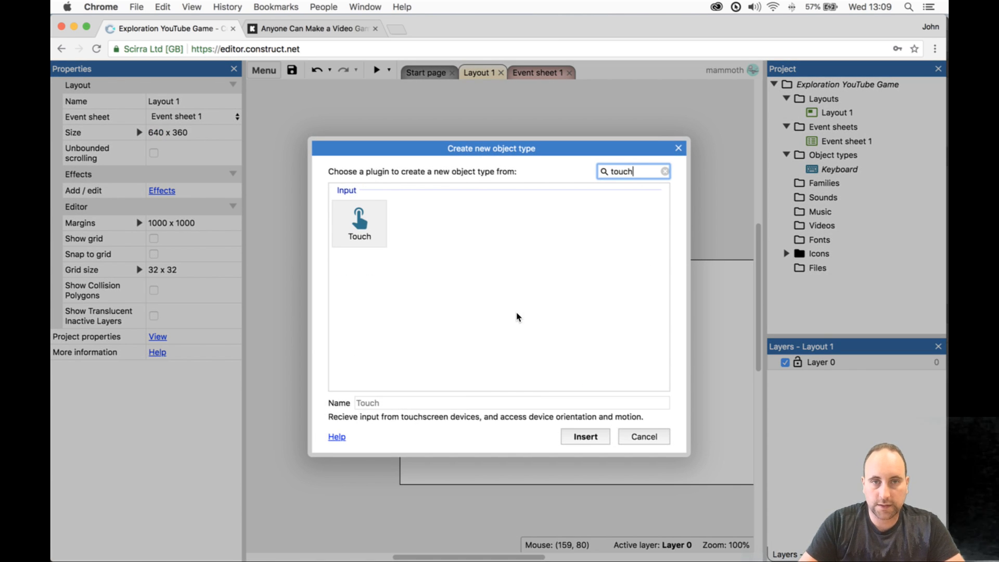
{"action": "key", "text": "Return"}
- Add a Sprite object and place it inside the layout's dashed viewport area
{"action": "double_click", "coordinate": [526, 321]}
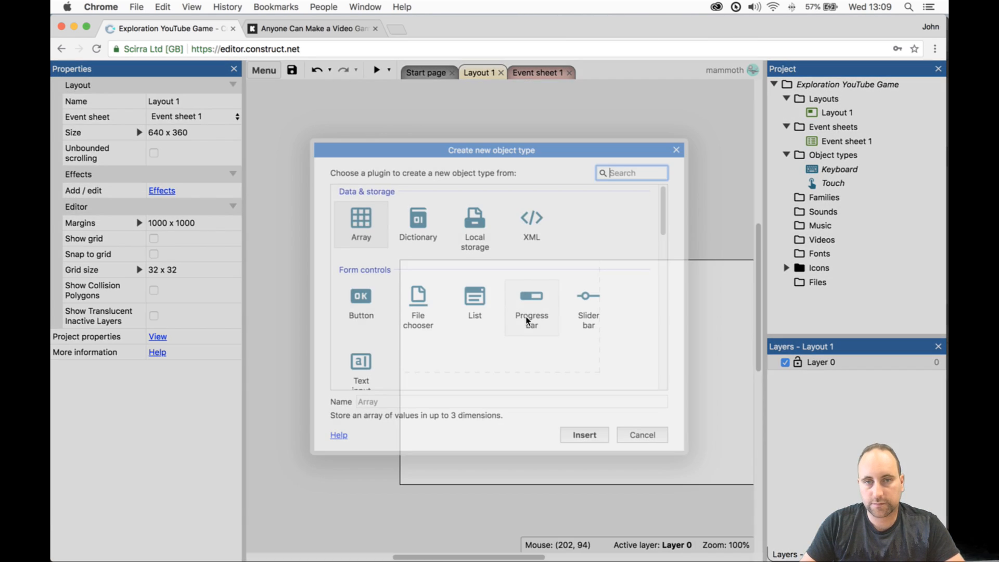
{"action": "key", "text": "Escape"}
{"action": "double_click", "coordinate": [504, 335]}
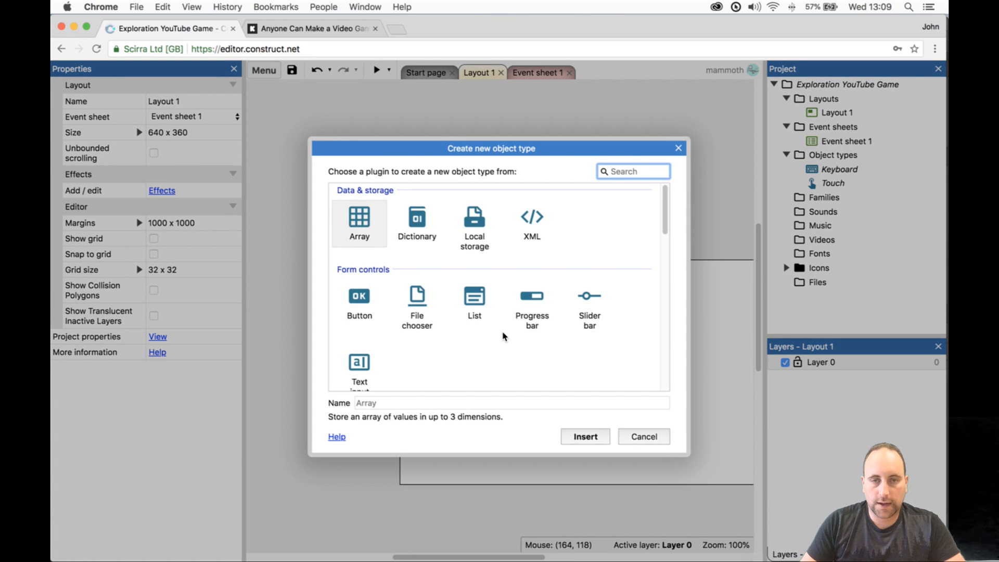
{"action": "type", "text": "play"}
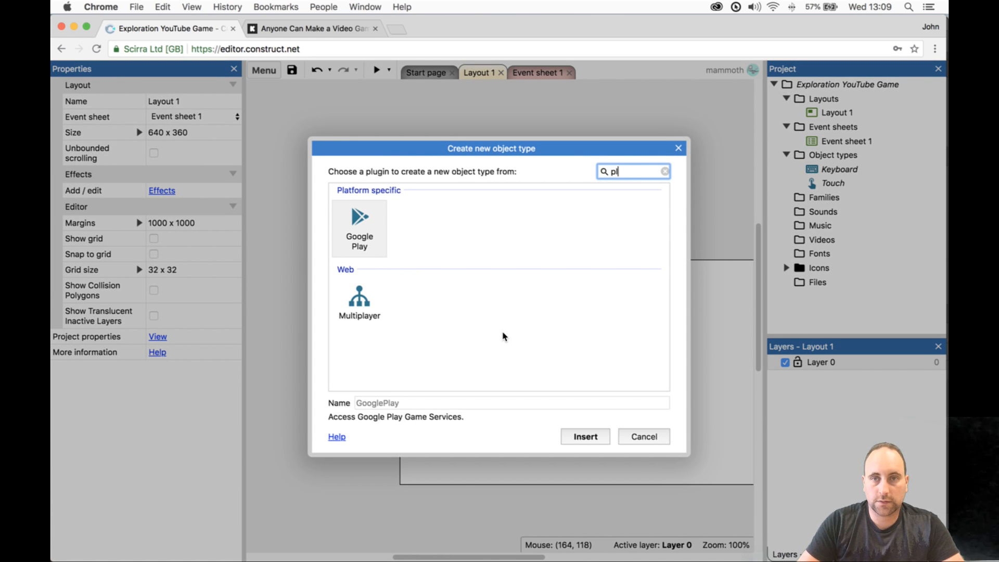
{"action": "key", "text": "BackSpace"}
{"action": "key", "text": "BackSpace"}
{"action": "type", "text": "spi"}
{"action": "key", "text": "BackSpace"}
{"action": "key", "text": "Return"}
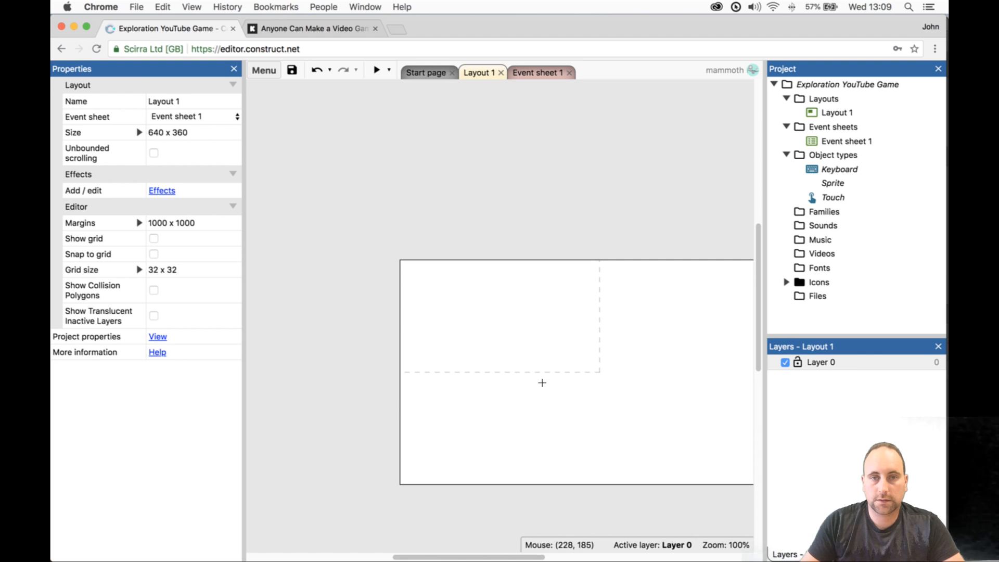
{"action": "left_click", "coordinate": [525, 324]}
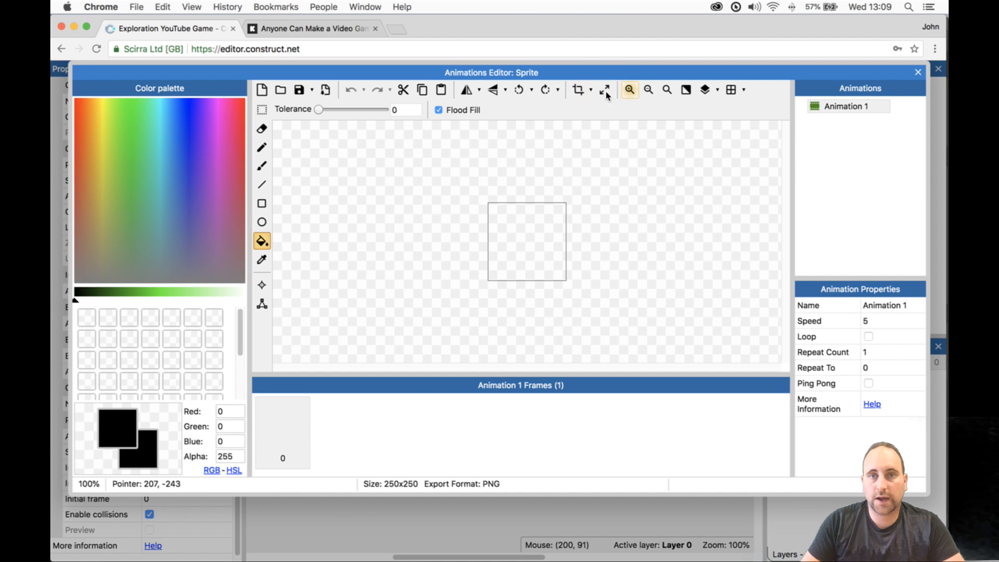
- Resize the sprite's image canvas to 8 x 8 pixels, fill it with black and close the image editor
{"action": "left_click", "coordinate": [605, 92]}
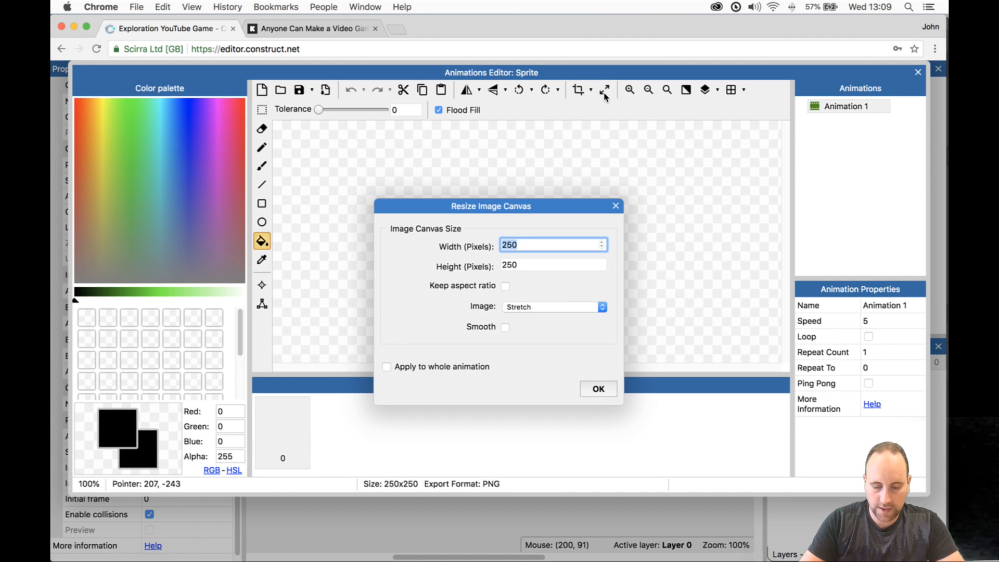
{"action": "type", "text": "8"}
{"action": "key", "text": "Tab"}
{"action": "type", "text": "8"}
{"action": "key", "text": "Return"}
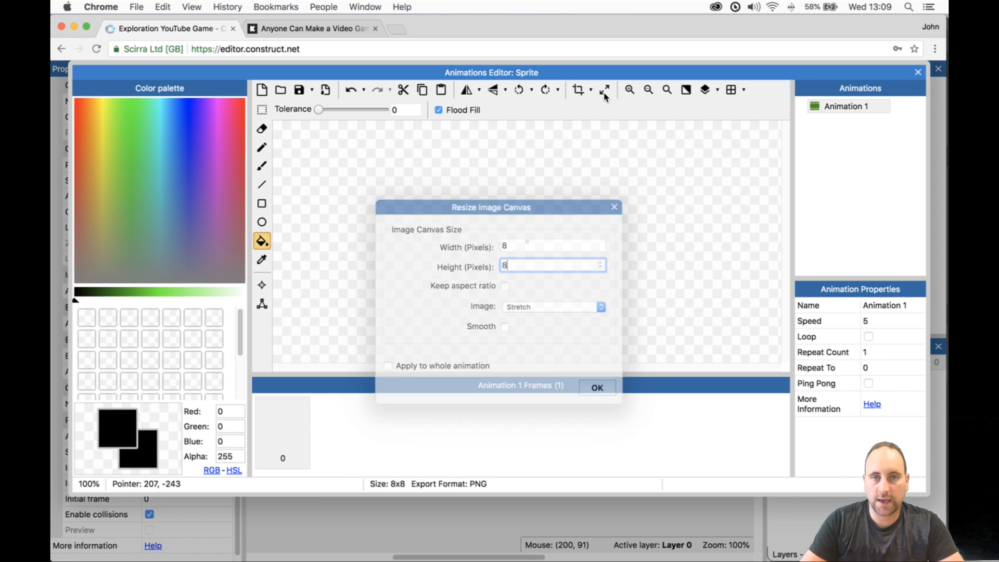
{"action": "scroll", "coordinate": [544, 218], "scroll_direction": "up", "scroll_amount": 6}
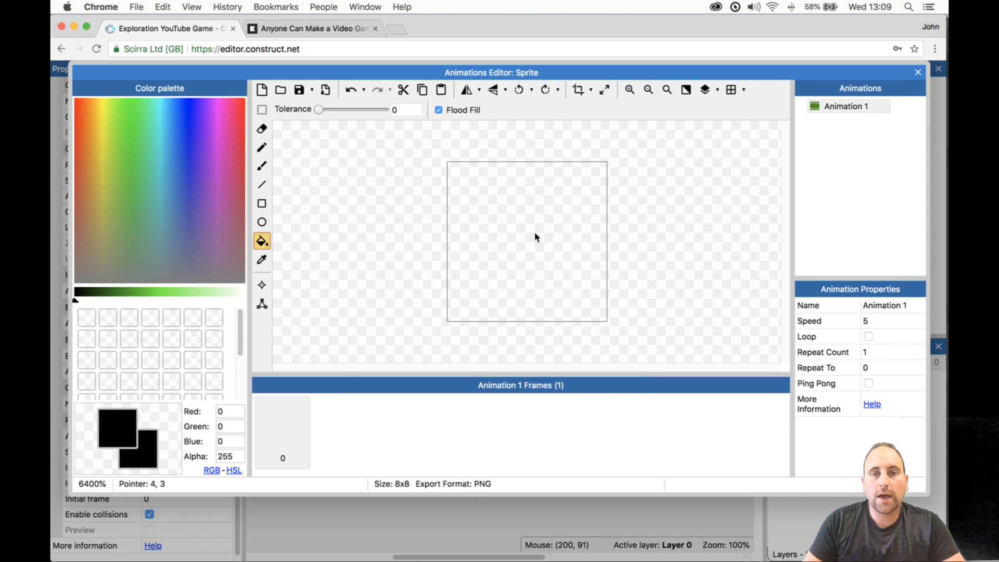
{"action": "left_click", "coordinate": [535, 232]}
{"action": "left_click", "coordinate": [918, 72]}
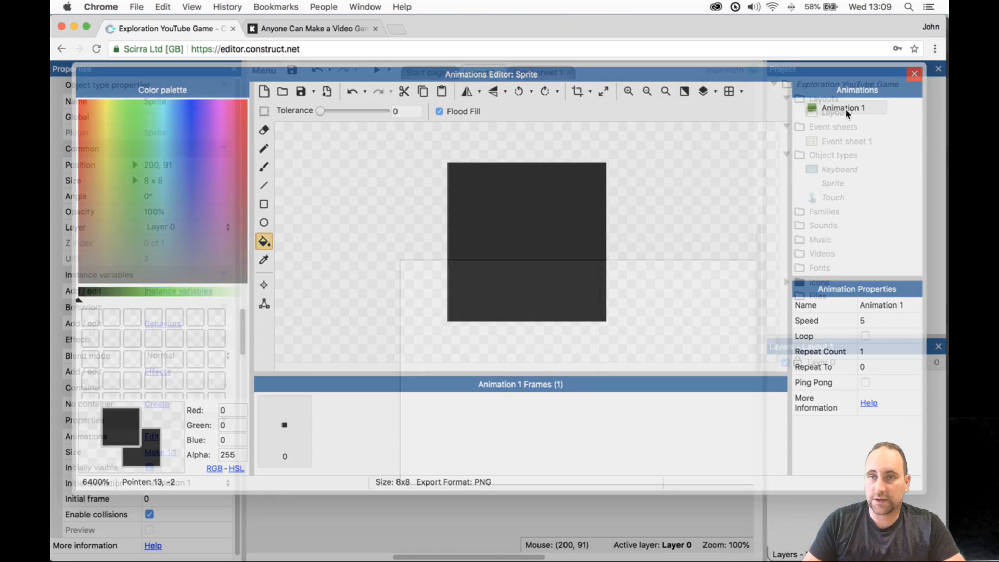
- Rename the sprite as Player and move it into the left half of the layout's dashed viewport area
{"action": "scroll", "coordinate": [517, 342], "scroll_direction": "up", "scroll_amount": 5, "text": "ctrl"}
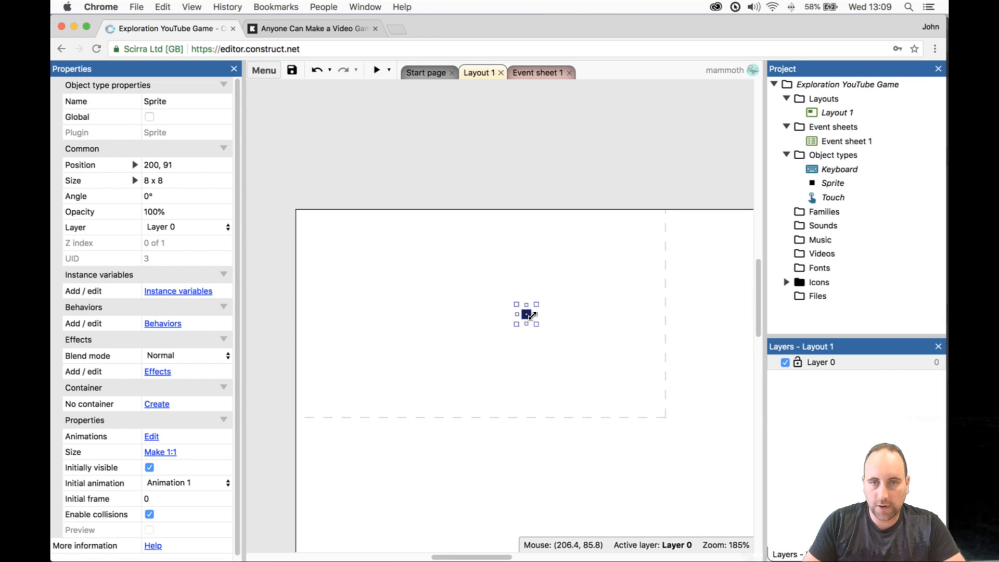
{"action": "left_click_drag", "start_coordinate": [532, 314], "coordinate": [389, 333]}
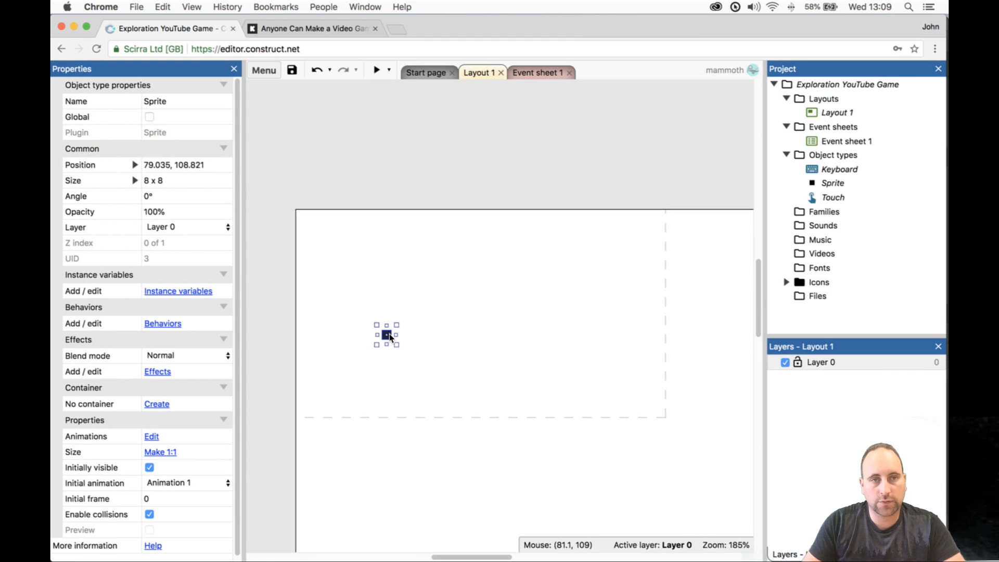
{"action": "left_click", "coordinate": [193, 101]}
{"action": "type", "text": "Player"}
{"action": "key", "text": "Tab"}
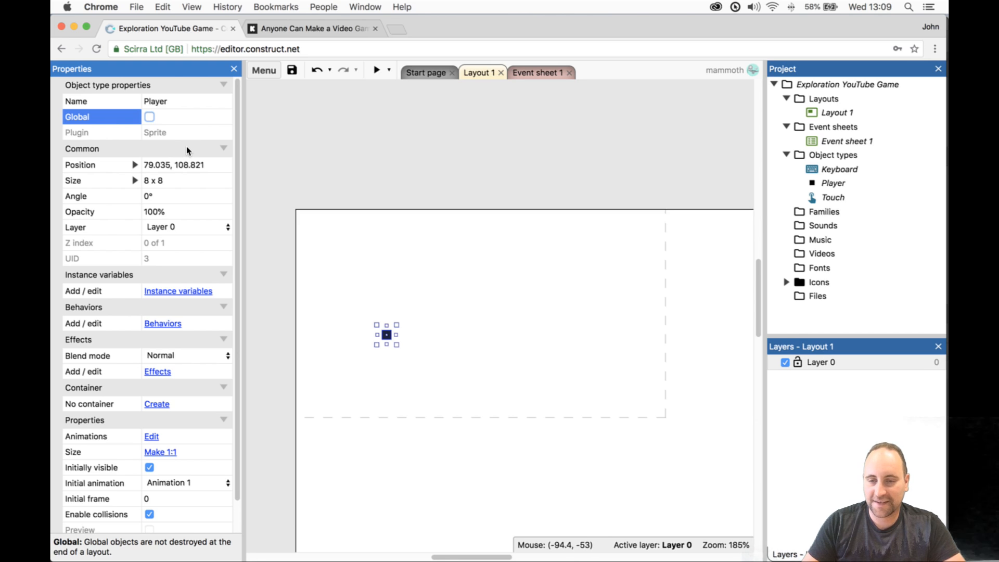
{"action": "left_click_drag", "start_coordinate": [387, 335], "coordinate": [390, 306]}
- Add a Tilemap object to the layout
{"action": "double_click", "coordinate": [382, 358]}
{"action": "type", "text": "spr"}
{"action": "key", "text": "BackSpace"}
{"action": "key", "text": "BackSpace"}
{"action": "key", "text": "BackSpace"}
{"action": "type", "text": "tike"}
{"action": "key", "text": "BackSpace"}
{"action": "key", "text": "BackSpace"}
{"action": "key", "text": "BackSpace"}
{"action": "key", "text": "BackSpace"}
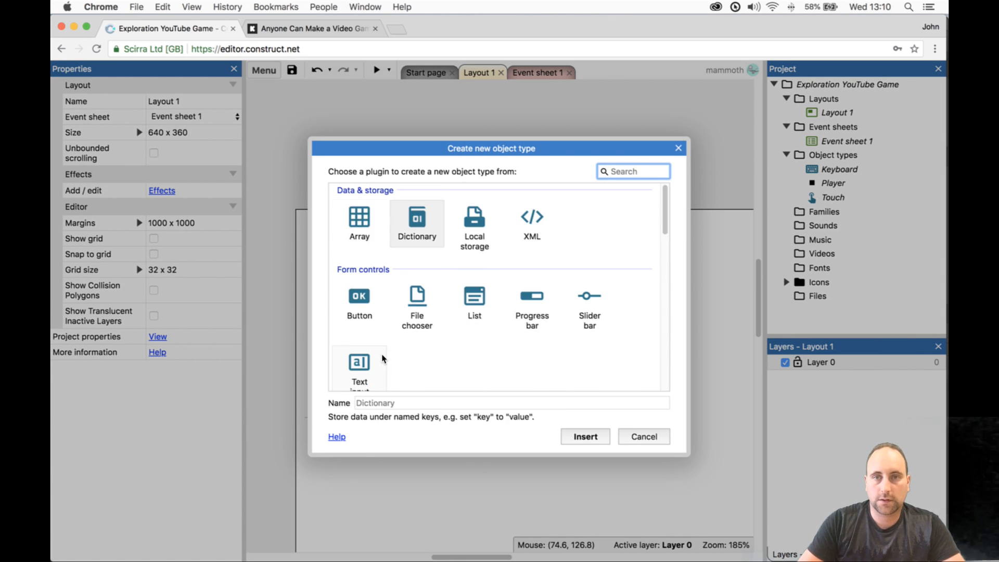
{"action": "type", "text": "til"}
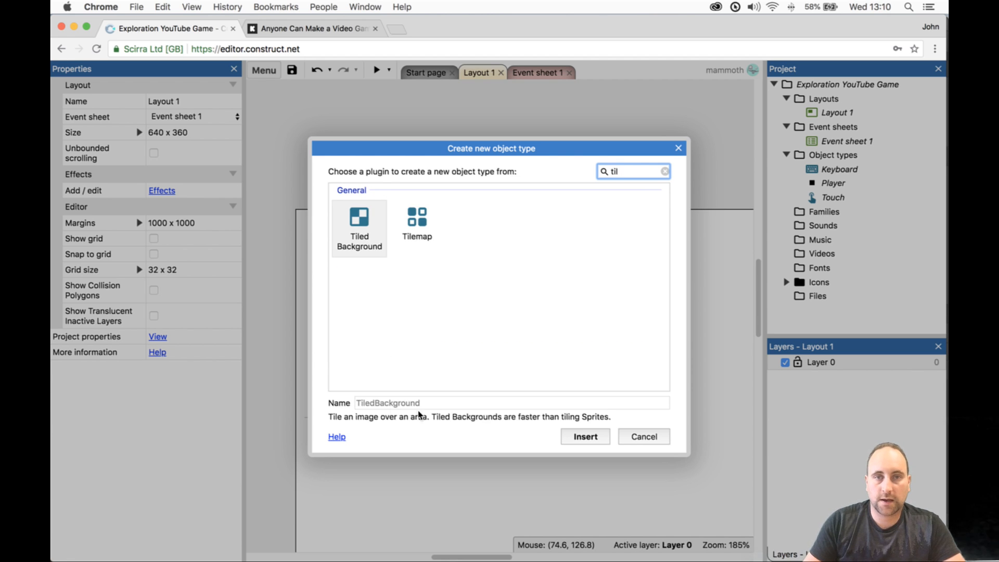
{"action": "double_click", "coordinate": [417, 224]}
{"action": "left_click", "coordinate": [323, 307]}
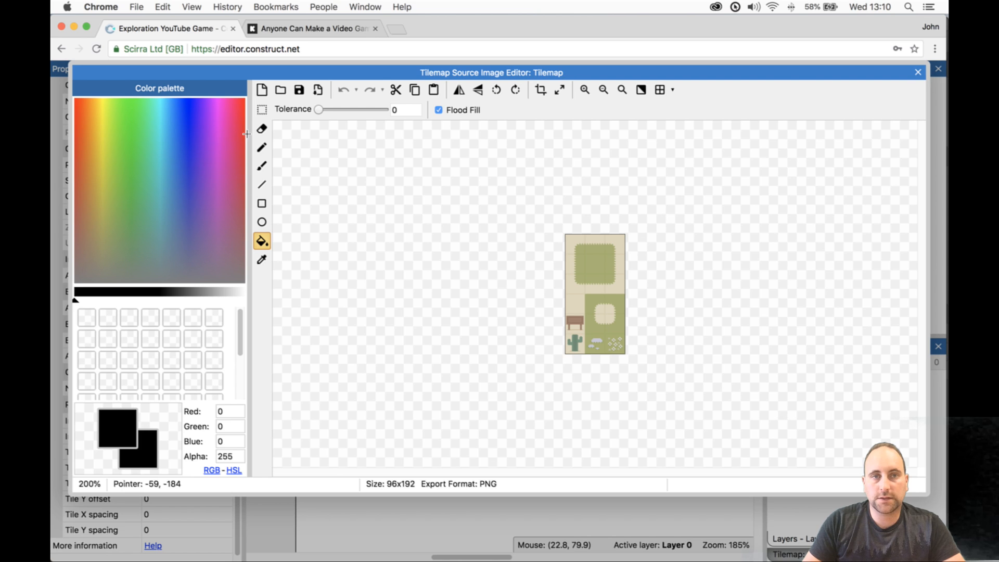
- Erase the entire default image of the tilemap
{"action": "left_click", "coordinate": [262, 109]}
{"action": "left_click_drag", "start_coordinate": [402, 207], "coordinate": [783, 392]}
{"action": "key", "text": "Delete"}
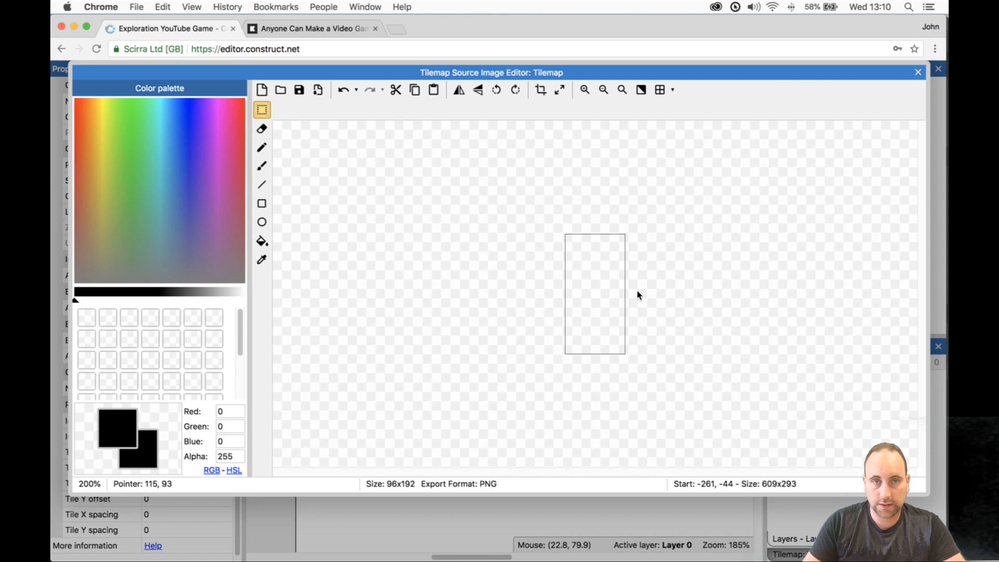
- Resize the tilemap's image canvas to 8 x 8 pixels, fill it with black and close the image editor
{"action": "left_click", "coordinate": [559, 91]}
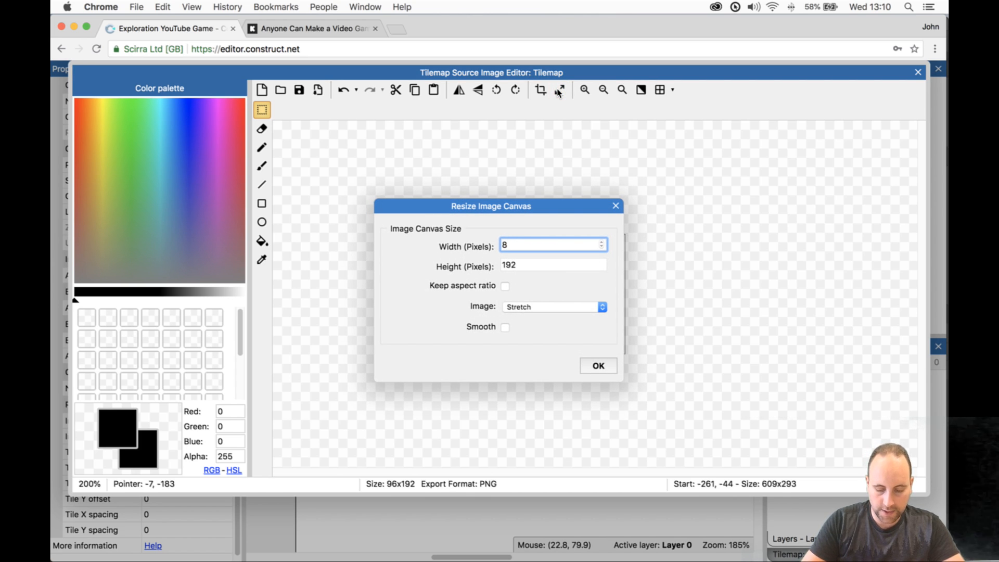
{"action": "type", "text": "8"}
{"action": "key", "text": "Tab"}
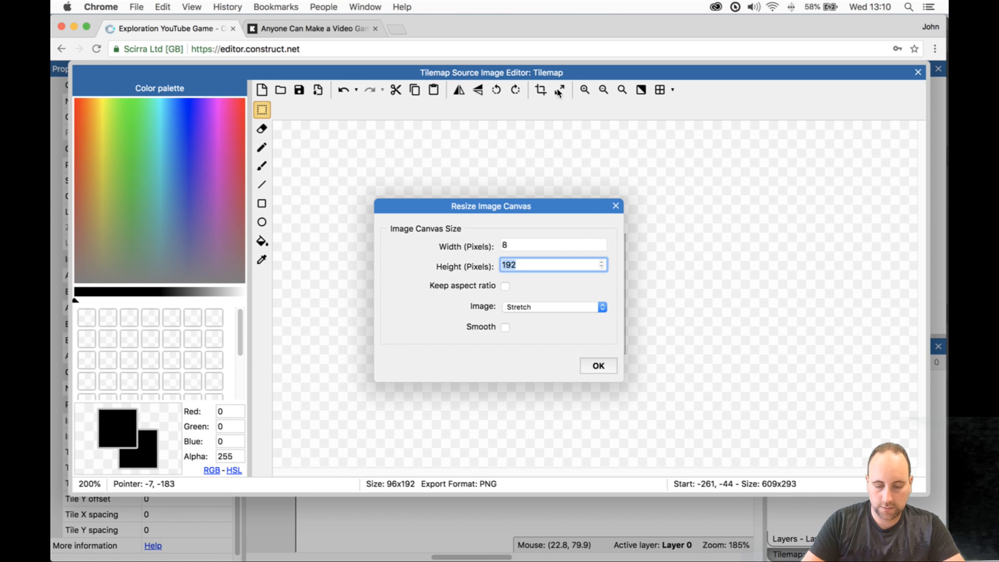
{"action": "type", "text": "8"}
{"action": "key", "text": "Return"}
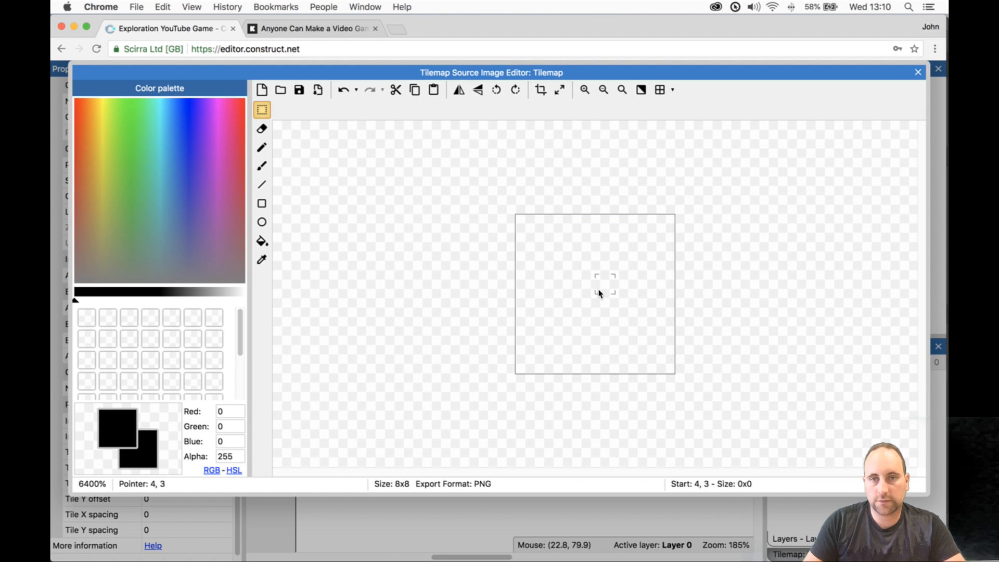
{"action": "key", "text": "f"}
{"action": "left_click", "coordinate": [552, 294]}
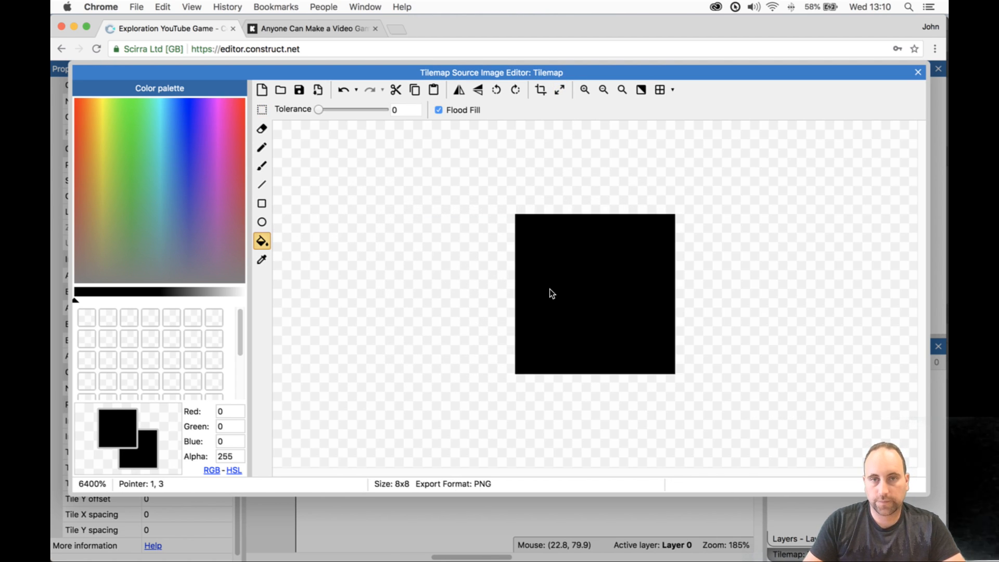
{"action": "left_click", "coordinate": [918, 73]}
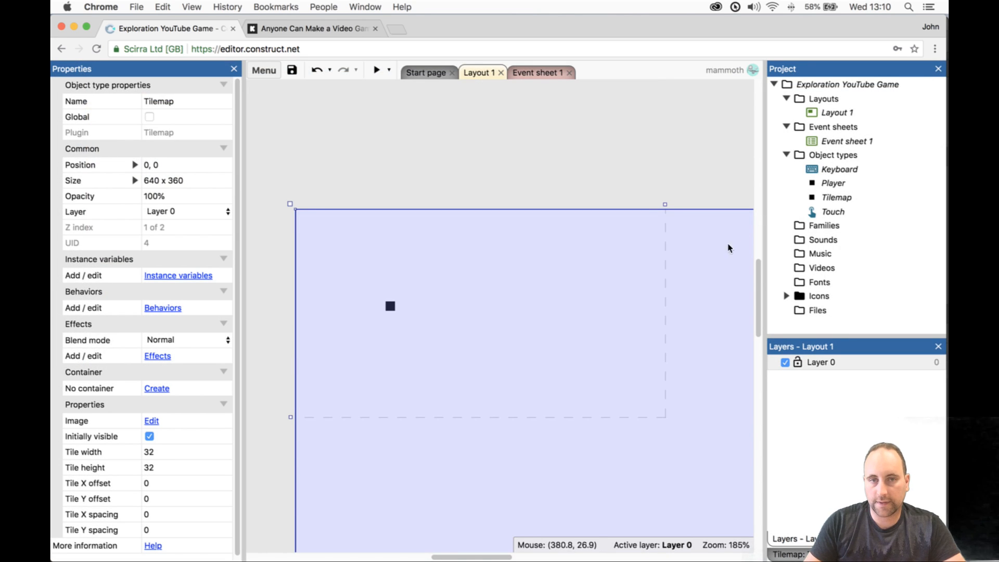
- Rename Layer 0 as TileLayer
{"action": "left_click", "coordinate": [830, 364]}
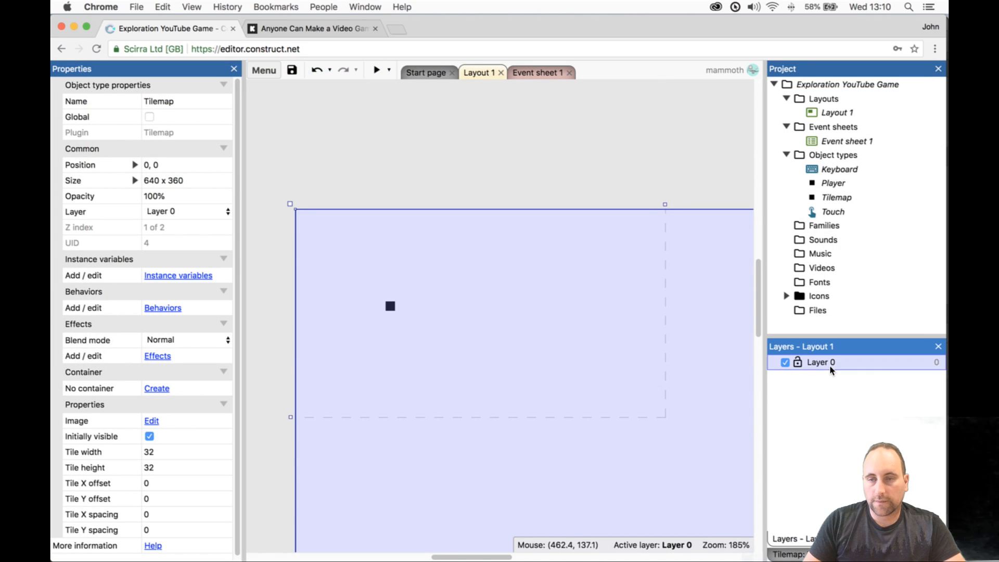
{"action": "double_click", "coordinate": [829, 366]}
{"action": "type", "text": "Ba"}
{"action": "type", "text": "leL"}
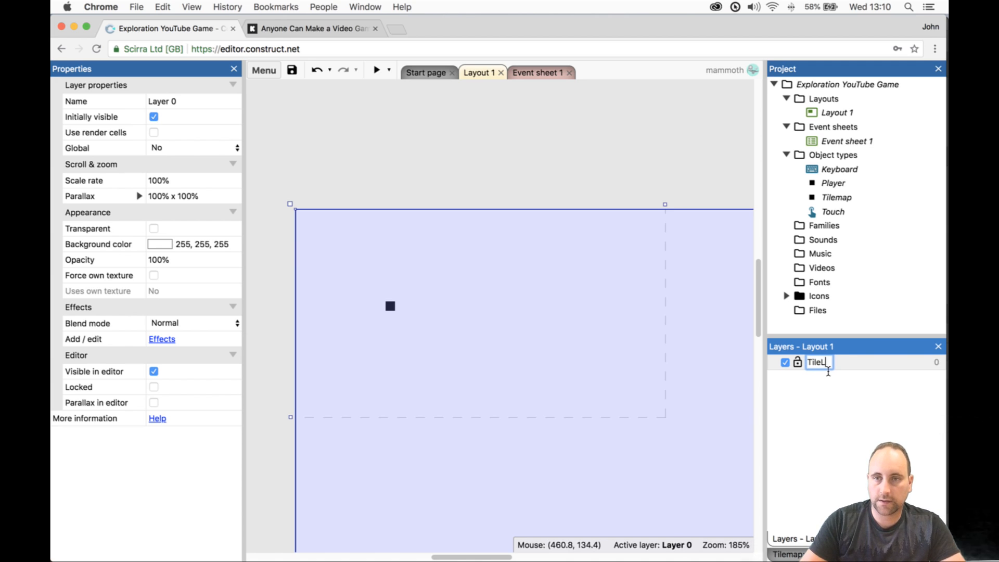
{"action": "type", "text": "ay"}
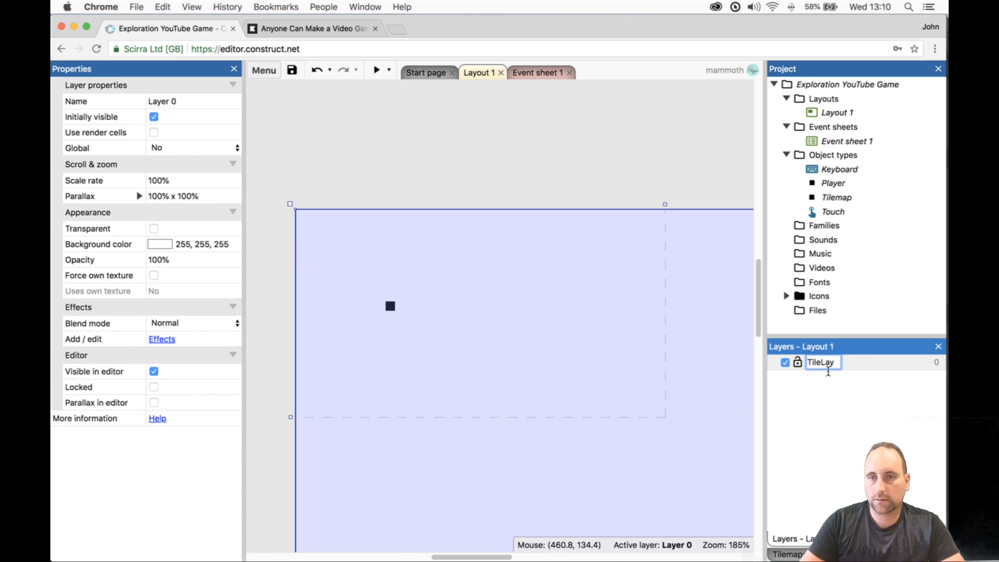
{"action": "type", "text": "er"}
{"action": "key", "text": "Return"}
- Add a new layer above TileLayer and name it PlayerLayer
{"action": "right_click", "coordinate": [833, 401]}
{"action": "left_click", "coordinate": [829, 408]}
{"action": "type", "text": "O"}
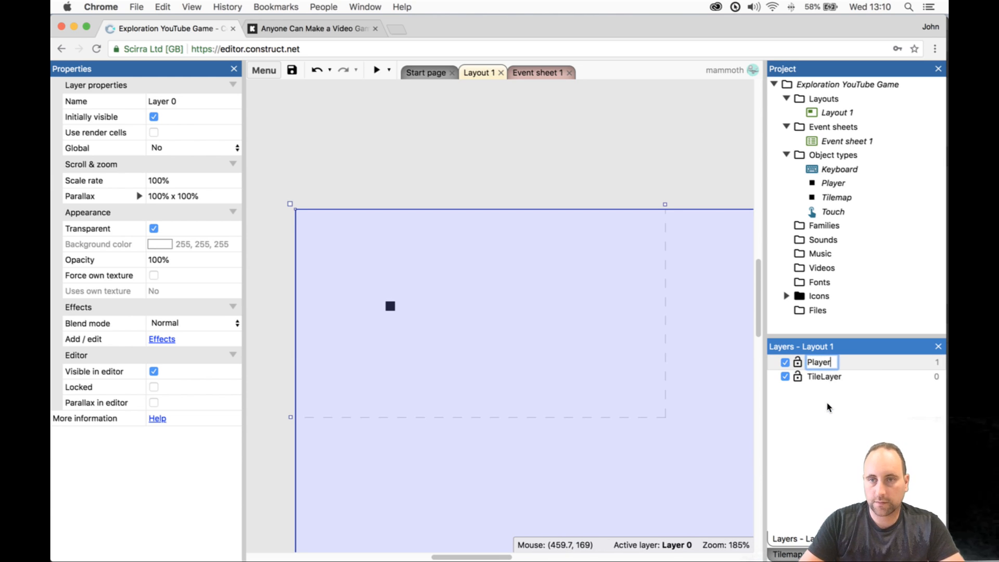
{"action": "type", "text": "layer Layer"}
{"action": "key", "text": "Return"}
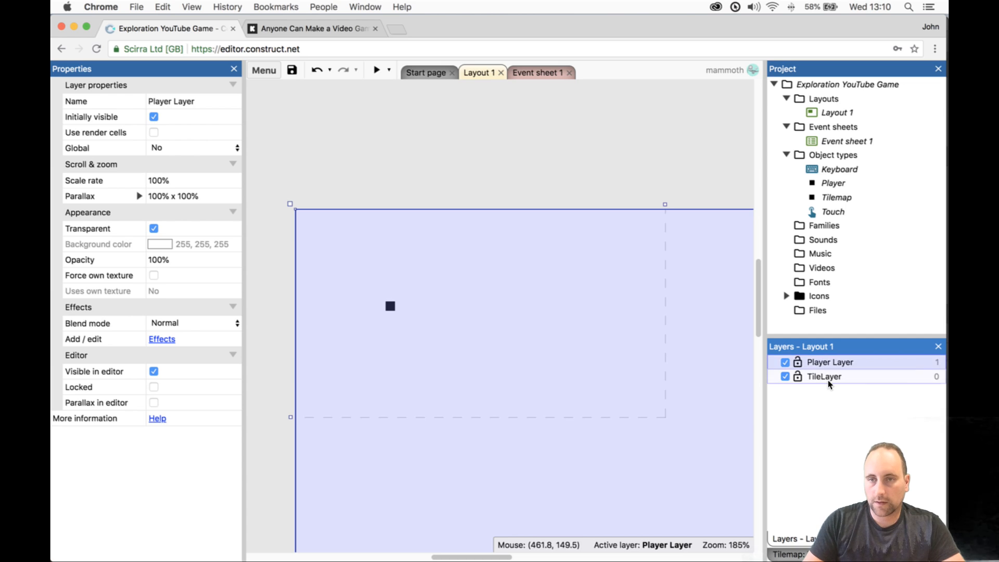
{"action": "left_click", "coordinate": [826, 379]}
{"action": "left_click", "coordinate": [832, 364]}
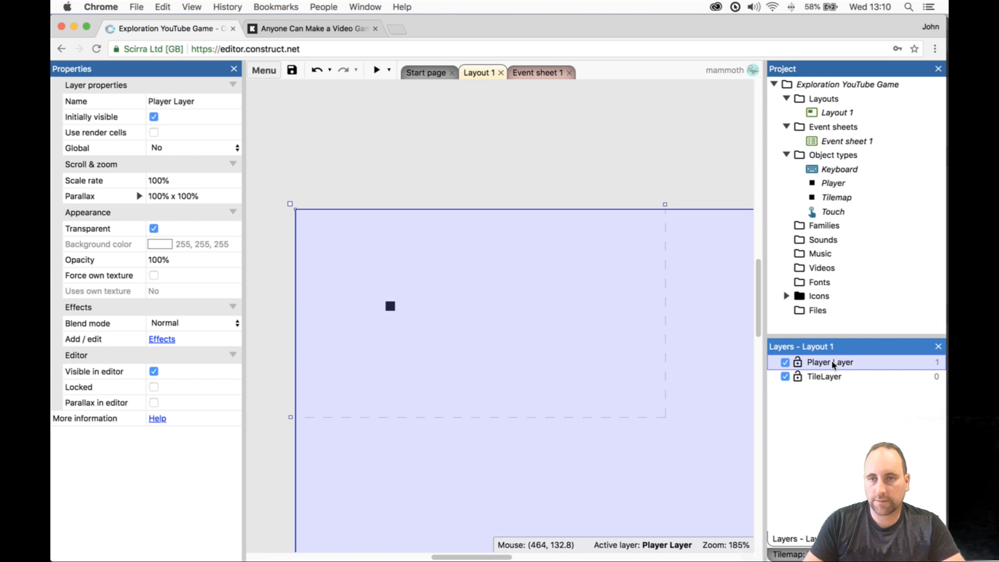
{"action": "left_click", "coordinate": [832, 364]}
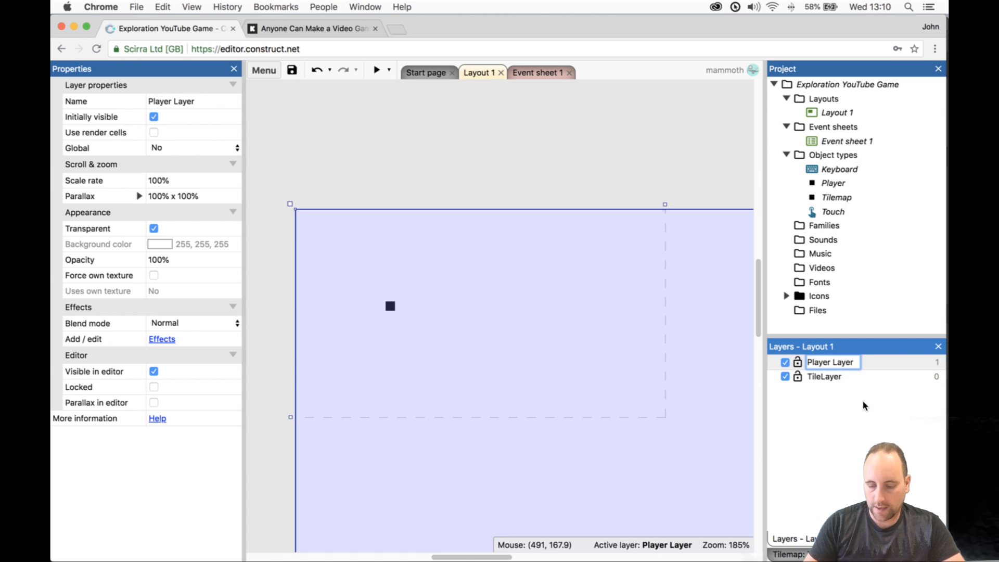
{"action": "key", "text": "Return"}
- Add a layer at the bottom of the layer stack and name it Background
{"action": "right_click", "coordinate": [867, 440]}
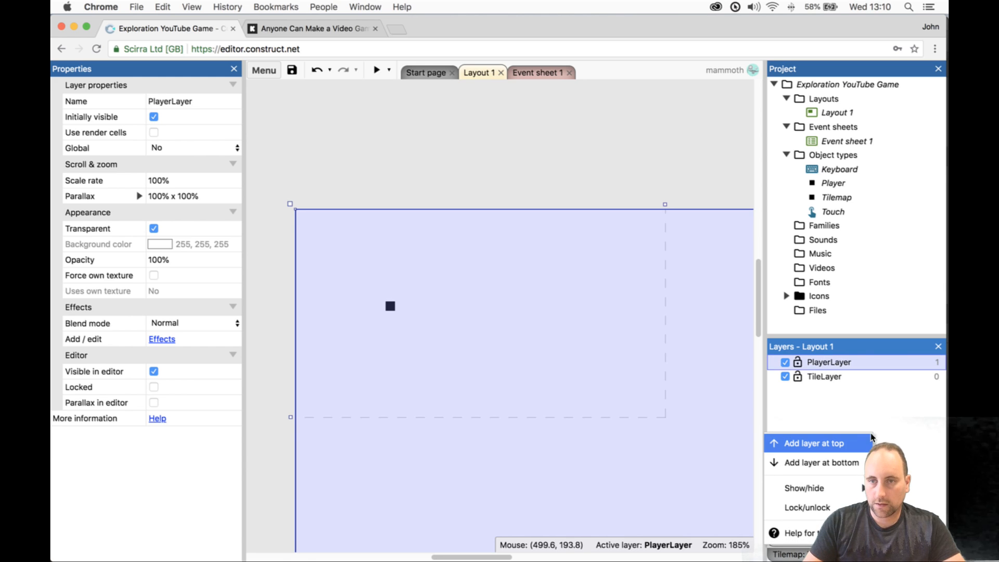
{"action": "left_click", "coordinate": [863, 459]}
{"action": "type", "text": "Back"}
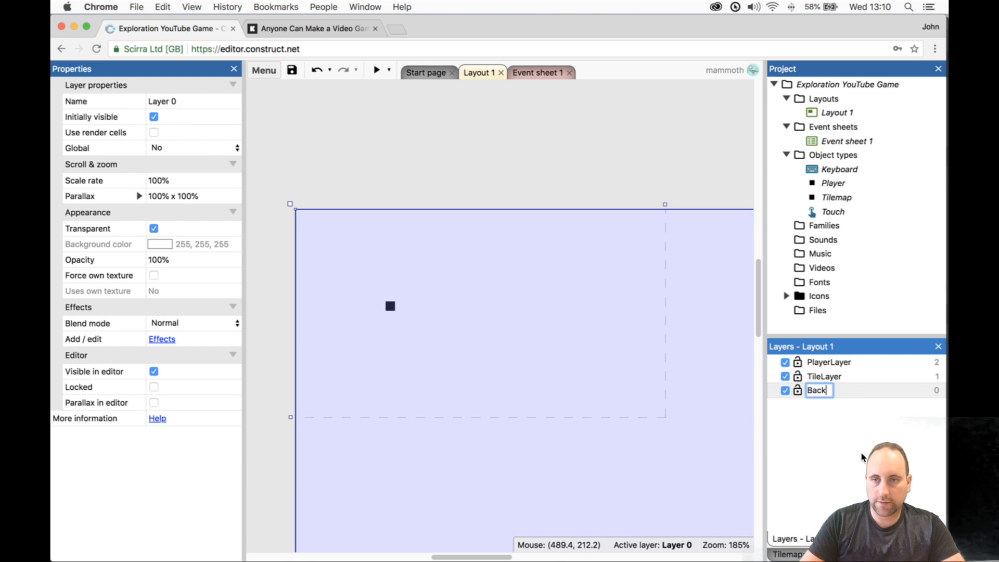
{"action": "type", "text": "ground"}
{"action": "key", "text": "Return"}
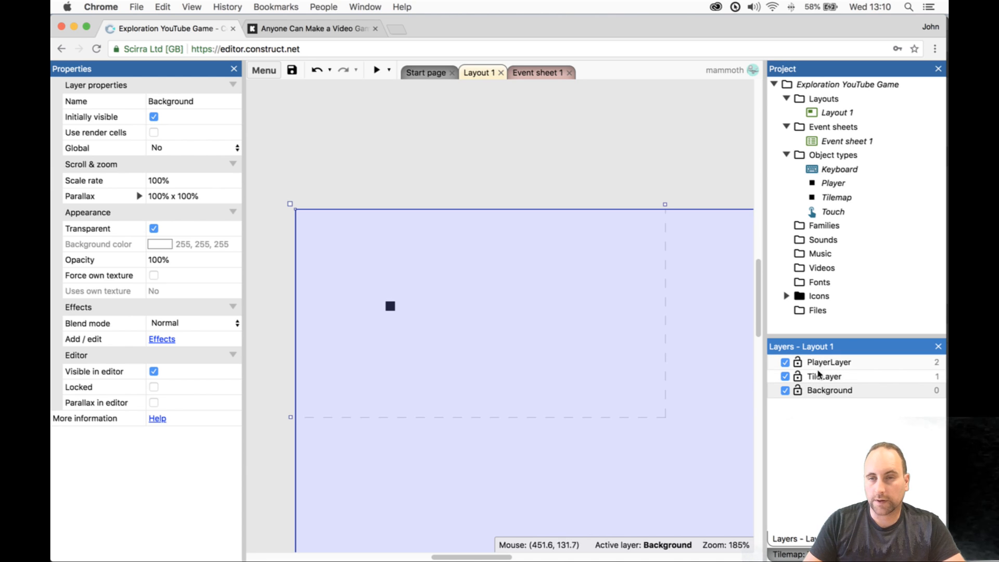
- Rename Layout 1 as Test Layout in the project tree
{"action": "right_click", "coordinate": [821, 415]}
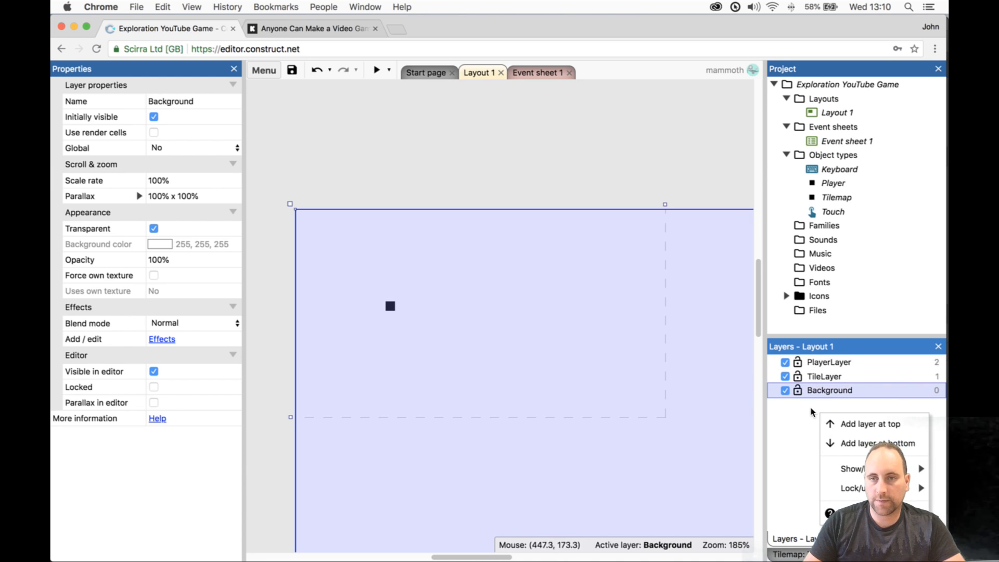
{"action": "left_click", "coordinate": [813, 412]}
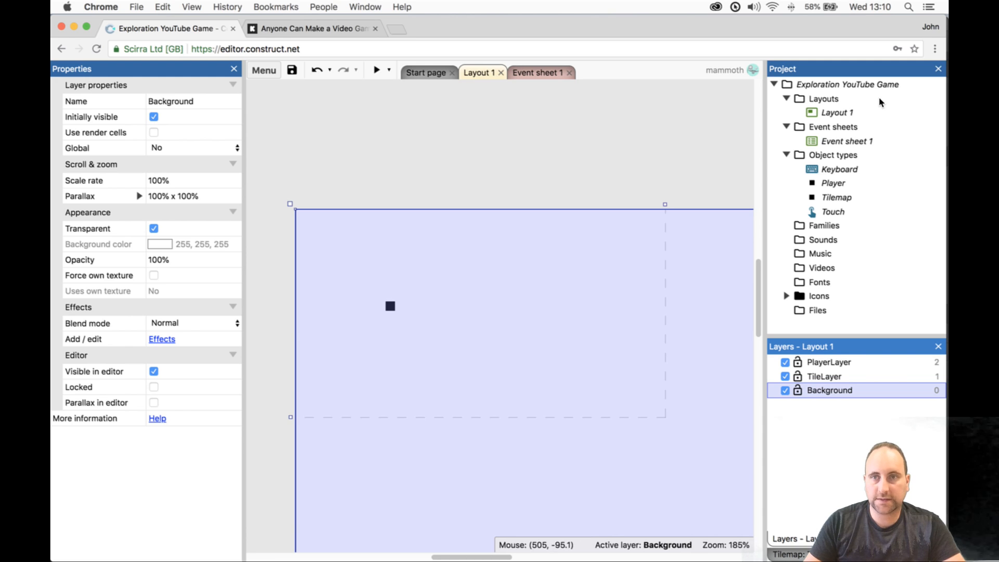
{"action": "left_click", "coordinate": [848, 113]}
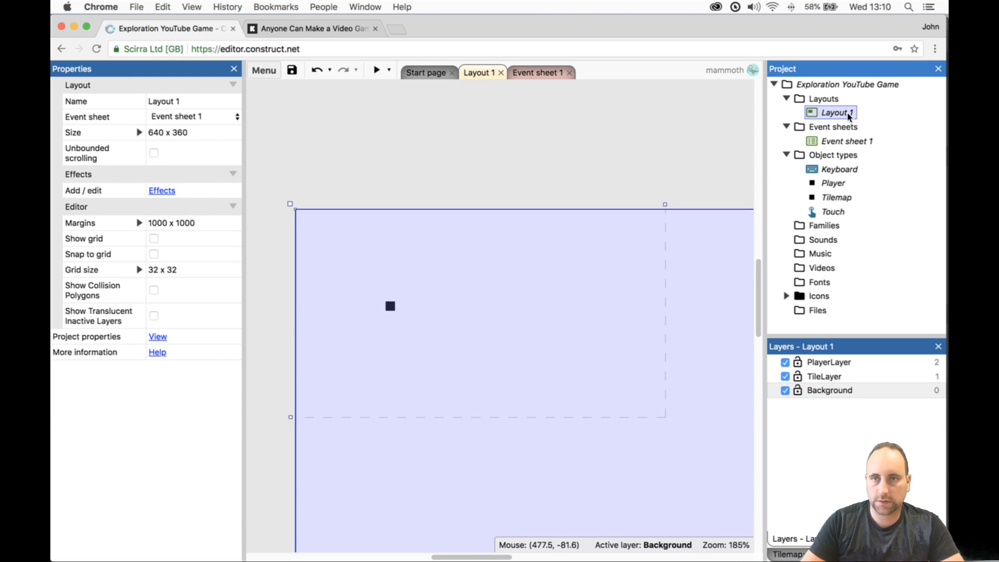
{"action": "left_click", "coordinate": [847, 113]}
{"action": "type", "text": "Test Layout"}
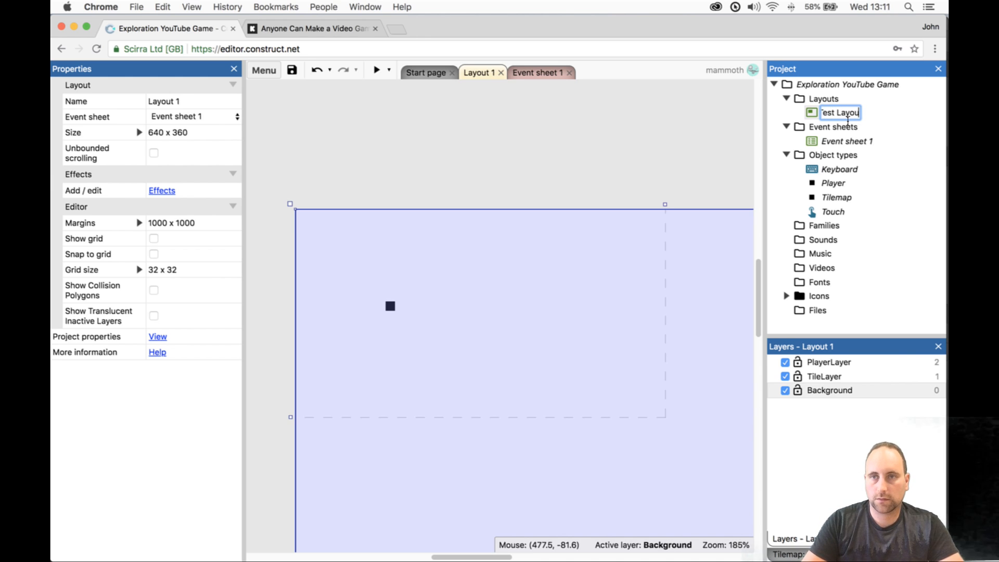
{"action": "key", "text": "Return"}
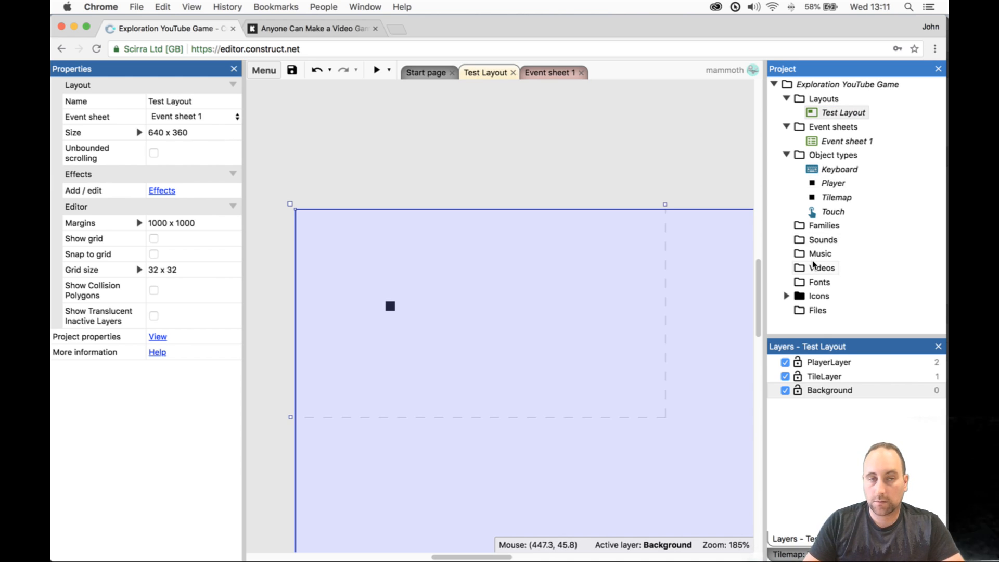
- Move the Player sprite onto PlayerLayer with that layer active, and save the project
{"action": "left_click", "coordinate": [810, 382]}
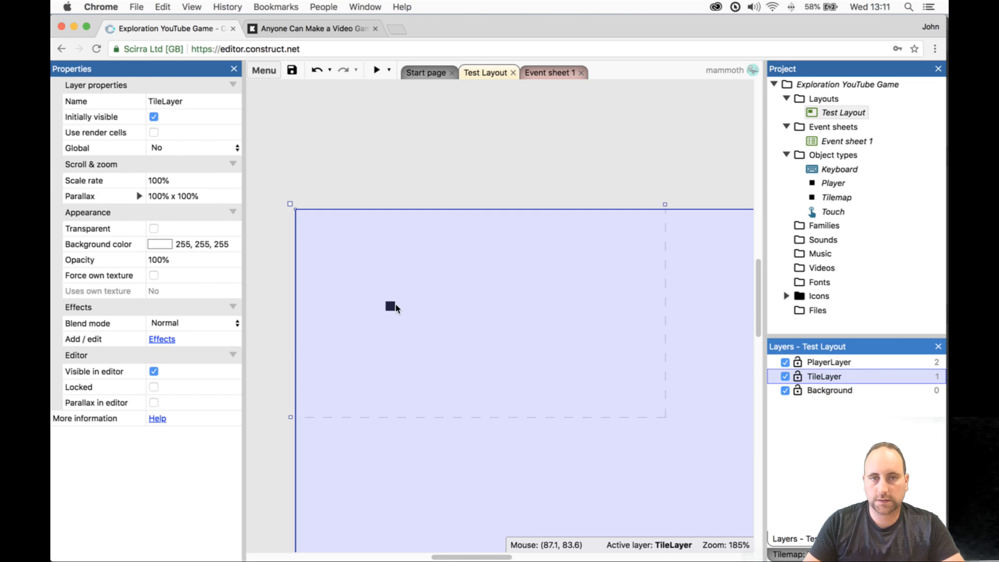
{"action": "left_click", "coordinate": [395, 304]}
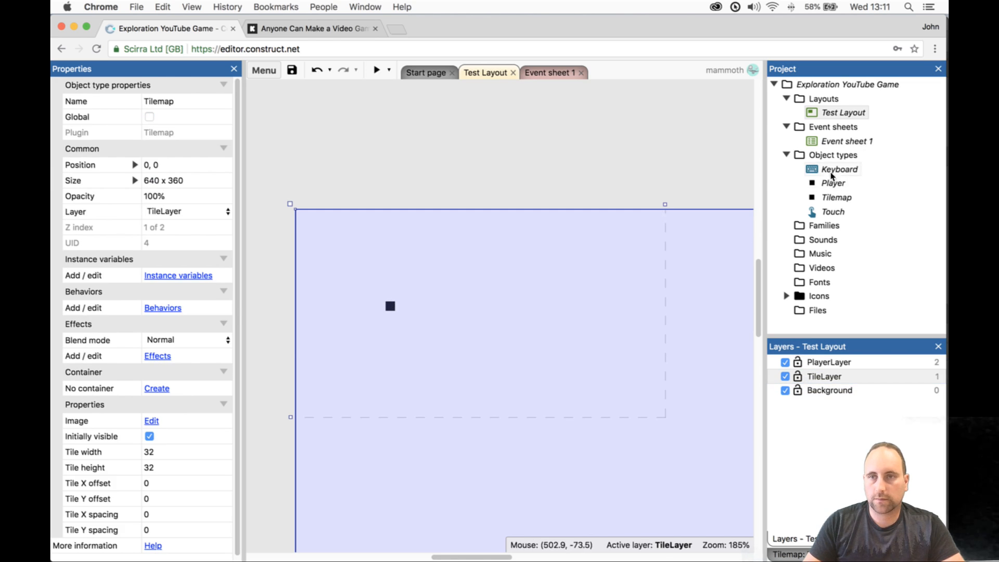
{"action": "left_click", "coordinate": [833, 184]}
{"action": "left_click", "coordinate": [165, 227]}
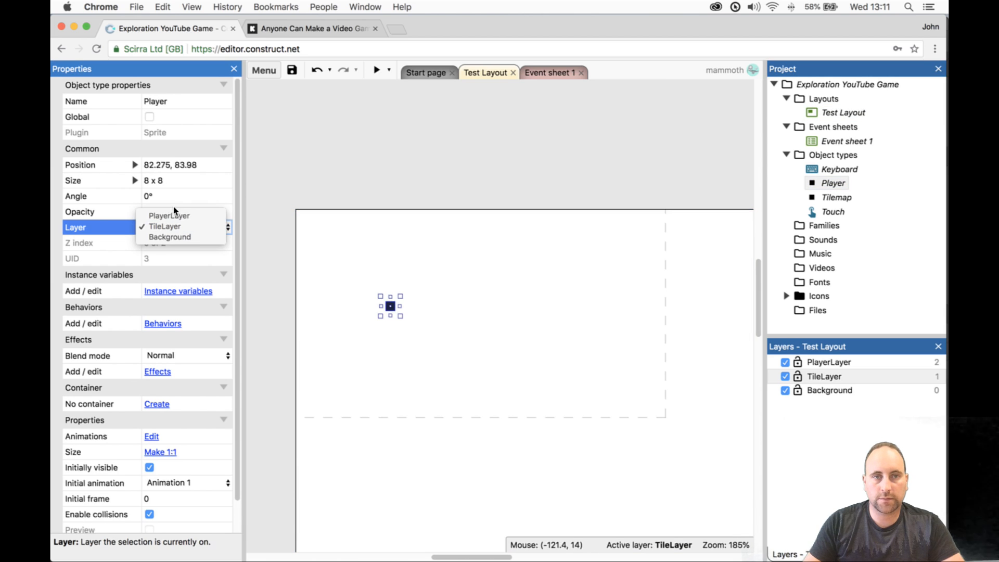
{"action": "left_click", "coordinate": [181, 227]}
{"action": "left_click", "coordinate": [841, 361]}
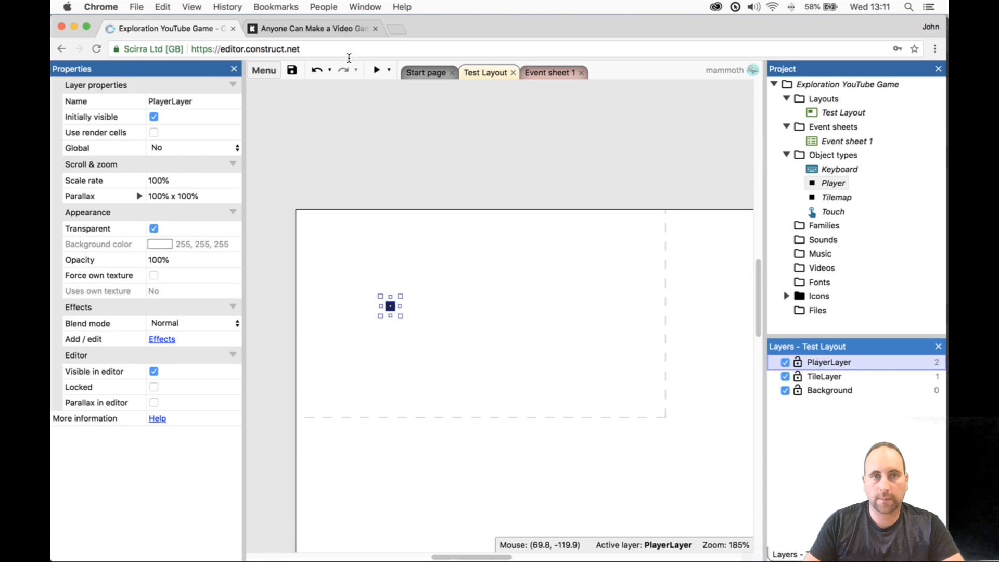
{"action": "left_click", "coordinate": [293, 71]}
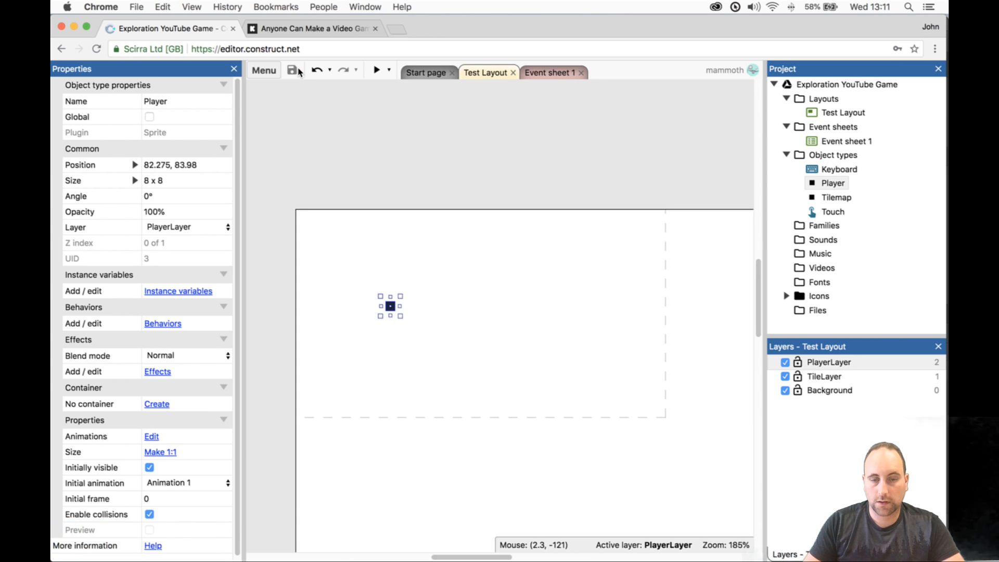
- Paint two light grey (234, 233, 234) eyes on the Player sprite's image with the size 2 Pencil tool and close the animations editor
{"action": "left_click", "coordinate": [486, 330]}
{"action": "double_click", "coordinate": [396, 305]}
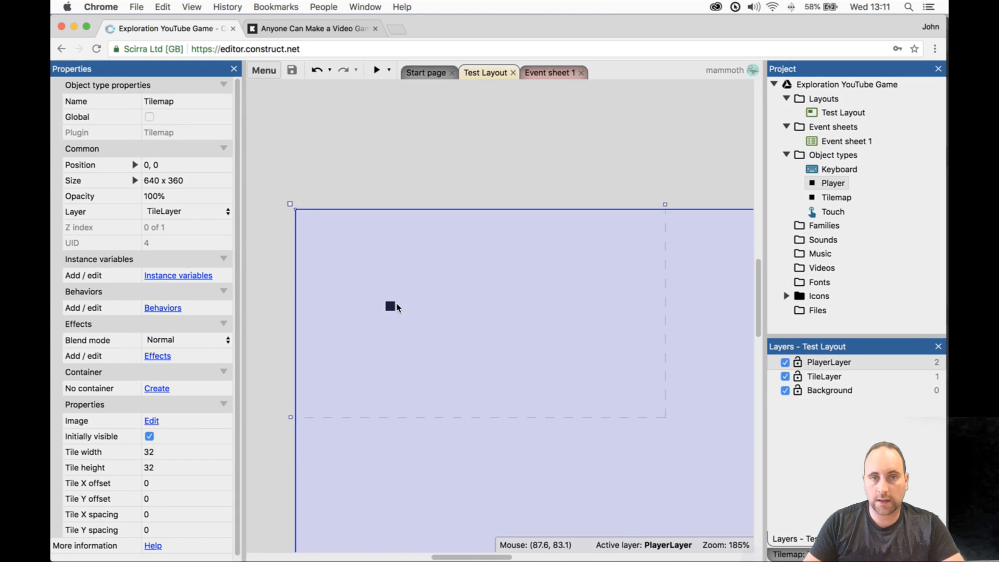
{"action": "key", "text": "Escape"}
{"action": "double_click", "coordinate": [392, 304]}
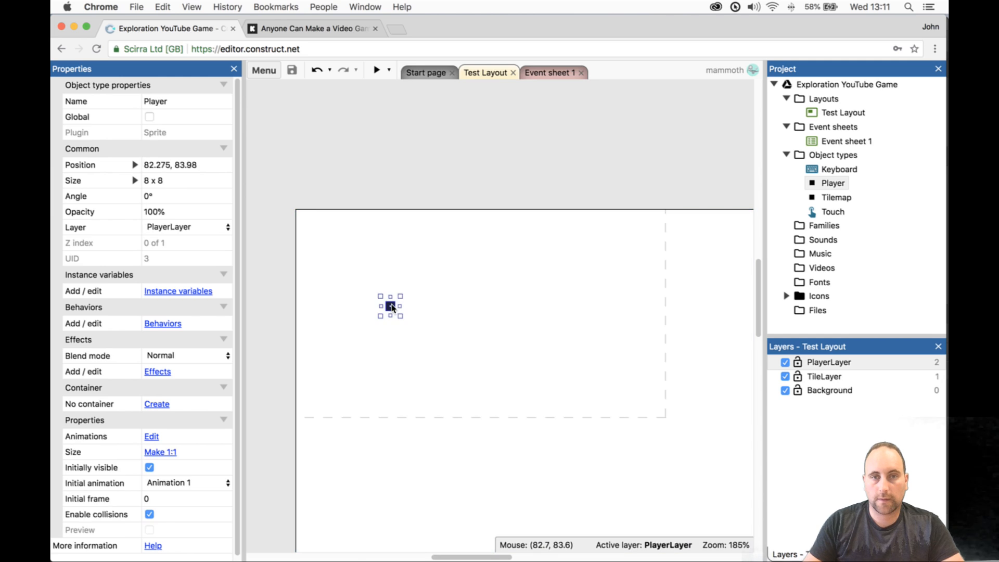
{"action": "scroll", "coordinate": [533, 252], "scroll_direction": "down", "scroll_amount": 1}
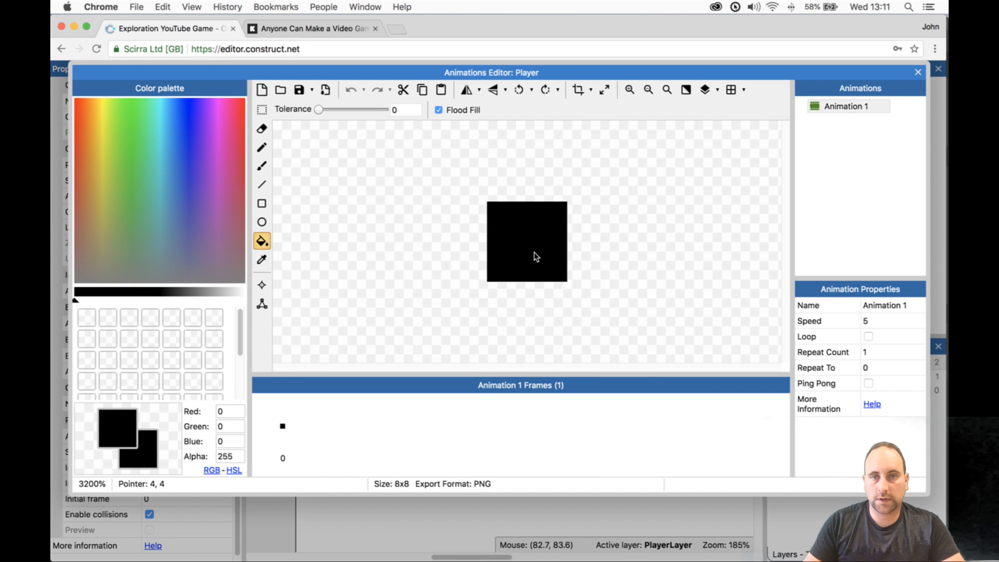
{"action": "left_click", "coordinate": [220, 282]}
{"action": "left_click", "coordinate": [233, 301]}
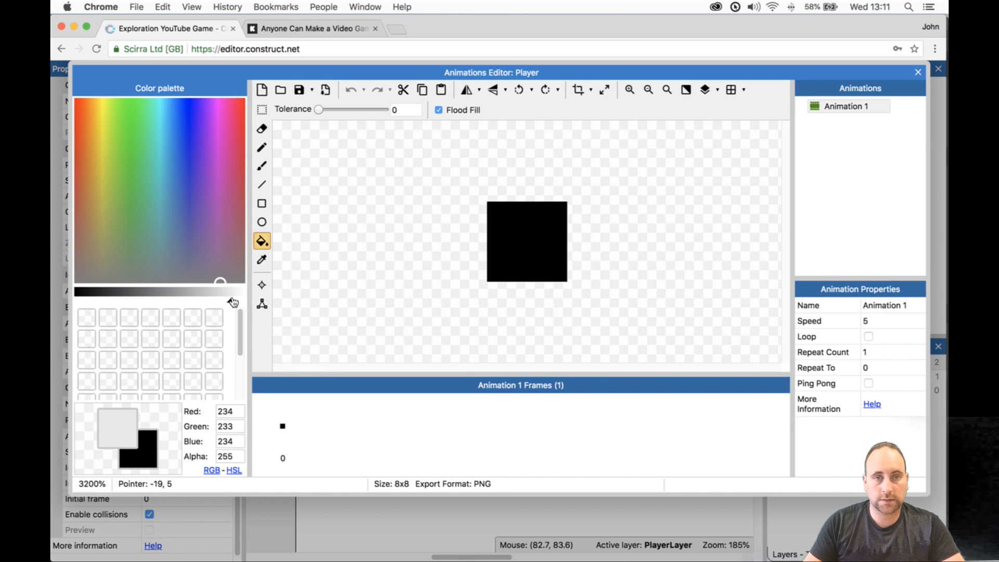
{"action": "left_click", "coordinate": [262, 165]}
{"action": "left_click", "coordinate": [263, 151]}
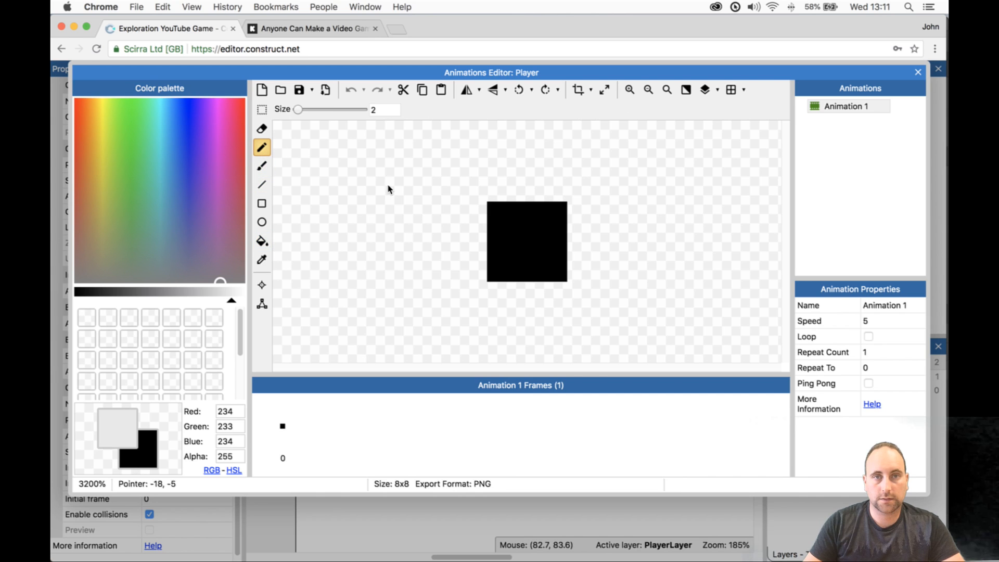
{"action": "left_click", "coordinate": [558, 234]}
{"action": "left_click", "coordinate": [526, 232]}
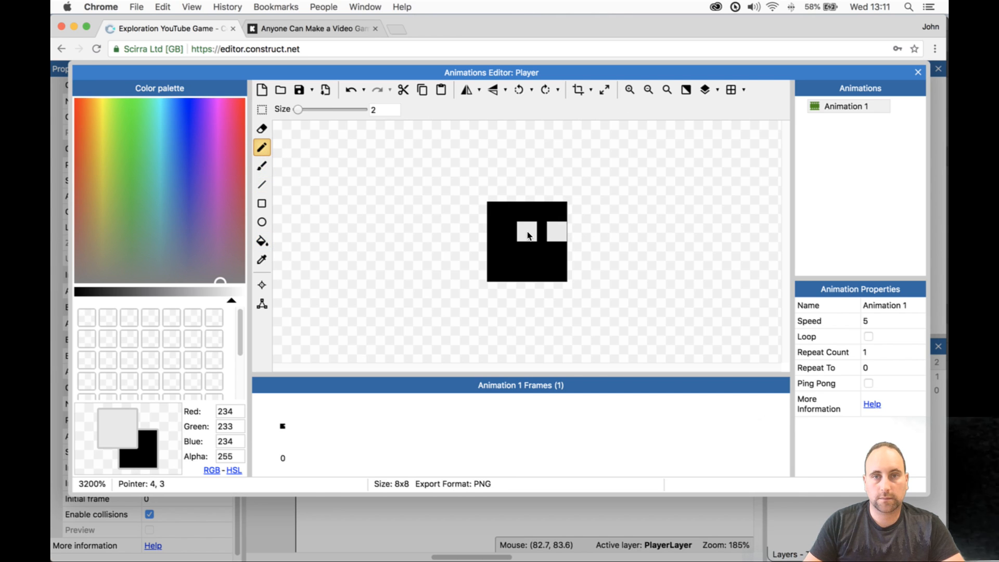
{"action": "left_click", "coordinate": [918, 72]}
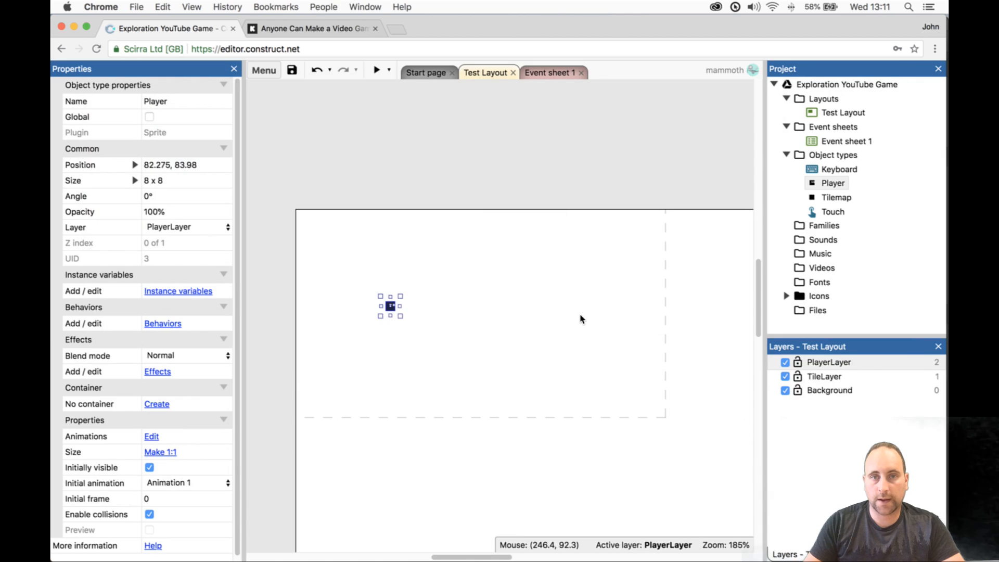
- Select the tilemap, make TileLayer the active layer and choose the tilemap's rectangle drawing tool
{"action": "scroll", "coordinate": [405, 316], "scroll_direction": "up", "scroll_amount": 4, "text": "ctrl"}
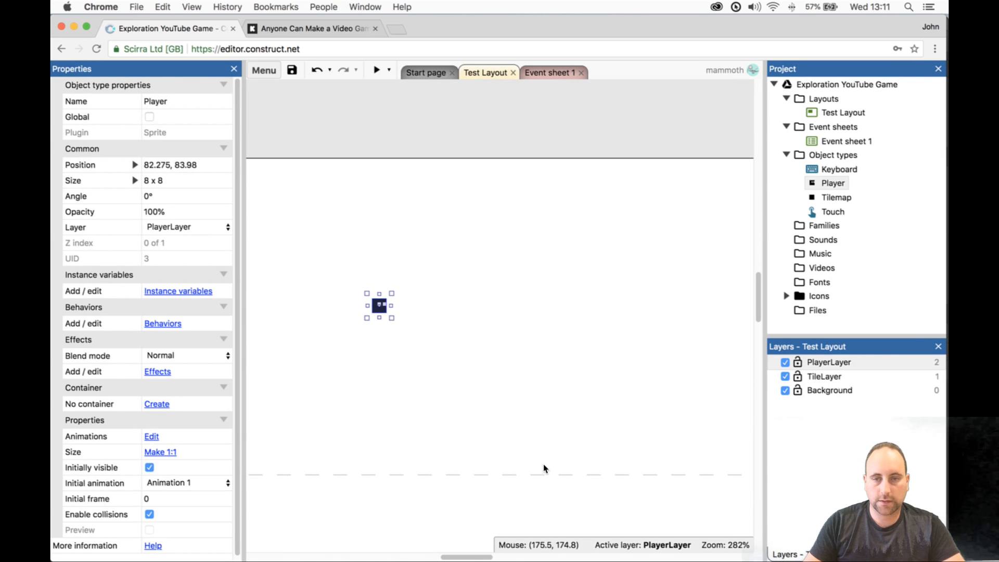
{"action": "left_click_drag", "start_coordinate": [490, 555], "coordinate": [482, 556]}
{"action": "left_click", "coordinate": [583, 233]}
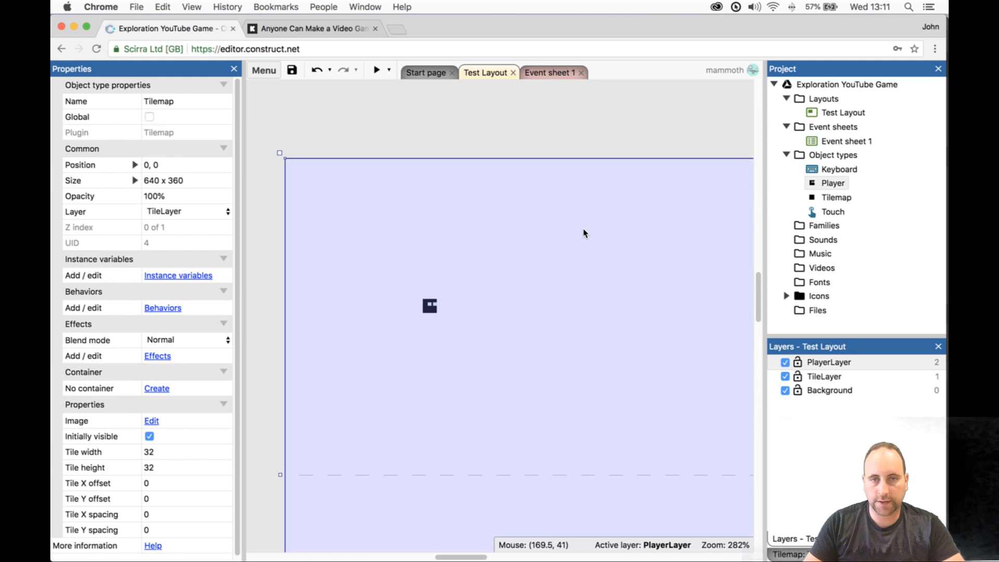
{"action": "left_click", "coordinate": [822, 377]}
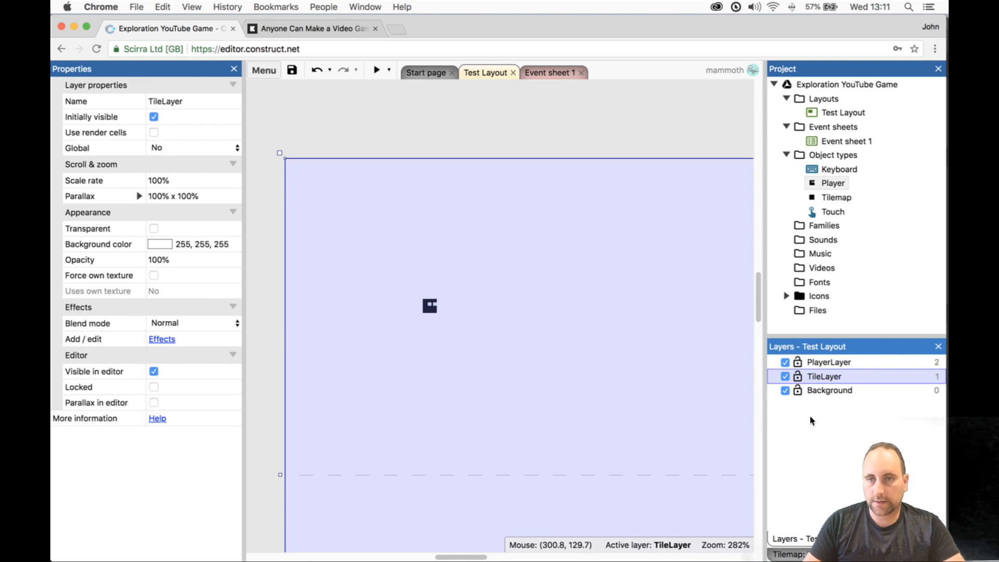
{"action": "left_click", "coordinate": [805, 553]}
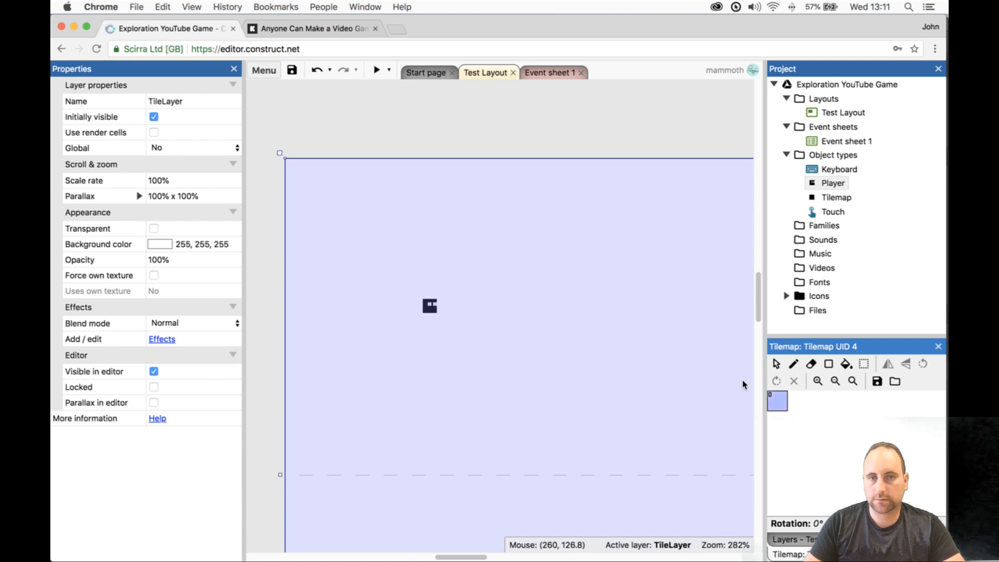
{"action": "left_click", "coordinate": [828, 364]}
- Try filling a rectangular area of tiles below the player, and undo it
{"action": "left_click_drag", "start_coordinate": [306, 400], "coordinate": [584, 475]}
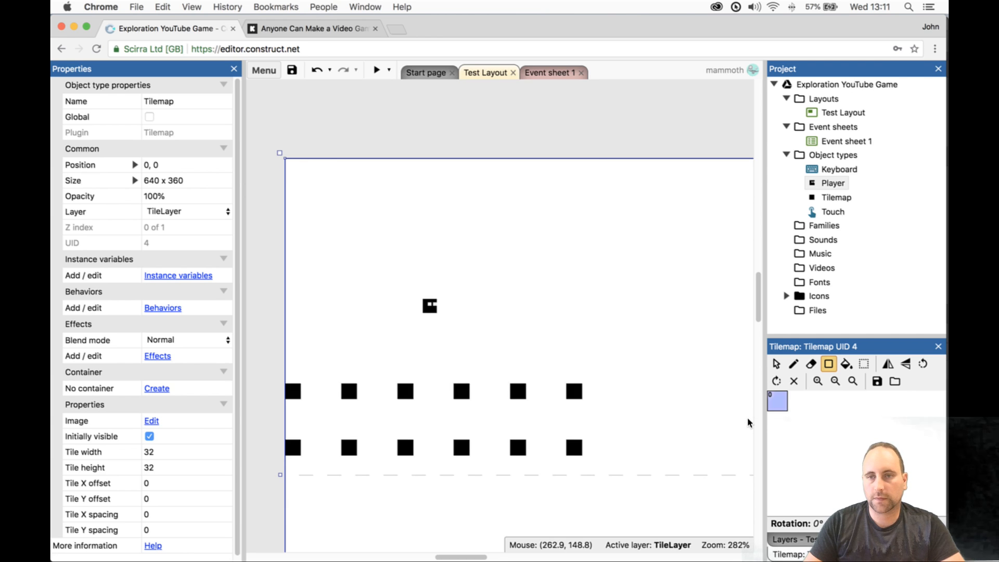
{"action": "key", "text": "super+z"}
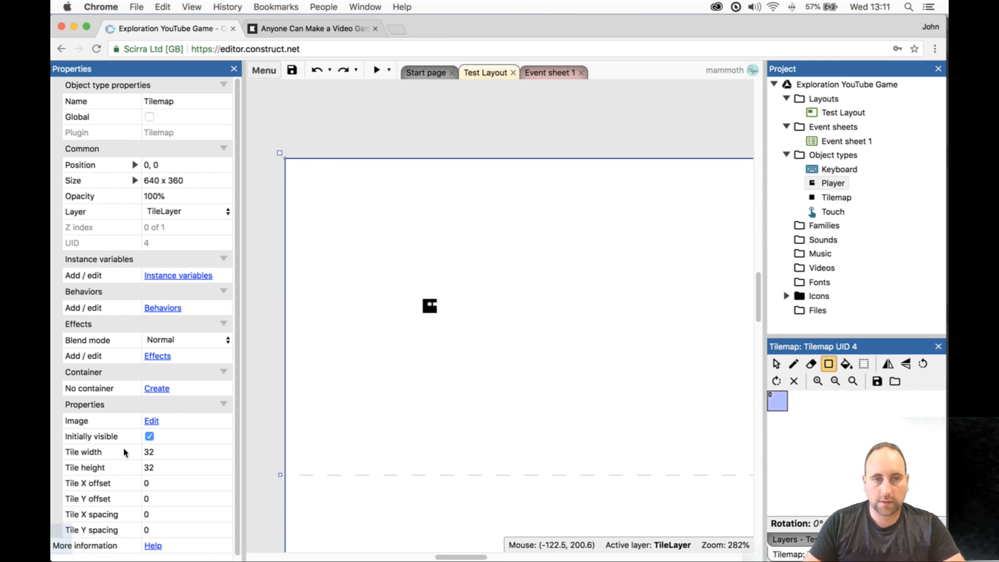
- Set the tilemap's tile width and tile height to 8
{"action": "left_click", "coordinate": [163, 452]}
{"action": "type", "text": "8"}
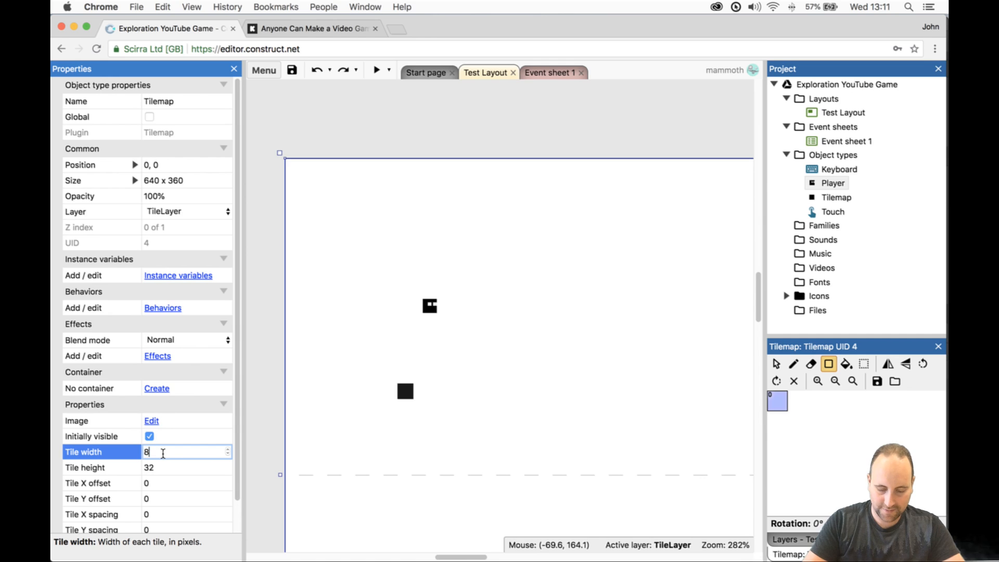
{"action": "key", "text": "Tab"}
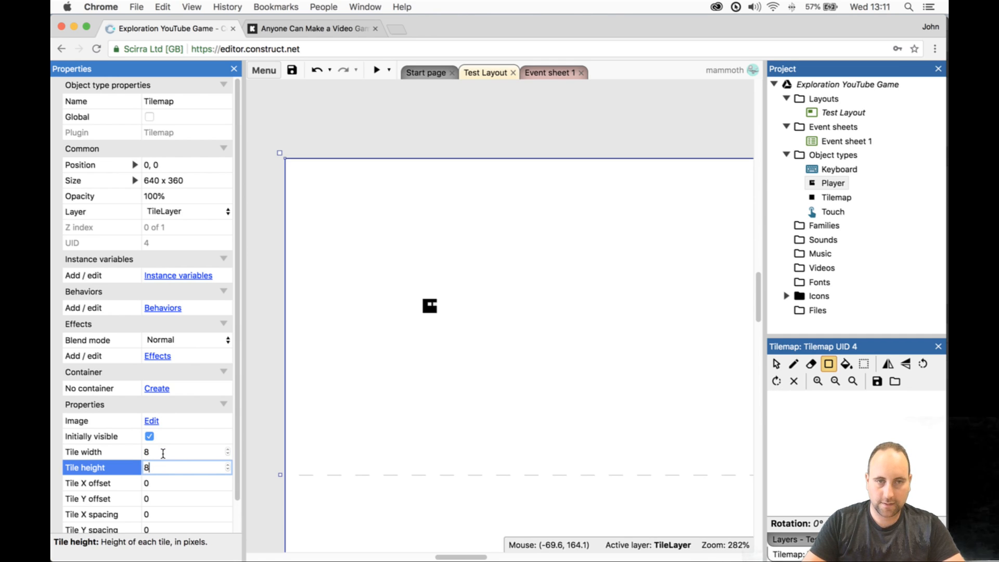
{"action": "key", "text": "Tab"}
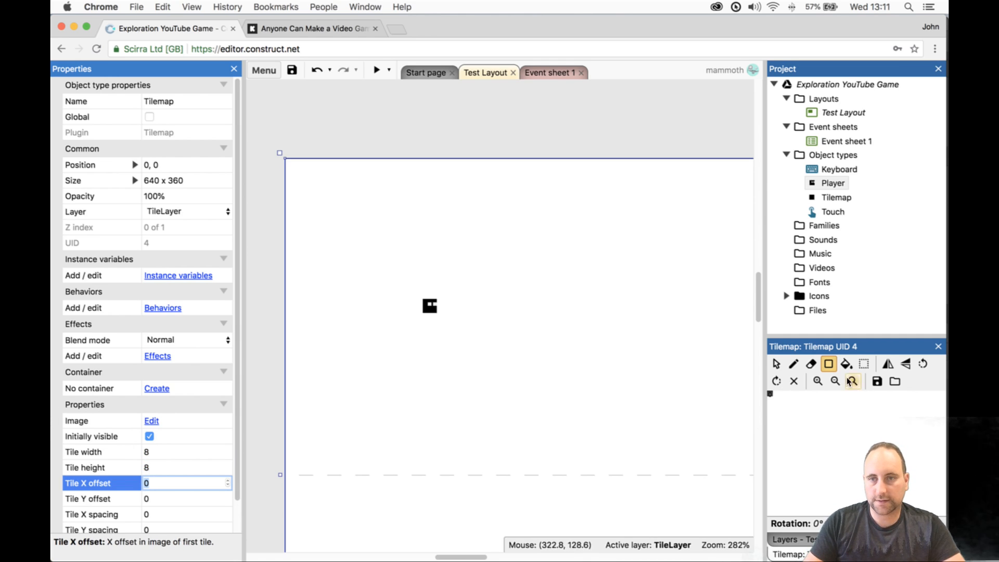
- Enlarge the tile preview and draw a solid black ground band about five tiles tall below the player, starting at the layout's left edge
{"action": "left_click", "coordinate": [833, 383]}
{"action": "left_click", "coordinate": [819, 381]}
{"action": "left_click", "coordinate": [819, 381]}
{"action": "left_click", "coordinate": [820, 381]}
{"action": "left_click", "coordinate": [820, 381]}
{"action": "left_click", "coordinate": [820, 381]}
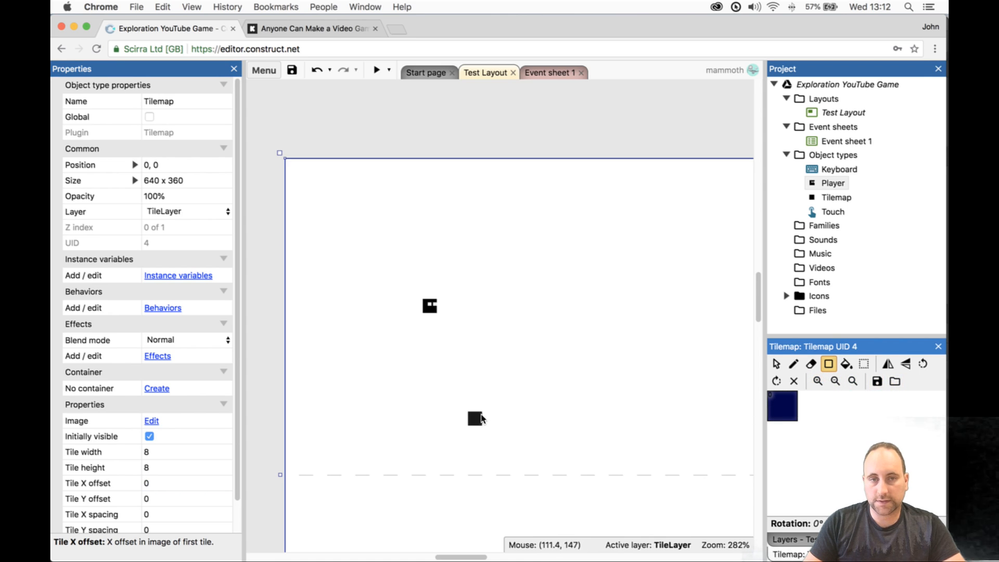
{"action": "left_click_drag", "start_coordinate": [295, 420], "coordinate": [776, 472]}
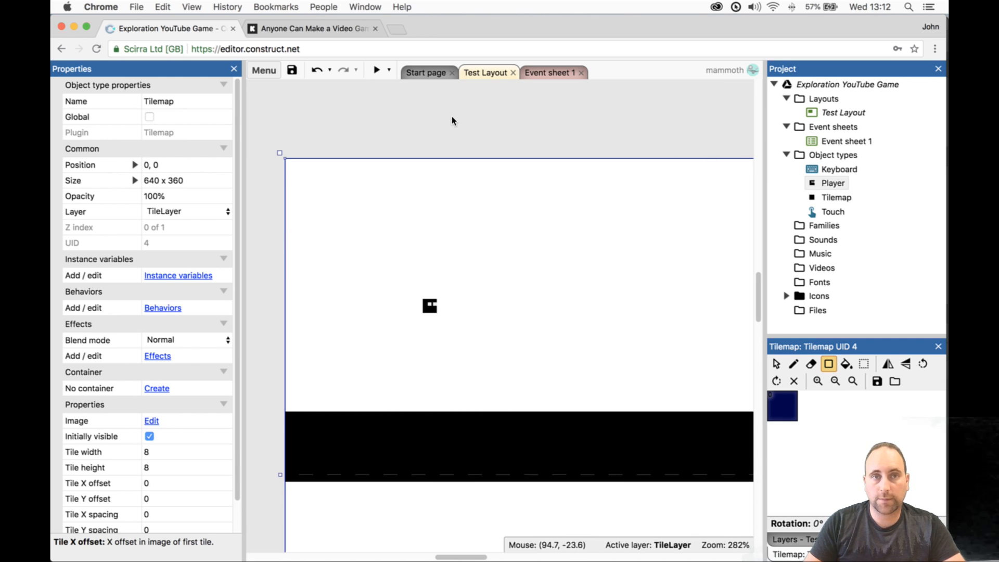
- Review the Test Layout's size and the project's viewport settings
{"action": "left_click", "coordinate": [828, 114]}
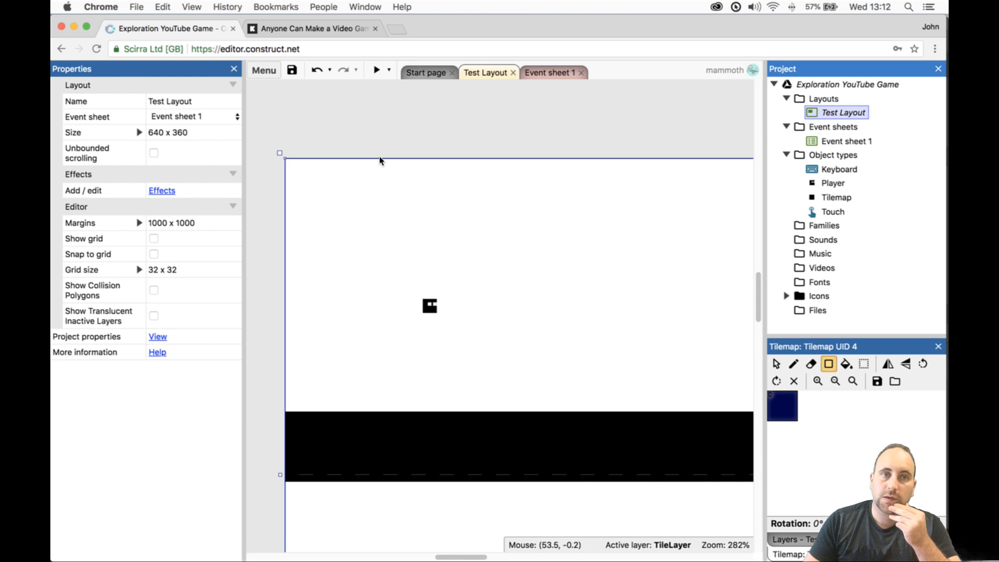
{"action": "left_click", "coordinate": [219, 135]}
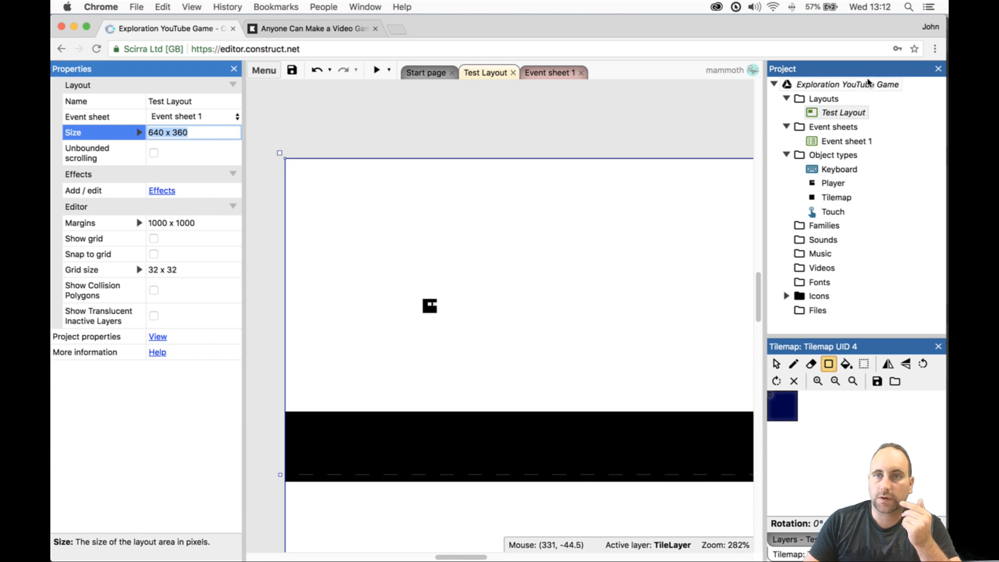
{"action": "left_click", "coordinate": [868, 83]}
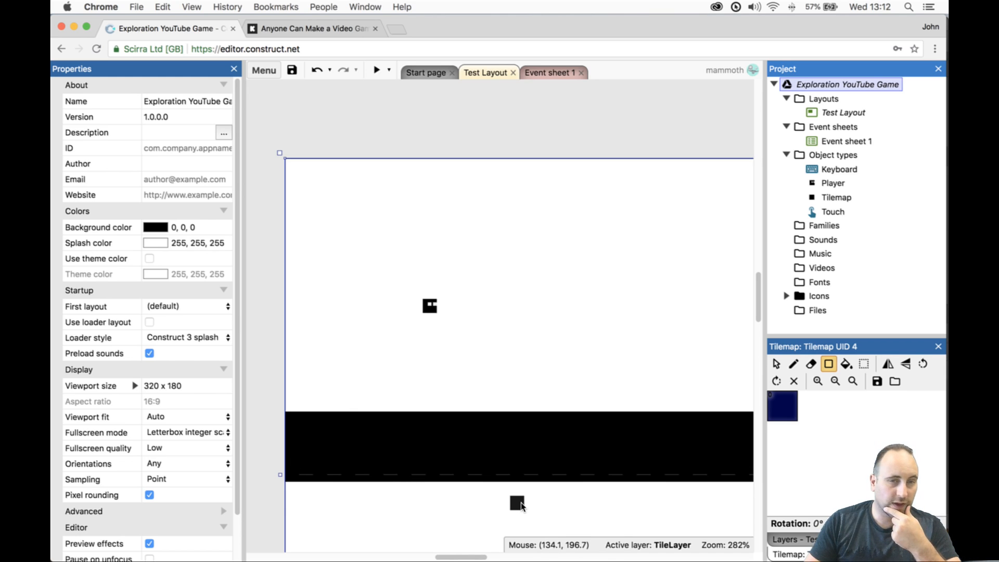
- Switch to Calculator, divide 180 by 8, work out the next multiple of 8 above 180, and close it
{"action": "mouse_move", "coordinate": [435, 546]}
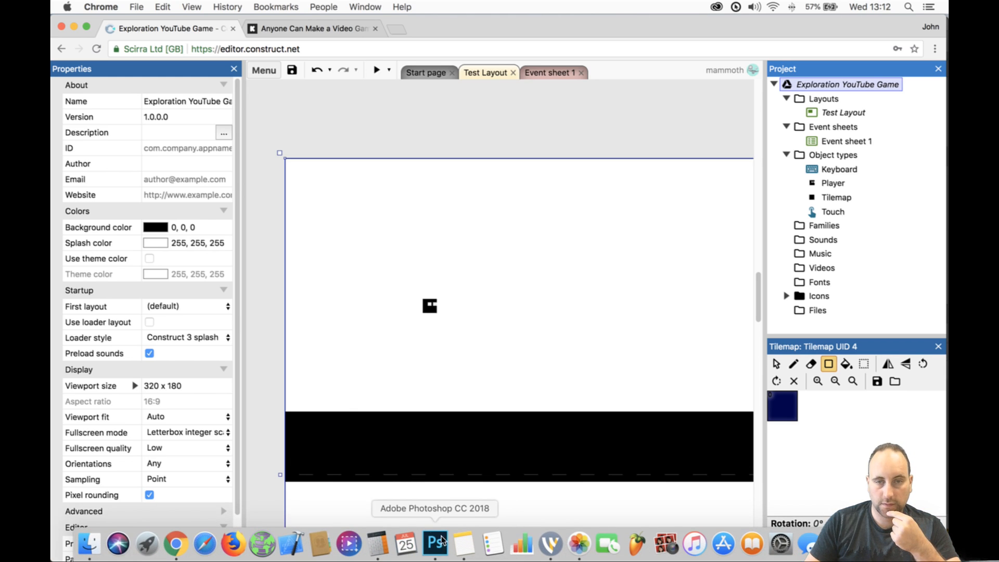
{"action": "left_click", "coordinate": [386, 544]}
{"action": "type", "text": "180"}
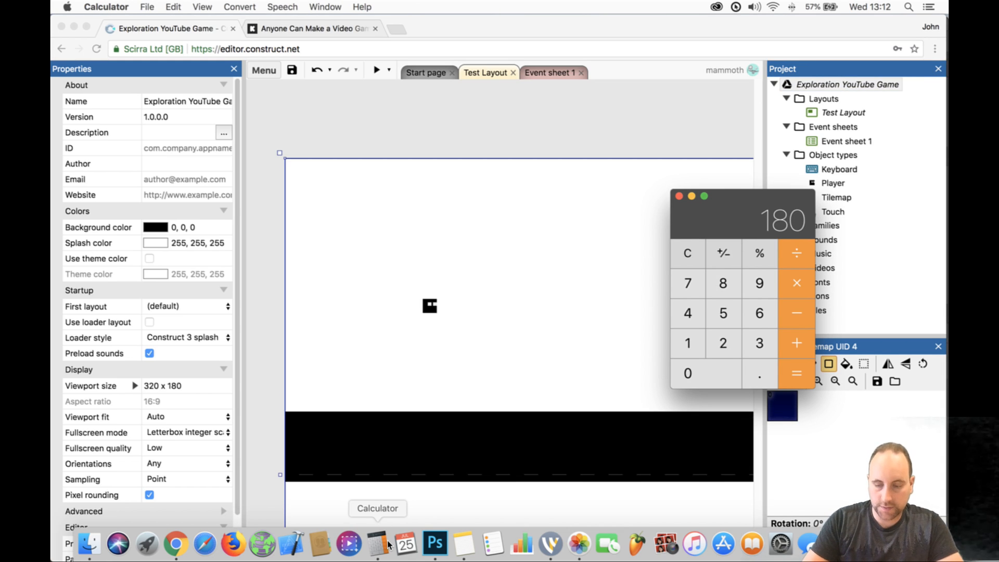
{"action": "type", "text": "/8"}
{"action": "key", "text": "Return"}
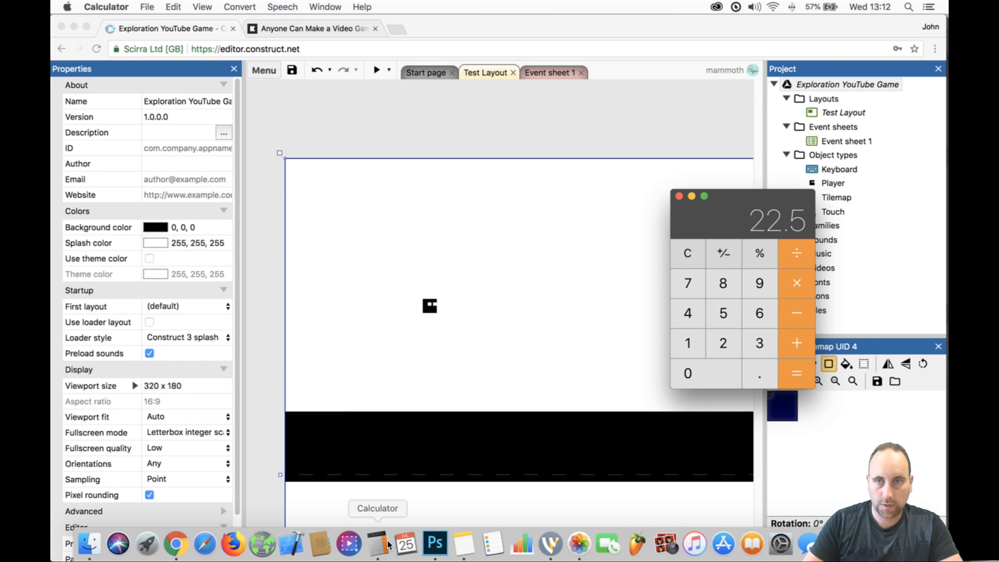
{"action": "type", "text": "2"}
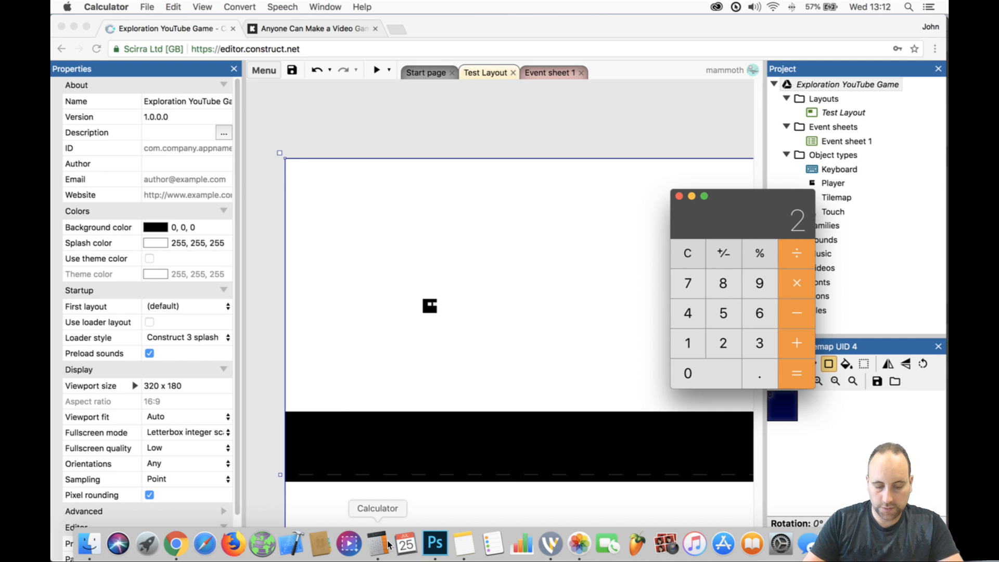
{"action": "key", "text": "Return"}
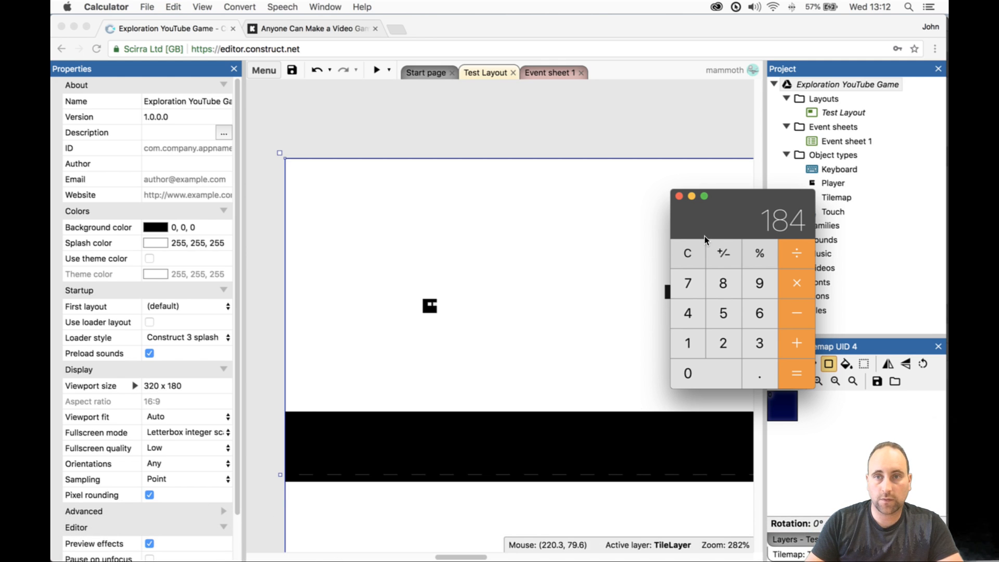
{"action": "left_click", "coordinate": [679, 197]}
- Check the tilemap's size and set the project's viewport size to 320 x 184
{"action": "left_click", "coordinate": [667, 139]}
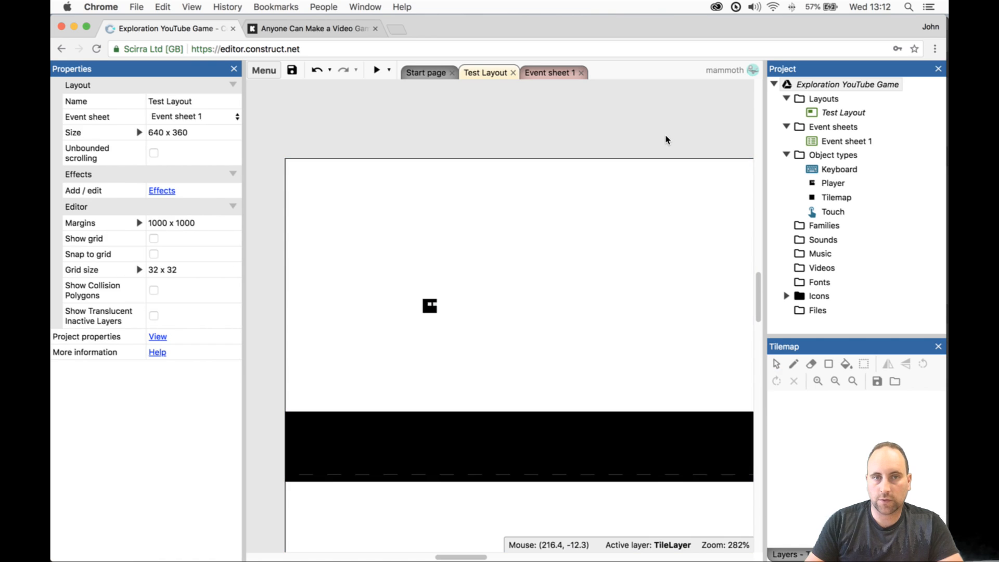
{"action": "left_click", "coordinate": [478, 260]}
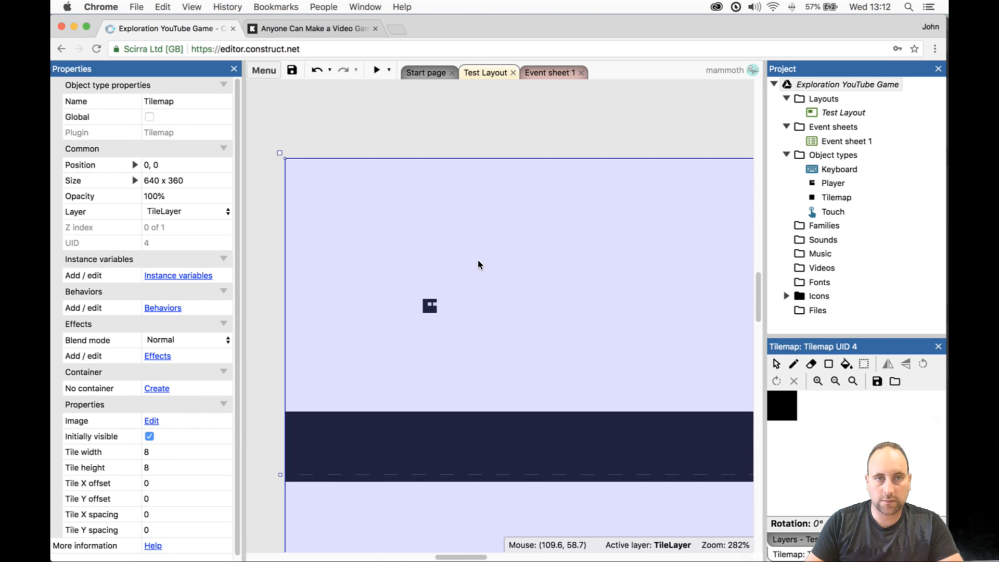
{"action": "left_click", "coordinate": [211, 183]}
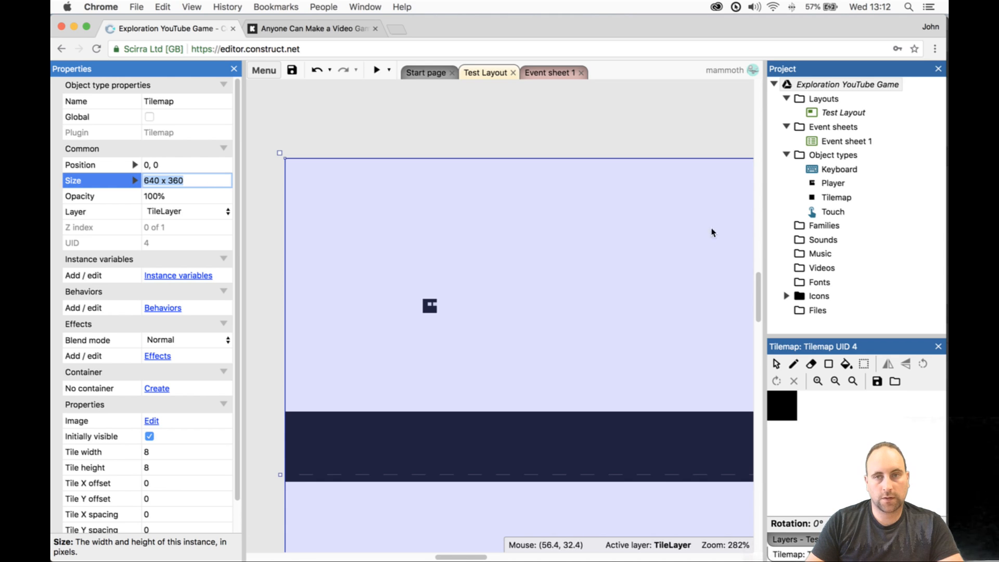
{"action": "left_click", "coordinate": [825, 84]}
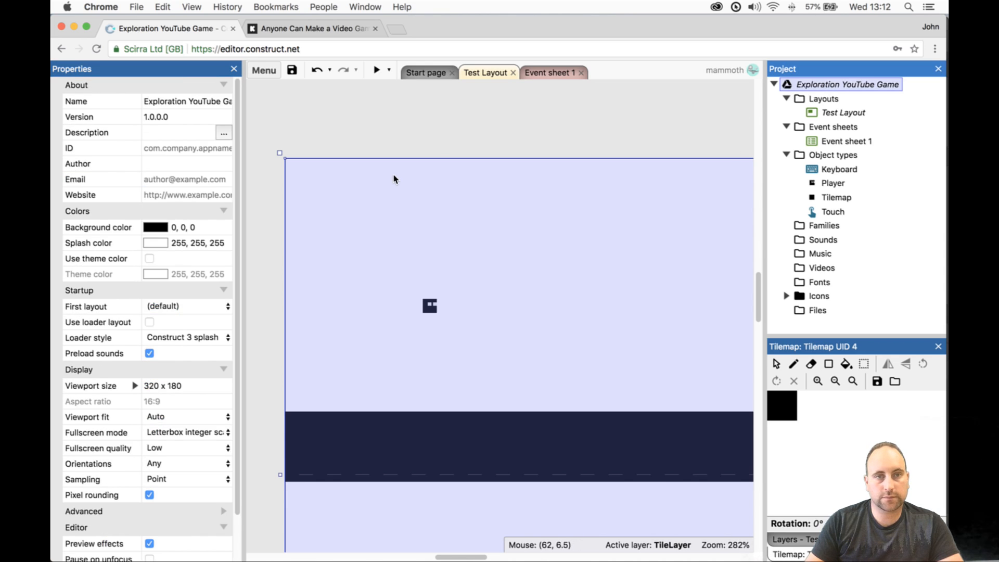
{"action": "left_click", "coordinate": [209, 387]}
{"action": "left_click", "coordinate": [227, 394]}
{"action": "type", "text": "4"}
{"action": "key", "text": "Tab"}
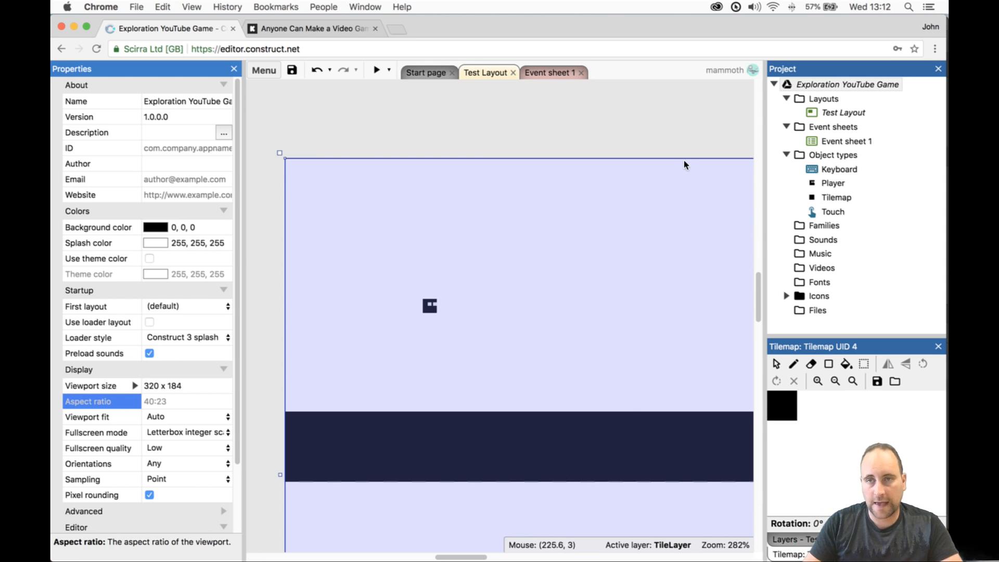
- Review the layout, player and tilemap properties, and double the 184 viewport height in Calculator
{"action": "left_click", "coordinate": [834, 114]}
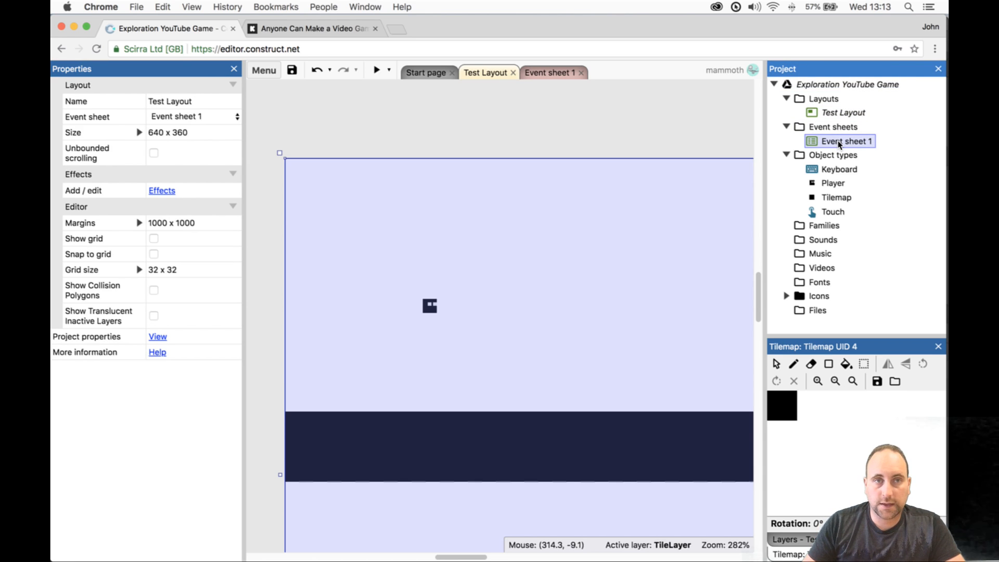
{"action": "left_click", "coordinate": [434, 306]}
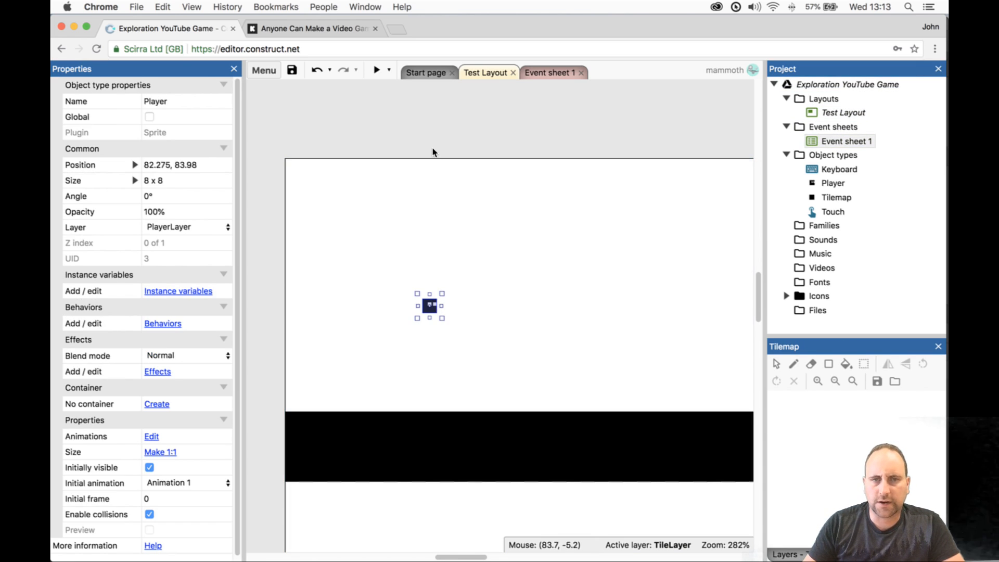
{"action": "left_click", "coordinate": [404, 442]}
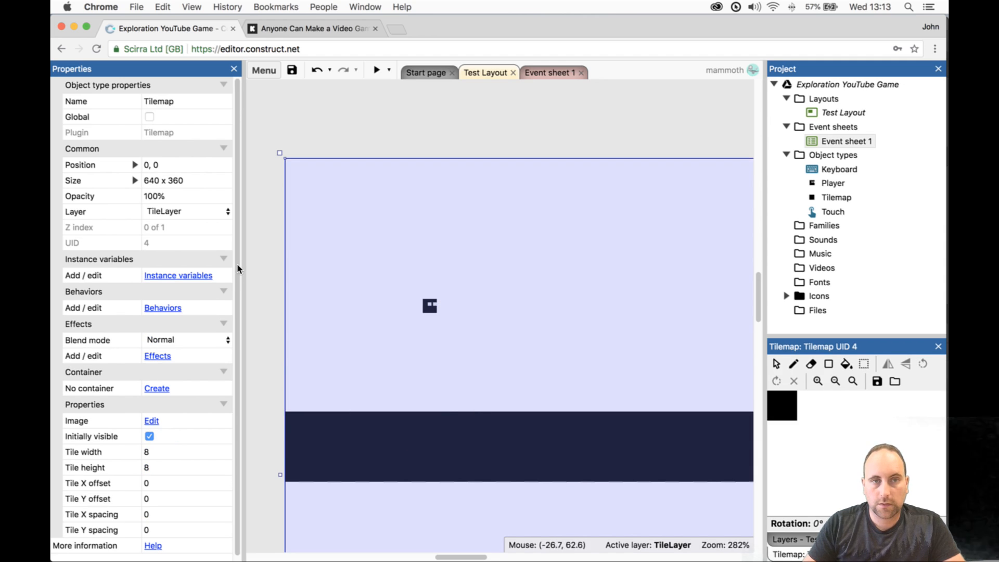
{"action": "left_click", "coordinate": [534, 144]}
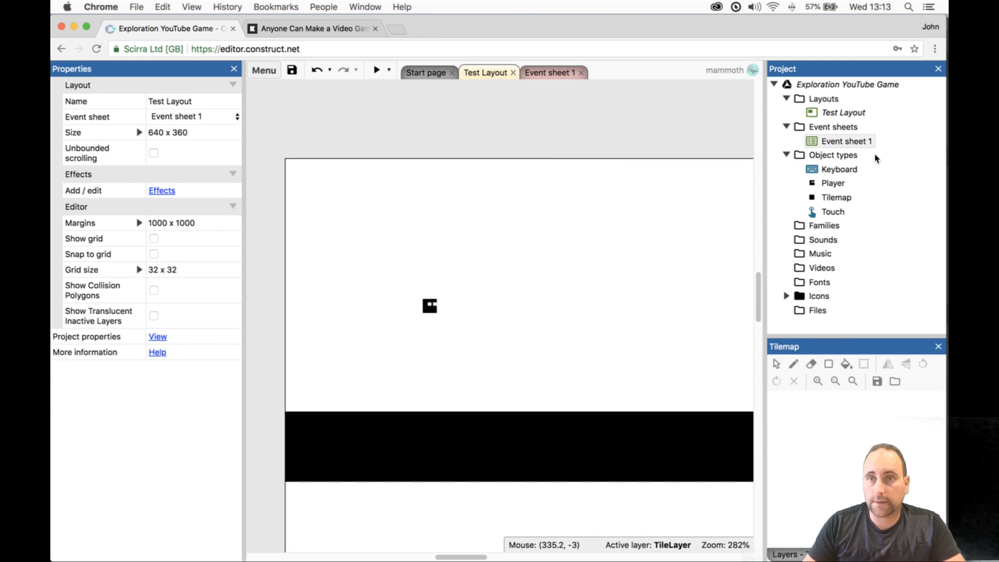
{"action": "left_click", "coordinate": [833, 113]}
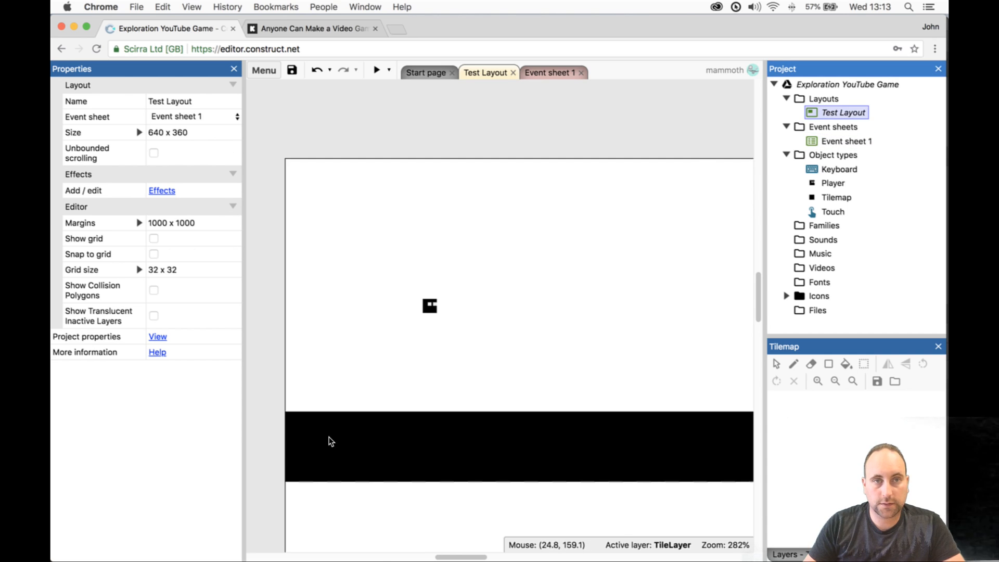
{"action": "left_click", "coordinate": [379, 543]}
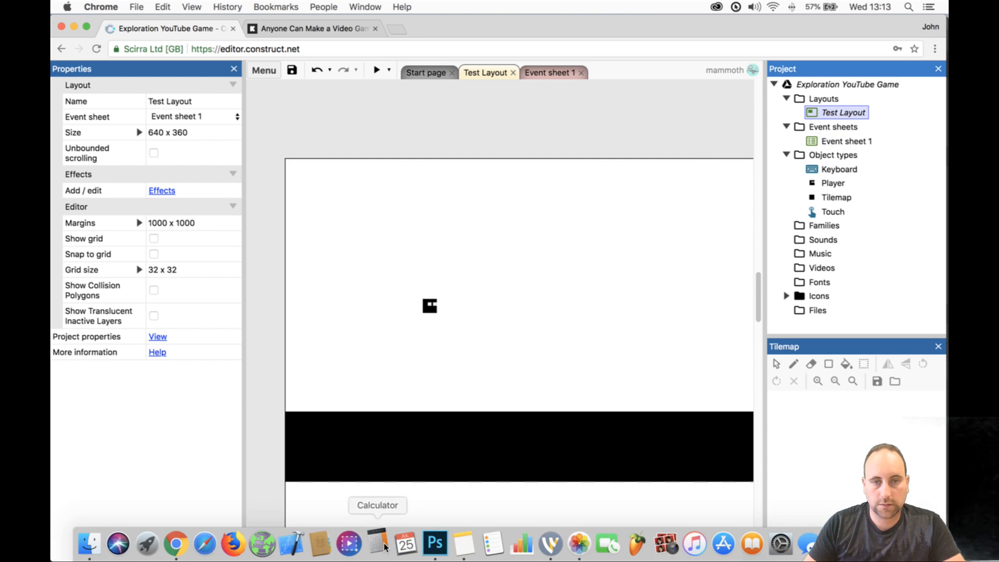
{"action": "type", "text": "184*2="}
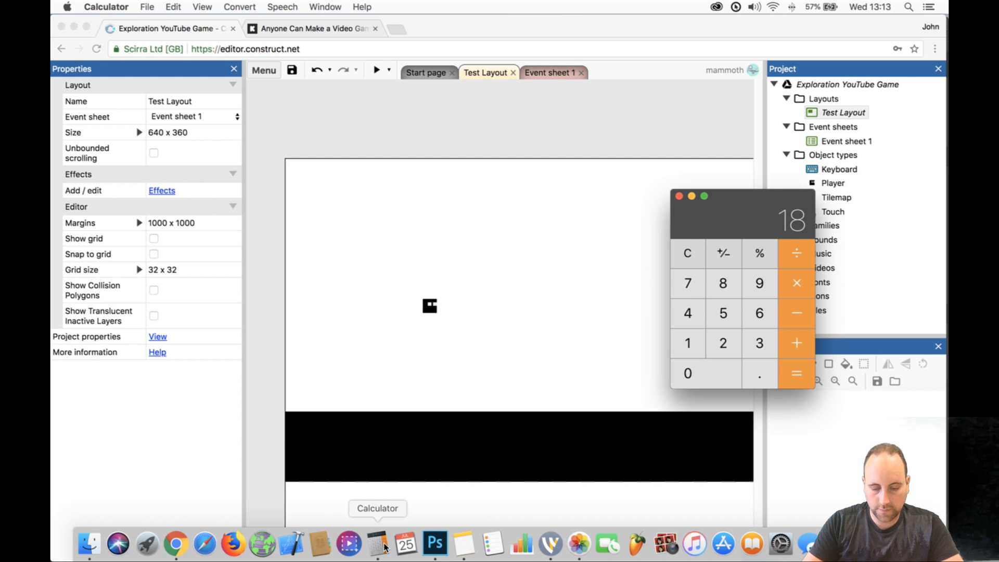
{"action": "key", "text": "super+c"}
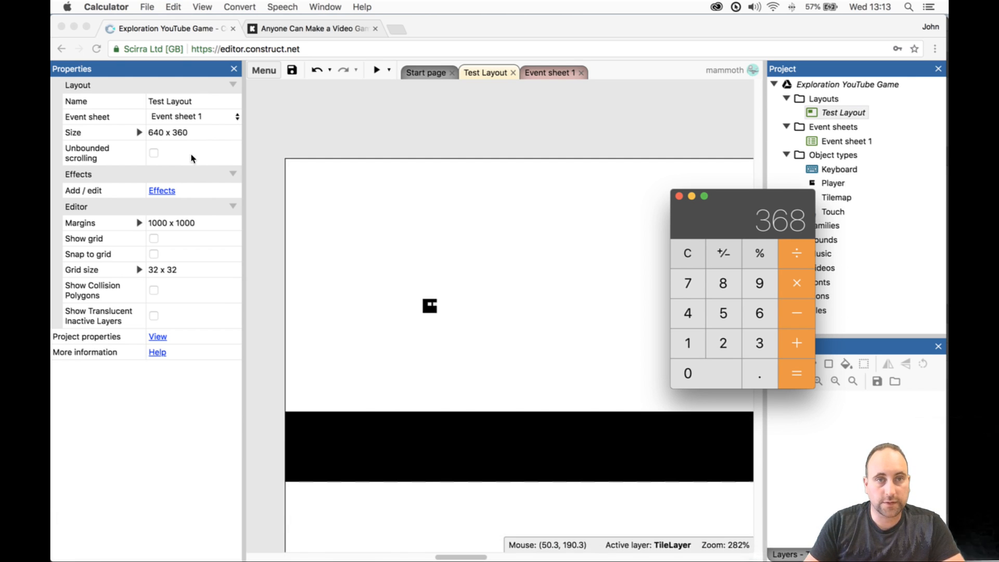
- Set the Test Layout's size to 640 x 368
{"action": "left_click", "coordinate": [201, 133]}
{"action": "left_click", "coordinate": [206, 136]}
{"action": "left_click", "coordinate": [206, 139]}
{"action": "key", "text": "BackSpace"}
{"action": "type", "text": "8"}
{"action": "key", "text": "Tab"}
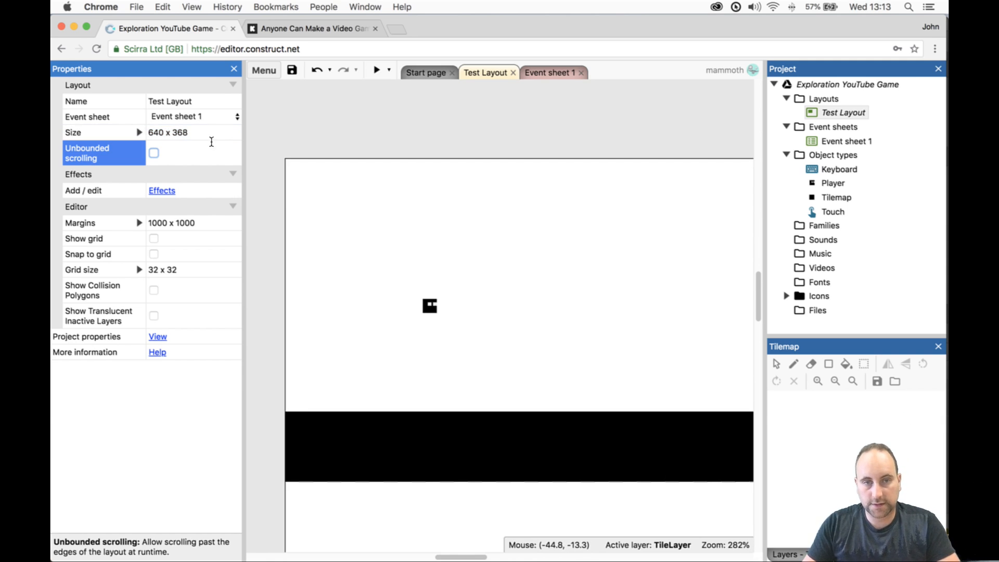
{"action": "left_click", "coordinate": [513, 235]}
{"action": "left_click", "coordinate": [495, 115]}
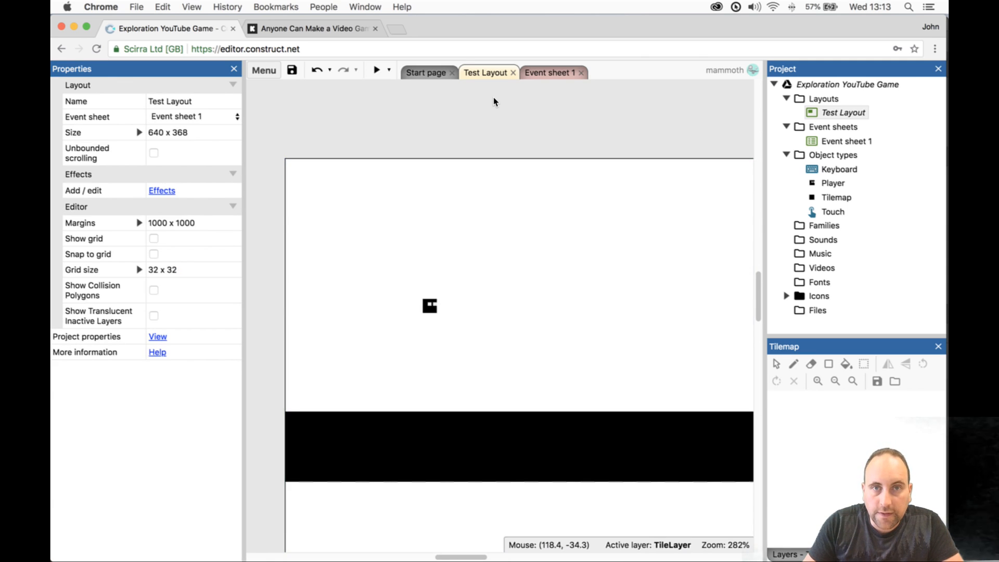
- Set the project's fullscreen mode to Scale inner and preview the game in an enlarged window
{"action": "left_click", "coordinate": [887, 84]}
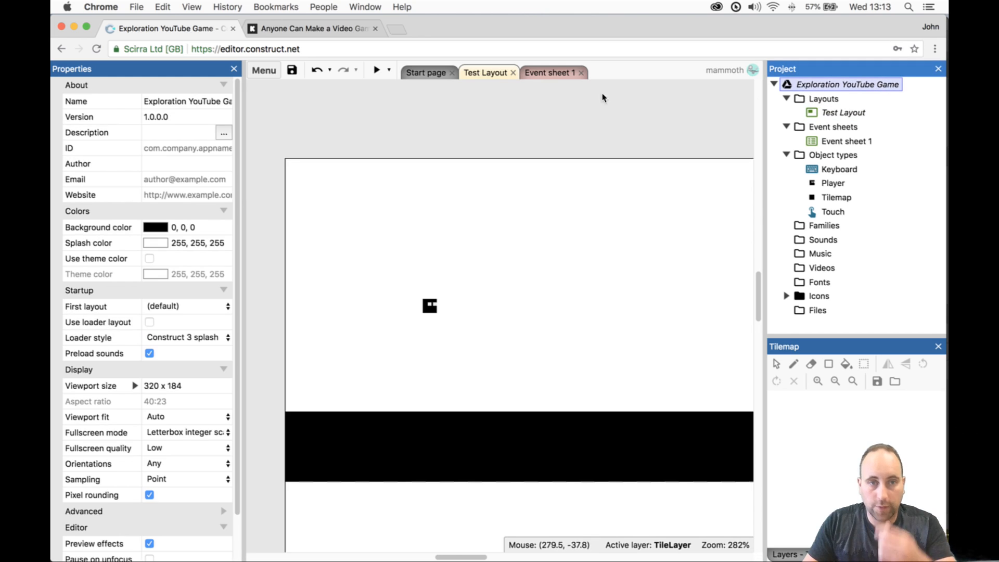
{"action": "left_click", "coordinate": [198, 432]}
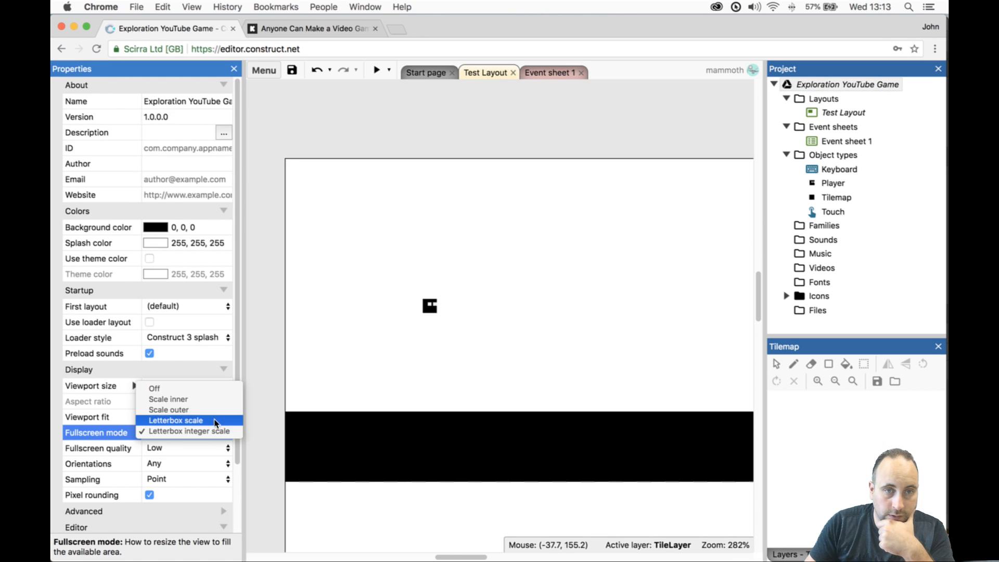
{"action": "left_click", "coordinate": [217, 398]}
{"action": "left_click", "coordinate": [378, 70]}
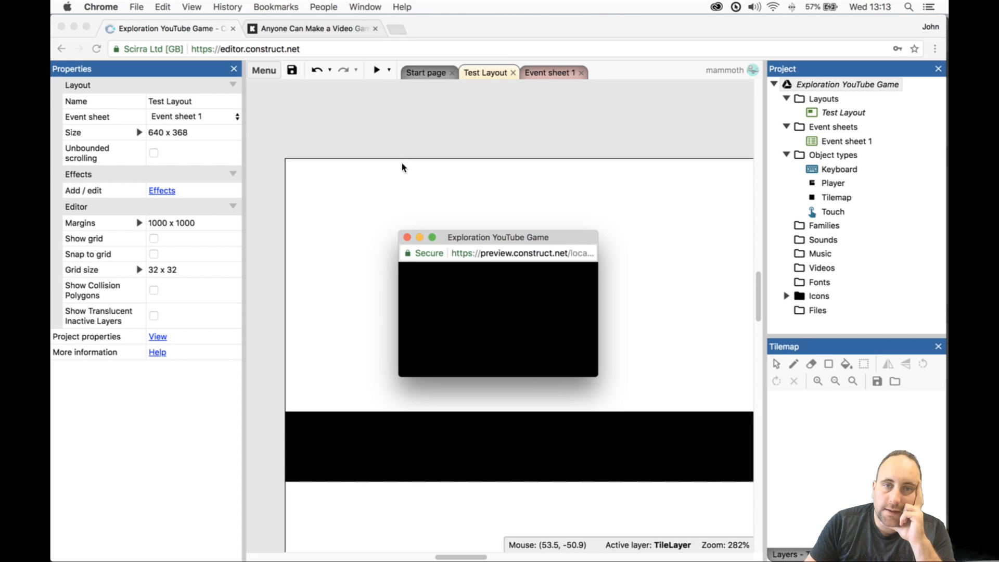
{"action": "left_click_drag", "start_coordinate": [459, 239], "coordinate": [296, 51]}
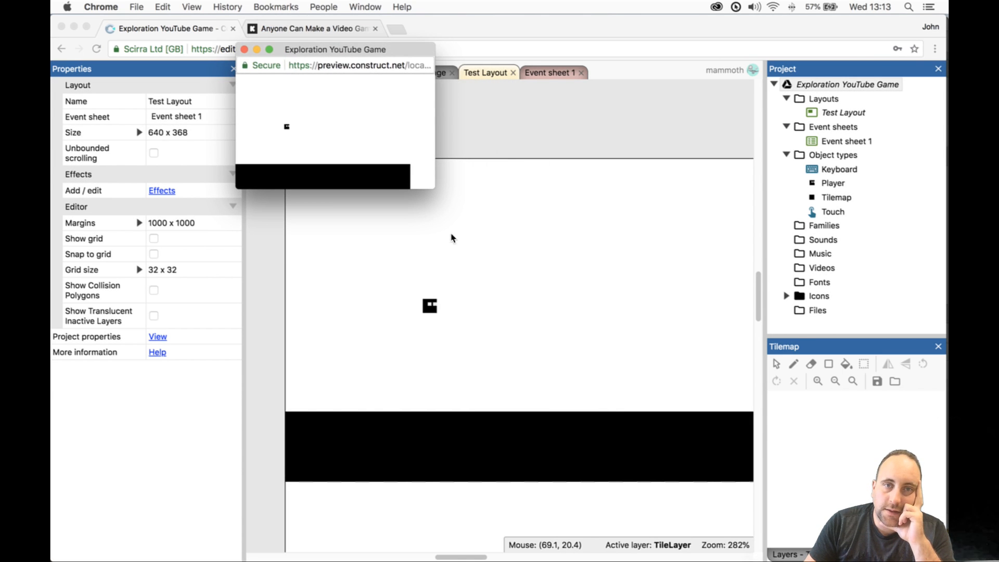
{"action": "left_click_drag", "start_coordinate": [436, 197], "coordinate": [917, 516]}
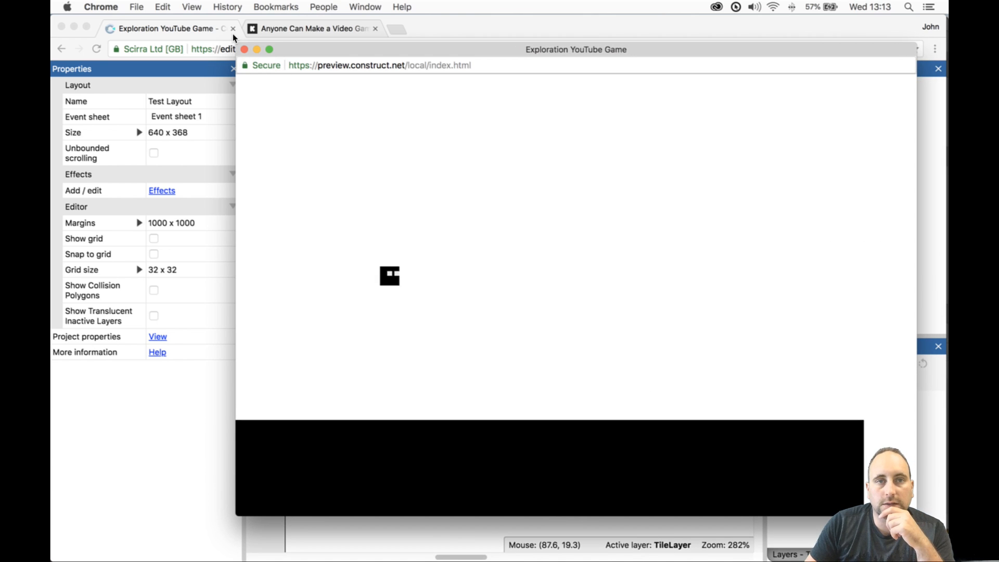
{"action": "left_click", "coordinate": [245, 50]}
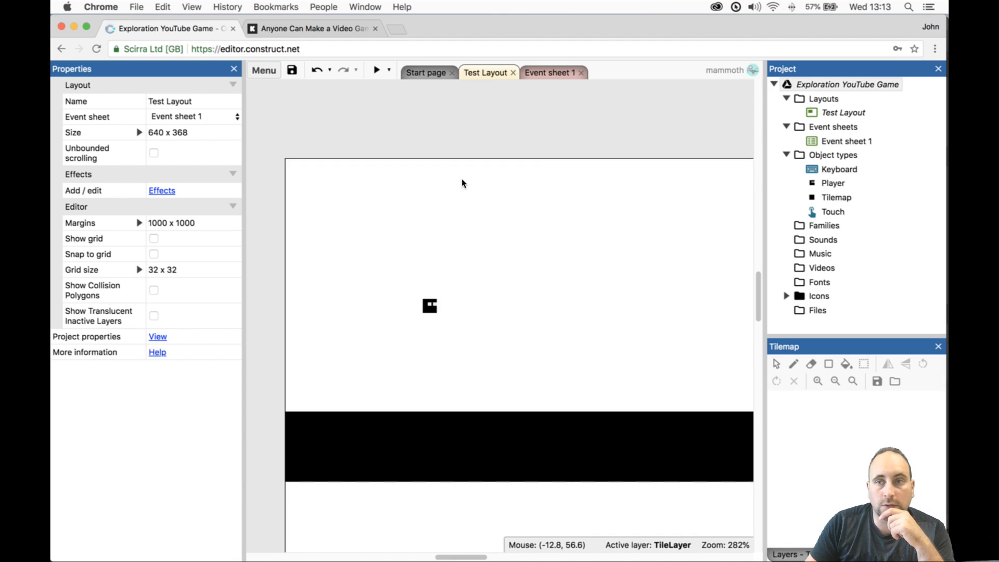
- Set the project's fullscreen mode to Letterbox scale and preview the game while resizing its window
{"action": "left_click", "coordinate": [829, 84]}
{"action": "left_click", "coordinate": [208, 432]}
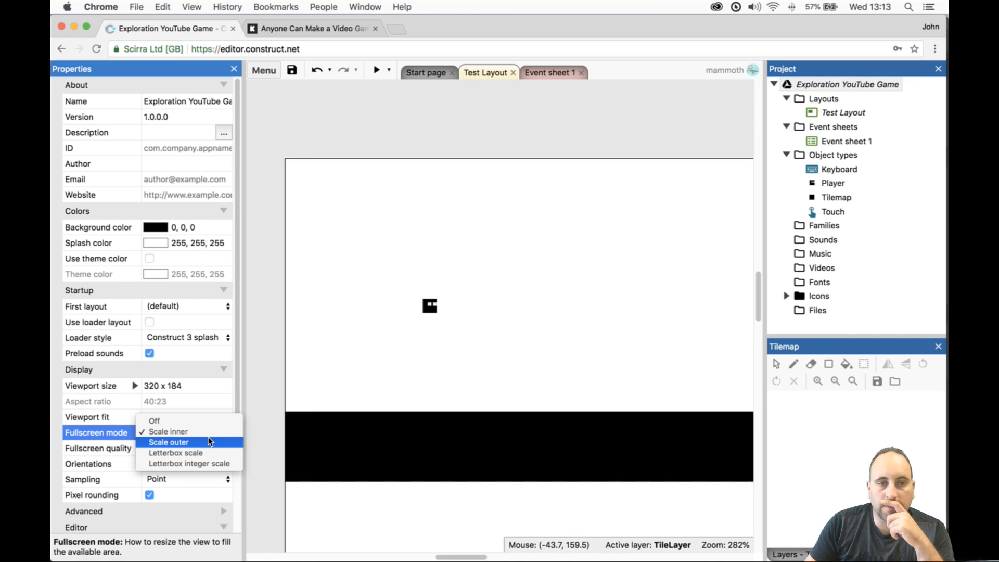
{"action": "left_click", "coordinate": [210, 452]}
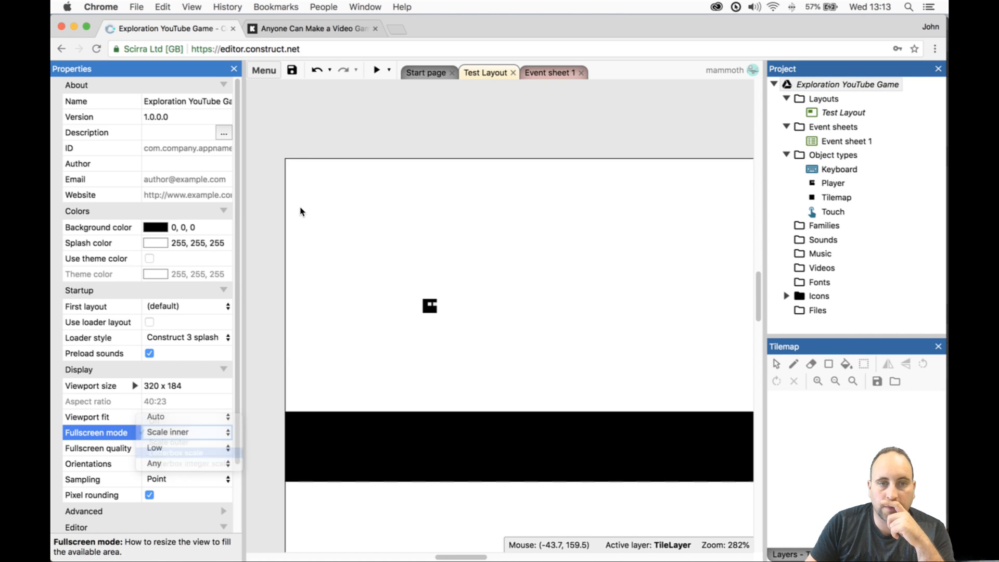
{"action": "left_click", "coordinate": [376, 70]}
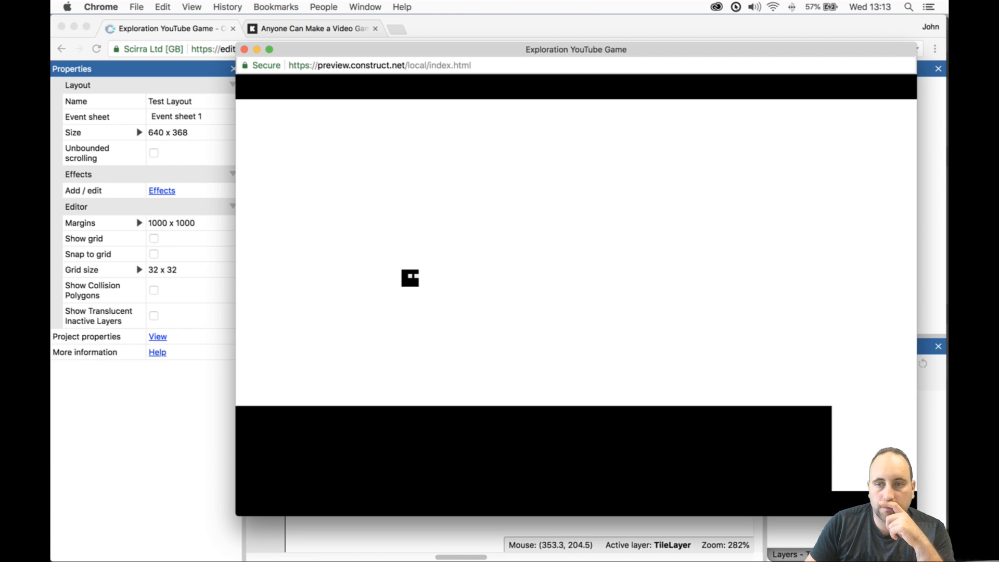
{"action": "left_click_drag", "start_coordinate": [916, 515], "coordinate": [823, 475]}
{"action": "left_click", "coordinate": [245, 49]}
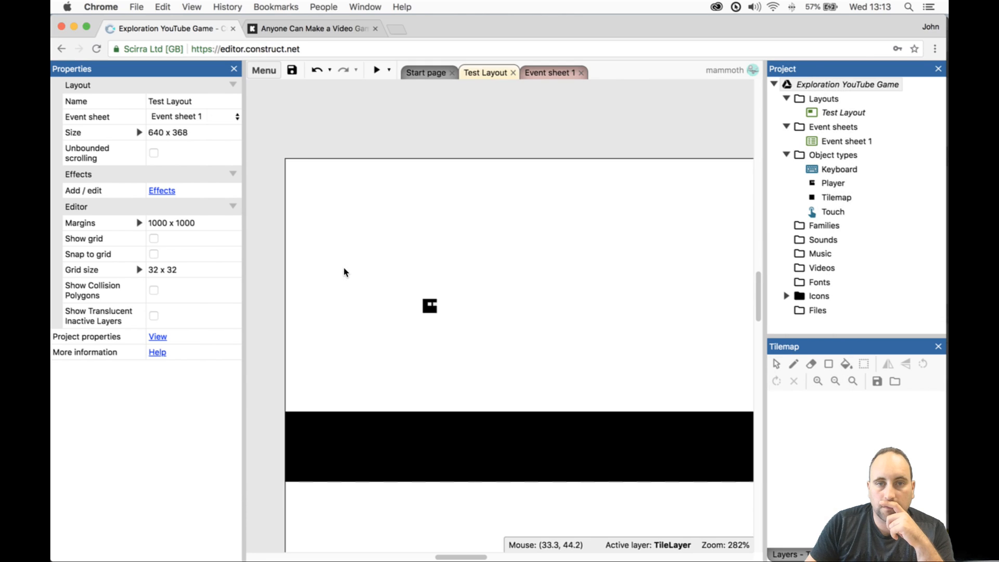
- Open the tilemap's source image and flood-fill the 8 x 8 tile with dark grey (RGB 33, 32, 33)
{"action": "left_click", "coordinate": [342, 420]}
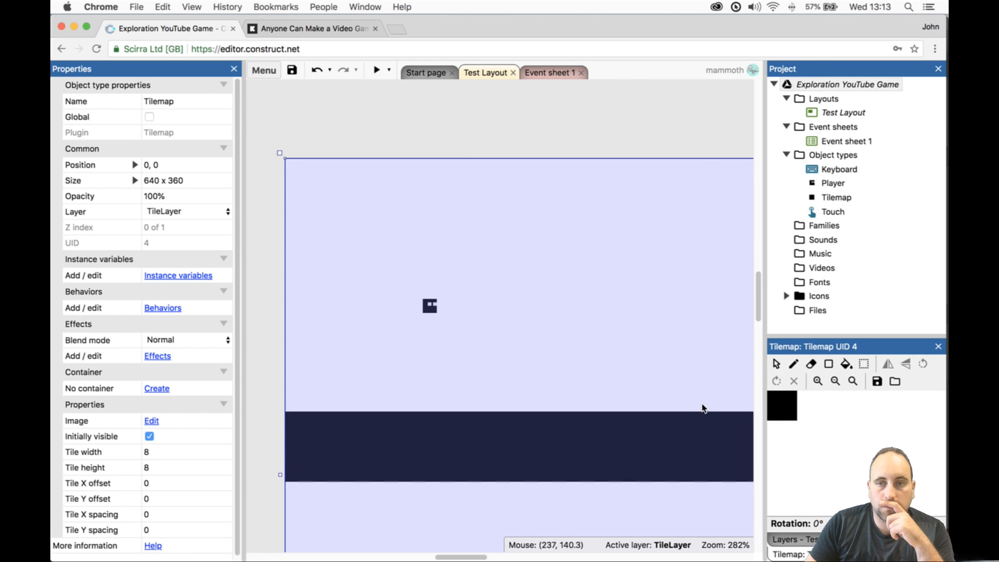
{"action": "double_click", "coordinate": [643, 443]}
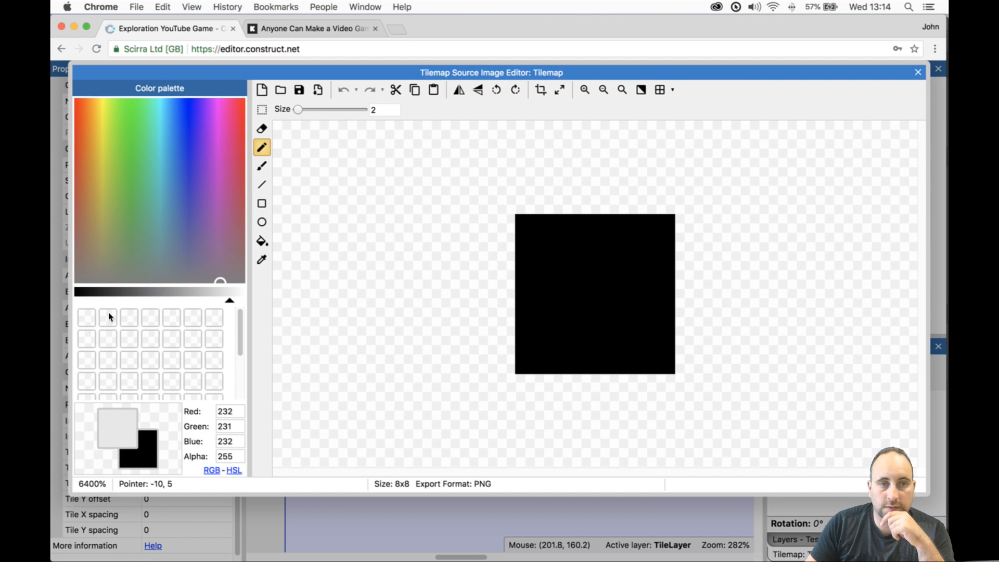
{"action": "left_click", "coordinate": [90, 296]}
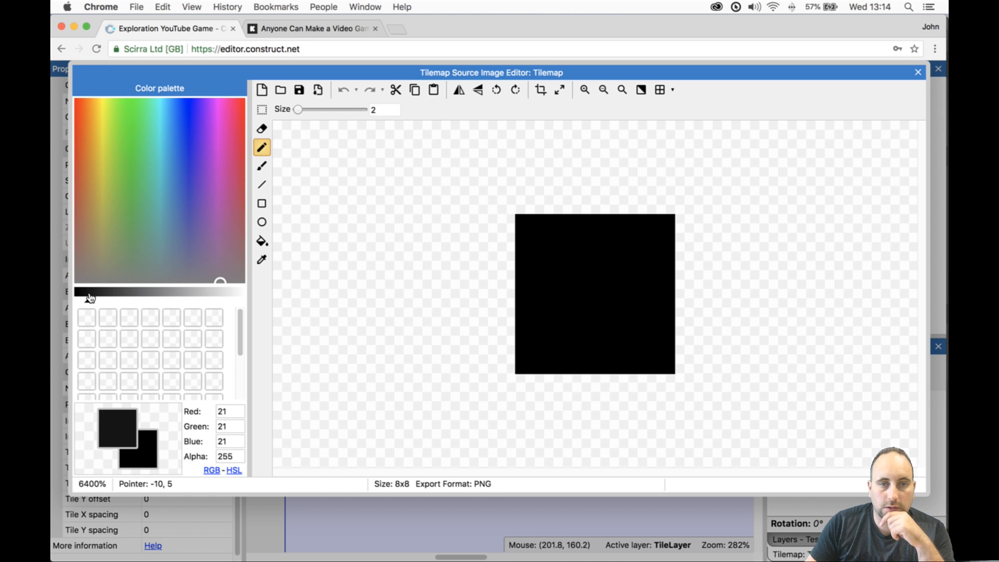
{"action": "left_click_drag", "start_coordinate": [92, 300], "coordinate": [94, 306]}
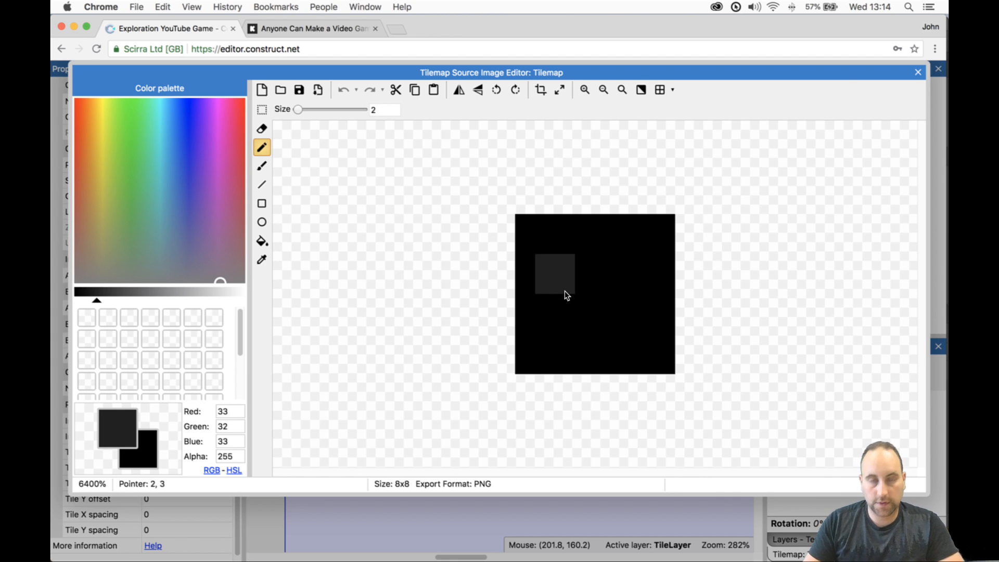
{"action": "key", "text": "f"}
{"action": "left_click", "coordinate": [622, 293]}
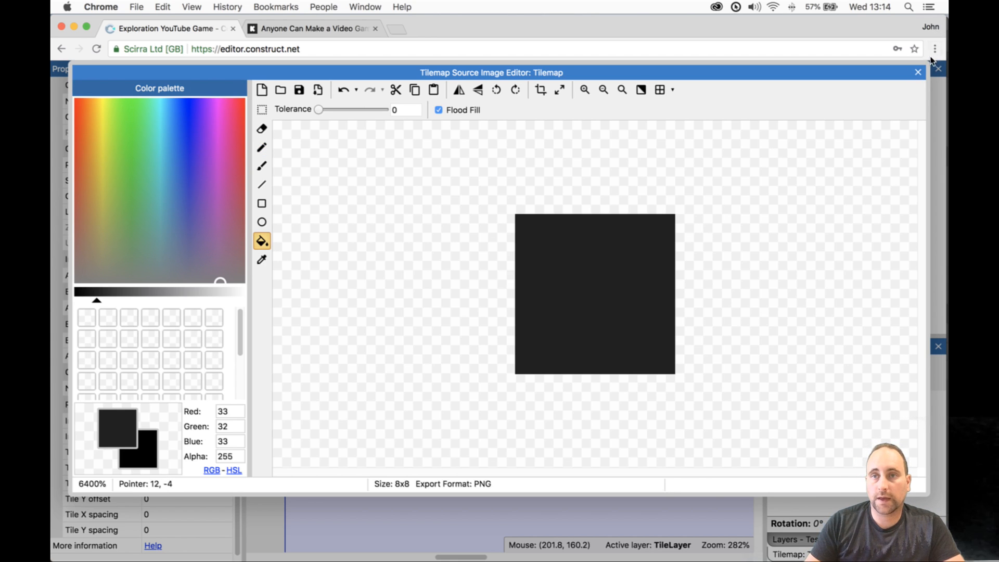
- Flood-fill the player sprite's black body with dark grey (RGB 59, 59, 59) and preview the game
{"action": "left_click", "coordinate": [918, 73]}
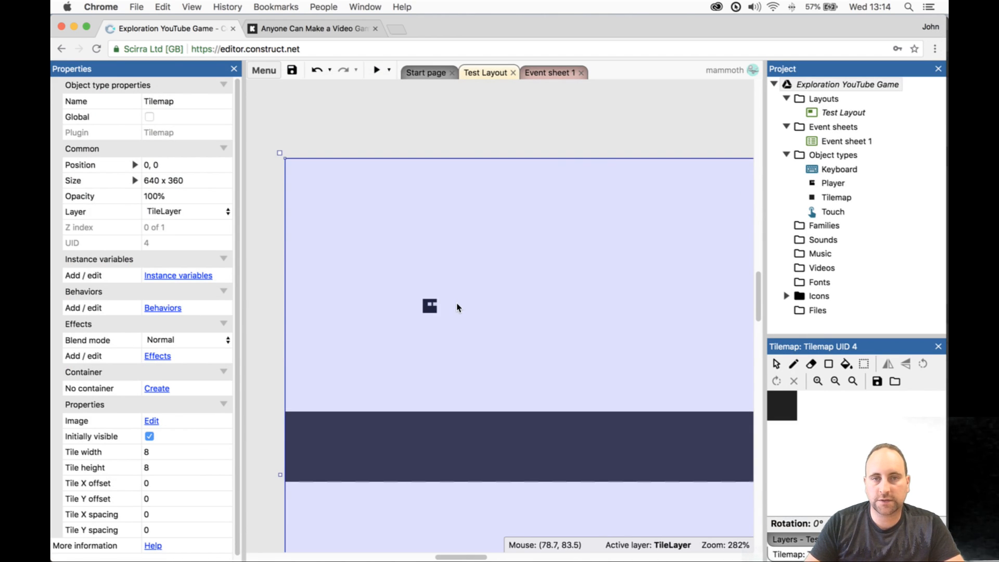
{"action": "left_click", "coordinate": [431, 306]}
{"action": "double_click", "coordinate": [430, 305]}
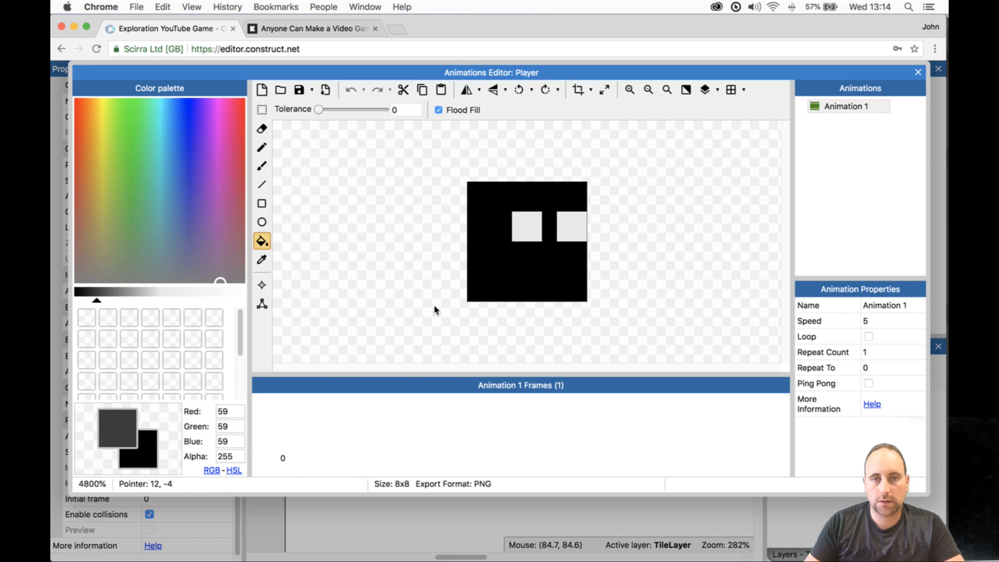
{"action": "left_click", "coordinate": [508, 273]}
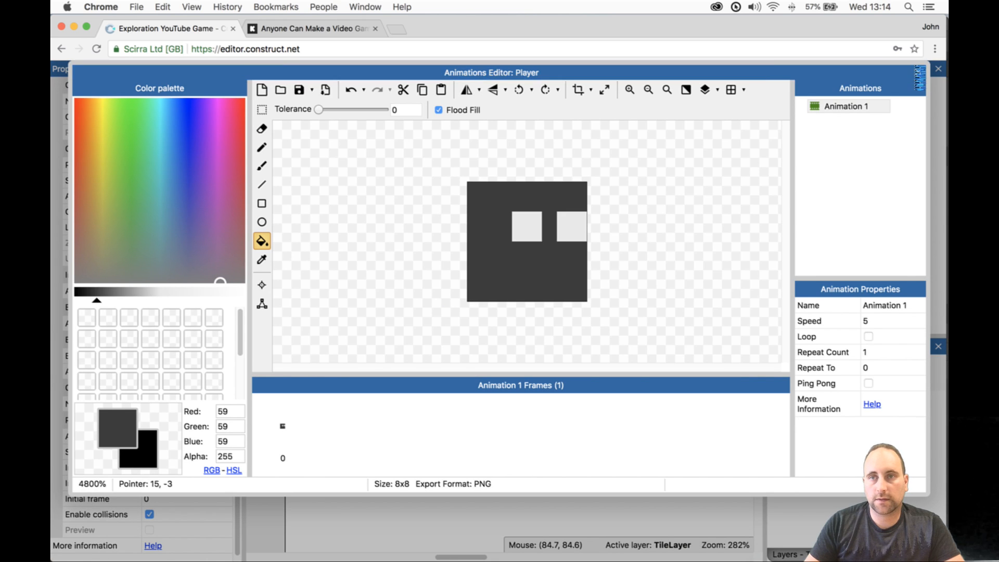
{"action": "left_click", "coordinate": [918, 73]}
{"action": "left_click", "coordinate": [372, 75]}
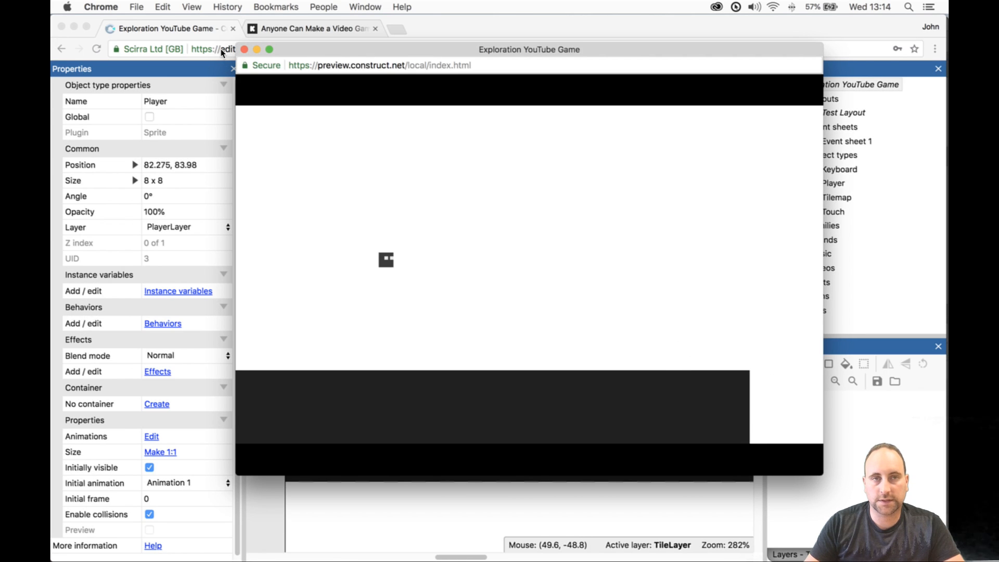
{"action": "left_click", "coordinate": [246, 49]}
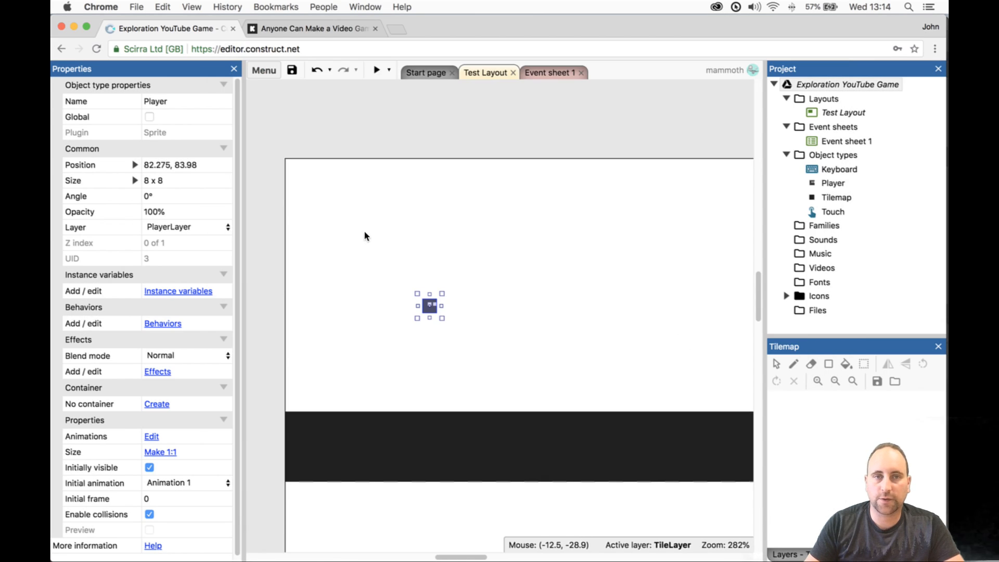
- Add the Platform behavior to the Player sprite
{"action": "left_click", "coordinate": [171, 324]}
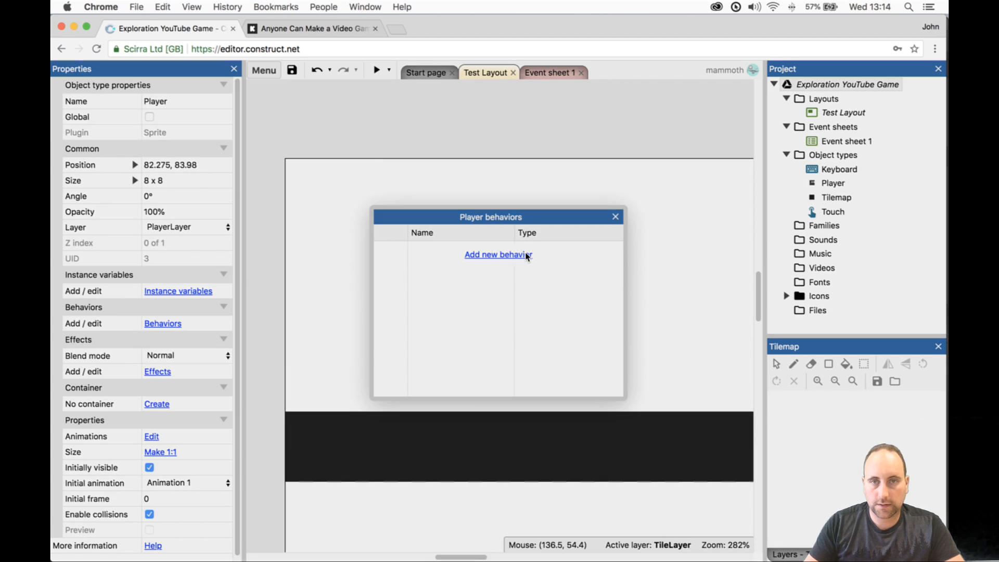
{"action": "left_click", "coordinate": [528, 256]}
{"action": "type", "text": "play"}
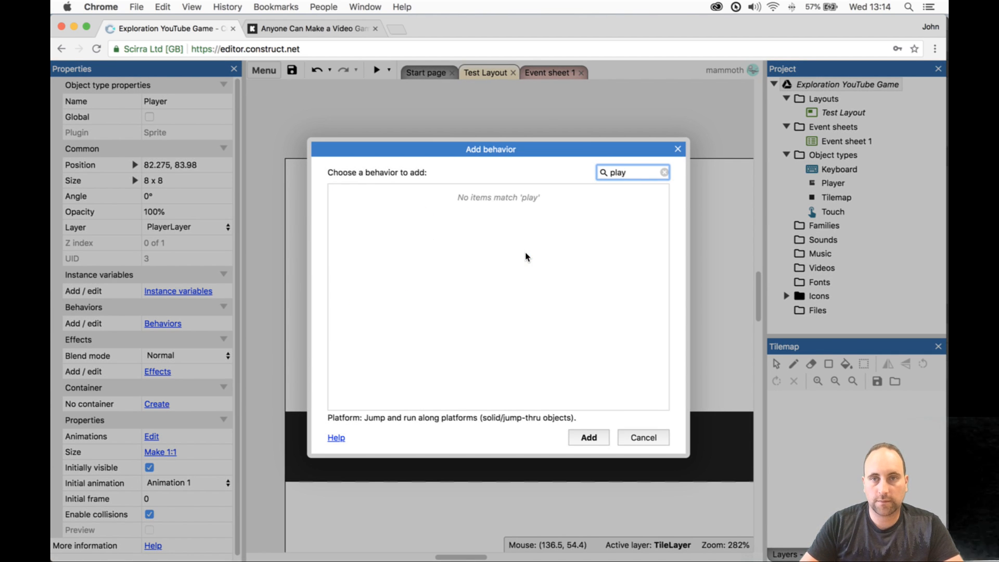
{"action": "key", "text": "BackSpace"}
{"action": "key", "text": "Return"}
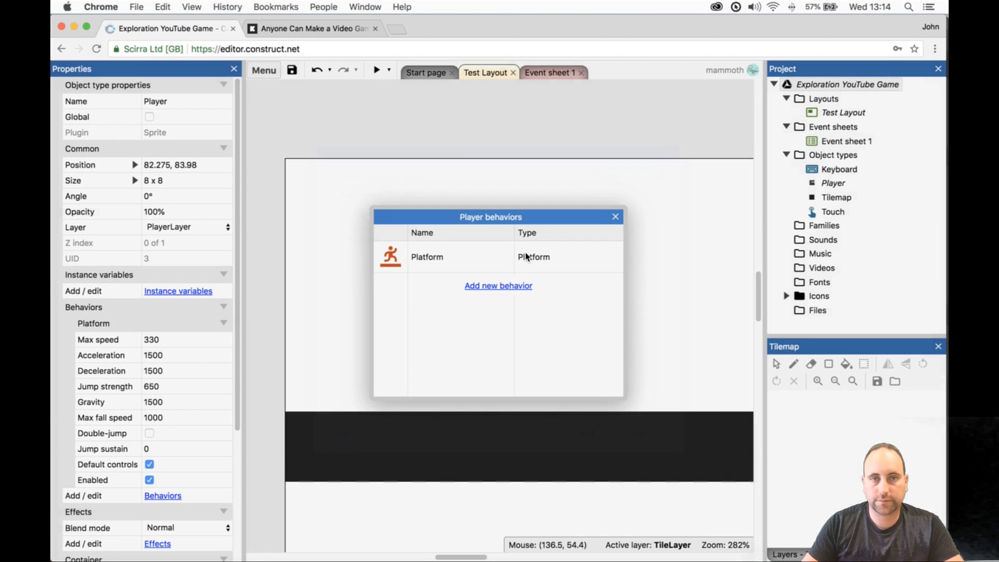
{"action": "left_click", "coordinate": [615, 218]}
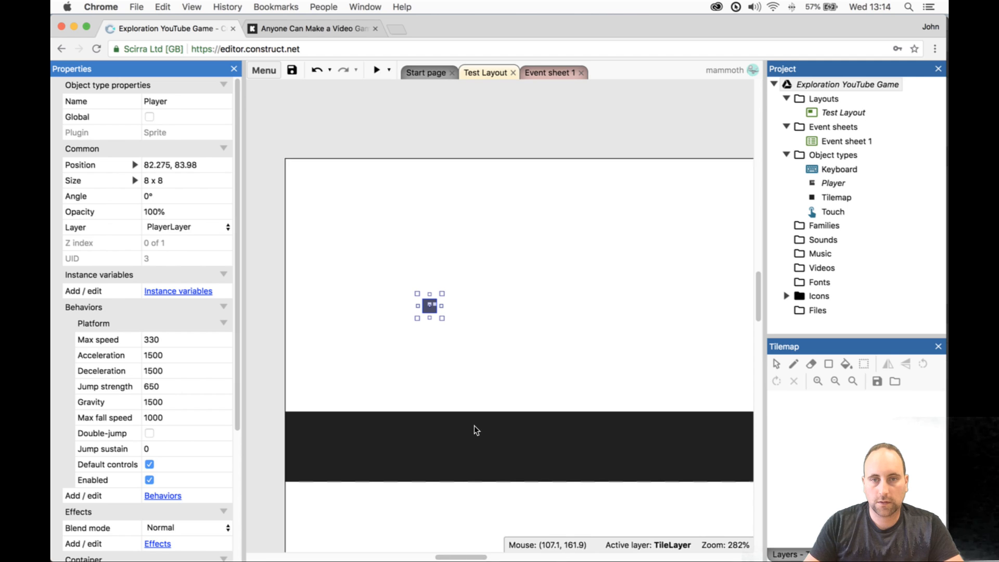
- Add the Solid behavior to the Tilemap
{"action": "double_click", "coordinate": [475, 426]}
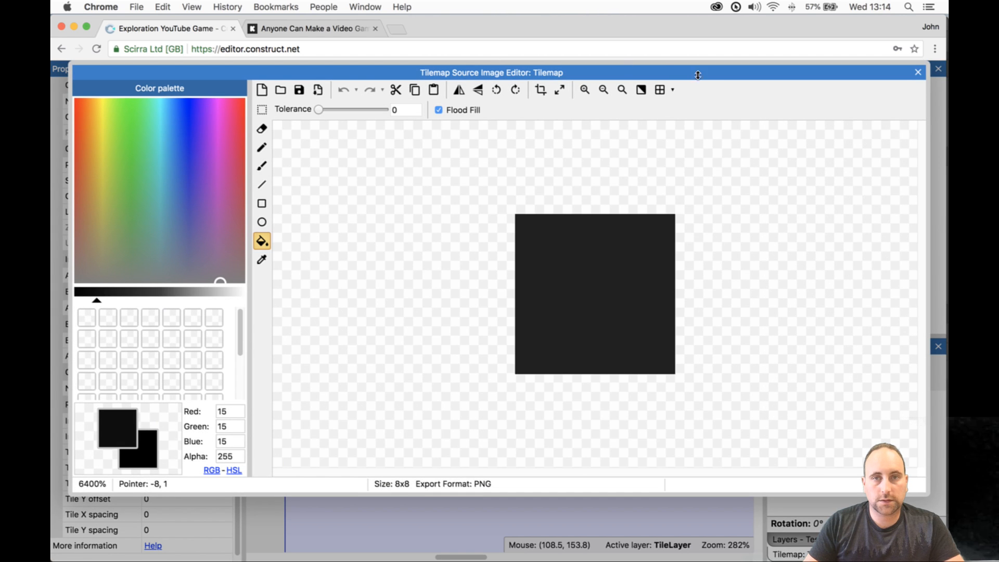
{"action": "left_click", "coordinate": [918, 72]}
{"action": "left_click", "coordinate": [164, 308]}
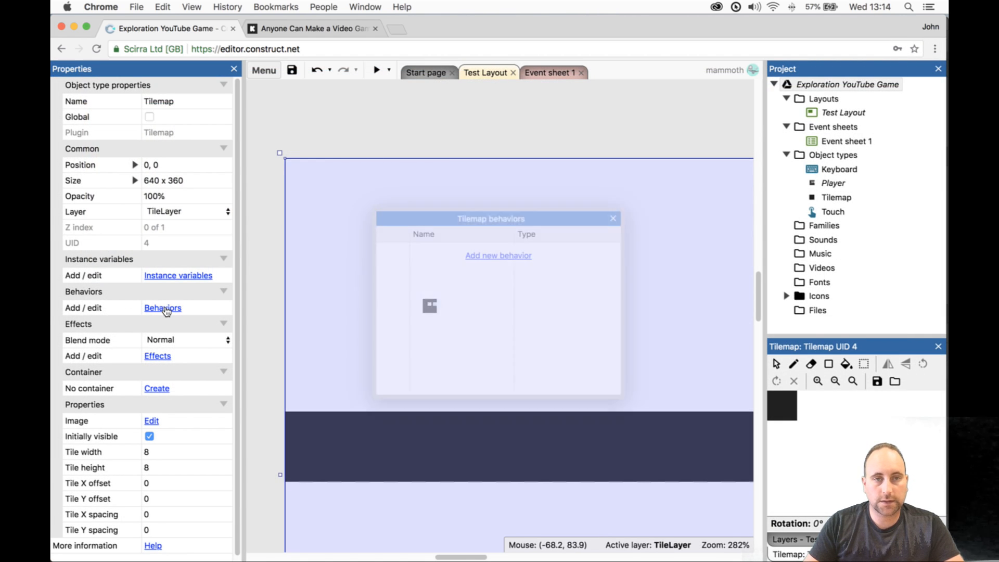
{"action": "left_click", "coordinate": [506, 257]}
{"action": "type", "text": "sol"}
{"action": "key", "text": "Return"}
{"action": "key", "text": "Escape"}
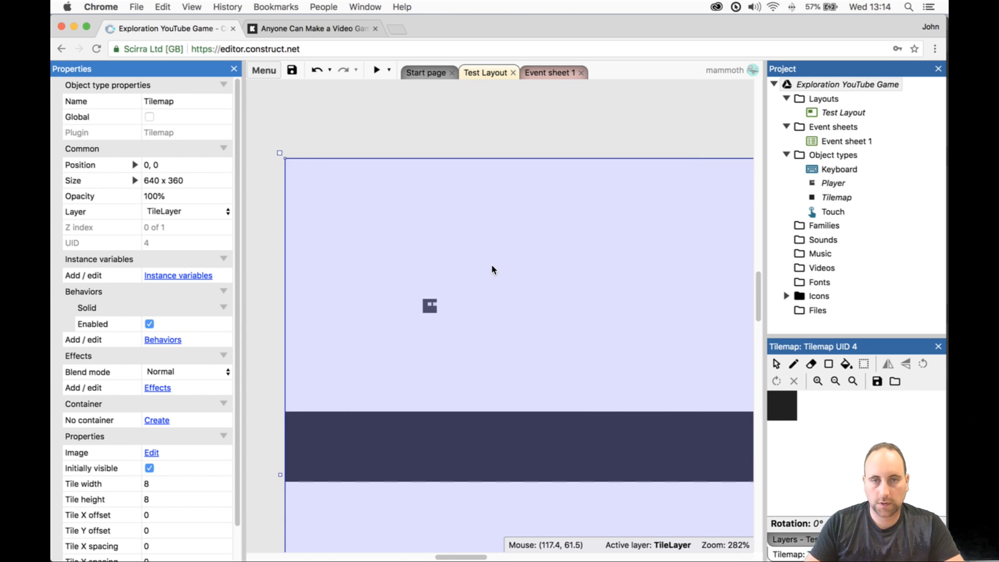
- Preview the game twice to test the player's landing, walking and jumping on the solid tiles
{"action": "left_click", "coordinate": [376, 69]}
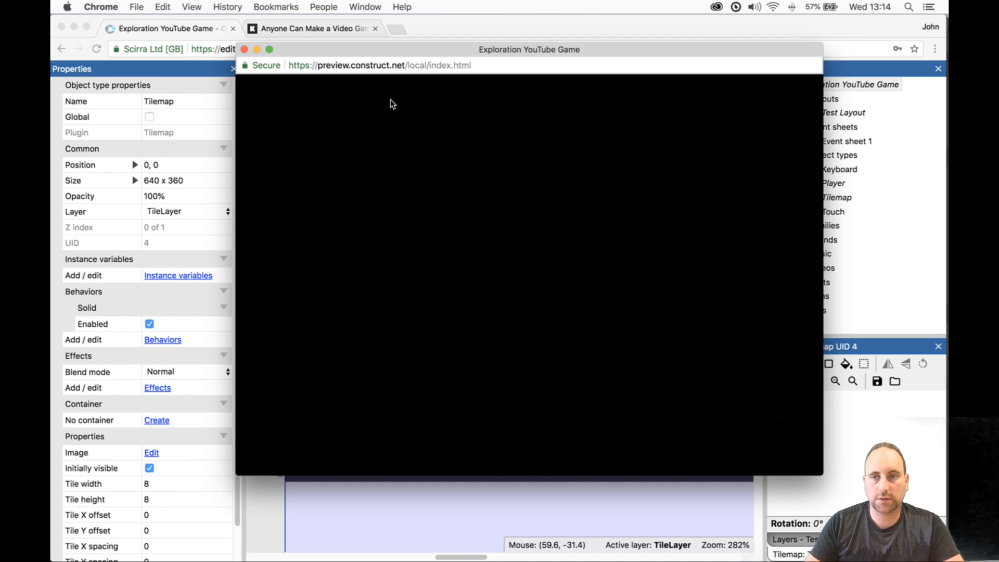
{"action": "key", "text": "Left"}
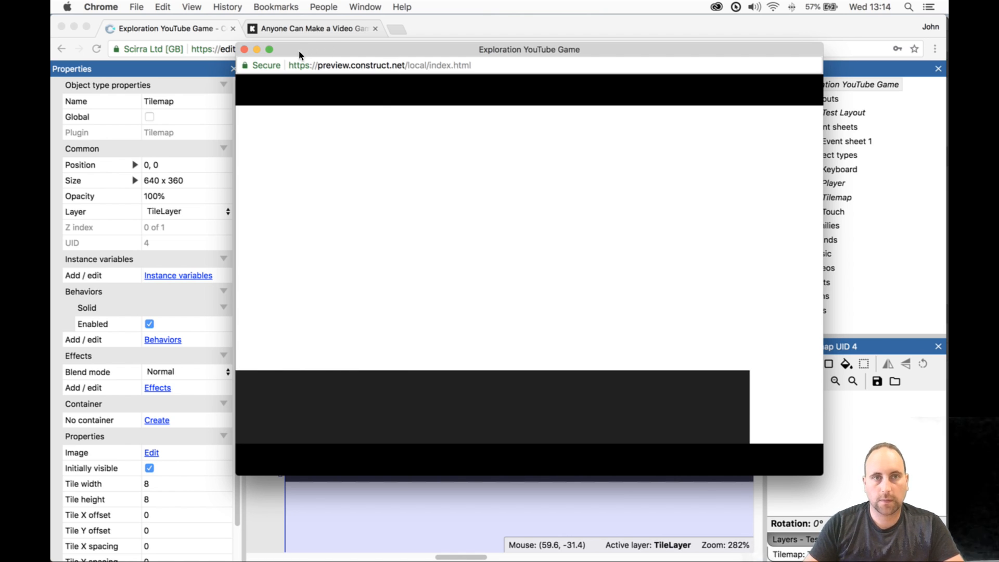
{"action": "left_click", "coordinate": [242, 49]}
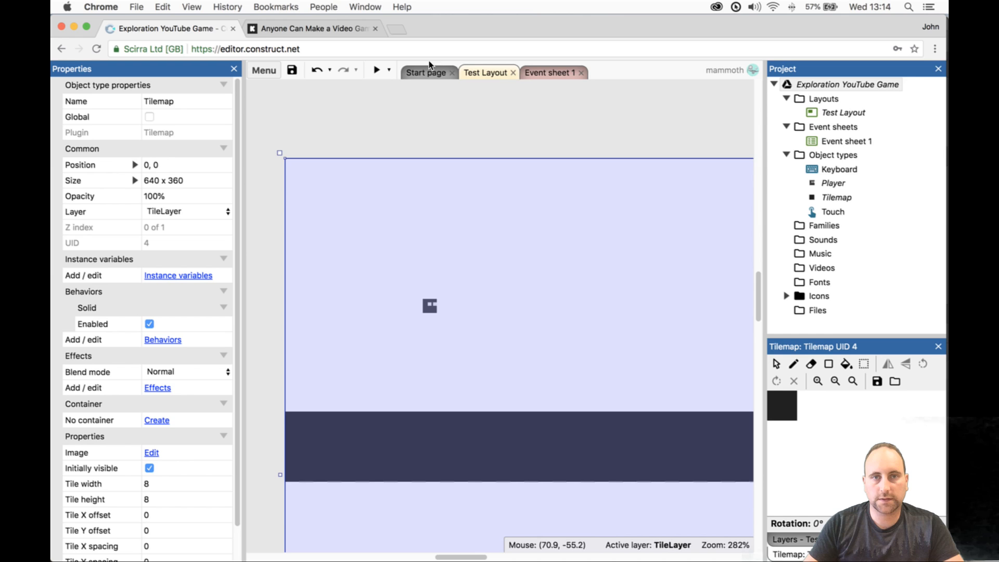
{"action": "left_click", "coordinate": [377, 71]}
{"action": "key", "text": "Right"}
{"action": "key", "text": "Left"}
{"action": "key", "text": "Up"}
{"action": "key", "text": "Right"}
{"action": "key", "text": "Up"}
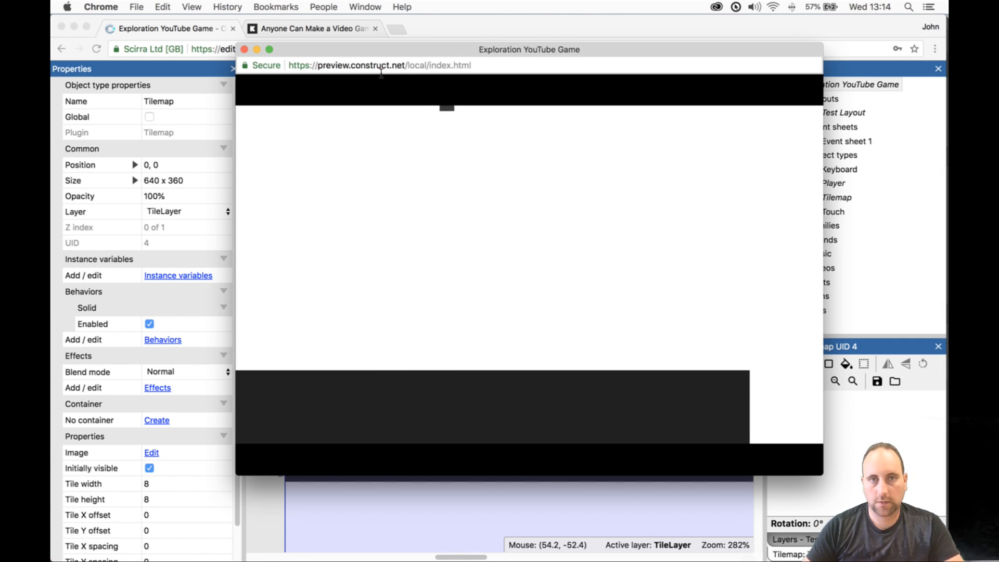
{"action": "key", "text": "Up"}
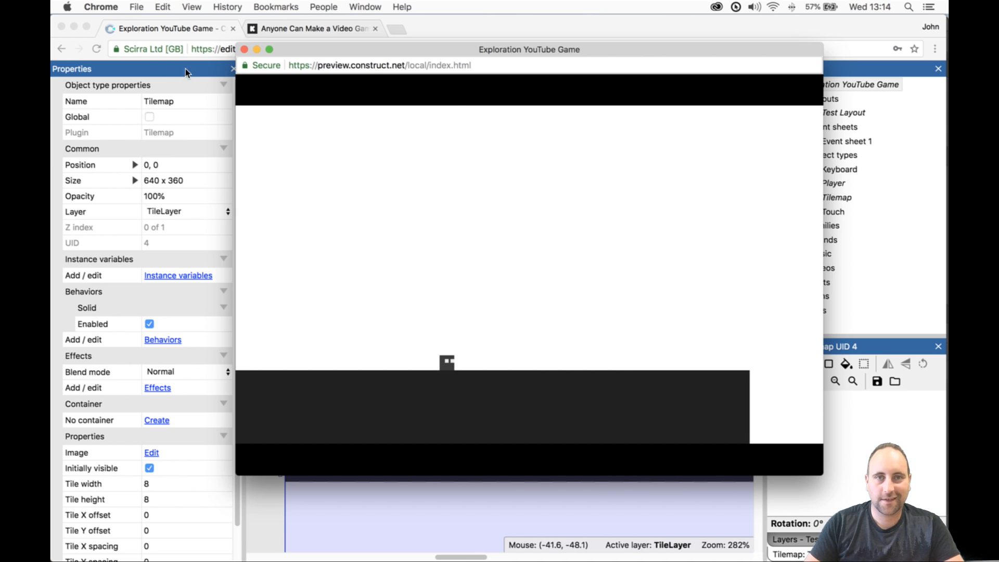
{"action": "left_click", "coordinate": [245, 50]}
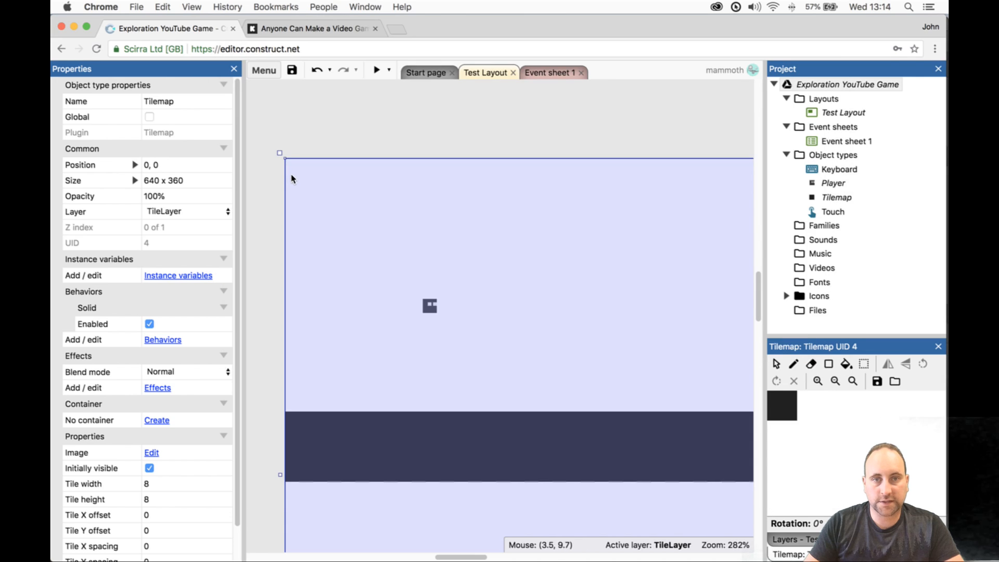
- Set the Player's Platform behavior to max speed 150, acceleration 700, deceleration 700 and jump strength 325
{"action": "left_click", "coordinate": [374, 291]}
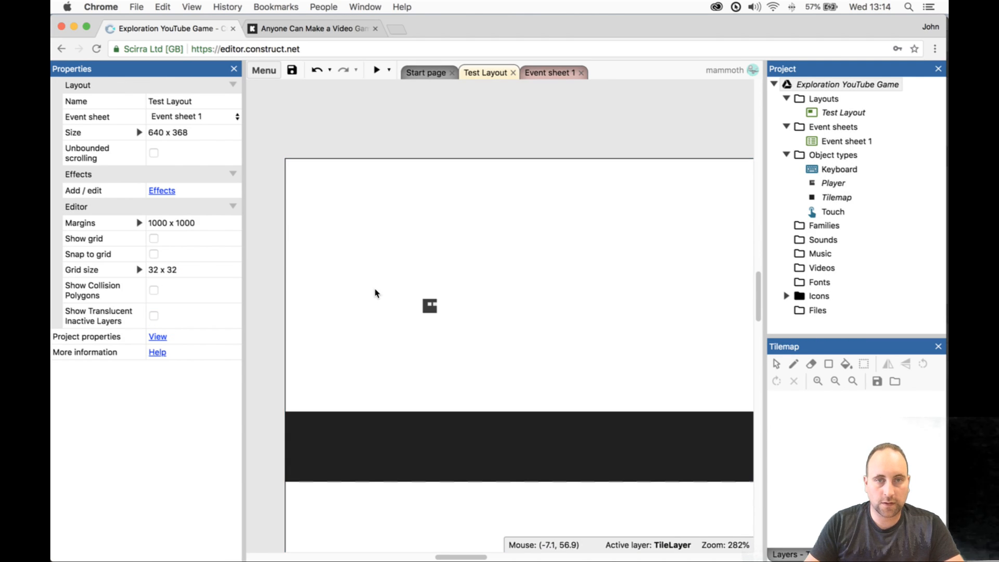
{"action": "left_click", "coordinate": [430, 306]}
{"action": "left_click", "coordinate": [176, 345]}
{"action": "type", "text": "150"}
{"action": "left_click", "coordinate": [170, 363]}
{"action": "type", "text": "7"}
{"action": "key", "text": "Tab"}
{"action": "type", "text": "700"}
{"action": "key", "text": "Tab"}
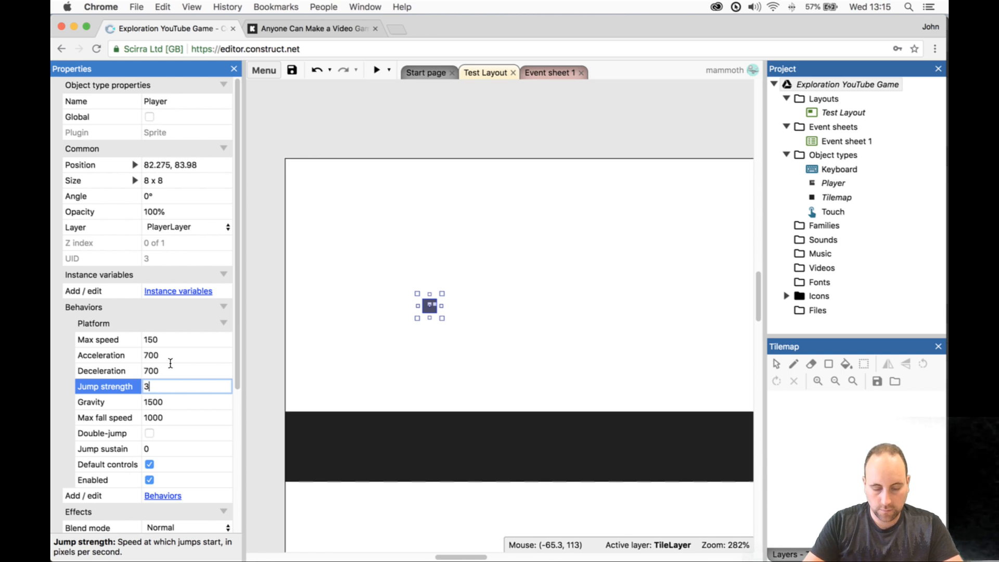
{"action": "key", "text": "Tab"}
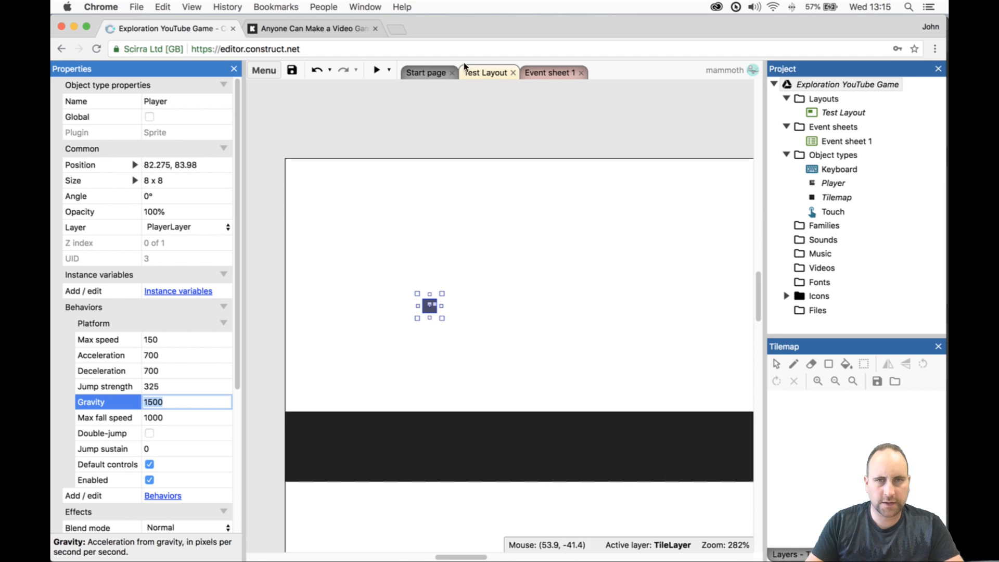
- Preview the game and test running and jumping in both directions with the adjusted Platform values
{"action": "left_click", "coordinate": [377, 71]}
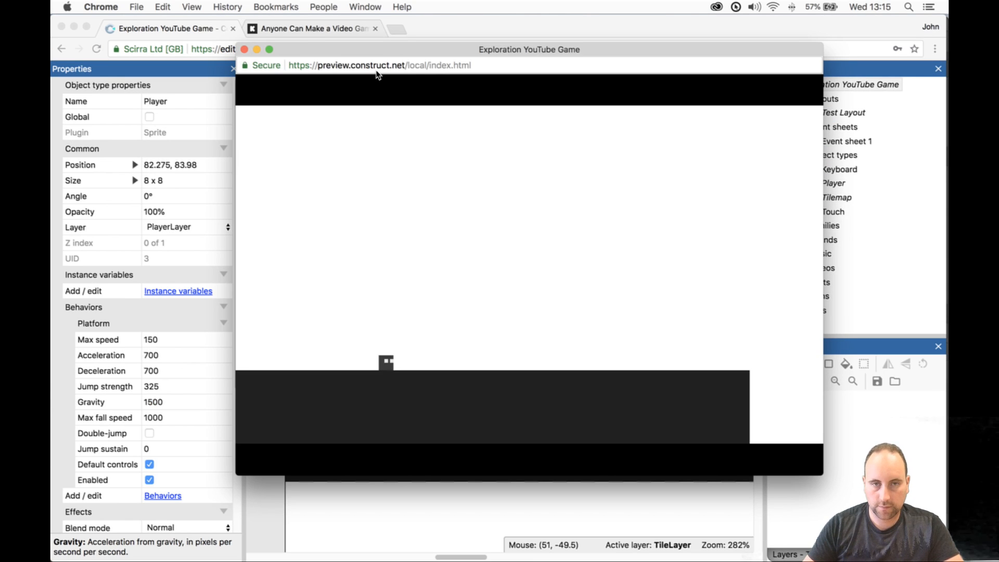
{"action": "key", "text": "Right"}
{"action": "key", "text": "Up"}
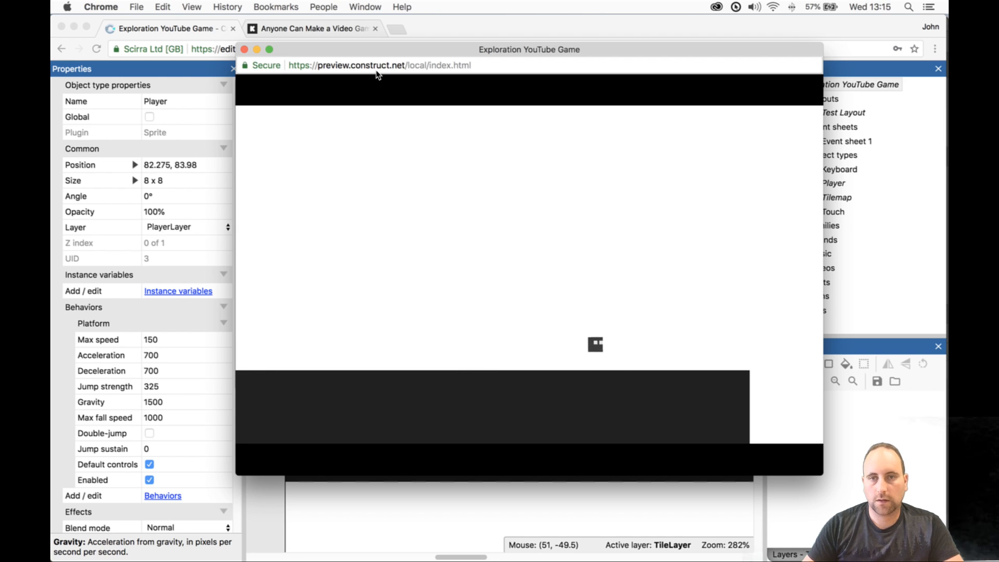
{"action": "key", "text": "Left"}
{"action": "key", "text": "Up"}
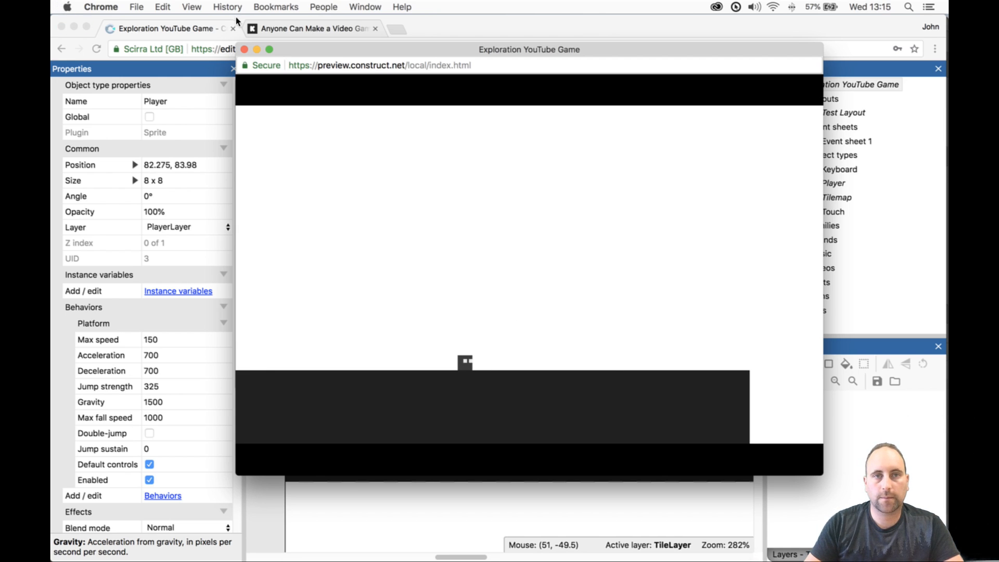
{"action": "left_click", "coordinate": [243, 49]}
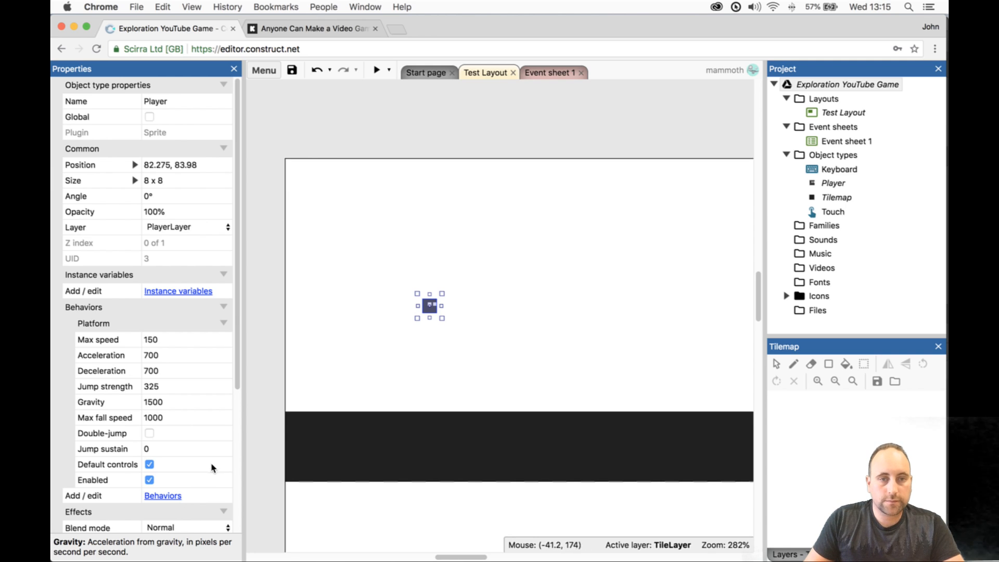
- Disable the default controls of the Player's Platform behavior
{"action": "scroll", "coordinate": [218, 416], "scroll_direction": "down", "scroll_amount": 3}
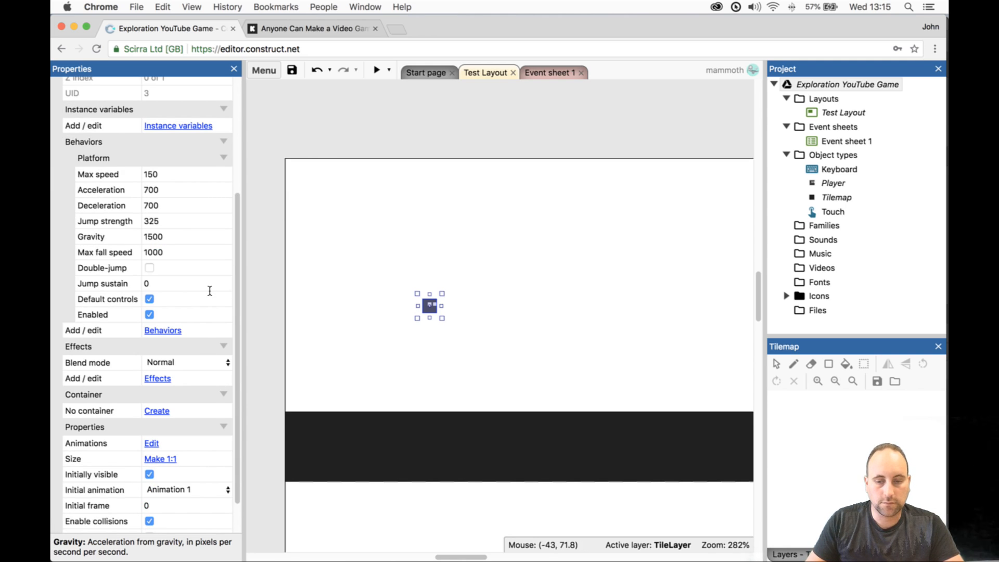
{"action": "scroll", "coordinate": [181, 268], "scroll_direction": "up", "scroll_amount": 2}
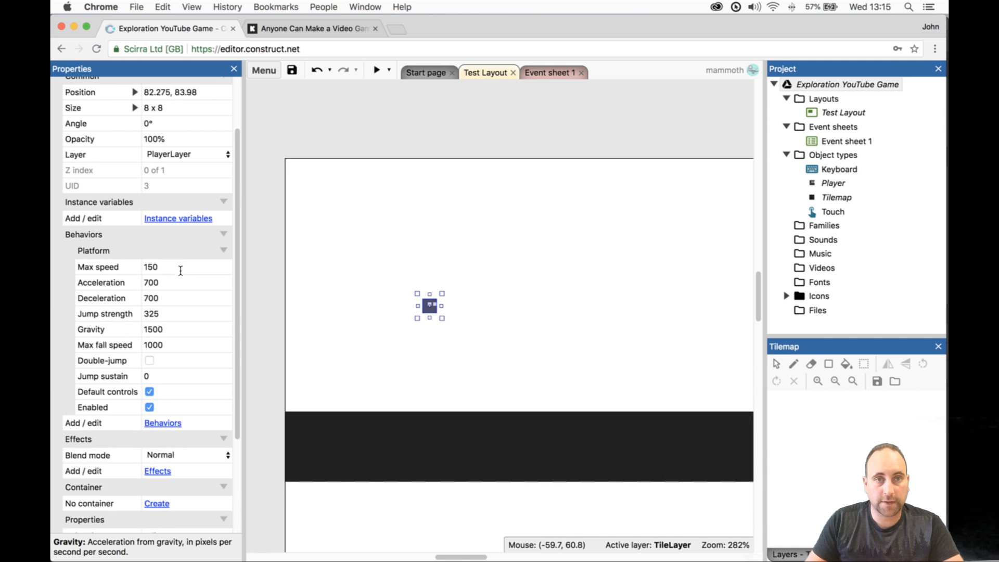
{"action": "scroll", "coordinate": [181, 240], "scroll_direction": "down", "scroll_amount": 3}
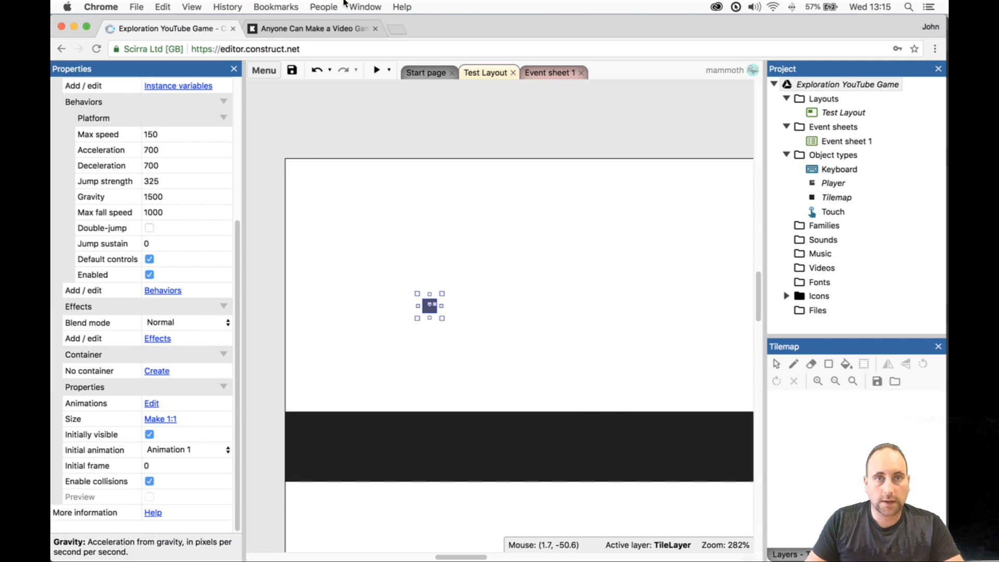
{"action": "left_click", "coordinate": [339, 27]}
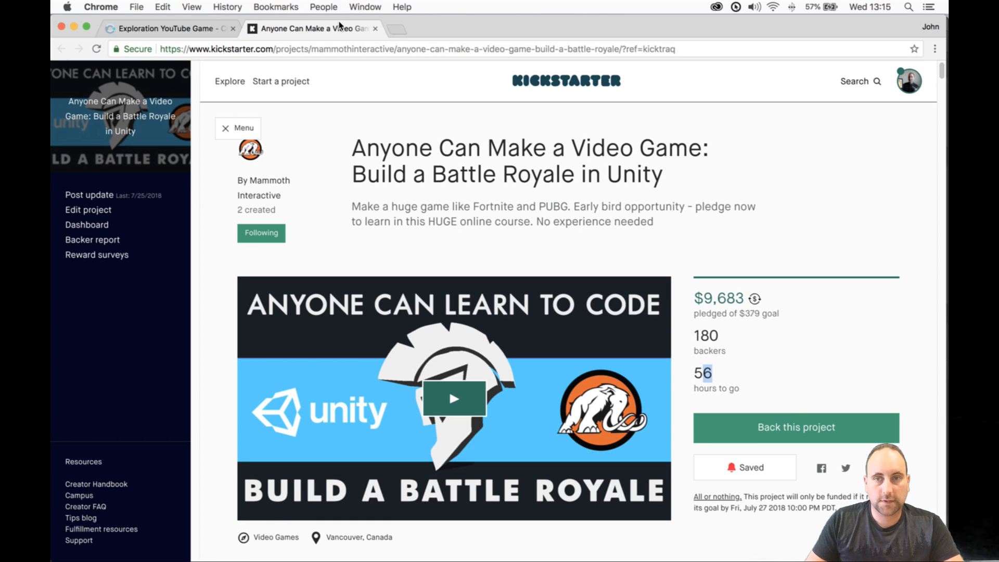
{"action": "left_click", "coordinate": [139, 29]}
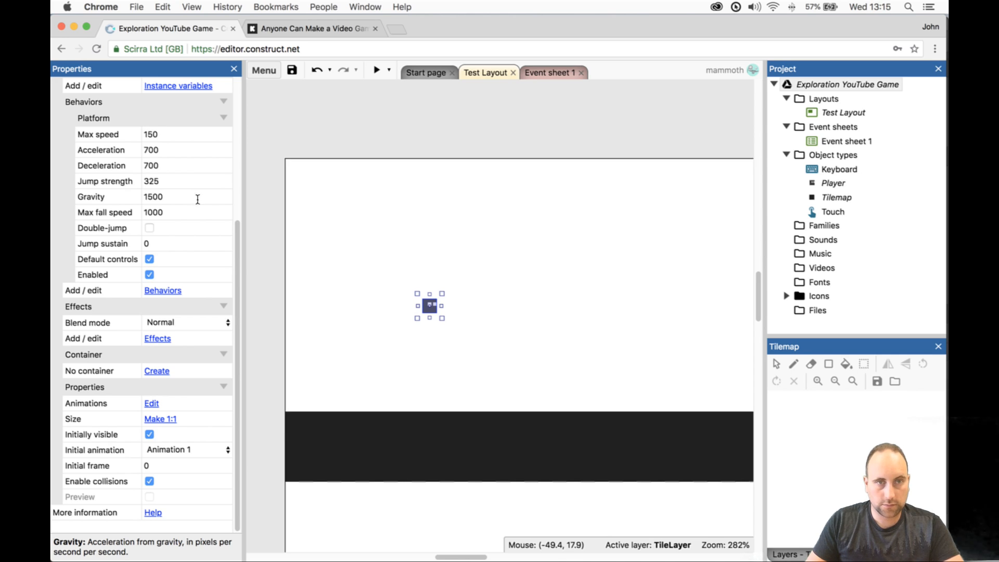
{"action": "left_click", "coordinate": [149, 259]}
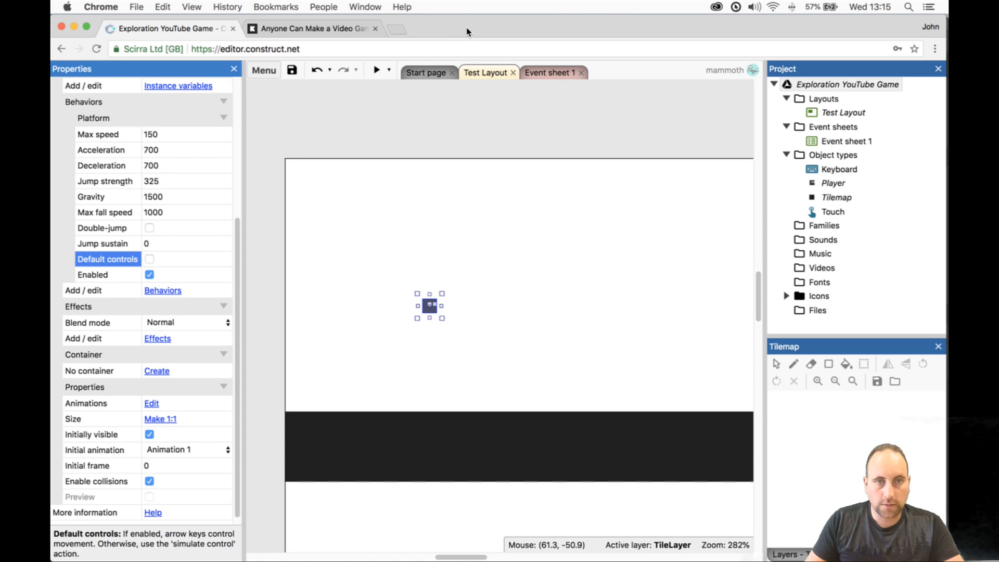
- Open Event sheet 1 and rename it as Main Event Sheet
{"action": "left_click", "coordinate": [545, 72]}
{"action": "left_click", "coordinate": [848, 142]}
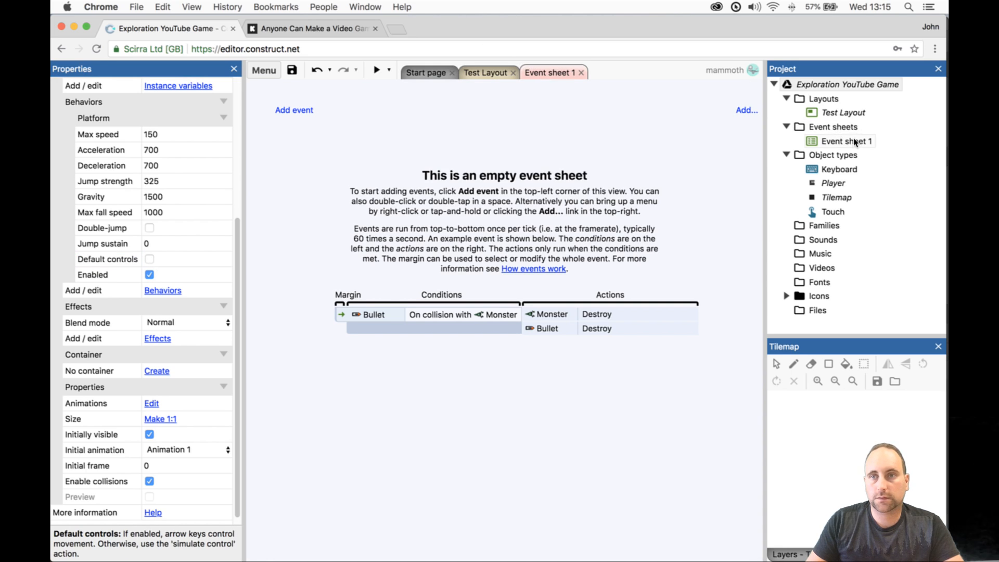
{"action": "left_click", "coordinate": [849, 142]}
{"action": "type", "text": "Main Event Sheet"}
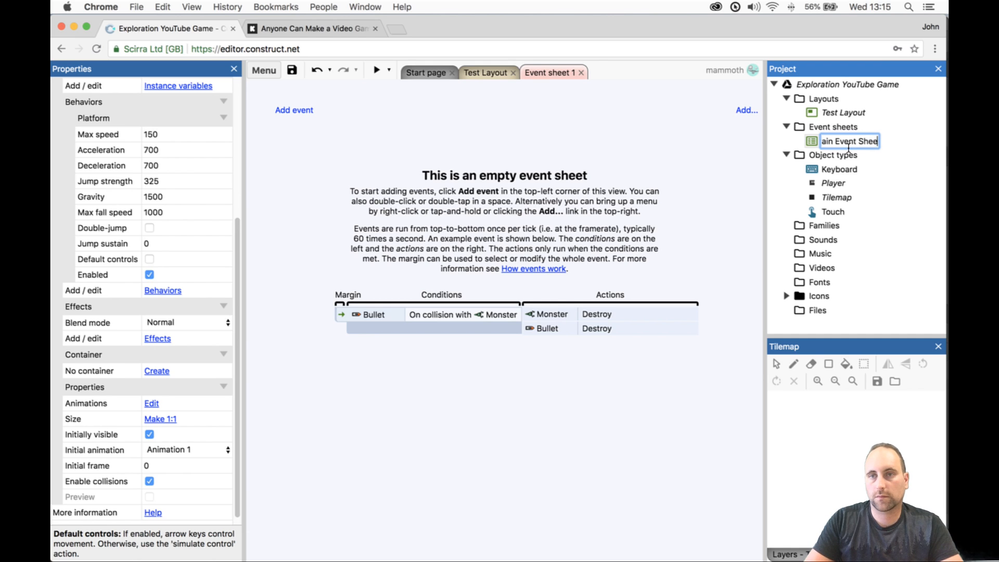
{"action": "key", "text": "Return"}
- Add a new event sheet named Player Controls to the project
{"action": "right_click", "coordinate": [844, 130]}
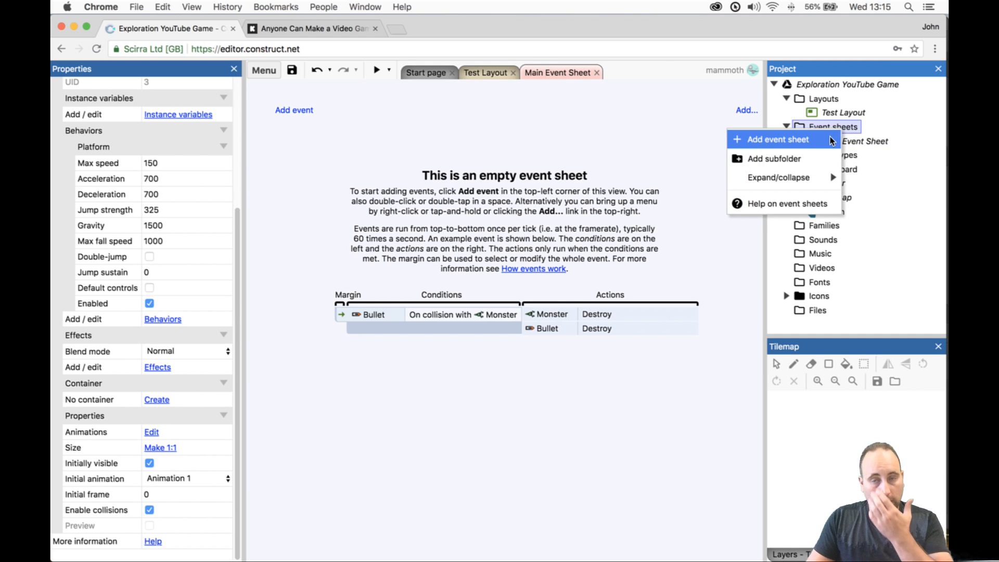
{"action": "left_click", "coordinate": [833, 139]}
{"action": "type", "text": "Player Controls"}
{"action": "key", "text": "Return"}
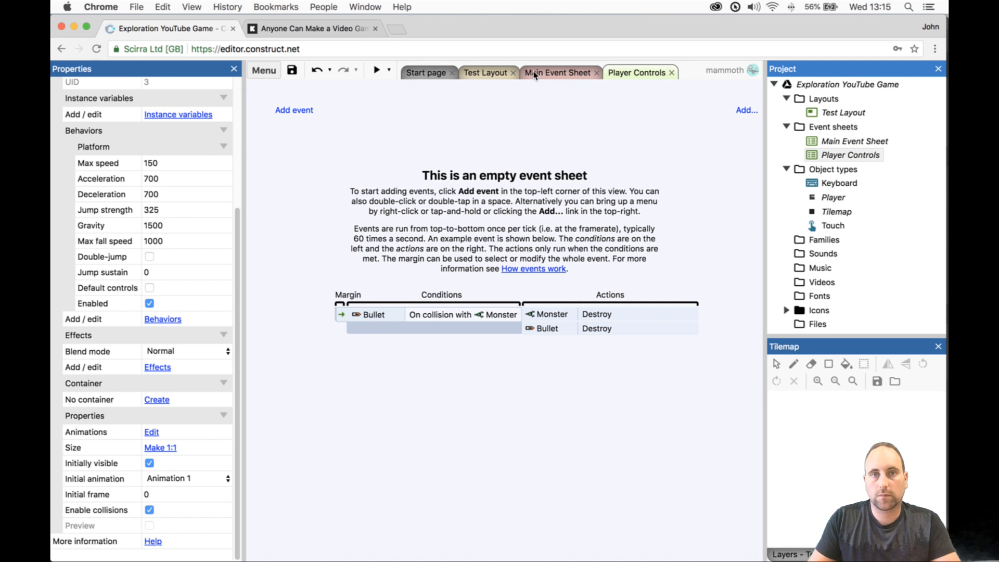
- Add the Function object to the project from the Test Layout
{"action": "left_click", "coordinate": [485, 72]}
{"action": "double_click", "coordinate": [476, 115]}
{"action": "type", "text": "fun"}
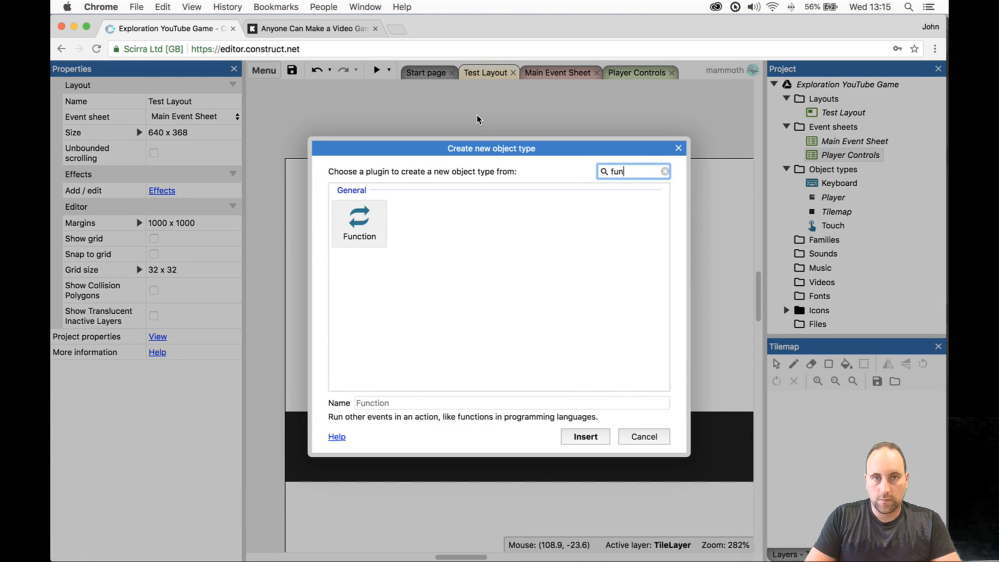
{"action": "key", "text": "Return"}
- Include the Player Controls event sheet in the Main Event Sheet
{"action": "left_click", "coordinate": [615, 73]}
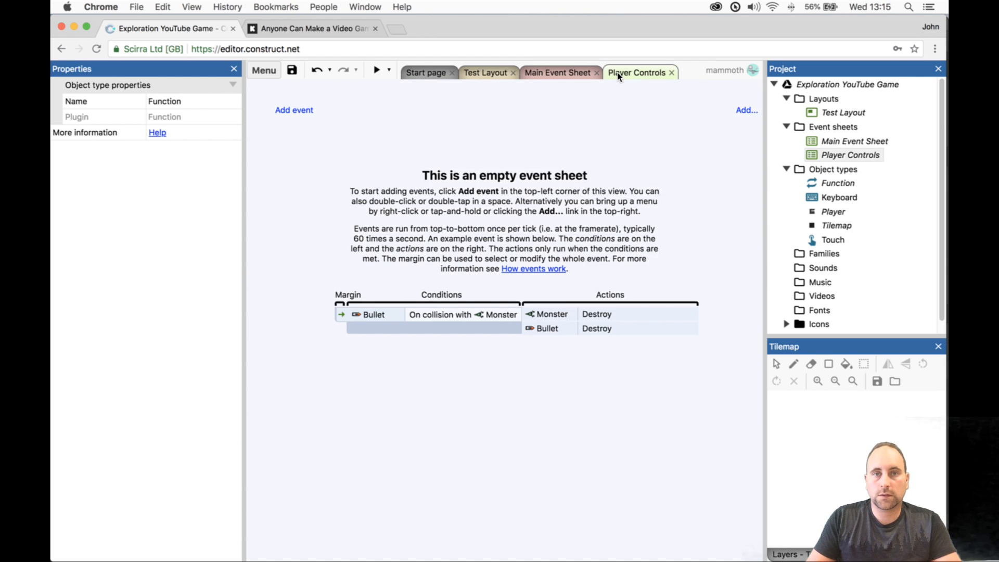
{"action": "left_click", "coordinate": [562, 77]}
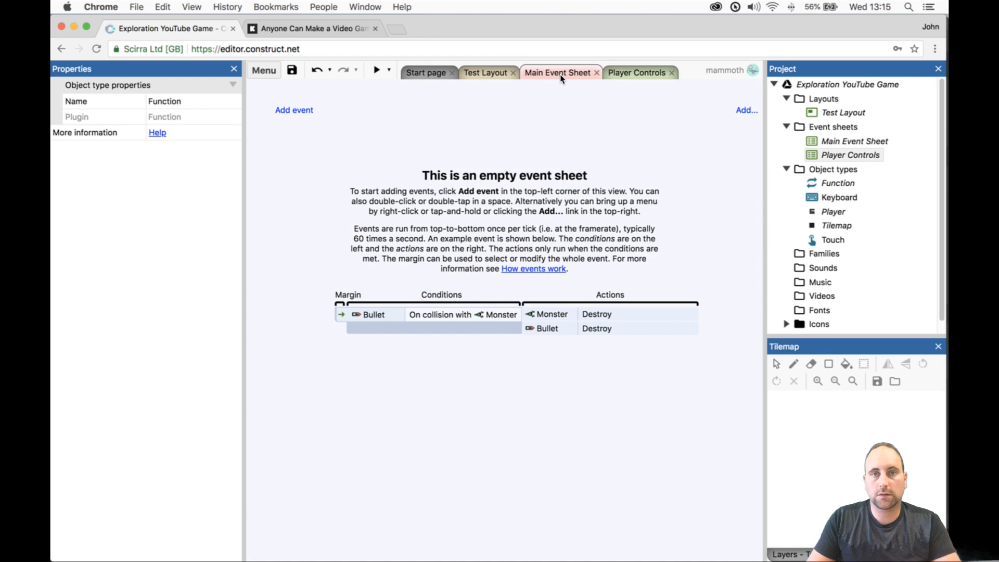
{"action": "right_click", "coordinate": [537, 140]}
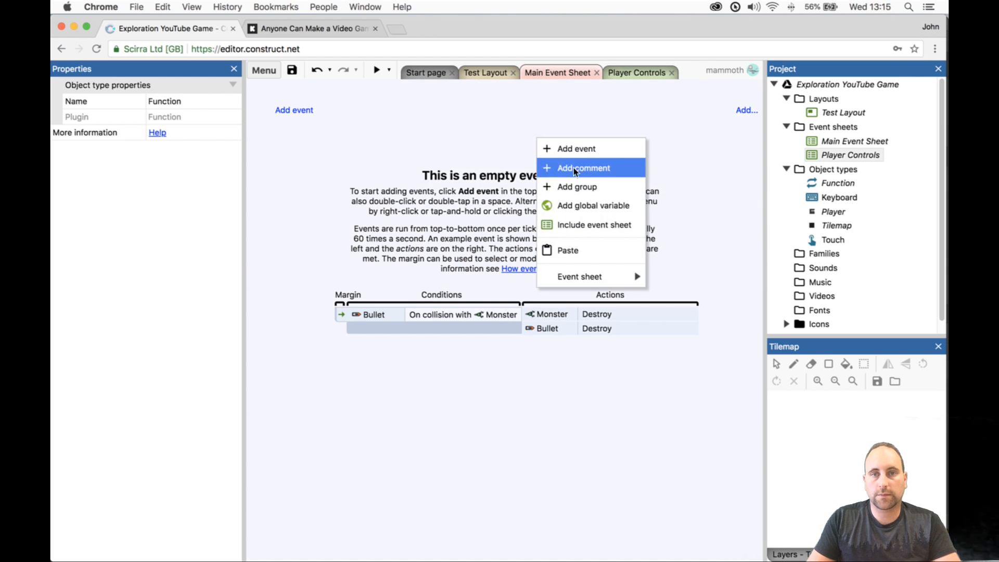
{"action": "left_click", "coordinate": [613, 225]}
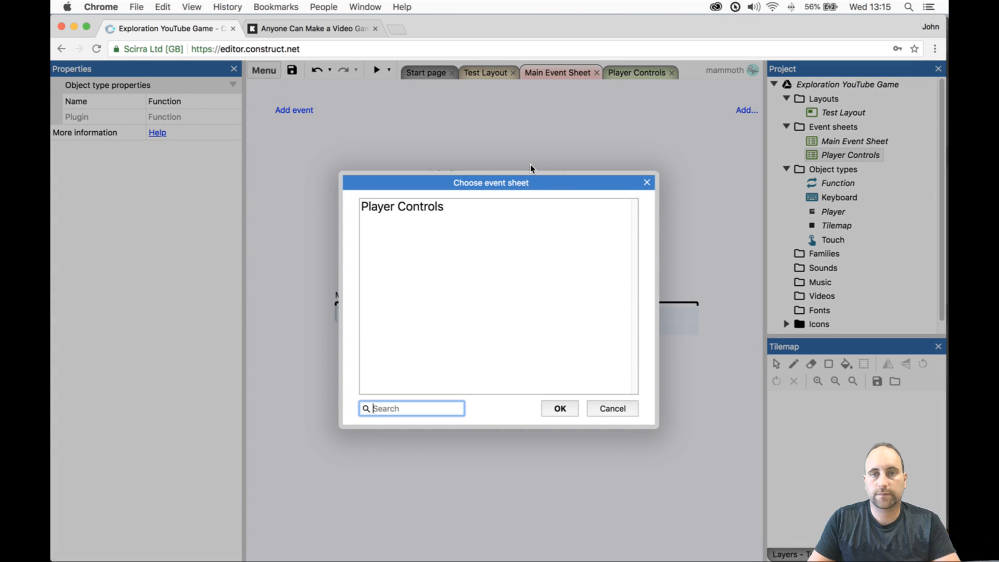
{"action": "double_click", "coordinate": [506, 203]}
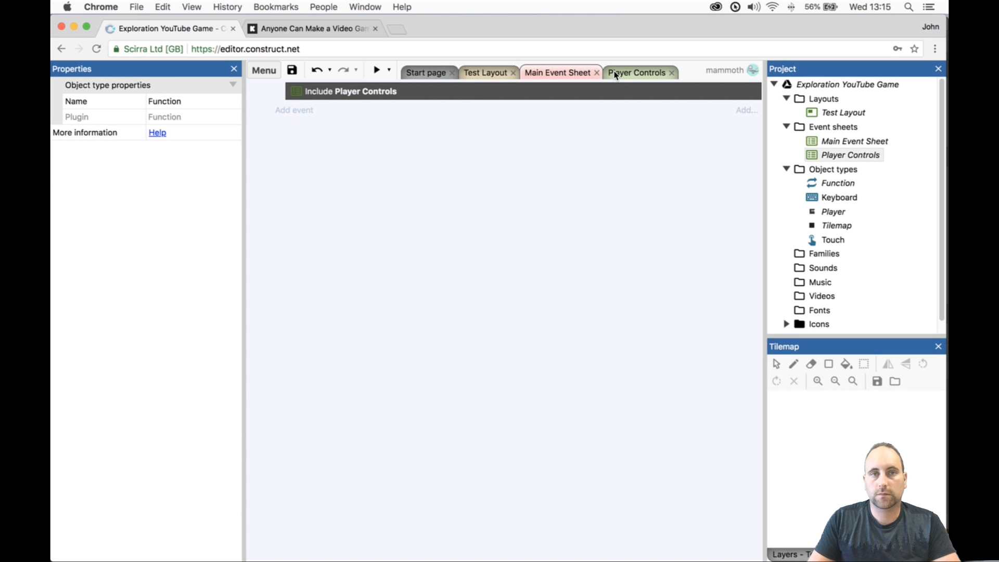
- Add an event to the Player Controls sheet with the Keyboard condition Key is down for the A key
{"action": "left_click", "coordinate": [614, 74]}
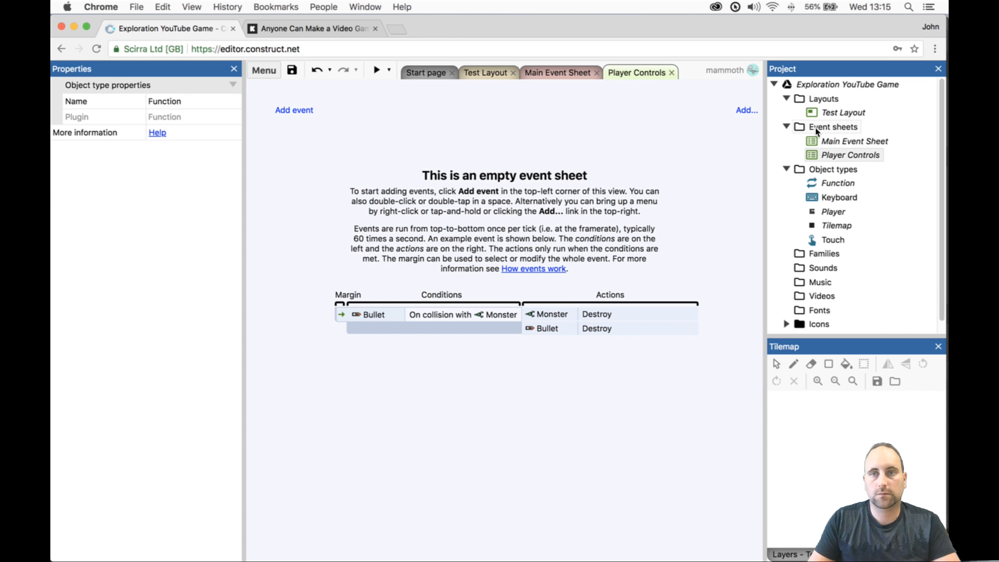
{"action": "left_click", "coordinate": [295, 111]}
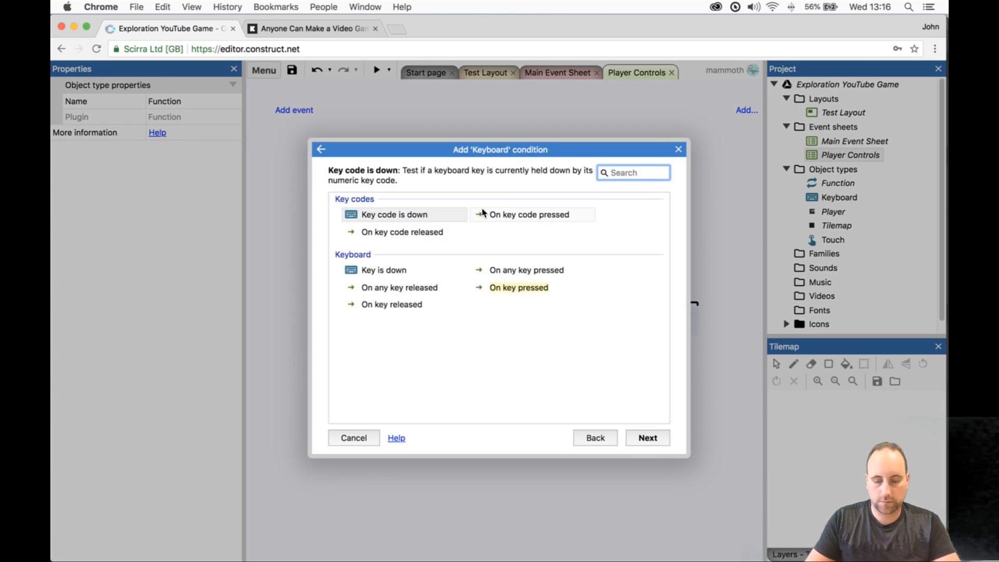
{"action": "type", "text": "down"}
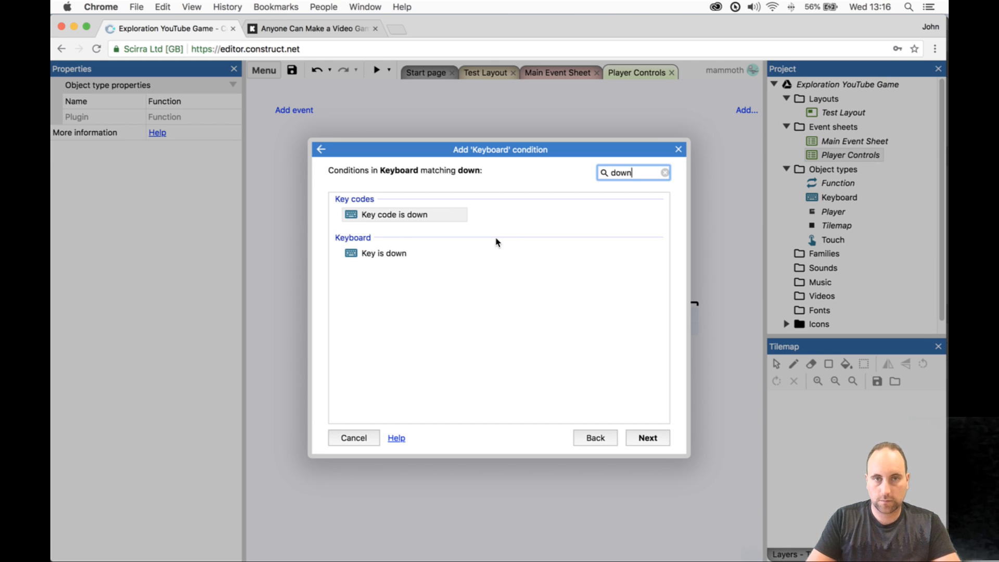
{"action": "double_click", "coordinate": [404, 258]}
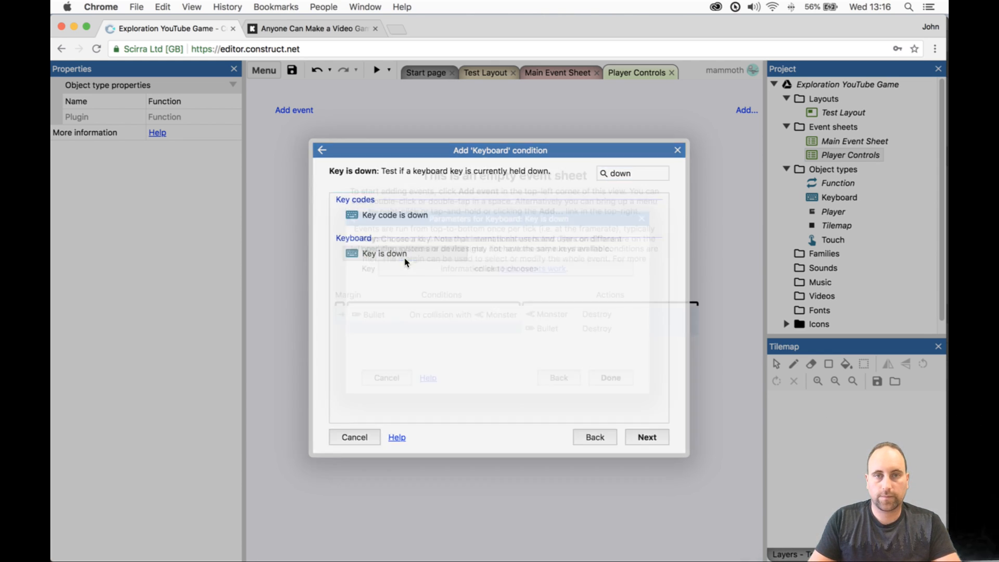
{"action": "left_click", "coordinate": [474, 268]}
{"action": "key", "text": "w"}
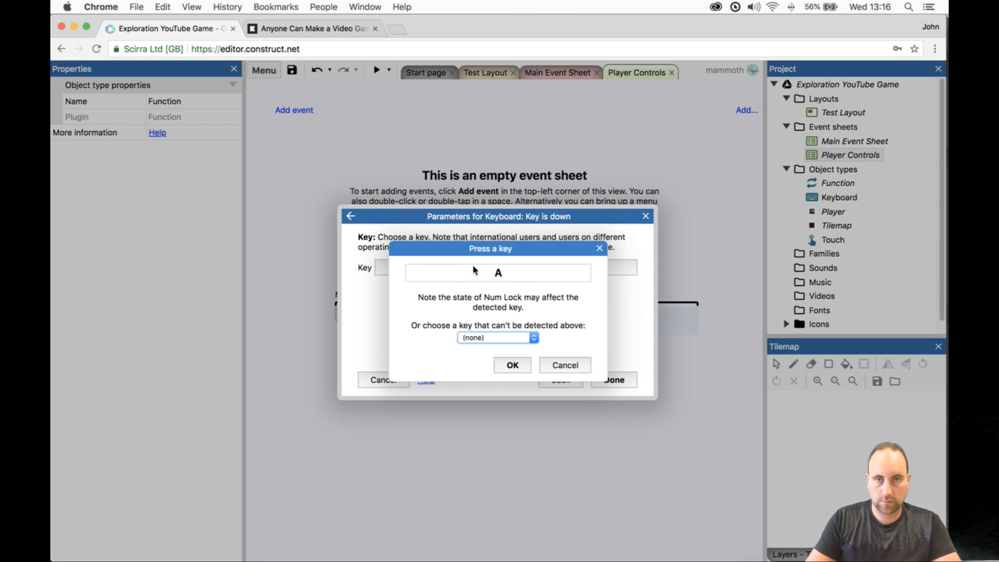
{"action": "key", "text": "Return"}
{"action": "key", "text": "Return"}
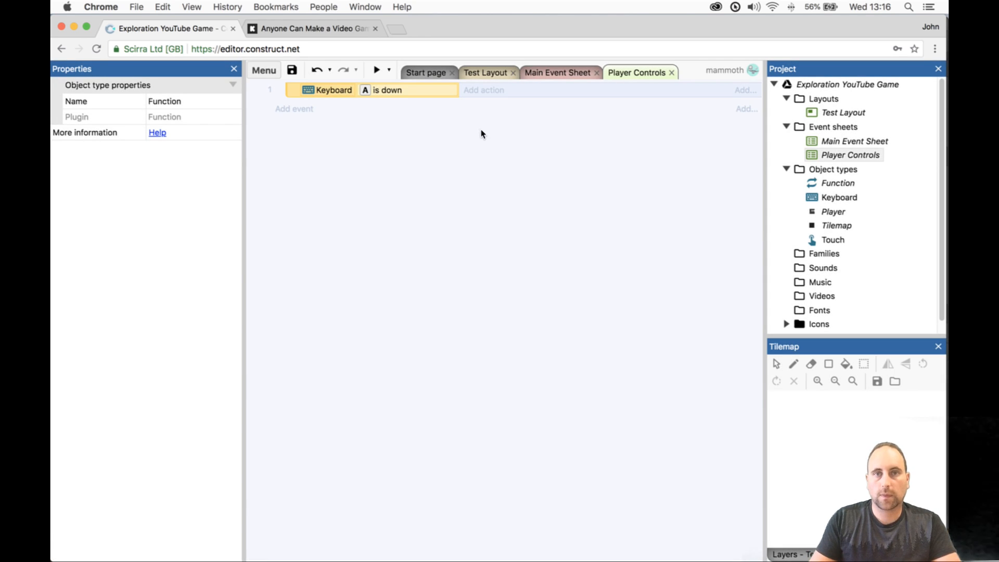
{"action": "left_click", "coordinate": [476, 90]}
{"action": "type", "text": "play"}
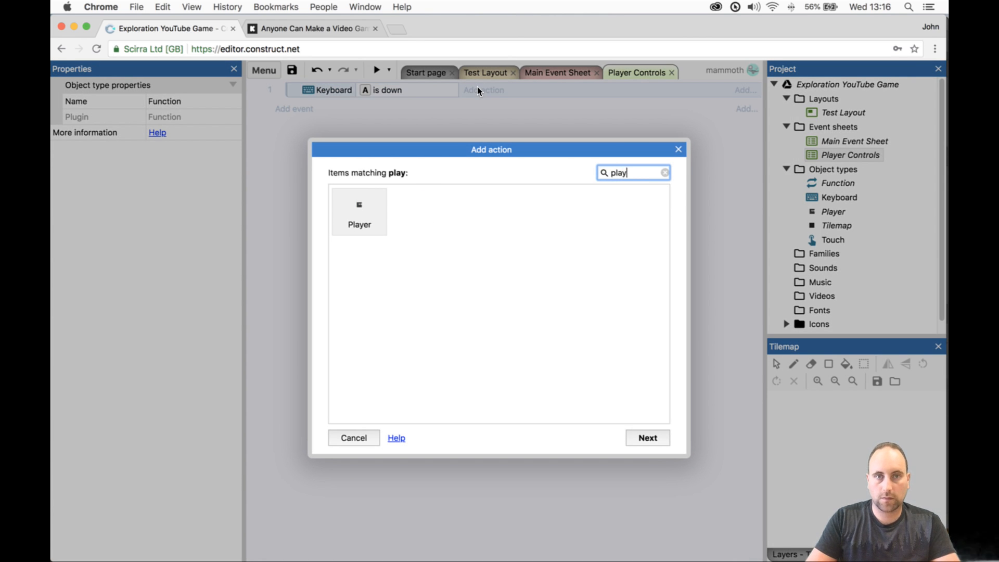
{"action": "key", "text": "Return"}
{"action": "type", "text": "simu"}
{"action": "key", "text": "Return"}
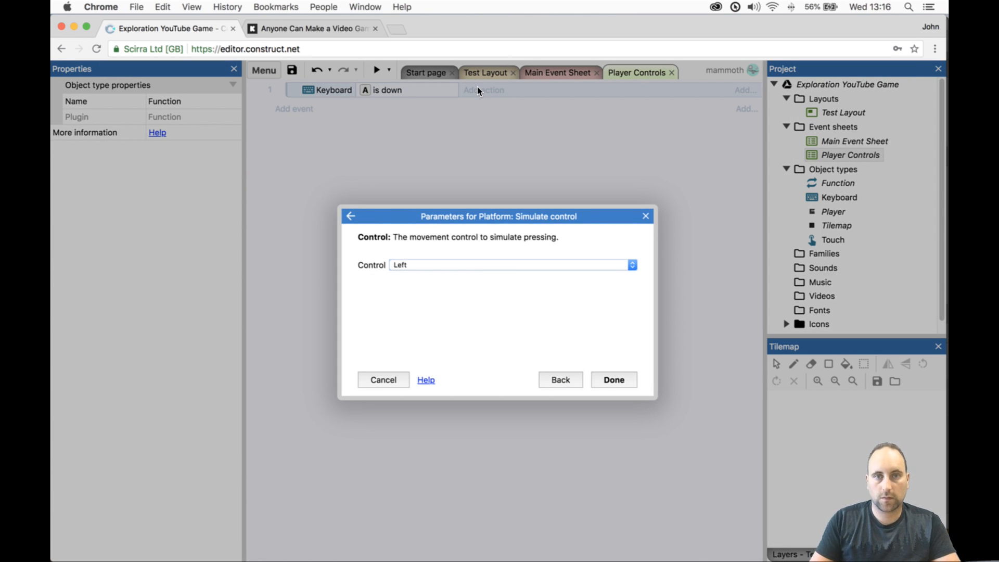
{"action": "left_click", "coordinate": [480, 267]}
{"action": "left_click", "coordinate": [508, 157]}
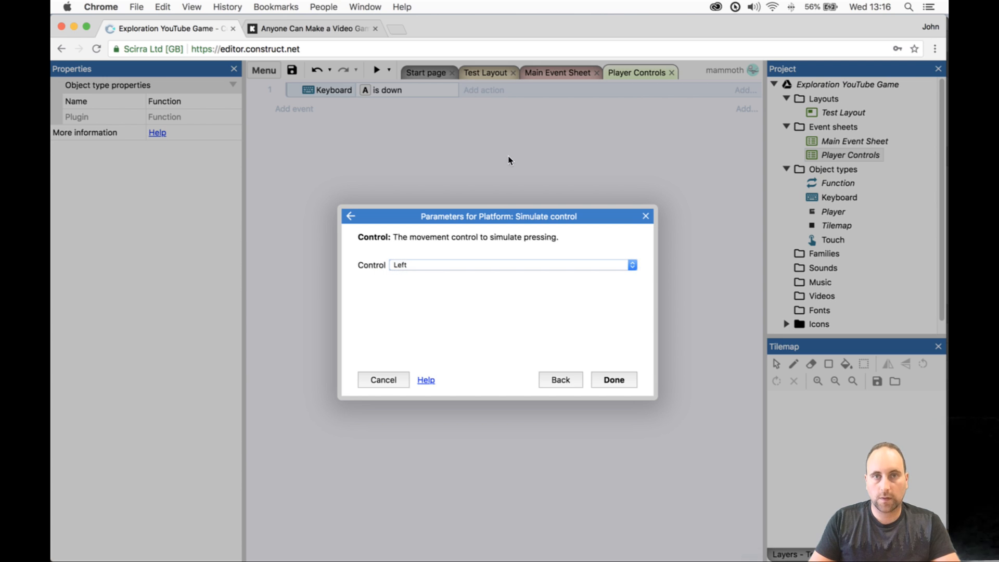
{"action": "left_click", "coordinate": [508, 157]}
{"action": "left_click", "coordinate": [646, 216]}
{"action": "right_click", "coordinate": [427, 266]}
{"action": "double_click", "coordinate": [410, 265]}
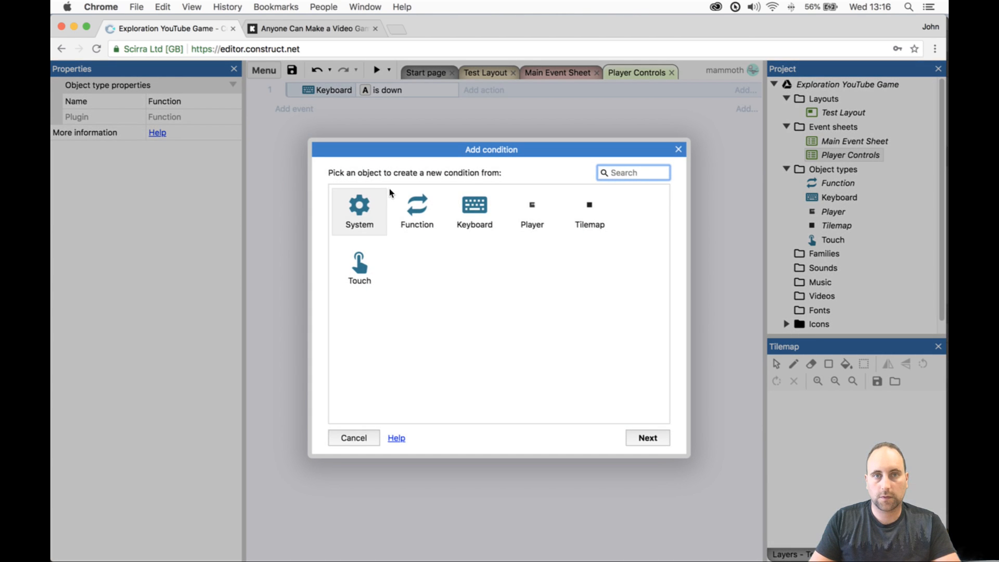
{"action": "key", "text": "Escape"}
- Add a Function event with the On function condition named "MoveLeft"
{"action": "double_click", "coordinate": [426, 315]}
{"action": "double_click", "coordinate": [417, 207]}
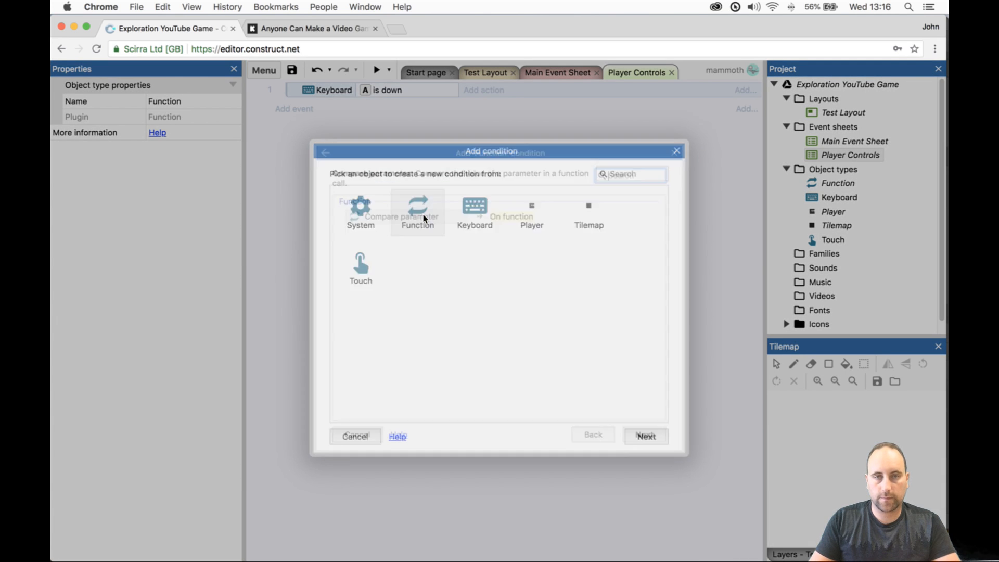
{"action": "double_click", "coordinate": [497, 214]}
{"action": "type", "text": "\"PlayerMove"}
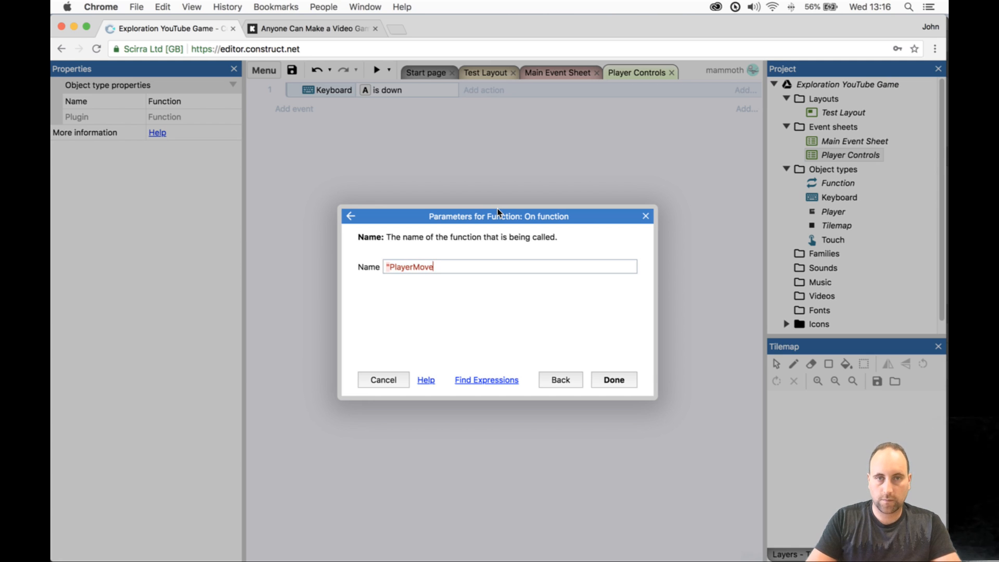
{"action": "key", "text": "BackSpace"}
{"action": "key", "text": "BackSpace"}
{"action": "key", "text": "BackSpace"}
{"action": "key", "text": "BackSpace"}
{"action": "key", "text": "BackSpace"}
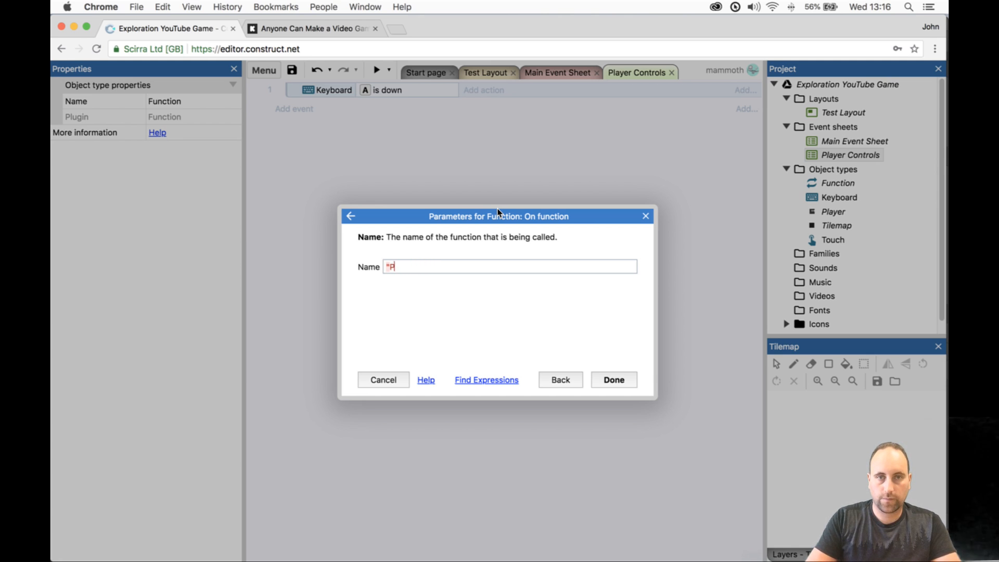
{"action": "type", "text": "MoveLeft"}
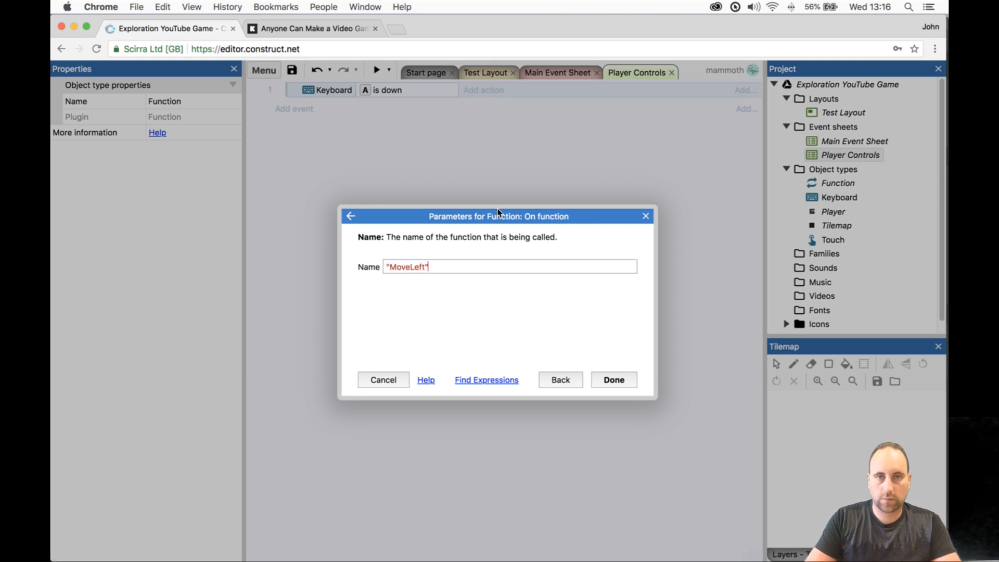
{"action": "key", "text": "Return"}
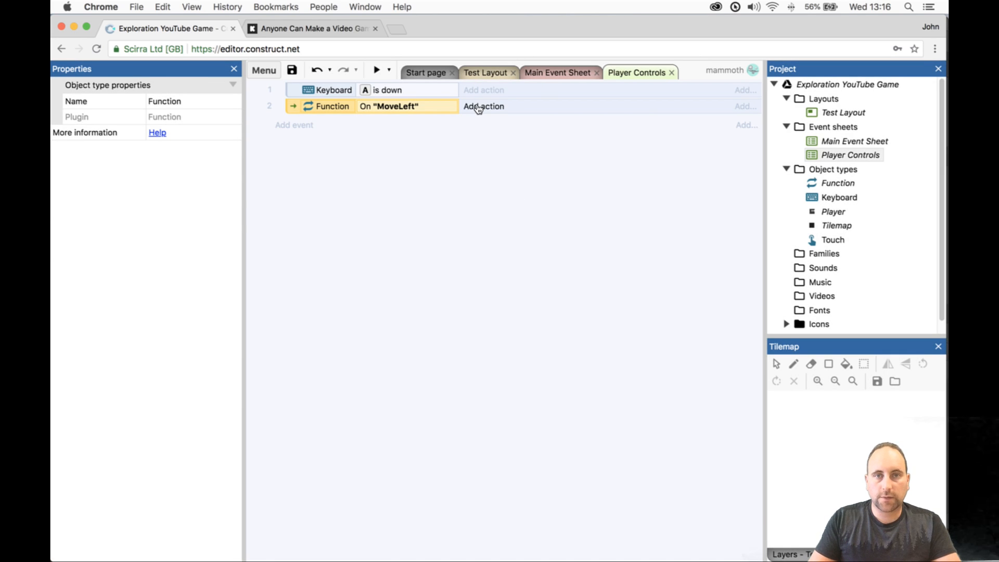
- Create a Call function action for "MoveLeft" and move it to the A key event
{"action": "left_click", "coordinate": [477, 103]}
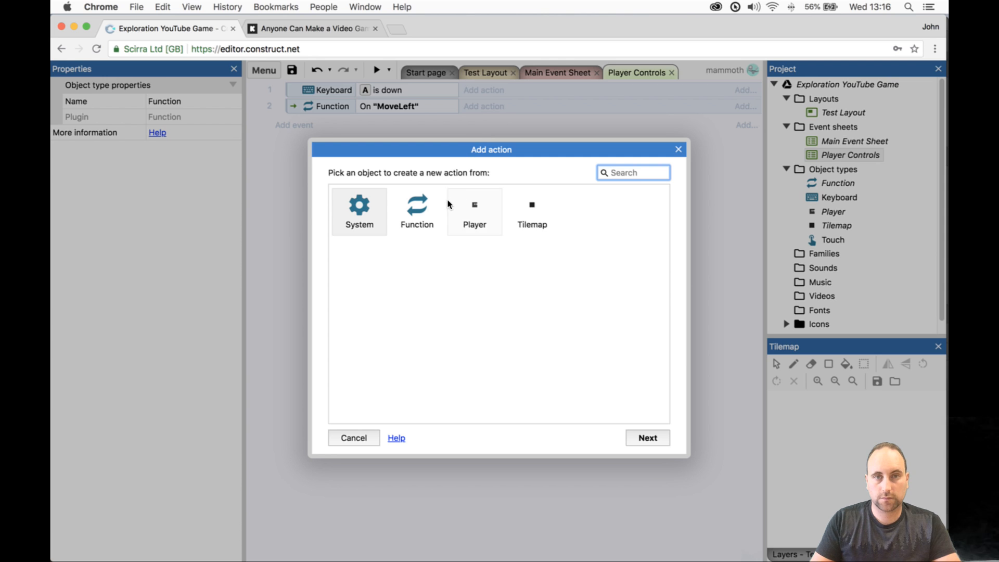
{"action": "double_click", "coordinate": [427, 214]}
{"action": "double_click", "coordinate": [497, 216]}
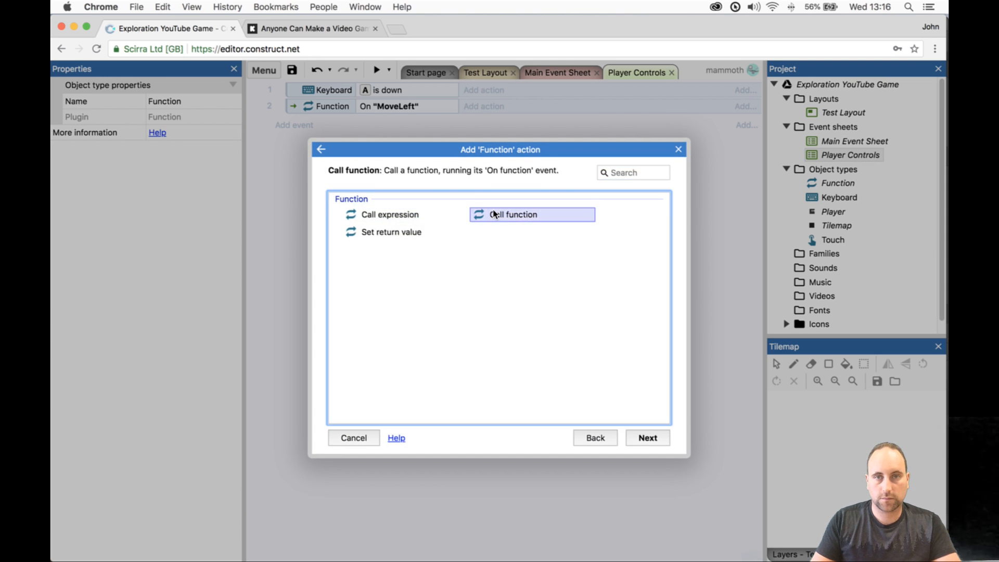
{"action": "type", "text": "\"move"}
{"action": "key", "text": "Return"}
{"action": "key", "text": "Return"}
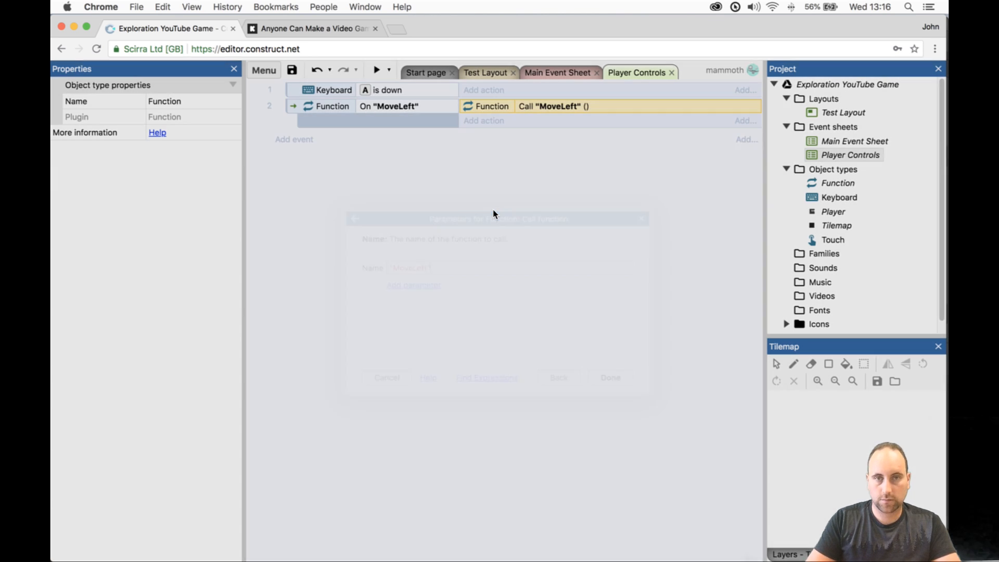
{"action": "left_click_drag", "start_coordinate": [512, 102], "coordinate": [509, 92]}
- Add a Player action to the "MoveLeft" function event that simulates the Platform control Left
{"action": "left_click", "coordinate": [492, 120]}
{"action": "type", "text": "plaa"}
{"action": "key", "text": "BackSpace"}
{"action": "key", "text": "Return"}
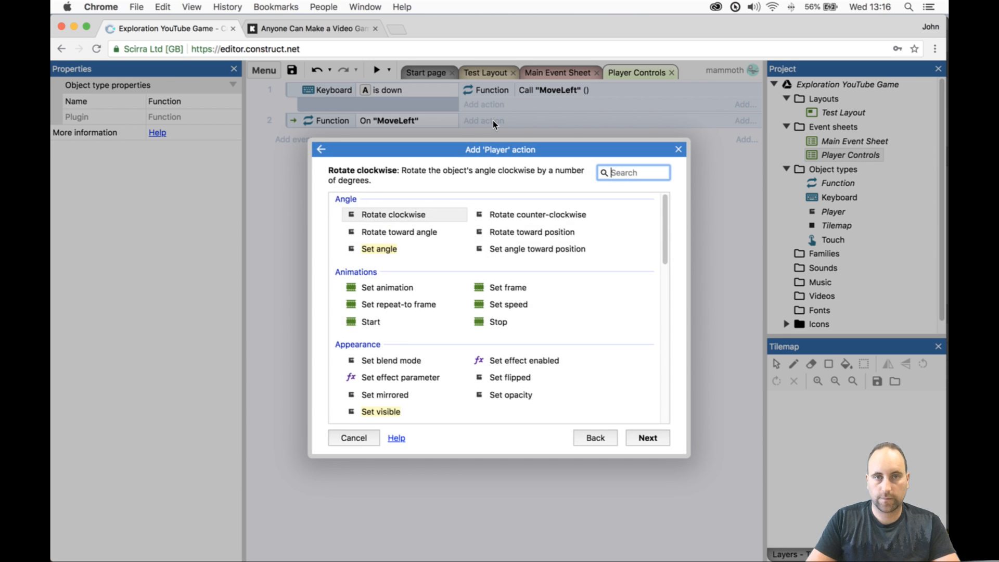
{"action": "type", "text": "simul"}
{"action": "key", "text": "Return"}
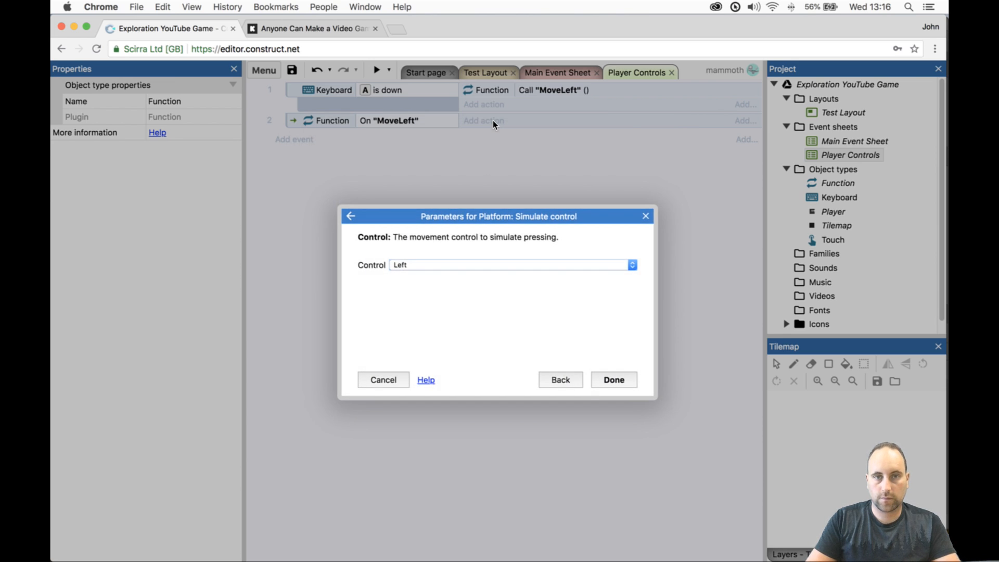
{"action": "key", "text": "Return"}
- Duplicate the "MoveLeft" function event and rename the copy's function to "Right"
{"action": "left_click", "coordinate": [401, 142]}
{"action": "key", "text": "super+c"}
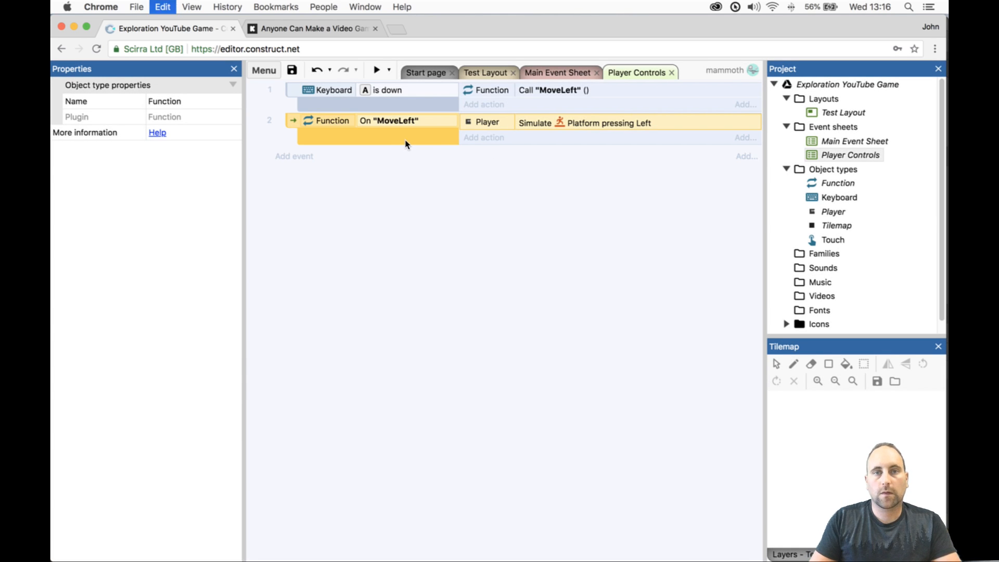
{"action": "key", "text": "super+v"}
{"action": "left_click", "coordinate": [404, 155]}
{"action": "double_click", "coordinate": [404, 155]}
{"action": "type", "text": "\"Right\""}
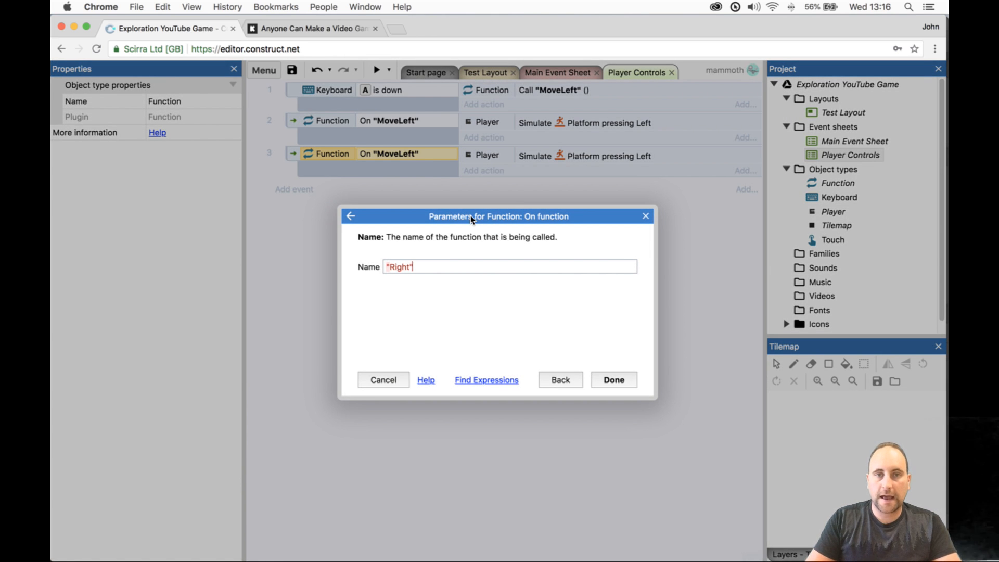
{"action": "key", "text": "Return"}
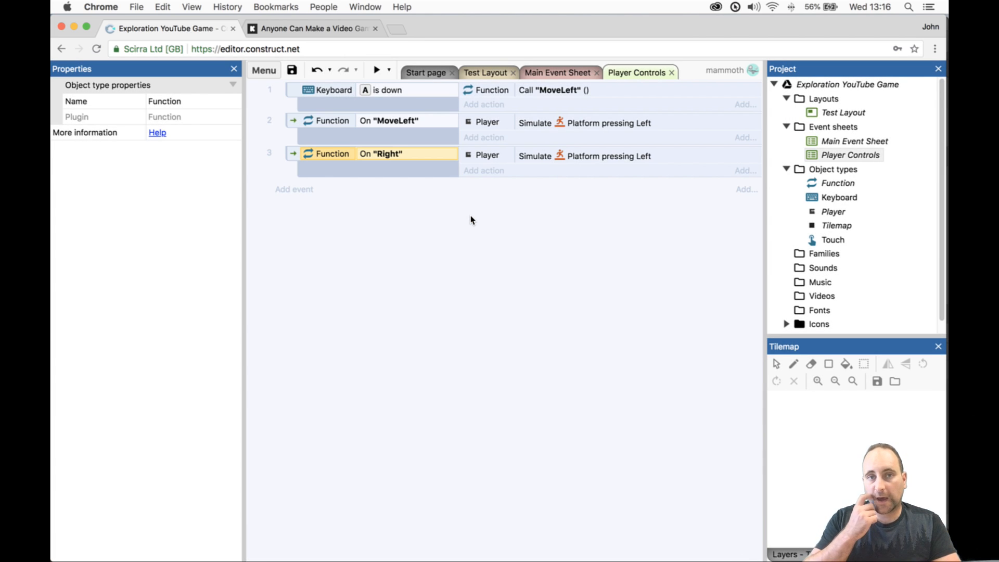
- Duplicate the "Right" function event and rename the copy's function to "Jump"
{"action": "left_click", "coordinate": [414, 160]}
{"action": "key", "text": "super+c"}
{"action": "key", "text": "super+v"}
{"action": "double_click", "coordinate": [408, 187]}
{"action": "type", "text": "\""}
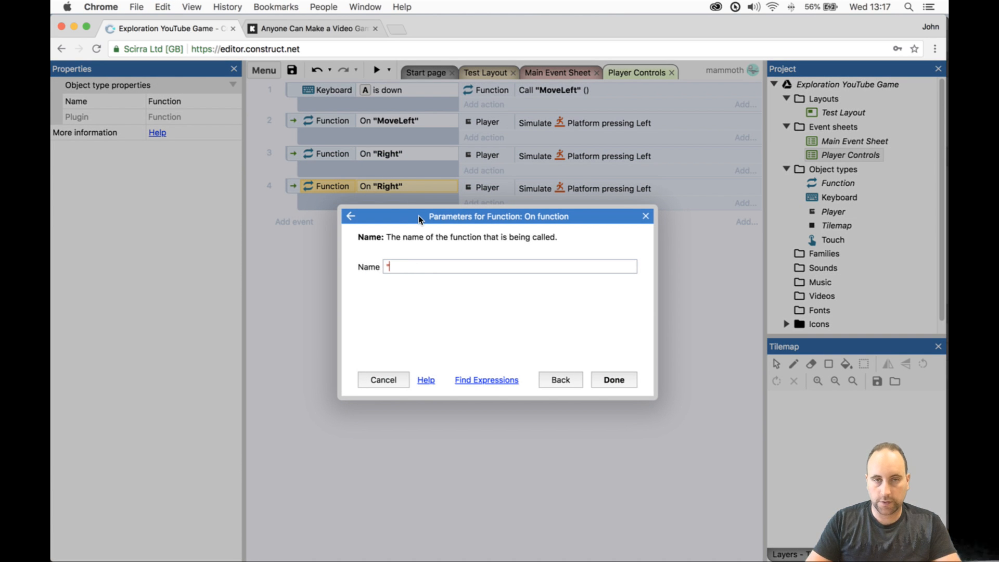
{"action": "key", "text": "BackSpace"}
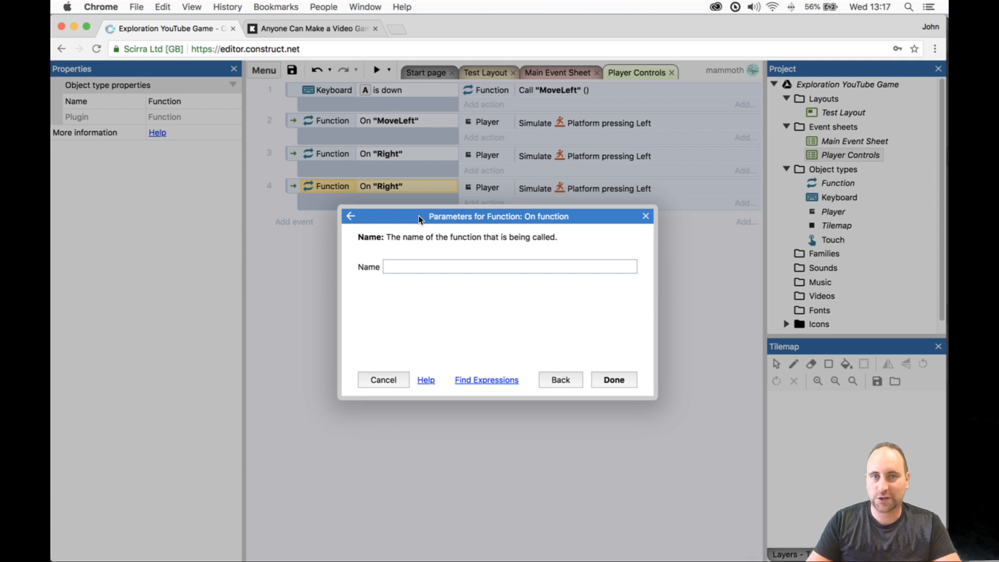
{"action": "type", "text": "\""}
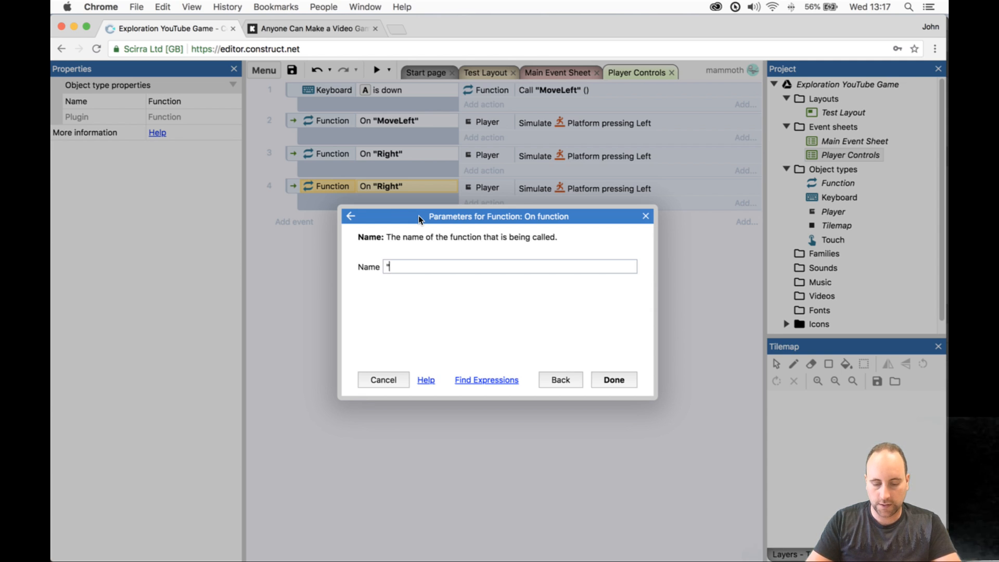
{"action": "type", "text": "Jump\""}
{"action": "key", "text": "Return"}
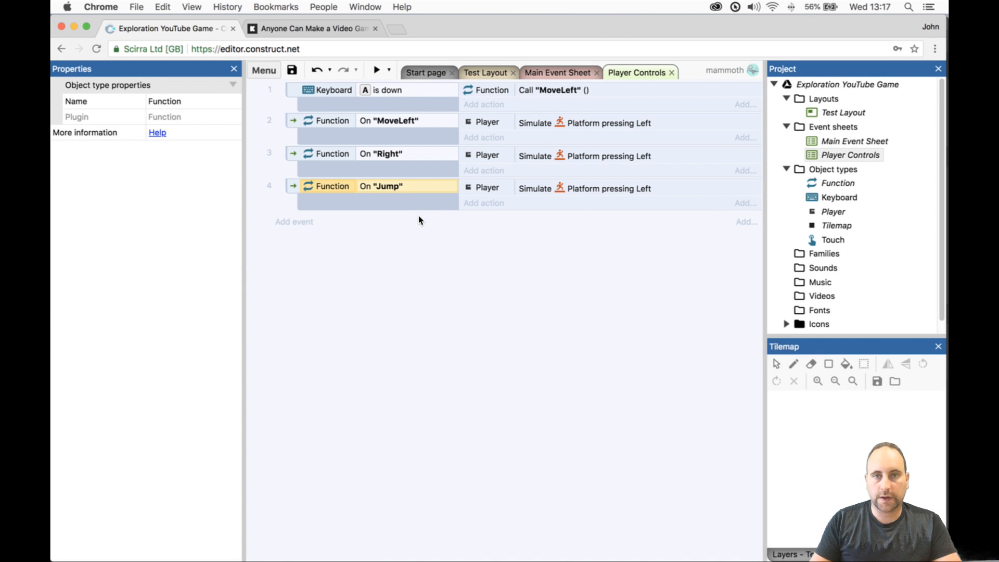
- Set the simulated Platform control in the "Right" function event to Right
{"action": "double_click", "coordinate": [623, 155]}
{"action": "left_click", "coordinate": [521, 264]}
{"action": "left_click", "coordinate": [515, 274]}
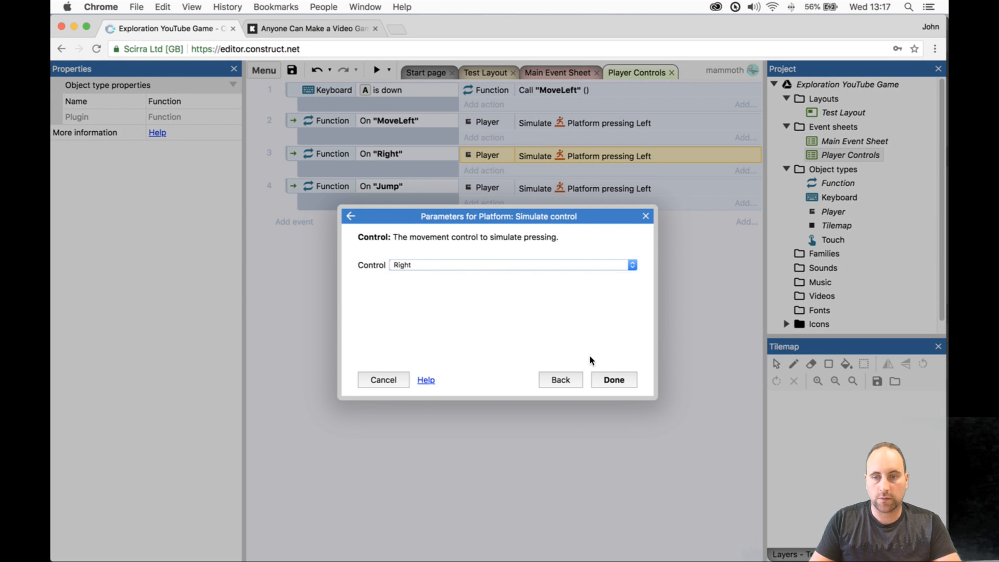
{"action": "left_click", "coordinate": [604, 379]}
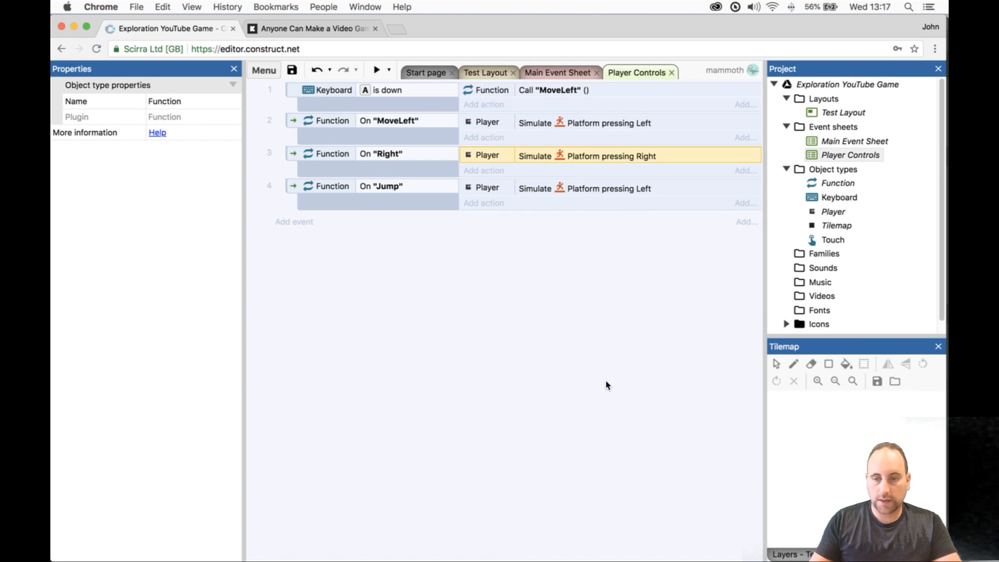
- Set the simulated Platform control in the "Jump" function event to Jump
{"action": "double_click", "coordinate": [663, 189]}
{"action": "left_click", "coordinate": [551, 264]}
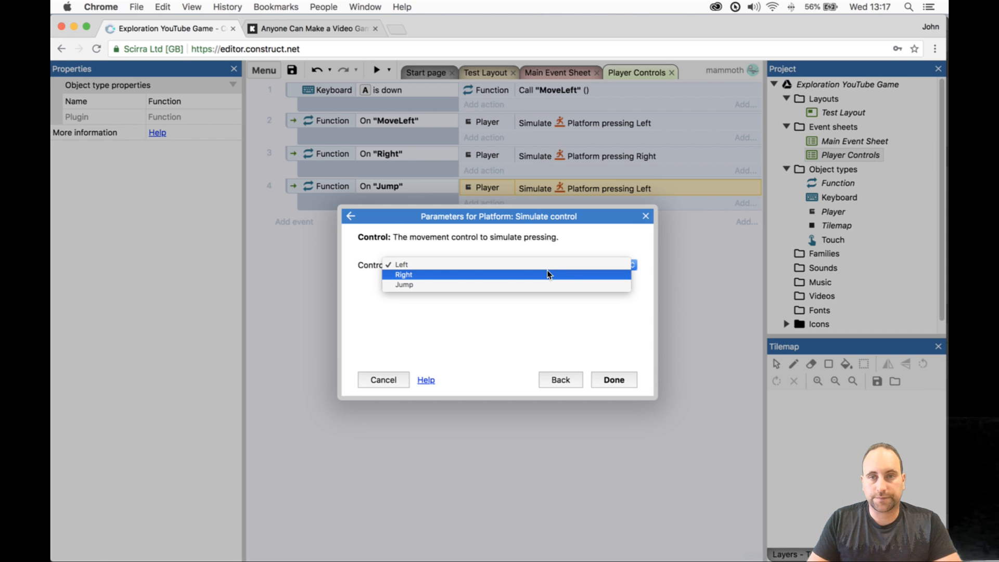
{"action": "left_click", "coordinate": [546, 284]}
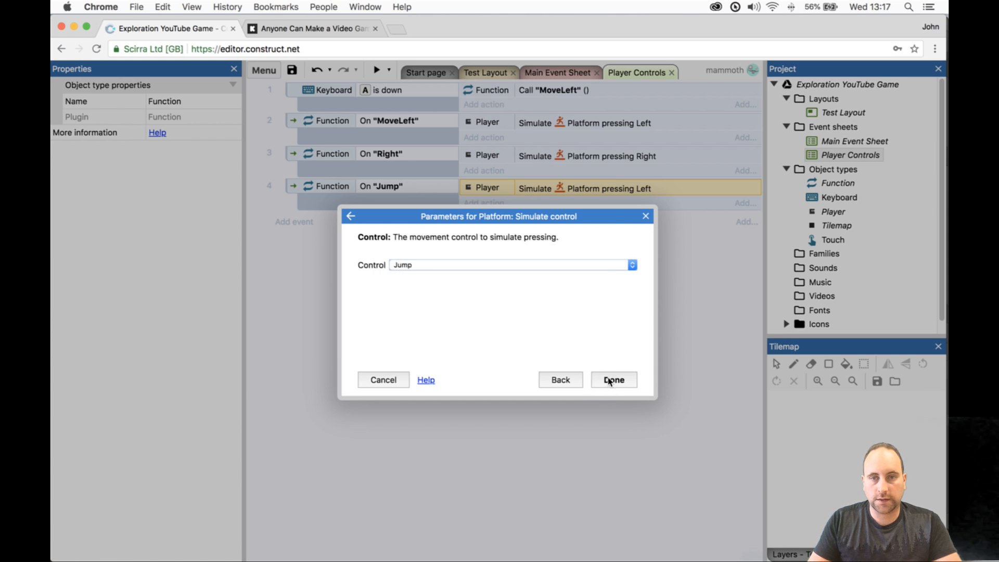
{"action": "left_click", "coordinate": [610, 380]}
- Duplicate the keyboard "A is down" event twice
{"action": "left_click", "coordinate": [429, 102]}
{"action": "key", "text": "ctrl+c"}
{"action": "key", "text": "ctrl+v"}
{"action": "key", "text": "ctrl+v"}
- Change the key of the second keyboard event to D
{"action": "left_click", "coordinate": [425, 119]}
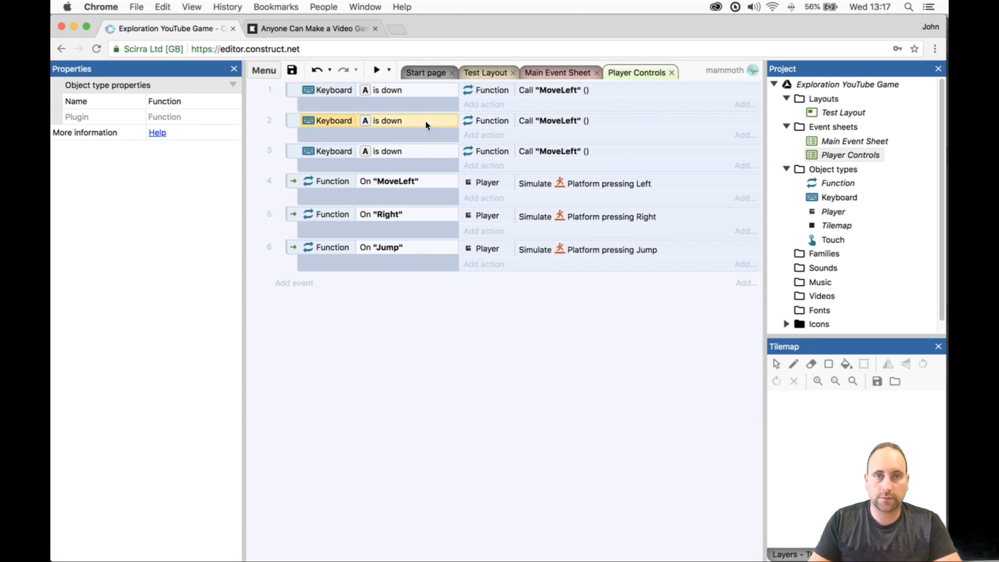
{"action": "double_click", "coordinate": [425, 119]}
{"action": "left_click", "coordinate": [431, 266]}
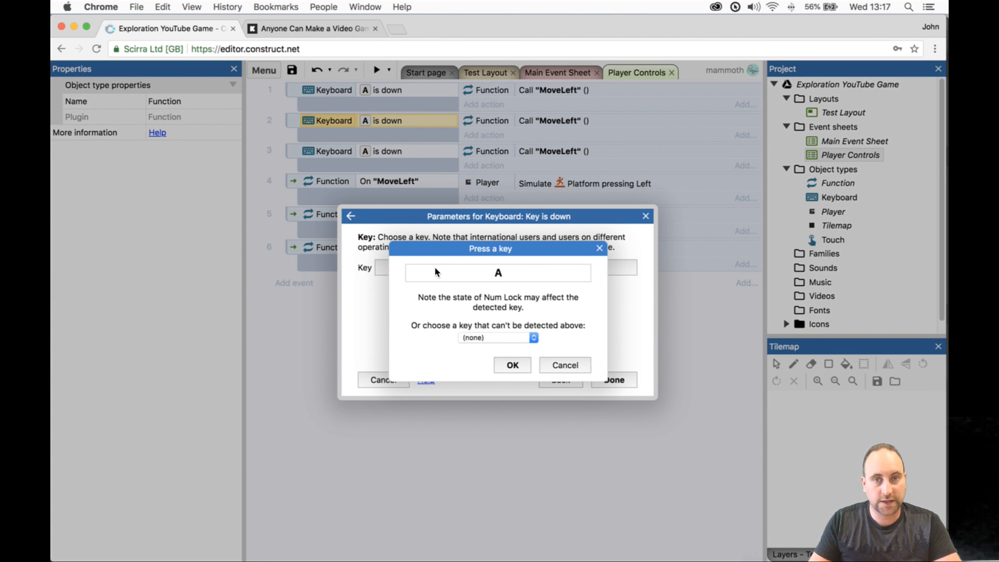
{"action": "key", "text": "d"}
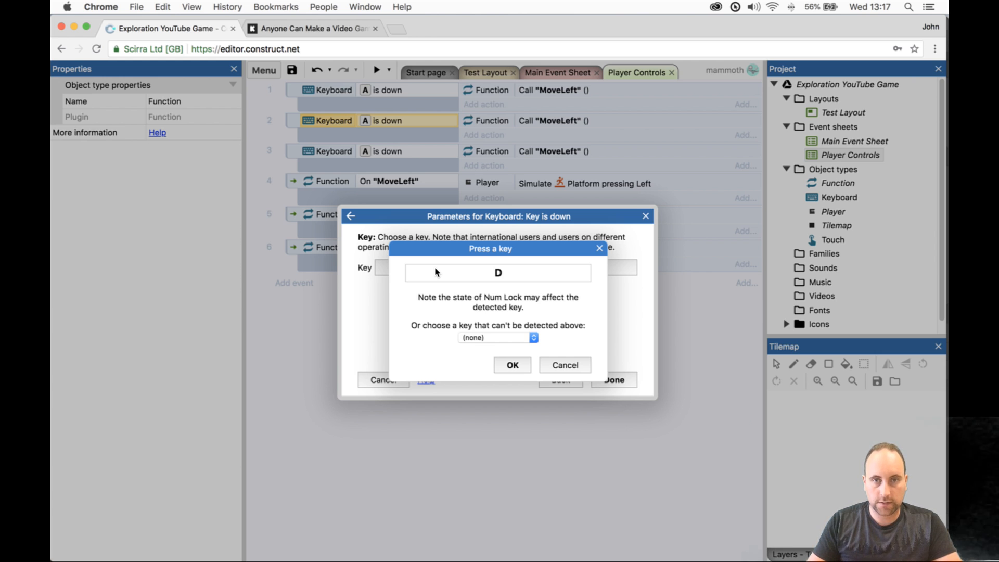
{"action": "key", "text": "Return"}
{"action": "left_click", "coordinate": [614, 382]}
- Change the key of the third keyboard event to W
{"action": "double_click", "coordinate": [389, 150]}
{"action": "left_click", "coordinate": [439, 266]}
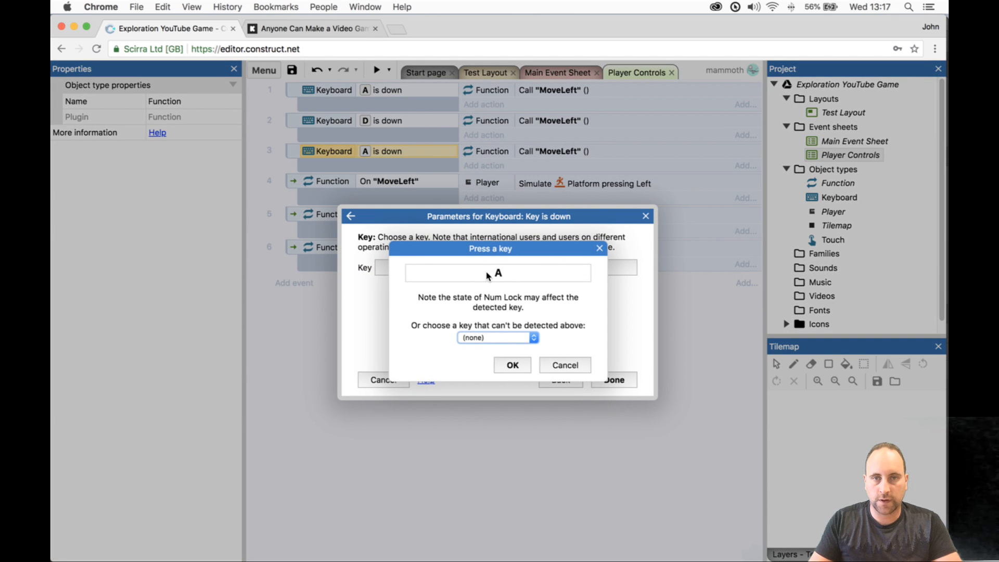
{"action": "key", "text": "Return"}
{"action": "left_click", "coordinate": [617, 377]}
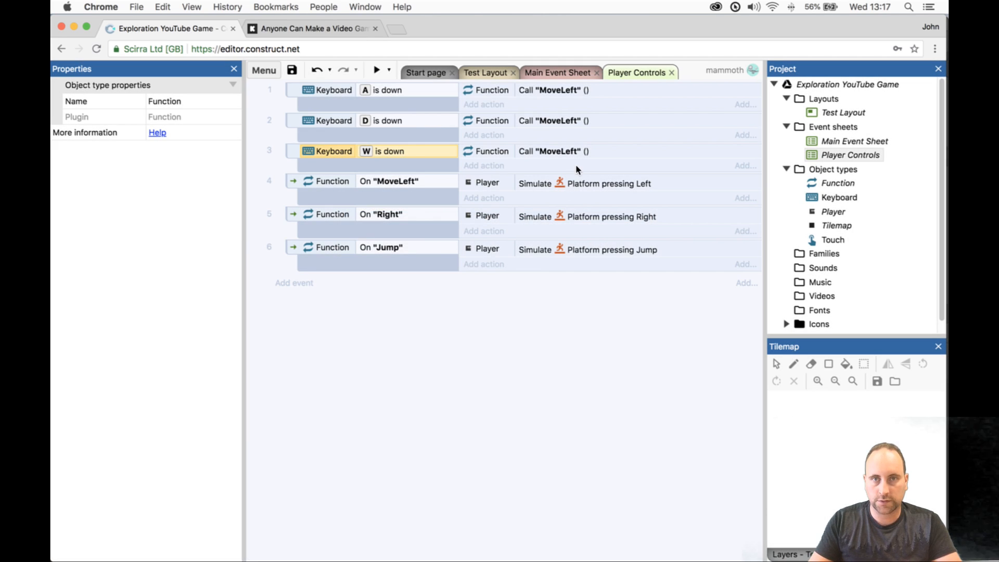
- Try to change the function called by the D key event to "Right"
{"action": "double_click", "coordinate": [572, 121]}
{"action": "type", "text": "\""}
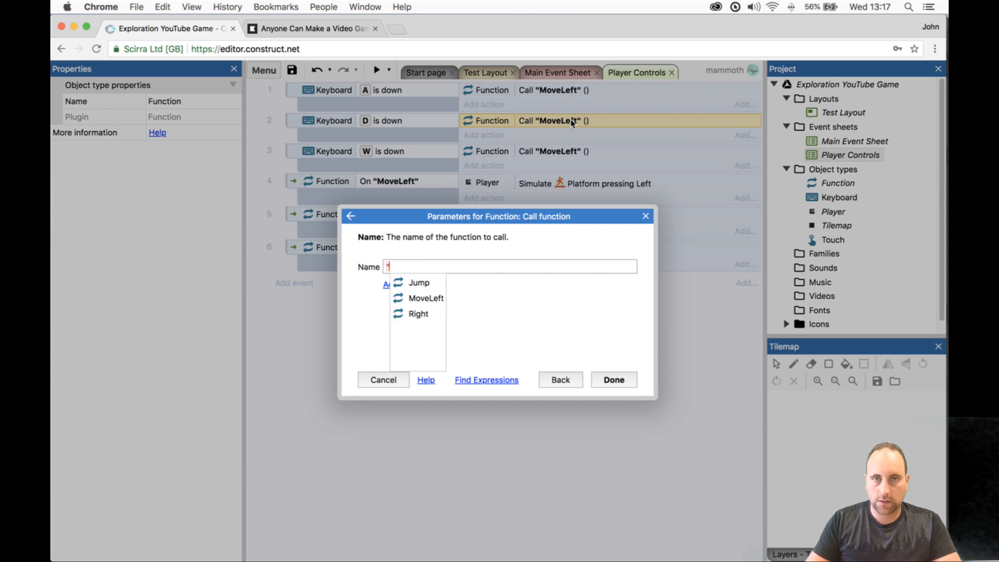
{"action": "key", "text": "Down"}
{"action": "key", "text": "Down"}
{"action": "key", "text": "Down"}
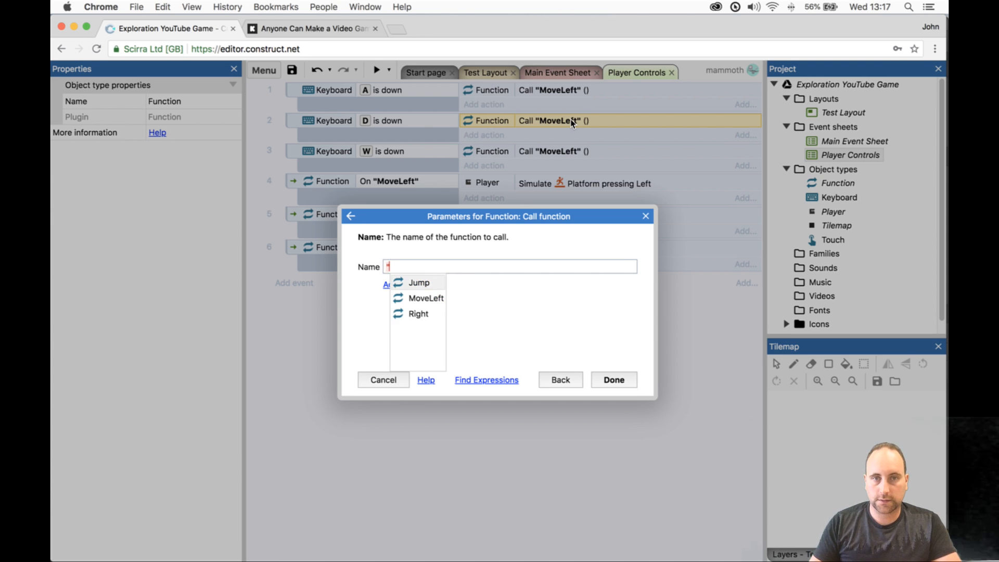
{"action": "key", "text": "Return"}
{"action": "key", "text": "Return"}
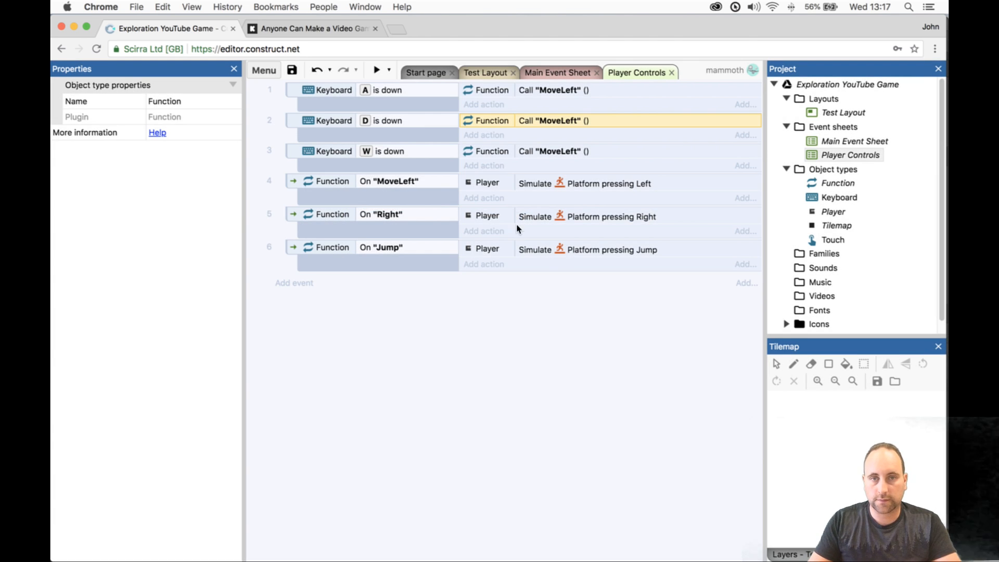
- Rename the function in the "Right" function event to "MoveRight"
{"action": "double_click", "coordinate": [423, 210]}
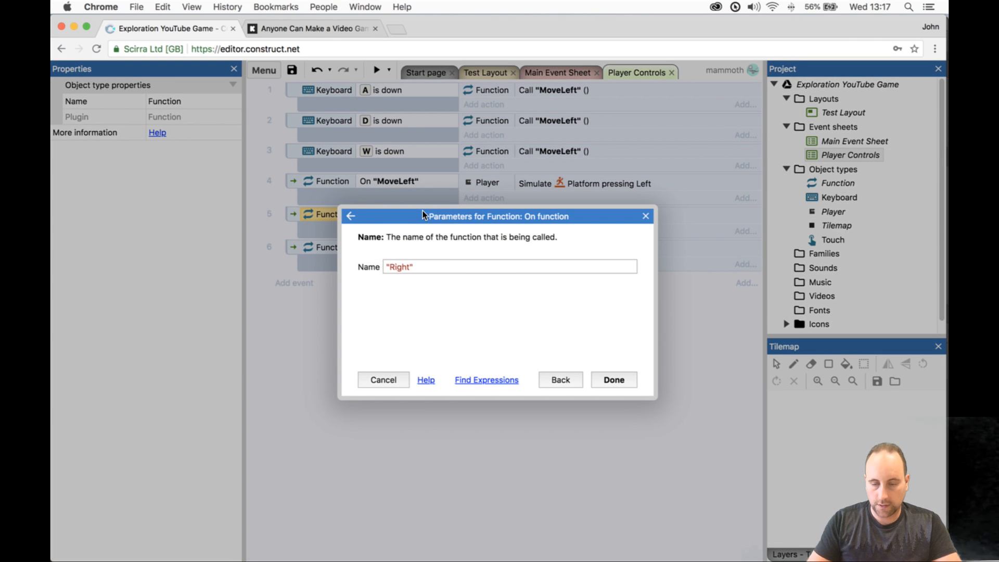
{"action": "key", "text": "BackSpace"}
{"action": "key", "text": "BackSpace"}
{"action": "key", "text": "BackSpace"}
{"action": "key", "text": "BackSpace"}
{"action": "key", "text": "BackSpace"}
{"action": "key", "text": "BackSpace"}
{"action": "type", "text": "move"}
{"action": "key", "text": "BackSpace"}
{"action": "key", "text": "BackSpace"}
{"action": "key", "text": "BackSpace"}
{"action": "key", "text": "BackSpace"}
{"action": "type", "text": "Mov"}
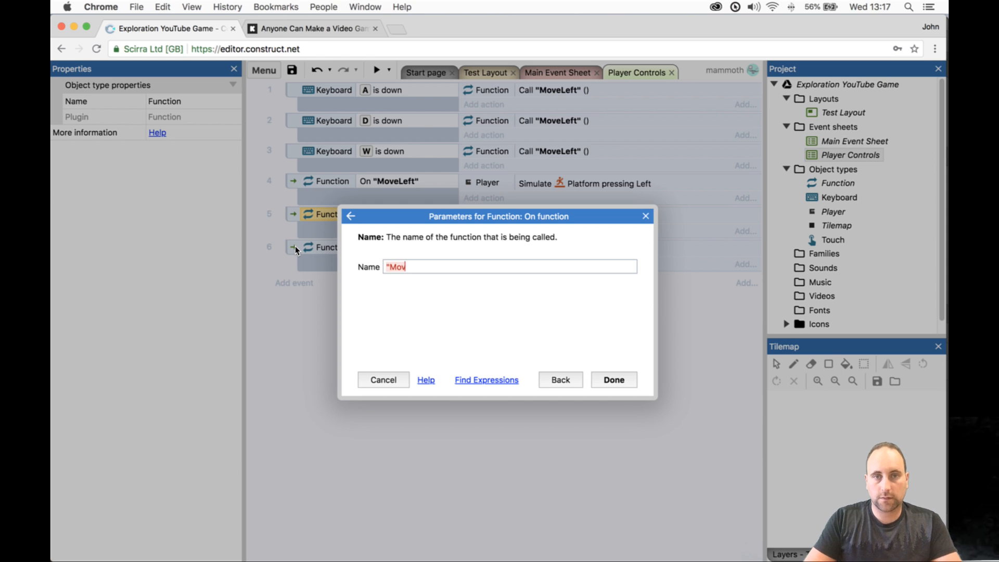
{"action": "type", "text": "eRight\""}
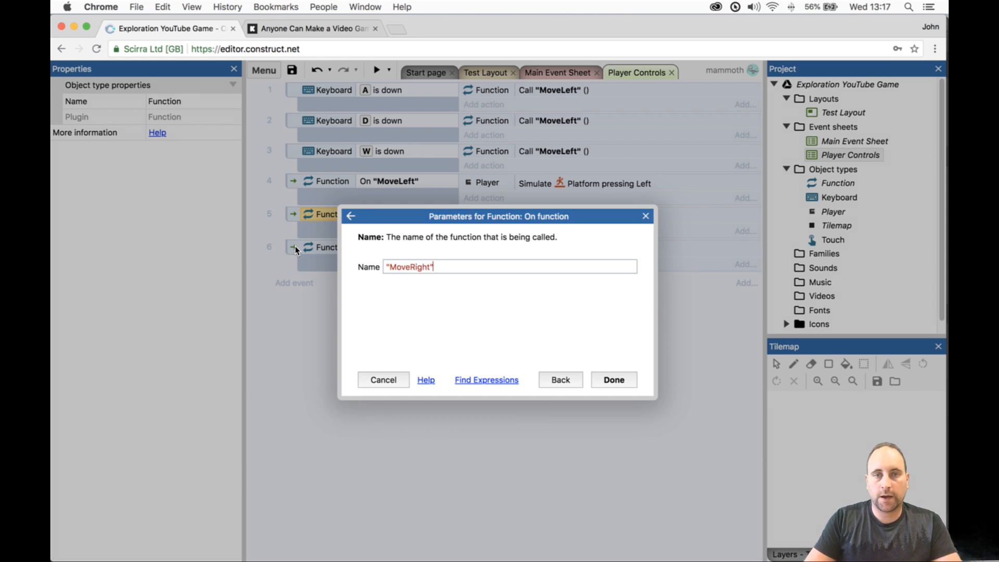
{"action": "key", "text": "Return"}
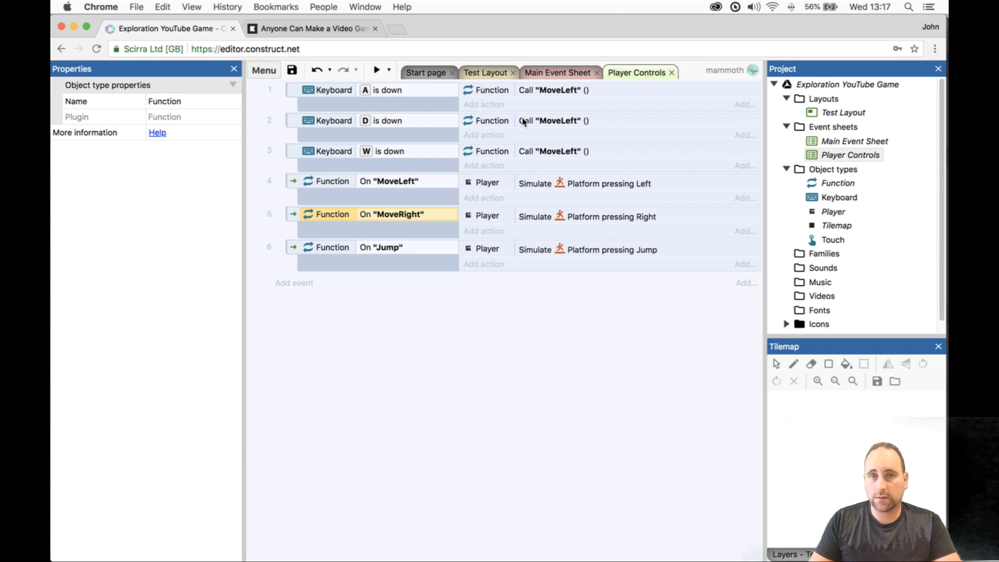
- Set the D key event to call the "MoveRight" function
{"action": "double_click", "coordinate": [571, 121]}
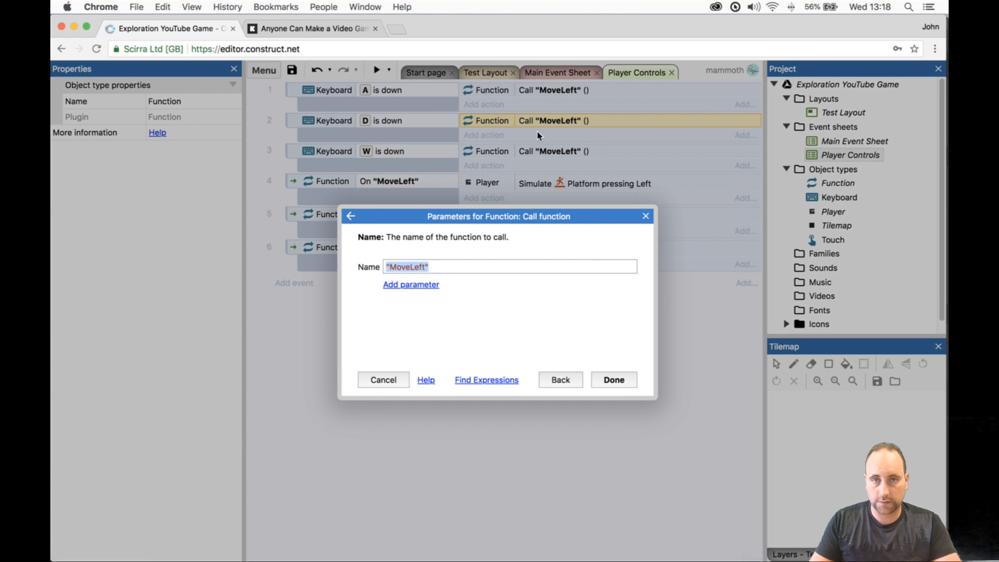
{"action": "type", "text": "\"m"}
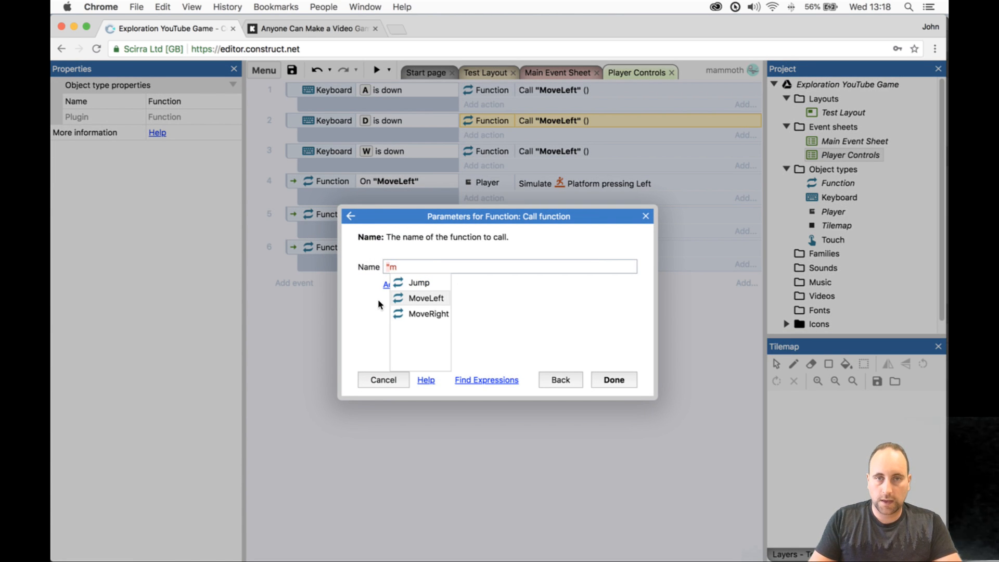
{"action": "left_click", "coordinate": [424, 314]}
{"action": "left_click", "coordinate": [615, 379]}
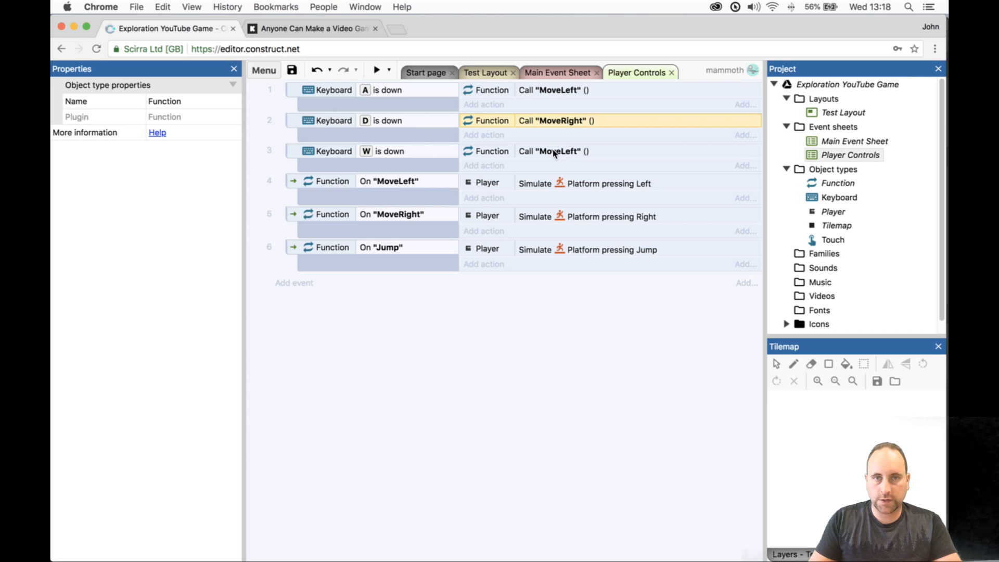
- Set the W key event to call the "Jump" function
{"action": "double_click", "coordinate": [553, 149]}
{"action": "type", "text": "\""}
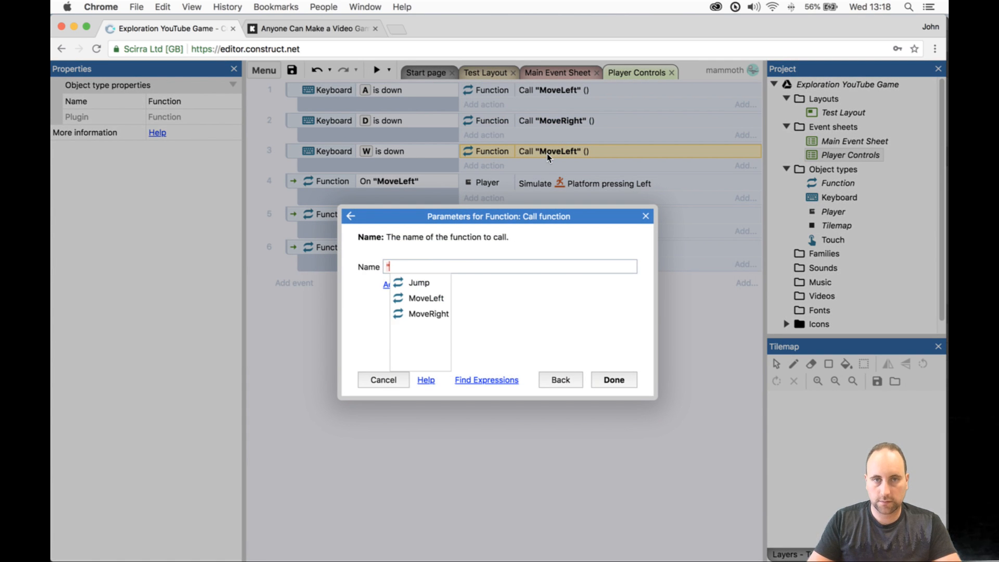
{"action": "key", "text": "Down"}
{"action": "key", "text": "Return"}
{"action": "key", "text": "Return"}
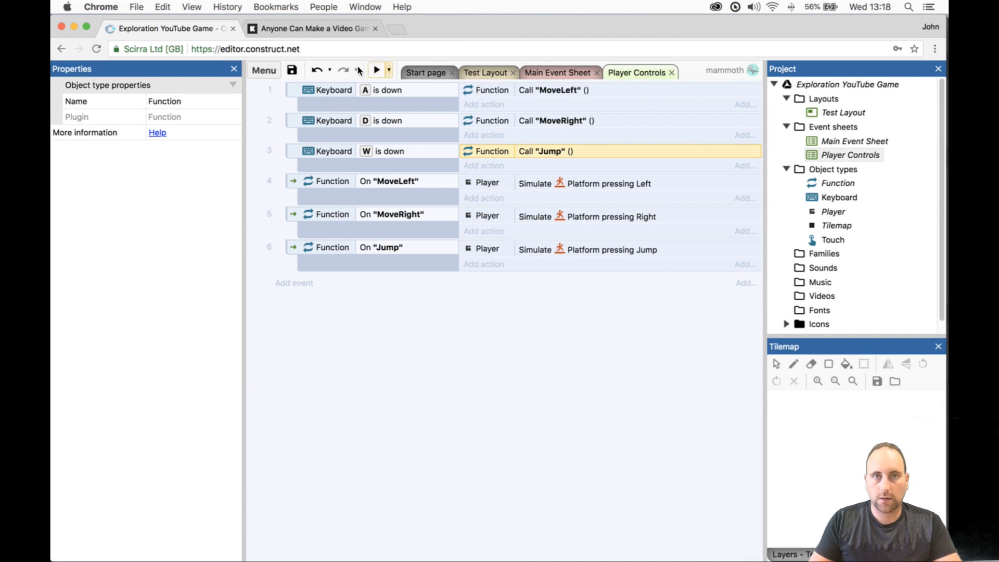
- Preview the game, test moving left, right and jumping with the player, and close the preview
{"action": "left_click", "coordinate": [374, 70]}
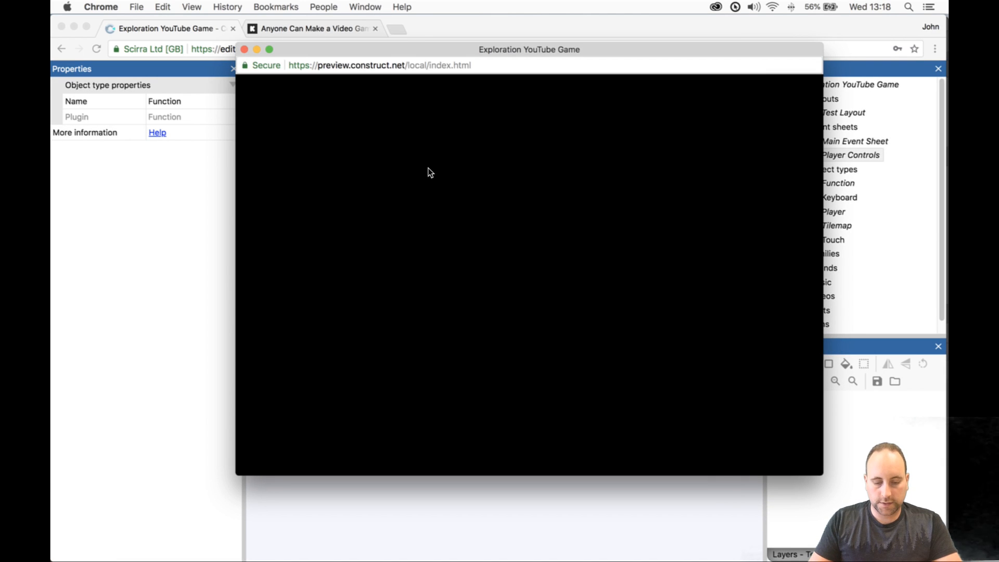
{"action": "key", "text": "Left"}
{"action": "key", "text": "Up"}
{"action": "key", "text": "Right"}
{"action": "key", "text": "Left"}
{"action": "key", "text": "Right"}
{"action": "key", "text": "a"}
{"action": "key", "text": "w"}
{"action": "left_click", "coordinate": [244, 50]}
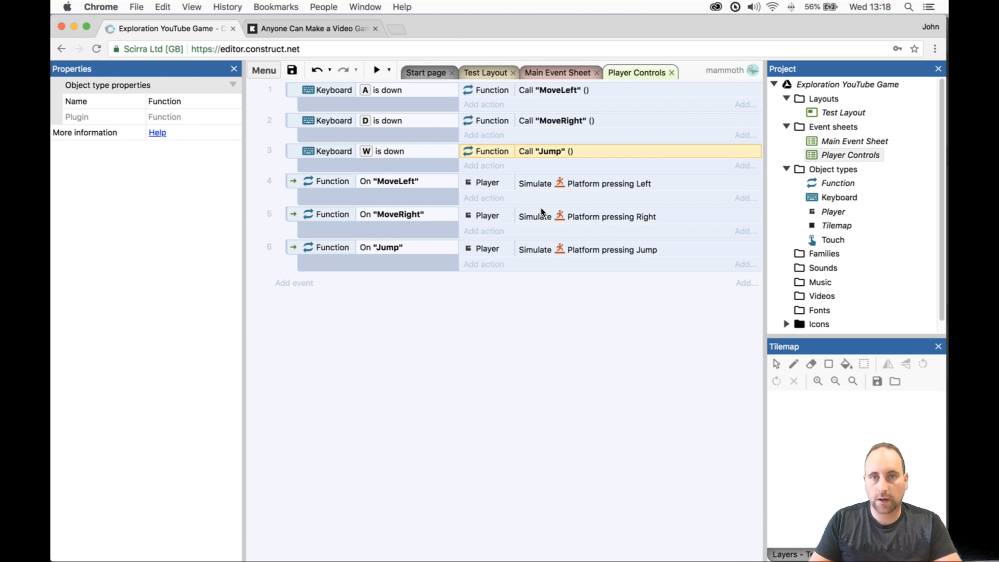
- Add a Player "Set mirrored" action with the state Mirrored to the "MoveLeft" function event
{"action": "left_click", "coordinate": [484, 198]}
{"action": "type", "text": "p"}
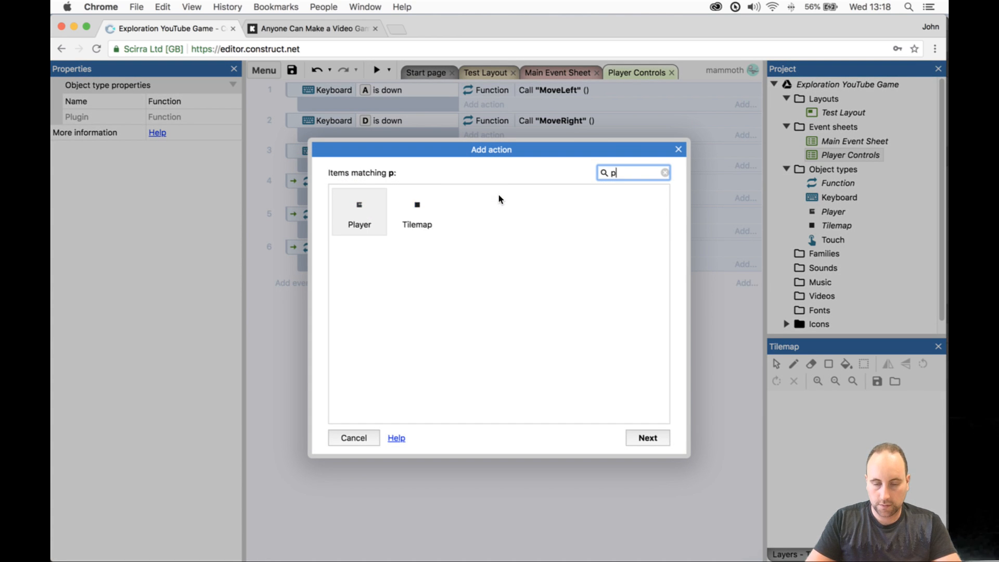
{"action": "key", "text": "Return"}
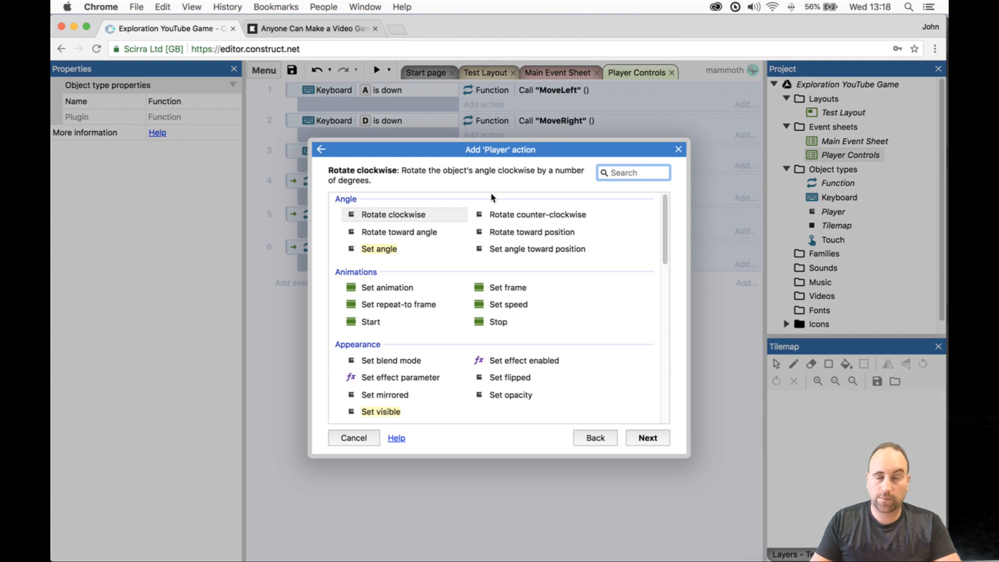
{"action": "scroll", "coordinate": [488, 255], "scroll_direction": "down", "scroll_amount": 10}
{"action": "scroll", "coordinate": [488, 255], "scroll_direction": "up", "scroll_amount": 3}
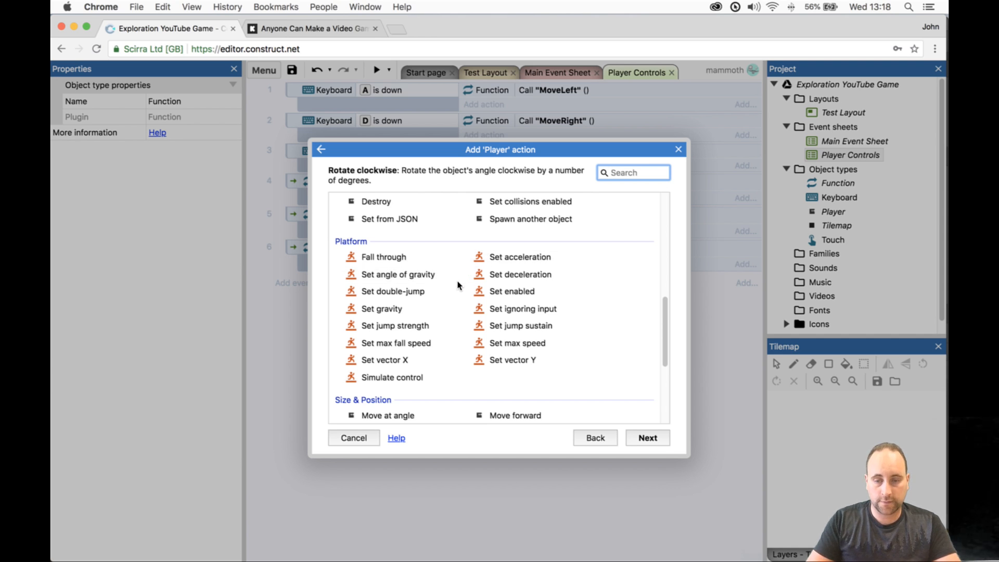
{"action": "type", "text": "r"}
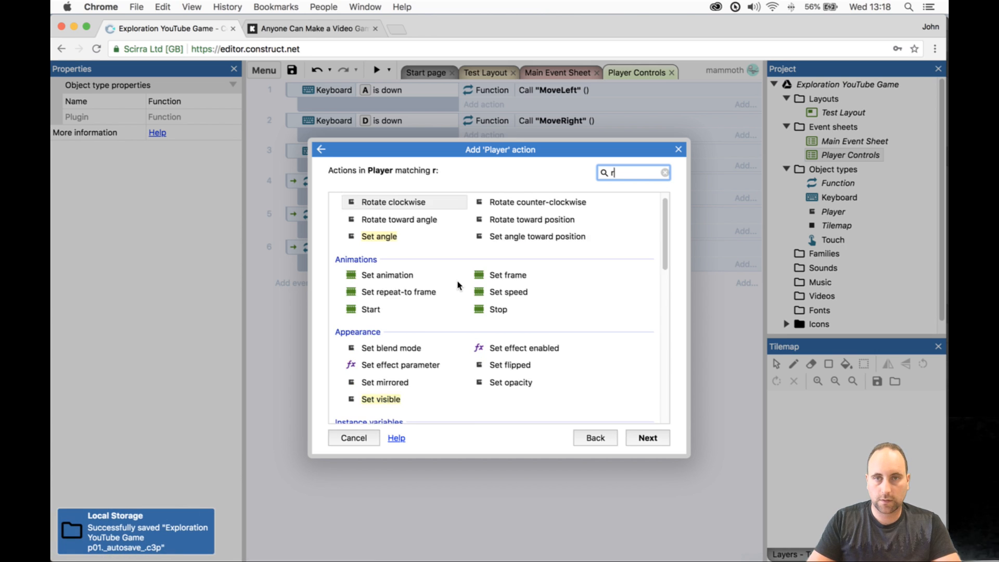
{"action": "type", "text": "ef"}
{"action": "key", "text": "BackSpace"}
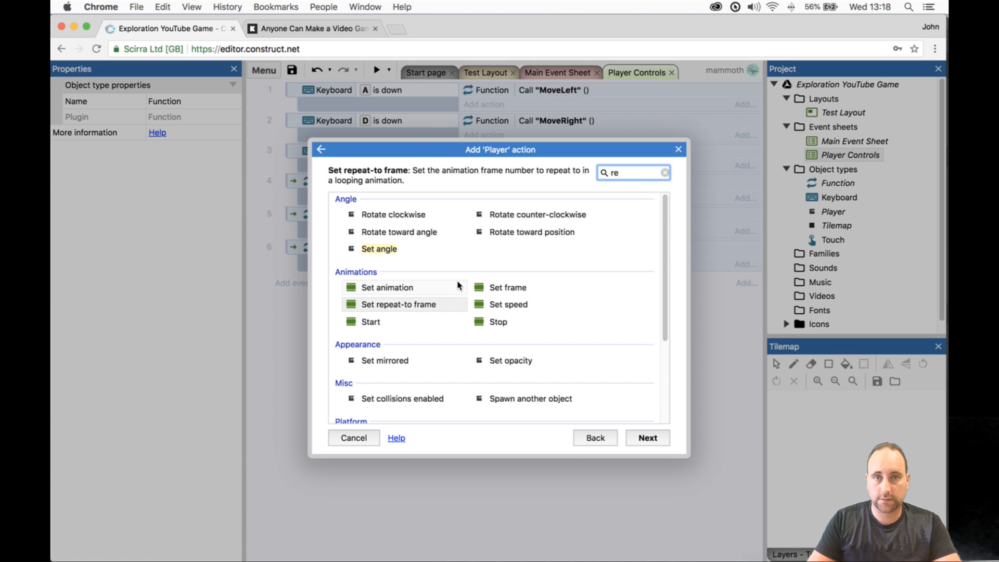
{"action": "key", "text": "BackSpace"}
{"action": "key", "text": "BackSpace"}
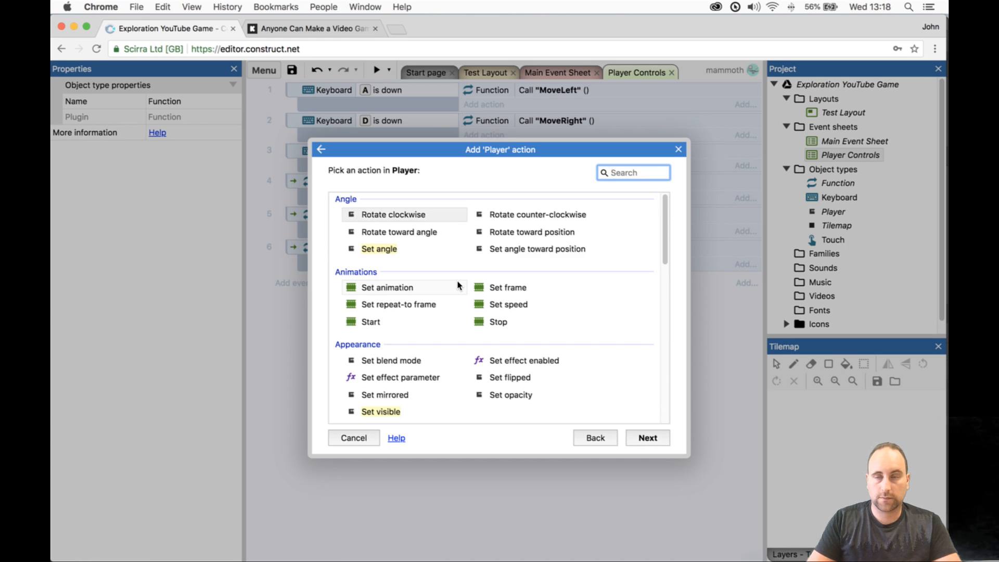
{"action": "scroll", "coordinate": [528, 243], "scroll_direction": "down", "scroll_amount": 1}
{"action": "scroll", "coordinate": [528, 244], "scroll_direction": "down", "scroll_amount": 1}
{"action": "left_click", "coordinate": [409, 351]}
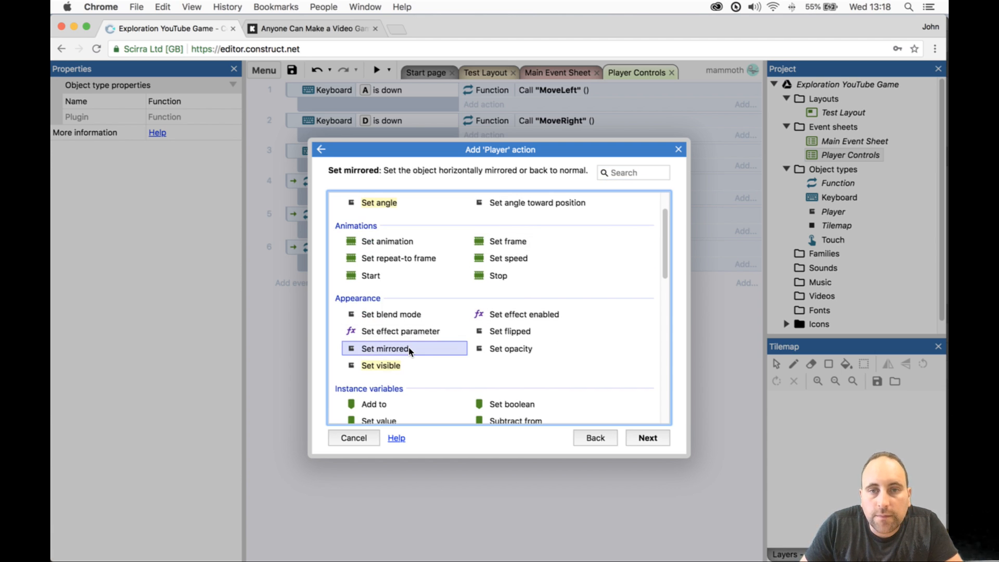
{"action": "double_click", "coordinate": [409, 351]}
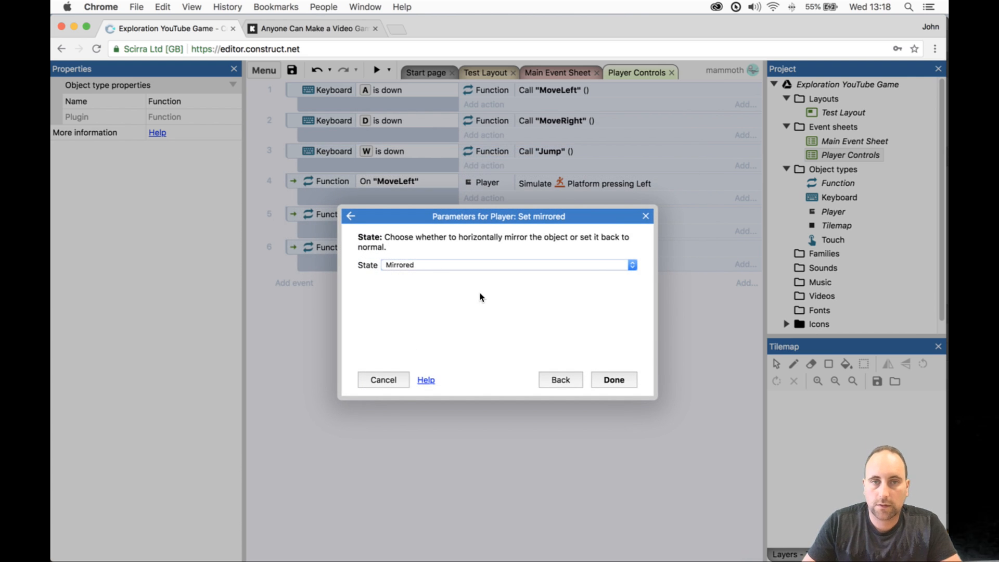
{"action": "key", "text": "Return"}
- Copy the Set Mirrored action into the "MoveRight" function event and set the copy's state to Not mirrored
{"action": "key", "text": "ctrl+c"}
{"action": "key", "text": "ctrl+v"}
{"action": "left_click_drag", "start_coordinate": [523, 213], "coordinate": [520, 255]}
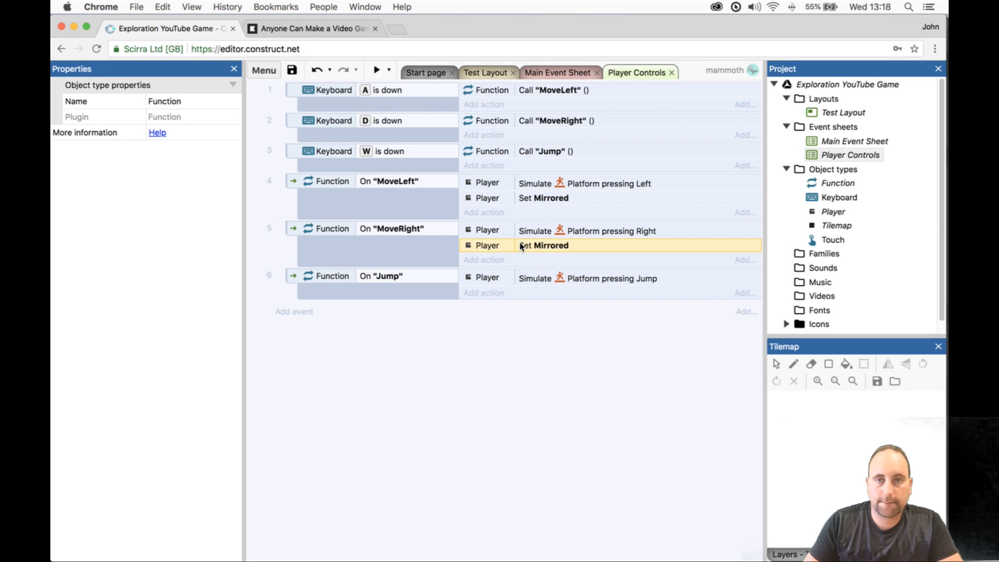
{"action": "double_click", "coordinate": [522, 245]}
{"action": "left_click", "coordinate": [519, 264]}
{"action": "left_click", "coordinate": [517, 274]}
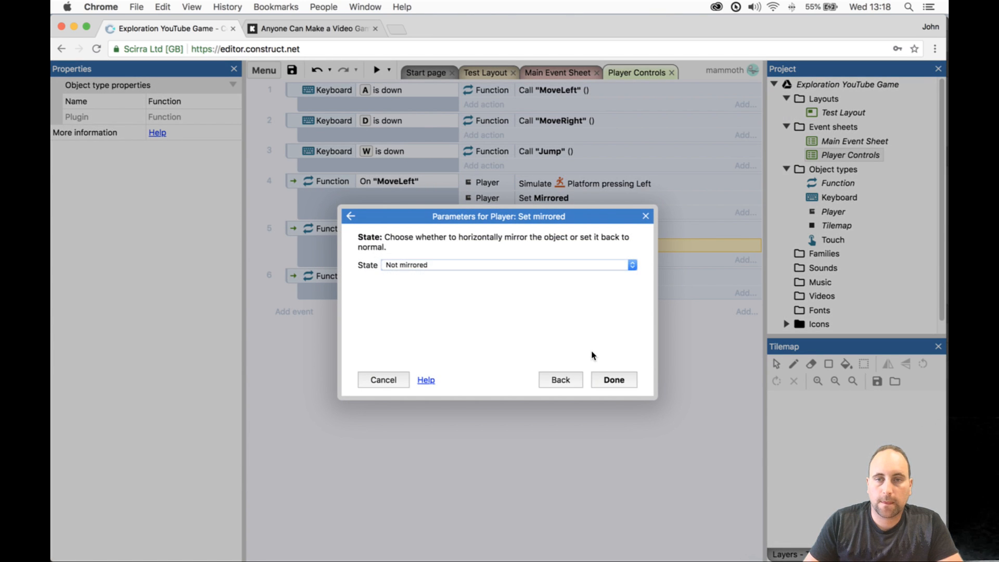
{"action": "left_click", "coordinate": [614, 379]}
- Preview the game again to check the player's mirroring, movement and jumping in both directions, and close the preview
{"action": "left_click", "coordinate": [377, 70]}
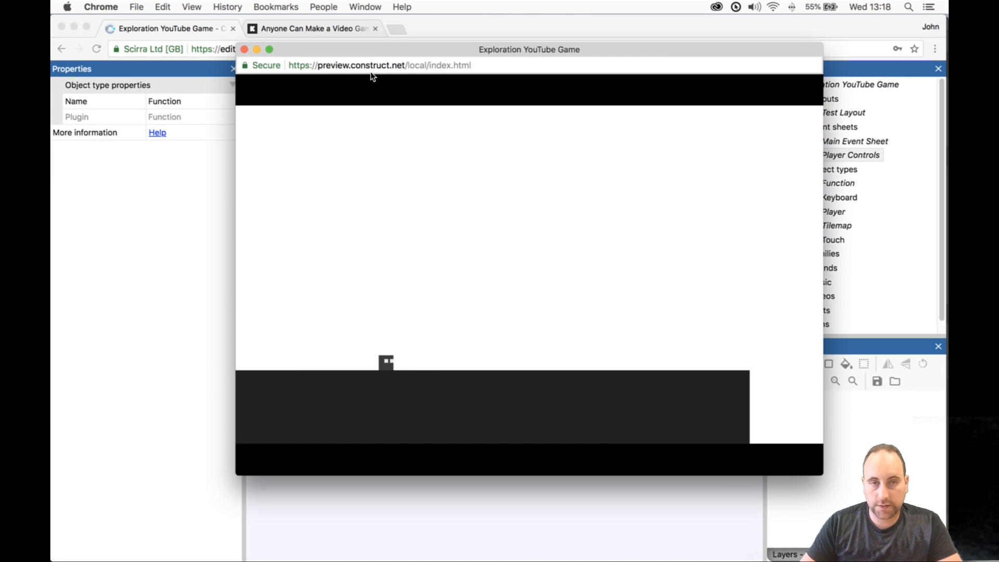
{"action": "key", "text": "Left"}
{"action": "key", "text": "Right"}
{"action": "key", "text": "Up"}
{"action": "key", "text": "Left"}
{"action": "key", "text": "Up"}
{"action": "key", "text": "Right"}
{"action": "key", "text": "Up"}
{"action": "key", "text": "Up"}
{"action": "key", "text": "Left"}
{"action": "key", "text": "Up"}
{"action": "key", "text": "Up"}
{"action": "key", "text": "Right"}
{"action": "key", "text": "Up"}
{"action": "key", "text": "Up"}
{"action": "key", "text": "Left"}
{"action": "left_click", "coordinate": [244, 50]}
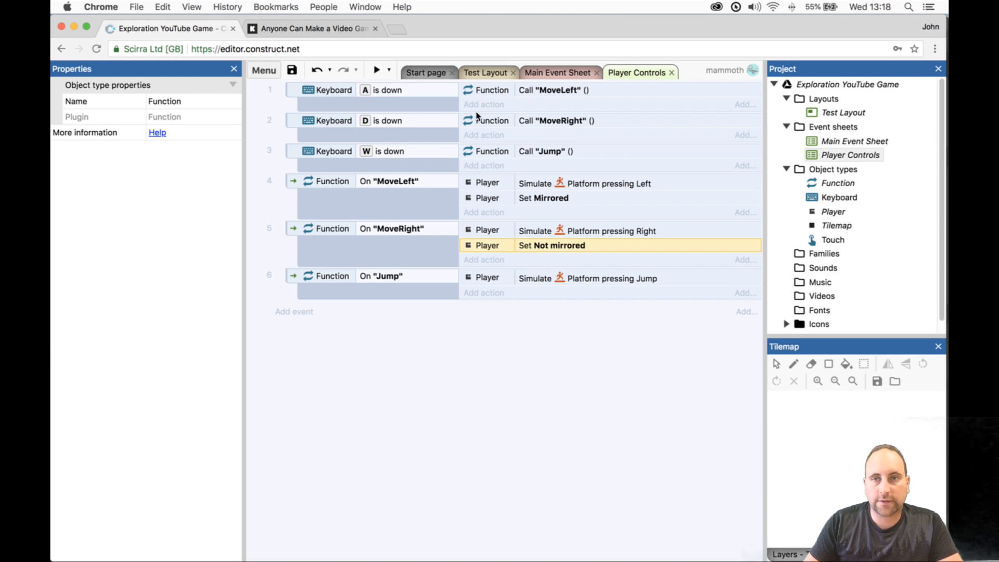
- Set the gravity of the Player's Platform behavior to 1000 in the Test Layout
{"action": "left_click", "coordinate": [480, 71]}
{"action": "left_click", "coordinate": [428, 308]}
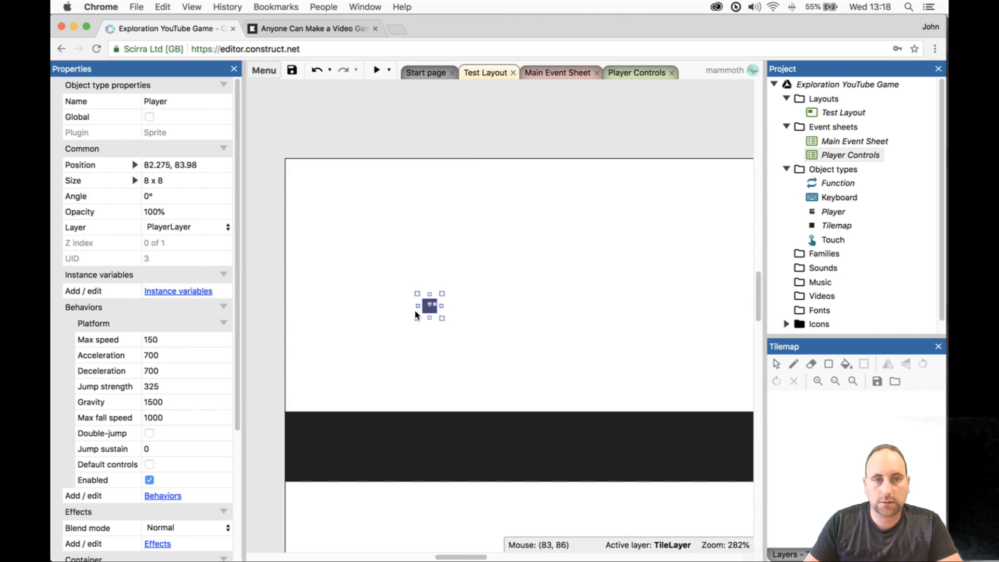
{"action": "left_click", "coordinate": [217, 408]}
{"action": "type", "text": "1000"}
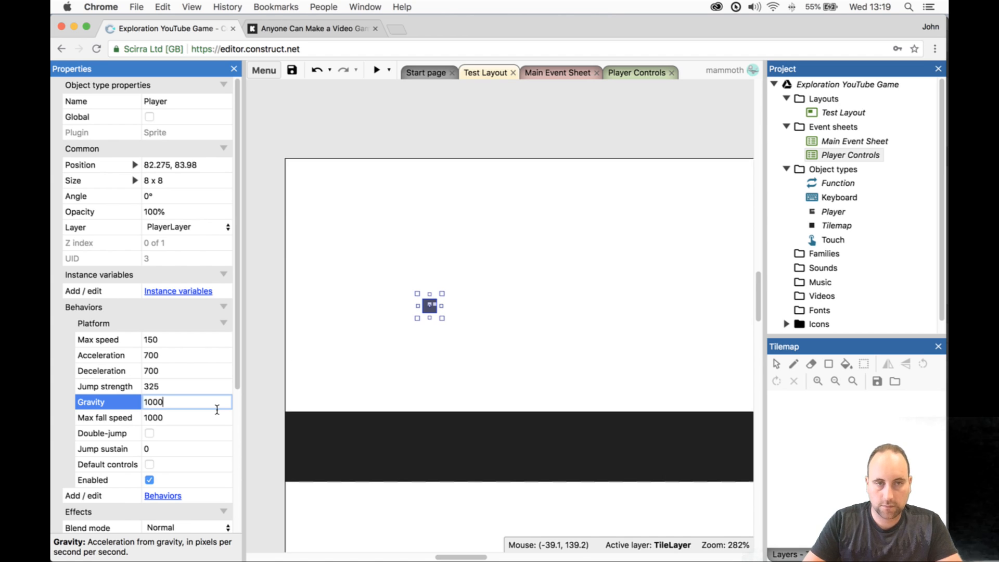
{"action": "key", "text": "Tab"}
- Preview the game to test moving and jumping with the new gravity, and close the preview
{"action": "left_click", "coordinate": [377, 69]}
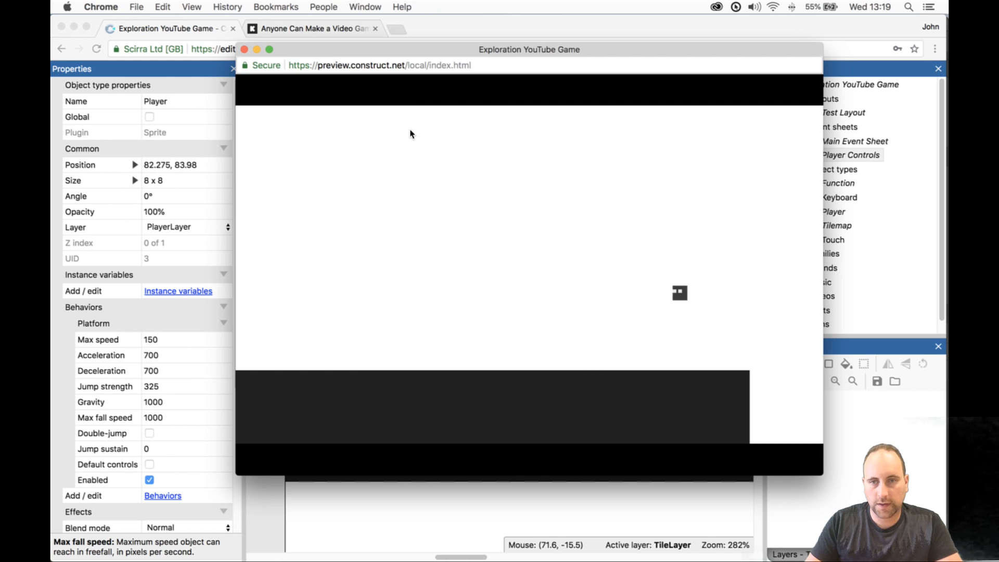
{"action": "key", "text": "Right"}
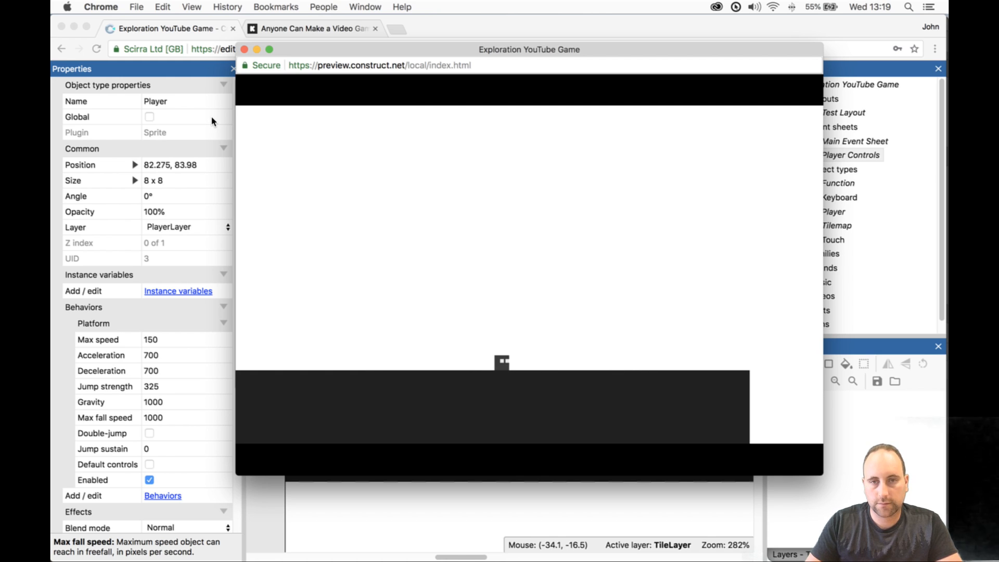
{"action": "key", "text": "Right"}
{"action": "key", "text": "Up"}
{"action": "key", "text": "Left"}
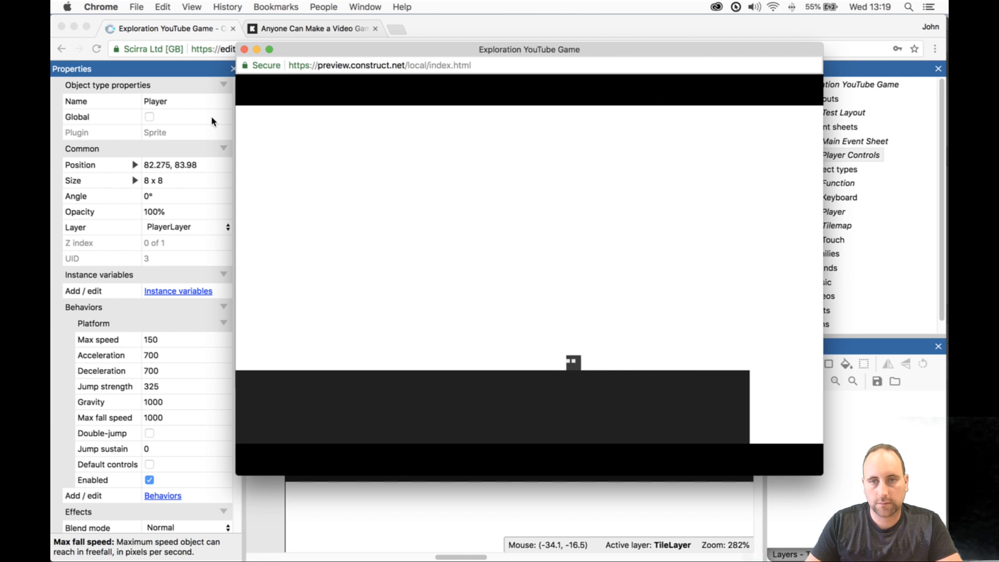
{"action": "key", "text": "Right"}
{"action": "key", "text": "Up"}
{"action": "key", "text": "Left"}
{"action": "key", "text": "Right"}
{"action": "left_click", "coordinate": [244, 49]}
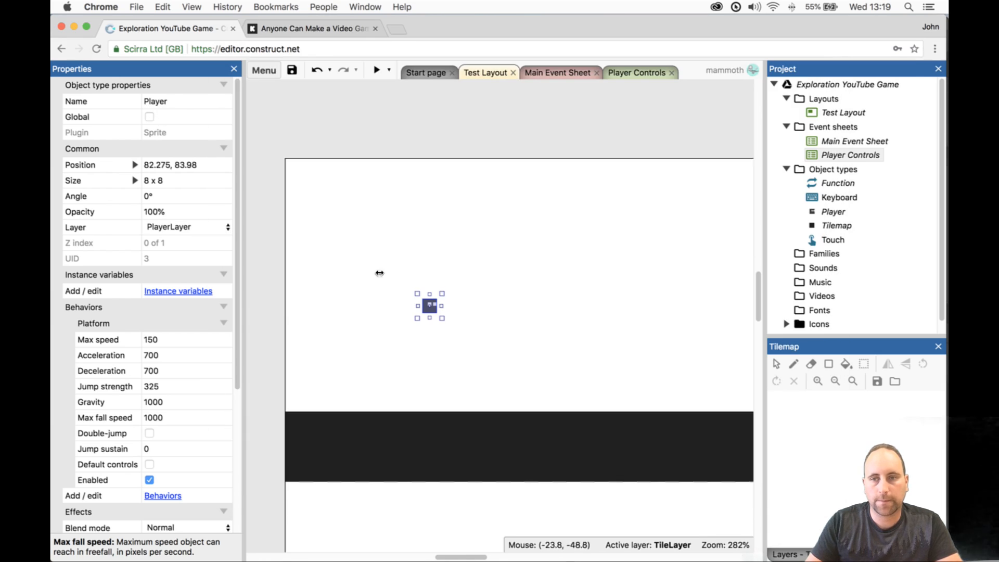
- Fill a rectangle of dark tiles at the floor's right end, extending it to the dashed viewport boundary
{"action": "scroll", "coordinate": [508, 369], "scroll_direction": "down", "scroll_amount": 10, "text": "ctrl"}
{"action": "scroll", "coordinate": [509, 369], "scroll_direction": "up", "scroll_amount": 10, "text": "ctrl"}
{"action": "scroll", "coordinate": [610, 396], "scroll_direction": "down", "scroll_amount": 2, "text": "ctrl"}
{"action": "scroll", "coordinate": [606, 389], "scroll_direction": "down", "scroll_amount": 2, "text": "ctrl"}
{"action": "left_click", "coordinate": [602, 382]}
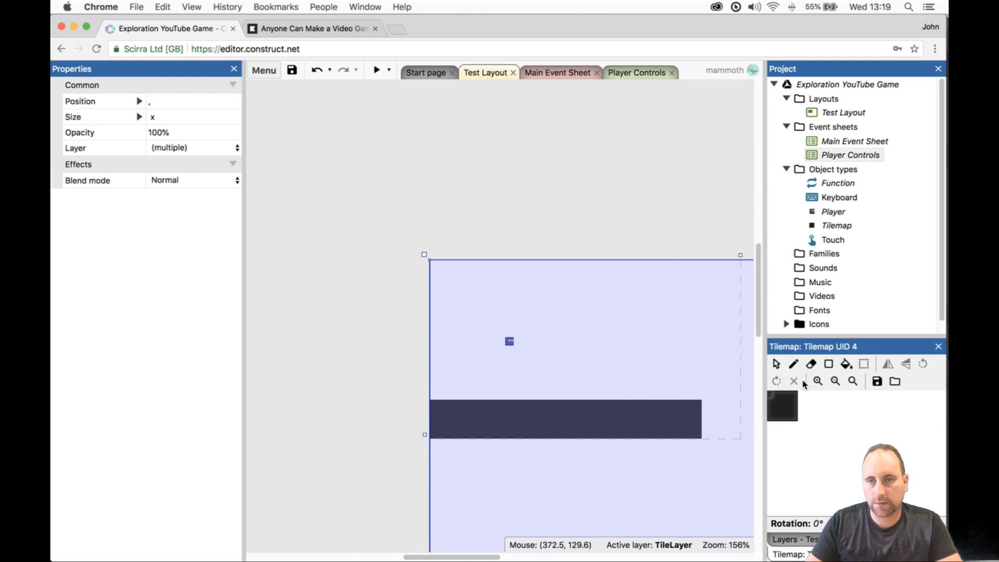
{"action": "left_click", "coordinate": [827, 365]}
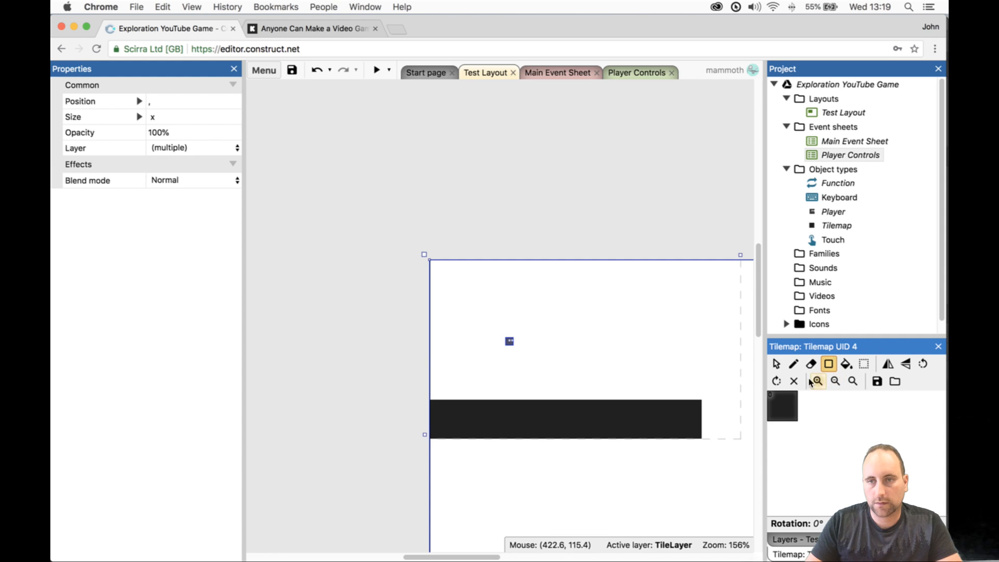
{"action": "left_click", "coordinate": [796, 402]}
{"action": "left_click_drag", "start_coordinate": [709, 404], "coordinate": [740, 440]}
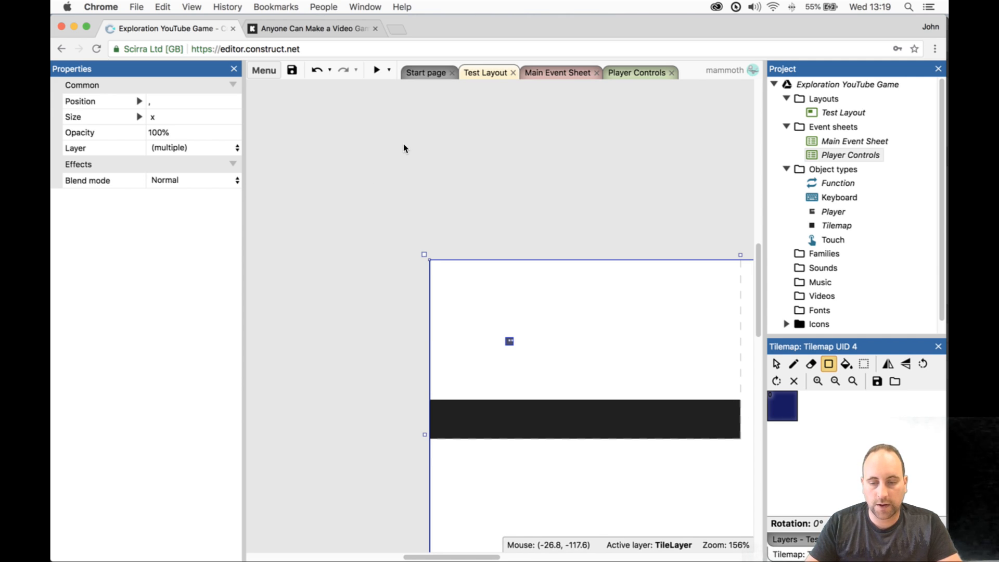
- Save the project, and save a new version to Google Drive as "Exploration YouTube Game p02.c3p"
{"action": "key", "text": "ctrl+s"}
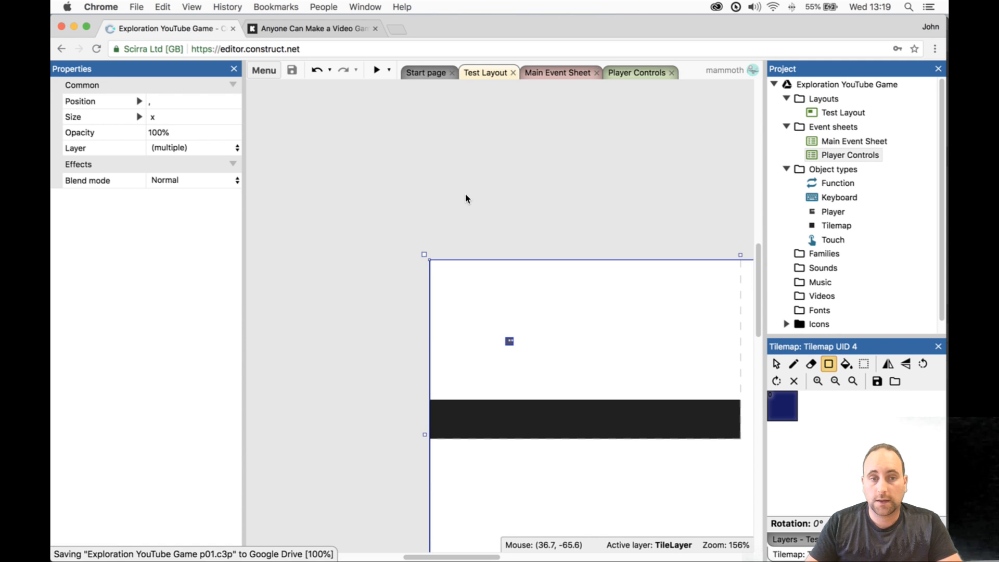
{"action": "left_click", "coordinate": [271, 69]}
{"action": "mouse_move", "coordinate": [292, 93]}
{"action": "mouse_move", "coordinate": [359, 131]}
{"action": "left_click", "coordinate": [463, 130]}
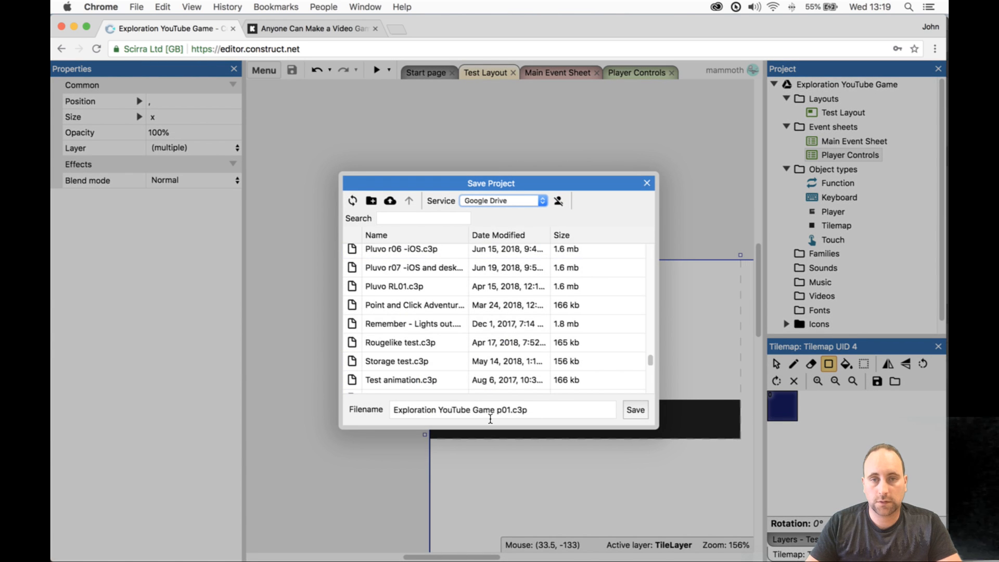
{"action": "left_click", "coordinate": [509, 414]}
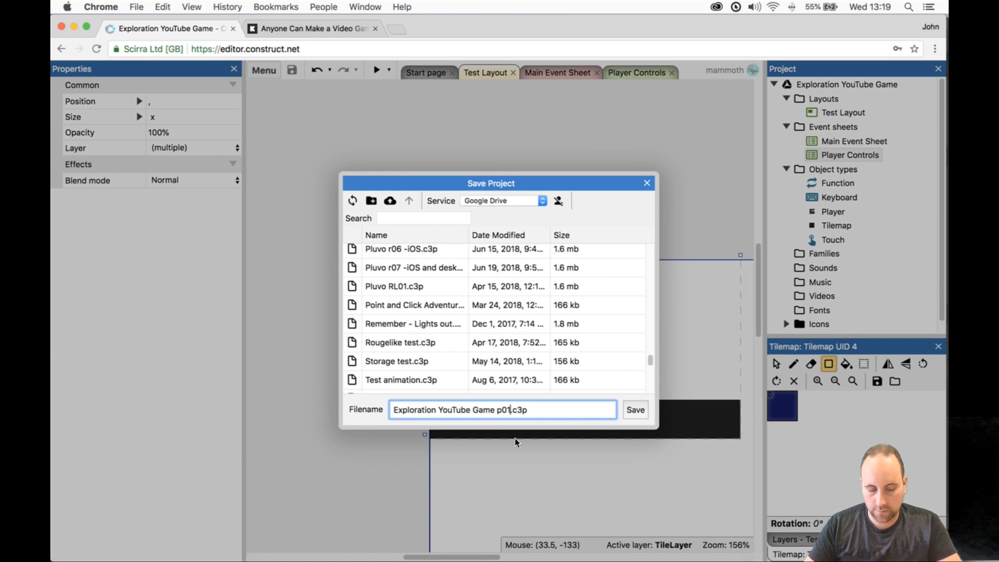
{"action": "key", "text": "Return"}
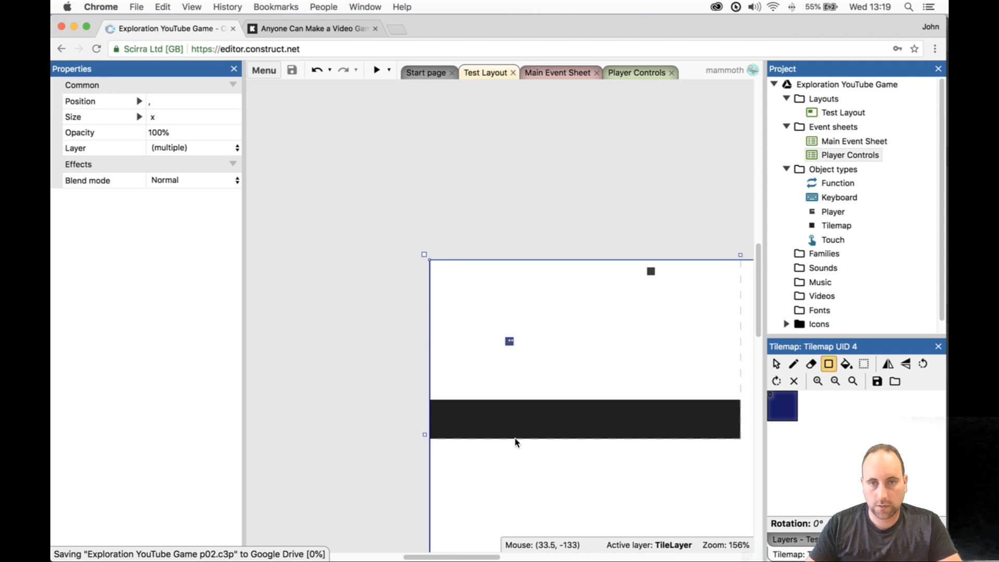
- Deselect the tilemap and look over the Test Layout, the Main Event Sheet and the Player Controls sheet
{"action": "scroll", "coordinate": [627, 358], "scroll_direction": "up", "scroll_amount": 2, "text": "ctrl"}
{"action": "key", "text": "Escape"}
{"action": "left_click", "coordinate": [654, 170]}
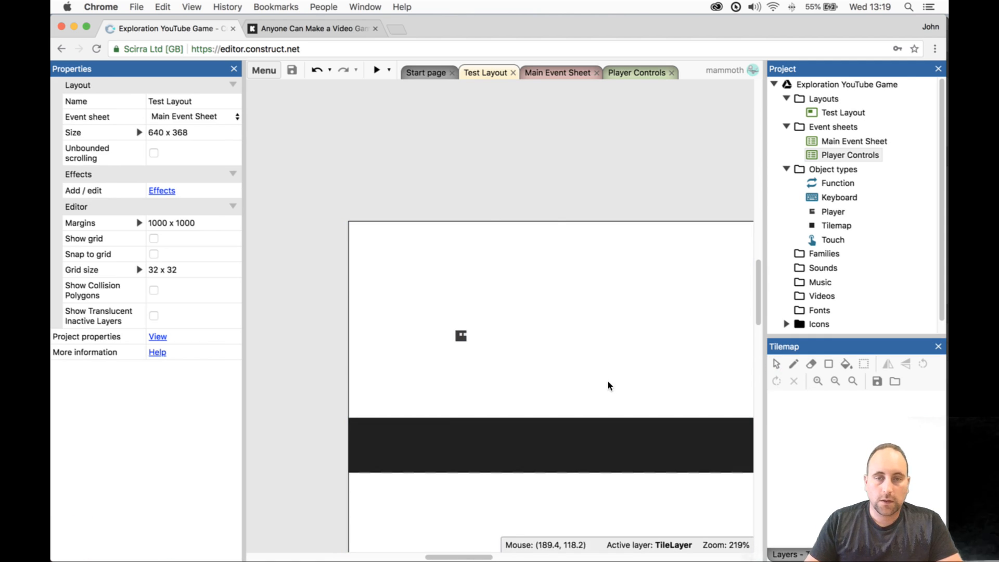
{"action": "left_click_drag", "start_coordinate": [470, 558], "coordinate": [480, 558]}
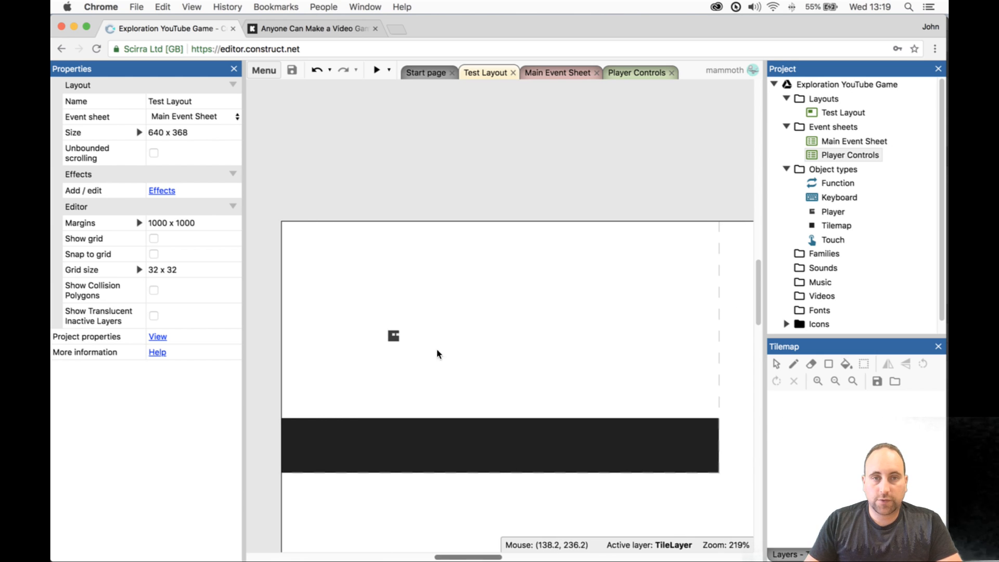
{"action": "scroll", "coordinate": [438, 338], "scroll_direction": "down", "scroll_amount": 5, "text": "ctrl"}
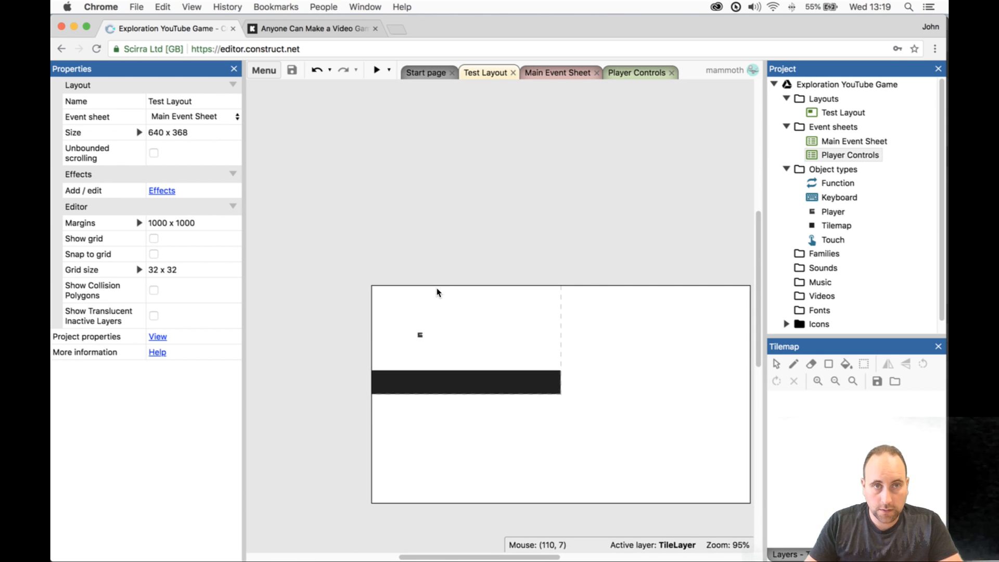
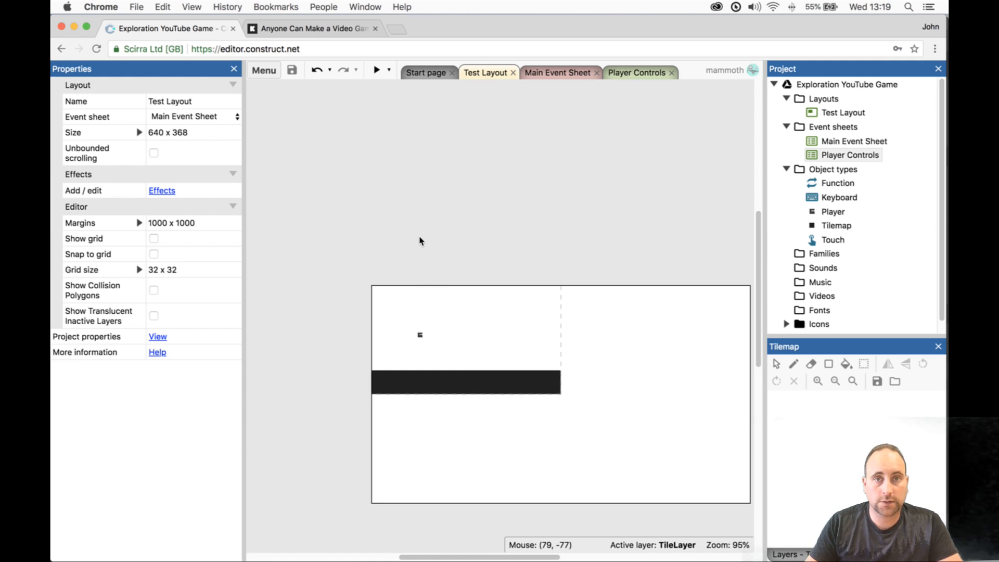
{"action": "left_click", "coordinate": [543, 71]}
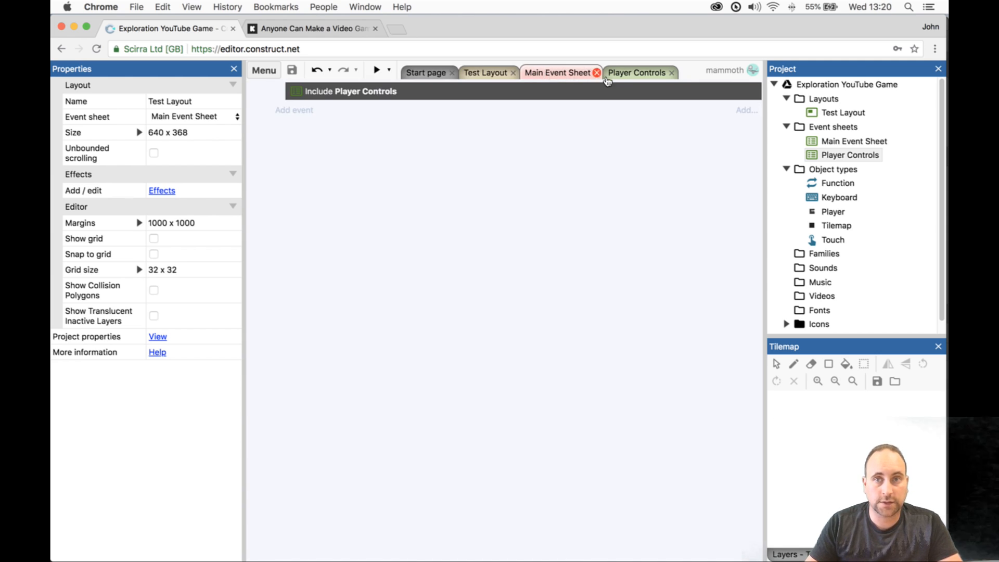
{"action": "left_click", "coordinate": [622, 75]}
{"action": "left_click", "coordinate": [529, 76]}
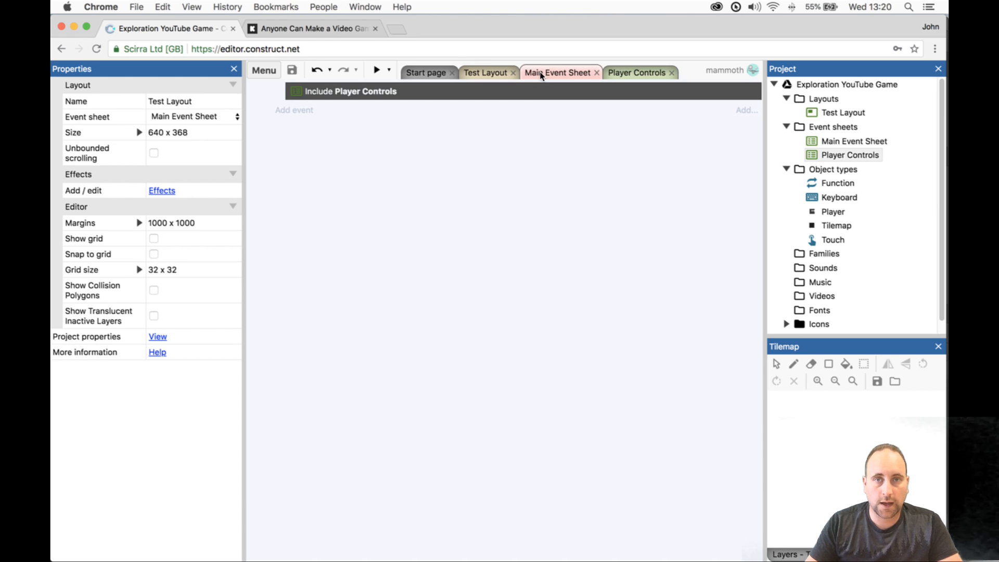
- Stretch the tilemap in the Test Layout down to the layout's lower edge, making it 640 x 368
{"action": "left_click", "coordinate": [484, 75]}
{"action": "left_click_drag", "start_coordinate": [348, 255], "coordinate": [614, 424]}
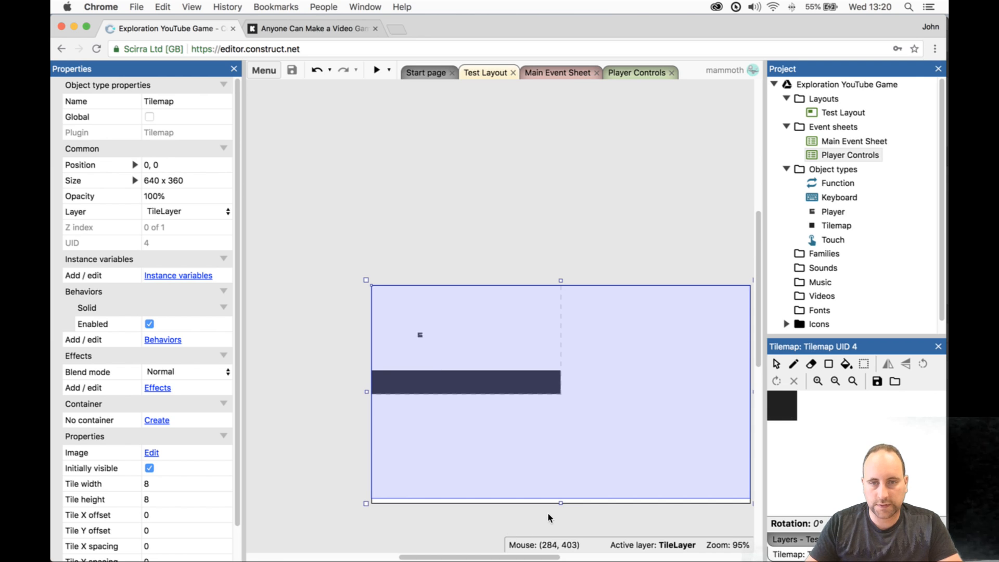
{"action": "left_click_drag", "start_coordinate": [561, 508], "coordinate": [561, 513]}
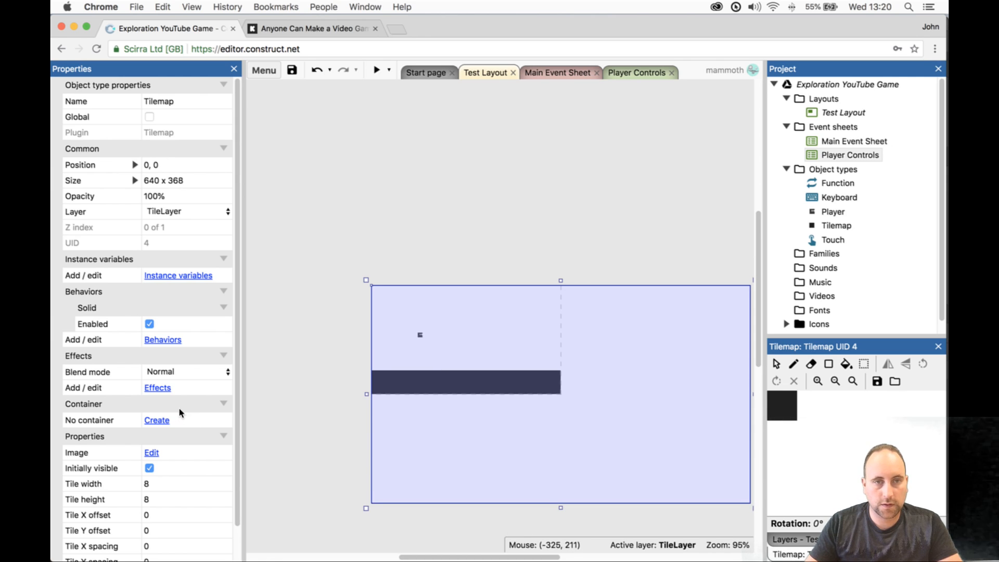
- Set the Test Layout's grid size to 8 x 8, show and hide the grid once, and enable snap to grid
{"action": "left_click", "coordinate": [298, 267]}
{"action": "left_click", "coordinate": [196, 274]}
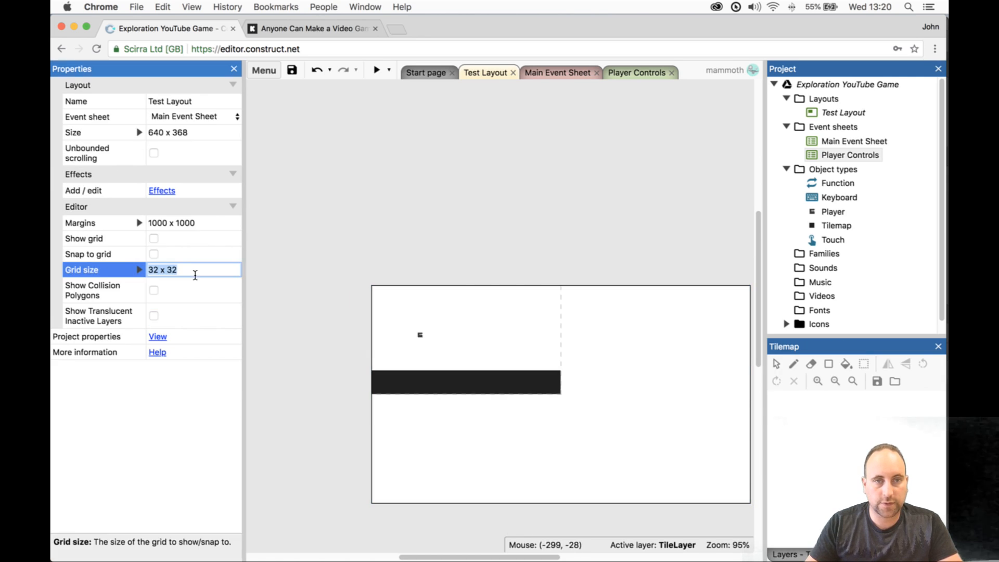
{"action": "type", "text": "8"}
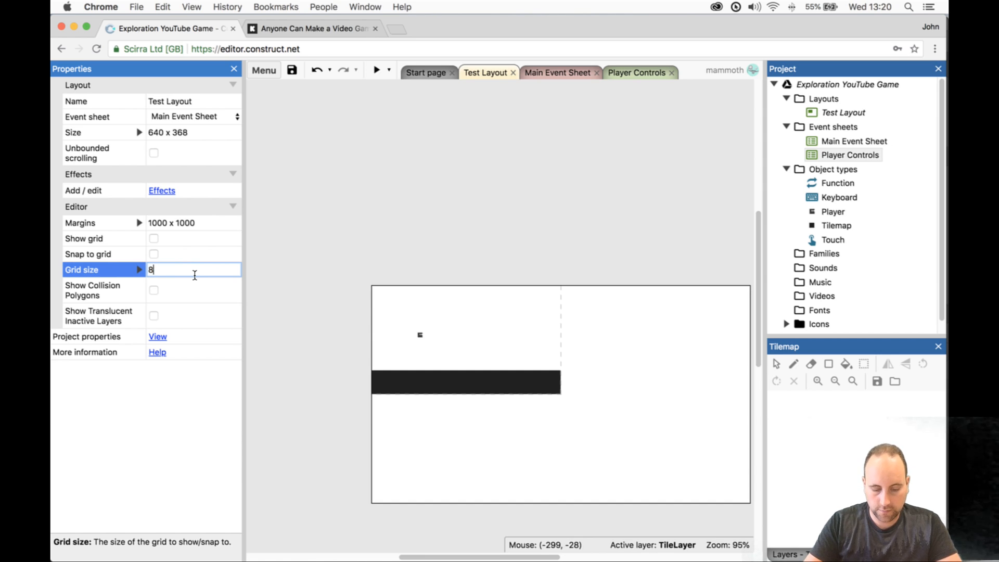
{"action": "type", "text": ",8"}
{"action": "key", "text": "Tab"}
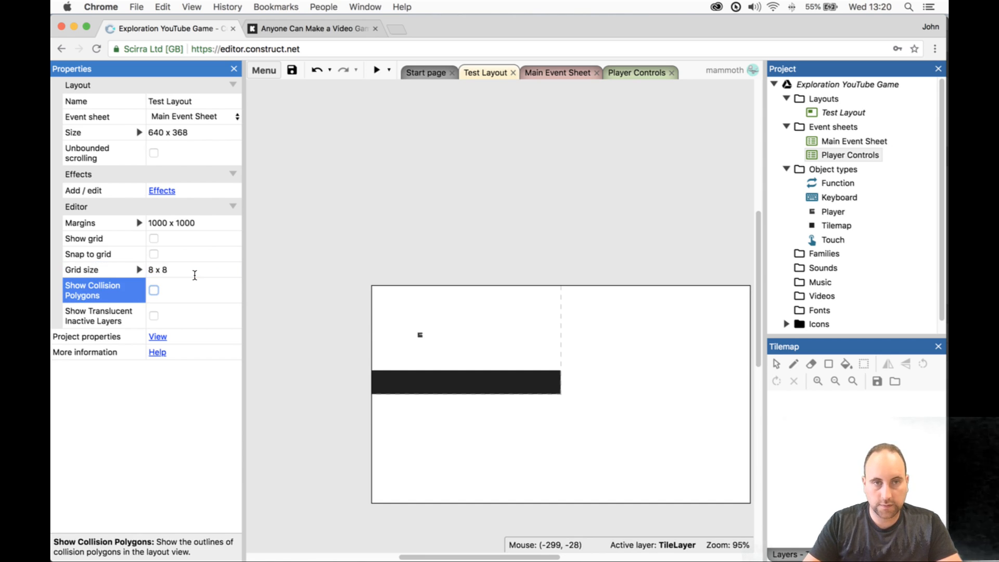
{"action": "left_click", "coordinate": [154, 239]}
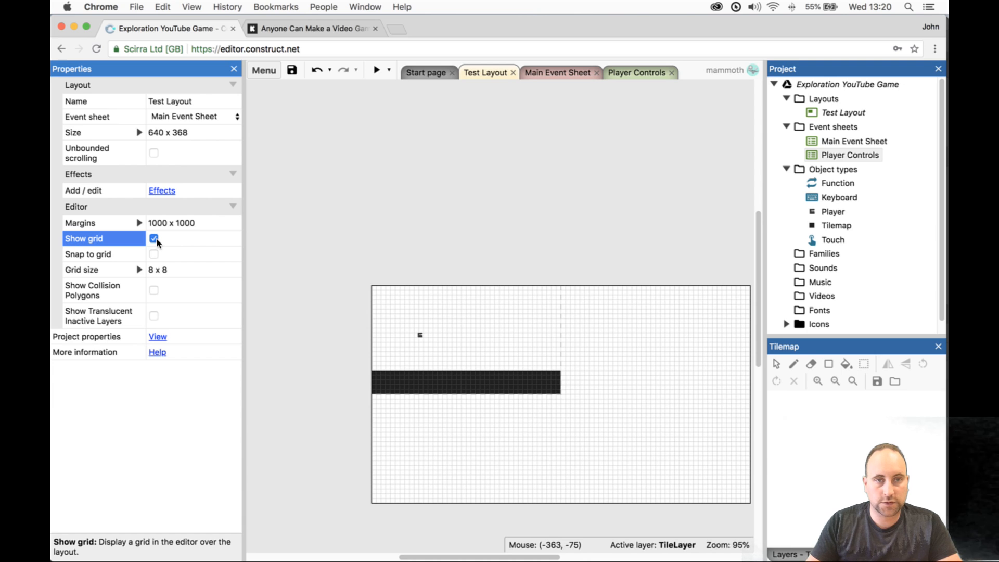
{"action": "left_click", "coordinate": [154, 239]}
{"action": "left_click", "coordinate": [154, 254]}
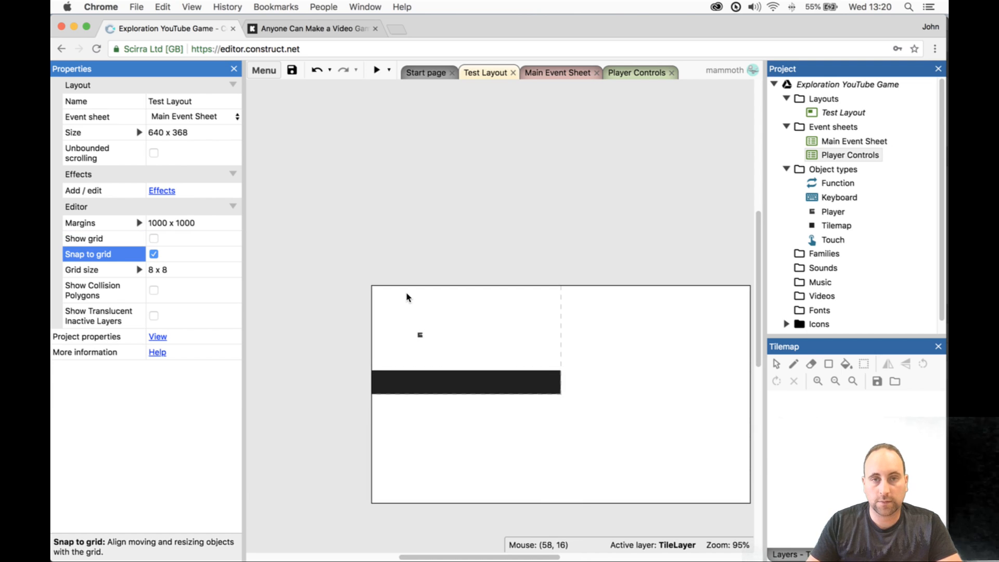
- Save the project with the updated layout settings
{"action": "scroll", "coordinate": [437, 318], "scroll_direction": "up", "scroll_amount": 5, "text": "ctrl"}
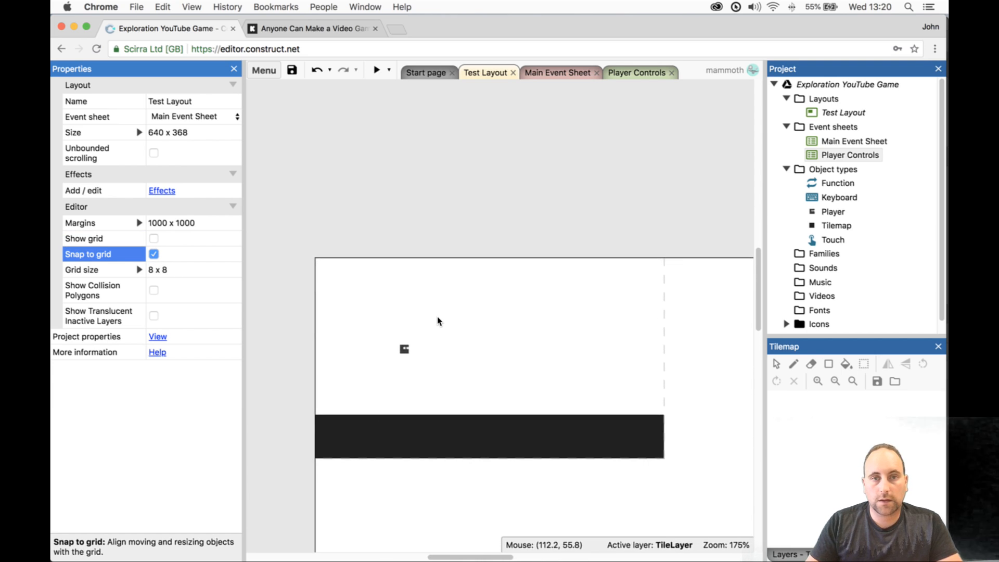
{"action": "scroll", "coordinate": [437, 319], "scroll_direction": "down", "scroll_amount": 5, "text": "ctrl"}
{"action": "scroll", "coordinate": [438, 318], "scroll_direction": "up", "scroll_amount": 5, "text": "ctrl"}
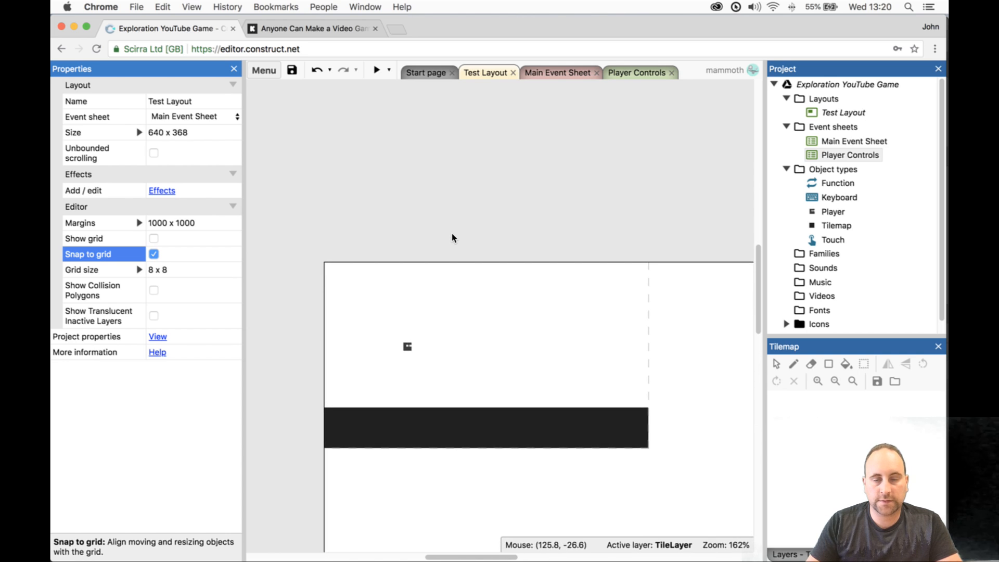
{"action": "left_click", "coordinate": [287, 72]}
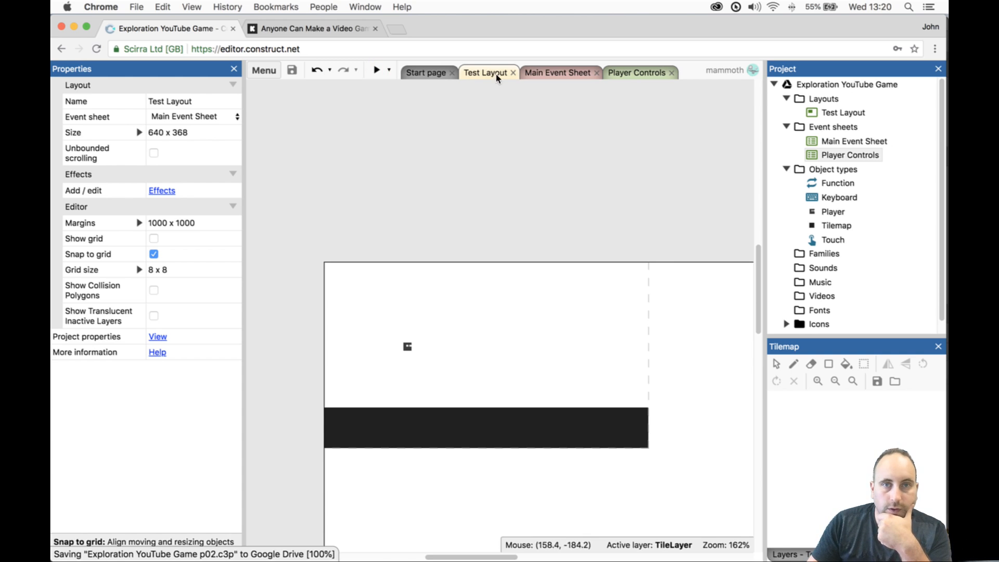
- Make the "A is down" event in Player Controls an OR block
{"action": "left_click", "coordinate": [647, 74]}
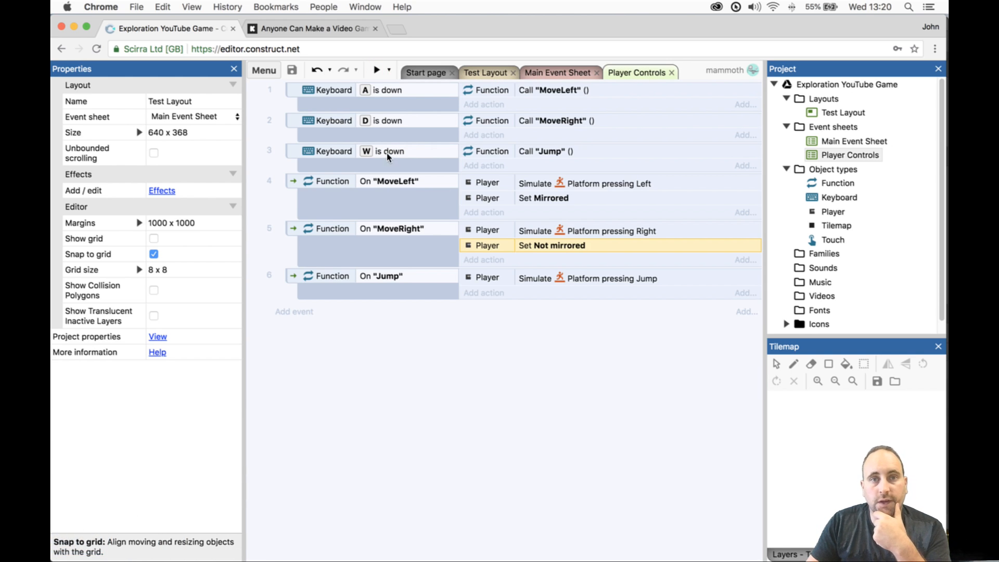
{"action": "left_click", "coordinate": [397, 103]}
{"action": "right_click", "coordinate": [397, 103]}
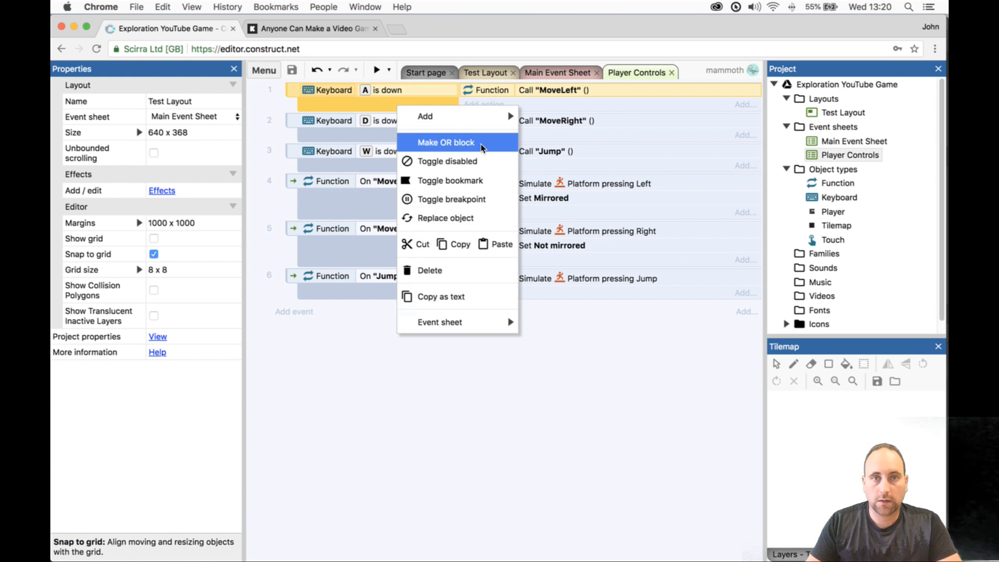
{"action": "left_click", "coordinate": [482, 142]}
- Duplicate the "A is down" condition in the MoveLeft event and set the copy's key to Left arrow
{"action": "left_click", "coordinate": [395, 91]}
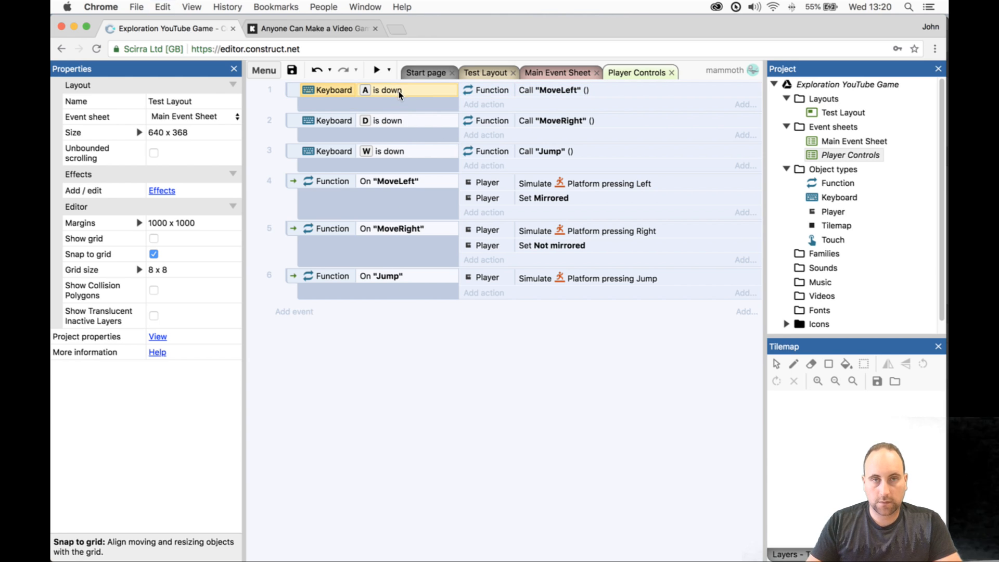
{"action": "key", "text": "super+v"}
{"action": "double_click", "coordinate": [405, 107]}
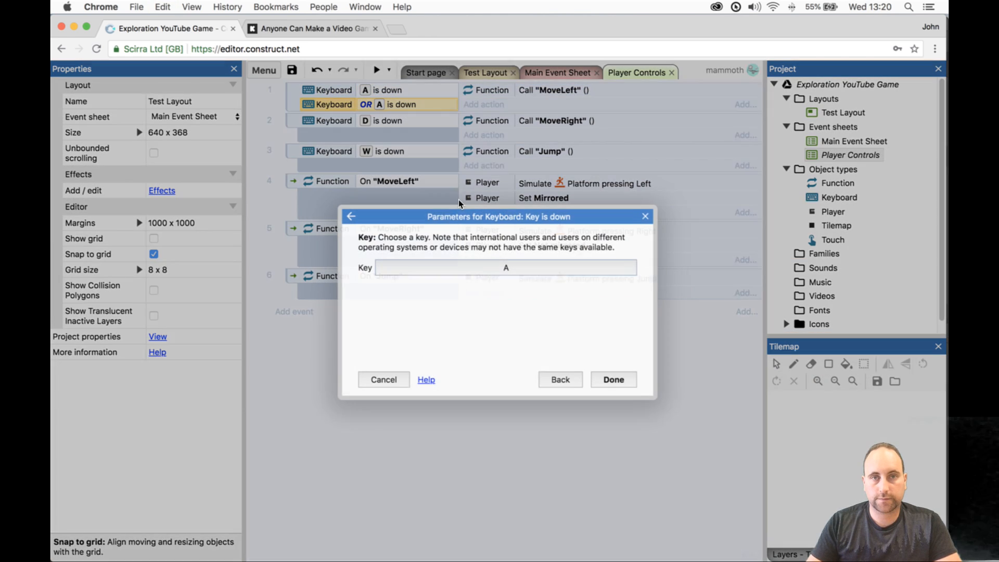
{"action": "left_click", "coordinate": [498, 269]}
{"action": "key", "text": "Left"}
{"action": "key", "text": "shift"}
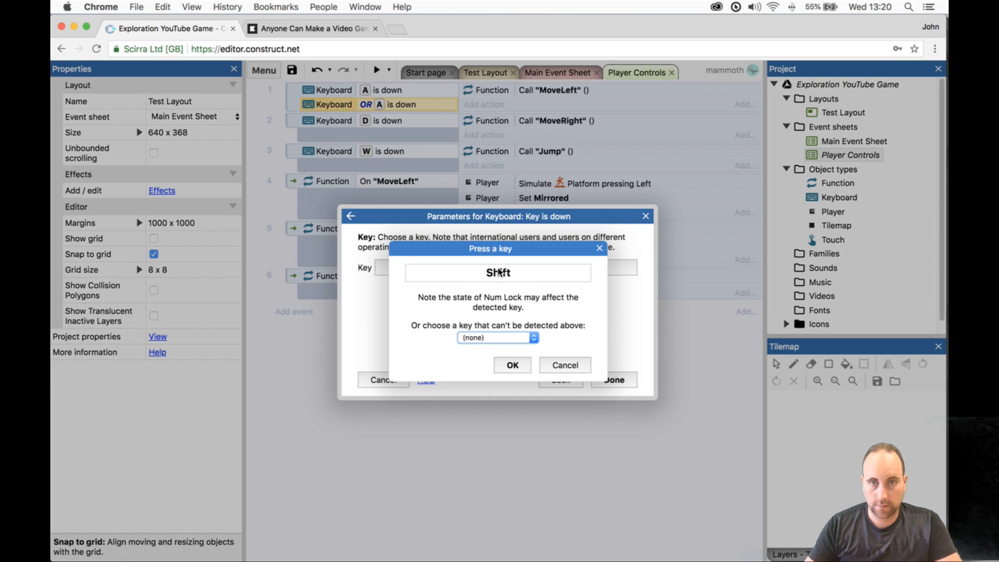
{"action": "key", "text": "Left"}
{"action": "left_click", "coordinate": [512, 365]}
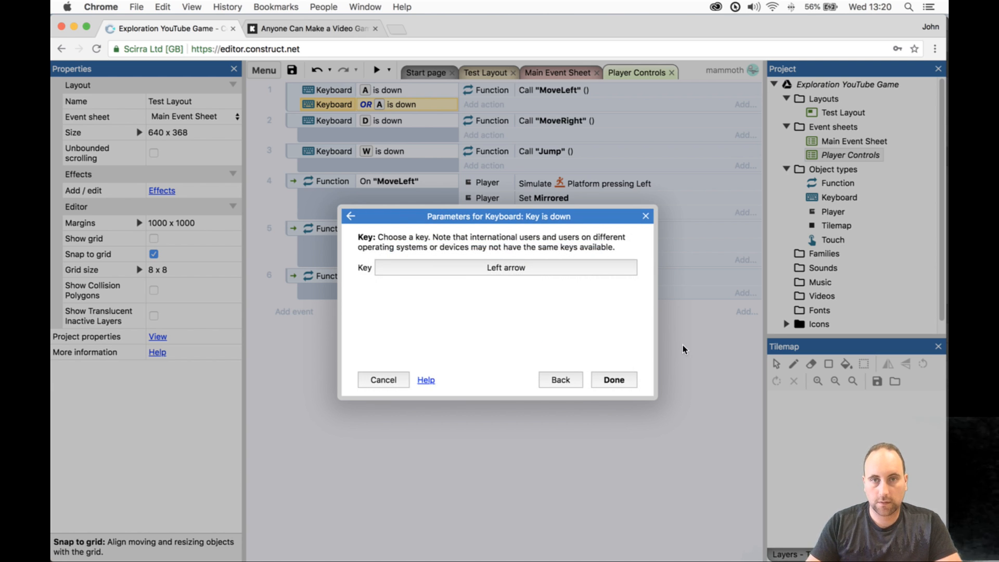
{"action": "left_click", "coordinate": [616, 378]}
- Make the "D is down" event an OR block and add a duplicate of its condition with the key set to Right arrow
{"action": "left_click", "coordinate": [427, 129]}
{"action": "right_click", "coordinate": [427, 129]}
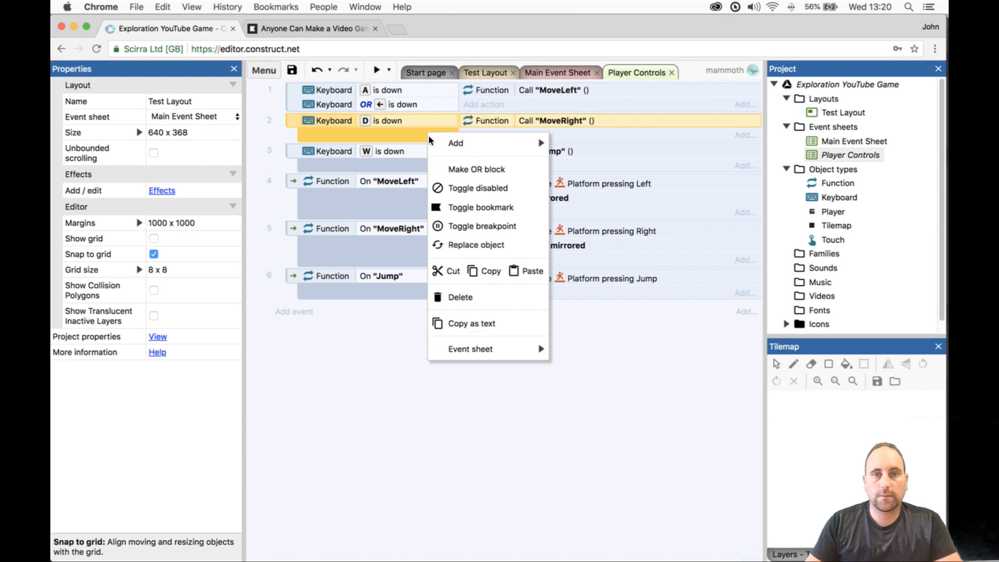
{"action": "left_click", "coordinate": [454, 168]}
{"action": "left_click", "coordinate": [401, 120]}
{"action": "key", "text": "super+c"}
{"action": "key", "text": "super+v"}
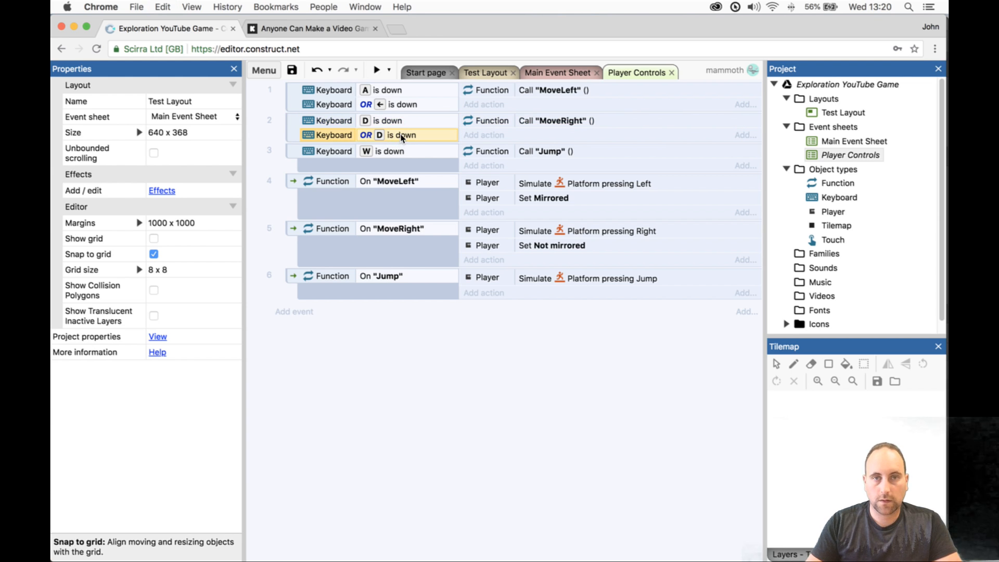
{"action": "double_click", "coordinate": [401, 135]}
{"action": "left_click", "coordinate": [514, 265]}
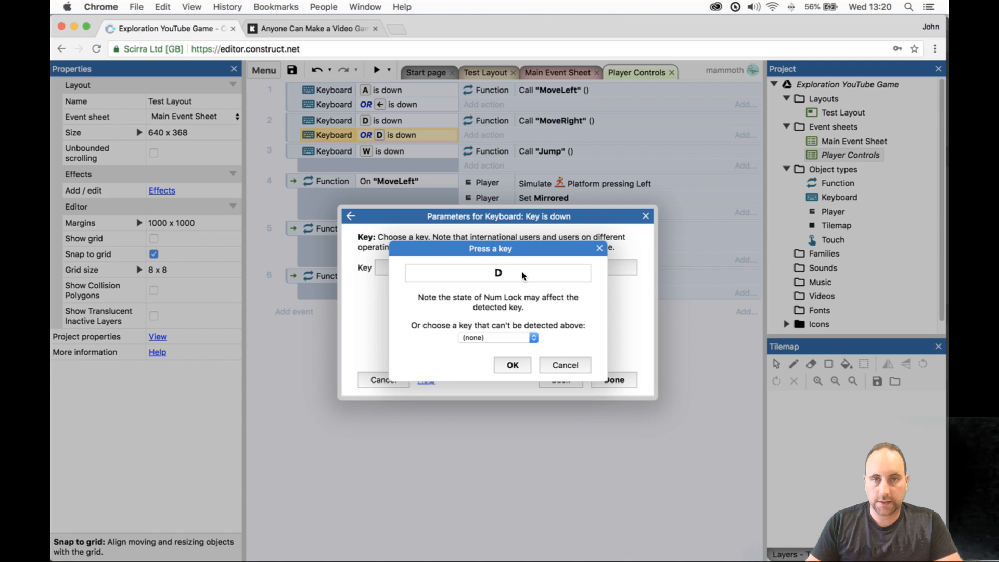
{"action": "key", "text": "Right"}
{"action": "left_click", "coordinate": [513, 363]}
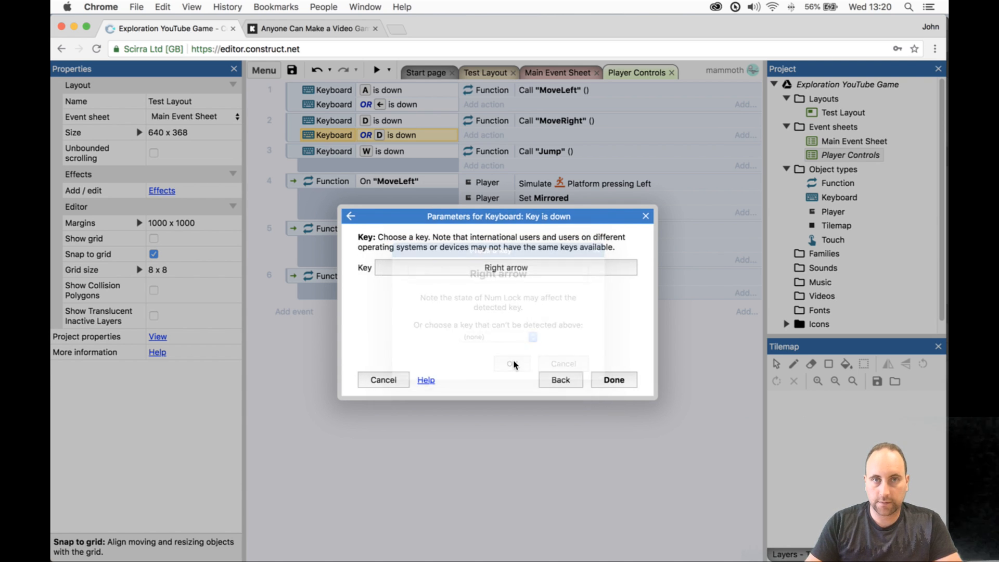
{"action": "left_click", "coordinate": [610, 380]}
- Copy the Right arrow condition into the "W is down" event and set the copy's key to Up arrow
{"action": "left_click_drag", "start_coordinate": [389, 131], "coordinate": [395, 165], "text": "ctrl"}
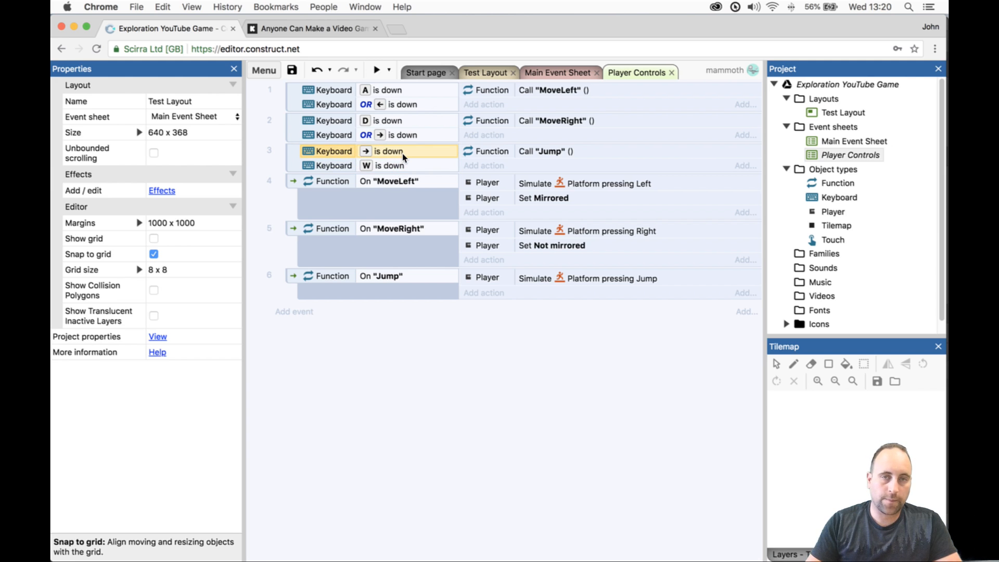
{"action": "double_click", "coordinate": [401, 154]}
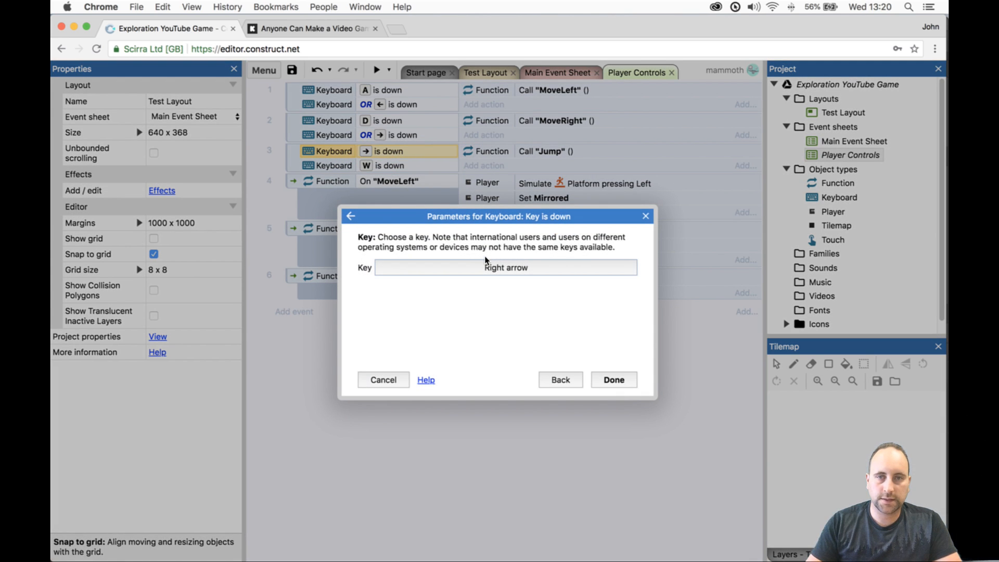
{"action": "left_click", "coordinate": [486, 261]}
{"action": "key", "text": "Up"}
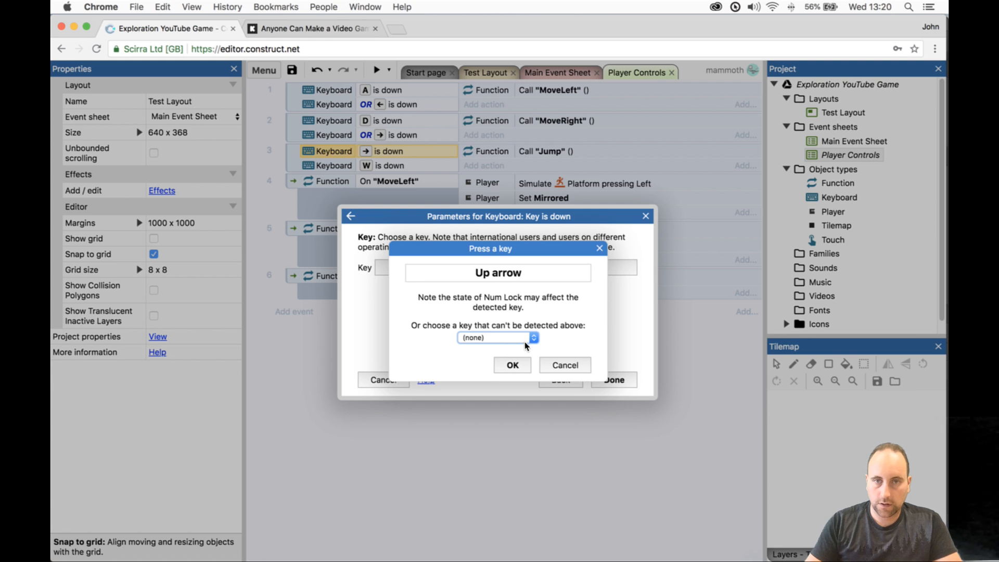
{"action": "left_click", "coordinate": [513, 365]}
{"action": "left_click", "coordinate": [614, 379]}
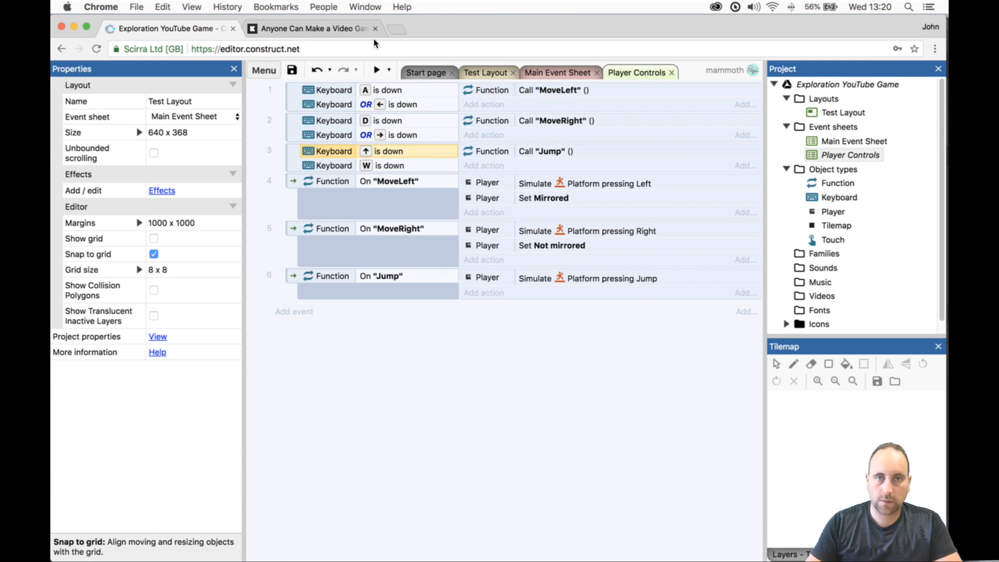
- Preview the game, test moving and jumping with the arrow keys, and close the preview
{"action": "left_click", "coordinate": [376, 71]}
{"action": "key", "text": "Right"}
{"action": "key", "text": "Left"}
{"action": "key", "text": "Right"}
{"action": "key", "text": "Left"}
{"action": "key", "text": "Up"}
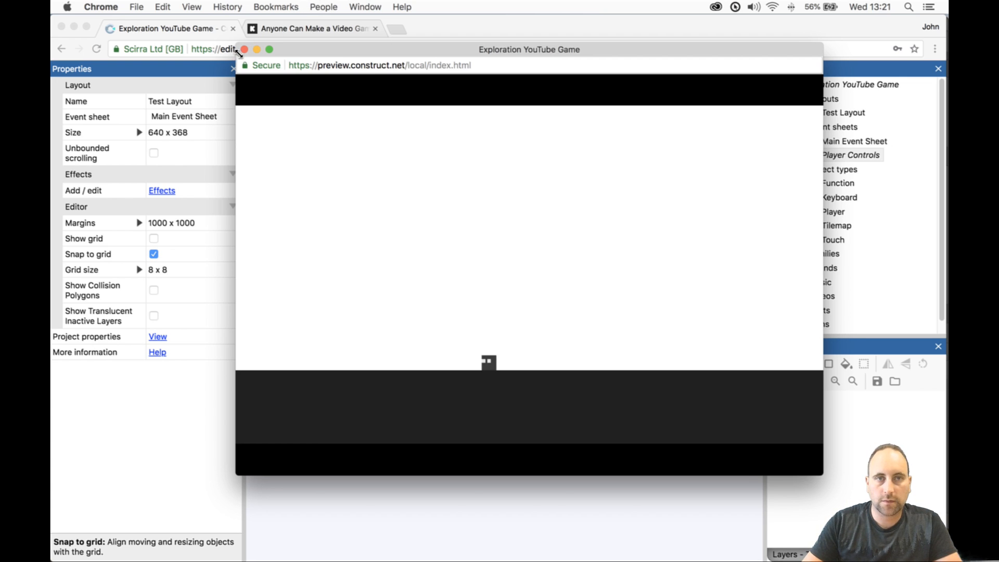
{"action": "left_click", "coordinate": [244, 50]}
- Delete the Up arrow condition from the Jump event
{"action": "right_click", "coordinate": [398, 158]}
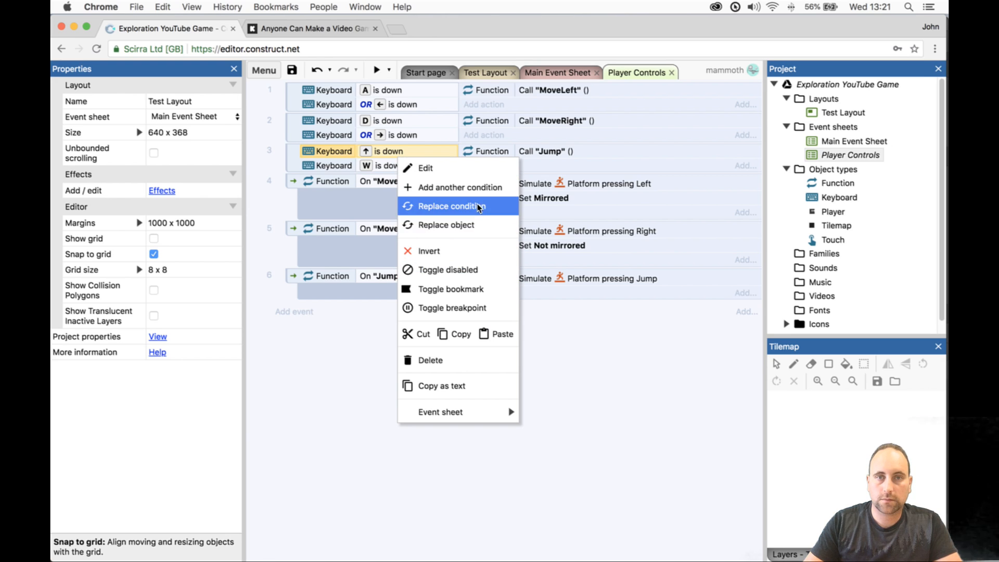
{"action": "left_click", "coordinate": [346, 157]}
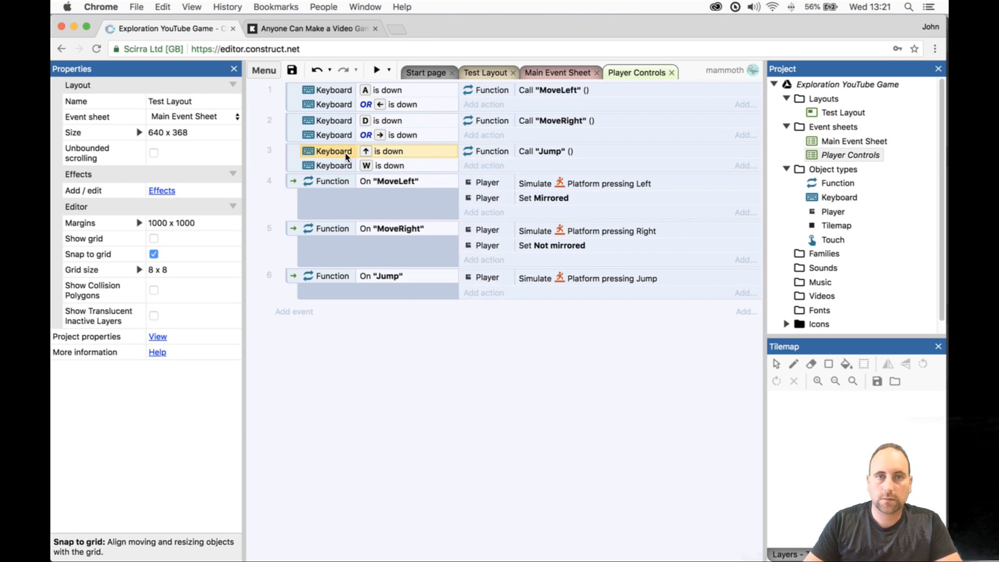
{"action": "key", "text": "Delete"}
- Make the "W is down" event an OR block and add a duplicate of its condition with the key set to Up arrow
{"action": "right_click", "coordinate": [371, 163]}
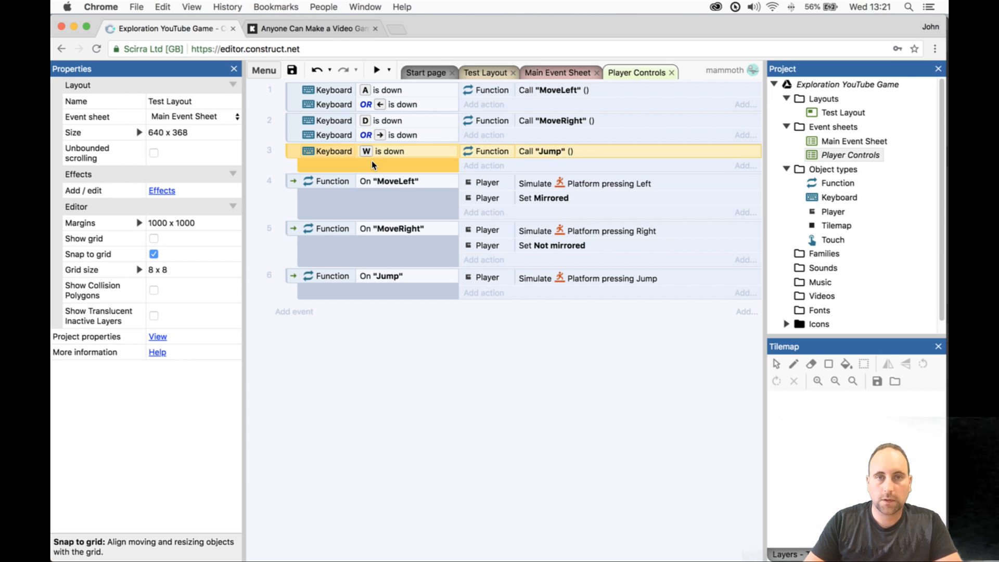
{"action": "left_click", "coordinate": [435, 200]}
{"action": "left_click", "coordinate": [405, 154]}
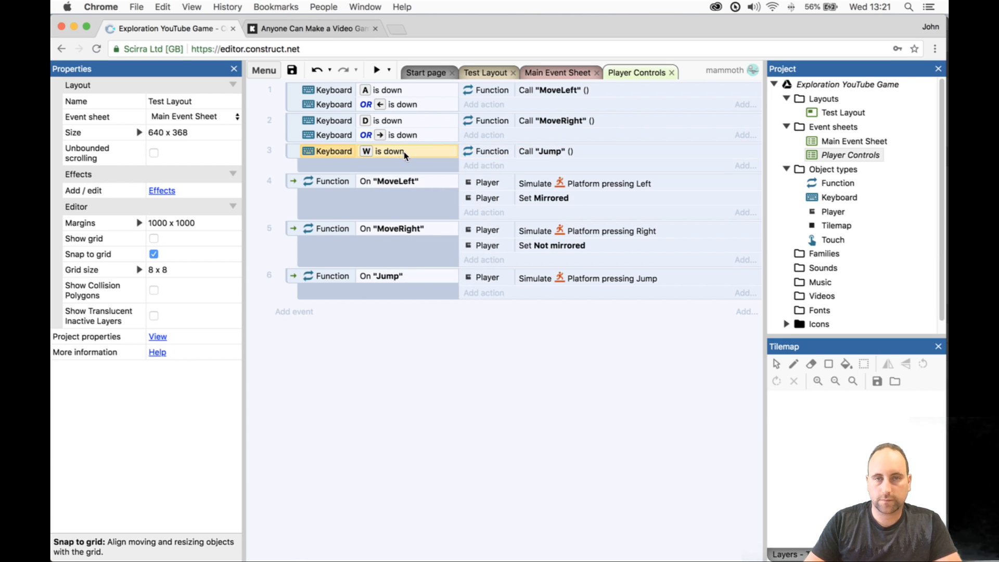
{"action": "key", "text": "ctrl+c"}
{"action": "key", "text": "ctrl+v"}
{"action": "right_click", "coordinate": [405, 167]}
{"action": "left_click", "coordinate": [432, 176]}
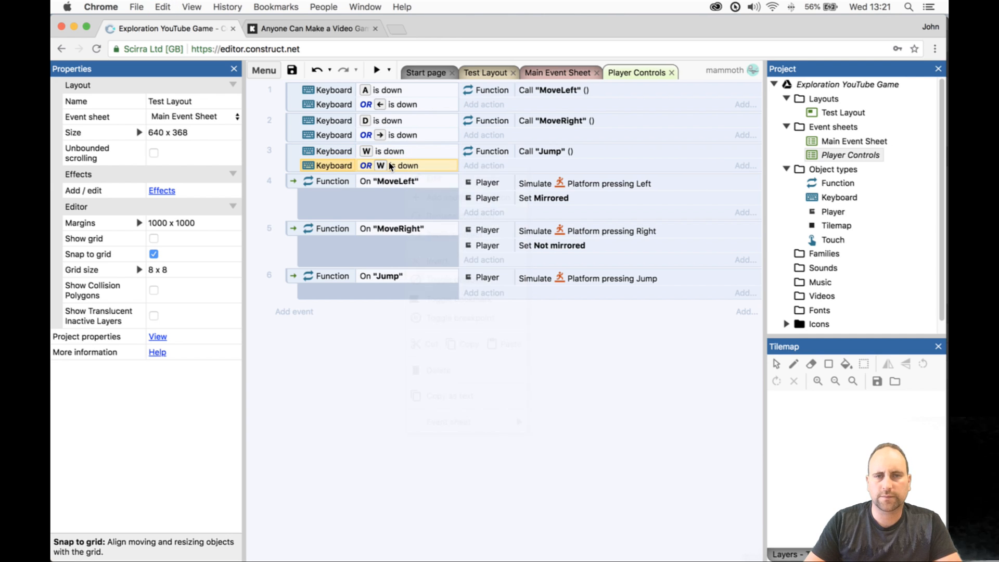
{"action": "left_click", "coordinate": [486, 267]}
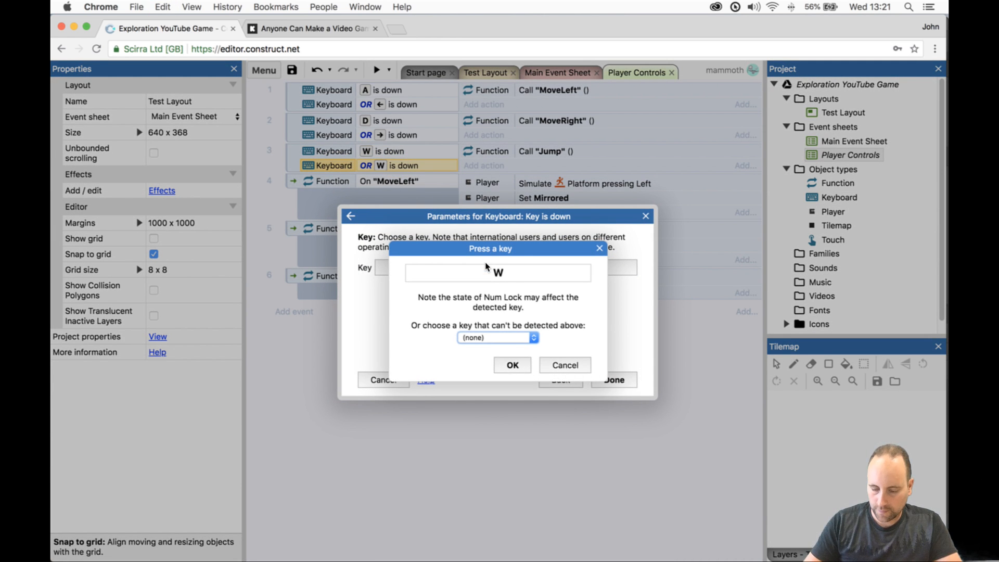
{"action": "key", "text": "Up"}
{"action": "left_click", "coordinate": [617, 377]}
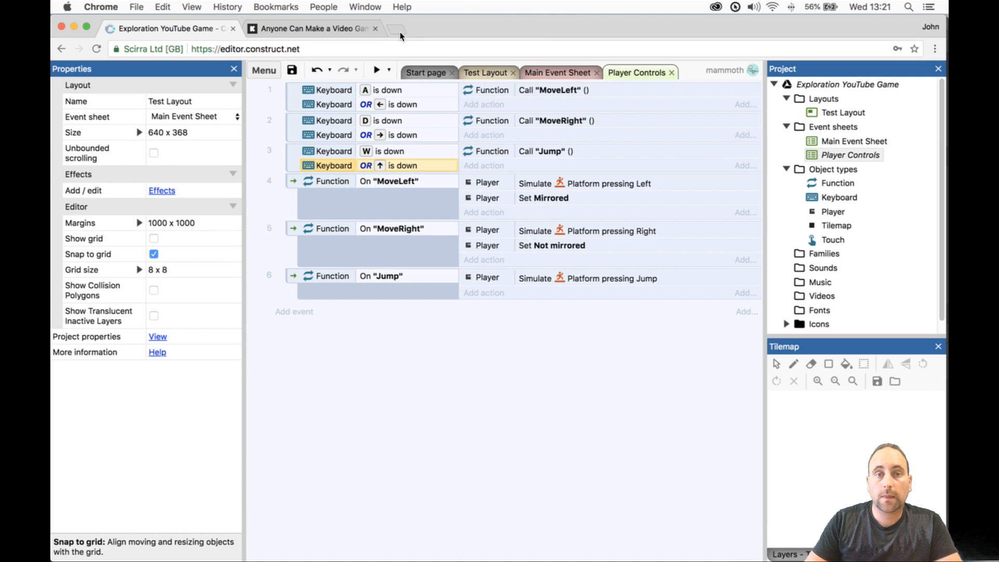
- Run the preview again, test walking both ways and jumping with the Up arrow, and close it
{"action": "left_click", "coordinate": [377, 69]}
{"action": "key", "text": "Left"}
{"action": "key", "text": "Right"}
{"action": "key", "text": "Up"}
{"action": "key", "text": "Up"}
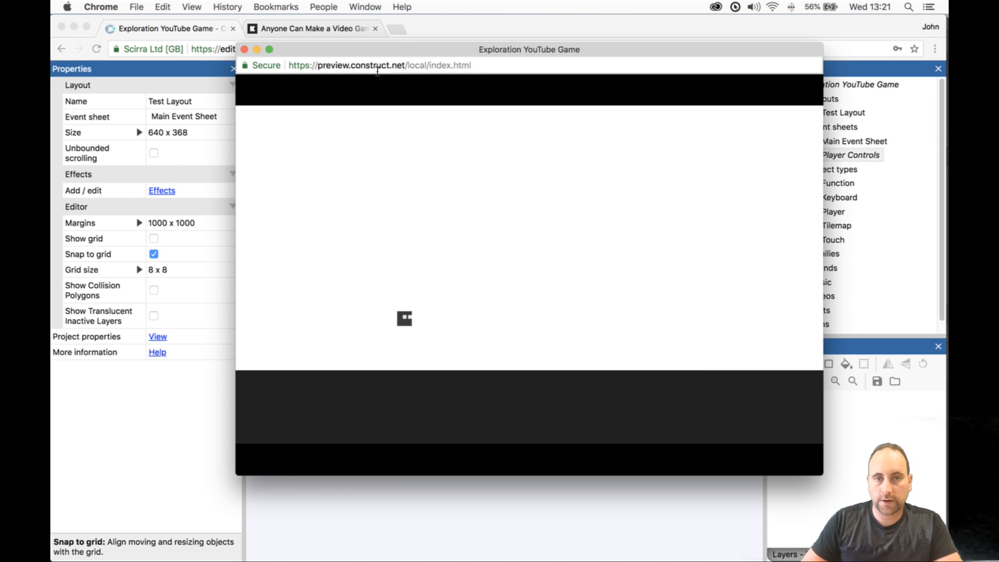
{"action": "key", "text": "Up"}
{"action": "key", "text": "Right"}
{"action": "key", "text": "Left"}
{"action": "key", "text": "Up"}
{"action": "key", "text": "Right"}
{"action": "key", "text": "Left"}
{"action": "key", "text": "Up"}
{"action": "key", "text": "Right"}
{"action": "key", "text": "Right"}
{"action": "key", "text": "Up"}
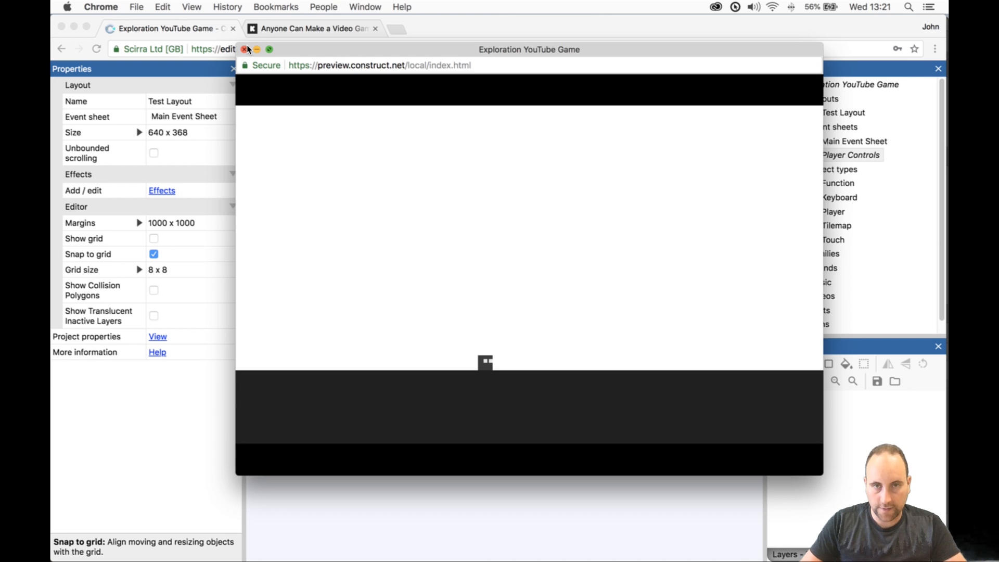
{"action": "key", "text": "Right"}
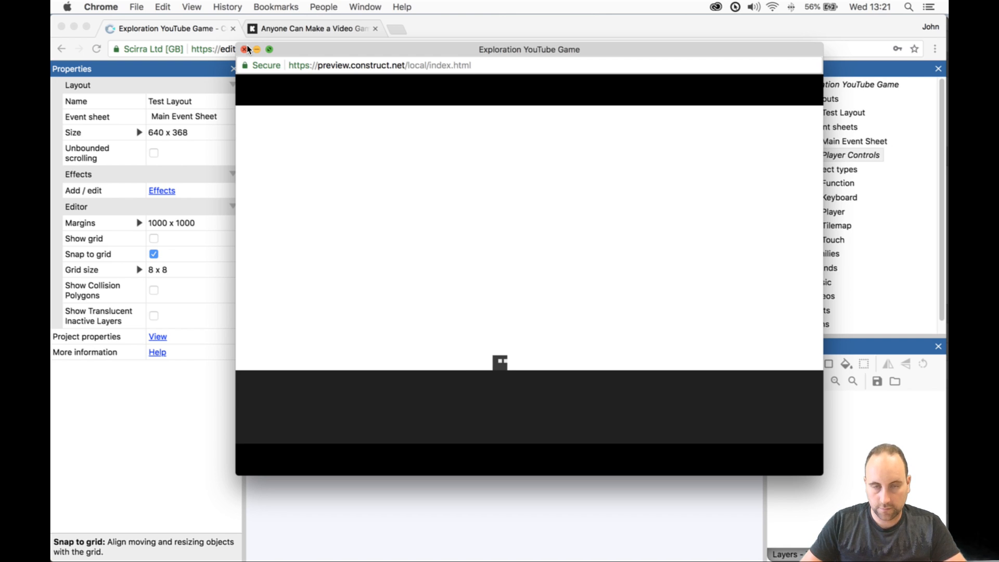
{"action": "key", "text": "Up"}
{"action": "key", "text": "Left"}
{"action": "key", "text": "Up"}
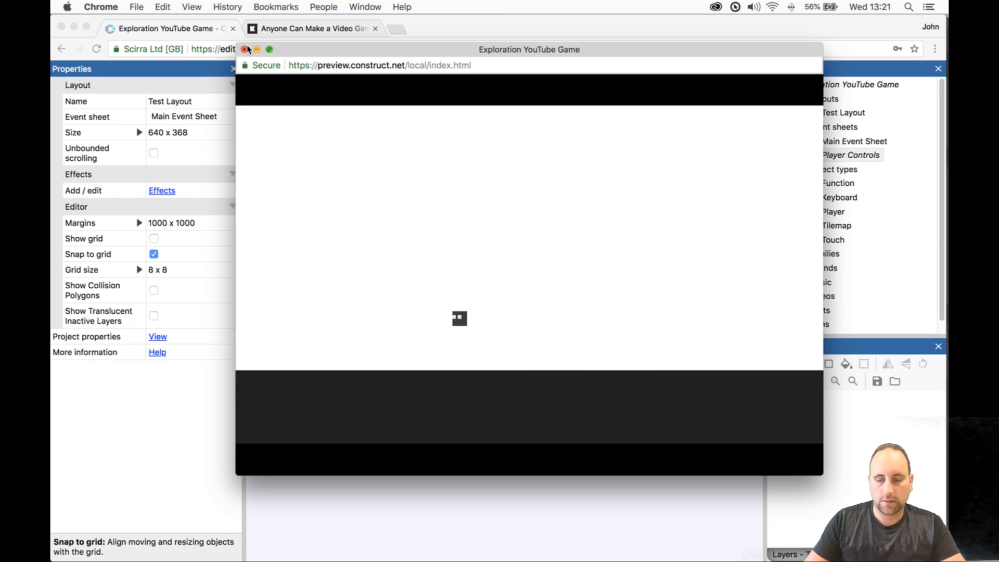
{"action": "key", "text": "Right"}
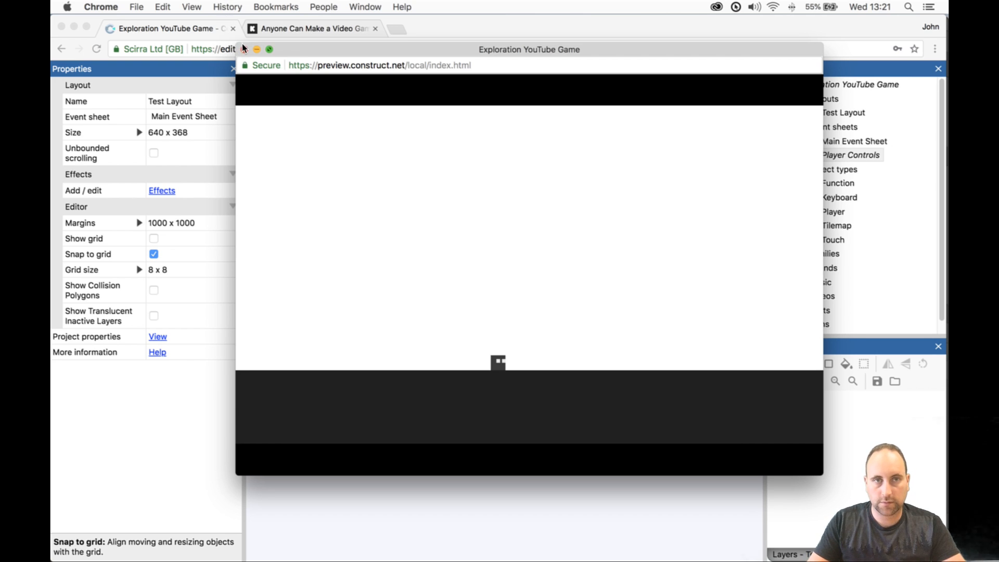
{"action": "left_click", "coordinate": [243, 48]}
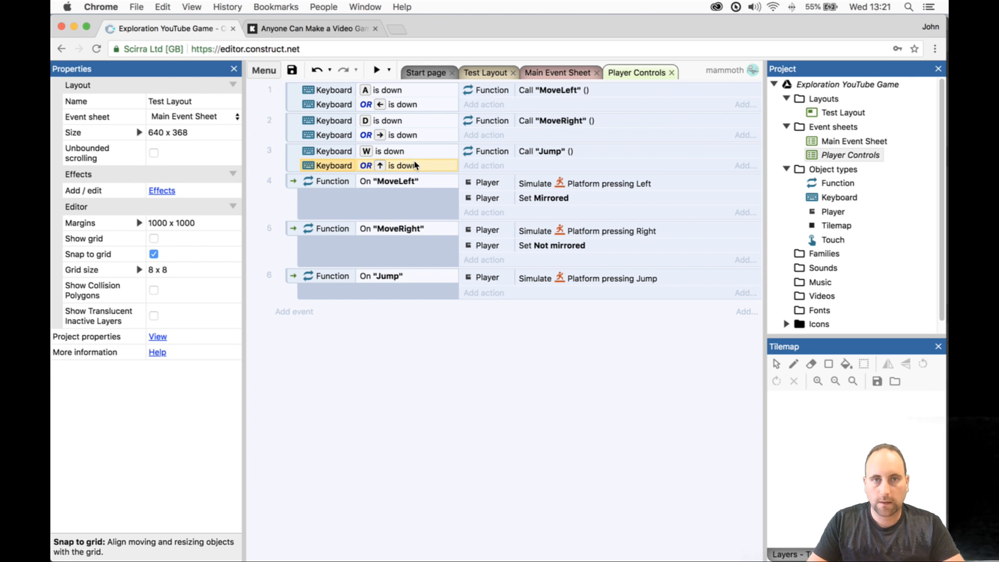
- Add two copies of the Up arrow condition to the Jump event and set the first copy's key to L
{"action": "key", "text": "super+v"}
{"action": "key", "text": "super+v"}
{"action": "double_click", "coordinate": [413, 180]}
{"action": "left_click", "coordinate": [481, 267]}
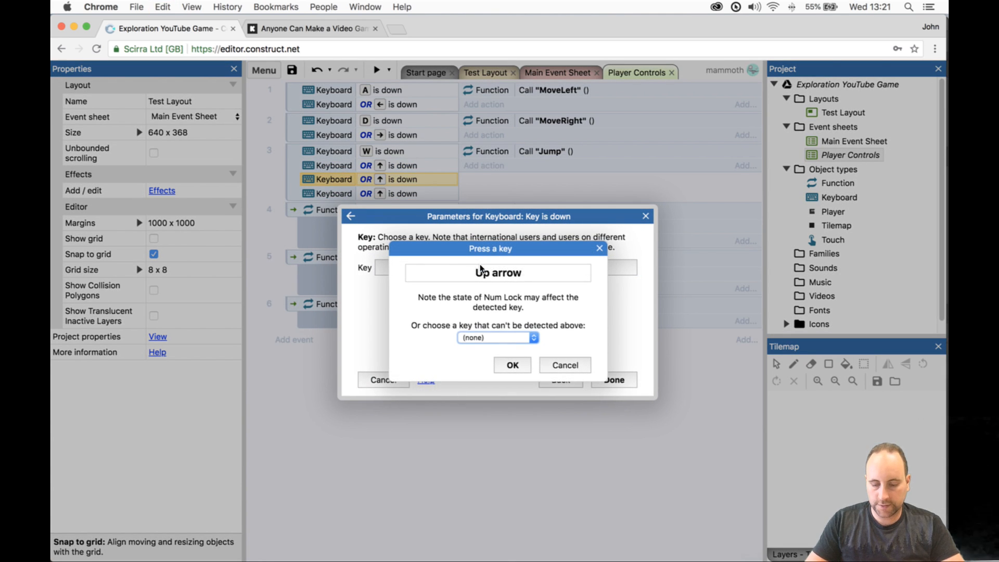
{"action": "key", "text": "l"}
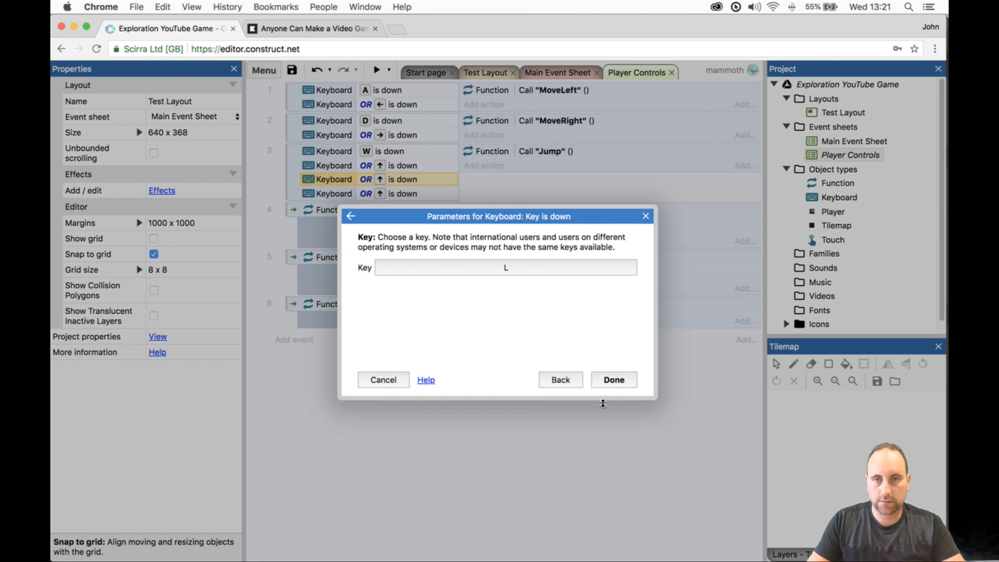
{"action": "left_click", "coordinate": [613, 380]}
- Set the key of the last Up arrow condition in the Jump event to Z
{"action": "double_click", "coordinate": [396, 194]}
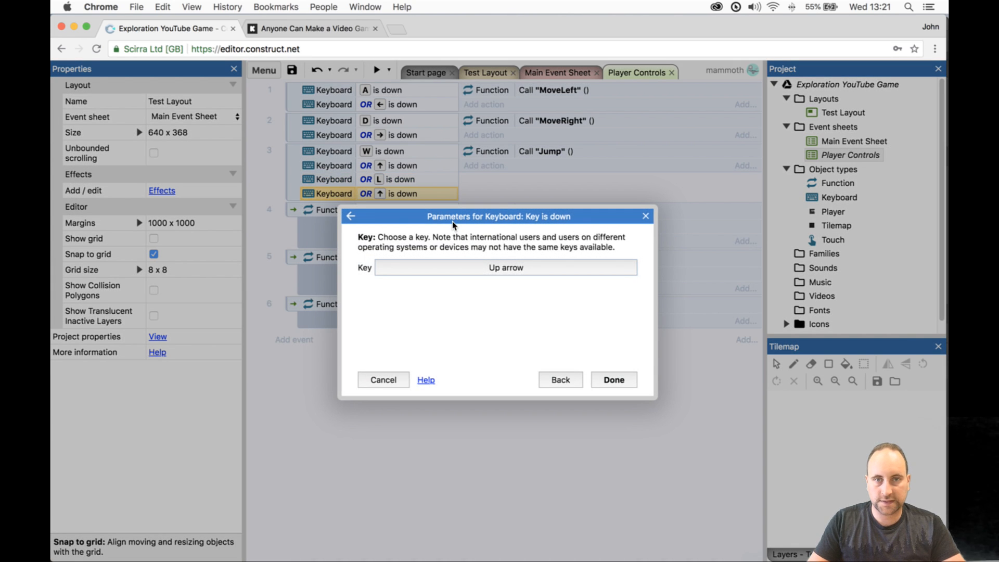
{"action": "left_click", "coordinate": [465, 270]}
{"action": "key", "text": "z"}
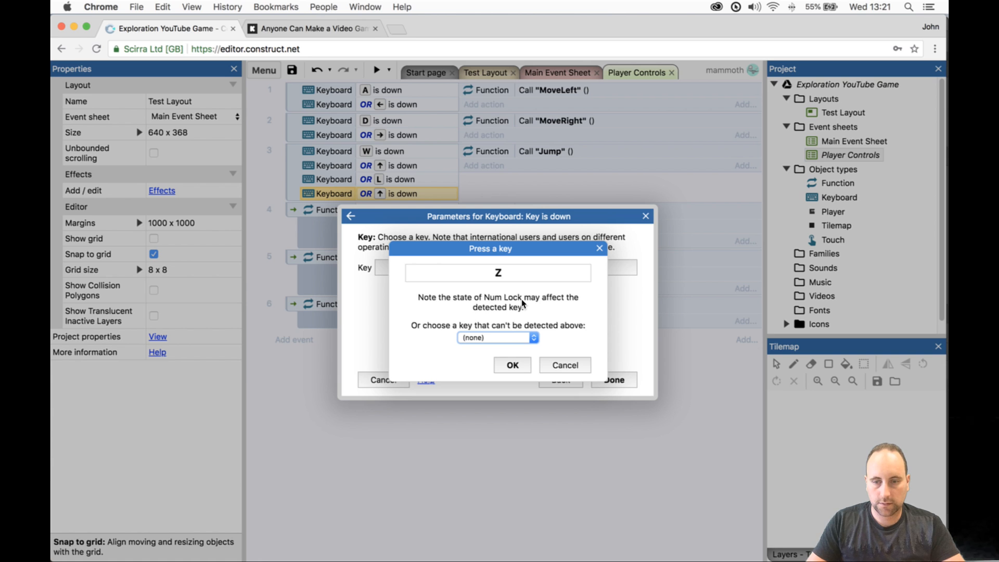
{"action": "left_click", "coordinate": [614, 379]}
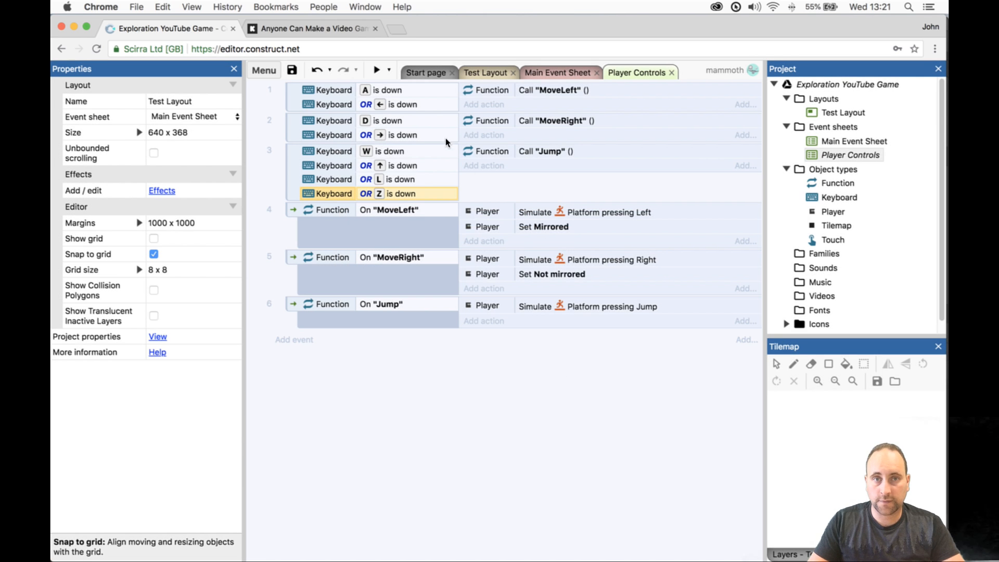
- Preview the game, test jumping with Z while moving with the arrow keys, and close the preview
{"action": "left_click", "coordinate": [376, 70]}
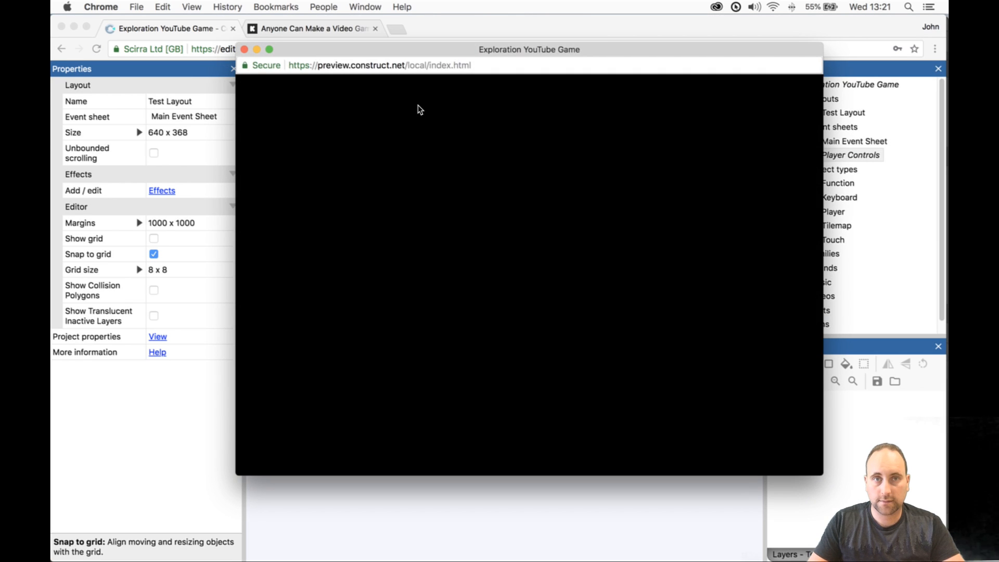
{"action": "key", "text": "z"}
{"action": "key", "text": "Right"}
{"action": "key", "text": "z"}
{"action": "key", "text": "Left"}
{"action": "key", "text": "Right"}
{"action": "key", "text": "Right"}
{"action": "key", "text": "Left"}
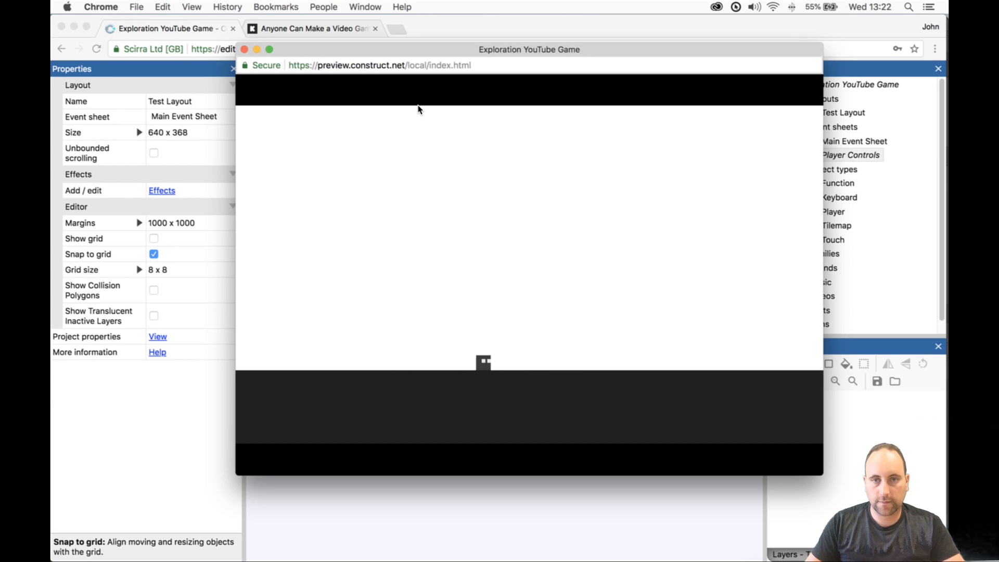
{"action": "key", "text": "z"}
{"action": "key", "text": "Right"}
{"action": "key", "text": "z"}
{"action": "key", "text": "Left"}
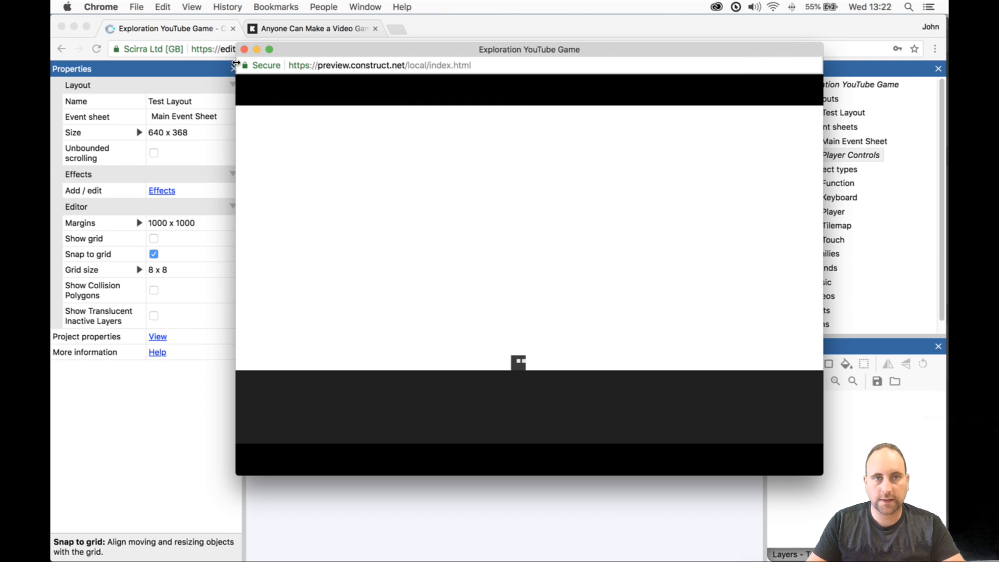
{"action": "left_click", "coordinate": [244, 49]}
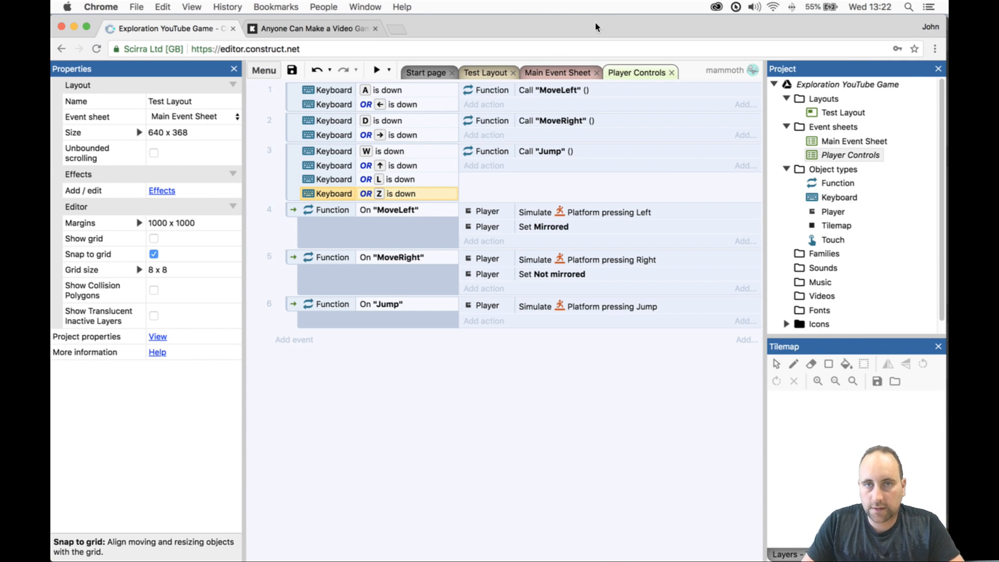
{"action": "left_click", "coordinate": [555, 77]}
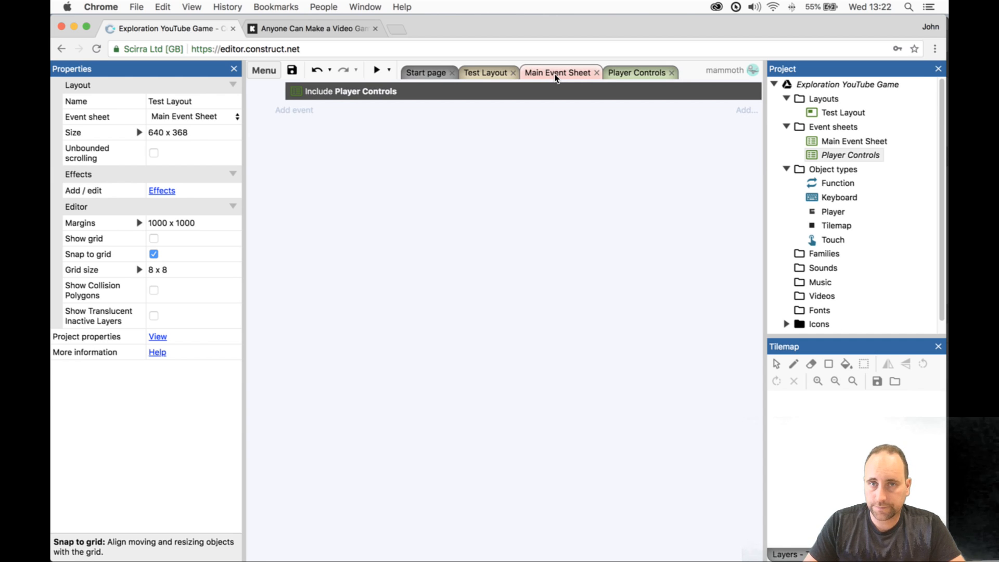
{"action": "left_click", "coordinate": [636, 73]}
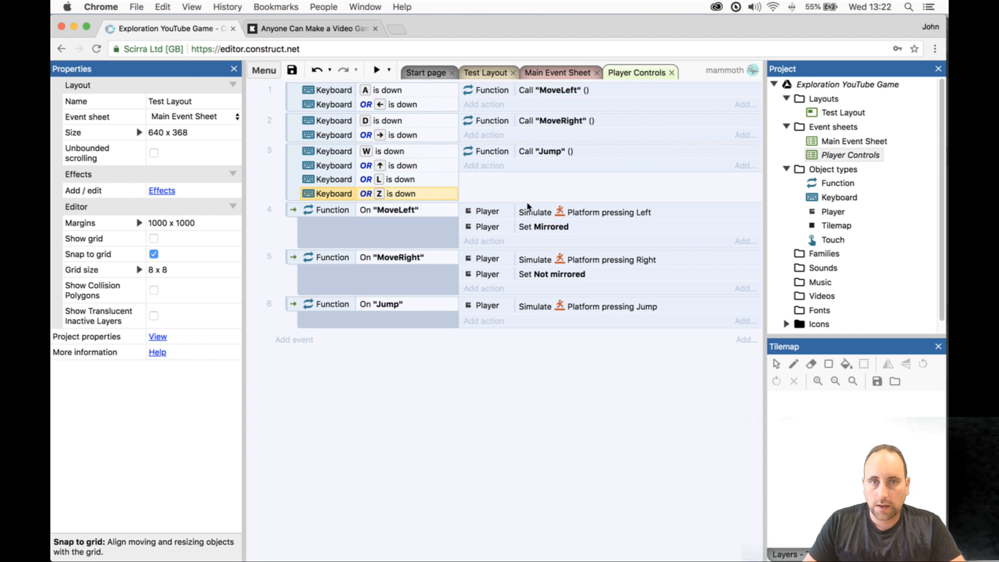
- Insert a new Sprite object in the empty area of the Test Layout between the player and the ground
{"action": "left_click", "coordinate": [496, 73]}
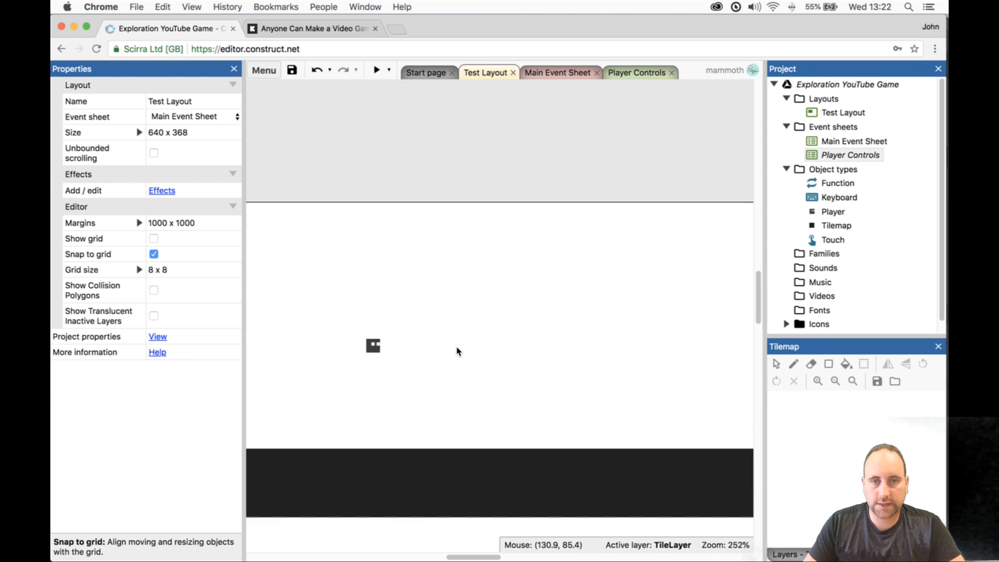
{"action": "double_click", "coordinate": [457, 351]}
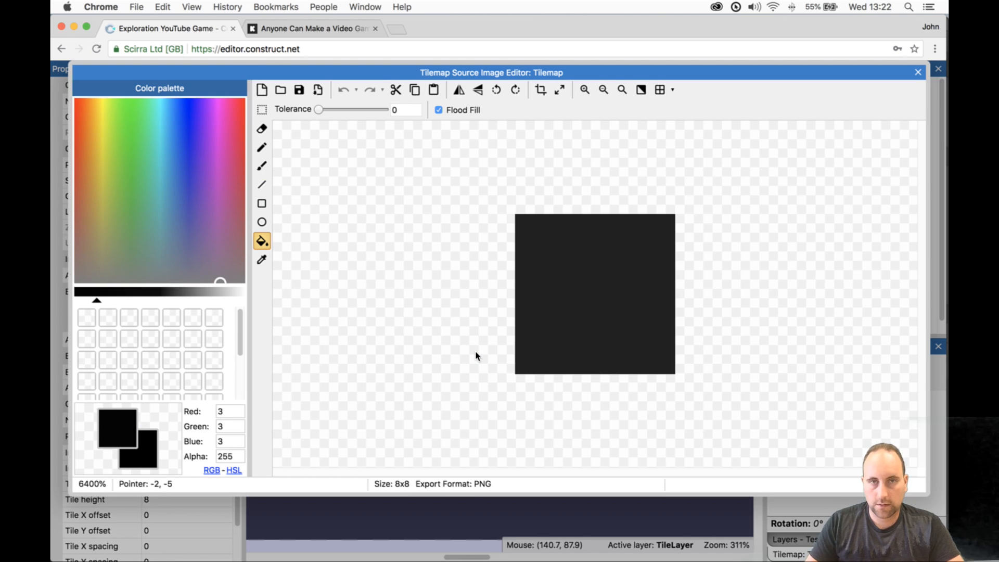
{"action": "key", "text": "Escape"}
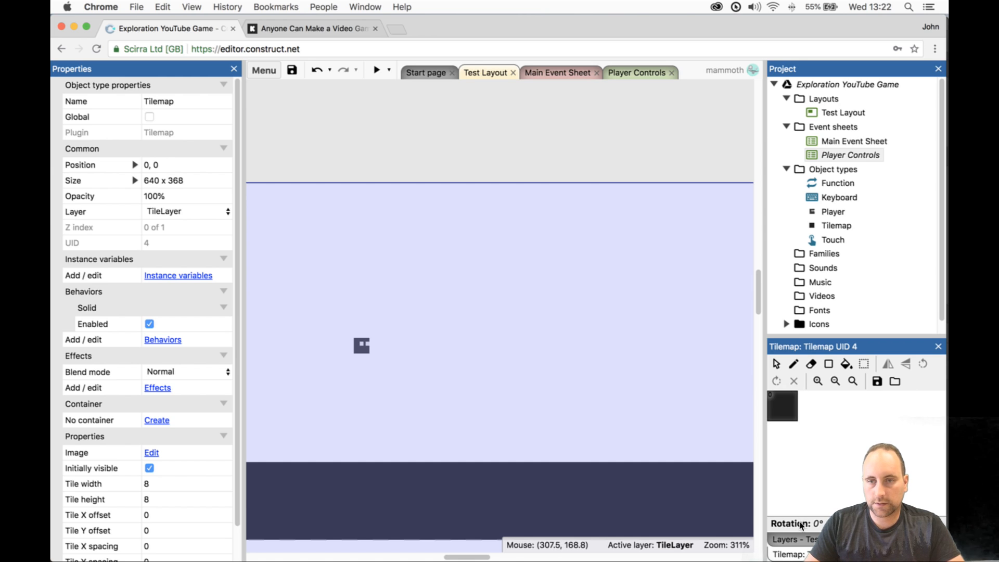
{"action": "double_click", "coordinate": [691, 150]}
{"action": "type", "text": "spi"}
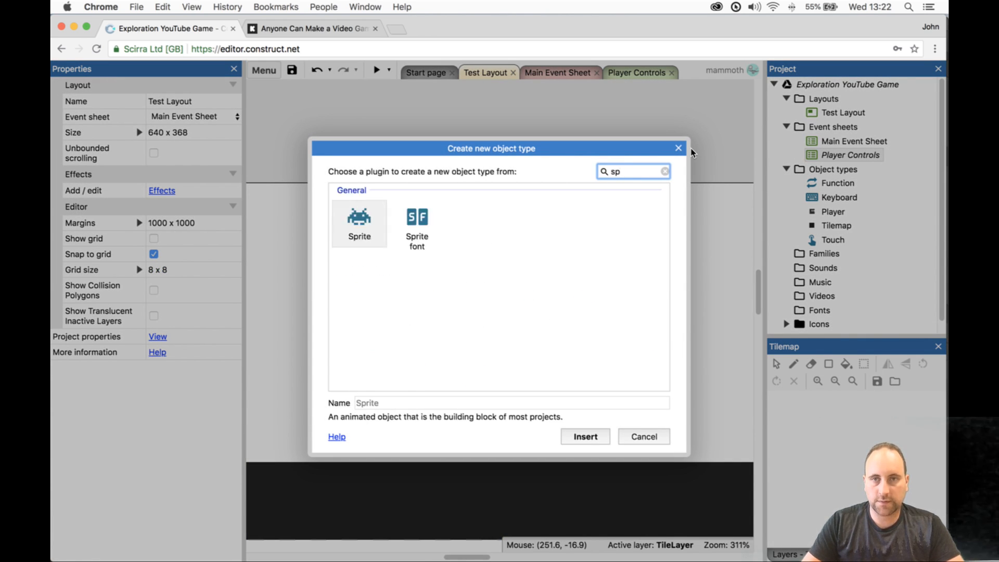
{"action": "key", "text": "Return"}
{"action": "left_click", "coordinate": [486, 298]}
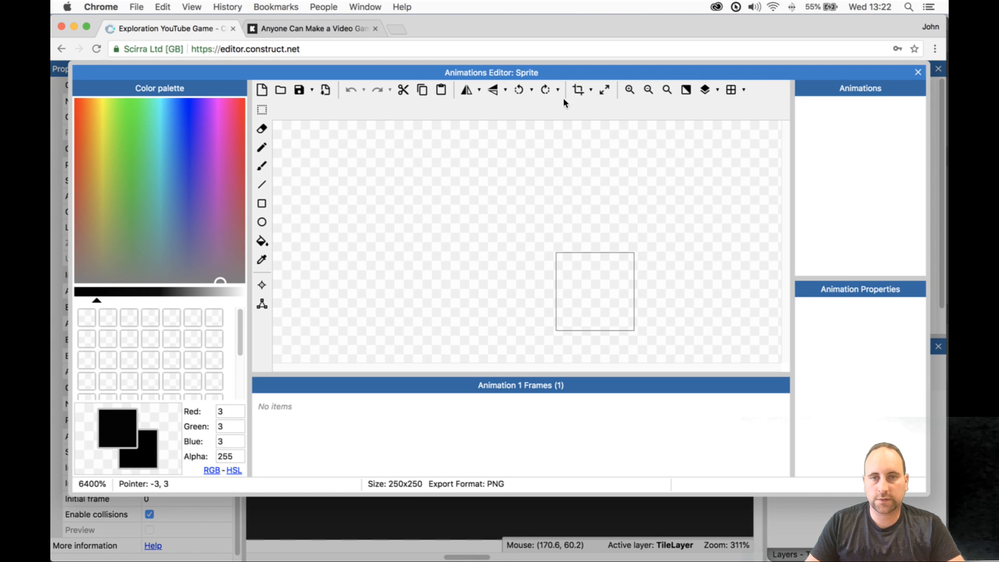
- Resize the new sprite's image canvas to 8 x 8 pixels
{"action": "left_click", "coordinate": [603, 90]}
{"action": "type", "text": "8"}
{"action": "key", "text": "Tab"}
{"action": "type", "text": "8"}
{"action": "key", "text": "Return"}
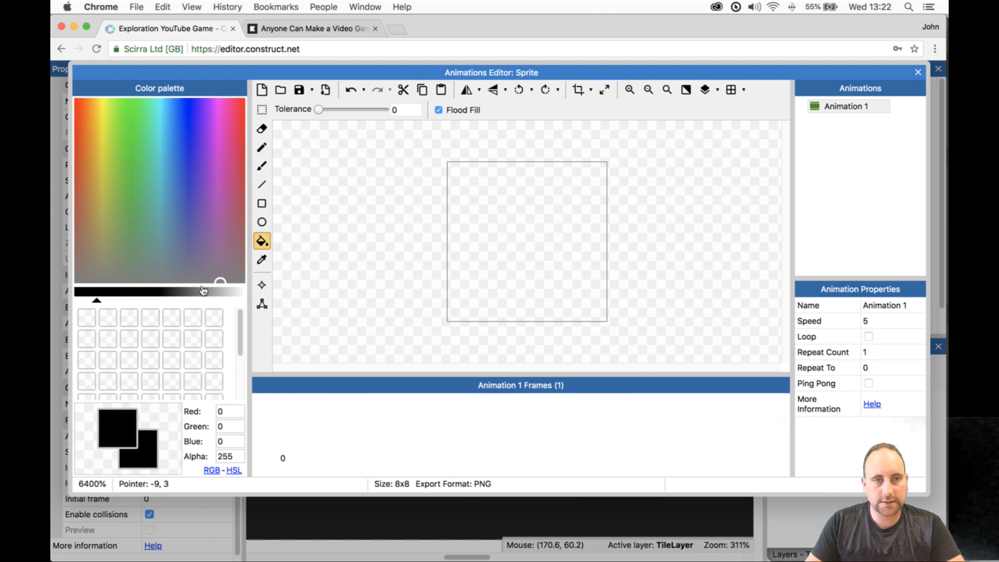
- Pencil a one-pixel-wide key shaft with two teeth in yellow (RGB 251, 212, 19)
{"action": "left_click", "coordinate": [99, 104]}
{"action": "left_click", "coordinate": [166, 295]}
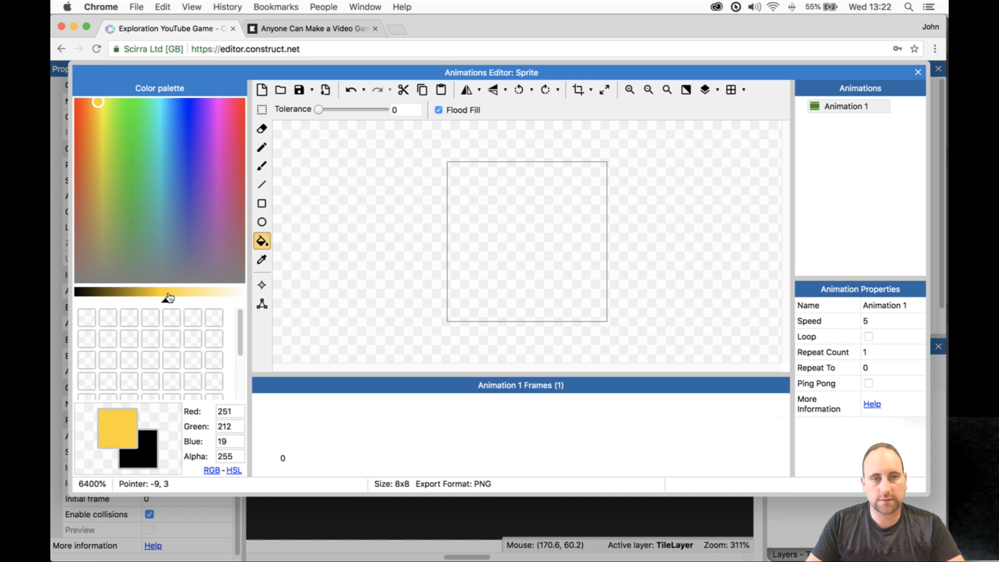
{"action": "left_click", "coordinate": [262, 148]}
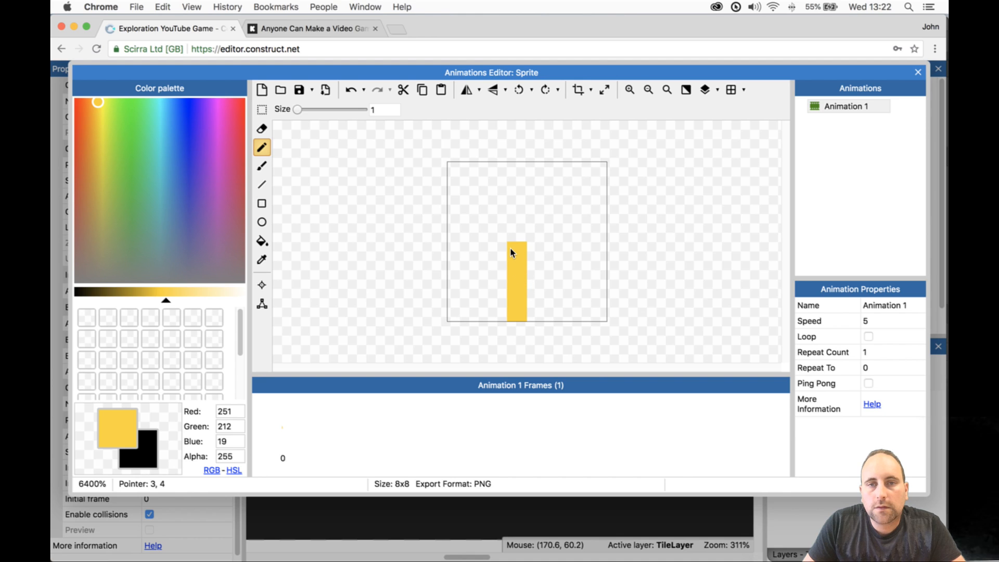
{"action": "left_click", "coordinate": [544, 316]}
- Pencil the rounded outline of the key's bow on both sides of the shaft's upper end, undoing stray pixels
{"action": "left_click", "coordinate": [499, 229]}
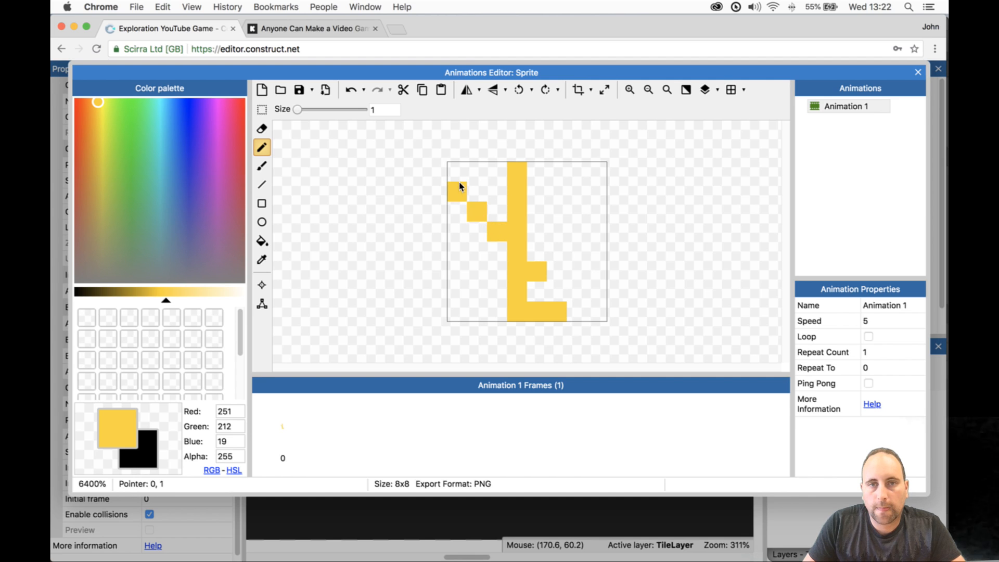
{"action": "left_click", "coordinate": [502, 168]}
{"action": "left_click", "coordinate": [537, 230]}
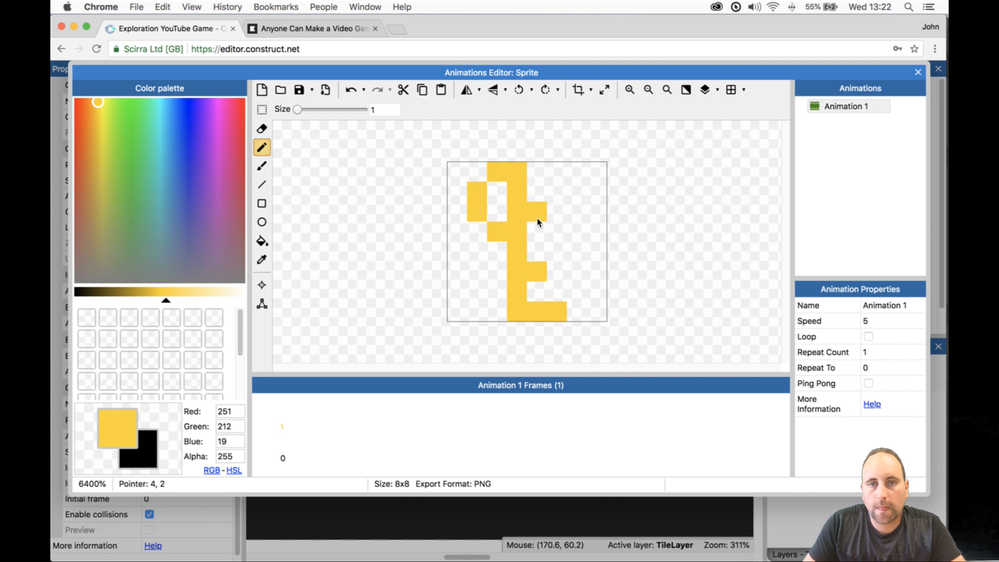
{"action": "key", "text": "super+z"}
{"action": "left_click", "coordinate": [562, 183]}
{"action": "left_click", "coordinate": [547, 185]}
{"action": "left_click", "coordinate": [604, 230]}
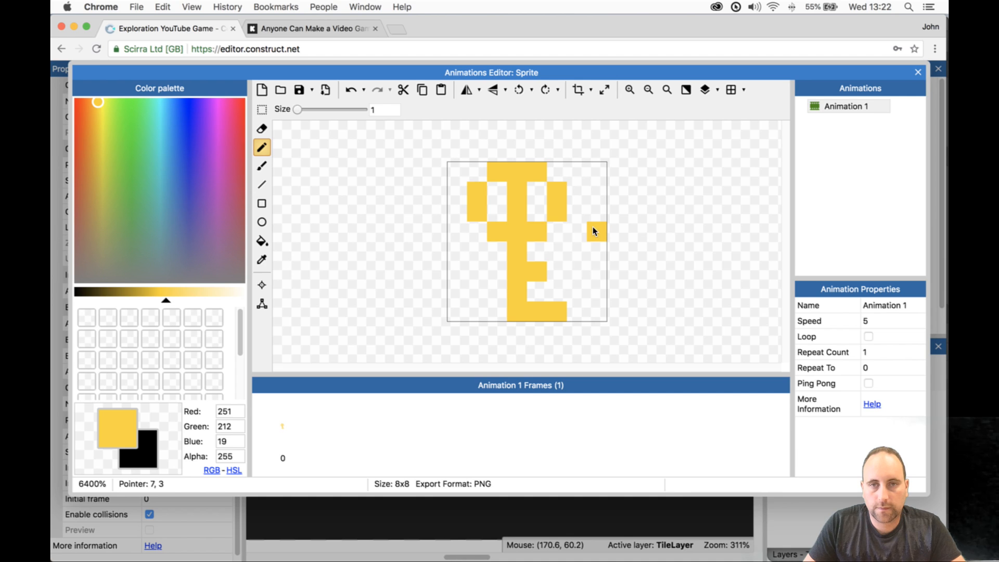
{"action": "key", "text": "super+z"}
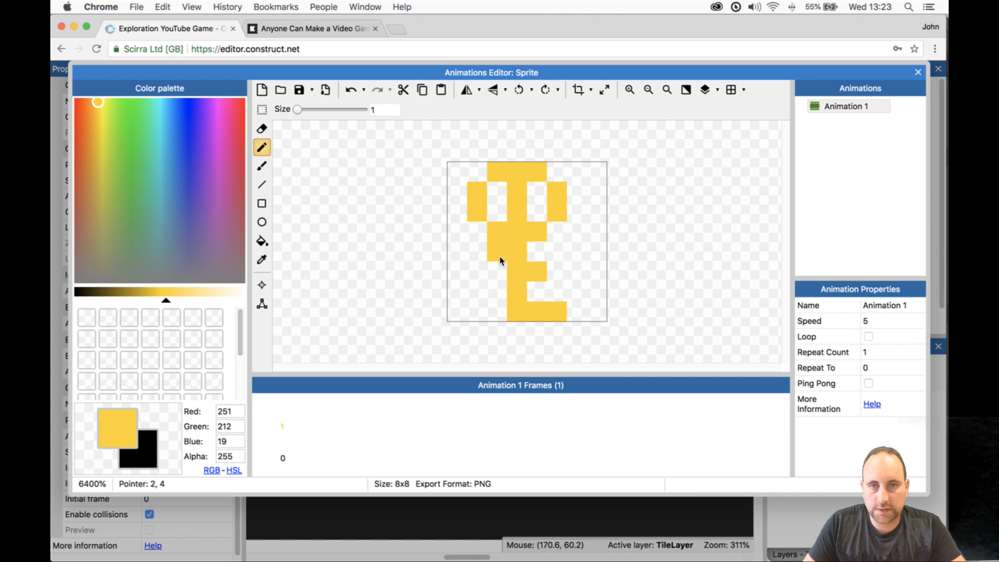
- Try thickening the key's shaft by one pixel column and undo it
{"action": "left_click_drag", "start_coordinate": [501, 260], "coordinate": [503, 290]}
{"action": "left_click", "coordinate": [577, 272]}
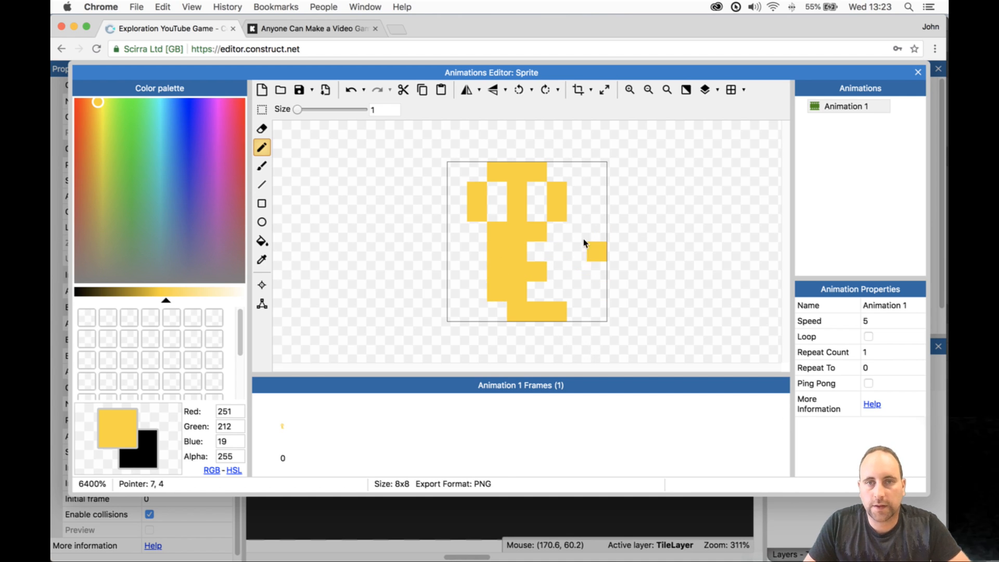
{"action": "key", "text": "super+z"}
{"action": "key", "text": "super+z"}
- Try squaring off the corners of the key's bow and undo the added pixels
{"action": "left_click", "coordinate": [558, 228]}
{"action": "left_click", "coordinate": [560, 230]}
{"action": "left_click", "coordinate": [558, 170]}
{"action": "left_click", "coordinate": [480, 225]}
{"action": "key", "text": "super+z"}
{"action": "key", "text": "super+z"}
{"action": "key", "text": "super+z"}
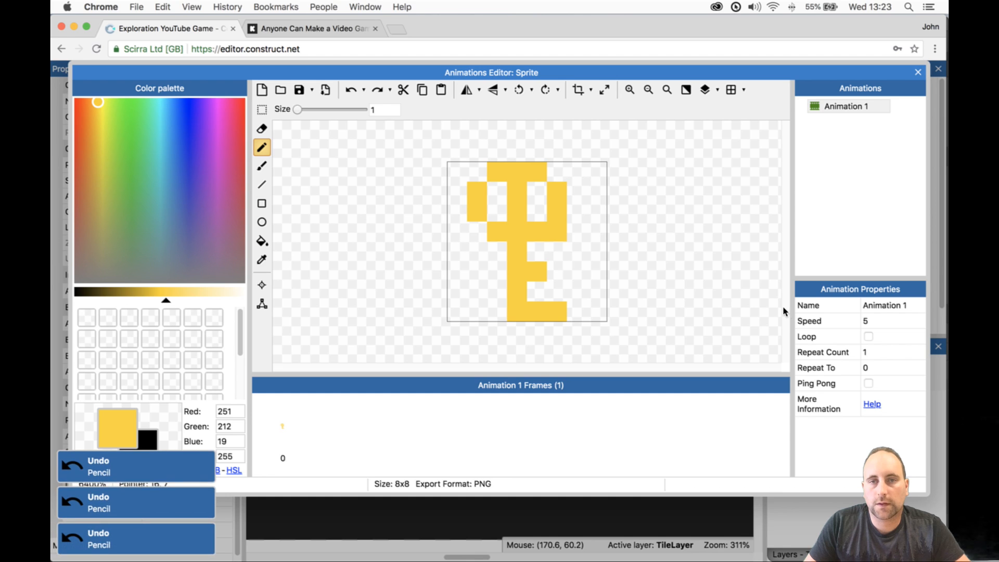
{"action": "key", "text": "super+z"}
- Fill the gaps inside the key's bow with yellow pixels
{"action": "left_click", "coordinate": [532, 210]}
{"action": "left_click", "coordinate": [489, 191]}
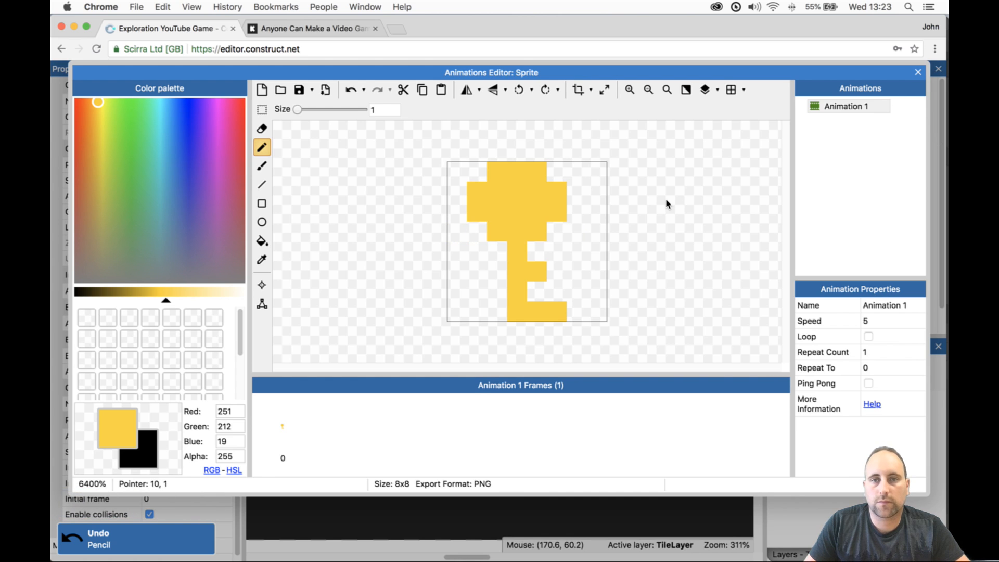
{"action": "left_click", "coordinate": [476, 311]}
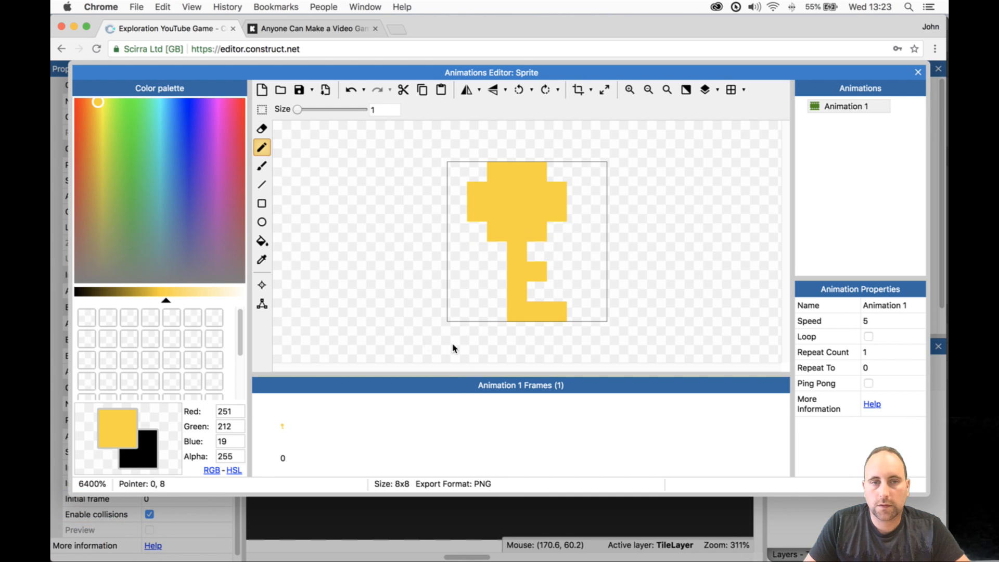
- Erase a hole one pixel wide and two pixels tall in the bow's centre, undo the extra erasing and close the image editor
{"action": "left_click", "coordinate": [262, 129]}
{"action": "left_click", "coordinate": [538, 196]}
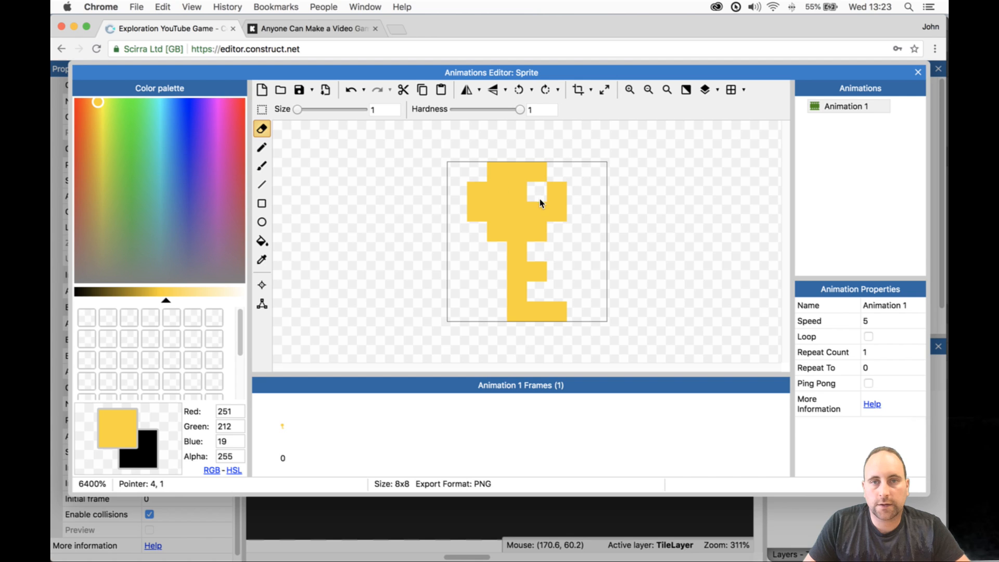
{"action": "left_click", "coordinate": [520, 212]}
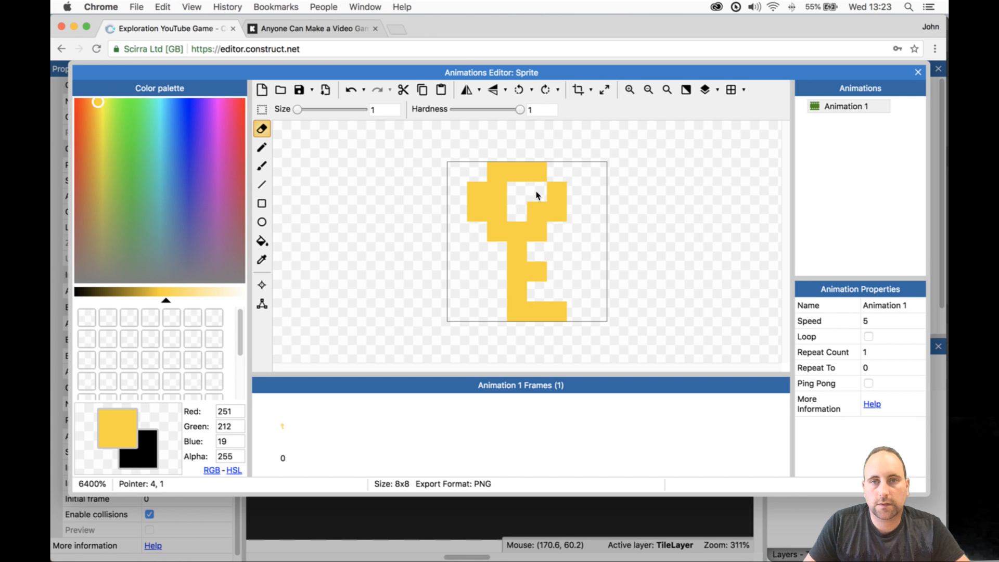
{"action": "key", "text": "super+z"}
{"action": "key", "text": "super+z"}
{"action": "key", "text": "super+z"}
{"action": "key", "text": "super+z"}
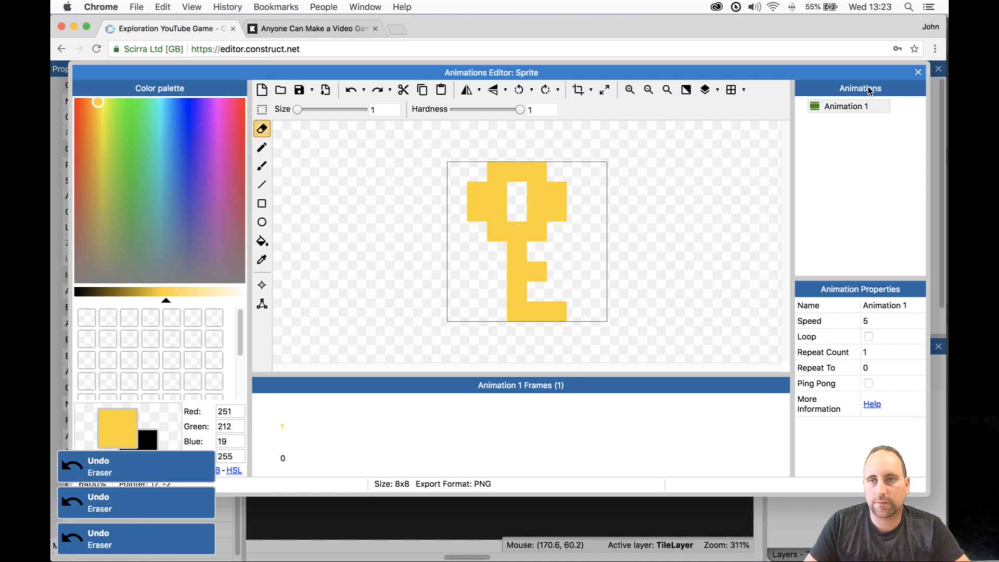
{"action": "left_click", "coordinate": [918, 72]}
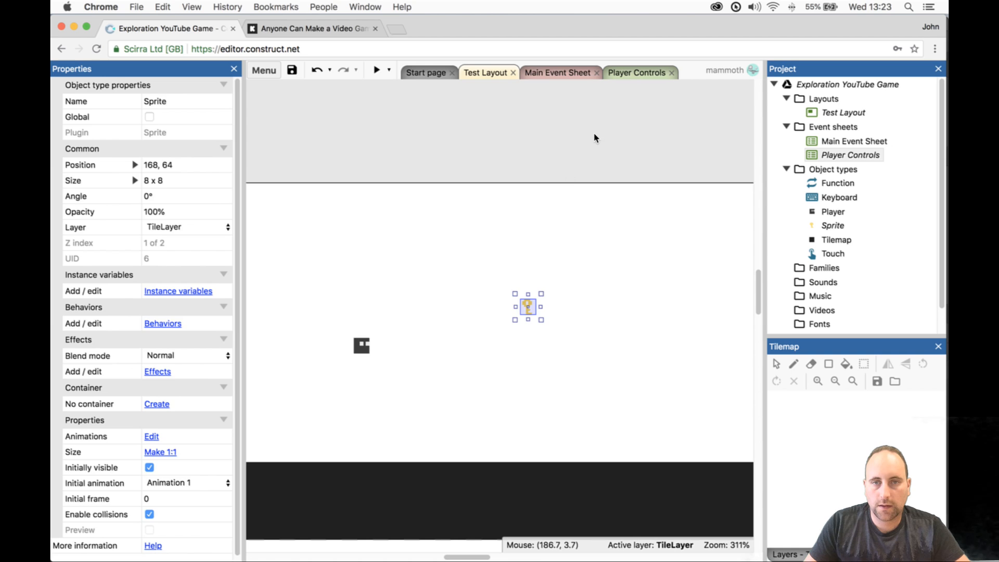
- Rename the new sprite object to Key
{"action": "left_click", "coordinate": [586, 153]}
{"action": "left_click", "coordinate": [529, 306]}
{"action": "left_click", "coordinate": [223, 105]}
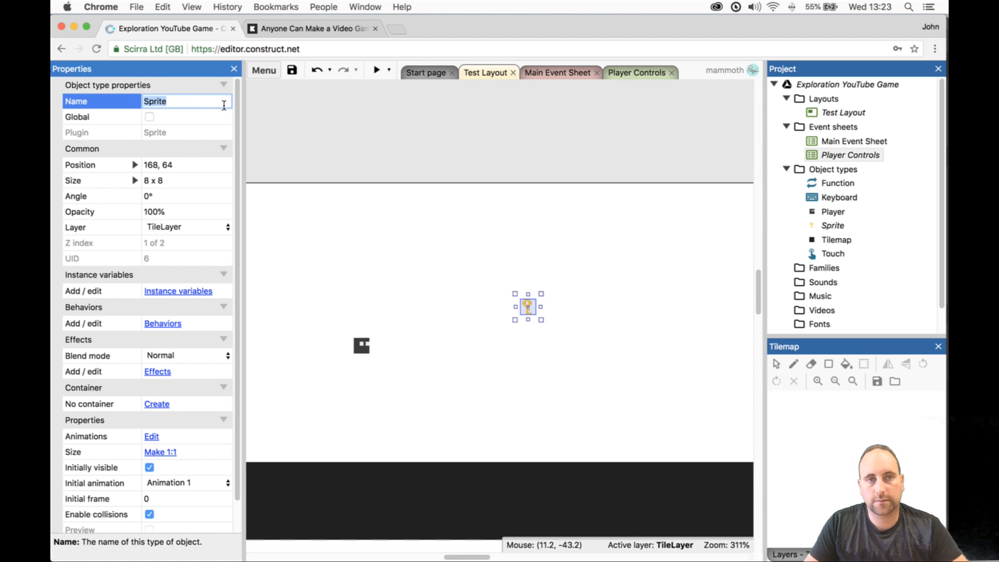
{"action": "type", "text": "Key"}
{"action": "key", "text": "Tab"}
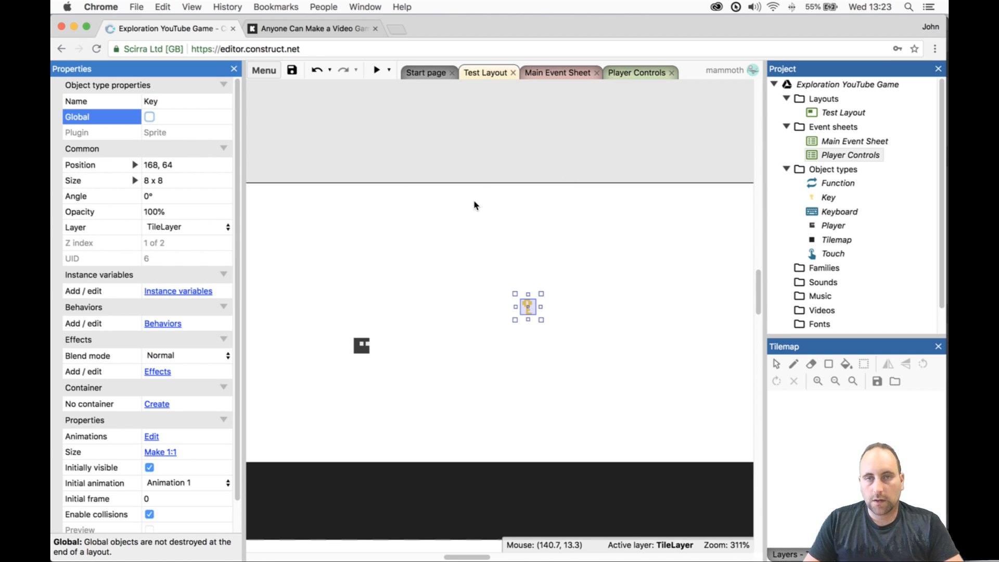
- Move the key down near the ground and copy it into a row of eight keys spaced 16 pixels apart
{"action": "left_click", "coordinate": [513, 193]}
{"action": "left_click", "coordinate": [527, 307]}
{"action": "left_click_drag", "start_coordinate": [527, 305], "coordinate": [495, 432]}
{"action": "left_click_drag", "start_coordinate": [495, 431], "coordinate": [653, 433], "text": "ctrl"}
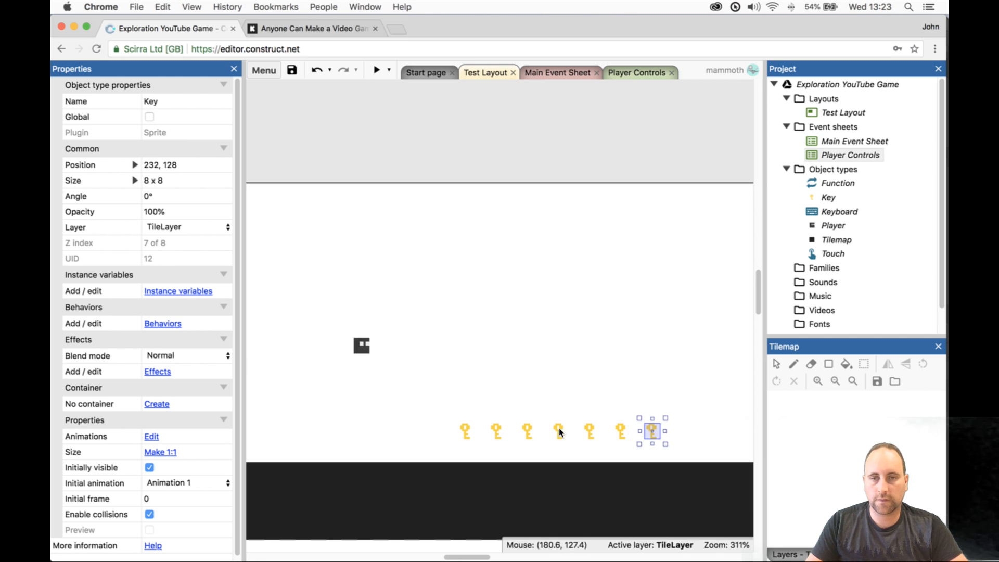
{"action": "left_click_drag", "start_coordinate": [653, 430], "coordinate": [685, 432], "text": "ctrl"}
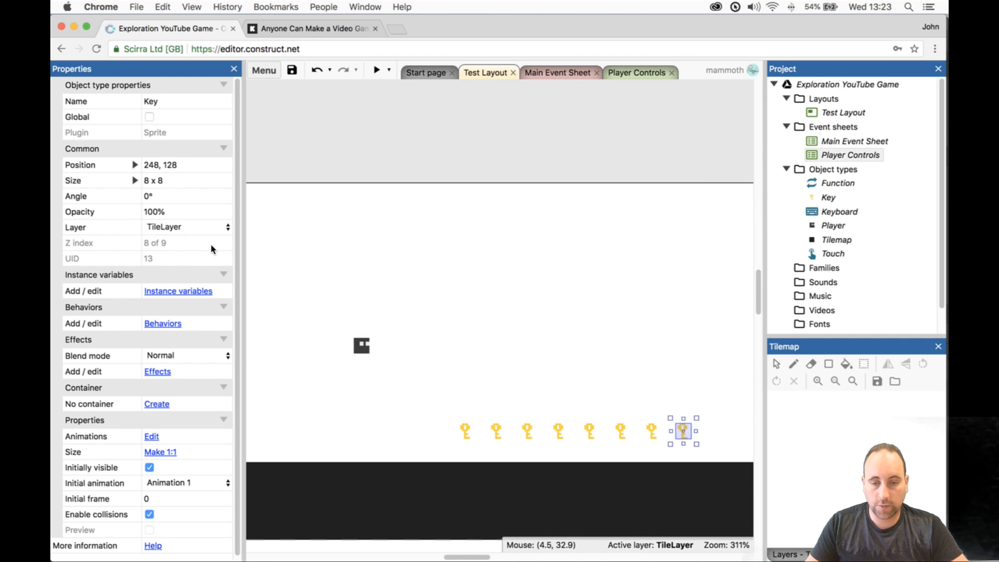
- Add a Number instance variable named keyNumber with initial value 0 to the Key object
{"action": "left_click", "coordinate": [464, 433]}
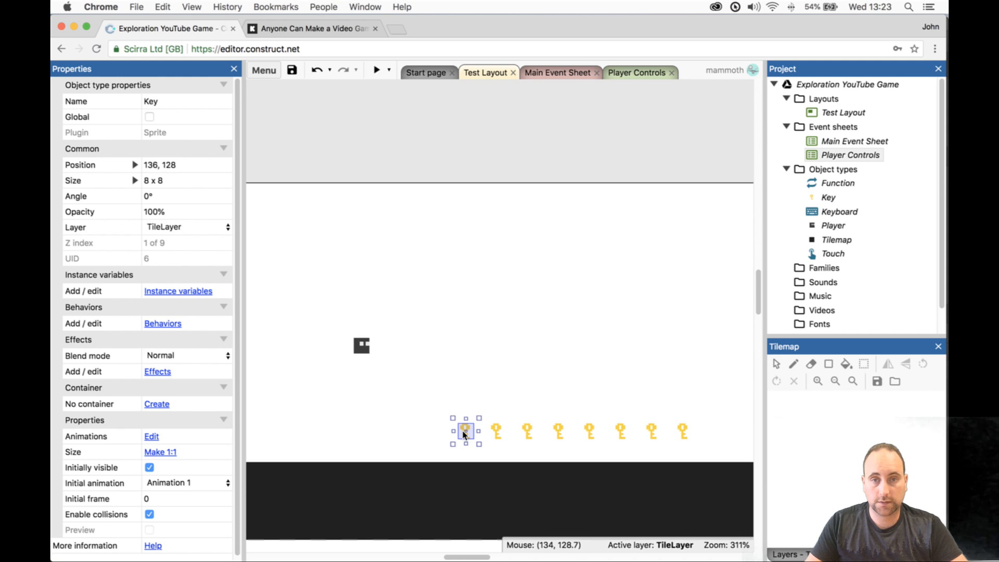
{"action": "left_click", "coordinate": [178, 291]}
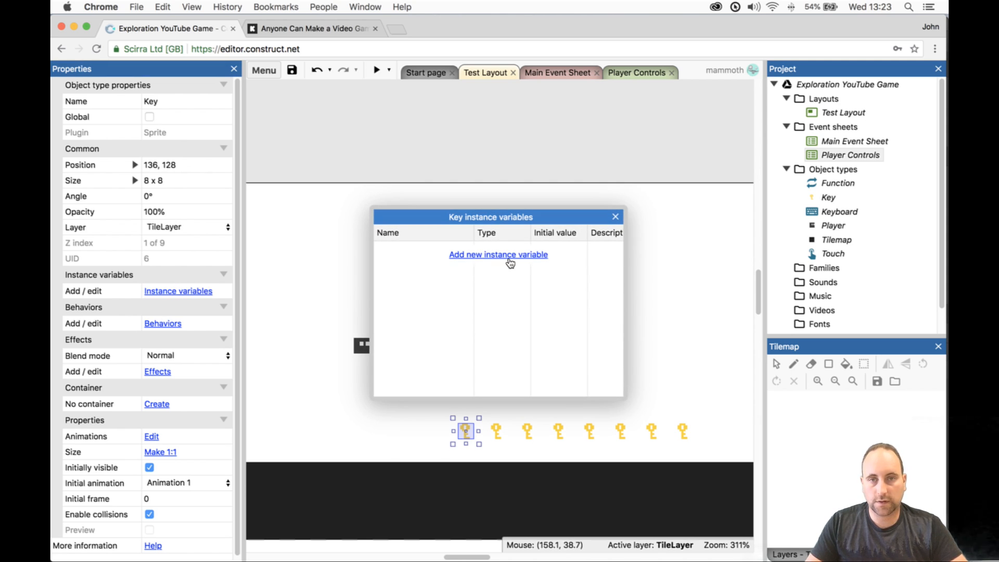
{"action": "left_click", "coordinate": [509, 257]}
{"action": "type", "text": "K"}
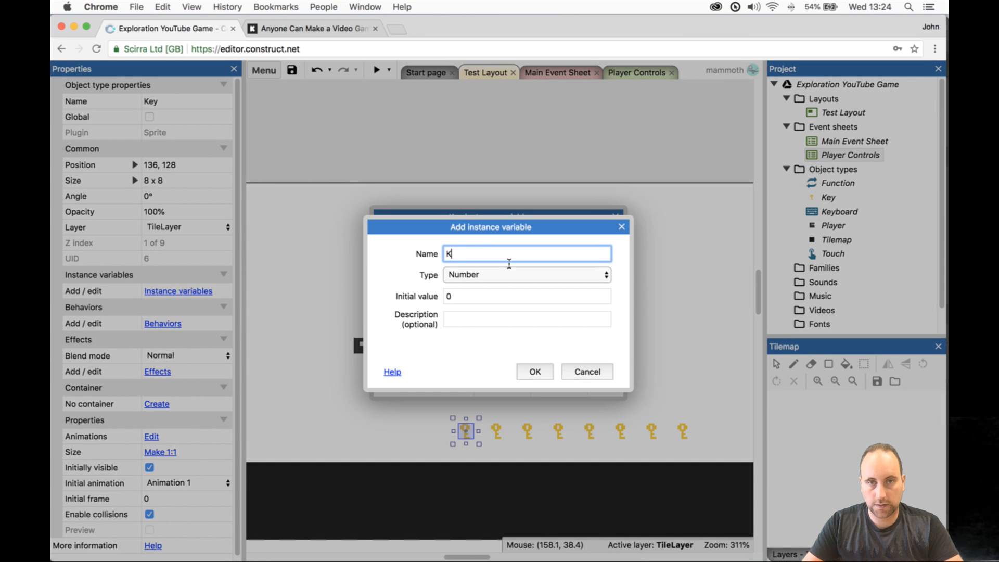
{"action": "key", "text": "BackSpace"}
{"action": "key", "text": "BackSpace"}
{"action": "key", "text": "BackSpace"}
{"action": "type", "text": "key "}
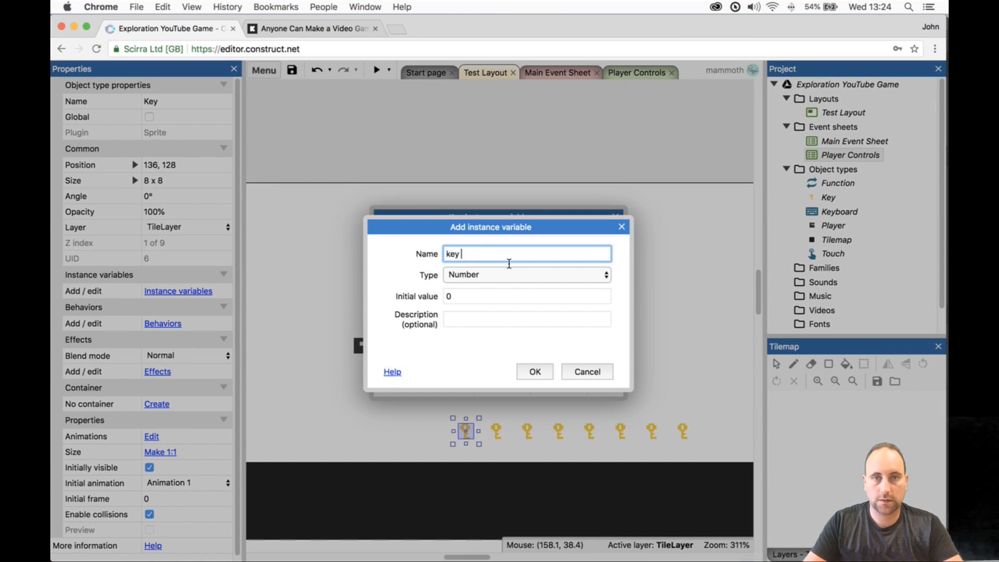
{"action": "type", "text": "umber"}
{"action": "key", "text": "Return"}
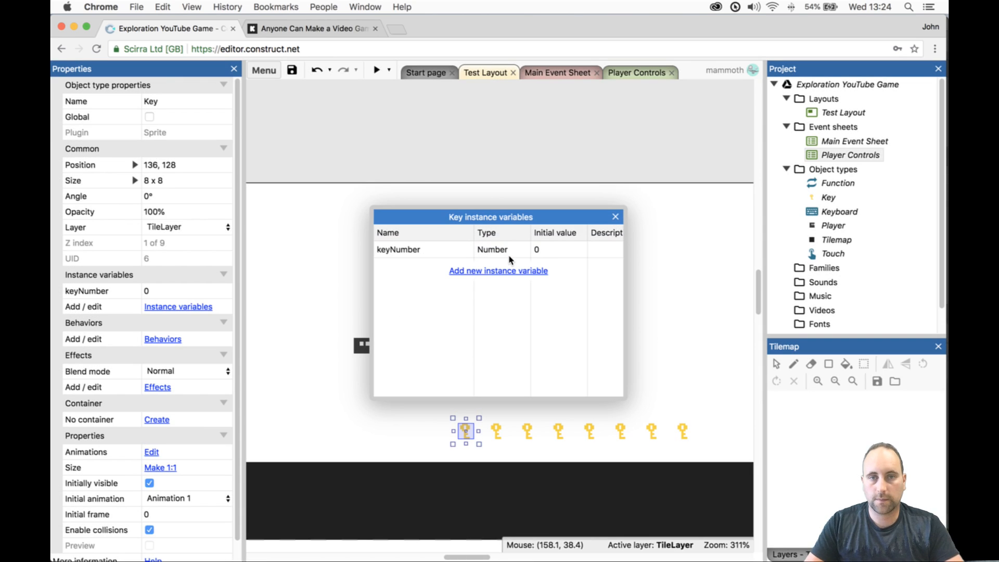
{"action": "left_click", "coordinate": [618, 216]}
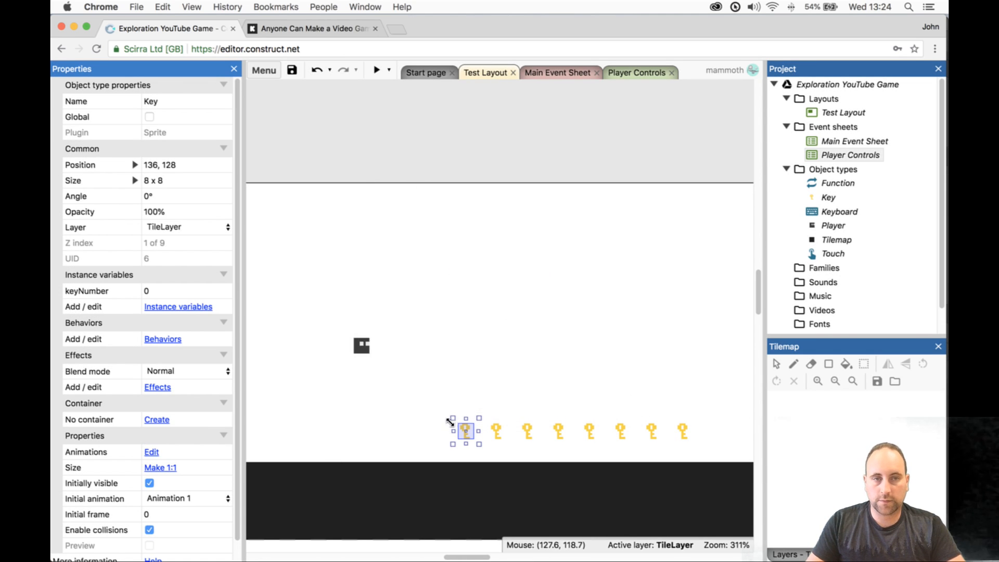
- Open the Key sprite's animations and rename Animation 1 to 0
{"action": "double_click", "coordinate": [467, 431]}
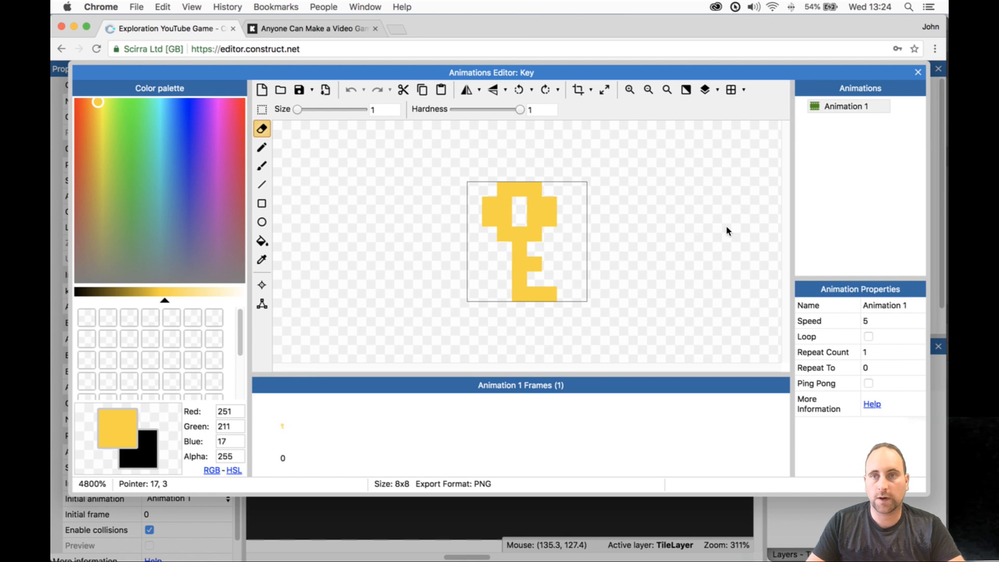
{"action": "double_click", "coordinate": [855, 107]}
{"action": "type", "text": "0"}
{"action": "key", "text": "Return"}
- Duplicate the Key sprite's animation 0 repeatedly to add six more animations with the same key image
{"action": "right_click", "coordinate": [842, 103]}
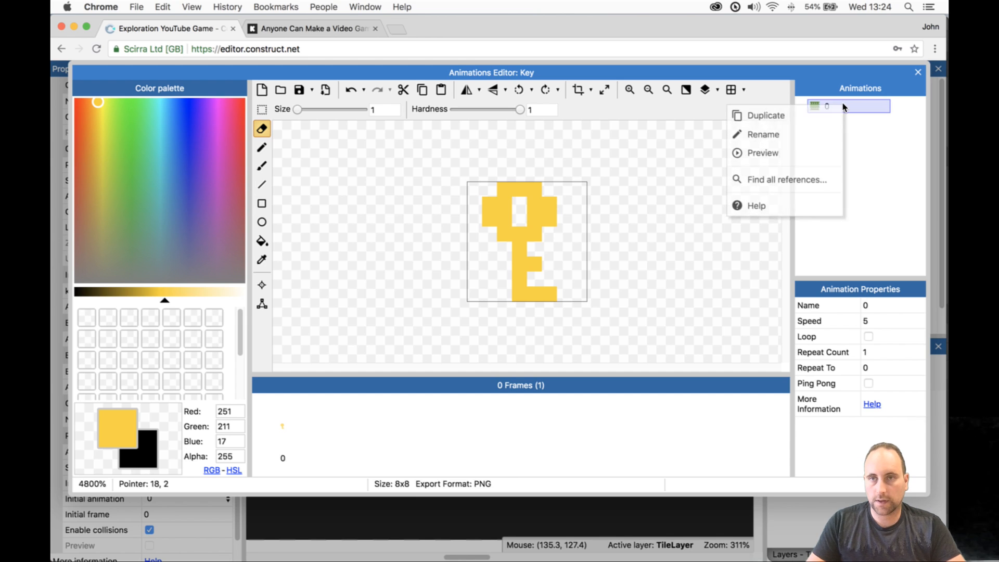
{"action": "left_click", "coordinate": [821, 113]}
{"action": "right_click", "coordinate": [845, 120]}
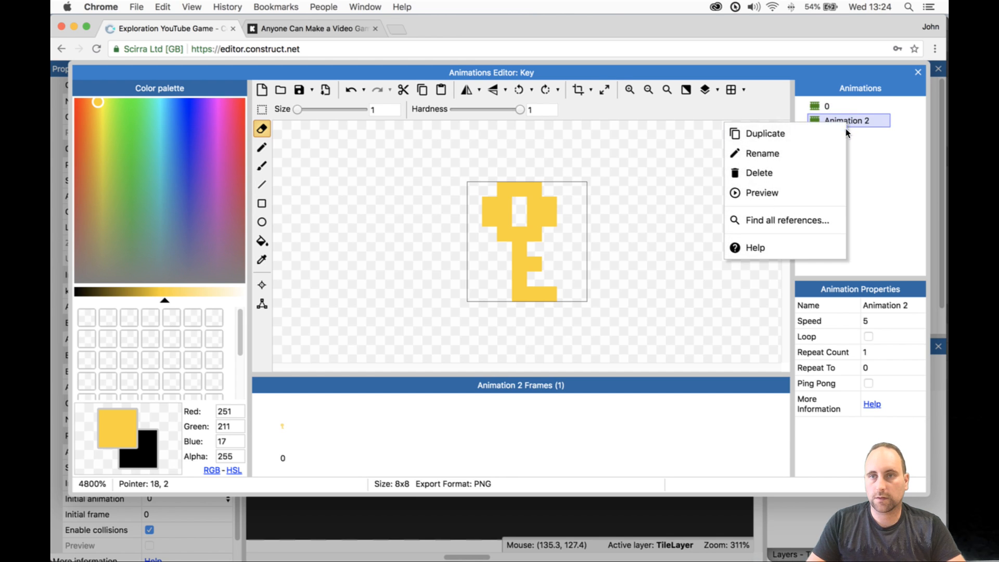
{"action": "left_click", "coordinate": [838, 133]}
{"action": "right_click", "coordinate": [853, 136]}
{"action": "left_click", "coordinate": [853, 138]}
{"action": "right_click", "coordinate": [864, 149]}
{"action": "left_click", "coordinate": [864, 161]}
{"action": "right_click", "coordinate": [866, 165]}
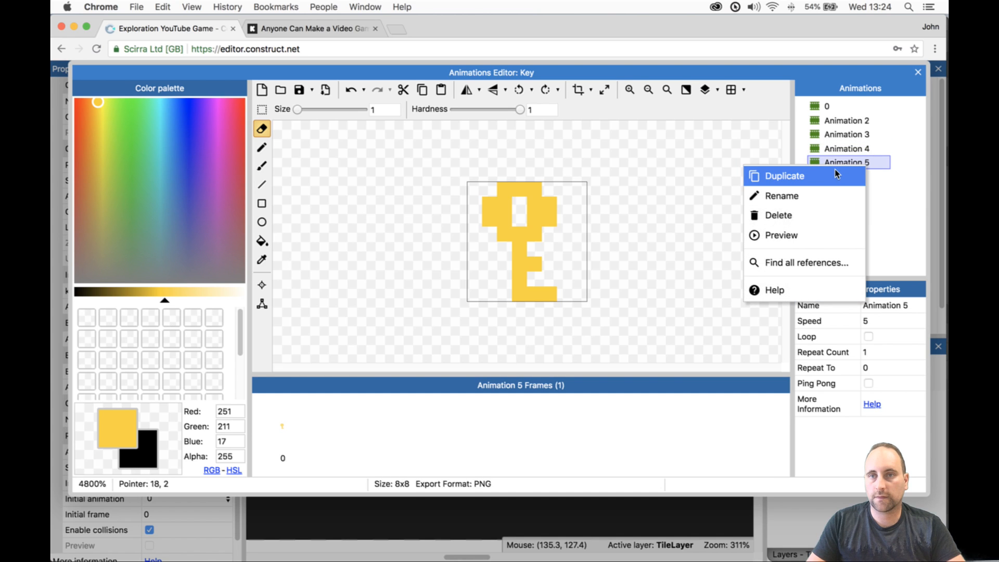
{"action": "left_click", "coordinate": [835, 172]}
{"action": "right_click", "coordinate": [862, 175]}
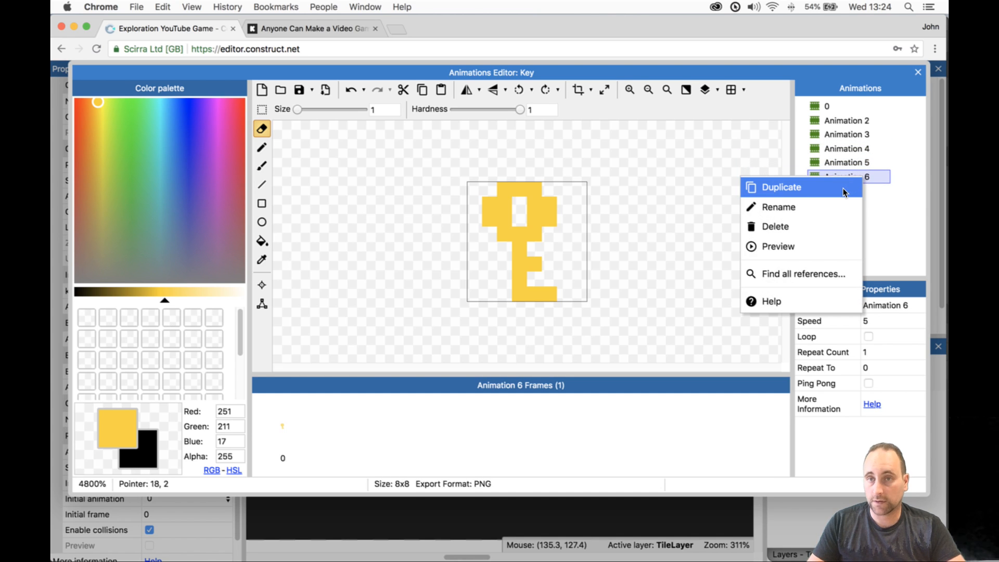
{"action": "left_click", "coordinate": [843, 188]}
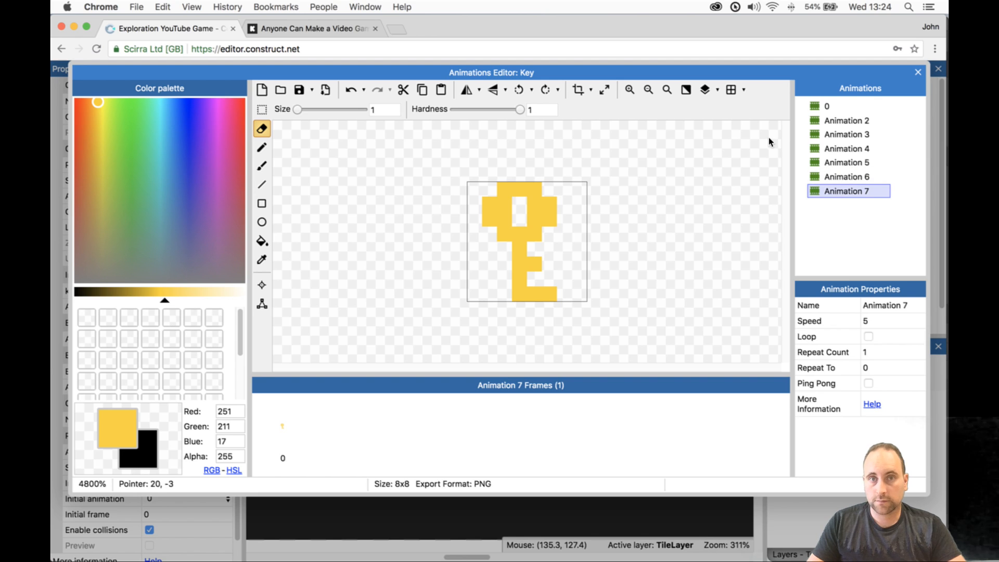
- Rename Animation 2 to 1 and Animation 3 to 2 in the Key sprite's animation list
{"action": "left_click", "coordinate": [843, 121]}
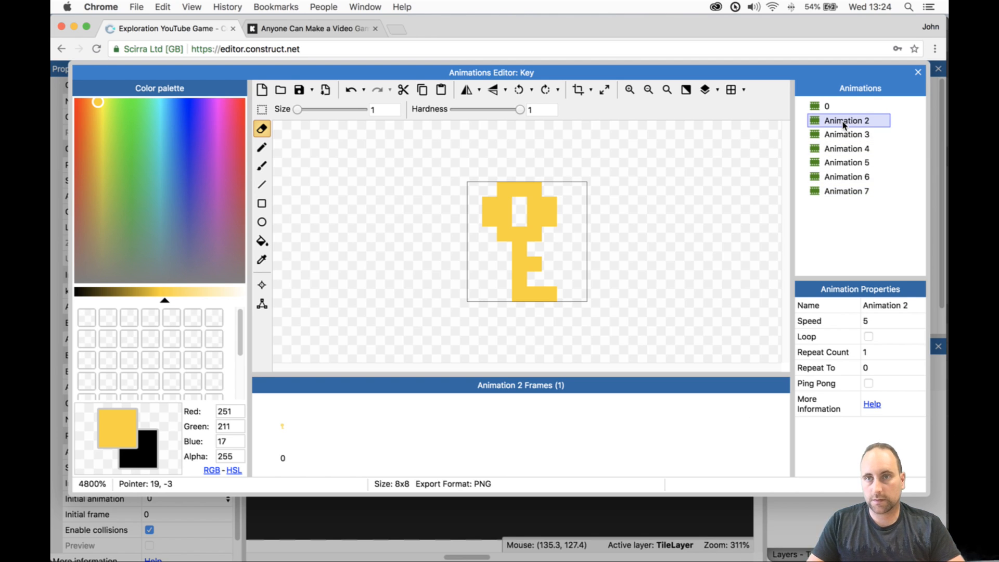
{"action": "right_click", "coordinate": [843, 122]}
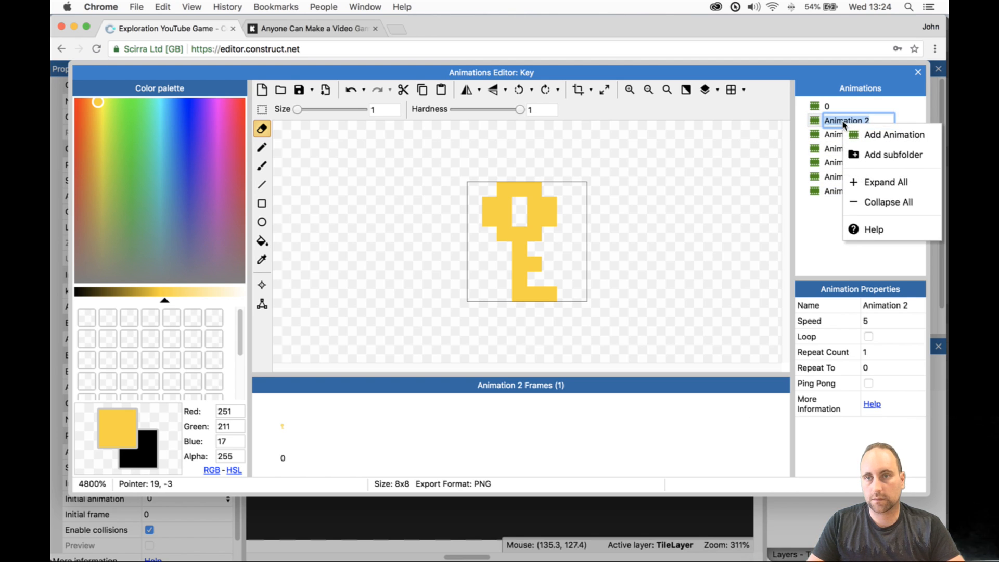
{"action": "left_click", "coordinate": [839, 127]}
{"action": "left_click_drag", "start_coordinate": [883, 126], "coordinate": [814, 127]}
{"action": "type", "text": "1"}
{"action": "right_click", "coordinate": [831, 134]}
{"action": "left_click", "coordinate": [827, 165]}
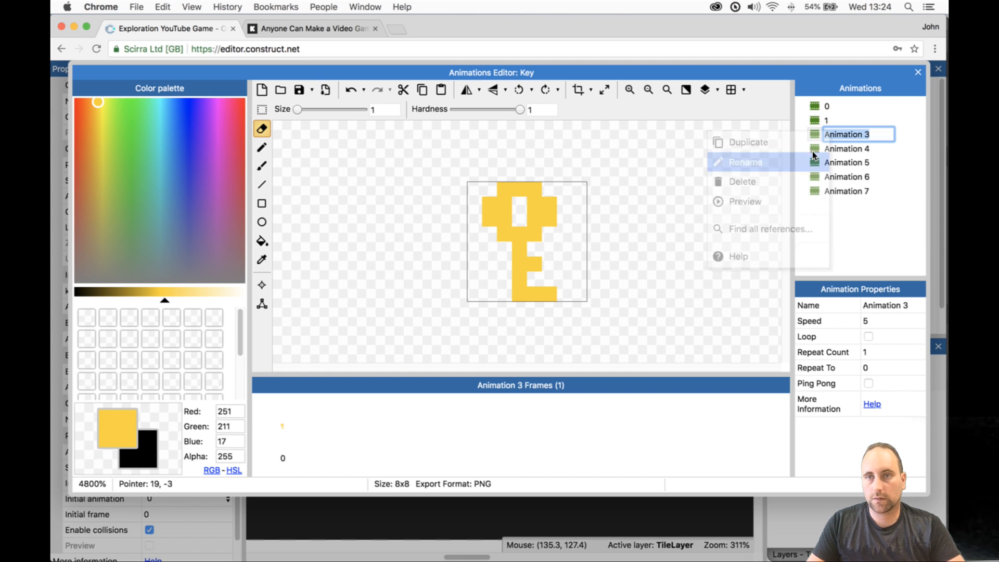
{"action": "type", "text": "2"}
- Rename Animation 4 to 3 and Animation 5 to 4 in the Key sprite's animation list
{"action": "right_click", "coordinate": [831, 152]}
{"action": "left_click", "coordinate": [813, 181]}
{"action": "type", "text": "3"}
{"action": "key", "text": "Return"}
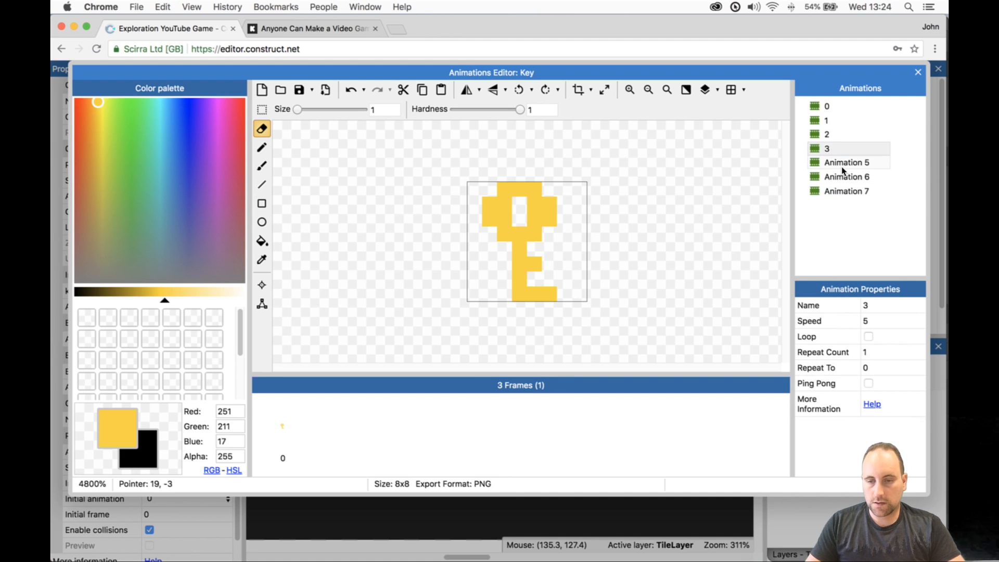
{"action": "right_click", "coordinate": [841, 164]}
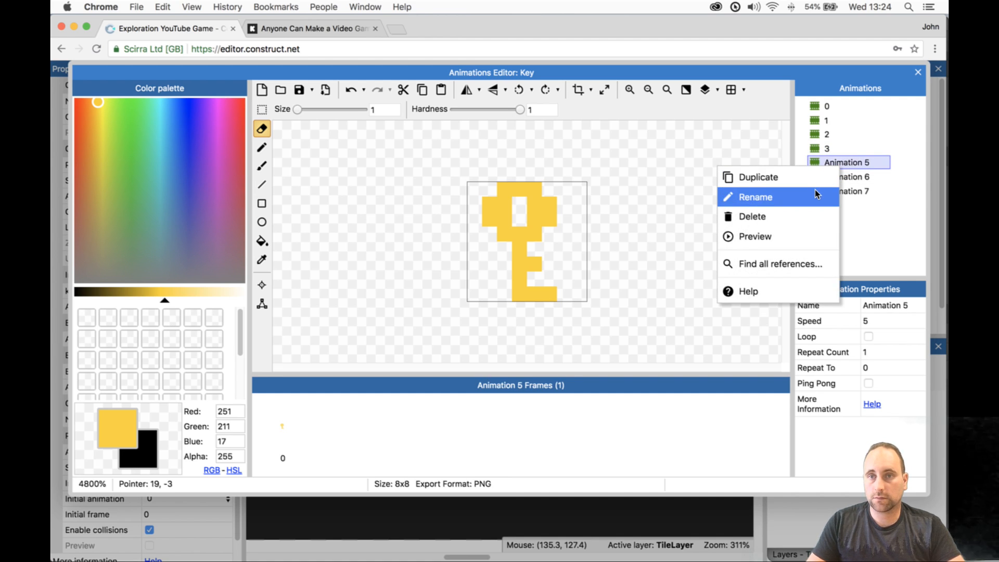
{"action": "left_click", "coordinate": [815, 190]}
{"action": "type", "text": "4"}
{"action": "key", "text": "Return"}
- Rename Animation 6 to 5 and Animation 7 to 6 in the Key sprite's animation list
{"action": "right_click", "coordinate": [828, 178]}
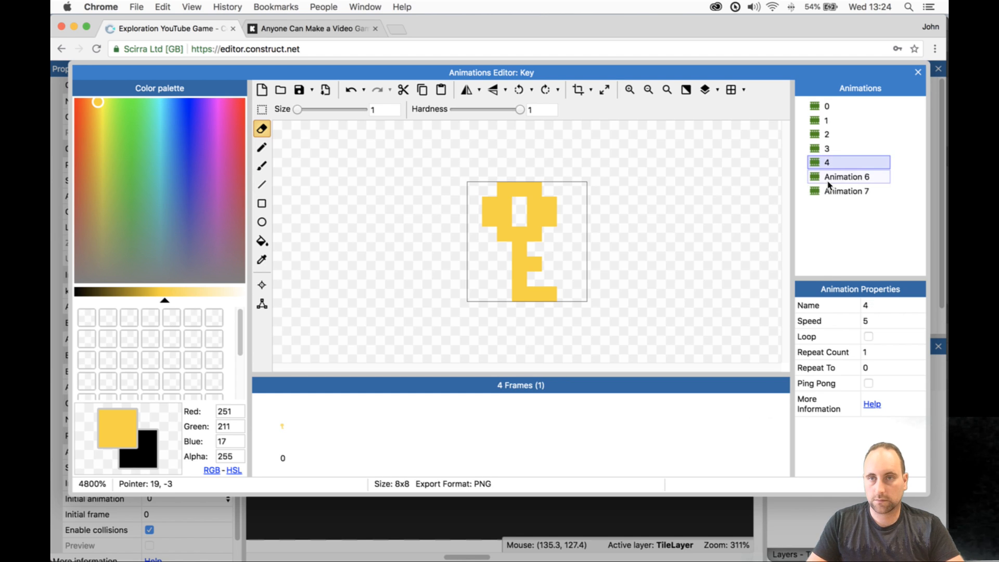
{"action": "left_click", "coordinate": [810, 208]}
{"action": "type", "text": "5"}
{"action": "key", "text": "Return"}
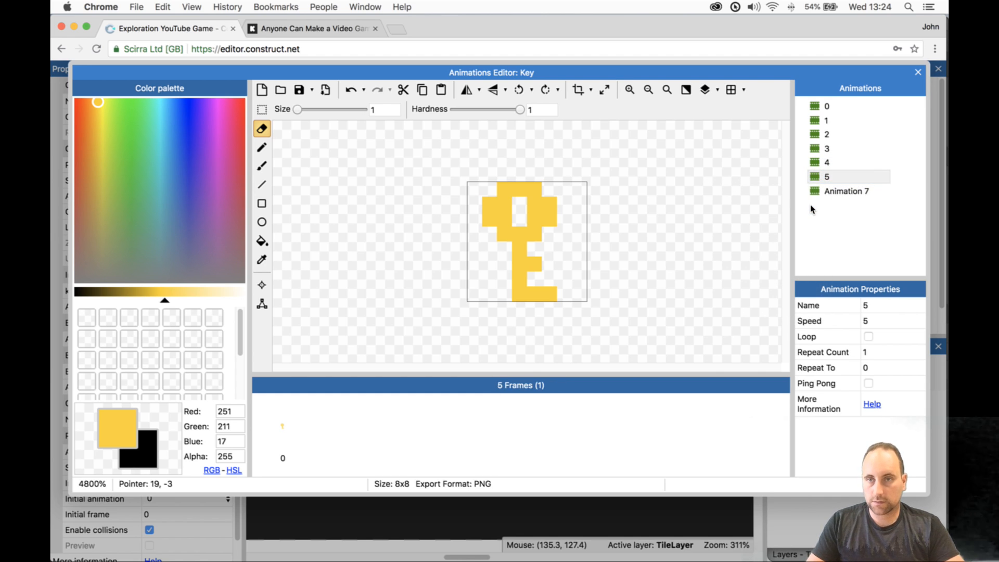
{"action": "right_click", "coordinate": [857, 194]}
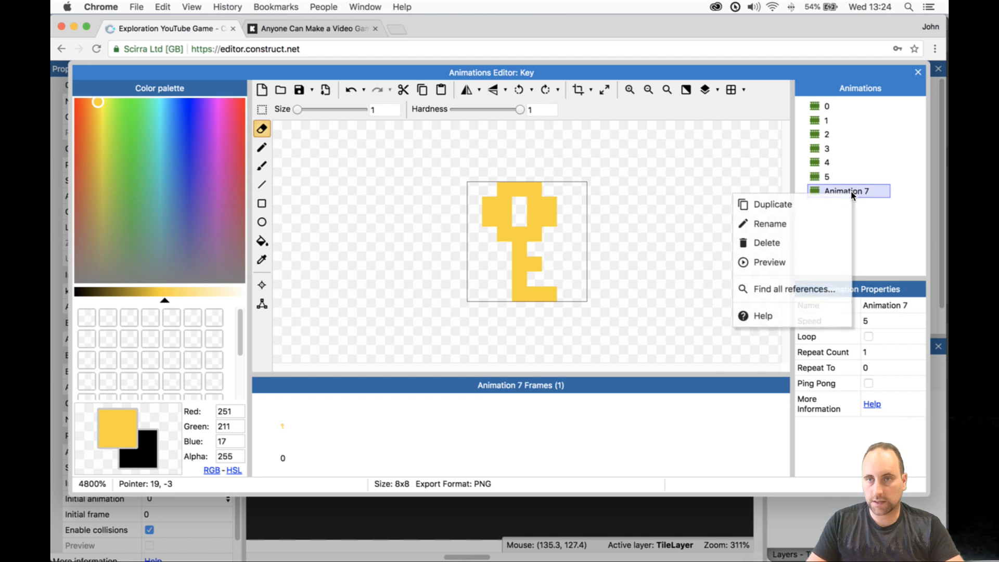
{"action": "left_click", "coordinate": [833, 224]}
{"action": "type", "text": "6"}
{"action": "key", "text": "Return"}
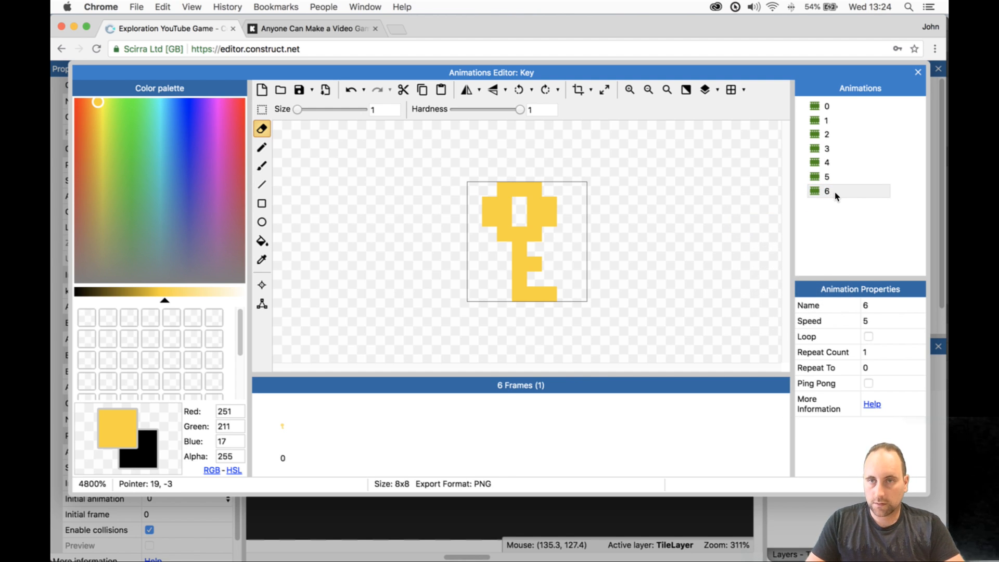
- Duplicate the Key sprite's animation 6 and rename the copy to 7
{"action": "right_click", "coordinate": [836, 195]}
{"action": "left_click", "coordinate": [819, 208]}
{"action": "right_click", "coordinate": [850, 207]}
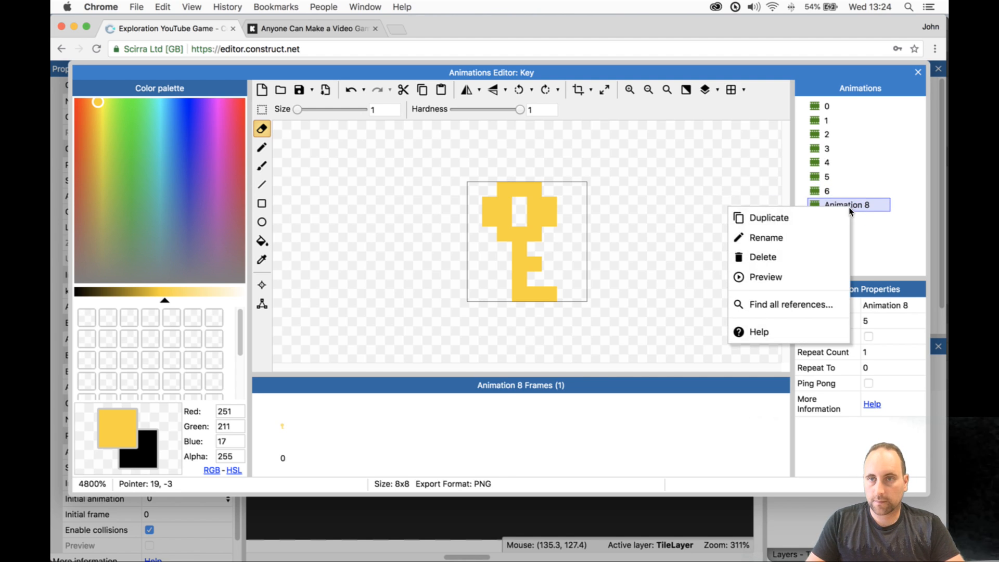
{"action": "left_click", "coordinate": [866, 205]}
{"action": "left_click", "coordinate": [866, 205]}
{"action": "type", "text": "7"}
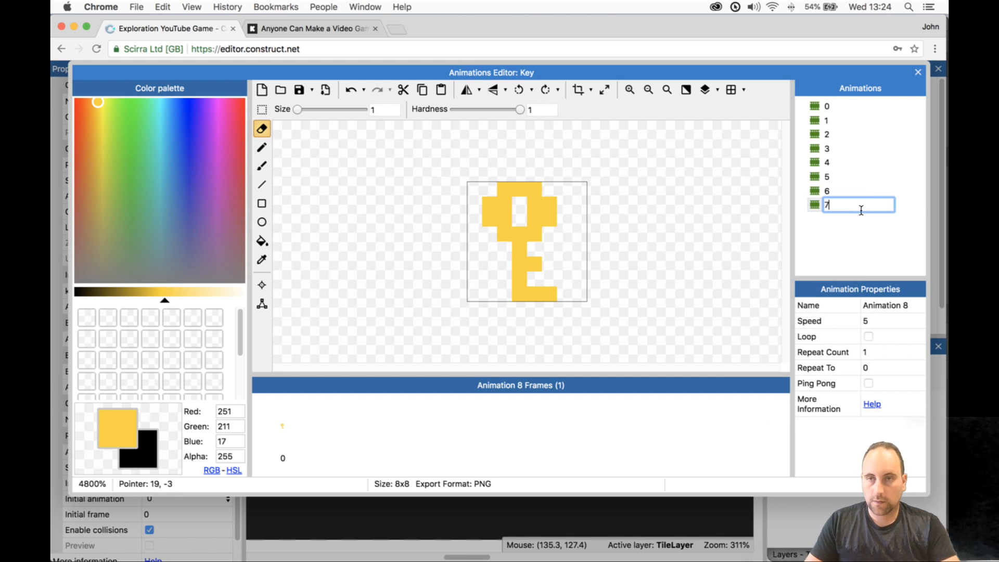
{"action": "key", "text": "Return"}
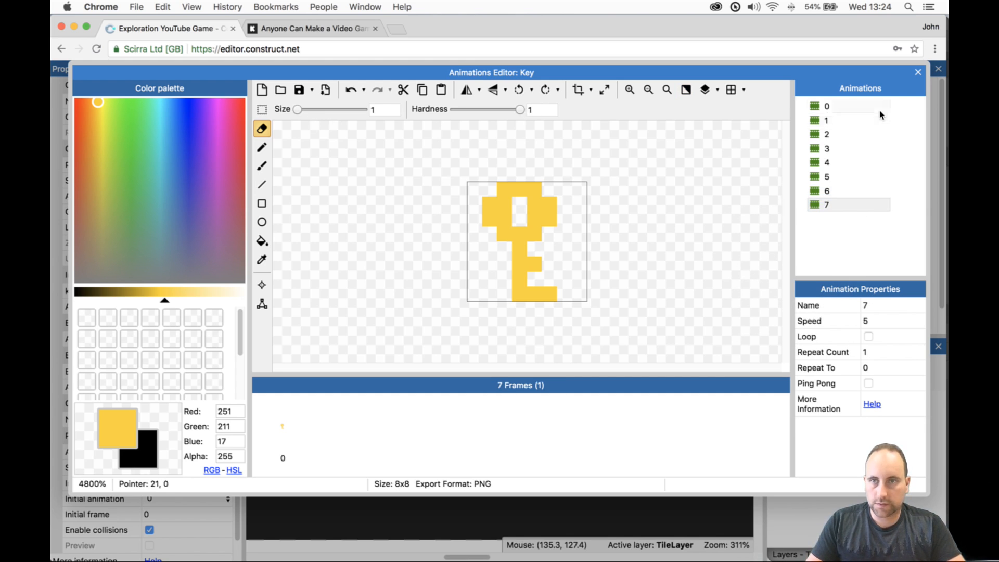
- Flood-fill the key in animation 1 with green, RGB 38, 197, 20
{"action": "left_click", "coordinate": [825, 121]}
{"action": "left_click_drag", "start_coordinate": [126, 126], "coordinate": [129, 129]}
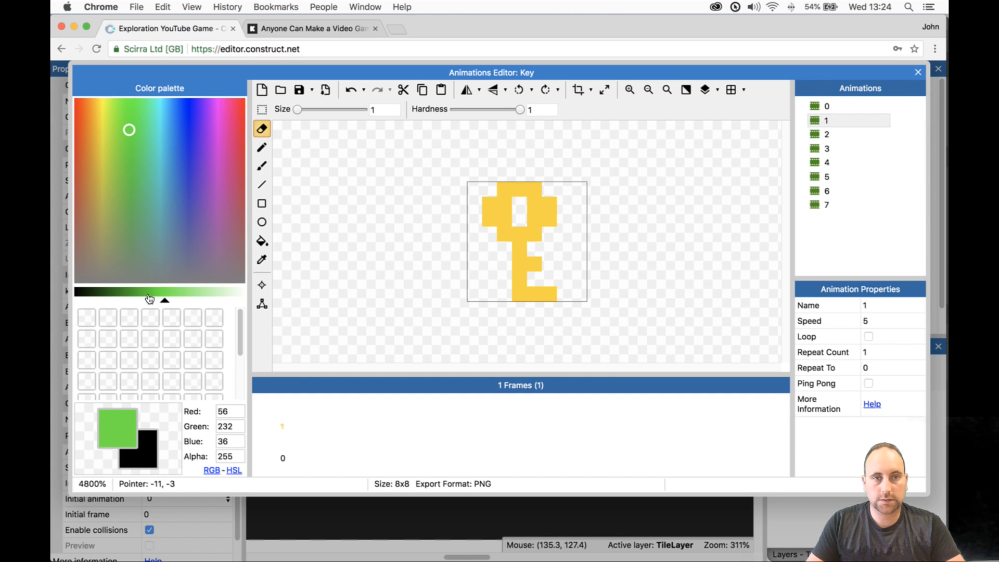
{"action": "left_click", "coordinate": [149, 295]}
{"action": "left_click", "coordinate": [261, 241]}
{"action": "left_click", "coordinate": [498, 206]}
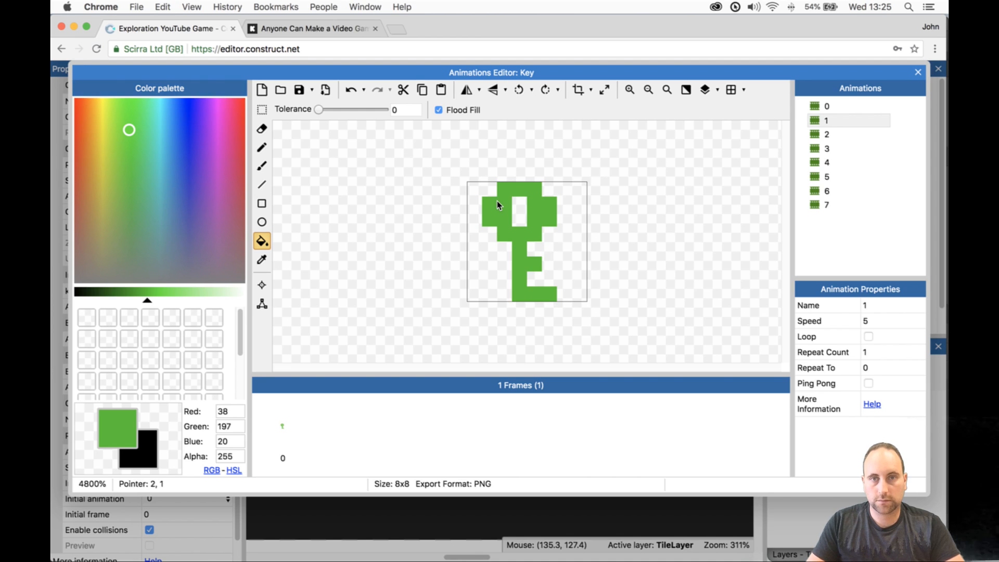
- Flood-fill the key in animation 0 with red-orange, RGB 210, 55, 7
{"action": "left_click", "coordinate": [812, 136]}
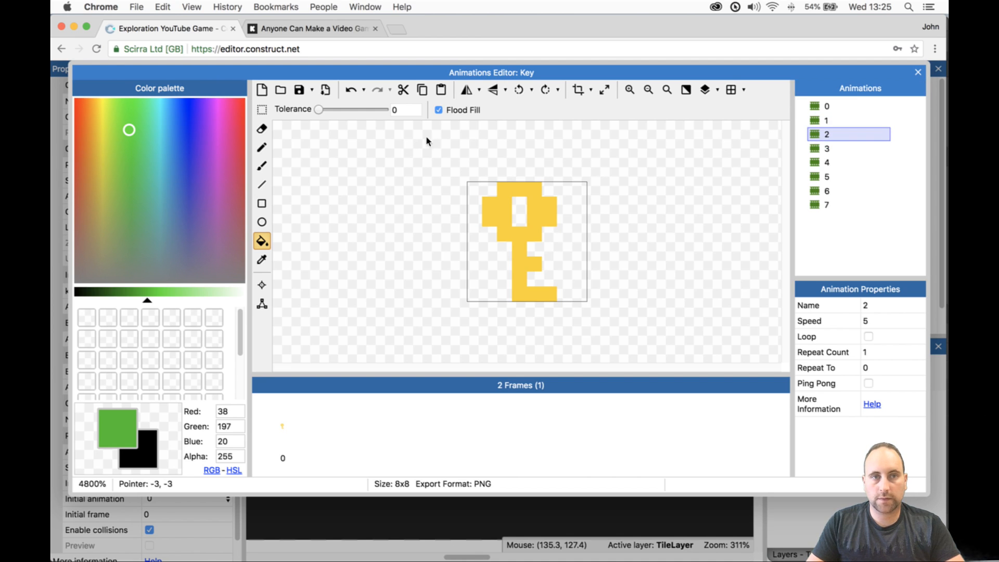
{"action": "left_click", "coordinate": [843, 107]}
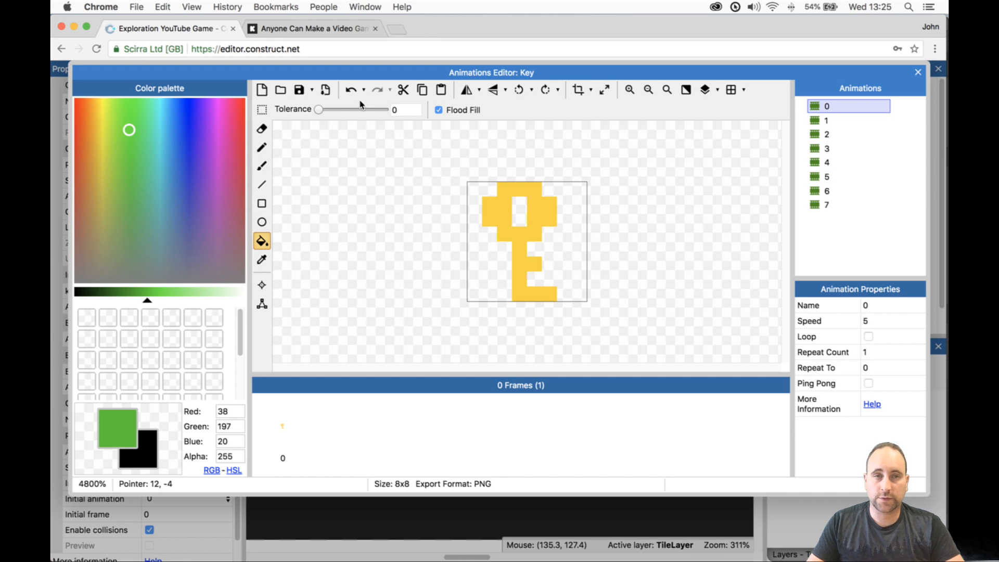
{"action": "left_click", "coordinate": [74, 102]}
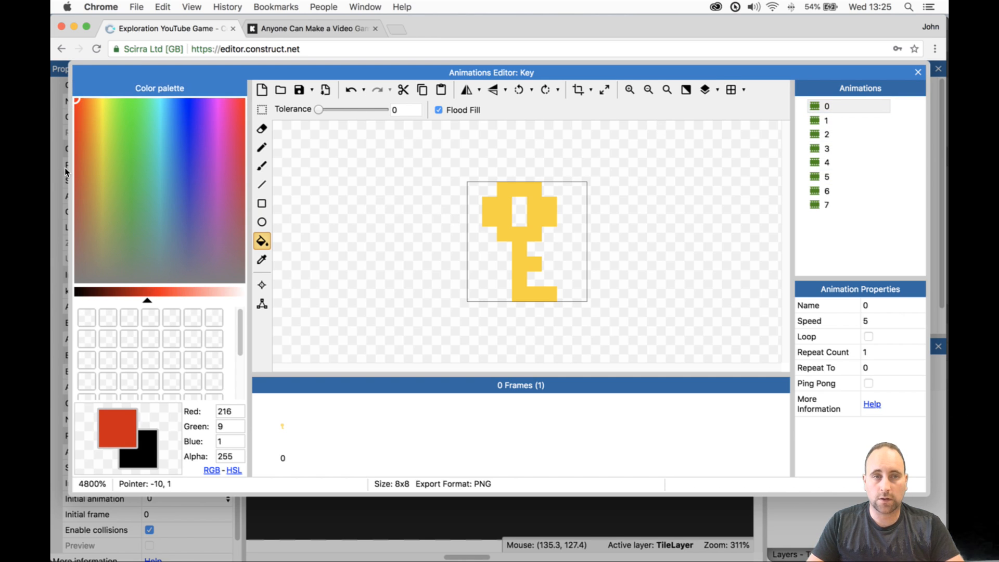
{"action": "left_click", "coordinate": [82, 106]}
{"action": "left_click_drag", "start_coordinate": [82, 106], "coordinate": [81, 109]}
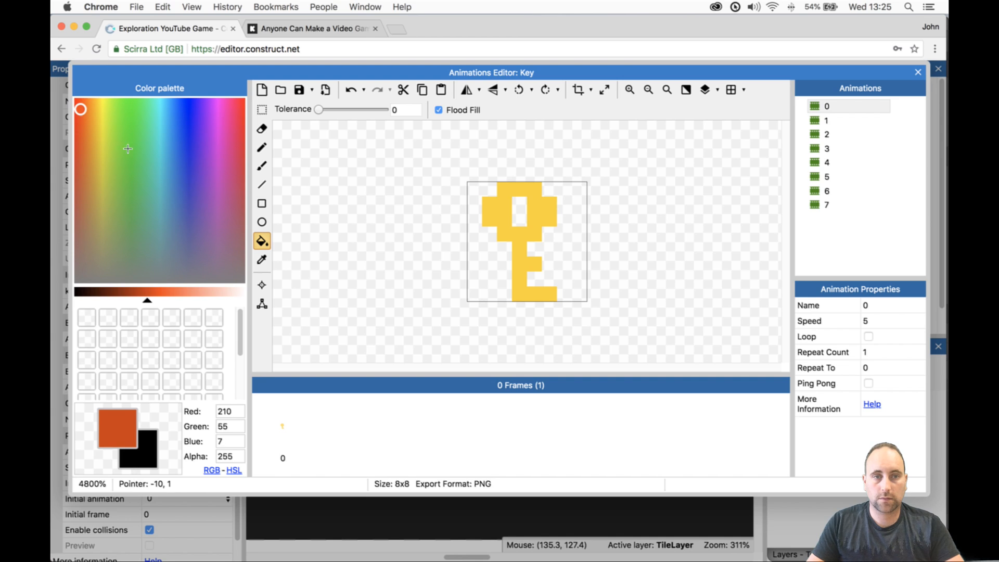
{"action": "left_click", "coordinate": [523, 189]}
- Recolour the key in animation 1 with orange, RGB 250, 138, 40, using a flood fill
{"action": "left_click", "coordinate": [815, 121]}
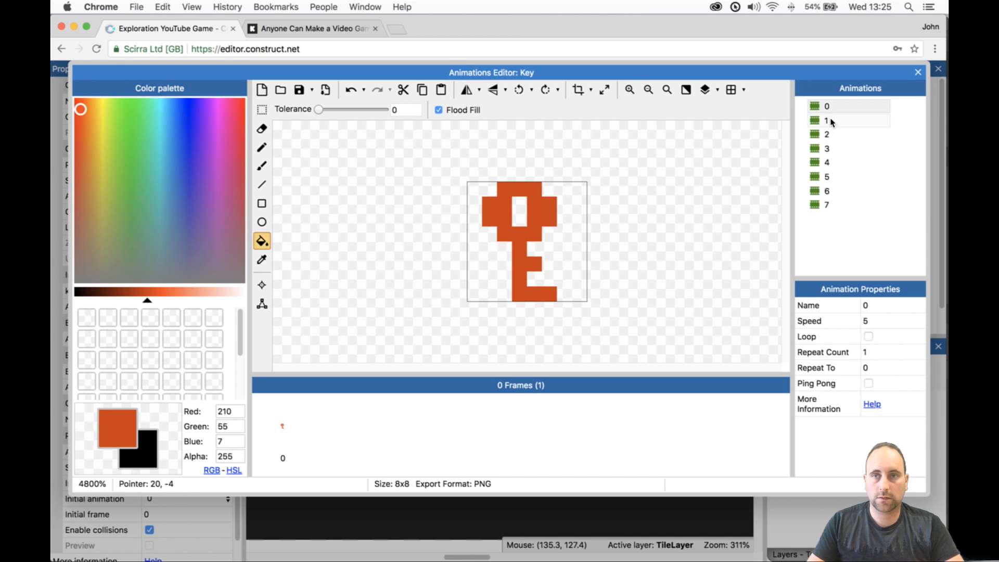
{"action": "left_click", "coordinate": [92, 109]}
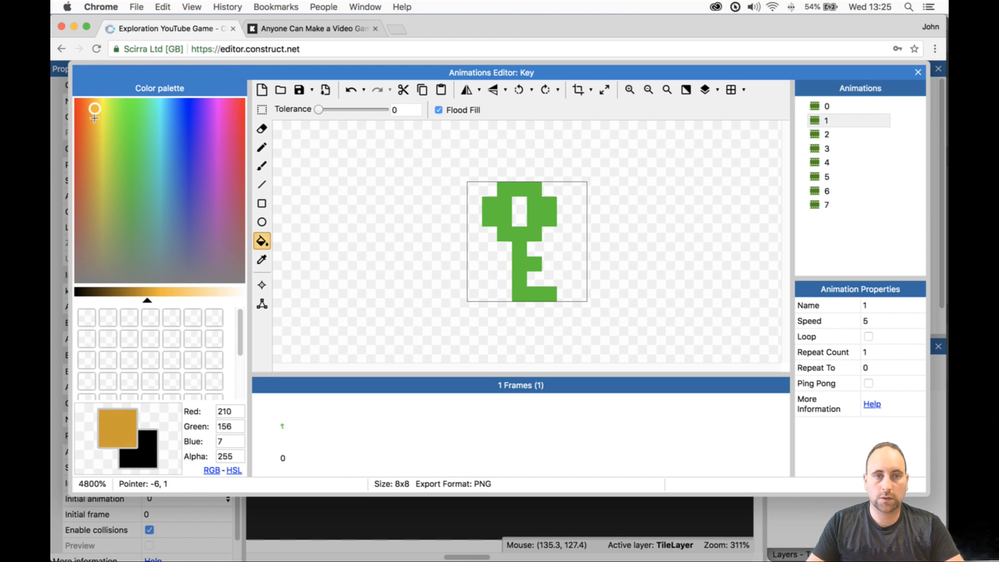
{"action": "left_click", "coordinate": [173, 295]}
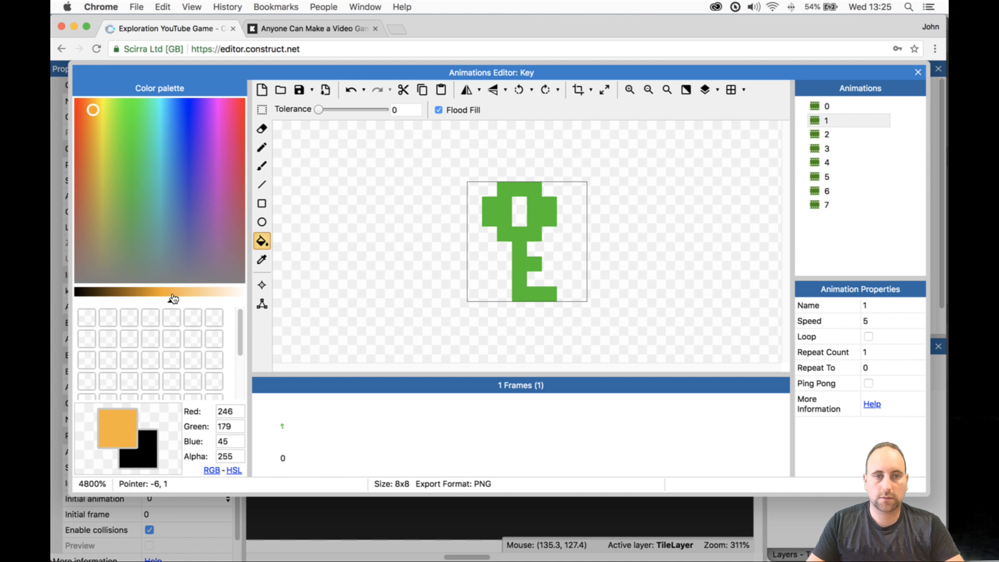
{"action": "left_click_drag", "start_coordinate": [99, 137], "coordinate": [87, 102]}
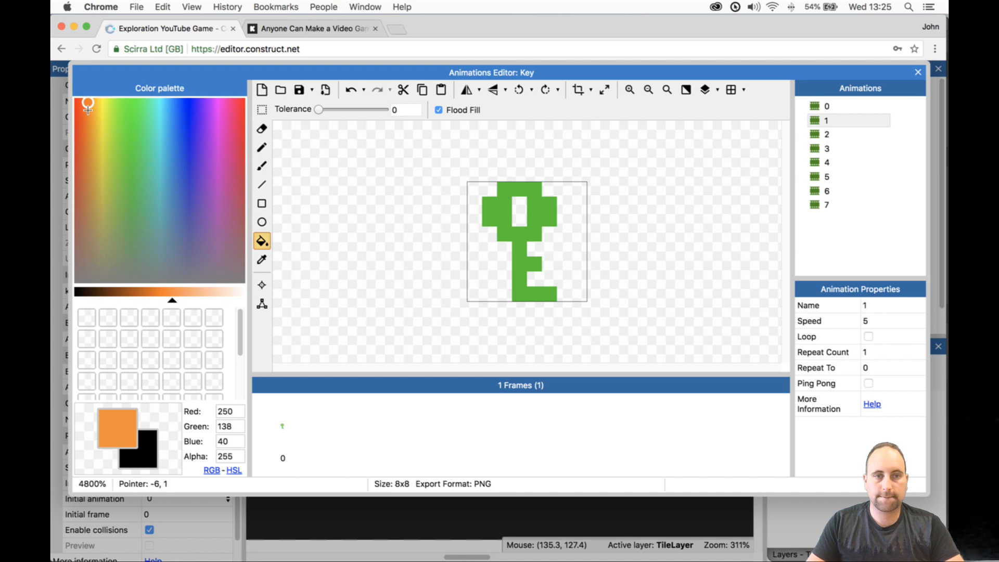
{"action": "left_click", "coordinate": [523, 193]}
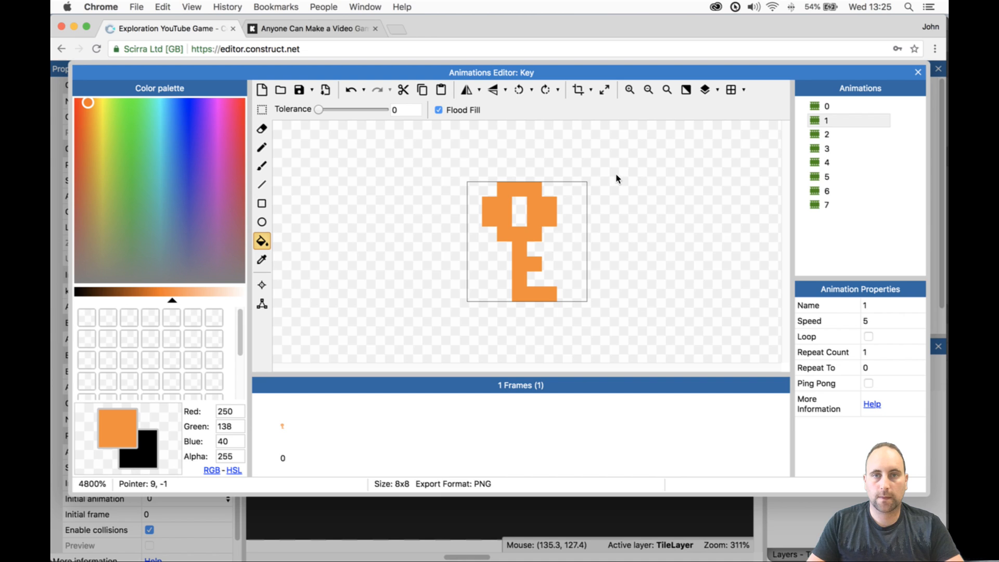
- Compare the first animations, leave animation 2 yellow, and flood-fill the key in animation 3 with light green, RGB 104, 237, 37
{"action": "left_click", "coordinate": [826, 107]}
{"action": "left_click", "coordinate": [825, 118]}
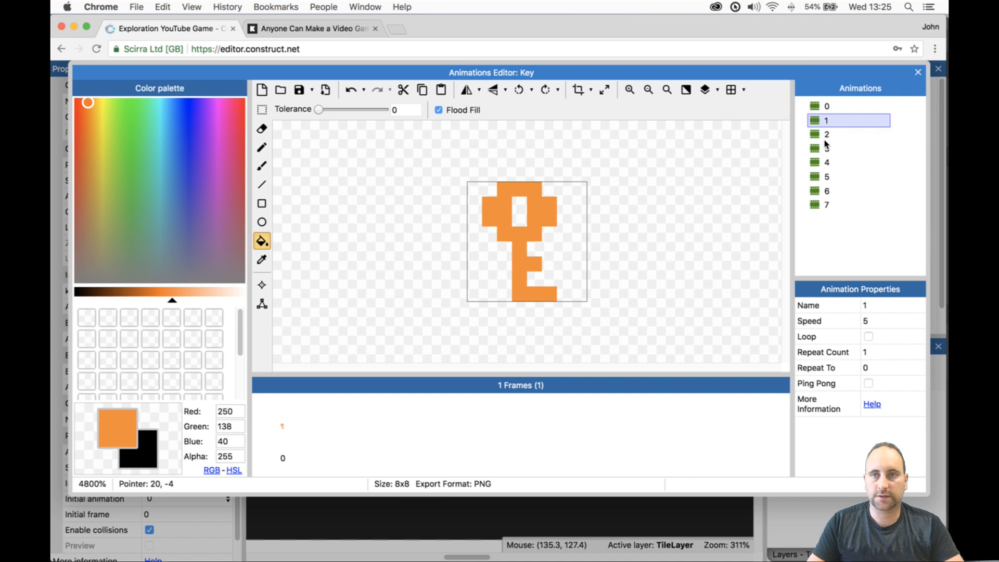
{"action": "left_click", "coordinate": [822, 135]}
{"action": "left_click", "coordinate": [872, 149]}
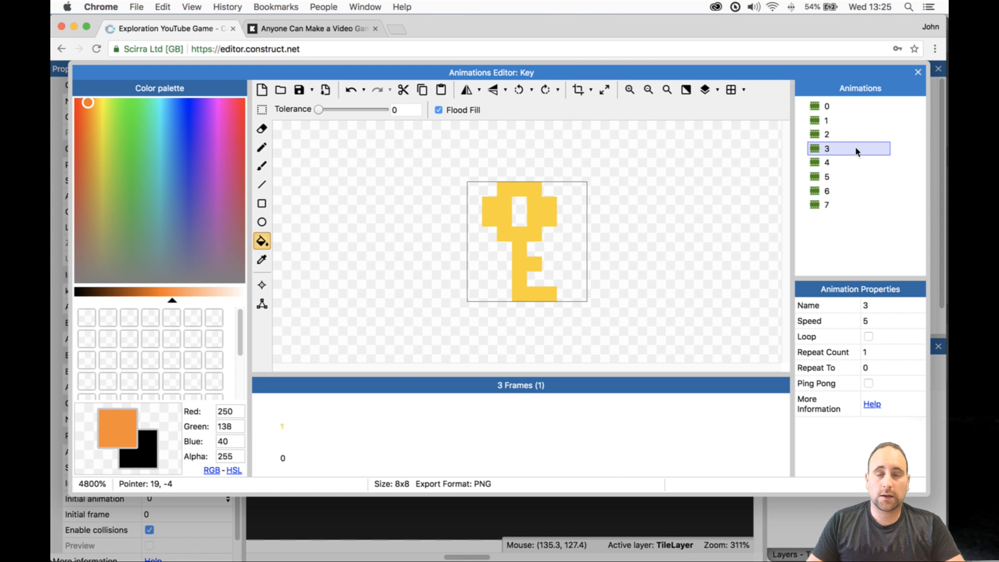
{"action": "left_click", "coordinate": [122, 129]}
{"action": "left_click_drag", "start_coordinate": [173, 301], "coordinate": [167, 301]}
{"action": "left_click", "coordinate": [533, 194]}
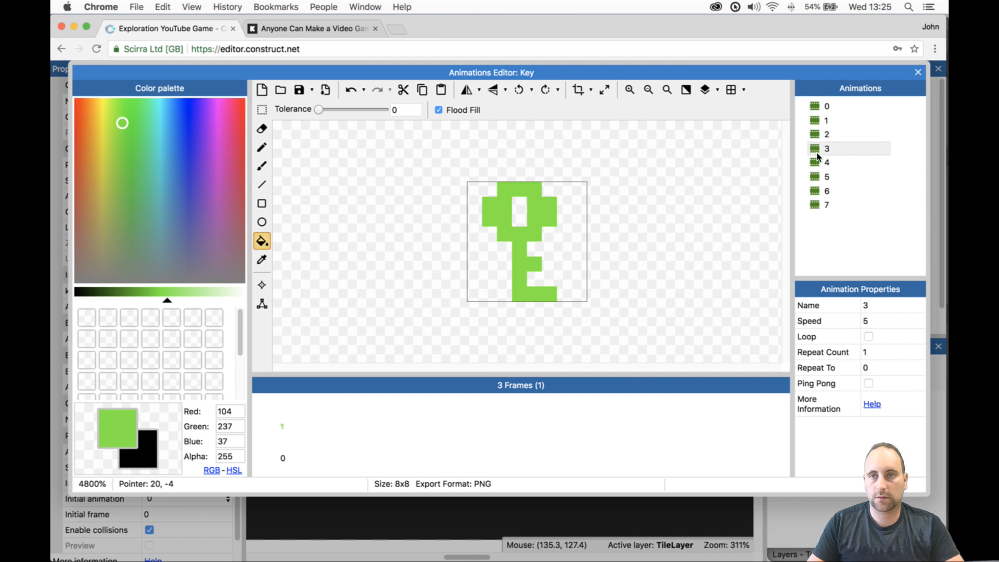
- Flood-fill the key in animation 4 with blue, RGB 25, 144, 249
{"action": "left_click", "coordinate": [829, 163]}
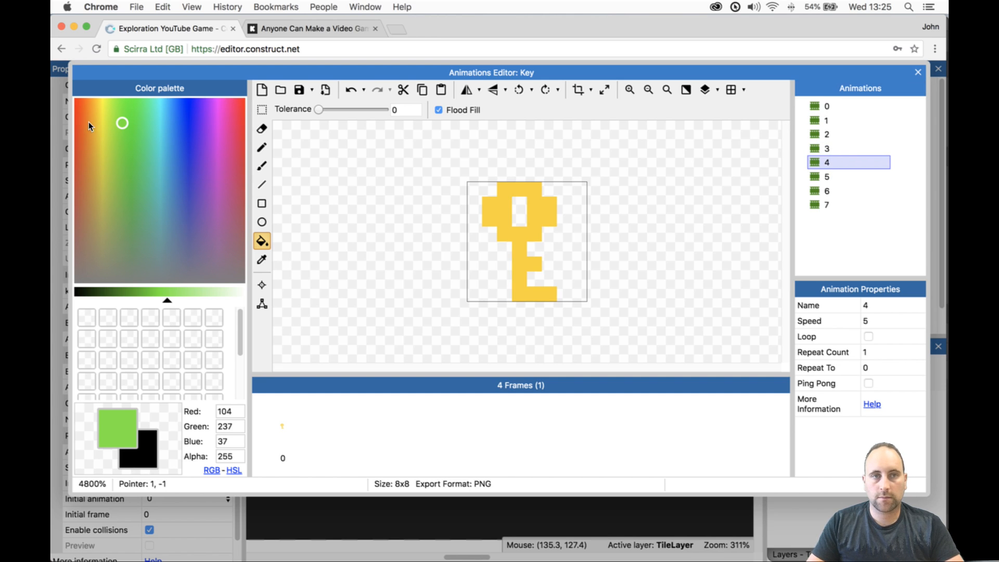
{"action": "left_click", "coordinate": [168, 107]}
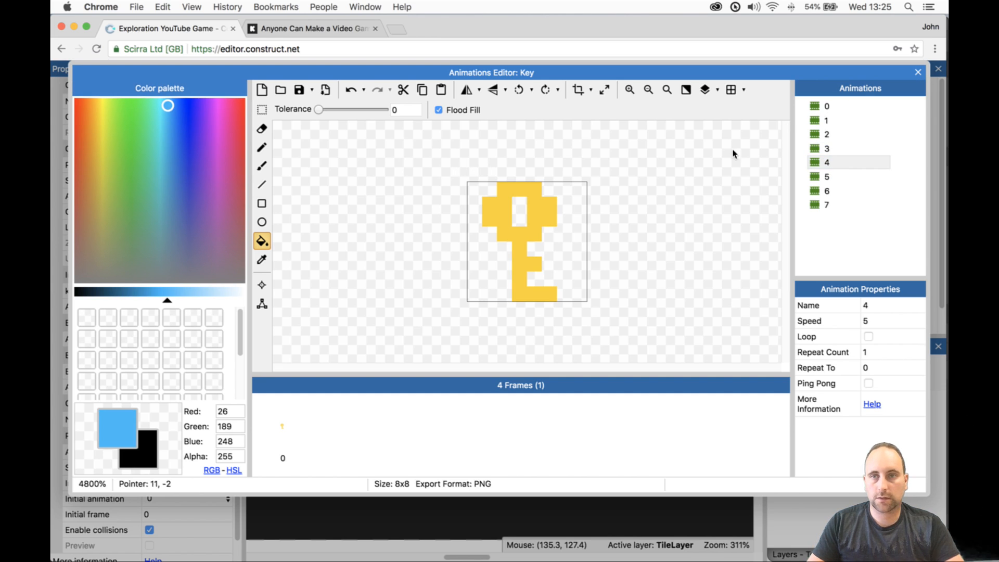
{"action": "left_click_drag", "start_coordinate": [165, 122], "coordinate": [173, 115]}
{"action": "left_click", "coordinate": [546, 208]}
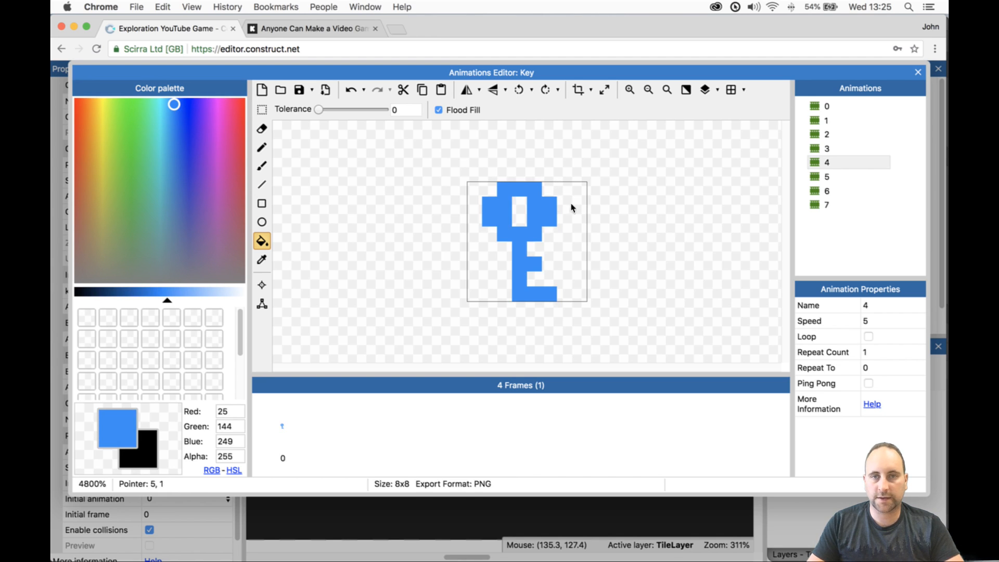
- Try purple on the key in animation 5, then recolour it magenta, RGB 234, 25, 249
{"action": "left_click", "coordinate": [864, 177]}
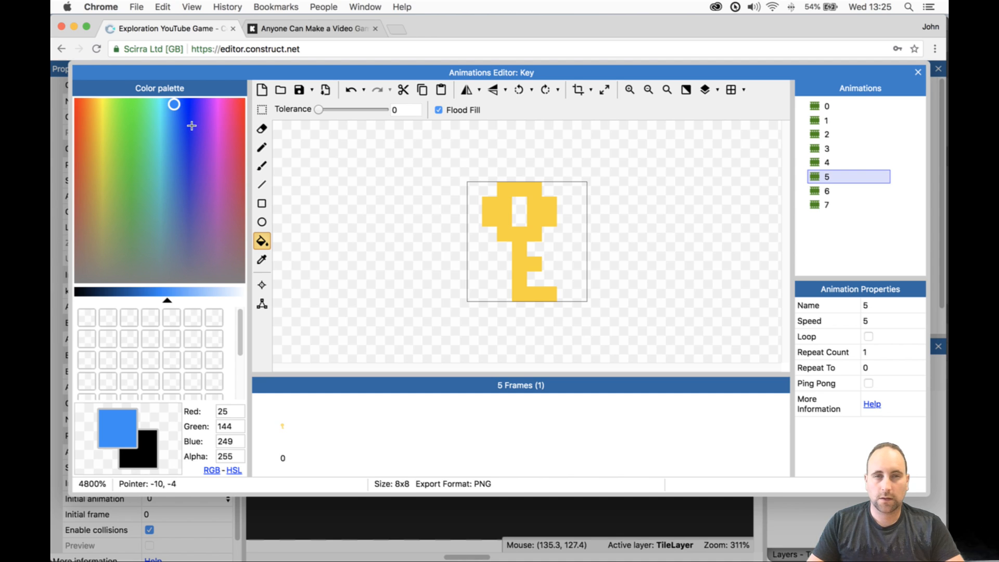
{"action": "left_click", "coordinate": [200, 106]}
{"action": "mouse_move", "coordinate": [201, 106]}
{"action": "left_mouse_down"}
{"action": "mouse_move", "coordinate": [214, 105]}
{"action": "mouse_move", "coordinate": [203, 107]}
{"action": "left_mouse_up"}
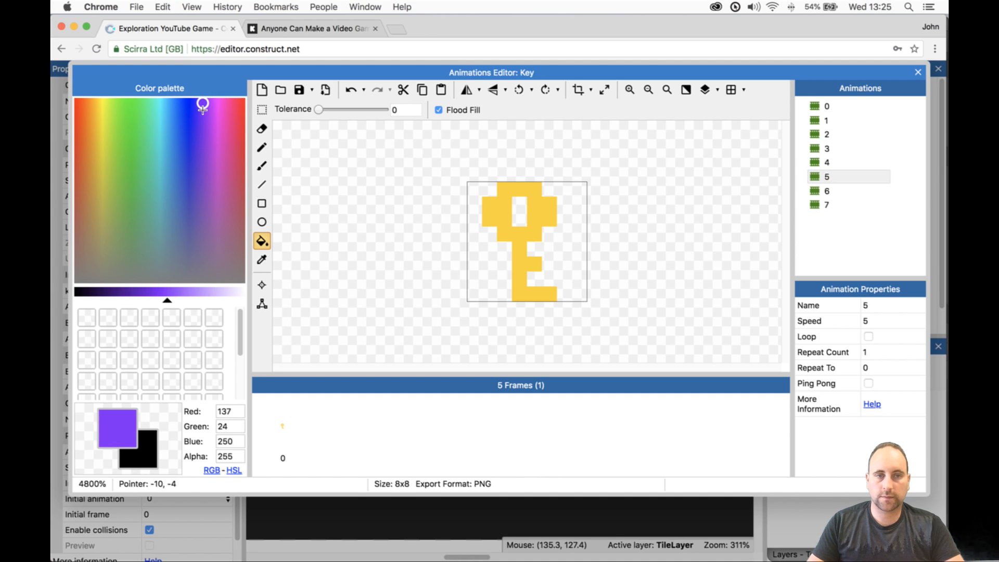
{"action": "left_click", "coordinate": [550, 211]}
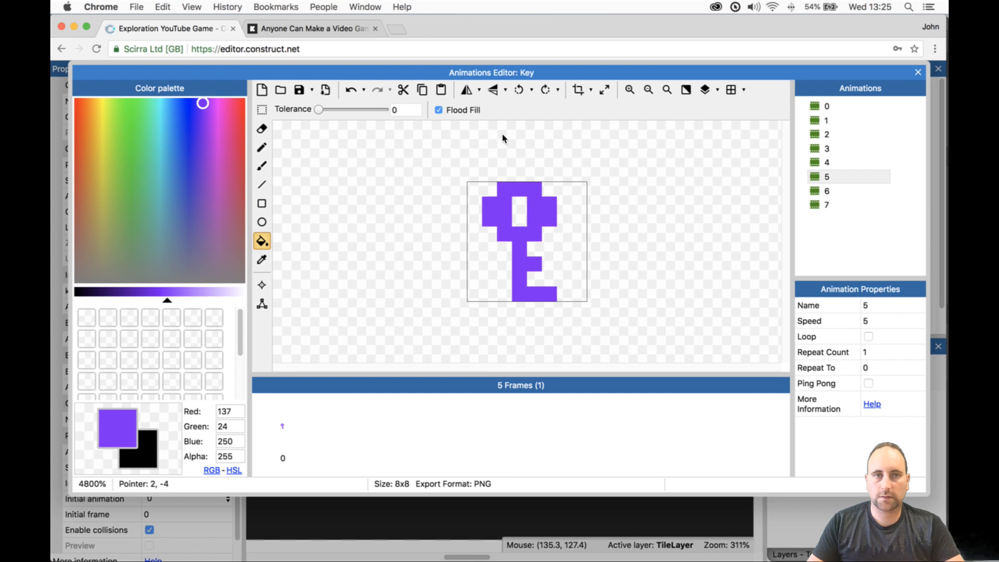
{"action": "mouse_move", "coordinate": [198, 112]}
{"action": "left_mouse_down"}
{"action": "mouse_move", "coordinate": [192, 103]}
{"action": "mouse_move", "coordinate": [215, 109]}
{"action": "left_mouse_up"}
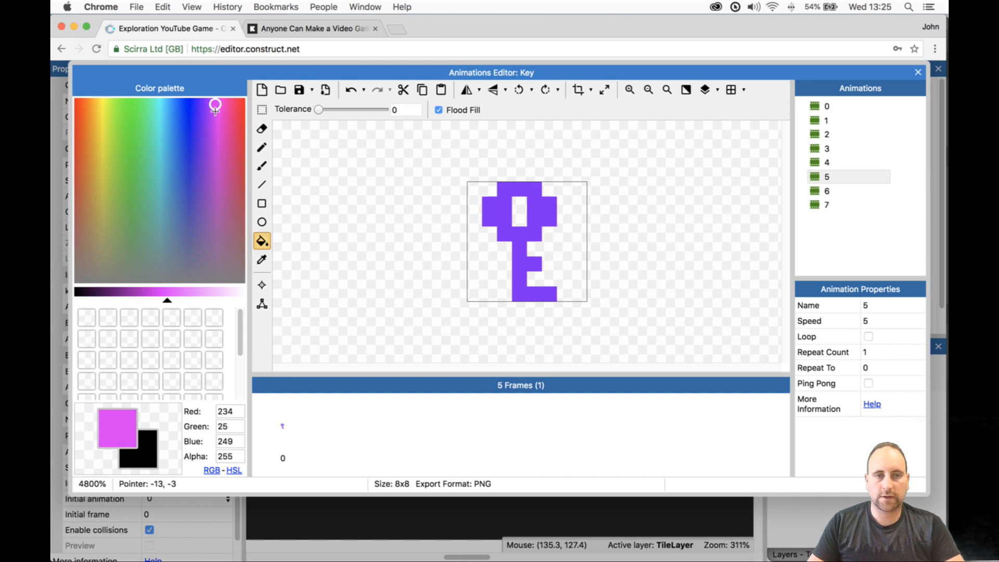
{"action": "left_click", "coordinate": [527, 240]}
- Flood-fill the key in animation 6 with purple, RGB 152, 27, 247
{"action": "left_click", "coordinate": [833, 191]}
{"action": "left_click_drag", "start_coordinate": [208, 111], "coordinate": [205, 114]}
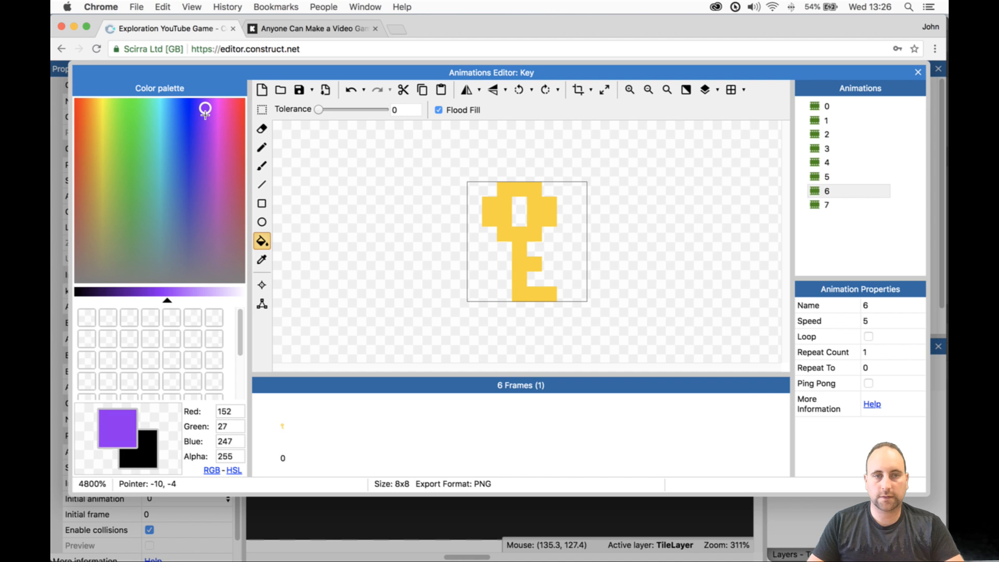
{"action": "left_click", "coordinate": [521, 235]}
- Flood-fill only the key shape in animation 7 with near-black, RGB 16, 1, 27, and close the animations editor
{"action": "left_click", "coordinate": [875, 205]}
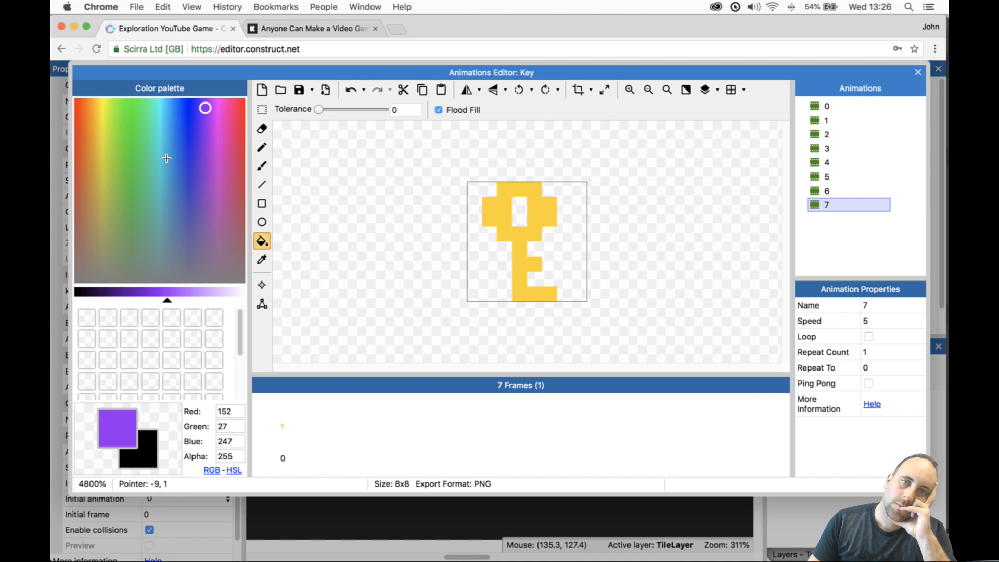
{"action": "left_click", "coordinate": [107, 294]}
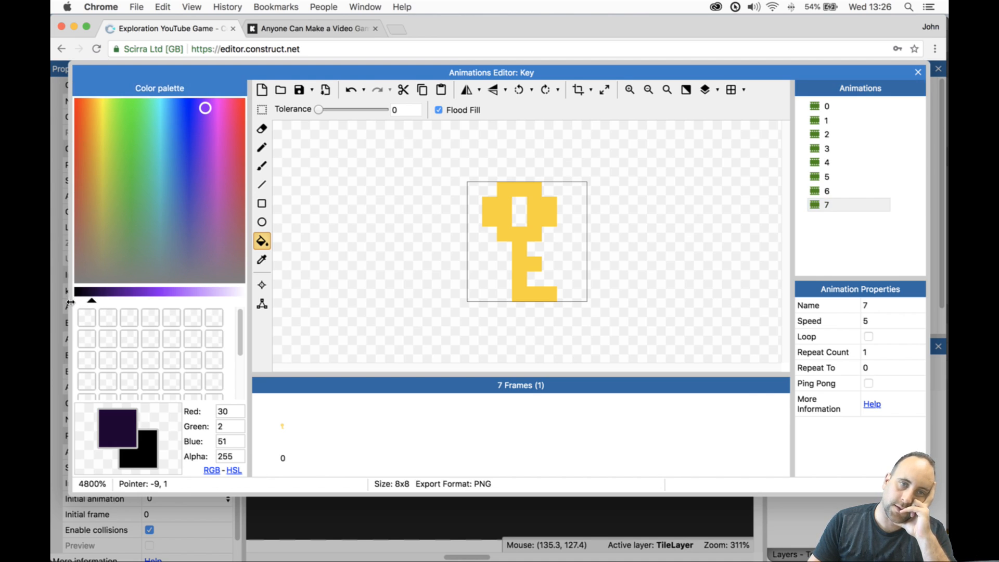
{"action": "left_click", "coordinate": [86, 301]}
{"action": "left_click", "coordinate": [551, 234]}
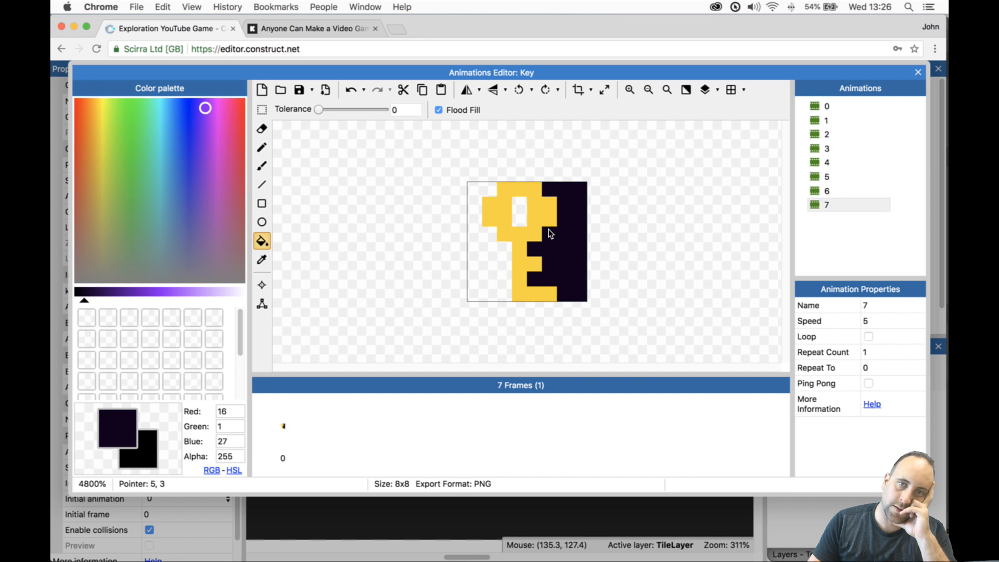
{"action": "key", "text": "super+z"}
{"action": "left_click", "coordinate": [538, 231]}
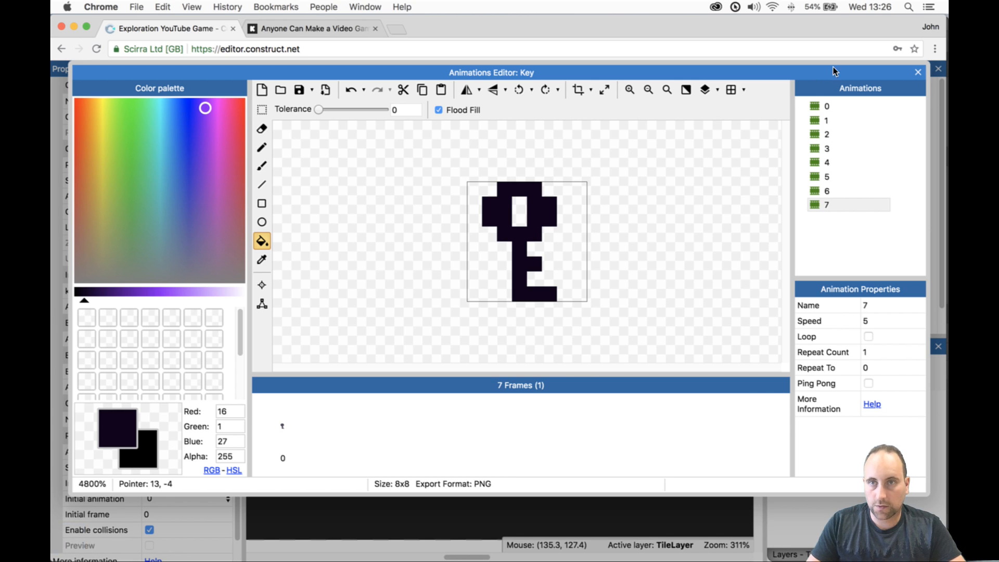
{"action": "left_click", "coordinate": [918, 72]}
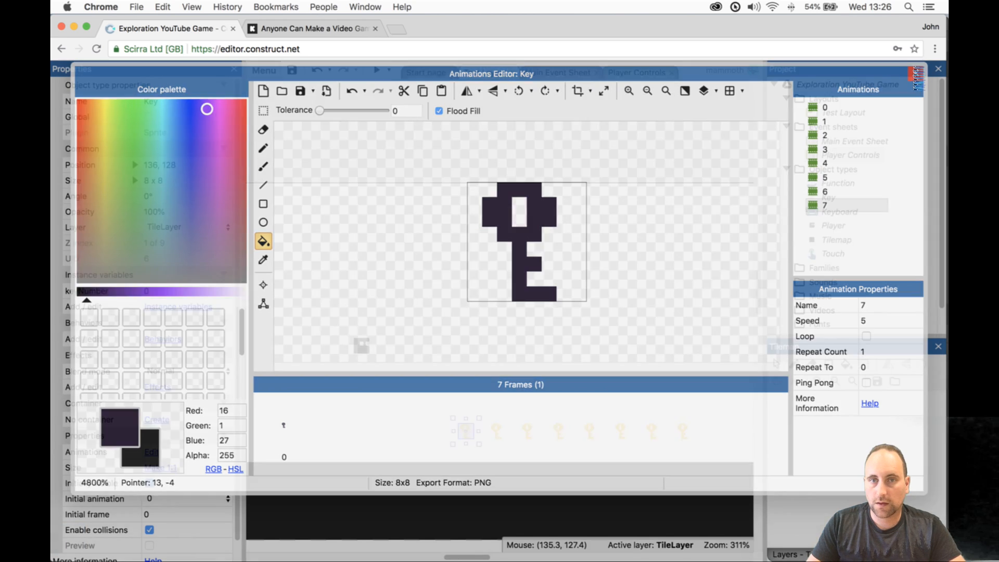
- Select the second key in the layout's row and edit its keyNumber instance variable
{"action": "left_click", "coordinate": [497, 431]}
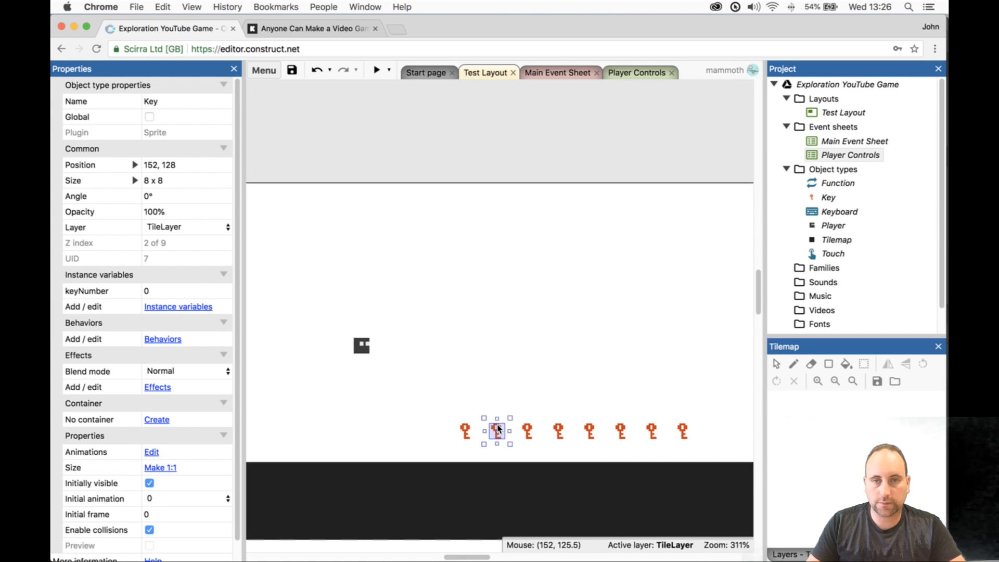
{"action": "left_click", "coordinate": [182, 291]}
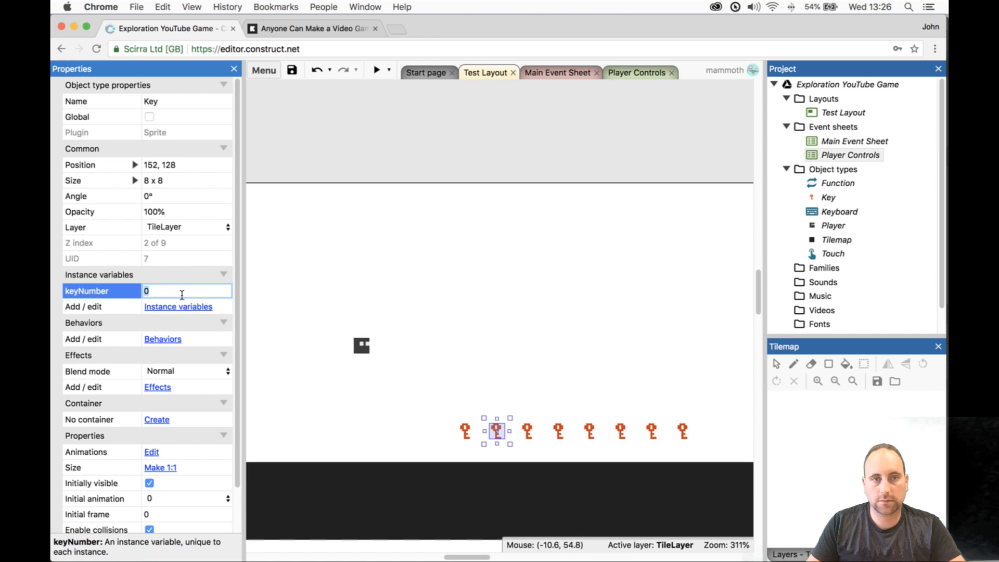
{"action": "left_click", "coordinate": [463, 432]}
{"action": "left_click", "coordinate": [498, 432]}
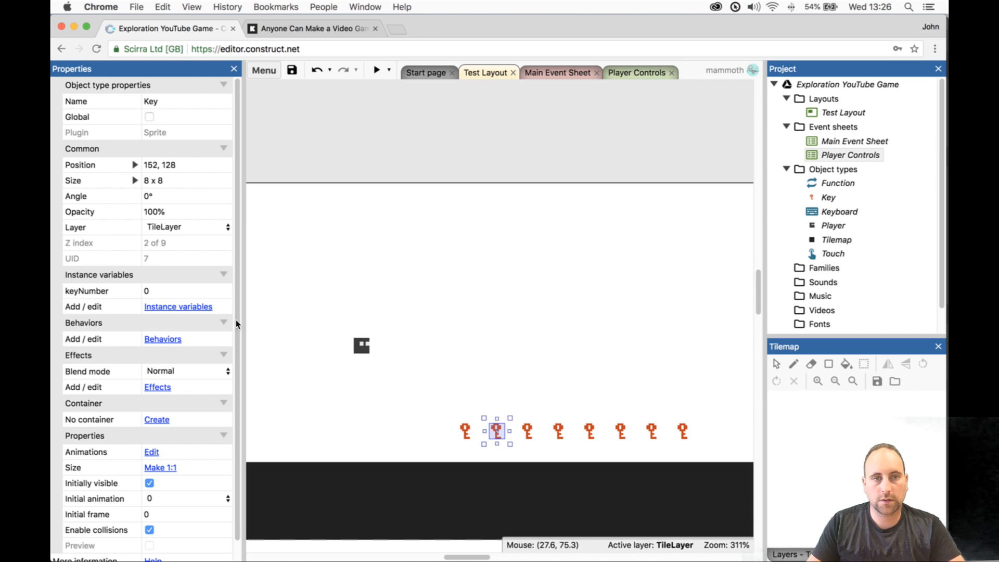
{"action": "left_click", "coordinate": [212, 292]}
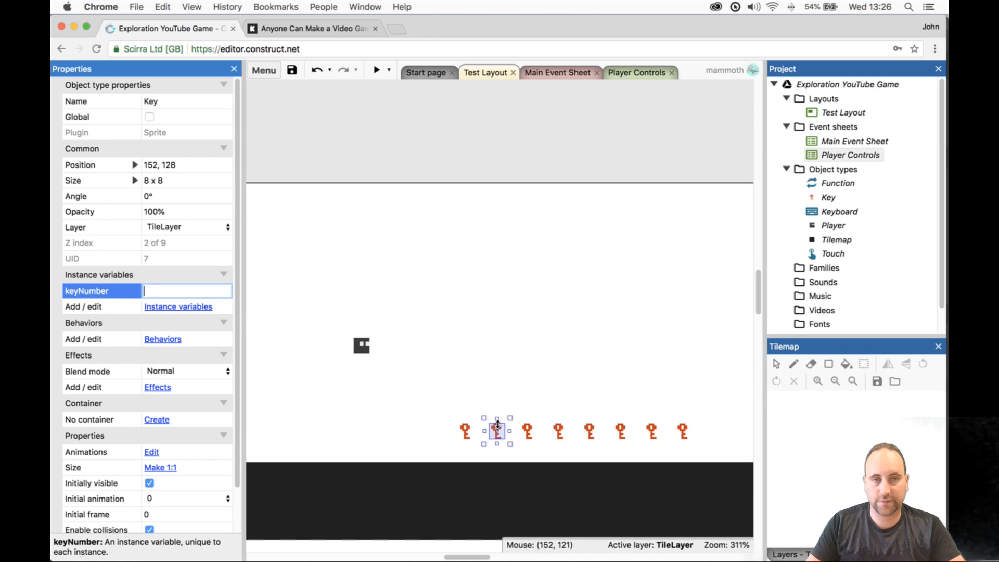
- Set keyNumber to 2 for the third key in the row and to 3 for the fourth key
{"action": "left_click", "coordinate": [527, 432]}
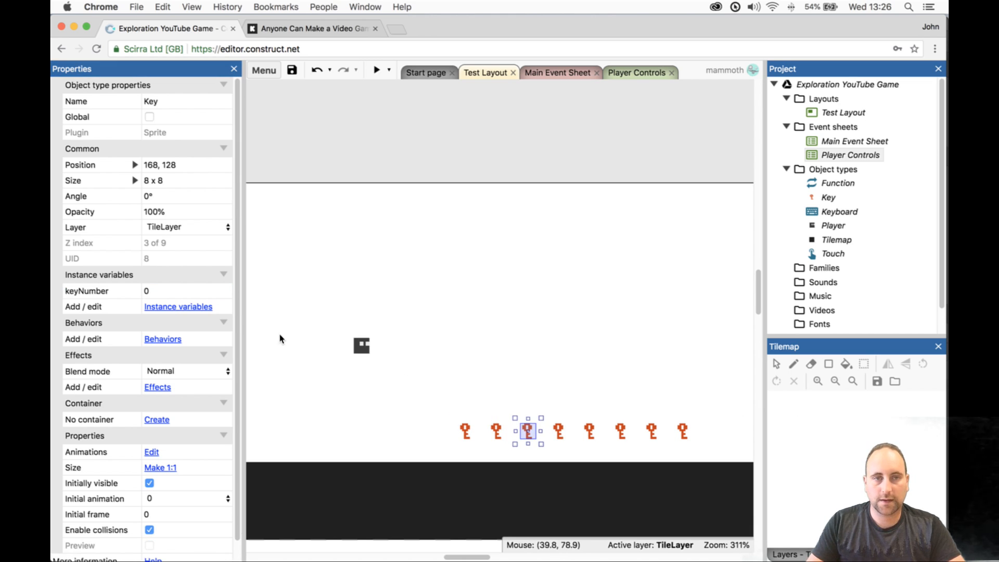
{"action": "left_click", "coordinate": [227, 293]}
{"action": "type", "text": "2"}
{"action": "left_click", "coordinate": [559, 432]}
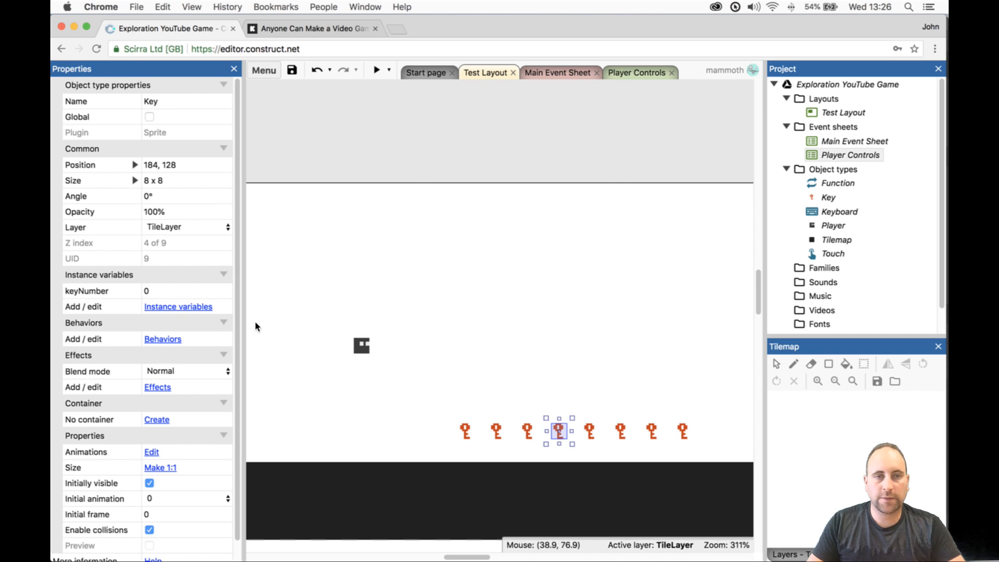
{"action": "left_click", "coordinate": [211, 294]}
{"action": "type", "text": "3"}
{"action": "key", "text": "Tab"}
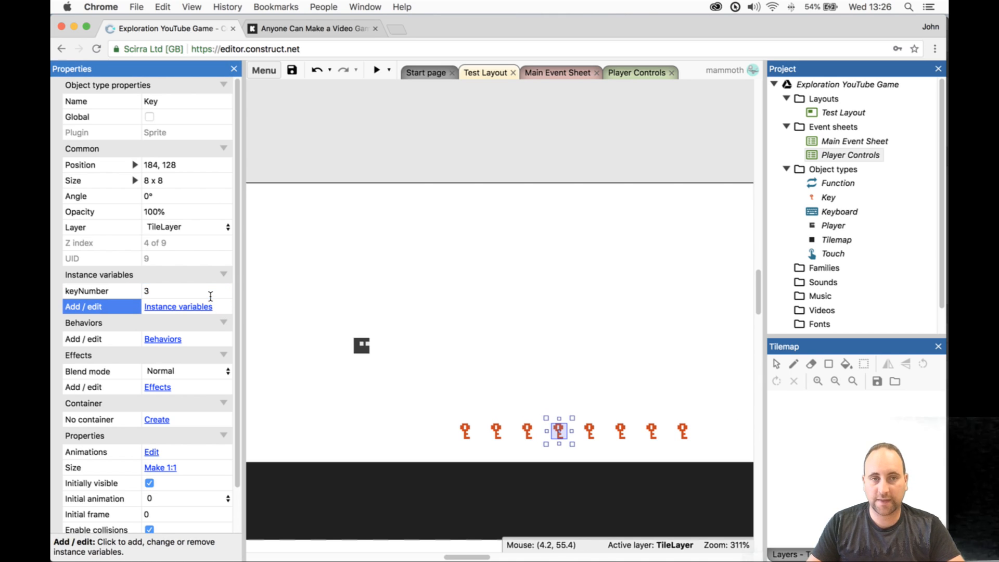
- Set keyNumber to 4 for the fifth key in the row and edit the sixth key's keyNumber
{"action": "left_click", "coordinate": [590, 431]}
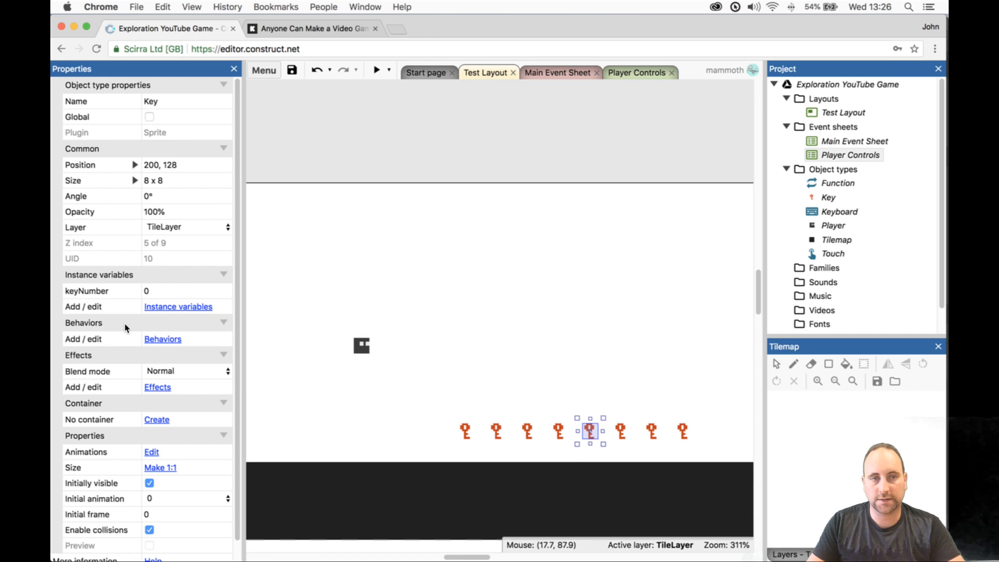
{"action": "left_click", "coordinate": [196, 297]}
{"action": "type", "text": "4"}
{"action": "key", "text": "Tab"}
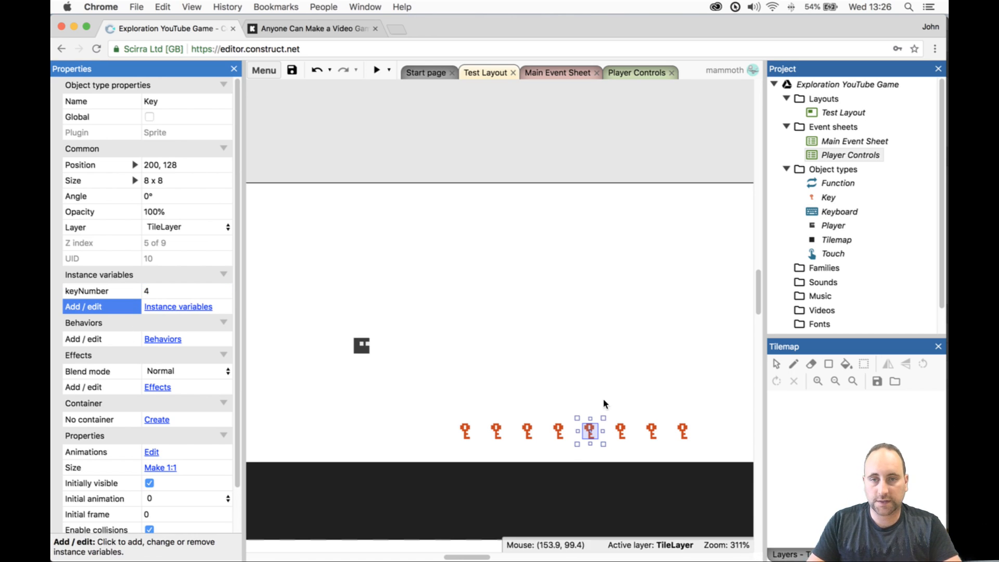
{"action": "left_click", "coordinate": [622, 426]}
{"action": "left_click", "coordinate": [230, 300]}
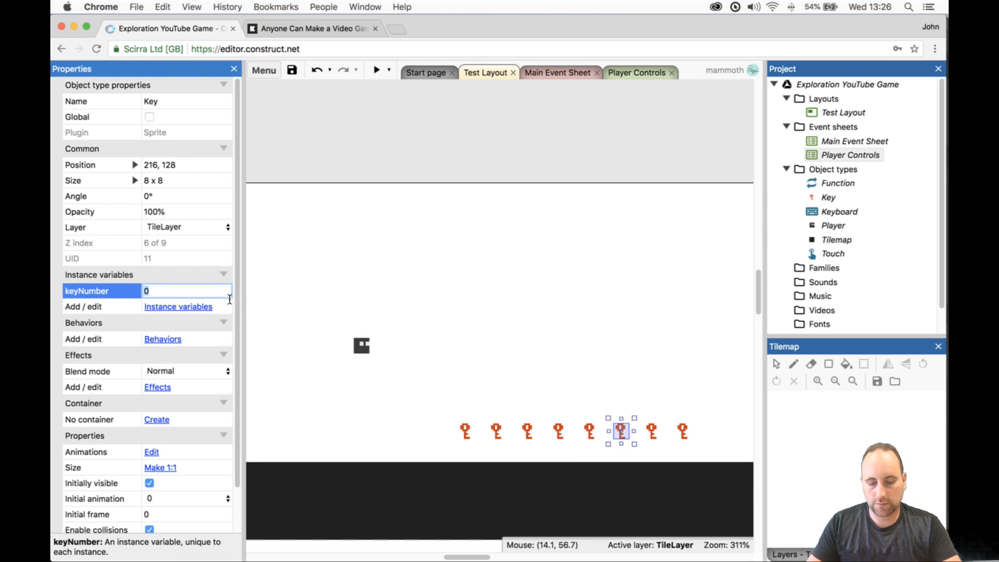
- Set keyNumber to 6 for the seventh key in the row and to 7 for the eighth key
{"action": "left_click", "coordinate": [651, 430]}
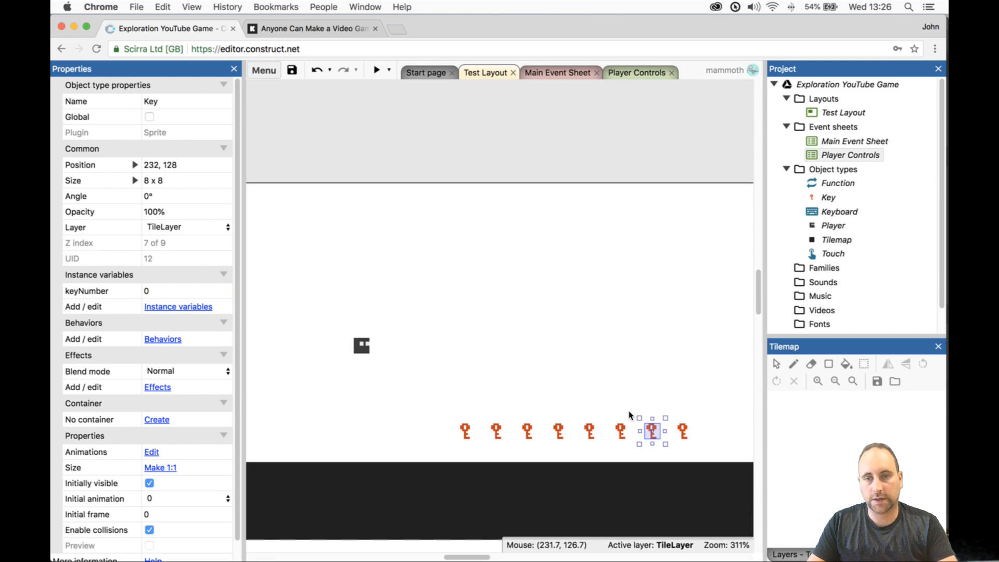
{"action": "left_click", "coordinate": [205, 298]}
{"action": "type", "text": "7"}
{"action": "key", "text": "Return"}
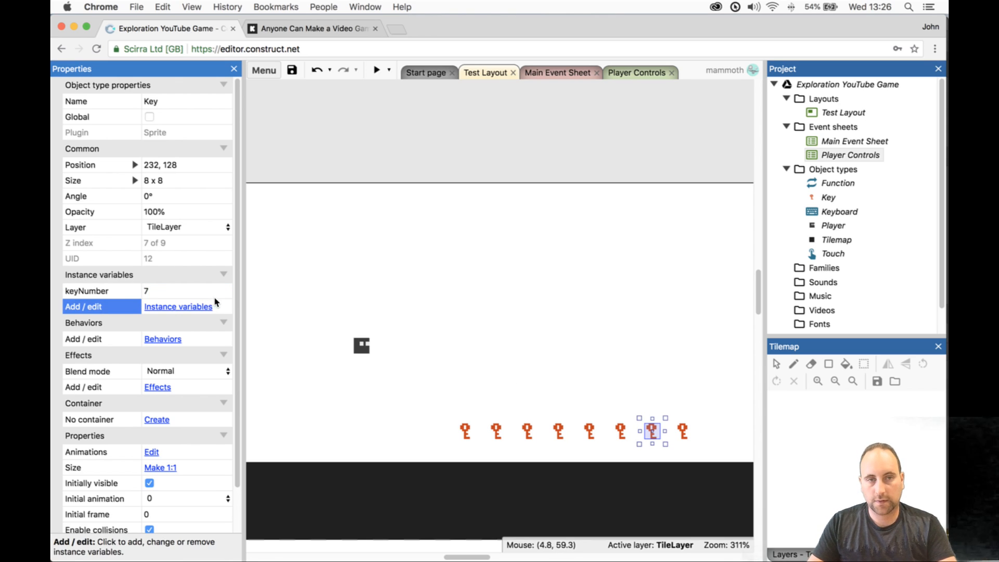
{"action": "left_click", "coordinate": [190, 296]}
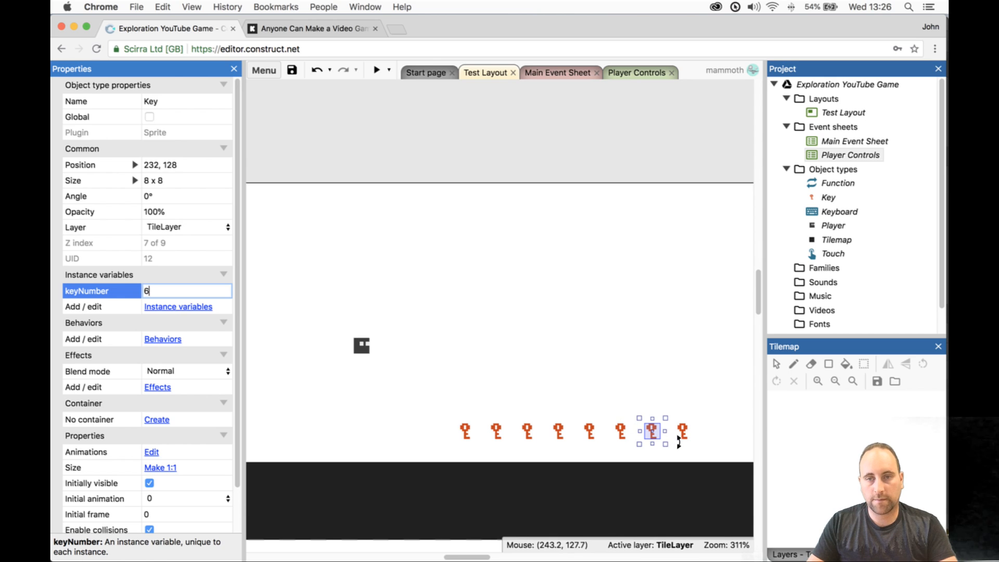
{"action": "left_click", "coordinate": [683, 431]}
{"action": "left_click", "coordinate": [159, 295]}
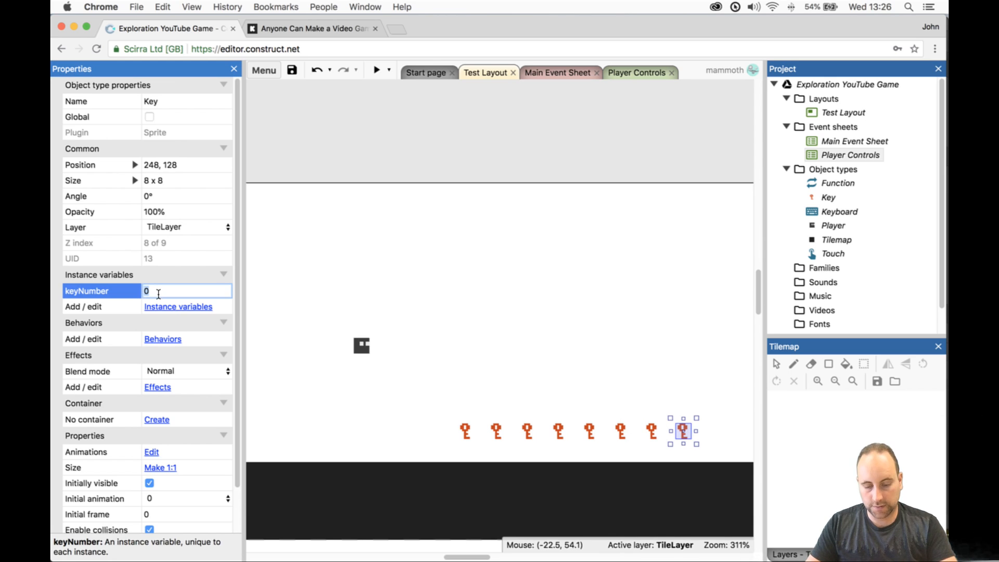
{"action": "key", "text": "Return"}
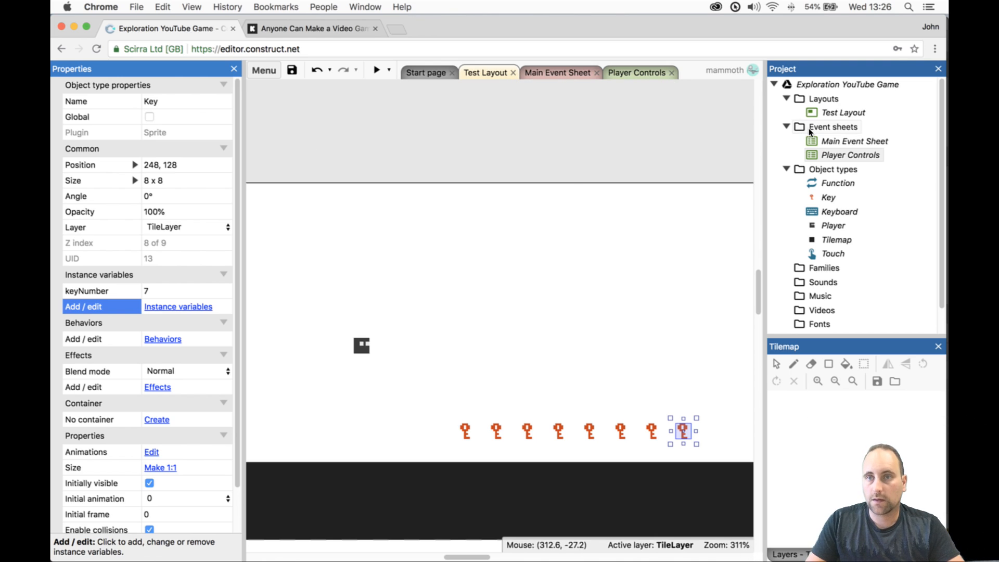
- Add a new event sheet to the project and name it Key Logic
{"action": "right_click", "coordinate": [826, 130]}
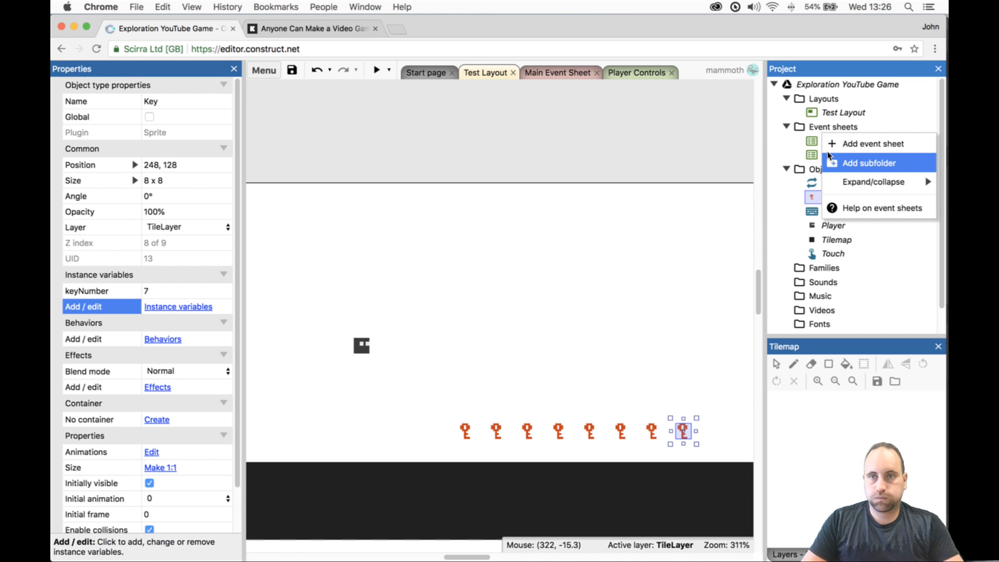
{"action": "left_click", "coordinate": [856, 145]}
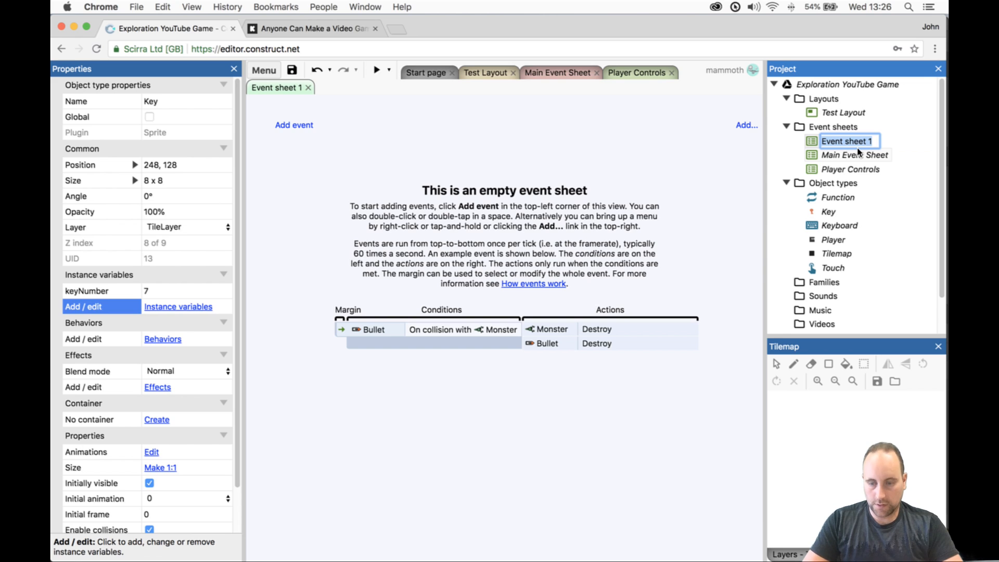
{"action": "type", "text": "key Lokey Logic"}
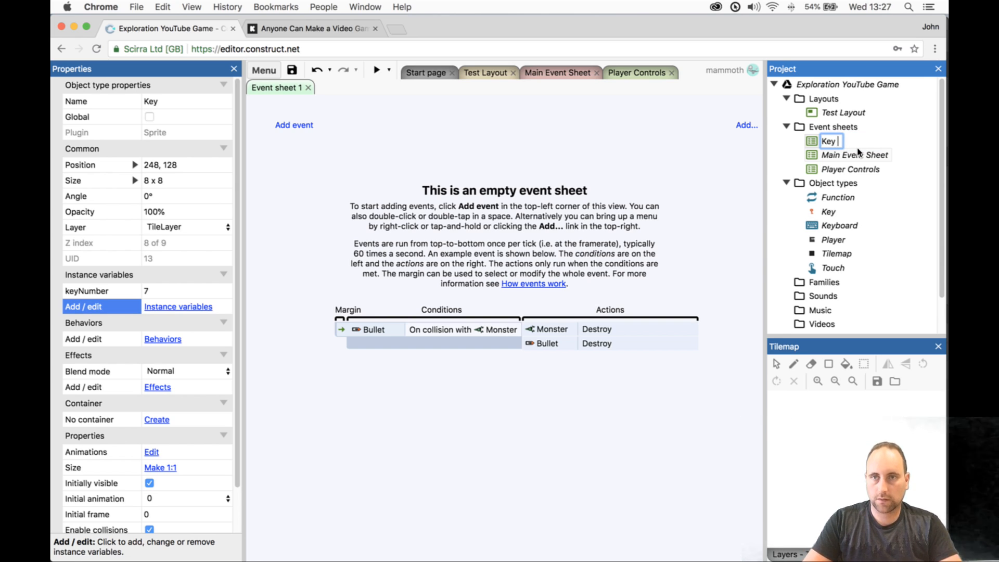
{"action": "key", "text": "Return"}
- Include the Key Logic event sheet in the Main Event Sheet
{"action": "left_click", "coordinate": [570, 72]}
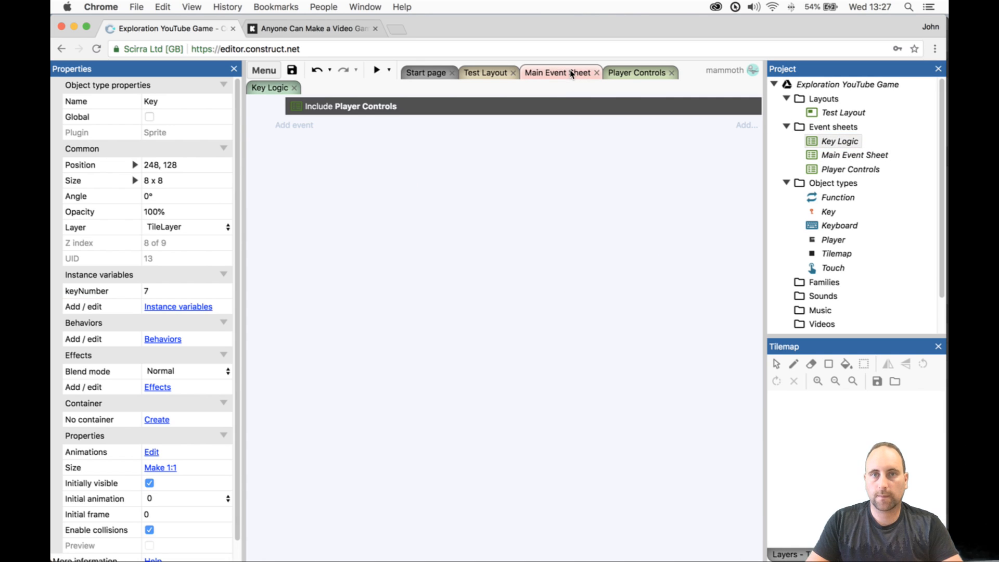
{"action": "right_click", "coordinate": [554, 142]}
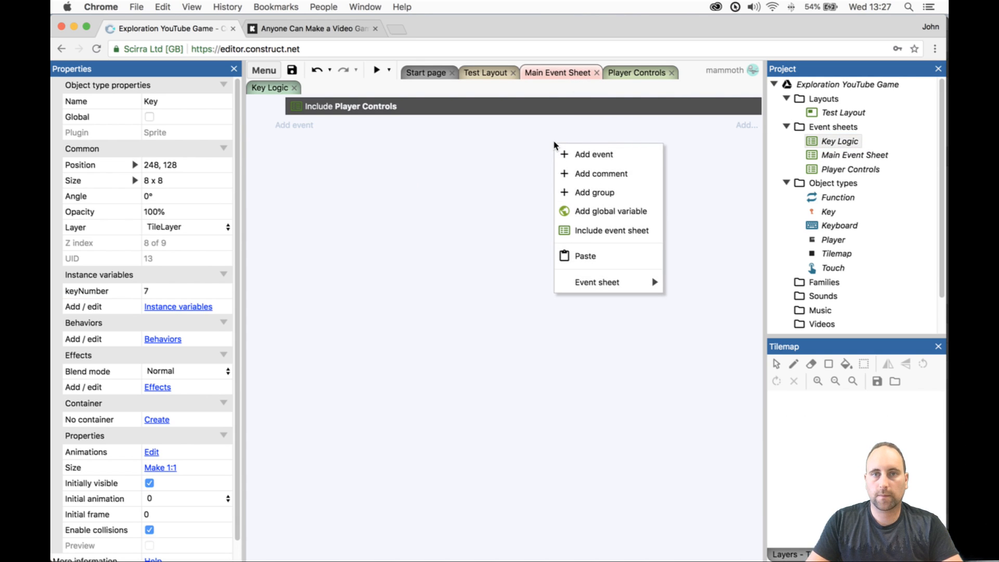
{"action": "left_click", "coordinate": [582, 230]}
{"action": "left_click", "coordinate": [560, 206]}
{"action": "double_click", "coordinate": [560, 207]}
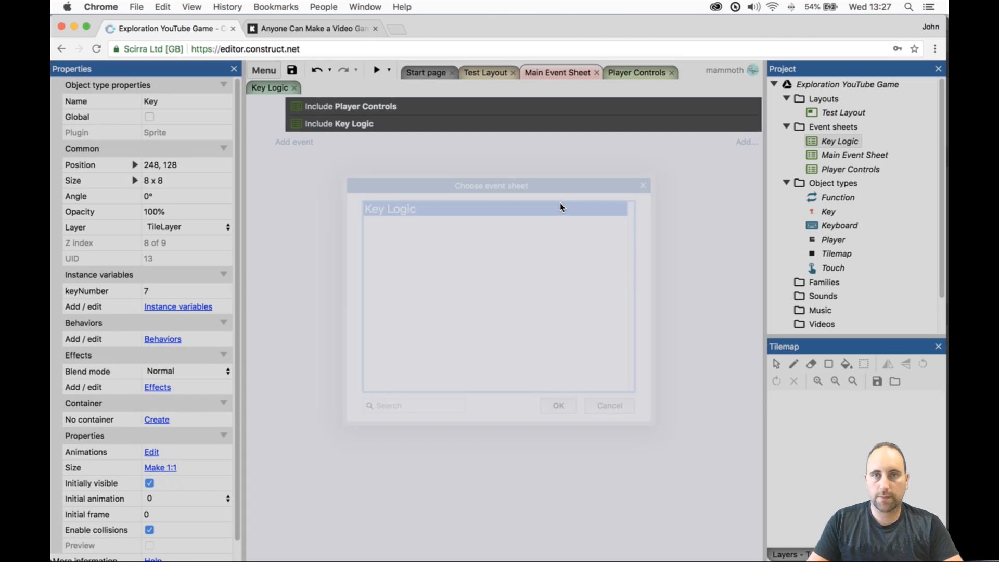
- Save the project to Google Drive under the file name Exploration YouTube Game p03.c3p
{"action": "left_click", "coordinate": [264, 70]}
{"action": "mouse_move", "coordinate": [276, 86]}
{"action": "mouse_move", "coordinate": [374, 125]}
{"action": "left_click", "coordinate": [484, 128]}
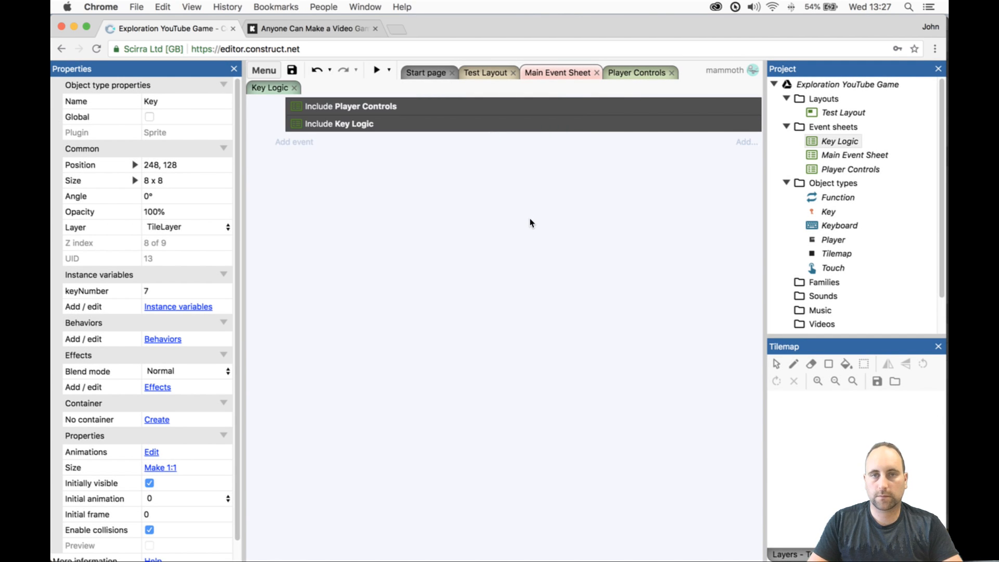
{"action": "left_click", "coordinate": [510, 414]}
{"action": "key", "text": "BackSpace"}
{"action": "type", "text": "3"}
{"action": "key", "text": "Return"}
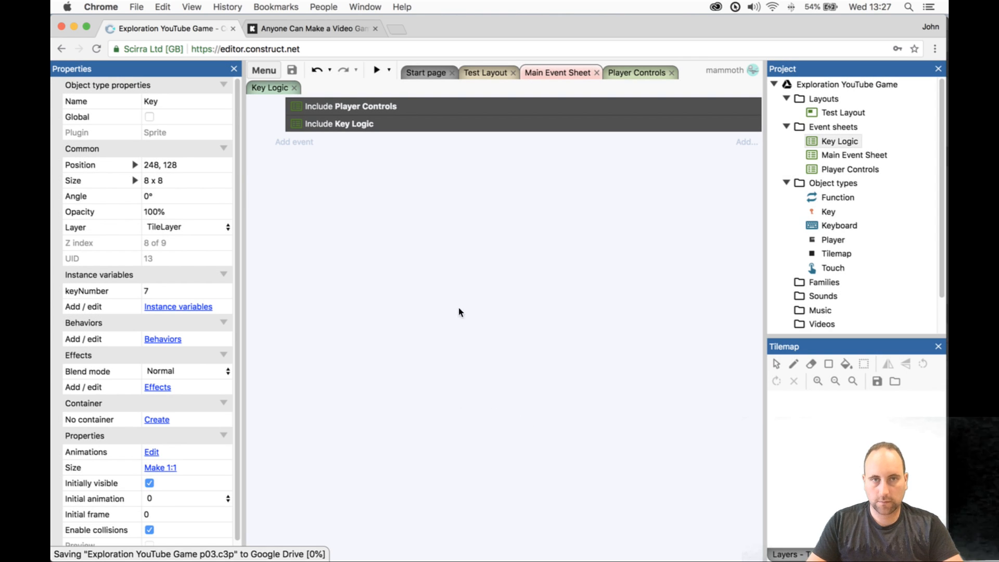
- Download a copy of the project under its default project file name
{"action": "left_click", "coordinate": [271, 68]}
{"action": "mouse_move", "coordinate": [302, 92]}
{"action": "mouse_move", "coordinate": [383, 126]}
{"action": "left_click", "coordinate": [495, 196]}
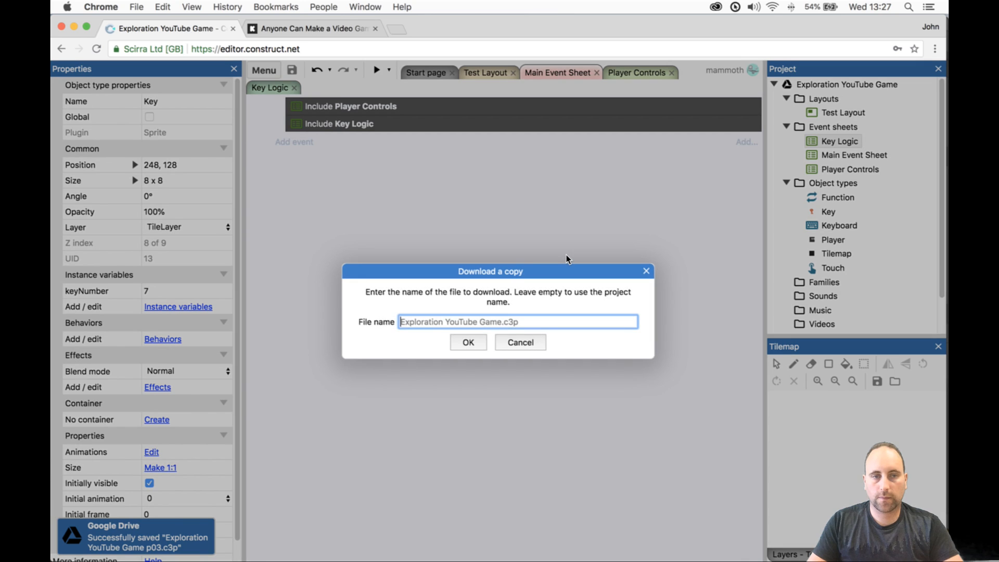
{"action": "left_click", "coordinate": [466, 342]}
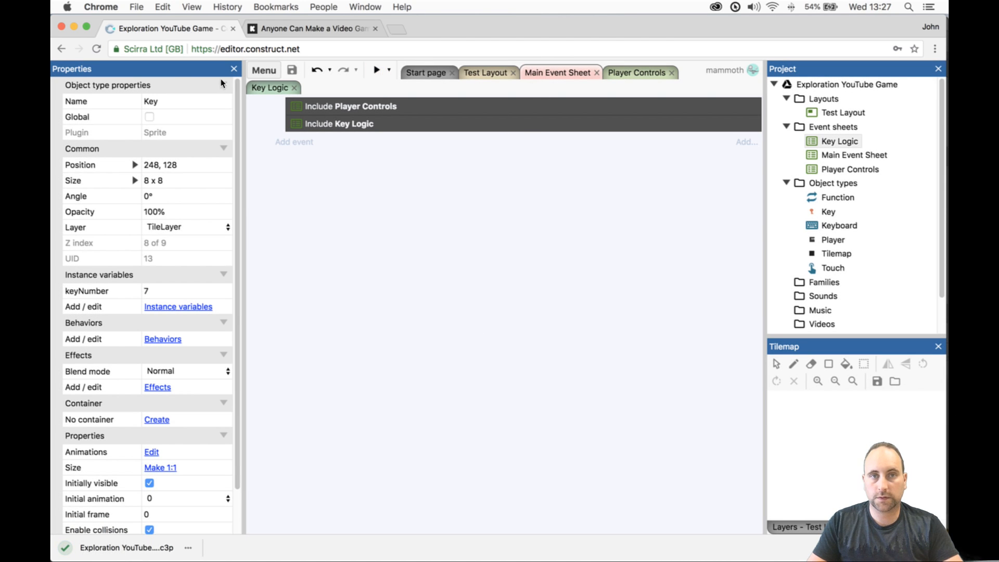
- Add an event with the Key object's On created condition to the Key Logic event sheet
{"action": "left_click", "coordinate": [259, 87]}
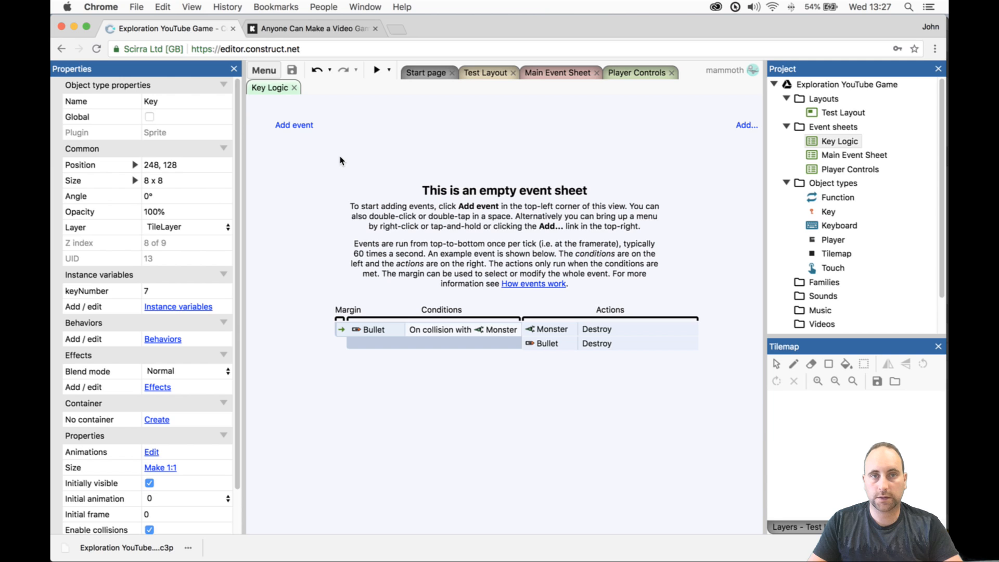
{"action": "left_click", "coordinate": [291, 125]}
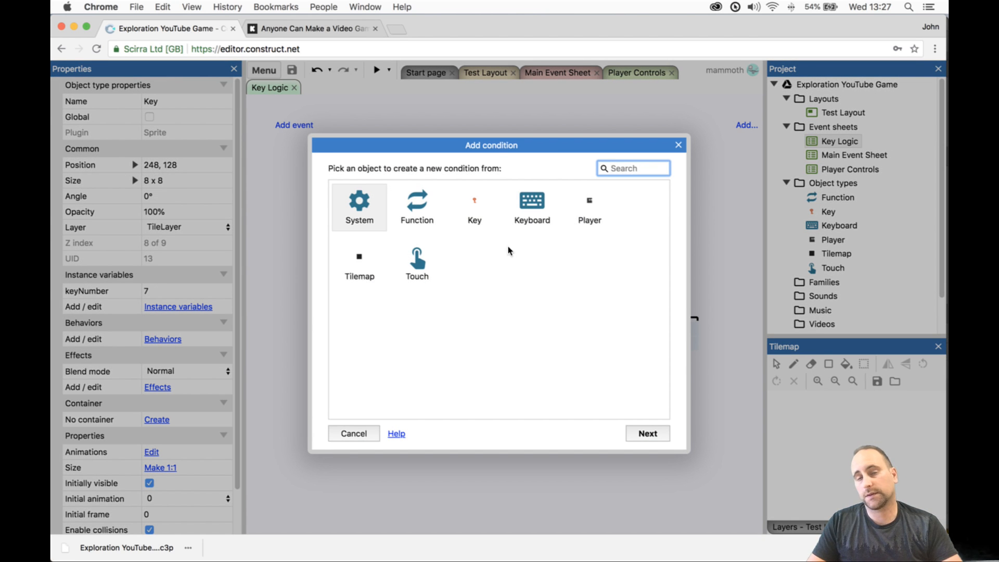
{"action": "type", "text": "o"}
{"action": "key", "text": "BackSpace"}
{"action": "type", "text": "key"}
{"action": "key", "text": "Return"}
{"action": "type", "text": "on crea"}
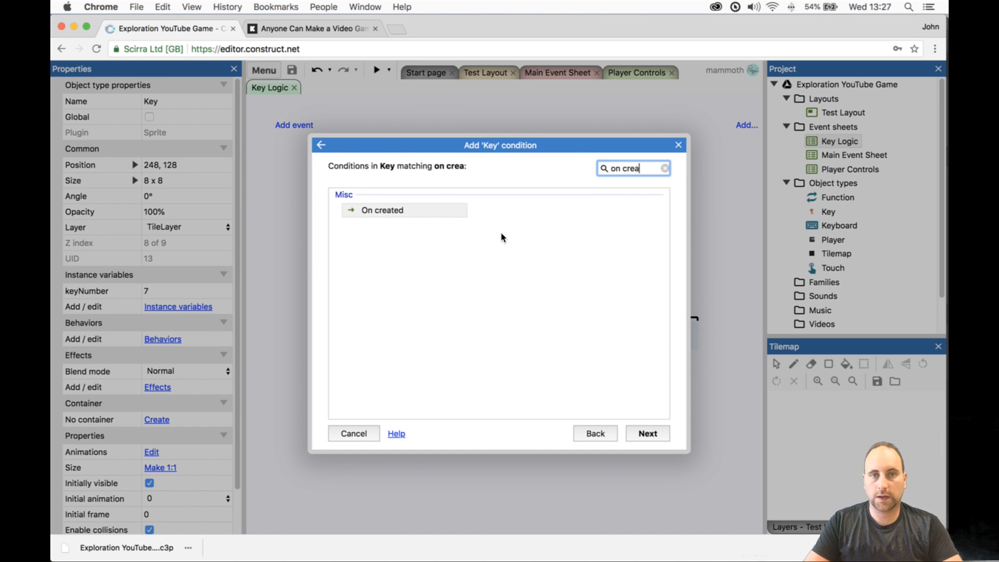
{"action": "key", "text": "Return"}
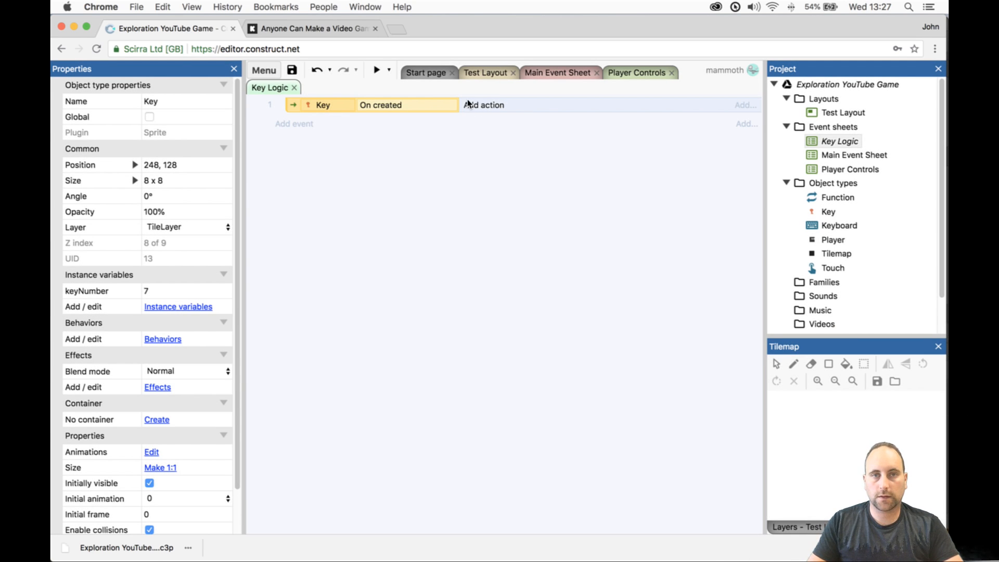
{"action": "key", "text": "c"}
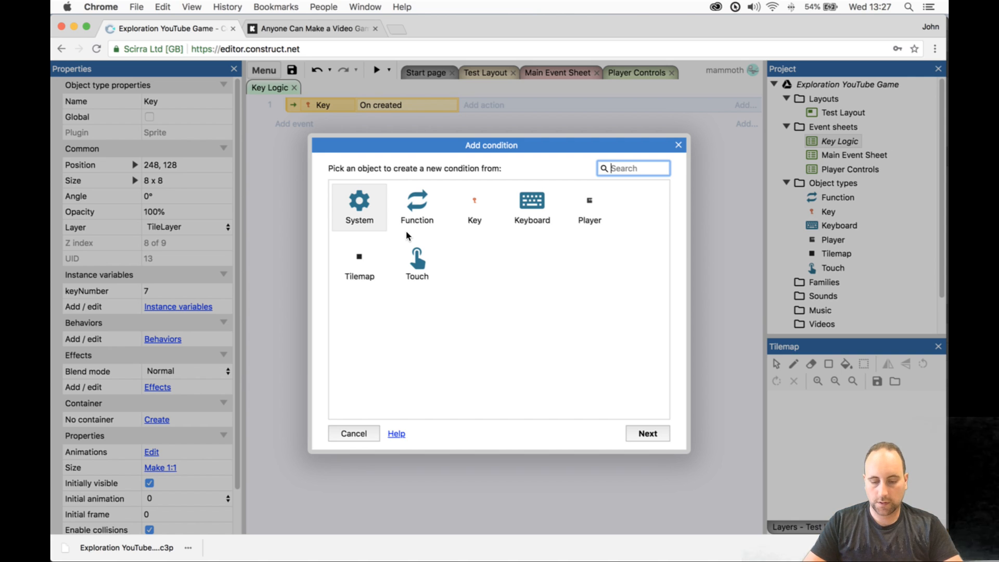
{"action": "type", "text": "key"}
{"action": "key", "text": "Return"}
{"action": "type", "text": "comp"}
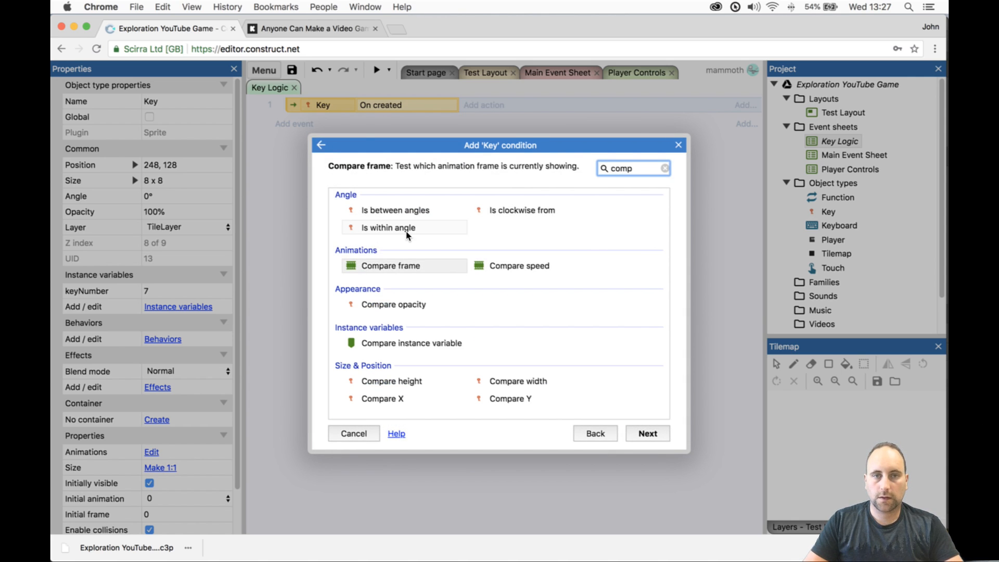
{"action": "left_click", "coordinate": [424, 339]}
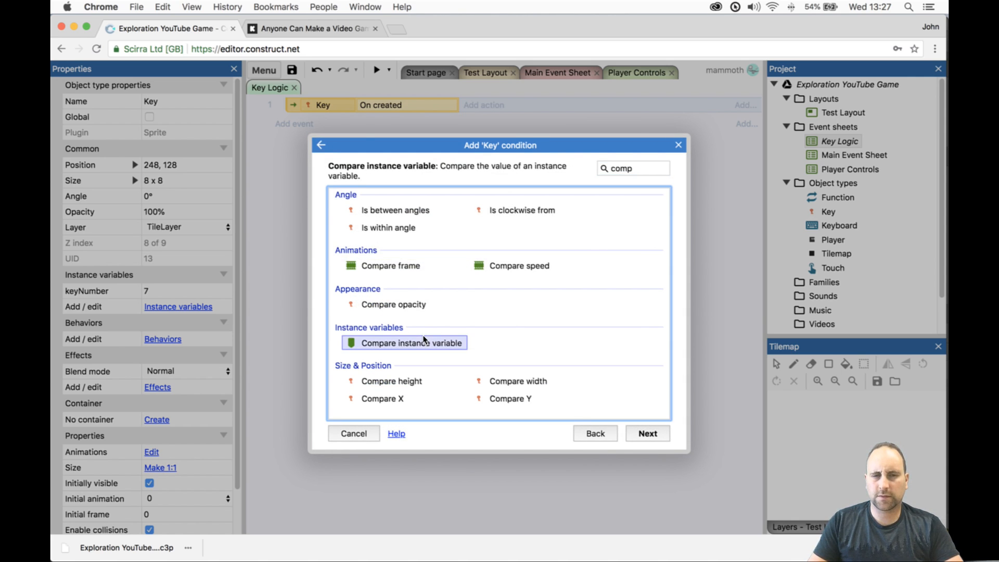
{"action": "left_click", "coordinate": [321, 145]}
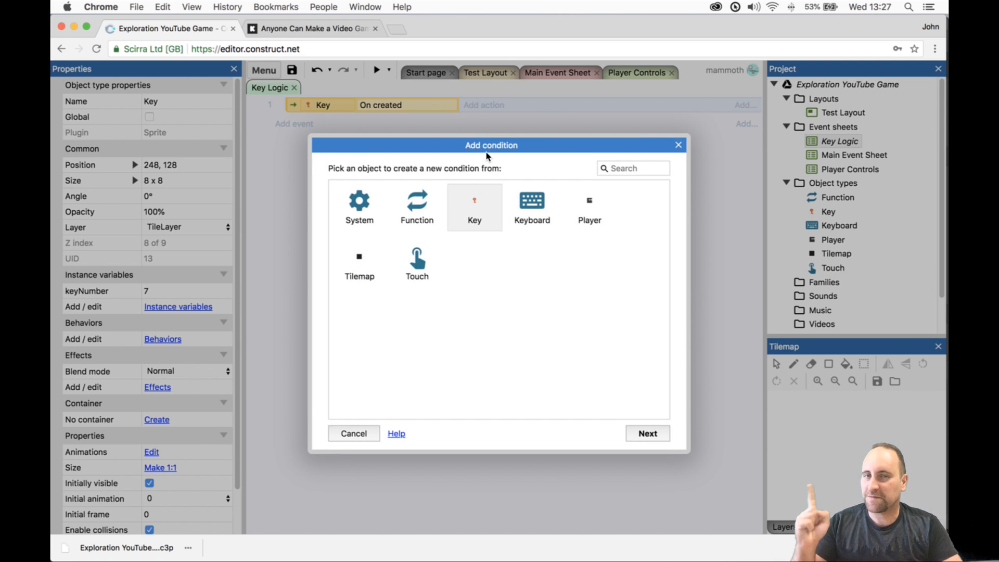
{"action": "double_click", "coordinate": [486, 208]}
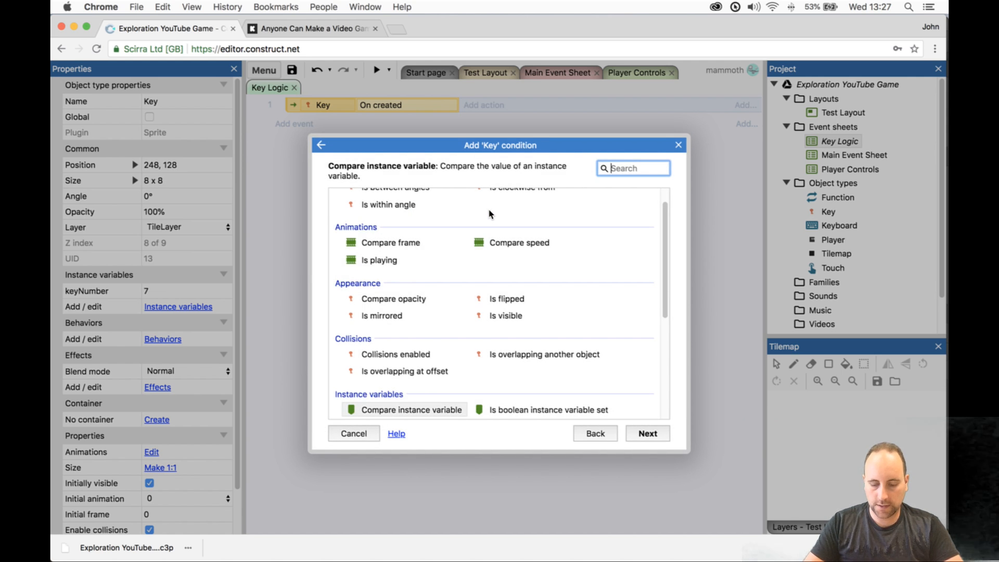
{"action": "type", "text": "ani"}
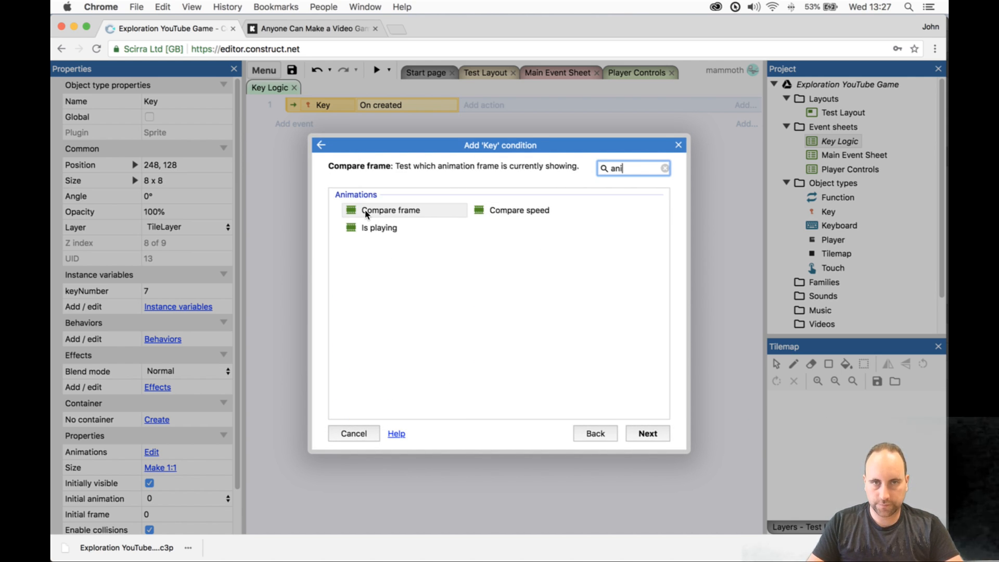
{"action": "key", "text": "BackSpace"}
{"action": "key", "text": "BackSpace"}
{"action": "key", "text": "BackSpace"}
{"action": "type", "text": "set a"}
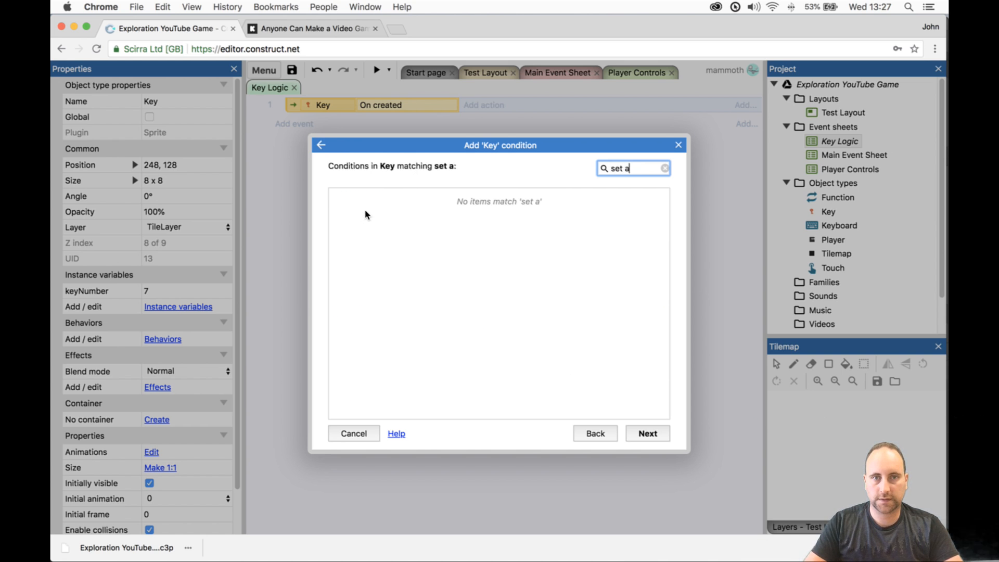
{"action": "key", "text": "Escape"}
- Add a Key Set animation action to the On created event, with Key.keyNumber as the animation expression
{"action": "left_click", "coordinate": [488, 105]}
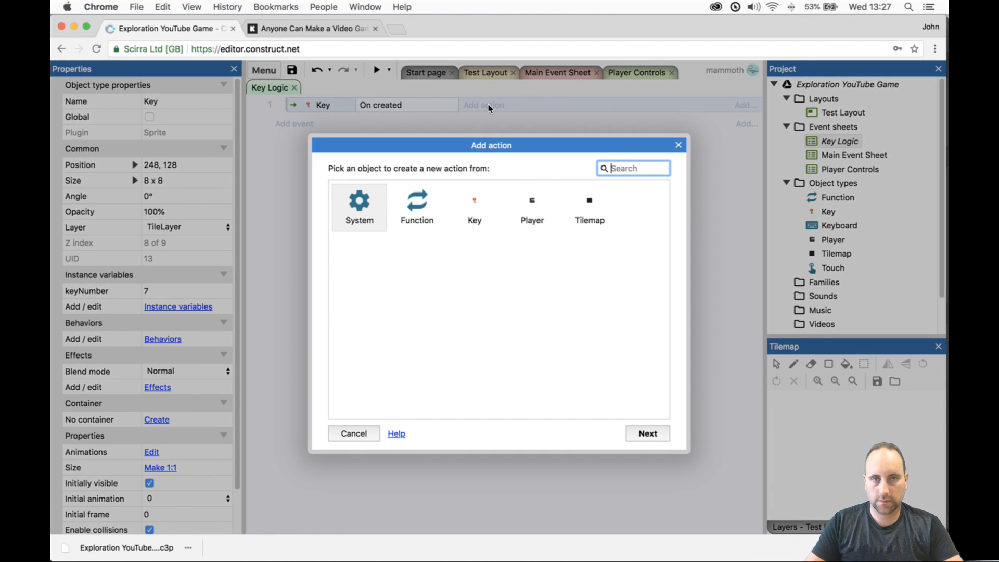
{"action": "type", "text": "key"}
{"action": "key", "text": "Return"}
{"action": "type", "text": "set a"}
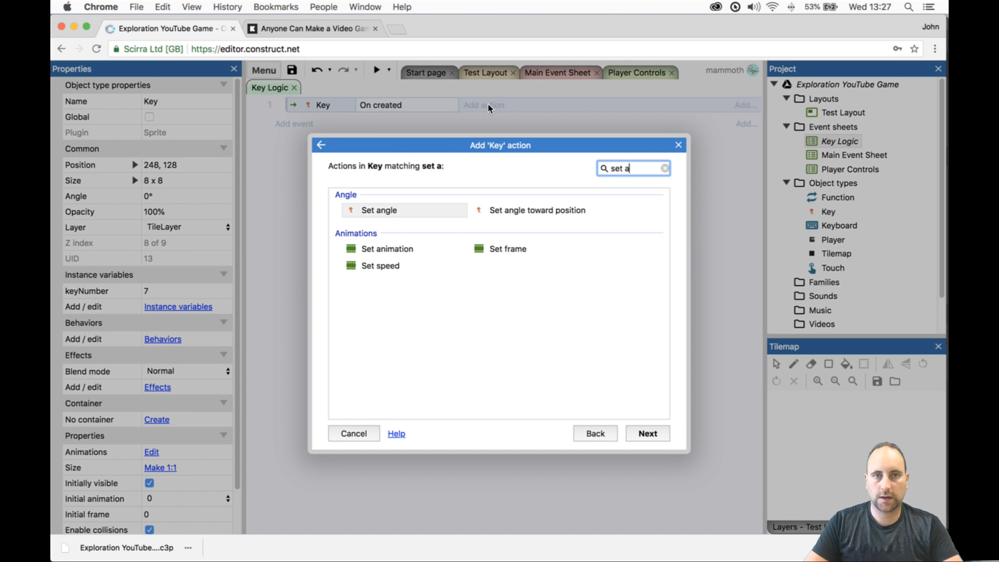
{"action": "double_click", "coordinate": [411, 248]}
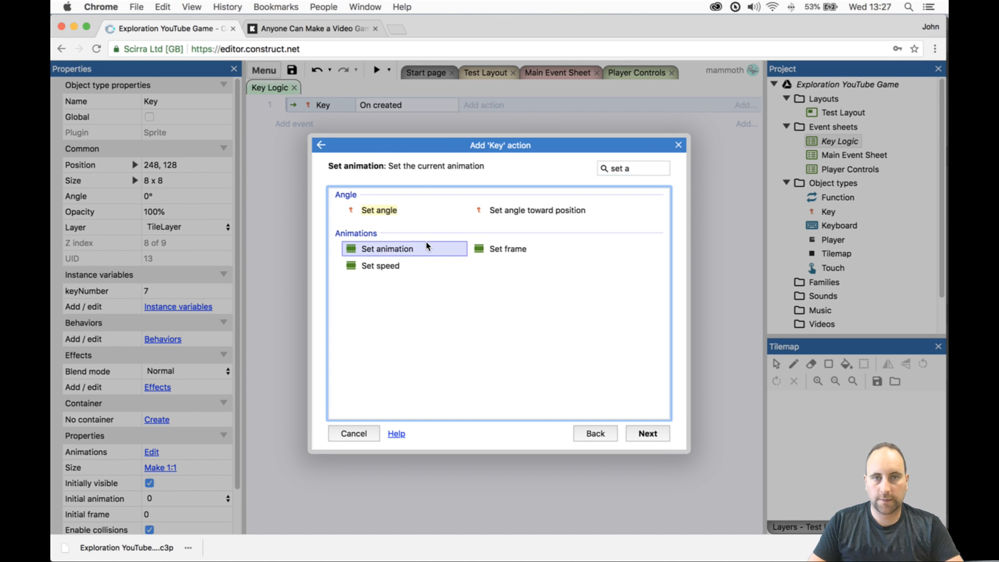
{"action": "type", "text": "Key."}
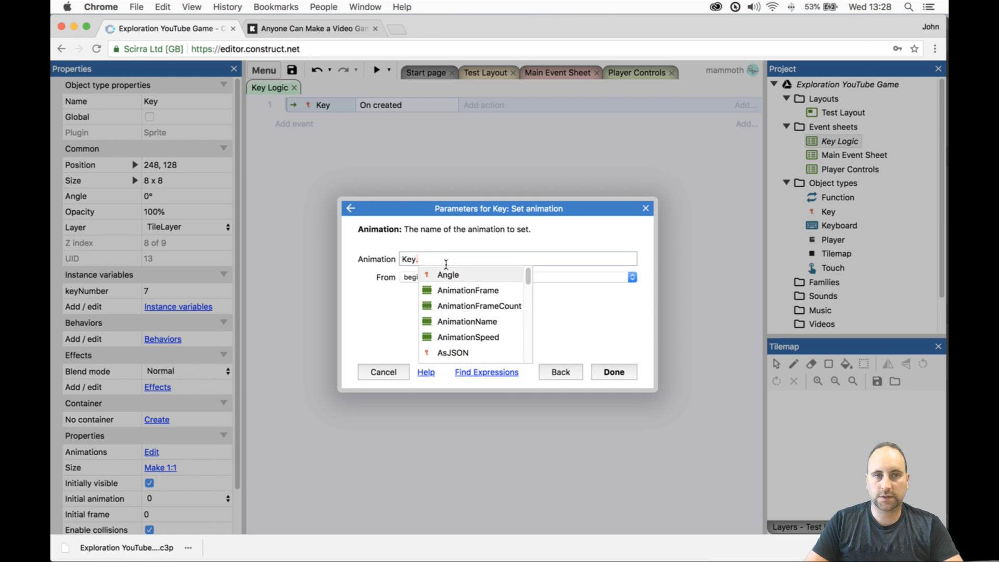
{"action": "type", "text": "akeynu"}
{"action": "key", "text": "Return"}
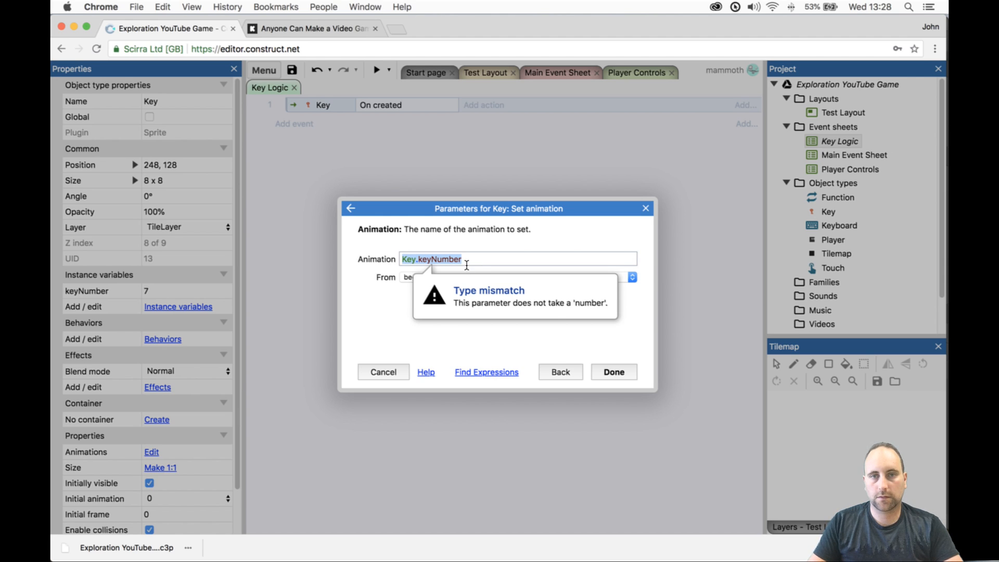
- Convert the animation expression to text as str(Key.keyNumber), playing from the beginning, and finish the action
{"action": "left_click", "coordinate": [467, 265]}
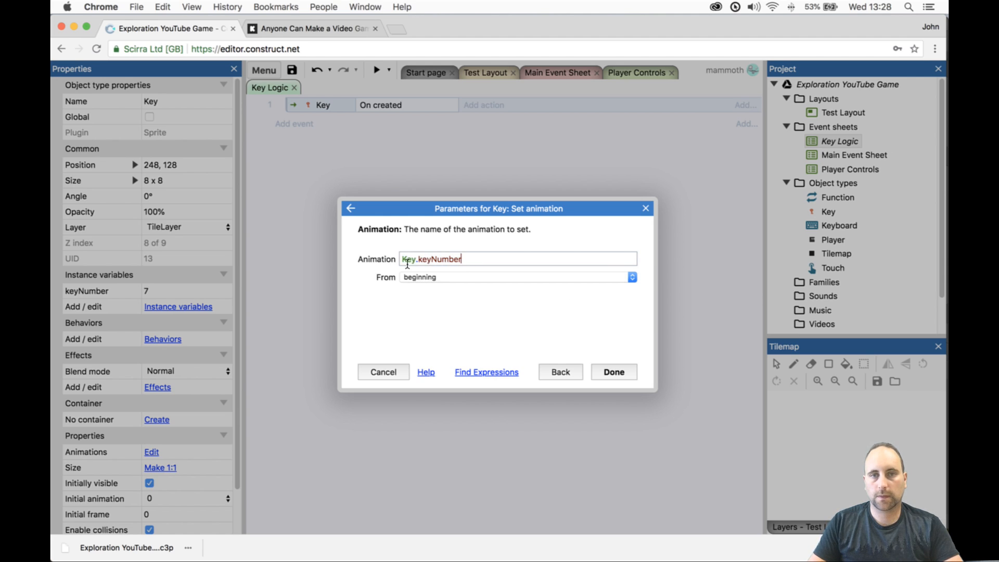
{"action": "type", "text": "str("}
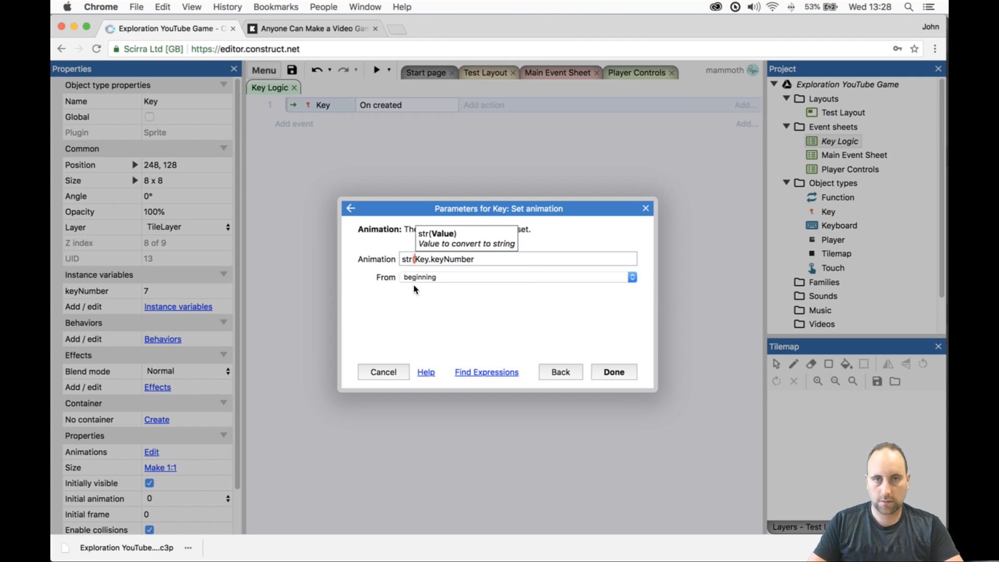
{"action": "left_click", "coordinate": [520, 265]}
{"action": "type", "text": ")"}
{"action": "key", "text": "Return"}
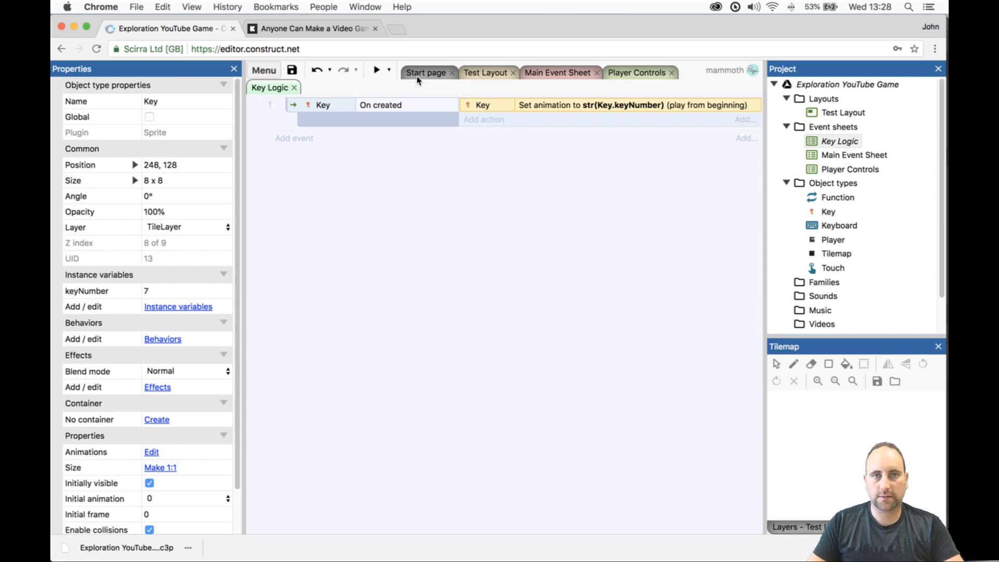
- Preview the game to check the key colours, moving and jumping the player around, and close the preview
{"action": "left_click", "coordinate": [377, 70]}
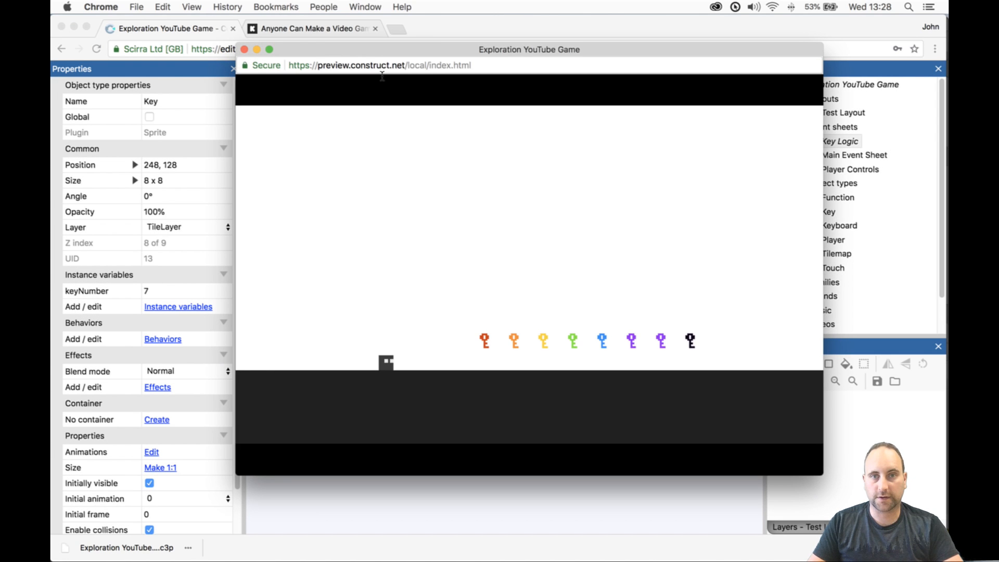
{"action": "key", "text": "Right"}
{"action": "key", "text": "Up"}
{"action": "key", "text": "Left"}
{"action": "key", "text": "Up"}
{"action": "key", "text": "Up"}
{"action": "left_click", "coordinate": [244, 49]}
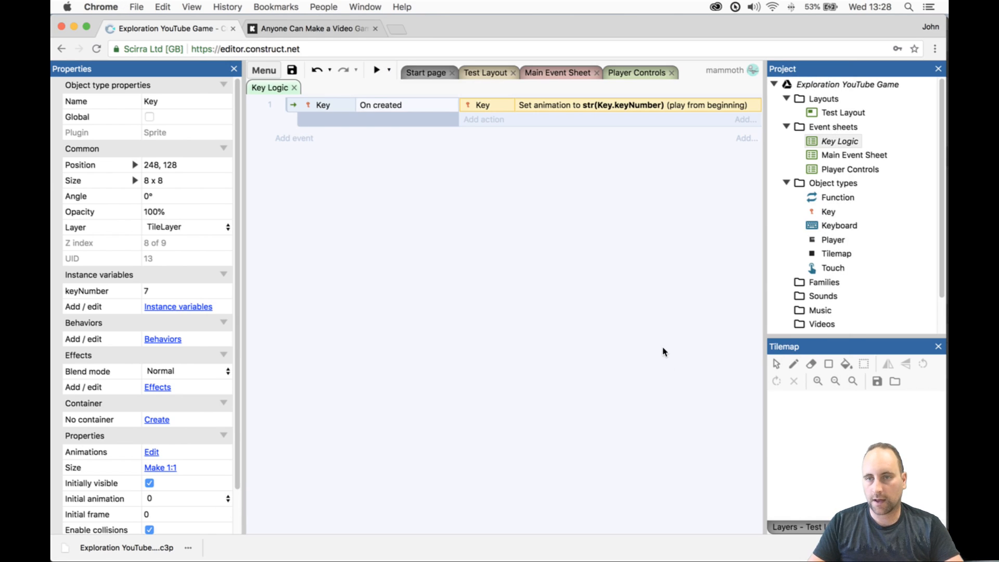
- Add a layer named ItemLayer to Test Layout and place it between PlayerLayer and TileLayer
{"action": "left_click", "coordinate": [796, 520]}
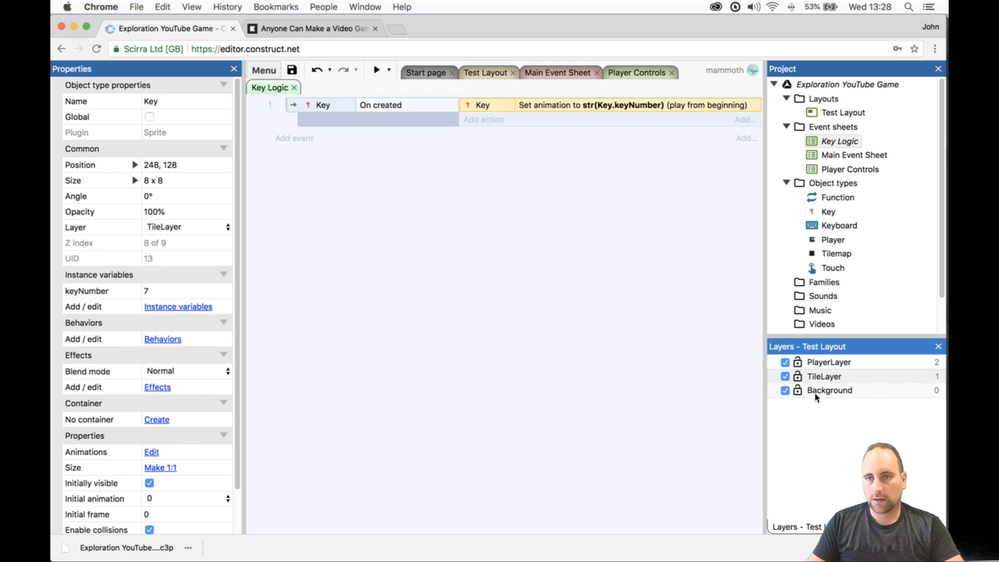
{"action": "right_click", "coordinate": [817, 426]}
{"action": "left_click", "coordinate": [845, 320]}
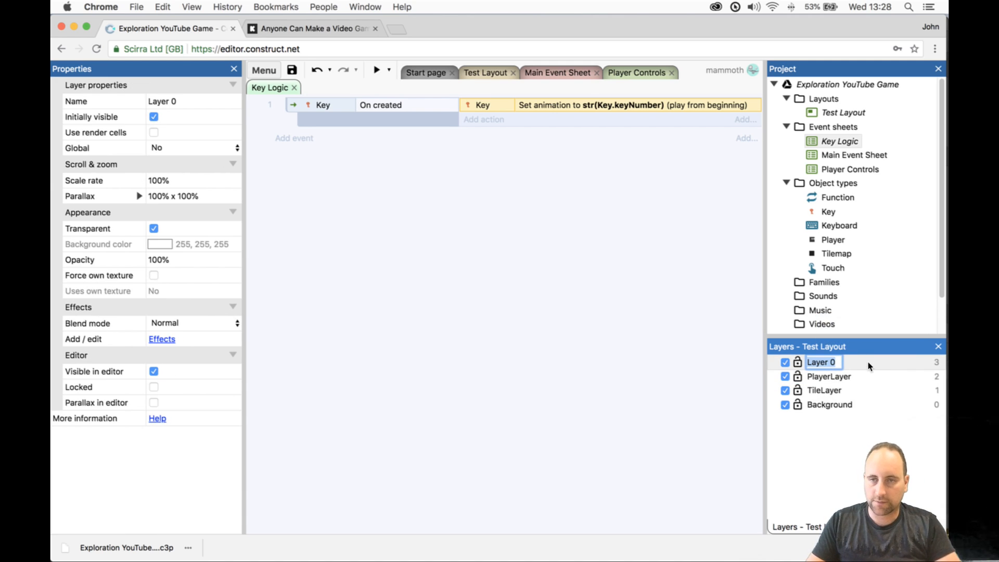
{"action": "type", "text": "Item Pla"}
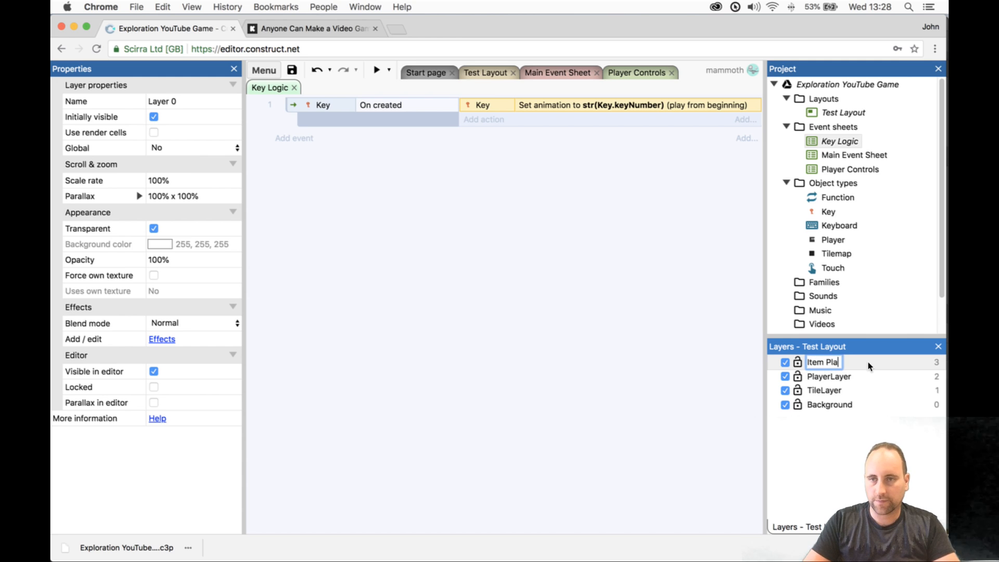
{"action": "key", "text": "BackSpace"}
{"action": "key", "text": "BackSpace"}
{"action": "key", "text": "BackSpace"}
{"action": "type", "text": "Layer"}
{"action": "key", "text": "Return"}
{"action": "left_click_drag", "start_coordinate": [868, 364], "coordinate": [862, 382]}
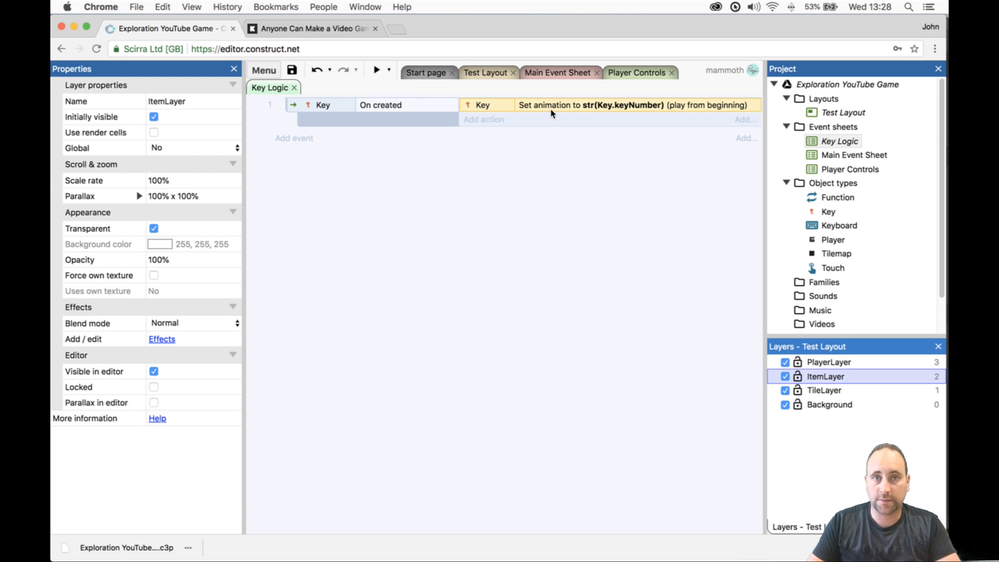
- Add a Key Move to layer action targeting "ItemLayer" to the On created event in Key Logic
{"action": "left_click", "coordinate": [484, 124]}
{"action": "left_click", "coordinate": [484, 124]}
{"action": "type", "text": "key"}
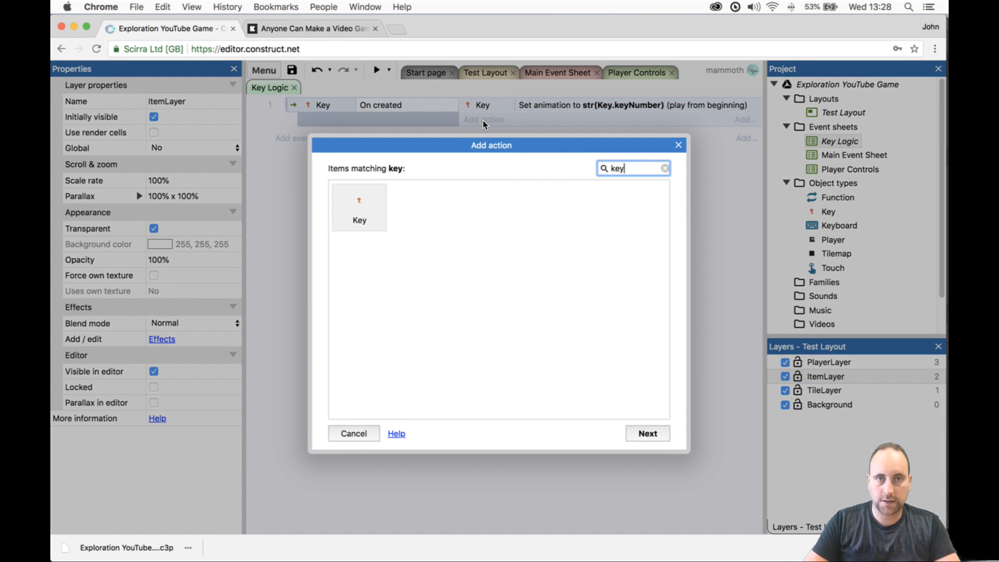
{"action": "key", "text": "BackSpace"}
{"action": "key", "text": "BackSpace"}
{"action": "key", "text": "BackSpace"}
{"action": "key", "text": "BackSpace"}
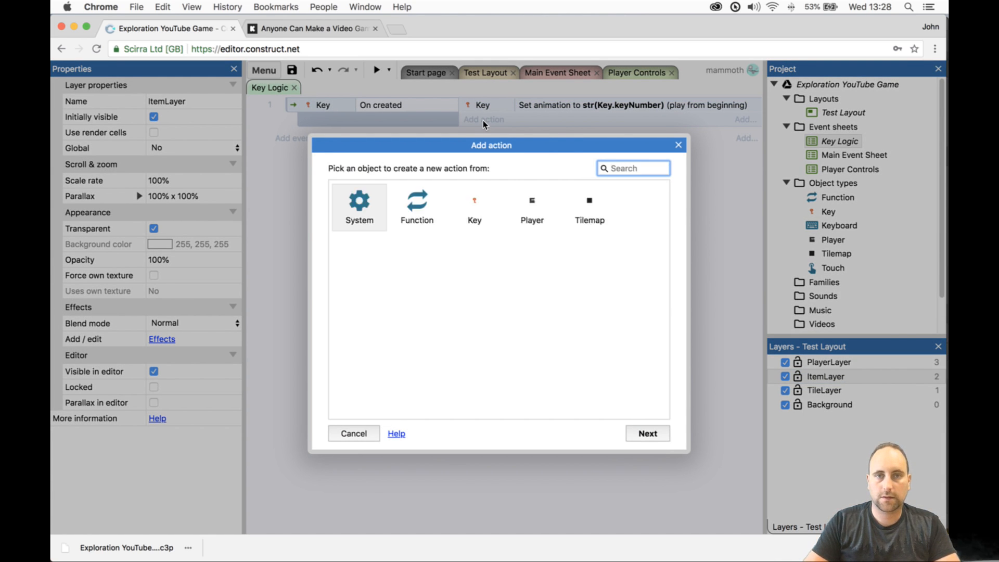
{"action": "type", "text": "key"}
{"action": "key", "text": "Return"}
{"action": "type", "text": "lay"}
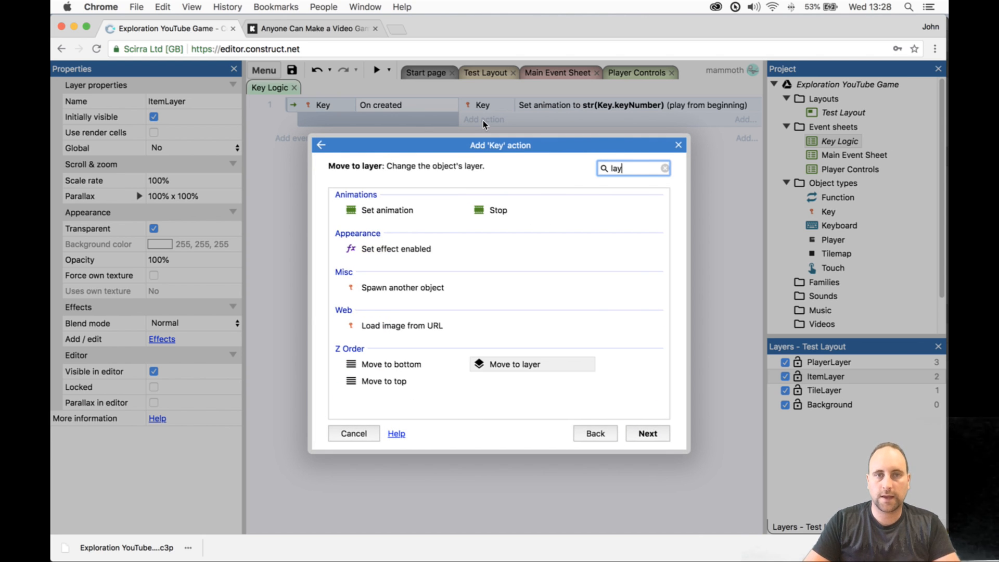
{"action": "key", "text": "Return"}
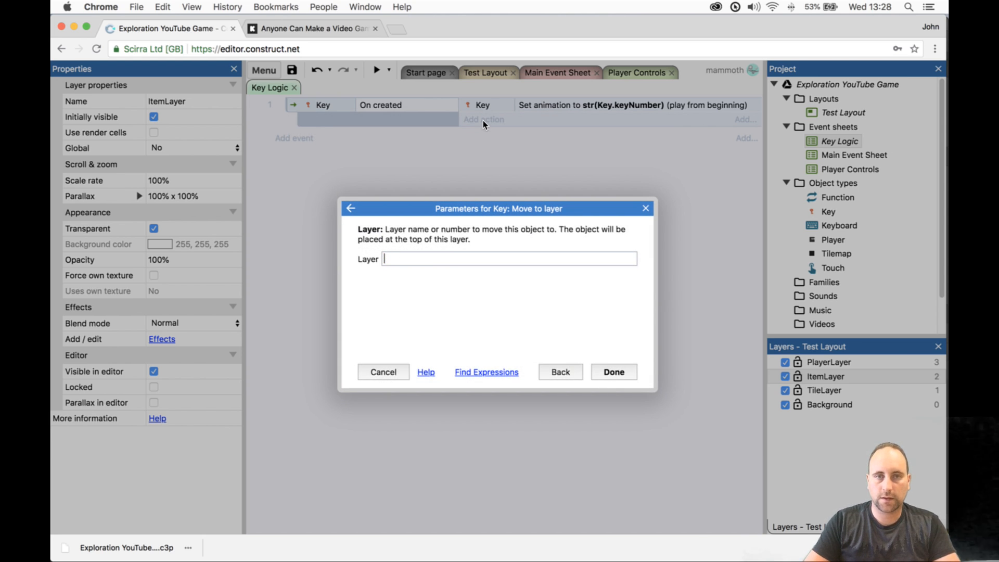
{"action": "type", "text": "\""}
{"action": "key", "text": "Down"}
{"action": "key", "text": "Return"}
{"action": "key", "text": "Return"}
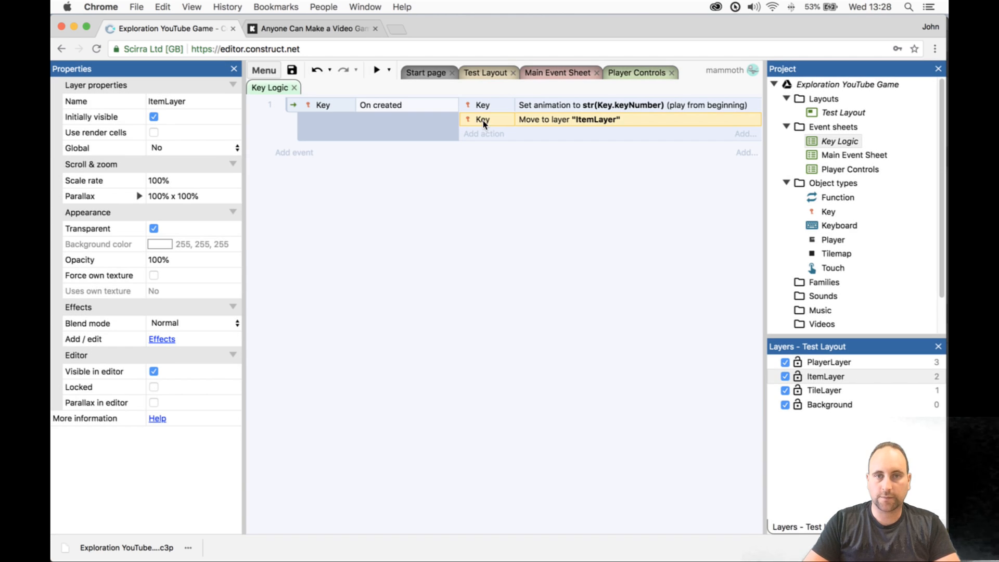
- Assign all eight key instances in Test Layout to the ItemLayer and save the project
{"action": "left_click", "coordinate": [544, 73]}
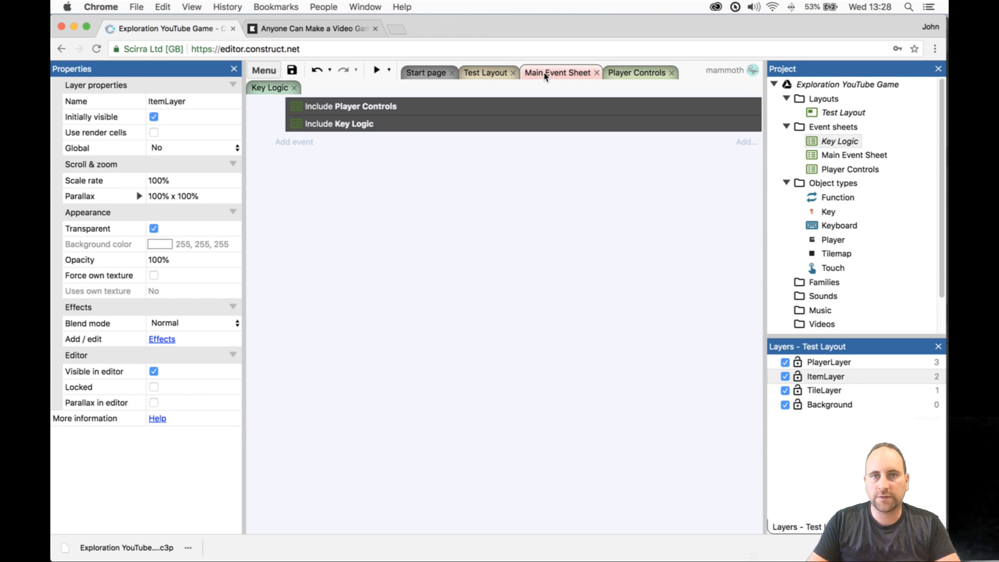
{"action": "left_click", "coordinate": [507, 72]}
{"action": "left_click", "coordinate": [445, 410]}
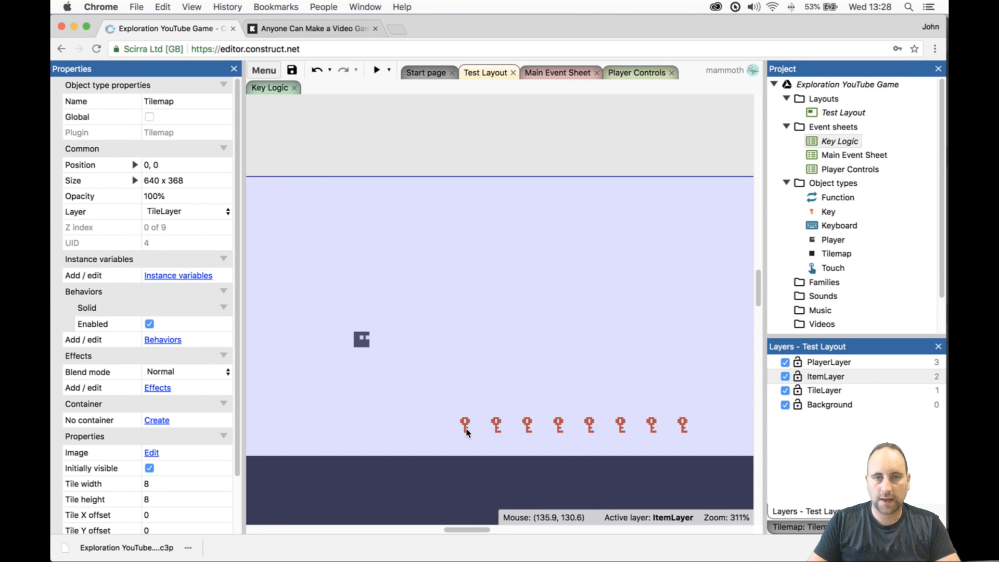
{"action": "left_click", "coordinate": [466, 426]}
{"action": "left_click", "coordinate": [497, 425], "text": "shift"}
{"action": "left_click", "coordinate": [529, 426], "text": "shift"}
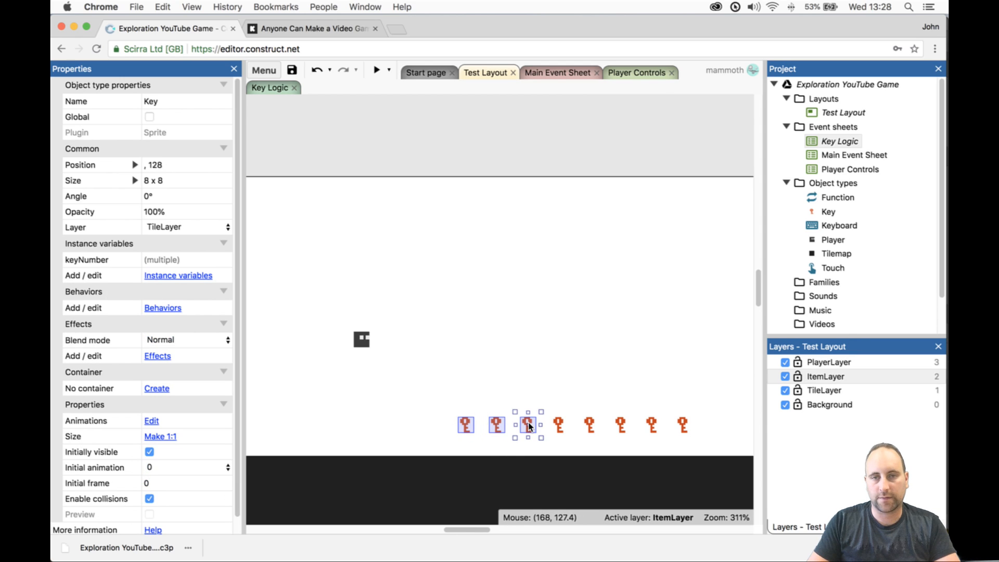
{"action": "left_click", "coordinate": [559, 426], "text": "shift"}
{"action": "left_click", "coordinate": [591, 425], "text": "shift"}
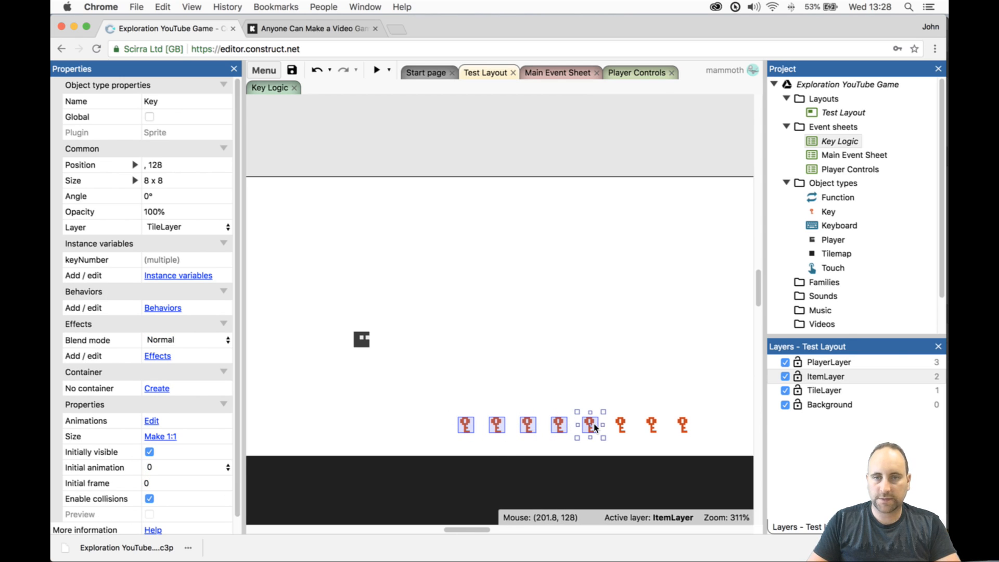
{"action": "left_click", "coordinate": [620, 425], "text": "shift"}
{"action": "left_click", "coordinate": [653, 426], "text": "shift"}
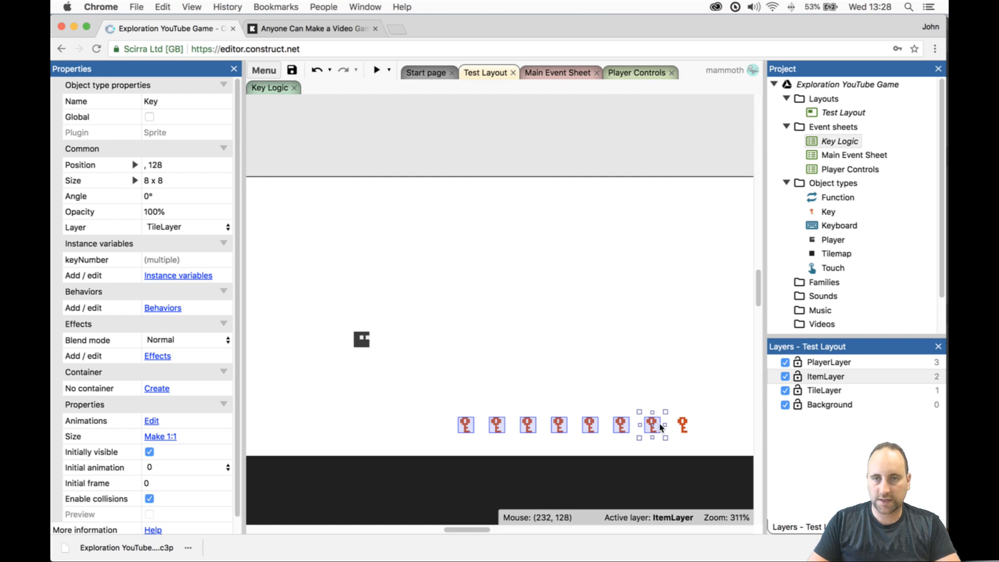
{"action": "left_click", "coordinate": [683, 426], "text": "shift"}
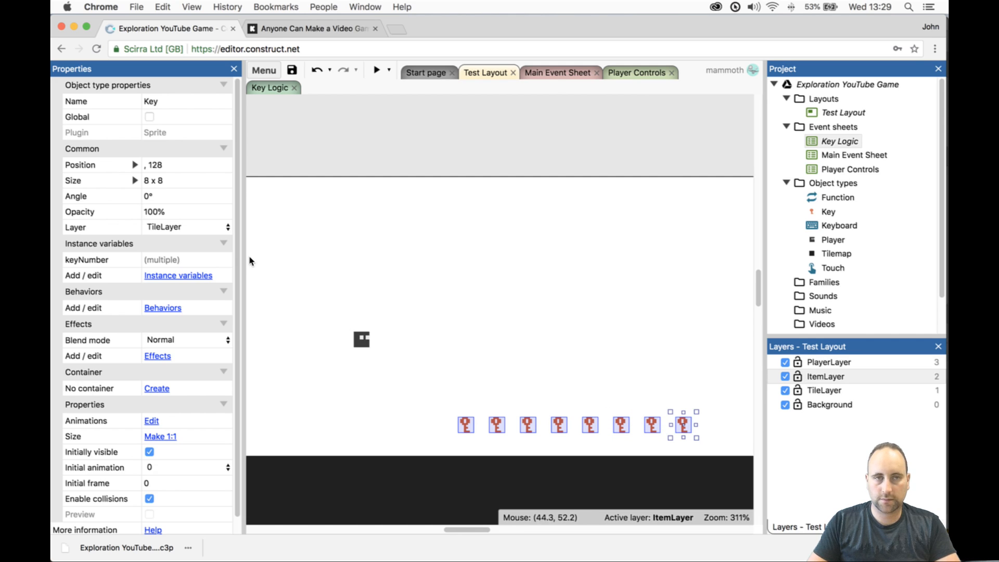
{"action": "left_click", "coordinate": [212, 227]}
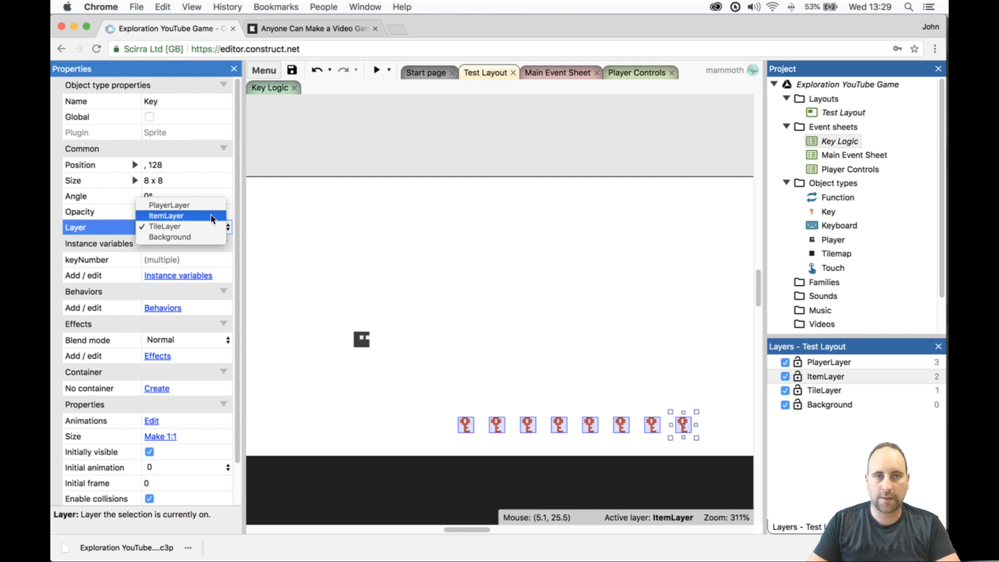
{"action": "left_click", "coordinate": [210, 215]}
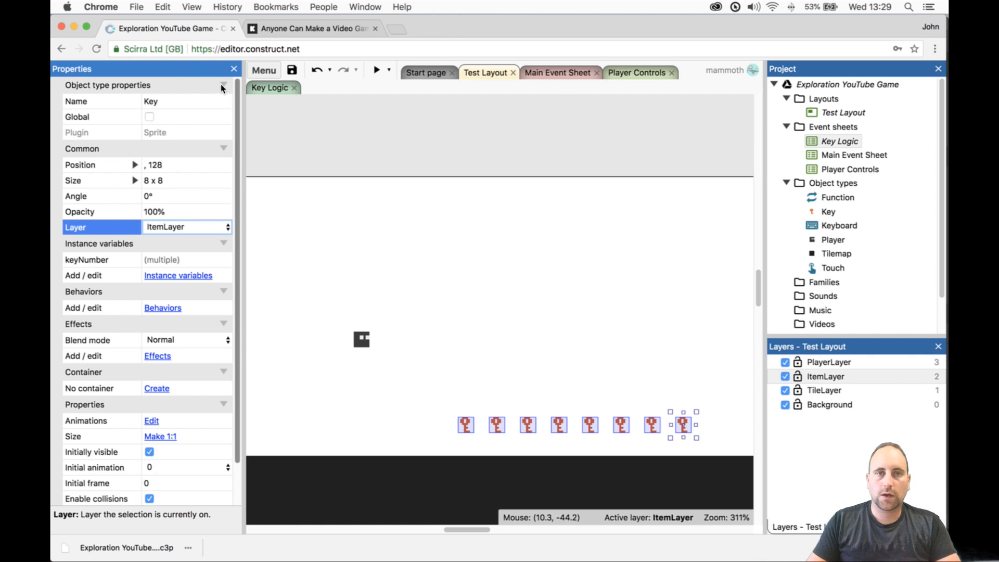
{"action": "left_click", "coordinate": [292, 70]}
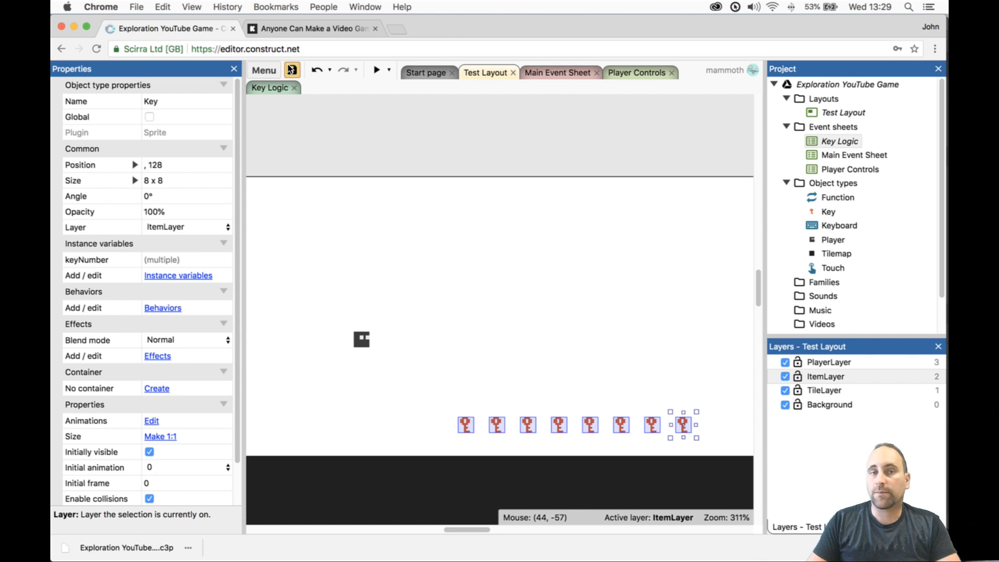
- Preview the game again, moving and jumping the player across the keys to check the layering, and close the preview
{"action": "left_click", "coordinate": [374, 68]}
{"action": "key", "text": "Right"}
{"action": "key", "text": "Up"}
{"action": "key", "text": "Up"}
{"action": "key", "text": "Left"}
{"action": "key", "text": "Up"}
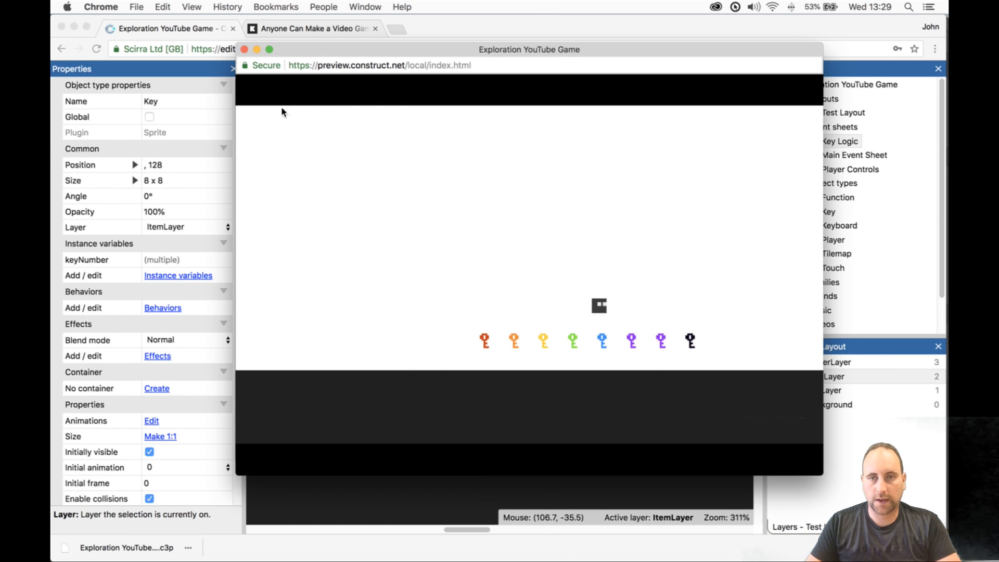
{"action": "left_click", "coordinate": [244, 49]}
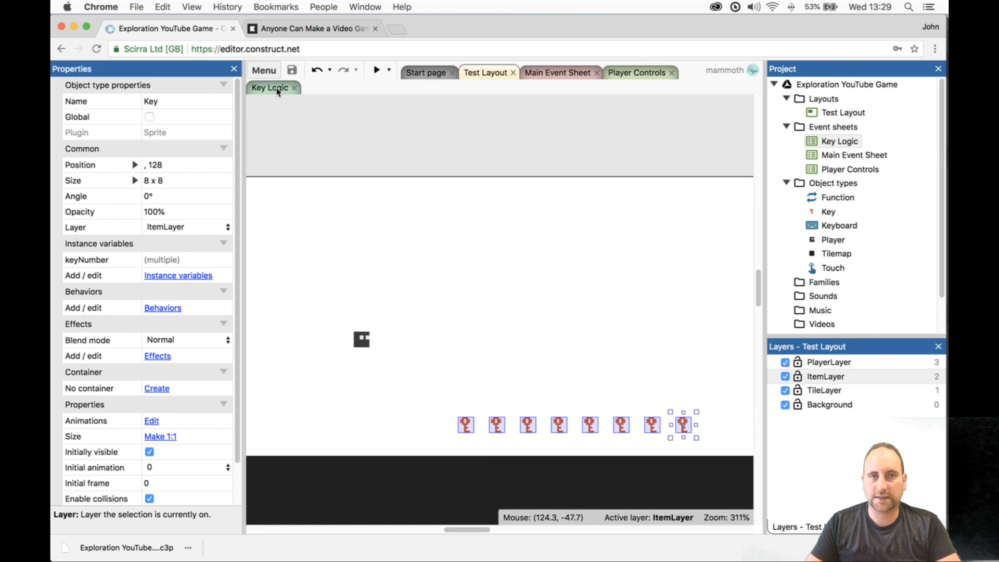
- Create a new event sheet named Global Variables in the project
{"action": "left_click", "coordinate": [277, 90]}
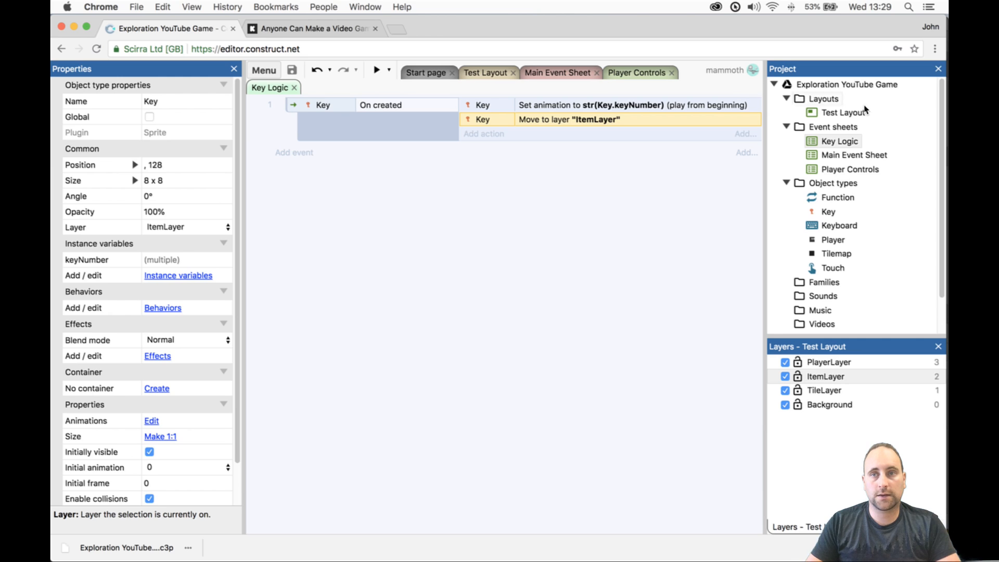
{"action": "right_click", "coordinate": [810, 127]}
{"action": "left_click", "coordinate": [815, 137]}
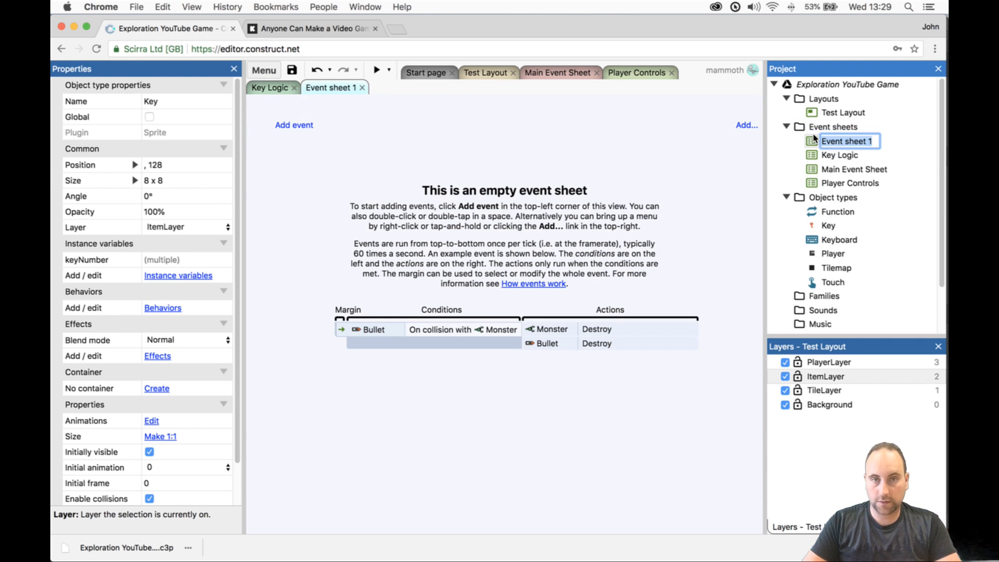
{"action": "type", "text": "Globa"}
{"action": "type", "text": "l Variables"}
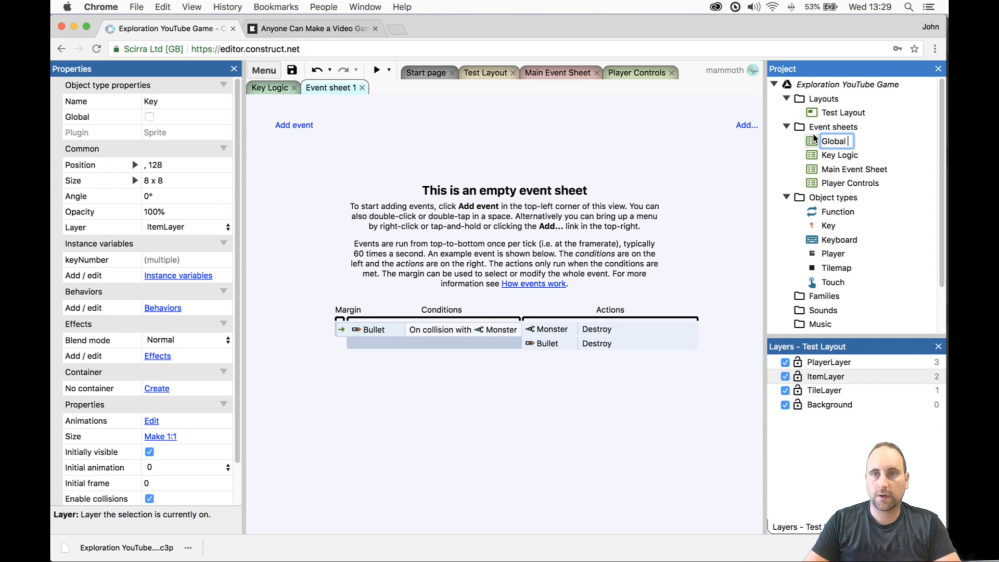
{"action": "key", "text": "Return"}
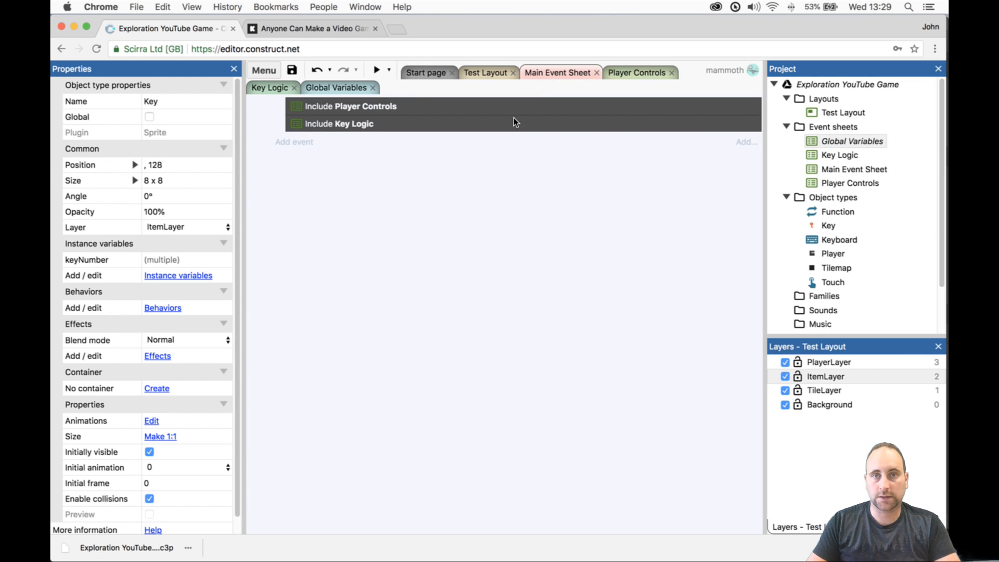
- Include the Global Variables event sheet in the Main Event Sheet, below the Key Logic include
{"action": "right_click", "coordinate": [499, 183]}
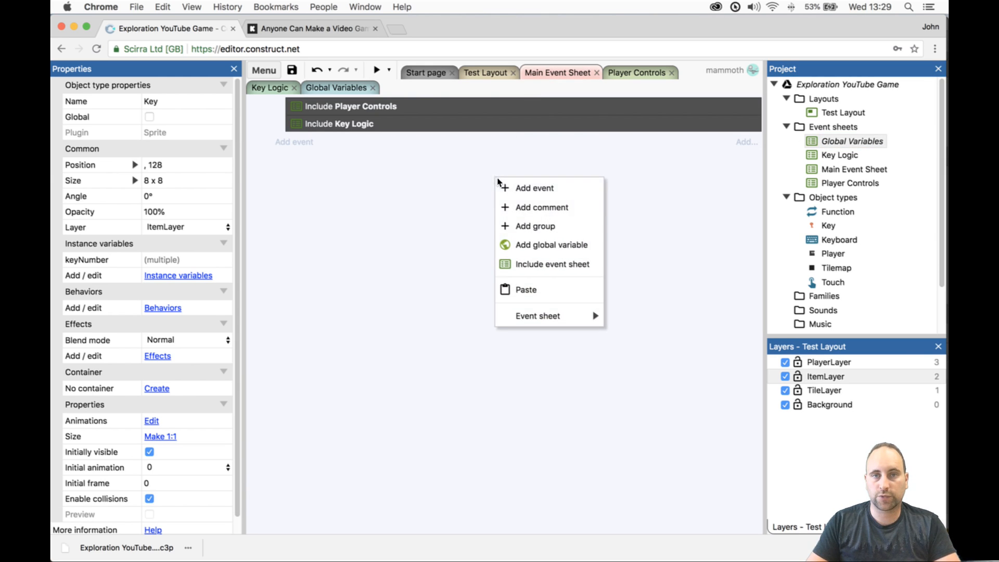
{"action": "left_click", "coordinate": [547, 243]}
{"action": "key", "text": "Escape"}
{"action": "right_click", "coordinate": [529, 175]}
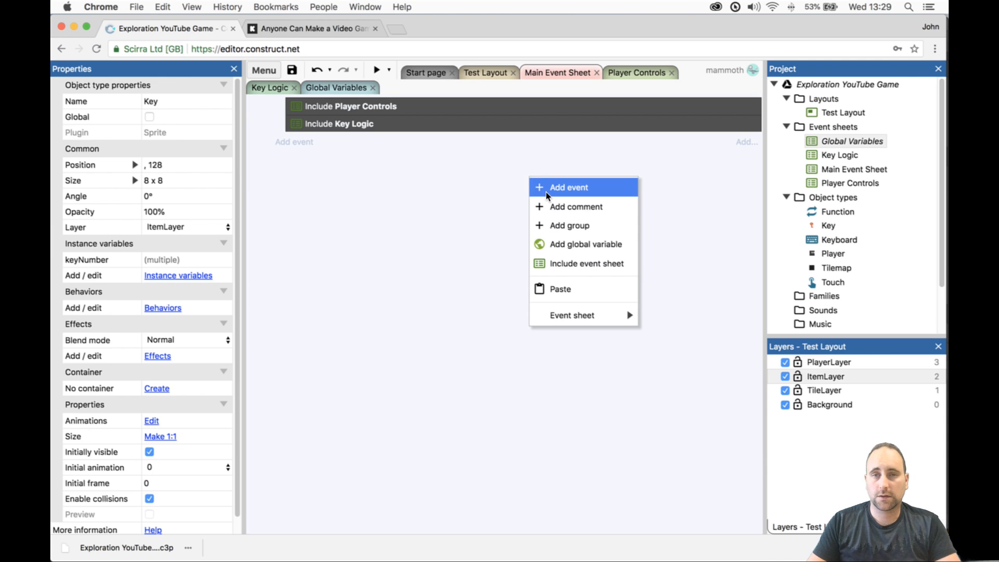
{"action": "left_click", "coordinate": [557, 263]}
{"action": "left_click", "coordinate": [504, 200]}
{"action": "double_click", "coordinate": [504, 202]}
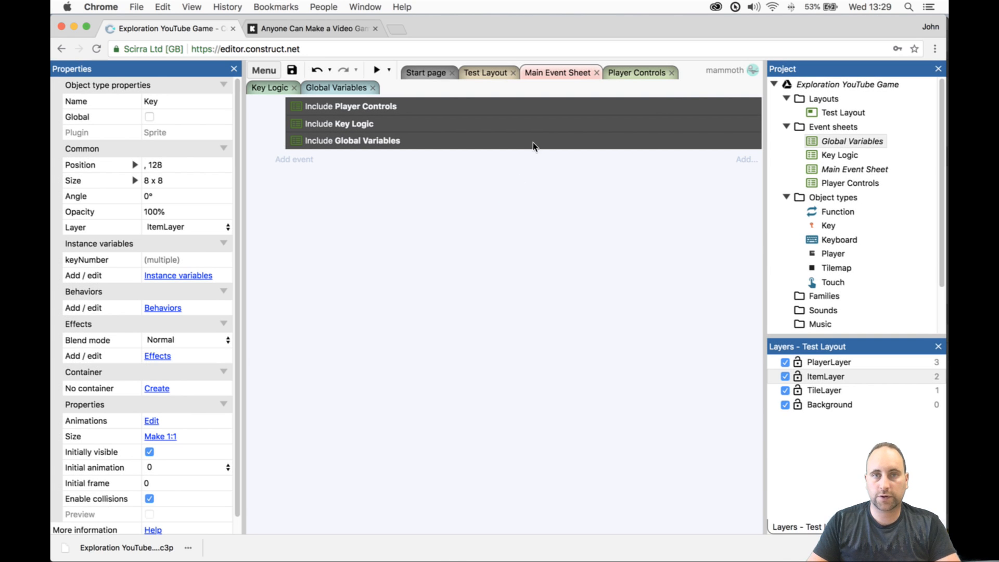
- Add a global number variable named TOTAL_KEYS with initial value 0 to the Global Variables event sheet
{"action": "left_click", "coordinate": [328, 88]}
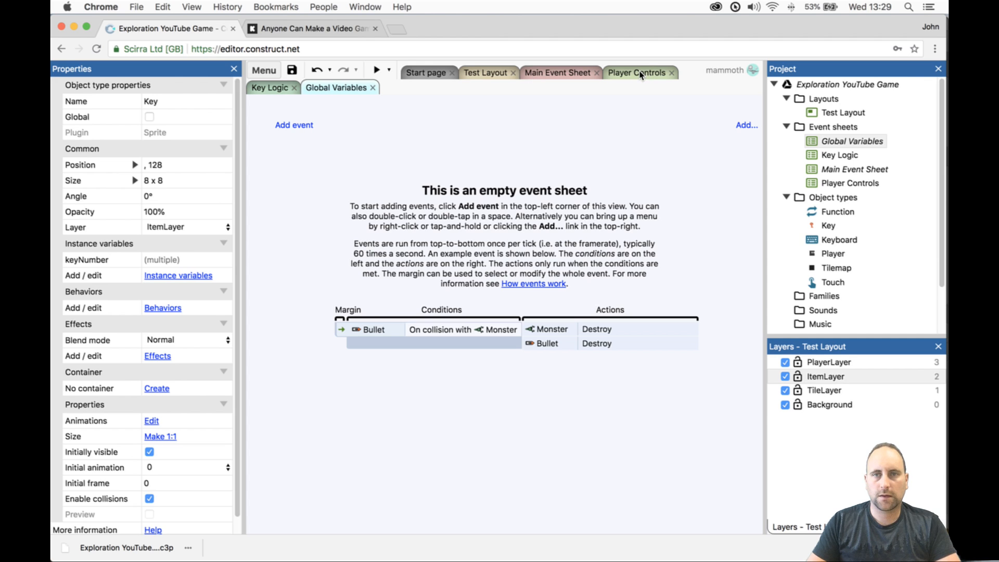
{"action": "right_click", "coordinate": [330, 173]}
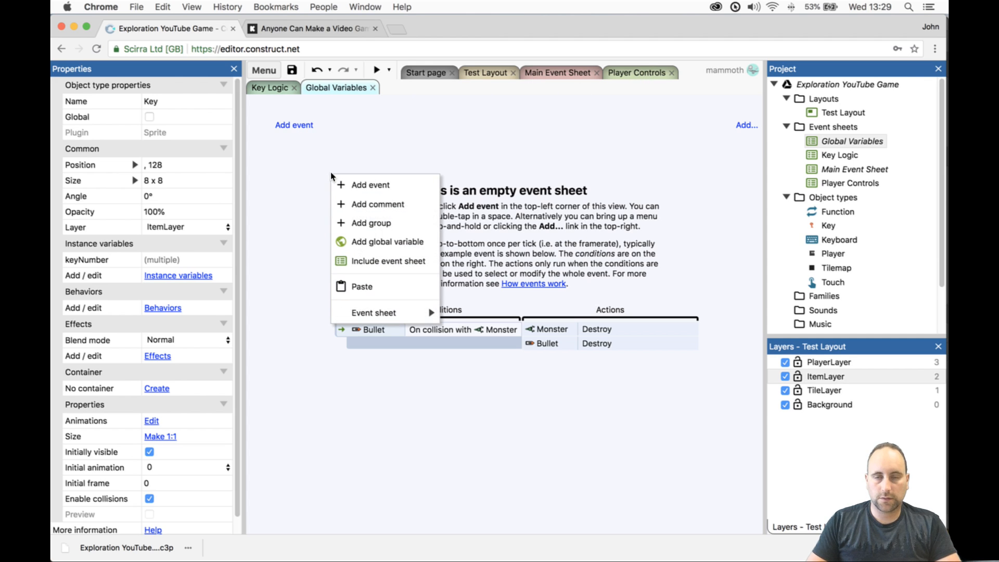
{"action": "left_click", "coordinate": [359, 240]}
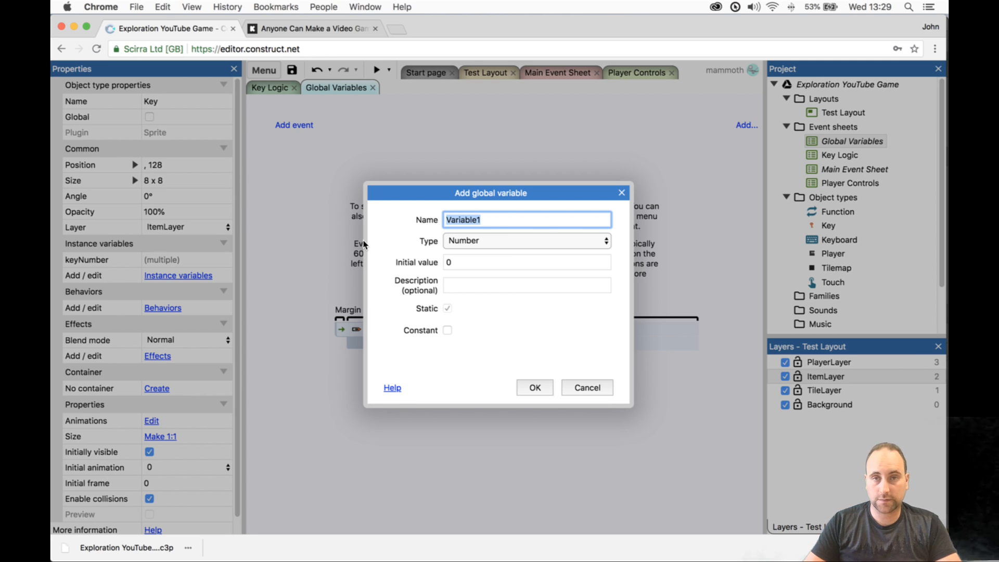
{"action": "type", "text": "TOTAL_KEY"}
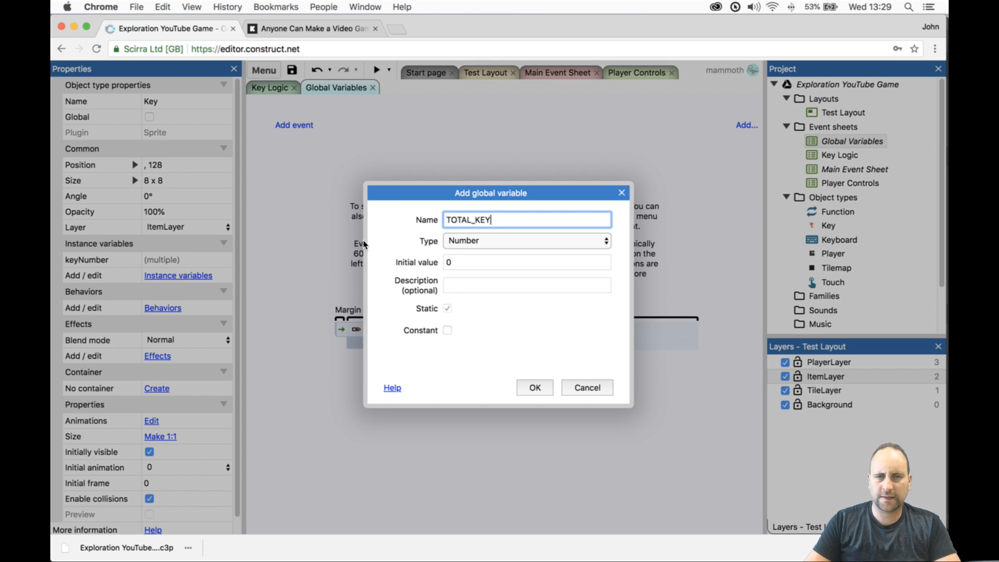
{"action": "key", "text": "Return"}
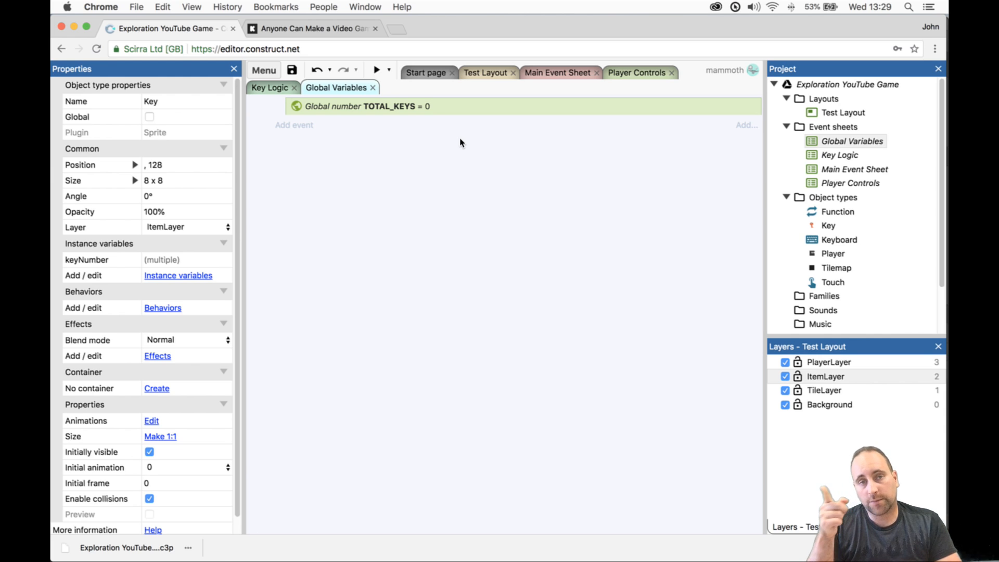
{"action": "left_click", "coordinate": [272, 90]}
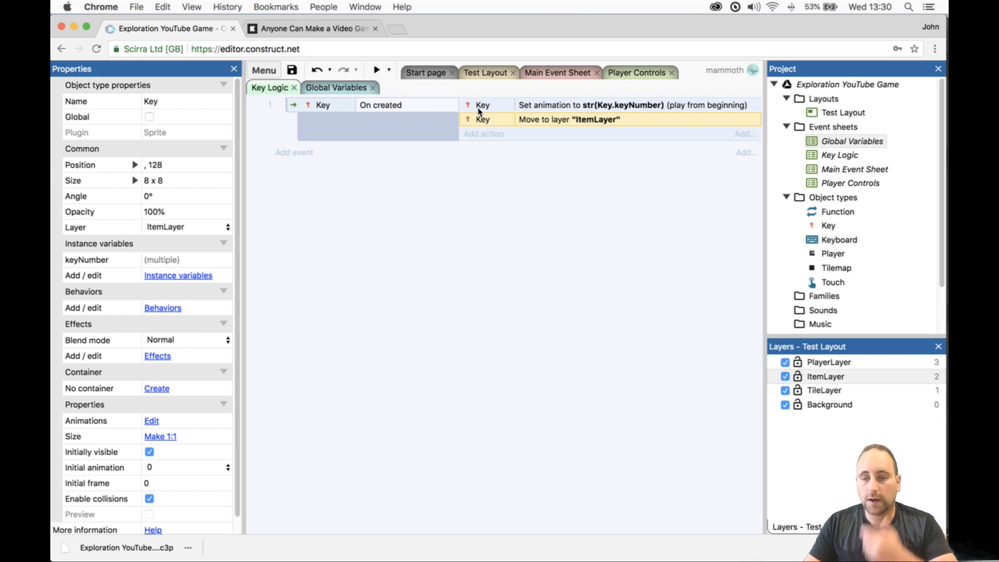
{"action": "left_click", "coordinate": [622, 70]}
{"action": "left_click", "coordinate": [334, 88]}
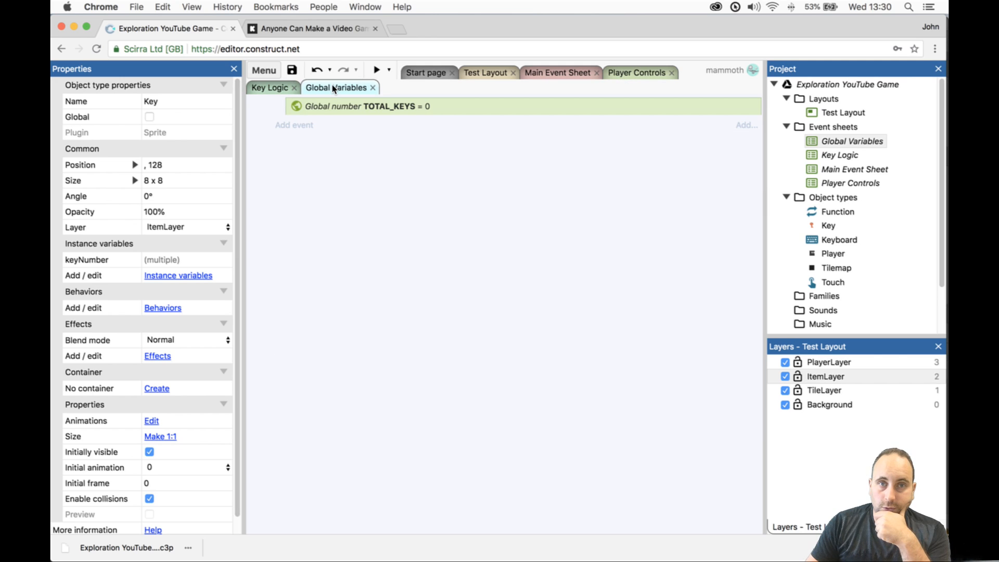
- Add a new event to Key Logic with the condition Key is overlapping another object, choosing Player as the object
{"action": "left_click", "coordinate": [270, 86]}
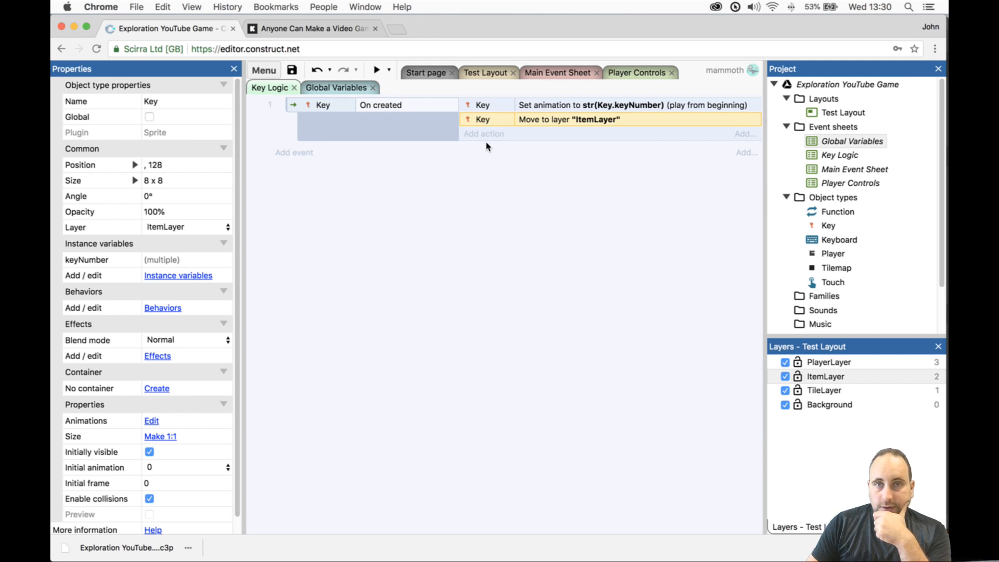
{"action": "left_click", "coordinate": [310, 159]}
{"action": "type", "text": "key"}
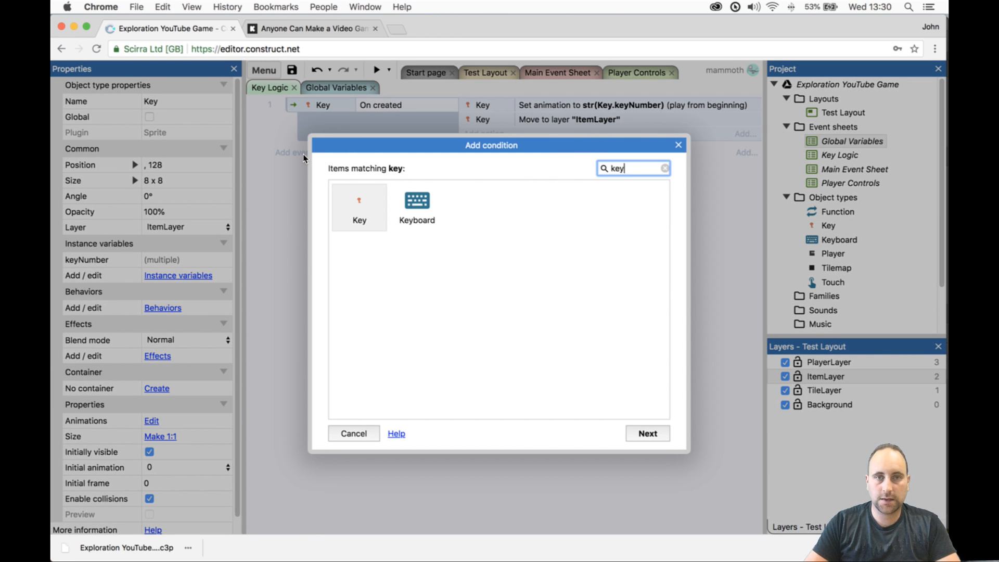
{"action": "key", "text": "Return"}
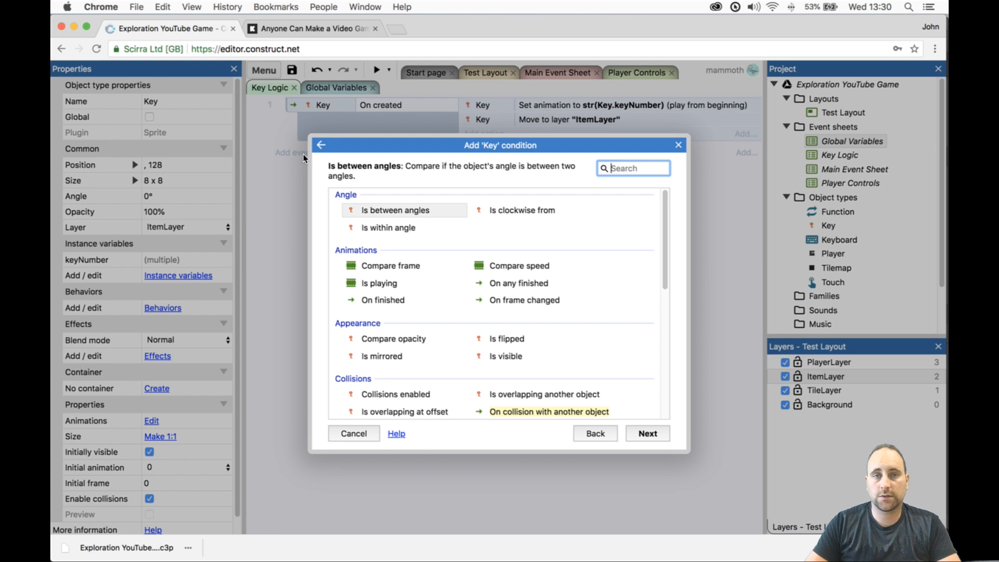
{"action": "type", "text": "on"}
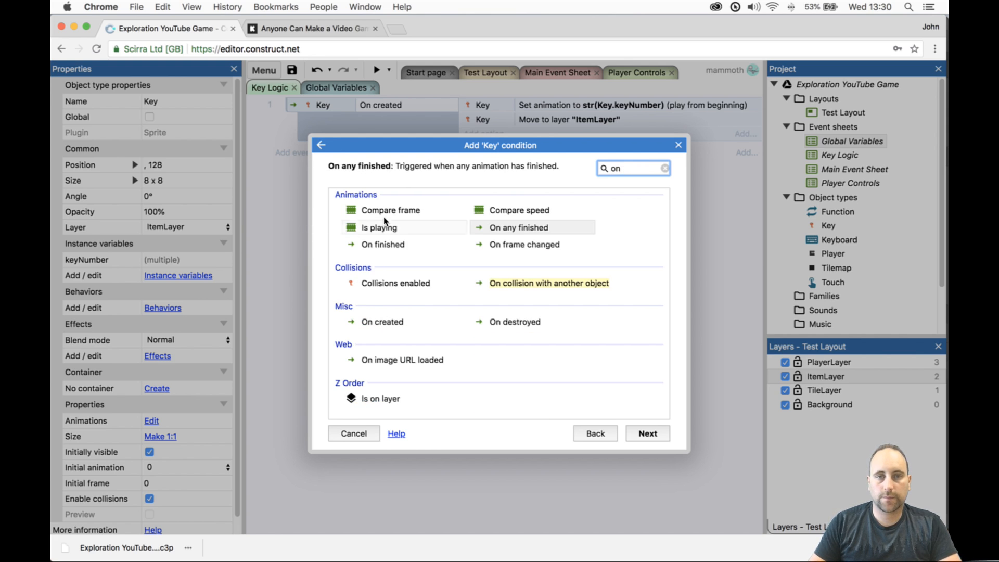
{"action": "key", "text": "BackSpace"}
{"action": "key", "text": "BackSpace"}
{"action": "type", "text": "ver"}
{"action": "key", "text": "Return"}
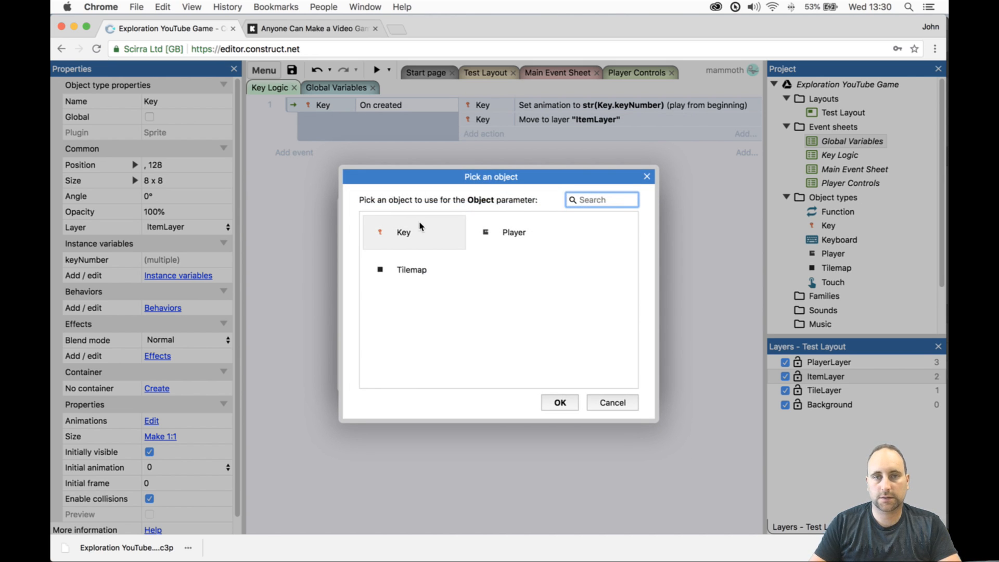
{"action": "double_click", "coordinate": [502, 232]}
{"action": "left_click", "coordinate": [611, 370]}
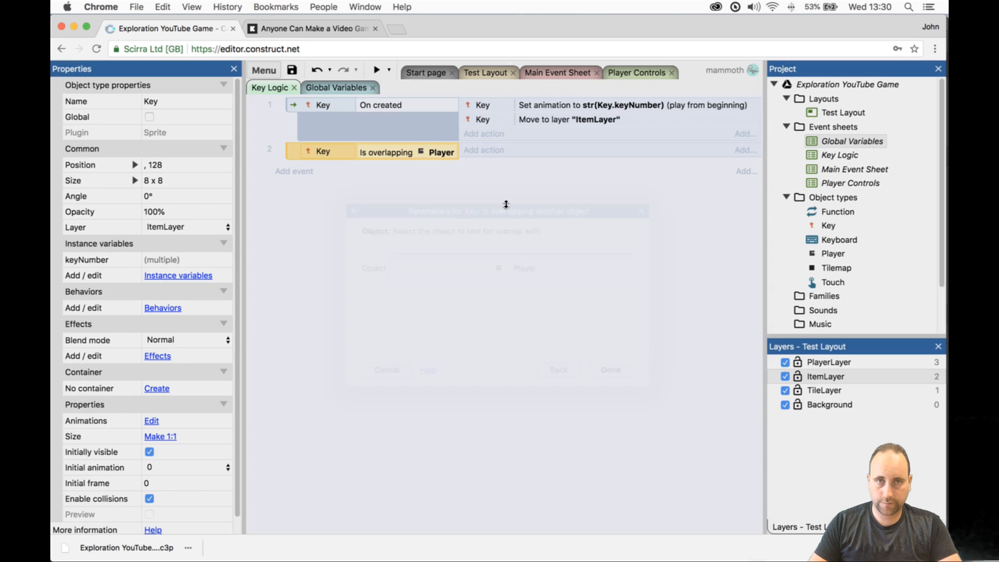
- Add a Key Destroy action to the event where Key is overlapping Player
{"action": "left_click", "coordinate": [483, 150]}
{"action": "type", "text": "key d"}
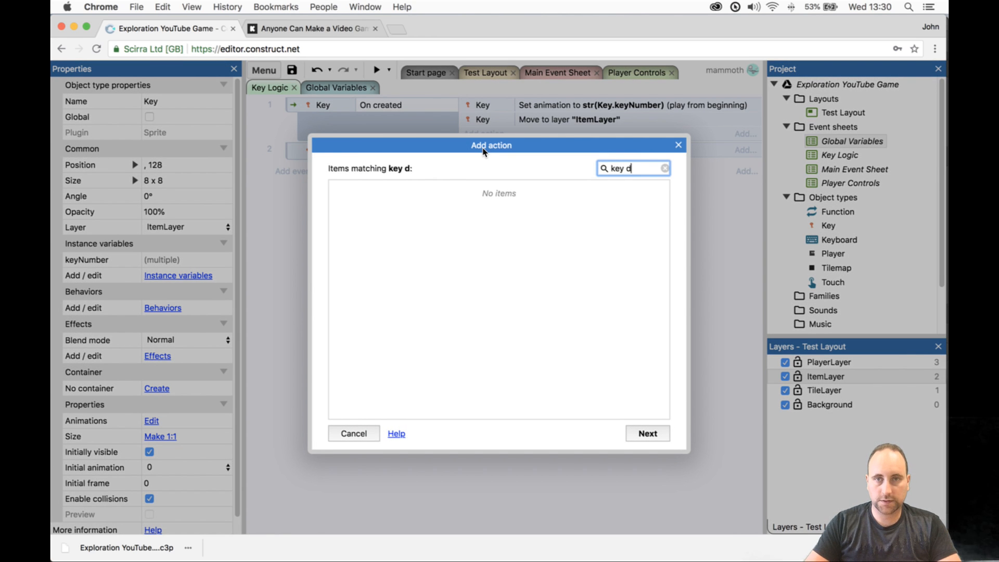
{"action": "key", "text": "BackSpace"}
{"action": "key", "text": "BackSpace"}
{"action": "key", "text": "Return"}
{"action": "type", "text": "des"}
{"action": "key", "text": "Return"}
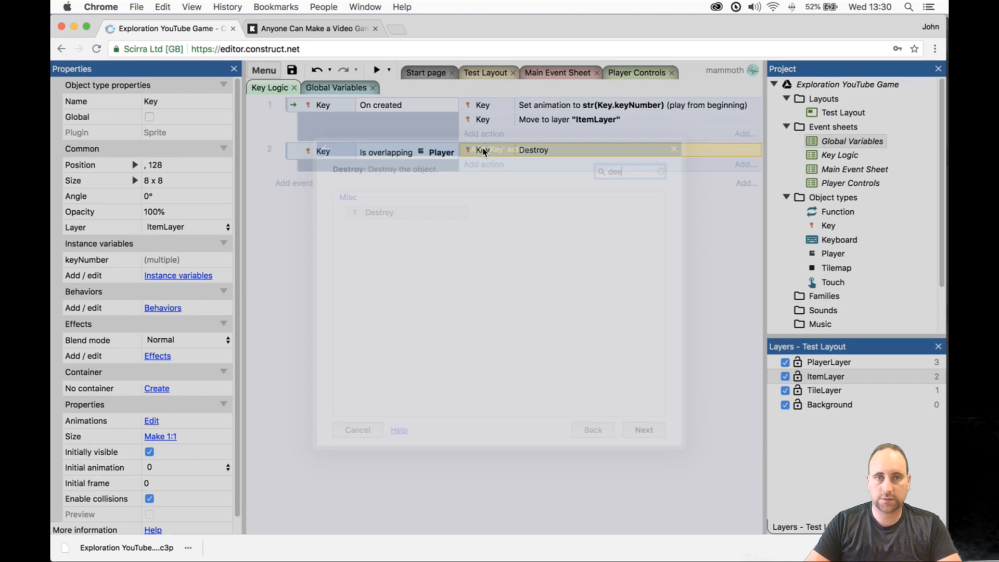
- Add a System Add to action to the overlap event that adds 1 to TOTAL_KEYS
{"action": "left_click", "coordinate": [488, 164]}
{"action": "key", "text": "Return"}
{"action": "type", "text": "ad"}
{"action": "key", "text": "Return"}
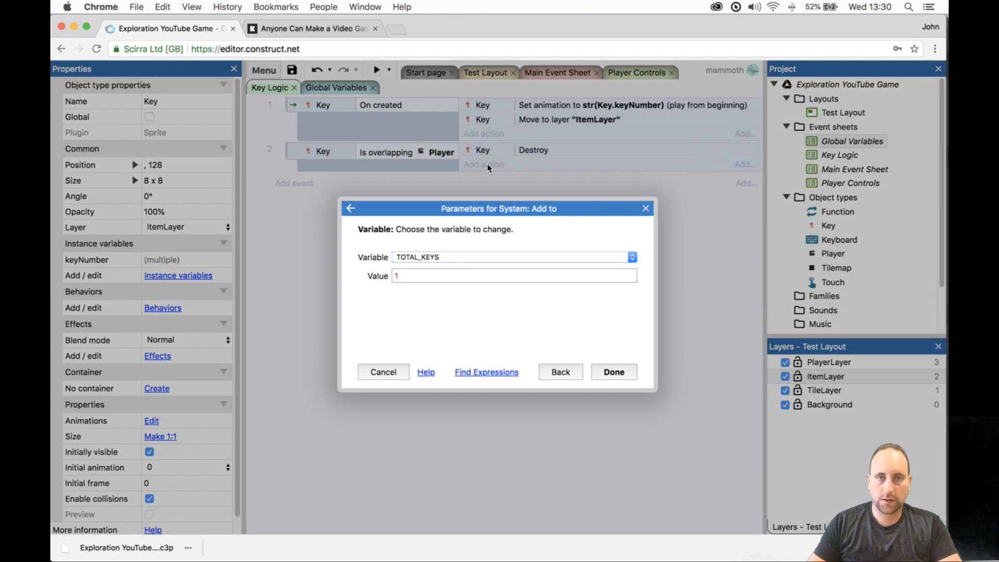
{"action": "type", "text": "1"}
{"action": "key", "text": "Return"}
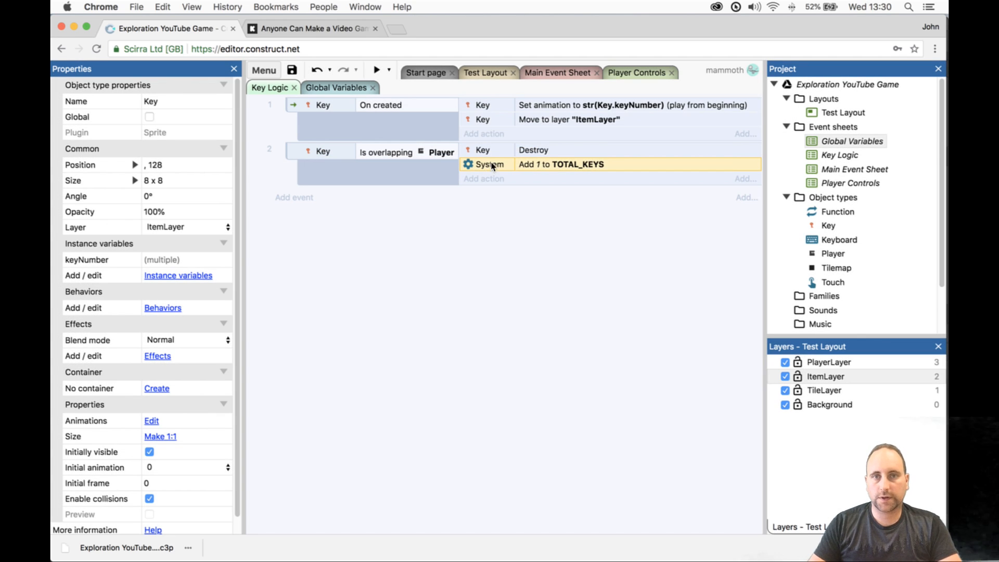
- Preview the game, run and jump the player into all the keys to test collecting them, close the preview and save the project
{"action": "left_click", "coordinate": [381, 70]}
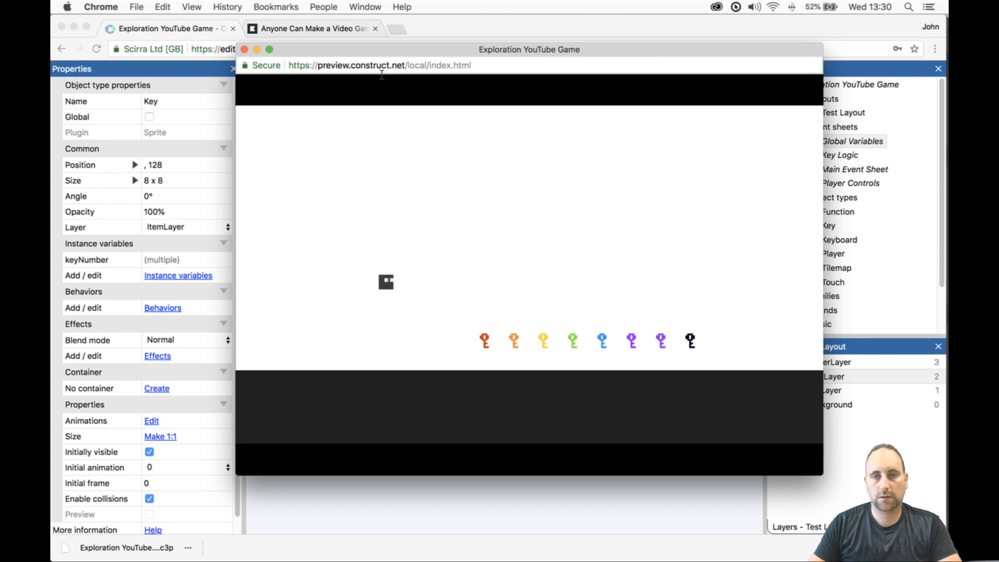
{"action": "key", "text": "Right"}
{"action": "key", "text": "Up"}
{"action": "key", "text": "Up"}
{"action": "key", "text": "Right"}
{"action": "key", "text": "Left"}
{"action": "key", "text": "Up"}
{"action": "key", "text": "Right"}
{"action": "key", "text": "Up"}
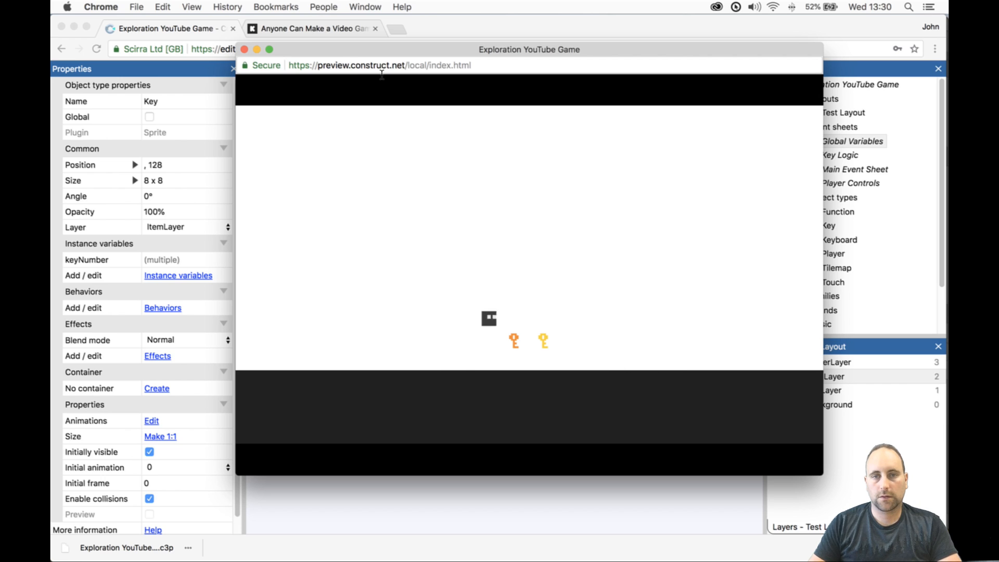
{"action": "key", "text": "Left"}
{"action": "key", "text": "Right"}
{"action": "key", "text": "Up"}
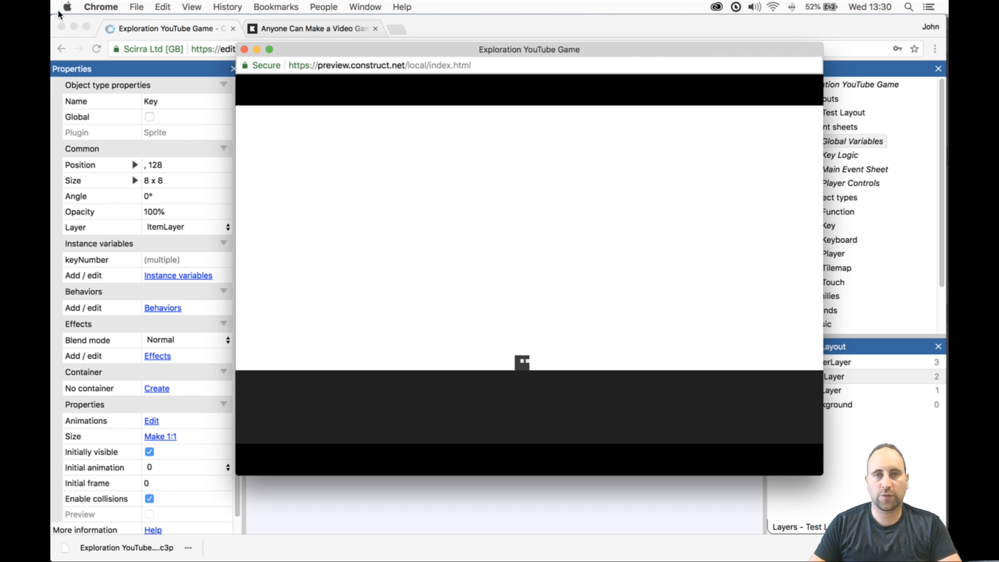
{"action": "left_click", "coordinate": [245, 49]}
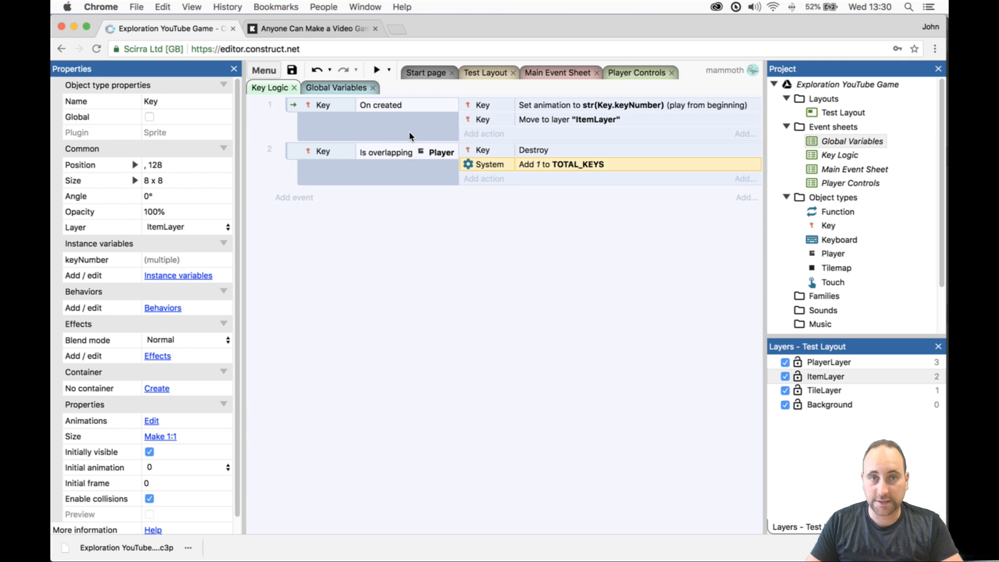
{"action": "left_click", "coordinate": [291, 70]}
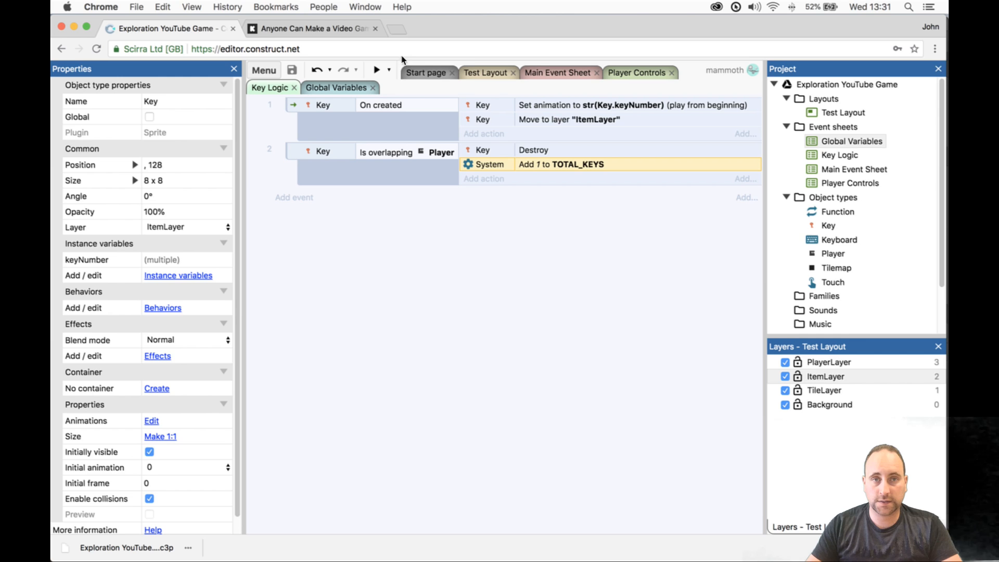
- Insert a new Sprite object in Test Layout, placing it just above the layout's upper edge
{"action": "left_click", "coordinate": [344, 86]}
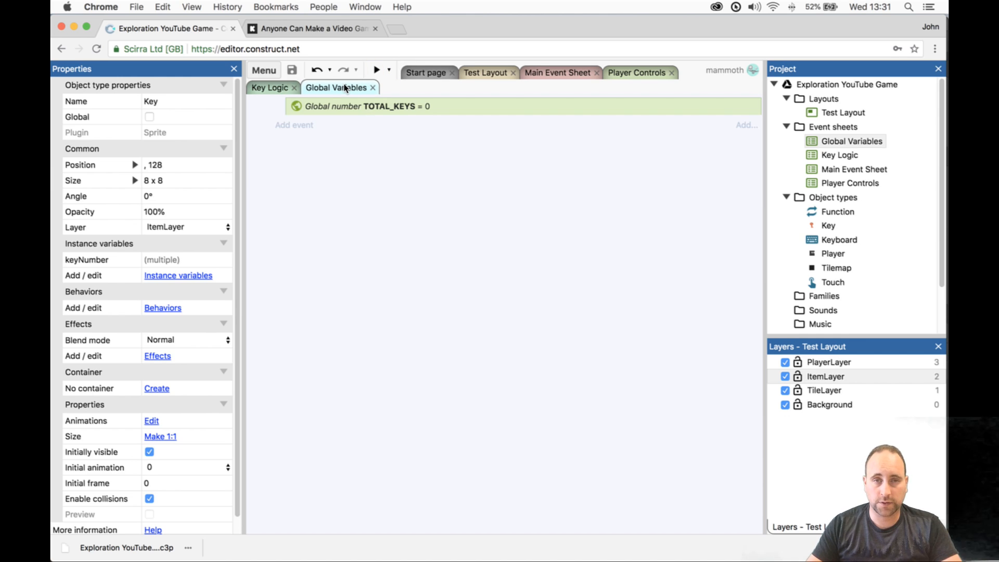
{"action": "left_click", "coordinate": [571, 72]}
{"action": "left_click", "coordinate": [480, 73]}
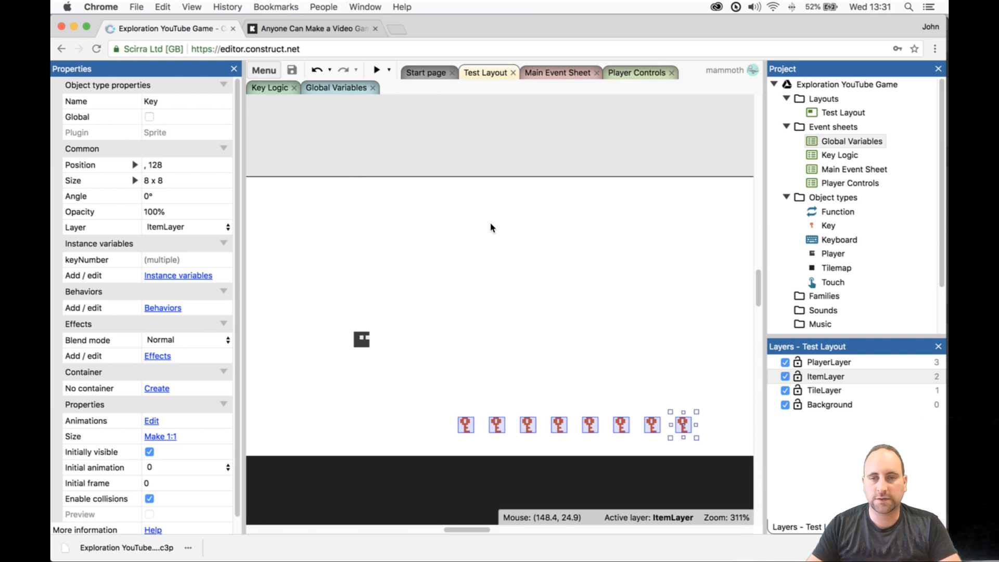
{"action": "scroll", "coordinate": [491, 228], "scroll_direction": "down", "scroll_amount": 10, "text": "ctrl"}
{"action": "scroll", "coordinate": [490, 227], "scroll_direction": "up", "scroll_amount": 5, "text": "ctrl"}
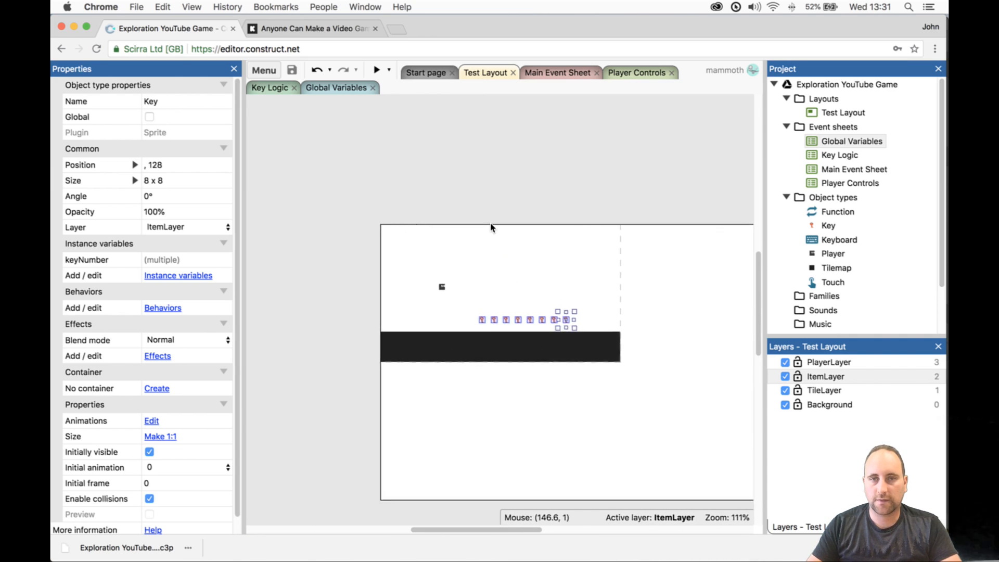
{"action": "scroll", "coordinate": [491, 228], "scroll_direction": "down", "scroll_amount": 5, "text": "ctrl"}
{"action": "scroll", "coordinate": [491, 227], "scroll_direction": "up", "scroll_amount": 4, "text": "ctrl"}
{"action": "scroll", "coordinate": [491, 228], "scroll_direction": "up", "scroll_amount": 3, "text": "ctrl"}
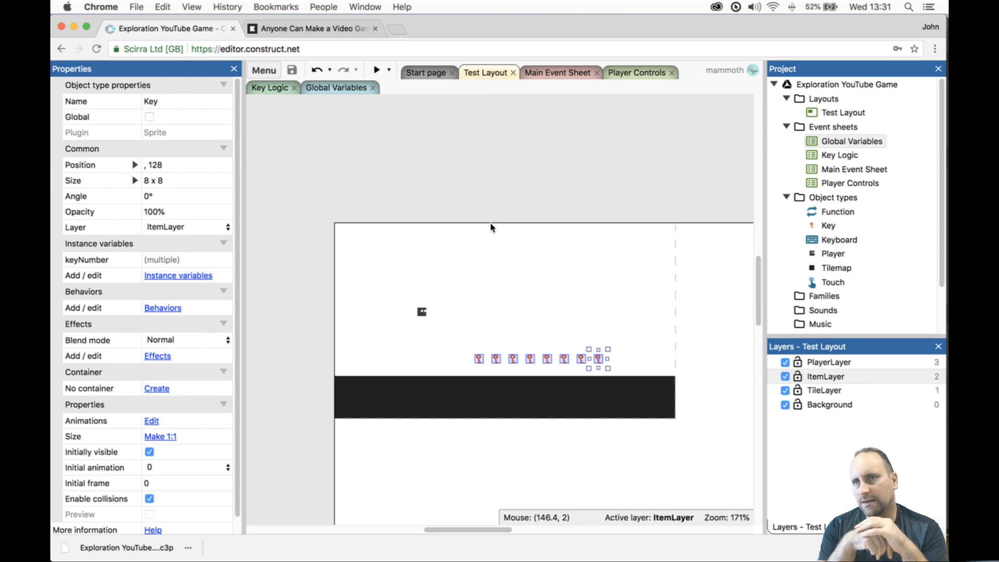
{"action": "double_click", "coordinate": [508, 200]}
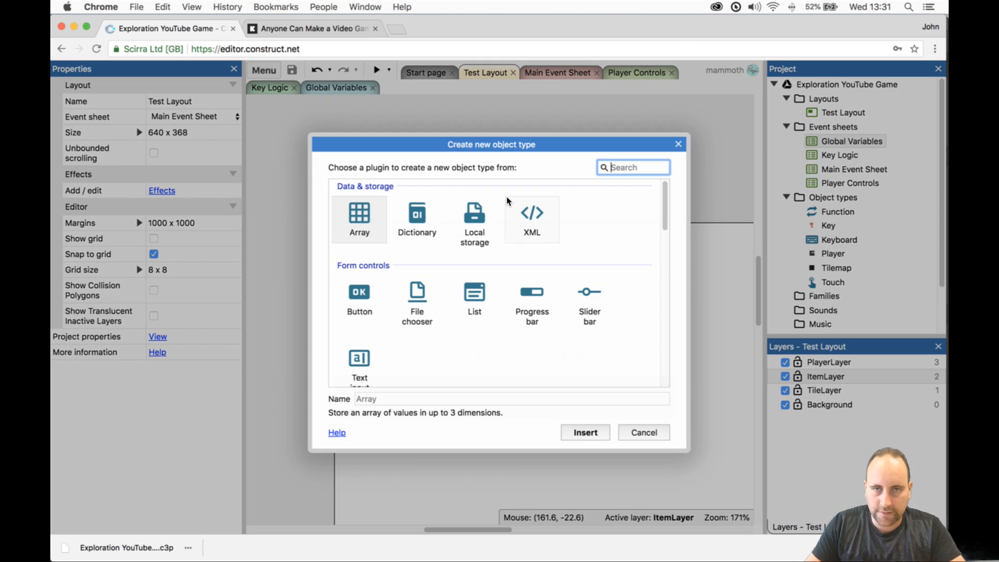
{"action": "type", "text": "sp"}
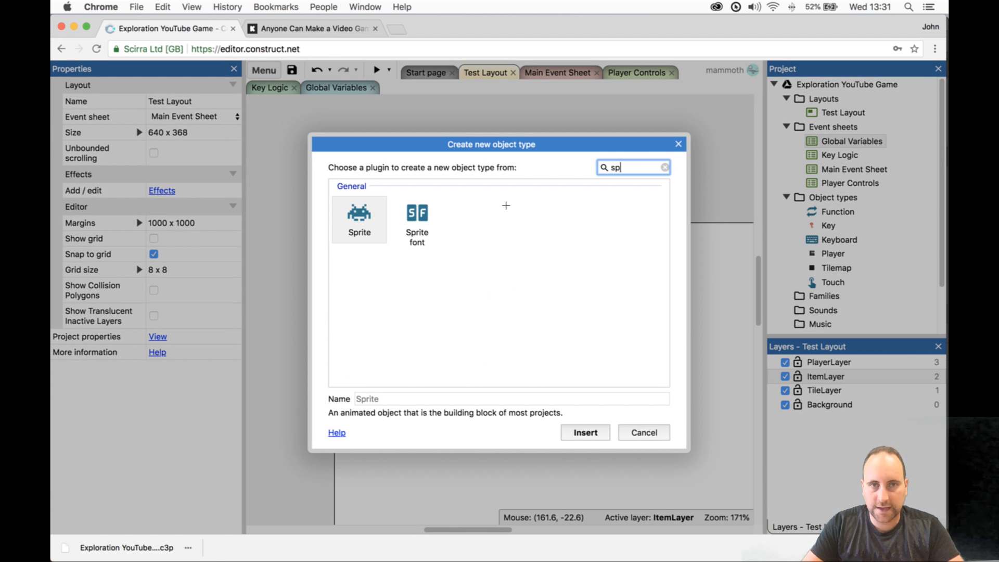
{"action": "key", "text": "Return"}
{"action": "left_click", "coordinate": [521, 173]}
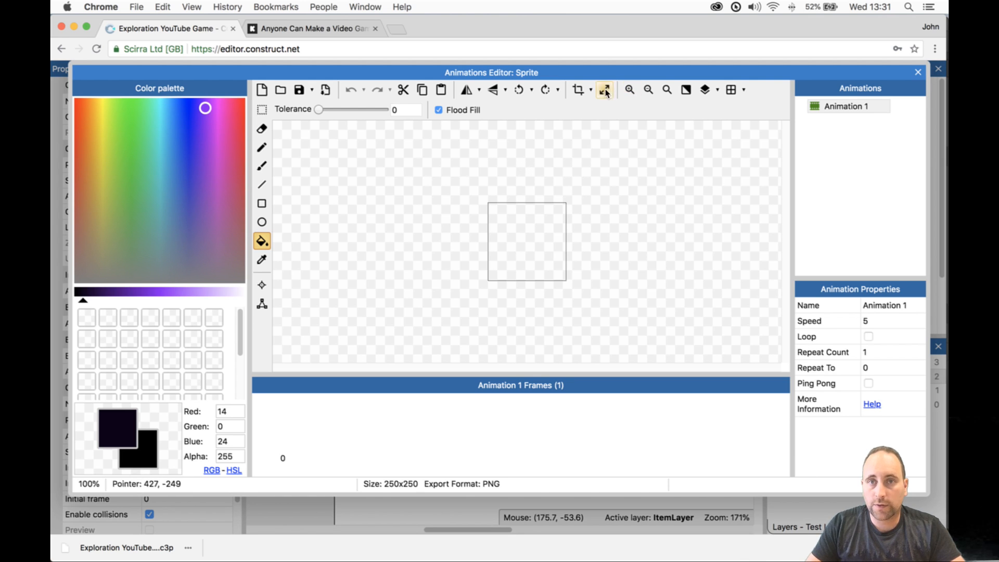
- Resize the new sprite's image canvas to 8 pixels wide and 2 pixels high
{"action": "left_click", "coordinate": [603, 91]}
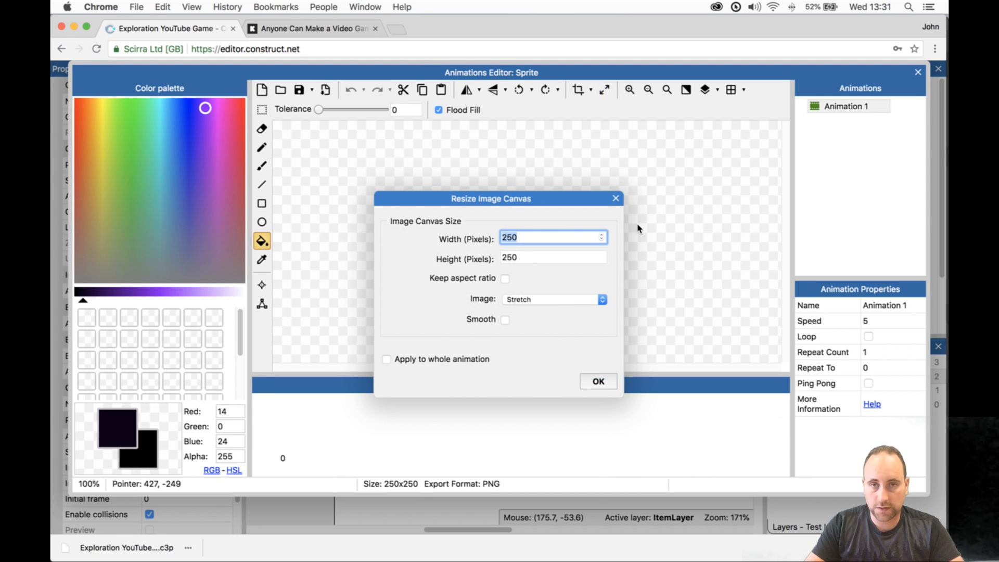
{"action": "key", "text": "Tab"}
{"action": "type", "text": "2"}
{"action": "key", "text": "Return"}
- Fill the 8 by 2 sprite image with light grey (RGB 197, 196, 196) and close the animations editor
{"action": "scroll", "coordinate": [547, 242], "scroll_direction": "up", "scroll_amount": 2}
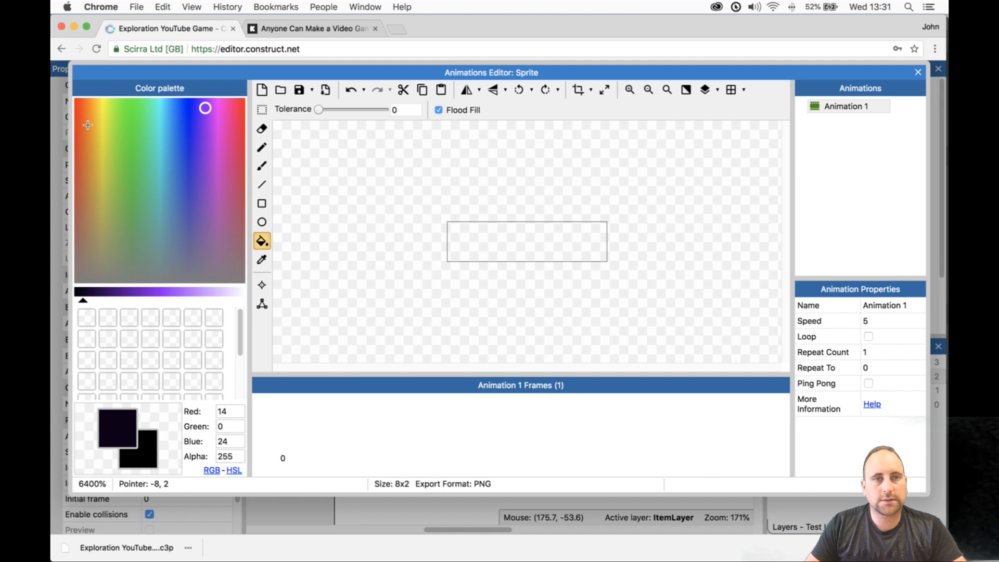
{"action": "left_click", "coordinate": [233, 293]}
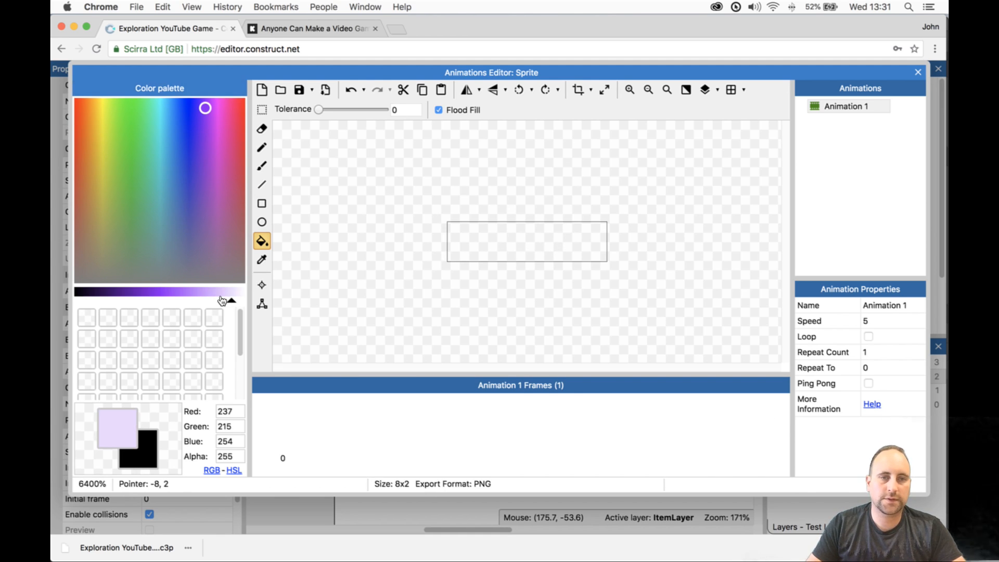
{"action": "left_click_drag", "start_coordinate": [201, 208], "coordinate": [244, 282]}
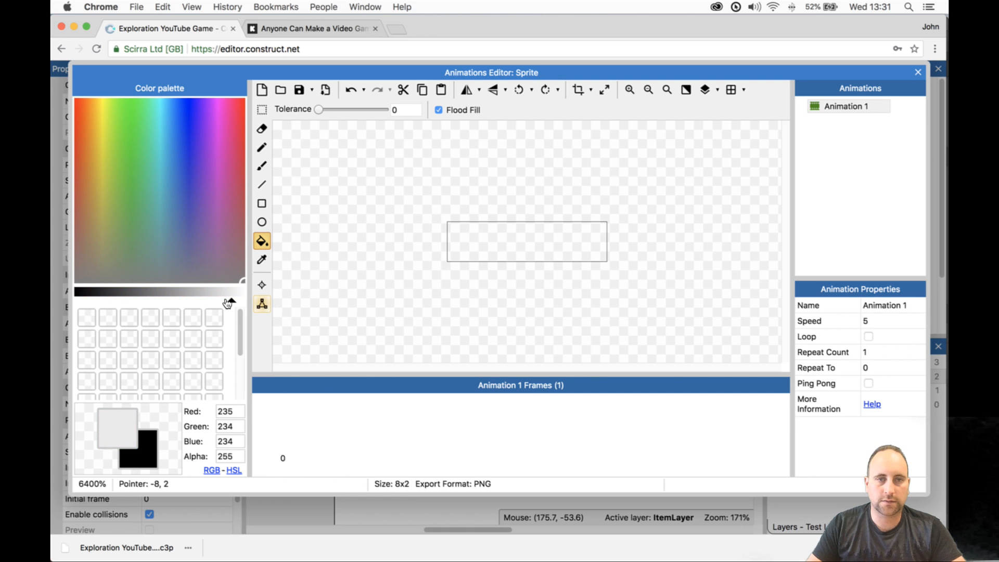
{"action": "left_click", "coordinate": [205, 294]}
{"action": "left_click", "coordinate": [468, 239]}
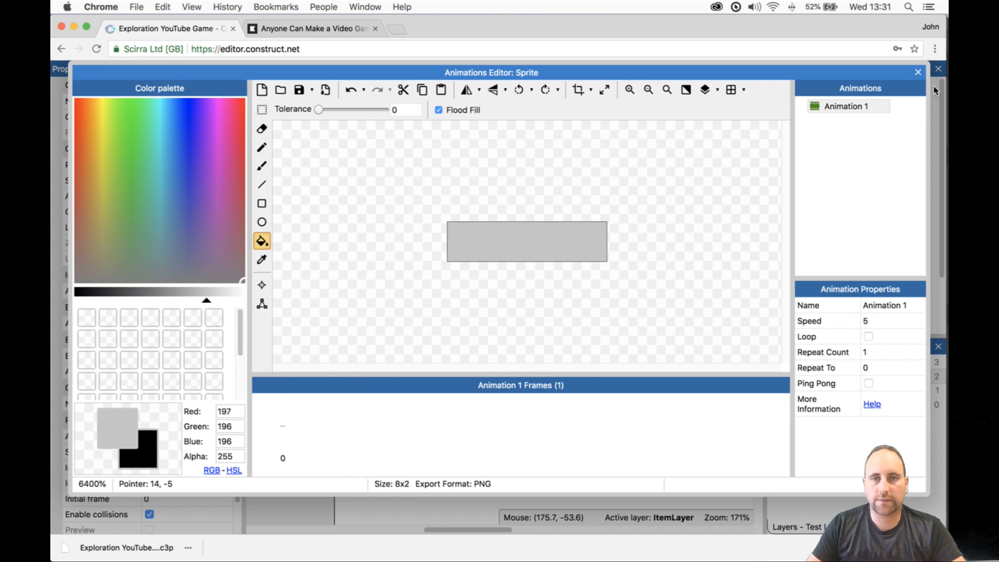
{"action": "left_click", "coordinate": [918, 72]}
- Name the new sprite JumpThrough and place three instances as rising platforms near the player, the highest at 192, 64
{"action": "left_click", "coordinate": [217, 102]}
{"action": "type", "text": "JumpThroug"}
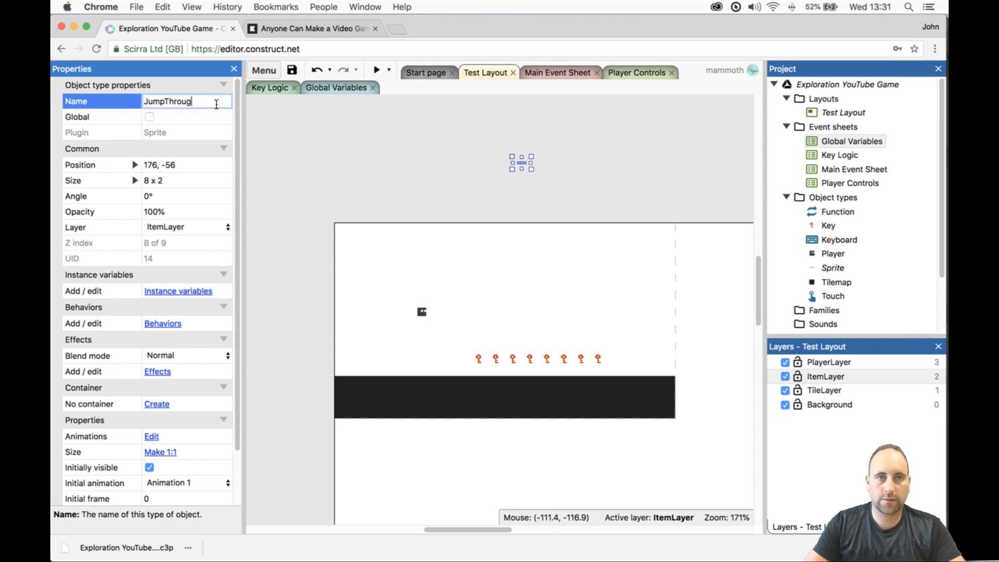
{"action": "type", "text": "h"}
{"action": "key", "text": "Tab"}
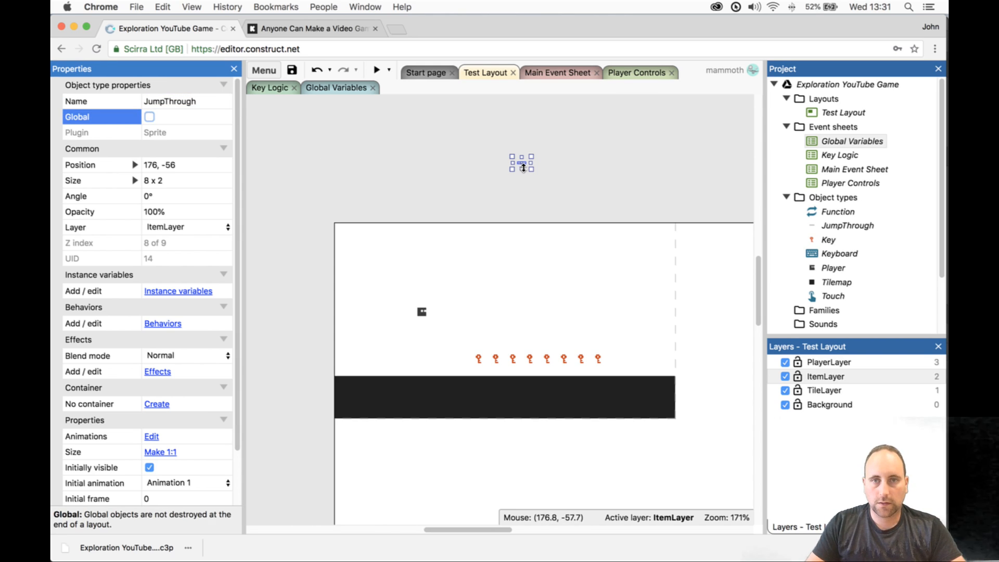
{"action": "left_click_drag", "start_coordinate": [524, 167], "coordinate": [539, 291]}
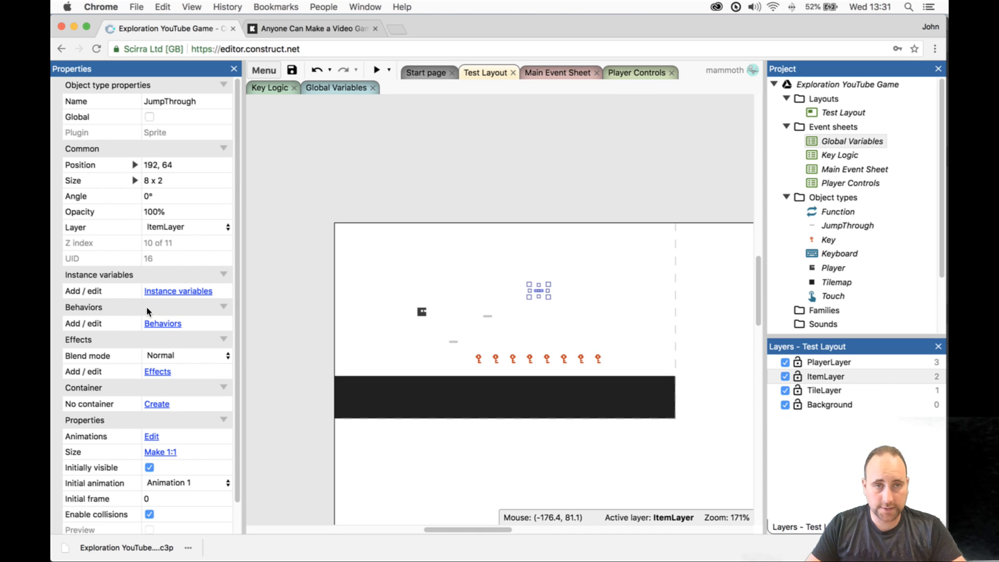
- Add the Jump-thru behavior to the JumpThrough sprite and close its behaviors dialog
{"action": "left_click", "coordinate": [174, 324]}
{"action": "left_click", "coordinate": [175, 327]}
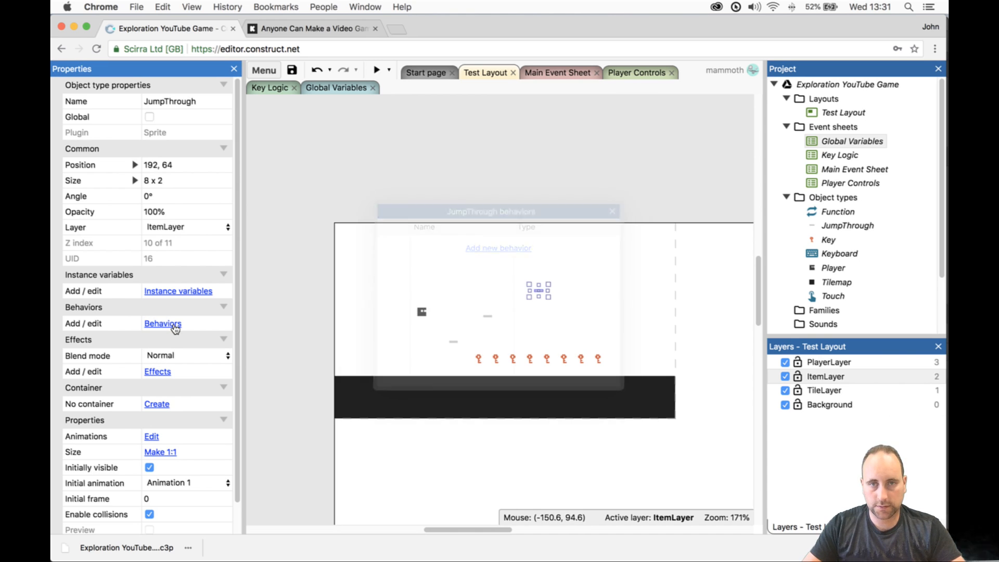
{"action": "left_click", "coordinate": [174, 325]}
{"action": "left_click", "coordinate": [498, 247]}
{"action": "type", "text": "jump"}
{"action": "key", "text": "Return"}
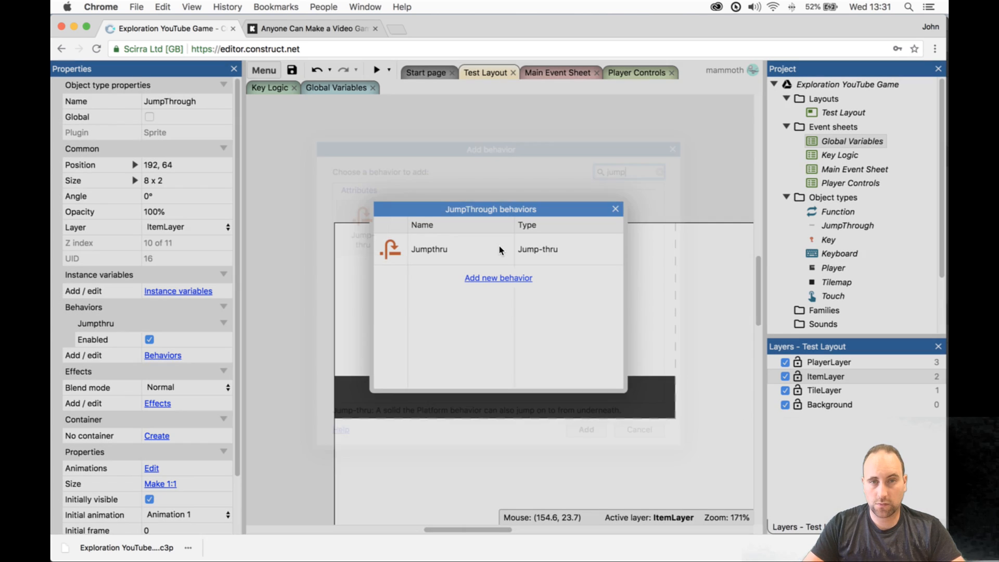
{"action": "key", "text": "Escape"}
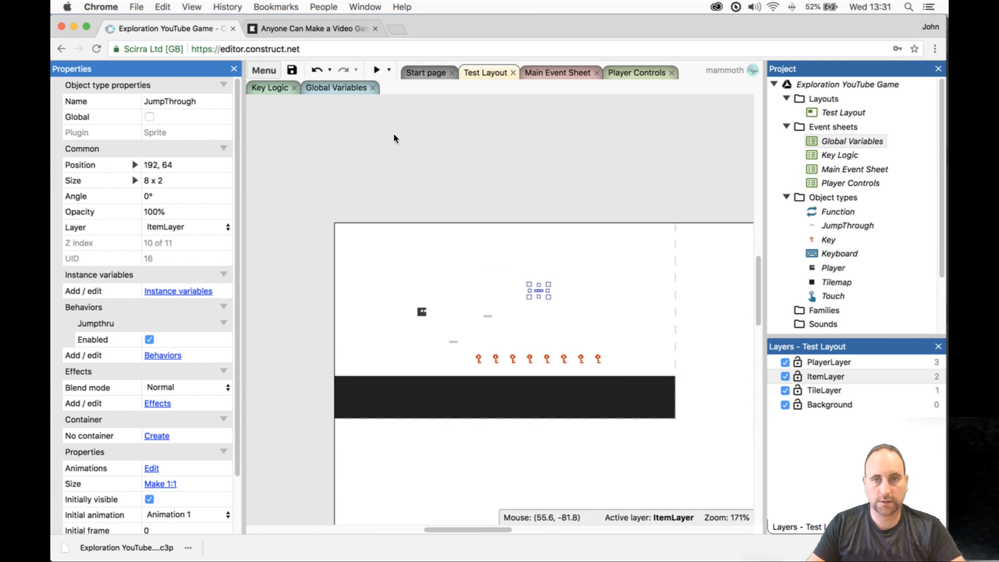
- Preview the game, jump the player up through and between the JumpThrough platforms to test them, and close the preview
{"action": "left_click", "coordinate": [376, 70]}
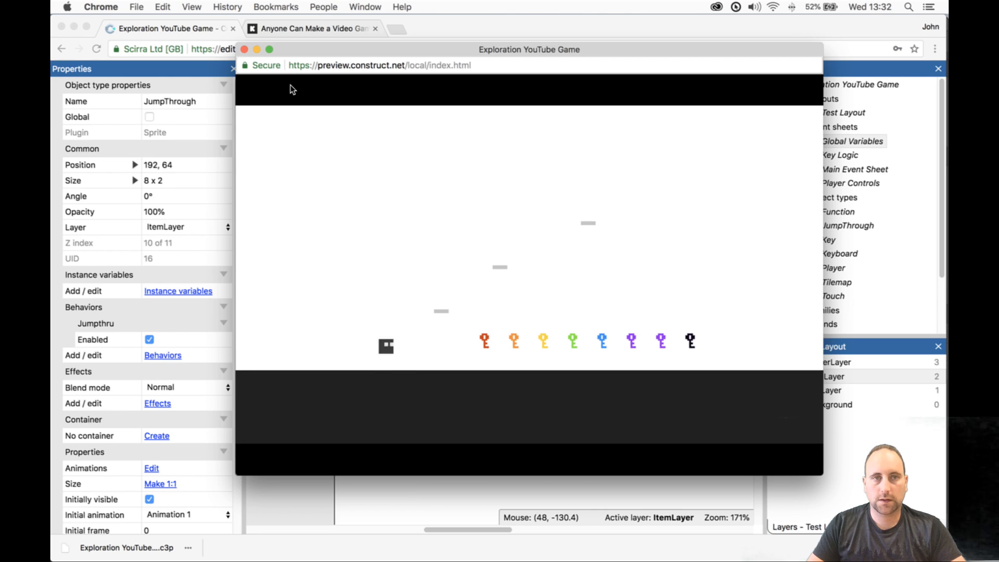
{"action": "key", "text": "Right"}
{"action": "key", "text": "Up"}
{"action": "key", "text": "Left"}
{"action": "key", "text": "Up"}
{"action": "key", "text": "Up"}
{"action": "key", "text": "Up"}
{"action": "key", "text": "Right"}
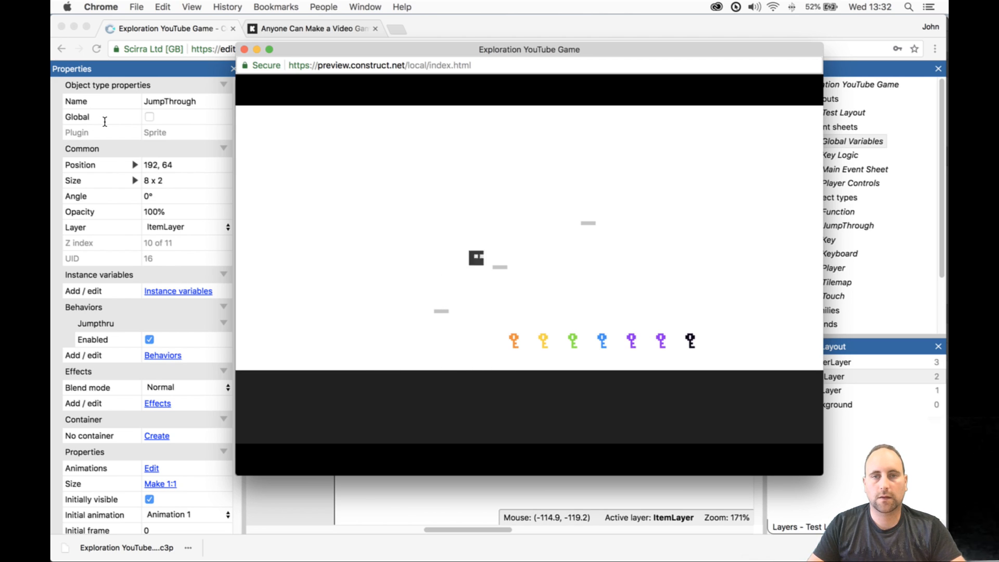
{"action": "key", "text": "Left"}
{"action": "key", "text": "Up"}
{"action": "key", "text": "Right"}
{"action": "key", "text": "Left"}
{"action": "key", "text": "Up"}
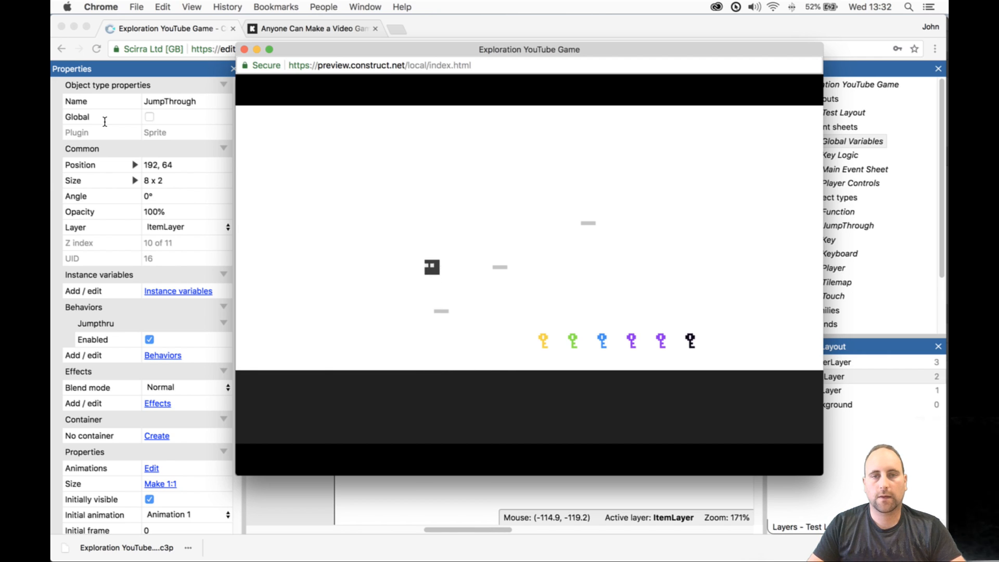
{"action": "key", "text": "Up"}
{"action": "key", "text": "Right"}
{"action": "key", "text": "Left"}
{"action": "key", "text": "Up"}
{"action": "key", "text": "Right"}
{"action": "key", "text": "Up"}
{"action": "key", "text": "Up"}
{"action": "key", "text": "Right"}
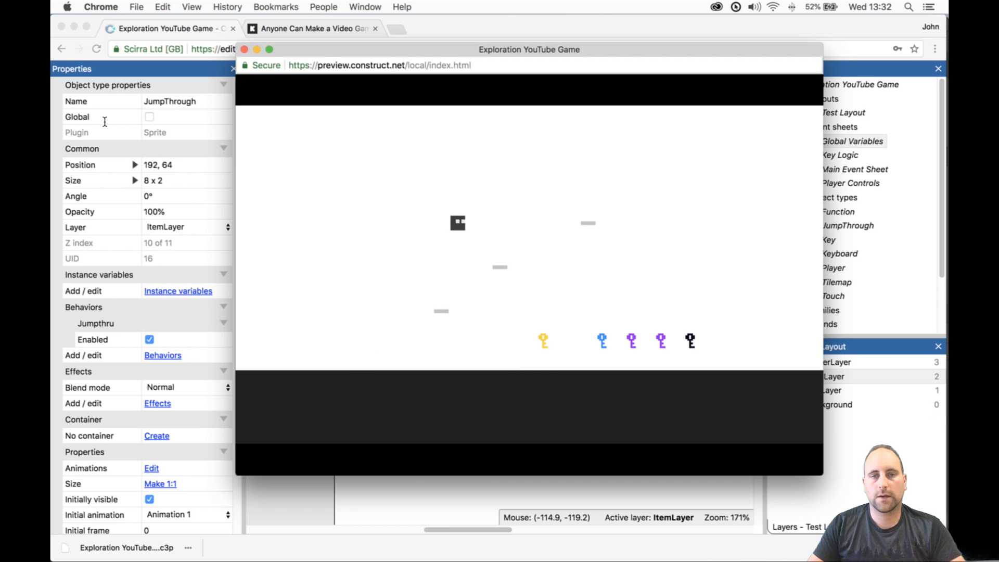
{"action": "key", "text": "Right"}
{"action": "key", "text": "Up"}
{"action": "key", "text": "Left"}
{"action": "key", "text": "Up"}
{"action": "key", "text": "Up"}
{"action": "key", "text": "Up"}
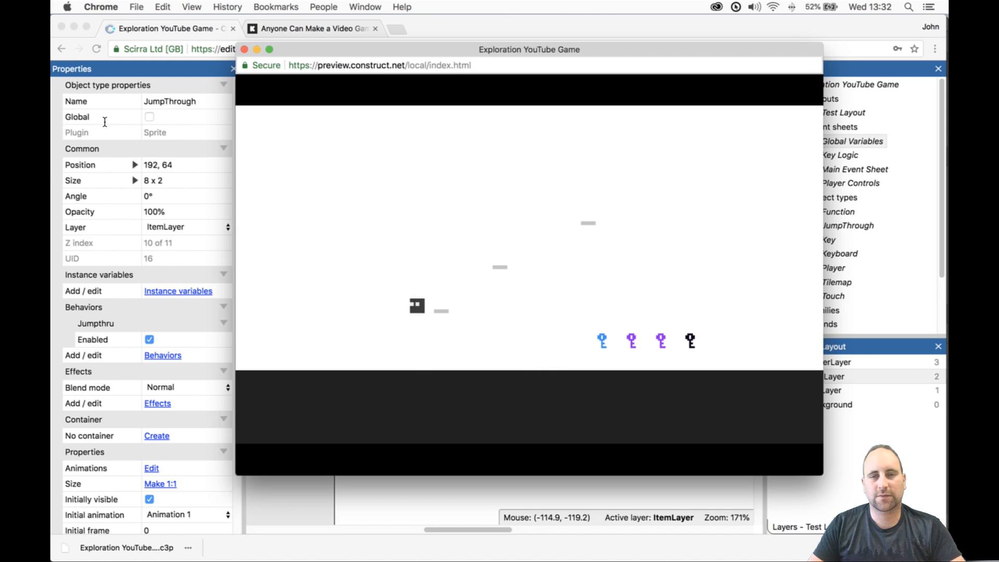
{"action": "key", "text": "Right"}
{"action": "left_click", "coordinate": [243, 49]}
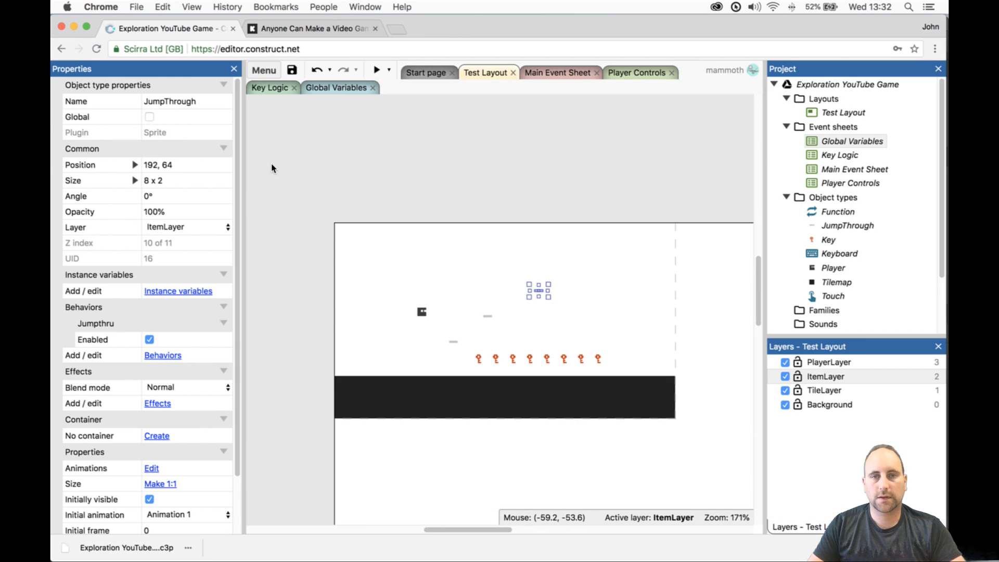
- Set the Player's Platform behavior to a max speed of 80 and a jump strength of 150
{"action": "left_click", "coordinate": [422, 312]}
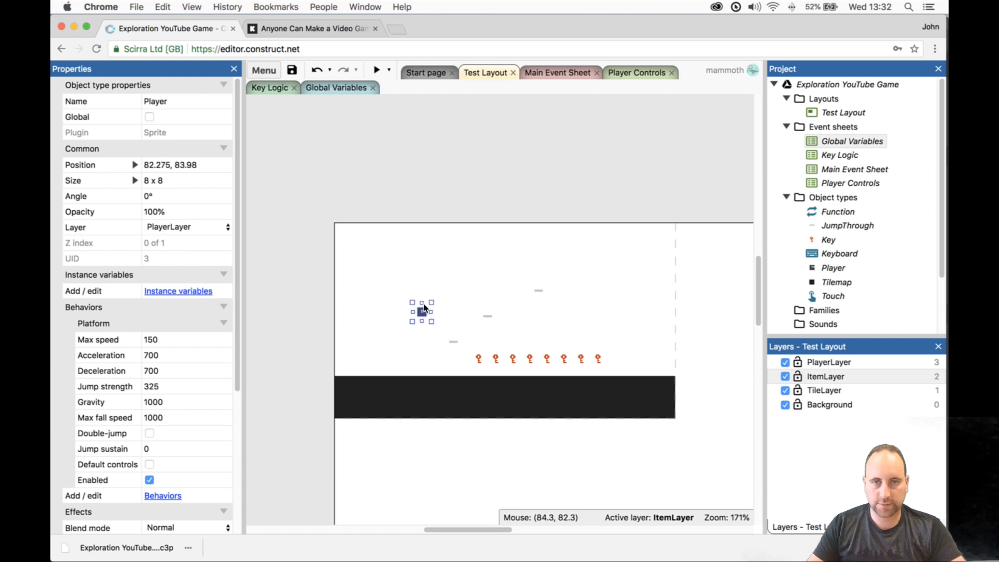
{"action": "left_click", "coordinate": [205, 341]}
{"action": "type", "text": "7"}
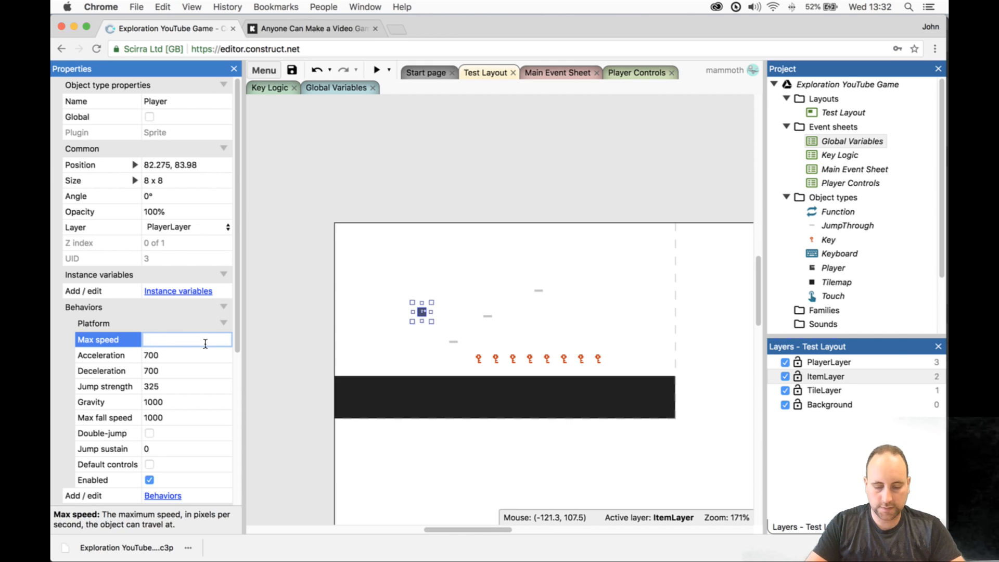
{"action": "left_click", "coordinate": [178, 391]}
{"action": "type", "text": "150"}
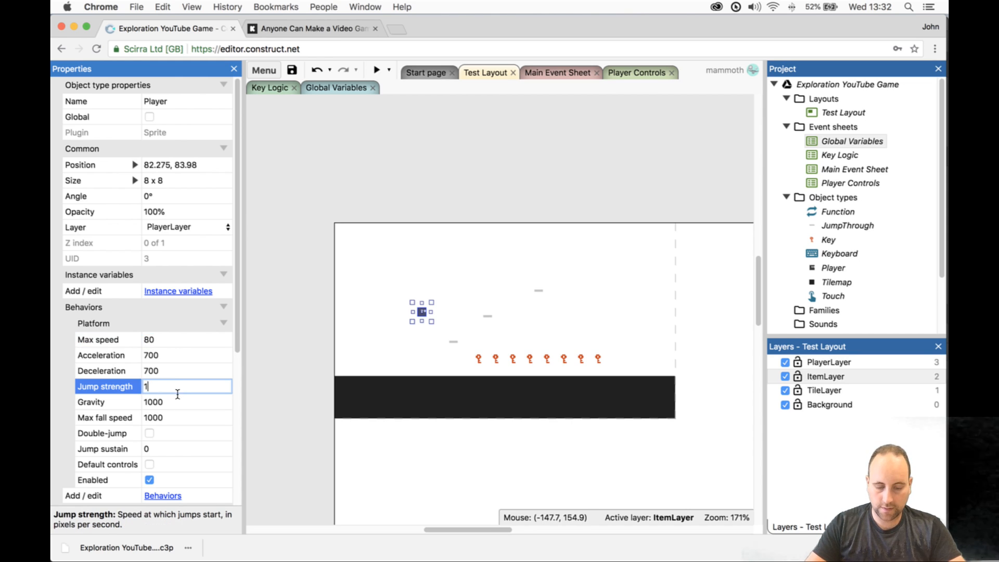
{"action": "key", "text": "Tab"}
- Preview the game, test the player's movement and jumping with the reduced speed and jump strength, and close the preview
{"action": "left_click", "coordinate": [376, 70]}
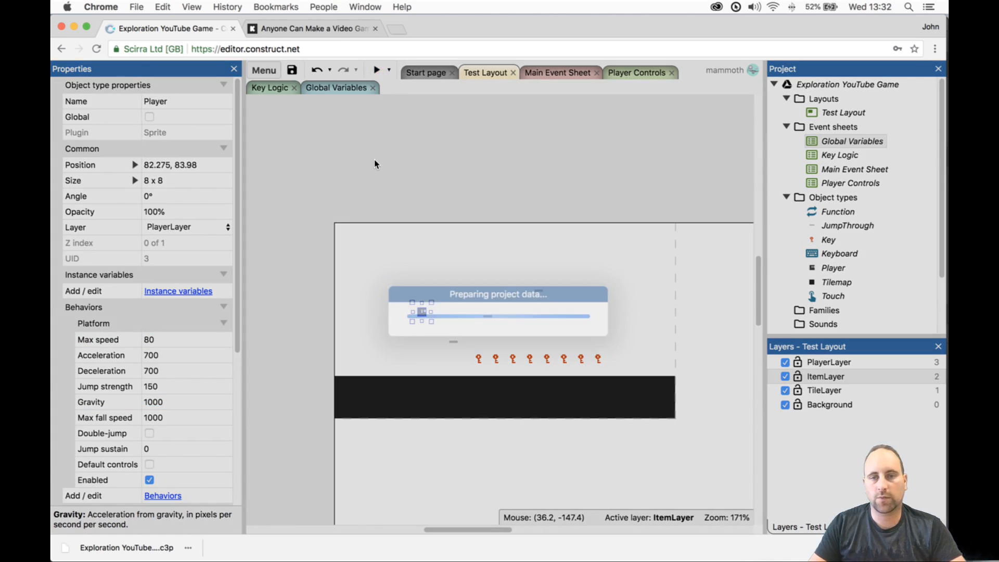
{"action": "key", "text": "Right"}
{"action": "key", "text": "Up"}
{"action": "key", "text": "Left"}
{"action": "key", "text": "Up"}
{"action": "key", "text": "Right"}
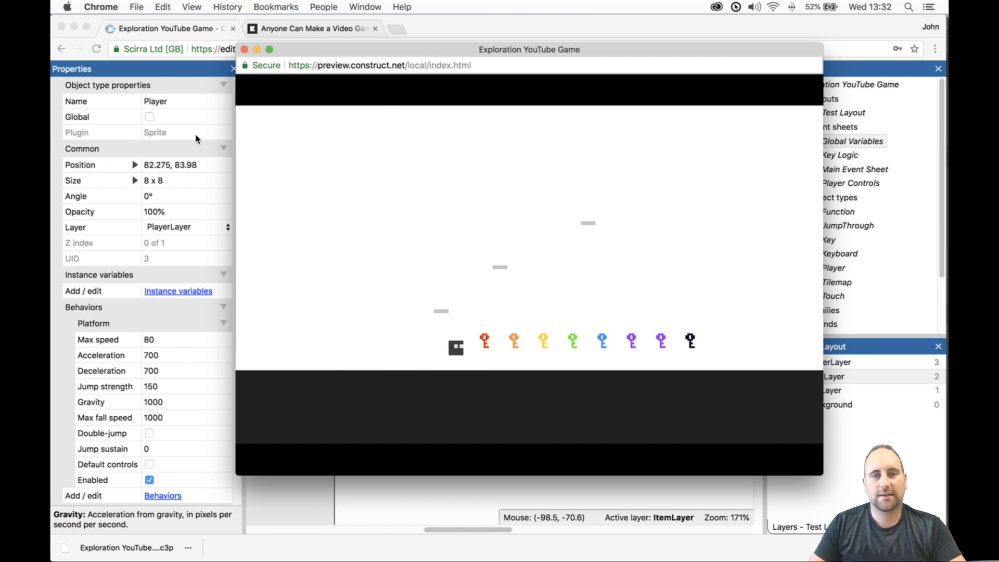
{"action": "left_click", "coordinate": [245, 49]}
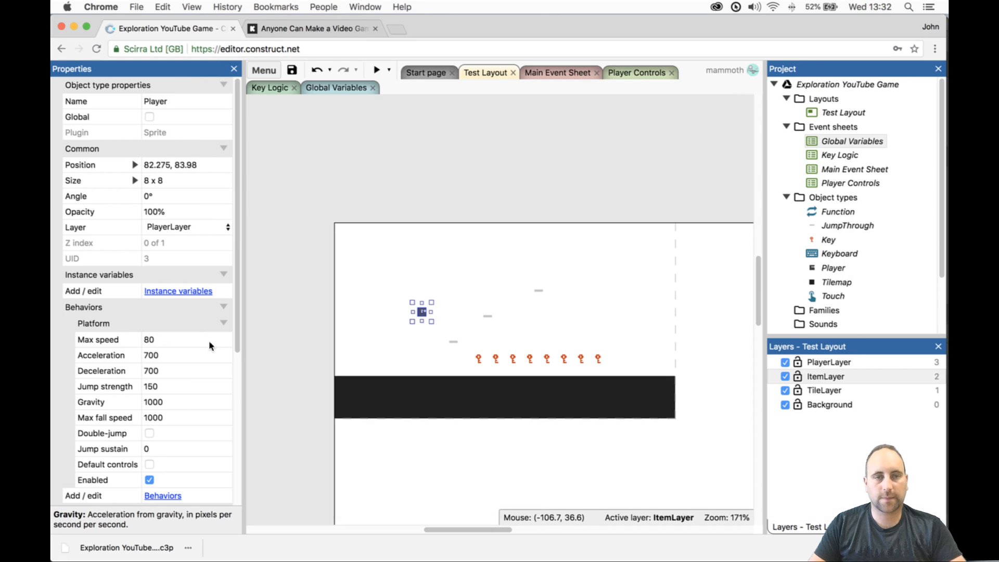
- Set the Player's max speed to 120, test a jump in the preview and close it
{"action": "left_click", "coordinate": [168, 341]}
{"action": "type", "text": "120"}
{"action": "left_click", "coordinate": [168, 354]}
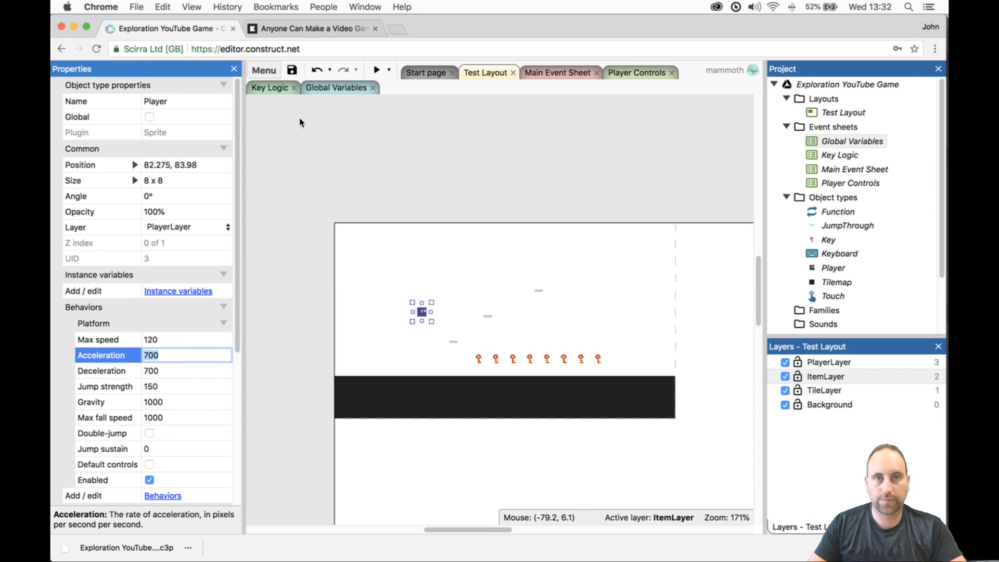
{"action": "left_click", "coordinate": [376, 70]}
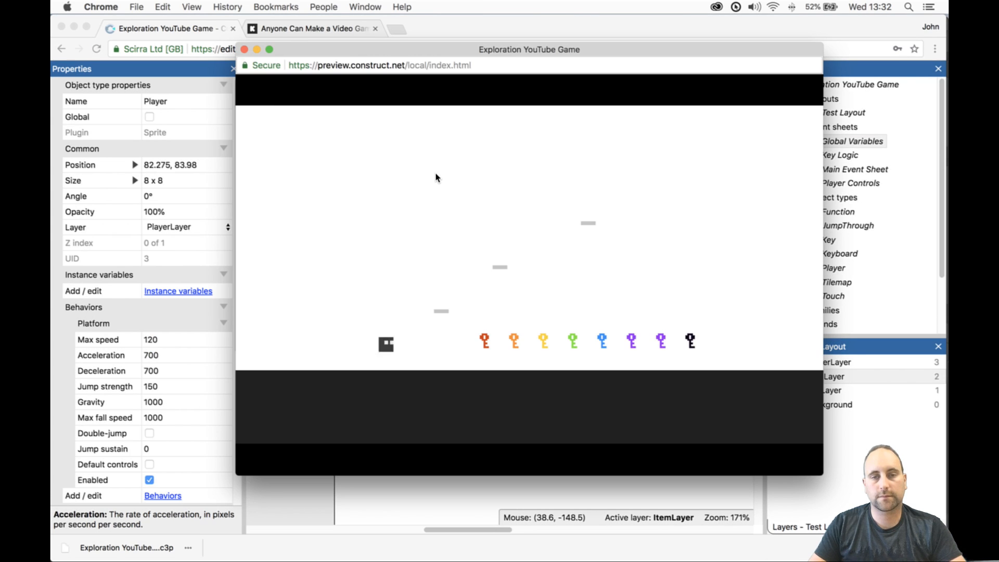
{"action": "key", "text": "Up"}
{"action": "left_click", "coordinate": [244, 49]}
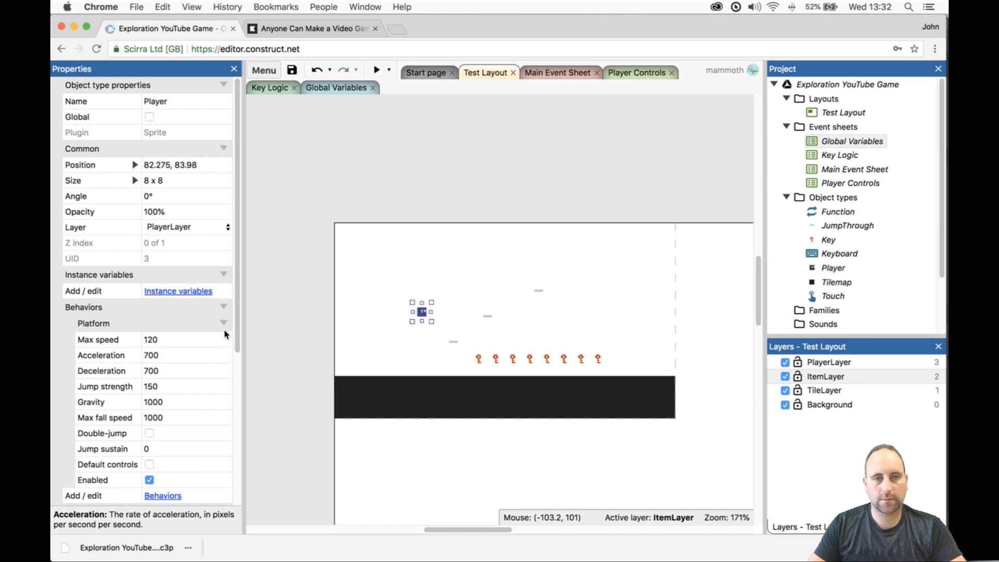
- Undo the trial changes to the Player's max speed and jump strength
{"action": "left_click", "coordinate": [214, 339]}
{"action": "type", "text": "80"}
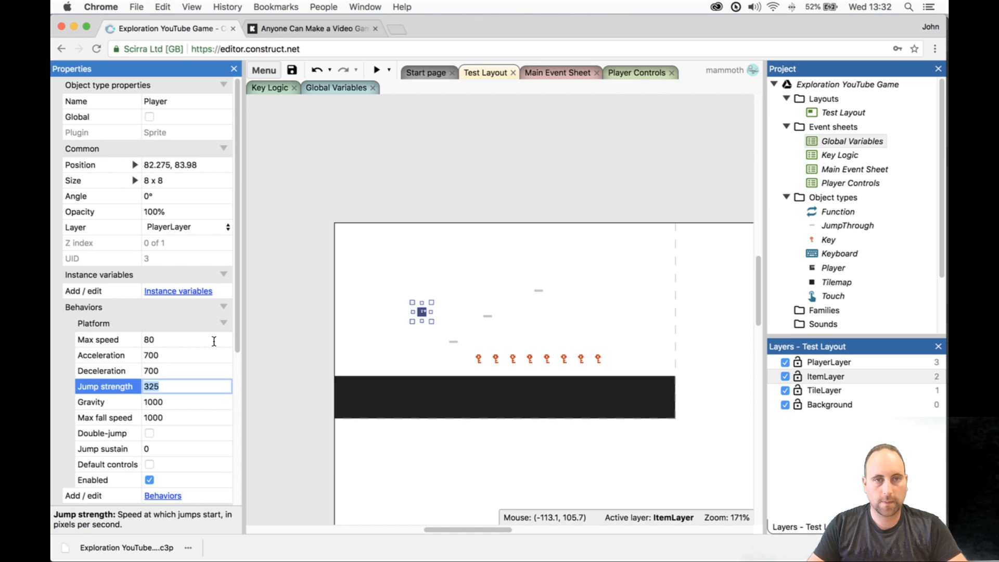
{"action": "left_click", "coordinate": [214, 340]}
{"action": "type", "text": "7"}
{"action": "key", "text": "super+z"}
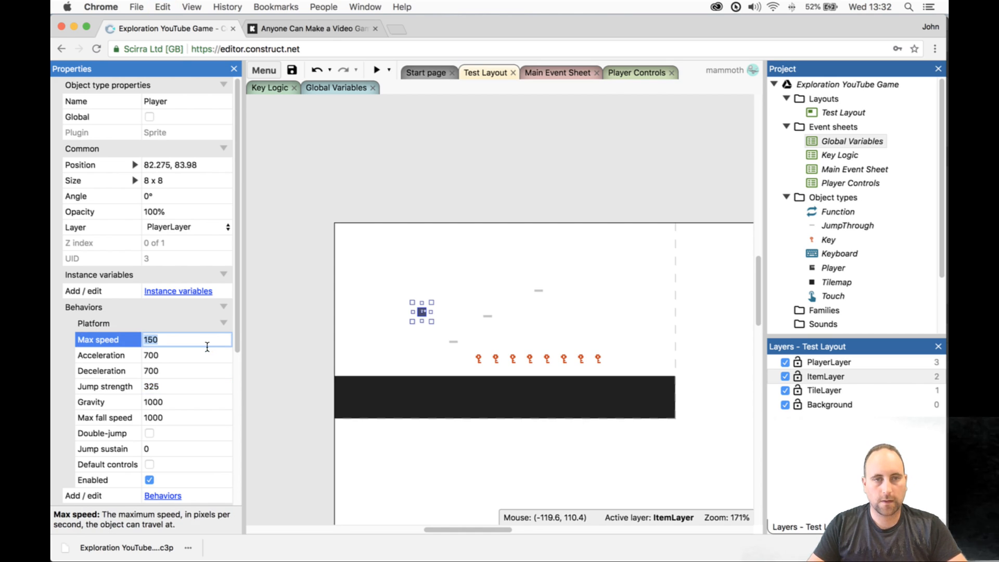
- Set the Player's Platform max speed to 100 and jump strength to 250
{"action": "type", "text": "100"}
{"action": "key", "text": "Tab"}
{"action": "key", "text": "Tab"}
{"action": "key", "text": "Tab"}
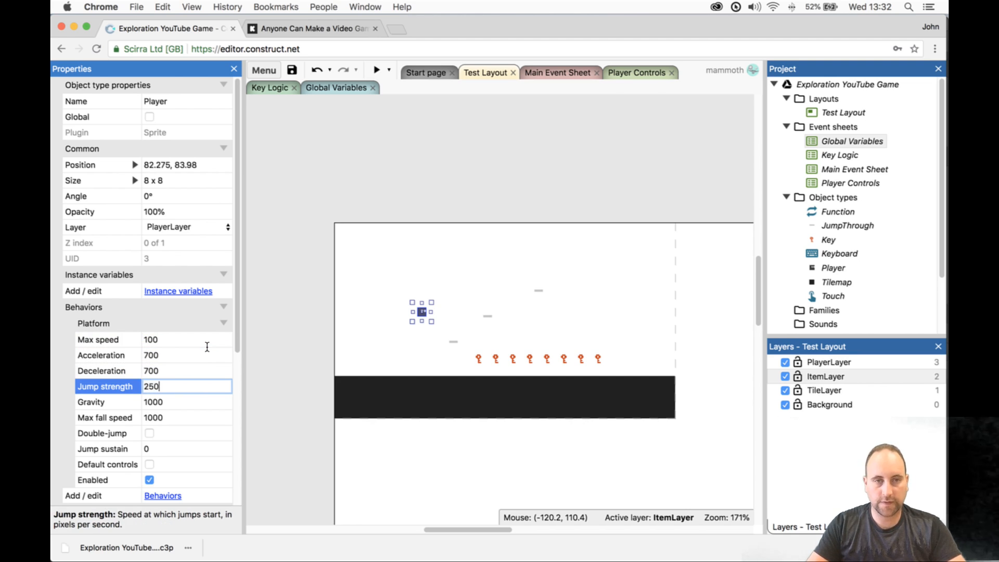
{"action": "type", "text": "250"}
- Preview the game, jump the player around the platforms and collect all the keys to test the settings, and close the preview
{"action": "left_click", "coordinate": [376, 69]}
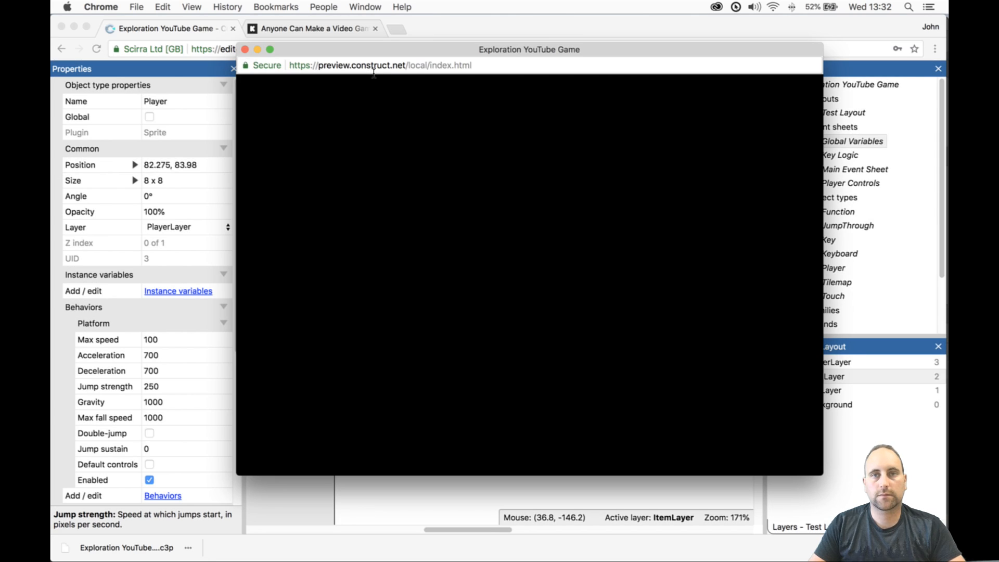
{"action": "key", "text": "Up"}
{"action": "key", "text": "Up"}
{"action": "key", "text": "Right"}
{"action": "key", "text": "Up"}
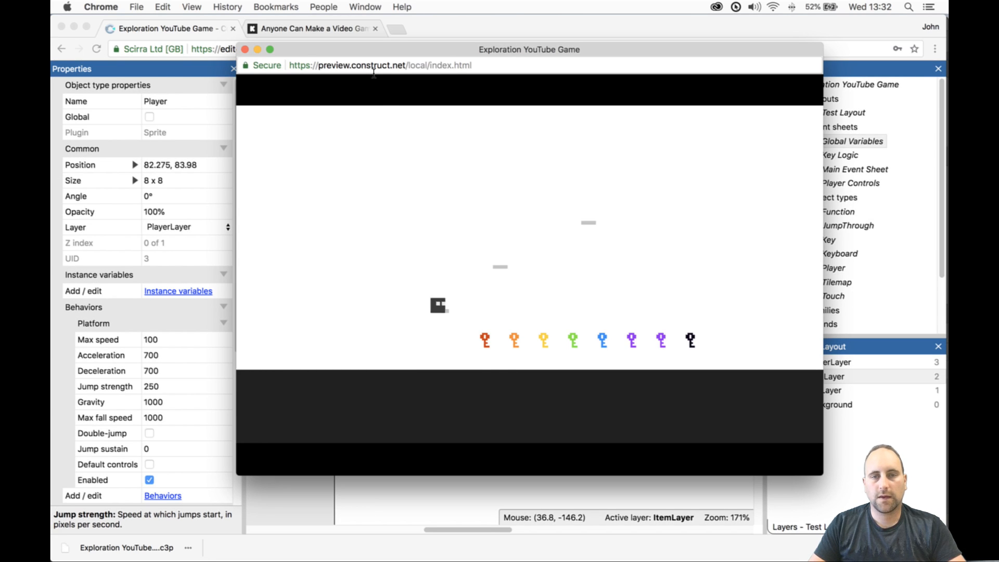
{"action": "key", "text": "Up"}
{"action": "key", "text": "Left"}
{"action": "key", "text": "Up"}
{"action": "key", "text": "Up"}
{"action": "key", "text": "Right"}
{"action": "key", "text": "Up"}
{"action": "key", "text": "Right"}
{"action": "key", "text": "Left"}
{"action": "key", "text": "Up"}
{"action": "key", "text": "Right"}
{"action": "key", "text": "Up"}
{"action": "key", "text": "Left"}
{"action": "key", "text": "Up"}
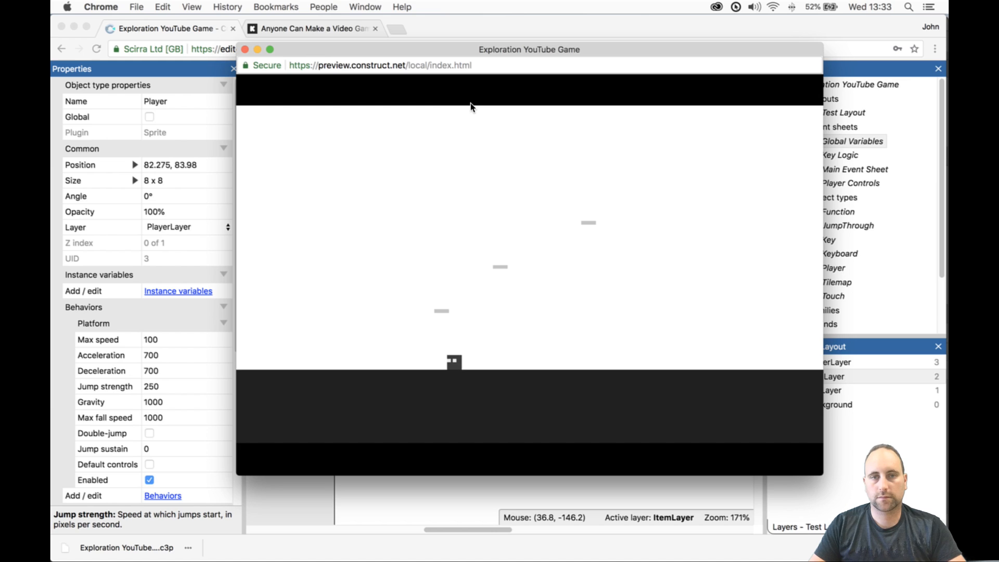
{"action": "left_click", "coordinate": [246, 49]}
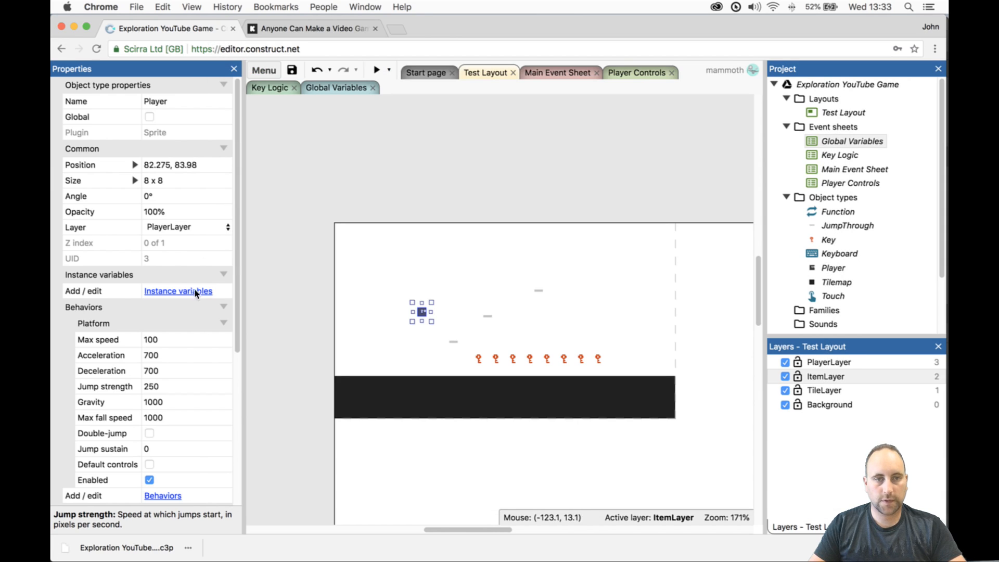
- Set the Player's jump strength to 300
{"action": "left_click", "coordinate": [188, 390]}
{"action": "type", "text": "300"}
{"action": "key", "text": "Tab"}
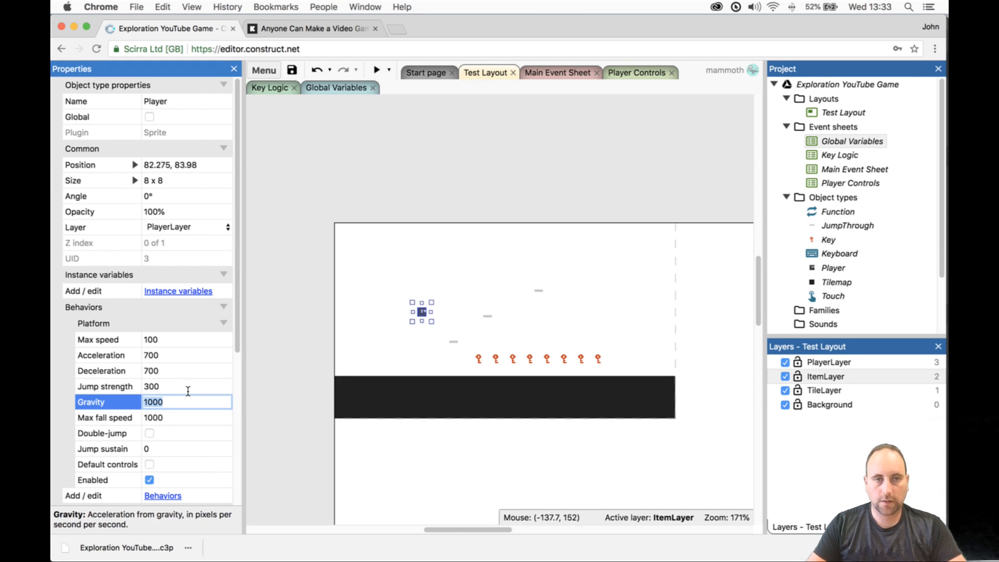
- Preview the game and run and jump the player across the floor and platforms to collect all the coloured keys
{"action": "left_click", "coordinate": [376, 70]}
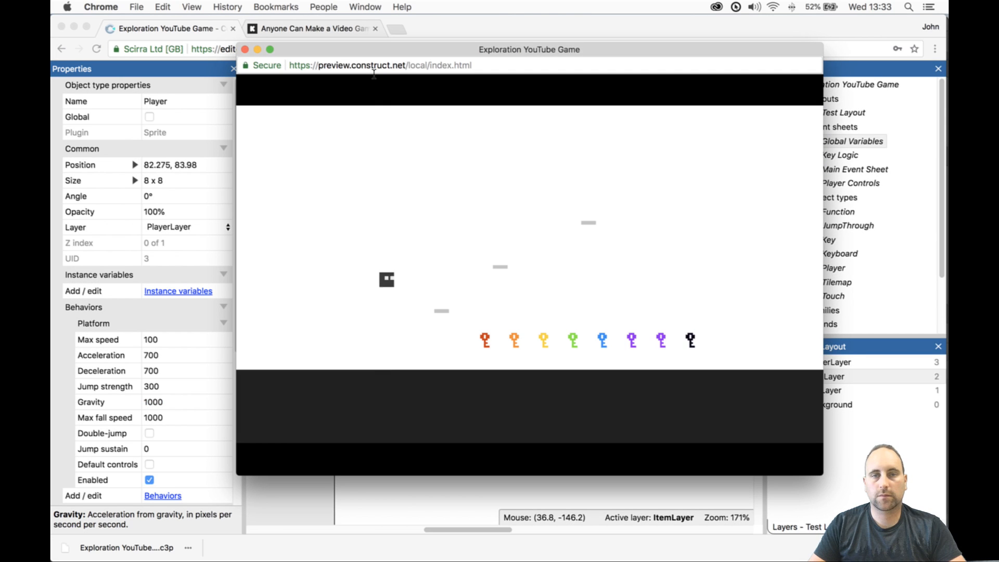
{"action": "key", "text": "Right"}
{"action": "key", "text": "Up"}
{"action": "key", "text": "Up"}
{"action": "key", "text": "Right"}
{"action": "key", "text": "Up"}
{"action": "key", "text": "Right"}
{"action": "key", "text": "Right"}
{"action": "key", "text": "Left"}
{"action": "key", "text": "Up"}
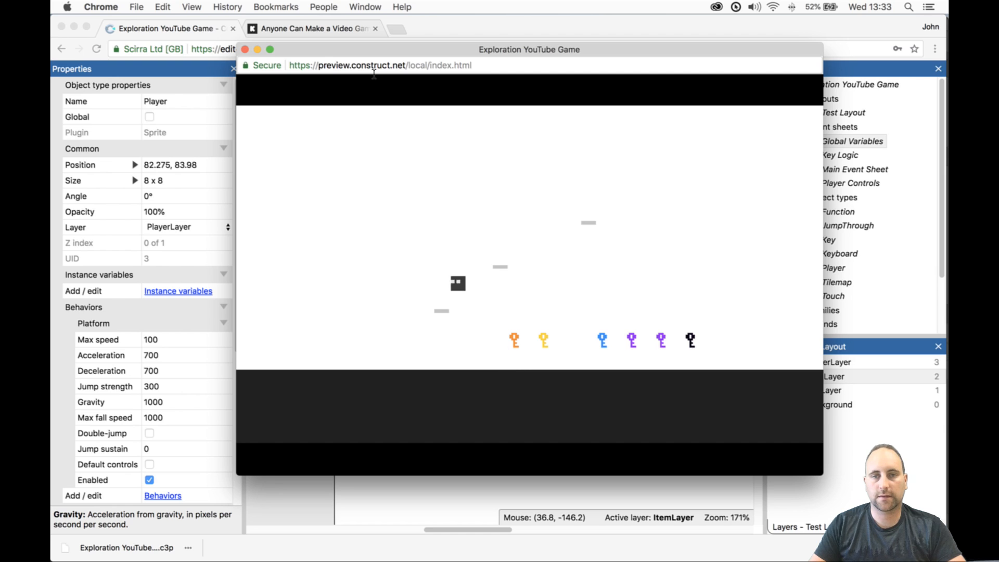
{"action": "key", "text": "Right"}
{"action": "key", "text": "Up"}
{"action": "key", "text": "Left"}
{"action": "key", "text": "Up"}
{"action": "key", "text": "Right"}
{"action": "key", "text": "Up"}
{"action": "key", "text": "Up"}
{"action": "key", "text": "Right"}
{"action": "key", "text": "Left"}
{"action": "key", "text": "Up"}
{"action": "key", "text": "Right"}
{"action": "key", "text": "Left"}
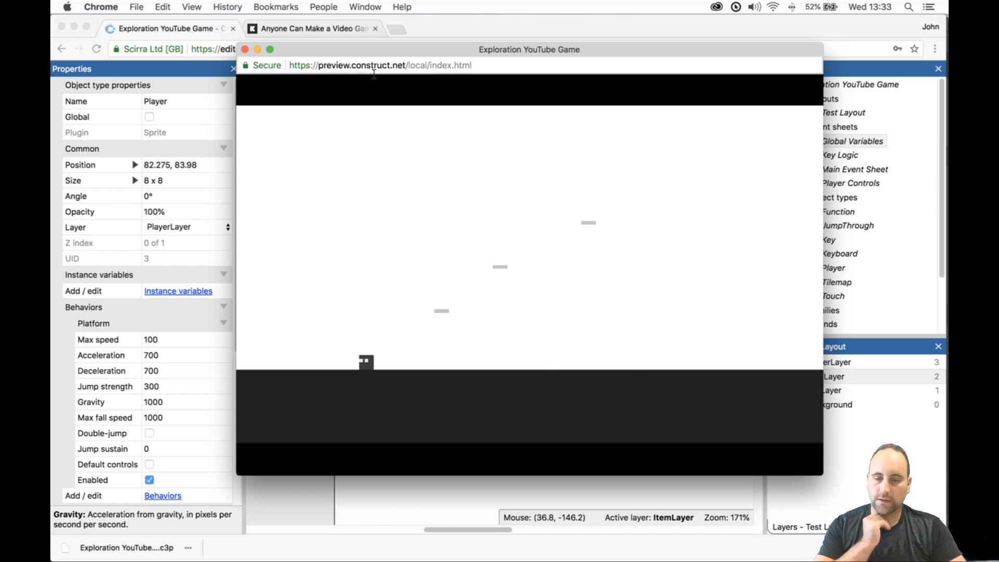
- Test the jump strength by jumping the player up to the highest JumpThrough platform, and close the preview
{"action": "key", "text": "Right"}
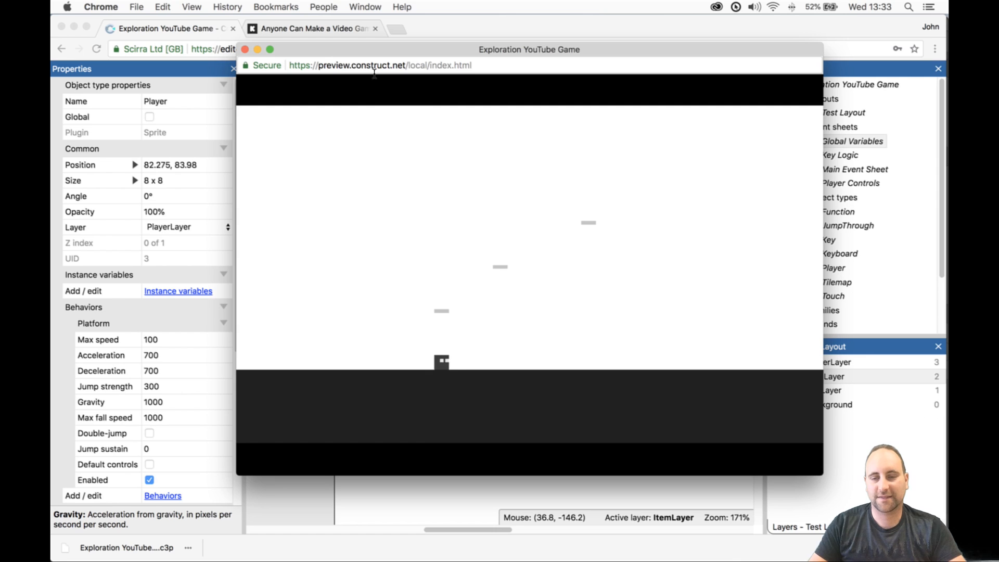
{"action": "key", "text": "Left"}
{"action": "key", "text": "Up"}
{"action": "key", "text": "Right"}
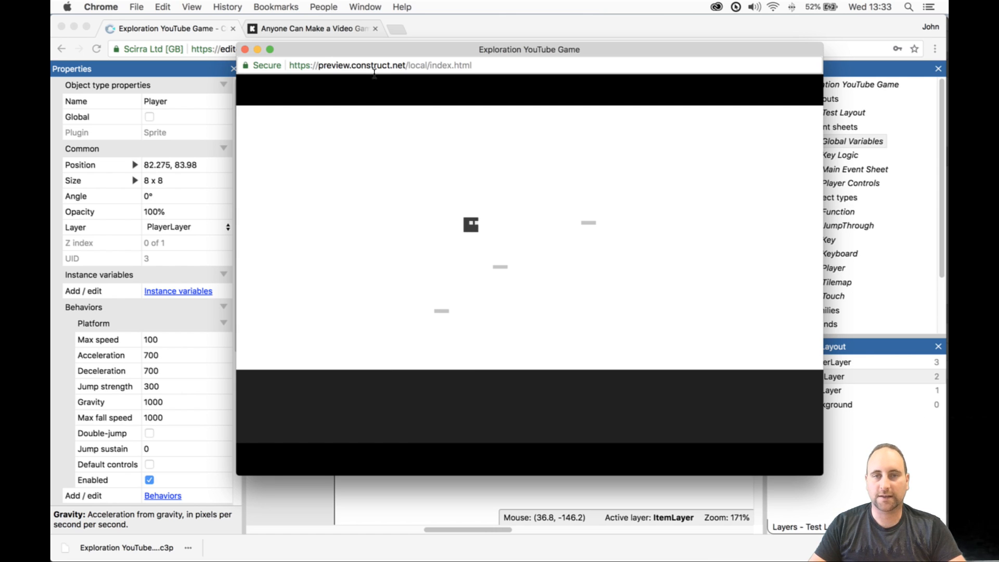
{"action": "key", "text": "Up"}
{"action": "key", "text": "Right"}
{"action": "key", "text": "Up"}
{"action": "key", "text": "Left"}
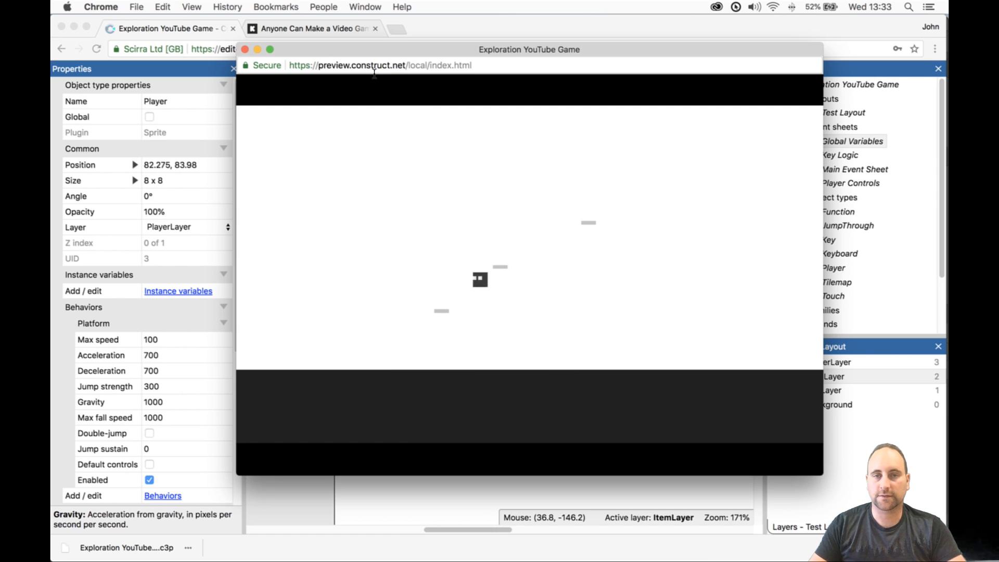
{"action": "key", "text": "Up"}
{"action": "key", "text": "Right"}
{"action": "key", "text": "Up"}
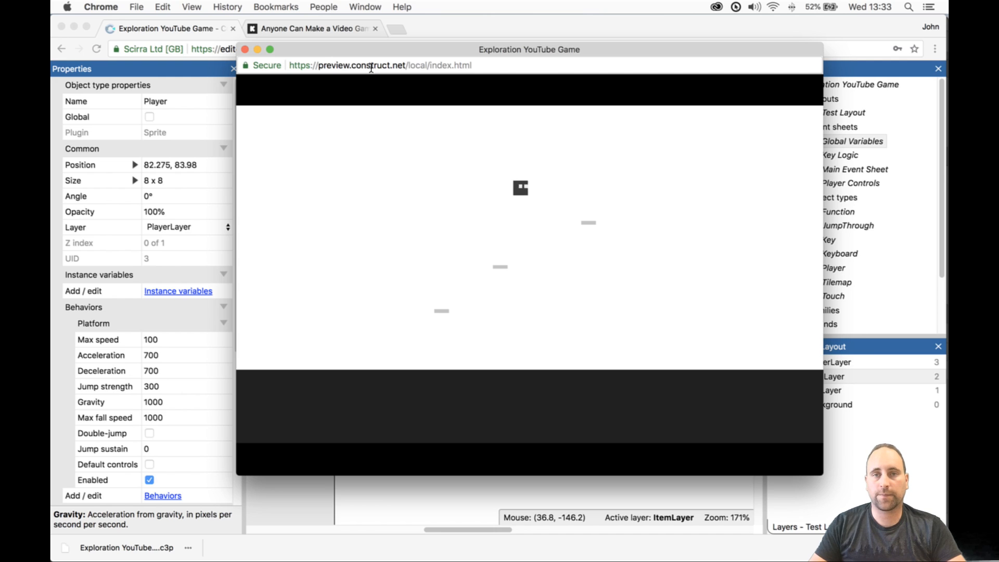
{"action": "key", "text": "Left"}
{"action": "key", "text": "Up"}
{"action": "key", "text": "Up"}
{"action": "key", "text": "Right"}
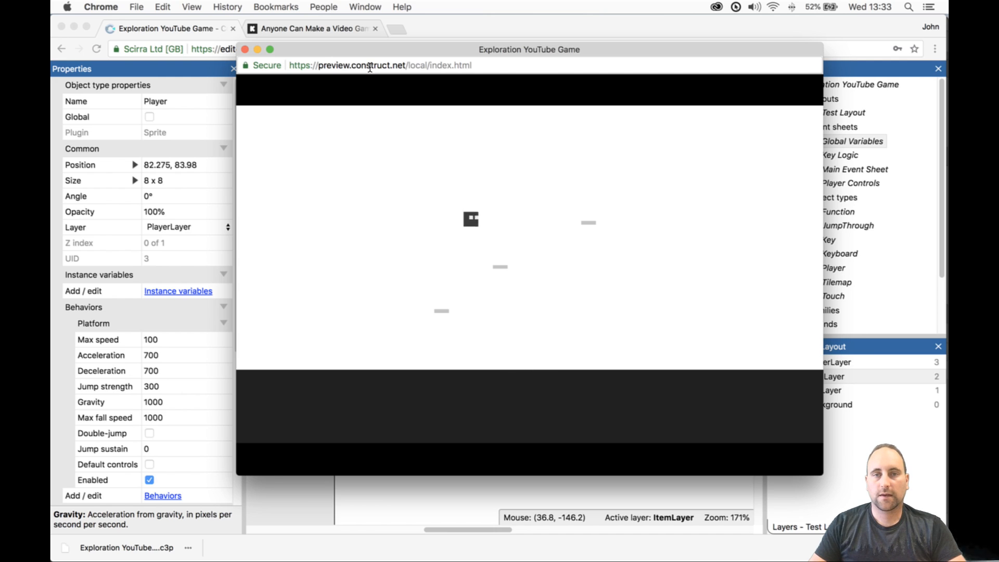
{"action": "key", "text": "Up"}
{"action": "key", "text": "Right"}
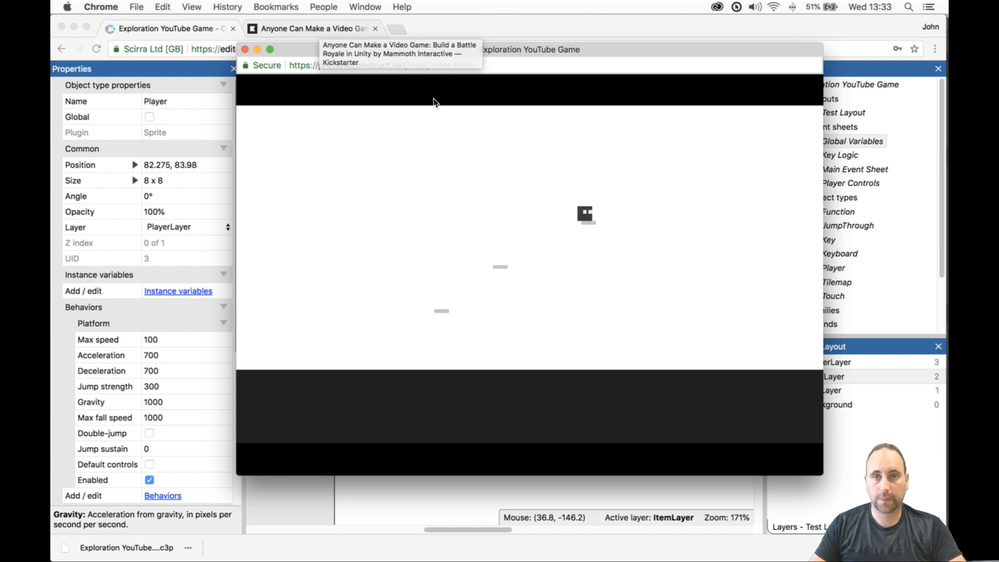
{"action": "left_click", "coordinate": [245, 50]}
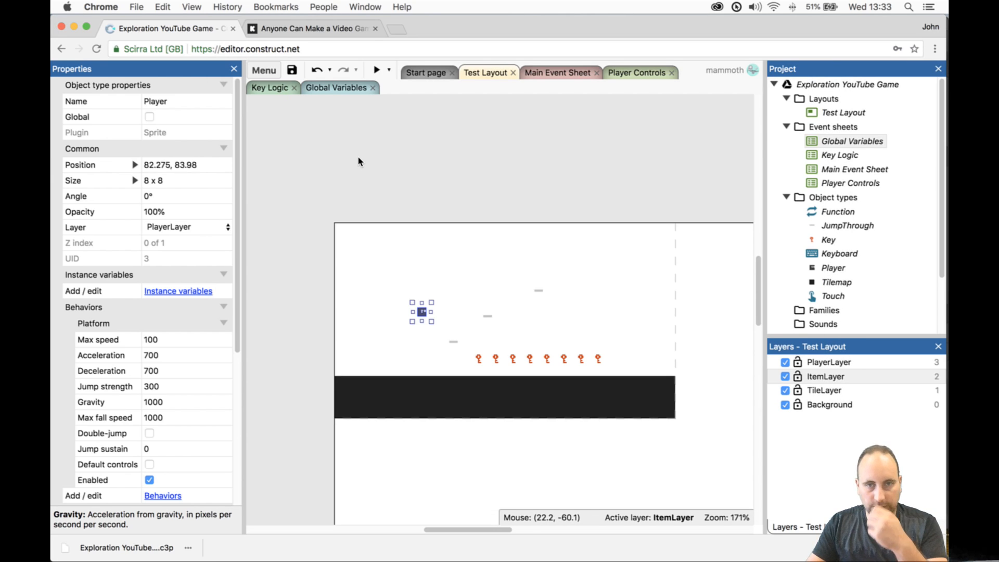
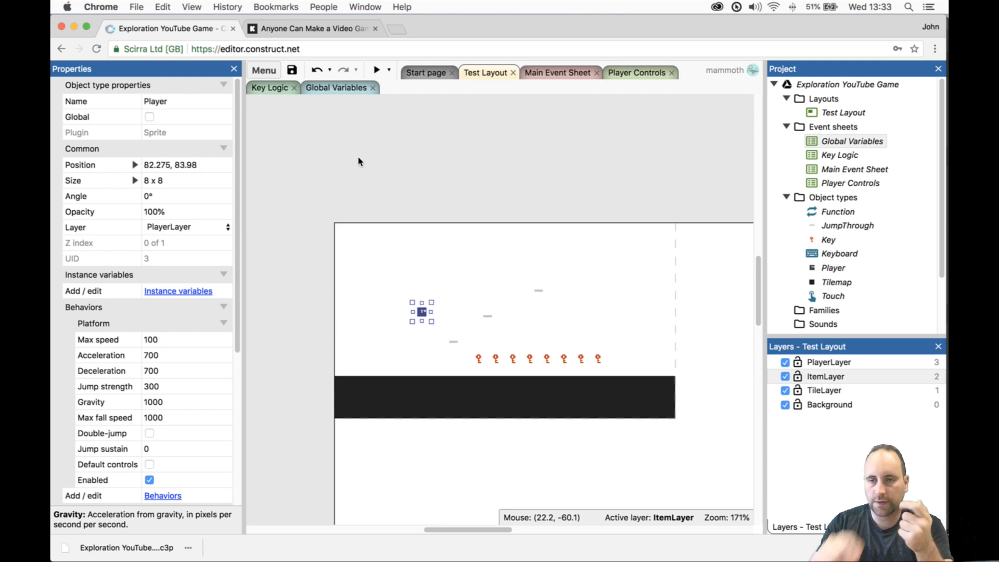
- Open the Tilemap's source image for editing and resize its canvas to 16 pixels wide, keeping the height at 8
{"action": "left_click", "coordinate": [884, 525]}
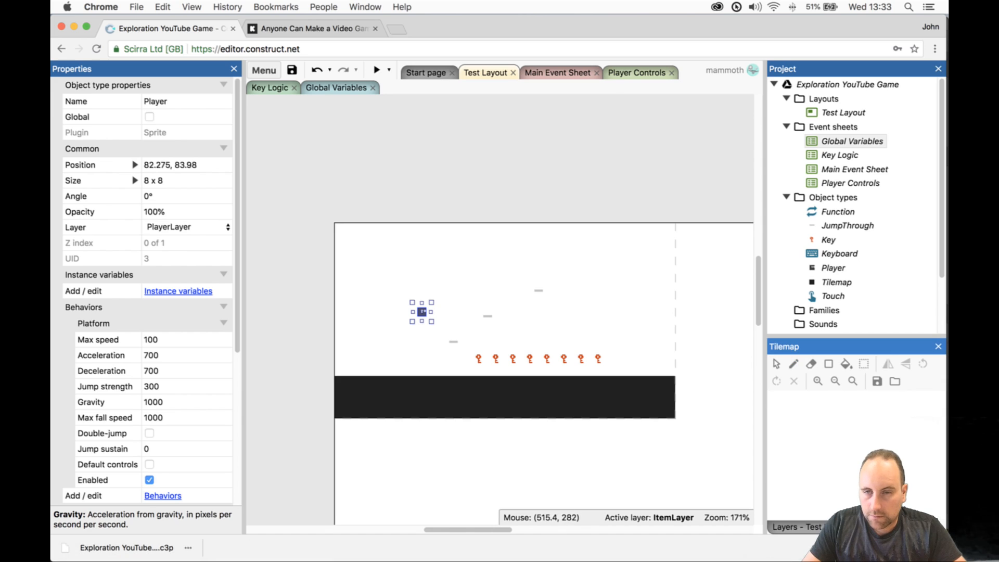
{"action": "left_click", "coordinate": [714, 397]}
{"action": "left_click", "coordinate": [829, 364]}
{"action": "double_click", "coordinate": [665, 365]}
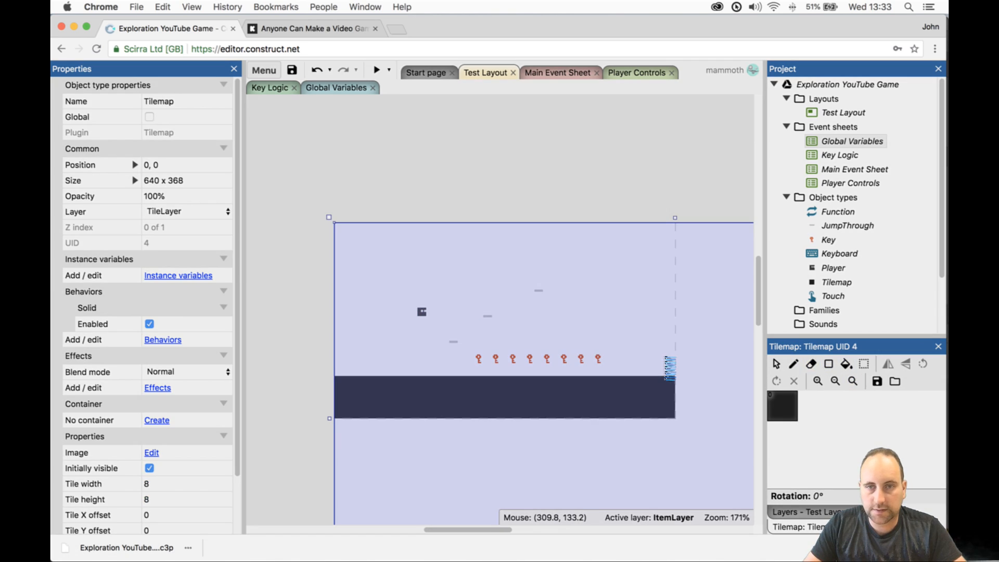
{"action": "left_click", "coordinate": [559, 90]}
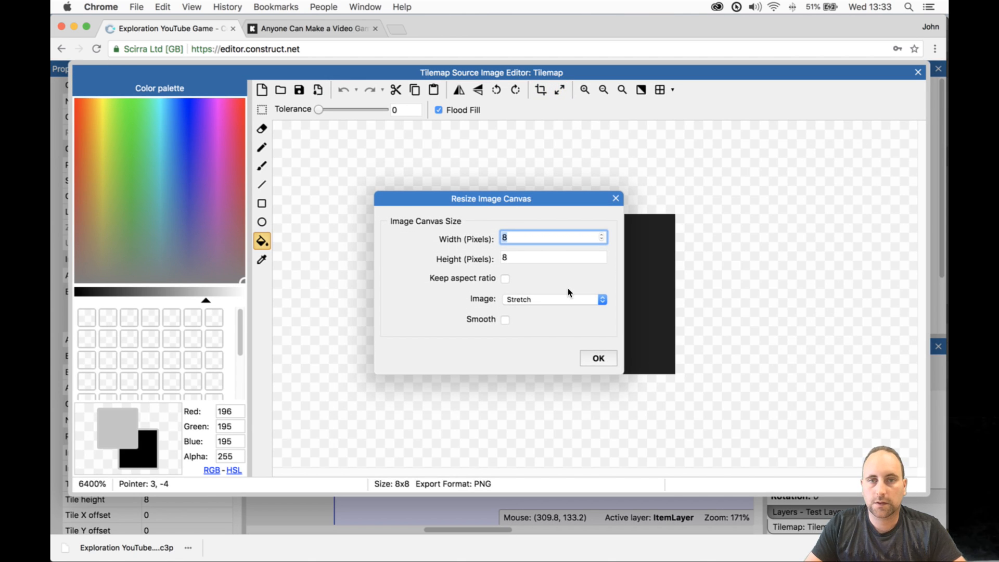
{"action": "type", "text": "16"}
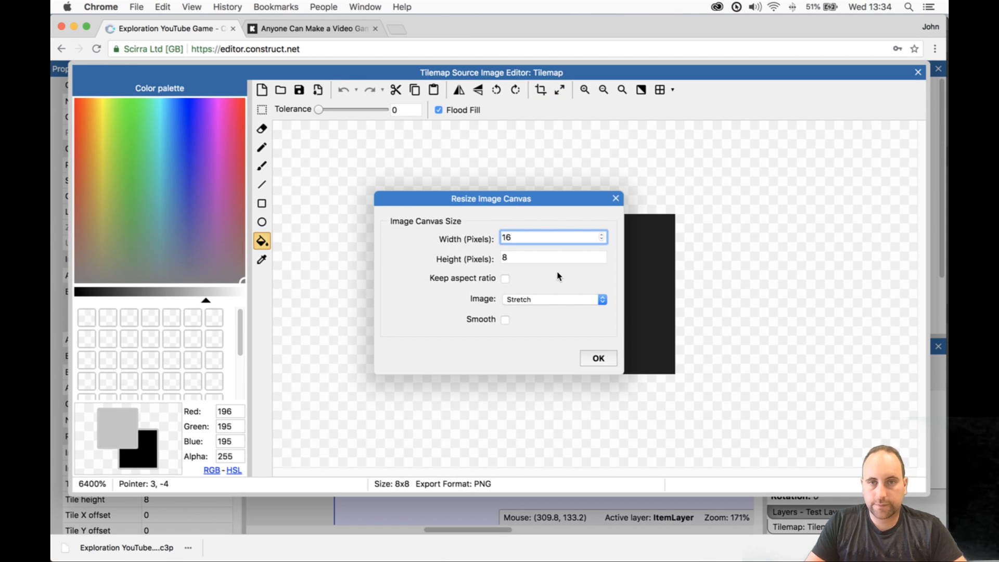
{"action": "key", "text": "Return"}
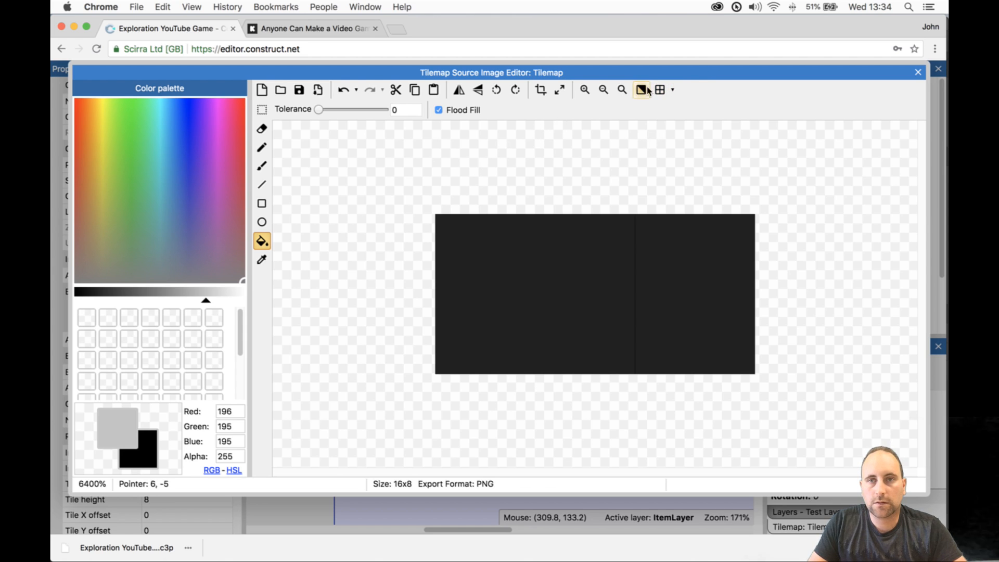
- Configure the image editor grid to 8 by 8 with the Maraschino red grid colour
{"action": "left_click", "coordinate": [673, 90]}
{"action": "left_click", "coordinate": [671, 131]}
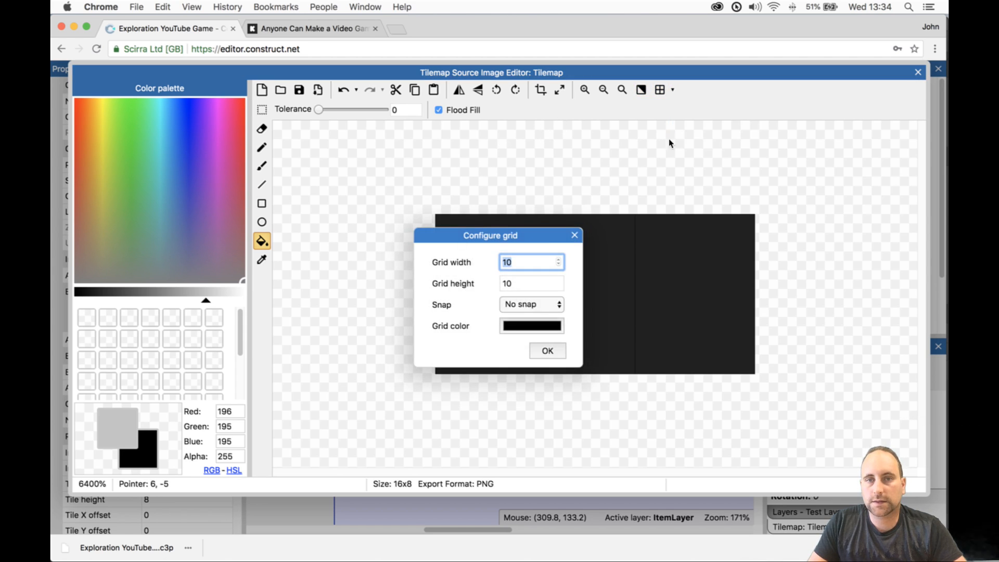
{"action": "type", "text": "8"}
{"action": "key", "text": "Tab"}
{"action": "type", "text": "8"}
{"action": "left_click", "coordinate": [532, 326]}
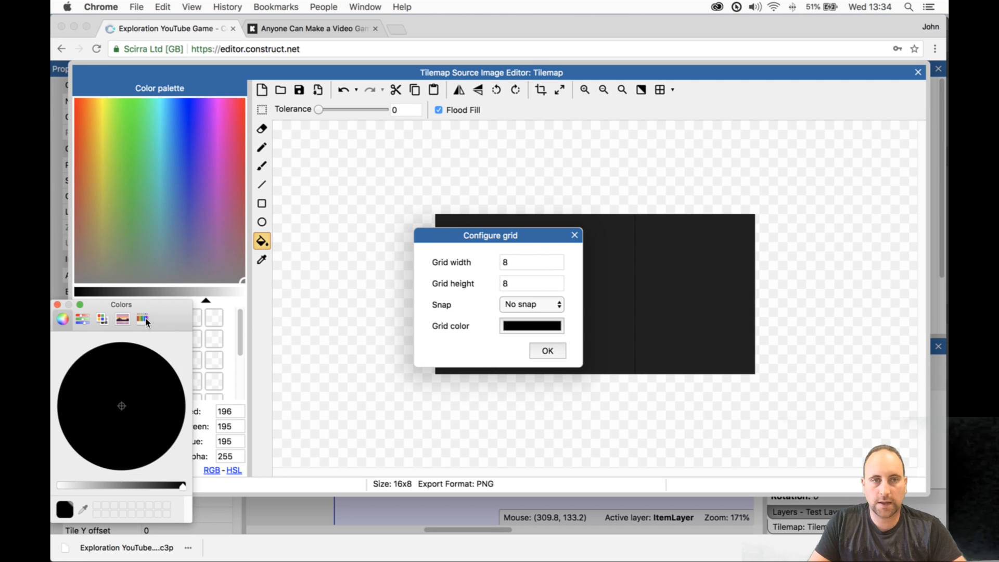
{"action": "left_click", "coordinate": [143, 319]}
{"action": "left_click", "coordinate": [58, 433]}
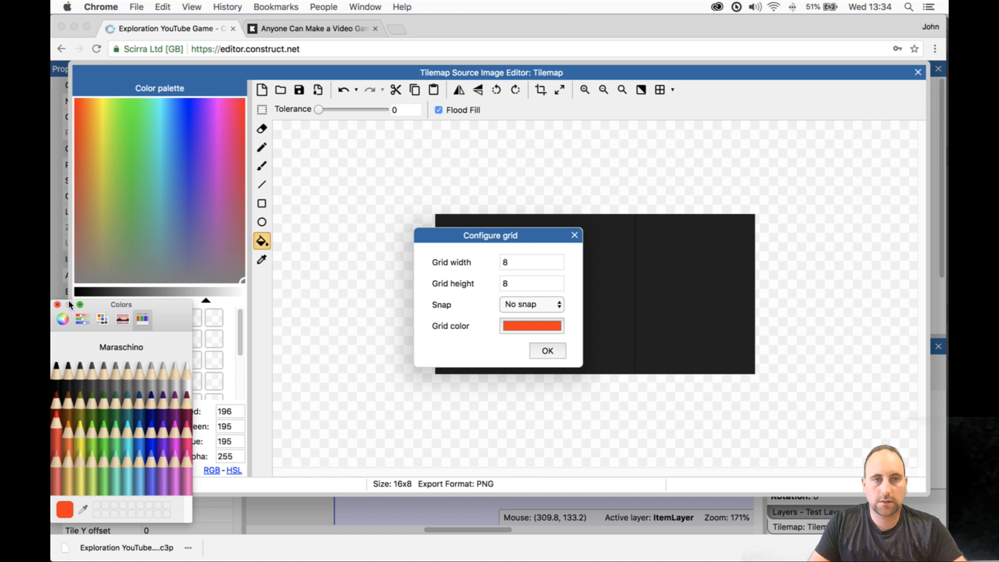
{"action": "left_click", "coordinate": [57, 304]}
{"action": "left_click", "coordinate": [575, 235]}
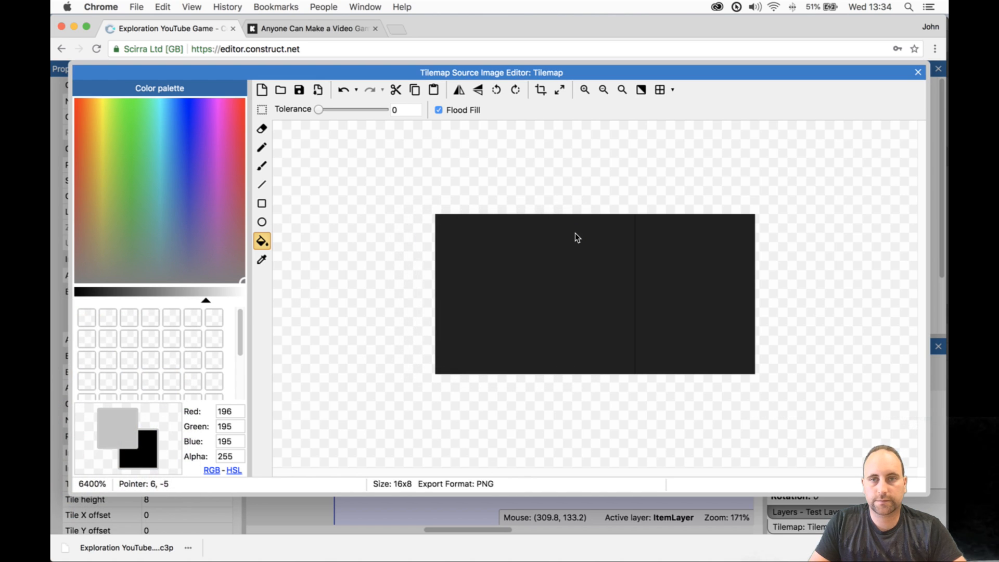
{"action": "left_click", "coordinate": [668, 94]}
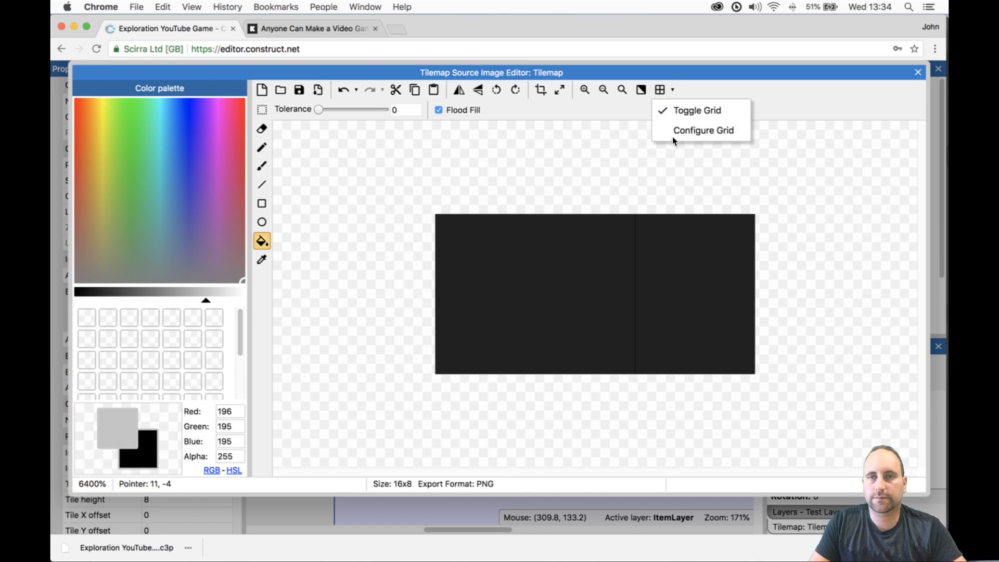
{"action": "left_click", "coordinate": [673, 136]}
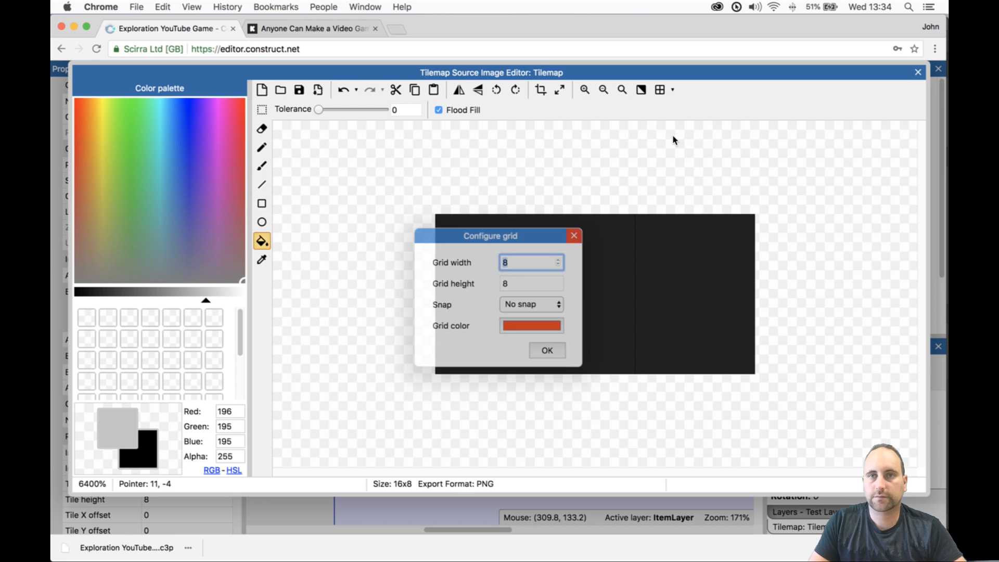
{"action": "left_click", "coordinate": [544, 351]}
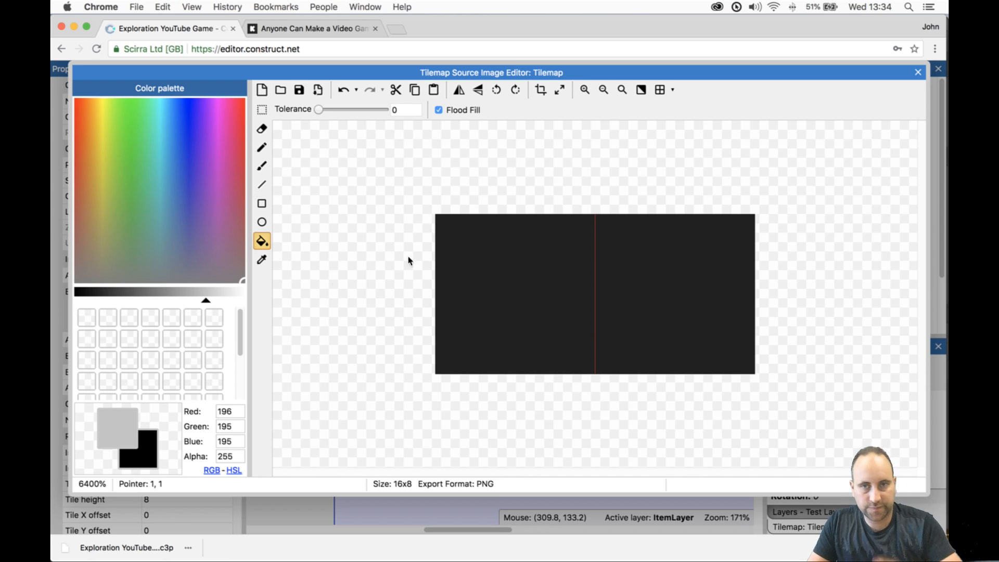
- Erase all the dark pixels from the second 8 by 8 tile of the tilemap image
{"action": "left_click", "coordinate": [261, 134]}
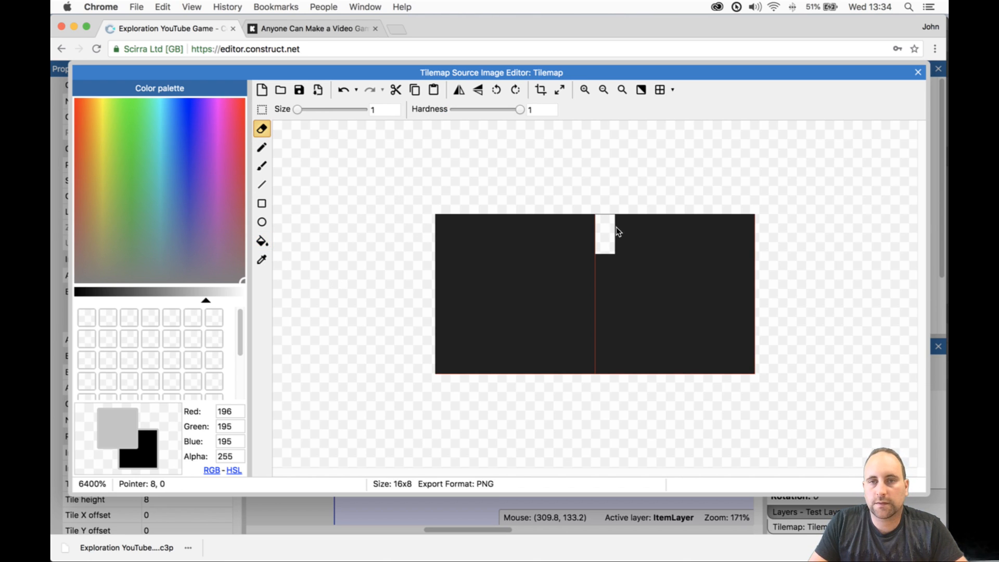
{"action": "mouse_move", "coordinate": [742, 232]}
{"action": "left_mouse_down"}
{"action": "mouse_move", "coordinate": [664, 323]}
{"action": "mouse_move", "coordinate": [619, 260]}
{"action": "mouse_move", "coordinate": [604, 279]}
{"action": "mouse_move", "coordinate": [614, 347]}
{"action": "mouse_move", "coordinate": [696, 366]}
{"action": "left_mouse_up"}
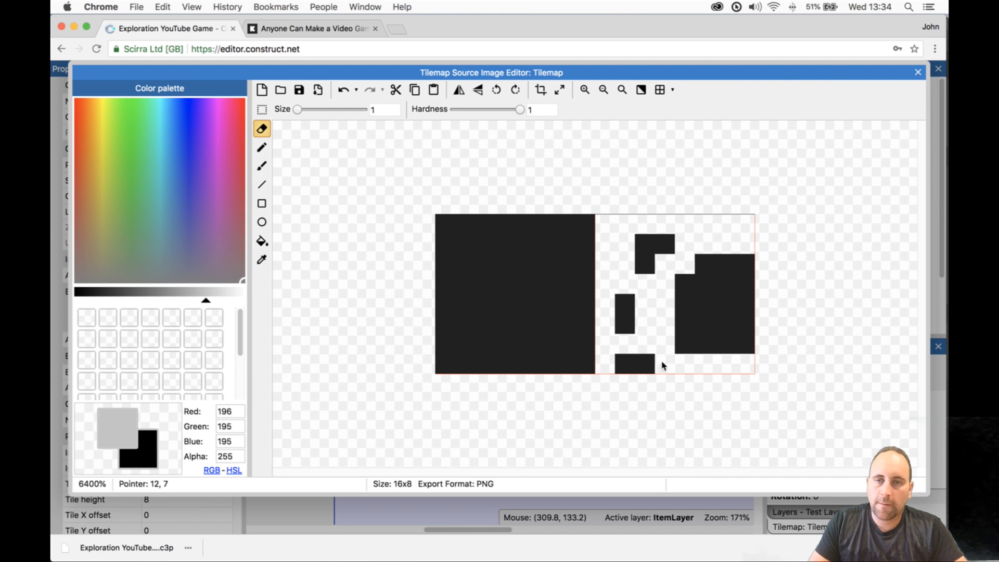
{"action": "left_click_drag", "start_coordinate": [629, 289], "coordinate": [662, 239]}
{"action": "mouse_move", "coordinate": [637, 347]}
{"action": "left_mouse_down"}
{"action": "mouse_move", "coordinate": [624, 323]}
{"action": "mouse_move", "coordinate": [723, 344]}
{"action": "mouse_move", "coordinate": [689, 281]}
{"action": "mouse_move", "coordinate": [726, 315]}
{"action": "mouse_move", "coordinate": [685, 304]}
{"action": "left_mouse_up"}
- Sample the first tile's dark colour, pencil a filled jagged silhouette with two peaks into the second tile, and close the image editor
{"action": "left_click", "coordinate": [261, 148]}
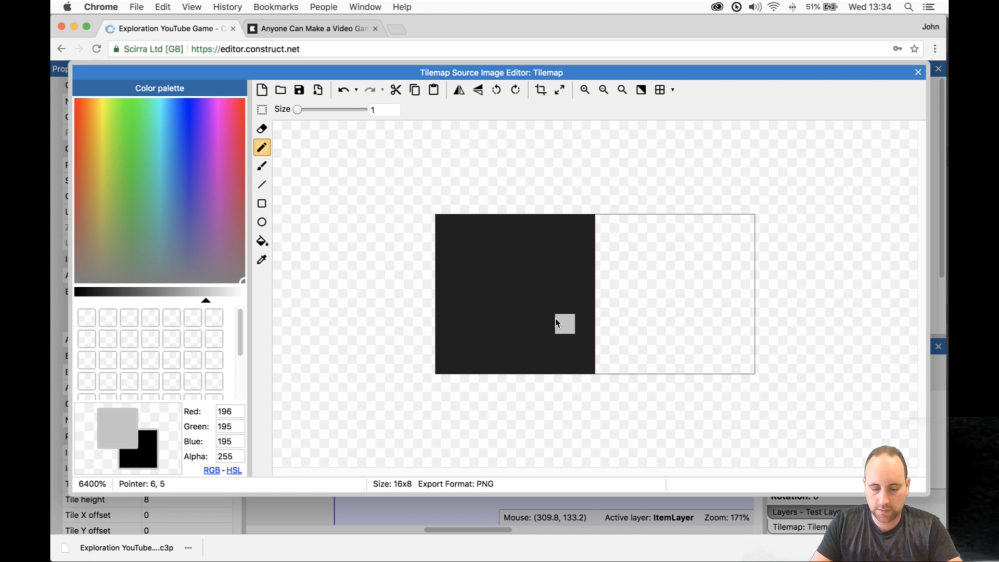
{"action": "key", "text": "i"}
{"action": "left_click", "coordinate": [555, 285]}
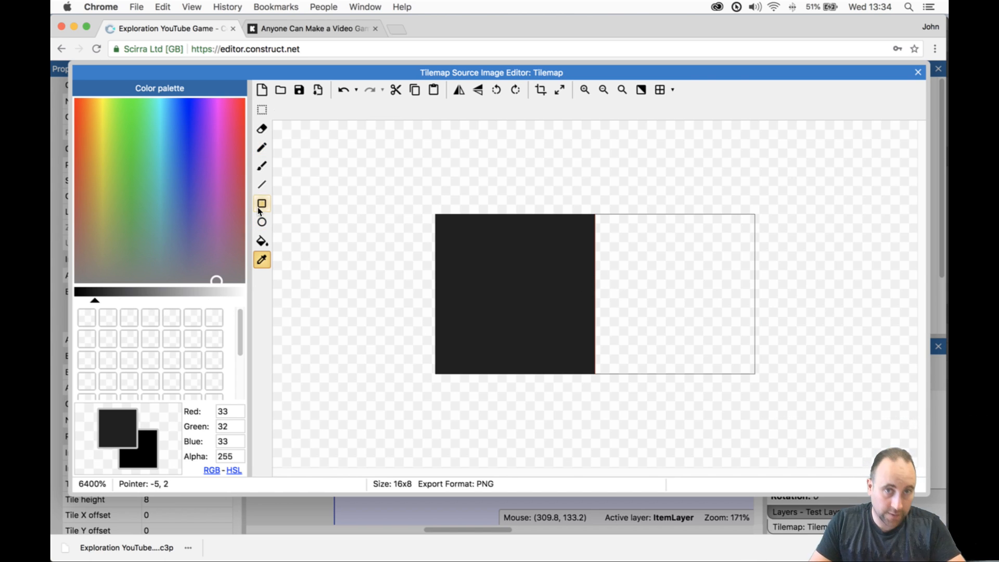
{"action": "left_click", "coordinate": [262, 148]}
{"action": "left_click", "coordinate": [627, 364]}
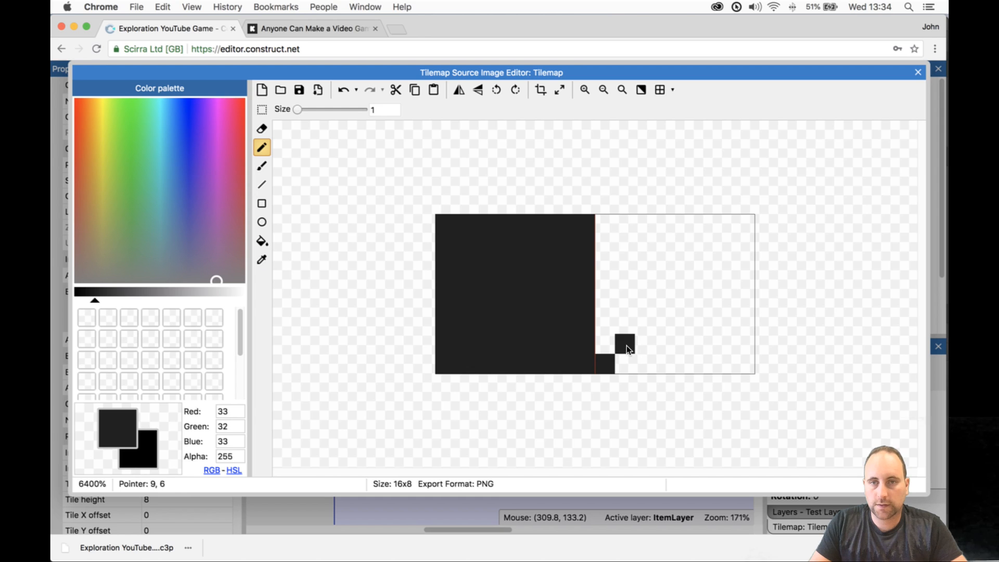
{"action": "left_click", "coordinate": [631, 316]}
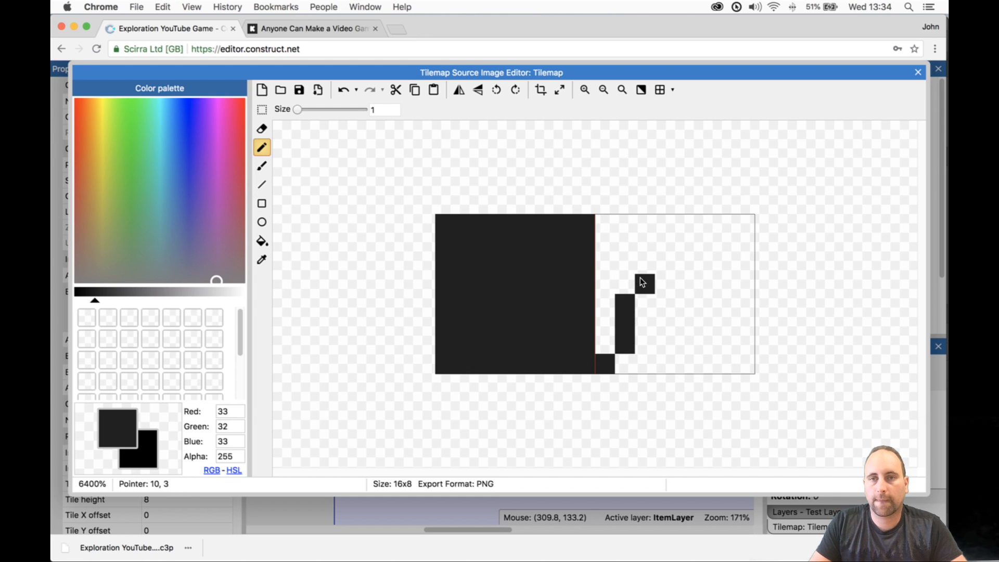
{"action": "left_click", "coordinate": [625, 283]}
{"action": "left_click", "coordinate": [645, 262]}
{"action": "left_click", "coordinate": [664, 283]}
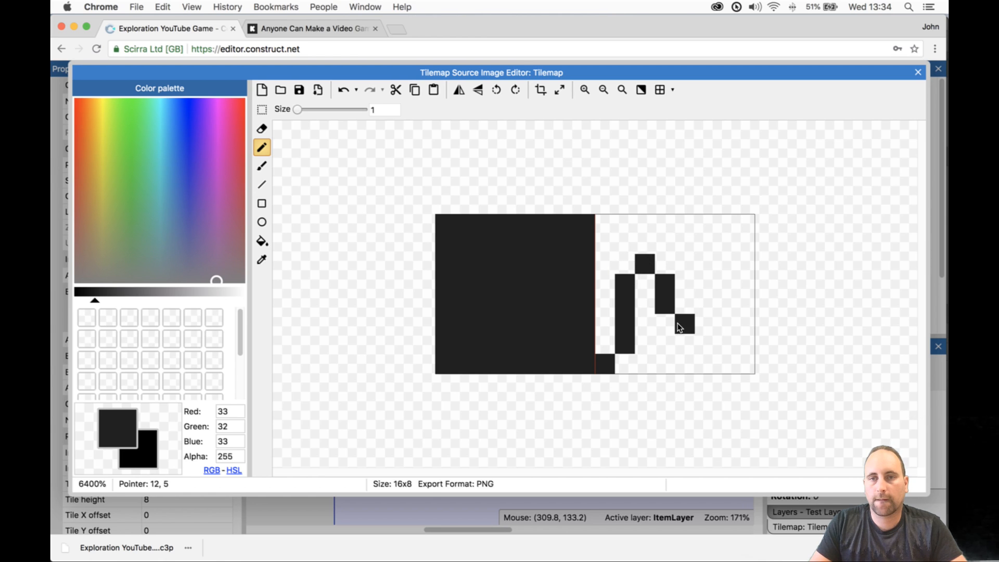
{"action": "left_click", "coordinate": [682, 344]}
{"action": "left_click", "coordinate": [705, 322]}
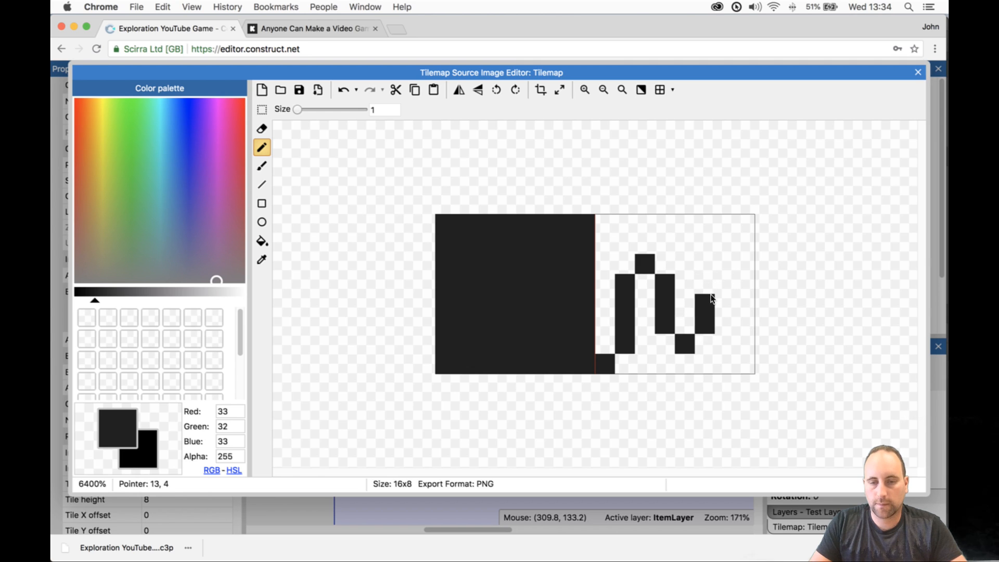
{"action": "left_click", "coordinate": [711, 295]}
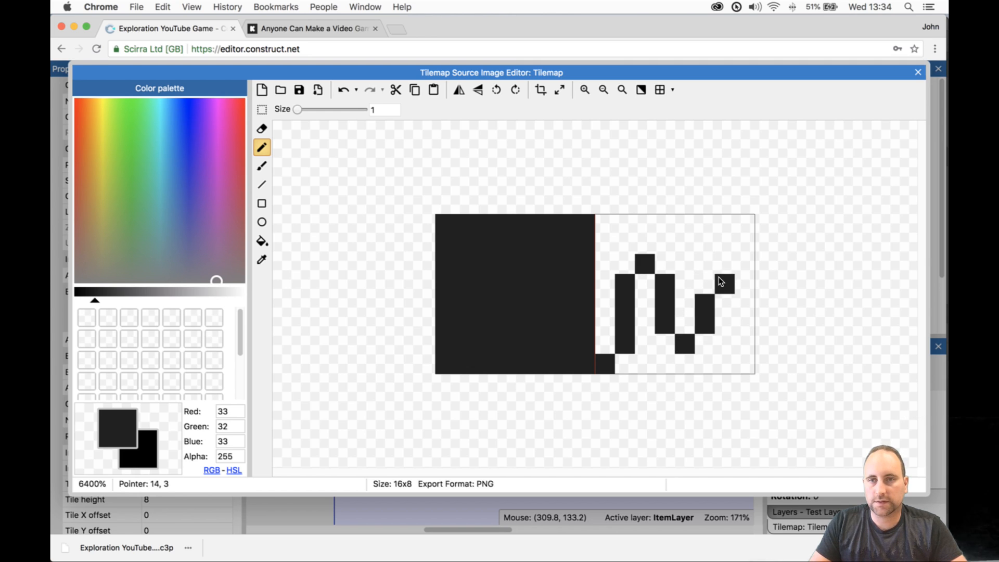
{"action": "left_click", "coordinate": [720, 282]}
{"action": "mouse_move", "coordinate": [736, 310]}
{"action": "left_mouse_down"}
{"action": "mouse_move", "coordinate": [747, 317]}
{"action": "mouse_move", "coordinate": [741, 368]}
{"action": "mouse_move", "coordinate": [628, 370]}
{"action": "mouse_move", "coordinate": [704, 349]}
{"action": "left_mouse_up"}
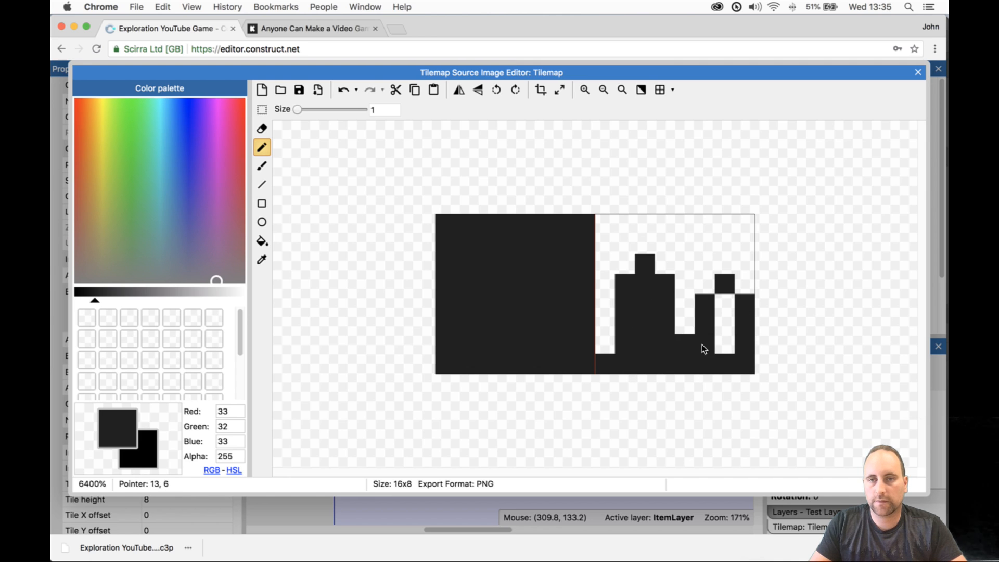
{"action": "left_click", "coordinate": [916, 75]}
- Fill the top row of tiles at the ground's right end with the jagged tile using the rectangle tool
{"action": "left_click", "coordinate": [819, 407]}
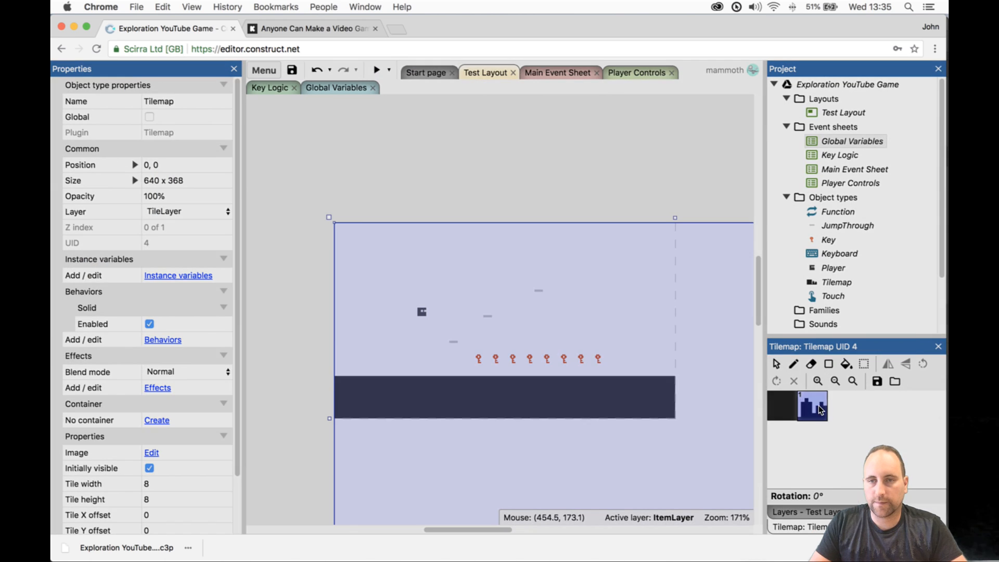
{"action": "double_click", "coordinate": [819, 405]}
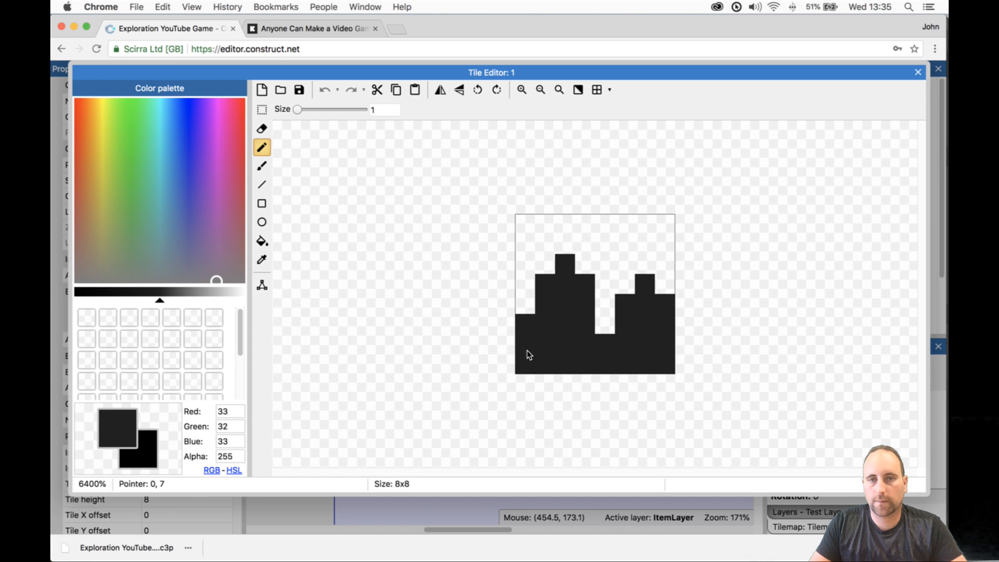
{"action": "left_click", "coordinate": [918, 73]}
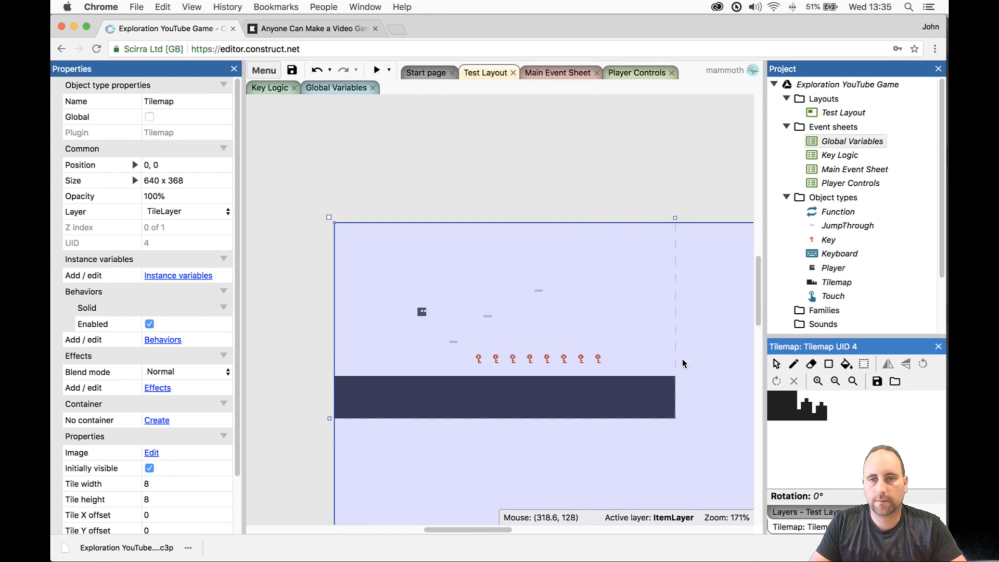
{"action": "left_click", "coordinate": [828, 363]}
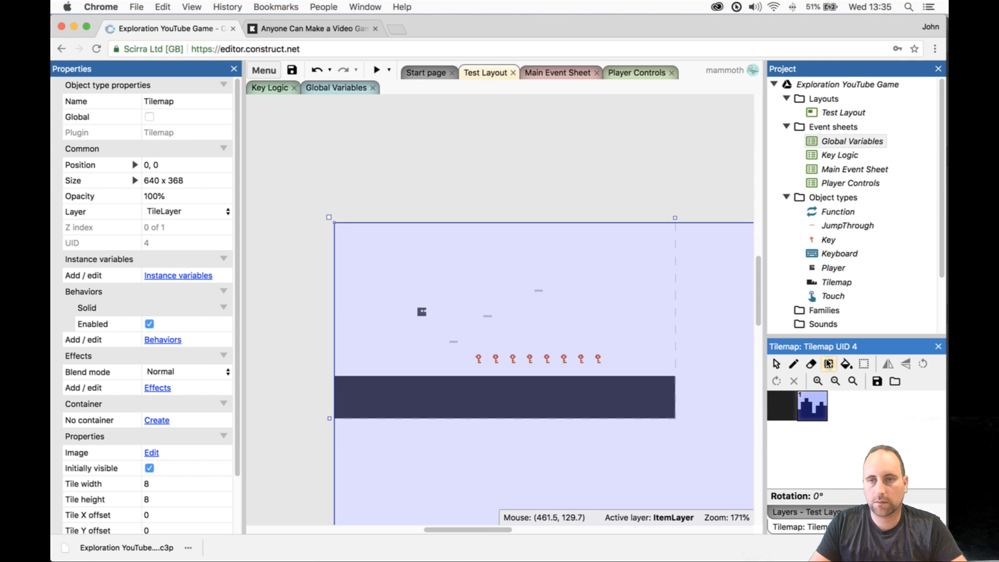
{"action": "left_click_drag", "start_coordinate": [573, 381], "coordinate": [669, 380]}
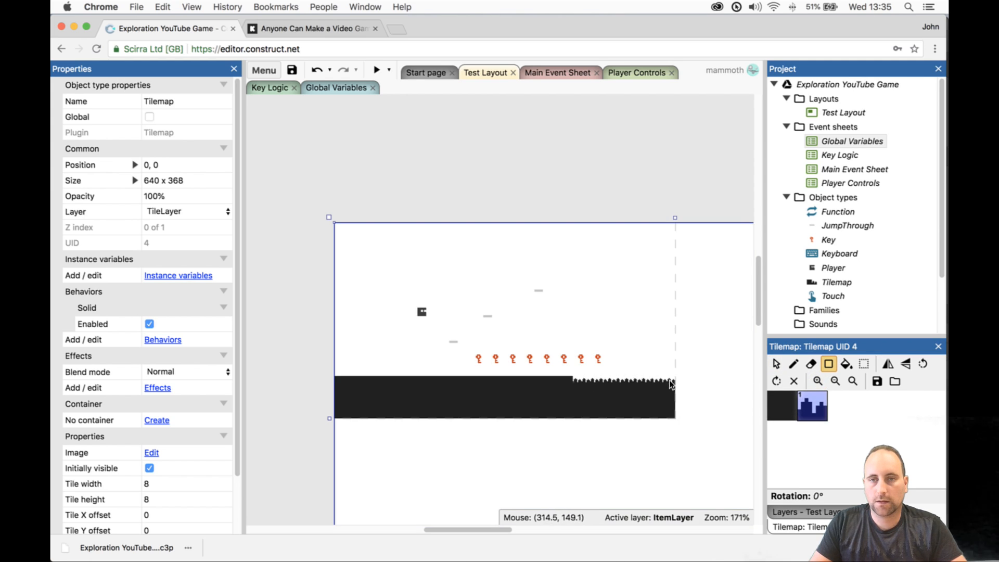
- Open the jagged tile for editing and erase its two-peak silhouette, leaving at most a stray pixel
{"action": "scroll", "coordinate": [625, 390], "scroll_direction": "up", "scroll_amount": 10, "text": "ctrl"}
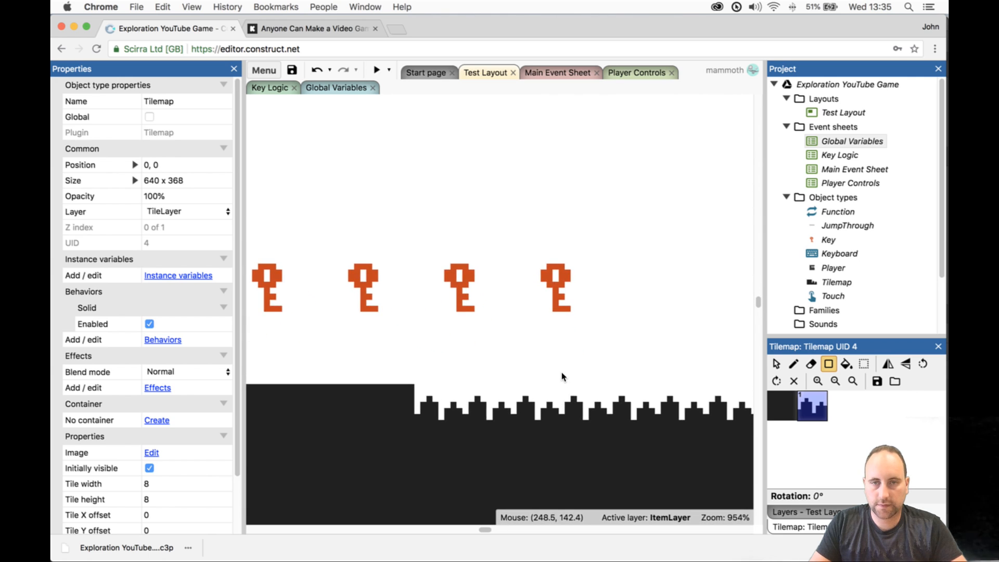
{"action": "double_click", "coordinate": [814, 407]}
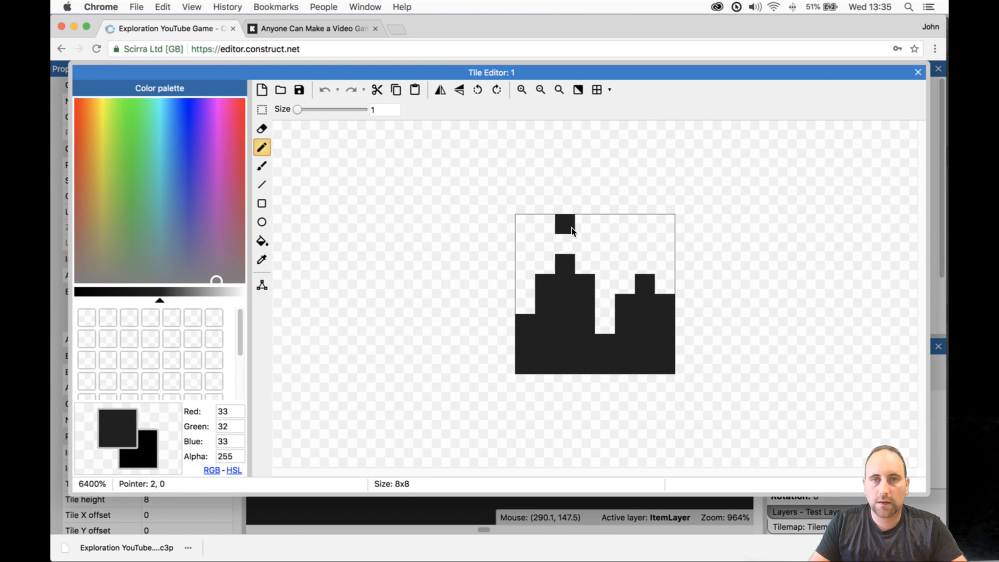
{"action": "left_click", "coordinate": [262, 128]}
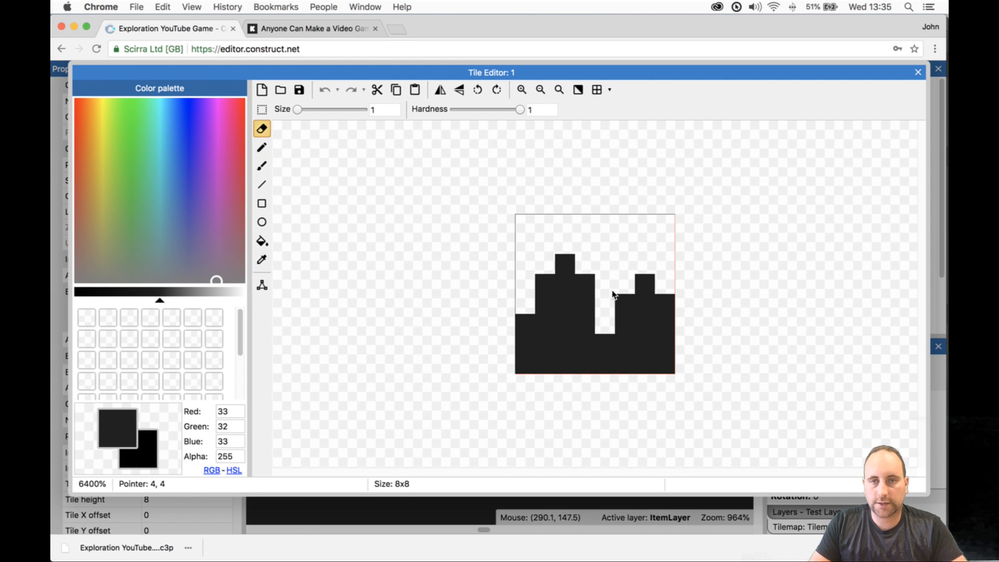
{"action": "mouse_move", "coordinate": [581, 287]}
{"action": "left_mouse_down"}
{"action": "mouse_move", "coordinate": [634, 304]}
{"action": "mouse_move", "coordinate": [651, 335]}
{"action": "mouse_move", "coordinate": [525, 323]}
{"action": "left_mouse_up"}
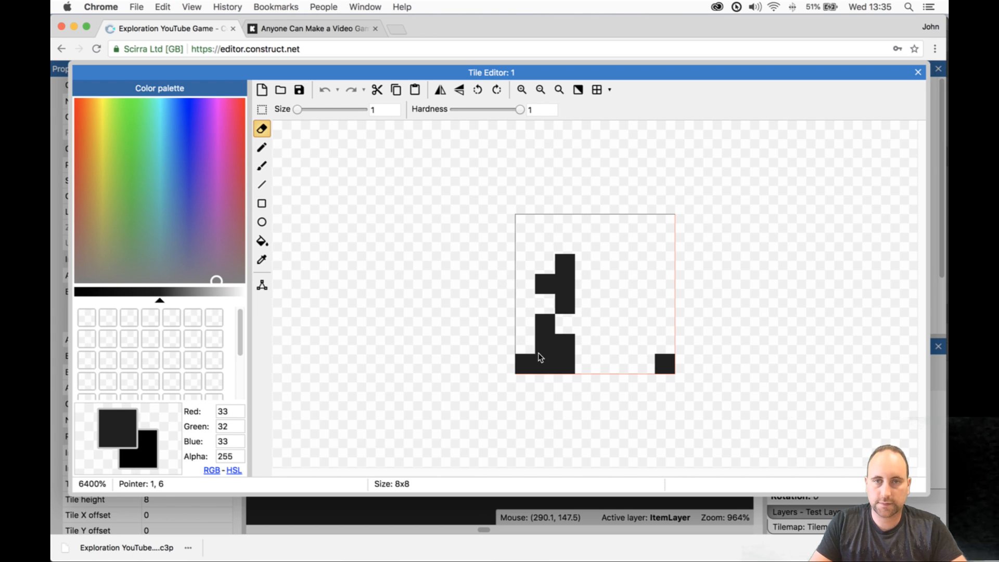
{"action": "mouse_move", "coordinate": [578, 358]}
{"action": "left_mouse_down"}
{"action": "mouse_move", "coordinate": [499, 331]}
{"action": "mouse_move", "coordinate": [563, 285]}
{"action": "mouse_move", "coordinate": [526, 361]}
{"action": "mouse_move", "coordinate": [569, 329]}
{"action": "mouse_move", "coordinate": [566, 270]}
{"action": "mouse_move", "coordinate": [539, 290]}
{"action": "left_mouse_up"}
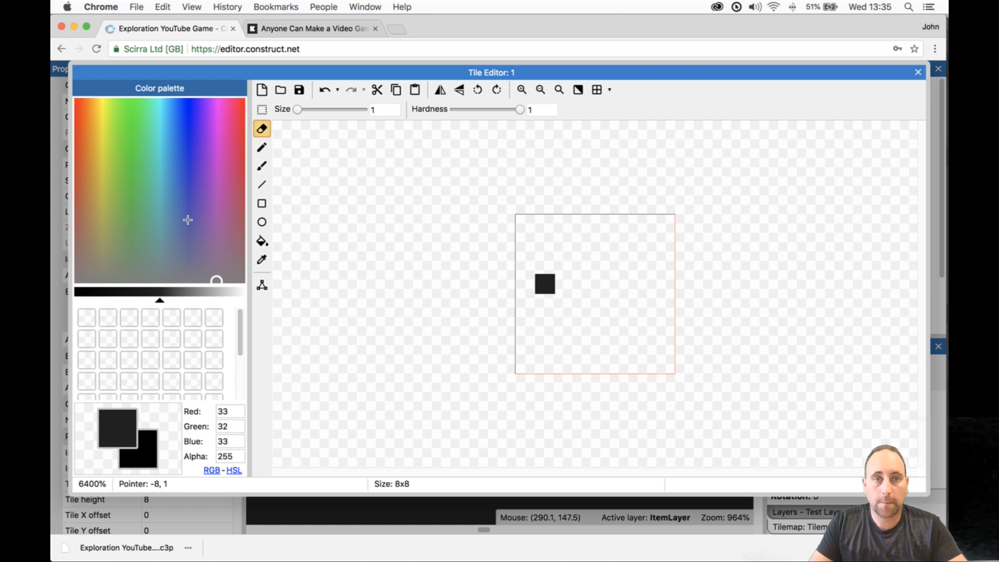
- Pencil a filled sawtooth silhouette with two peaks stepping up to the right into the tile, and close the tile editor
{"action": "left_click", "coordinate": [261, 147]}
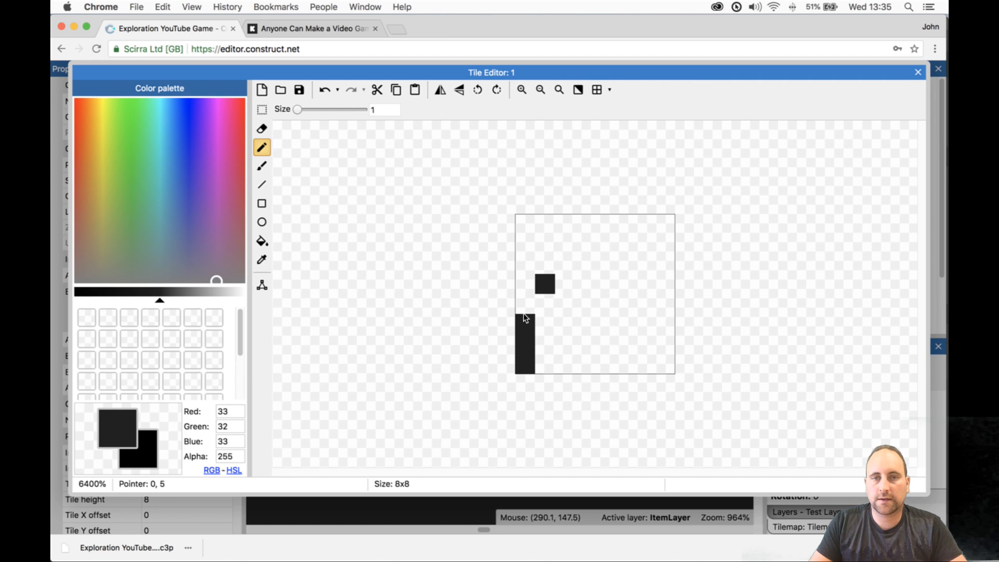
{"action": "left_click_drag", "start_coordinate": [526, 307], "coordinate": [532, 284]}
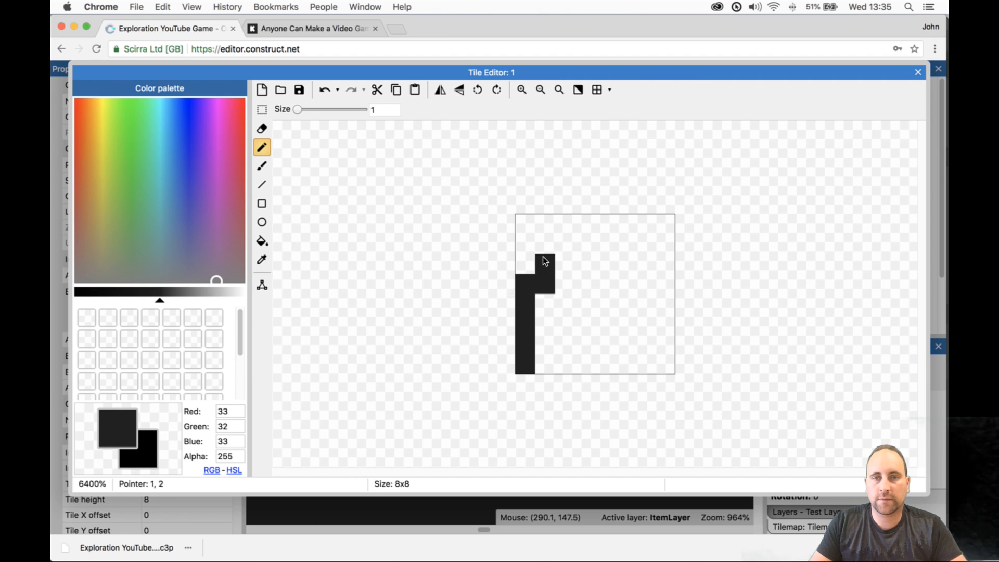
{"action": "mouse_move", "coordinate": [564, 241]}
{"action": "left_mouse_down"}
{"action": "mouse_move", "coordinate": [562, 308]}
{"action": "mouse_move", "coordinate": [545, 363]}
{"action": "left_mouse_up"}
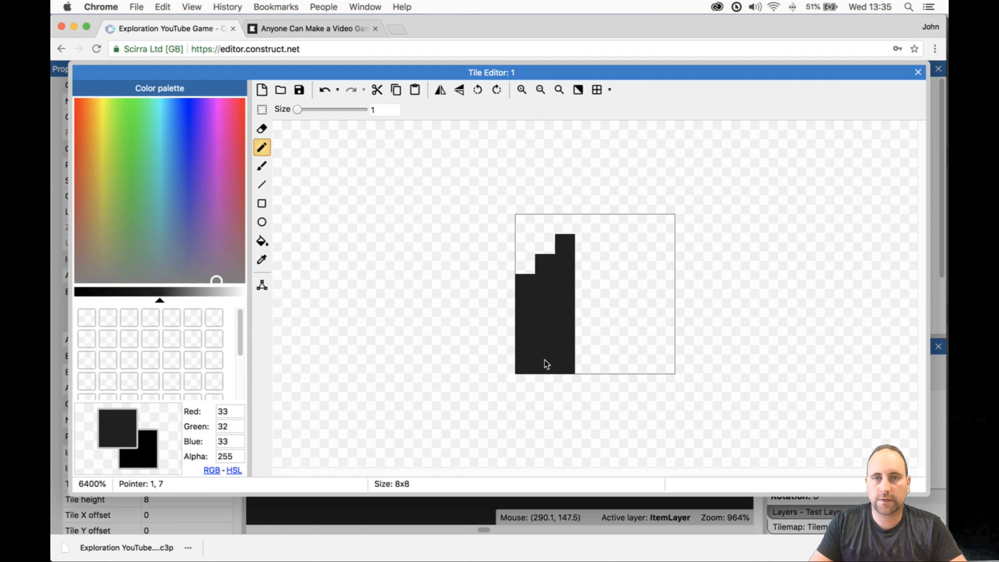
{"action": "left_click", "coordinate": [587, 297]}
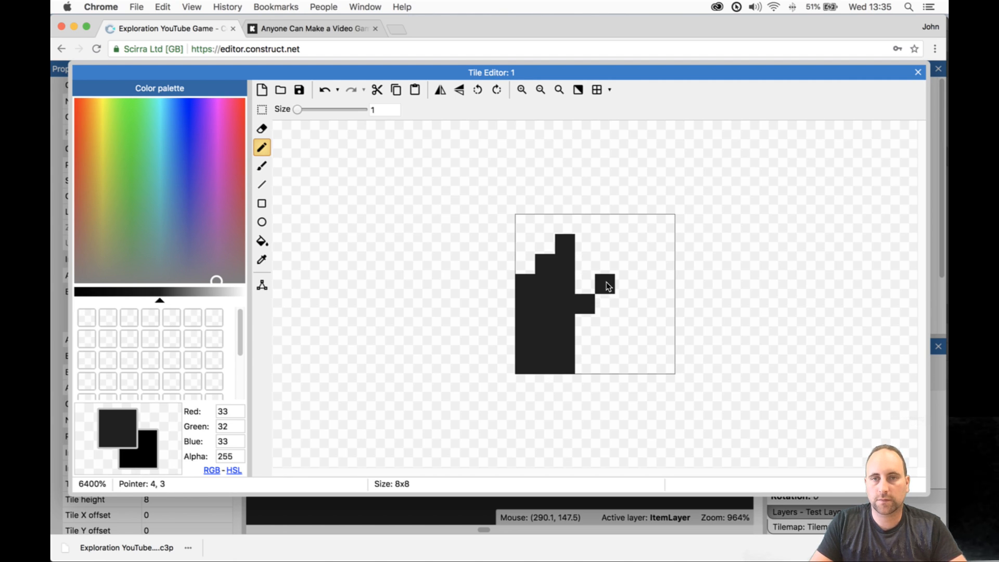
{"action": "left_click_drag", "start_coordinate": [620, 310], "coordinate": [627, 373]}
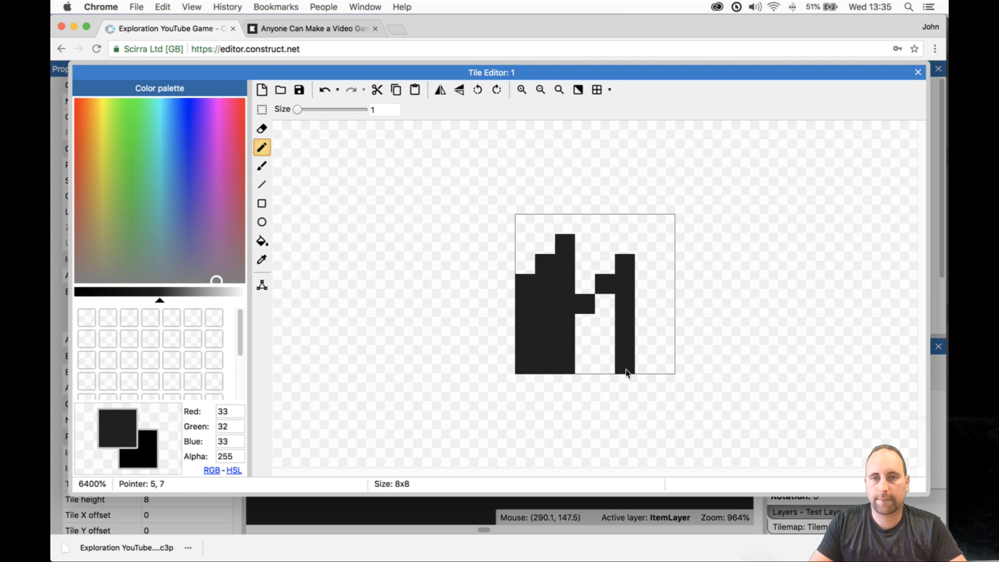
{"action": "mouse_move", "coordinate": [644, 319]}
{"action": "left_mouse_down"}
{"action": "mouse_move", "coordinate": [662, 302]}
{"action": "mouse_move", "coordinate": [662, 351]}
{"action": "mouse_move", "coordinate": [649, 346]}
{"action": "left_mouse_up"}
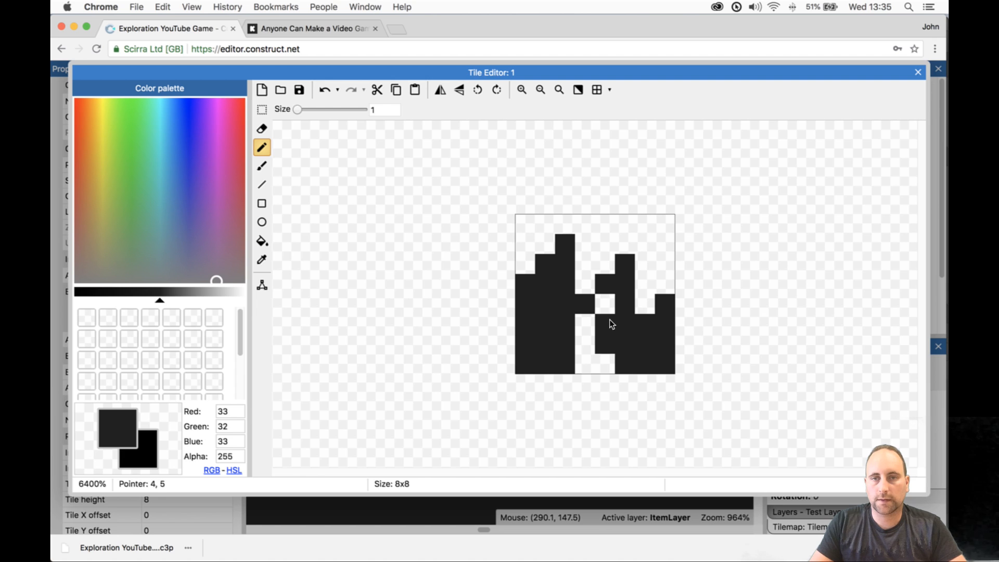
{"action": "left_click", "coordinate": [919, 73]}
- Reopen the jagged tile and erase its five rightmost pixel columns, keeping the stepped peak on the left
{"action": "scroll", "coordinate": [641, 348], "scroll_direction": "down", "scroll_amount": 7, "text": "ctrl"}
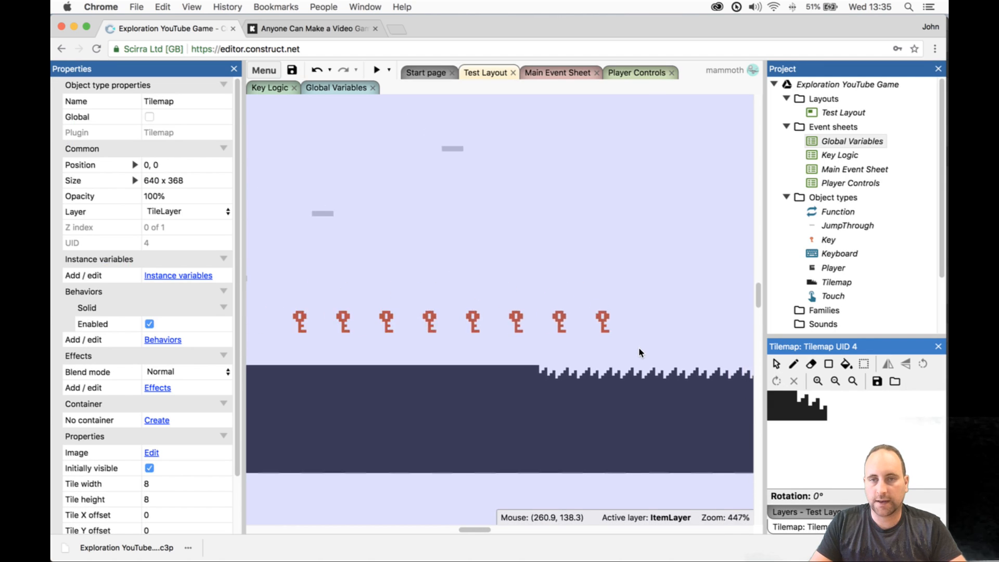
{"action": "scroll", "coordinate": [597, 364], "scroll_direction": "up", "scroll_amount": 5, "text": "ctrl"}
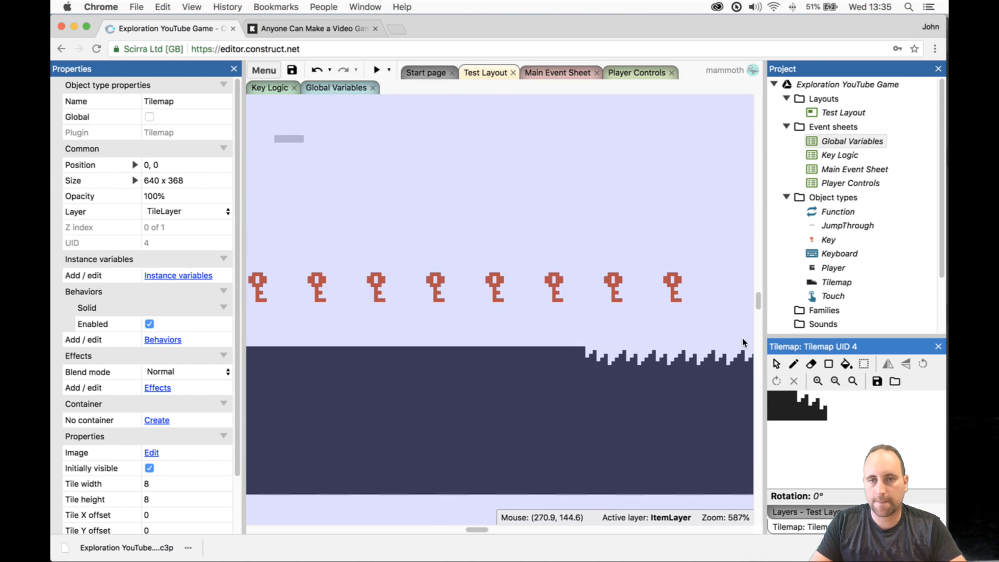
{"action": "double_click", "coordinate": [810, 401]}
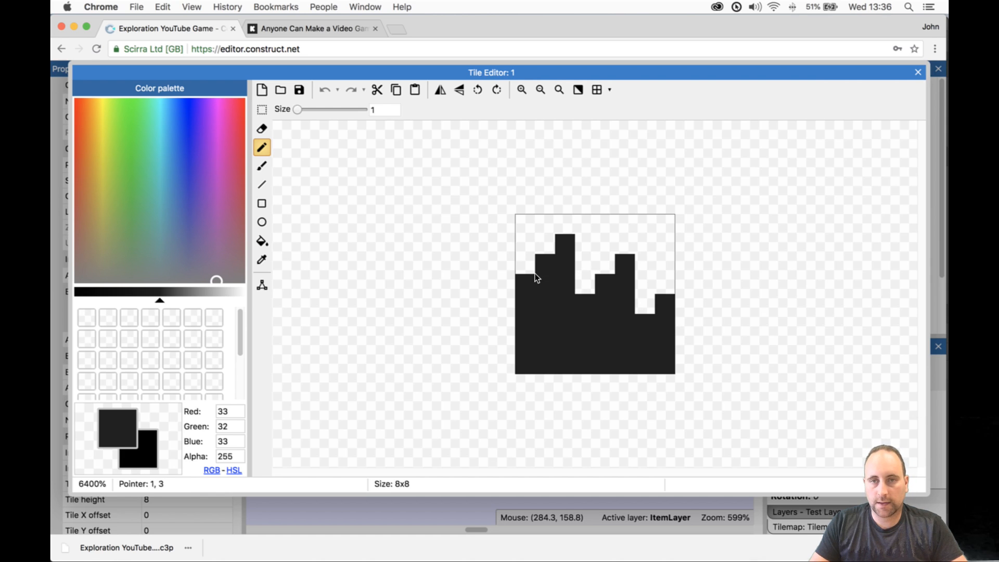
{"action": "left_click", "coordinate": [263, 129]}
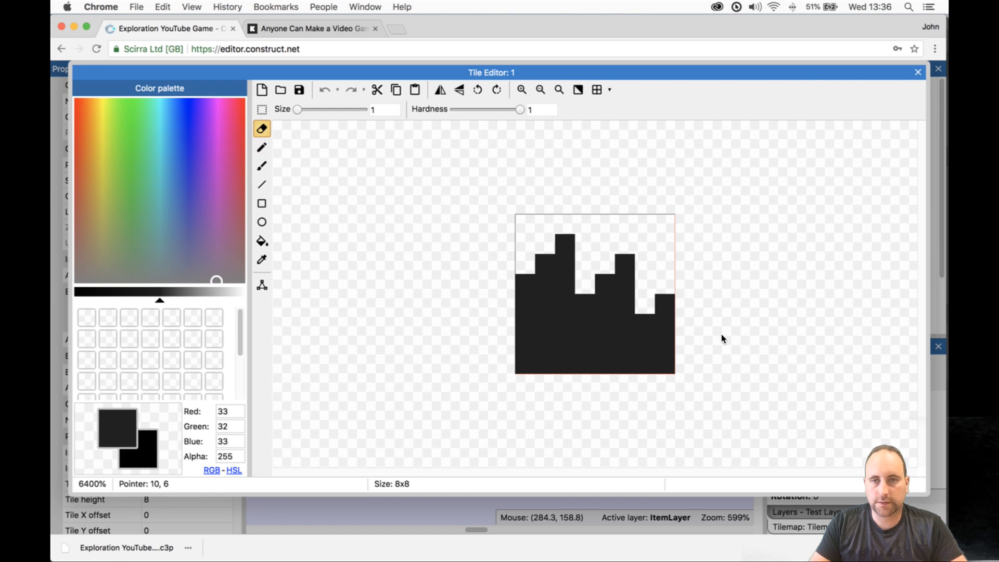
{"action": "mouse_move", "coordinate": [593, 297]}
{"action": "left_mouse_down"}
{"action": "mouse_move", "coordinate": [598, 382]}
{"action": "mouse_move", "coordinate": [602, 283]}
{"action": "mouse_move", "coordinate": [618, 348]}
{"action": "mouse_move", "coordinate": [657, 301]}
{"action": "left_mouse_up"}
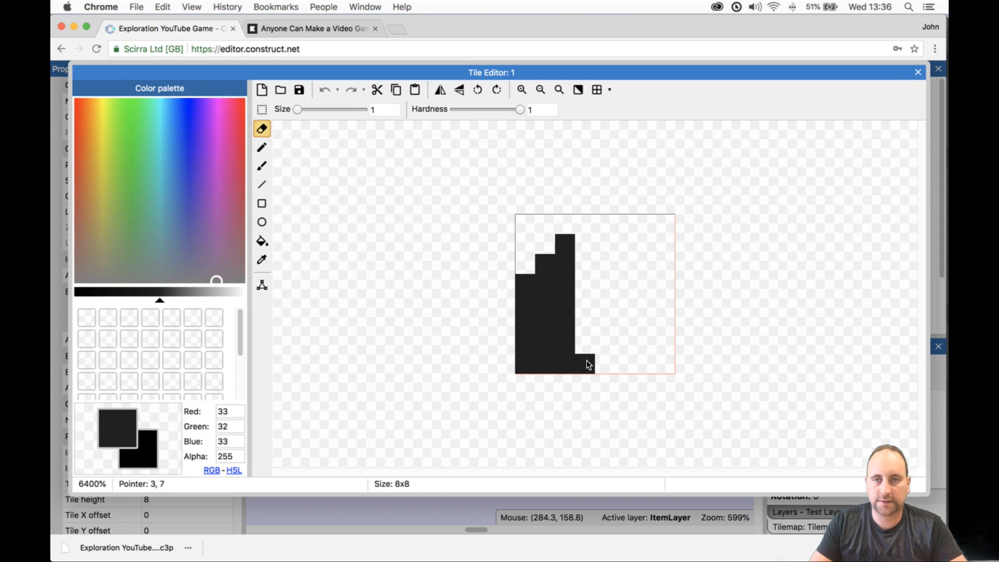
{"action": "left_click_drag", "start_coordinate": [586, 370], "coordinate": [585, 357]}
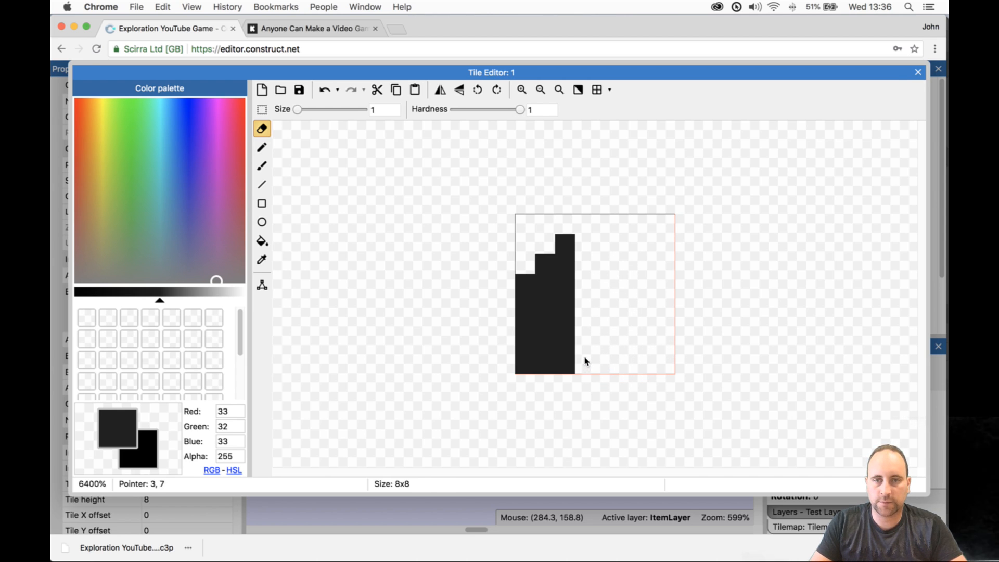
- Pencil a second filled peak stepping down to the tile's right edge, fill the base between the peaks, and close the tile editor
{"action": "left_click", "coordinate": [262, 147]}
{"action": "left_click", "coordinate": [607, 265]}
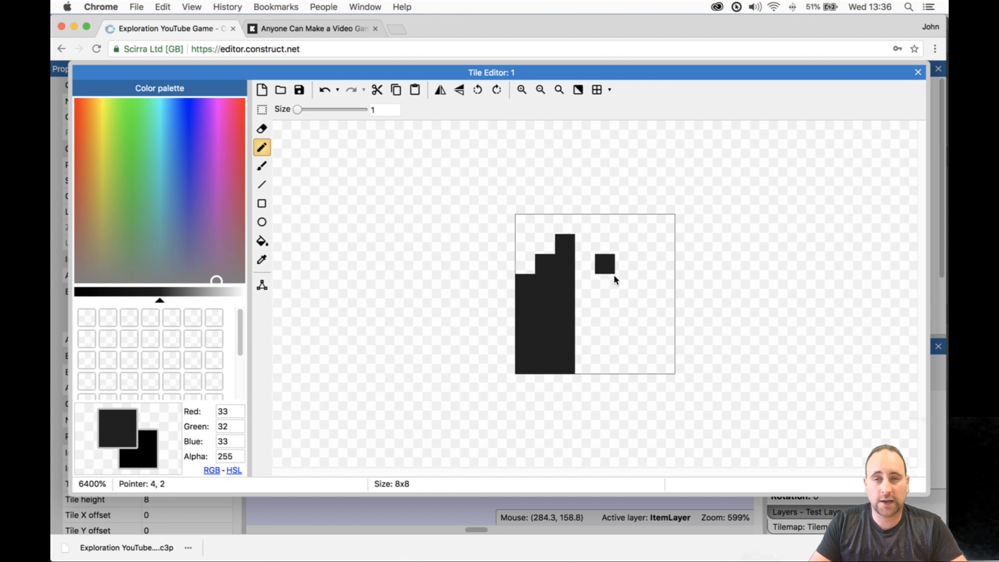
{"action": "left_click_drag", "start_coordinate": [645, 328], "coordinate": [637, 364]}
{"action": "mouse_move", "coordinate": [603, 276]}
{"action": "left_mouse_down"}
{"action": "mouse_move", "coordinate": [614, 353]}
{"action": "mouse_move", "coordinate": [607, 328]}
{"action": "mouse_move", "coordinate": [576, 319]}
{"action": "left_mouse_up"}
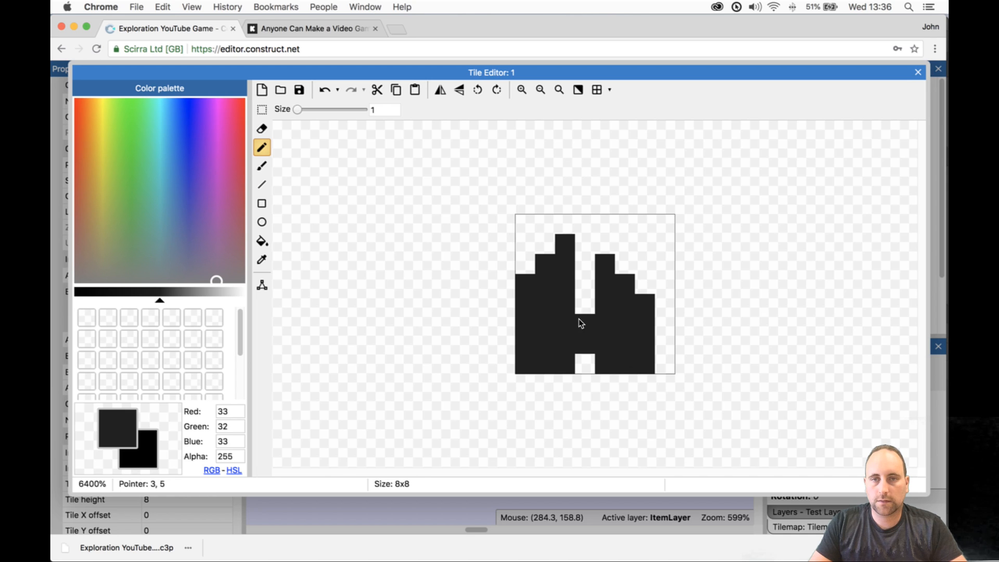
{"action": "left_click_drag", "start_coordinate": [669, 324], "coordinate": [666, 376]}
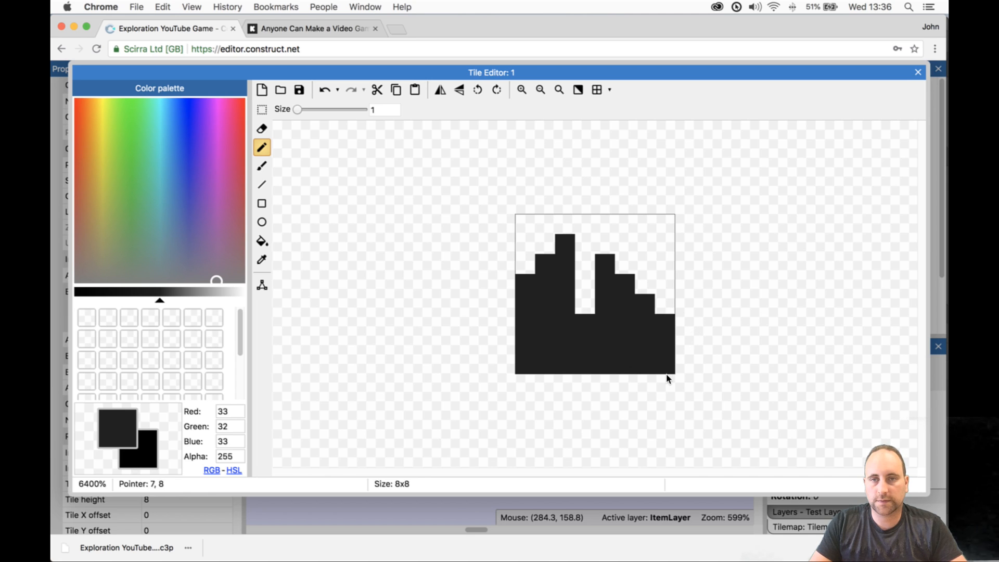
{"action": "left_click", "coordinate": [918, 71]}
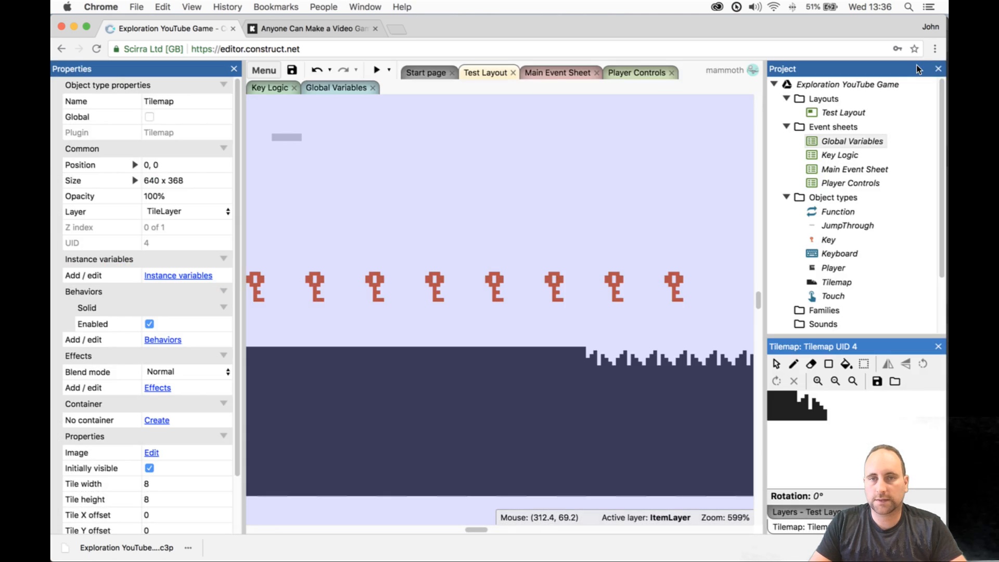
- Preview the layout, run the Player right onto the jagged ground to test its collision, and close the preview
{"action": "scroll", "coordinate": [677, 276], "scroll_direction": "down", "scroll_amount": 10, "text": "ctrl"}
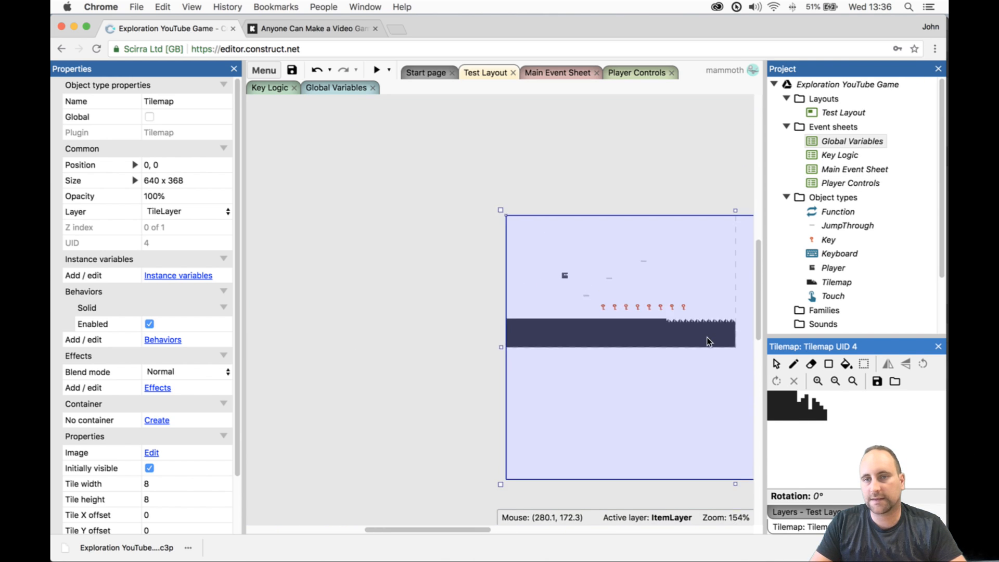
{"action": "scroll", "coordinate": [703, 312], "scroll_direction": "up", "scroll_amount": 10, "text": "ctrl"}
{"action": "scroll", "coordinate": [649, 296], "scroll_direction": "down", "scroll_amount": 8, "text": "ctrl"}
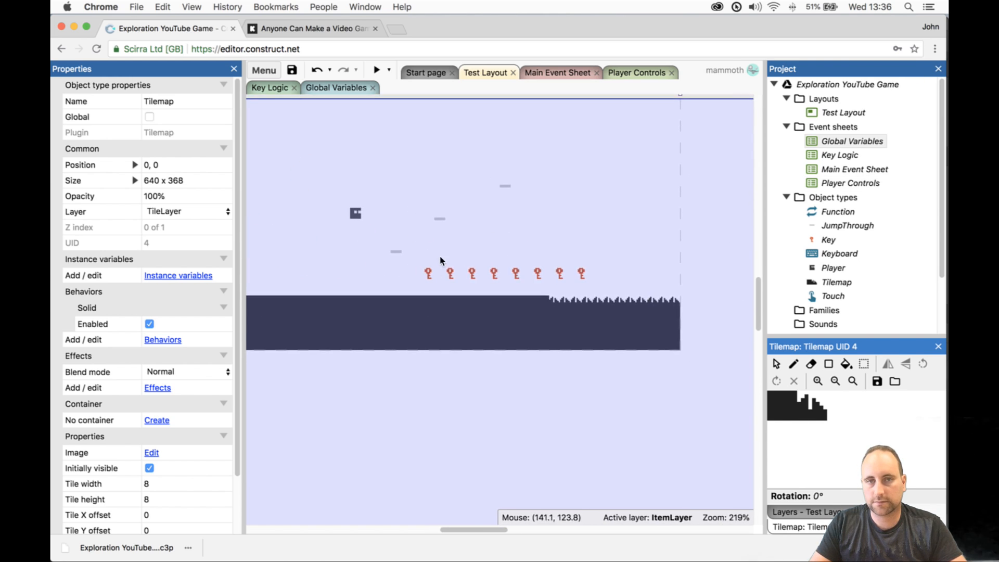
{"action": "scroll", "coordinate": [346, 230], "scroll_direction": "up", "scroll_amount": 2, "text": "ctrl"}
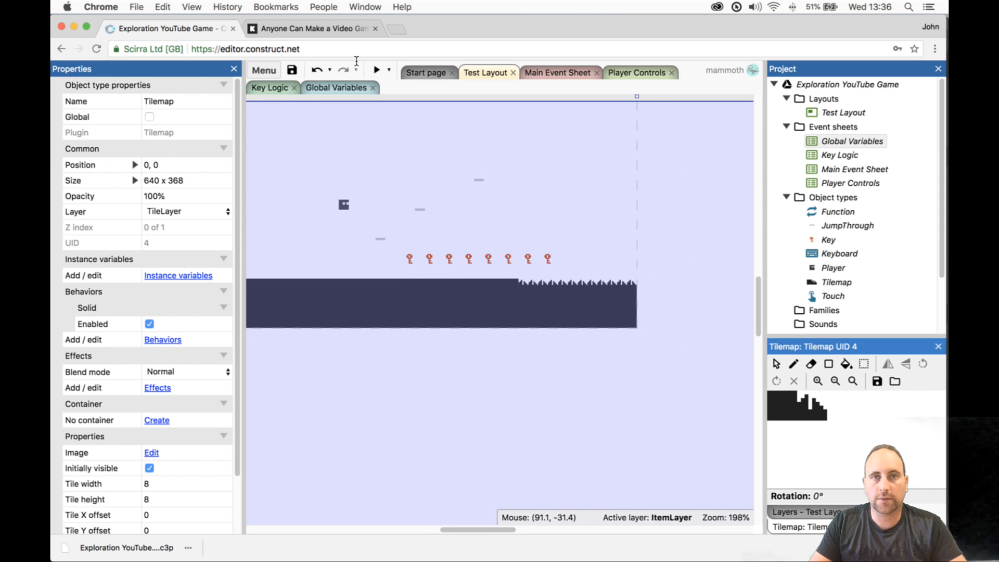
{"action": "left_click", "coordinate": [375, 70]}
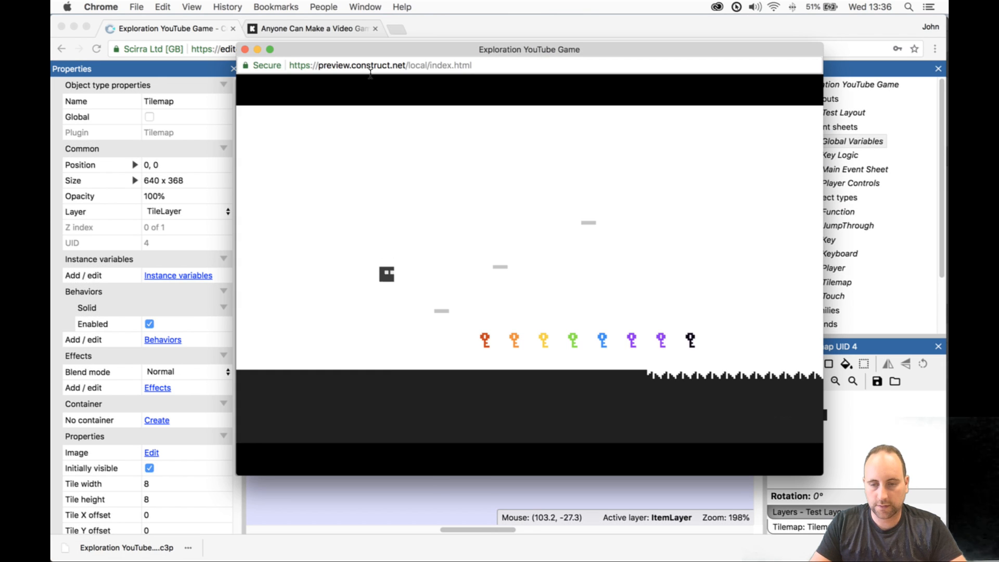
{"action": "key", "text": "Right"}
{"action": "key", "text": "Right"}
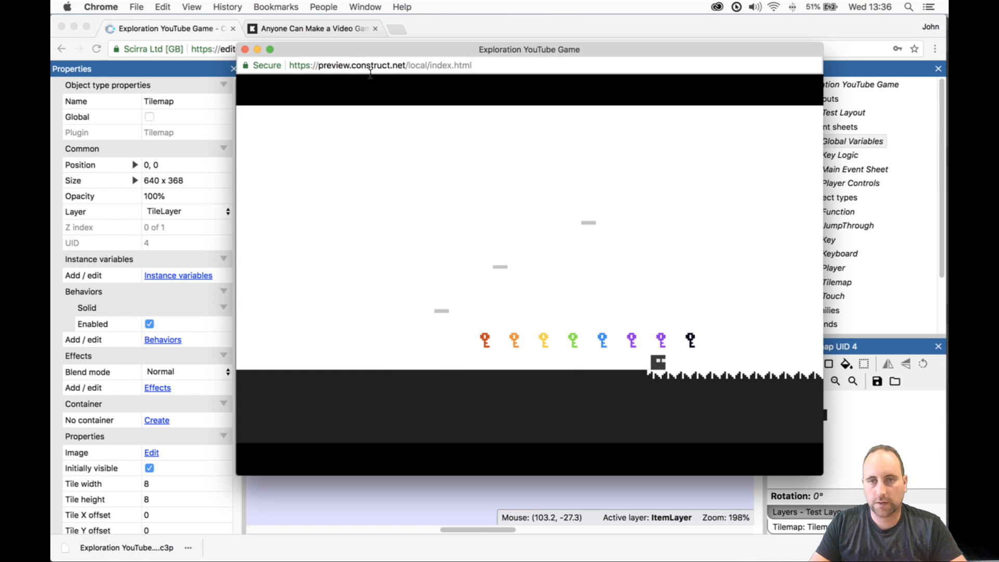
{"action": "left_click", "coordinate": [255, 49]}
- Reopen the jagged tile and lower its upper collision polygon points to about Y 5.63 at the left edge and 5.09 at the right
{"action": "double_click", "coordinate": [824, 405]}
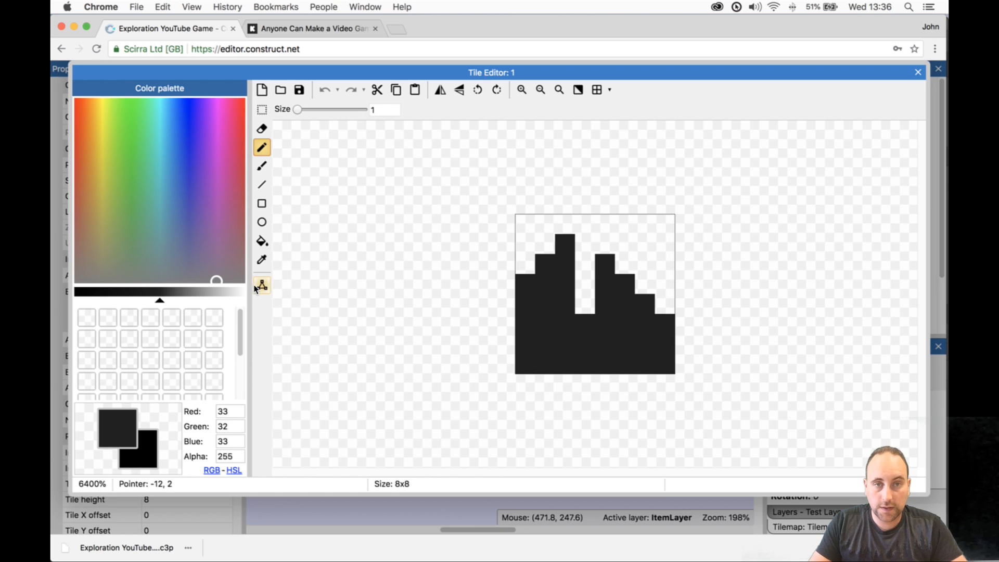
{"action": "left_click", "coordinate": [256, 287]}
{"action": "left_click_drag", "start_coordinate": [516, 215], "coordinate": [516, 278]}
{"action": "left_click_drag", "start_coordinate": [674, 217], "coordinate": [681, 319]}
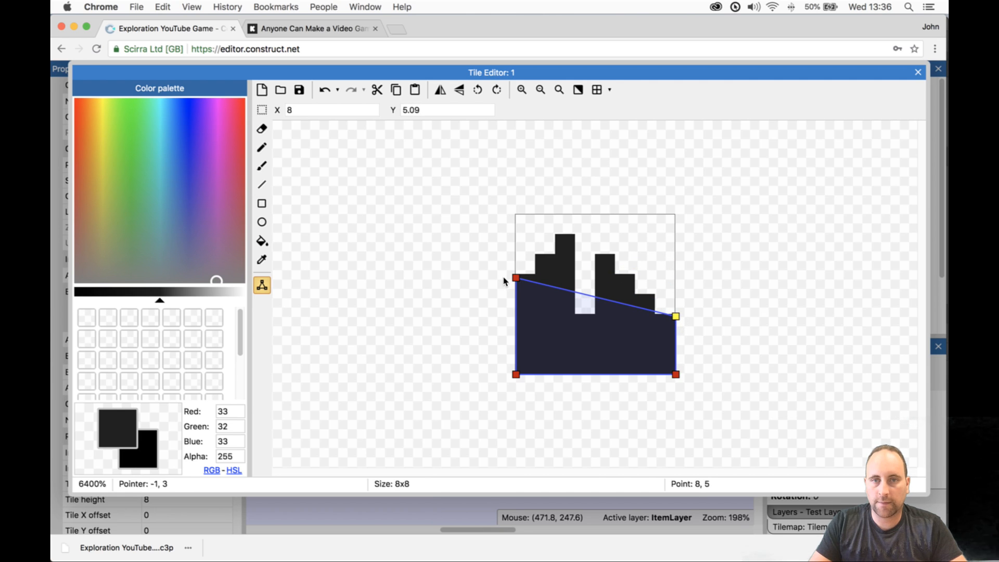
{"action": "left_click_drag", "start_coordinate": [517, 279], "coordinate": [516, 328]}
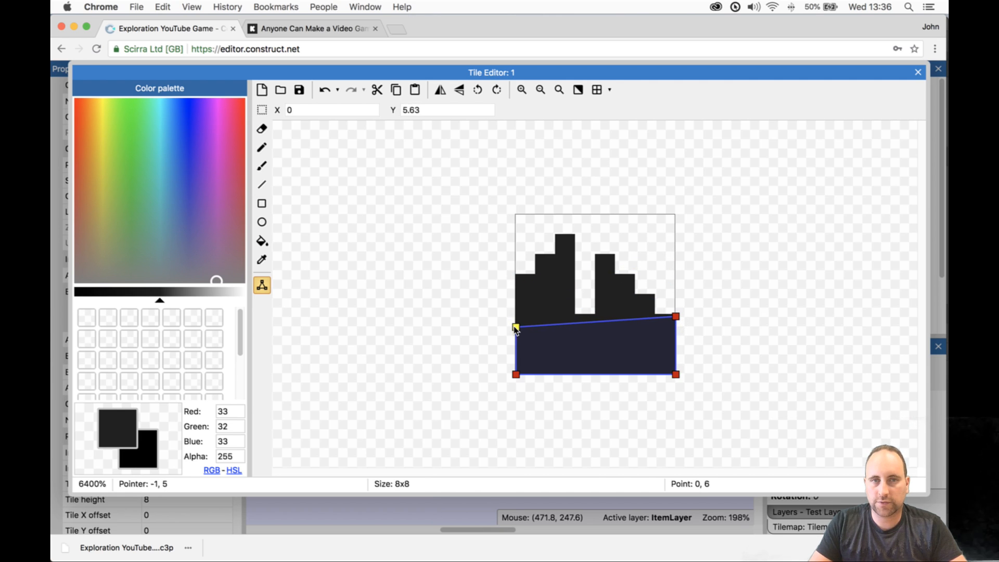
- Set the Y coordinate of both upper collision polygon points to 7, close the tile editor and save the project
{"action": "left_click", "coordinate": [455, 111]}
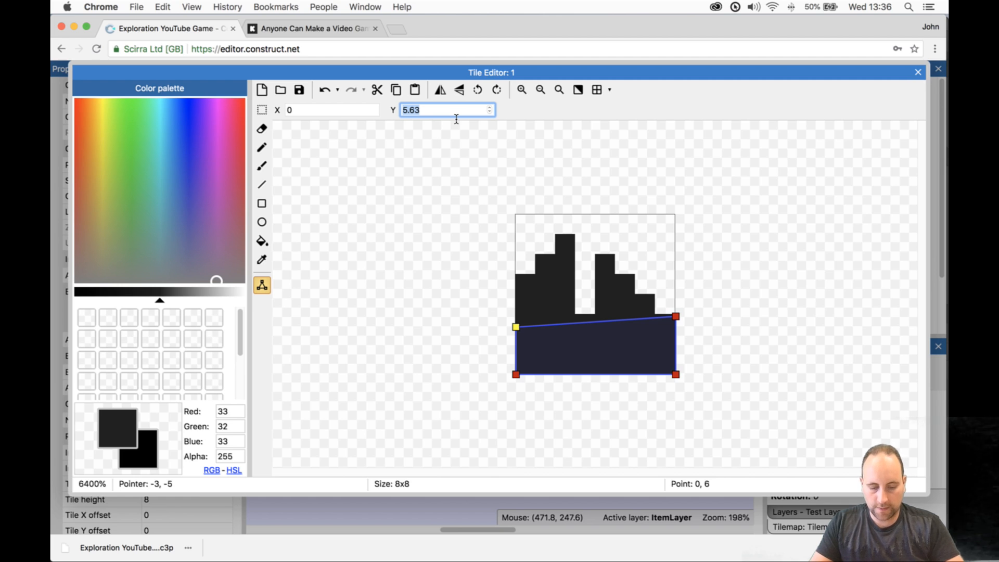
{"action": "type", "text": "4"}
{"action": "left_click", "coordinate": [676, 316]}
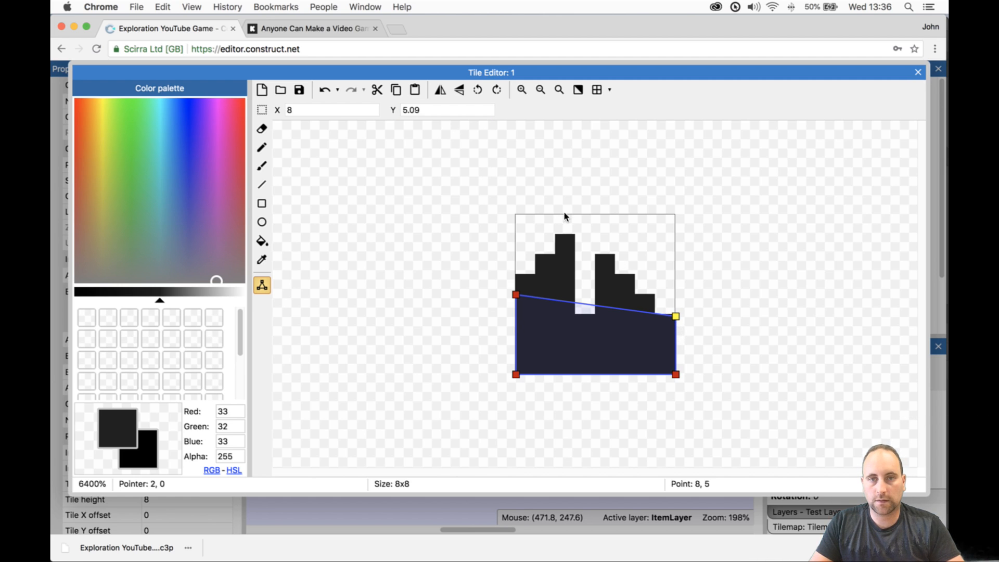
{"action": "left_click", "coordinate": [442, 111]}
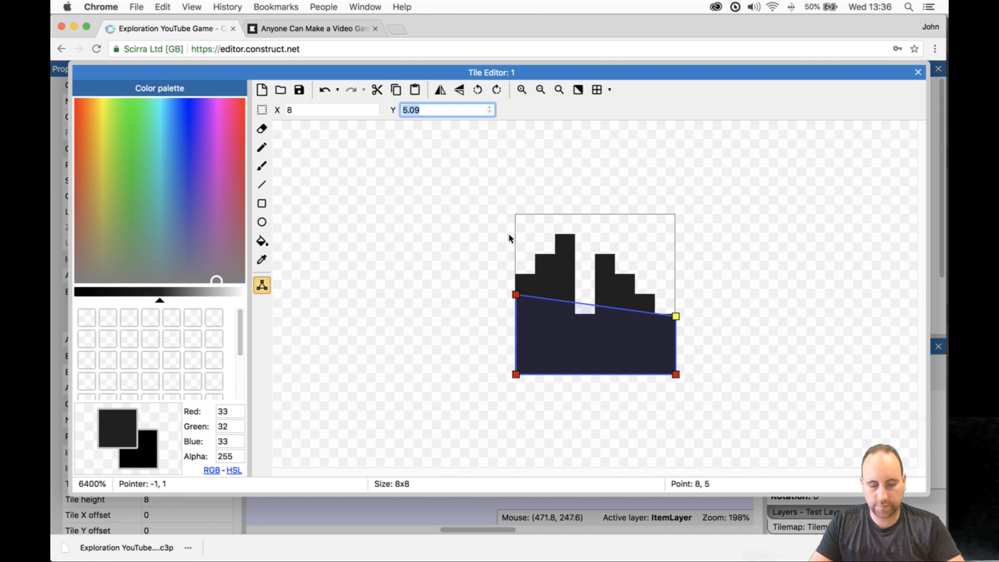
{"action": "type", "text": "7"}
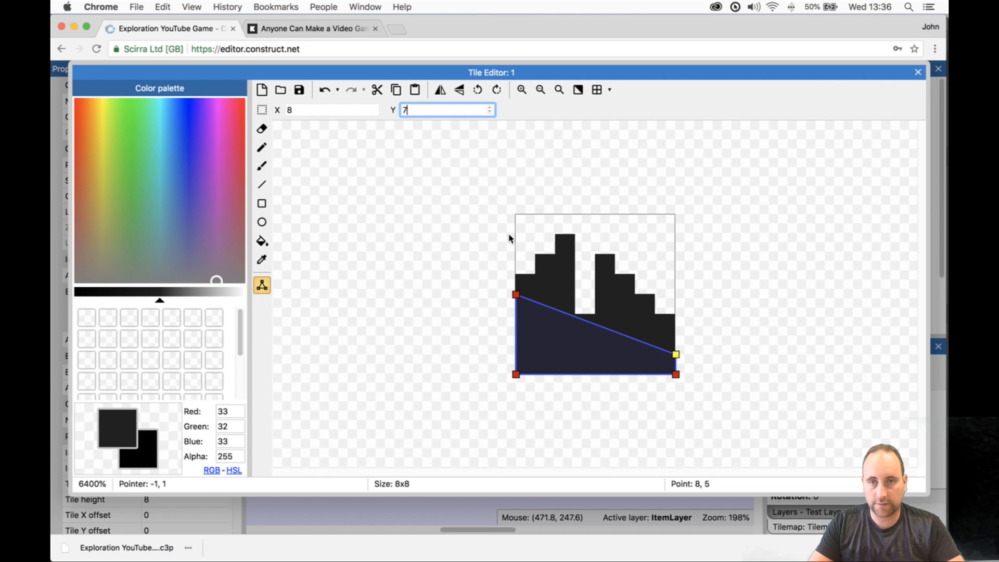
{"action": "left_click", "coordinate": [515, 294]}
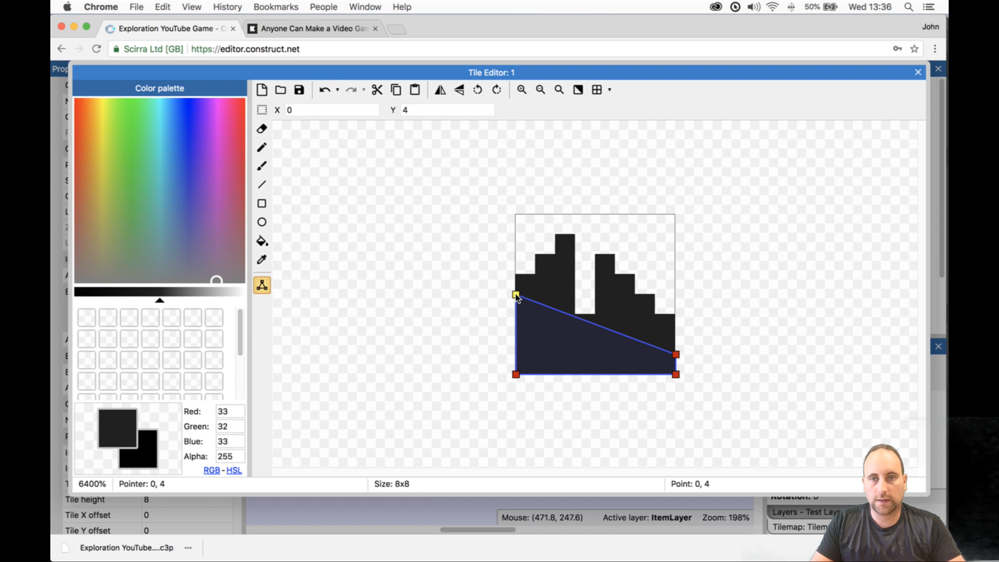
{"action": "left_click", "coordinate": [434, 114]}
{"action": "type", "text": "7"}
{"action": "left_click", "coordinate": [918, 72]}
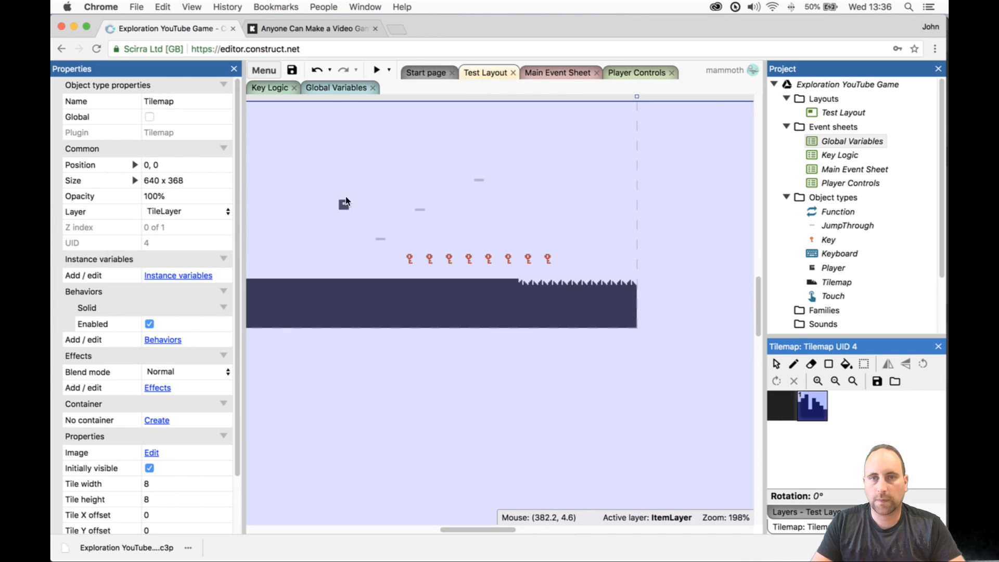
{"action": "left_click", "coordinate": [293, 71]}
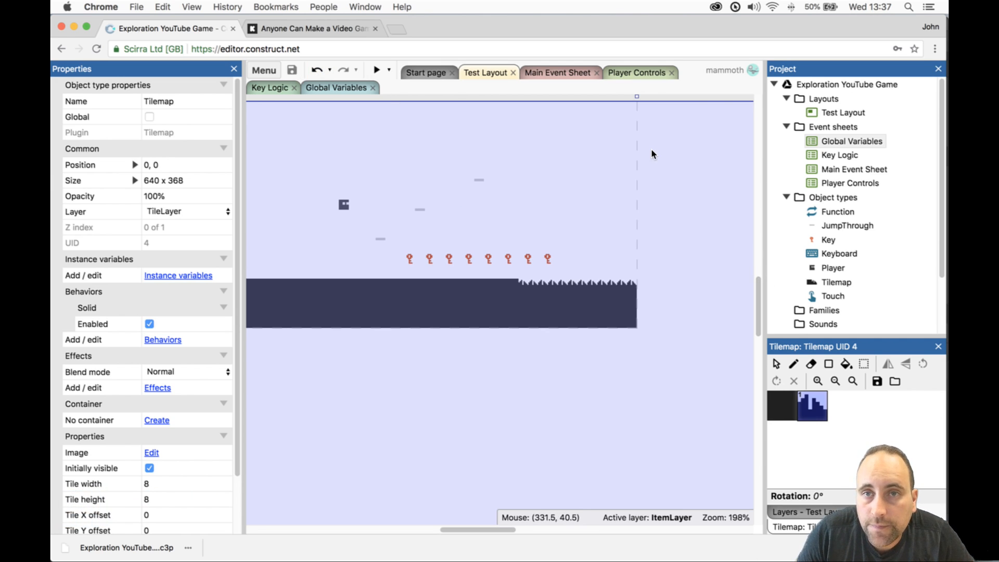
- Insert a new Sprite object in the margin above Test Layout
{"action": "scroll", "coordinate": [651, 148], "scroll_direction": "up", "scroll_amount": 4}
{"action": "double_click", "coordinate": [588, 184]}
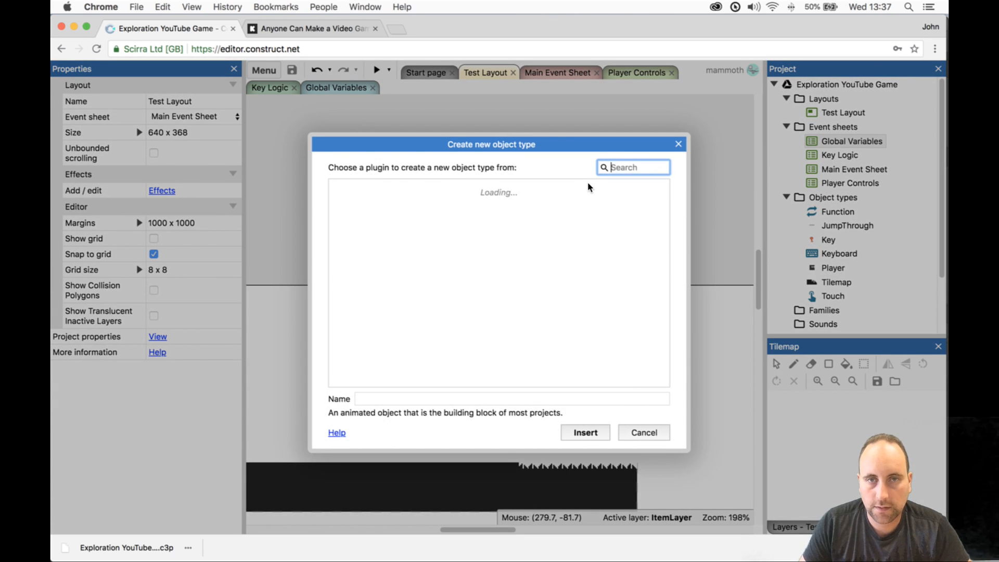
{"action": "type", "text": "spr"}
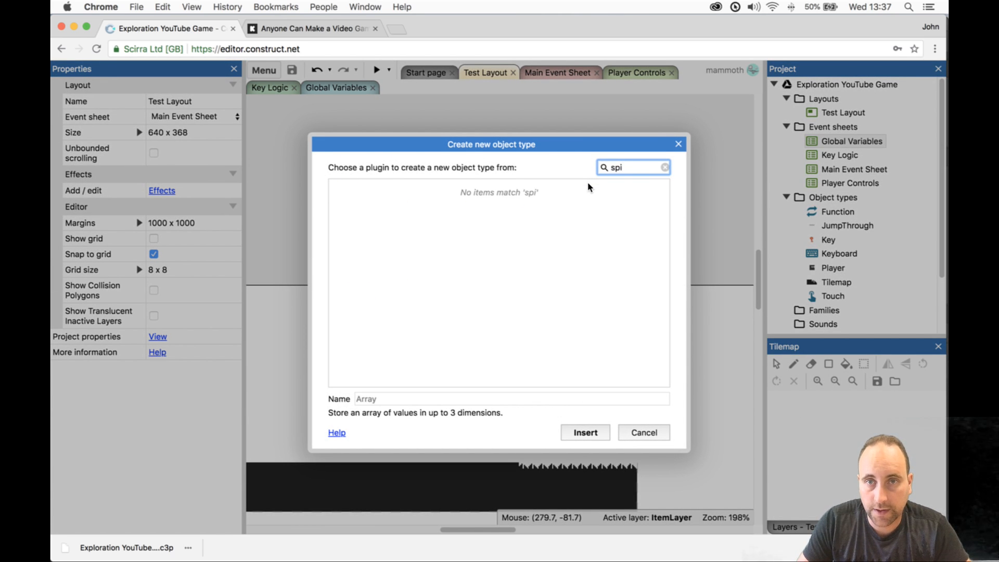
{"action": "key", "text": "Return"}
{"action": "left_click", "coordinate": [552, 207]}
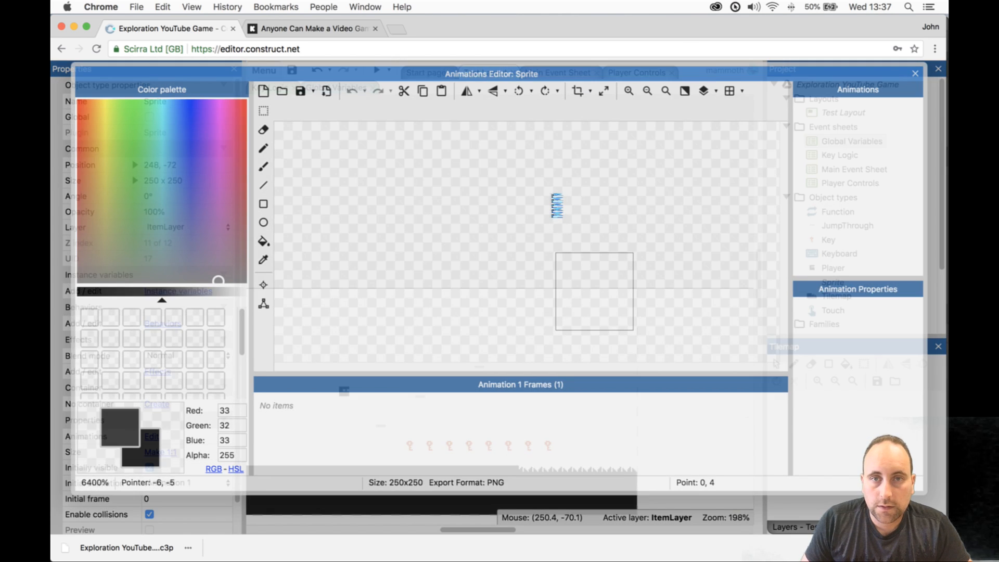
- Flood-fill the new sprite's image with pink (245, 9, 205) and close the animations editor
{"action": "left_click", "coordinate": [223, 109]}
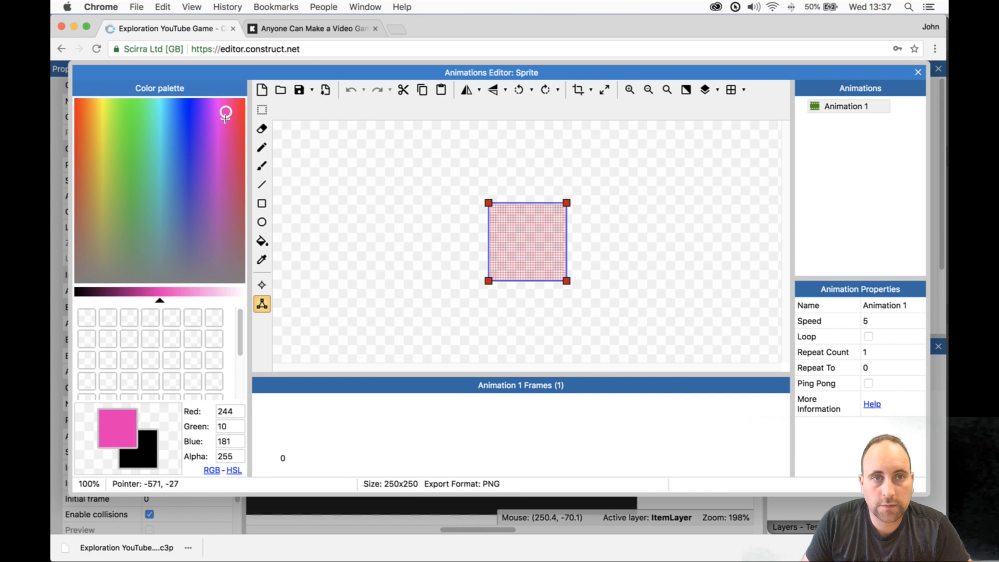
{"action": "key", "text": "f"}
{"action": "left_click", "coordinate": [542, 217]}
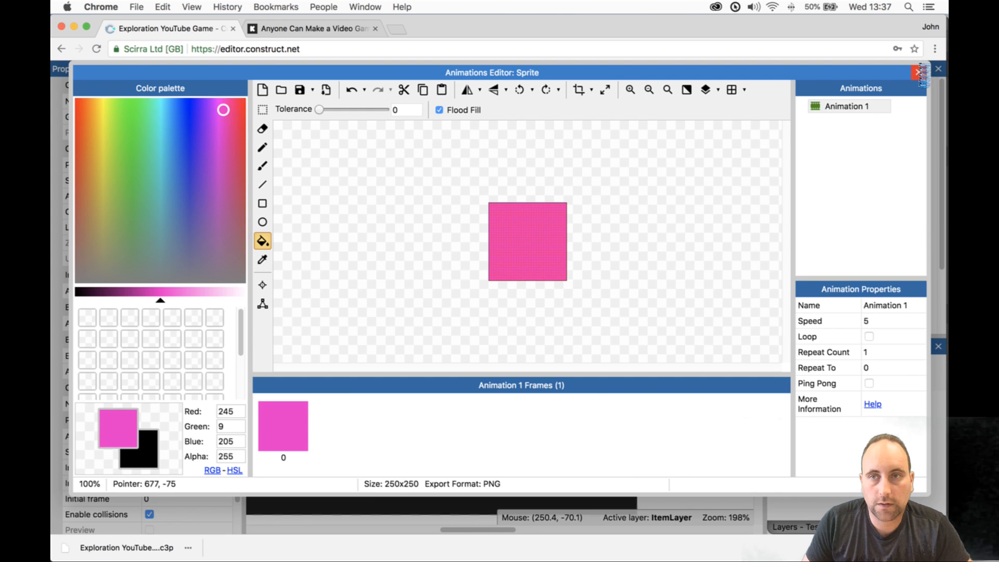
{"action": "left_click", "coordinate": [916, 72]}
- Move the pink sprite higher above the layout and resize it into a 248 x 24 bar
{"action": "left_click_drag", "start_coordinate": [555, 186], "coordinate": [570, 150]}
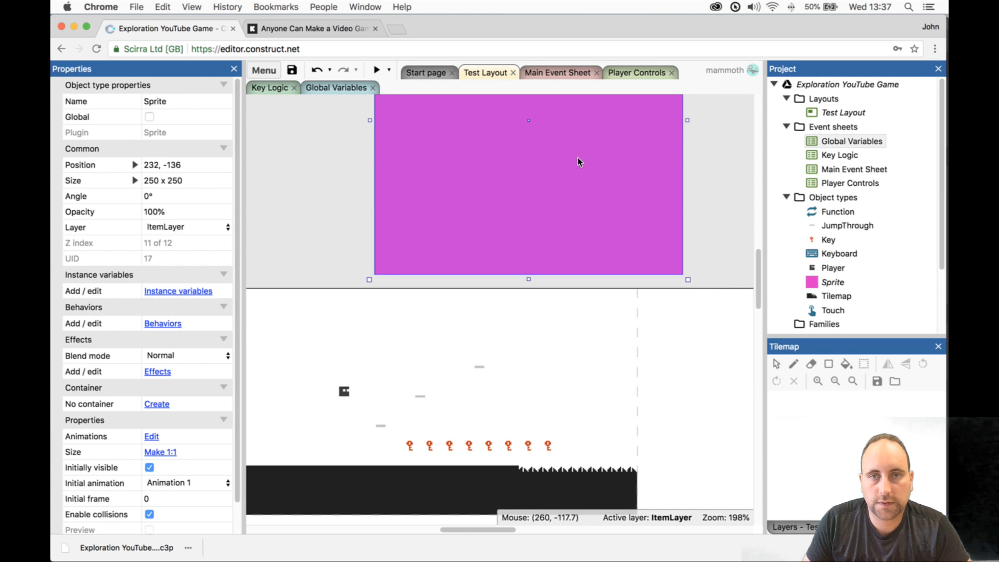
{"action": "scroll", "coordinate": [583, 177], "scroll_direction": "up", "scroll_amount": 5}
{"action": "scroll", "coordinate": [552, 244], "scroll_direction": "down", "scroll_amount": 2}
{"action": "left_click_drag", "start_coordinate": [532, 317], "coordinate": [521, 438]}
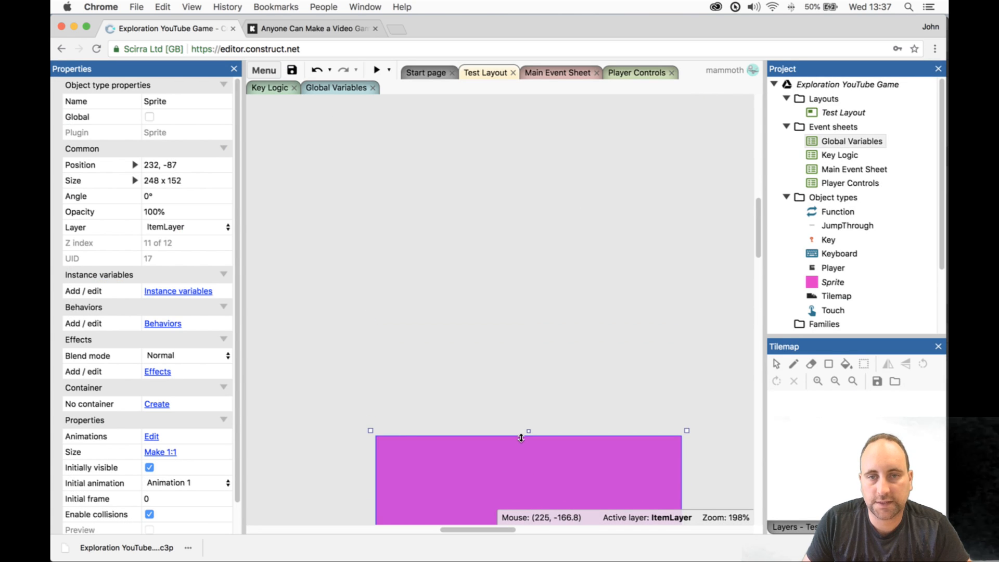
{"action": "scroll", "coordinate": [521, 438], "scroll_direction": "down", "scroll_amount": 5}
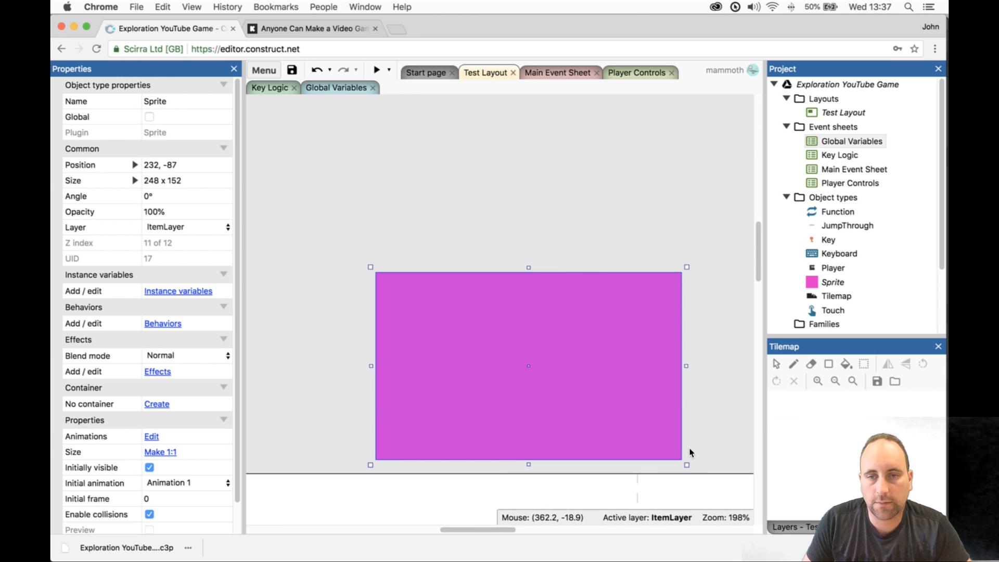
{"action": "left_click_drag", "start_coordinate": [688, 467], "coordinate": [687, 307]}
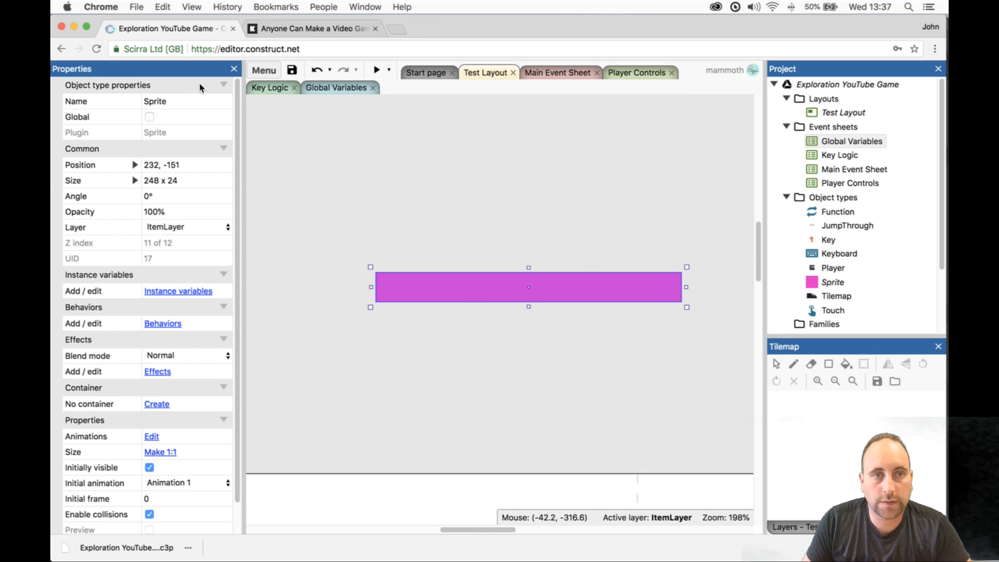
- Rename the pink sprite as Death
{"action": "left_click", "coordinate": [196, 103]}
{"action": "type", "text": "Deat"}
{"action": "key", "text": "Tab"}
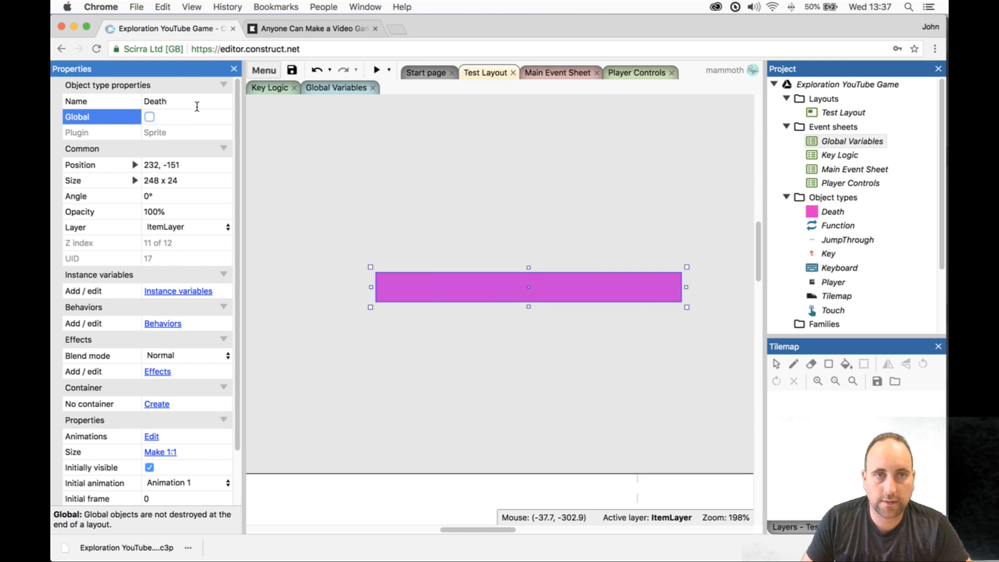
- Shrink the Death bar to 112 x 8, trying it along the jagged ground, and park it above the layout at 256, -24
{"action": "scroll", "coordinate": [392, 212], "scroll_direction": "down", "scroll_amount": 5}
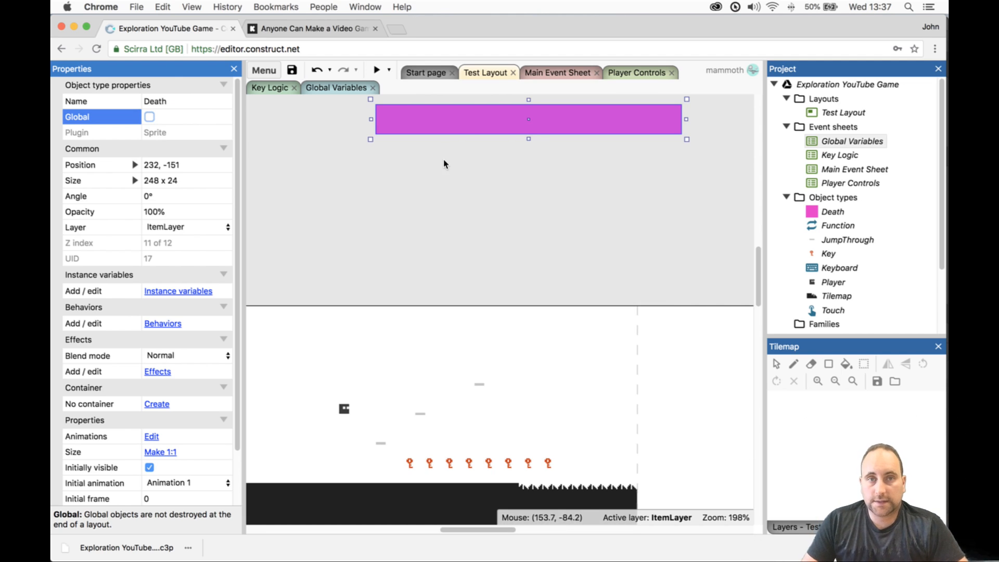
{"action": "left_click_drag", "start_coordinate": [529, 140], "coordinate": [555, 200]}
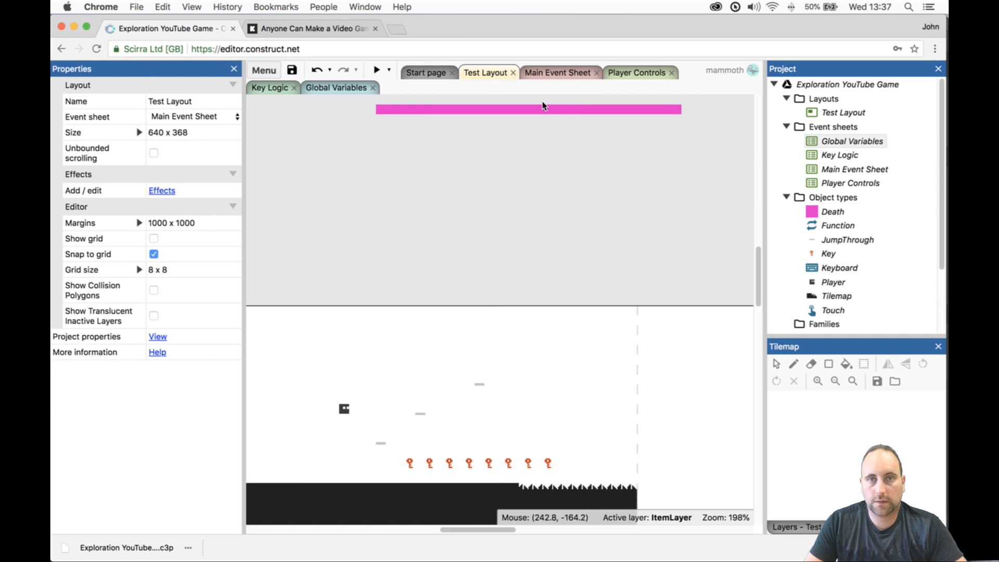
{"action": "left_click_drag", "start_coordinate": [542, 111], "coordinate": [494, 338]}
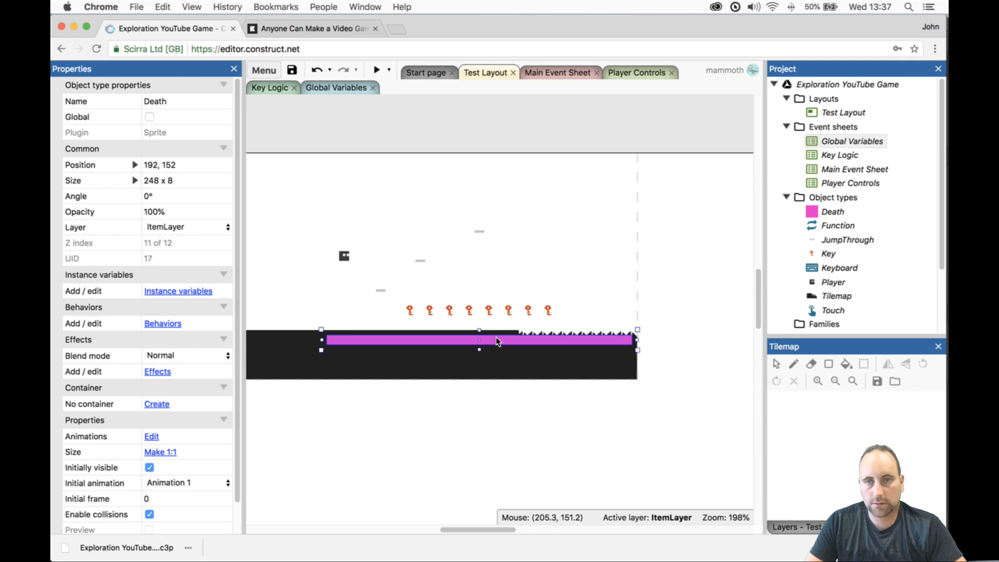
{"action": "left_click_drag", "start_coordinate": [323, 341], "coordinate": [504, 125]}
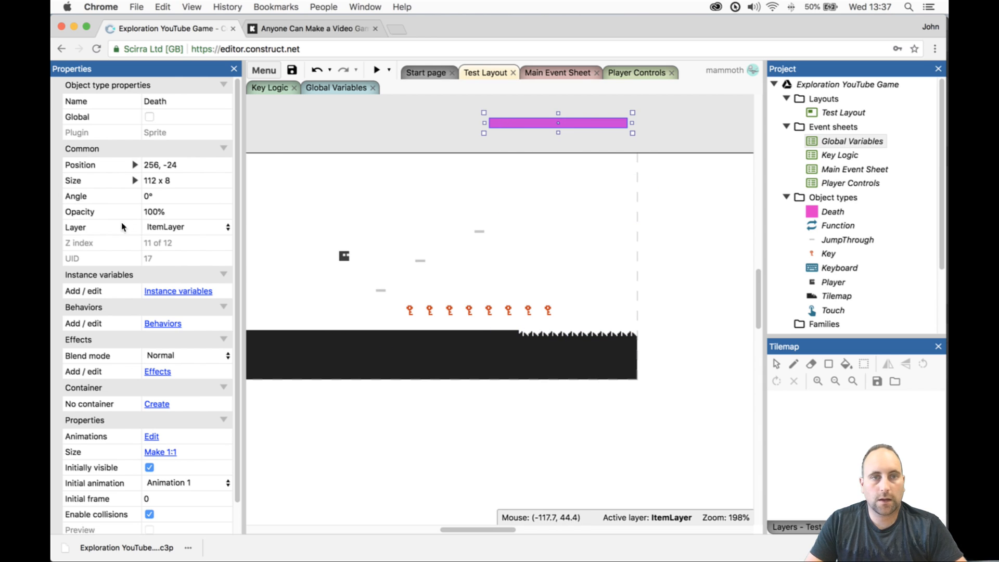
- Set the Death bar's opacity to 30% and shift it to position 240, -24
{"action": "left_click", "coordinate": [183, 211]}
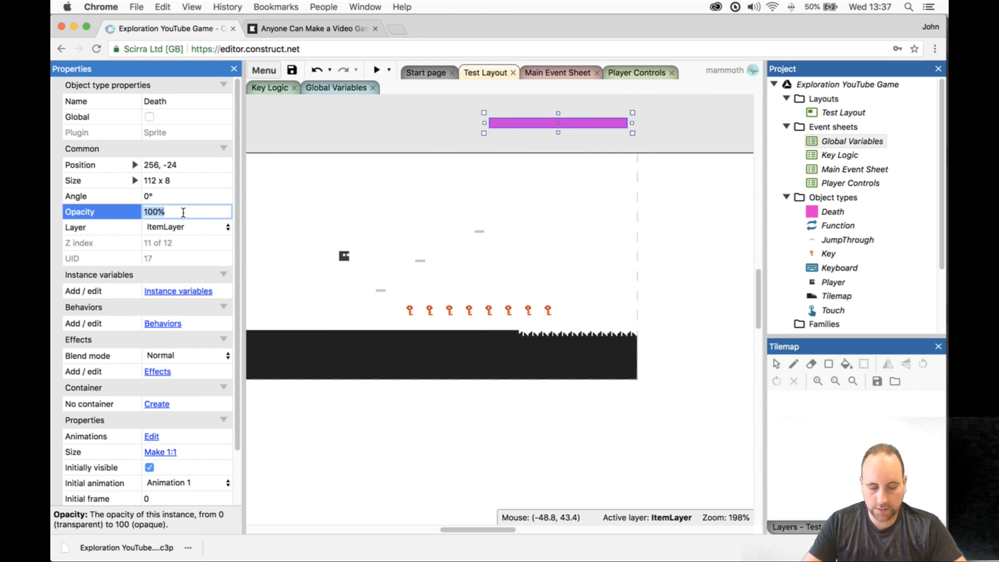
{"action": "type", "text": "30"}
{"action": "key", "text": "Tab"}
{"action": "left_click_drag", "start_coordinate": [546, 129], "coordinate": [526, 119]}
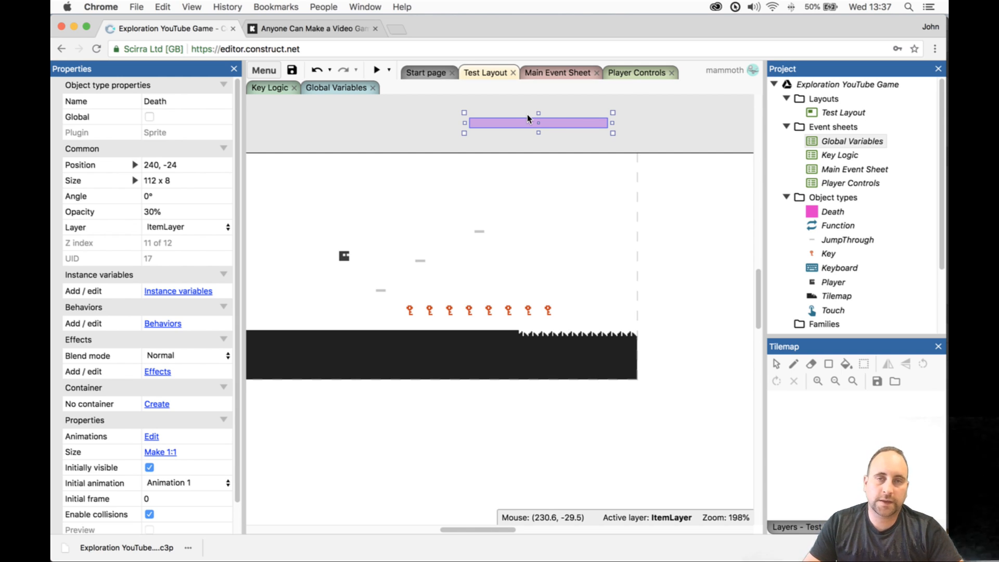
- Insert another Sprite object just above the flat ground, left of the keys
{"action": "scroll", "coordinate": [393, 136], "scroll_direction": "up", "scroll_amount": 1}
{"action": "double_click", "coordinate": [398, 142]}
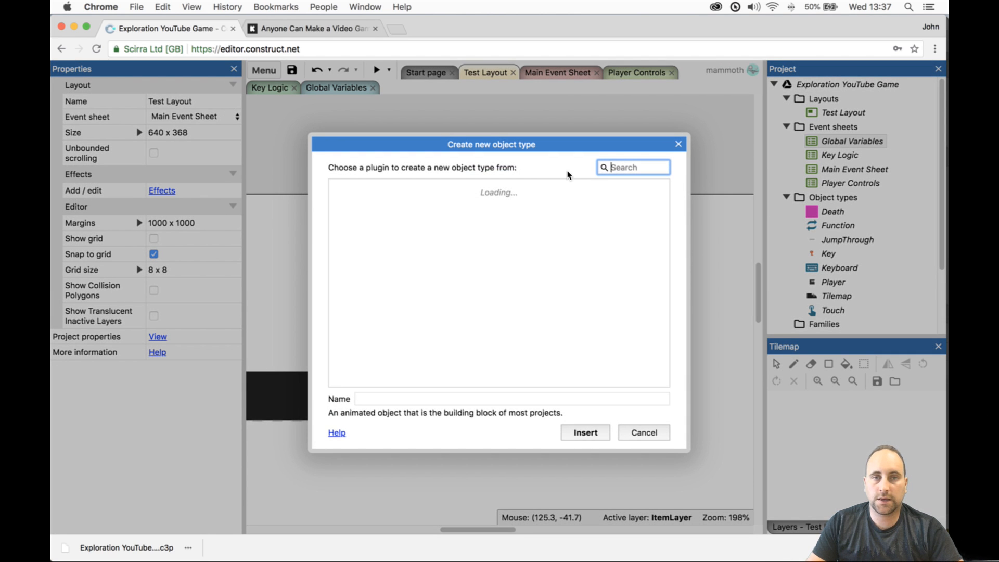
{"action": "type", "text": "sprite"}
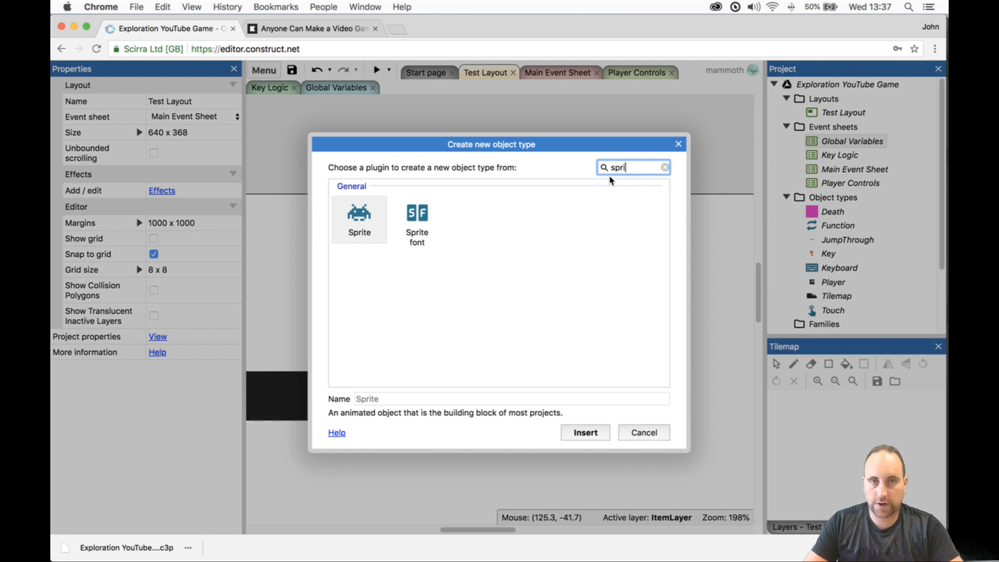
{"action": "key", "text": "Return"}
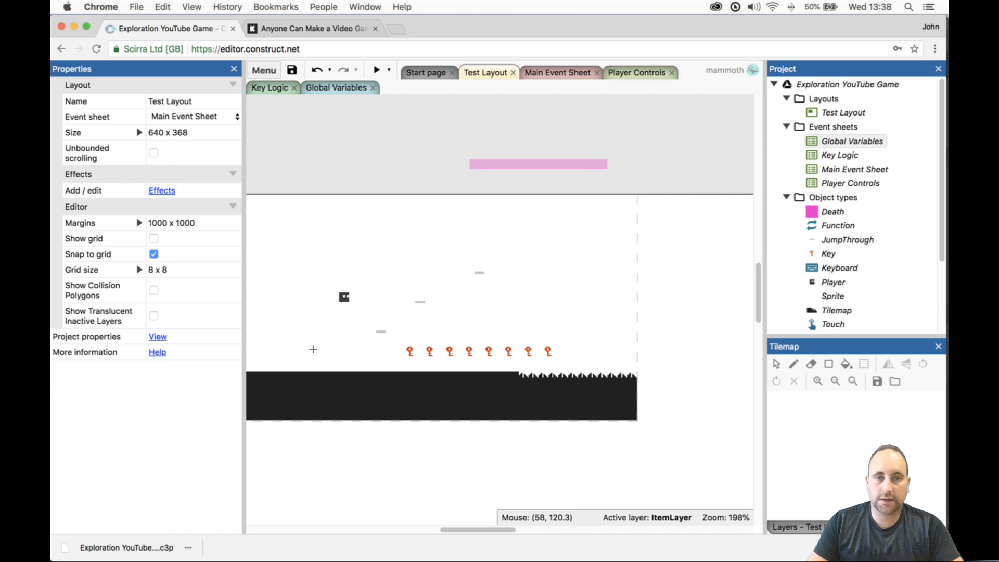
{"action": "left_click", "coordinate": [313, 348]}
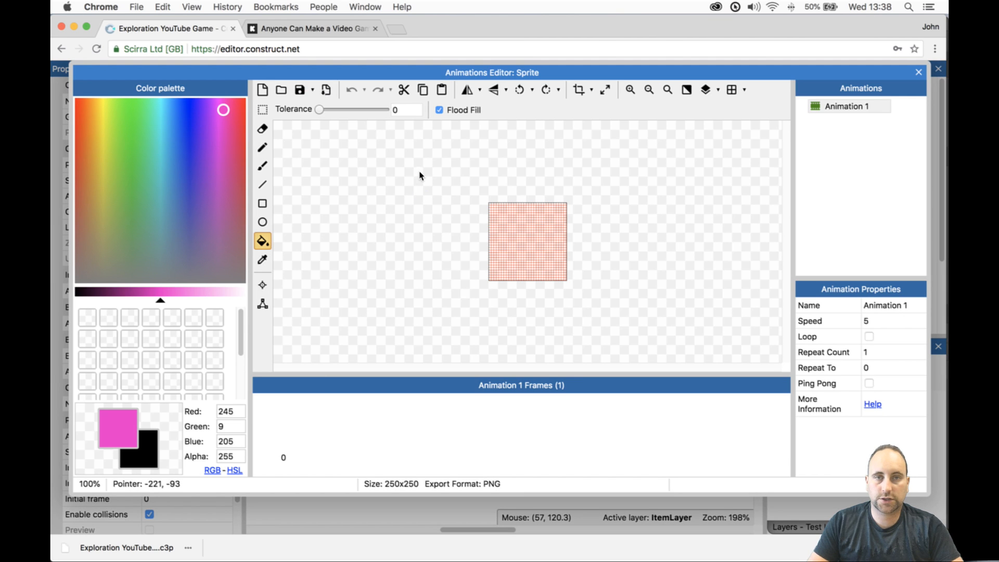
- Resize the new sprite's image canvas to 8 pixels wide and 12 pixels high
{"action": "left_click", "coordinate": [604, 90]}
{"action": "type", "text": "8"}
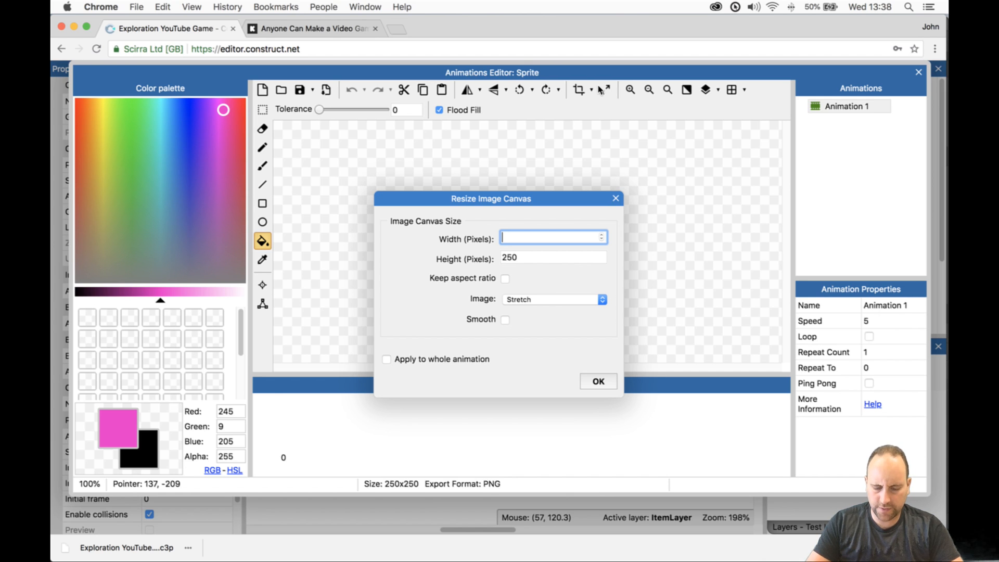
{"action": "type", "text": "12"}
{"action": "key", "text": "Tab"}
{"action": "type", "text": "8"}
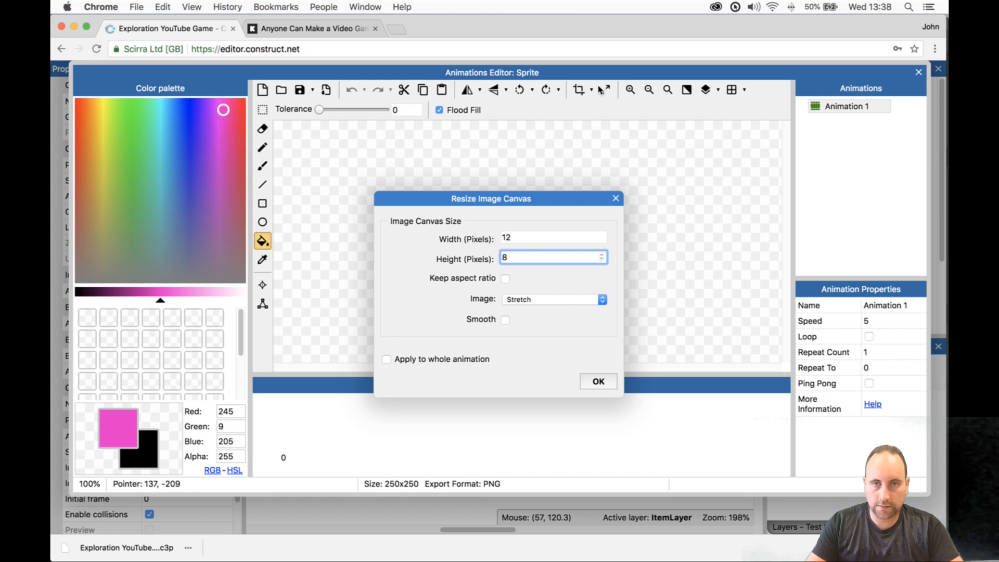
{"action": "type", "text": "12"}
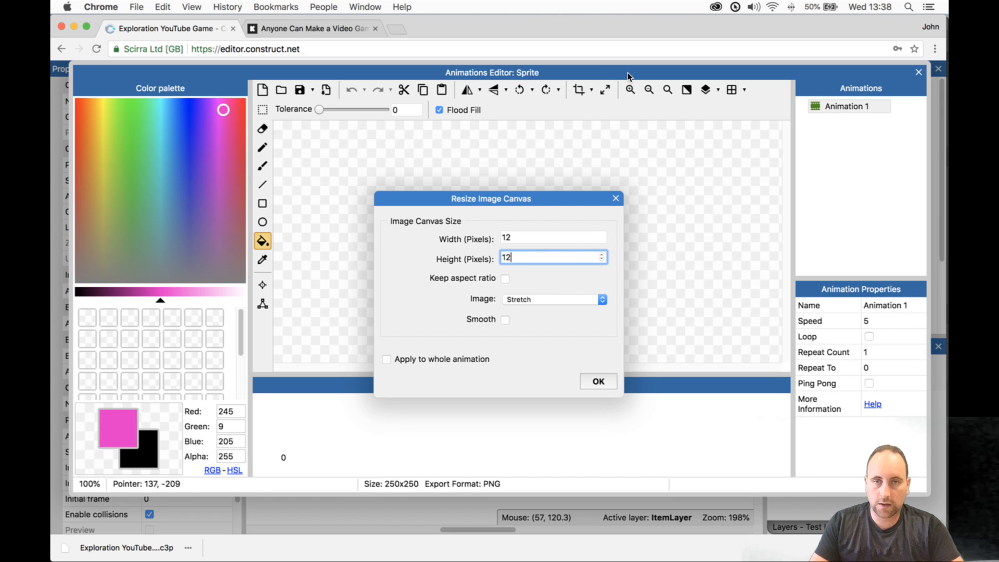
{"action": "left_click", "coordinate": [540, 240]}
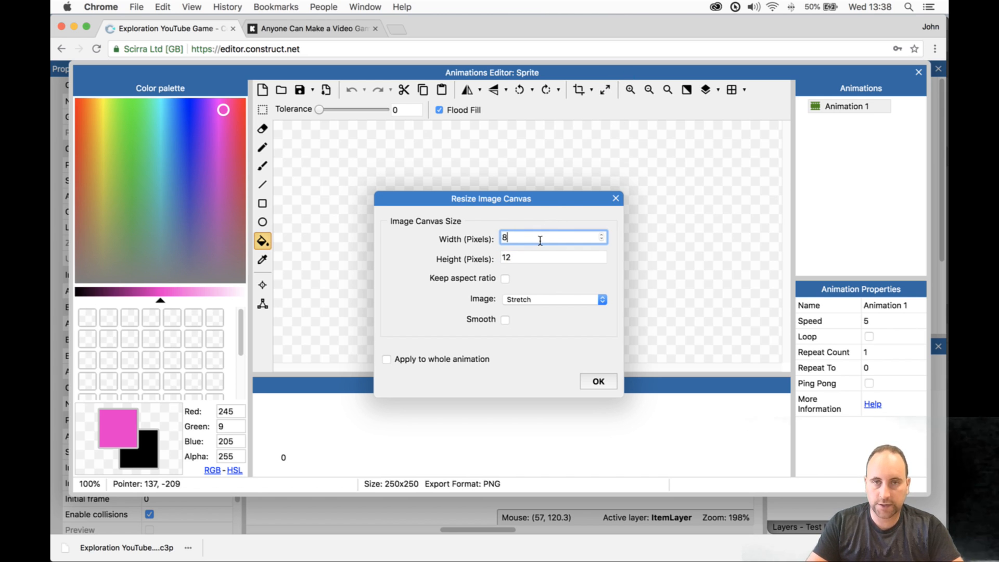
{"action": "key", "text": "Return"}
{"action": "scroll", "coordinate": [553, 248], "scroll_direction": "up", "scroll_amount": 6}
{"action": "scroll", "coordinate": [448, 227], "scroll_direction": "down", "scroll_amount": 3}
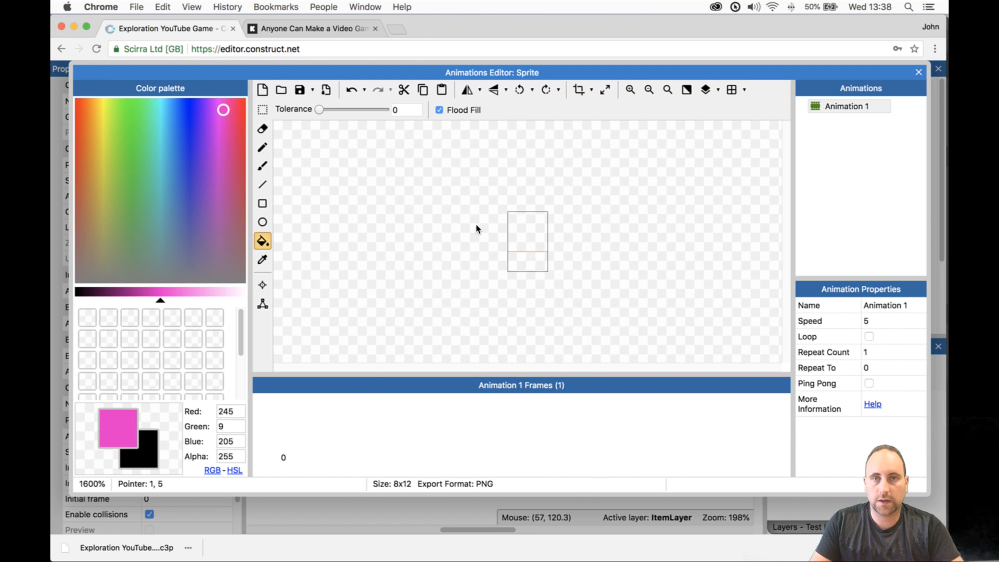
- Choose the Brush tool and set the paint colour to near-white, RGB 249, 249, 249
{"action": "left_click", "coordinate": [743, 92]}
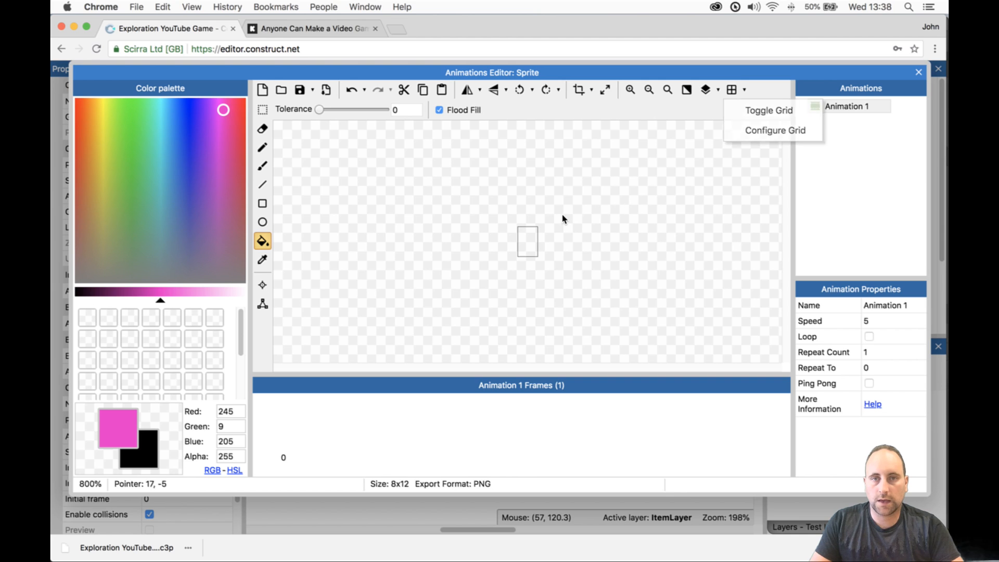
{"action": "scroll", "coordinate": [523, 229], "scroll_direction": "up", "scroll_amount": 3}
{"action": "scroll", "coordinate": [523, 229], "scroll_direction": "down", "scroll_amount": 2}
{"action": "scroll", "coordinate": [524, 229], "scroll_direction": "up", "scroll_amount": 2}
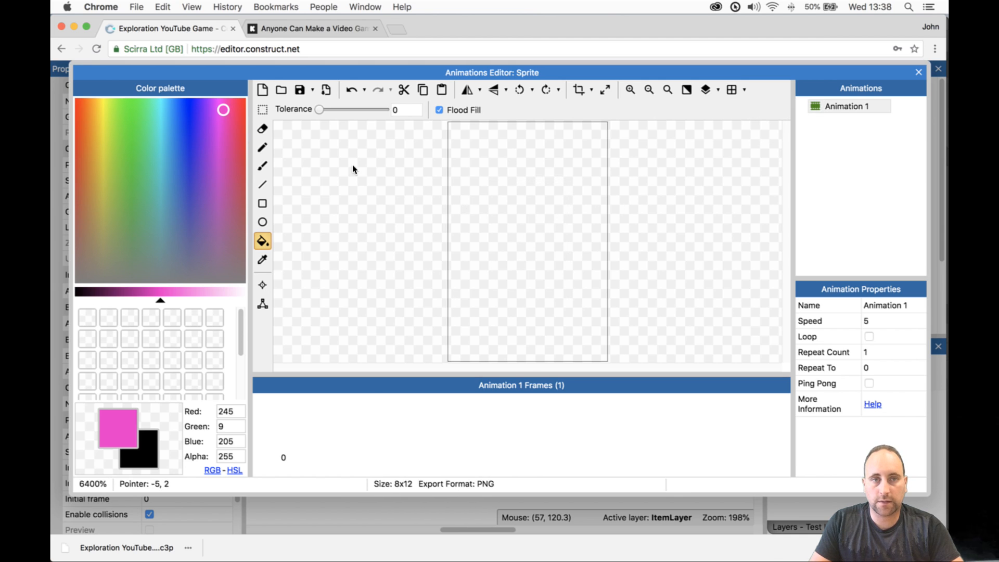
{"action": "left_click", "coordinate": [262, 166]}
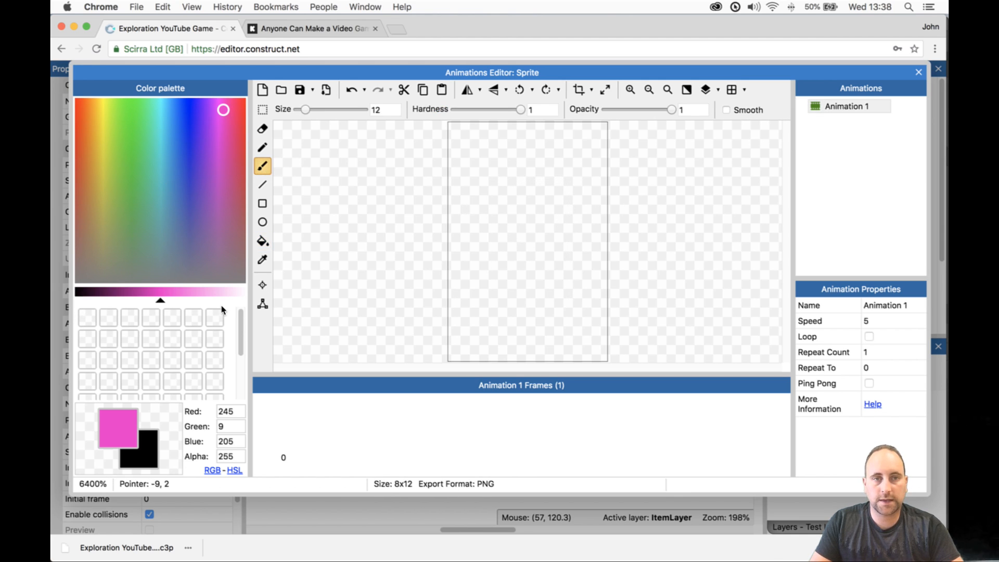
{"action": "left_click", "coordinate": [227, 293]}
{"action": "left_click", "coordinate": [242, 300]}
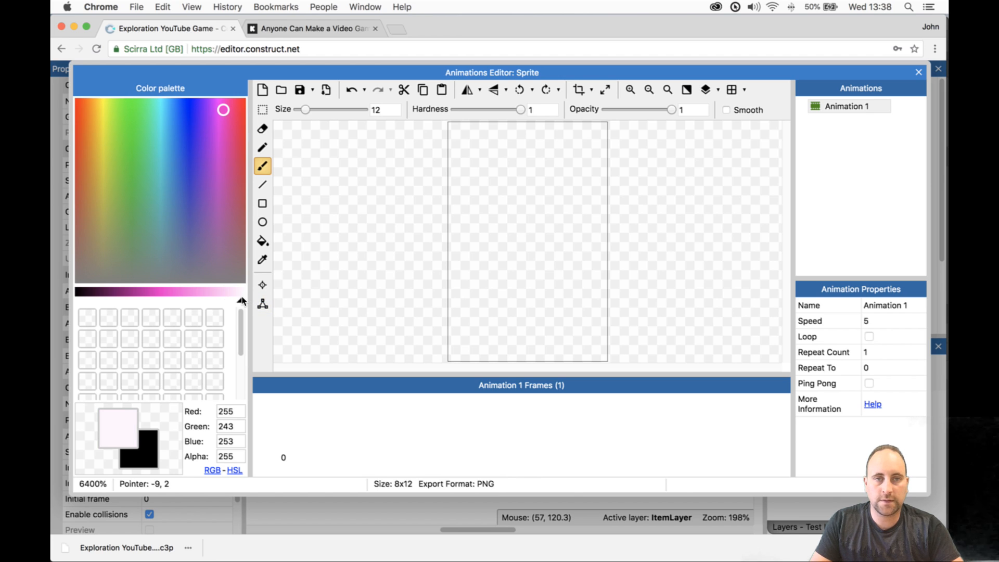
{"action": "left_click", "coordinate": [233, 281]}
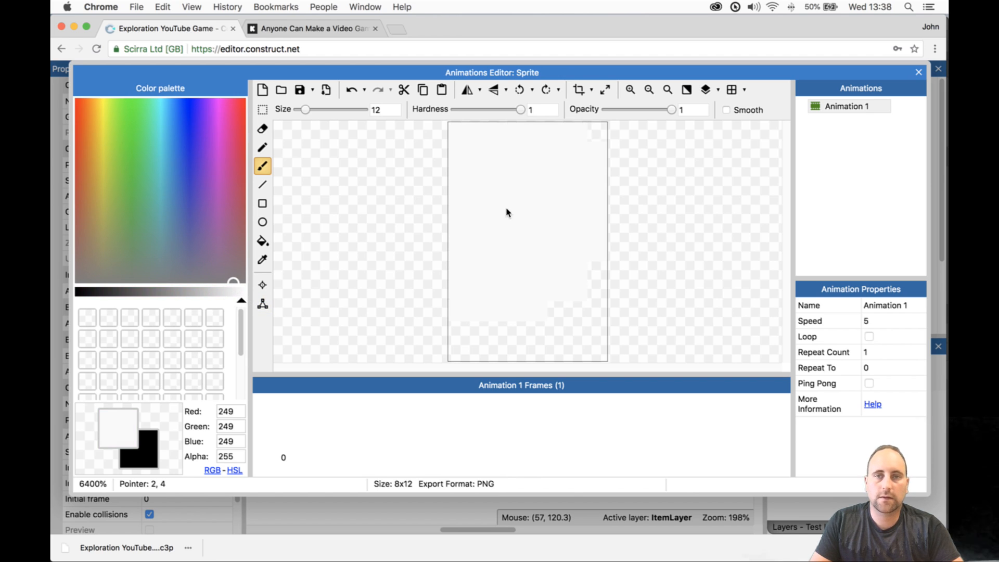
- Set the brush size to 2 and paint a vertical near-white bar down the middle of the canvas, switching to the dark canvas background
{"action": "left_click_drag", "start_coordinate": [305, 110], "coordinate": [286, 109]}
{"action": "left_click", "coordinate": [372, 110]}
{"action": "type", "text": "2"}
{"action": "key", "text": "Right"}
{"action": "key", "text": "BackSpace"}
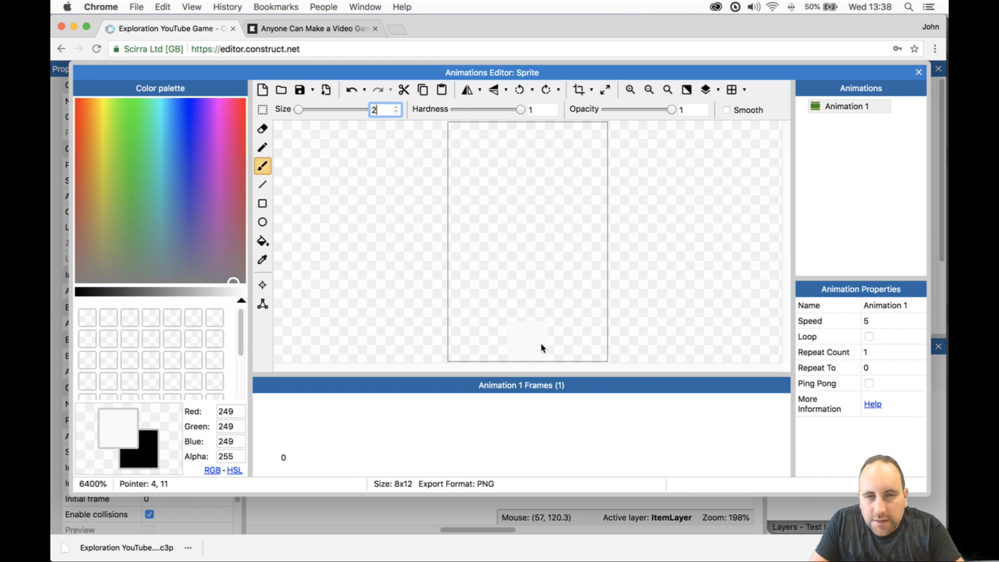
{"action": "left_click_drag", "start_coordinate": [533, 344], "coordinate": [530, 307]}
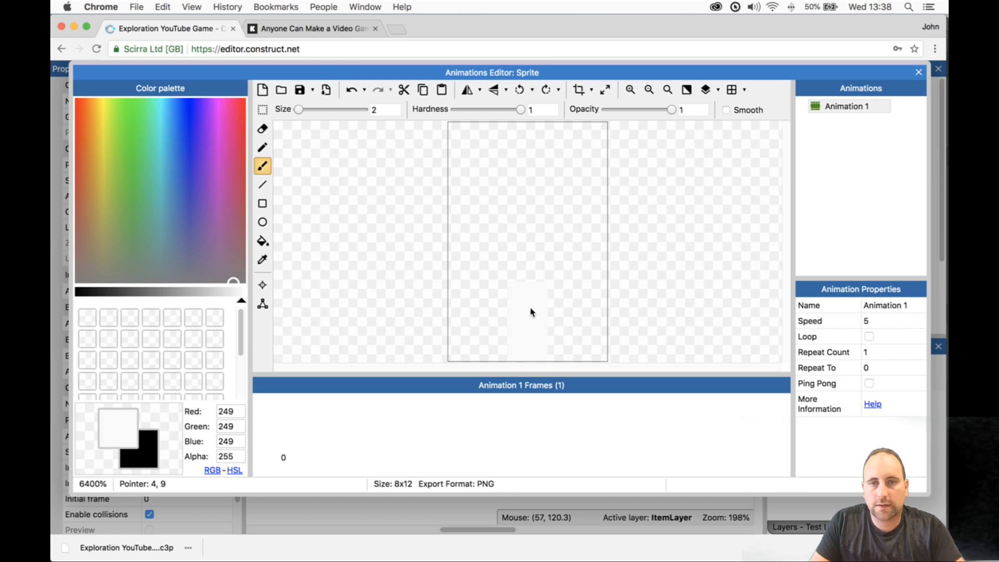
{"action": "mouse_move", "coordinate": [530, 272]}
{"action": "left_mouse_down"}
{"action": "mouse_move", "coordinate": [529, 188]}
{"action": "mouse_move", "coordinate": [526, 241]}
{"action": "mouse_move", "coordinate": [538, 202]}
{"action": "left_mouse_up"}
{"action": "key", "text": "super+z"}
{"action": "key", "text": "super+z"}
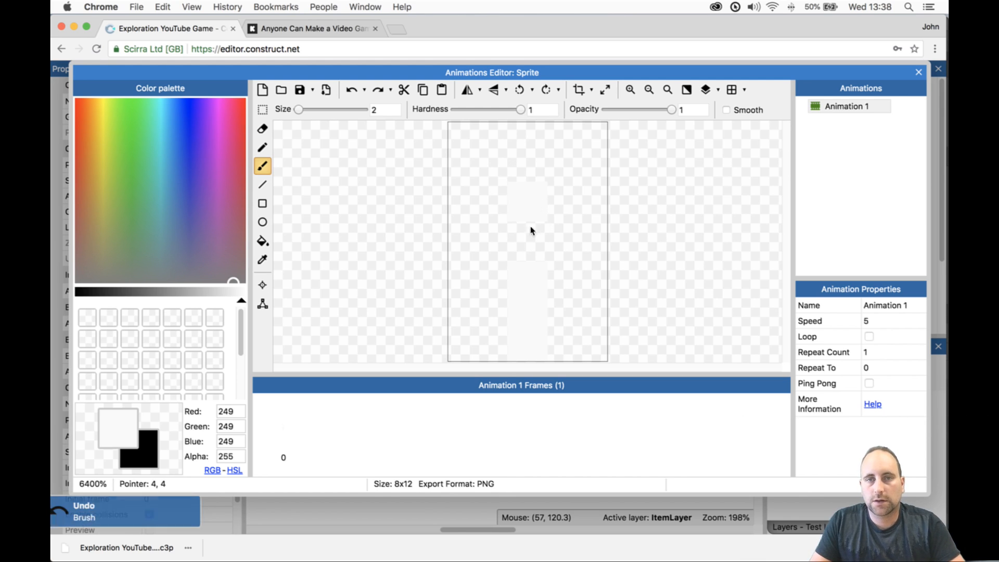
{"action": "left_click", "coordinate": [687, 90]}
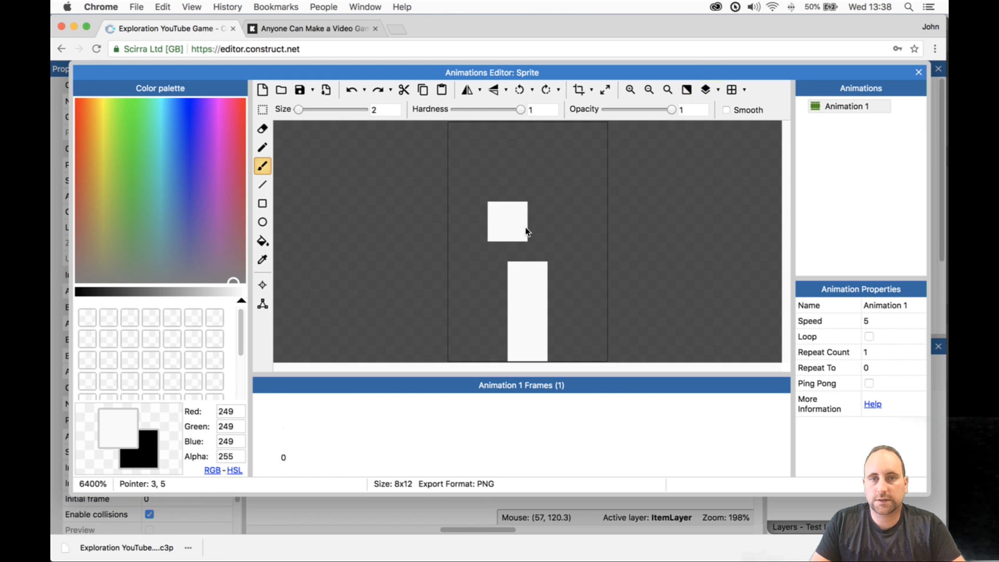
{"action": "left_click", "coordinate": [529, 241]}
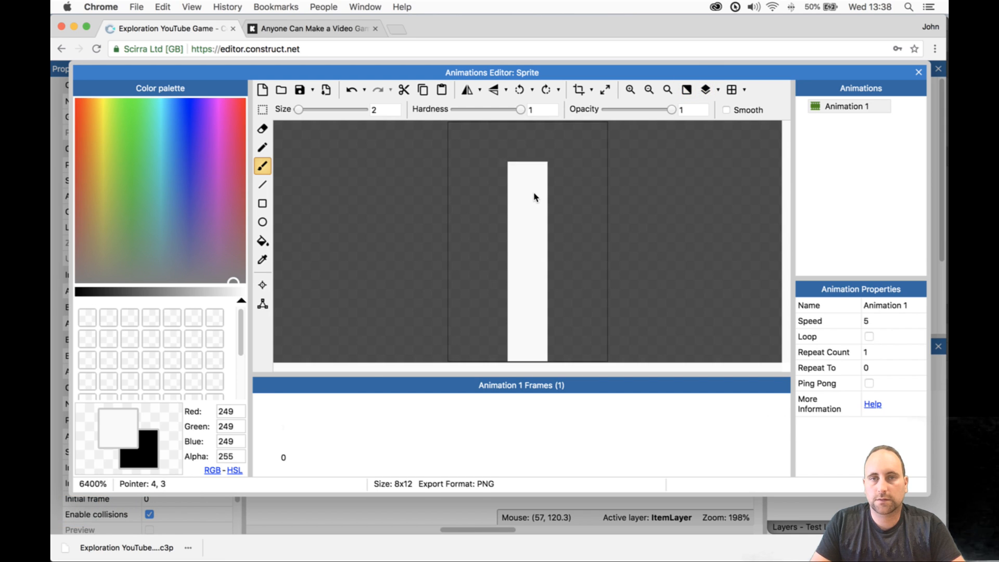
- Try to widen the bar with brush strokes on both sides of its middle, and undo the strokes
{"action": "scroll", "coordinate": [547, 163], "scroll_direction": "down", "scroll_amount": 2}
{"action": "scroll", "coordinate": [537, 188], "scroll_direction": "up", "scroll_amount": 2}
{"action": "scroll", "coordinate": [533, 188], "scroll_direction": "down", "scroll_amount": 2}
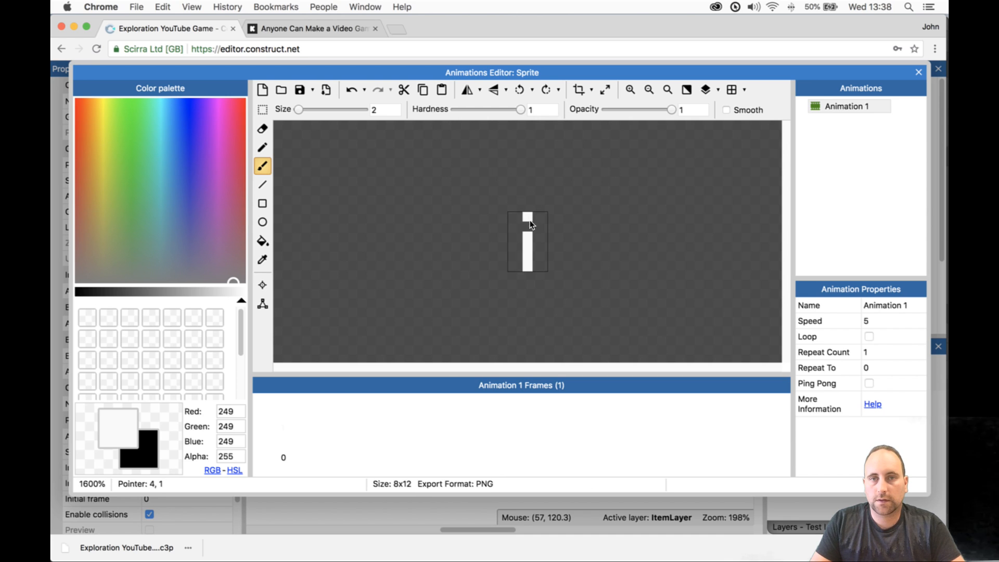
{"action": "left_click", "coordinate": [518, 235]}
{"action": "mouse_move", "coordinate": [519, 236]}
{"action": "left_mouse_down"}
{"action": "mouse_move", "coordinate": [521, 262]}
{"action": "mouse_move", "coordinate": [541, 238]}
{"action": "left_mouse_up"}
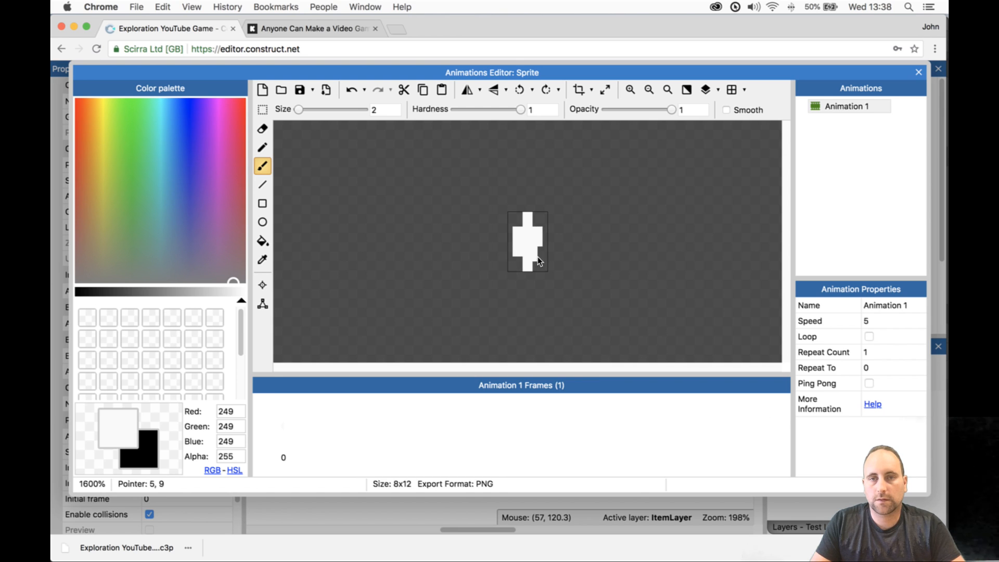
{"action": "key", "text": "super+z"}
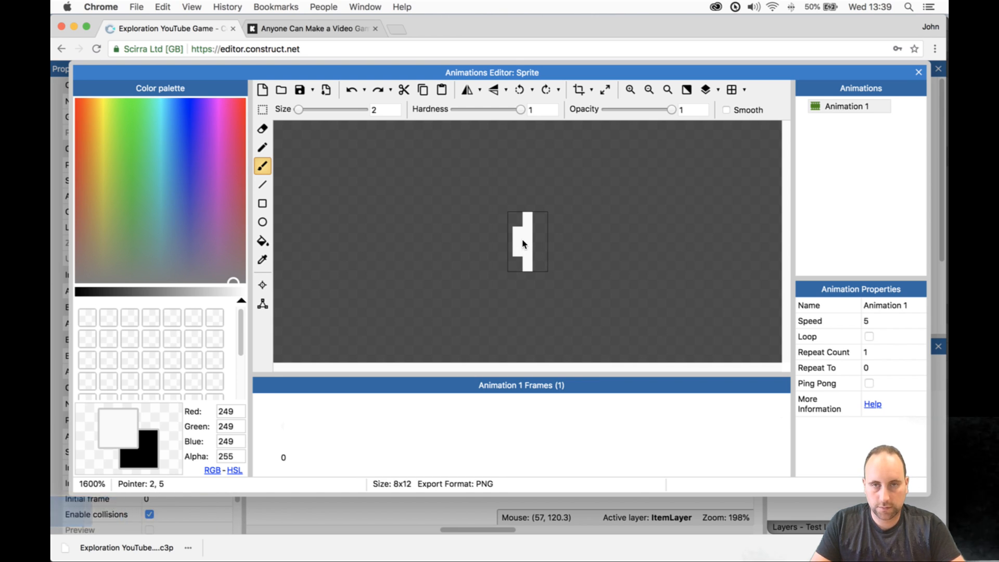
{"action": "key", "text": "super+z"}
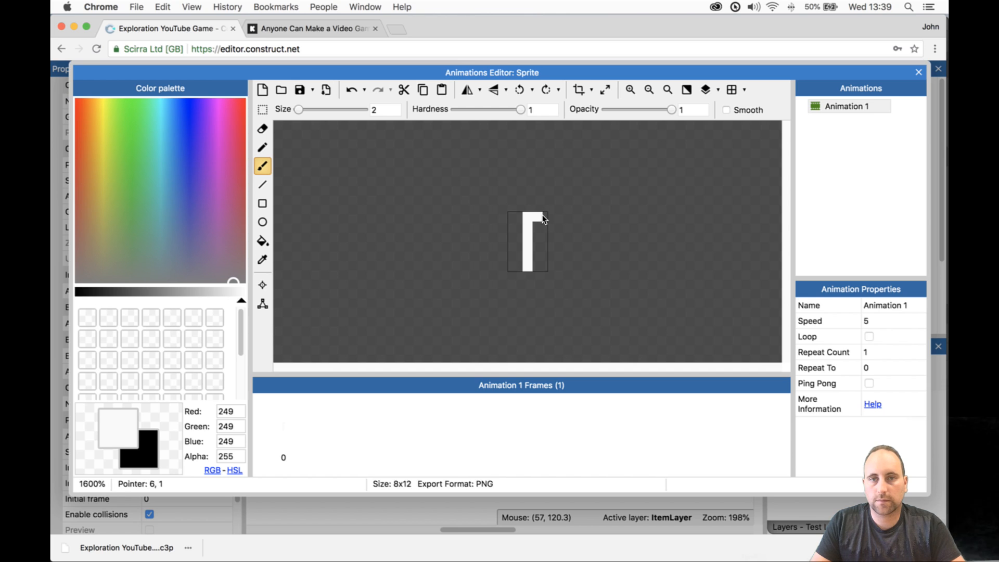
{"action": "left_click", "coordinate": [544, 219], "text": "alt"}
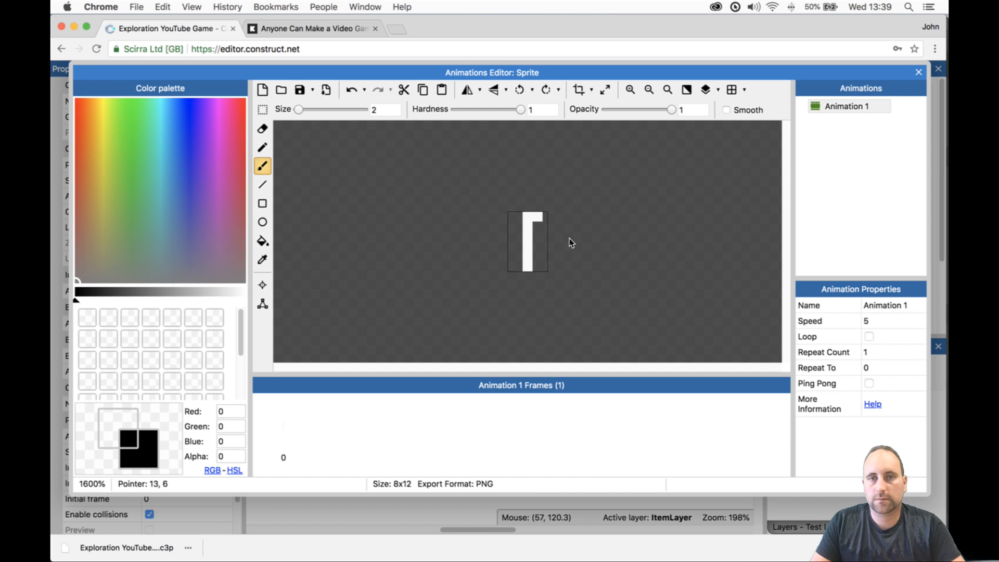
{"action": "key", "text": "super+z"}
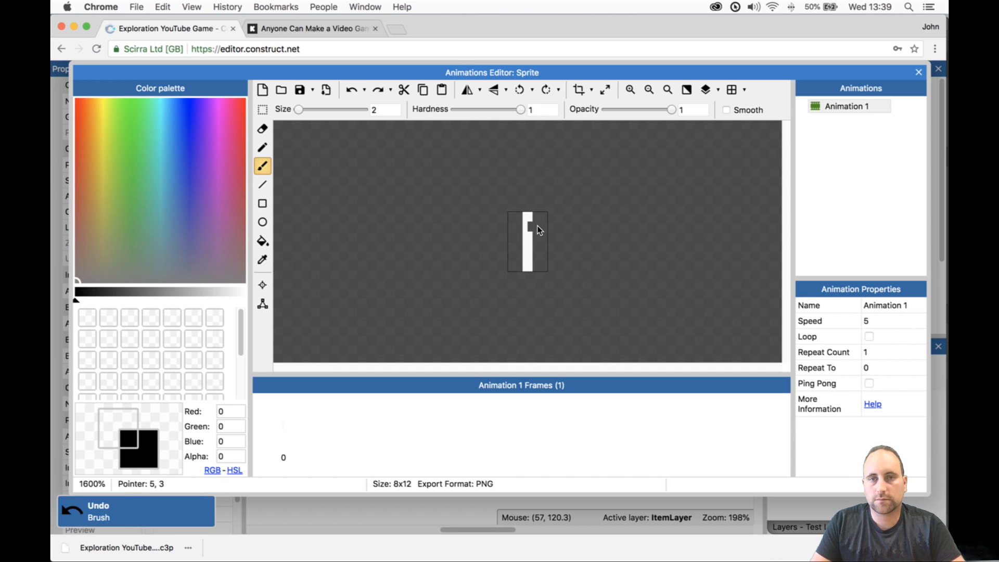
{"action": "scroll", "coordinate": [528, 214], "scroll_direction": "up", "scroll_amount": 2}
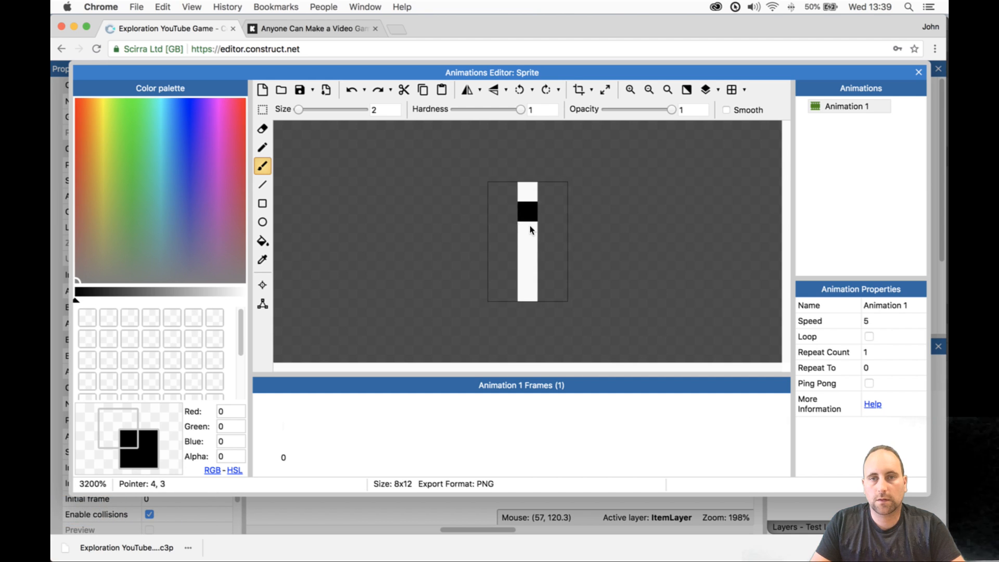
{"action": "left_click", "coordinate": [263, 148]}
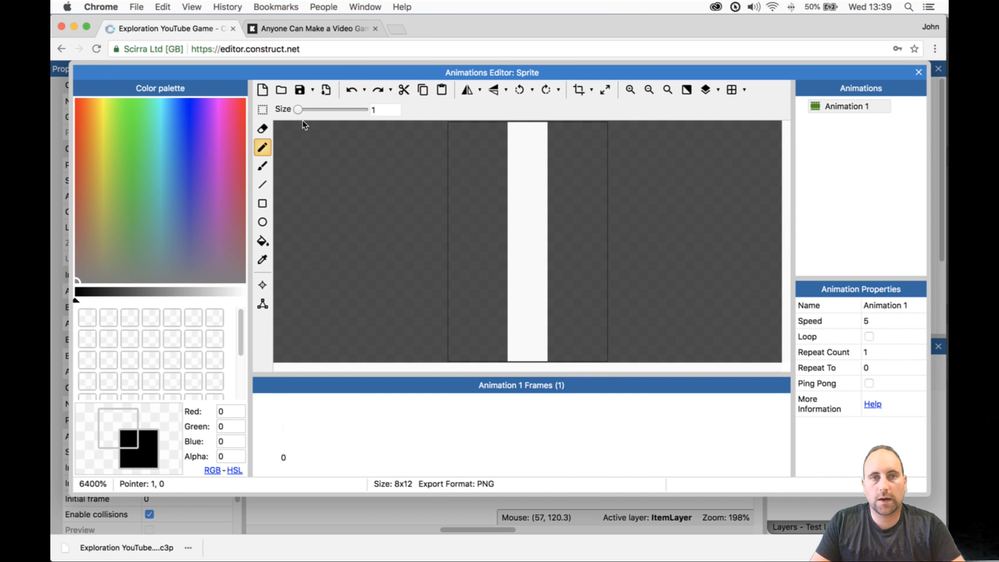
{"action": "left_click", "coordinate": [268, 170]}
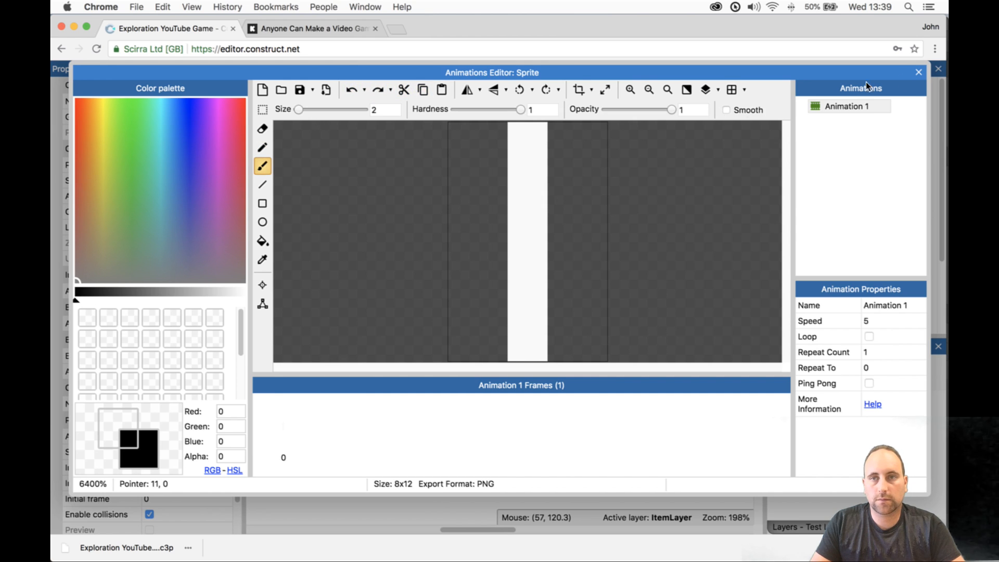
{"action": "left_click", "coordinate": [918, 73]}
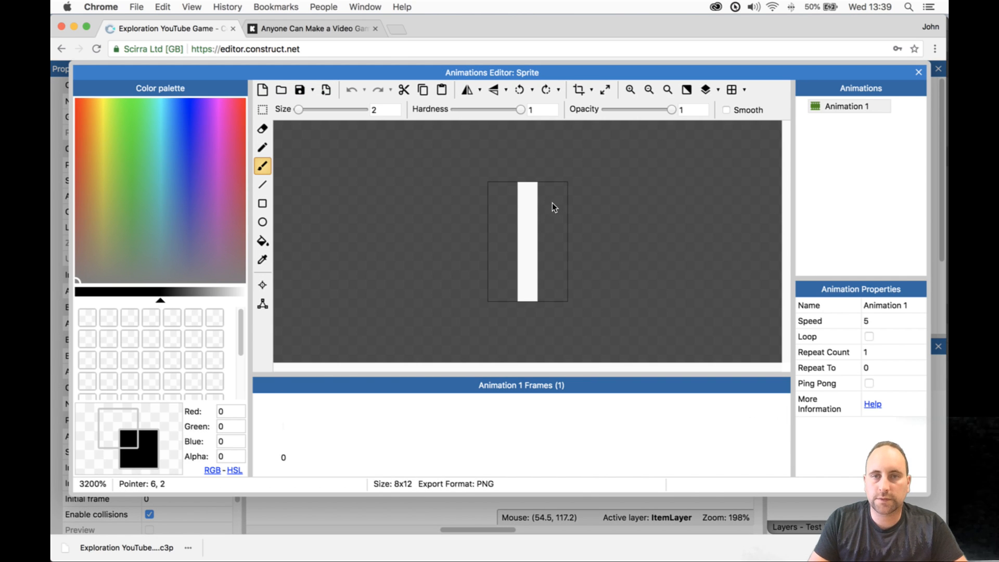
{"action": "left_click", "coordinate": [266, 144]}
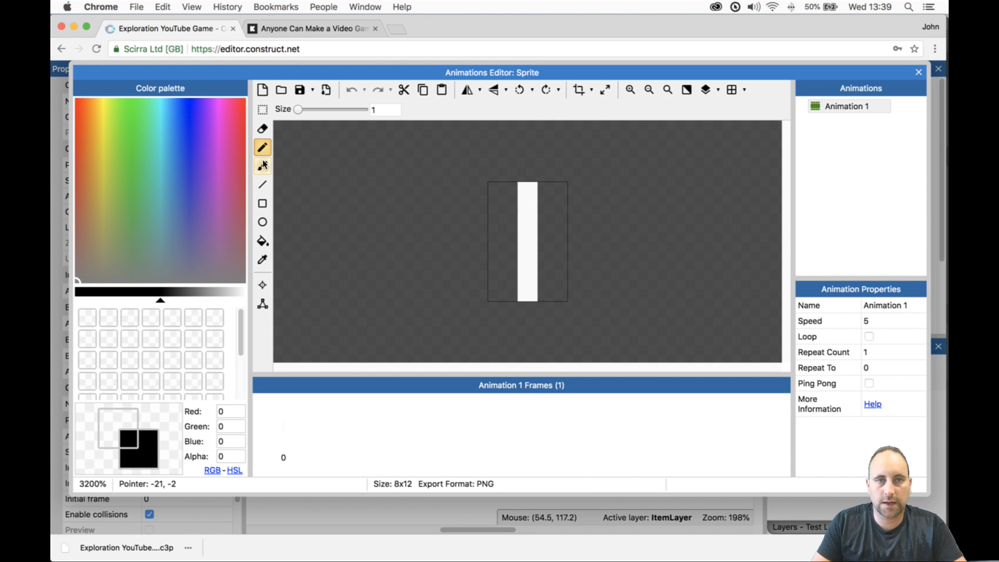
{"action": "left_click", "coordinate": [267, 167]}
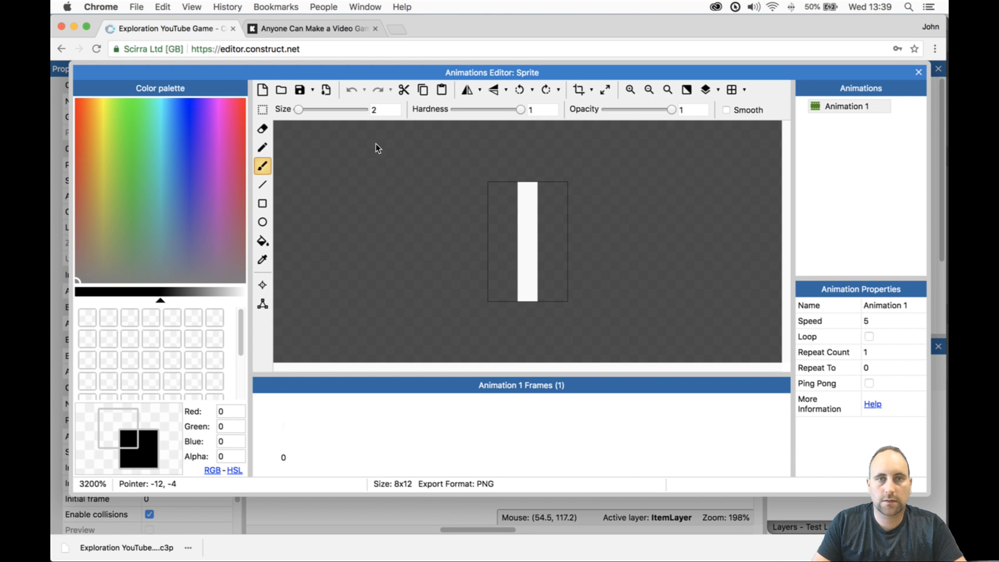
{"action": "left_click", "coordinate": [268, 148]}
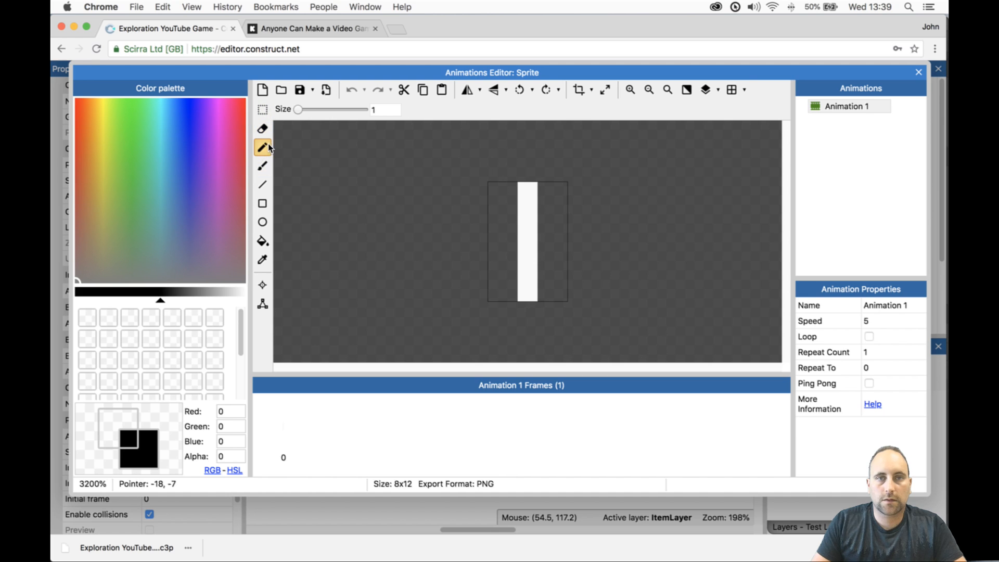
- Sample the bar's near-white colour and brush a 2-pixel-thick crossbar across the upper part of the bar
{"action": "key", "text": "i"}
{"action": "left_click", "coordinate": [527, 235]}
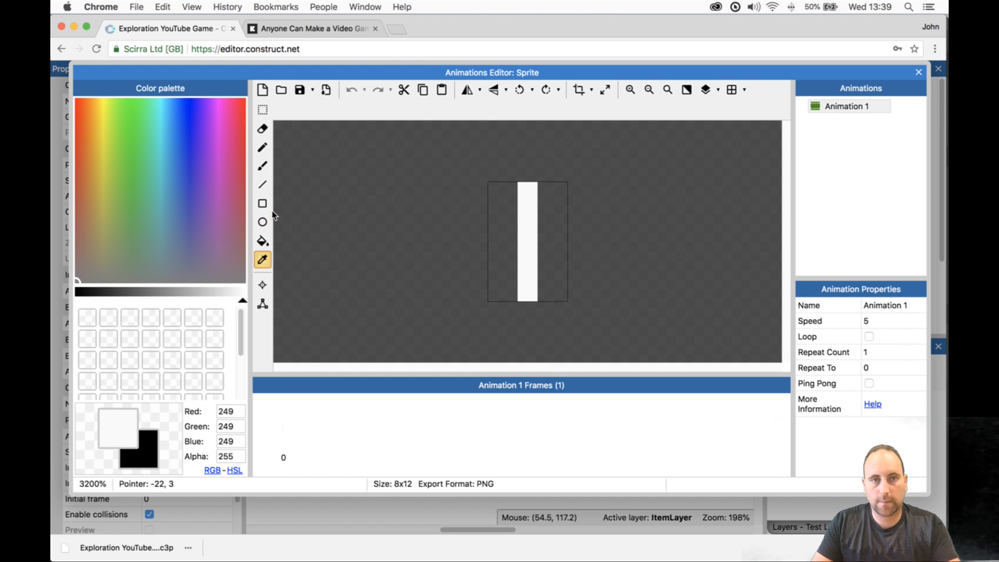
{"action": "left_click", "coordinate": [262, 165]}
{"action": "left_click", "coordinate": [543, 202]}
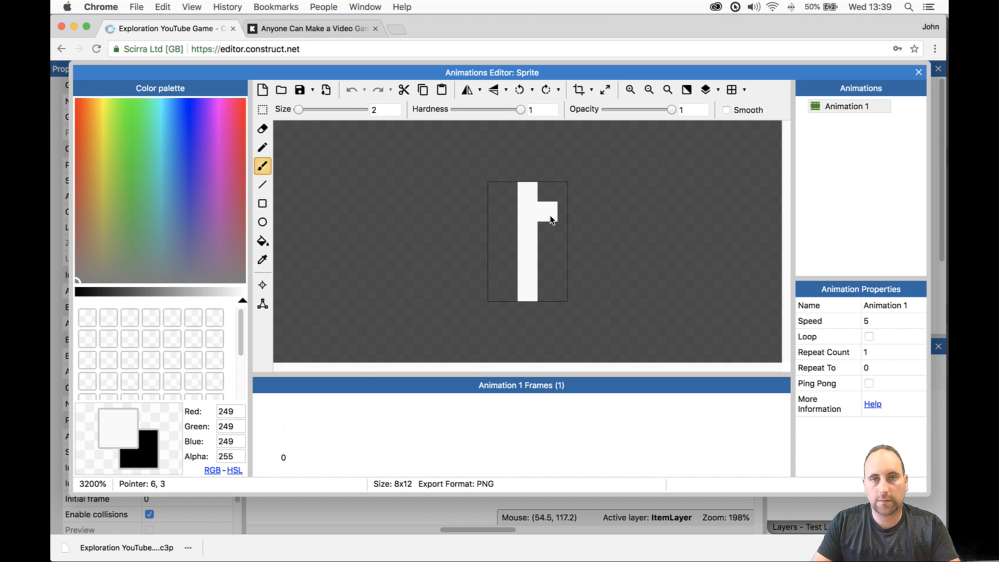
{"action": "left_click_drag", "start_coordinate": [553, 219], "coordinate": [562, 218]}
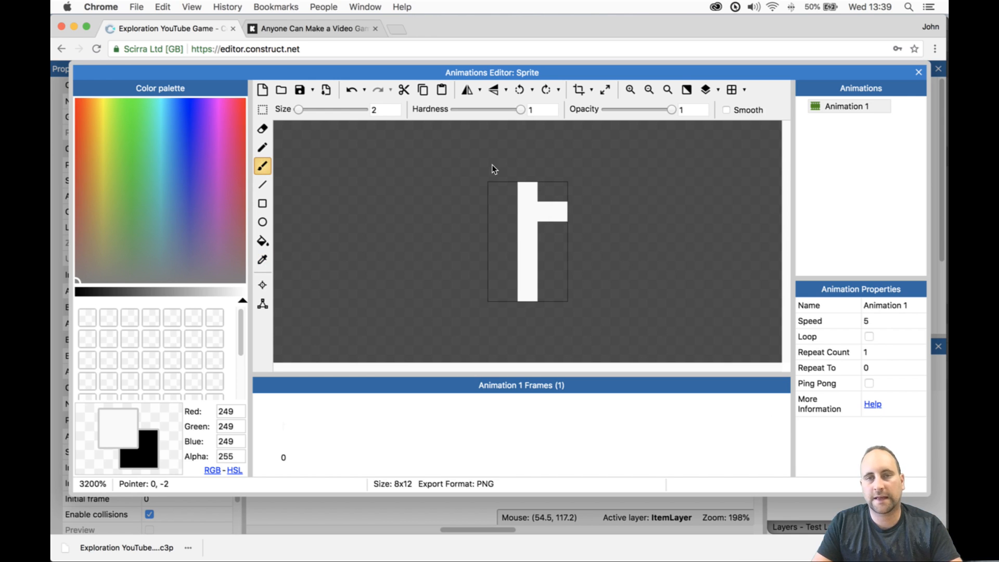
{"action": "left_click", "coordinate": [521, 217]}
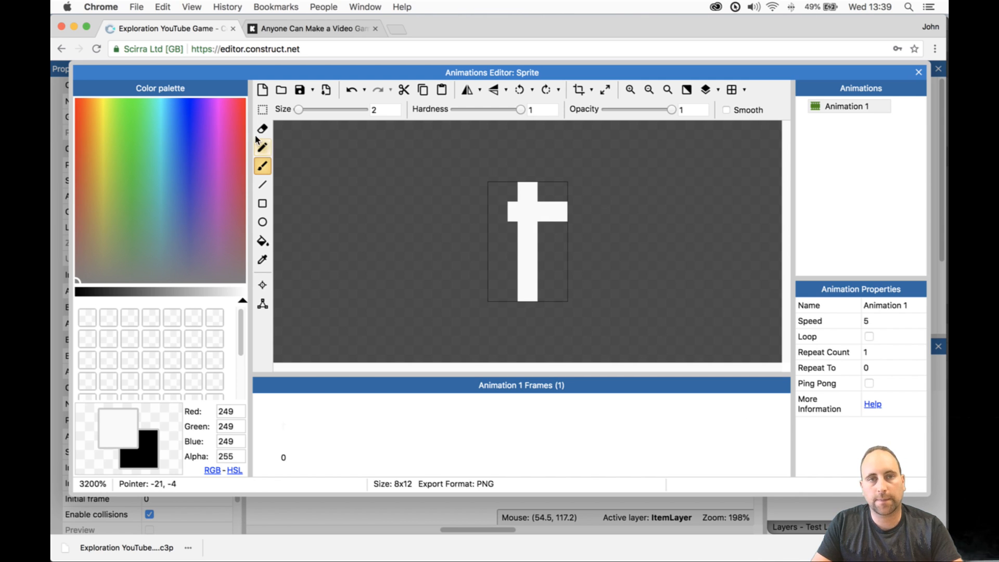
- Shift the whole drawing 2 pixels left and extend the crossbar to the canvas's right edge with the Pencil at size 1
{"action": "left_click", "coordinate": [263, 109]}
{"action": "left_click_drag", "start_coordinate": [461, 170], "coordinate": [620, 308]}
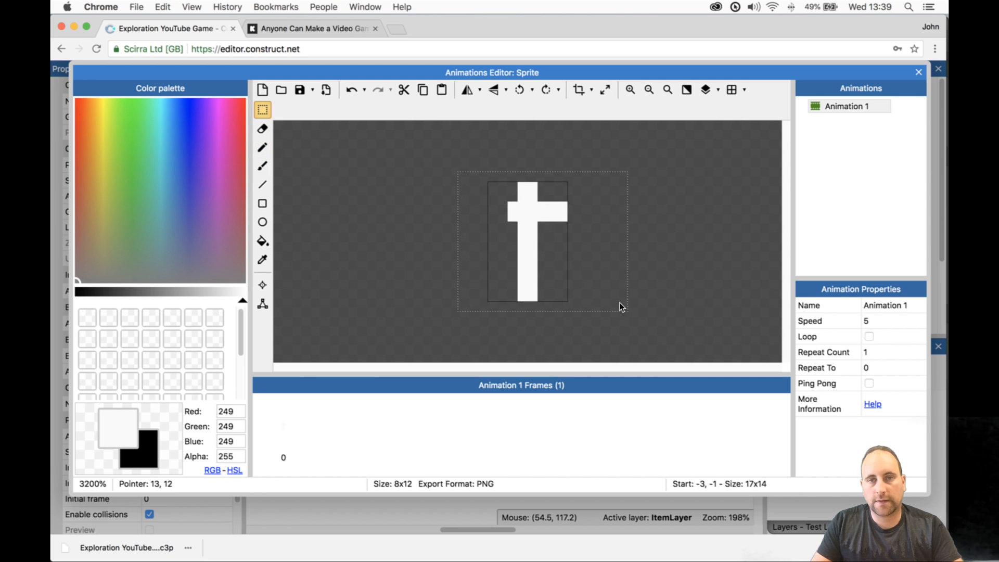
{"action": "left_click_drag", "start_coordinate": [540, 219], "coordinate": [520, 222]}
{"action": "left_click", "coordinate": [414, 228]}
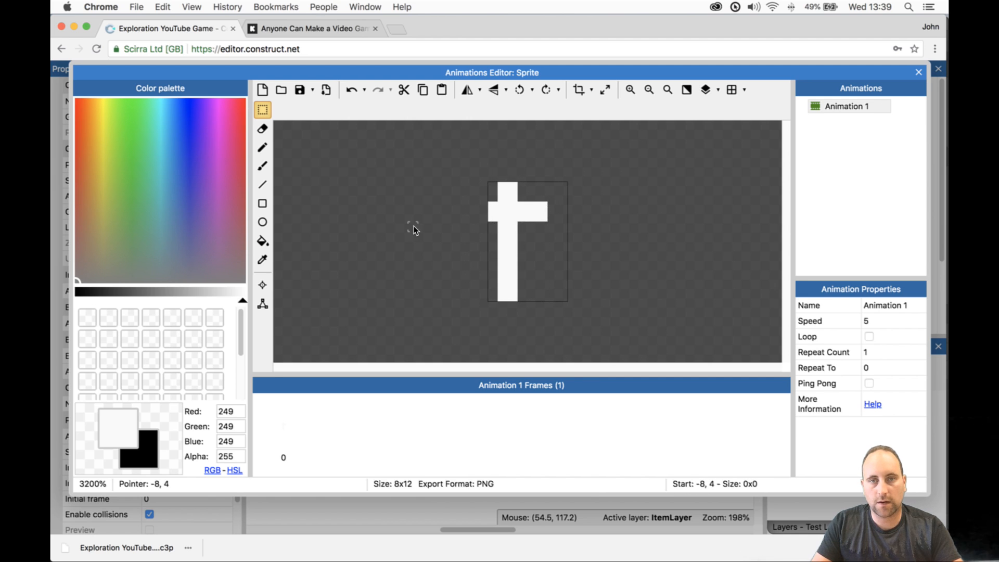
{"action": "left_click", "coordinate": [262, 147]}
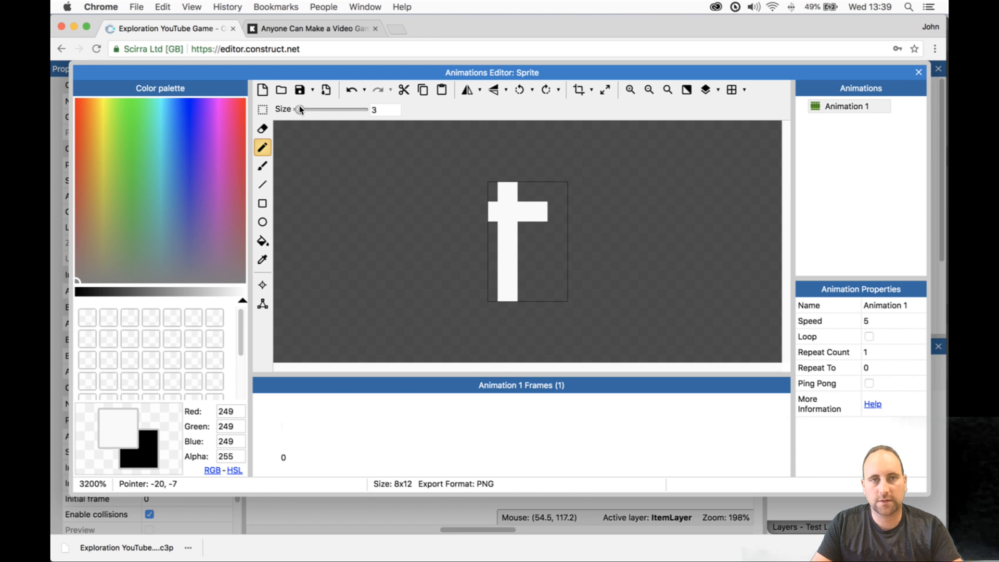
{"action": "left_click_drag", "start_coordinate": [553, 206], "coordinate": [557, 217]}
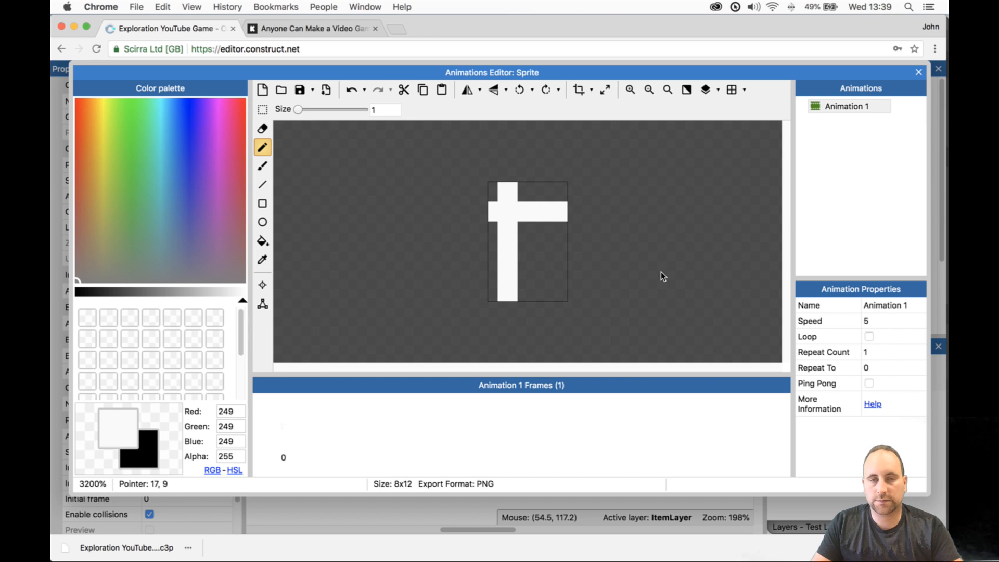
- Rename the animation Animation 1 as NotHit
{"action": "left_click", "coordinate": [866, 107]}
{"action": "left_click", "coordinate": [867, 107]}
{"action": "type", "text": "Swith"}
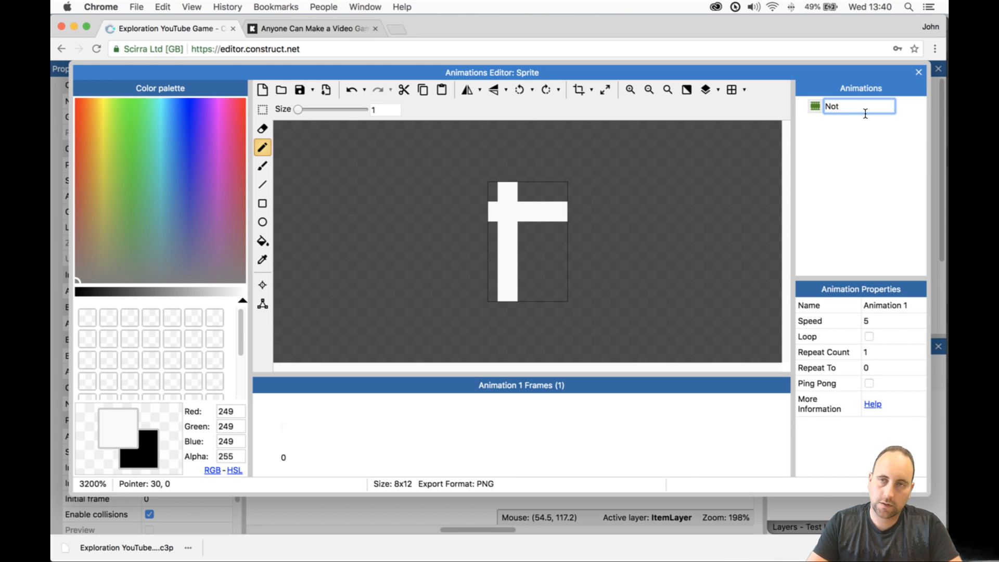
{"action": "key", "text": "Return"}
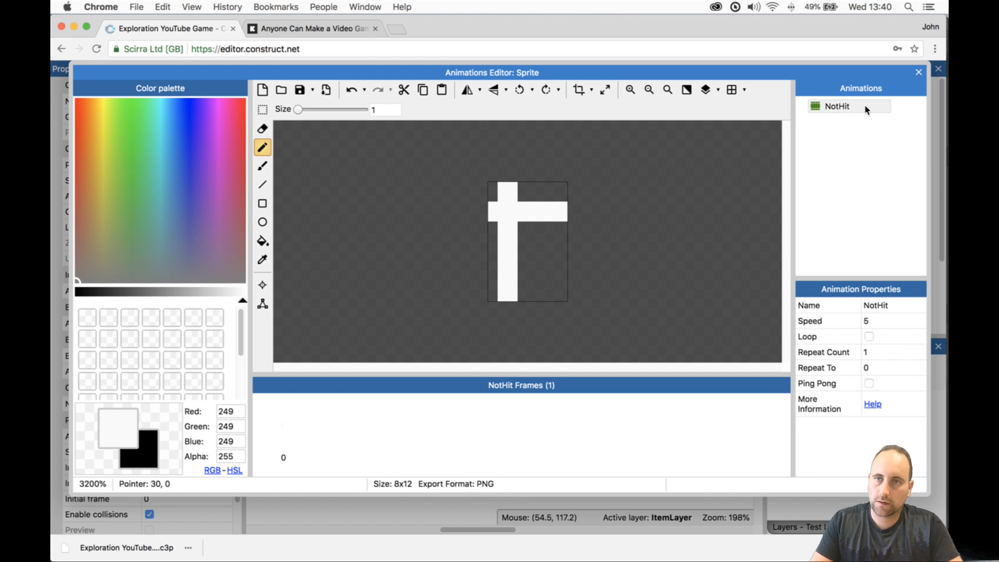
- Duplicate the NotHit animation and name the copy Hit
{"action": "right_click", "coordinate": [852, 104]}
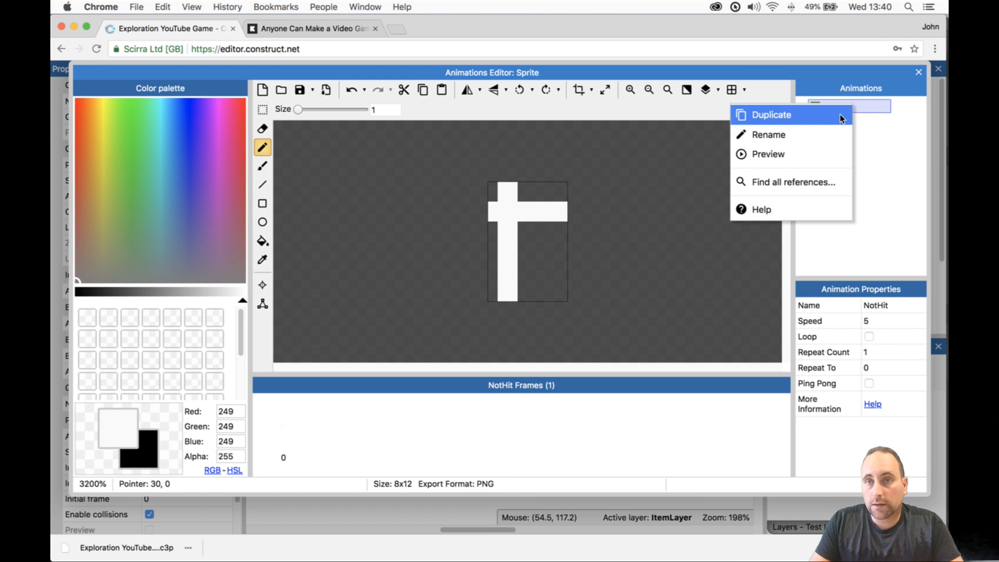
{"action": "left_click", "coordinate": [838, 115]}
{"action": "double_click", "coordinate": [848, 119]}
{"action": "type", "text": "Hit"}
{"action": "key", "text": "Return"}
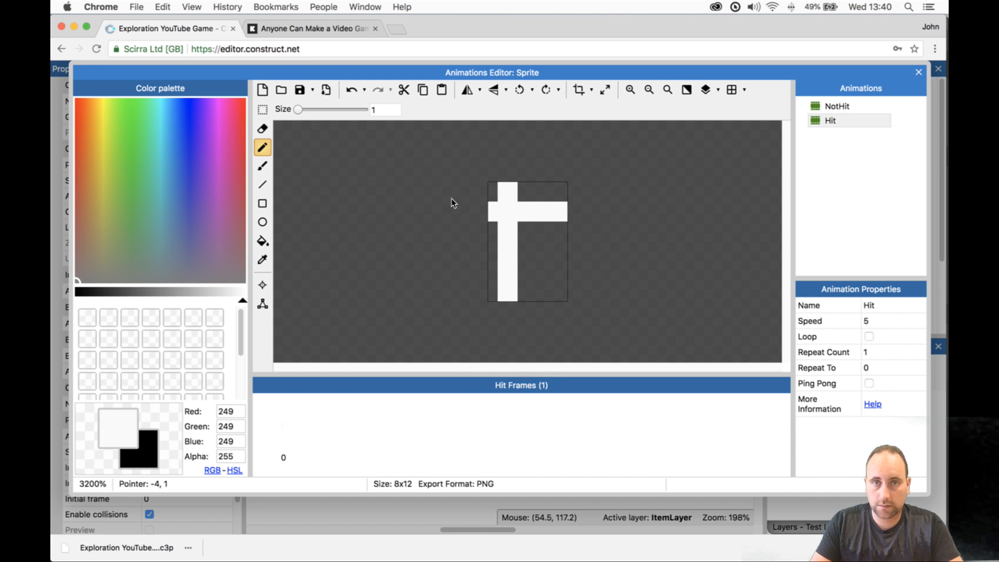
- Move the Hit frame's crossbar down 5 pixels and fill the gap left in the upright with the Brush
{"action": "left_click", "coordinate": [262, 109]}
{"action": "left_click_drag", "start_coordinate": [493, 211], "coordinate": [556, 273]}
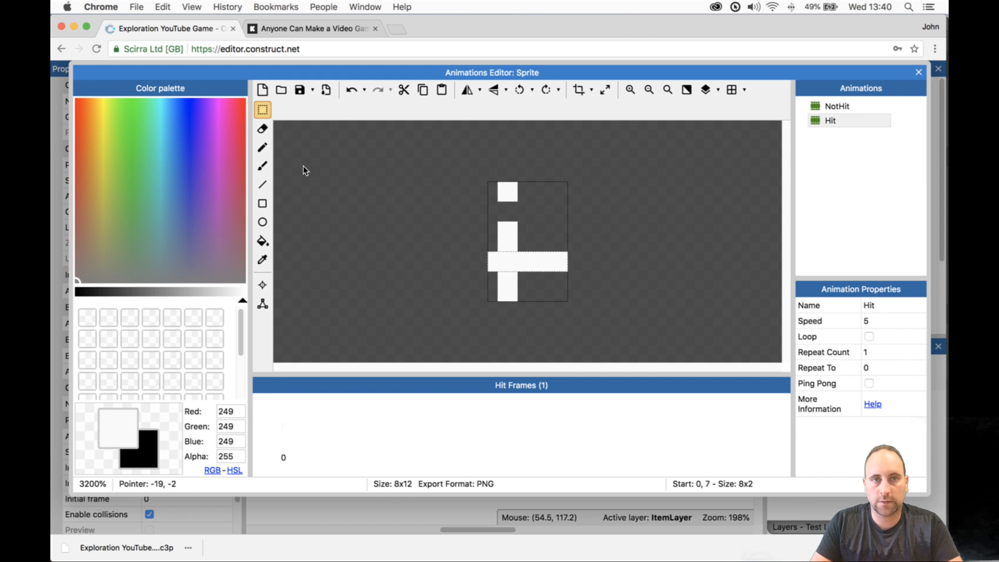
{"action": "left_click", "coordinate": [262, 165]}
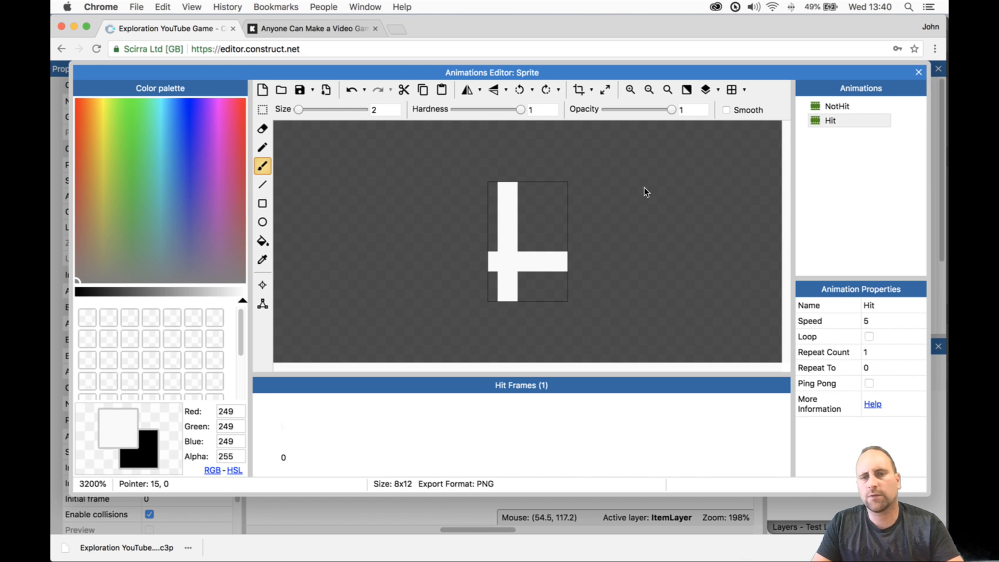
- Recolour the Hit frame's crossbar light blue (109, 207, 249) with the Brush and close the animations editor
{"action": "left_click", "coordinate": [169, 109]}
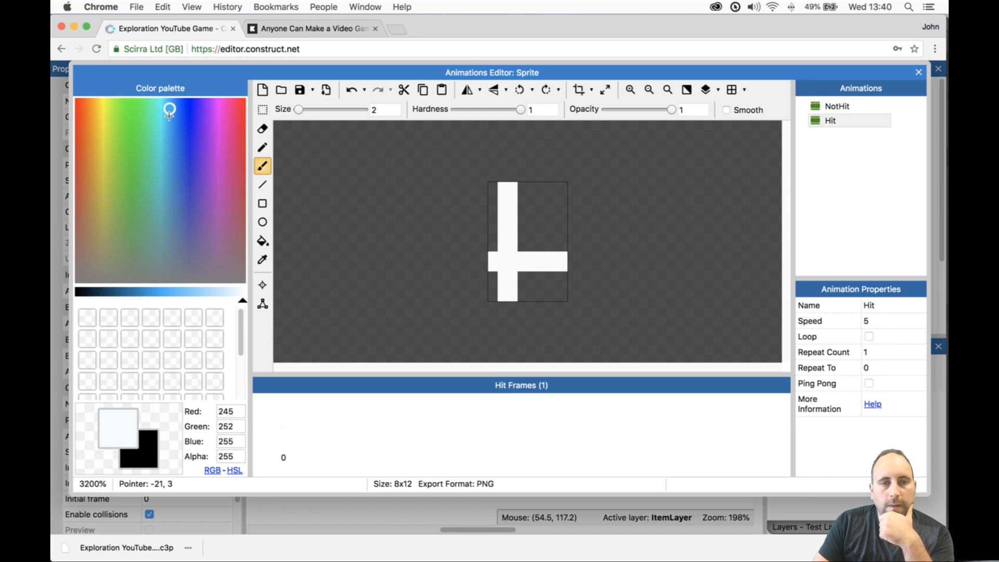
{"action": "left_click", "coordinate": [196, 297]}
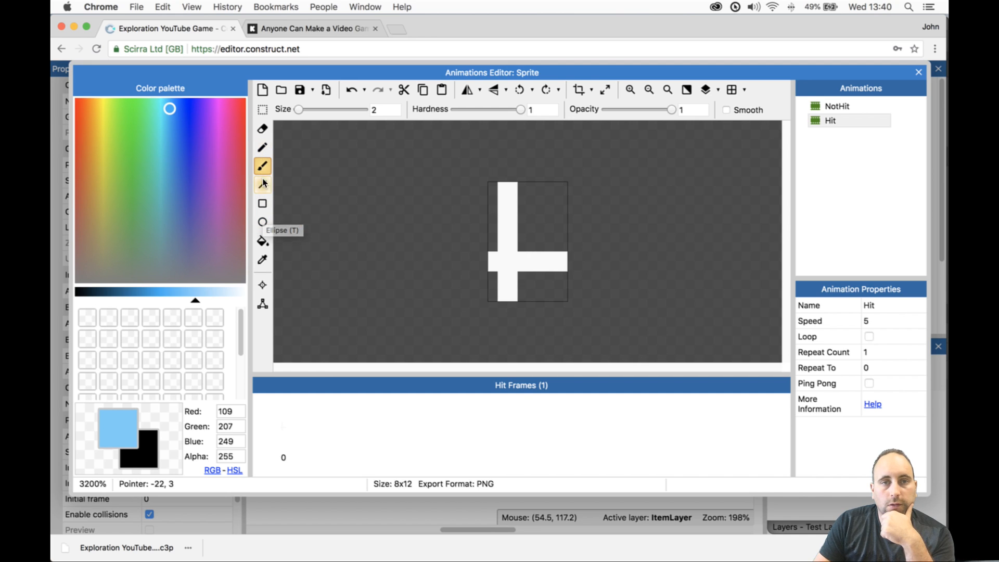
{"action": "left_click_drag", "start_coordinate": [499, 267], "coordinate": [570, 265]}
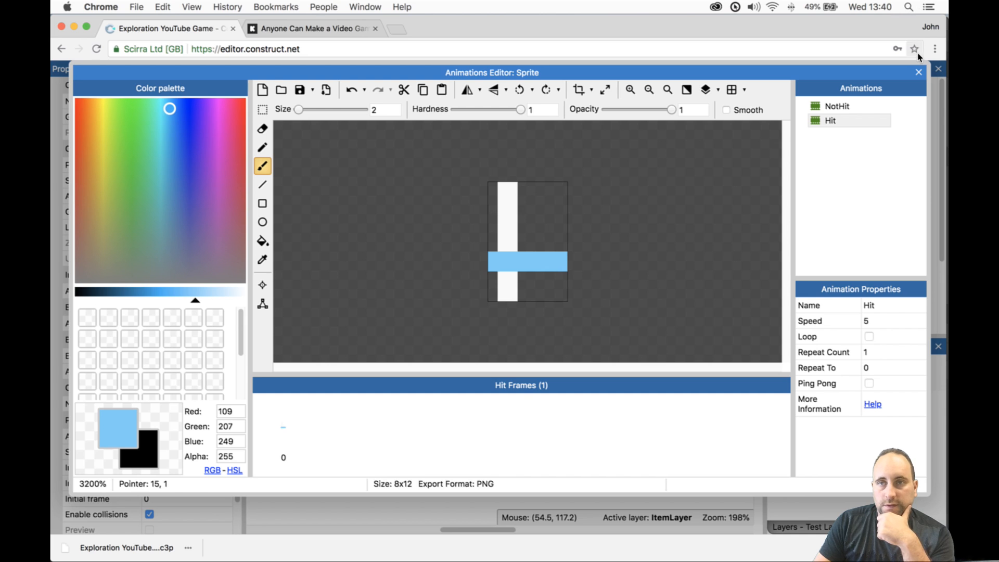
{"action": "left_click", "coordinate": [919, 72]}
- Move the cross sprite to position 32, 136, near the layout's left edge at ground level
{"action": "left_click_drag", "start_coordinate": [316, 347], "coordinate": [290, 358]}
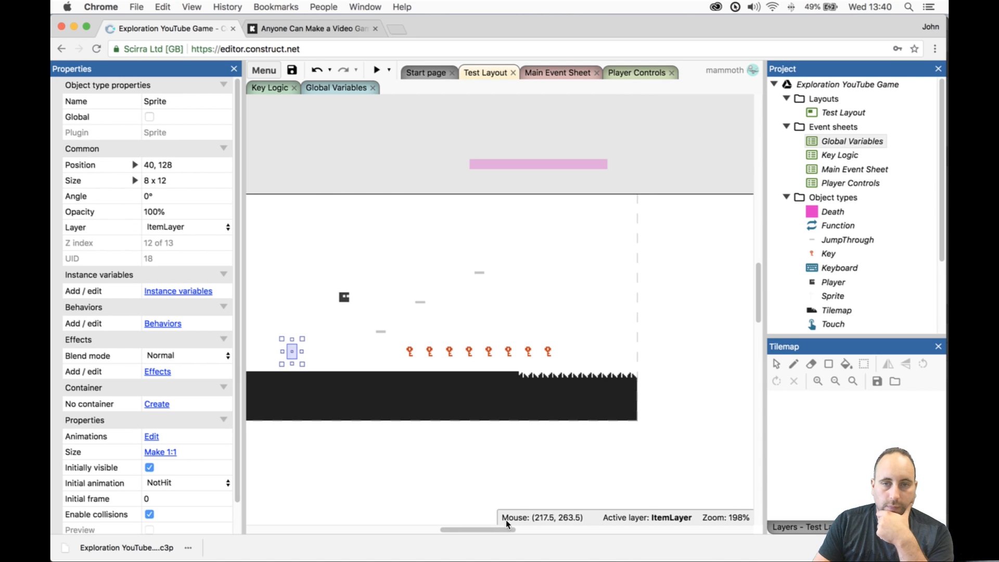
{"action": "left_click_drag", "start_coordinate": [492, 530], "coordinate": [477, 530]}
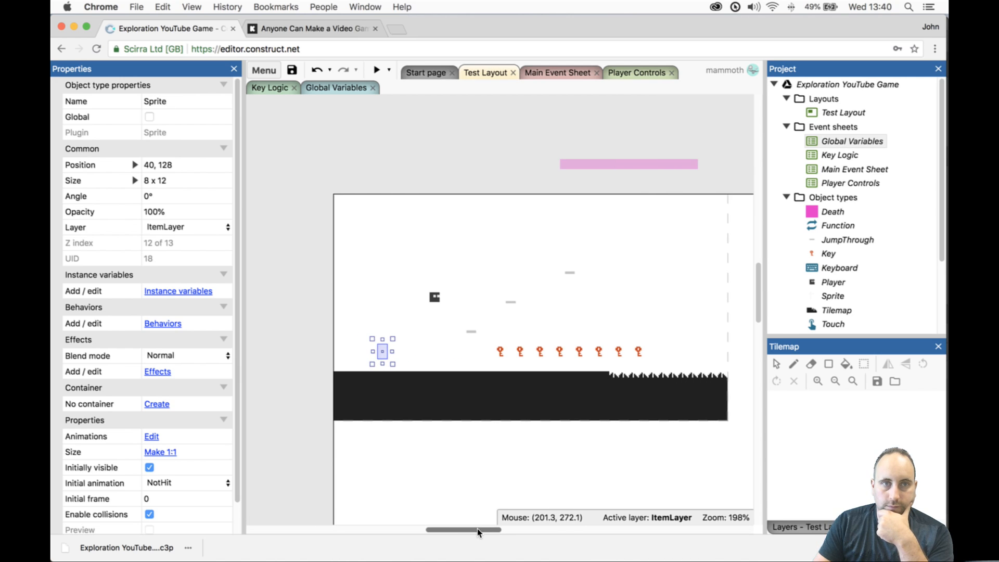
{"action": "left_click_drag", "start_coordinate": [384, 336], "coordinate": [379, 398]}
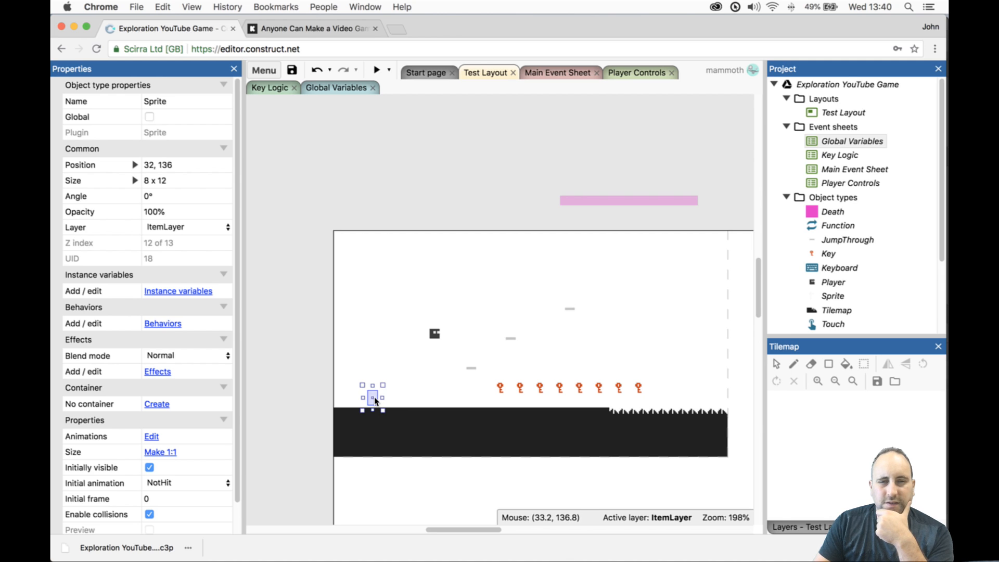
- Resize the NotHit frame's image canvas to a height of 16 pixels, stretching the image
{"action": "double_click", "coordinate": [374, 396]}
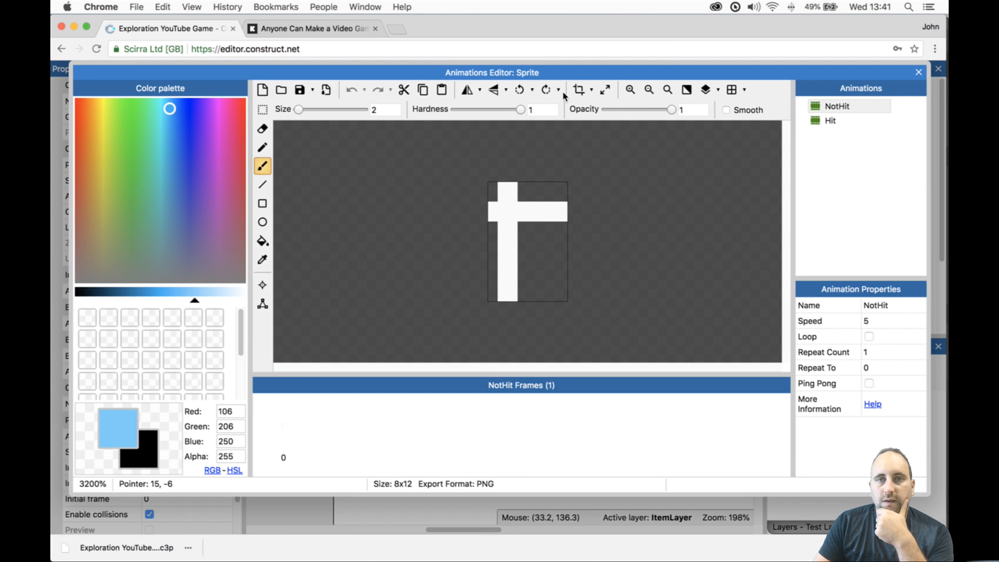
{"action": "left_click", "coordinate": [605, 90]}
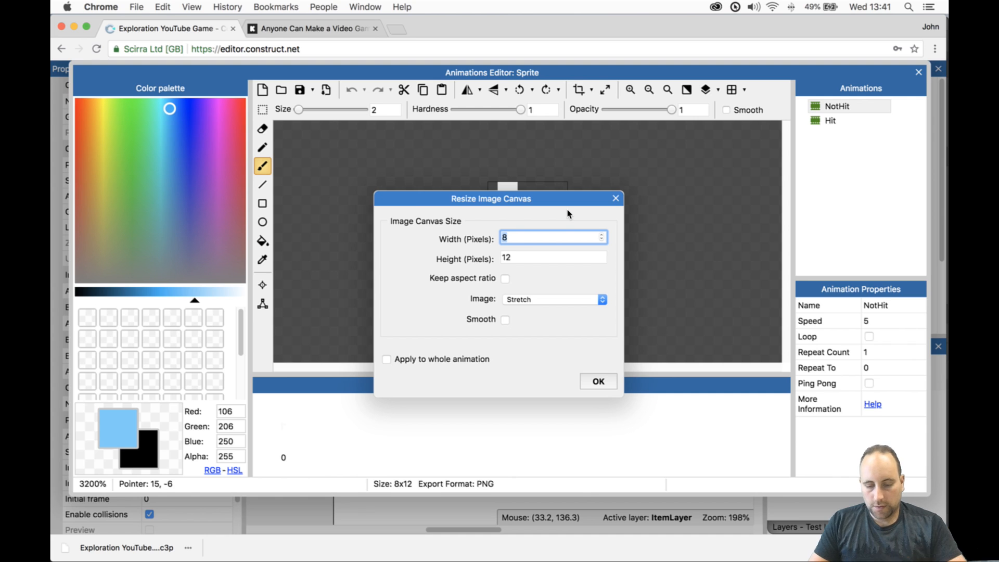
{"action": "double_click", "coordinate": [521, 262]}
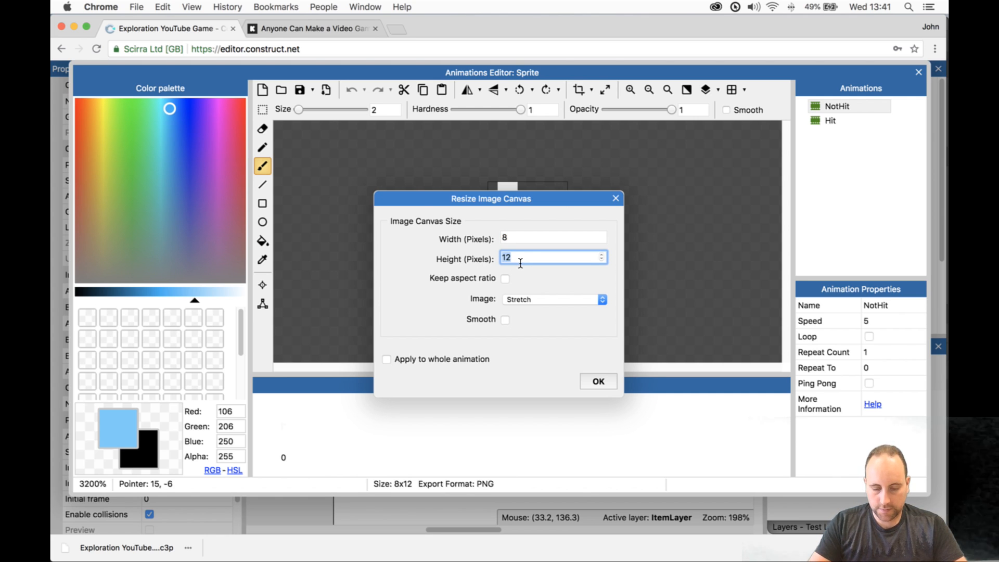
{"action": "type", "text": "16"}
{"action": "key", "text": "Return"}
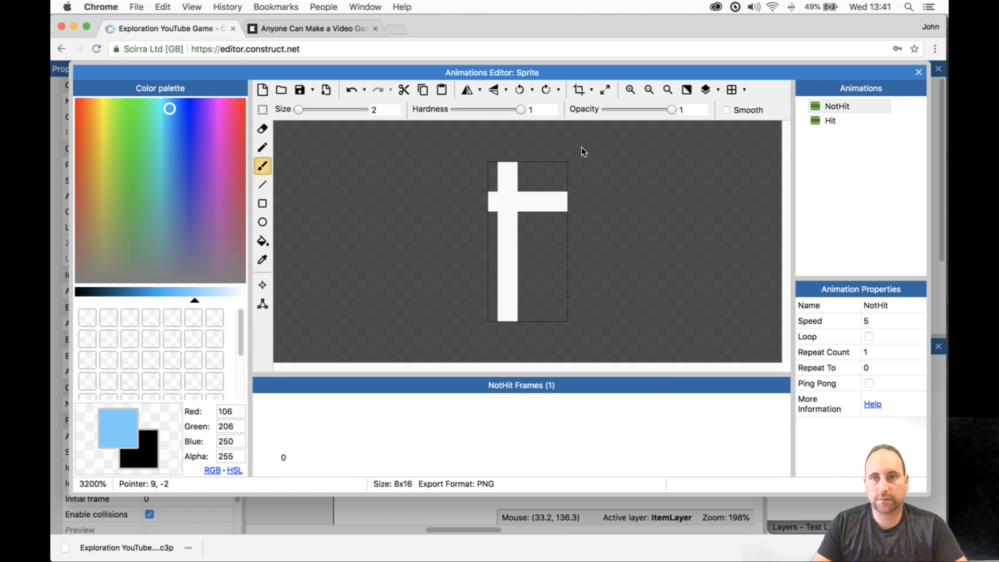
- Resize the Hit frame's image canvas to a height of 16 pixels with stretching and close the animations editor
{"action": "left_click", "coordinate": [879, 121]}
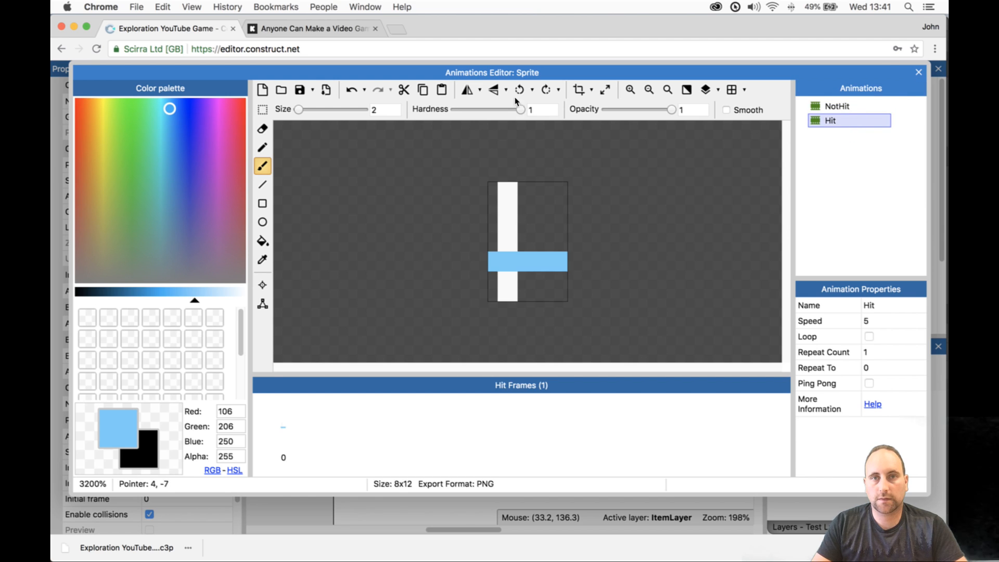
{"action": "left_click", "coordinate": [603, 91]}
{"action": "double_click", "coordinate": [548, 260]}
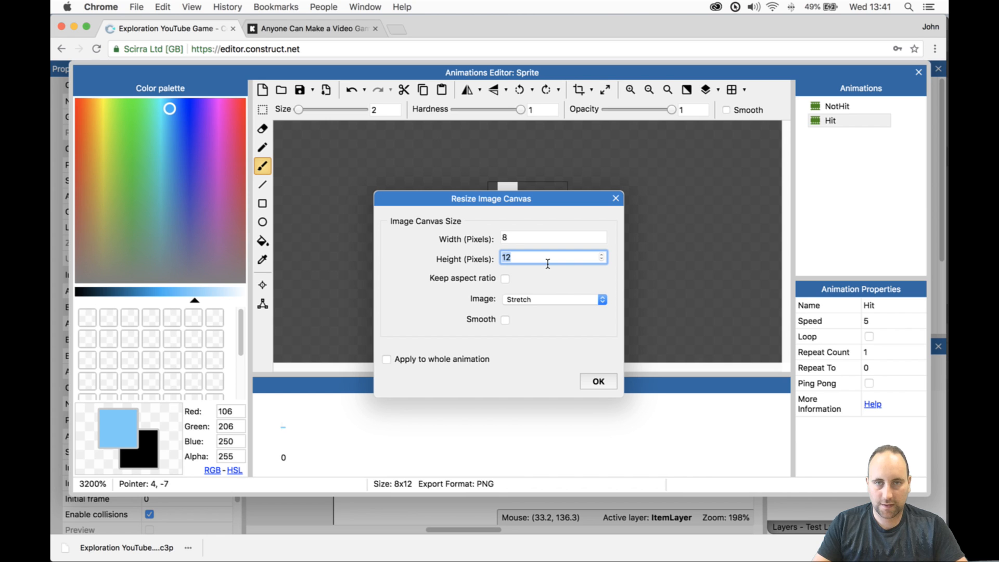
{"action": "type", "text": "16"}
{"action": "key", "text": "Return"}
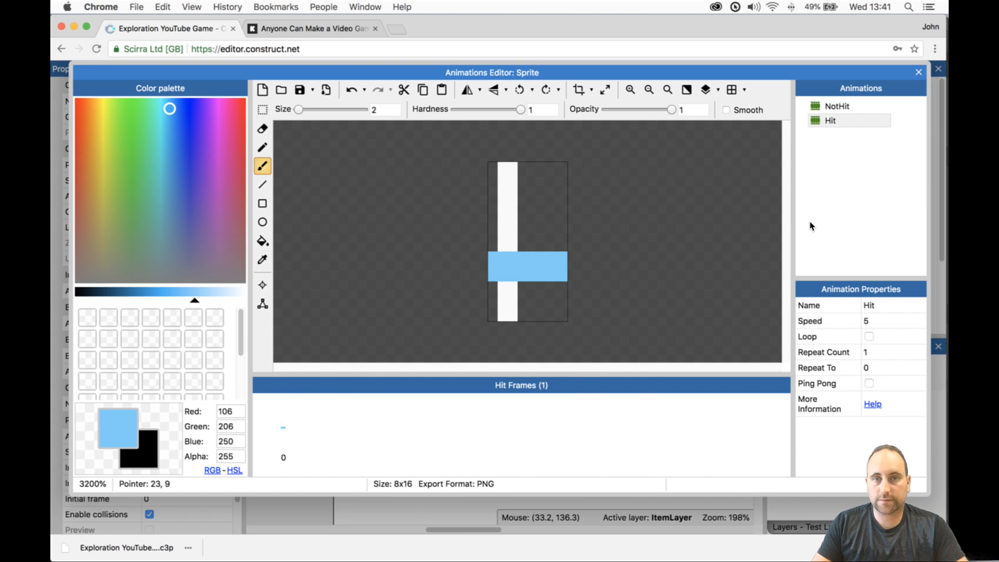
{"action": "left_click", "coordinate": [919, 71]}
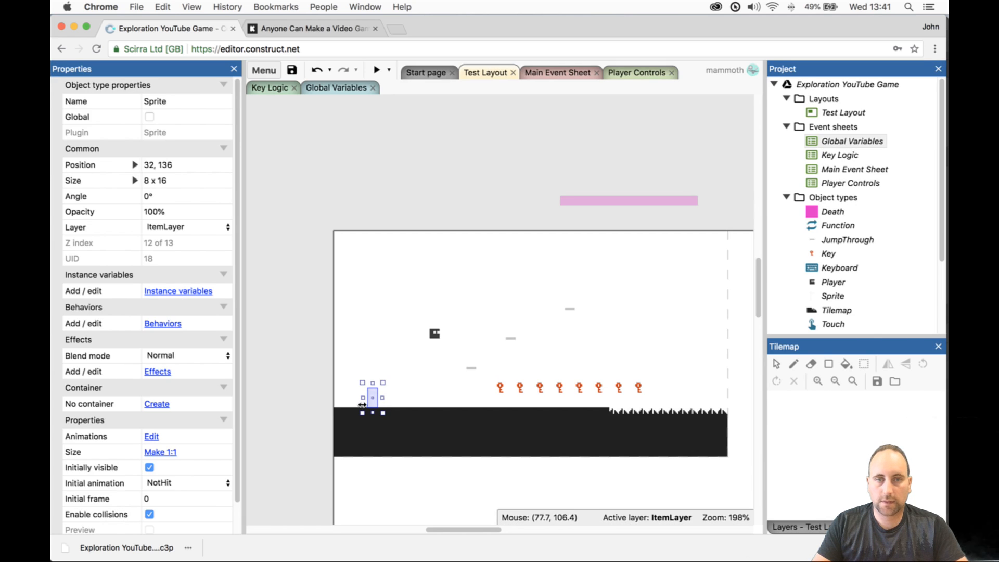
- Turn off transparency for the Background layer and set its background colour to Maraschino red (255, 38, 0)
{"action": "scroll", "coordinate": [379, 398], "scroll_direction": "up", "scroll_amount": 5, "text": "ctrl"}
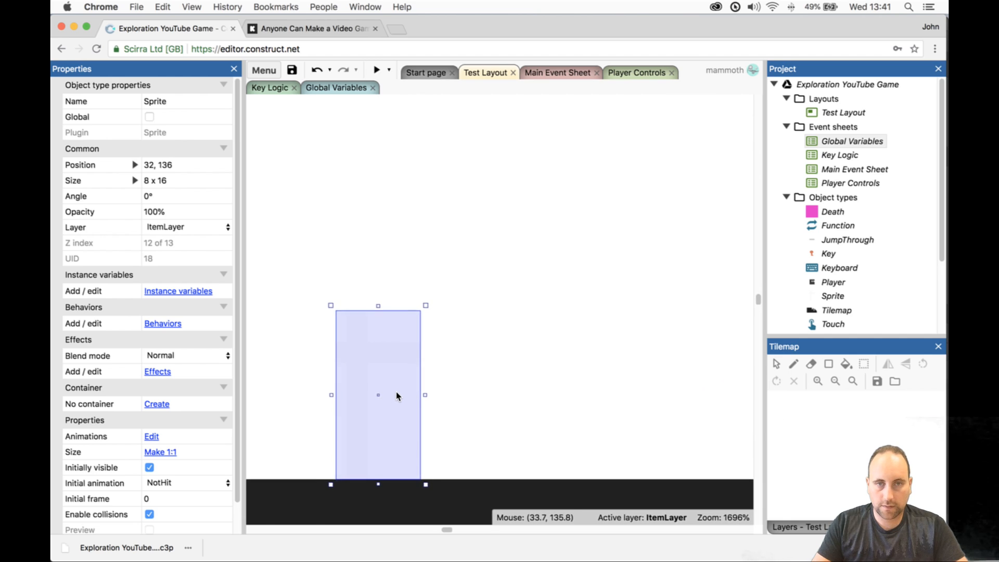
{"action": "left_click", "coordinate": [797, 527]}
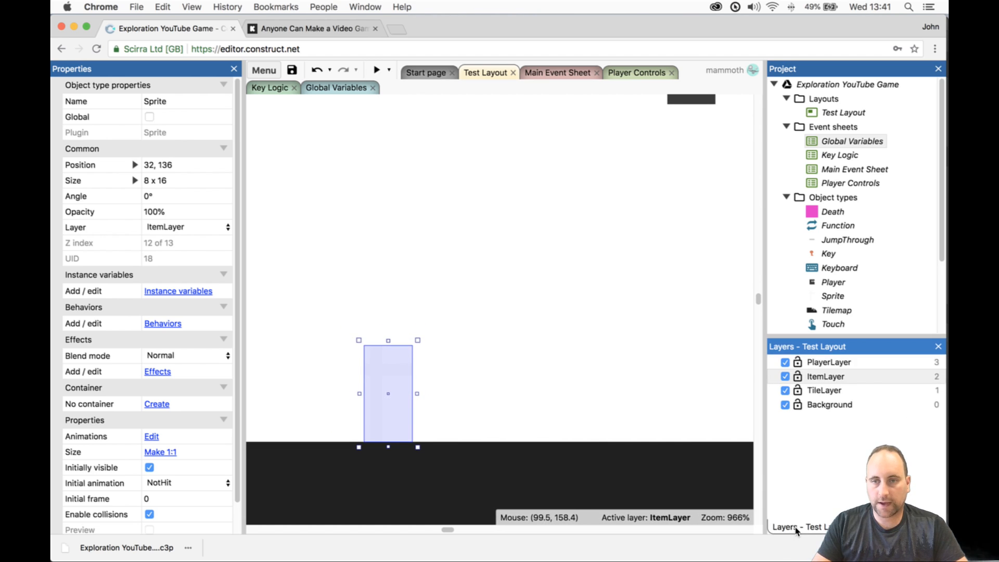
{"action": "left_click", "coordinate": [833, 404]}
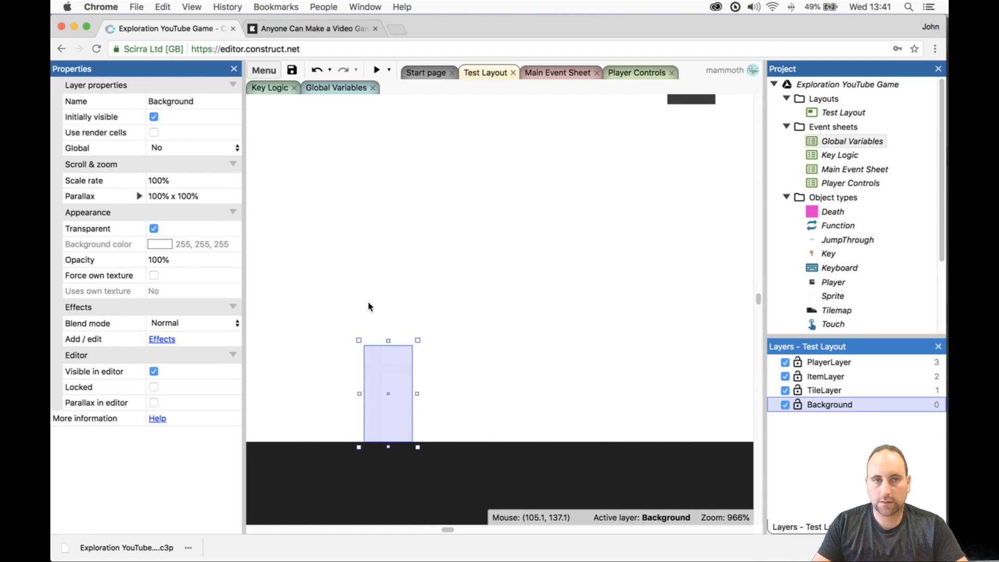
{"action": "left_click", "coordinate": [164, 245]}
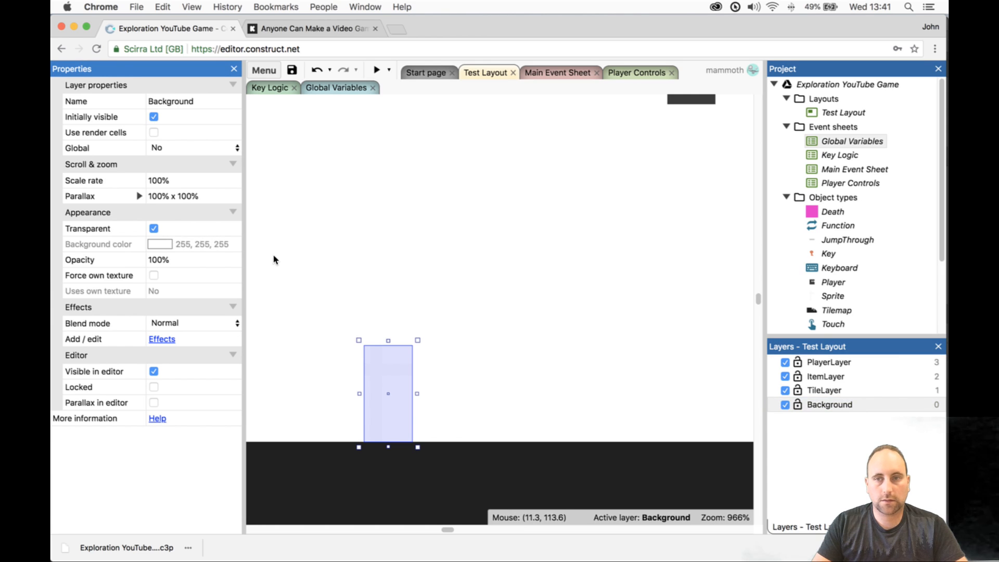
{"action": "left_click", "coordinate": [154, 229]}
{"action": "left_click", "coordinate": [162, 248]}
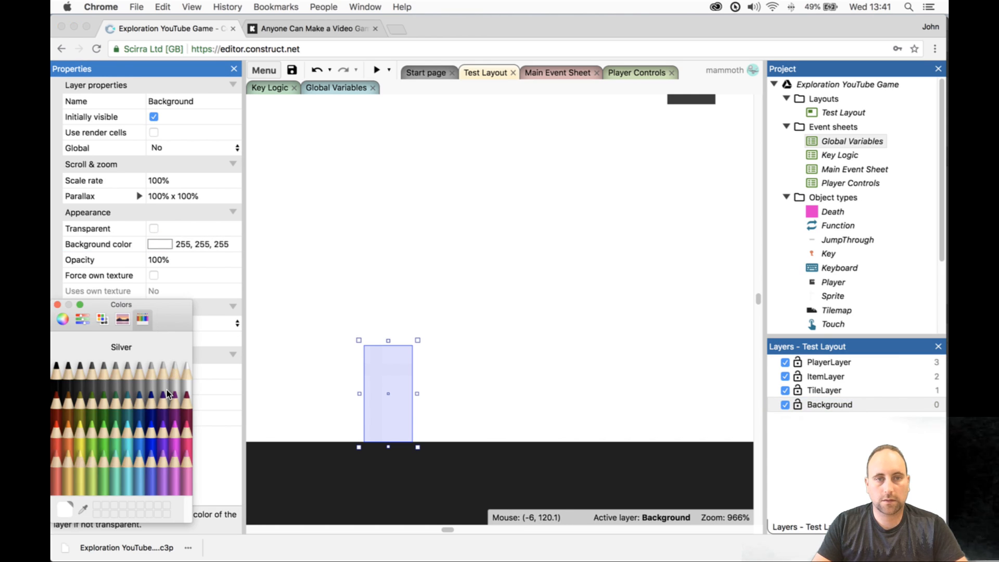
{"action": "left_click", "coordinate": [59, 432]}
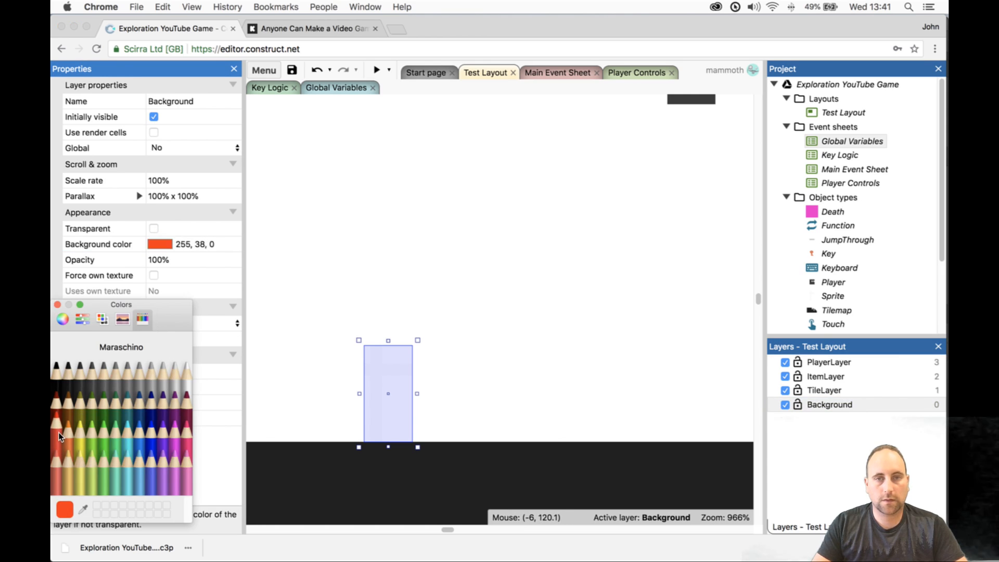
{"action": "left_click", "coordinate": [57, 304]}
- Make the TileLayer transparent
{"action": "left_click", "coordinate": [859, 405]}
{"action": "left_click", "coordinate": [847, 394]}
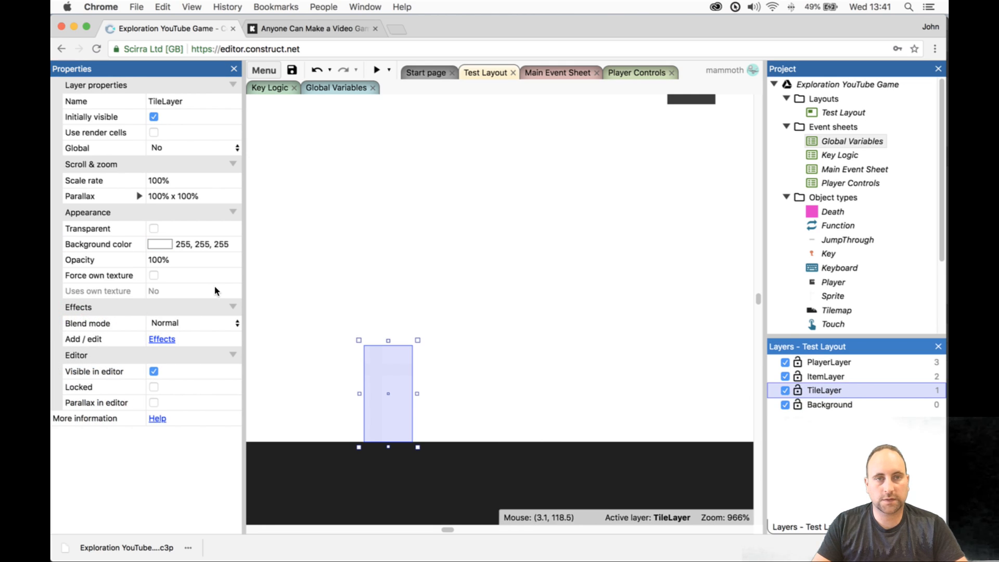
{"action": "left_click", "coordinate": [154, 229]}
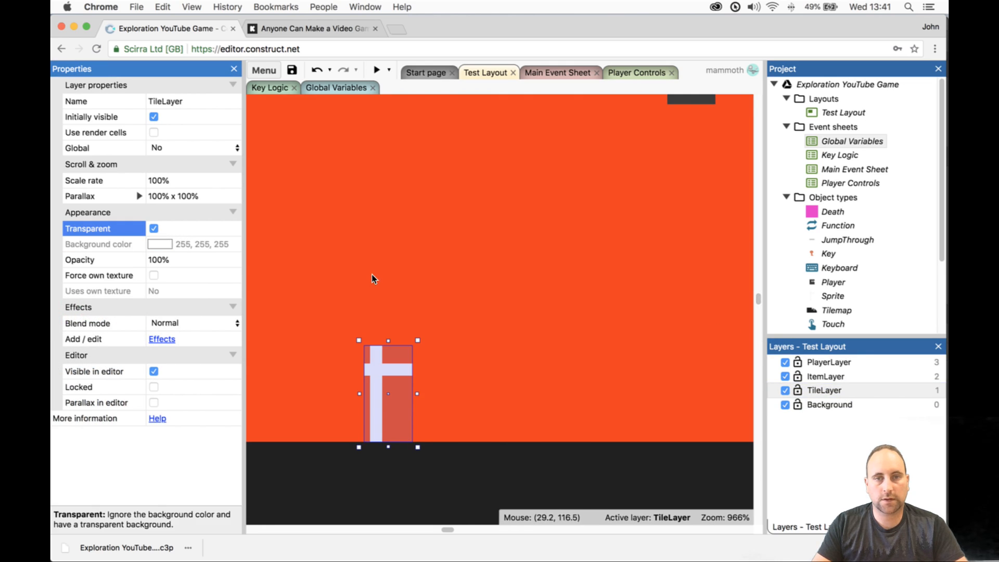
{"action": "scroll", "coordinate": [505, 297], "scroll_direction": "down", "scroll_amount": 8, "text": "ctrl"}
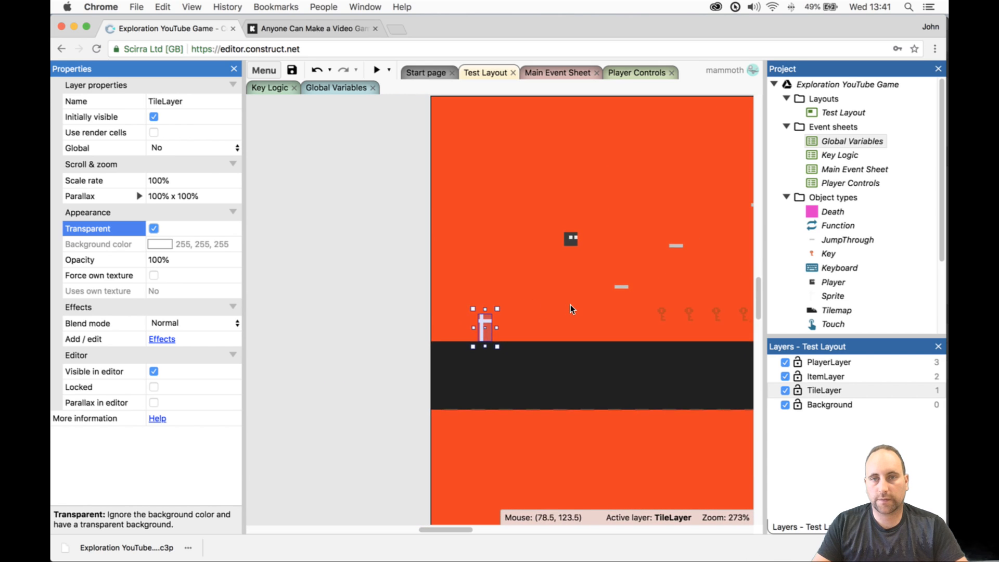
- Mute the Background layer's colour to 202, 86, 66 using HSB sliders, with 67% saturation and 79% brightness
{"action": "left_click", "coordinate": [828, 405]}
{"action": "left_click", "coordinate": [160, 244]}
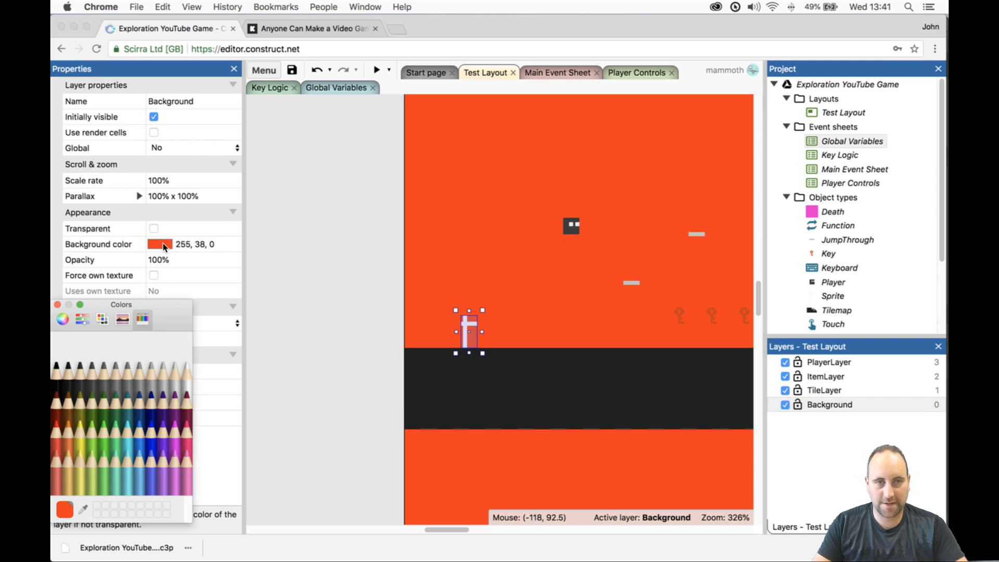
{"action": "left_click", "coordinate": [90, 318]}
{"action": "left_click", "coordinate": [72, 319]}
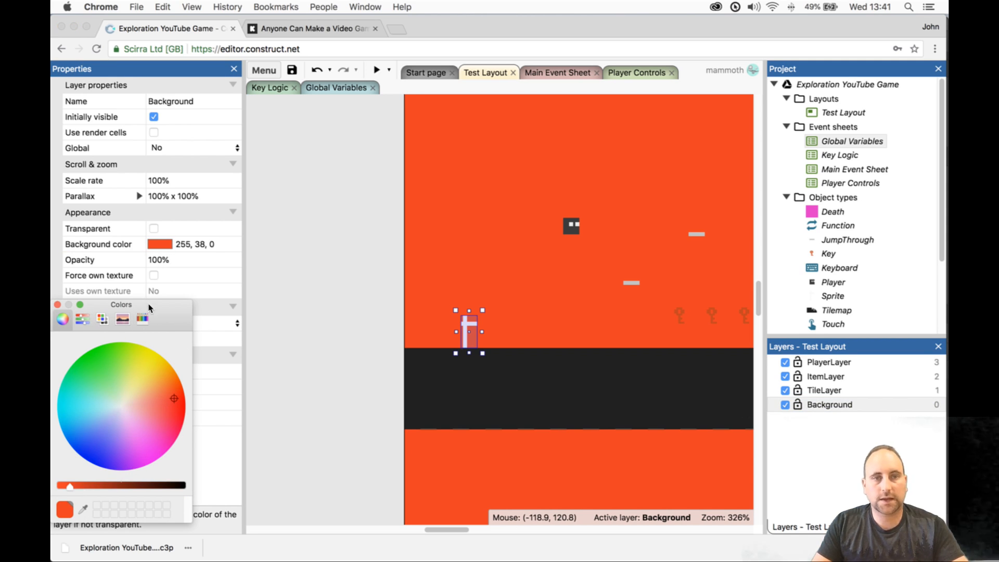
{"action": "left_click", "coordinate": [142, 319]}
{"action": "left_click", "coordinate": [122, 319]}
{"action": "left_click", "coordinate": [103, 318]}
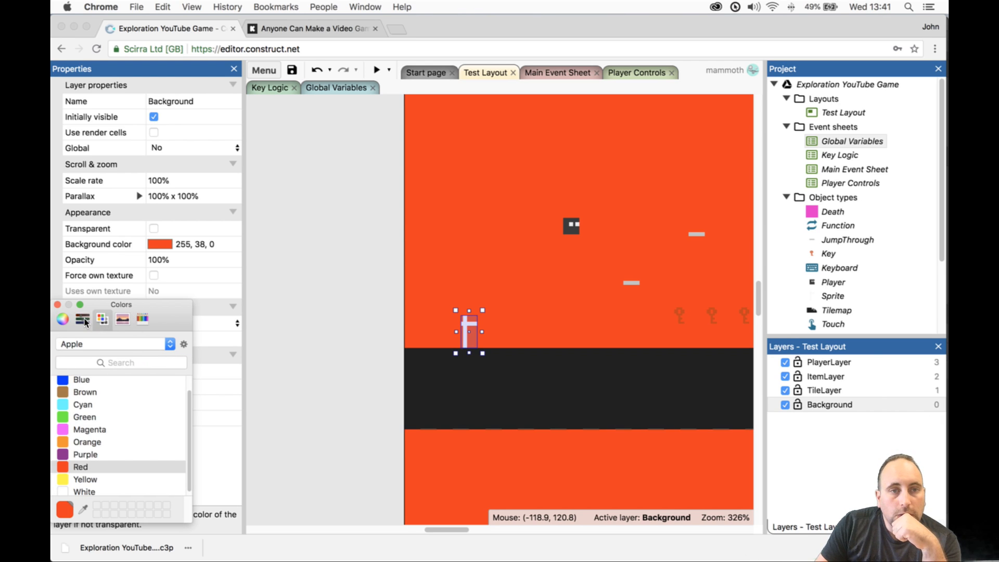
{"action": "left_click", "coordinate": [83, 319]}
{"action": "left_click", "coordinate": [127, 344]}
{"action": "left_click", "coordinate": [129, 356]}
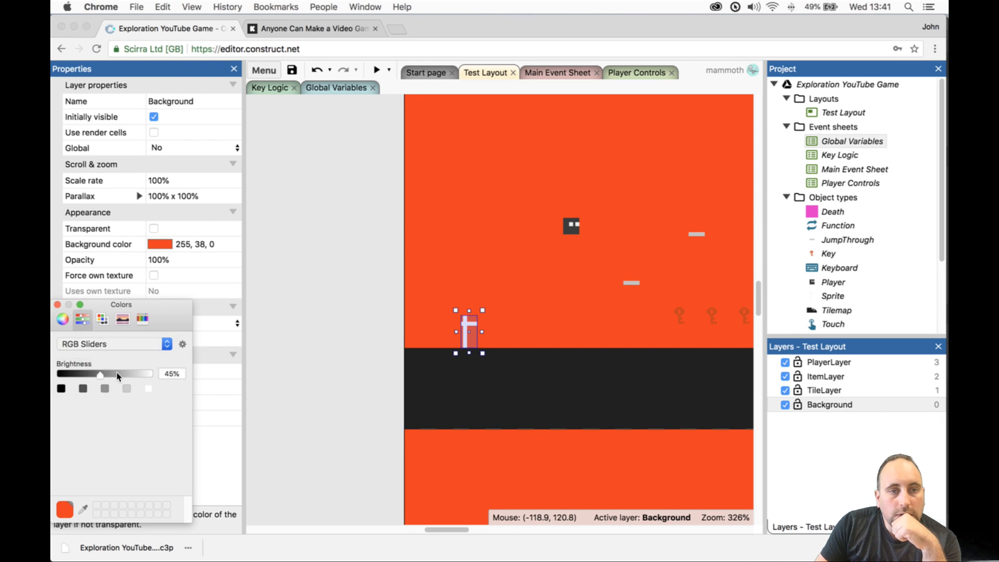
{"action": "left_click", "coordinate": [106, 343]}
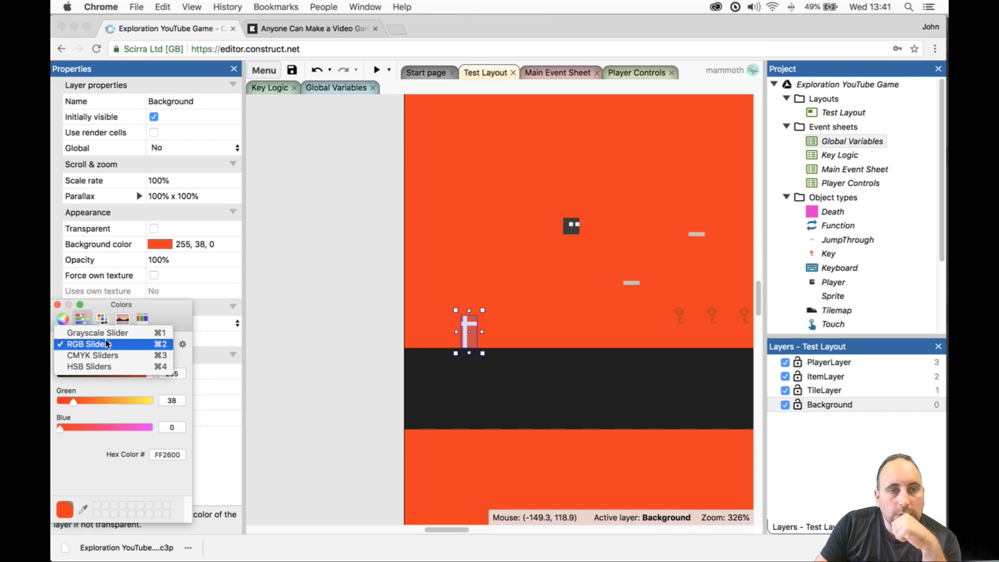
{"action": "left_click", "coordinate": [105, 366]}
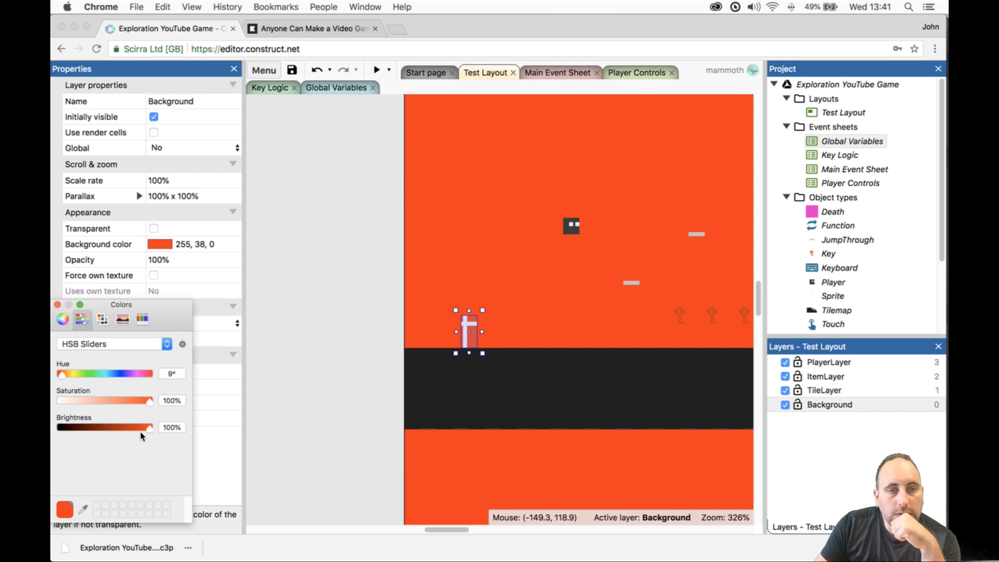
{"action": "left_click_drag", "start_coordinate": [150, 405], "coordinate": [119, 406]}
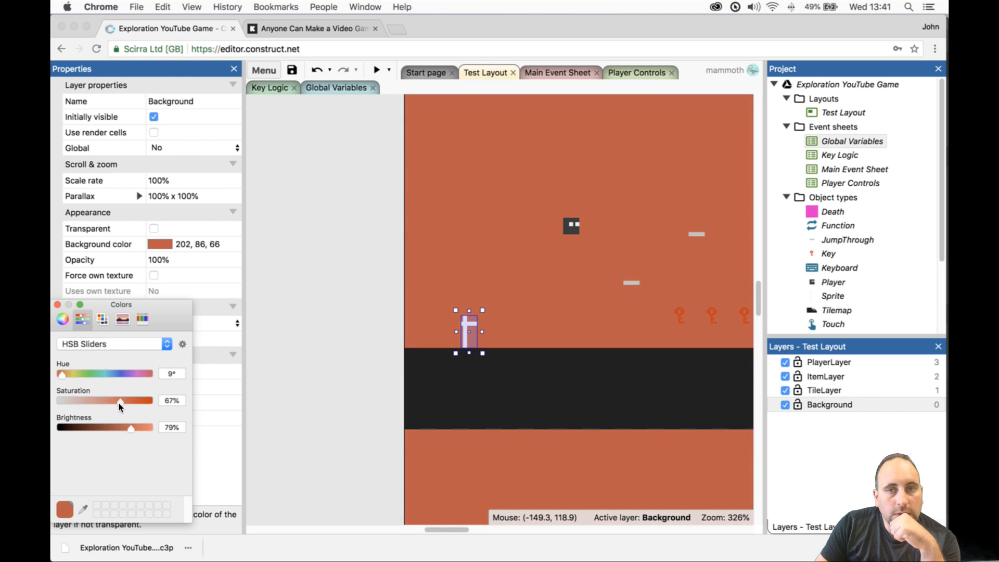
{"action": "left_click", "coordinate": [58, 304]}
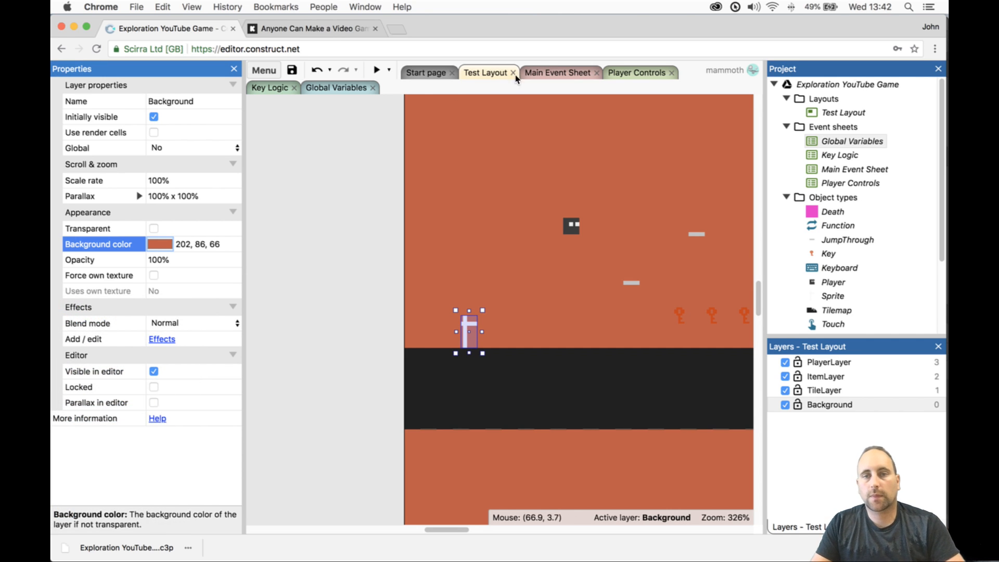
- Preview the game and run and jump with the player to check the cross sprite against the new background
{"action": "left_click", "coordinate": [377, 70]}
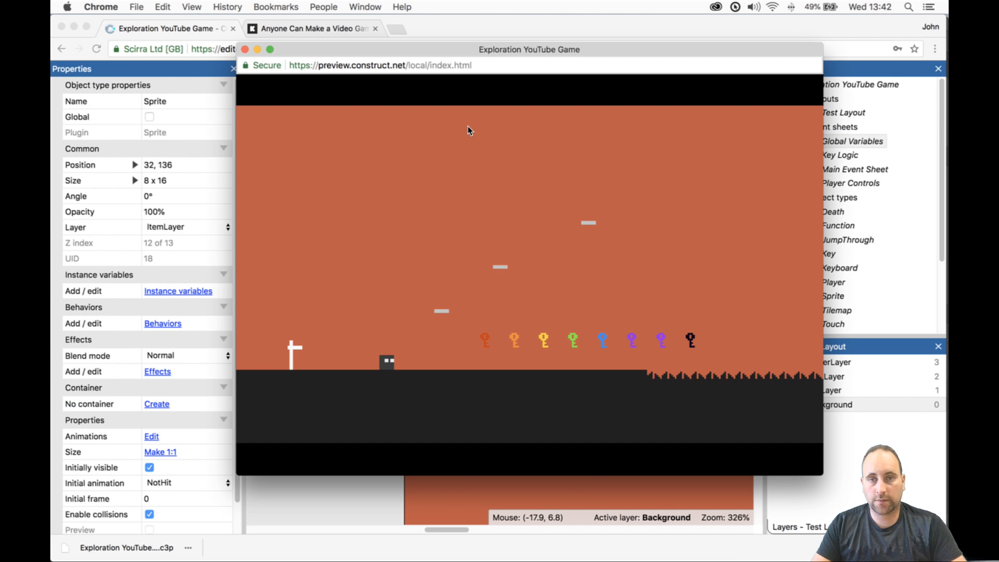
{"action": "key", "text": "Right"}
{"action": "key", "text": "Left"}
{"action": "key", "text": "Up"}
{"action": "key", "text": "Right"}
{"action": "key", "text": "Right"}
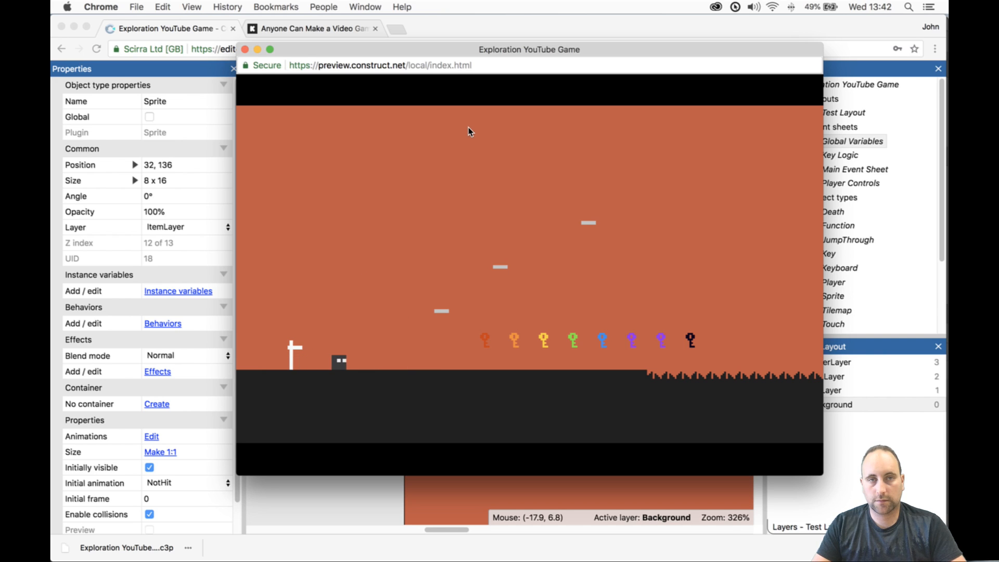
- Close the game preview and add a new event sheet named Death Logic to the project
{"action": "left_click", "coordinate": [244, 49]}
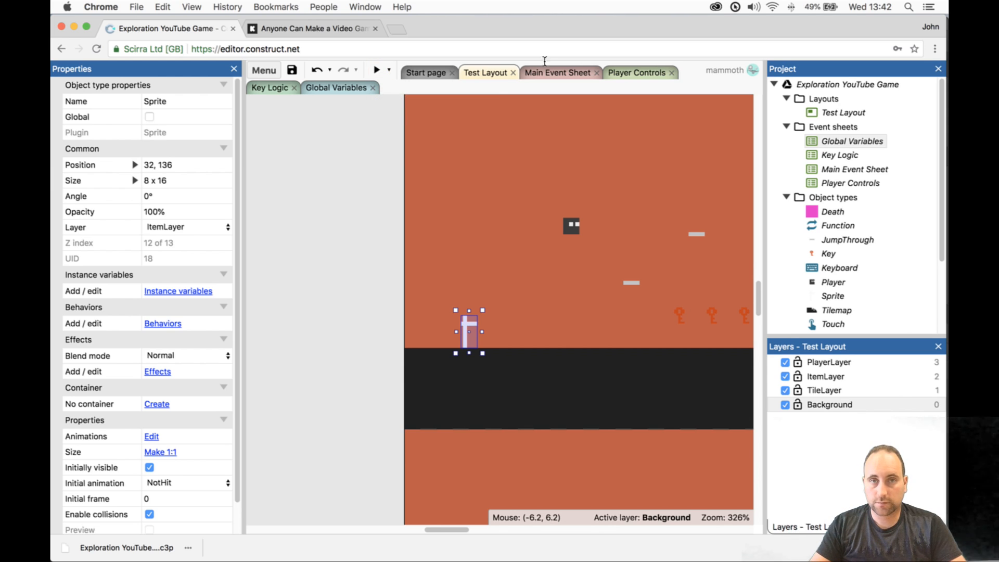
{"action": "right_click", "coordinate": [838, 128]}
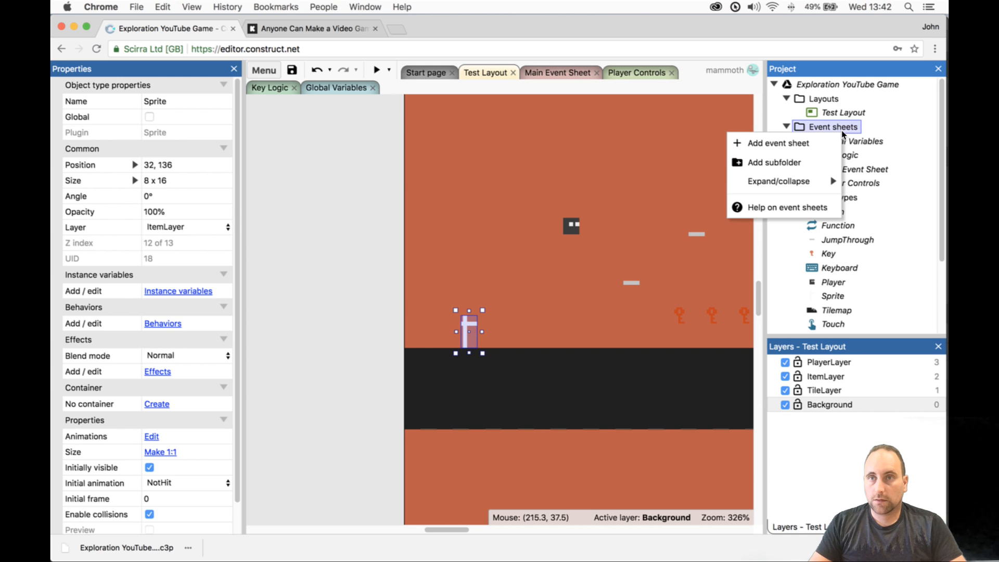
{"action": "left_click", "coordinate": [832, 144]}
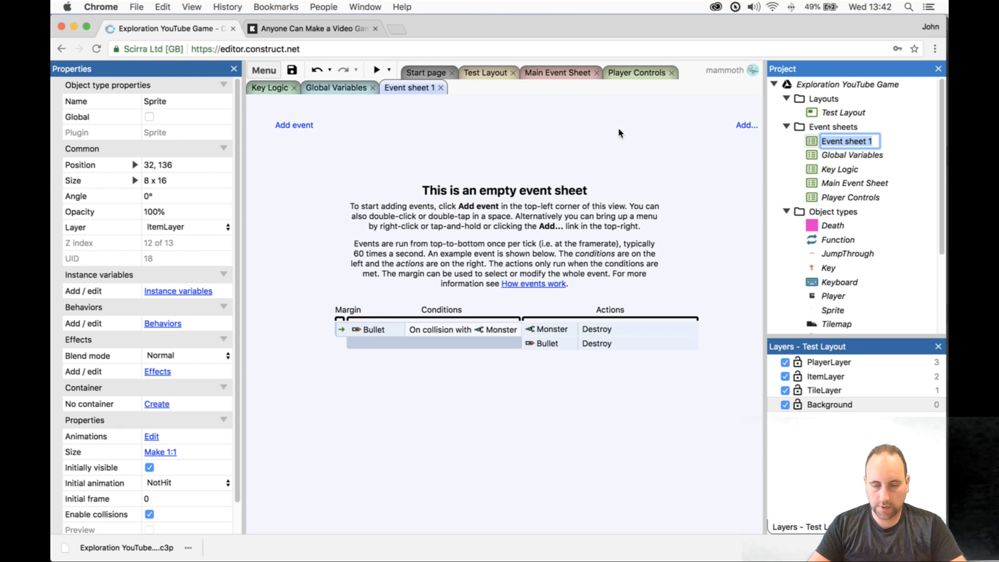
{"action": "type", "text": "Deaty"}
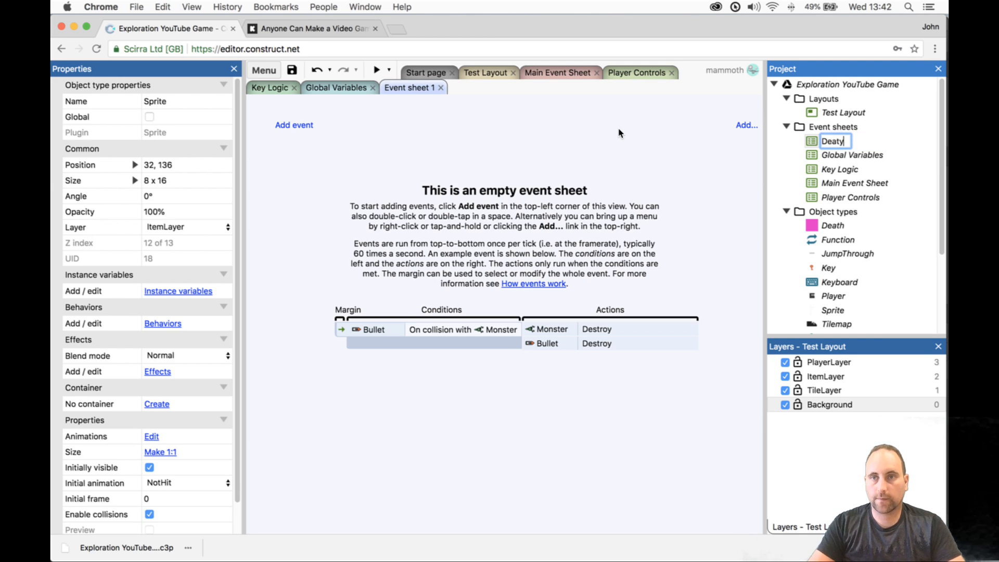
{"action": "type", "text": " Logic"}
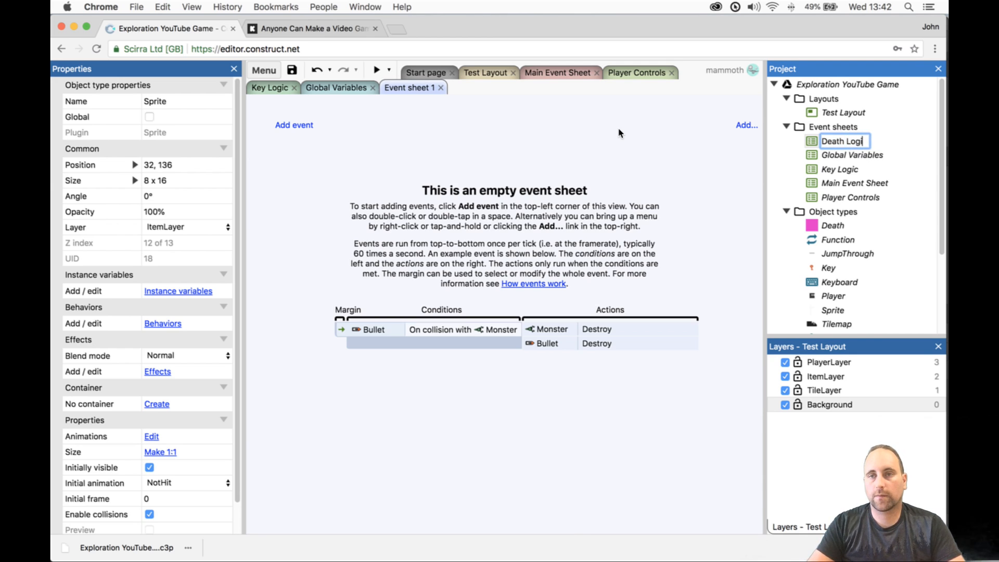
{"action": "key", "text": "BackSpace"}
{"action": "key", "text": "BackSpace"}
{"action": "key", "text": "BackSpace"}
{"action": "key", "text": "BackSpace"}
{"action": "key", "text": "BackSpace"}
{"action": "key", "text": "BackSpace"}
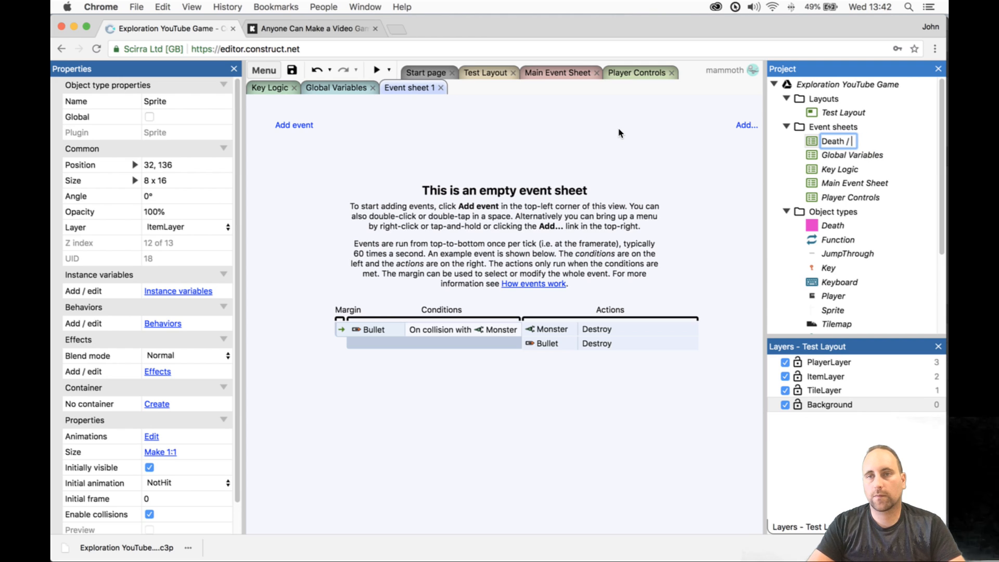
{"action": "type", "text": "Chec"}
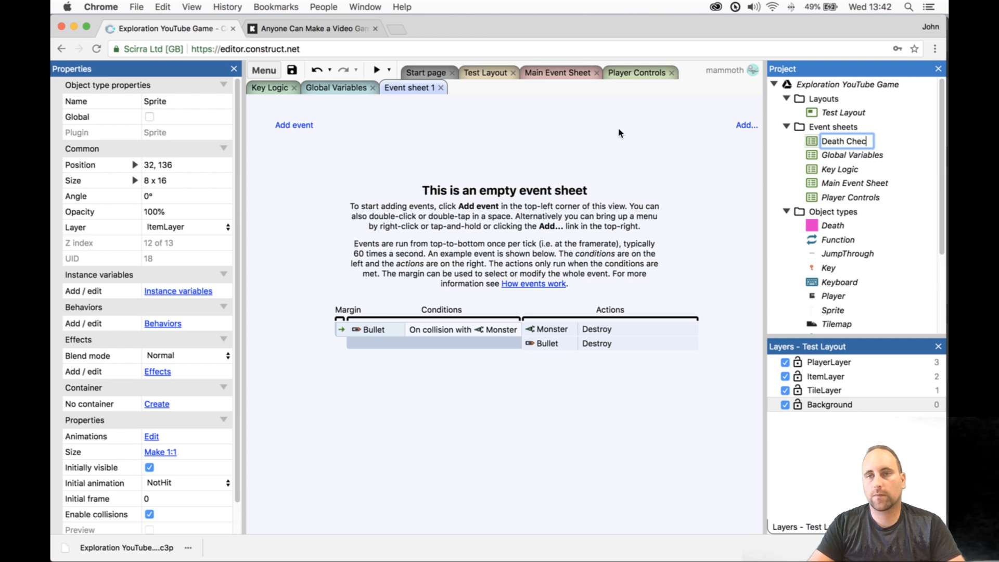
{"action": "type", "text": " Logic"}
{"action": "key", "text": "Return"}
- Add another event sheet to the project and name it CheckPoint Logic
{"action": "right_click", "coordinate": [824, 132]}
{"action": "left_click", "coordinate": [833, 138]}
{"action": "type", "text": "K"}
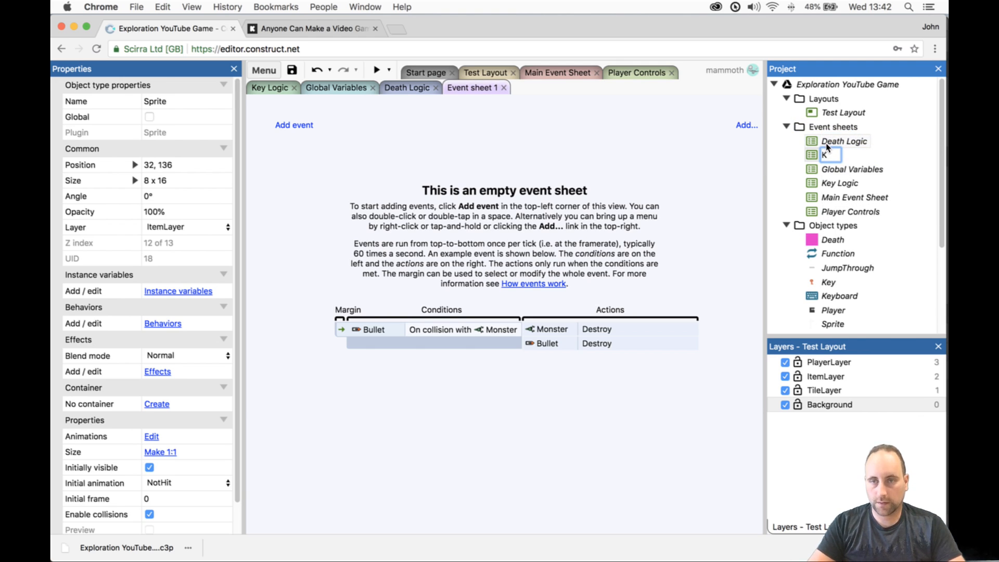
{"action": "key", "text": "BackSpace"}
{"action": "type", "text": "CheckPoint"}
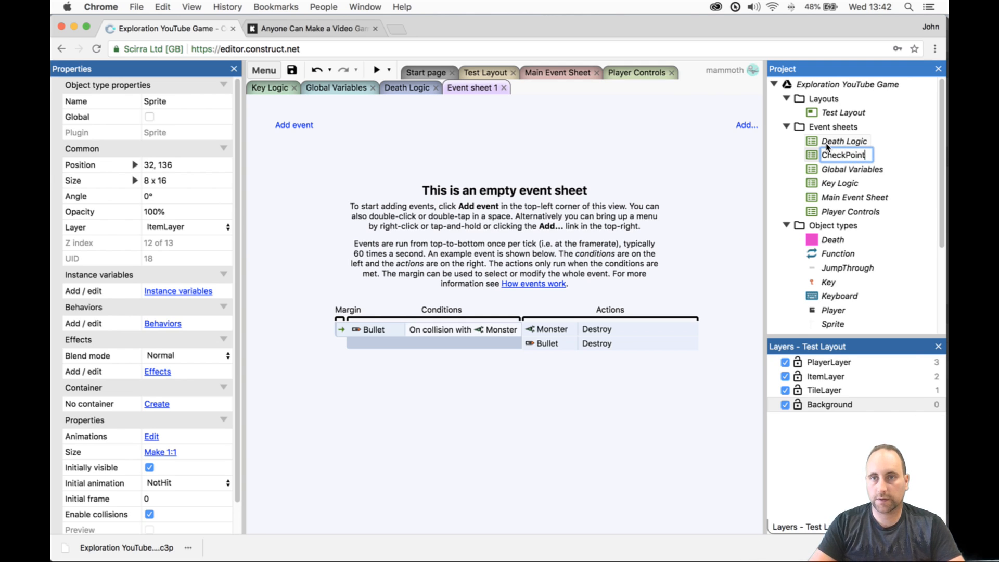
{"action": "type", "text": "ic"}
{"action": "key", "text": "Return"}
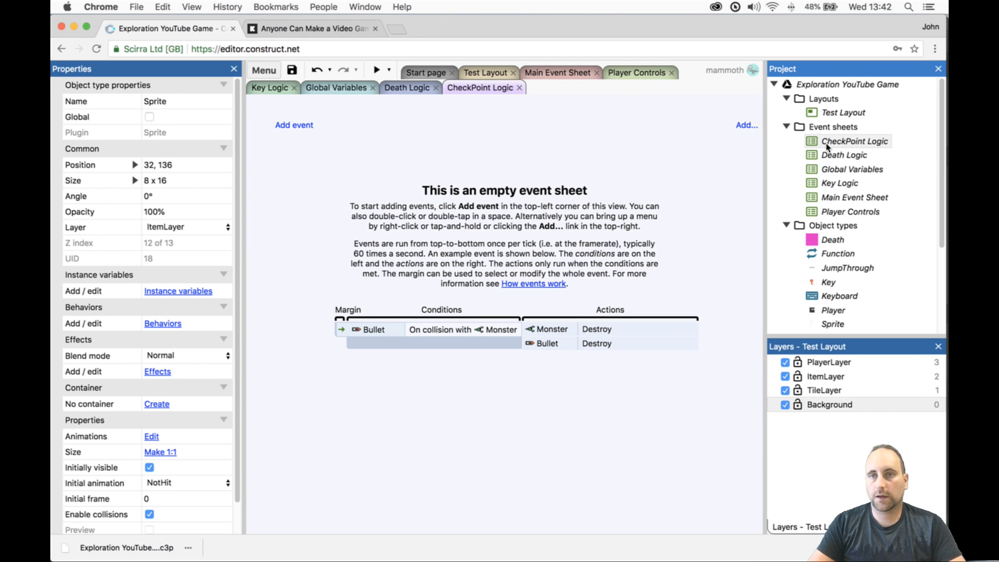
- Include the Death Logic event sheet in the Main Event Sheet
{"action": "left_click", "coordinate": [564, 70]}
{"action": "right_click", "coordinate": [465, 176]}
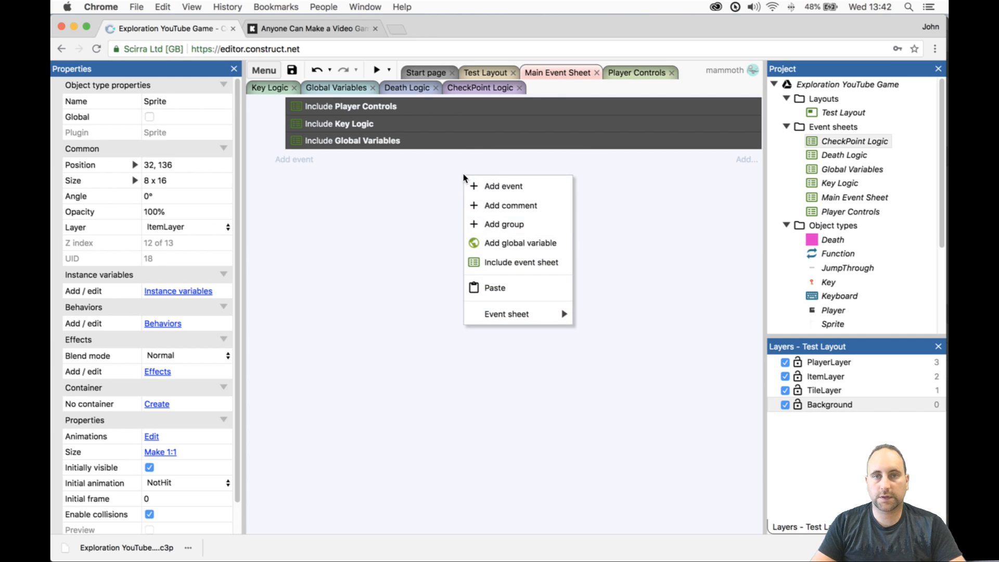
{"action": "left_click", "coordinate": [498, 260]}
{"action": "left_click", "coordinate": [465, 216]}
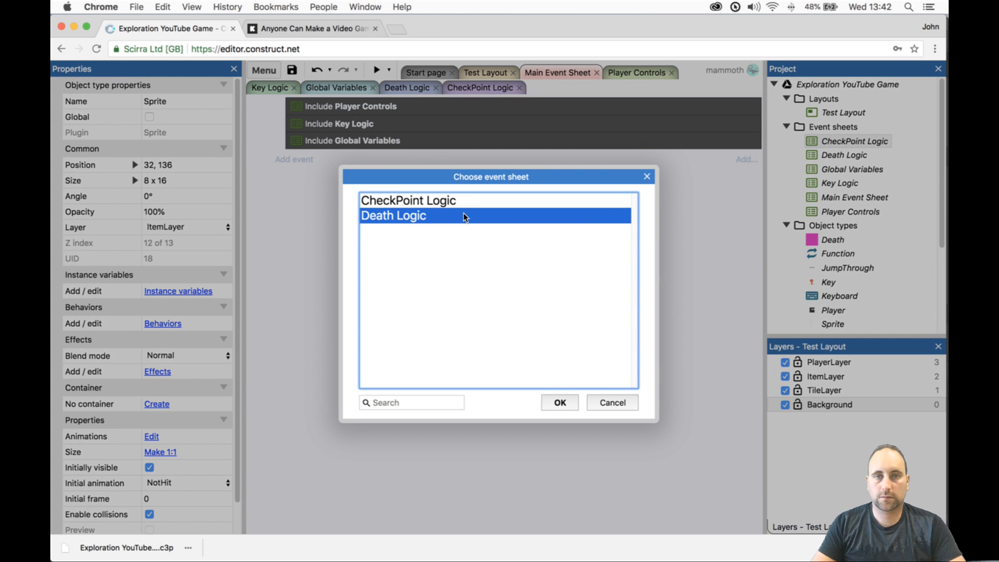
{"action": "left_click", "coordinate": [561, 399]}
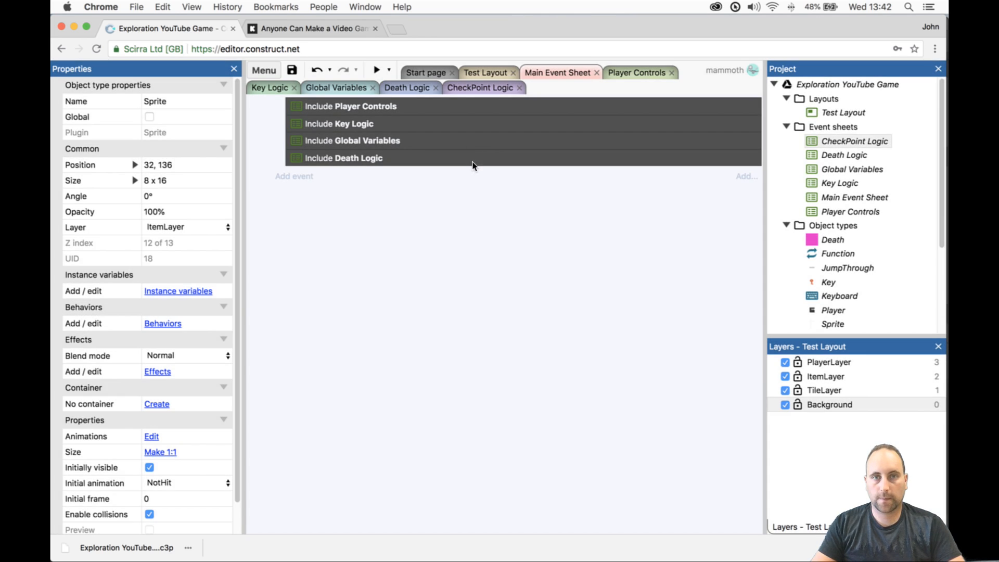
- Include the CheckPoint Logic event sheet in the Main Event Sheet and save the project
{"action": "right_click", "coordinate": [468, 221]}
{"action": "left_click", "coordinate": [497, 307]}
{"action": "left_click", "coordinate": [435, 198]}
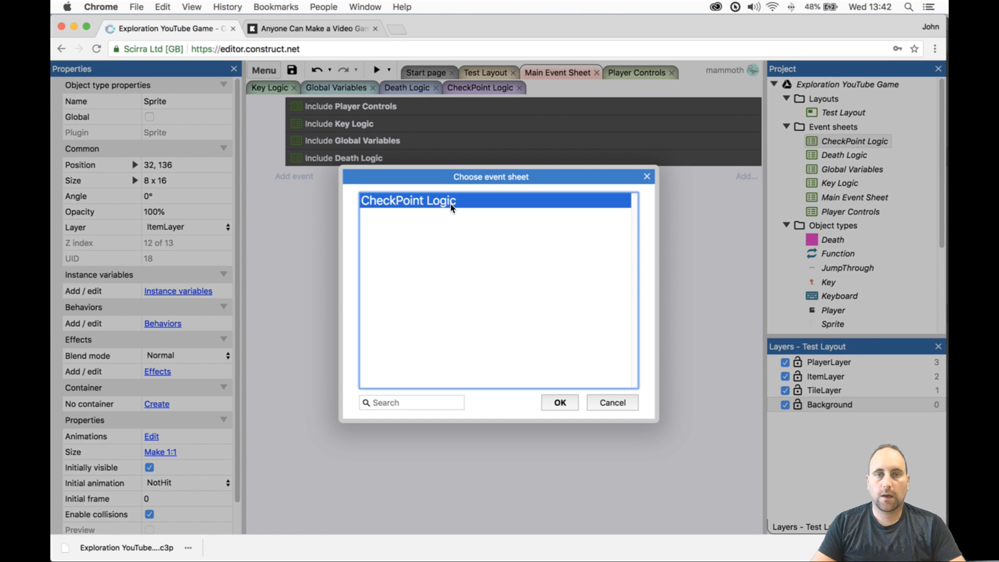
{"action": "left_click", "coordinate": [561, 400]}
{"action": "left_click", "coordinate": [292, 69]}
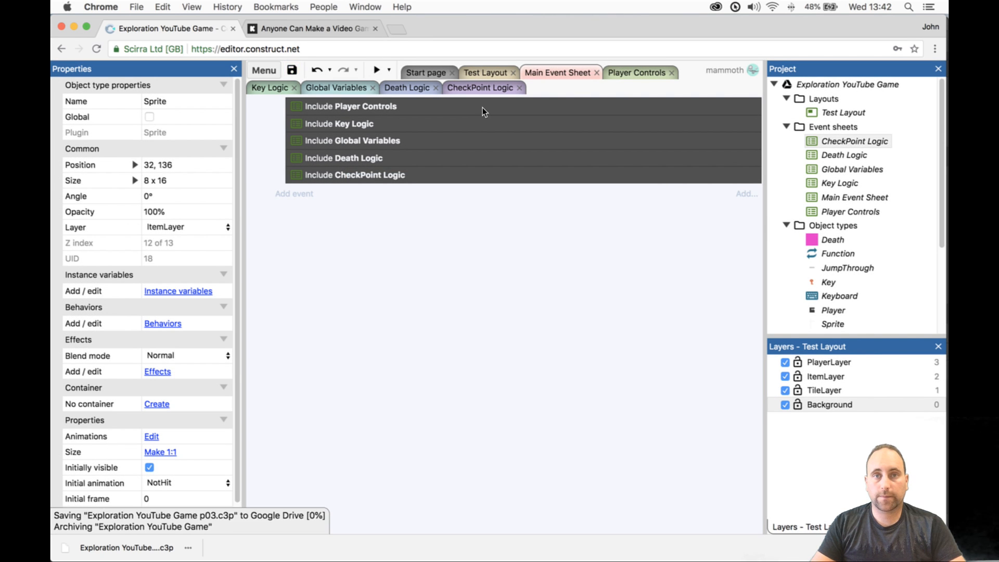
{"action": "left_click", "coordinate": [408, 88]}
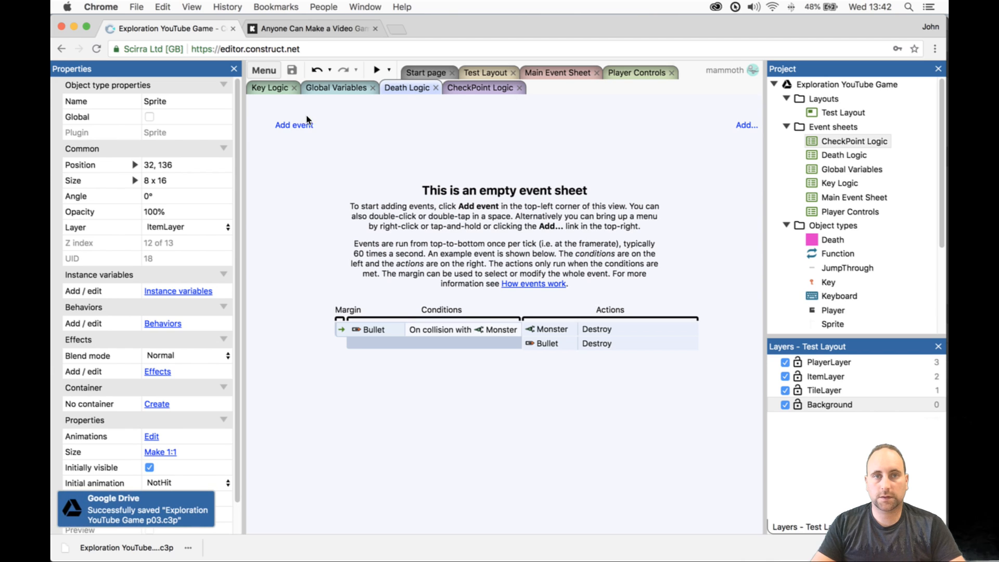
{"action": "left_click", "coordinate": [454, 88]}
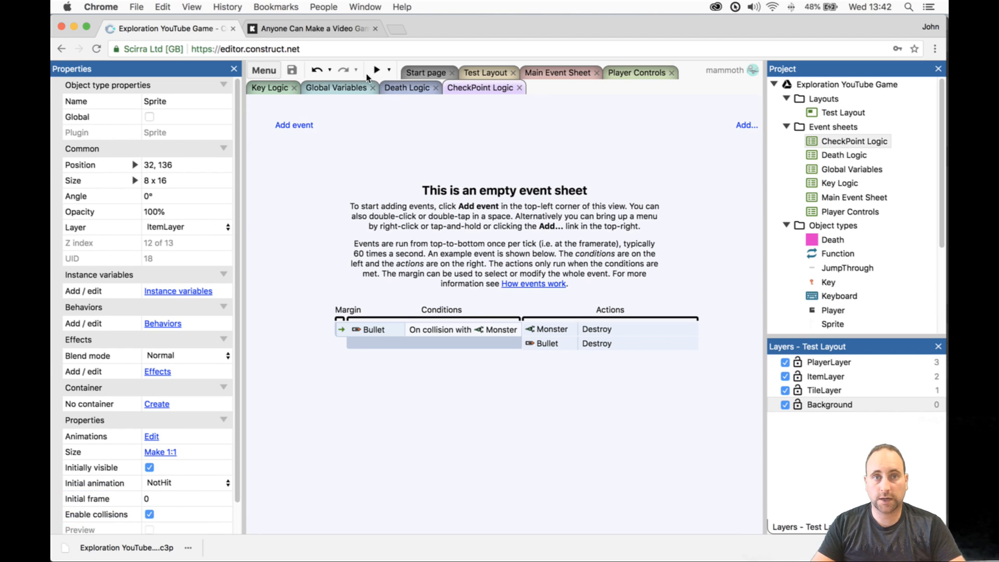
{"action": "left_click", "coordinate": [302, 126]}
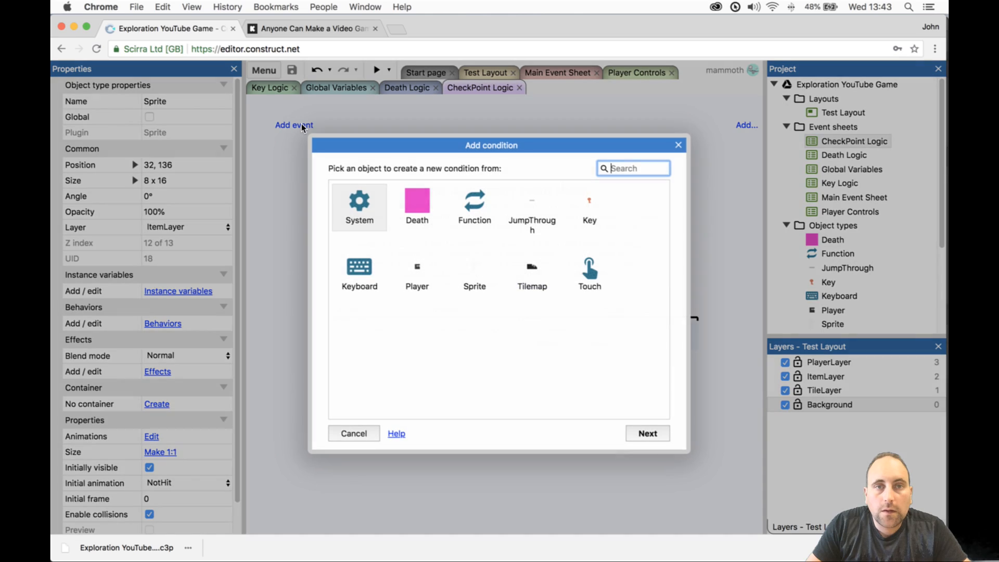
{"action": "left_click", "coordinate": [679, 146]}
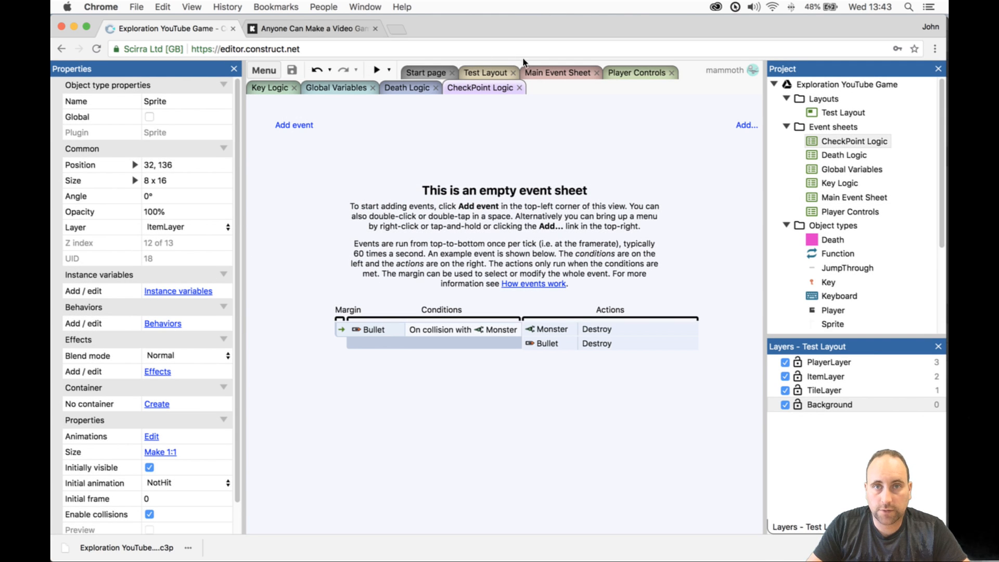
- Rename the cross-shaped sprite in the Test Layout as CheckPoint
{"action": "left_click", "coordinate": [556, 72]}
{"action": "left_click", "coordinate": [488, 74]}
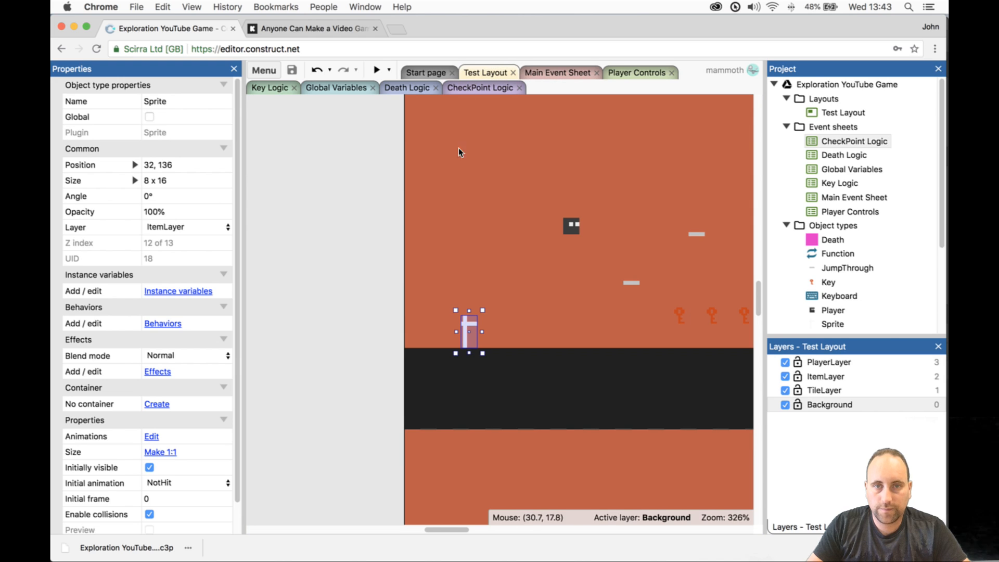
{"action": "left_click", "coordinate": [175, 102]}
{"action": "type", "text": "Chec"}
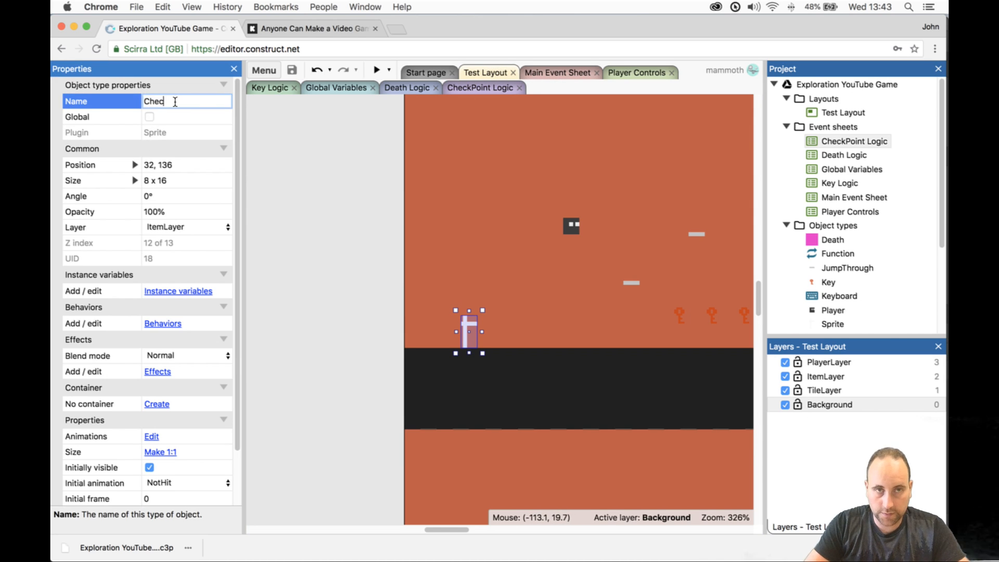
{"action": "type", "text": "kPoint"}
{"action": "key", "text": "Tab"}
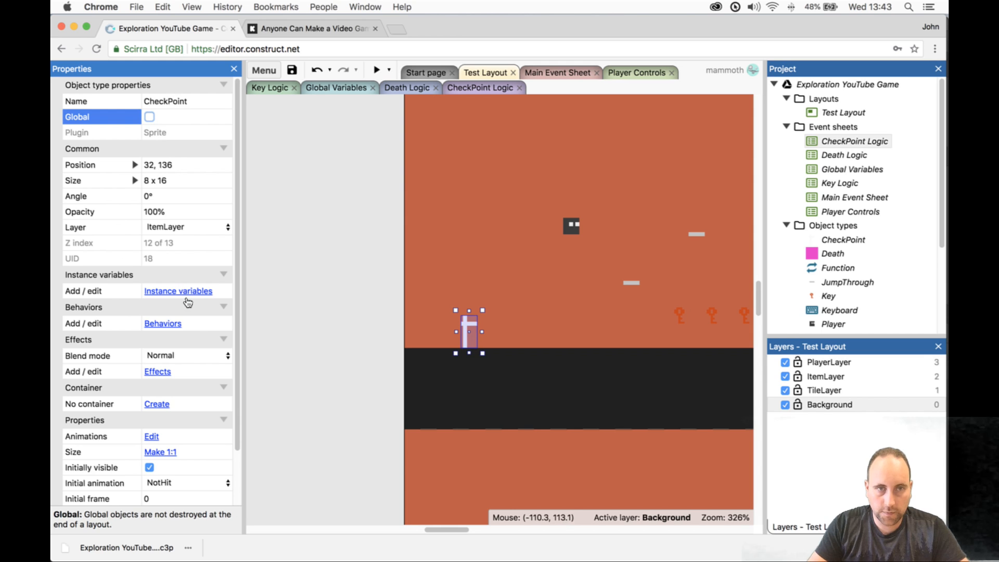
{"action": "left_click", "coordinate": [168, 323]}
{"action": "left_click", "coordinate": [501, 248]}
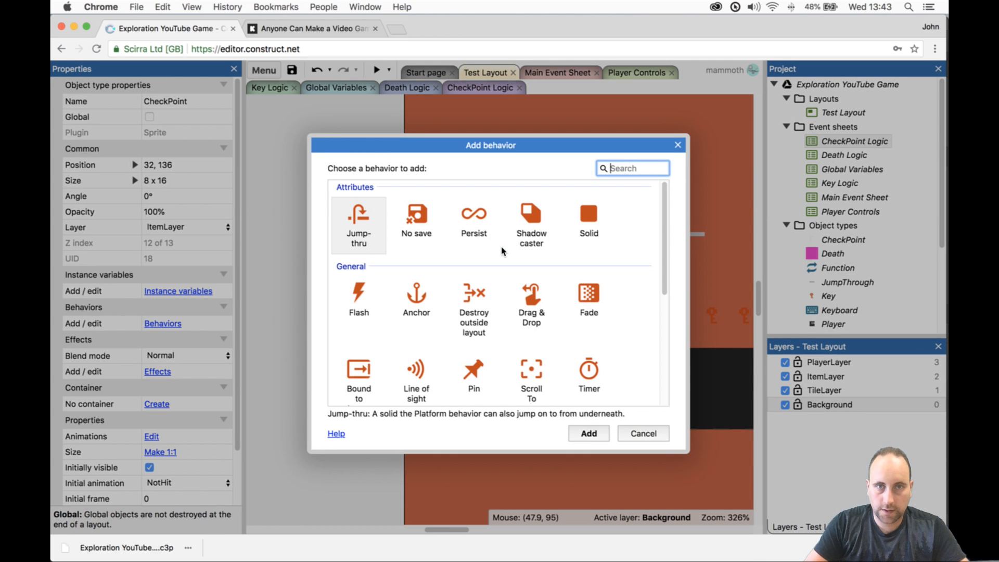
{"action": "key", "text": "Escape"}
- Add a Boolean instance variable named isActive to the CheckPoint sprite
{"action": "left_click", "coordinate": [182, 291]}
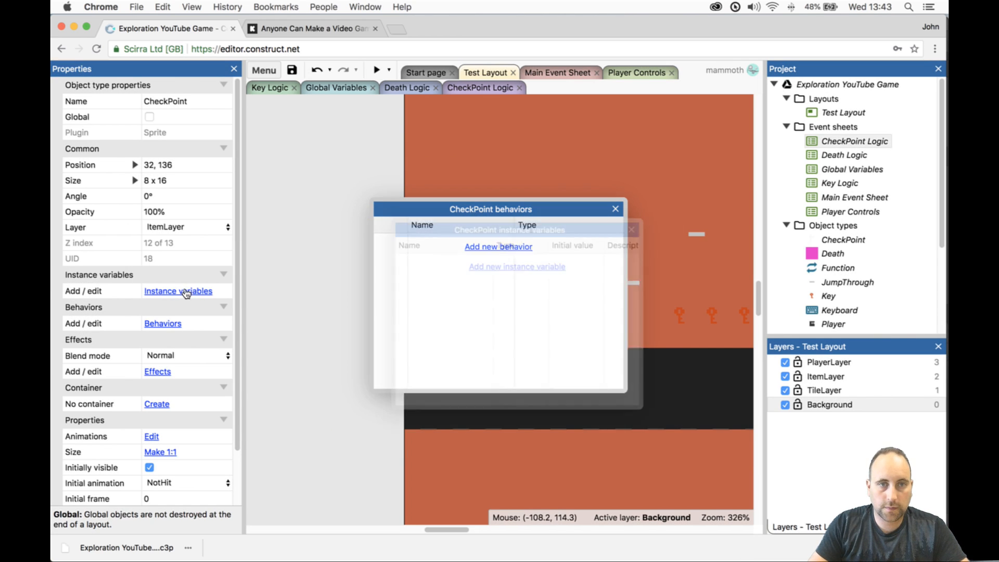
{"action": "left_click", "coordinate": [490, 264]}
{"action": "type", "text": "isActive"}
{"action": "left_click", "coordinate": [518, 266]}
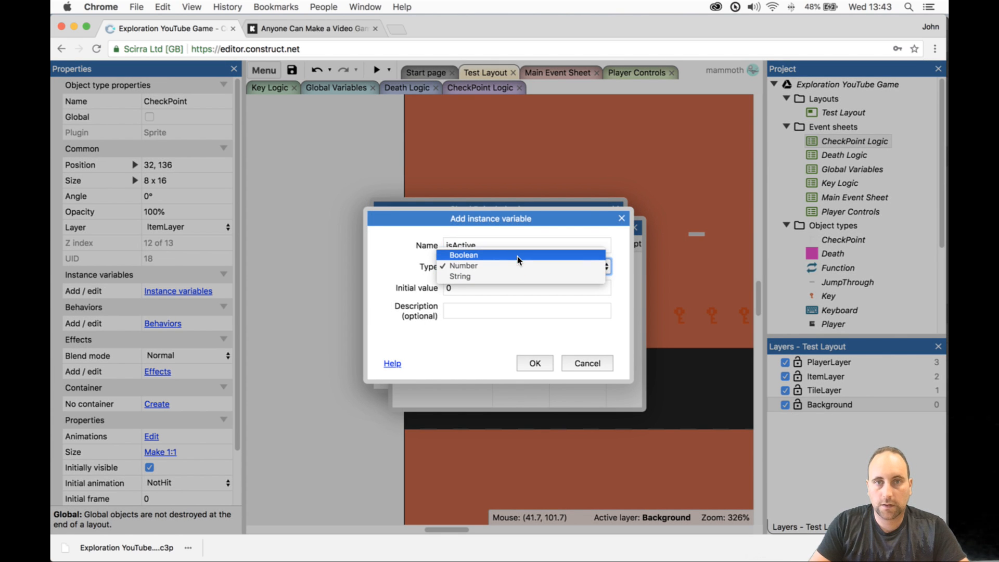
{"action": "left_click", "coordinate": [517, 255]}
{"action": "left_click", "coordinate": [531, 363]}
{"action": "left_click", "coordinate": [635, 231]}
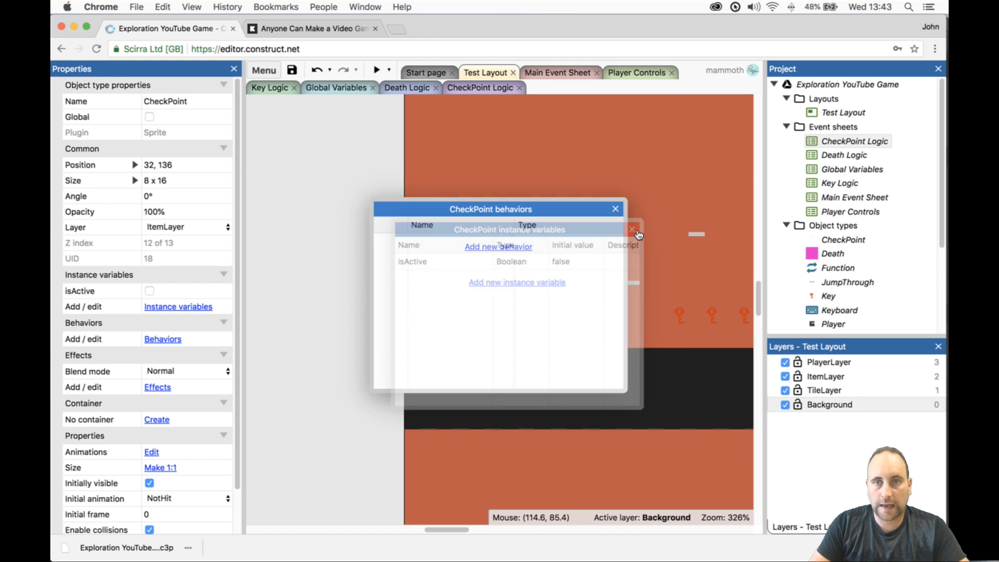
{"action": "left_click", "coordinate": [616, 208]}
- Duplicate the checkpoint twice along the ground and move the Player to 16, 88, above and before the first checkpoint
{"action": "left_click_drag", "start_coordinate": [471, 325], "coordinate": [583, 326], "text": "ctrl"}
{"action": "left_click_drag", "start_coordinate": [572, 225], "coordinate": [436, 235]}
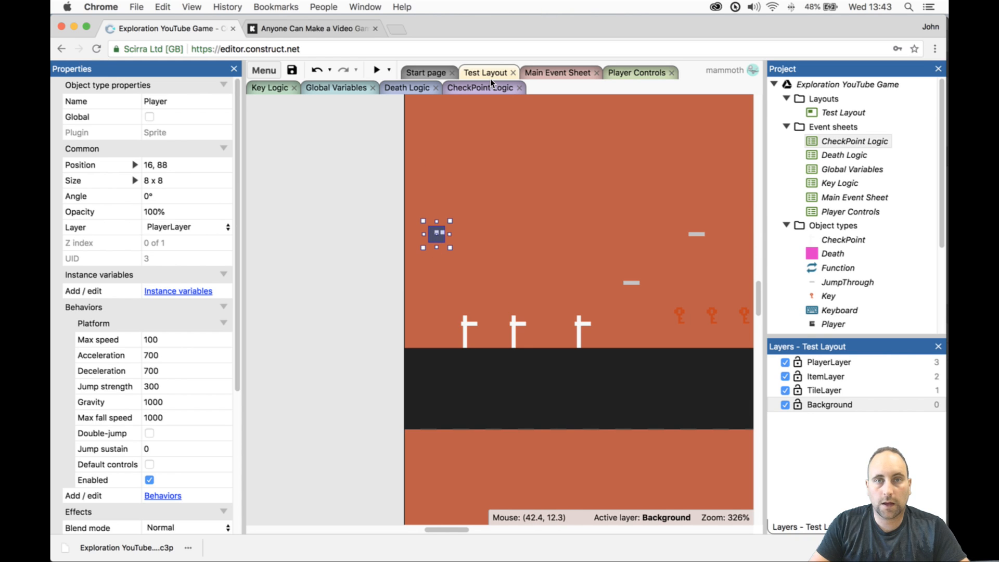
- In the CheckPoint Logic event sheet, add an event with the condition Player is overlapping CheckPoint
{"action": "left_click", "coordinate": [466, 89]}
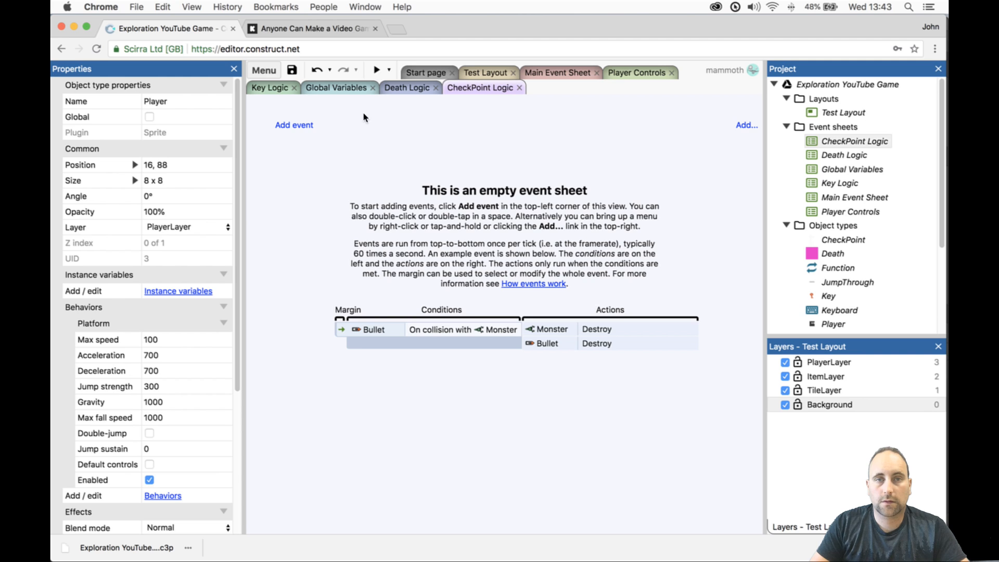
{"action": "left_click", "coordinate": [295, 122]}
{"action": "type", "text": "o"}
{"action": "key", "text": "BackSpace"}
{"action": "type", "text": "ply"}
{"action": "key", "text": "BackSpace"}
{"action": "key", "text": "BackSpace"}
{"action": "type", "text": "lay"}
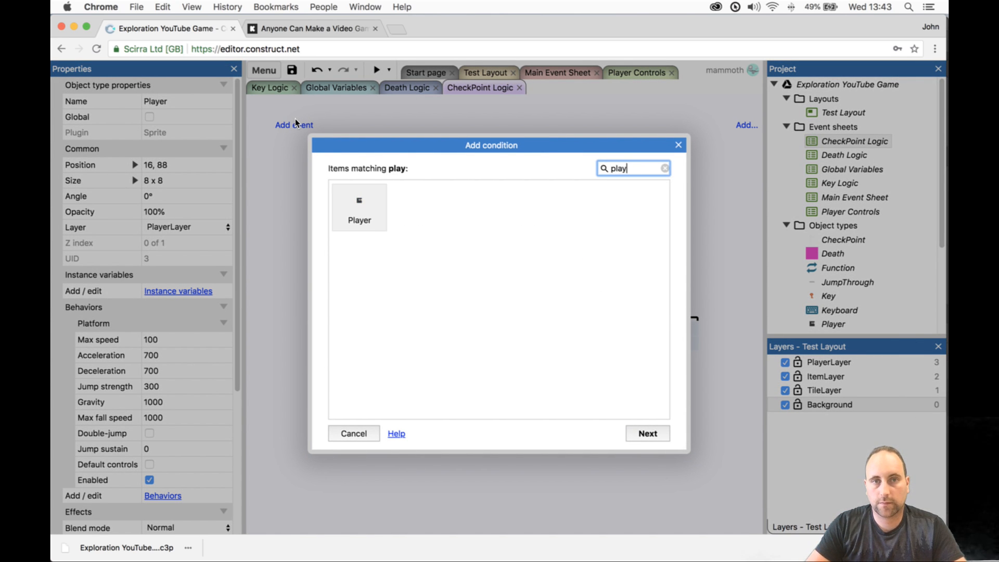
{"action": "key", "text": "Return"}
{"action": "type", "text": "over"}
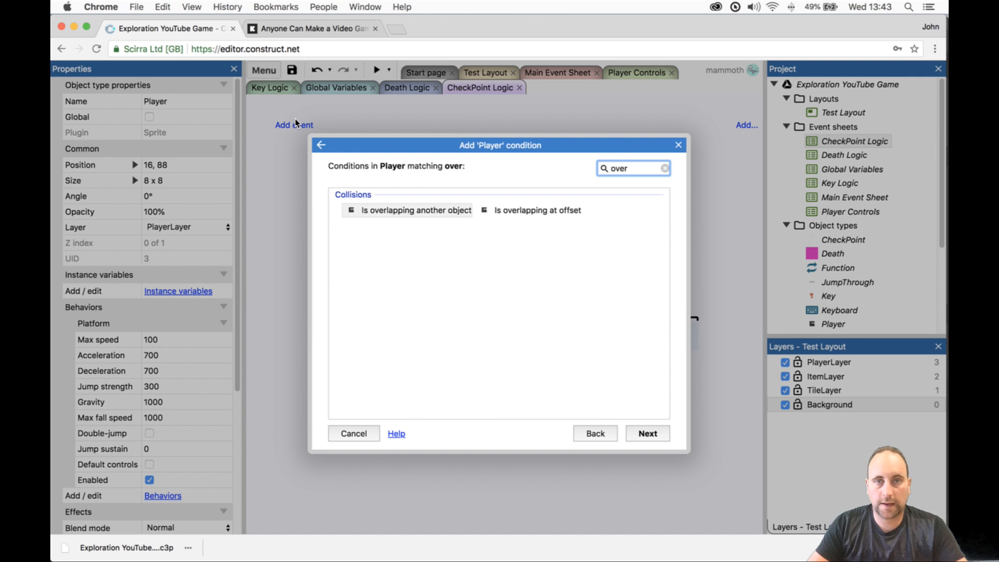
{"action": "key", "text": "Return"}
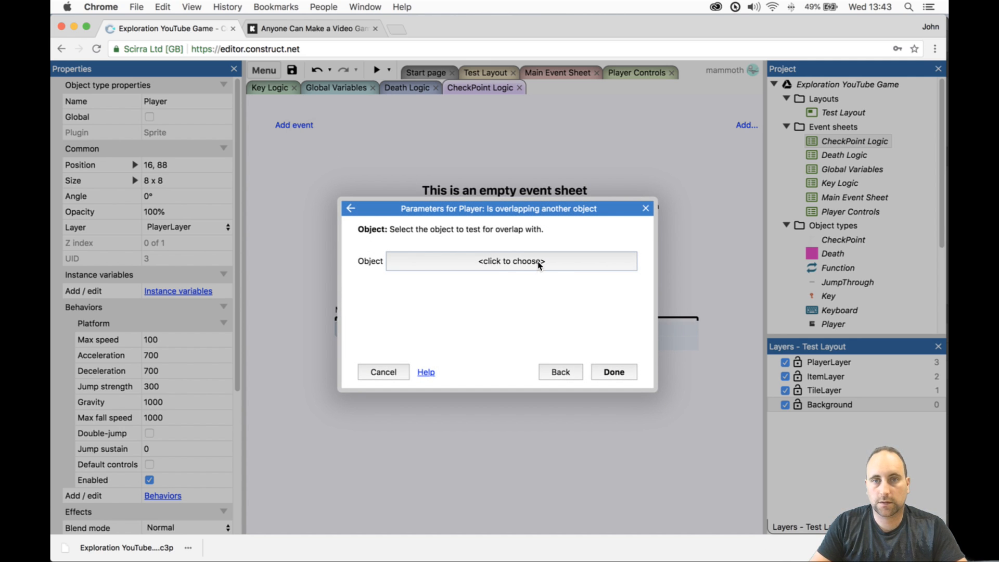
{"action": "left_click", "coordinate": [539, 265]}
{"action": "double_click", "coordinate": [430, 230]}
{"action": "key", "text": "Return"}
- Add a CheckPoint Set boolean action to the overlap event that sets isActive to True
{"action": "left_click", "coordinate": [479, 106]}
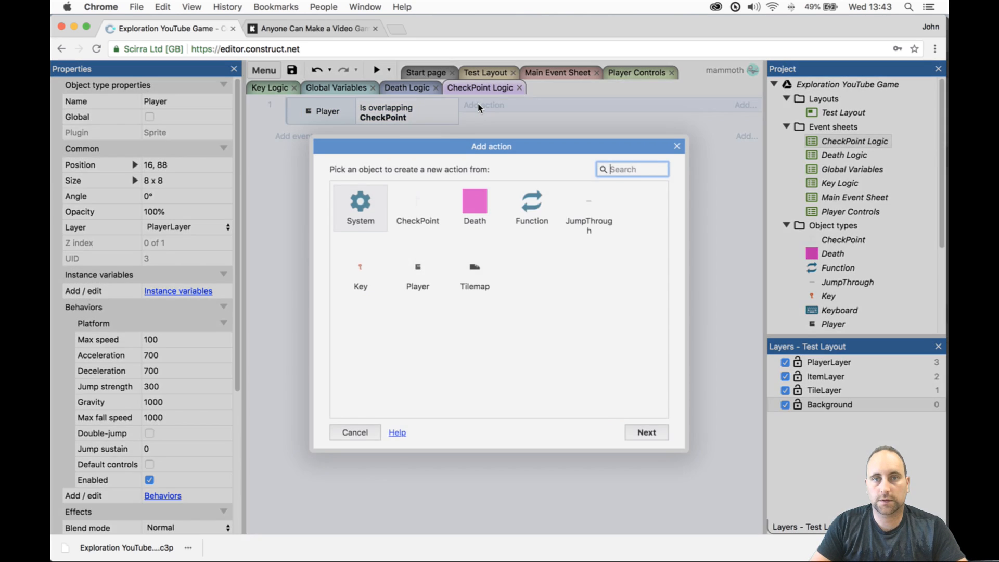
{"action": "type", "text": "cje"}
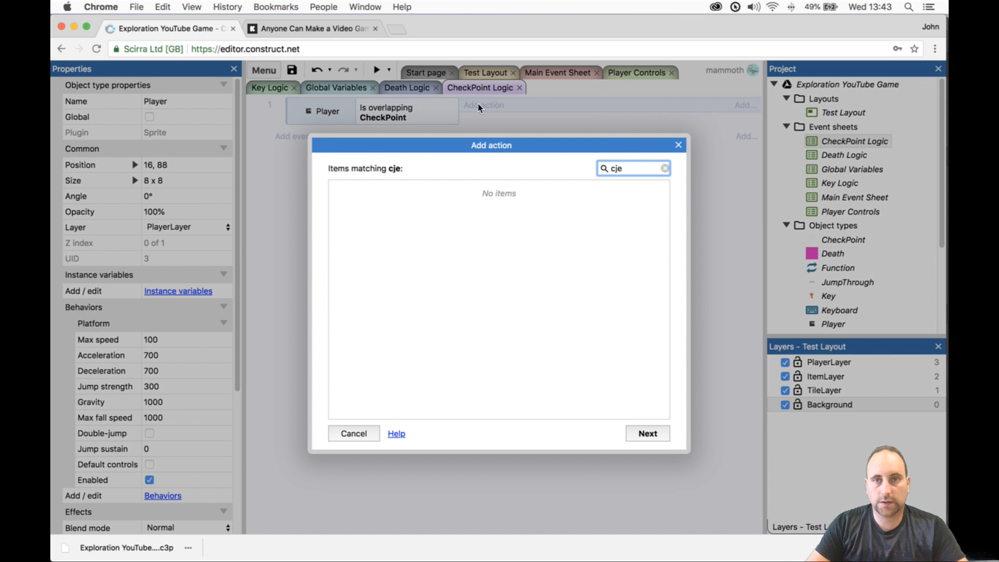
{"action": "key", "text": "Return"}
{"action": "type", "text": "boo"}
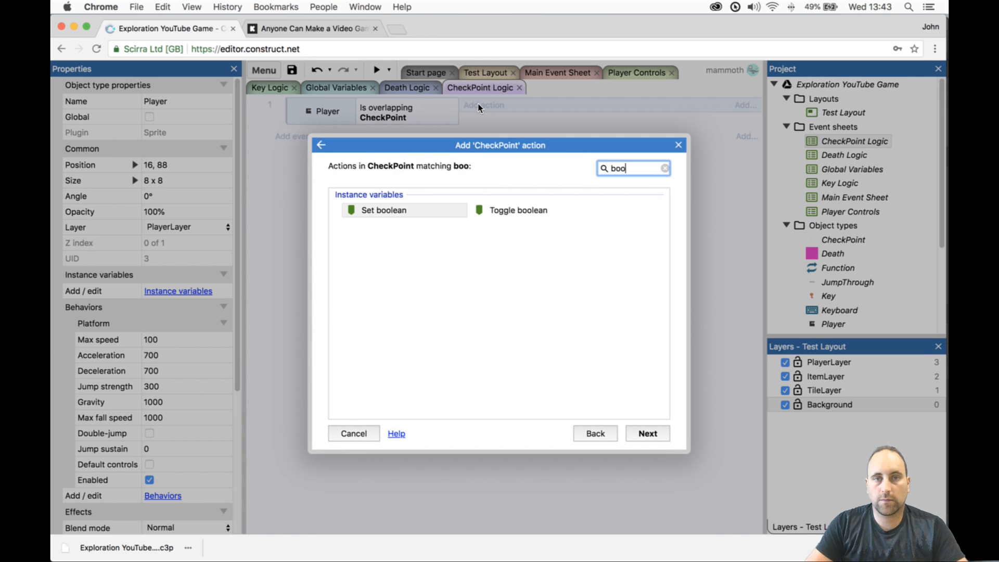
{"action": "key", "text": "Return"}
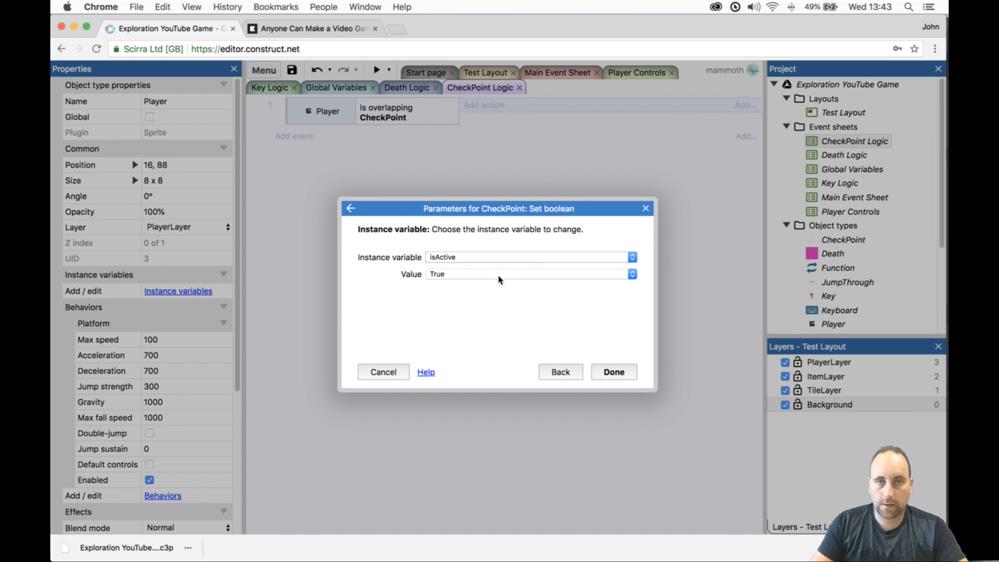
{"action": "left_click", "coordinate": [594, 370]}
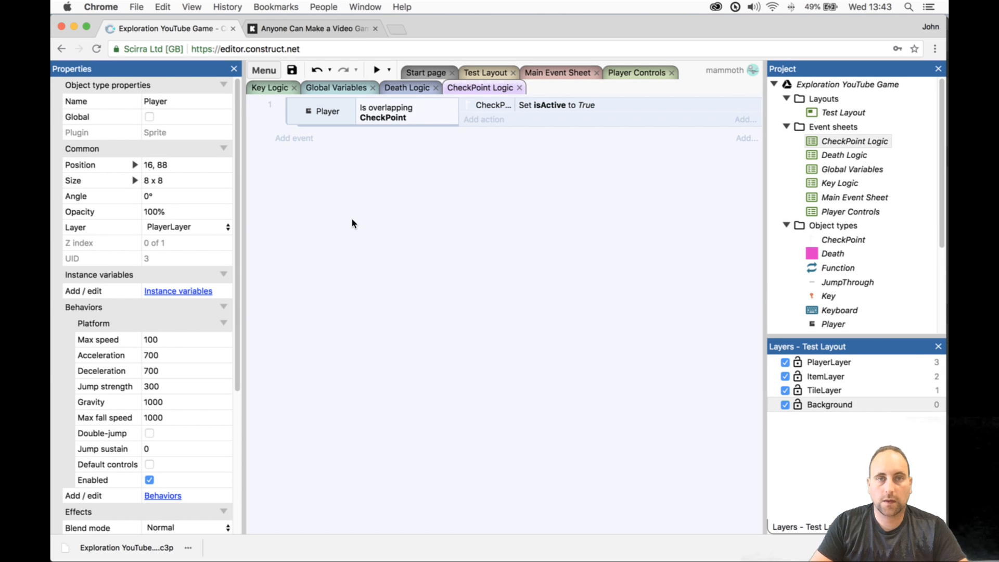
- Add a second event with the CheckPoint condition Is boolean instance variable set, testing isActive
{"action": "type", "text": "ccheck"}
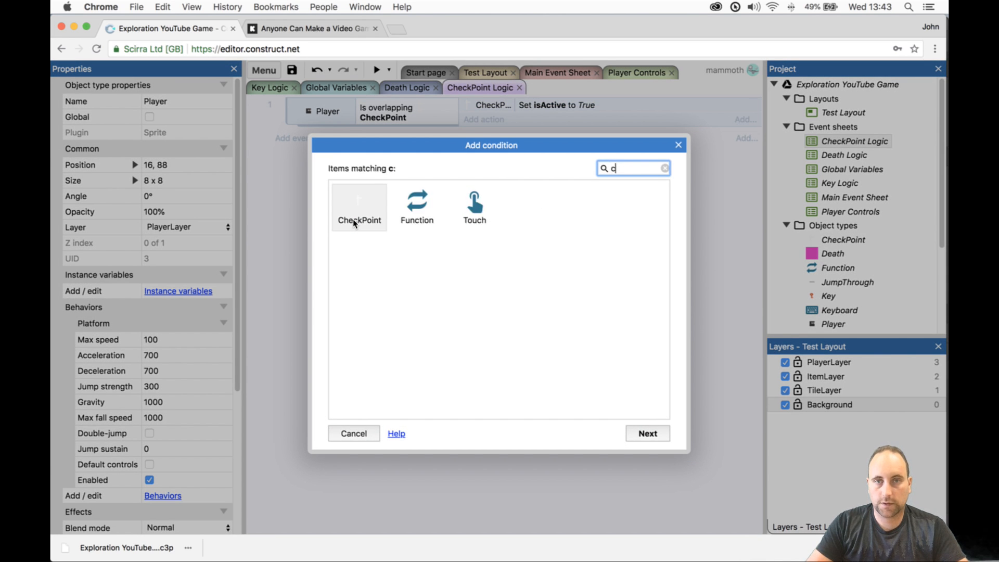
{"action": "key", "text": "Return"}
{"action": "type", "text": "boo"}
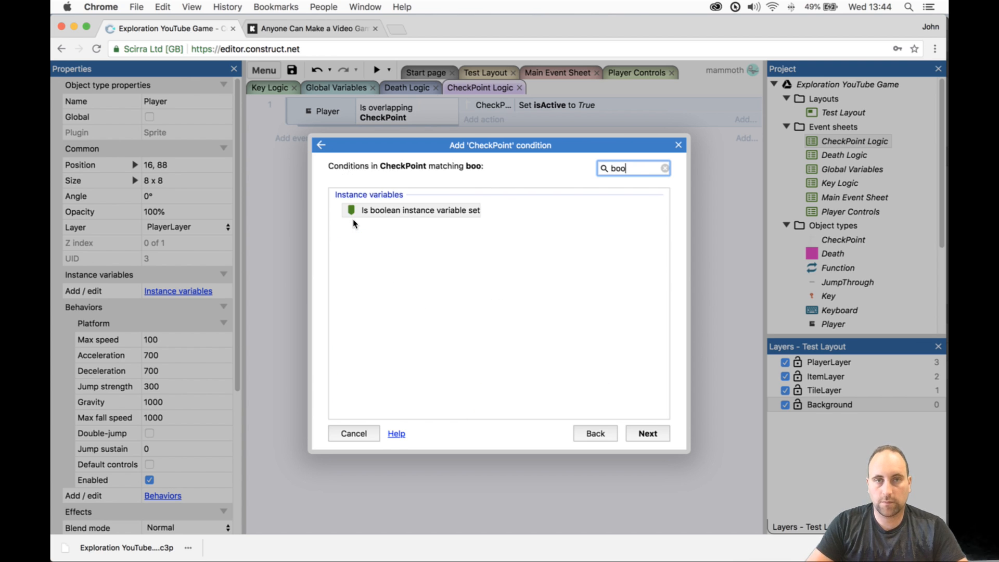
{"action": "key", "text": "Return"}
{"action": "left_click", "coordinate": [623, 371]}
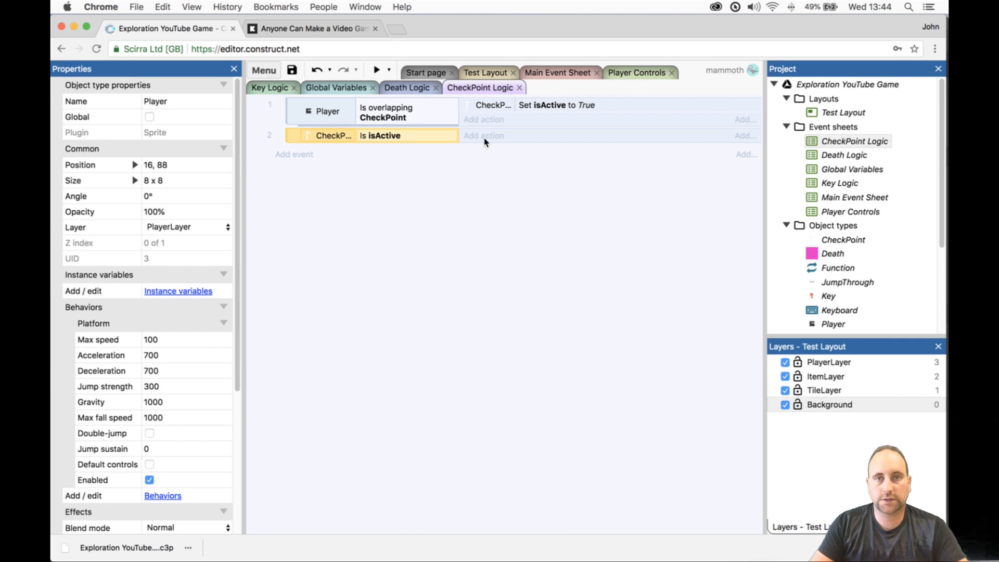
- Give the isActive event a CheckPoint Set animation action that plays "Hit" from the beginning
{"action": "left_click", "coordinate": [486, 135]}
{"action": "type", "text": "check"}
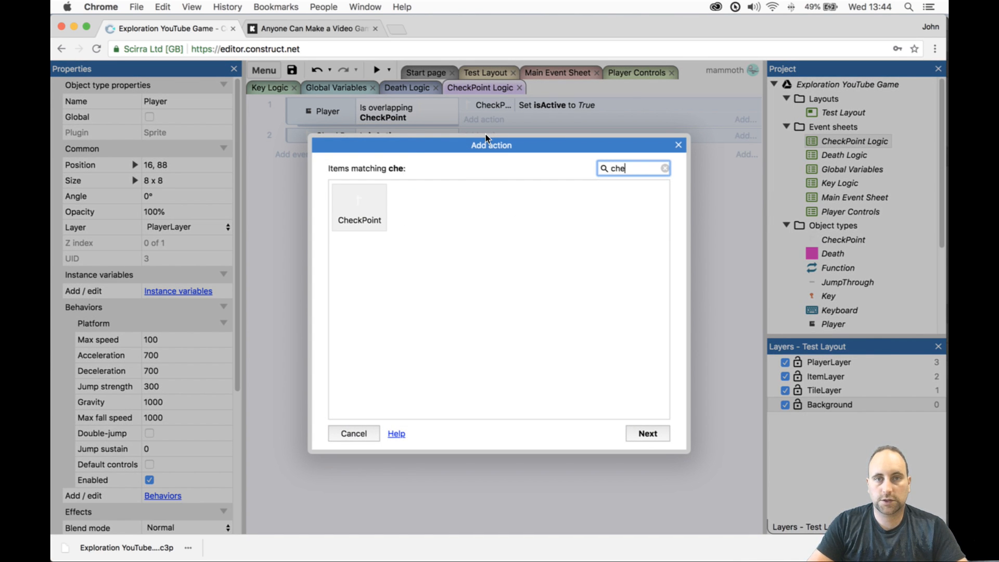
{"action": "key", "text": "Return"}
{"action": "type", "text": "ani"}
{"action": "key", "text": "Return"}
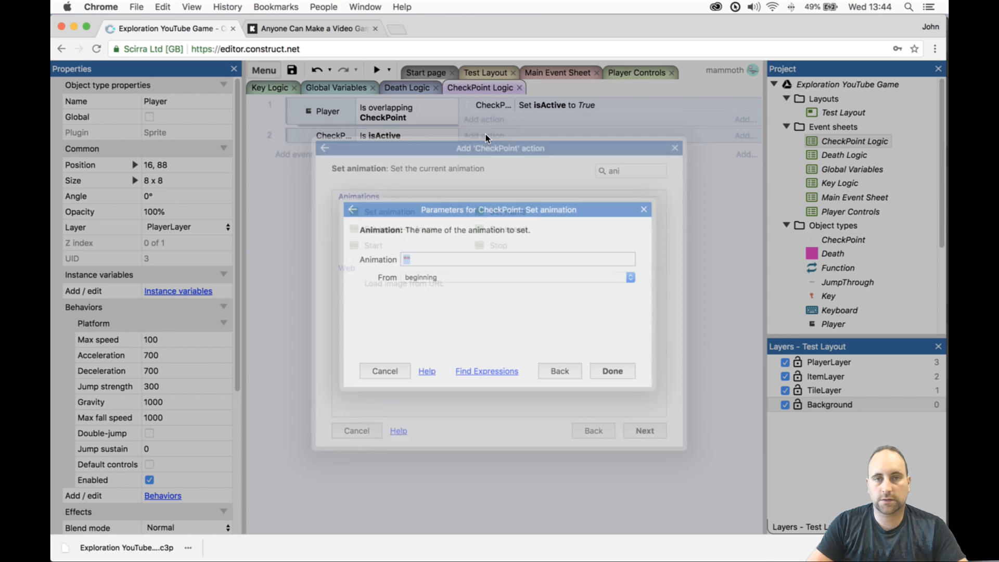
{"action": "type", "text": "\""}
{"action": "key", "text": "Down"}
{"action": "key", "text": "Return"}
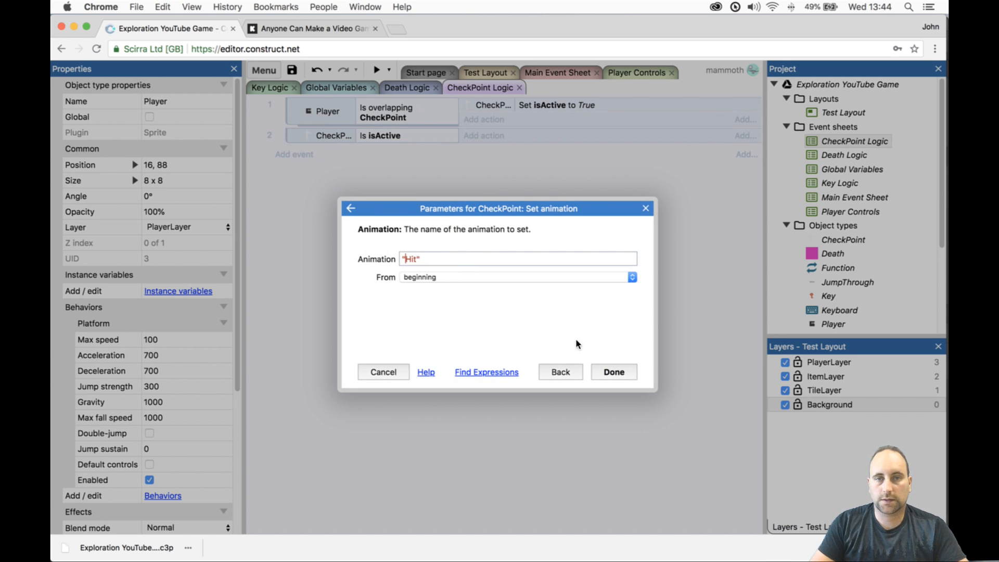
{"action": "left_click", "coordinate": [629, 377]}
- Duplicate the isActive event with its Set animation action as a third event
{"action": "left_click", "coordinate": [436, 150]}
{"action": "key", "text": "super+c"}
{"action": "key", "text": "super+v"}
{"action": "double_click", "coordinate": [430, 169]}
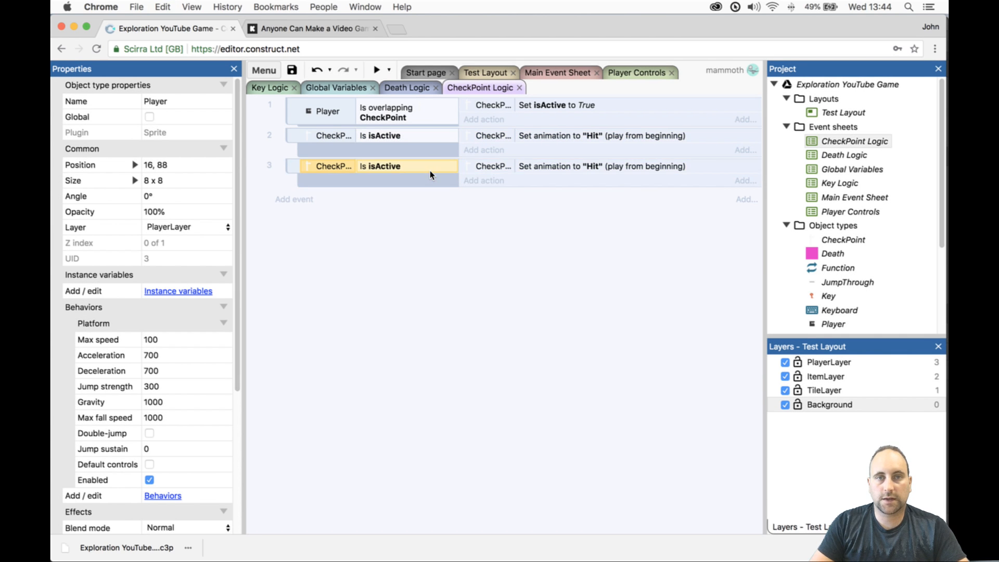
{"action": "left_click", "coordinate": [464, 257]}
{"action": "left_click", "coordinate": [464, 257]}
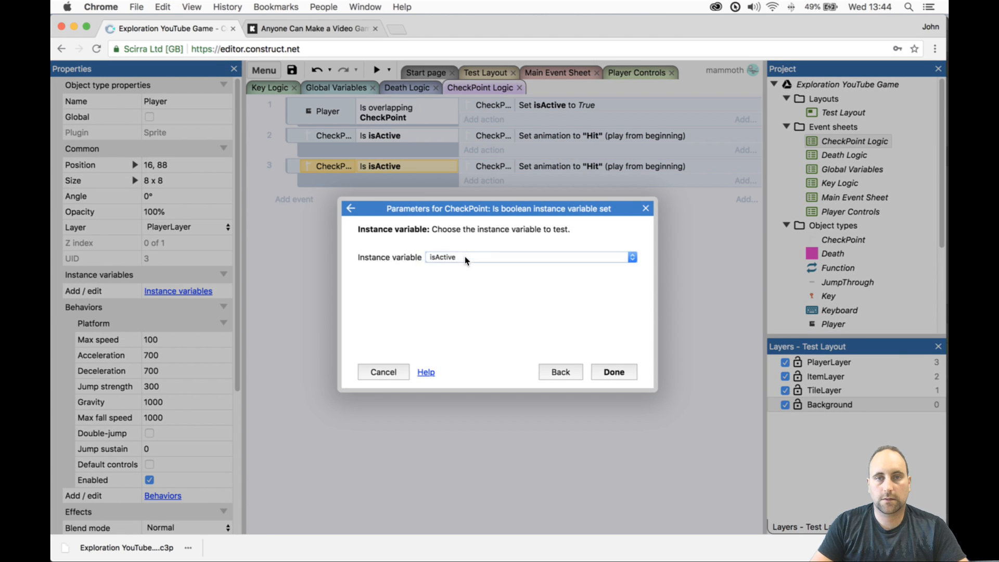
{"action": "left_click", "coordinate": [614, 372]}
- Change the third event's Set animation action to play "NotHit"
{"action": "double_click", "coordinate": [581, 168]}
{"action": "type", "text": "\"NotHit\""}
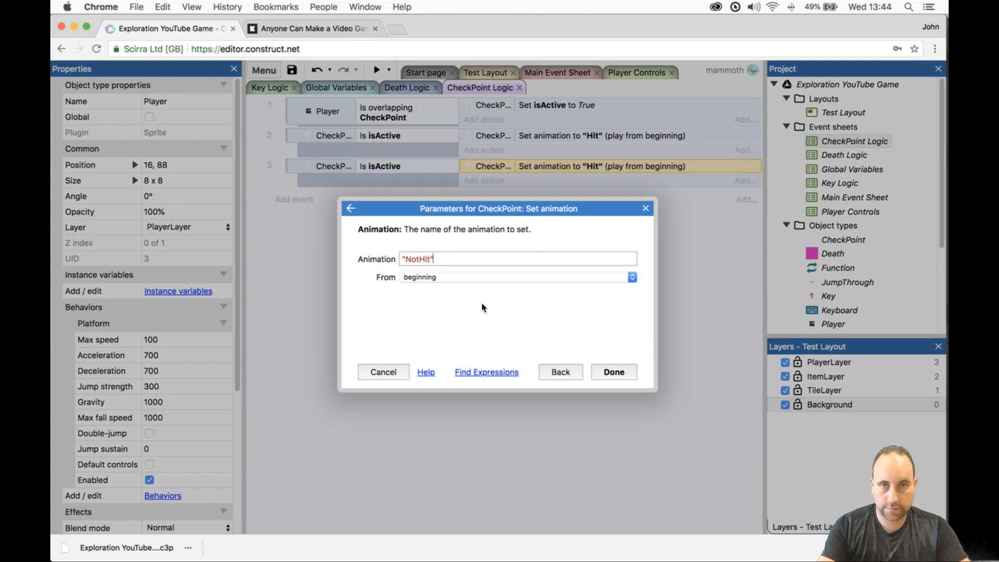
{"action": "left_click", "coordinate": [606, 383]}
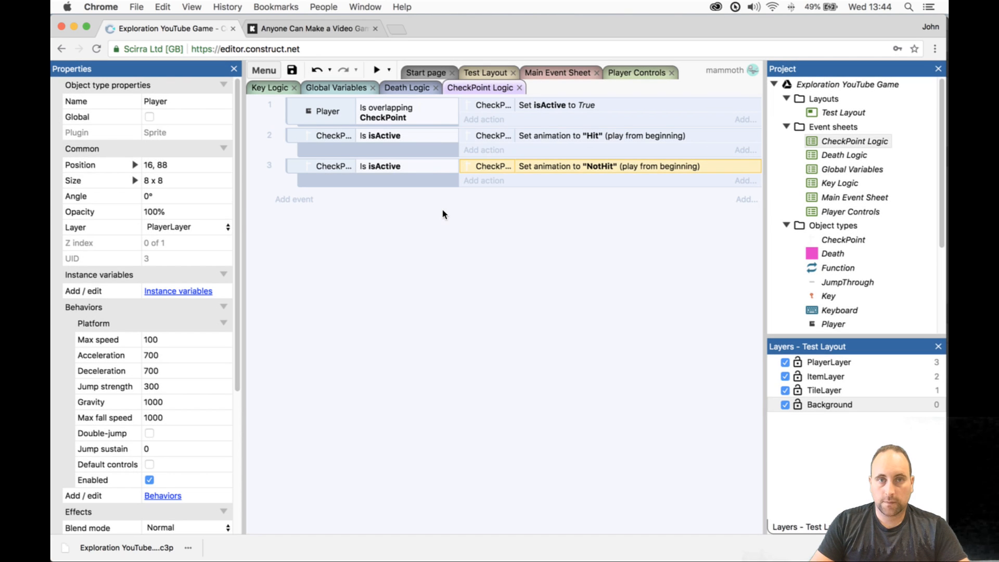
- Invert the isActive condition of the third event
{"action": "left_click", "coordinate": [421, 167]}
{"action": "right_click", "coordinate": [421, 165]}
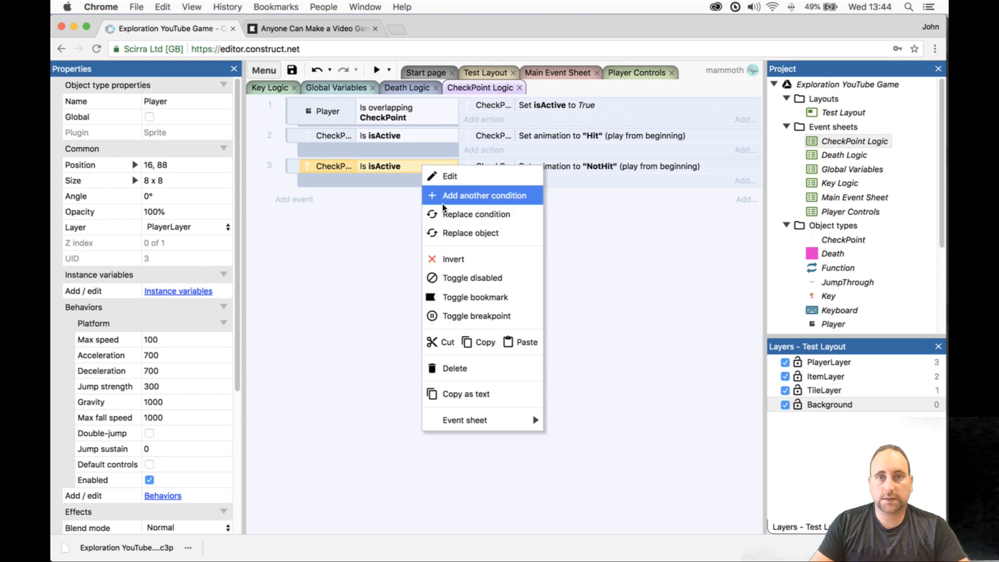
{"action": "left_click", "coordinate": [457, 251]}
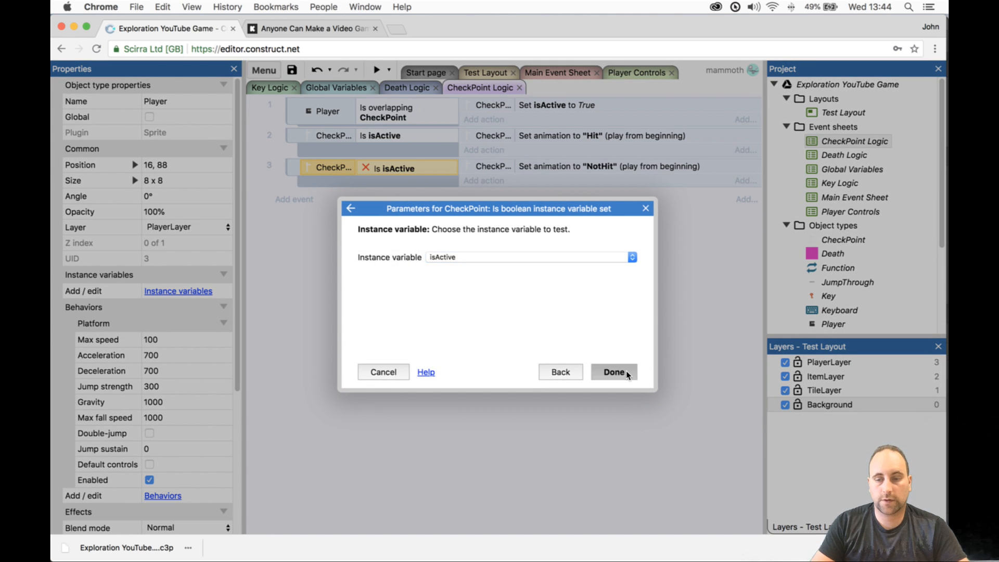
{"action": "left_click", "coordinate": [624, 371]}
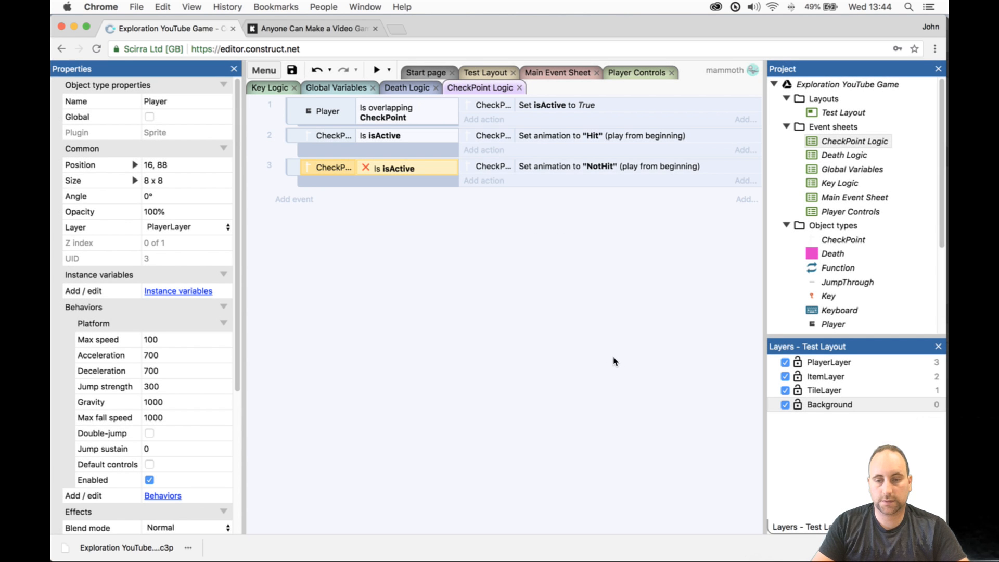
- Preview the game, run the player past the three checkpoints to test them, and close the preview
{"action": "left_click", "coordinate": [376, 69]}
{"action": "key", "text": "Right"}
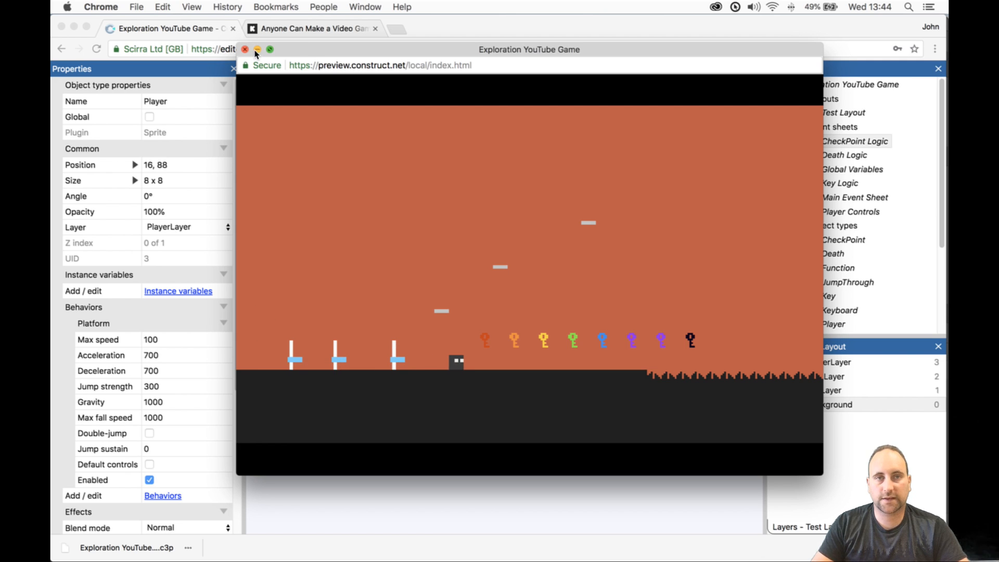
{"action": "left_click", "coordinate": [245, 49]}
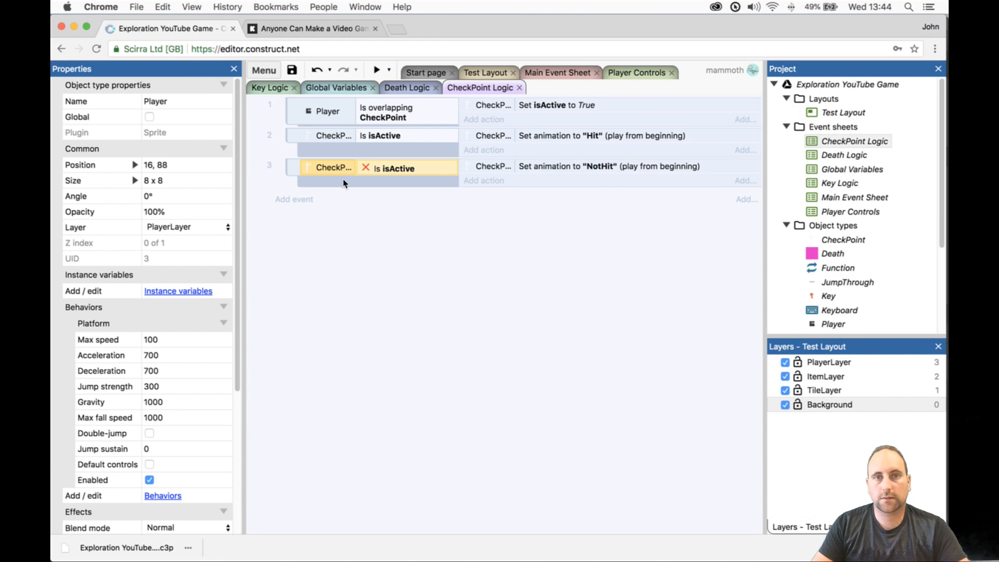
{"action": "left_click", "coordinate": [307, 200]}
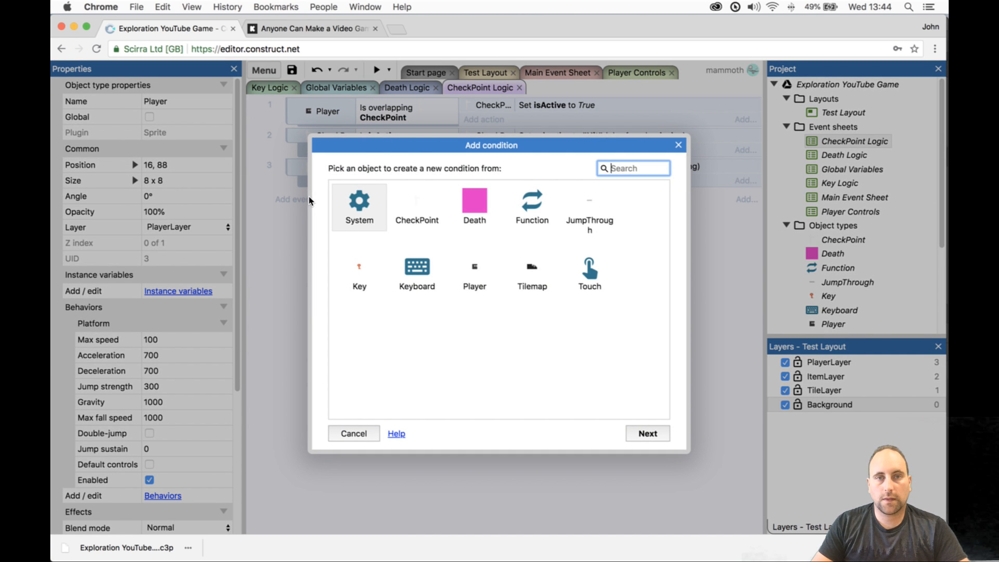
{"action": "double_click", "coordinate": [357, 207]}
{"action": "type", "text": "for"}
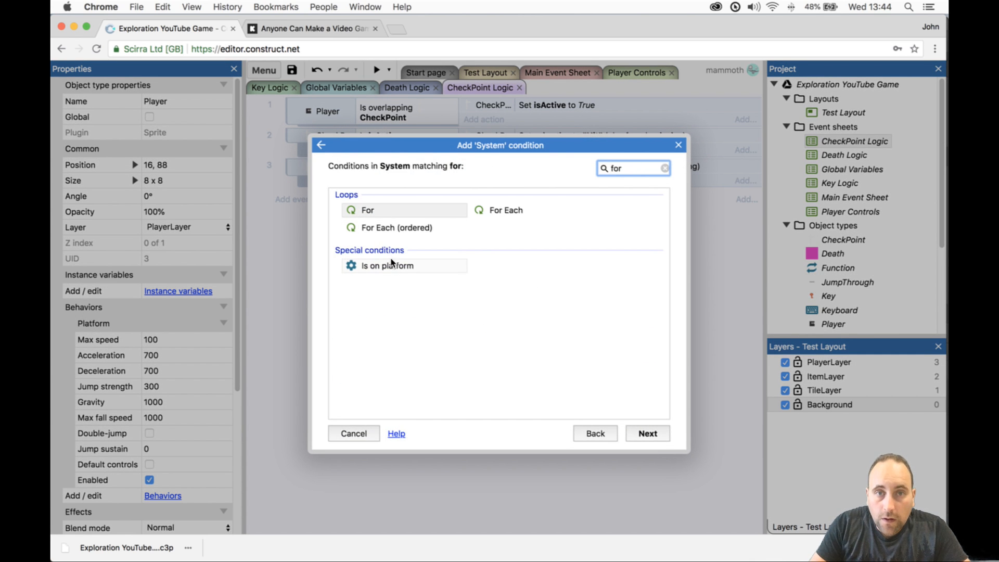
{"action": "double_click", "coordinate": [489, 210]}
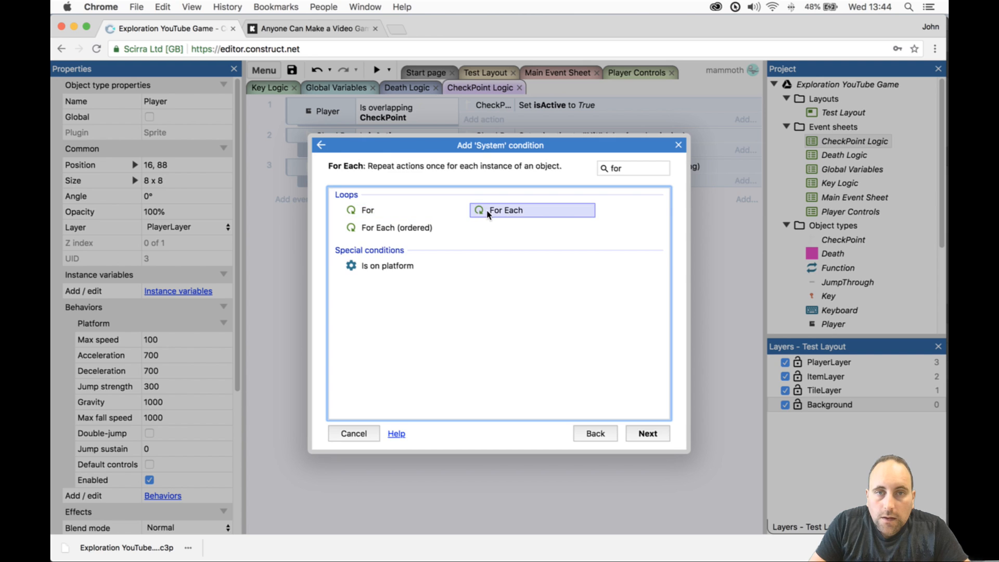
{"action": "left_click", "coordinate": [490, 259]}
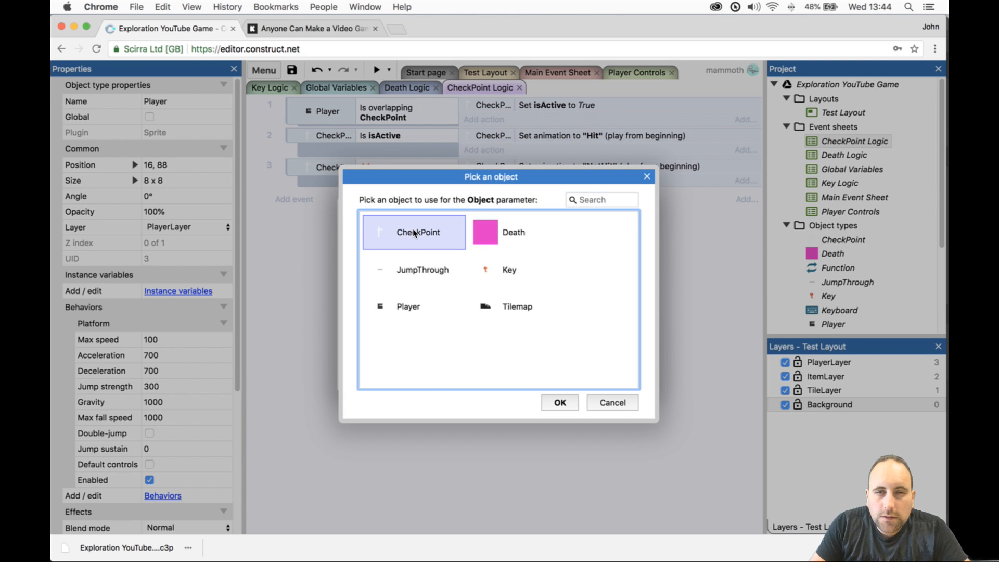
{"action": "double_click", "coordinate": [413, 232]}
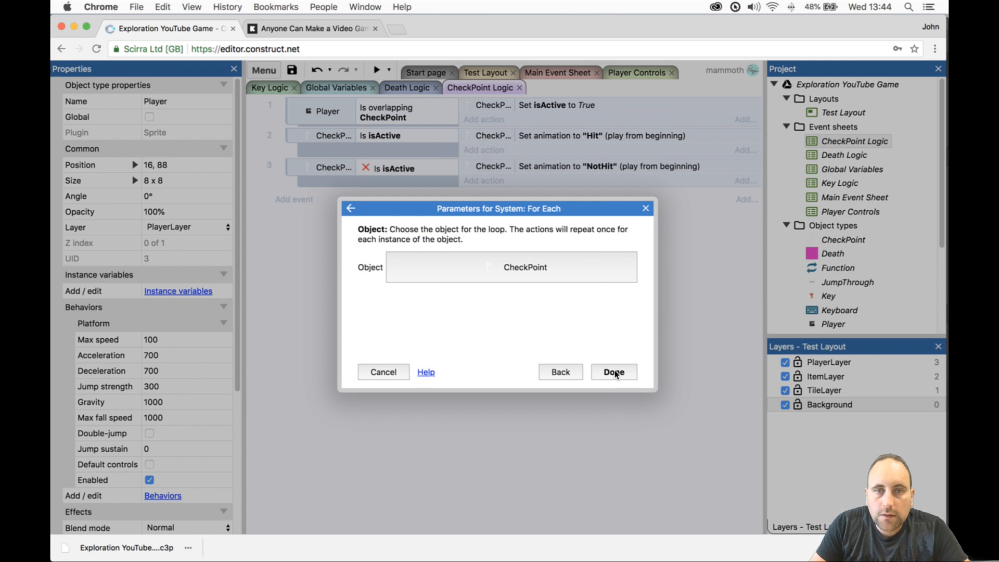
{"action": "left_click", "coordinate": [384, 372]}
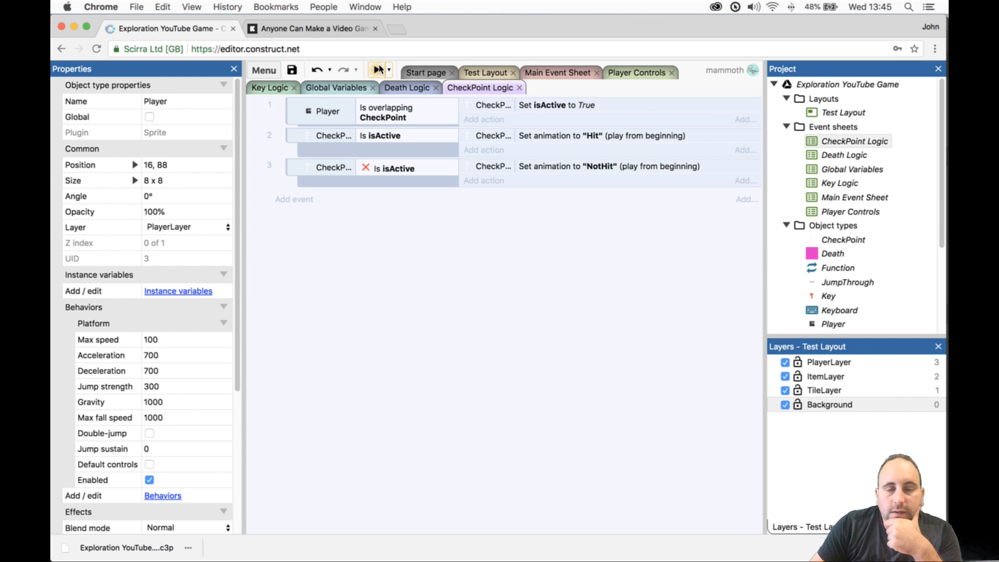
{"action": "left_click", "coordinate": [297, 201]}
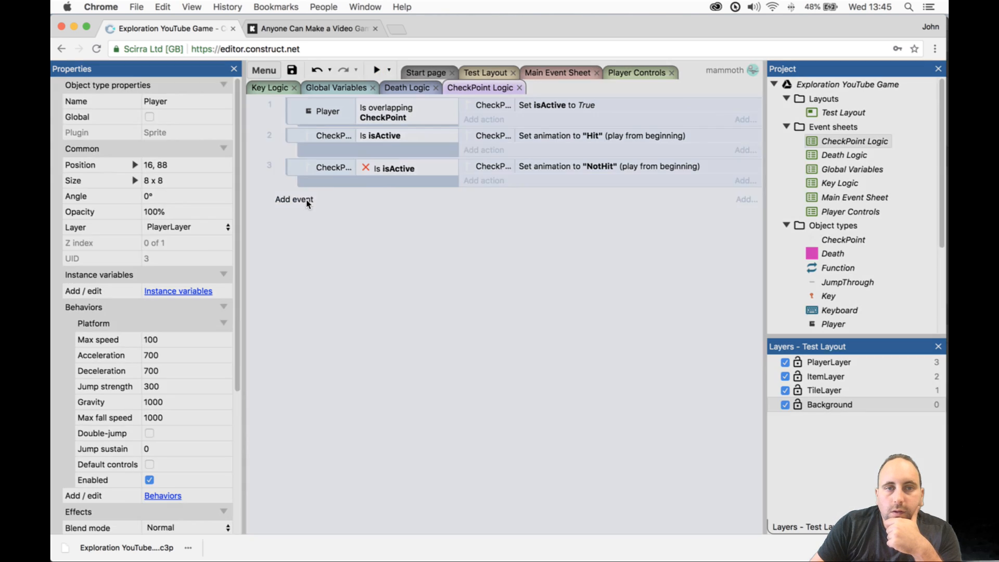
{"action": "double_click", "coordinate": [367, 212]}
{"action": "type", "text": "last"}
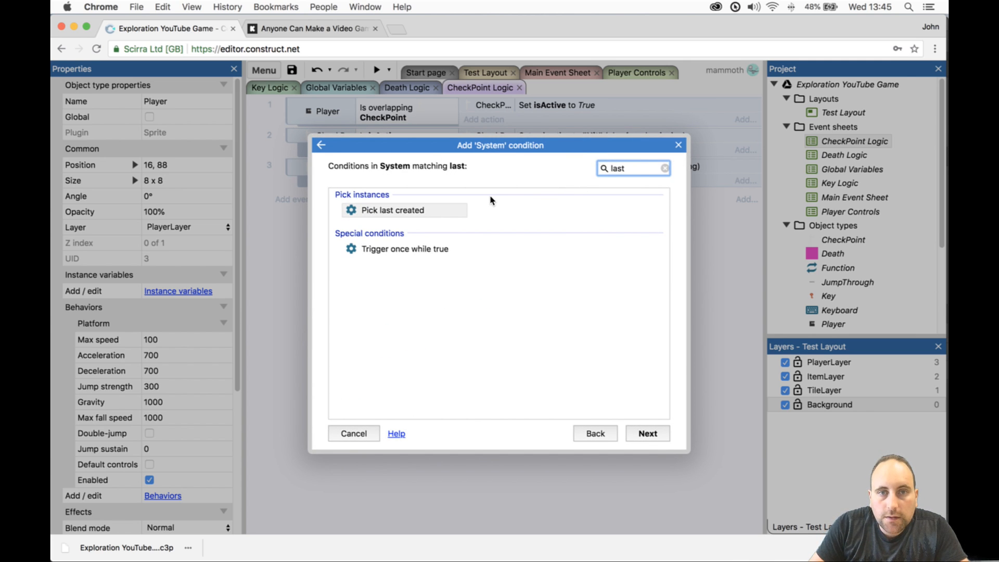
{"action": "left_click", "coordinate": [325, 146]}
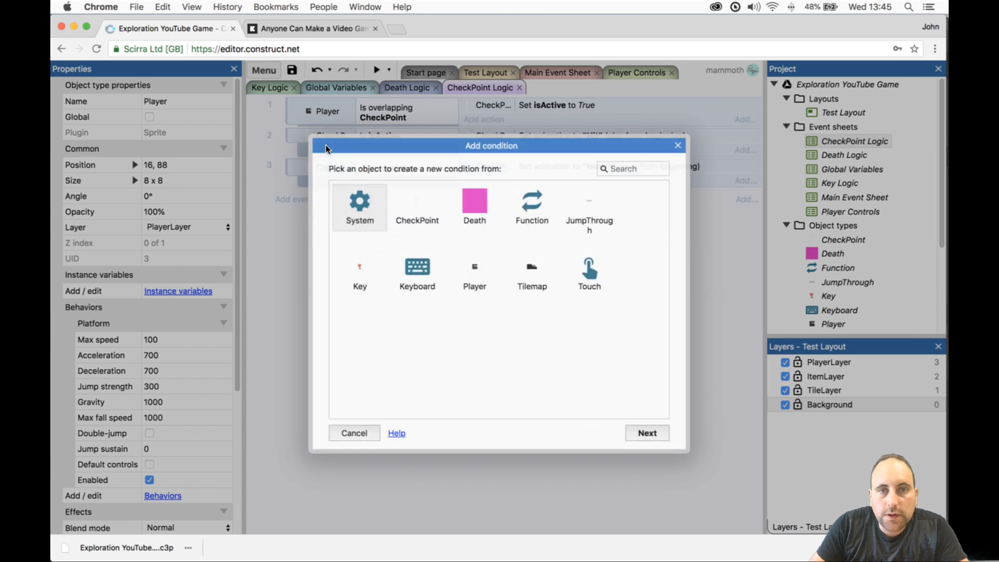
{"action": "left_click", "coordinate": [647, 169]}
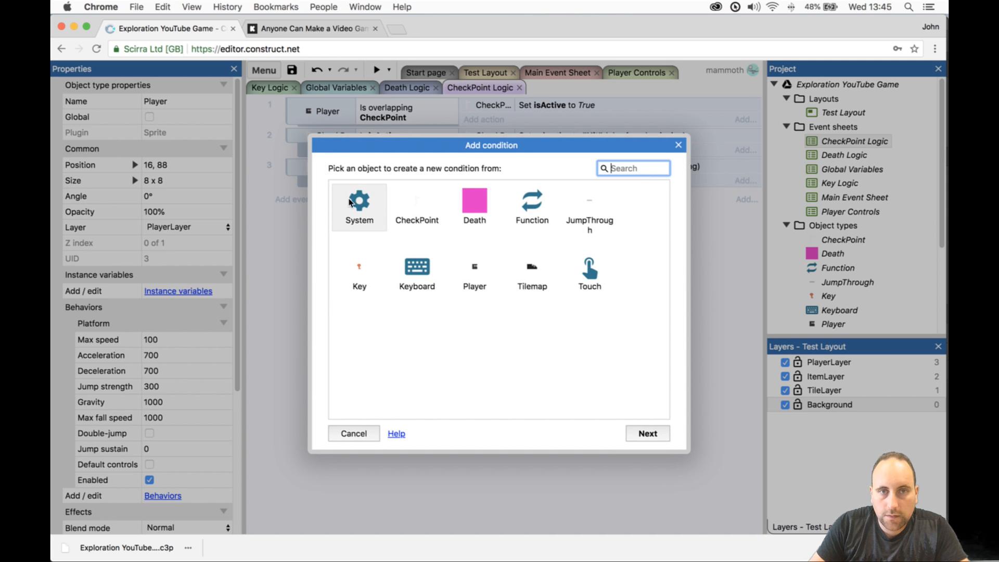
{"action": "double_click", "coordinate": [360, 204]}
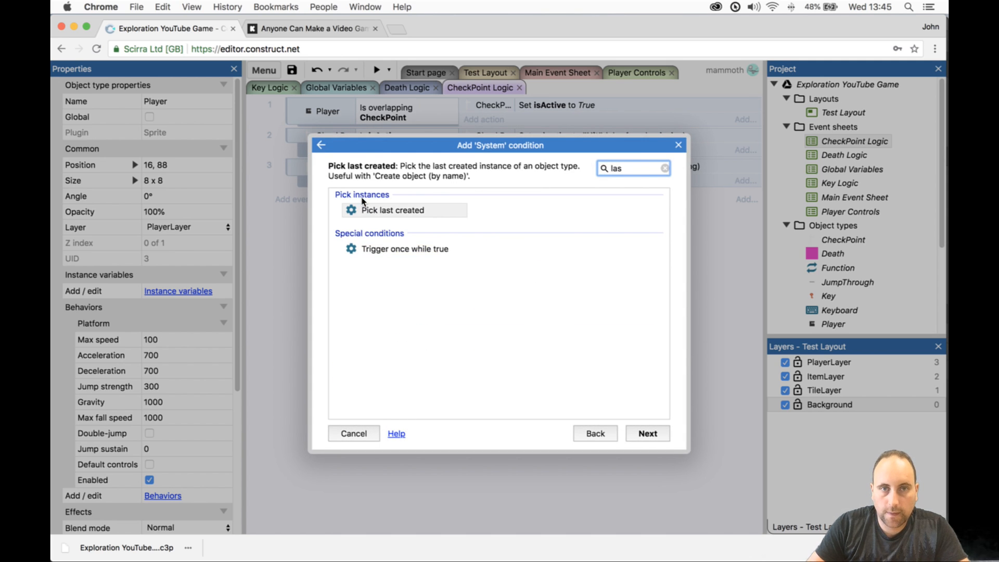
{"action": "key", "text": "BackSpace"}
{"action": "key", "text": "BackSpace"}
{"action": "key", "text": "BackSpace"}
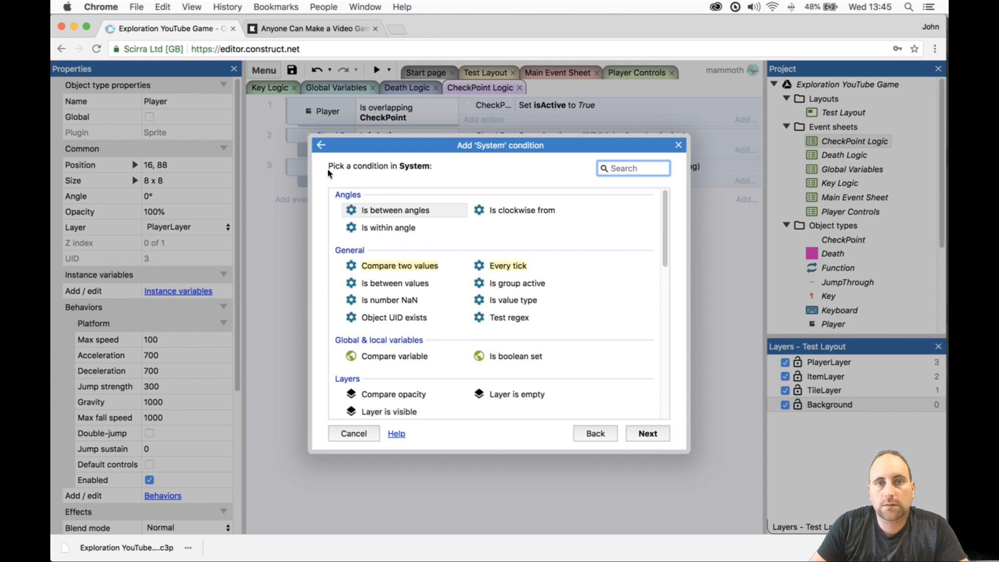
{"action": "left_click", "coordinate": [679, 145]}
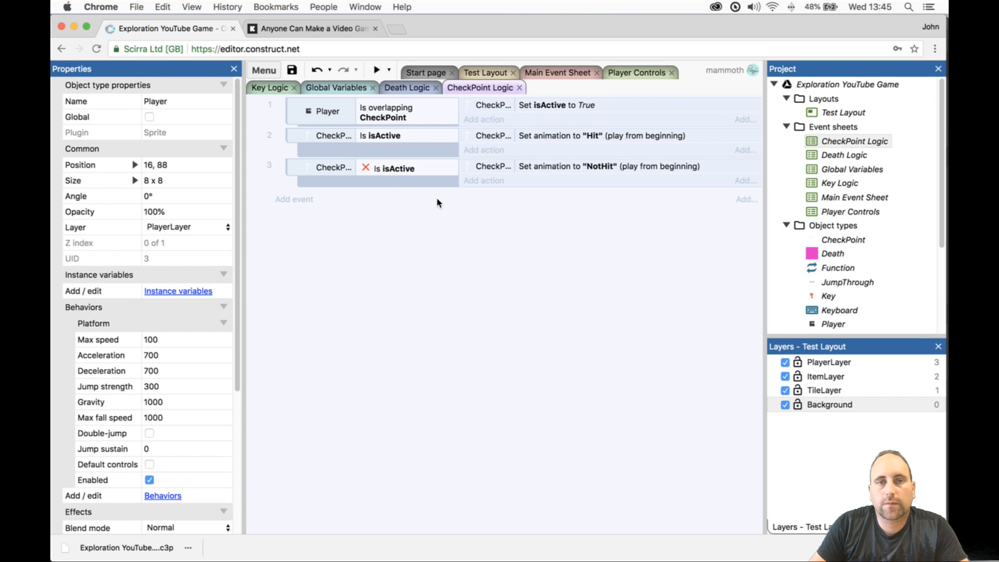
- Preview the game, run and jump the player past the checkpoints and through the keys, and close the preview
{"action": "left_click", "coordinate": [381, 73]}
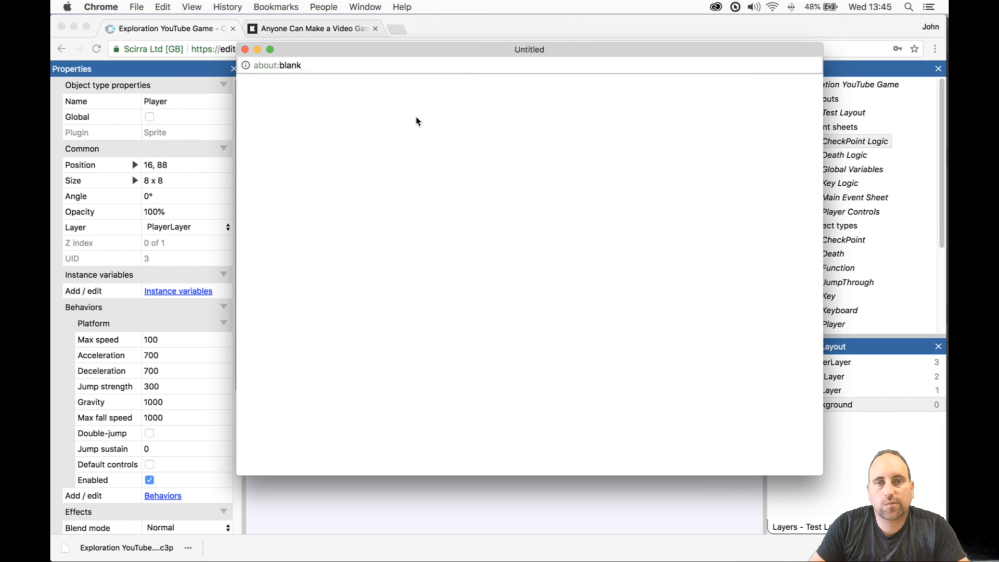
{"action": "key", "text": "Right"}
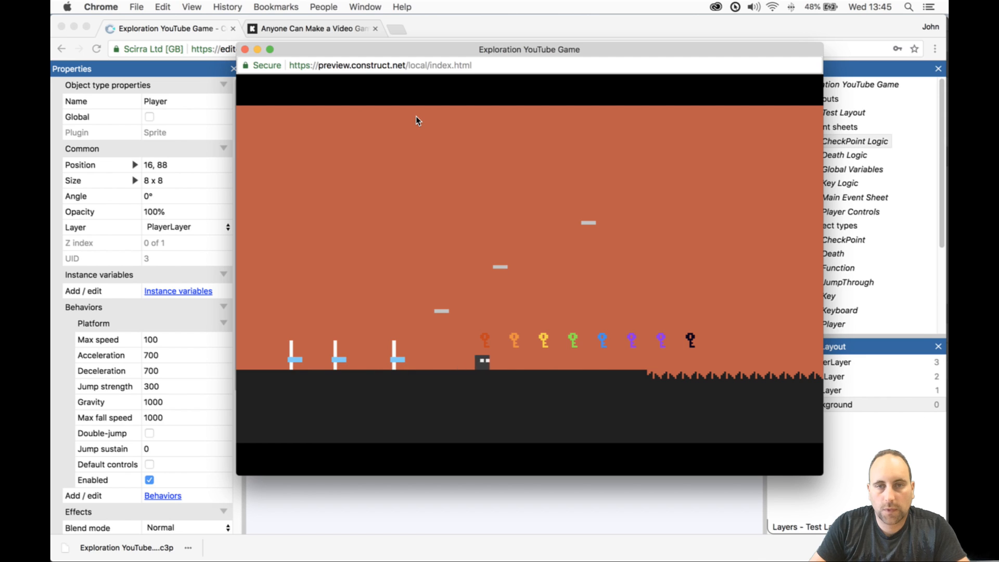
{"action": "key", "text": "Left"}
{"action": "key", "text": "Up"}
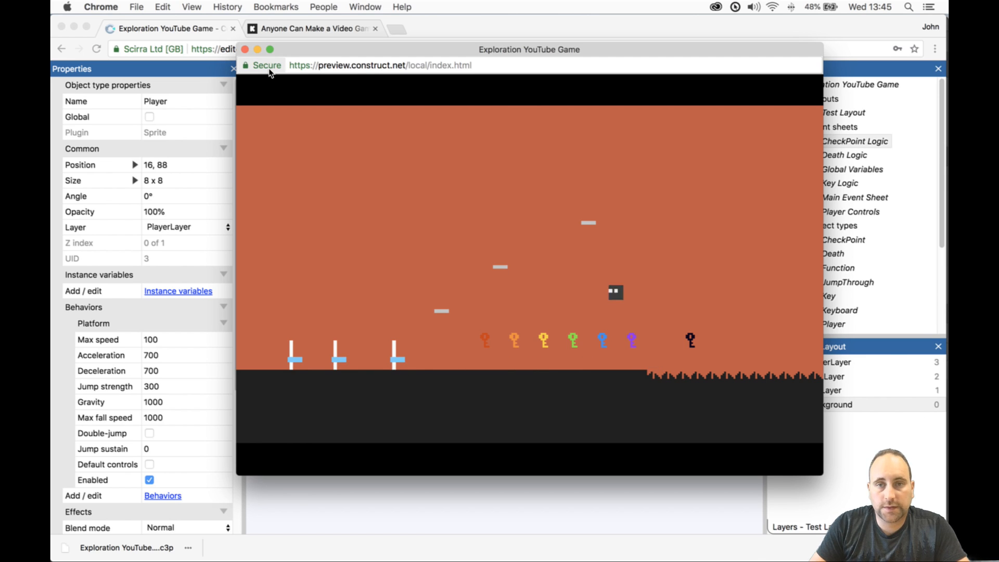
{"action": "key", "text": "Right"}
{"action": "key", "text": "Up"}
{"action": "key", "text": "Left"}
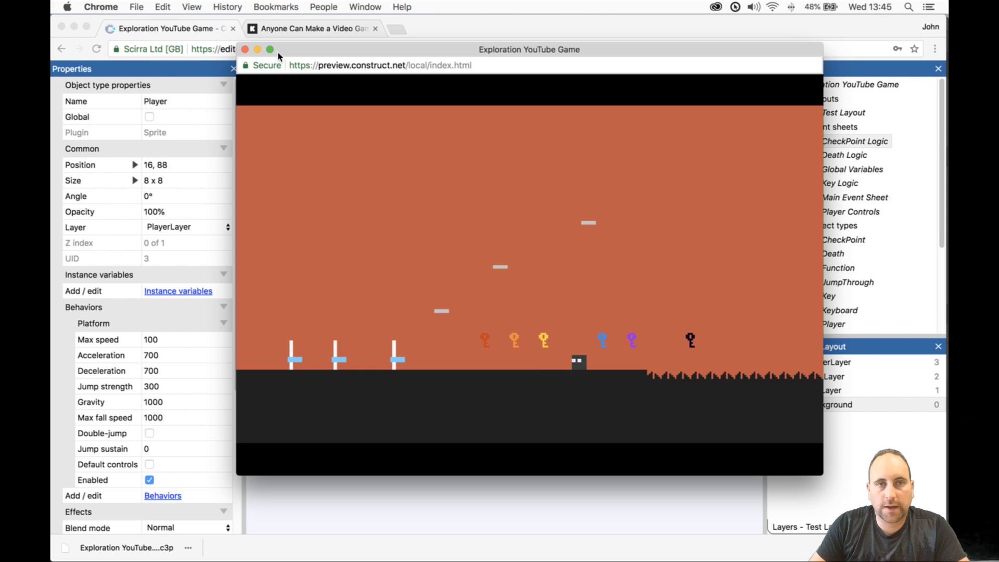
{"action": "left_click", "coordinate": [245, 49]}
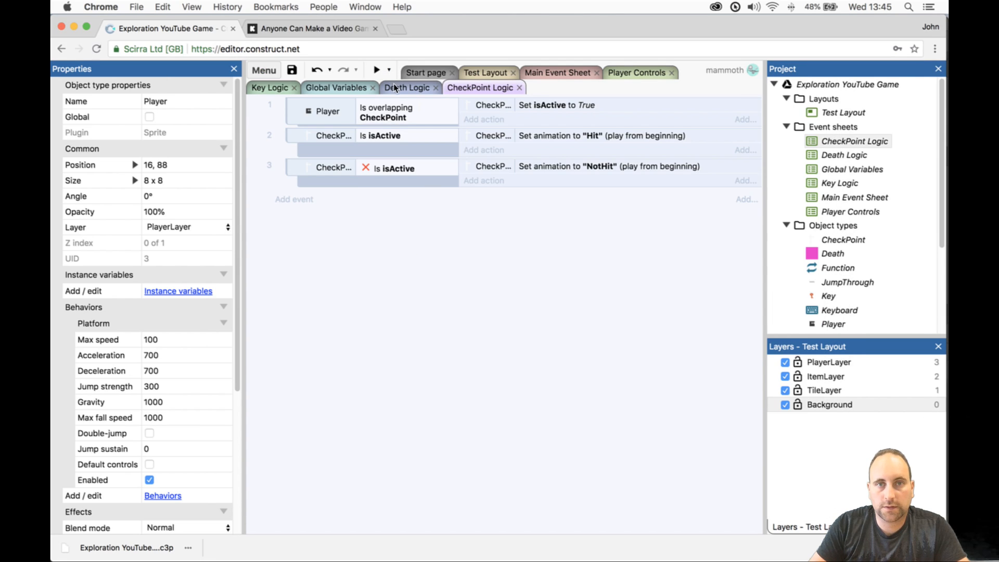
- Sample the dark ground colour from the Tilemap's source image in the Test Layout, and close the image
{"action": "left_click", "coordinate": [484, 72]}
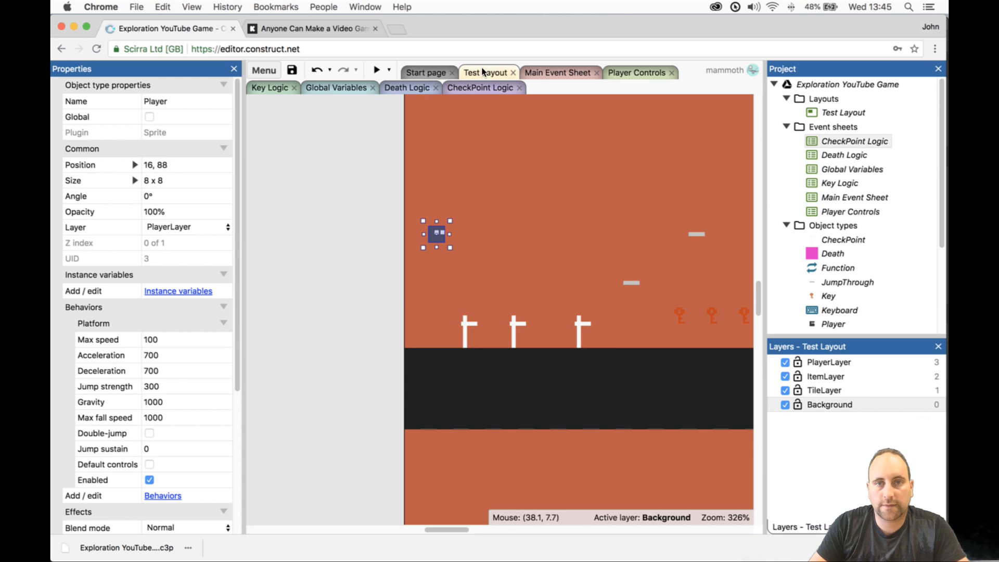
{"action": "double_click", "coordinate": [461, 359]}
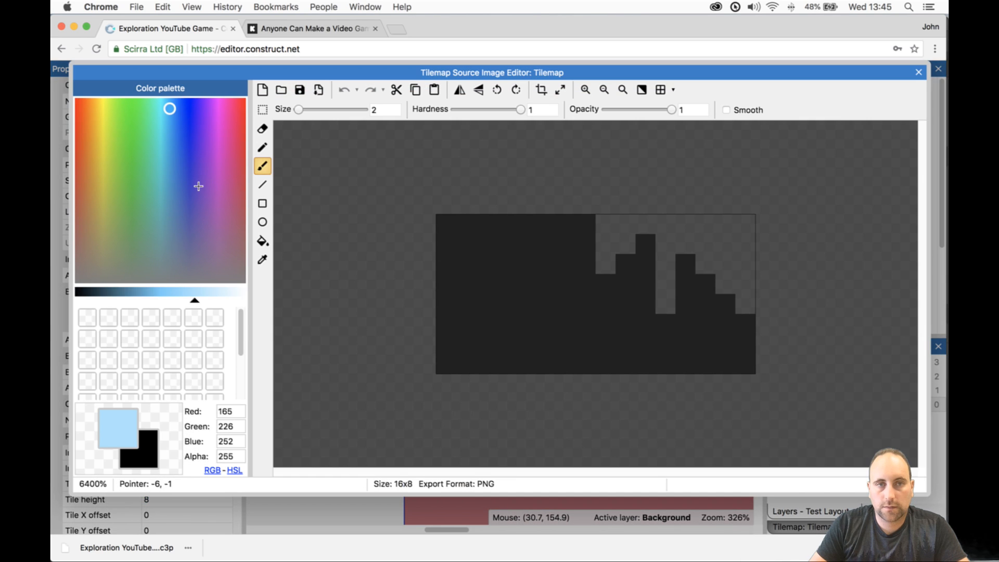
{"action": "left_click", "coordinate": [263, 222]}
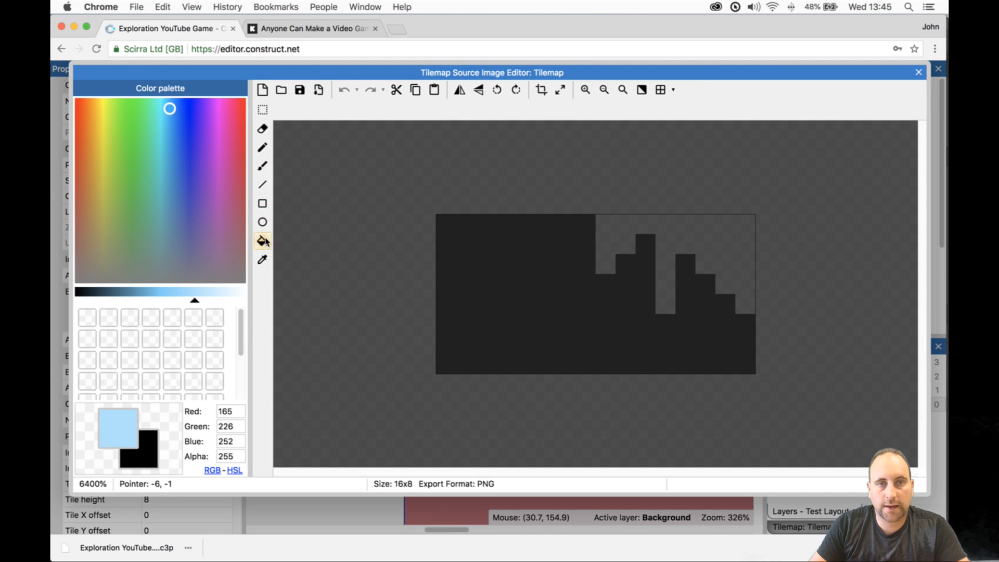
{"action": "left_click", "coordinate": [262, 259]}
{"action": "left_click", "coordinate": [501, 268]}
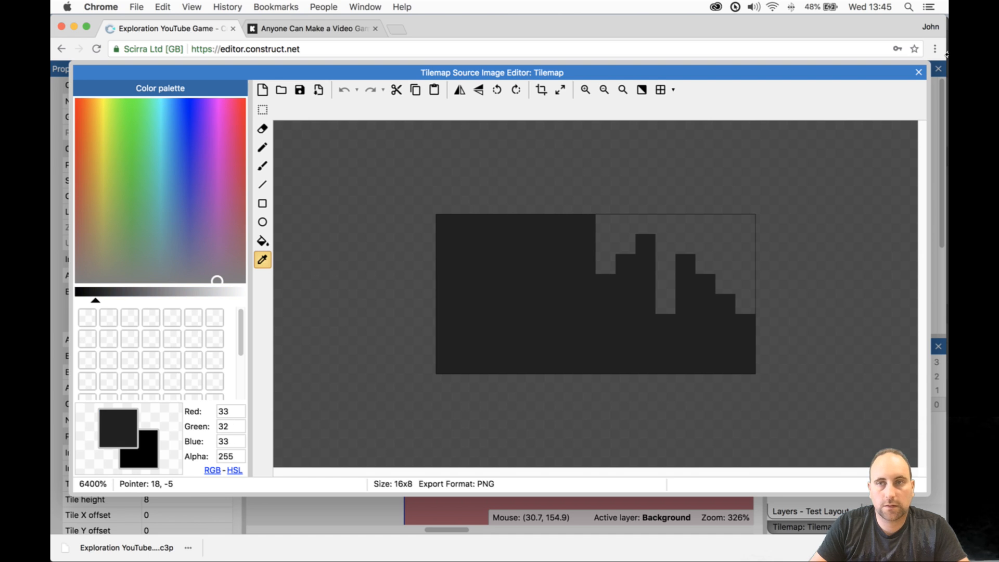
{"action": "left_click", "coordinate": [919, 72]}
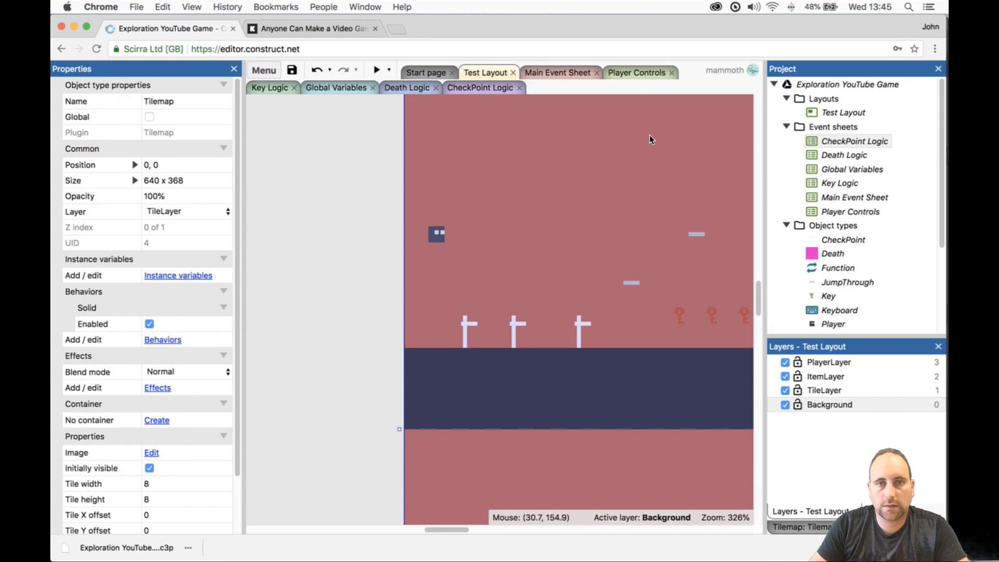
- Open the Player sprite's image for editing and sample its dark body colour
{"action": "double_click", "coordinate": [440, 236]}
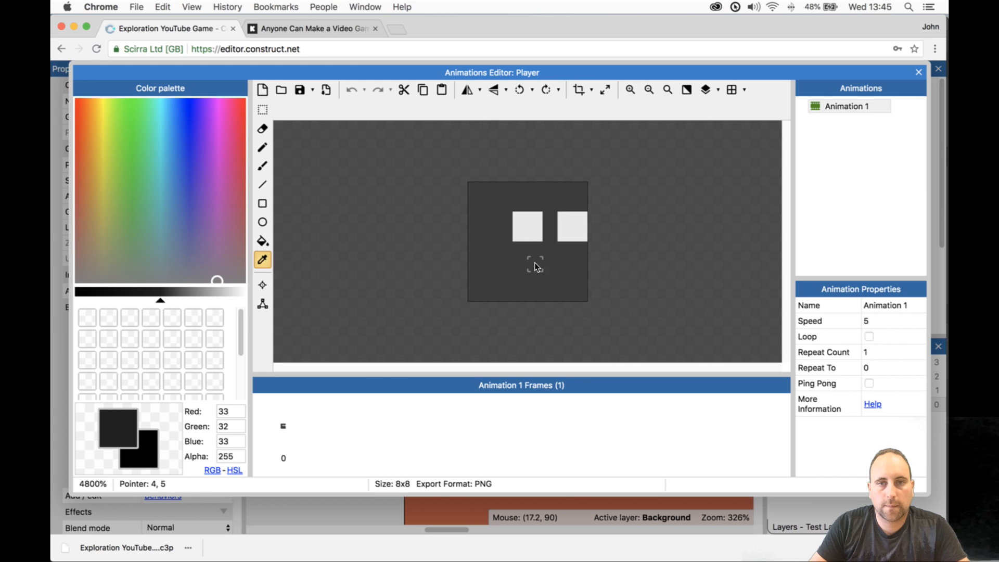
{"action": "left_click", "coordinate": [531, 276]}
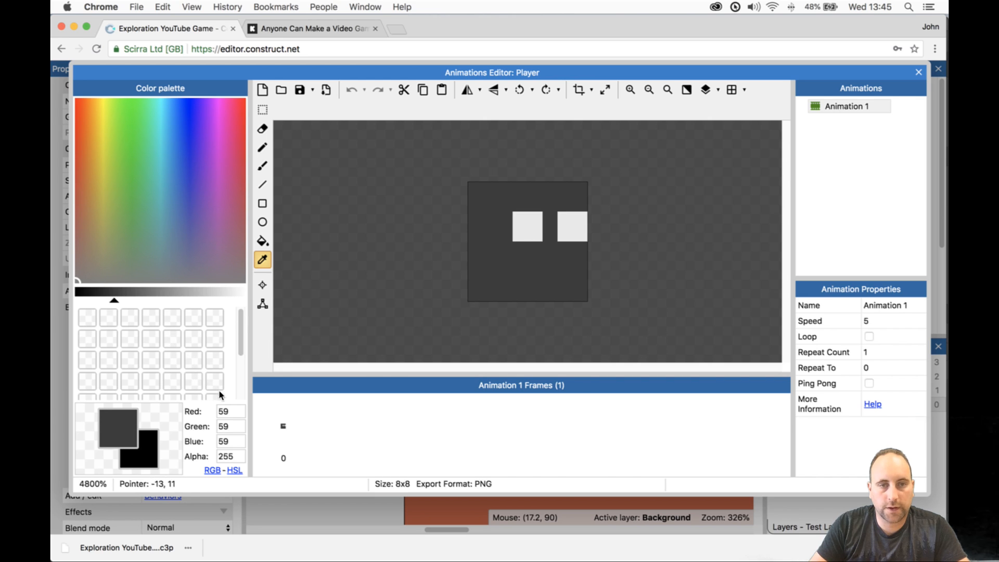
{"action": "double_click", "coordinate": [227, 412]}
{"action": "type", "text": "33"}
{"action": "key", "text": "Tab"}
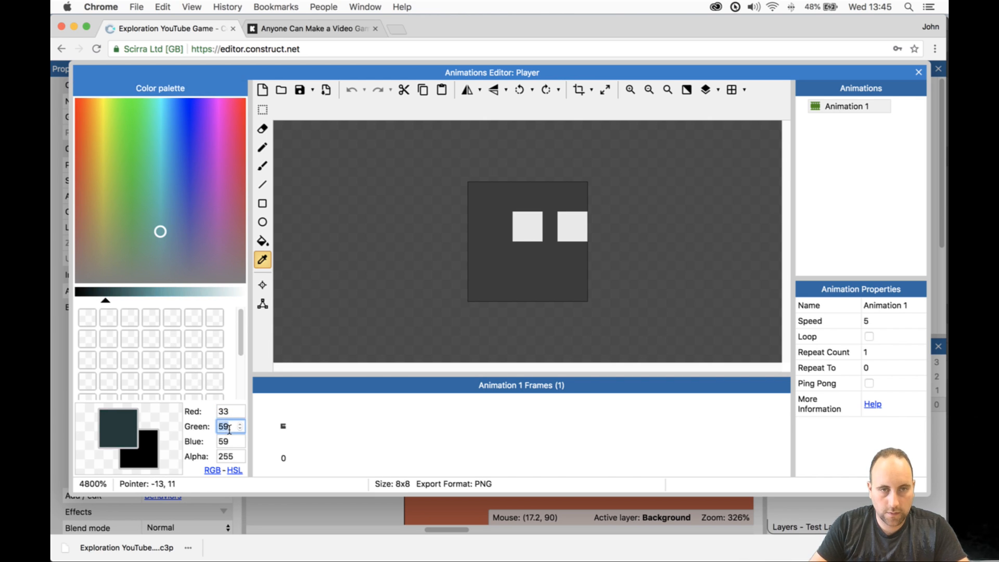
{"action": "type", "text": "33"}
{"action": "key", "text": "Tab"}
{"action": "type", "text": "33"}
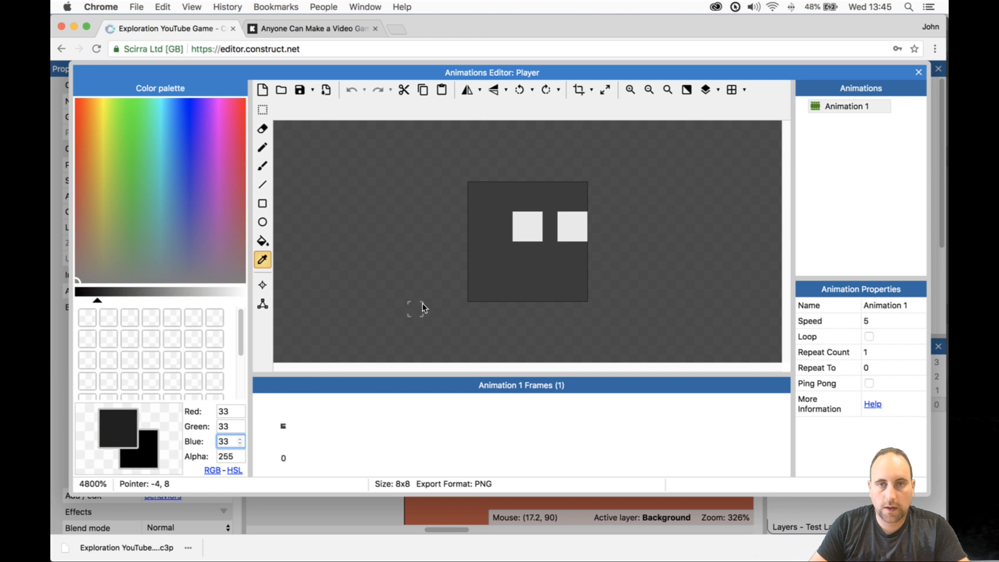
{"action": "left_click", "coordinate": [545, 264]}
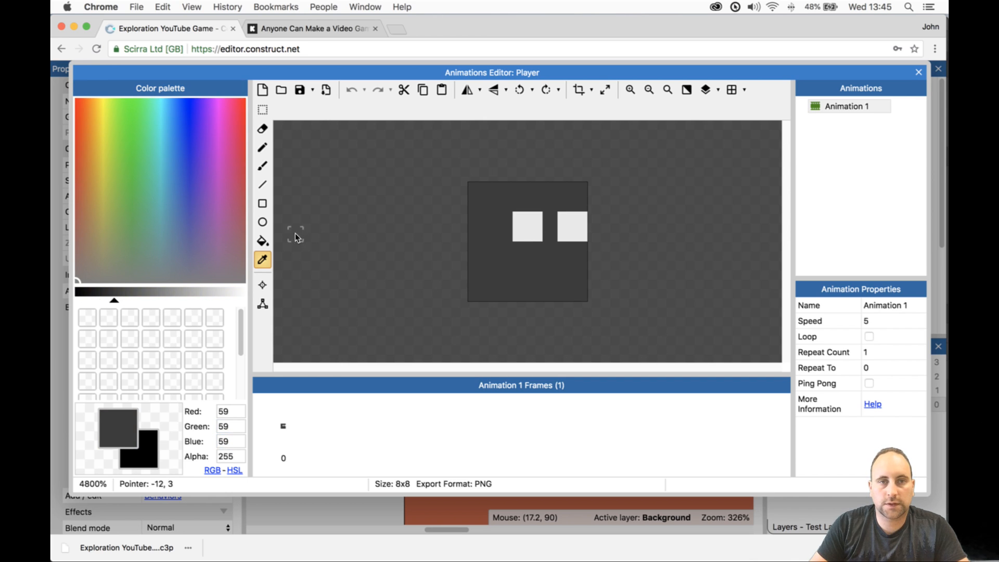
- Flood fill the Player sprite's body with RGB 33, 33, 33 and close the animation editor
{"action": "left_click", "coordinate": [262, 241]}
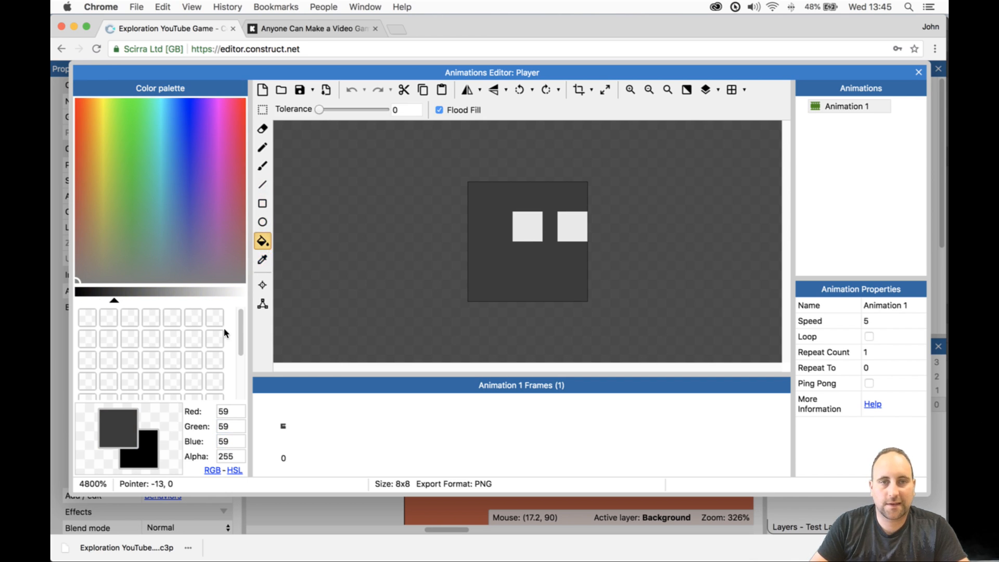
{"action": "double_click", "coordinate": [234, 412]}
{"action": "type", "text": "33"}
{"action": "key", "text": "Tab"}
{"action": "type", "text": "33"}
{"action": "key", "text": "Tab"}
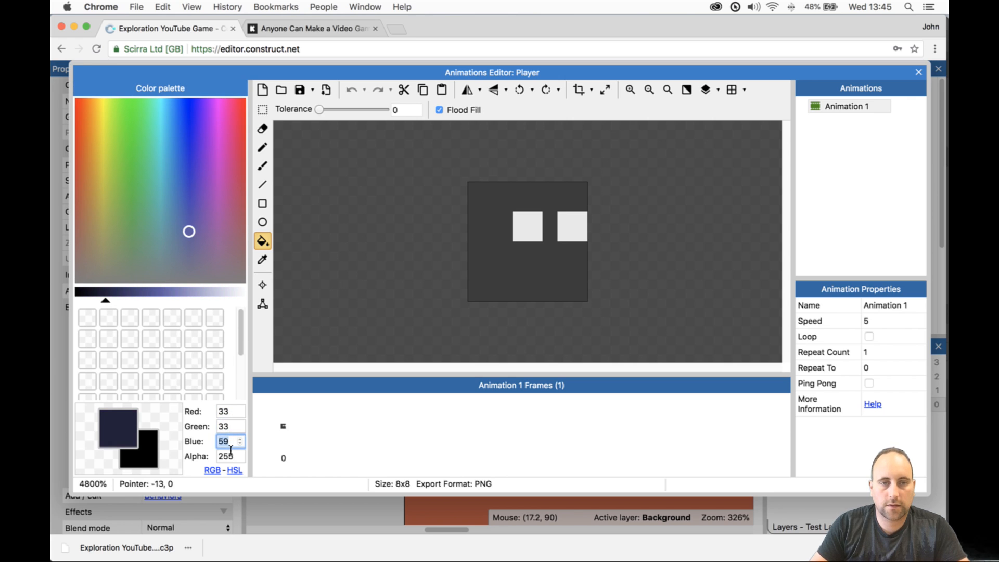
{"action": "type", "text": "33"}
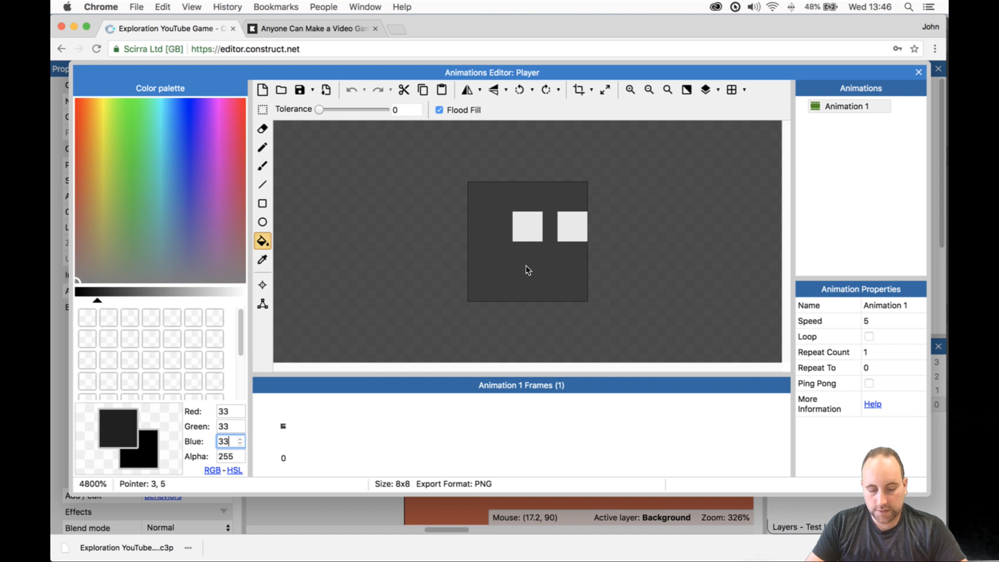
{"action": "left_click", "coordinate": [525, 271]}
{"action": "left_click", "coordinate": [916, 73]}
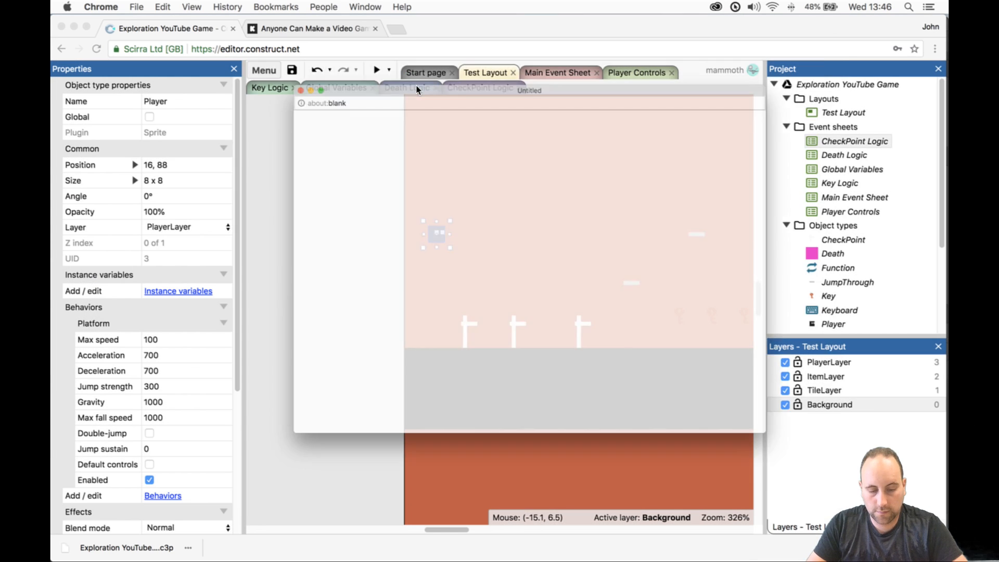
- Preview the game, test the recoloured player by collecting keys and jumping across the platforms, and close the preview
{"action": "key", "text": "Right"}
{"action": "key", "text": "Up"}
{"action": "key", "text": "Up"}
{"action": "key", "text": "Left"}
{"action": "key", "text": "Up"}
{"action": "key", "text": "Up"}
{"action": "key", "text": "Up"}
{"action": "key", "text": "Right"}
{"action": "key", "text": "Left"}
{"action": "key", "text": "Up"}
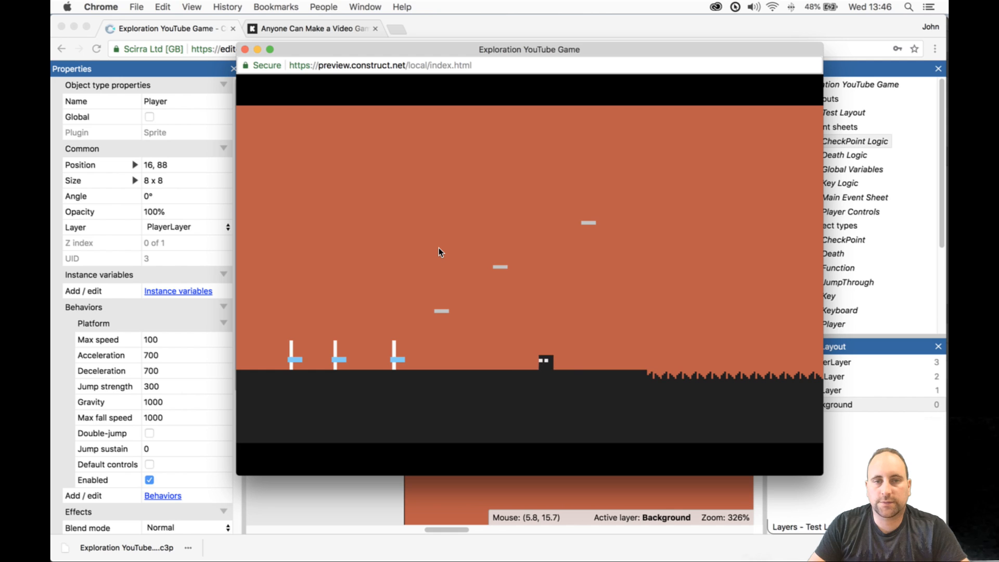
{"action": "key", "text": "Up"}
{"action": "key", "text": "Right"}
{"action": "key", "text": "Left"}
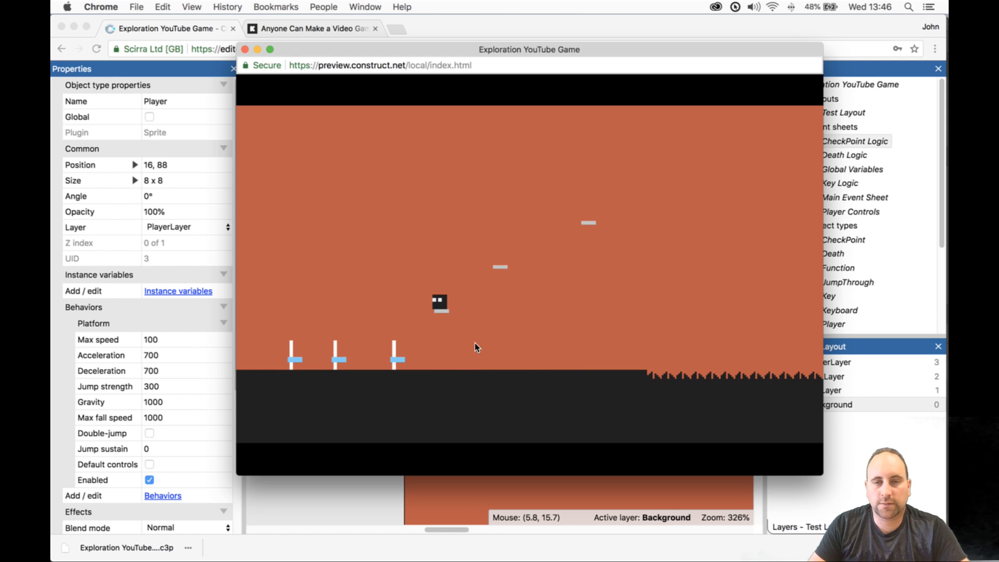
{"action": "key", "text": "Up"}
{"action": "key", "text": "Right"}
{"action": "key", "text": "Up"}
{"action": "key", "text": "Left"}
{"action": "key", "text": "Up"}
{"action": "key", "text": "Right"}
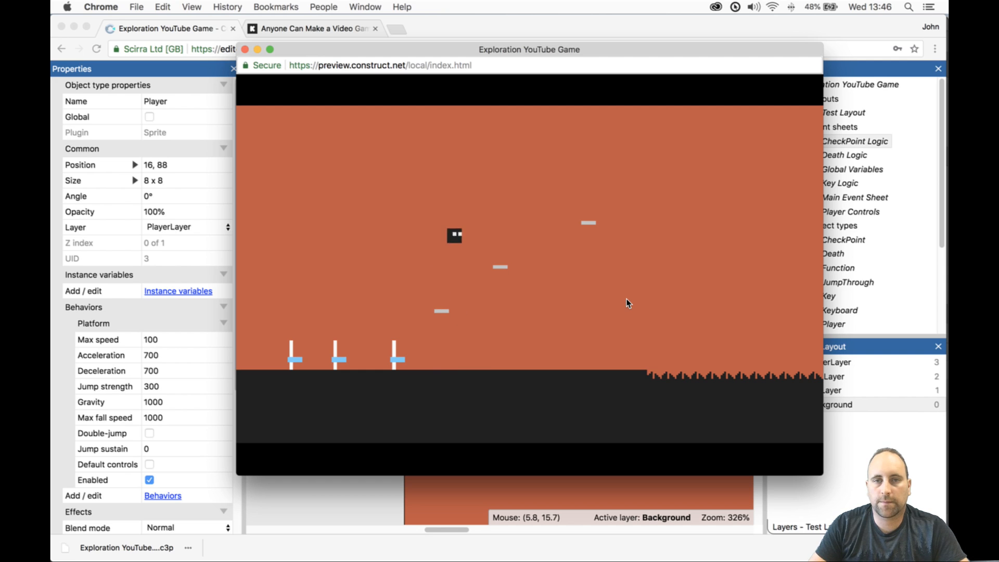
{"action": "key", "text": "Up"}
{"action": "key", "text": "Left"}
{"action": "key", "text": "Up"}
{"action": "key", "text": "Right"}
{"action": "key", "text": "Left"}
{"action": "key", "text": "Up"}
{"action": "key", "text": "Right"}
{"action": "key", "text": "Left"}
{"action": "key", "text": "Up"}
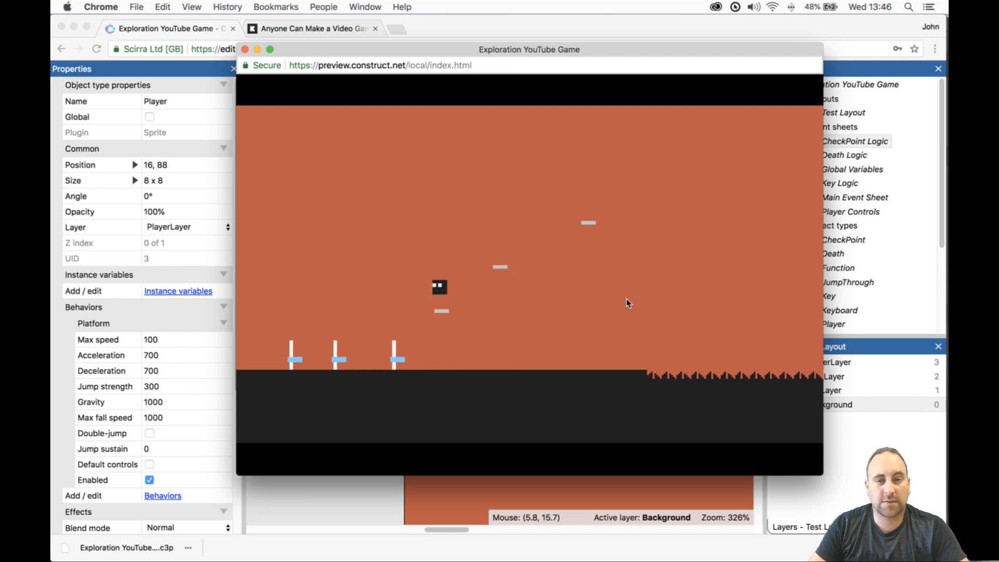
{"action": "key", "text": "Right"}
{"action": "key", "text": "Up"}
{"action": "key", "text": "Left"}
{"action": "key", "text": "Right"}
{"action": "key", "text": "Up"}
{"action": "key", "text": "Up"}
{"action": "key", "text": "Right"}
{"action": "key", "text": "Up"}
{"action": "key", "text": "Right"}
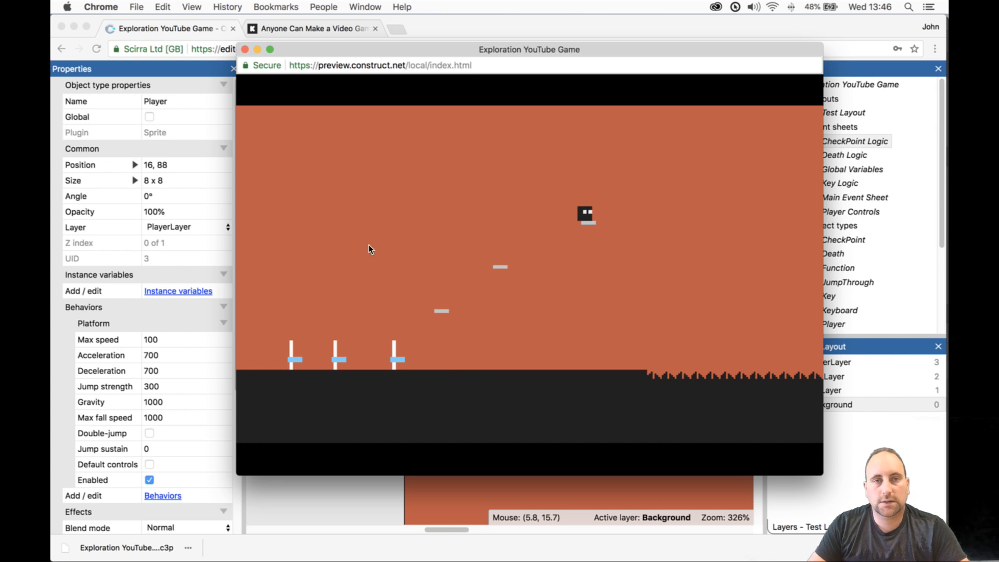
{"action": "left_click", "coordinate": [244, 49]}
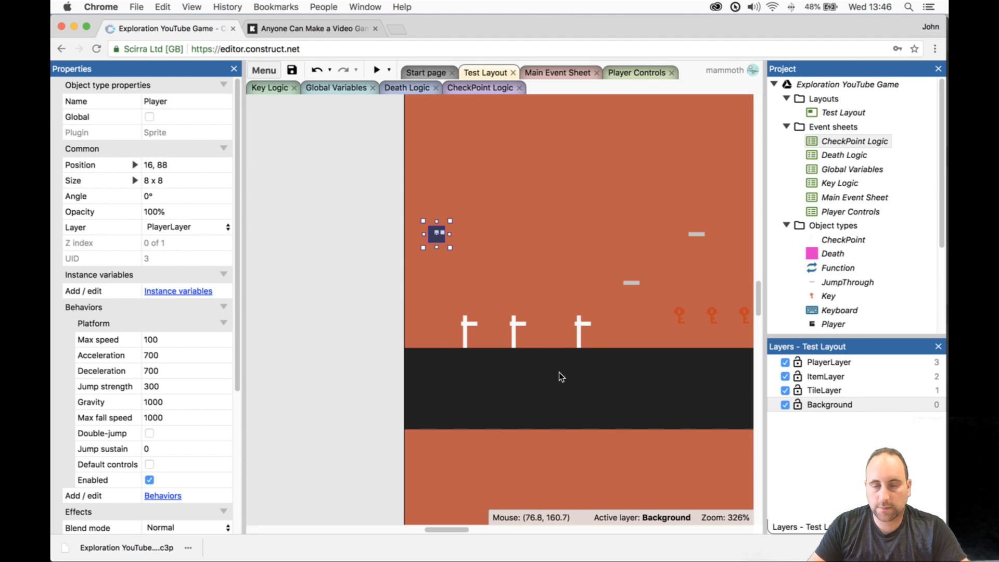
- Lock TileLayer, and move seven of the keys and the pink Death object off the layout, above its upper edge
{"action": "scroll", "coordinate": [558, 376], "scroll_direction": "down", "scroll_amount": 6, "text": "ctrl"}
{"action": "scroll", "coordinate": [426, 280], "scroll_direction": "up", "scroll_amount": 5, "text": "ctrl"}
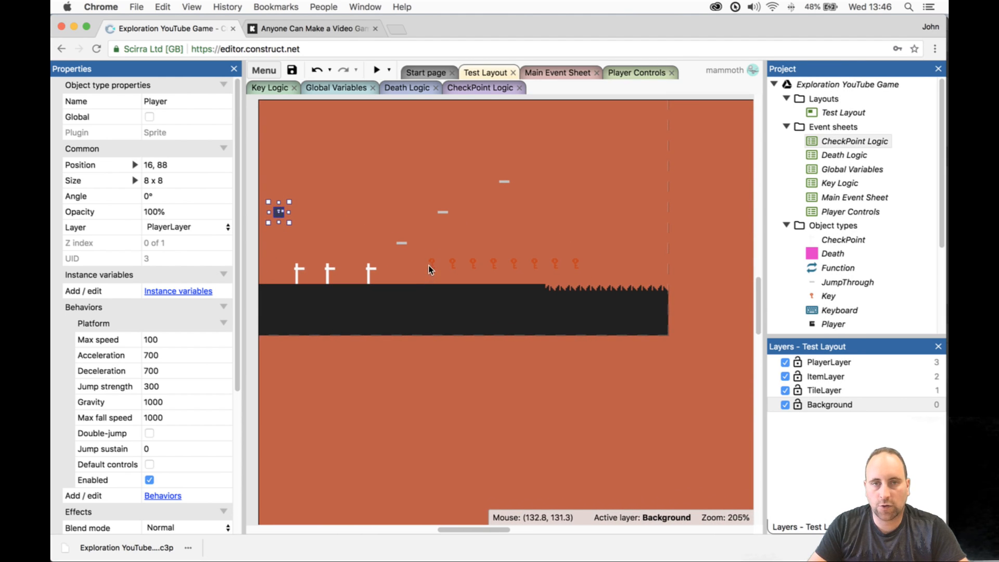
{"action": "left_click", "coordinate": [797, 390]}
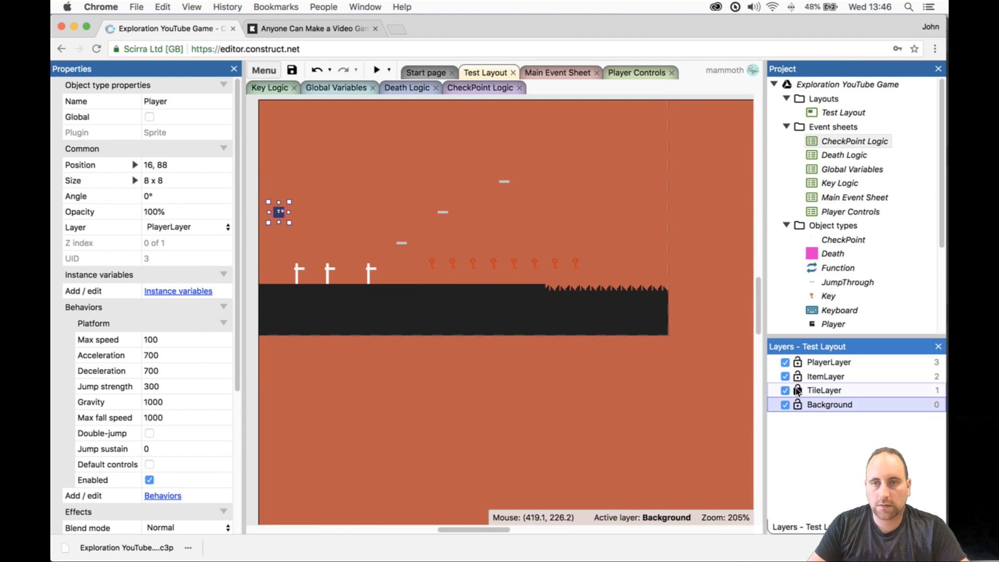
{"action": "left_click", "coordinate": [428, 246]}
{"action": "left_click_drag", "start_coordinate": [429, 248], "coordinate": [583, 233]}
{"action": "left_click", "coordinate": [708, 218]}
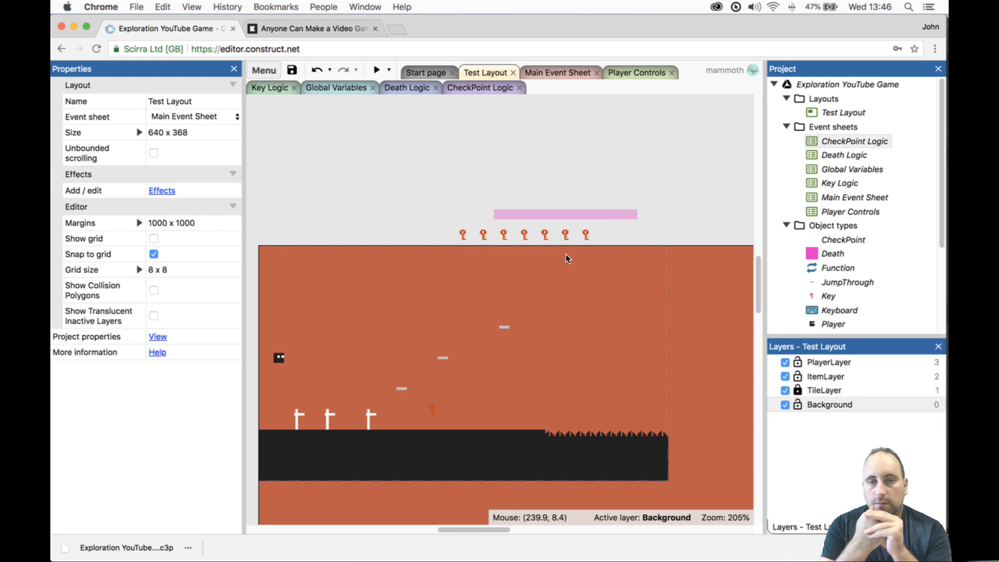
- Undo the last move of the seven keys, start a debug preview, and run the player past the checkpoints into the first keys
{"action": "key", "text": "super+z"}
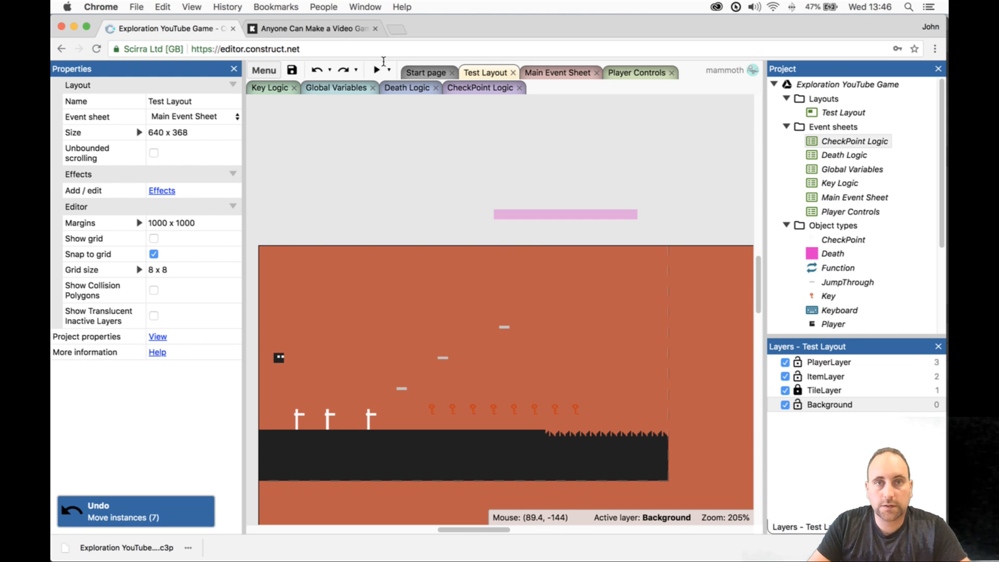
{"action": "left_click", "coordinate": [389, 70]}
{"action": "left_click", "coordinate": [408, 108]}
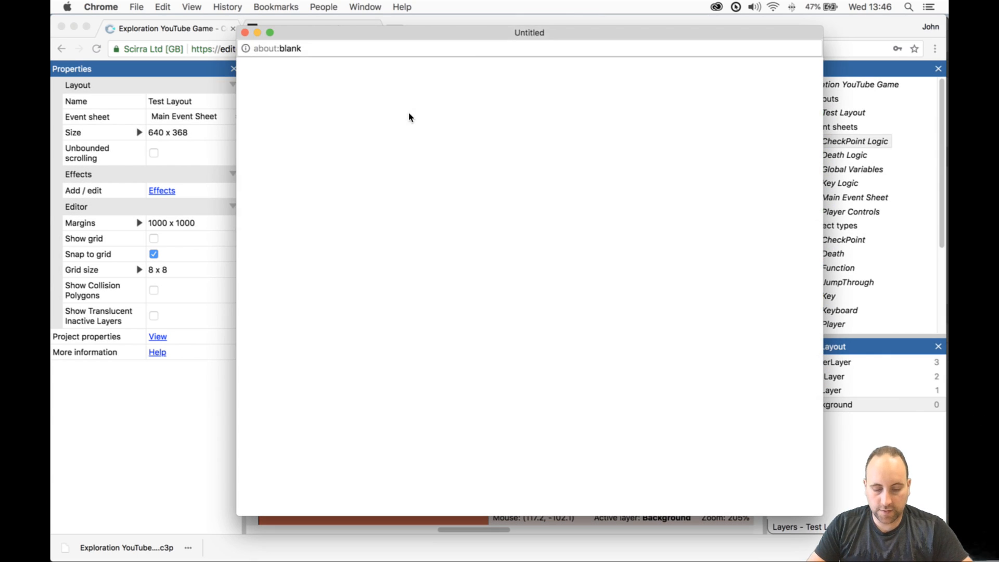
{"action": "key", "text": "Right"}
{"action": "key", "text": "Up"}
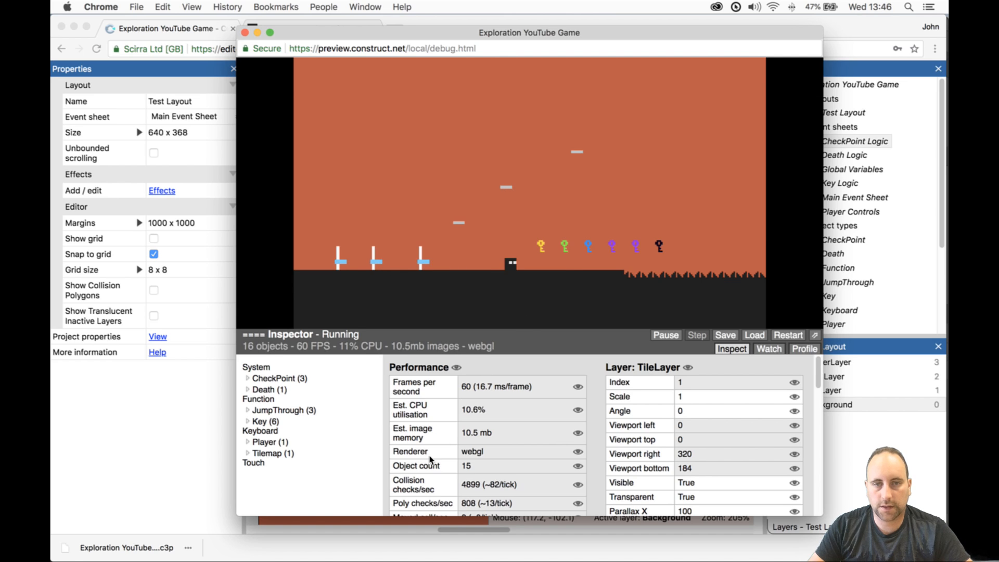
- Find "key" in the debug inspector, collect the remaining keys while watching the TOTAL_KEYS variable, and close the debug preview
{"action": "key", "text": "super+f"}
{"action": "type", "text": "ke"}
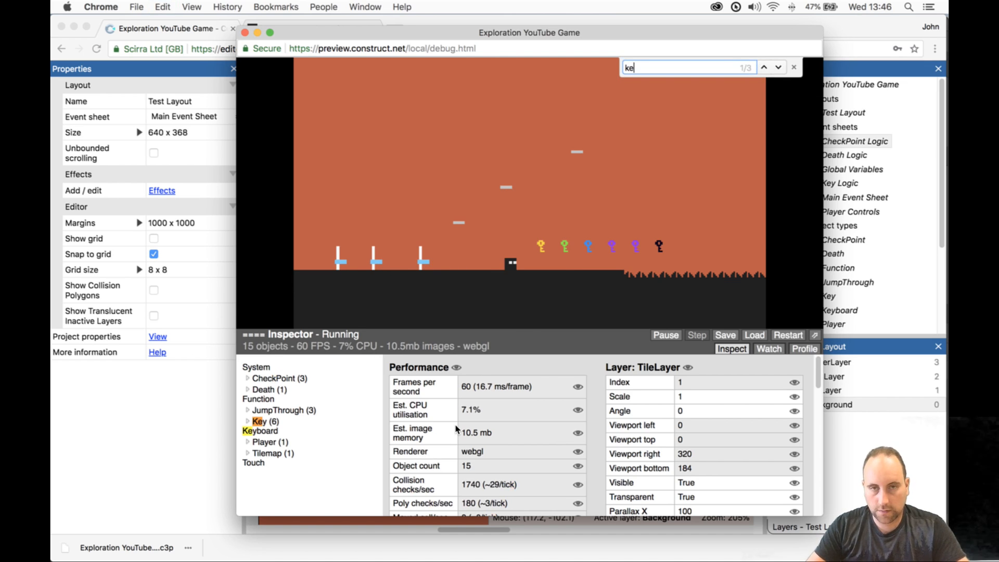
{"action": "type", "text": "y"}
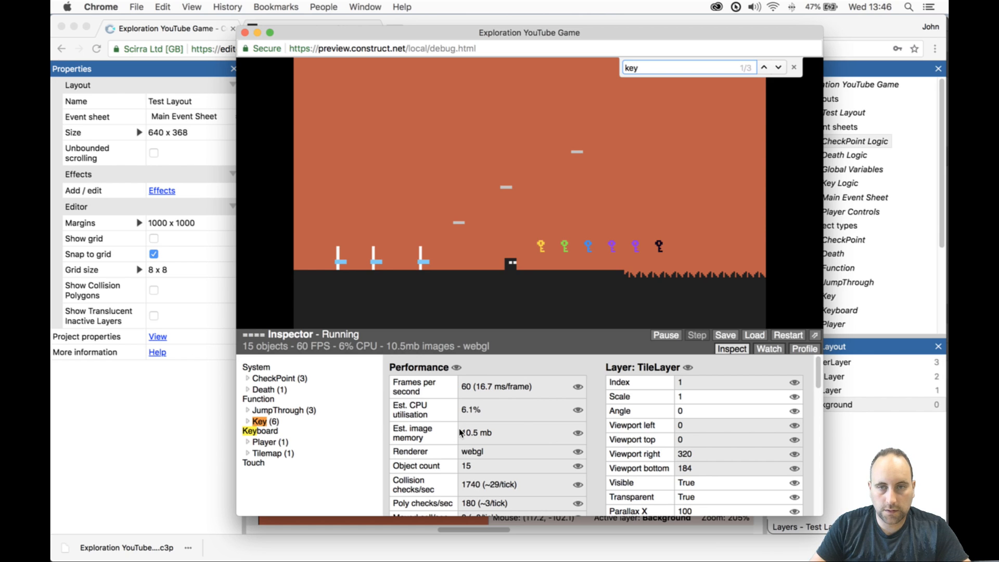
{"action": "left_click", "coordinate": [779, 67]}
{"action": "left_click", "coordinate": [604, 224]}
{"action": "key", "text": "Right"}
{"action": "key", "text": "Up"}
{"action": "key", "text": "Right"}
{"action": "key", "text": "Up"}
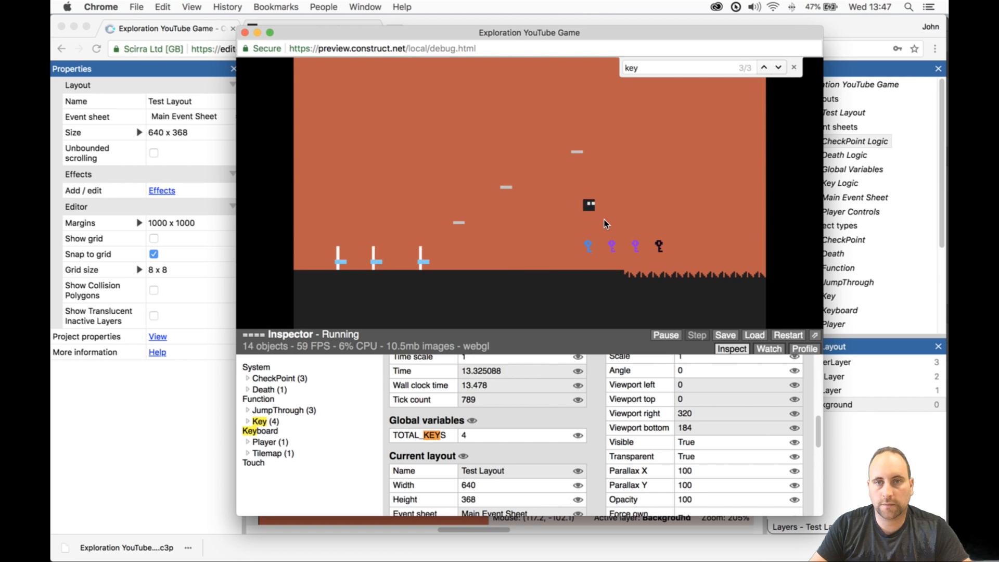
{"action": "key", "text": "Up"}
{"action": "key", "text": "Right"}
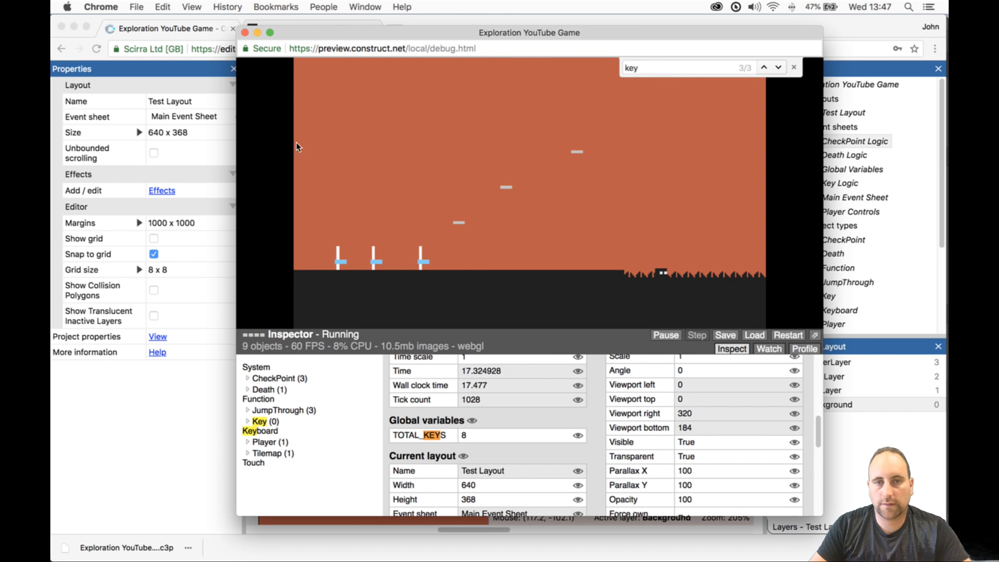
{"action": "left_click", "coordinate": [245, 32]}
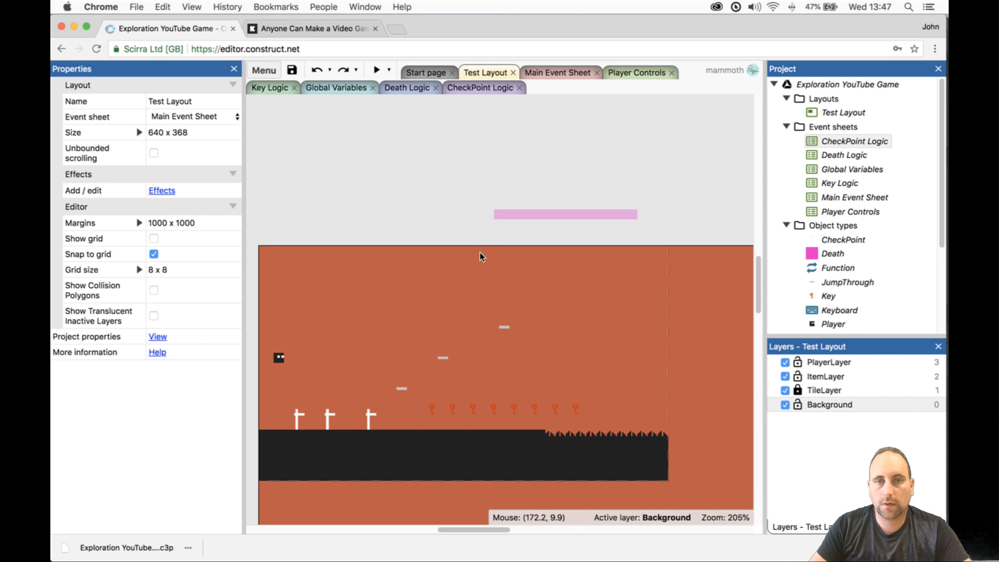
- Preview the key colours briefly, check the individual keys' keyNumber values, and set the sixth key's keyNumber to 5
{"action": "left_click", "coordinate": [376, 70]}
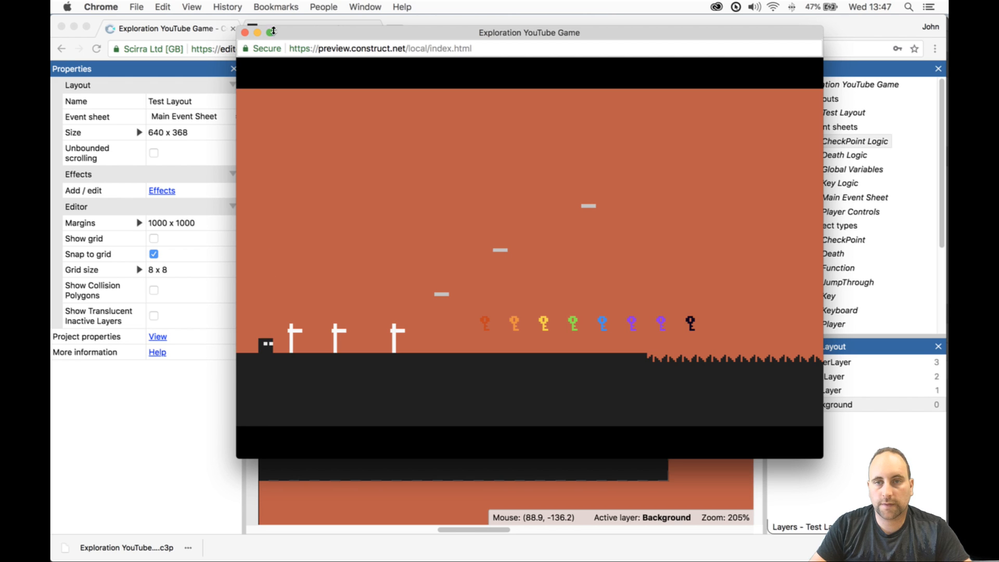
{"action": "left_click", "coordinate": [245, 33]}
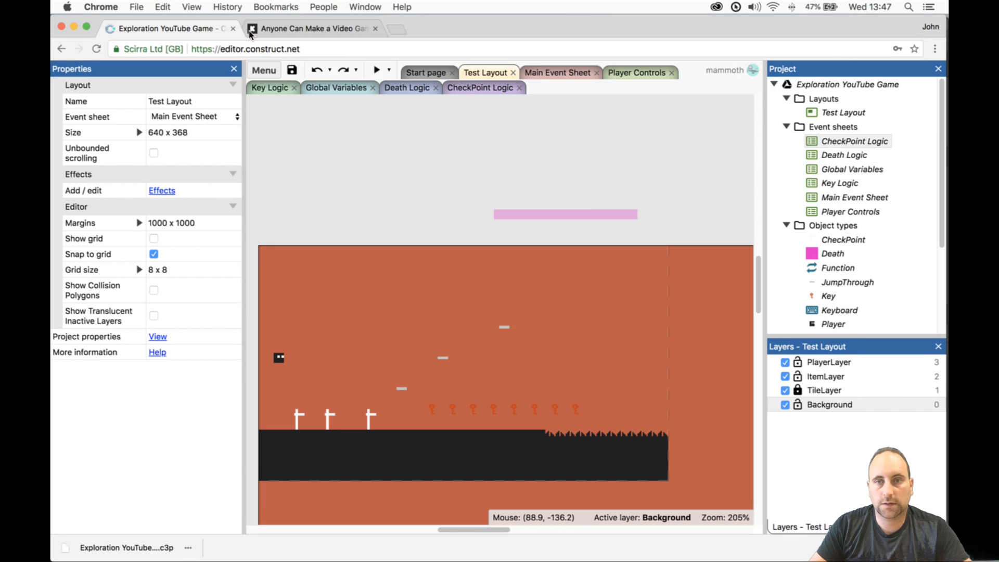
{"action": "left_click", "coordinate": [536, 410]}
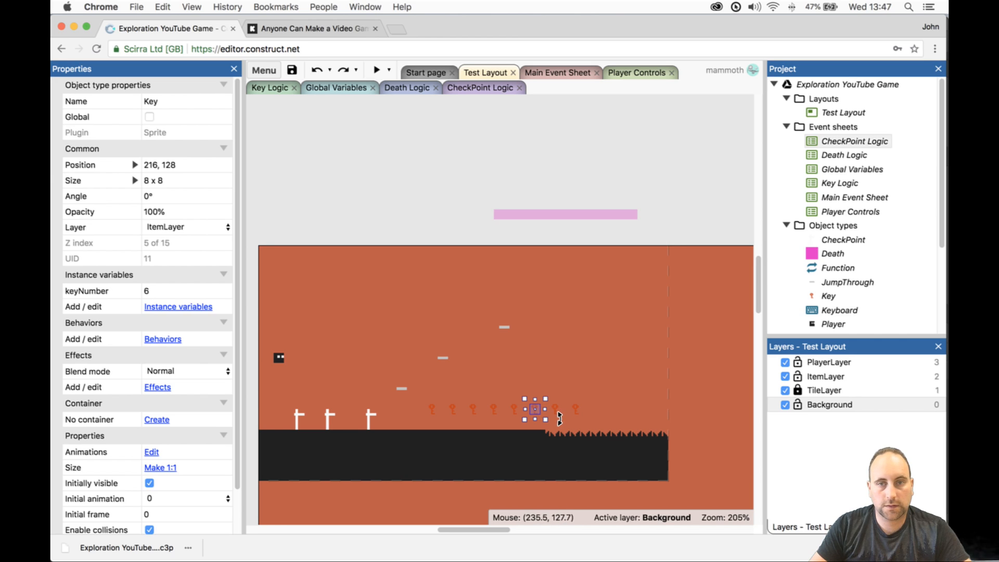
{"action": "left_click", "coordinate": [495, 410]}
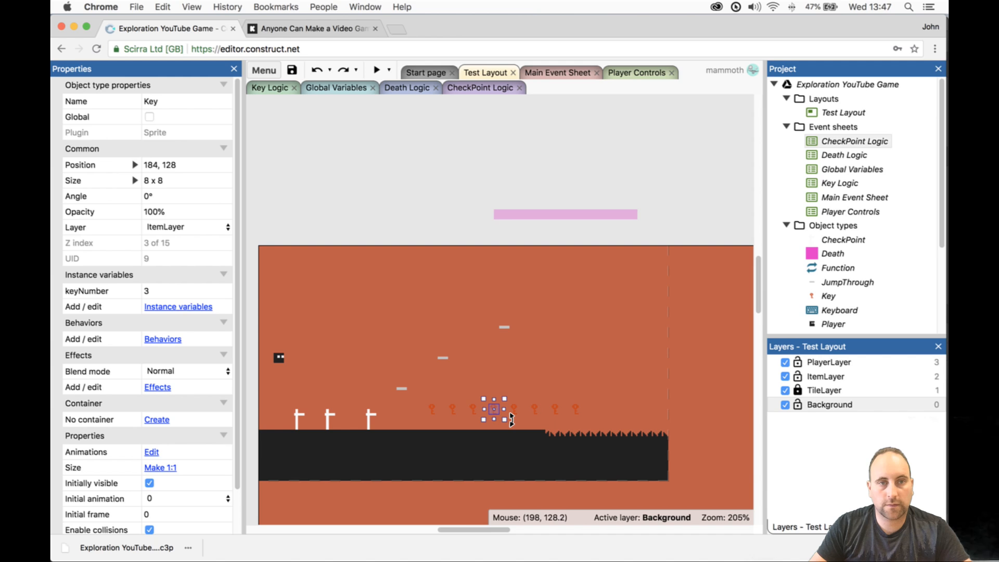
{"action": "scroll", "coordinate": [518, 418], "scroll_direction": "up", "scroll_amount": 10}
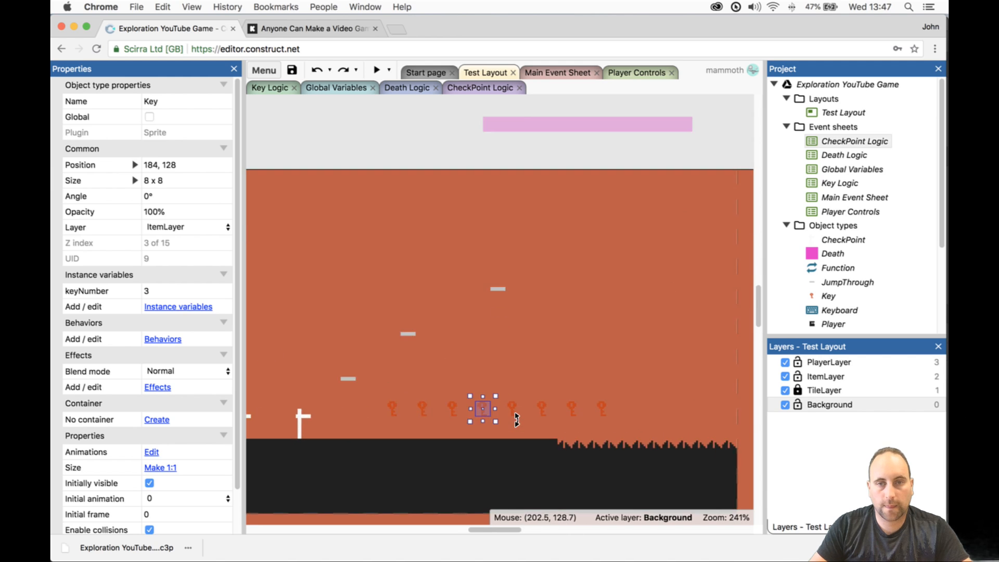
{"action": "left_click", "coordinate": [515, 410]}
{"action": "left_click", "coordinate": [626, 399]}
{"action": "left_click", "coordinate": [175, 292]}
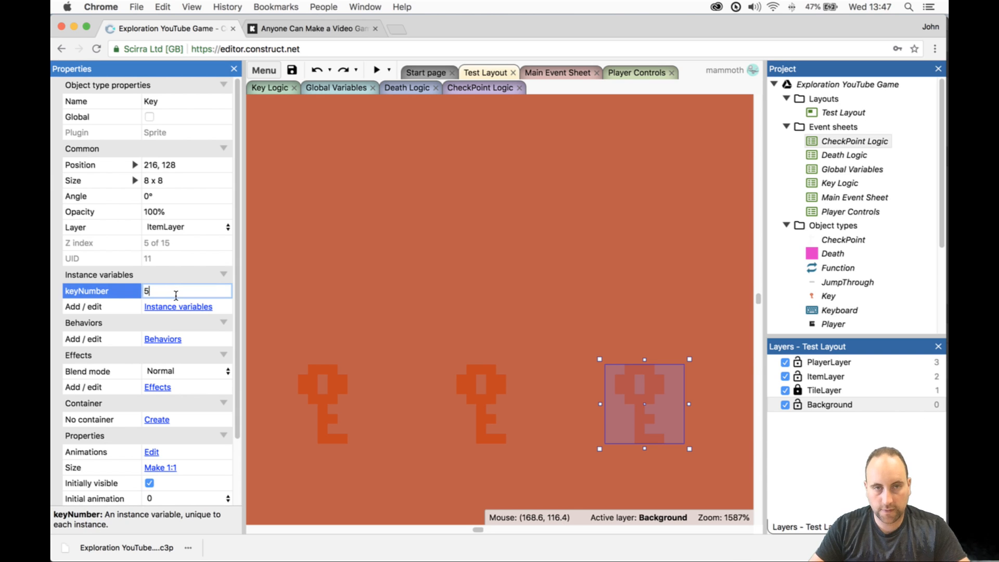
{"action": "key", "text": "Return"}
- Preview the game with the corrected key, test the checkpoints, key collection and platform jumps, and close the preview
{"action": "left_click", "coordinate": [376, 70]}
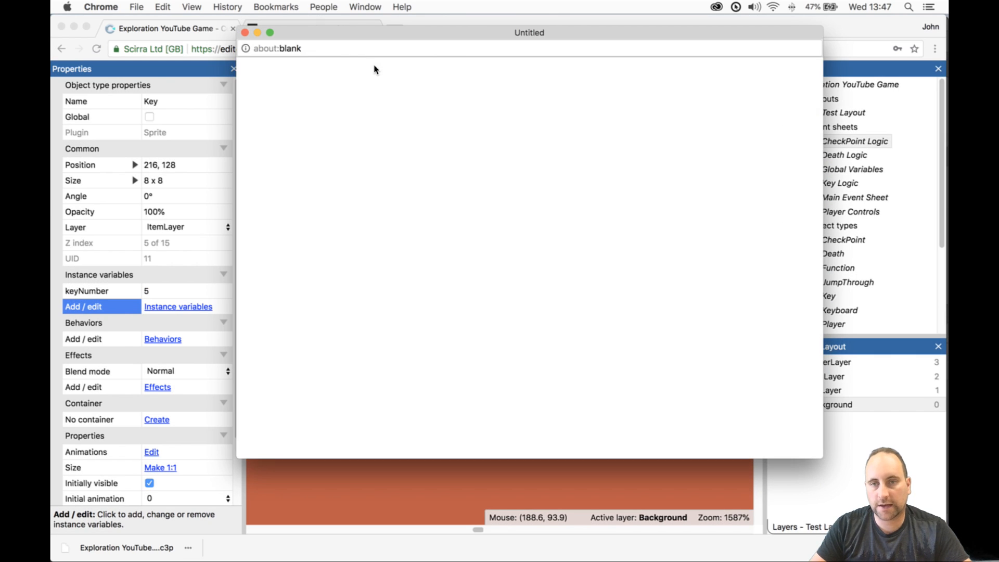
{"action": "key", "text": "Right"}
{"action": "key", "text": "Up"}
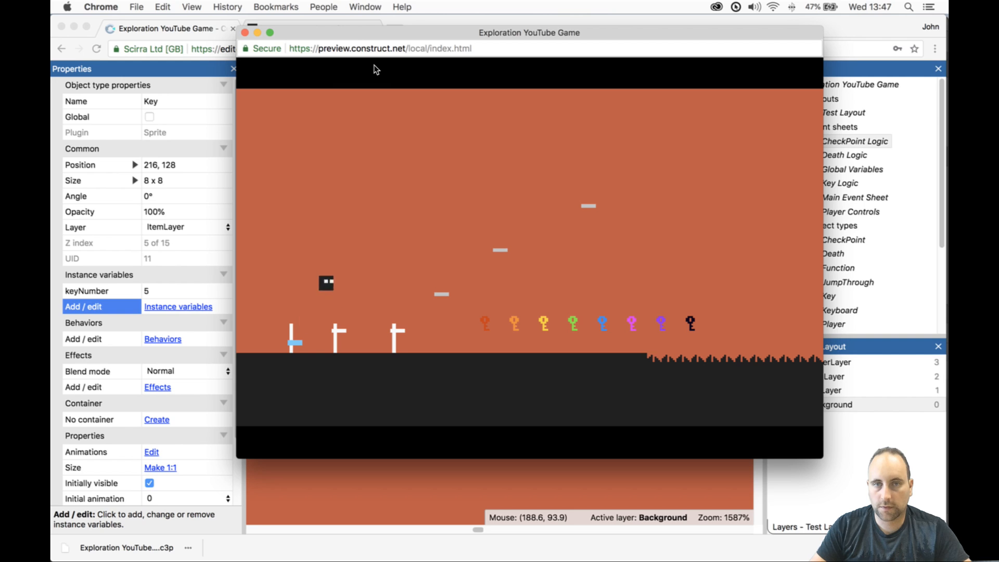
{"action": "key", "text": "Up"}
{"action": "key", "text": "Up"}
{"action": "key", "text": "Left"}
{"action": "key", "text": "Up"}
{"action": "key", "text": "Up"}
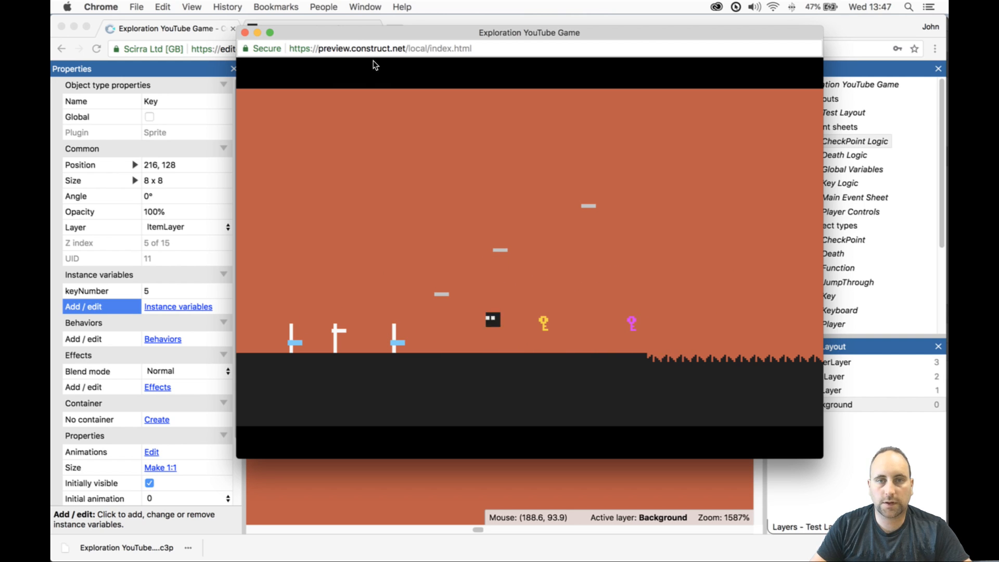
{"action": "key", "text": "Right"}
{"action": "key", "text": "Up"}
{"action": "key", "text": "Left"}
{"action": "key", "text": "Up"}
{"action": "key", "text": "Right"}
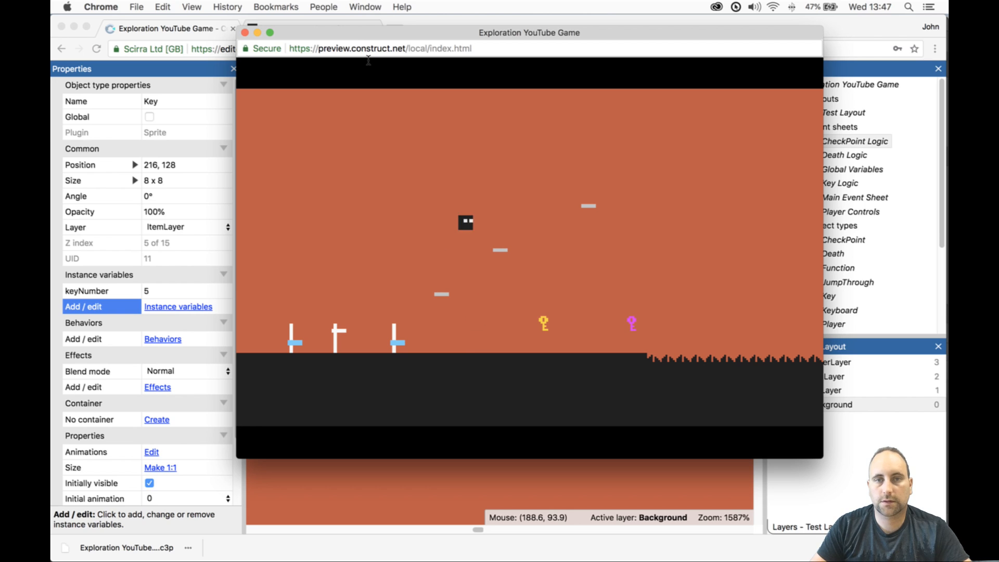
{"action": "key", "text": "Up"}
{"action": "key", "text": "Right"}
{"action": "key", "text": "Up"}
{"action": "key", "text": "Left"}
{"action": "key", "text": "Up"}
{"action": "key", "text": "Right"}
{"action": "key", "text": "Up"}
{"action": "key", "text": "Left"}
{"action": "key", "text": "Up"}
{"action": "left_click", "coordinate": [245, 33]}
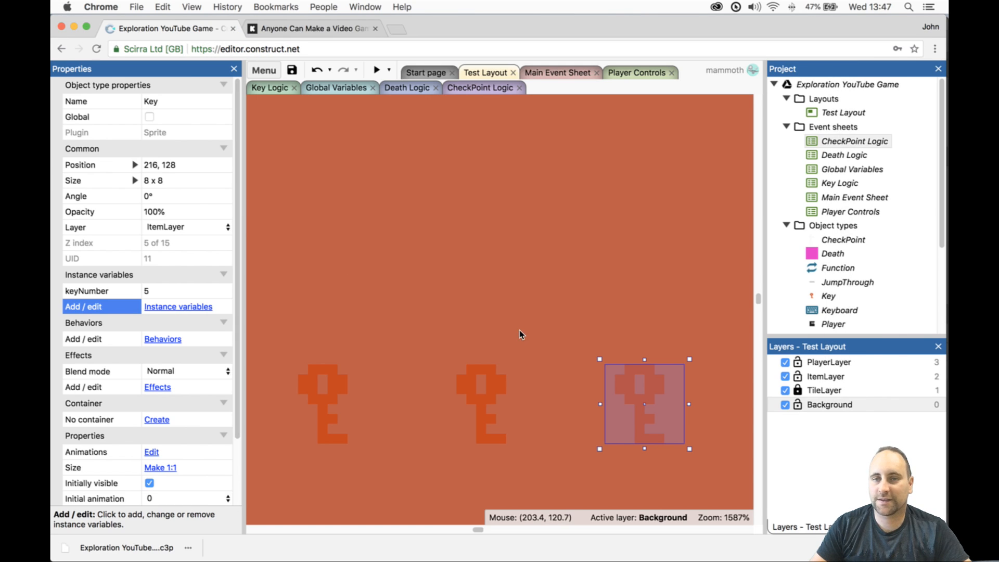
- Look over the whole Test Layout and display the project's properties to check the viewport size
{"action": "scroll", "coordinate": [520, 292], "scroll_direction": "down", "scroll_amount": 8, "text": "ctrl"}
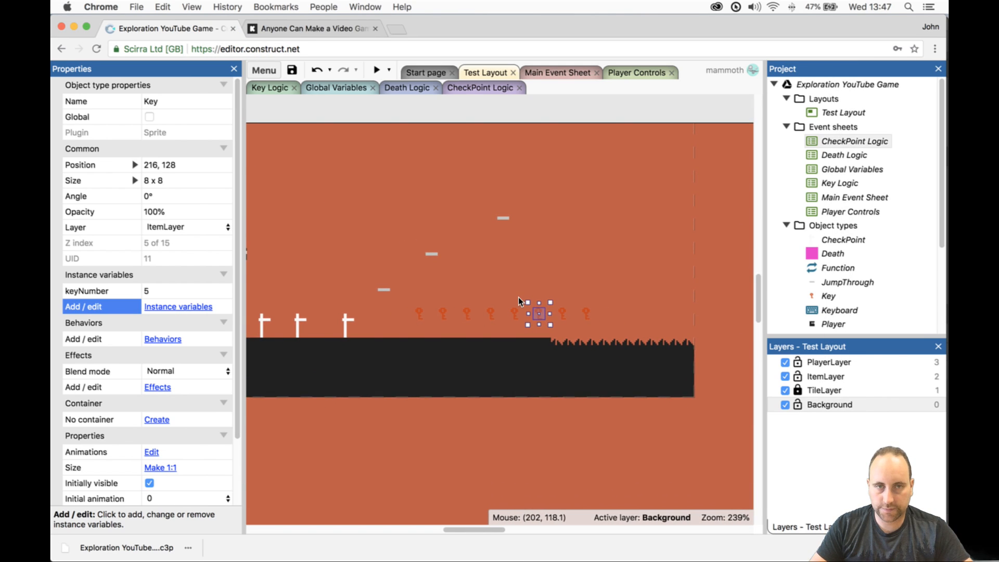
{"action": "mouse_move", "coordinate": [490, 530]}
{"action": "left_mouse_down"}
{"action": "mouse_move", "coordinate": [470, 529]}
{"action": "mouse_move", "coordinate": [481, 529]}
{"action": "left_mouse_up"}
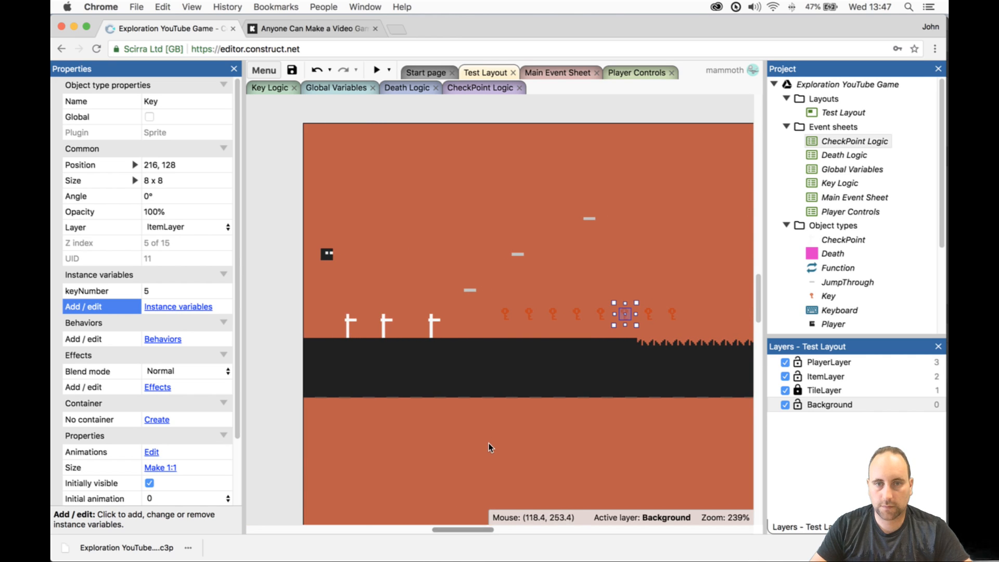
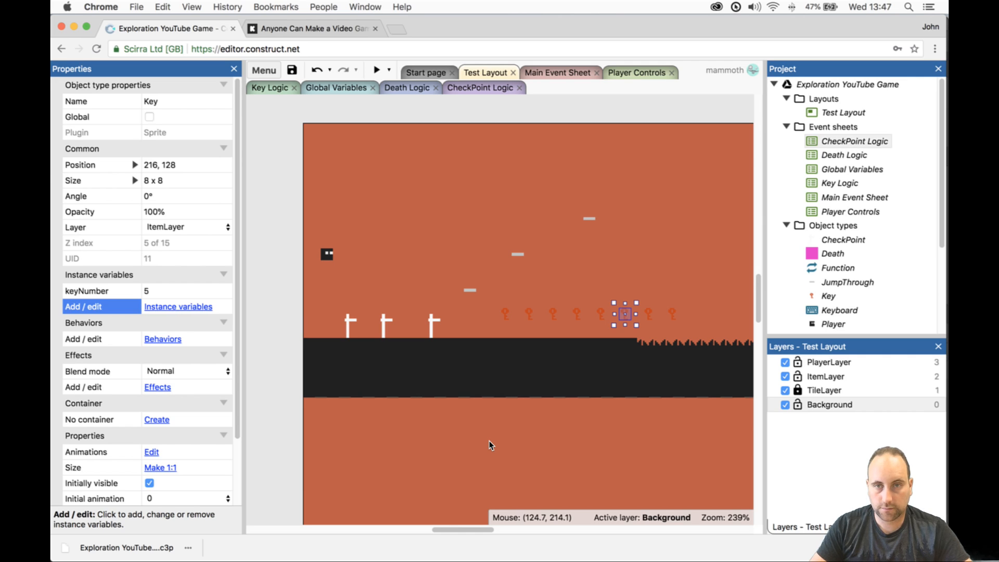
{"action": "scroll", "coordinate": [495, 405], "scroll_direction": "down", "scroll_amount": 5, "text": "ctrl"}
{"action": "scroll", "coordinate": [495, 404], "scroll_direction": "down", "scroll_amount": 2, "text": "ctrl"}
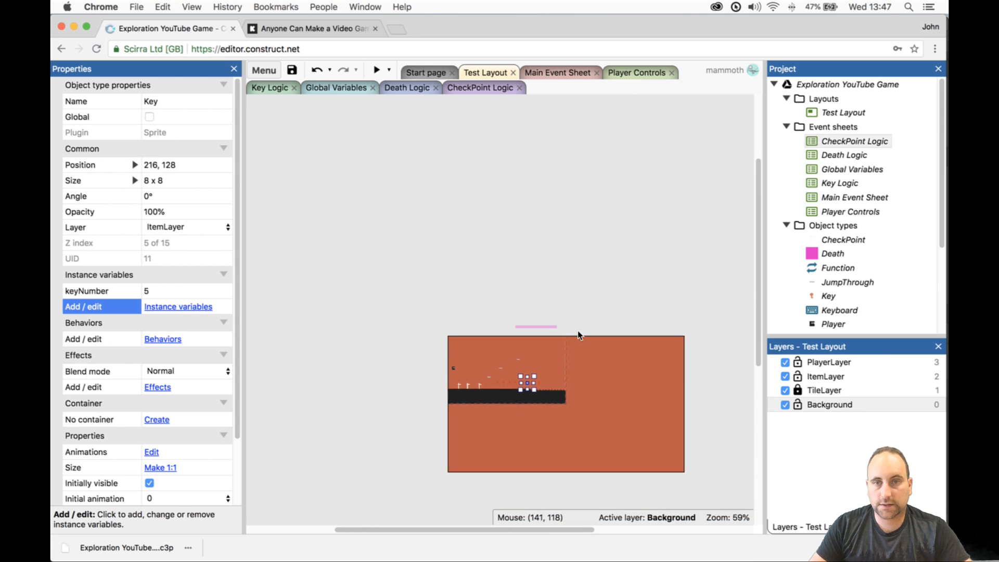
{"action": "scroll", "coordinate": [642, 383], "scroll_direction": "up", "scroll_amount": 3, "text": "ctrl"}
{"action": "left_click", "coordinate": [623, 371]}
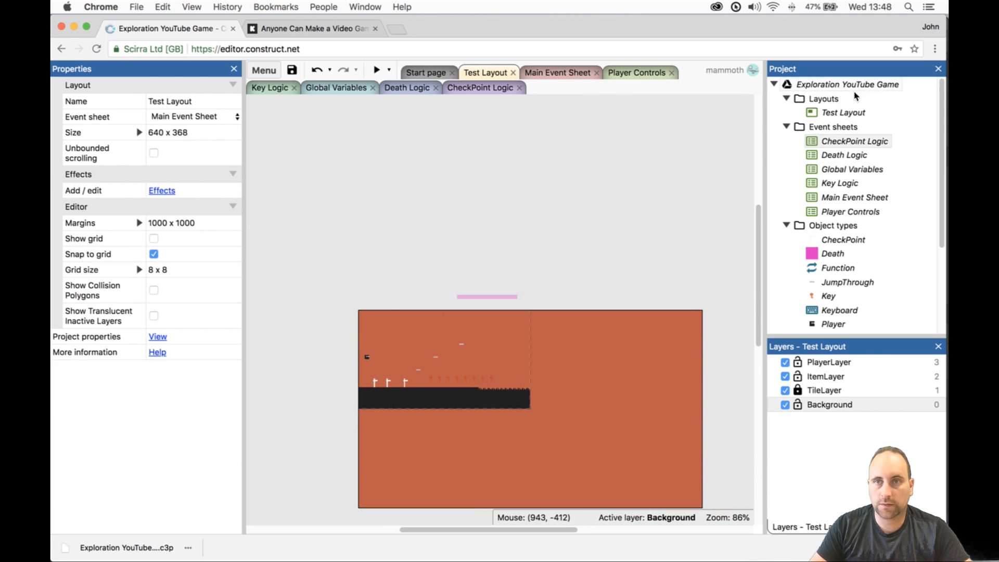
{"action": "left_click", "coordinate": [829, 99]}
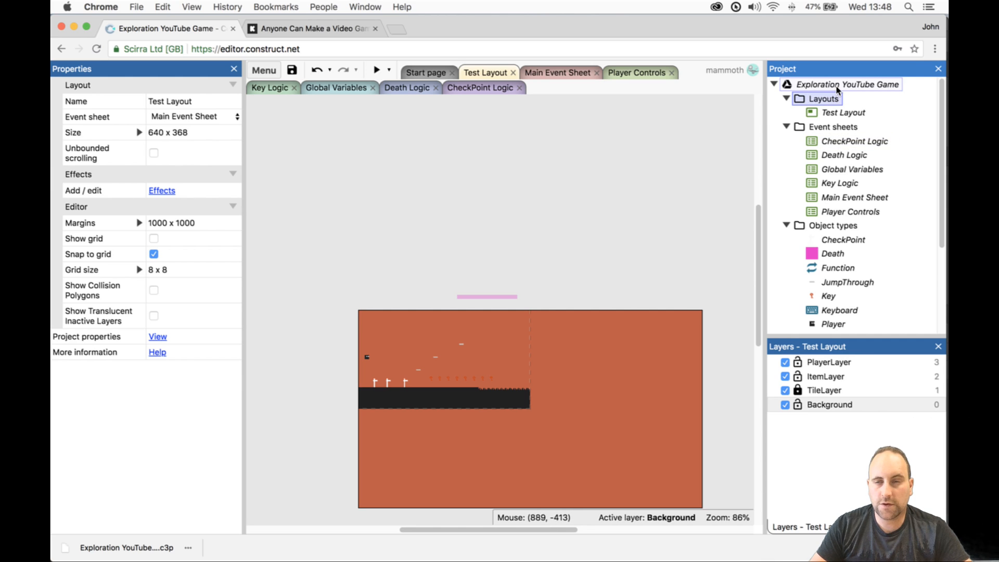
{"action": "left_click", "coordinate": [837, 86]}
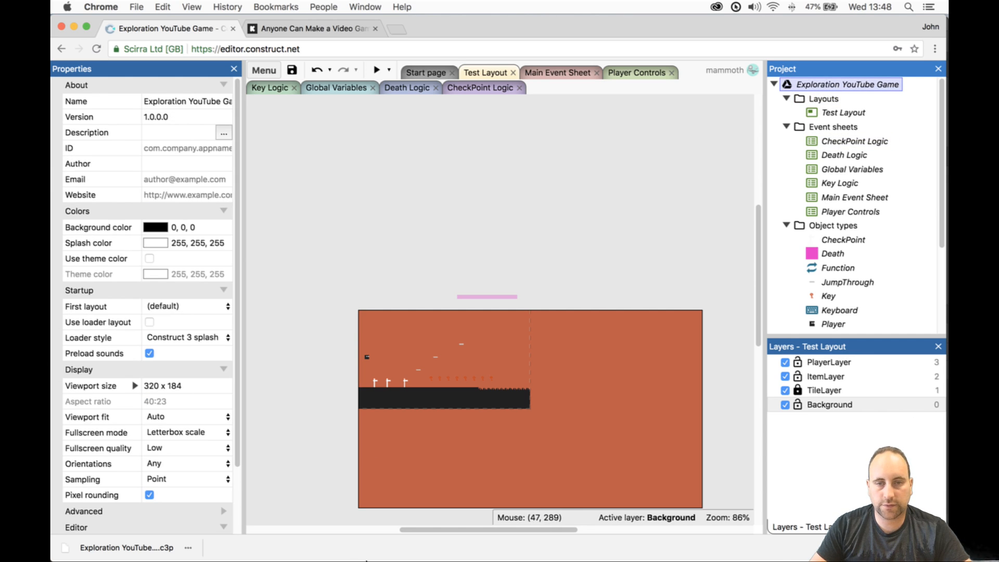
- Switch to Calculator, multiply the viewport width of 320 by 8, and close Calculator
{"action": "left_click", "coordinate": [380, 546]}
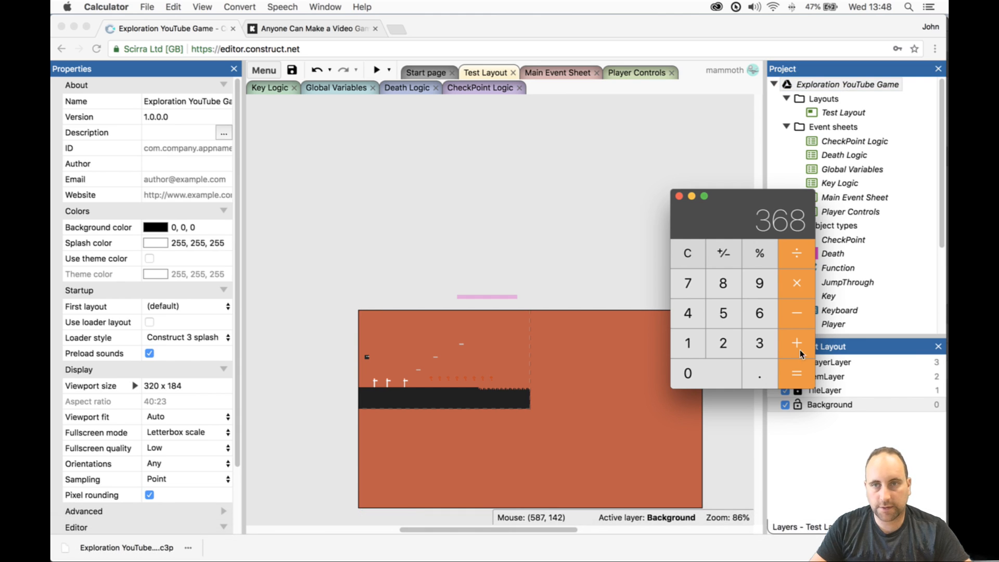
{"action": "left_click_drag", "start_coordinate": [804, 224], "coordinate": [805, 223]}
{"action": "key", "text": "Escape"}
{"action": "type", "text": "320"}
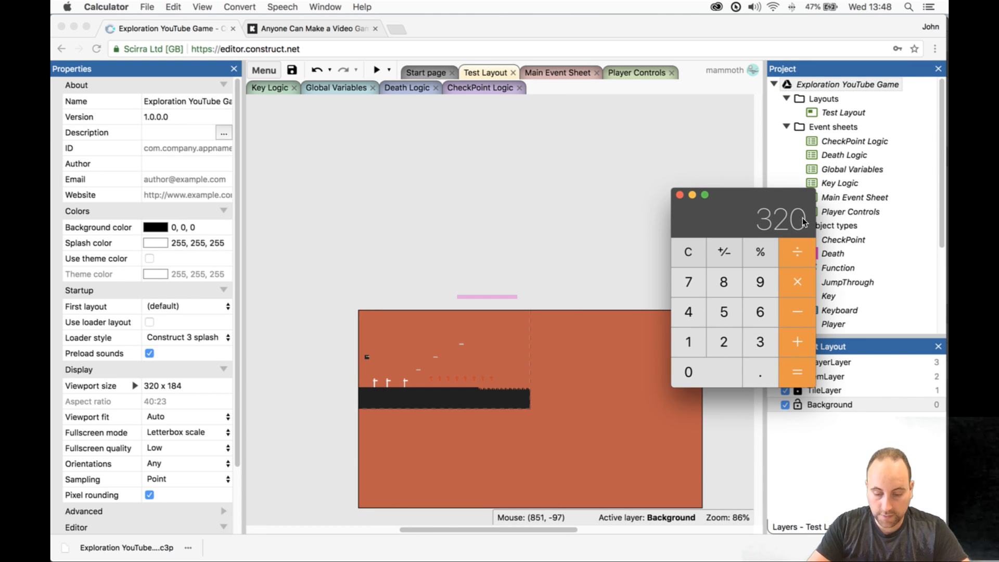
{"action": "key", "text": "Escape"}
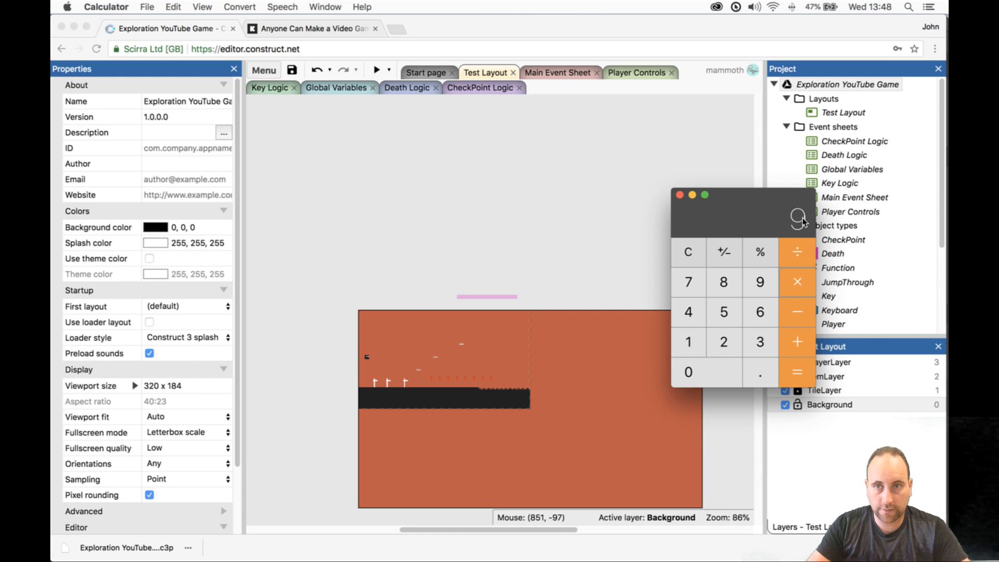
{"action": "type", "text": "8"}
{"action": "key", "text": "Return"}
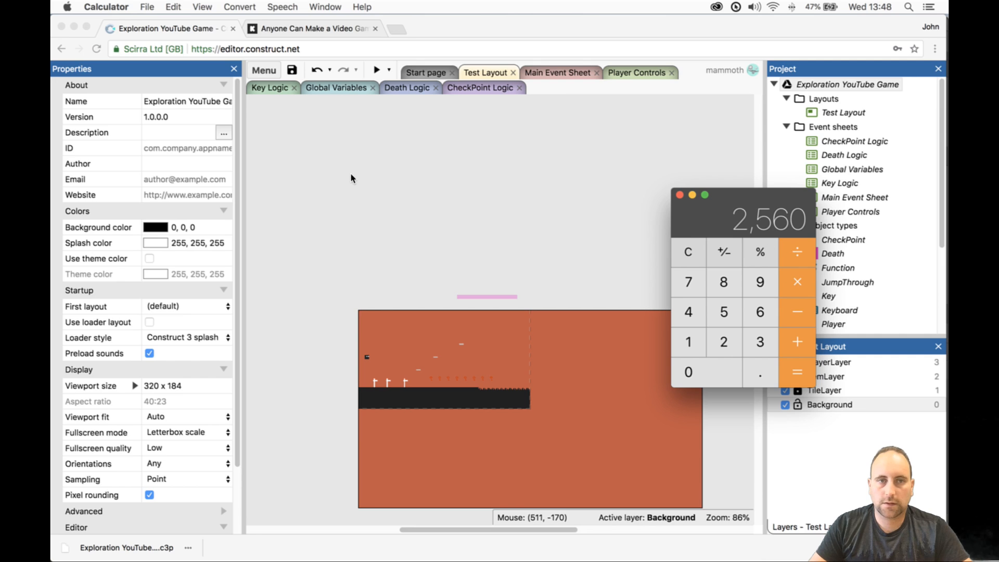
{"action": "left_click", "coordinate": [680, 194]}
- Add a layer named MobileControls to the Test Layout and place it directly below PlayerLayer
{"action": "scroll", "coordinate": [433, 301], "scroll_direction": "up", "scroll_amount": 5, "text": "ctrl"}
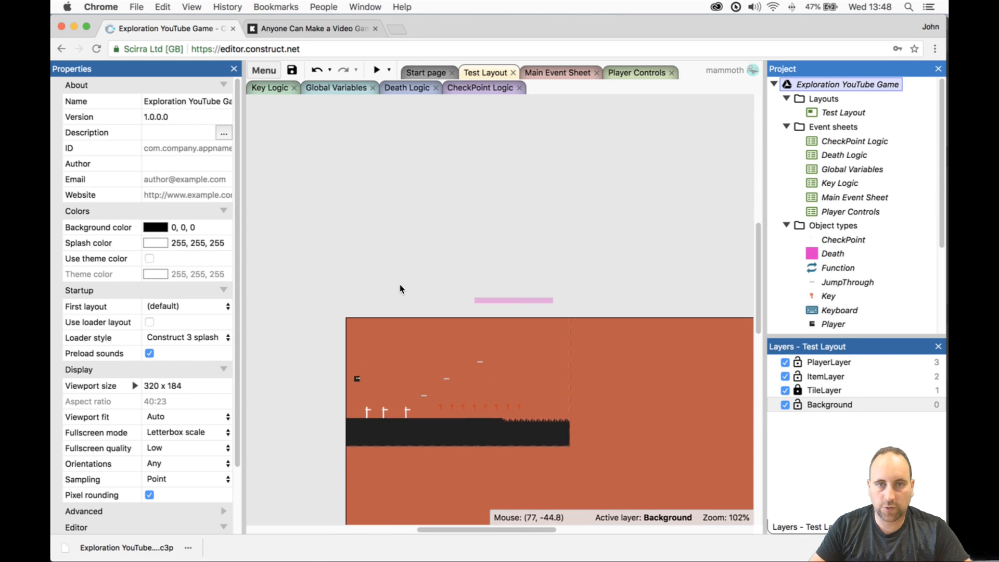
{"action": "right_click", "coordinate": [787, 404]}
{"action": "left_click", "coordinate": [846, 345]}
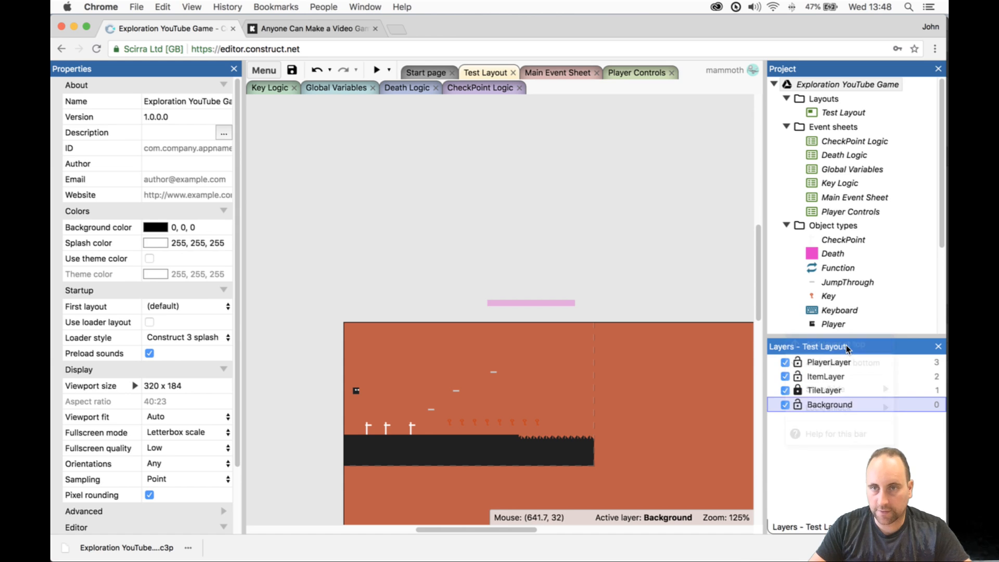
{"action": "type", "text": "MobileControls"}
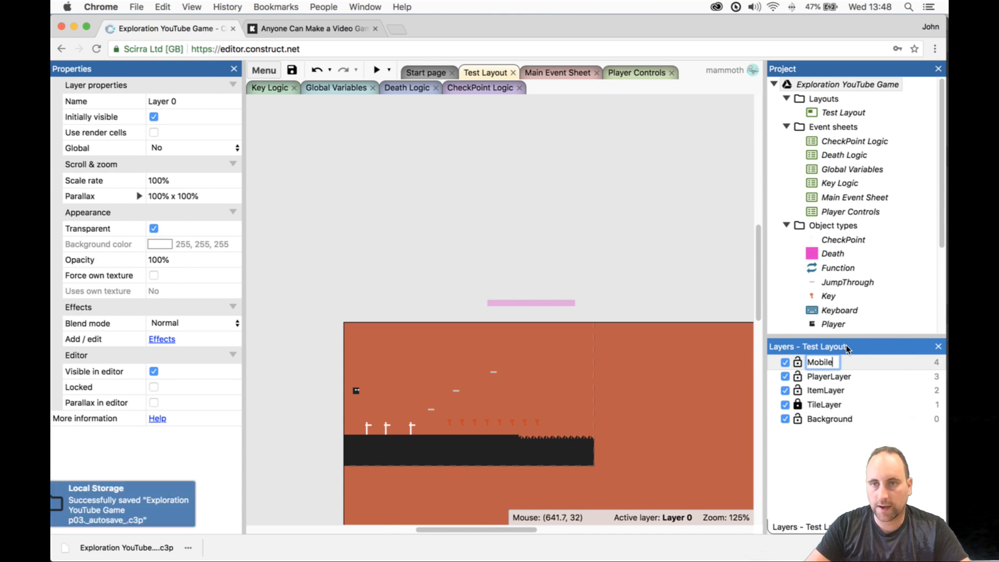
{"action": "key", "text": "Return"}
{"action": "left_click_drag", "start_coordinate": [856, 361], "coordinate": [855, 383]}
- Insert a new Sprite object on the MobileControls layer, near the layout's upper-left corner
{"action": "double_click", "coordinate": [380, 239]}
{"action": "type", "text": "spri"}
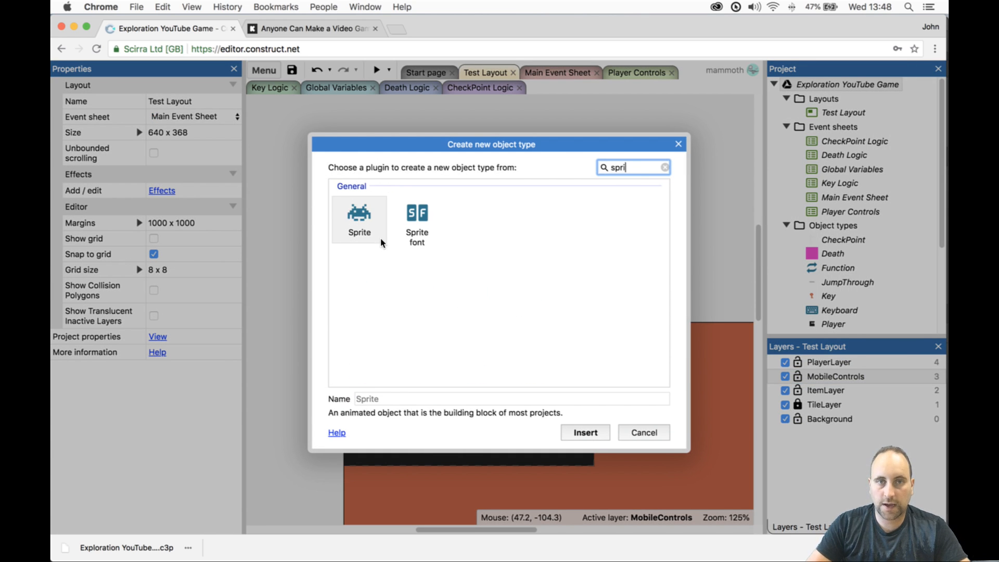
{"action": "key", "text": "Return"}
{"action": "left_click", "coordinate": [390, 348]}
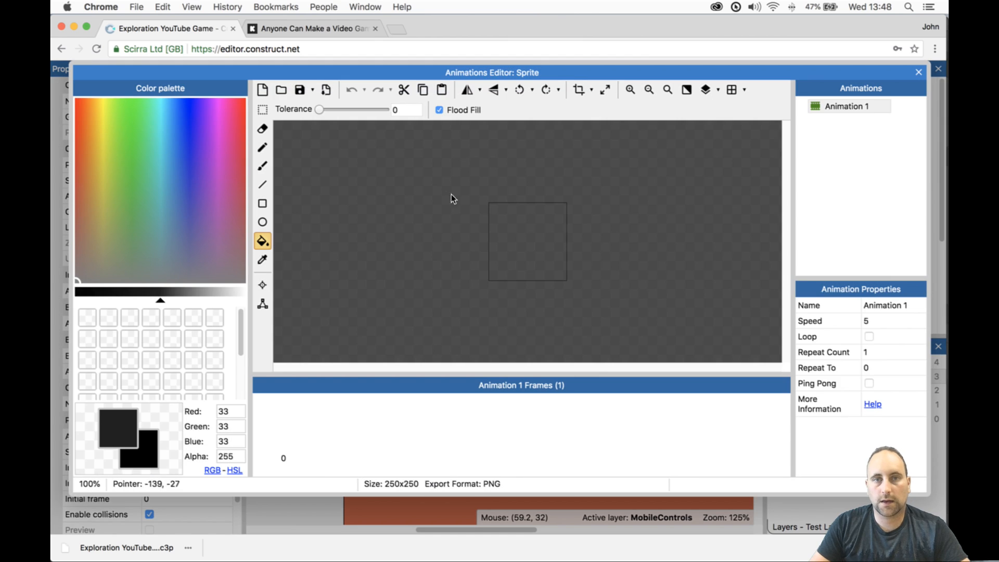
- Flood-fill the new sprite's image with bright green (RGB 48, 246, 8) and close the Animations Editor
{"action": "left_click", "coordinate": [687, 91]}
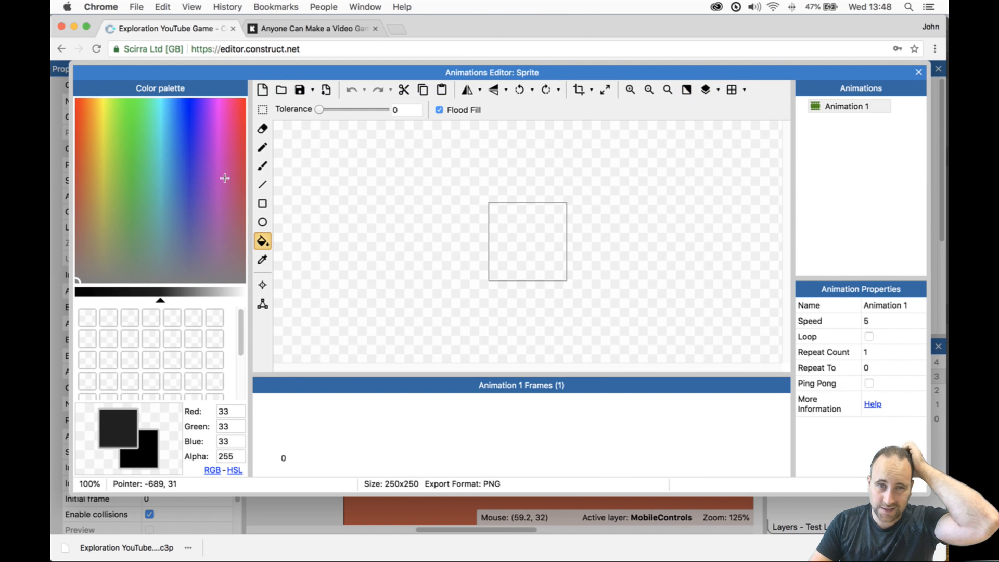
{"action": "left_click", "coordinate": [127, 109]}
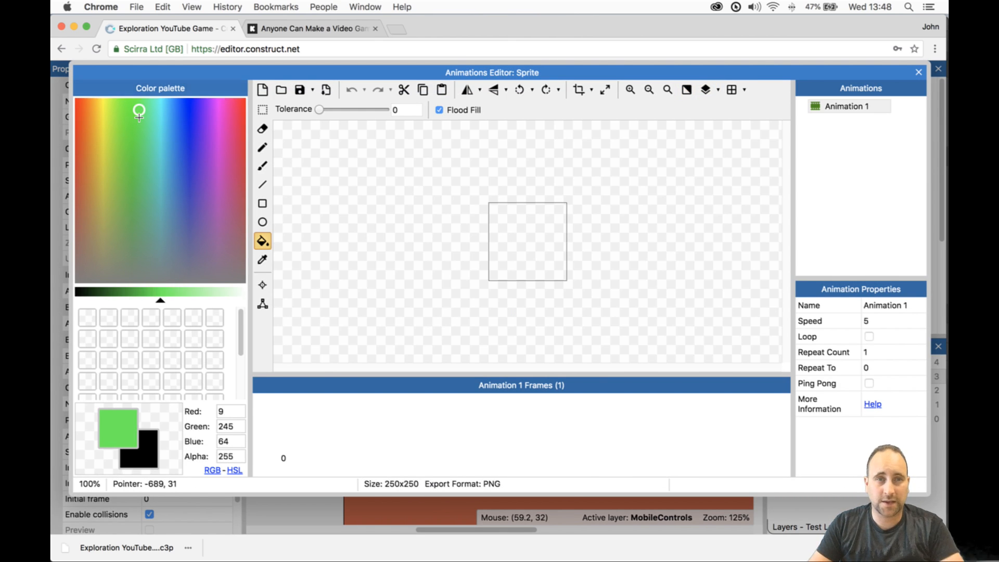
{"action": "left_click", "coordinate": [508, 235]}
{"action": "left_click", "coordinate": [918, 73]}
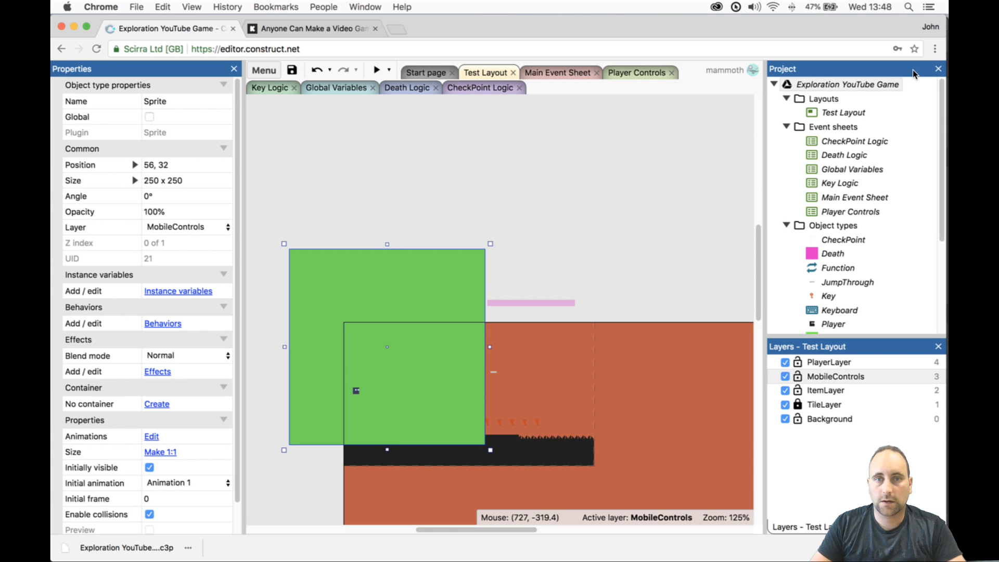
- Place the green sprite at 63, 88 over the viewport's left part, resize it to 136 x 200 and name it ButtonLeft
{"action": "left_click_drag", "start_coordinate": [418, 362], "coordinate": [471, 388]}
{"action": "left_click_drag", "start_coordinate": [539, 372], "coordinate": [451, 380]}
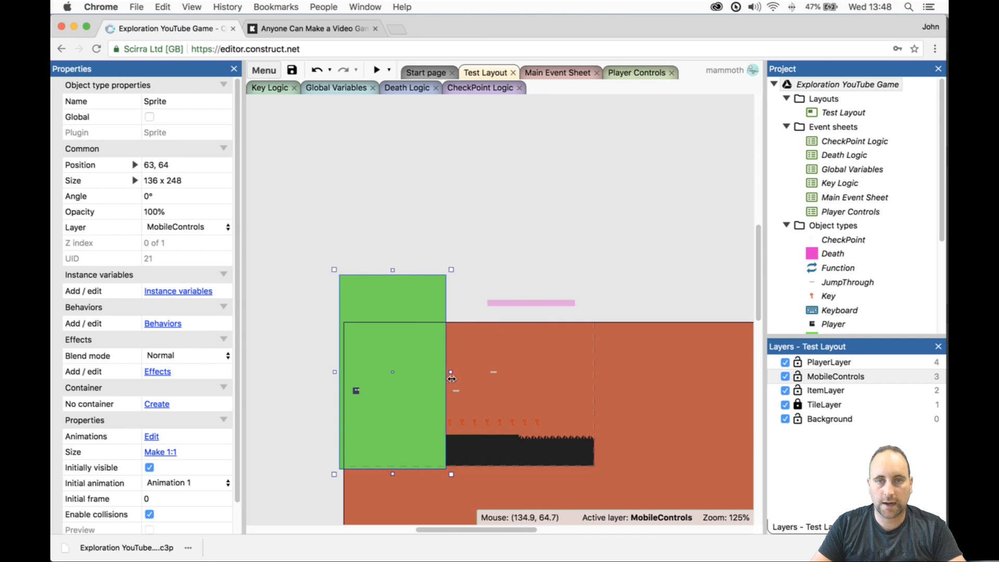
{"action": "left_click_drag", "start_coordinate": [392, 277], "coordinate": [397, 317]}
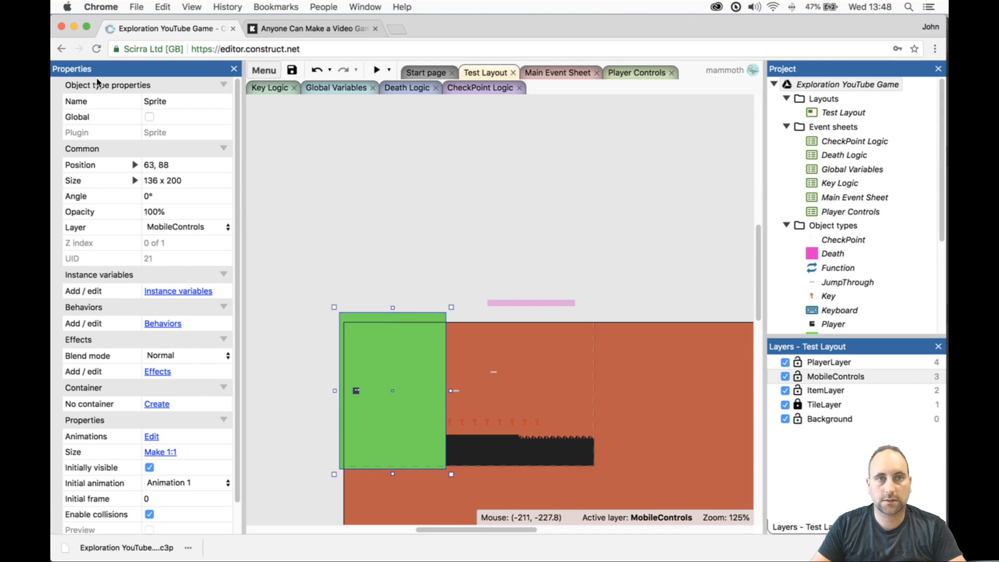
{"action": "left_click", "coordinate": [168, 107]}
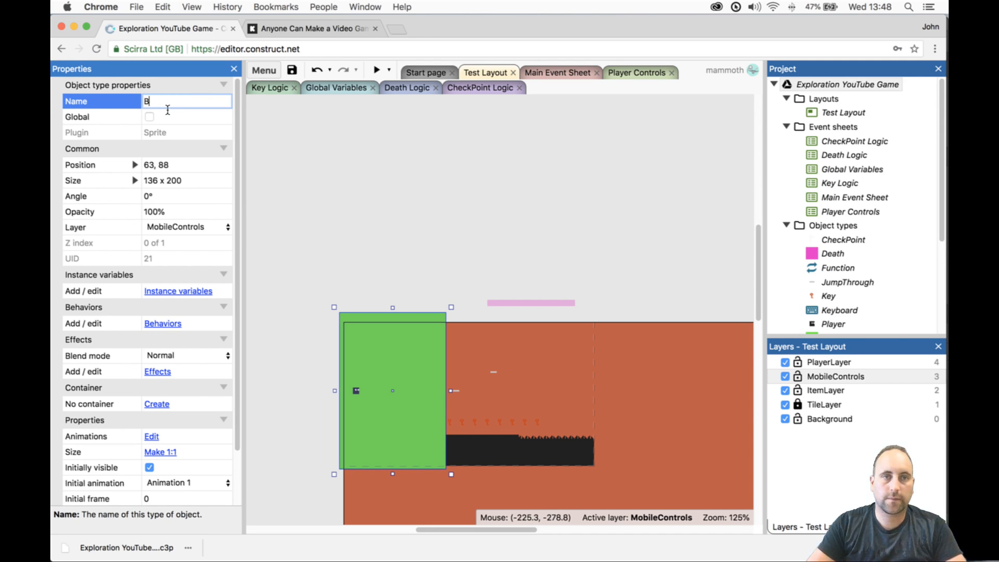
{"action": "type", "text": "ButtonLeft"}
{"action": "key", "text": "Tab"}
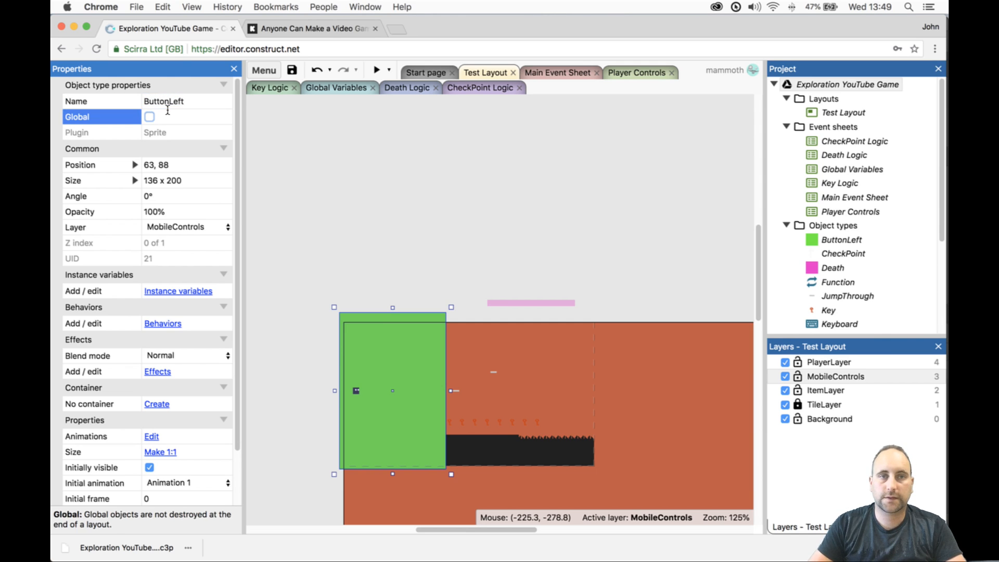
- Clone the ButtonLeft object type, place the clone level with it at 256, 88, and name it ButtonRight
{"action": "right_click", "coordinate": [377, 327]}
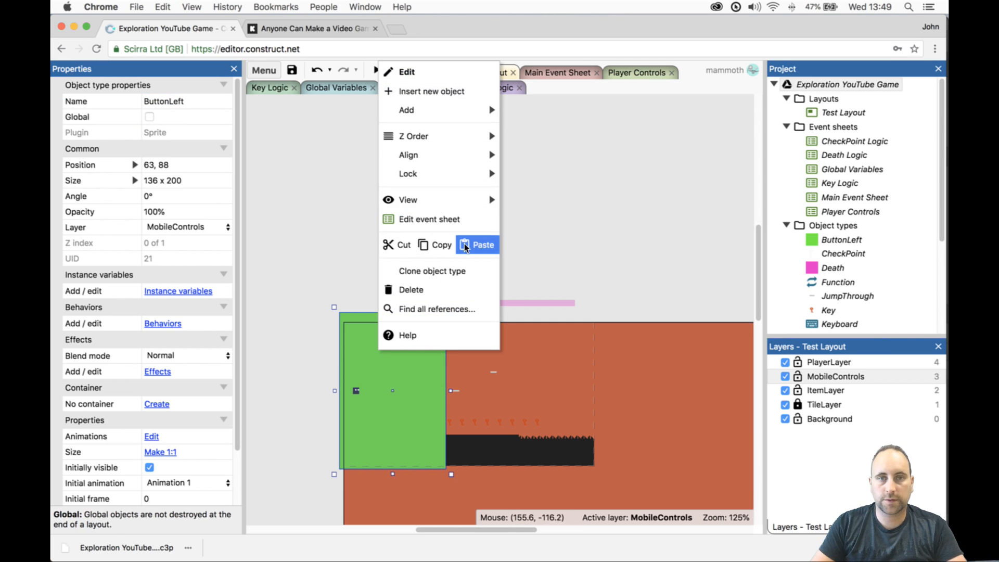
{"action": "left_click", "coordinate": [461, 272]}
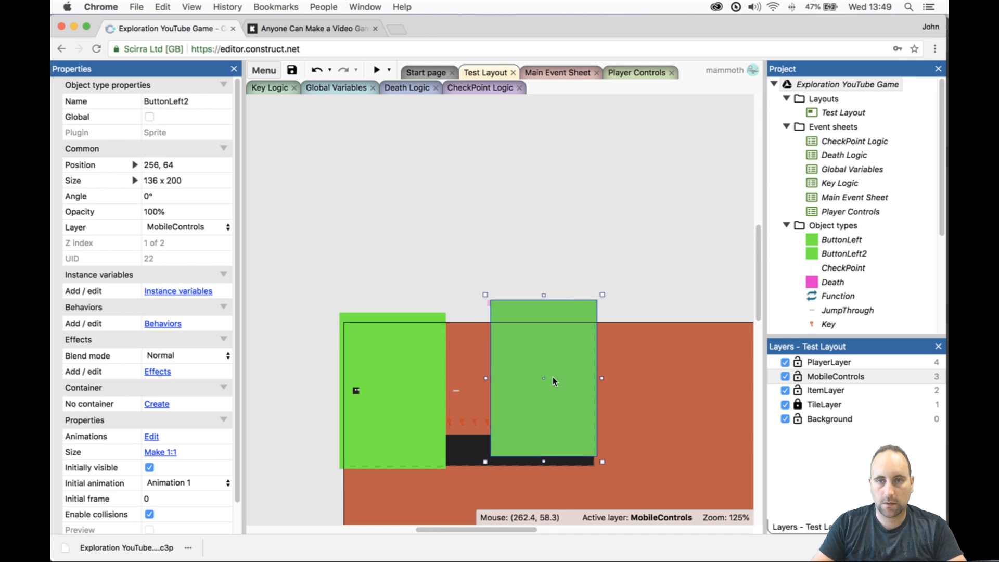
{"action": "left_click", "coordinate": [552, 384]}
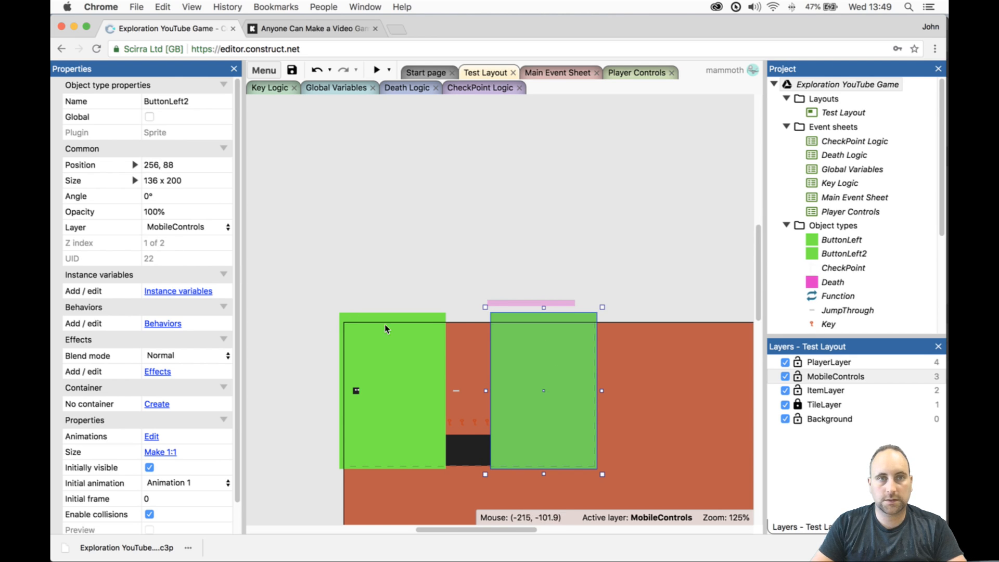
{"action": "left_click", "coordinate": [178, 101]}
{"action": "type", "text": "Butto"}
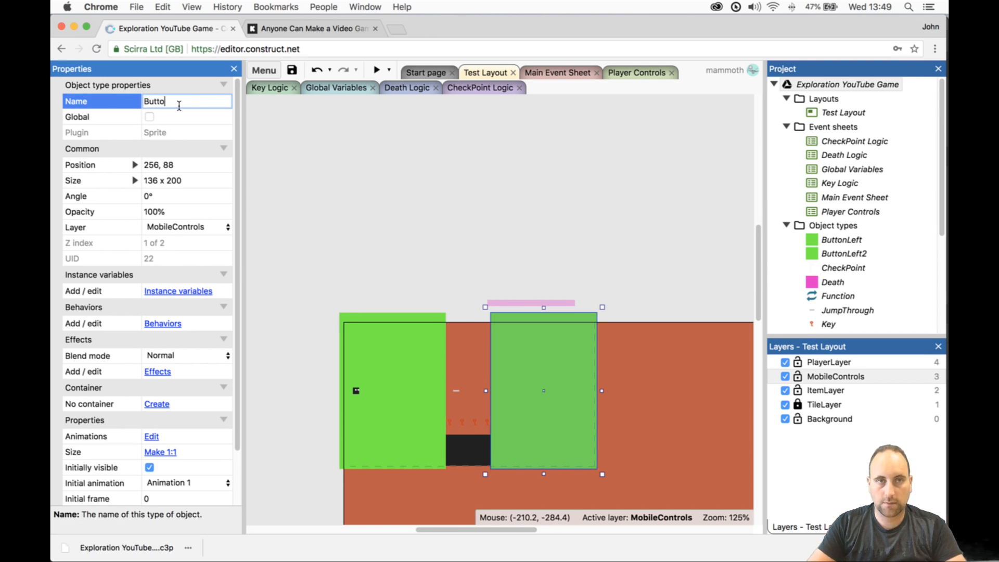
{"action": "type", "text": "nRight"}
{"action": "key", "text": "Tab"}
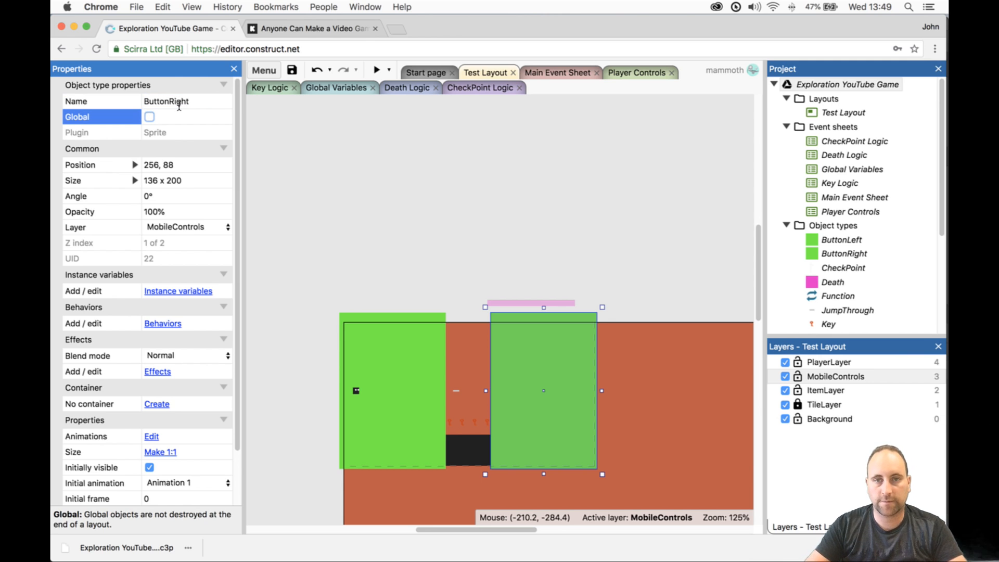
- Flood-fill ButtonRight's image with light blue (RGB 5, 232, 249) and close the Animations Editor
{"action": "double_click", "coordinate": [576, 372]}
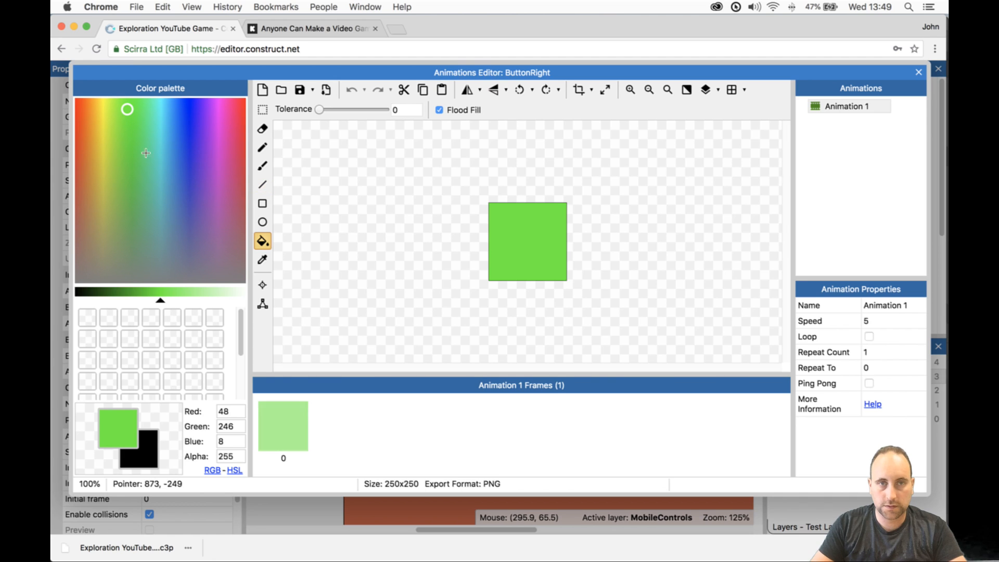
{"action": "left_click", "coordinate": [162, 105]}
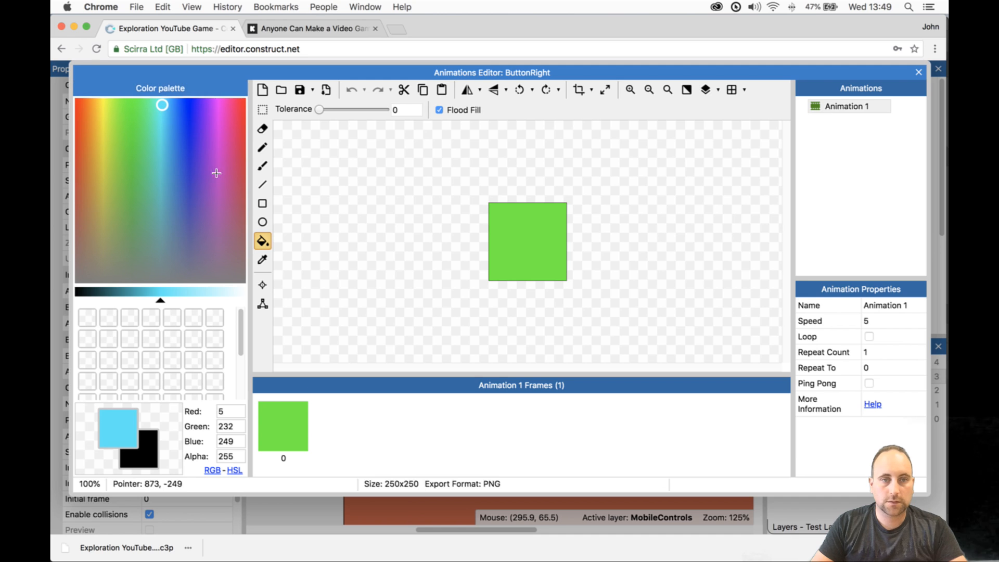
{"action": "left_click", "coordinate": [543, 233]}
{"action": "left_click", "coordinate": [920, 72]}
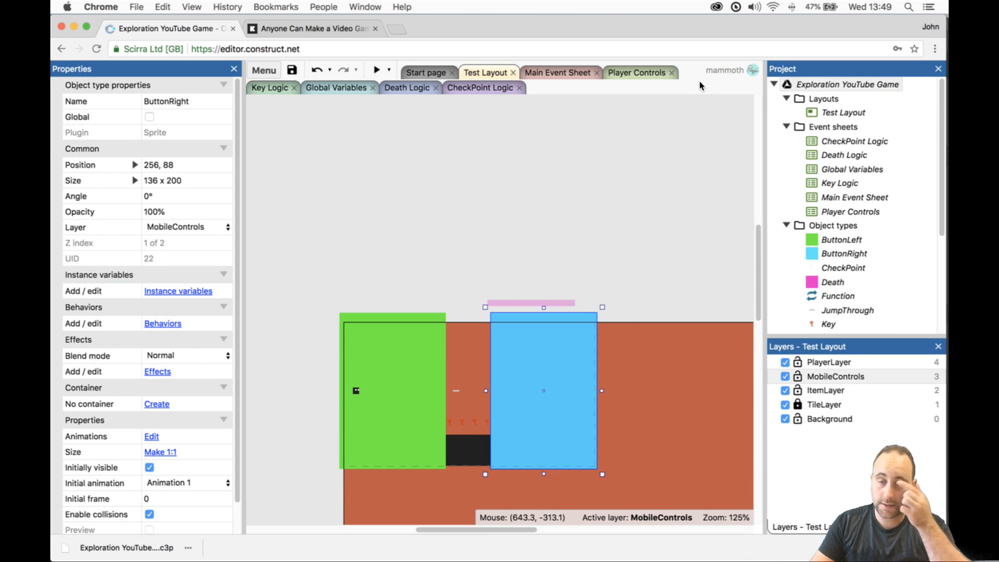
- Set the opacity of both ButtonLeft and ButtonRight to 30%
{"action": "left_click", "coordinate": [399, 333]}
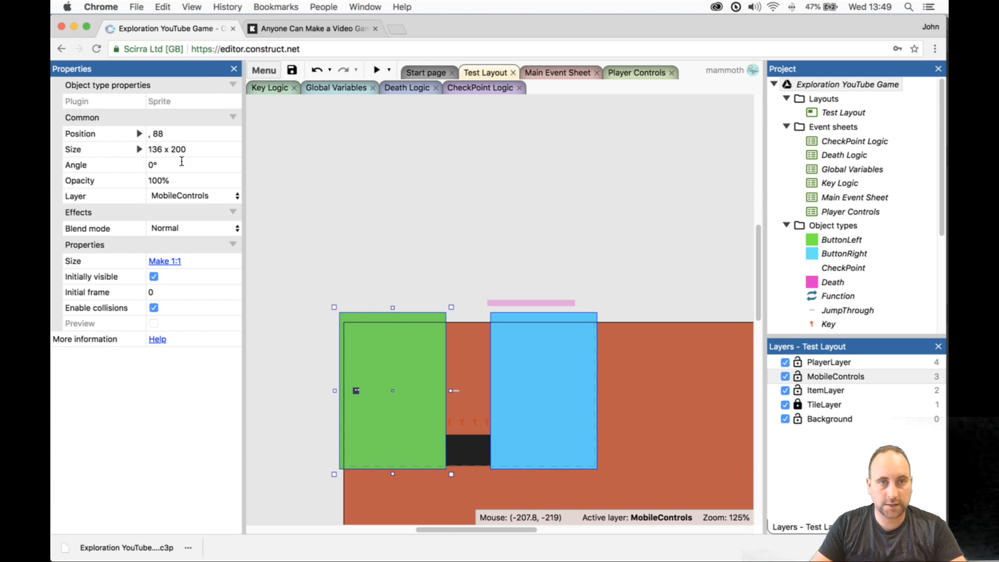
{"action": "left_click", "coordinate": [180, 180]}
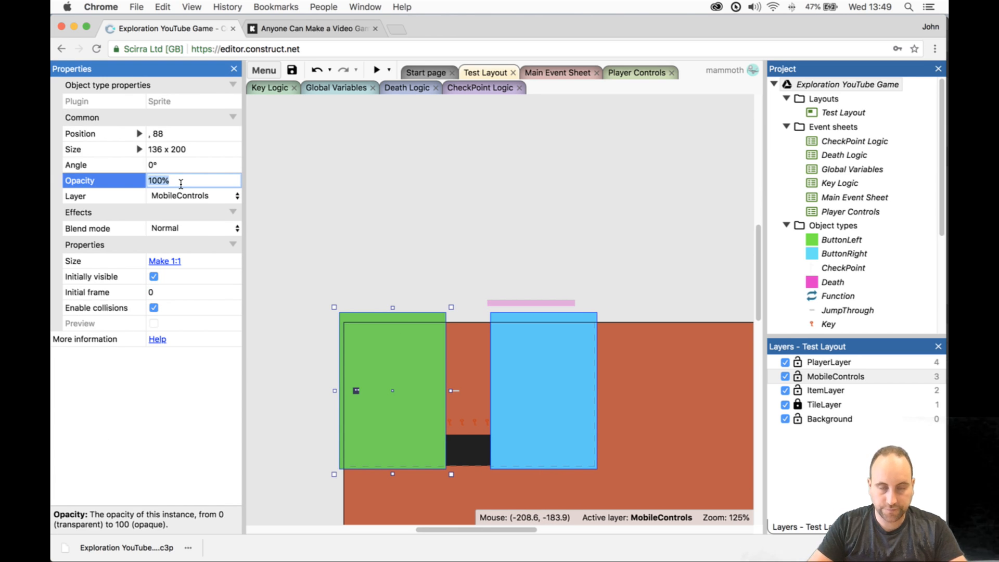
{"action": "type", "text": "30"}
{"action": "key", "text": "Tab"}
{"action": "left_click", "coordinate": [381, 225]}
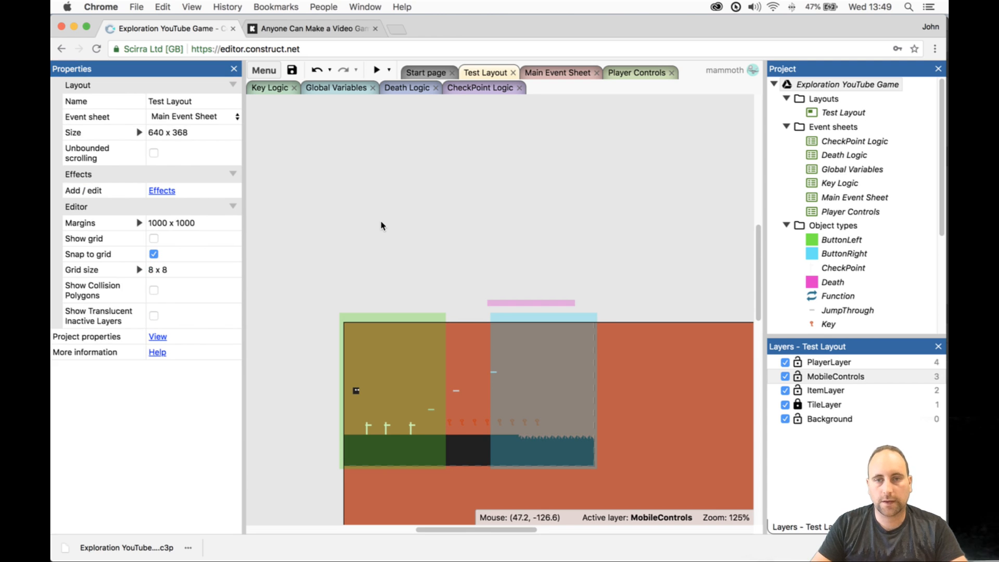
{"action": "left_click", "coordinate": [395, 352]}
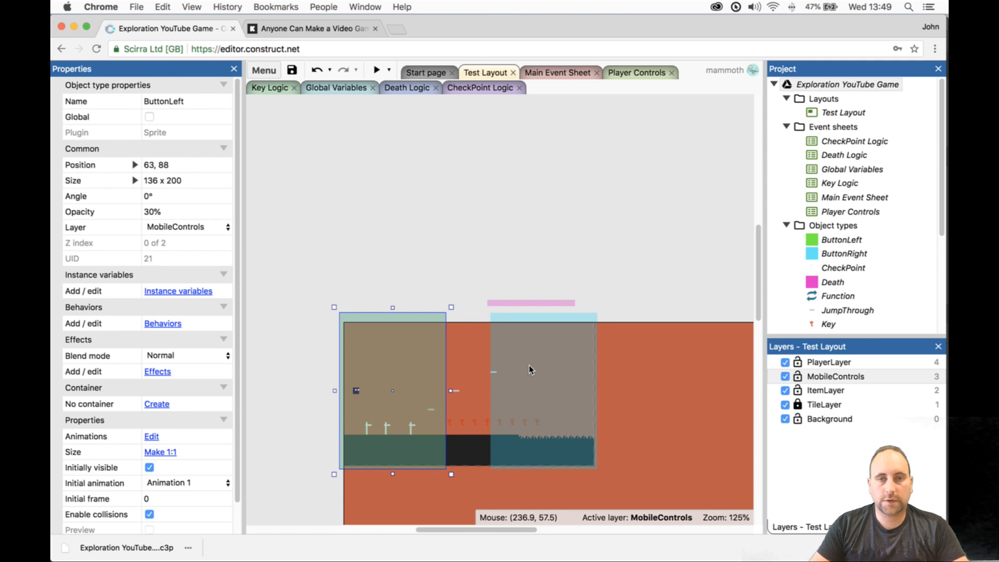
{"action": "left_click", "coordinate": [529, 366], "text": "shift"}
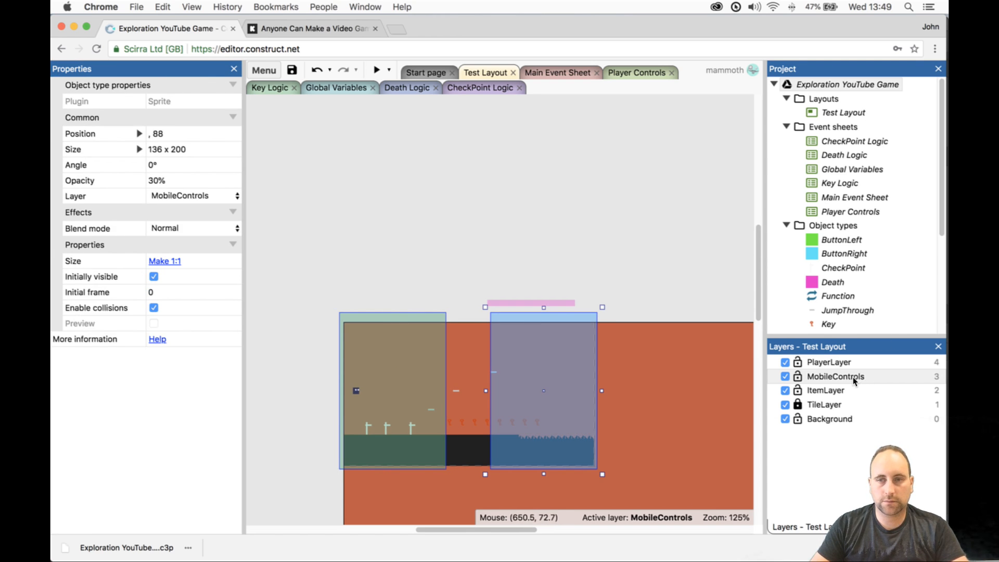
{"action": "left_click", "coordinate": [457, 138]}
- Add the Anchor behavior to ButtonLeft
{"action": "left_click", "coordinate": [421, 392]}
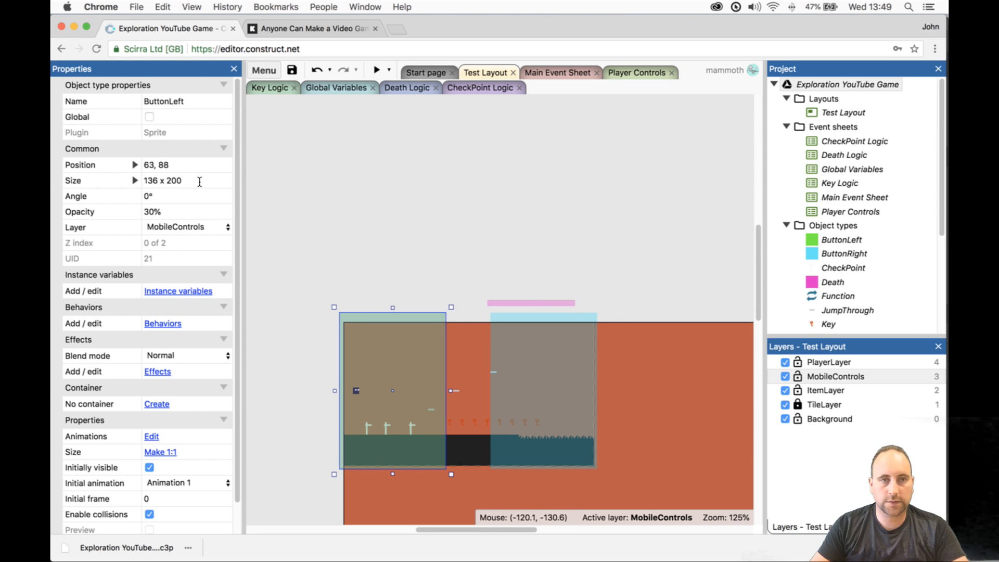
{"action": "left_click", "coordinate": [175, 323]}
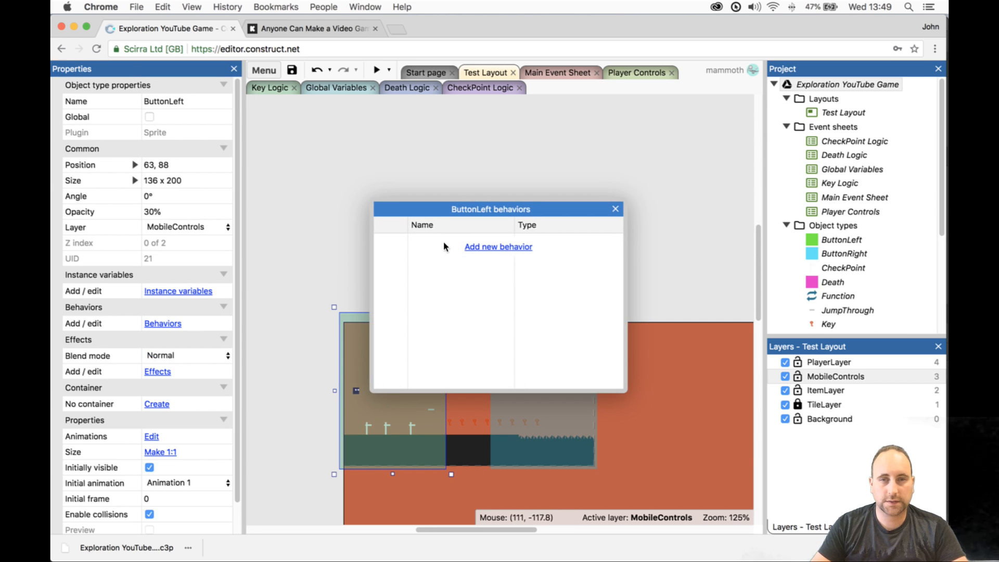
{"action": "left_click", "coordinate": [505, 249]}
{"action": "type", "text": "an"}
{"action": "double_click", "coordinate": [359, 219]}
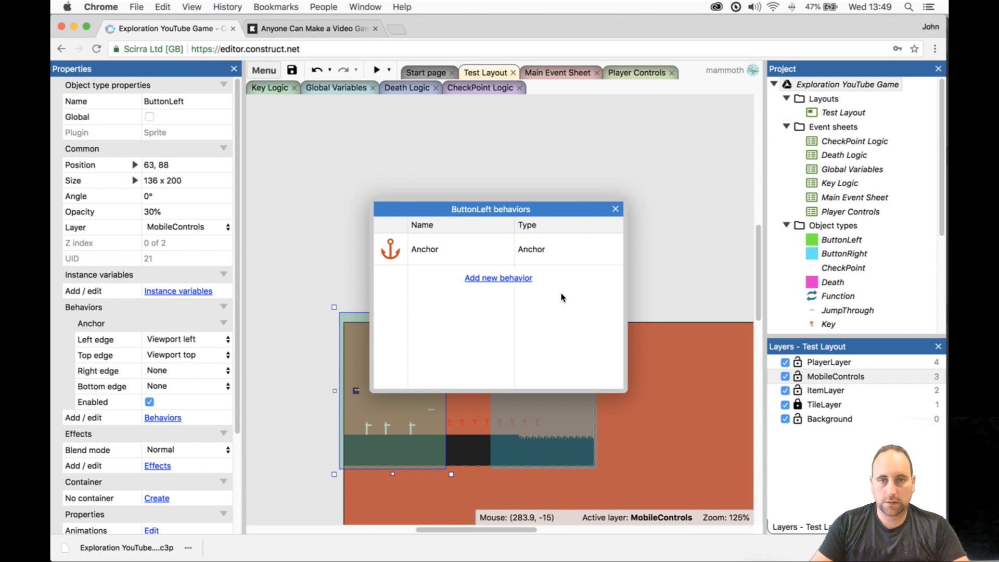
{"action": "left_click", "coordinate": [616, 207]}
- Add the Anchor behavior to ButtonRight
{"action": "left_click", "coordinate": [517, 345]}
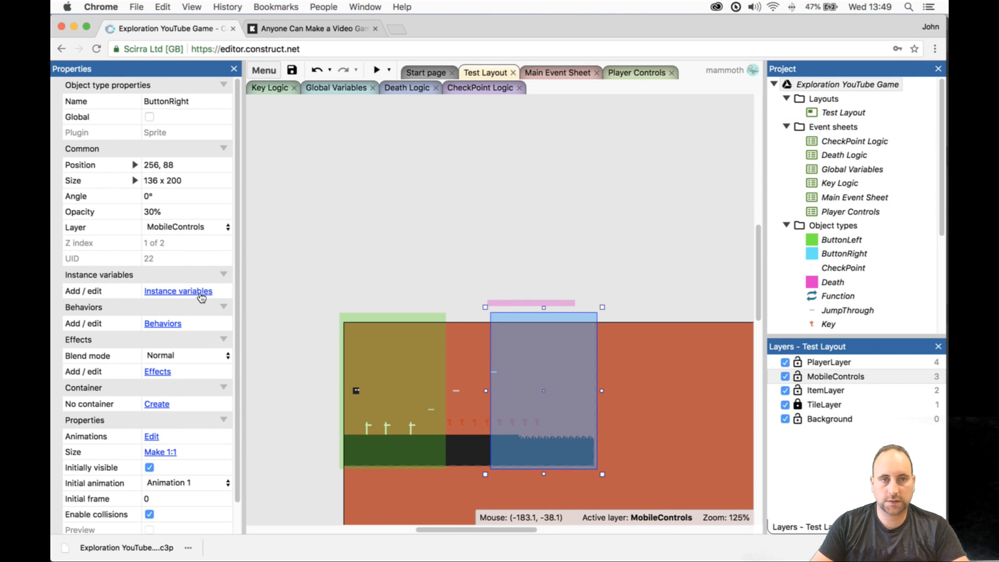
{"action": "left_click", "coordinate": [177, 324]}
{"action": "left_click", "coordinate": [523, 249]}
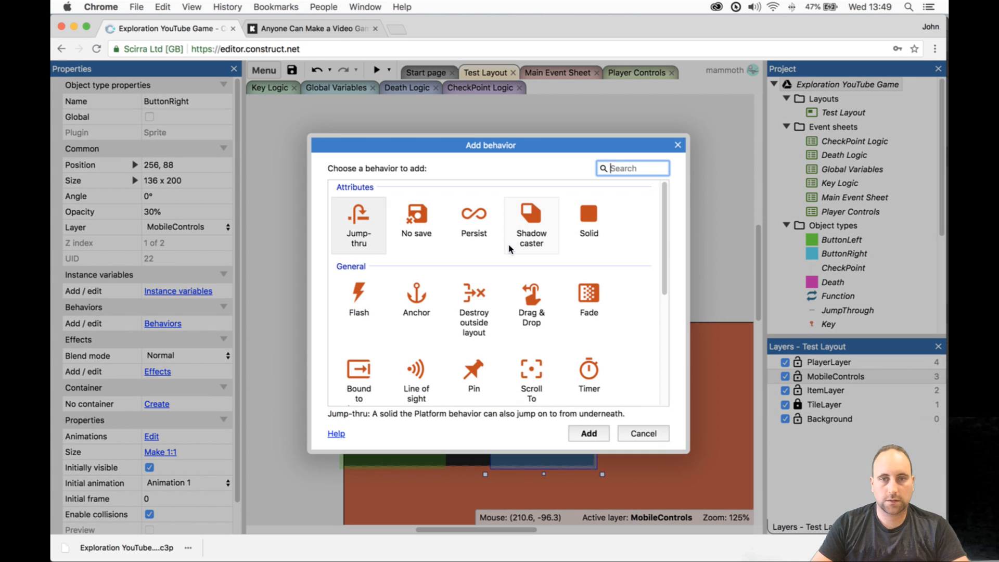
{"action": "type", "text": "anch"}
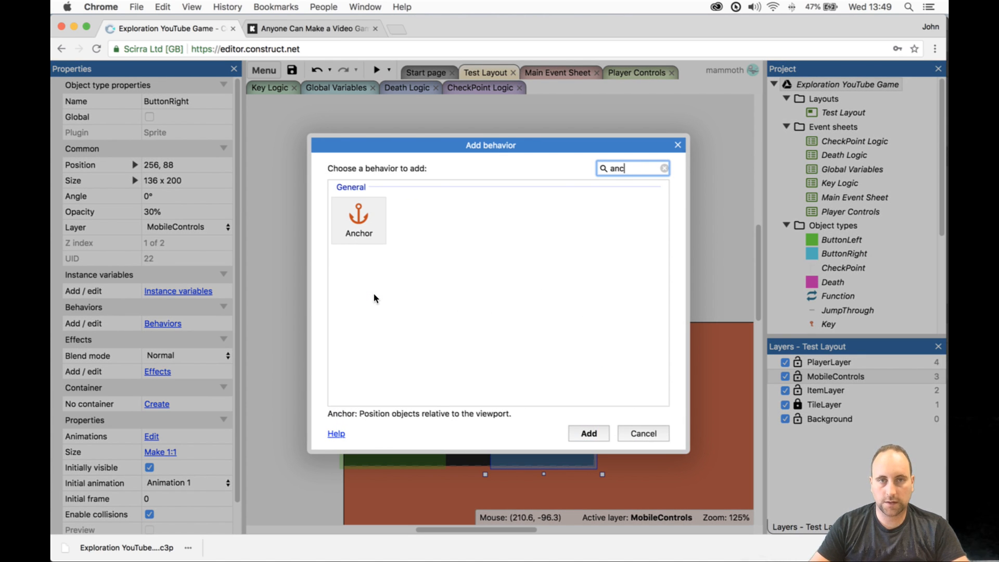
{"action": "key", "text": "Return"}
{"action": "left_click", "coordinate": [615, 209]}
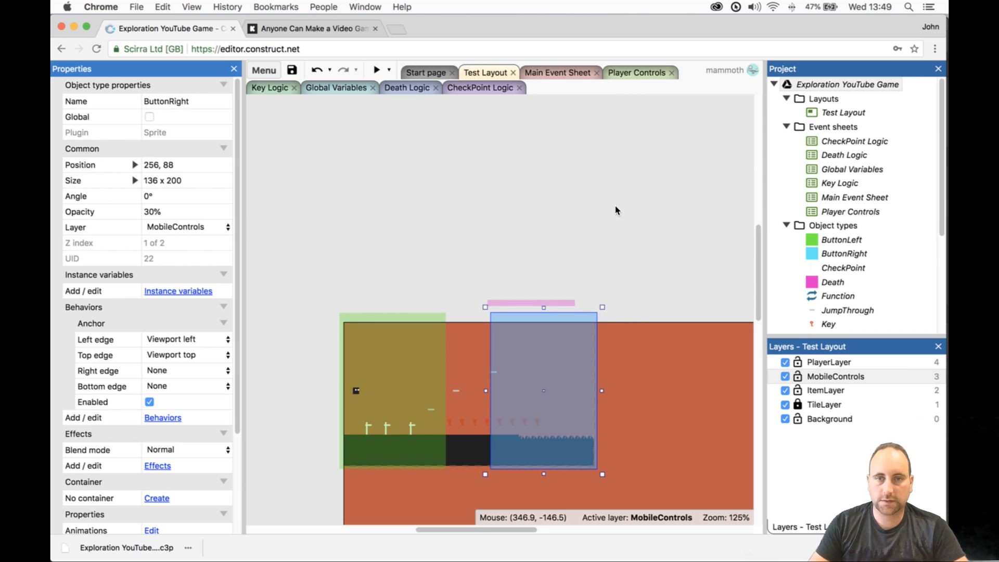
- Set the MobileControls layer's parallax to 0,0
{"action": "left_click", "coordinate": [822, 376]}
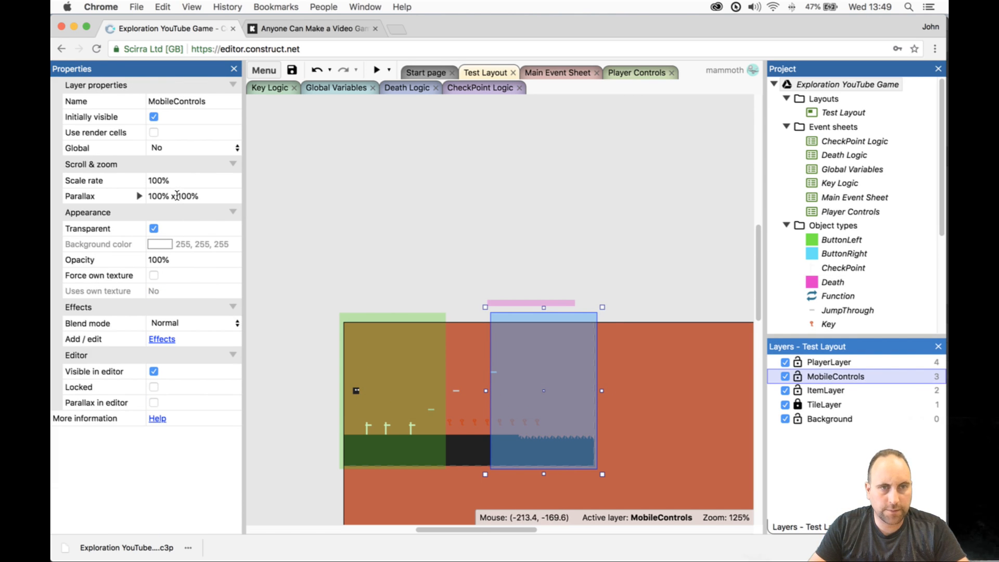
{"action": "left_click", "coordinate": [210, 200]}
{"action": "type", "text": "0,0"}
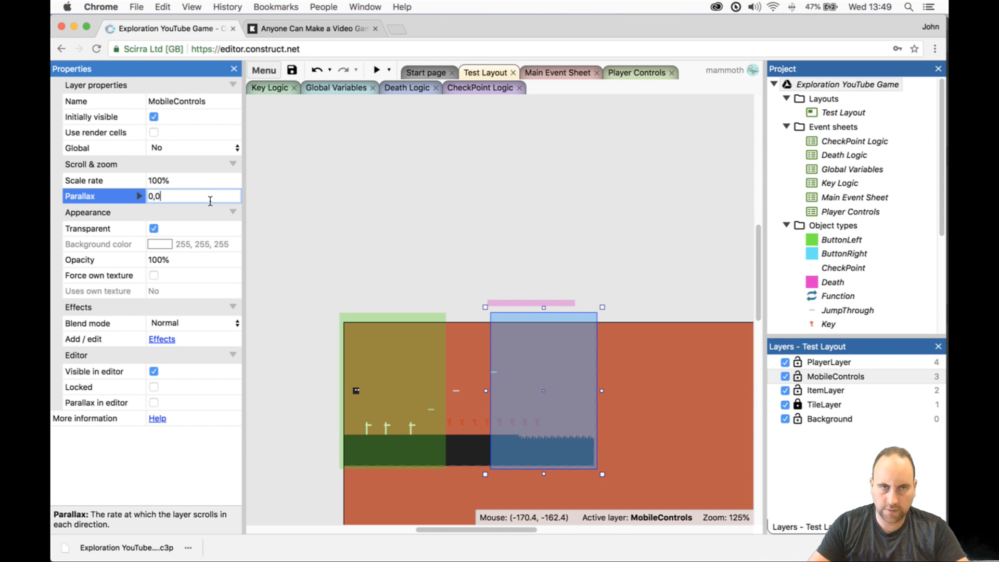
{"action": "key", "text": "Tab"}
{"action": "left_click", "coordinate": [576, 191]}
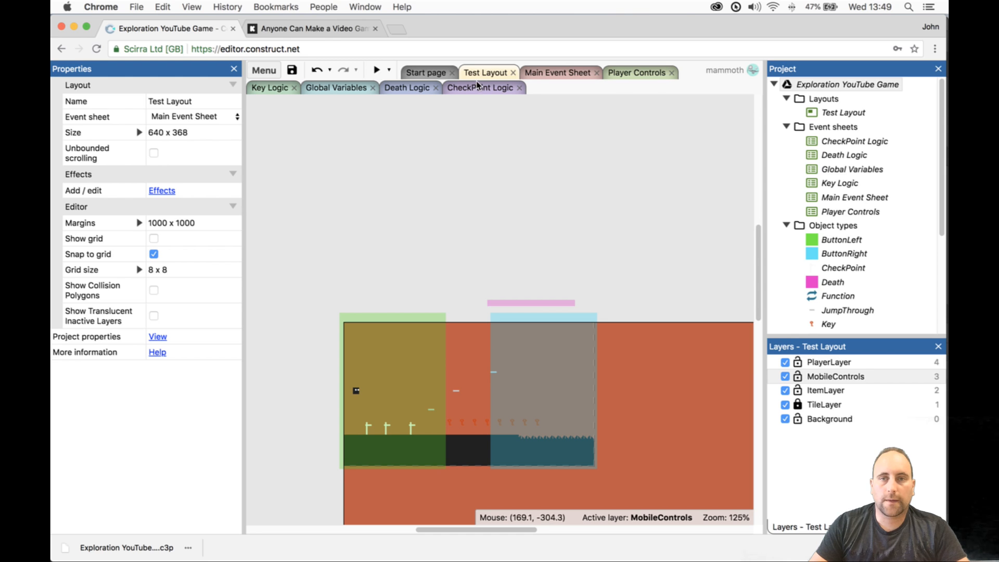
- Add a Touch event to the Player Controls sheet with the condition Is touching object ButtonLeft
{"action": "left_click", "coordinate": [624, 76]}
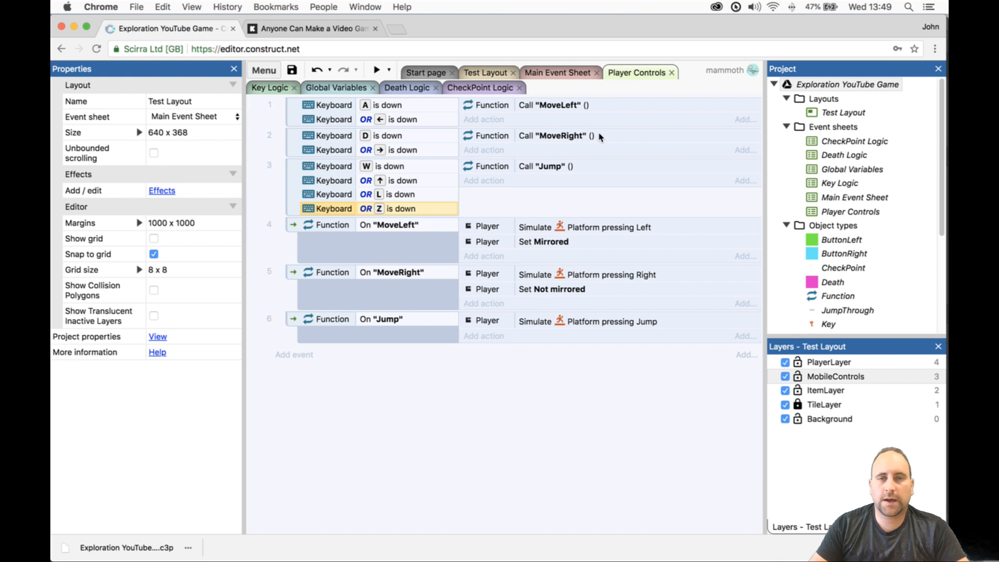
{"action": "double_click", "coordinate": [408, 397]}
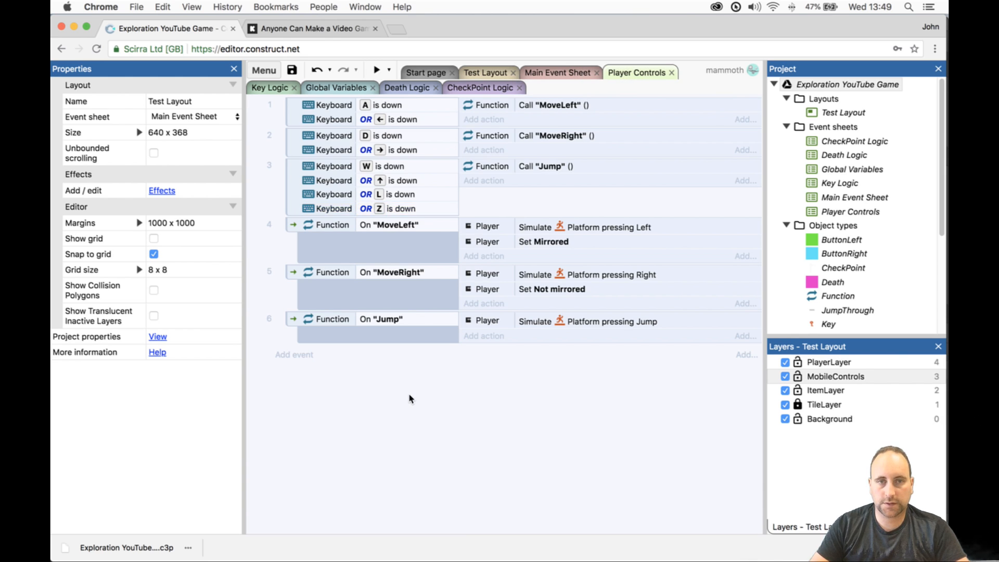
{"action": "type", "text": "to"}
{"action": "key", "text": "Return"}
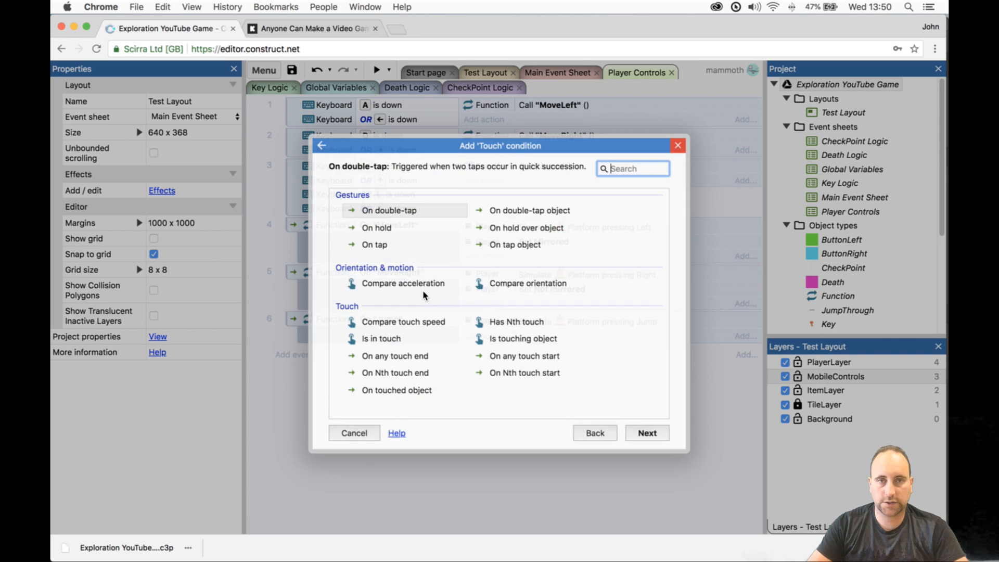
{"action": "type", "text": "o"}
{"action": "key", "text": "BackSpace"}
{"action": "type", "text": "objec"}
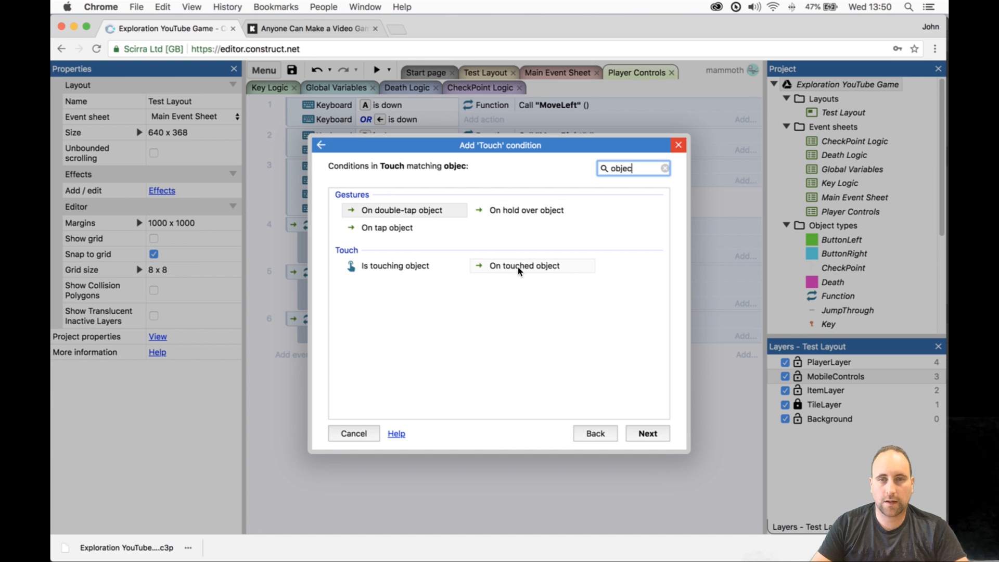
{"action": "double_click", "coordinate": [416, 266]}
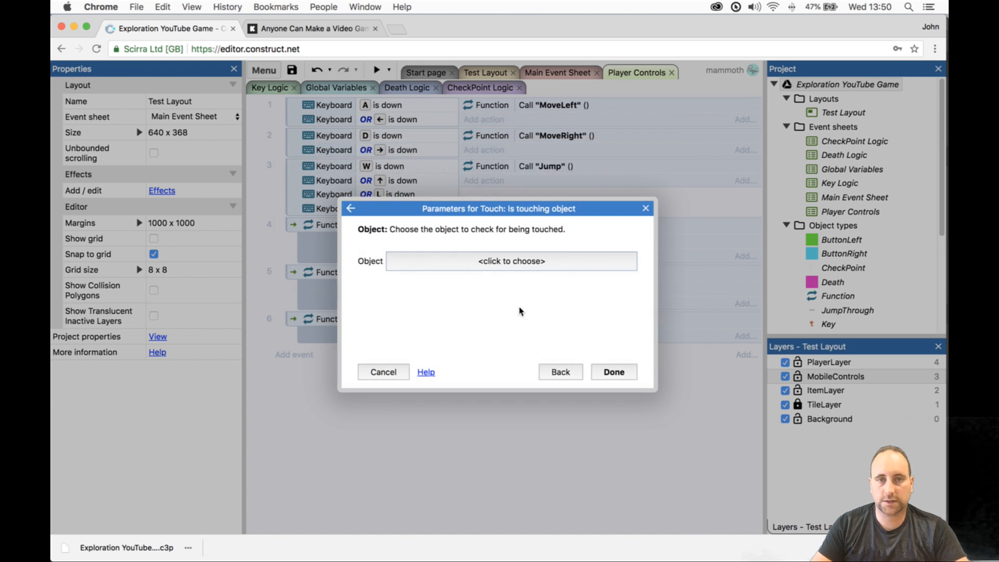
{"action": "left_click", "coordinate": [526, 267]}
{"action": "double_click", "coordinate": [416, 232]}
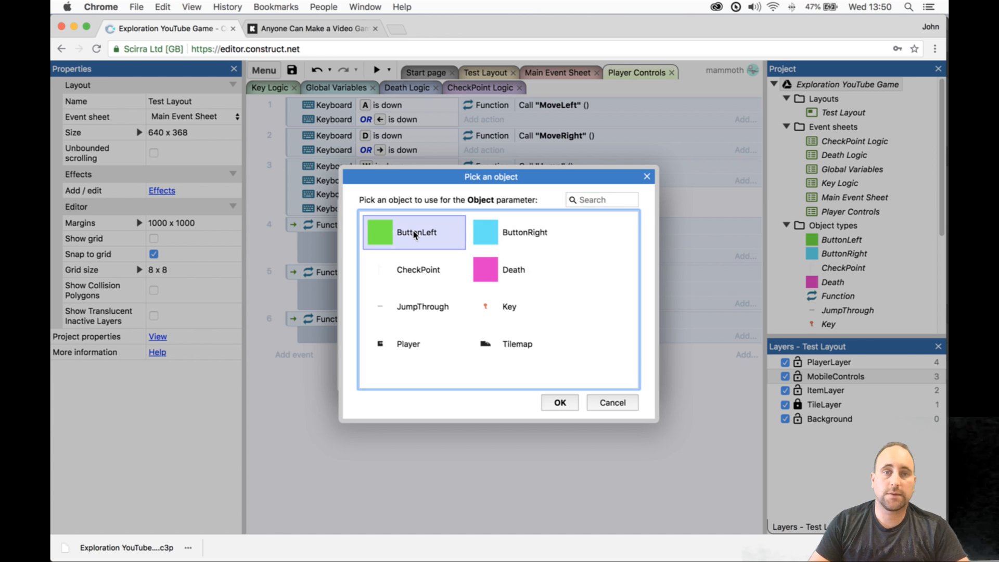
{"action": "left_click", "coordinate": [595, 372]}
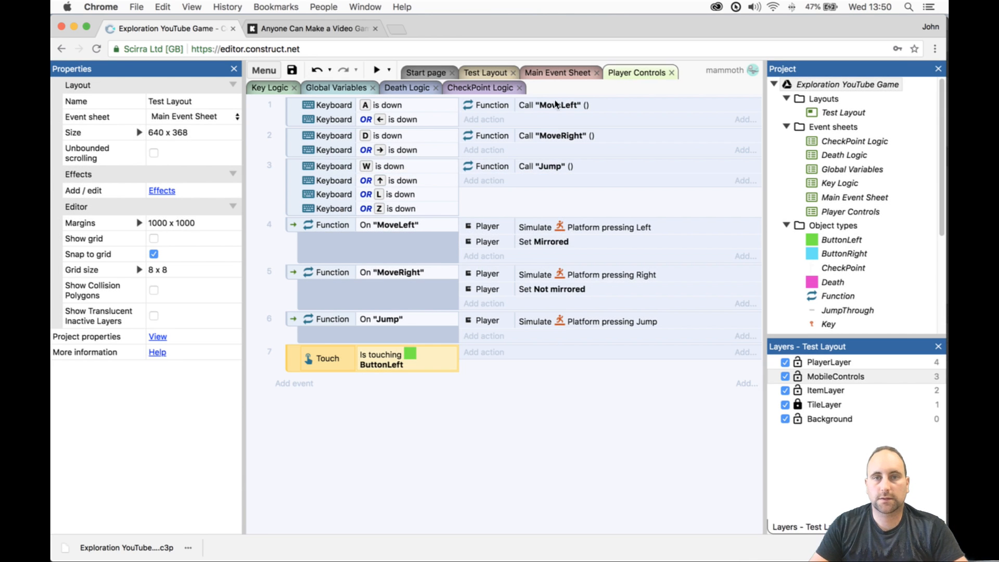
- Copy the Call "MoveLeft" action from the first keyboard event into the ButtonLeft touch event
{"action": "left_click", "coordinate": [567, 108]}
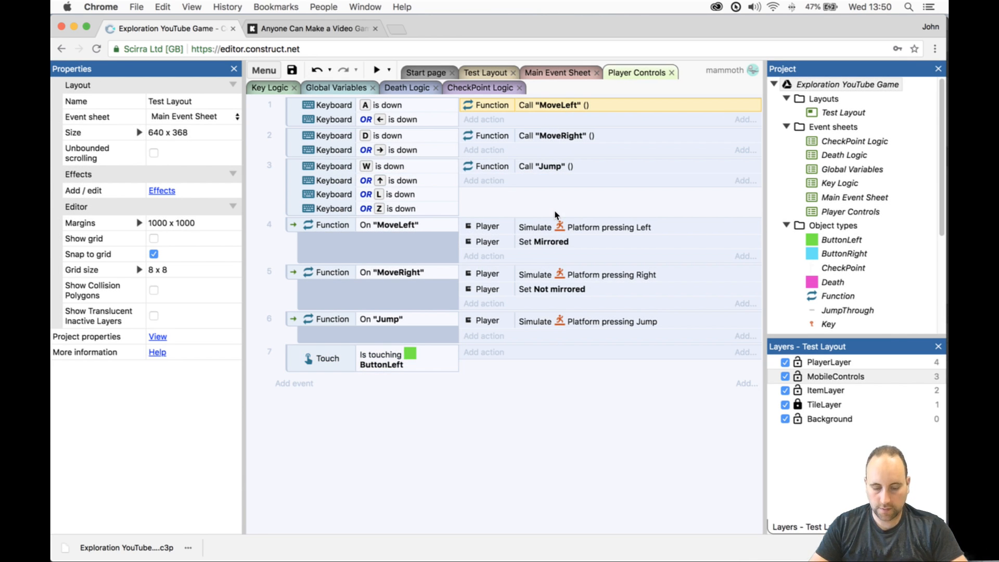
{"action": "key", "text": "super+c"}
{"action": "left_click", "coordinate": [432, 359]}
{"action": "key", "text": "super+v"}
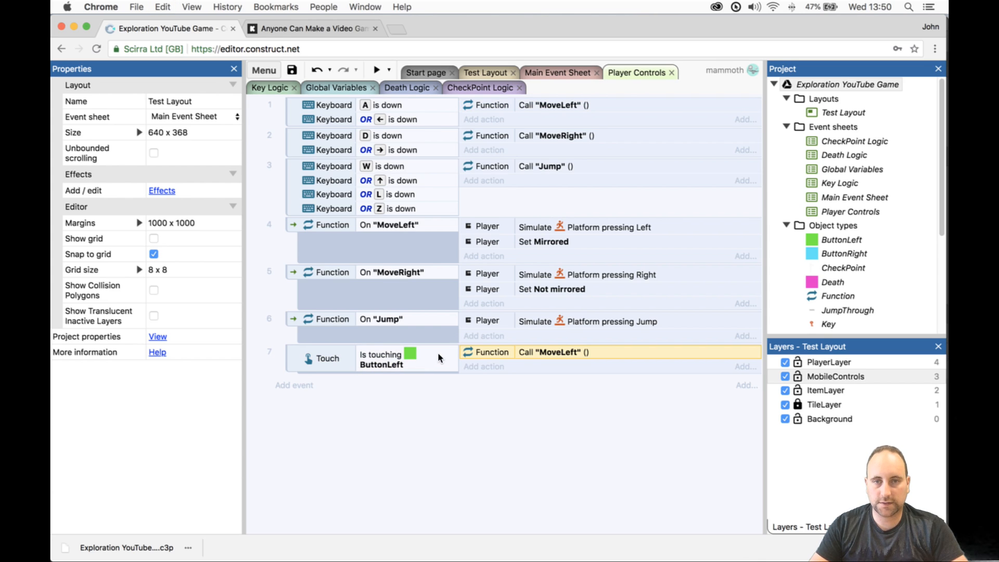
- Duplicate the ButtonLeft touch event and change the copy's touched object to ButtonRight
{"action": "left_click", "coordinate": [397, 372]}
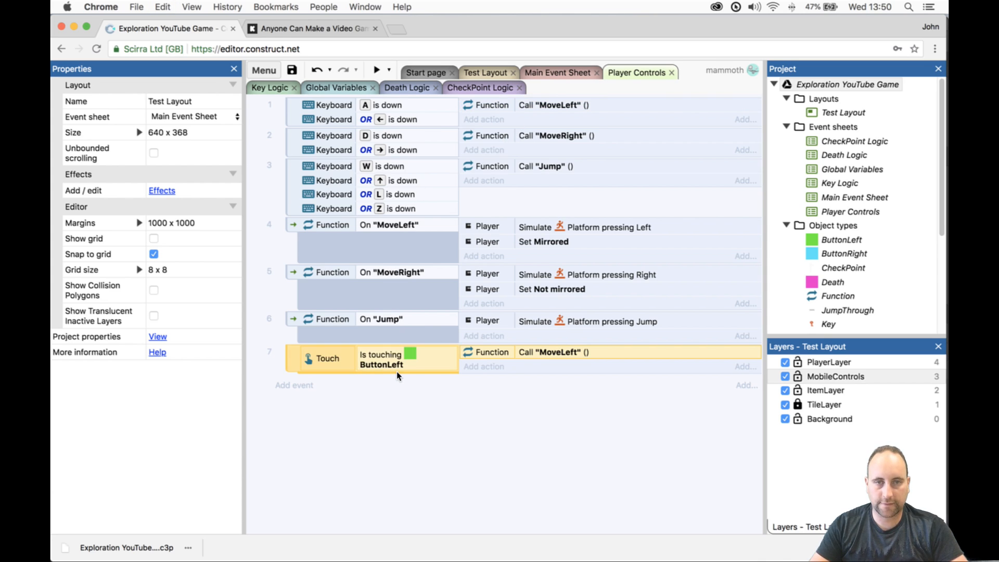
{"action": "key", "text": "super+c"}
{"action": "key", "text": "super+v"}
{"action": "double_click", "coordinate": [411, 390]}
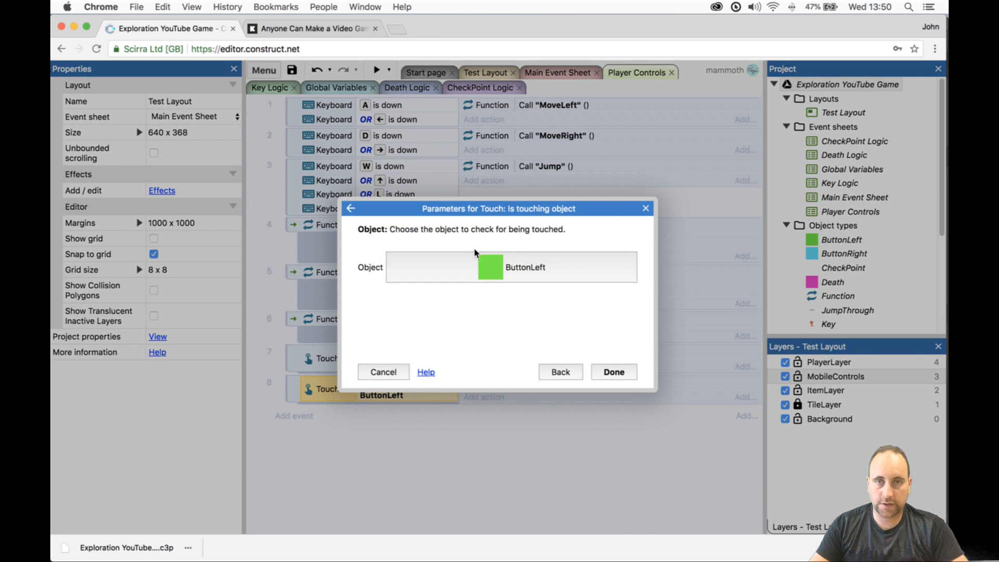
{"action": "left_click", "coordinate": [485, 272]}
{"action": "double_click", "coordinate": [516, 232]}
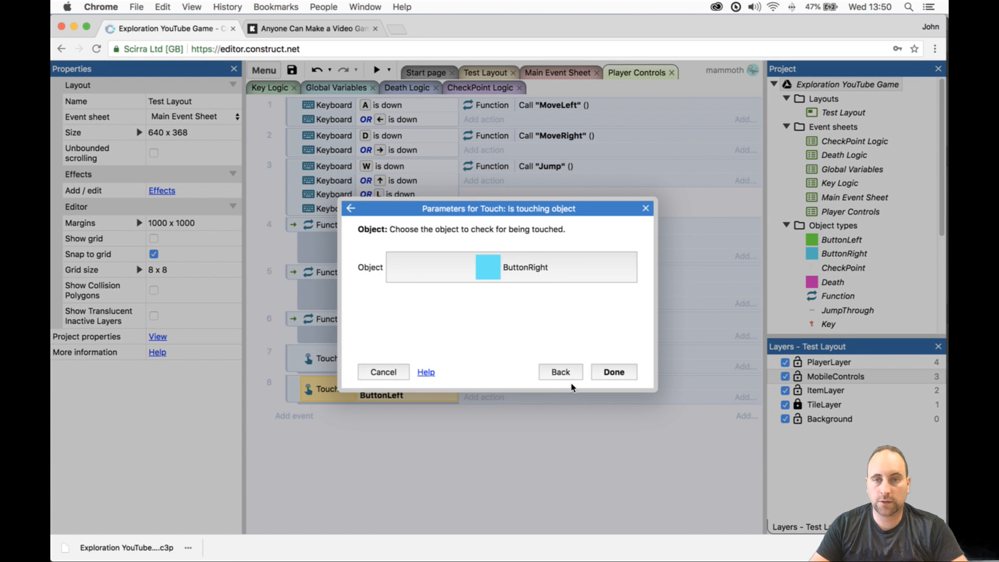
{"action": "left_click", "coordinate": [614, 371]}
- Replace the ButtonRight touch event's action with a copy of the Call "MoveRight" action
{"action": "double_click", "coordinate": [545, 383]}
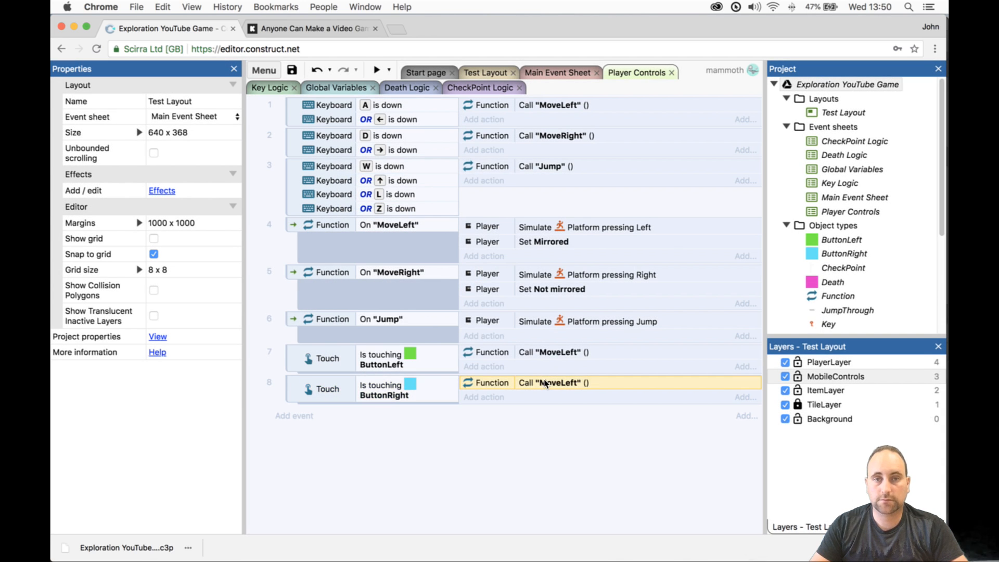
{"action": "key", "text": "Escape"}
{"action": "left_click", "coordinate": [575, 135]}
{"action": "key", "text": "ctrl+c"}
{"action": "left_click", "coordinate": [545, 388]}
{"action": "key", "text": "ctrl+v"}
{"action": "left_click", "coordinate": [562, 383]}
{"action": "key", "text": "Delete"}
- Duplicate the ButtonRight touch event and add a copy of the Is touching ButtonLeft condition to the duplicate
{"action": "left_click", "coordinate": [398, 404]}
{"action": "key", "text": "ctrl+c"}
{"action": "key", "text": "ctrl+v"}
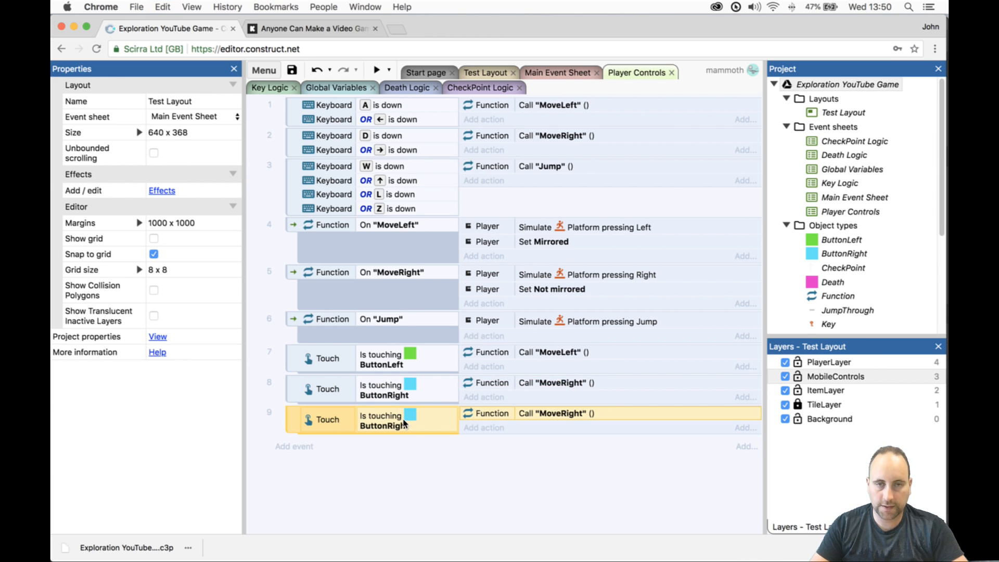
{"action": "left_click", "coordinate": [417, 370]}
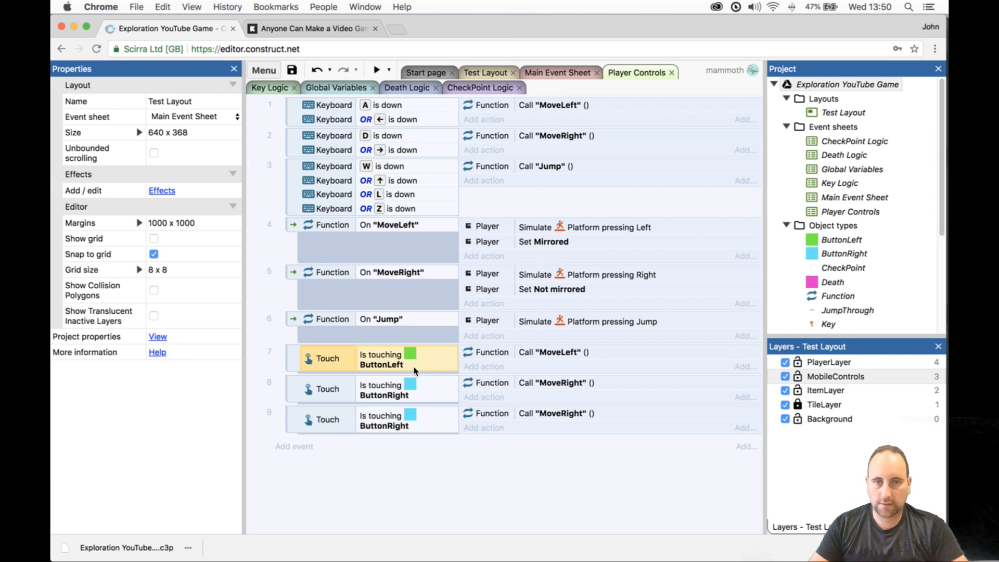
{"action": "left_click_drag", "start_coordinate": [417, 417], "coordinate": [417, 419], "text": "ctrl"}
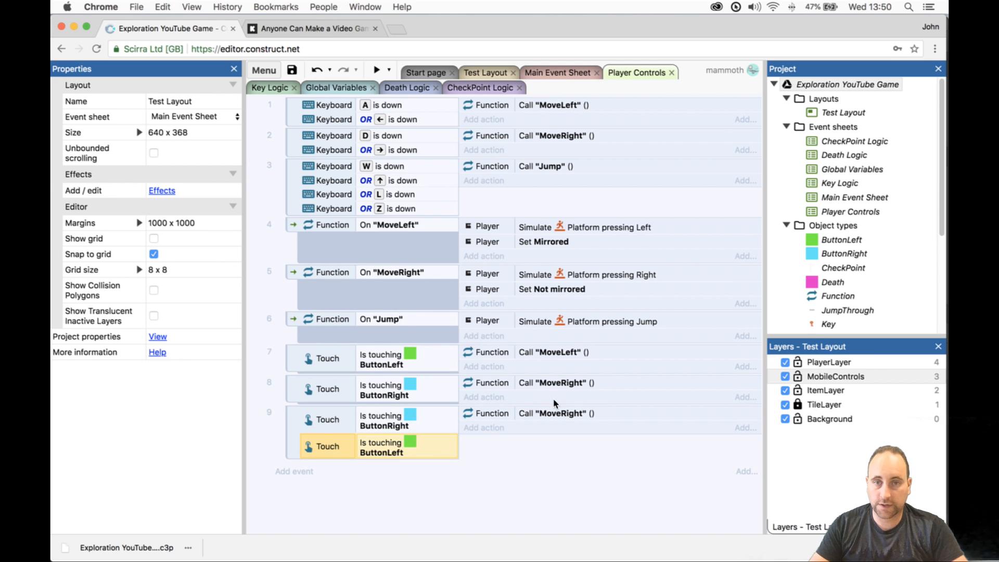
- Replace the action of the event that checks both buttons with a copy of the Call "Jump" action
{"action": "left_click", "coordinate": [560, 416]}
{"action": "key", "text": "Delete"}
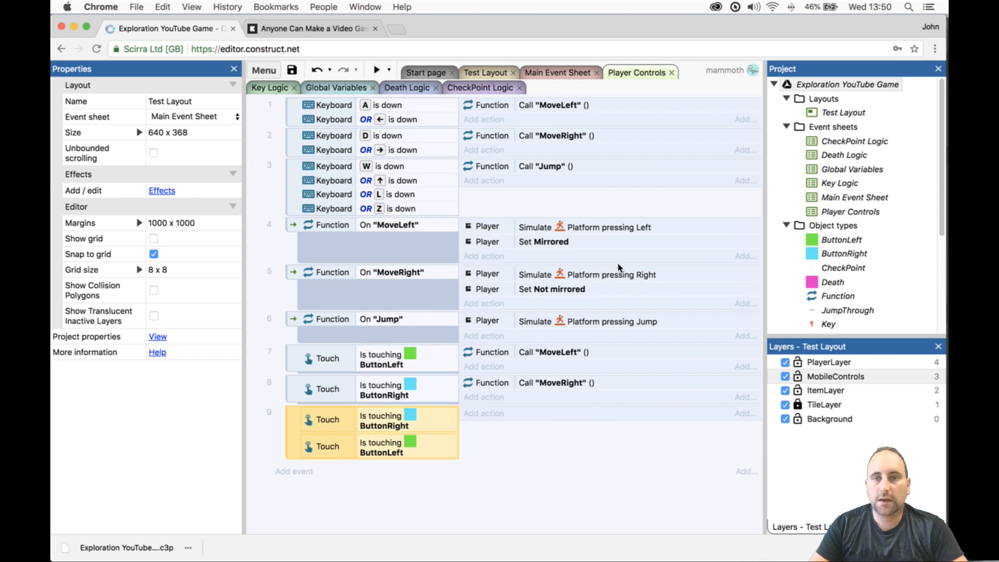
{"action": "left_click", "coordinate": [568, 158]}
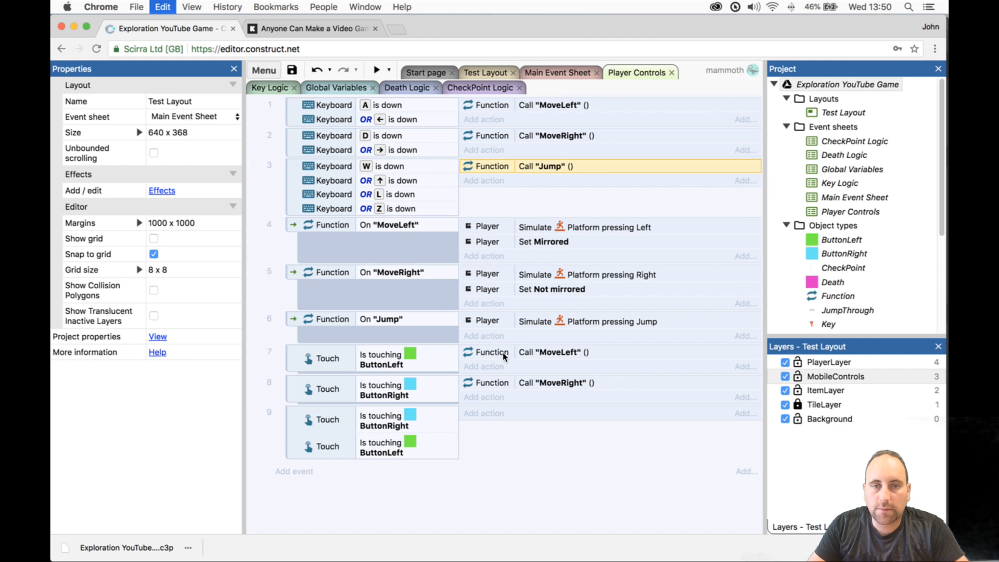
{"action": "left_click", "coordinate": [445, 419]}
{"action": "key", "text": "ctrl+v"}
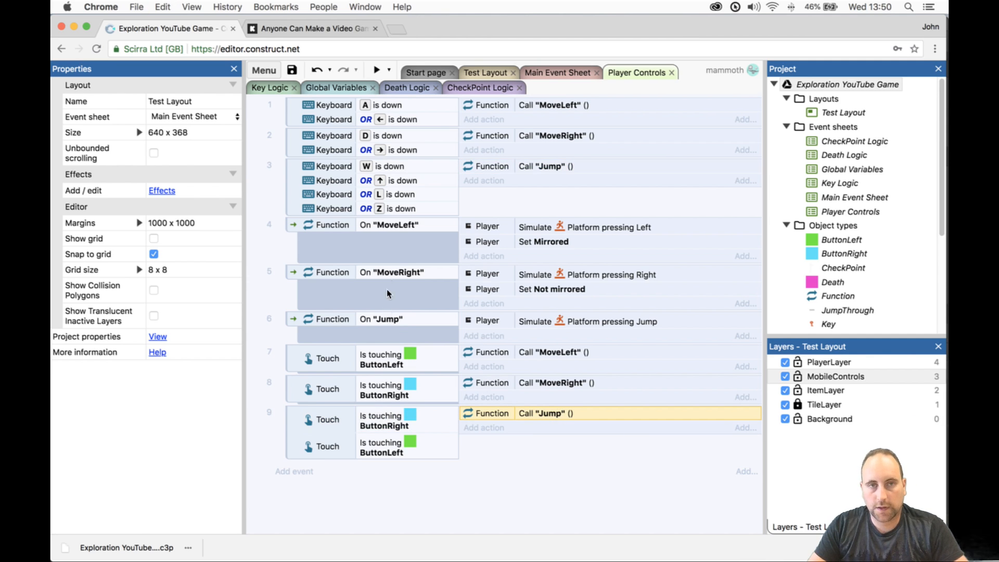
- Save the project and host a remote preview to test the touch controls, closing it when done
{"action": "key", "text": "ctrl+s"}
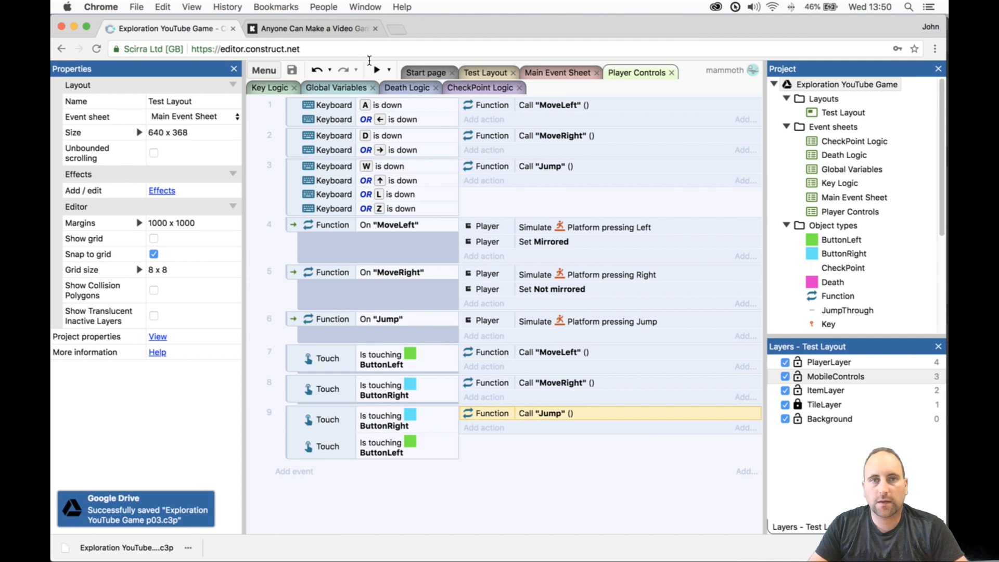
{"action": "left_click", "coordinate": [390, 71]}
{"action": "left_click", "coordinate": [406, 146]}
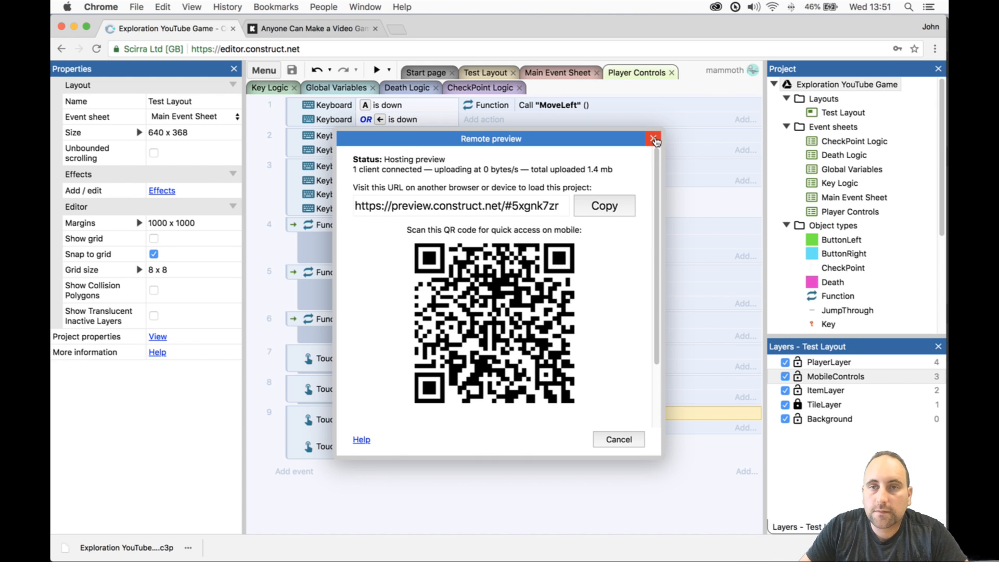
{"action": "left_click", "coordinate": [653, 139]}
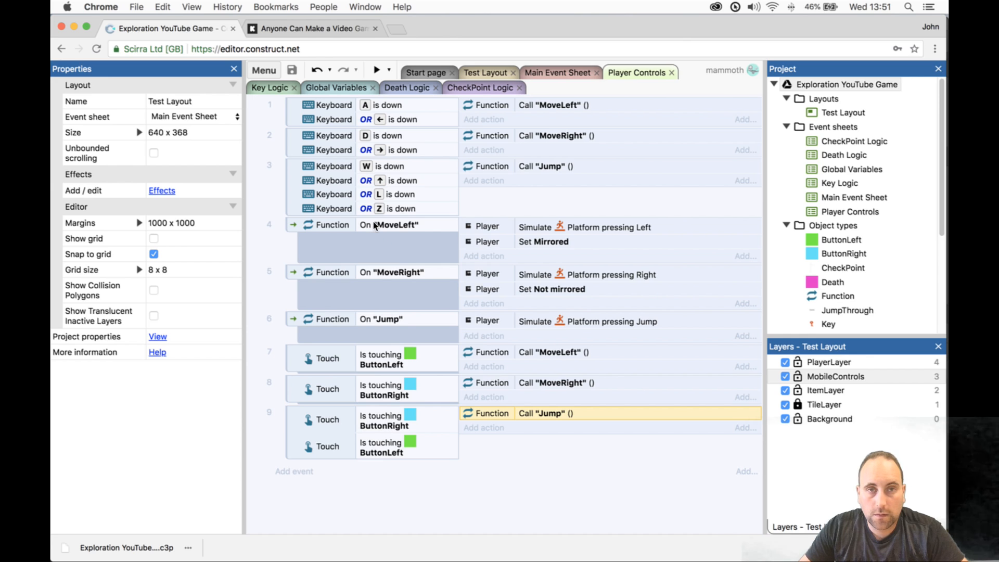
- Add the Scroll To behavior to the Player sprite in Test Layout
{"action": "left_click", "coordinate": [267, 89]}
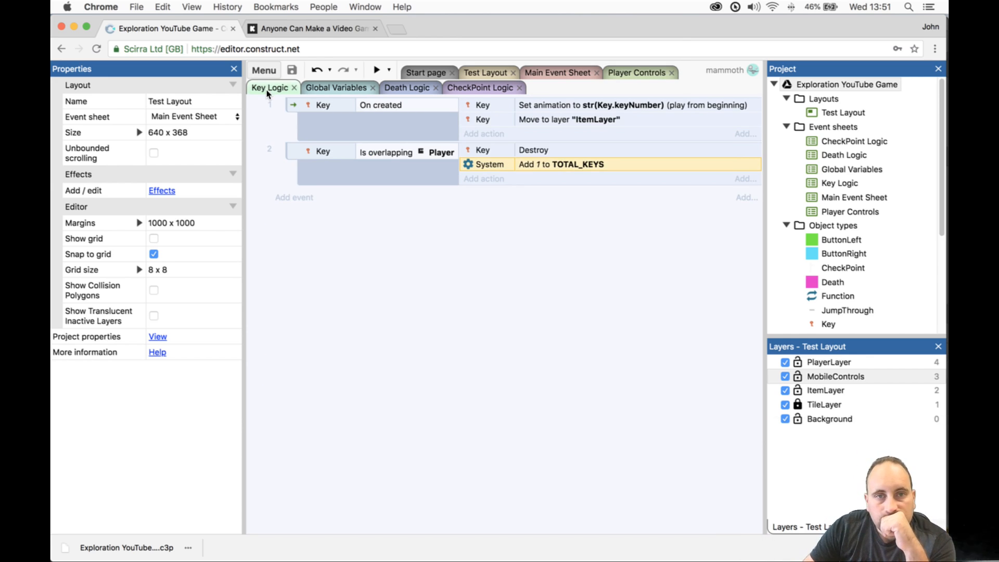
{"action": "left_click", "coordinate": [633, 74]}
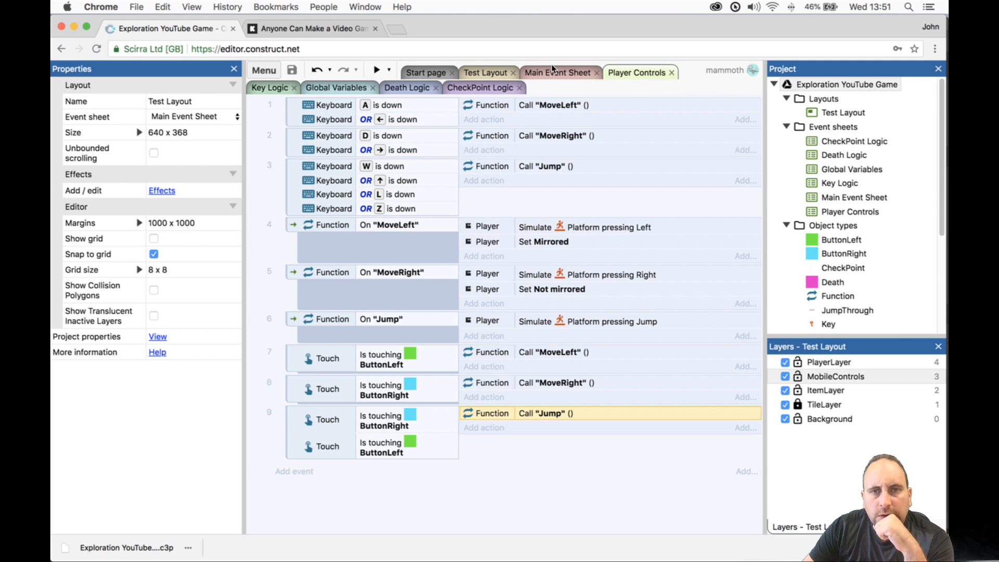
{"action": "left_click", "coordinate": [483, 74]}
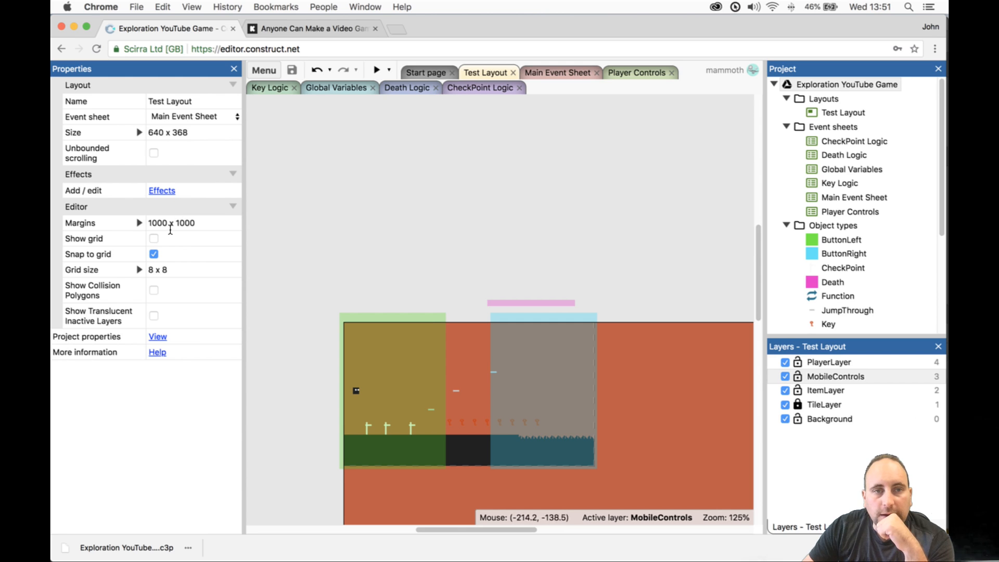
{"action": "left_click", "coordinate": [357, 391]}
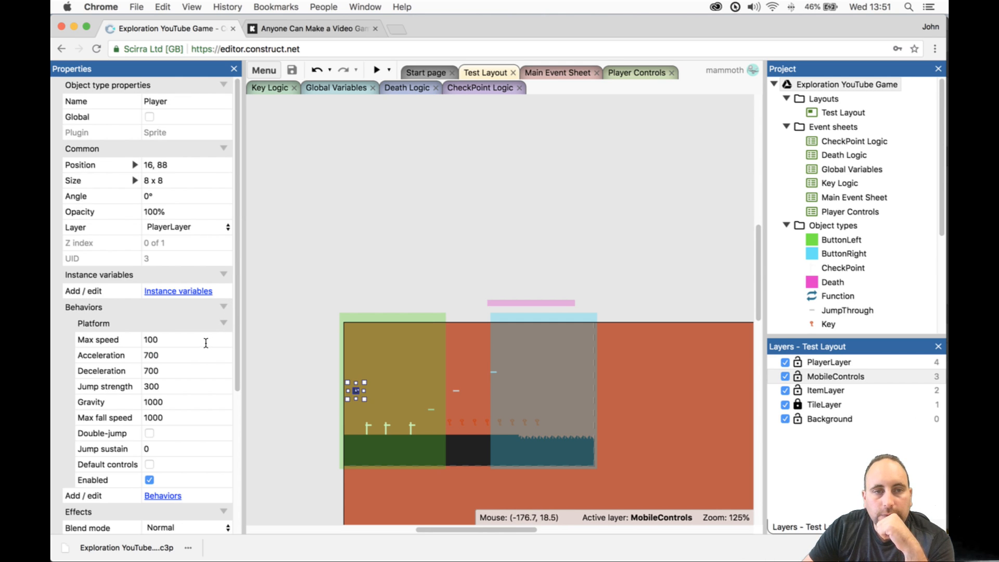
{"action": "left_click", "coordinate": [173, 495]}
{"action": "left_click", "coordinate": [517, 278]}
{"action": "type", "text": "scor"}
{"action": "key", "text": "BackSpace"}
{"action": "key", "text": "BackSpace"}
{"action": "type", "text": "ro"}
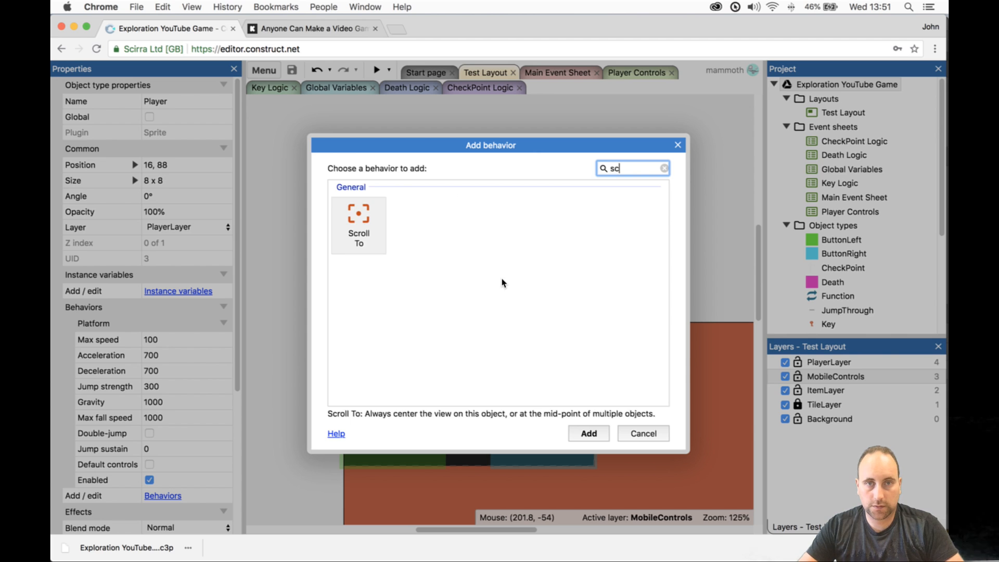
{"action": "key", "text": "Return"}
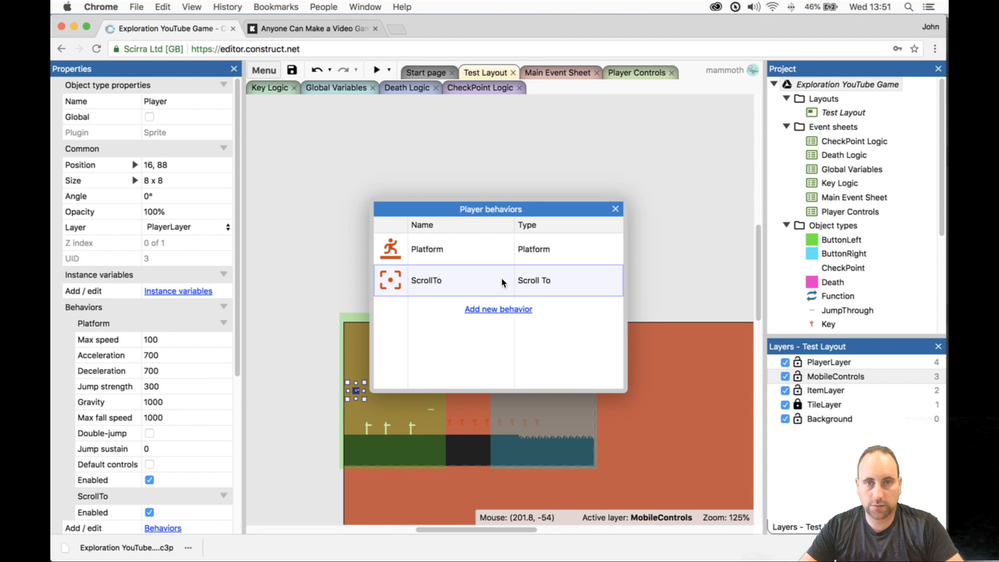
{"action": "left_click", "coordinate": [616, 209]}
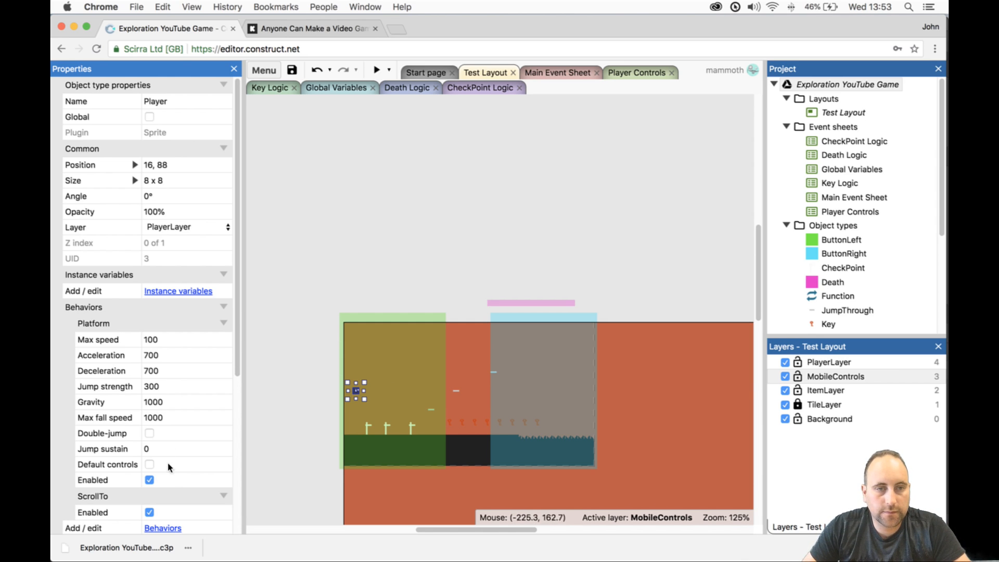
- Remove the Scroll To behavior from the Player sprite
{"action": "scroll", "coordinate": [170, 483], "scroll_direction": "down", "scroll_amount": 1}
{"action": "left_click", "coordinate": [163, 511]}
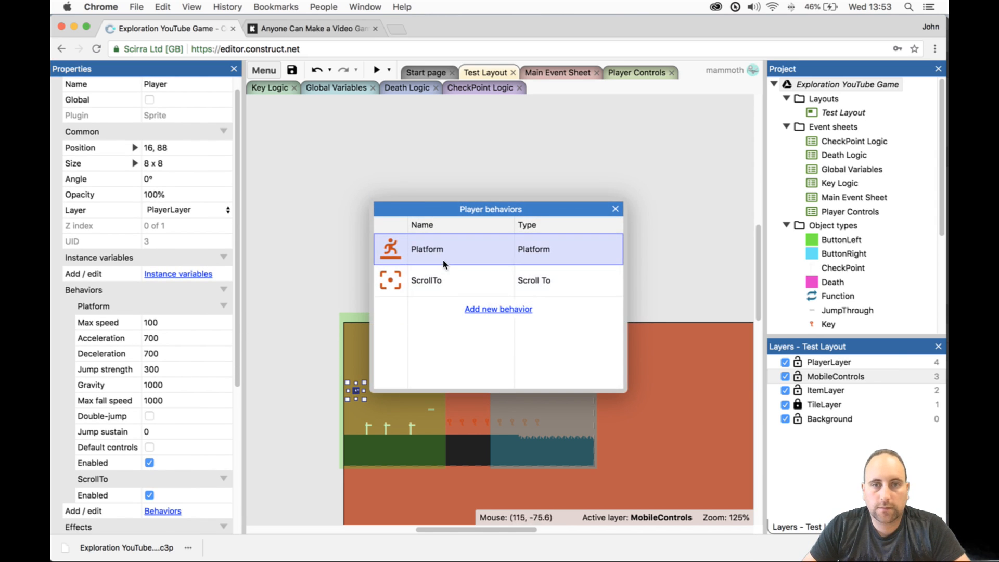
{"action": "left_click", "coordinate": [445, 280]}
{"action": "key", "text": "Delete"}
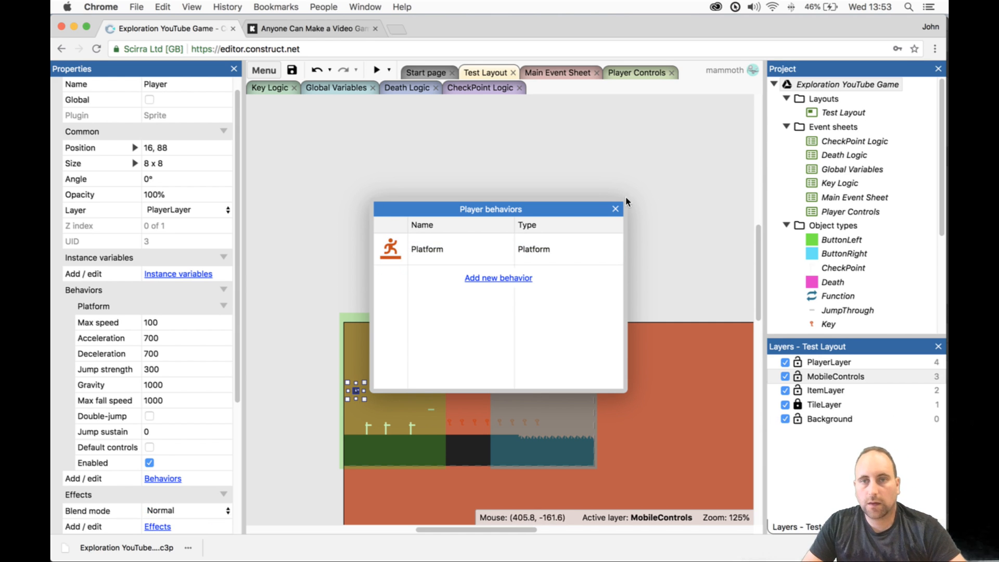
{"action": "left_click", "coordinate": [616, 208]}
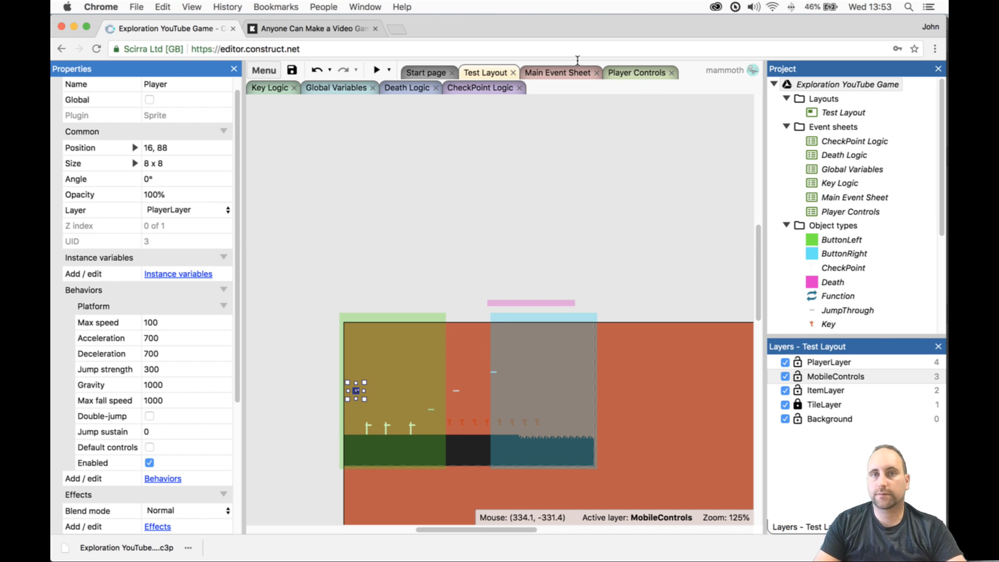
- Create a new event sheet named "Screen Move Logic"
{"action": "right_click", "coordinate": [845, 127]}
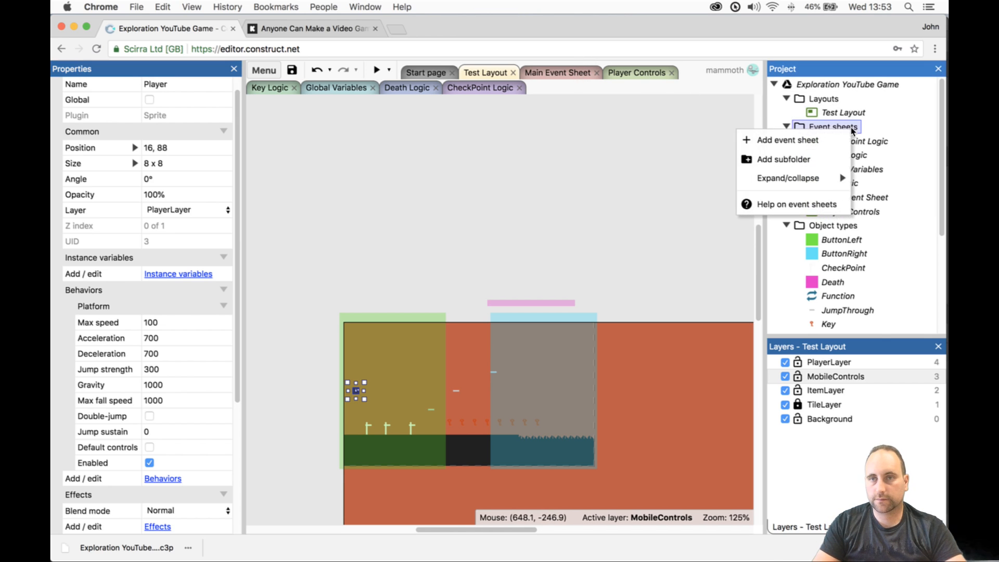
{"action": "left_click", "coordinate": [841, 144]}
{"action": "type", "text": "Scre"}
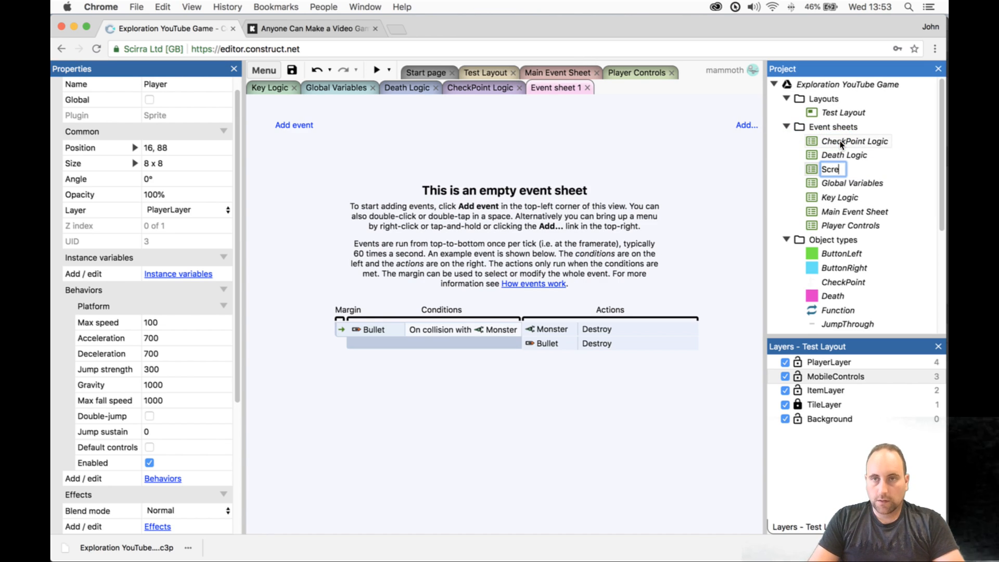
{"action": "type", "text": "en Move Logic"}
{"action": "key", "text": "Return"}
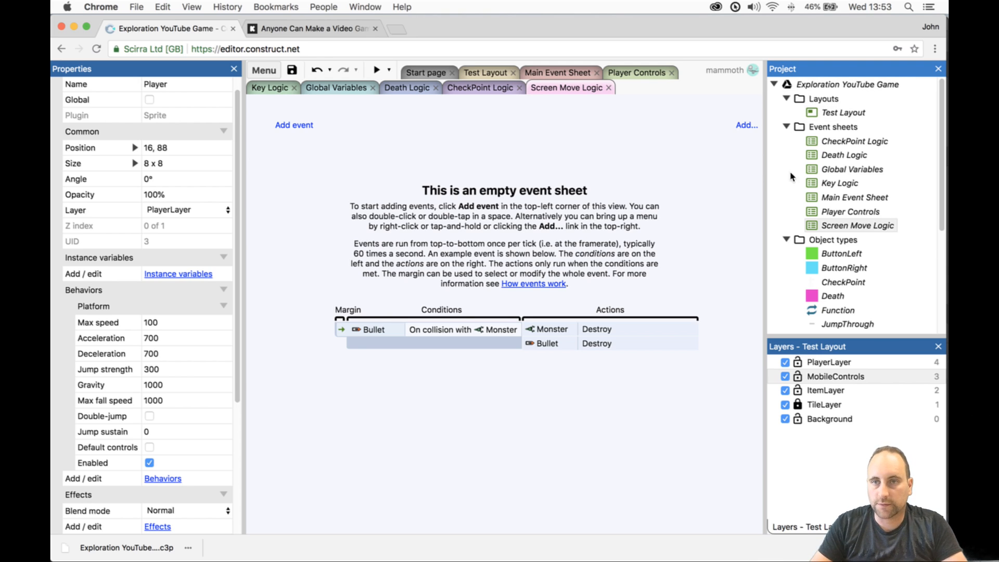
- Include the Screen Move Logic event sheet in the Main Event Sheet
{"action": "left_click", "coordinate": [551, 72]}
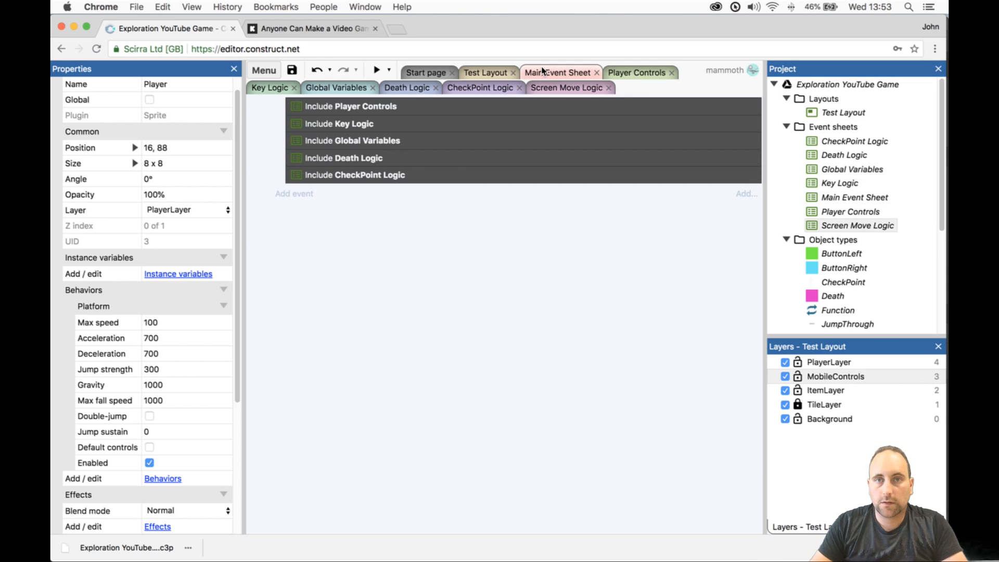
{"action": "right_click", "coordinate": [456, 263]}
{"action": "left_click", "coordinate": [517, 349]}
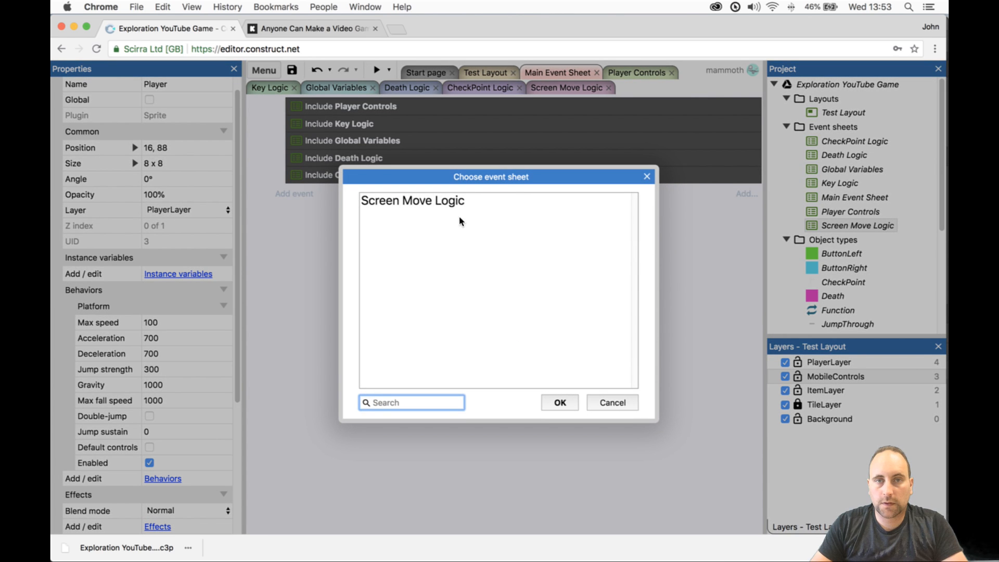
{"action": "double_click", "coordinate": [462, 199]}
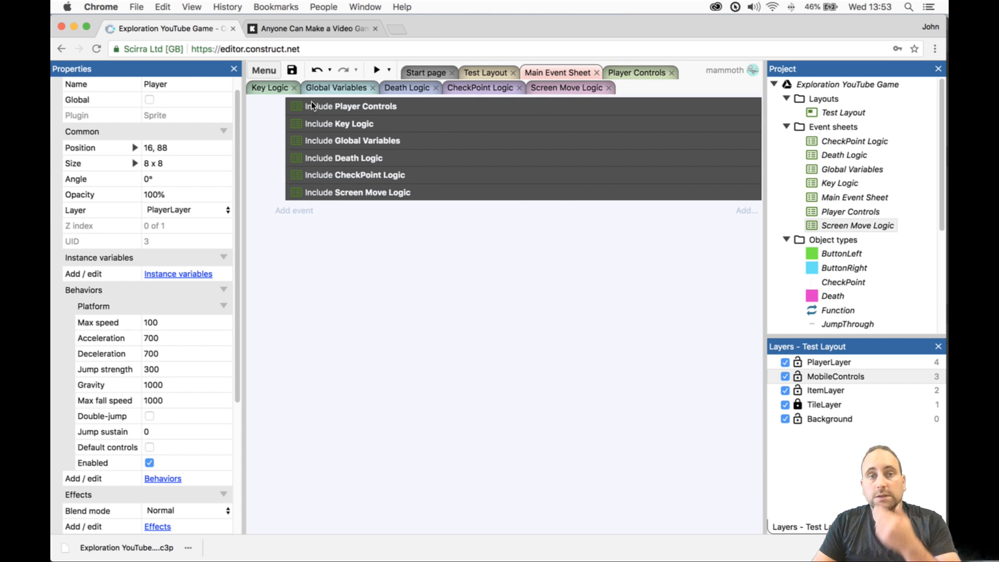
- Add a global number variable named CameraY to the Global Variables event sheet, keeping the initial value 0
{"action": "left_click", "coordinate": [312, 88]}
{"action": "right_click", "coordinate": [383, 224]}
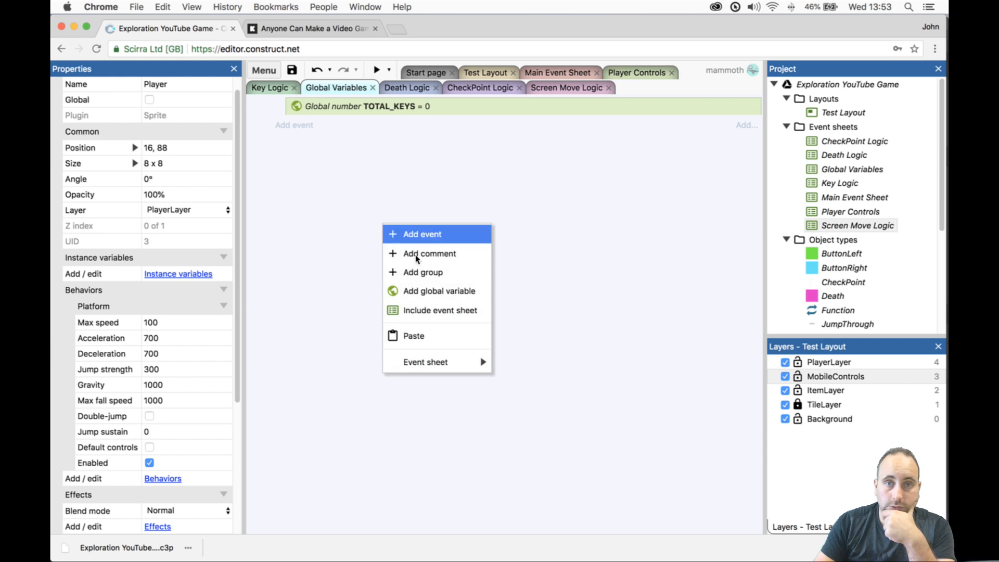
{"action": "left_click", "coordinate": [454, 300]}
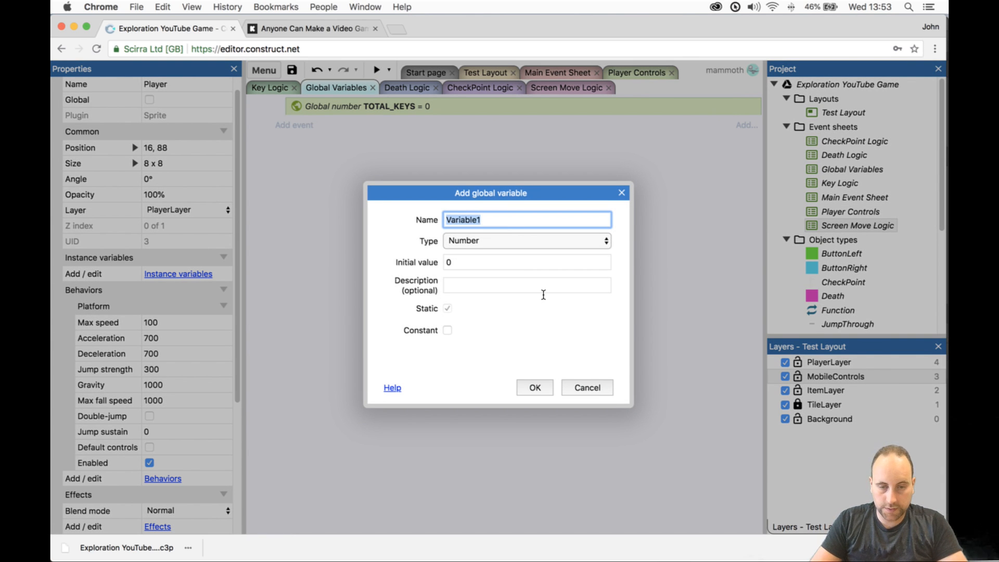
{"action": "type", "text": "Camera"}
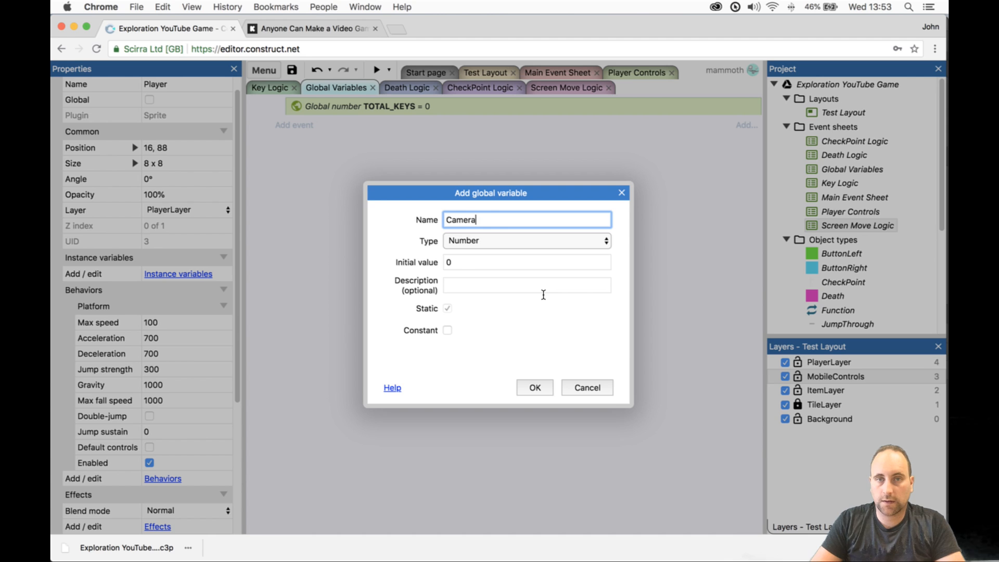
{"action": "type", "text": "Y"}
{"action": "key", "text": "Return"}
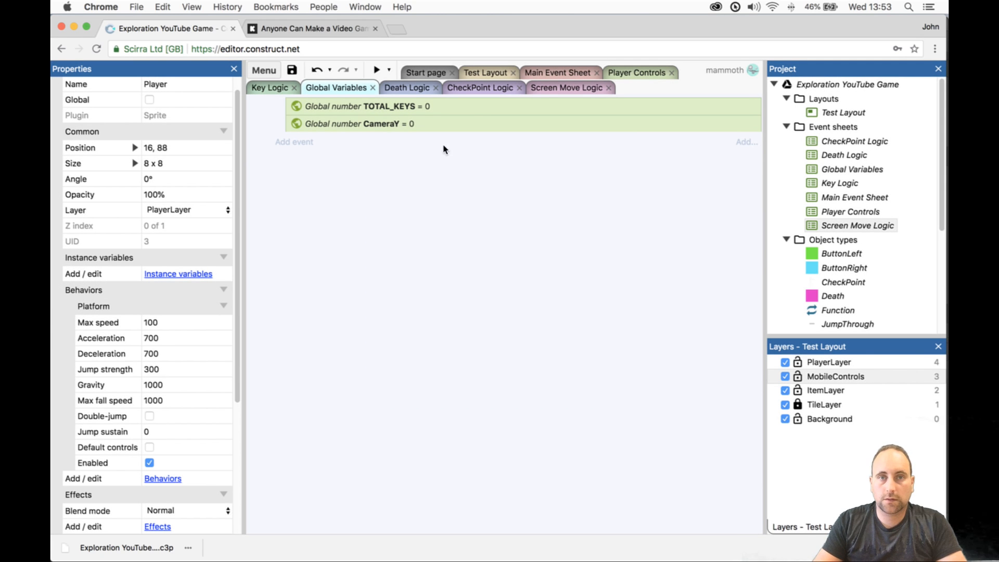
- Duplicate the CameraY global variable and rename the copy CameraX
{"action": "left_click", "coordinate": [439, 124]}
{"action": "key", "text": "super+c"}
{"action": "key", "text": "super+v"}
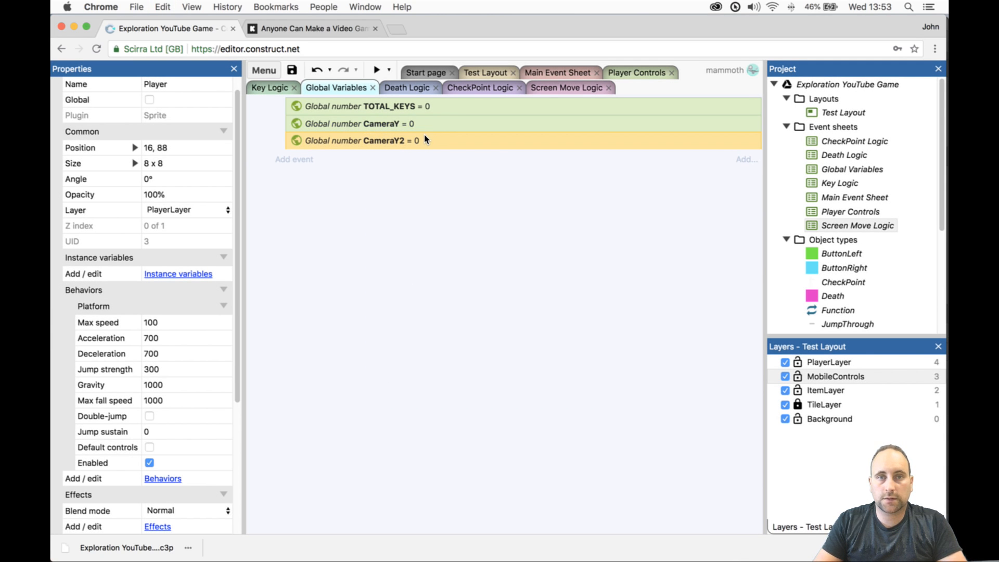
{"action": "double_click", "coordinate": [424, 137]}
{"action": "left_click", "coordinate": [497, 223]}
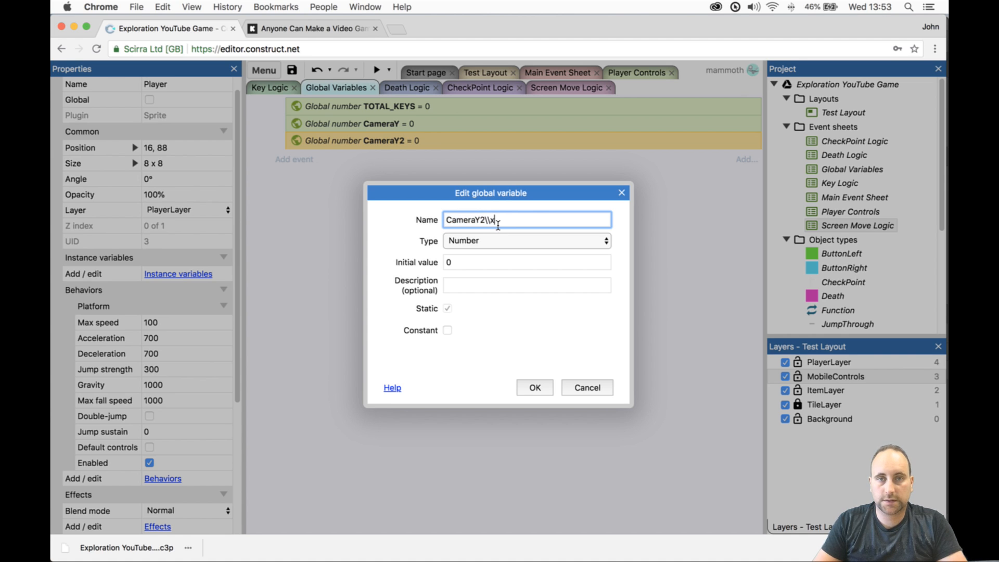
{"action": "key", "text": "BackSpace"}
{"action": "key", "text": "BackSpace"}
{"action": "type", "text": "X"}
{"action": "key", "text": "Return"}
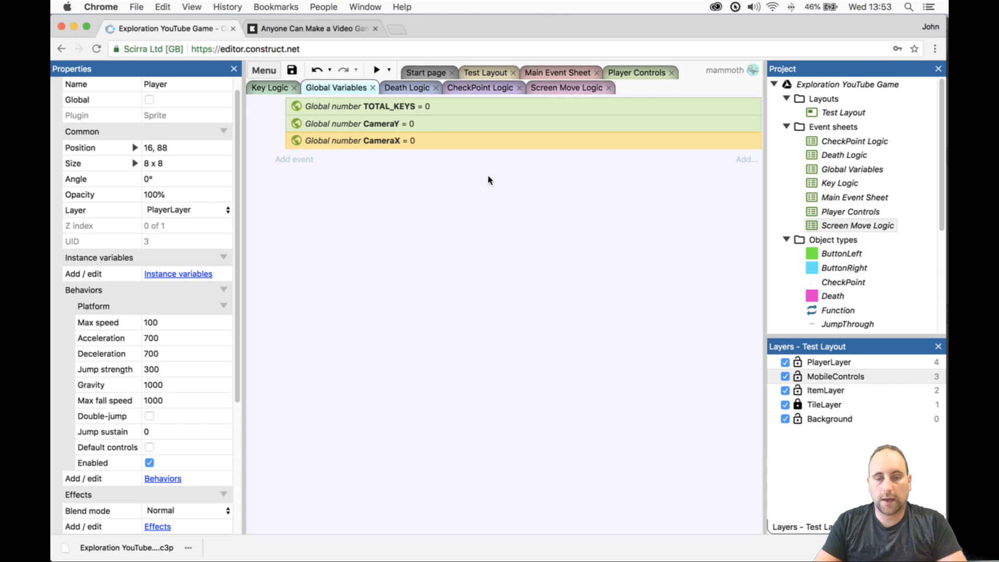
- Add a System Every tick event below the global variables
{"action": "double_click", "coordinate": [357, 235]}
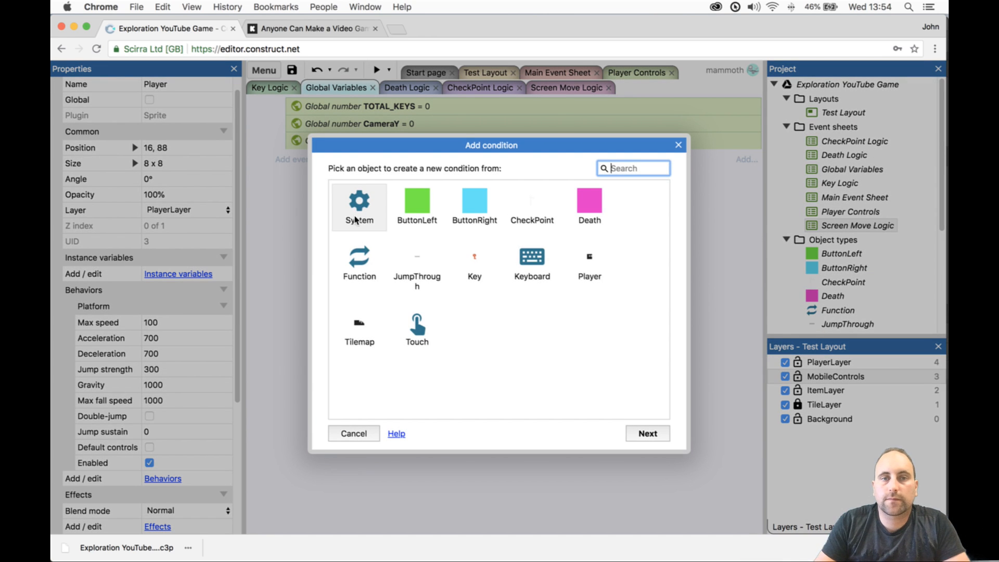
{"action": "double_click", "coordinate": [356, 223]}
{"action": "type", "text": "eve"}
{"action": "double_click", "coordinate": [356, 211]}
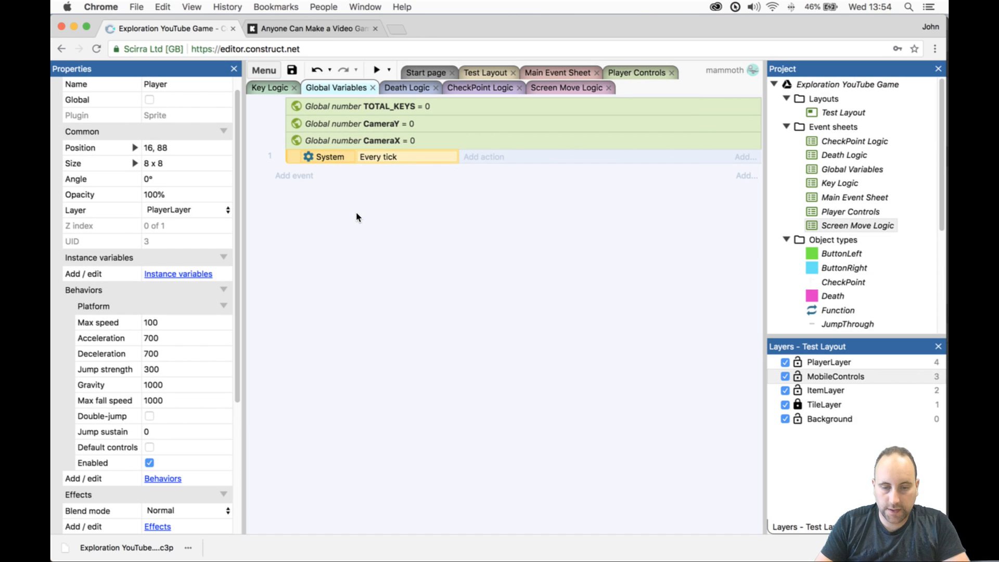
- Add a System Set value action to the Every tick event that sets CameraX to floor(Player.X / 320)
{"action": "left_click", "coordinate": [481, 158]}
{"action": "type", "text": "ve"}
{"action": "key", "text": "BackSpace"}
{"action": "key", "text": "BackSpace"}
{"action": "key", "text": "Return"}
{"action": "type", "text": "va"}
{"action": "key", "text": "Return"}
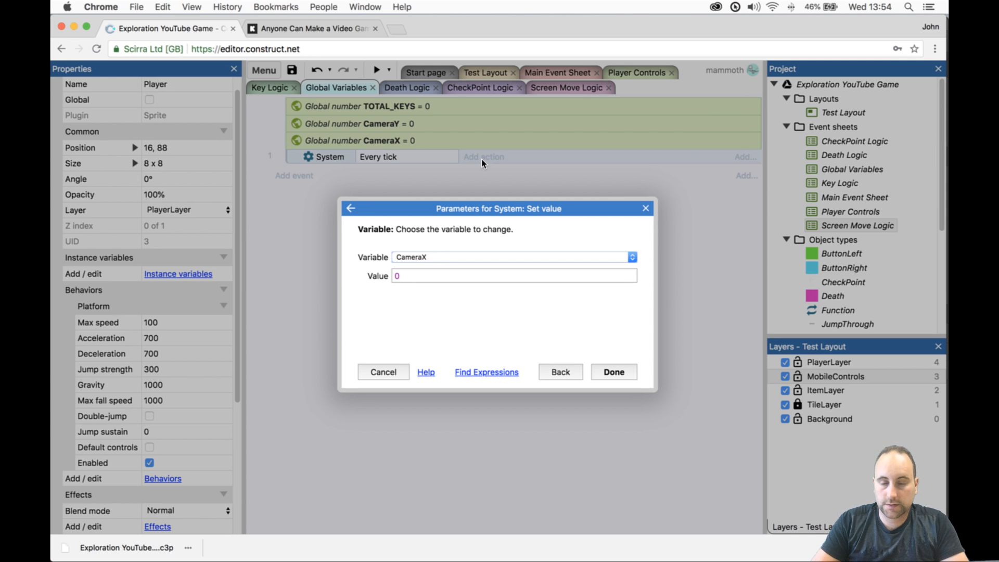
{"action": "key", "text": "Tab"}
{"action": "type", "text": "floor("}
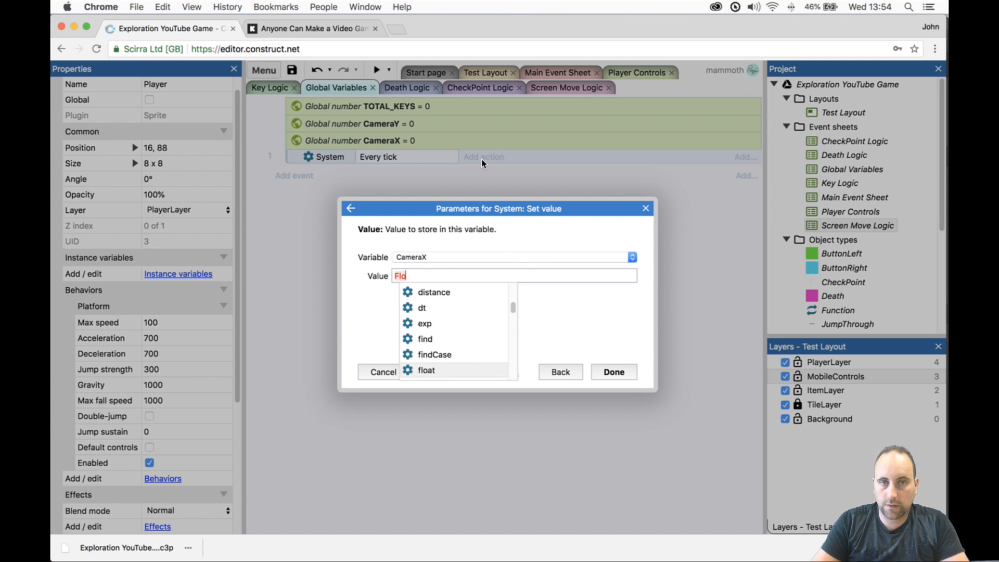
{"action": "type", "text": "Player.X "}
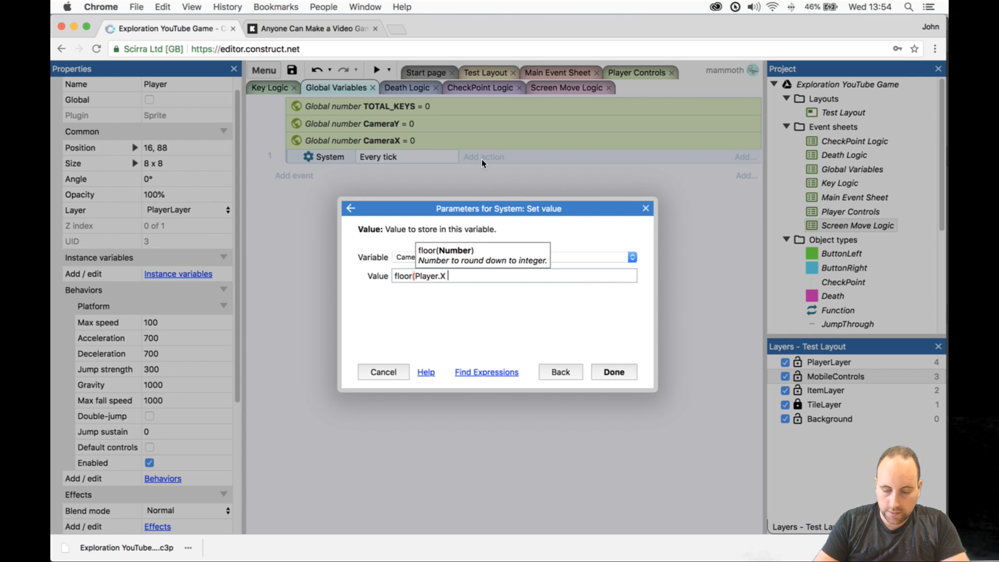
{"action": "type", "text": "/"}
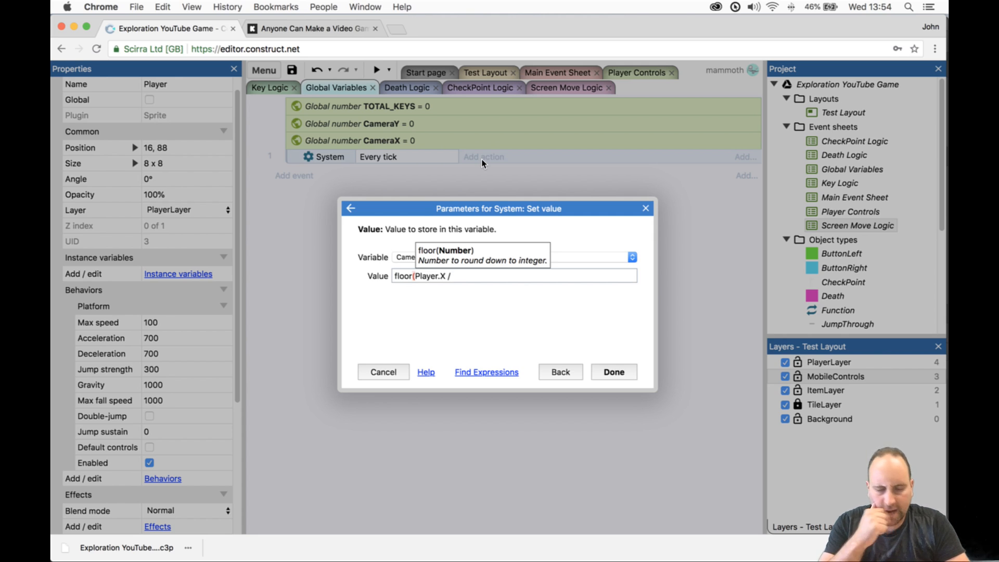
{"action": "type", "text": "320)"}
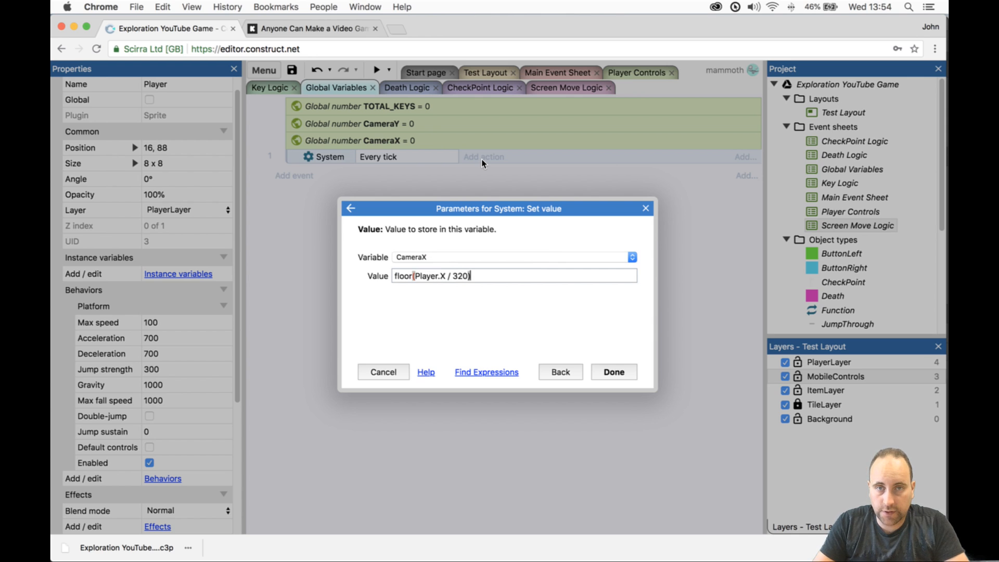
{"action": "key", "text": "Return"}
- Duplicate the CameraX action and change the copy to set CameraY to floor(Player.Y / 184)
{"action": "key", "text": "super+c"}
{"action": "key", "text": "super+v"}
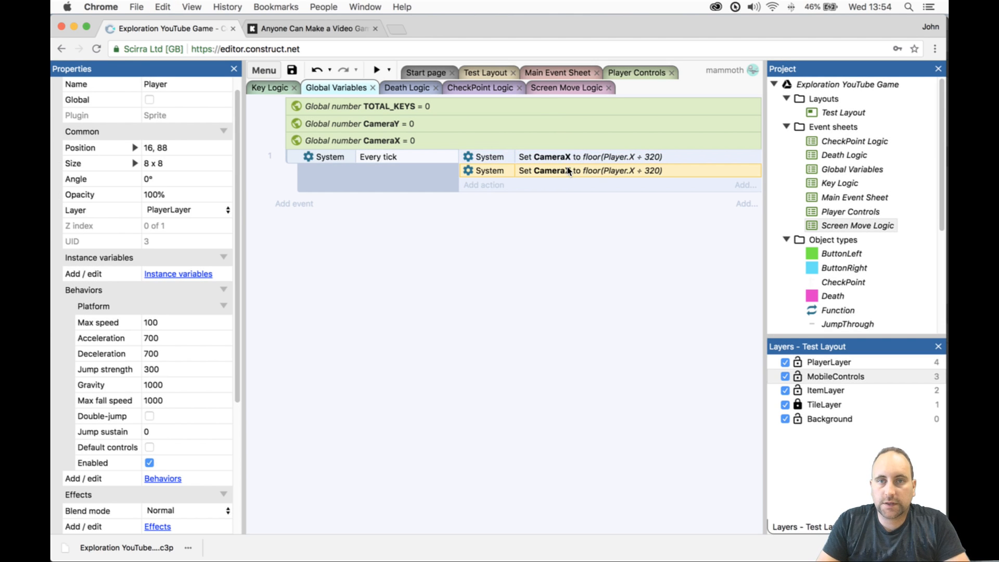
{"action": "double_click", "coordinate": [570, 171]}
{"action": "left_click", "coordinate": [539, 256]}
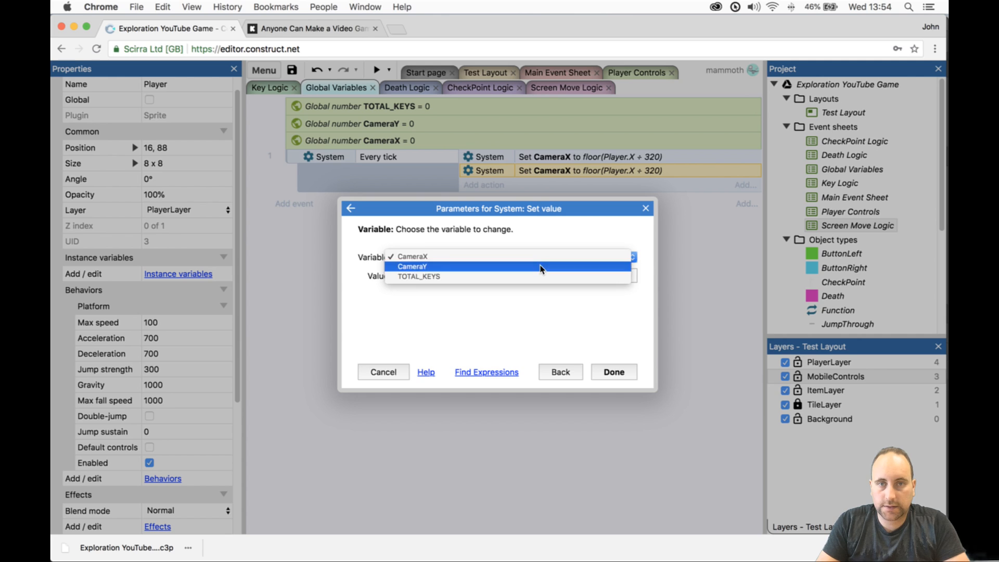
{"action": "left_click", "coordinate": [542, 268]}
{"action": "left_click_drag", "start_coordinate": [602, 284], "coordinate": [386, 256]}
{"action": "type", "text": "Flo"}
{"action": "key", "text": "BackSpace"}
{"action": "key", "text": "BackSpace"}
{"action": "key", "text": "BackSpace"}
{"action": "type", "text": "floor"}
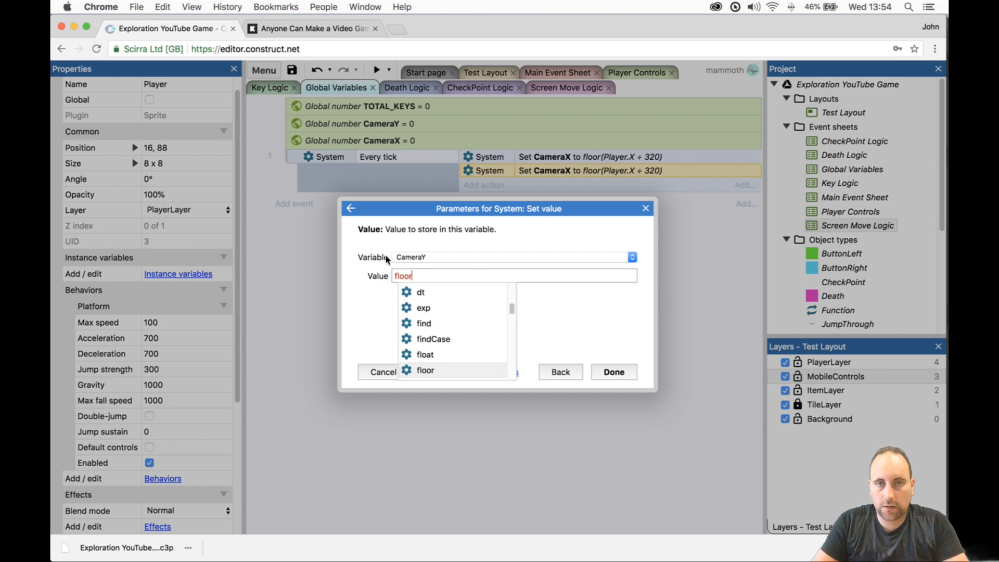
{"action": "type", "text": "(Player.y"}
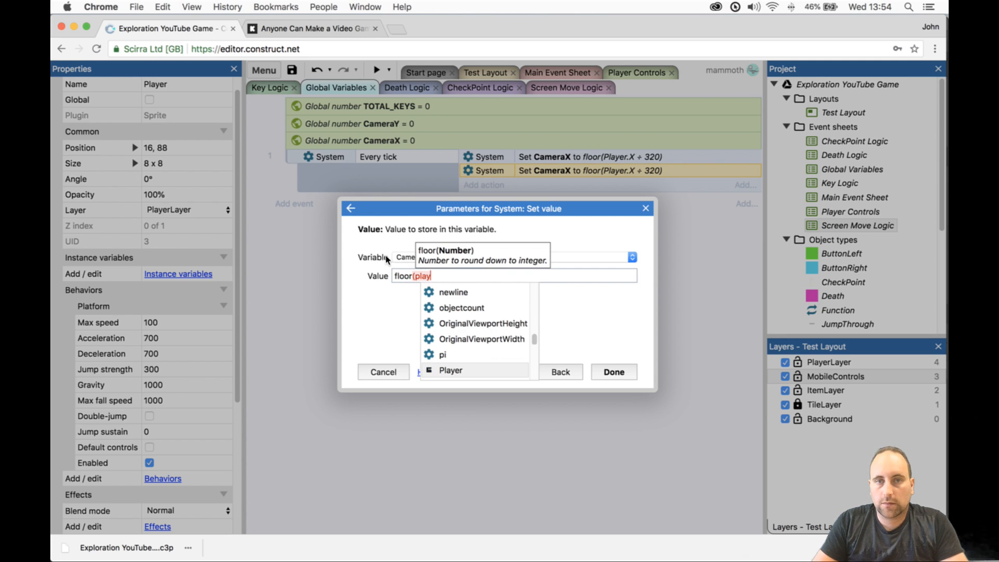
{"action": "key", "text": "Return"}
{"action": "type", "text": "/184)"}
{"action": "key", "text": "Return"}
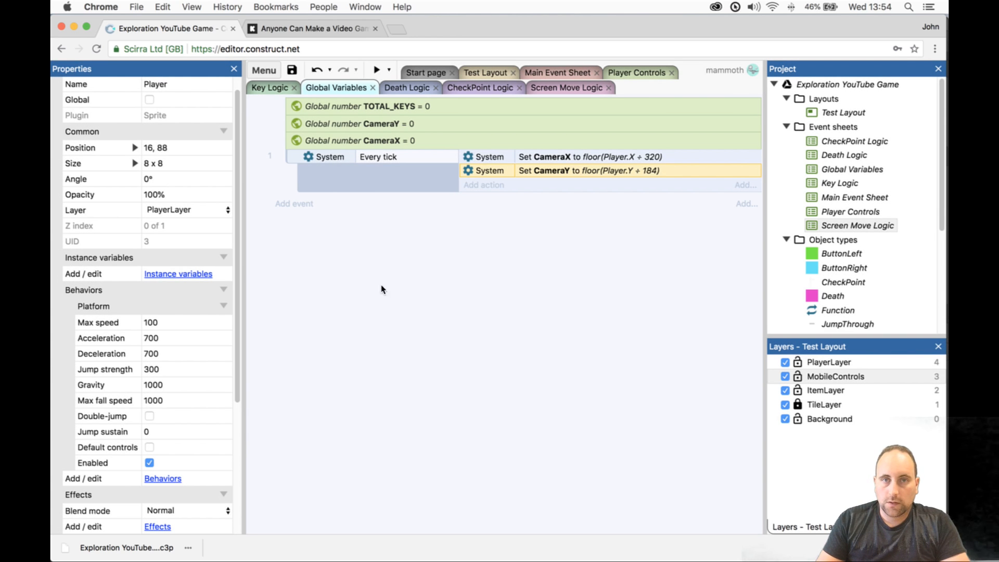
- Add a new event with a System Compare variable condition checking that CameraY equals 0
{"action": "left_click", "coordinate": [288, 208]}
{"action": "double_click", "coordinate": [363, 207]}
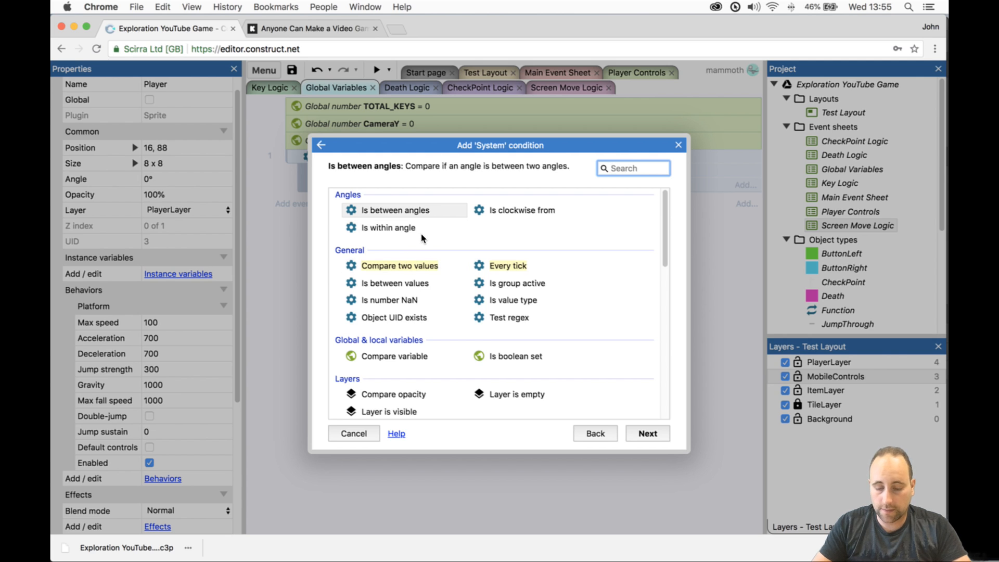
{"action": "type", "text": "com"}
{"action": "double_click", "coordinate": [403, 305]}
{"action": "left_click", "coordinate": [455, 257]}
{"action": "left_click", "coordinate": [455, 262]}
{"action": "left_click", "coordinate": [613, 372]}
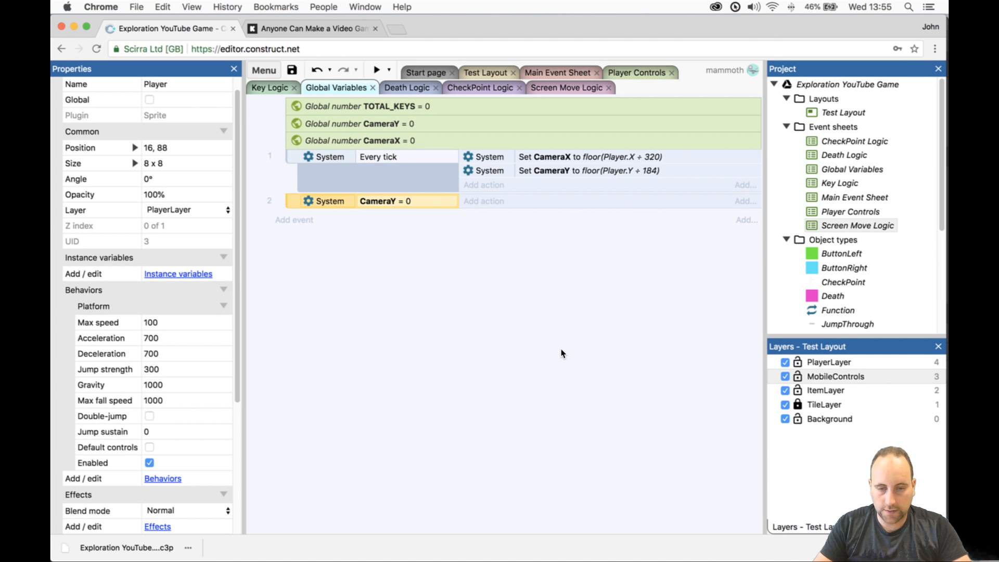
- Add a System Scroll to Y action with the value 92 to the CameraY = 0 event
{"action": "left_click", "coordinate": [480, 201]}
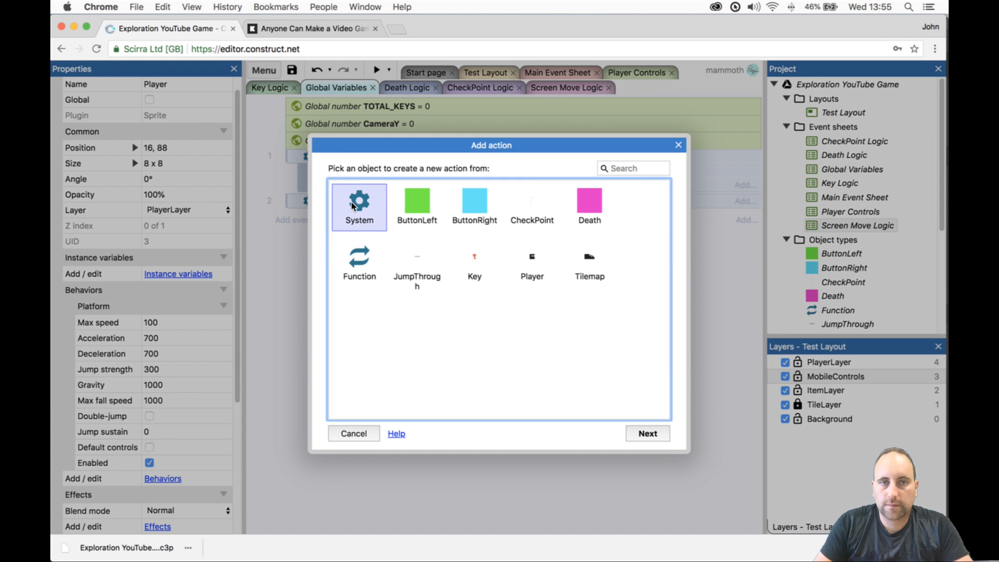
{"action": "double_click", "coordinate": [352, 202]}
{"action": "type", "text": "scro"}
{"action": "left_click", "coordinate": [527, 230]}
{"action": "double_click", "coordinate": [527, 229]}
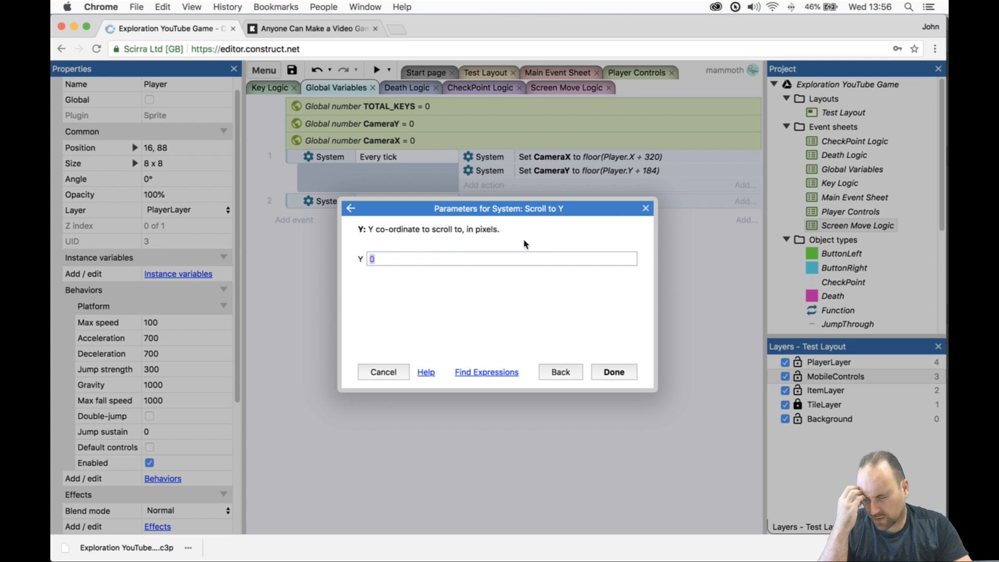
{"action": "type", "text": "92"}
{"action": "key", "text": "Return"}
- Duplicate the CameraY = 0 event with its scroll action until there are four copies, events 2 to 5
{"action": "left_click", "coordinate": [423, 223]}
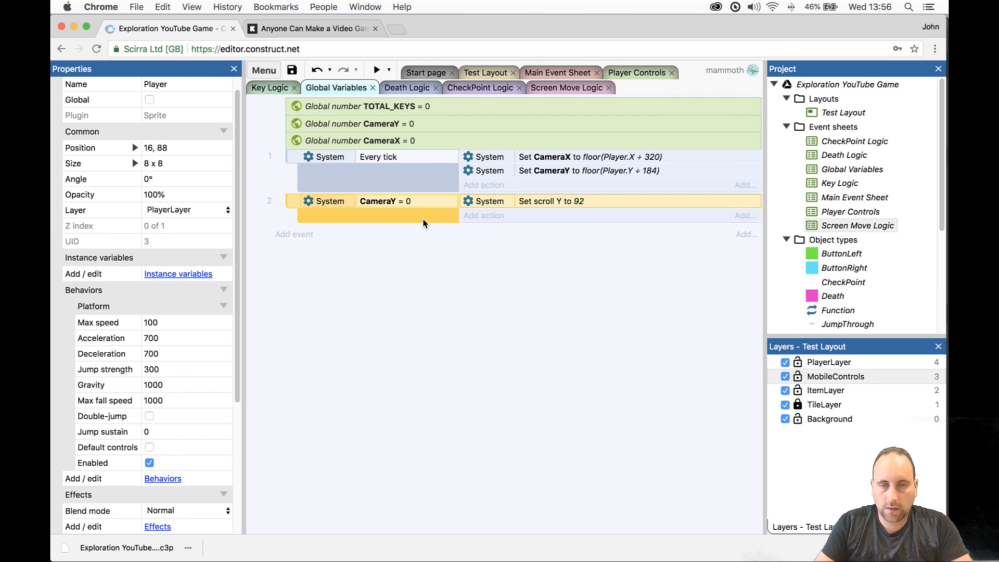
{"action": "key", "text": "super+c"}
{"action": "key", "text": "super+v"}
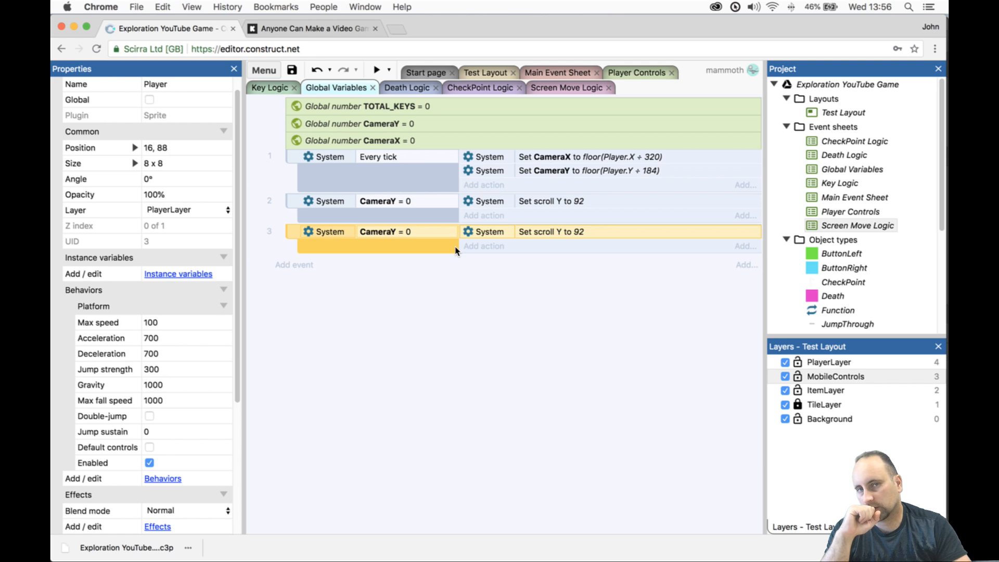
{"action": "left_click", "coordinate": [437, 219], "text": "shift"}
{"action": "key", "text": "super+c"}
{"action": "key", "text": "super+v"}
- Change the compared variable in events 4 and 5 from CameraY to CameraX
{"action": "left_click", "coordinate": [426, 264]}
{"action": "double_click", "coordinate": [427, 264]}
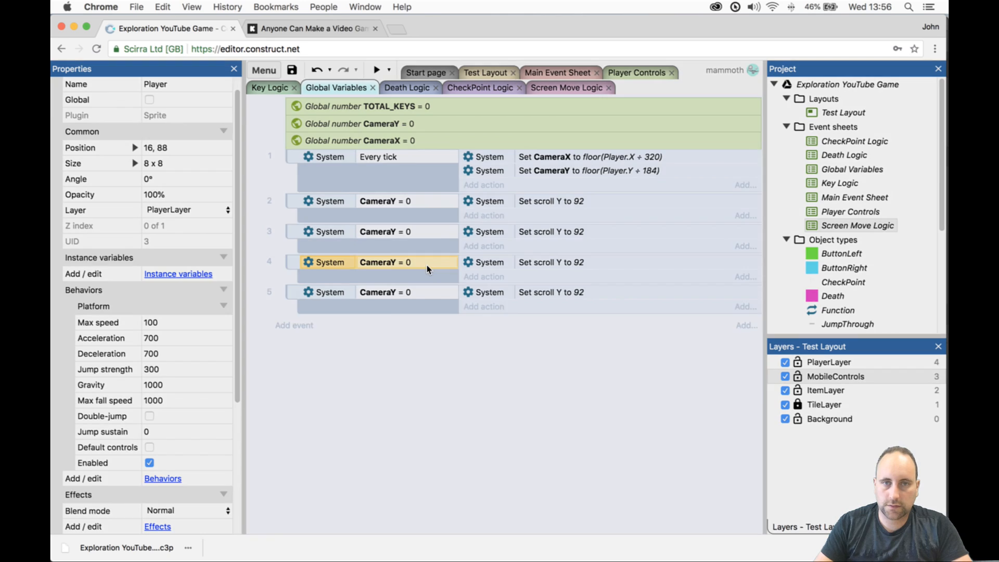
{"action": "left_click", "coordinate": [456, 257]}
{"action": "left_click", "coordinate": [426, 246]}
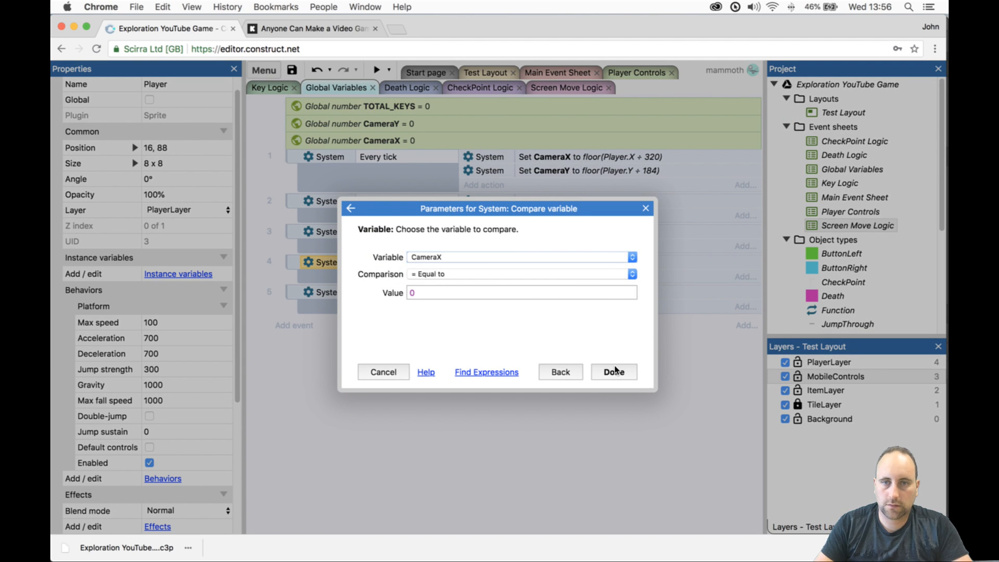
{"action": "left_click", "coordinate": [612, 371]}
{"action": "double_click", "coordinate": [430, 292]}
{"action": "left_click", "coordinate": [434, 257]}
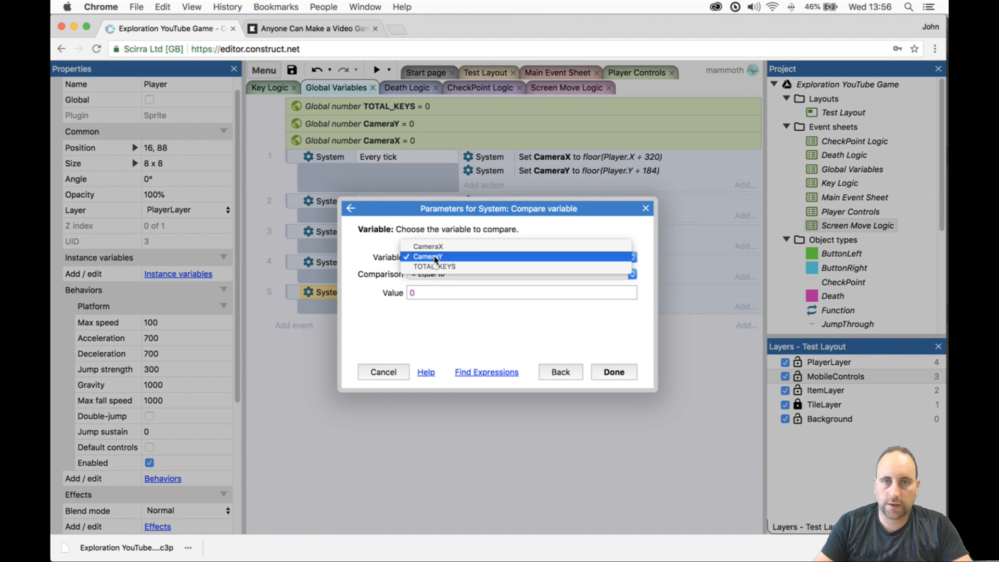
{"action": "left_click", "coordinate": [437, 257]}
{"action": "key", "text": "Up"}
{"action": "left_click", "coordinate": [618, 370]}
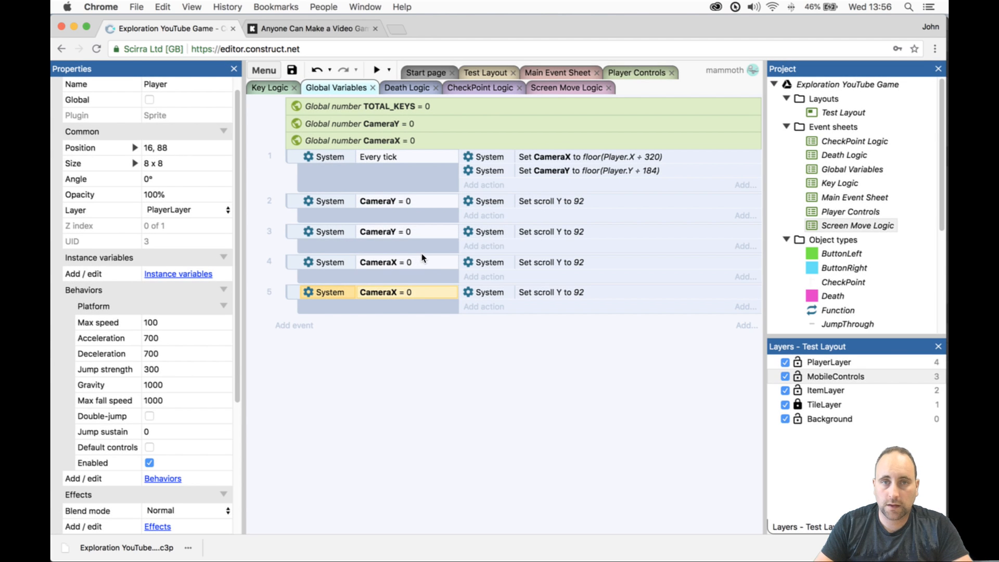
- Set the comparison value of the CameraX condition in event 5 to 1
{"action": "double_click", "coordinate": [419, 264]}
{"action": "key", "text": "Escape"}
{"action": "left_click", "coordinate": [419, 298]}
{"action": "double_click", "coordinate": [418, 297]}
{"action": "left_click_drag", "start_coordinate": [419, 294], "coordinate": [397, 290]}
{"action": "type", "text": "2"}
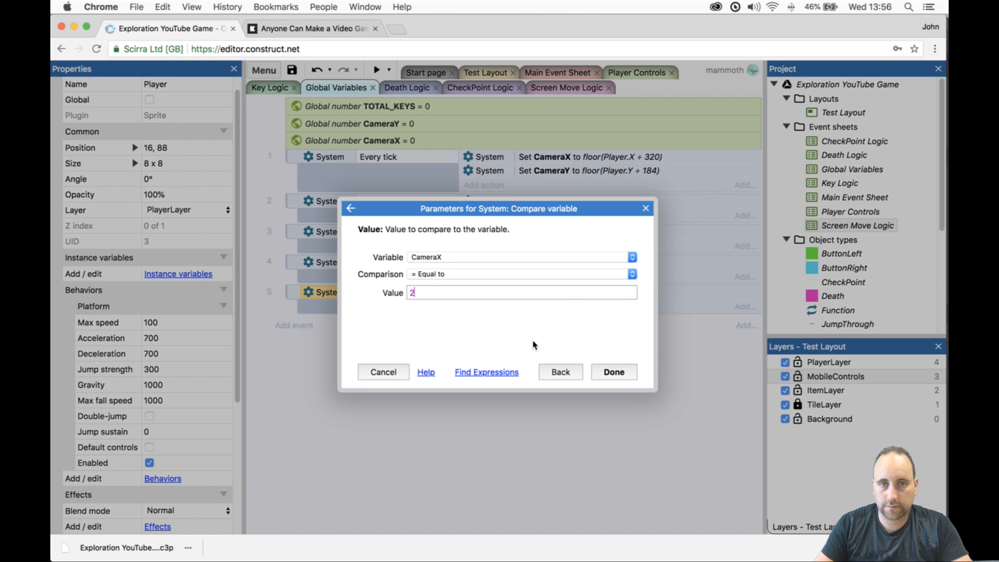
{"action": "key", "text": "BackSpace"}
{"action": "type", "text": "1"}
{"action": "key", "text": "Return"}
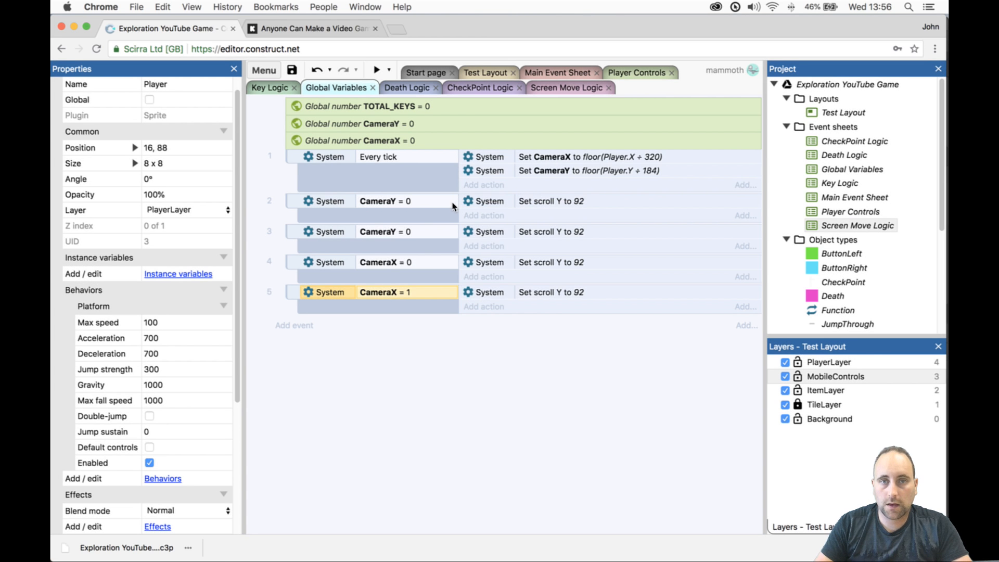
- Set the comparison value of the CameraY condition in event 3 to 1
{"action": "double_click", "coordinate": [447, 226]}
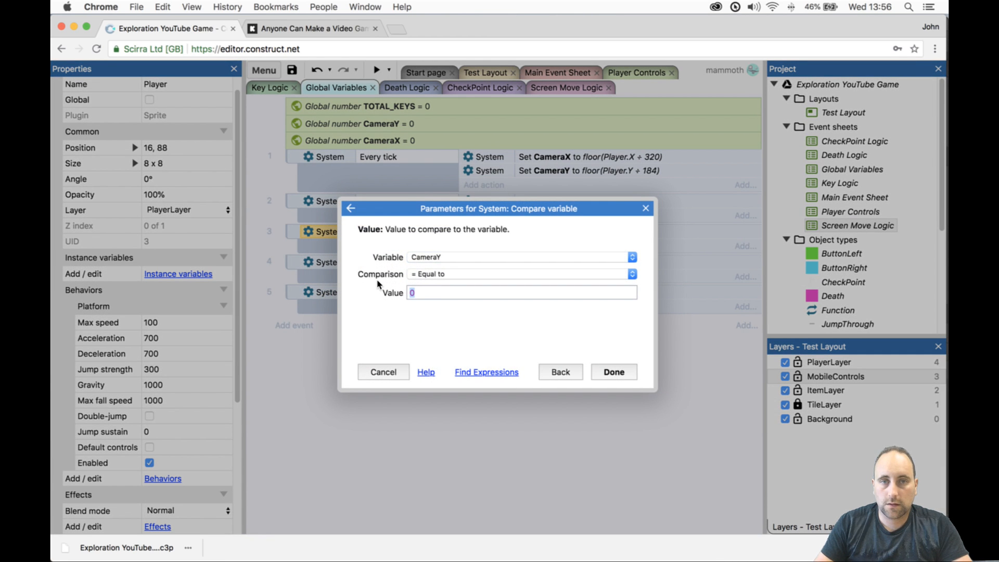
{"action": "type", "text": "1"}
{"action": "key", "text": "Return"}
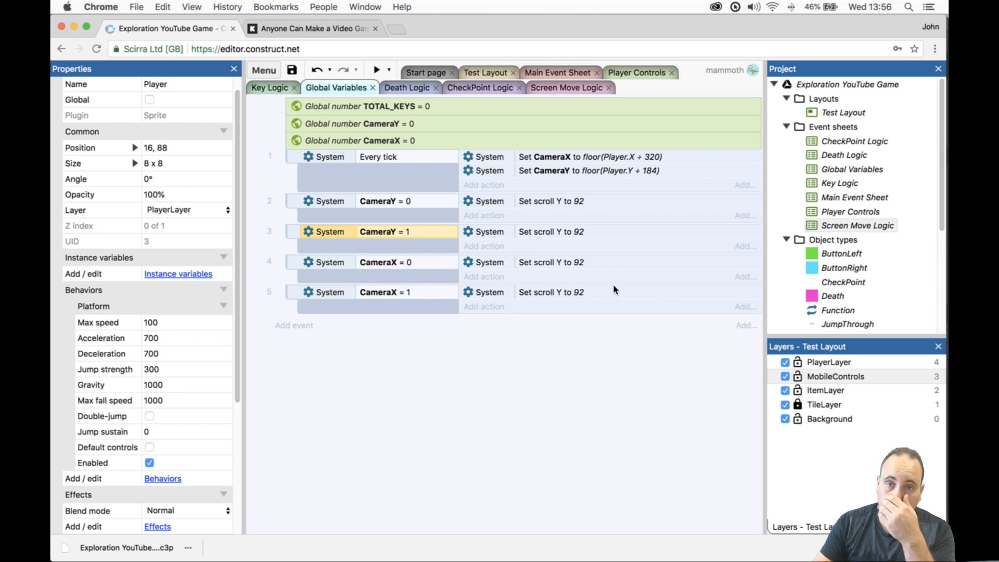
- Set the Scroll to Y value of the CameraX = 0 event, event 4, to 160
{"action": "left_click", "coordinate": [589, 266]}
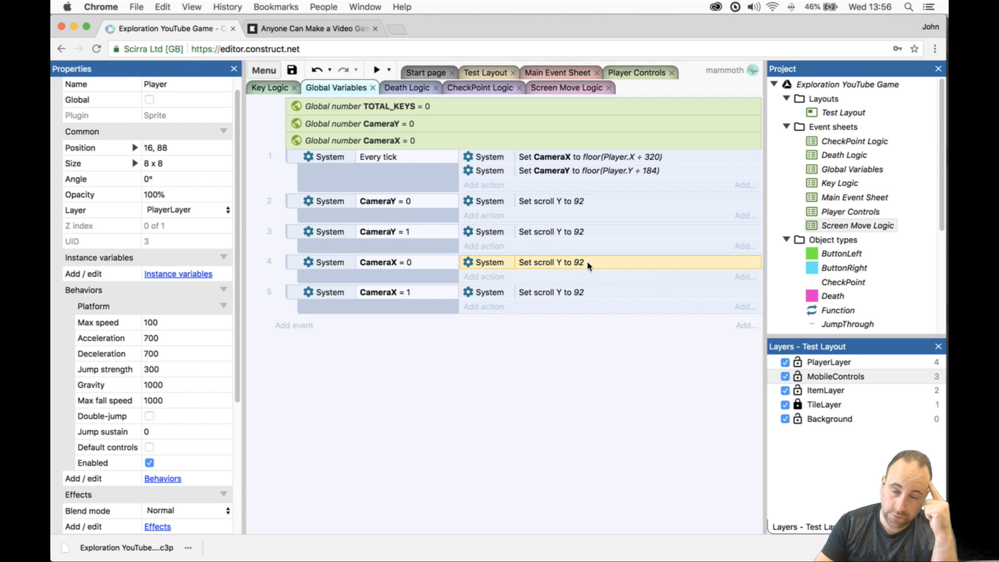
{"action": "double_click", "coordinate": [588, 264]}
{"action": "type", "text": "160"}
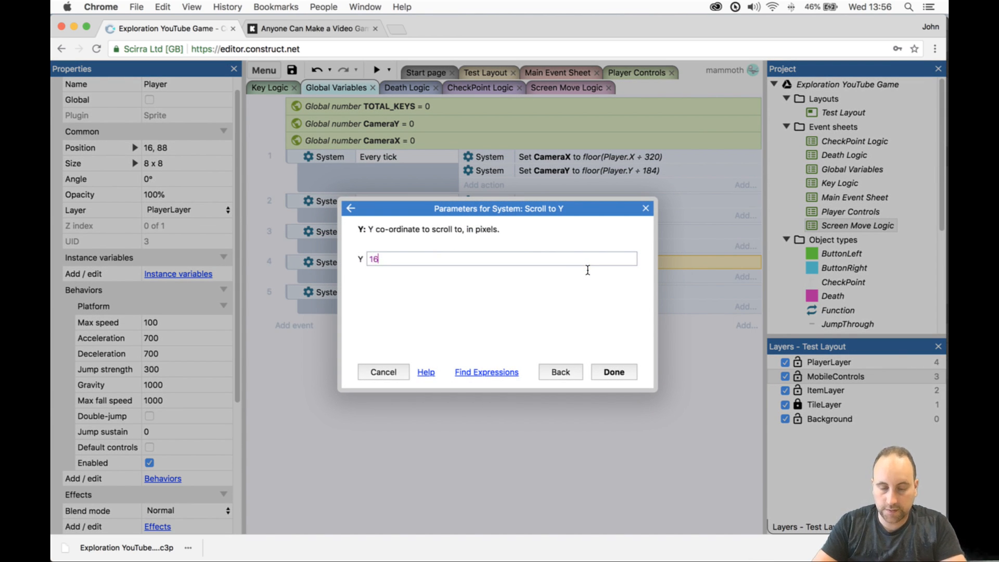
{"action": "key", "text": "Return"}
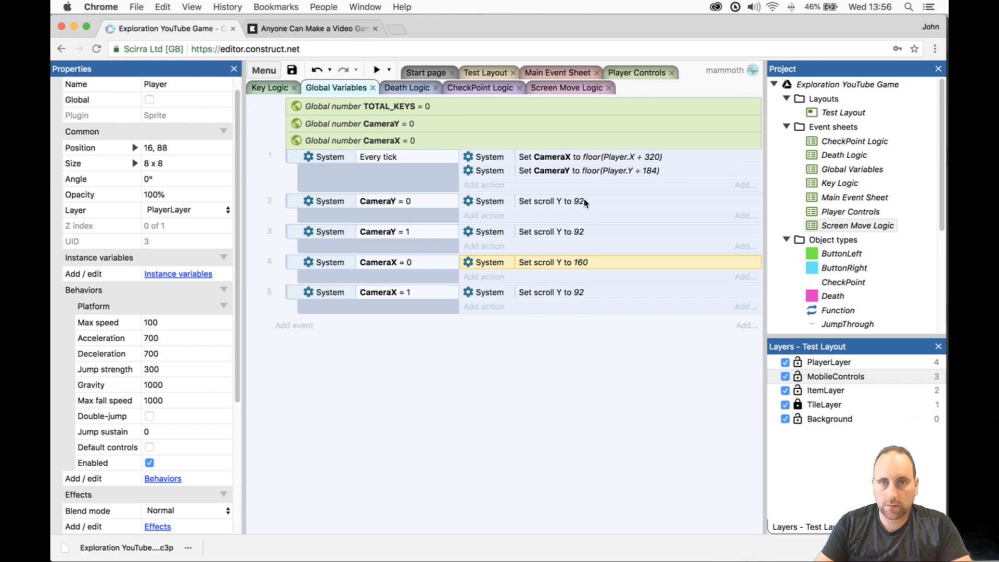
- Calculate 184 + 92 in Calculator and set the Scroll to Y value of the CameraY = 1 event to 276
{"action": "left_click", "coordinate": [581, 236]}
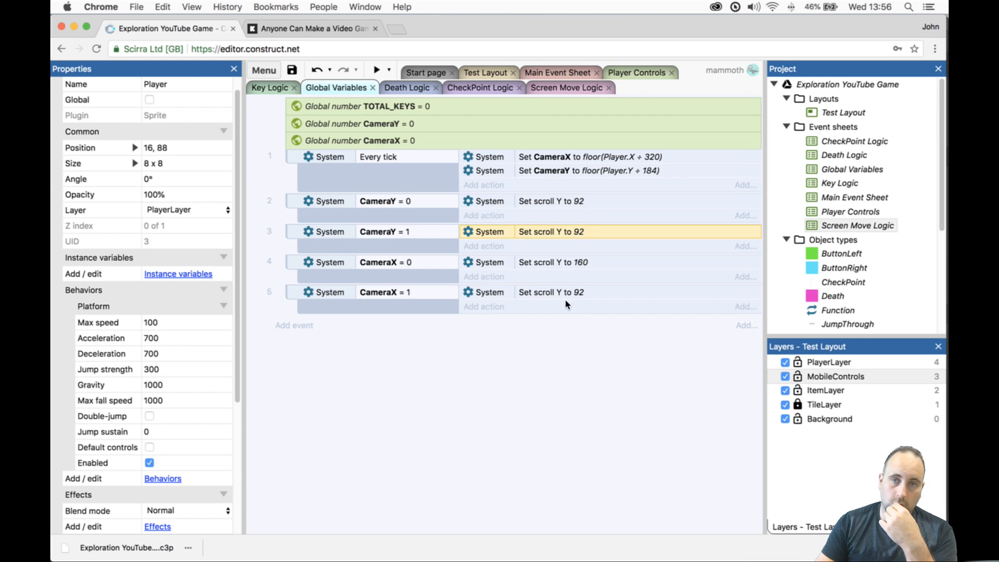
{"action": "mouse_move", "coordinate": [481, 560]}
{"action": "left_click", "coordinate": [384, 543]}
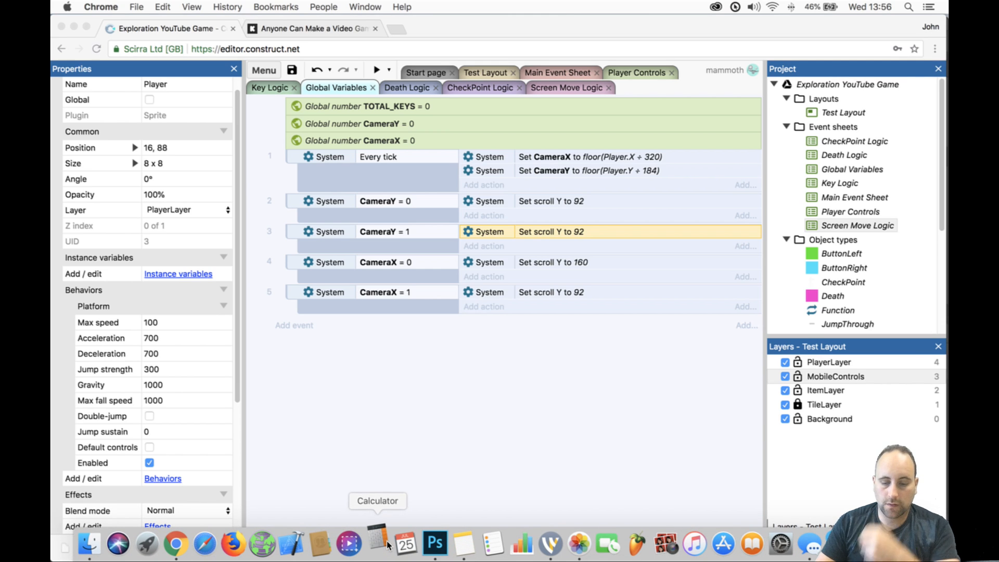
{"action": "type", "text": "184+92="}
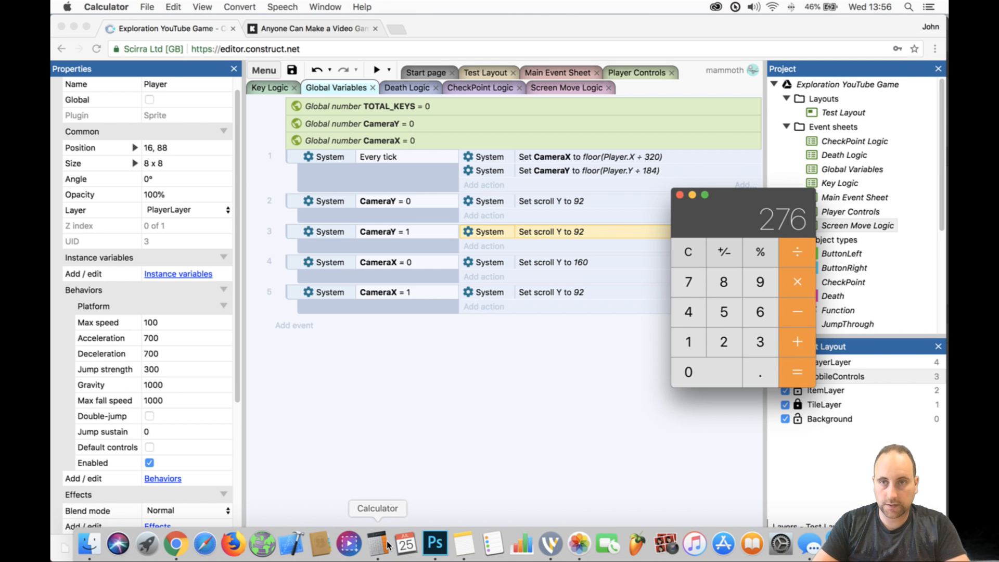
{"action": "double_click", "coordinate": [594, 231]}
{"action": "type", "text": "276"}
{"action": "key", "text": "Return"}
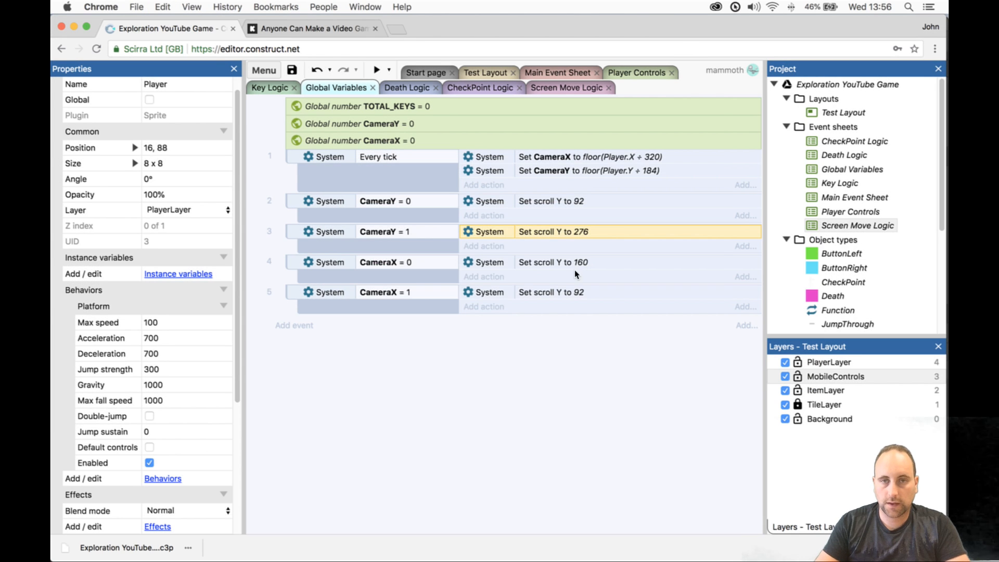
- Calculate 320 + 160 in Calculator and set the Scroll to Y value of the CameraX = 1 event to 480
{"action": "mouse_move", "coordinate": [434, 550]}
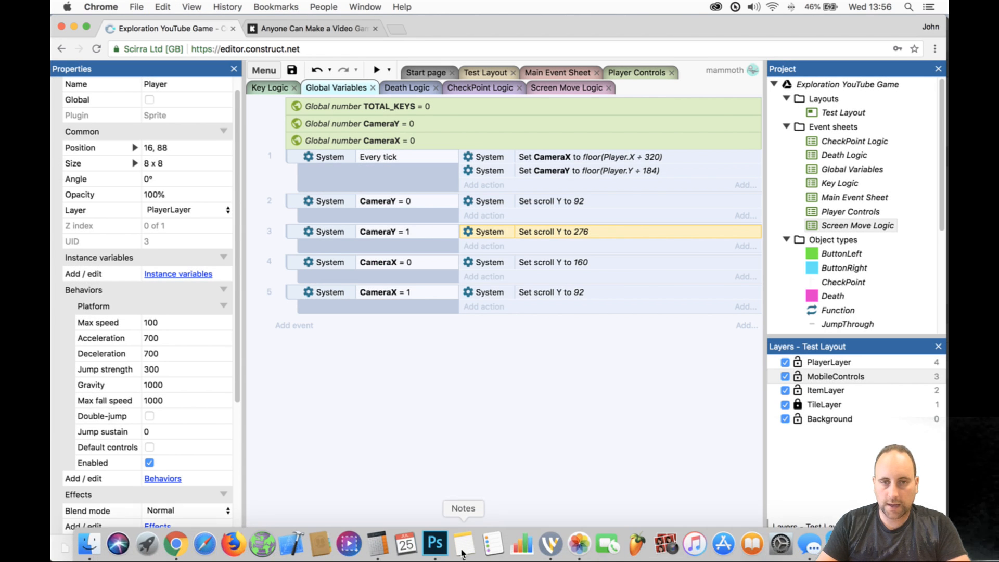
{"action": "left_click", "coordinate": [378, 544]}
{"action": "type", "text": "360"}
{"action": "type", "text": "16"}
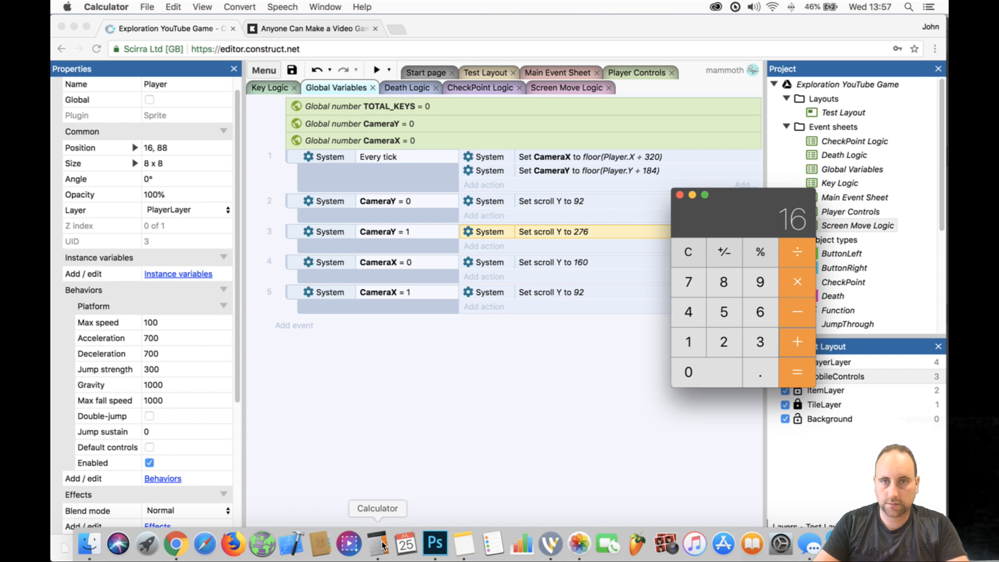
{"action": "key", "text": "Escape"}
{"action": "type", "text": "3200"}
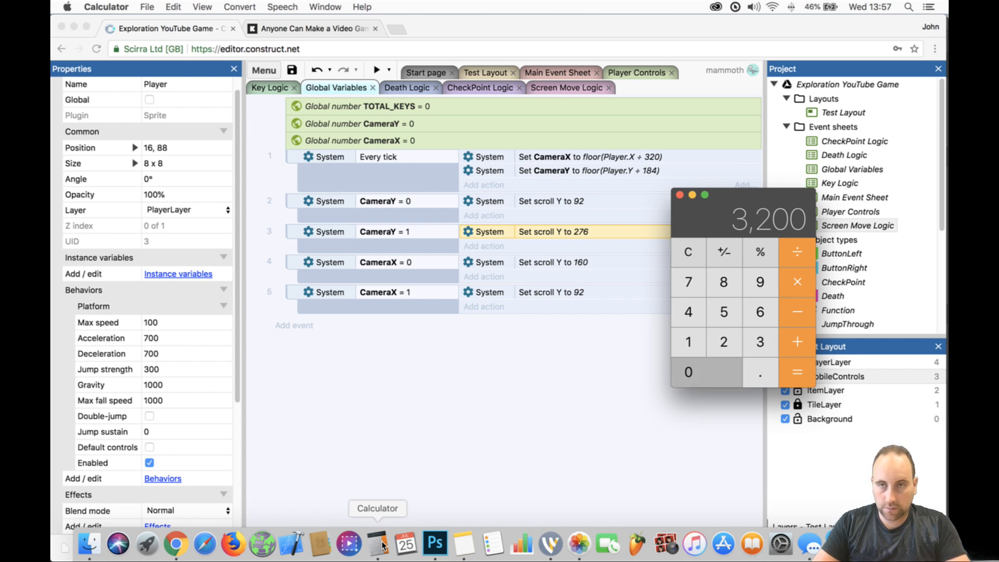
{"action": "key", "text": "BackSpace"}
{"action": "type", "text": "+160="}
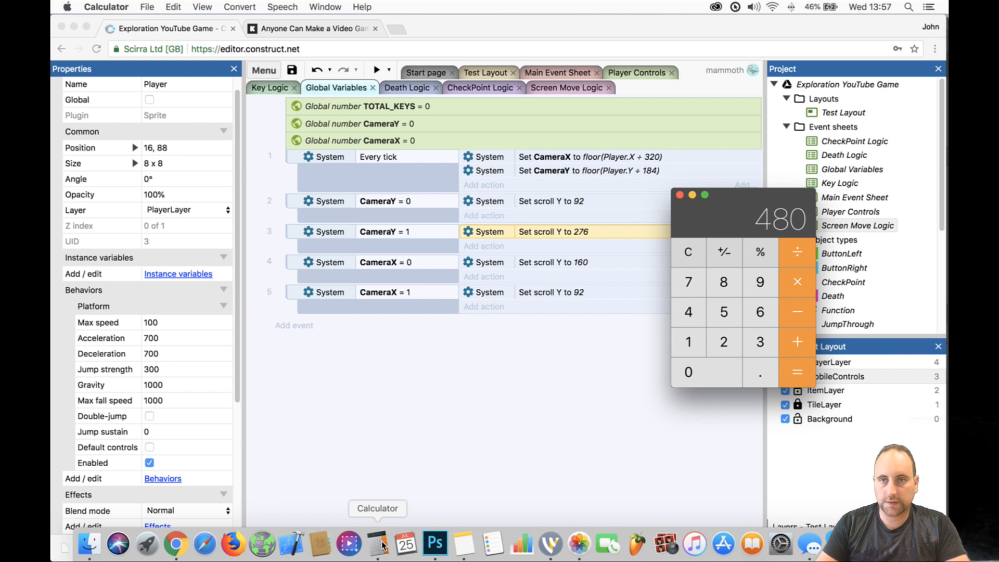
{"action": "left_click", "coordinate": [591, 292]}
{"action": "double_click", "coordinate": [591, 293]}
{"action": "type", "text": "48"}
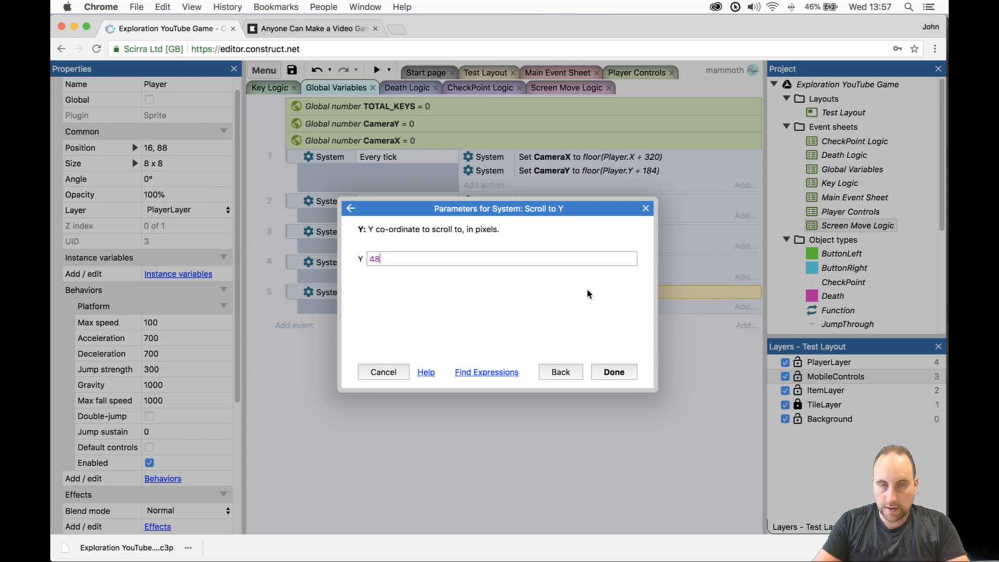
{"action": "type", "text": "0"}
{"action": "key", "text": "Return"}
- Unlock the TileLayer in the Test Layout and select its tilemap for editing
{"action": "left_click", "coordinate": [486, 73]}
{"action": "scroll", "coordinate": [521, 264], "scroll_direction": "down", "scroll_amount": 4, "text": "ctrl"}
{"action": "left_click", "coordinate": [613, 345]}
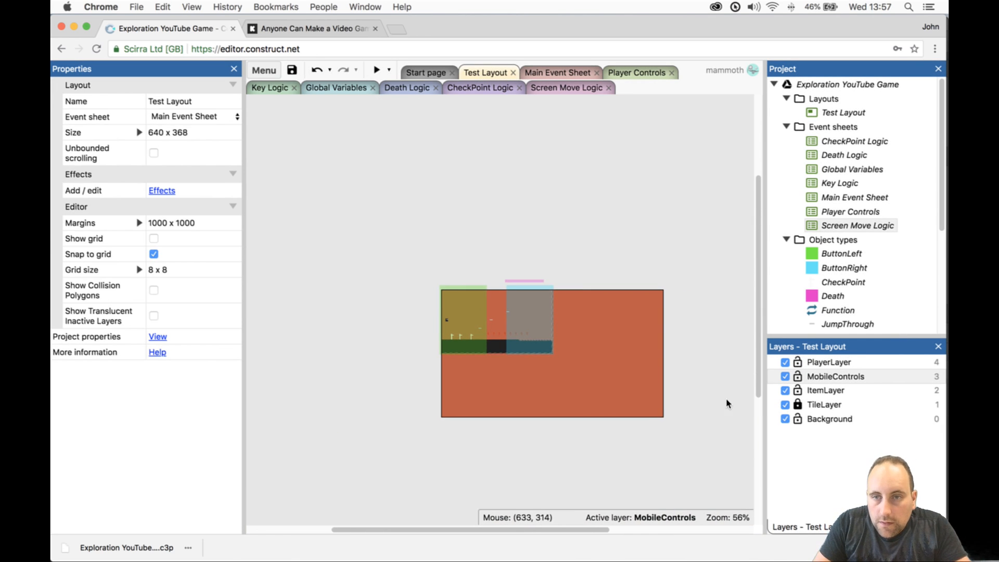
{"action": "left_click", "coordinate": [790, 404]}
{"action": "left_click", "coordinate": [675, 369]}
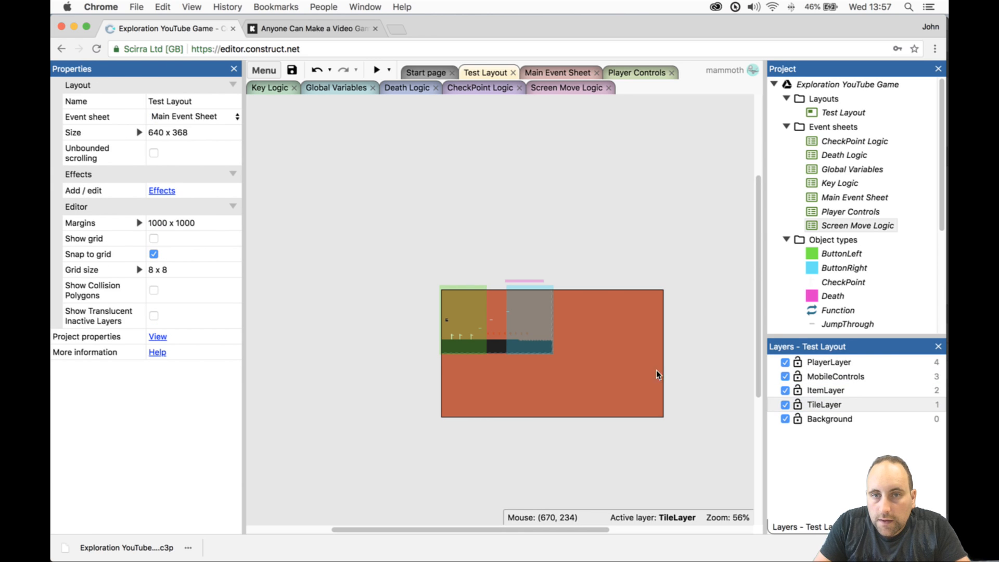
{"action": "left_click", "coordinate": [653, 388]}
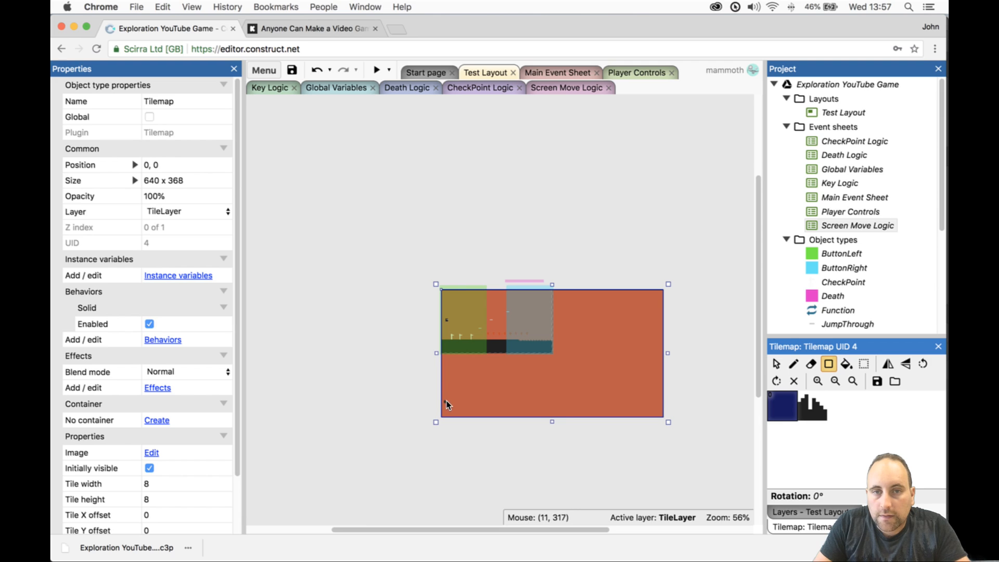
- Fill two solid tile platforms on the tilemap, one across the lower screens and one along the base of the upper-right screen
{"action": "left_click_drag", "start_coordinate": [442, 399], "coordinate": [664, 428]}
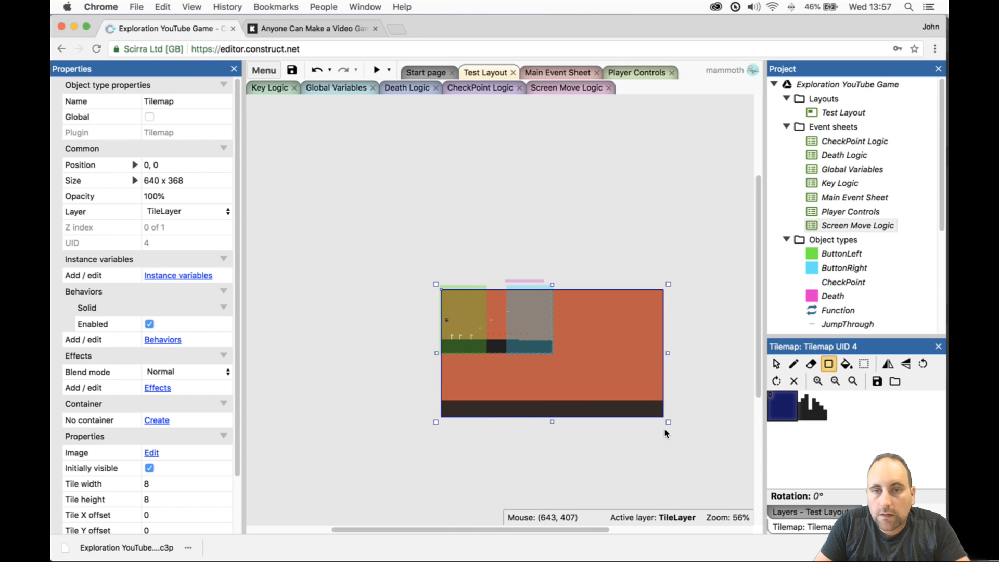
{"action": "left_click_drag", "start_coordinate": [446, 396], "coordinate": [659, 409]}
{"action": "left_click_drag", "start_coordinate": [586, 329], "coordinate": [642, 350]}
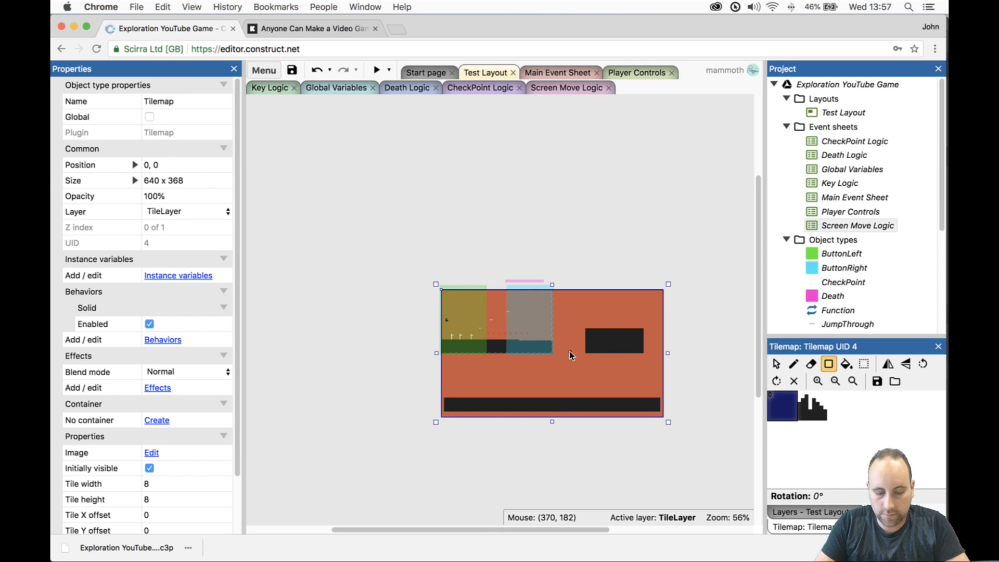
{"action": "key", "text": "super+z"}
{"action": "left_click_drag", "start_coordinate": [565, 347], "coordinate": [662, 357]}
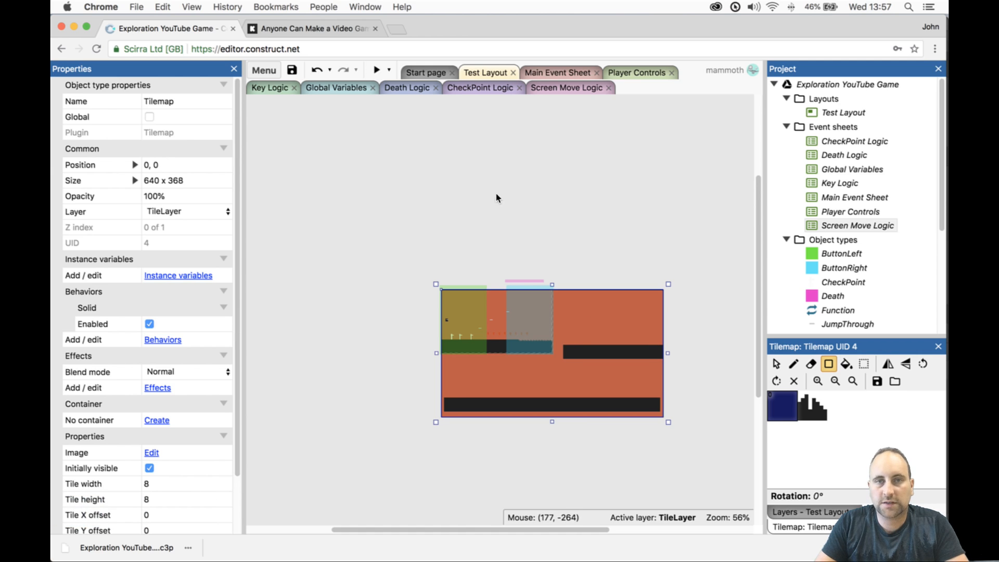
- Preview the game and move the player right and left to test the camera scrolling
{"action": "left_click", "coordinate": [377, 69]}
{"action": "key", "text": "Right"}
{"action": "key", "text": "Right"}
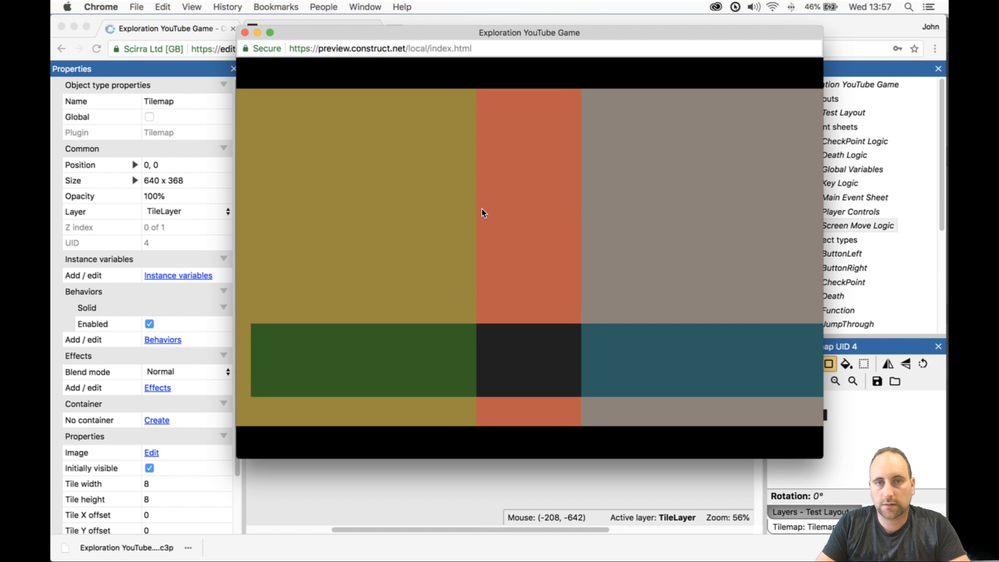
{"action": "key", "text": "Left"}
{"action": "key", "text": "Right"}
{"action": "left_click", "coordinate": [244, 32]}
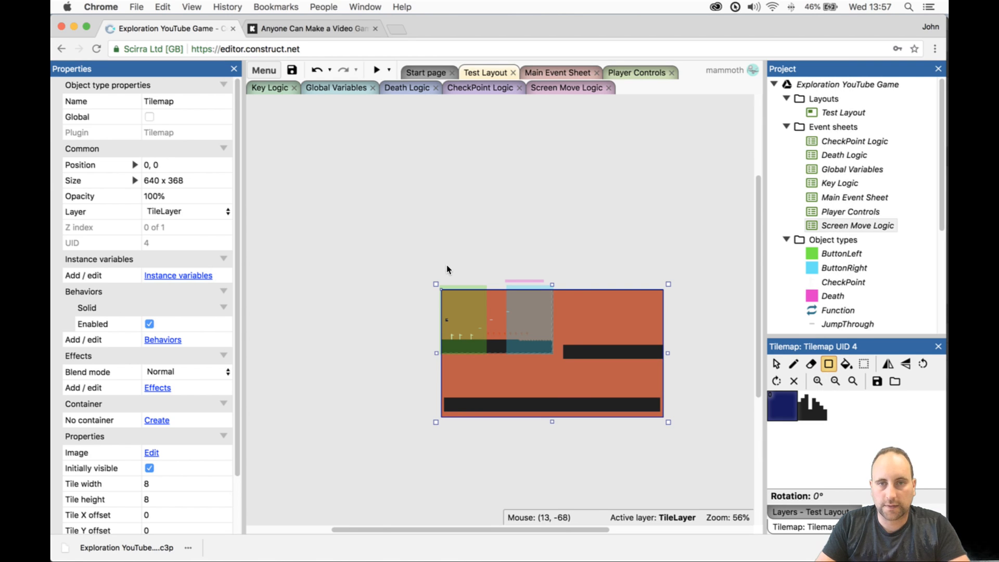
- Preview the layout again to check the camera's vertical position at the player's starting point
{"action": "scroll", "coordinate": [427, 291], "scroll_direction": "up", "scroll_amount": 1, "text": "ctrl"}
{"action": "scroll", "coordinate": [427, 290], "scroll_direction": "up", "scroll_amount": 3, "text": "ctrl"}
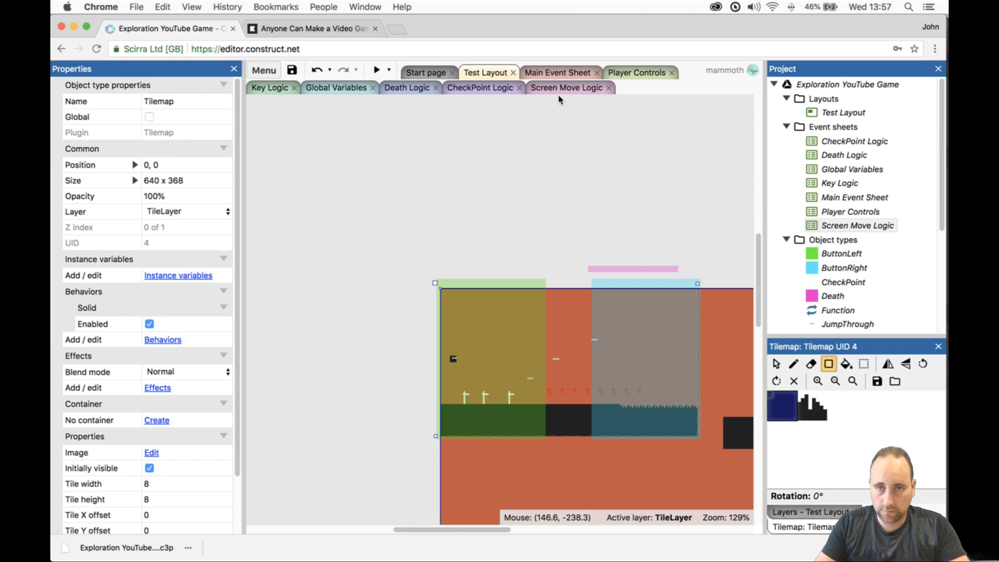
{"action": "left_click", "coordinate": [377, 71]}
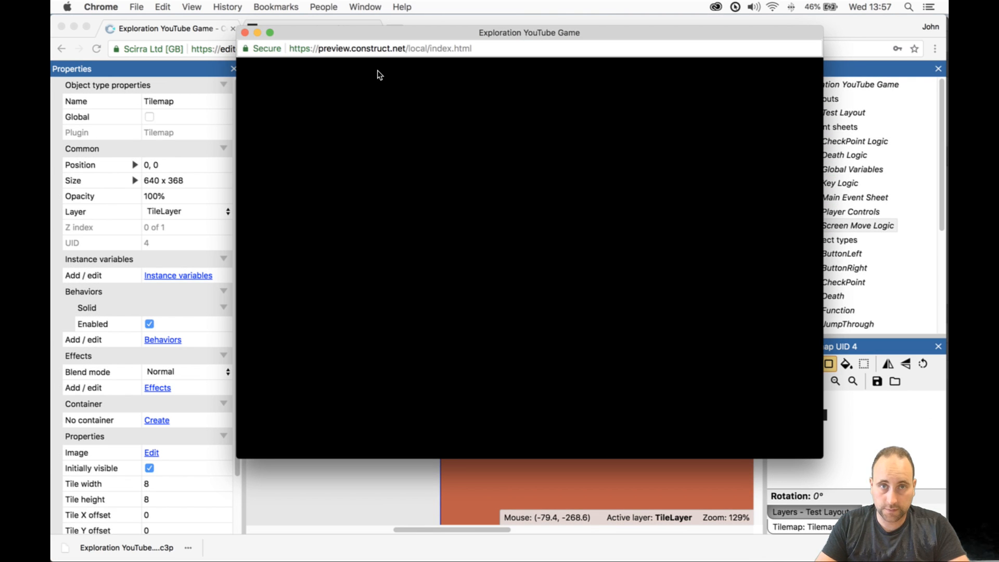
{"action": "key", "text": "Up"}
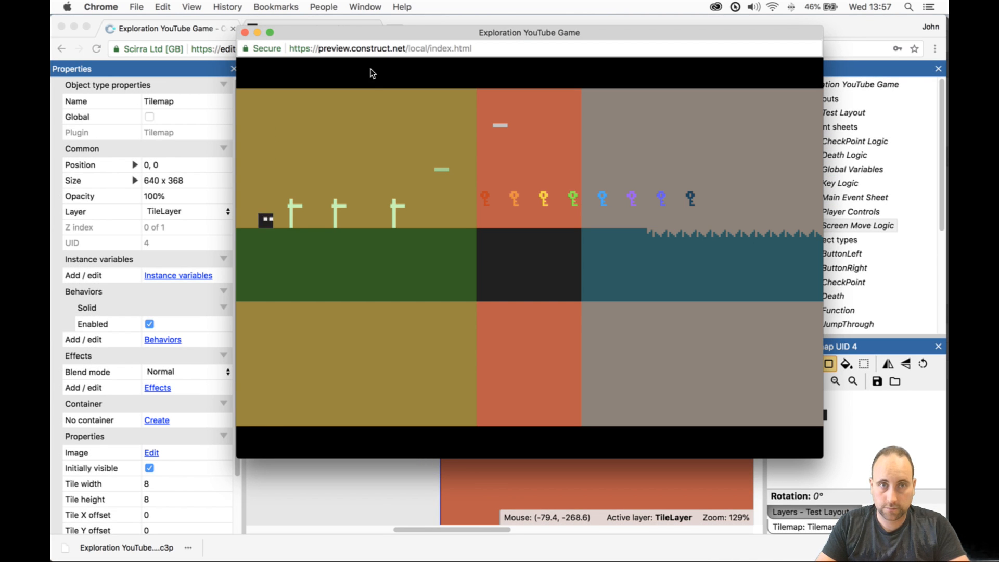
{"action": "left_click", "coordinate": [244, 33]}
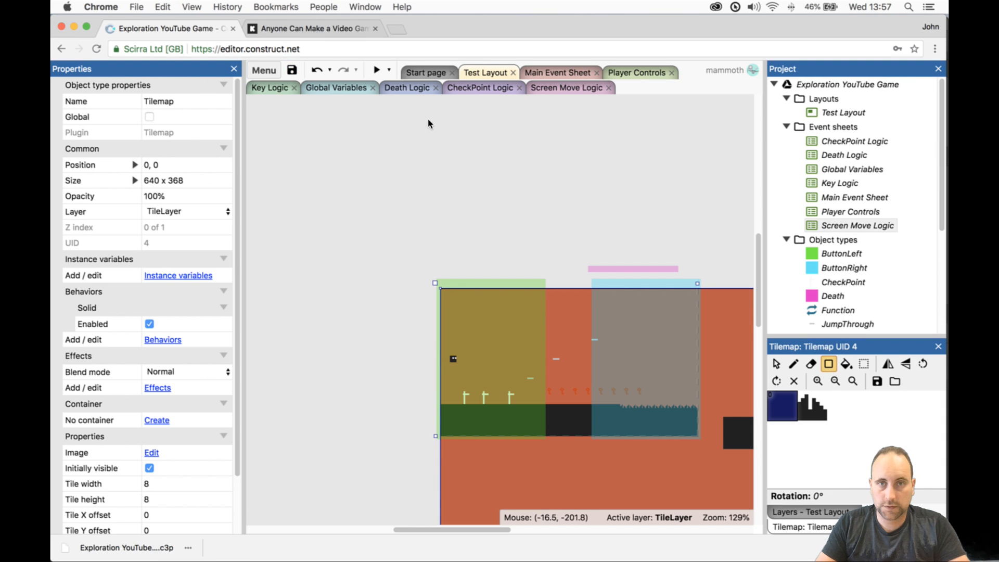
- Check the Screen Move Logic, CheckPoint Logic, Death Logic, Main Event Sheet and Global Variables sheets for the camera events
{"action": "left_click", "coordinate": [556, 90]}
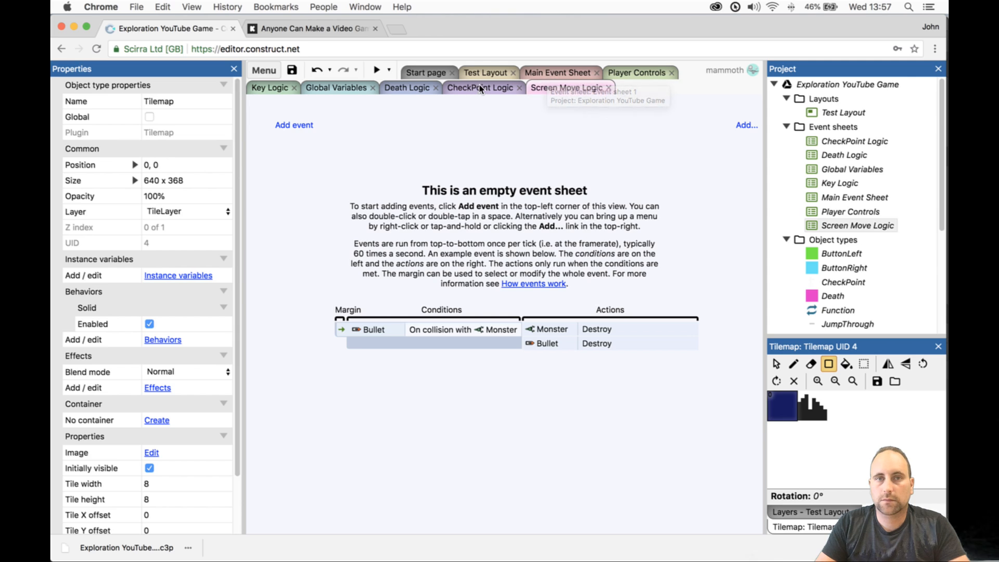
{"action": "left_click", "coordinate": [479, 87]}
{"action": "left_click", "coordinate": [408, 87]}
{"action": "left_click", "coordinate": [558, 73]}
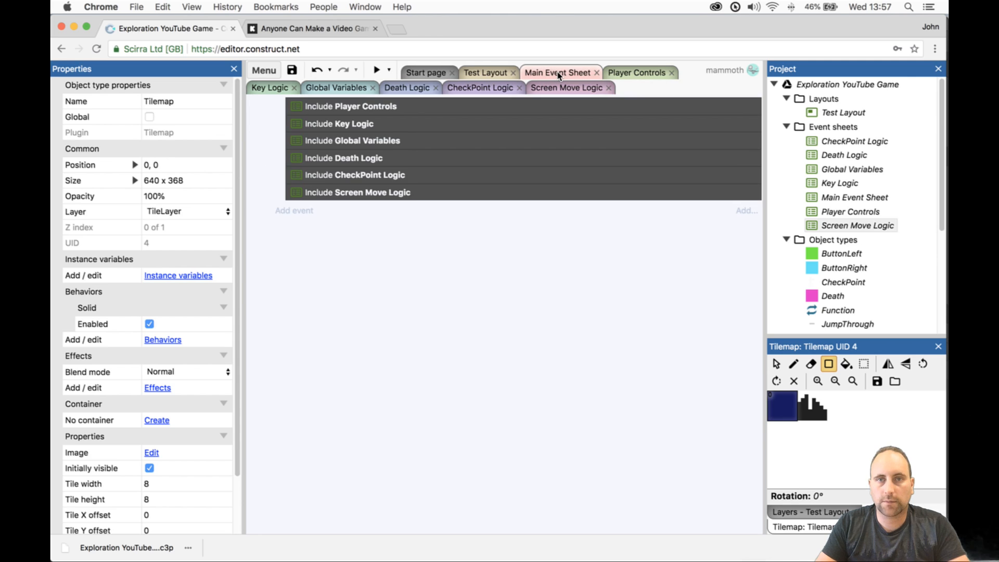
{"action": "left_click", "coordinate": [327, 89]}
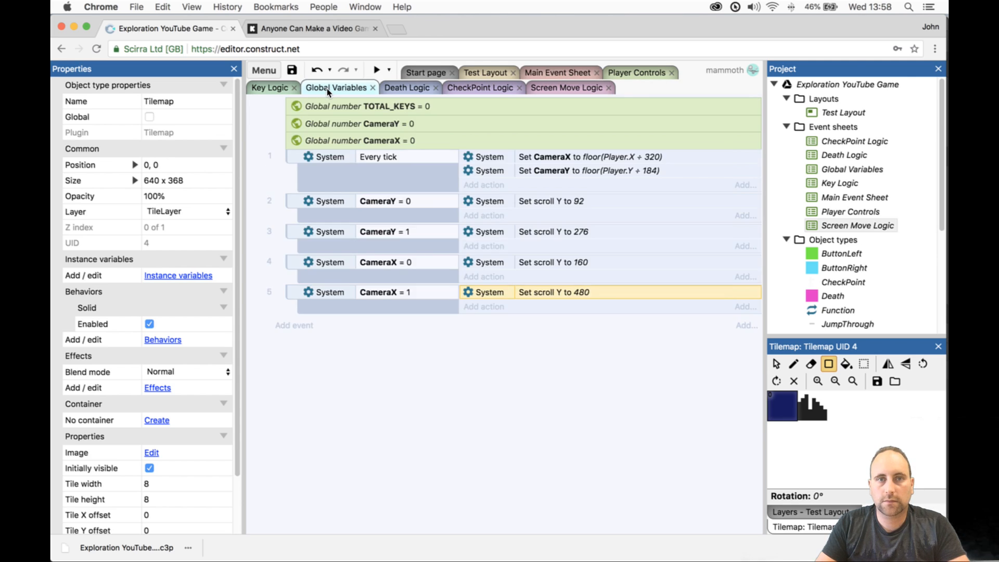
- Try to cut the five camera events from the Global Variables sheet for the empty Screen Move Logic sheet
{"action": "left_click", "coordinate": [389, 180]}
{"action": "left_click", "coordinate": [439, 299], "text": "shift"}
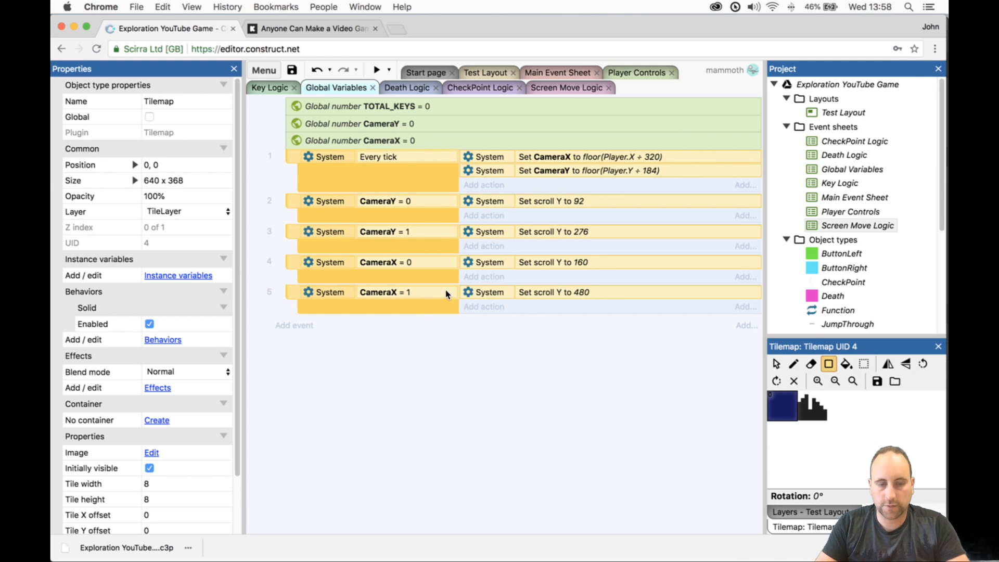
{"action": "left_click", "coordinate": [565, 85]}
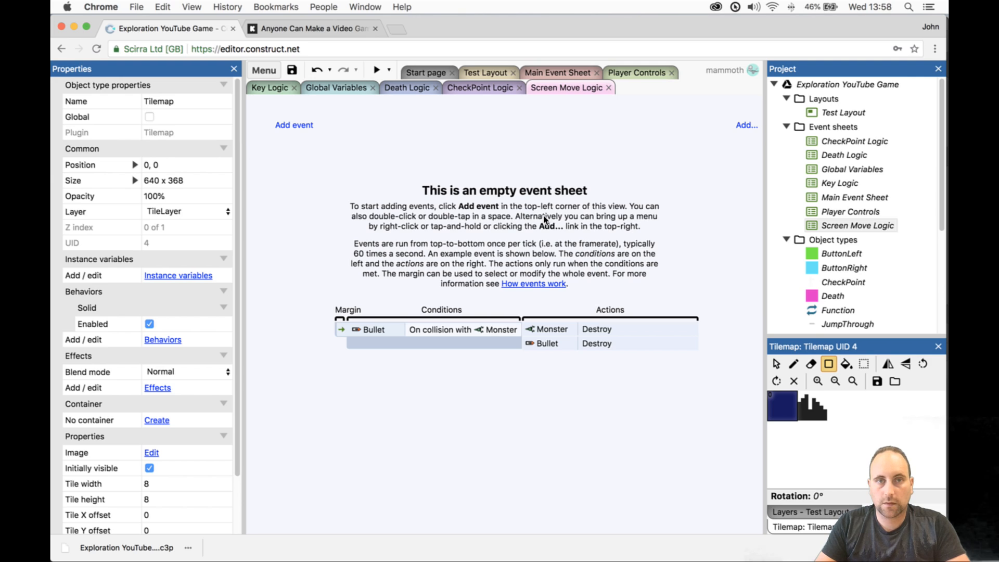
{"action": "left_click", "coordinate": [348, 88]}
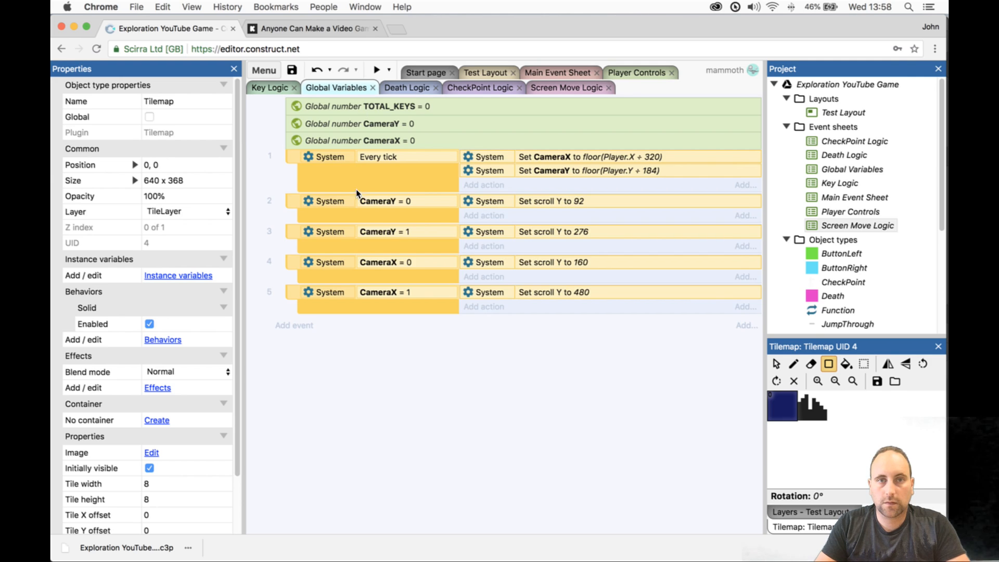
{"action": "left_click", "coordinate": [395, 373]}
{"action": "left_click", "coordinate": [414, 187]}
{"action": "left_click", "coordinate": [417, 306], "text": "shift"}
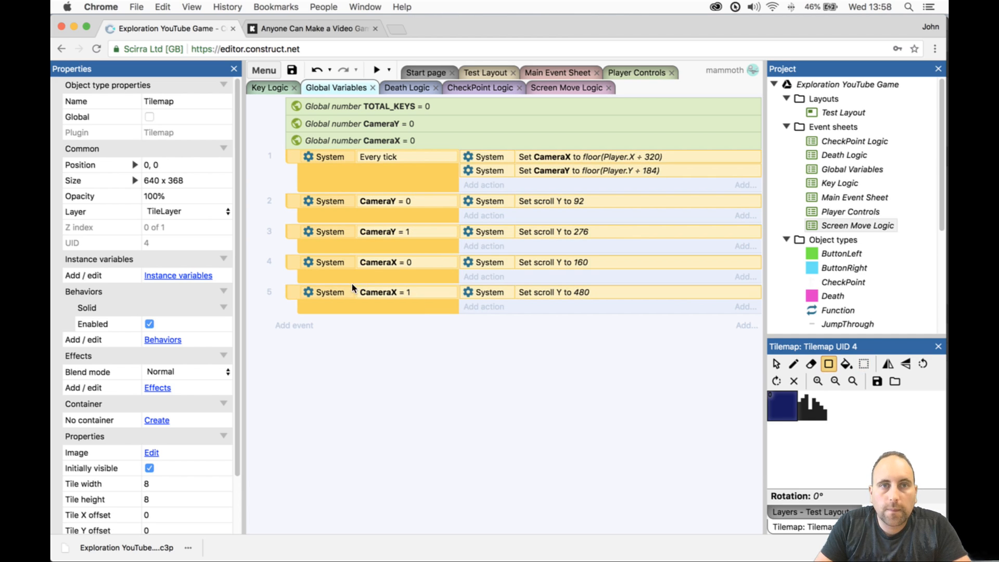
{"action": "left_click", "coordinate": [263, 71]}
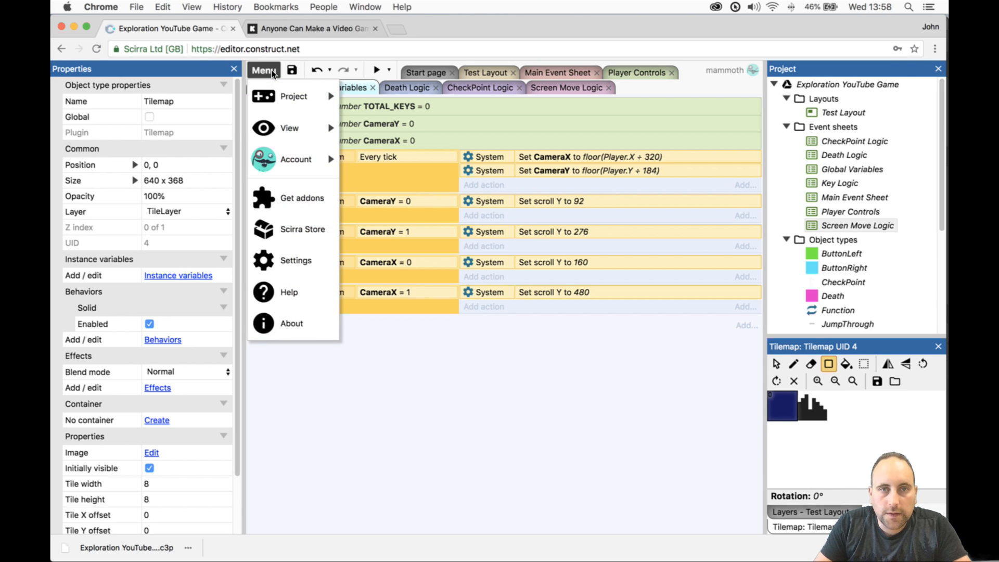
{"action": "left_click", "coordinate": [270, 69]}
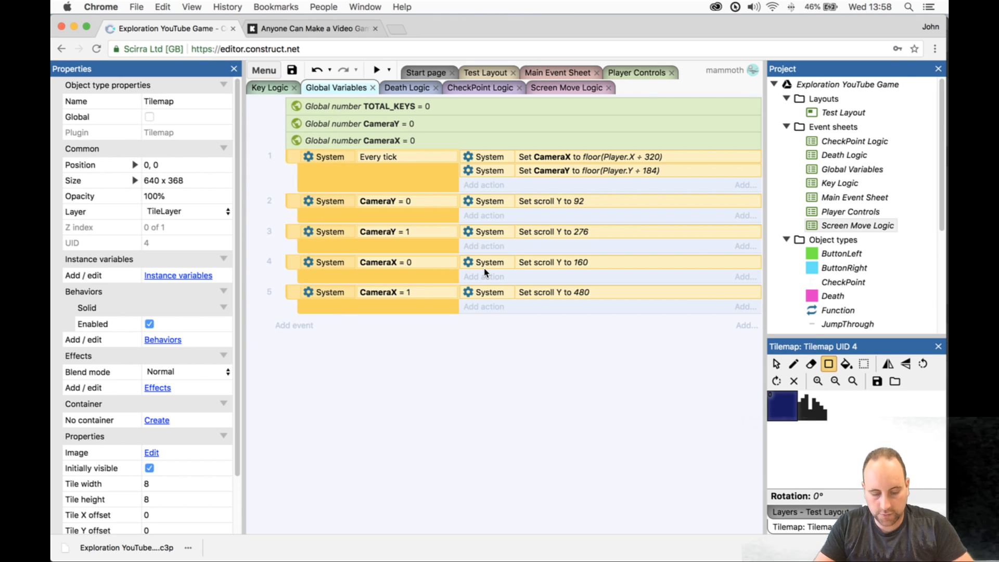
{"action": "key", "text": "x"}
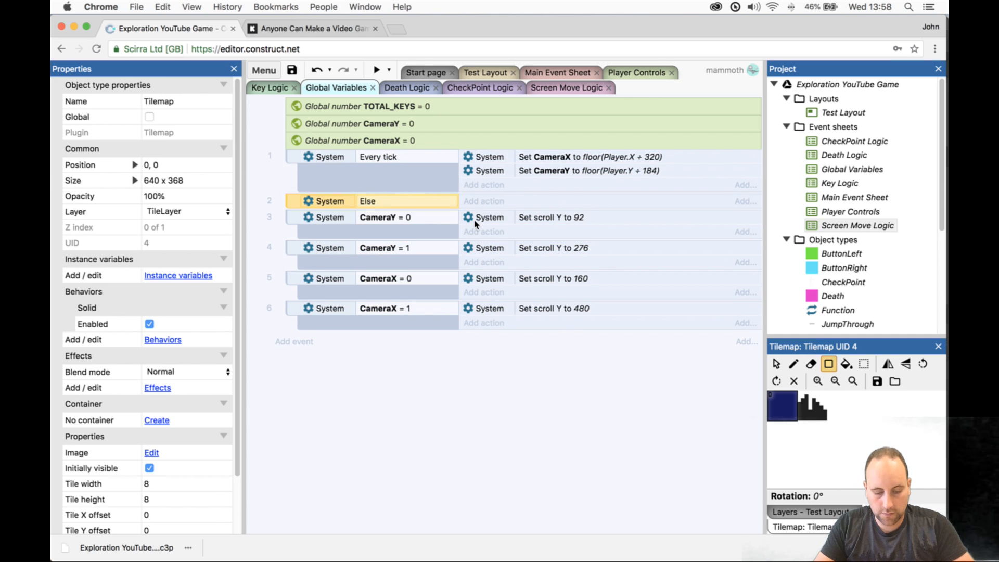
{"action": "key", "text": "super+z"}
{"action": "left_click", "coordinate": [441, 190]}
{"action": "left_click", "coordinate": [441, 309], "text": "shift"}
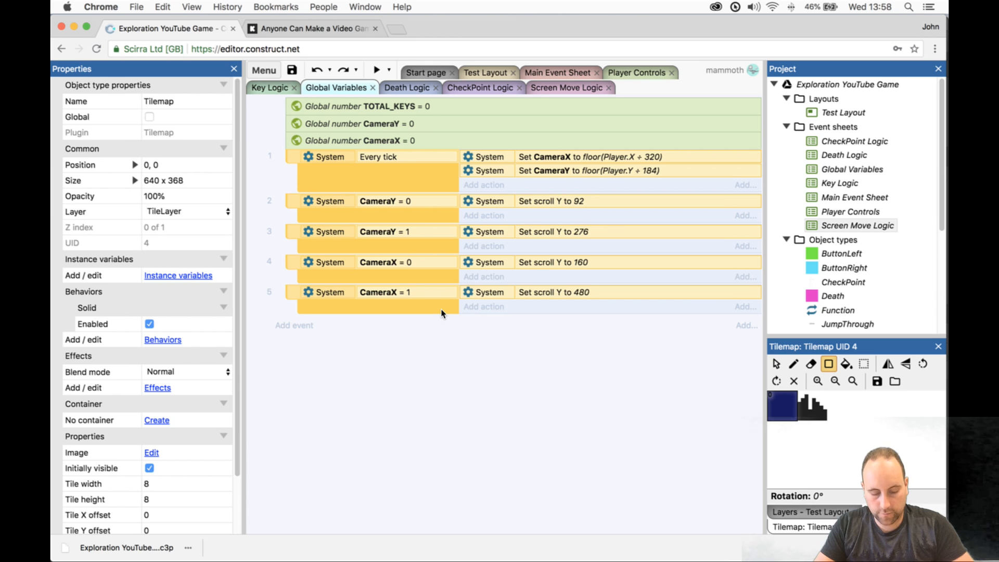
{"action": "key", "text": "x"}
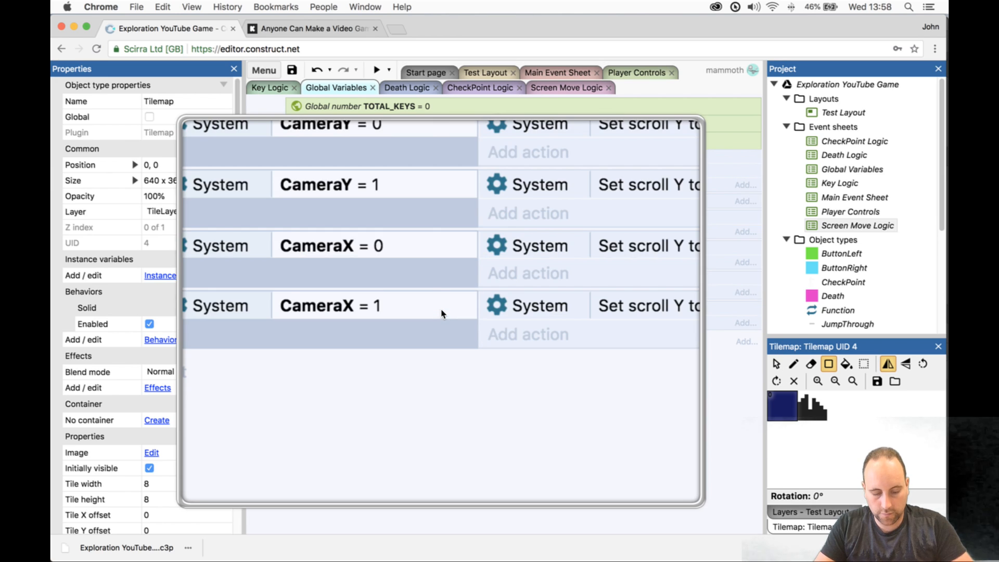
{"action": "left_click", "coordinate": [441, 314]}
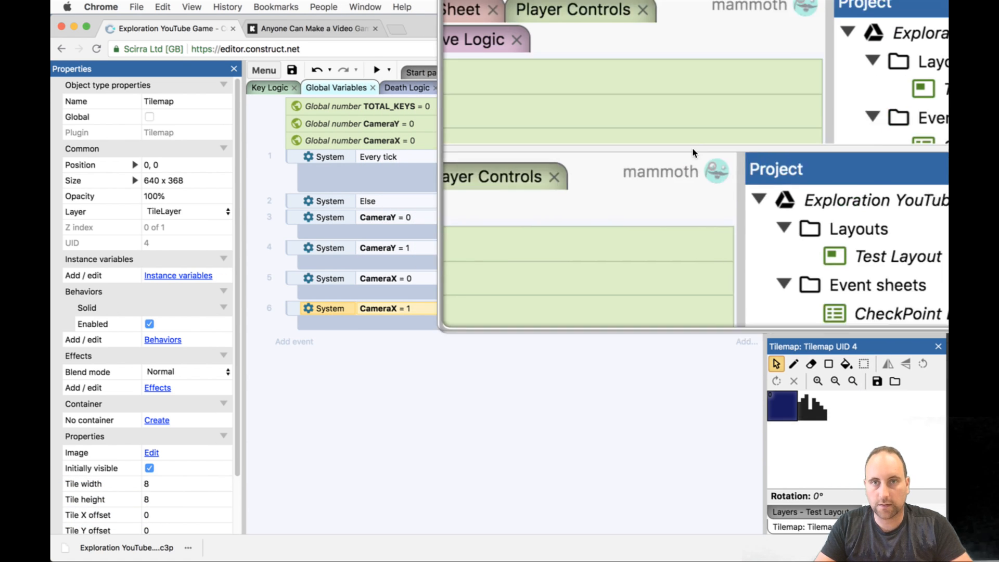
{"action": "key", "text": "x"}
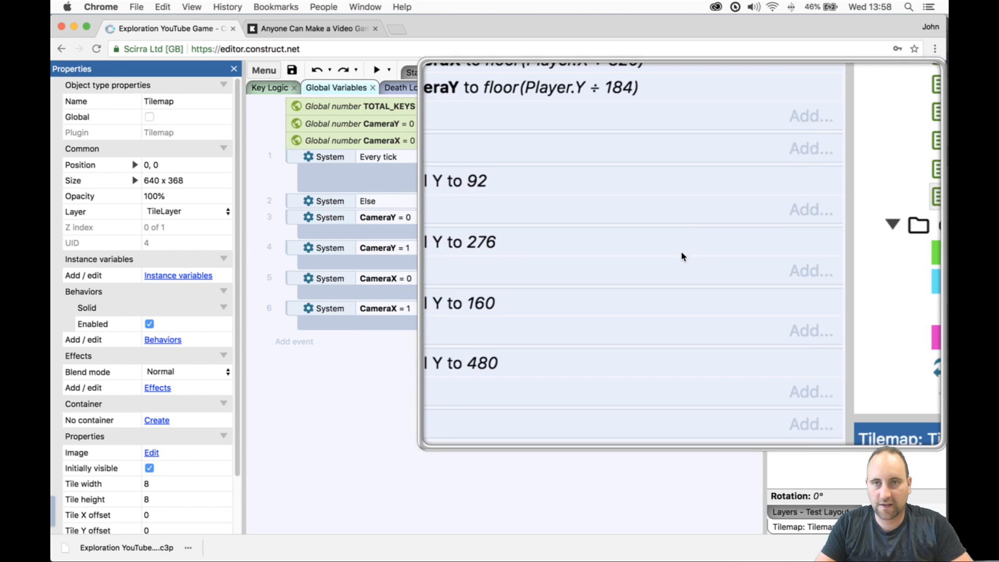
{"action": "key", "text": "super+z"}
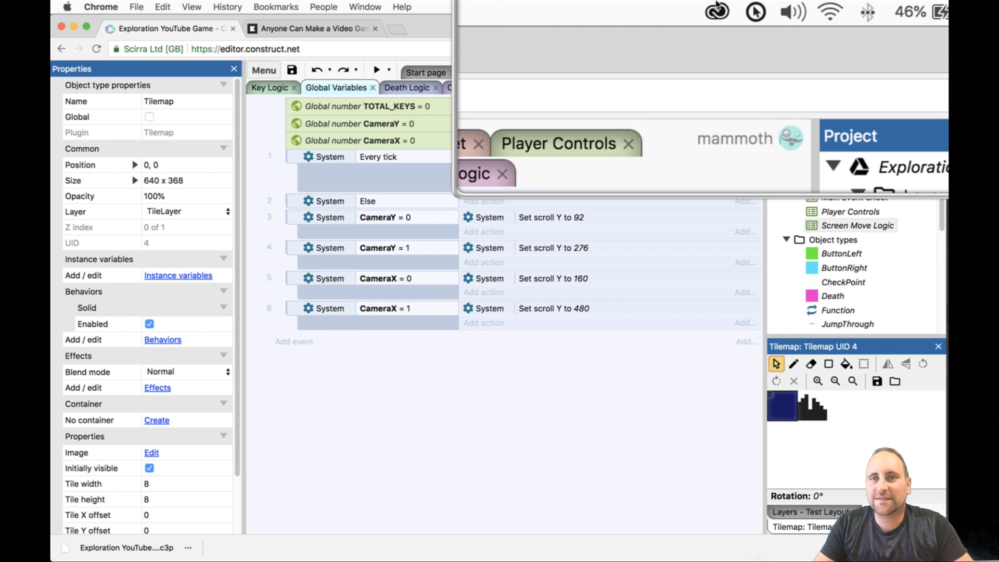
{"action": "left_click", "coordinate": [738, 6]}
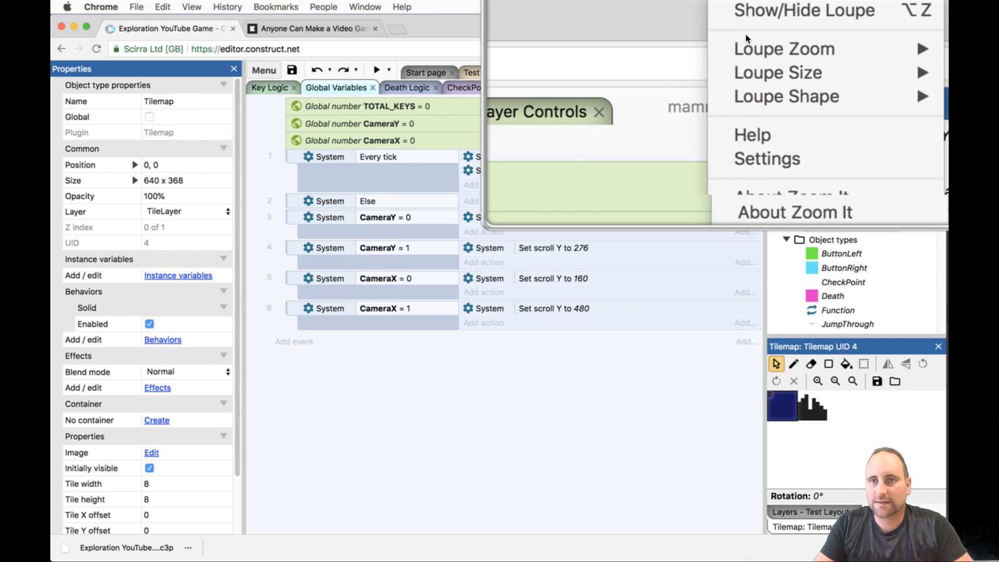
{"action": "left_click", "coordinate": [747, 26]}
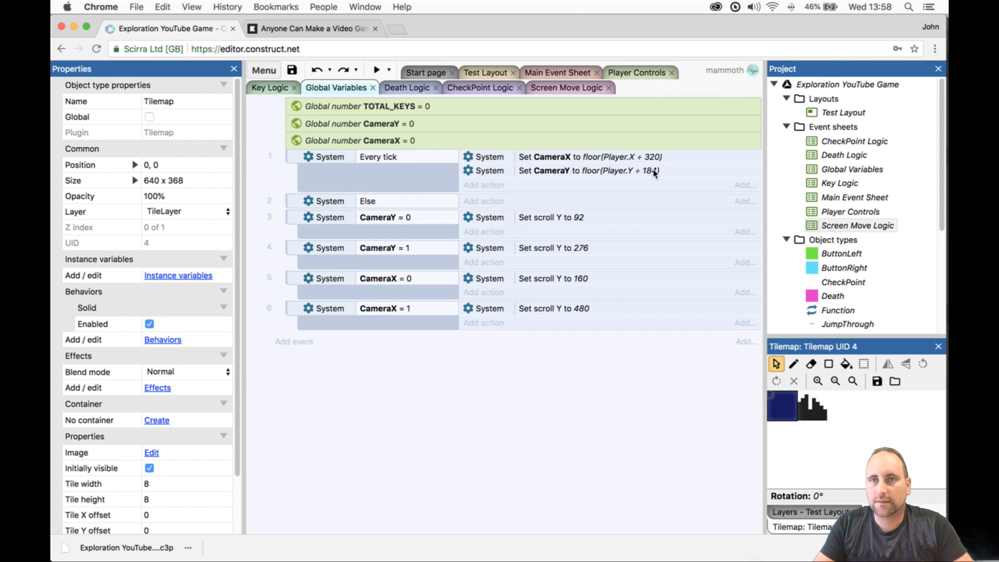
{"action": "left_click", "coordinate": [428, 327]}
{"action": "left_click", "coordinate": [429, 176]}
{"action": "left_click", "coordinate": [426, 200]}
{"action": "key", "text": "Delete"}
{"action": "key", "text": "Delete"}
- Move the five CameraX and CameraY events from the Global Variables sheet to the Screen Move Logic sheet by cutting and pasting
{"action": "left_click", "coordinate": [425, 192]}
{"action": "left_click", "coordinate": [412, 305], "text": "shift"}
{"action": "left_click_drag", "start_coordinate": [411, 305], "coordinate": [563, 92]}
{"action": "left_click_drag", "start_coordinate": [402, 269], "coordinate": [406, 306]}
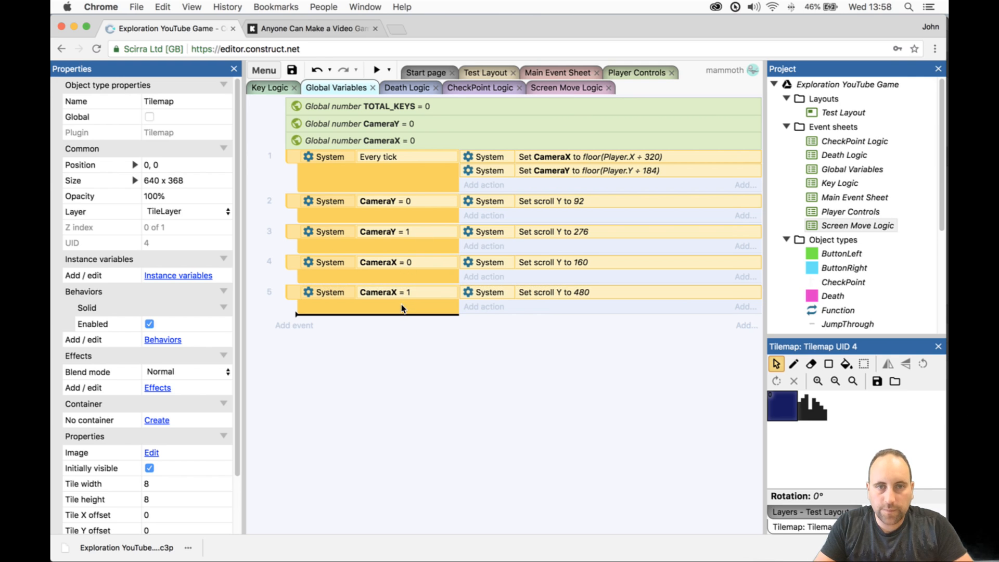
{"action": "left_click", "coordinate": [267, 70]}
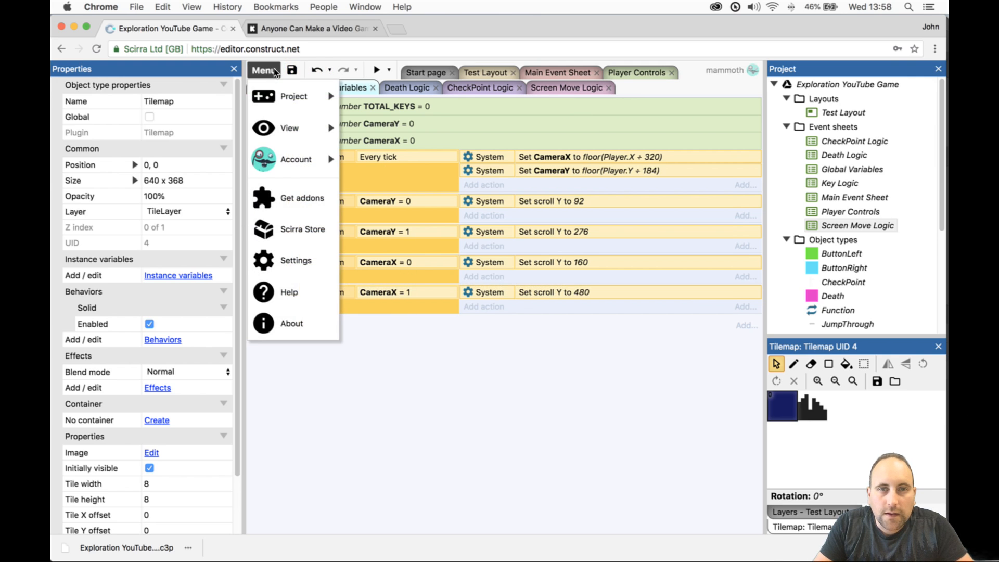
{"action": "mouse_move", "coordinate": [288, 93]}
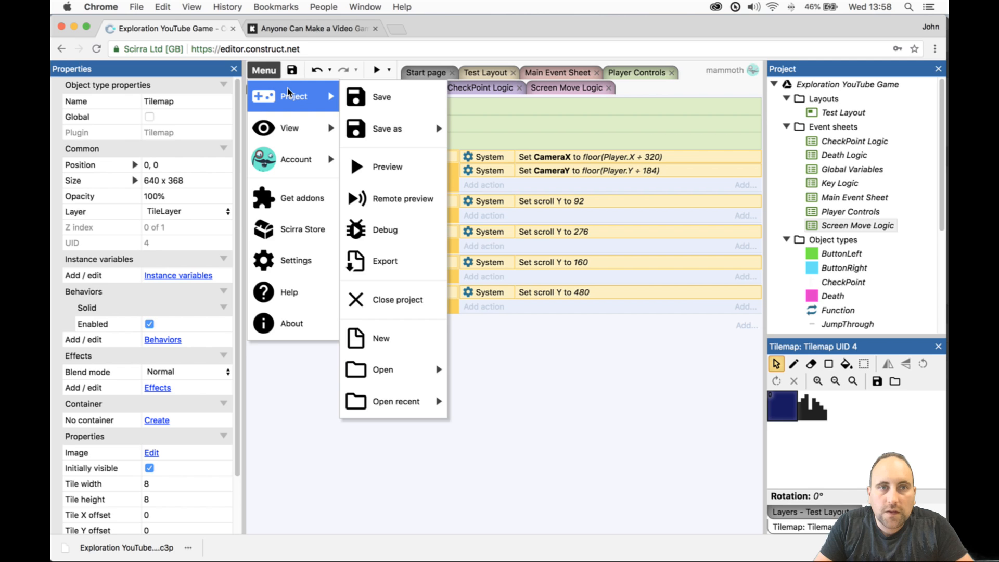
{"action": "left_click", "coordinate": [162, 7]}
{"action": "left_click", "coordinate": [195, 55]}
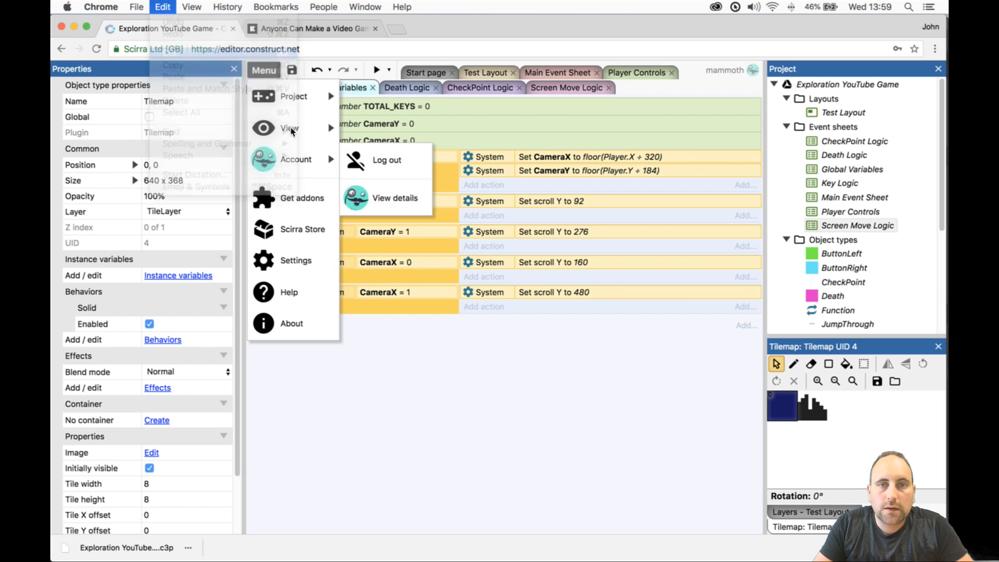
{"action": "left_click", "coordinate": [550, 89]}
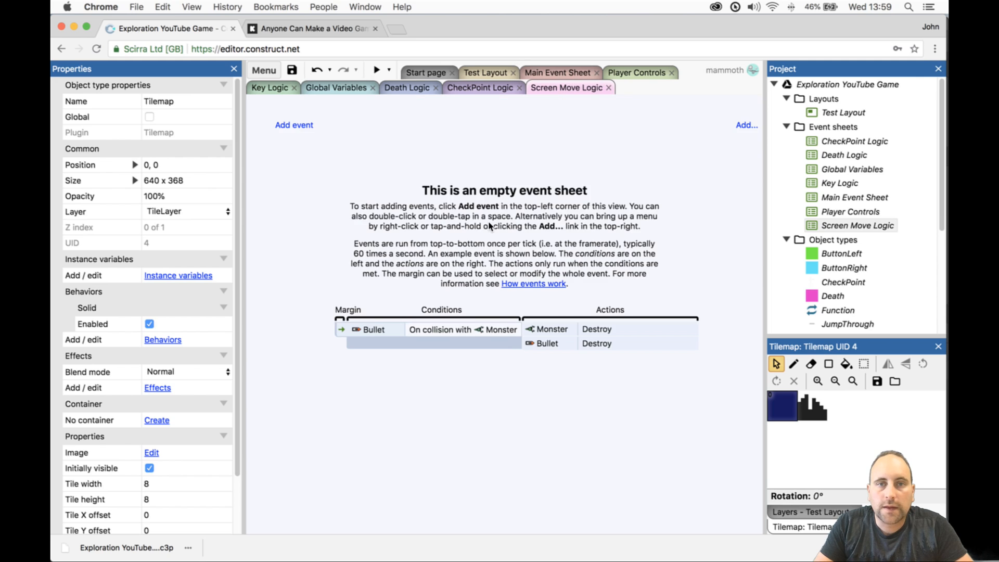
{"action": "left_click", "coordinate": [163, 7]}
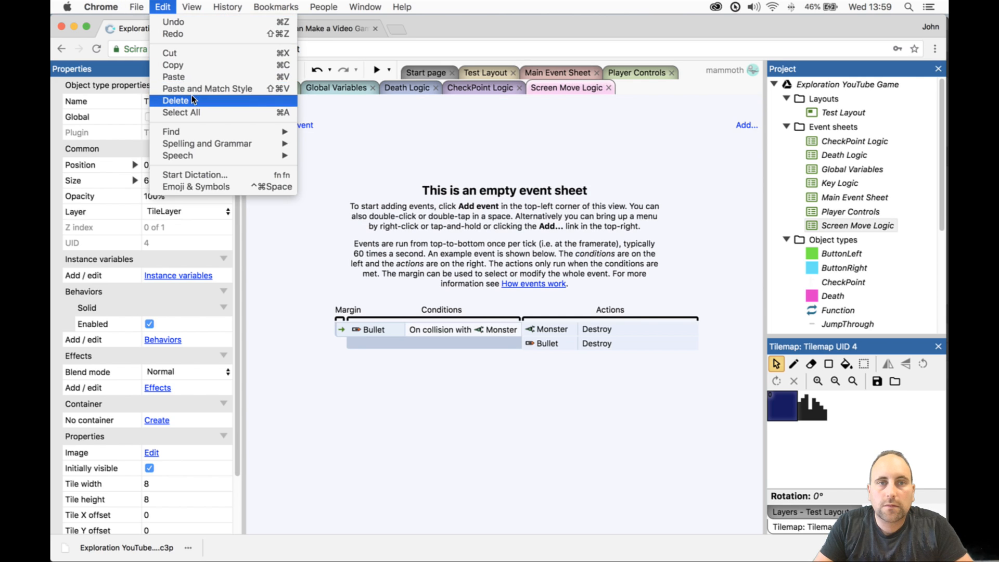
{"action": "left_click", "coordinate": [192, 98]}
{"action": "left_click", "coordinate": [163, 7]}
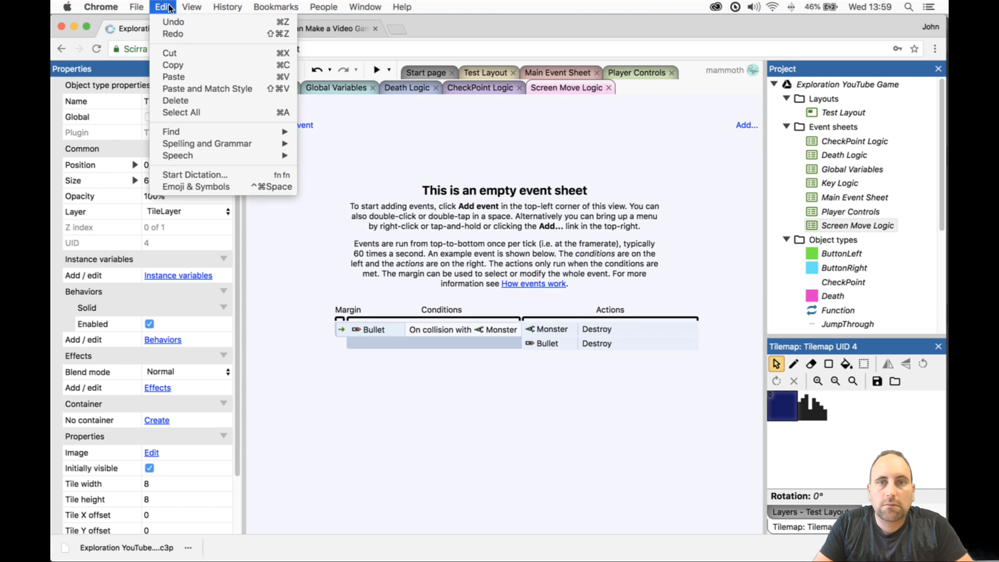
{"action": "left_click", "coordinate": [196, 79]}
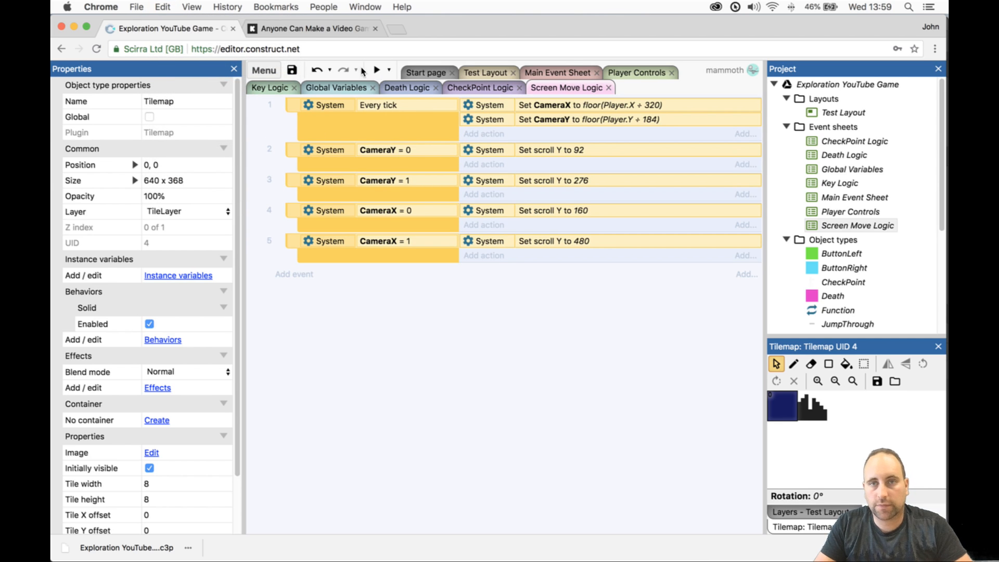
- Halve 92 in Calculator and set the Scroll to Y action of the CameraY = 0 event to 46
{"action": "left_click", "coordinate": [542, 70]}
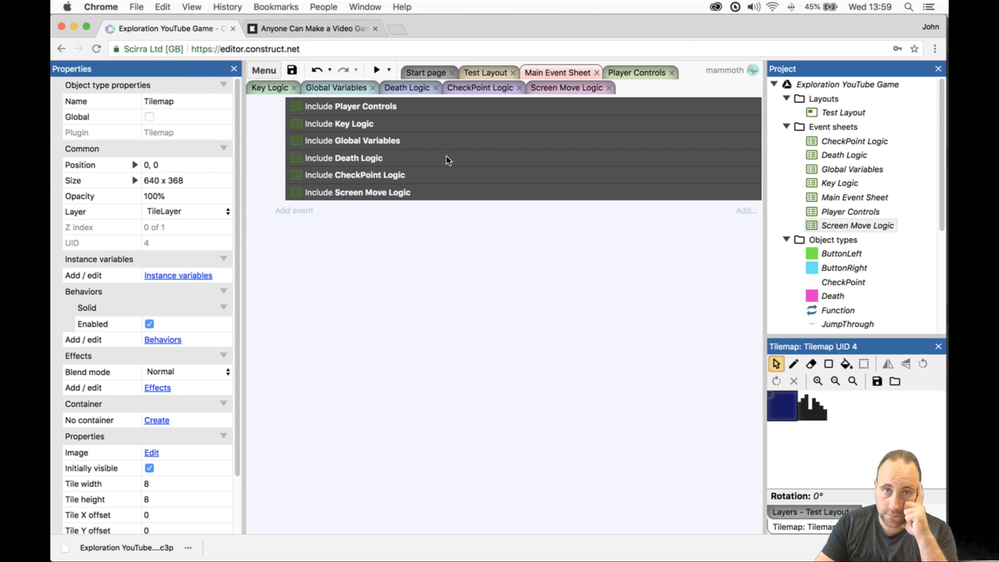
{"action": "left_click", "coordinate": [533, 89]}
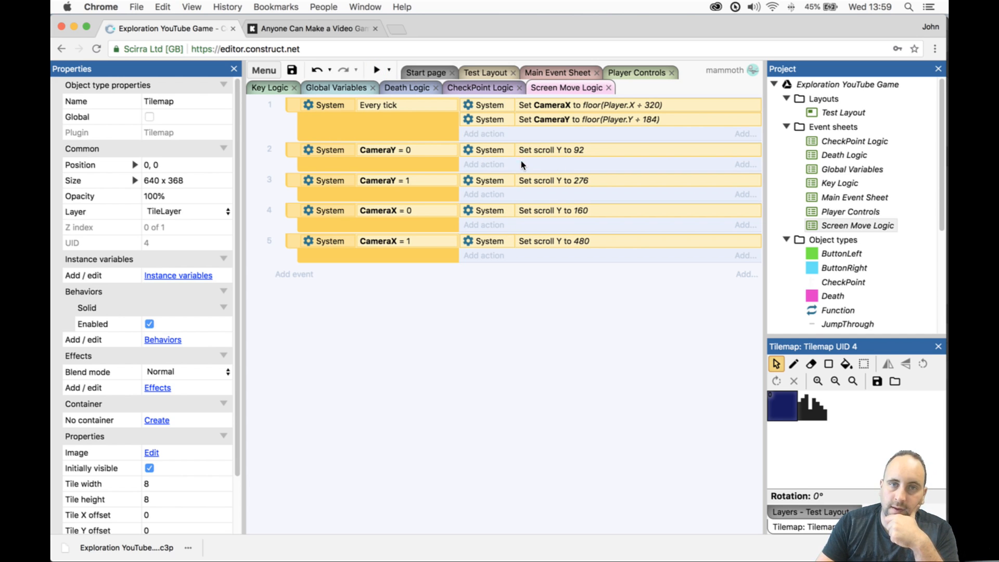
{"action": "double_click", "coordinate": [575, 151]}
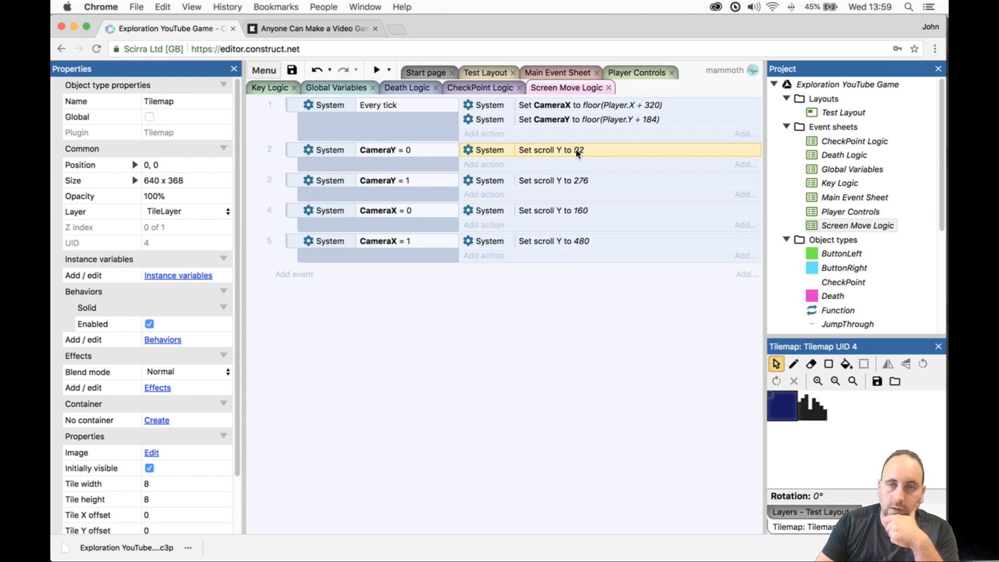
{"action": "mouse_move", "coordinate": [440, 559]}
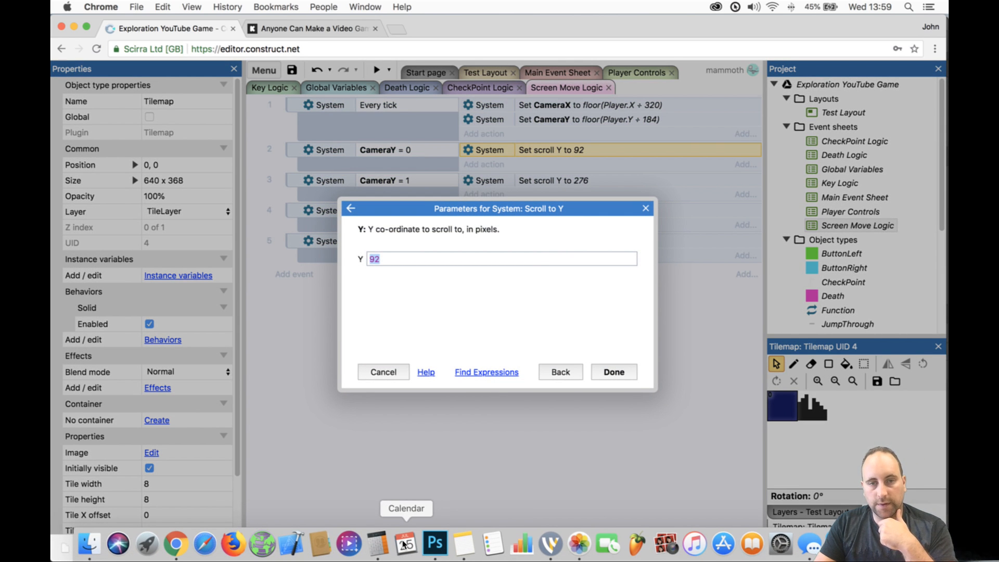
{"action": "left_click", "coordinate": [388, 548]}
{"action": "type", "text": "/2="}
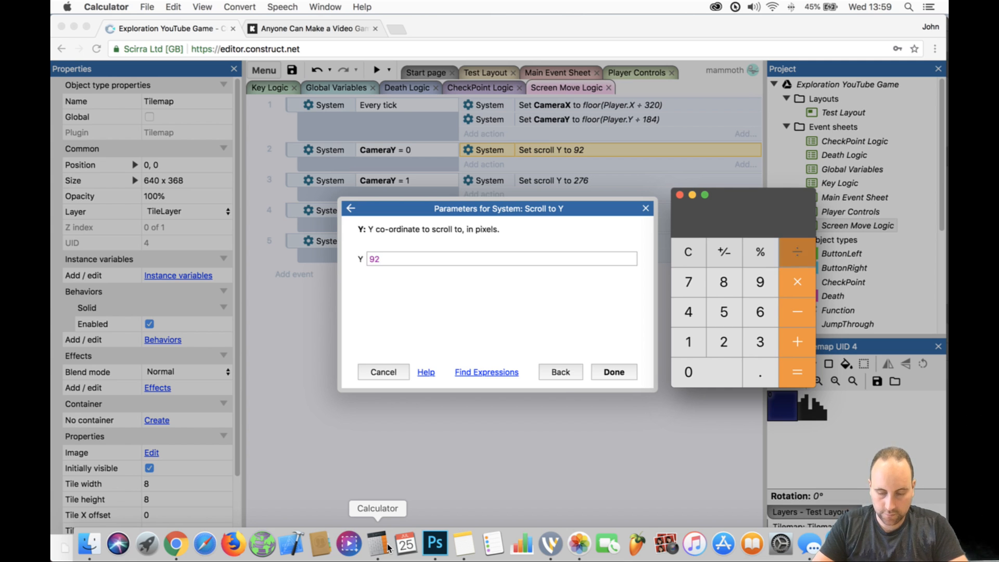
{"action": "double_click", "coordinate": [408, 260]}
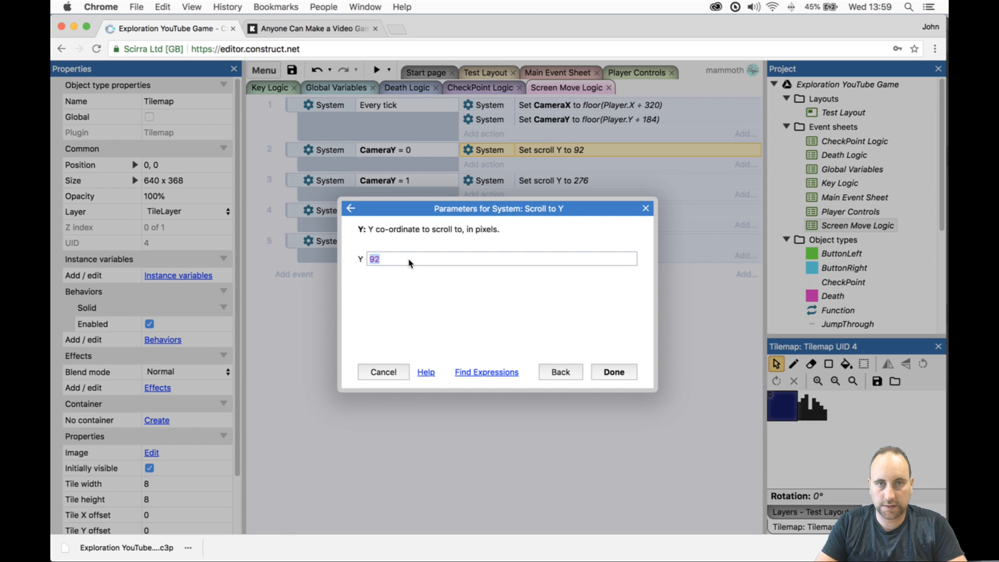
{"action": "type", "text": "46"}
{"action": "key", "text": "Return"}
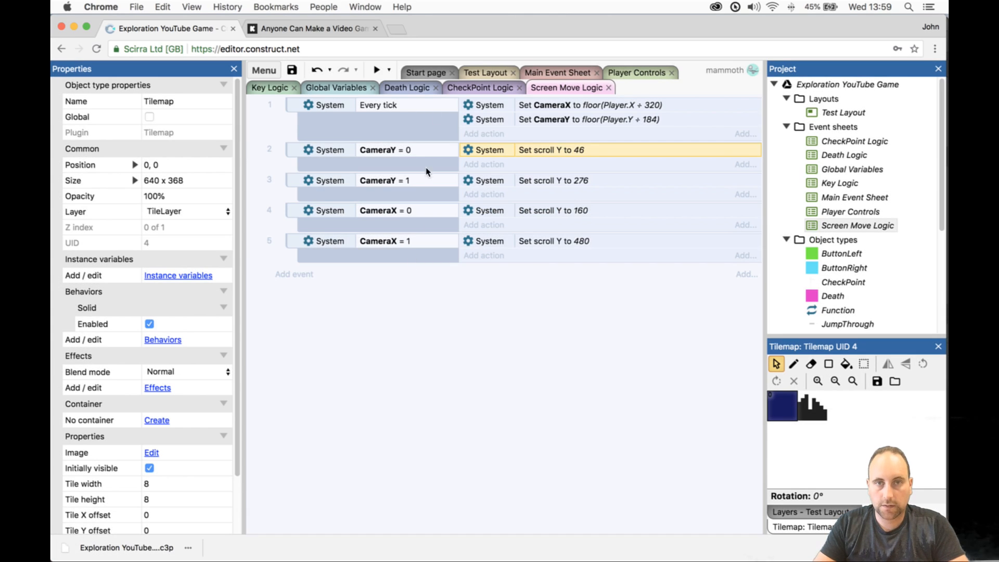
- Preview the game and jump the player around to test the camera's vertical position
{"action": "left_click", "coordinate": [378, 69]}
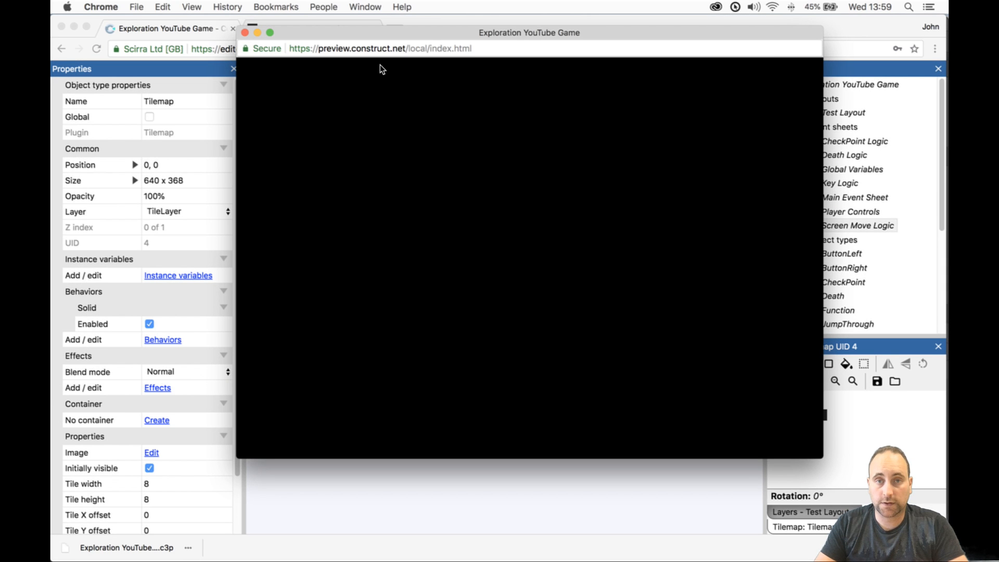
{"action": "key", "text": "Up"}
{"action": "key", "text": "Right"}
{"action": "key", "text": "Up"}
{"action": "key", "text": "Up"}
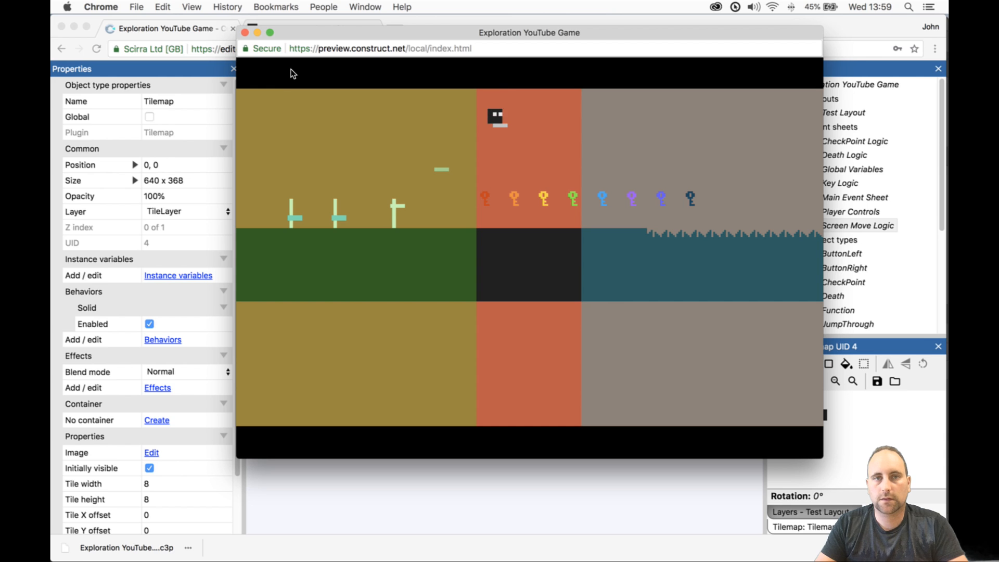
{"action": "left_click", "coordinate": [245, 32]}
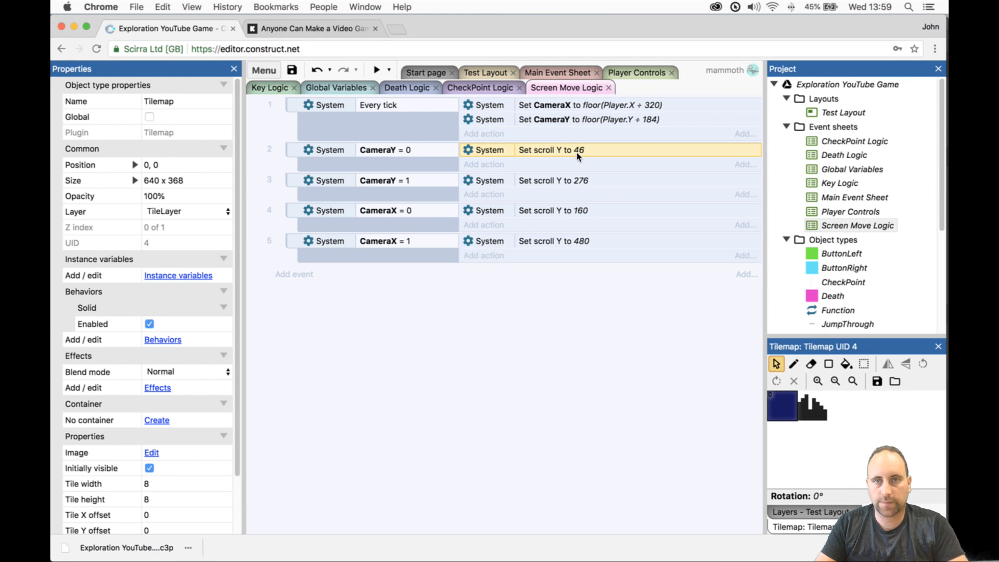
- Set the Scroll to Y action of the CameraY = 0 event to 0 and start a preview of the game
{"action": "double_click", "coordinate": [576, 153]}
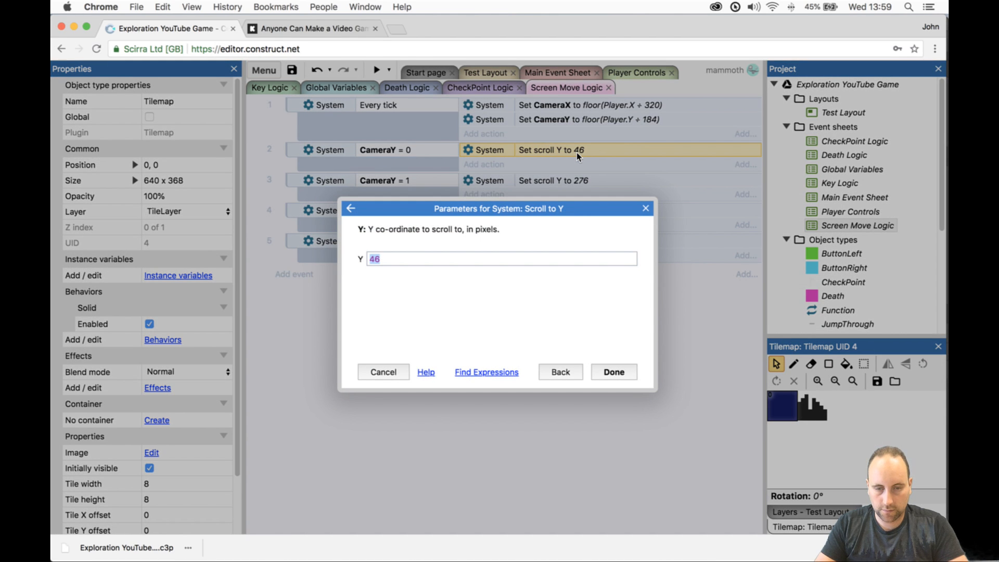
{"action": "type", "text": "0"}
{"action": "key", "text": "Return"}
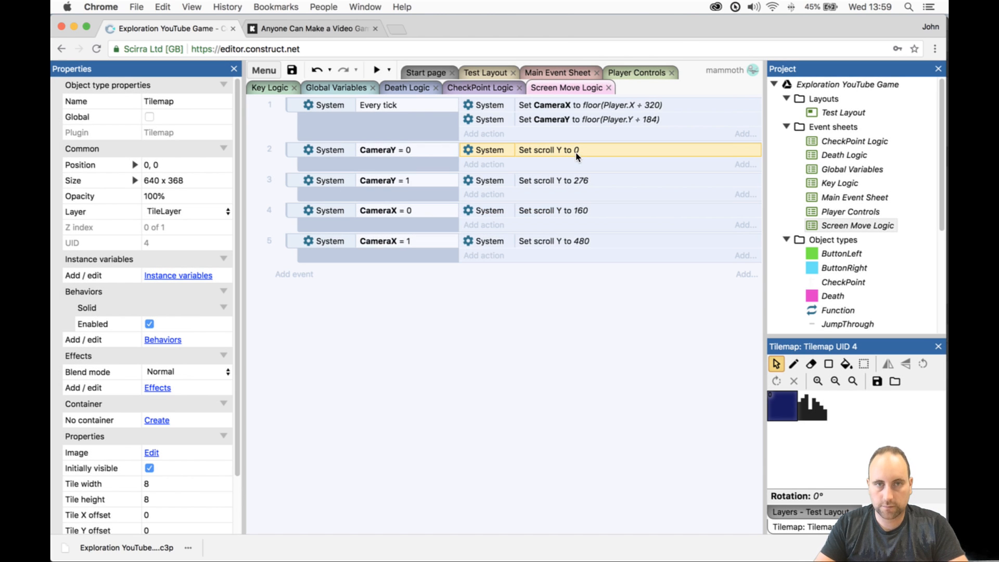
{"action": "left_click", "coordinate": [381, 68]}
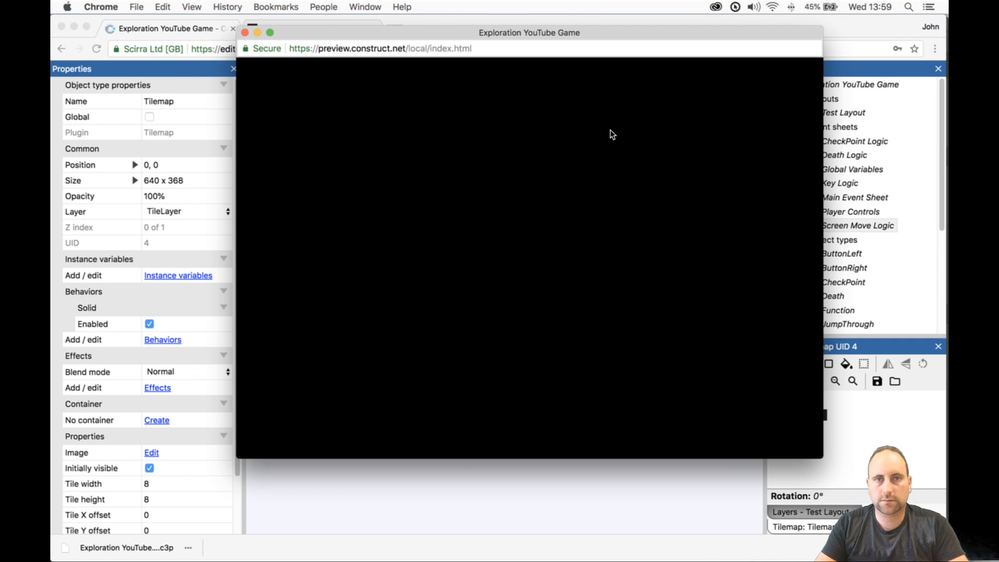
- Jump and move the player to the right in the running preview to check the camera's vertical position, then close it
{"action": "key", "text": "Up"}
{"action": "key", "text": "Right"}
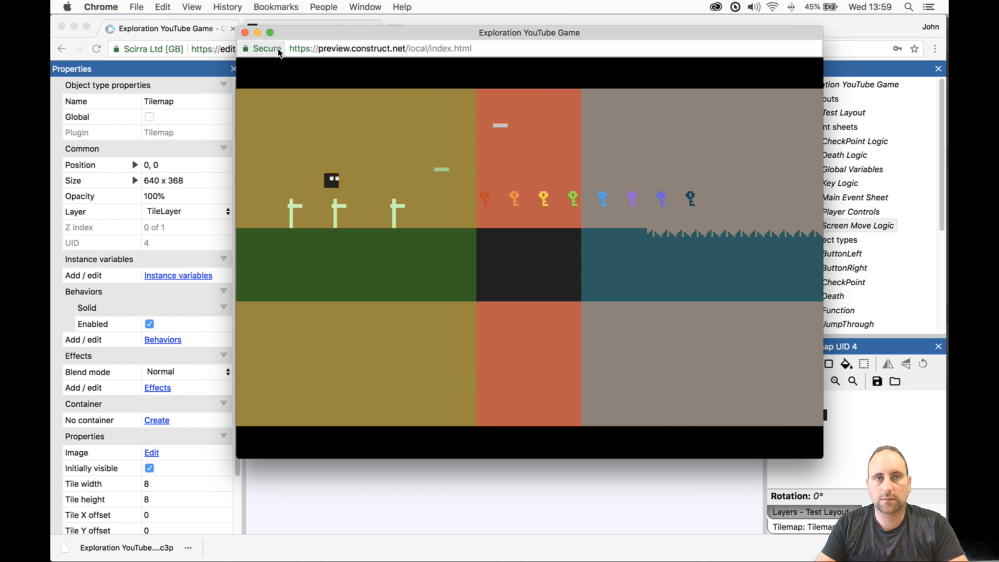
{"action": "left_click", "coordinate": [245, 32]}
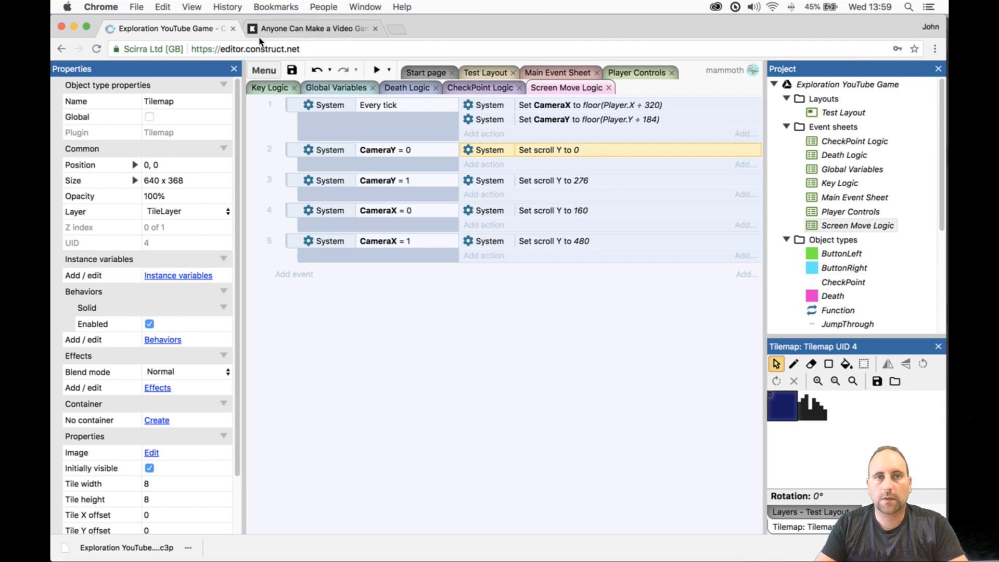
- Select the Player on the Test Layout and review its position and Platform behavior settings
{"action": "left_click", "coordinate": [482, 73]}
{"action": "left_click", "coordinate": [452, 360]}
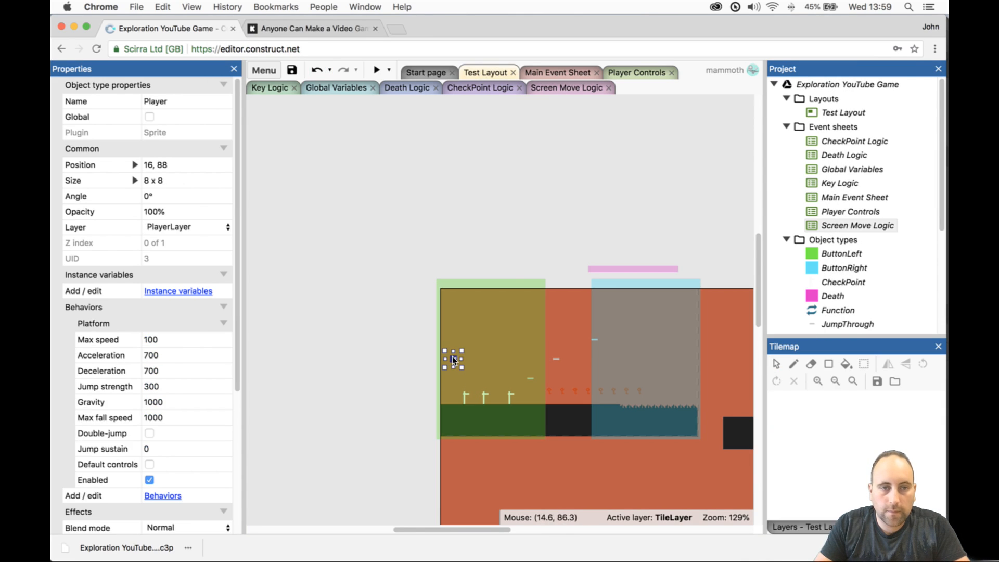
{"action": "scroll", "coordinate": [156, 428], "scroll_direction": "down", "scroll_amount": 2}
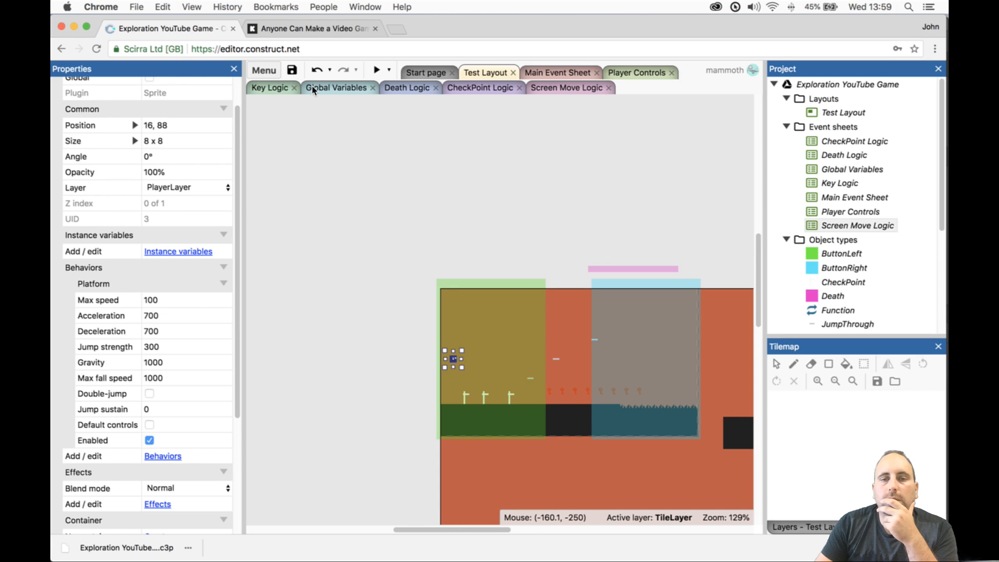
- Download a copy of the project under its default file name
{"action": "left_click", "coordinate": [264, 70]}
{"action": "mouse_move", "coordinate": [297, 96]}
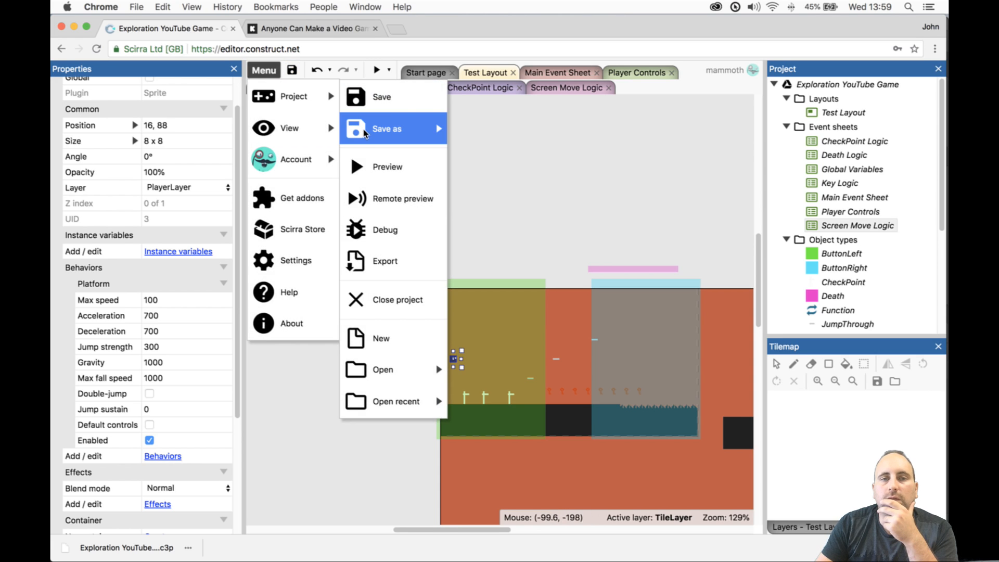
{"action": "mouse_move", "coordinate": [366, 131]}
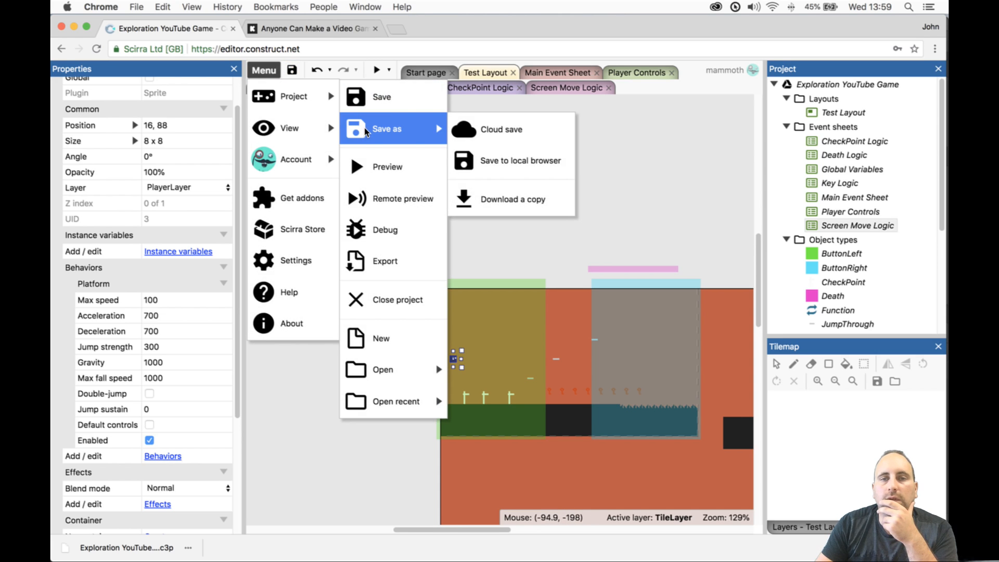
{"action": "left_click", "coordinate": [462, 197]}
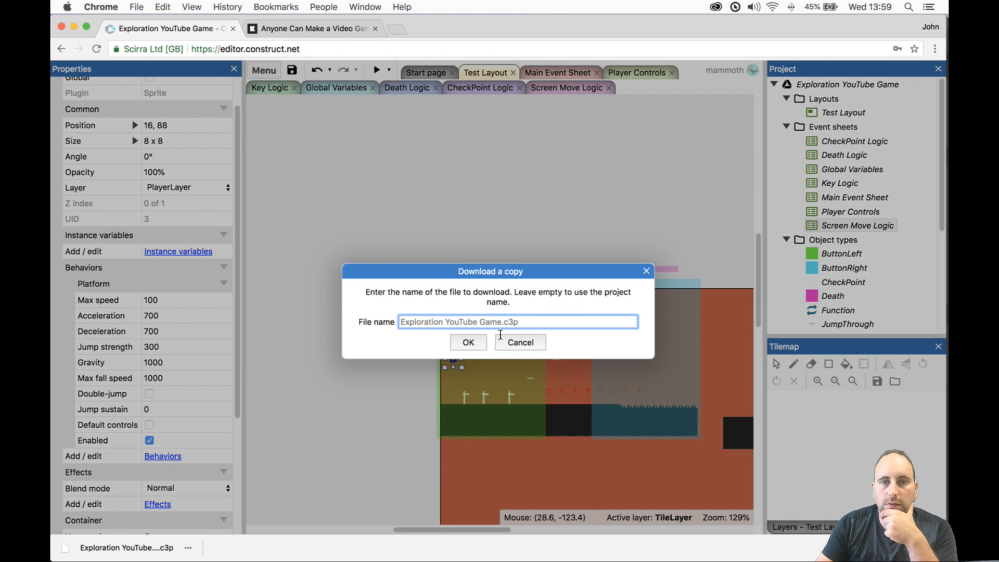
{"action": "left_click", "coordinate": [471, 343]}
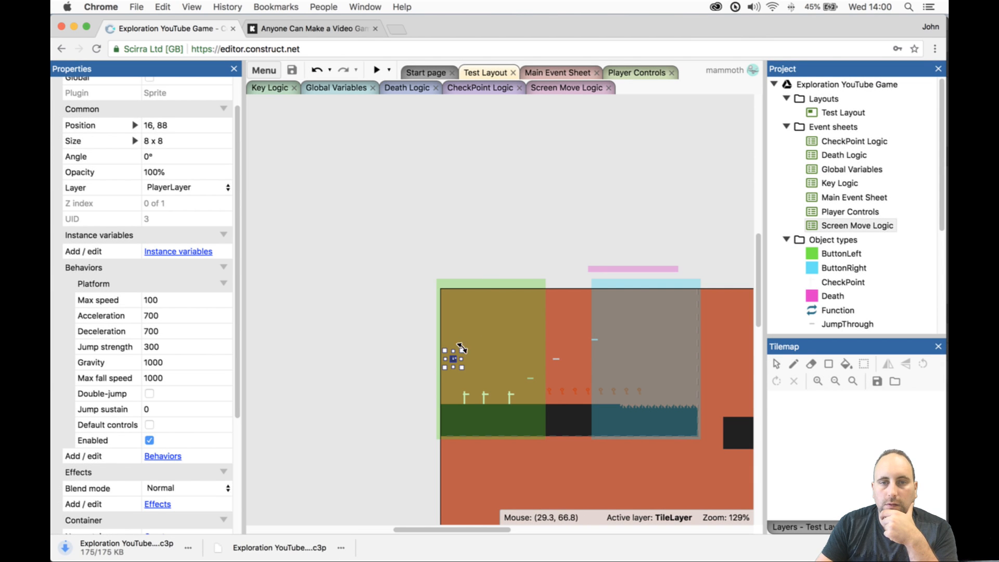
- Replace the Player instance on the Test Layout with a new one near the first checkpoint and preview the game
{"action": "key", "text": "Delete"}
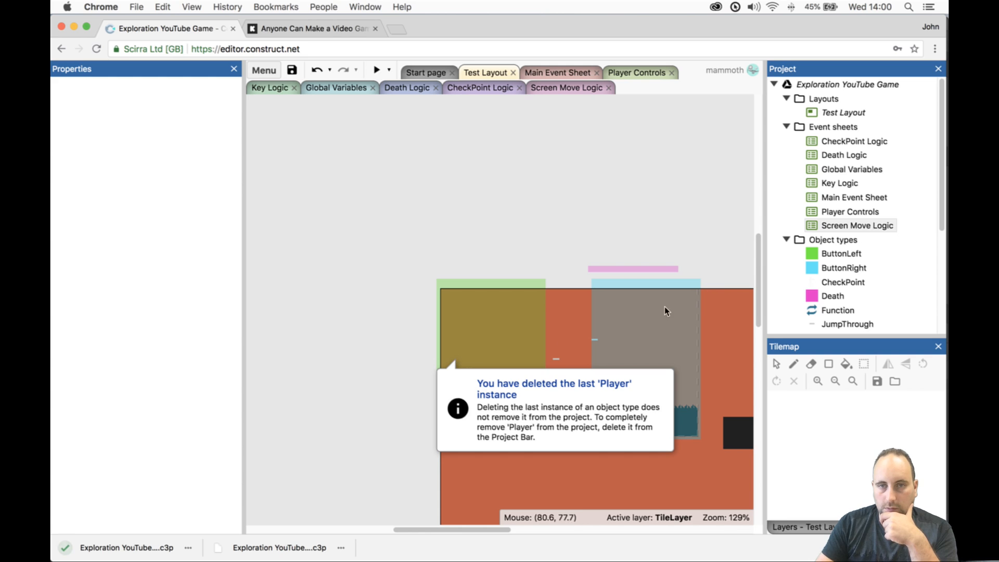
{"action": "scroll", "coordinate": [841, 242], "scroll_direction": "down", "scroll_amount": 5}
{"action": "scroll", "coordinate": [838, 244], "scroll_direction": "up", "scroll_amount": 2}
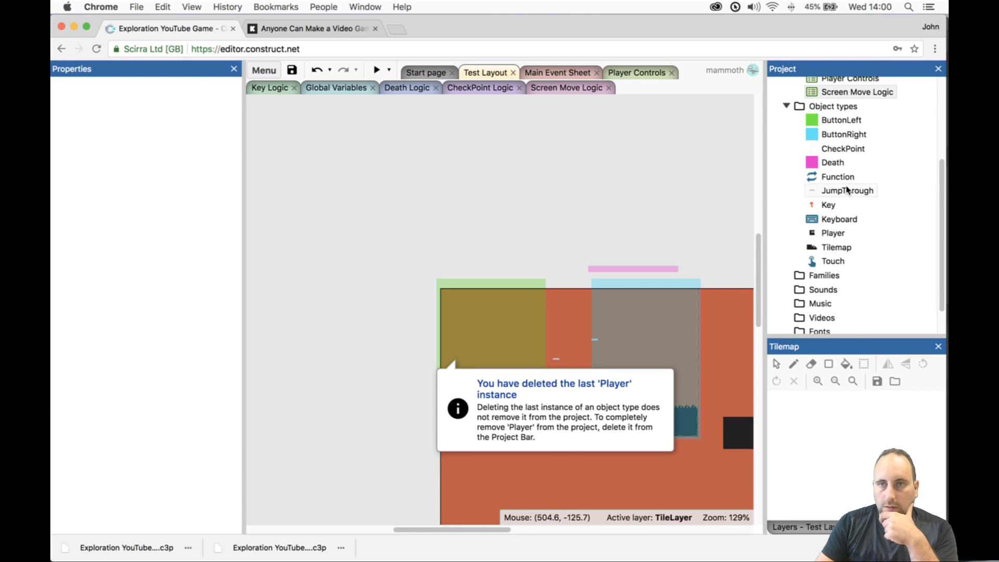
{"action": "left_click", "coordinate": [837, 246]}
{"action": "left_click", "coordinate": [833, 233]}
{"action": "left_click_drag", "start_coordinate": [833, 234], "coordinate": [469, 369]}
{"action": "left_click", "coordinate": [377, 70]}
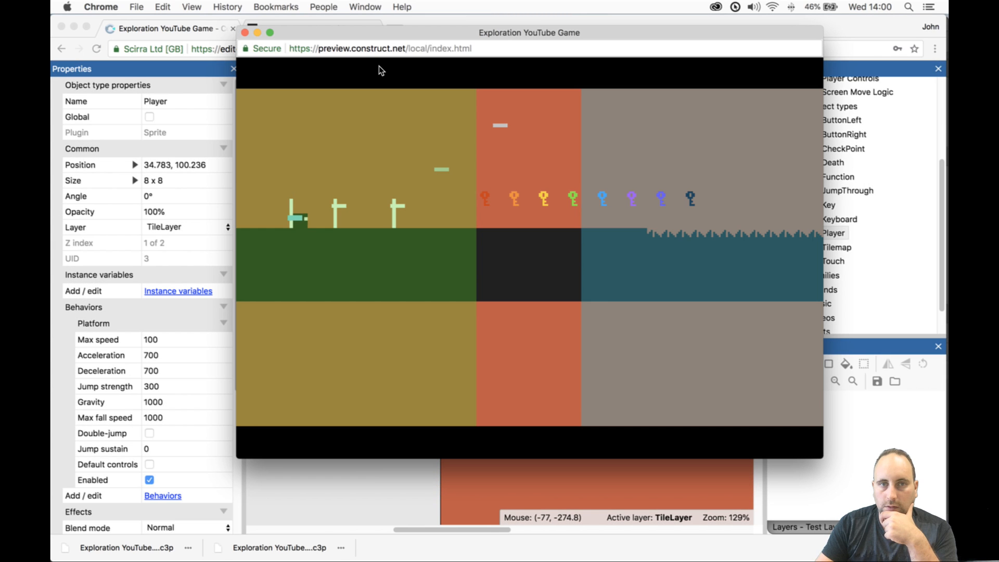
{"action": "left_click", "coordinate": [245, 32]}
- Disable the four CameraX and CameraY scroll events in Screen Move Logic and preview the game without them
{"action": "left_click", "coordinate": [559, 88]}
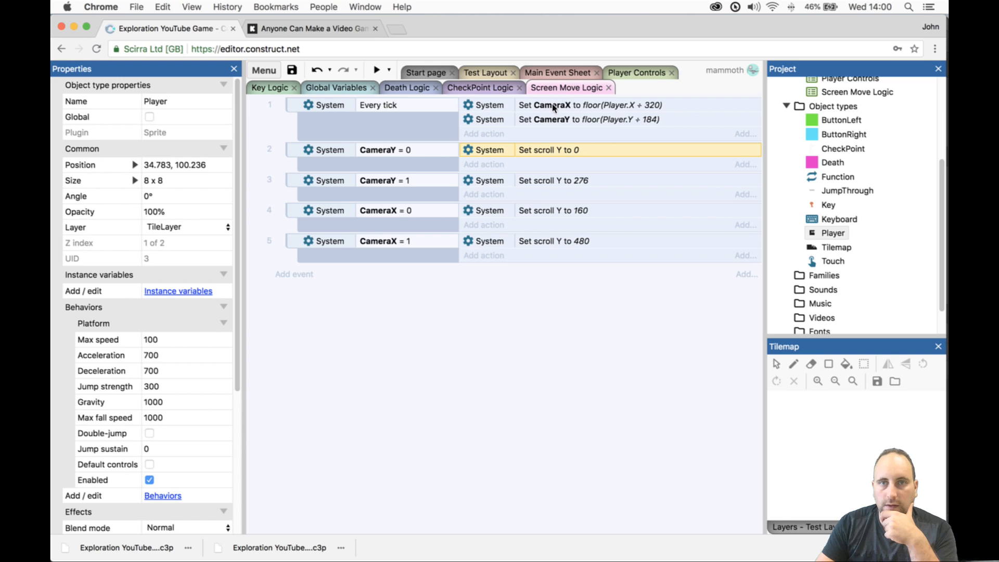
{"action": "left_click", "coordinate": [413, 255]}
{"action": "left_click", "coordinate": [421, 161], "text": "shift"}
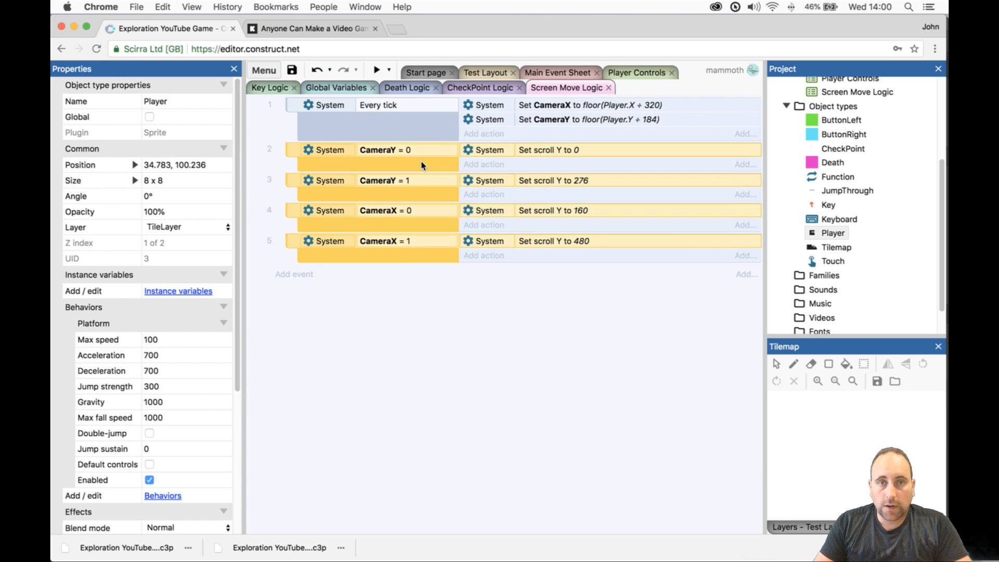
{"action": "right_click", "coordinate": [420, 161]}
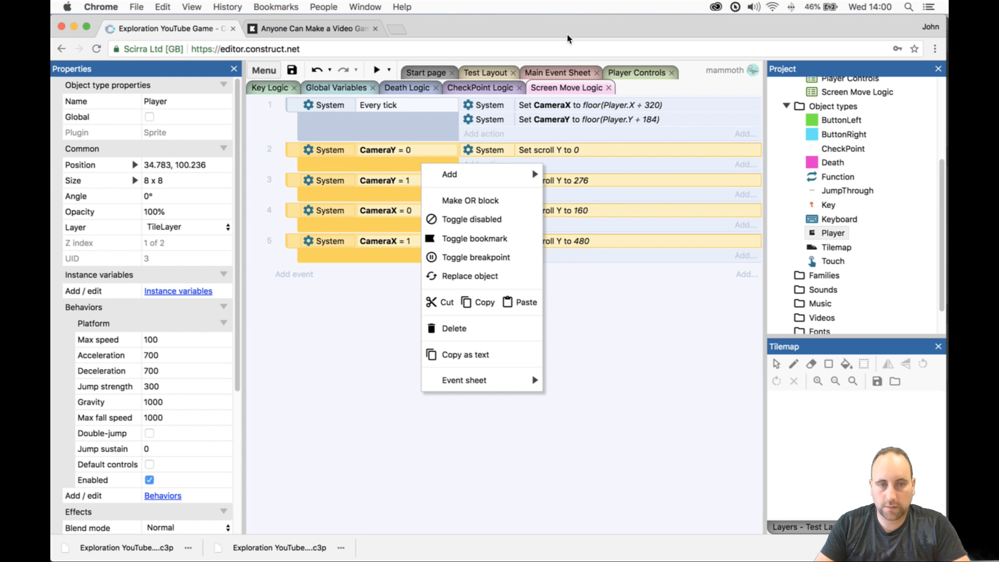
{"action": "key", "text": "d"}
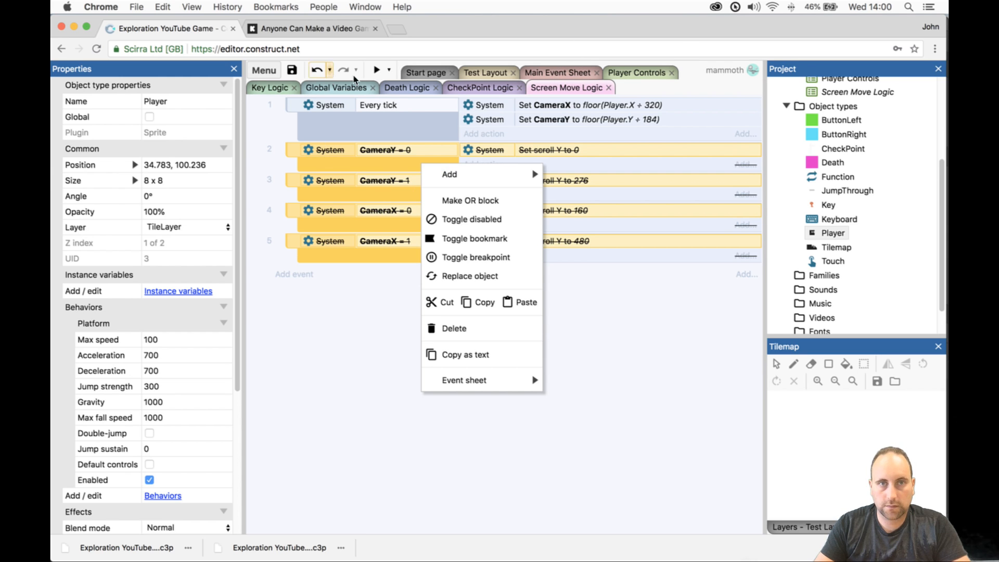
{"action": "left_click", "coordinate": [376, 69]}
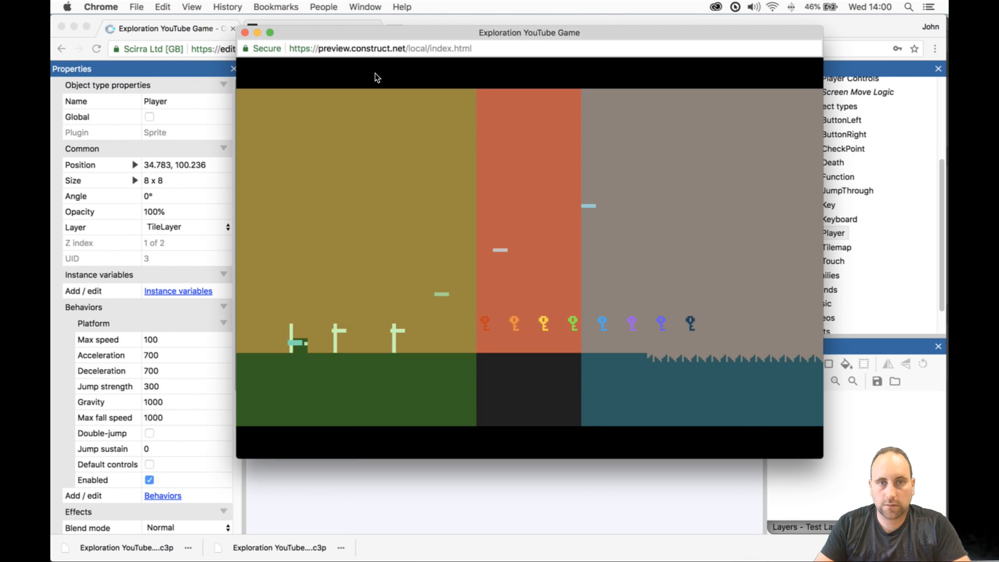
{"action": "left_click", "coordinate": [244, 31]}
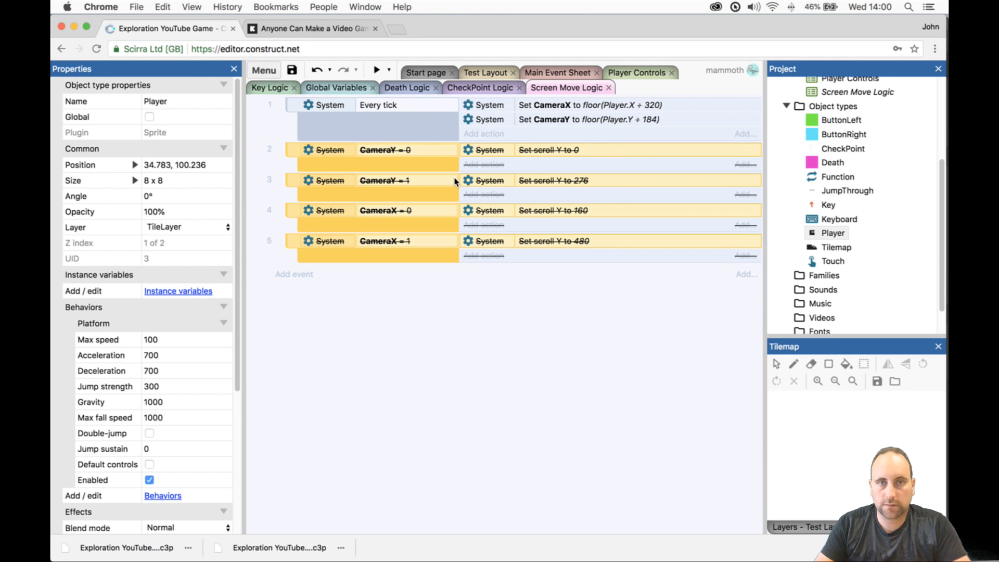
- Run the game in debug mode and examine the CameraX and CameraY global variables while moving the player right
{"action": "left_click", "coordinate": [391, 70]}
{"action": "left_click", "coordinate": [419, 107]}
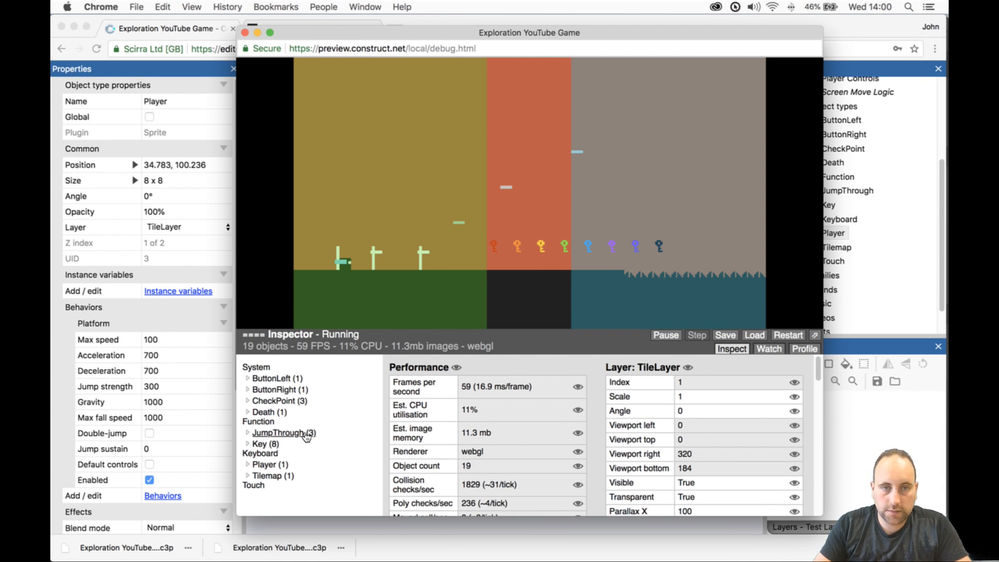
{"action": "scroll", "coordinate": [462, 414], "scroll_direction": "down", "scroll_amount": 5}
{"action": "scroll", "coordinate": [510, 431], "scroll_direction": "up", "scroll_amount": 3}
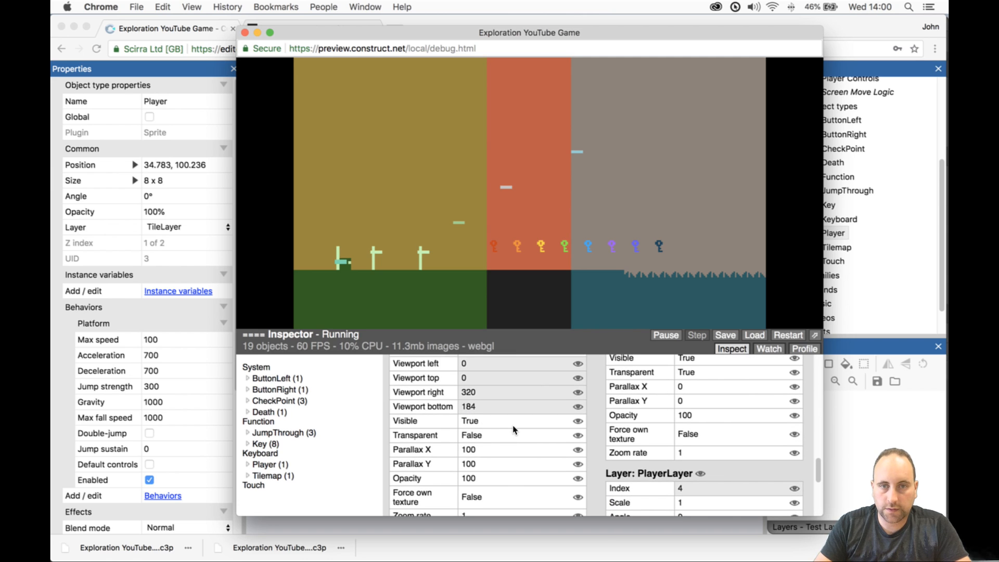
{"action": "scroll", "coordinate": [512, 430], "scroll_direction": "down", "scroll_amount": 5}
{"action": "scroll", "coordinate": [512, 430], "scroll_direction": "up", "scroll_amount": 10}
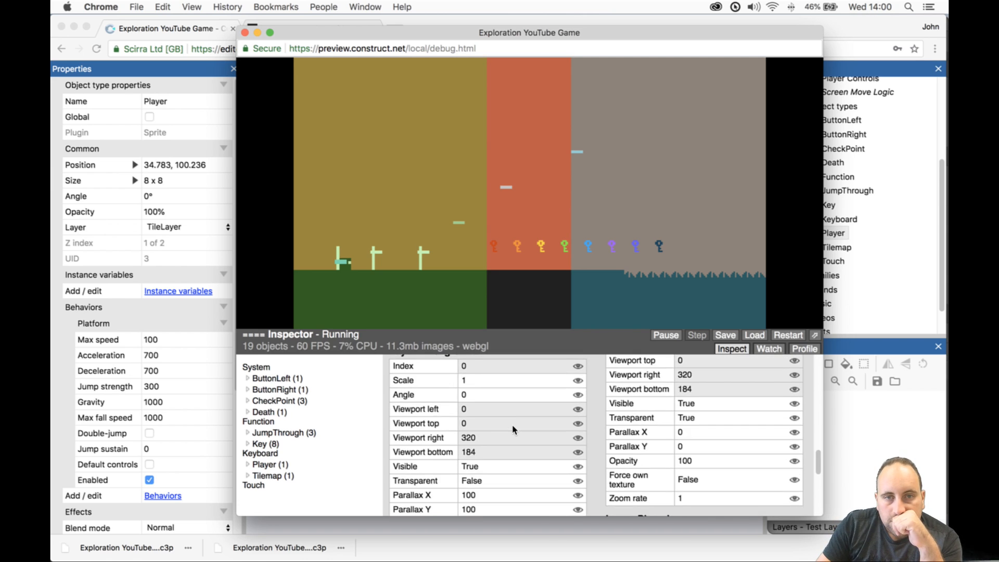
{"action": "scroll", "coordinate": [512, 426], "scroll_direction": "up", "scroll_amount": 5}
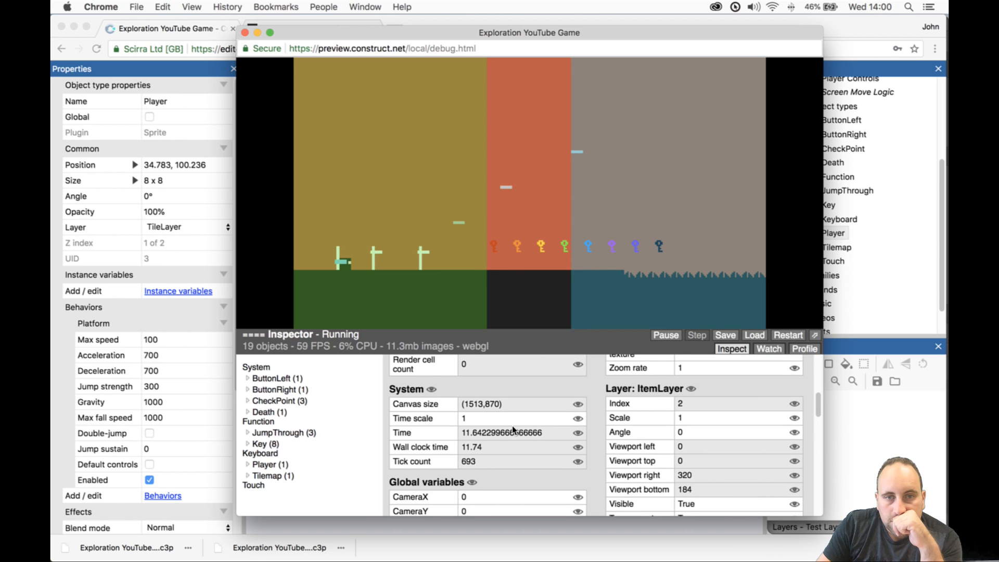
{"action": "scroll", "coordinate": [513, 426], "scroll_direction": "down", "scroll_amount": 1}
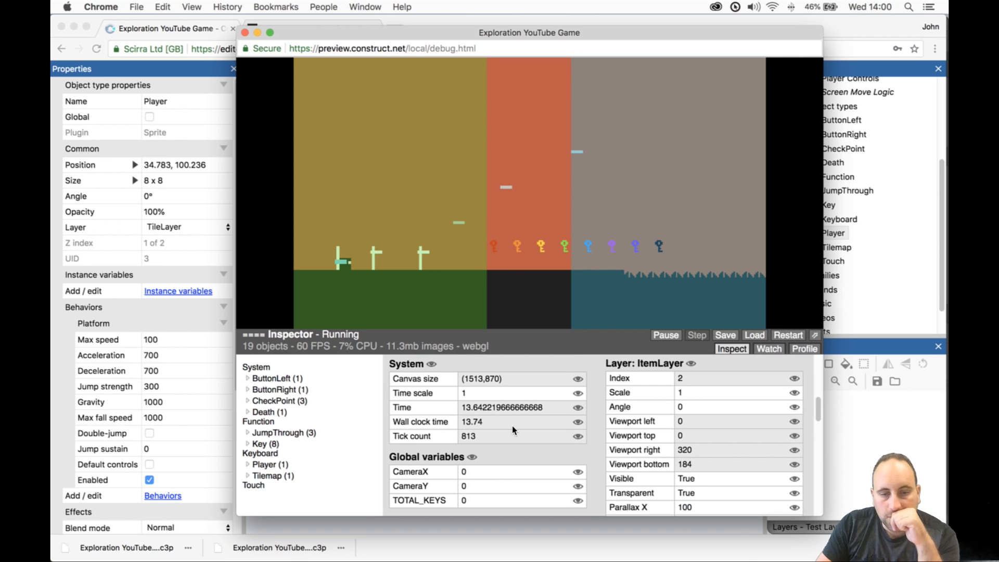
{"action": "key", "text": "Right"}
{"action": "key", "text": "Right"}
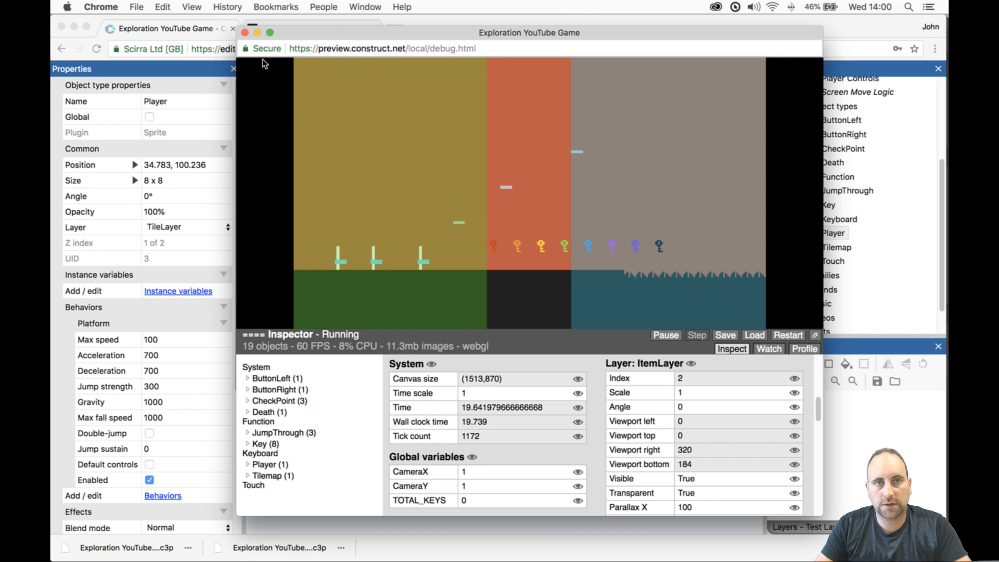
{"action": "left_click", "coordinate": [245, 32]}
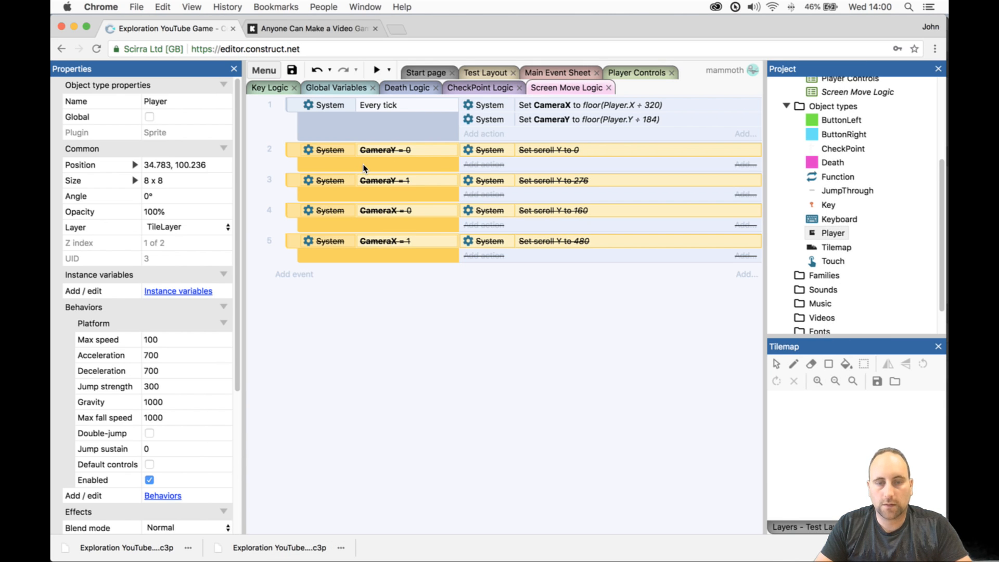
- Re-enable the four camera events and undo the recent edits until the CameraY = 0 event's Scroll to Y is 92
{"action": "key", "text": "d"}
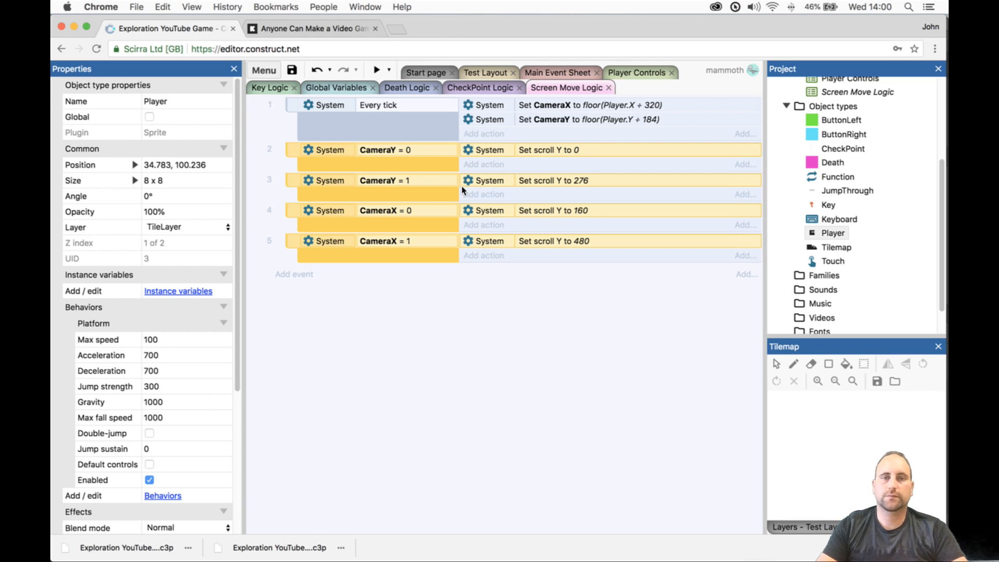
{"action": "left_click", "coordinate": [579, 213]}
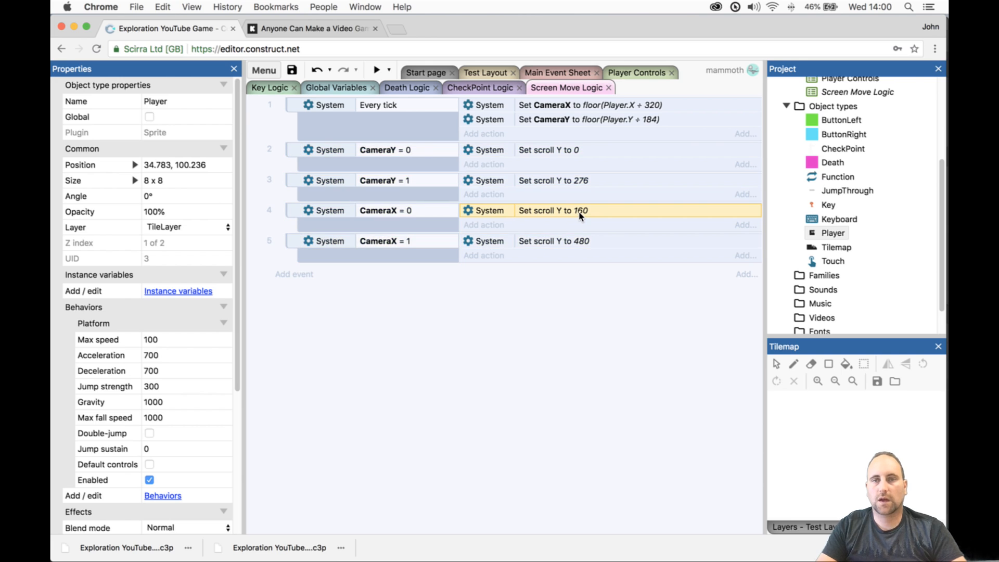
{"action": "key", "text": "super+z"}
{"action": "key", "text": "super+z"}
{"action": "key", "text": "super+z"}
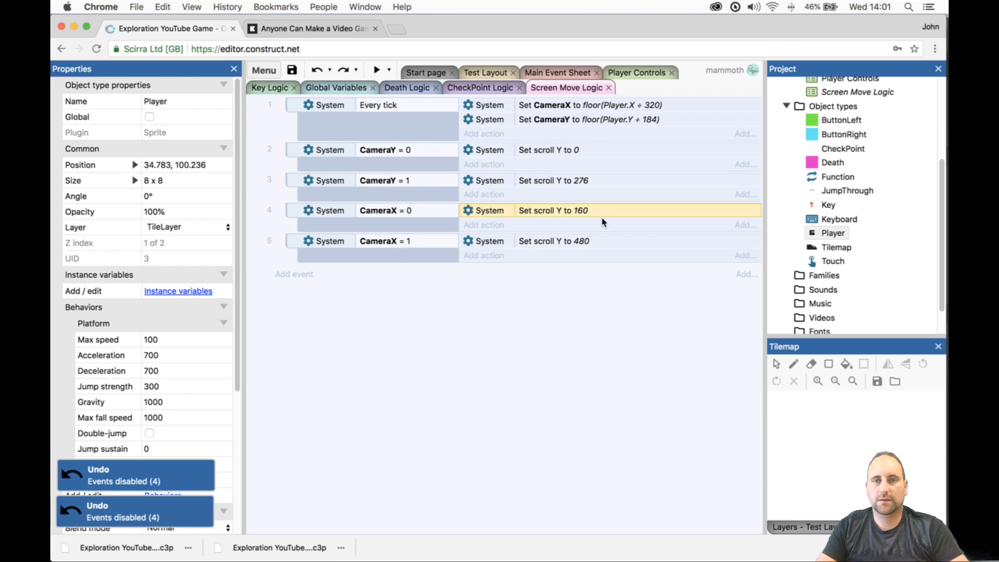
{"action": "key", "text": "super+z"}
{"action": "key", "text": "super+z"}
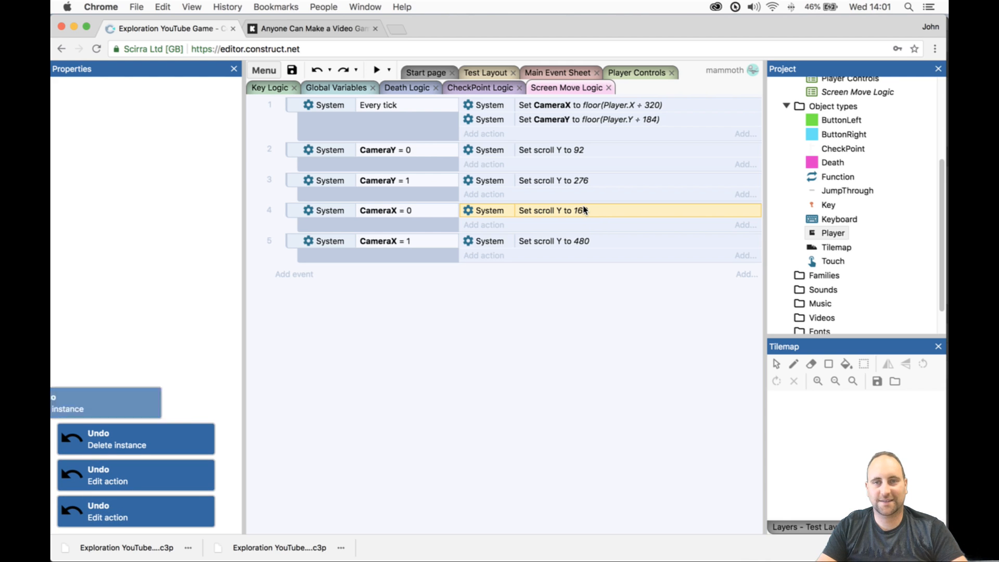
{"action": "key", "text": "Delete"}
{"action": "left_click", "coordinate": [582, 228]}
{"action": "key", "text": "Delete"}
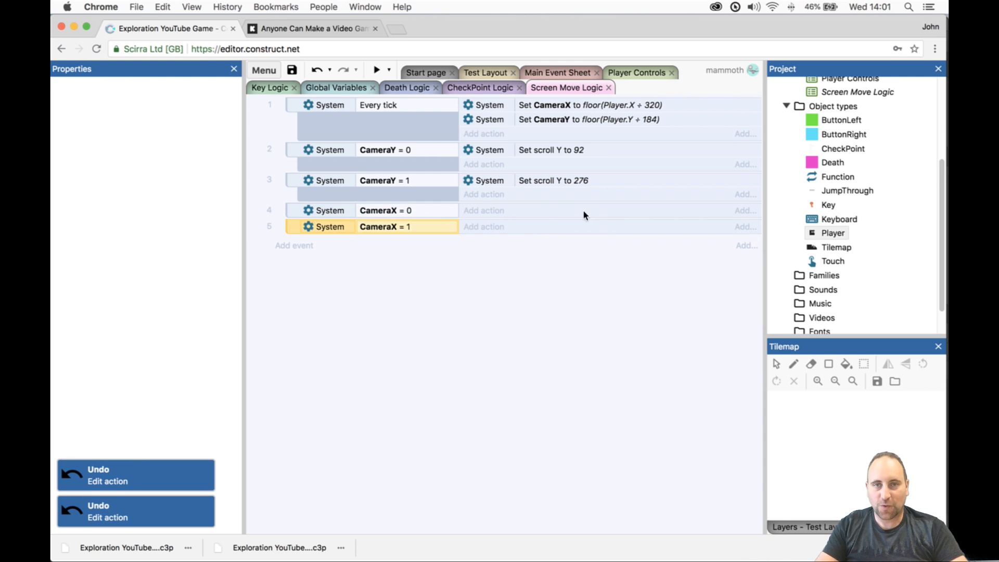
{"action": "left_click", "coordinate": [485, 211]}
{"action": "key", "text": "Return"}
{"action": "type", "text": "sco"}
{"action": "key", "text": "Escape"}
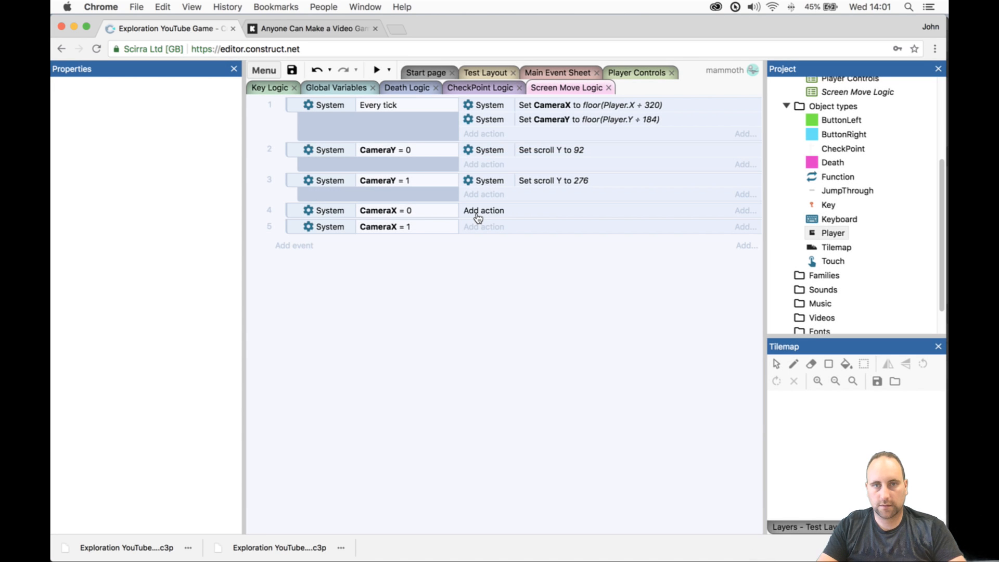
{"action": "key", "text": "super+z"}
{"action": "key", "text": "super+z"}
- Add a System Scroll to X action with the value 160 to the CameraX = 0 event in Screen Move Logic
{"action": "left_click", "coordinate": [492, 226]}
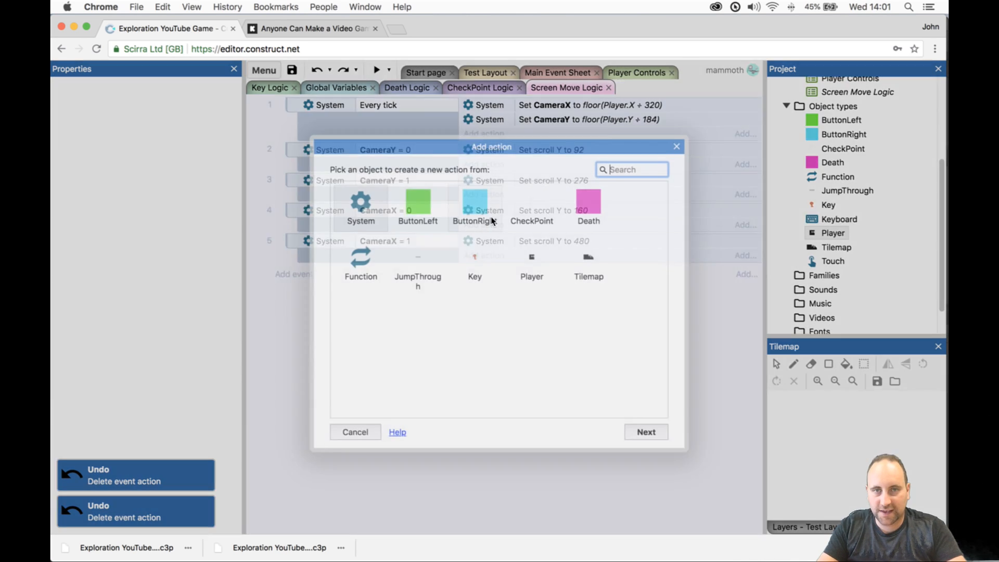
{"action": "double_click", "coordinate": [370, 195]}
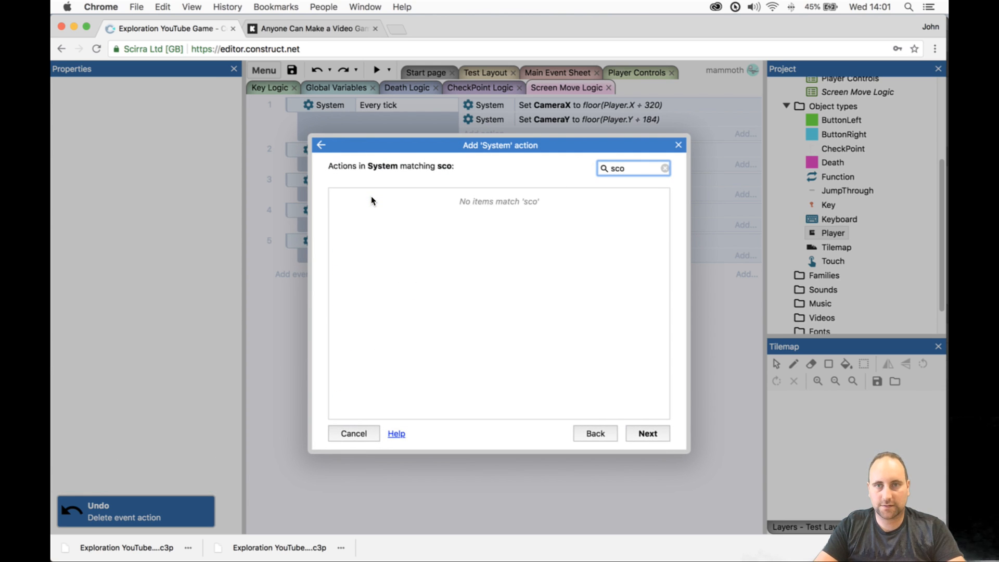
{"action": "key", "text": "BackSpace"}
{"action": "key", "text": "BackSpace"}
{"action": "key", "text": "BackSpace"}
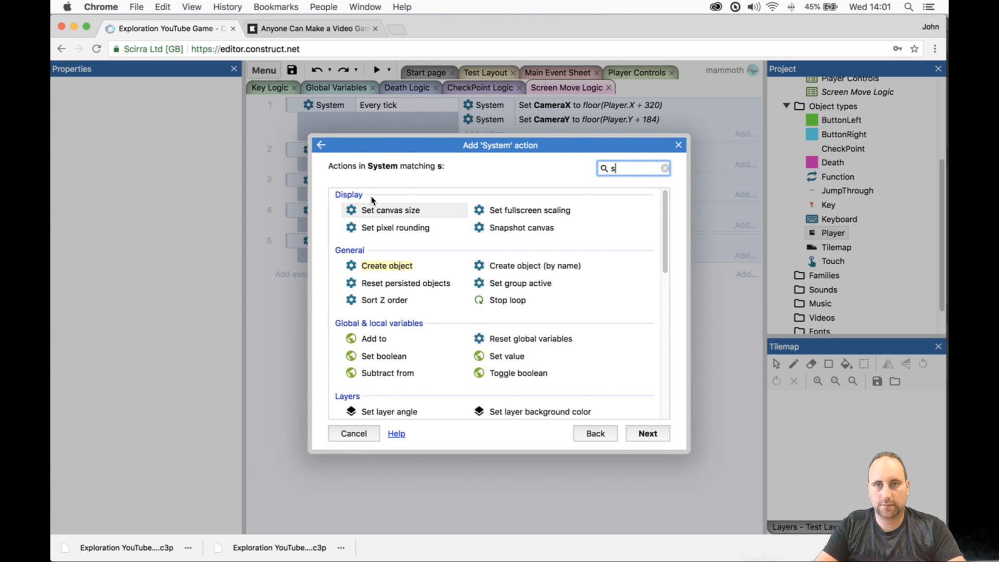
{"action": "type", "text": "scro"}
{"action": "double_click", "coordinate": [374, 228]}
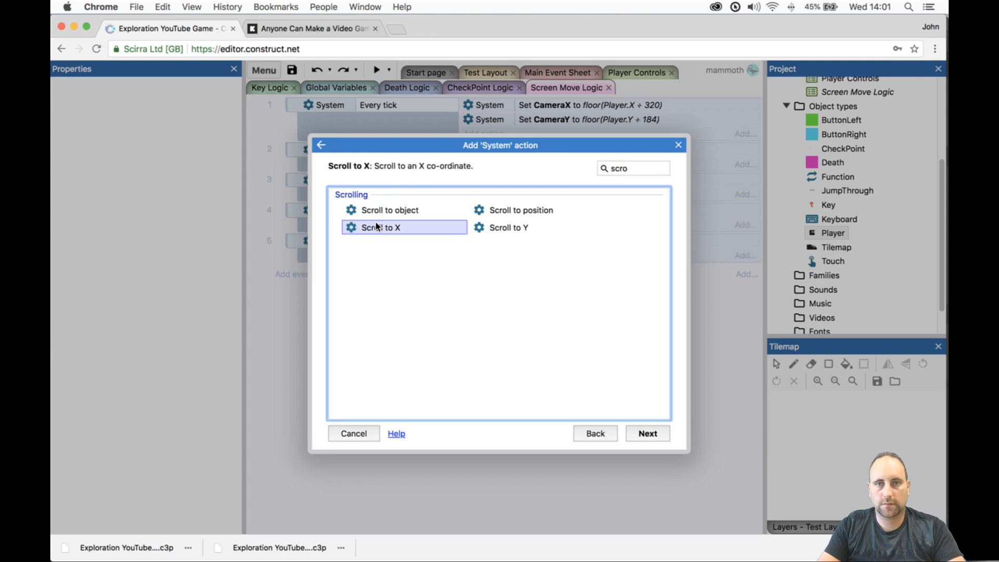
{"action": "left_click_drag", "start_coordinate": [466, 208], "coordinate": [489, 239]}
{"action": "double_click", "coordinate": [487, 295]}
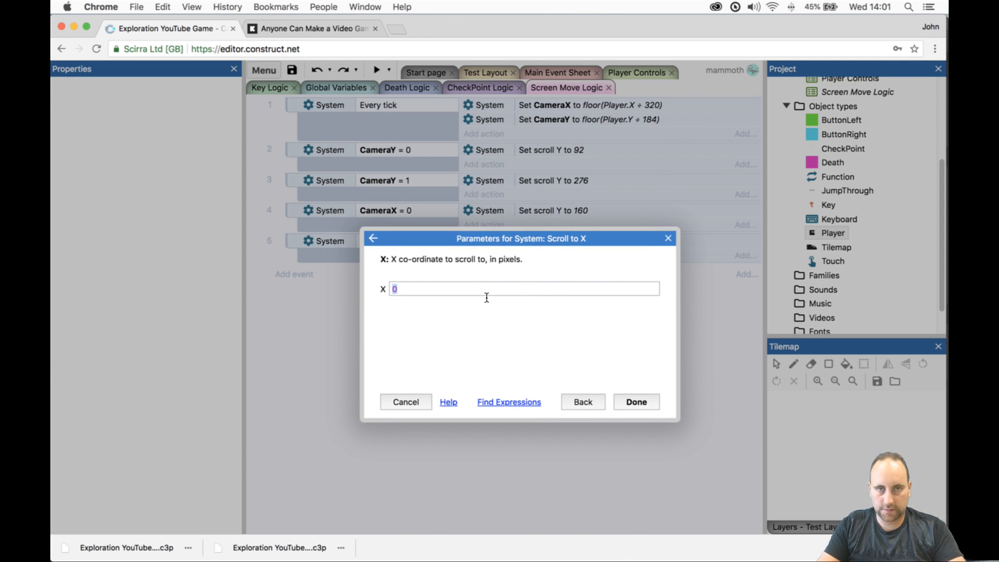
{"action": "type", "text": "160"}
{"action": "key", "text": "Return"}
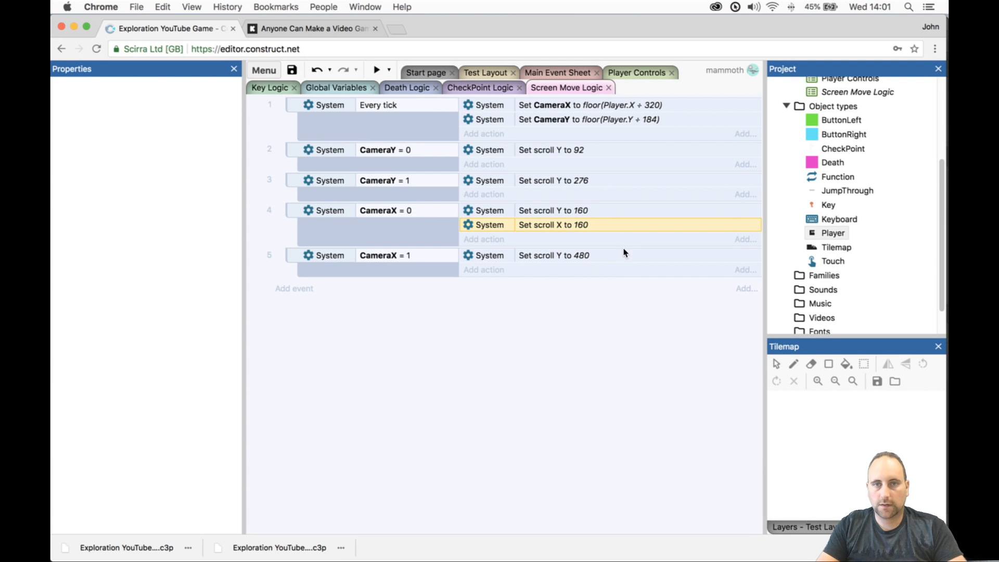
- Copy the Scroll to X action into the CameraX = 1 event and set its X value to 480
{"action": "left_click", "coordinate": [511, 271]}
{"action": "key", "text": "Escape"}
{"action": "left_click", "coordinate": [581, 231]}
{"action": "key", "text": "super+c"}
{"action": "left_click", "coordinate": [562, 261]}
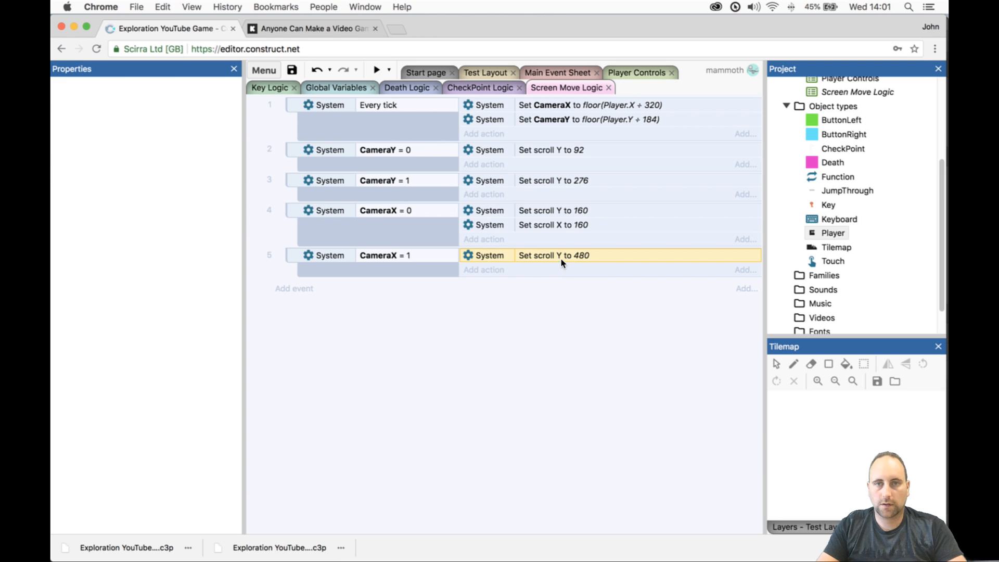
{"action": "key", "text": "super+v"}
{"action": "double_click", "coordinate": [546, 271]}
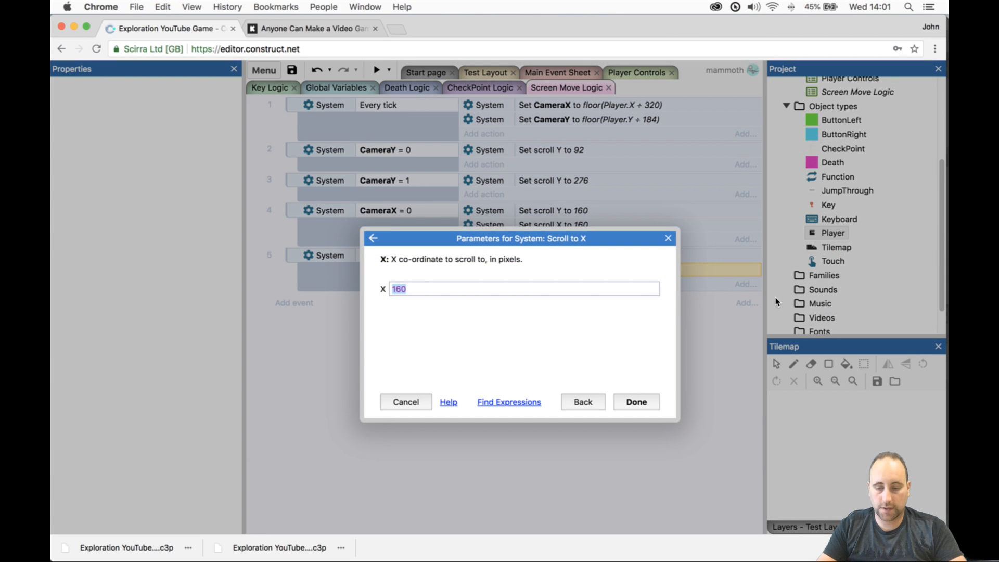
{"action": "type", "text": "480"}
{"action": "key", "text": "Return"}
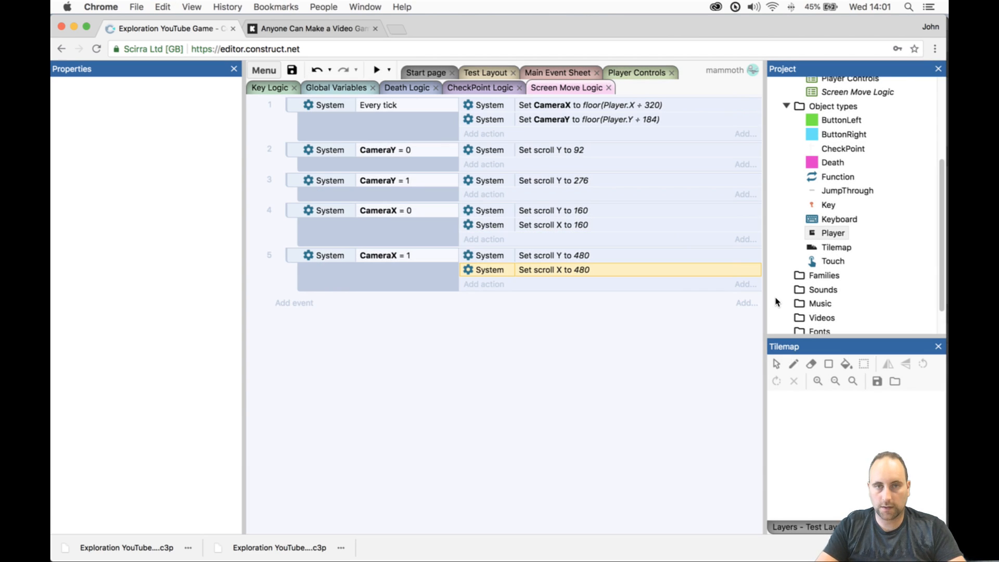
- Delete the Scroll to Y actions from the CameraX = 1 and CameraX = 0 events
{"action": "left_click", "coordinate": [644, 250]}
{"action": "key", "text": "Delete"}
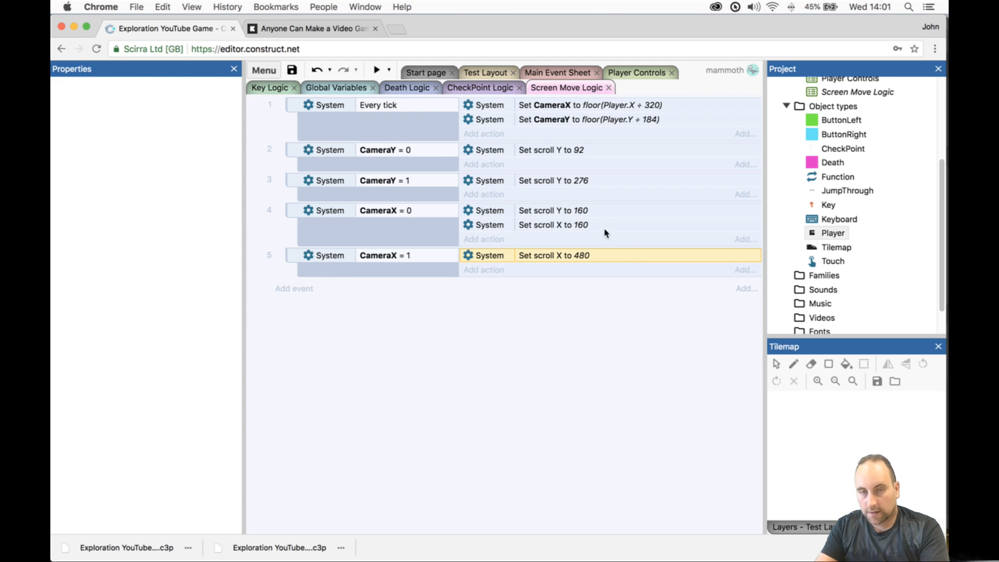
{"action": "left_click", "coordinate": [582, 210]}
{"action": "key", "text": "Delete"}
- Preview the game and move the player between screens horizontally and vertically to test the camera scrolling
{"action": "left_click", "coordinate": [375, 70]}
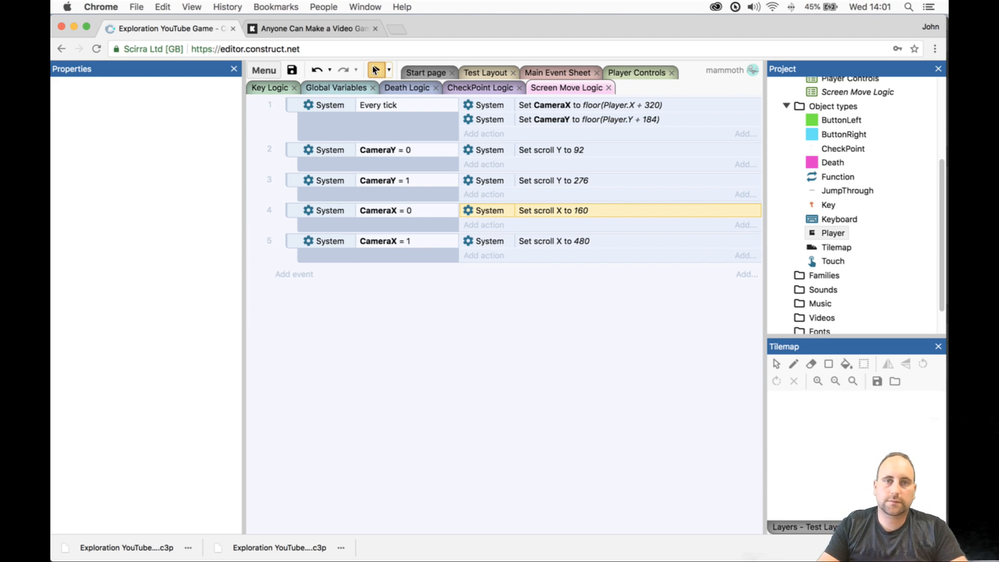
{"action": "key", "text": "Right"}
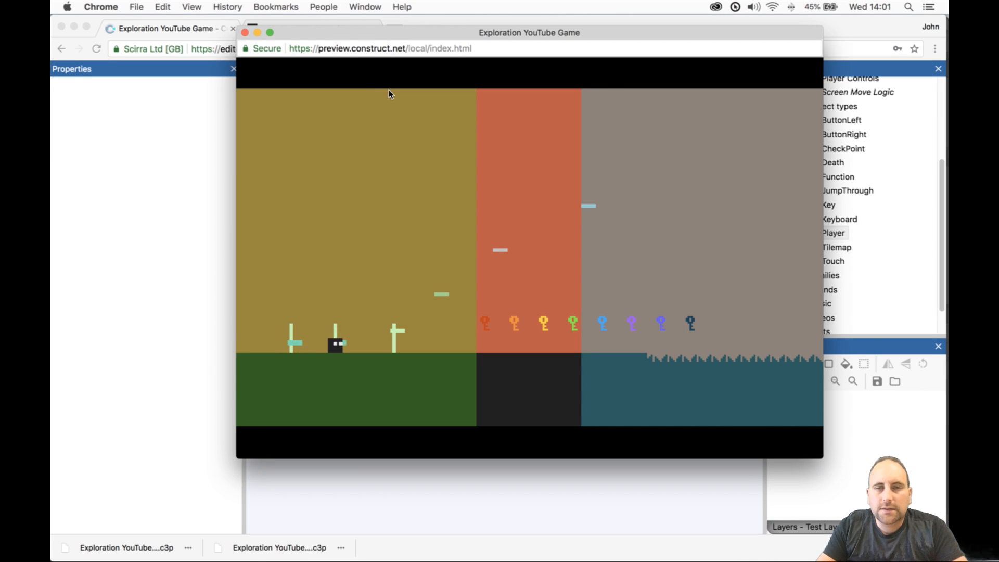
{"action": "key", "text": "Up"}
{"action": "key", "text": "Up"}
{"action": "key", "text": "Right"}
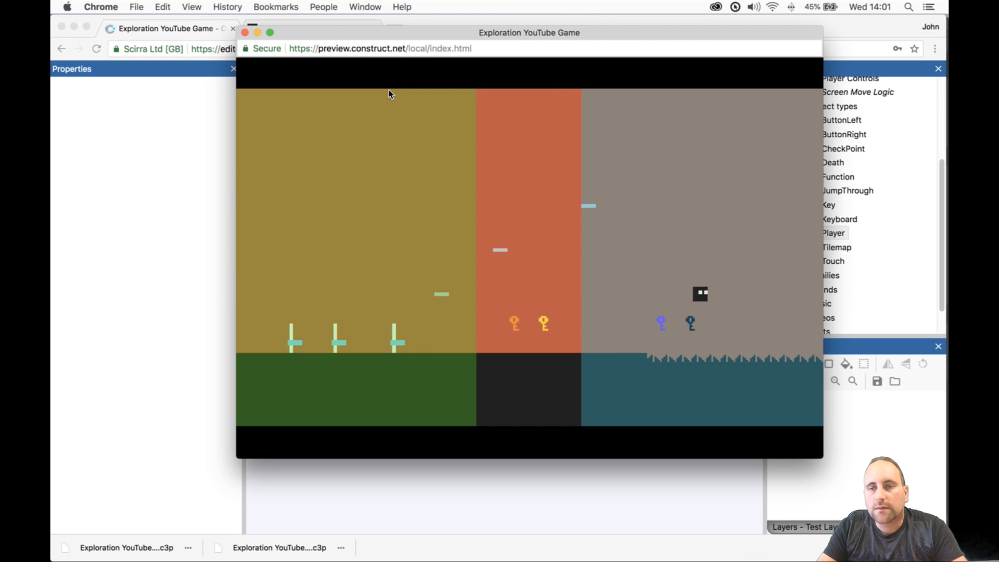
{"action": "key", "text": "Left"}
{"action": "key", "text": "Up"}
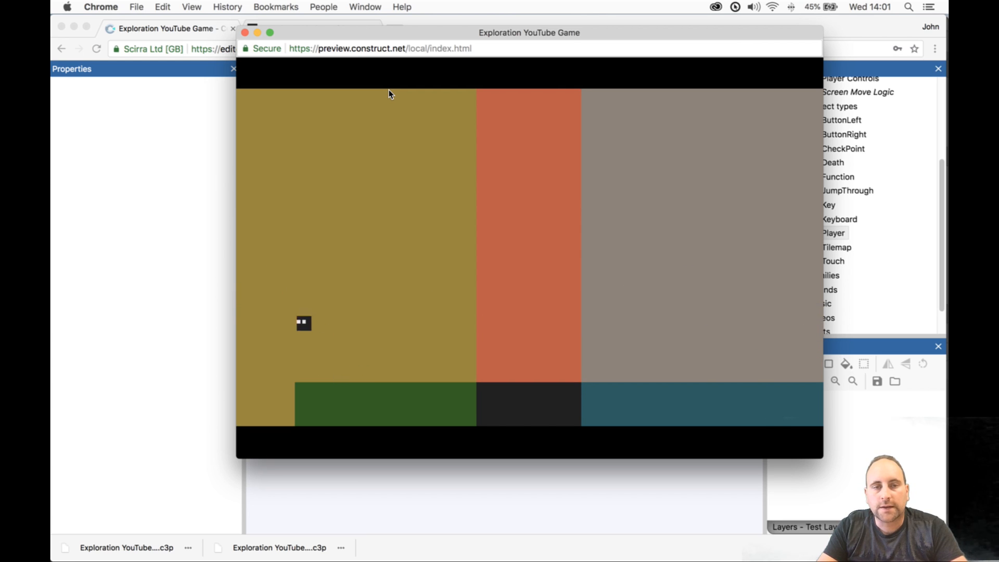
{"action": "key", "text": "Right"}
{"action": "key", "text": "Up"}
{"action": "key", "text": "Left"}
{"action": "key", "text": "Up"}
{"action": "key", "text": "Right"}
{"action": "key", "text": "Left"}
{"action": "key", "text": "Up"}
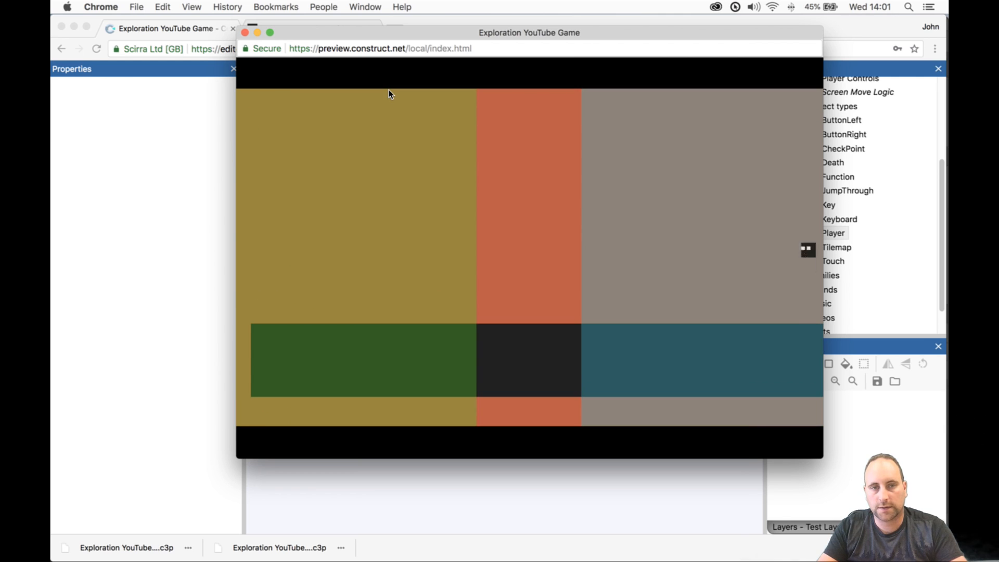
{"action": "key", "text": "Right"}
{"action": "key", "text": "Up"}
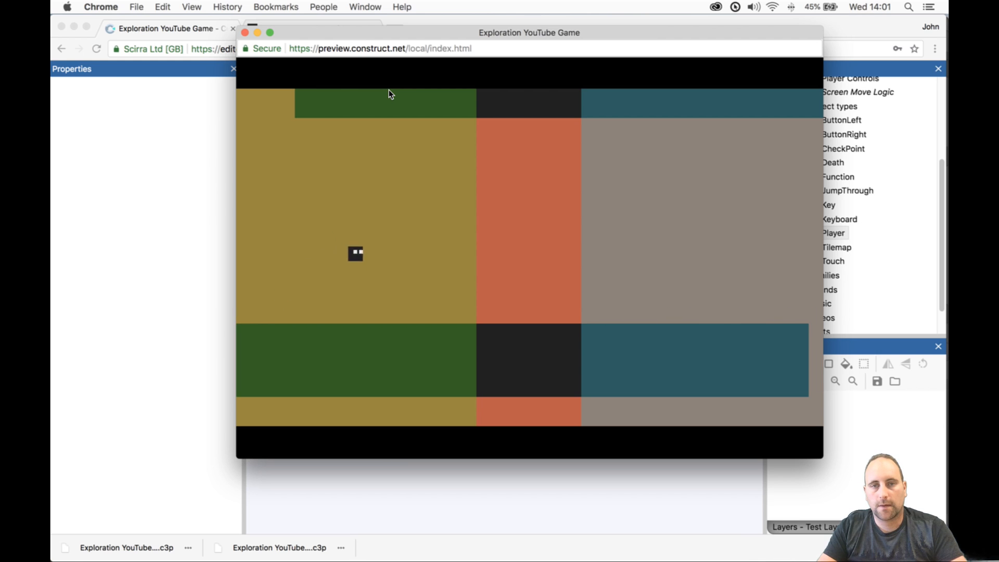
{"action": "key", "text": "Left"}
{"action": "key", "text": "Right"}
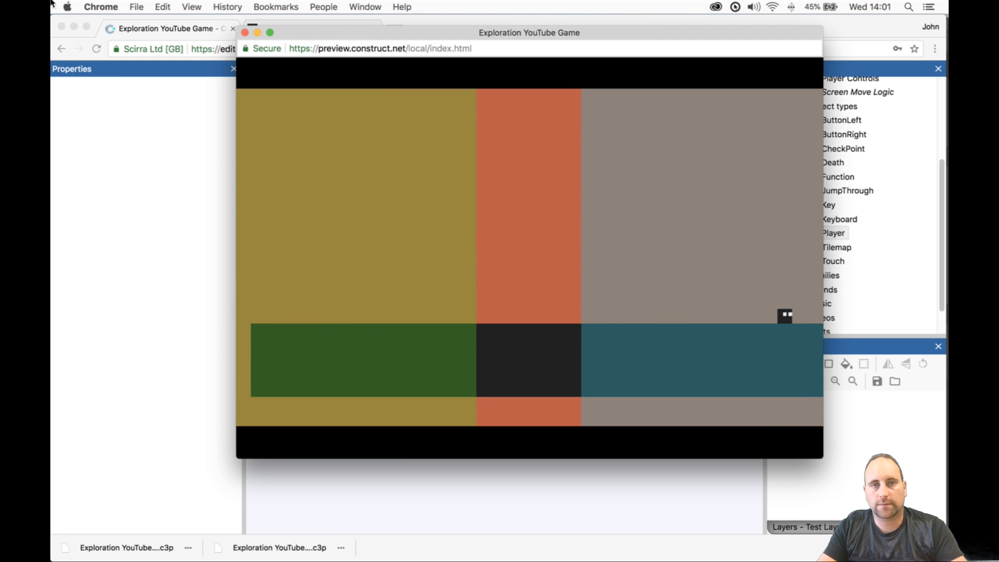
- Close the game preview and save the project
{"action": "left_click", "coordinate": [245, 33]}
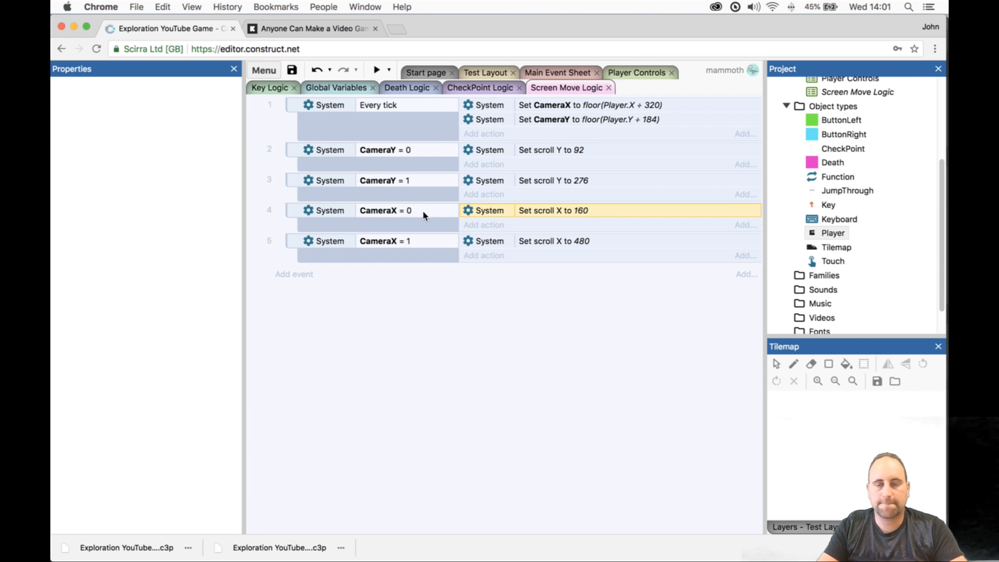
{"action": "left_click", "coordinate": [292, 70]}
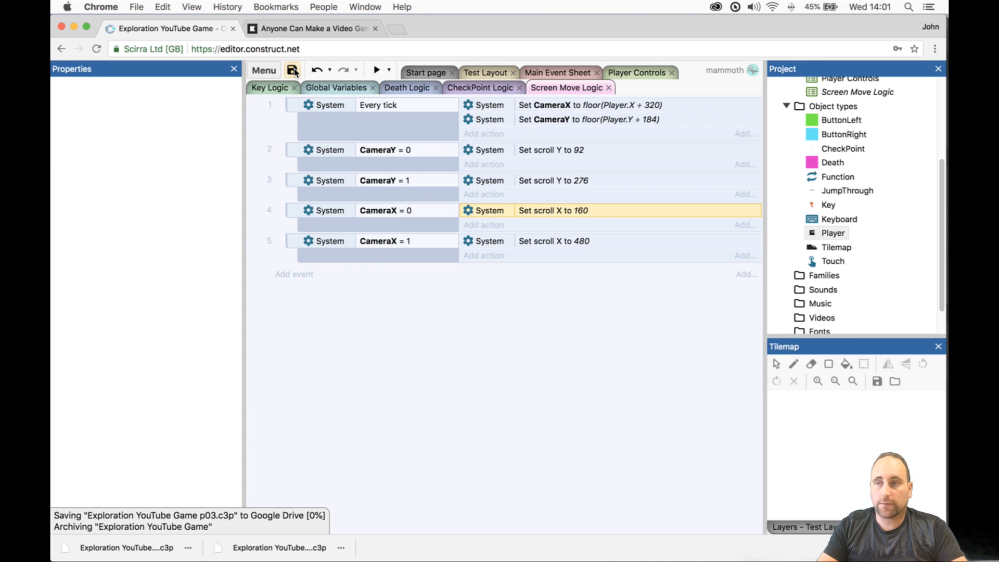
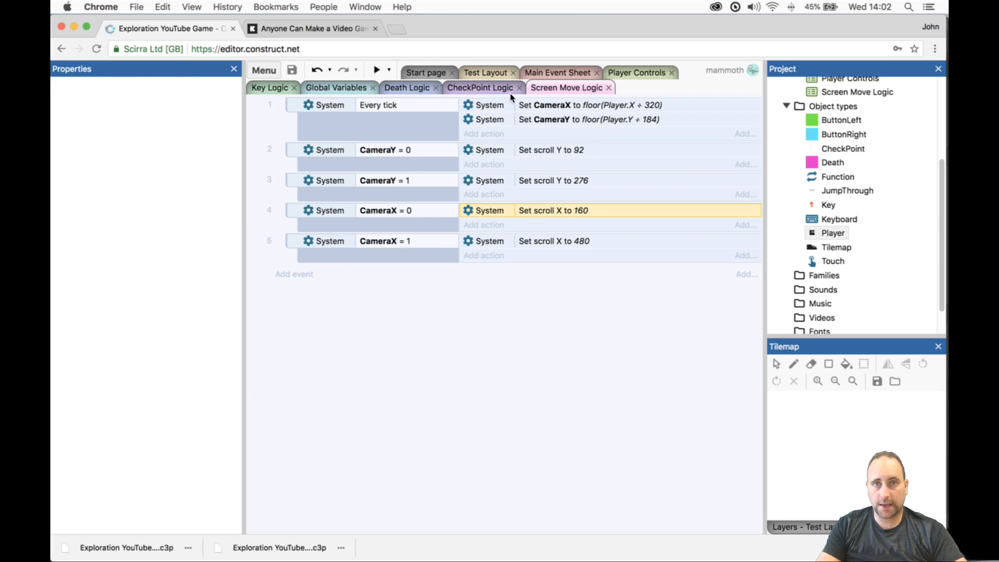
- Preview the game from the Test Layout, walk the player through the screens again, and close the preview
{"action": "left_click", "coordinate": [545, 76]}
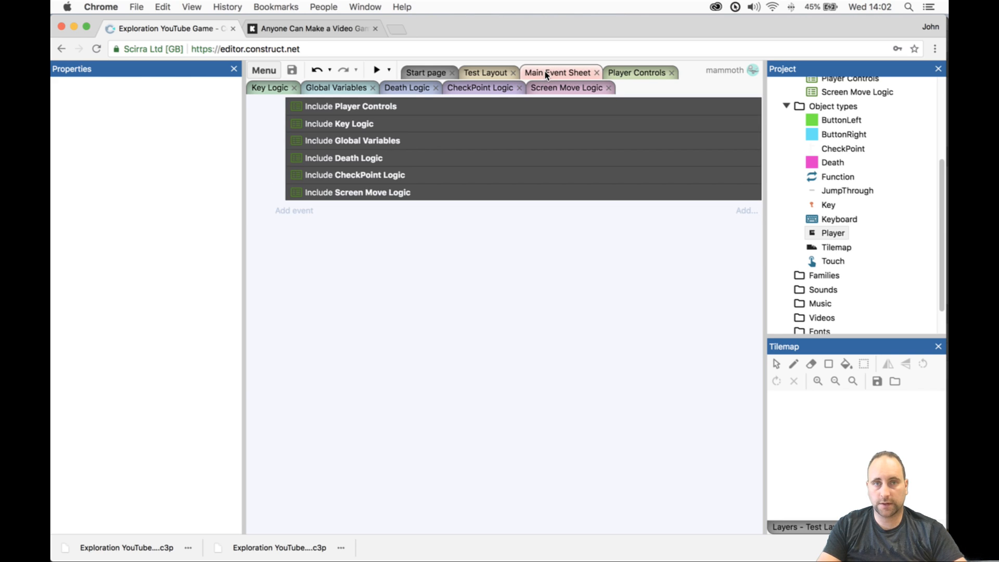
{"action": "left_click", "coordinate": [486, 72]}
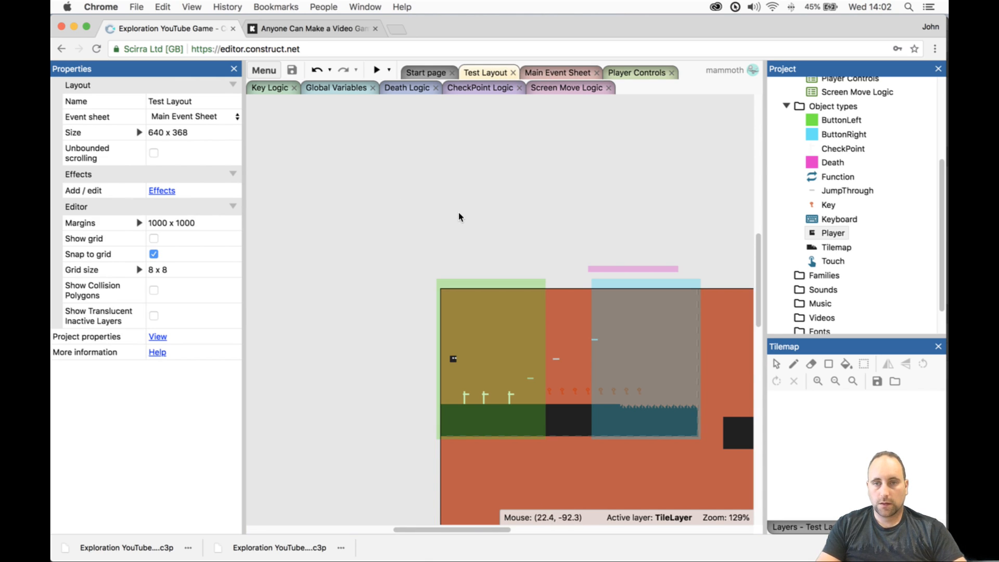
{"action": "scroll", "coordinate": [458, 212], "scroll_direction": "down", "scroll_amount": 3, "text": "ctrl"}
{"action": "left_click", "coordinate": [377, 69]}
{"action": "key", "text": "Right"}
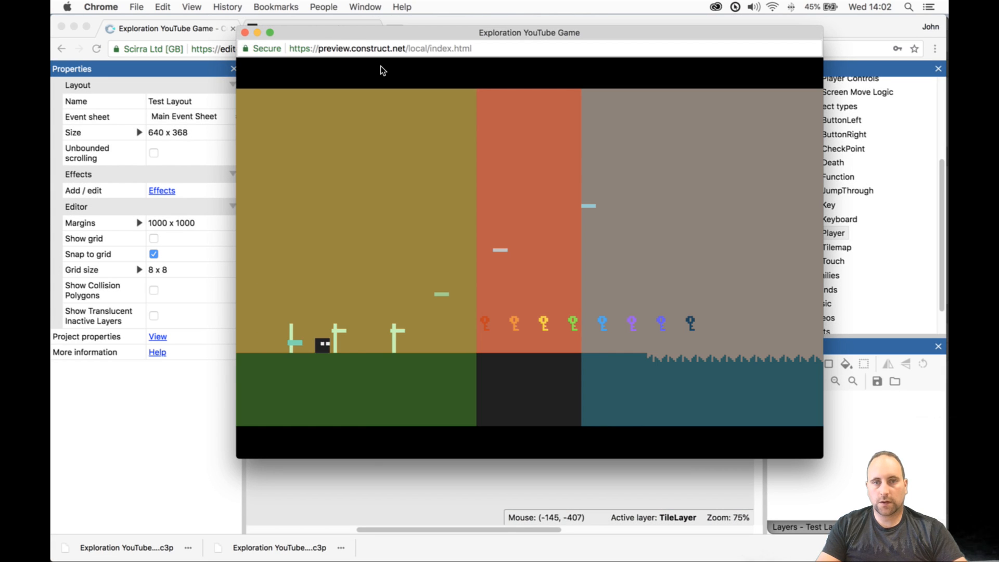
{"action": "key", "text": "Right"}
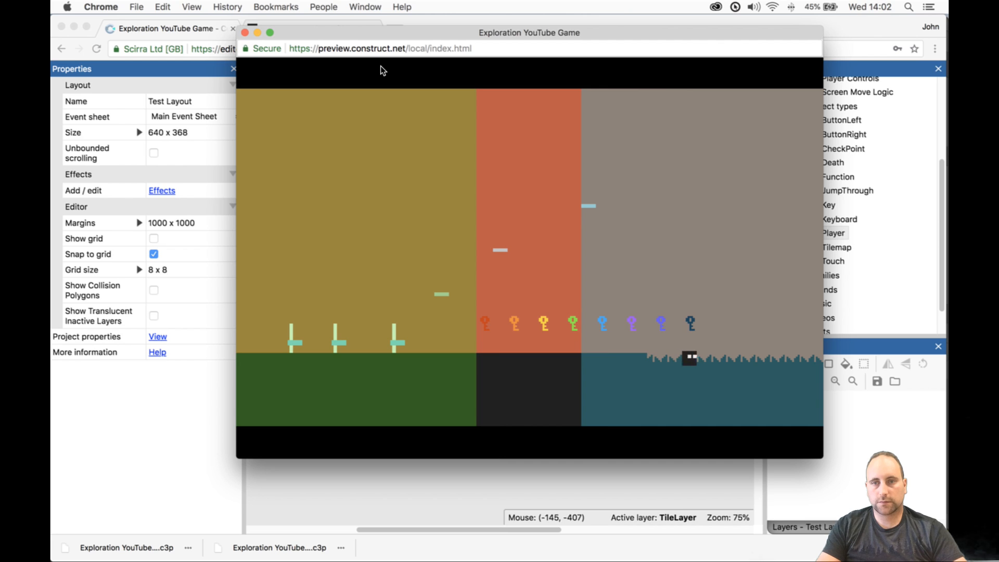
{"action": "key", "text": "Left"}
{"action": "key", "text": "Right"}
{"action": "key", "text": "Left"}
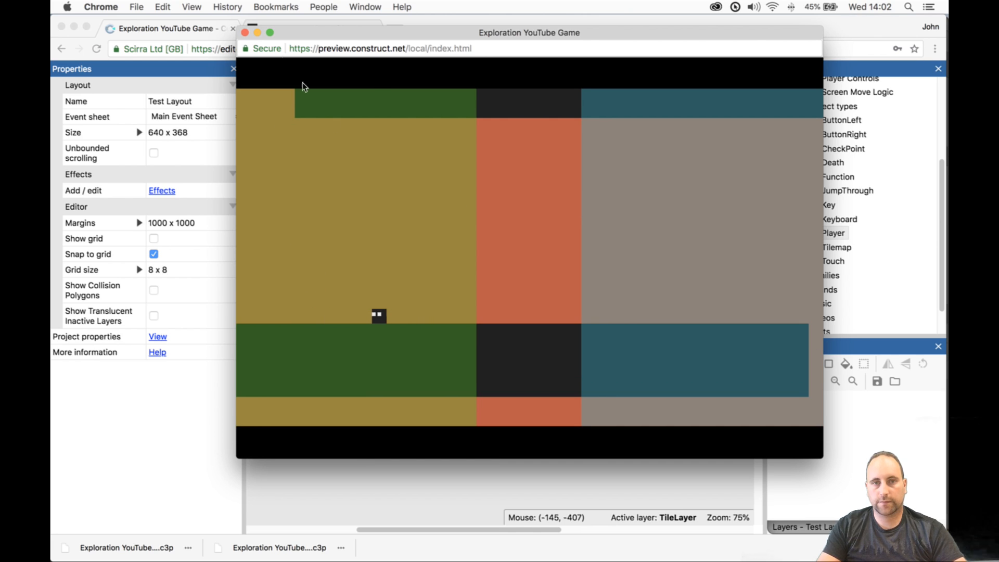
{"action": "left_click", "coordinate": [244, 32]}
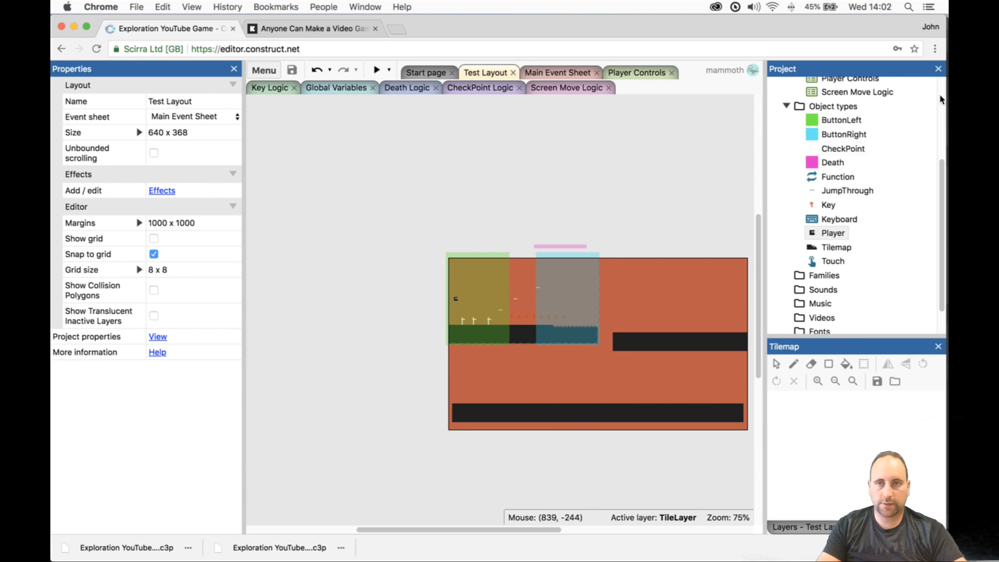
- Add a System On start of layout event to the Main Event Sheet
{"action": "left_click", "coordinate": [548, 72]}
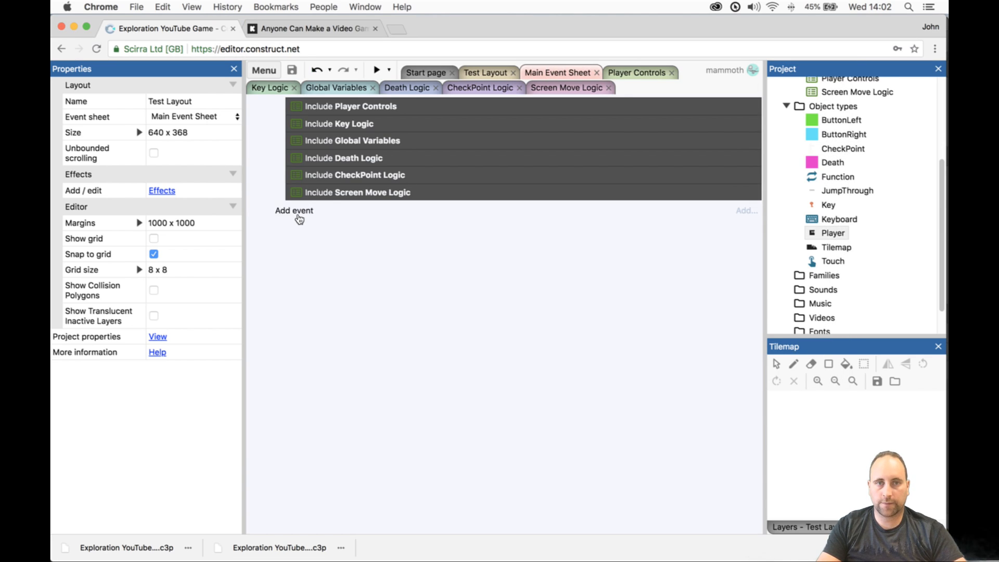
{"action": "left_click", "coordinate": [297, 213]}
{"action": "key", "text": "Return"}
{"action": "type", "text": "o"}
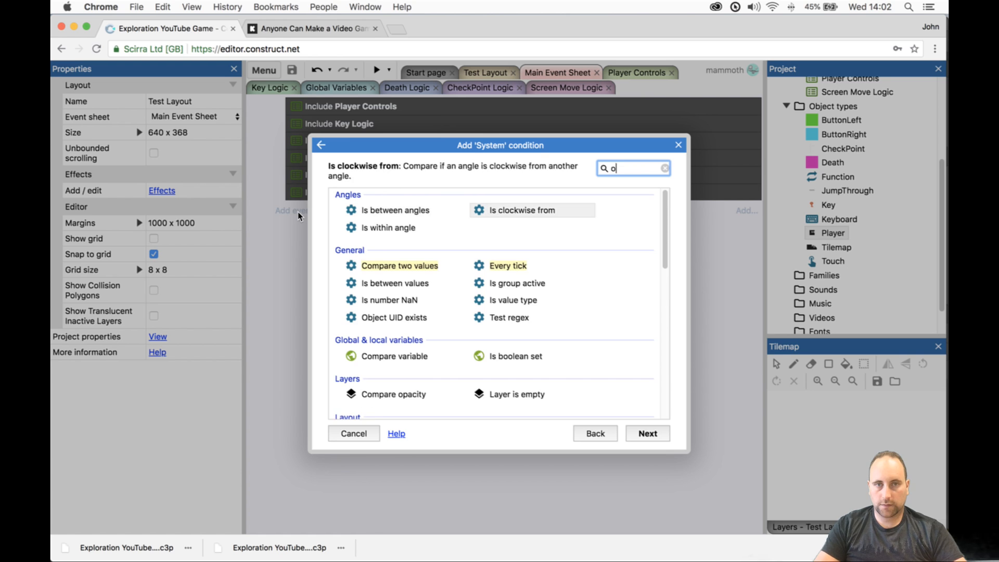
{"action": "type", "text": "n st"}
{"action": "key", "text": "Return"}
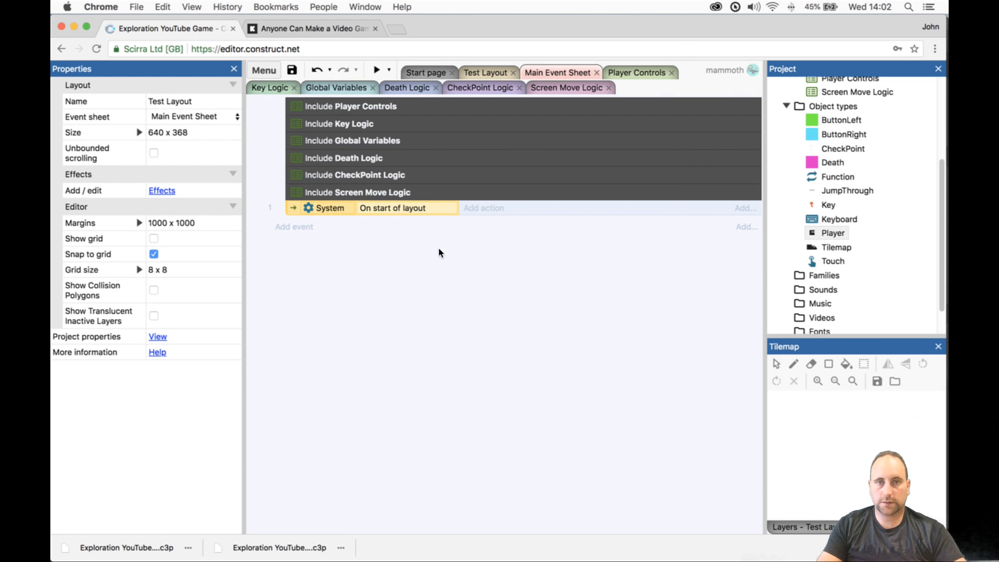
- Add a ButtonLeft Set opacity action with the value 0 to the On start of layout event
{"action": "left_click", "coordinate": [482, 208]}
{"action": "double_click", "coordinate": [434, 208]}
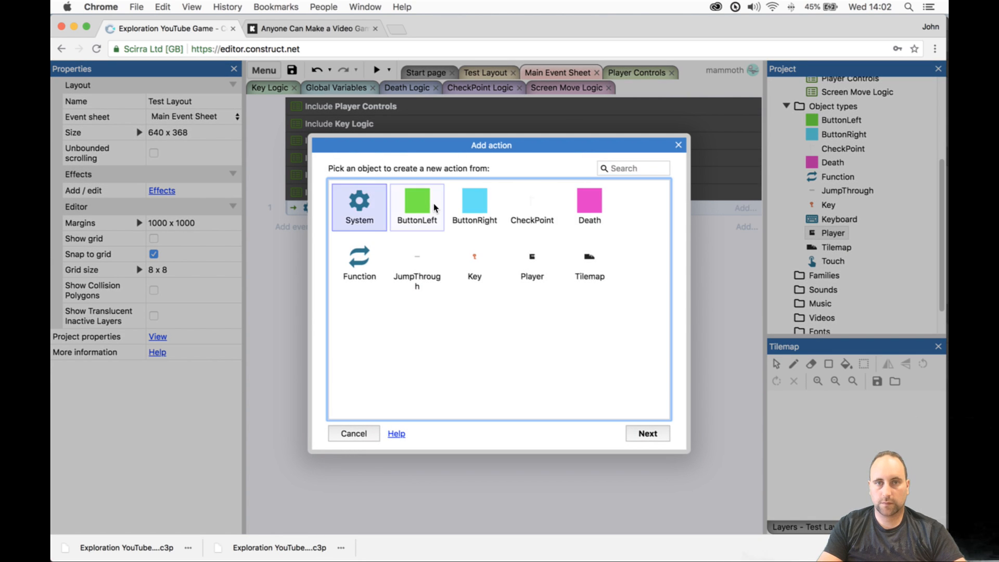
{"action": "type", "text": "opac"}
{"action": "key", "text": "Return"}
{"action": "key", "text": "Return"}
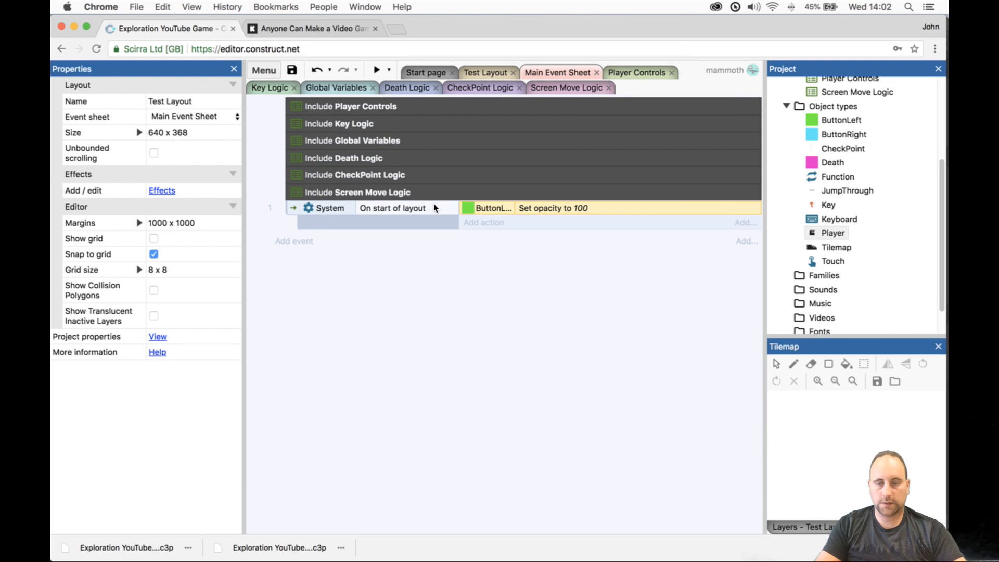
{"action": "type", "text": "0"}
{"action": "key", "text": "Return"}
- Duplicate the ButtonLeft opacity action, replace the copy's object with ButtonRight, and preview the game
{"action": "key", "text": "super+c"}
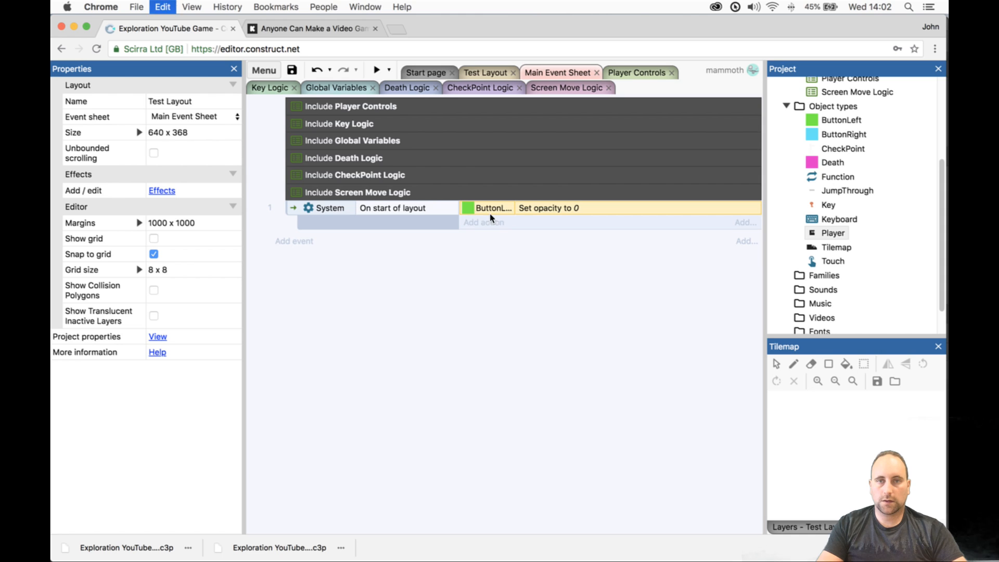
{"action": "key", "text": "super+v"}
{"action": "right_click", "coordinate": [489, 224]}
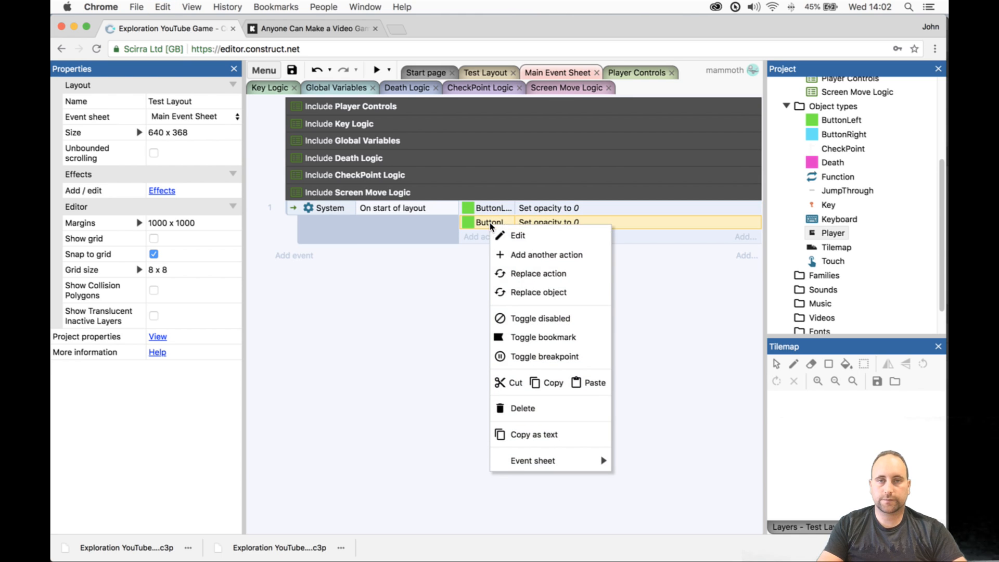
{"action": "left_click", "coordinate": [556, 292]}
{"action": "left_click", "coordinate": [424, 234]}
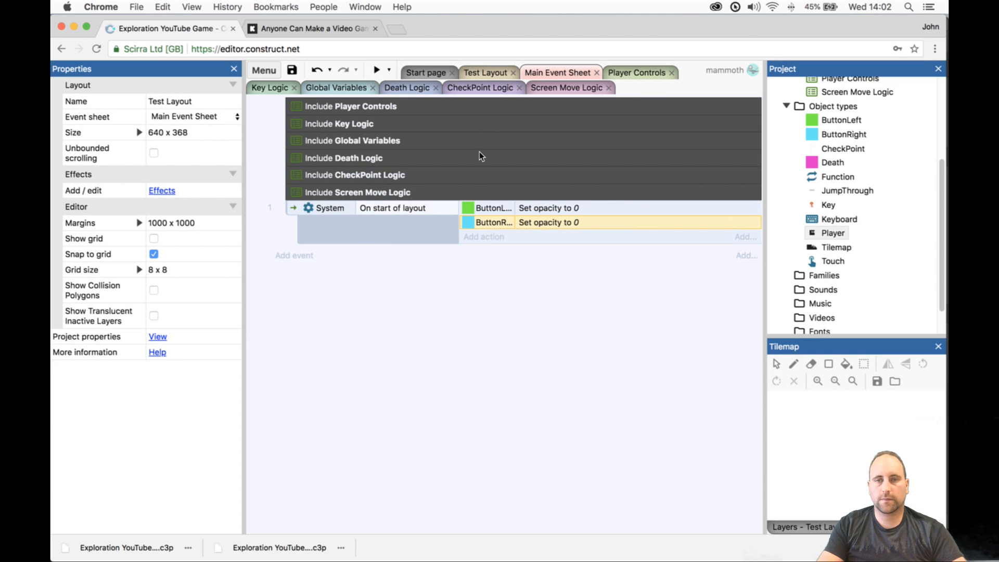
{"action": "left_click", "coordinate": [376, 69]}
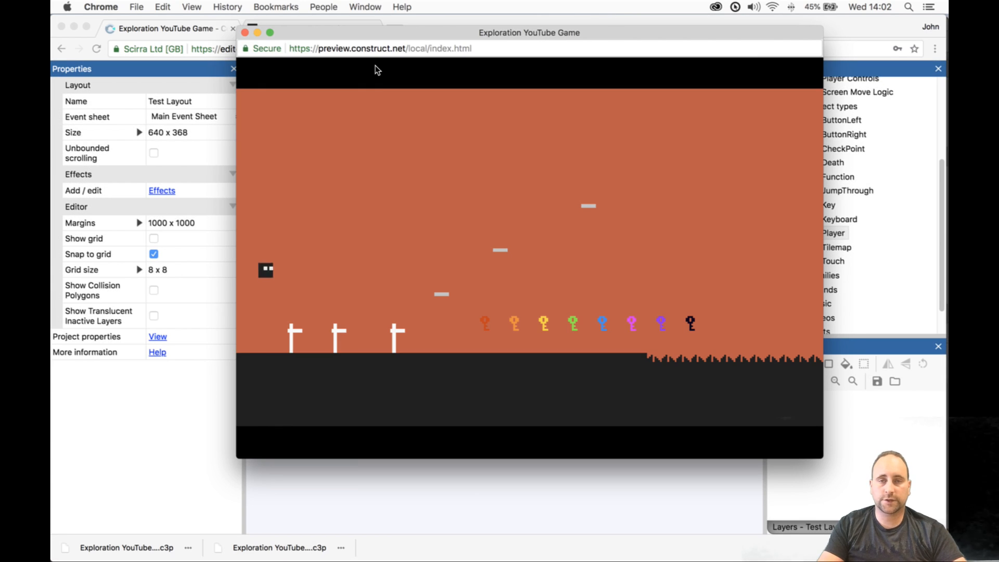
- Move and jump the player through the screens in the running preview to test the hidden touch buttons, then close it
{"action": "key", "text": "Right"}
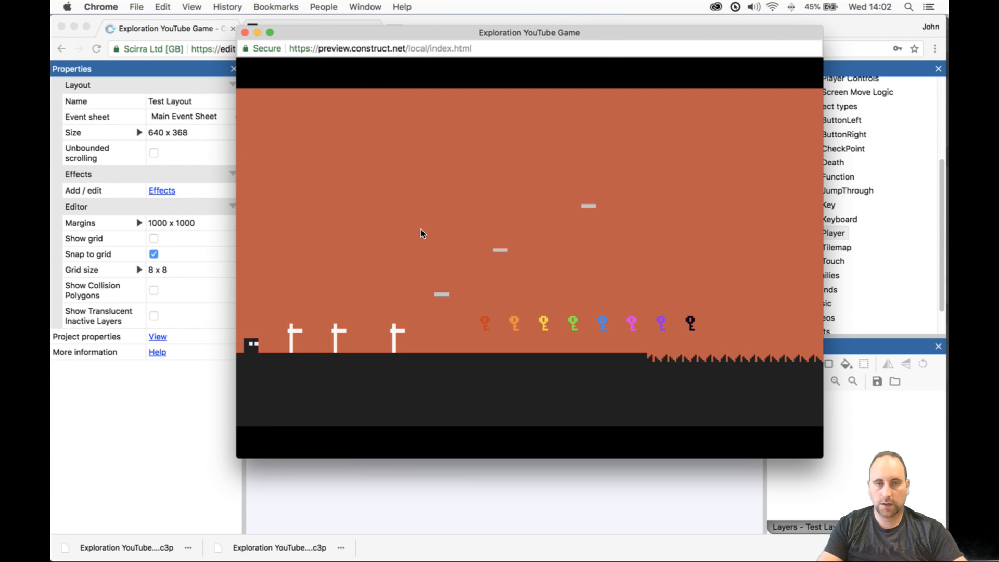
{"action": "key", "text": "Up"}
{"action": "key", "text": "Right"}
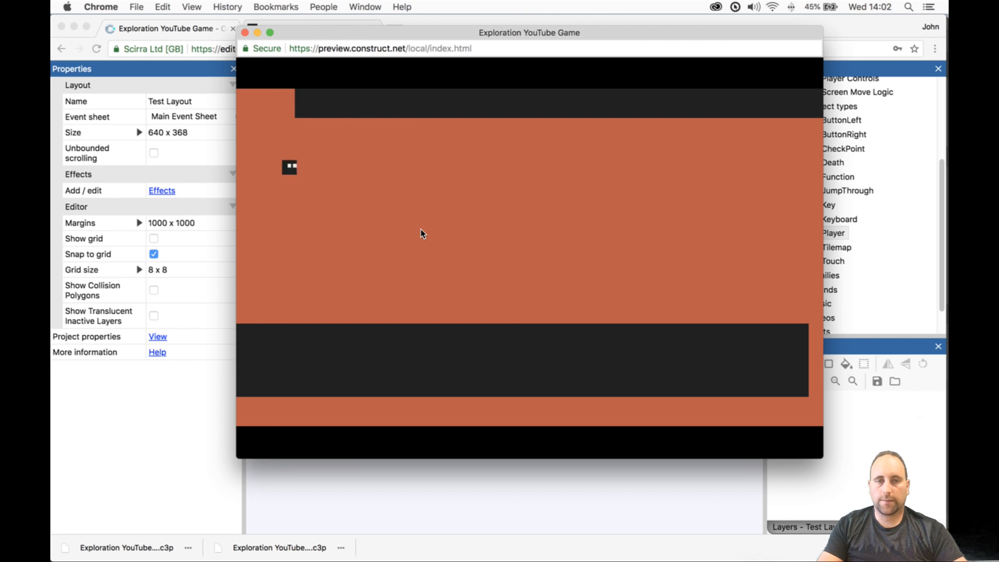
{"action": "key", "text": "Left"}
{"action": "key", "text": "Right"}
{"action": "key", "text": "Left"}
{"action": "key", "text": "Up"}
{"action": "left_click", "coordinate": [245, 33]}
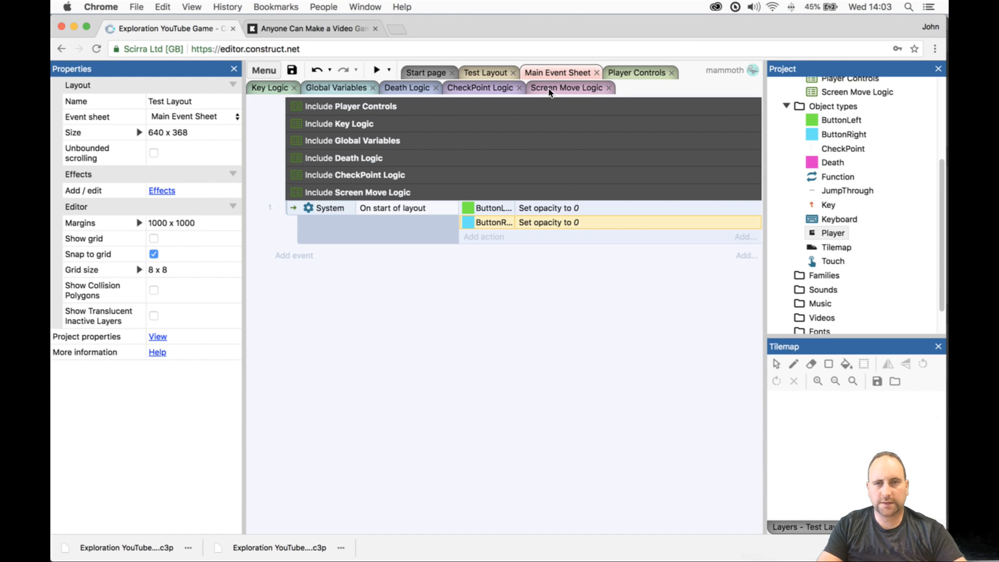
- Add a System Is on mobile device condition to the Is touching ButtonLeft event in the Player Controls event sheet
{"action": "left_click", "coordinate": [644, 73]}
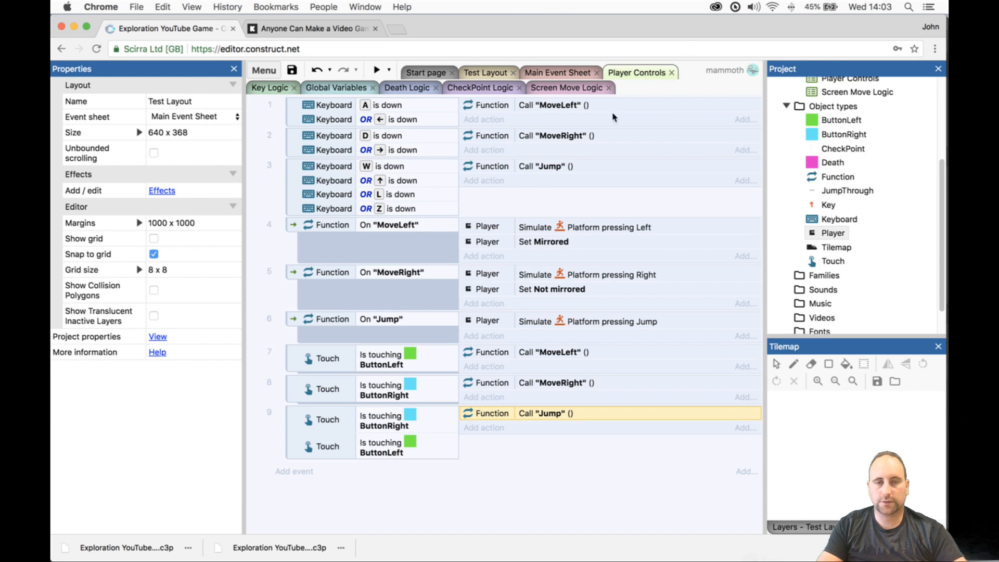
{"action": "left_click", "coordinate": [364, 372]}
{"action": "key", "text": "c"}
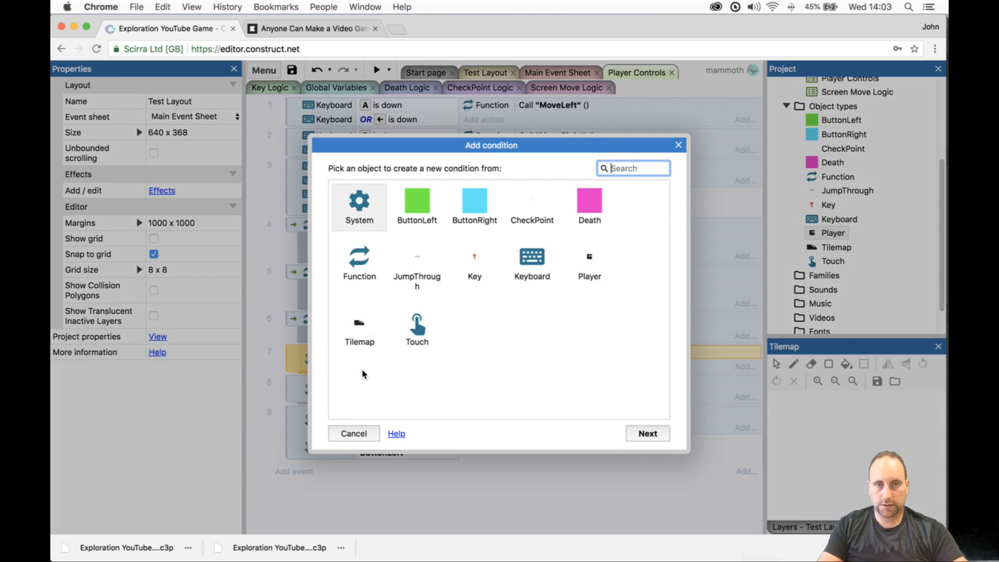
{"action": "double_click", "coordinate": [359, 202]}
{"action": "type", "text": "mobi"}
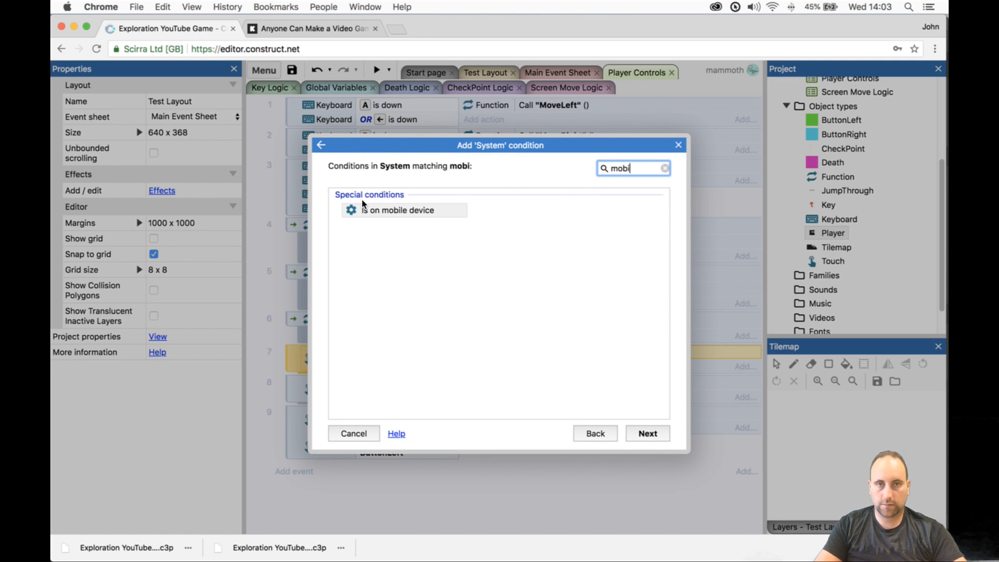
{"action": "double_click", "coordinate": [359, 269]}
- Copy the Is on mobile device condition into the ButtonRight touch event and the two-button Jump touch event
{"action": "key", "text": "ctrl+c"}
{"action": "left_click", "coordinate": [394, 415]}
{"action": "key", "text": "ctrl+v"}
{"action": "left_click", "coordinate": [391, 447]}
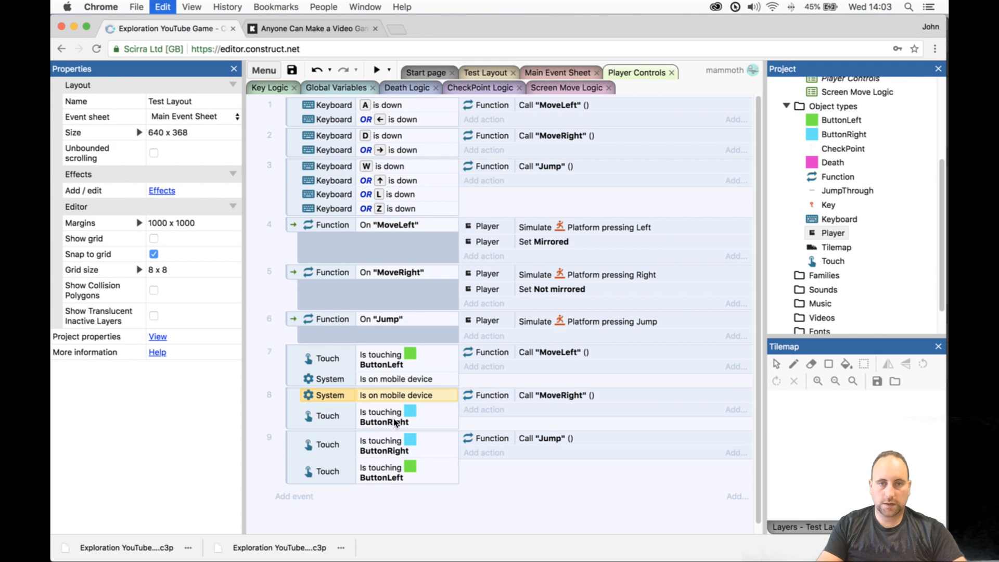
{"action": "key", "text": "ctrl+v"}
- Preview the game, play past the checkpoints, keys and spikes into the next screen with the keyboard, and close the preview
{"action": "left_click", "coordinate": [377, 70]}
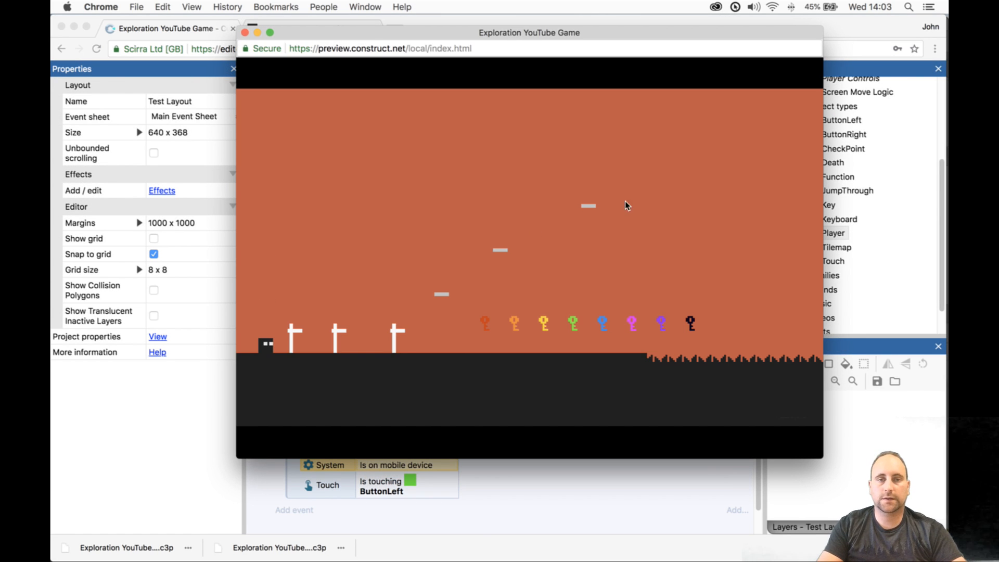
{"action": "key", "text": "Right"}
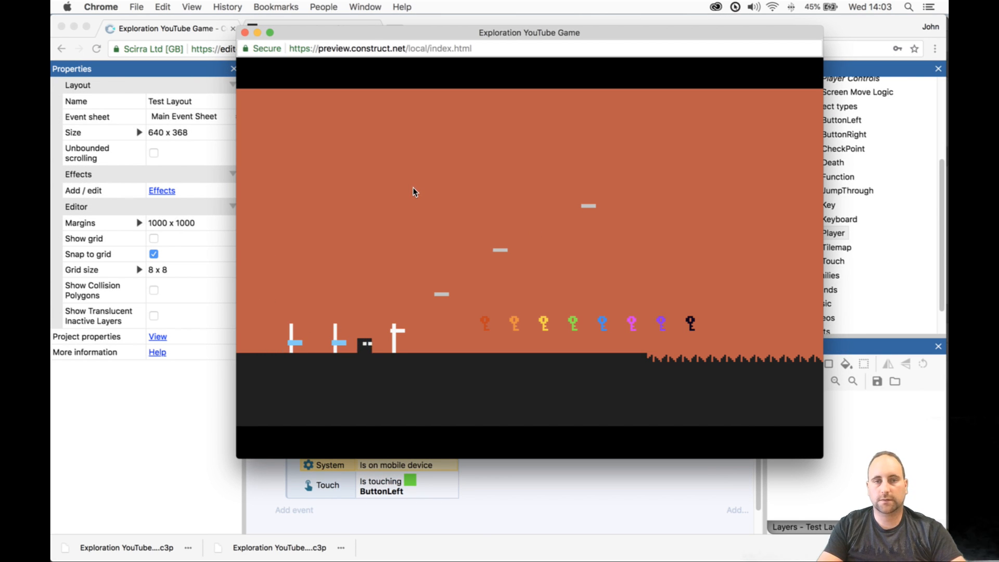
{"action": "key", "text": "Up"}
{"action": "key", "text": "Right"}
{"action": "key", "text": "Up"}
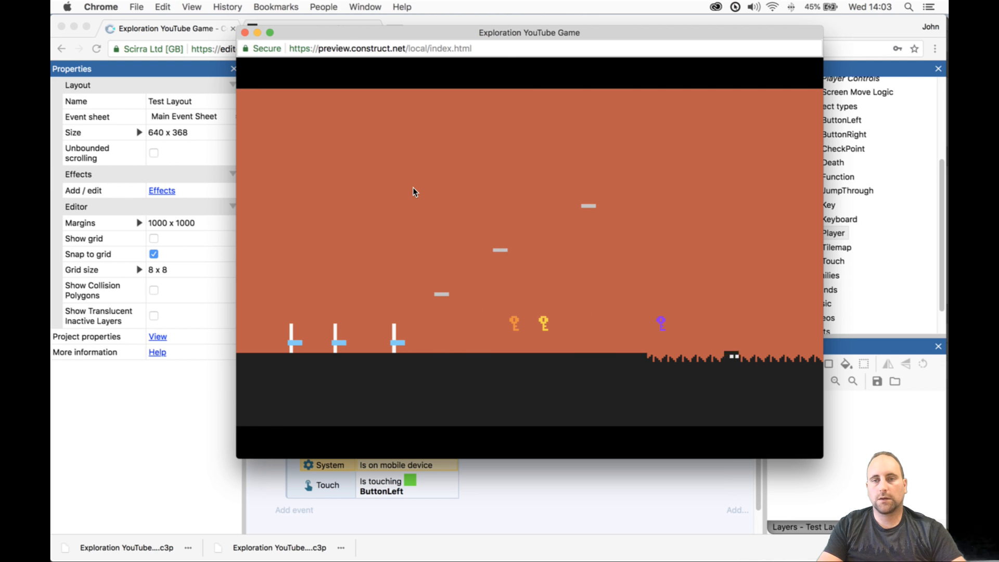
{"action": "key", "text": "Right"}
{"action": "key", "text": "Left"}
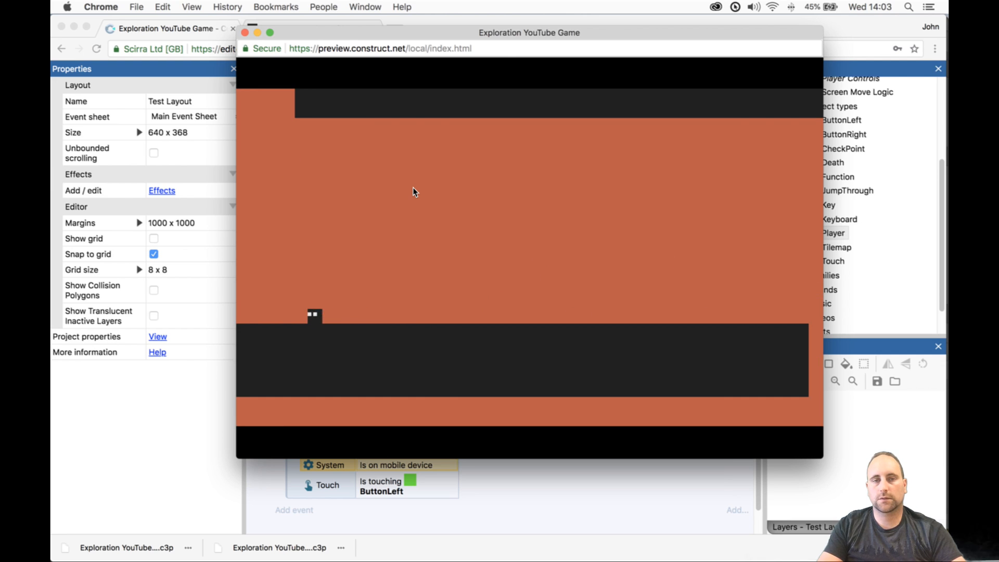
{"action": "key", "text": "Up"}
{"action": "key", "text": "Right"}
{"action": "key", "text": "Up"}
{"action": "key", "text": "Left"}
{"action": "key", "text": "Up"}
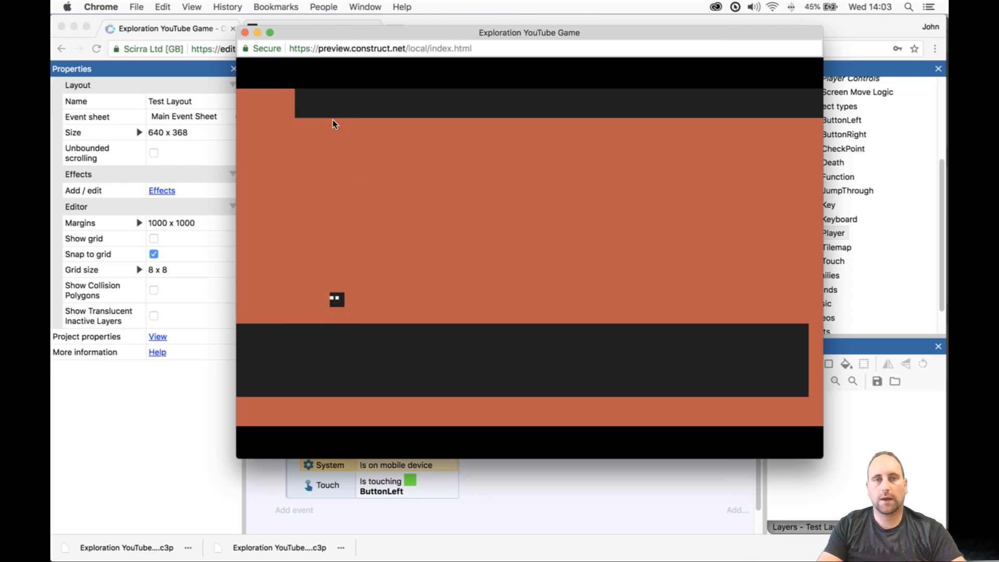
{"action": "left_click", "coordinate": [245, 32]}
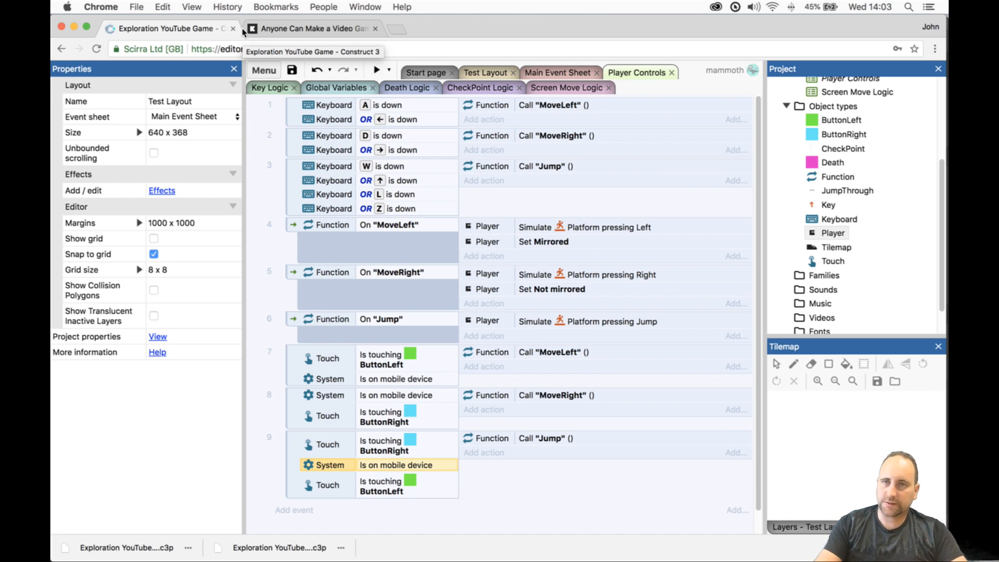
{"action": "left_click", "coordinate": [830, 6]}
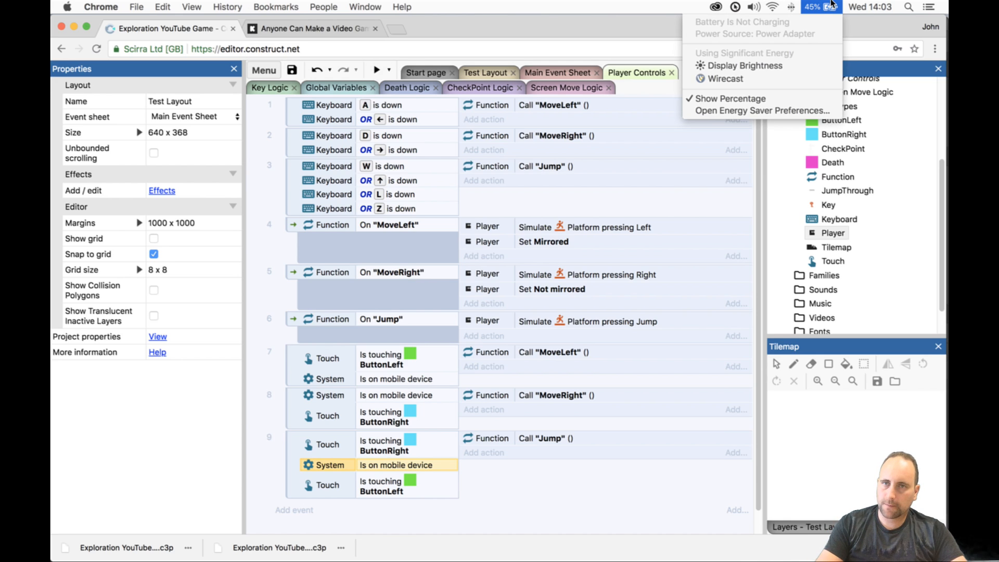
{"action": "left_click", "coordinate": [831, 6]}
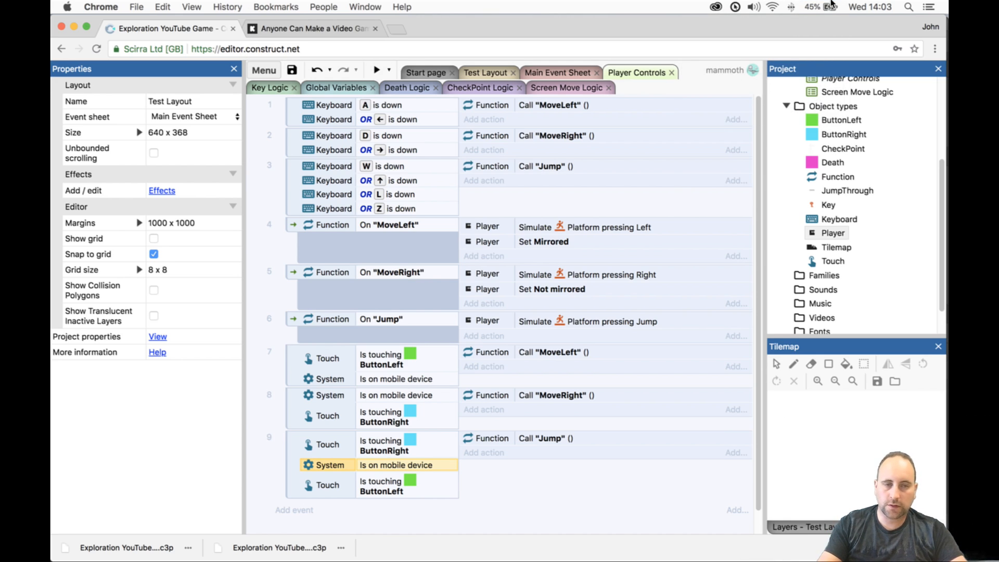
{"action": "left_click", "coordinate": [831, 6]}
{"action": "left_click", "coordinate": [830, 6]}
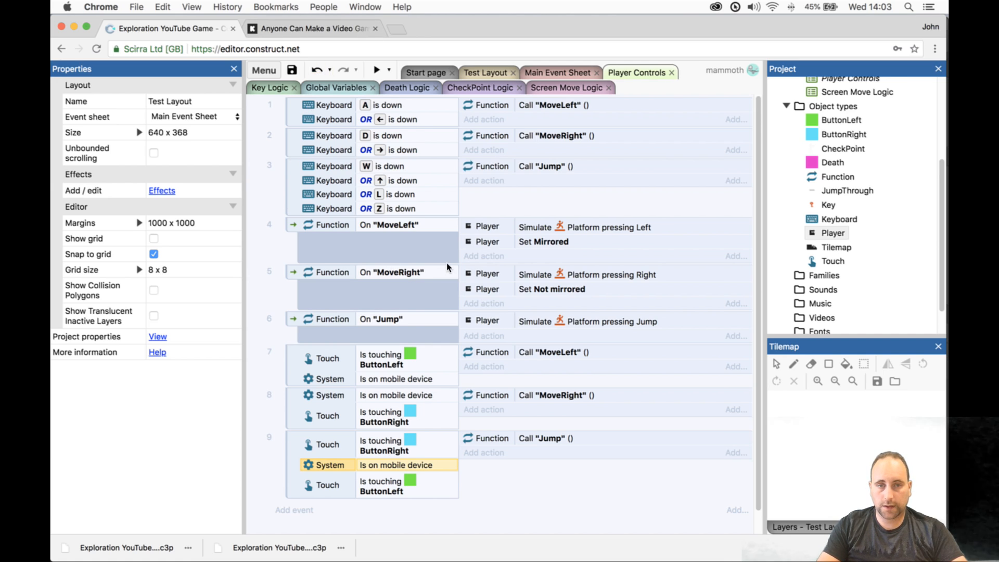
- Dismiss the browser's downloads bar, and open the Test Layout and select it in the project tree
{"action": "left_click", "coordinate": [938, 548]}
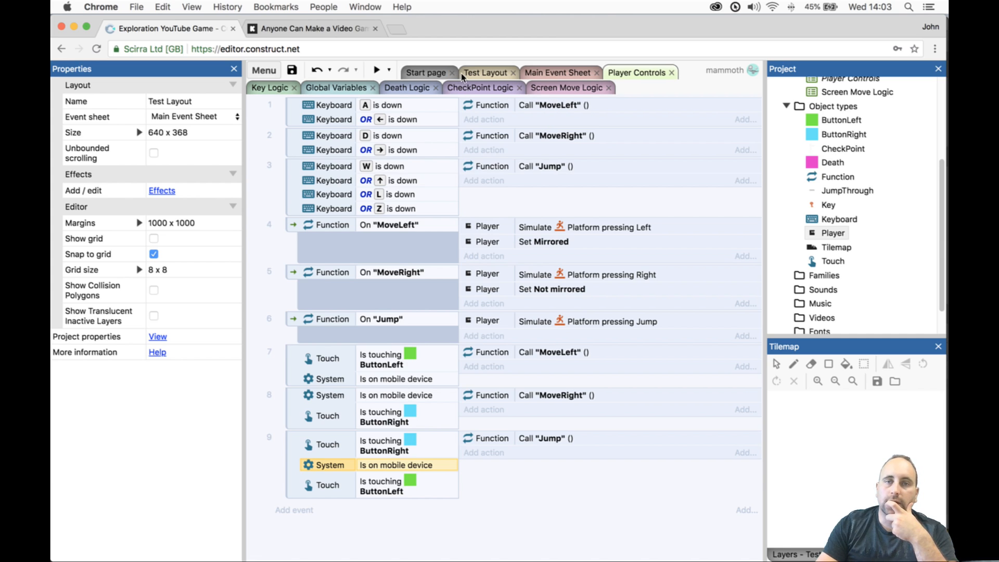
{"action": "left_click", "coordinate": [498, 76]}
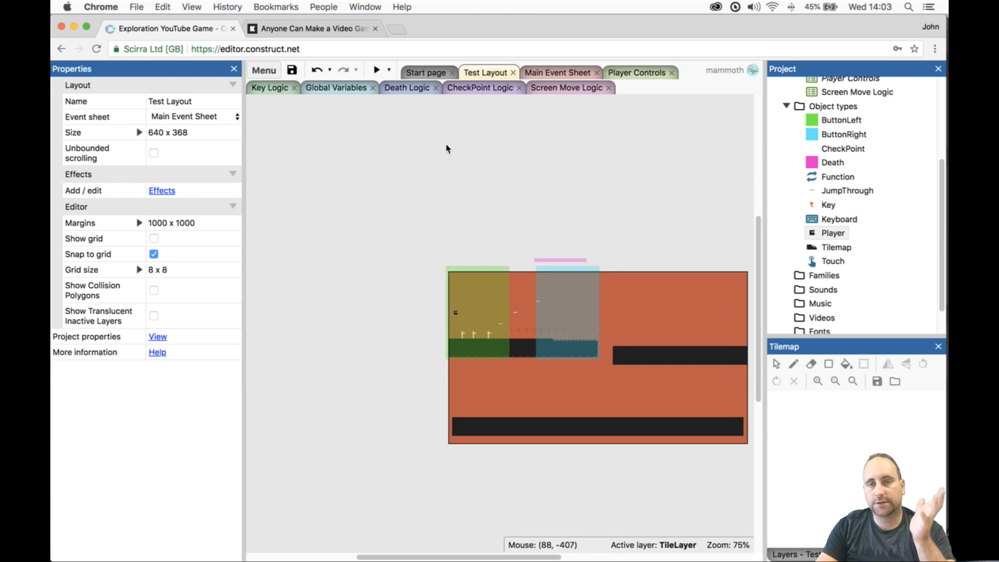
{"action": "double_click", "coordinate": [439, 171]}
{"action": "key", "text": "Escape"}
{"action": "scroll", "coordinate": [842, 114], "scroll_direction": "up", "scroll_amount": 5}
{"action": "left_click", "coordinate": [842, 114]}
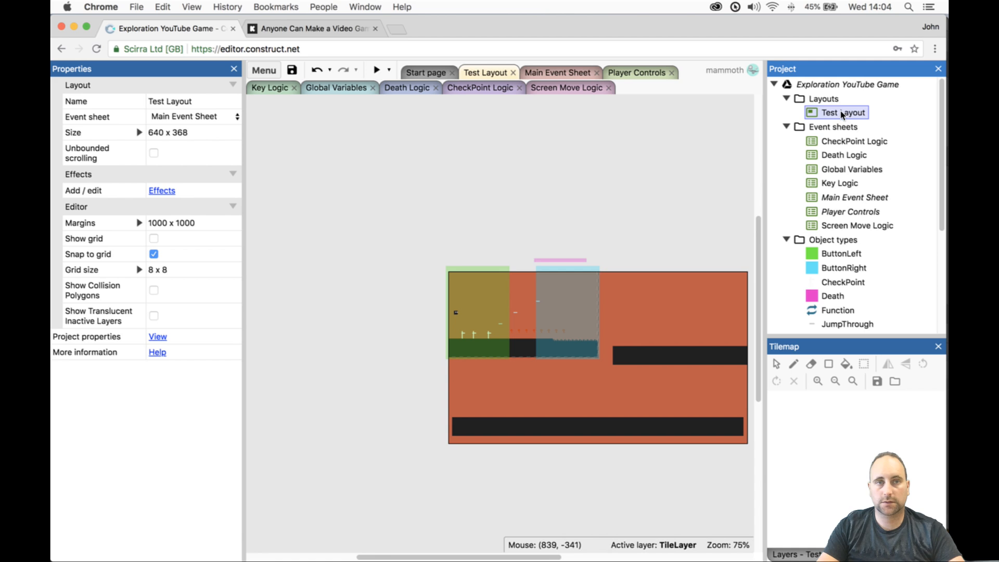
- Switch to Calculator and enter 320 as the first number of a calculation
{"action": "mouse_move", "coordinate": [435, 544]}
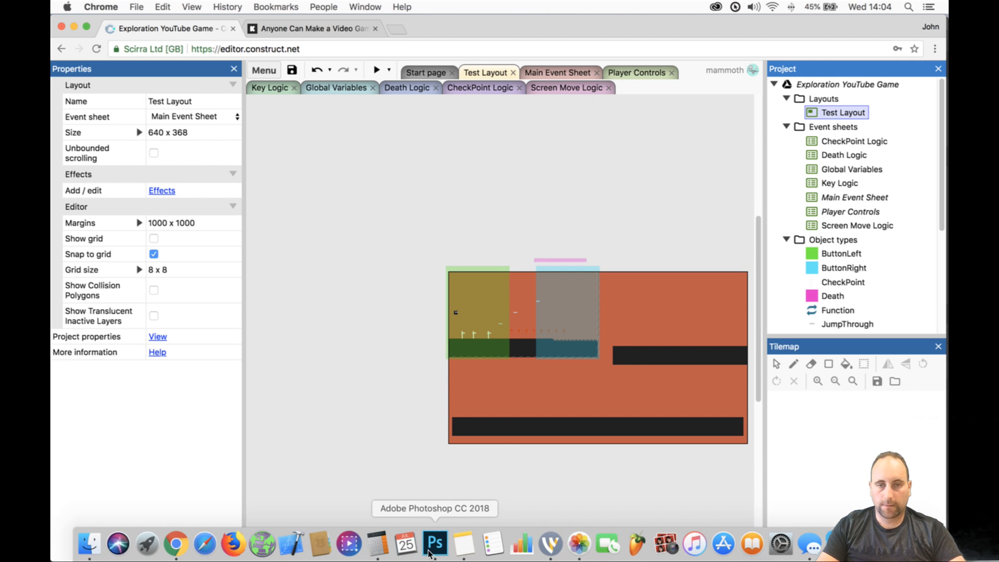
{"action": "left_click", "coordinate": [370, 545]}
{"action": "type", "text": "320"}
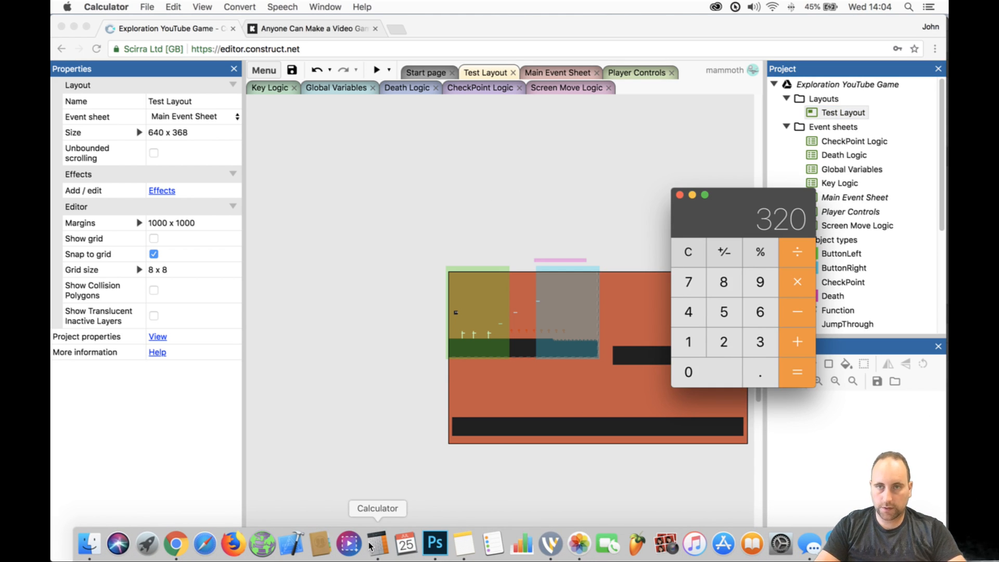
- Multiply 320 by 8 in Calculator, and set the Test Layout's width to 2560 in Construct
{"action": "type", "text": "/8"}
{"action": "key", "text": "Return"}
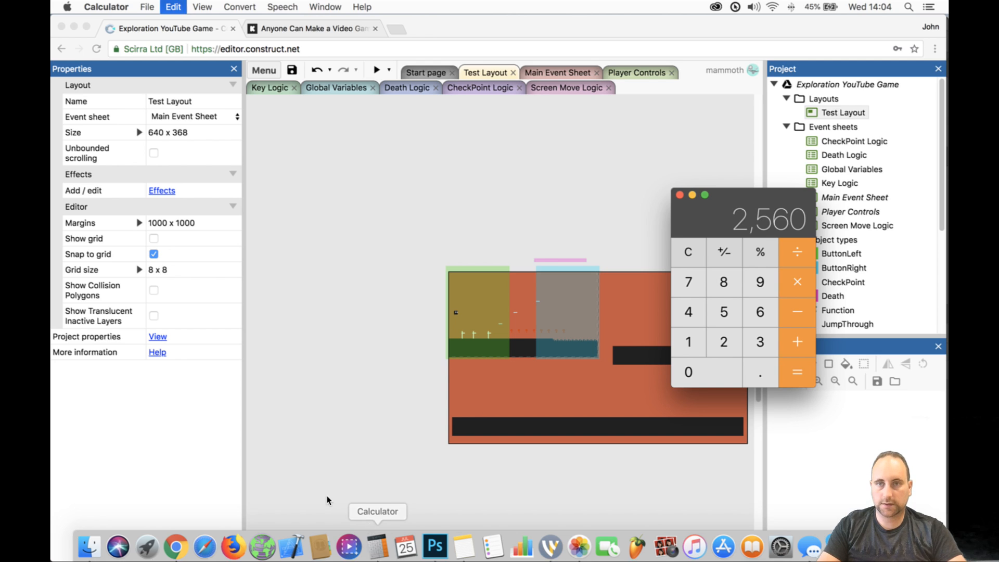
{"action": "left_click", "coordinate": [161, 138]}
{"action": "left_click", "coordinate": [162, 136]}
{"action": "double_click", "coordinate": [162, 136]}
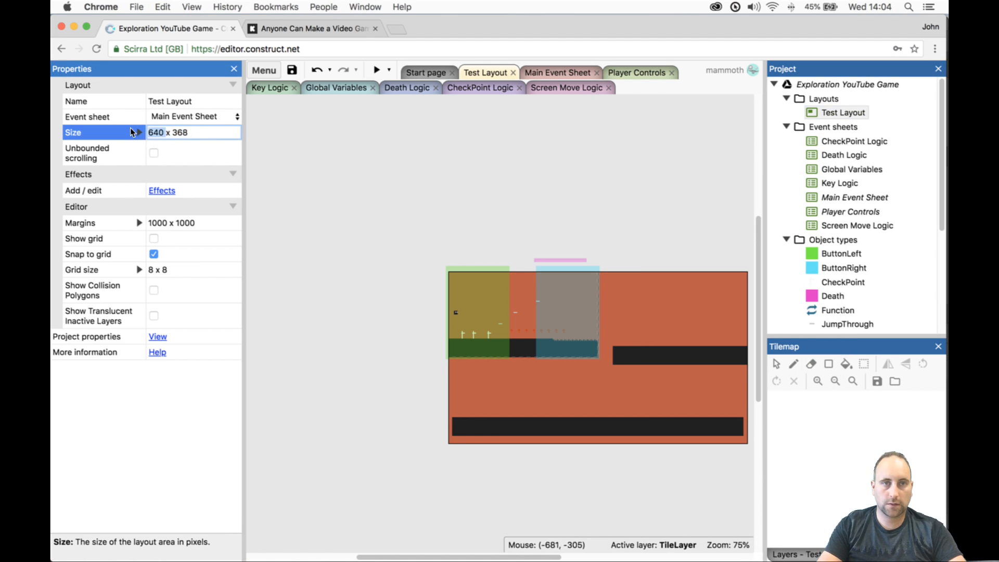
{"action": "type", "text": "2"}
{"action": "type", "text": "560"}
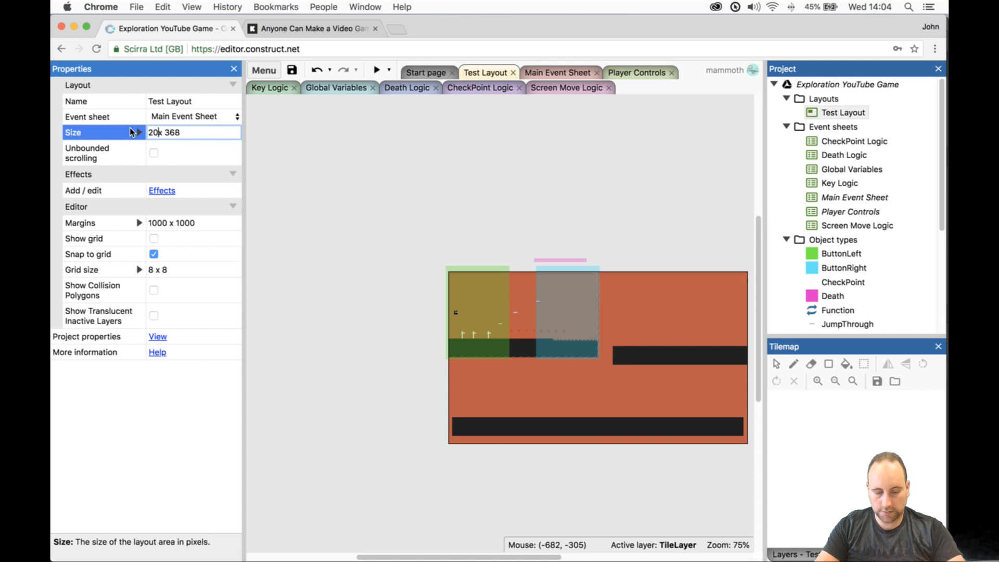
{"action": "key", "text": "BackSpace"}
{"action": "key", "text": "BackSpace"}
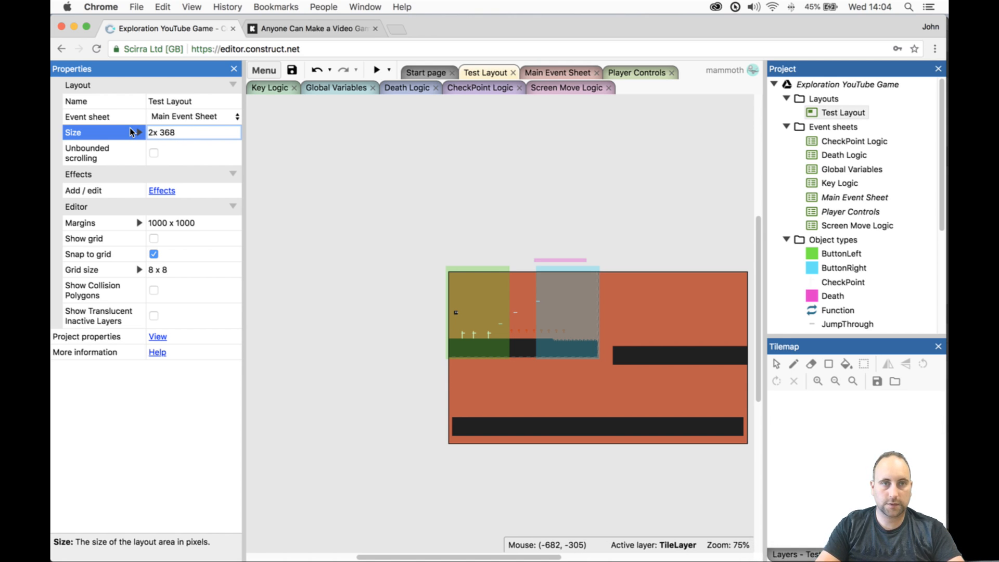
{"action": "type", "text": "560"}
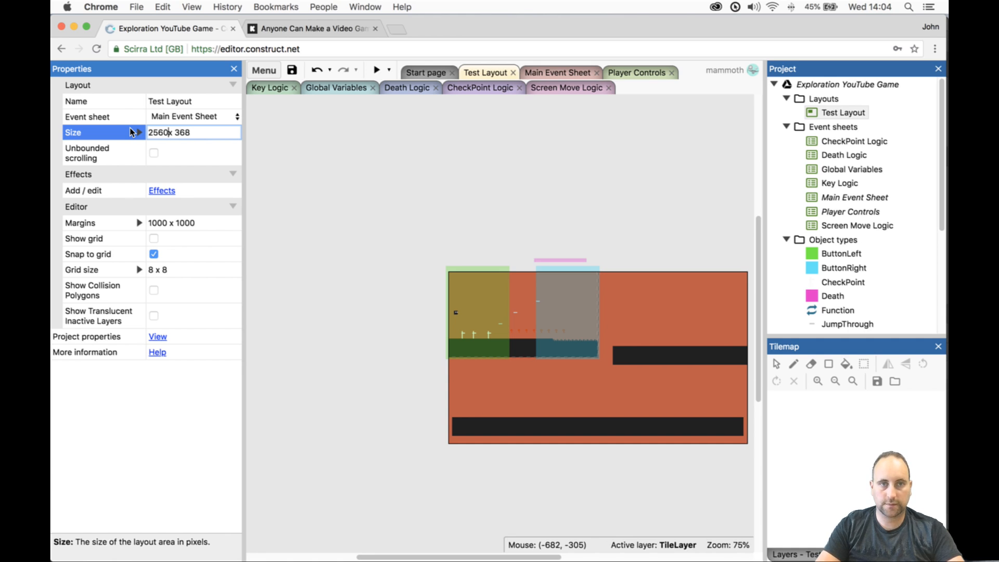
{"action": "key", "text": "Tab"}
- Multiply 184 by 8 in Calculator, and set the Test Layout's height to 1472 in Construct
{"action": "left_click", "coordinate": [384, 547]}
{"action": "type", "text": "184"}
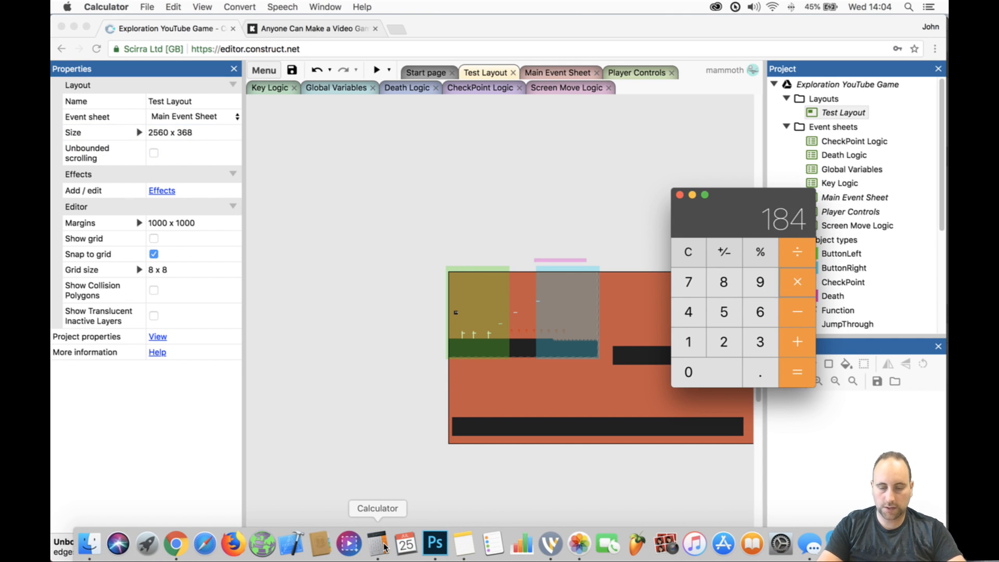
{"action": "type", "text": "*8"}
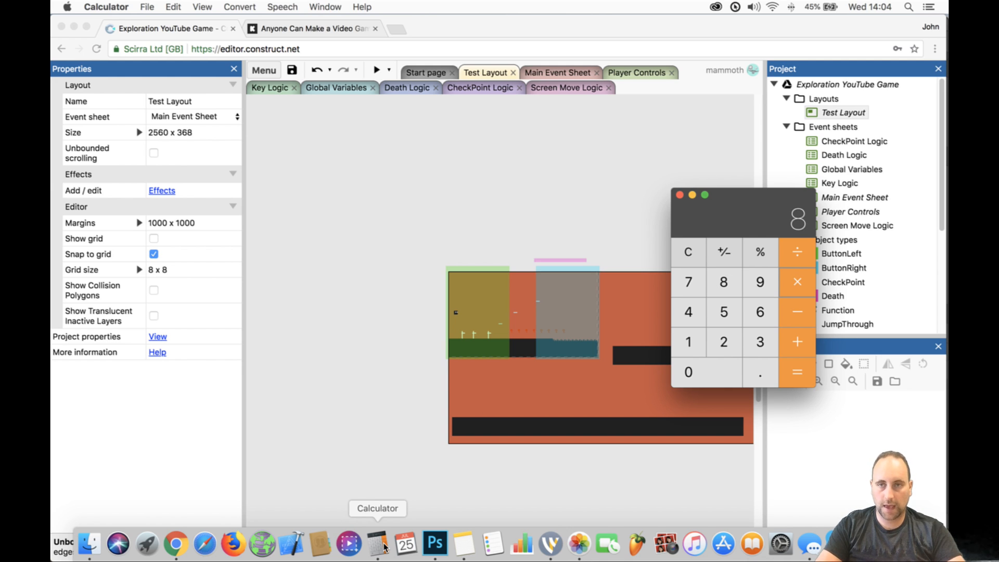
{"action": "key", "text": "Return"}
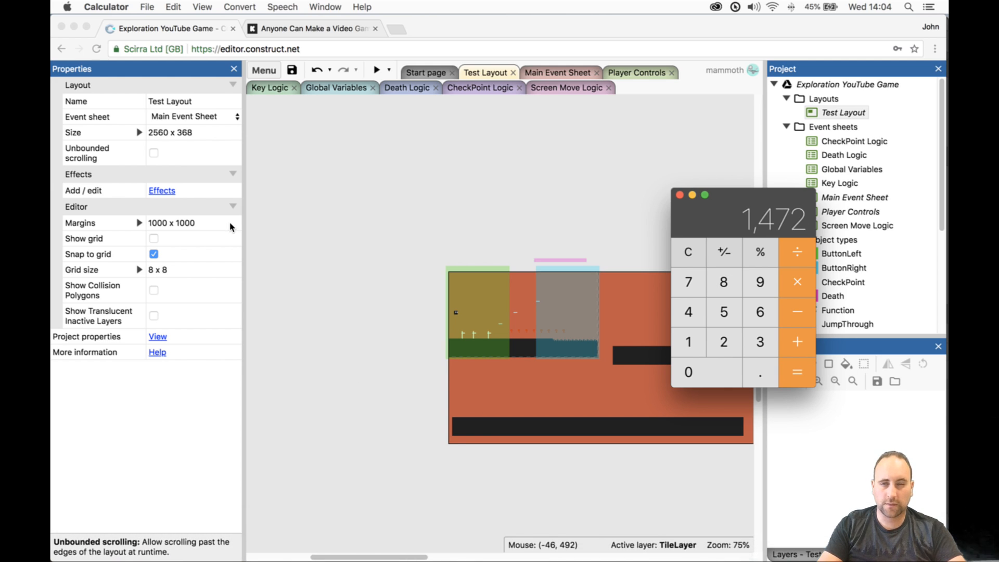
{"action": "left_click", "coordinate": [191, 138]}
{"action": "left_click", "coordinate": [188, 136]}
{"action": "double_click", "coordinate": [189, 139]}
{"action": "type", "text": "1472"}
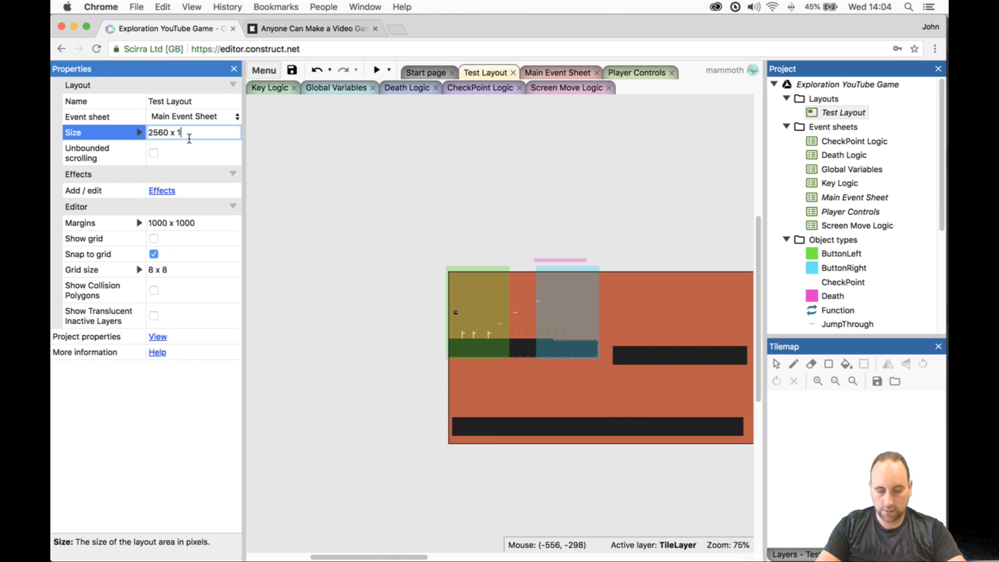
{"action": "key", "text": "Tab"}
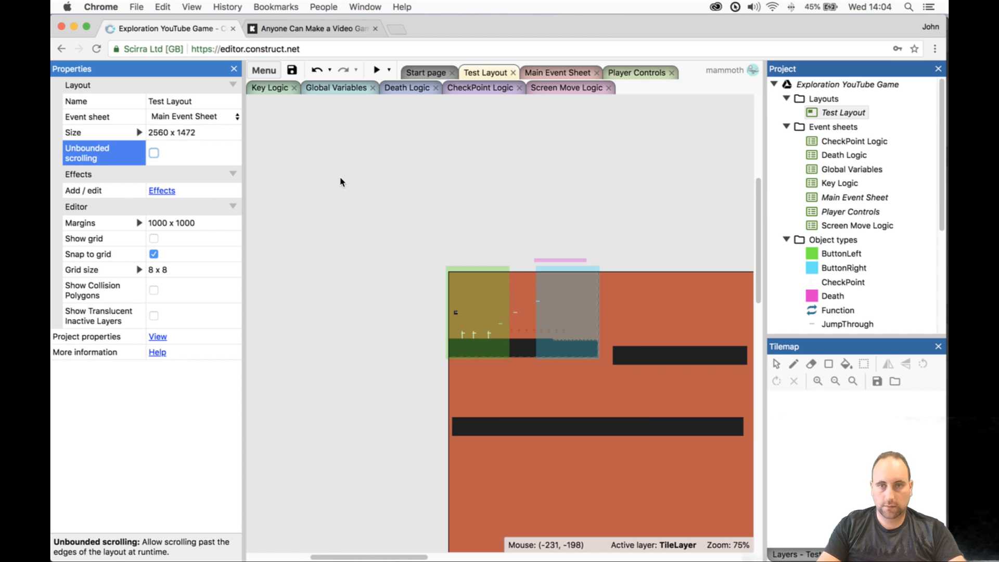
- Check the enlarged layout against the project's viewport size, and return to the Test Layout's properties
{"action": "scroll", "coordinate": [435, 267], "scroll_direction": "down", "scroll_amount": 6, "text": "ctrl"}
{"action": "scroll", "coordinate": [454, 324], "scroll_direction": "up", "scroll_amount": 2, "text": "ctrl"}
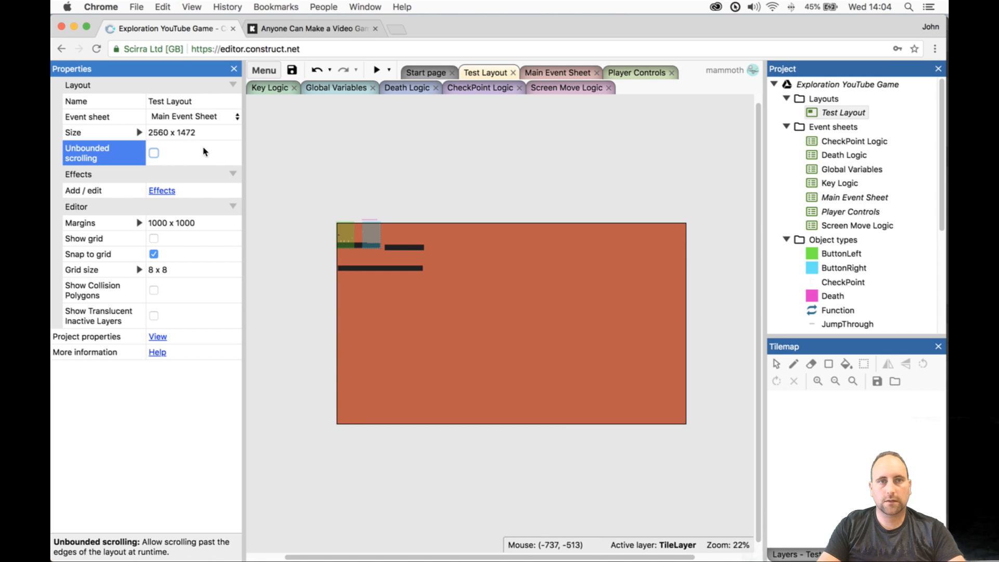
{"action": "left_click", "coordinate": [318, 158]}
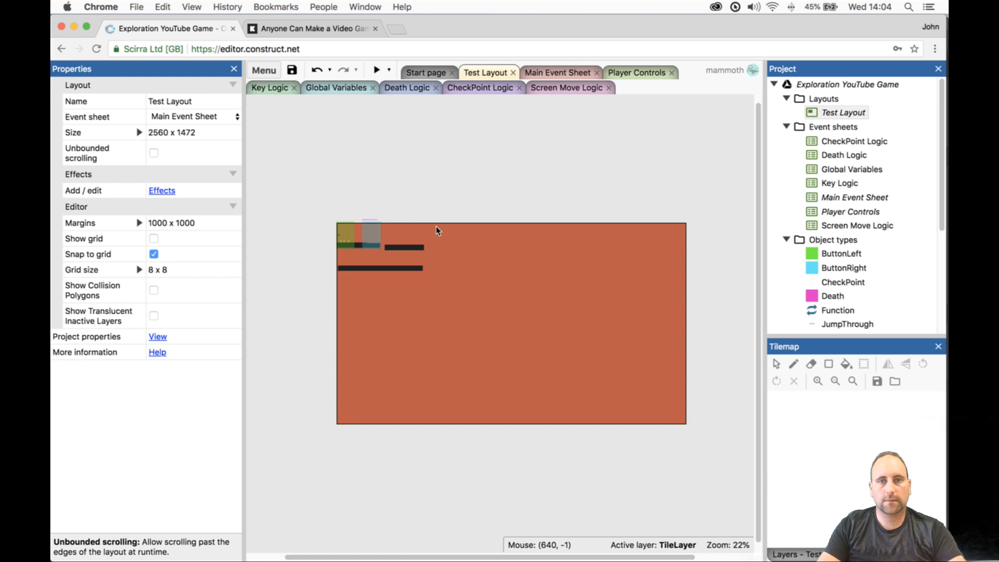
{"action": "left_click", "coordinate": [820, 86]}
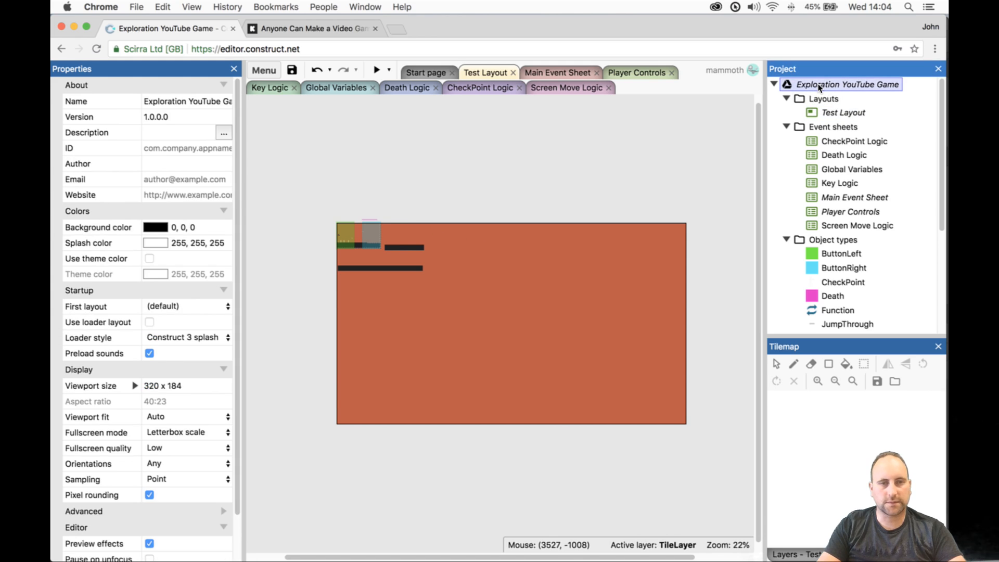
{"action": "left_click", "coordinate": [822, 114]}
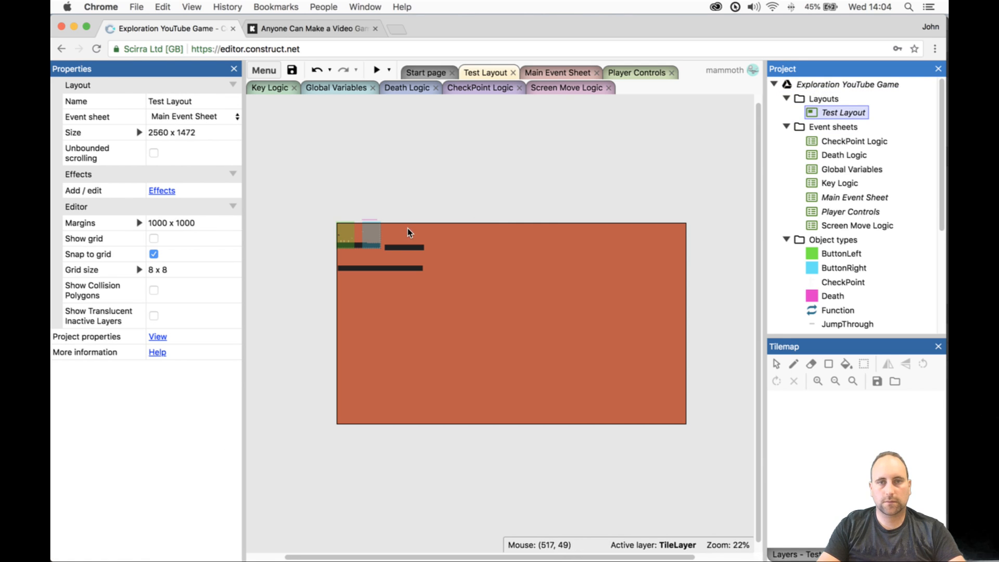
{"action": "left_click", "coordinate": [439, 243]}
- Switch to Photoshop and start a new document with a width of 640 pixels
{"action": "mouse_move", "coordinate": [492, 546]}
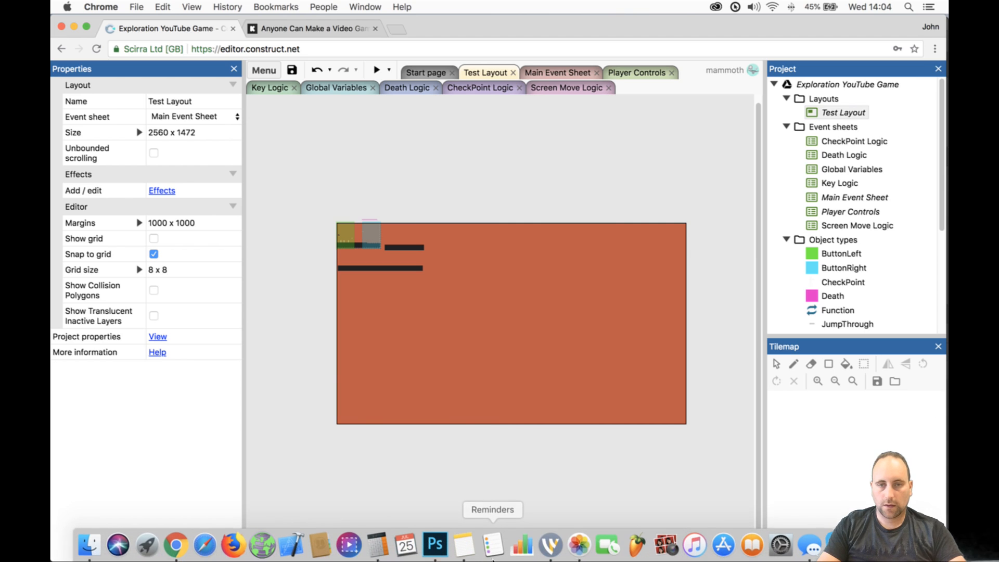
{"action": "left_click", "coordinate": [435, 543]}
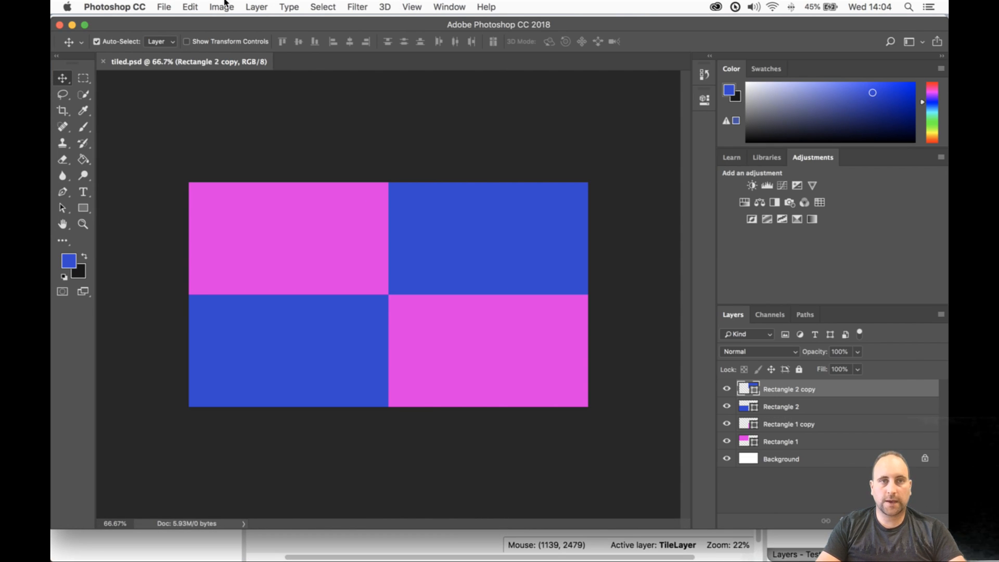
{"action": "left_click", "coordinate": [163, 7]}
{"action": "left_click", "coordinate": [350, 133]}
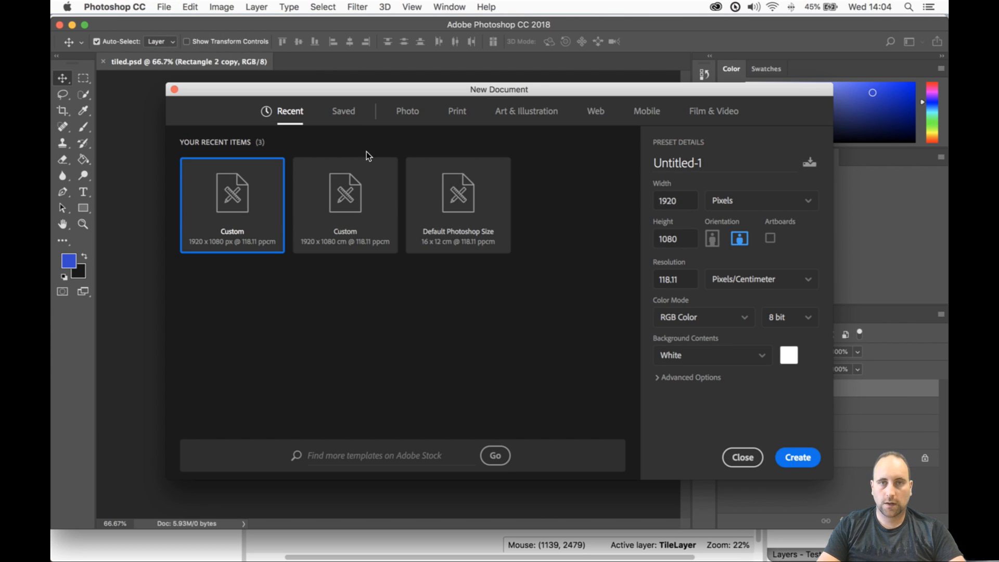
{"action": "left_click", "coordinate": [680, 209]}
{"action": "type", "text": "640"}
{"action": "key", "text": "Tab"}
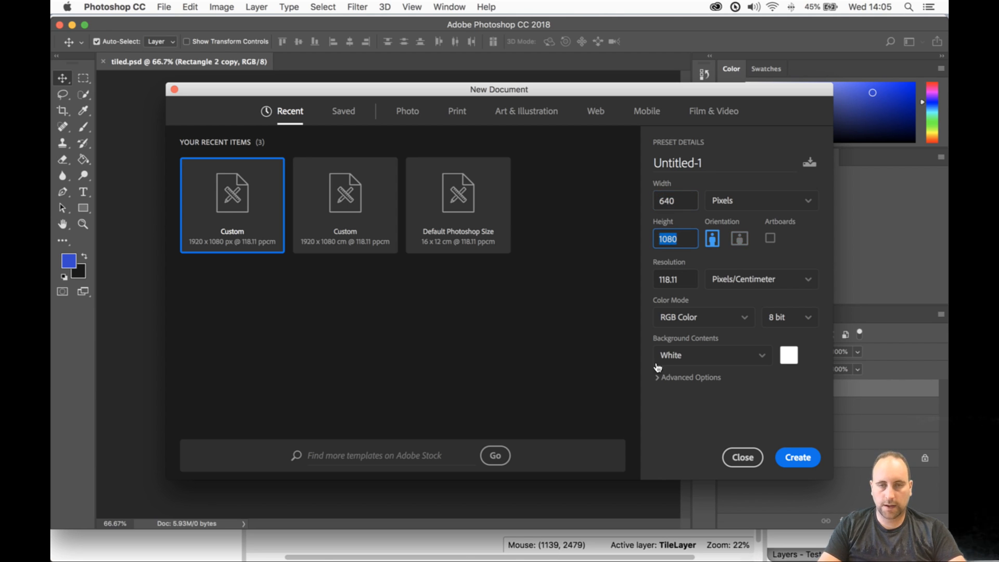
- Multiply 184 by 2 in Calculator, set the new Photoshop document's height to 368 pixels, and create it
{"action": "mouse_move", "coordinate": [319, 544]}
{"action": "left_click", "coordinate": [379, 542]}
{"action": "type", "text": "182"}
{"action": "key", "text": "BackSpace"}
{"action": "type", "text": "4*2"}
{"action": "key", "text": "Return"}
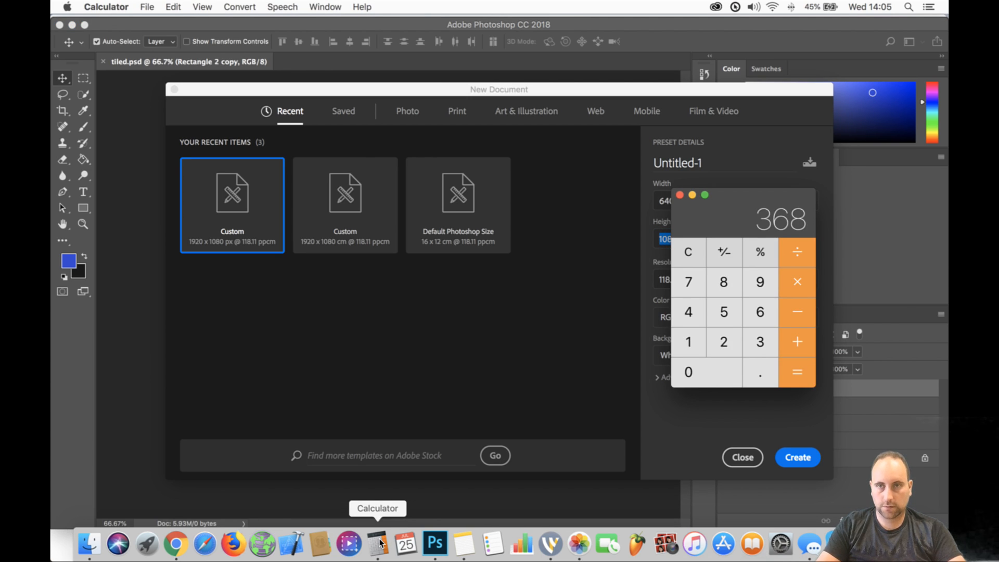
{"action": "left_click", "coordinate": [648, 240]}
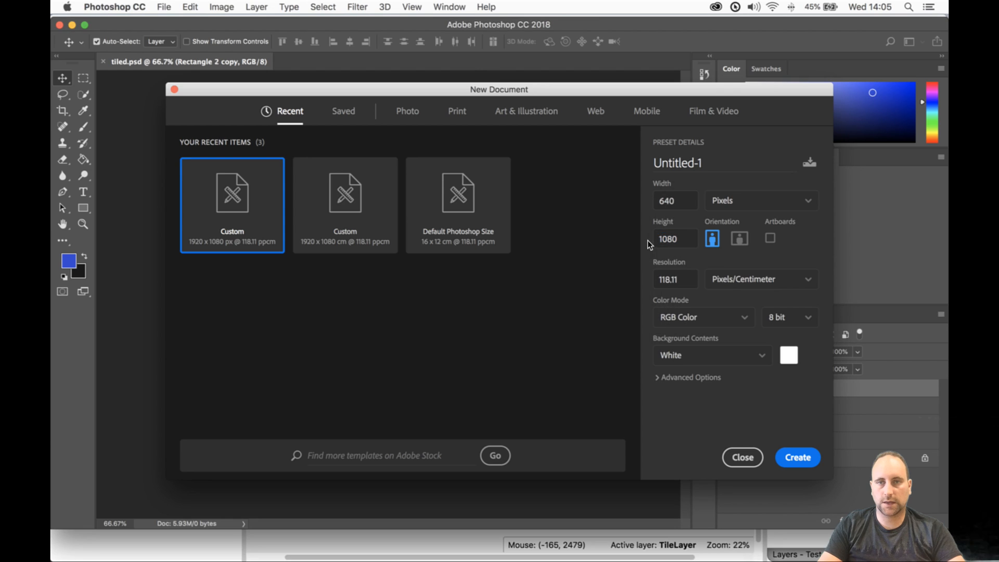
{"action": "type", "text": "3"}
{"action": "key", "text": "Return"}
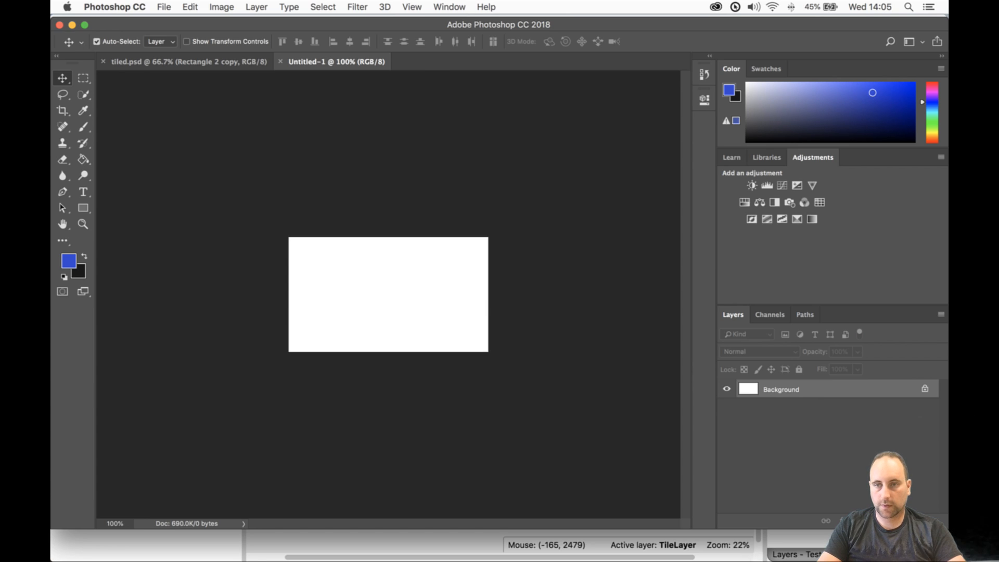
- Add an empty layer and delete the white Background layer so the canvas is transparent
{"action": "left_click", "coordinate": [918, 521]}
{"action": "left_click", "coordinate": [866, 409]}
{"action": "key", "text": "Delete"}
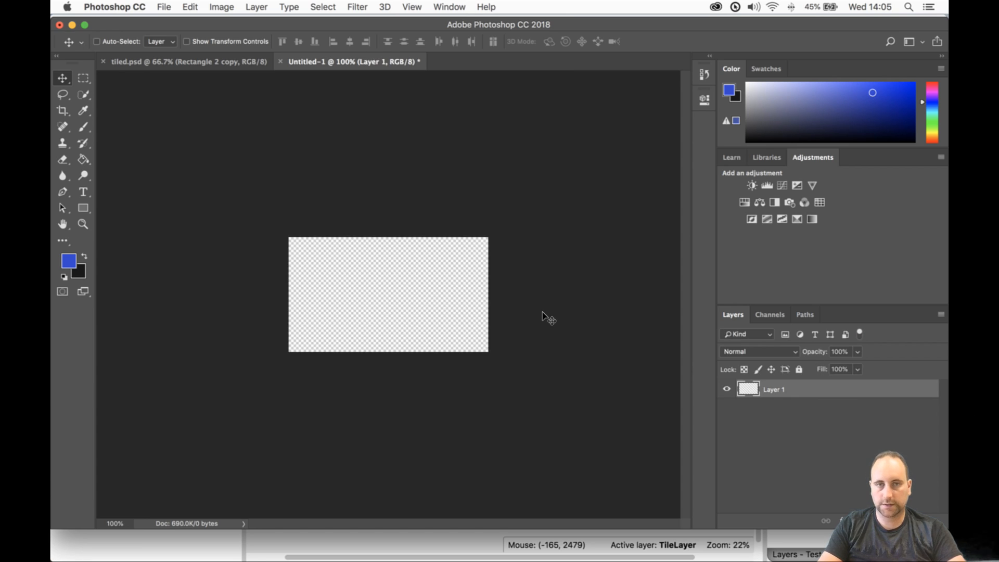
- Create a magenta rectangle 320 px wide and 184 px high on the canvas with the Rectangle tool
{"action": "scroll", "coordinate": [295, 268], "scroll_direction": "up", "scroll_amount": 10, "text": "alt"}
{"action": "scroll", "coordinate": [295, 268], "scroll_direction": "down", "scroll_amount": 10, "text": "alt"}
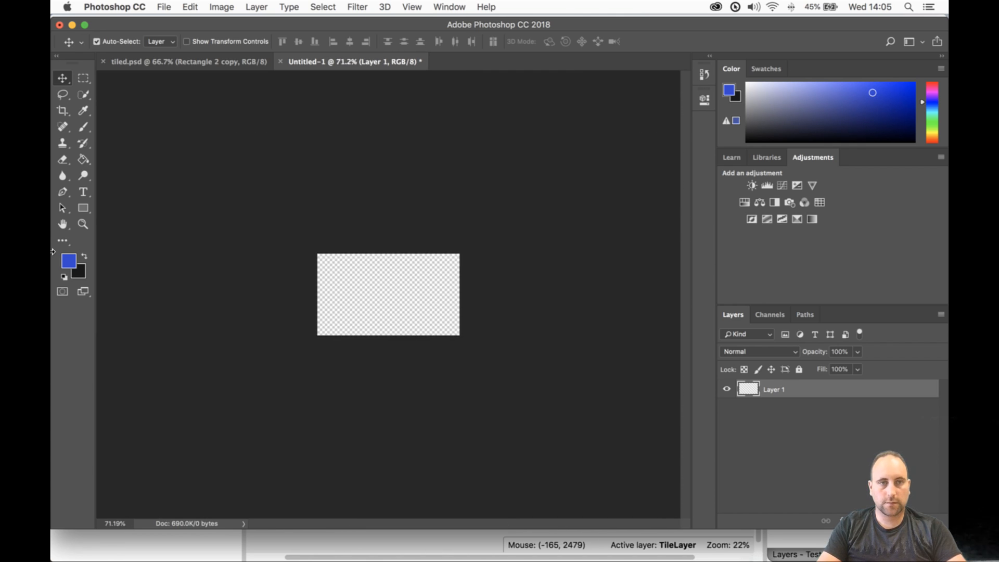
{"action": "left_click", "coordinate": [86, 208]}
{"action": "left_click", "coordinate": [346, 273]}
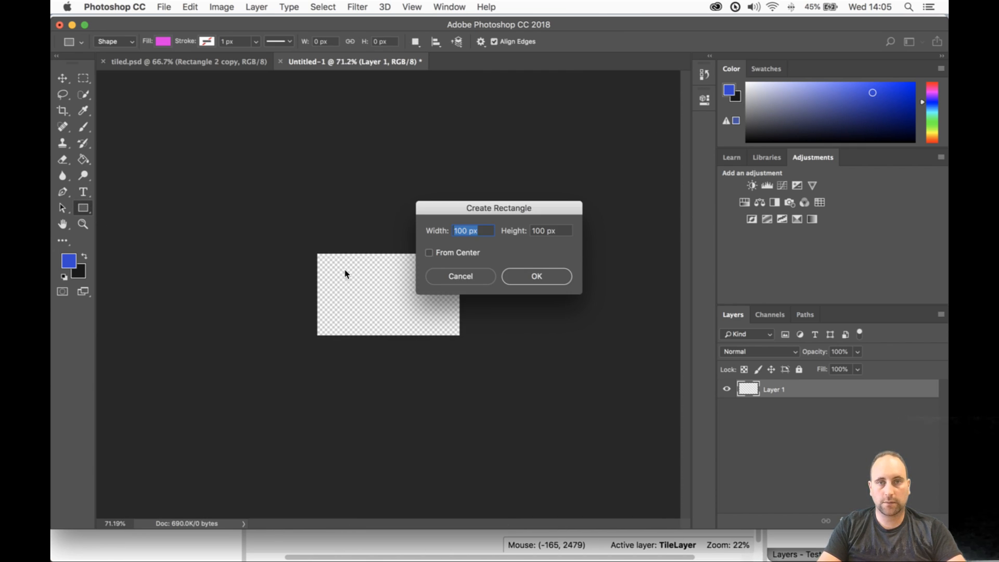
{"action": "type", "text": "320"}
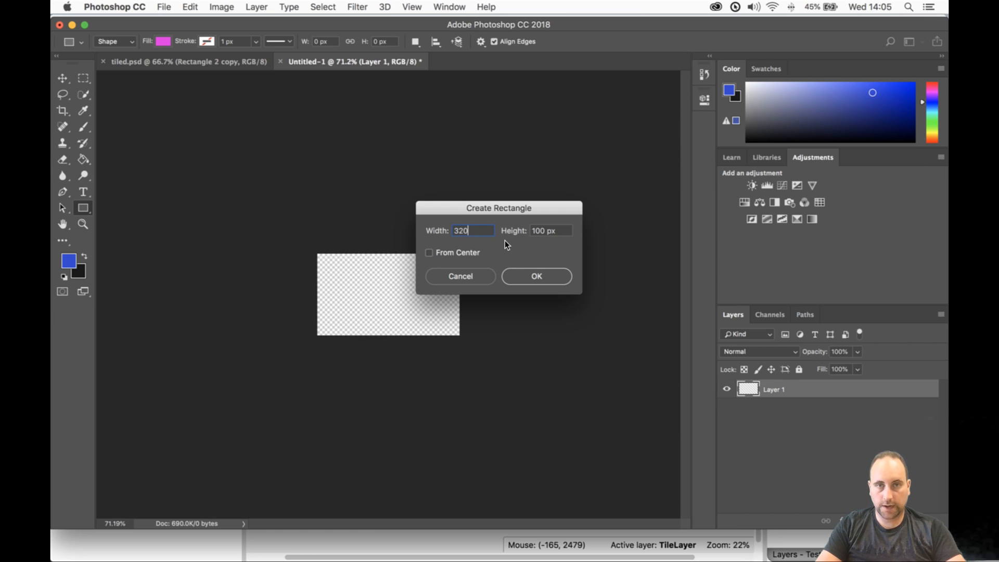
{"action": "key", "text": "Tab"}
{"action": "type", "text": "184"}
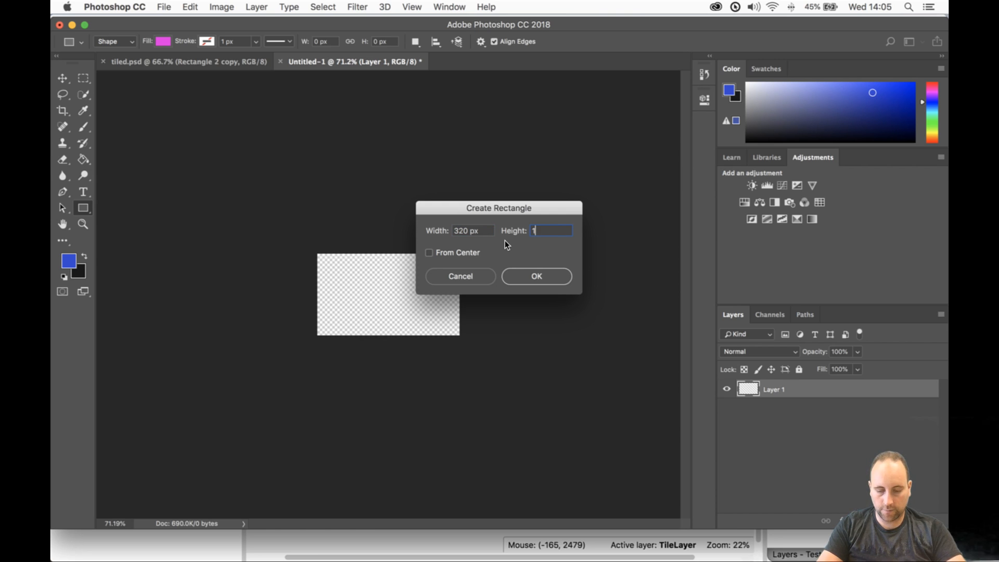
{"action": "key", "text": "Return"}
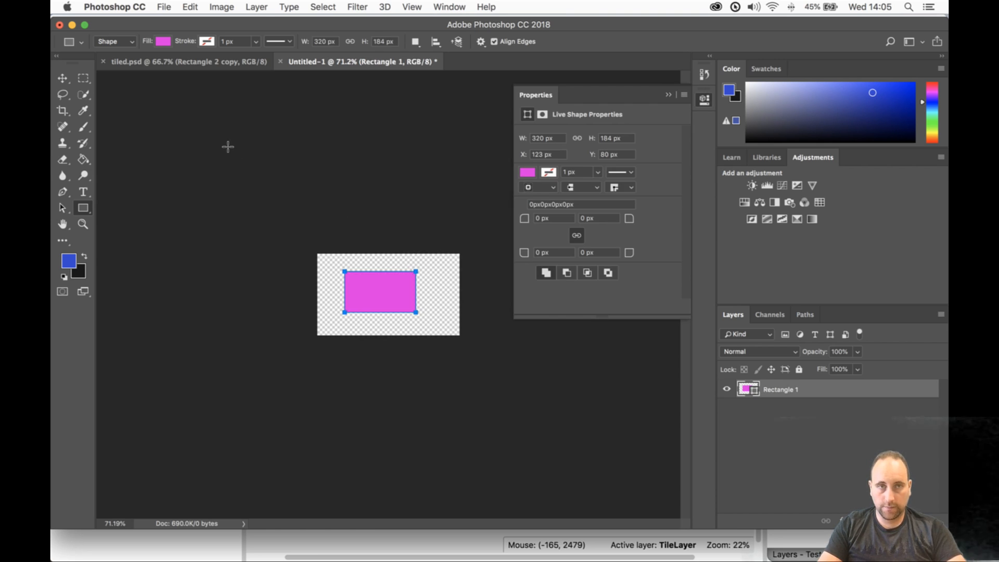
- Move the magenta rectangle into the canvas's upper-left corner and place a copy of it in the lower-right quarter
{"action": "left_click", "coordinate": [68, 79]}
{"action": "left_click_drag", "start_coordinate": [393, 307], "coordinate": [366, 250]}
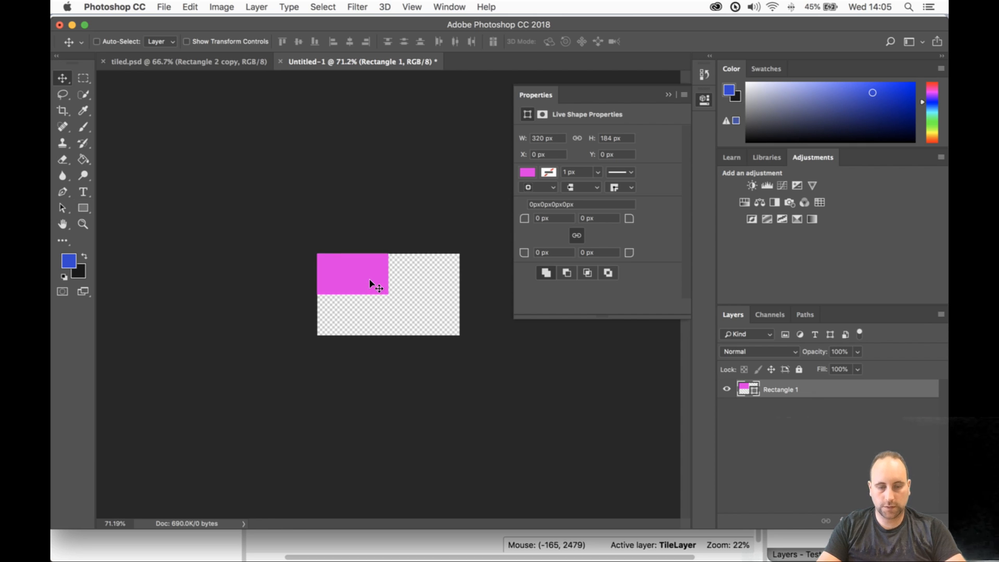
{"action": "left_click_drag", "start_coordinate": [368, 276], "coordinate": [434, 317]}
{"action": "key", "text": "alt+super+z"}
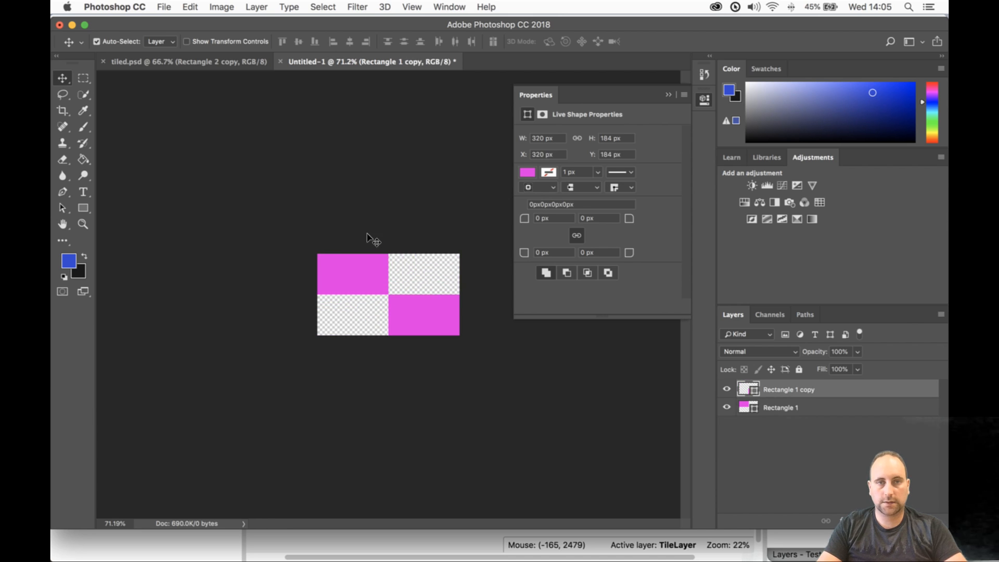
- Create another 320 by 184 px rectangle over the canvas's upper-right area and fill it with blue
{"action": "left_click", "coordinate": [91, 208]}
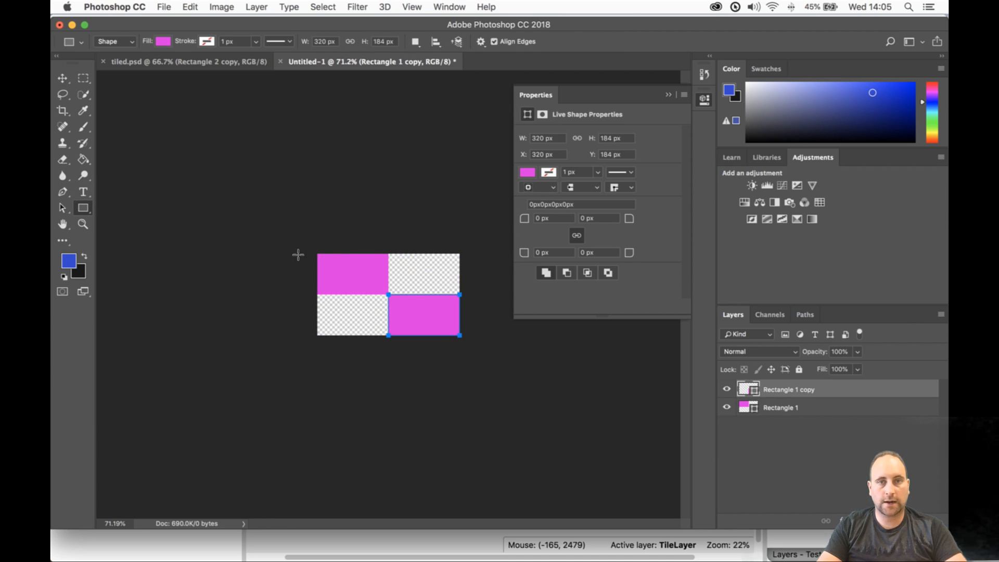
{"action": "left_click", "coordinate": [422, 275]}
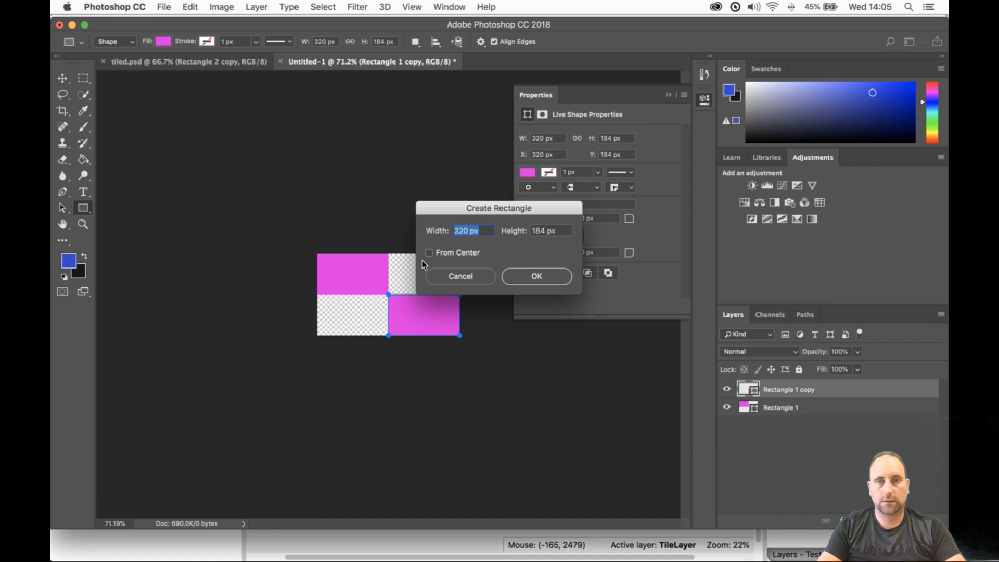
{"action": "left_click", "coordinate": [548, 276]}
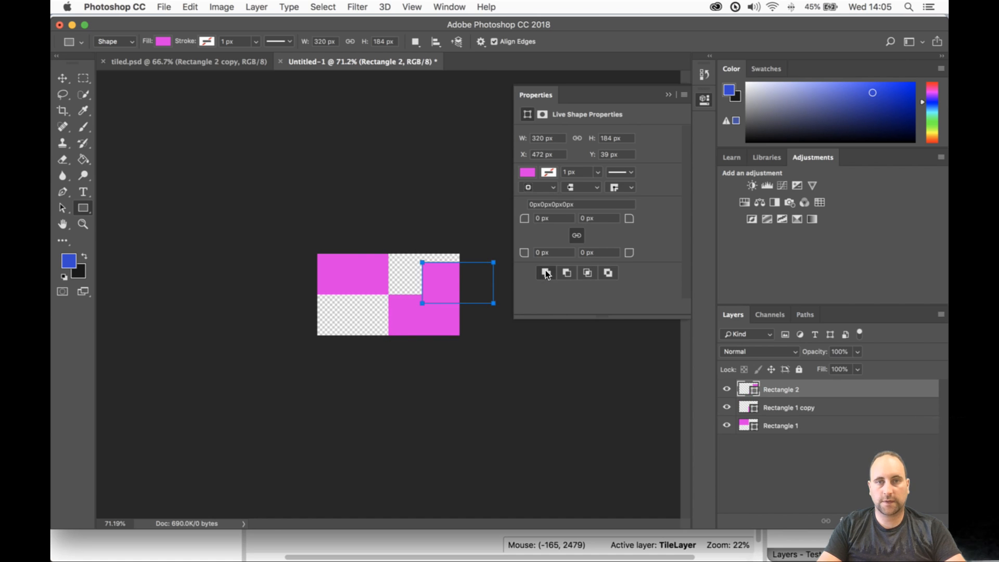
{"action": "left_click", "coordinate": [527, 172]}
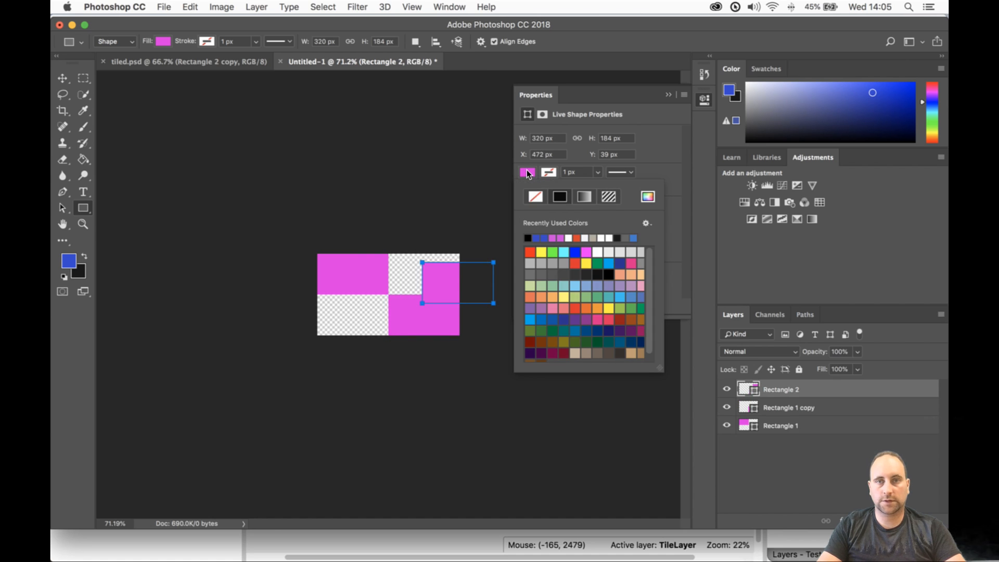
{"action": "left_click", "coordinate": [542, 239]}
{"action": "left_click", "coordinate": [698, 100]}
- Move the blue rectangle into the canvas's upper-right quarter and place a copy of it in the lower-left quarter
{"action": "left_click_drag", "start_coordinate": [440, 290], "coordinate": [417, 276]}
{"action": "key", "text": "super+z"}
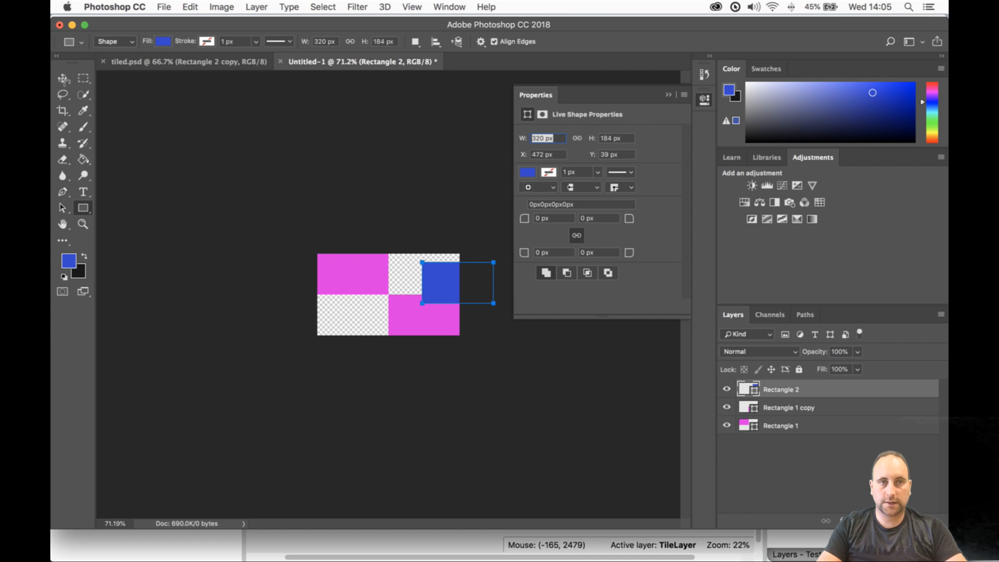
{"action": "left_click", "coordinate": [64, 79]}
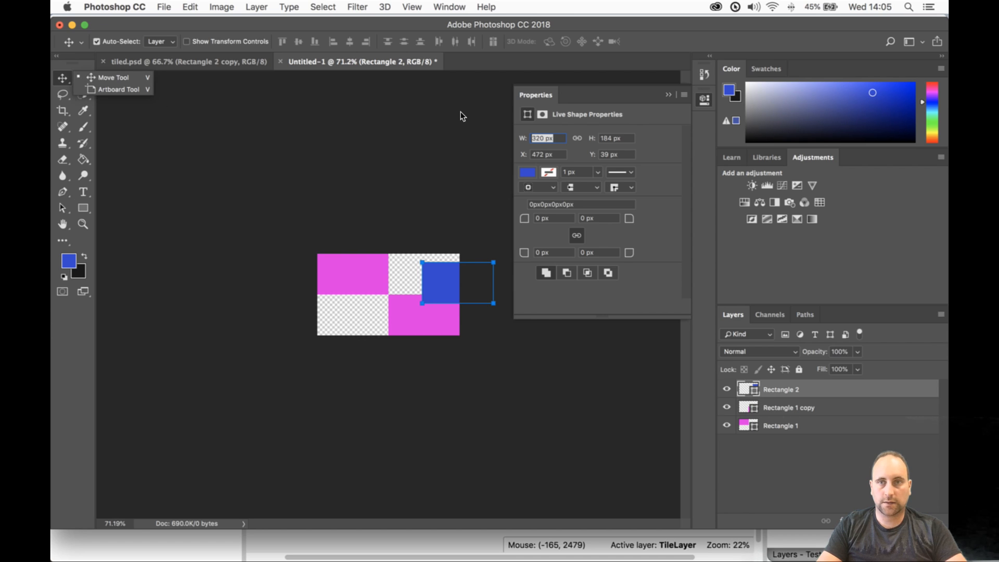
{"action": "left_click", "coordinate": [170, 161]}
{"action": "left_click", "coordinate": [707, 99]}
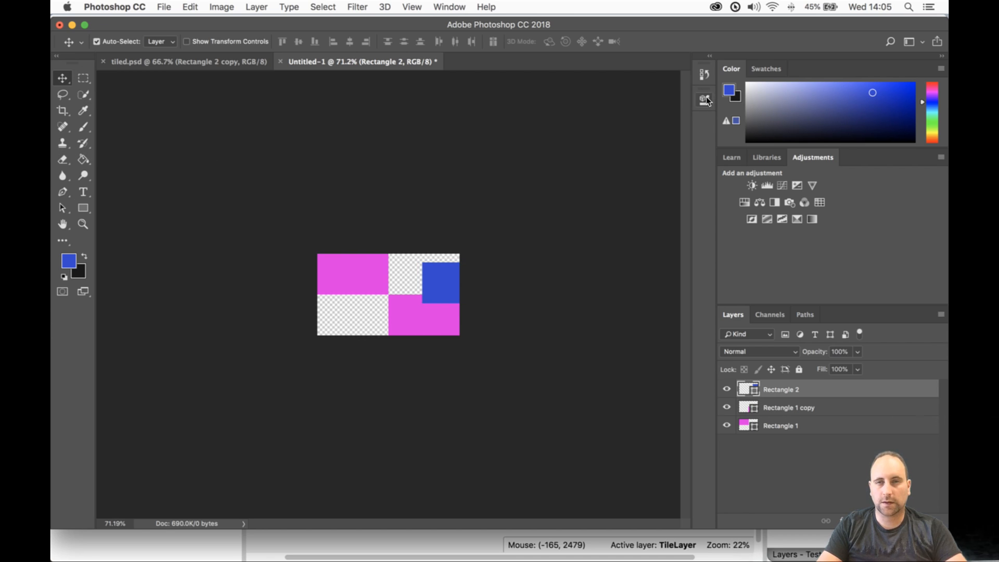
{"action": "left_click", "coordinate": [341, 196]}
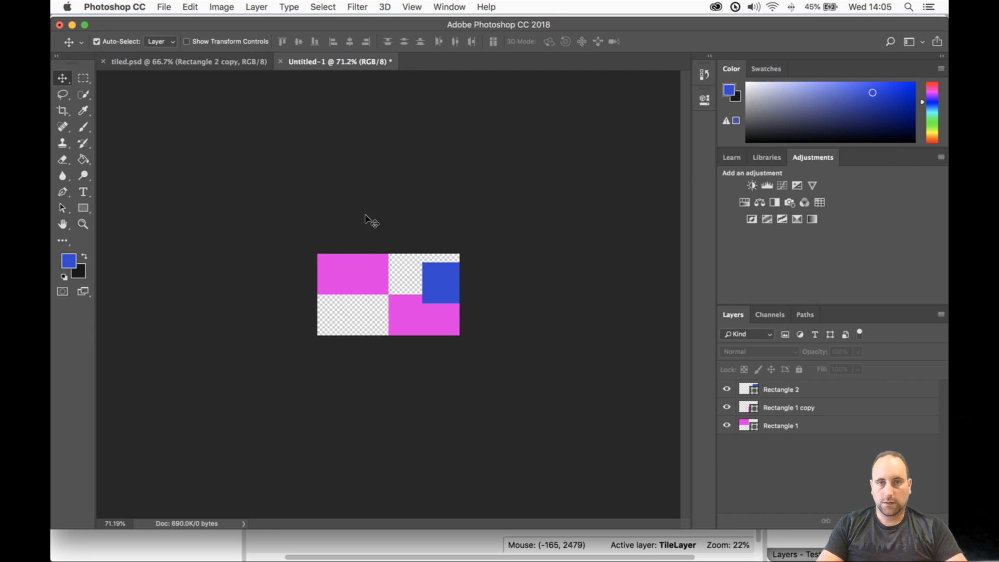
{"action": "left_click_drag", "start_coordinate": [434, 268], "coordinate": [403, 259]}
{"action": "left_click_drag", "start_coordinate": [422, 272], "coordinate": [352, 313], "text": "alt"}
{"action": "left_click", "coordinate": [577, 259]}
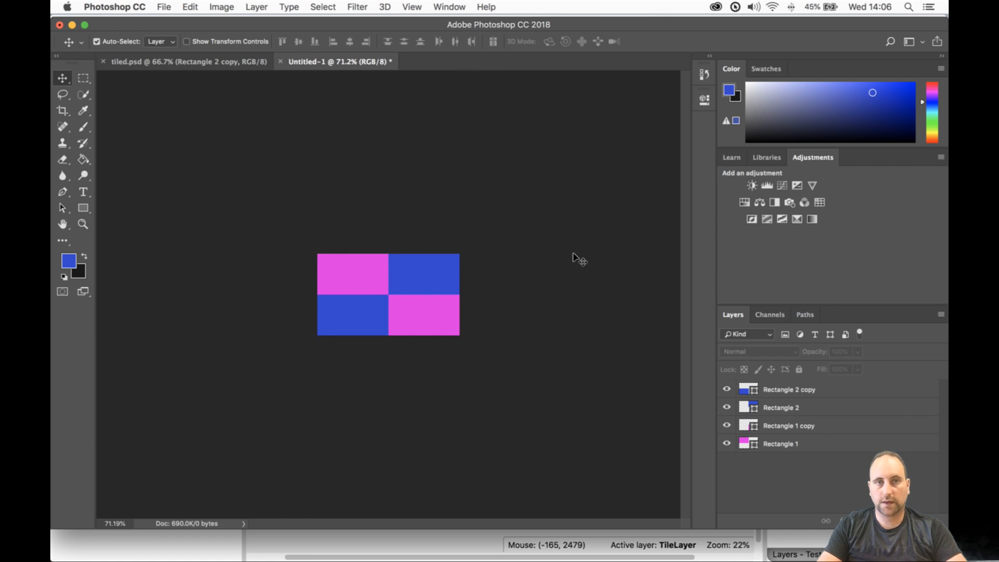
- Save the document as 320 x 184 tile.psd on the Desktop with Maximize Compatibility on
{"action": "key", "text": "super+s"}
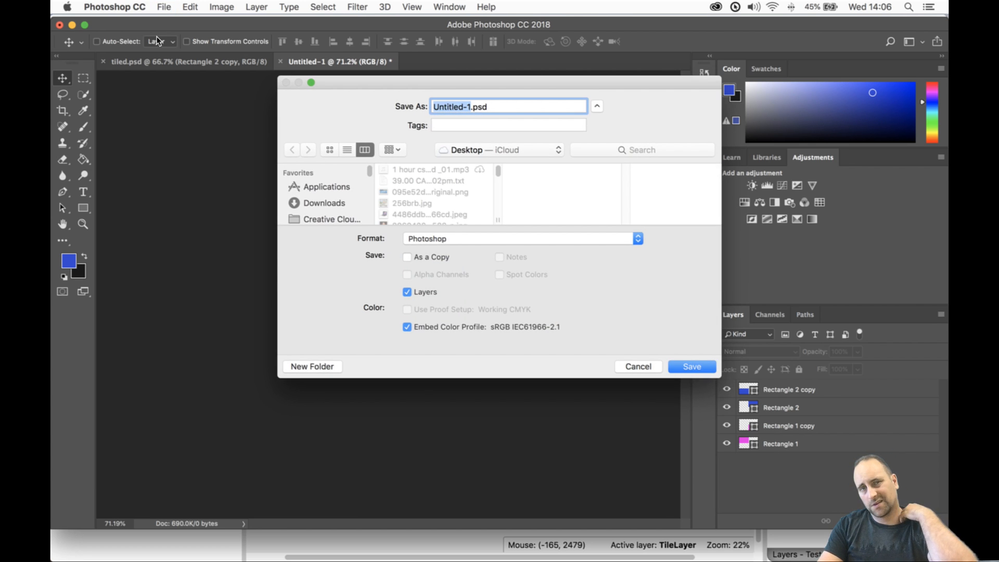
{"action": "type", "text": "320 x 184"}
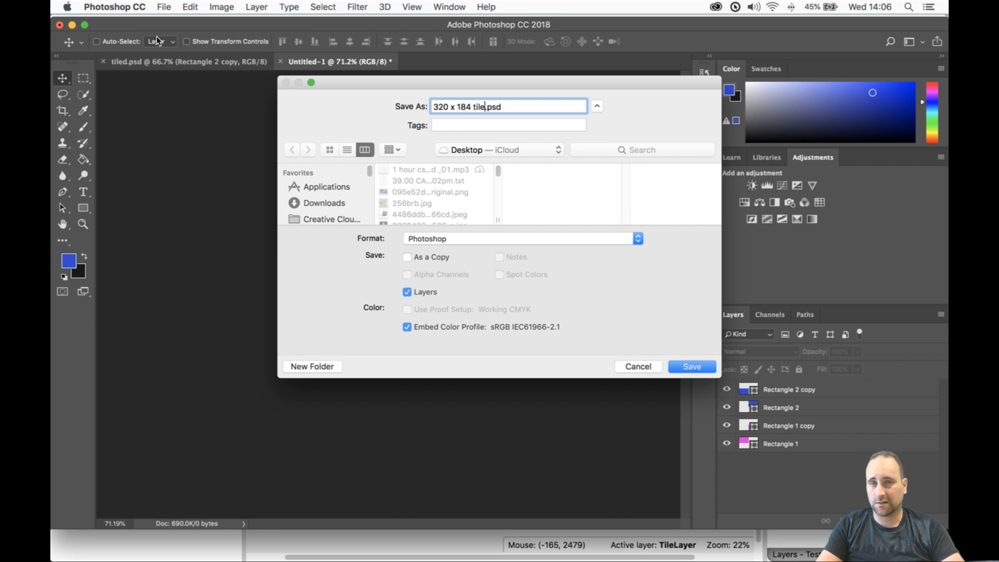
{"action": "key", "text": "Return"}
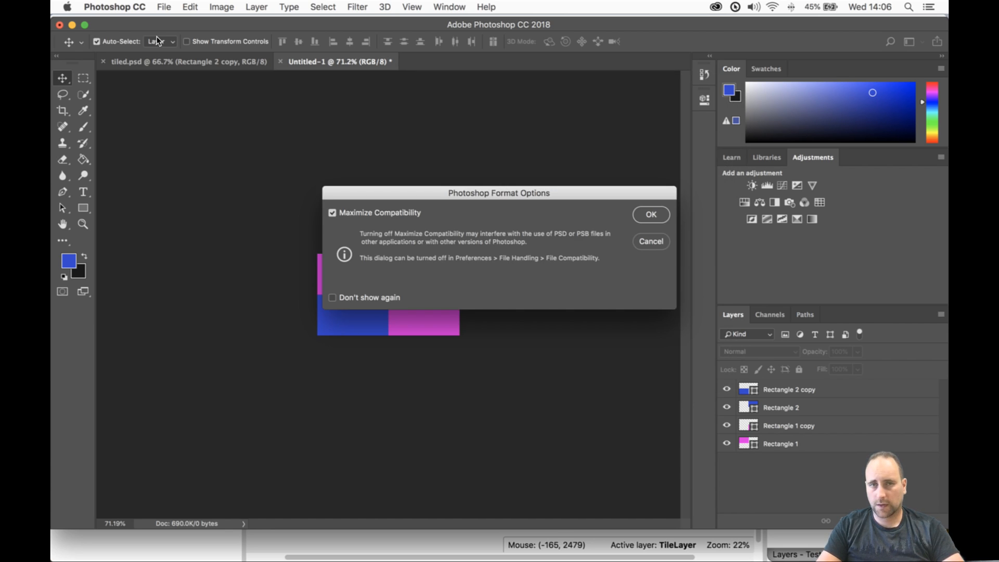
{"action": "key", "text": "Return"}
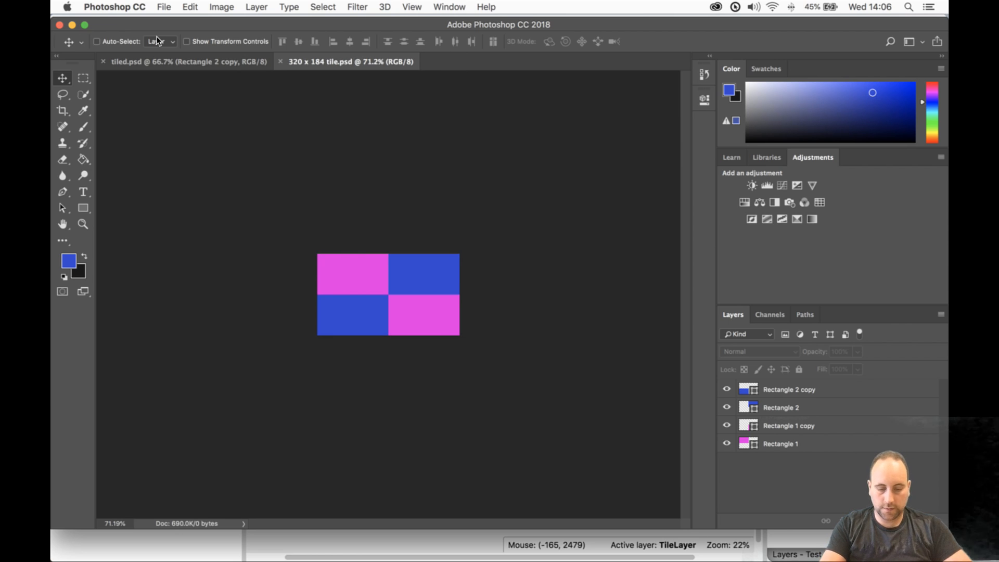
- Export the tile for web as a PNG-24 named 320-x-184-tile.png in Downloads and switch to the Construct editor
{"action": "key", "text": "super+alt+shift+s"}
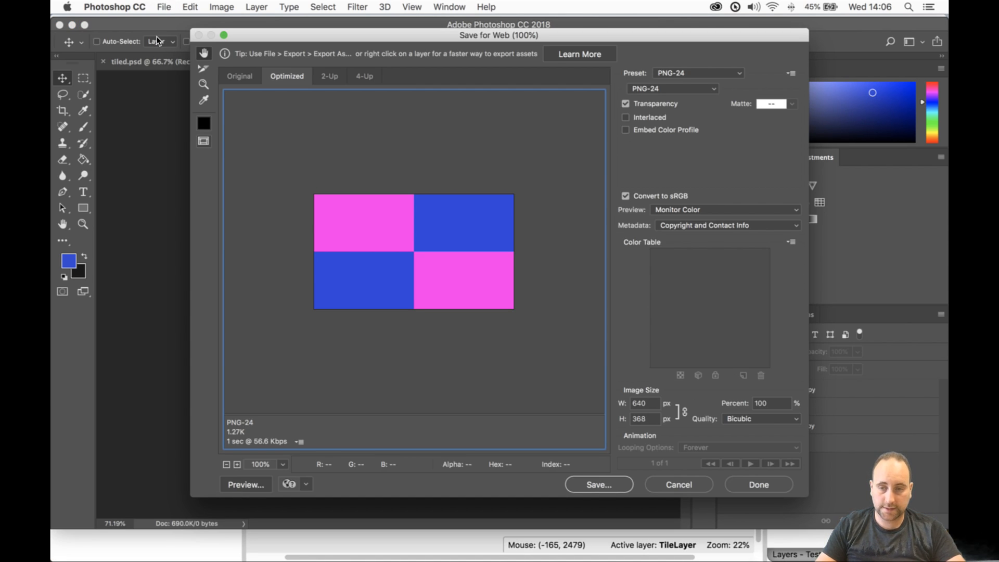
{"action": "key", "text": "Return"}
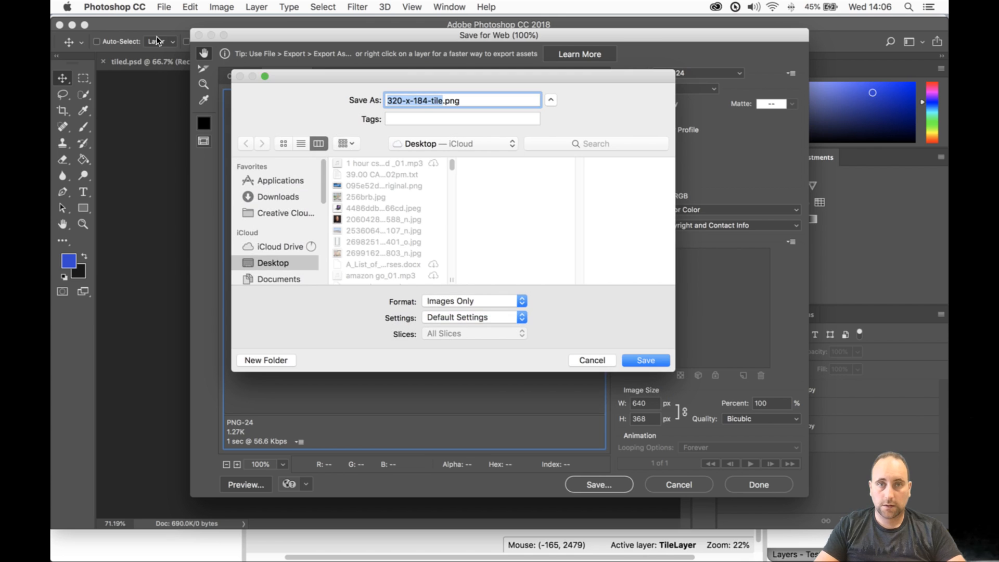
{"action": "left_click", "coordinate": [279, 196]}
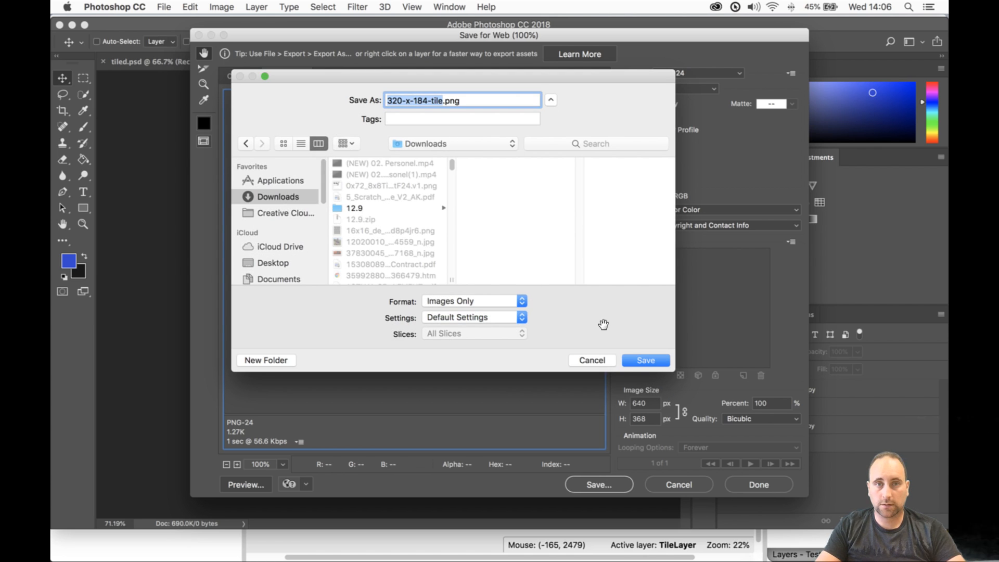
{"action": "left_click", "coordinate": [651, 360]}
{"action": "left_click", "coordinate": [308, 531]}
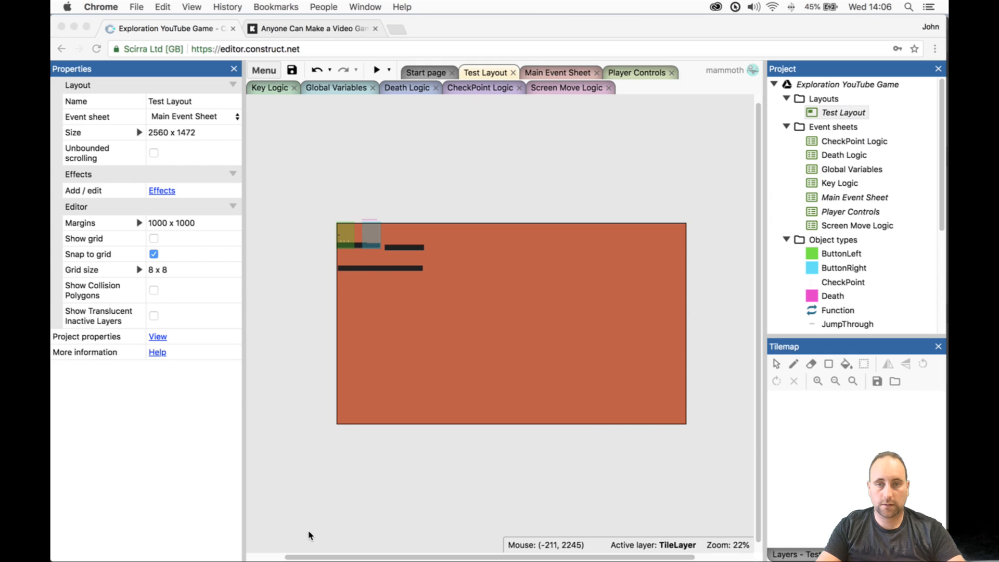
{"action": "double_click", "coordinate": [526, 154]}
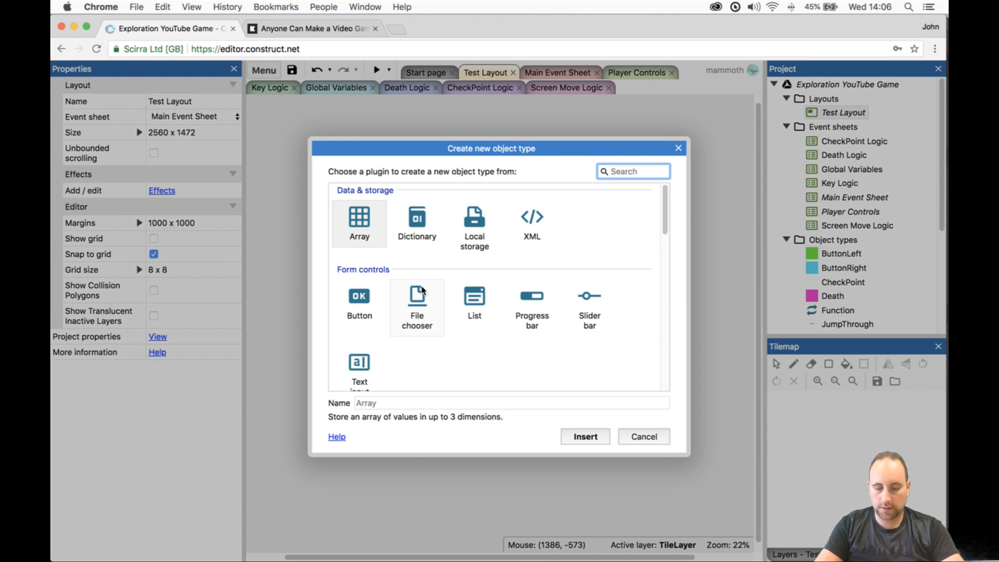
{"action": "type", "text": "tile"}
{"action": "left_click", "coordinate": [355, 229]}
{"action": "double_click", "coordinate": [355, 229]}
{"action": "left_click", "coordinate": [507, 197]}
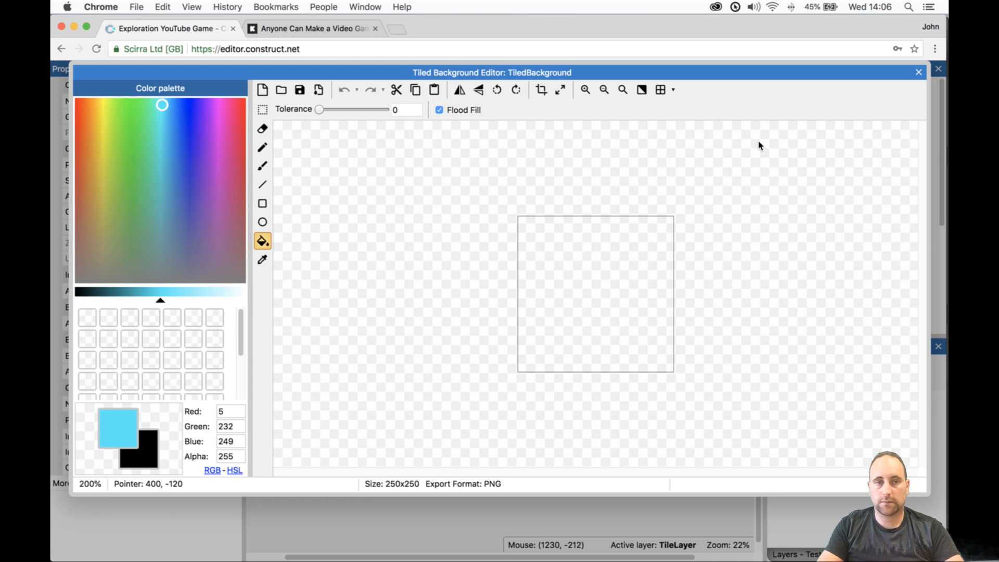
{"action": "left_click", "coordinate": [918, 72]}
{"action": "key", "text": "super+z"}
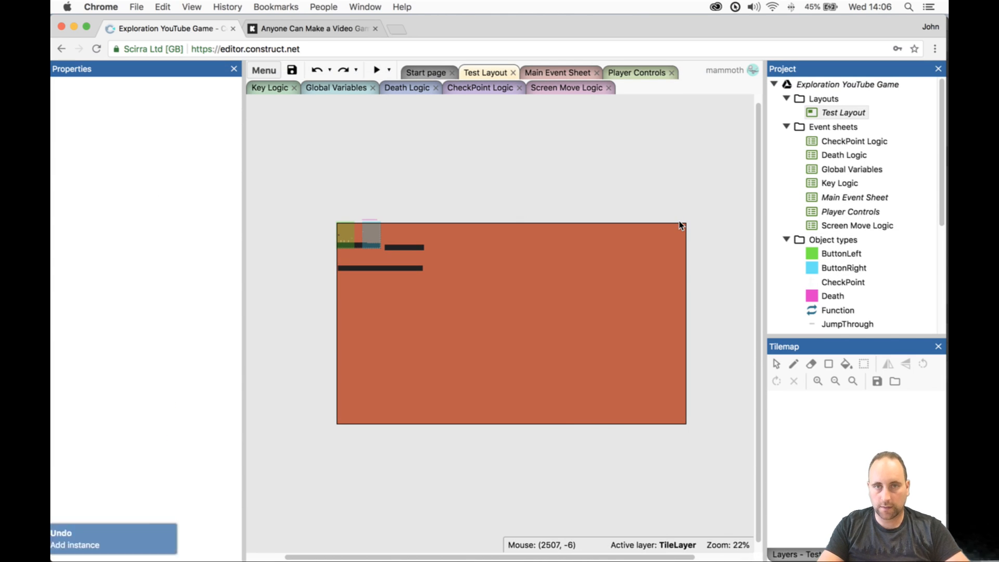
- Show the layers of Test Layout and lock the Background layer
{"action": "left_click", "coordinate": [802, 554]}
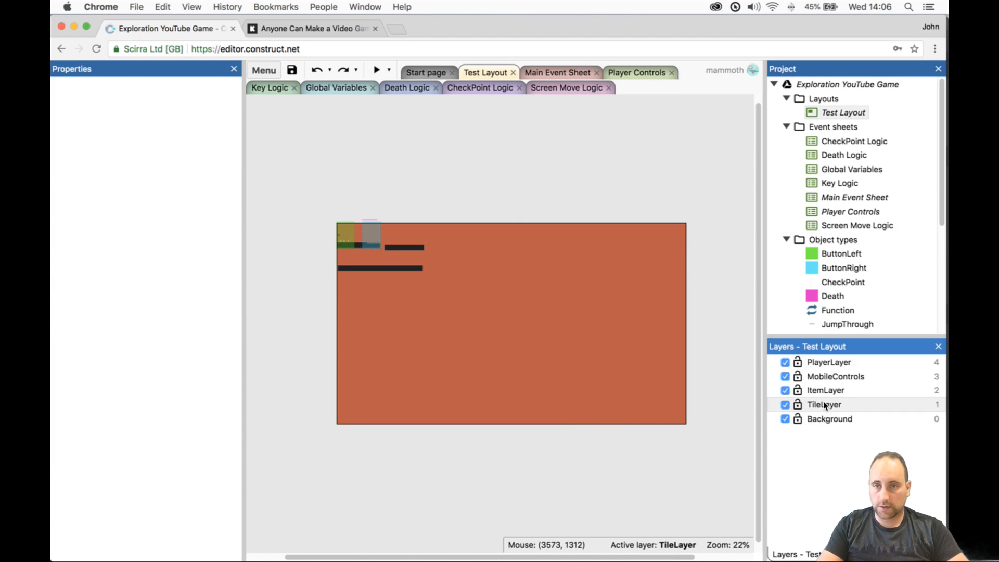
{"action": "right_click", "coordinate": [826, 419]}
{"action": "left_click", "coordinate": [803, 421]}
{"action": "left_click", "coordinate": [798, 419]}
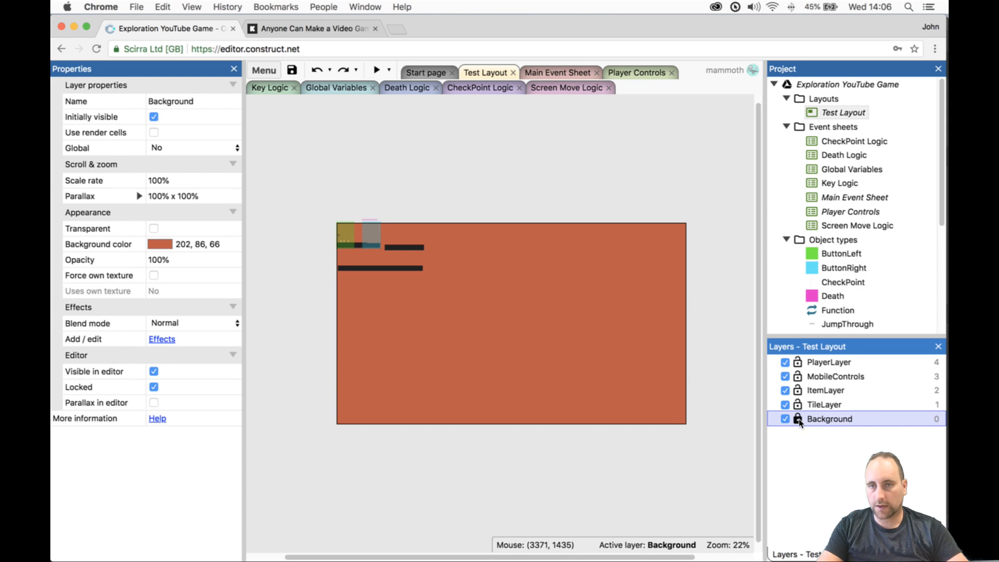
- Add a layer named DebugLayer, place it directly above the Background layer and make it the active layer
{"action": "right_click", "coordinate": [836, 443]}
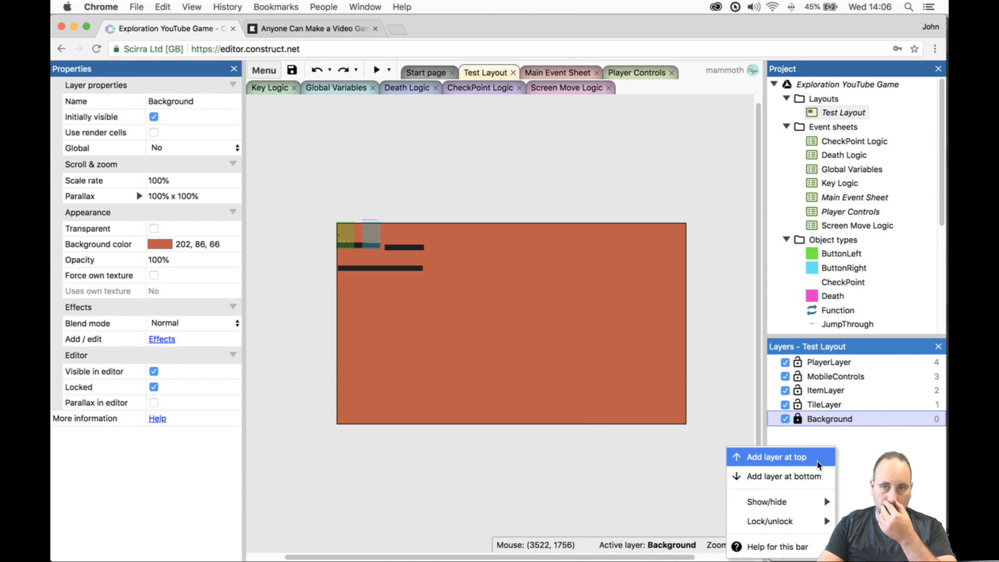
{"action": "left_click", "coordinate": [822, 476]}
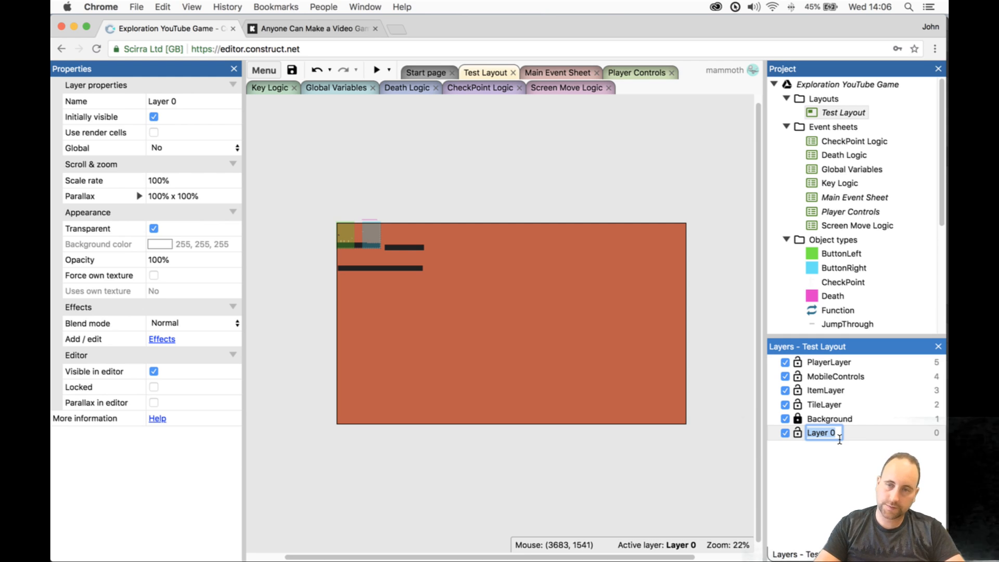
{"action": "type", "text": "De"}
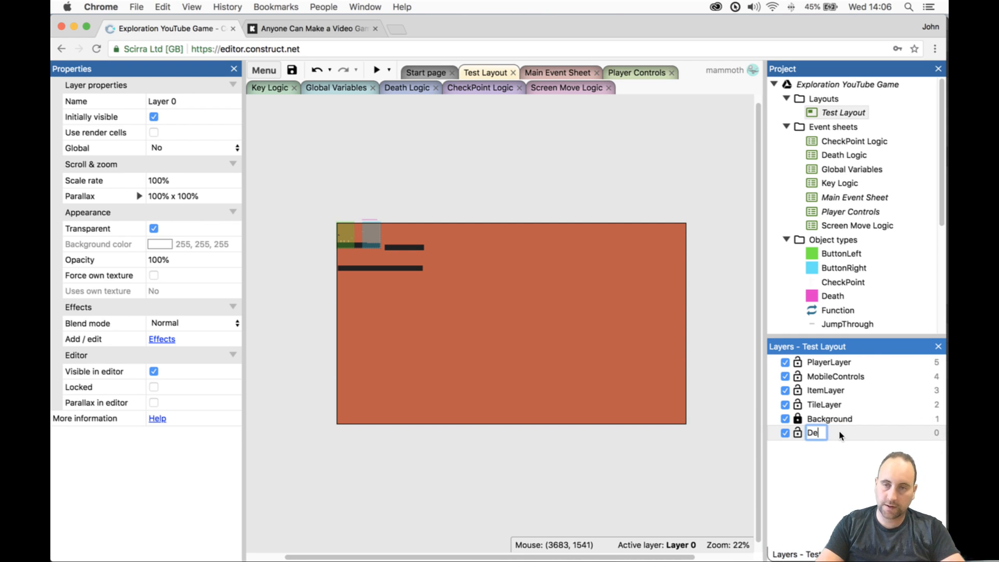
{"action": "type", "text": "bugLayer"}
{"action": "key", "text": "Return"}
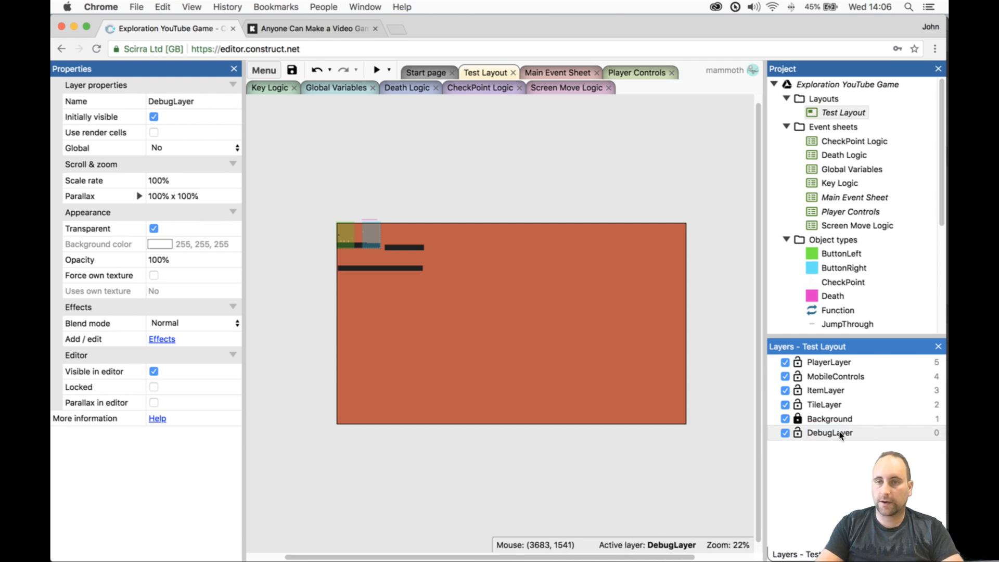
{"action": "mouse_move", "coordinate": [836, 434]}
{"action": "left_mouse_down"}
{"action": "mouse_move", "coordinate": [844, 371]}
{"action": "mouse_move", "coordinate": [840, 419]}
{"action": "left_mouse_up"}
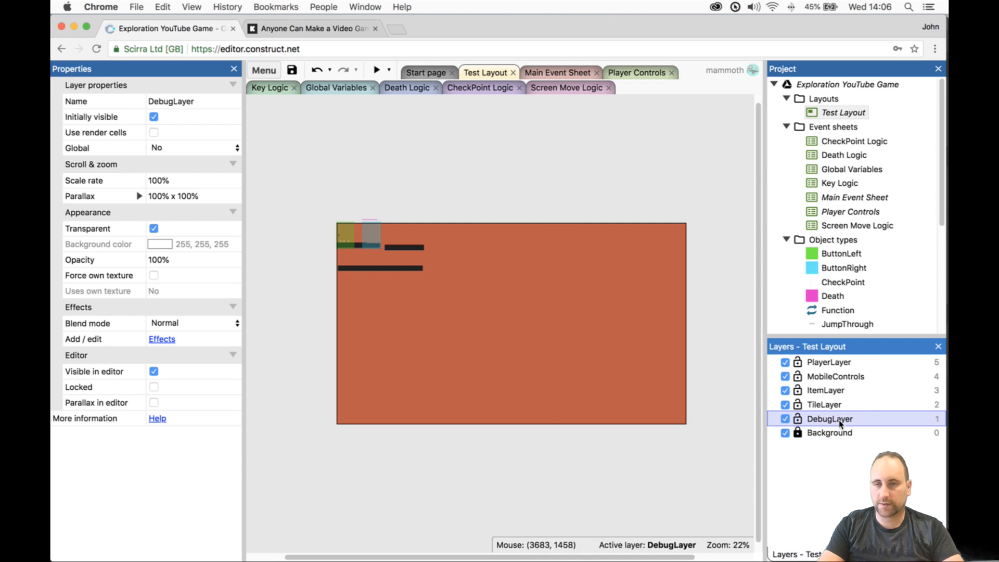
{"action": "left_click", "coordinate": [805, 446]}
{"action": "left_click", "coordinate": [829, 419]}
- Insert a Tiled Background object just above the layout on DebugLayer and load the exported checkered tile PNG as its image
{"action": "double_click", "coordinate": [513, 482]}
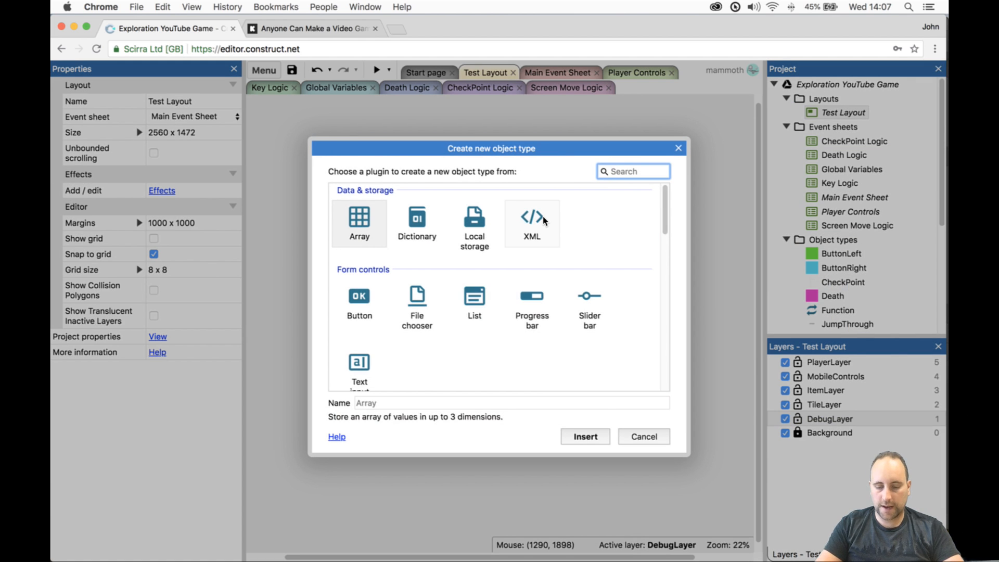
{"action": "type", "text": "tile"}
{"action": "key", "text": "Return"}
{"action": "left_click", "coordinate": [445, 179]}
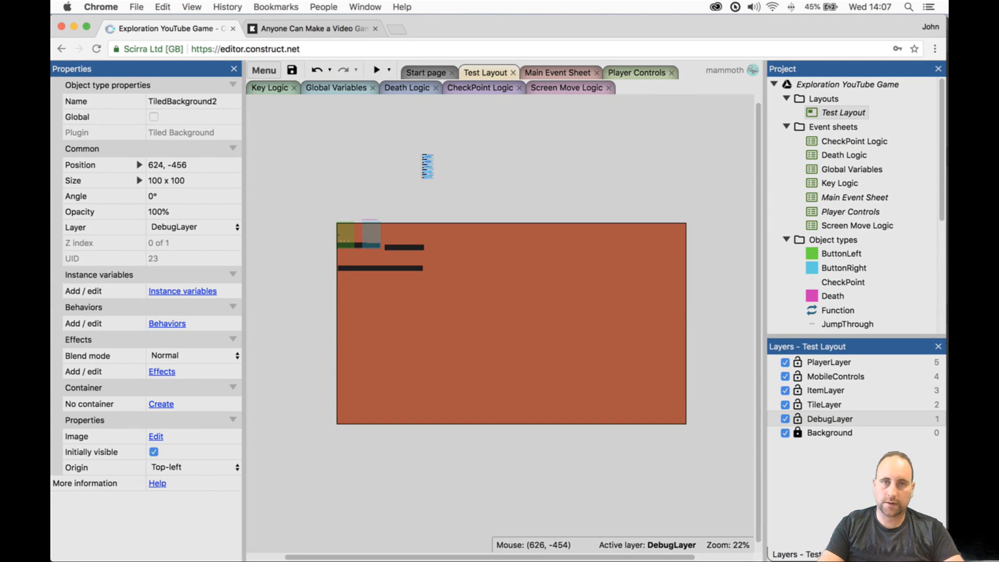
{"action": "left_click", "coordinate": [290, 90]}
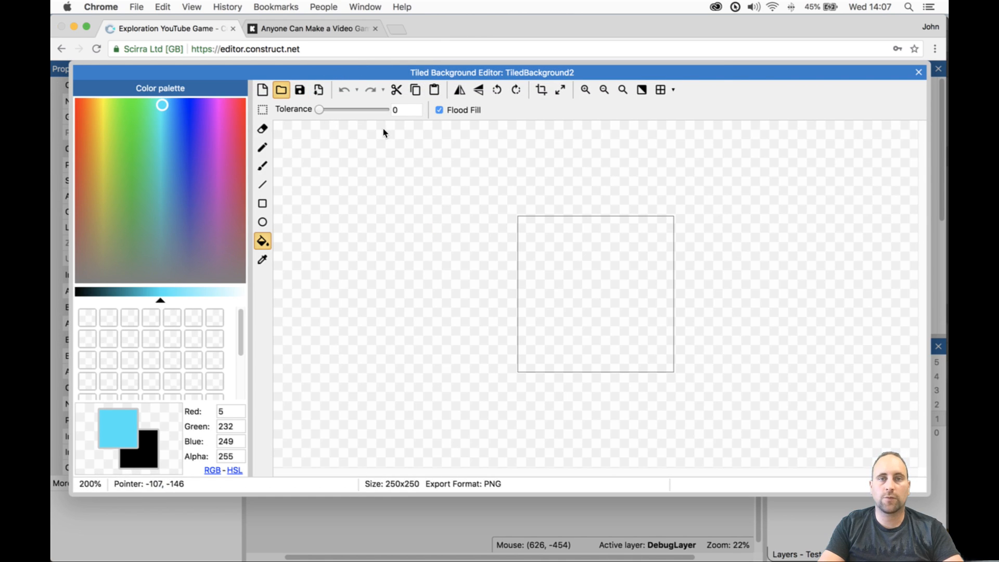
{"action": "double_click", "coordinate": [427, 105]}
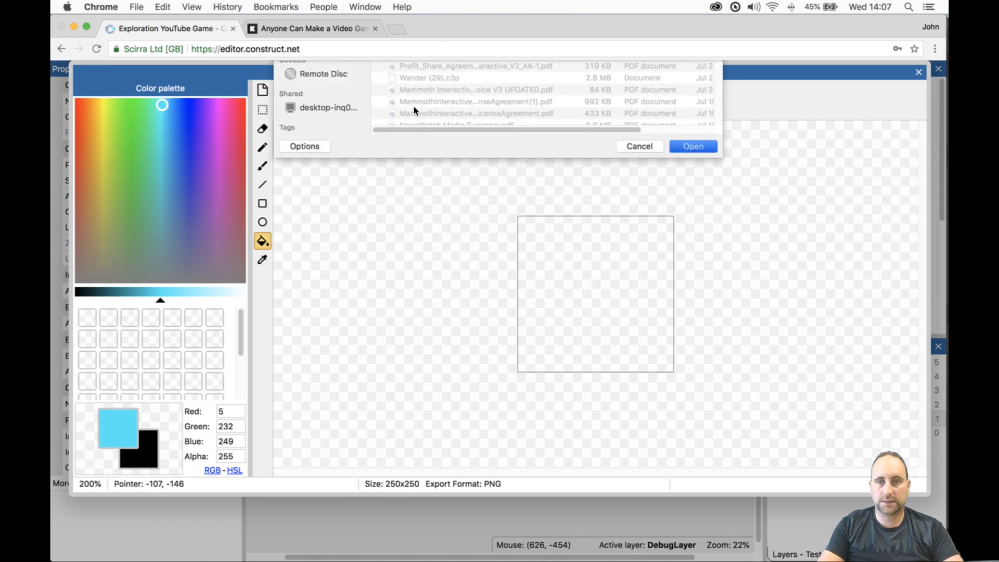
{"action": "left_click", "coordinate": [921, 74]}
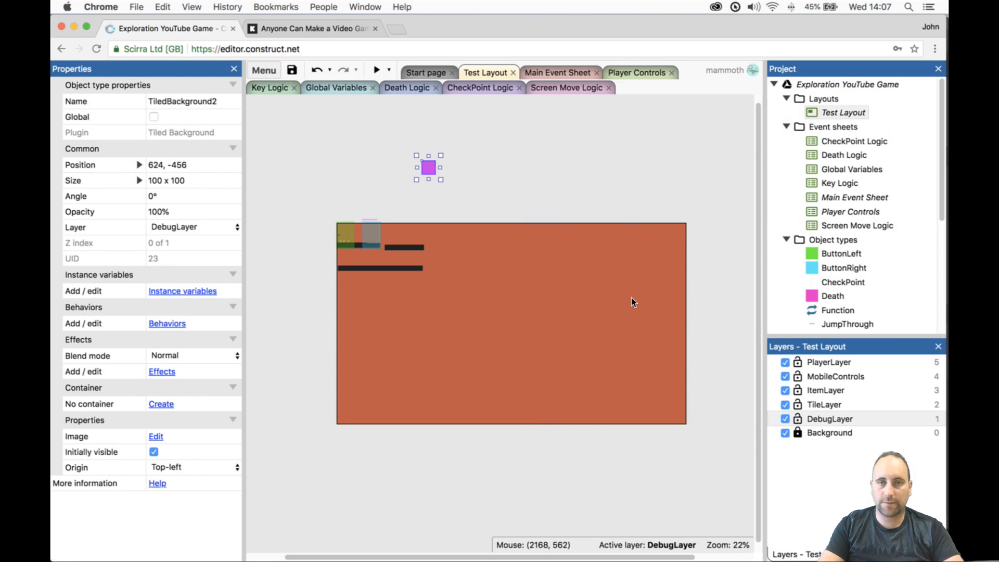
- Enlarge the tiled background to about 1920 x 1288 and move it to the layout's upper-left corner at 0, 8
{"action": "left_click_drag", "start_coordinate": [442, 182], "coordinate": [688, 343]}
{"action": "left_click_drag", "start_coordinate": [535, 245], "coordinate": [449, 308]}
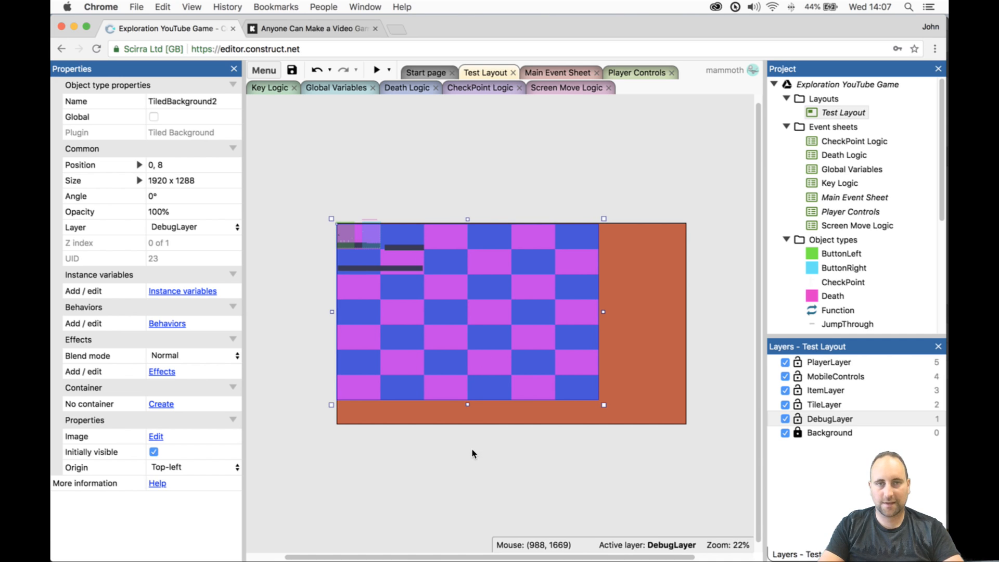
- Switch to Photoshop and check the tile document's image size without changing it
{"action": "key", "text": "super+Tab"}
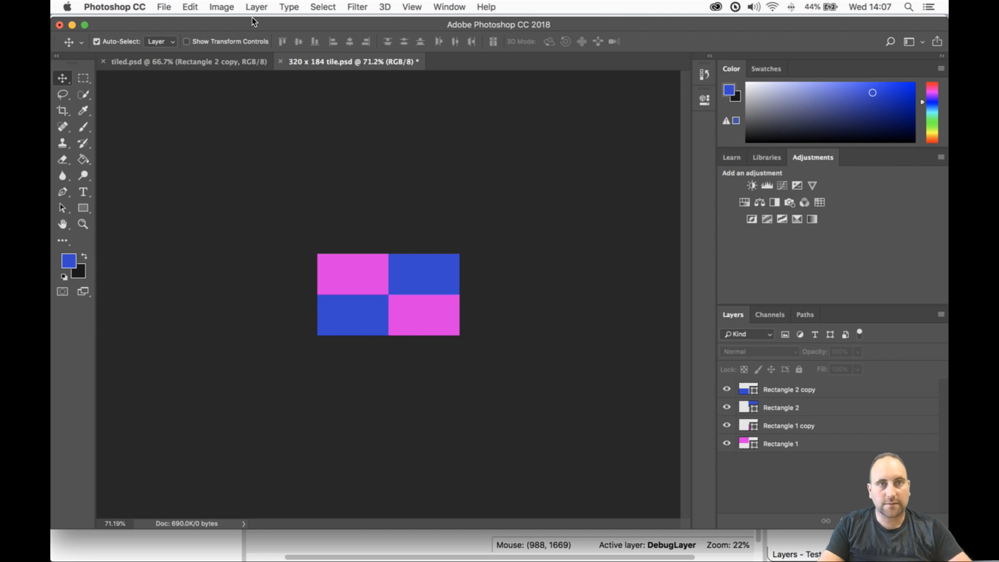
{"action": "left_click", "coordinate": [221, 7]}
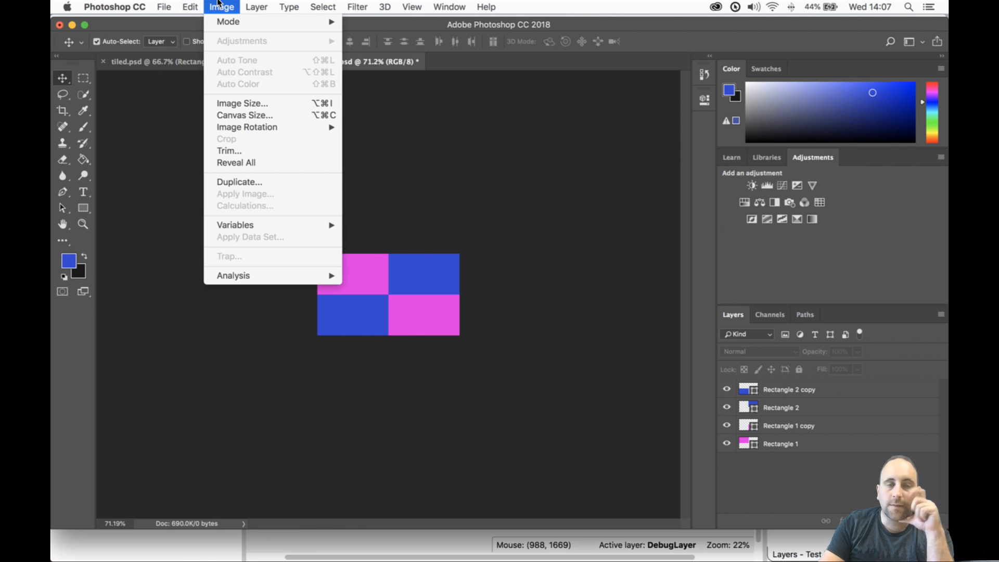
{"action": "left_click", "coordinate": [245, 103]}
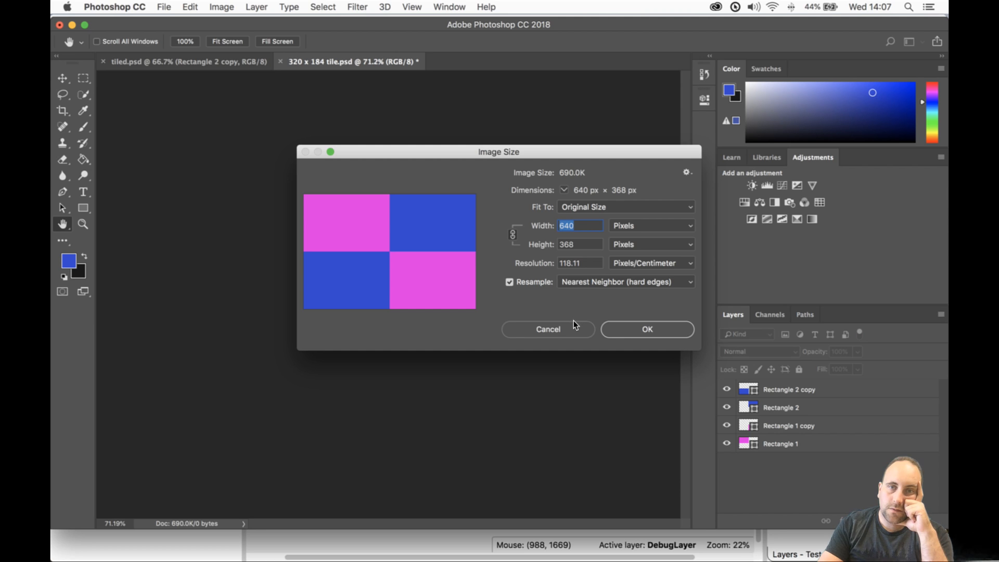
{"action": "left_click", "coordinate": [573, 325]}
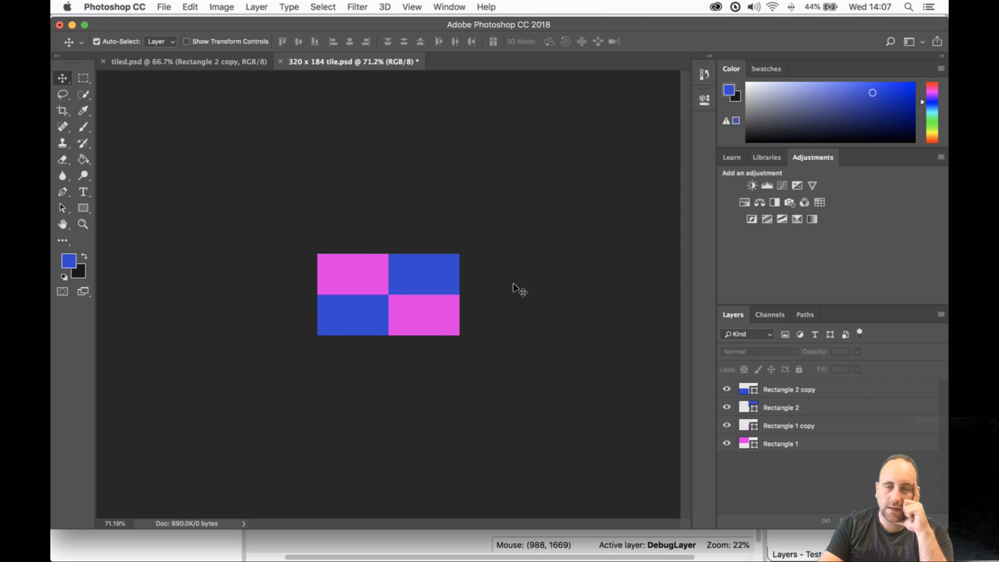
- Switch back to Construct and stretch the tiled background from its lower-right corner to 2560 x 1456
{"action": "key", "text": "super+Tab"}
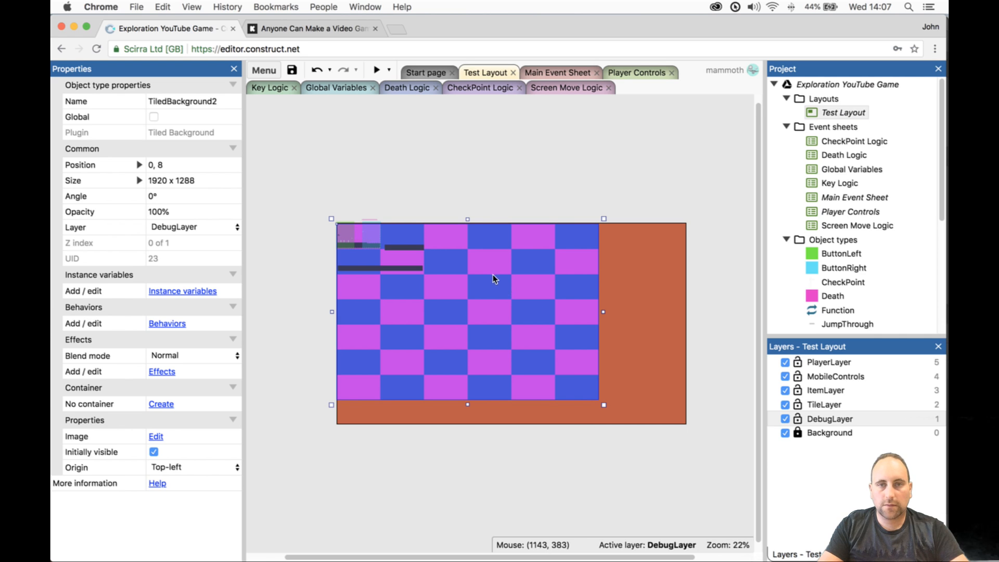
{"action": "left_click_drag", "start_coordinate": [602, 409], "coordinate": [692, 428]}
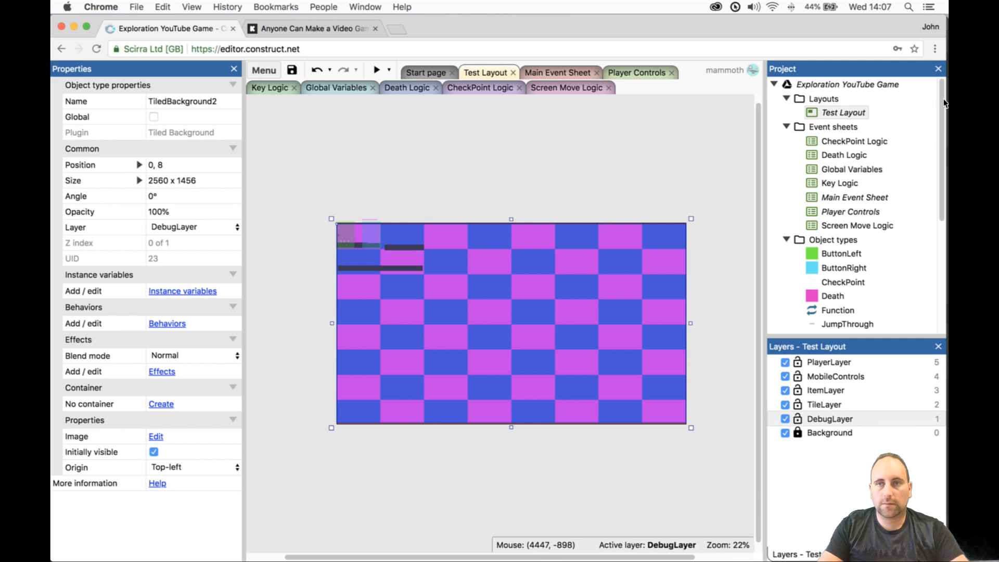
- Examine the Test Layout's size and the project's viewport size against the extent of the tiled background
{"action": "left_click", "coordinate": [844, 112]}
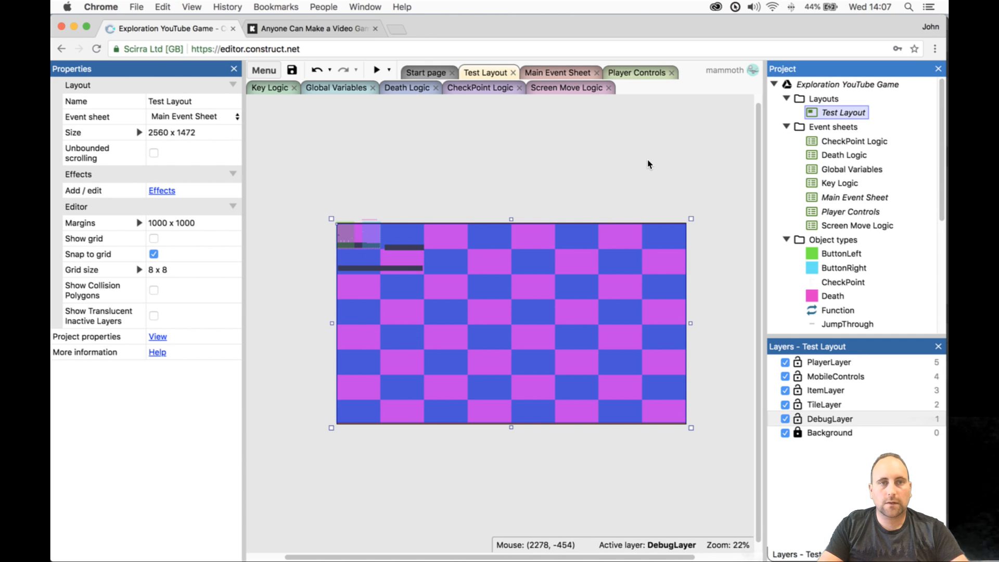
{"action": "left_click", "coordinate": [835, 100]}
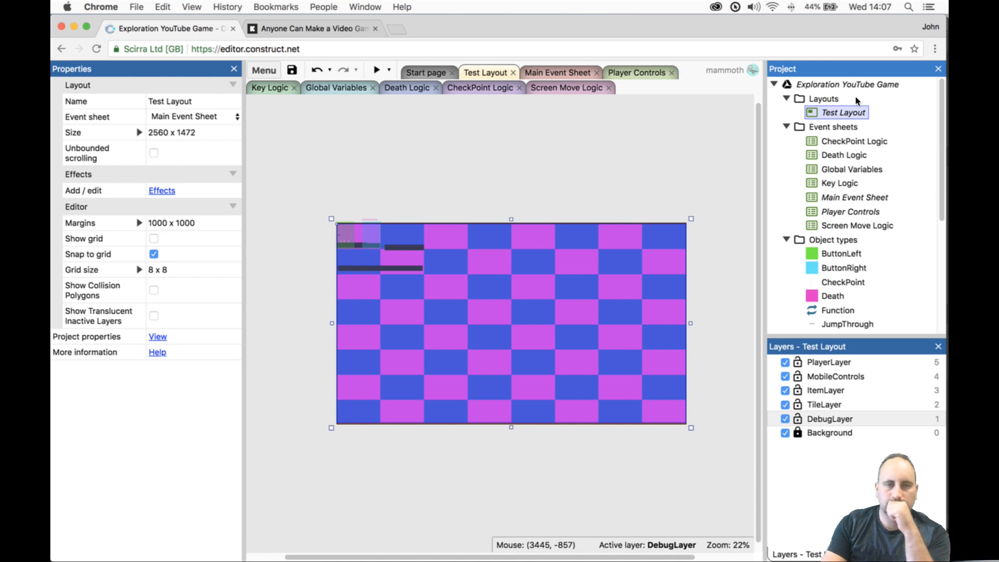
{"action": "left_click", "coordinate": [846, 85]}
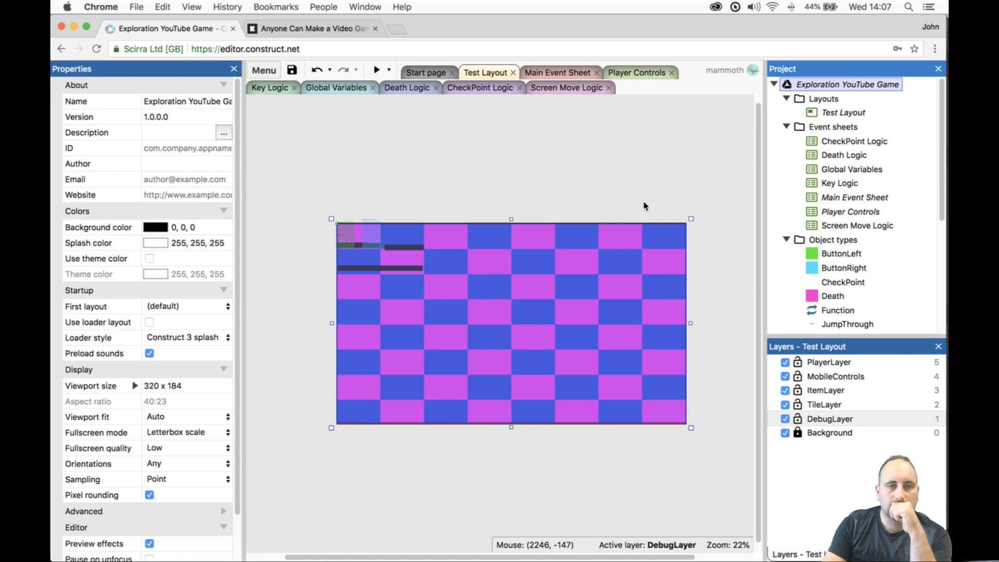
{"action": "mouse_move", "coordinate": [542, 316]}
{"action": "left_mouse_down"}
{"action": "mouse_move", "coordinate": [616, 370]}
{"action": "mouse_move", "coordinate": [548, 300]}
{"action": "left_mouse_up"}
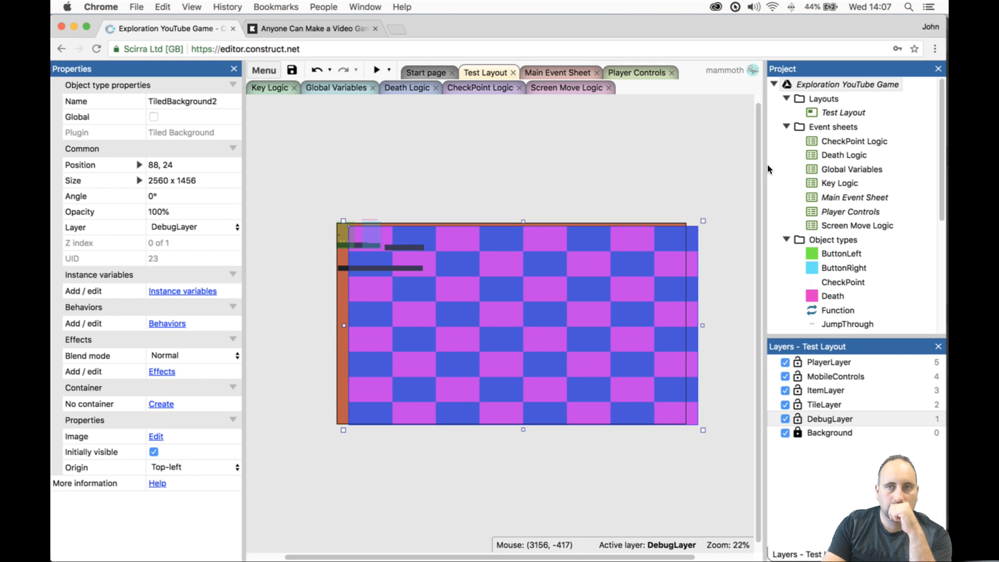
{"action": "left_click", "coordinate": [840, 113]}
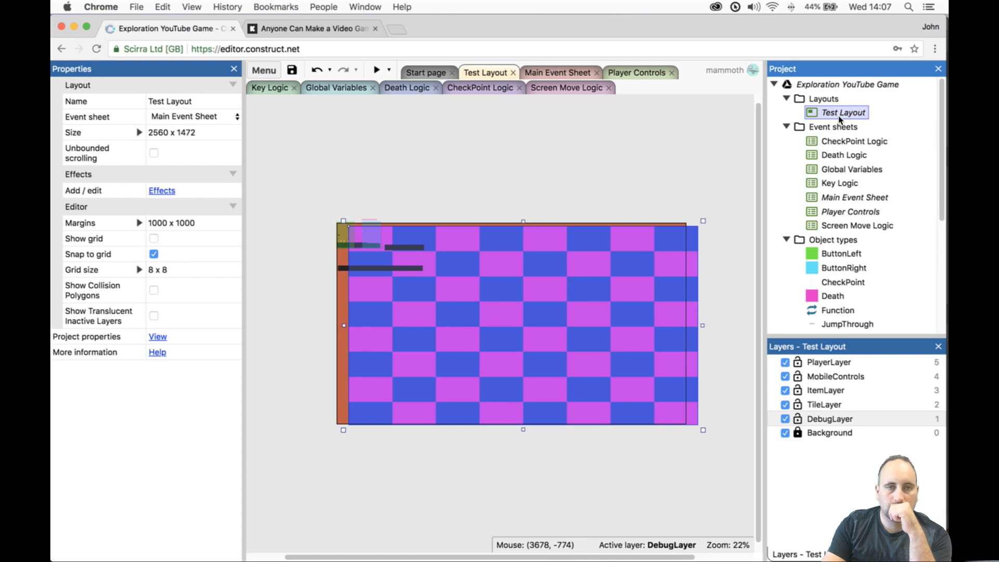
{"action": "left_click", "coordinate": [838, 85]}
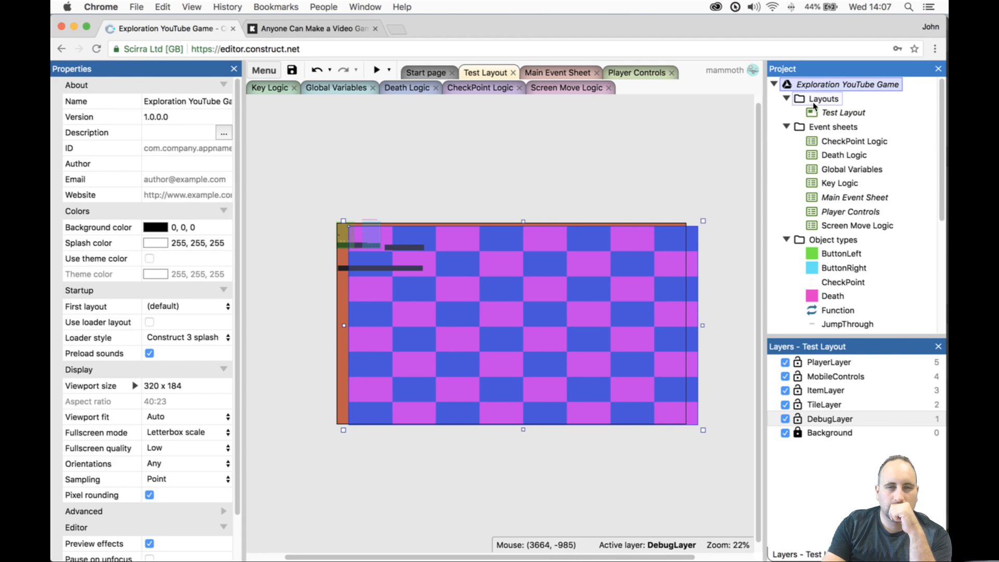
{"action": "left_click", "coordinate": [135, 387]}
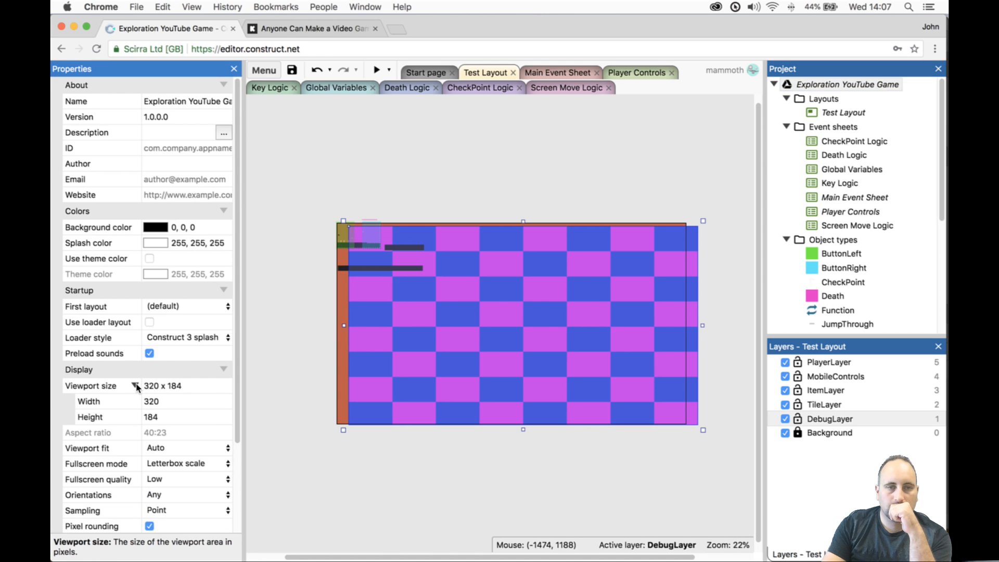
{"action": "left_click", "coordinate": [135, 386]}
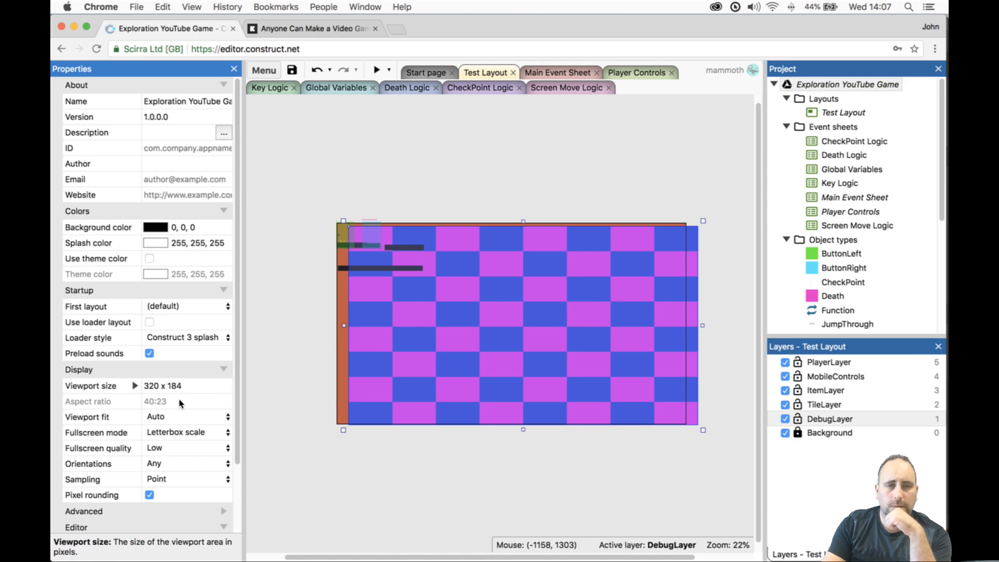
- Set the project's fullscreen quality to High and its orientations to Landscape
{"action": "scroll", "coordinate": [206, 414], "scroll_direction": "down", "scroll_amount": 1}
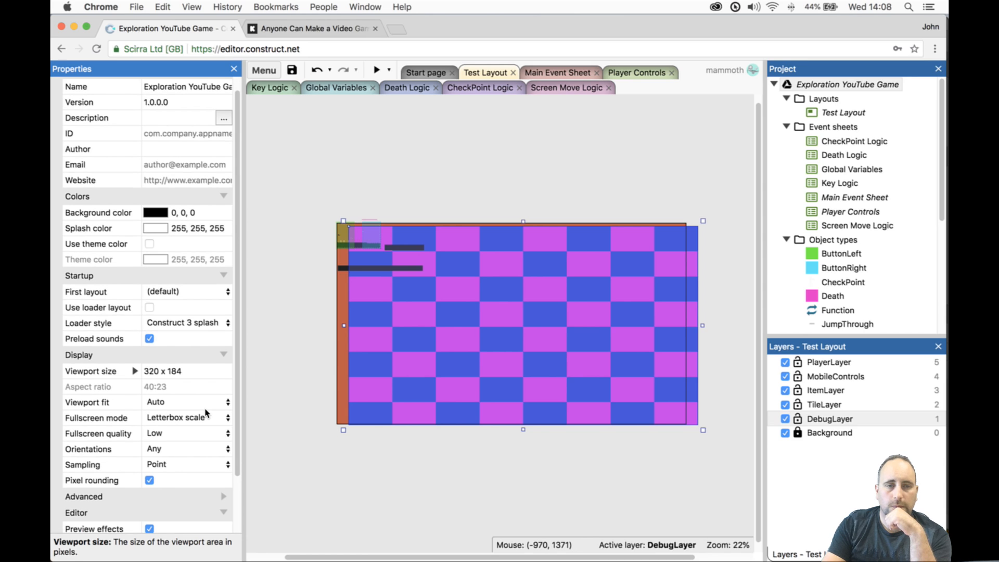
{"action": "left_click", "coordinate": [202, 429]}
{"action": "left_click", "coordinate": [238, 434]}
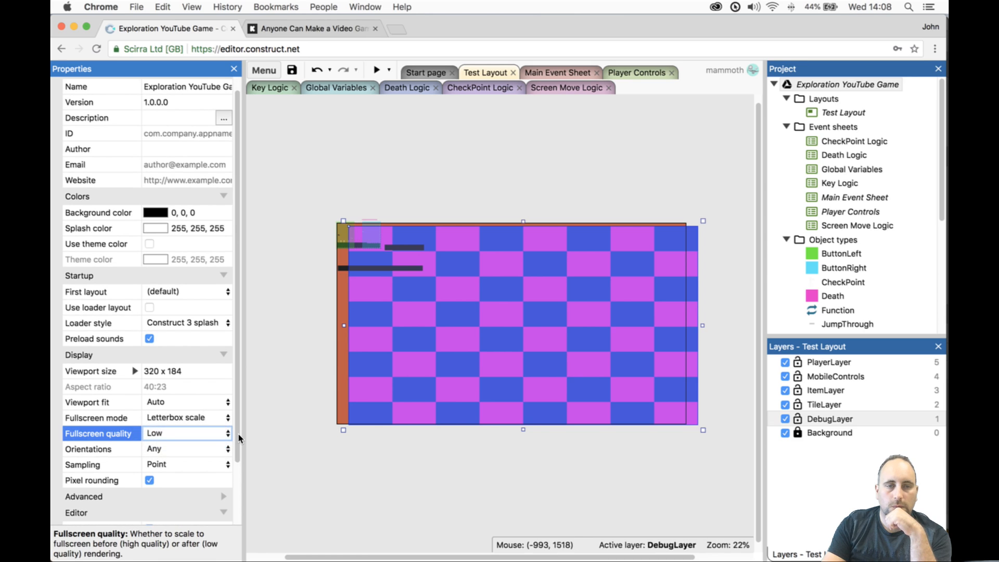
{"action": "left_click", "coordinate": [216, 448]}
{"action": "left_click", "coordinate": [208, 469]}
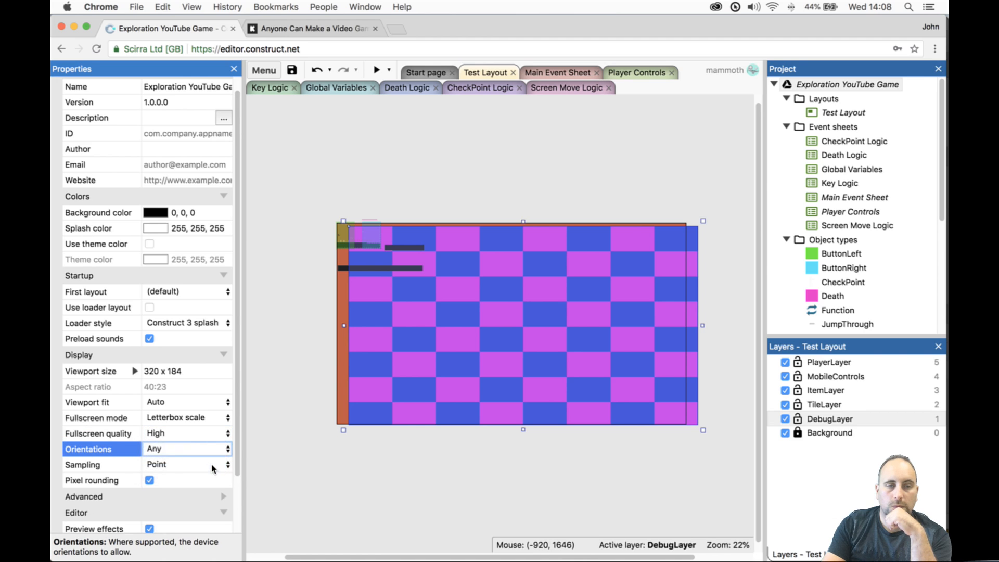
{"action": "left_click", "coordinate": [208, 464]}
{"action": "left_click", "coordinate": [211, 464]}
{"action": "scroll", "coordinate": [207, 446], "scroll_direction": "down", "scroll_amount": 3}
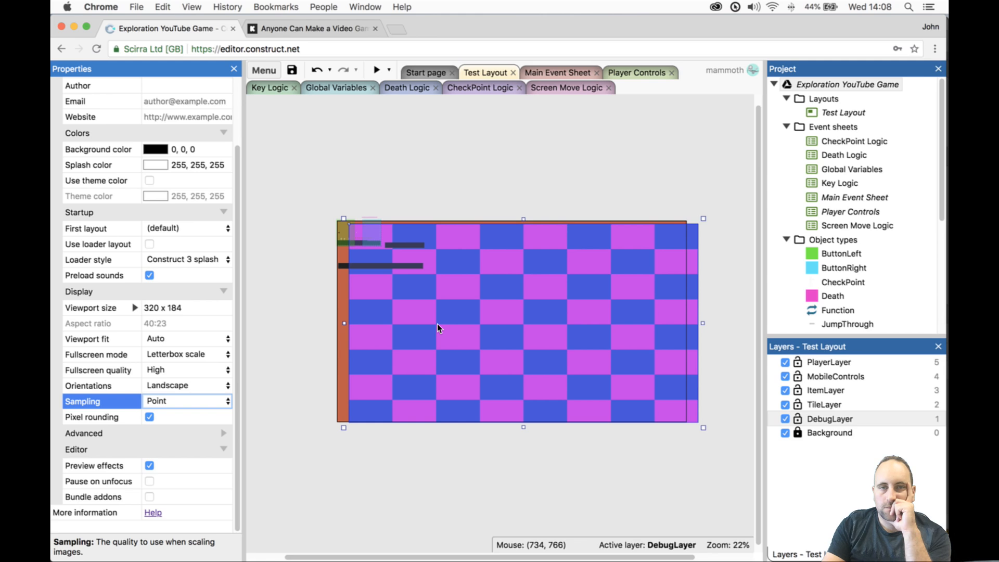
- Move the checkered tiled background to the layout's origin at 0, 0
{"action": "left_click_drag", "start_coordinate": [437, 324], "coordinate": [423, 320]}
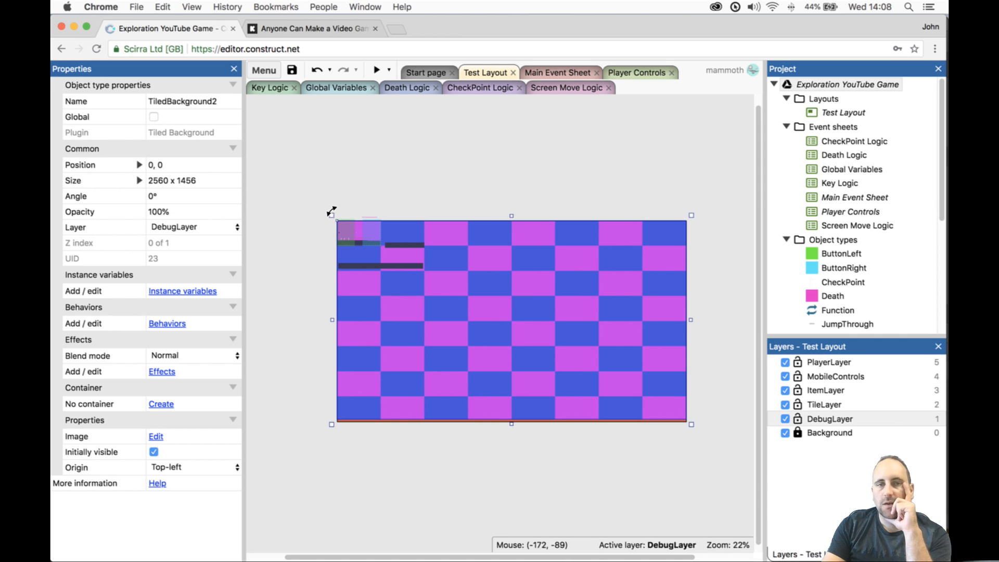
{"action": "scroll", "coordinate": [352, 227], "scroll_direction": "up", "scroll_amount": 1, "text": "ctrl"}
{"action": "scroll", "coordinate": [339, 213], "scroll_direction": "up", "scroll_amount": 5, "text": "ctrl"}
{"action": "scroll", "coordinate": [376, 231], "scroll_direction": "up", "scroll_amount": 1, "text": "ctrl"}
{"action": "left_click", "coordinate": [410, 162]}
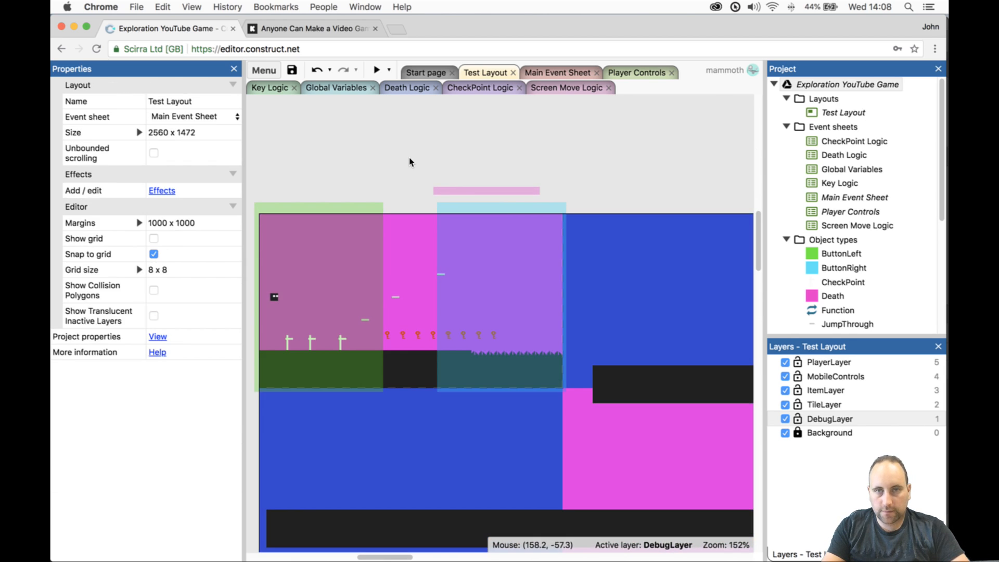
{"action": "left_click_drag", "start_coordinate": [601, 249], "coordinate": [659, 250]}
{"action": "key", "text": "super+z"}
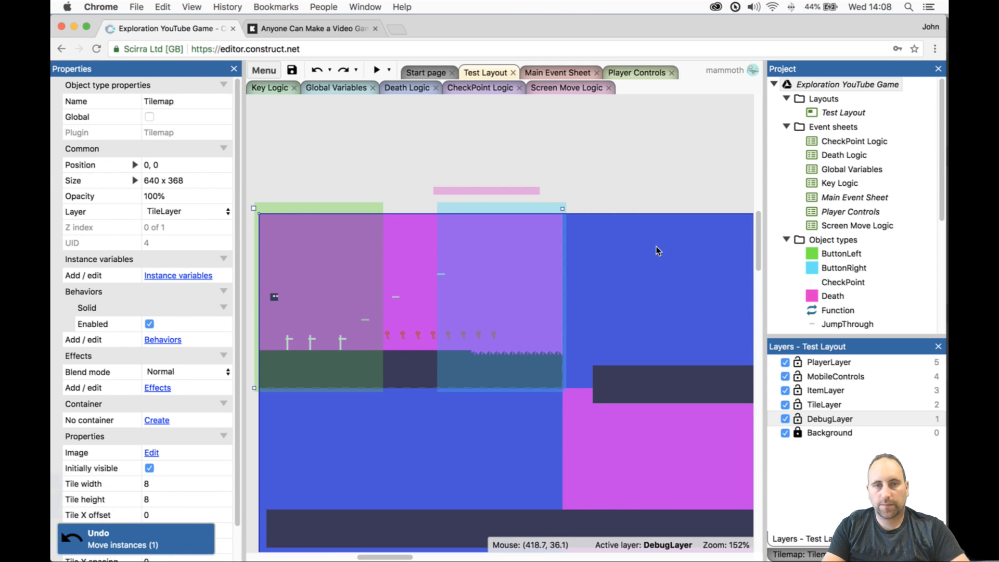
- Hide ItemLayer and MobileControls in the editor, leaving TileLayer visible over the checkered background
{"action": "left_click", "coordinate": [792, 406]}
{"action": "left_click", "coordinate": [785, 405]}
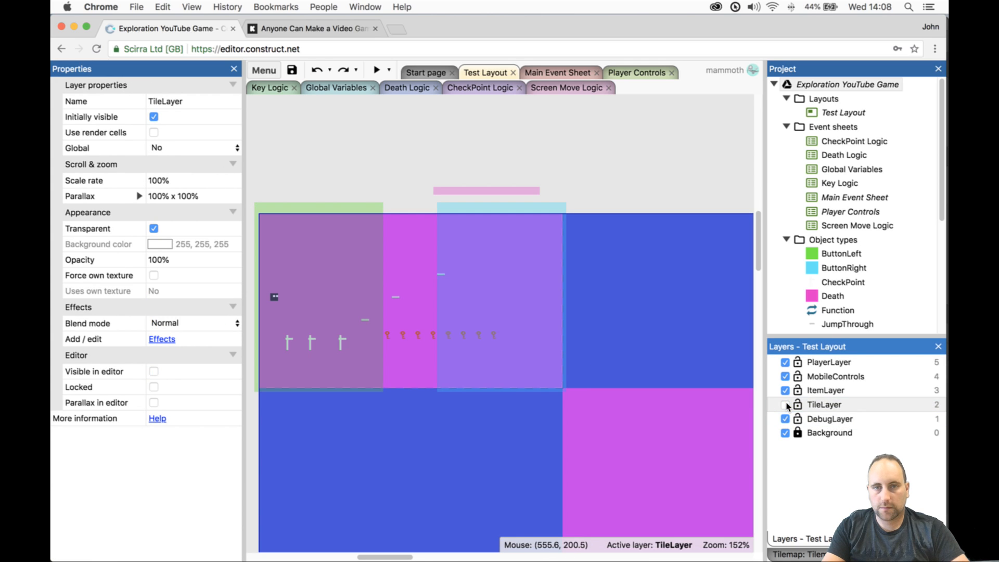
{"action": "left_click", "coordinate": [786, 391]}
{"action": "left_click", "coordinate": [786, 377]}
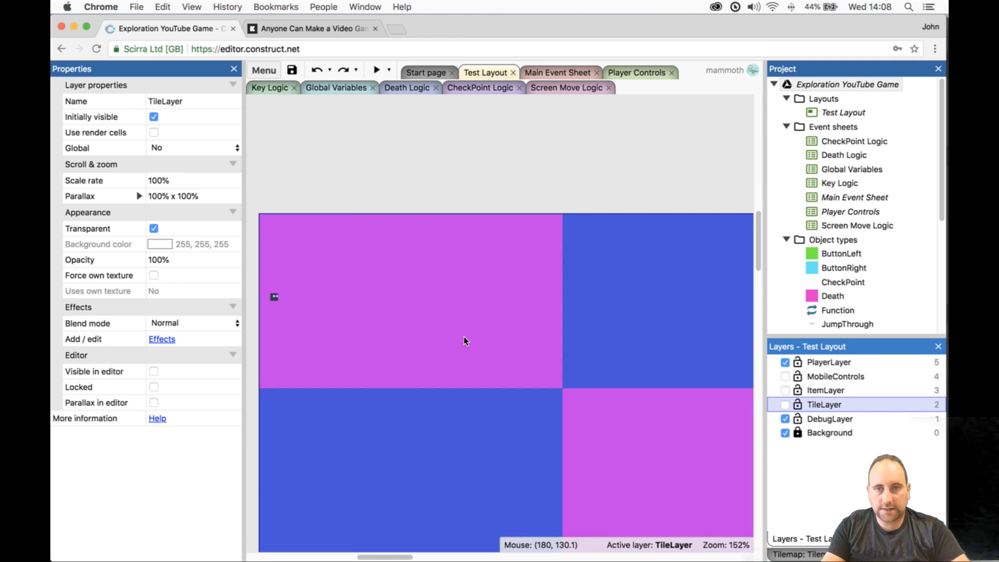
{"action": "left_click", "coordinate": [782, 404]}
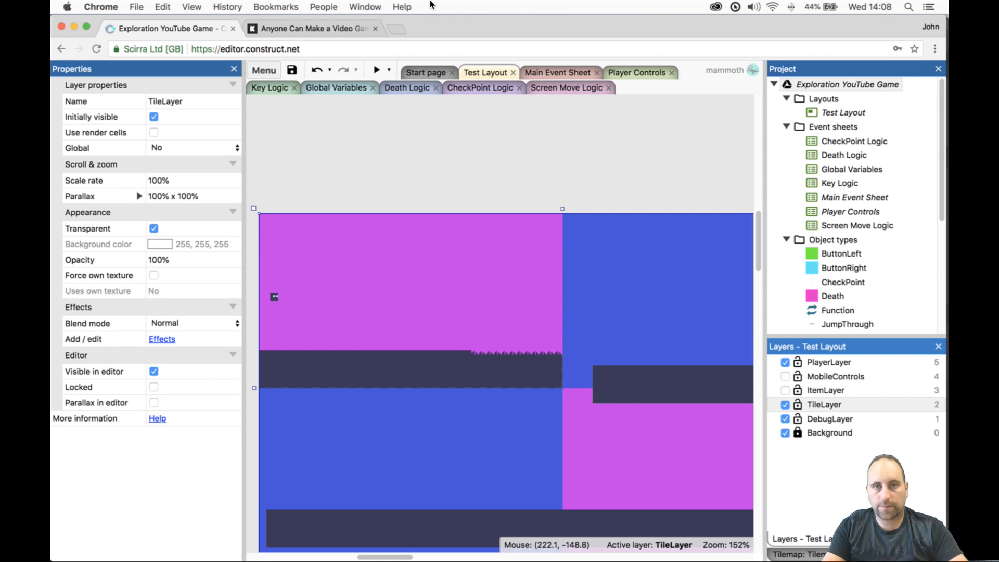
- Preview the game, move the player across several screens to check them against the checkered background, and close the preview
{"action": "left_click", "coordinate": [371, 71]}
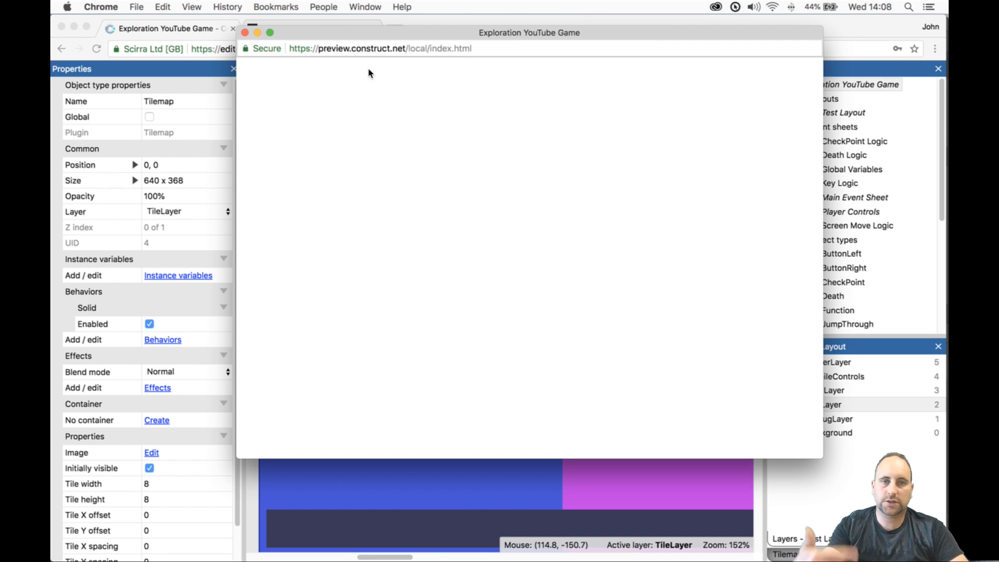
{"action": "key", "text": "Right"}
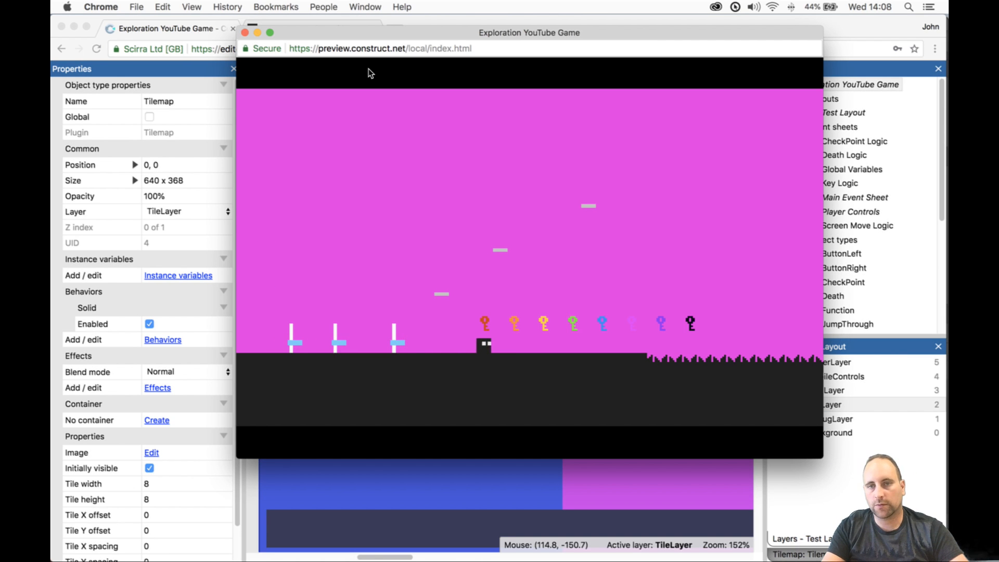
{"action": "key", "text": "Up"}
{"action": "key", "text": "Right"}
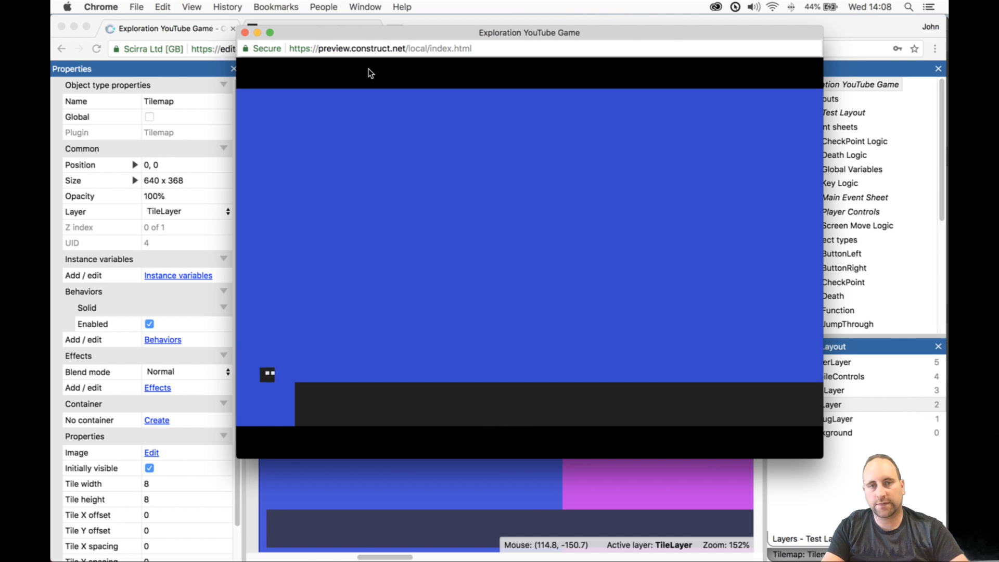
{"action": "key", "text": "Left"}
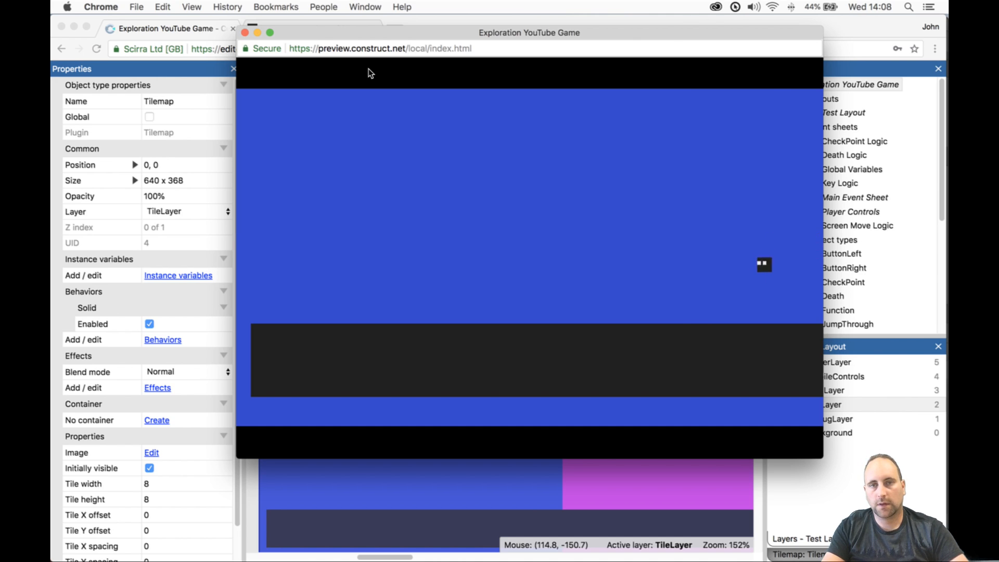
{"action": "key", "text": "Up"}
{"action": "key", "text": "Right"}
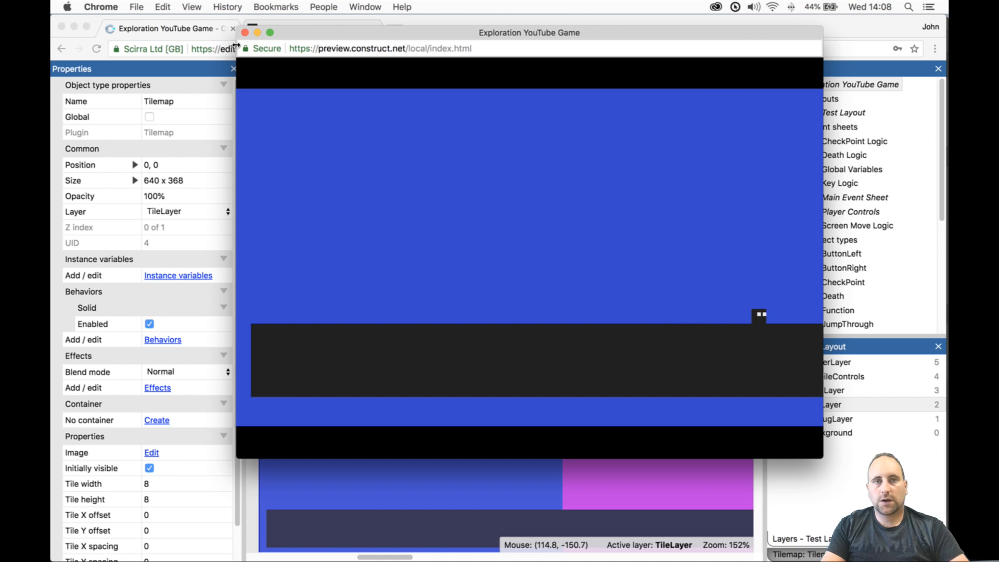
{"action": "left_click", "coordinate": [245, 33]}
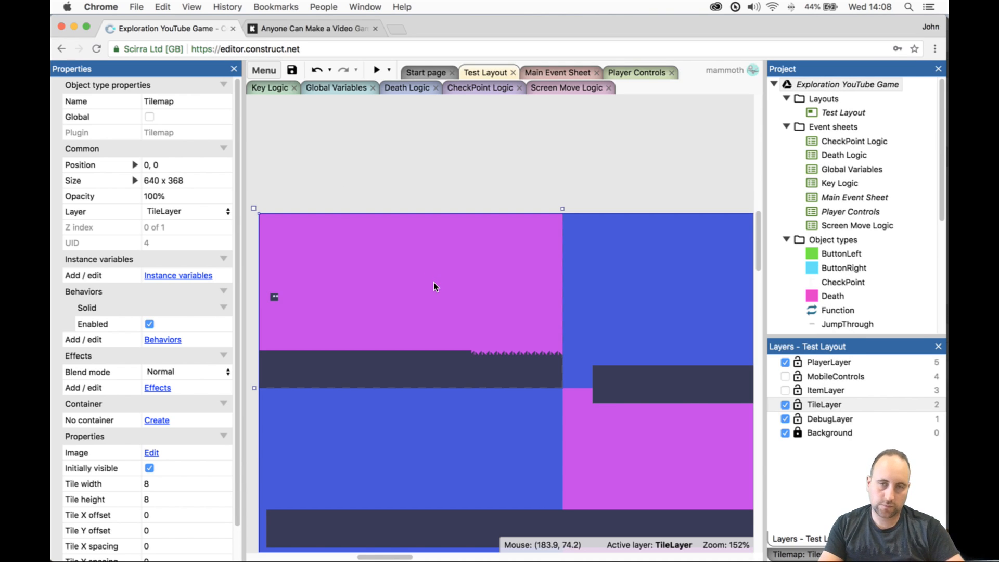
- Try setting the tilemap's opacity to 50%, and undo the change
{"action": "scroll", "coordinate": [529, 286], "scroll_direction": "down", "scroll_amount": 2}
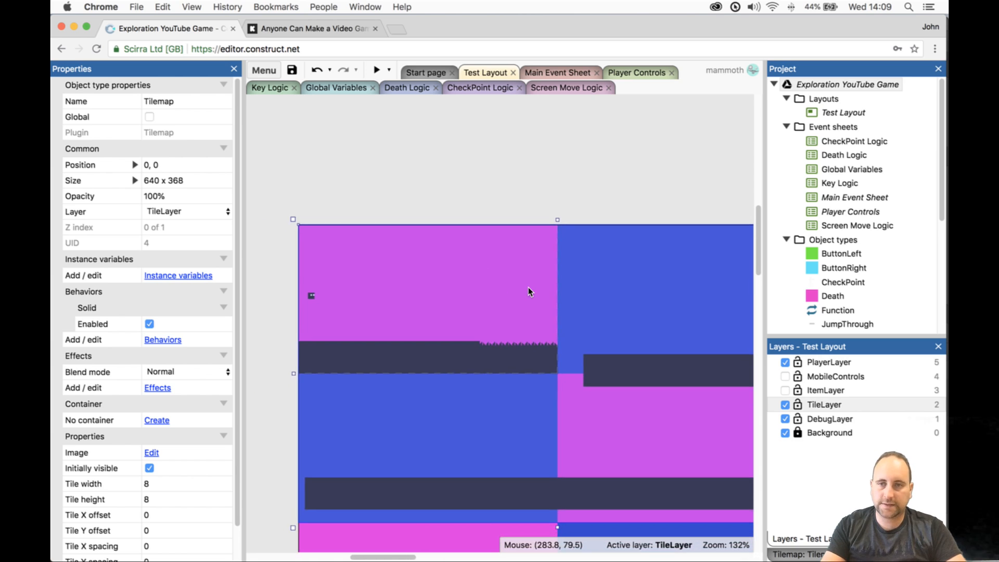
{"action": "left_click", "coordinate": [832, 419]}
{"action": "left_click", "coordinate": [582, 265]}
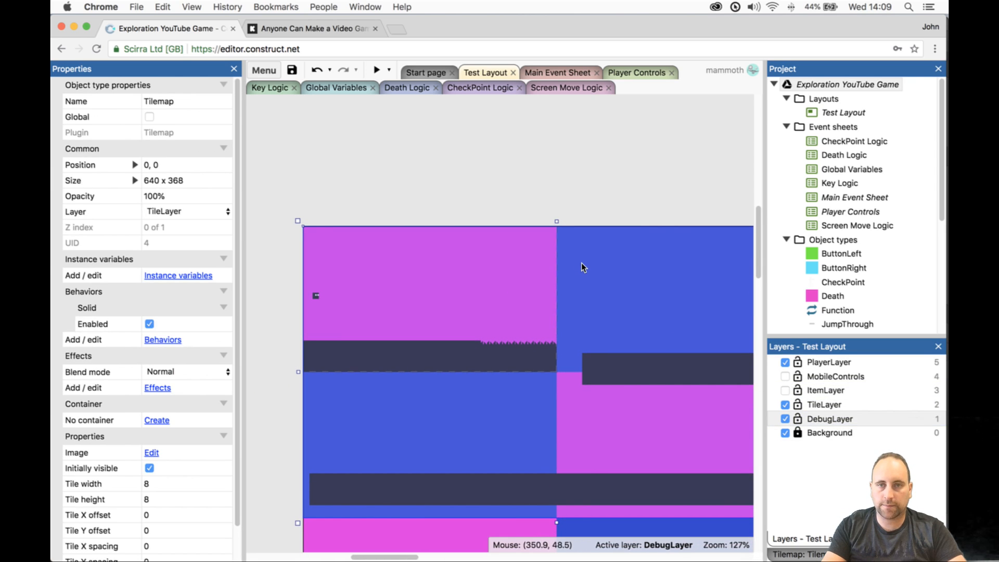
{"action": "left_click", "coordinate": [207, 198]}
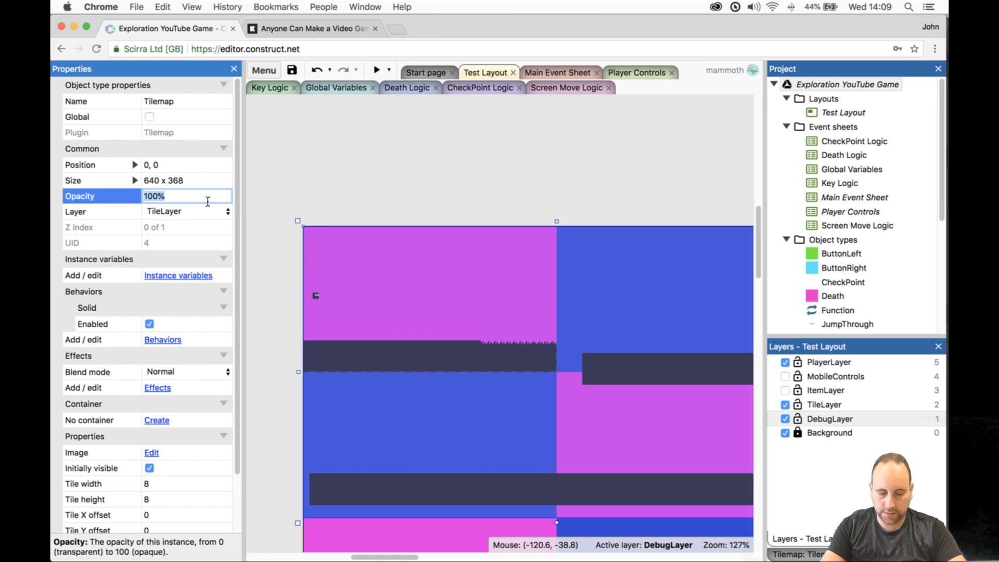
{"action": "type", "text": "50"}
{"action": "key", "text": "Tab"}
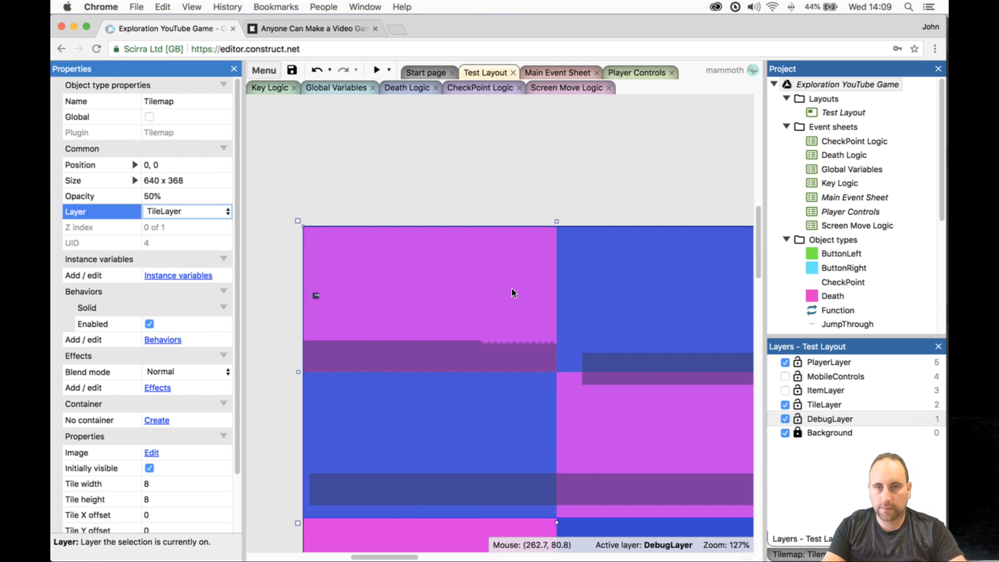
{"action": "key", "text": "super+z"}
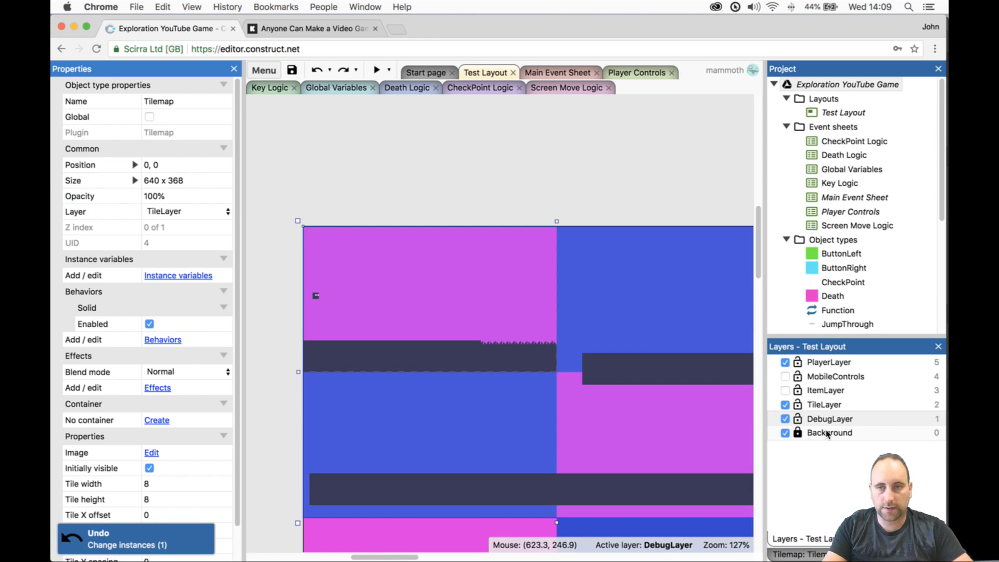
- Hide TileLayer in the editor and delete the old TiledBackground object type from the project
{"action": "left_click", "coordinate": [791, 405]}
{"action": "left_click", "coordinate": [678, 430]}
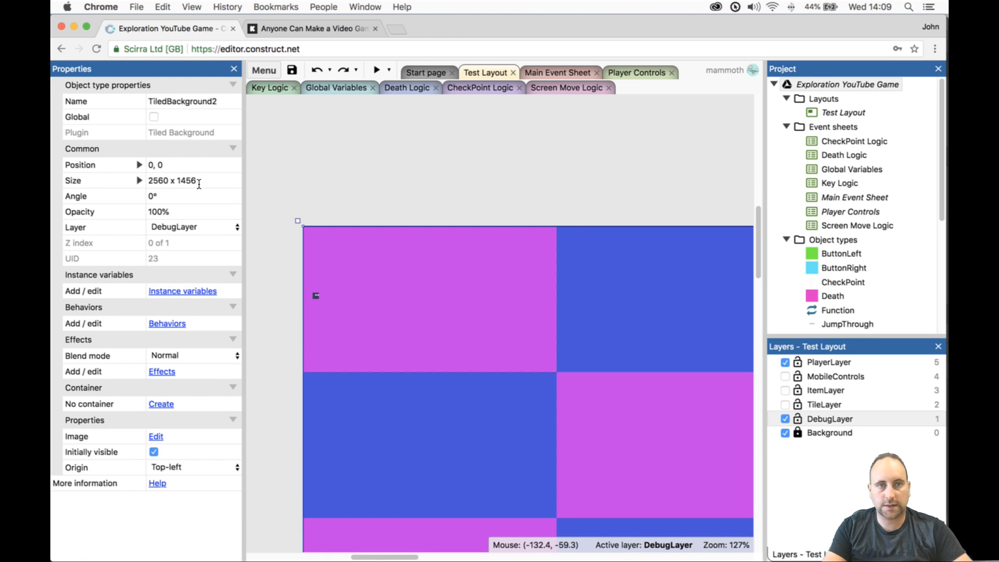
{"action": "scroll", "coordinate": [880, 243], "scroll_direction": "down", "scroll_amount": 5}
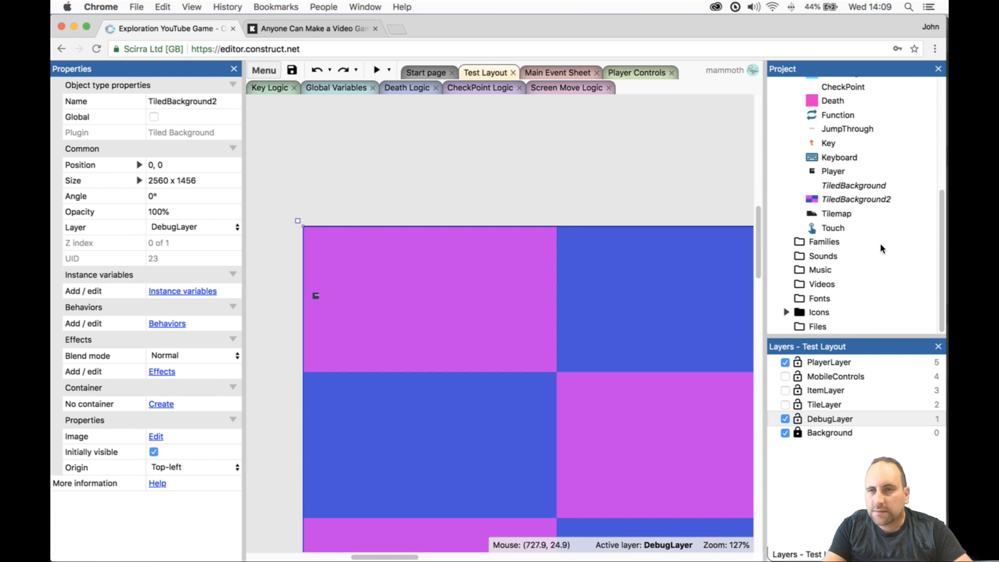
{"action": "left_click", "coordinate": [876, 188]}
{"action": "key", "text": "Delete"}
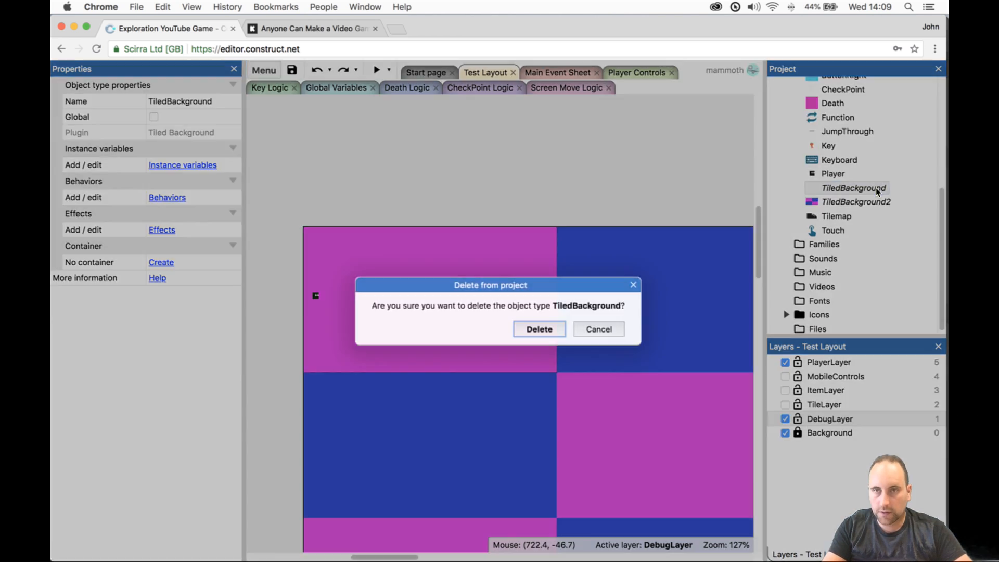
{"action": "left_click", "coordinate": [563, 328]}
- Rename the TiledBackground2 object type as TiledBackground1, and show TileLayer in the editor
{"action": "left_click", "coordinate": [865, 198]}
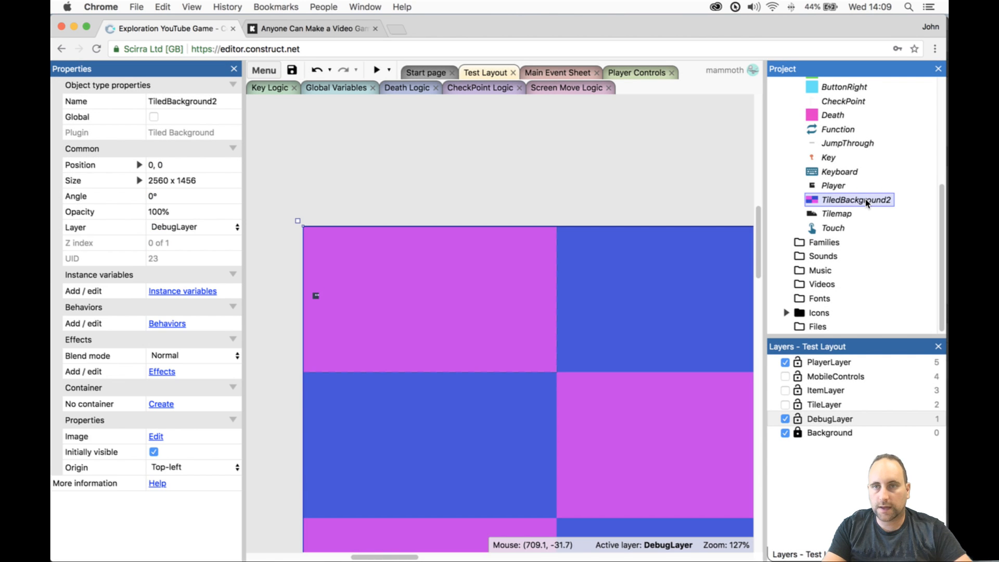
{"action": "left_click", "coordinate": [875, 199]}
{"action": "key", "text": "BackSpace"}
{"action": "type", "text": "1"}
{"action": "key", "text": "Return"}
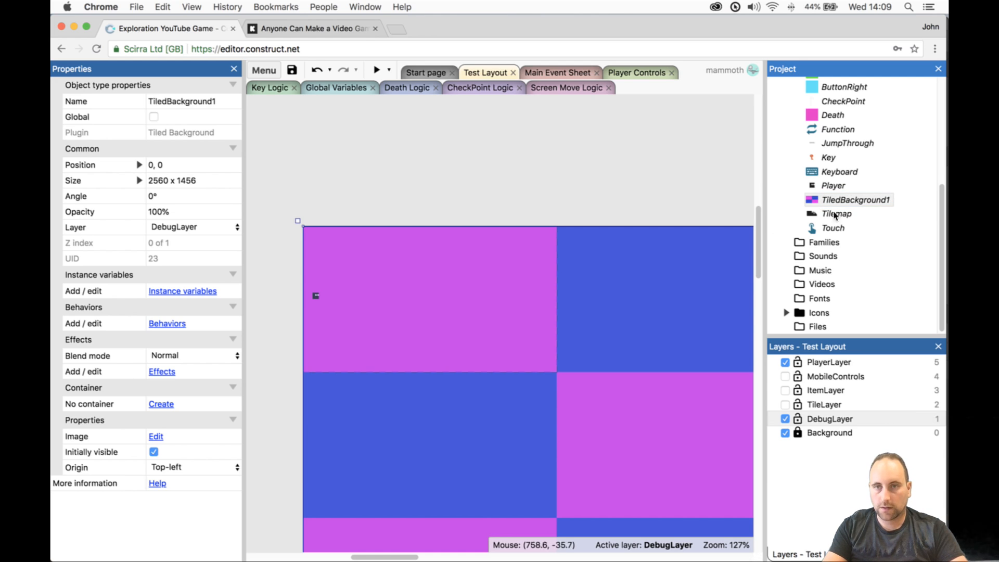
{"action": "left_click", "coordinate": [786, 405]}
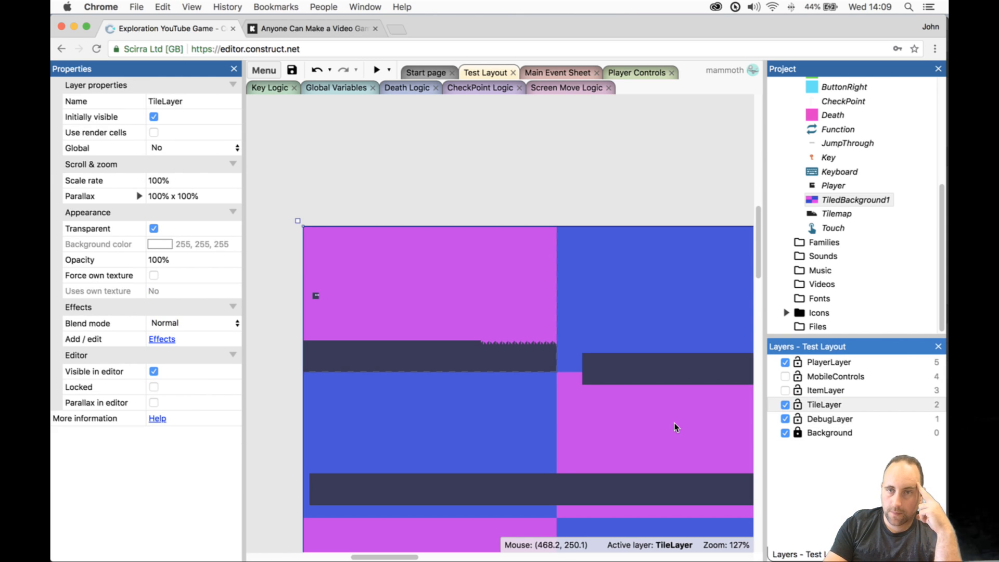
- Toggle DebugLayer's visibility off and back on, lock DebugLayer, and make TileLayer the active layer
{"action": "left_click", "coordinate": [786, 420]}
{"action": "left_click", "coordinate": [786, 419]}
{"action": "left_click", "coordinate": [786, 419]}
{"action": "left_click", "coordinate": [786, 419]}
{"action": "left_click", "coordinate": [797, 419]}
{"action": "scroll", "coordinate": [654, 440], "scroll_direction": "down", "scroll_amount": 4}
{"action": "left_click", "coordinate": [825, 405]}
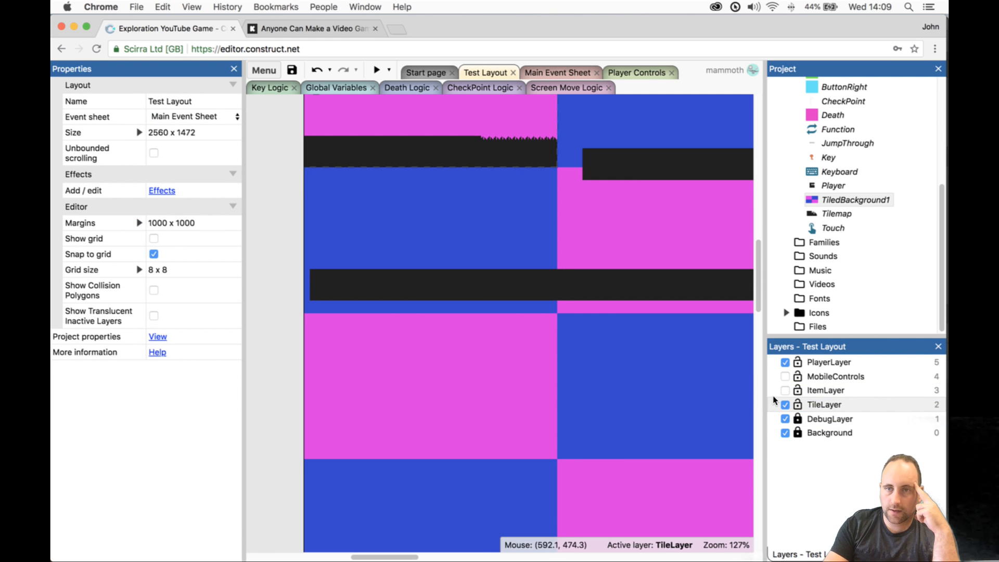
- Erase the tiles at the left end of the lower platform in the tilemap
{"action": "left_click", "coordinate": [634, 292]}
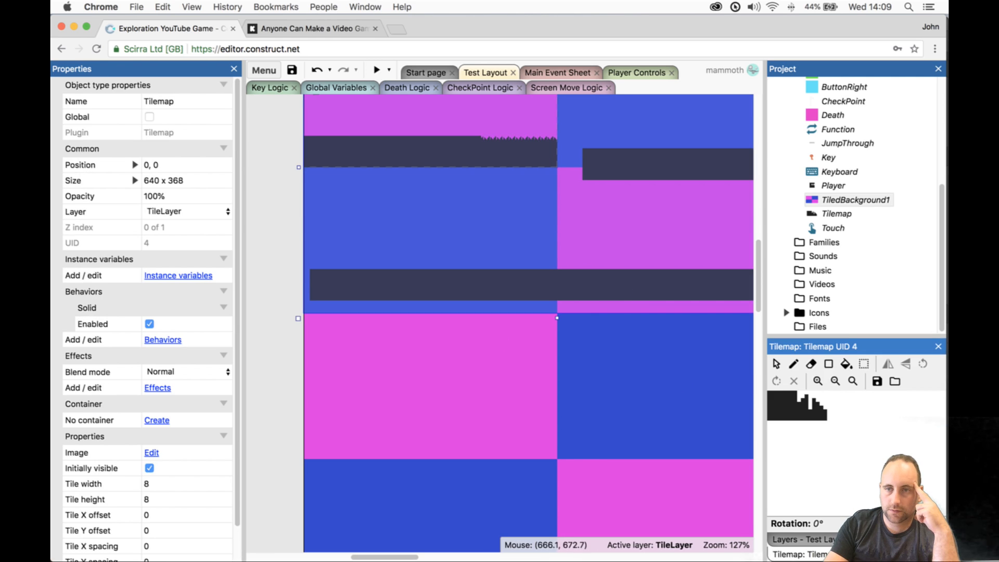
{"action": "left_click", "coordinate": [811, 363]}
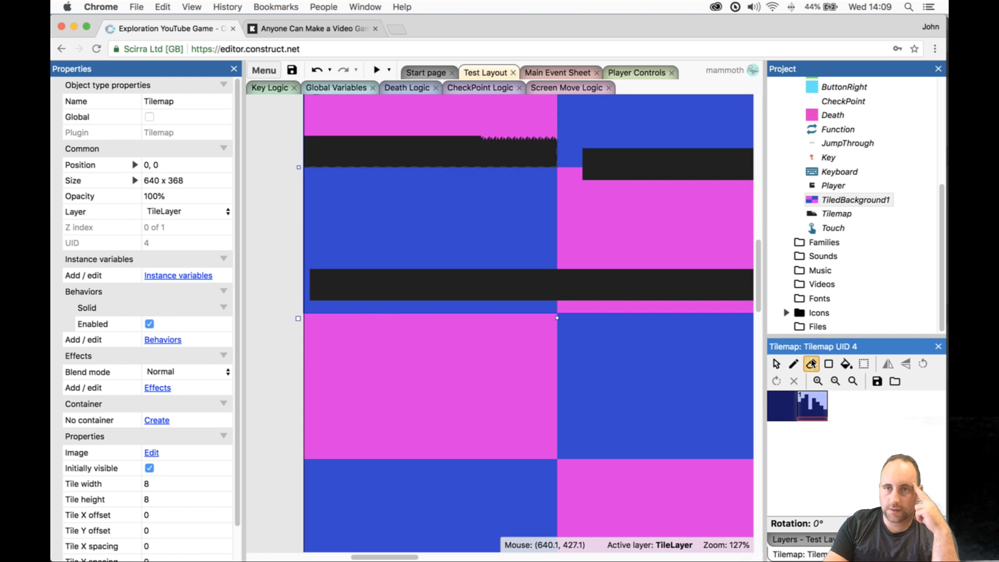
{"action": "mouse_move", "coordinate": [319, 276]}
{"action": "left_mouse_down"}
{"action": "mouse_move", "coordinate": [314, 289]}
{"action": "mouse_move", "coordinate": [333, 264]}
{"action": "mouse_move", "coordinate": [339, 292]}
{"action": "left_mouse_up"}
{"action": "scroll", "coordinate": [564, 283], "scroll_direction": "up", "scroll_amount": 4}
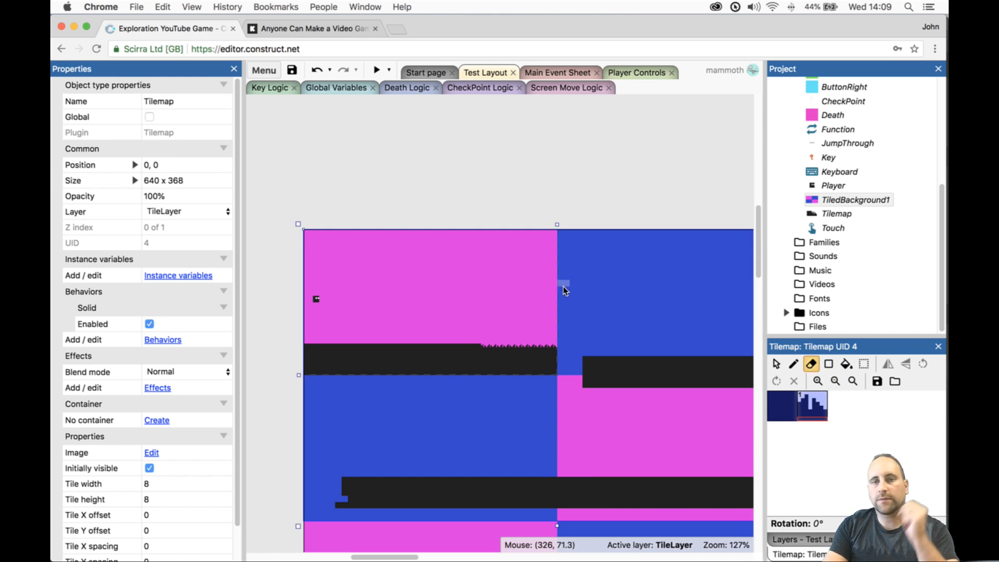
- Leave tile erasing and move the Player sprite from the upper-left screen of the layout to position 1096, 616
{"action": "scroll", "coordinate": [563, 288], "scroll_direction": "down", "scroll_amount": 2, "text": "ctrl"}
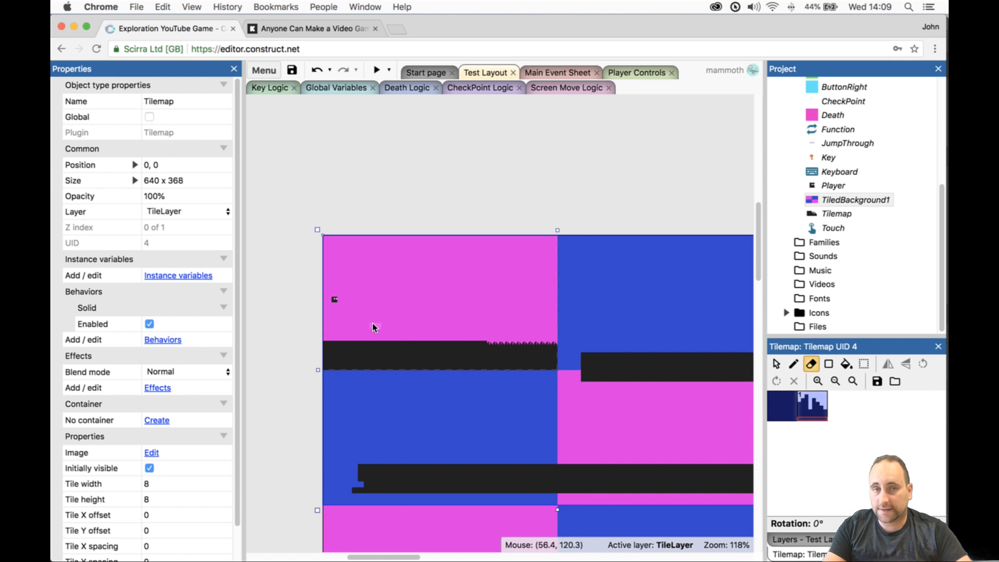
{"action": "scroll", "coordinate": [572, 407], "scroll_direction": "down", "scroll_amount": 10, "text": "ctrl"}
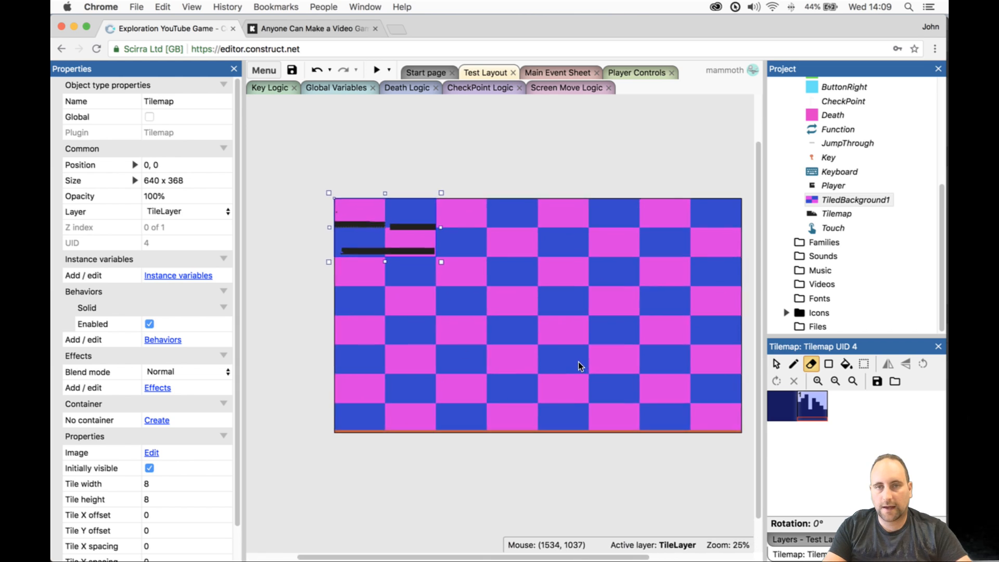
{"action": "left_click", "coordinate": [776, 364]}
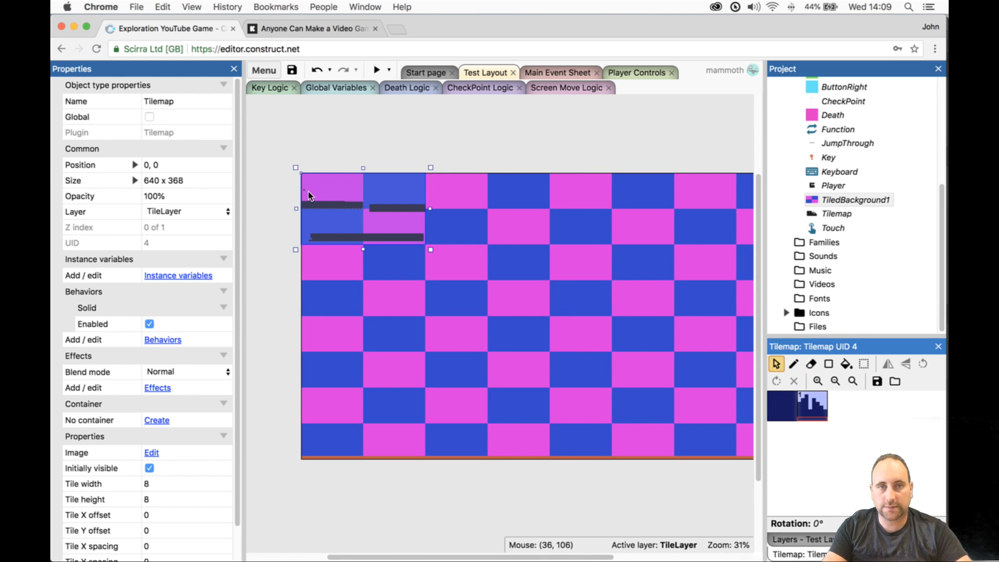
{"action": "scroll", "coordinate": [305, 191], "scroll_direction": "up", "scroll_amount": 10, "text": "ctrl"}
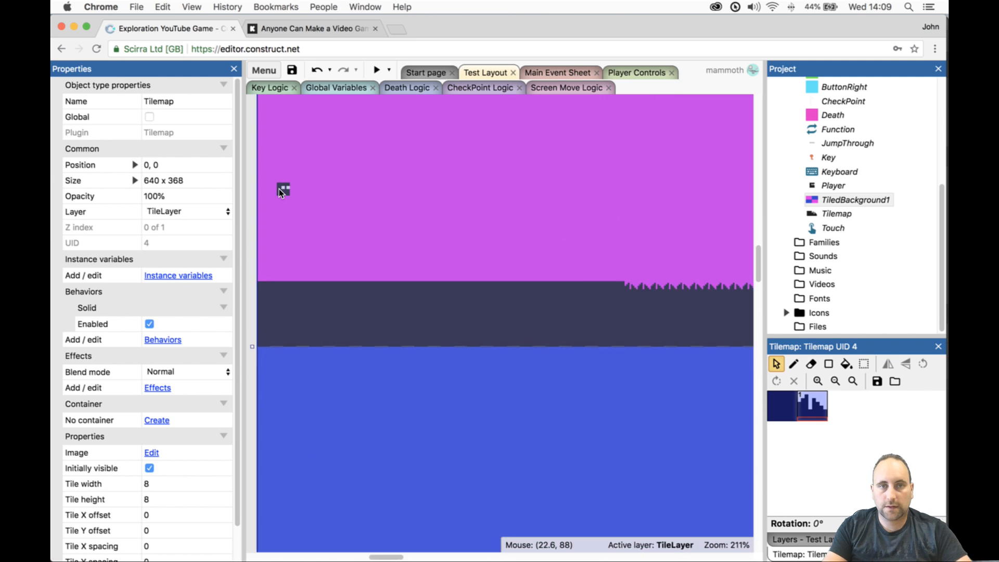
{"action": "scroll", "coordinate": [283, 189], "scroll_direction": "up", "scroll_amount": 5, "text": "ctrl"}
{"action": "left_click_drag", "start_coordinate": [281, 189], "coordinate": [613, 268]}
{"action": "scroll", "coordinate": [641, 224], "scroll_direction": "down", "scroll_amount": 15, "text": "ctrl"}
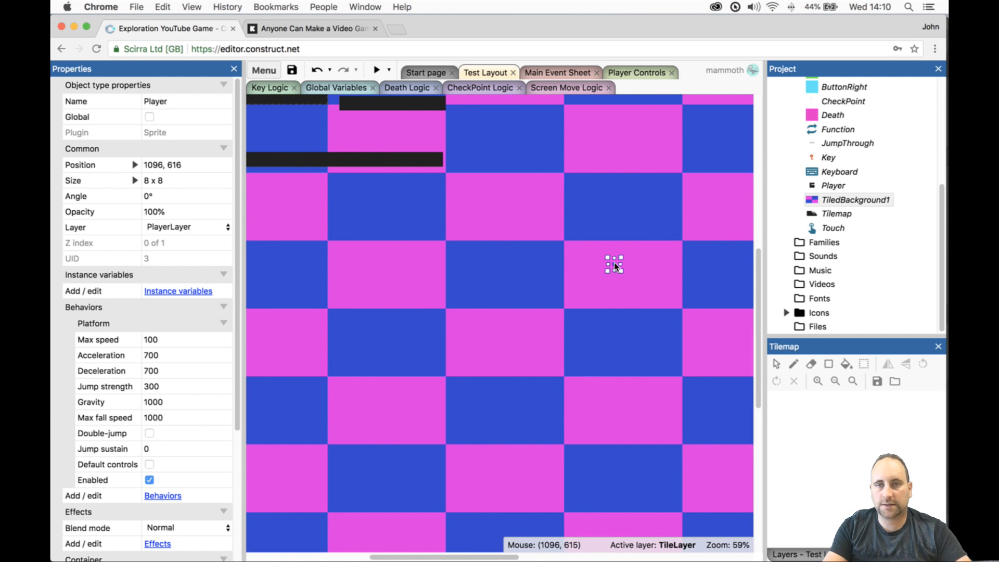
- Move the Player sprite into the next blue background tile, near its upper middle, at position 1456, 600, and deselect it
{"action": "scroll", "coordinate": [613, 267], "scroll_direction": "down", "scroll_amount": 10, "text": "ctrl"}
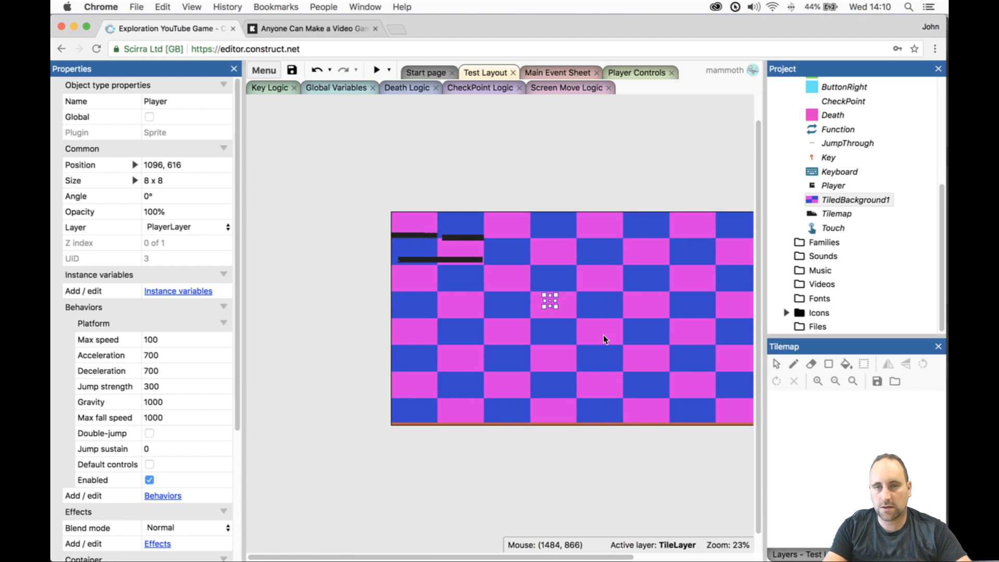
{"action": "scroll", "coordinate": [609, 336], "scroll_direction": "up", "scroll_amount": 4, "text": "ctrl"}
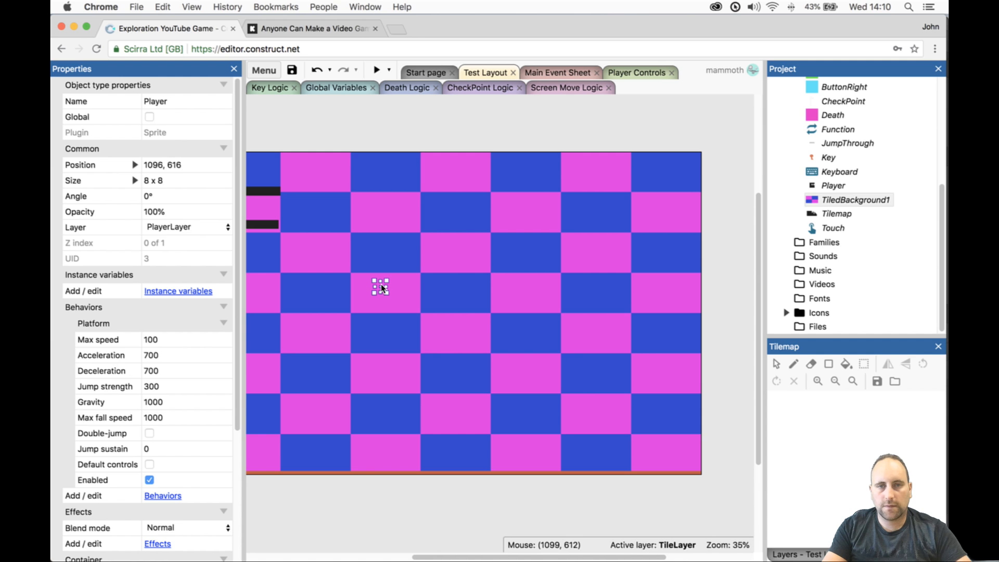
{"action": "scroll", "coordinate": [382, 287], "scroll_direction": "up", "scroll_amount": 8, "text": "ctrl"}
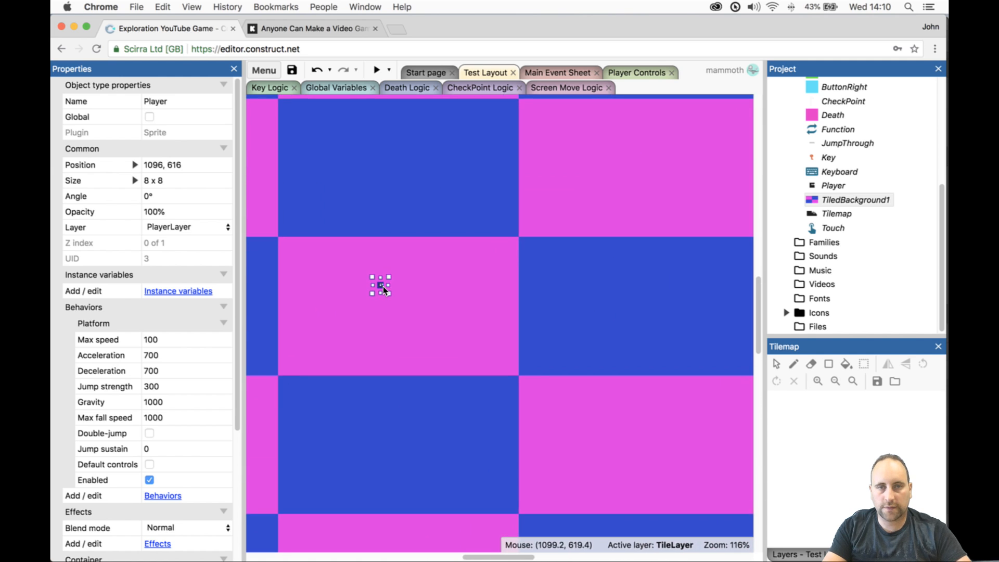
{"action": "left_click_drag", "start_coordinate": [583, 309], "coordinate": [573, 307]}
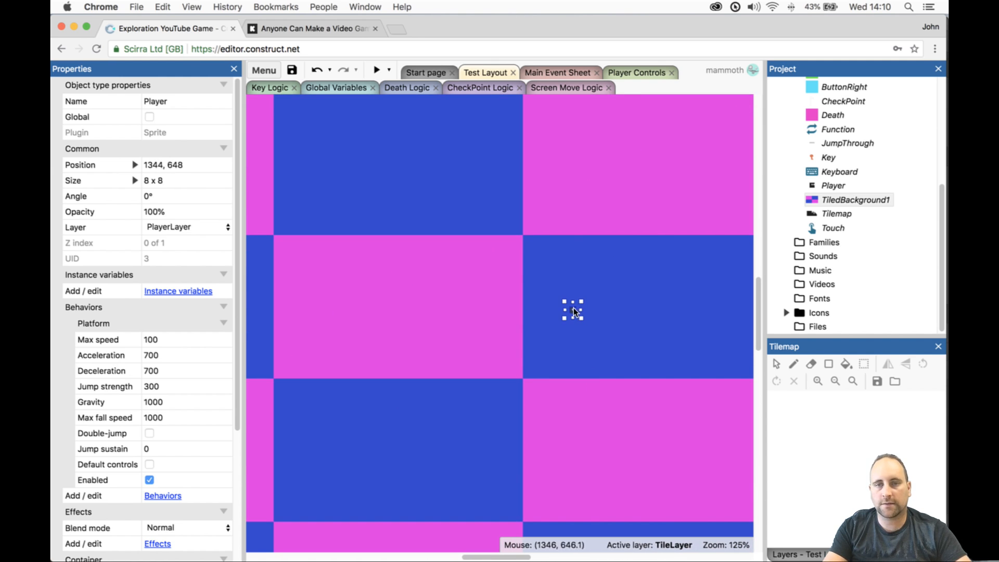
{"action": "scroll", "coordinate": [600, 349], "scroll_direction": "down", "scroll_amount": 10, "text": "ctrl"}
{"action": "scroll", "coordinate": [498, 348], "scroll_direction": "up", "scroll_amount": 3, "text": "ctrl"}
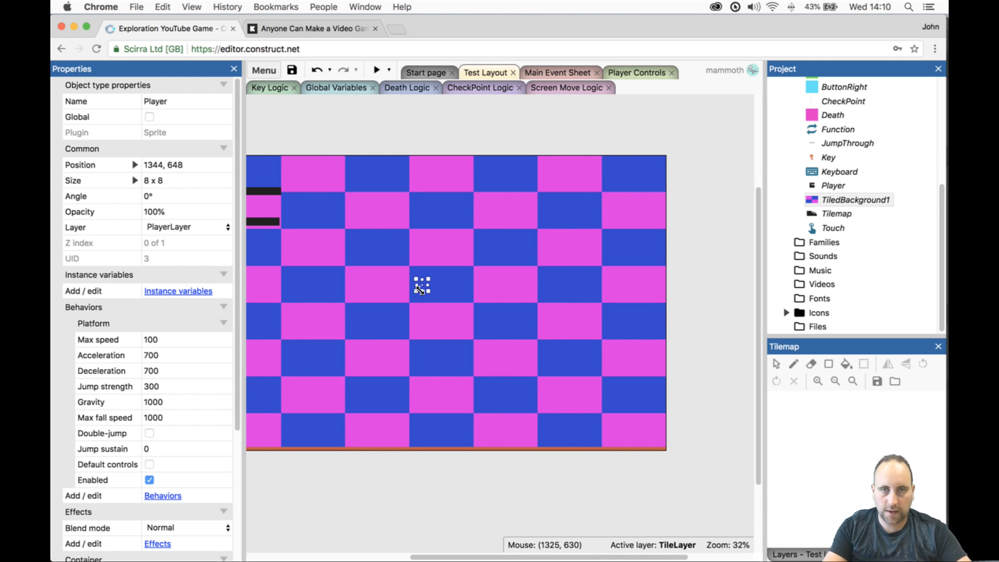
{"action": "scroll", "coordinate": [422, 292], "scroll_direction": "up", "scroll_amount": 7, "text": "ctrl"}
{"action": "scroll", "coordinate": [422, 294], "scroll_direction": "up", "scroll_amount": 1, "text": "ctrl"}
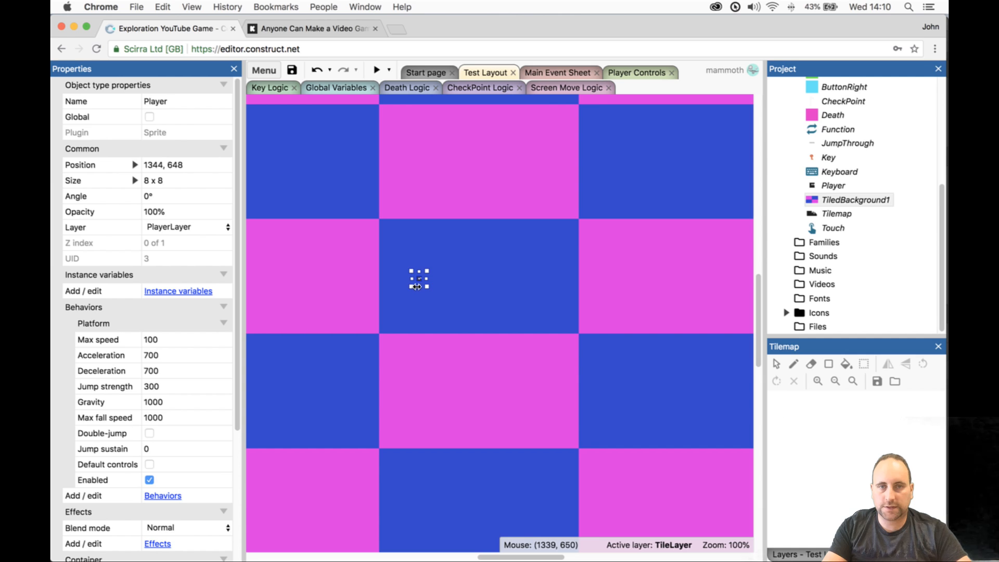
{"action": "left_click_drag", "start_coordinate": [419, 281], "coordinate": [488, 253]}
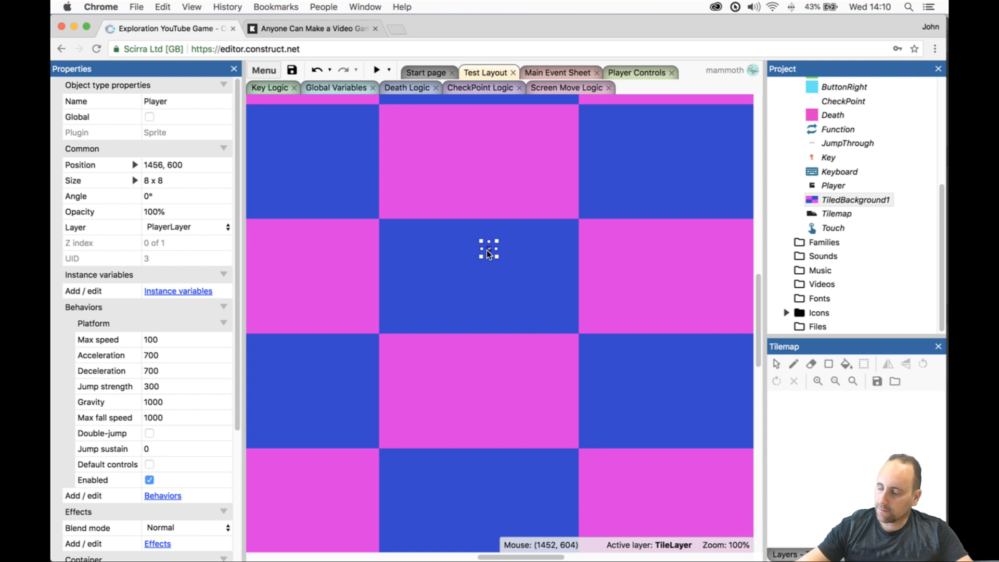
{"action": "scroll", "coordinate": [475, 285], "scroll_direction": "up", "scroll_amount": 4, "text": "ctrl"}
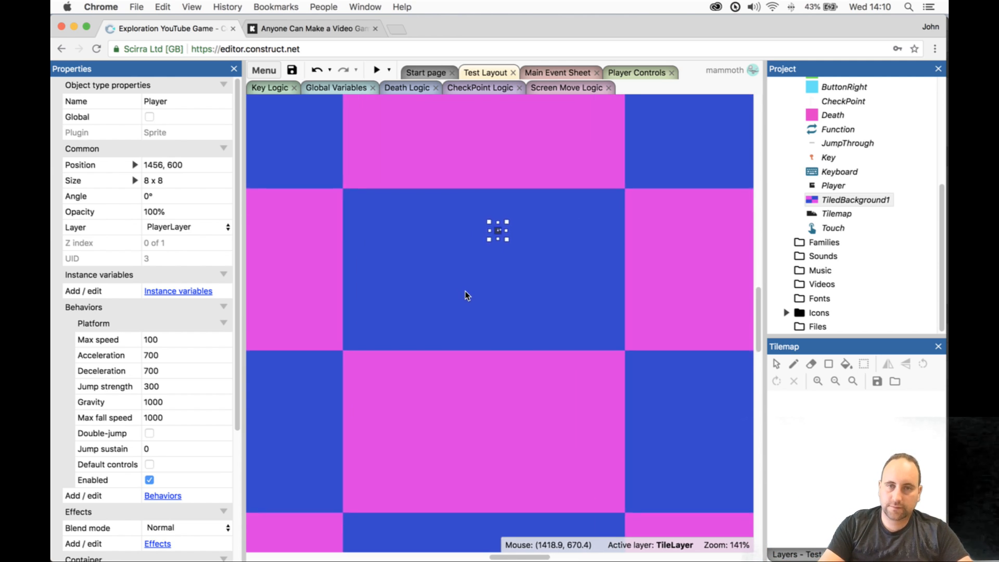
{"action": "left_click", "coordinate": [504, 338]}
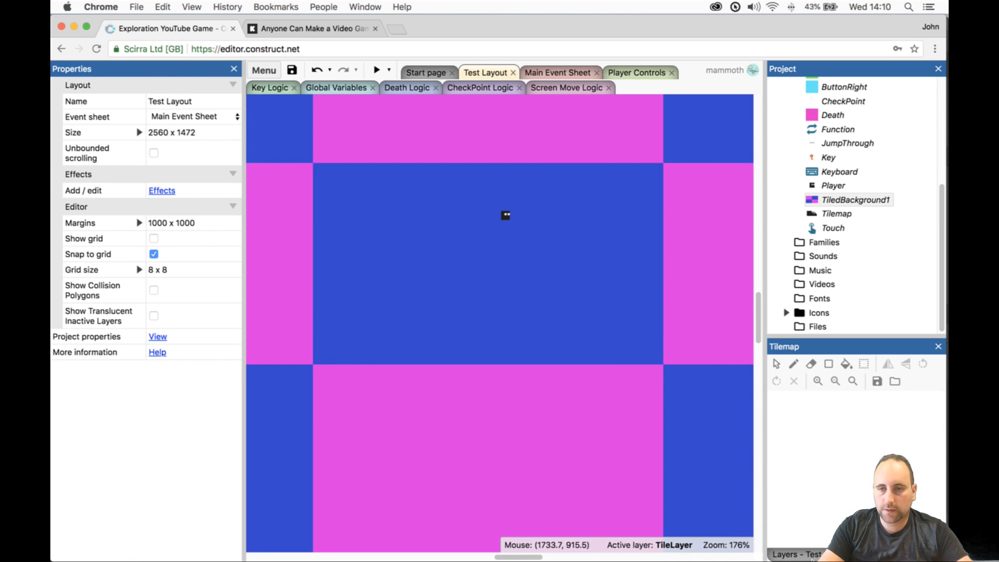
- Enlarge the tilemap to 2648 x 1568 and move it to -48, -40 so it overlaps every edge of the layout
{"action": "left_click", "coordinate": [797, 554]}
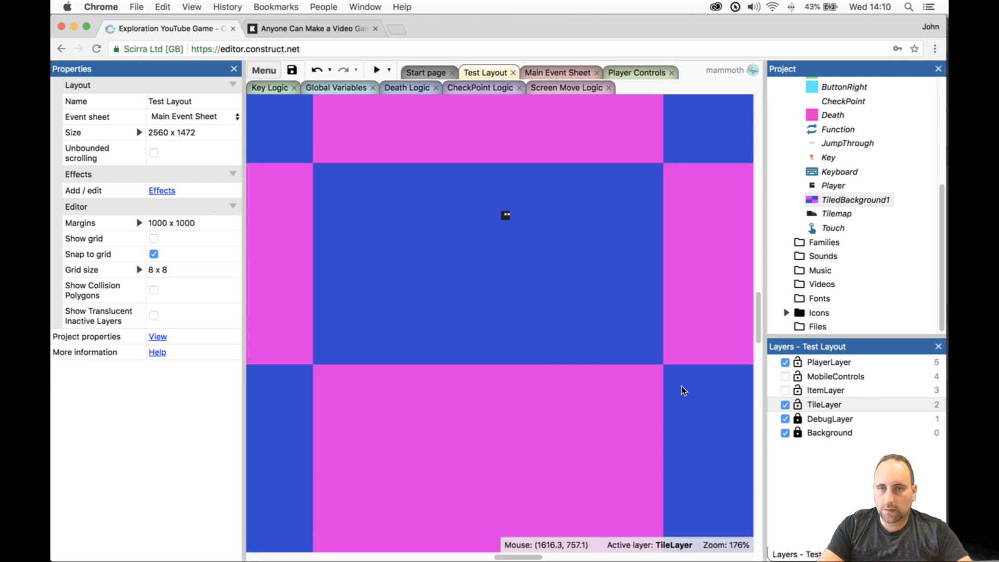
{"action": "scroll", "coordinate": [660, 383], "scroll_direction": "down", "scroll_amount": 8}
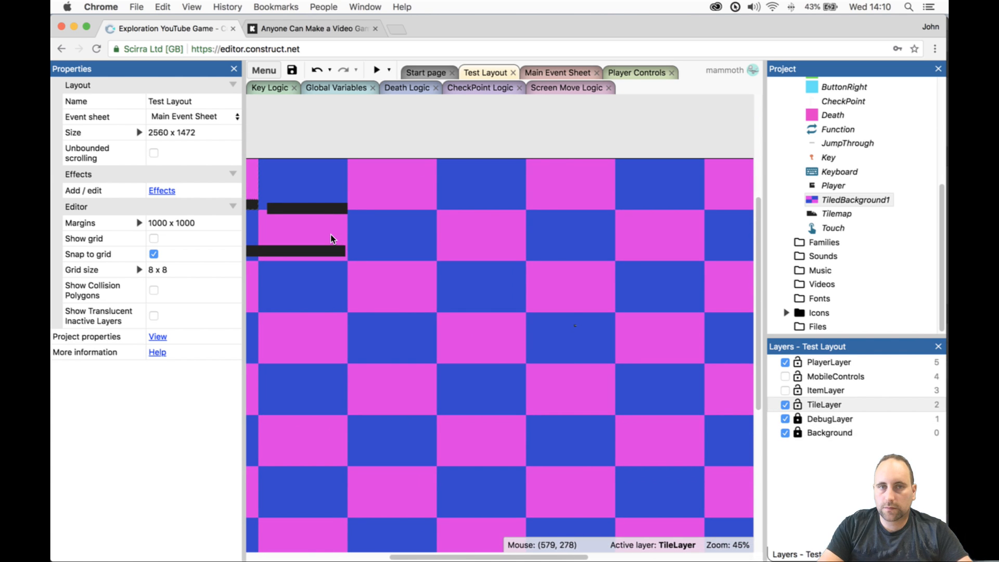
{"action": "left_click", "coordinate": [330, 234]}
{"action": "left_click_drag", "start_coordinate": [353, 266], "coordinate": [617, 499]}
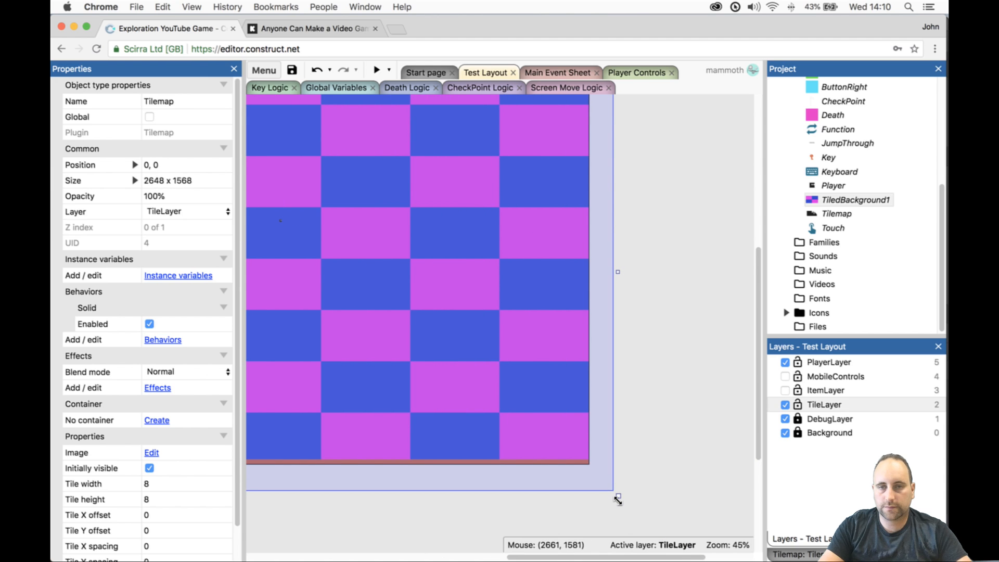
{"action": "left_click_drag", "start_coordinate": [589, 467], "coordinate": [561, 445]}
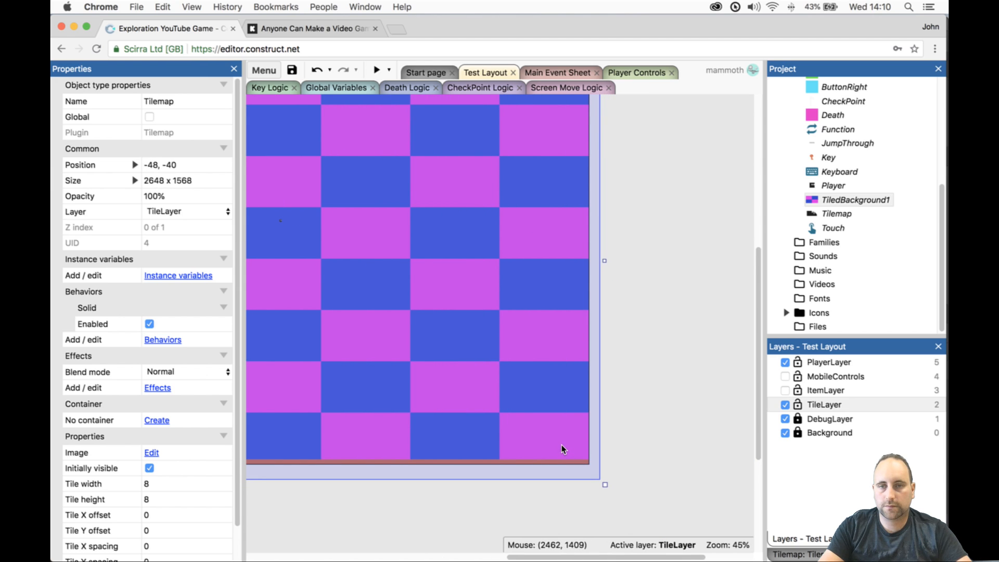
{"action": "left_click_drag", "start_coordinate": [604, 557], "coordinate": [417, 536]}
{"action": "scroll", "coordinate": [486, 363], "scroll_direction": "up", "scroll_amount": 3}
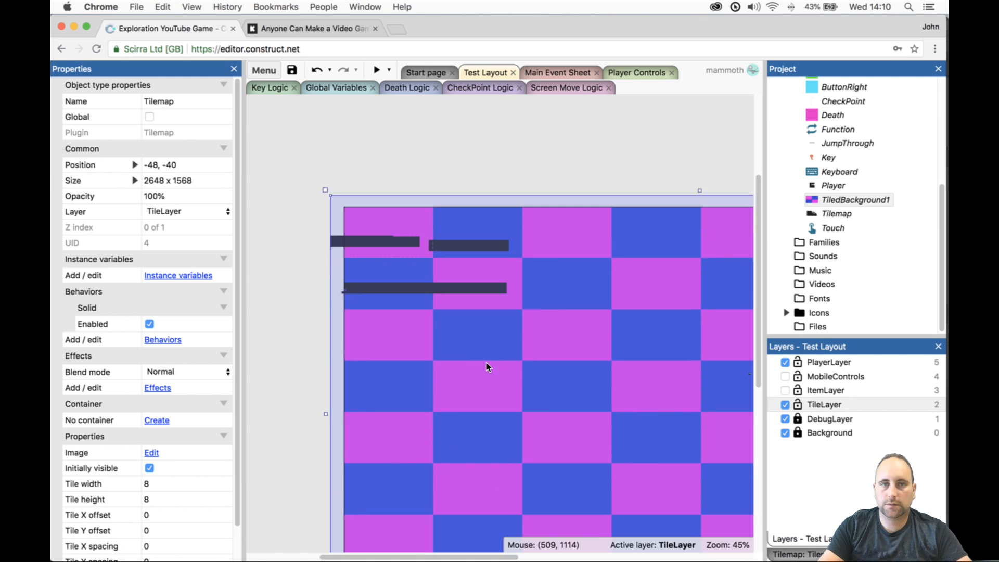
{"action": "scroll", "coordinate": [486, 365], "scroll_direction": "down", "scroll_amount": 10}
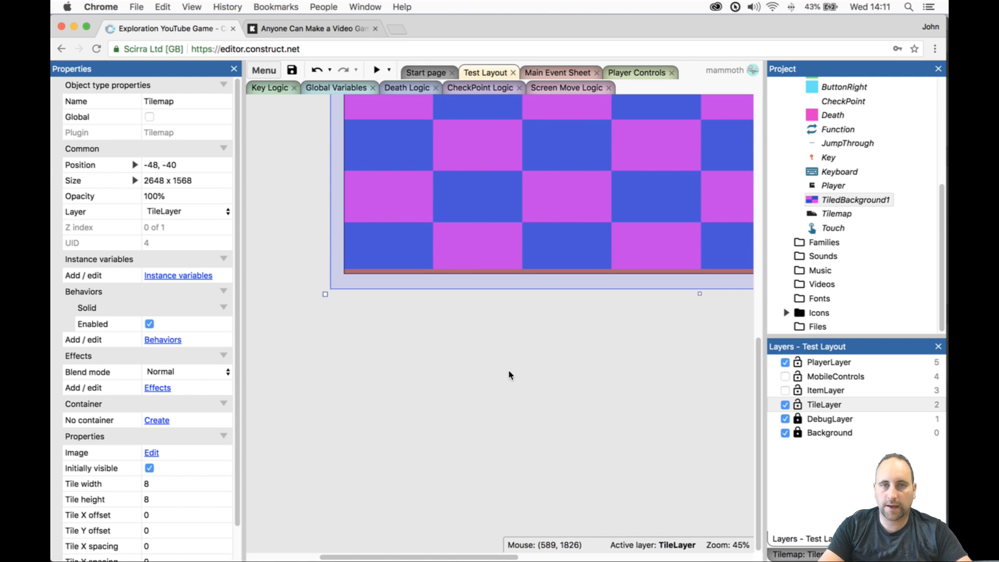
{"action": "scroll", "coordinate": [509, 375], "scroll_direction": "up", "scroll_amount": 5}
{"action": "scroll", "coordinate": [508, 371], "scroll_direction": "down", "scroll_amount": 3}
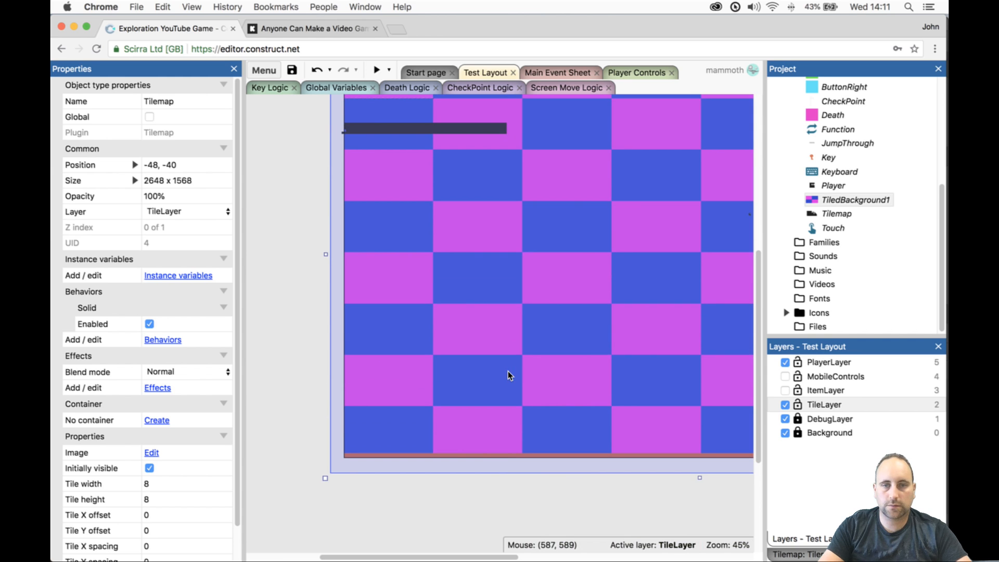
- Draw rectangles of solid tiles on the tilemap to form a floor across the player's blue background tile, with a raised block at each end
{"action": "left_click_drag", "start_coordinate": [467, 556], "coordinate": [550, 547]}
{"action": "scroll", "coordinate": [602, 250], "scroll_direction": "up", "scroll_amount": 10, "text": "ctrl"}
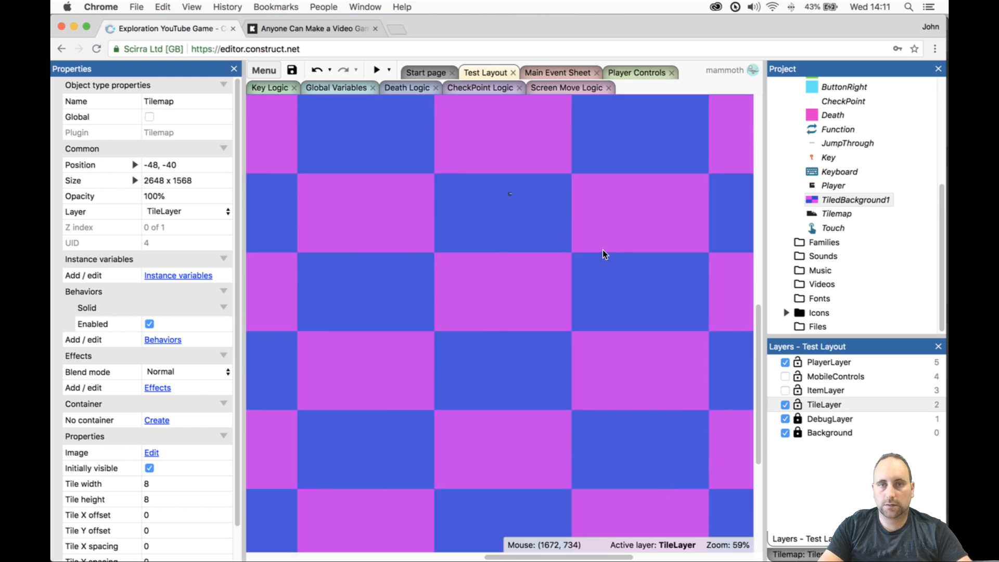
{"action": "scroll", "coordinate": [479, 217], "scroll_direction": "up", "scroll_amount": 1, "text": "ctrl"}
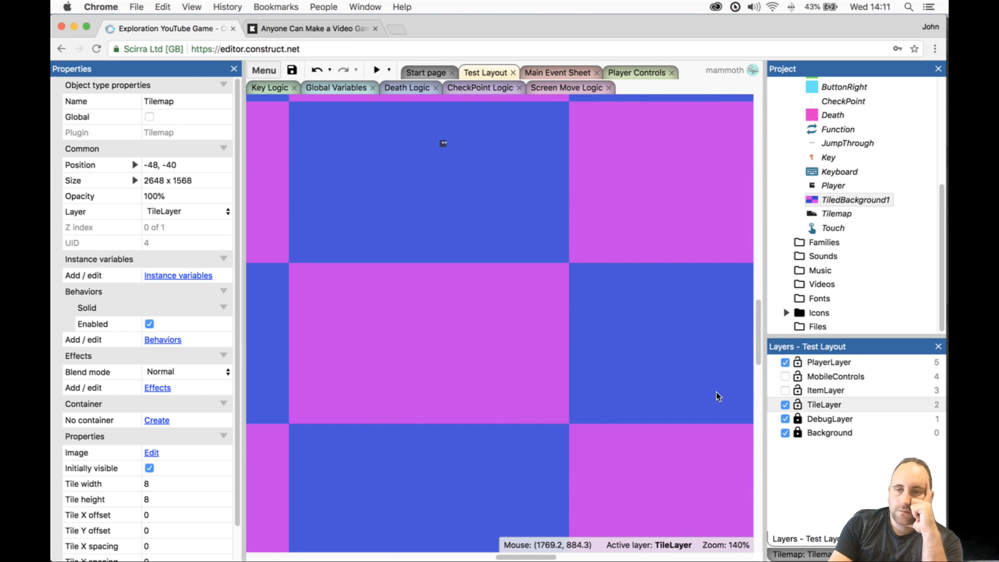
{"action": "left_click", "coordinate": [826, 407]}
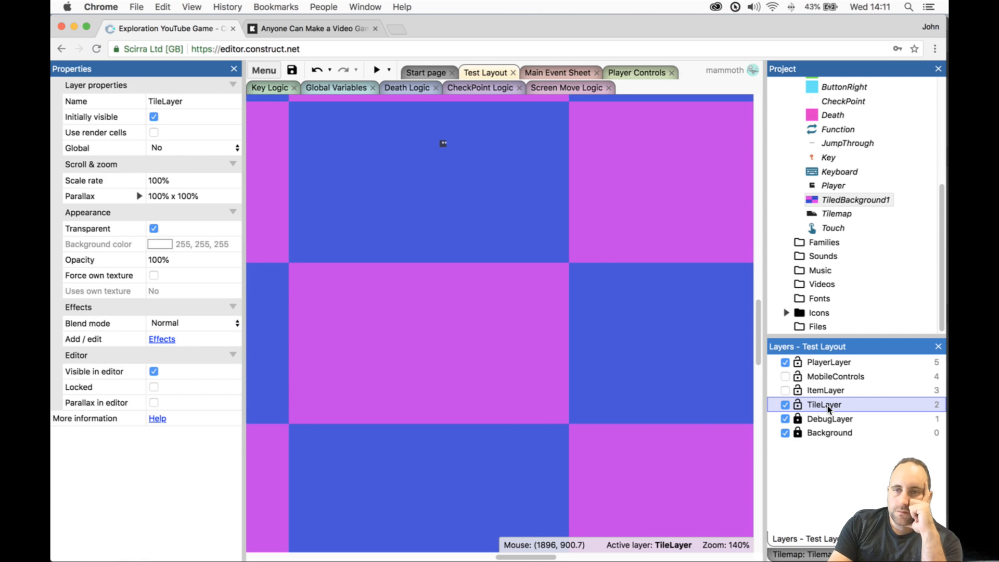
{"action": "left_click", "coordinate": [814, 539]}
{"action": "left_click", "coordinate": [818, 551]}
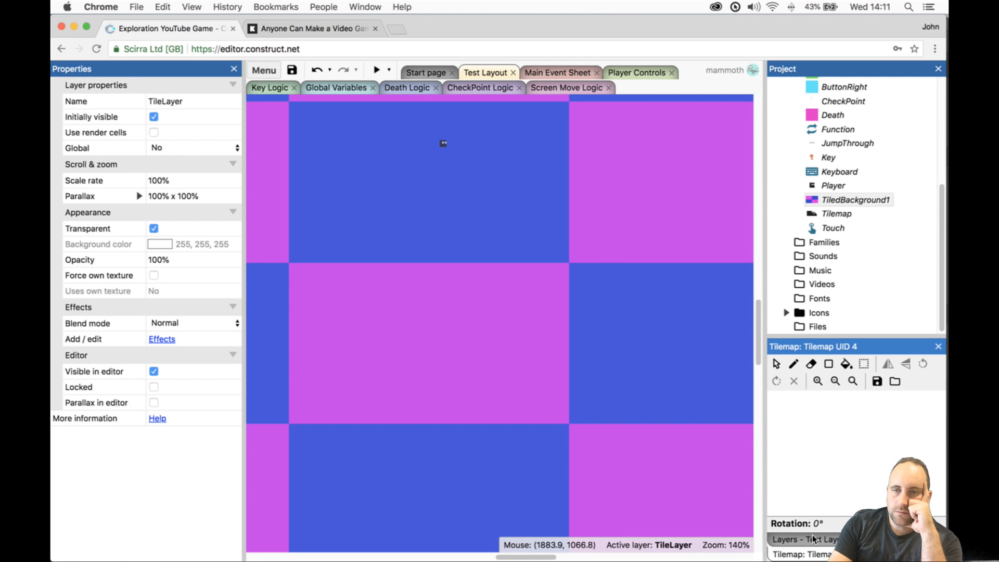
{"action": "left_click", "coordinate": [827, 365]}
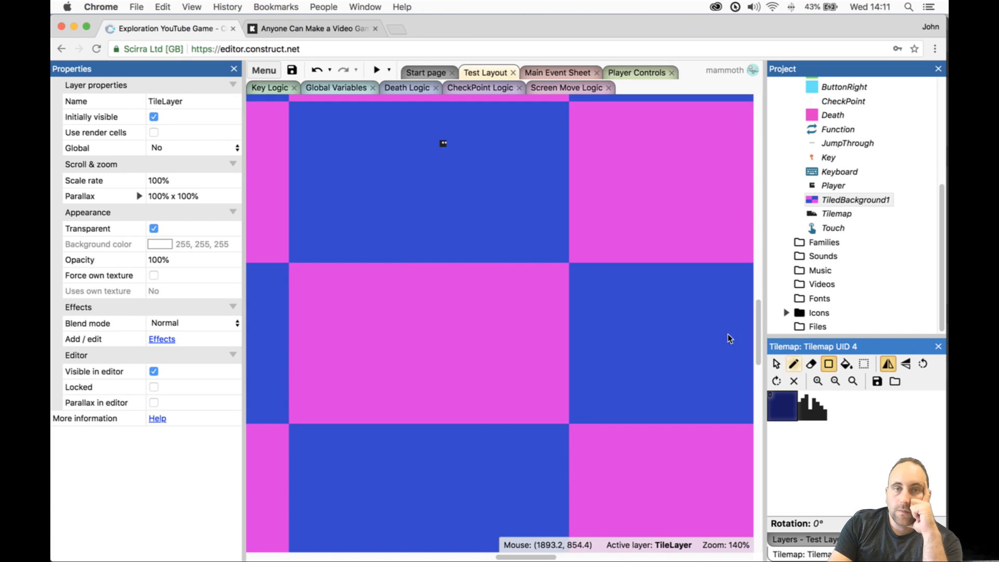
{"action": "left_click_drag", "start_coordinate": [293, 227], "coordinate": [568, 259]}
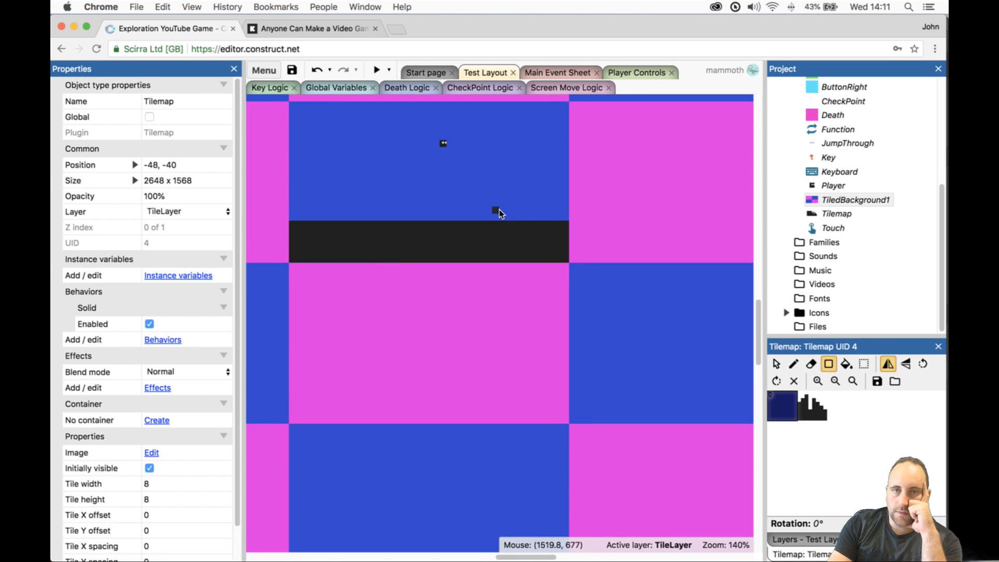
{"action": "left_click_drag", "start_coordinate": [566, 217], "coordinate": [567, 219]}
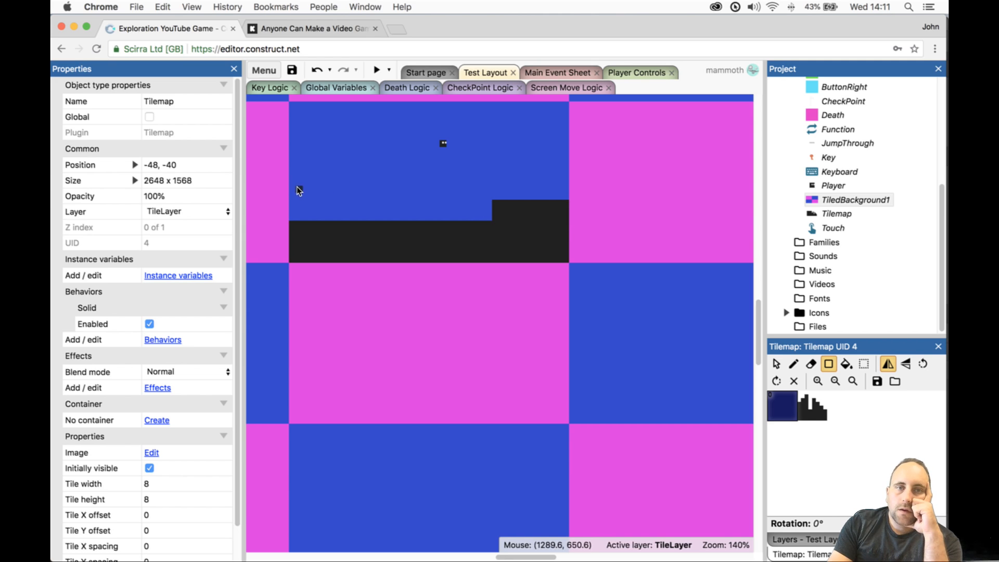
{"action": "left_click_drag", "start_coordinate": [294, 191], "coordinate": [335, 217]}
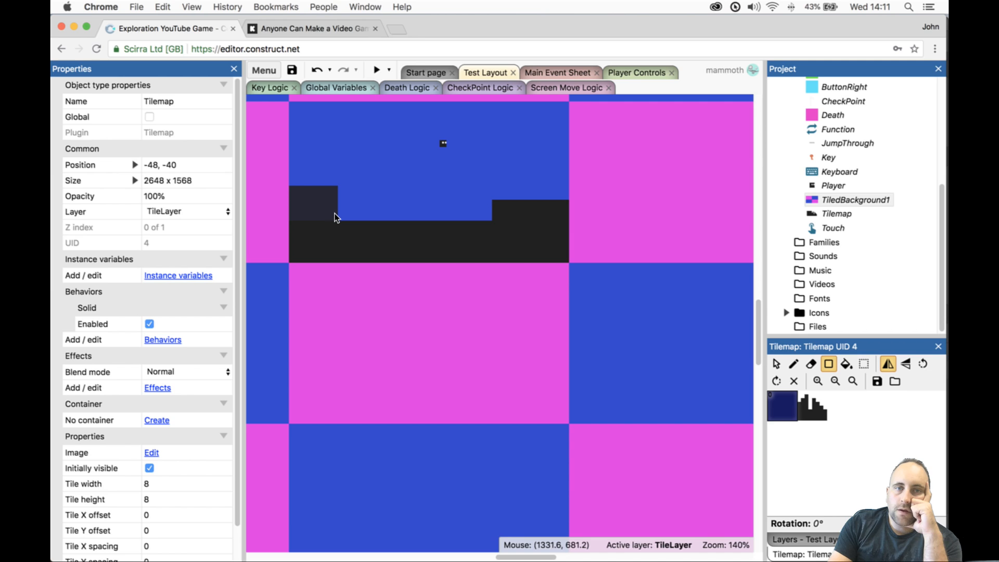
- Preview the test layout and close the preview window
{"action": "left_click", "coordinate": [376, 69]}
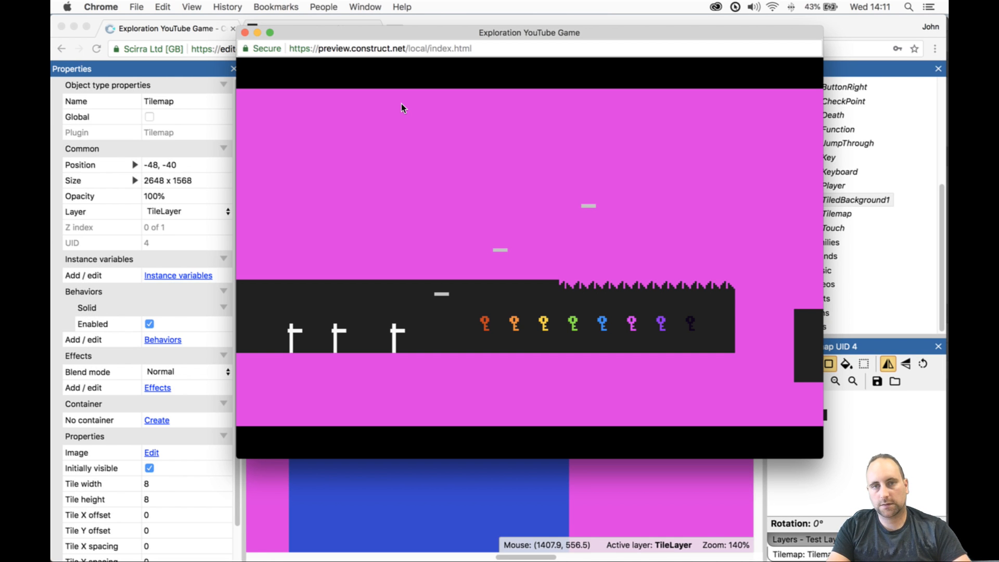
{"action": "left_click", "coordinate": [245, 32]}
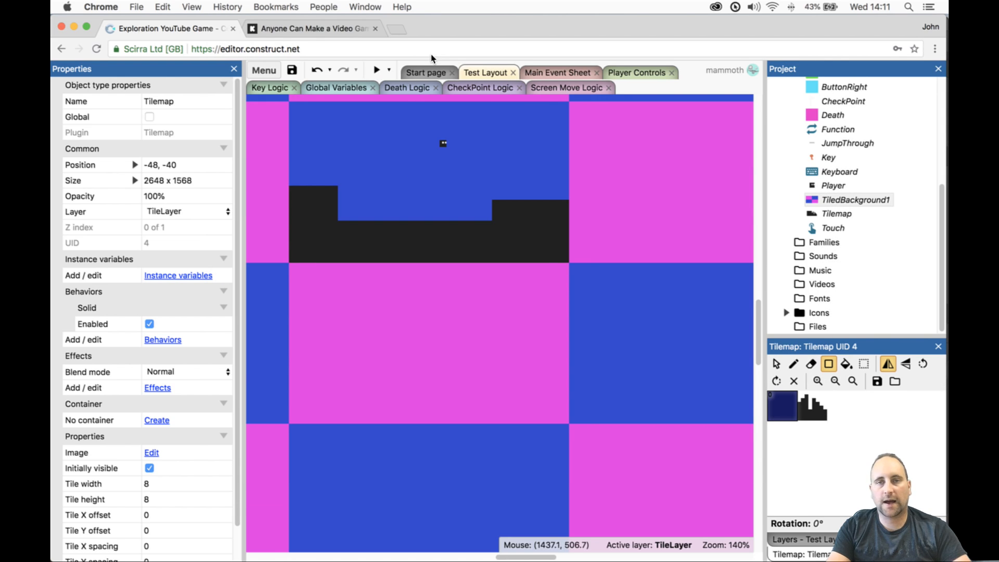
- In the Screen Move Logic event sheet, copy the CameraY = 0 and CameraY = 1 events and paste the pair three times below them
{"action": "left_click", "coordinate": [534, 86]}
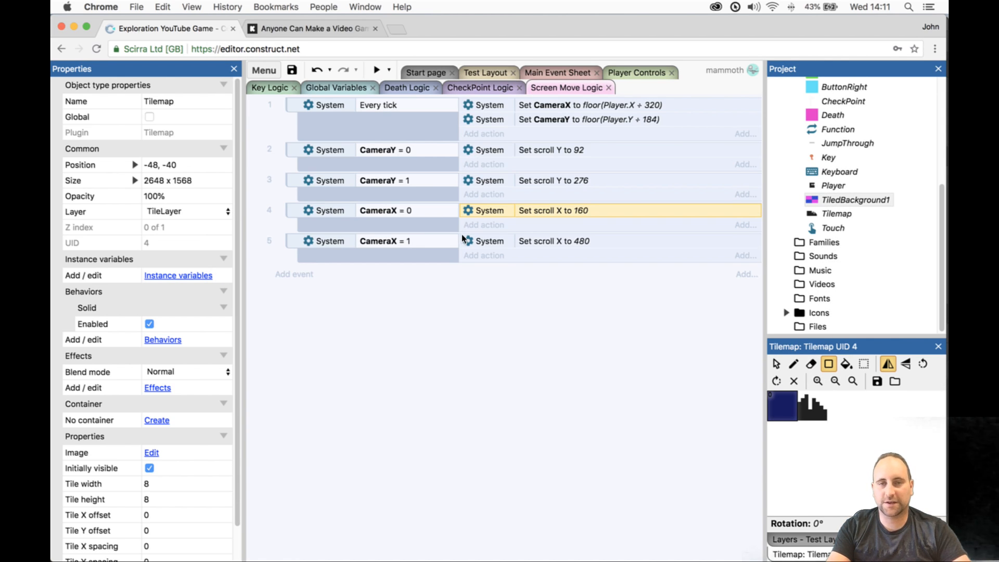
{"action": "left_click", "coordinate": [437, 192]}
{"action": "left_click", "coordinate": [439, 167], "text": "shift"}
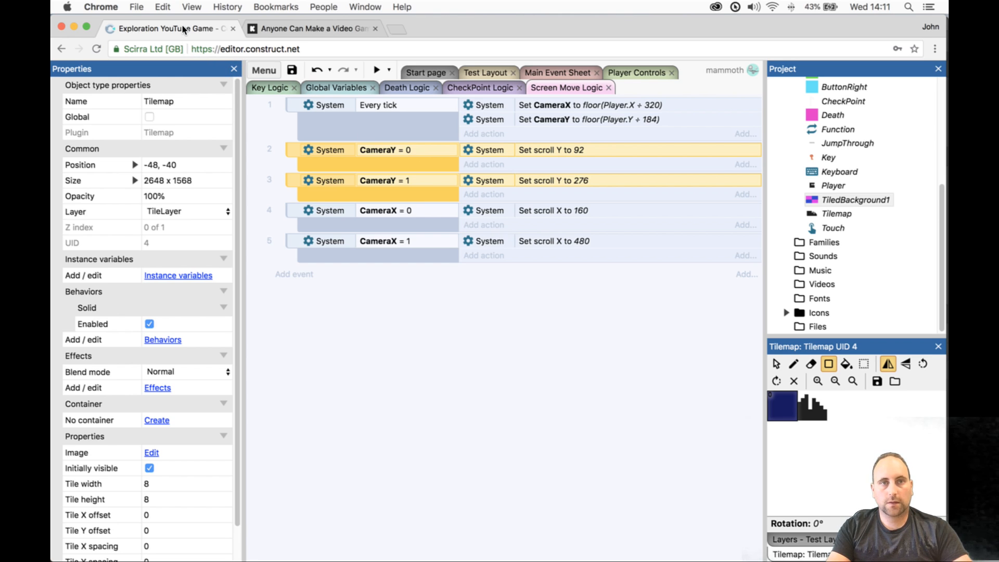
{"action": "left_click", "coordinate": [171, 4]}
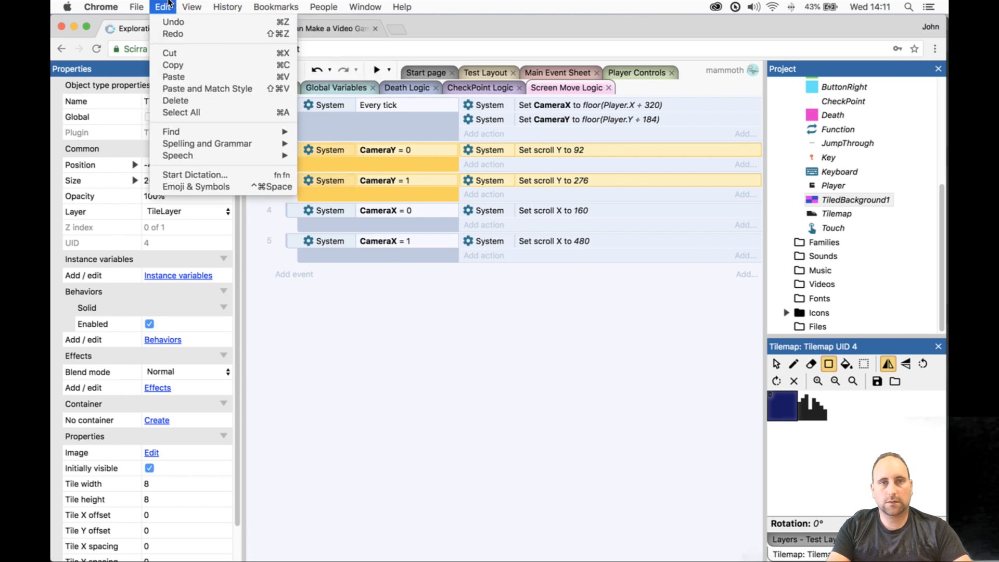
{"action": "left_click", "coordinate": [183, 62]}
{"action": "left_click", "coordinate": [161, 6]}
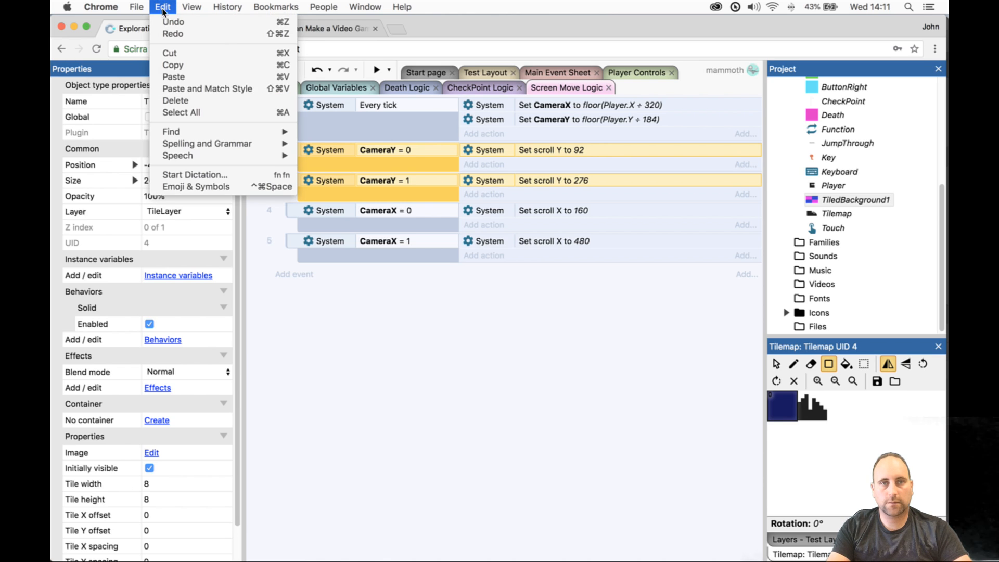
{"action": "left_click", "coordinate": [198, 71]}
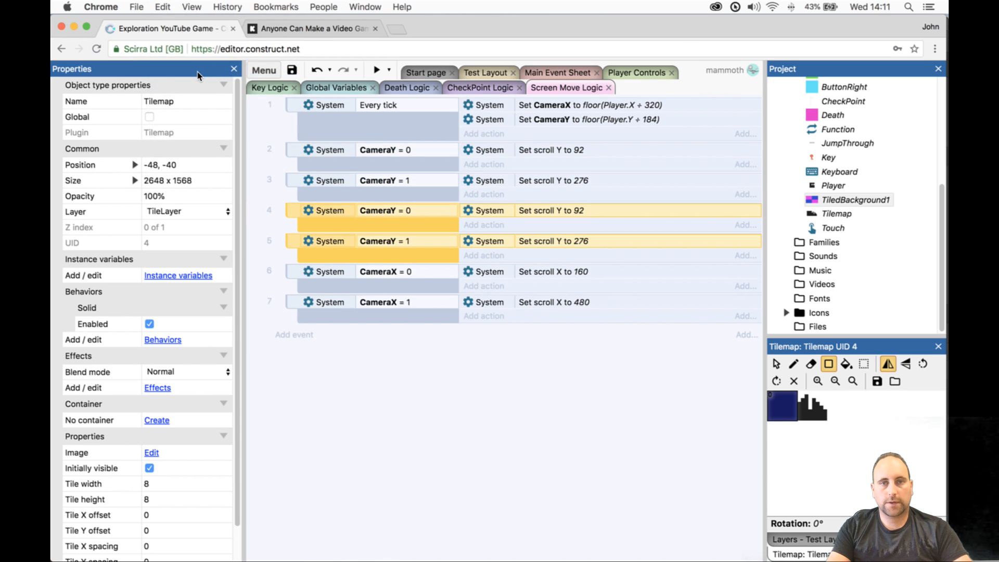
{"action": "left_click", "coordinate": [163, 7]}
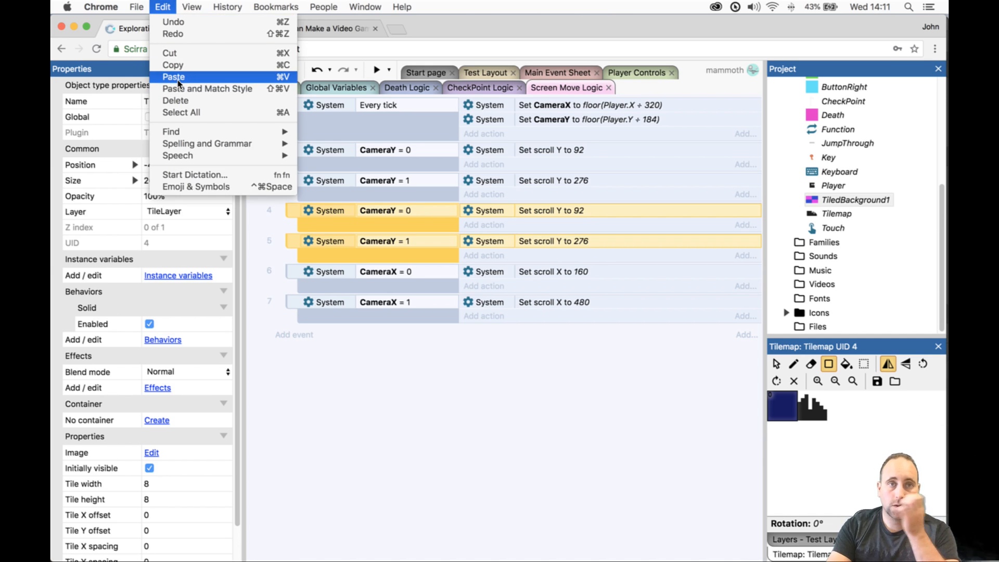
{"action": "left_click", "coordinate": [180, 73]}
{"action": "left_click", "coordinate": [163, 6]}
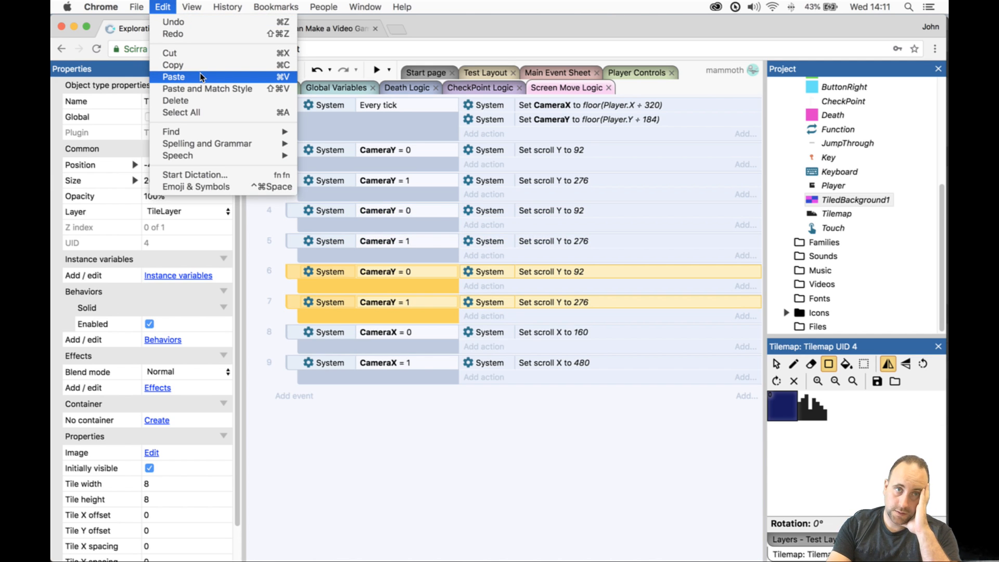
{"action": "left_click", "coordinate": [182, 73]}
- Set the conditions of the first pasted pair, events 4 and 5, to CameraY = 2 and CameraY = 3
{"action": "double_click", "coordinate": [423, 215]}
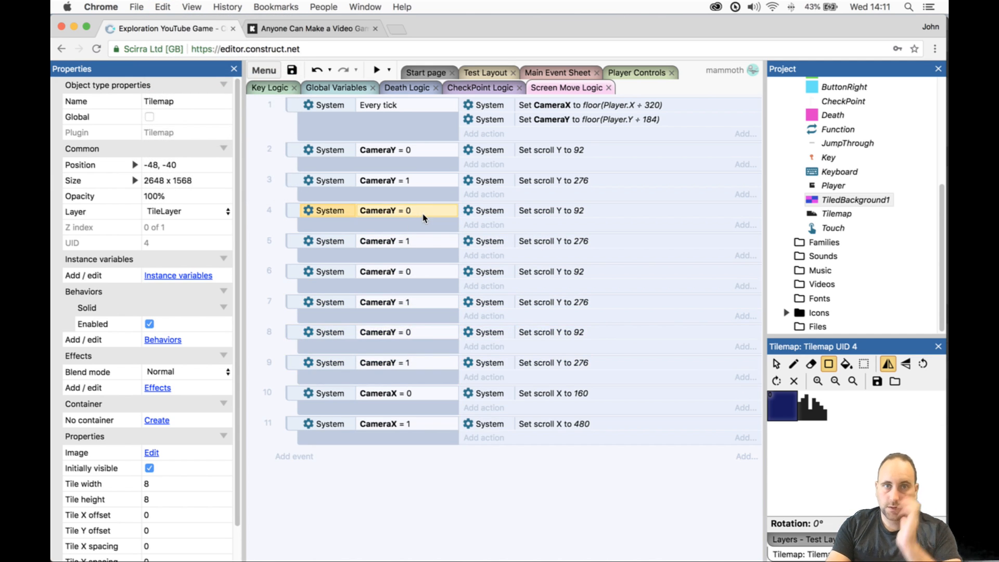
{"action": "left_click", "coordinate": [462, 340]}
{"action": "key", "text": "Return"}
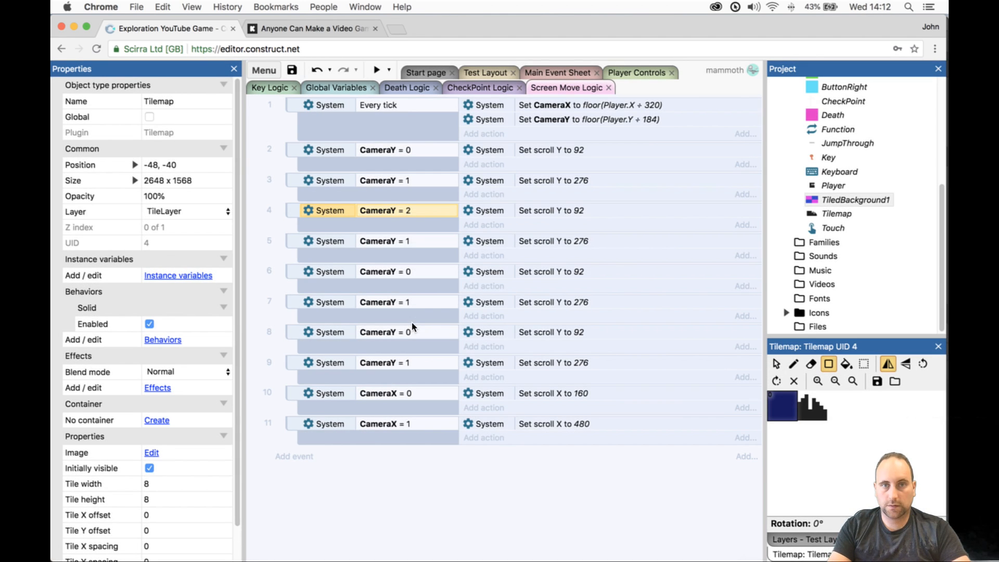
{"action": "double_click", "coordinate": [405, 241]}
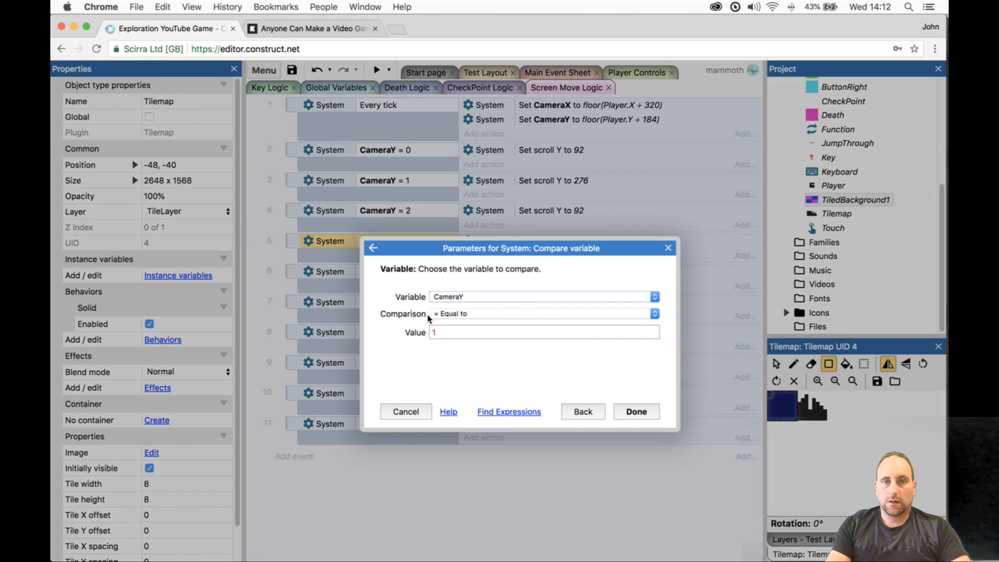
{"action": "type", "text": "3"}
{"action": "key", "text": "Return"}
- Set the conditions of events 6 and 7 to CameraY = 4 and CameraY = 5
{"action": "double_click", "coordinate": [433, 280]}
{"action": "left_click", "coordinate": [439, 332]}
{"action": "type", "text": "4"}
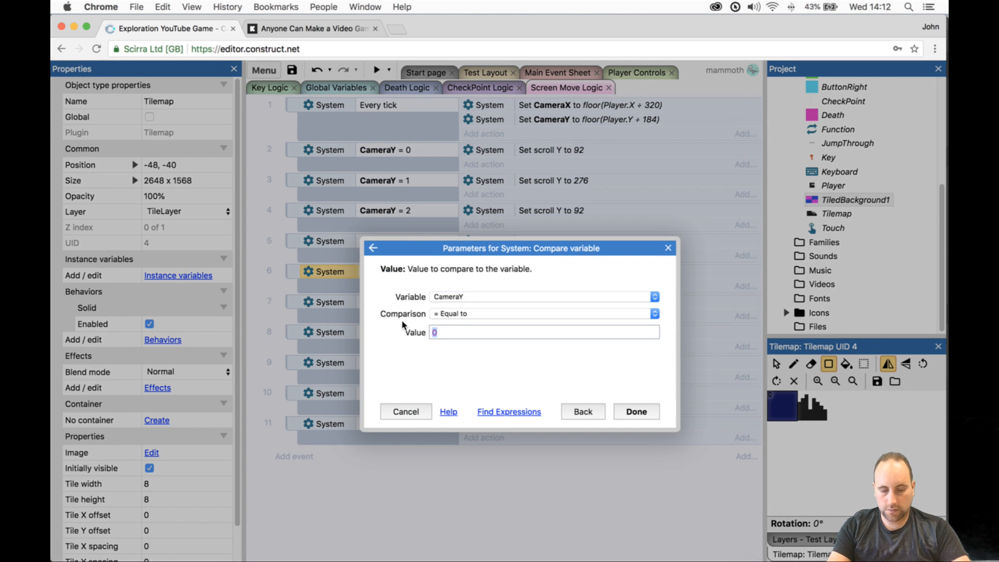
{"action": "key", "text": "Return"}
{"action": "double_click", "coordinate": [437, 303]}
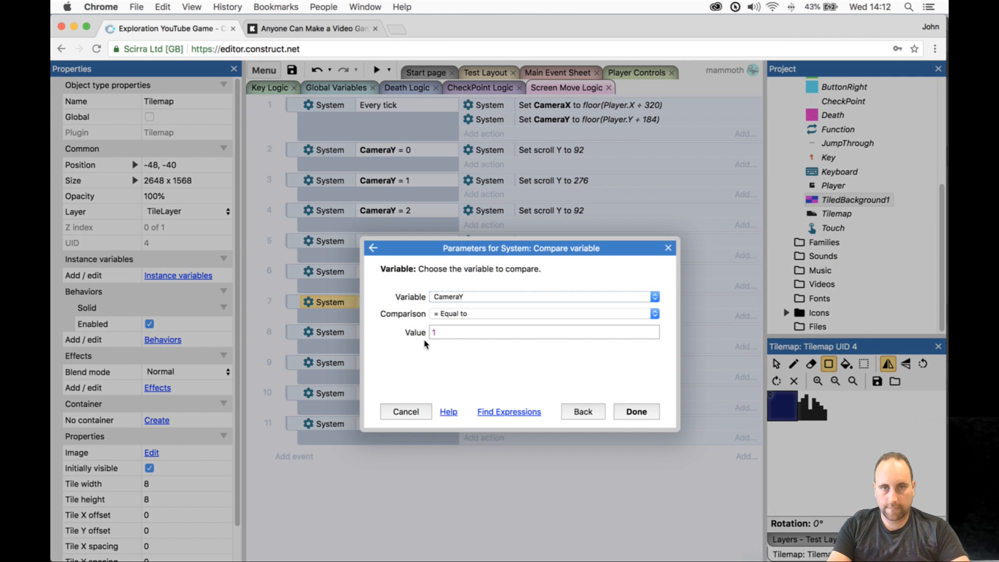
{"action": "type", "text": "5"}
{"action": "key", "text": "Return"}
{"action": "left_click", "coordinate": [411, 339]}
{"action": "key", "text": "c"}
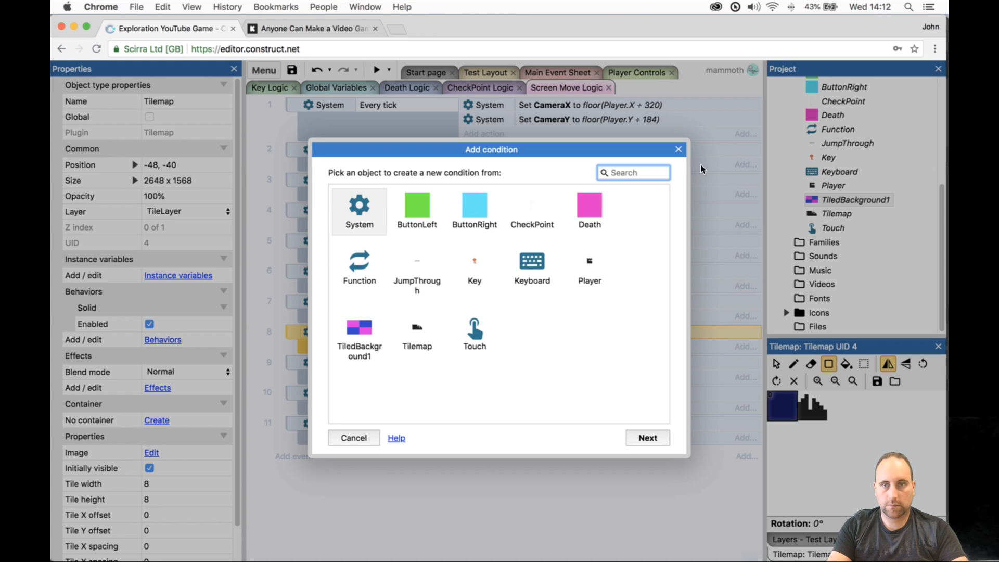
{"action": "key", "text": "Escape"}
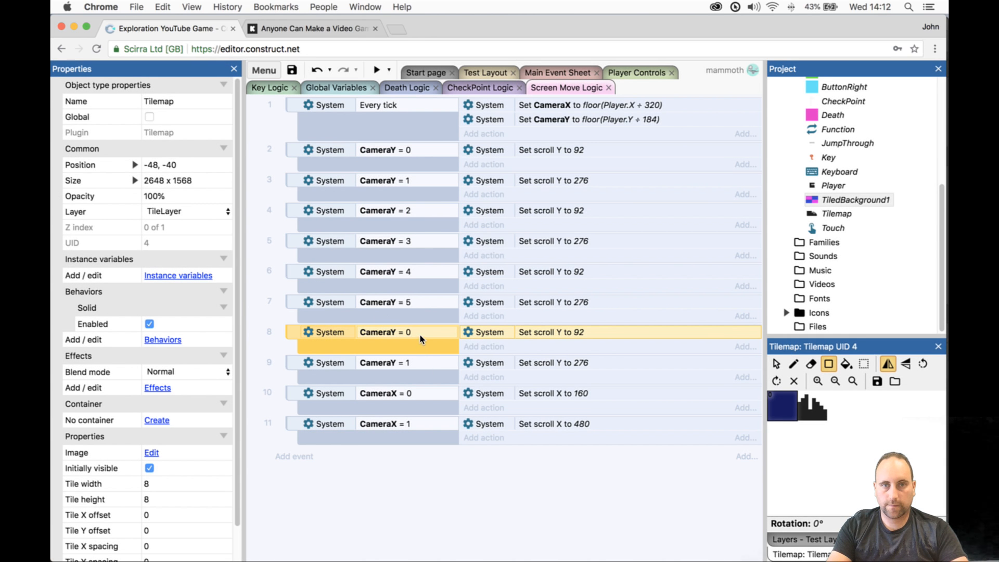
- Set the conditions of events 8 and 9 to CameraY = 6 and CameraY = 7
{"action": "double_click", "coordinate": [420, 334]}
{"action": "type", "text": "6"}
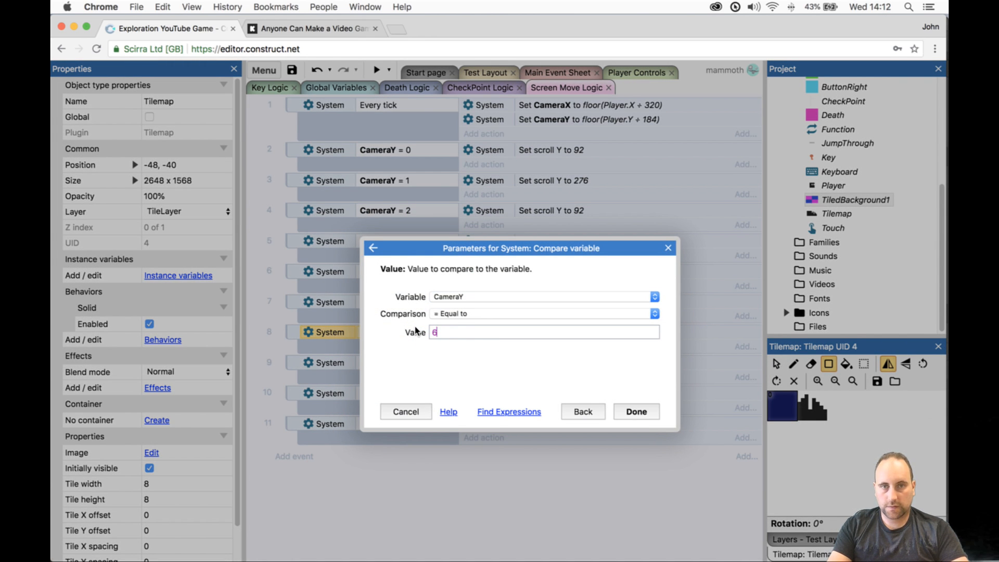
{"action": "key", "text": "Return"}
{"action": "double_click", "coordinate": [421, 361]}
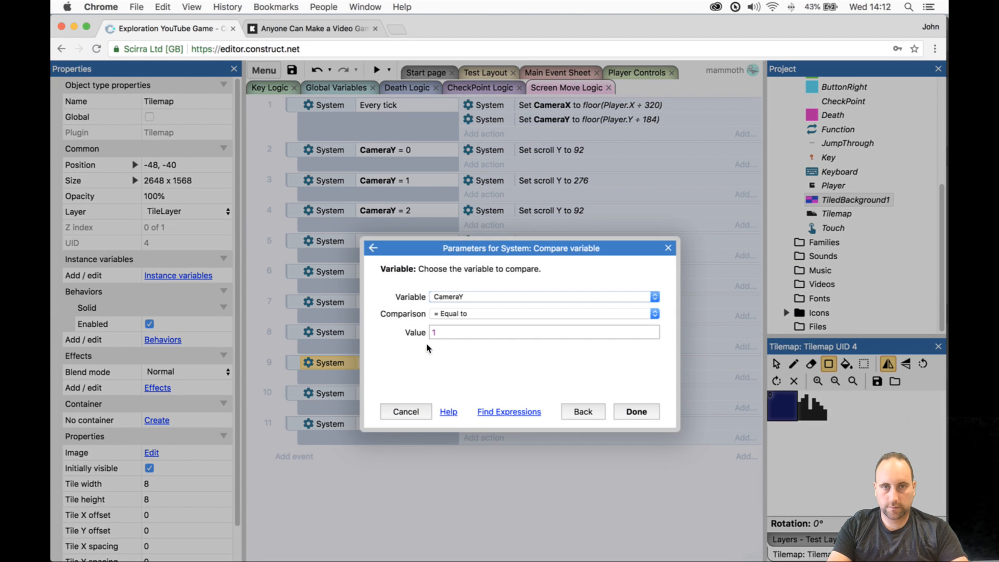
{"action": "type", "text": "7"}
{"action": "key", "text": "Return"}
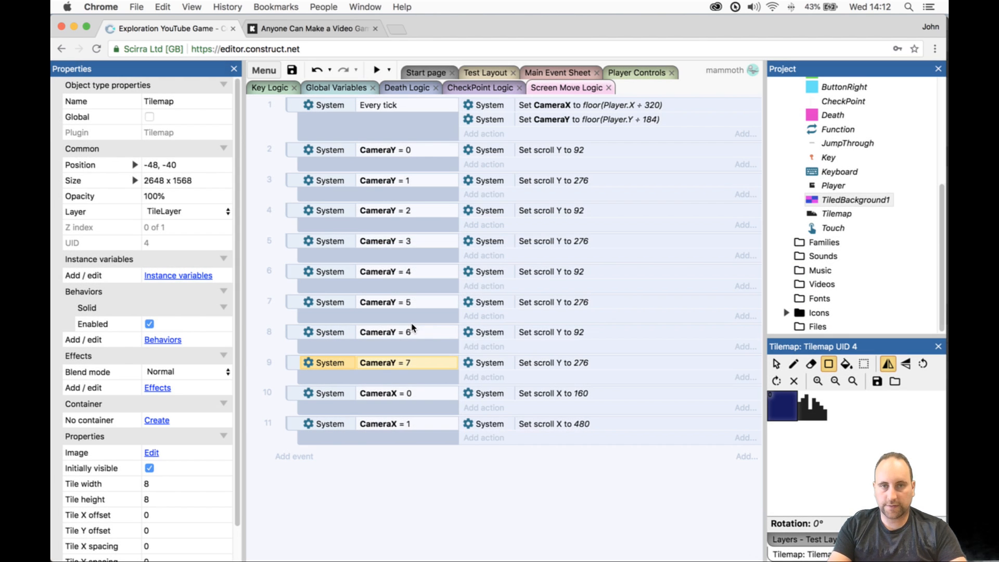
- Copy the CameraX = 0 and CameraX = 1 events and paste the pair three times at the end of the event sheet
{"action": "left_click", "coordinate": [420, 410]}
{"action": "left_click", "coordinate": [428, 438], "text": "shift"}
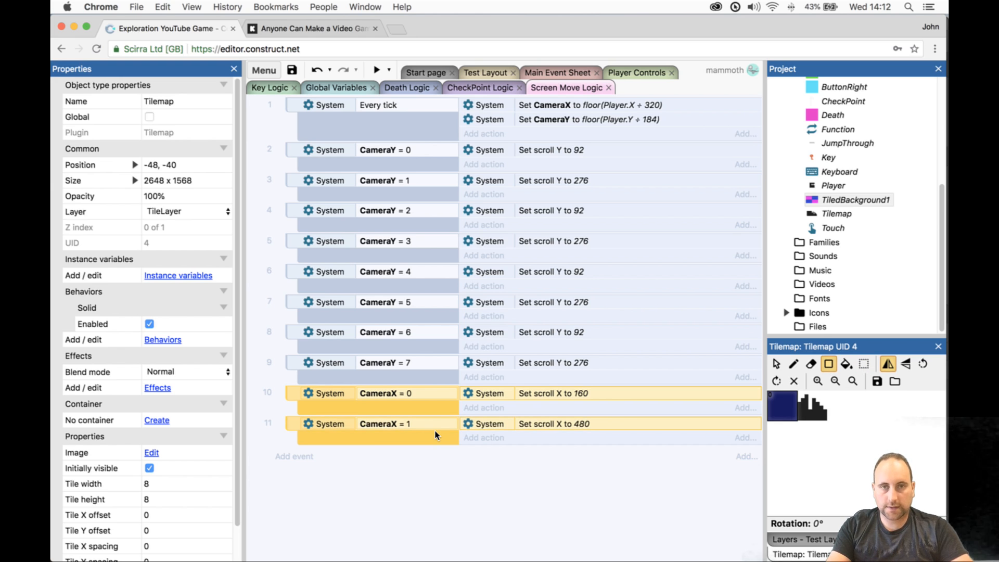
{"action": "left_click", "coordinate": [163, 6]}
{"action": "left_click", "coordinate": [198, 65]}
{"action": "left_click", "coordinate": [163, 7]}
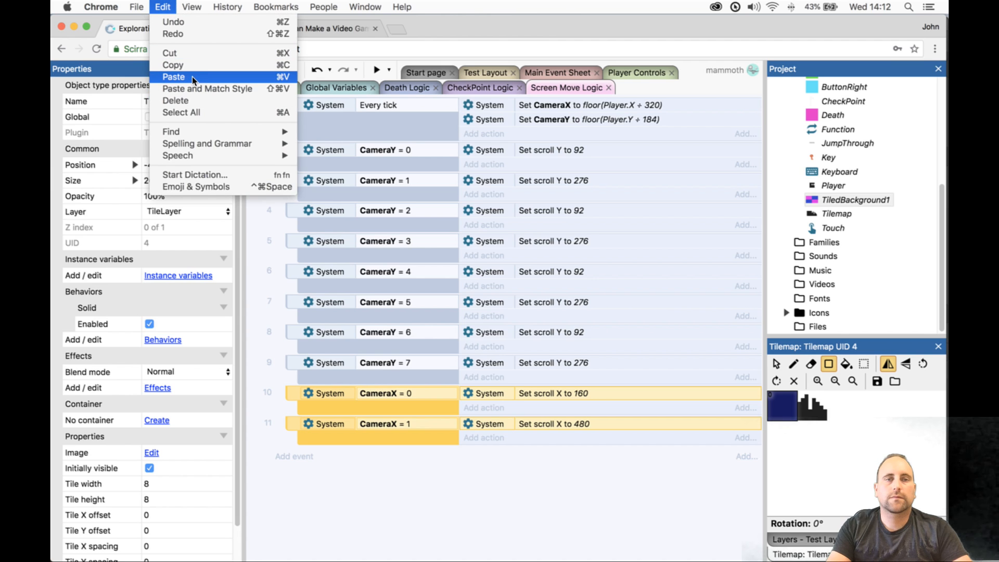
{"action": "left_click", "coordinate": [192, 77]}
{"action": "left_click", "coordinate": [165, 6]}
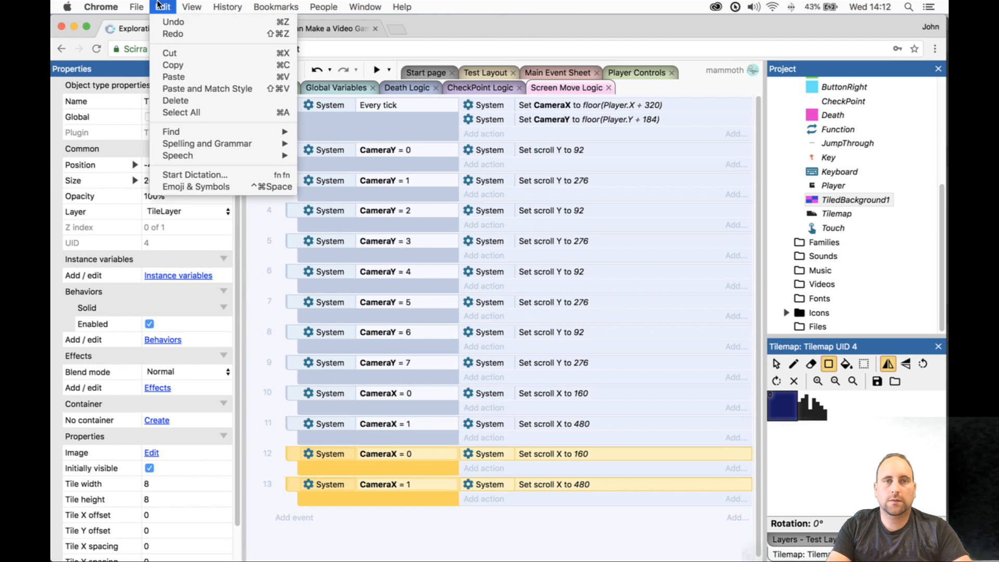
{"action": "left_click", "coordinate": [194, 79]}
{"action": "left_click", "coordinate": [164, 7]}
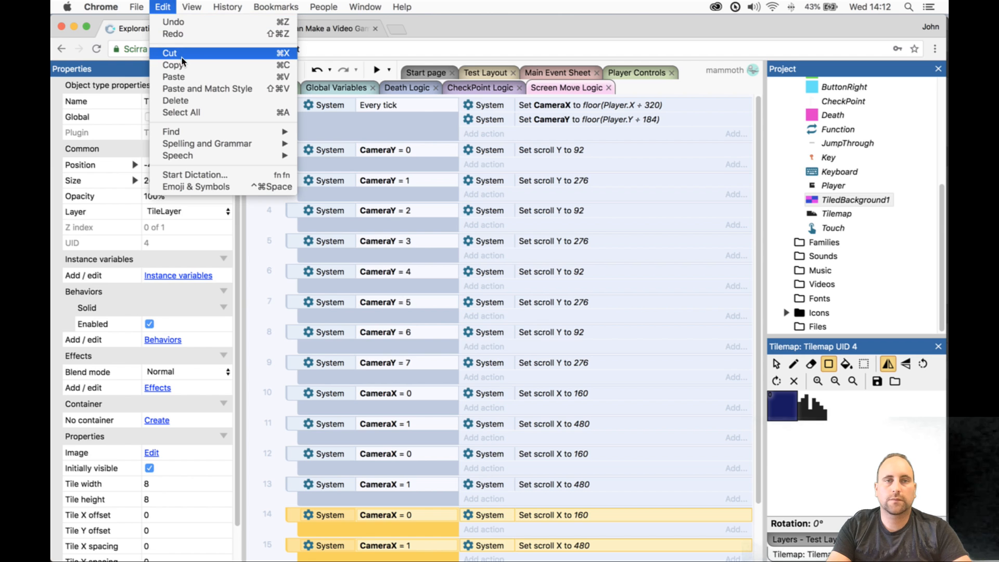
{"action": "left_click", "coordinate": [185, 77]}
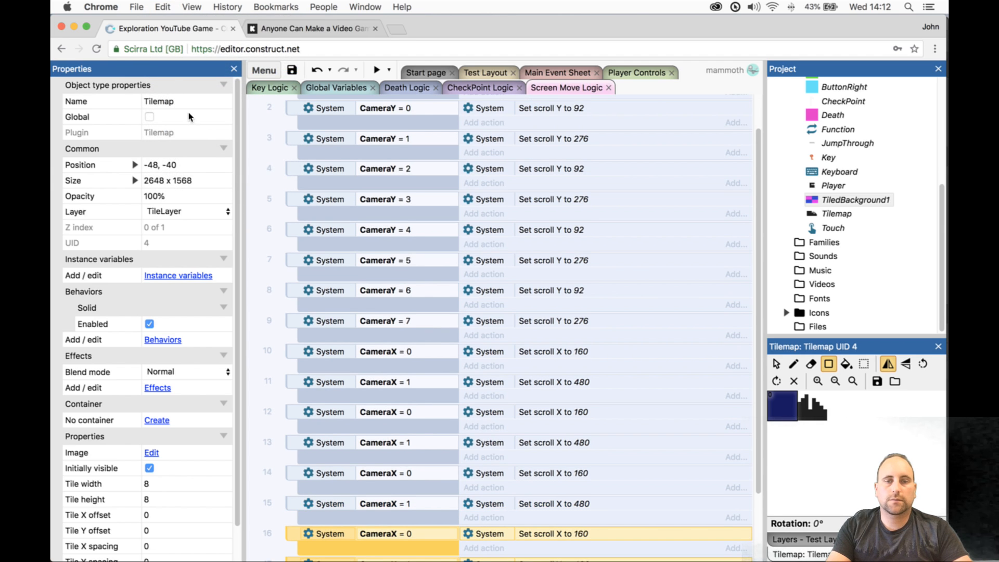
- Set the conditions of the first pasted CameraX pair, events 12 and 13, to CameraX = 2 and CameraX = 3
{"action": "scroll", "coordinate": [344, 271], "scroll_direction": "down", "scroll_amount": 3}
{"action": "left_click", "coordinate": [424, 327]}
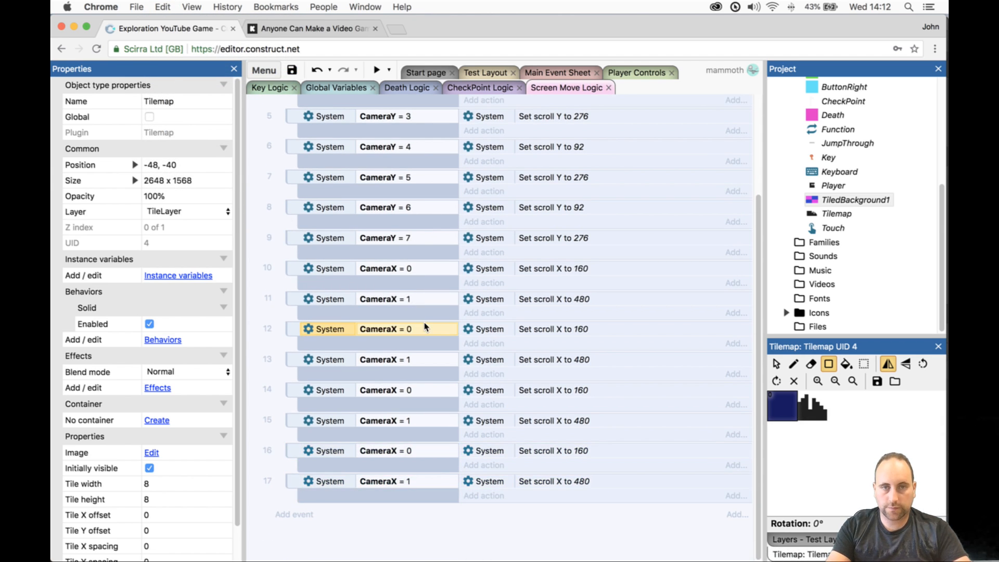
{"action": "double_click", "coordinate": [424, 326]}
{"action": "key", "text": "Tab"}
{"action": "key", "text": "Tab"}
{"action": "type", "text": "2"}
{"action": "key", "text": "Return"}
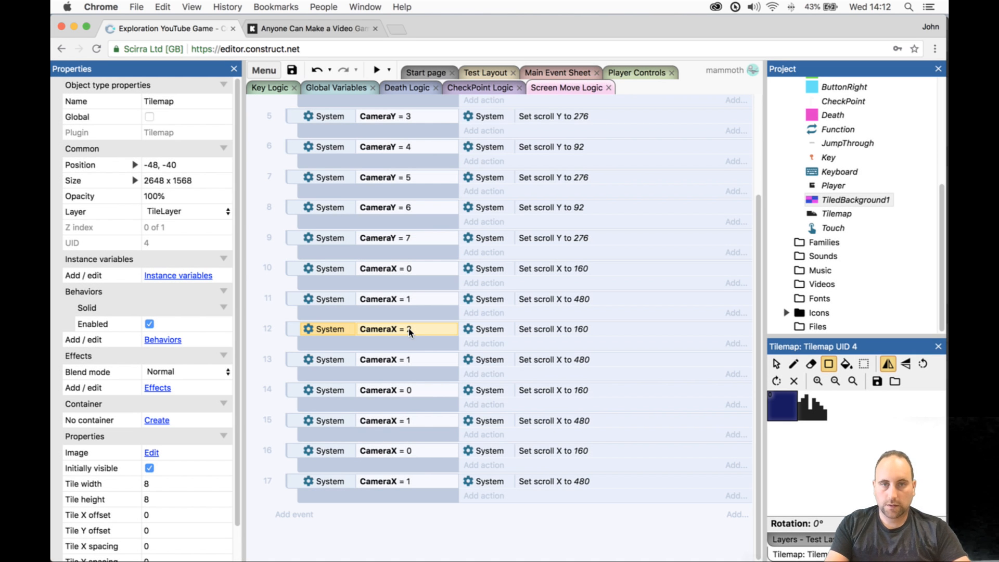
{"action": "double_click", "coordinate": [415, 357]}
{"action": "key", "text": "Tab"}
{"action": "key", "text": "Tab"}
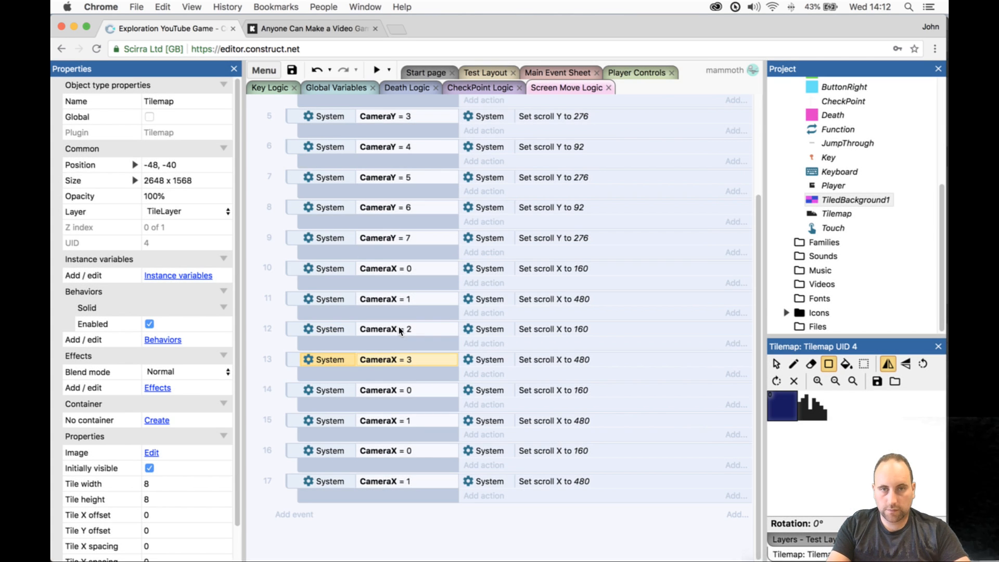
- Set the conditions of events 14 and 15 to CameraX = 4 and CameraX = 5
{"action": "double_click", "coordinate": [432, 391]}
{"action": "type", "text": "4"}
{"action": "key", "text": "Return"}
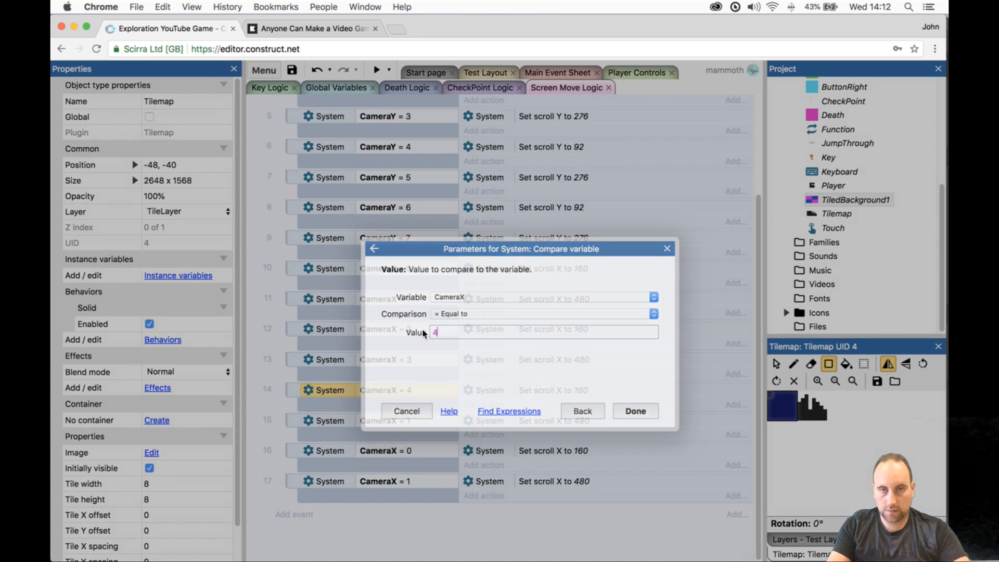
{"action": "double_click", "coordinate": [430, 421]}
{"action": "type", "text": "5"}
{"action": "key", "text": "Return"}
- Set the conditions of the last two events, 16 and 17, to CameraX = 6 and CameraX = 7
{"action": "double_click", "coordinate": [426, 451]}
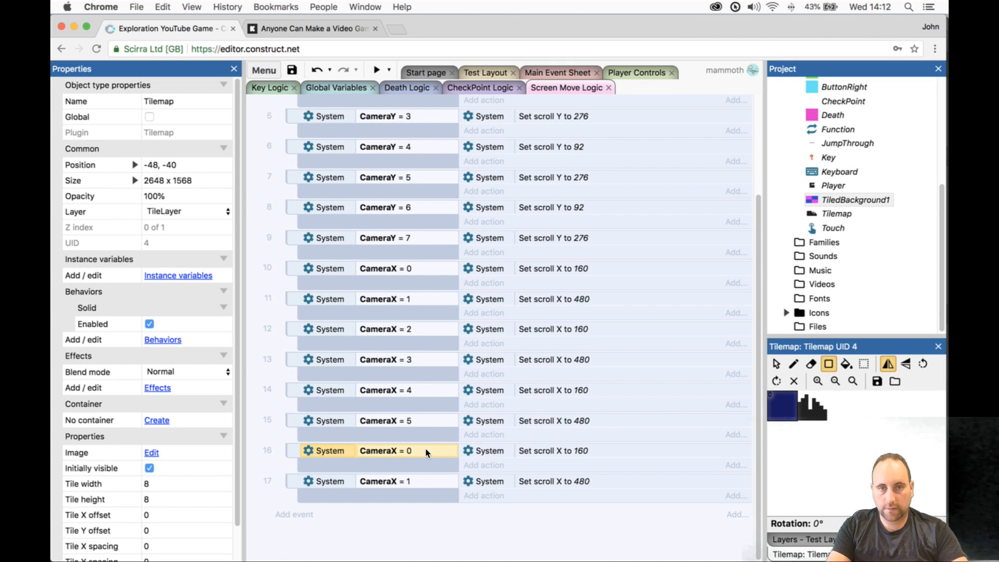
{"action": "type", "text": "6"}
{"action": "key", "text": "Return"}
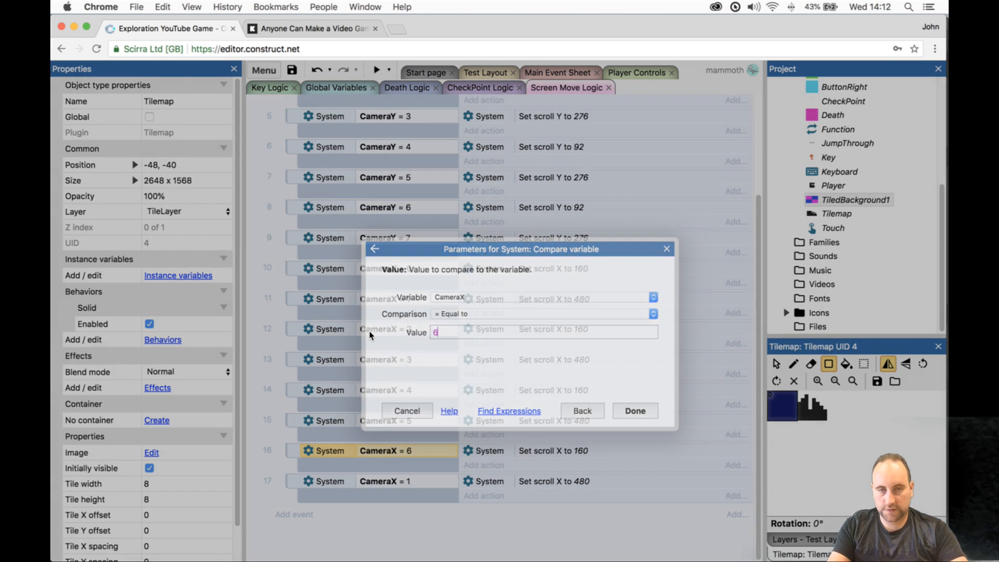
{"action": "double_click", "coordinate": [431, 492]}
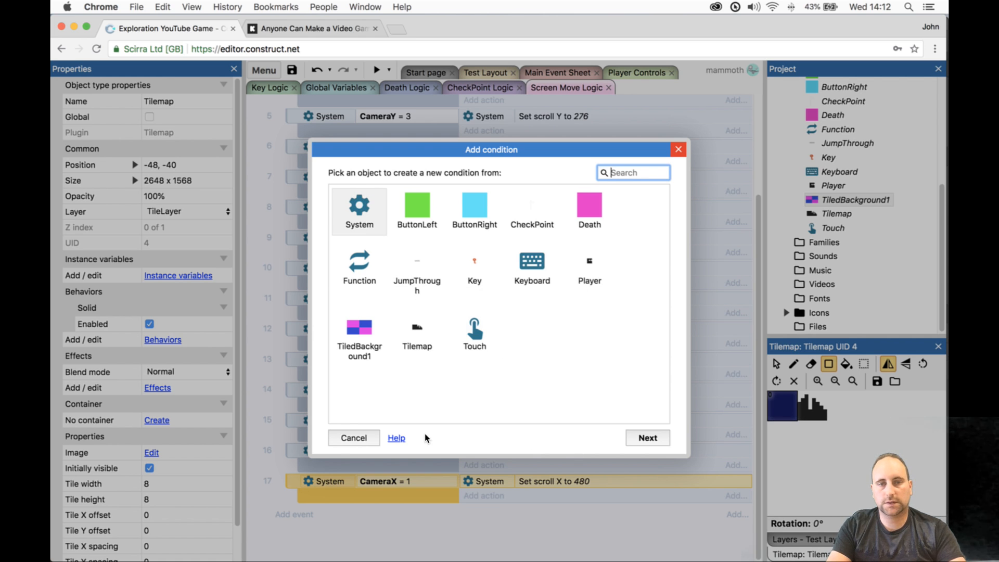
{"action": "left_click", "coordinate": [333, 436]}
{"action": "double_click", "coordinate": [415, 483]}
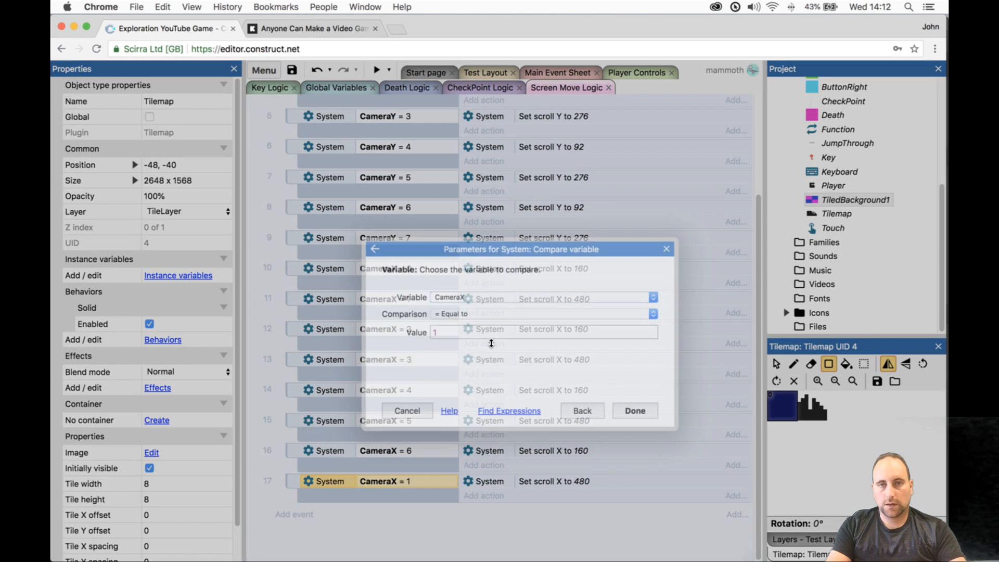
{"action": "type", "text": "7"}
{"action": "key", "text": "Return"}
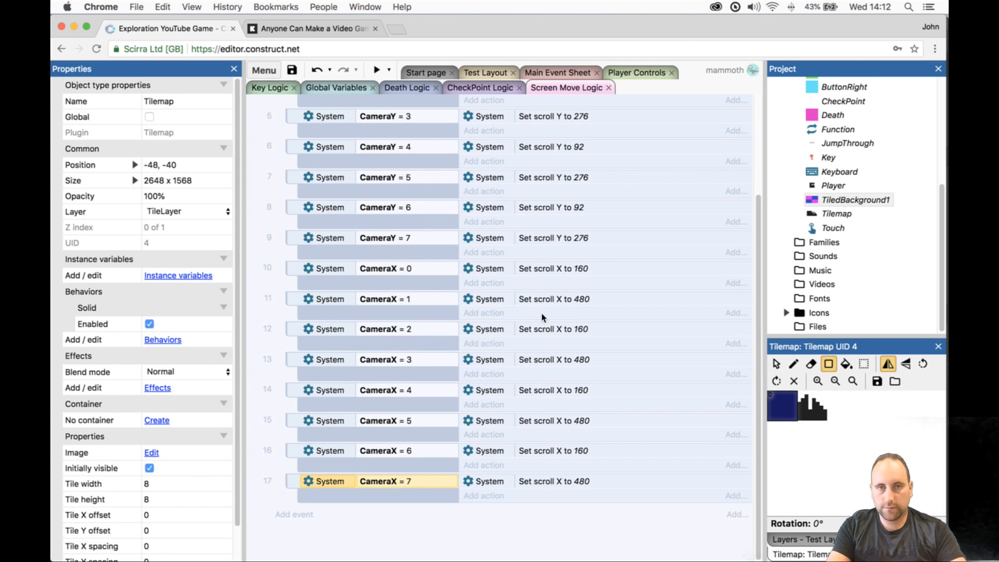
- Switch to Calculator and add 184 to the CameraY = 1 scroll value of 276
{"action": "scroll", "coordinate": [539, 240], "scroll_direction": "up", "scroll_amount": 5}
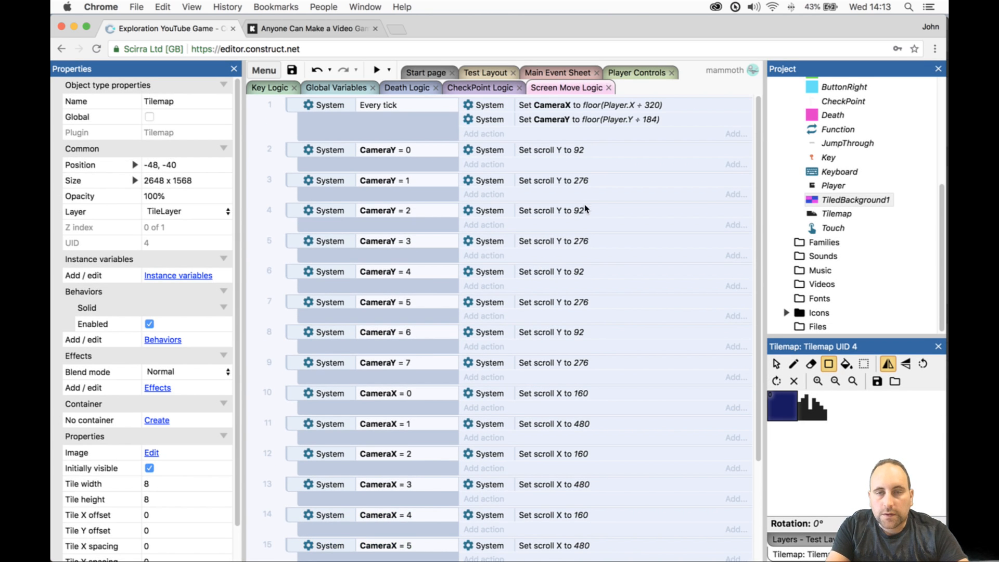
{"action": "left_click", "coordinate": [598, 179]}
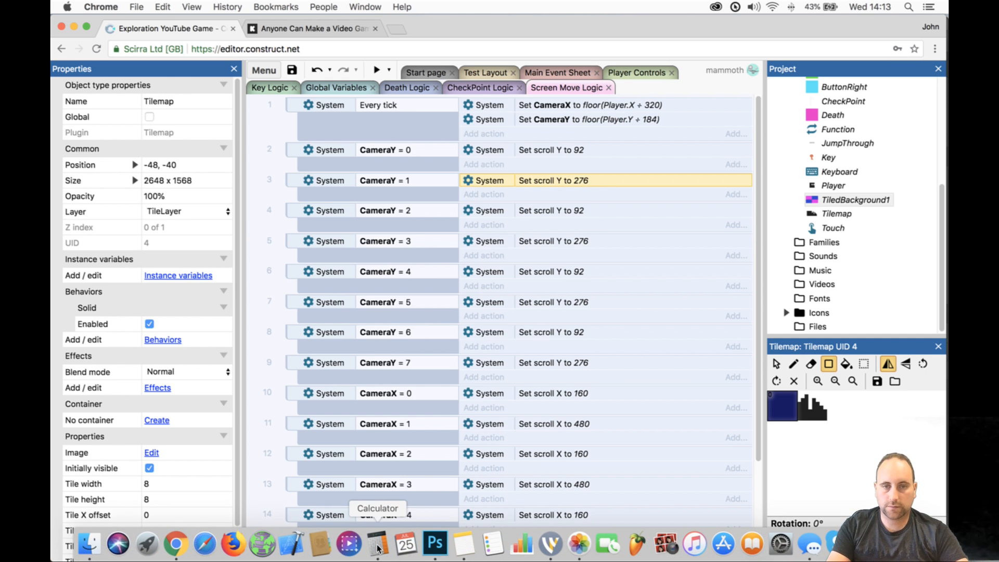
{"action": "left_click", "coordinate": [377, 544]}
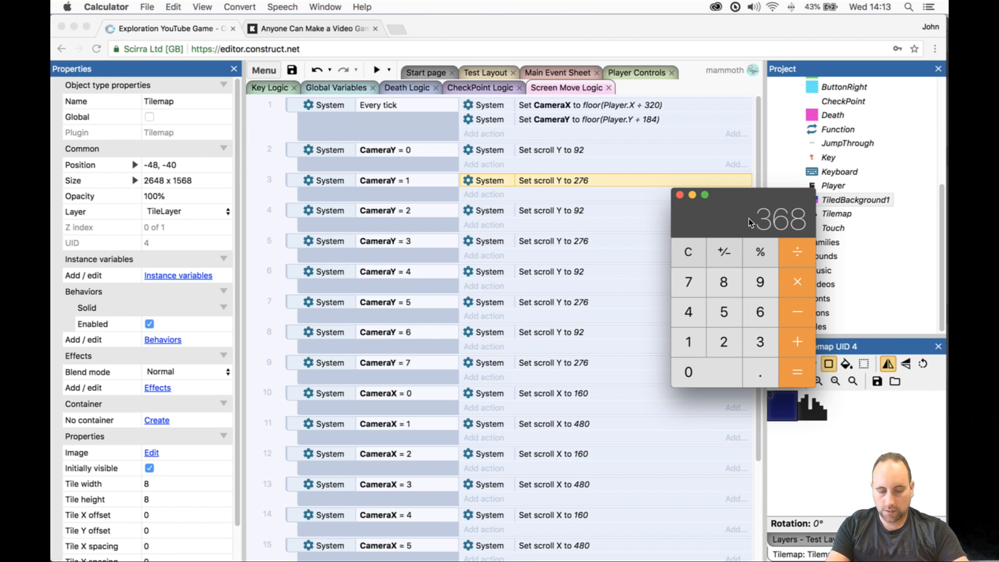
{"action": "key", "text": "Escape"}
{"action": "type", "text": "2"}
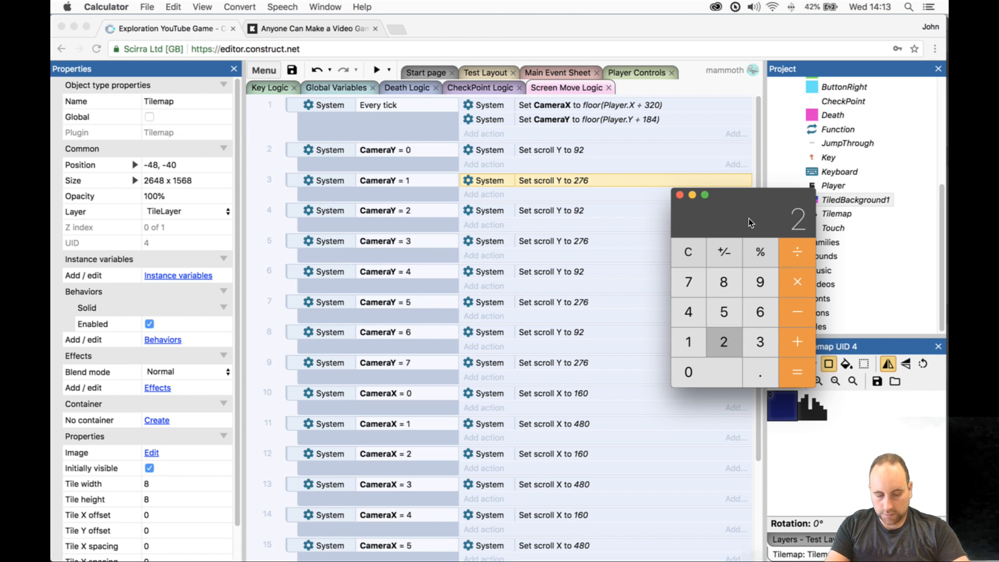
{"action": "type", "text": "76*"}
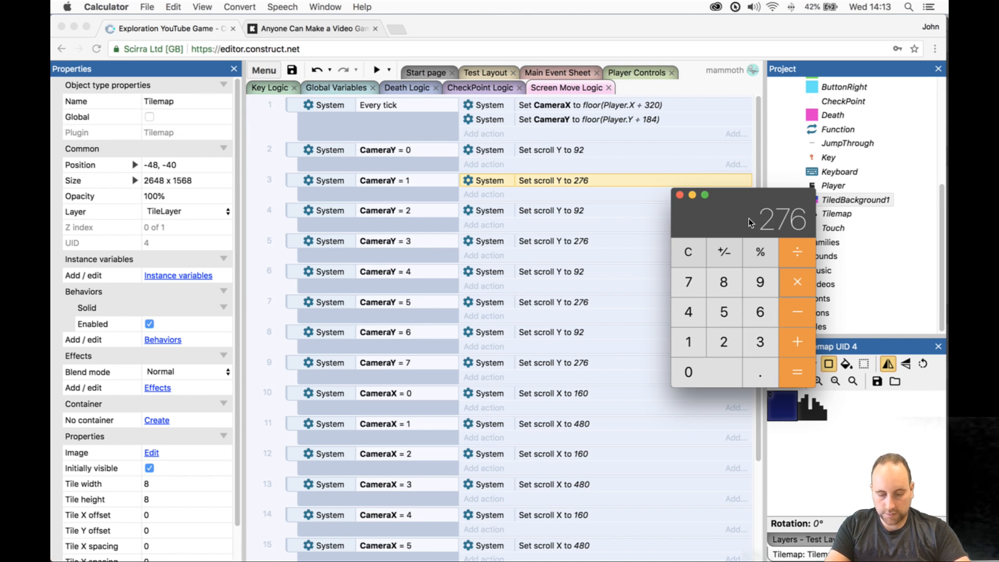
{"action": "type", "text": "184"}
{"action": "key", "text": "Return"}
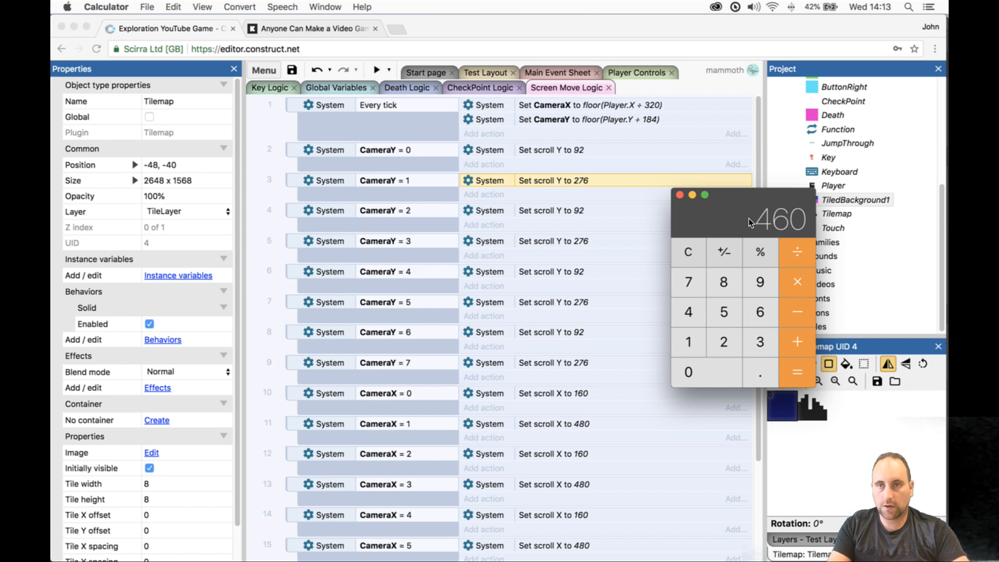
- Back in the Construct event sheet, set the CameraY = 2 event's scroll Y to 460
{"action": "left_click", "coordinate": [604, 211]}
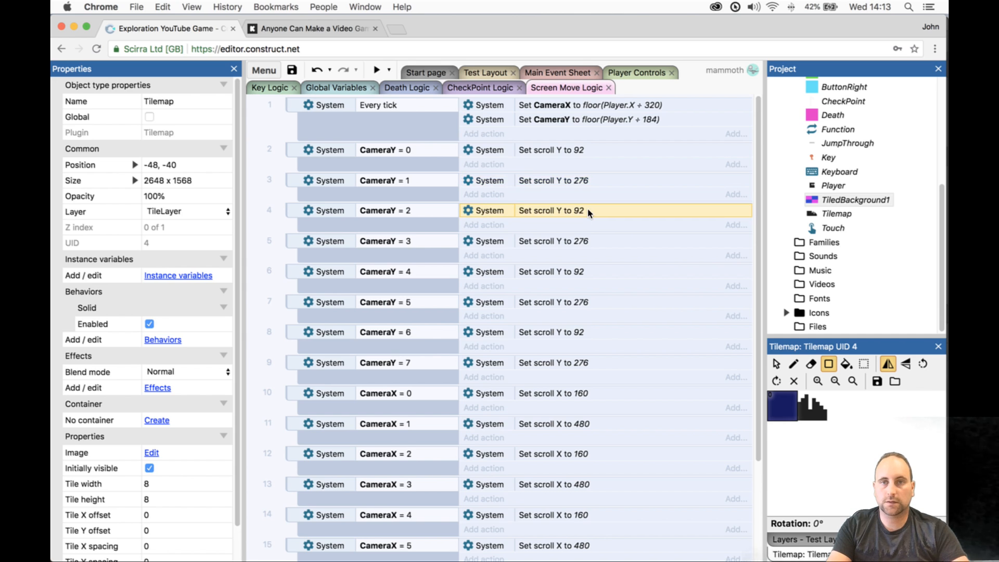
{"action": "double_click", "coordinate": [588, 208]}
{"action": "type", "text": "460"}
{"action": "key", "text": "Return"}
- Add another 184 in Calculator and set the CameraY = 3 event's scroll Y to 644
{"action": "key", "text": "super+Tab"}
{"action": "key", "text": "Return"}
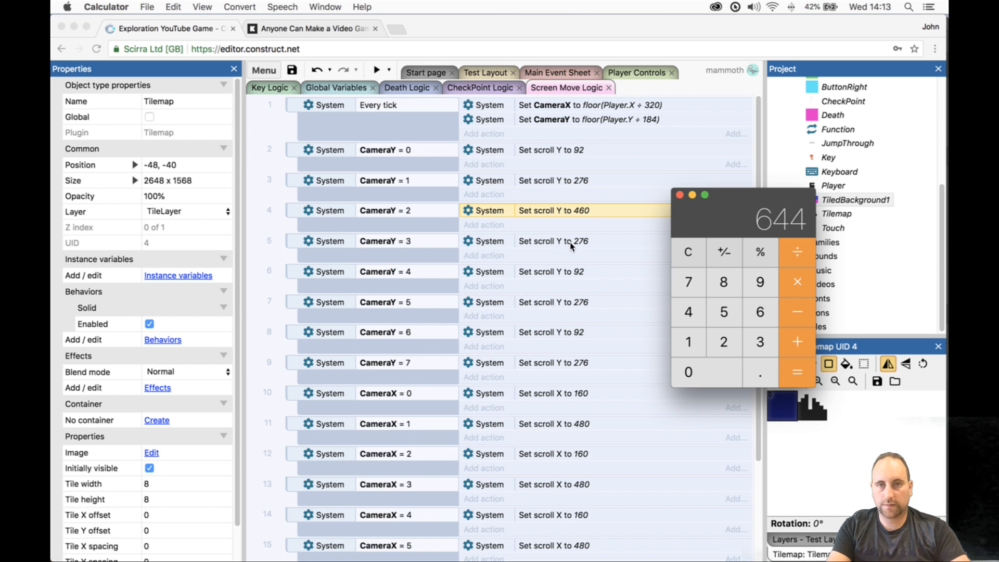
{"action": "left_click", "coordinate": [571, 245]}
{"action": "double_click", "coordinate": [570, 244]}
{"action": "type", "text": "644"}
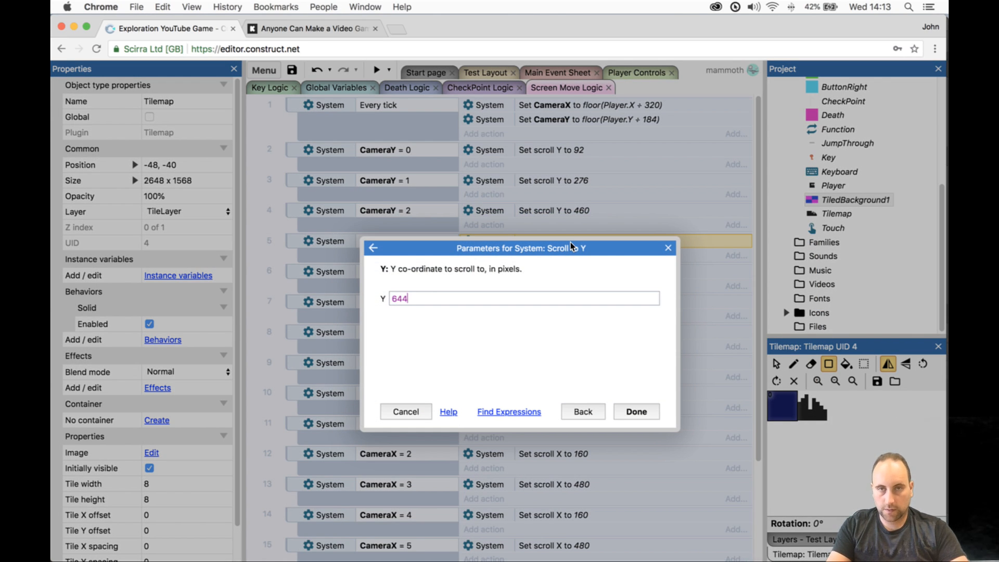
{"action": "key", "text": "Return"}
- Add another 184 in Calculator and set the CameraY = 4 event's scroll Y to 828
{"action": "key", "text": "super+Tab"}
{"action": "key", "text": "Return"}
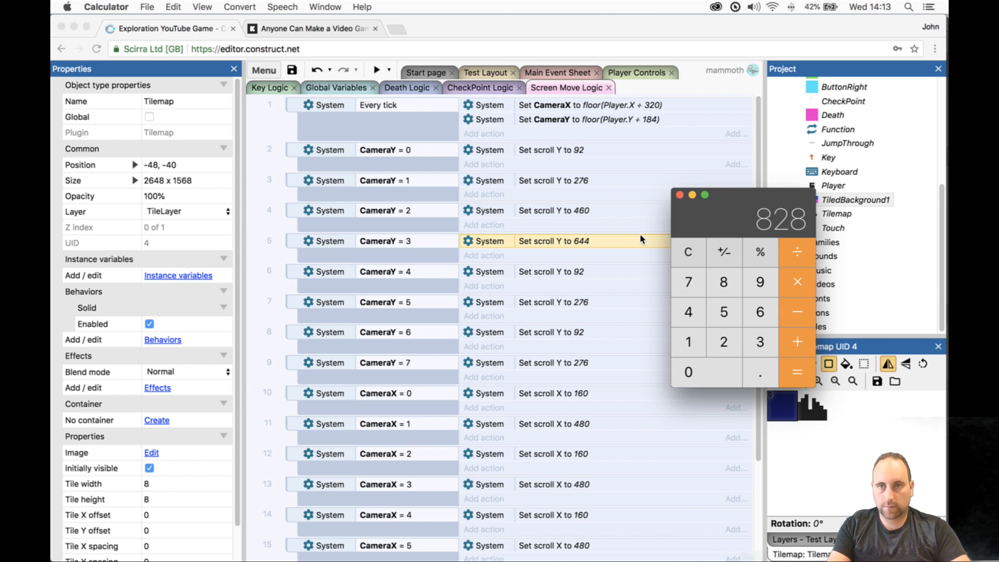
{"action": "left_click", "coordinate": [597, 270]}
{"action": "double_click", "coordinate": [596, 270]}
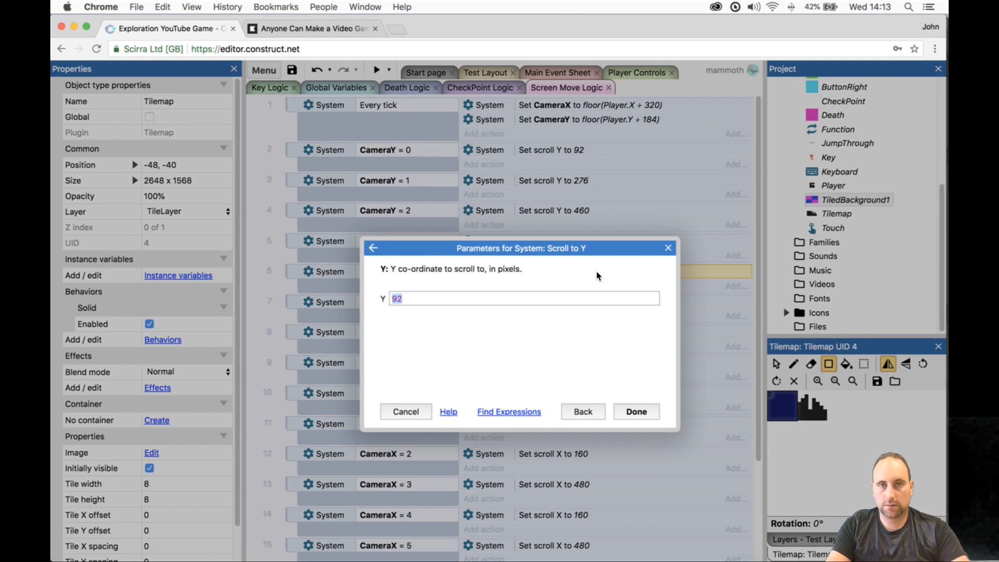
{"action": "type", "text": "828"}
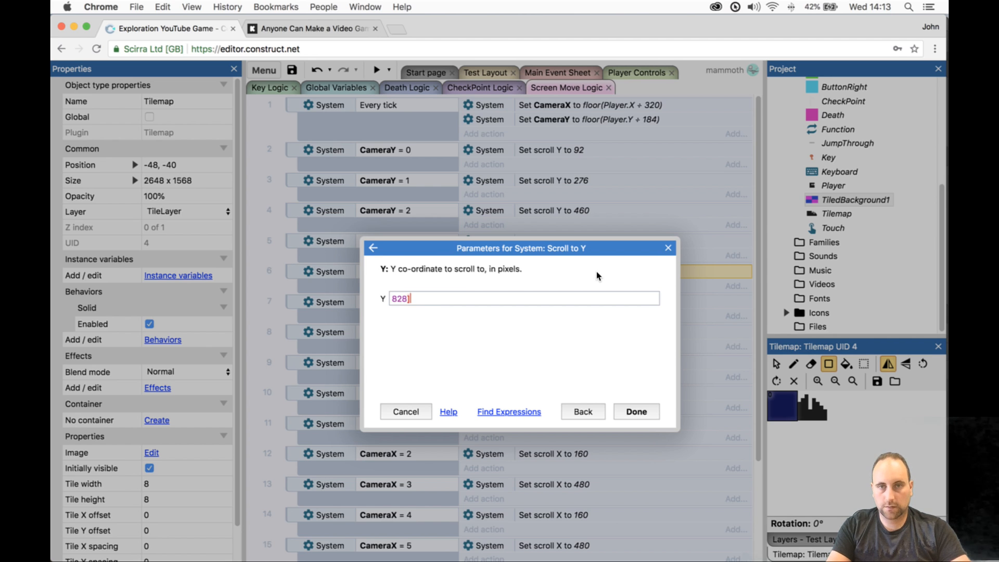
{"action": "key", "text": "Return"}
- Add another 184 in Calculator and set the CameraY = 5 event's scroll Y to 1012
{"action": "key", "text": "super+Tab"}
{"action": "key", "text": "Return"}
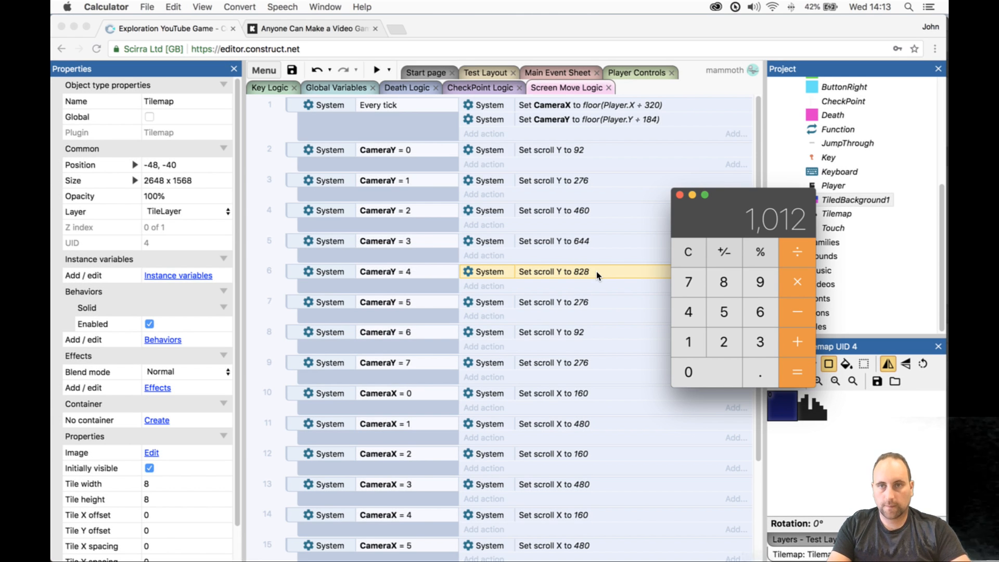
{"action": "left_click", "coordinate": [579, 303]}
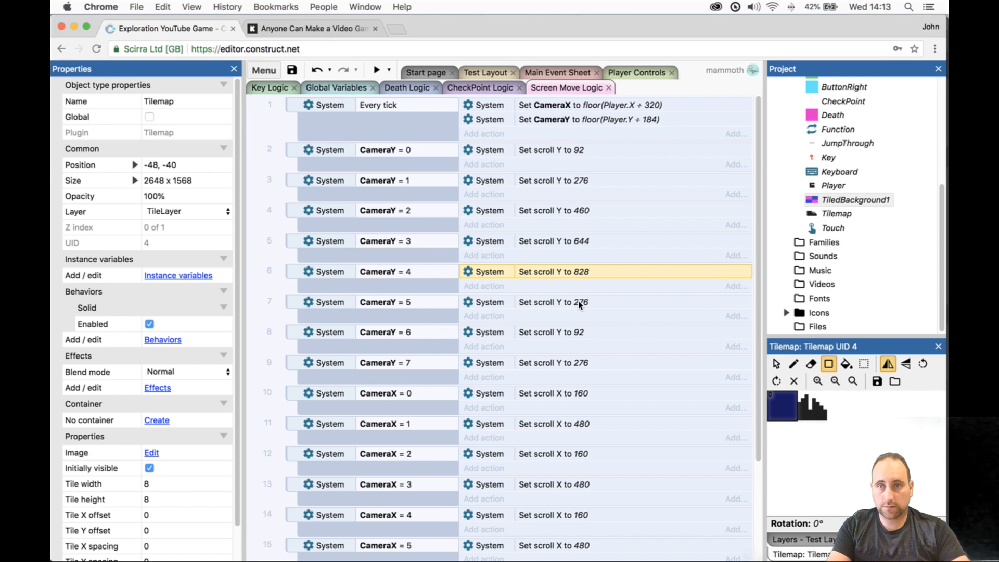
{"action": "double_click", "coordinate": [578, 303]}
{"action": "type", "text": "1012"}
{"action": "key", "text": "Return"}
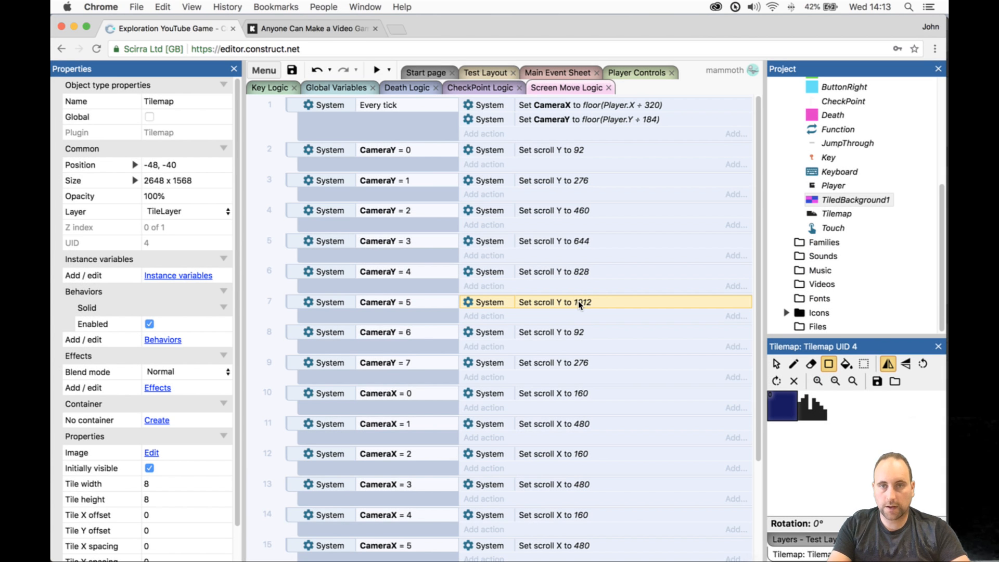
- Add another 184 in Calculator and set the CameraY = 6 event's scroll Y to 1196
{"action": "key", "text": "super+Tab"}
{"action": "key", "text": "Return"}
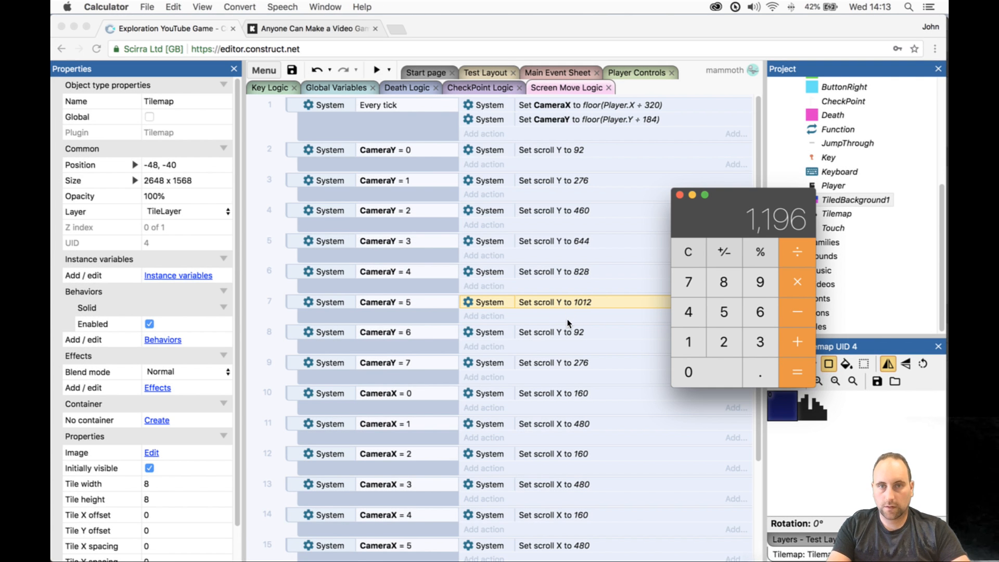
{"action": "left_click", "coordinate": [569, 333]}
{"action": "double_click", "coordinate": [568, 332]}
{"action": "type", "text": "1196"}
{"action": "key", "text": "Return"}
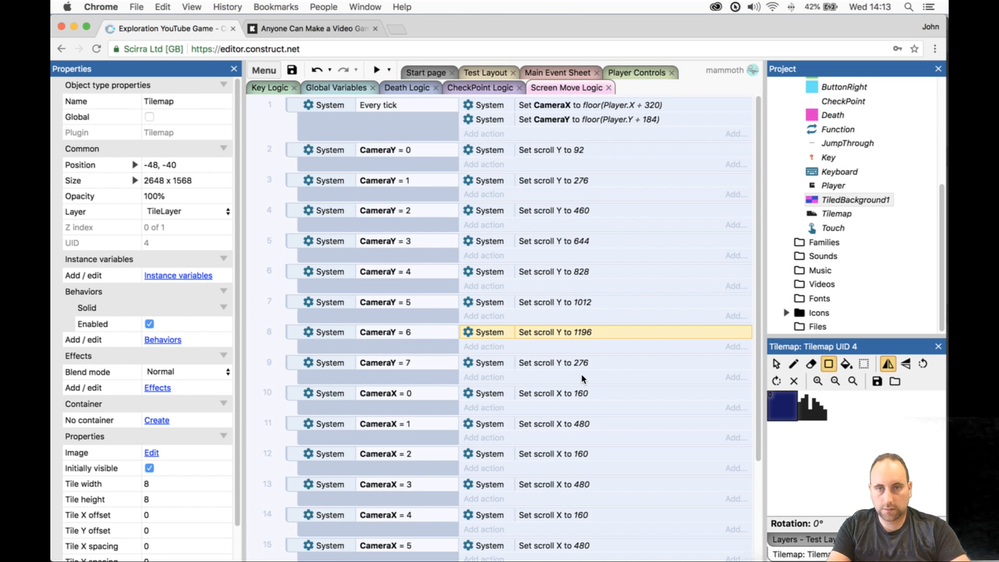
- Add another 184 in Calculator and set the CameraY = 7 event's scroll Y to 1380
{"action": "key", "text": "super+Tab"}
{"action": "type", "text": "+184"}
{"action": "key", "text": "Return"}
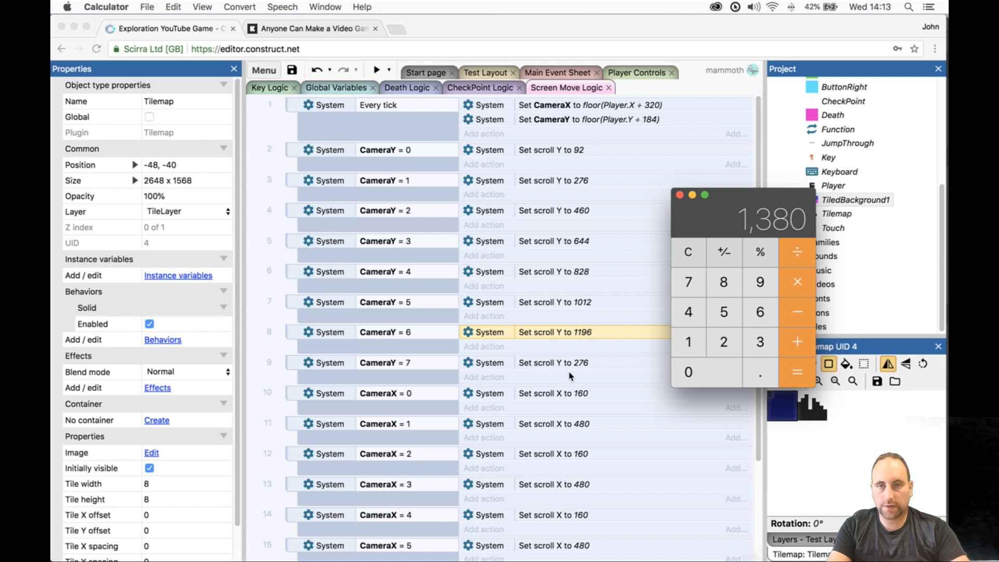
{"action": "key", "text": "super+Tab"}
{"action": "double_click", "coordinate": [568, 363]}
{"action": "type", "text": "1"}
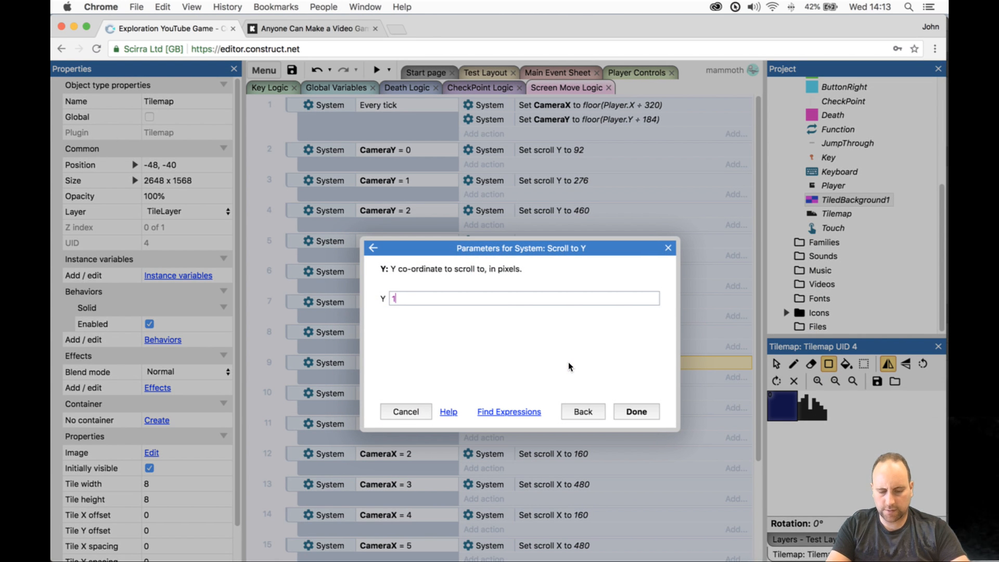
{"action": "type", "text": "380"}
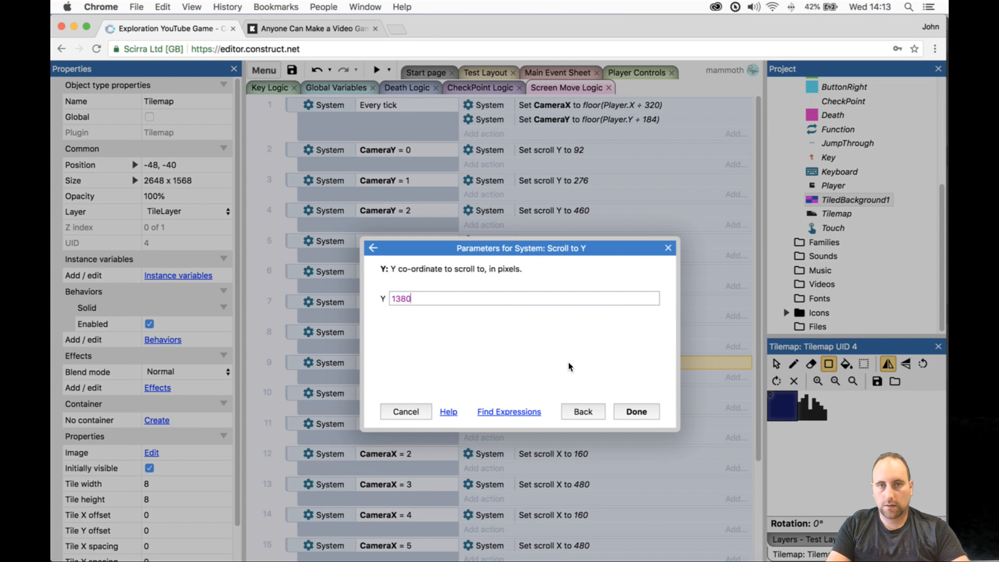
{"action": "key", "text": "Return"}
- Add 320 to 480 in Calculator and set the CameraX = 1 event's scroll X to 800
{"action": "scroll", "coordinate": [614, 402], "scroll_direction": "down", "scroll_amount": 1}
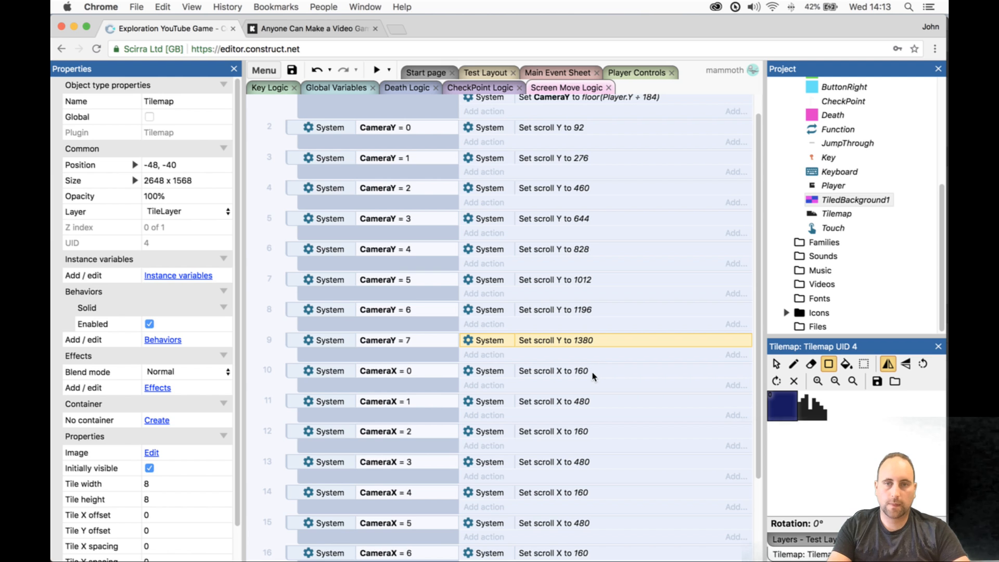
{"action": "double_click", "coordinate": [583, 403]}
{"action": "key", "text": "Return"}
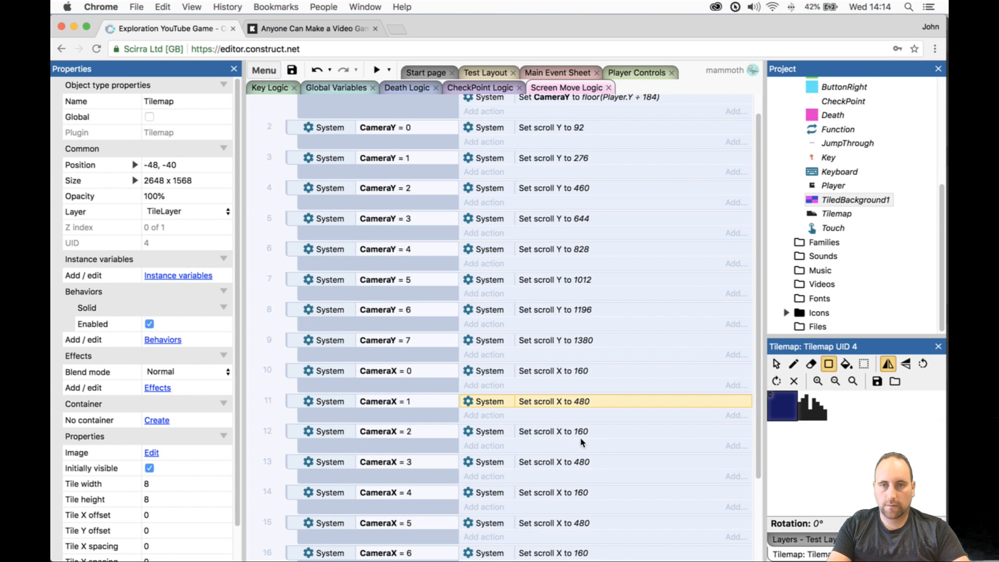
{"action": "key", "text": "super+Tab"}
{"action": "type", "text": "480+320="}
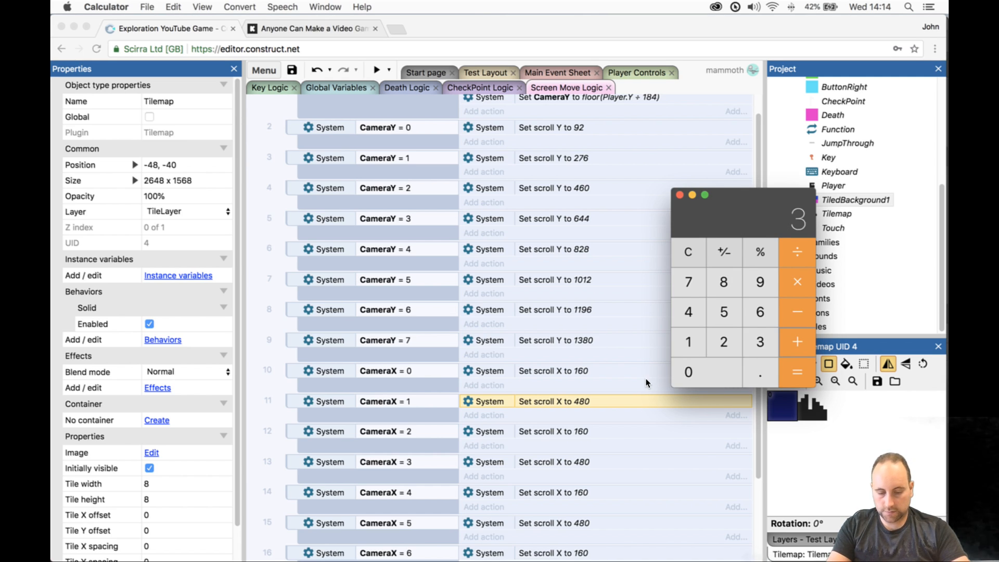
{"action": "left_click", "coordinate": [570, 400]}
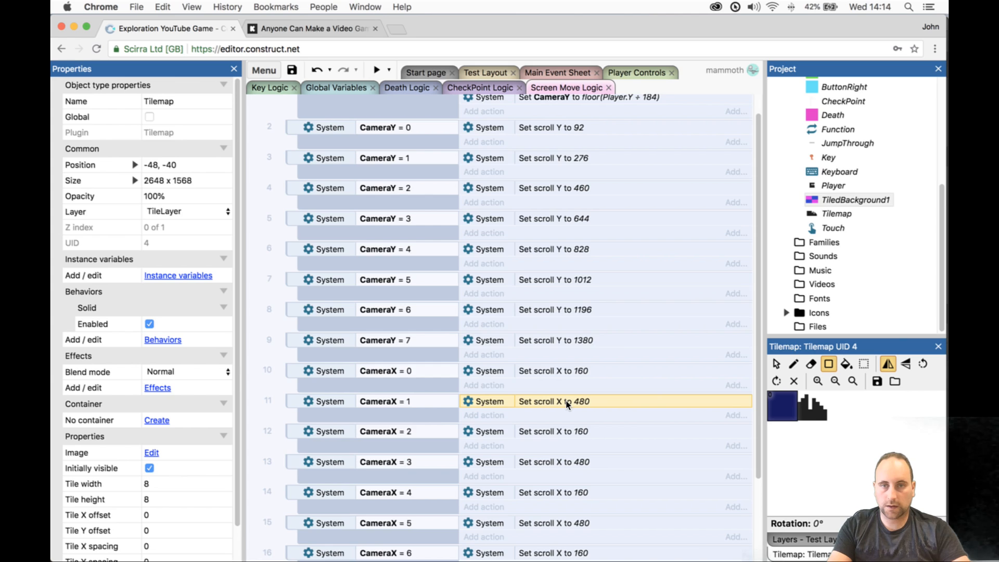
{"action": "double_click", "coordinate": [568, 402]}
{"action": "type", "text": "800"}
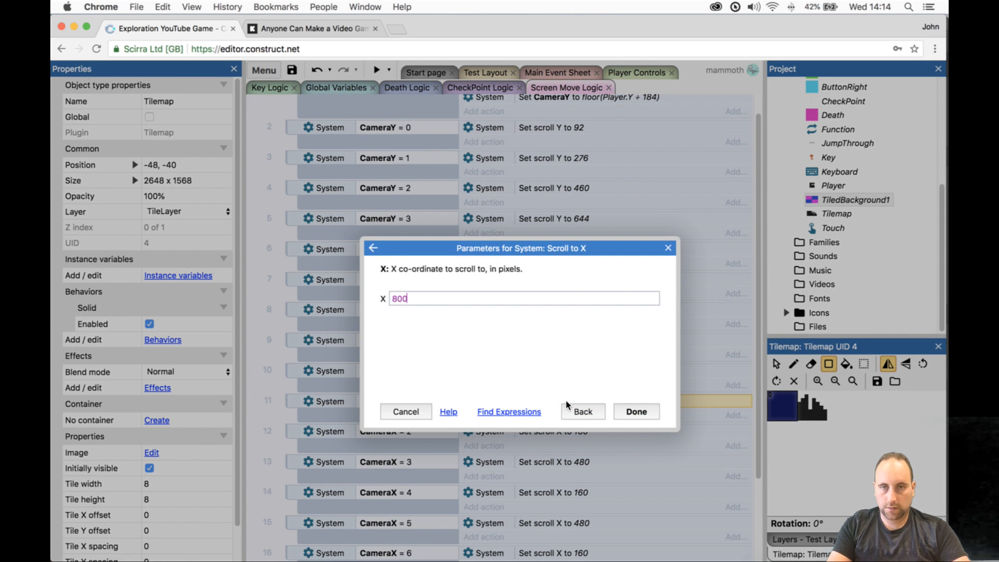
{"action": "key", "text": "Return"}
- Add another 320 in Calculator and set the CameraX = 2 event's scroll X to 1120
{"action": "key", "text": "super+Tab"}
{"action": "type", "text": "+320="}
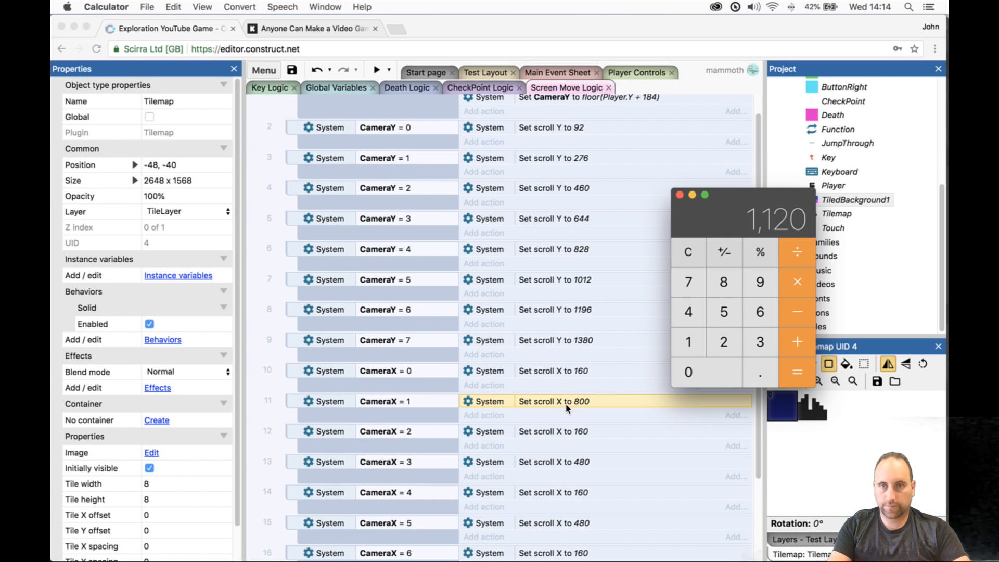
{"action": "key", "text": "super+Tab"}
{"action": "left_click", "coordinate": [586, 431]}
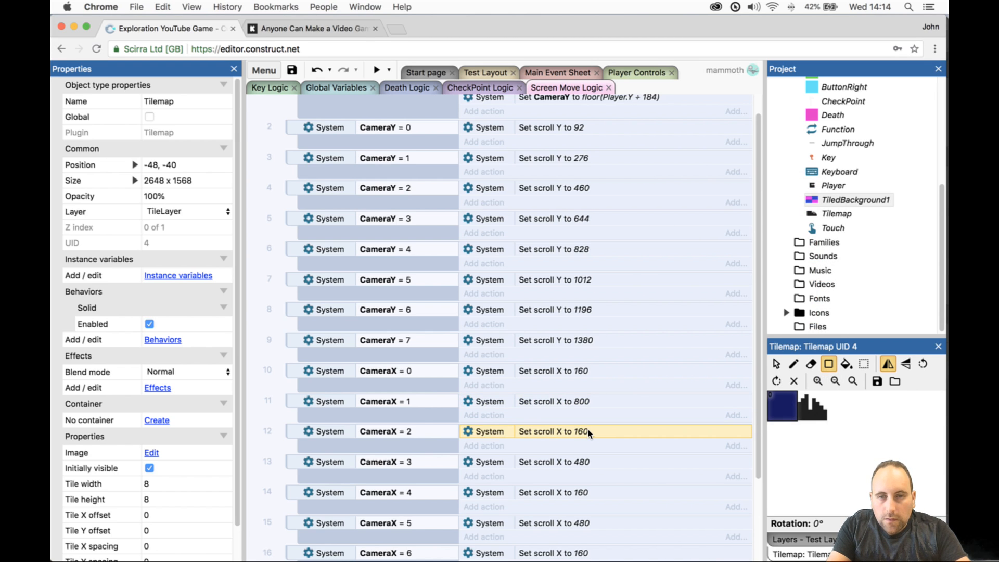
{"action": "double_click", "coordinate": [588, 431]}
{"action": "key", "text": "super+Tab"}
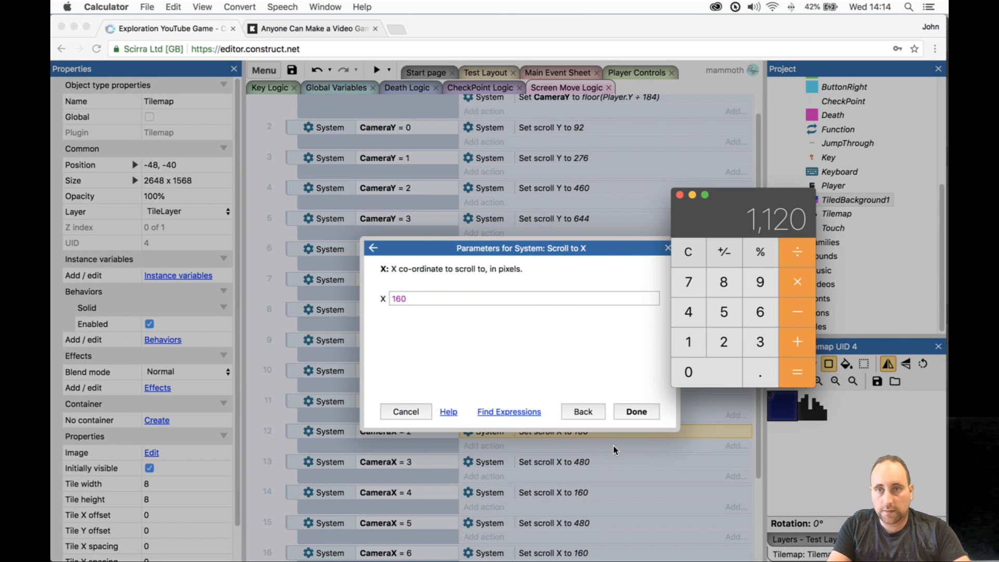
{"action": "key", "text": "super+Tab"}
{"action": "type", "text": "1120"}
{"action": "key", "text": "Return"}
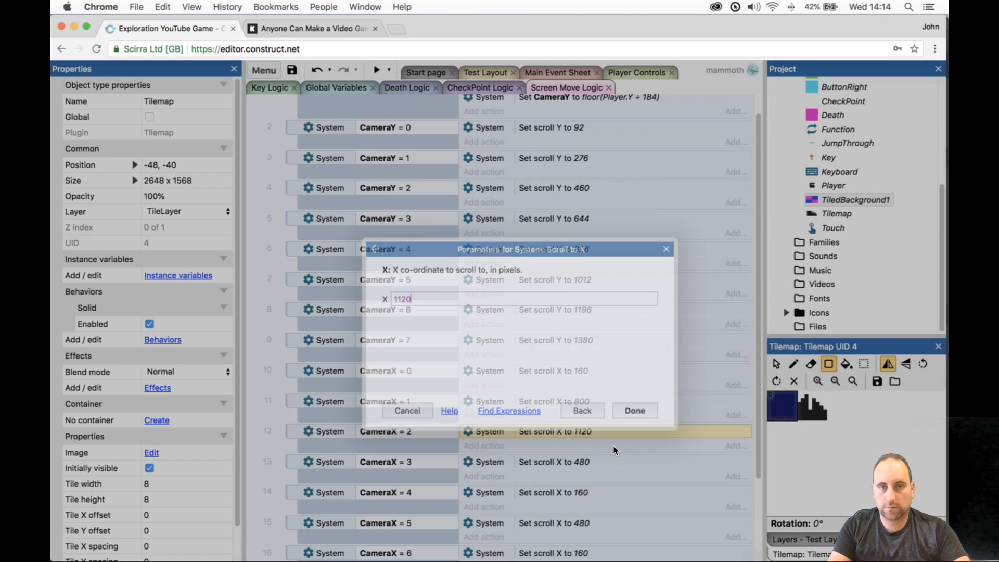
- Add another 320 in Calculator and set the CameraX = 3 event's scroll X to 1440
{"action": "key", "text": "super+Tab"}
{"action": "key", "text": "Return"}
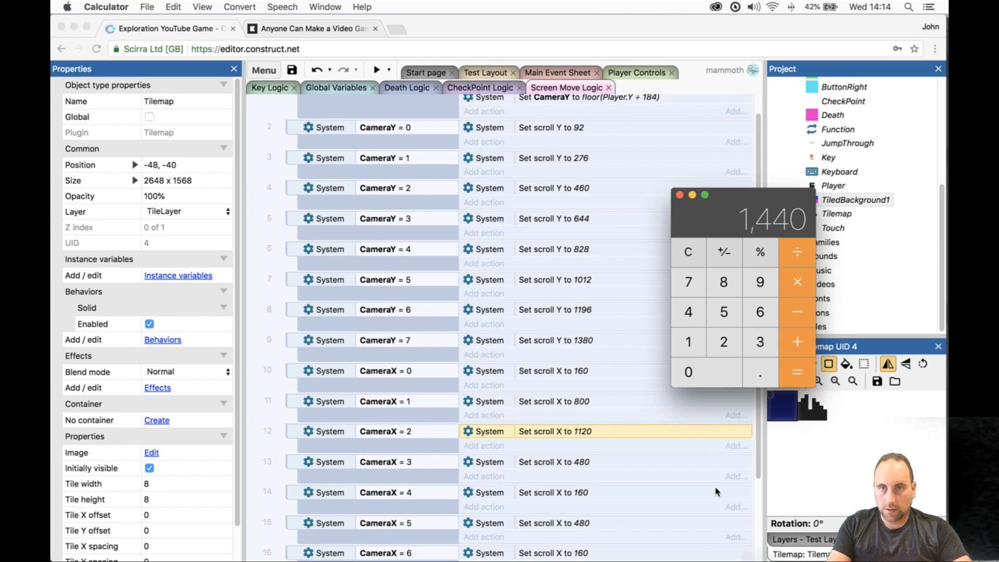
{"action": "key", "text": "super+Tab"}
{"action": "double_click", "coordinate": [586, 462]}
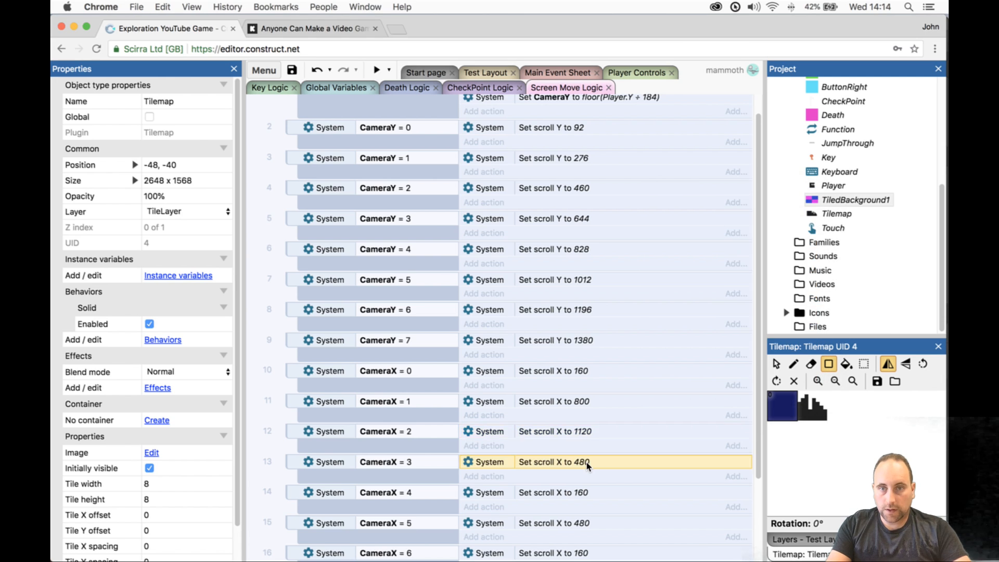
{"action": "type", "text": "1440"}
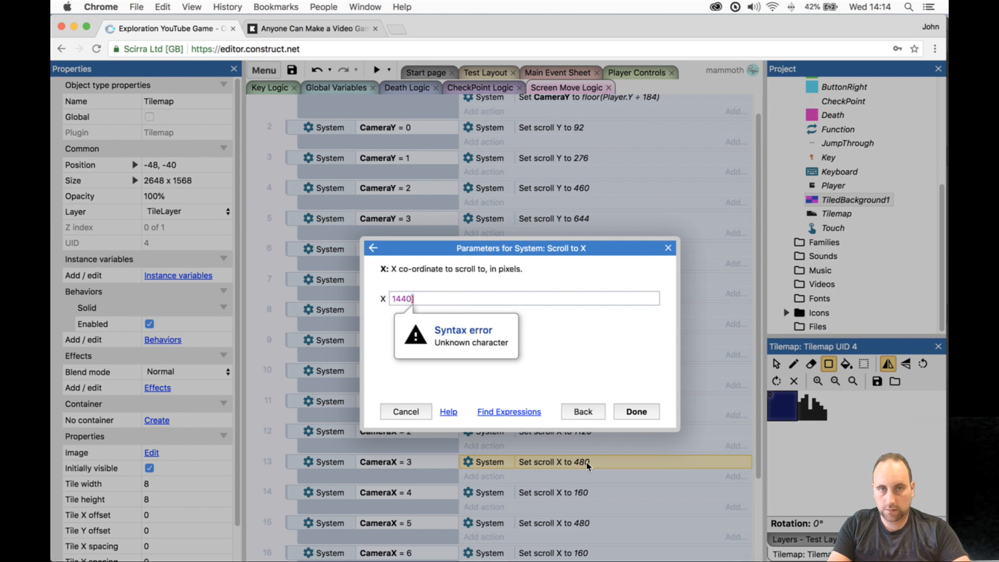
{"action": "key", "text": "Return"}
- Add another 320 in Calculator and set the CameraX = 4 event's scroll X to 1760
{"action": "scroll", "coordinate": [620, 449], "scroll_direction": "down", "scroll_amount": 3}
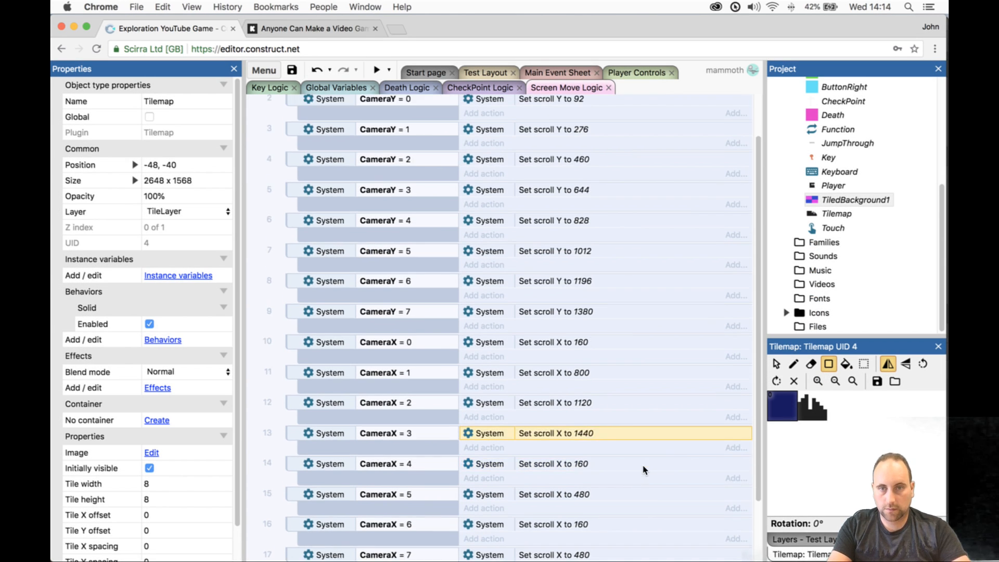
{"action": "key", "text": "super+Tab"}
{"action": "key", "text": "Return"}
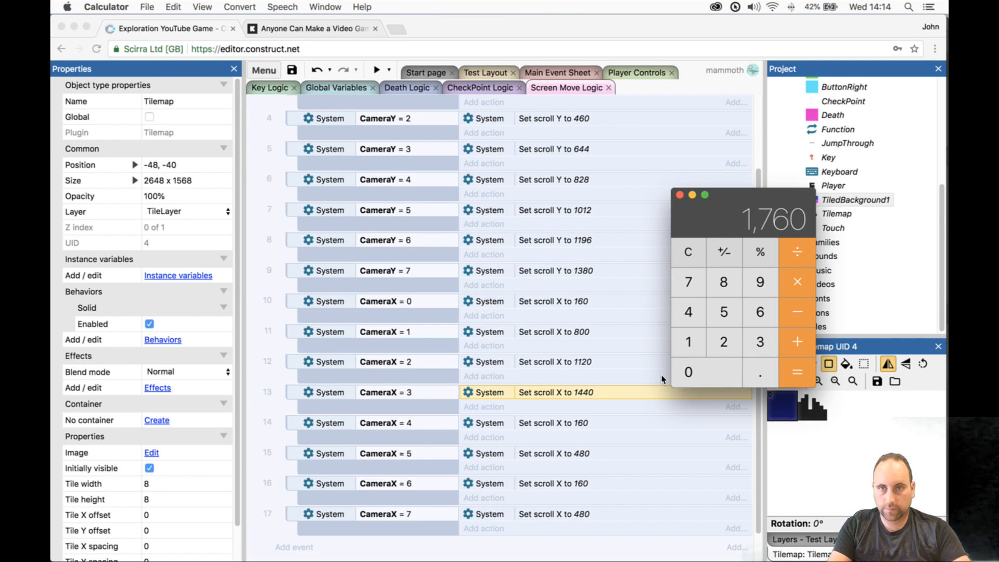
{"action": "key", "text": "super+Tab"}
{"action": "double_click", "coordinate": [580, 422]}
{"action": "type", "text": "1760"}
{"action": "key", "text": "Return"}
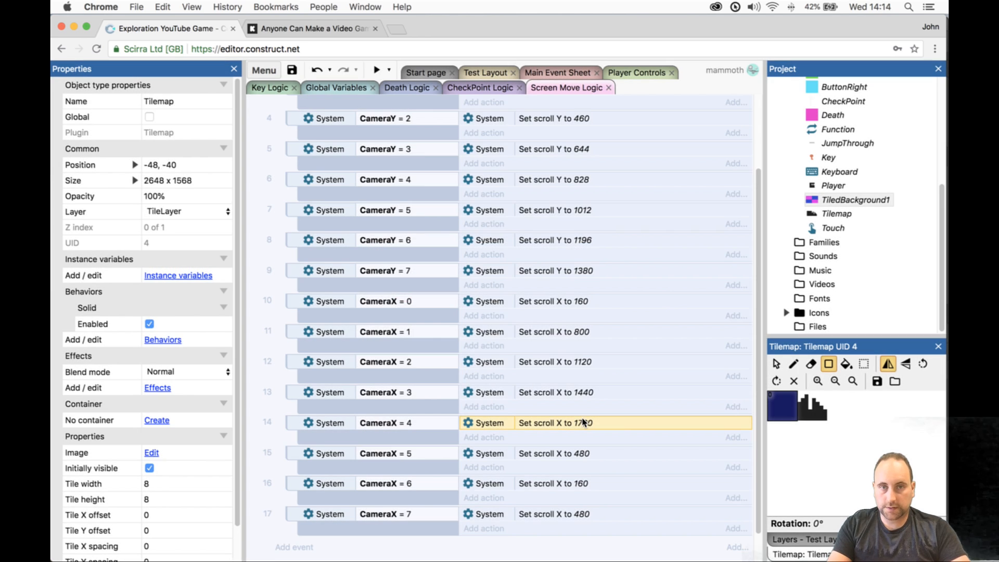
- Add another 320 in Calculator and set the CameraX = 5 event's scroll X to 2080
{"action": "key", "text": "super+Tab"}
{"action": "key", "text": "Return"}
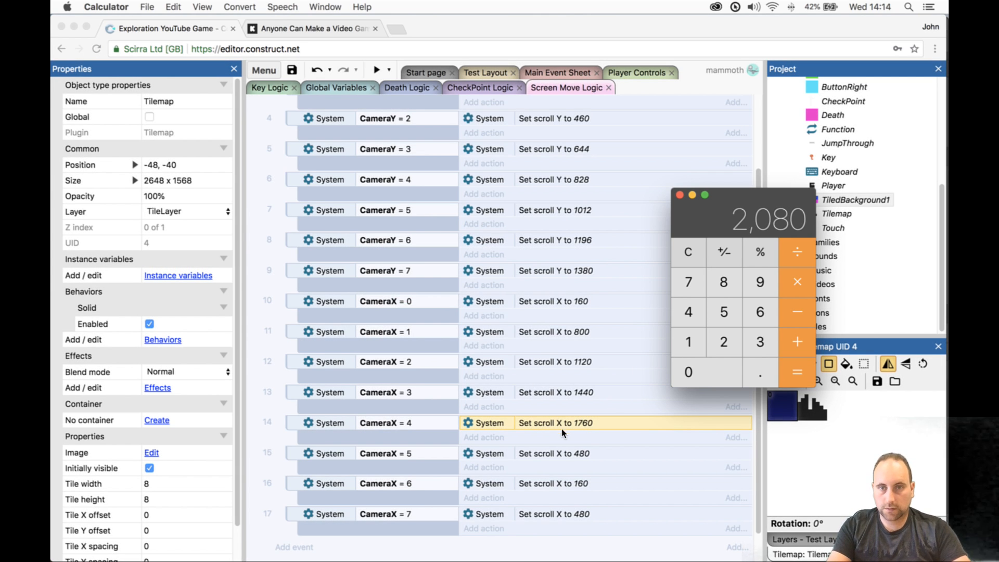
{"action": "key", "text": "super+Tab"}
{"action": "double_click", "coordinate": [589, 453]}
{"action": "type", "text": "2"}
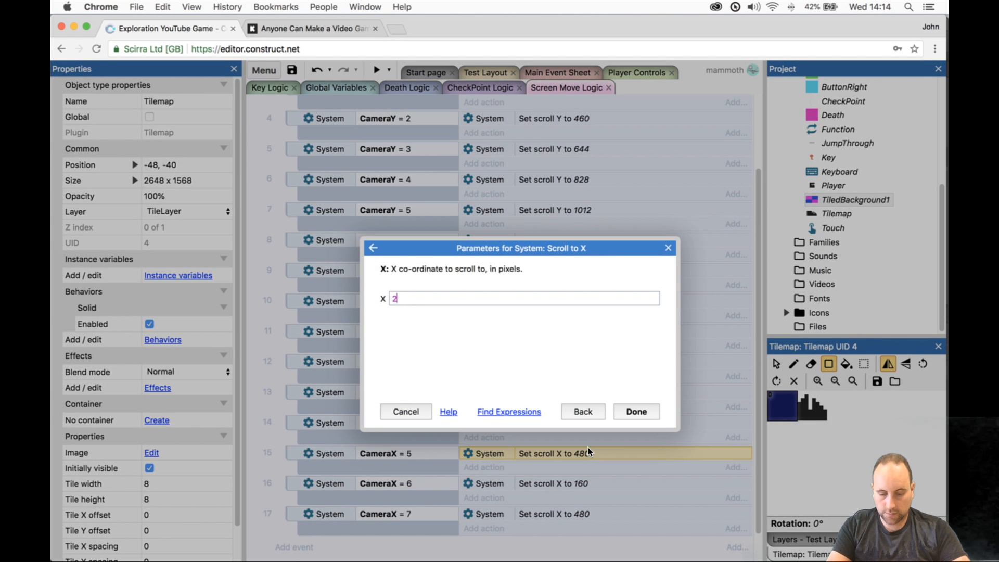
{"action": "type", "text": "080"}
{"action": "key", "text": "Return"}
- Add another 320 in Calculator and set the CameraX = 6 event's scroll X to 2400
{"action": "key", "text": "super+Tab"}
{"action": "key", "text": "Return"}
{"action": "key", "text": "super+Tab"}
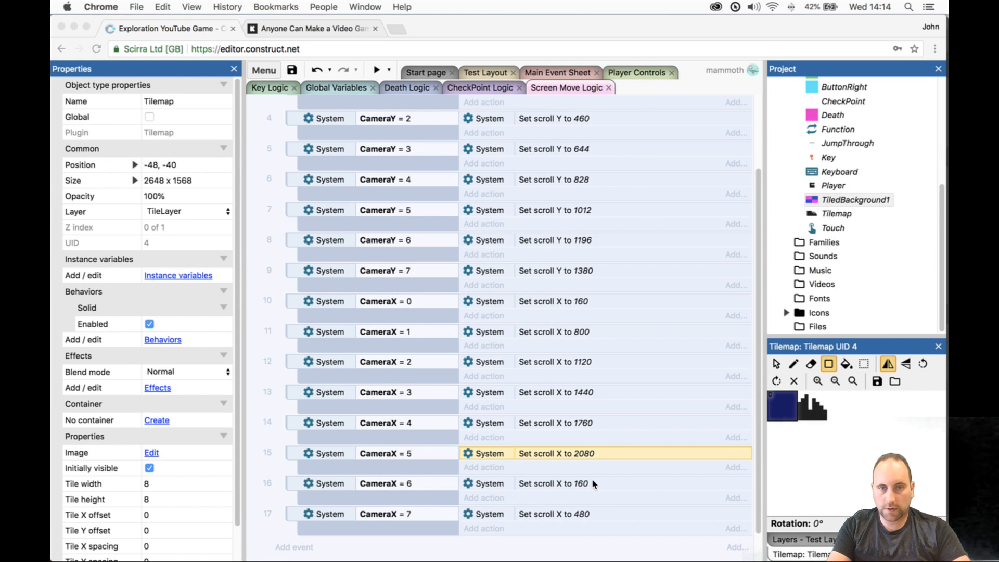
{"action": "double_click", "coordinate": [597, 486]}
{"action": "type", "text": "2"}
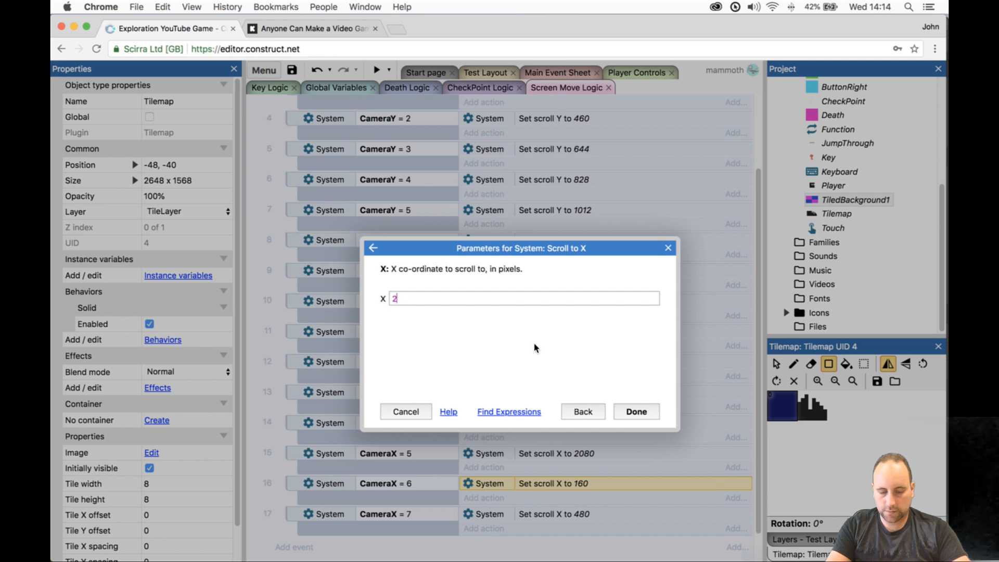
{"action": "type", "text": "400"}
{"action": "key", "text": "Return"}
{"action": "key", "text": "Return"}
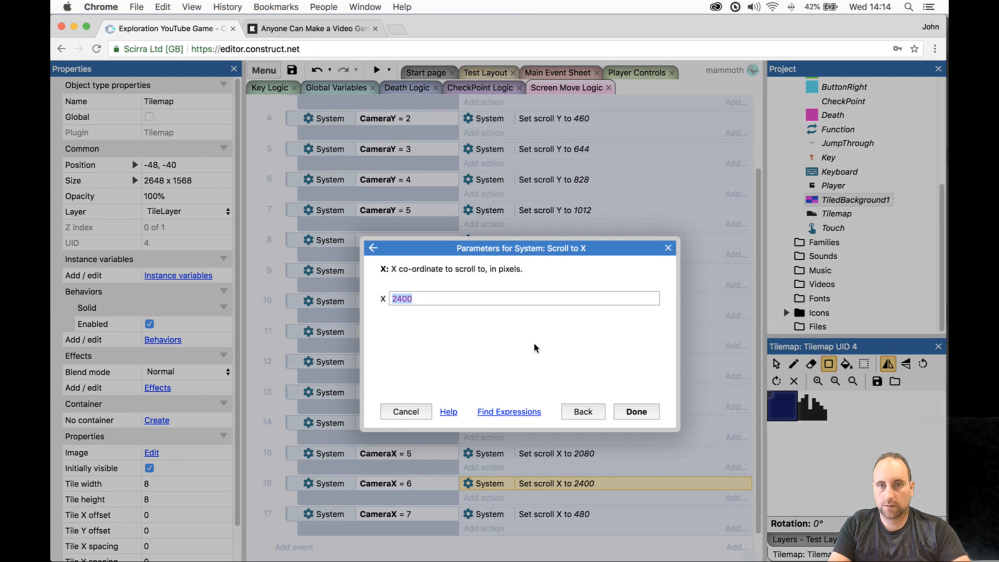
{"action": "key", "text": "super+Tab"}
{"action": "key", "text": "Escape"}
{"action": "type", "text": "2400"}
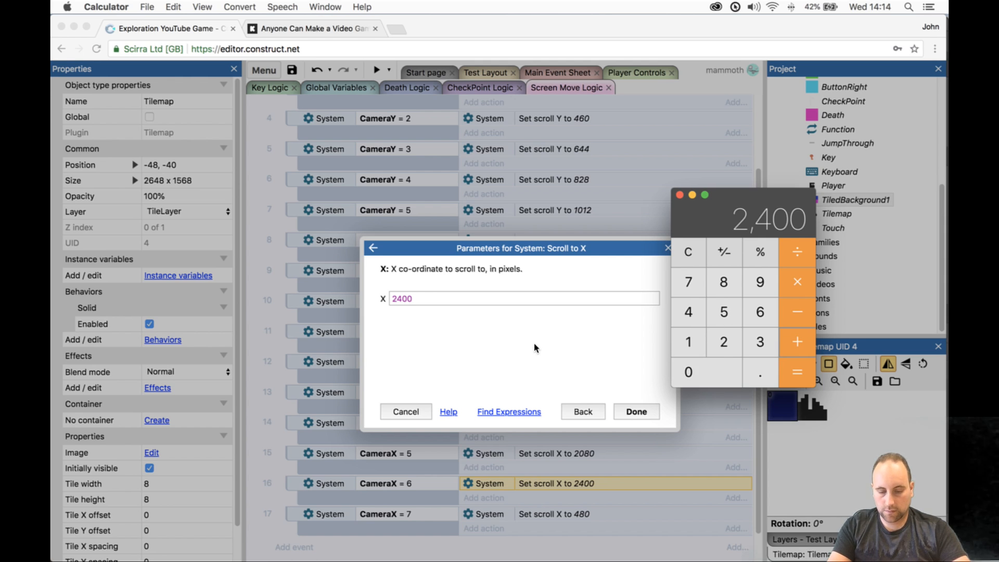
{"action": "type", "text": "+320"}
{"action": "key", "text": "Return"}
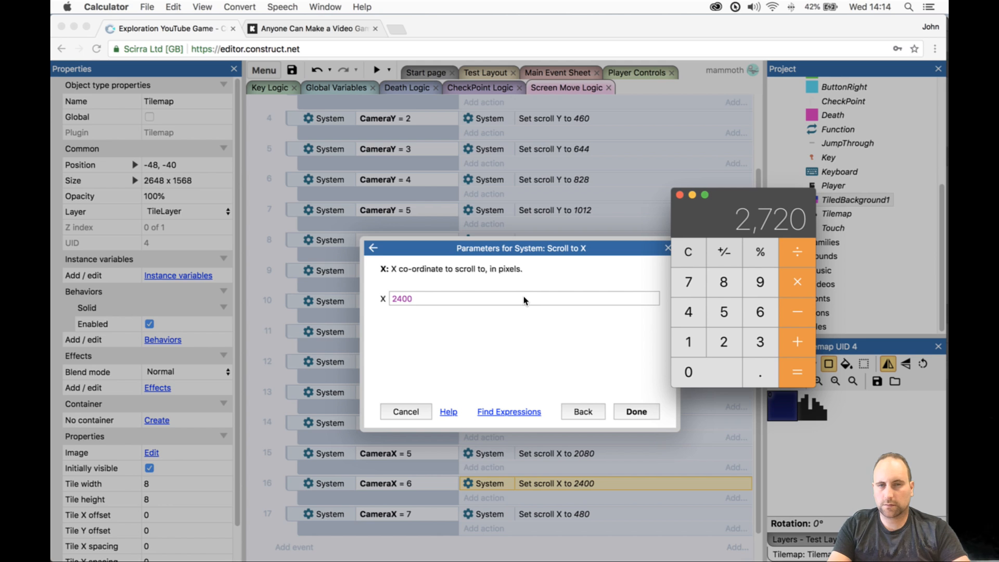
{"action": "key", "text": "Escape"}
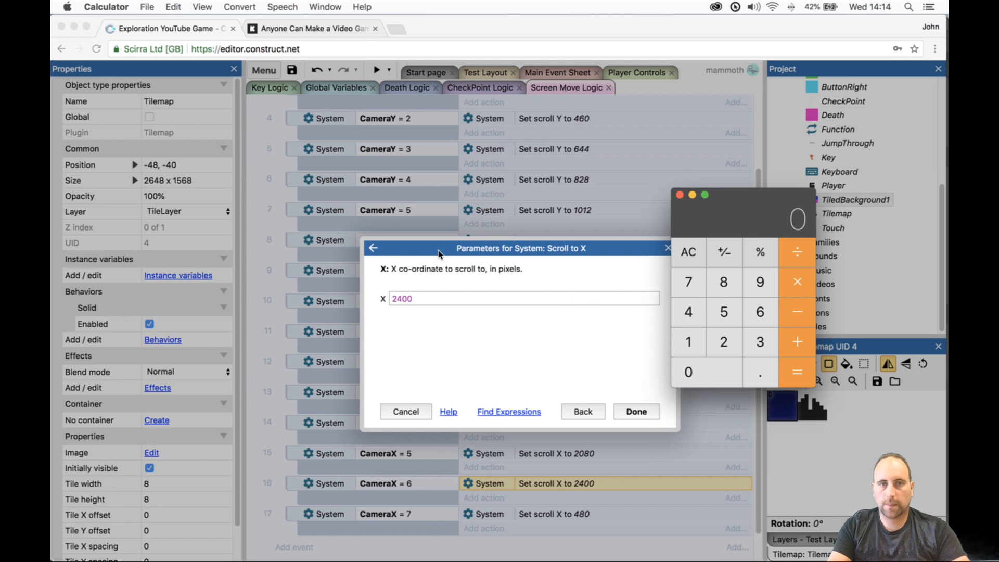
{"action": "left_click", "coordinate": [376, 250]}
{"action": "left_click", "coordinate": [374, 249]}
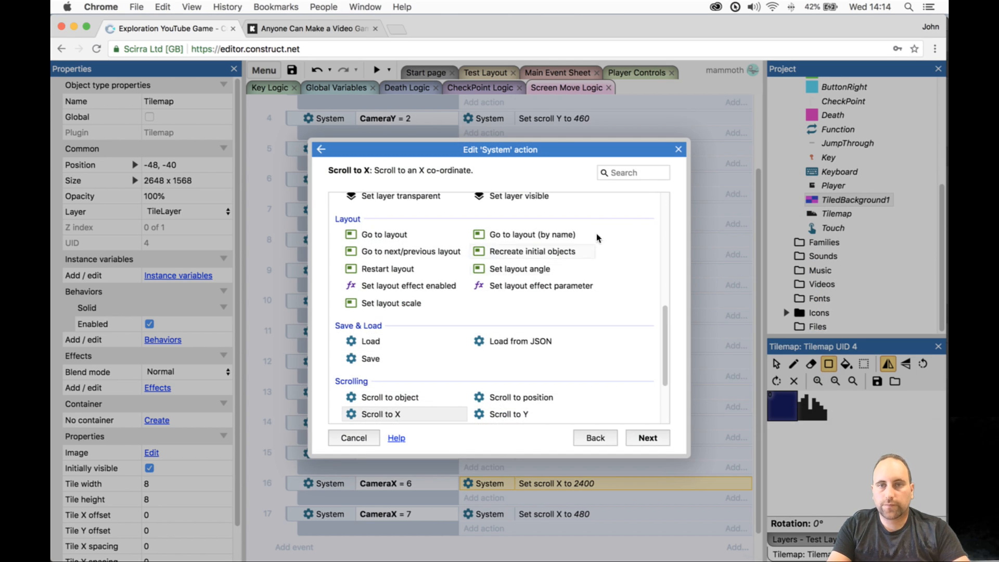
{"action": "left_click", "coordinate": [679, 150]}
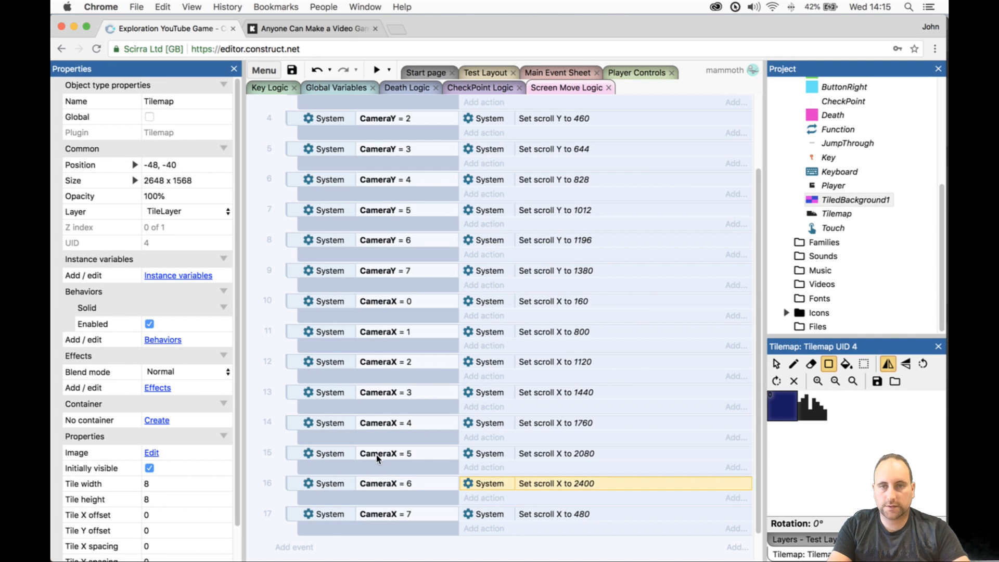
- Rearrange the scroll X actions so CameraX 1 to 7 use 480, 800, 1120, 1440, 1760, 2080 and 2400 in order
{"action": "left_click", "coordinate": [543, 299]}
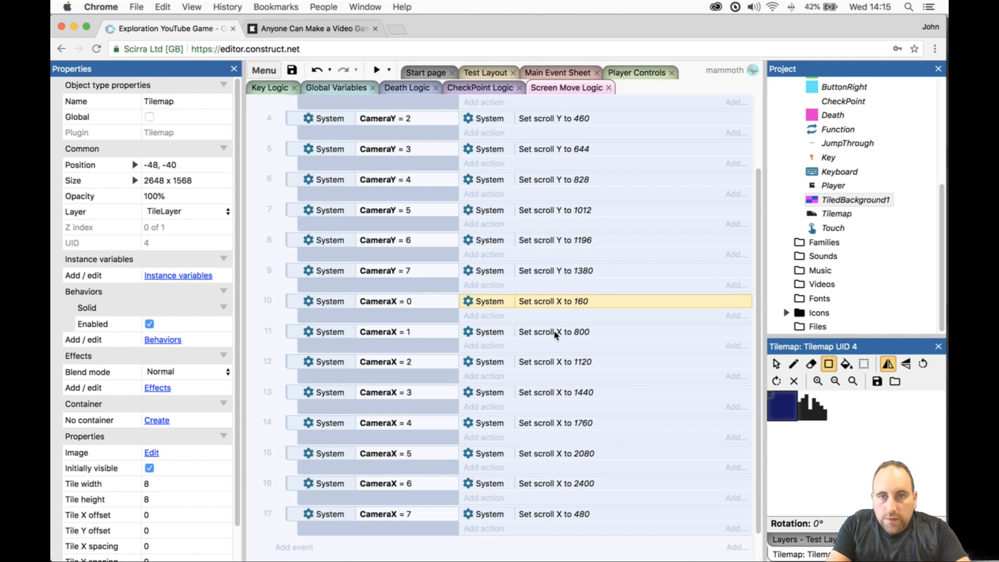
{"action": "left_click", "coordinate": [566, 341]}
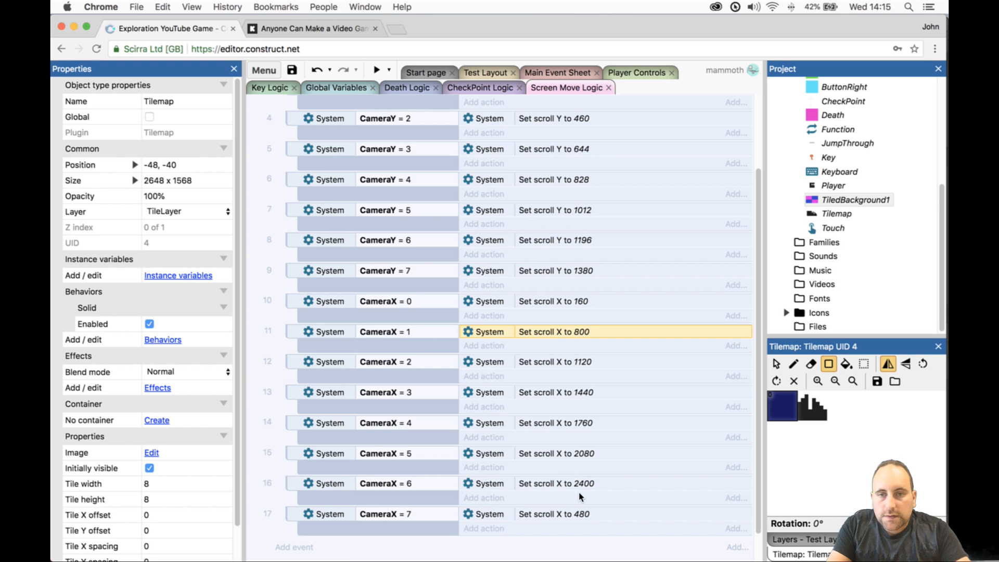
{"action": "left_click_drag", "start_coordinate": [587, 515], "coordinate": [606, 344]}
{"action": "left_click_drag", "start_coordinate": [593, 501], "coordinate": [591, 523]}
{"action": "left_click_drag", "start_coordinate": [583, 468], "coordinate": [584, 491]}
{"action": "left_click_drag", "start_coordinate": [573, 436], "coordinate": [572, 471]}
{"action": "left_click_drag", "start_coordinate": [557, 407], "coordinate": [558, 432]}
{"action": "left_click_drag", "start_coordinate": [563, 380], "coordinate": [563, 403]}
{"action": "left_click_drag", "start_coordinate": [563, 347], "coordinate": [565, 374]}
- Preview the game, move the player over to the neighbouring screen to test the camera, and close the preview
{"action": "left_click", "coordinate": [378, 72]}
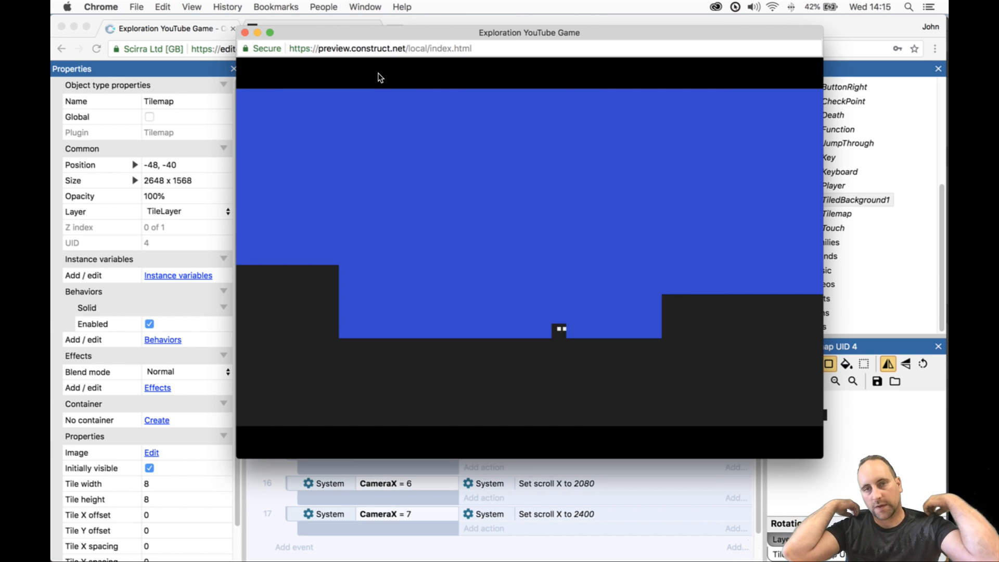
{"action": "key", "text": "Right"}
{"action": "key", "text": "Up"}
{"action": "key", "text": "Right"}
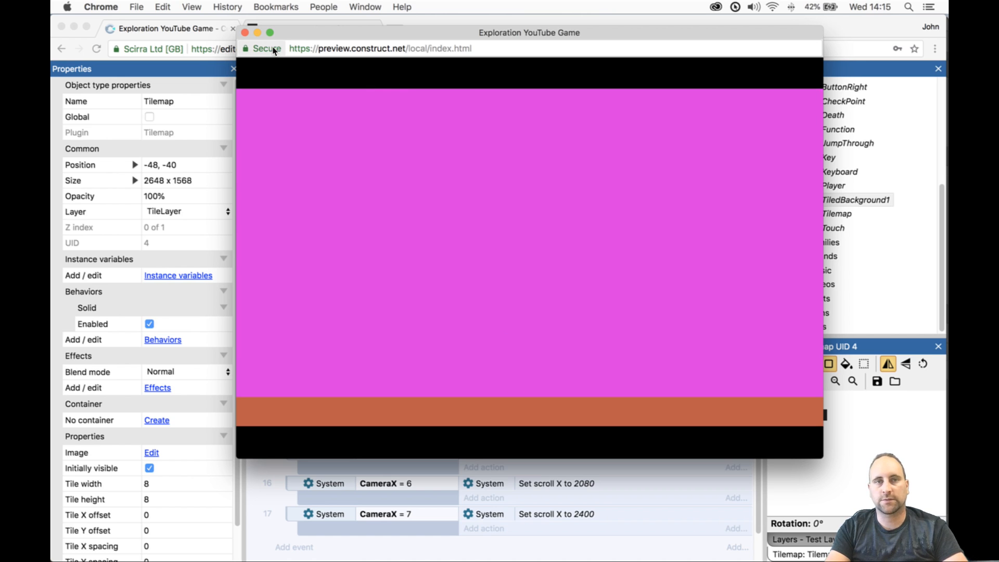
{"action": "left_click", "coordinate": [244, 32]}
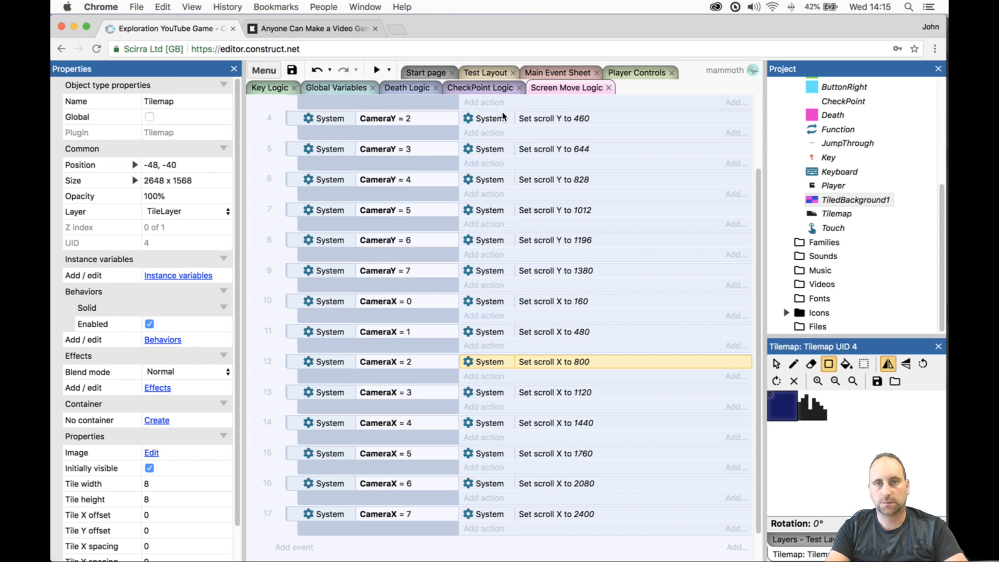
- Return to the Test Layout and cloud-save the project to Google Drive as Exploration YouTube Game p04.c3p
{"action": "left_click", "coordinate": [548, 78]}
{"action": "left_click", "coordinate": [478, 76]}
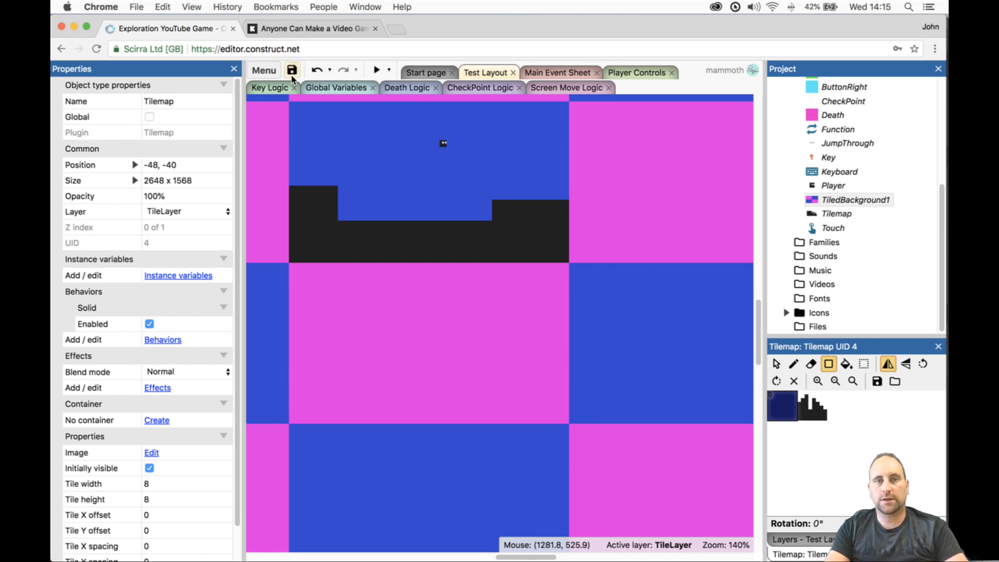
{"action": "left_click", "coordinate": [264, 70]}
{"action": "mouse_move", "coordinate": [294, 96]}
{"action": "mouse_move", "coordinate": [385, 129]}
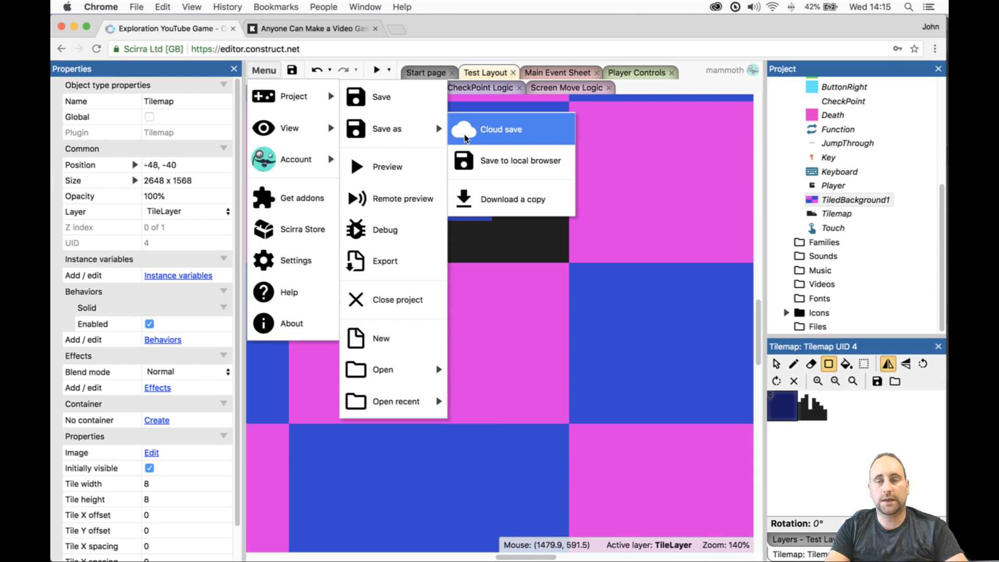
{"action": "left_click", "coordinate": [464, 133]}
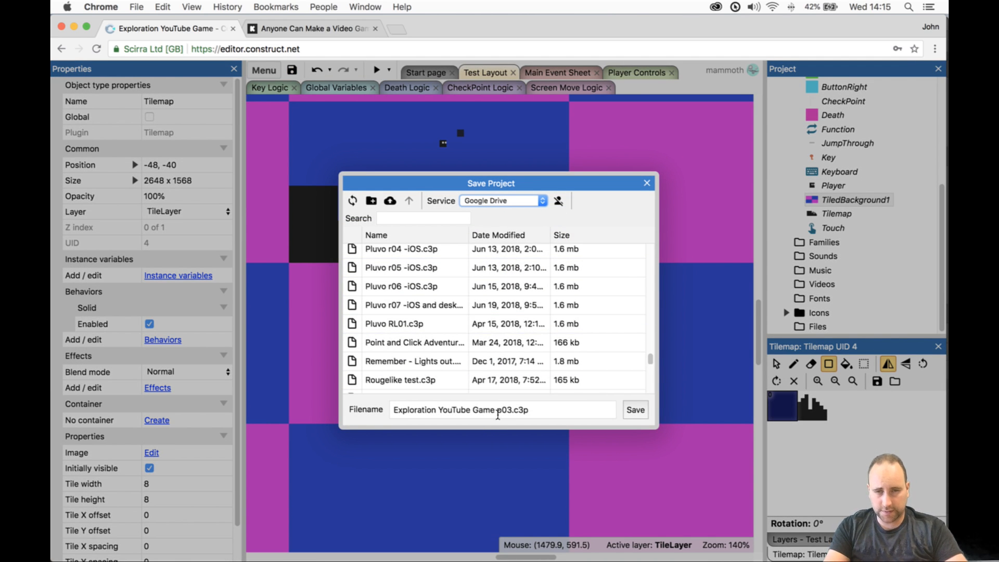
{"action": "left_click", "coordinate": [509, 416]}
{"action": "key", "text": "BackSpace"}
{"action": "type", "text": "4"}
{"action": "key", "text": "Return"}
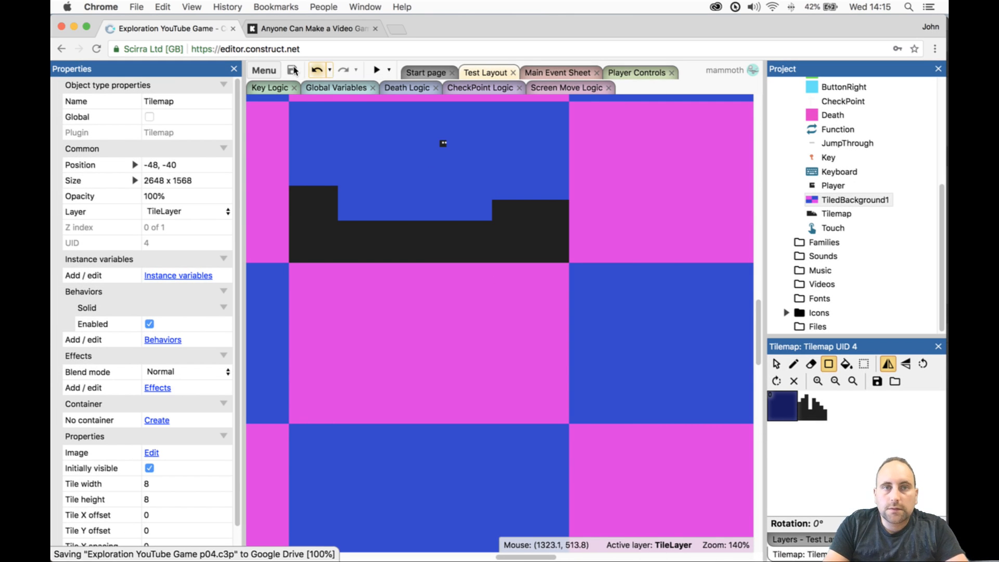
- Download a local copy of the project
{"action": "left_click", "coordinate": [264, 70]}
{"action": "mouse_move", "coordinate": [294, 96]}
{"action": "mouse_move", "coordinate": [396, 128]}
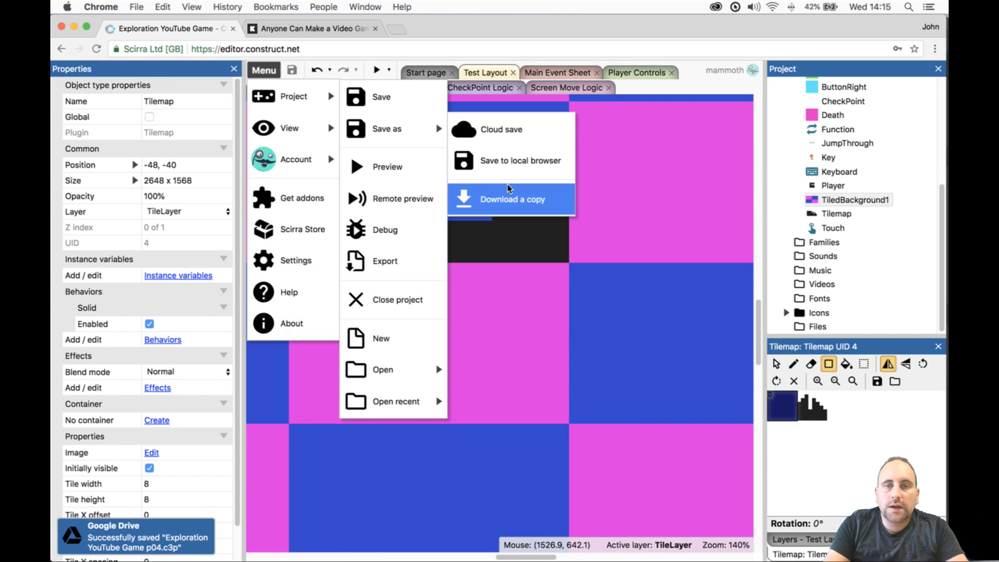
{"action": "left_click", "coordinate": [499, 198]}
{"action": "left_click", "coordinate": [480, 342]}
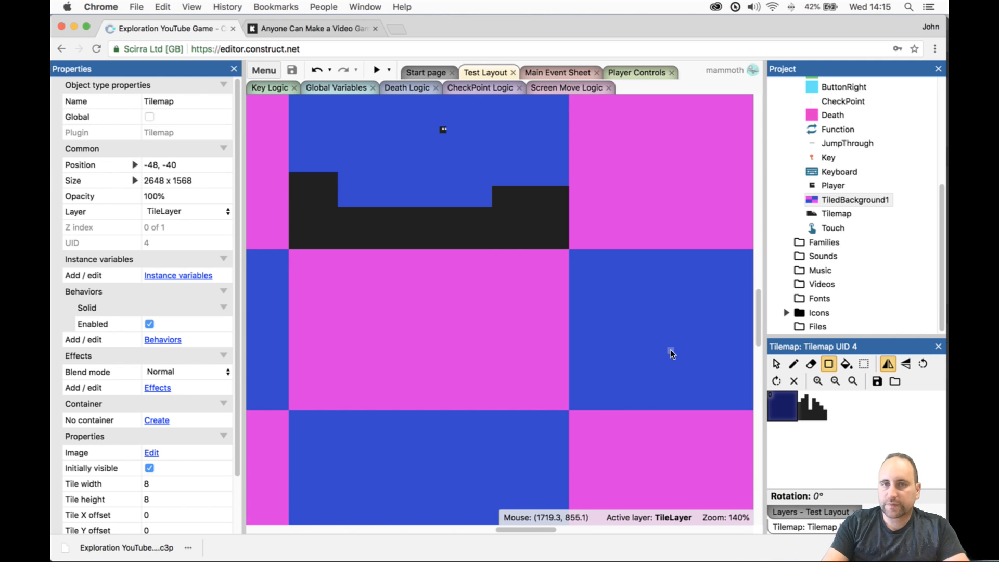
- Lock TileLayer, unlock DebugLayer and stretch the tiled background's lower edge so its size is 2560 x 1472
{"action": "scroll", "coordinate": [660, 359], "scroll_direction": "down", "scroll_amount": 8, "text": "ctrl"}
{"action": "scroll", "coordinate": [667, 447], "scroll_direction": "up", "scroll_amount": 3, "text": "ctrl"}
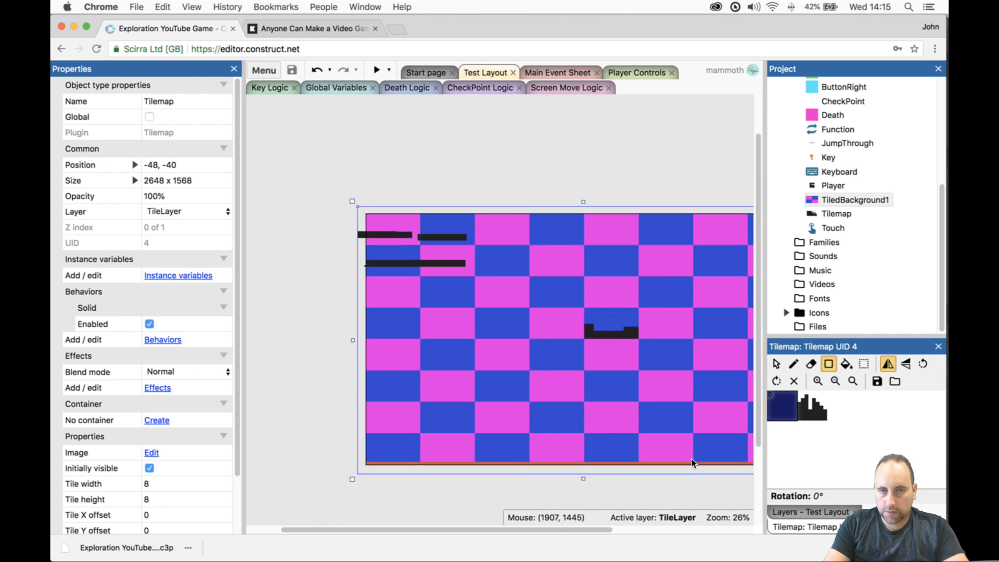
{"action": "left_click", "coordinate": [790, 511]}
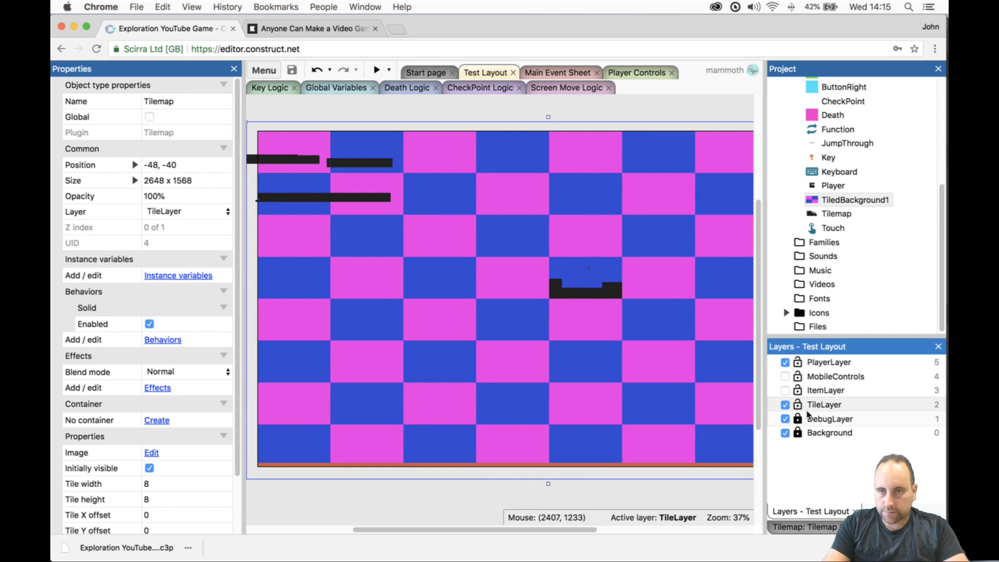
{"action": "left_click", "coordinate": [791, 419]}
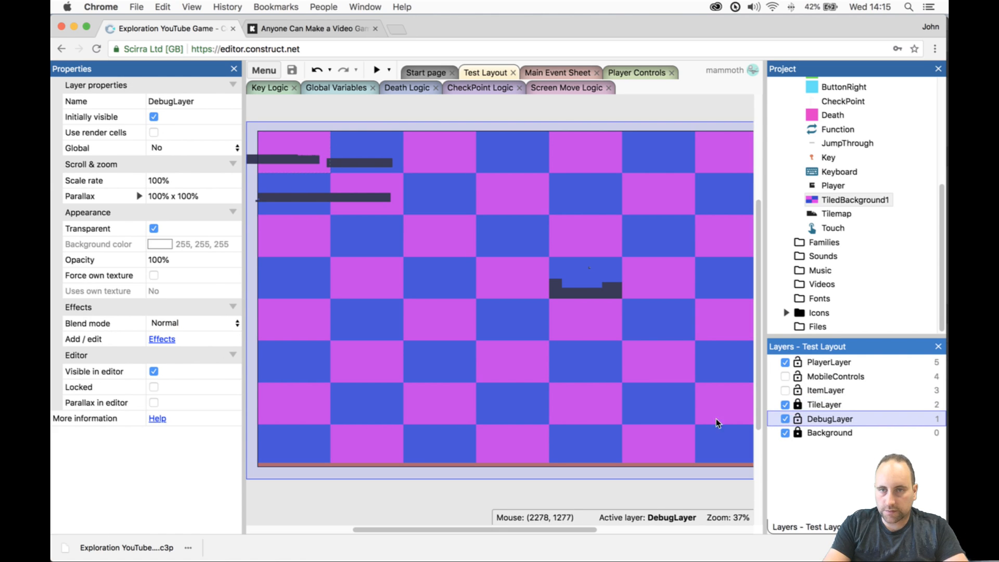
{"action": "left_click", "coordinate": [723, 442]}
{"action": "left_click_drag", "start_coordinate": [549, 475], "coordinate": [550, 477]}
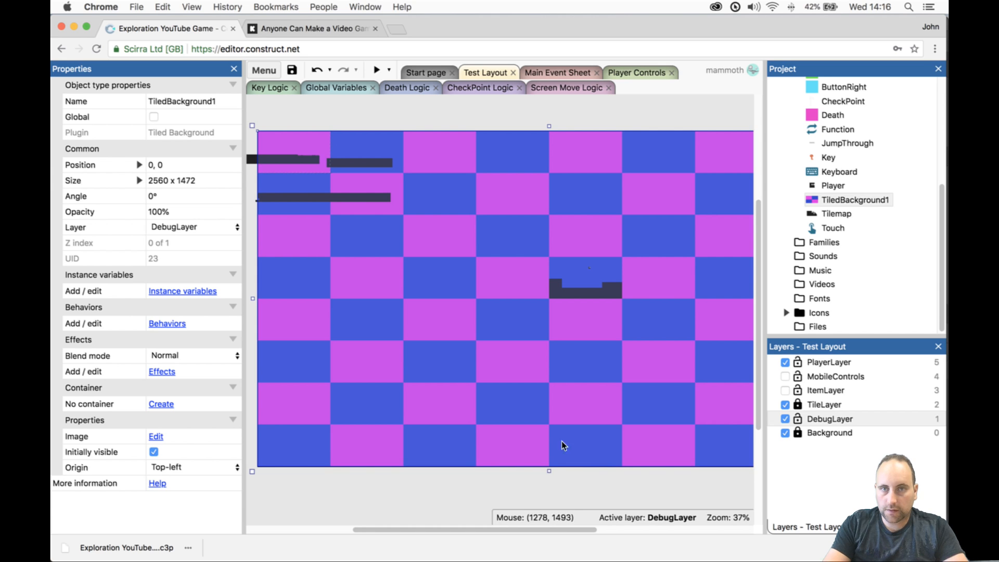
- Lock DebugLayer, unlock TileLayer and select the tilemap around the player's starting screen
{"action": "scroll", "coordinate": [654, 313], "scroll_direction": "down", "scroll_amount": 3, "text": "ctrl"}
{"action": "scroll", "coordinate": [647, 286], "scroll_direction": "up", "scroll_amount": 5, "text": "ctrl"}
{"action": "scroll", "coordinate": [569, 289], "scroll_direction": "up", "scroll_amount": 1, "text": "ctrl"}
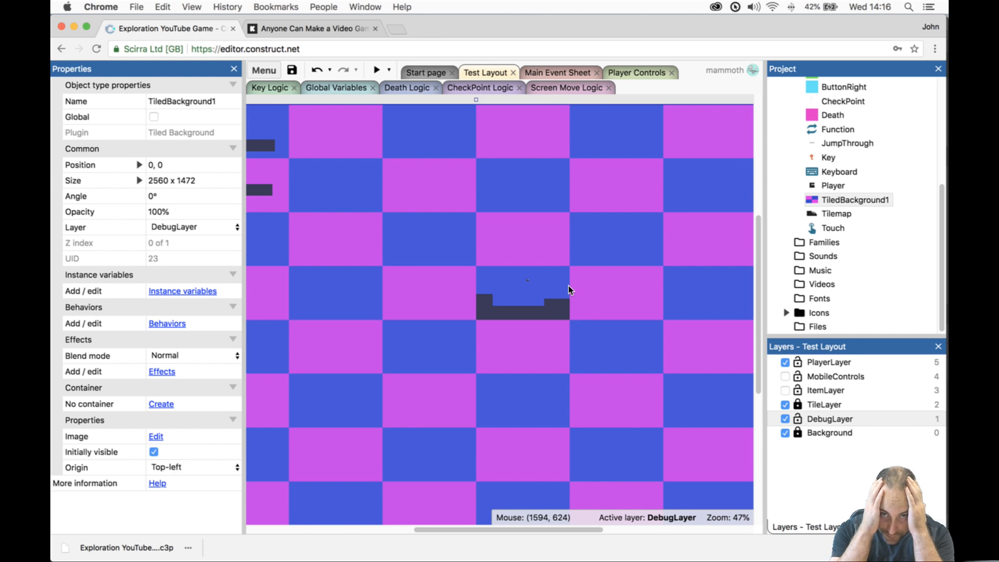
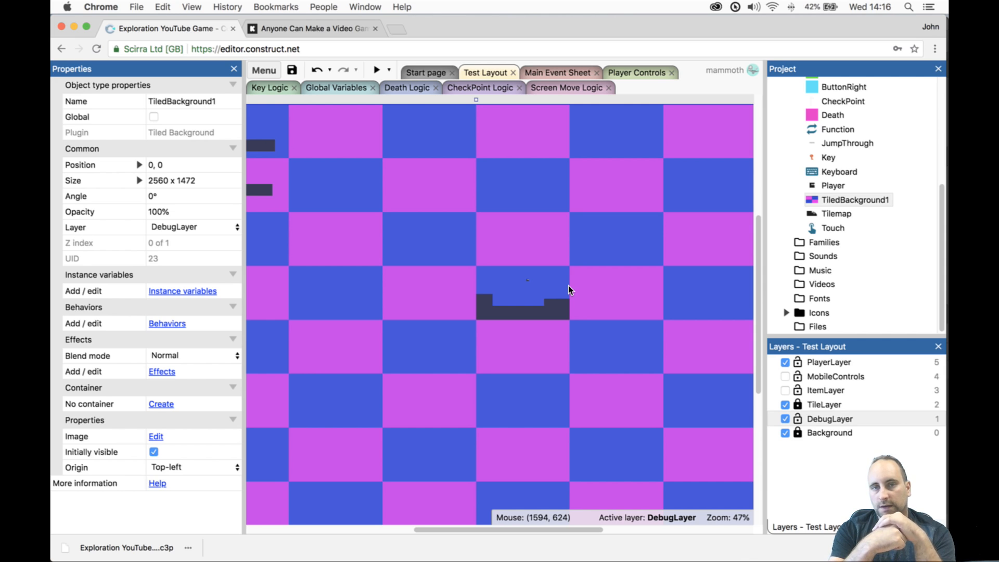
{"action": "scroll", "coordinate": [567, 284], "scroll_direction": "up", "scroll_amount": 5, "text": "ctrl"}
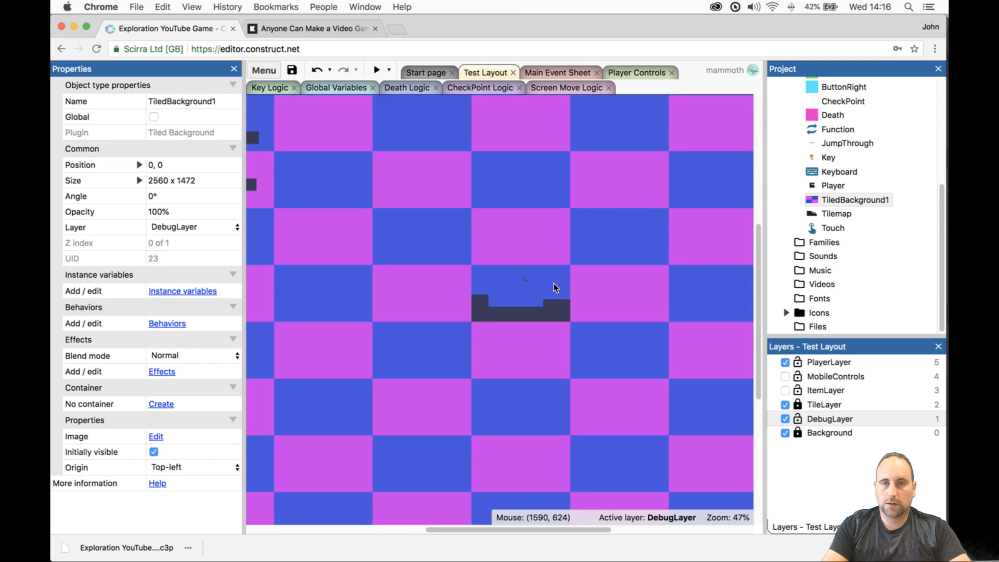
{"action": "scroll", "coordinate": [553, 285], "scroll_direction": "up", "scroll_amount": 4, "text": "ctrl"}
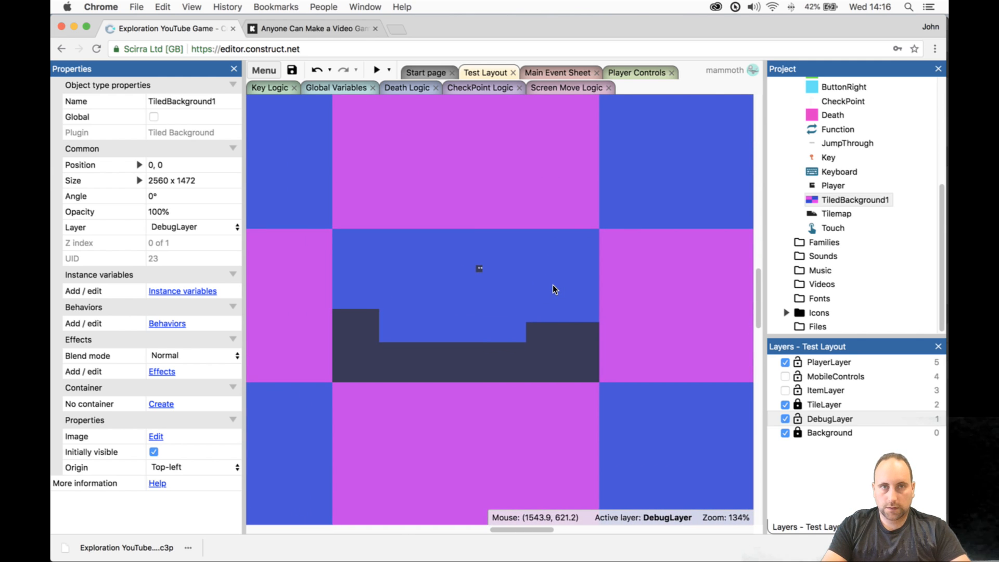
{"action": "scroll", "coordinate": [536, 531], "scroll_direction": "left", "scroll_amount": 2}
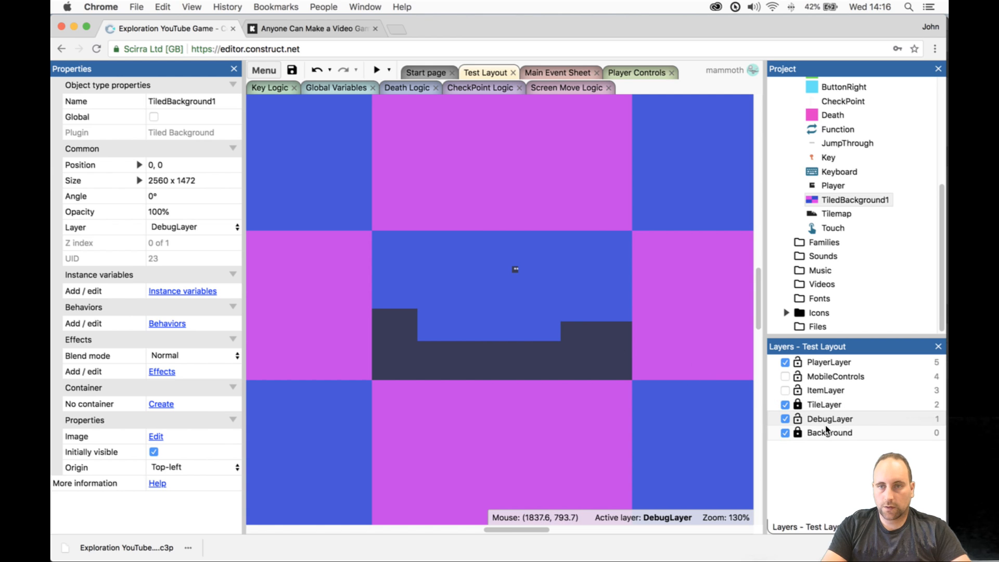
{"action": "left_click", "coordinate": [786, 418]}
{"action": "left_click", "coordinate": [786, 419]}
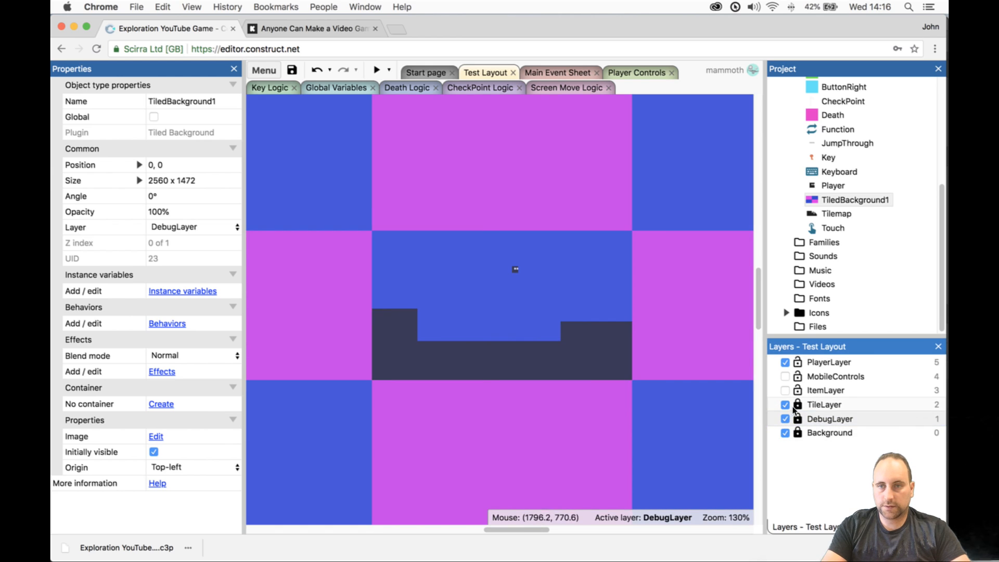
{"action": "left_click", "coordinate": [804, 407]}
{"action": "left_click", "coordinate": [692, 352]}
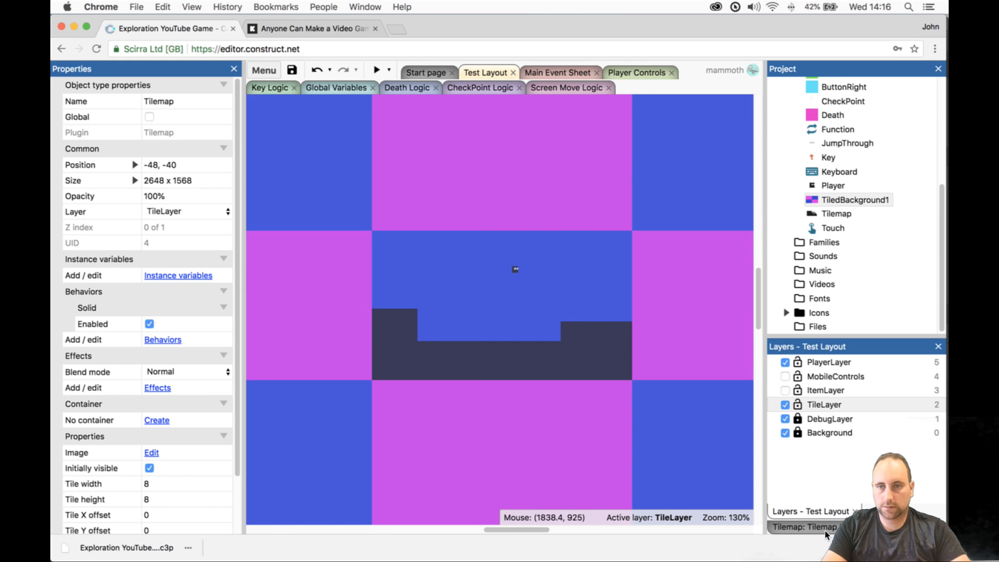
- Draw a rectangle of solid dark tiles that extends the raised ground into the pink screen east of the player's screen
{"action": "left_click", "coordinate": [793, 366]}
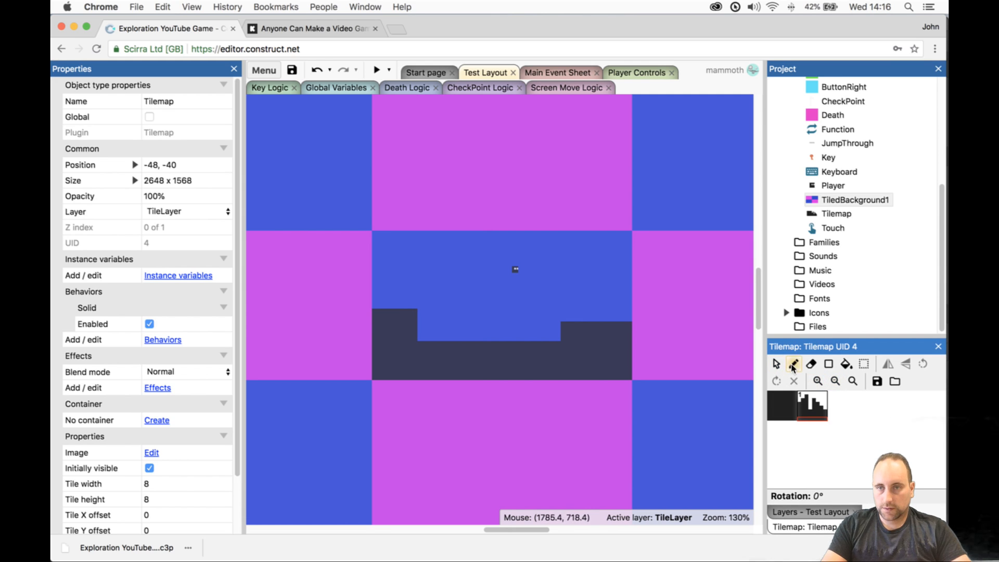
{"action": "left_click", "coordinate": [828, 364]}
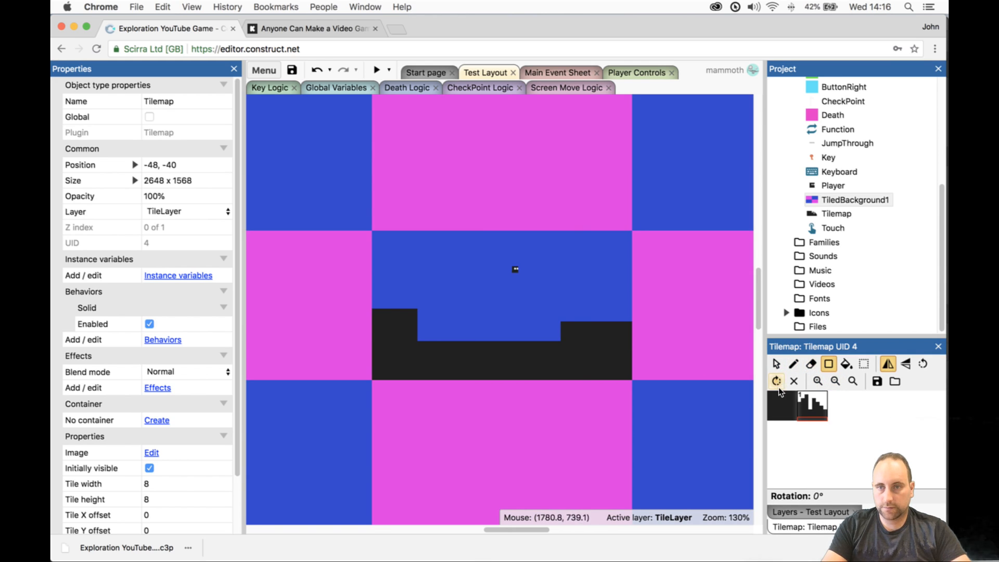
{"action": "left_click", "coordinate": [781, 406]}
{"action": "left_click_drag", "start_coordinate": [636, 325], "coordinate": [774, 380]}
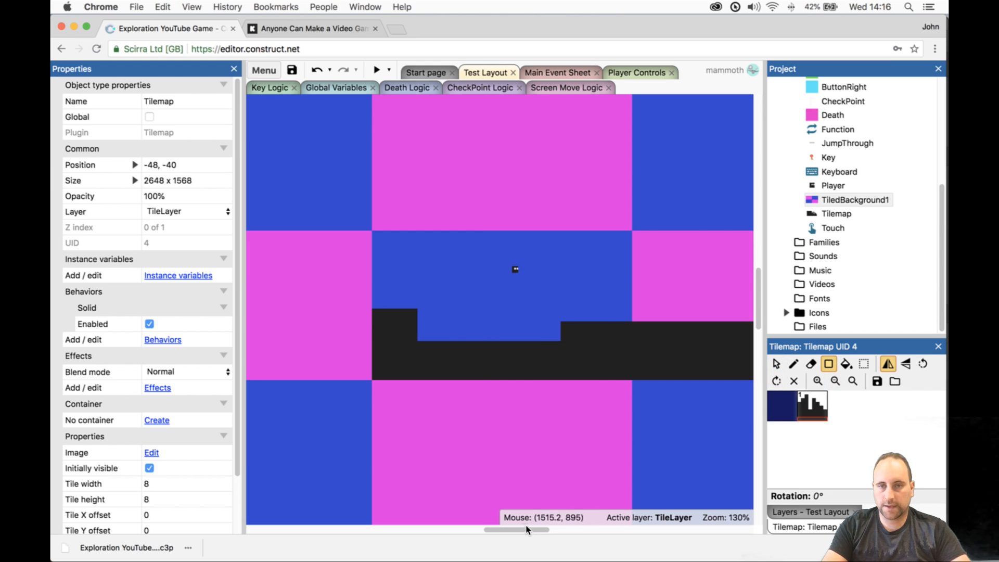
- Undo the ground extension in the pink screen and redraw it as two solid dark blocks separated by a gap, reaching the screen's east edge
{"action": "left_click_drag", "start_coordinate": [525, 530], "coordinate": [546, 534]}
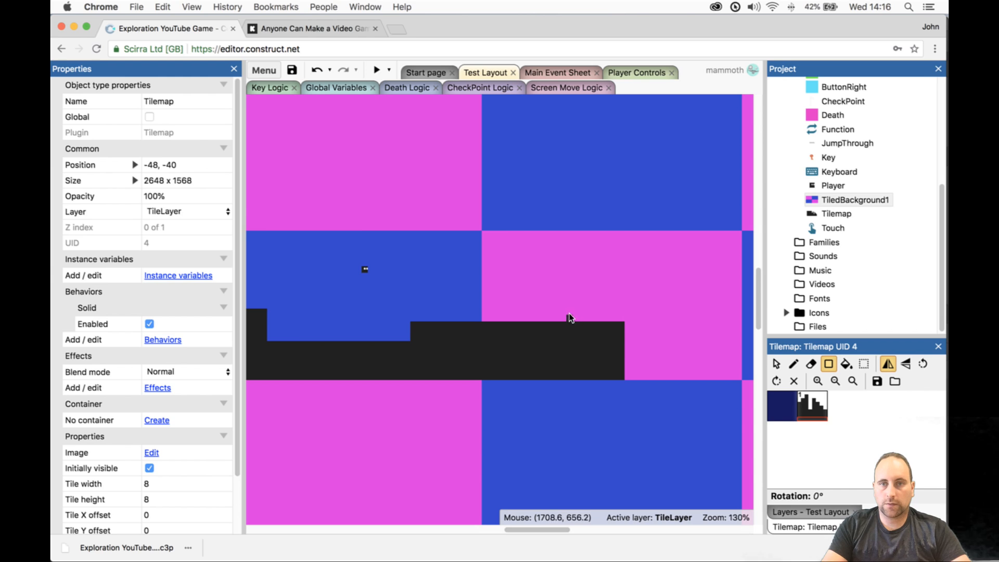
{"action": "left_click_drag", "start_coordinate": [570, 310], "coordinate": [601, 323]}
{"action": "key", "text": "ctrl+z"}
{"action": "key", "text": "ctrl+z"}
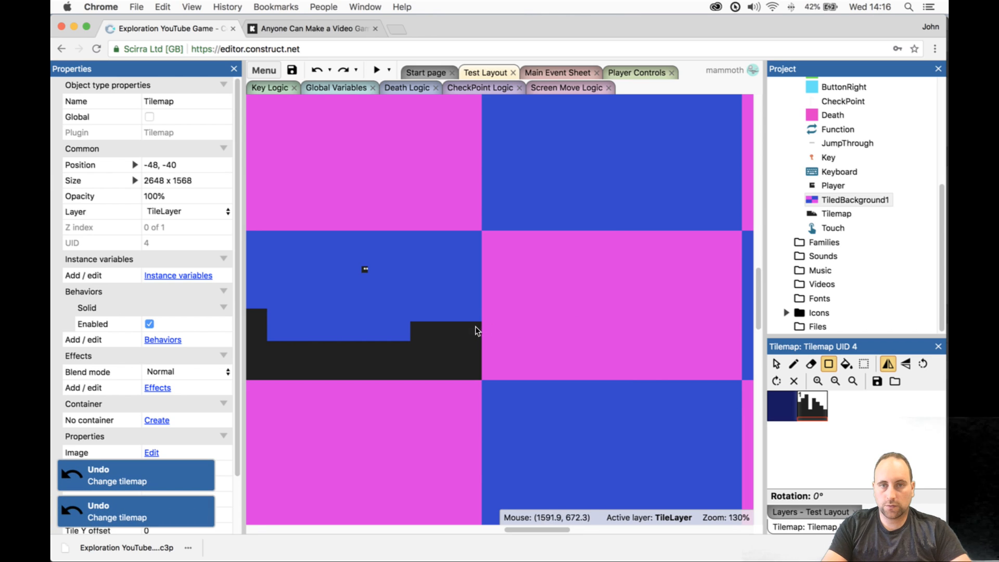
{"action": "left_click_drag", "start_coordinate": [484, 330], "coordinate": [564, 376]}
{"action": "left_click_drag", "start_coordinate": [639, 330], "coordinate": [737, 376]}
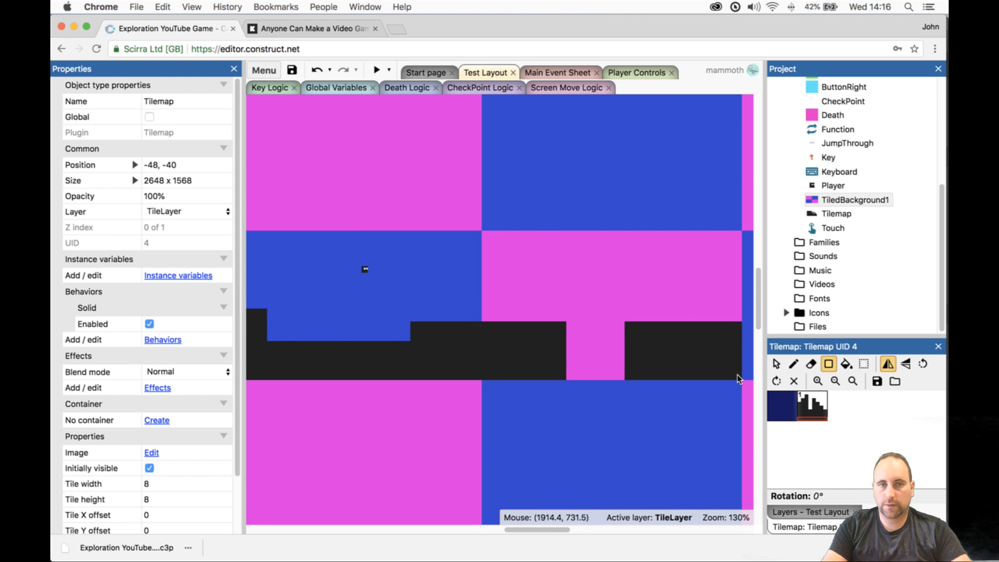
- Replace the block east of the gap with stepped ground that continues at a lower height to the east edge of the next blue screen
{"action": "left_click_drag", "start_coordinate": [545, 530], "coordinate": [580, 530]}
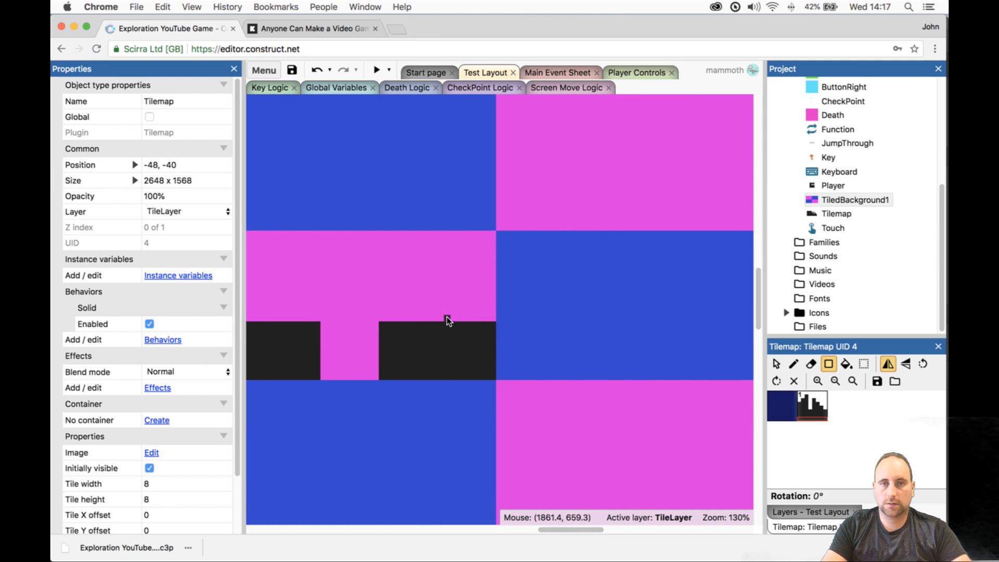
{"action": "key", "text": "super+z"}
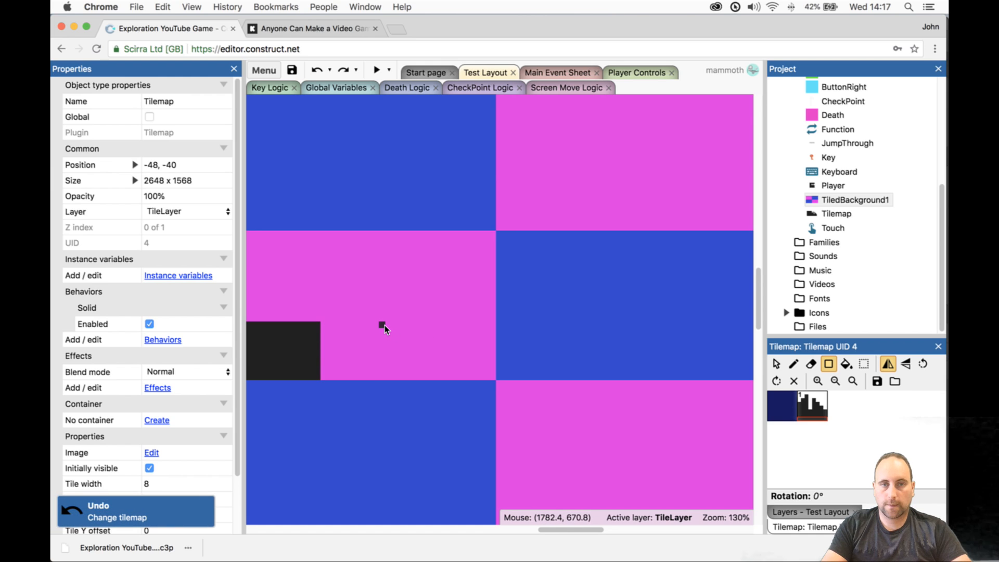
{"action": "left_click_drag", "start_coordinate": [384, 325], "coordinate": [571, 376]}
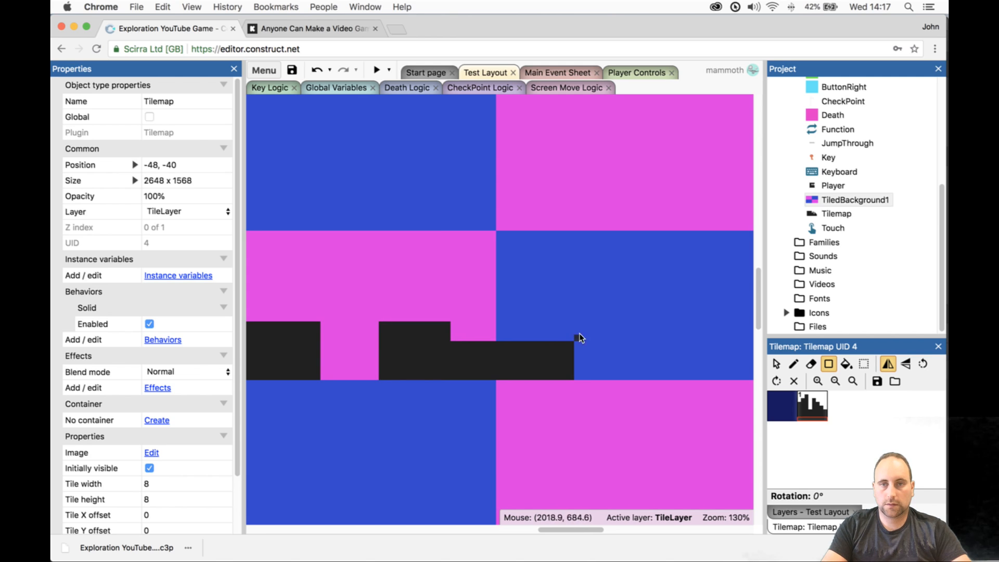
{"action": "left_click_drag", "start_coordinate": [569, 326], "coordinate": [670, 376]}
{"action": "mouse_move", "coordinate": [593, 531]}
{"action": "left_mouse_down"}
{"action": "mouse_move", "coordinate": [625, 531]}
{"action": "mouse_move", "coordinate": [603, 524]}
{"action": "left_mouse_up"}
{"action": "key", "text": "ctrl+z"}
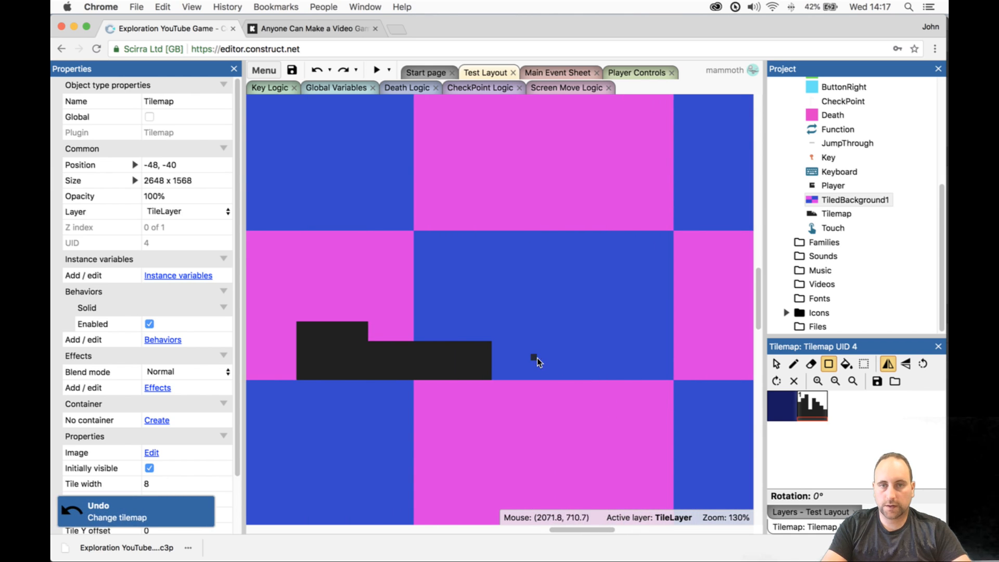
{"action": "left_click_drag", "start_coordinate": [495, 347], "coordinate": [669, 375]}
- Place four JumpThrough platforms on TileLayer, climbing eastward across that blue screen, with the highest at 2216, 576
{"action": "left_click", "coordinate": [778, 409]}
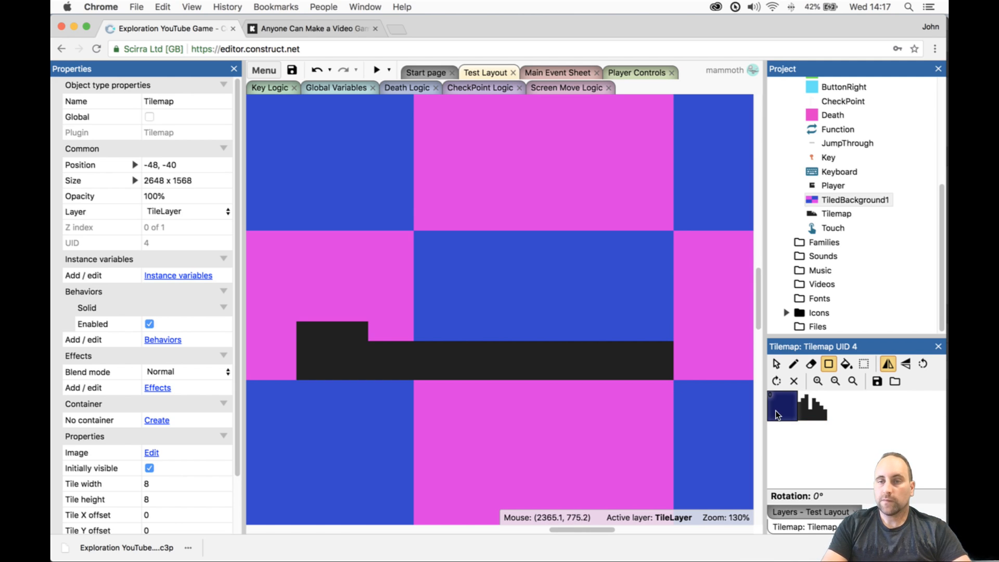
{"action": "left_click", "coordinate": [777, 511]}
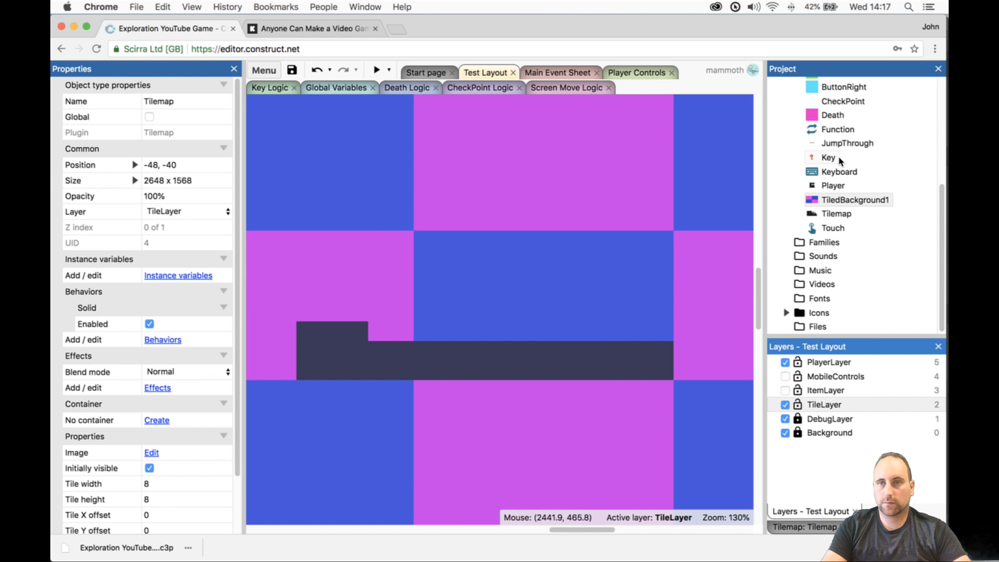
{"action": "left_click_drag", "start_coordinate": [841, 147], "coordinate": [572, 308]}
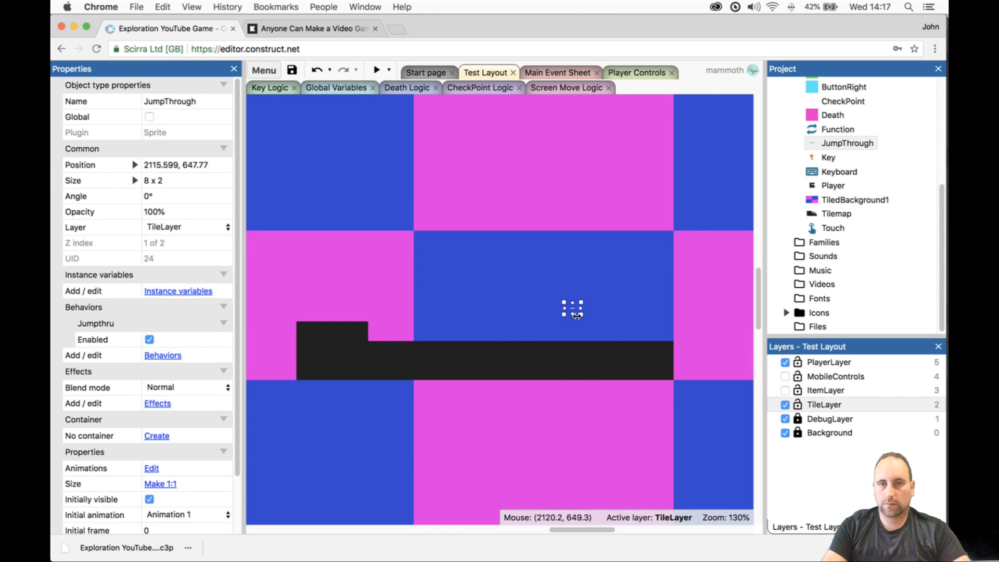
{"action": "scroll", "coordinate": [571, 311], "scroll_direction": "up", "scroll_amount": 2, "text": "ctrl"}
{"action": "scroll", "coordinate": [572, 309], "scroll_direction": "up", "scroll_amount": 5, "text": "ctrl"}
{"action": "left_click_drag", "start_coordinate": [572, 304], "coordinate": [556, 145]}
{"action": "scroll", "coordinate": [551, 456], "scroll_direction": "down", "scroll_amount": 4, "text": "ctrl"}
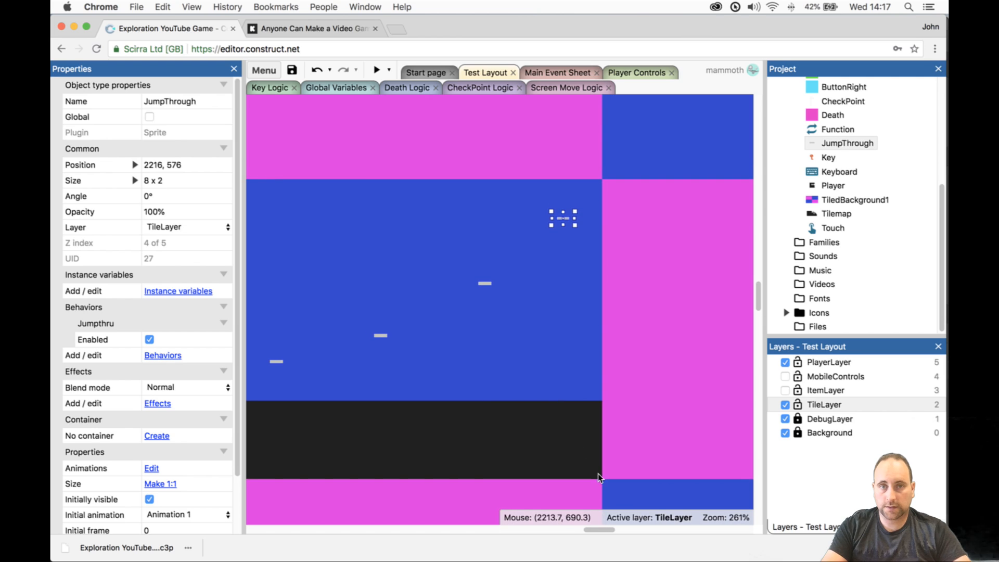
- Move the three lower JumpThrough platforms into one vertical column at X 2072, the lowest two at Y 664 and 648
{"action": "left_click_drag", "start_coordinate": [606, 526], "coordinate": [592, 527]}
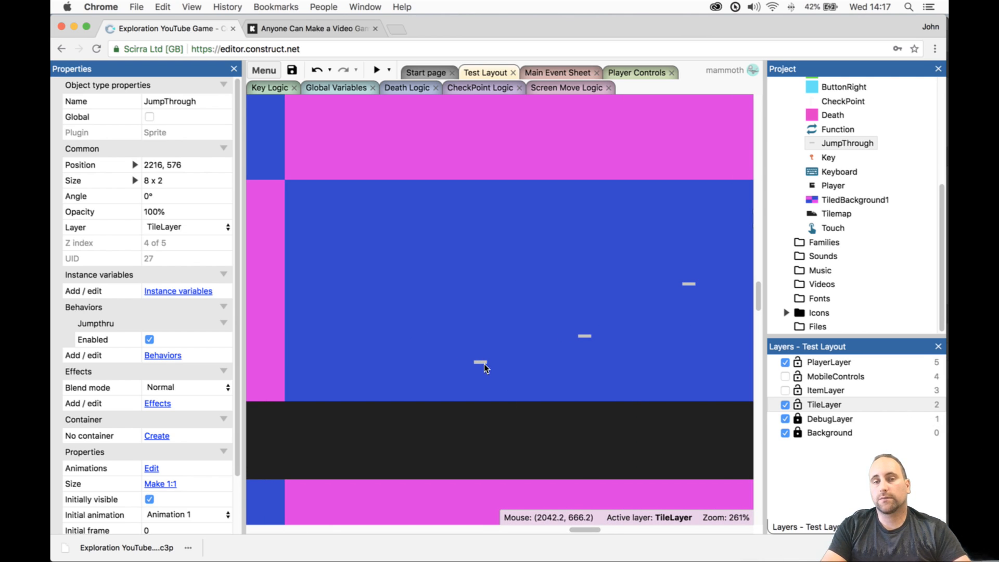
{"action": "left_click_drag", "start_coordinate": [483, 364], "coordinate": [531, 371]}
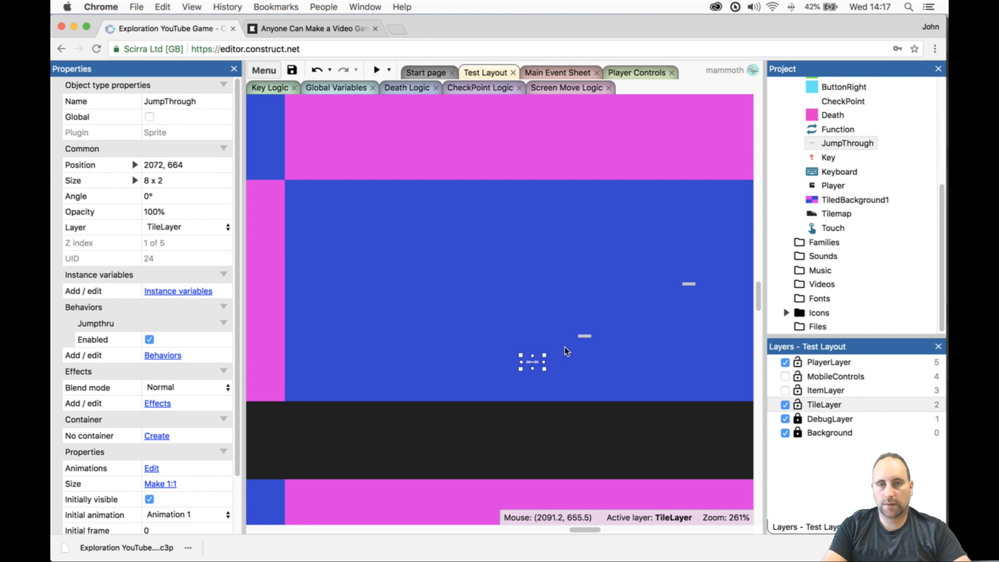
{"action": "left_click_drag", "start_coordinate": [583, 336], "coordinate": [533, 342]}
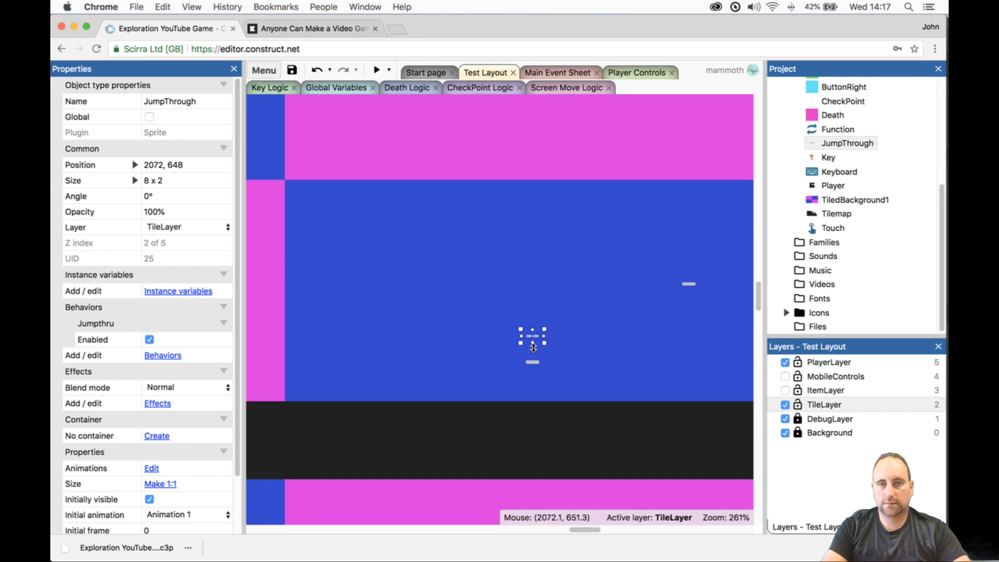
{"action": "left_click", "coordinate": [691, 280]}
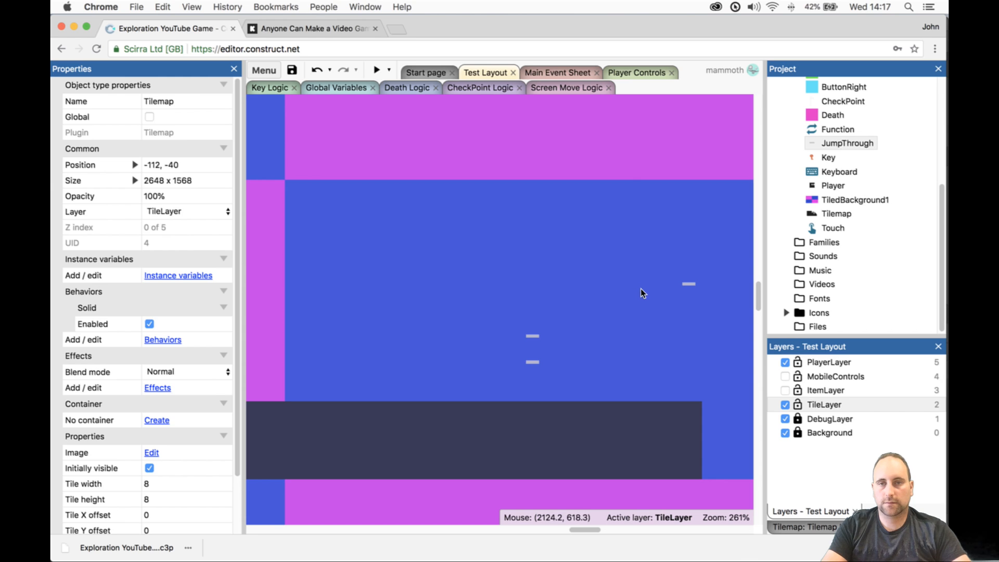
{"action": "left_click_drag", "start_coordinate": [689, 285], "coordinate": [534, 302]}
- Move the remaining JumpThrough platform to 2072, 592 at the head of the column, leaving the tilemap image editor closed
{"action": "double_click", "coordinate": [509, 444]}
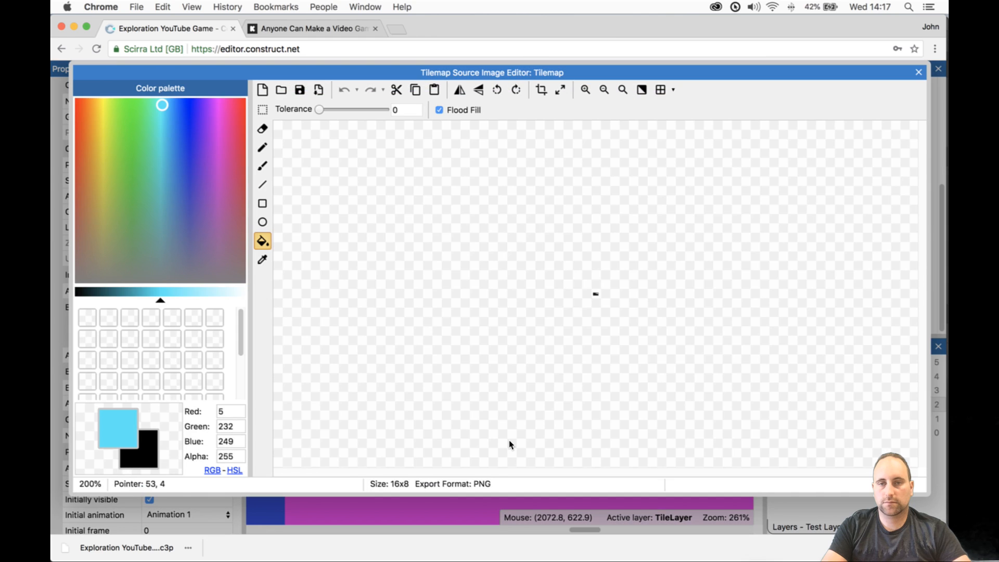
{"action": "left_click", "coordinate": [919, 72]}
{"action": "scroll", "coordinate": [573, 268], "scroll_direction": "down", "scroll_amount": 3, "text": "ctrl"}
{"action": "key", "text": "ctrl+c"}
{"action": "key", "text": "ctrl+v"}
{"action": "left_click_drag", "start_coordinate": [682, 241], "coordinate": [553, 265]}
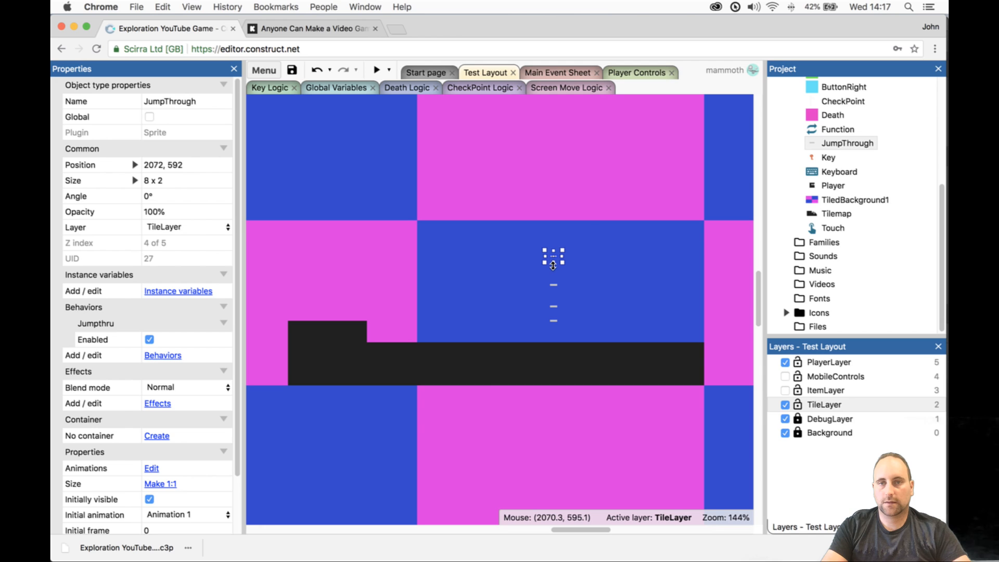
{"action": "double_click", "coordinate": [644, 319]}
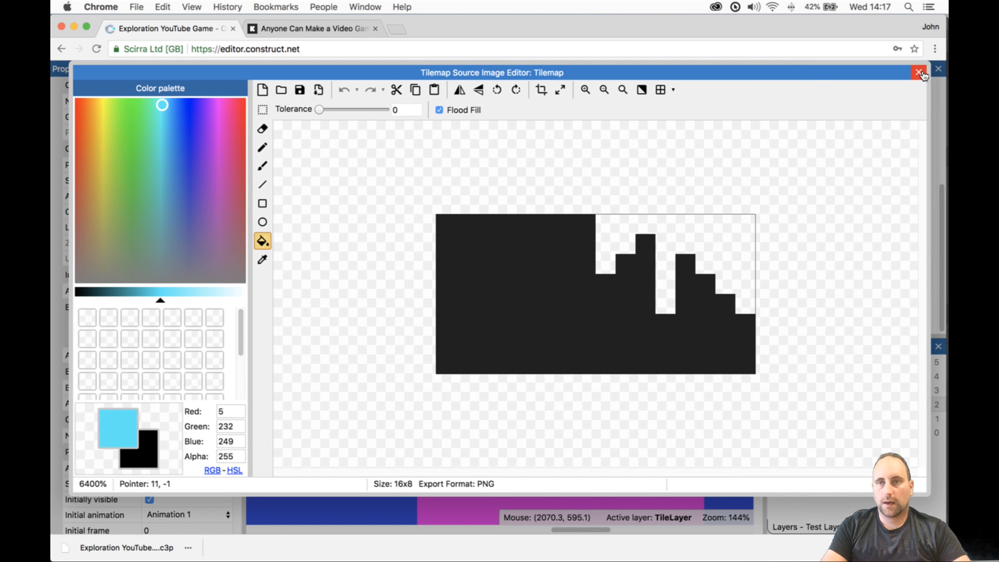
{"action": "left_click", "coordinate": [919, 73]}
- Go to the old test area in the layout's northwest corner and make ItemLayer visible
{"action": "scroll", "coordinate": [486, 167], "scroll_direction": "down", "scroll_amount": 5, "text": "ctrl"}
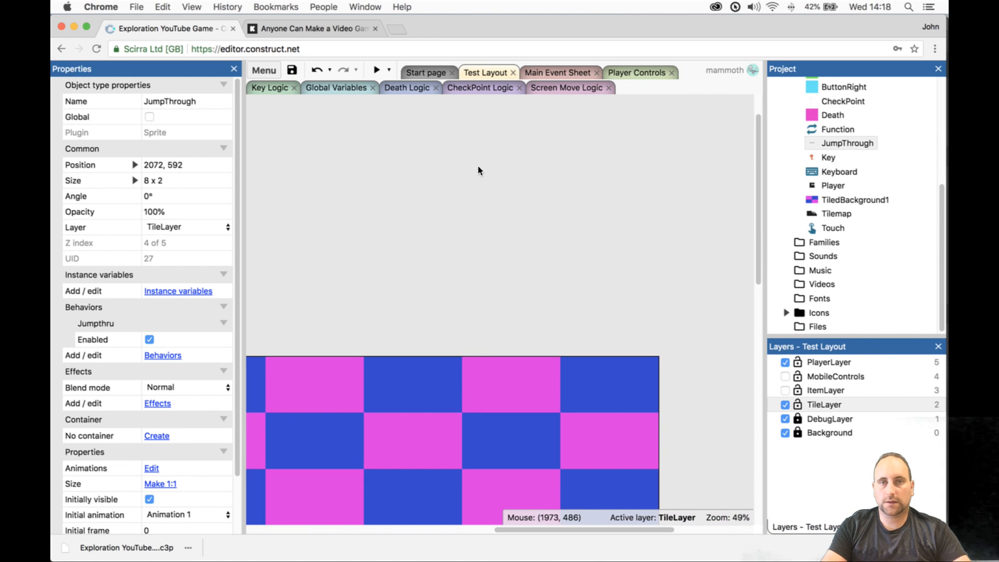
{"action": "scroll", "coordinate": [414, 271], "scroll_direction": "down", "scroll_amount": 1, "text": "ctrl"}
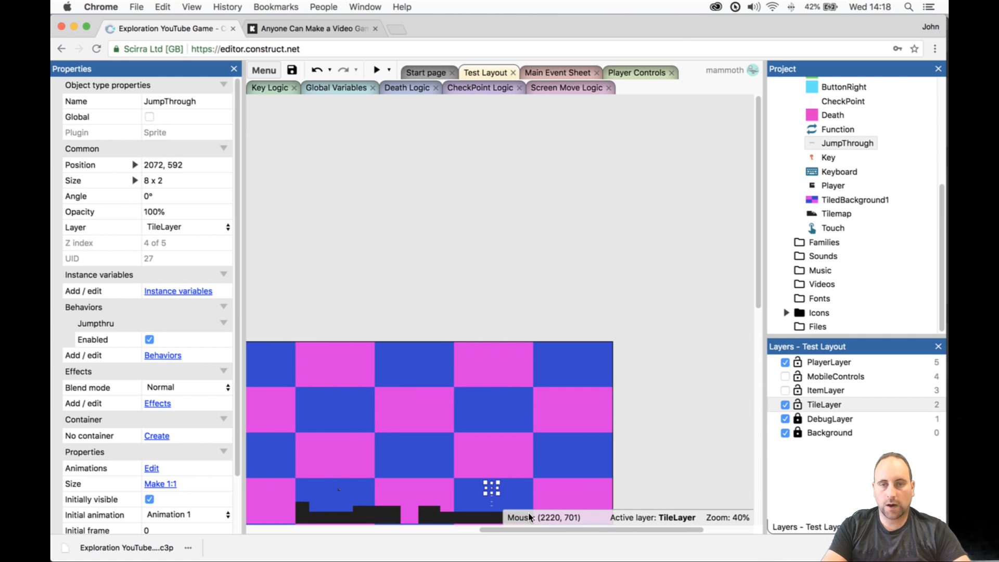
{"action": "left_click_drag", "start_coordinate": [526, 531], "coordinate": [406, 506]}
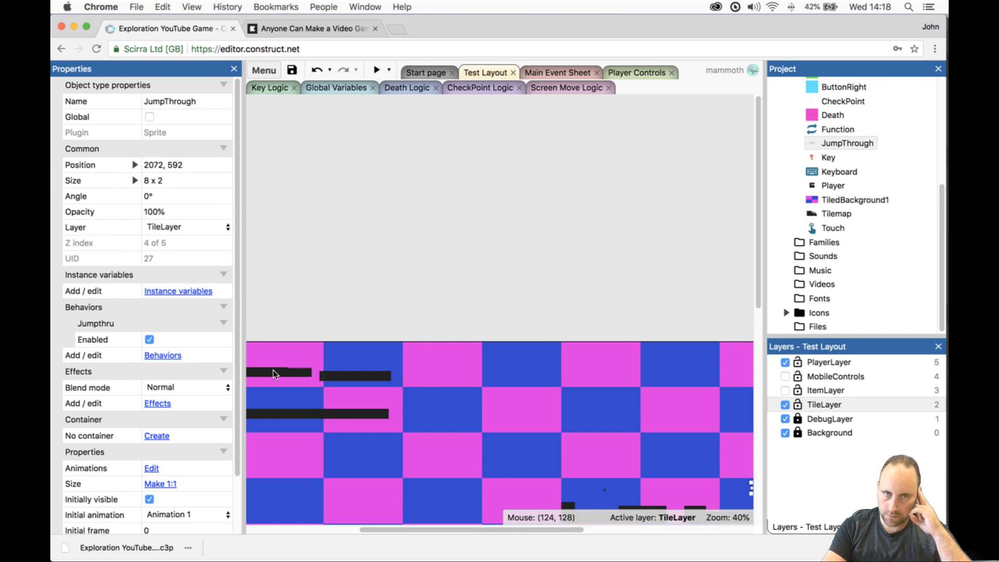
{"action": "left_click_drag", "start_coordinate": [439, 529], "coordinate": [404, 528]}
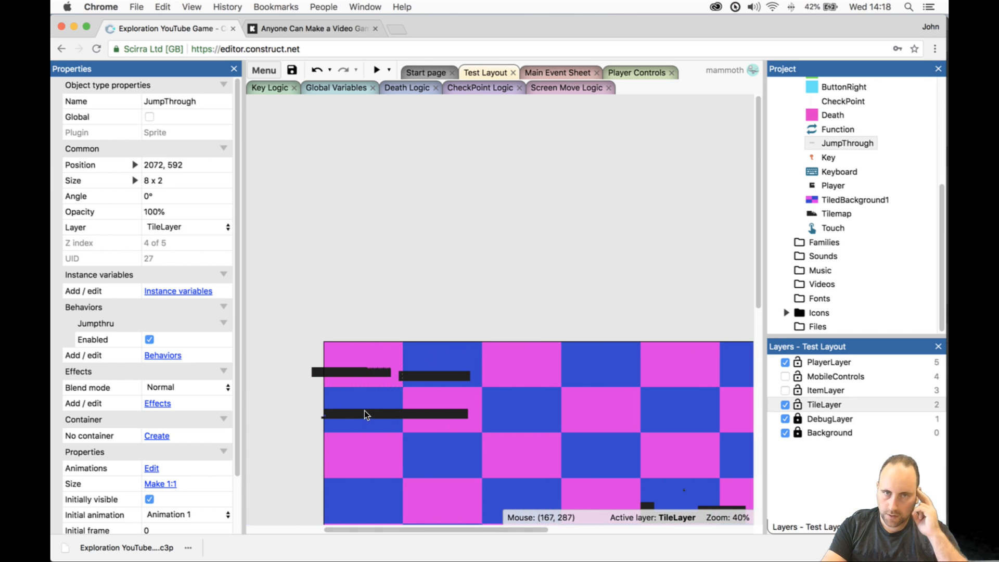
{"action": "scroll", "coordinate": [370, 391], "scroll_direction": "up", "scroll_amount": 5, "text": "ctrl"}
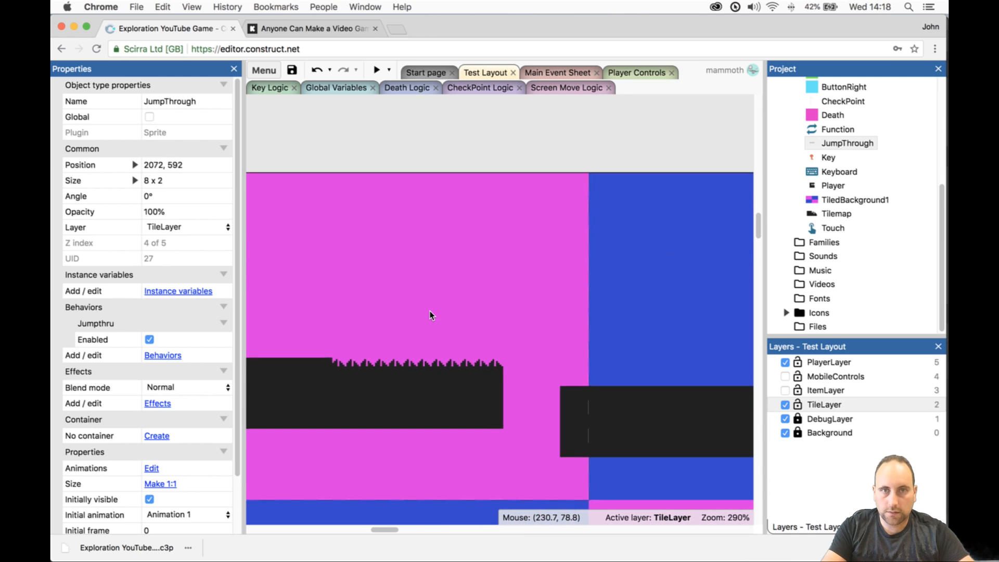
{"action": "scroll", "coordinate": [430, 311], "scroll_direction": "down", "scroll_amount": 2, "text": "ctrl"}
{"action": "scroll", "coordinate": [429, 310], "scroll_direction": "down", "scroll_amount": 2, "text": "ctrl"}
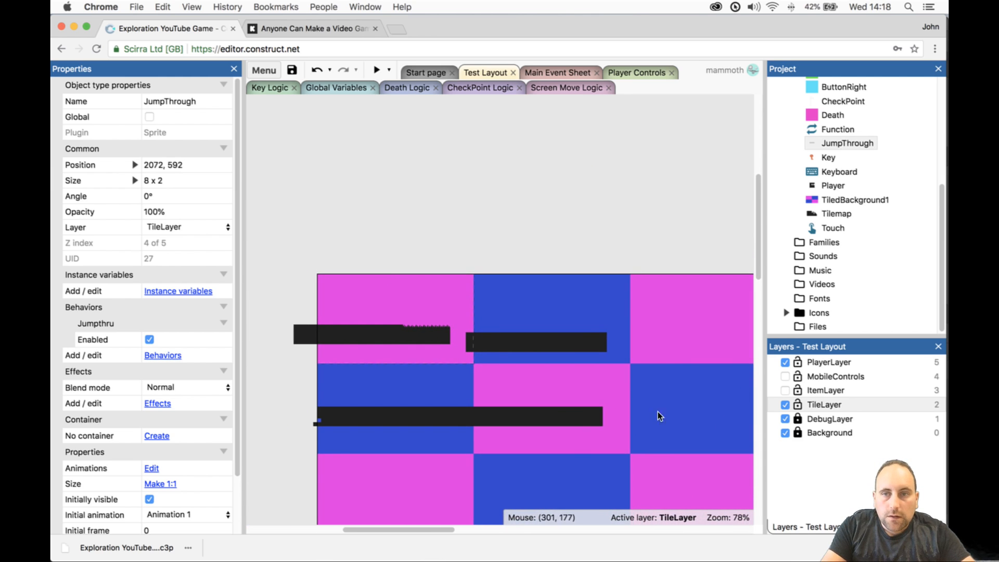
{"action": "left_click", "coordinate": [788, 390]}
{"action": "left_click", "coordinate": [787, 390]}
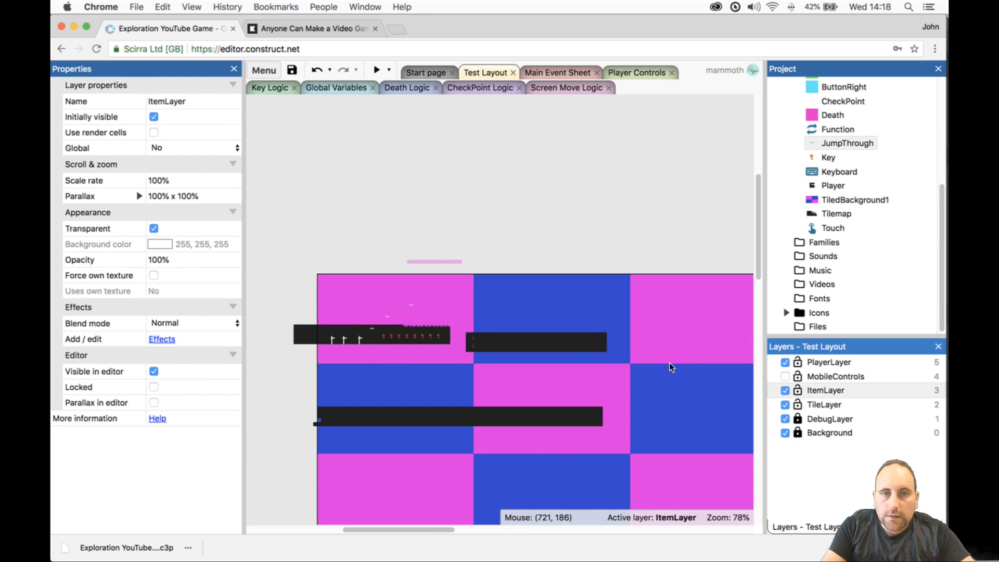
- Move the key with keyNumber 7 from the old test area to just above the raised eastern ground in the player's starting screen
{"action": "left_click", "coordinate": [435, 332]}
{"action": "left_click", "coordinate": [439, 342]}
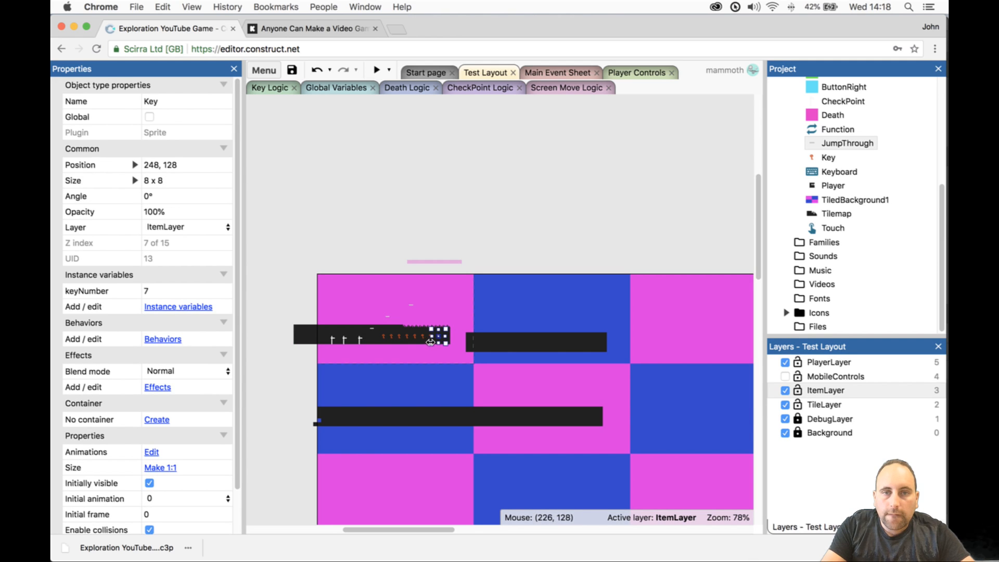
{"action": "left_click_drag", "start_coordinate": [439, 339], "coordinate": [690, 366]}
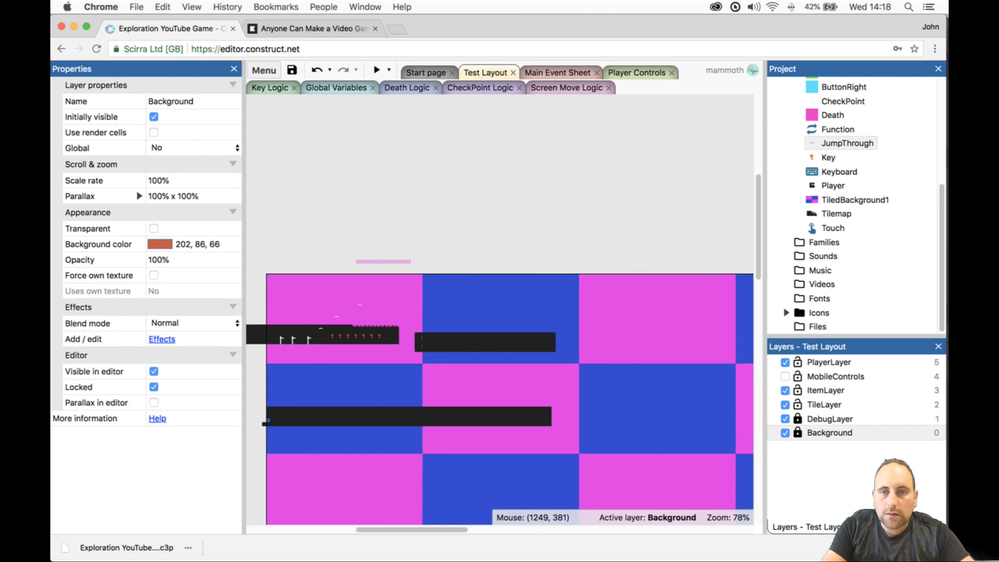
{"action": "scroll", "coordinate": [499, 310], "scroll_direction": "right", "scroll_amount": 13}
{"action": "scroll", "coordinate": [500, 309], "scroll_direction": "down", "scroll_amount": 7}
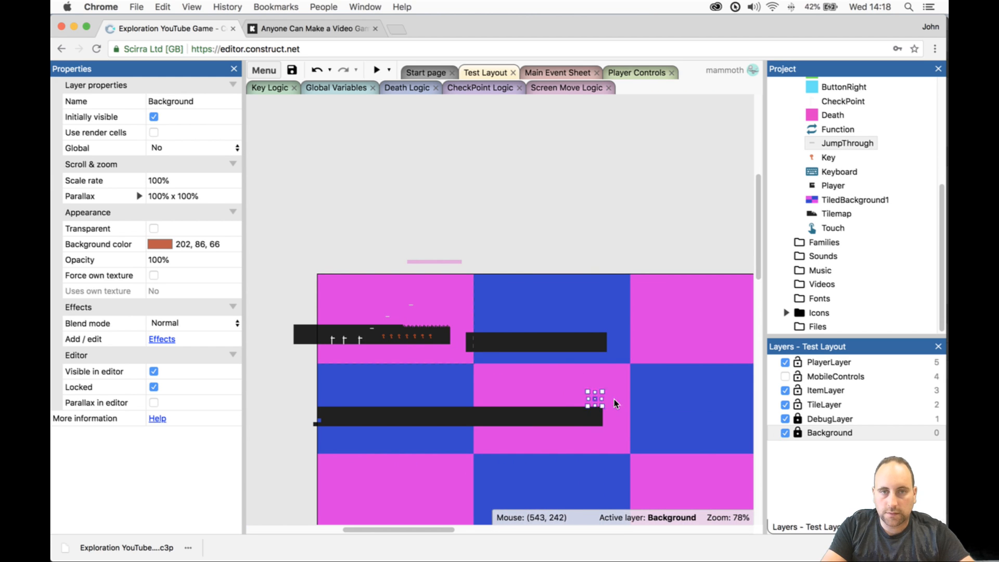
{"action": "scroll", "coordinate": [707, 473], "scroll_direction": "down", "scroll_amount": 10}
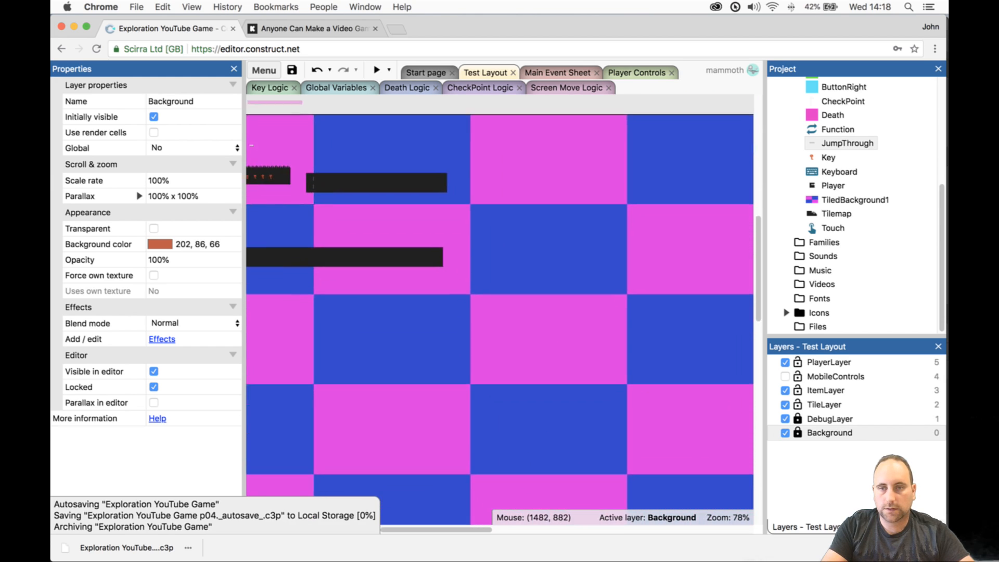
{"action": "left_click_drag", "start_coordinate": [716, 437], "coordinate": [594, 289]}
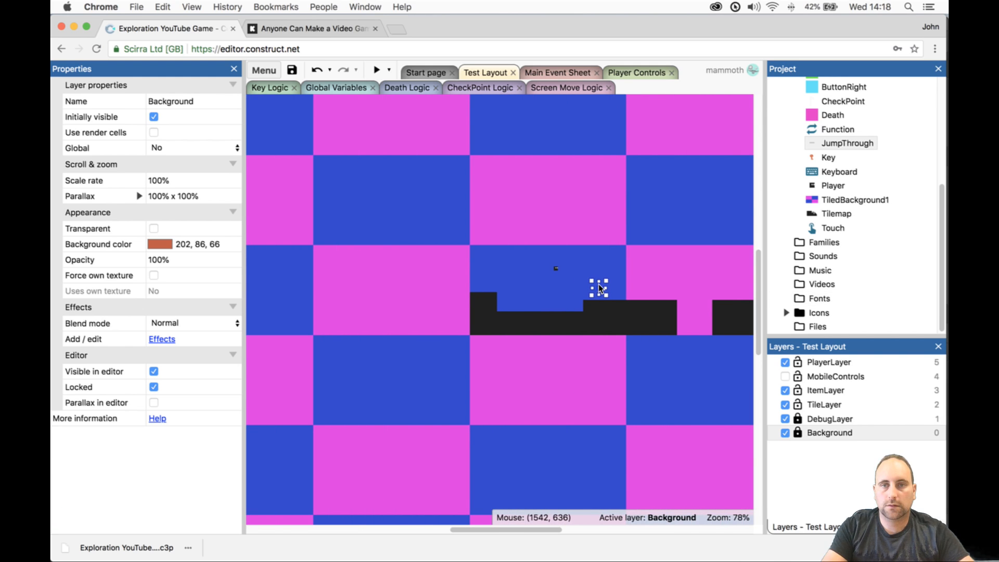
{"action": "left_click", "coordinate": [598, 284]}
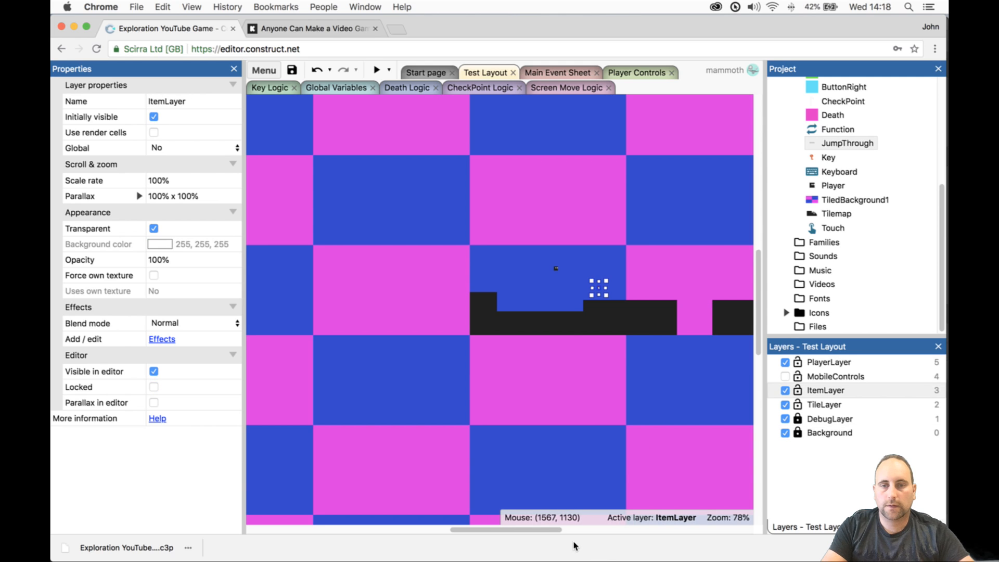
- Move the key with keyNumber 0 to X 2072, just above the topmost JumpThrough platform in the column, and select the tilemap
{"action": "left_click_drag", "start_coordinate": [550, 530], "coordinate": [437, 530]}
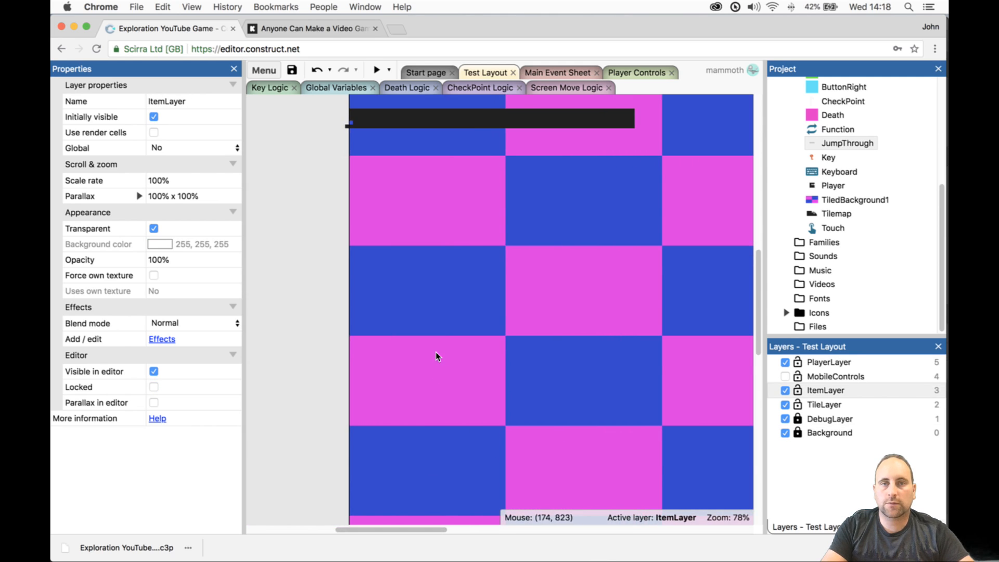
{"action": "scroll", "coordinate": [436, 352], "scroll_direction": "up", "scroll_amount": 10}
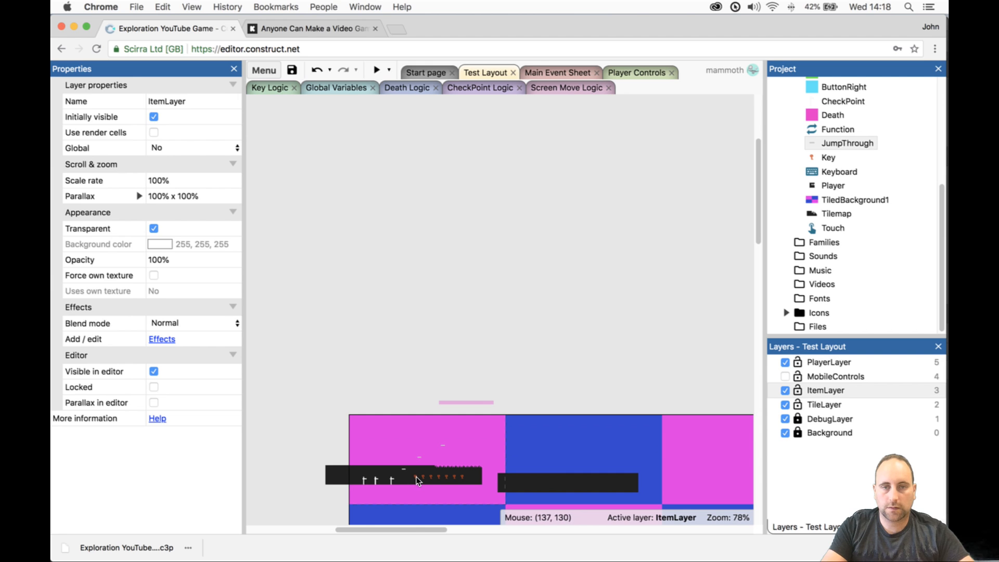
{"action": "left_click", "coordinate": [418, 480]}
{"action": "left_click_drag", "start_coordinate": [630, 561], "coordinate": [380, 349]}
{"action": "scroll", "coordinate": [364, 375], "scroll_direction": "up", "scroll_amount": 5, "text": "ctrl"}
{"action": "scroll", "coordinate": [364, 375], "scroll_direction": "up", "scroll_amount": 5, "text": "ctrl"}
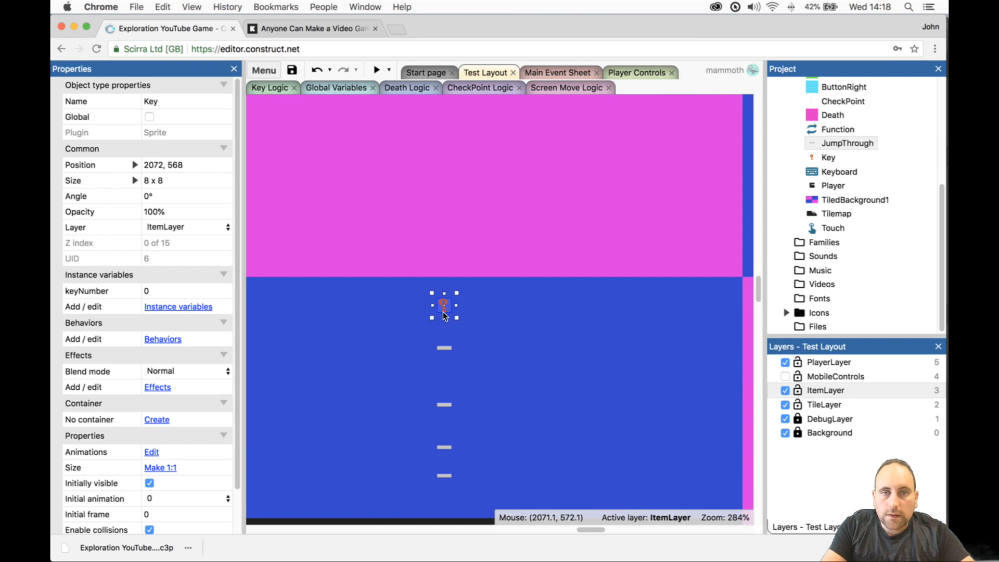
{"action": "left_click", "coordinate": [644, 387]}
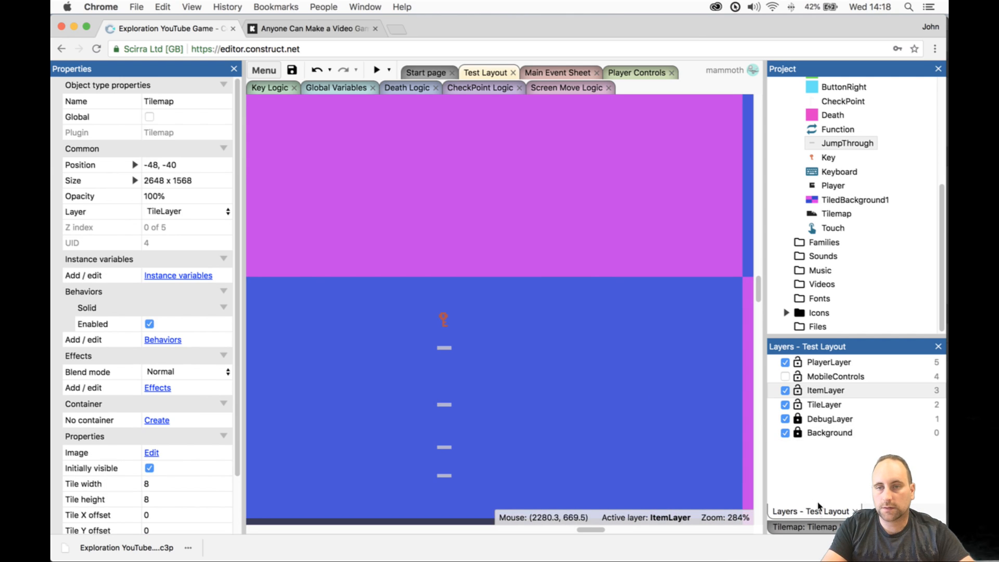
- Paint a one-tile-high ceiling of solid tiles along the upper edge of the blue screen containing the JumpThrough column
{"action": "left_click", "coordinate": [813, 523]}
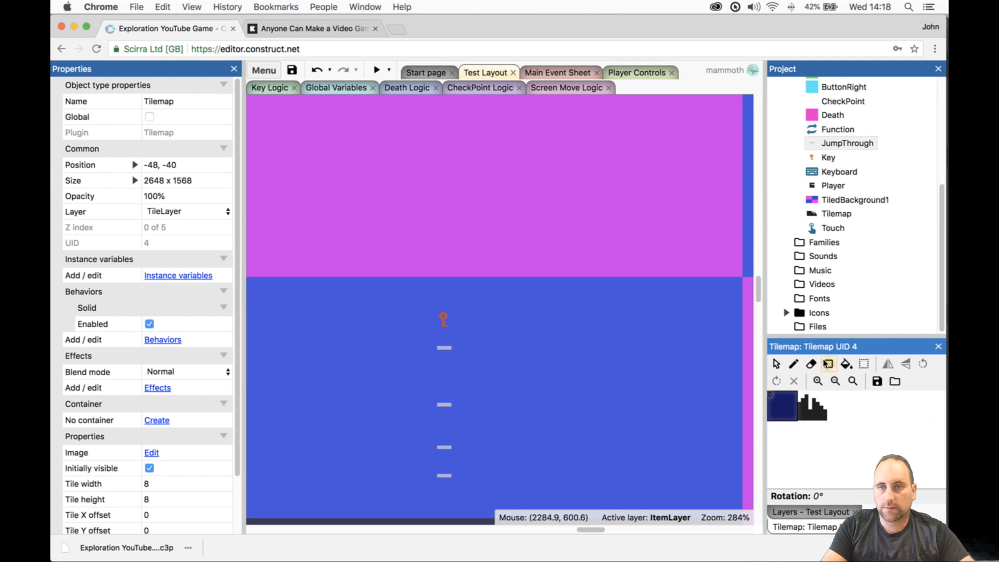
{"action": "left_click", "coordinate": [827, 365]}
{"action": "mouse_move", "coordinate": [718, 284]}
{"action": "left_mouse_down"}
{"action": "mouse_move", "coordinate": [738, 284]}
{"action": "mouse_move", "coordinate": [154, 294]}
{"action": "mouse_move", "coordinate": [318, 285]}
{"action": "left_mouse_up"}
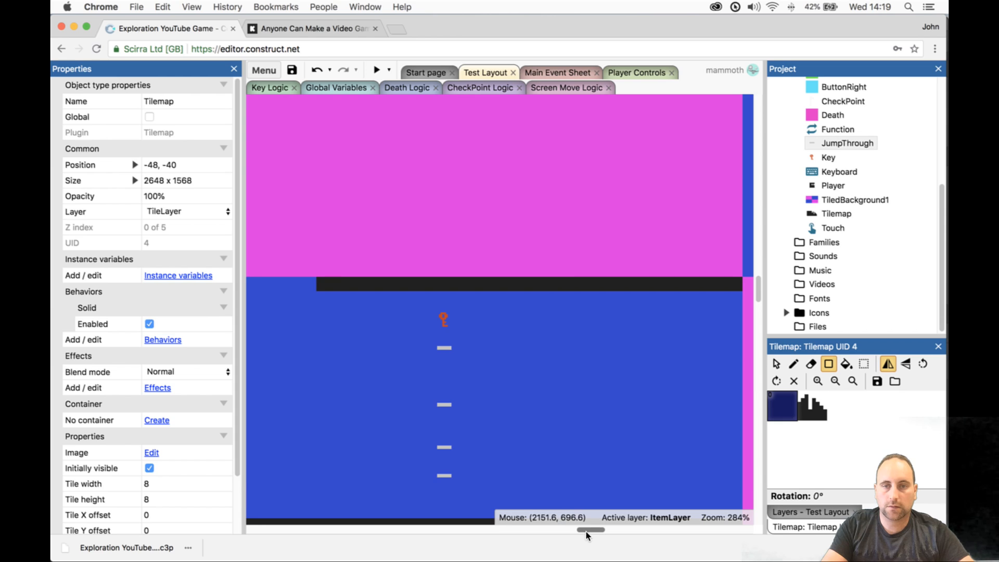
{"action": "left_click_drag", "start_coordinate": [586, 532], "coordinate": [574, 530]}
{"action": "left_click_drag", "start_coordinate": [464, 290], "coordinate": [581, 287]}
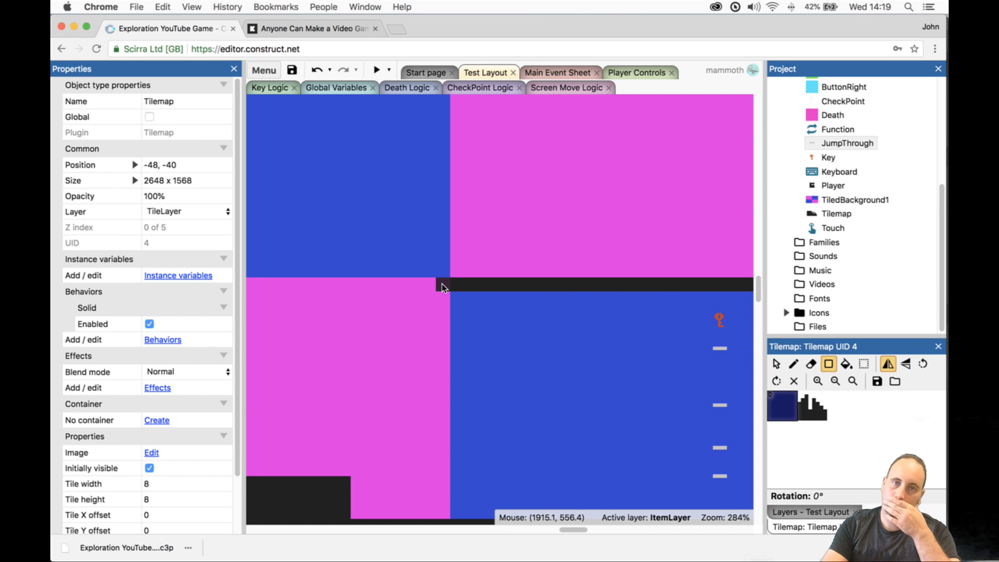
- Continue the ceiling two tiles high westward across the neighbouring pink screen and the player's starting screen, up to its west edge
{"action": "left_click_drag", "start_coordinate": [443, 286], "coordinate": [417, 302]}
{"action": "mouse_move", "coordinate": [576, 530]}
{"action": "left_mouse_down"}
{"action": "mouse_move", "coordinate": [542, 530]}
{"action": "mouse_move", "coordinate": [561, 530]}
{"action": "left_mouse_up"}
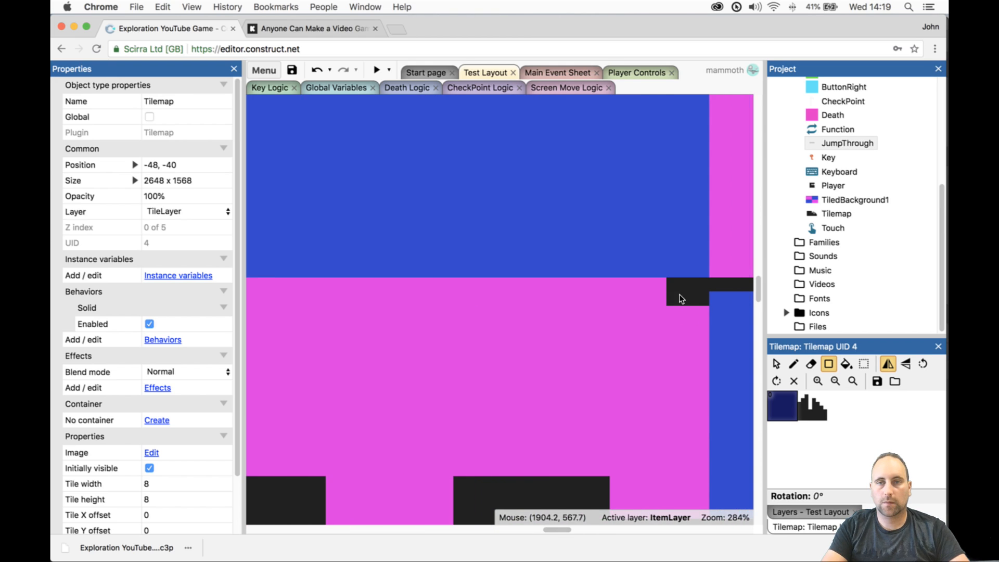
{"action": "mouse_move", "coordinate": [658, 298]}
{"action": "left_mouse_down"}
{"action": "mouse_move", "coordinate": [55, 283]}
{"action": "mouse_move", "coordinate": [67, 306]}
{"action": "left_mouse_up"}
{"action": "scroll", "coordinate": [399, 358], "scroll_direction": "down", "scroll_amount": 1}
{"action": "scroll", "coordinate": [398, 358], "scroll_direction": "down", "scroll_amount": 1}
{"action": "left_click_drag", "start_coordinate": [559, 530], "coordinate": [536, 530]}
{"action": "mouse_move", "coordinate": [597, 311]}
{"action": "left_mouse_down"}
{"action": "mouse_move", "coordinate": [237, 305]}
{"action": "mouse_move", "coordinate": [254, 294]}
{"action": "left_mouse_up"}
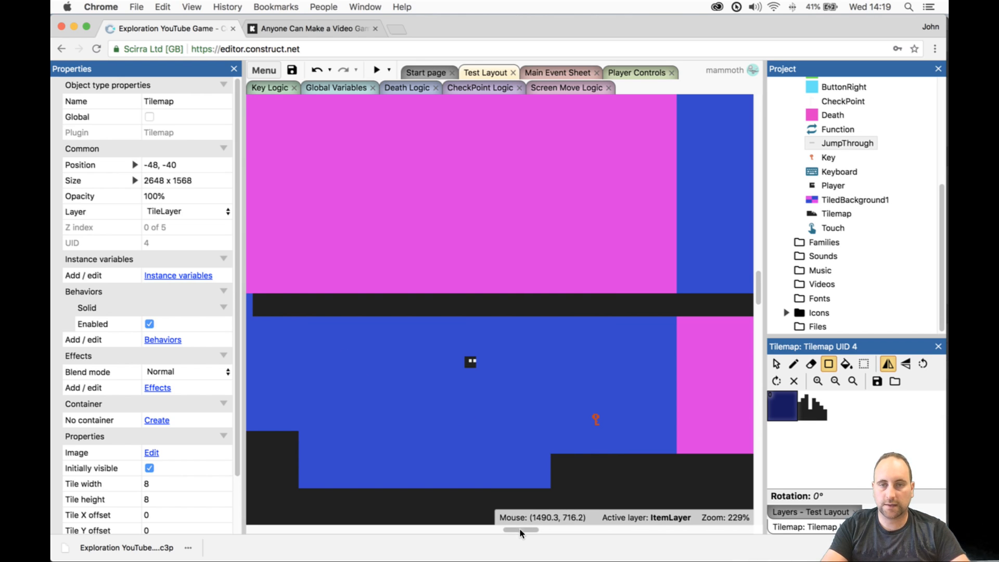
{"action": "scroll", "coordinate": [520, 530], "scroll_direction": "left", "scroll_amount": 5}
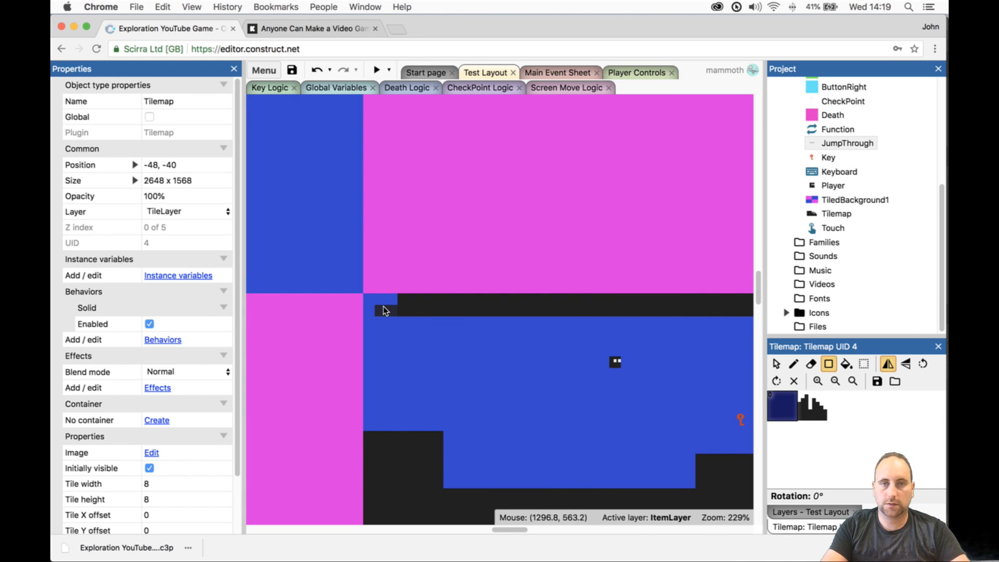
- Preview the layout, run and jump the player westward out of the starting screen, and close the preview
{"action": "left_click", "coordinate": [376, 70]}
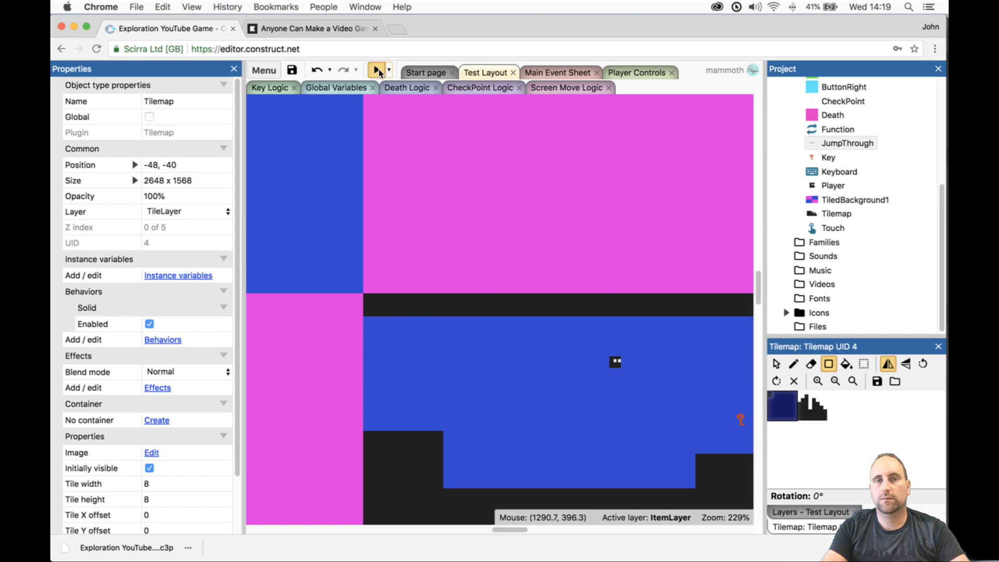
{"action": "key", "text": "Right"}
{"action": "key", "text": "Up"}
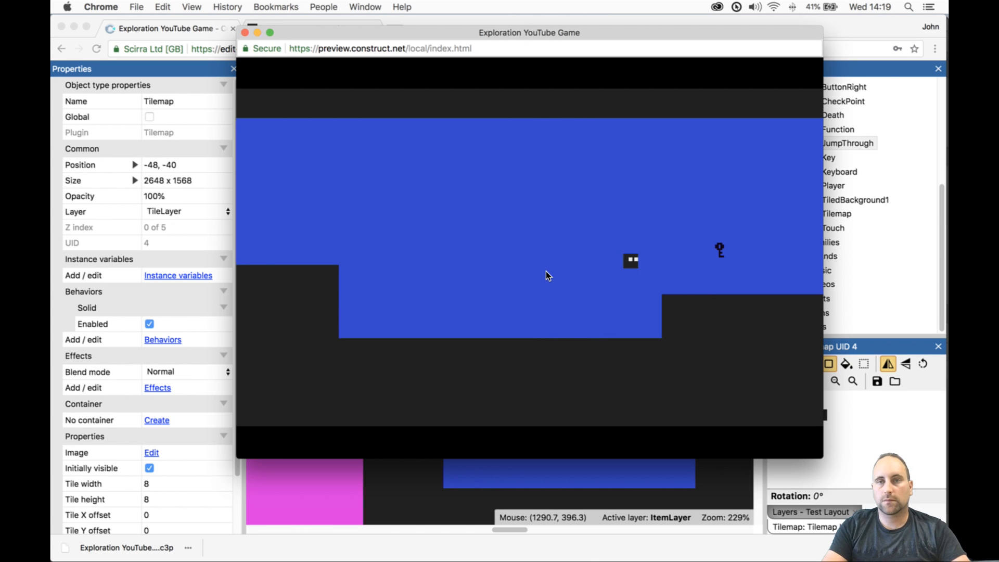
{"action": "key", "text": "Left"}
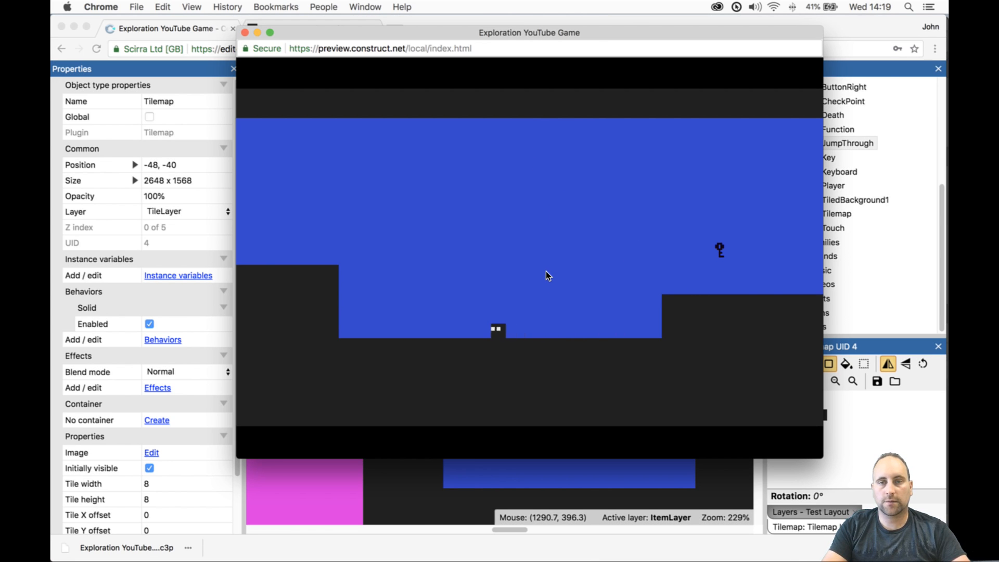
{"action": "key", "text": "Left"}
{"action": "key", "text": "Up"}
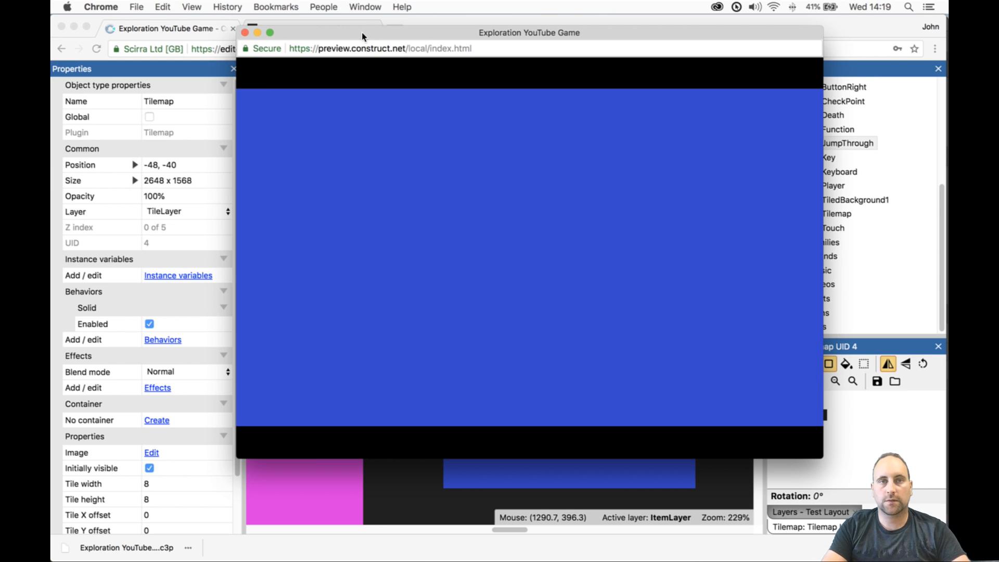
{"action": "left_click", "coordinate": [246, 33]}
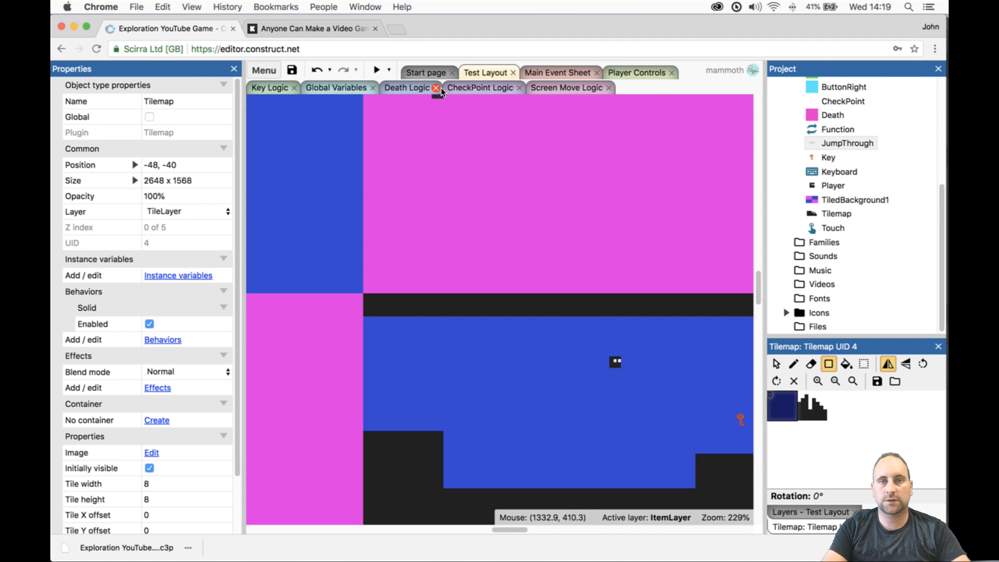
- Preview the layout again, run and jump the player eastward into the pink screen, and close the preview
{"action": "left_click", "coordinate": [376, 72]}
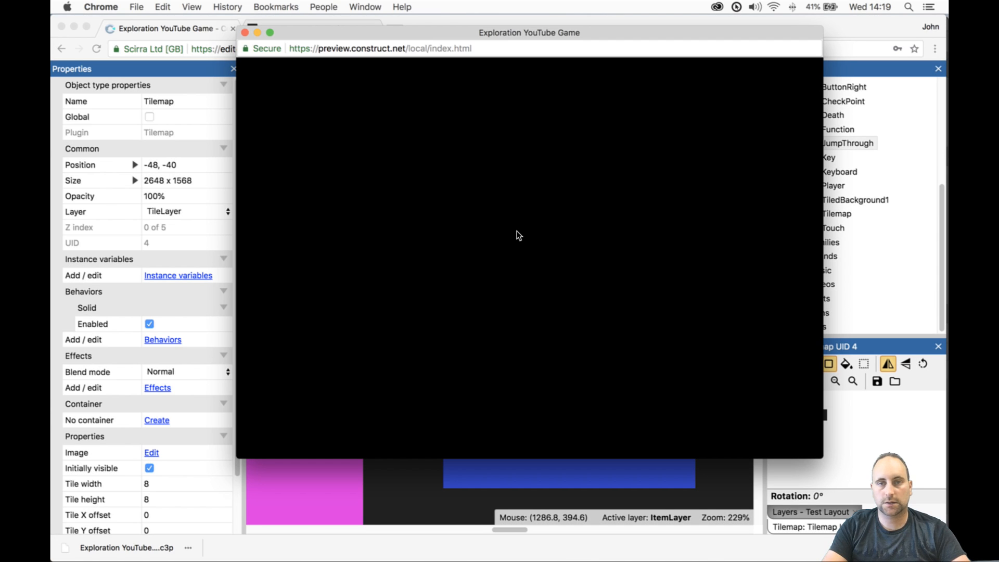
{"action": "key", "text": "Right"}
{"action": "key", "text": "Up"}
{"action": "key", "text": "Right"}
{"action": "key", "text": "Up"}
{"action": "key", "text": "Right"}
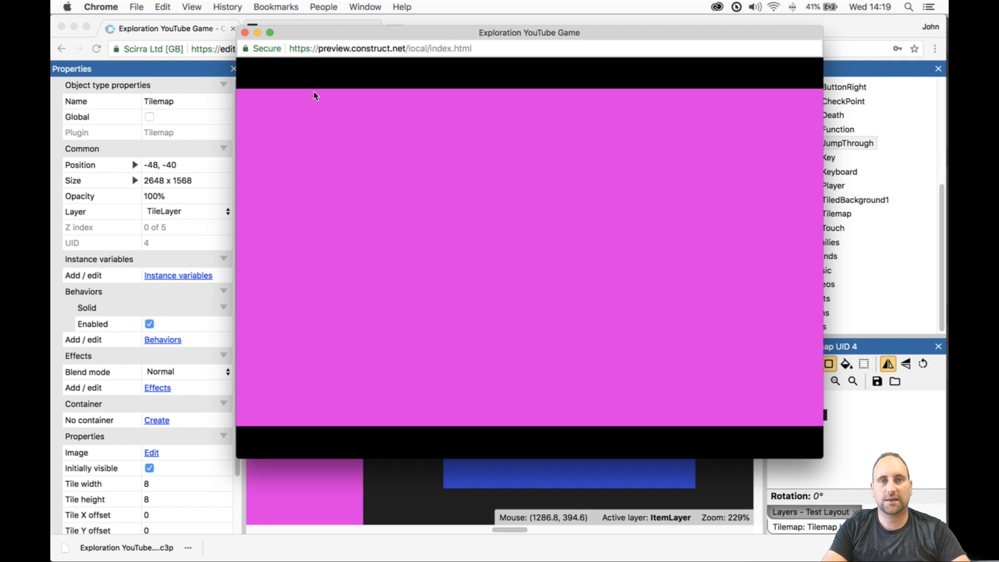
{"action": "left_click", "coordinate": [245, 32]}
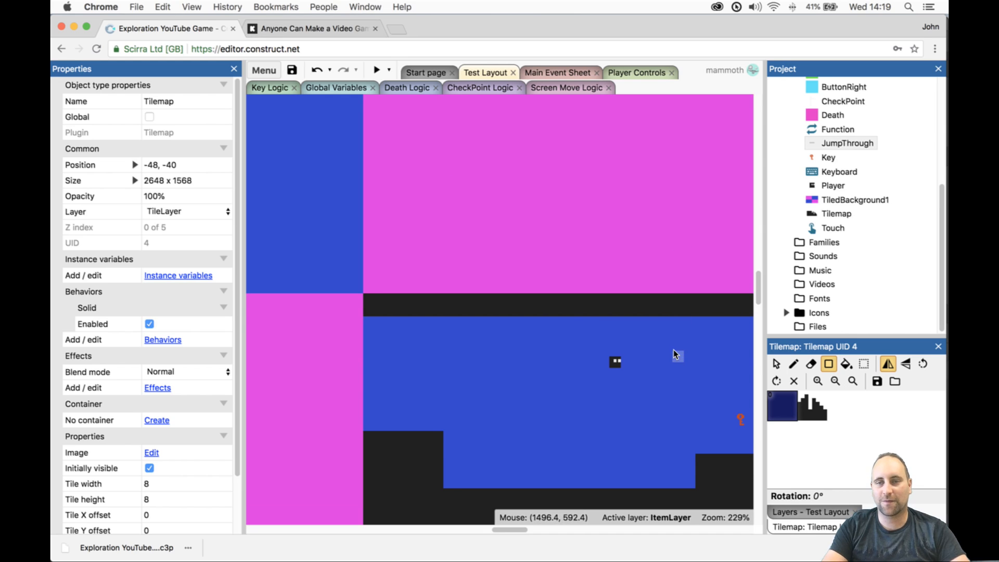
- Narrow the pit in the pink screen by filling about three tile columns on its east side with solid tiles
{"action": "left_click_drag", "start_coordinate": [519, 527], "coordinate": [559, 528]}
{"action": "scroll", "coordinate": [527, 417], "scroll_direction": "down", "scroll_amount": 4}
{"action": "left_click_drag", "start_coordinate": [531, 329], "coordinate": [558, 340]}
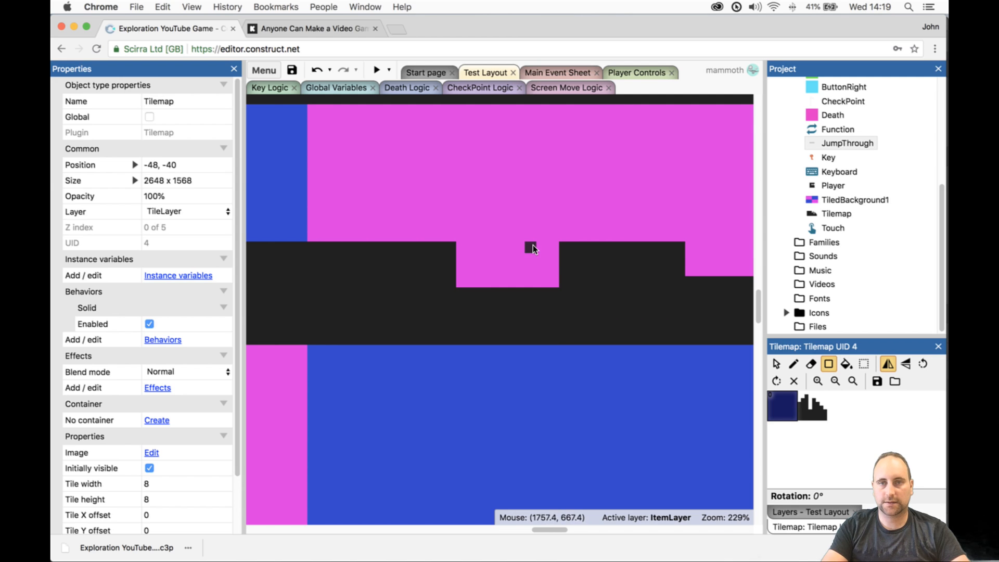
{"action": "left_click_drag", "start_coordinate": [533, 245], "coordinate": [557, 284]}
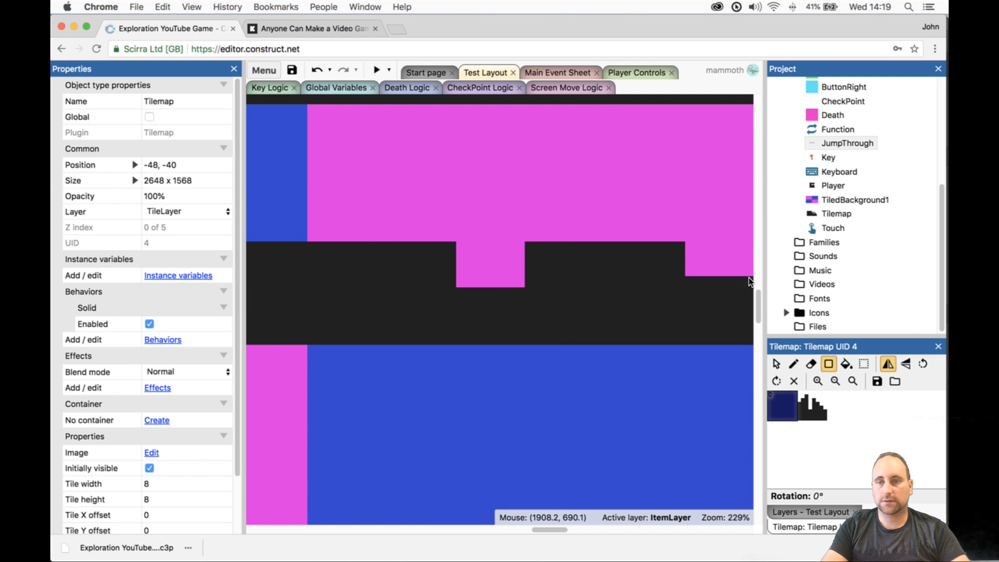
- Line the floor of the narrowed pit with a row of spike tiles across its full width
{"action": "left_click", "coordinate": [804, 399]}
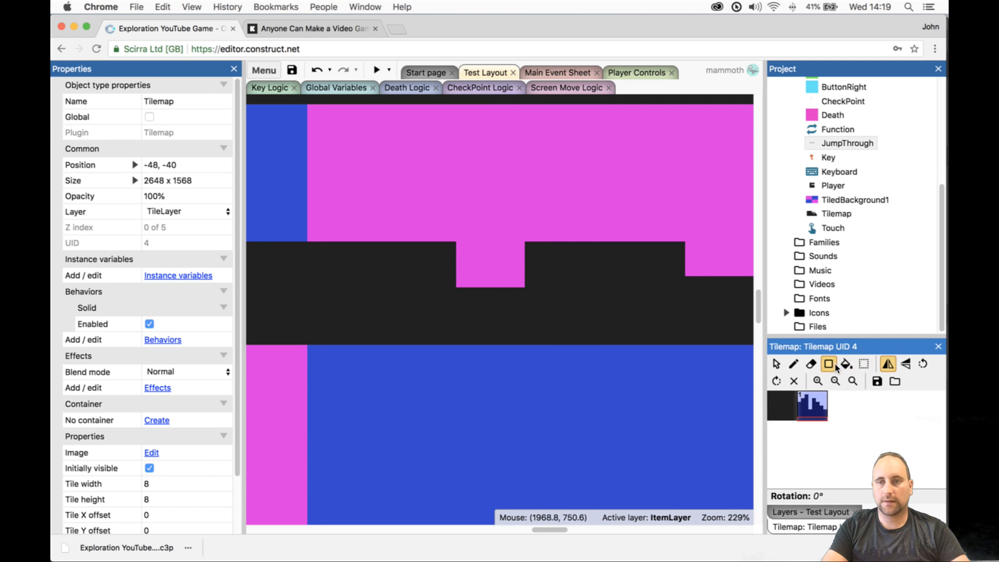
{"action": "left_click", "coordinate": [836, 367]}
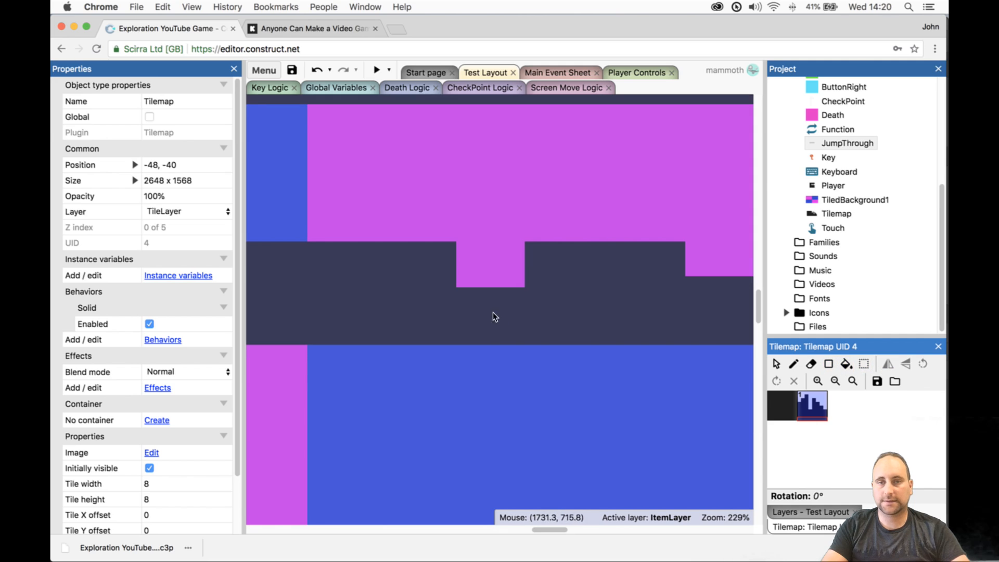
{"action": "left_click", "coordinate": [829, 366]}
{"action": "left_click_drag", "start_coordinate": [461, 292], "coordinate": [524, 292]}
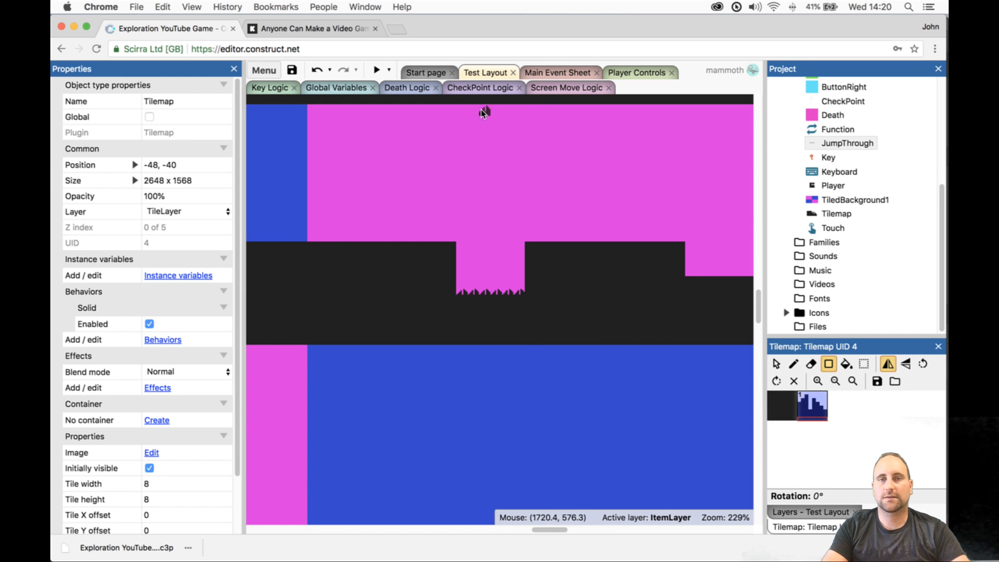
- Preview the layout, take the player through the spiked pit and up the JumpThrough column, and close the preview
{"action": "left_click", "coordinate": [376, 70]}
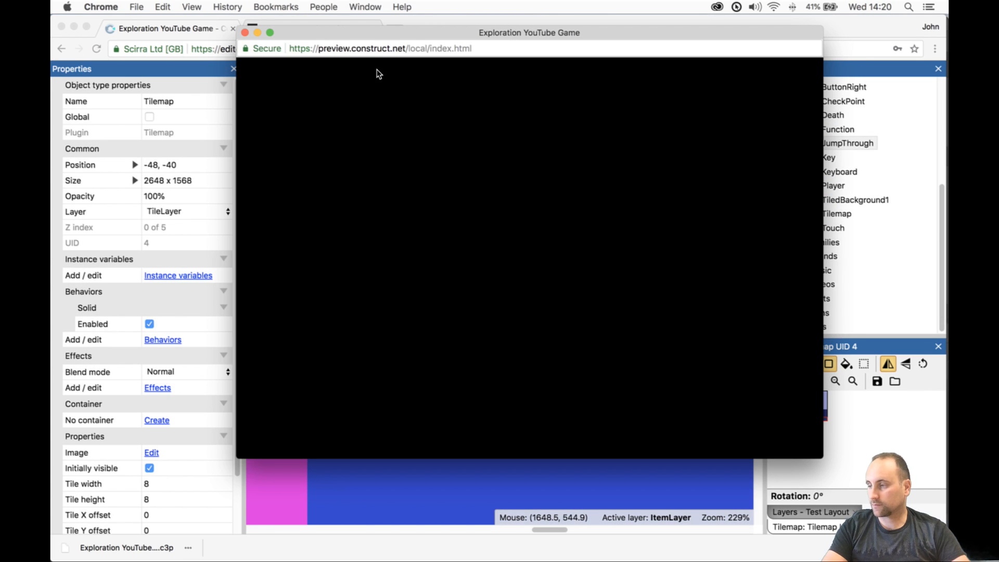
{"action": "key", "text": "Right"}
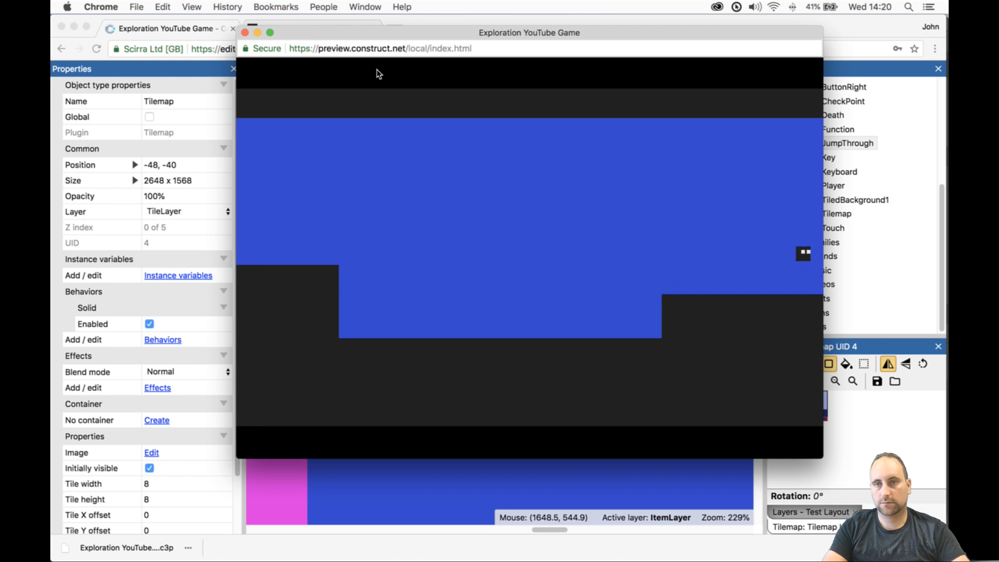
{"action": "key", "text": "Up"}
{"action": "key", "text": "Right"}
{"action": "key", "text": "Up"}
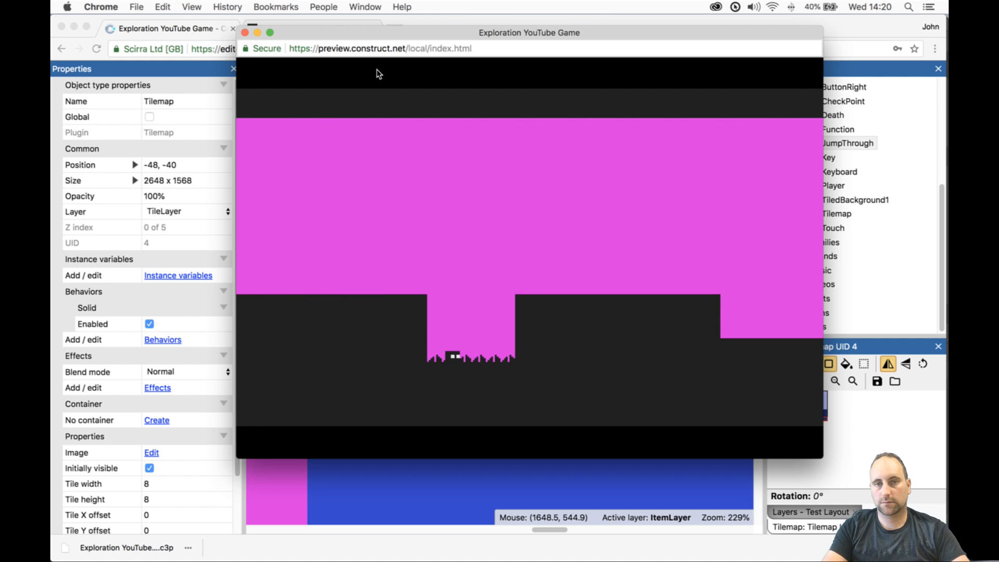
{"action": "key", "text": "Right"}
{"action": "key", "text": "Right"}
{"action": "key", "text": "Up"}
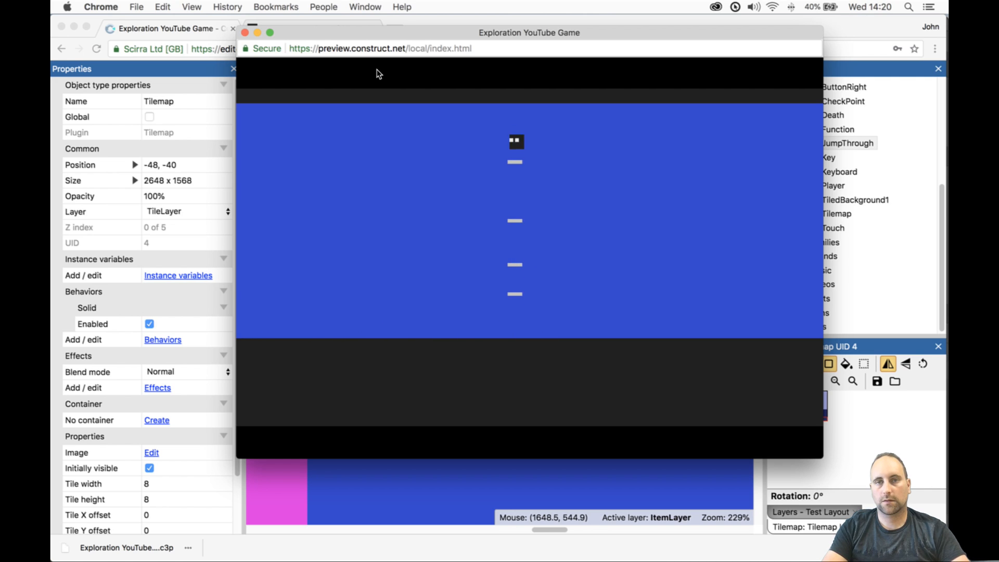
{"action": "left_click", "coordinate": [245, 32]}
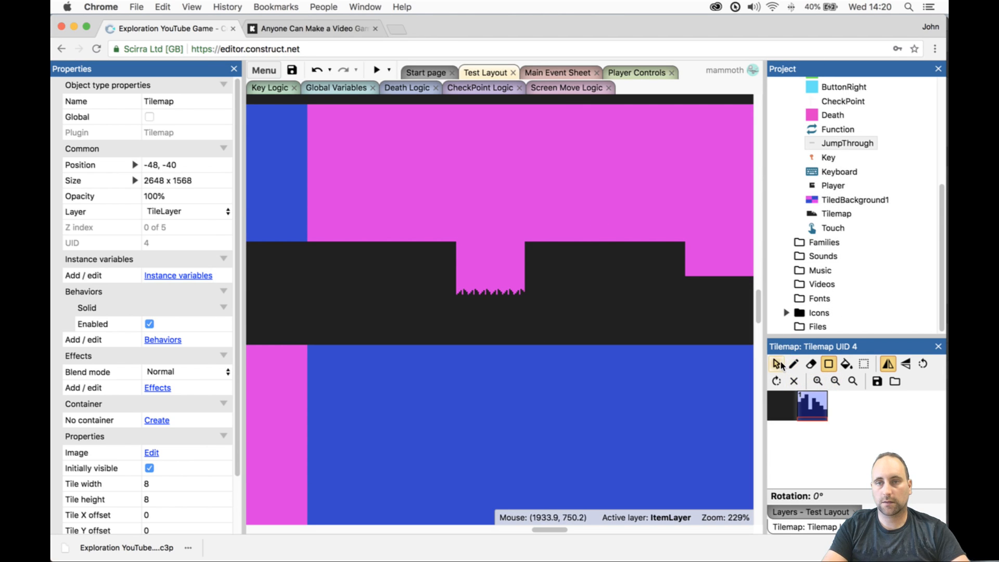
- Delete the lowest JumpThrough platform in the column and move the one above it down to 2072, 656
{"action": "key", "text": "Escape"}
{"action": "left_click_drag", "start_coordinate": [555, 529], "coordinate": [591, 531]}
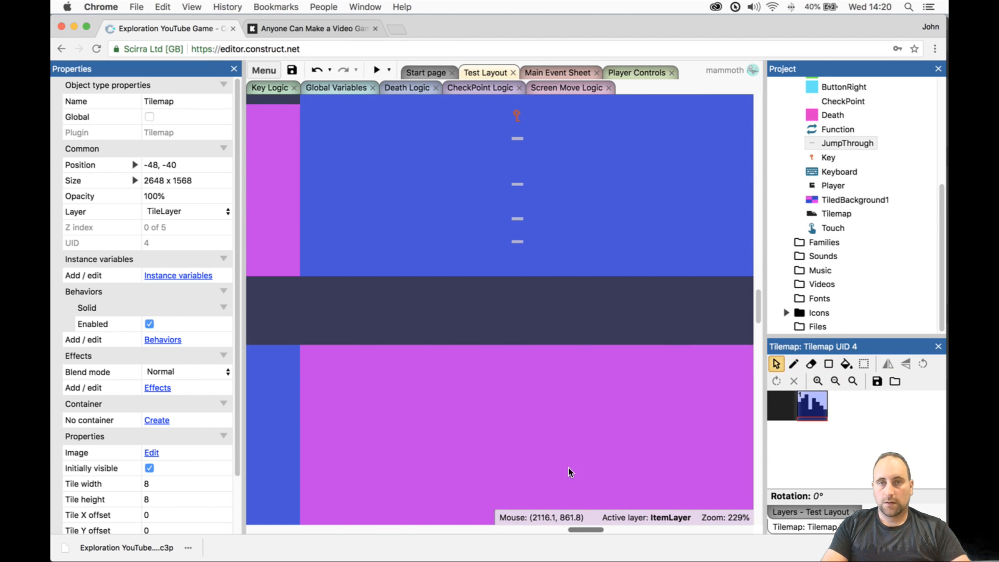
{"action": "left_click", "coordinate": [517, 240]}
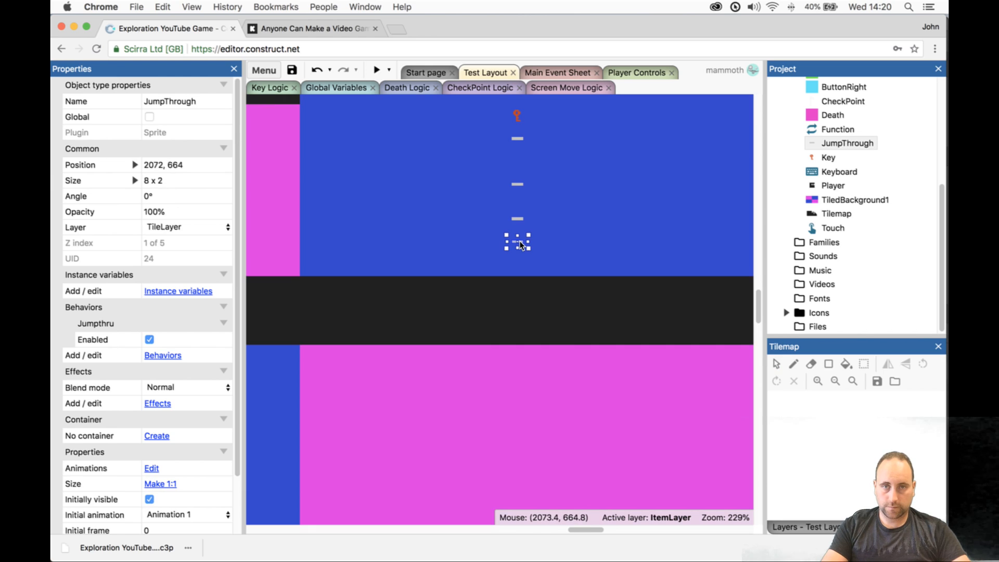
{"action": "key", "text": "Delete"}
{"action": "left_click_drag", "start_coordinate": [517, 218], "coordinate": [517, 229]}
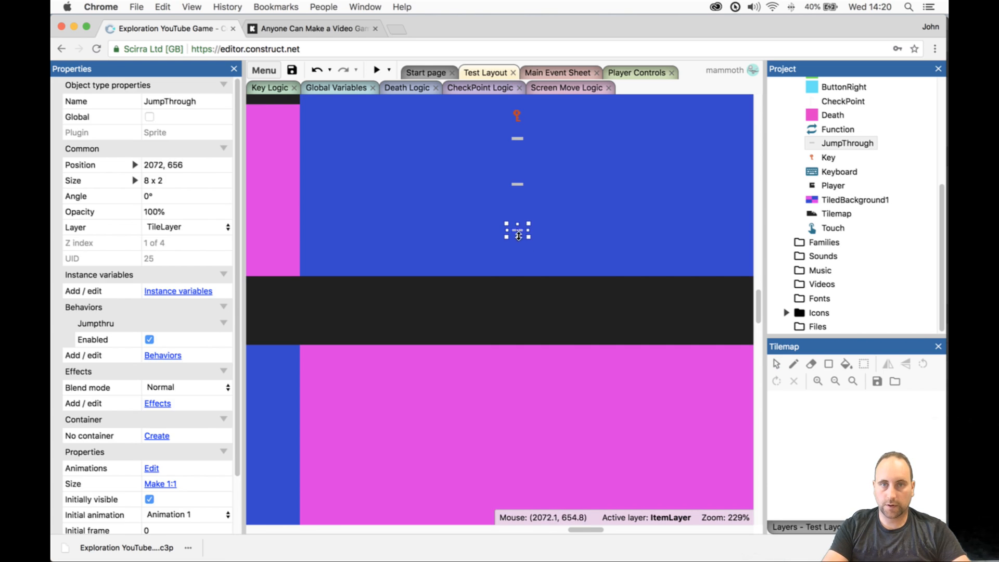
- Preview the layout, run the player east over the spiked pit, climb the three JumpThrough platforms towards the key, and close the preview
{"action": "left_click", "coordinate": [377, 70]}
{"action": "key", "text": "Right"}
{"action": "key", "text": "Up"}
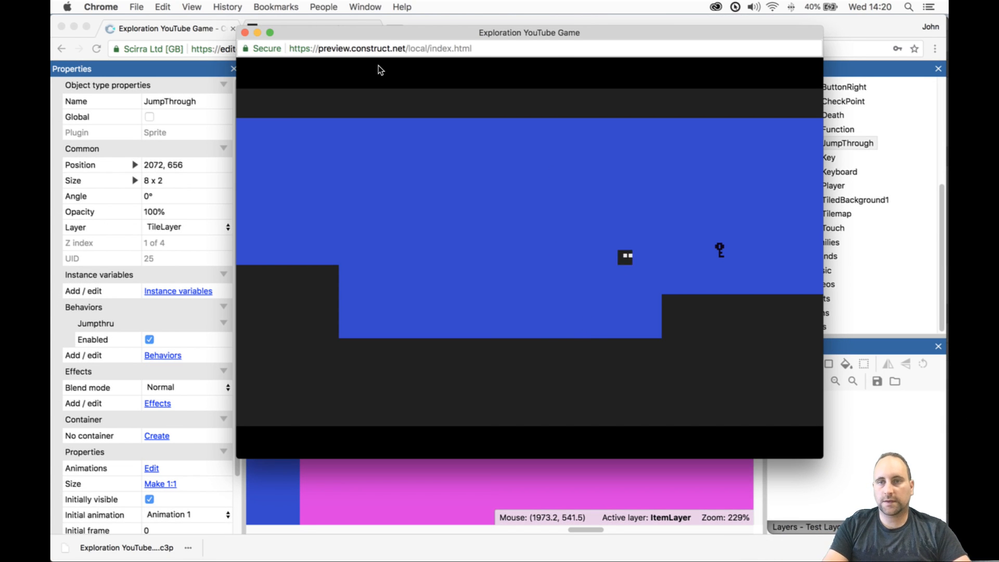
{"action": "key", "text": "Right"}
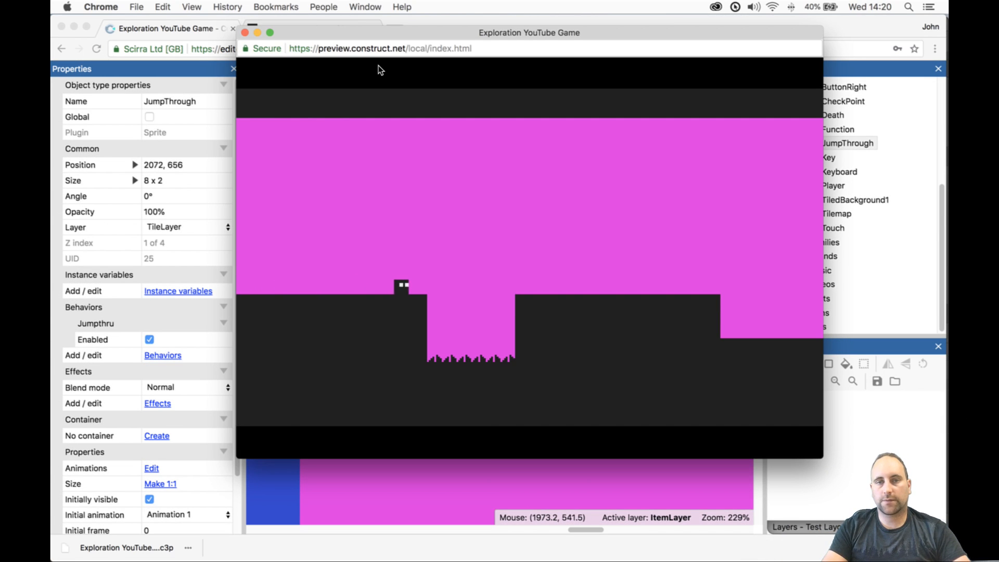
{"action": "key", "text": "Right"}
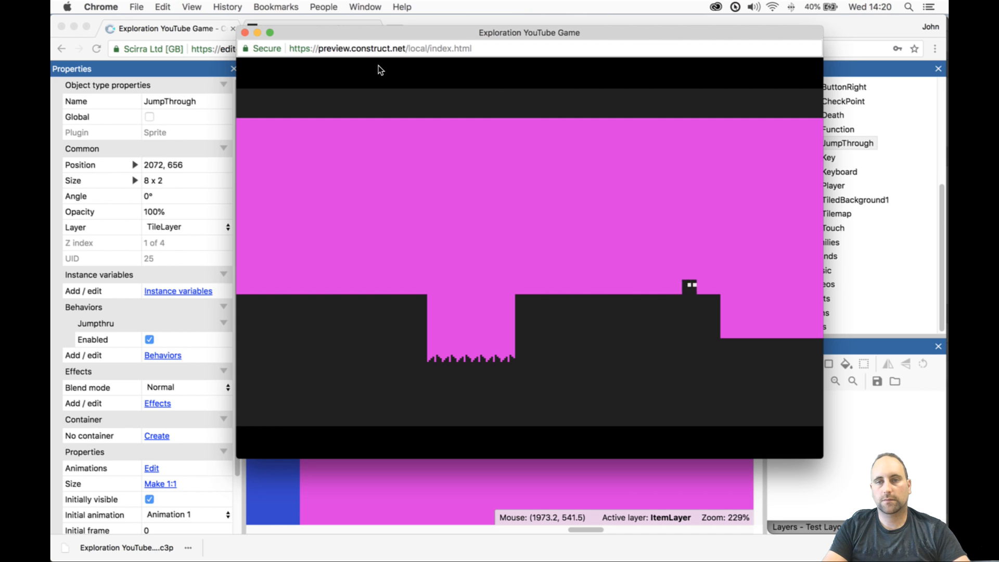
{"action": "key", "text": "Right"}
{"action": "key", "text": "Up"}
{"action": "key", "text": "Left"}
{"action": "key", "text": "Up"}
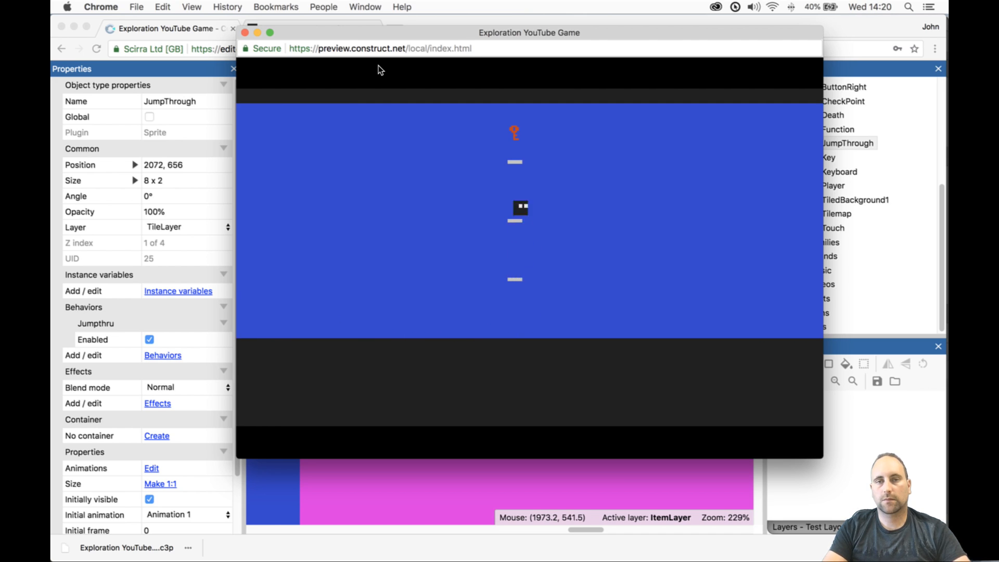
{"action": "key", "text": "Up"}
{"action": "left_click", "coordinate": [244, 33]}
- Add a CheckPoint to the layout at 1456, 672 on the ground directly below the player, and select the player
{"action": "scroll", "coordinate": [388, 213], "scroll_direction": "down", "scroll_amount": 10, "text": "ctrl"}
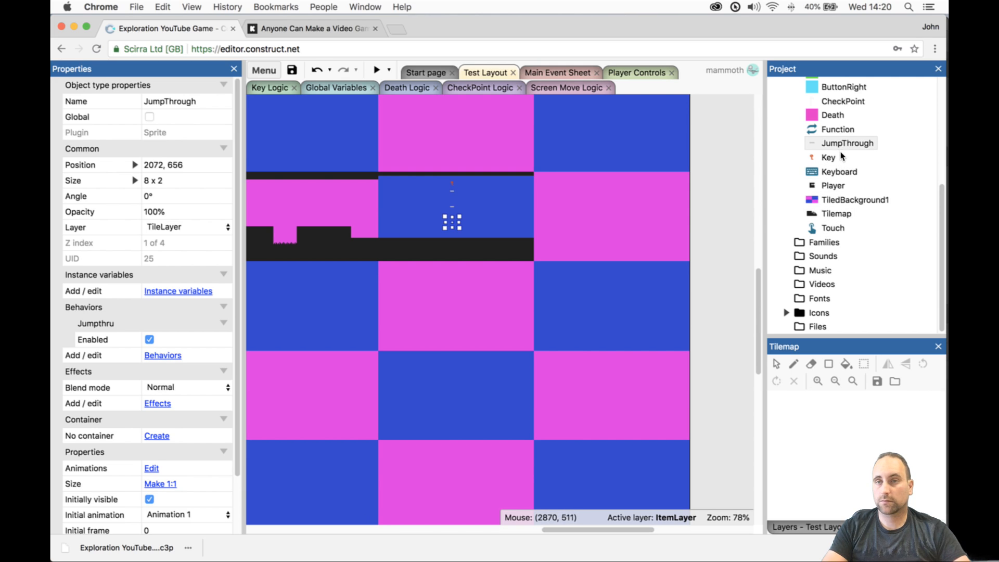
{"action": "scroll", "coordinate": [841, 156], "scroll_direction": "up", "scroll_amount": 2}
{"action": "left_click_drag", "start_coordinate": [841, 137], "coordinate": [320, 346]}
{"action": "left_click_drag", "start_coordinate": [563, 530], "coordinate": [511, 532]}
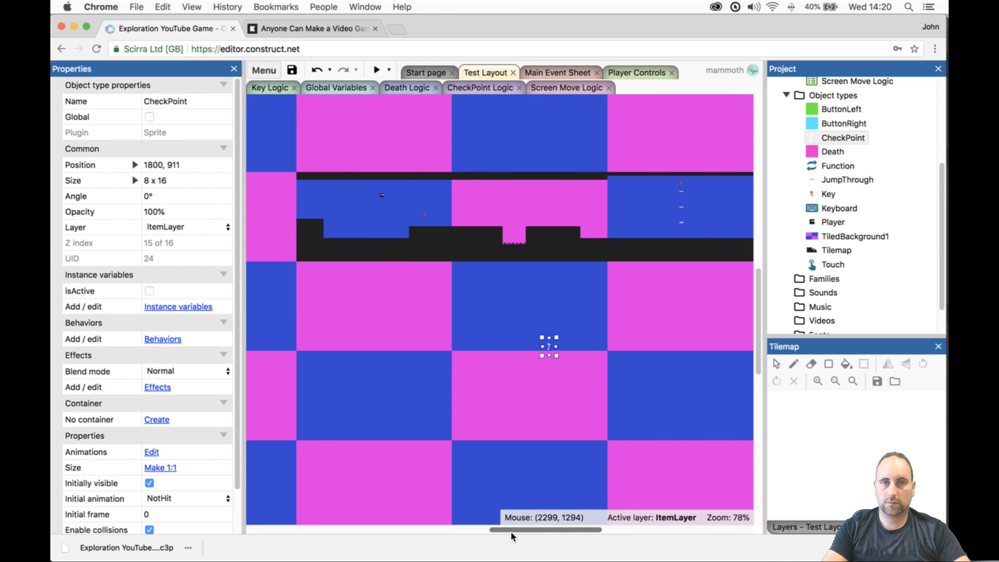
{"action": "left_click_drag", "start_coordinate": [552, 349], "coordinate": [347, 234]}
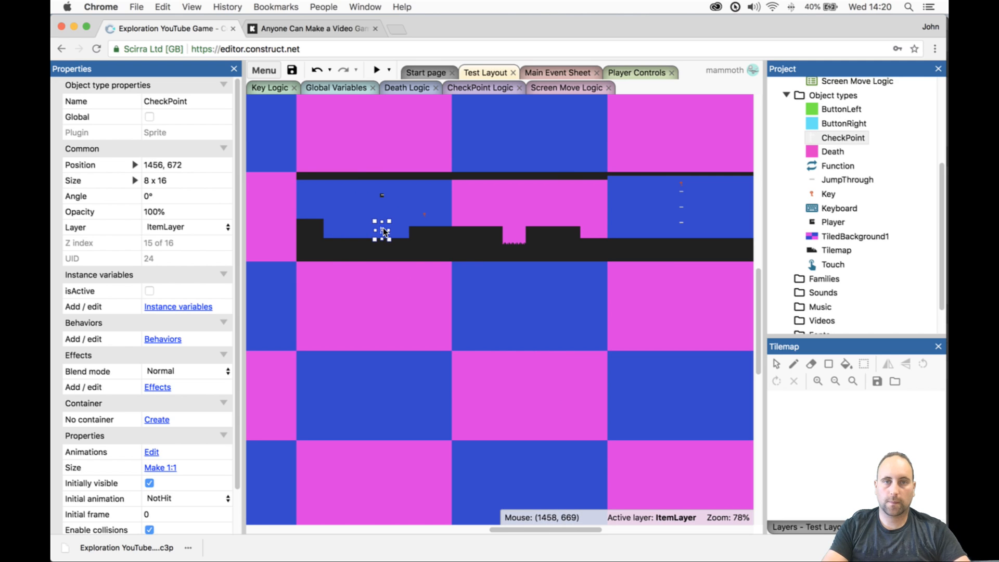
{"action": "left_click", "coordinate": [384, 196]}
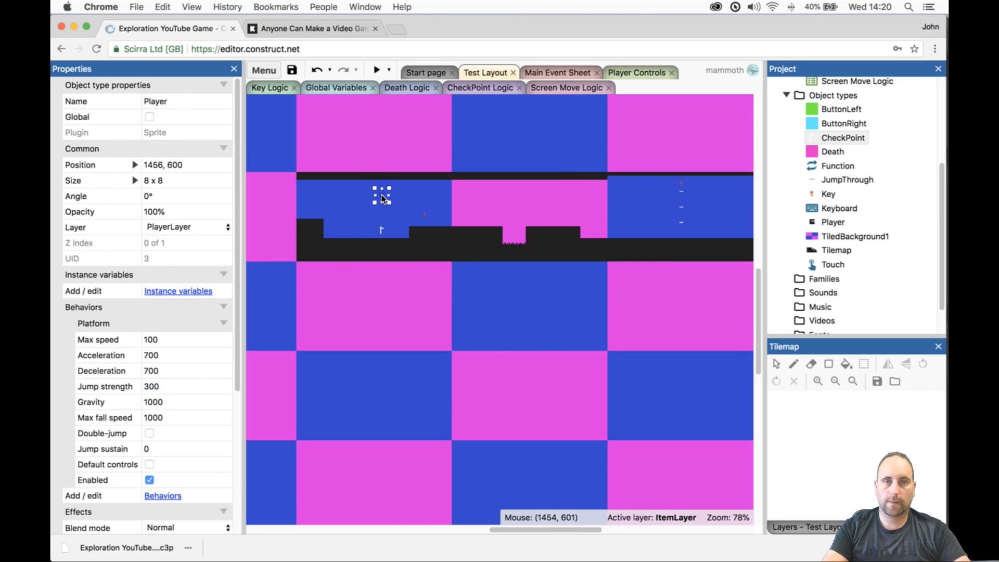
- Move the player to 1376, 664 and place the CheckPoint on the ground at 1456, 680
{"action": "left_click_drag", "start_coordinate": [344, 227], "coordinate": [344, 226]}
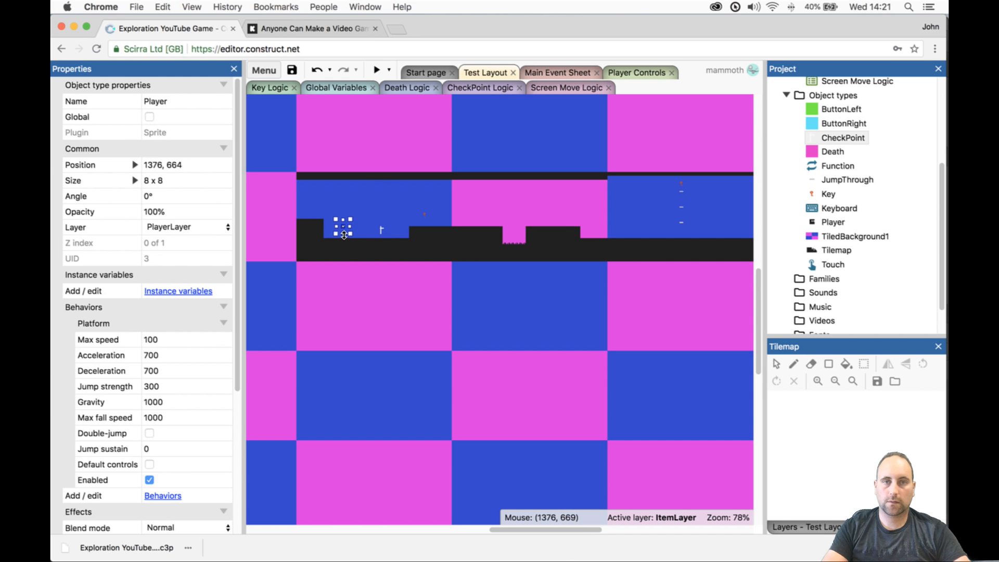
{"action": "scroll", "coordinate": [376, 230], "scroll_direction": "up", "scroll_amount": 10, "text": "ctrl"}
{"action": "left_click_drag", "start_coordinate": [488, 218], "coordinate": [488, 246]}
{"action": "scroll", "coordinate": [467, 165], "scroll_direction": "down", "scroll_amount": 3, "text": "ctrl"}
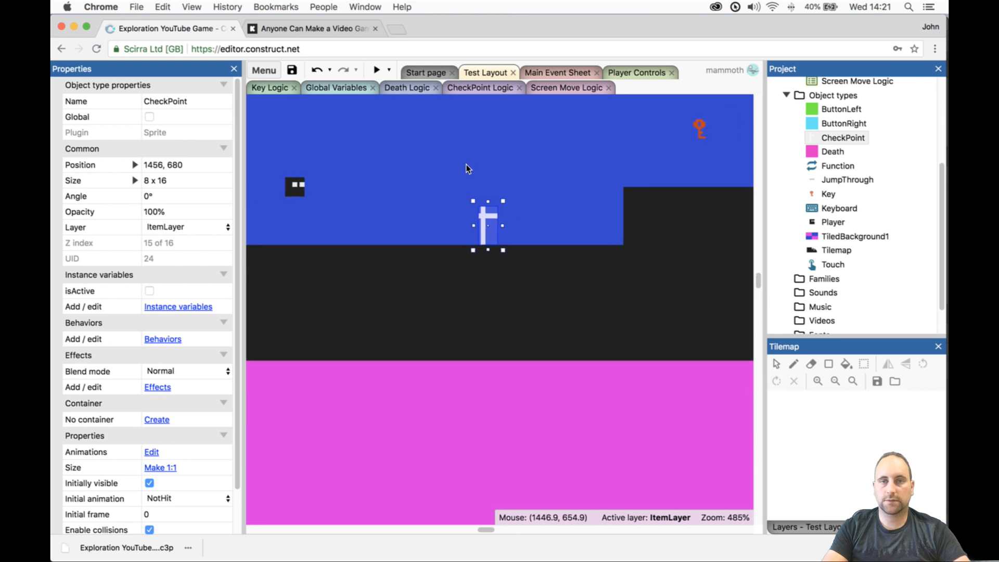
- Preview the layout and take the player east past the checkpoint and the key onto the spiked-pit screen
{"action": "left_click", "coordinate": [375, 70]}
{"action": "key", "text": "Right"}
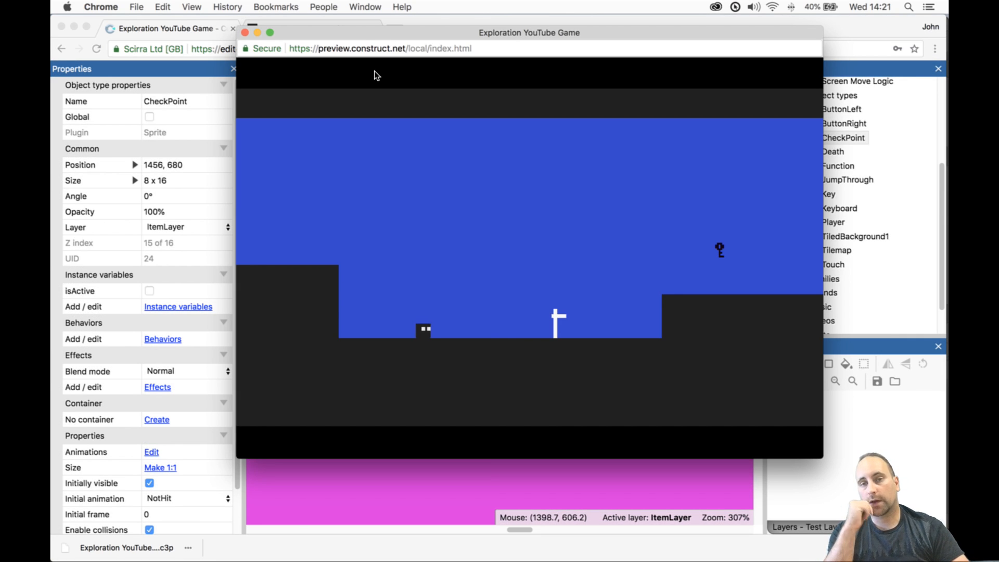
{"action": "key", "text": "Up"}
{"action": "key", "text": "Up"}
{"action": "key", "text": "Left"}
{"action": "key", "text": "Up"}
{"action": "key", "text": "Right"}
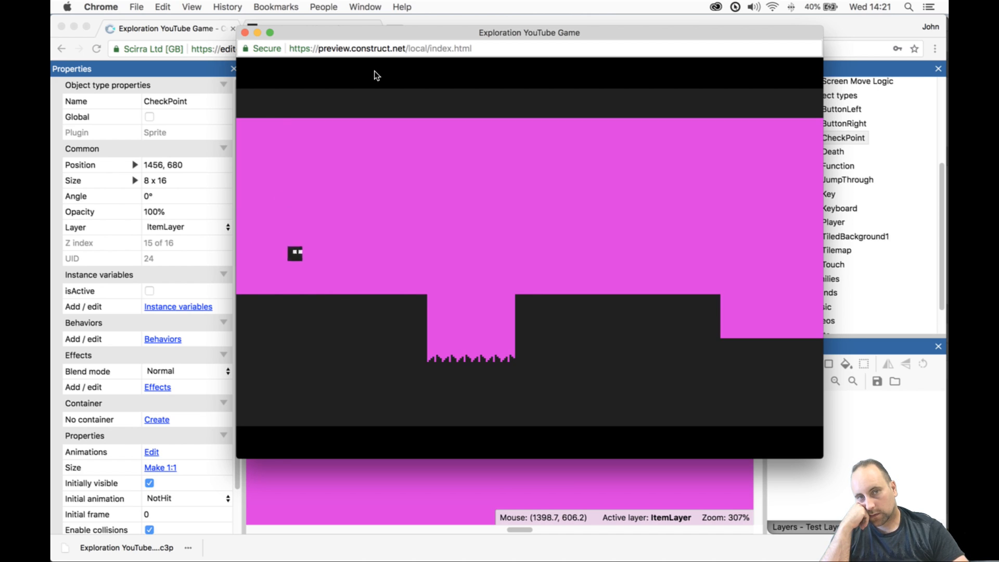
- Jump the player over the spiked pit, climb the JumpThrough platforms to the red key, and close the preview
{"action": "key", "text": "Up"}
{"action": "key", "text": "Up"}
{"action": "key", "text": "Up"}
{"action": "key", "text": "Up"}
{"action": "key", "text": "Left"}
{"action": "key", "text": "Up"}
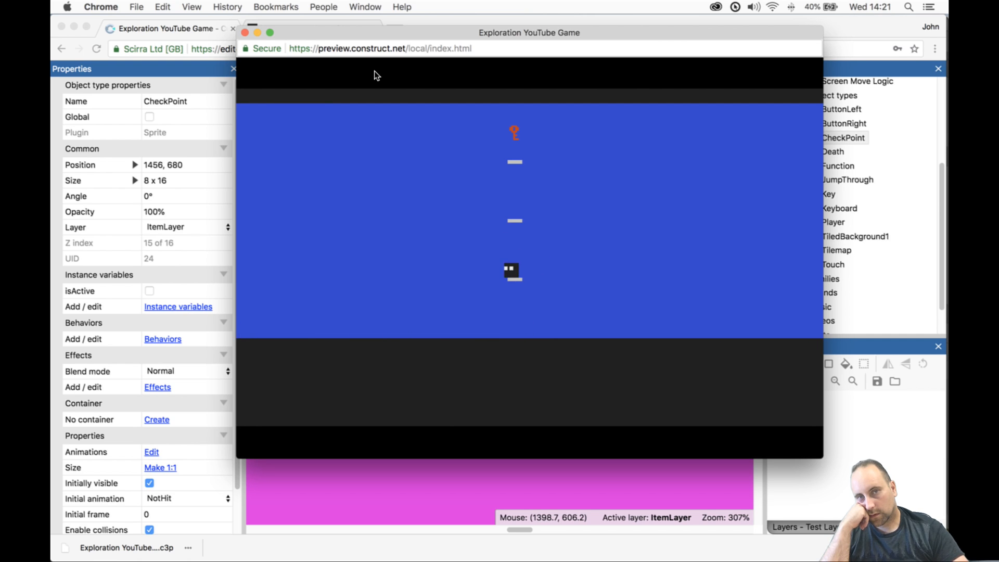
{"action": "key", "text": "Up"}
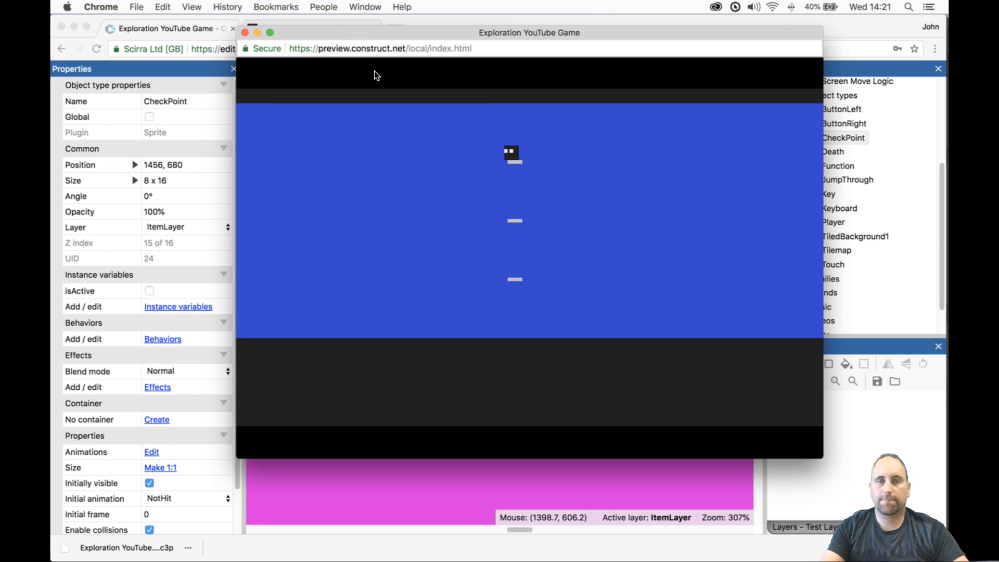
{"action": "left_click", "coordinate": [245, 33]}
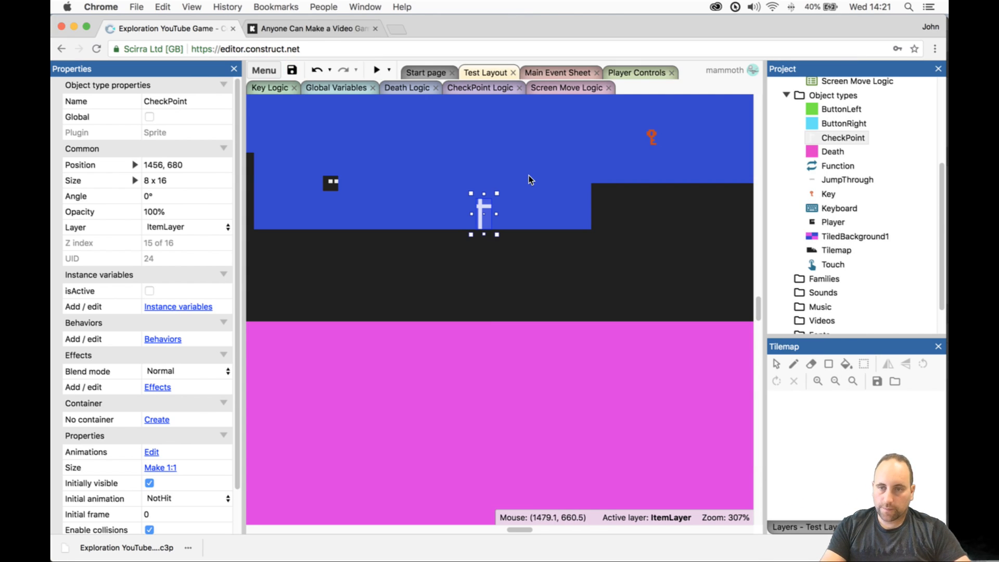
- Save the project and look over the built screens up to the layout's eastern edge
{"action": "left_click", "coordinate": [292, 71]}
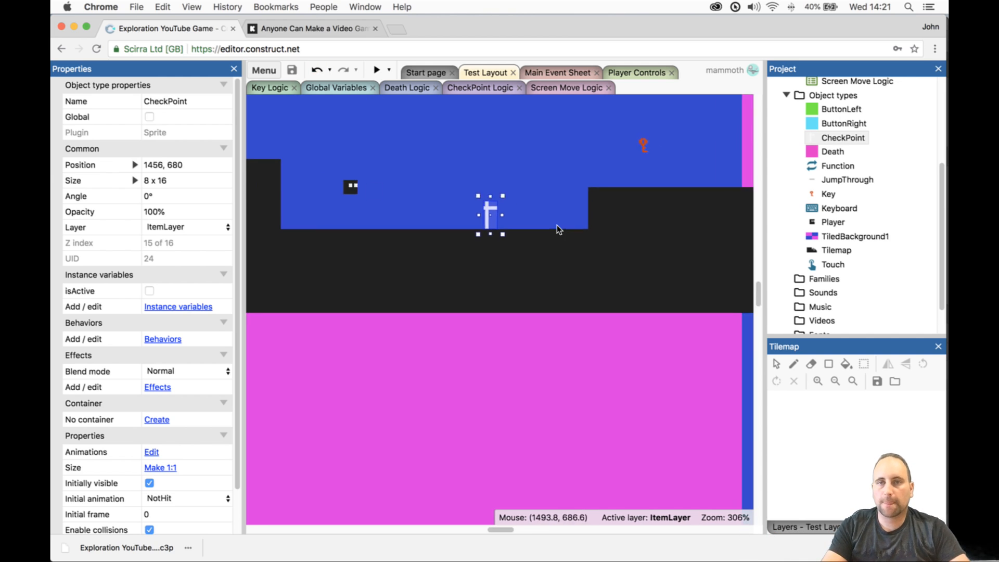
{"action": "scroll", "coordinate": [657, 259], "scroll_direction": "down", "scroll_amount": 10, "text": "ctrl"}
{"action": "scroll", "coordinate": [615, 269], "scroll_direction": "up", "scroll_amount": 5, "text": "ctrl"}
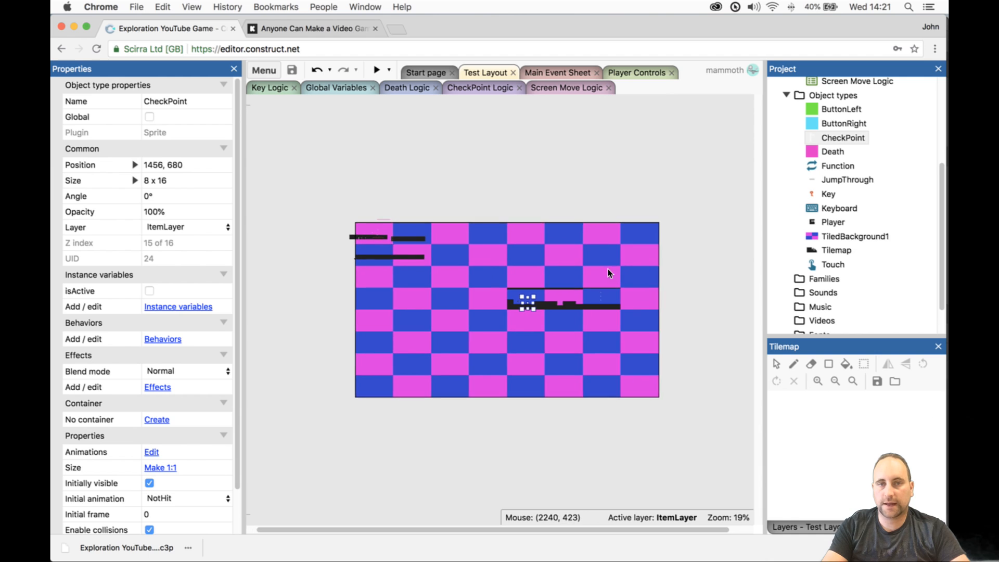
{"action": "scroll", "coordinate": [607, 284], "scroll_direction": "up", "scroll_amount": 5, "text": "ctrl"}
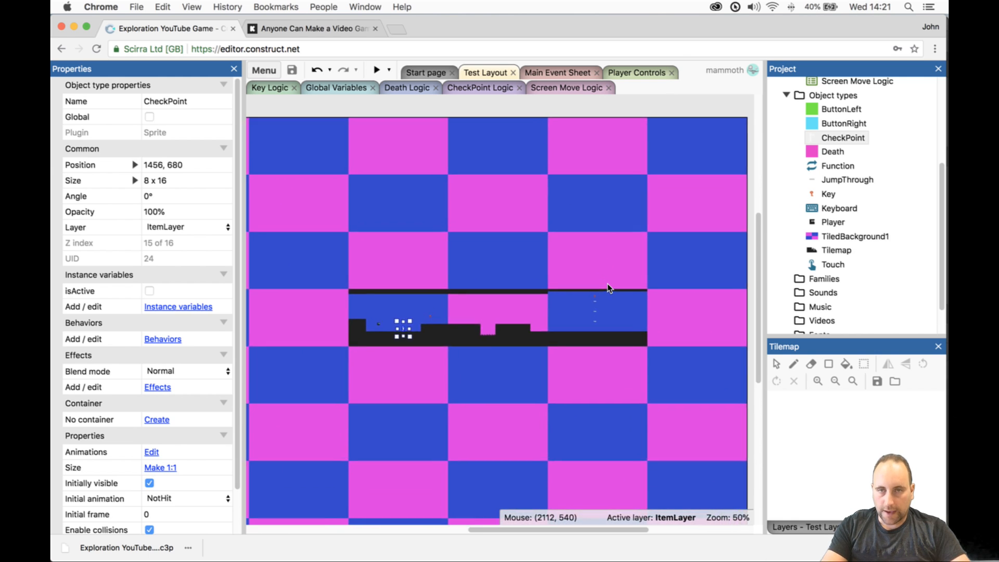
{"action": "scroll", "coordinate": [658, 340], "scroll_direction": "down", "scroll_amount": 3, "text": "ctrl"}
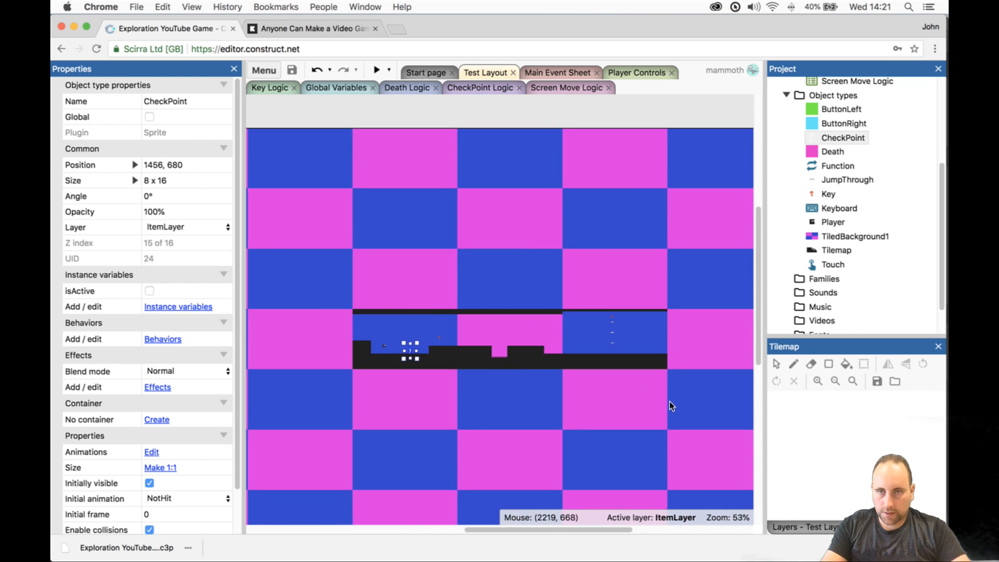
{"action": "left_click_drag", "start_coordinate": [624, 528], "coordinate": [651, 515]}
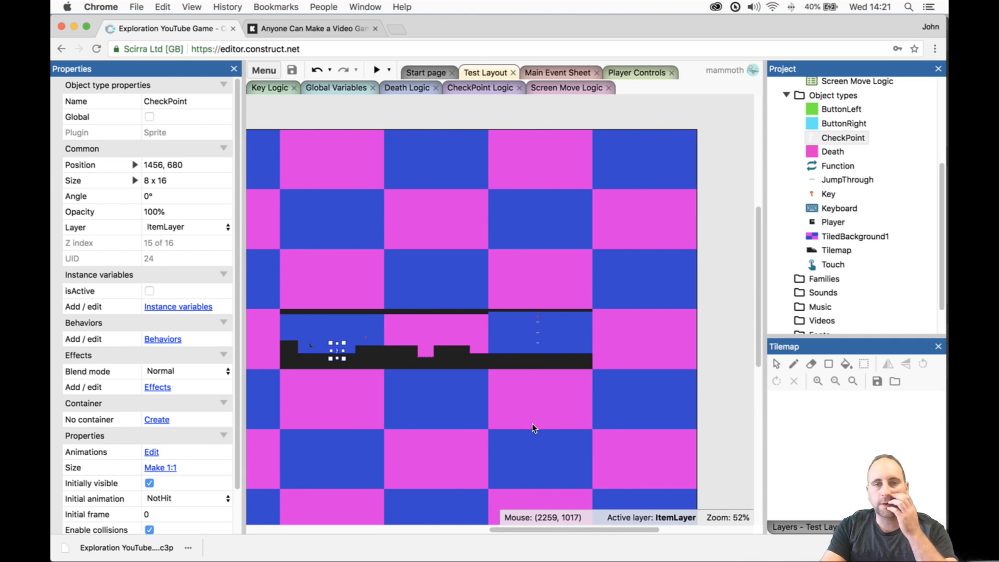
- Add the Wrap behavior to the Player
{"action": "scroll", "coordinate": [279, 343], "scroll_direction": "up", "scroll_amount": 5, "text": "ctrl"}
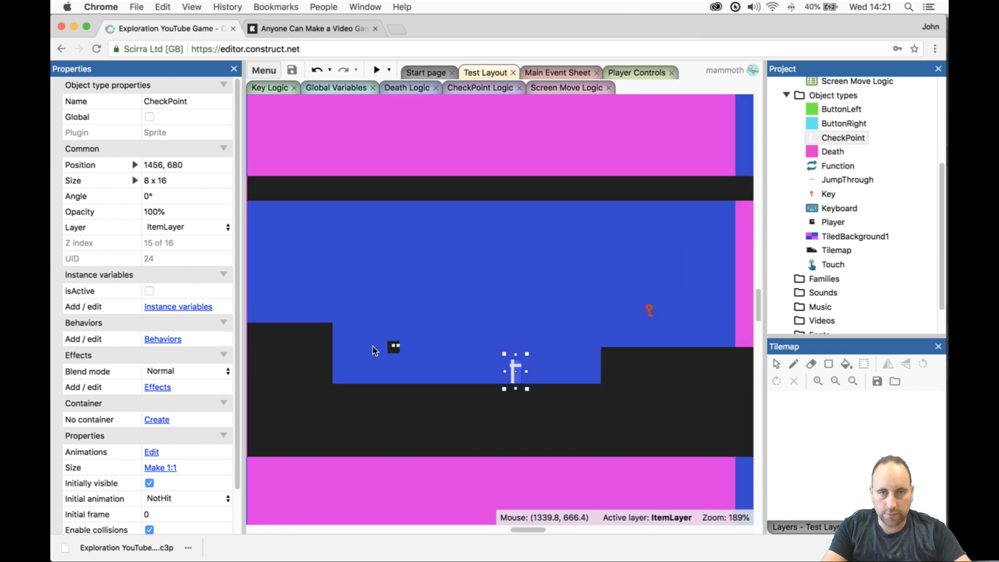
{"action": "left_click", "coordinate": [405, 345]}
{"action": "left_click", "coordinate": [167, 495]}
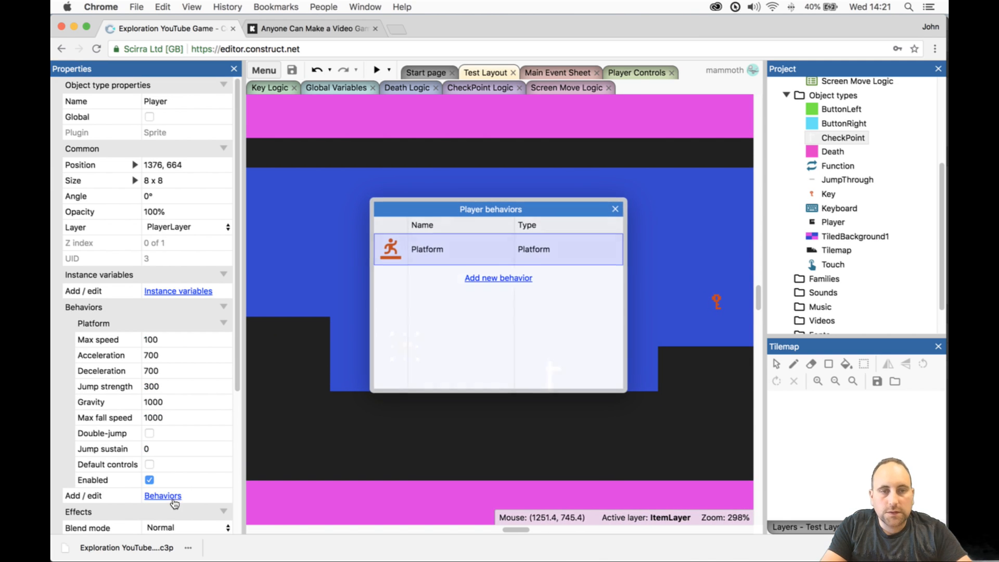
{"action": "left_click", "coordinate": [471, 280]}
{"action": "type", "text": "wa"}
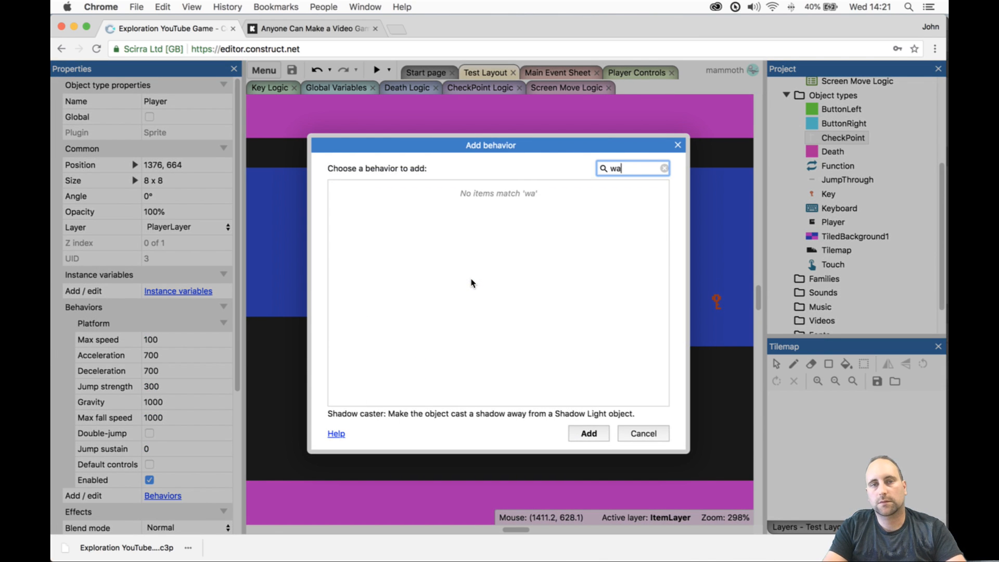
{"action": "key", "text": "BackSpace"}
{"action": "type", "text": "ra"}
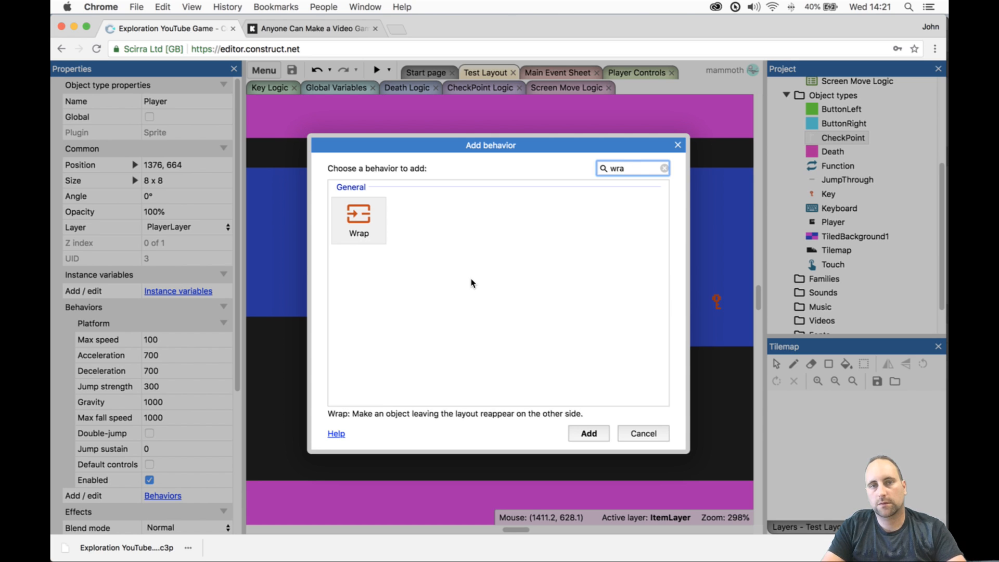
{"action": "key", "text": "Return"}
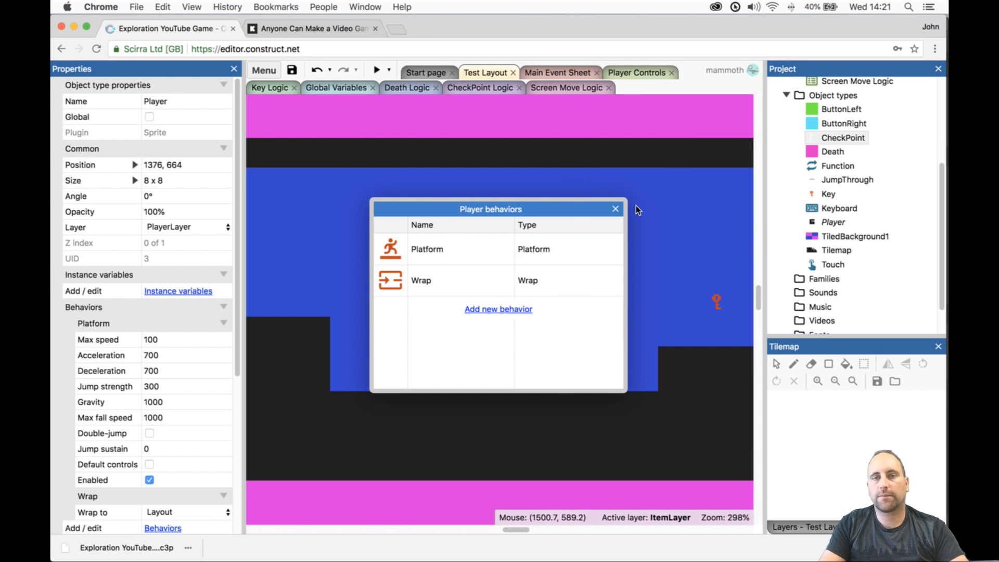
{"action": "left_click", "coordinate": [616, 210]}
- Fill the entire empty screen east of the JumpThrough column with solid black tiles using the tilemap's rectangle tool
{"action": "scroll", "coordinate": [600, 245], "scroll_direction": "down", "scroll_amount": 10, "text": "ctrl"}
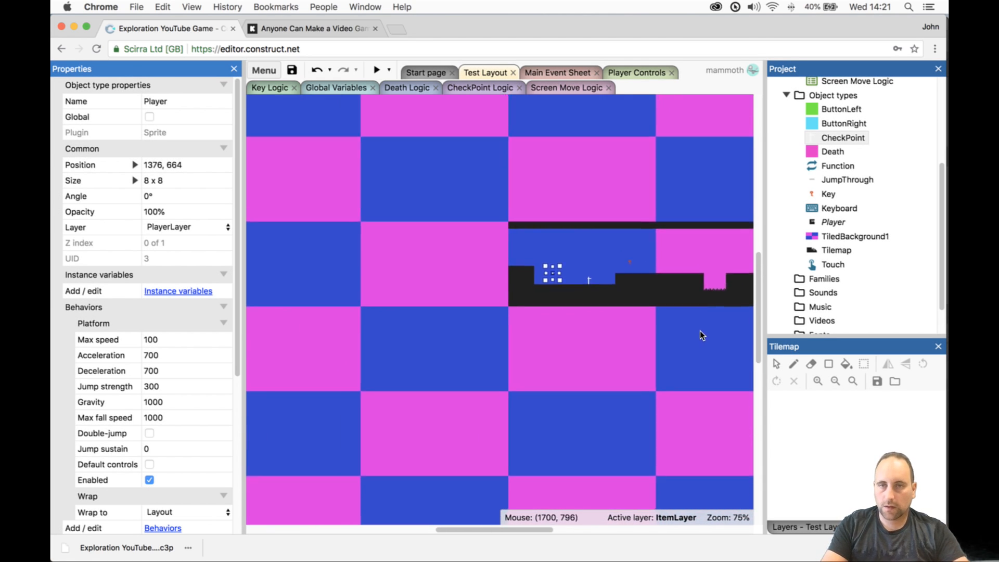
{"action": "scroll", "coordinate": [703, 351], "scroll_direction": "down", "scroll_amount": 1, "text": "ctrl"}
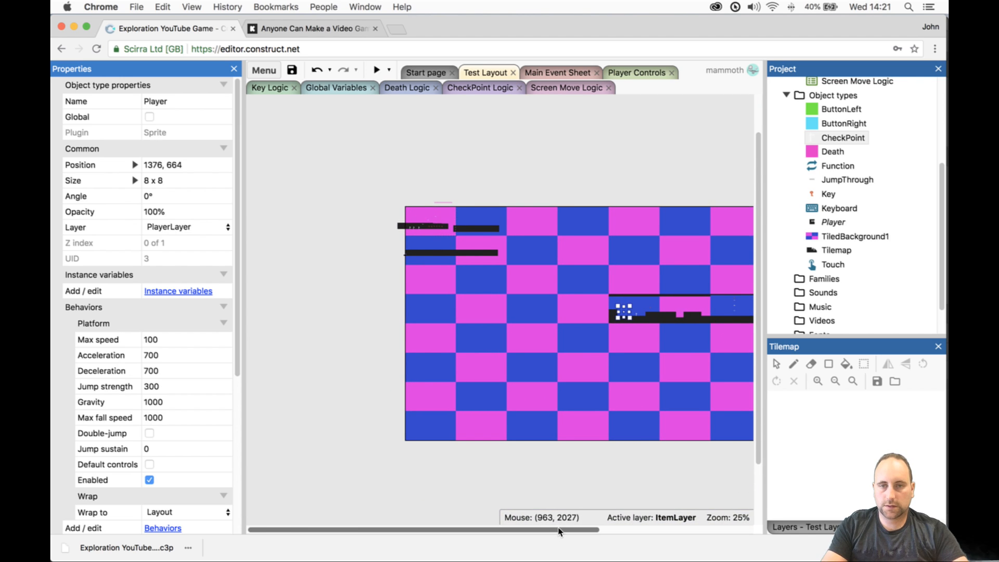
{"action": "scroll", "coordinate": [568, 436], "scroll_direction": "right", "scroll_amount": 5}
{"action": "scroll", "coordinate": [657, 304], "scroll_direction": "up", "scroll_amount": 6, "text": "ctrl"}
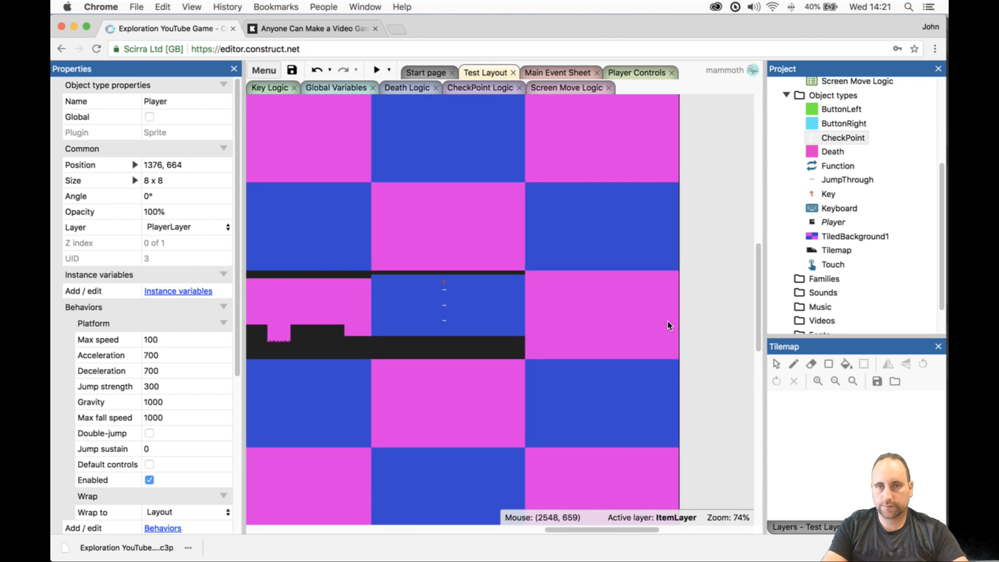
{"action": "left_click", "coordinate": [541, 329]}
{"action": "left_click", "coordinate": [789, 396]}
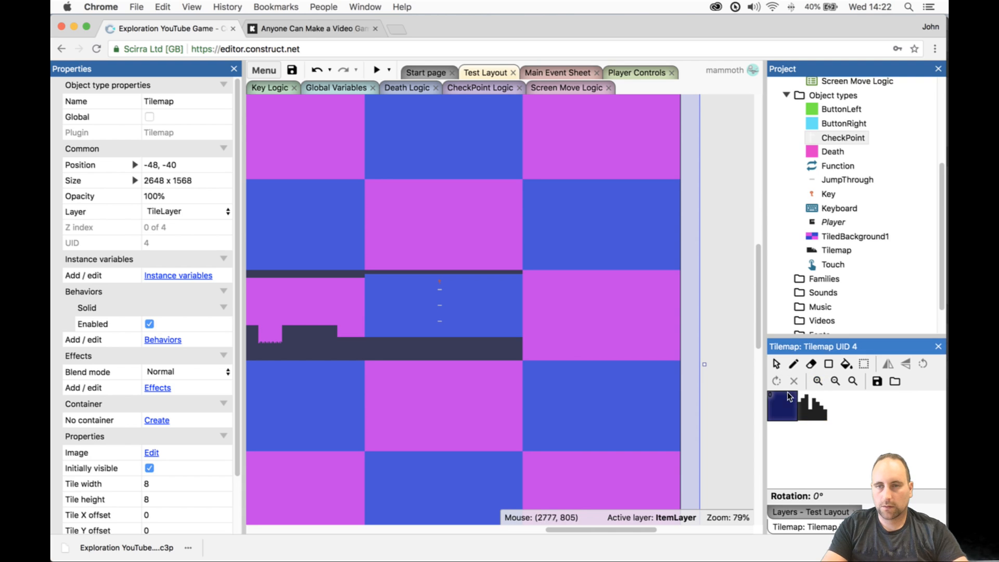
{"action": "left_click", "coordinate": [828, 363]}
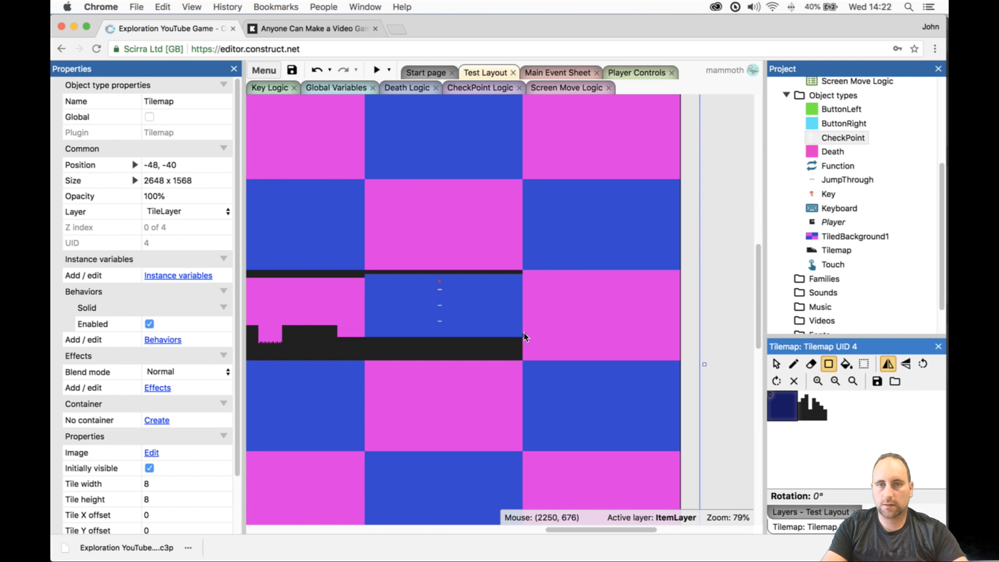
{"action": "left_click_drag", "start_coordinate": [523, 337], "coordinate": [677, 362]}
{"action": "left_click_drag", "start_coordinate": [526, 272], "coordinate": [679, 344]}
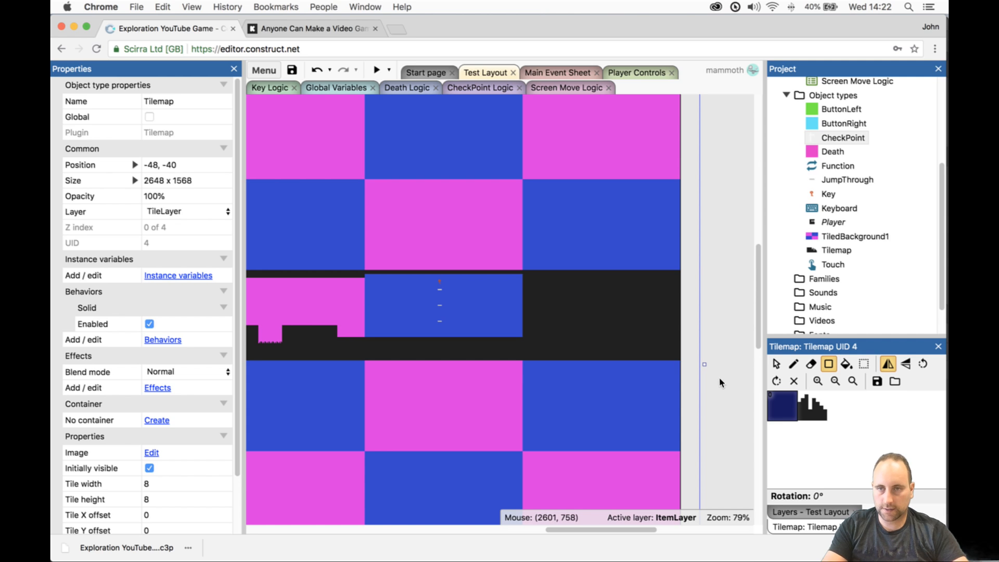
- Leave tile drawing mode and open the Tilemap's source image for editing
{"action": "left_click", "coordinate": [776, 365]}
{"action": "double_click", "coordinate": [584, 404]}
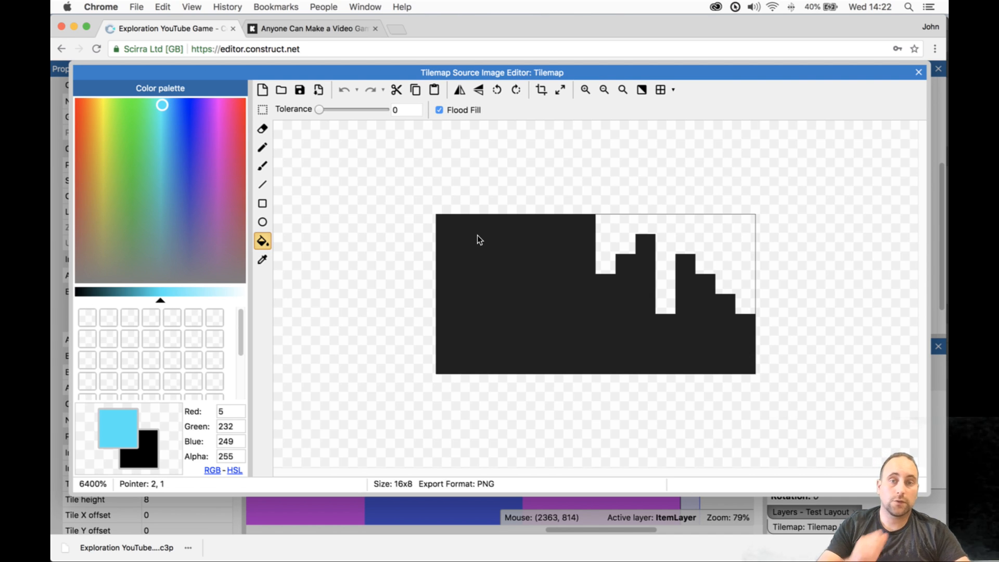
- Try to resize the tilemap image canvas to 16 x 16 pixels with the image stretched
{"action": "left_click", "coordinate": [560, 90]}
{"action": "left_click", "coordinate": [549, 256]}
{"action": "left_click", "coordinate": [507, 256]}
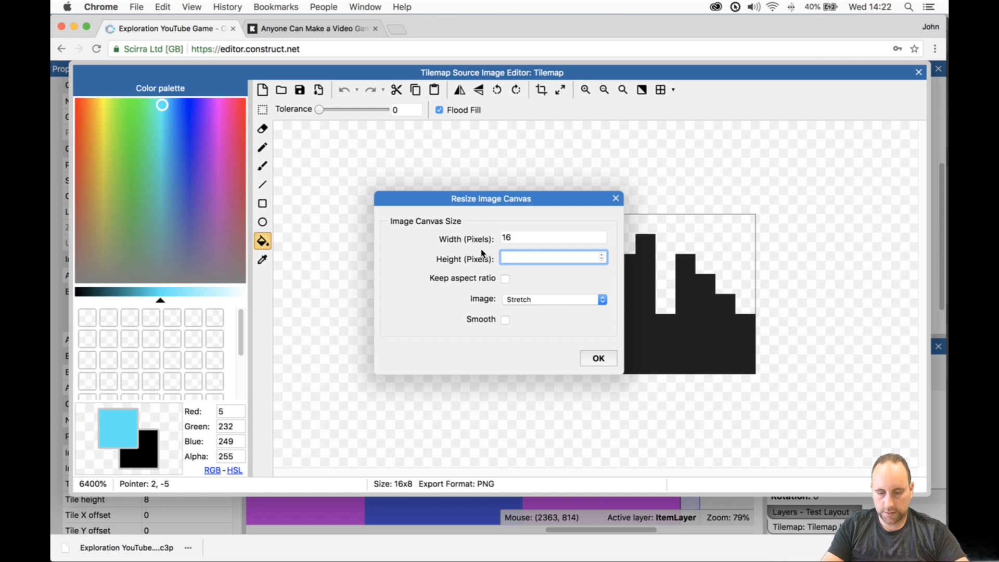
{"action": "key", "text": "Return"}
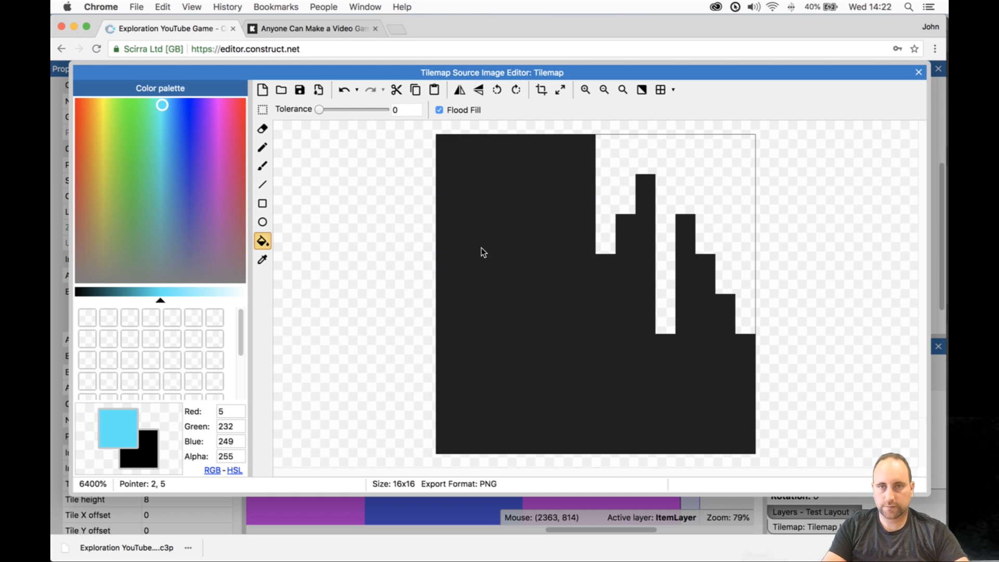
- Resize the tilemap image canvas to a height of 16 pixels, with the existing image aligned top-left
{"action": "left_click", "coordinate": [560, 89]}
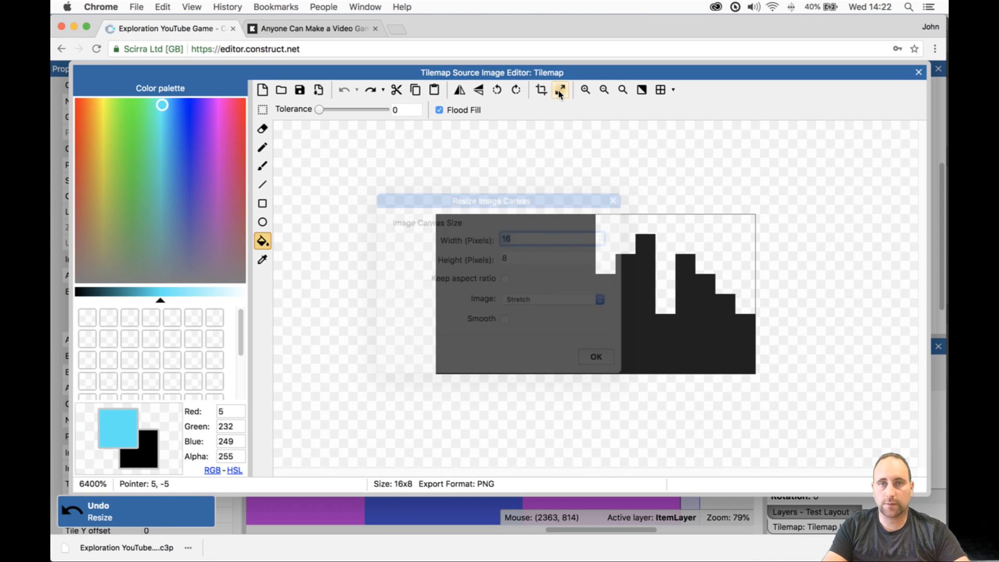
{"action": "left_click", "coordinate": [504, 257]}
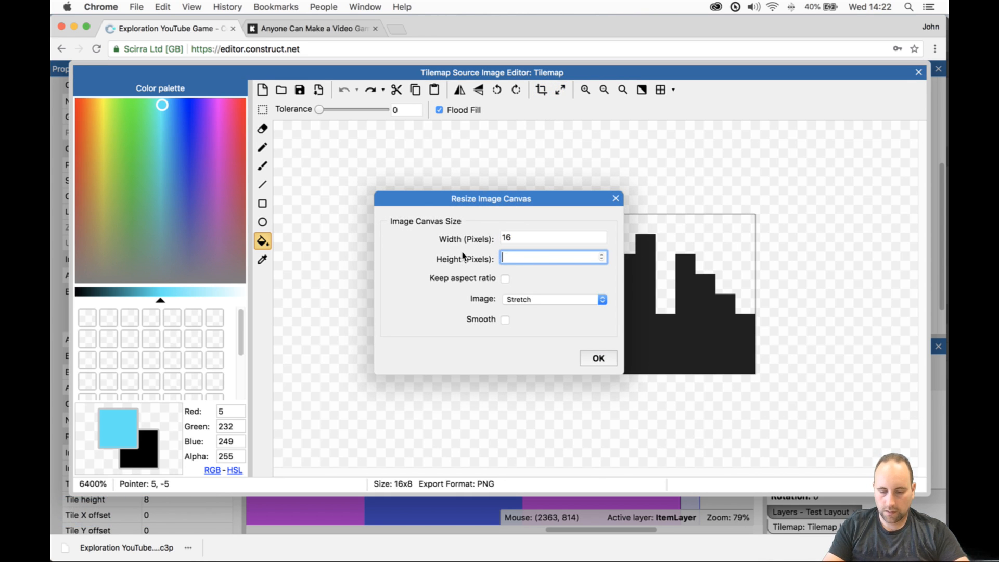
{"action": "type", "text": "16"}
{"action": "left_click", "coordinate": [585, 299]}
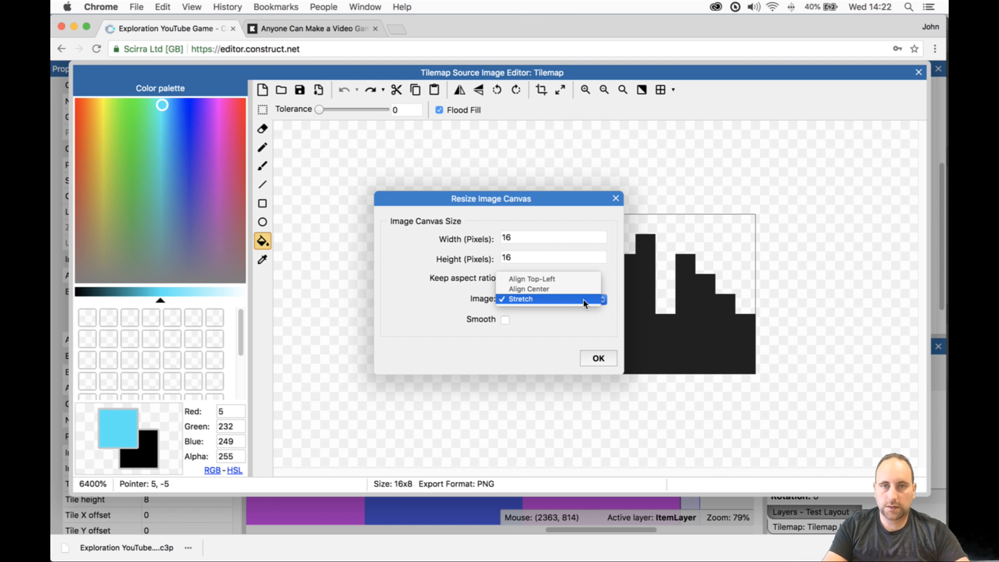
{"action": "left_click", "coordinate": [581, 280]}
{"action": "left_click", "coordinate": [599, 358]}
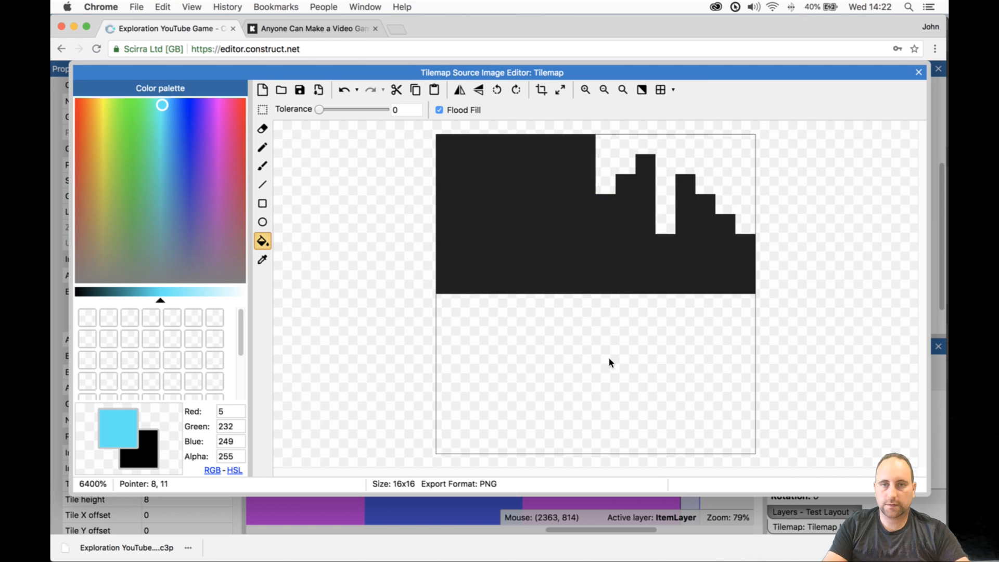
- With the tile grid shown, sample the dark tile colour and pencil a full row along the top of the lower-left tile
{"action": "left_click", "coordinate": [661, 90]}
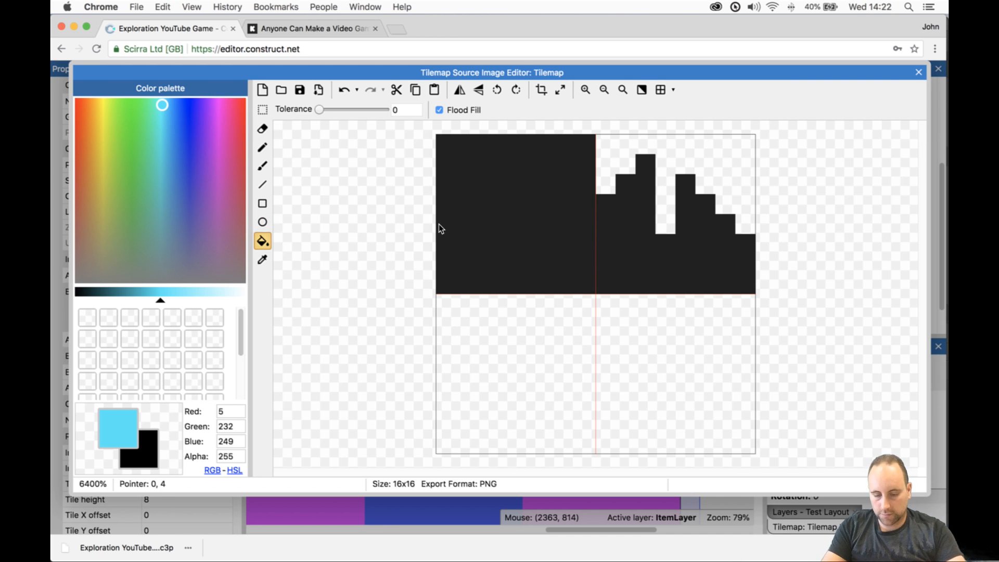
{"action": "left_click", "coordinate": [475, 208], "text": "alt"}
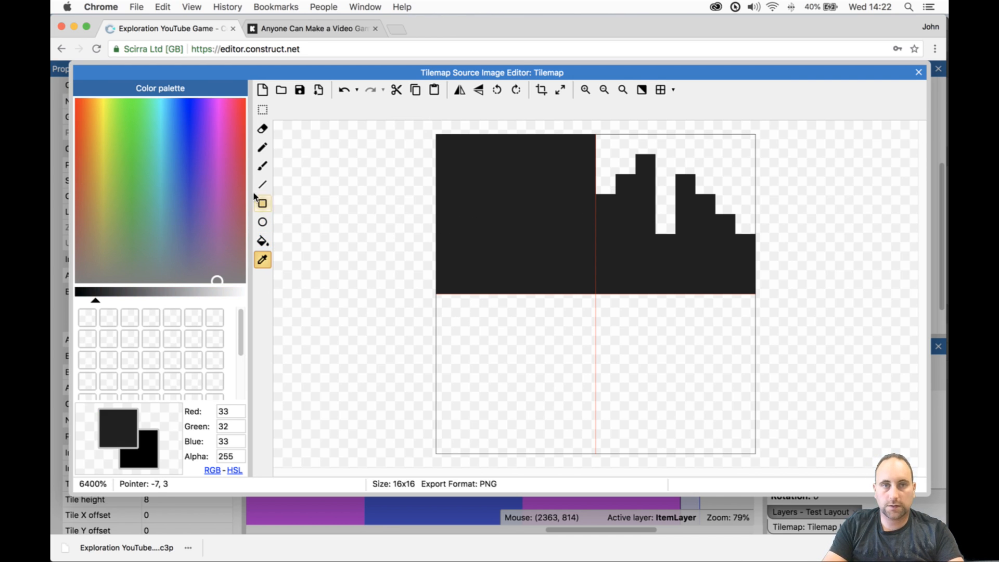
{"action": "left_click", "coordinate": [263, 148]}
{"action": "left_click", "coordinate": [447, 312]}
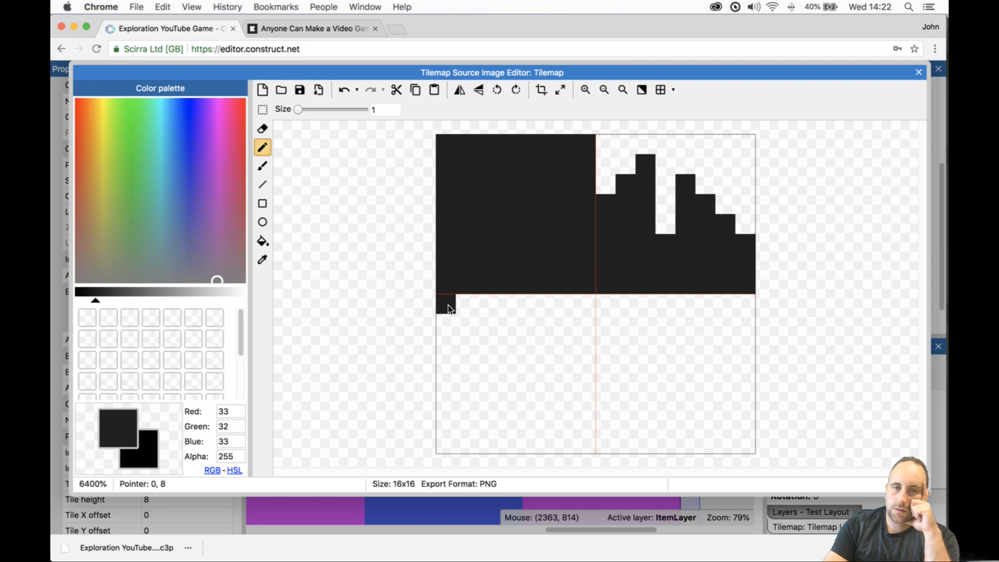
{"action": "left_click_drag", "start_coordinate": [449, 305], "coordinate": [570, 305]}
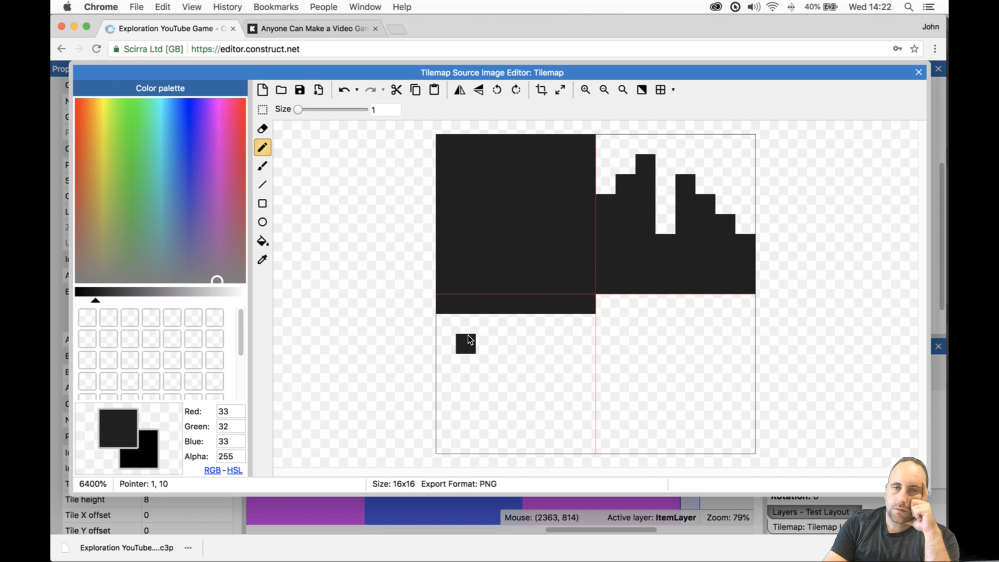
- Pencil irregular hanging vine-like strands and scattered single pixels below the dark row in the lower-left tile
{"action": "left_click_drag", "start_coordinate": [462, 319], "coordinate": [472, 405]}
{"action": "mouse_move", "coordinate": [502, 323]}
{"action": "left_mouse_down"}
{"action": "mouse_move", "coordinate": [509, 403]}
{"action": "mouse_move", "coordinate": [481, 374]}
{"action": "left_mouse_up"}
{"action": "left_click_drag", "start_coordinate": [566, 324], "coordinate": [553, 440]}
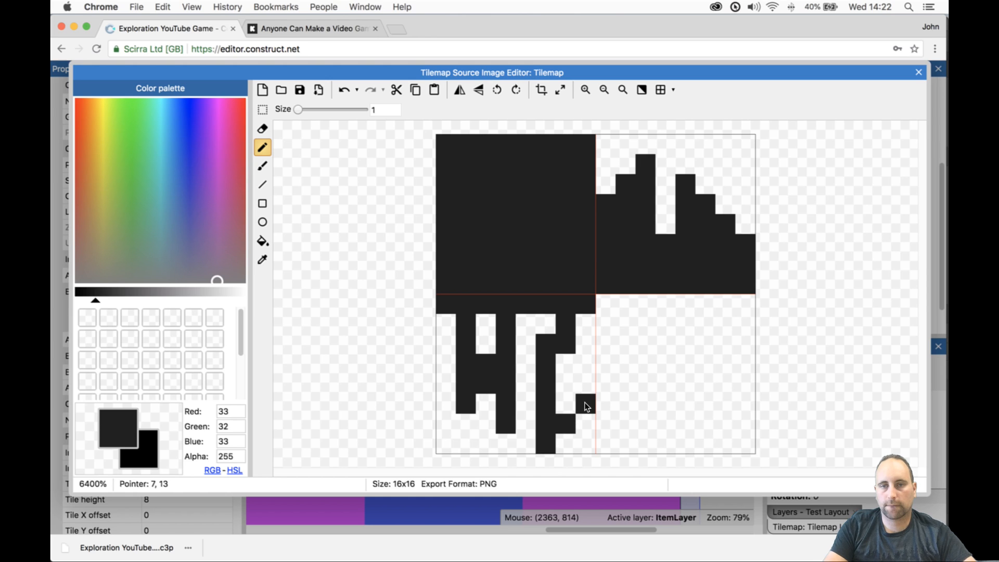
{"action": "left_click", "coordinate": [566, 385]}
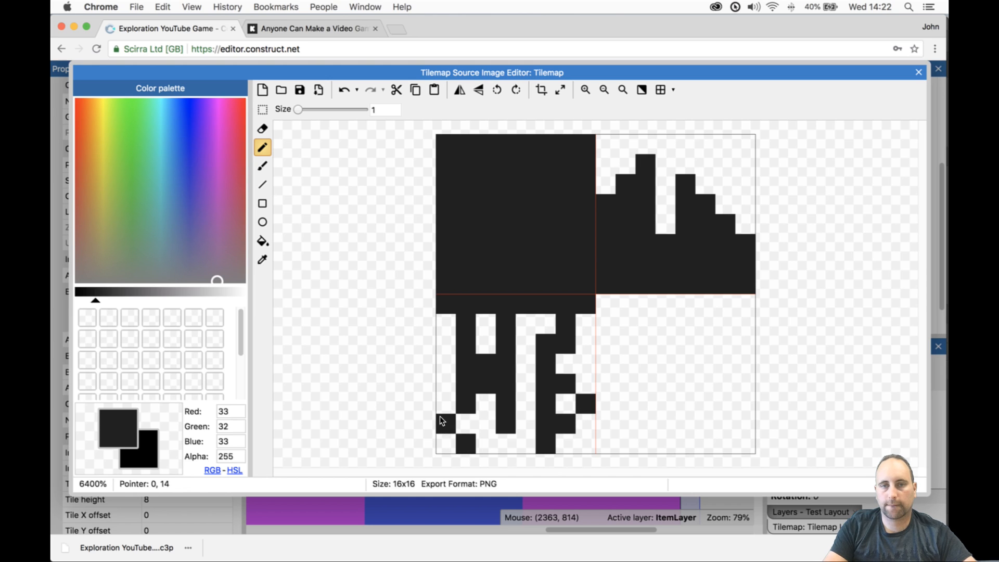
{"action": "left_click", "coordinate": [526, 442]}
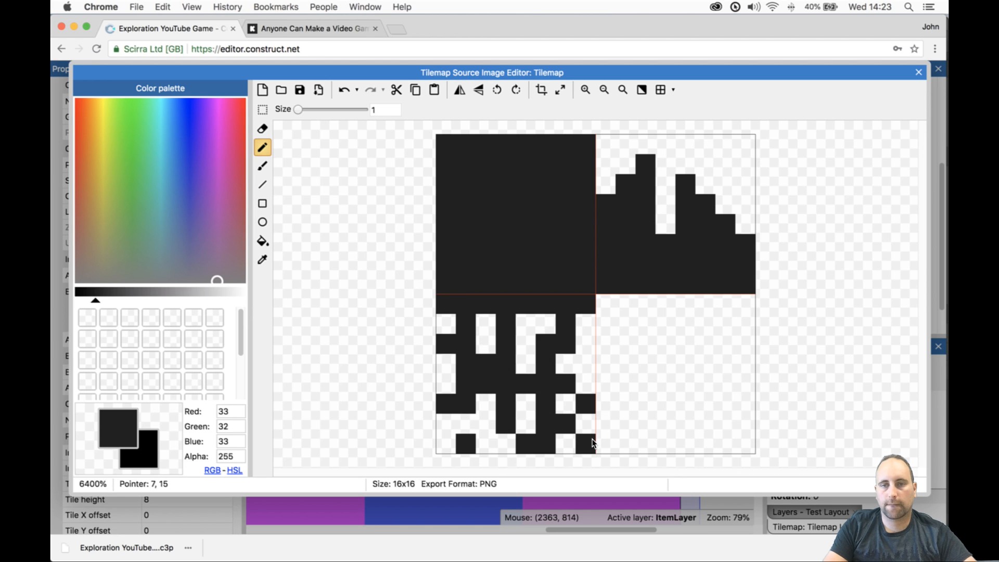
{"action": "left_click", "coordinate": [583, 357]}
{"action": "left_click", "coordinate": [481, 413]}
{"action": "left_click", "coordinate": [446, 423]}
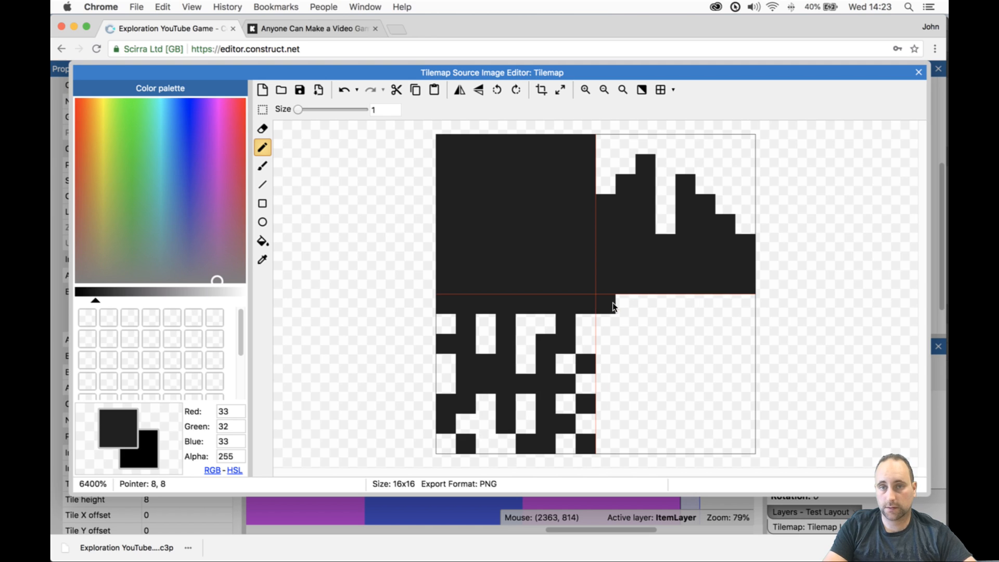
- Pencil a matching pattern of branching dark strands and stray pixels across the lower-right tile down to its bottom edge
{"action": "mouse_move", "coordinate": [619, 323]}
{"action": "left_mouse_down"}
{"action": "mouse_move", "coordinate": [625, 409]}
{"action": "mouse_move", "coordinate": [651, 319]}
{"action": "mouse_move", "coordinate": [679, 407]}
{"action": "left_mouse_up"}
{"action": "left_click_drag", "start_coordinate": [681, 305], "coordinate": [726, 344]}
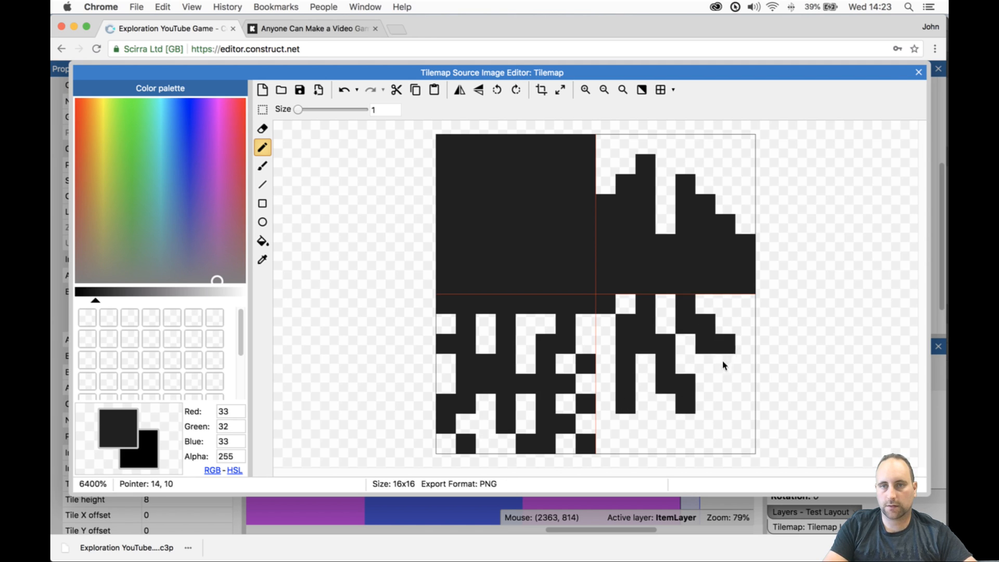
{"action": "left_click_drag", "start_coordinate": [740, 312], "coordinate": [745, 391]}
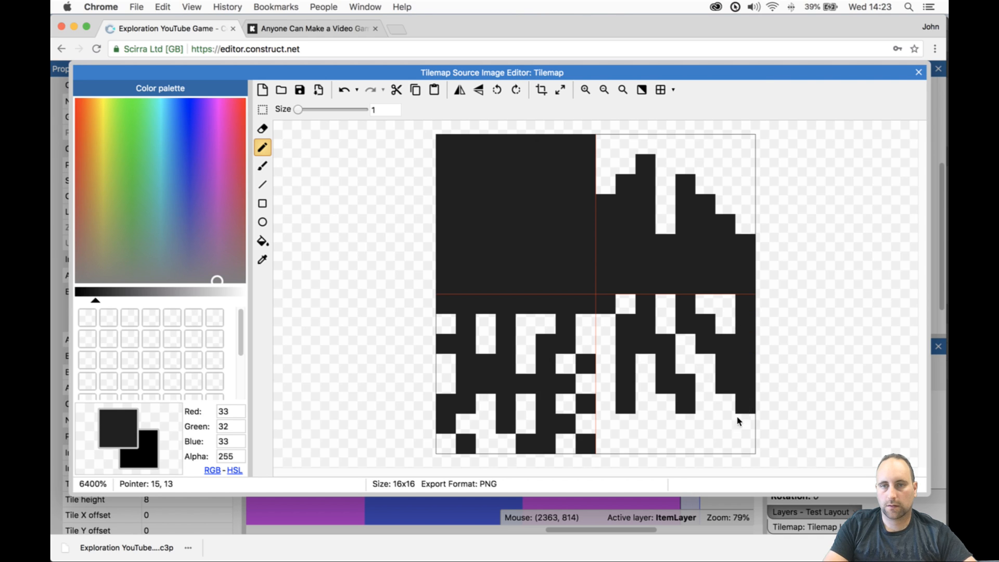
{"action": "left_click", "coordinate": [706, 444]}
{"action": "left_click", "coordinate": [668, 442]}
{"action": "mouse_move", "coordinate": [624, 422]}
{"action": "left_mouse_down"}
{"action": "mouse_move", "coordinate": [627, 441]}
{"action": "mouse_move", "coordinate": [642, 432]}
{"action": "left_mouse_up"}
{"action": "left_click", "coordinate": [606, 403]}
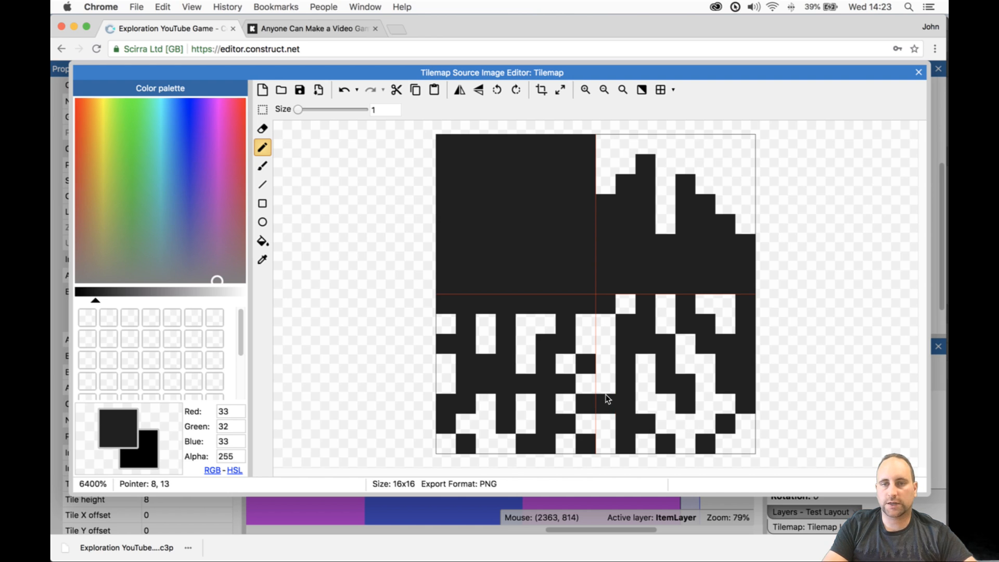
{"action": "left_click", "coordinate": [726, 446]}
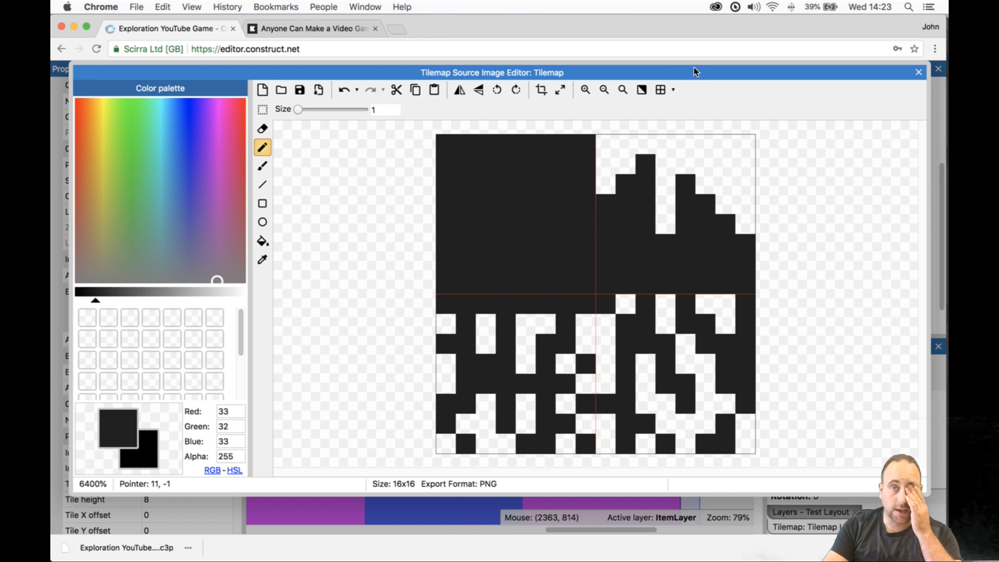
- Resize the tilemap image canvas to 24 x 24 pixels, keeping the existing image aligned top-left
{"action": "left_click", "coordinate": [560, 92]}
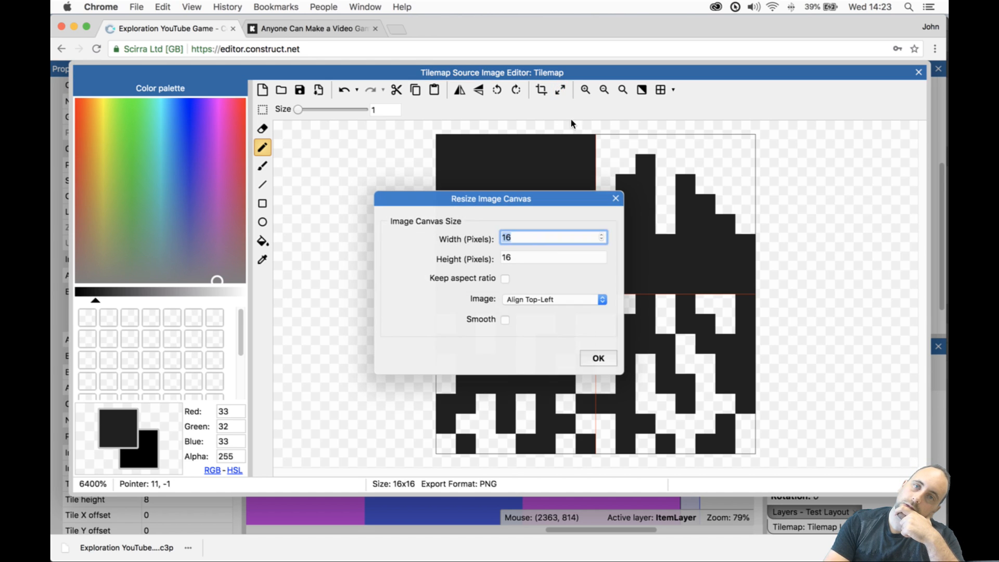
{"action": "type", "text": "24"}
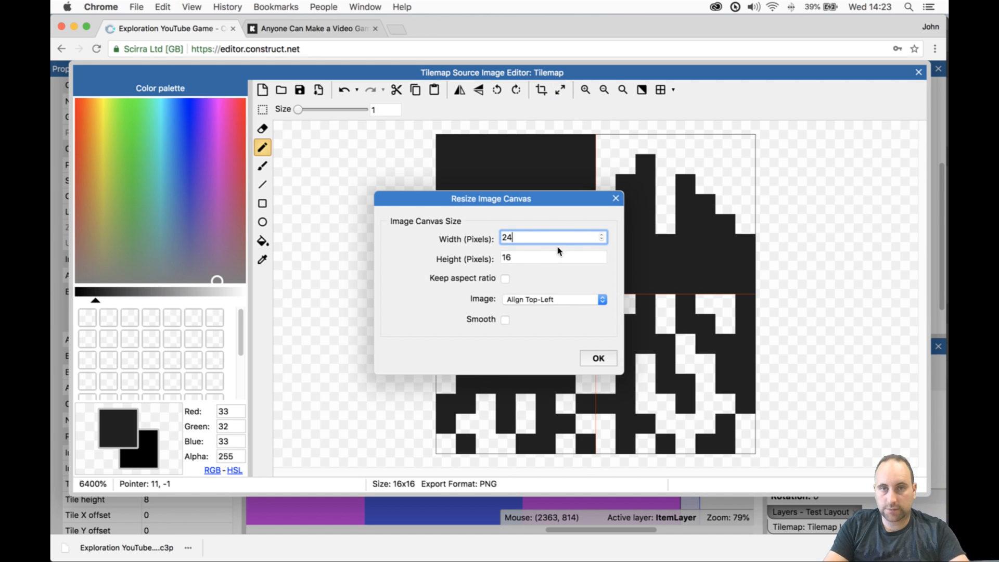
{"action": "key", "text": "Tab"}
{"action": "type", "text": "24"}
{"action": "left_click", "coordinate": [598, 359]}
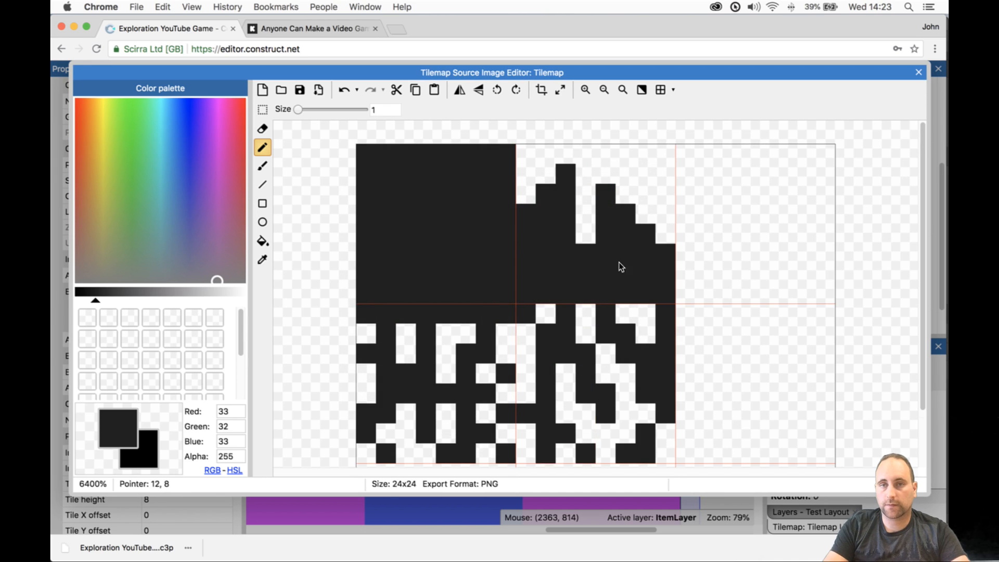
- Draw full-width bars along the top and bottom rows of the middle-right tile, with two 6-pixel bars between them
{"action": "scroll", "coordinate": [619, 261], "scroll_direction": "down", "scroll_amount": 3}
{"action": "scroll", "coordinate": [626, 255], "scroll_direction": "up", "scroll_amount": 3}
{"action": "left_click", "coordinate": [733, 261]}
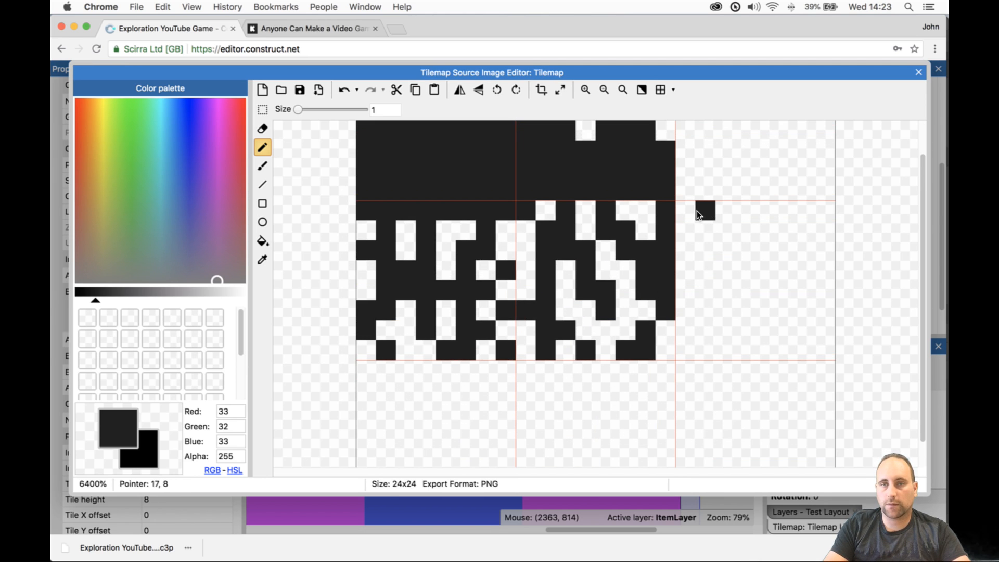
{"action": "left_click_drag", "start_coordinate": [690, 210], "coordinate": [806, 214]}
{"action": "left_click_drag", "start_coordinate": [683, 351], "coordinate": [818, 358]}
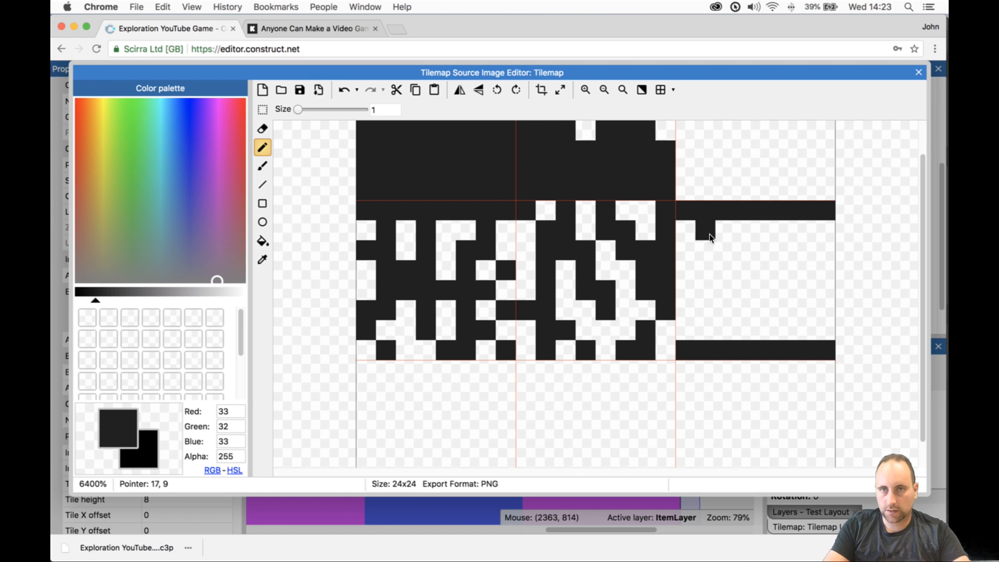
{"action": "left_click_drag", "start_coordinate": [712, 241], "coordinate": [803, 243]}
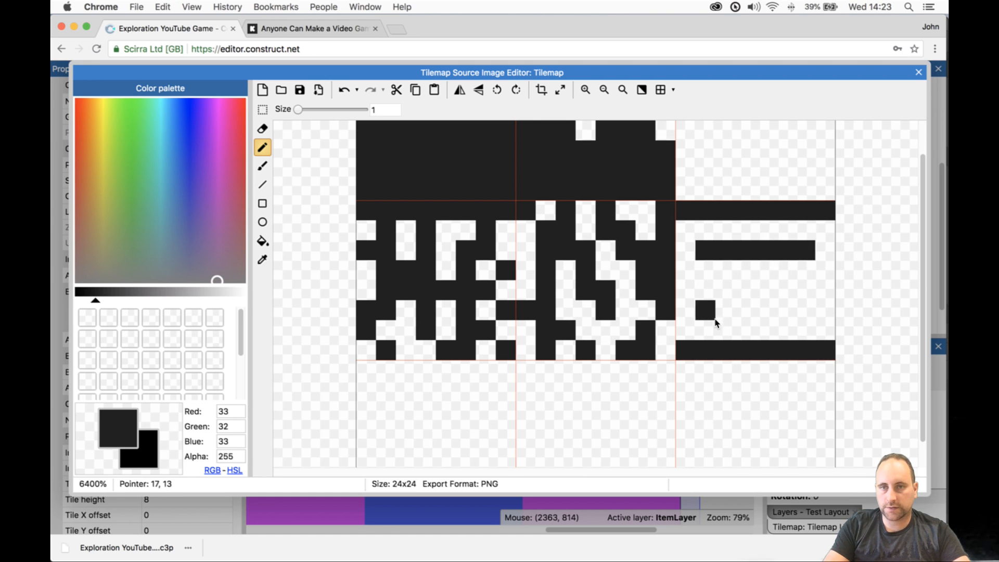
{"action": "left_click_drag", "start_coordinate": [704, 312], "coordinate": [806, 319]}
{"action": "left_click", "coordinate": [744, 270]}
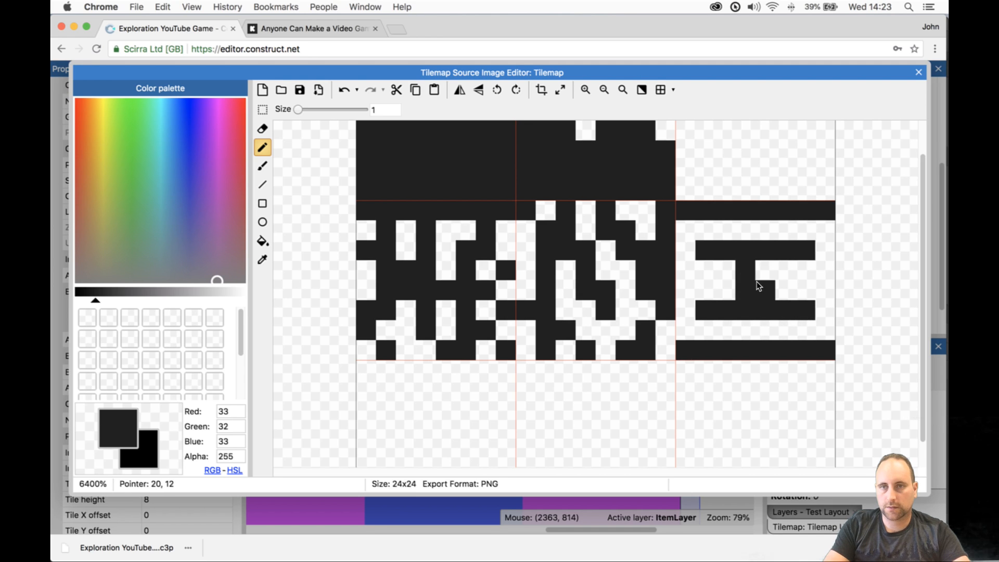
{"action": "left_click", "coordinate": [763, 271]}
{"action": "key", "text": "super+z"}
{"action": "key", "text": "super+z"}
{"action": "key", "text": "super+z"}
{"action": "key", "text": "super+z"}
- Link the two inner bars of the middle-right tile with two diagonally offset pixels
{"action": "left_click", "coordinate": [748, 276]}
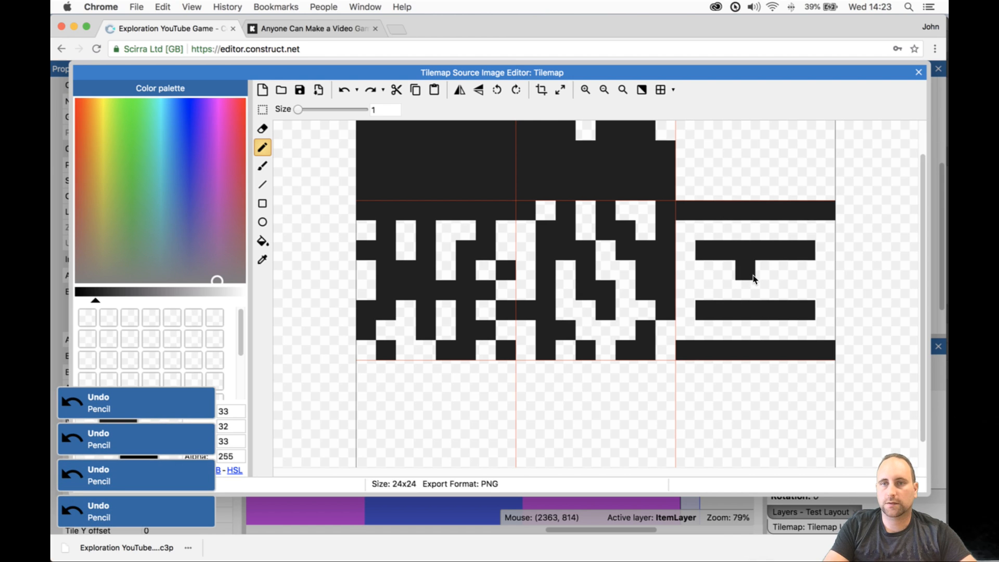
{"action": "left_click", "coordinate": [764, 290]}
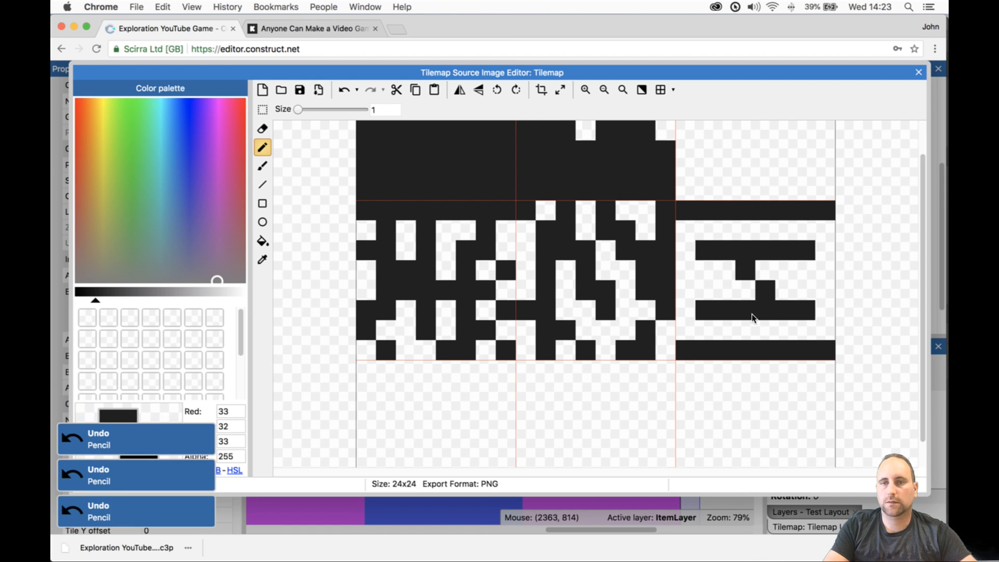
{"action": "left_click", "coordinate": [747, 325]}
{"action": "left_click", "coordinate": [760, 235]}
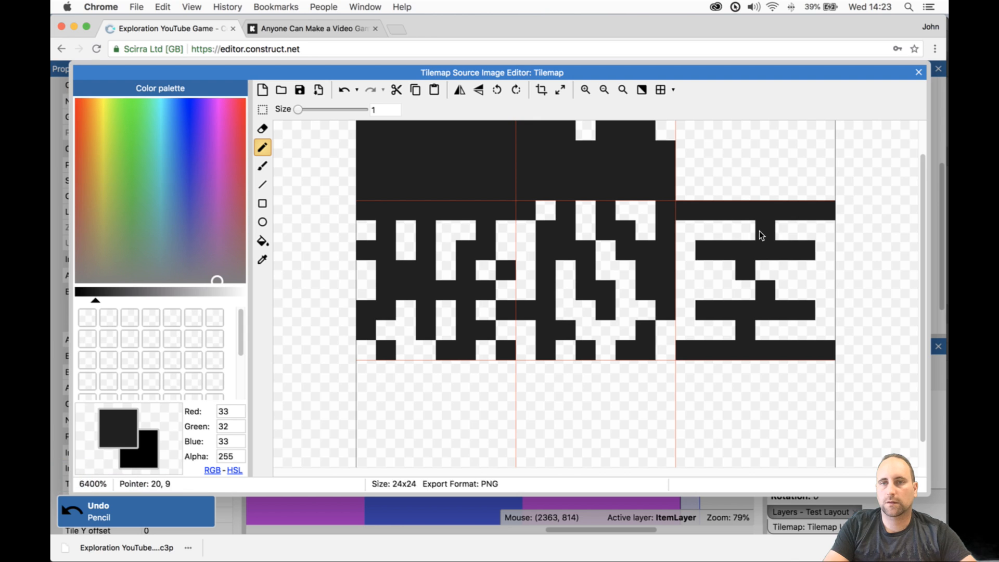
{"action": "key", "text": "super+z"}
{"action": "key", "text": "super+z"}
{"action": "key", "text": "super+z"}
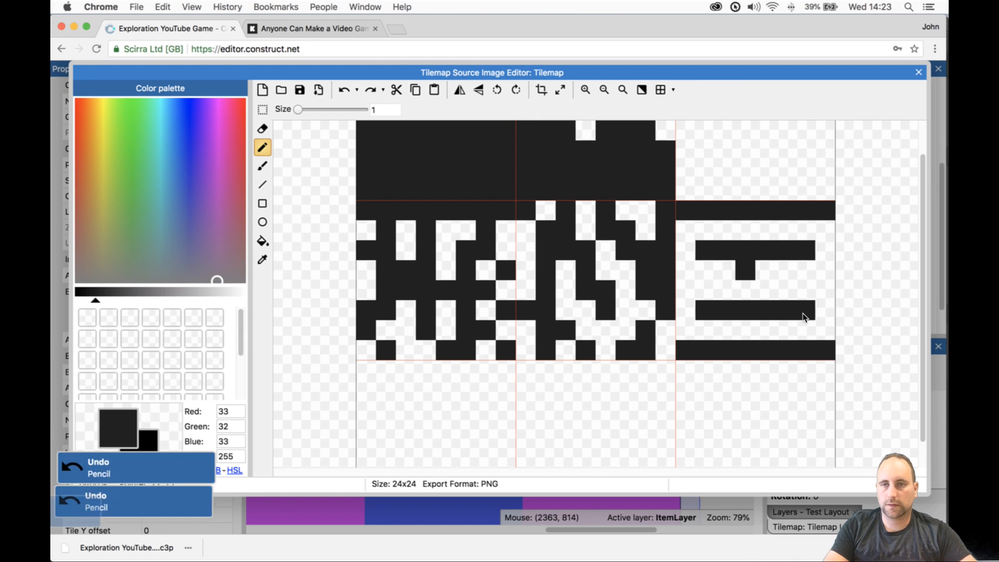
{"action": "left_click", "coordinate": [773, 289]}
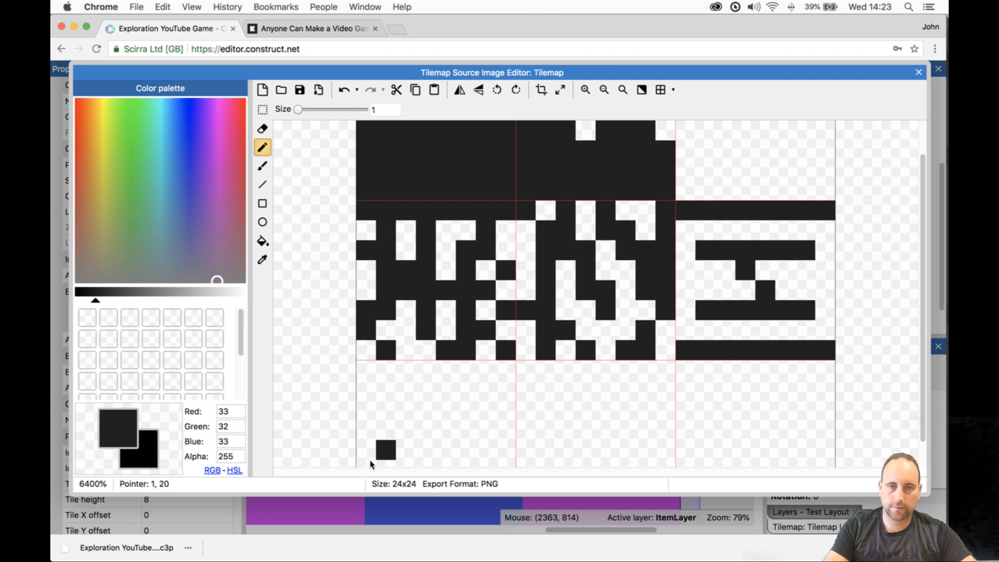
- Draw the bottom-left tile with full-width top and bottom bars, a 2×2 centre block and four single pixels around it
{"action": "scroll", "coordinate": [397, 435], "scroll_direction": "down", "scroll_amount": 2}
{"action": "left_click_drag", "start_coordinate": [370, 308], "coordinate": [509, 309]}
{"action": "left_click_drag", "start_coordinate": [365, 452], "coordinate": [509, 454]}
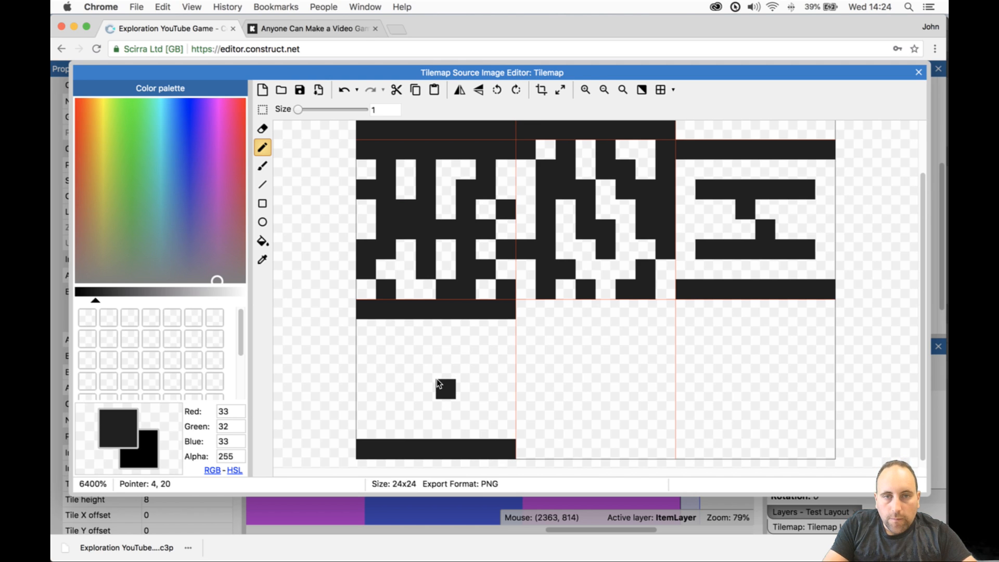
{"action": "mouse_move", "coordinate": [438, 375]}
{"action": "left_mouse_down"}
{"action": "mouse_move", "coordinate": [440, 385]}
{"action": "mouse_move", "coordinate": [430, 383]}
{"action": "left_mouse_up"}
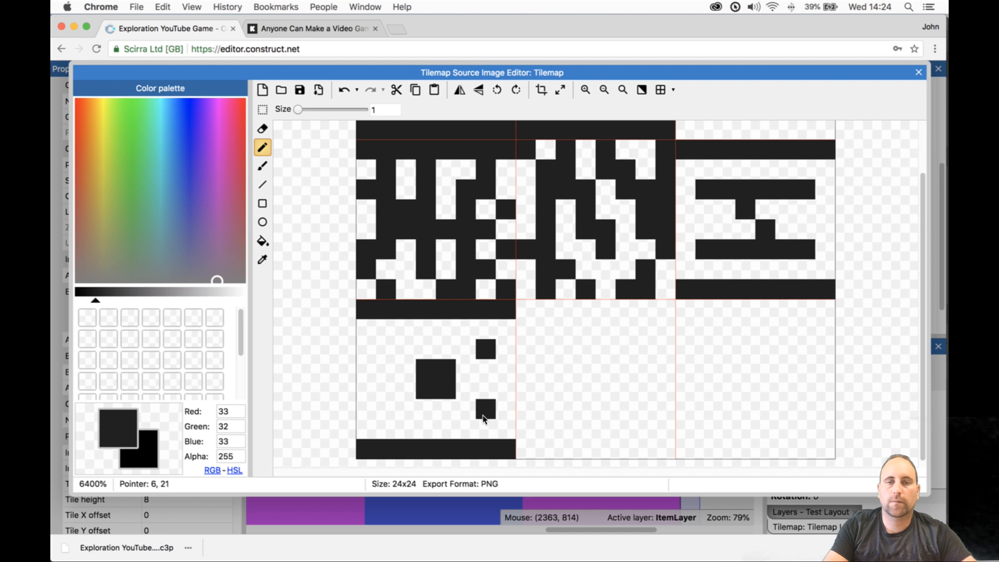
{"action": "left_click", "coordinate": [386, 345]}
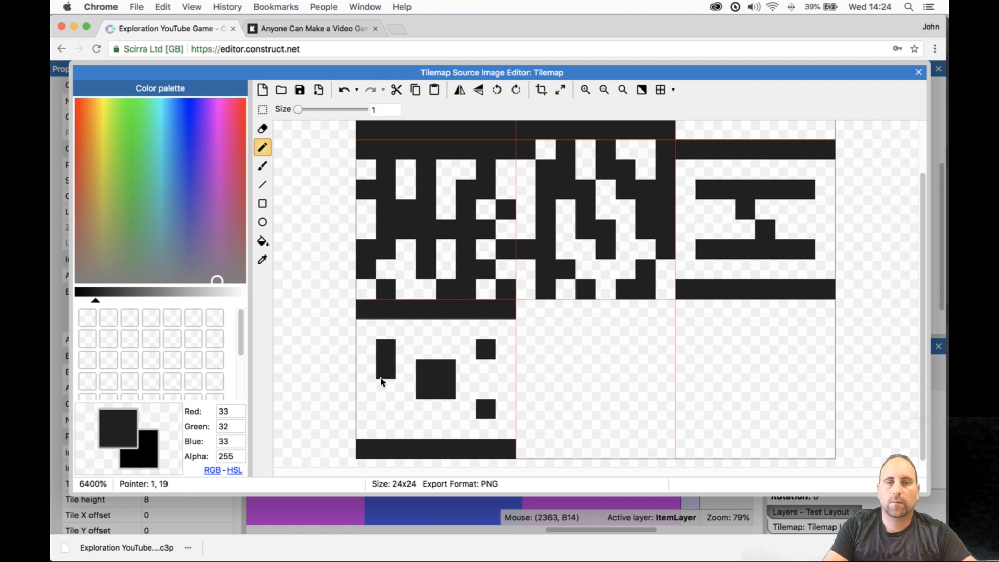
{"action": "left_click", "coordinate": [385, 415]}
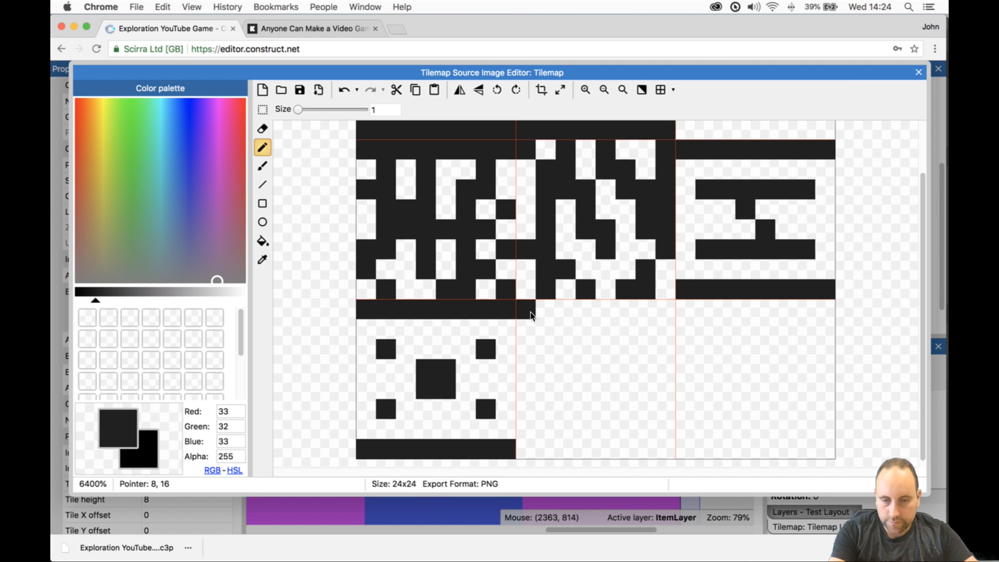
- Draw the bottom-middle tile's outline: a full-width top bar, two vertical bars and a 4-pixel bar along the bottom
{"action": "mouse_move", "coordinate": [527, 309]}
{"action": "left_mouse_down"}
{"action": "mouse_move", "coordinate": [597, 320]}
{"action": "mouse_move", "coordinate": [663, 311]}
{"action": "left_mouse_up"}
{"action": "left_click_drag", "start_coordinate": [546, 324], "coordinate": [539, 400]}
{"action": "left_click_drag", "start_coordinate": [646, 323], "coordinate": [645, 426]}
{"action": "mouse_move", "coordinate": [586, 446]}
{"action": "left_mouse_down"}
{"action": "mouse_move", "coordinate": [564, 446]}
{"action": "mouse_move", "coordinate": [613, 450]}
{"action": "mouse_move", "coordinate": [601, 419]}
{"action": "left_mouse_up"}
{"action": "key", "text": "ctrl+z"}
{"action": "left_click", "coordinate": [600, 418]}
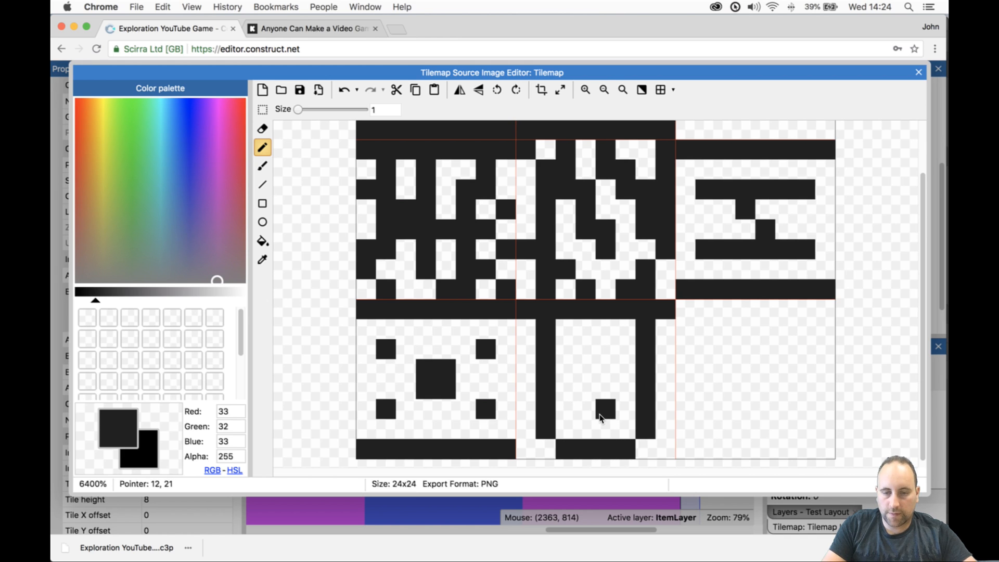
{"action": "key", "text": "ctrl+z"}
- Add two 2-pixel horizontal bars, one above the other, inside the outline of the bottom-middle tile
{"action": "left_click", "coordinate": [579, 345]}
{"action": "left_click", "coordinate": [605, 349]}
{"action": "left_click", "coordinate": [587, 398]}
{"action": "key", "text": "ctrl+z"}
{"action": "left_click", "coordinate": [586, 402]}
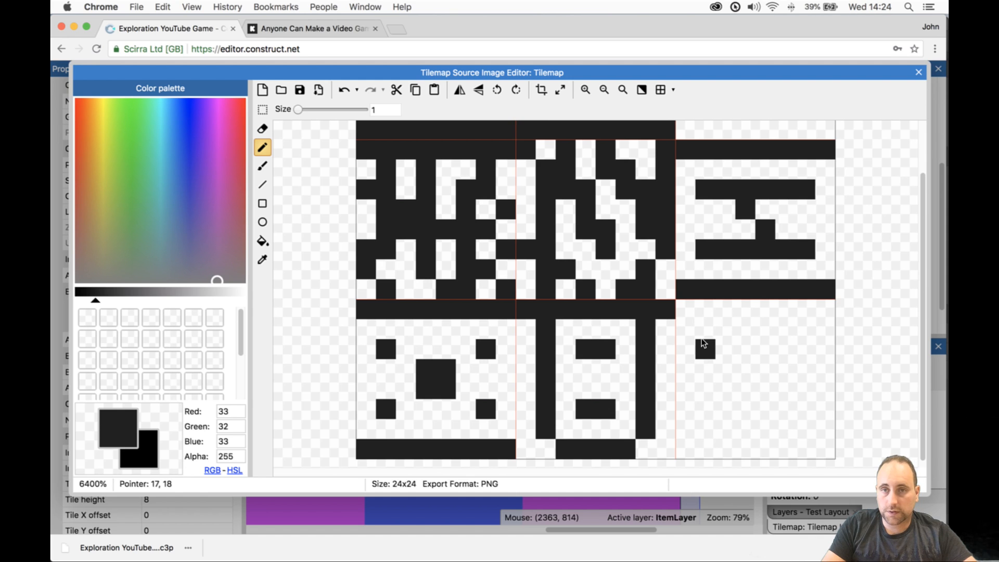
- Draw a closed one-pixel frame around the edges of the bottom-right tile
{"action": "left_click_drag", "start_coordinate": [686, 308], "coordinate": [694, 431]}
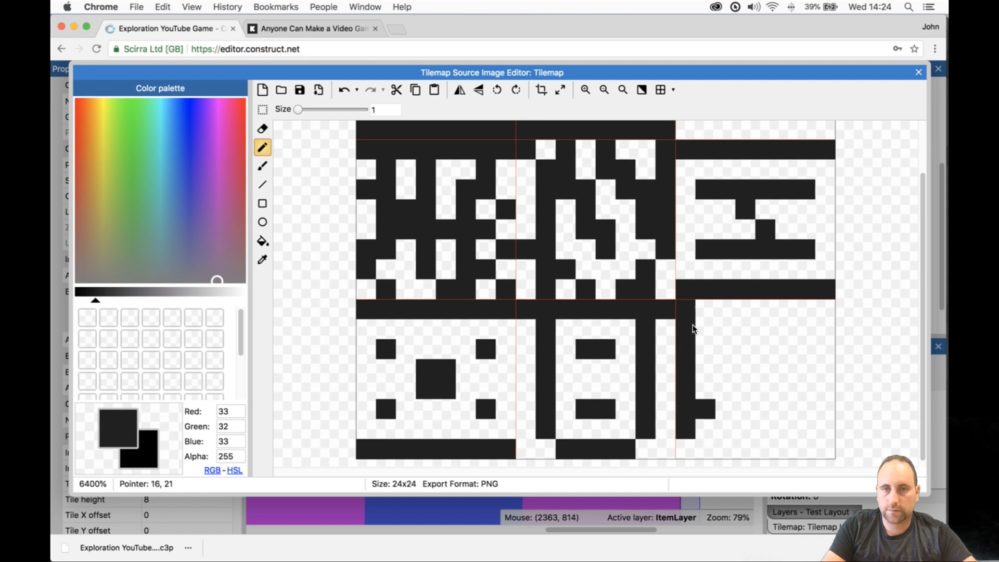
{"action": "key", "text": "super+z"}
{"action": "mouse_move", "coordinate": [692, 308]}
{"action": "left_mouse_down"}
{"action": "mouse_move", "coordinate": [814, 312]}
{"action": "mouse_move", "coordinate": [824, 416]}
{"action": "left_mouse_up"}
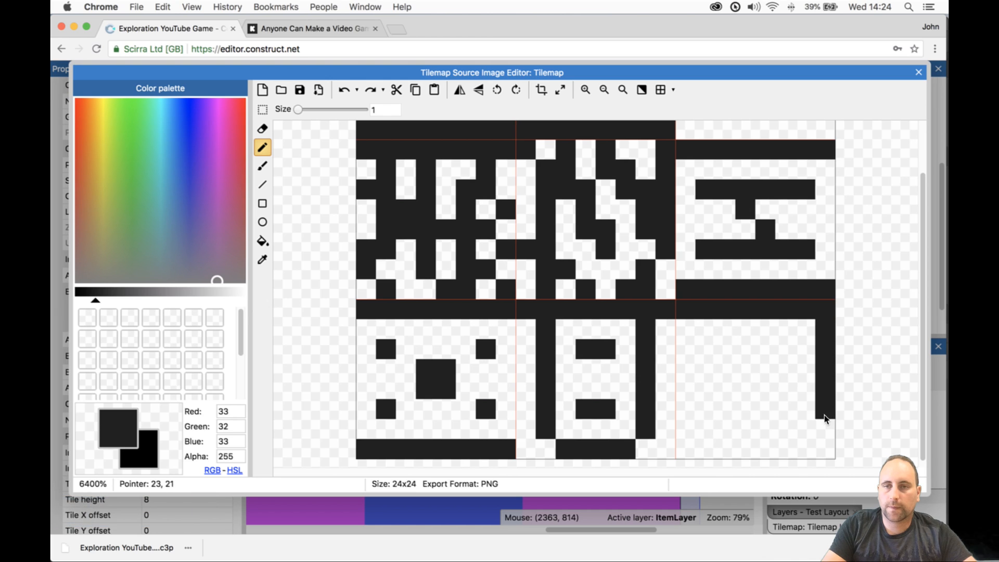
{"action": "left_click_drag", "start_coordinate": [826, 451], "coordinate": [688, 442]}
{"action": "left_click", "coordinate": [681, 329]}
{"action": "left_click_drag", "start_coordinate": [681, 331], "coordinate": [689, 424]}
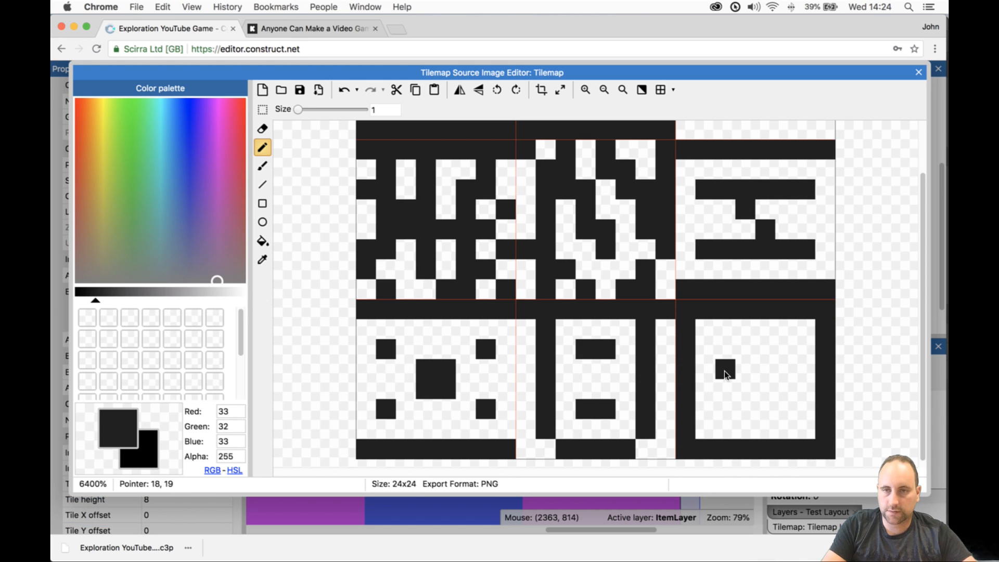
- Draw an I-shaped block inside the bottom-right frame, with 4-pixel bars joined by a 2-pixel-wide stem
{"action": "left_click_drag", "start_coordinate": [726, 348], "coordinate": [783, 350]}
{"action": "left_click", "coordinate": [726, 389]}
{"action": "key", "text": "super+z"}
{"action": "left_click_drag", "start_coordinate": [725, 410], "coordinate": [791, 411]}
{"action": "left_click", "coordinate": [745, 369]}
{"action": "left_click_drag", "start_coordinate": [752, 378], "coordinate": [763, 379]}
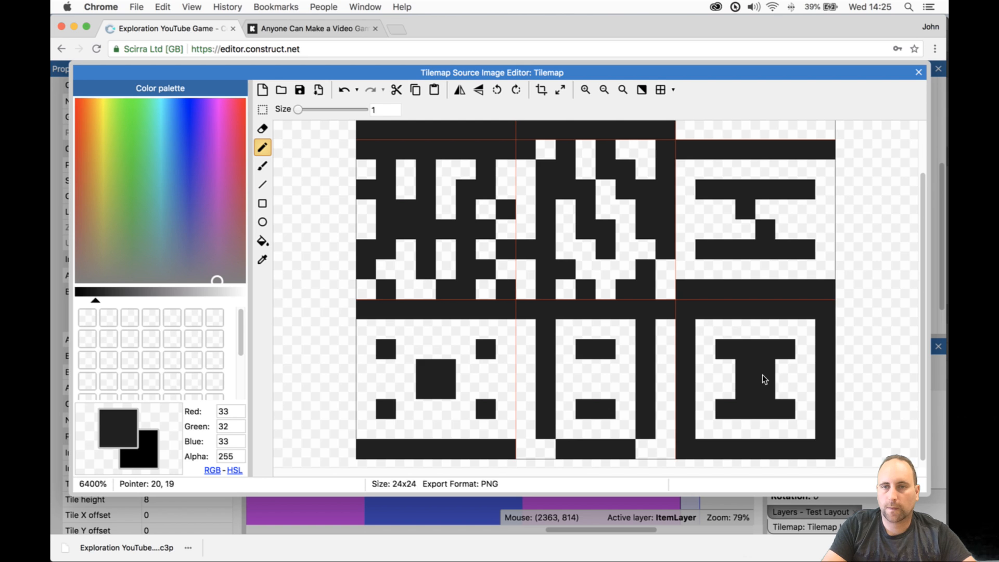
- Draw the top-right tile with full-width top and bottom bars, a 6-pixel inner bar and a hook shape below it
{"action": "left_click", "coordinate": [820, 255]}
{"action": "scroll", "coordinate": [700, 259], "scroll_direction": "down", "scroll_amount": 3}
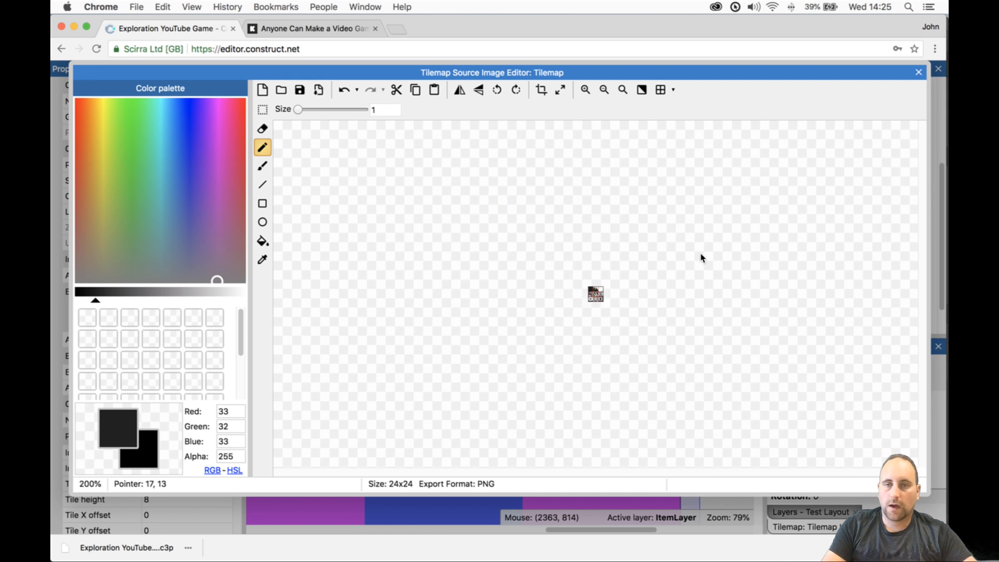
{"action": "scroll", "coordinate": [700, 259], "scroll_direction": "up", "scroll_amount": 1}
{"action": "scroll", "coordinate": [676, 241], "scroll_direction": "up", "scroll_amount": 2}
{"action": "scroll", "coordinate": [670, 201], "scroll_direction": "down", "scroll_amount": 2}
{"action": "scroll", "coordinate": [716, 201], "scroll_direction": "up", "scroll_amount": 2}
{"action": "scroll", "coordinate": [718, 218], "scroll_direction": "down", "scroll_amount": 1}
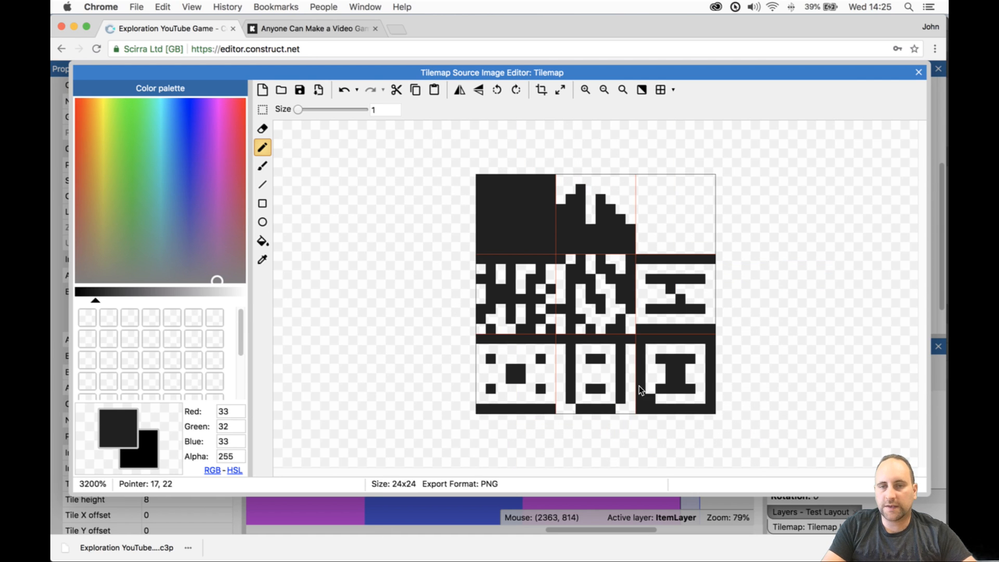
{"action": "left_click_drag", "start_coordinate": [640, 179], "coordinate": [712, 179]}
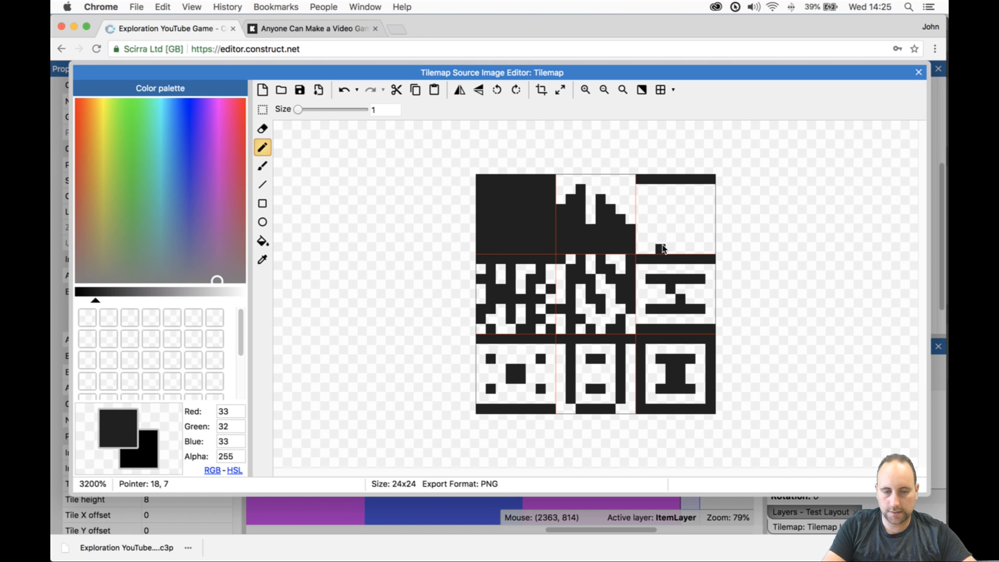
{"action": "left_click_drag", "start_coordinate": [656, 198], "coordinate": [694, 200]}
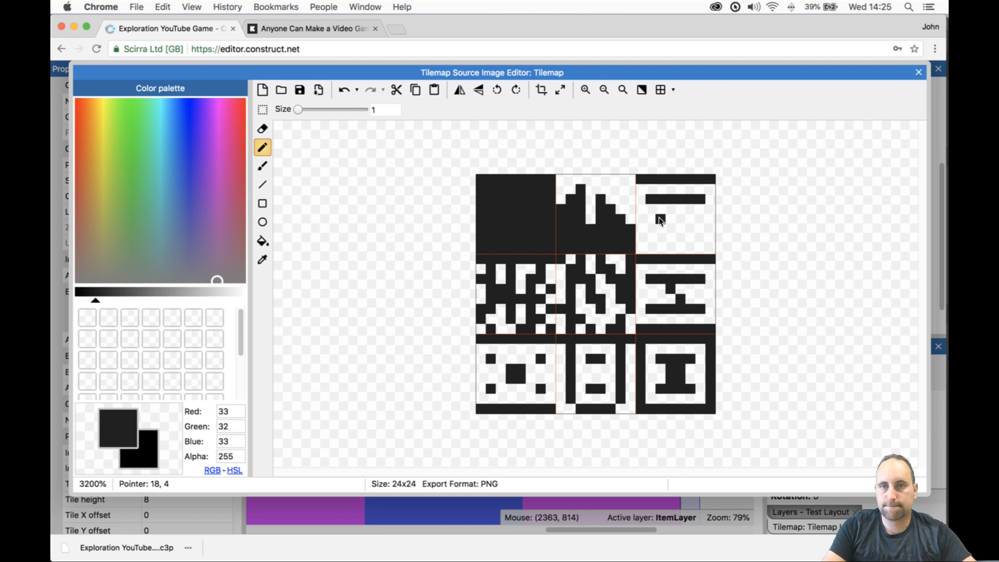
{"action": "left_click_drag", "start_coordinate": [661, 229], "coordinate": [661, 244]}
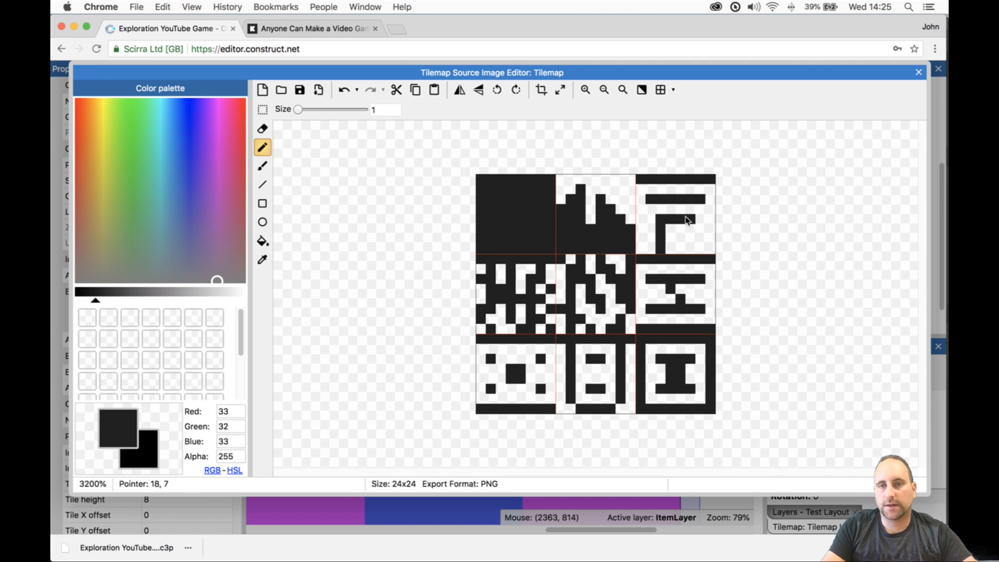
{"action": "mouse_move", "coordinate": [657, 233]}
{"action": "left_mouse_down"}
{"action": "mouse_move", "coordinate": [651, 250]}
{"action": "mouse_move", "coordinate": [701, 250]}
{"action": "left_mouse_up"}
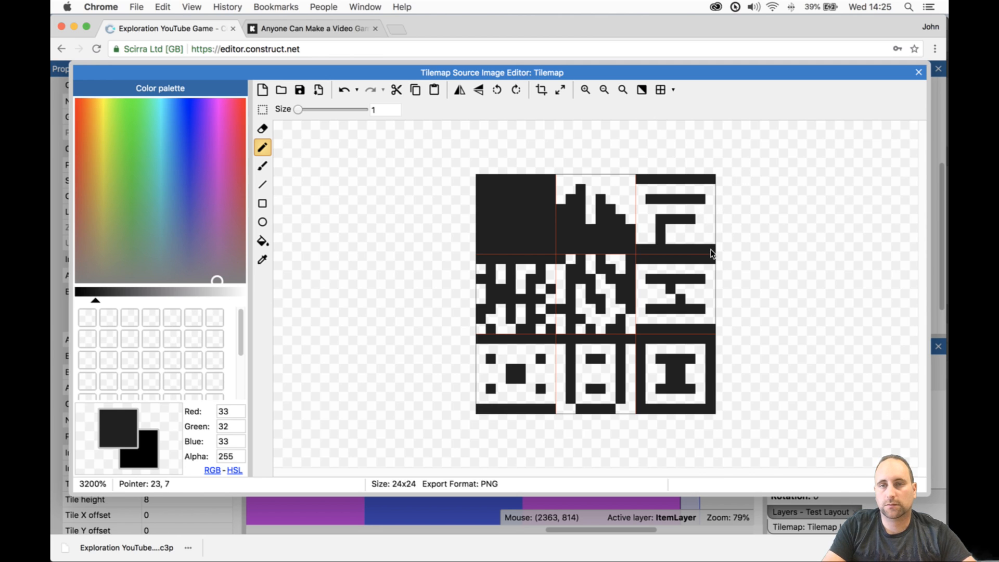
- Erase the pixel joining the top-right tile's hook to its bottom bar, and close the tilemap image editor
{"action": "scroll", "coordinate": [666, 239], "scroll_direction": "up", "scroll_amount": 1}
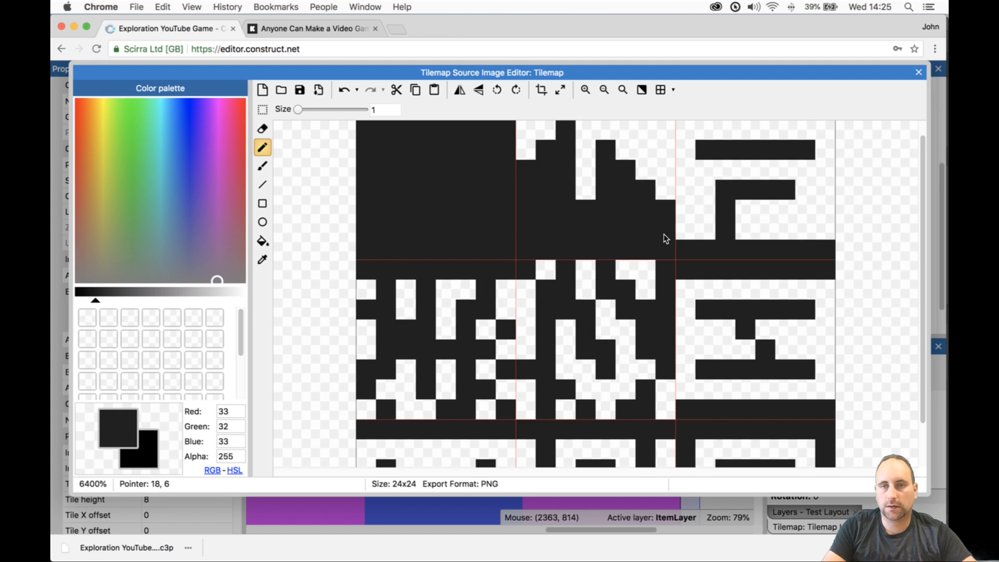
{"action": "left_click", "coordinate": [262, 128]}
{"action": "left_click", "coordinate": [726, 229]}
{"action": "left_click", "coordinate": [919, 72]}
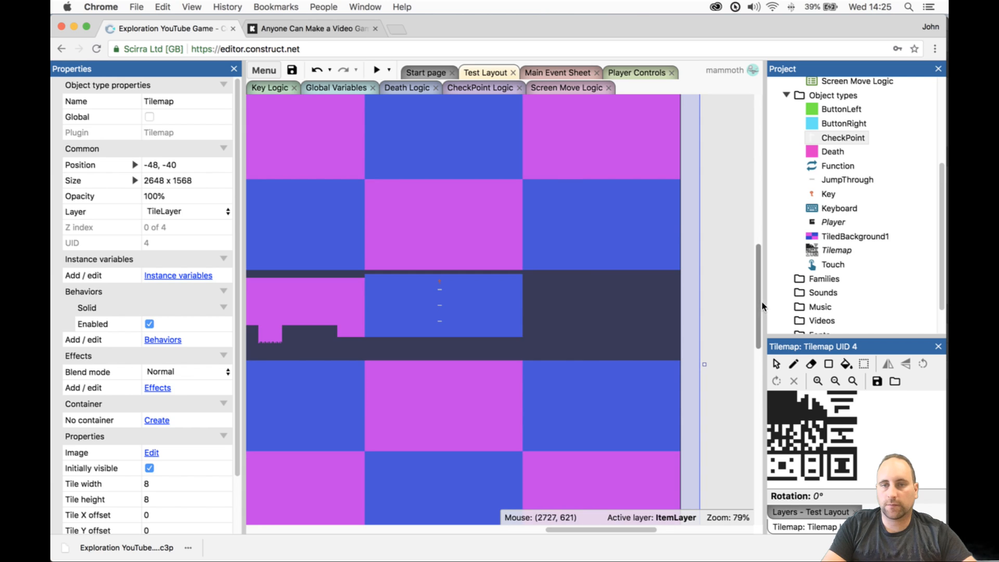
- Try stamping the centre tile onto the dark ground in two places, and undo both placements
{"action": "scroll", "coordinate": [392, 323], "scroll_direction": "up", "scroll_amount": 5, "text": "ctrl"}
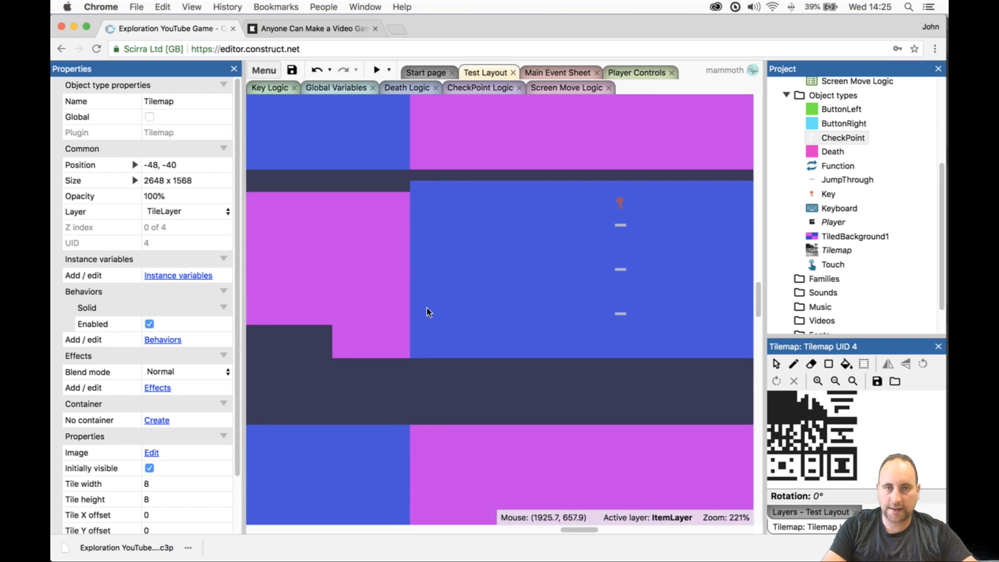
{"action": "left_click", "coordinate": [809, 447]}
{"action": "left_click", "coordinate": [793, 364]}
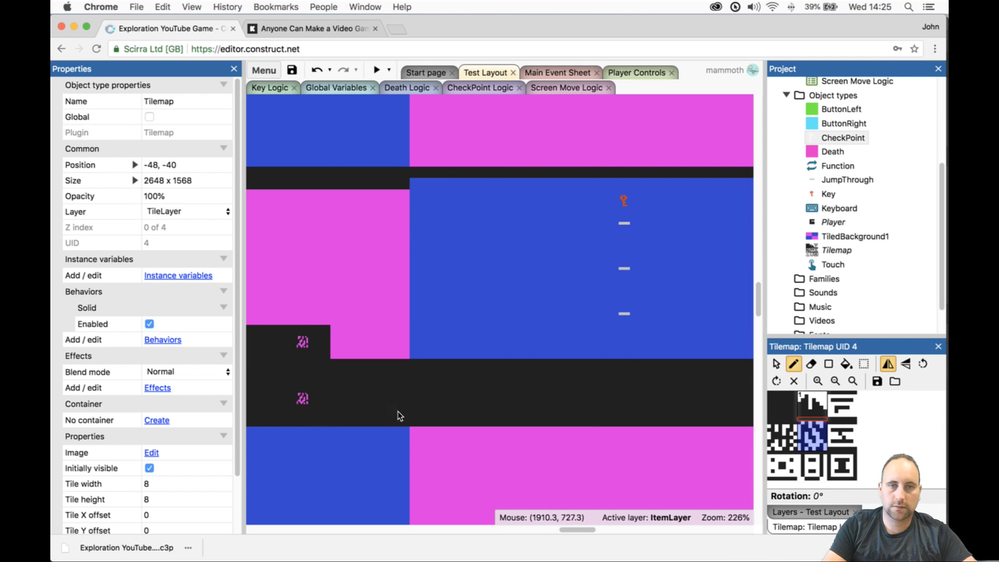
{"action": "key", "text": "ctrl+z"}
{"action": "key", "text": "ctrl+z"}
- Try stamping the bottom-middle tile onto the dark ground in two places, and undo both placements
{"action": "left_click", "coordinate": [813, 465]}
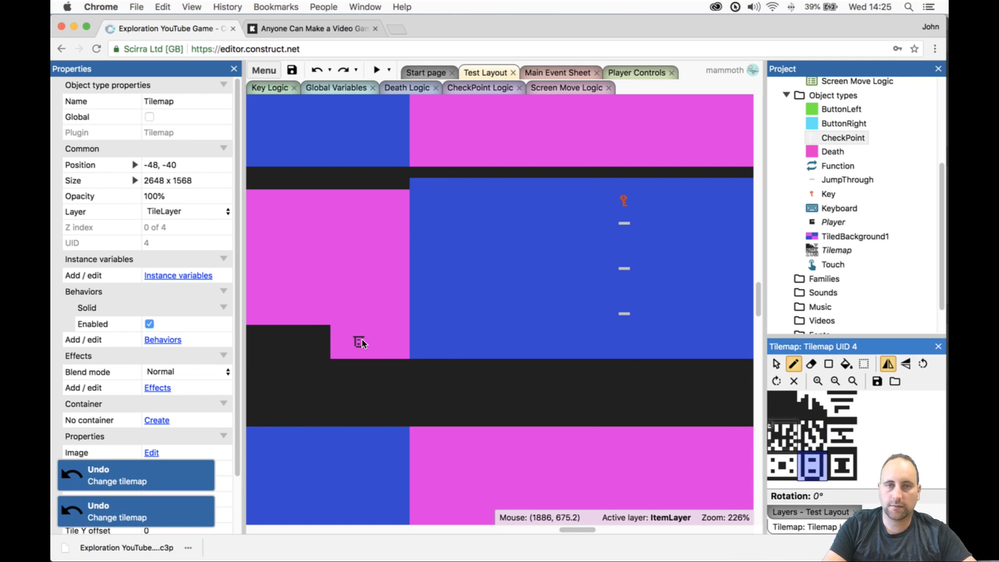
{"action": "left_click", "coordinate": [303, 342]}
{"action": "left_click", "coordinate": [437, 398]}
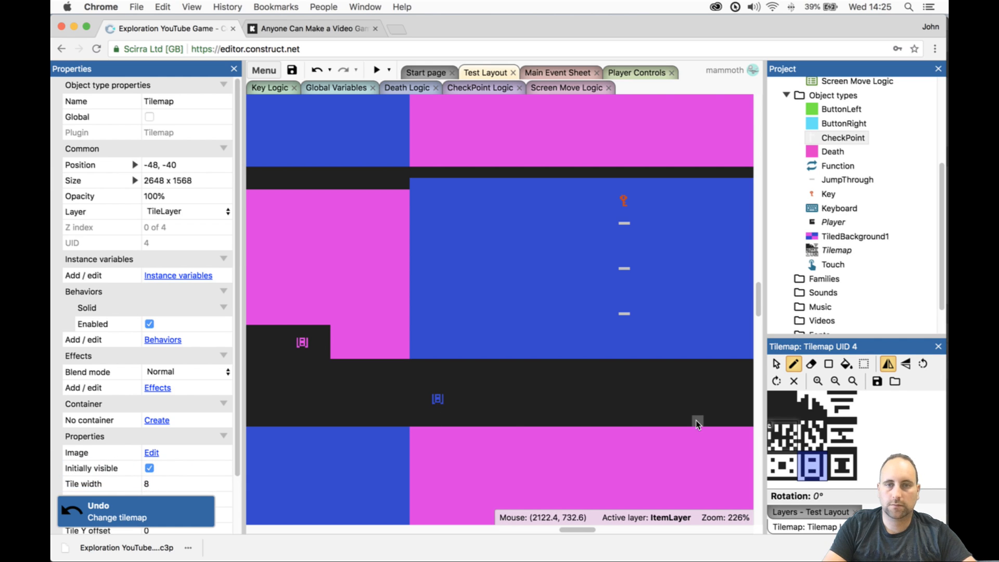
{"action": "key", "text": "ctrl+z"}
{"action": "key", "text": "ctrl+z"}
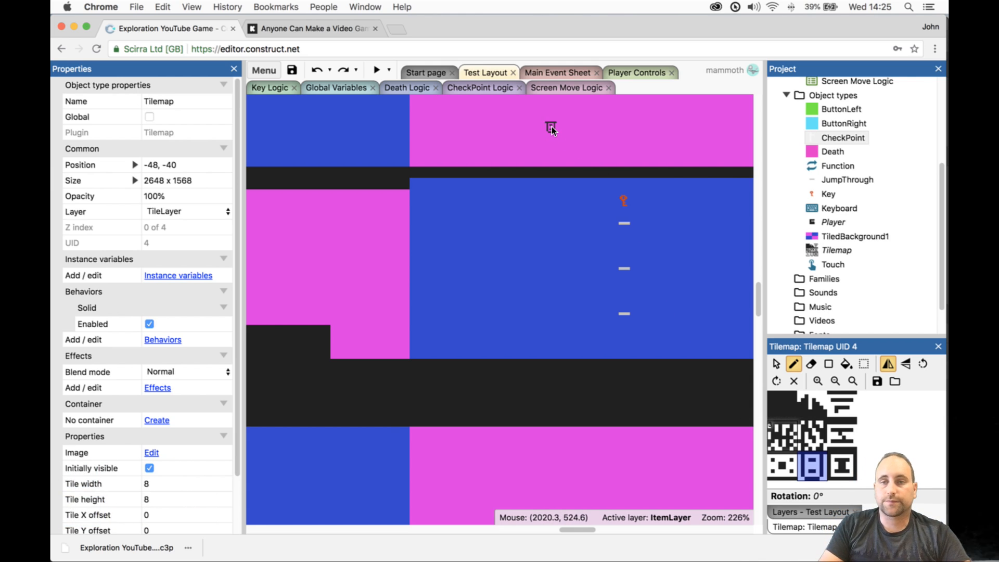
- Erase a three-tile-thick rising tunnel through the dark room at the layout's right edge, plus a branch curving up through its ceiling
{"action": "left_click_drag", "start_coordinate": [780, 409], "coordinate": [846, 469]}
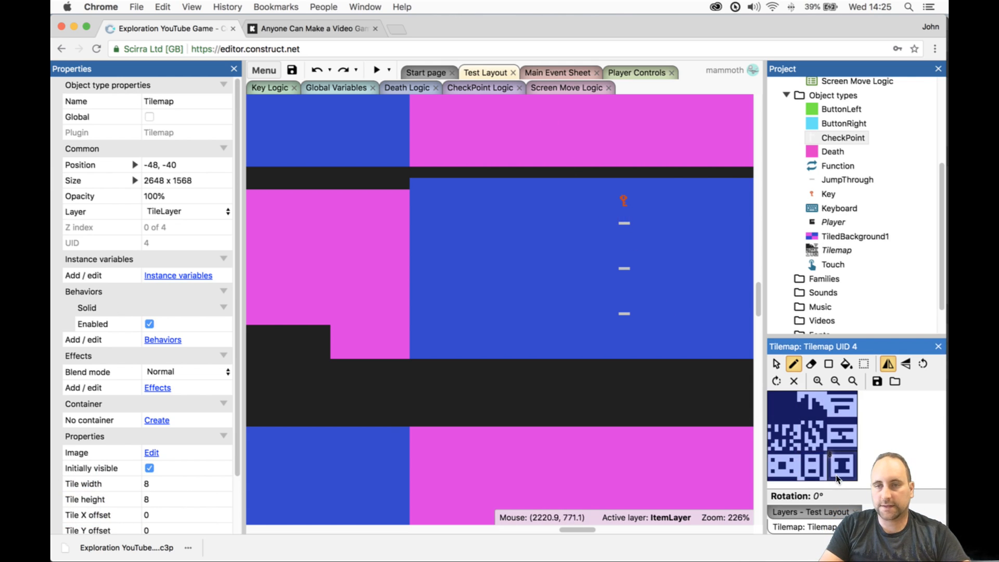
{"action": "scroll", "coordinate": [638, 312], "scroll_direction": "down", "scroll_amount": 2, "text": "ctrl"}
{"action": "scroll", "coordinate": [638, 312], "scroll_direction": "down", "scroll_amount": 1, "text": "ctrl"}
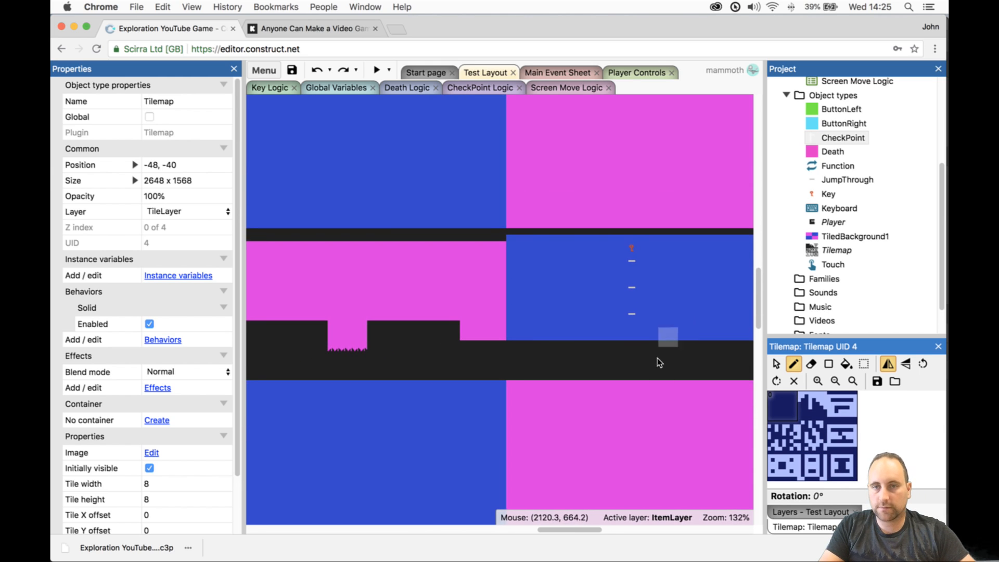
{"action": "left_click_drag", "start_coordinate": [580, 530], "coordinate": [623, 532]}
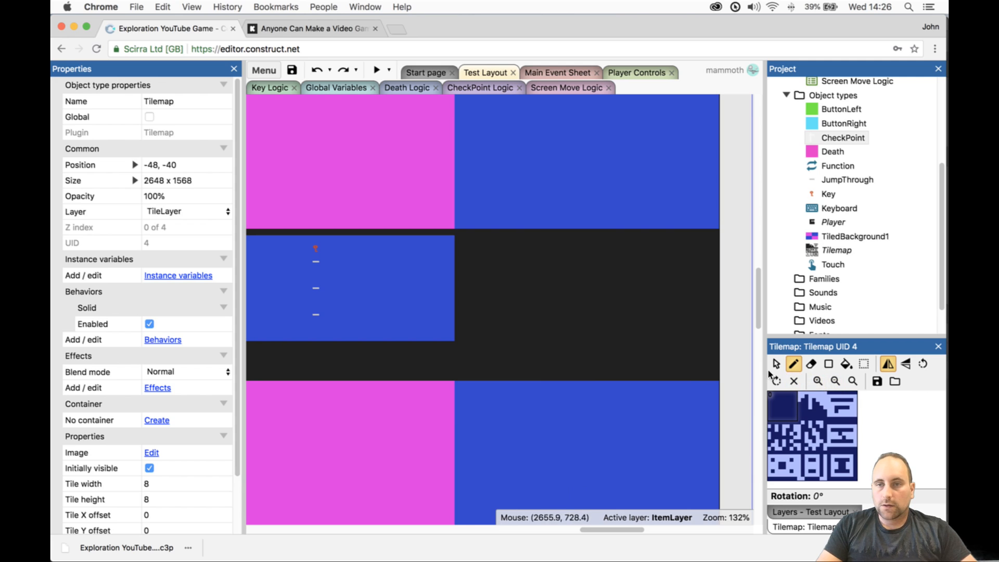
{"action": "left_click", "coordinate": [810, 364]}
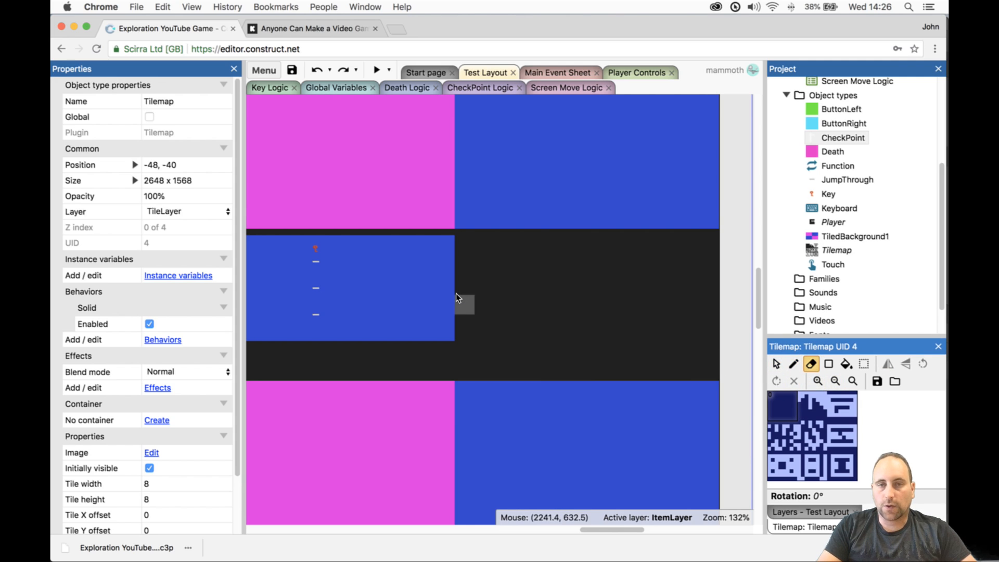
{"action": "left_click_drag", "start_coordinate": [614, 529], "coordinate": [618, 528]}
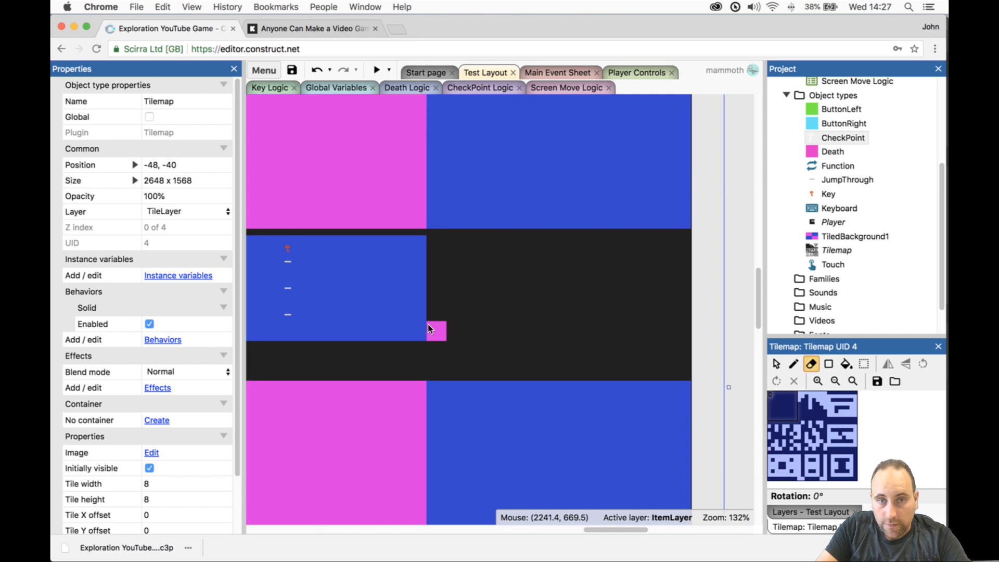
{"action": "left_click_drag", "start_coordinate": [428, 324], "coordinate": [480, 322]}
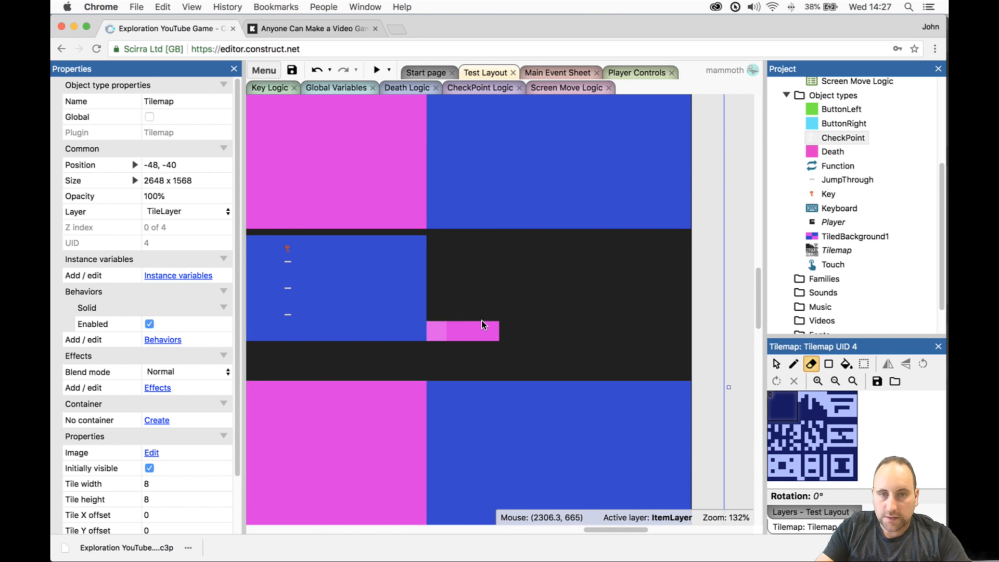
{"action": "left_click_drag", "start_coordinate": [485, 321], "coordinate": [667, 280]}
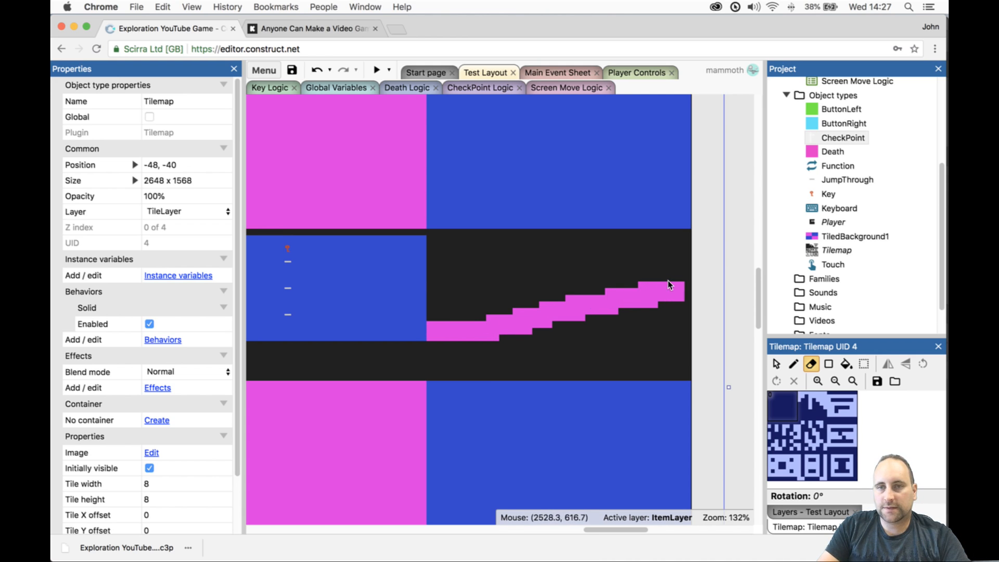
{"action": "mouse_move", "coordinate": [561, 295]}
{"action": "left_mouse_down"}
{"action": "mouse_move", "coordinate": [481, 273]}
{"action": "mouse_move", "coordinate": [455, 222]}
{"action": "left_mouse_up"}
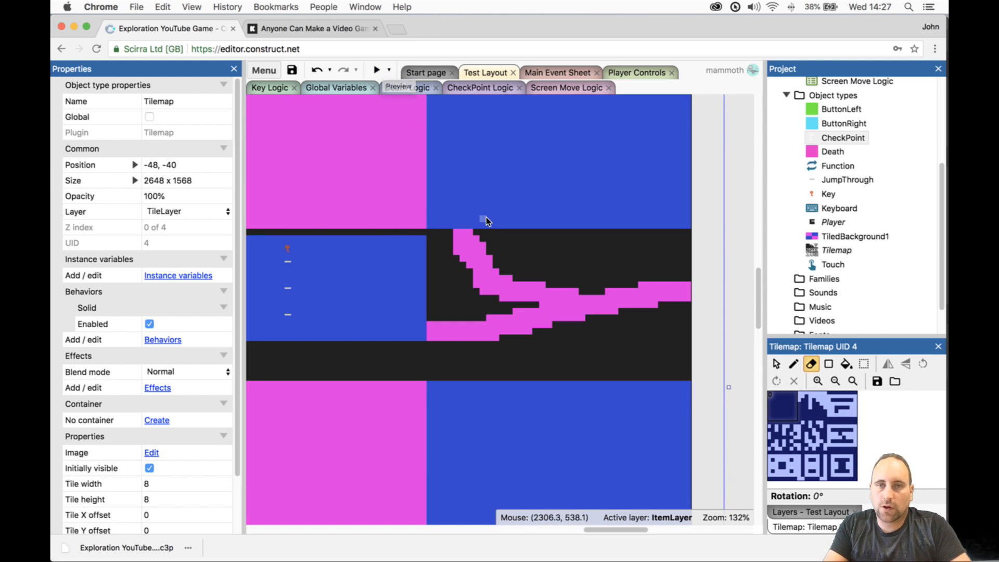
- Preview the game, move the player through the rooms and up the new tunnel's branch, and close the preview
{"action": "scroll", "coordinate": [486, 217], "scroll_direction": "down", "scroll_amount": 8, "text": "ctrl"}
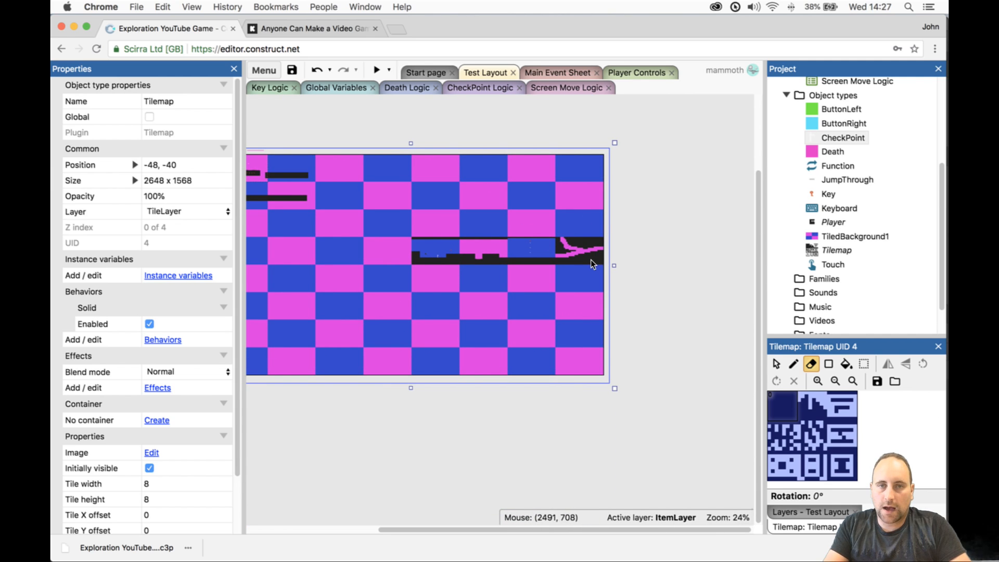
{"action": "scroll", "coordinate": [502, 427], "scroll_direction": "down", "scroll_amount": 1, "text": "ctrl"}
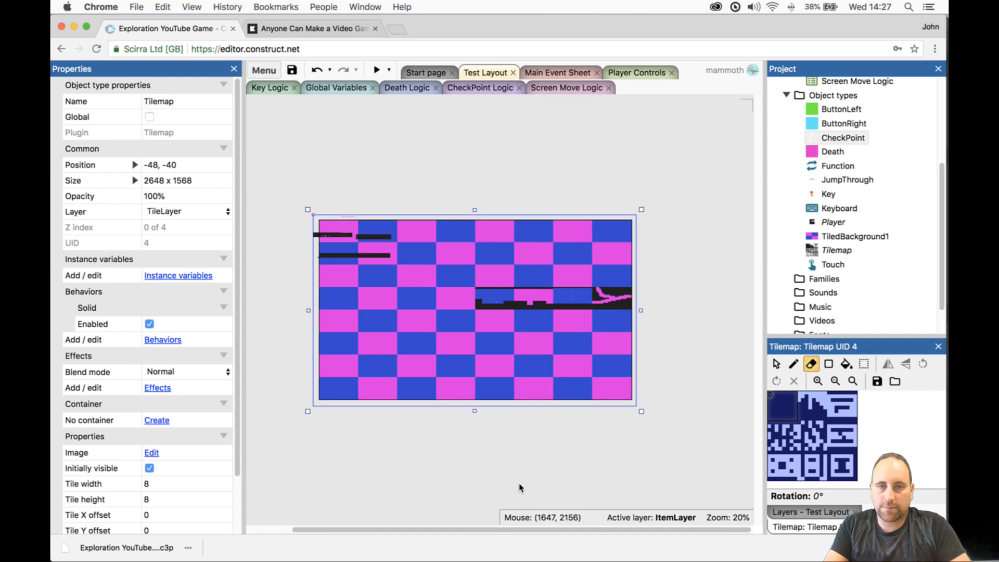
{"action": "scroll", "coordinate": [517, 413], "scroll_direction": "up", "scroll_amount": 1, "text": "ctrl"}
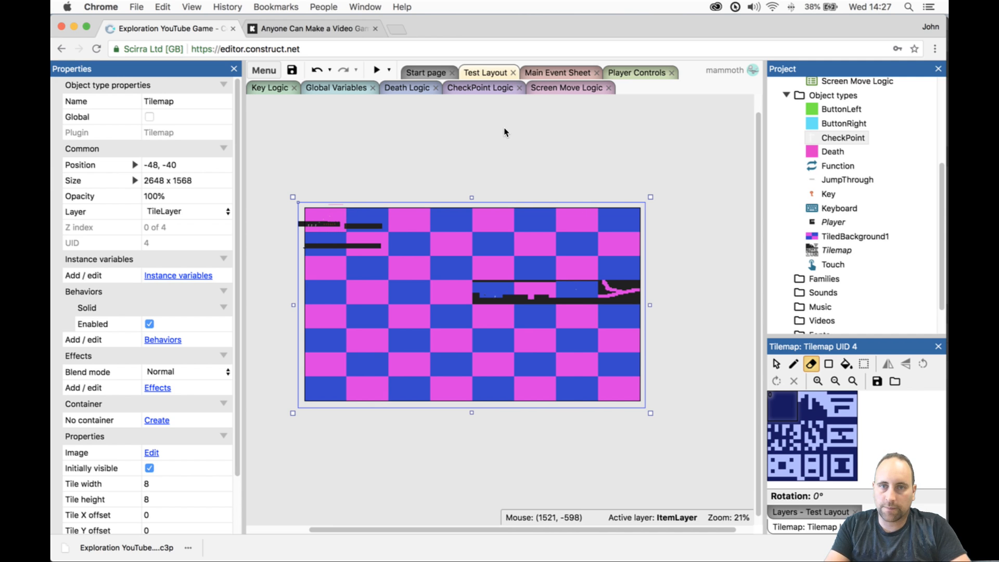
{"action": "left_click", "coordinate": [376, 70]}
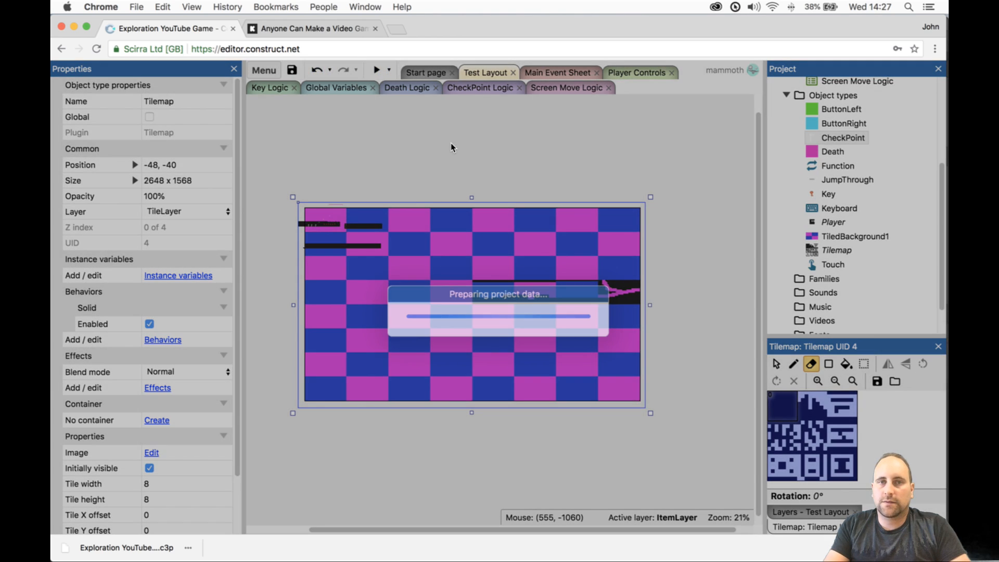
{"action": "key", "text": "Right"}
{"action": "key", "text": "Up"}
{"action": "key", "text": "Up"}
{"action": "key", "text": "Left"}
{"action": "key", "text": "Right"}
{"action": "key", "text": "Right"}
{"action": "key", "text": "Up"}
{"action": "key", "text": "Right"}
{"action": "key", "text": "Right"}
{"action": "key", "text": "Up"}
{"action": "key", "text": "Up"}
{"action": "key", "text": "Right"}
{"action": "key", "text": "Right"}
{"action": "key", "text": "Up"}
{"action": "key", "text": "Up"}
{"action": "key", "text": "Left"}
{"action": "key", "text": "Up"}
{"action": "key", "text": "Up"}
{"action": "key", "text": "Left"}
{"action": "key", "text": "Up"}
{"action": "key", "text": "Left"}
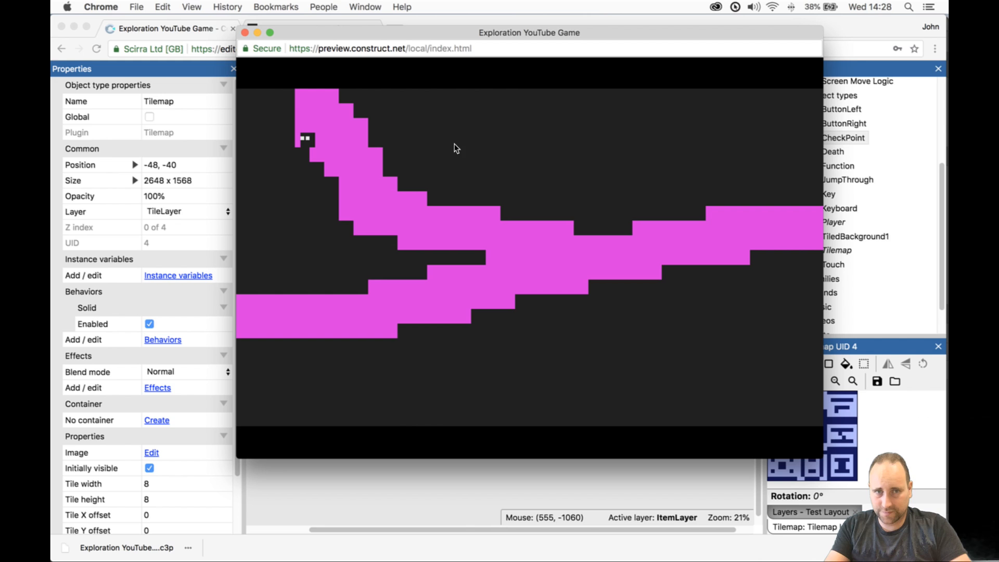
{"action": "left_click", "coordinate": [245, 33]}
- Widen the tunnel by erasing tiles along the upper branch's inner side and raising the ceiling toward the layout's right edge
{"action": "scroll", "coordinate": [629, 293], "scroll_direction": "up", "scroll_amount": 10, "text": "ctrl"}
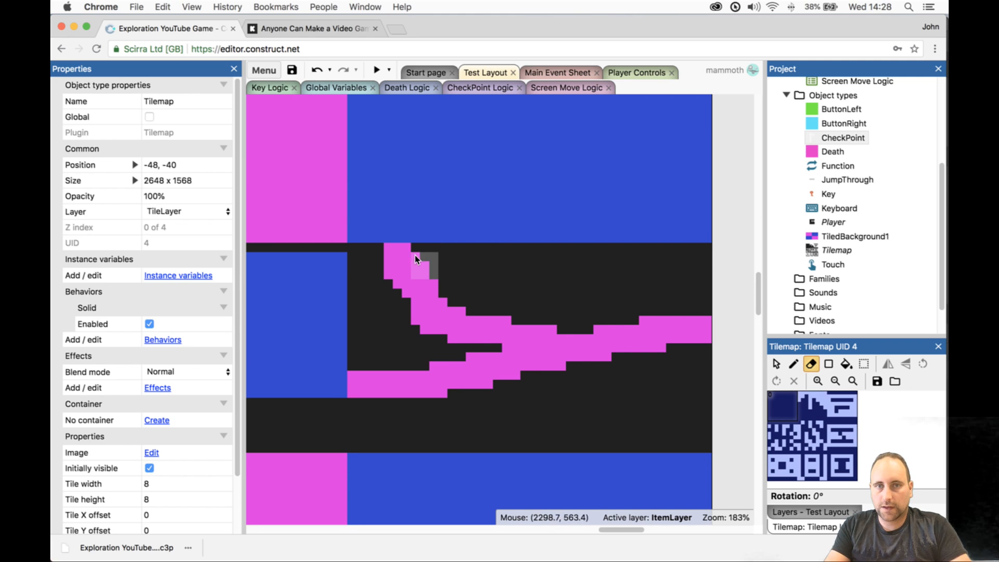
{"action": "mouse_move", "coordinate": [421, 262]}
{"action": "left_mouse_down"}
{"action": "mouse_move", "coordinate": [467, 299]}
{"action": "mouse_move", "coordinate": [518, 310]}
{"action": "mouse_move", "coordinate": [700, 311]}
{"action": "left_mouse_up"}
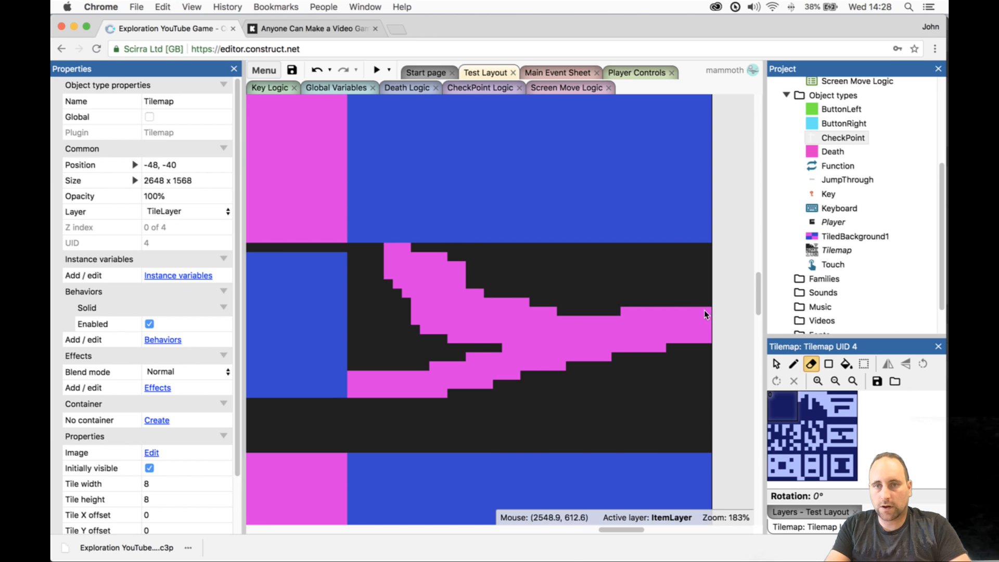
{"action": "left_click_drag", "start_coordinate": [614, 532], "coordinate": [627, 532]}
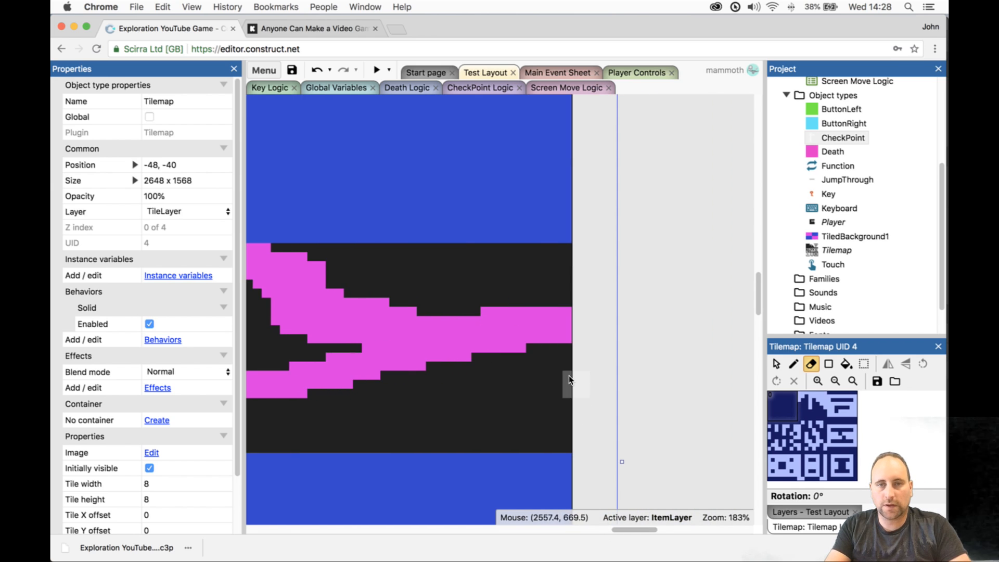
{"action": "left_click_drag", "start_coordinate": [528, 302], "coordinate": [567, 295]}
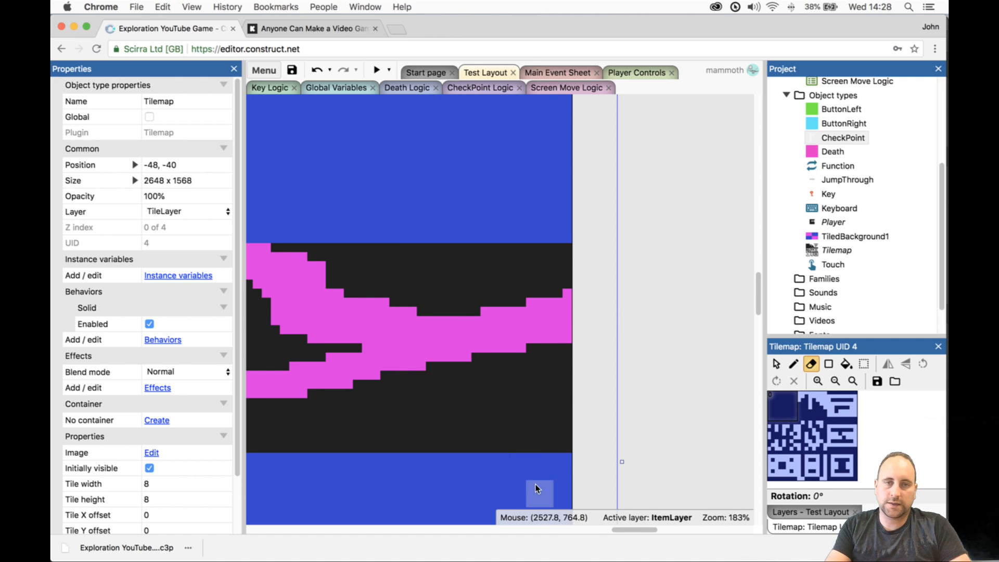
- Try raising the lower tunnel's ceiling beside the blue room's exit, and undo the erased tiles
{"action": "left_click_drag", "start_coordinate": [633, 534], "coordinate": [623, 533]}
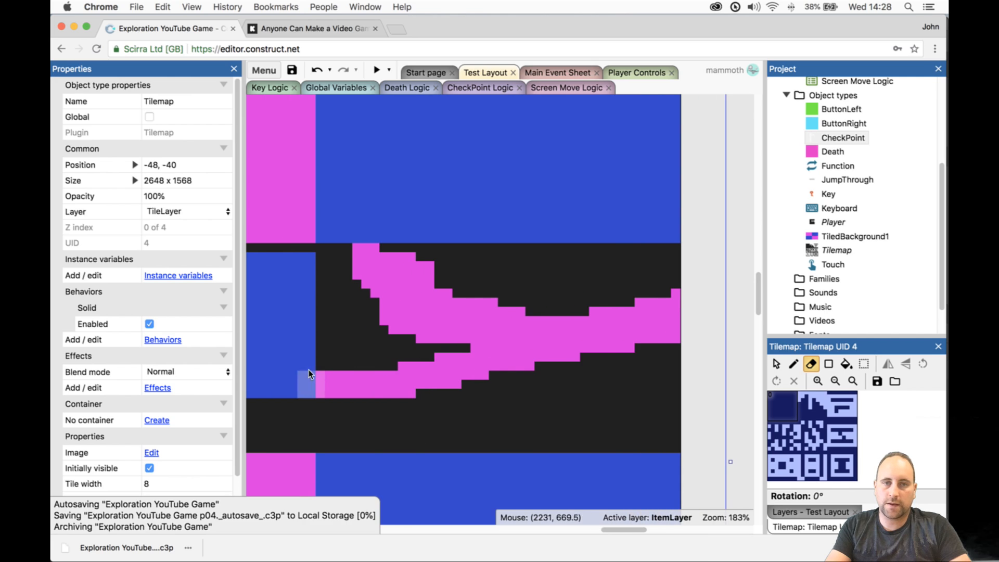
{"action": "left_click_drag", "start_coordinate": [357, 358], "coordinate": [419, 356]}
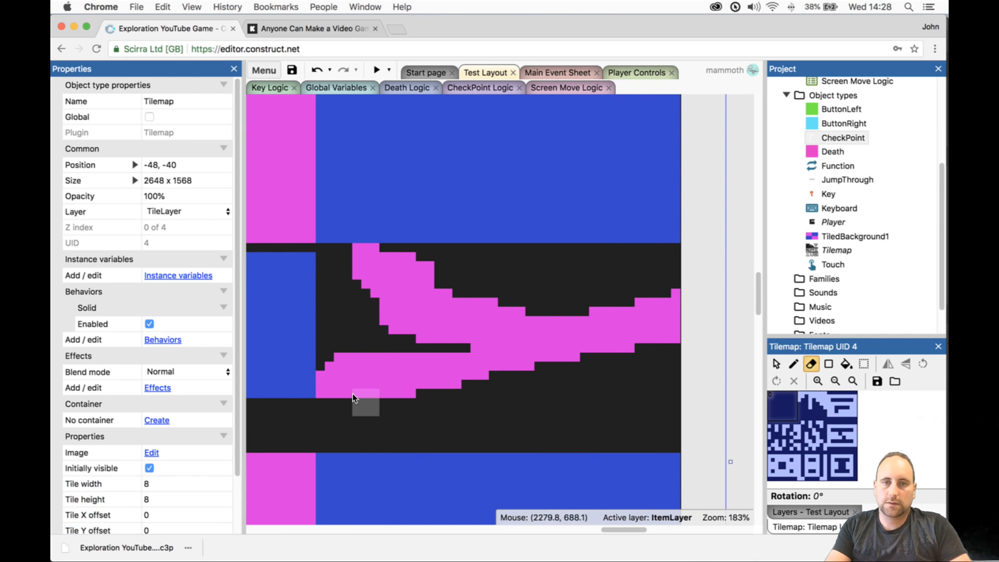
{"action": "key", "text": "ctrl+z"}
{"action": "key", "text": "ctrl+z"}
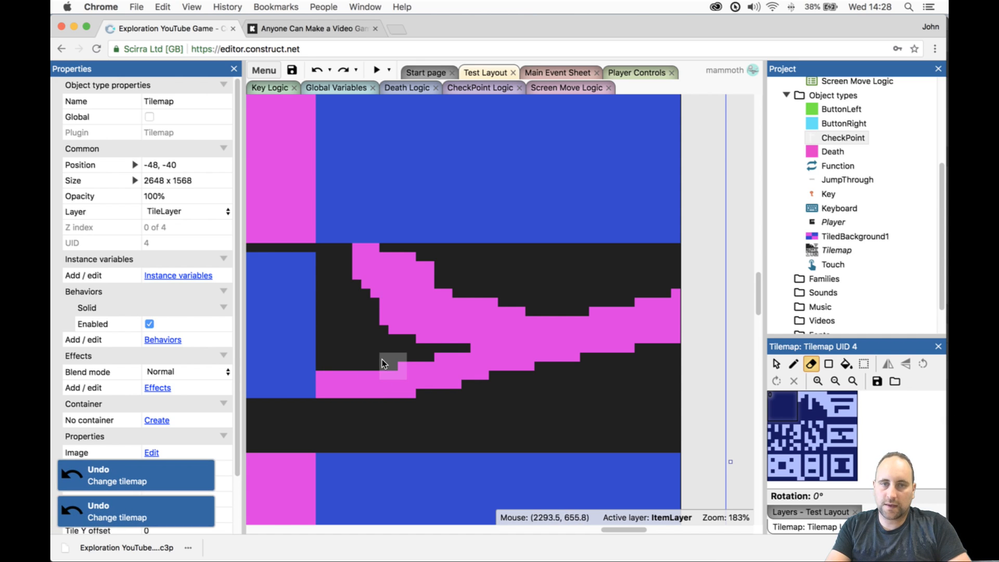
- Erase a small notch in the lower tunnel's ceiling, and fill a two-tile-wide solid wall in the blue room above the tunnel entrance
{"action": "left_click_drag", "start_coordinate": [386, 360], "coordinate": [365, 363]}
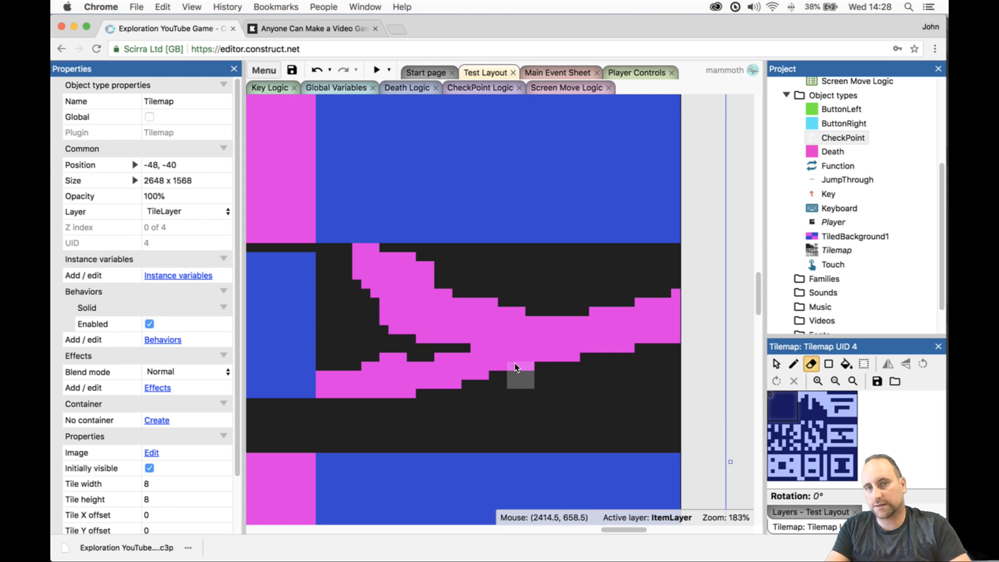
{"action": "left_click_drag", "start_coordinate": [620, 527], "coordinate": [614, 526]}
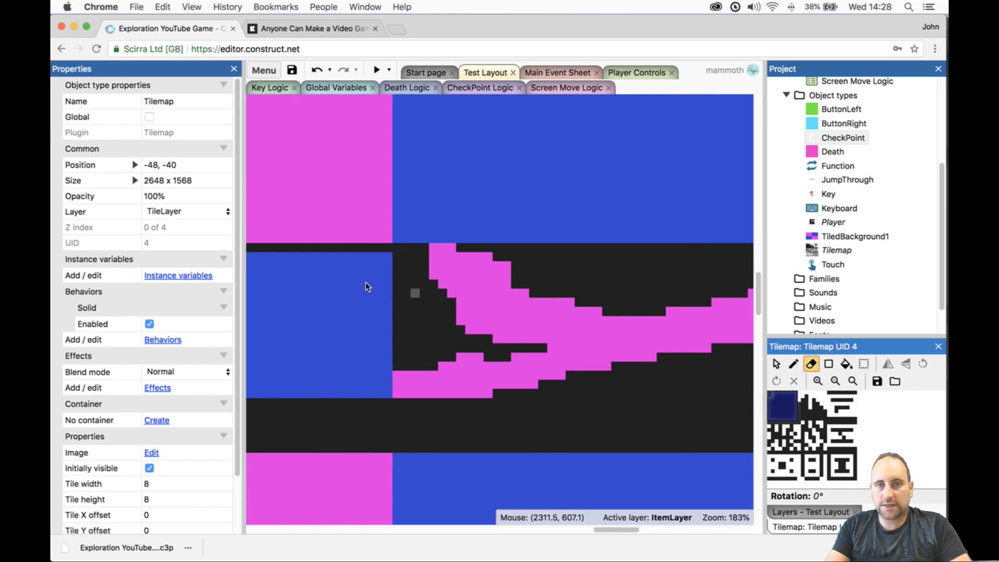
{"action": "left_click", "coordinate": [833, 365]}
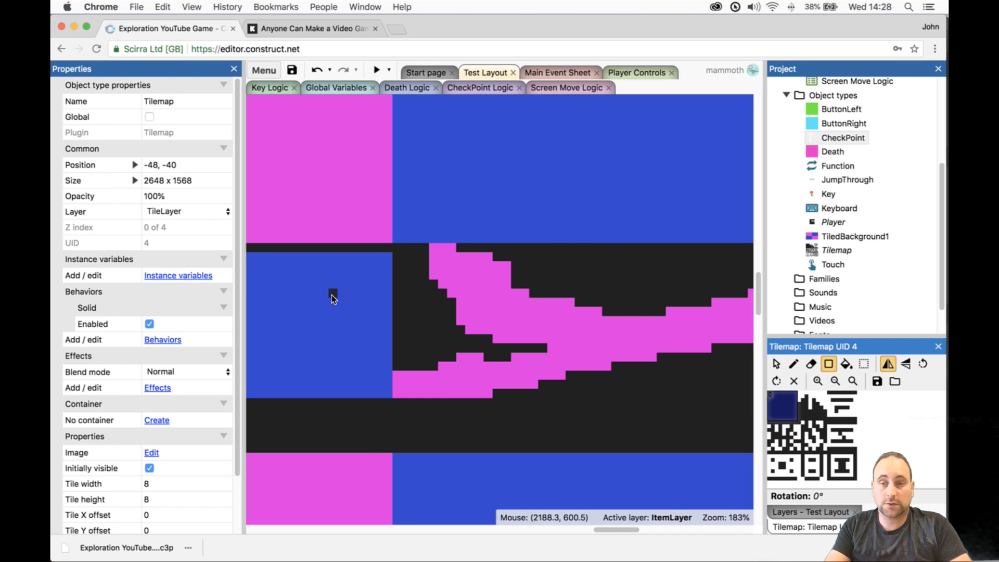
{"action": "left_click_drag", "start_coordinate": [383, 256], "coordinate": [396, 361]}
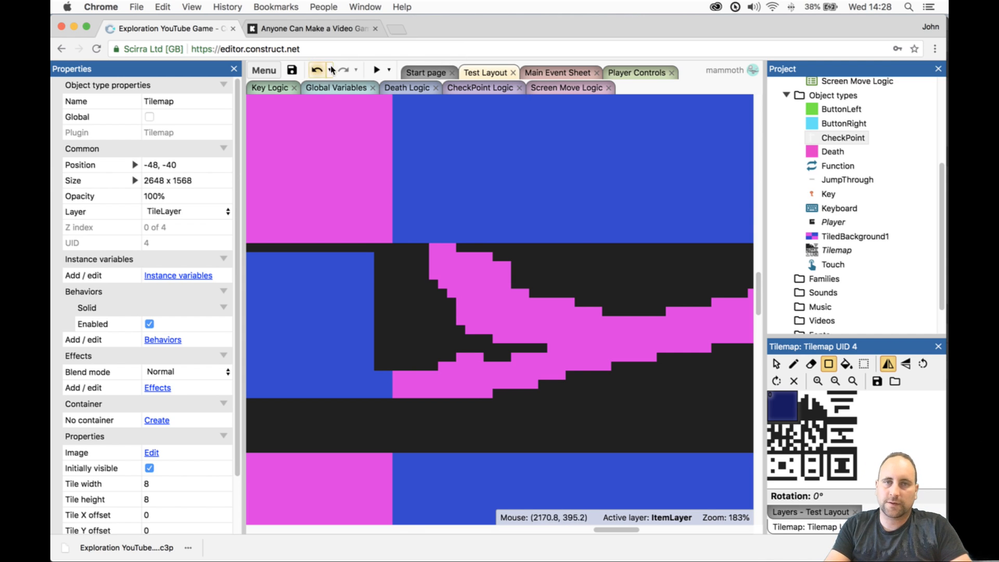
- Preview the game again to test the walled tunnel entrance, the widened branch and the exit into the rooms above, and close the preview
{"action": "left_click", "coordinate": [377, 71]}
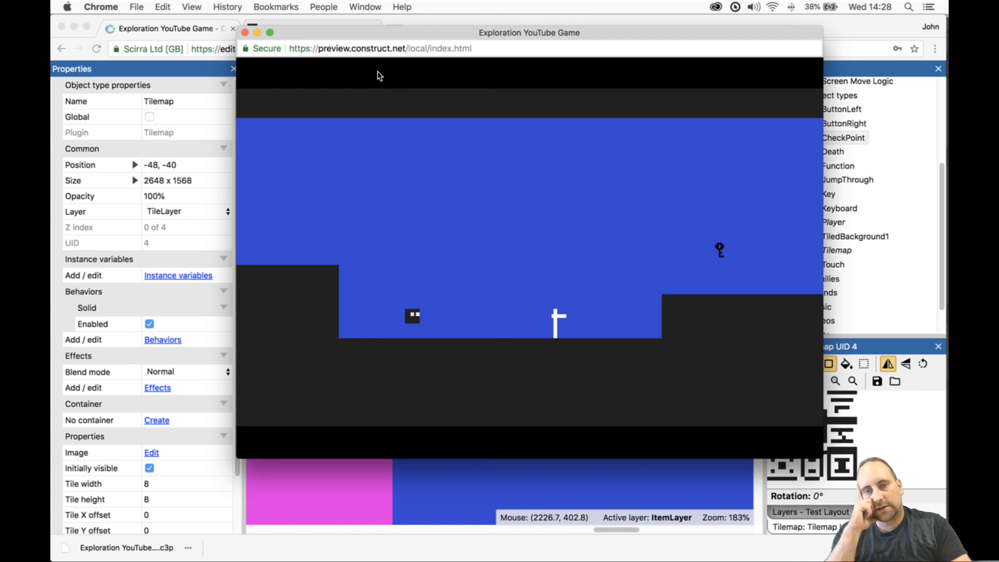
{"action": "key", "text": "Right"}
{"action": "key", "text": "Up"}
{"action": "key", "text": "Up"}
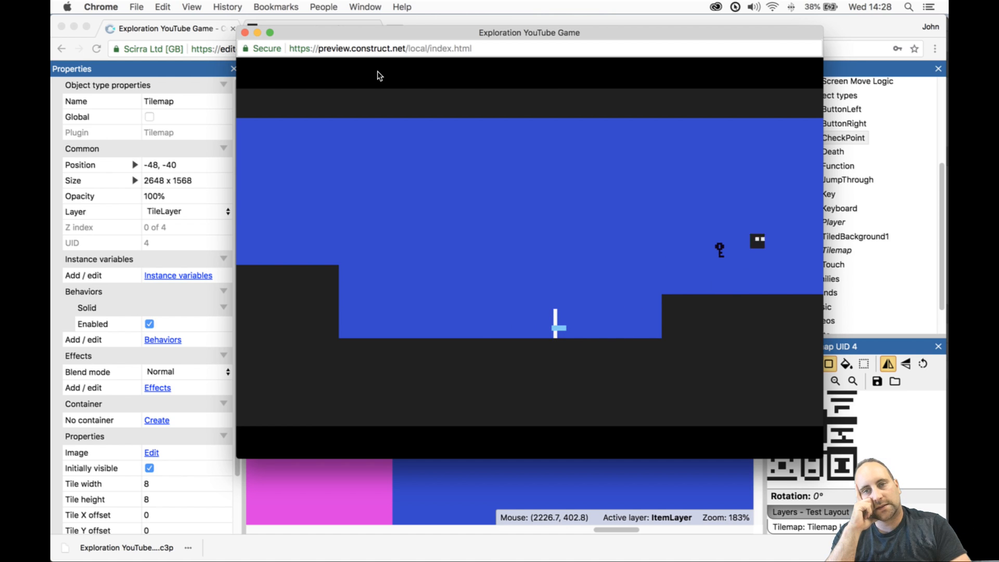
{"action": "key", "text": "Up"}
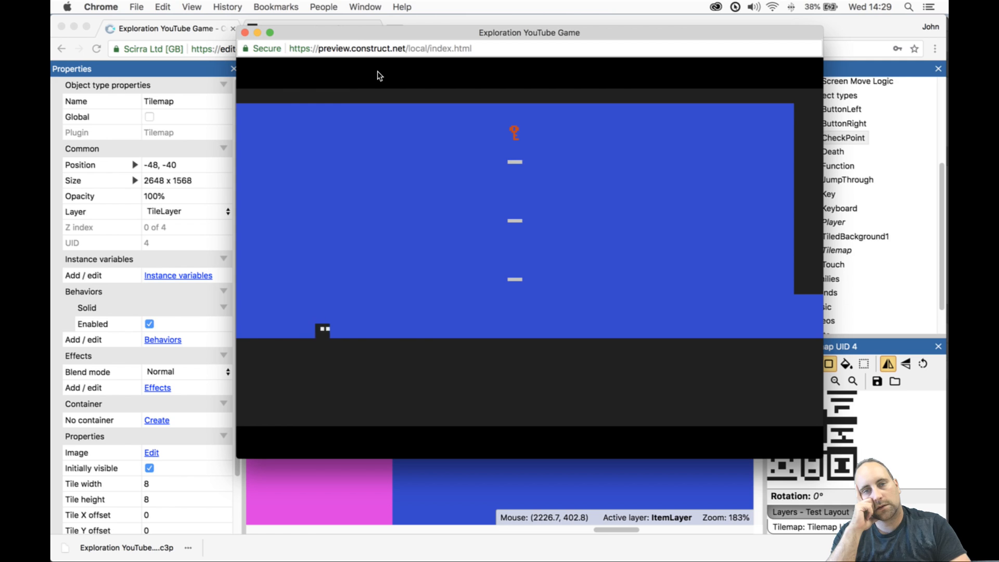
{"action": "key", "text": "Up"}
{"action": "key", "text": "Up"}
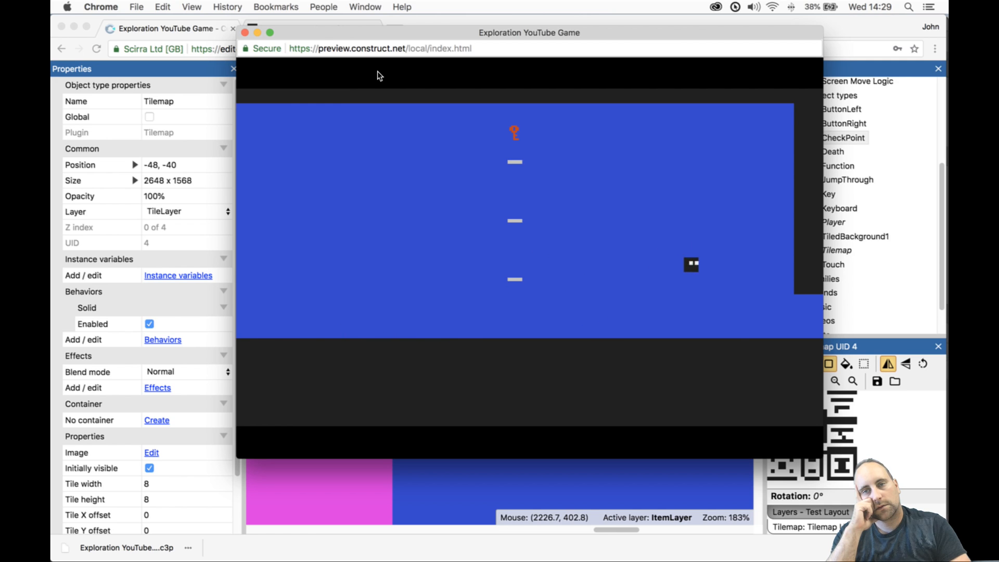
{"action": "key", "text": "Left"}
{"action": "key", "text": "Up"}
{"action": "key", "text": "Right"}
{"action": "key", "text": "Up"}
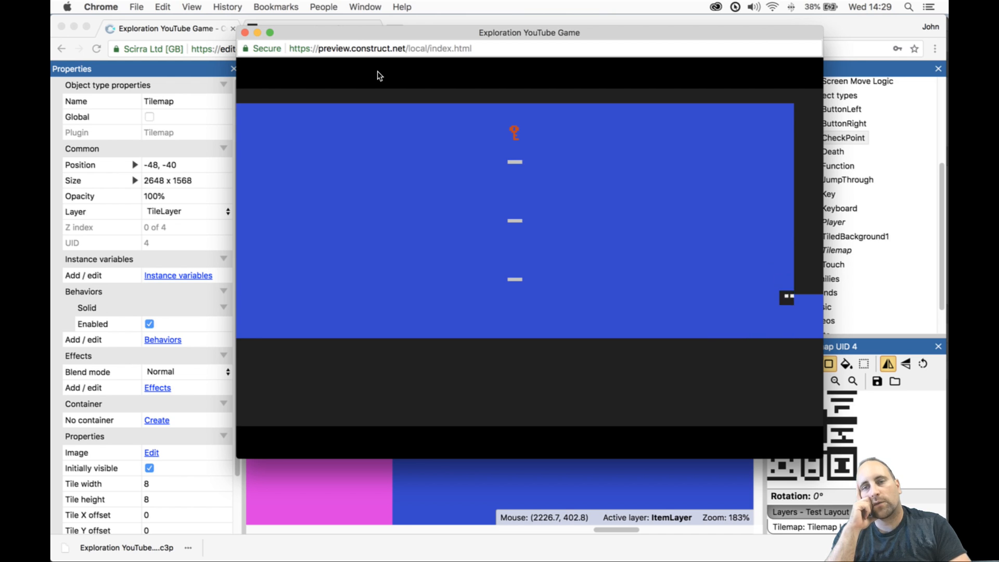
{"action": "key", "text": "Right"}
{"action": "key", "text": "Up"}
{"action": "key", "text": "Up"}
{"action": "key", "text": "Up"}
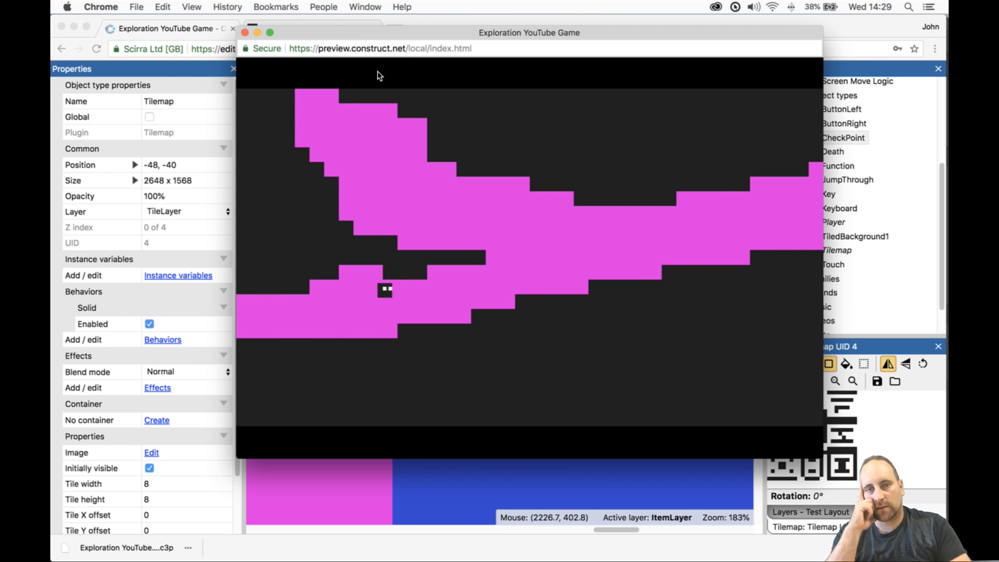
{"action": "key", "text": "Left"}
{"action": "key", "text": "Up"}
{"action": "key", "text": "Up"}
{"action": "key", "text": "Up"}
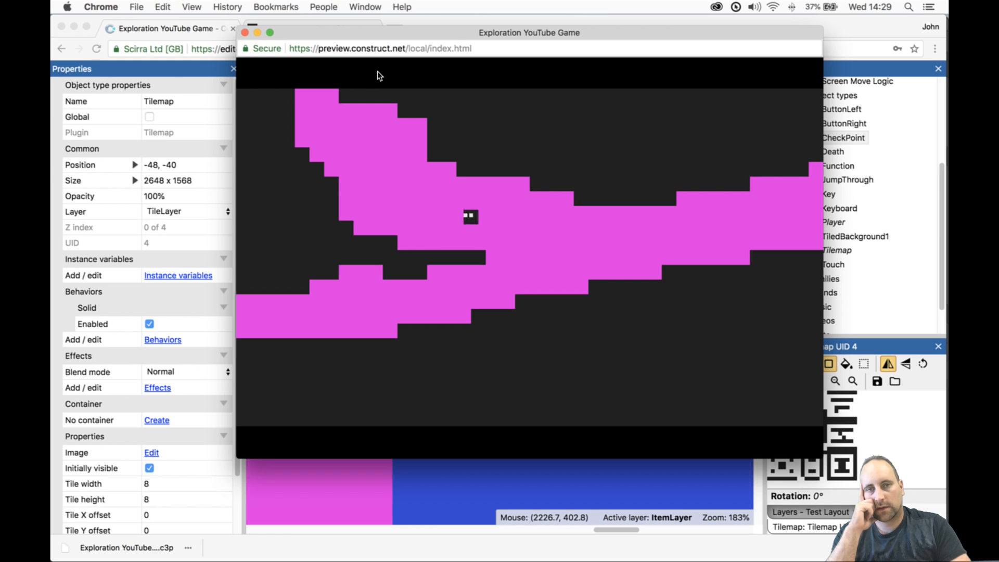
{"action": "key", "text": "Up"}
{"action": "key", "text": "Up"}
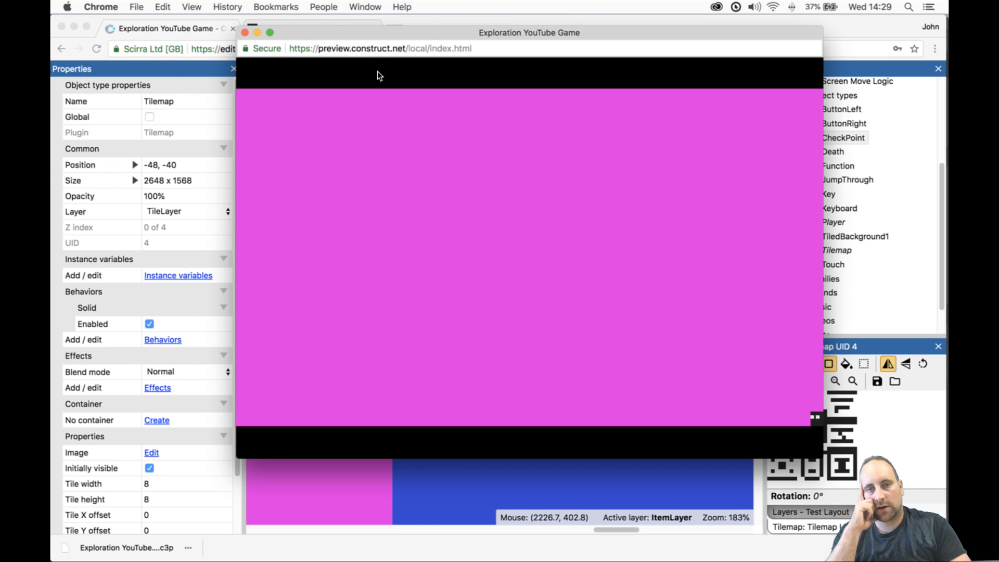
{"action": "key", "text": "Right"}
{"action": "key", "text": "Up"}
{"action": "key", "text": "Left"}
{"action": "key", "text": "Up"}
{"action": "key", "text": "Right"}
{"action": "key", "text": "Up"}
{"action": "key", "text": "Up"}
{"action": "key", "text": "Up"}
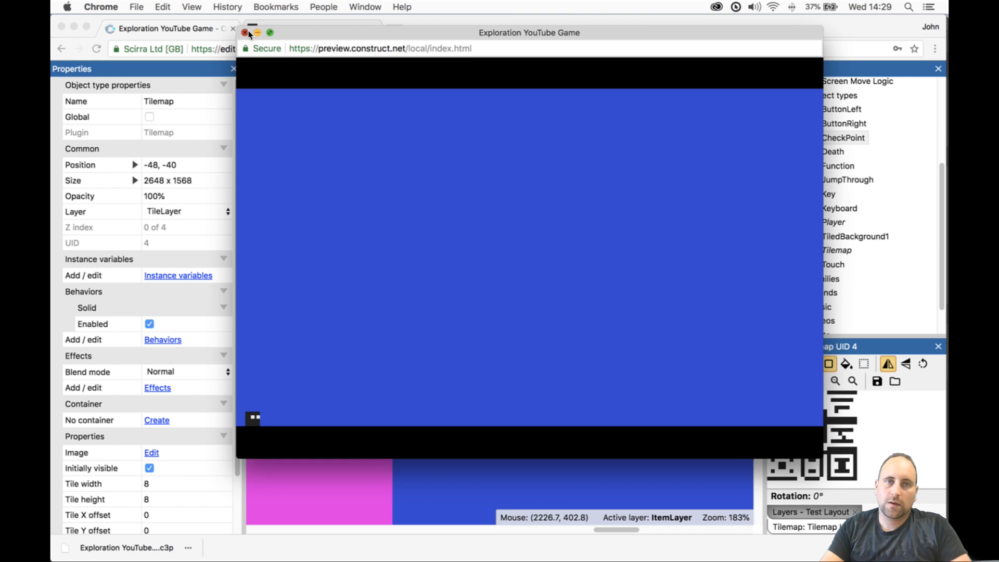
{"action": "left_click", "coordinate": [245, 32]}
- Fill a one-tile-thick solid row along the base of the blue room above, from the tunnel opening to the layout's right edge
{"action": "left_click_drag", "start_coordinate": [397, 238], "coordinate": [890, 249]}
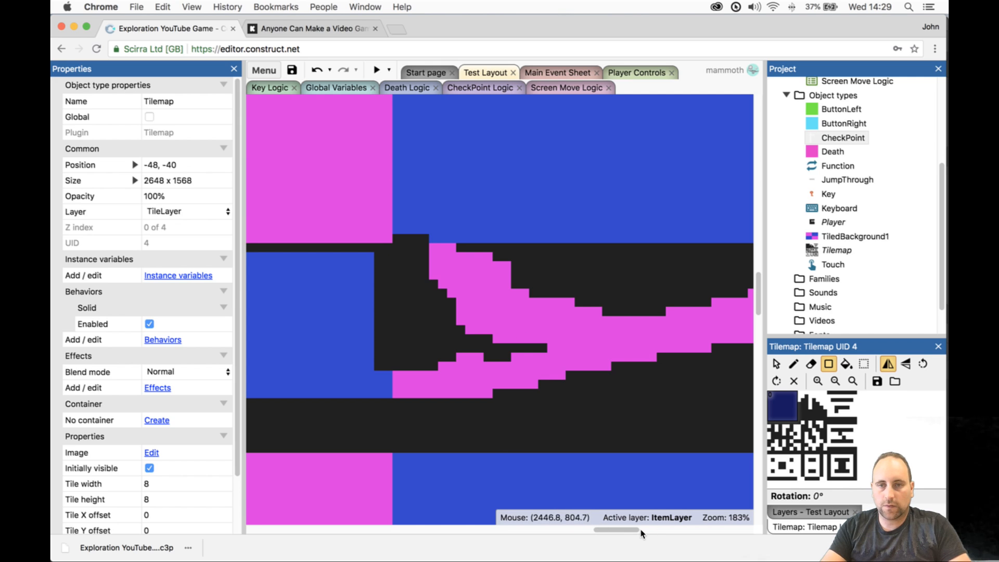
{"action": "scroll", "coordinate": [572, 364], "scroll_direction": "right", "scroll_amount": 3}
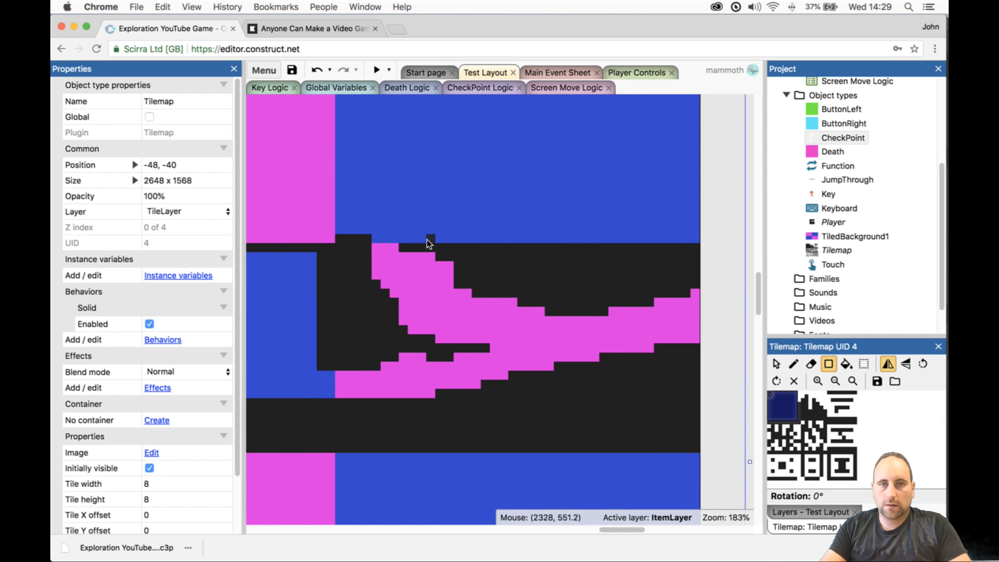
{"action": "left_click_drag", "start_coordinate": [405, 238], "coordinate": [705, 237]}
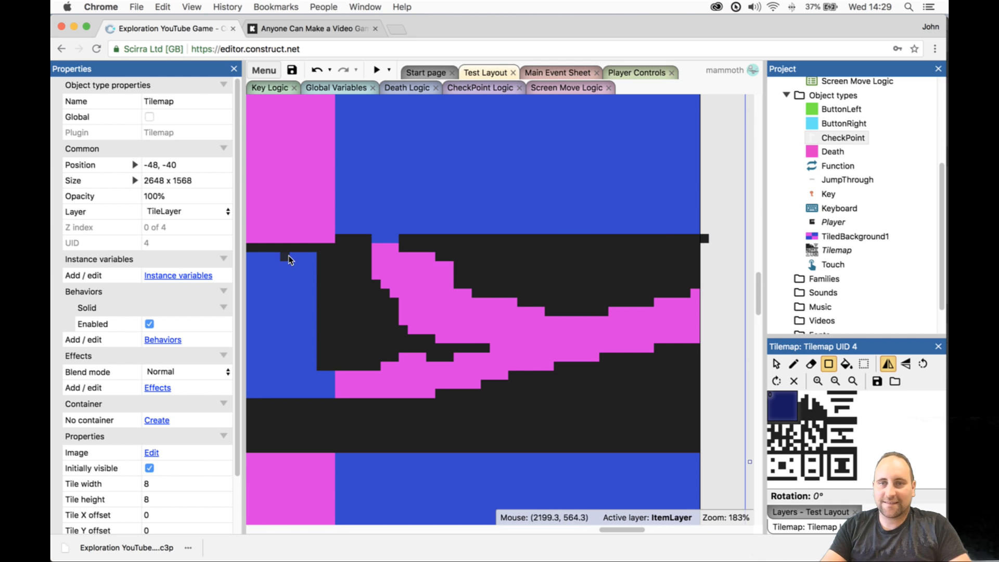
- Preview the game, run and jump through the rooms and tunnel to test the new wall row, and close the preview
{"action": "left_click", "coordinate": [377, 70]}
{"action": "key", "text": "Right"}
{"action": "key", "text": "Up"}
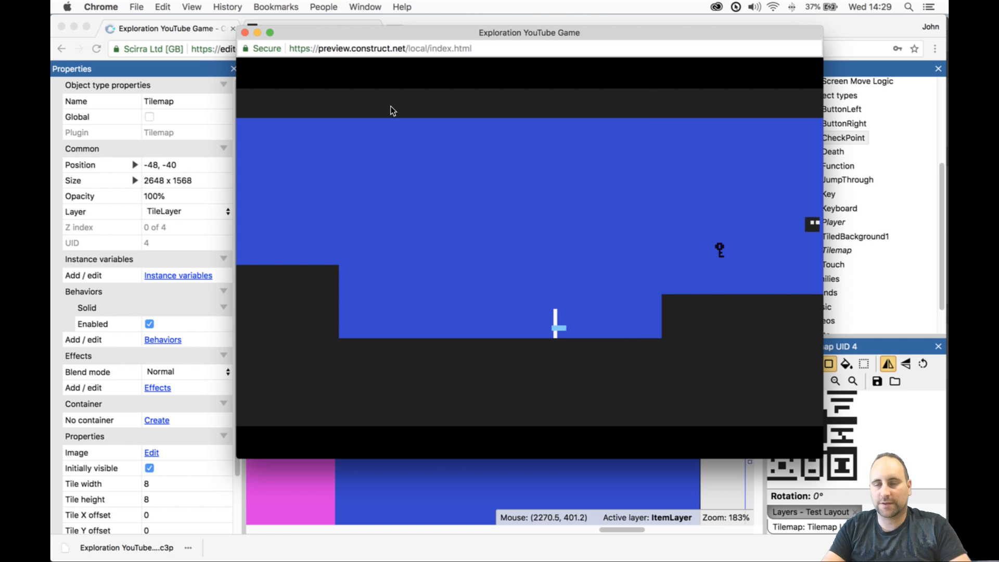
{"action": "key", "text": "Up"}
{"action": "key", "text": "Right"}
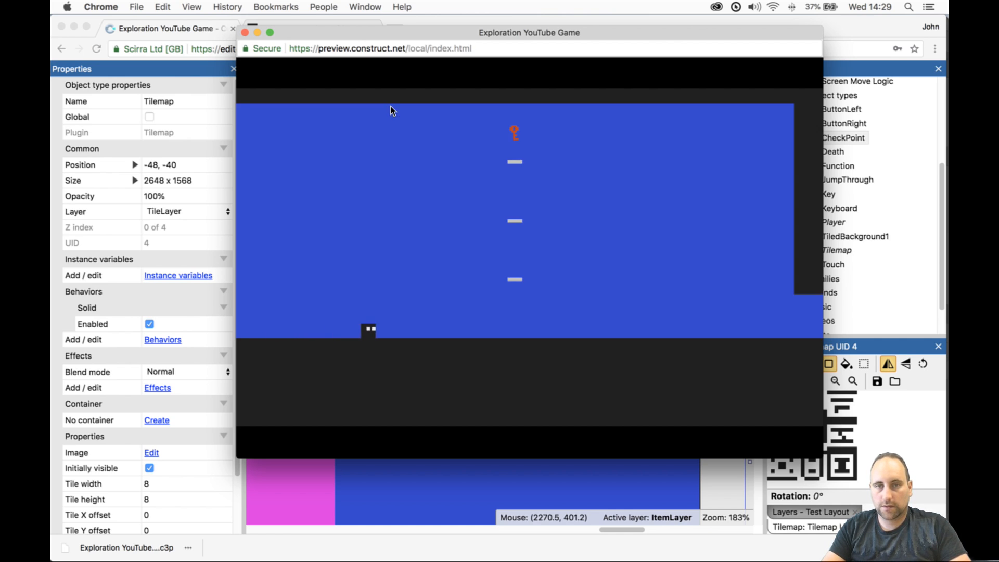
{"action": "key", "text": "Up"}
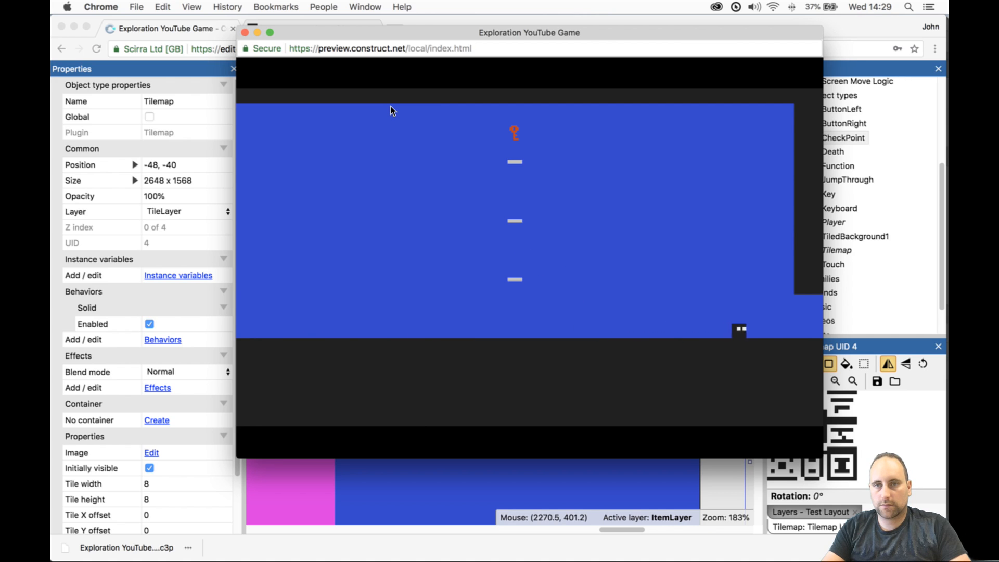
{"action": "key", "text": "Up"}
{"action": "key", "text": "Up"}
{"action": "key", "text": "Up"}
{"action": "key", "text": "Left"}
{"action": "key", "text": "Up"}
{"action": "key", "text": "Up"}
{"action": "key", "text": "Up"}
{"action": "key", "text": "Up"}
{"action": "key", "text": "Right"}
{"action": "key", "text": "Up"}
{"action": "left_click", "coordinate": [245, 32]}
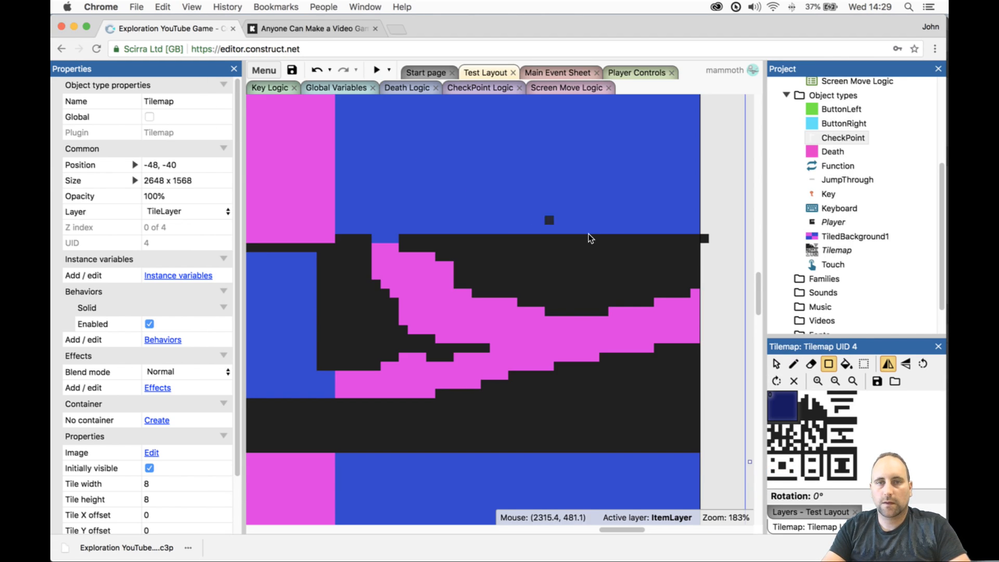
- Fill the three rows of rooms above the playable rooms and tunnel with one solid rectangle reaching the layout's top and right edges
{"action": "scroll", "coordinate": [568, 229], "scroll_direction": "down", "scroll_amount": 4, "text": "ctrl"}
{"action": "scroll", "coordinate": [542, 297], "scroll_direction": "down", "scroll_amount": 3, "text": "ctrl"}
{"action": "scroll", "coordinate": [435, 229], "scroll_direction": "down", "scroll_amount": 1, "text": "ctrl"}
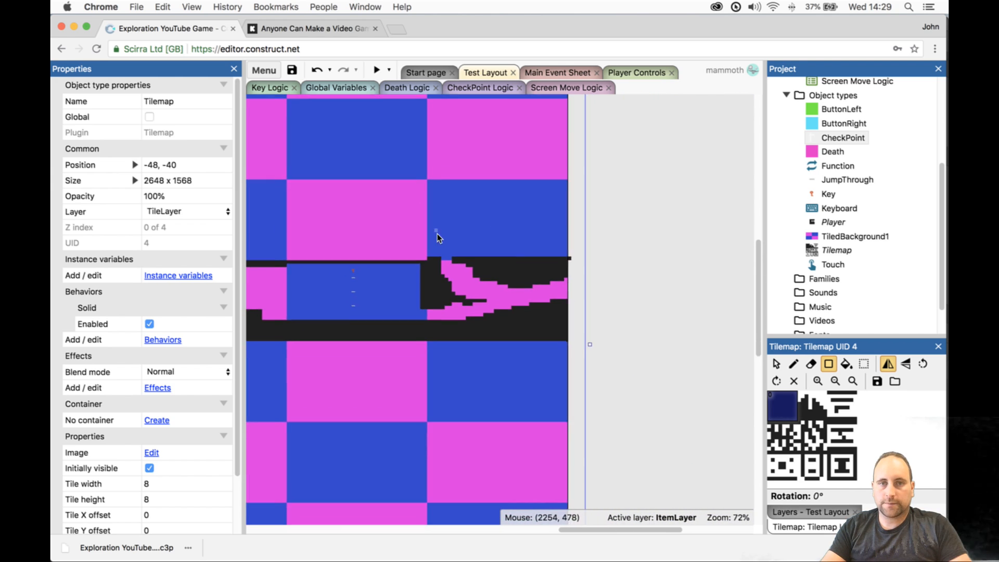
{"action": "scroll", "coordinate": [435, 229], "scroll_direction": "down", "scroll_amount": 1, "text": "ctrl"}
{"action": "scroll", "coordinate": [465, 236], "scroll_direction": "down", "scroll_amount": 1, "text": "ctrl"}
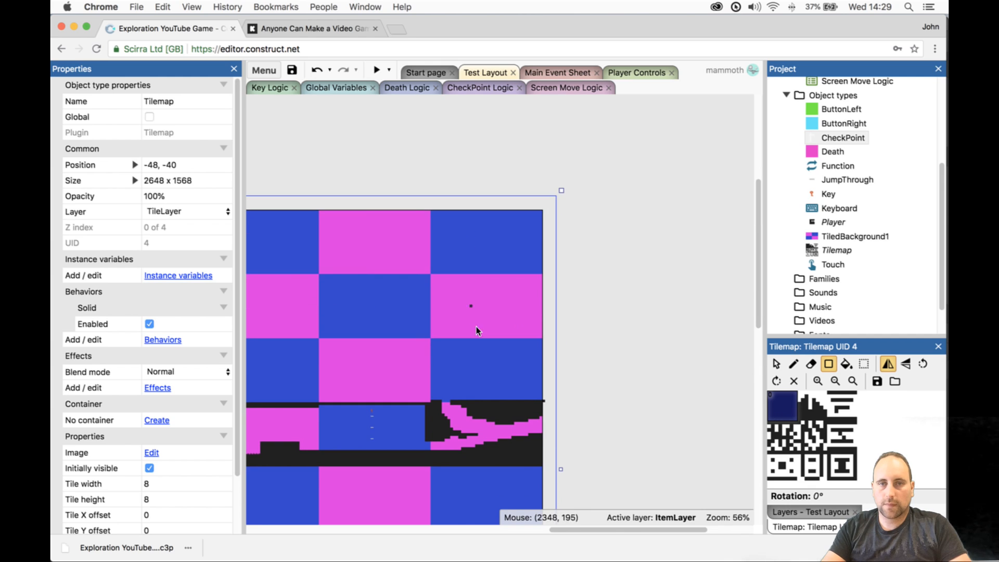
{"action": "left_click_drag", "start_coordinate": [573, 529], "coordinate": [508, 518]}
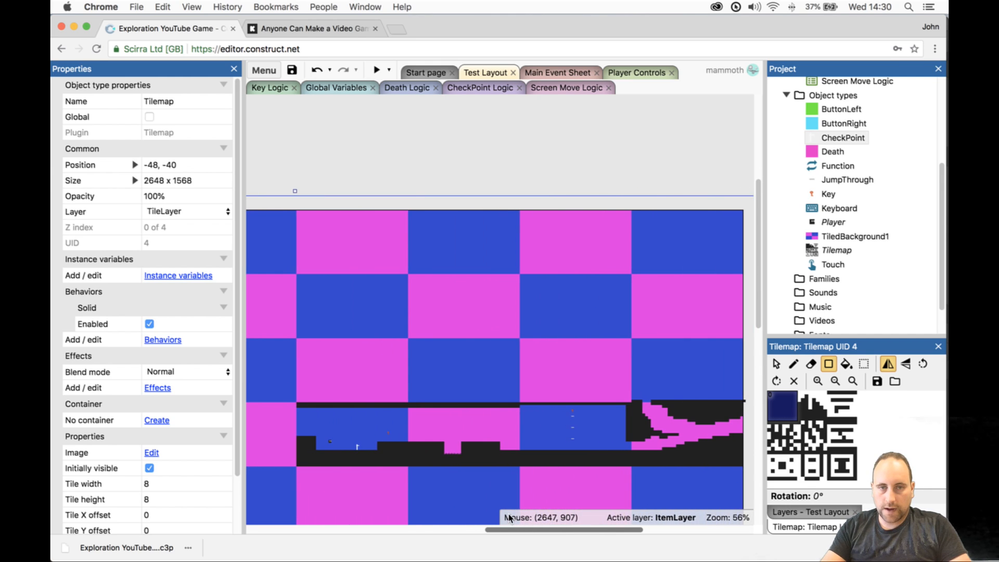
{"action": "left_click", "coordinate": [836, 366]}
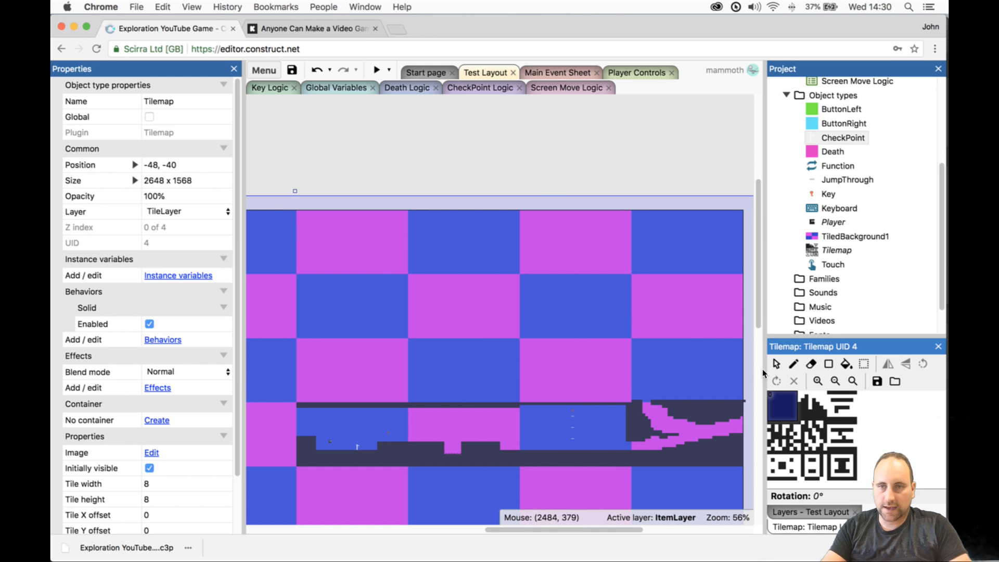
{"action": "left_click", "coordinate": [828, 364]}
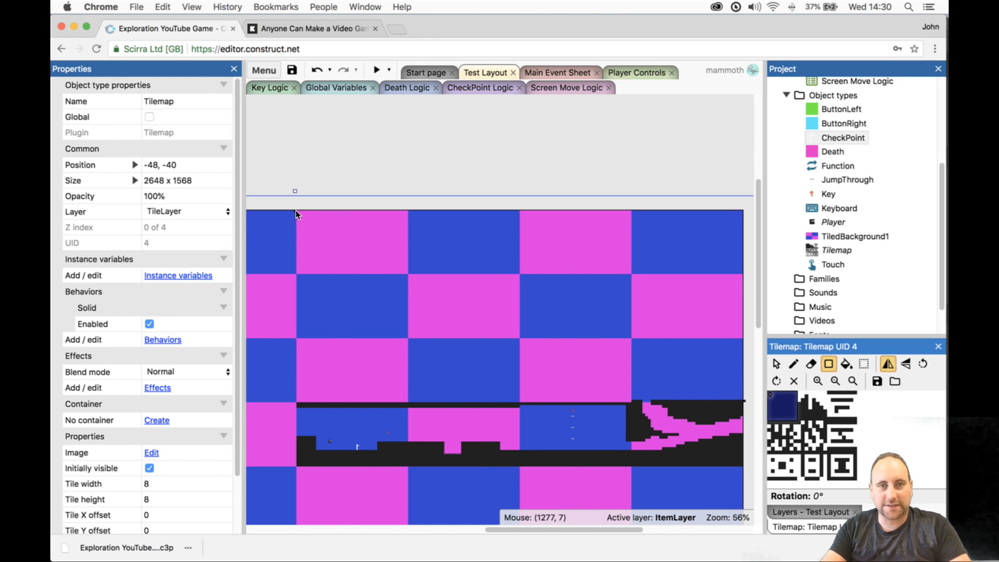
{"action": "left_click_drag", "start_coordinate": [298, 210], "coordinate": [743, 402]}
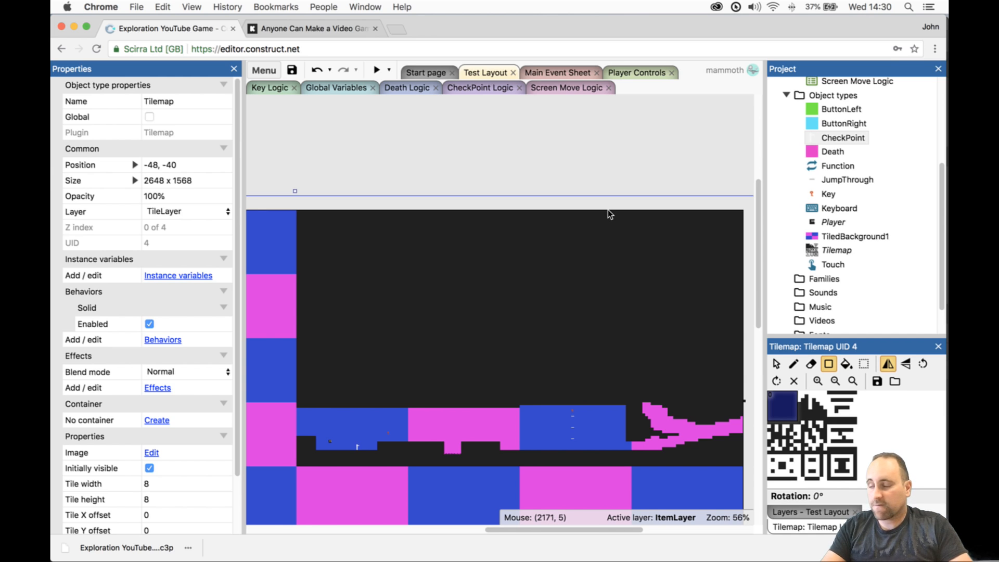
- Host a remote preview of the project, and close its dialog
{"action": "left_click", "coordinate": [389, 70]}
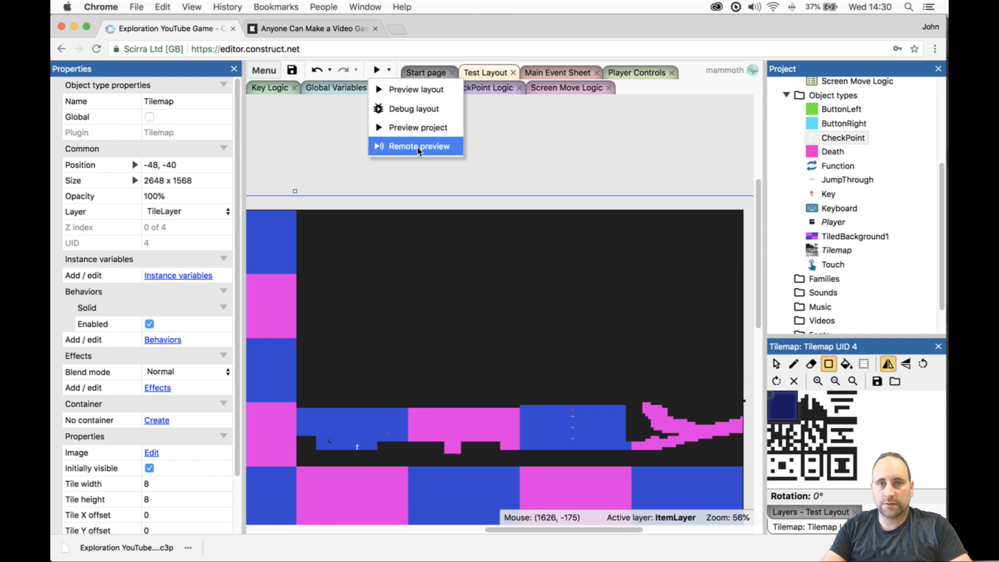
{"action": "left_click", "coordinate": [418, 147]}
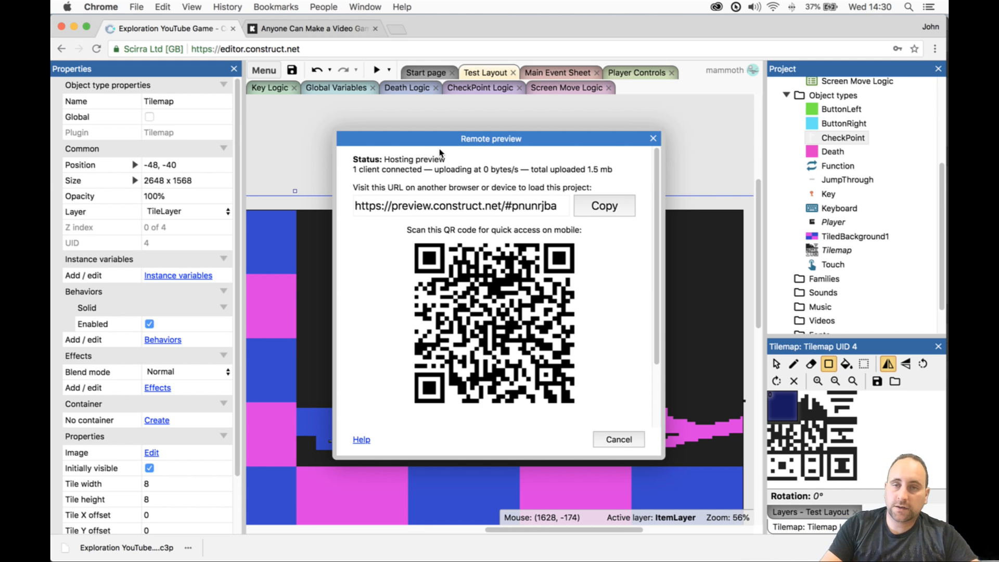
{"action": "left_click", "coordinate": [653, 139]}
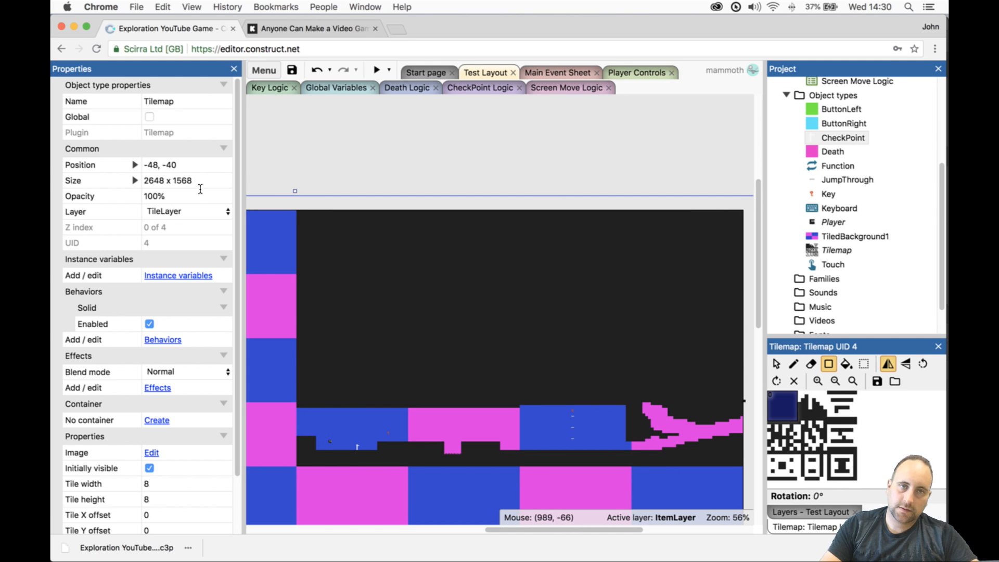
- Save the project, leaving the tilemap's size as it is
{"action": "left_click", "coordinate": [200, 183]}
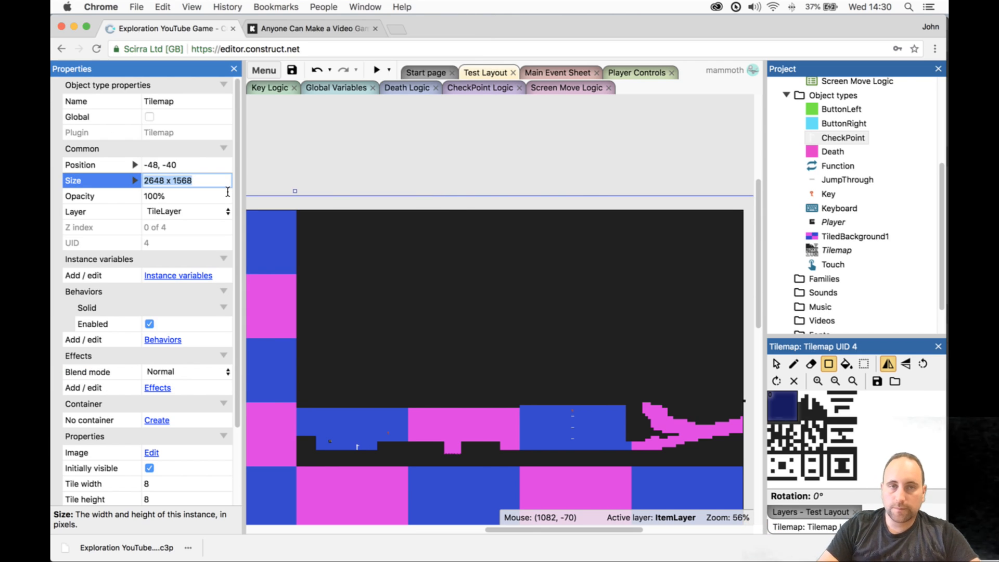
{"action": "left_click", "coordinate": [372, 151]}
{"action": "key", "text": "ctrl+s"}
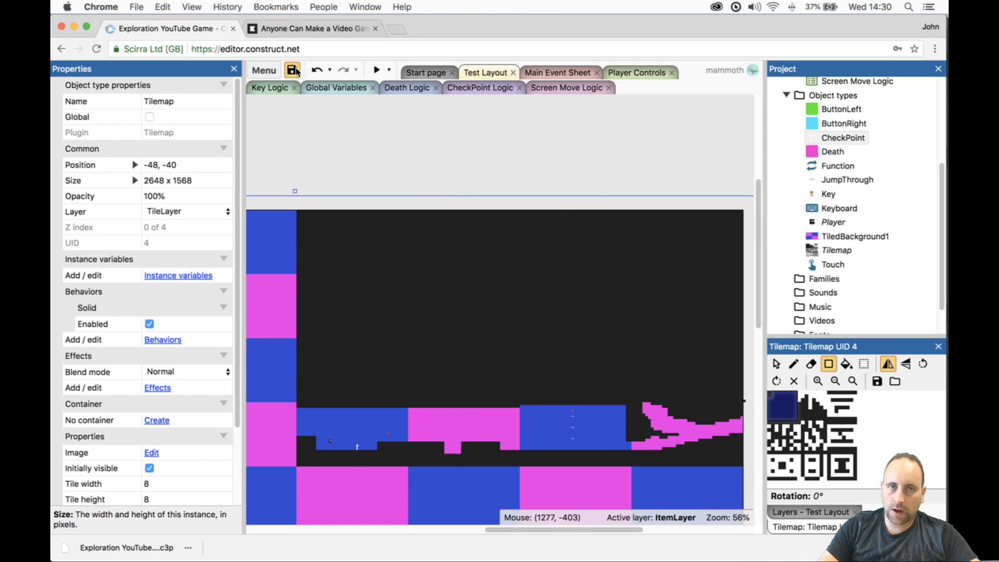
- Set up a three-by-three-tile eraser and open the tunnel's upper end up and leftward into the solid block
{"action": "left_click_drag", "start_coordinate": [615, 528], "coordinate": [644, 528]}
{"action": "scroll", "coordinate": [601, 386], "scroll_direction": "up", "scroll_amount": 5, "text": "ctrl"}
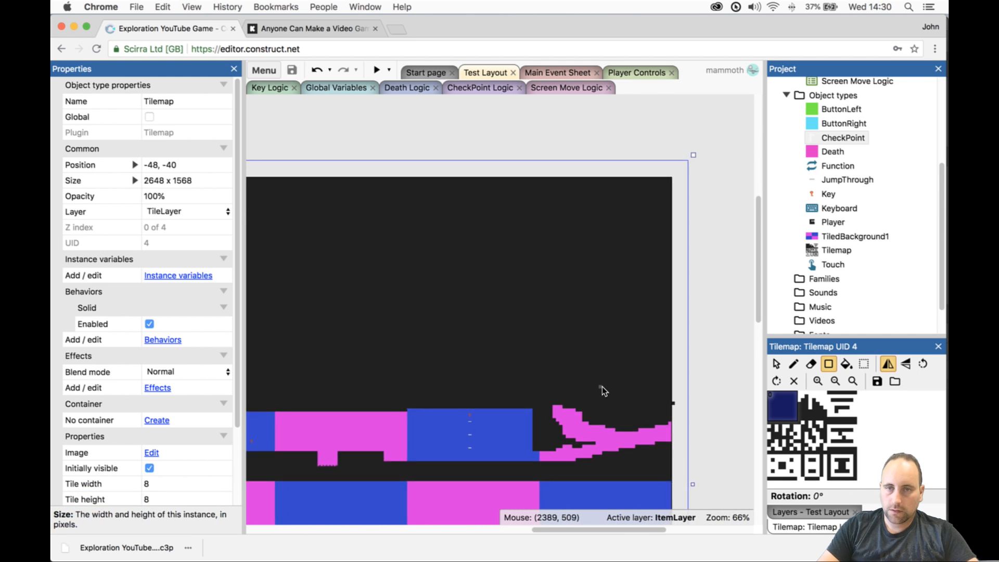
{"action": "left_click_drag", "start_coordinate": [786, 409], "coordinate": [839, 462]}
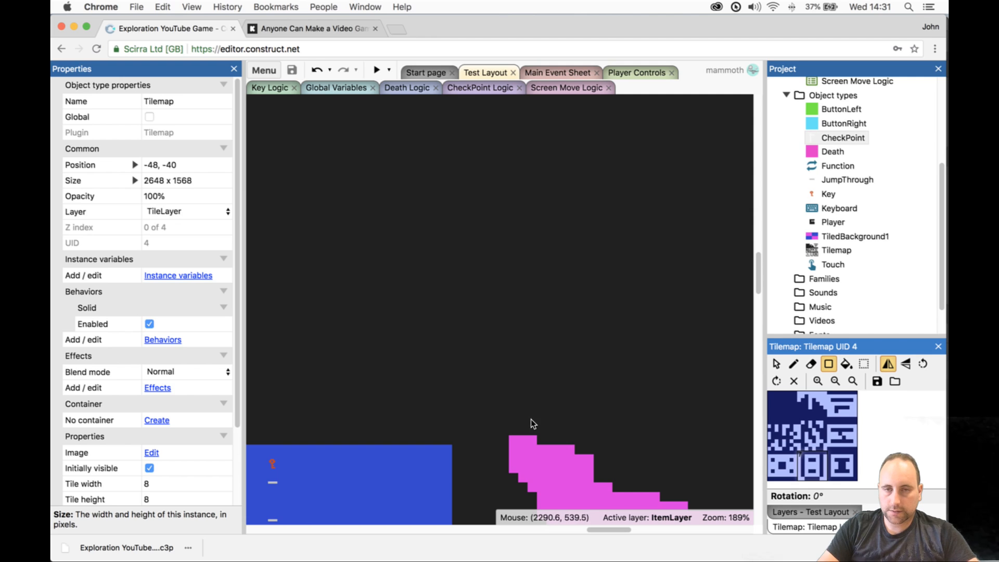
{"action": "left_click", "coordinate": [849, 409]}
{"action": "left_click", "coordinate": [811, 364]}
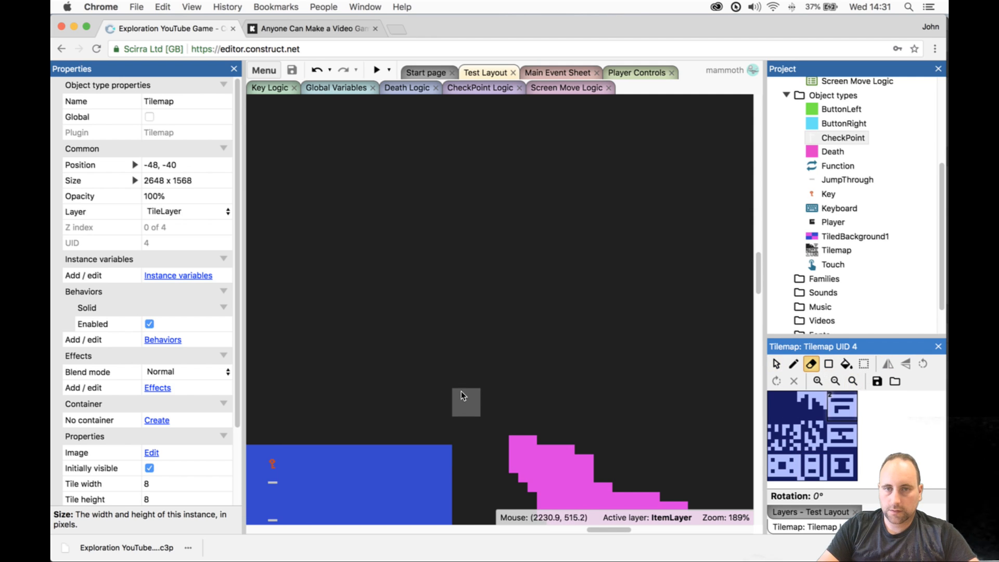
{"action": "left_click_drag", "start_coordinate": [517, 411], "coordinate": [492, 404]}
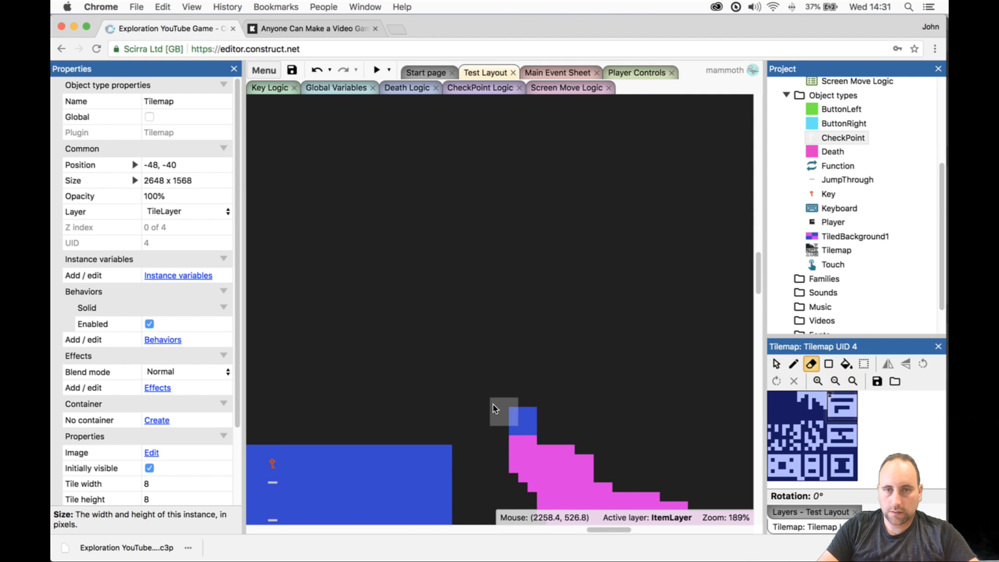
{"action": "left_click", "coordinate": [475, 404]}
{"action": "left_click", "coordinate": [468, 404]}
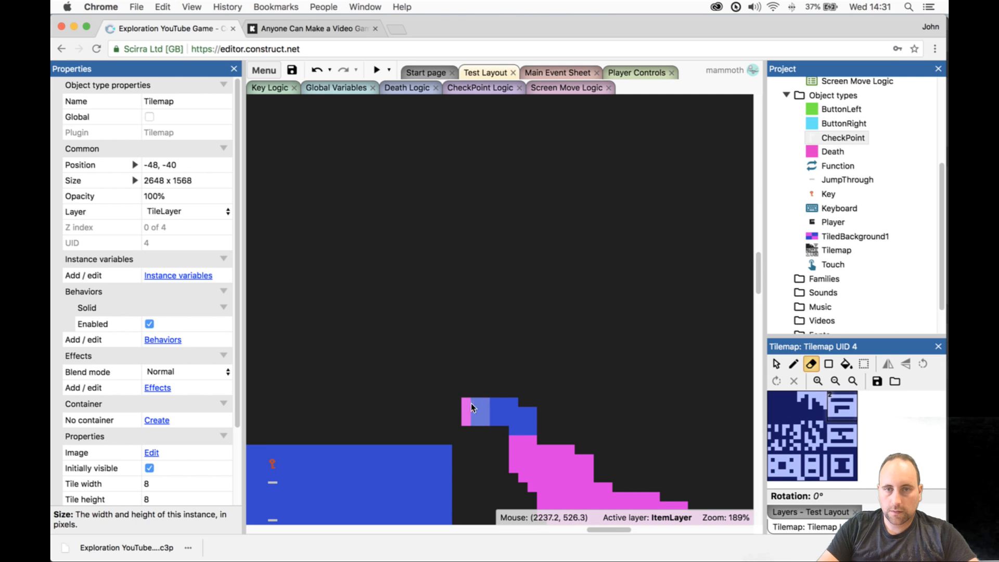
- Erase a tunnel climbing left from the new opening, with a side branch running left above the blue room holding the red key
{"action": "mouse_move", "coordinate": [488, 400]}
{"action": "left_mouse_down"}
{"action": "mouse_move", "coordinate": [439, 401]}
{"action": "mouse_move", "coordinate": [402, 385]}
{"action": "mouse_move", "coordinate": [282, 295]}
{"action": "left_mouse_up"}
{"action": "left_click_drag", "start_coordinate": [601, 530], "coordinate": [574, 529]}
{"action": "mouse_move", "coordinate": [647, 401]}
{"action": "left_mouse_down"}
{"action": "mouse_move", "coordinate": [622, 353]}
{"action": "mouse_move", "coordinate": [419, 368]}
{"action": "mouse_move", "coordinate": [348, 396]}
{"action": "left_mouse_up"}
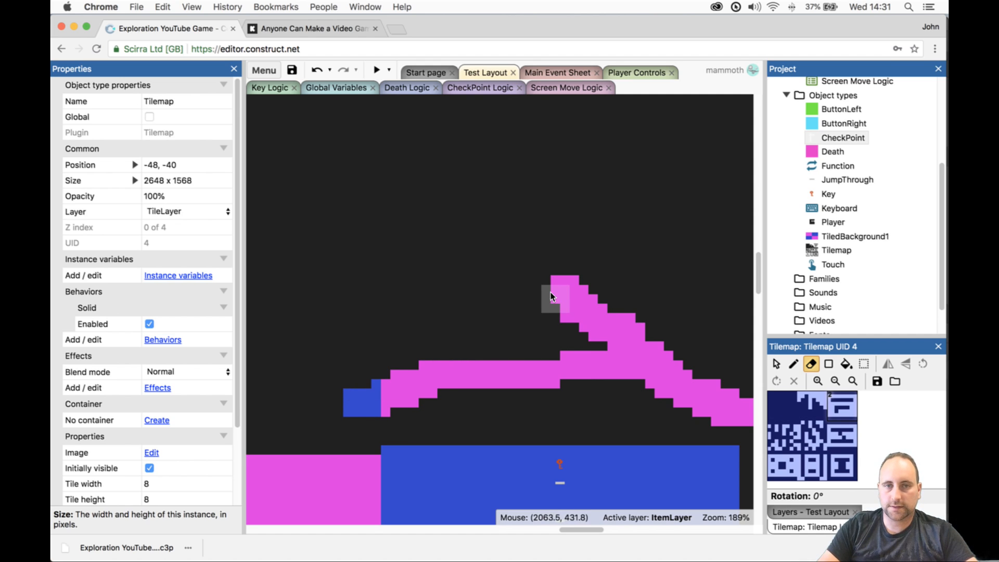
- Extend the climbing tunnel farther up and left through the solid block, and erase a long side branch rising to the right
{"action": "scroll", "coordinate": [580, 269], "scroll_direction": "down", "scroll_amount": 2, "text": "ctrl"}
{"action": "scroll", "coordinate": [582, 271], "scroll_direction": "down", "scroll_amount": 4, "text": "ctrl"}
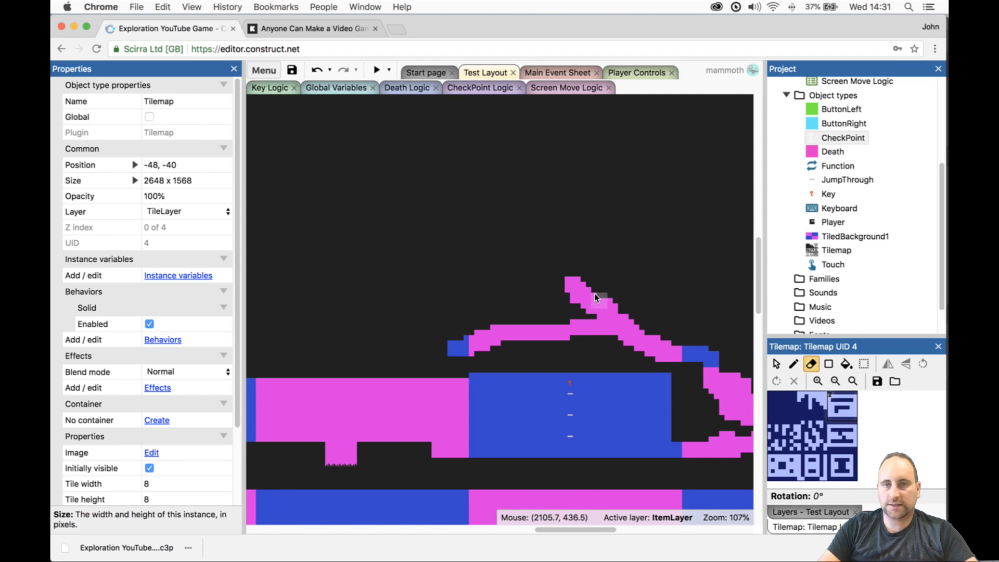
{"action": "mouse_move", "coordinate": [658, 326]}
{"action": "left_mouse_down"}
{"action": "mouse_move", "coordinate": [604, 284]}
{"action": "mouse_move", "coordinate": [547, 266]}
{"action": "mouse_move", "coordinate": [454, 151]}
{"action": "left_mouse_up"}
{"action": "scroll", "coordinate": [484, 151], "scroll_direction": "up", "scroll_amount": 5}
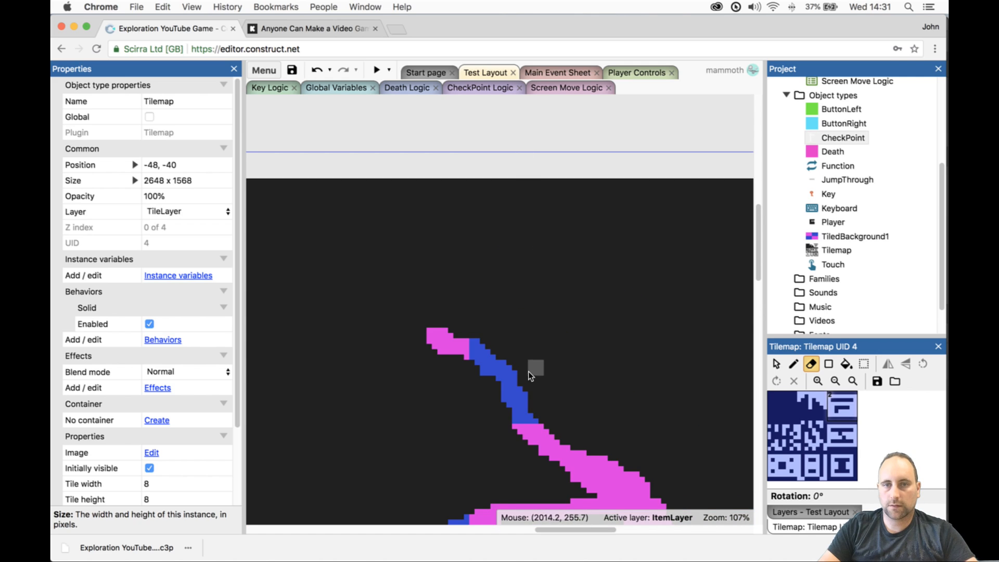
{"action": "mouse_move", "coordinate": [526, 376]}
{"action": "left_mouse_down"}
{"action": "mouse_move", "coordinate": [608, 359]}
{"action": "mouse_move", "coordinate": [713, 311]}
{"action": "left_mouse_up"}
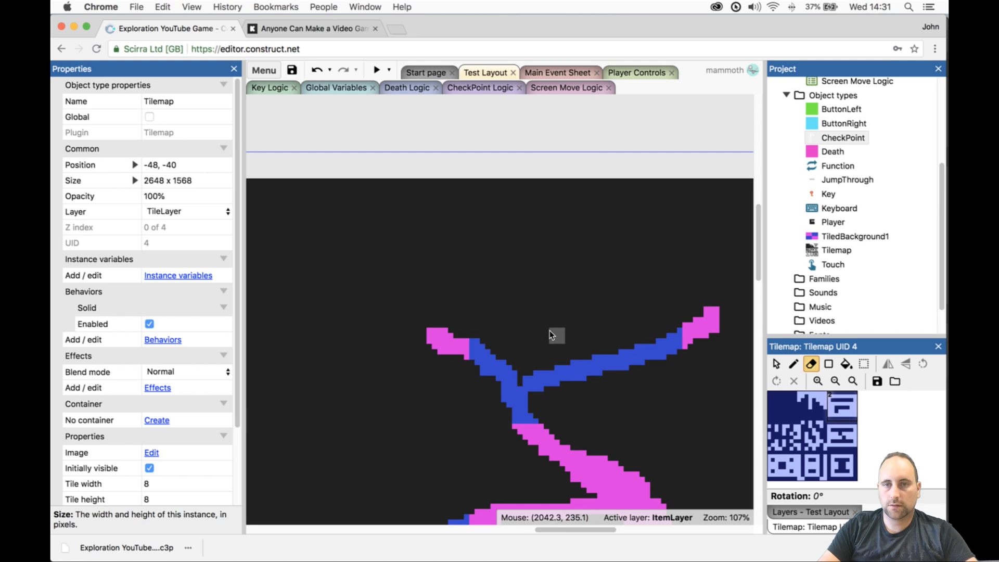
- Erase a tunnel climbing left from the right-hand branch, and fork it with another branch rising to the right near the layout's top
{"action": "mouse_move", "coordinate": [588, 338]}
{"action": "left_mouse_down"}
{"action": "mouse_move", "coordinate": [501, 269]}
{"action": "mouse_move", "coordinate": [423, 234]}
{"action": "left_mouse_up"}
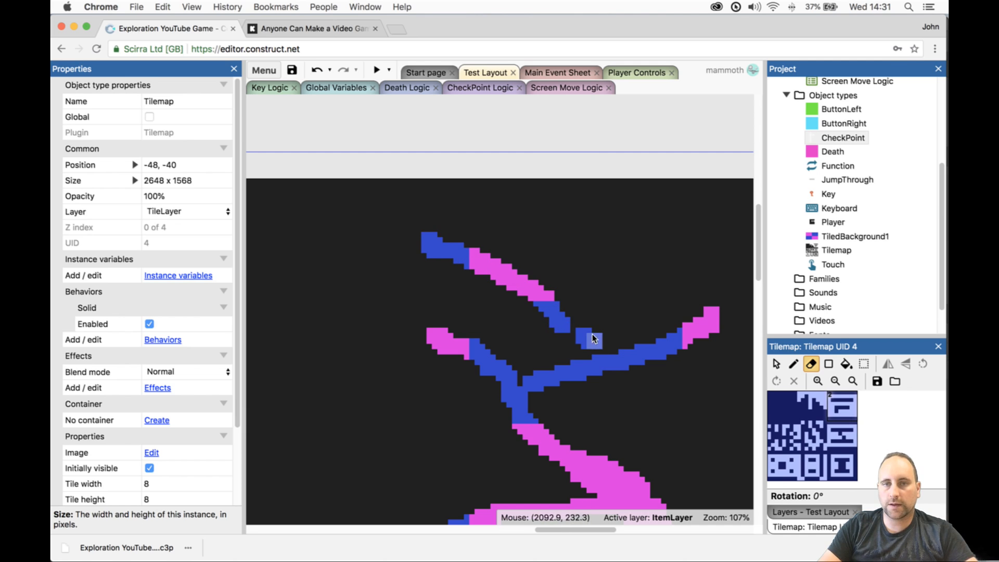
{"action": "left_click_drag", "start_coordinate": [597, 352], "coordinate": [575, 312]}
{"action": "mouse_move", "coordinate": [522, 255]}
{"action": "left_mouse_down"}
{"action": "mouse_move", "coordinate": [654, 213]}
{"action": "mouse_move", "coordinate": [527, 262]}
{"action": "left_mouse_up"}
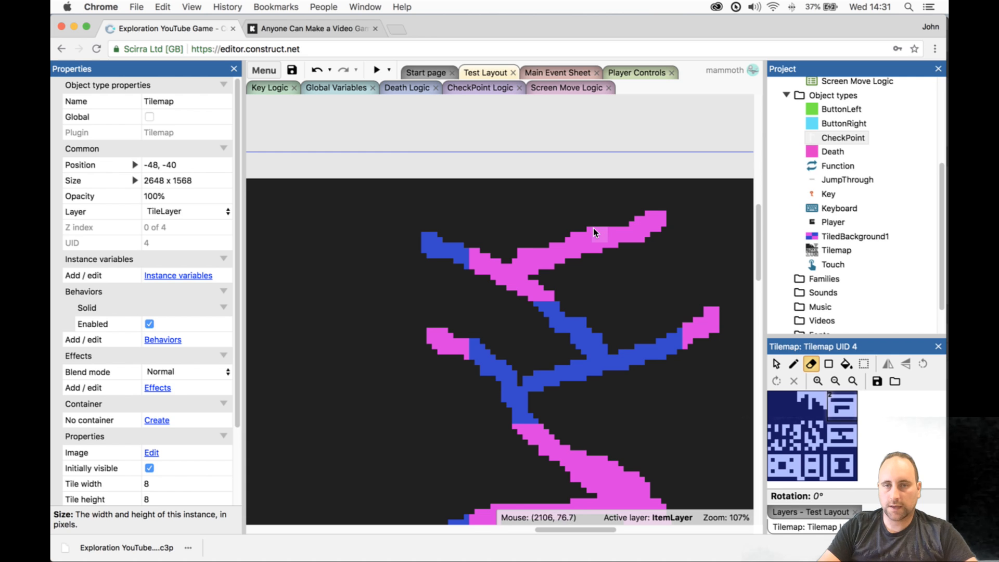
- Widen the middle left branch by erasing tiles along its upper side, and lengthen its left end
{"action": "scroll", "coordinate": [490, 343], "scroll_direction": "down", "scroll_amount": 5, "text": "ctrl"}
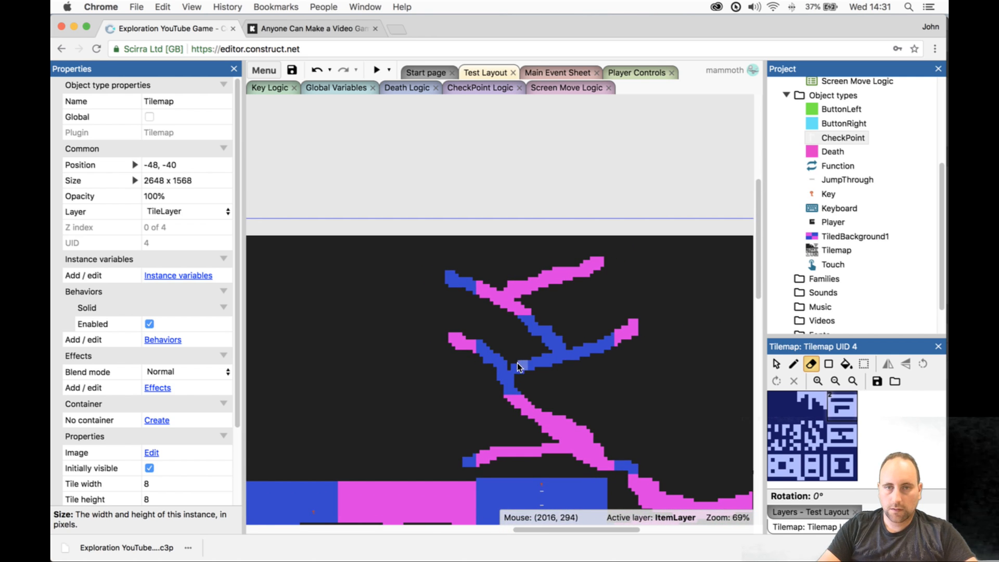
{"action": "left_click_drag", "start_coordinate": [515, 363], "coordinate": [436, 332]}
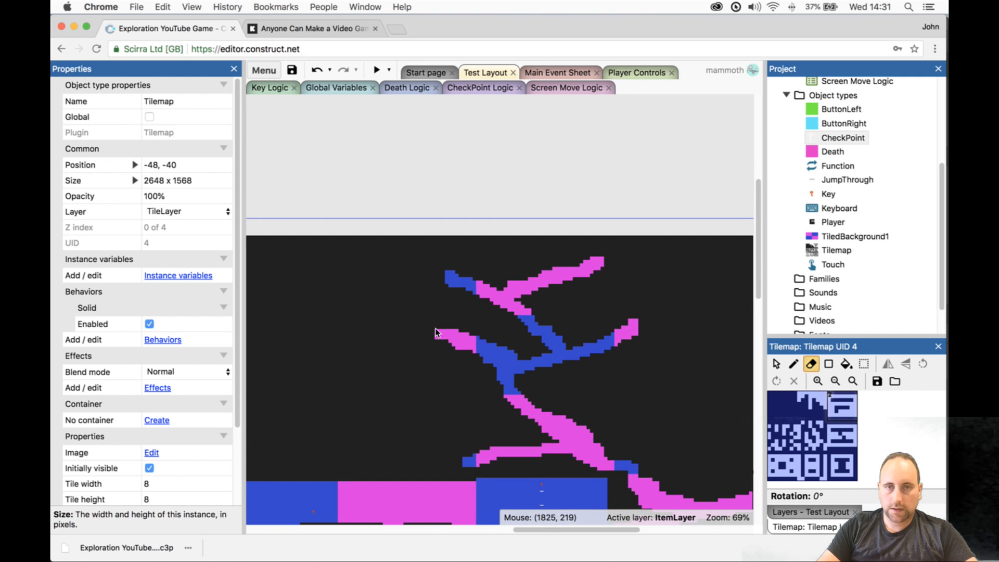
{"action": "left_click_drag", "start_coordinate": [538, 355], "coordinate": [426, 327]}
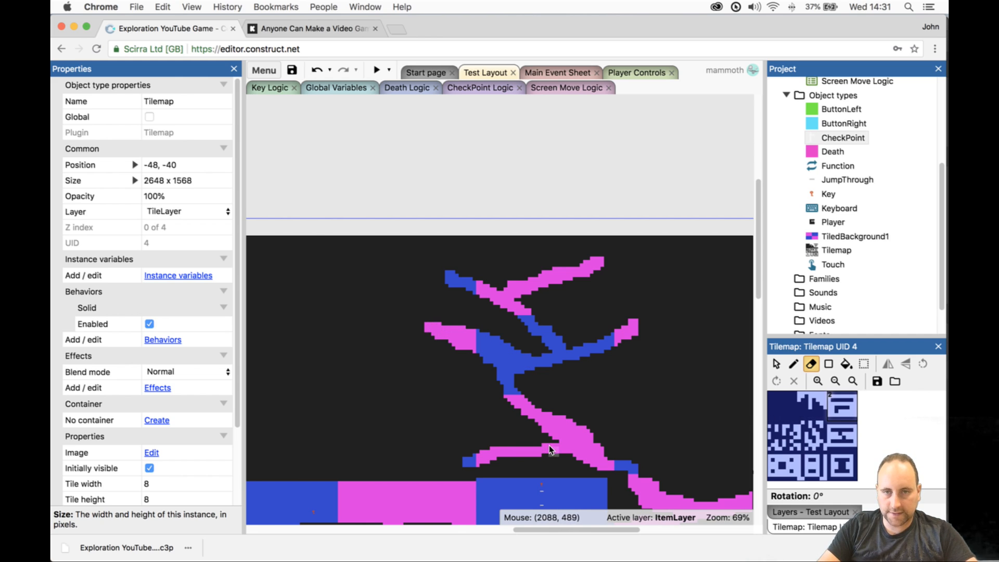
- Widen the left end of the lowest branch, and extend it with a narrow passage running left above the pink room
{"action": "left_click_drag", "start_coordinate": [539, 444], "coordinate": [454, 436]}
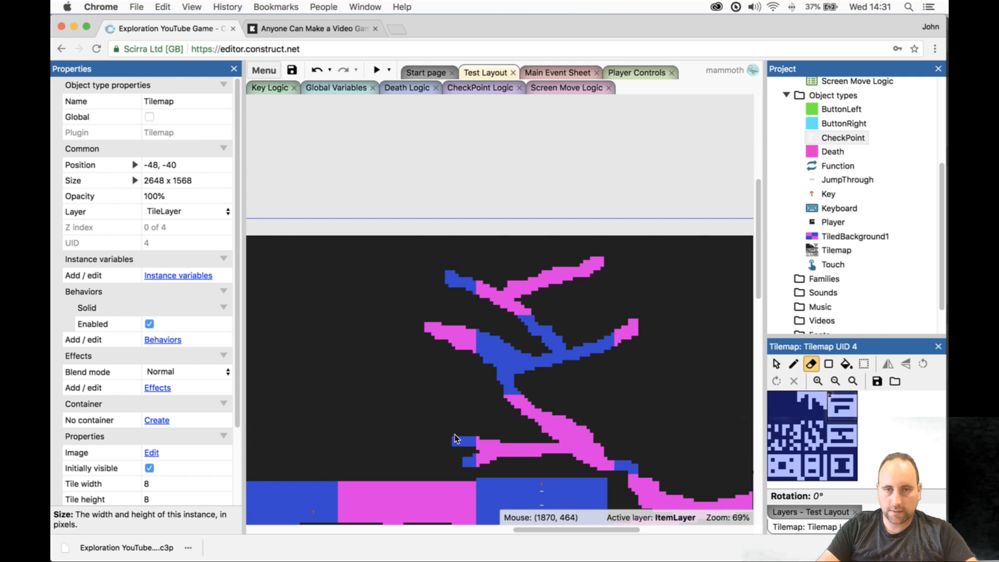
{"action": "left_click", "coordinate": [463, 449]}
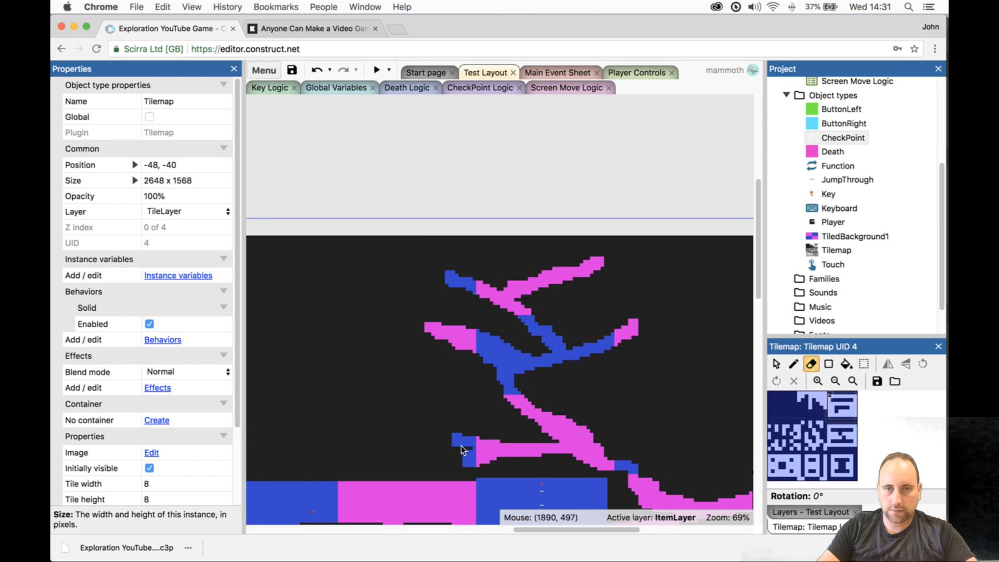
{"action": "left_click_drag", "start_coordinate": [464, 453], "coordinate": [339, 452]}
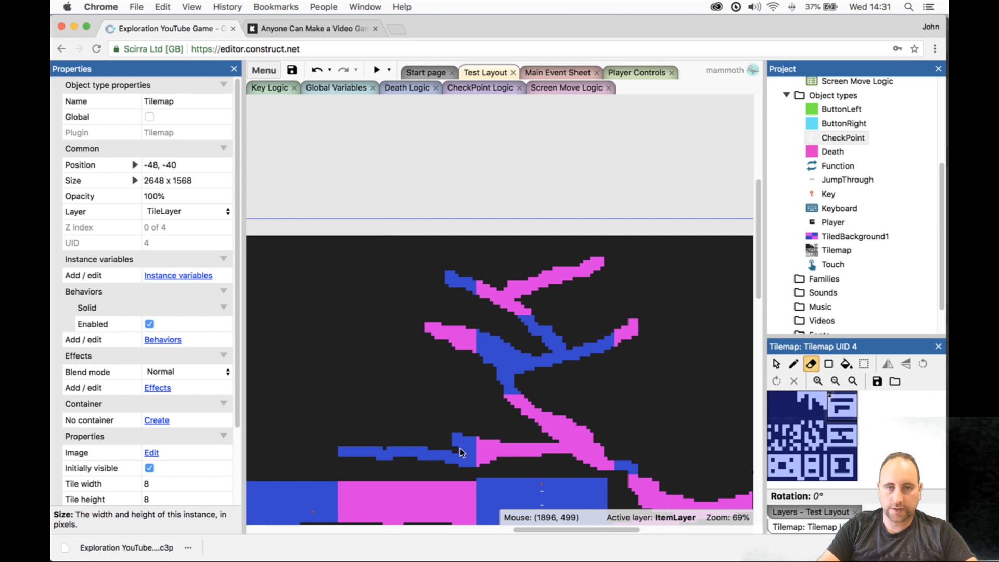
- Erase two branches from the lowest left passage, one rising right and one rising left, and lengthen the passage's left end
{"action": "left_click_drag", "start_coordinate": [406, 441], "coordinate": [451, 394]}
{"action": "left_click_drag", "start_coordinate": [400, 441], "coordinate": [322, 386]}
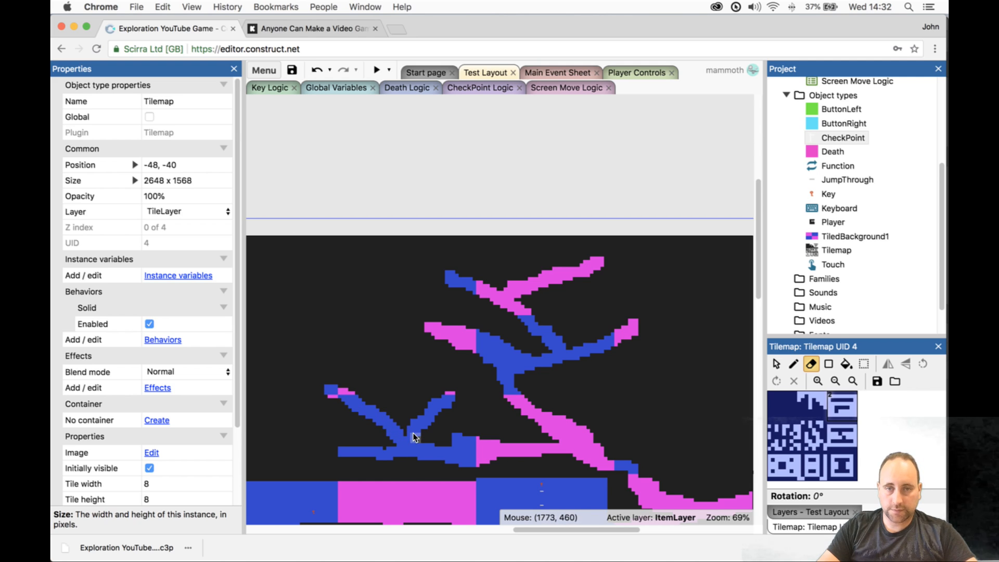
{"action": "left_click_drag", "start_coordinate": [420, 408], "coordinate": [439, 395]}
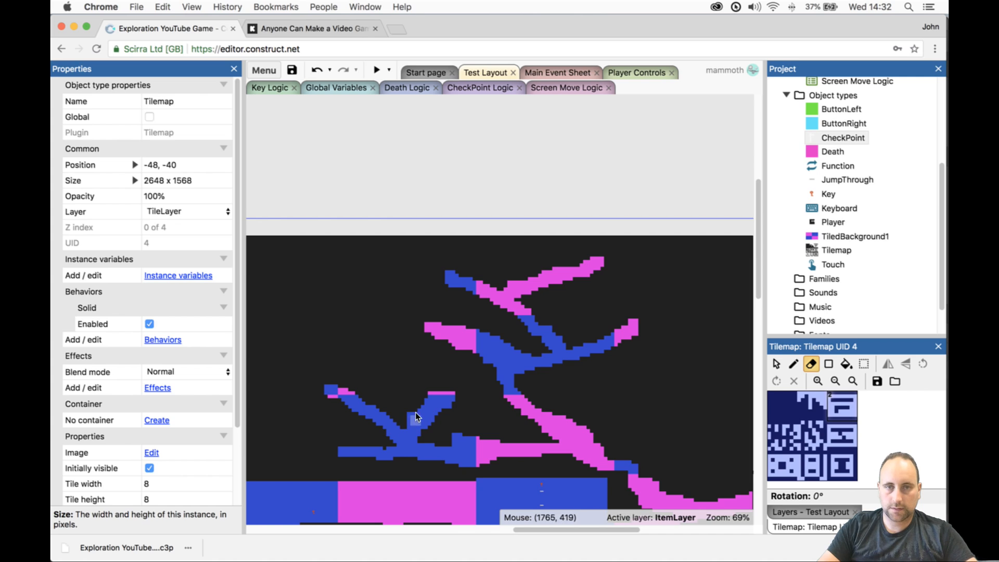
{"action": "mouse_move", "coordinate": [398, 420]}
{"action": "left_mouse_down"}
{"action": "mouse_move", "coordinate": [395, 442]}
{"action": "mouse_move", "coordinate": [365, 452]}
{"action": "mouse_move", "coordinate": [286, 456]}
{"action": "left_mouse_up"}
- Extend the left-rising branch farther up and left through the solid block, close to the block's left side
{"action": "scroll", "coordinate": [464, 389], "scroll_direction": "down", "scroll_amount": 2, "text": "ctrl"}
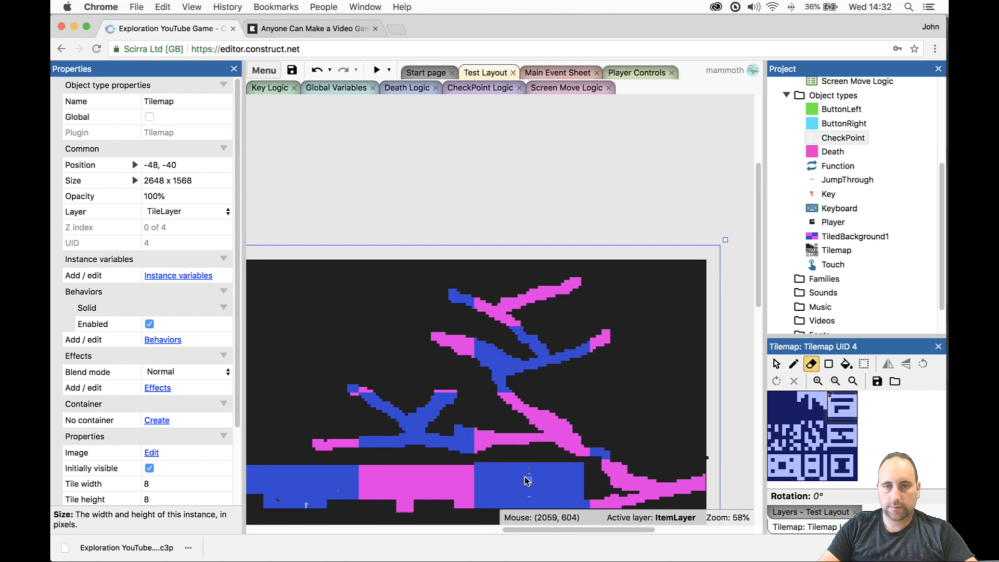
{"action": "left_click_drag", "start_coordinate": [539, 527], "coordinate": [486, 526]}
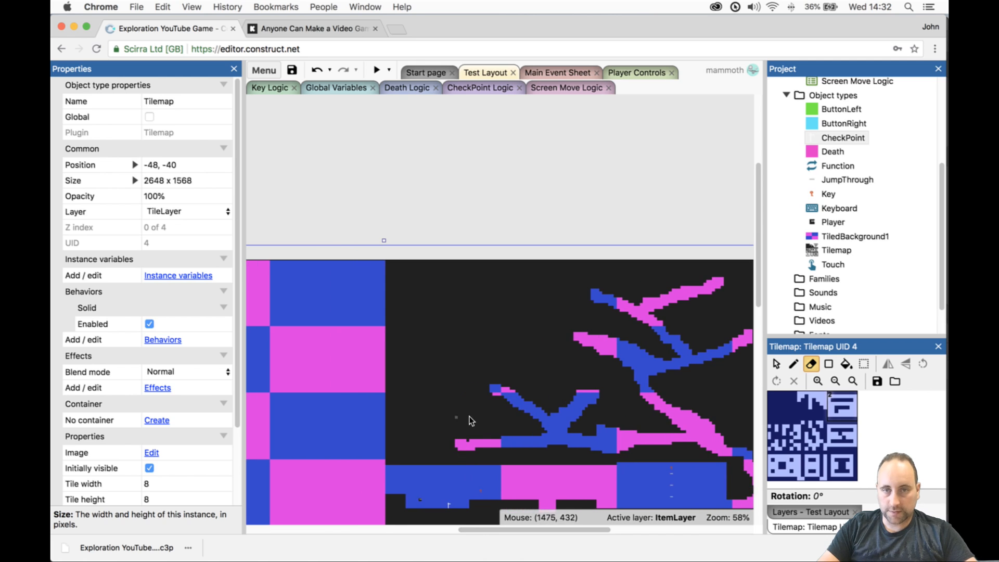
{"action": "scroll", "coordinate": [498, 407], "scroll_direction": "up", "scroll_amount": 2, "text": "ctrl"}
{"action": "scroll", "coordinate": [498, 403], "scroll_direction": "up", "scroll_amount": 2, "text": "ctrl"}
{"action": "left_click_drag", "start_coordinate": [508, 381], "coordinate": [382, 339]}
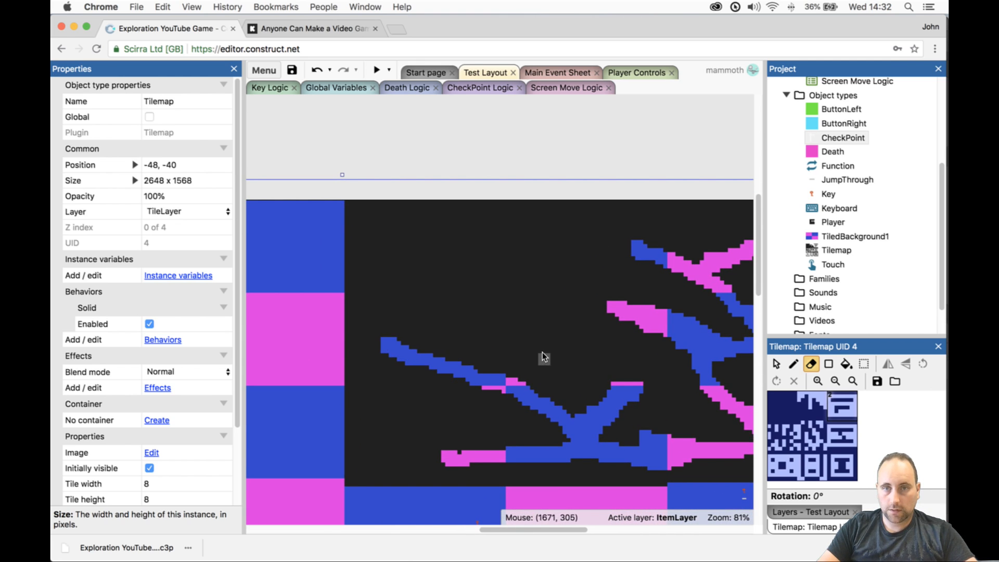
- Extend the short right-rising branch, and erase a tunnel loop joining it to the left end of the middle left branch
{"action": "mouse_move", "coordinate": [626, 378]}
{"action": "left_mouse_down"}
{"action": "mouse_move", "coordinate": [662, 359]}
{"action": "mouse_move", "coordinate": [642, 360]}
{"action": "left_mouse_up"}
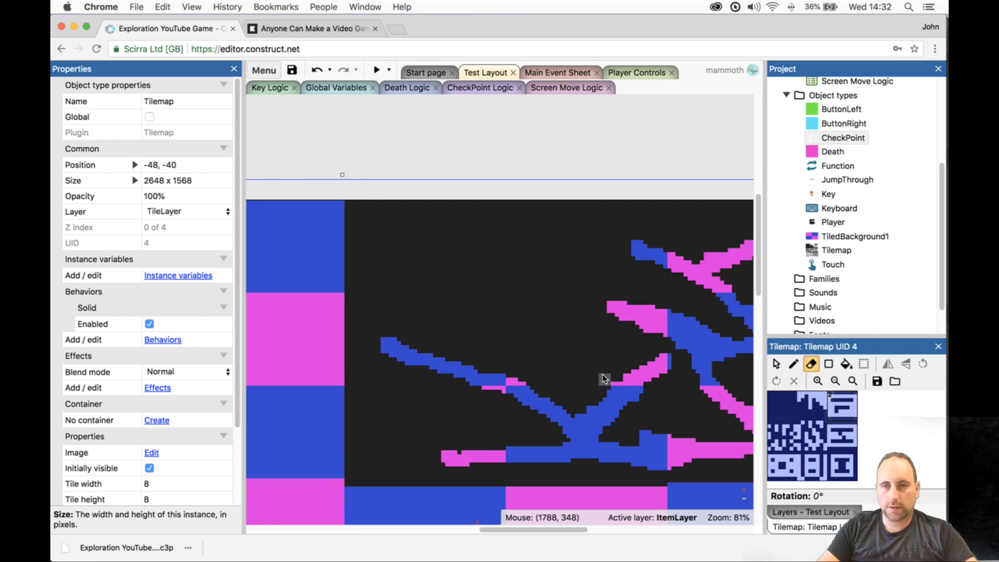
{"action": "mouse_move", "coordinate": [603, 375]}
{"action": "left_mouse_down"}
{"action": "mouse_move", "coordinate": [555, 351]}
{"action": "mouse_move", "coordinate": [507, 308]}
{"action": "left_mouse_up"}
{"action": "left_click_drag", "start_coordinate": [628, 302], "coordinate": [515, 304]}
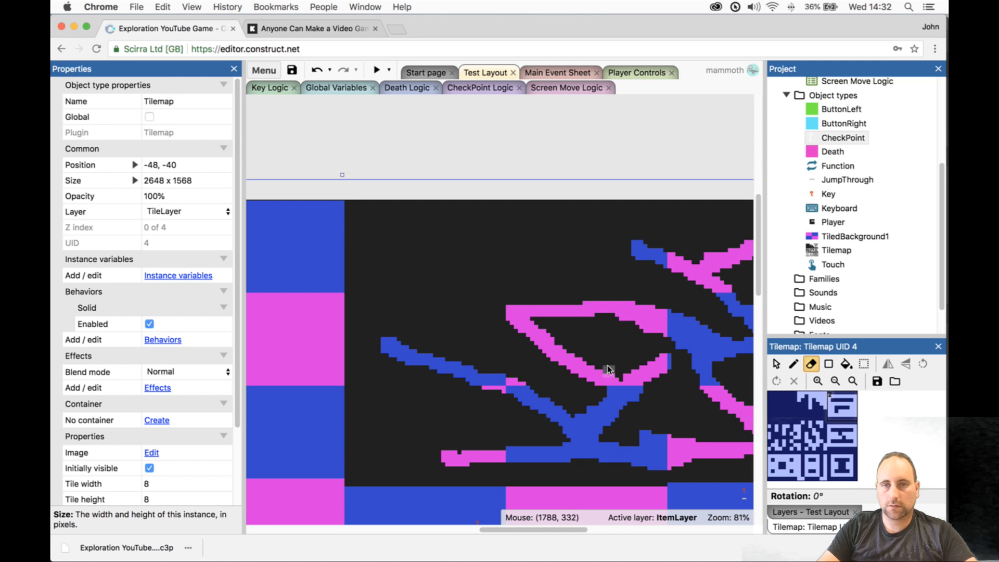
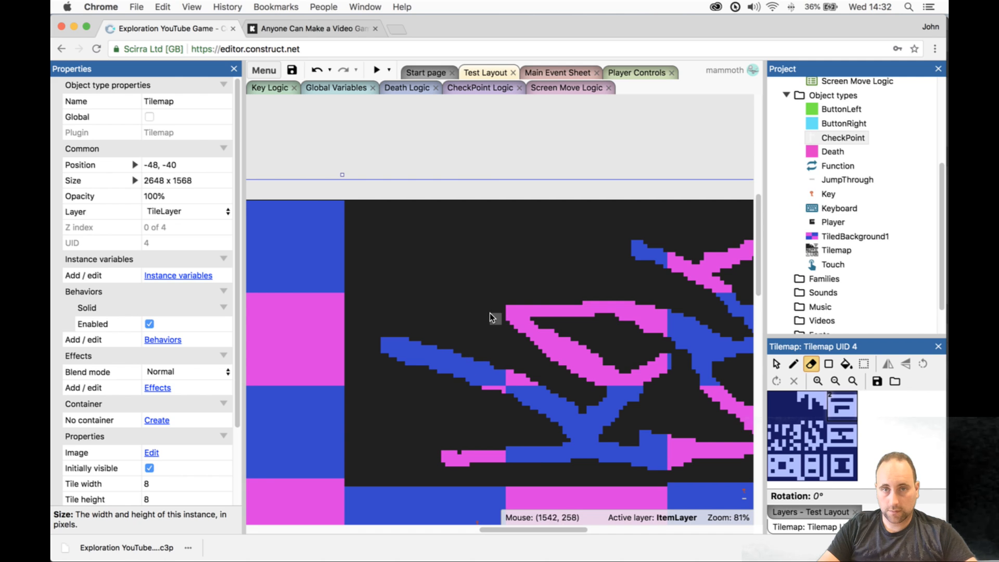
- Erase a tunnel climbing left from the loop's left corner and turning back right along the top of the solid block
{"action": "left_click_drag", "start_coordinate": [505, 304], "coordinate": [429, 280]}
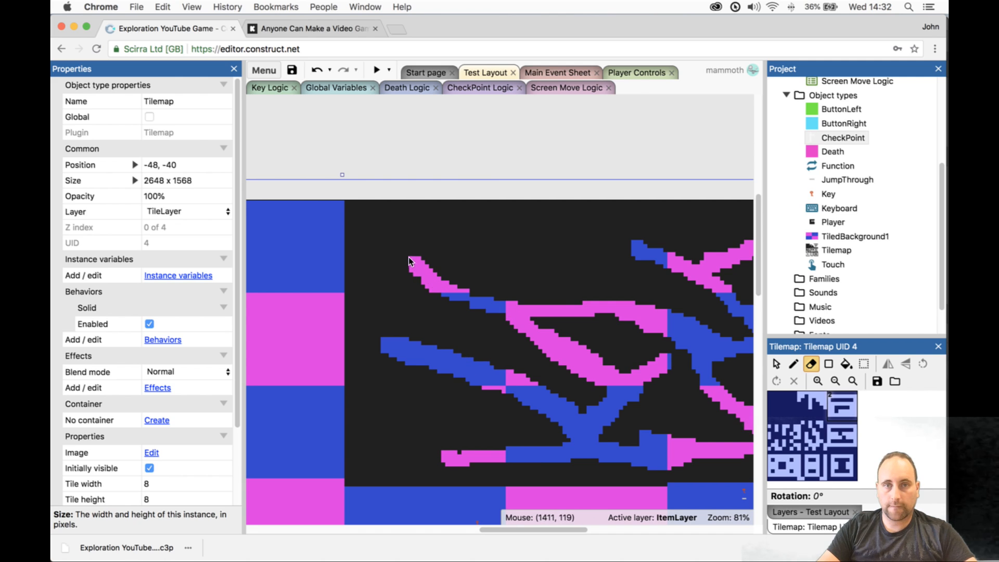
{"action": "left_click_drag", "start_coordinate": [441, 236], "coordinate": [576, 227]}
{"action": "left_click_drag", "start_coordinate": [390, 230], "coordinate": [505, 228]}
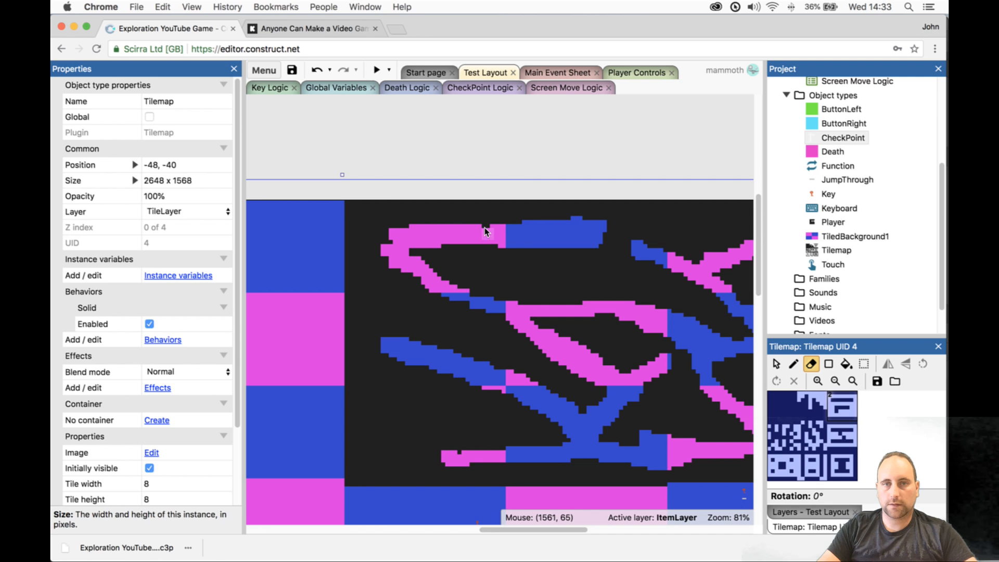
- Fork the right-hand tunnel into two arms reaching the layout's right edge, each with a side branch running left
{"action": "scroll", "coordinate": [572, 291], "scroll_direction": "down", "scroll_amount": 5, "text": "ctrl"}
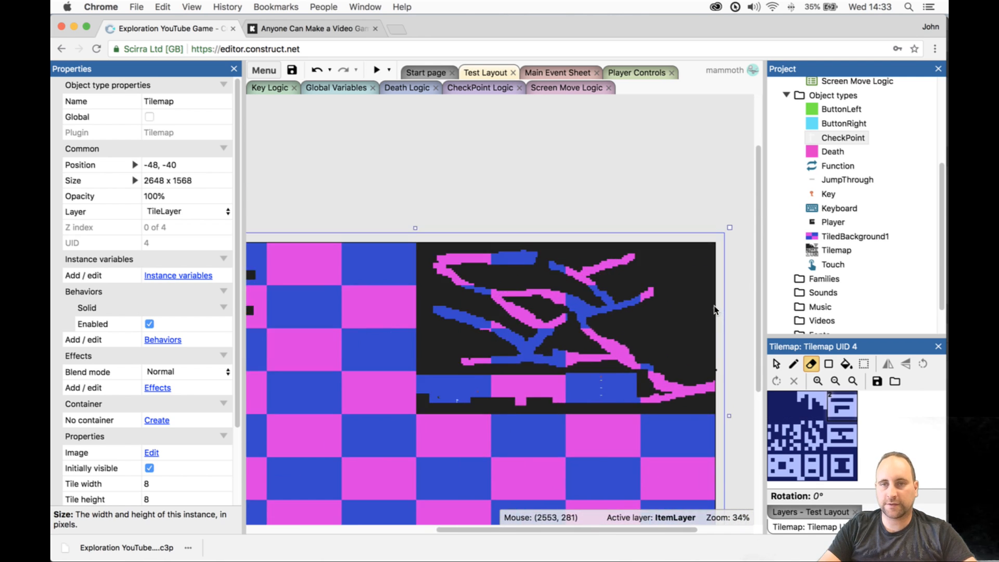
{"action": "scroll", "coordinate": [714, 310], "scroll_direction": "up", "scroll_amount": 4, "text": "ctrl"}
{"action": "left_click_drag", "start_coordinate": [617, 290], "coordinate": [699, 267]}
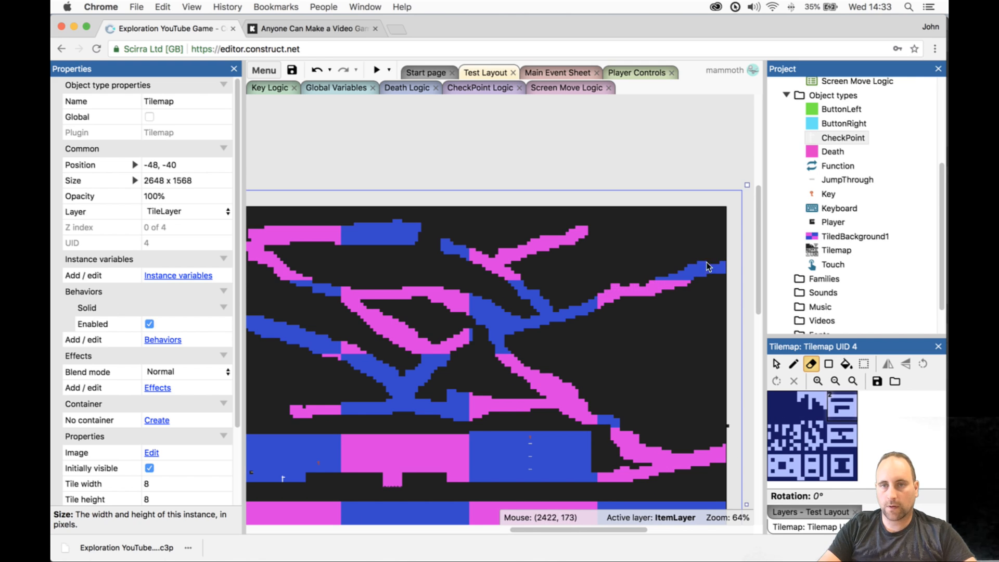
{"action": "left_click_drag", "start_coordinate": [615, 311], "coordinate": [706, 370]}
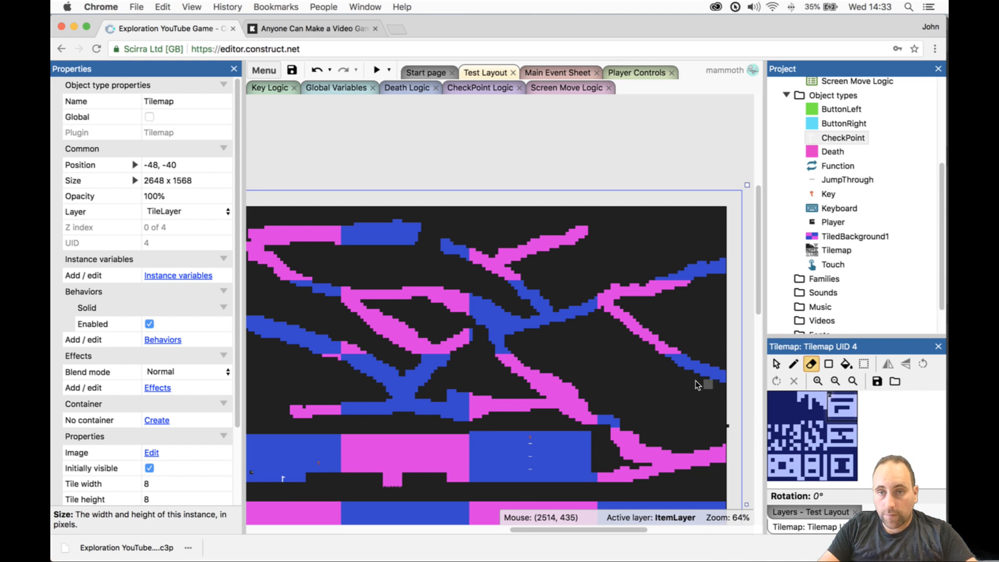
{"action": "left_click_drag", "start_coordinate": [687, 366], "coordinate": [646, 379]}
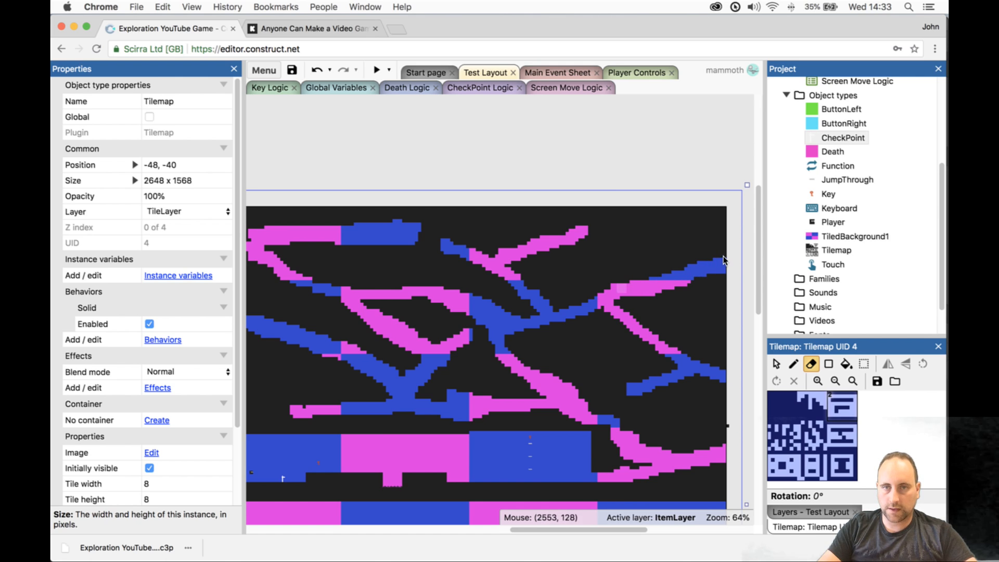
{"action": "left_click_drag", "start_coordinate": [668, 260], "coordinate": [631, 238]}
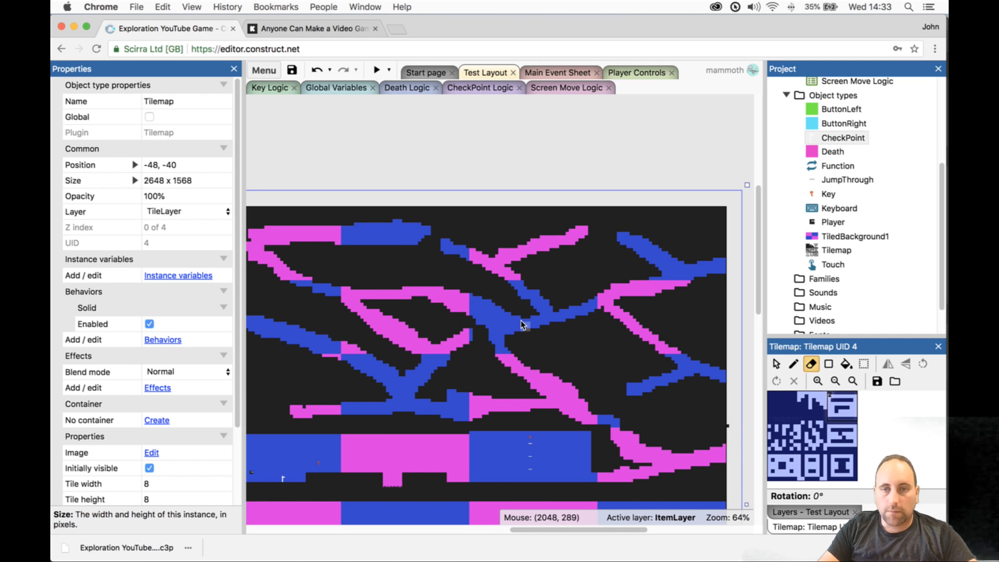
- Extend the lowest left passage through to the left edge of the solid block above the starting room
{"action": "scroll", "coordinate": [555, 363], "scroll_direction": "down", "scroll_amount": 1}
{"action": "scroll", "coordinate": [553, 359], "scroll_direction": "down", "scroll_amount": 1}
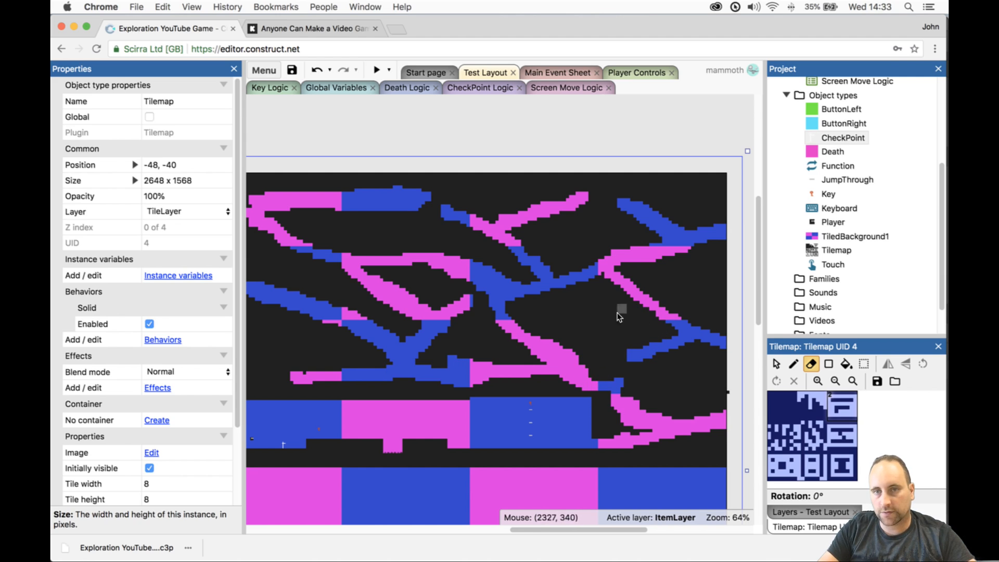
{"action": "left_click_drag", "start_coordinate": [548, 529], "coordinate": [510, 531]}
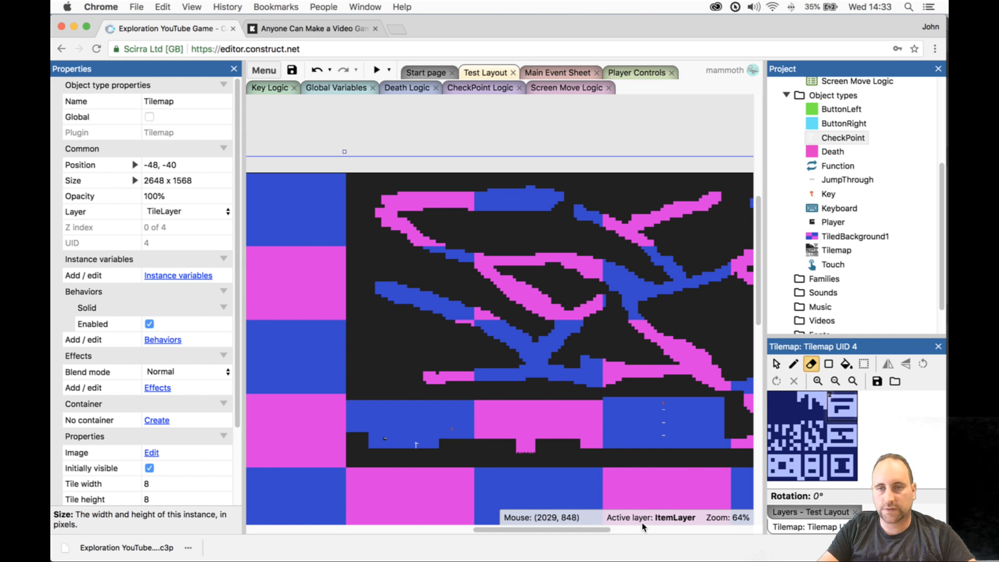
{"action": "left_click_drag", "start_coordinate": [604, 530], "coordinate": [592, 531]}
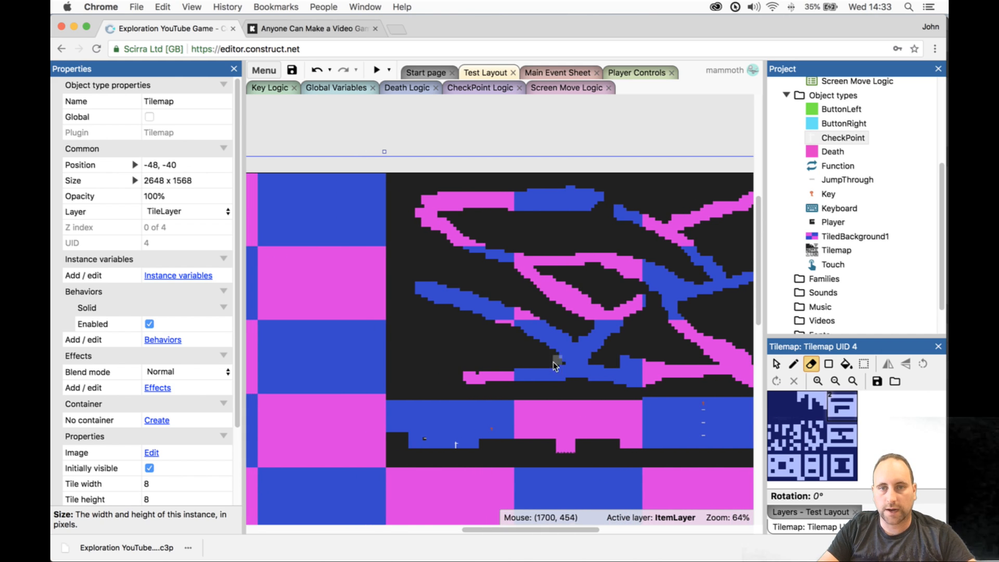
{"action": "mouse_move", "coordinate": [434, 373]}
{"action": "left_mouse_down"}
{"action": "mouse_move", "coordinate": [402, 370]}
{"action": "mouse_move", "coordinate": [261, 303]}
{"action": "left_mouse_up"}
- Fill the third and fourth room columns over the full layout height with a rectangle of the solid tile
{"action": "scroll", "coordinate": [498, 454], "scroll_direction": "down", "scroll_amount": 5, "text": "ctrl"}
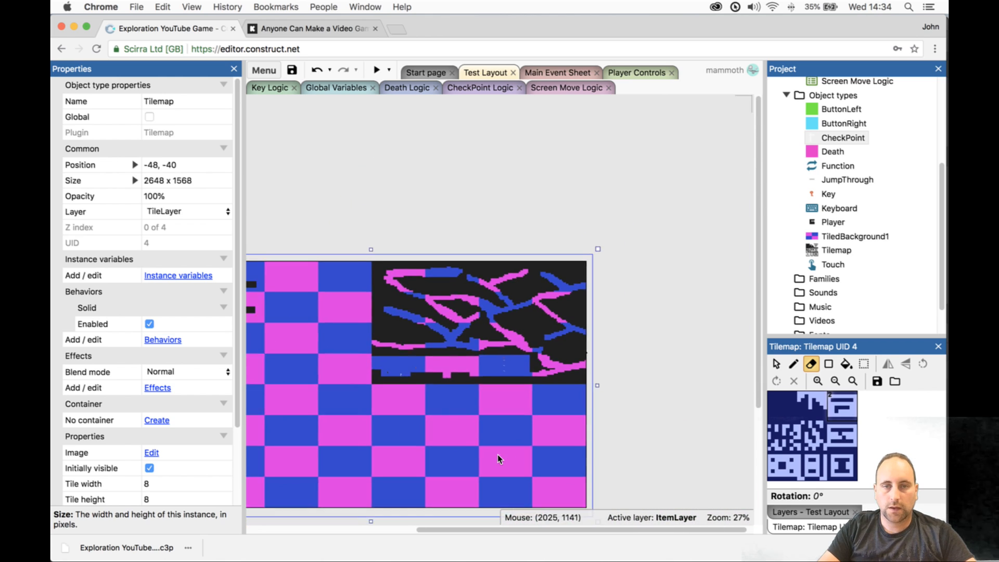
{"action": "left_click_drag", "start_coordinate": [564, 528], "coordinate": [480, 529]}
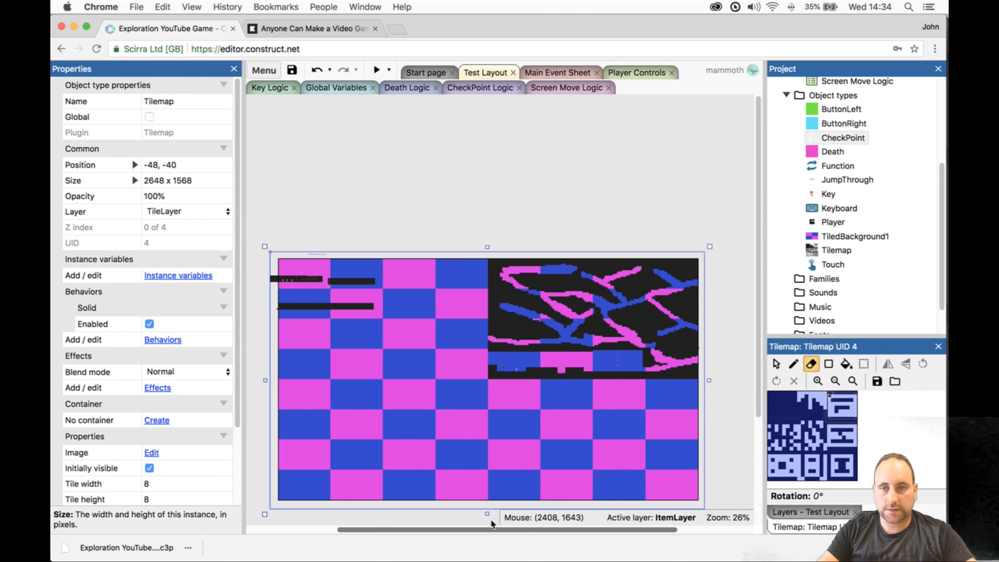
{"action": "left_click", "coordinate": [783, 406]}
{"action": "left_click", "coordinate": [828, 364]}
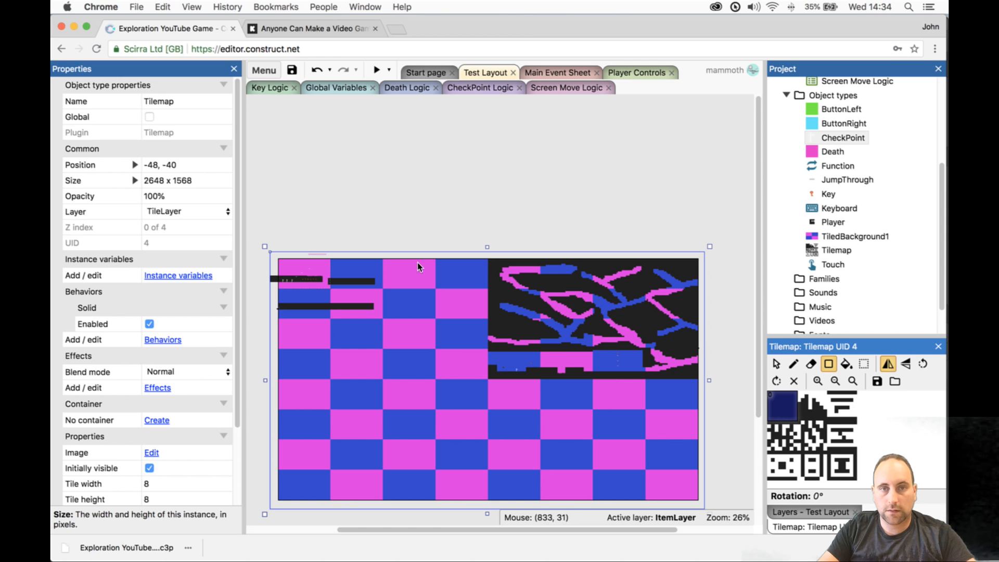
{"action": "left_click_drag", "start_coordinate": [384, 258], "coordinate": [487, 503]}
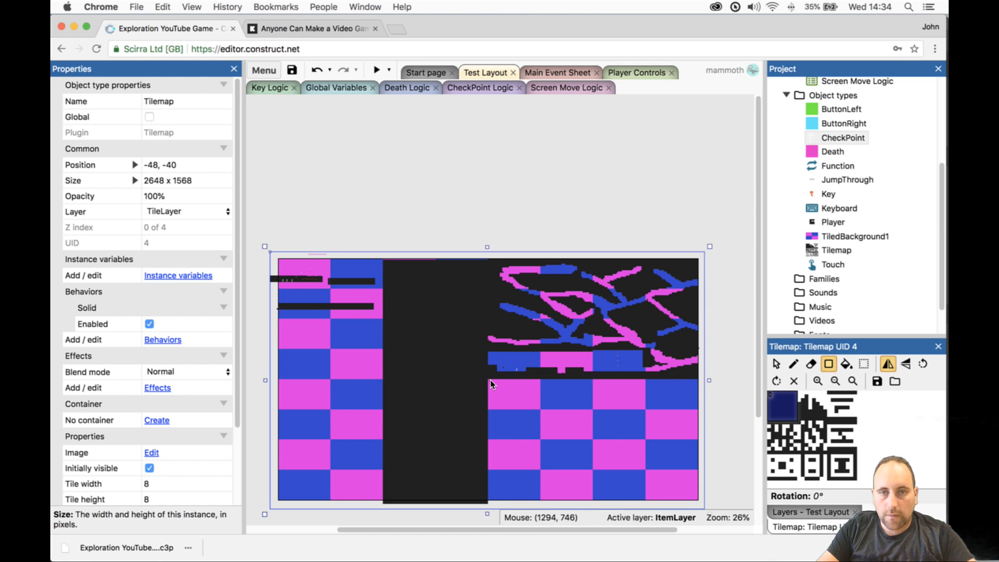
{"action": "left_click_drag", "start_coordinate": [488, 383], "coordinate": [718, 507]}
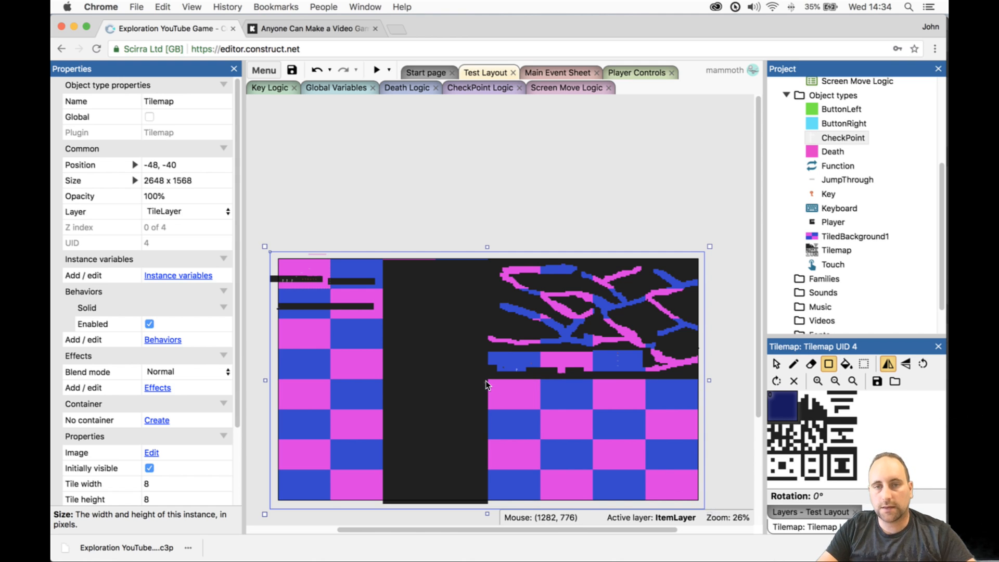
{"action": "left_click_drag", "start_coordinate": [491, 383], "coordinate": [700, 503]}
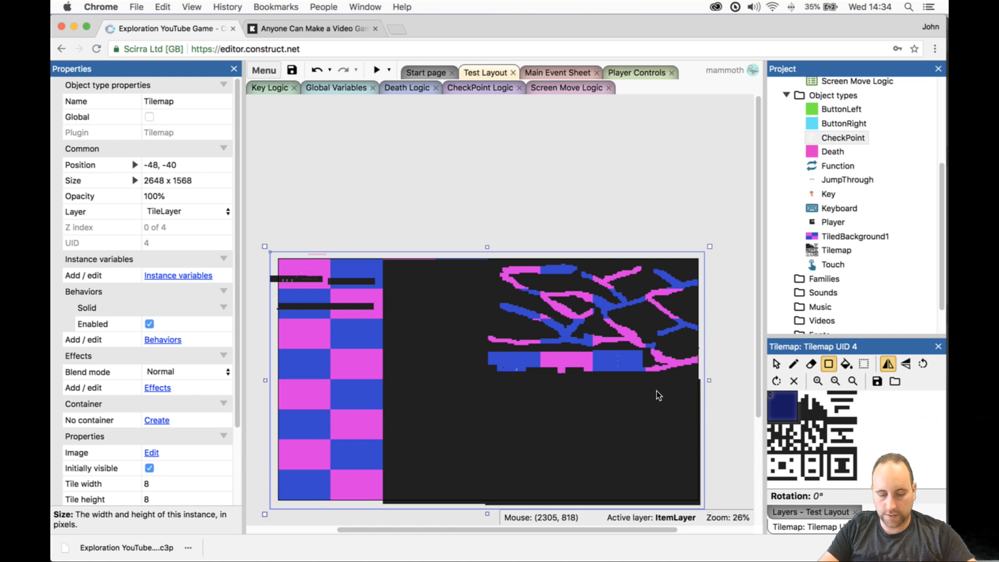
{"action": "key", "text": "ctrl+z"}
- Fill all the rooms below the starting row with solid tiles, from the layout's right edge to the filled columns and down to the bottom
{"action": "scroll", "coordinate": [698, 383], "scroll_direction": "up", "scroll_amount": 3, "text": "ctrl"}
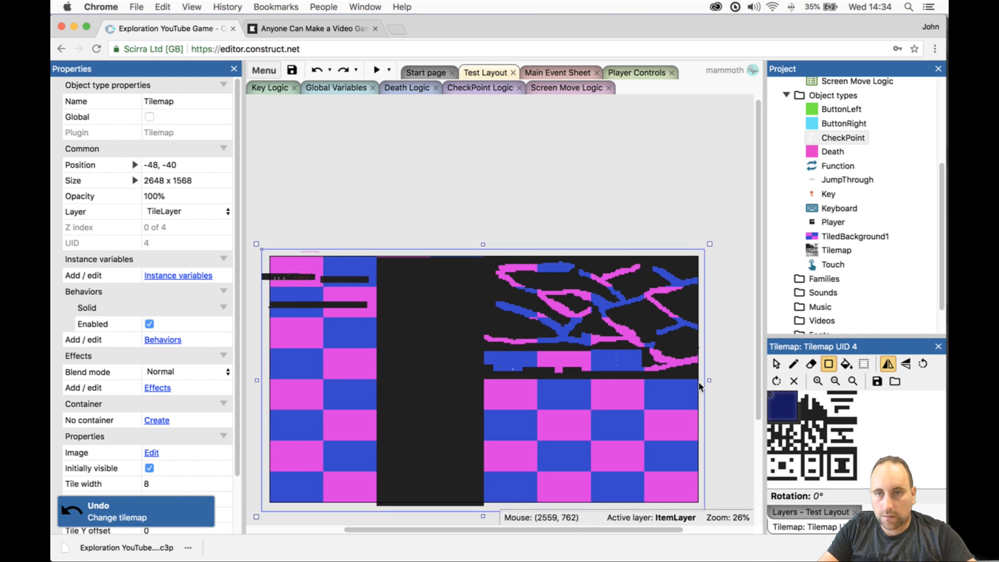
{"action": "left_click_drag", "start_coordinate": [698, 383], "coordinate": [359, 516]}
{"action": "scroll", "coordinate": [416, 458], "scroll_direction": "down", "scroll_amount": 3}
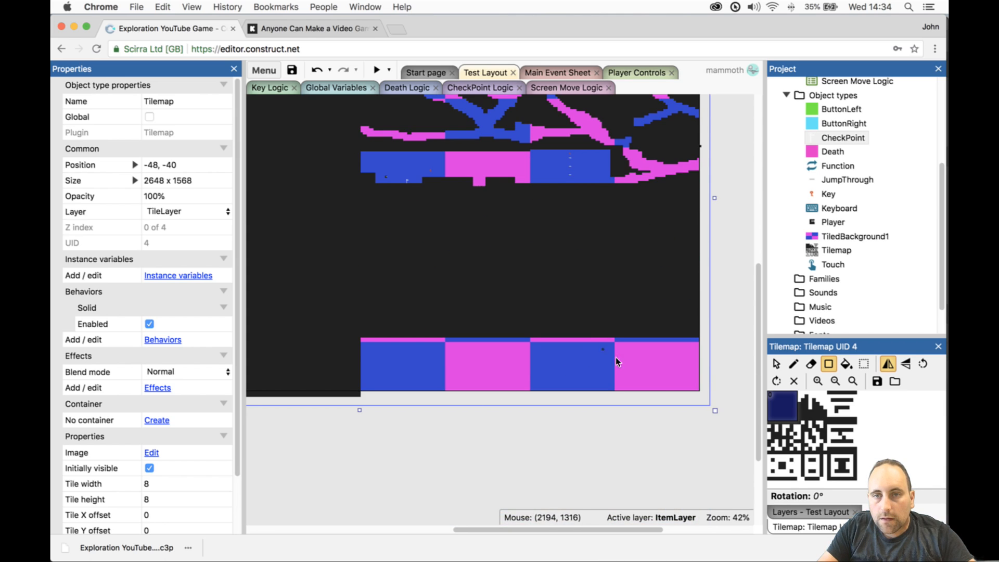
{"action": "left_click_drag", "start_coordinate": [700, 392], "coordinate": [360, 395]}
{"action": "key", "text": "super+z"}
- Fill the thin uncovered strip along the top edge of the solid columns with solid tiles
{"action": "scroll", "coordinate": [472, 260], "scroll_direction": "down", "scroll_amount": 5, "text": "ctrl"}
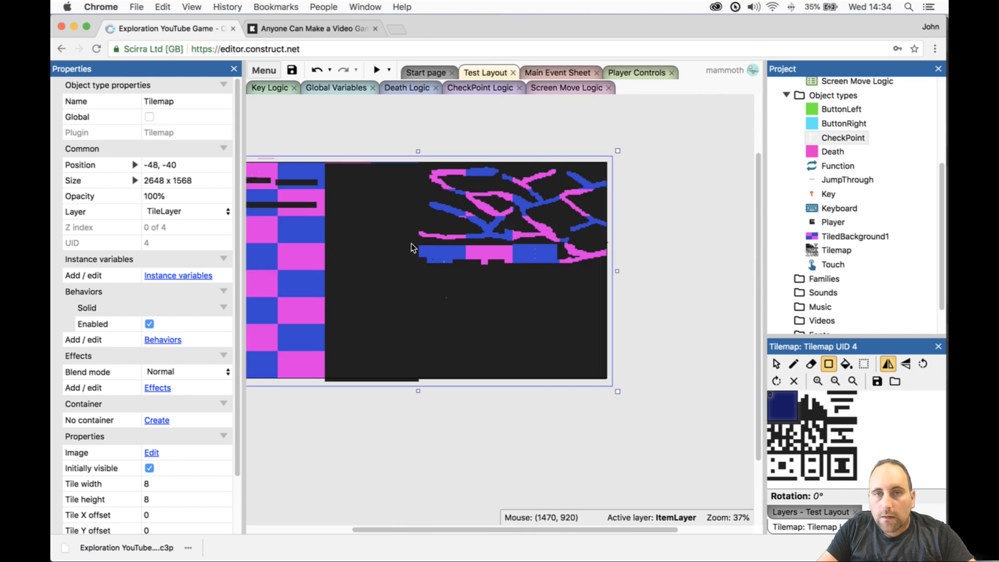
{"action": "scroll", "coordinate": [430, 221], "scroll_direction": "up", "scroll_amount": 10, "text": "ctrl"}
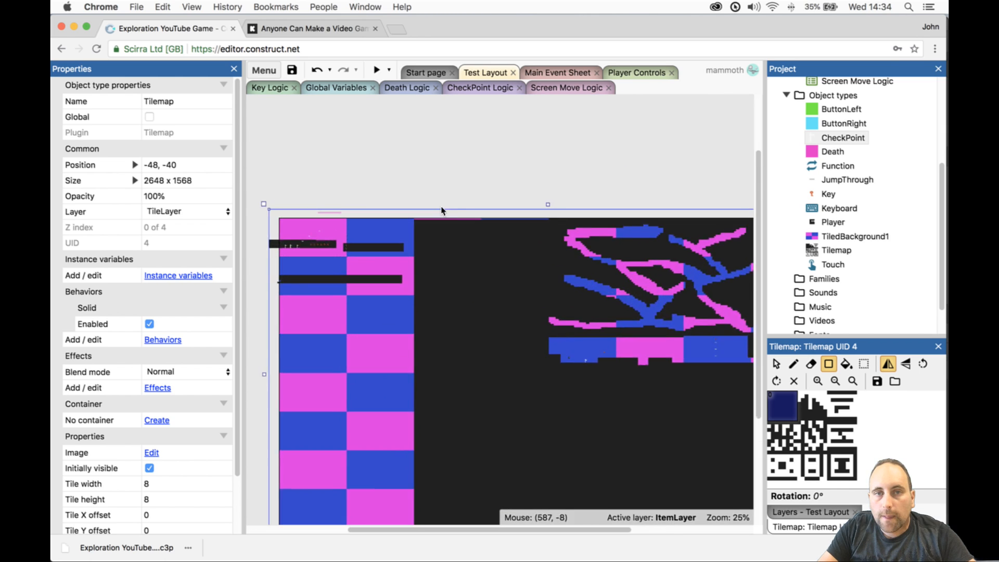
{"action": "left_click_drag", "start_coordinate": [396, 206], "coordinate": [734, 210]}
{"action": "left_click_drag", "start_coordinate": [476, 530], "coordinate": [524, 531]}
{"action": "left_click", "coordinate": [461, 209]}
{"action": "scroll", "coordinate": [526, 255], "scroll_direction": "down", "scroll_amount": 8, "text": "ctrl"}
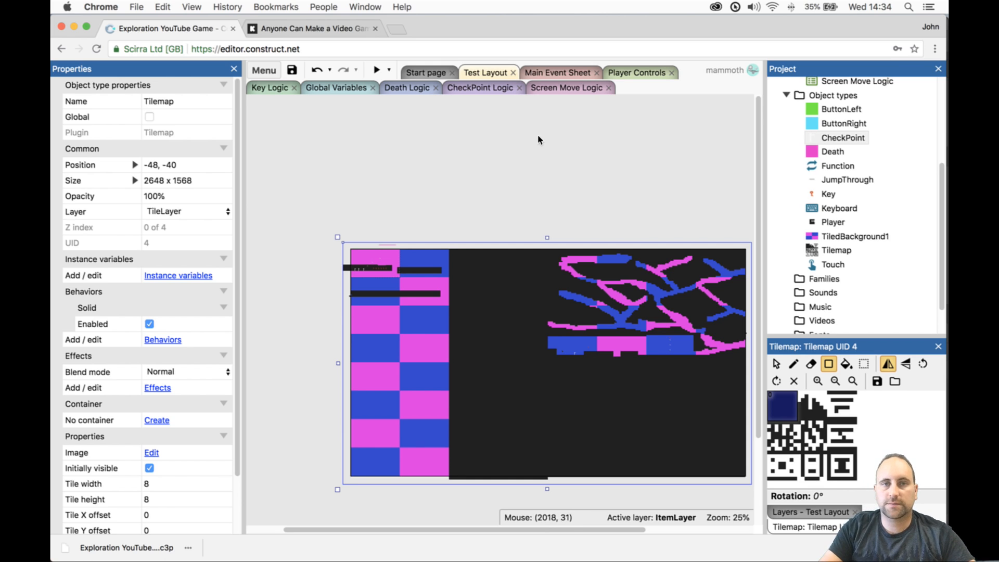
- Preview the layout and run the player right through the starting row, over the spike pit and into the tunnel network
{"action": "left_click", "coordinate": [377, 70]}
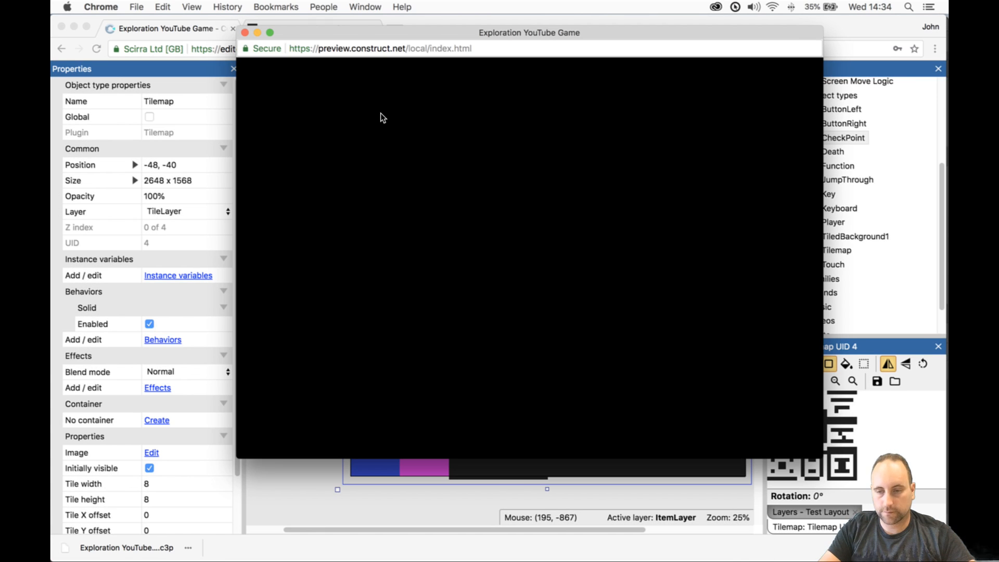
{"action": "key", "text": "Right"}
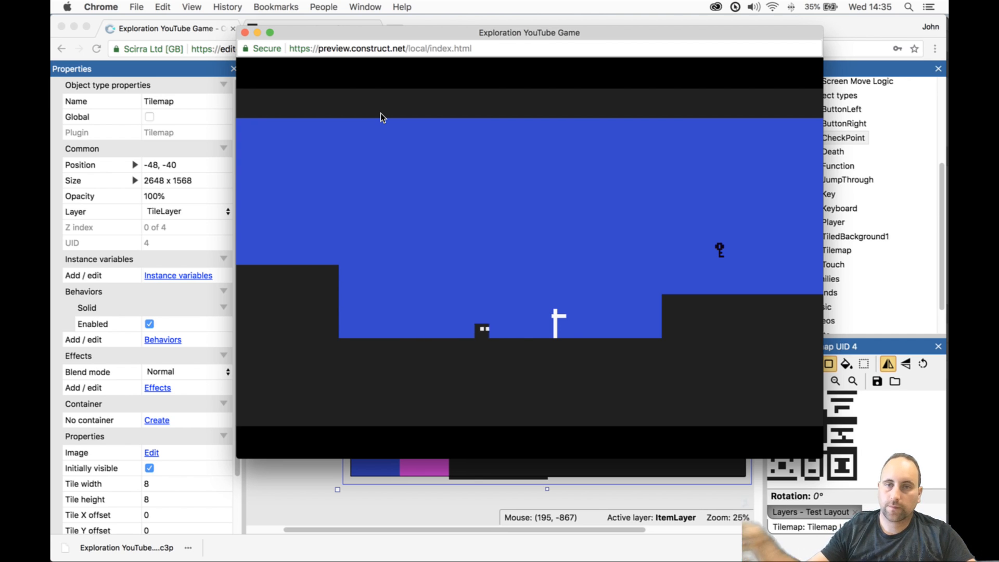
{"action": "key", "text": "Up"}
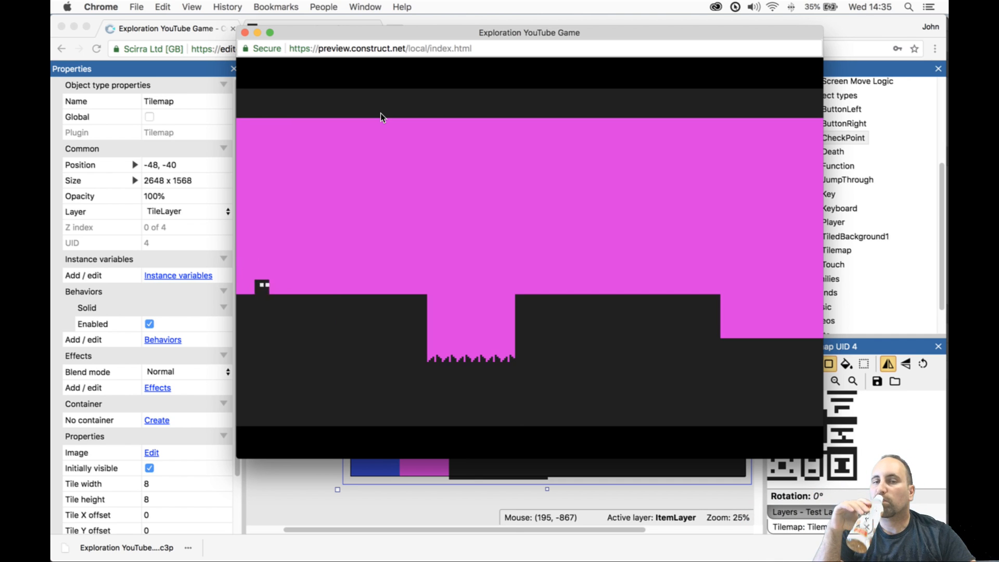
{"action": "key", "text": "Up"}
{"action": "key", "text": "Up"}
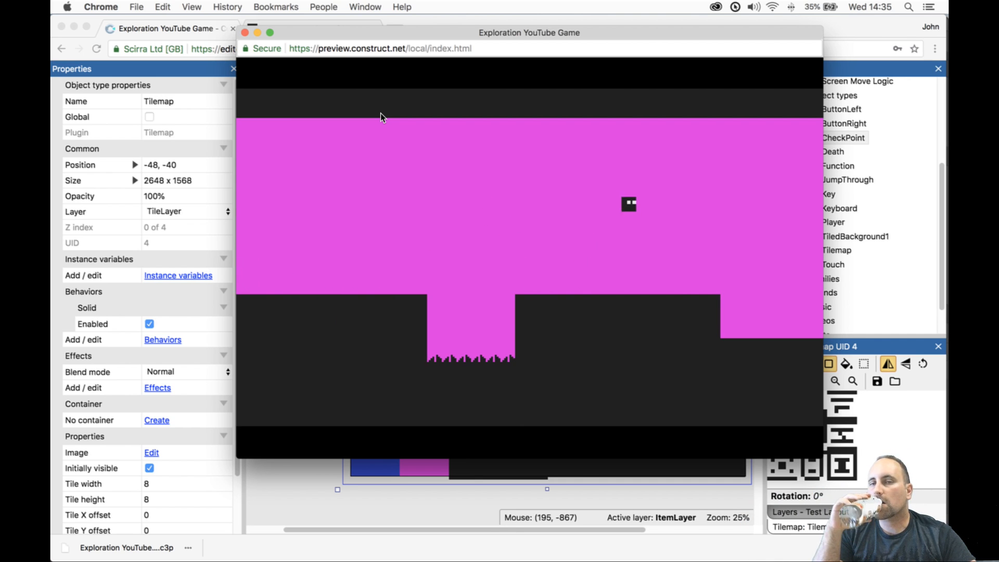
{"action": "key", "text": "Up"}
{"action": "key", "text": "Right"}
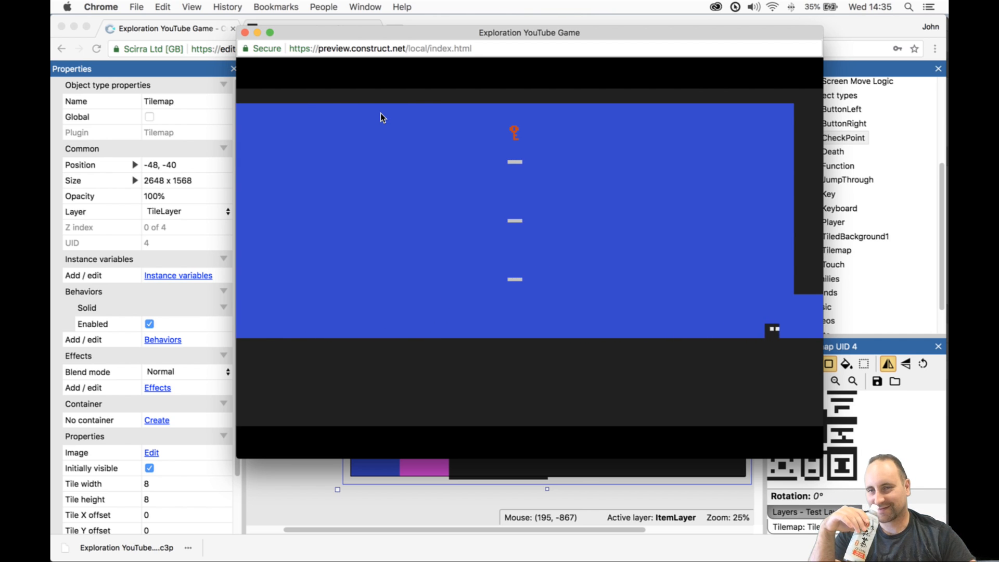
{"action": "key", "text": "Up"}
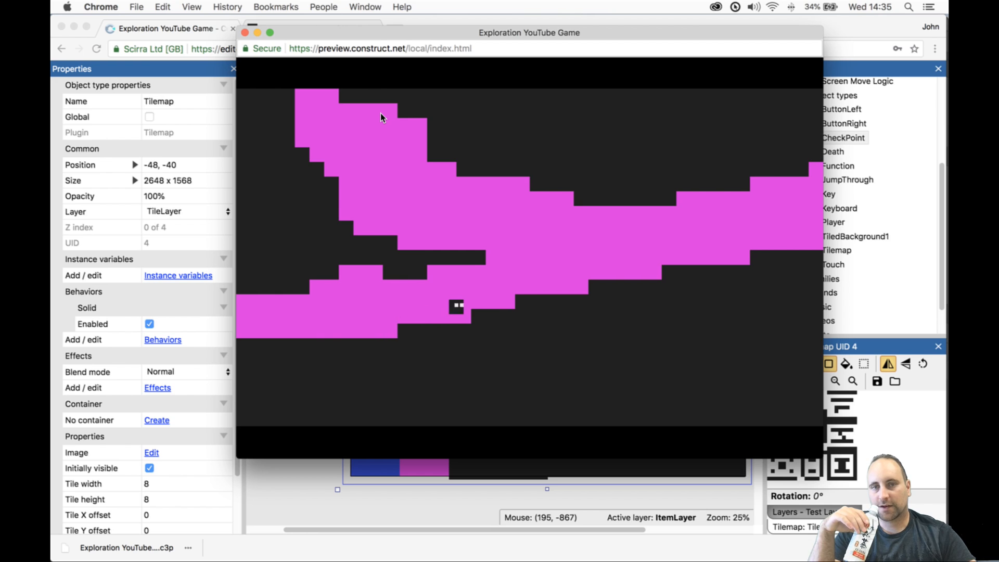
- Steer the player back left from the lower blue tunnel and climb the long diagonal tunnel to the blue room above
{"action": "key", "text": "Left"}
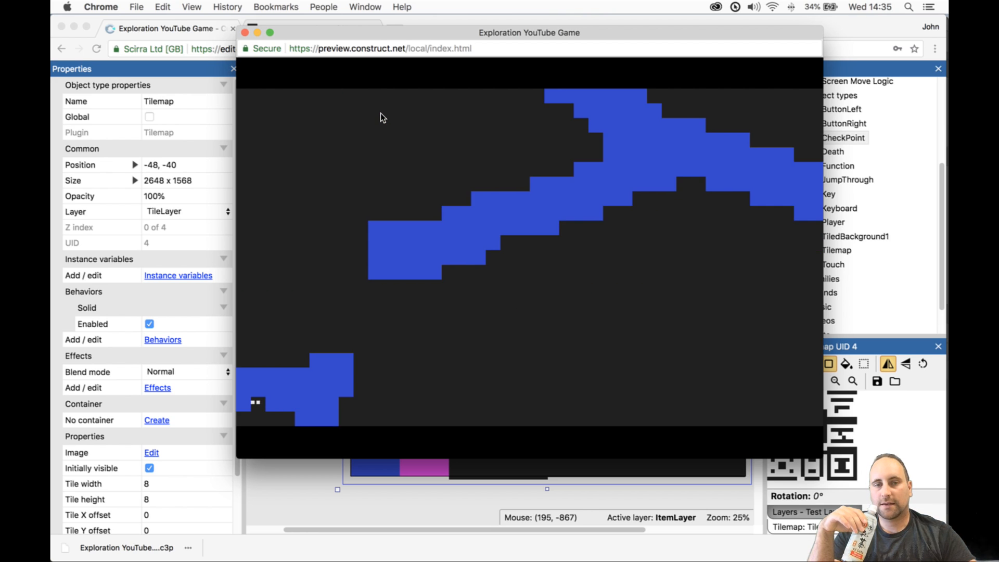
{"action": "key", "text": "Left"}
{"action": "key", "text": "Up"}
{"action": "key", "text": "Up"}
{"action": "key", "text": "Right"}
{"action": "key", "text": "Up"}
{"action": "key", "text": "Left"}
{"action": "key", "text": "Up"}
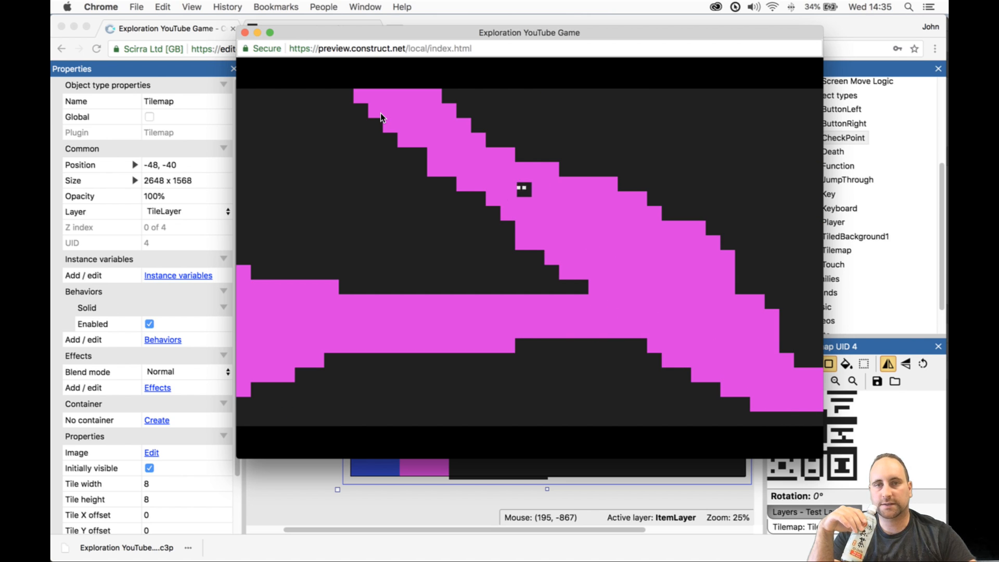
{"action": "key", "text": "Left"}
{"action": "key", "text": "Up"}
{"action": "key", "text": "Up"}
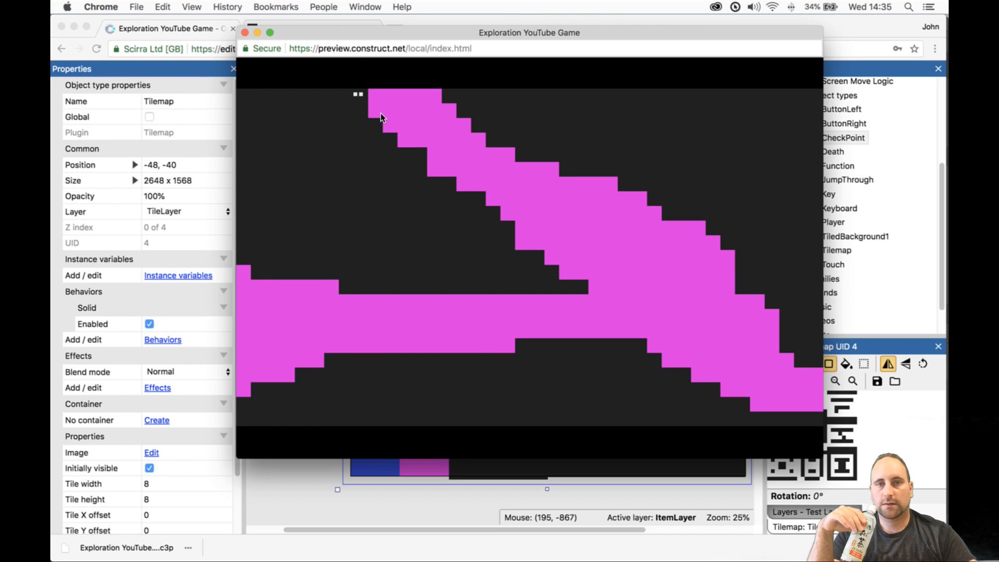
{"action": "key", "text": "Left"}
{"action": "key", "text": "Up"}
{"action": "key", "text": "Up"}
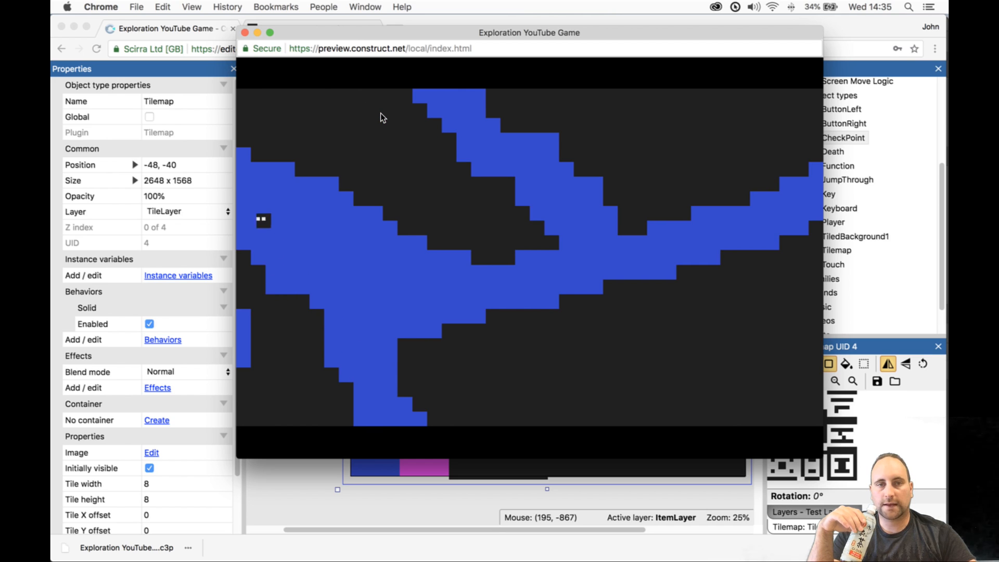
- Test the upper magenta passage leftward into the adjoining blue room, then return down the wide magenta diagonal
{"action": "key", "text": "Left"}
{"action": "key", "text": "Up"}
{"action": "key", "text": "Up"}
{"action": "key", "text": "Up"}
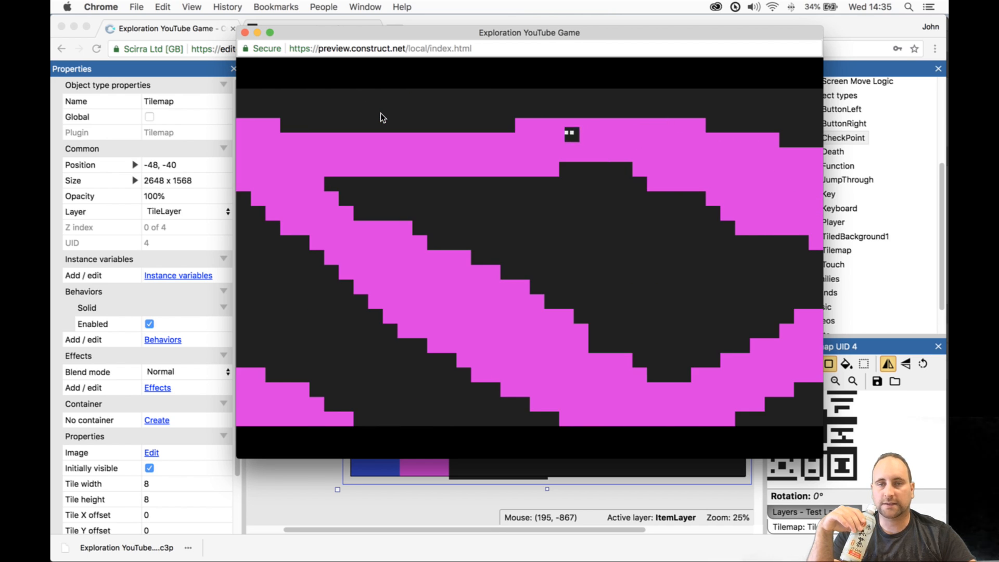
{"action": "key", "text": "Left"}
{"action": "key", "text": "Up"}
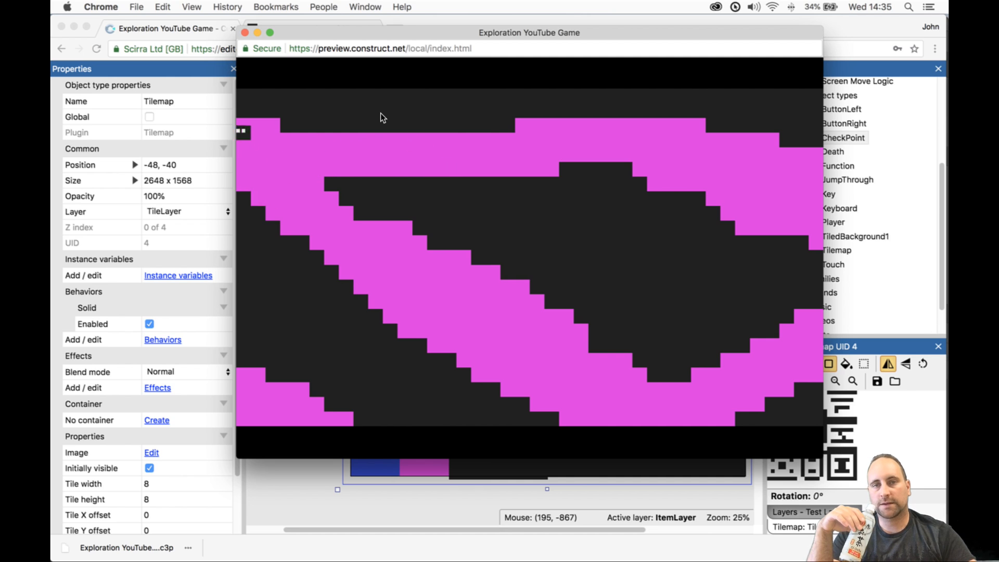
{"action": "key", "text": "Left"}
{"action": "key", "text": "Up"}
{"action": "key", "text": "Up"}
{"action": "key", "text": "Right"}
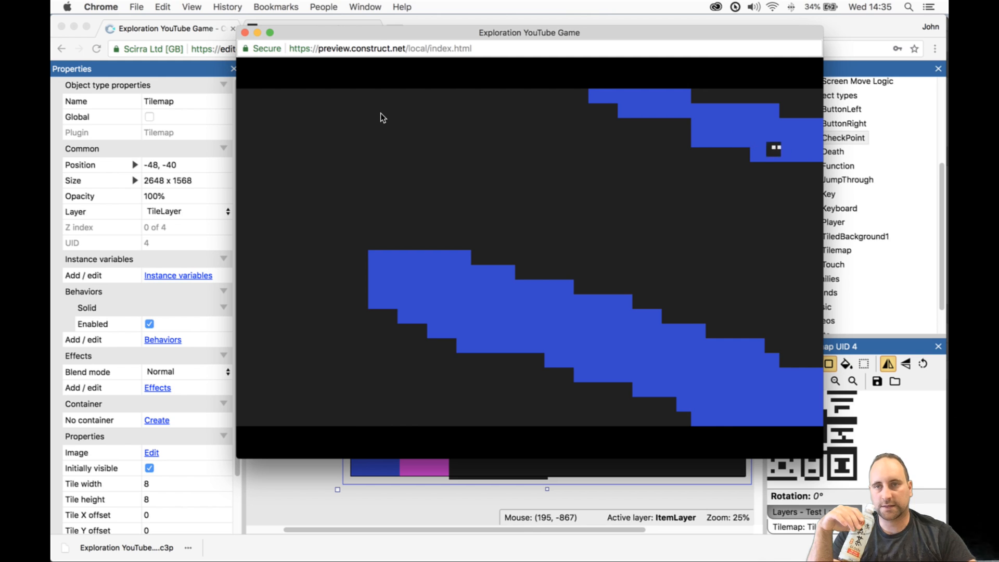
{"action": "key", "text": "Right"}
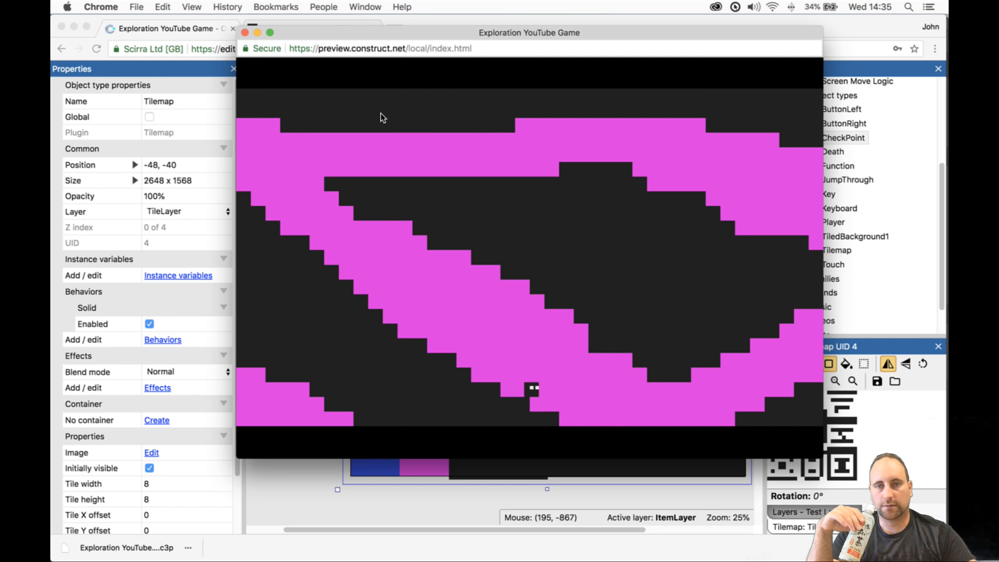
- Drop the player into the X-shaped blue junction and test its upper left branch up to the dead end
{"action": "key", "text": "Left"}
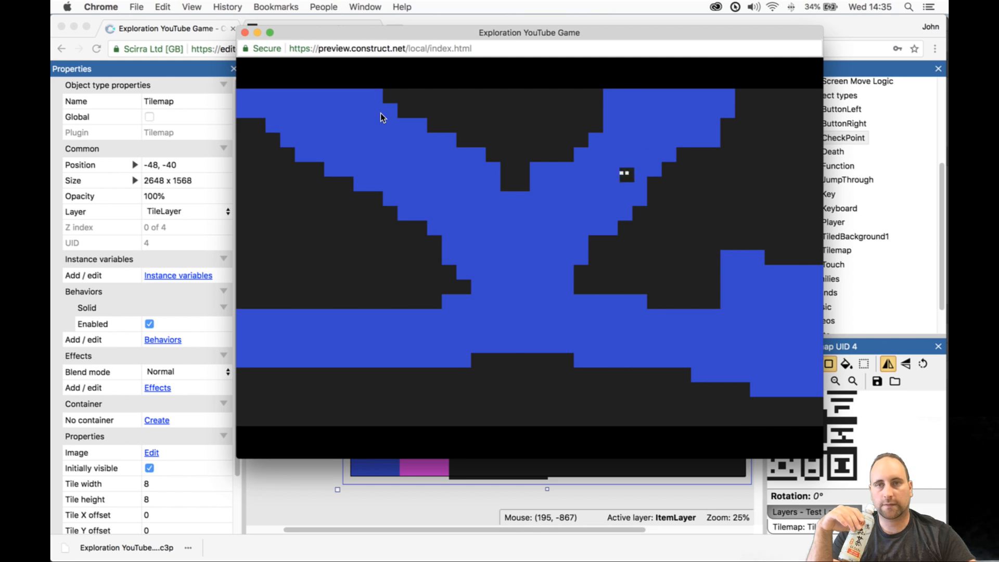
{"action": "key", "text": "Left"}
{"action": "key", "text": "Up"}
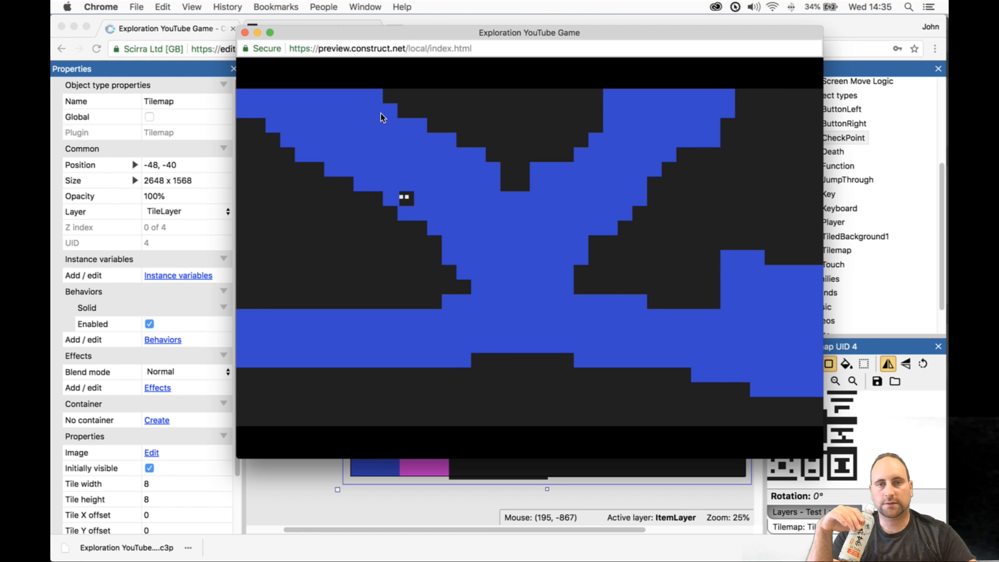
{"action": "key", "text": "Left"}
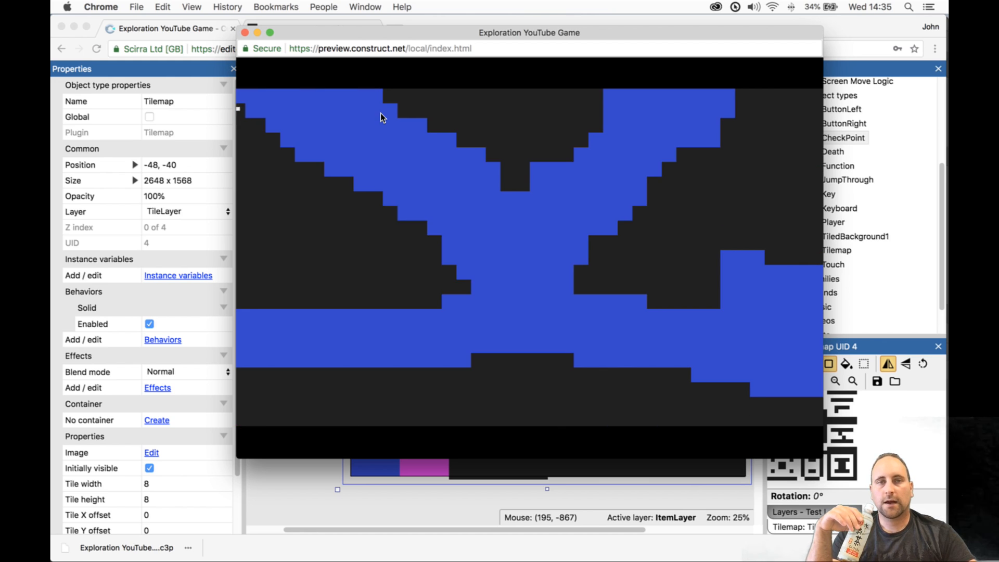
{"action": "key", "text": "Left"}
{"action": "key", "text": "Left"}
{"action": "key", "text": "Up"}
{"action": "key", "text": "Up"}
{"action": "key", "text": "Up"}
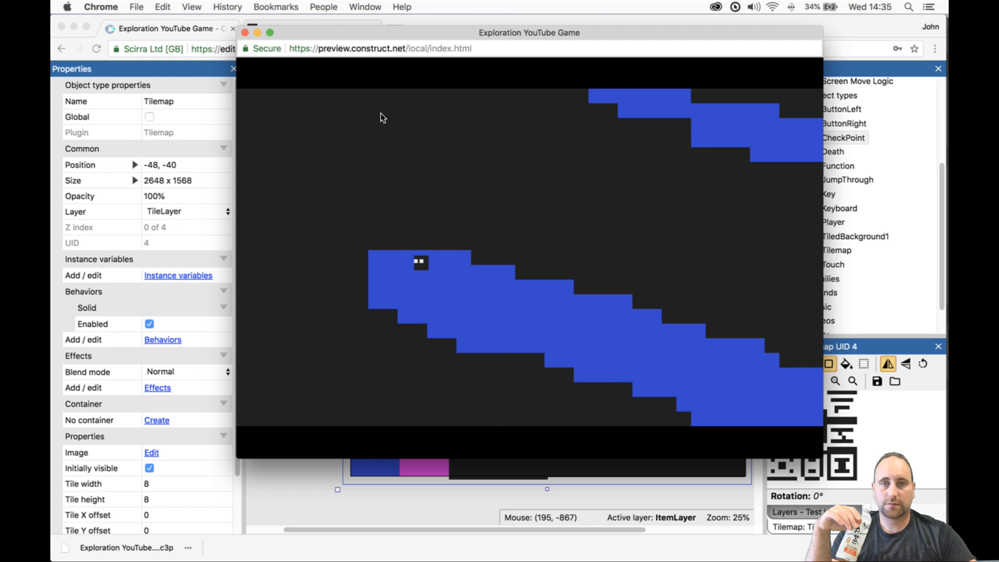
- Return the player down the sloping passage, test the lowest magenta passage leftward, and close the preview
{"action": "key", "text": "Right"}
{"action": "key", "text": "Right"}
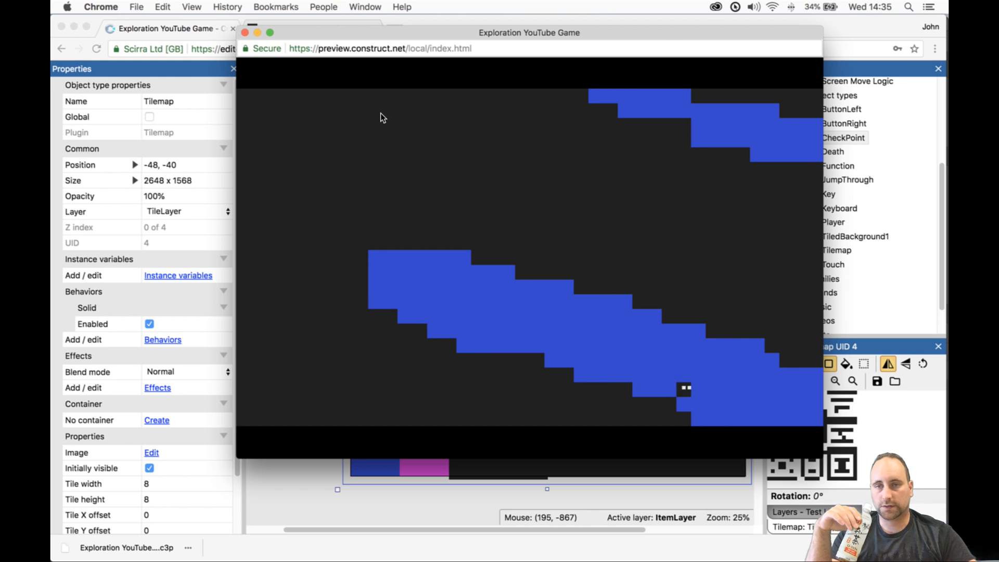
{"action": "key", "text": "Left"}
{"action": "key", "text": "Up"}
{"action": "key", "text": "Left"}
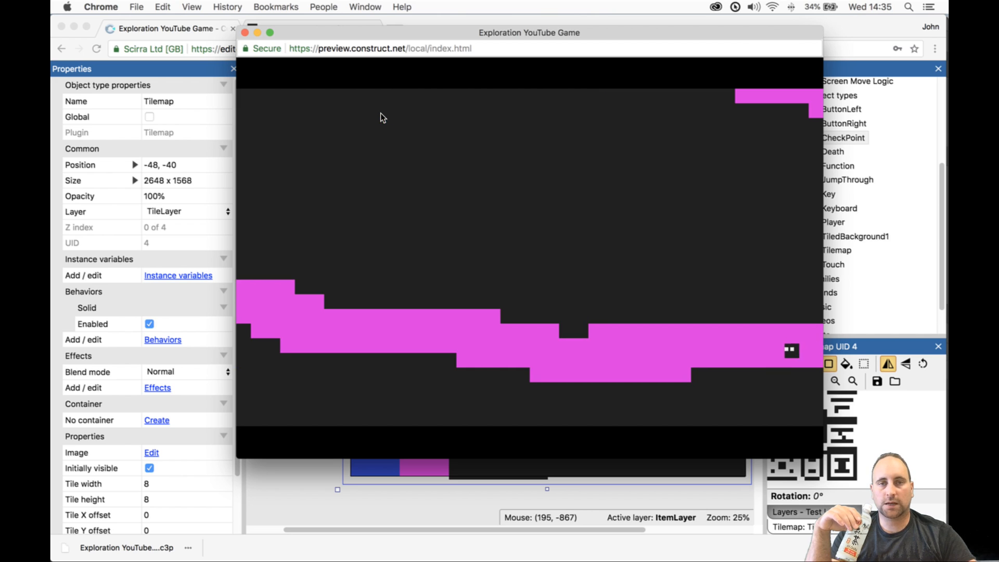
{"action": "key", "text": "Up"}
{"action": "key", "text": "Left"}
{"action": "key", "text": "Up"}
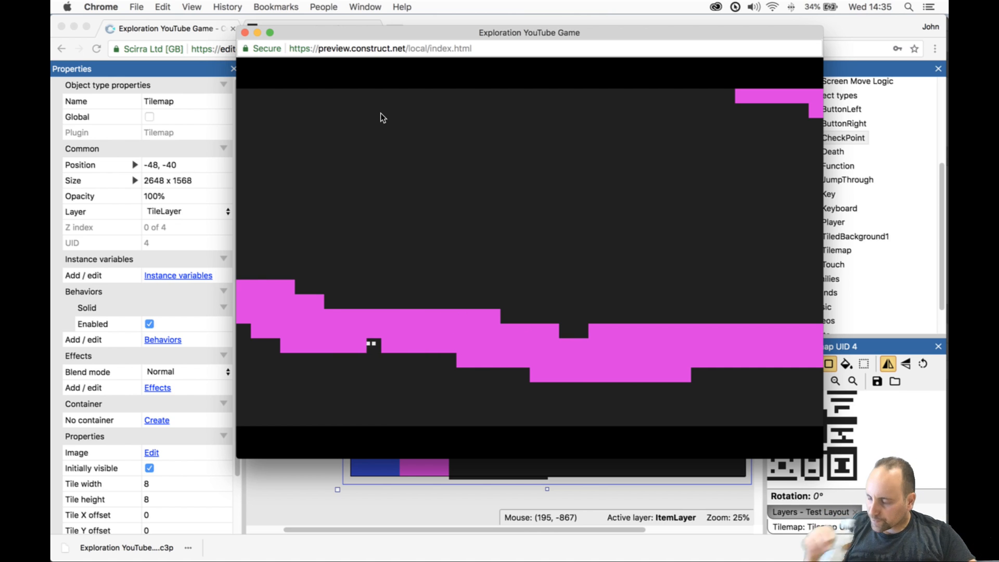
{"action": "left_click", "coordinate": [245, 33]}
- Pencil solid tiles over the thin magenta strip below the blue sloping passage at the room boundary
{"action": "scroll", "coordinate": [641, 308], "scroll_direction": "up", "scroll_amount": 10, "text": "ctrl"}
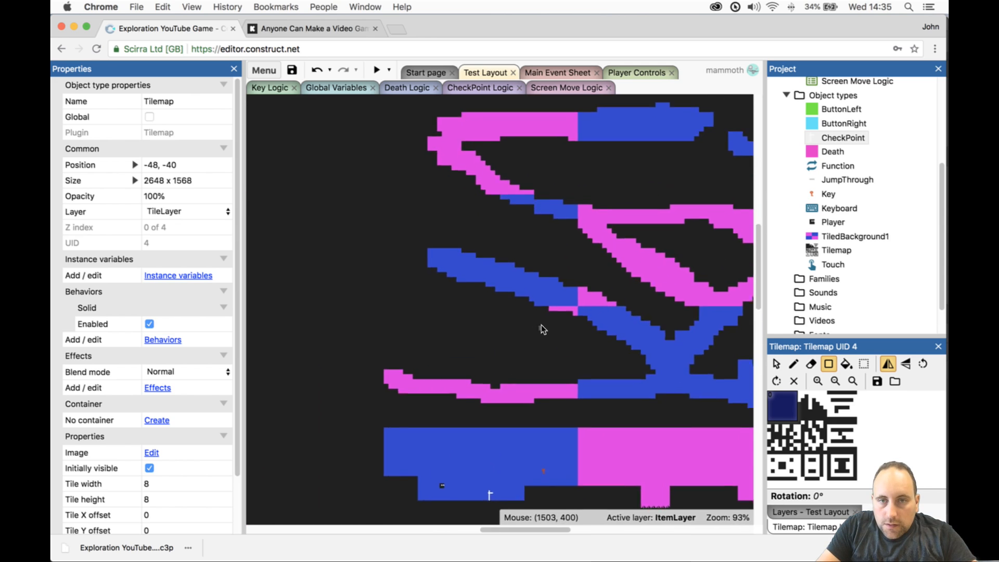
{"action": "scroll", "coordinate": [540, 327], "scroll_direction": "up", "scroll_amount": 4, "text": "ctrl"}
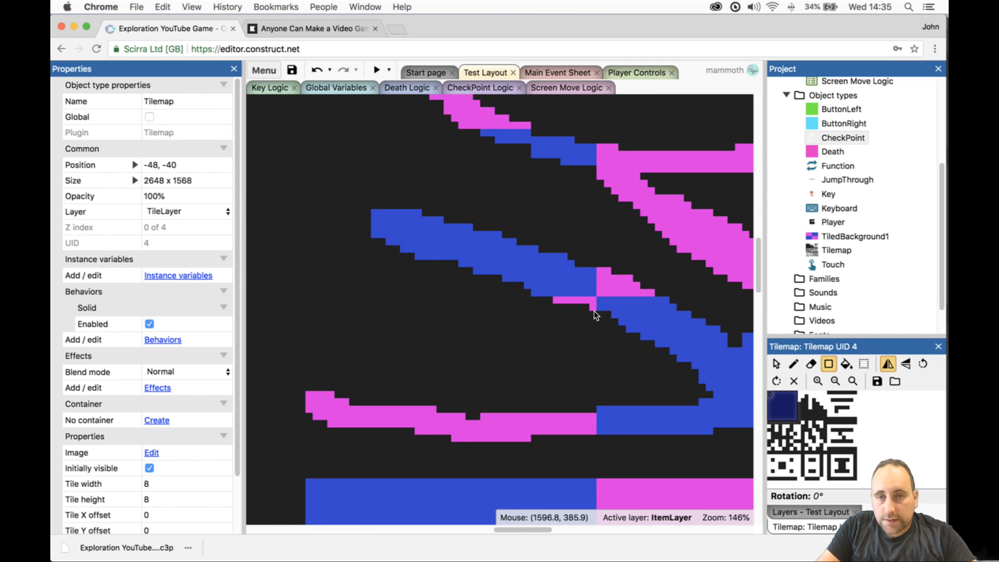
{"action": "key", "text": "p"}
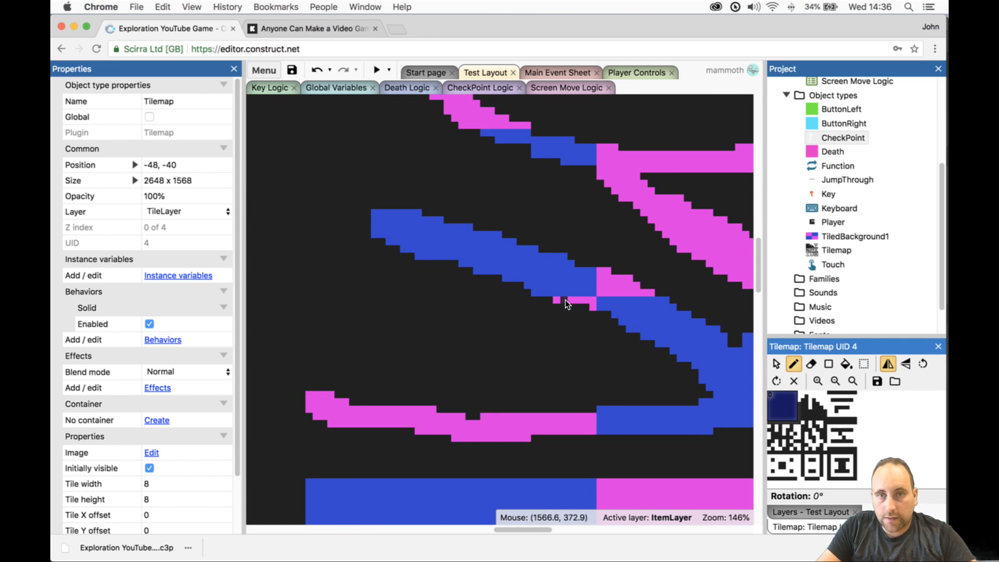
{"action": "left_click_drag", "start_coordinate": [558, 301], "coordinate": [596, 306]}
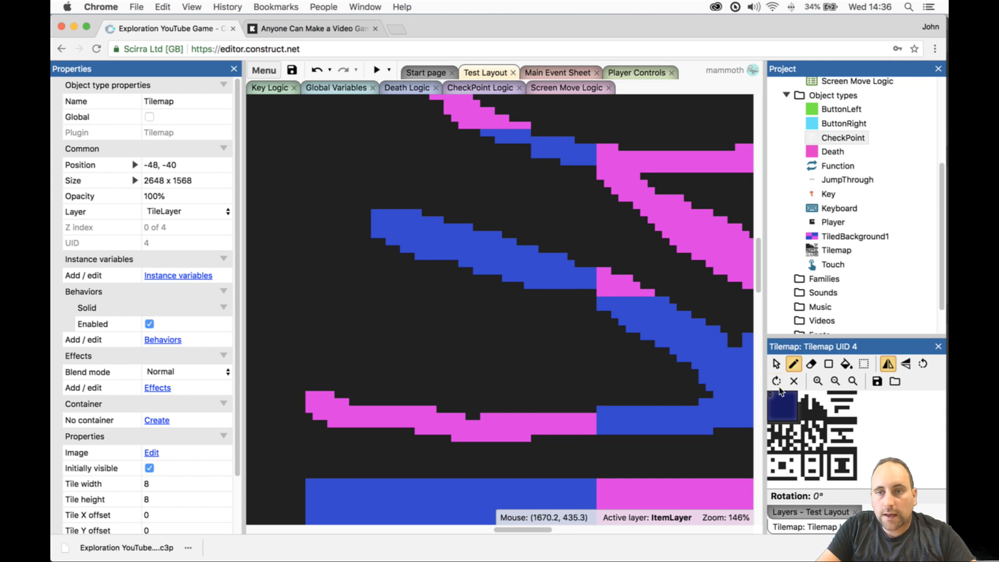
- Widen the blue sloping passage and the narrow diagonal tunnel above it by erasing solid tiles along their upper edges
{"action": "left_click", "coordinate": [809, 364]}
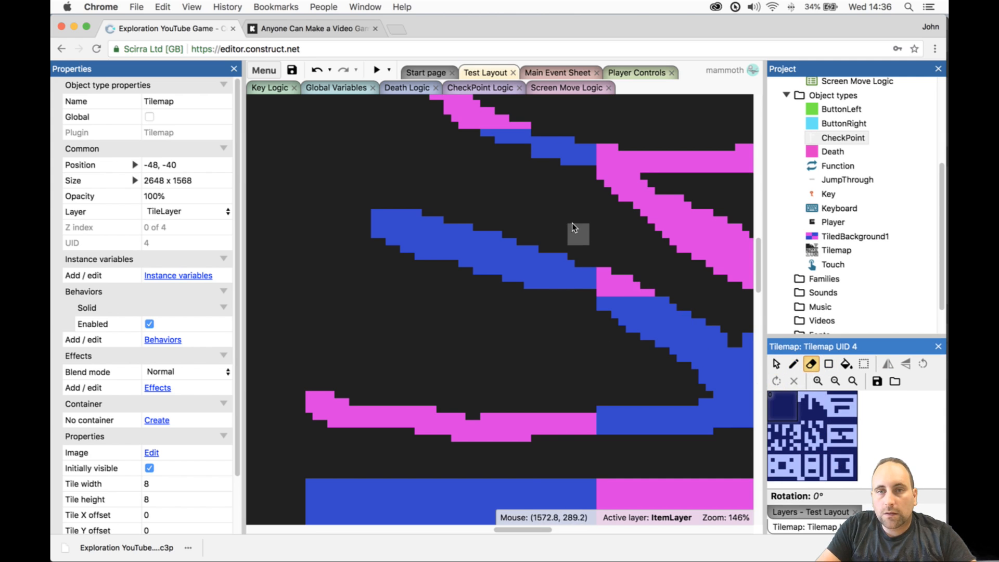
{"action": "left_click_drag", "start_coordinate": [604, 257], "coordinate": [396, 197]}
{"action": "scroll", "coordinate": [480, 134], "scroll_direction": "down", "scroll_amount": 2, "text": "ctrl"}
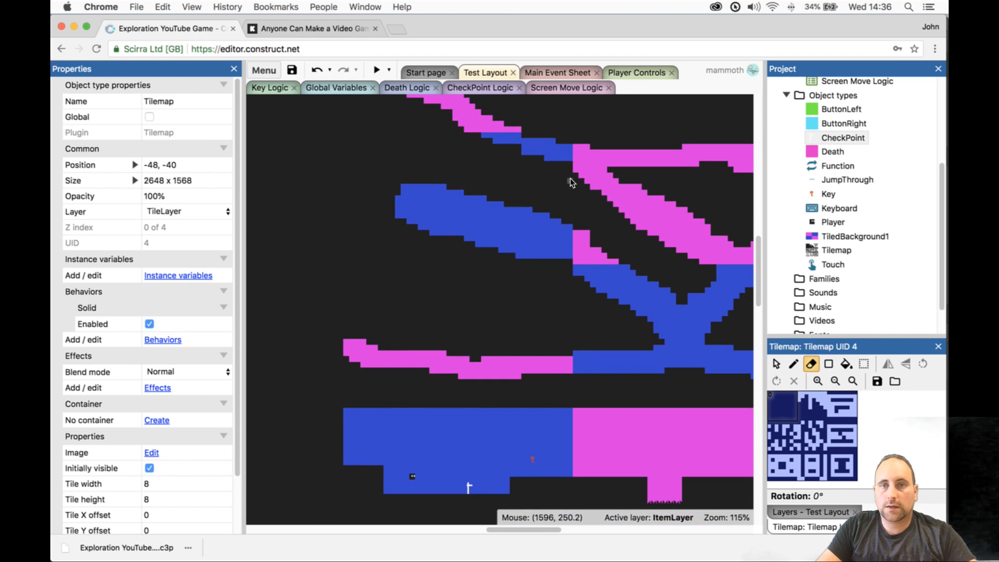
{"action": "scroll", "coordinate": [572, 156], "scroll_direction": "up", "scroll_amount": 3}
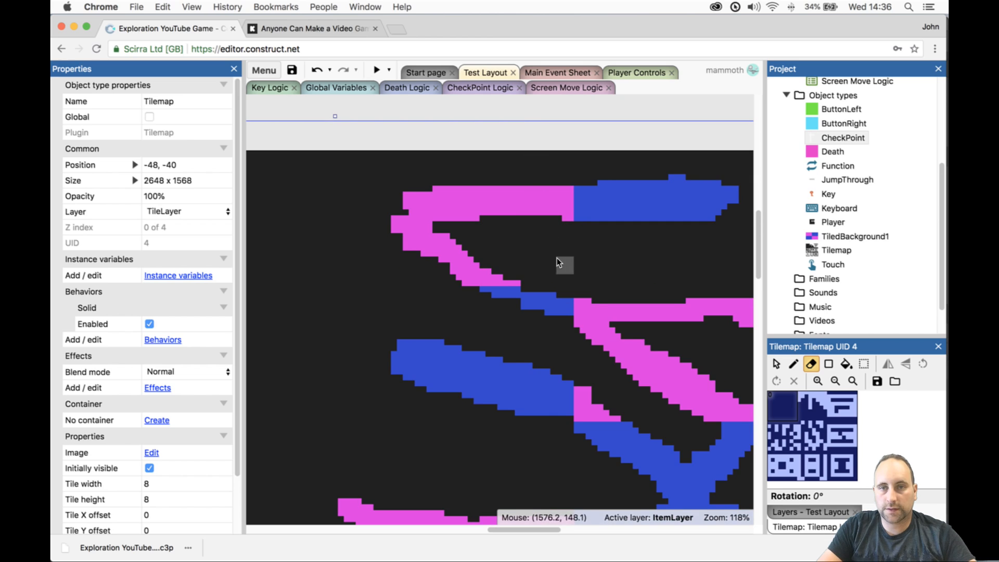
{"action": "left_click_drag", "start_coordinate": [579, 290], "coordinate": [465, 255]}
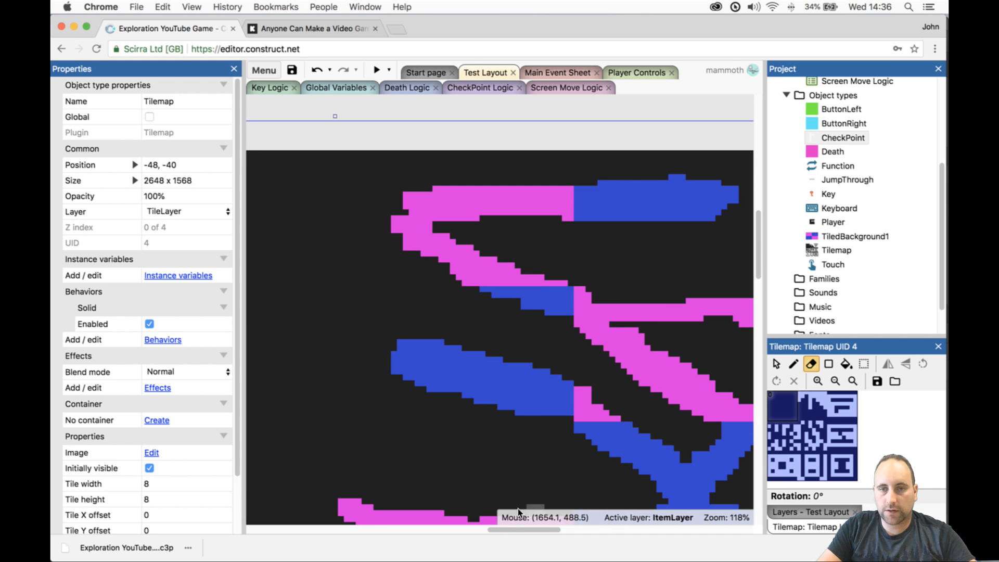
- Pencil solid tiles over the small blue sliver past the room boundary at the magenta V-shaped tunnel's right end
{"action": "left_click_drag", "start_coordinate": [521, 529], "coordinate": [553, 529]}
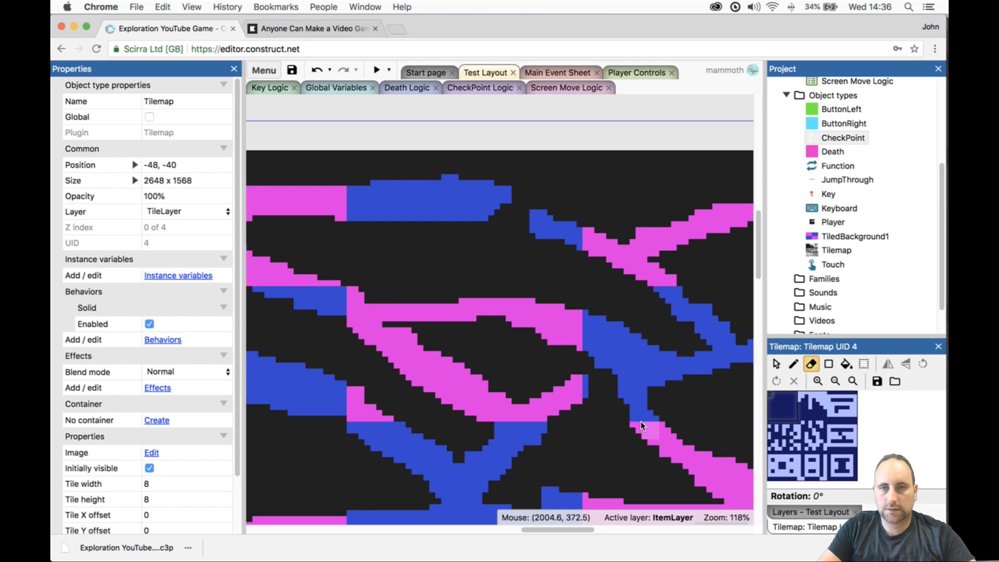
{"action": "left_click", "coordinate": [793, 365]}
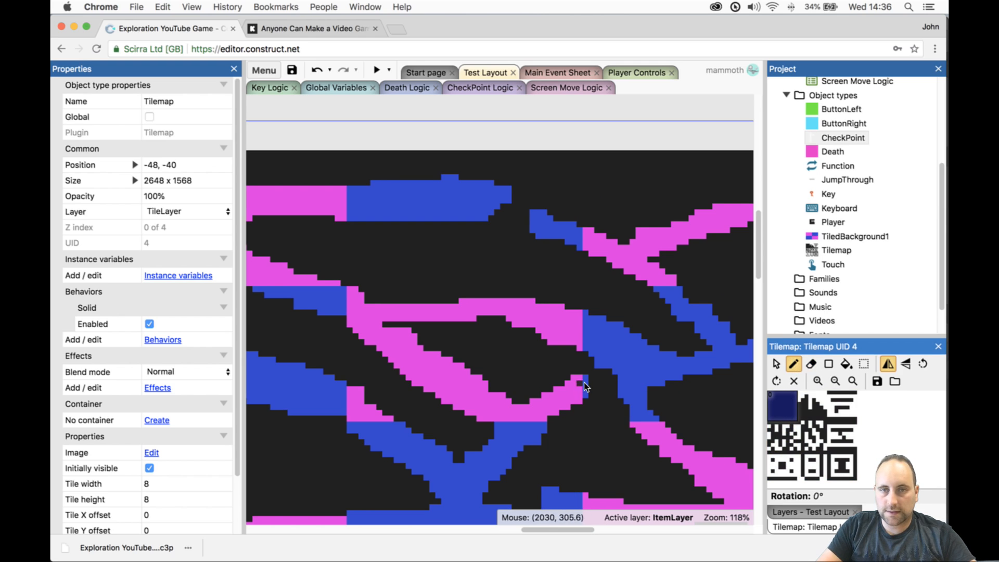
{"action": "scroll", "coordinate": [623, 458], "scroll_direction": "down", "scroll_amount": 4}
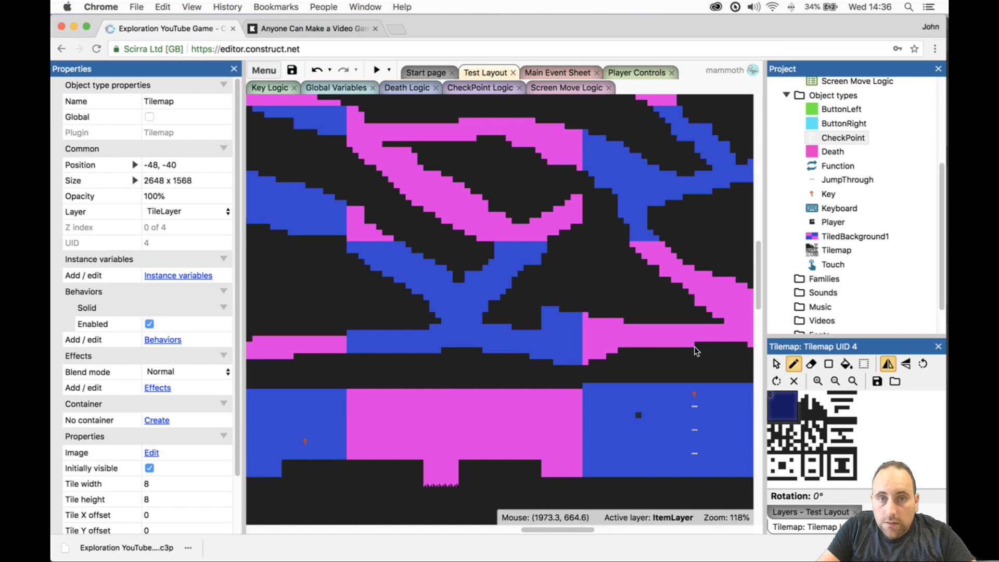
{"action": "scroll", "coordinate": [675, 297], "scroll_direction": "up", "scroll_amount": 1}
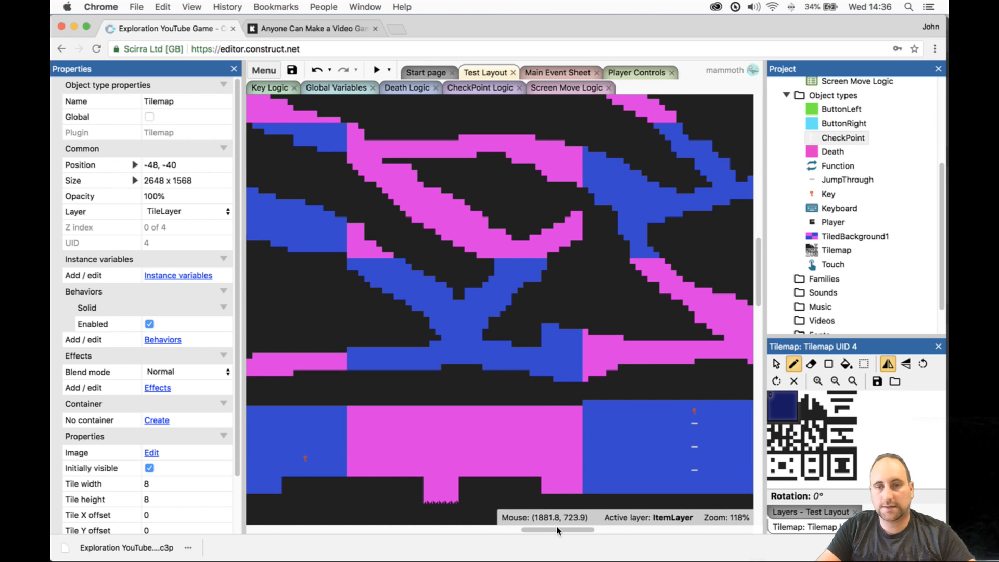
- Widen the sloping blue passage in the upper-right room by erasing solid tiles along its upper edge
{"action": "left_click_drag", "start_coordinate": [556, 531], "coordinate": [584, 533]}
{"action": "scroll", "coordinate": [515, 318], "scroll_direction": "up", "scroll_amount": 5}
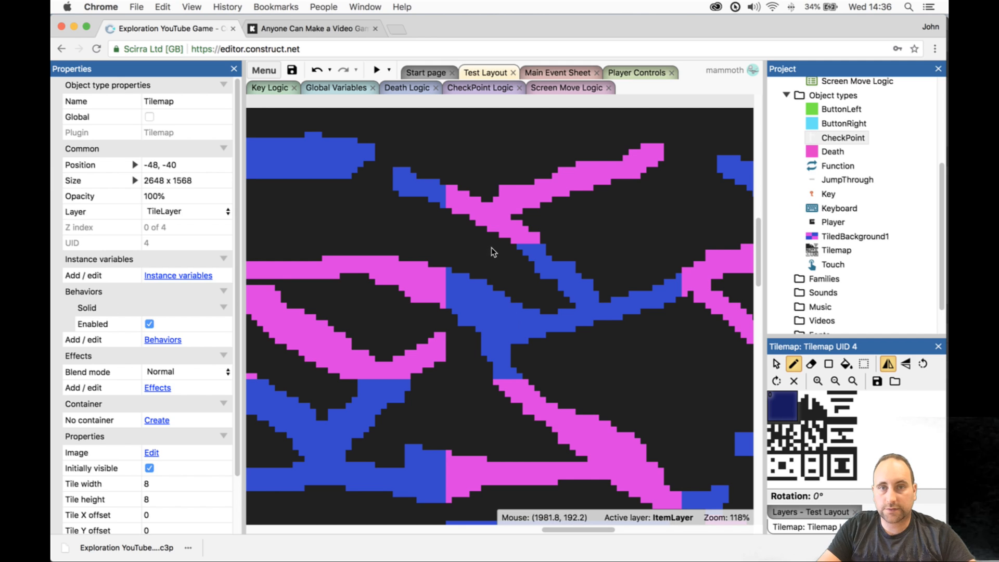
{"action": "left_click_drag", "start_coordinate": [577, 532], "coordinate": [612, 532]}
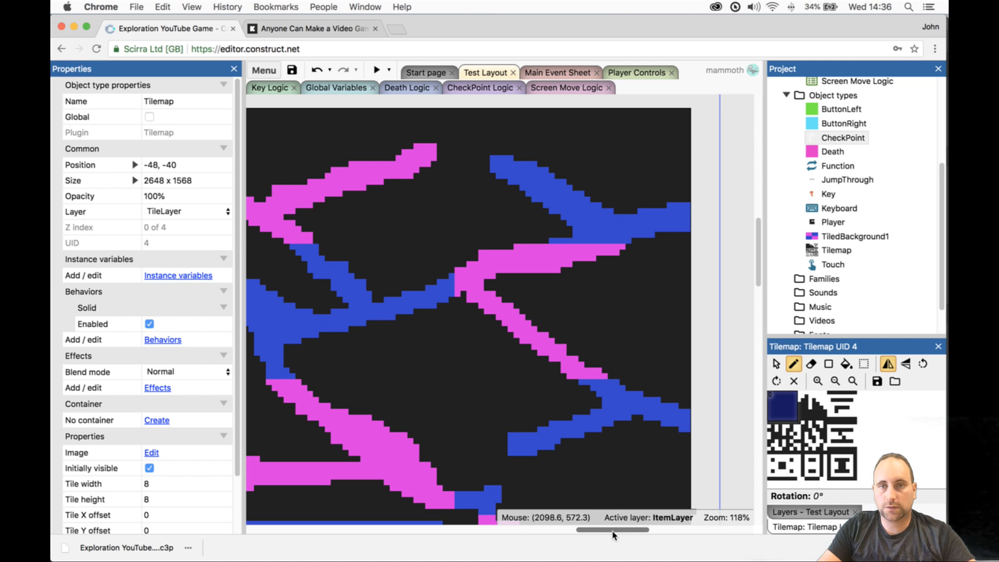
{"action": "left_click", "coordinate": [812, 405]}
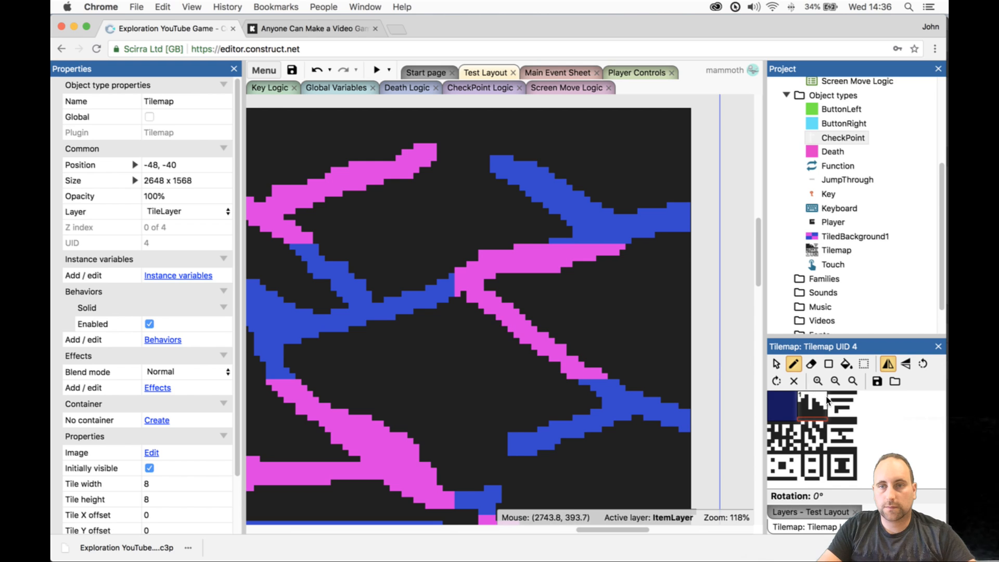
{"action": "left_click", "coordinate": [791, 365]}
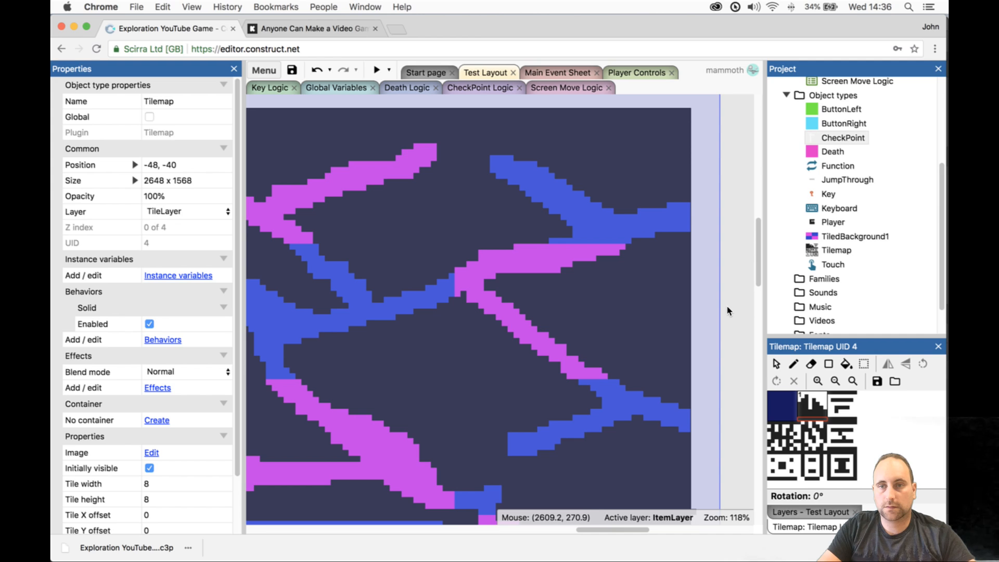
{"action": "left_click", "coordinate": [812, 365]}
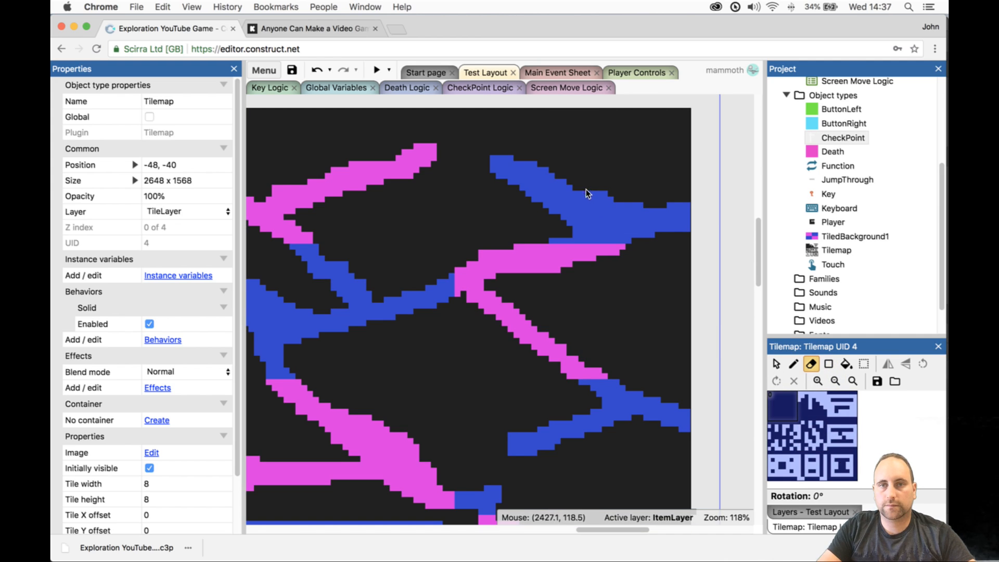
{"action": "left_click_drag", "start_coordinate": [508, 150], "coordinate": [630, 200]}
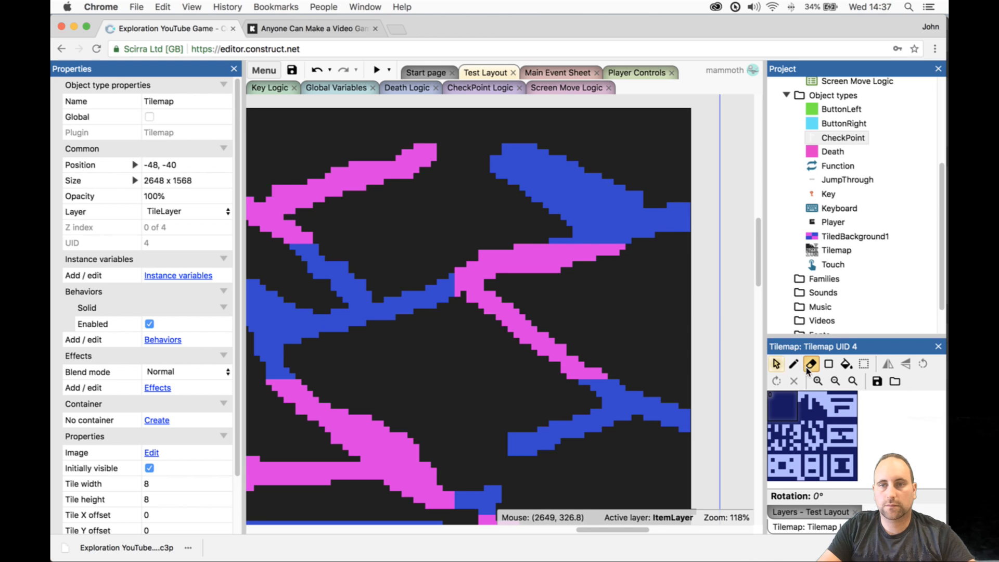
- Pencil solid tiles over the thin blue sliver and the adjoining magenta corner at the room boundary below the widened blue passage
{"action": "left_click", "coordinate": [888, 364]}
{"action": "left_click", "coordinate": [785, 404]}
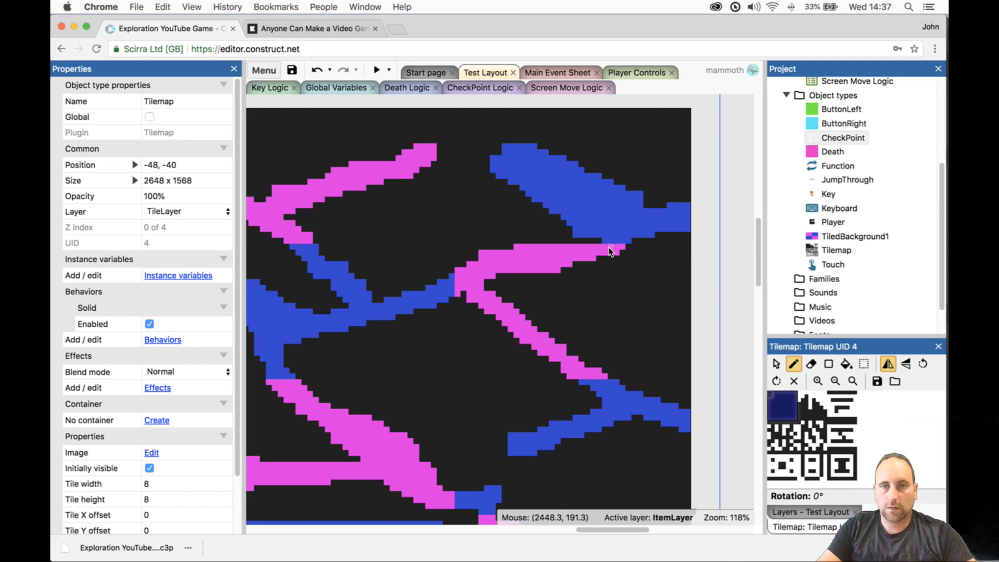
{"action": "key", "text": "super+z"}
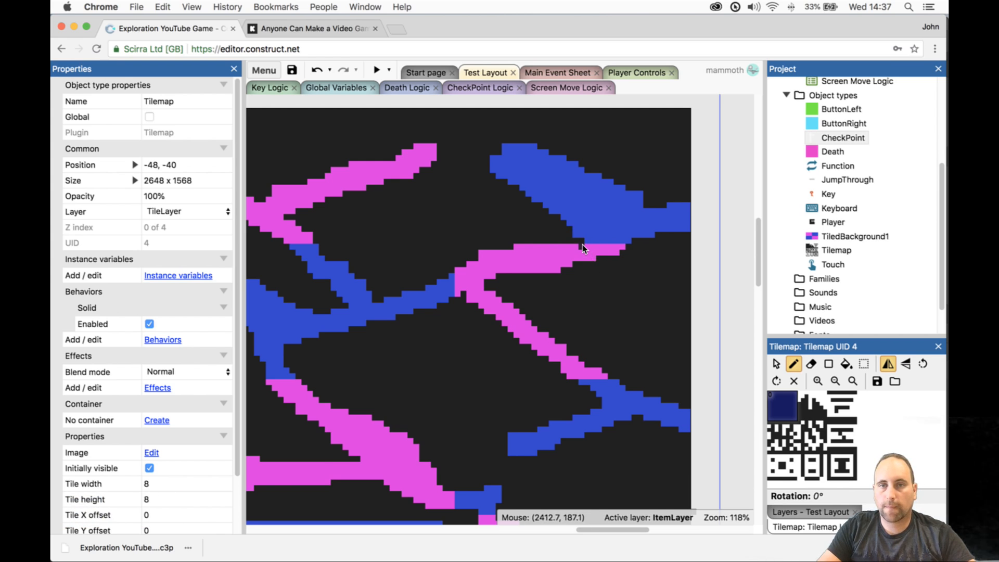
{"action": "left_click_drag", "start_coordinate": [583, 244], "coordinate": [566, 244]}
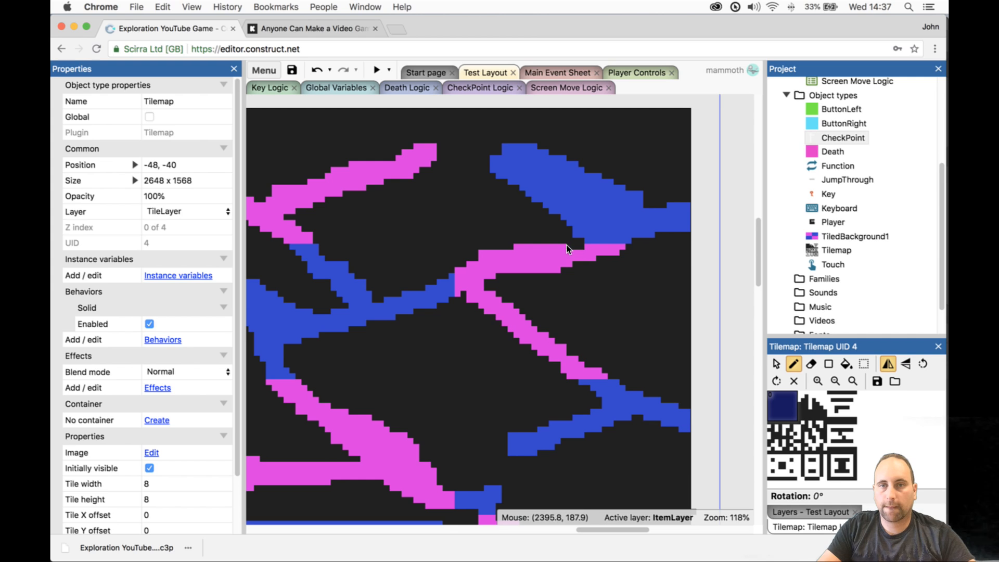
- Erase a three-by-three tile brush along the underside of the upper-right magenta passage to widen its narrow right end
{"action": "left_click", "coordinate": [789, 406]}
{"action": "left_click_drag", "start_coordinate": [788, 406], "coordinate": [839, 456]}
{"action": "left_click", "coordinate": [812, 364]}
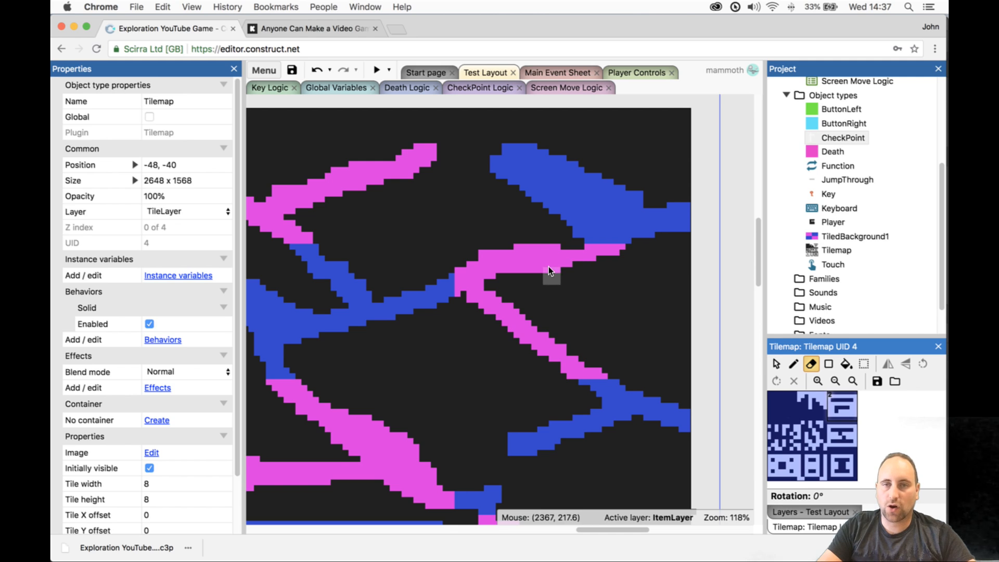
{"action": "mouse_move", "coordinate": [560, 261]}
{"action": "left_mouse_down"}
{"action": "mouse_move", "coordinate": [608, 255]}
{"action": "mouse_move", "coordinate": [638, 230]}
{"action": "left_mouse_up"}
- Widen the left end of the lowest magenta passage by erasing solid tiles along its upper edge
{"action": "scroll", "coordinate": [534, 345], "scroll_direction": "down", "scroll_amount": 2, "text": "ctrl"}
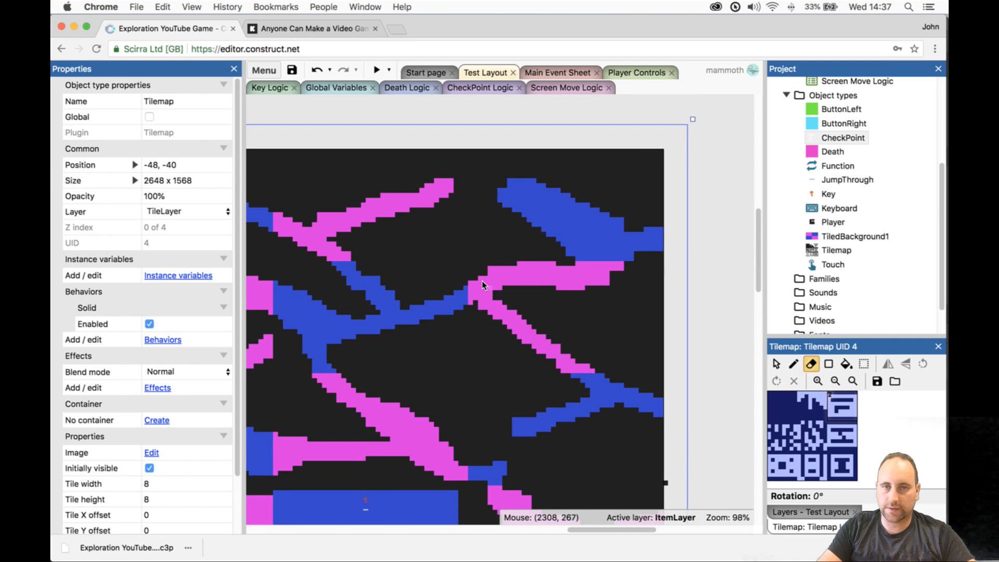
{"action": "scroll", "coordinate": [574, 392], "scroll_direction": "down", "scroll_amount": 1}
{"action": "scroll", "coordinate": [543, 443], "scroll_direction": "down", "scroll_amount": 1}
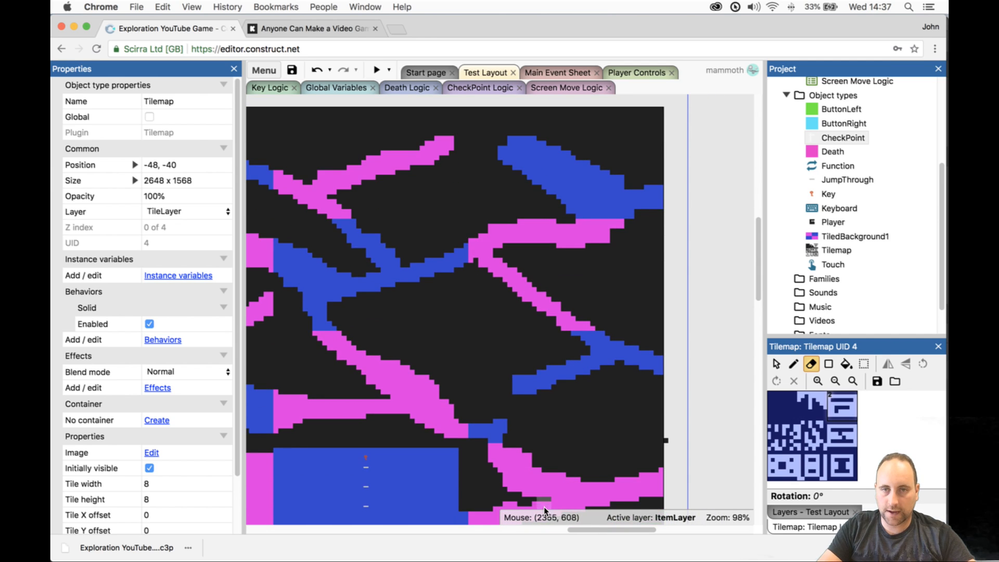
{"action": "scroll", "coordinate": [570, 526], "scroll_direction": "left", "scroll_amount": 10}
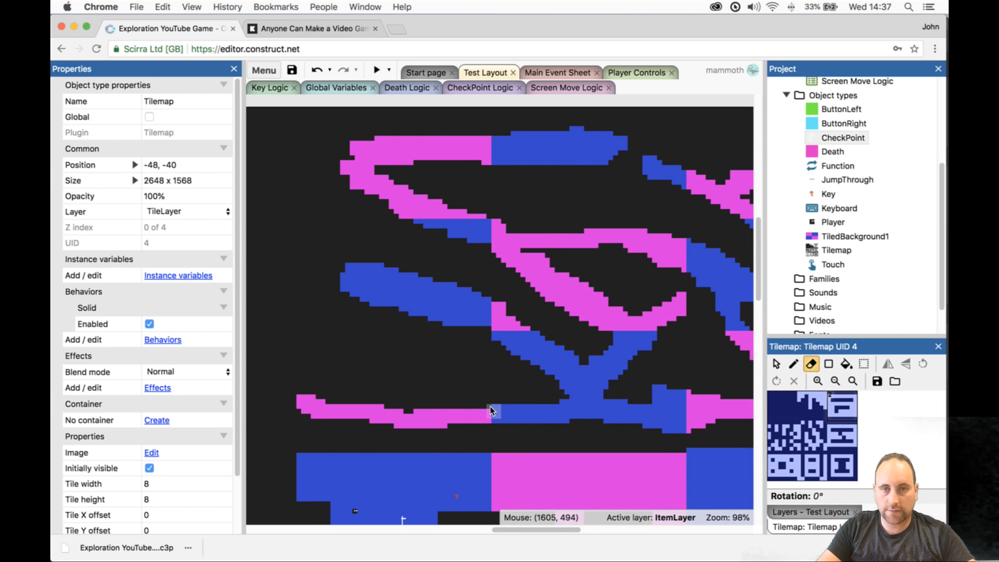
{"action": "mouse_move", "coordinate": [417, 405]}
{"action": "left_mouse_down"}
{"action": "mouse_move", "coordinate": [302, 391]}
{"action": "mouse_move", "coordinate": [411, 407]}
{"action": "left_mouse_up"}
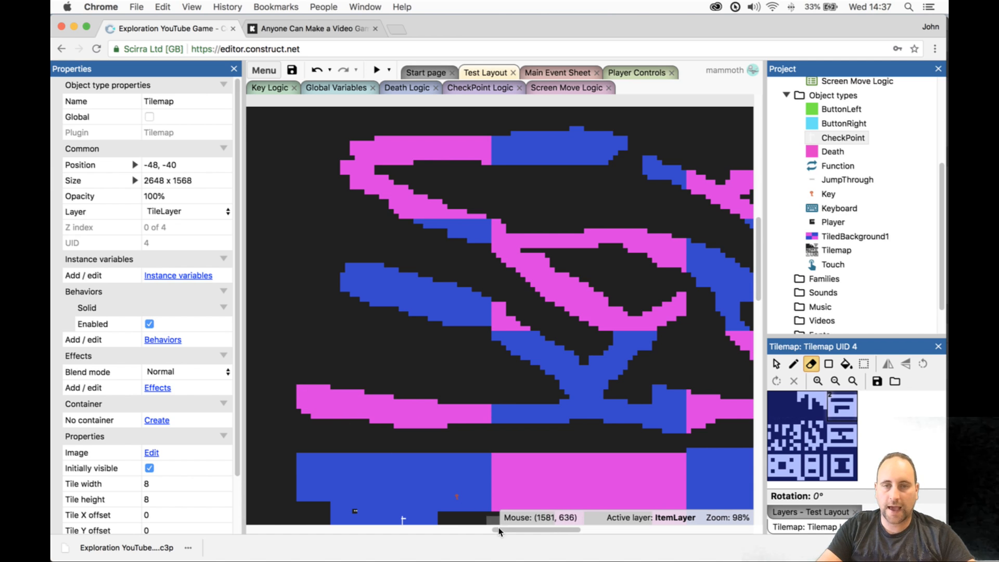
- Carve a blue passage leftward from the end of the lowest magenta passage, with a short branch curving upward
{"action": "left_click_drag", "start_coordinate": [517, 531], "coordinate": [473, 470]}
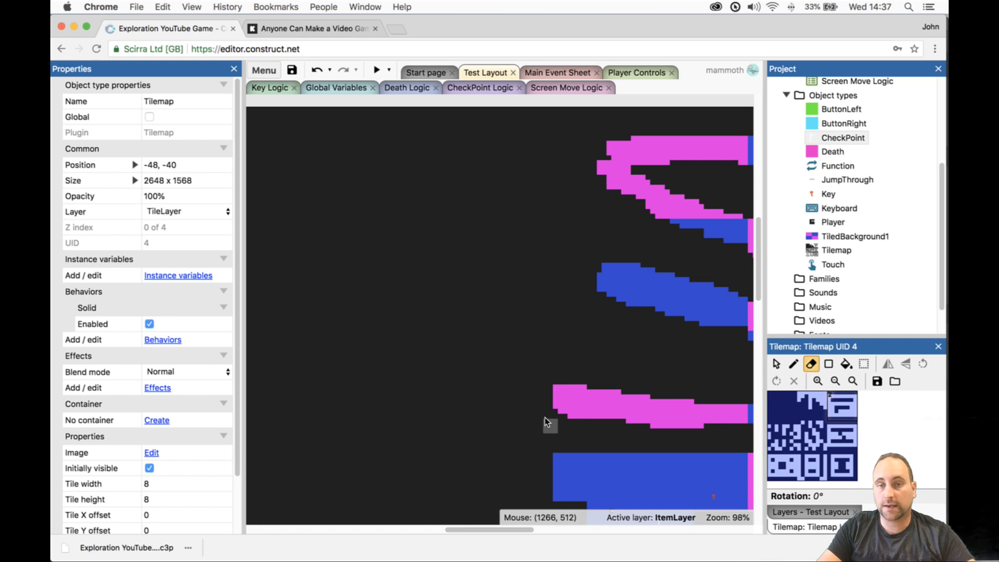
{"action": "mouse_move", "coordinate": [486, 386]}
{"action": "left_mouse_down"}
{"action": "mouse_move", "coordinate": [553, 397]}
{"action": "mouse_move", "coordinate": [470, 397]}
{"action": "mouse_move", "coordinate": [508, 382]}
{"action": "mouse_move", "coordinate": [514, 339]}
{"action": "mouse_move", "coordinate": [533, 328]}
{"action": "left_mouse_up"}
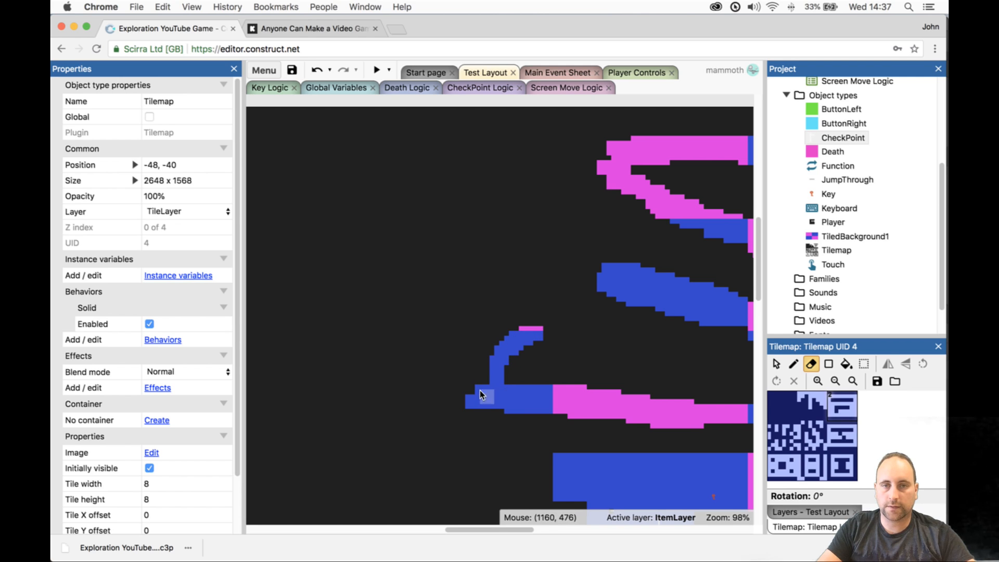
{"action": "mouse_move", "coordinate": [480, 393]}
{"action": "left_mouse_down"}
{"action": "mouse_move", "coordinate": [328, 364]}
{"action": "mouse_move", "coordinate": [391, 363]}
{"action": "mouse_move", "coordinate": [339, 356]}
{"action": "mouse_move", "coordinate": [408, 366]}
{"action": "mouse_move", "coordinate": [442, 381]}
{"action": "mouse_move", "coordinate": [415, 401]}
{"action": "mouse_move", "coordinate": [346, 383]}
{"action": "mouse_move", "coordinate": [441, 391]}
{"action": "left_mouse_up"}
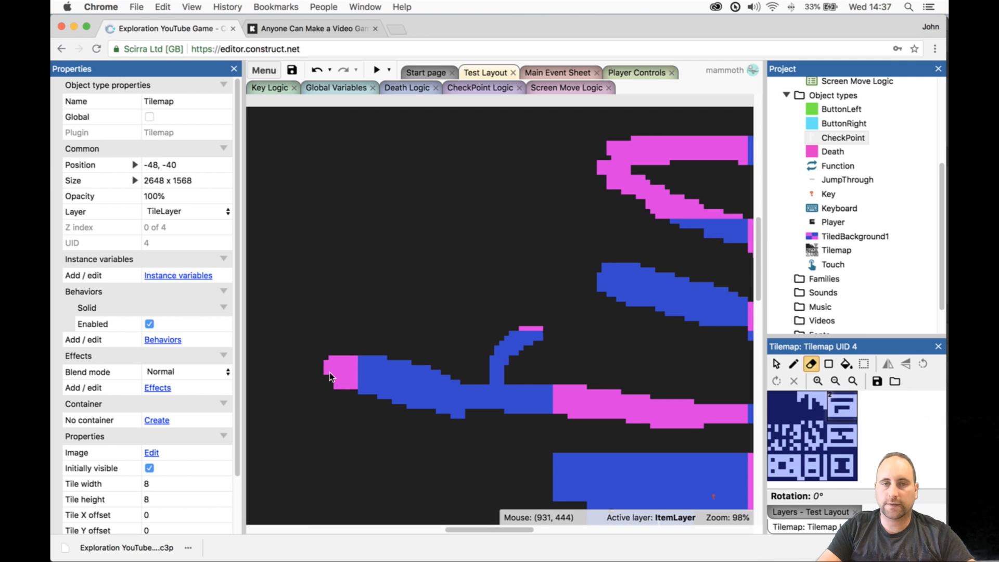
- Extend the passage farther left through the magenta room and carve a winding tunnel upward from its end
{"action": "scroll", "coordinate": [358, 365], "scroll_direction": "down", "scroll_amount": 5, "text": "ctrl"}
{"action": "scroll", "coordinate": [550, 515], "scroll_direction": "left", "scroll_amount": 5}
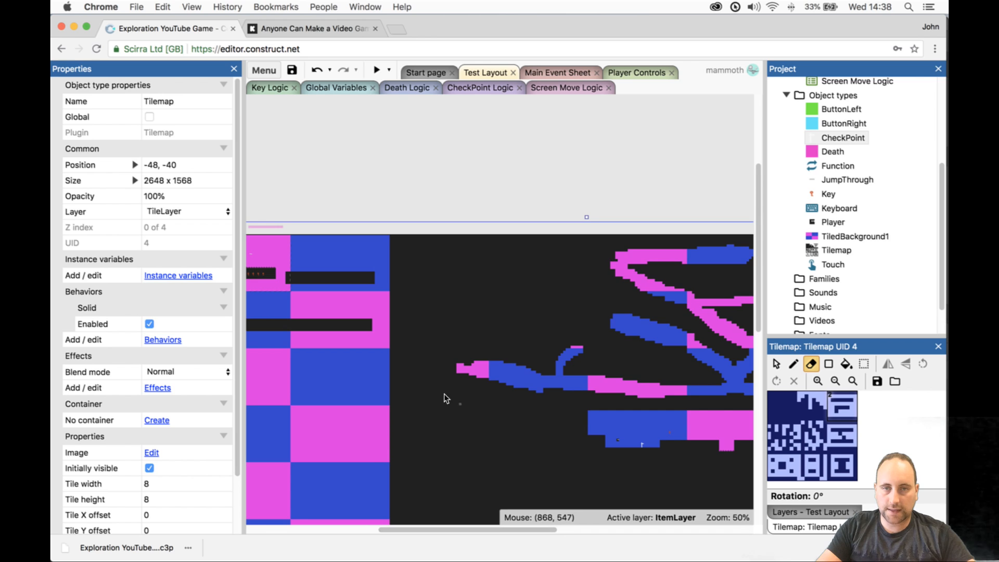
{"action": "scroll", "coordinate": [451, 397], "scroll_direction": "up", "scroll_amount": 3, "text": "ctrl"}
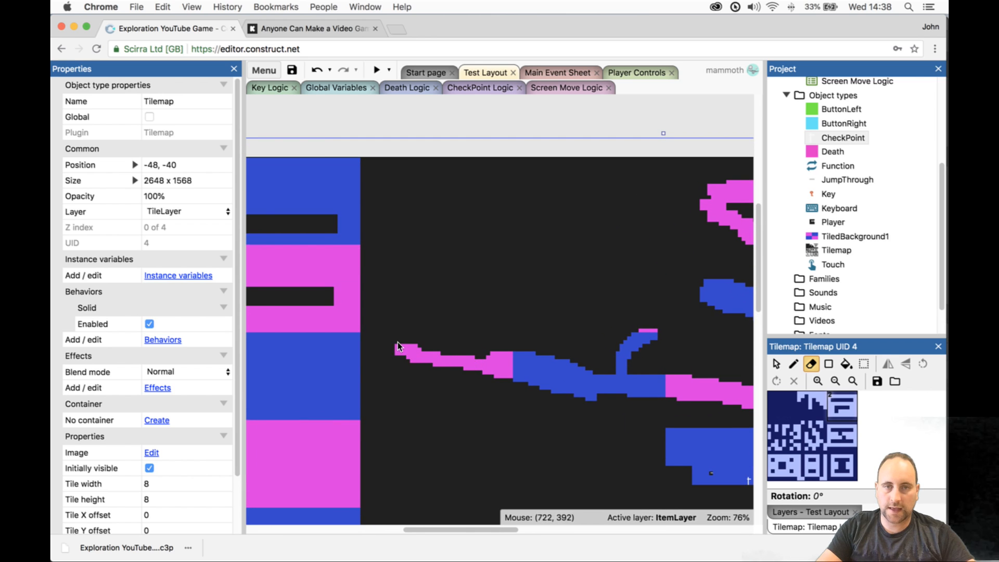
{"action": "key", "text": "super+z"}
{"action": "scroll", "coordinate": [570, 343], "scroll_direction": "down", "scroll_amount": 6, "text": "ctrl"}
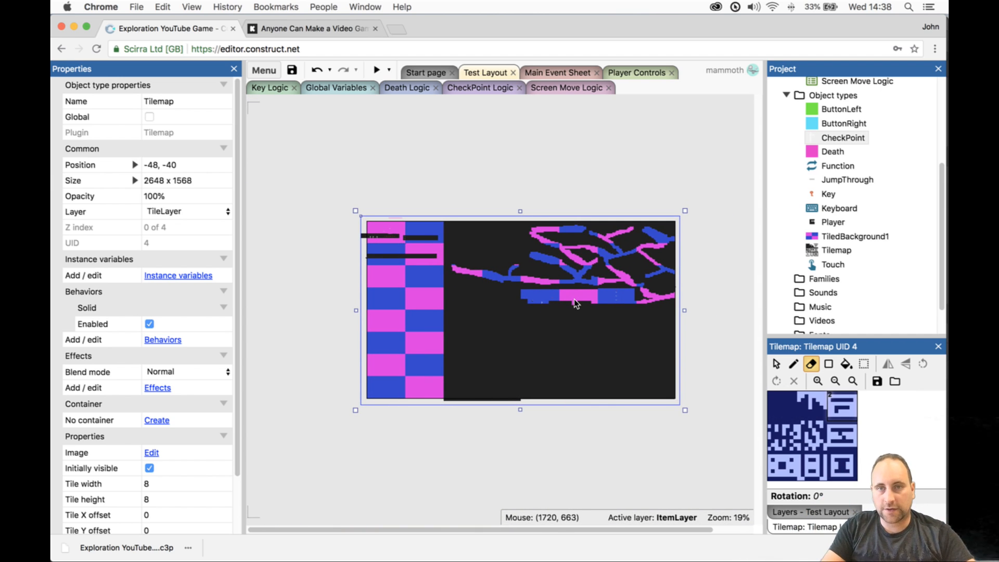
{"action": "scroll", "coordinate": [573, 300], "scroll_direction": "up", "scroll_amount": 2, "text": "ctrl"}
{"action": "scroll", "coordinate": [414, 241], "scroll_direction": "up", "scroll_amount": 6, "text": "ctrl"}
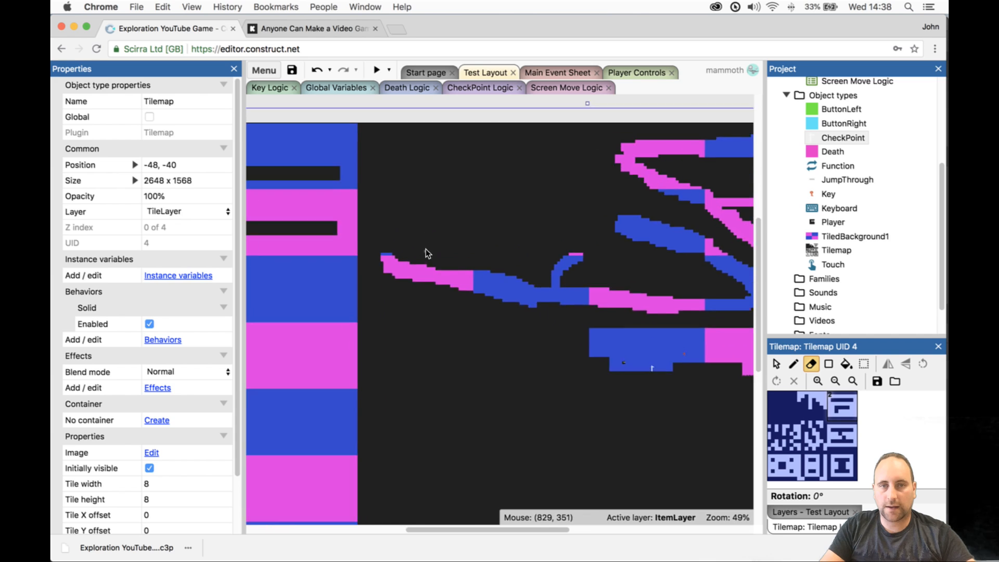
{"action": "mouse_move", "coordinate": [377, 254]}
{"action": "left_mouse_down"}
{"action": "mouse_move", "coordinate": [416, 209]}
{"action": "mouse_move", "coordinate": [418, 184]}
{"action": "mouse_move", "coordinate": [364, 111]}
{"action": "mouse_move", "coordinate": [434, 183]}
{"action": "mouse_move", "coordinate": [430, 215]}
{"action": "left_mouse_up"}
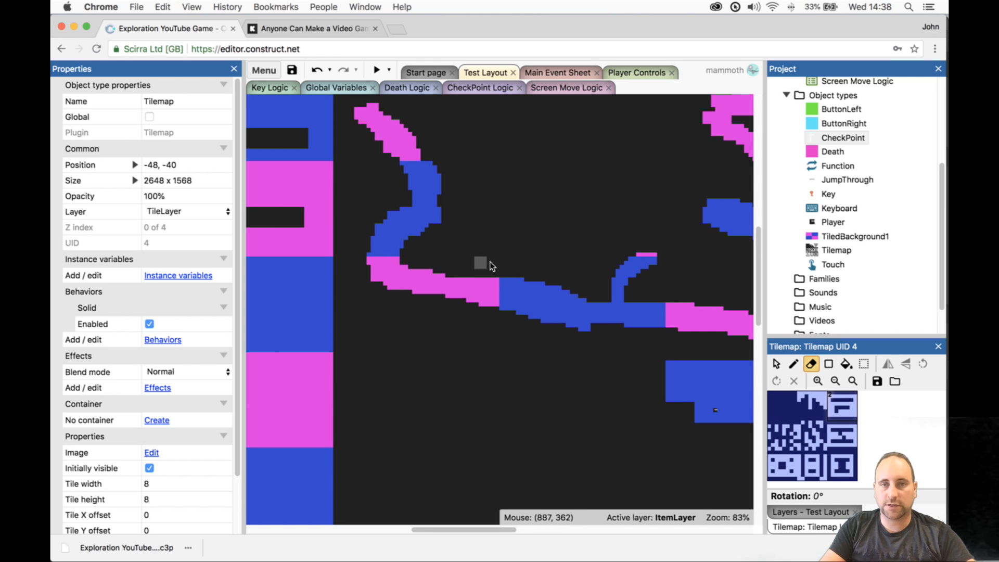
- Carve the short blue branch upward through the magenta room and curve it left in the top blue room
{"action": "mouse_move", "coordinate": [640, 255]}
{"action": "left_mouse_down"}
{"action": "mouse_move", "coordinate": [580, 190]}
{"action": "mouse_move", "coordinate": [613, 122]}
{"action": "left_mouse_up"}
{"action": "scroll", "coordinate": [612, 122], "scroll_direction": "up", "scroll_amount": 3}
{"action": "left_click_drag", "start_coordinate": [616, 286], "coordinate": [510, 257]}
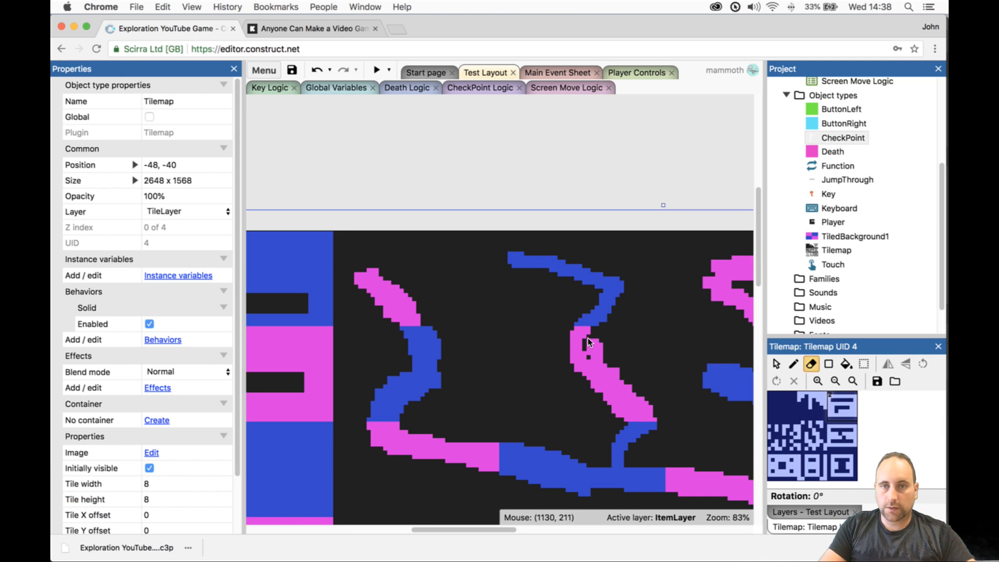
- Widen the upward branch by erasing tiles along its upper bend and beside its narrow stem above the main passage
{"action": "mouse_move", "coordinate": [625, 289]}
{"action": "left_mouse_down"}
{"action": "mouse_move", "coordinate": [612, 269]}
{"action": "mouse_move", "coordinate": [523, 253]}
{"action": "mouse_move", "coordinate": [601, 264]}
{"action": "mouse_move", "coordinate": [632, 307]}
{"action": "mouse_move", "coordinate": [616, 329]}
{"action": "left_mouse_up"}
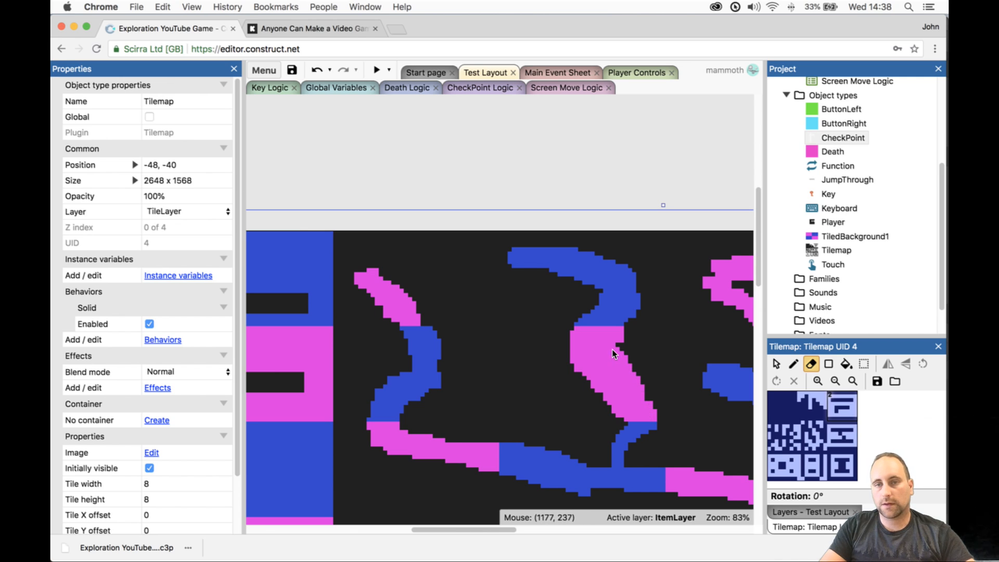
{"action": "scroll", "coordinate": [486, 346], "scroll_direction": "down", "scroll_amount": 2}
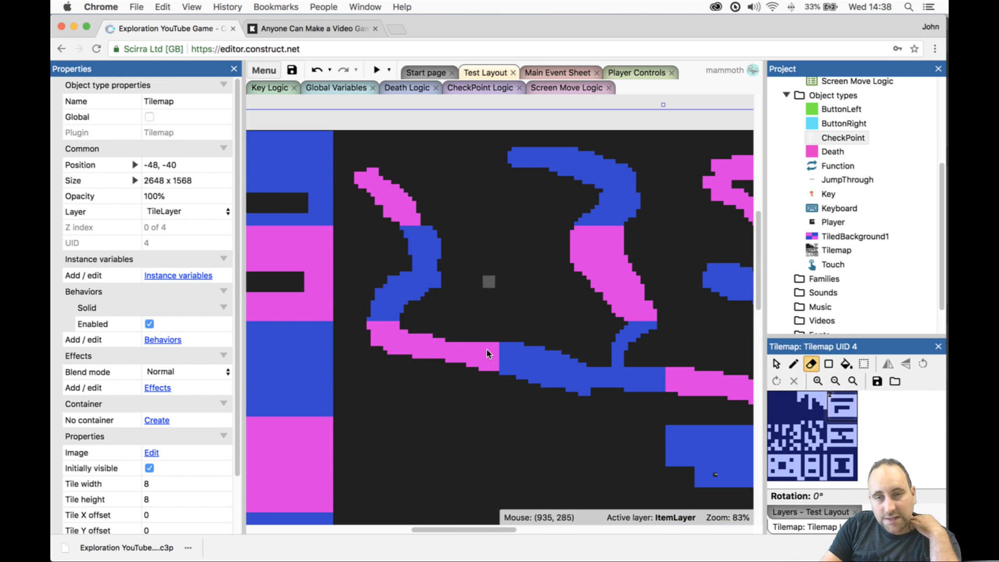
{"action": "left_click_drag", "start_coordinate": [602, 367], "coordinate": [607, 344]}
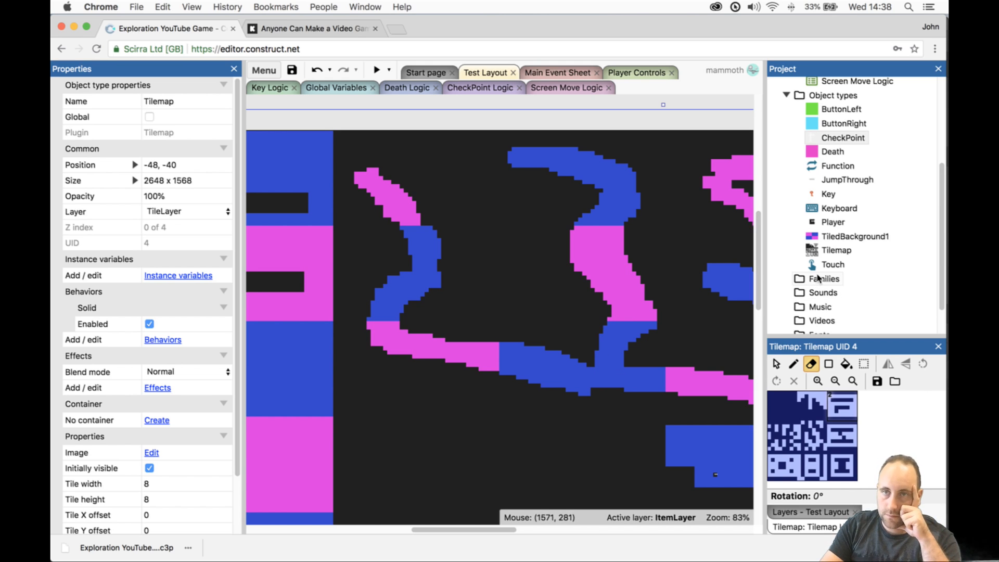
- Place a JumpThrough platform at the foot of the upward branch and duplicate it above at position 1184, 408
{"action": "left_click", "coordinate": [847, 181]}
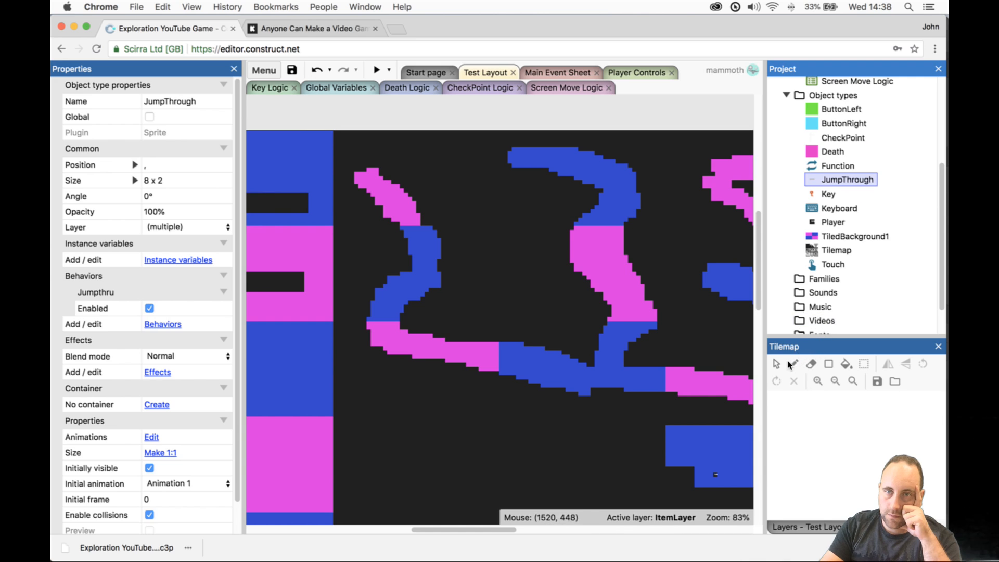
{"action": "left_click", "coordinate": [676, 390]}
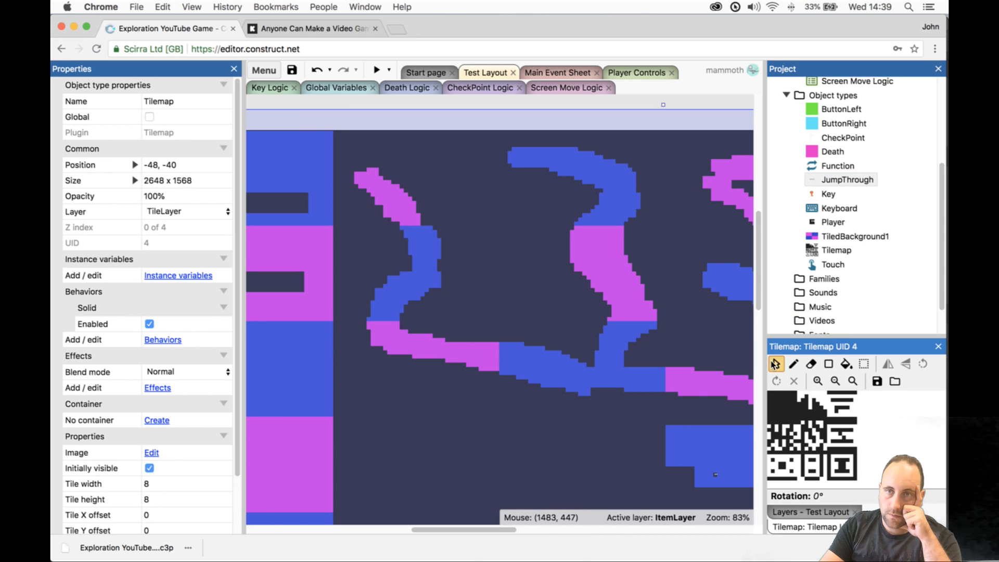
{"action": "left_click", "coordinate": [826, 180]}
{"action": "left_click_drag", "start_coordinate": [837, 180], "coordinate": [611, 359]}
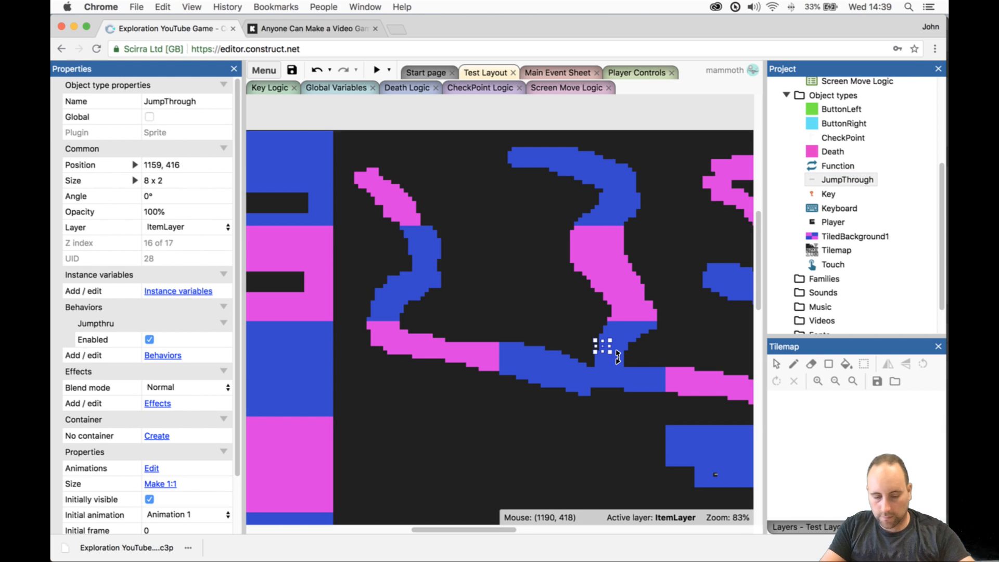
{"action": "scroll", "coordinate": [603, 354], "scroll_direction": "up", "scroll_amount": 5, "text": "ctrl"}
{"action": "left_click_drag", "start_coordinate": [578, 337], "coordinate": [605, 379]}
{"action": "key", "text": "ctrl+z"}
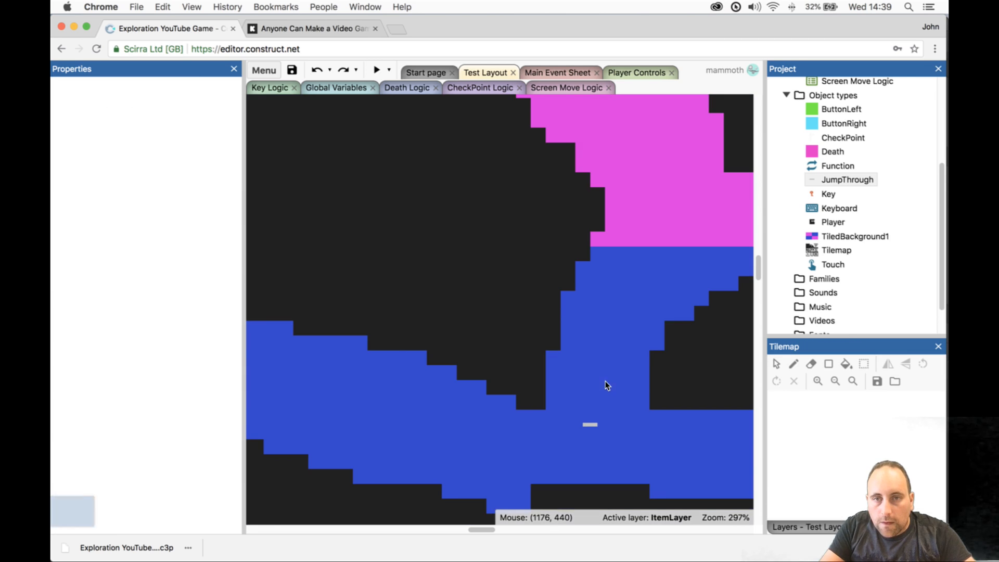
{"action": "left_click", "coordinate": [594, 423]}
{"action": "left_click_drag", "start_coordinate": [595, 424], "coordinate": [622, 334], "text": "ctrl"}
- Erase tilemap tiles leftward from the player's starting room, carving a passage through the magenta and blue rooms with a short upward hook
{"action": "scroll", "coordinate": [645, 289], "scroll_direction": "down", "scroll_amount": 10, "text": "ctrl"}
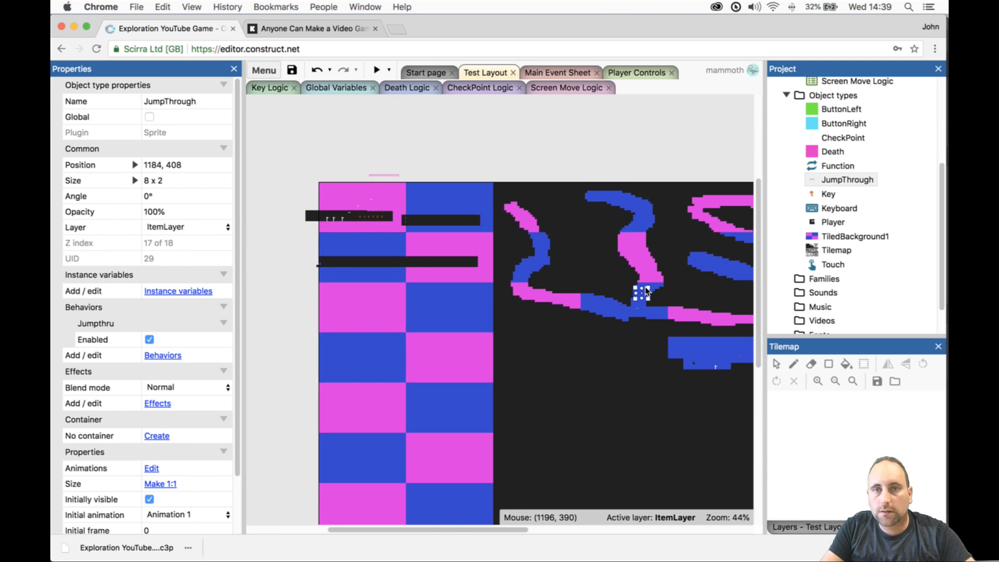
{"action": "scroll", "coordinate": [557, 314], "scroll_direction": "up", "scroll_amount": 4, "text": "ctrl"}
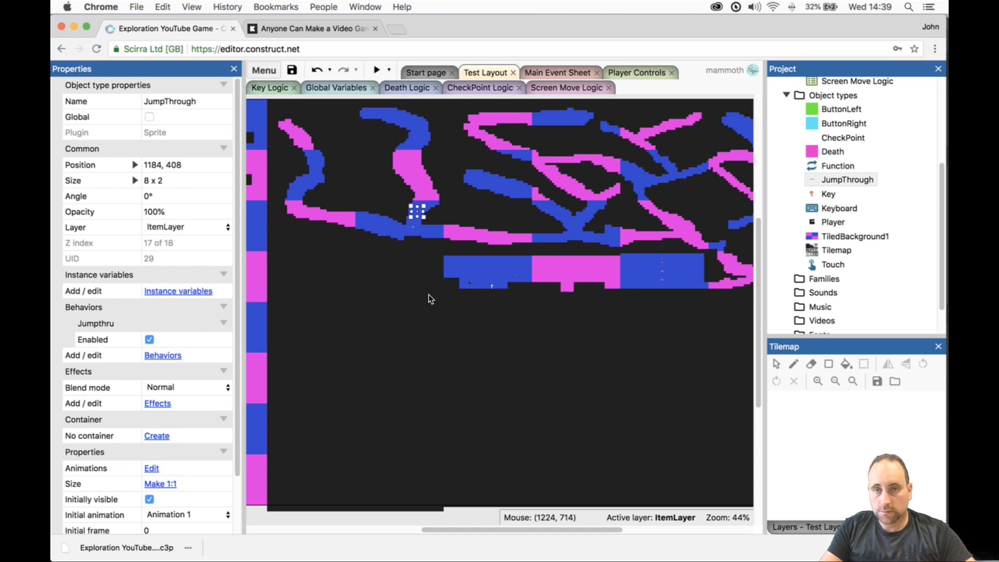
{"action": "scroll", "coordinate": [369, 268], "scroll_direction": "up", "scroll_amount": 3, "text": "ctrl"}
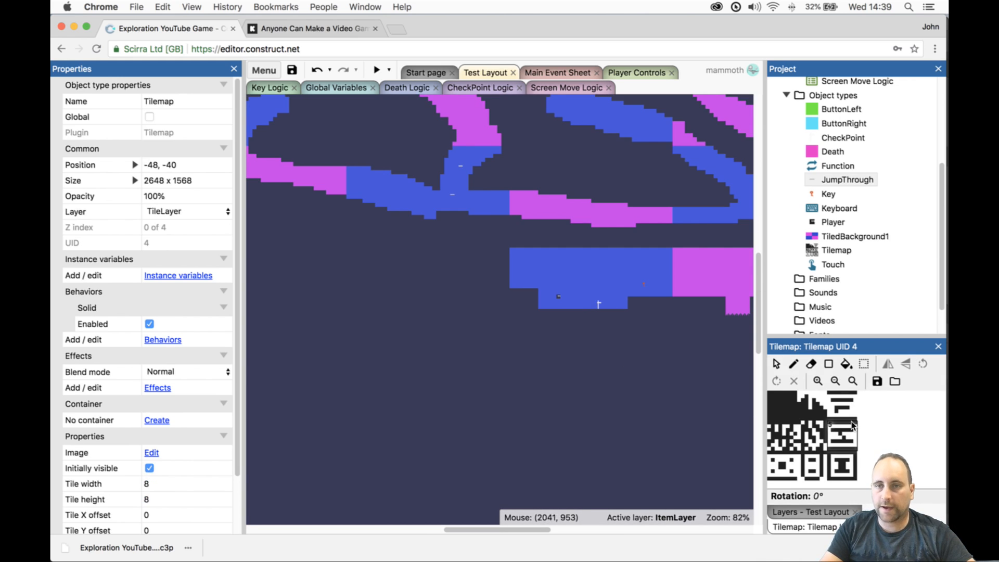
{"action": "left_click", "coordinate": [791, 404]}
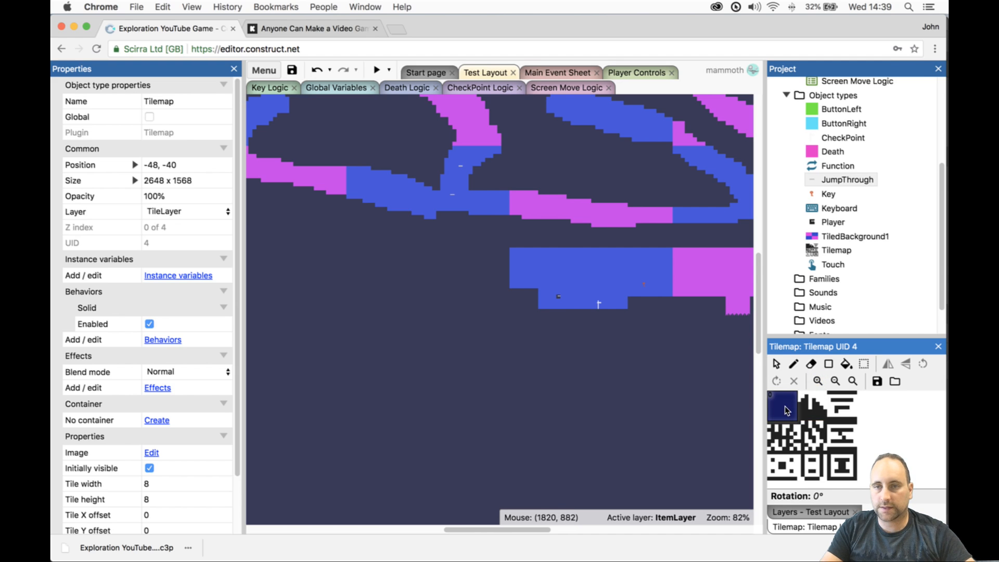
{"action": "left_click_drag", "start_coordinate": [784, 405], "coordinate": [840, 462]}
{"action": "left_click", "coordinate": [828, 364]}
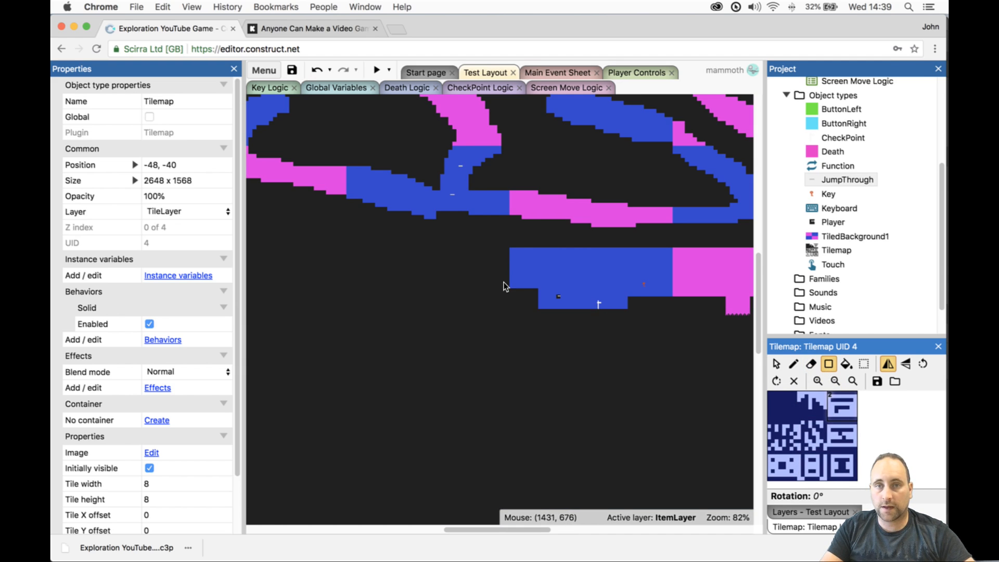
{"action": "left_click", "coordinate": [811, 364]}
{"action": "left_click_drag", "start_coordinate": [502, 282], "coordinate": [408, 282]}
{"action": "left_click_drag", "start_coordinate": [505, 269], "coordinate": [407, 264]}
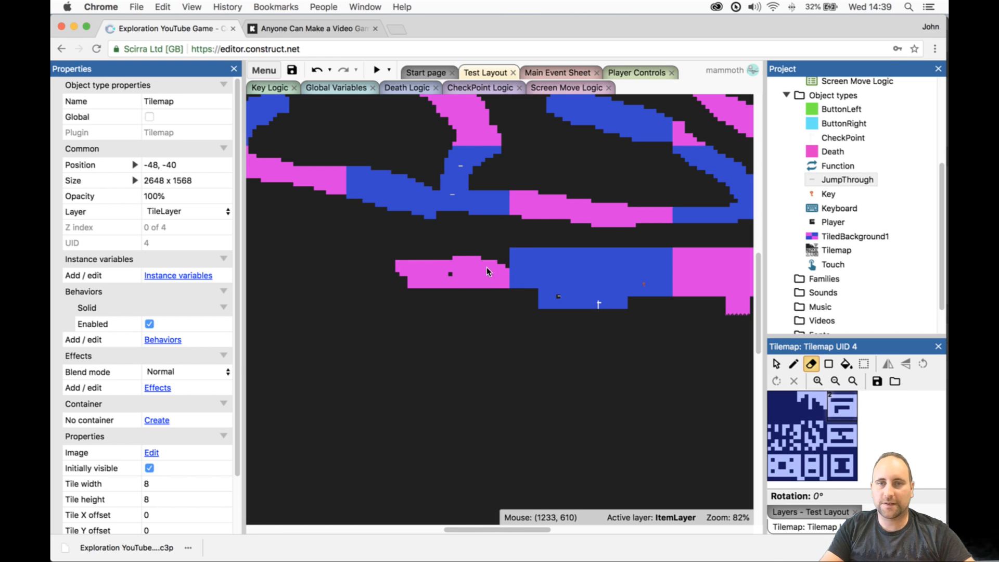
{"action": "mouse_move", "coordinate": [507, 265]}
{"action": "left_mouse_down"}
{"action": "mouse_move", "coordinate": [440, 268]}
{"action": "mouse_move", "coordinate": [388, 288]}
{"action": "mouse_move", "coordinate": [379, 283]}
{"action": "mouse_move", "coordinate": [391, 269]}
{"action": "mouse_move", "coordinate": [350, 268]}
{"action": "mouse_move", "coordinate": [343, 279]}
{"action": "mouse_move", "coordinate": [370, 289]}
{"action": "mouse_move", "coordinate": [279, 271]}
{"action": "mouse_move", "coordinate": [340, 281]}
{"action": "mouse_move", "coordinate": [263, 245]}
{"action": "left_mouse_up"}
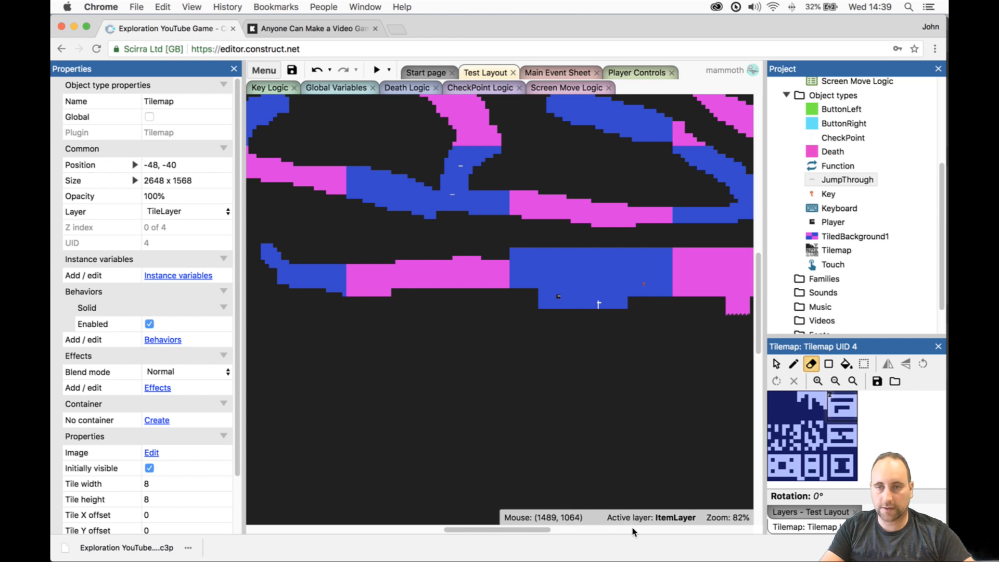
- Widen the new passage's left end and carve a winding shaft from it down to the layout's bottom edge
{"action": "left_click_drag", "start_coordinate": [530, 527], "coordinate": [496, 527]}
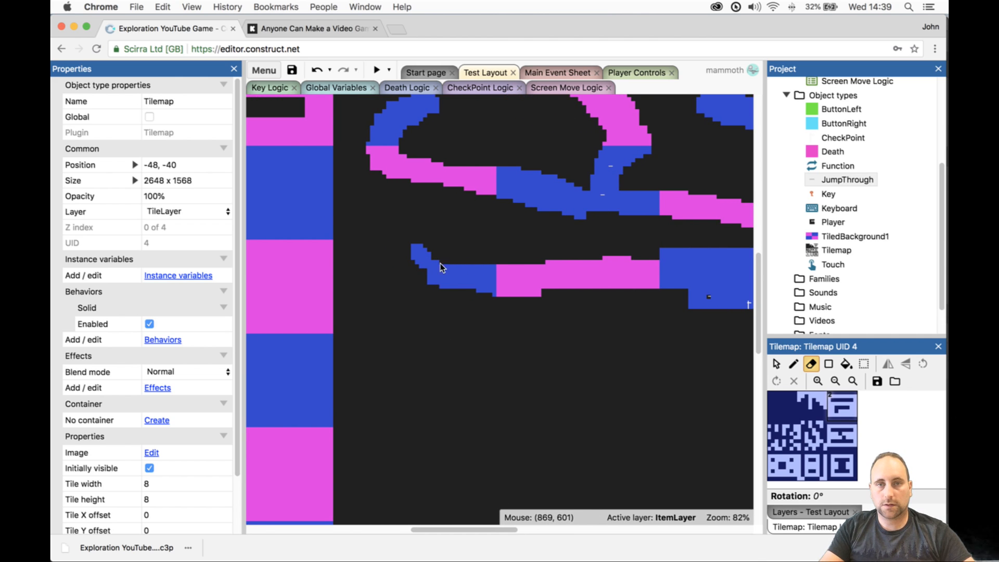
{"action": "mouse_move", "coordinate": [404, 274]}
{"action": "left_mouse_down"}
{"action": "mouse_move", "coordinate": [390, 299]}
{"action": "mouse_move", "coordinate": [415, 285]}
{"action": "mouse_move", "coordinate": [409, 261]}
{"action": "mouse_move", "coordinate": [457, 291]}
{"action": "mouse_move", "coordinate": [433, 289]}
{"action": "mouse_move", "coordinate": [413, 307]}
{"action": "mouse_move", "coordinate": [433, 285]}
{"action": "mouse_move", "coordinate": [404, 309]}
{"action": "mouse_move", "coordinate": [384, 304]}
{"action": "left_mouse_up"}
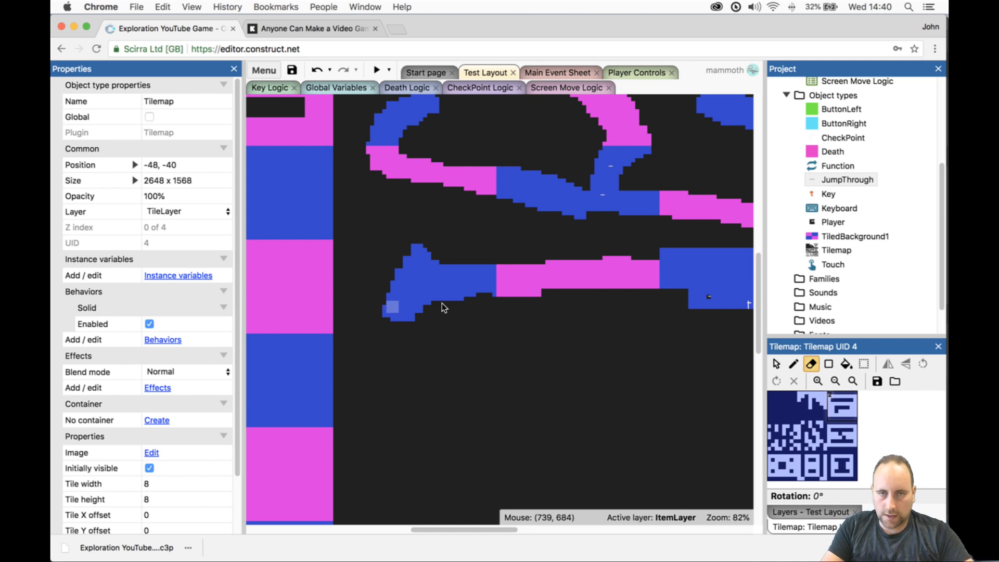
{"action": "mouse_move", "coordinate": [389, 309]}
{"action": "left_mouse_down"}
{"action": "mouse_move", "coordinate": [419, 310]}
{"action": "mouse_move", "coordinate": [387, 388]}
{"action": "mouse_move", "coordinate": [399, 314]}
{"action": "mouse_move", "coordinate": [385, 393]}
{"action": "mouse_move", "coordinate": [417, 326]}
{"action": "mouse_move", "coordinate": [396, 351]}
{"action": "mouse_move", "coordinate": [431, 364]}
{"action": "mouse_move", "coordinate": [424, 386]}
{"action": "left_mouse_up"}
{"action": "scroll", "coordinate": [442, 386], "scroll_direction": "down", "scroll_amount": 4}
{"action": "scroll", "coordinate": [441, 386], "scroll_direction": "down", "scroll_amount": 2}
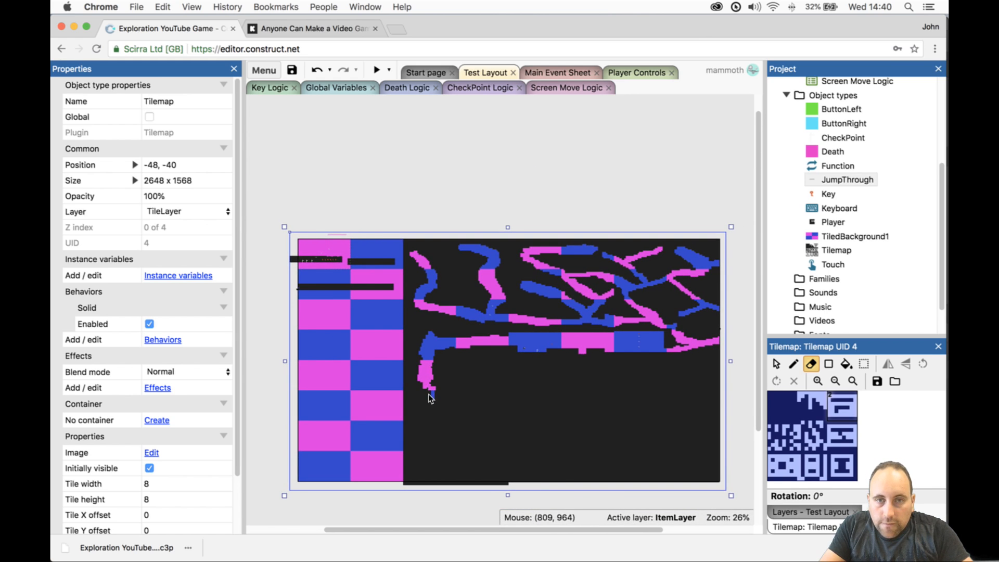
{"action": "left_click_drag", "start_coordinate": [421, 435], "coordinate": [421, 466]}
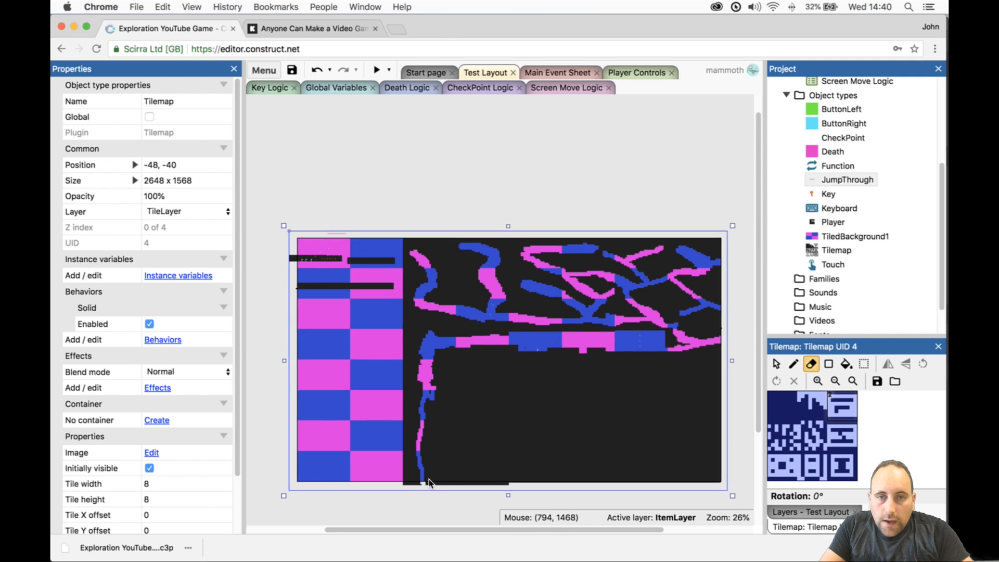
{"action": "scroll", "coordinate": [429, 482], "scroll_direction": "up", "scroll_amount": 4}
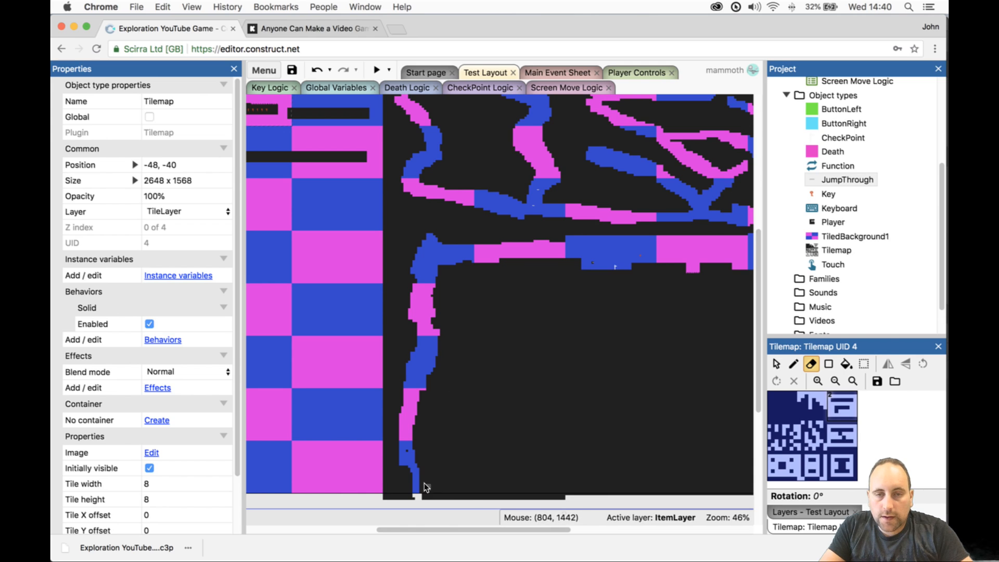
- Carve a tunnel rightward from the foot of the shaft, then wind it upward and over to the right below the starting room
{"action": "mouse_move", "coordinate": [421, 480]}
{"action": "left_mouse_down"}
{"action": "mouse_move", "coordinate": [485, 464]}
{"action": "mouse_move", "coordinate": [443, 463]}
{"action": "mouse_move", "coordinate": [426, 466]}
{"action": "mouse_move", "coordinate": [526, 469]}
{"action": "left_mouse_up"}
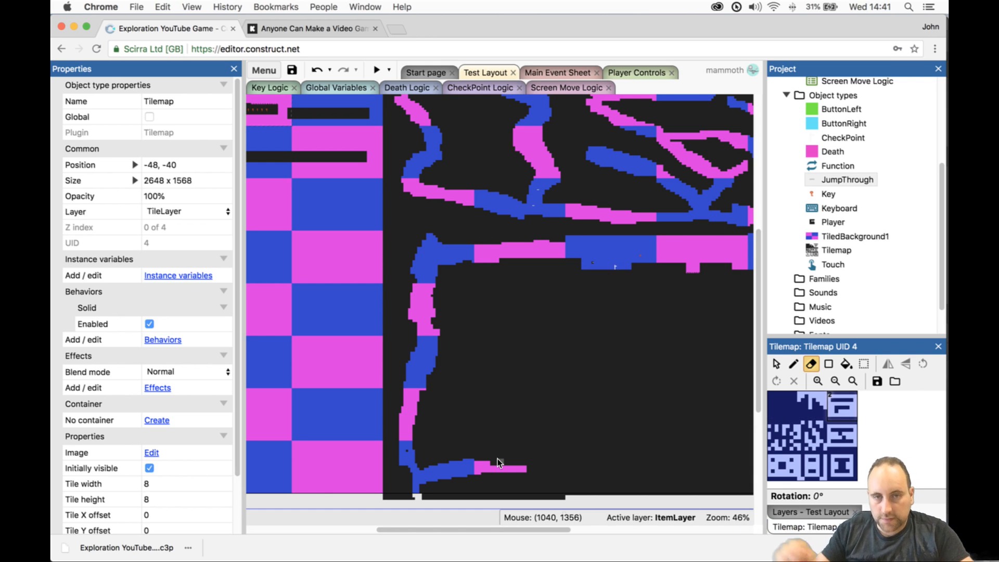
{"action": "scroll", "coordinate": [495, 458], "scroll_direction": "up", "scroll_amount": 3, "text": "ctrl"}
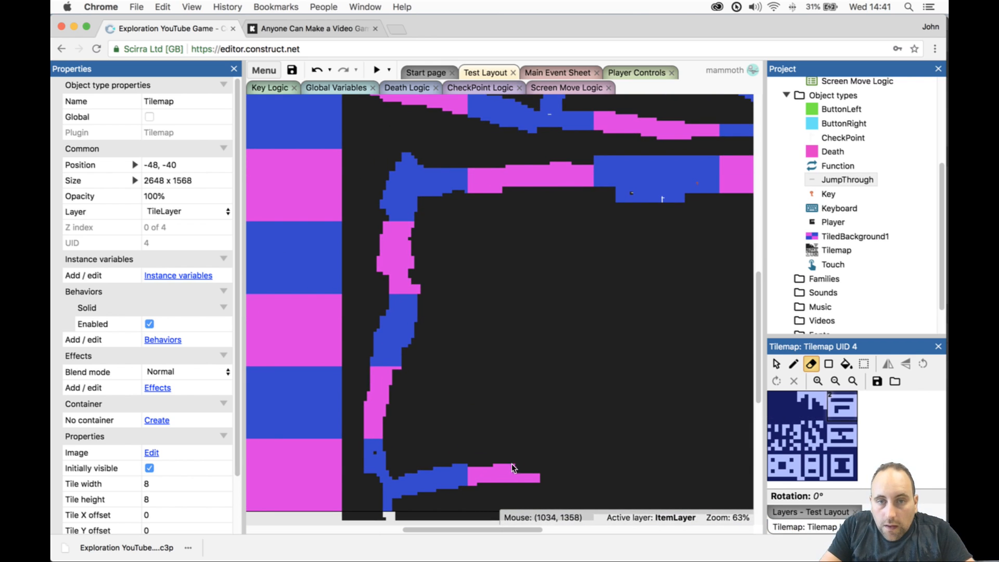
{"action": "mouse_move", "coordinate": [519, 461]}
{"action": "left_mouse_down"}
{"action": "mouse_move", "coordinate": [468, 411]}
{"action": "mouse_move", "coordinate": [480, 335]}
{"action": "mouse_move", "coordinate": [514, 295]}
{"action": "mouse_move", "coordinate": [487, 244]}
{"action": "mouse_move", "coordinate": [503, 230]}
{"action": "mouse_move", "coordinate": [556, 228]}
{"action": "mouse_move", "coordinate": [592, 251]}
{"action": "mouse_move", "coordinate": [645, 241]}
{"action": "left_mouse_up"}
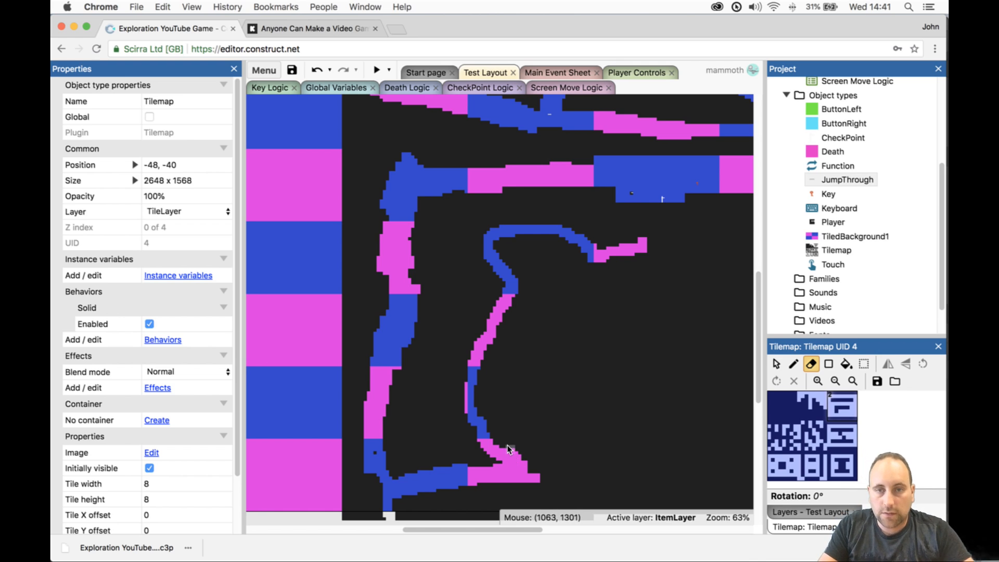
- Widen the winding tunnel along its climb and thicken the inner side of its upper blue bend
{"action": "mouse_move", "coordinate": [485, 418]}
{"action": "left_mouse_down"}
{"action": "mouse_move", "coordinate": [476, 394]}
{"action": "mouse_move", "coordinate": [489, 334]}
{"action": "left_mouse_up"}
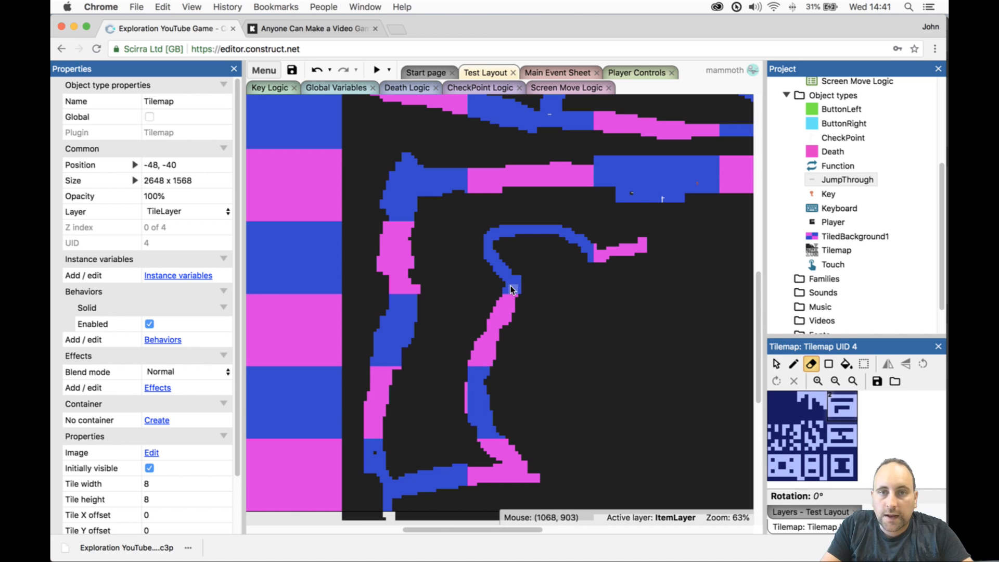
{"action": "mouse_move", "coordinate": [519, 290]}
{"action": "left_mouse_down"}
{"action": "mouse_move", "coordinate": [483, 243]}
{"action": "mouse_move", "coordinate": [494, 225]}
{"action": "mouse_move", "coordinate": [535, 219]}
{"action": "left_mouse_up"}
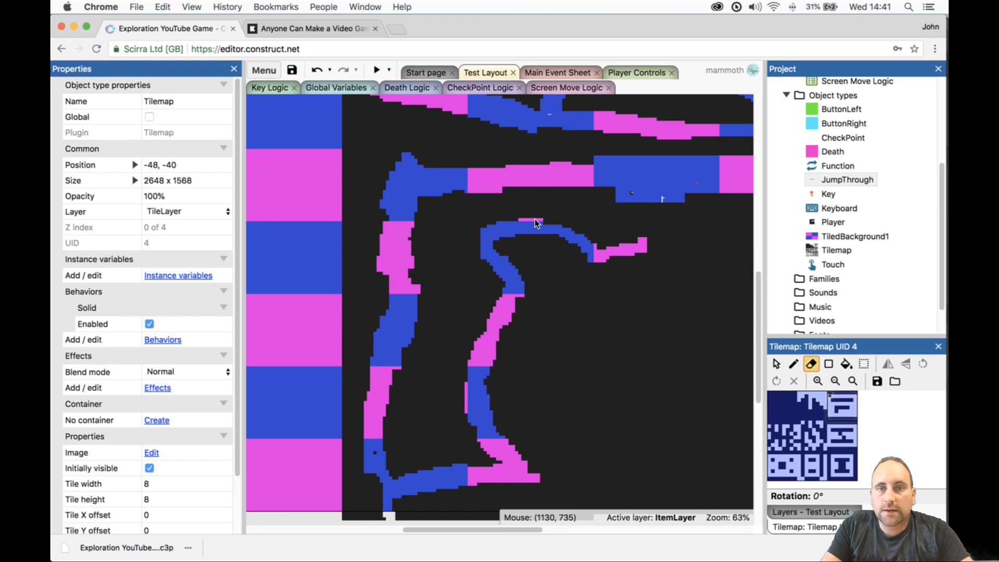
{"action": "key", "text": "super+z"}
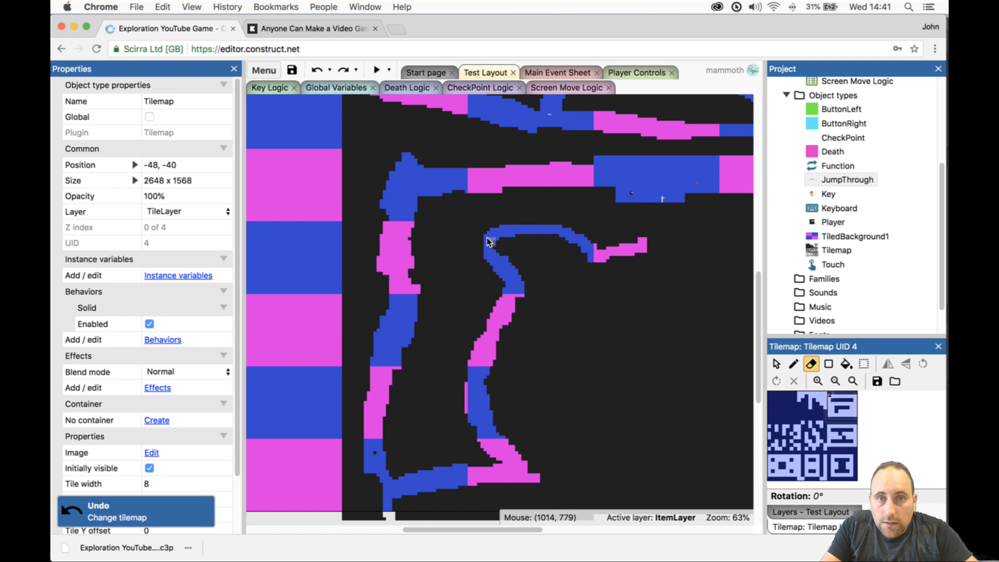
{"action": "left_click_drag", "start_coordinate": [498, 236], "coordinate": [572, 251]}
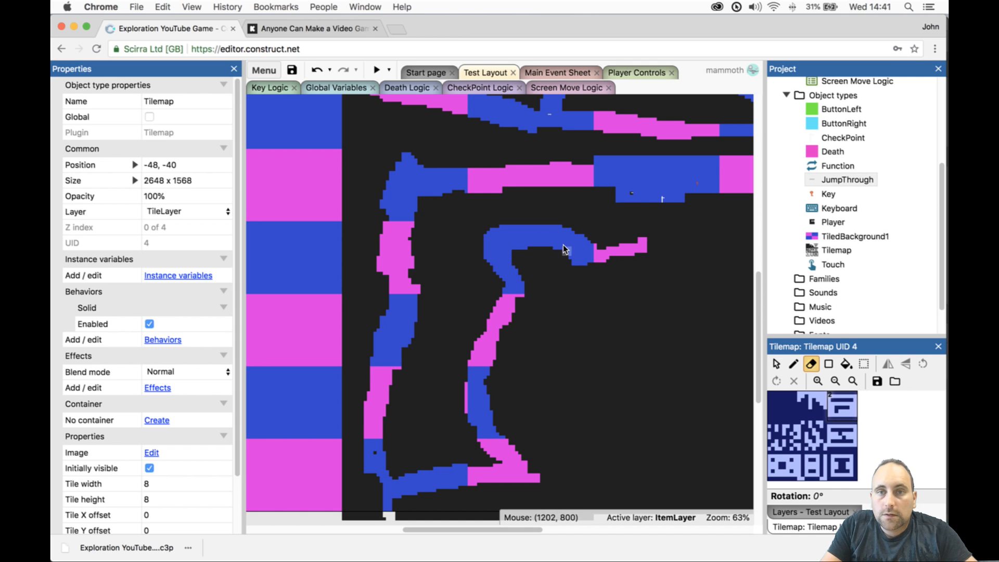
- Enlarge the magenta end of the winding tunnel into a wider chamber below the starting room
{"action": "mouse_move", "coordinate": [581, 263]}
{"action": "left_mouse_down"}
{"action": "mouse_move", "coordinate": [616, 266]}
{"action": "mouse_move", "coordinate": [588, 261]}
{"action": "mouse_move", "coordinate": [653, 246]}
{"action": "mouse_move", "coordinate": [647, 221]}
{"action": "left_mouse_up"}
{"action": "key", "text": "ctrl+z"}
{"action": "key", "text": "ctrl+z"}
{"action": "mouse_move", "coordinate": [623, 253]}
{"action": "left_mouse_down"}
{"action": "mouse_move", "coordinate": [660, 244]}
{"action": "mouse_move", "coordinate": [634, 255]}
{"action": "mouse_move", "coordinate": [658, 259]}
{"action": "mouse_move", "coordinate": [669, 249]}
{"action": "mouse_move", "coordinate": [660, 232]}
{"action": "mouse_move", "coordinate": [618, 235]}
{"action": "left_mouse_up"}
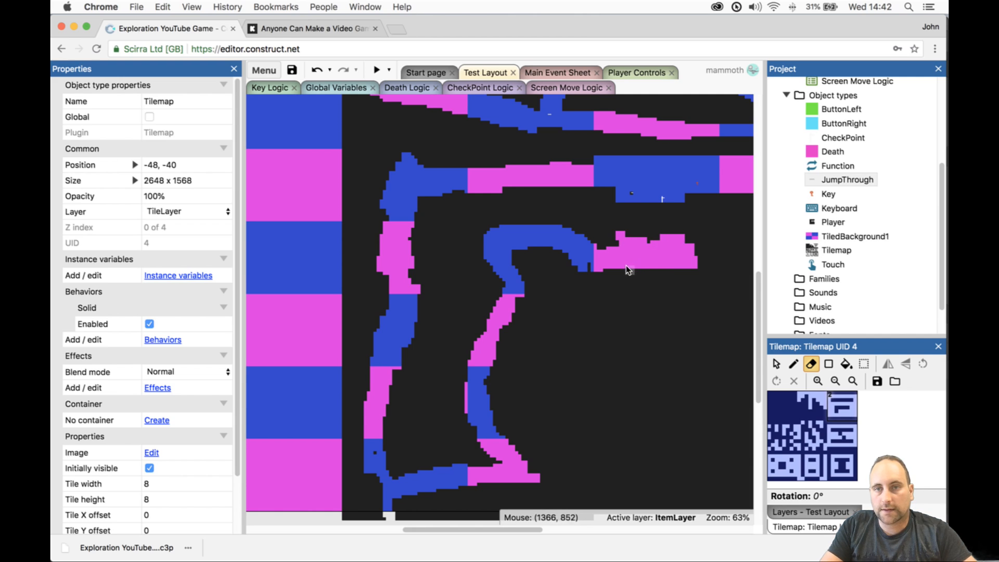
- Carve a shaft down from the magenta chamber with two short leftward dead-end branches and a tunnel running right from its foot
{"action": "left_click_drag", "start_coordinate": [508, 530], "coordinate": [557, 534]}
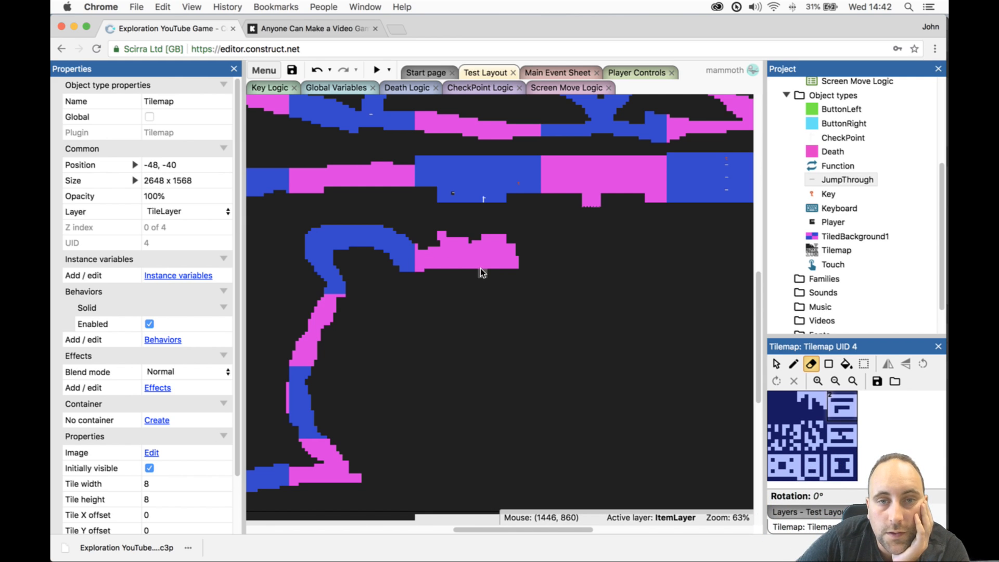
{"action": "mouse_move", "coordinate": [440, 271]}
{"action": "left_mouse_down"}
{"action": "mouse_move", "coordinate": [422, 336]}
{"action": "mouse_move", "coordinate": [417, 312]}
{"action": "mouse_move", "coordinate": [364, 326]}
{"action": "mouse_move", "coordinate": [411, 307]}
{"action": "left_mouse_up"}
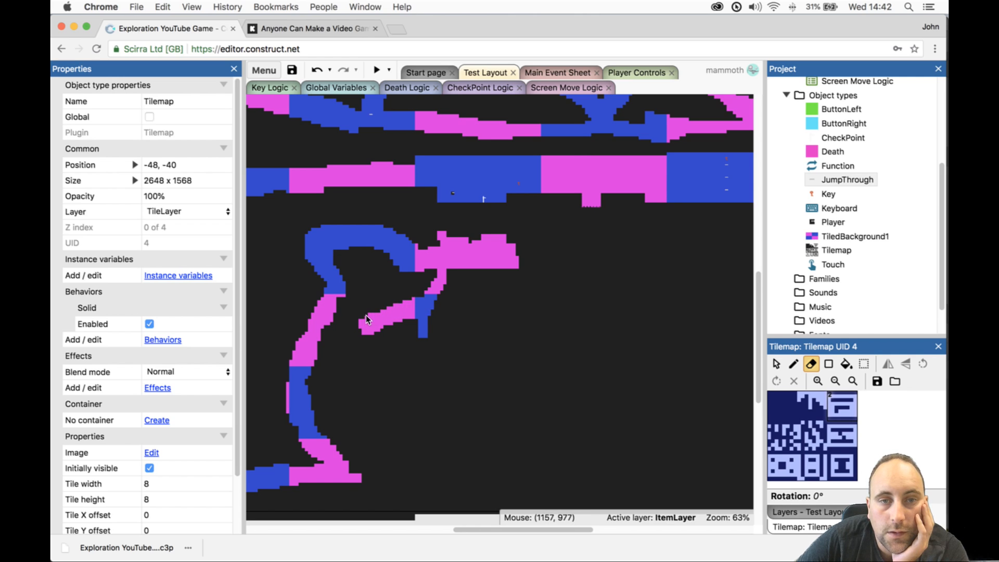
{"action": "mouse_move", "coordinate": [423, 330]}
{"action": "left_mouse_down"}
{"action": "mouse_move", "coordinate": [452, 474]}
{"action": "mouse_move", "coordinate": [465, 491]}
{"action": "left_mouse_up"}
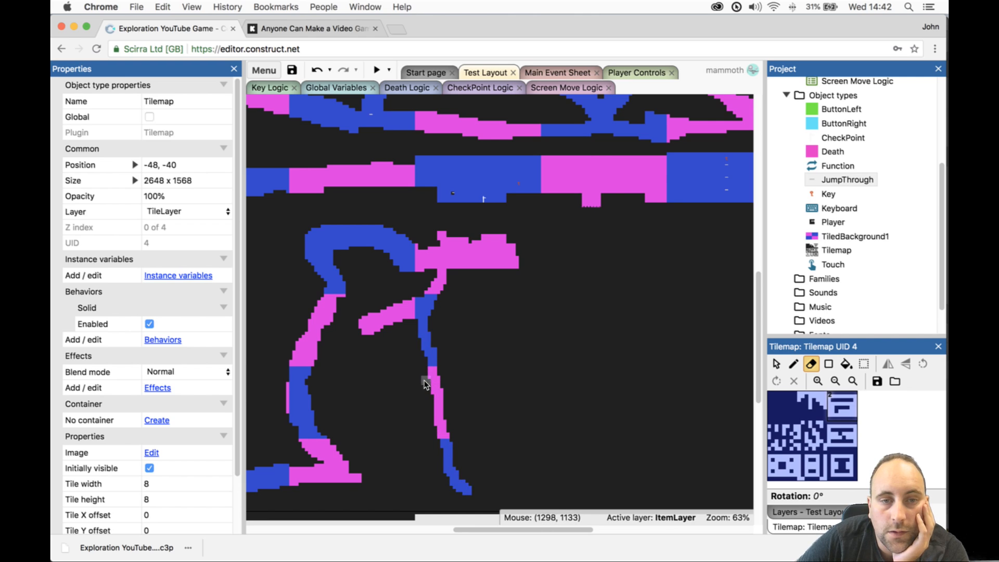
{"action": "left_click_drag", "start_coordinate": [426, 385], "coordinate": [362, 381]}
{"action": "mouse_move", "coordinate": [381, 380]}
{"action": "left_mouse_down"}
{"action": "mouse_move", "coordinate": [420, 390]}
{"action": "mouse_move", "coordinate": [359, 394]}
{"action": "mouse_move", "coordinate": [419, 392]}
{"action": "left_mouse_up"}
{"action": "mouse_move", "coordinate": [458, 473]}
{"action": "left_mouse_down"}
{"action": "mouse_move", "coordinate": [466, 486]}
{"action": "mouse_move", "coordinate": [606, 470]}
{"action": "left_mouse_up"}
{"action": "mouse_move", "coordinate": [532, 468]}
{"action": "left_mouse_down"}
{"action": "mouse_move", "coordinate": [468, 482]}
{"action": "mouse_move", "coordinate": [527, 469]}
{"action": "left_mouse_up"}
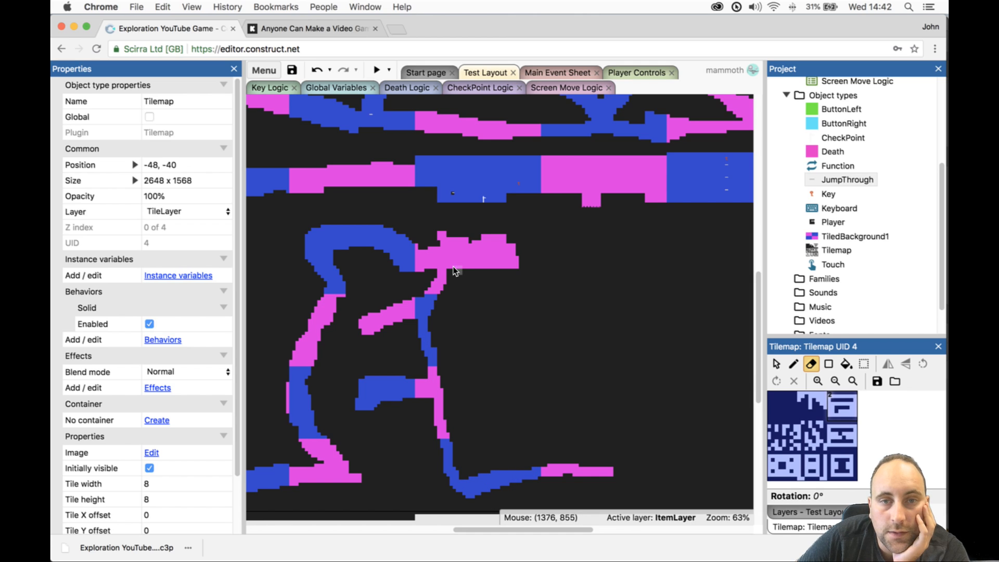
- Widen the shaft below the magenta chamber down to its foot and thicken the magenta stretch of the bottom tunnel
{"action": "mouse_move", "coordinate": [447, 281]}
{"action": "left_mouse_down"}
{"action": "mouse_move", "coordinate": [430, 339]}
{"action": "mouse_move", "coordinate": [442, 325]}
{"action": "mouse_move", "coordinate": [441, 371]}
{"action": "mouse_move", "coordinate": [449, 315]}
{"action": "left_mouse_up"}
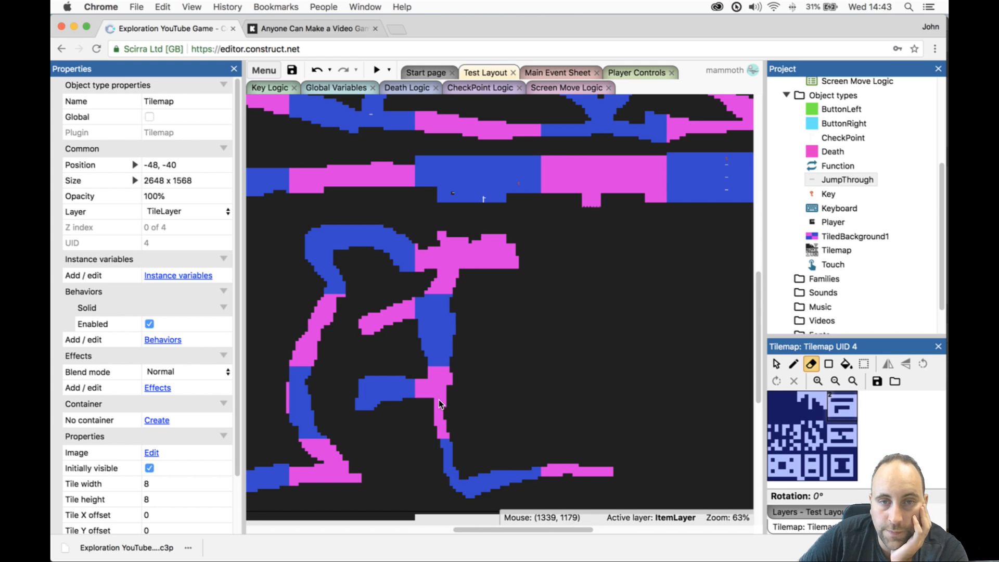
{"action": "mouse_move", "coordinate": [442, 387]}
{"action": "left_mouse_down"}
{"action": "mouse_move", "coordinate": [457, 464]}
{"action": "mouse_move", "coordinate": [613, 467]}
{"action": "mouse_move", "coordinate": [482, 458]}
{"action": "left_mouse_up"}
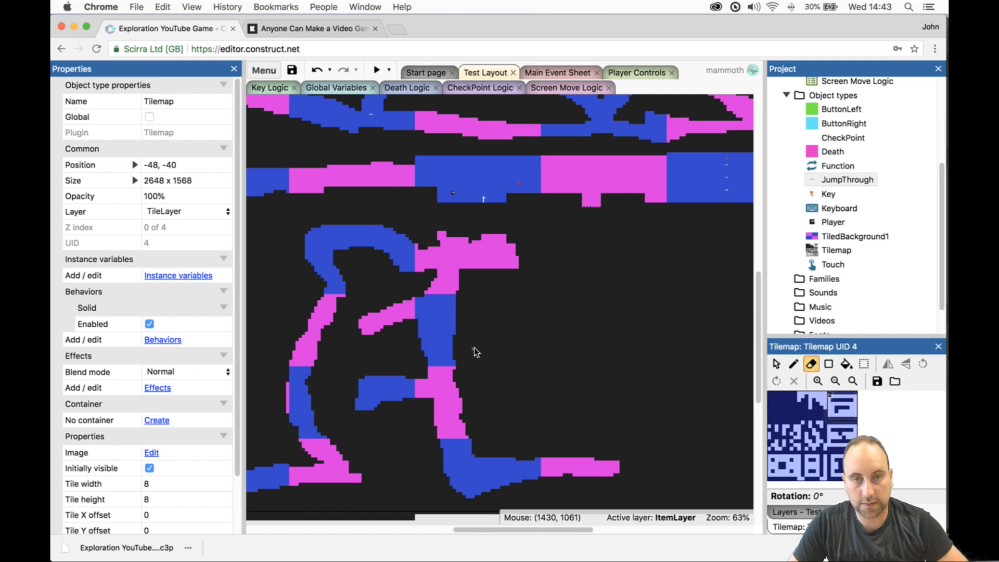
{"action": "key", "text": "super+z"}
{"action": "mouse_move", "coordinate": [460, 287]}
{"action": "left_mouse_down"}
{"action": "mouse_move", "coordinate": [451, 276]}
{"action": "mouse_move", "coordinate": [433, 326]}
{"action": "mouse_move", "coordinate": [444, 294]}
{"action": "mouse_move", "coordinate": [437, 346]}
{"action": "mouse_move", "coordinate": [470, 421]}
{"action": "mouse_move", "coordinate": [476, 479]}
{"action": "left_mouse_up"}
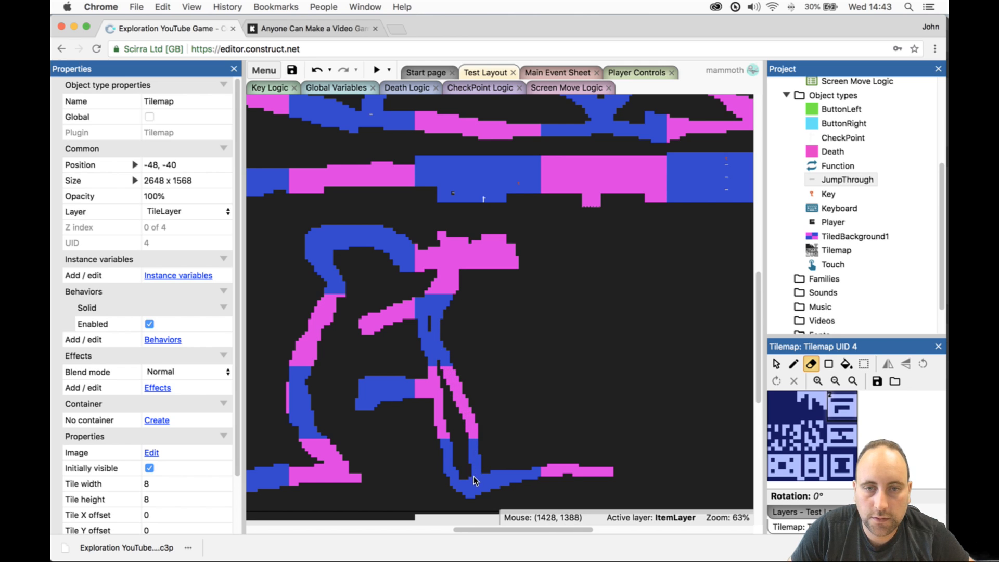
{"action": "mouse_move", "coordinate": [439, 358]}
{"action": "left_mouse_down"}
{"action": "mouse_move", "coordinate": [458, 474]}
{"action": "mouse_move", "coordinate": [457, 442]}
{"action": "left_mouse_up"}
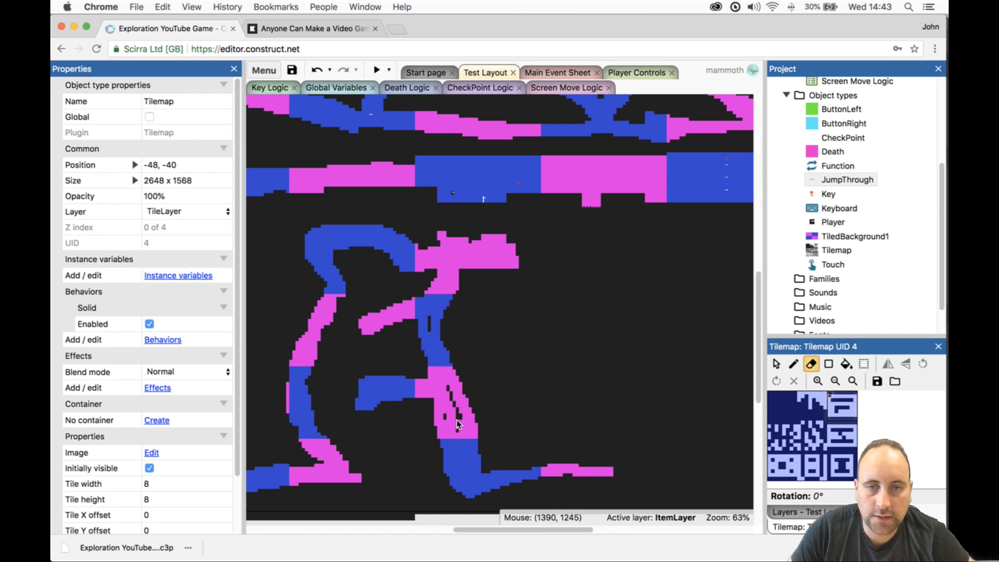
{"action": "mouse_move", "coordinate": [453, 386]}
{"action": "left_mouse_down"}
{"action": "mouse_move", "coordinate": [457, 421]}
{"action": "mouse_move", "coordinate": [430, 311]}
{"action": "mouse_move", "coordinate": [428, 327]}
{"action": "left_mouse_up"}
{"action": "left_click_drag", "start_coordinate": [505, 468], "coordinate": [601, 456]}
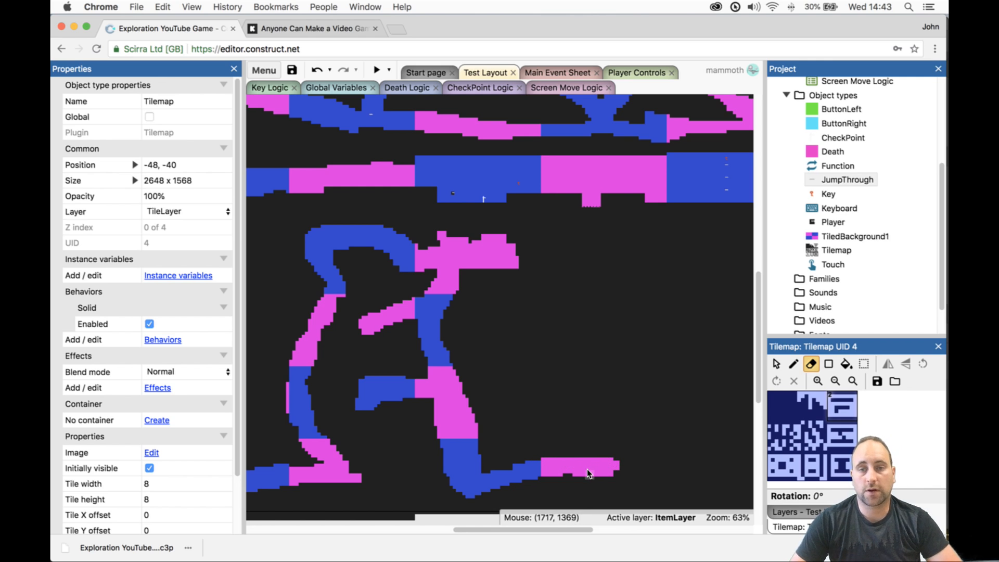
- Extend the bottom tunnel rightward through the next blue and magenta rooms and widen its blue section
{"action": "scroll", "coordinate": [590, 460], "scroll_direction": "down", "scroll_amount": 2}
{"action": "left_click_drag", "start_coordinate": [540, 530], "coordinate": [579, 529]}
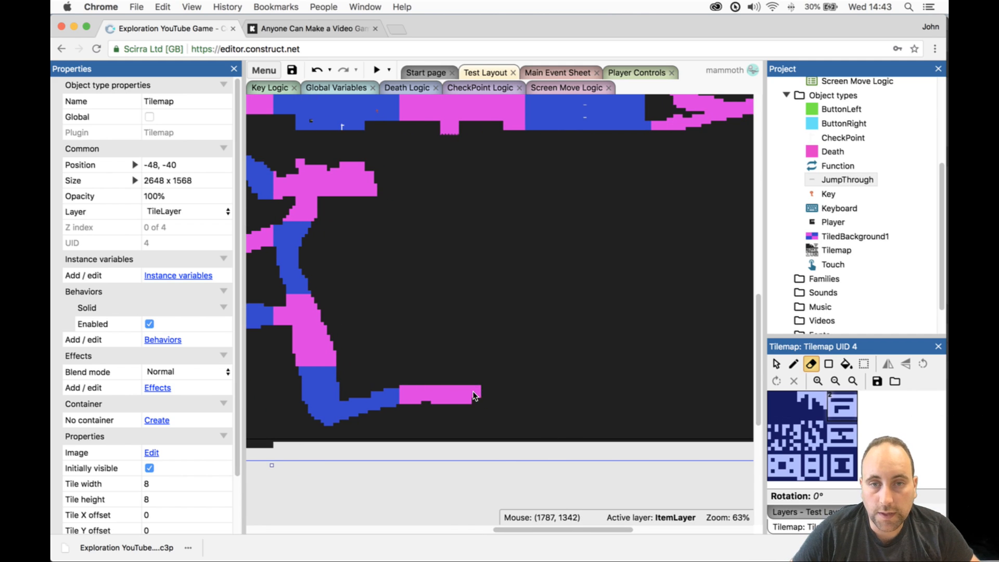
{"action": "mouse_move", "coordinate": [473, 398]}
{"action": "left_mouse_down"}
{"action": "mouse_move", "coordinate": [721, 408]}
{"action": "mouse_move", "coordinate": [535, 408]}
{"action": "left_mouse_up"}
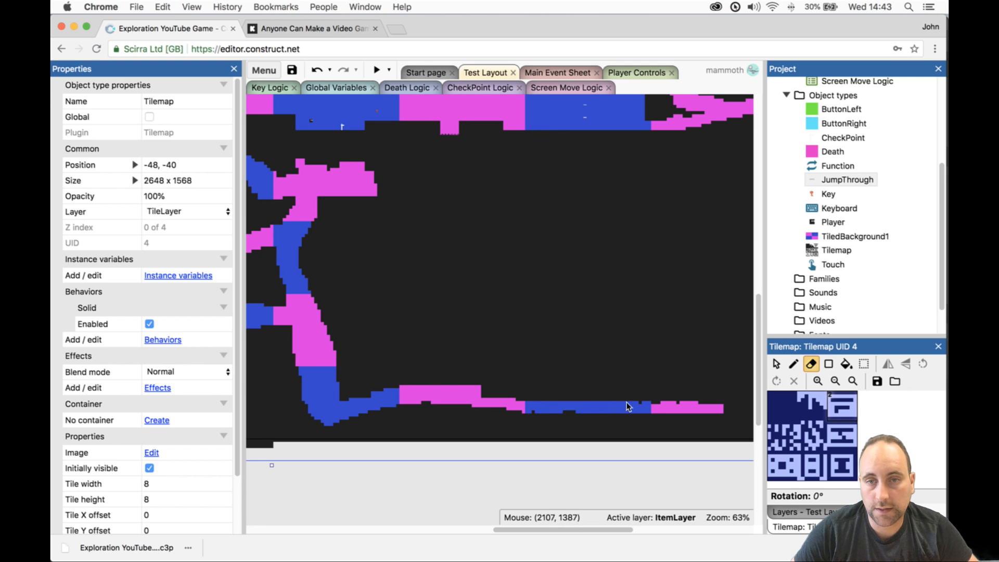
{"action": "mouse_move", "coordinate": [654, 390]}
{"action": "left_mouse_down"}
{"action": "mouse_move", "coordinate": [578, 385]}
{"action": "mouse_move", "coordinate": [660, 396]}
{"action": "mouse_move", "coordinate": [526, 396]}
{"action": "mouse_move", "coordinate": [575, 408]}
{"action": "mouse_move", "coordinate": [547, 410]}
{"action": "left_mouse_up"}
{"action": "left_click", "coordinate": [535, 408]}
{"action": "left_click", "coordinate": [593, 384]}
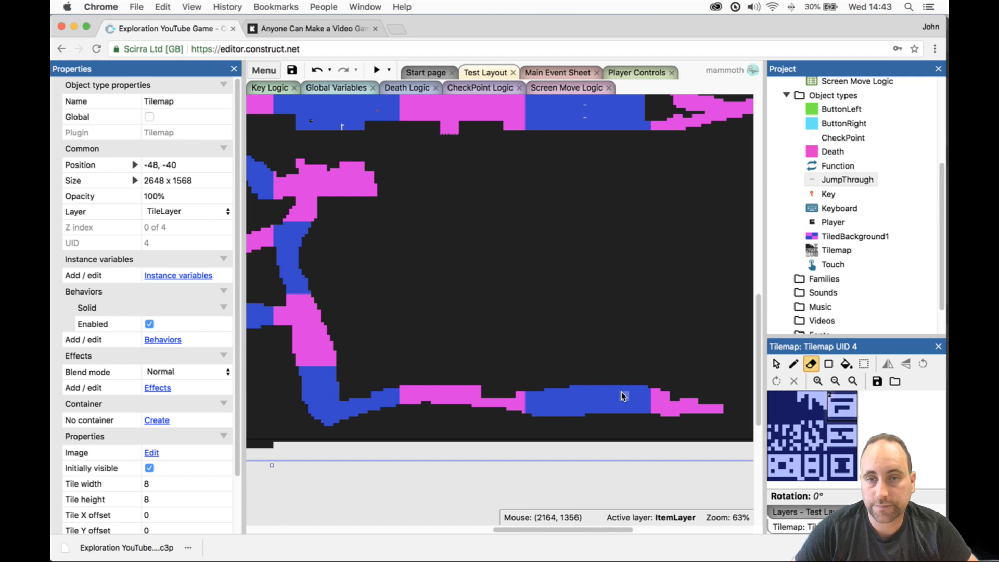
- Continue the bottom tunnel to the layout's right edge, add an upward branch forking left and right, and widen both forks
{"action": "left_click_drag", "start_coordinate": [588, 528], "coordinate": [617, 529]}
{"action": "mouse_move", "coordinate": [695, 412]}
{"action": "left_mouse_down"}
{"action": "mouse_move", "coordinate": [595, 387]}
{"action": "mouse_move", "coordinate": [676, 327]}
{"action": "mouse_move", "coordinate": [584, 323]}
{"action": "left_mouse_up"}
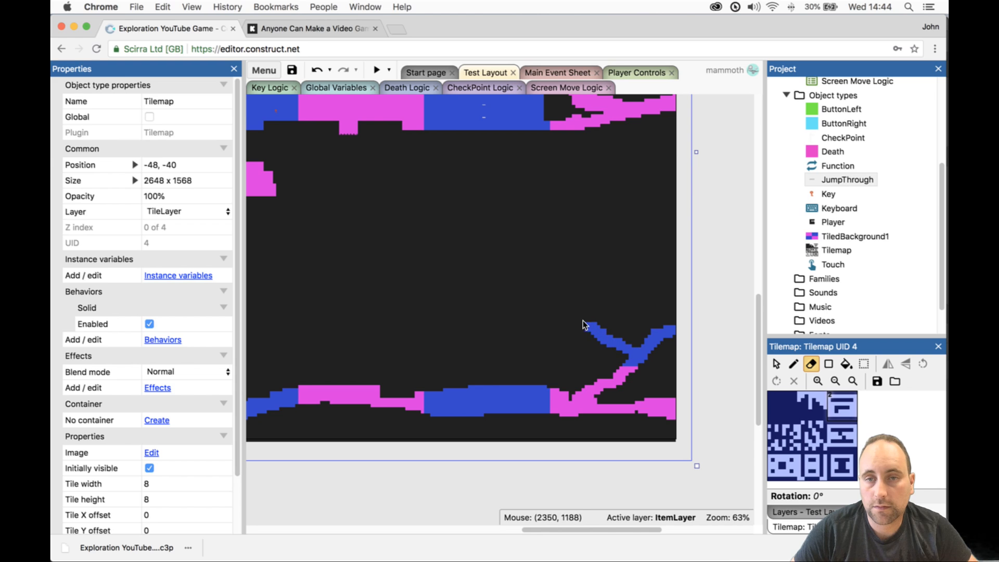
{"action": "mouse_move", "coordinate": [566, 394]}
{"action": "left_mouse_down"}
{"action": "mouse_move", "coordinate": [662, 319]}
{"action": "mouse_move", "coordinate": [671, 322]}
{"action": "mouse_move", "coordinate": [654, 320]}
{"action": "mouse_move", "coordinate": [670, 313]}
{"action": "left_mouse_up"}
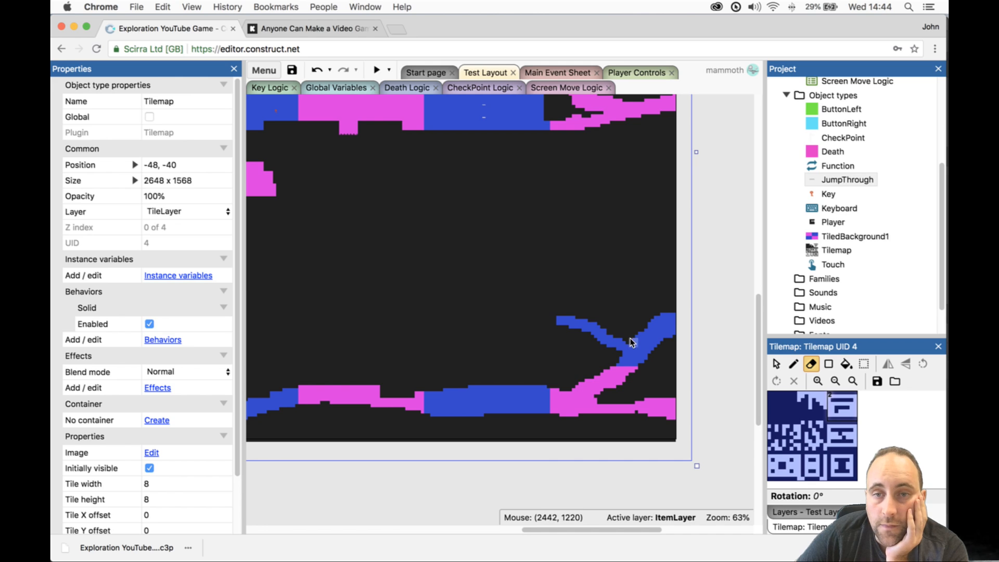
{"action": "mouse_move", "coordinate": [595, 317]}
{"action": "left_mouse_down"}
{"action": "mouse_move", "coordinate": [569, 316]}
{"action": "mouse_move", "coordinate": [589, 324]}
{"action": "left_mouse_up"}
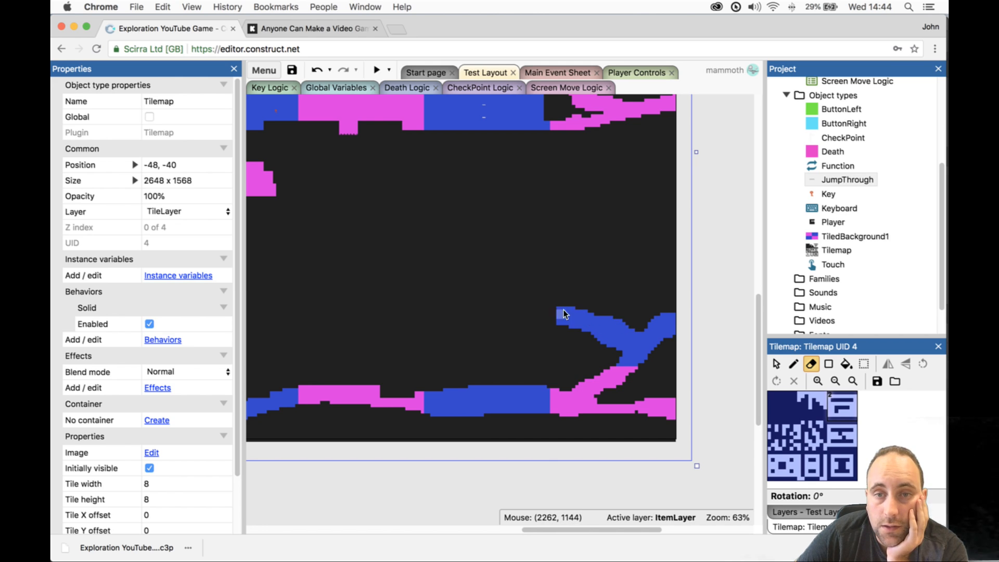
- Extend the left fork's tunnel leftward through the magenta and blue rooms, then curl it up and back right into a widened magenta arc
{"action": "mouse_move", "coordinate": [550, 308]}
{"action": "left_mouse_down"}
{"action": "mouse_move", "coordinate": [340, 309]}
{"action": "mouse_move", "coordinate": [429, 311]}
{"action": "mouse_move", "coordinate": [362, 317]}
{"action": "left_mouse_up"}
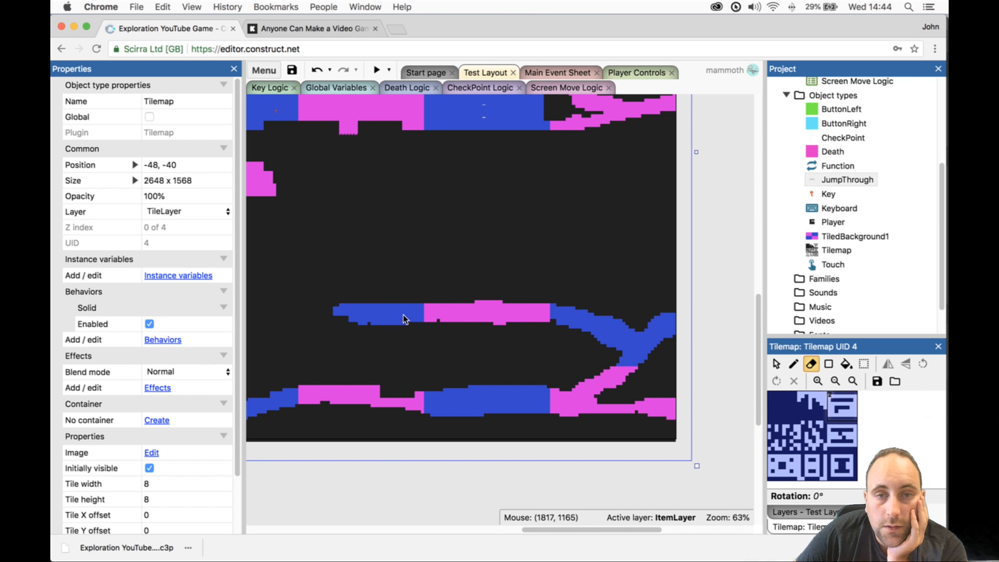
{"action": "left_click_drag", "start_coordinate": [563, 531], "coordinate": [526, 530]}
{"action": "mouse_move", "coordinate": [530, 314]}
{"action": "left_mouse_down"}
{"action": "mouse_move", "coordinate": [409, 309]}
{"action": "mouse_move", "coordinate": [422, 273]}
{"action": "mouse_move", "coordinate": [473, 239]}
{"action": "left_mouse_up"}
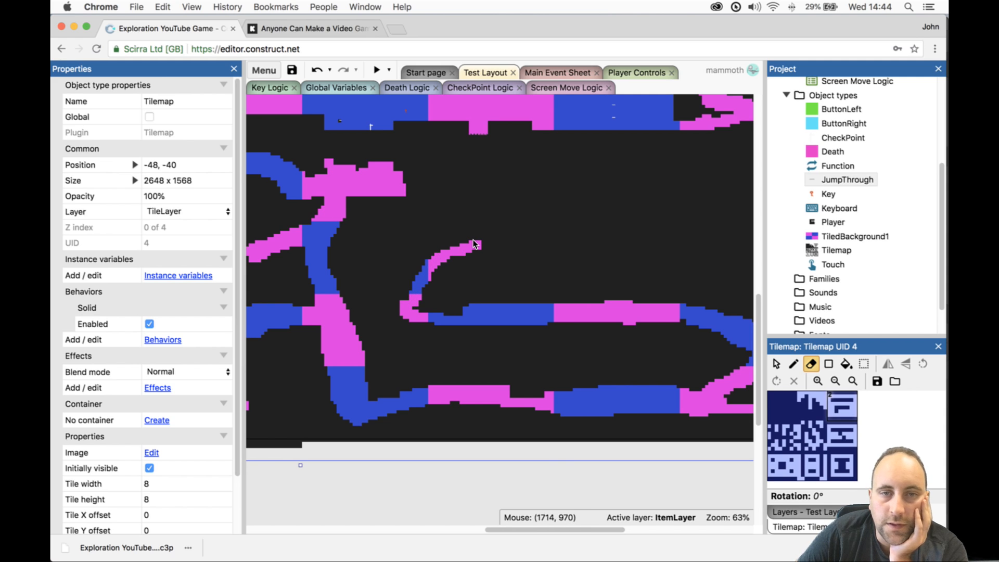
{"action": "key", "text": "super+z"}
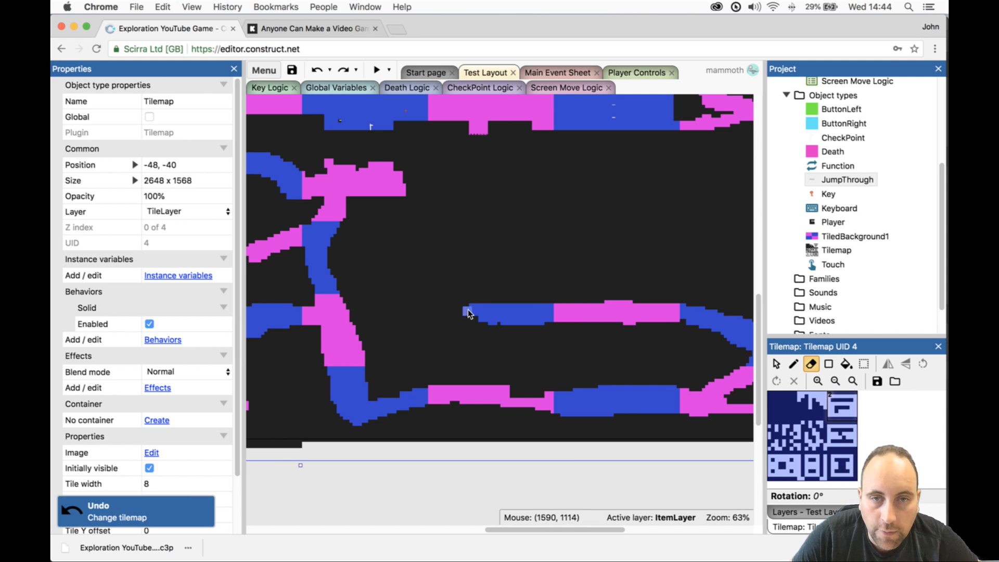
{"action": "mouse_move", "coordinate": [497, 314]}
{"action": "left_mouse_down"}
{"action": "mouse_move", "coordinate": [411, 313]}
{"action": "mouse_move", "coordinate": [385, 279]}
{"action": "mouse_move", "coordinate": [393, 260]}
{"action": "mouse_move", "coordinate": [453, 223]}
{"action": "mouse_move", "coordinate": [532, 254]}
{"action": "left_mouse_up"}
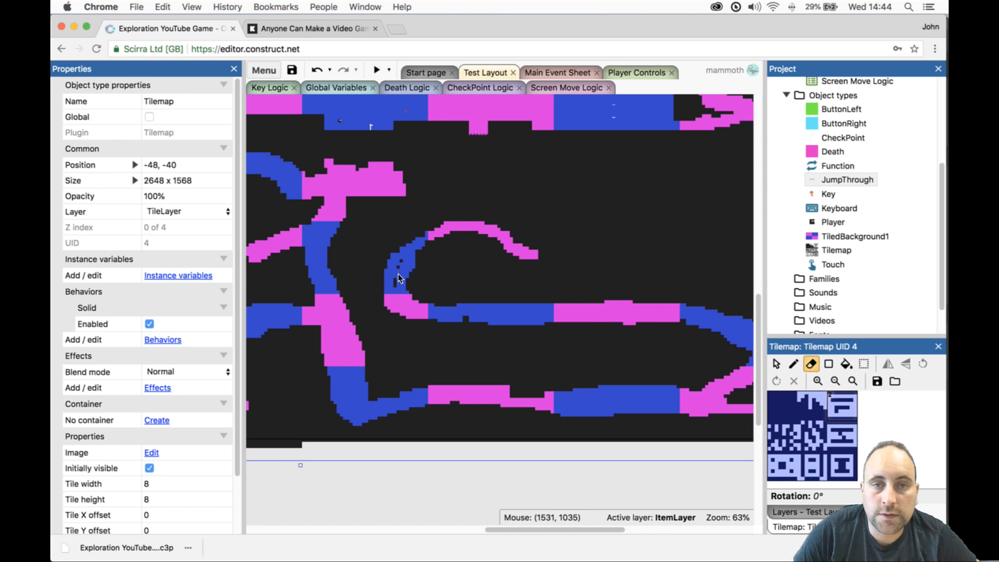
{"action": "mouse_move", "coordinate": [395, 281]}
{"action": "left_mouse_down"}
{"action": "mouse_move", "coordinate": [401, 254]}
{"action": "mouse_move", "coordinate": [450, 233]}
{"action": "left_mouse_up"}
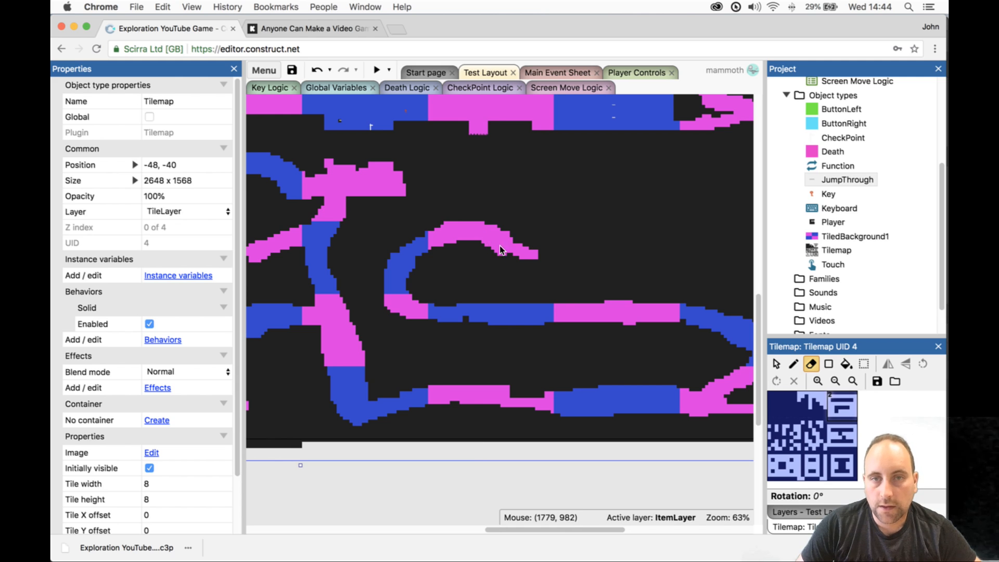
{"action": "left_click_drag", "start_coordinate": [518, 252], "coordinate": [543, 260]}
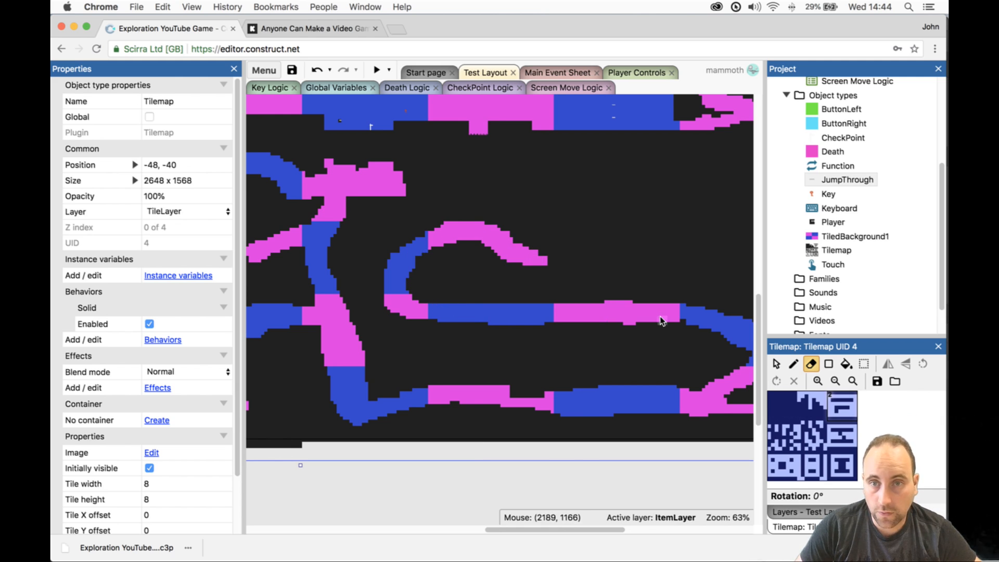
- Continue the arc's tail rightward into the blue room and carve an upper branch from the arc that forks left and right
{"action": "left_click_drag", "start_coordinate": [515, 247], "coordinate": [648, 255]}
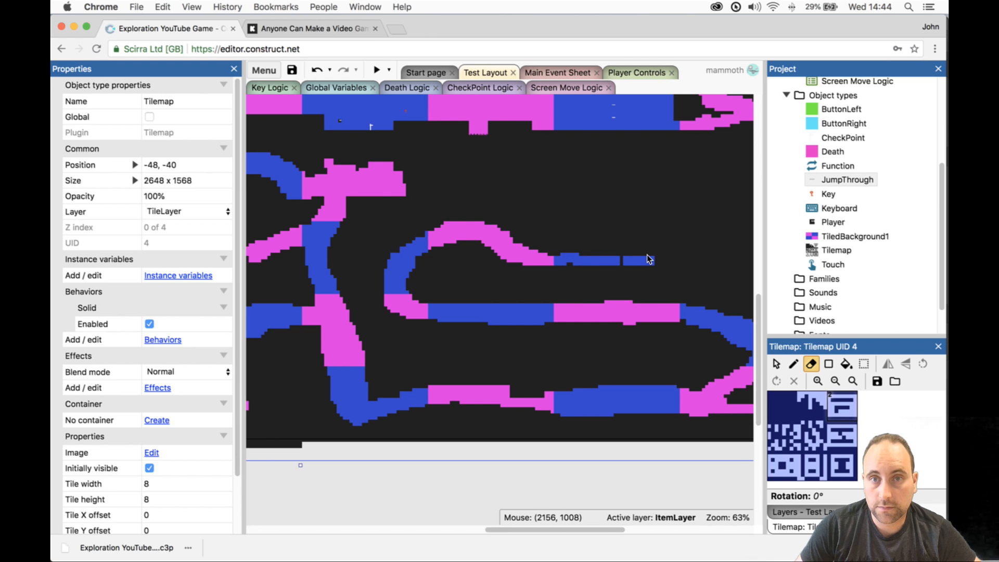
{"action": "mouse_move", "coordinate": [549, 185]}
{"action": "left_mouse_down"}
{"action": "mouse_move", "coordinate": [603, 182]}
{"action": "mouse_move", "coordinate": [646, 161]}
{"action": "left_mouse_up"}
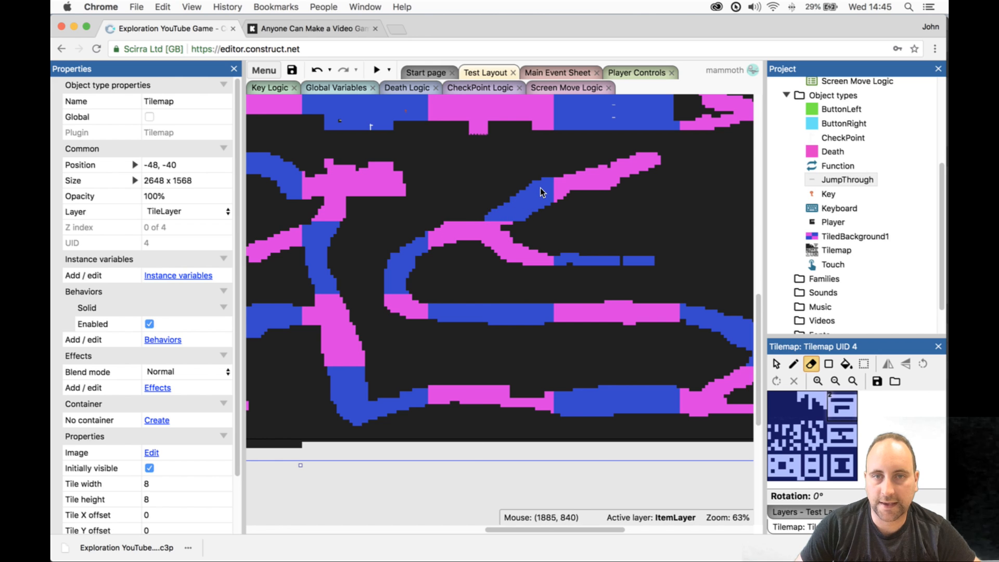
{"action": "mouse_move", "coordinate": [540, 188]}
{"action": "left_mouse_down"}
{"action": "mouse_move", "coordinate": [441, 170]}
{"action": "mouse_move", "coordinate": [510, 181]}
{"action": "mouse_move", "coordinate": [451, 164]}
{"action": "mouse_move", "coordinate": [499, 163]}
{"action": "mouse_move", "coordinate": [529, 186]}
{"action": "mouse_move", "coordinate": [448, 173]}
{"action": "left_mouse_up"}
- Widen the tail's blue section and extend it through the magenta room to the layout's right edge
{"action": "mouse_move", "coordinate": [527, 214]}
{"action": "left_mouse_down"}
{"action": "mouse_move", "coordinate": [502, 223]}
{"action": "mouse_move", "coordinate": [543, 257]}
{"action": "mouse_move", "coordinate": [662, 253]}
{"action": "mouse_move", "coordinate": [558, 246]}
{"action": "mouse_move", "coordinate": [664, 258]}
{"action": "mouse_move", "coordinate": [627, 271]}
{"action": "mouse_move", "coordinate": [612, 256]}
{"action": "mouse_move", "coordinate": [579, 261]}
{"action": "left_mouse_up"}
{"action": "left_click_drag", "start_coordinate": [558, 527], "coordinate": [607, 525]}
{"action": "left_click_drag", "start_coordinate": [516, 254], "coordinate": [610, 253]}
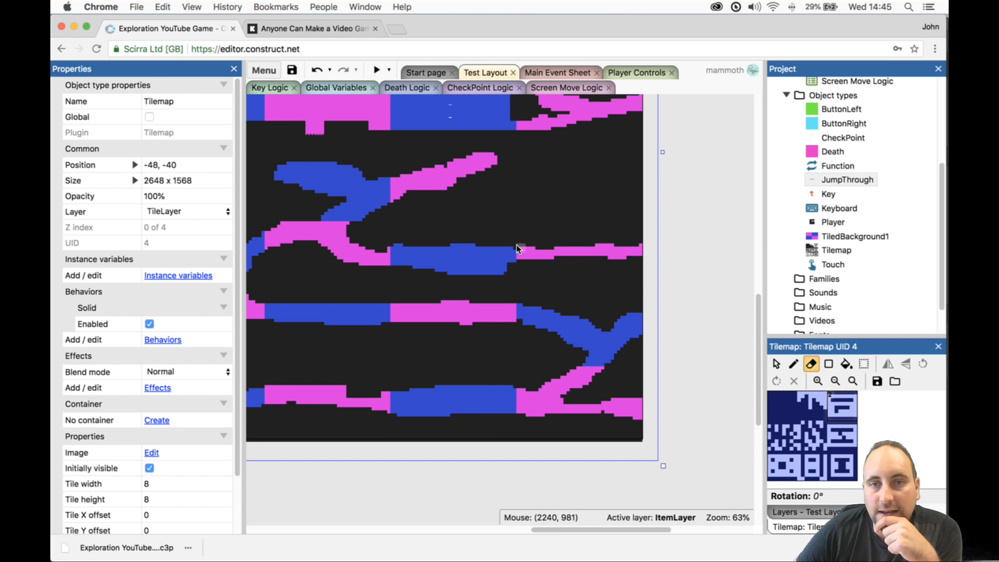
{"action": "left_click_drag", "start_coordinate": [521, 247], "coordinate": [633, 241]}
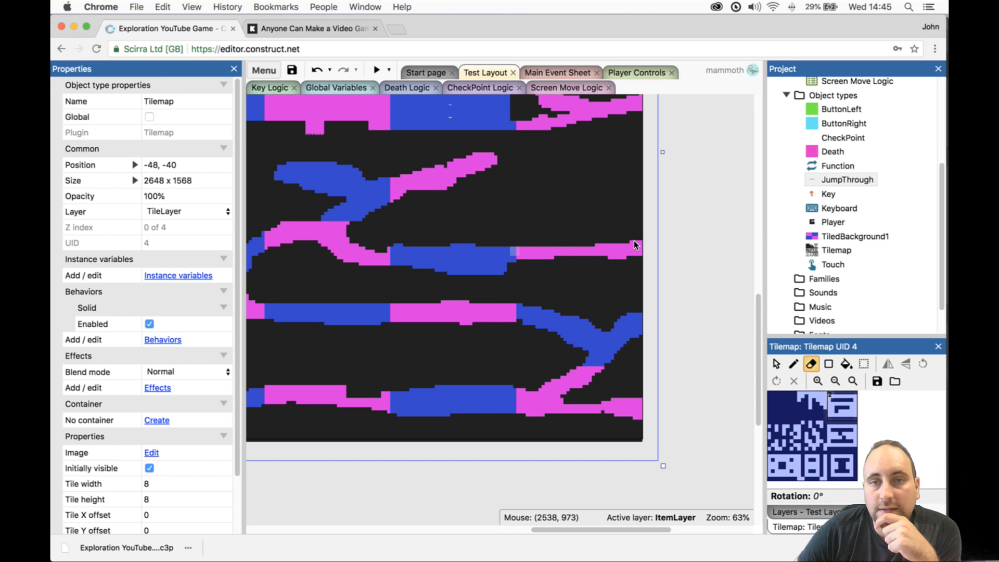
- Extend the upper branch to the layout's right edge, carve a shaft down to the tunnel below, and widen both passages
{"action": "mouse_move", "coordinate": [490, 157]}
{"action": "left_mouse_down"}
{"action": "mouse_move", "coordinate": [643, 172]}
{"action": "mouse_move", "coordinate": [613, 174]}
{"action": "left_mouse_up"}
{"action": "left_click_drag", "start_coordinate": [517, 163], "coordinate": [565, 207]}
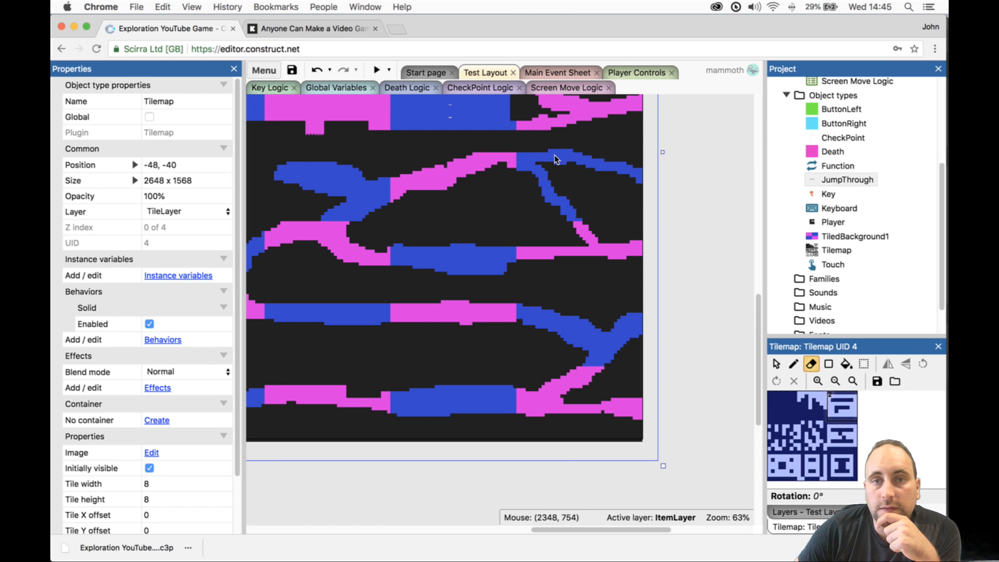
{"action": "left_click_drag", "start_coordinate": [546, 157], "coordinate": [468, 158]}
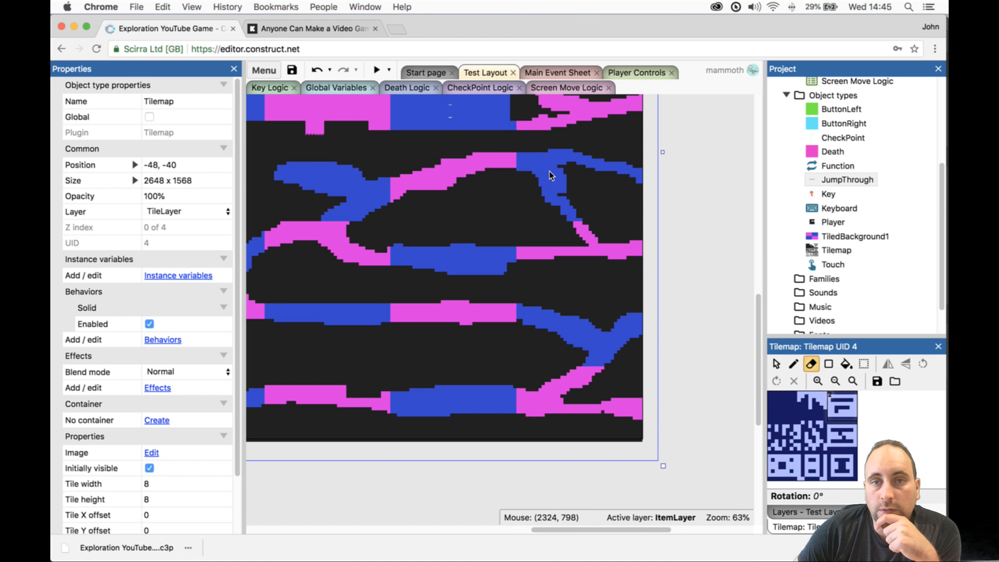
{"action": "left_click_drag", "start_coordinate": [584, 225], "coordinate": [599, 240]}
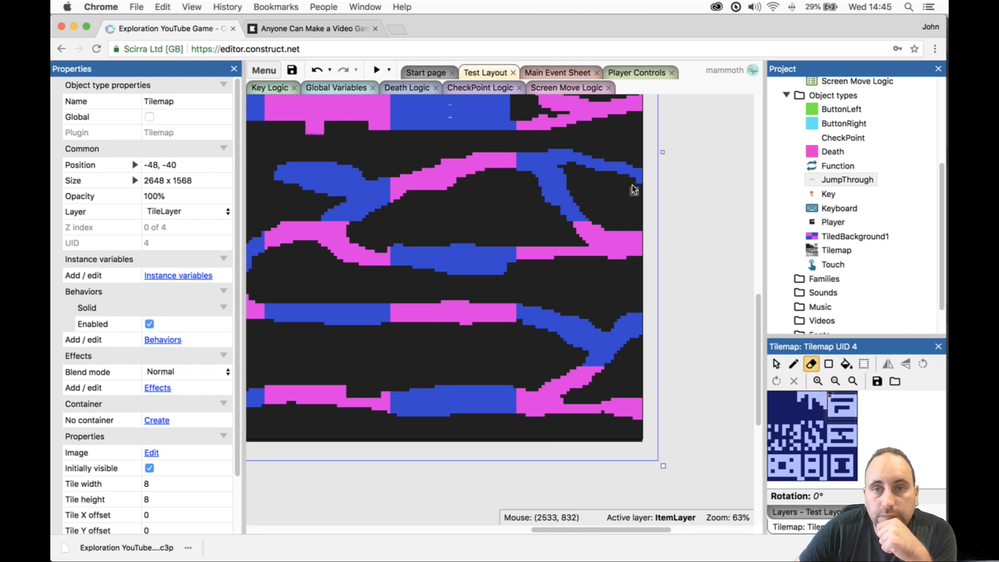
{"action": "left_click_drag", "start_coordinate": [576, 147], "coordinate": [630, 161]}
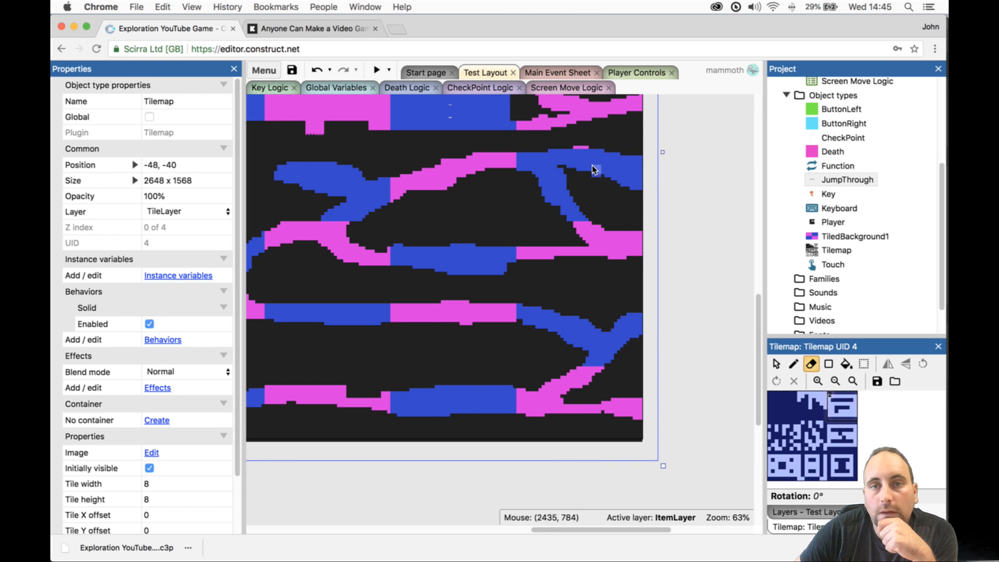
- Fill the stray magenta notch above the upper-right blue tunnel with the solid tile and return to erasing with a larger tile selection
{"action": "left_click", "coordinate": [783, 406]}
{"action": "left_click", "coordinate": [794, 364]}
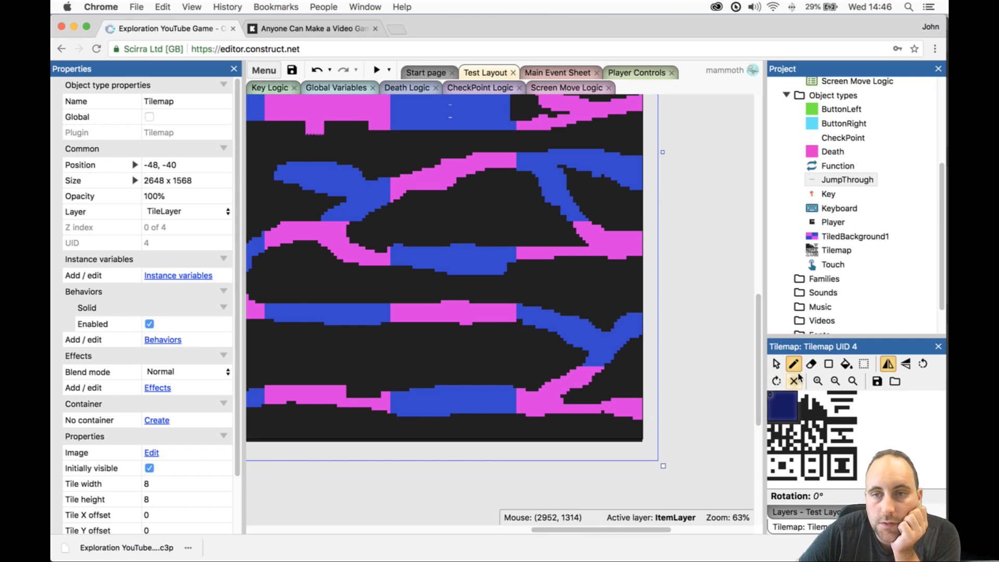
{"action": "left_click", "coordinate": [810, 364]}
{"action": "left_click", "coordinate": [604, 409]}
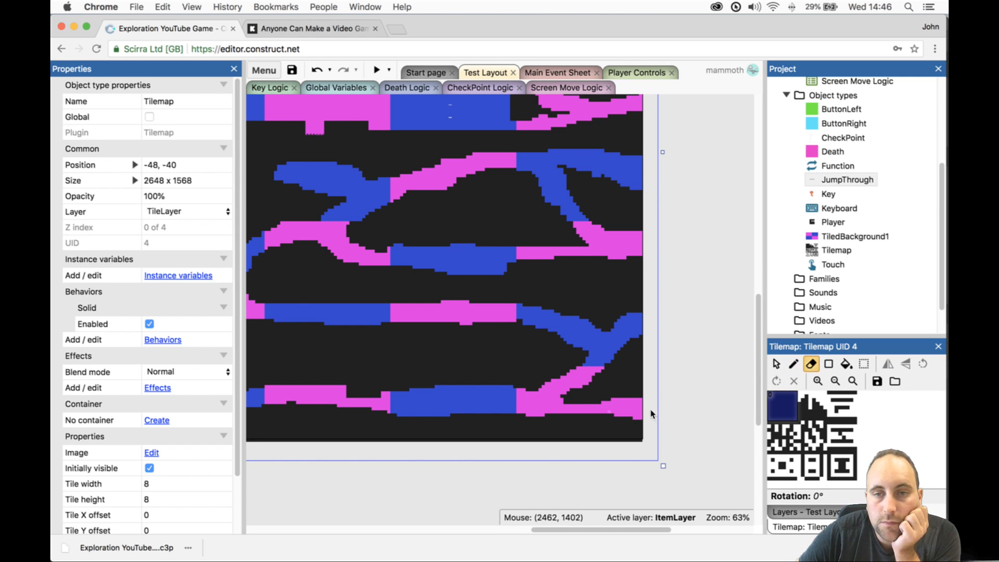
{"action": "left_click_drag", "start_coordinate": [783, 408], "coordinate": [853, 476]}
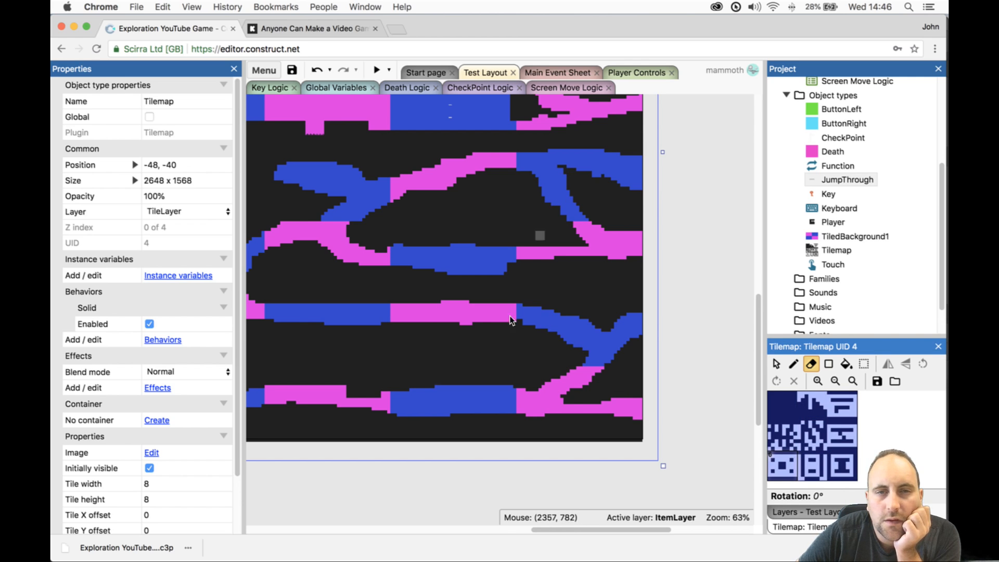
- Fill the open checkerboard rooms in the two leftmost columns with a solid tile rectangle, from the second row to the layout's bottom
{"action": "left_click_drag", "start_coordinate": [570, 529], "coordinate": [524, 530]}
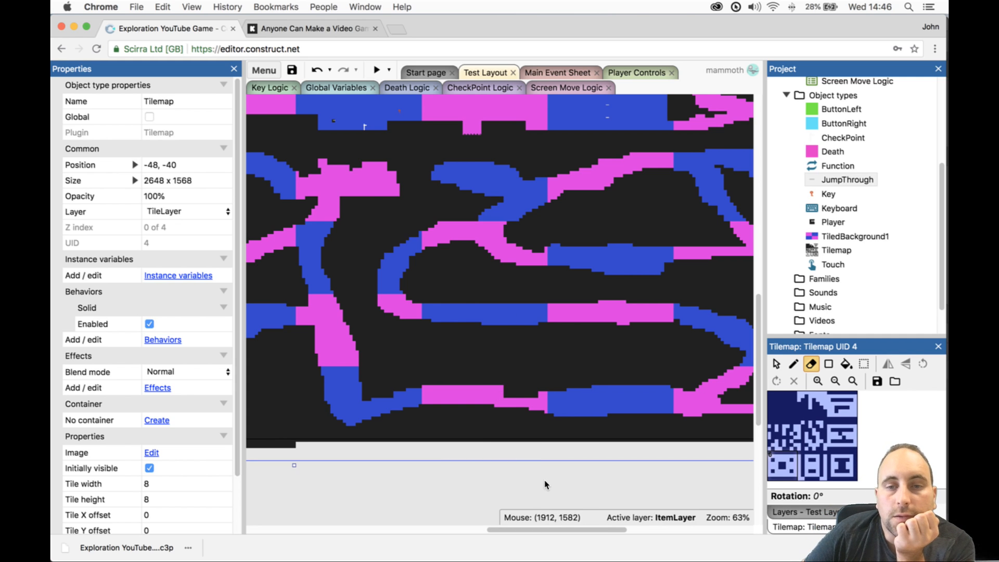
{"action": "left_click_drag", "start_coordinate": [564, 529], "coordinate": [423, 425]}
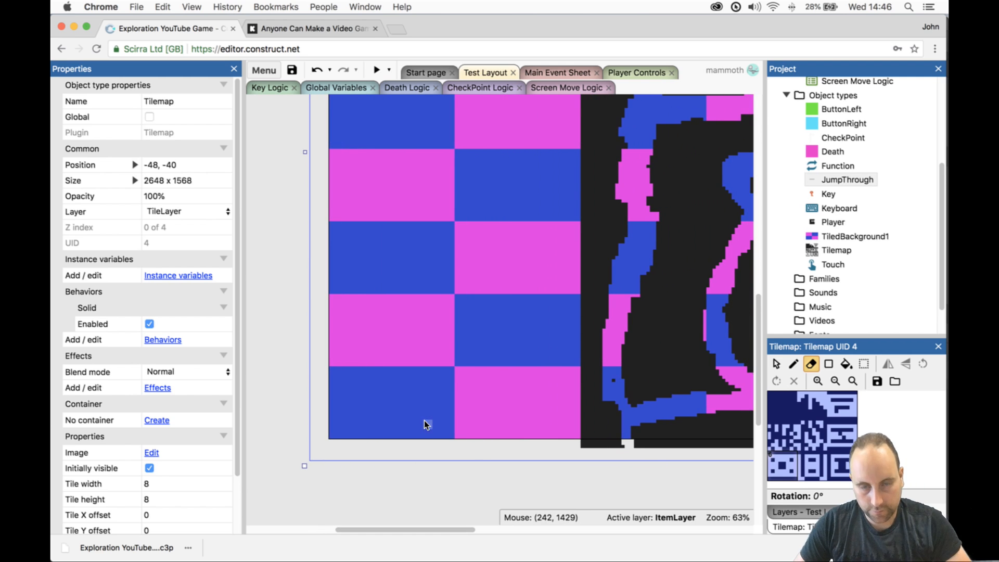
{"action": "scroll", "coordinate": [431, 342], "scroll_direction": "down", "scroll_amount": 5, "text": "ctrl"}
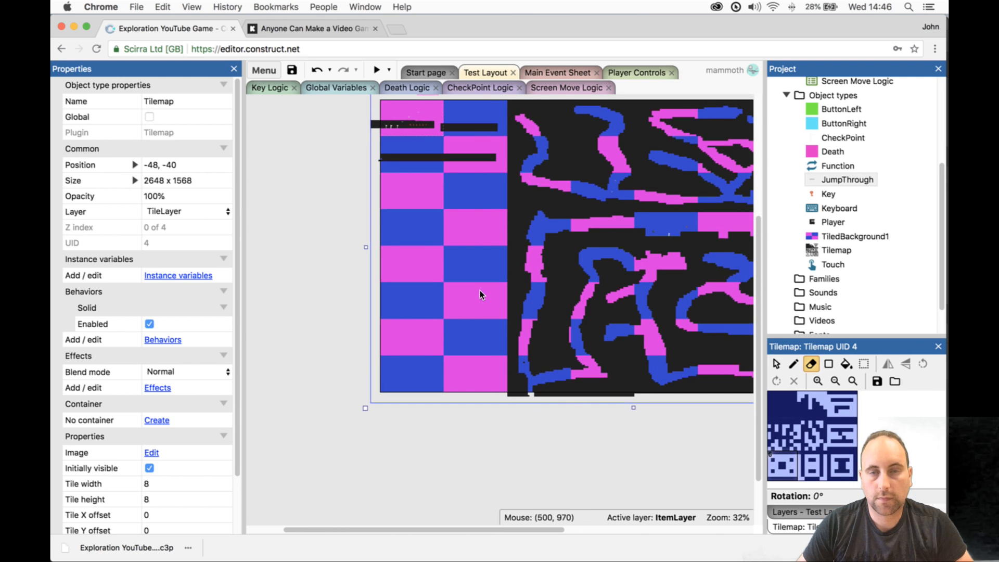
{"action": "left_click", "coordinate": [783, 406]}
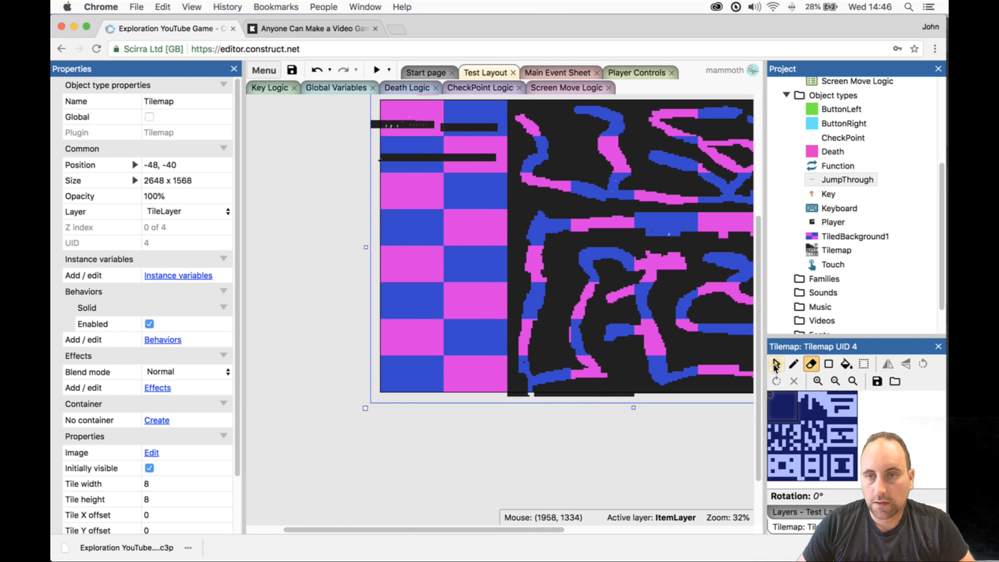
{"action": "left_click", "coordinate": [828, 364]}
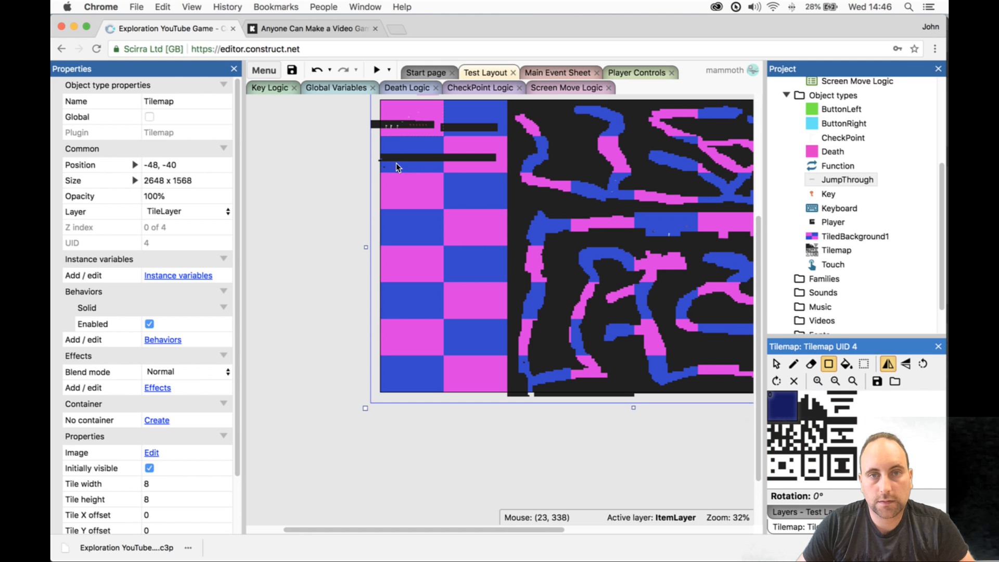
{"action": "scroll", "coordinate": [396, 163], "scroll_direction": "up", "scroll_amount": 1, "text": "ctrl"}
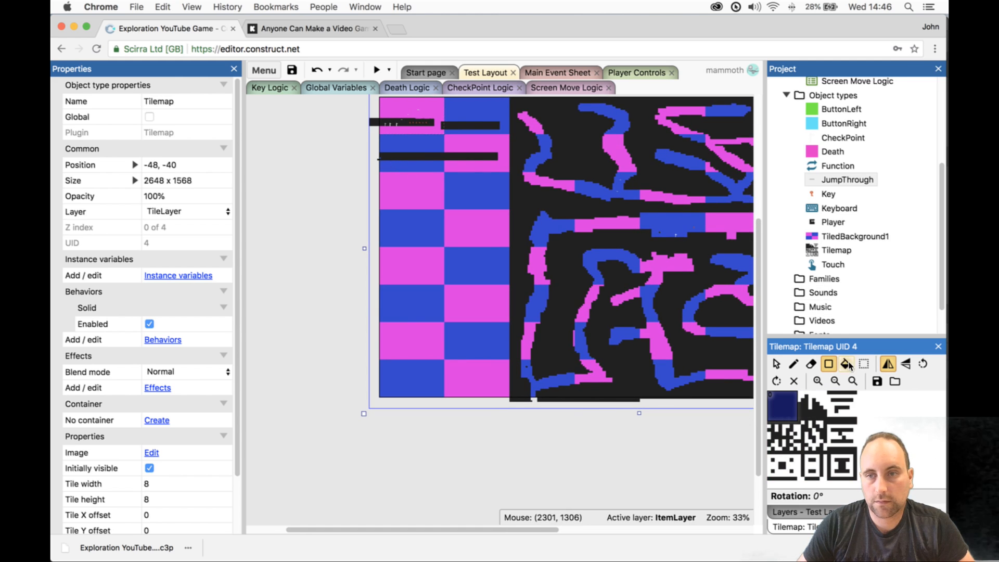
{"action": "left_click_drag", "start_coordinate": [381, 161], "coordinate": [518, 399]}
{"action": "key", "text": "Up"}
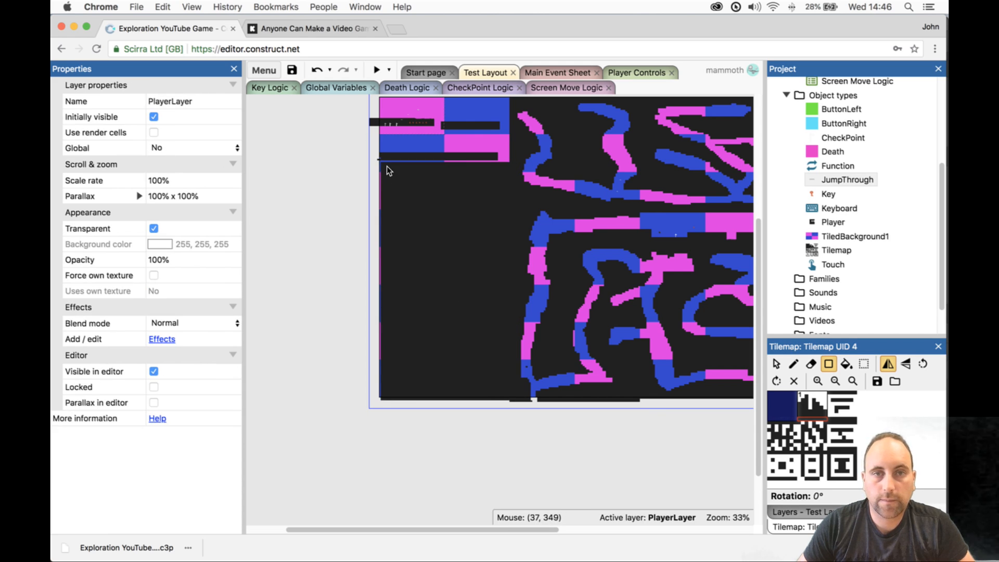
- Fill the remaining open second-row rooms below the starting platforms with a solid tile rectangle
{"action": "scroll", "coordinate": [386, 167], "scroll_direction": "up", "scroll_amount": 5, "text": "ctrl"}
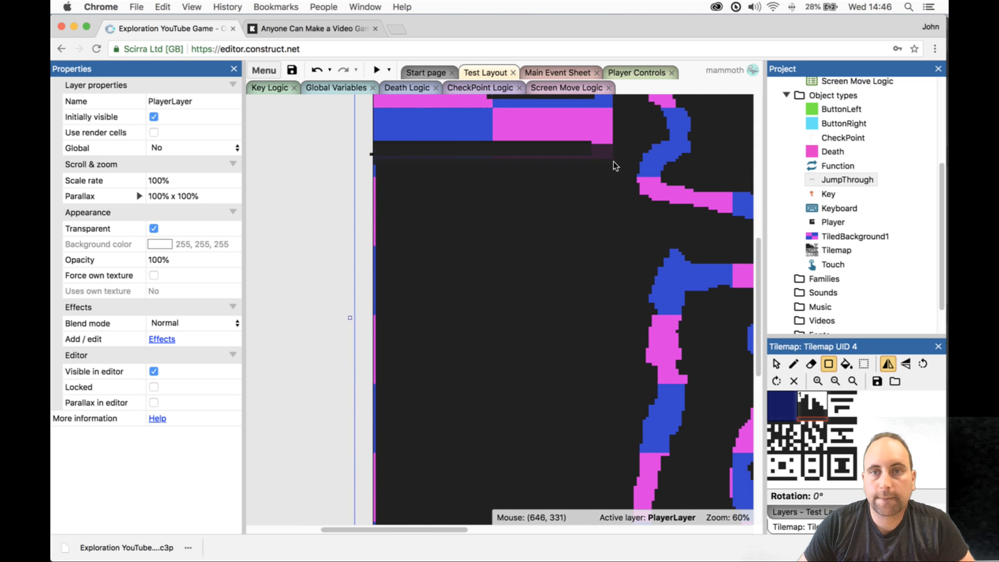
{"action": "scroll", "coordinate": [565, 180], "scroll_direction": "up", "scroll_amount": 5}
{"action": "scroll", "coordinate": [470, 301], "scroll_direction": "down", "scroll_amount": 2}
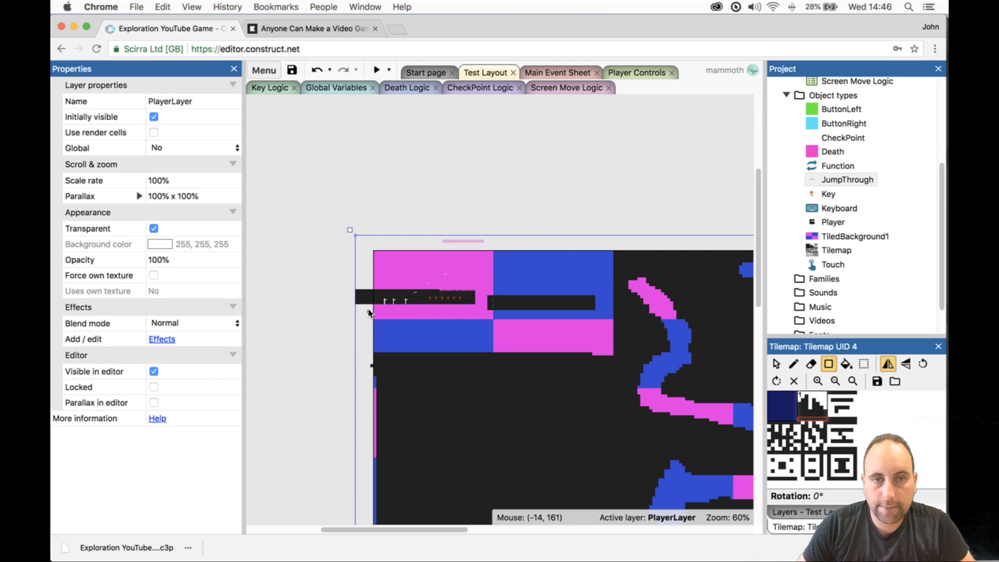
{"action": "left_click_drag", "start_coordinate": [374, 302], "coordinate": [621, 372]}
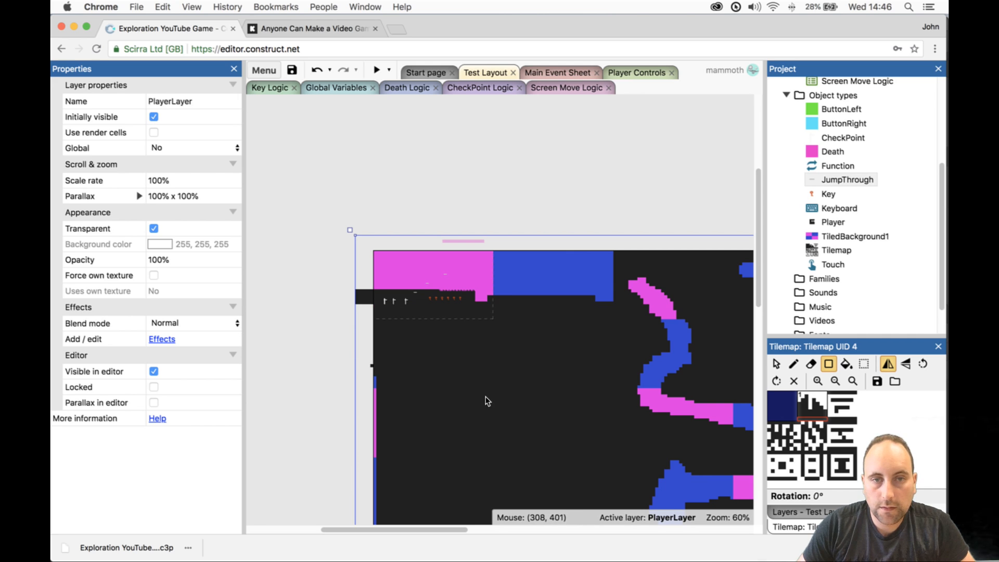
- Fill the thin open strip along the layout's left edge with solid tiles down to the bottom
{"action": "left_click_drag", "start_coordinate": [377, 379], "coordinate": [379, 485]}
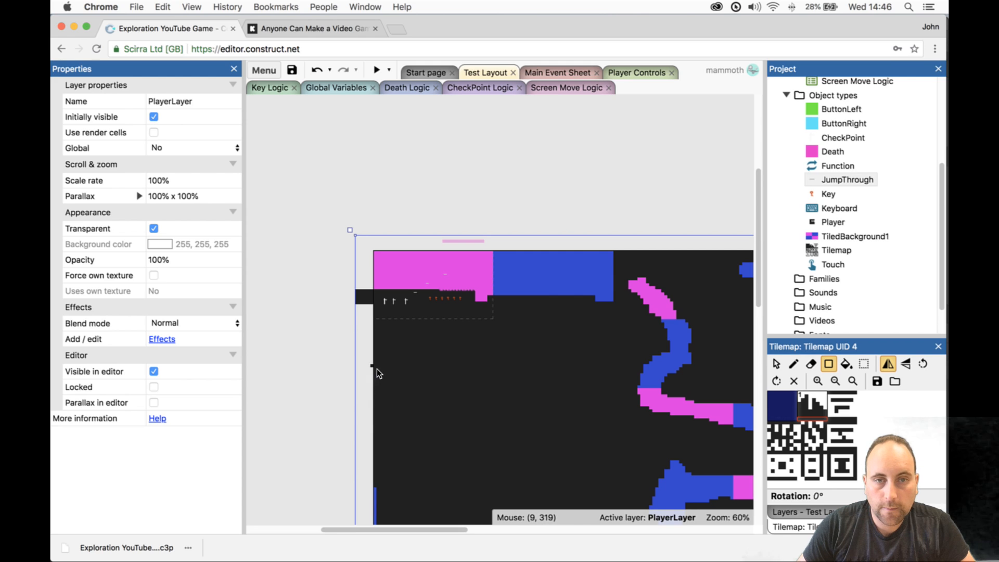
{"action": "scroll", "coordinate": [385, 380], "scroll_direction": "down", "scroll_amount": 10}
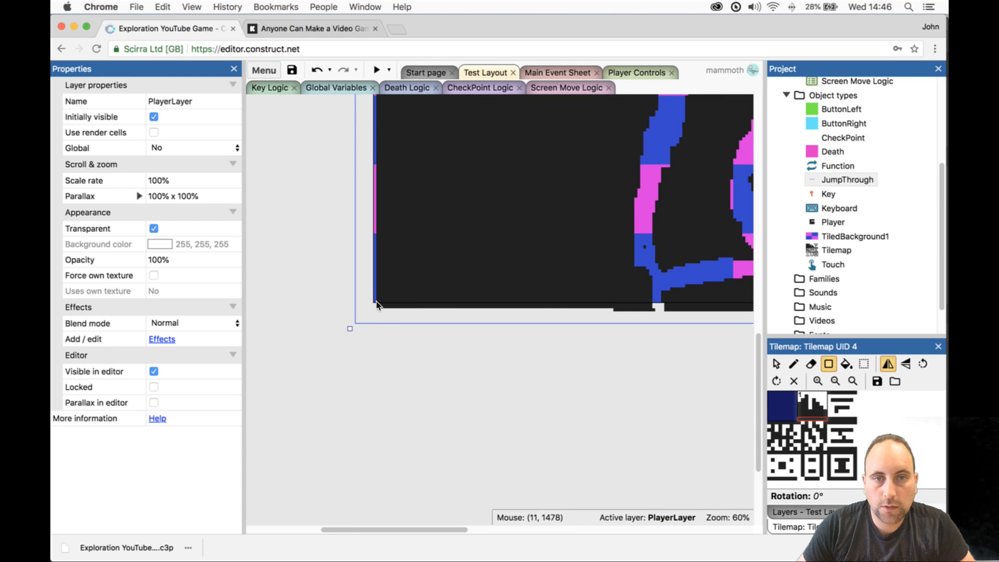
{"action": "left_click_drag", "start_coordinate": [375, 303], "coordinate": [383, 138]}
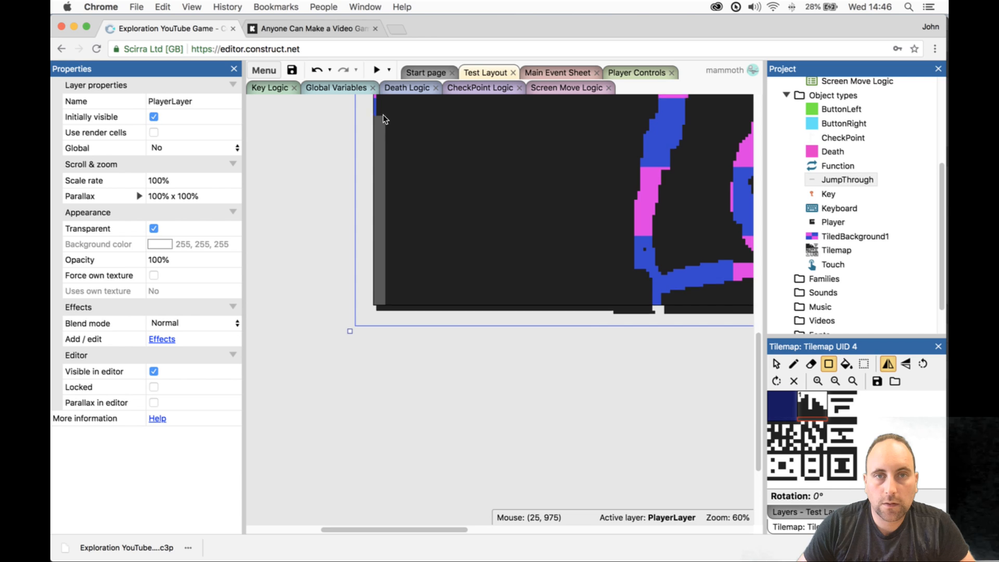
{"action": "scroll", "coordinate": [383, 115], "scroll_direction": "up", "scroll_amount": 3}
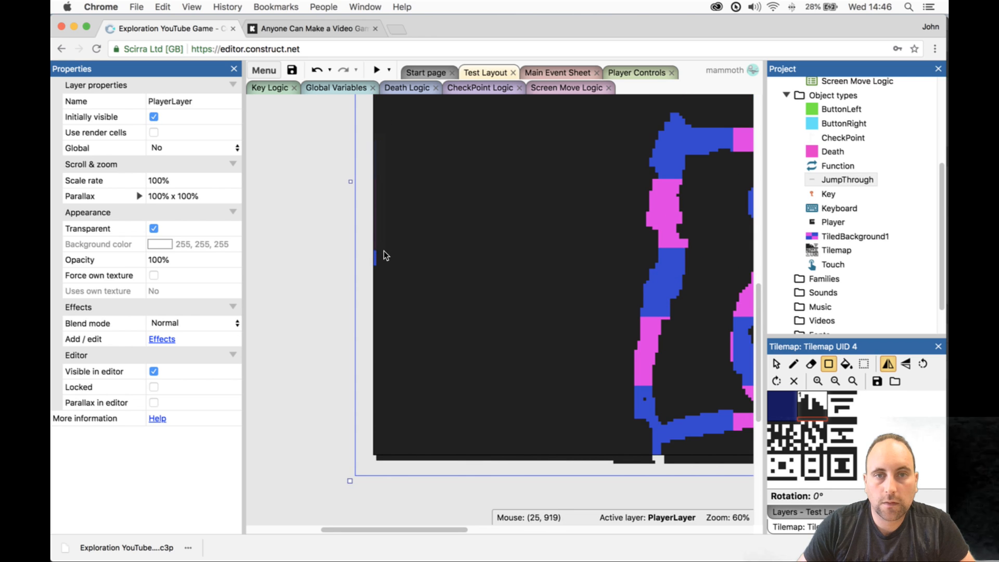
{"action": "scroll", "coordinate": [536, 232], "scroll_direction": "up", "scroll_amount": 5}
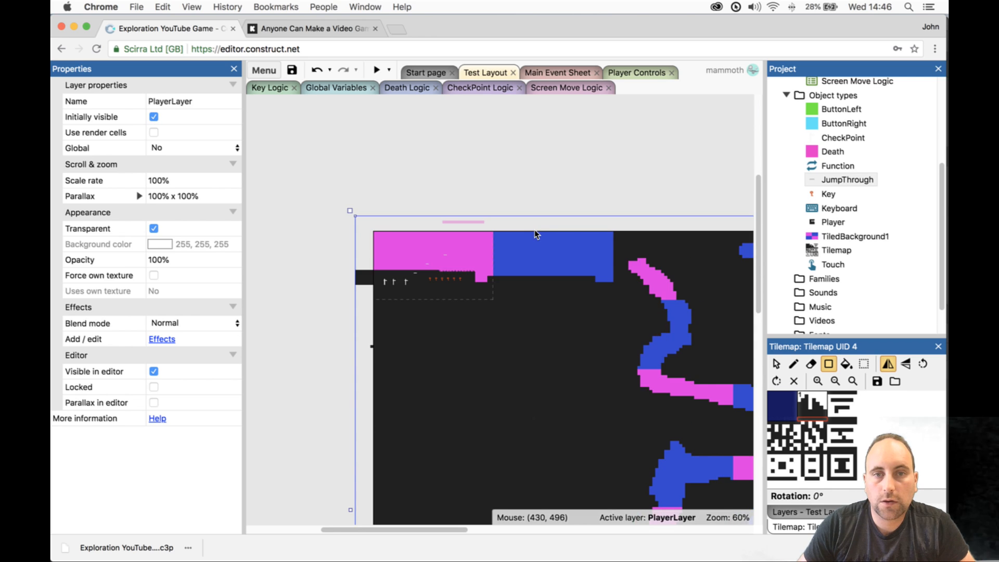
- Hide the DebugLayer and TileLayer, and lock the PlayerLayer, MobileControls, TileLayer and DebugLayer so only ItemLayer objects remain selectable
{"action": "scroll", "coordinate": [484, 243], "scroll_direction": "up", "scroll_amount": 6, "text": "ctrl"}
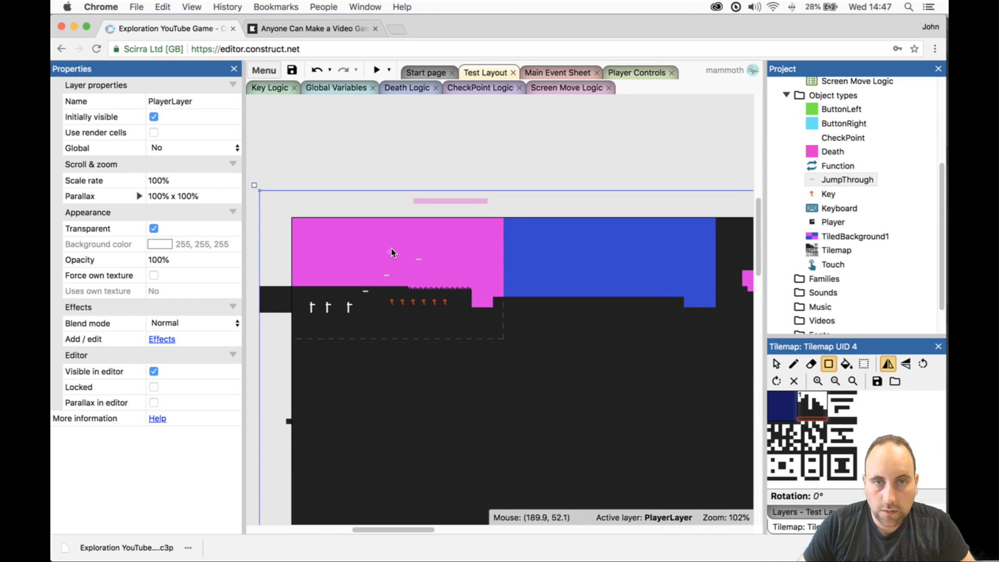
{"action": "left_click", "coordinate": [778, 365]}
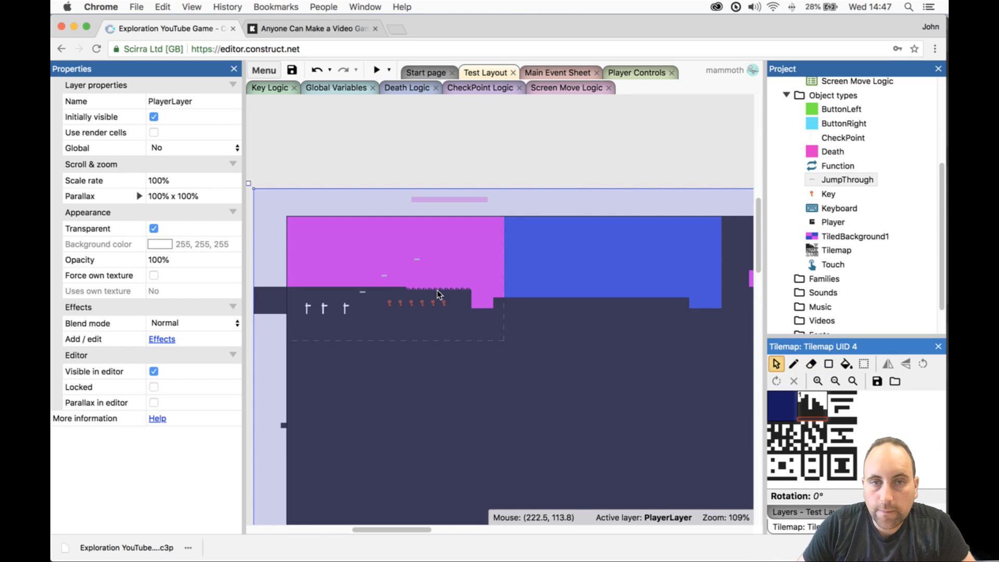
{"action": "left_click", "coordinate": [802, 512]}
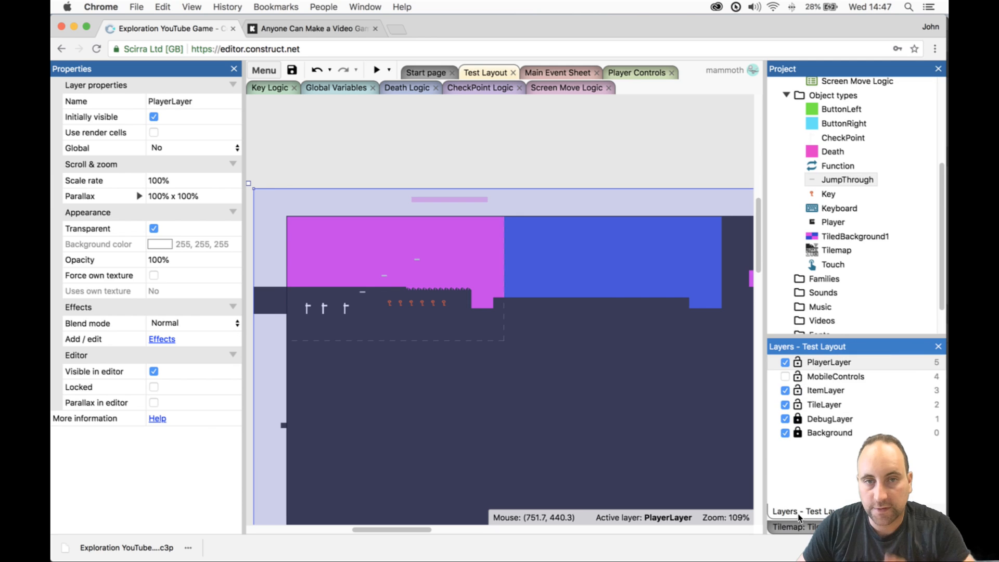
{"action": "left_click", "coordinate": [798, 420]}
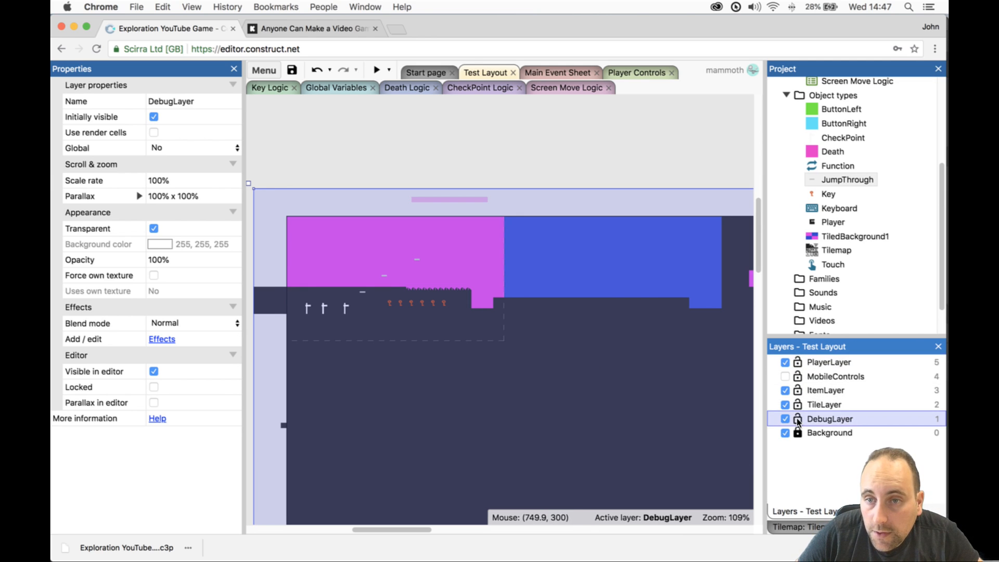
{"action": "left_click", "coordinate": [786, 417]}
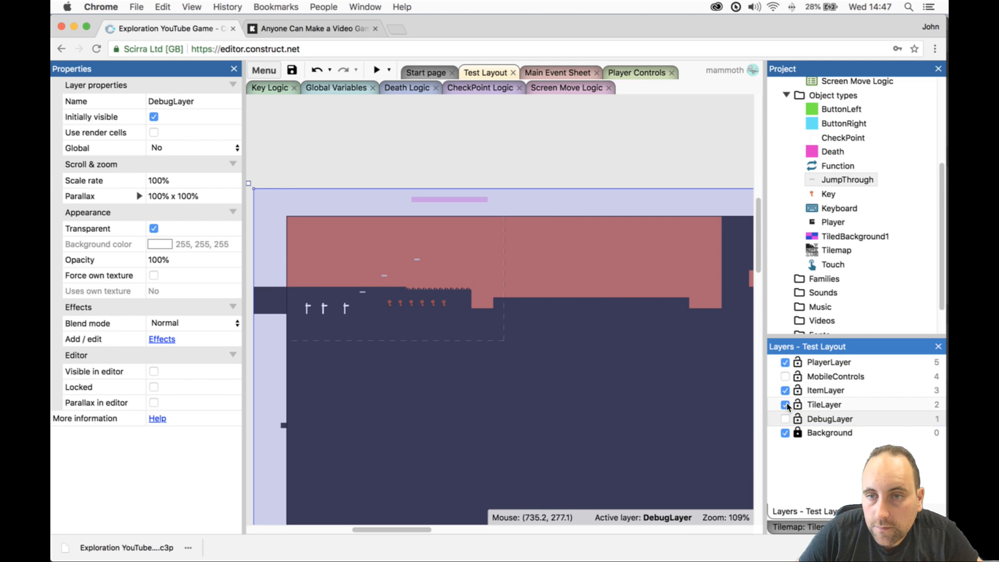
{"action": "left_click", "coordinate": [786, 406]}
{"action": "left_click", "coordinate": [798, 419]}
{"action": "left_click", "coordinate": [798, 404]}
{"action": "left_click", "coordinate": [798, 377]}
{"action": "left_click", "coordinate": [797, 364]}
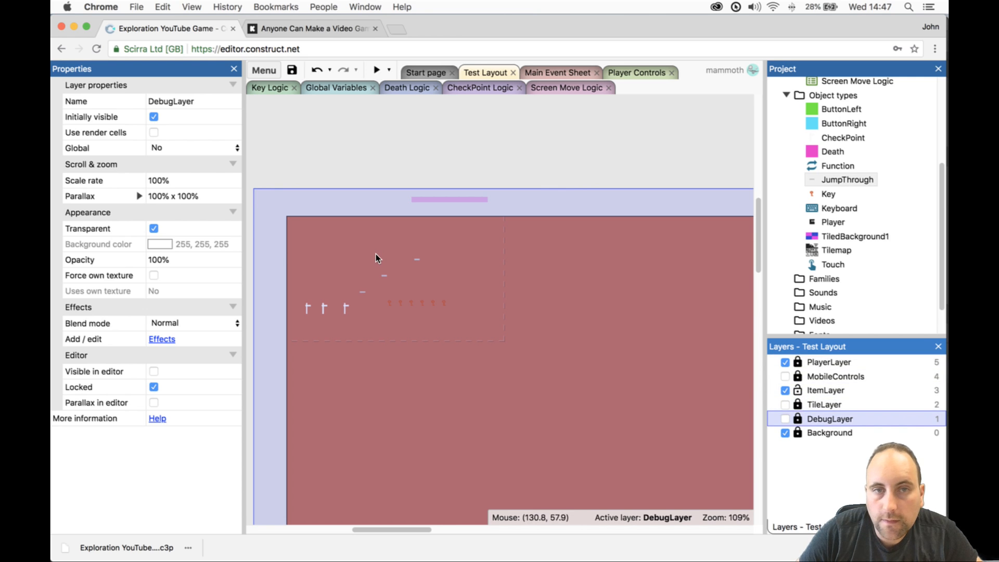
- Select all the ItemLayer objects around the starting room and move them outside the layout, above its top edge
{"action": "left_click", "coordinate": [350, 230]}
{"action": "left_click_drag", "start_coordinate": [286, 180], "coordinate": [554, 367]}
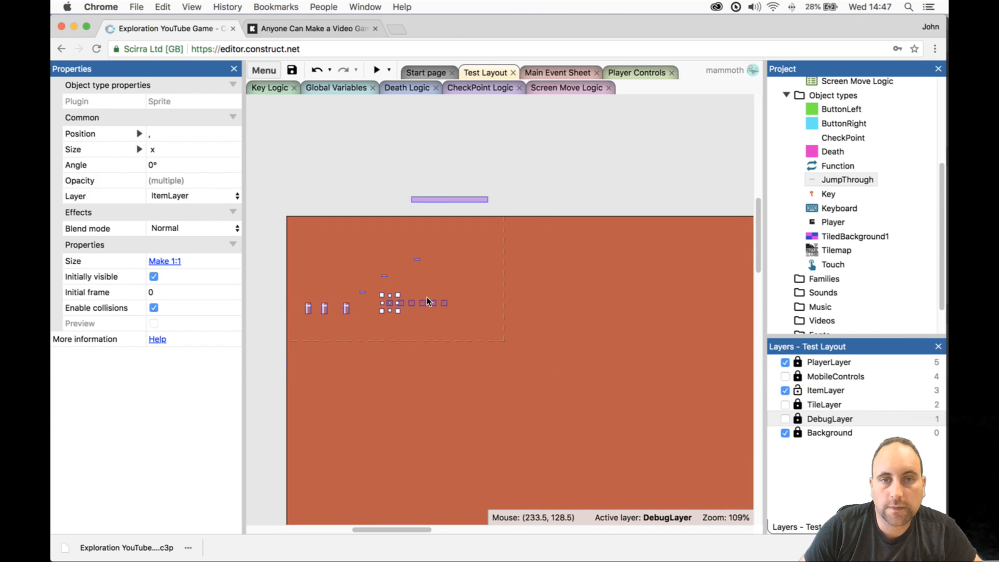
{"action": "left_click_drag", "start_coordinate": [311, 310], "coordinate": [359, 173]}
{"action": "left_click", "coordinate": [598, 195]}
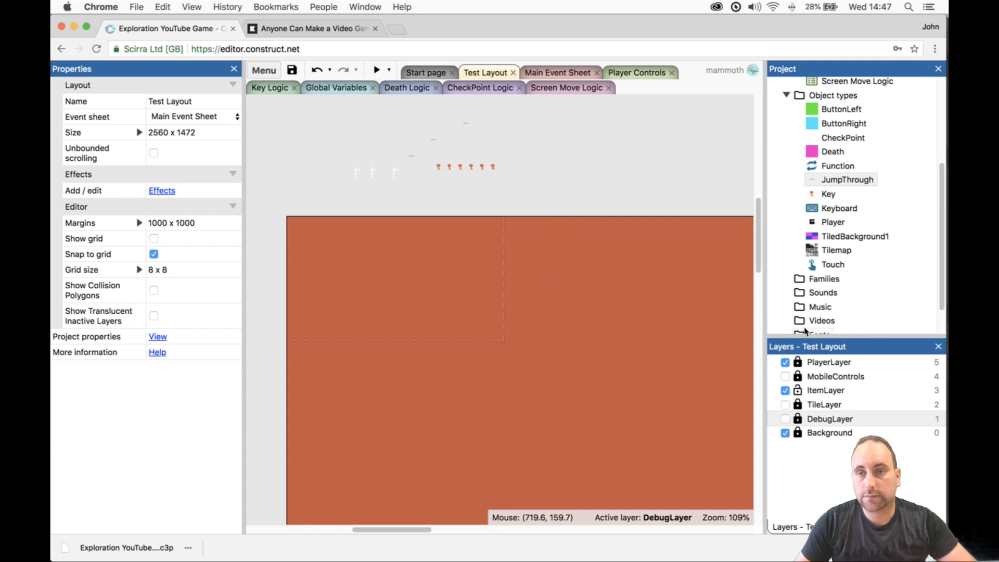
- Show the DebugLayer and TileLayer in the editor again and unlock the TileLayer, keeping MobileControls hidden
{"action": "left_click", "coordinate": [780, 420]}
{"action": "left_click", "coordinate": [783, 420]}
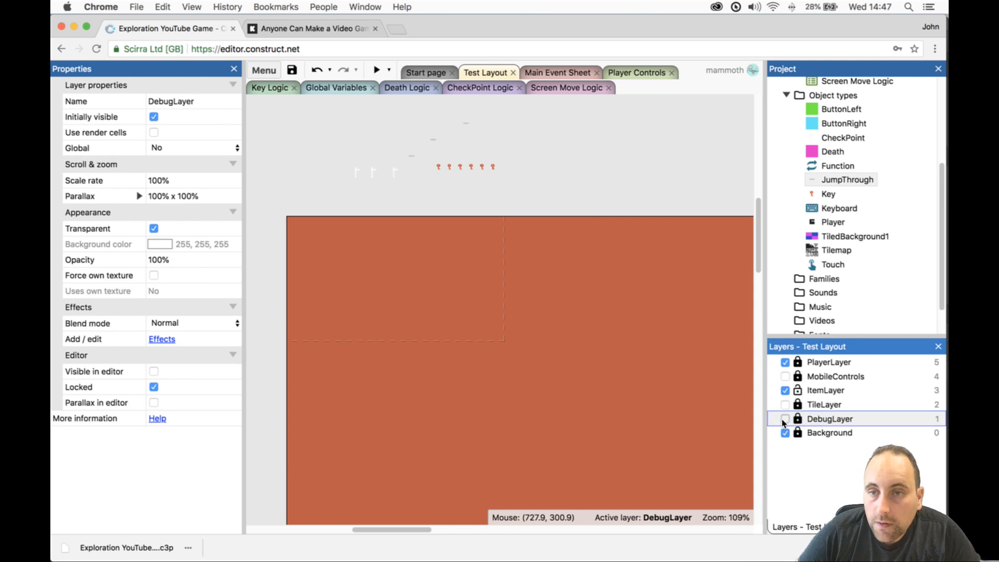
{"action": "left_click", "coordinate": [784, 404]}
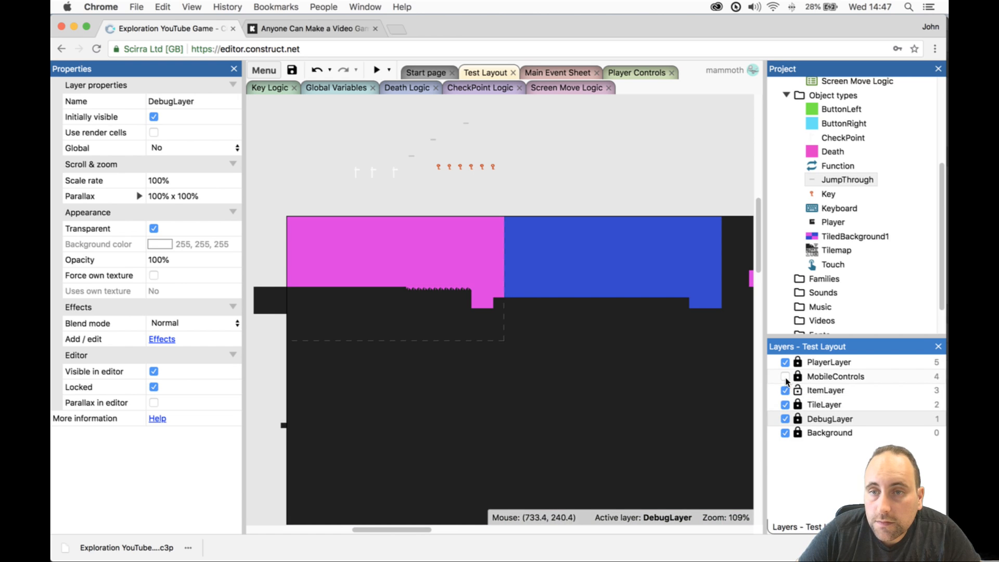
{"action": "left_click", "coordinate": [785, 378]}
{"action": "left_click", "coordinate": [785, 378]}
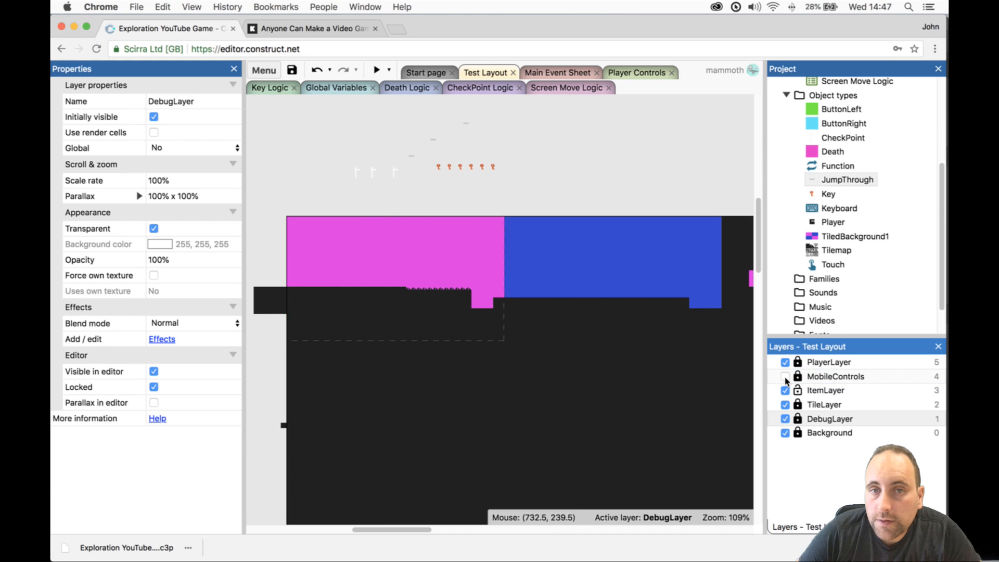
{"action": "left_click", "coordinate": [799, 406]}
- Select the tilemap and fill the open magenta and blue starting rooms in the top row with a solid tile rectangle
{"action": "left_click", "coordinate": [584, 394]}
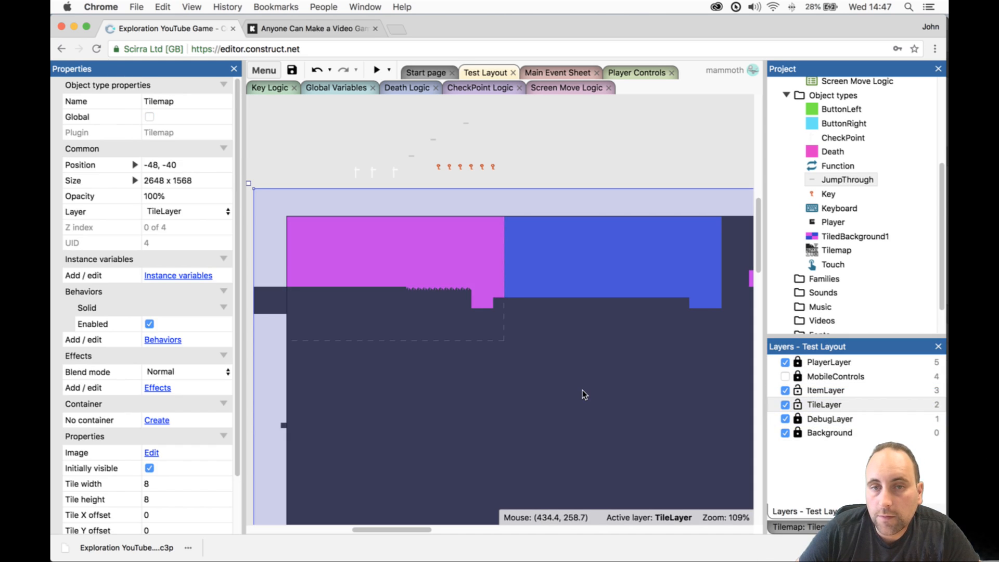
{"action": "left_click", "coordinate": [829, 525]}
{"action": "left_click", "coordinate": [828, 365]}
{"action": "left_click", "coordinate": [782, 399]}
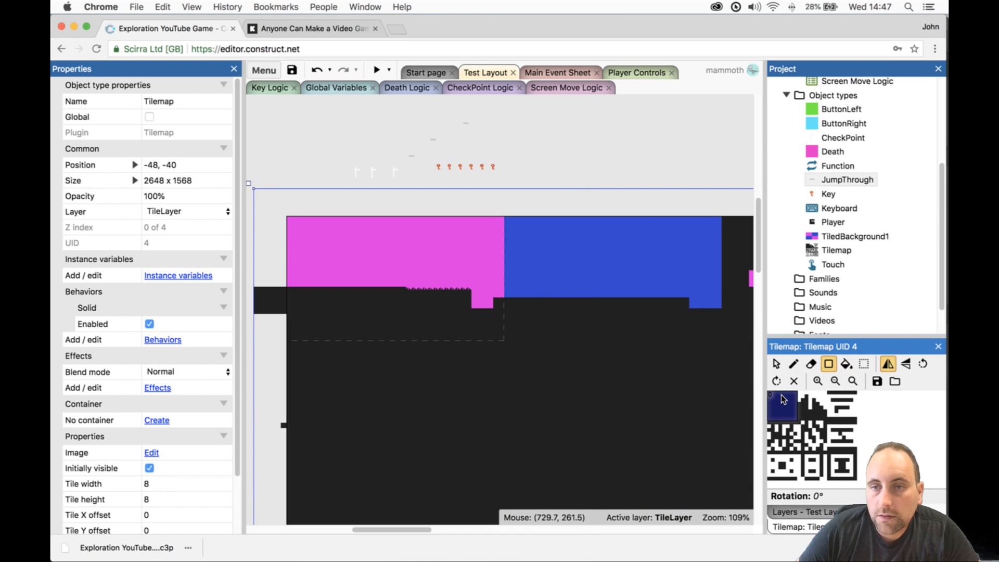
{"action": "left_click", "coordinate": [292, 221]}
{"action": "left_click_drag", "start_coordinate": [349, 247], "coordinate": [721, 327]}
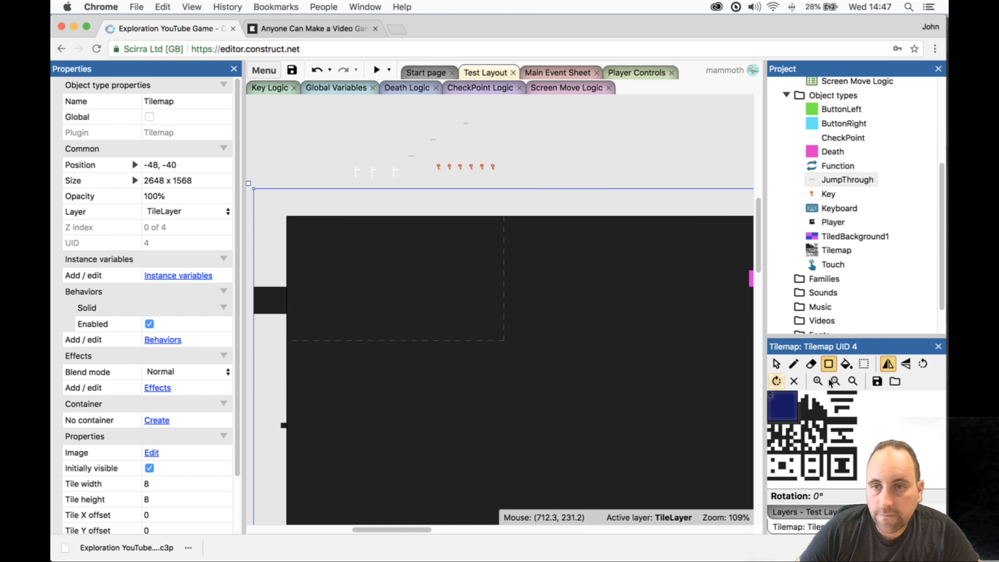
- Erase the stray tiles protruding past the layout's left edge and refill the holes erased inside the layout with solid tiles
{"action": "left_click", "coordinate": [810, 364]}
{"action": "left_click", "coordinate": [813, 436]}
{"action": "mouse_move", "coordinate": [274, 290]}
{"action": "left_mouse_down"}
{"action": "mouse_move", "coordinate": [272, 309]}
{"action": "mouse_move", "coordinate": [365, 348]}
{"action": "left_mouse_up"}
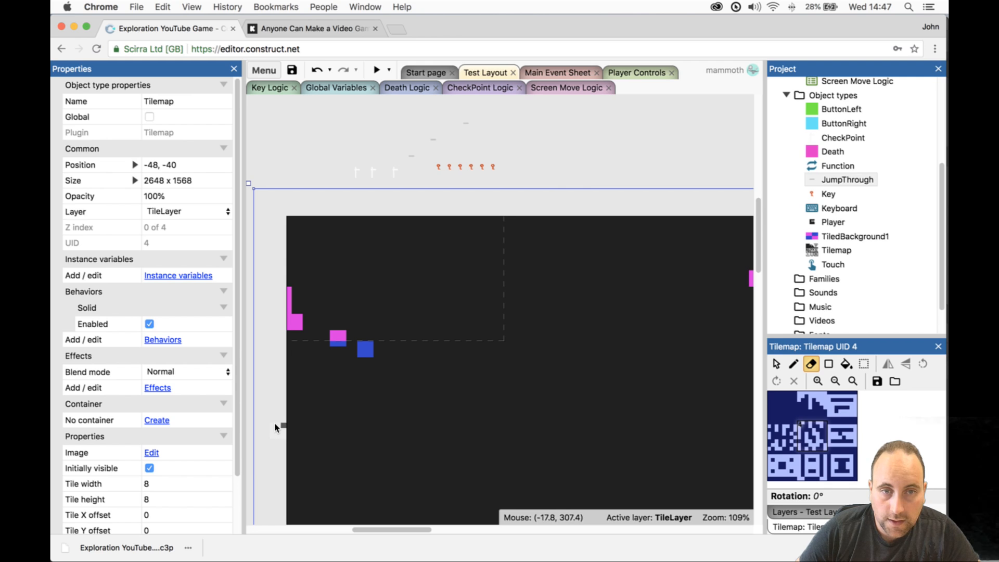
{"action": "left_click", "coordinate": [828, 365]}
{"action": "left_click", "coordinate": [772, 395]}
{"action": "left_click_drag", "start_coordinate": [281, 291], "coordinate": [409, 374]}
- Widen the upper-right magenta diagonal tunnel and the blue tunnel below it out to the layout's right edge by erasing tiles
{"action": "scroll", "coordinate": [447, 361], "scroll_direction": "down", "scroll_amount": 8, "text": "ctrl"}
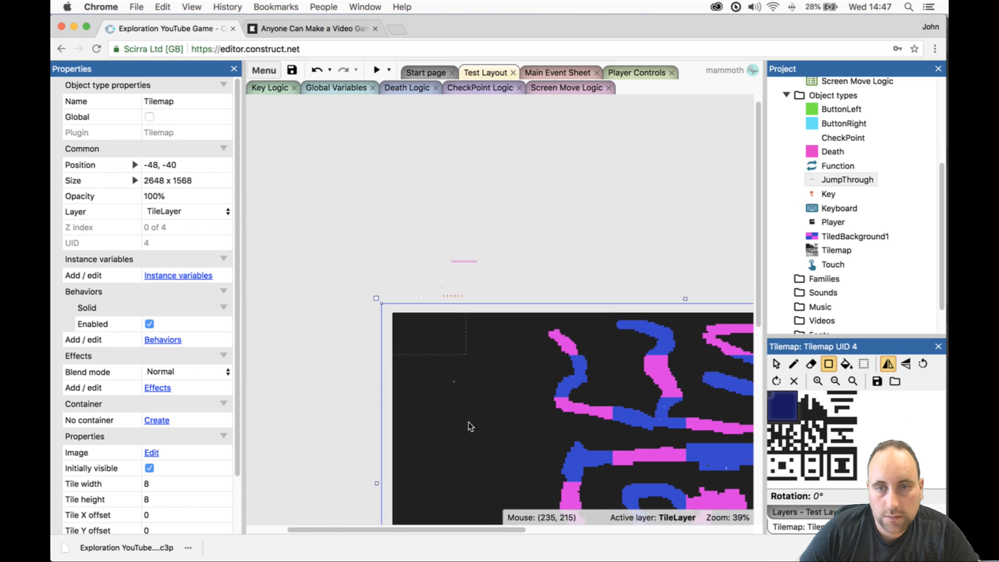
{"action": "scroll", "coordinate": [468, 424], "scroll_direction": "down", "scroll_amount": 3, "text": "ctrl"}
{"action": "scroll", "coordinate": [423, 388], "scroll_direction": "up", "scroll_amount": 3, "text": "ctrl"}
{"action": "scroll", "coordinate": [423, 388], "scroll_direction": "up", "scroll_amount": 1, "text": "ctrl"}
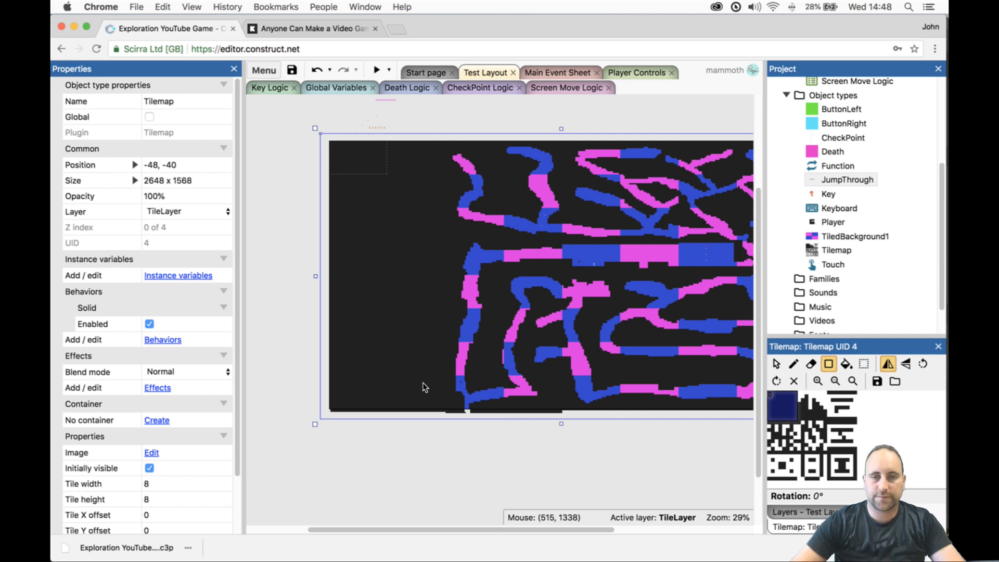
{"action": "scroll", "coordinate": [568, 373], "scroll_direction": "down", "scroll_amount": 2, "text": "ctrl"}
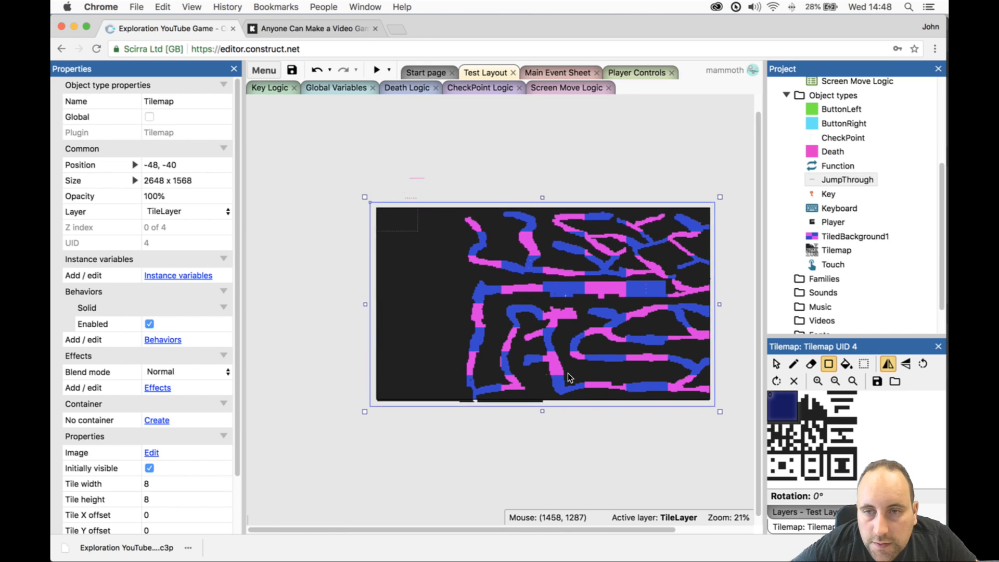
{"action": "scroll", "coordinate": [567, 373], "scroll_direction": "down", "scroll_amount": 1, "text": "ctrl"}
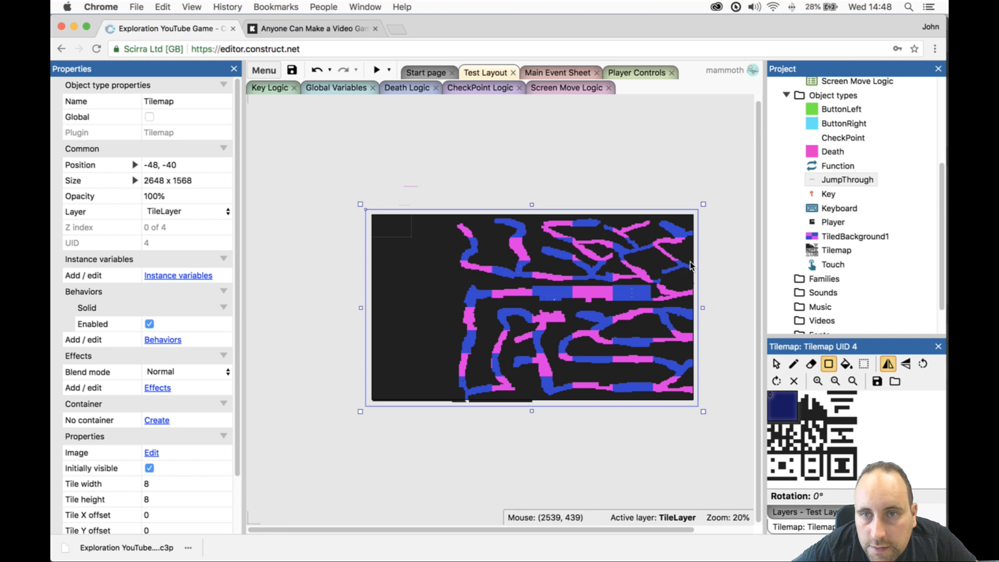
{"action": "scroll", "coordinate": [689, 261], "scroll_direction": "up", "scroll_amount": 10, "text": "ctrl"}
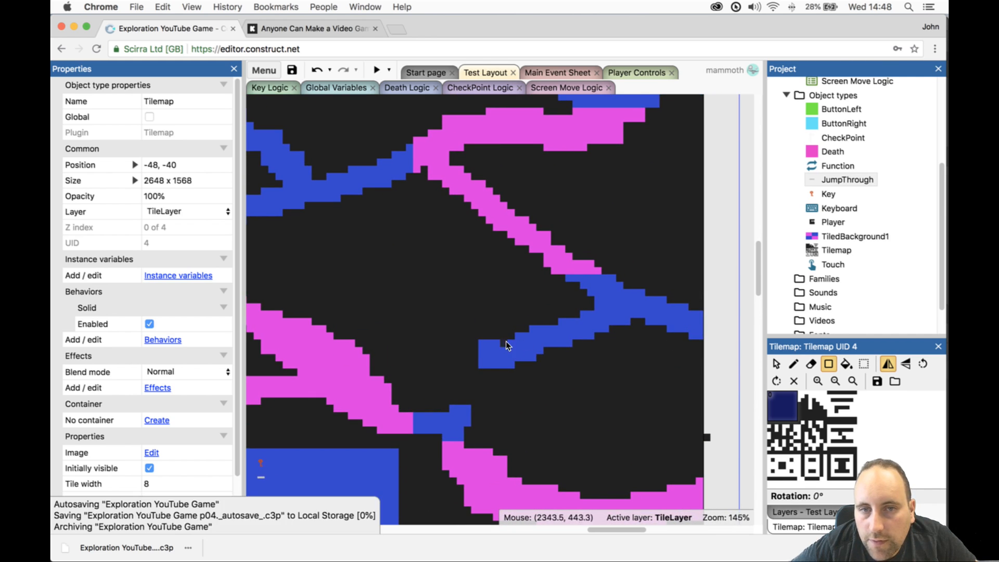
{"action": "left_click_drag", "start_coordinate": [788, 405], "coordinate": [848, 471]}
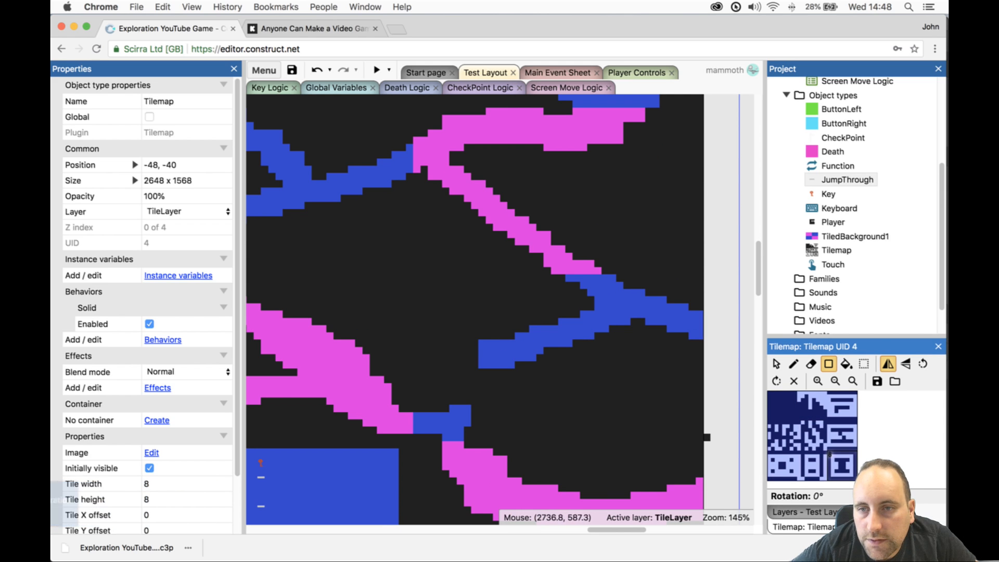
{"action": "left_click", "coordinate": [829, 365]}
{"action": "left_click", "coordinate": [554, 206]}
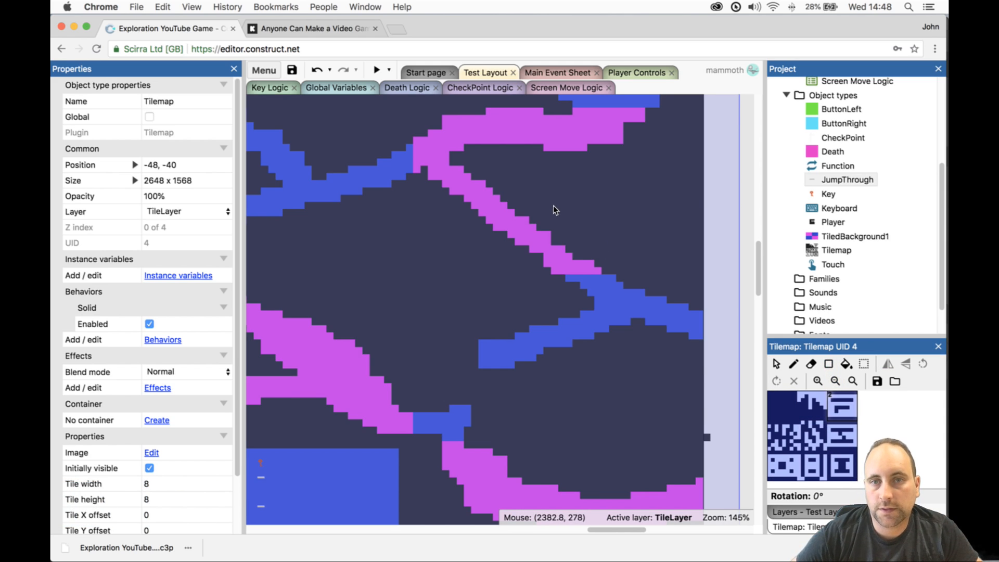
{"action": "left_click", "coordinate": [811, 363]}
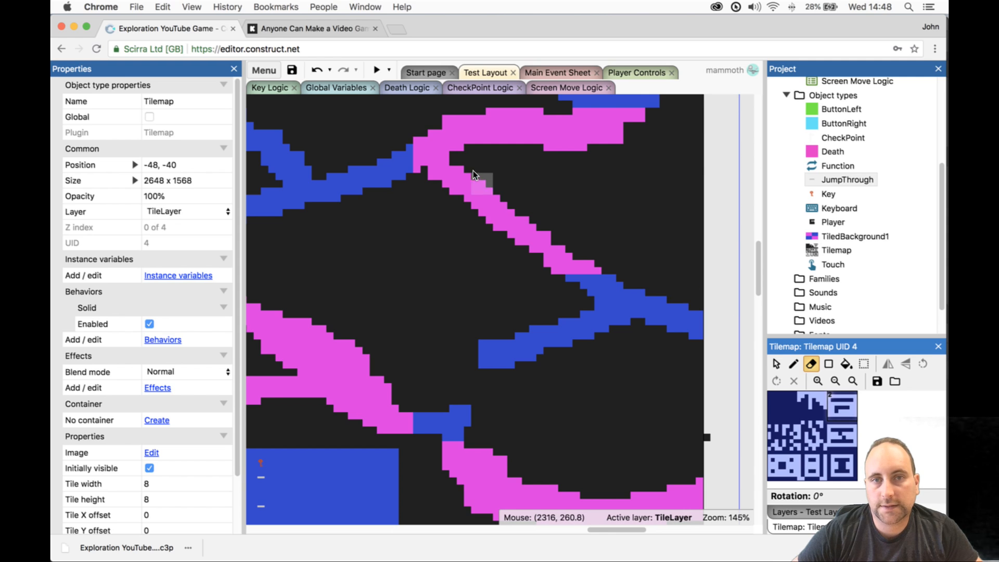
{"action": "left_click_drag", "start_coordinate": [462, 161], "coordinate": [698, 301]}
{"action": "key", "text": "super+z"}
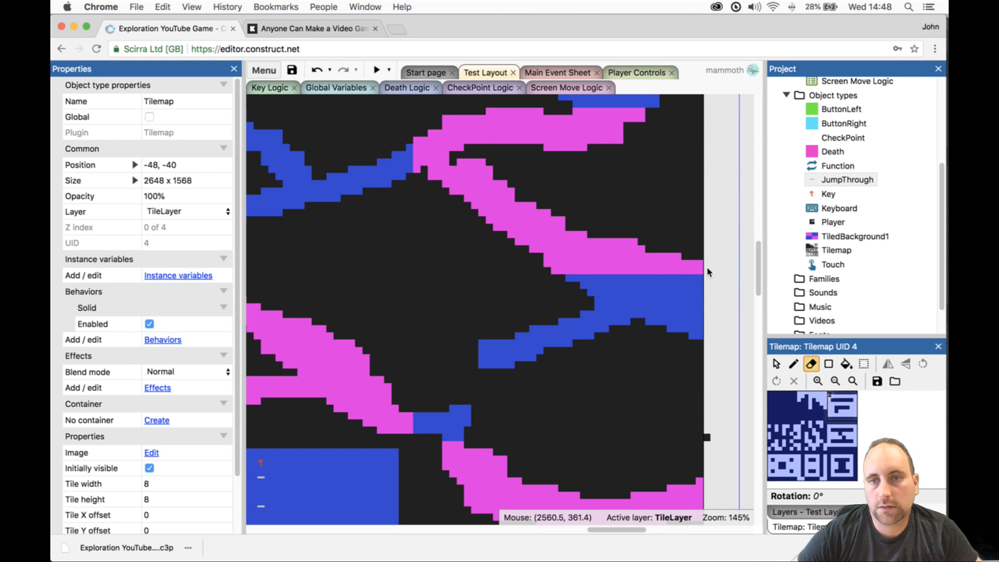
{"action": "scroll", "coordinate": [702, 179], "scroll_direction": "up", "scroll_amount": 3}
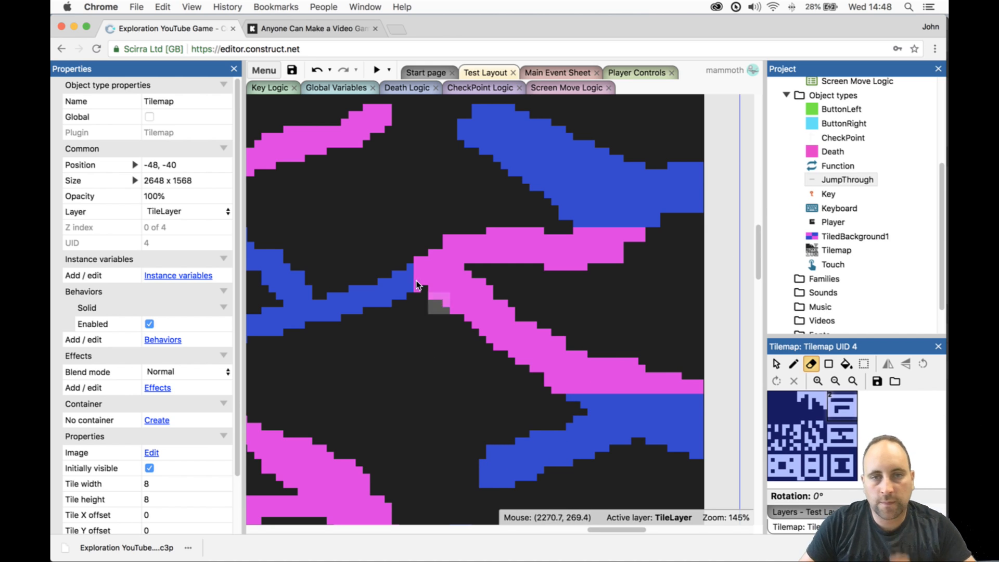
- Close the narrow blue shaft at the bottom of the leftmost tunnel with a solid tile rectangle
{"action": "scroll", "coordinate": [477, 358], "scroll_direction": "down", "scroll_amount": 8, "text": "ctrl"}
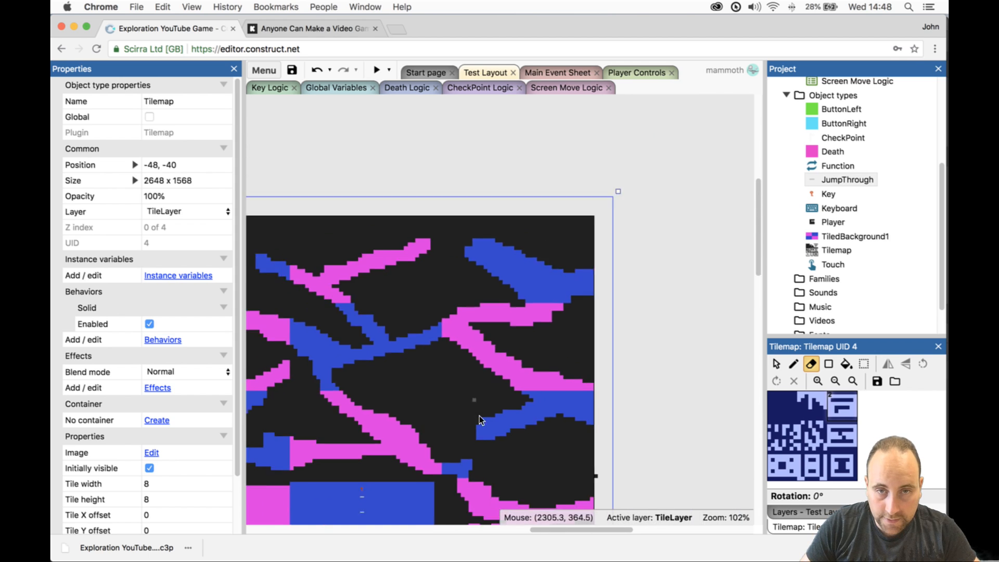
{"action": "left_click_drag", "start_coordinate": [518, 532], "coordinate": [408, 510]}
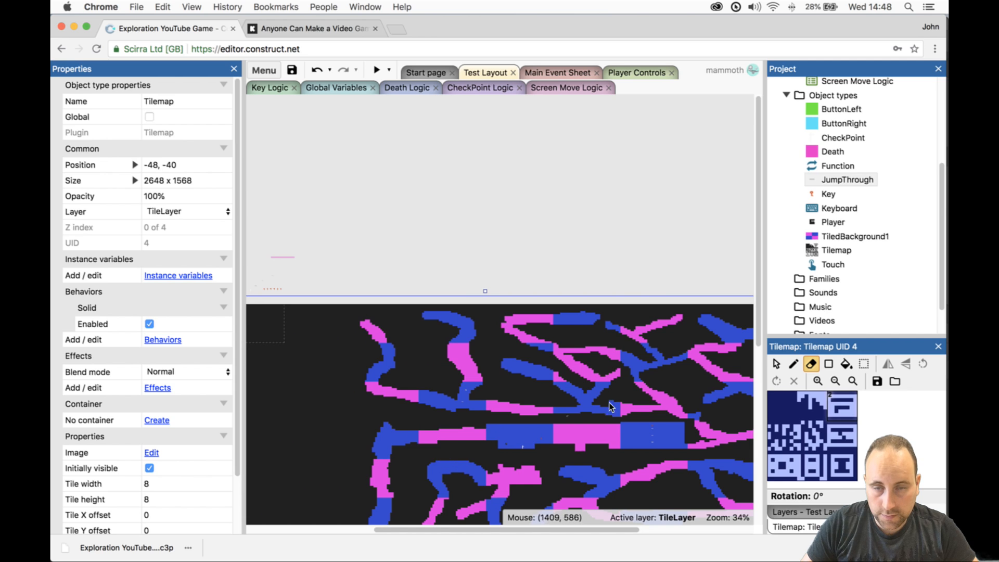
{"action": "scroll", "coordinate": [427, 458], "scroll_direction": "down", "scroll_amount": 3, "text": "ctrl"}
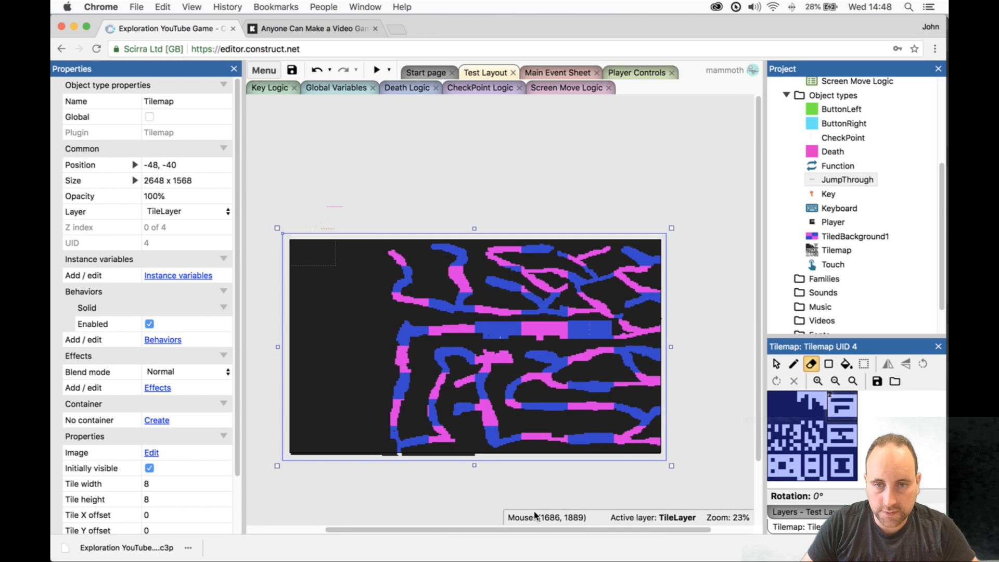
{"action": "left_click_drag", "start_coordinate": [539, 531], "coordinate": [492, 533]}
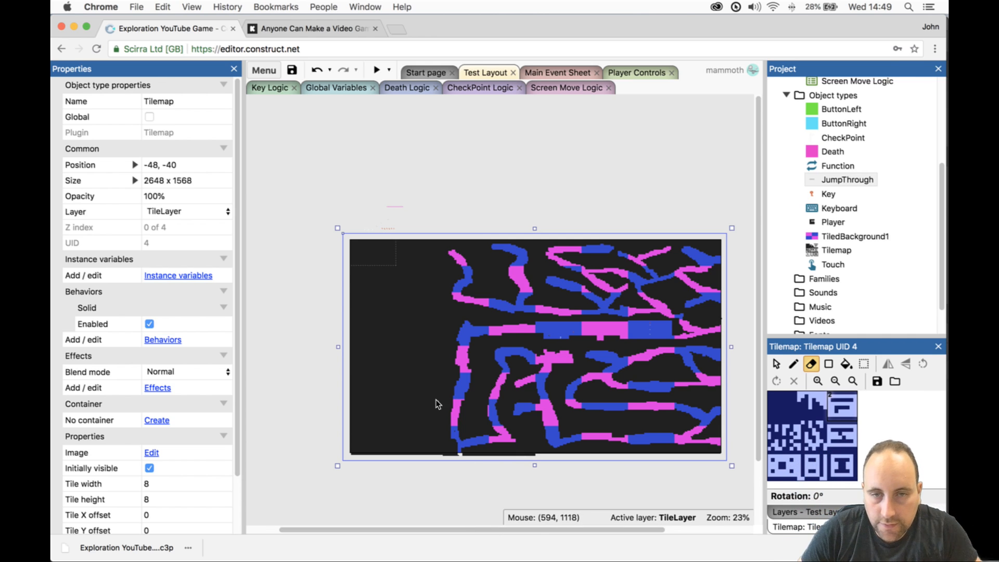
{"action": "scroll", "coordinate": [465, 452], "scroll_direction": "up", "scroll_amount": 10, "text": "ctrl"}
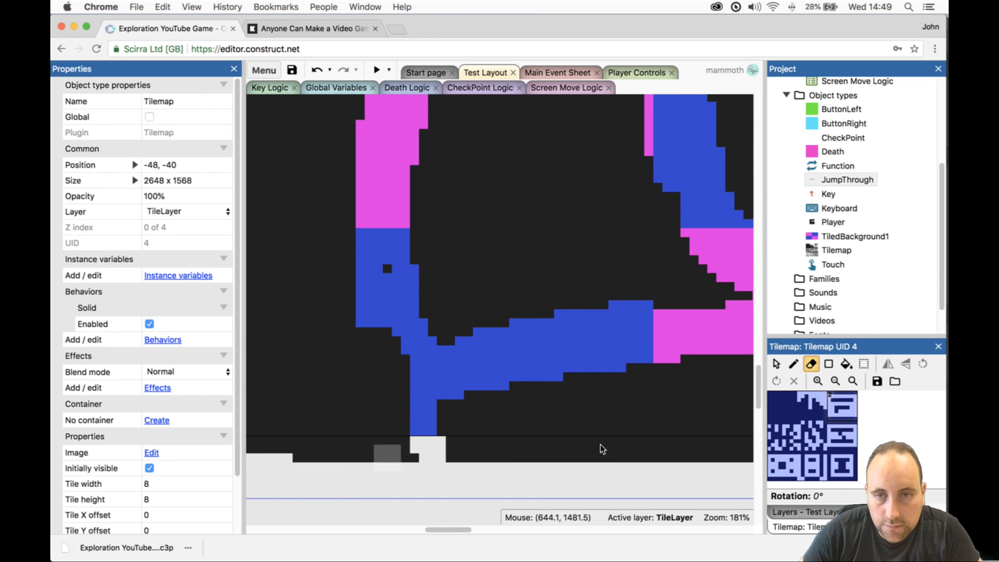
{"action": "left_click", "coordinate": [783, 405]}
{"action": "left_click", "coordinate": [829, 365]}
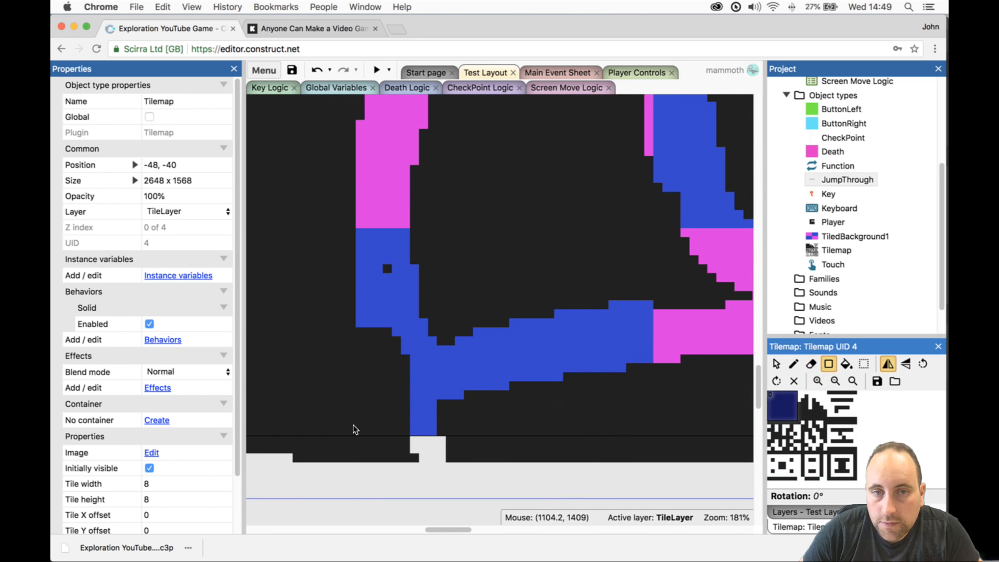
{"action": "left_click_drag", "start_coordinate": [414, 404], "coordinate": [446, 427]}
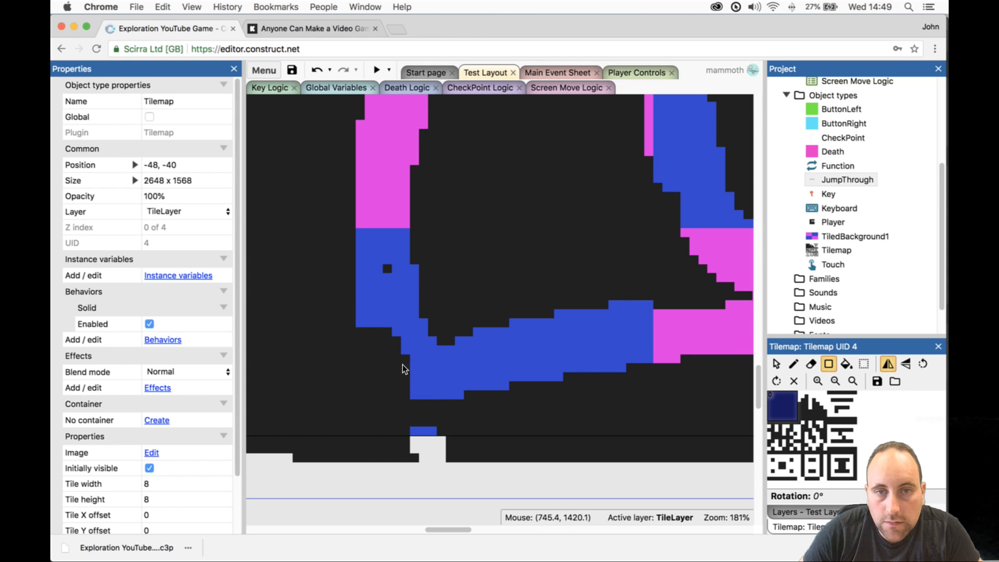
- Select a three-by-three tile block as the eraser size and smooth the lower bend of the leftmost tunnel by erasing tiles
{"action": "left_click", "coordinate": [779, 405]}
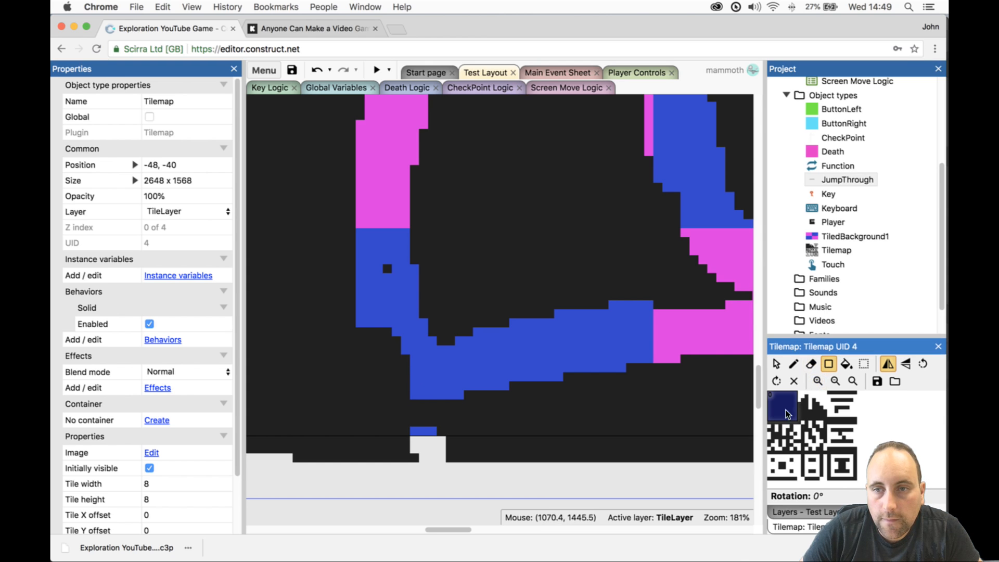
{"action": "left_click_drag", "start_coordinate": [780, 409], "coordinate": [838, 469]}
{"action": "left_click", "coordinate": [826, 363]}
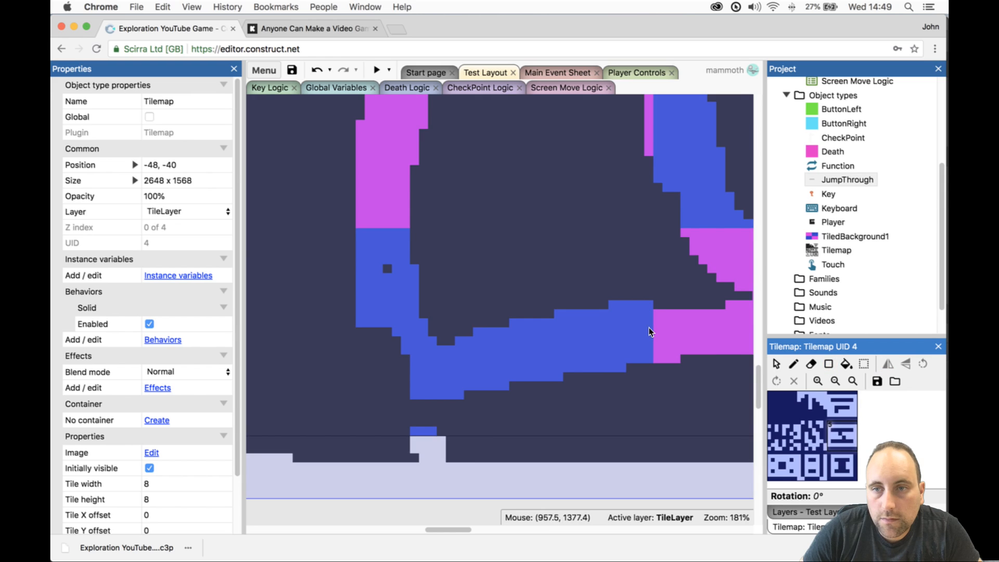
{"action": "left_click", "coordinate": [815, 365]}
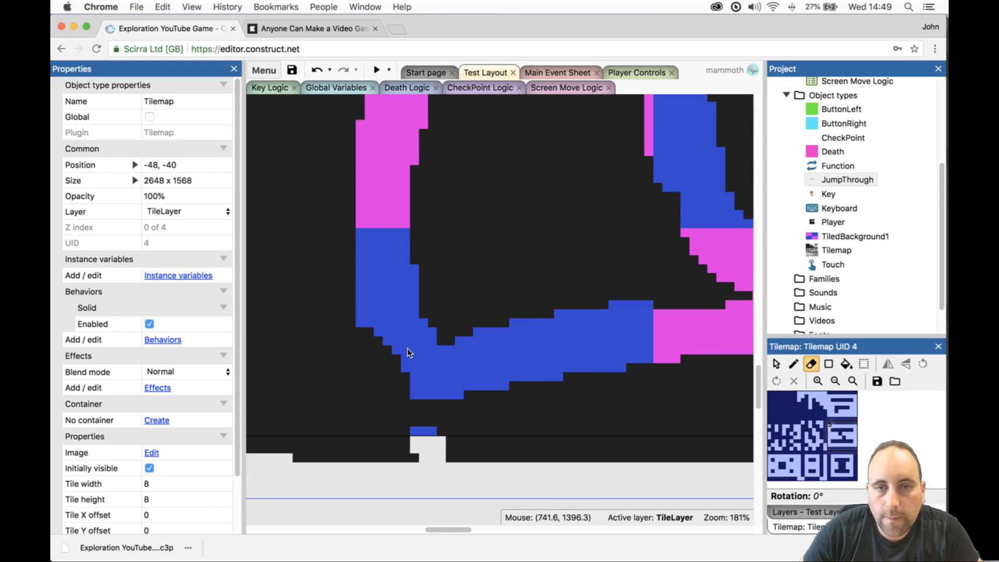
{"action": "left_click_drag", "start_coordinate": [451, 341], "coordinate": [432, 339]}
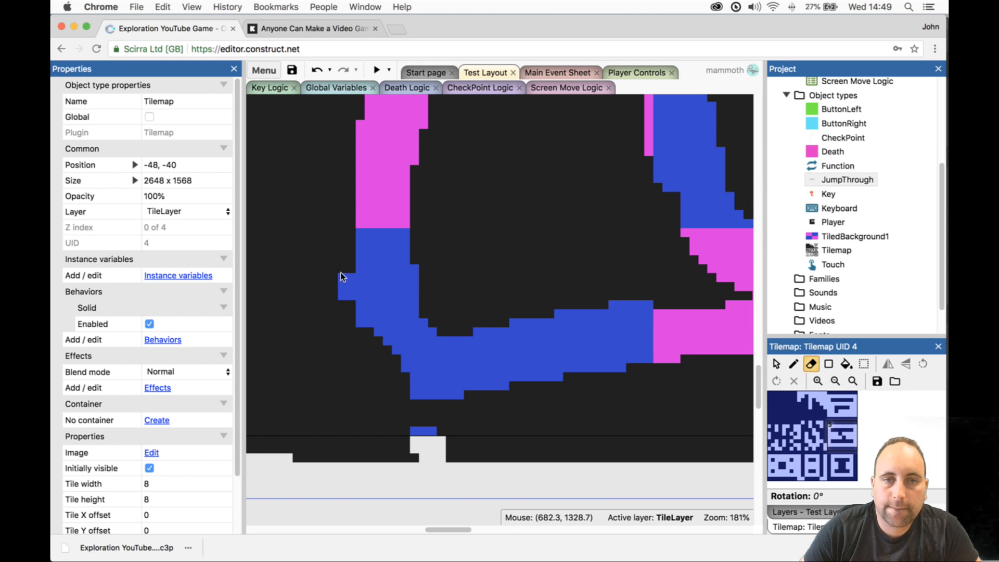
- Erase irregular notches into both walls of the leftmost tunnel's lower blue section and the magenta section above it
{"action": "left_click", "coordinate": [340, 273]}
{"action": "left_click", "coordinate": [342, 203]}
{"action": "scroll", "coordinate": [358, 137], "scroll_direction": "up", "scroll_amount": 5}
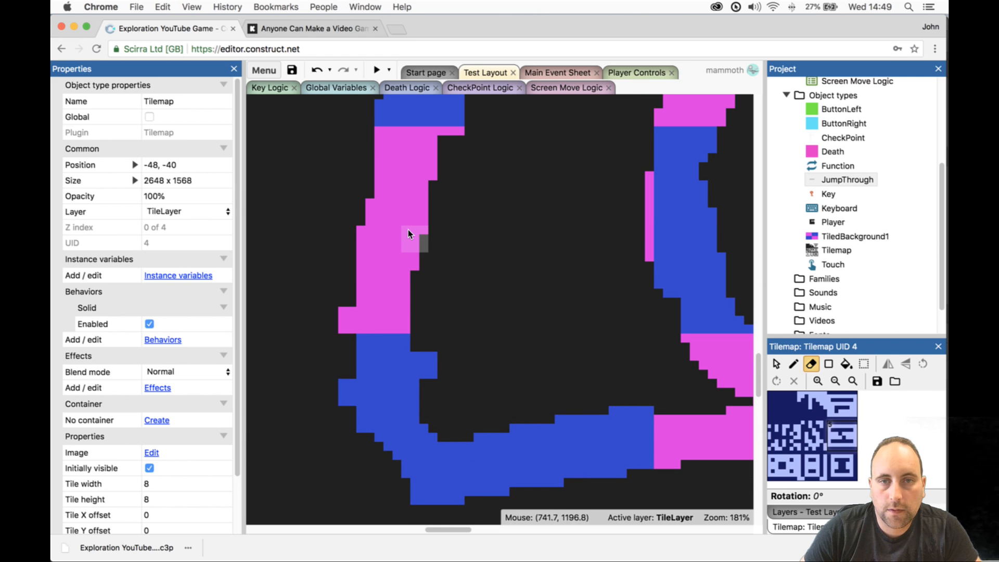
{"action": "left_click", "coordinate": [413, 257]}
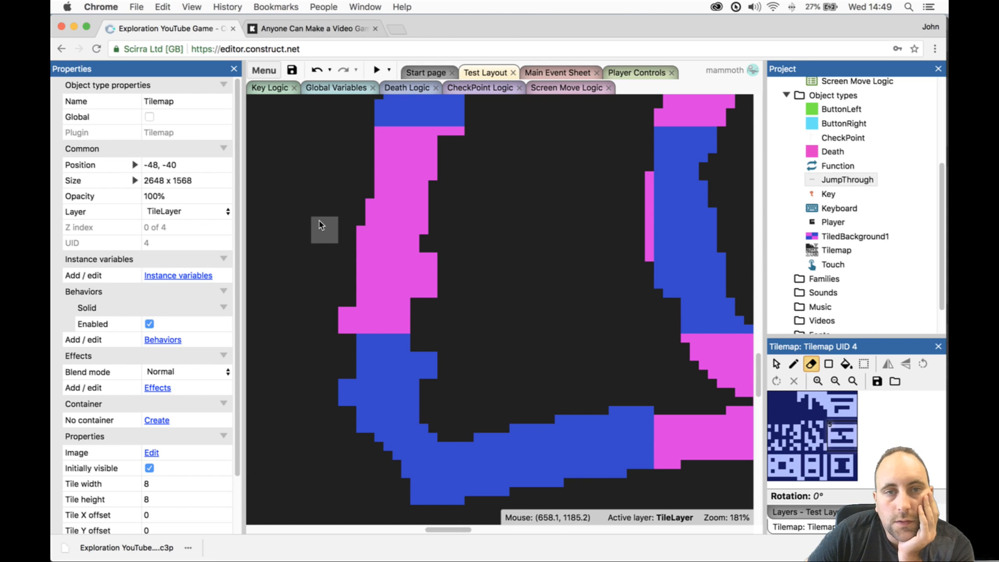
{"action": "scroll", "coordinate": [415, 203], "scroll_direction": "up", "scroll_amount": 6}
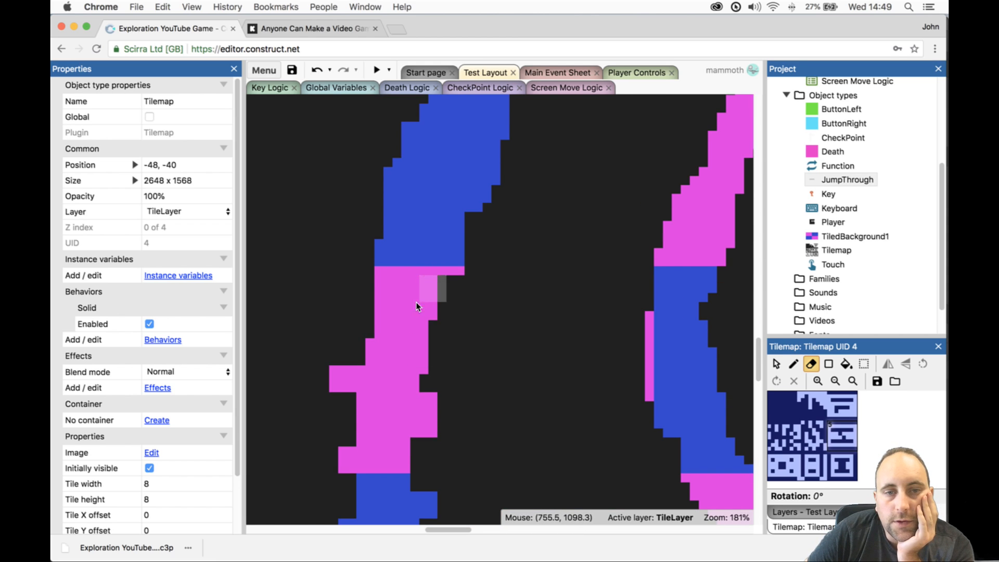
{"action": "left_click", "coordinate": [424, 326]}
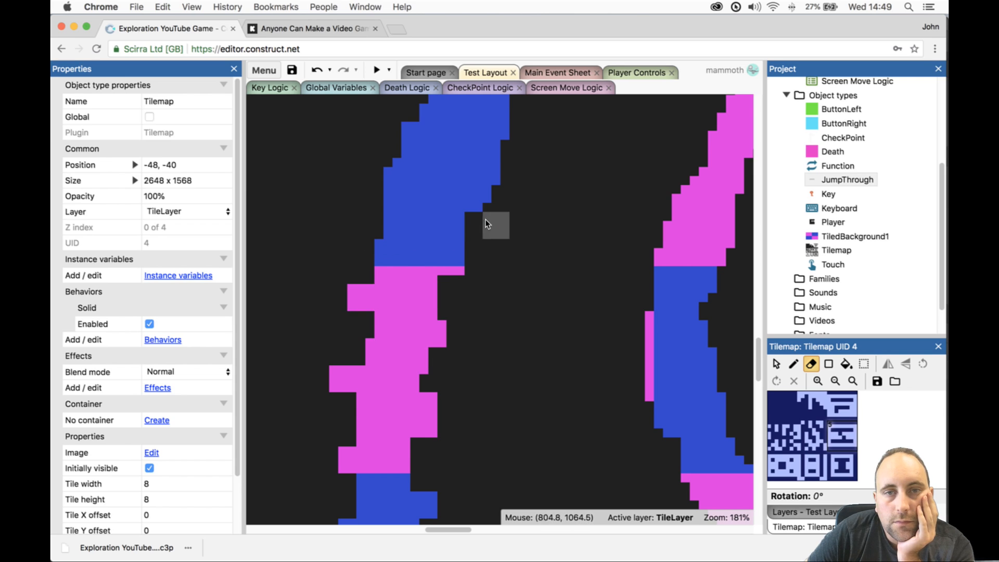
- Widen and roughen the leftmost tunnel's upper blue and magenta sections up to its top corner by erasing wall tiles
{"action": "left_click", "coordinate": [369, 225]}
{"action": "left_click", "coordinate": [361, 224]}
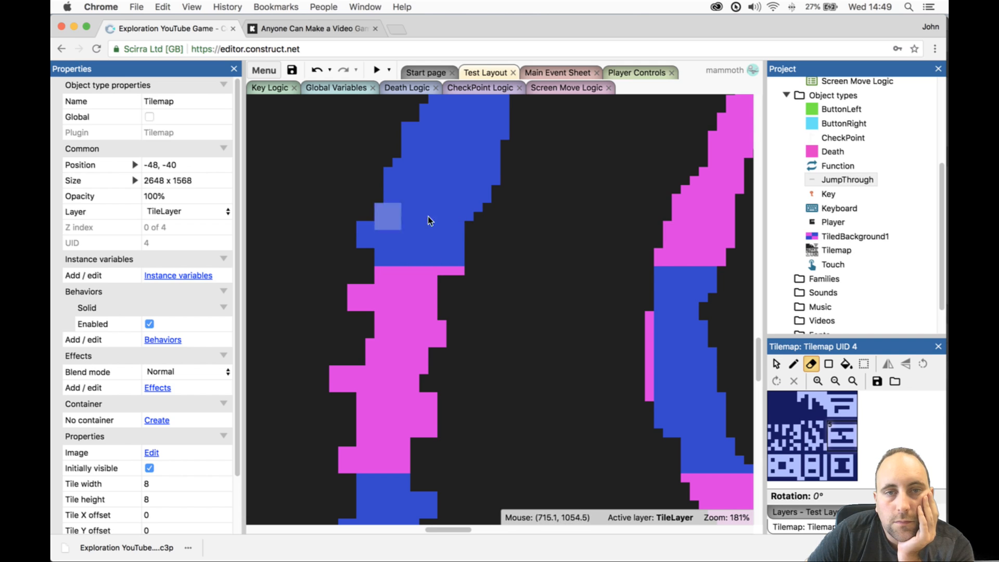
{"action": "scroll", "coordinate": [521, 169], "scroll_direction": "up", "scroll_amount": 2}
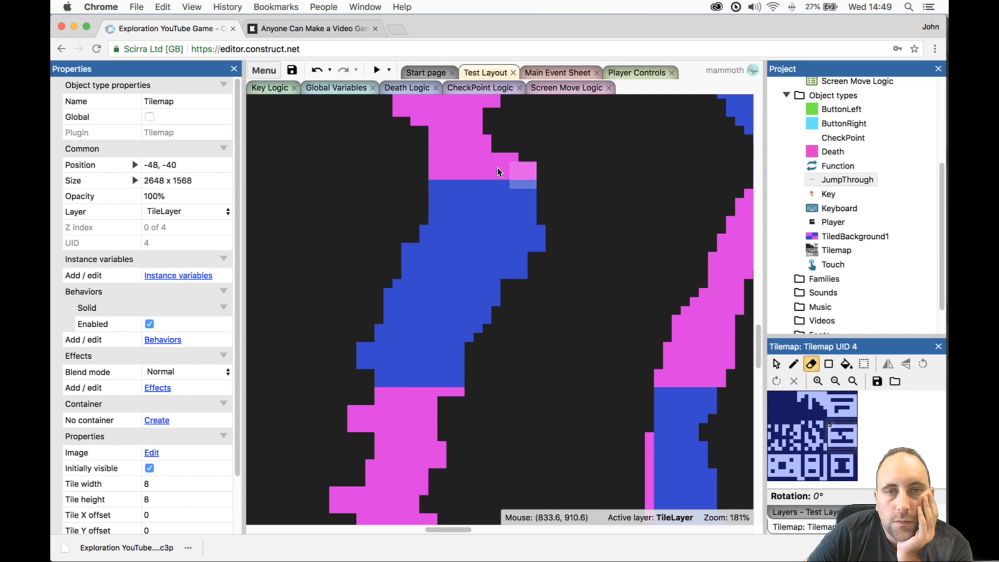
{"action": "scroll", "coordinate": [427, 138], "scroll_direction": "up", "scroll_amount": 4}
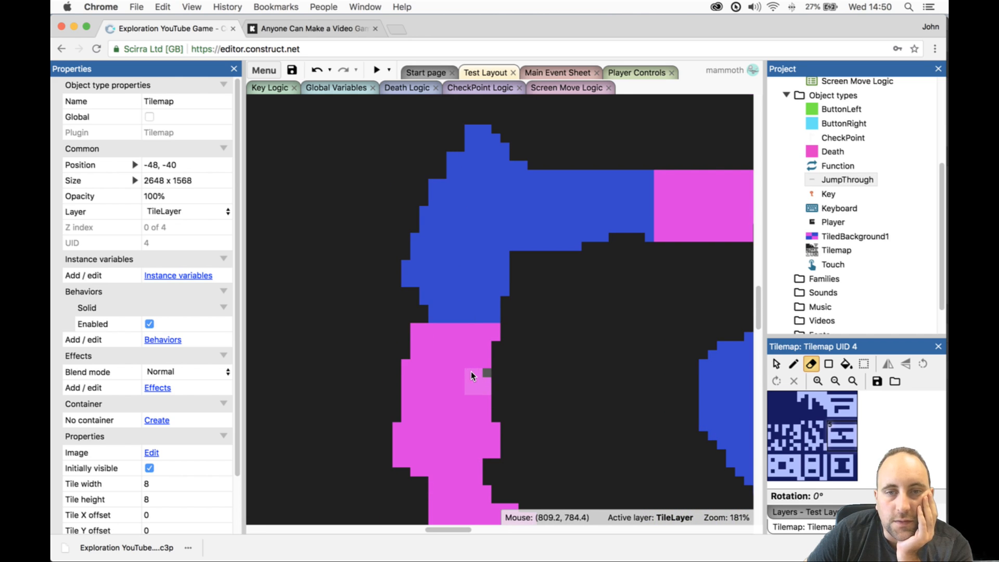
{"action": "scroll", "coordinate": [435, 329], "scroll_direction": "down", "scroll_amount": 10, "text": "ctrl"}
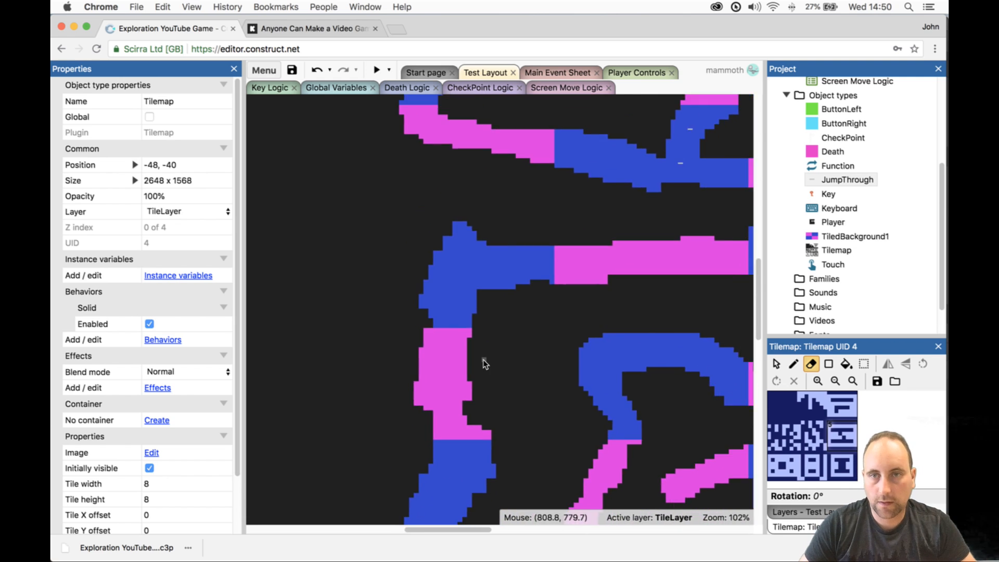
- Erase an opening in the layout's left edge level with the lowest magenta tunnel's exit on the right edge
{"action": "scroll", "coordinate": [682, 389], "scroll_direction": "up", "scroll_amount": 8, "text": "ctrl"}
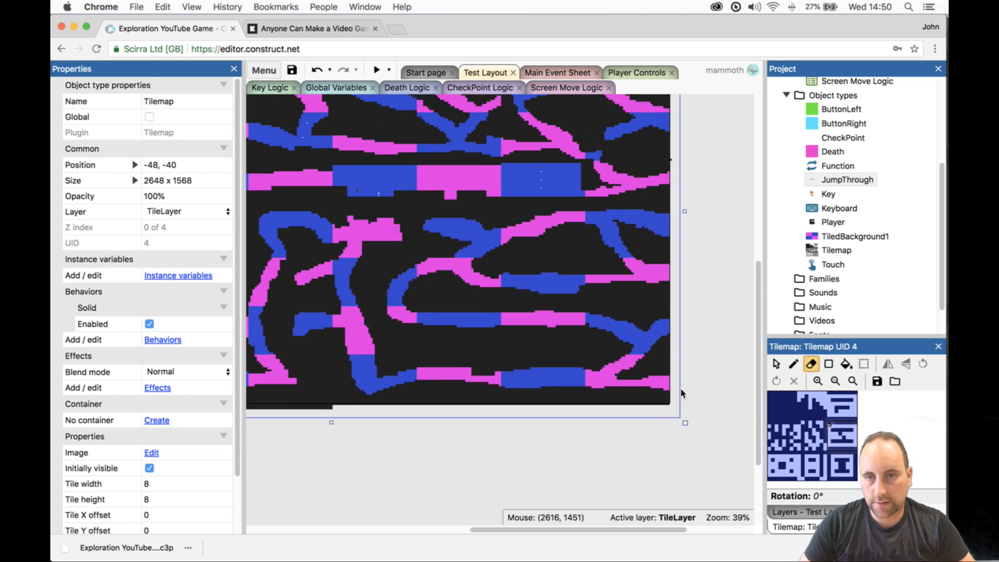
{"action": "scroll", "coordinate": [629, 360], "scroll_direction": "up", "scroll_amount": 1, "text": "ctrl"}
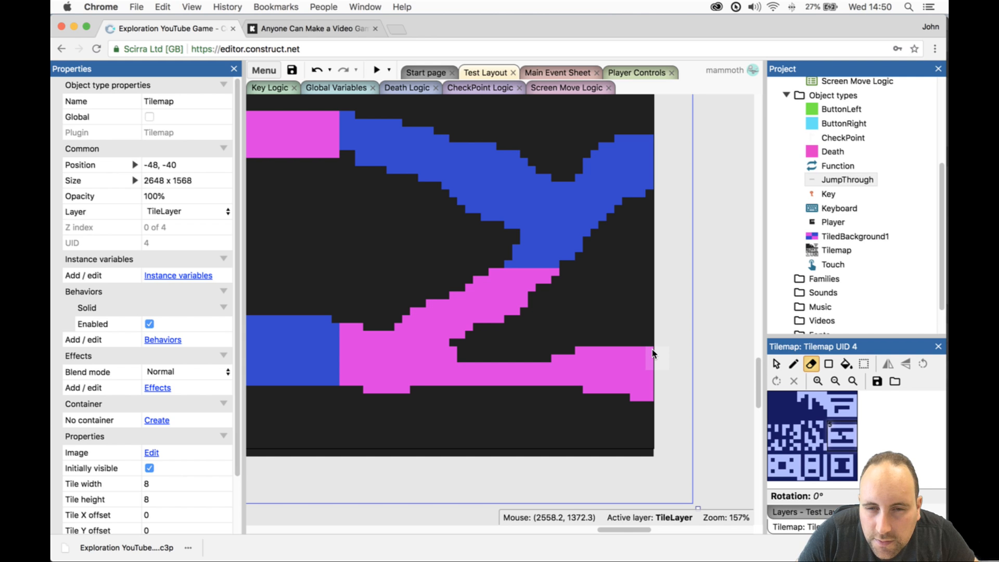
{"action": "left_click_drag", "start_coordinate": [645, 529], "coordinate": [394, 527]}
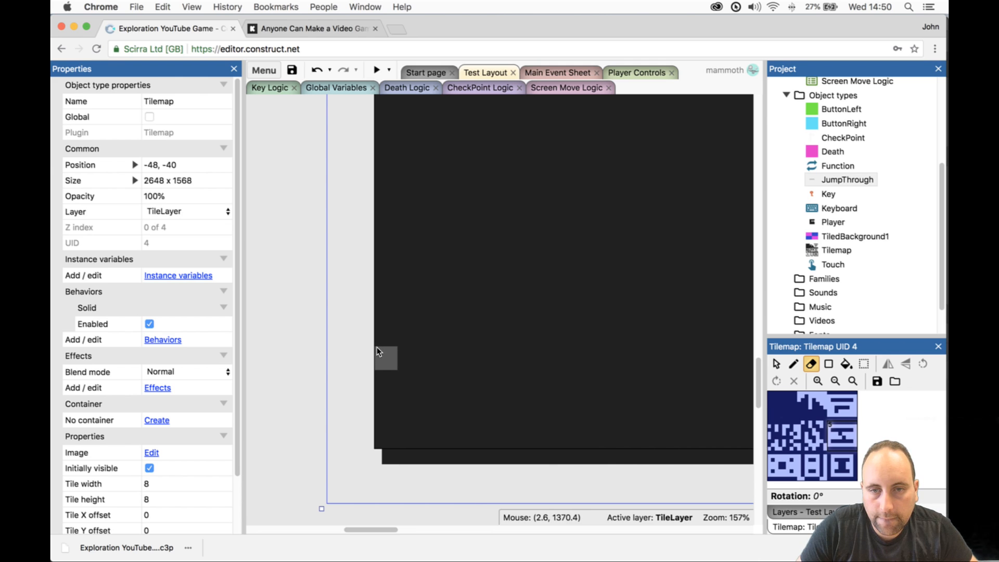
{"action": "left_click_drag", "start_coordinate": [377, 350], "coordinate": [379, 381]}
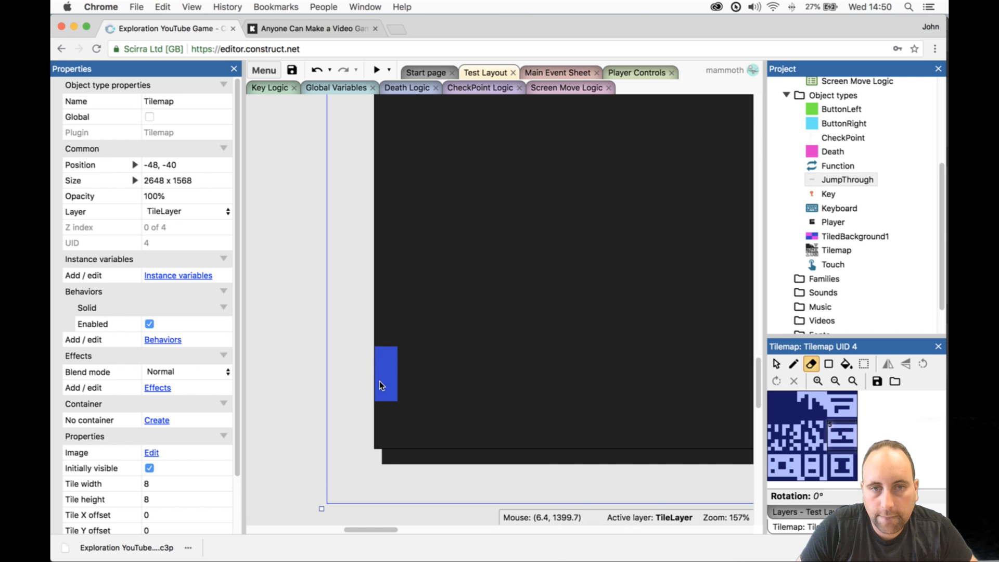
- Erase an opening in the layout's left edge level with the lower Y-shaped blue tunnel's exit on the right edge
{"action": "scroll", "coordinate": [435, 316], "scroll_direction": "down", "scroll_amount": 5, "text": "ctrl"}
{"action": "scroll", "coordinate": [591, 327], "scroll_direction": "down", "scroll_amount": 5, "text": "ctrl"}
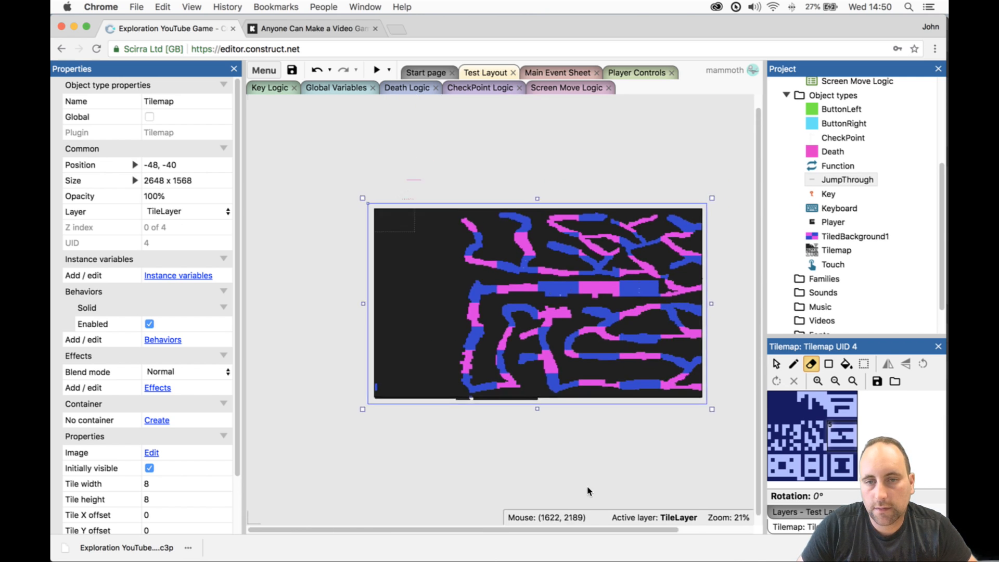
{"action": "scroll", "coordinate": [691, 344], "scroll_direction": "up", "scroll_amount": 8, "text": "ctrl"}
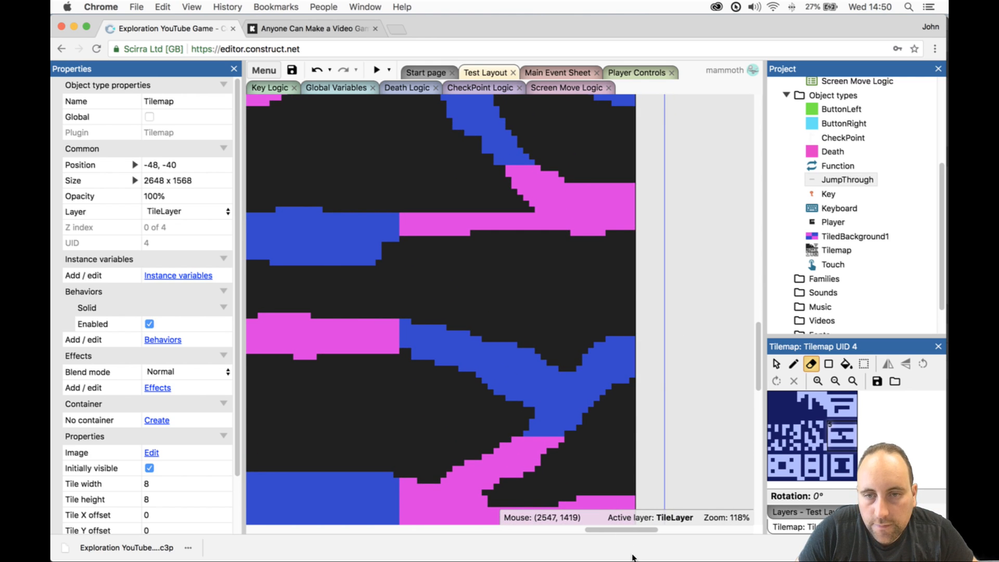
{"action": "left_click_drag", "start_coordinate": [620, 529], "coordinate": [380, 522]}
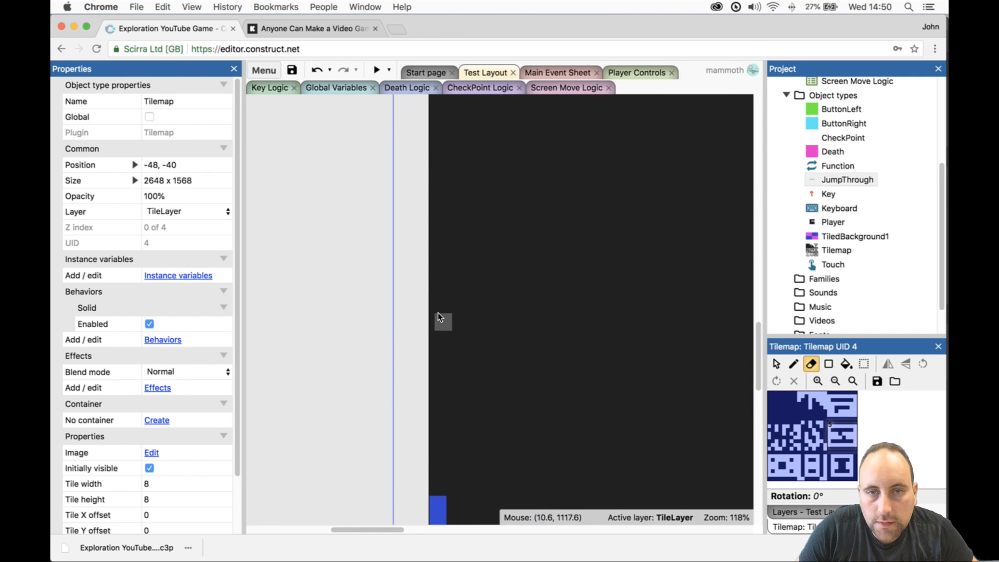
{"action": "left_click", "coordinate": [426, 345]}
{"action": "left_click_drag", "start_coordinate": [426, 349], "coordinate": [426, 358]}
- Erase two more left-edge openings, level with the right-edge exits of the next magenta tunnel up and the blue tunnel above it
{"action": "left_click_drag", "start_coordinate": [339, 527], "coordinate": [597, 526]}
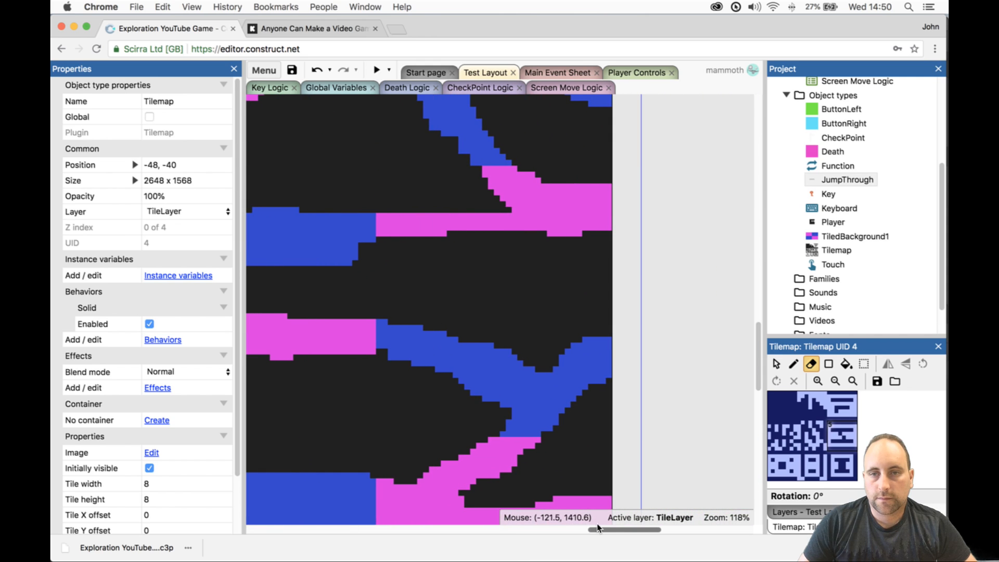
{"action": "scroll", "coordinate": [588, 336], "scroll_direction": "down", "scroll_amount": 10}
{"action": "scroll", "coordinate": [599, 339], "scroll_direction": "up", "scroll_amount": 12}
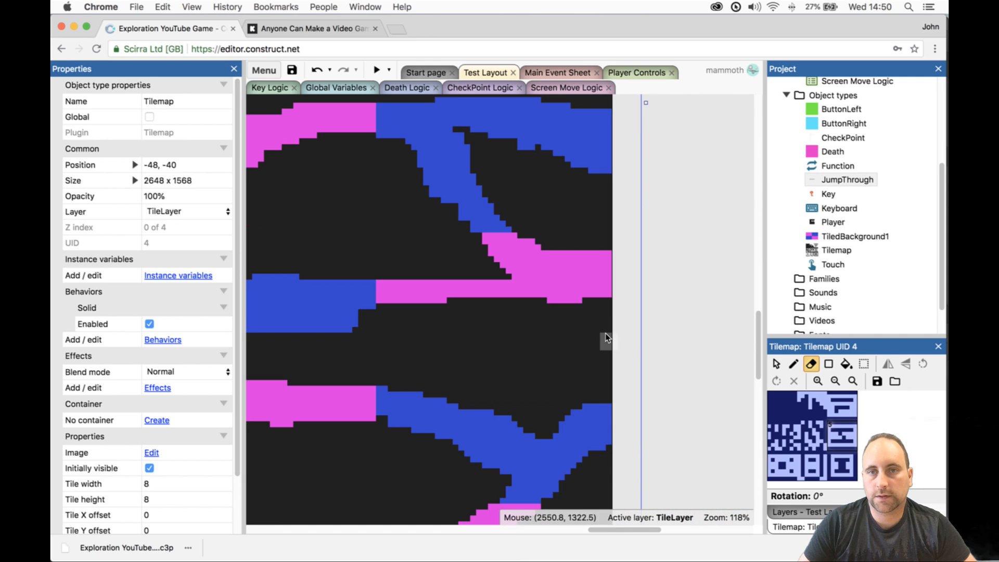
{"action": "scroll", "coordinate": [605, 335], "scroll_direction": "up", "scroll_amount": 3}
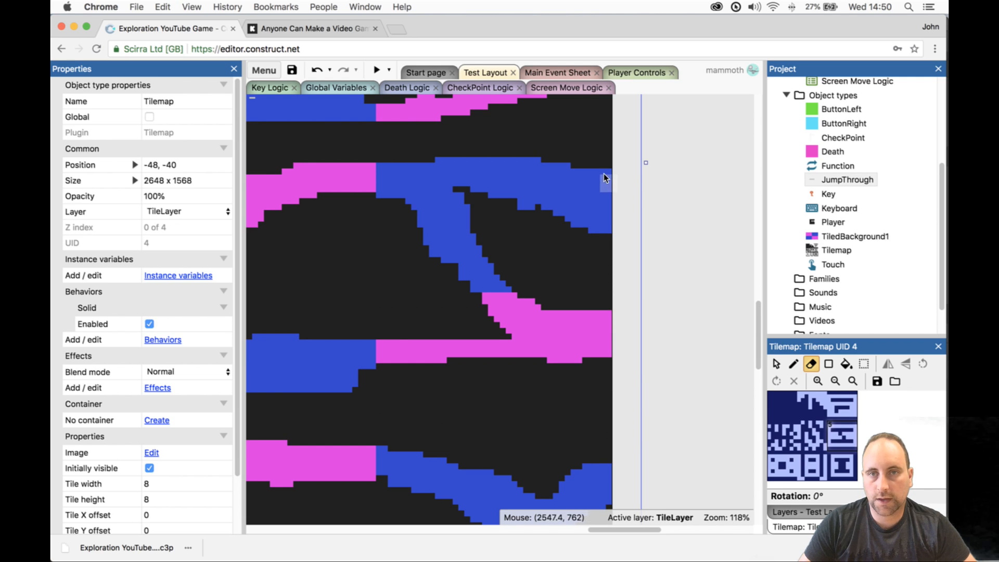
{"action": "left_click_drag", "start_coordinate": [632, 530], "coordinate": [370, 530]}
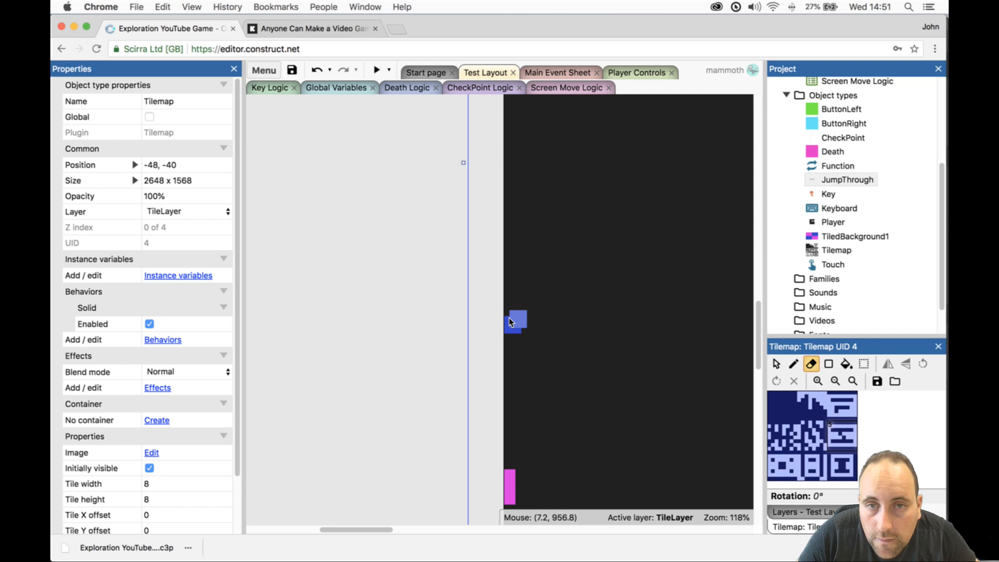
{"action": "left_click", "coordinate": [508, 319]}
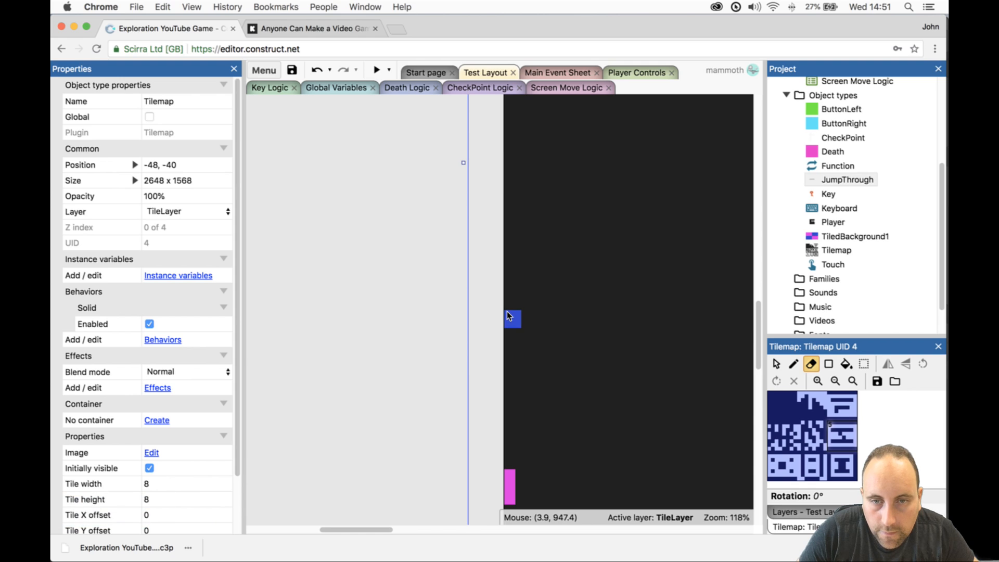
{"action": "left_click", "coordinate": [507, 313]}
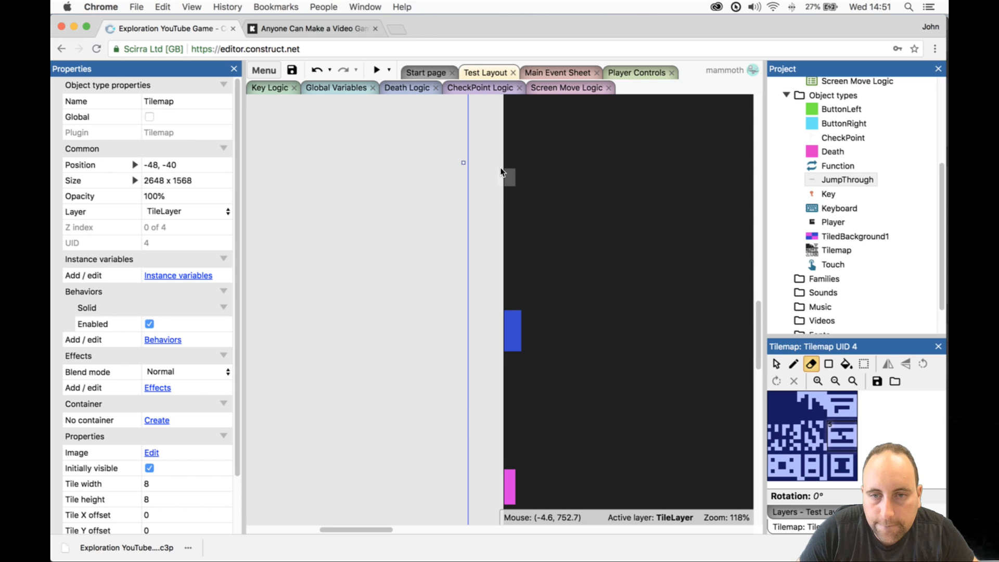
{"action": "left_click_drag", "start_coordinate": [501, 174], "coordinate": [503, 203]}
- Erase left-edge openings level with the right-edge exits of the forked magenta tunnel and the joined magenta and blue tunnels above it
{"action": "scroll", "coordinate": [645, 280], "scroll_direction": "down", "scroll_amount": 8, "text": "ctrl"}
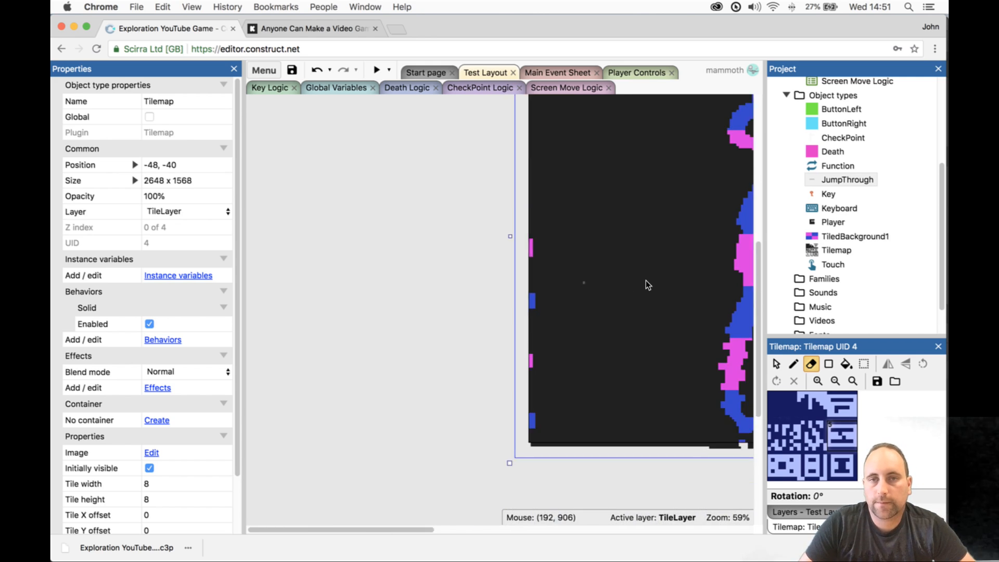
{"action": "scroll", "coordinate": [669, 289], "scroll_direction": "up", "scroll_amount": 1, "text": "ctrl"}
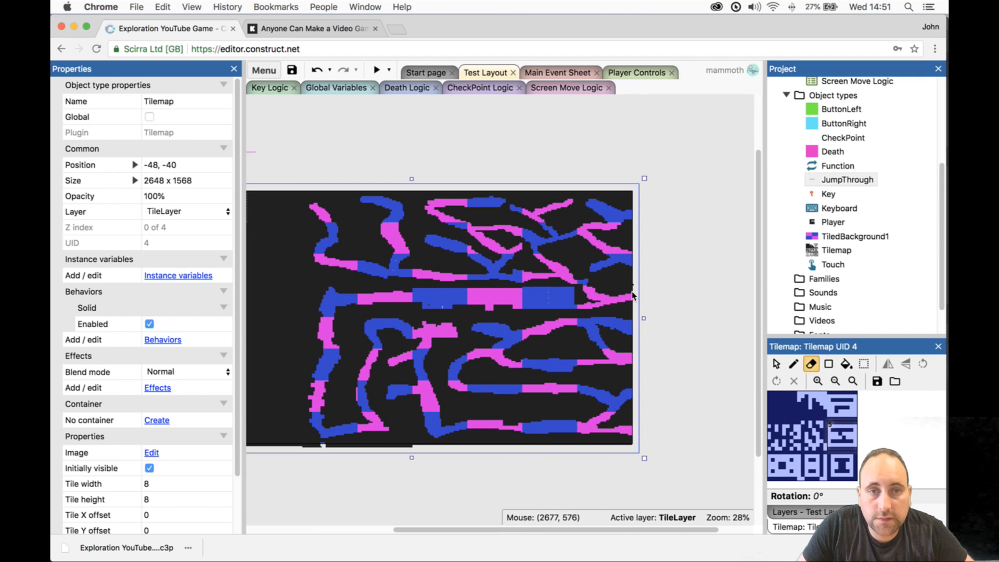
{"action": "scroll", "coordinate": [632, 326], "scroll_direction": "up", "scroll_amount": 1}
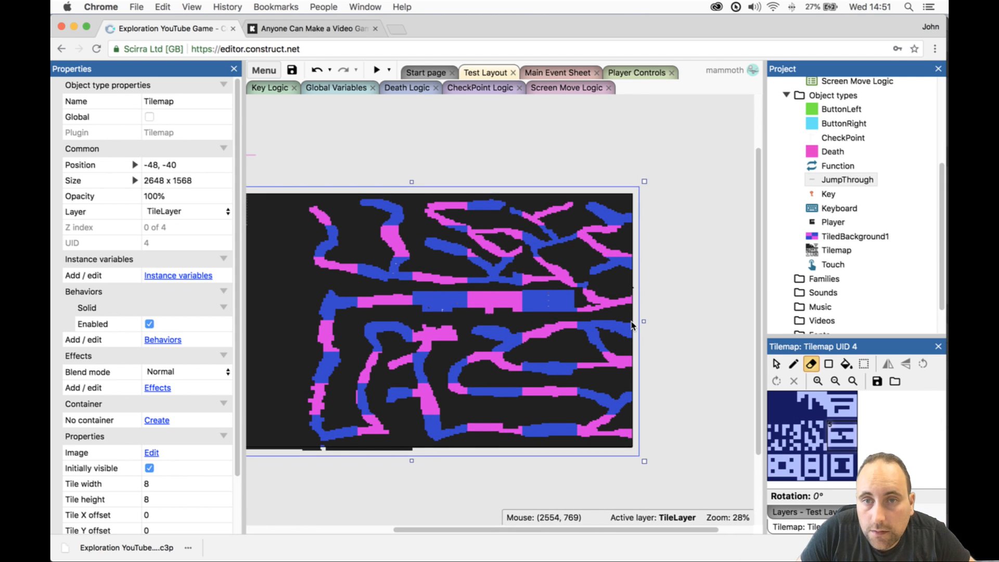
{"action": "scroll", "coordinate": [636, 333], "scroll_direction": "up", "scroll_amount": 3, "text": "ctrl"}
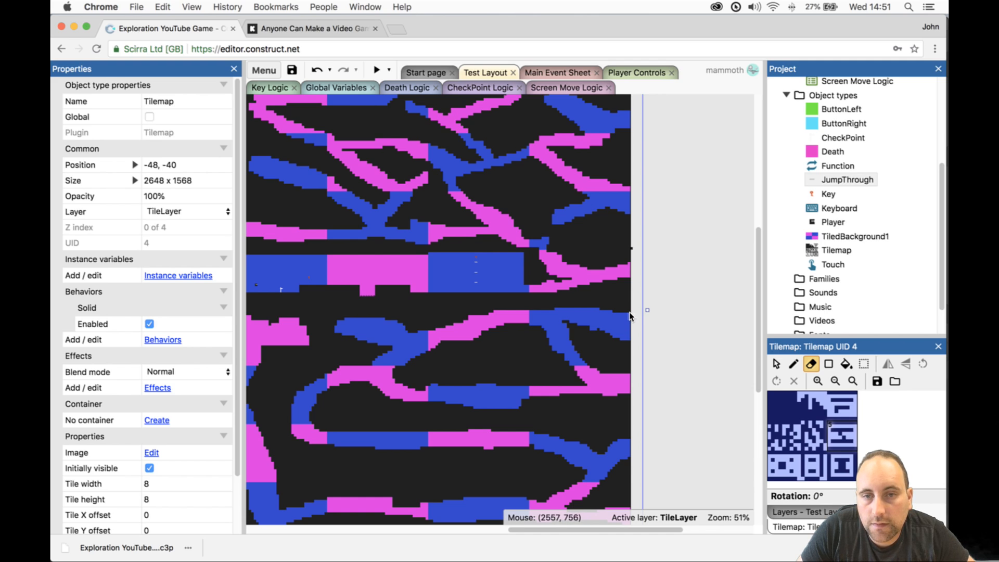
{"action": "scroll", "coordinate": [629, 302], "scroll_direction": "up", "scroll_amount": 1}
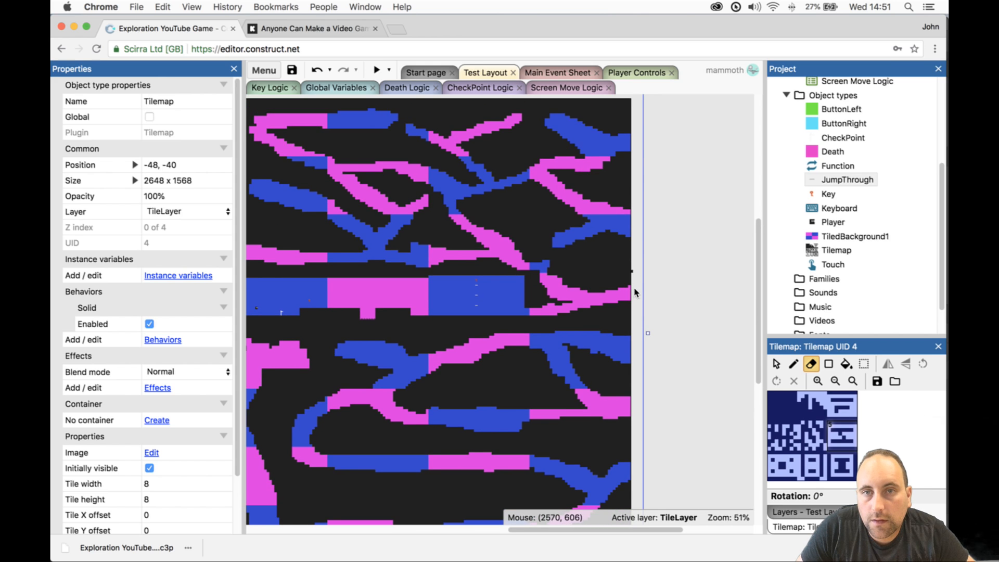
{"action": "scroll", "coordinate": [634, 293], "scroll_direction": "up", "scroll_amount": 3, "text": "ctrl"}
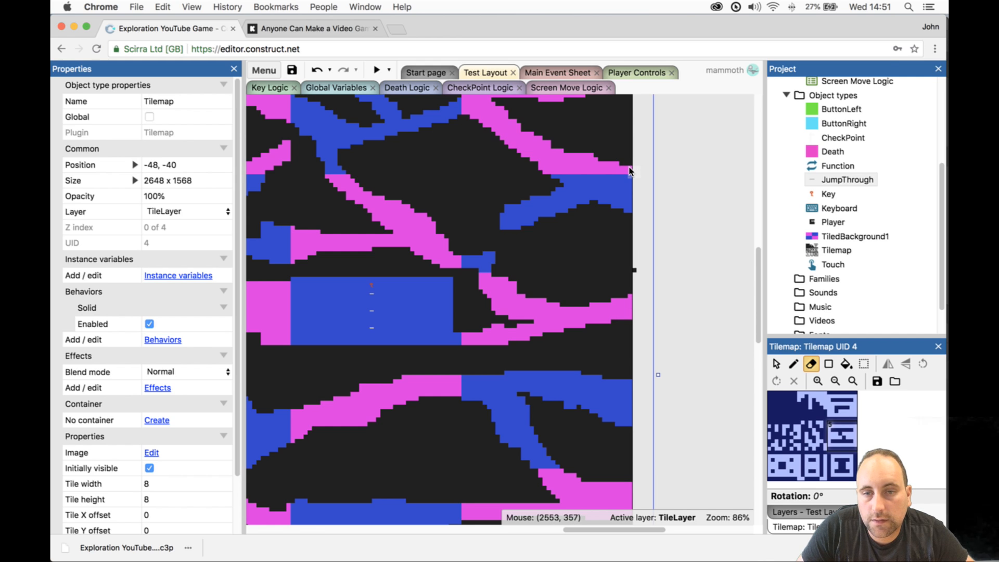
{"action": "left_click_drag", "start_coordinate": [602, 529], "coordinate": [373, 507]}
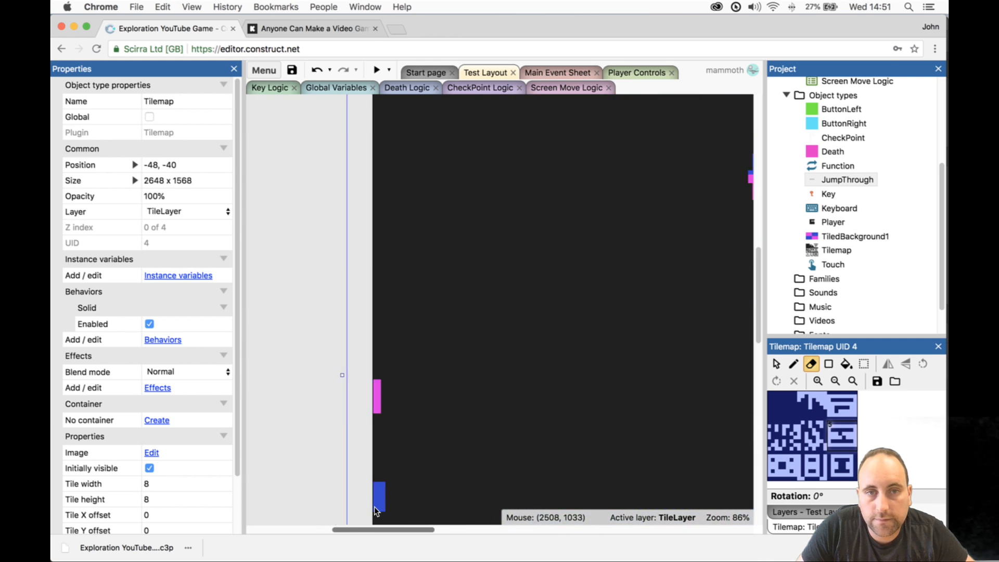
{"action": "left_click", "coordinate": [375, 309]}
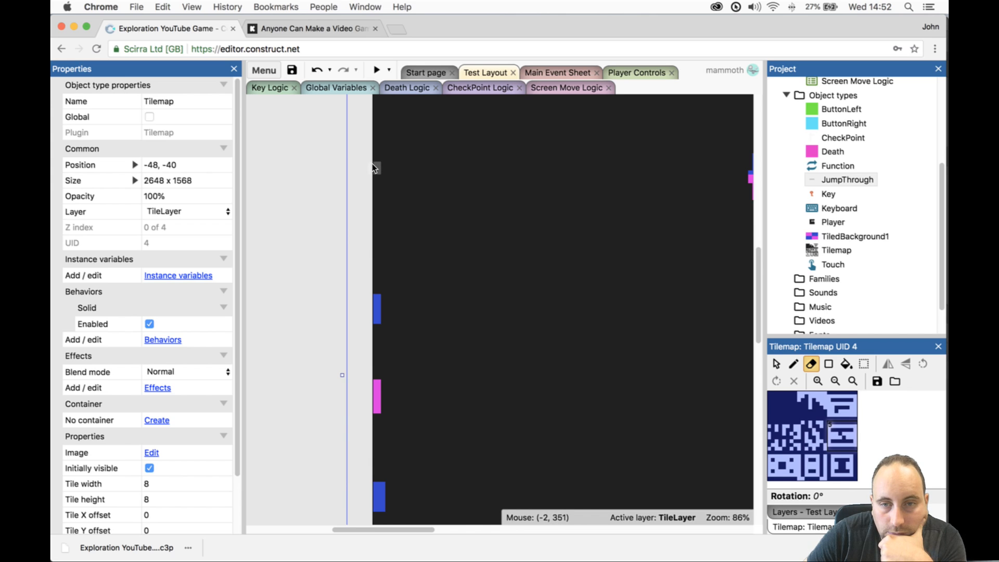
{"action": "left_click_drag", "start_coordinate": [374, 167], "coordinate": [374, 225]}
- Erase an opening in the layout's left edge level with the topmost blue tunnel's exit on the right edge
{"action": "scroll", "coordinate": [662, 172], "scroll_direction": "down", "scroll_amount": 6, "text": "ctrl"}
{"action": "scroll", "coordinate": [748, 196], "scroll_direction": "up", "scroll_amount": 4, "text": "ctrl"}
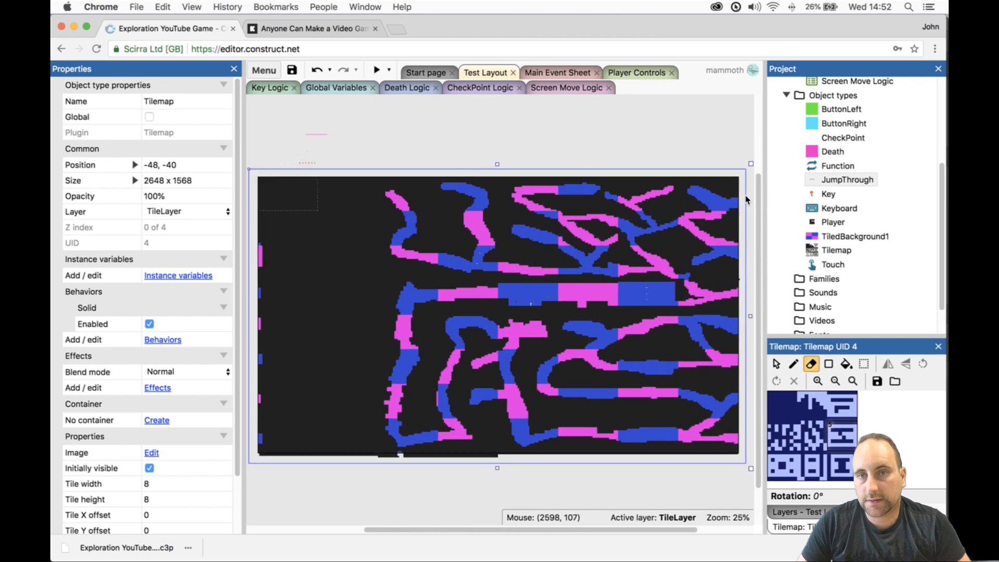
{"action": "scroll", "coordinate": [749, 199], "scroll_direction": "up", "scroll_amount": 7, "text": "ctrl"}
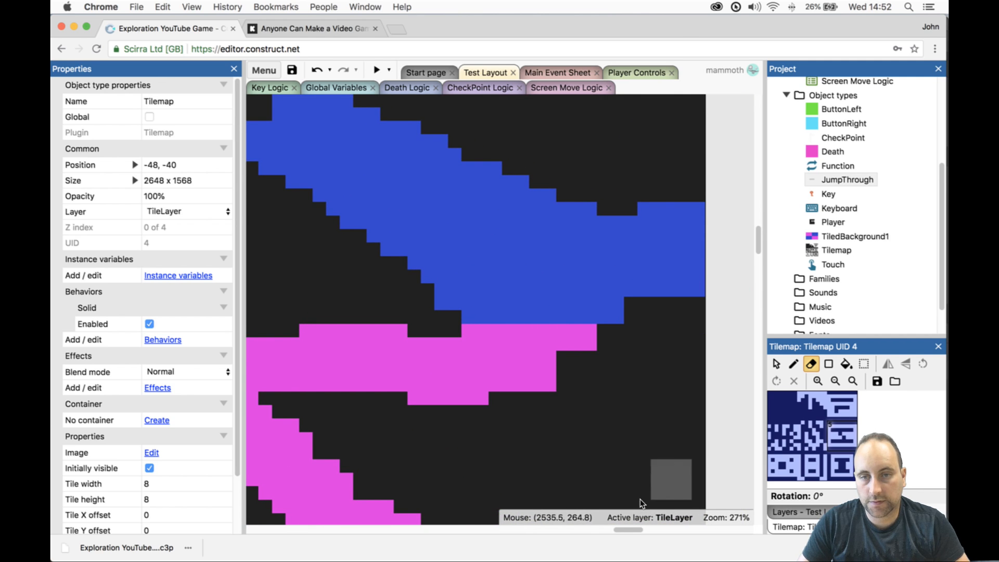
{"action": "scroll", "coordinate": [575, 368], "scroll_direction": "down", "scroll_amount": 8, "text": "ctrl"}
{"action": "left_click_drag", "start_coordinate": [575, 523], "coordinate": [427, 522]}
{"action": "scroll", "coordinate": [373, 361], "scroll_direction": "up", "scroll_amount": 5, "text": "ctrl"}
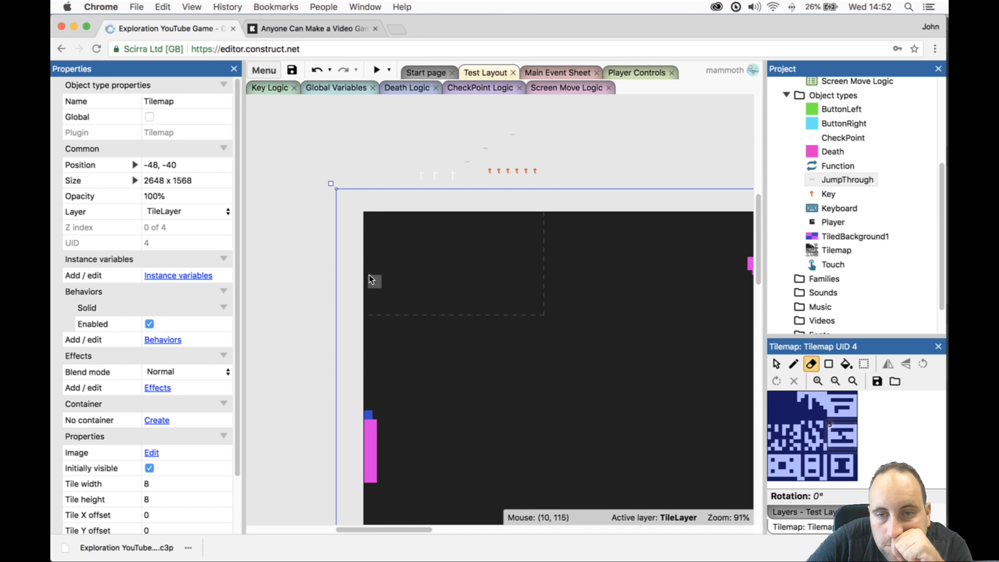
{"action": "left_click_drag", "start_coordinate": [368, 276], "coordinate": [367, 328]}
- Erase merging tunnels from the two lowest left-edge openings up to the tall vertical tunnel, plus a downward branch that forks near the layout's bottom
{"action": "scroll", "coordinate": [432, 328], "scroll_direction": "down", "scroll_amount": 10}
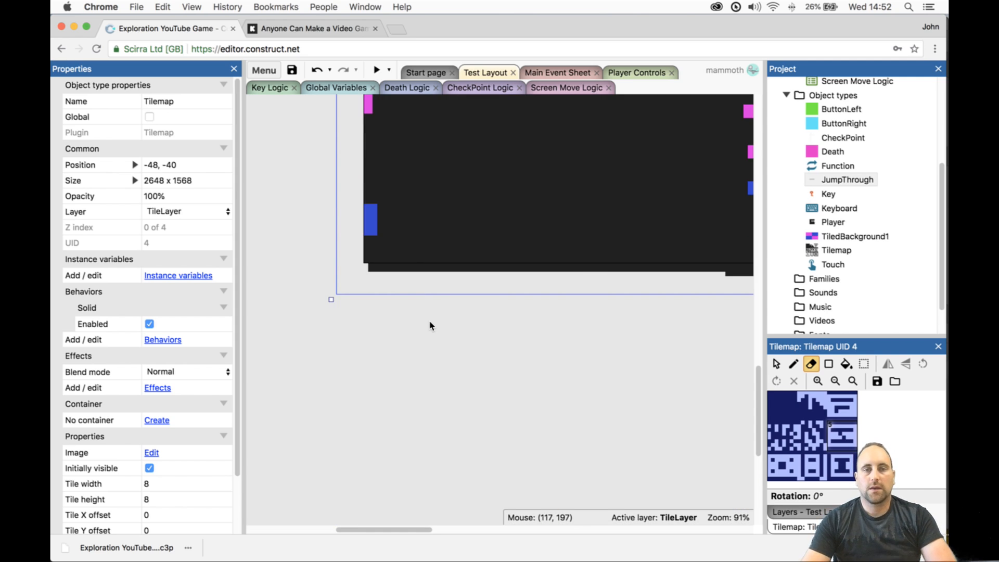
{"action": "scroll", "coordinate": [560, 230], "scroll_direction": "down", "scroll_amount": 8, "text": "ctrl"}
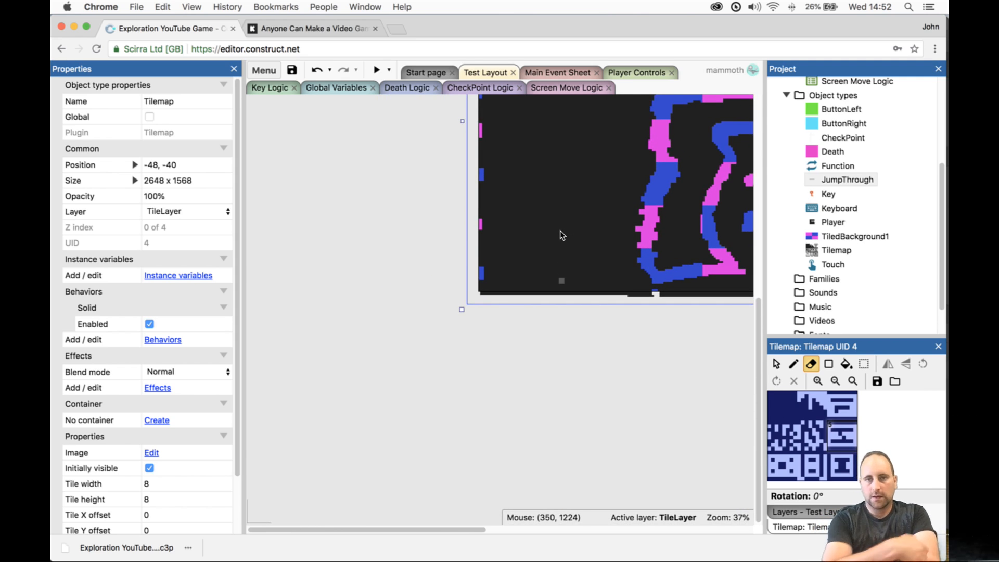
{"action": "scroll", "coordinate": [667, 193], "scroll_direction": "up", "scroll_amount": 5}
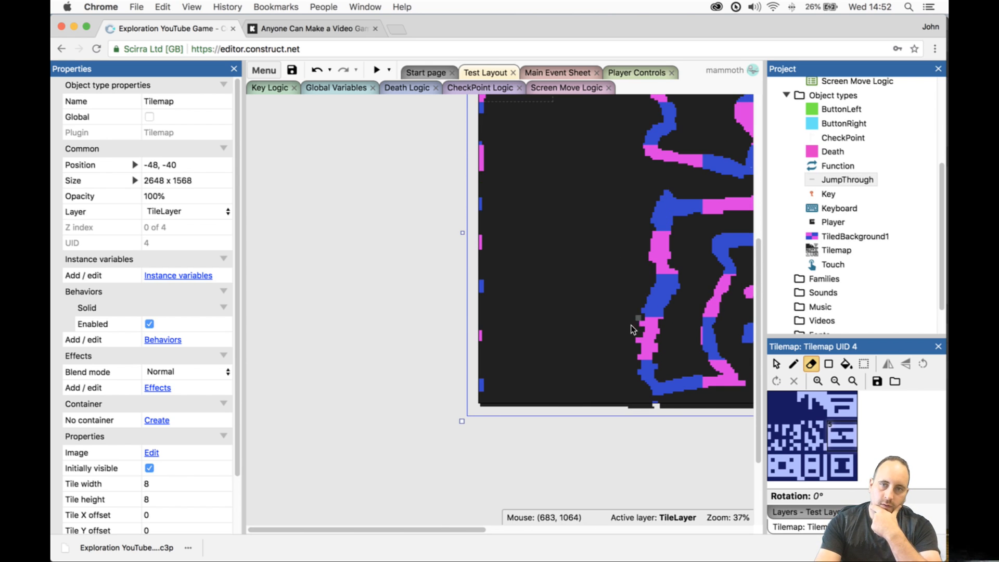
{"action": "scroll", "coordinate": [490, 379], "scroll_direction": "up", "scroll_amount": 2, "text": "ctrl"}
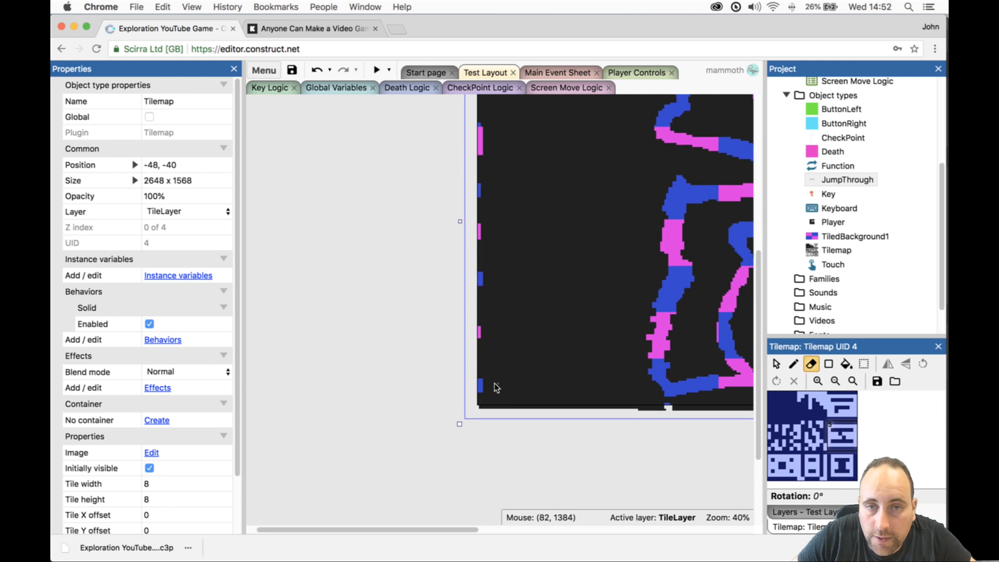
{"action": "mouse_move", "coordinate": [483, 384]}
{"action": "left_mouse_down"}
{"action": "mouse_move", "coordinate": [676, 296]}
{"action": "mouse_move", "coordinate": [532, 358]}
{"action": "mouse_move", "coordinate": [559, 355]}
{"action": "mouse_move", "coordinate": [479, 329]}
{"action": "left_mouse_up"}
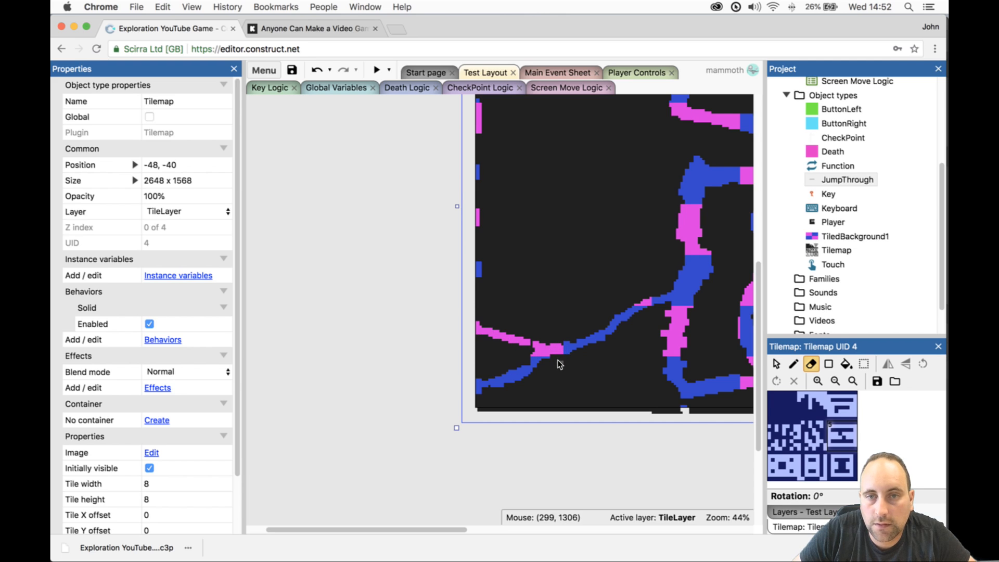
{"action": "mouse_move", "coordinate": [575, 358]}
{"action": "left_mouse_down"}
{"action": "mouse_move", "coordinate": [615, 397]}
{"action": "mouse_move", "coordinate": [647, 396]}
{"action": "mouse_move", "coordinate": [593, 367]}
{"action": "mouse_move", "coordinate": [597, 381]}
{"action": "mouse_move", "coordinate": [576, 396]}
{"action": "mouse_move", "coordinate": [531, 399]}
{"action": "mouse_move", "coordinate": [582, 392]}
{"action": "left_mouse_up"}
- Erase a tunnel from the third-lowest left-edge opening into the merged tunnel, with a branch curving up and back to the fourth-lowest opening
{"action": "scroll", "coordinate": [577, 363], "scroll_direction": "up", "scroll_amount": 1}
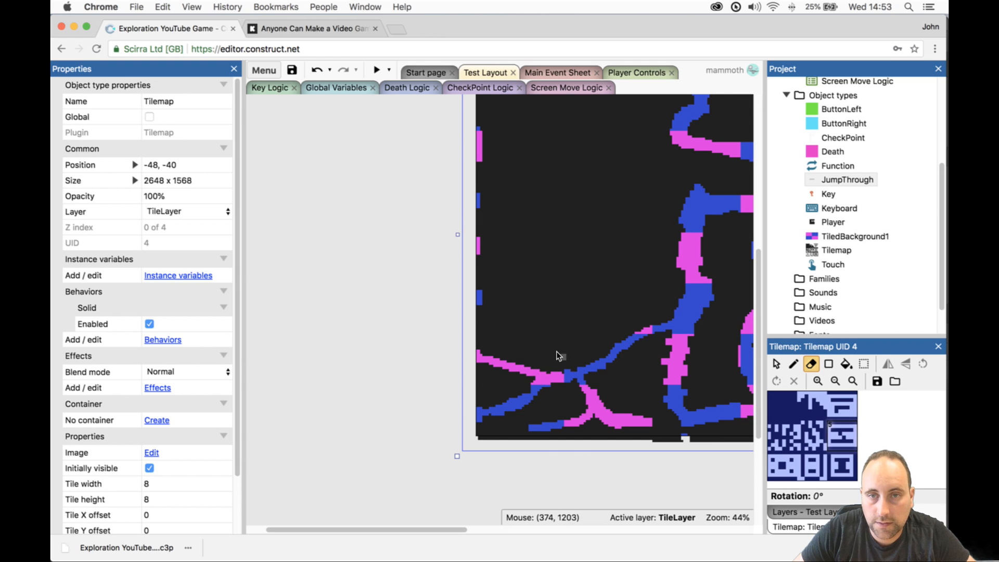
{"action": "scroll", "coordinate": [557, 354], "scroll_direction": "up", "scroll_amount": 3}
{"action": "left_click_drag", "start_coordinate": [482, 415], "coordinate": [614, 458]}
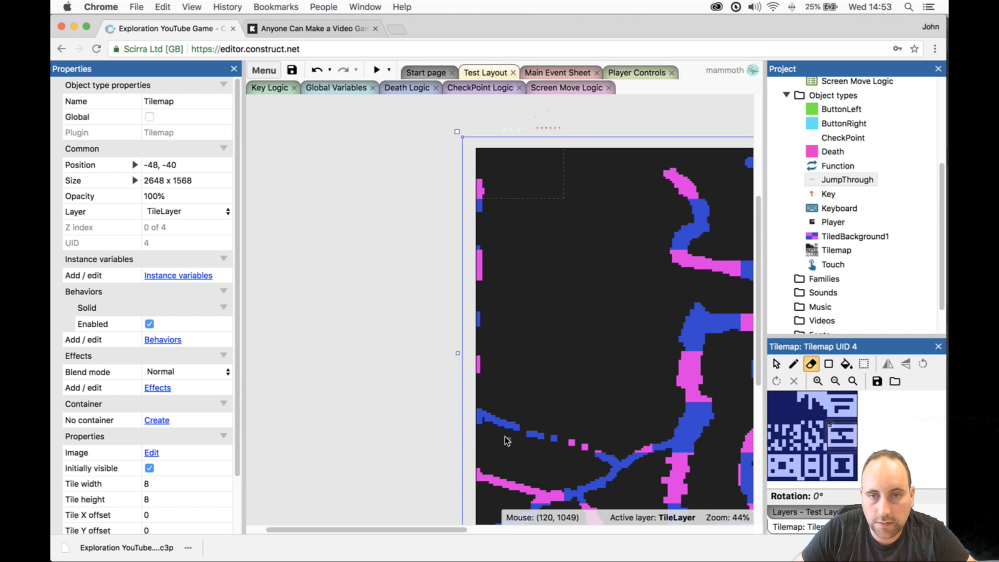
{"action": "left_click_drag", "start_coordinate": [505, 426], "coordinate": [602, 455]}
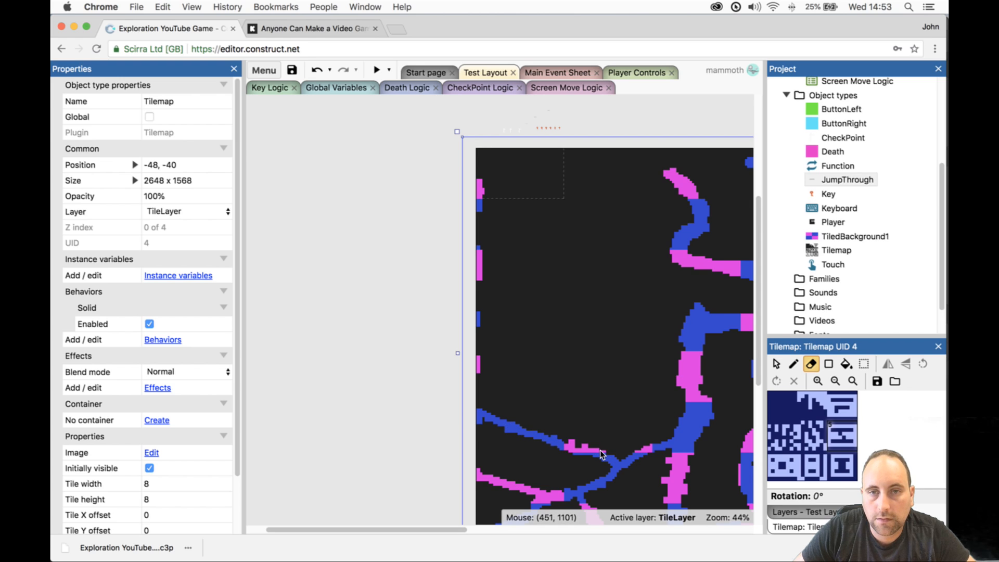
{"action": "mouse_move", "coordinate": [531, 426]}
{"action": "left_mouse_down"}
{"action": "mouse_move", "coordinate": [625, 414]}
{"action": "mouse_move", "coordinate": [644, 391]}
{"action": "mouse_move", "coordinate": [647, 359]}
{"action": "left_mouse_up"}
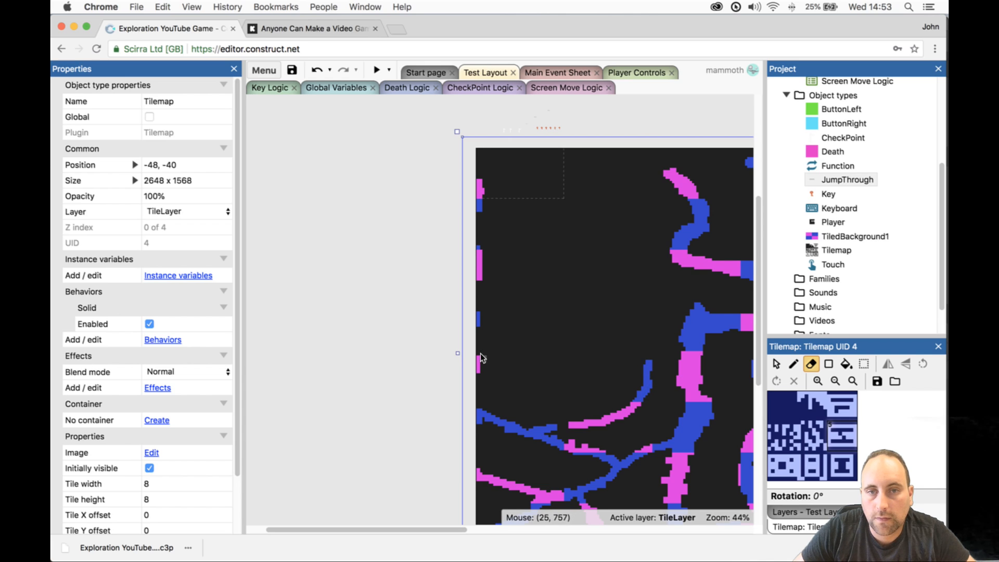
{"action": "left_click_drag", "start_coordinate": [480, 357], "coordinate": [645, 360]}
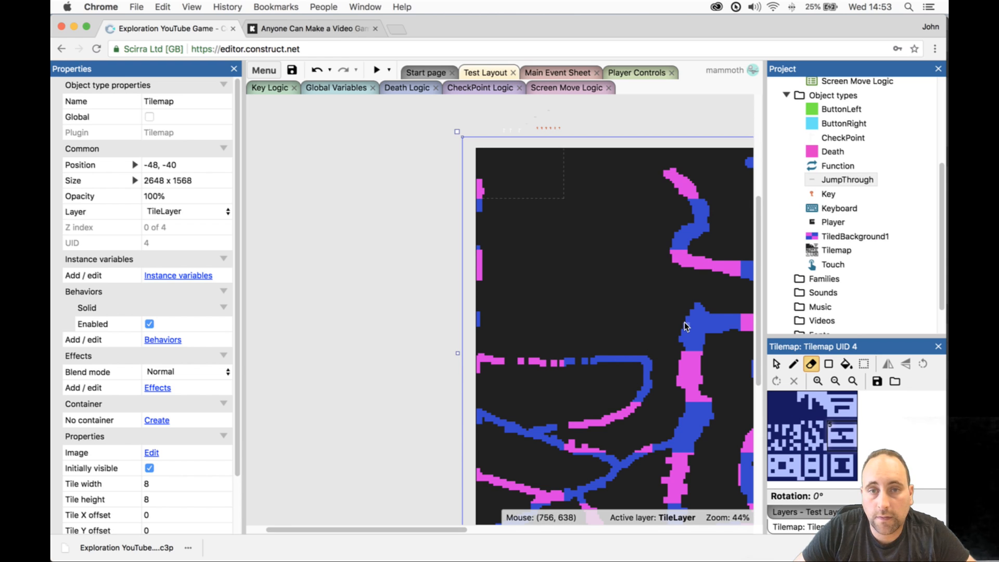
- Connect the curved branch to the blue junction, erase a tunnel back to the fifth-lowest left-edge opening, and cut two diagonal links between the horizontal tunnels
{"action": "mouse_move", "coordinate": [640, 358]}
{"action": "left_mouse_down"}
{"action": "mouse_move", "coordinate": [668, 336]}
{"action": "mouse_move", "coordinate": [631, 308]}
{"action": "mouse_move", "coordinate": [572, 307]}
{"action": "left_mouse_up"}
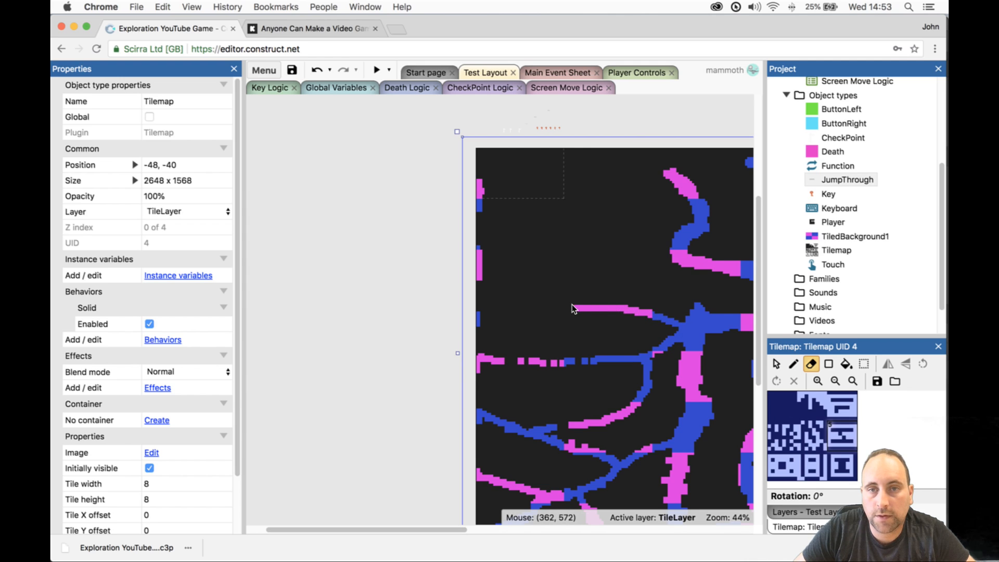
{"action": "left_click_drag", "start_coordinate": [495, 307], "coordinate": [478, 313]}
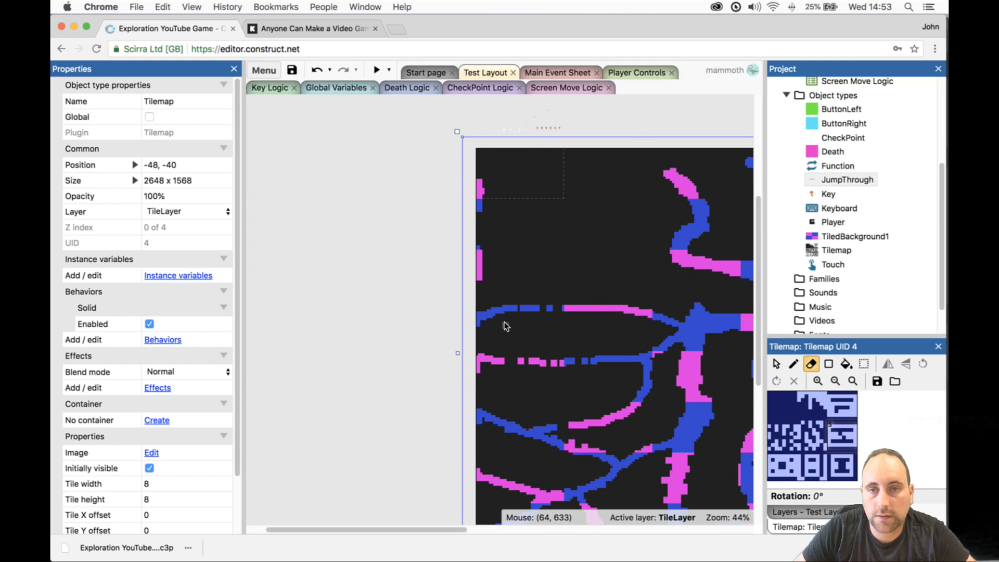
{"action": "left_click_drag", "start_coordinate": [580, 309], "coordinate": [614, 352]}
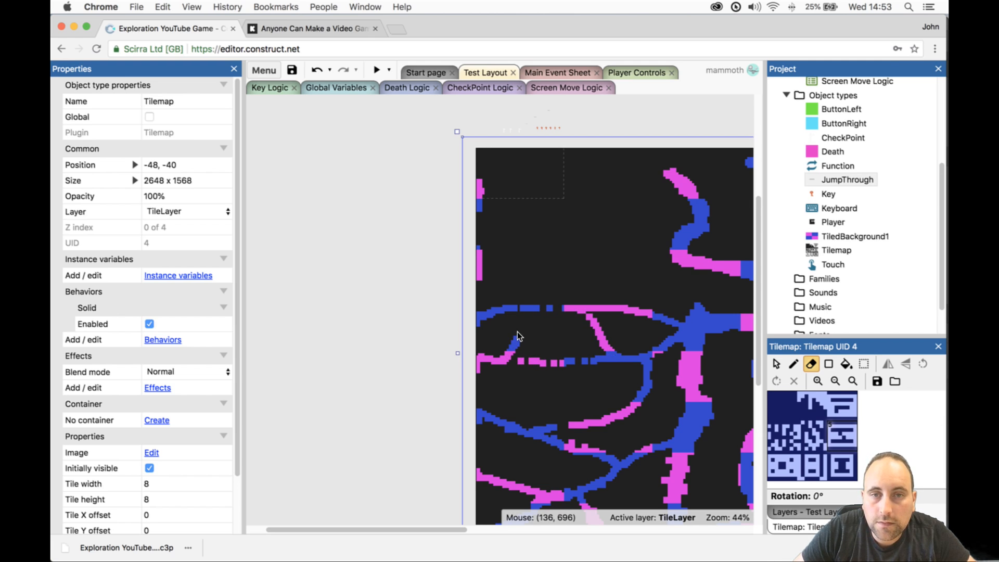
- Erase a narrow tunnel from the tall magenta left-edge opening to the horizontal tunnel just below it
{"action": "scroll", "coordinate": [565, 301], "scroll_direction": "up", "scroll_amount": 1}
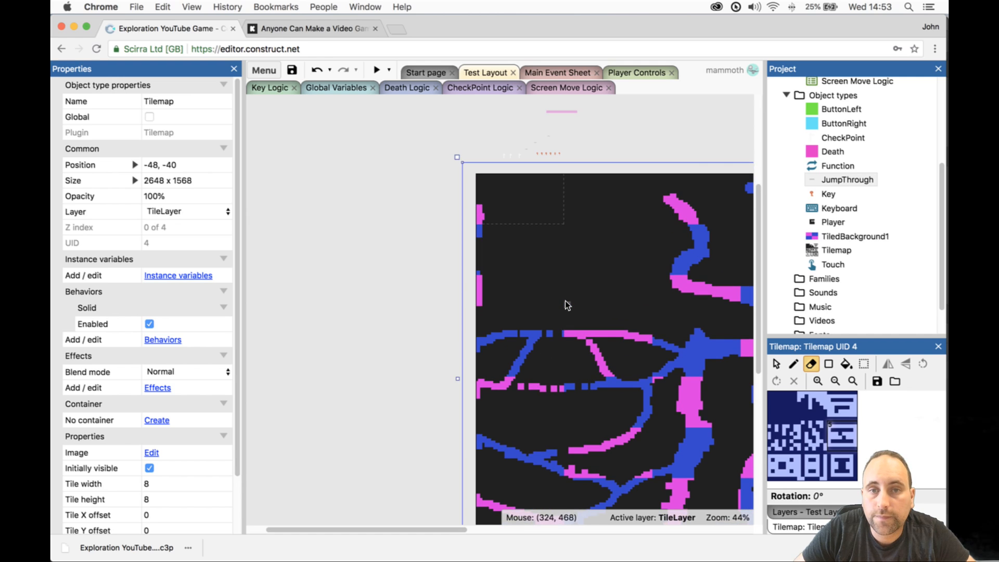
{"action": "mouse_move", "coordinate": [482, 275]}
{"action": "left_mouse_down"}
{"action": "mouse_move", "coordinate": [498, 311]}
{"action": "mouse_move", "coordinate": [607, 311]}
{"action": "mouse_move", "coordinate": [626, 327]}
{"action": "left_mouse_up"}
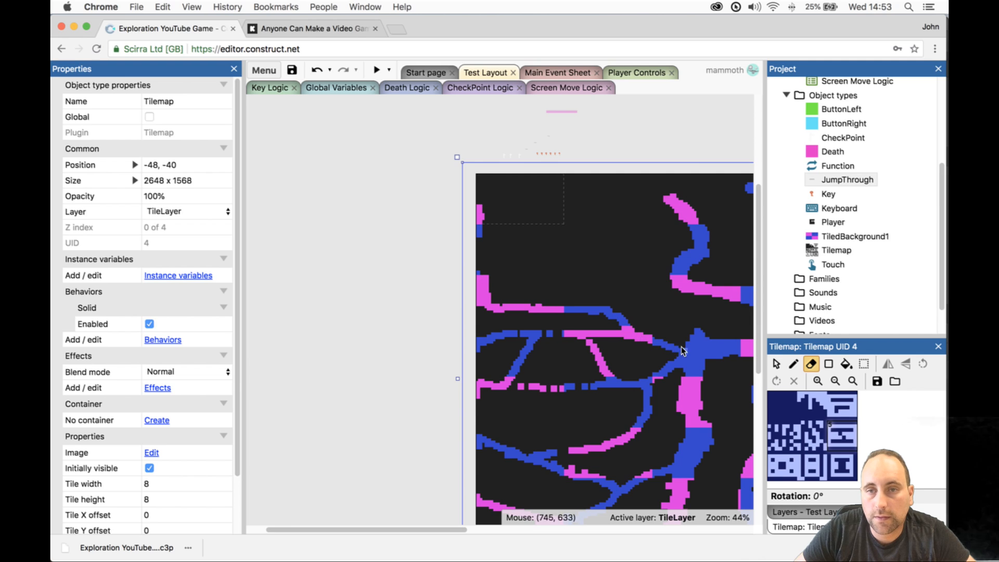
- Enlarge the tall left-edge opening into a cavity, erase a thick diagonal tunnel up toward the winding blue tunnel, and link it down to the tunnel below
{"action": "scroll", "coordinate": [642, 310], "scroll_direction": "up", "scroll_amount": 1}
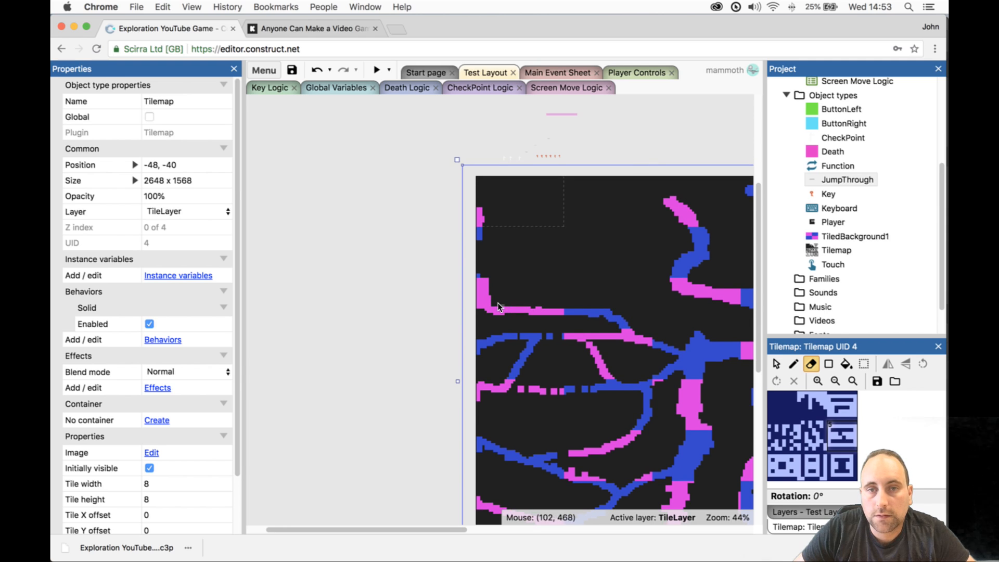
{"action": "mouse_move", "coordinate": [496, 301]}
{"action": "left_mouse_down"}
{"action": "mouse_move", "coordinate": [498, 284]}
{"action": "mouse_move", "coordinate": [507, 298]}
{"action": "left_mouse_up"}
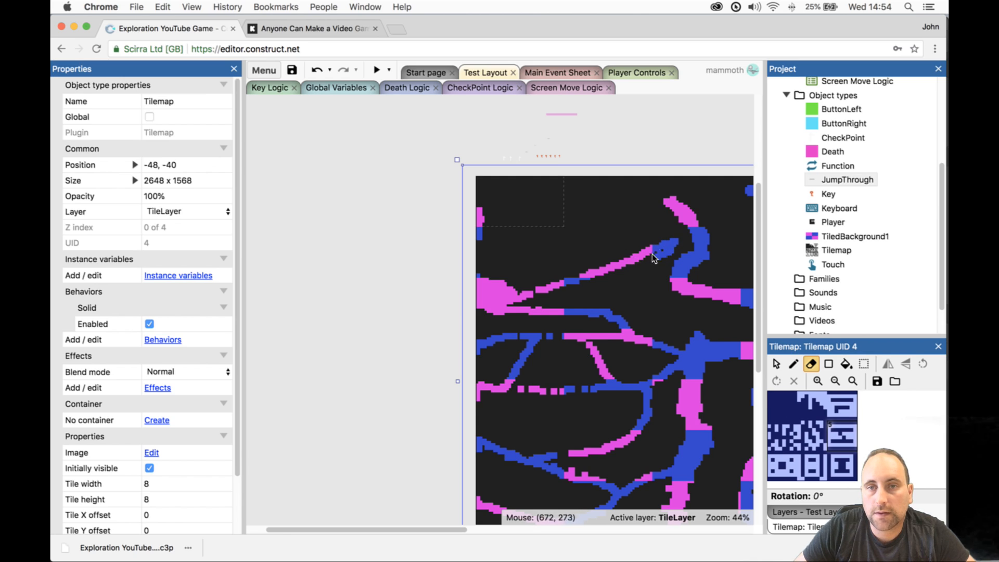
{"action": "left_click_drag", "start_coordinate": [623, 263], "coordinate": [532, 298]}
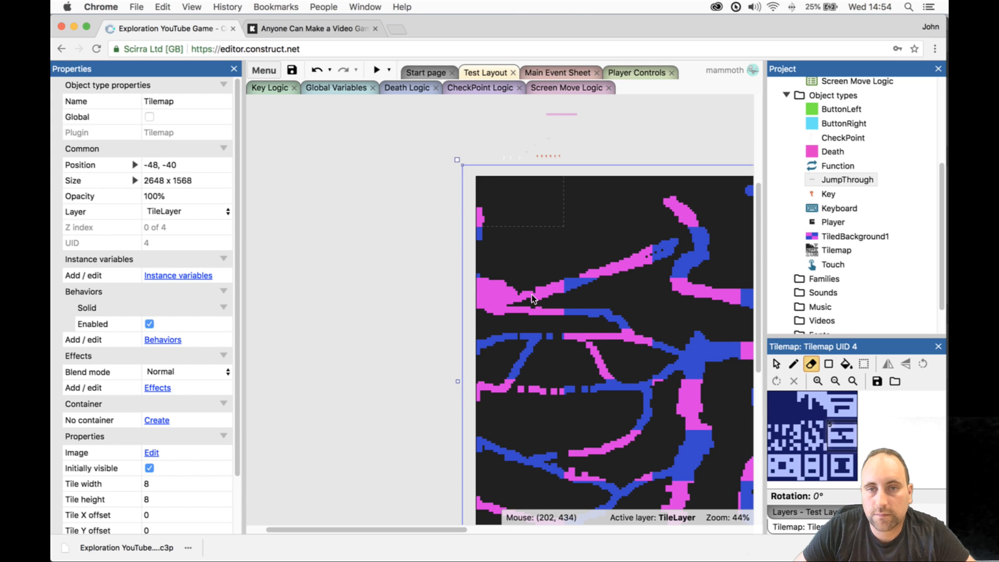
{"action": "left_click_drag", "start_coordinate": [633, 273], "coordinate": [626, 322]}
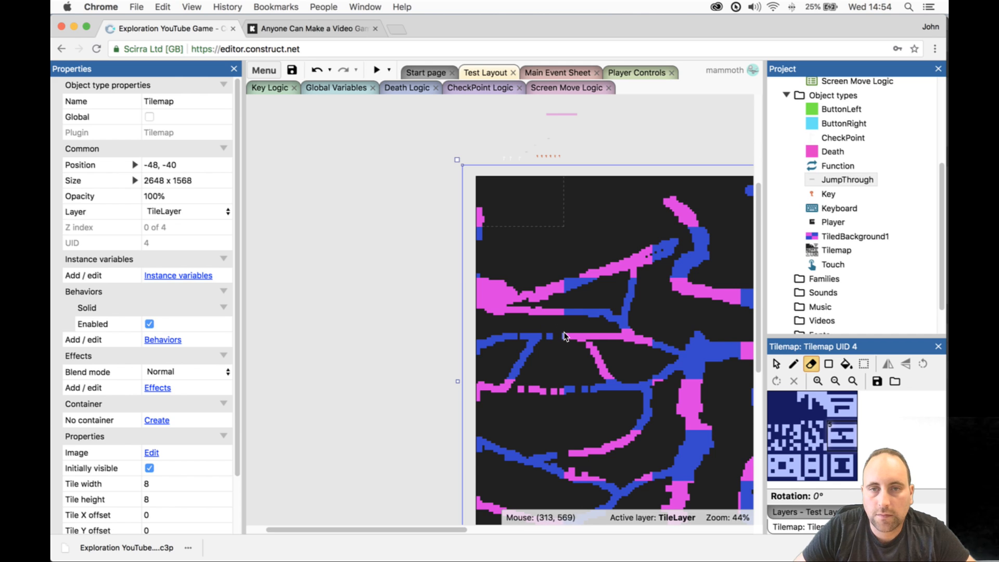
{"action": "scroll", "coordinate": [527, 337], "scroll_direction": "down", "scroll_amount": 5}
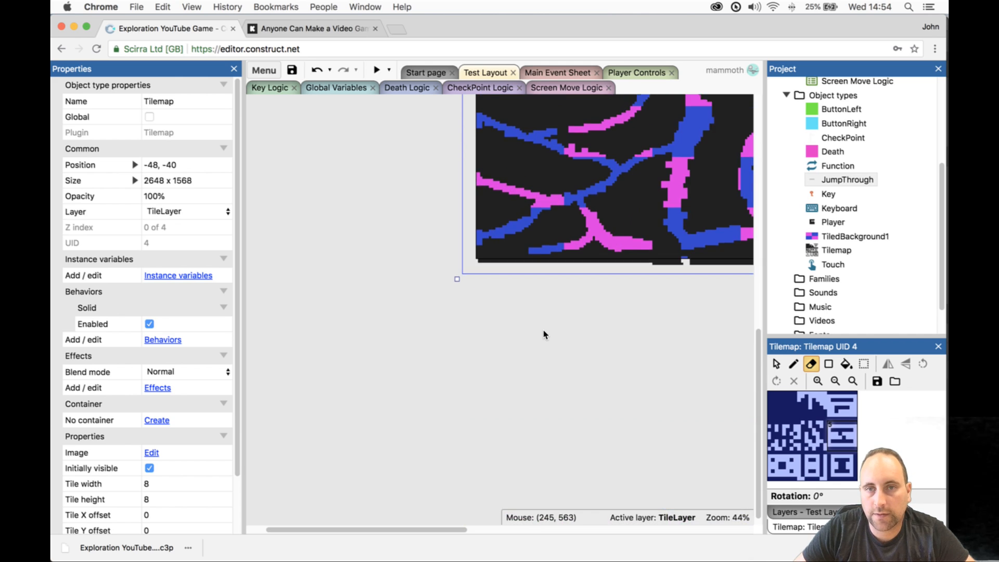
{"action": "scroll", "coordinate": [543, 333], "scroll_direction": "up", "scroll_amount": 7}
{"action": "mouse_move", "coordinate": [481, 324]}
{"action": "left_mouse_down"}
{"action": "mouse_move", "coordinate": [556, 336]}
{"action": "mouse_move", "coordinate": [625, 317]}
{"action": "mouse_move", "coordinate": [638, 357]}
{"action": "mouse_move", "coordinate": [629, 304]}
{"action": "left_mouse_up"}
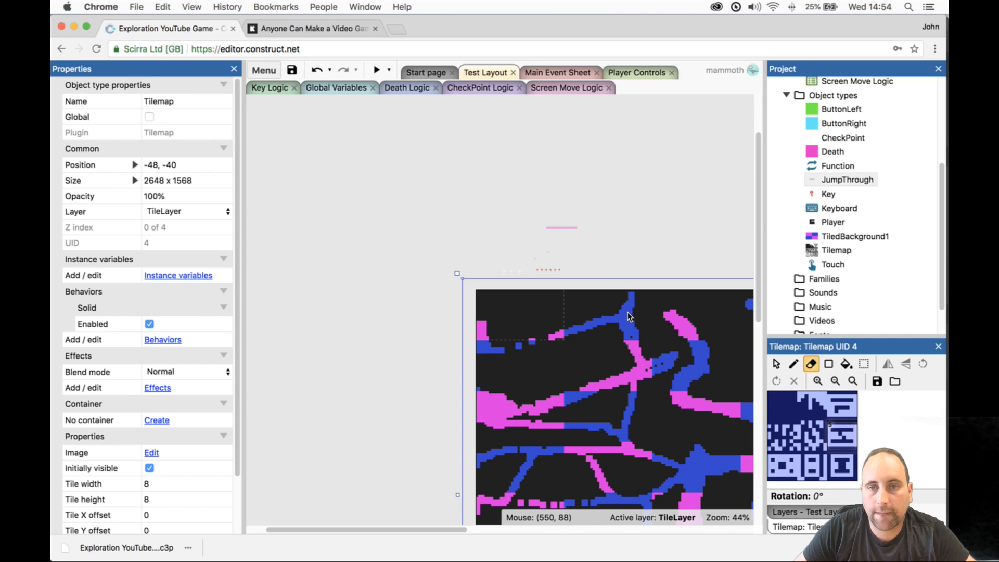
{"action": "key", "text": "ctrl+z"}
{"action": "key", "text": "ctrl+z"}
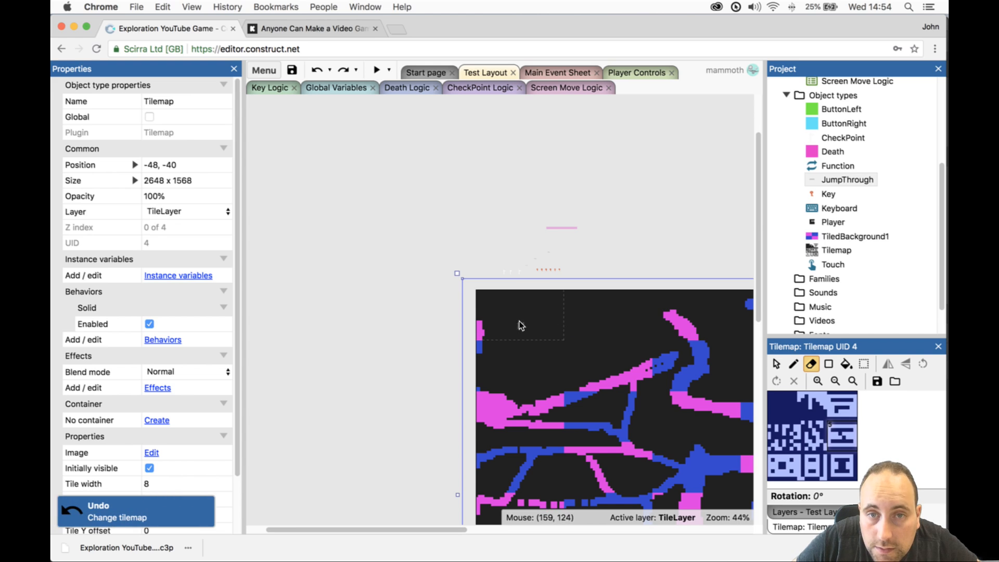
- Hollow out the topmost left-edge opening, erase an arched tunnel from it to the diagonal one, and widen the connected tunnels down to the blue junction
{"action": "left_click_drag", "start_coordinate": [489, 325], "coordinate": [492, 358]}
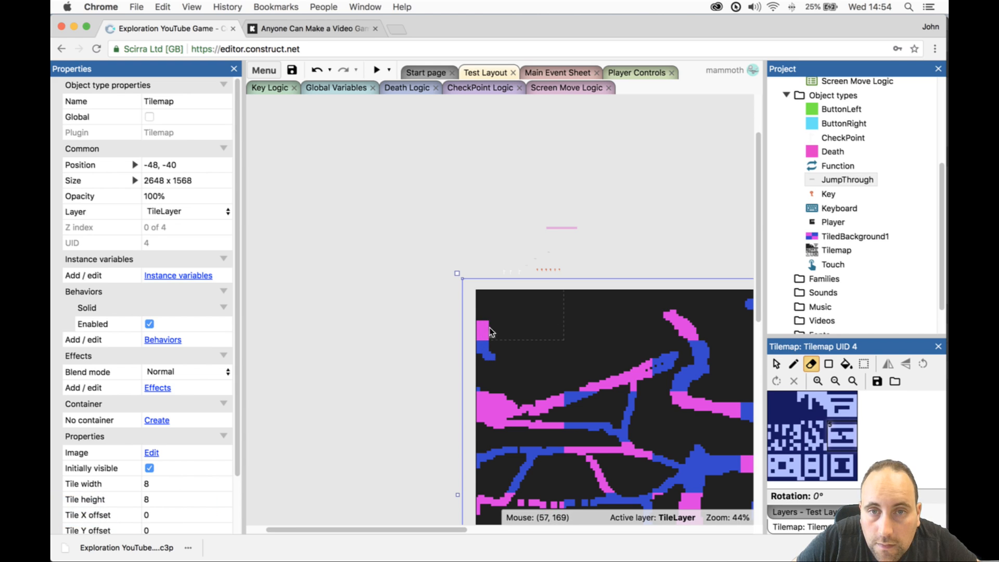
{"action": "left_click_drag", "start_coordinate": [488, 324], "coordinate": [508, 348]}
{"action": "mouse_move", "coordinate": [567, 324]}
{"action": "left_mouse_down"}
{"action": "mouse_move", "coordinate": [598, 322]}
{"action": "mouse_move", "coordinate": [643, 373]}
{"action": "left_mouse_up"}
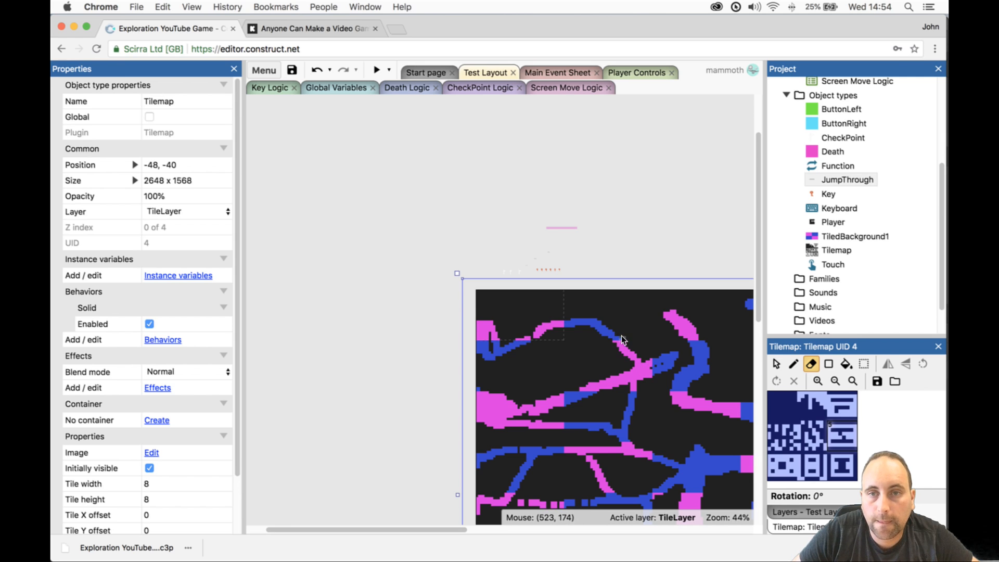
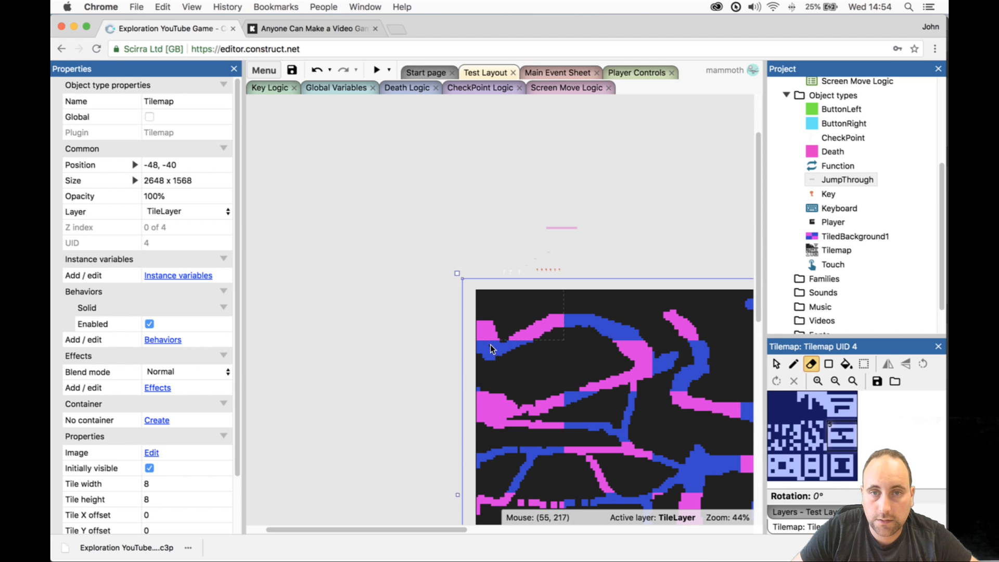
{"action": "scroll", "coordinate": [635, 358], "scroll_direction": "down", "scroll_amount": 1}
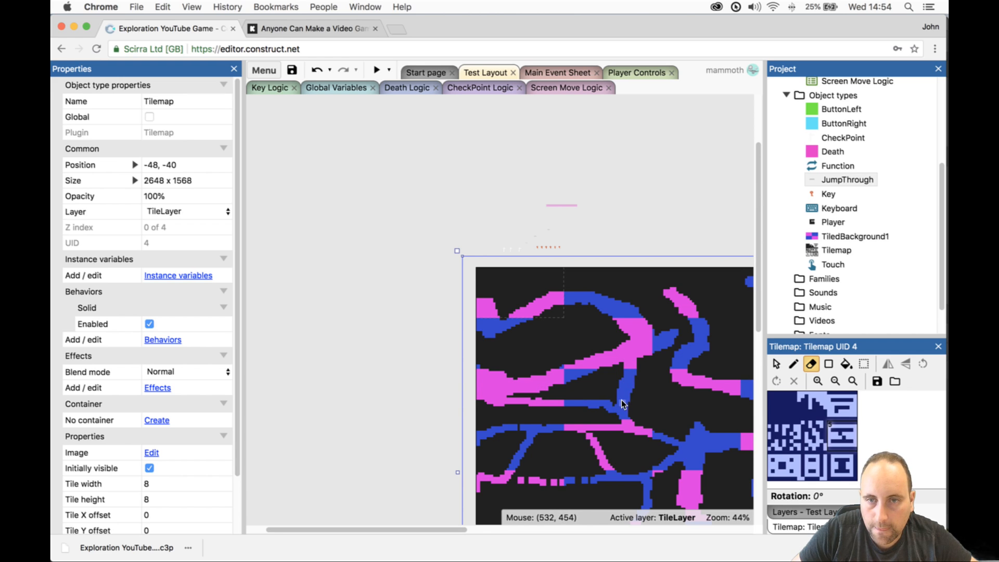
{"action": "scroll", "coordinate": [621, 399], "scroll_direction": "down", "scroll_amount": 2}
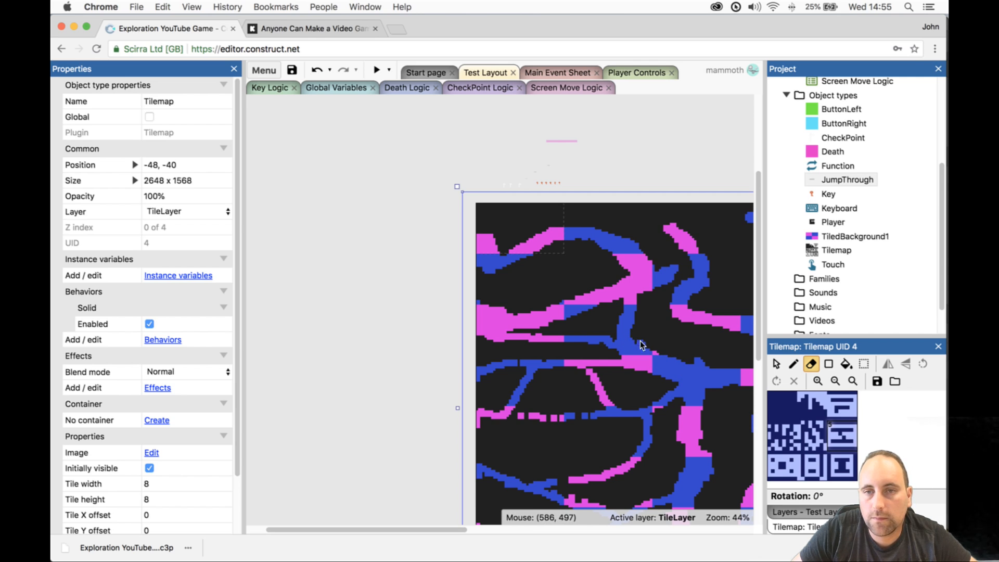
- Erase tilemap tiles along the diagonal pink passage between the two horizontal tunnels to make it wider
{"action": "scroll", "coordinate": [654, 360], "scroll_direction": "up", "scroll_amount": 5, "text": "ctrl"}
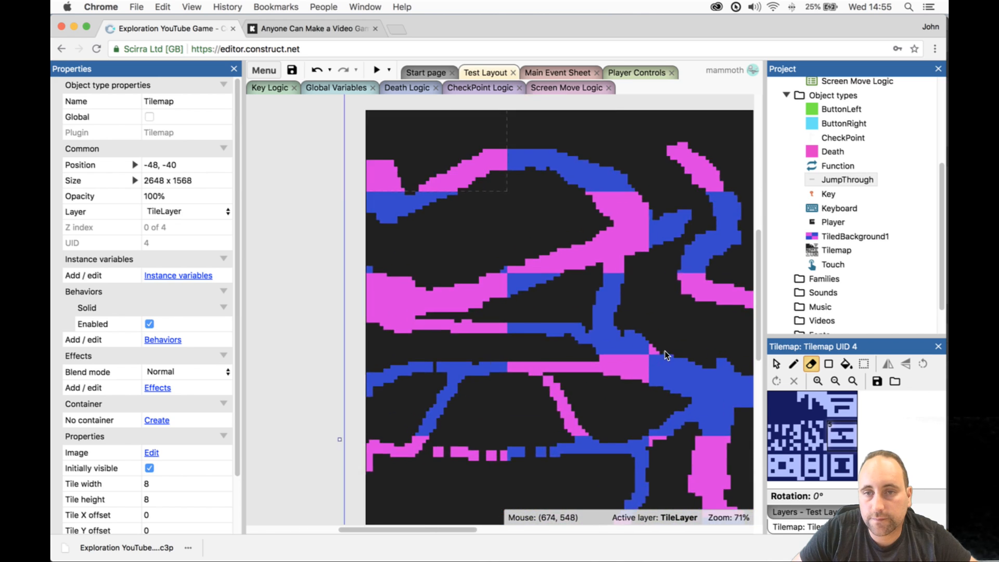
{"action": "key", "text": "r"}
{"action": "key", "text": "m"}
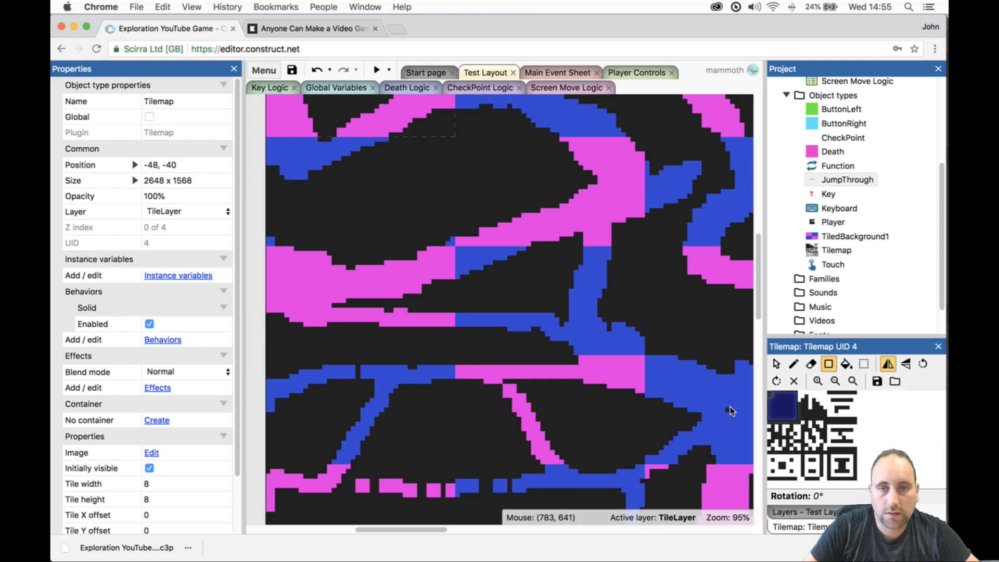
{"action": "left_click_drag", "start_coordinate": [794, 401], "coordinate": [854, 477]}
{"action": "key", "text": "e"}
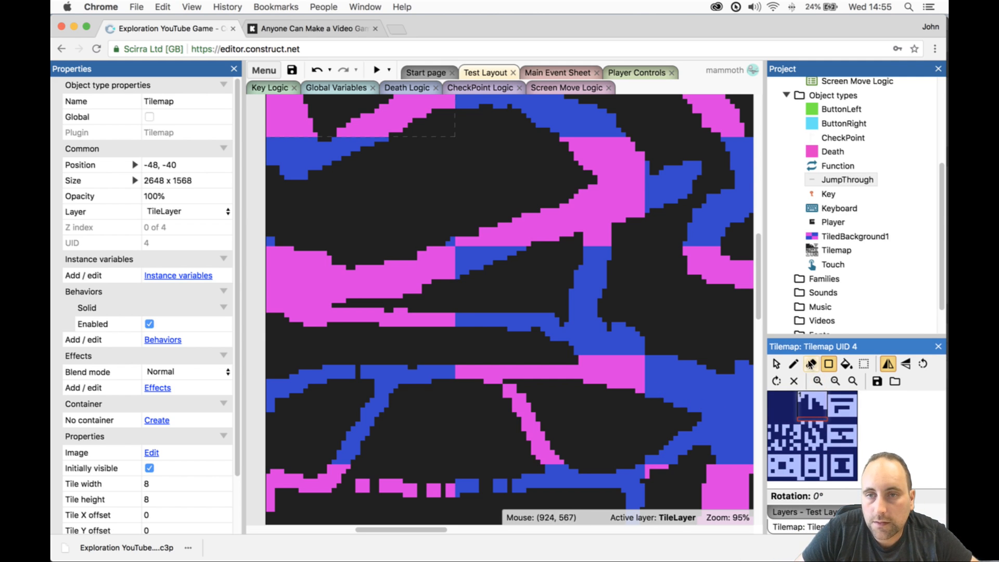
{"action": "left_click_drag", "start_coordinate": [578, 463], "coordinate": [509, 380]}
- Erase the broken row of tiles beneath the diagonal passages to open one wide tunnel reaching the level's left edge
{"action": "mouse_move", "coordinate": [531, 484]}
{"action": "left_mouse_down"}
{"action": "mouse_move", "coordinate": [331, 479]}
{"action": "mouse_move", "coordinate": [538, 466]}
{"action": "mouse_move", "coordinate": [406, 476]}
{"action": "mouse_move", "coordinate": [345, 469]}
{"action": "mouse_move", "coordinate": [515, 458]}
{"action": "left_mouse_up"}
{"action": "key", "text": "super+z"}
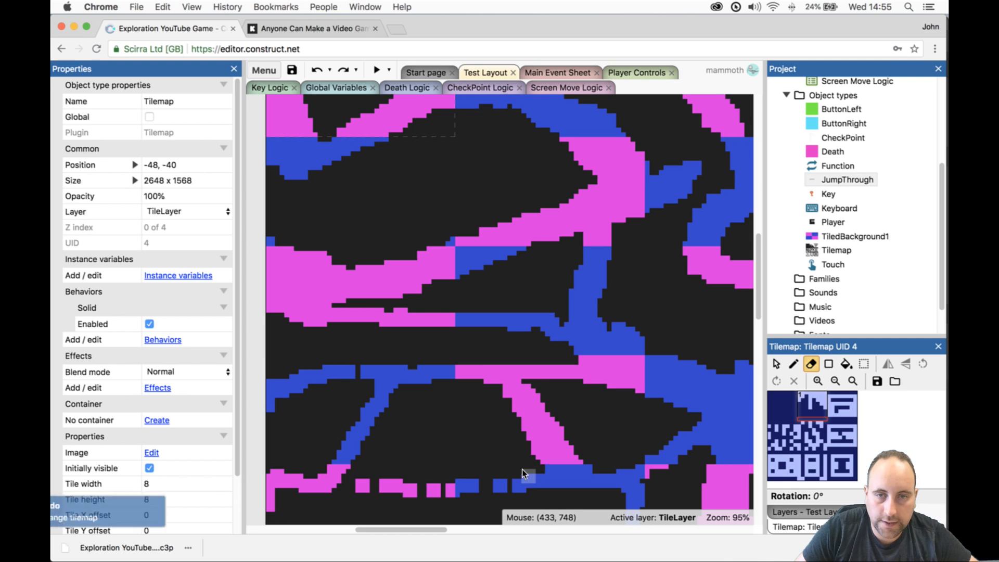
{"action": "key", "text": "super+shift+z"}
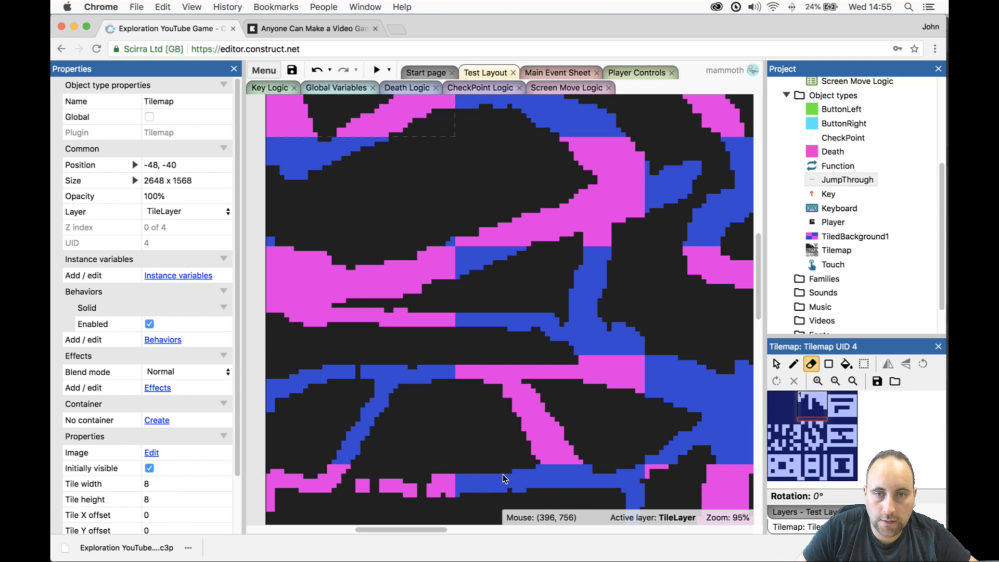
{"action": "scroll", "coordinate": [520, 475], "scroll_direction": "down", "scroll_amount": 2}
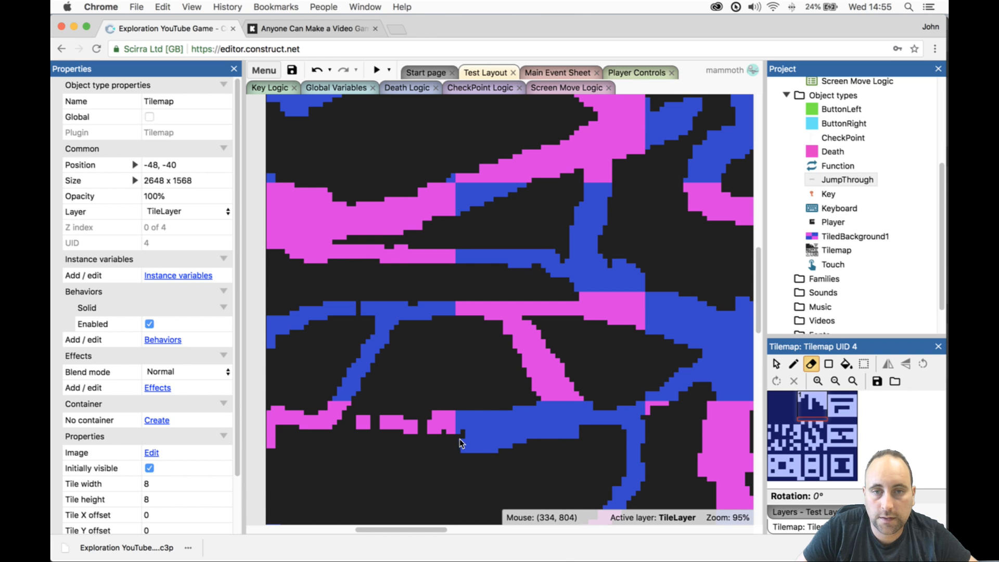
{"action": "mouse_move", "coordinate": [459, 438]}
{"action": "left_mouse_down"}
{"action": "mouse_move", "coordinate": [307, 435]}
{"action": "mouse_move", "coordinate": [458, 453]}
{"action": "mouse_move", "coordinate": [518, 445]}
{"action": "mouse_move", "coordinate": [385, 437]}
{"action": "mouse_move", "coordinate": [417, 413]}
{"action": "mouse_move", "coordinate": [333, 419]}
{"action": "left_mouse_up"}
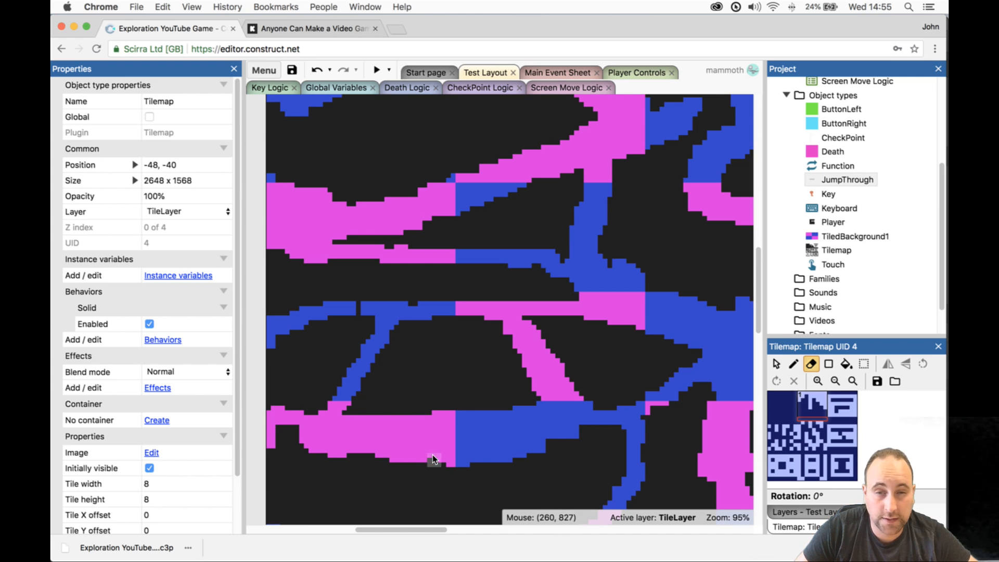
{"action": "left_click_drag", "start_coordinate": [421, 528], "coordinate": [410, 530]}
{"action": "left_click", "coordinate": [339, 437]}
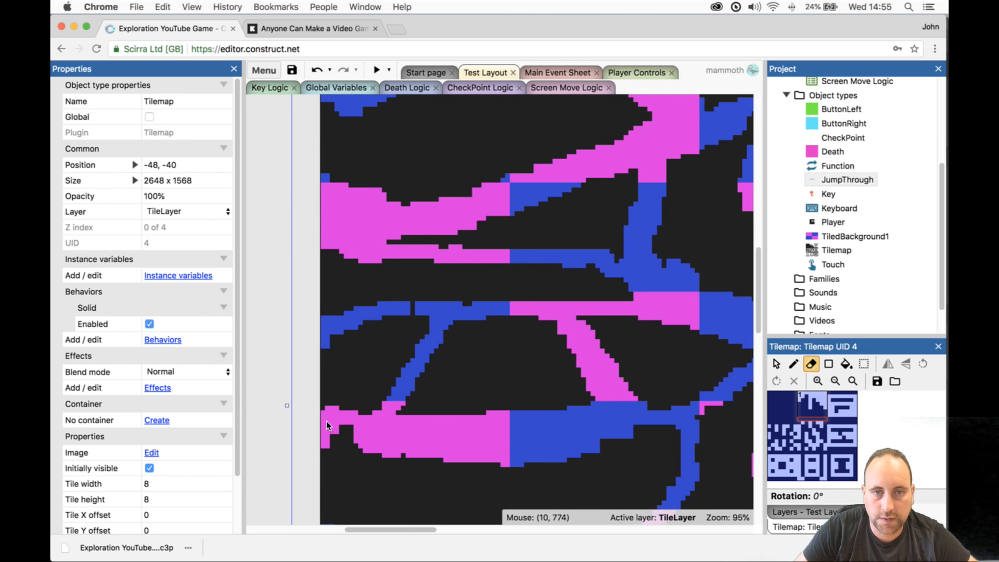
{"action": "left_click", "coordinate": [354, 434]}
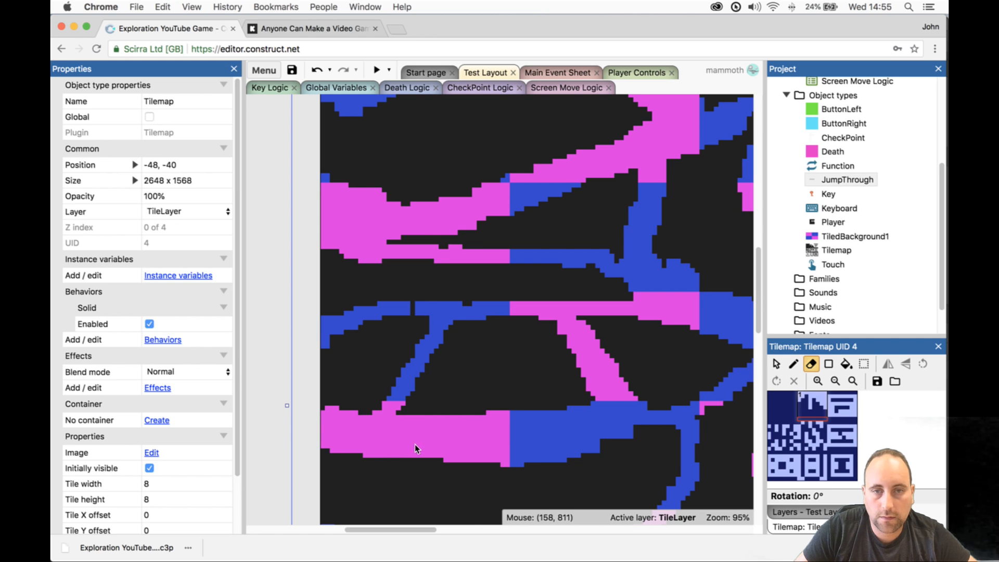
- Erase the thin wall blocking the upper blue tunnel and widen the diagonal blue passage beneath it
{"action": "scroll", "coordinate": [468, 443], "scroll_direction": "down", "scroll_amount": 1}
{"action": "scroll", "coordinate": [505, 364], "scroll_direction": "down", "scroll_amount": 3}
{"action": "scroll", "coordinate": [469, 275], "scroll_direction": "up", "scroll_amount": 1}
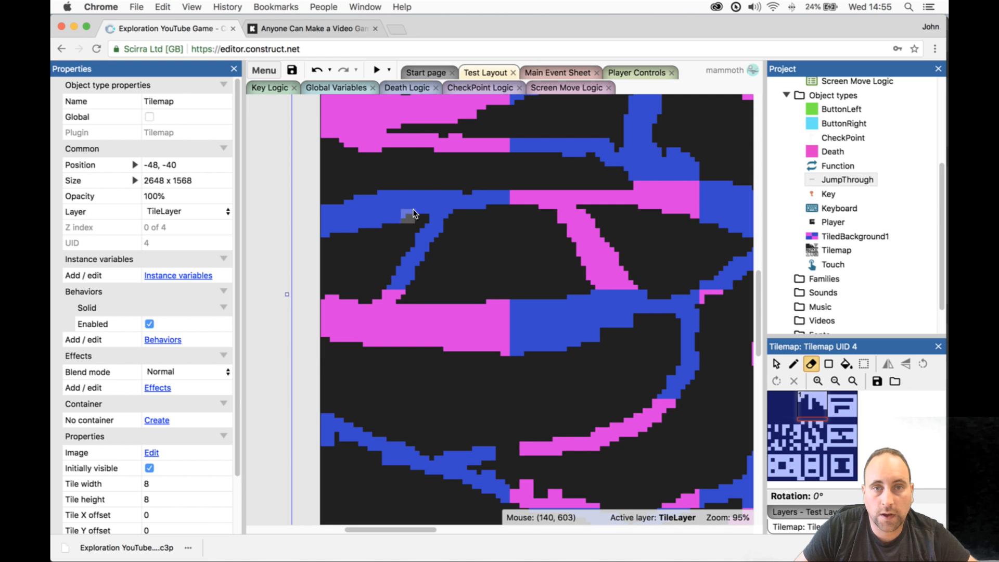
{"action": "left_click_drag", "start_coordinate": [448, 227], "coordinate": [400, 287]}
{"action": "left_click", "coordinate": [442, 214]}
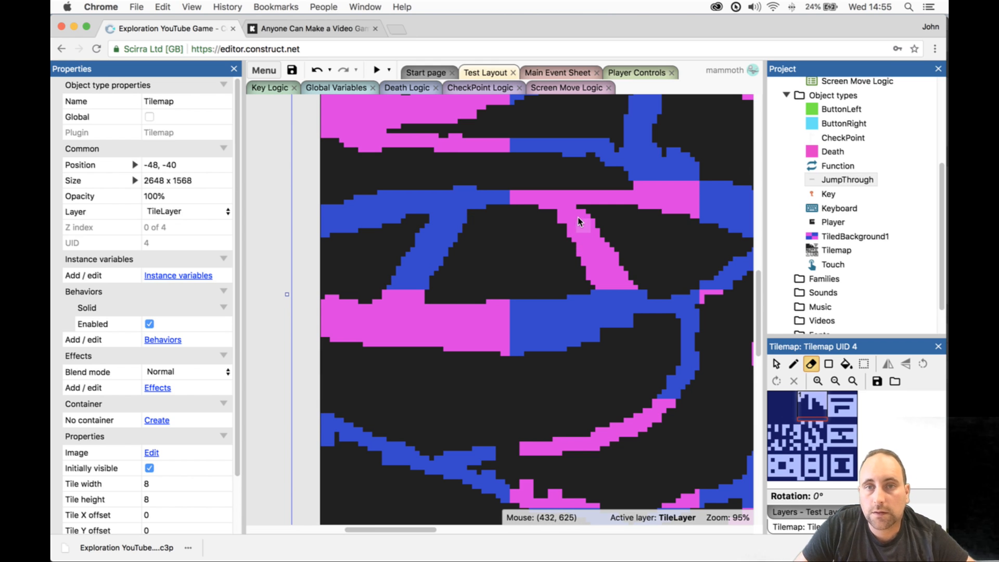
- Widen the curved blue and pink tunnel with the eraser, connecting it to the descending blue tunnel and enlarging that one too
{"action": "scroll", "coordinate": [568, 316], "scroll_direction": "down", "scroll_amount": 1}
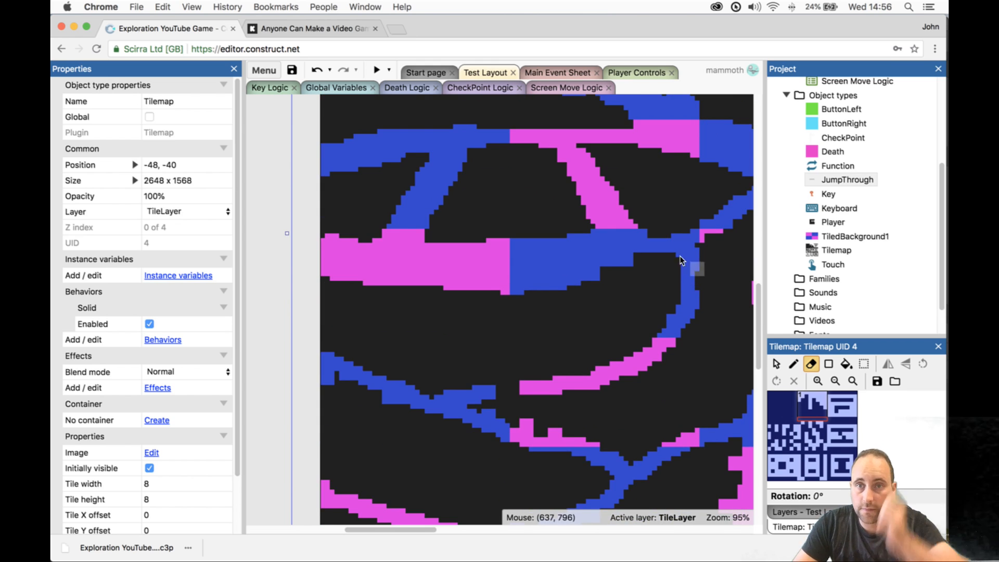
{"action": "mouse_move", "coordinate": [647, 332]}
{"action": "left_mouse_down"}
{"action": "mouse_move", "coordinate": [570, 369]}
{"action": "mouse_move", "coordinate": [499, 386]}
{"action": "mouse_move", "coordinate": [624, 345]}
{"action": "left_mouse_up"}
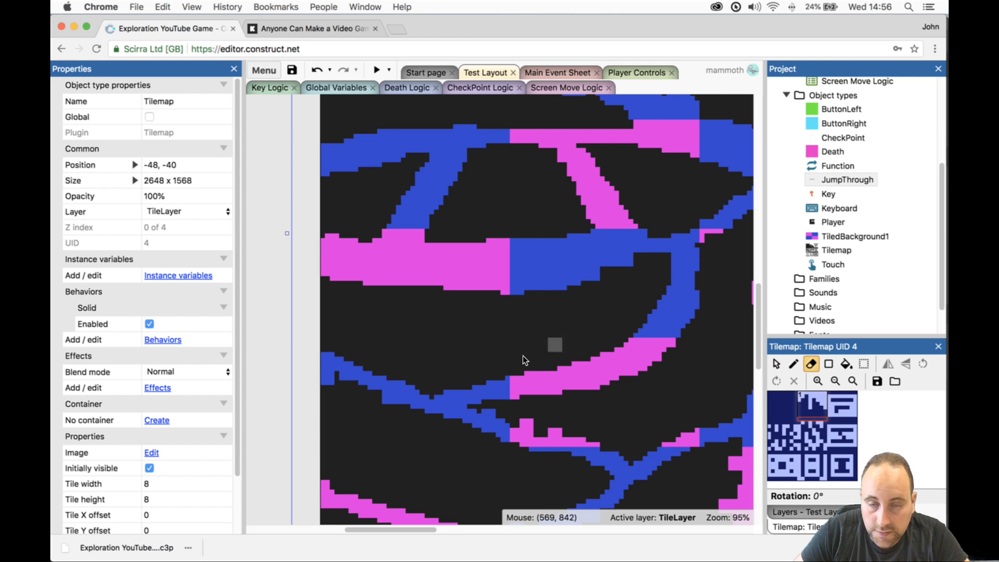
{"action": "left_click_drag", "start_coordinate": [445, 386], "coordinate": [399, 376]}
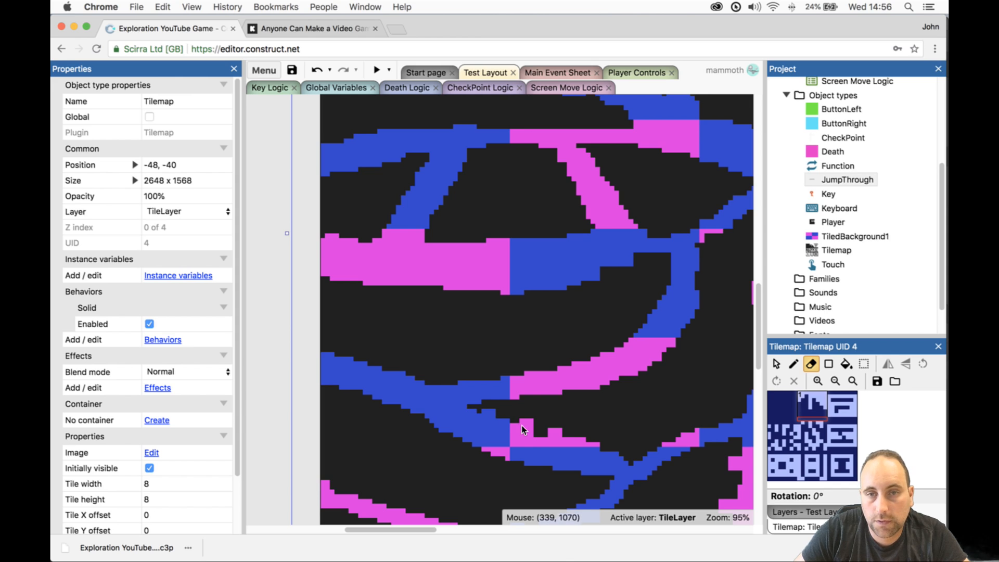
- Fill the jagged passage and the stub at the end of the descending blue tunnel with rectangles of the solid tile
{"action": "scroll", "coordinate": [595, 454], "scroll_direction": "down", "scroll_amount": 1}
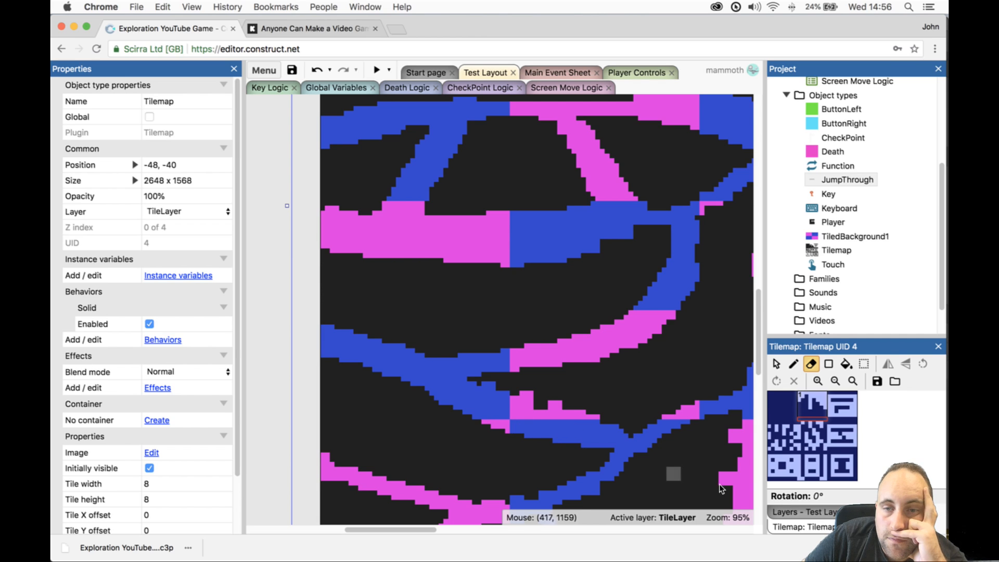
{"action": "left_click", "coordinate": [784, 405]}
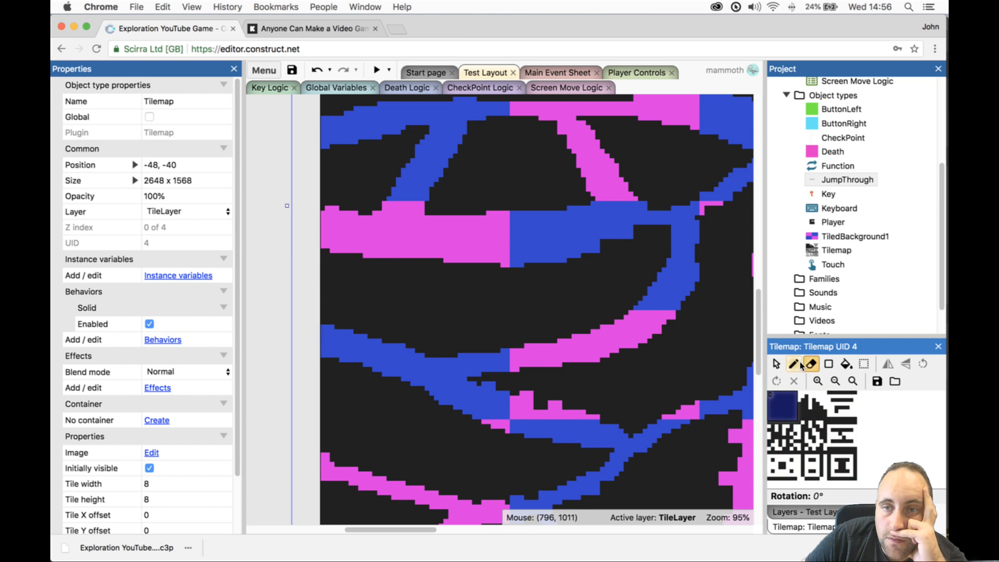
{"action": "left_click", "coordinate": [825, 364]}
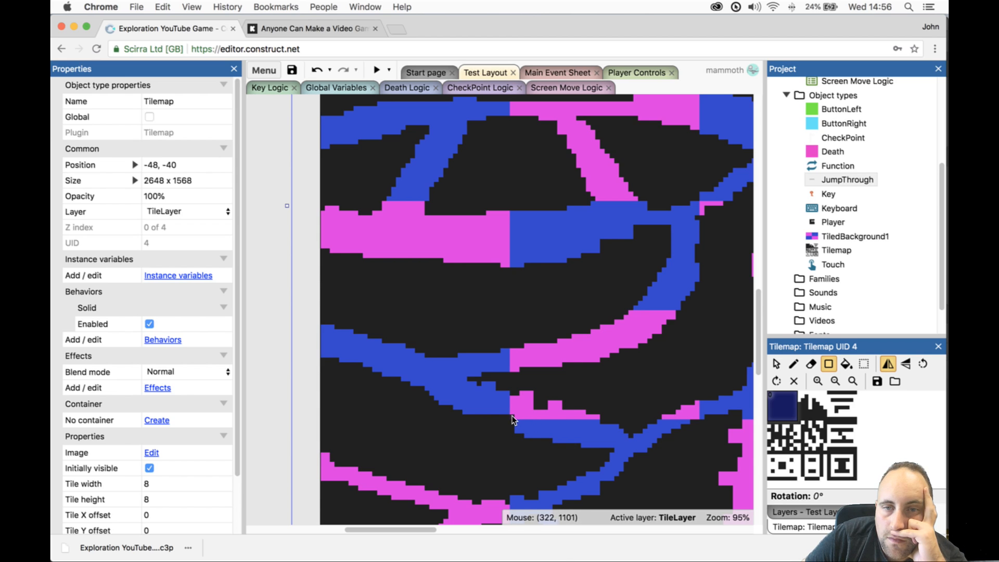
{"action": "scroll", "coordinate": [520, 417], "scroll_direction": "down", "scroll_amount": 3}
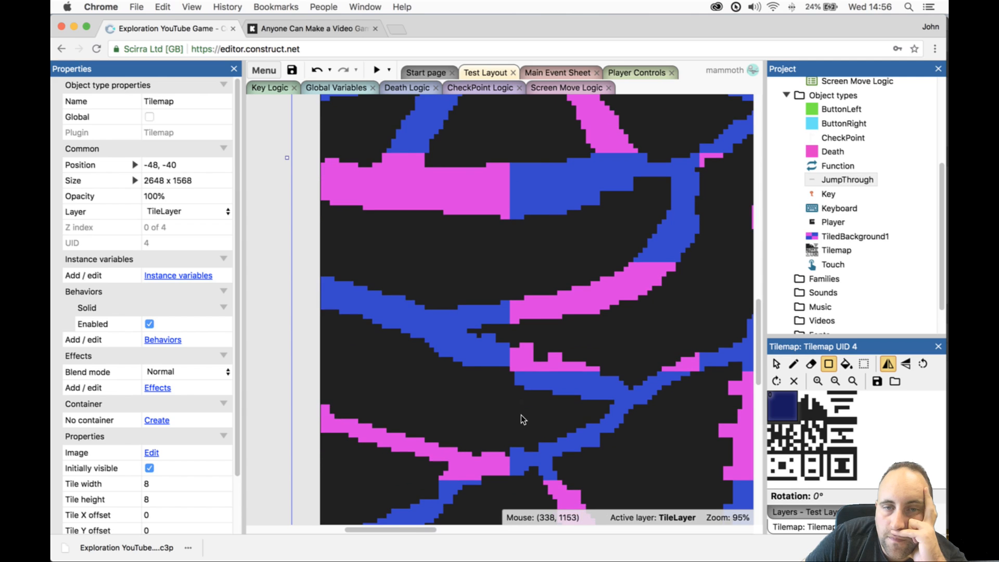
{"action": "mouse_move", "coordinate": [507, 338]}
{"action": "left_mouse_down"}
{"action": "mouse_move", "coordinate": [599, 376]}
{"action": "mouse_move", "coordinate": [624, 401]}
{"action": "left_mouse_up"}
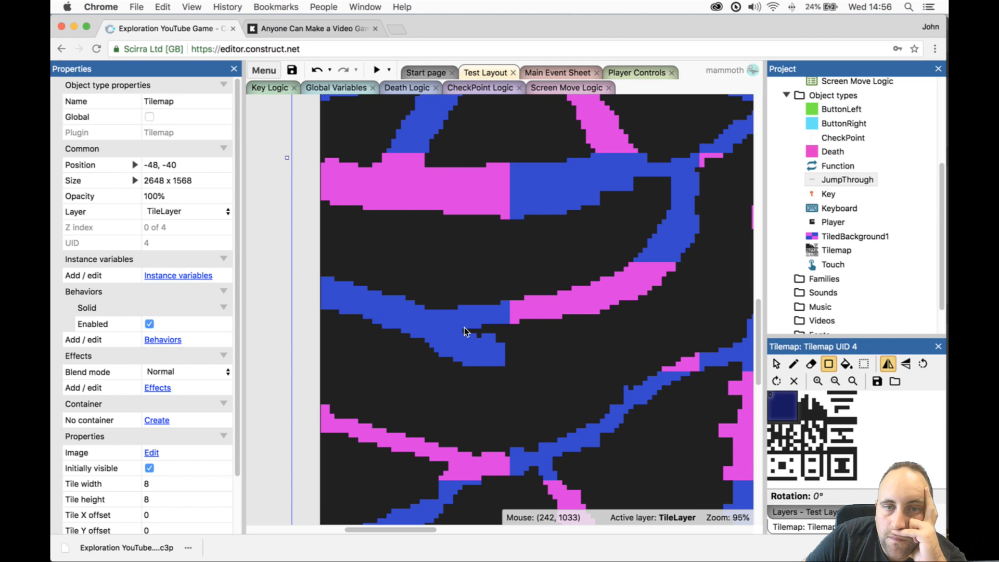
{"action": "left_click_drag", "start_coordinate": [465, 328], "coordinate": [508, 369]}
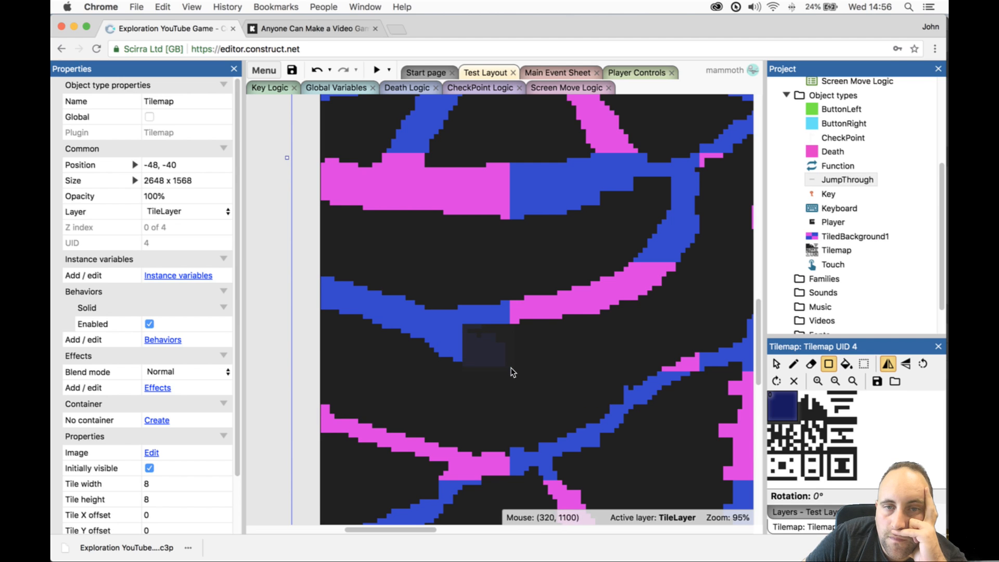
- Erase a pink branch joining the curved tunnel to the lower one, and widen the lower blue and pink tunnels
{"action": "left_click", "coordinate": [813, 364]}
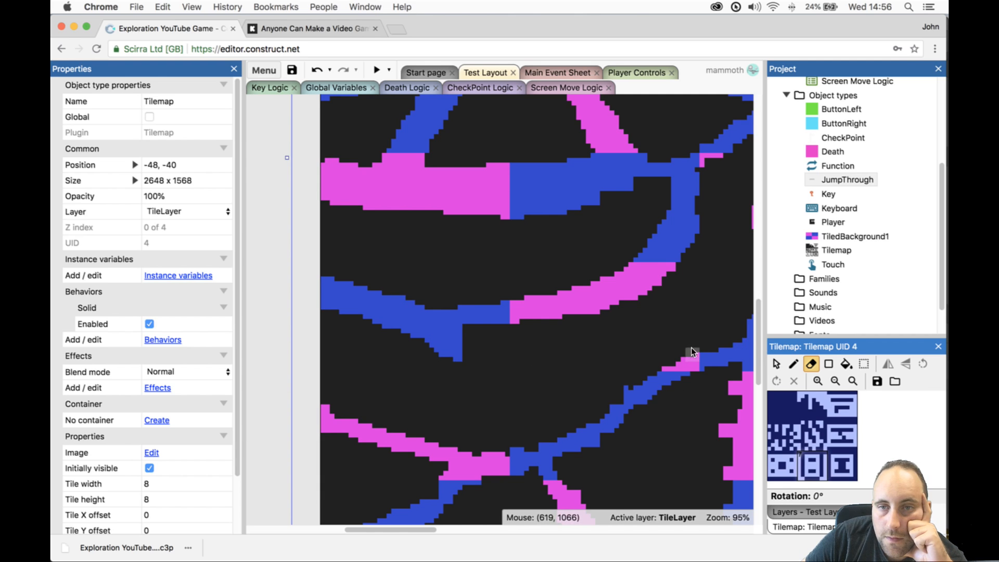
{"action": "left_click_drag", "start_coordinate": [683, 349], "coordinate": [647, 366]}
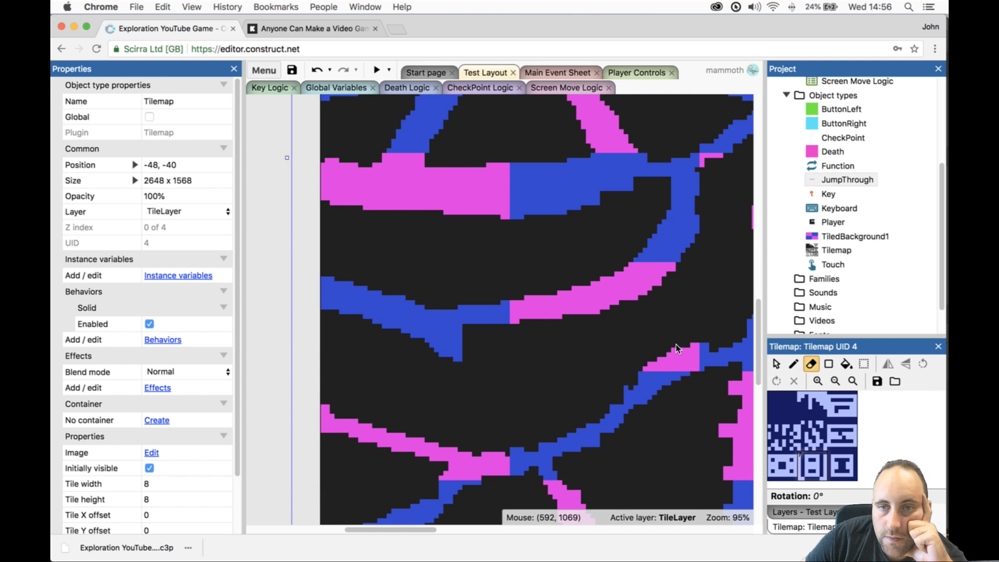
{"action": "mouse_move", "coordinate": [663, 346]}
{"action": "left_mouse_down"}
{"action": "mouse_move", "coordinate": [577, 422]}
{"action": "mouse_move", "coordinate": [530, 440]}
{"action": "mouse_move", "coordinate": [614, 393]}
{"action": "mouse_move", "coordinate": [607, 387]}
{"action": "mouse_move", "coordinate": [486, 452]}
{"action": "left_mouse_up"}
{"action": "mouse_move", "coordinate": [420, 434]}
{"action": "left_mouse_down"}
{"action": "mouse_move", "coordinate": [328, 415]}
{"action": "mouse_move", "coordinate": [466, 440]}
{"action": "mouse_move", "coordinate": [513, 436]}
{"action": "left_mouse_up"}
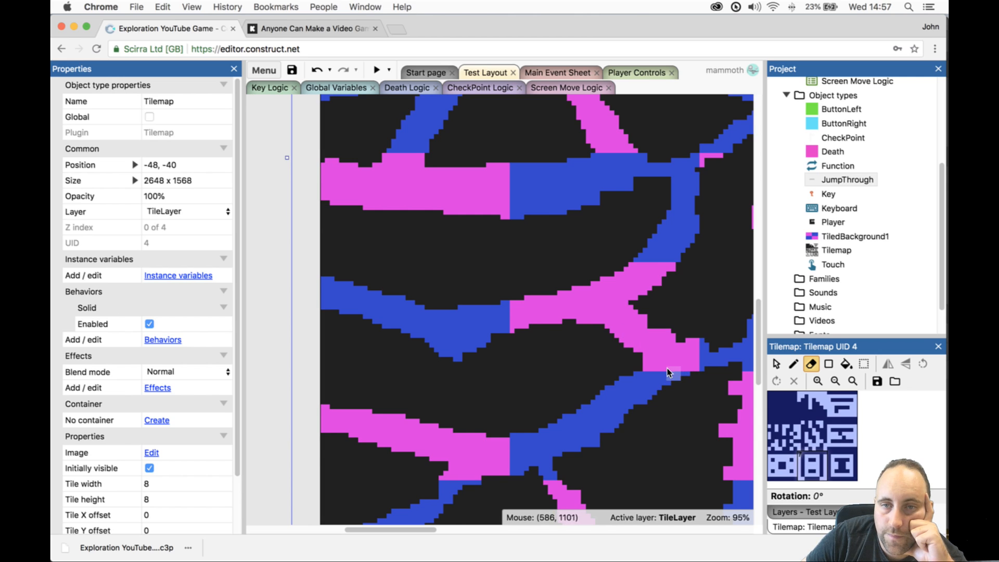
- Add solid tiles between the pink branch and the diagonal blue tunnel, and erase along the blue tunnel's lower edge to widen it
{"action": "left_click", "coordinate": [779, 402]}
{"action": "left_click", "coordinate": [824, 363]}
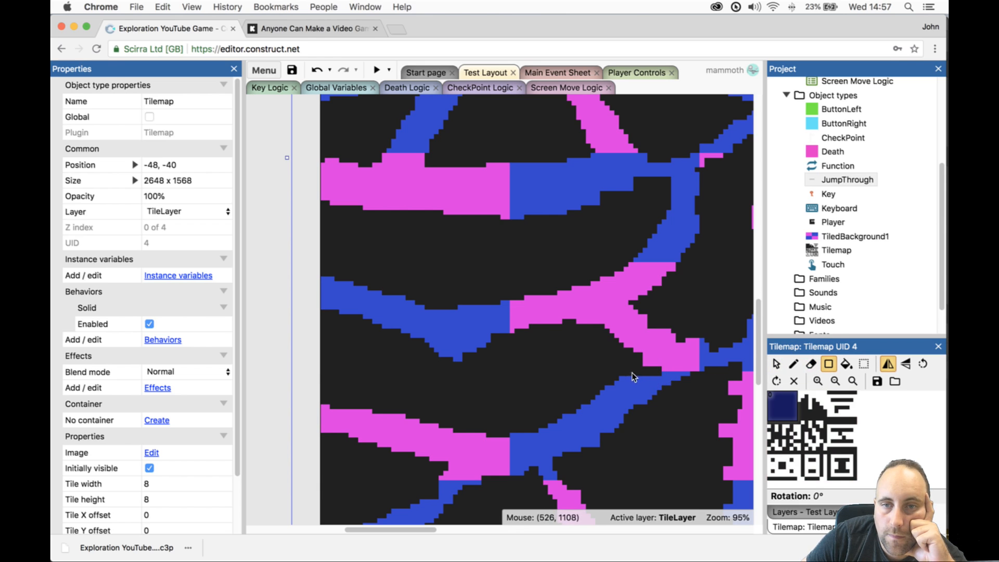
{"action": "scroll", "coordinate": [660, 381], "scroll_direction": "down", "scroll_amount": 1}
{"action": "left_click", "coordinate": [810, 363]}
{"action": "mouse_move", "coordinate": [771, 396]}
{"action": "left_mouse_down"}
{"action": "mouse_move", "coordinate": [827, 416]}
{"action": "mouse_move", "coordinate": [842, 465]}
{"action": "left_mouse_up"}
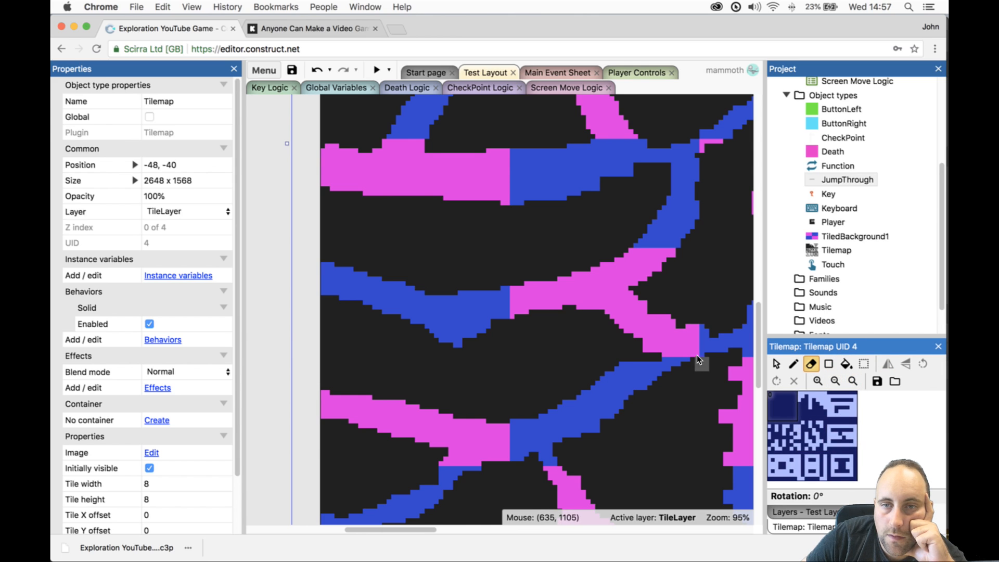
{"action": "left_click_drag", "start_coordinate": [698, 360], "coordinate": [675, 361]}
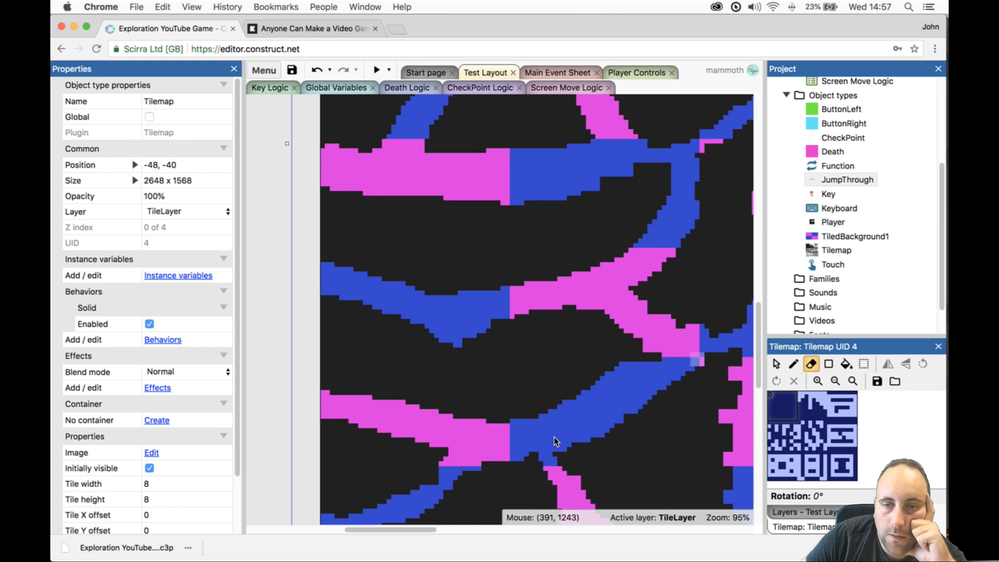
- Widen the forked pink passage at the base of the level and the blue tunnels beside it with the eraser
{"action": "scroll", "coordinate": [565, 435], "scroll_direction": "down", "scroll_amount": 5}
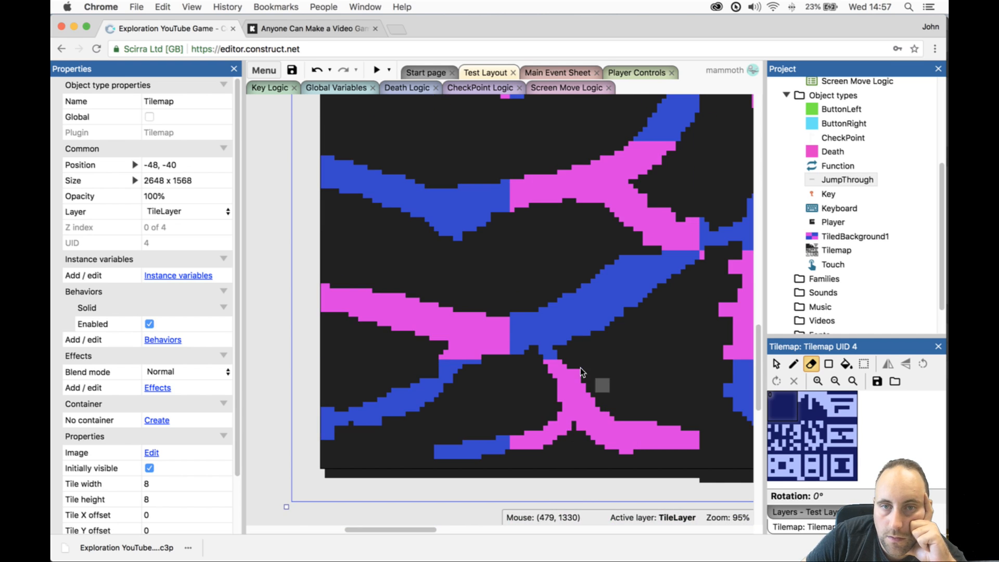
{"action": "left_click_drag", "start_coordinate": [586, 389], "coordinate": [624, 420]}
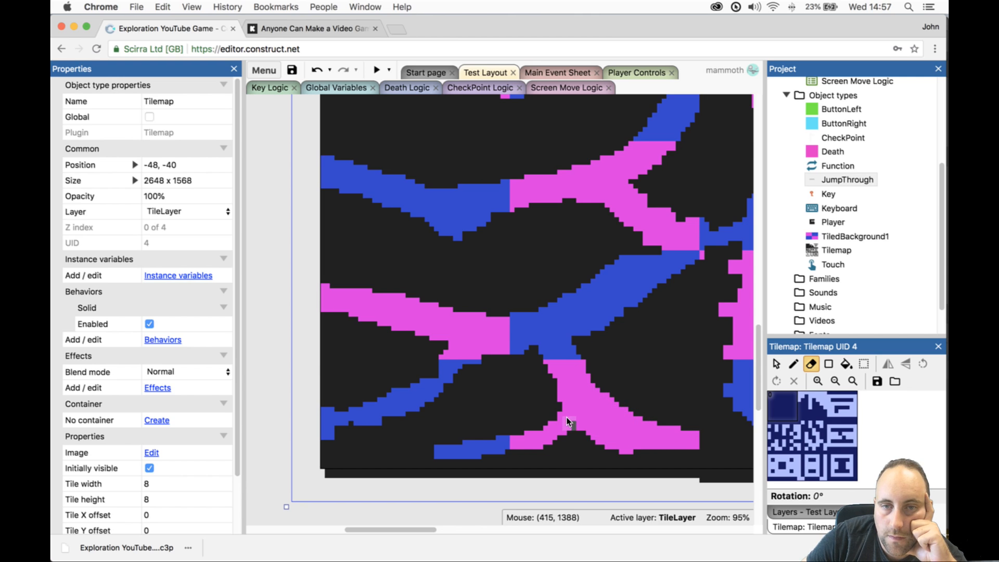
{"action": "left_click_drag", "start_coordinate": [485, 437], "coordinate": [452, 442]}
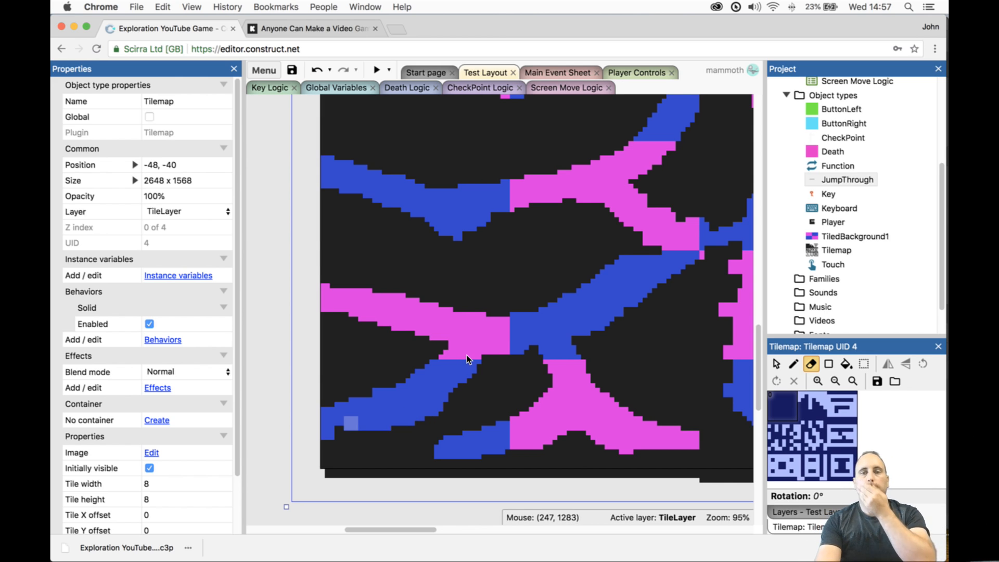
- Review the reworked tunnels across the whole level and inspect the central area around the player, checkpoint, key and spikes
{"action": "scroll", "coordinate": [574, 403], "scroll_direction": "up", "scroll_amount": 1}
{"action": "scroll", "coordinate": [573, 403], "scroll_direction": "up", "scroll_amount": 10}
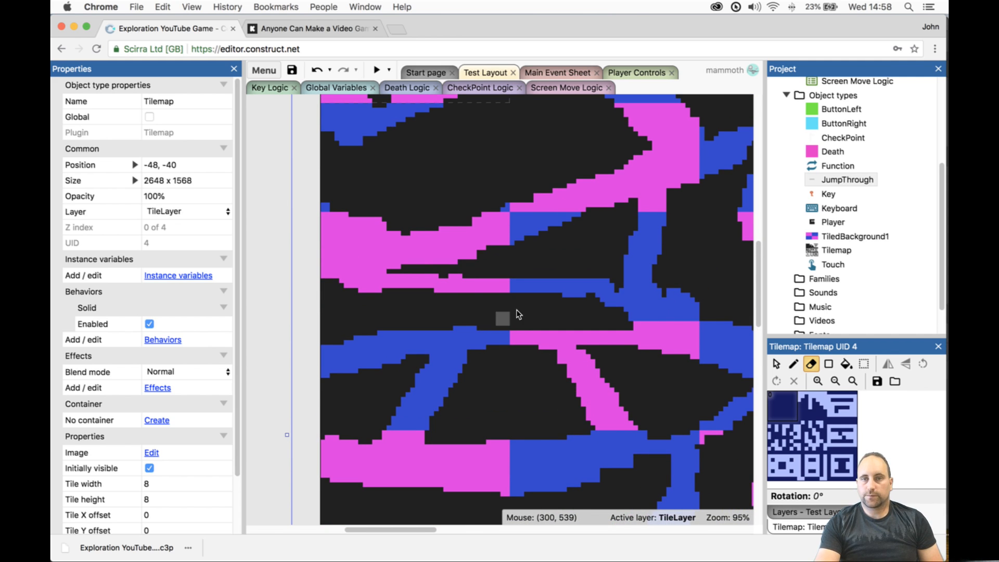
{"action": "scroll", "coordinate": [648, 280], "scroll_direction": "up", "scroll_amount": 3}
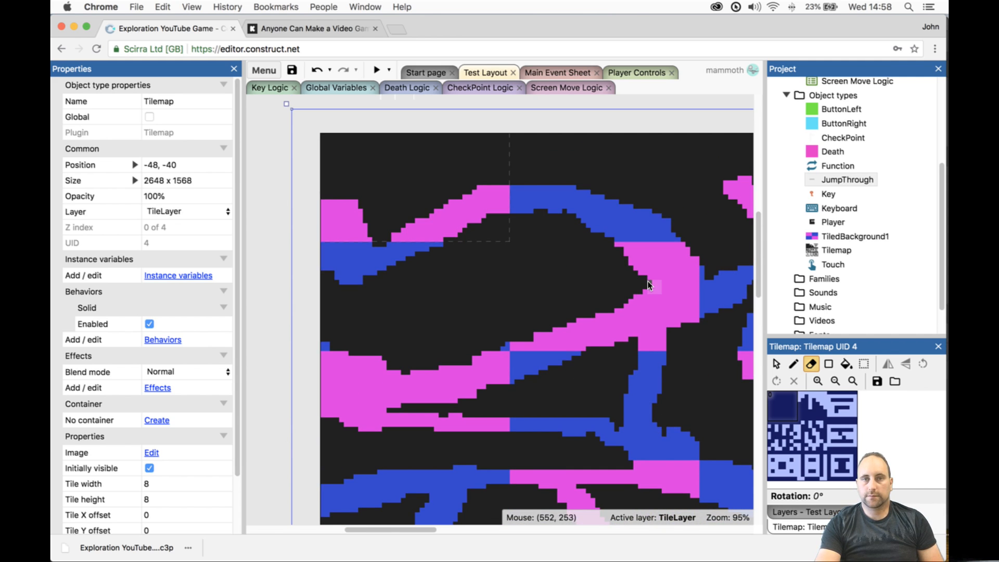
{"action": "scroll", "coordinate": [572, 308], "scroll_direction": "down", "scroll_amount": 1, "text": "ctrl"}
{"action": "scroll", "coordinate": [572, 308], "scroll_direction": "down", "scroll_amount": 5, "text": "ctrl"}
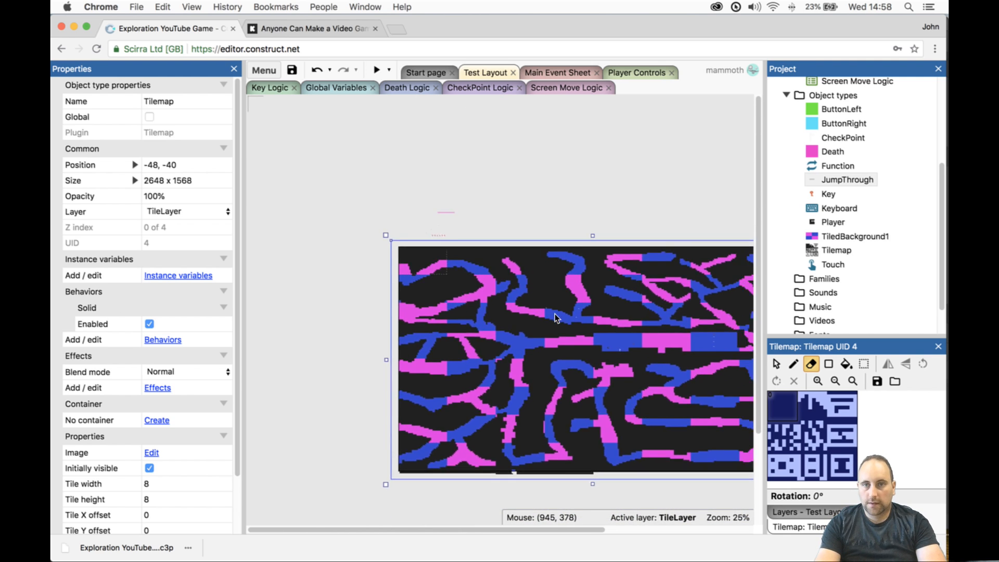
{"action": "scroll", "coordinate": [555, 318], "scroll_direction": "up", "scroll_amount": 3, "text": "ctrl"}
{"action": "scroll", "coordinate": [533, 318], "scroll_direction": "up", "scroll_amount": 5, "text": "ctrl"}
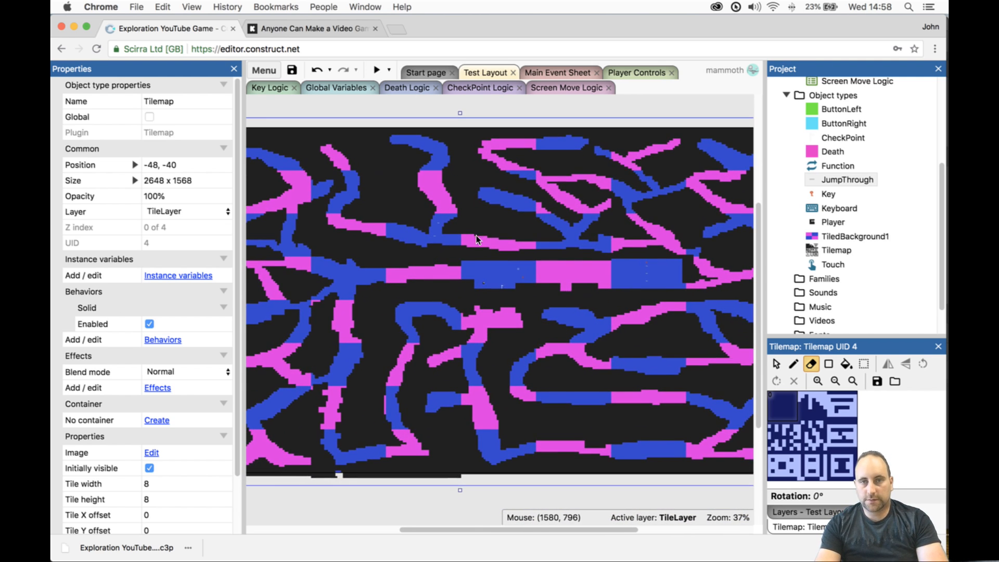
{"action": "scroll", "coordinate": [508, 318], "scroll_direction": "up", "scroll_amount": 5, "text": "ctrl"}
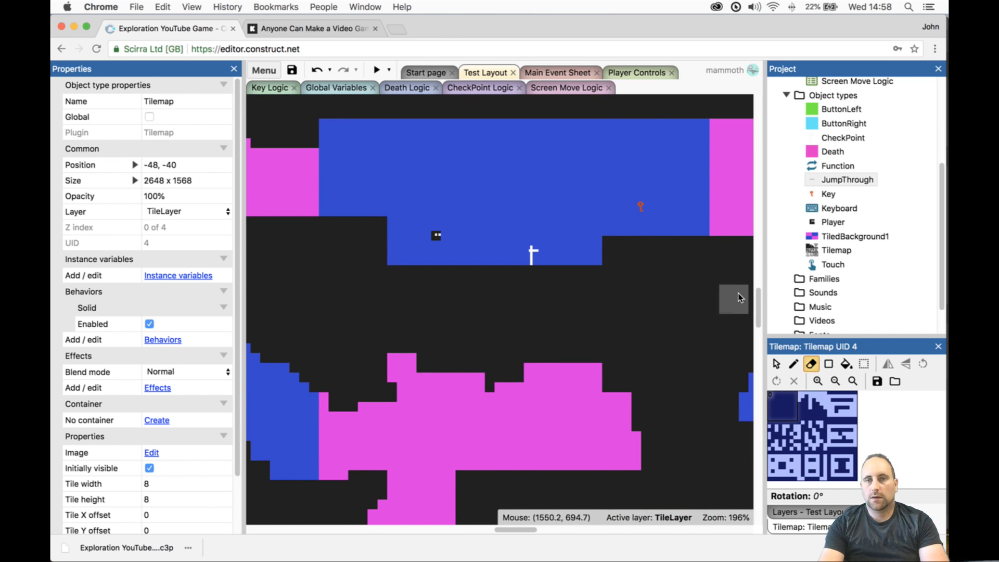
{"action": "left_click_drag", "start_coordinate": [512, 529], "coordinate": [536, 531]}
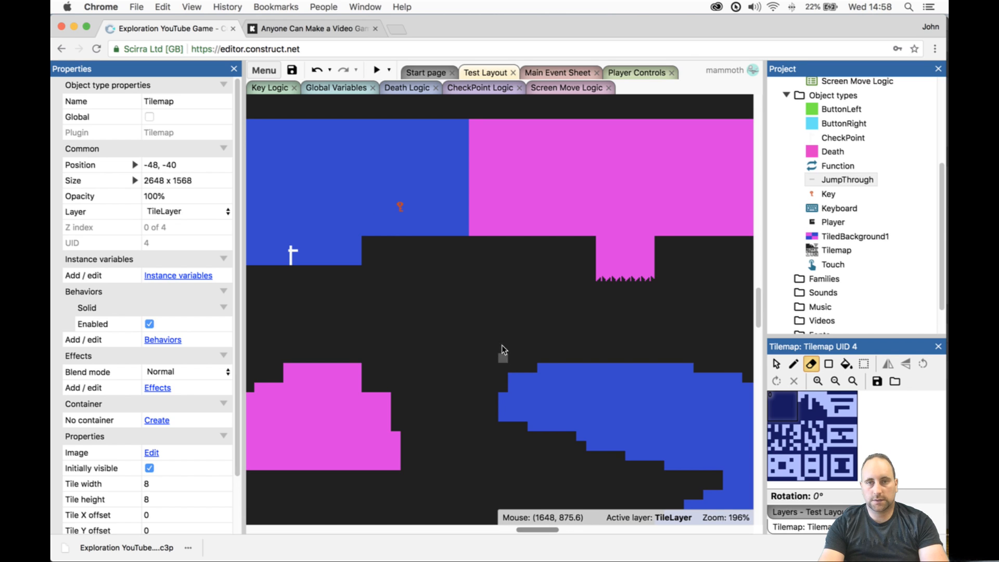
- Move the key and the three jump-through platforms closer to the far wall of the blue room, to X position 2184
{"action": "scroll", "coordinate": [502, 345], "scroll_direction": "down", "scroll_amount": 3, "text": "ctrl"}
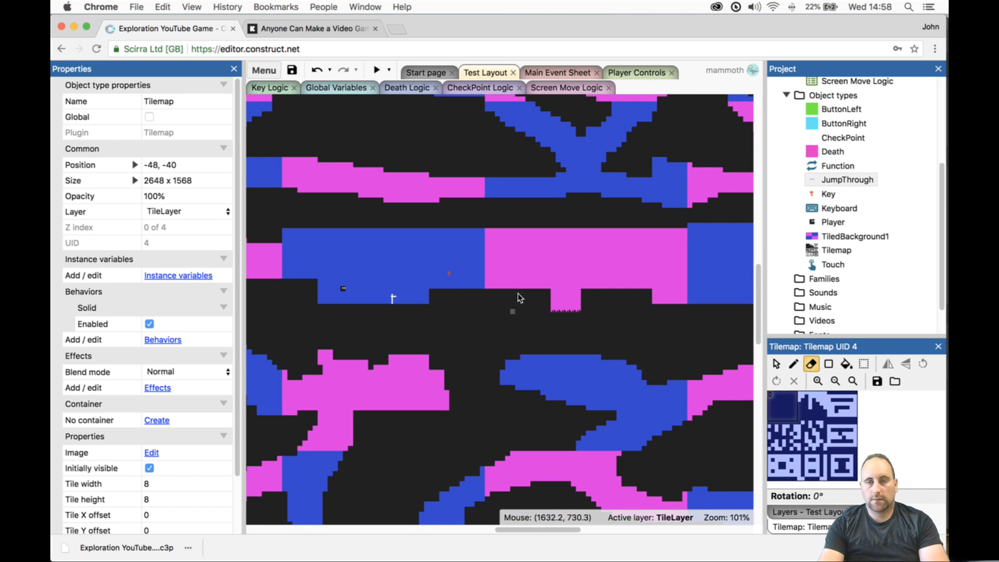
{"action": "scroll", "coordinate": [518, 294], "scroll_direction": "down", "scroll_amount": 2, "text": "ctrl"}
{"action": "scroll", "coordinate": [602, 279], "scroll_direction": "down", "scroll_amount": 3, "text": "ctrl"}
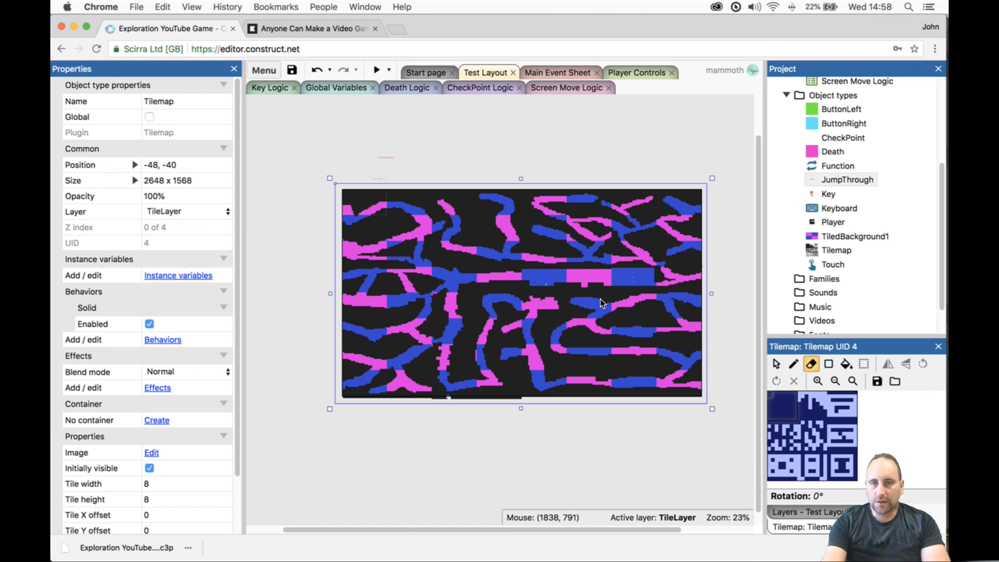
{"action": "scroll", "coordinate": [601, 299], "scroll_direction": "up", "scroll_amount": 8, "text": "ctrl"}
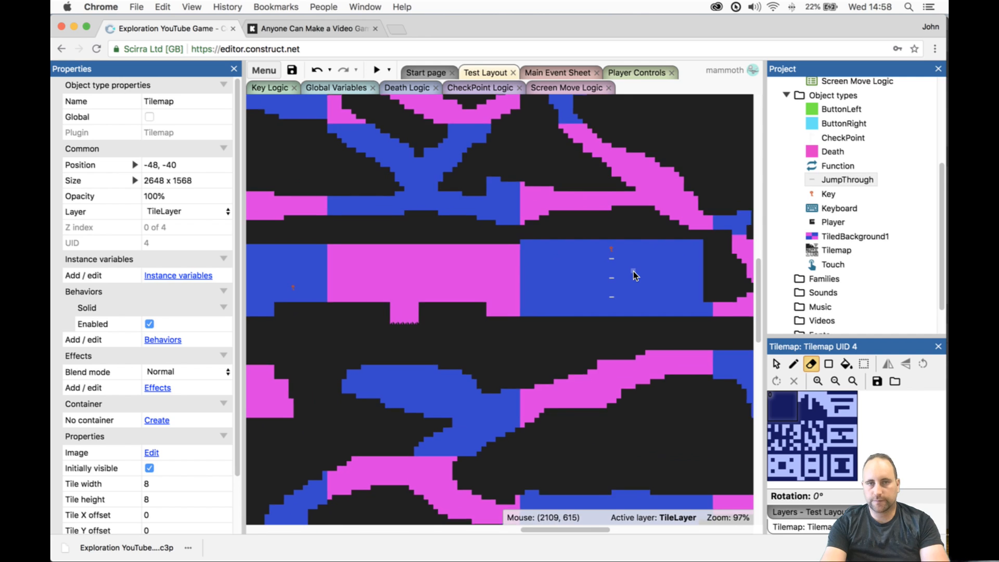
{"action": "scroll", "coordinate": [633, 271], "scroll_direction": "down", "scroll_amount": 1, "text": "ctrl"}
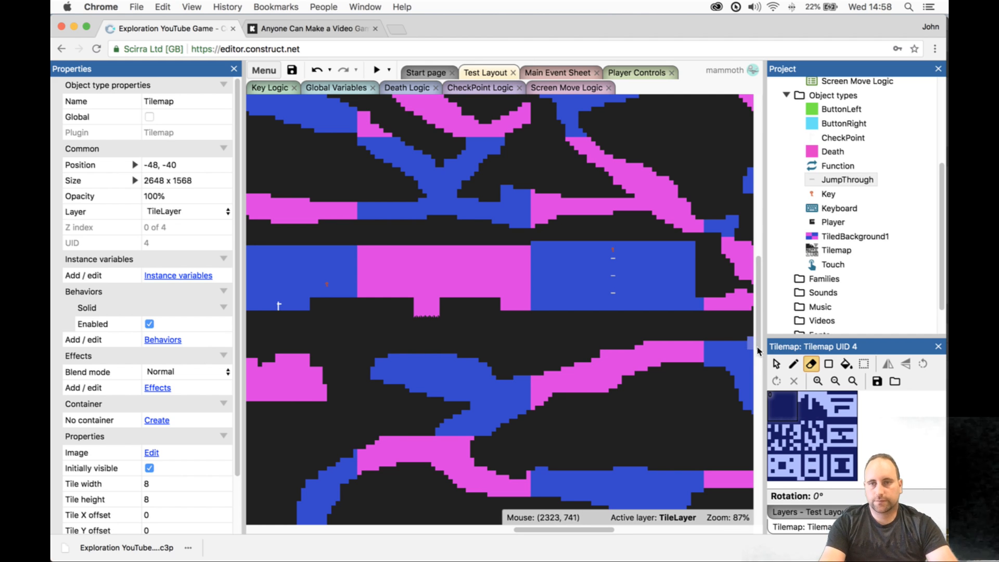
{"action": "left_click", "coordinate": [777, 365]}
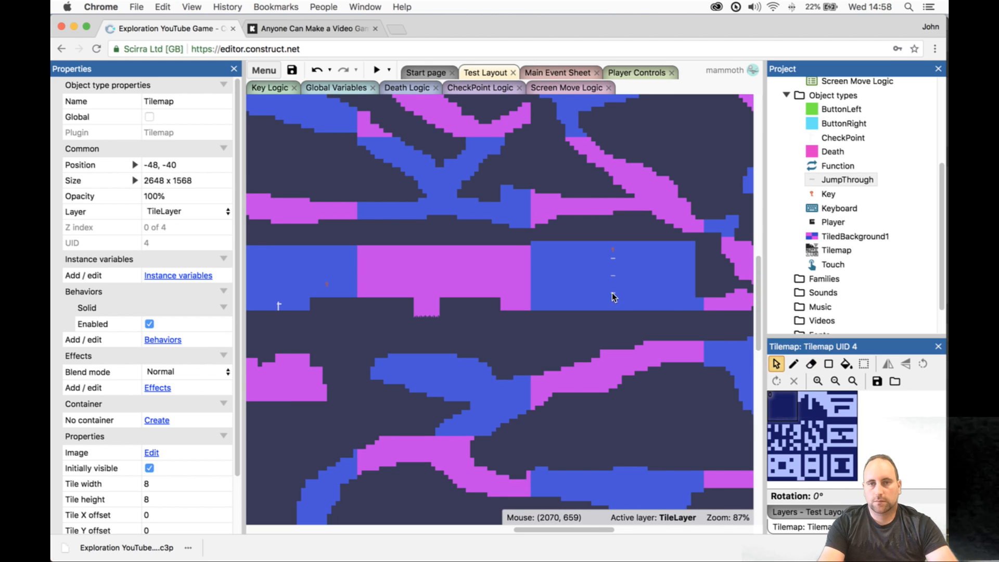
{"action": "scroll", "coordinate": [635, 290], "scroll_direction": "up", "scroll_amount": 8, "text": "ctrl"}
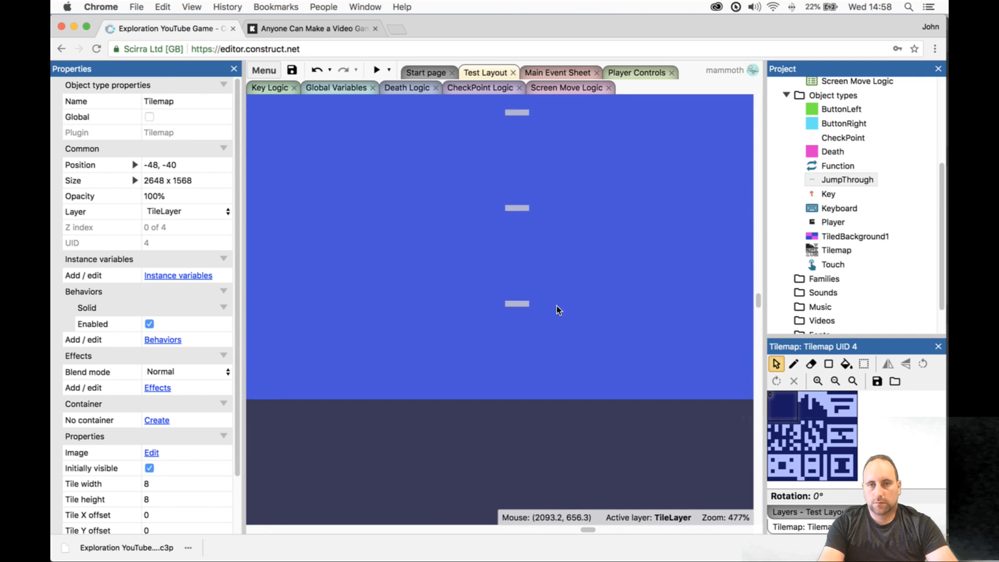
{"action": "left_click", "coordinate": [518, 307]}
{"action": "scroll", "coordinate": [530, 273], "scroll_direction": "up", "scroll_amount": 4}
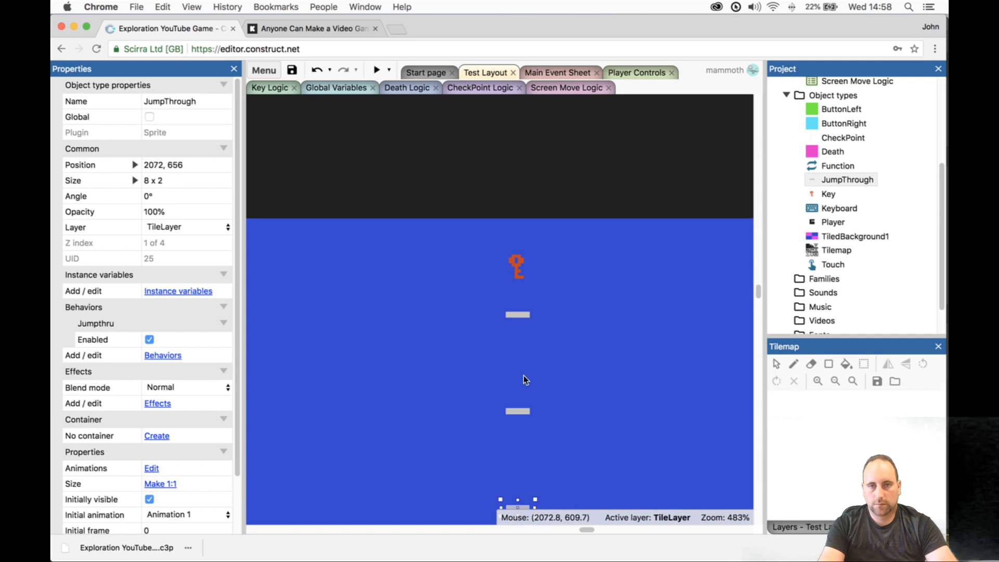
{"action": "left_click", "coordinate": [526, 409]}
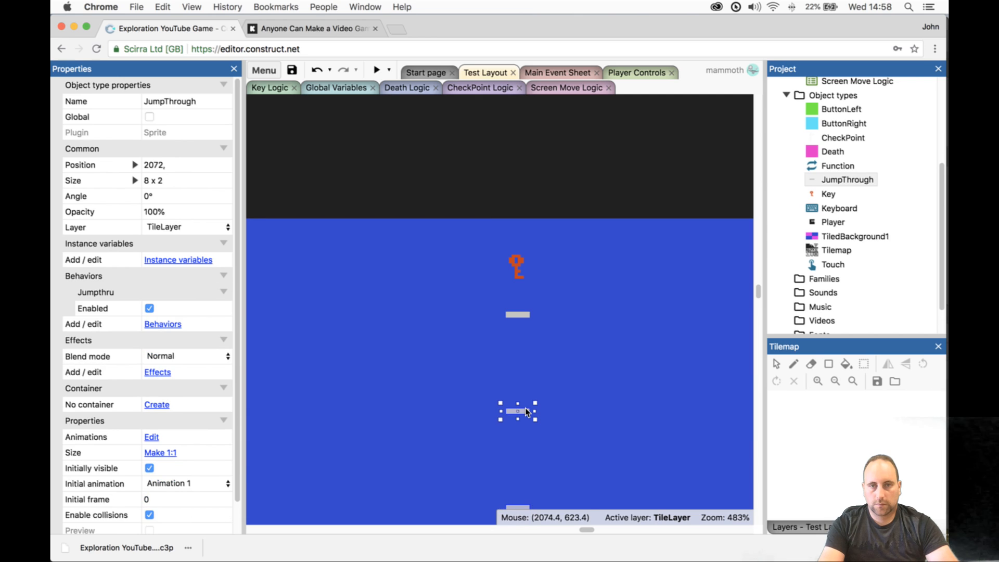
{"action": "left_click", "coordinate": [519, 315], "text": "shift"}
{"action": "left_click", "coordinate": [516, 259], "text": "shift"}
{"action": "left_click_drag", "start_coordinate": [515, 259], "coordinate": [456, 283]}
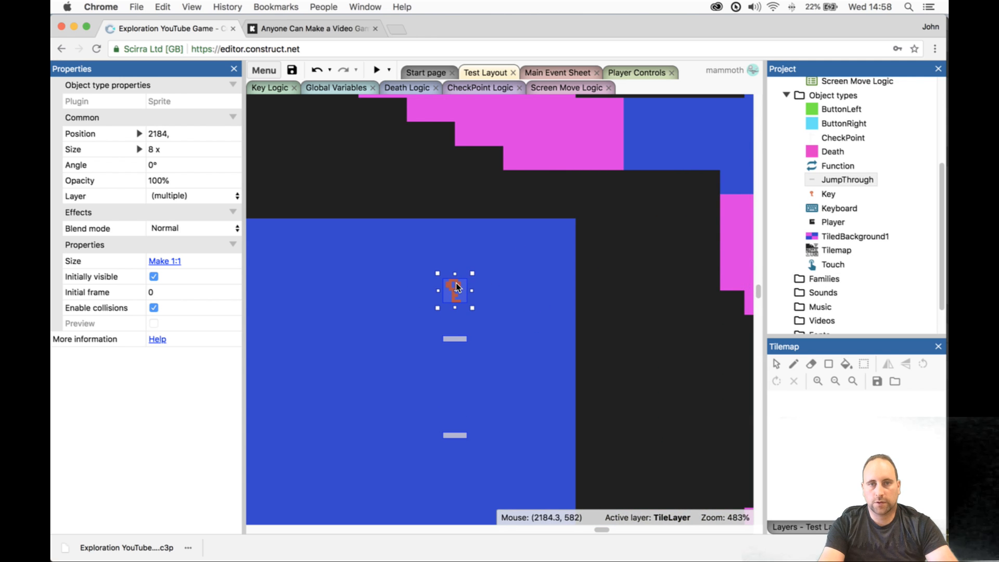
- Fill the main area of the pink room above the spike pit with a rectangle of solid tiles
{"action": "scroll", "coordinate": [354, 275], "scroll_direction": "down", "scroll_amount": 8, "text": "ctrl"}
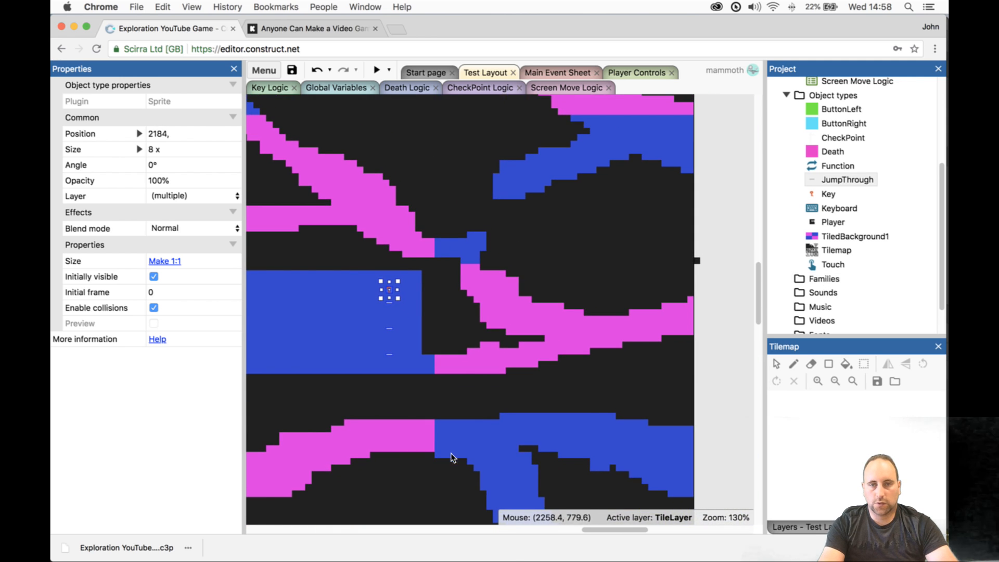
{"action": "left_click_drag", "start_coordinate": [586, 531], "coordinate": [557, 528]}
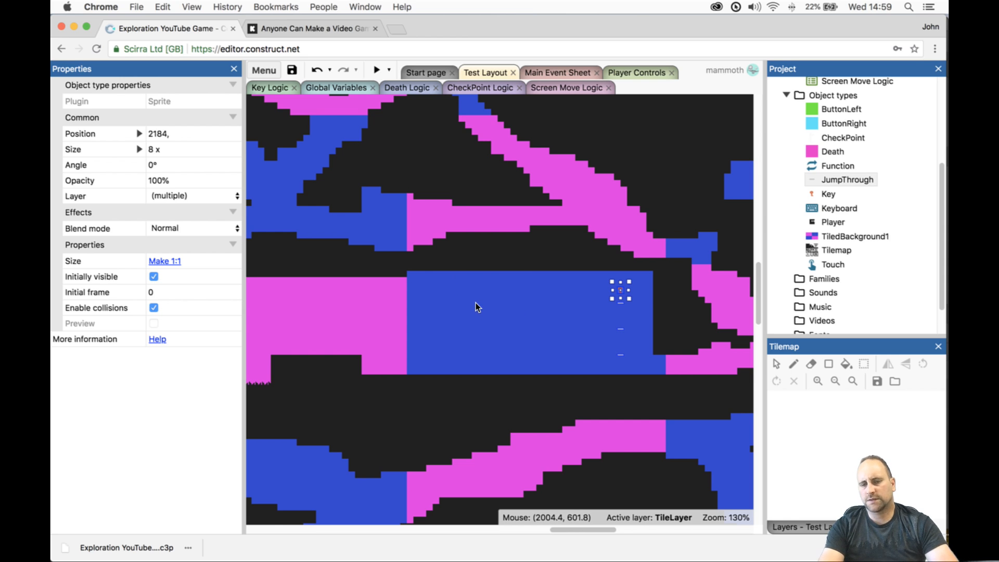
{"action": "left_click_drag", "start_coordinate": [587, 535], "coordinate": [554, 536]}
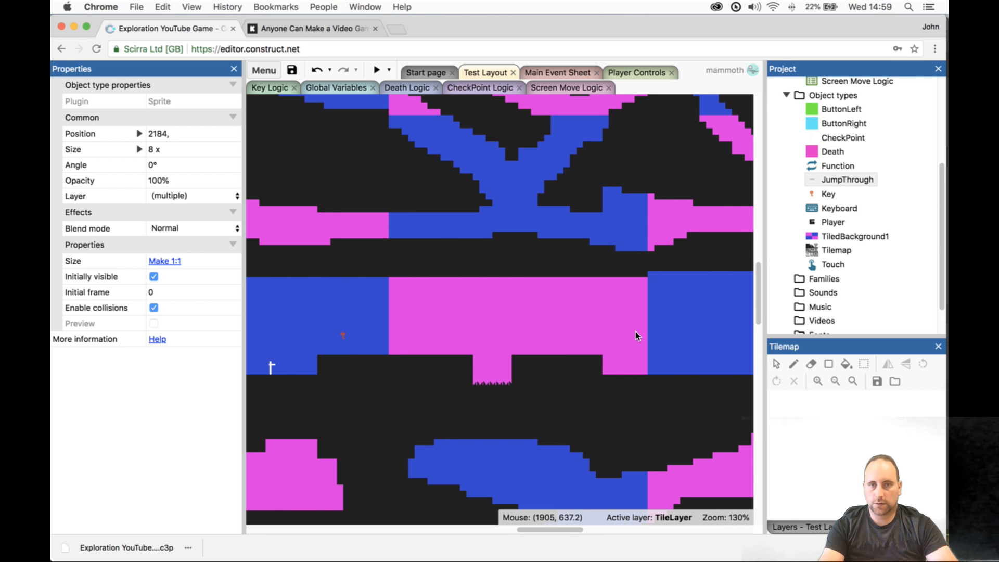
{"action": "left_click", "coordinate": [710, 408]}
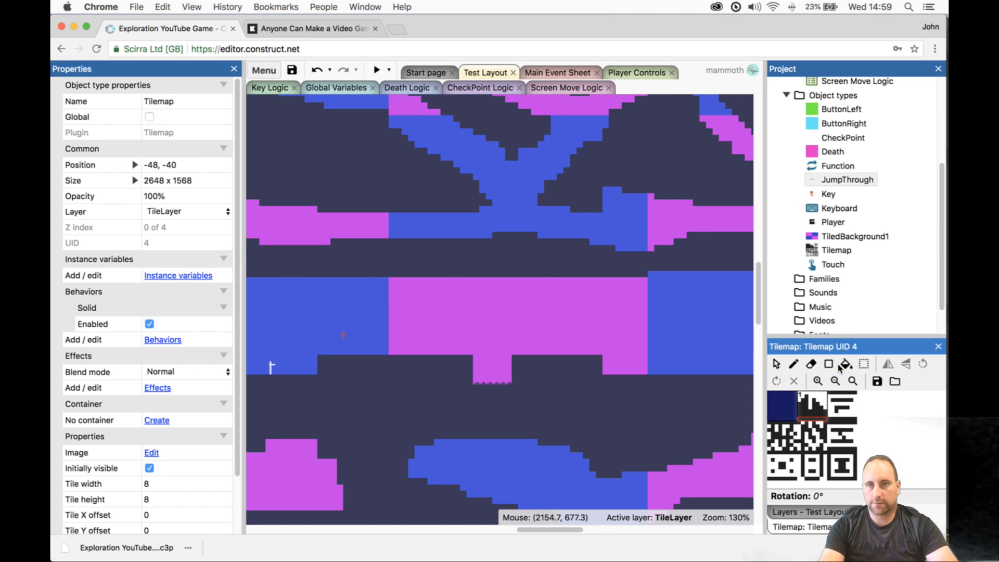
{"action": "left_click", "coordinate": [829, 365]}
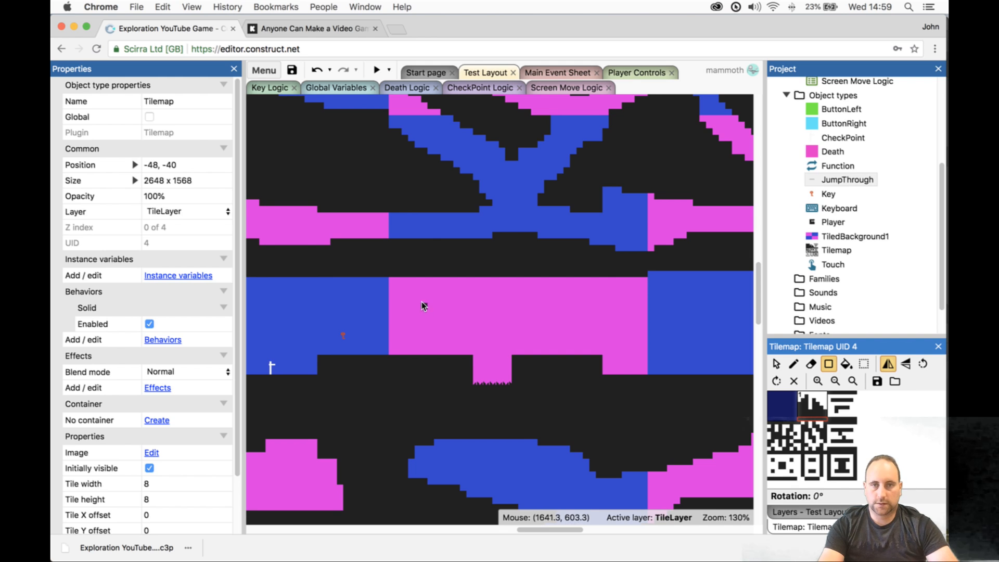
{"action": "left_click_drag", "start_coordinate": [393, 277], "coordinate": [648, 360]}
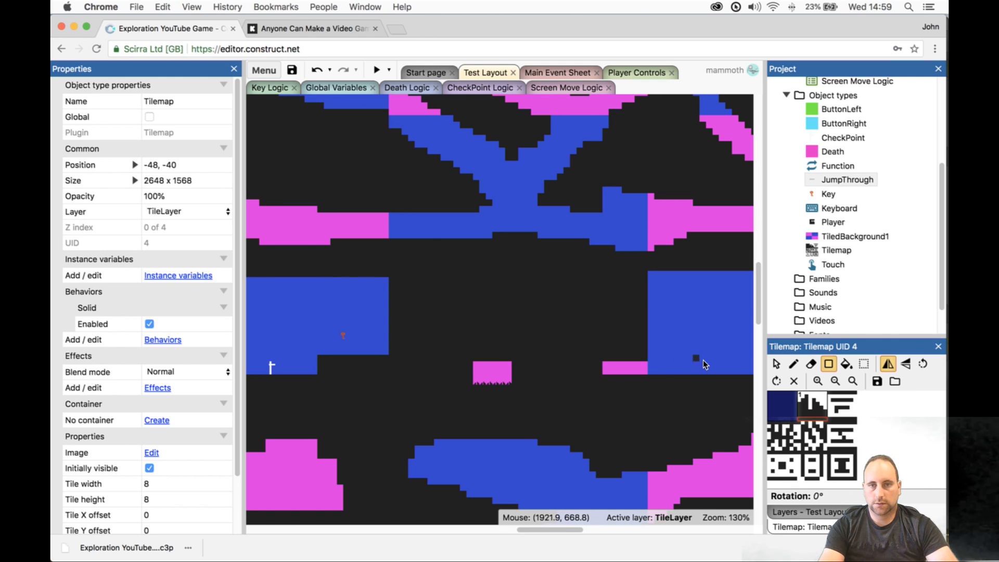
- Erase an uneven, rising passage with a 3 by 3 tile brush, linking the checkpoint room, the spike pit and the platform room
{"action": "left_click", "coordinate": [809, 365]}
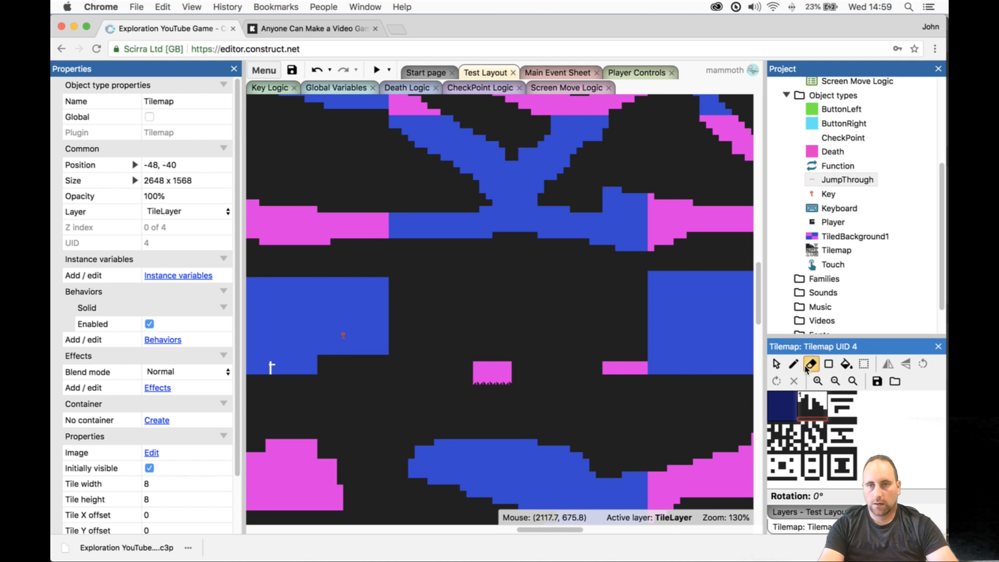
{"action": "left_click_drag", "start_coordinate": [775, 401], "coordinate": [849, 461]}
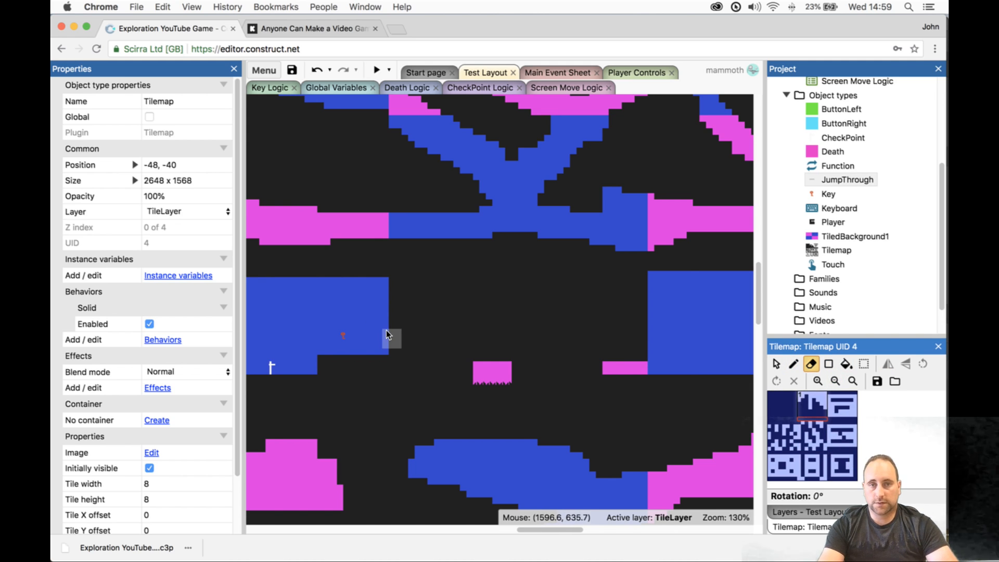
{"action": "left_click_drag", "start_coordinate": [390, 341], "coordinate": [456, 327]}
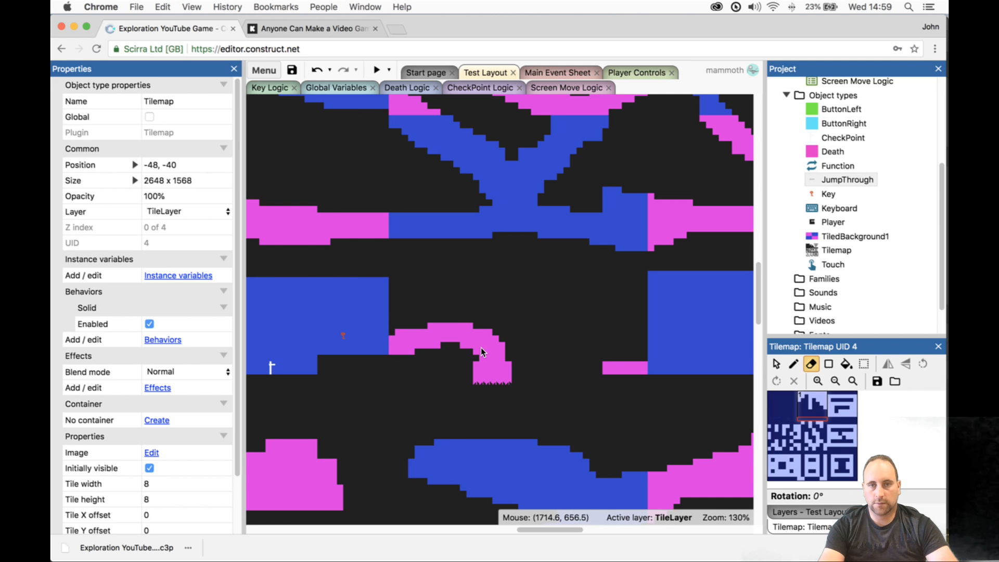
{"action": "left_click", "coordinate": [496, 348]}
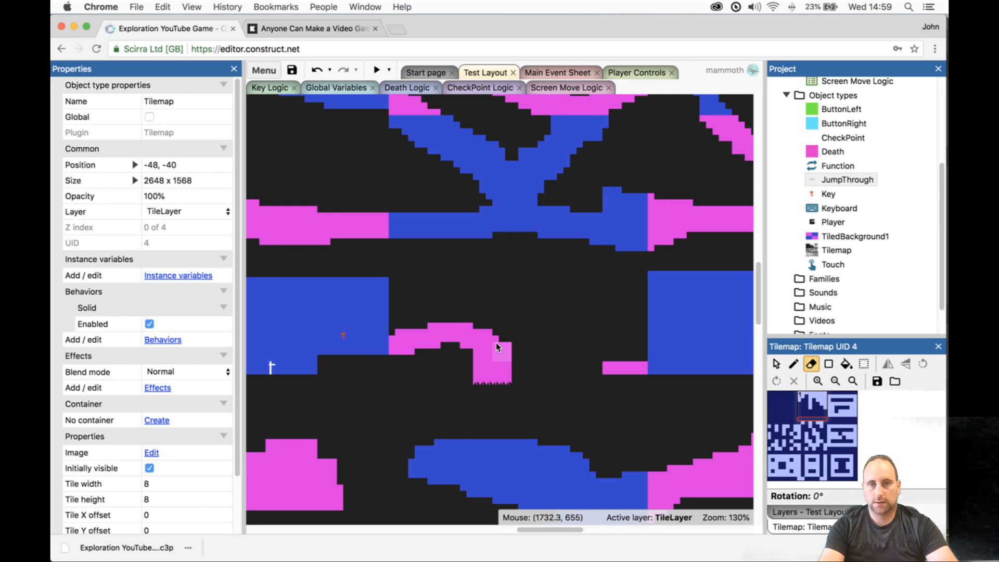
{"action": "left_click_drag", "start_coordinate": [535, 322], "coordinate": [641, 308]}
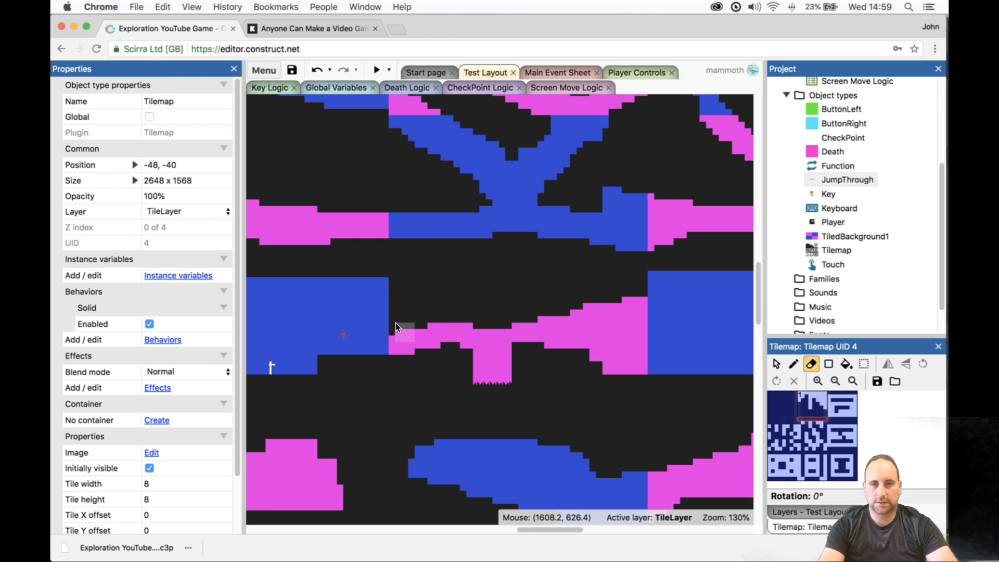
{"action": "left_click_drag", "start_coordinate": [383, 320], "coordinate": [633, 291]}
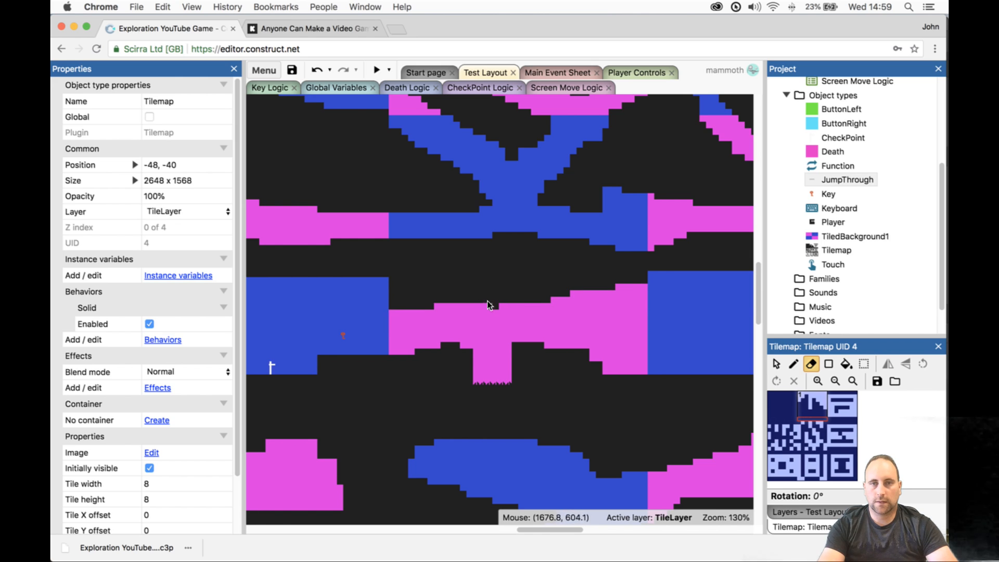
- Fill the upper corner of the checkpoint room beside the new pink passage with solid tiles
{"action": "left_click", "coordinate": [780, 396]}
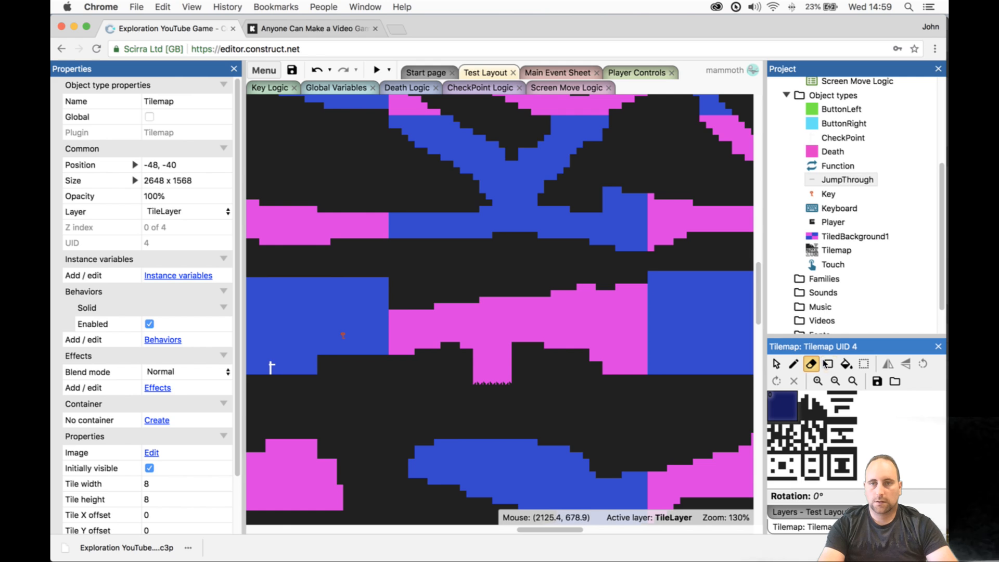
{"action": "left_click", "coordinate": [830, 364]}
{"action": "left_click_drag", "start_coordinate": [370, 284], "coordinate": [367, 304]}
{"action": "scroll", "coordinate": [435, 323], "scroll_direction": "down", "scroll_amount": 3, "text": "ctrl"}
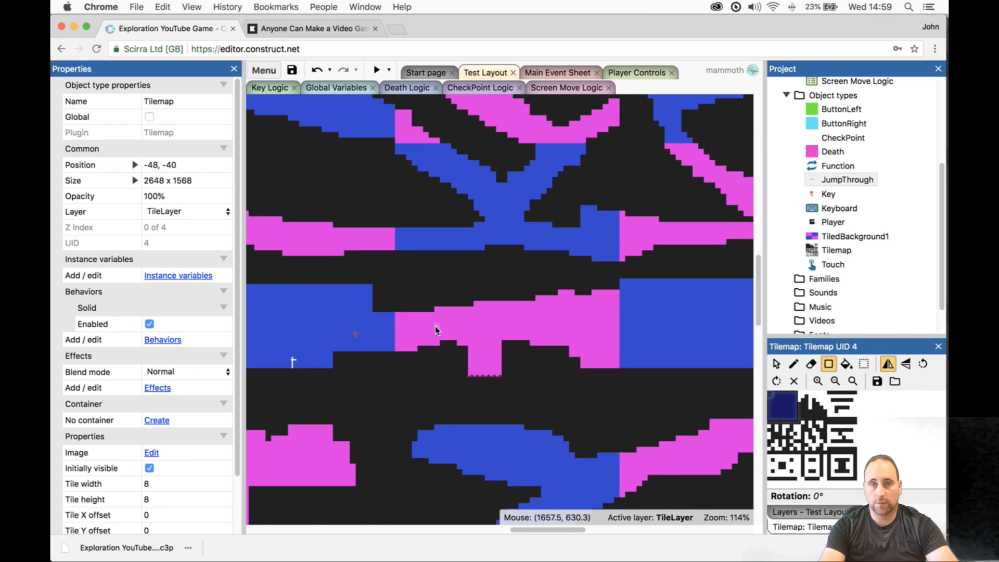
- Preview the layout and move the player through the new passage over the spike pit into the platform room
{"action": "left_click", "coordinate": [376, 69]}
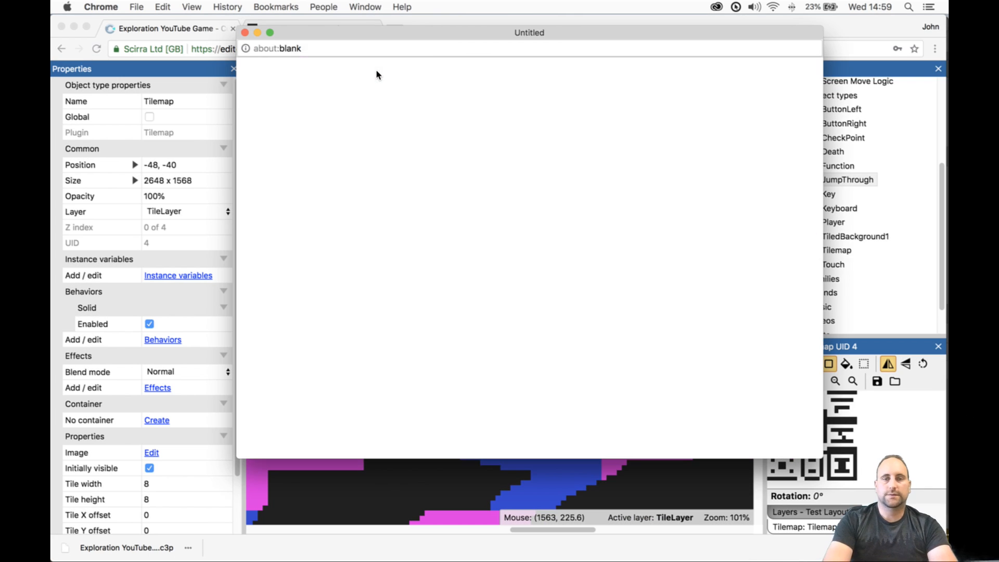
{"action": "key", "text": "Right"}
{"action": "key", "text": "Up"}
{"action": "key", "text": "Right"}
{"action": "key", "text": "Up"}
{"action": "key", "text": "Right"}
{"action": "key", "text": "Up"}
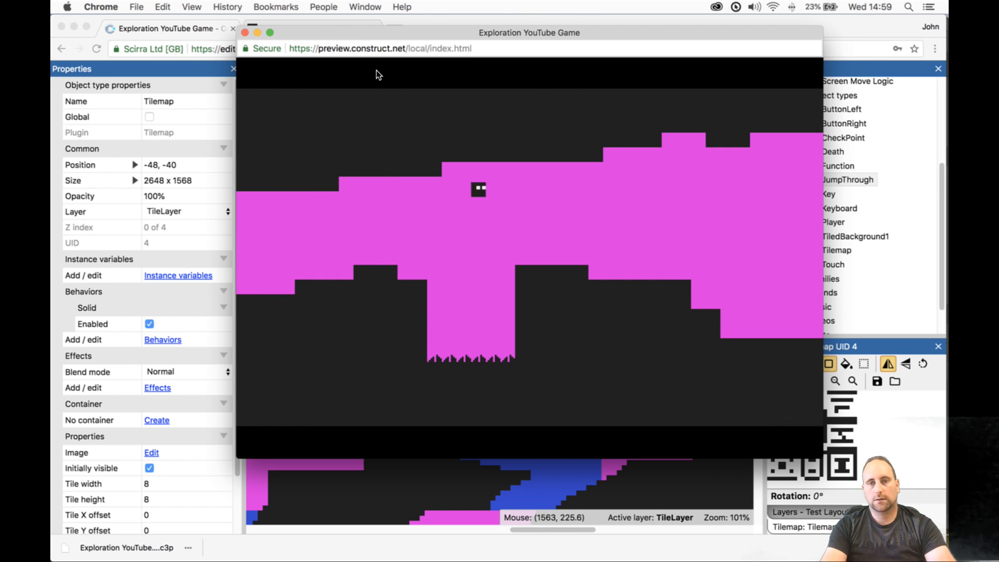
{"action": "key", "text": "Right"}
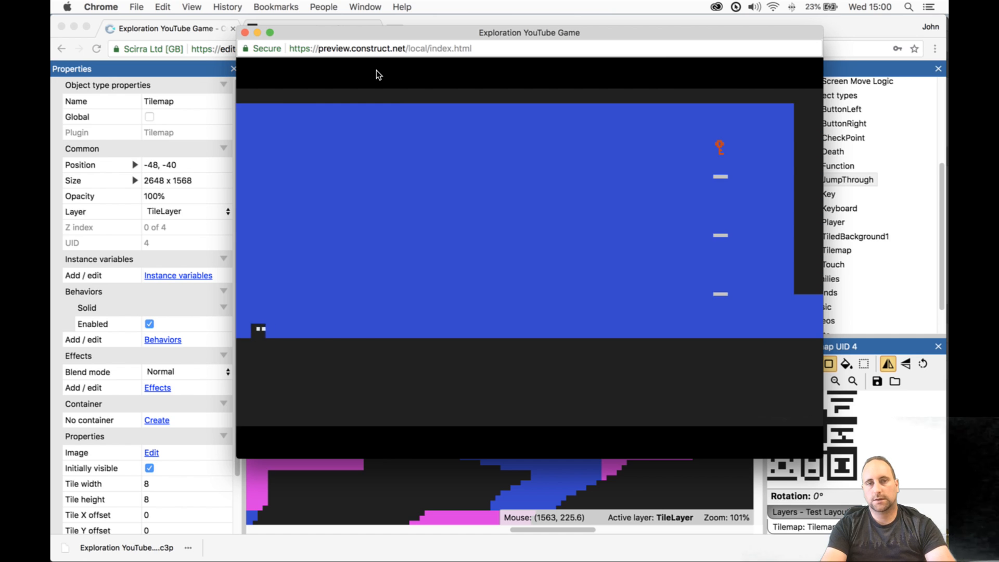
- Climb the three jump-through platforms with the player, collect the key and head for the room's low exit
{"action": "key", "text": "Right"}
{"action": "key", "text": "Up"}
{"action": "key", "text": "Up"}
{"action": "key", "text": "Up"}
{"action": "key", "text": "Up"}
{"action": "key", "text": "Right"}
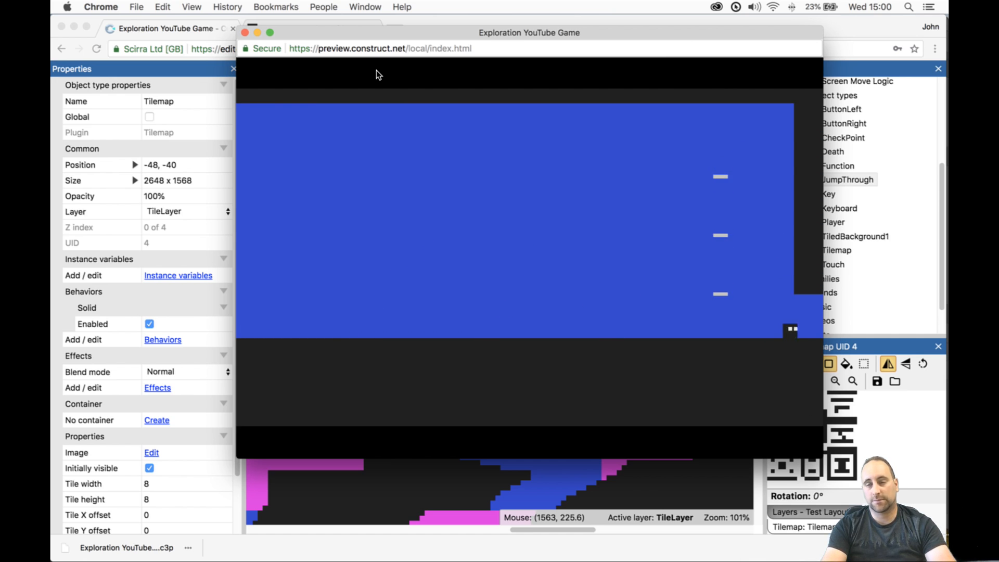
- Jump the player up the stepped floor of the forked pink passage and test the ledge at the fork
{"action": "key", "text": "Right"}
{"action": "key", "text": "Up"}
{"action": "key", "text": "Up"}
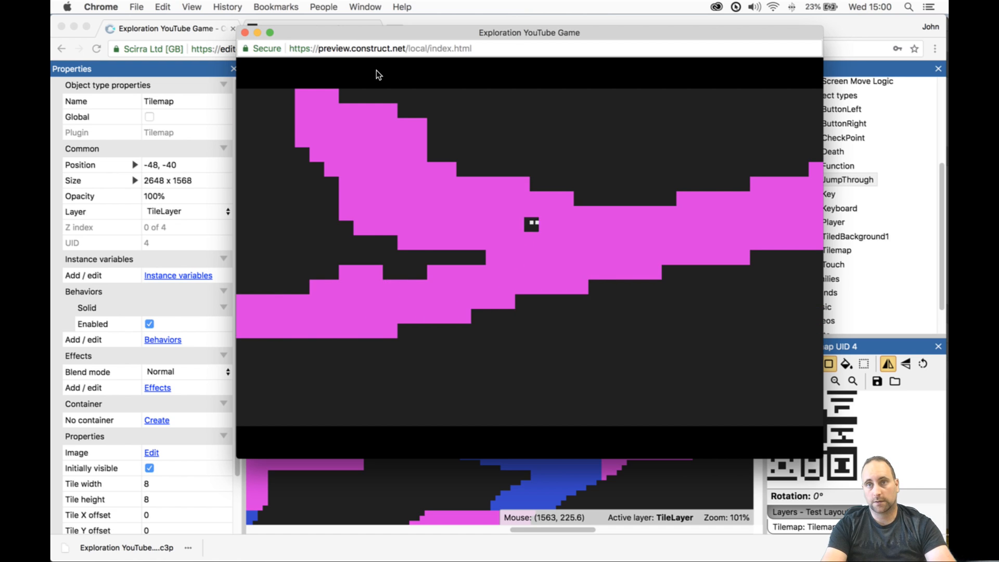
{"action": "key", "text": "Left"}
{"action": "key", "text": "Up"}
{"action": "key", "text": "Right"}
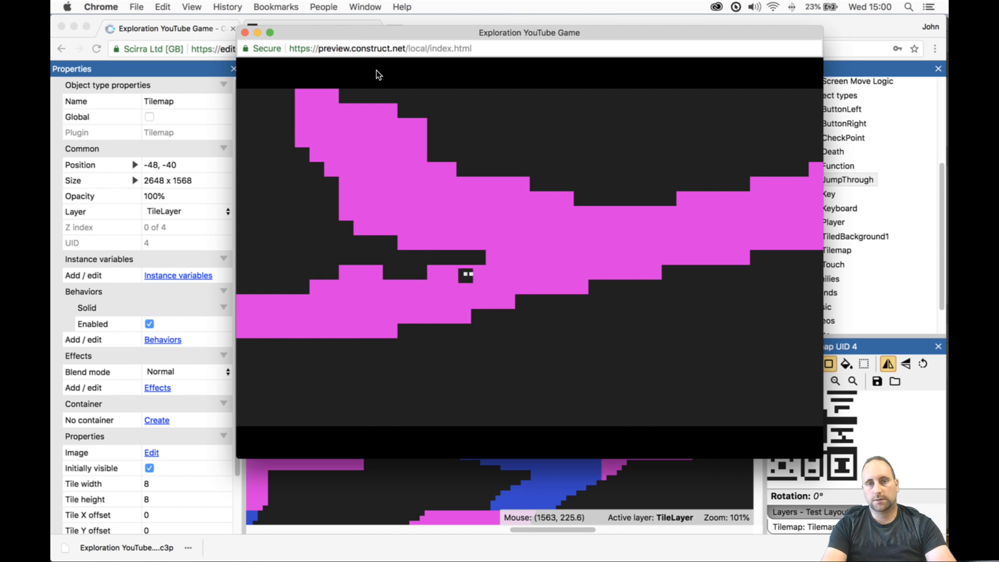
- Move the player from the fork ledge up the rising pink tunnel to its far end
{"action": "key", "text": "Up"}
{"action": "key", "text": "Left"}
{"action": "key", "text": "Right"}
{"action": "key", "text": "Right"}
{"action": "key", "text": "Up"}
{"action": "key", "text": "Up"}
{"action": "key", "text": "Up"}
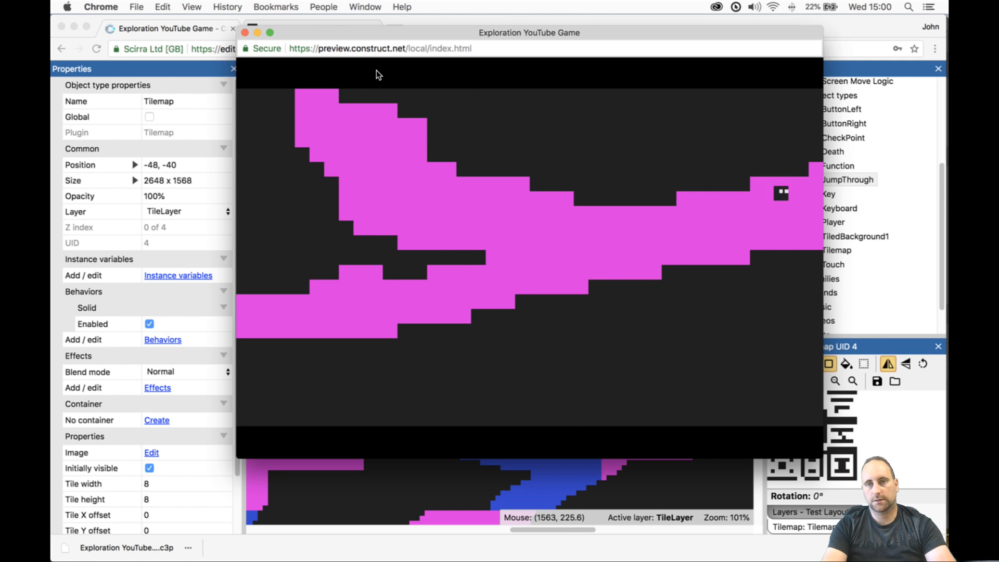
- Guide the player through the blue tunnel and across its descending branch into the next pink tunnel
{"action": "key", "text": "Right"}
{"action": "key", "text": "Up"}
{"action": "key", "text": "Up"}
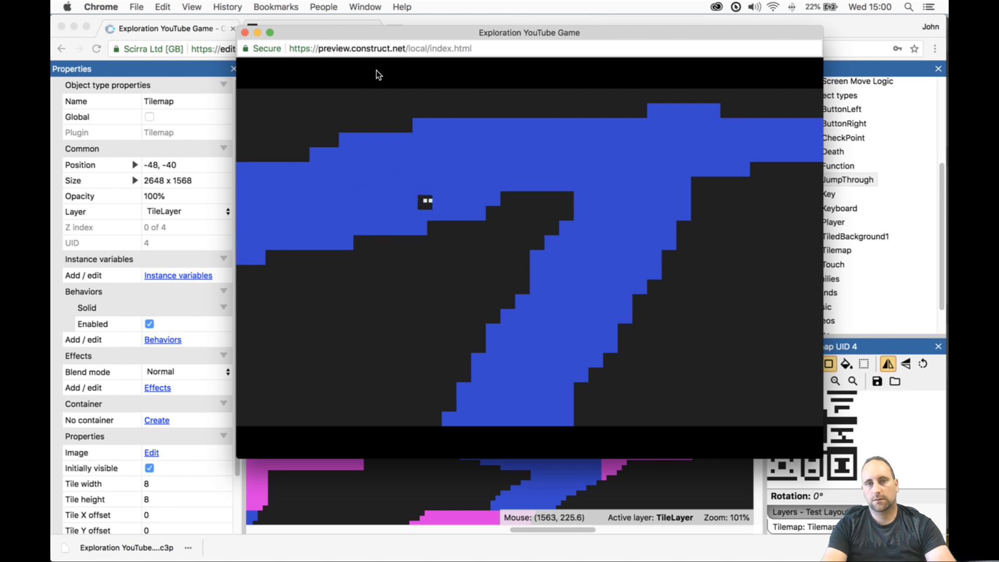
{"action": "key", "text": "Right"}
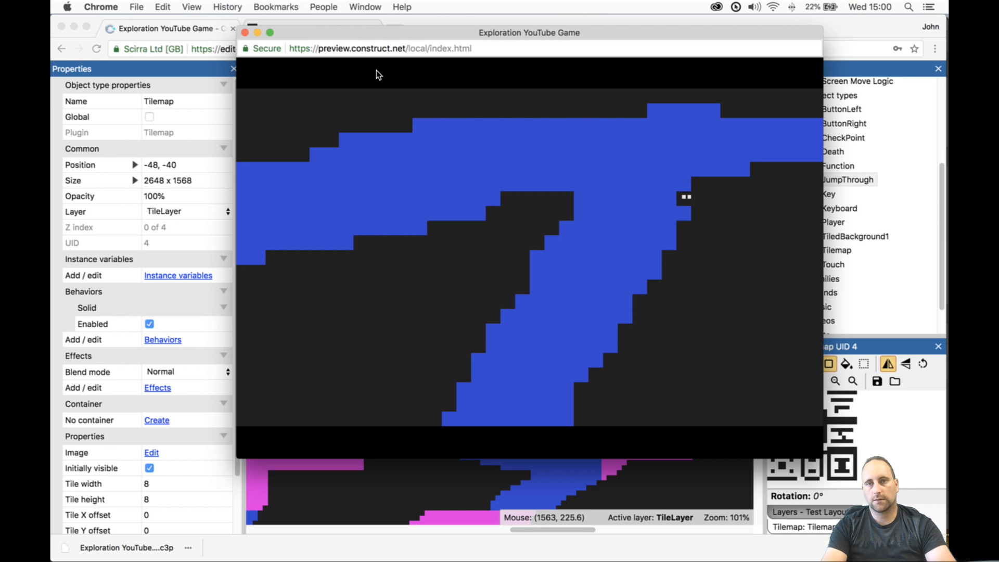
{"action": "key", "text": "Right"}
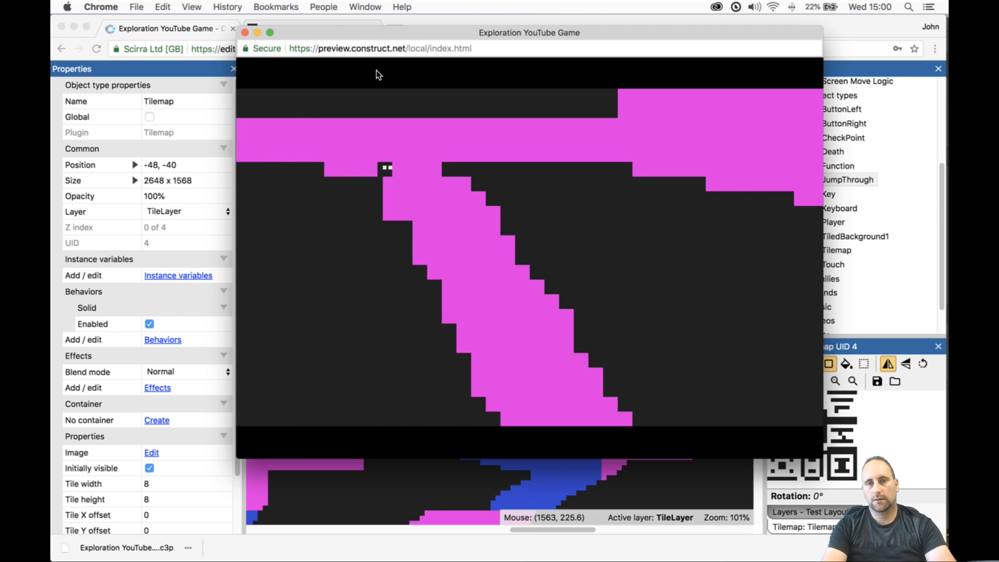
- Guide the player past the pink tunnel's descending branch and on into the tall vertical pink shaft
{"action": "key", "text": "Left"}
{"action": "key", "text": "Right"}
{"action": "key", "text": "Up"}
{"action": "key", "text": "Right"}
{"action": "key", "text": "Right"}
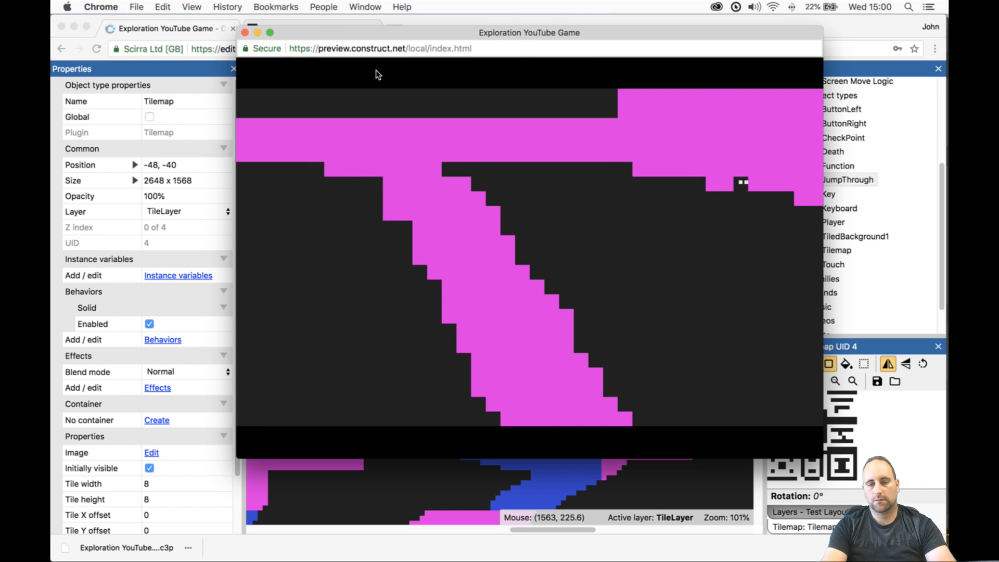
{"action": "key", "text": "Right"}
{"action": "key", "text": "Up"}
{"action": "key", "text": "Right"}
{"action": "key", "text": "Left"}
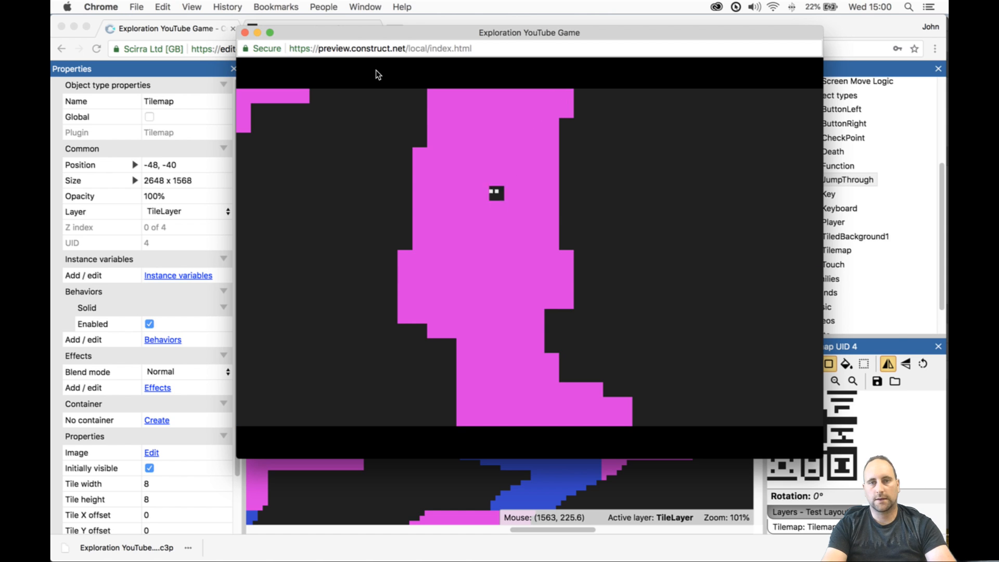
- Drop the player down the tall pink shaft, testing the ledge at the opening of its narrower continuation
{"action": "key", "text": "Right"}
{"action": "key", "text": "Left"}
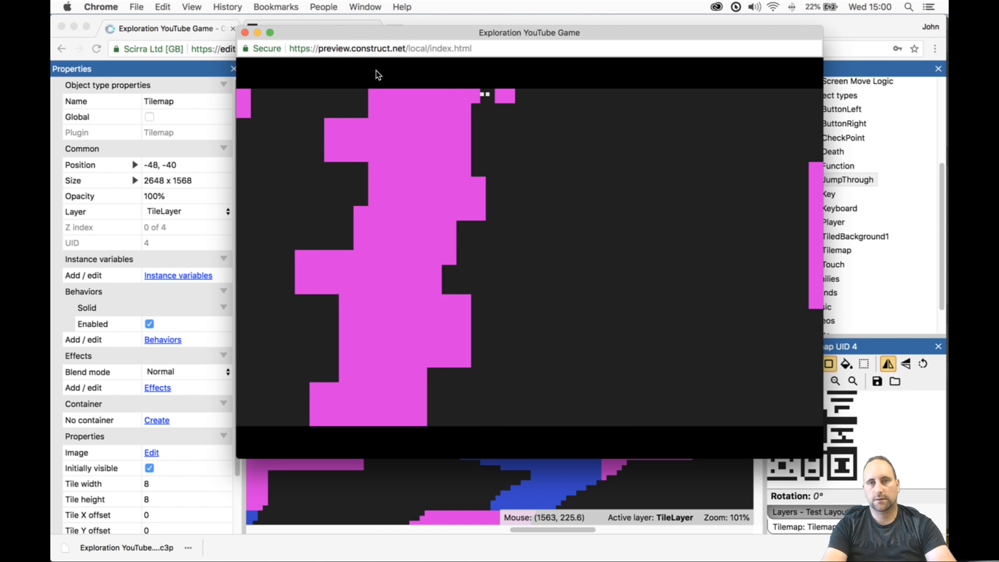
{"action": "key", "text": "Right"}
{"action": "key", "text": "Up"}
{"action": "key", "text": "Up"}
{"action": "key", "text": "Left"}
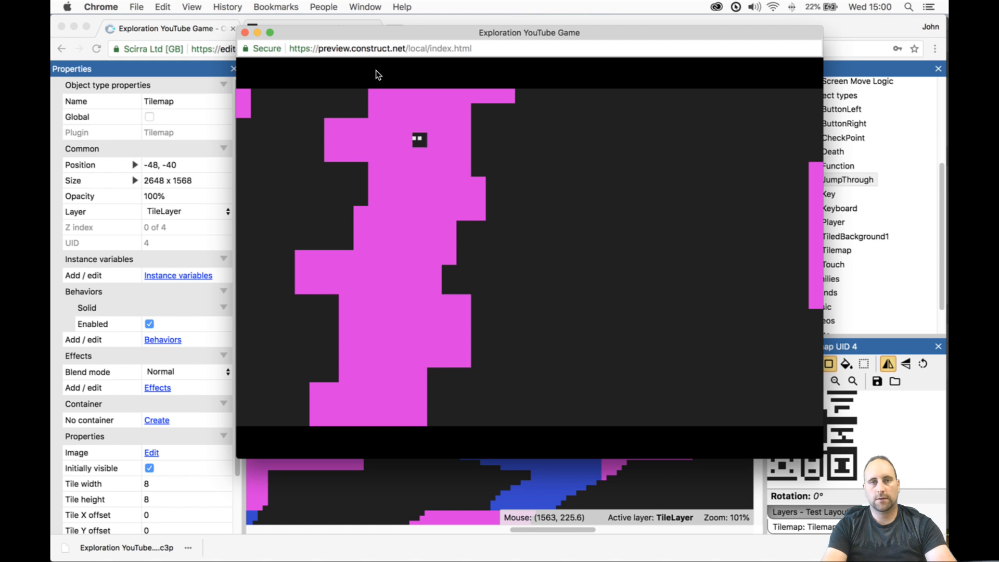
- Take the player down to the blue corner under the shaft and along the blue tunnel into the adjoining pink passage
{"action": "key", "text": "Up"}
{"action": "key", "text": "Right"}
{"action": "key", "text": "Up"}
{"action": "key", "text": "Left"}
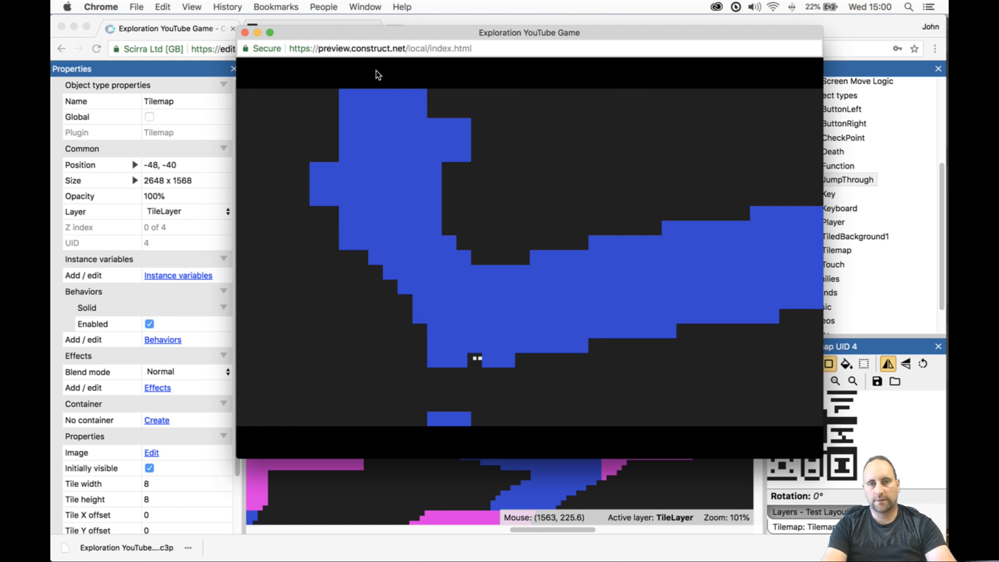
{"action": "key", "text": "Right"}
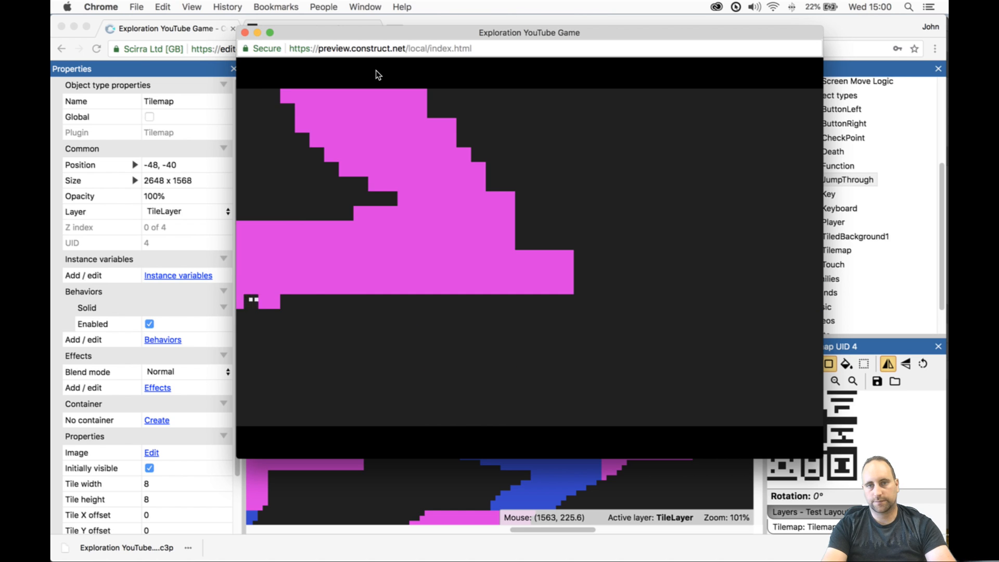
- Move the player along the pink passage to the floor below its rising branch and close the game preview
{"action": "key", "text": "Up"}
{"action": "key", "text": "Left"}
{"action": "key", "text": "Up"}
{"action": "key", "text": "Right"}
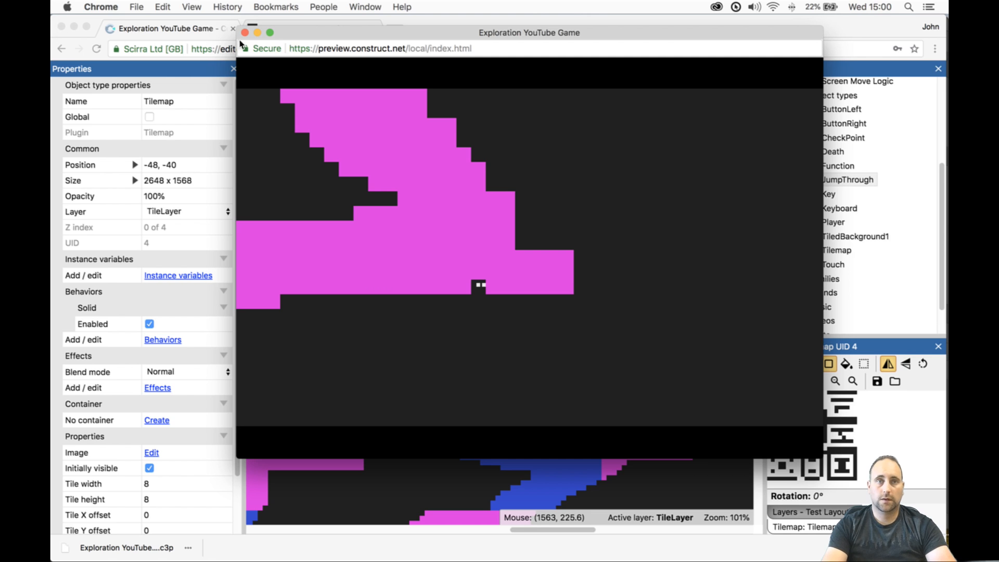
{"action": "left_click", "coordinate": [245, 32]}
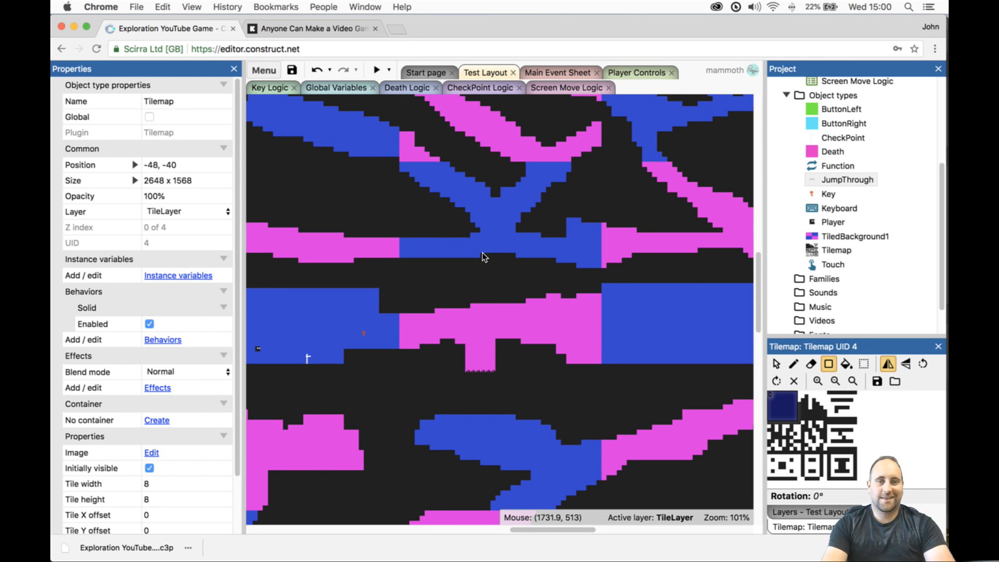
- Lock the TileLayer so the tilemap cannot be selected while items outside the layout are edited
{"action": "scroll", "coordinate": [483, 252], "scroll_direction": "down", "scroll_amount": 5, "text": "ctrl"}
{"action": "scroll", "coordinate": [458, 316], "scroll_direction": "down", "scroll_amount": 3, "text": "ctrl"}
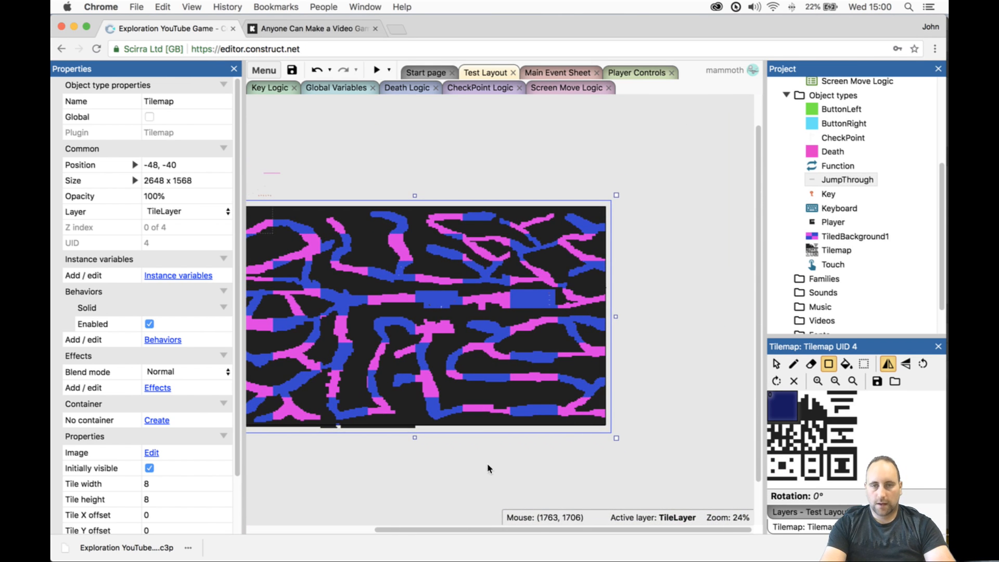
{"action": "left_click_drag", "start_coordinate": [489, 529], "coordinate": [402, 503]}
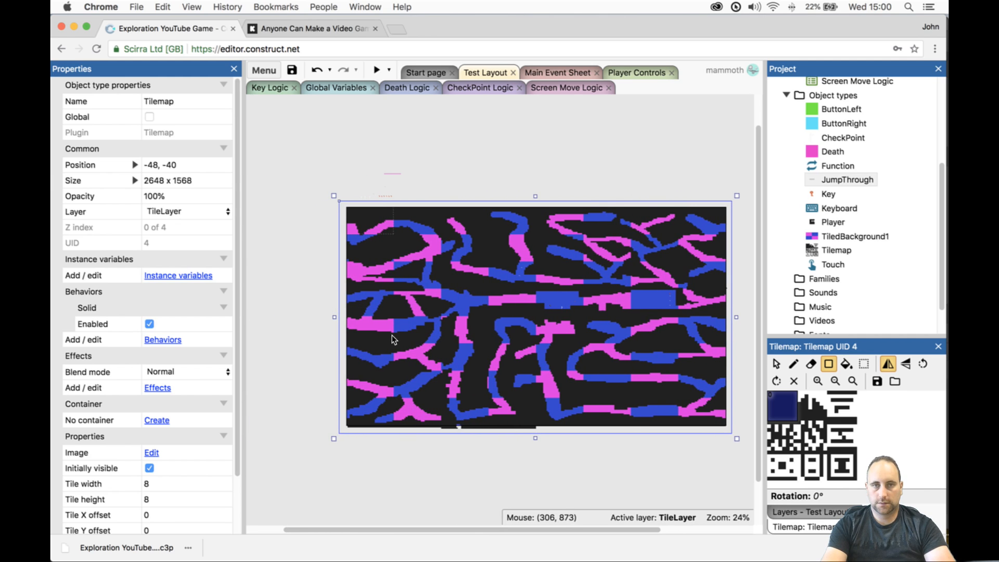
{"action": "scroll", "coordinate": [392, 335], "scroll_direction": "up", "scroll_amount": 5, "text": "ctrl"}
{"action": "scroll", "coordinate": [466, 164], "scroll_direction": "up", "scroll_amount": 5}
{"action": "scroll", "coordinate": [465, 172], "scroll_direction": "down", "scroll_amount": 2}
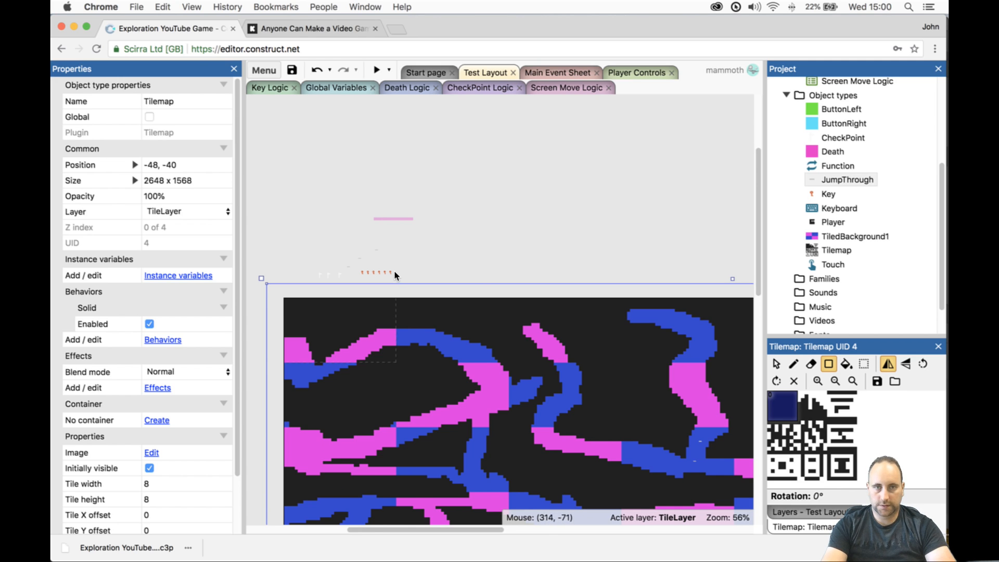
{"action": "scroll", "coordinate": [391, 270], "scroll_direction": "up", "scroll_amount": 4, "text": "ctrl"}
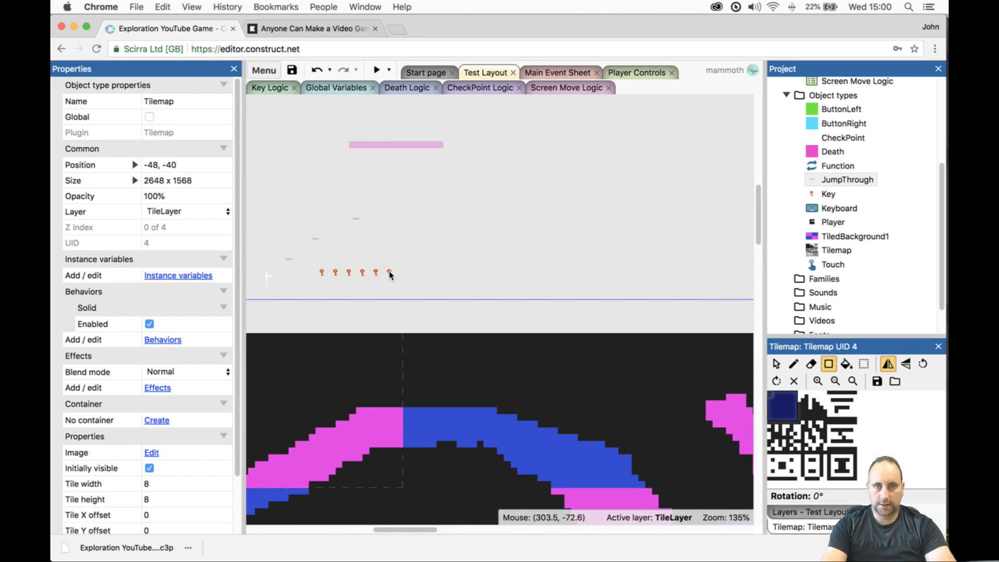
{"action": "left_click", "coordinate": [791, 512]}
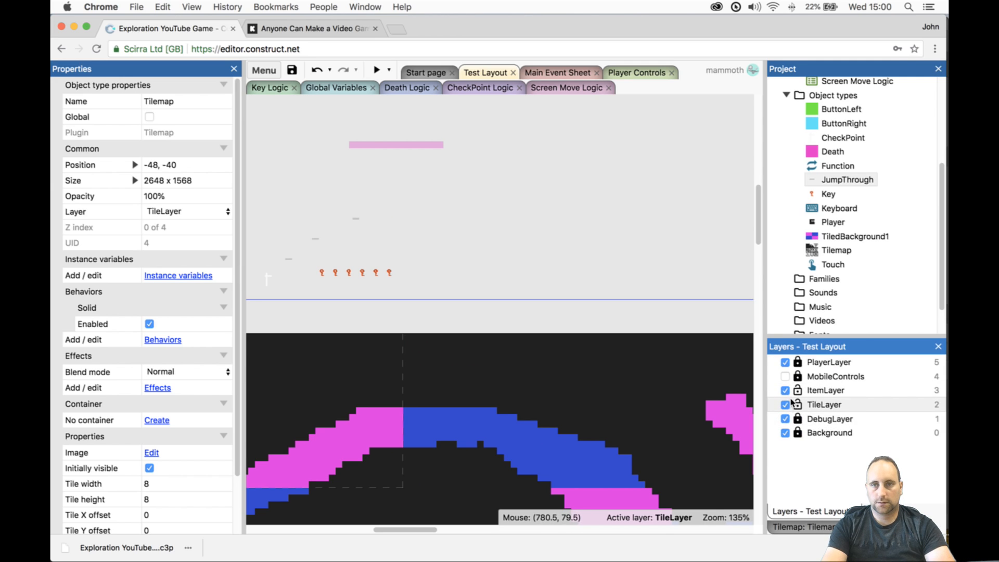
{"action": "left_click", "coordinate": [797, 406]}
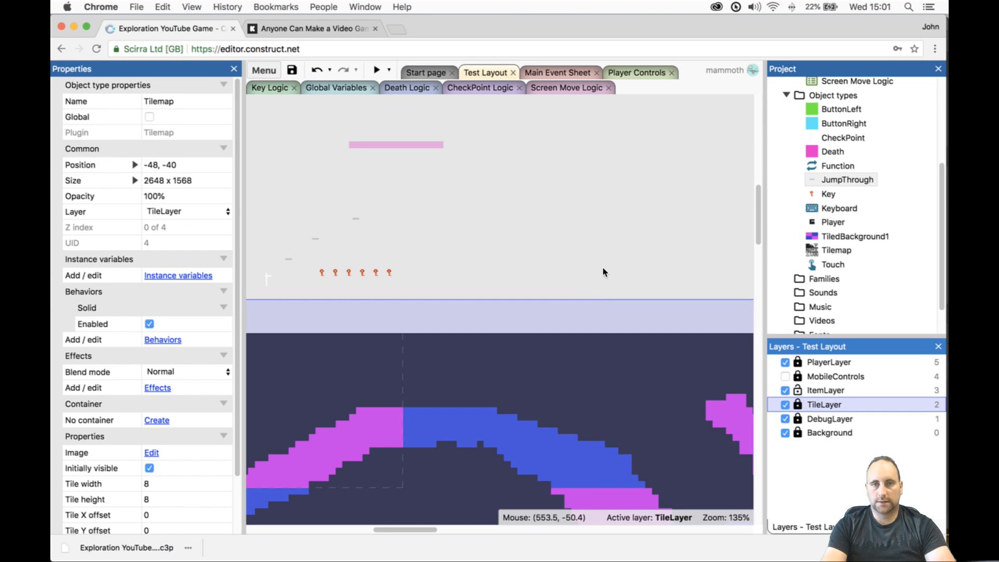
- Move the last key in the row to position 1000, 56 at the closed end of the top blue tunnel
{"action": "left_click", "coordinate": [382, 290]}
{"action": "left_click_drag", "start_coordinate": [389, 270], "coordinate": [569, 313]}
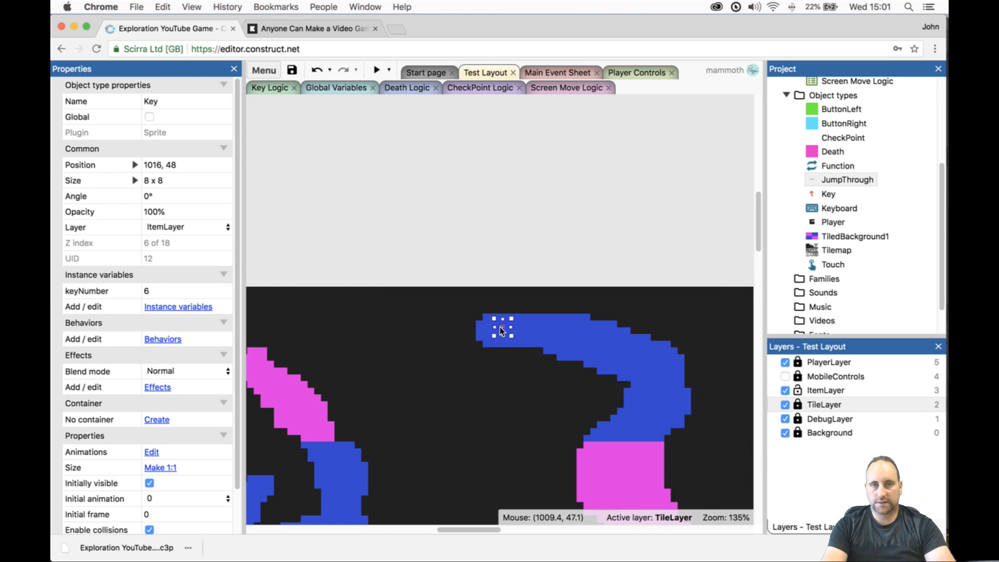
{"action": "left_click_drag", "start_coordinate": [495, 330], "coordinate": [496, 330]}
- Move the last of the five remaining keys into the upper end of the short pink tunnel, at about 706, 96
{"action": "scroll", "coordinate": [486, 271], "scroll_direction": "down", "scroll_amount": 5, "text": "ctrl"}
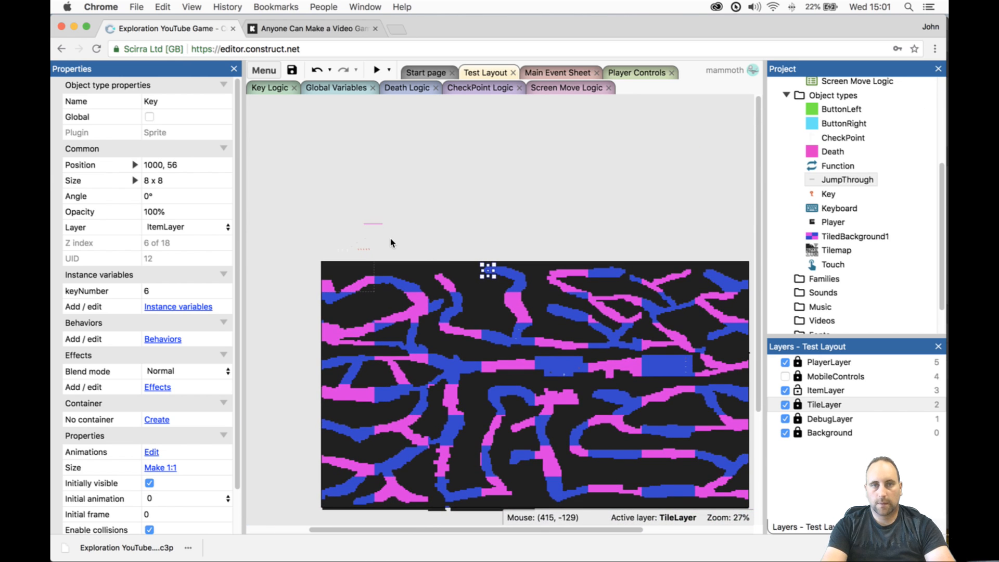
{"action": "left_click", "coordinate": [366, 249]}
{"action": "scroll", "coordinate": [368, 248], "scroll_direction": "up", "scroll_amount": 5, "text": "ctrl"}
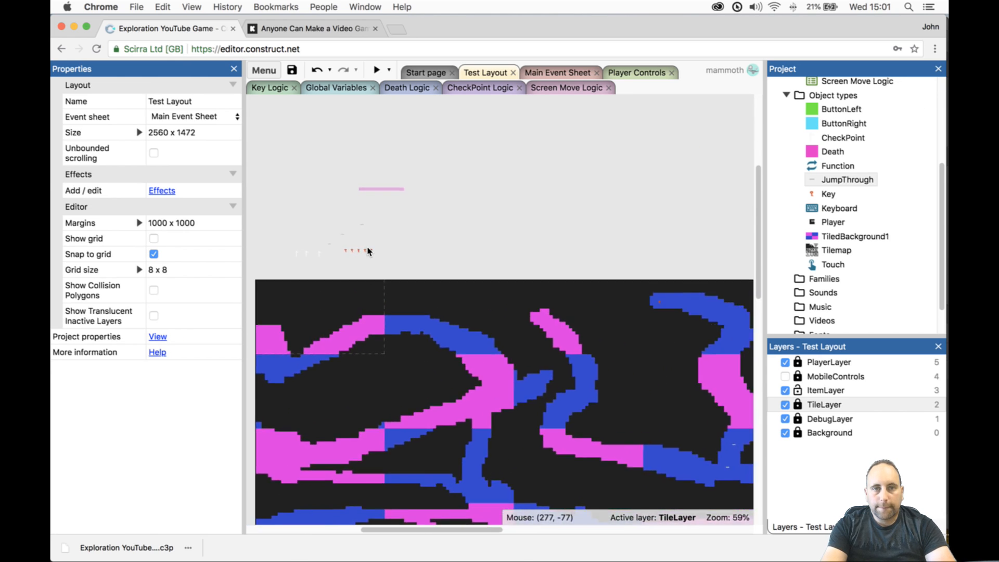
{"action": "left_click_drag", "start_coordinate": [374, 252], "coordinate": [405, 350]}
{"action": "scroll", "coordinate": [405, 350], "scroll_direction": "right", "scroll_amount": 7}
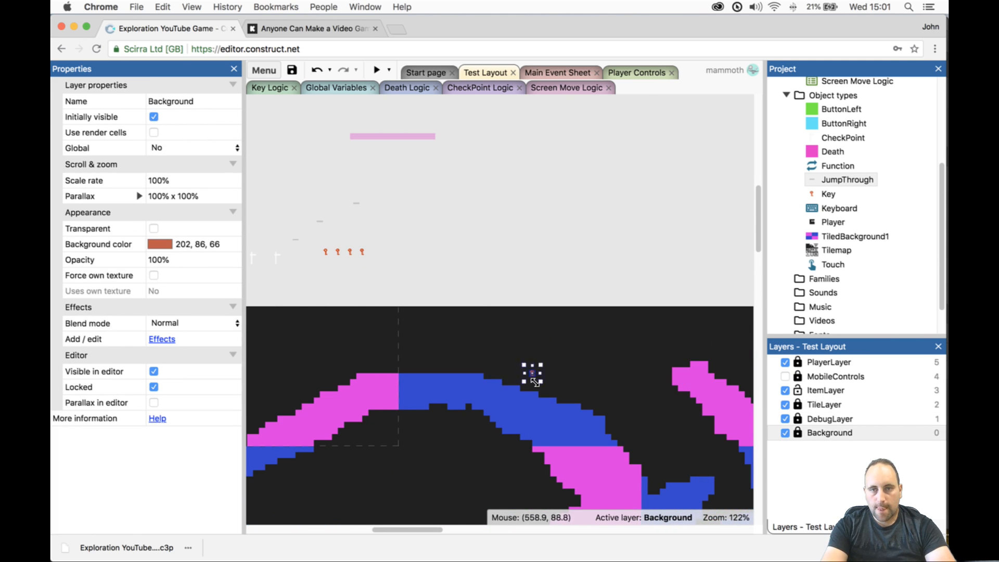
{"action": "left_click", "coordinate": [825, 391]}
{"action": "scroll", "coordinate": [433, 270], "scroll_direction": "right", "scroll_amount": 2}
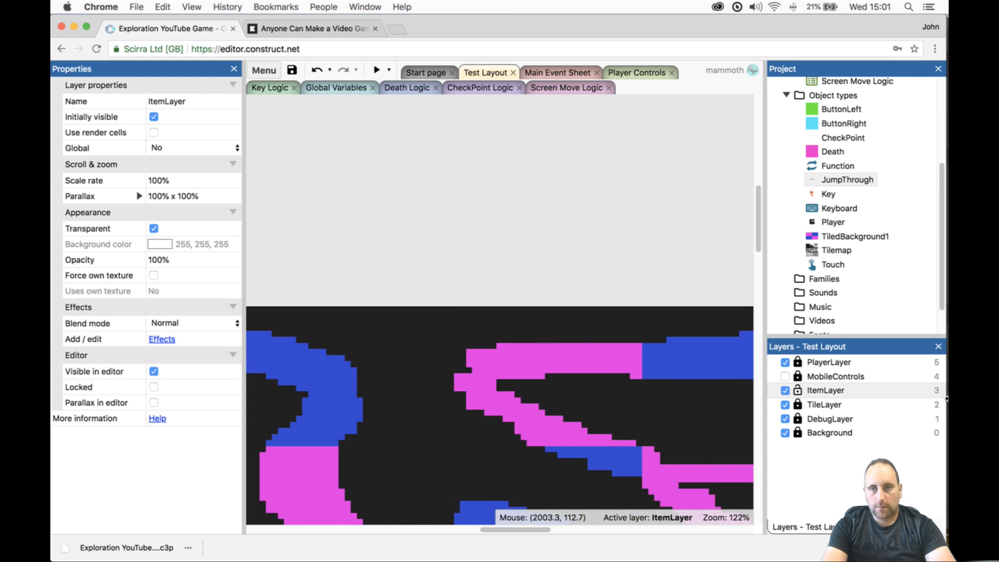
{"action": "left_click", "coordinate": [832, 381]}
{"action": "left_click_drag", "start_coordinate": [374, 252], "coordinate": [697, 405]}
{"action": "left_click", "coordinate": [826, 363]}
{"action": "left_click", "coordinate": [828, 377]}
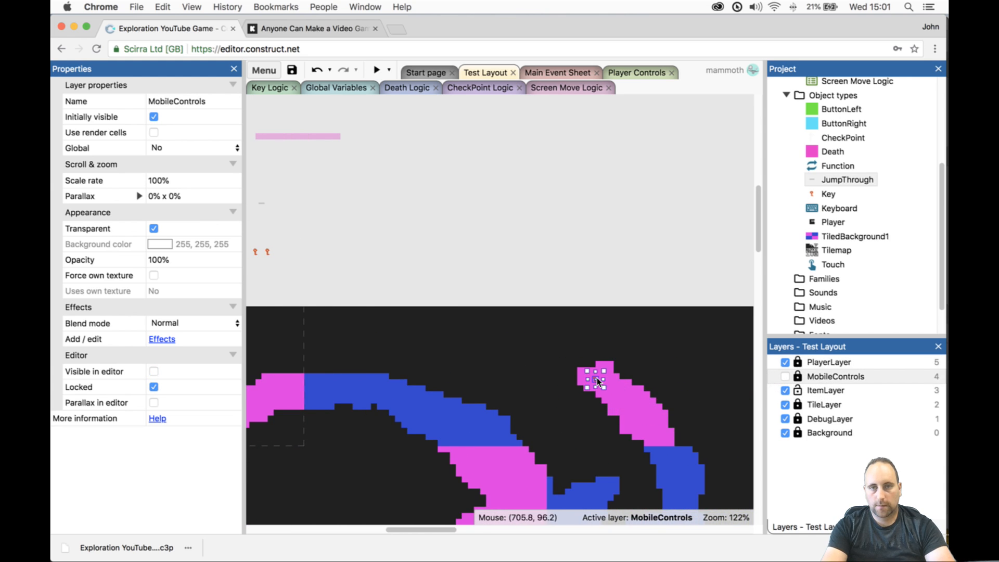
{"action": "key", "text": "Down"}
{"action": "key", "text": "Down"}
- Move the last of the four remaining keys into the horizontal blue tunnel in the lower-right part of the layout
{"action": "scroll", "coordinate": [597, 381], "scroll_direction": "down", "scroll_amount": 8, "text": "ctrl"}
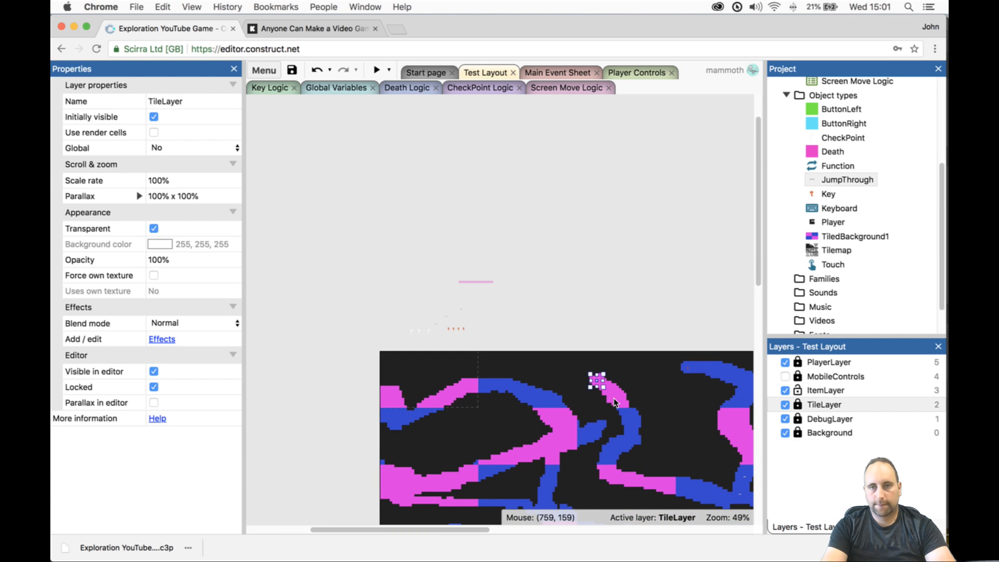
{"action": "left_click", "coordinate": [463, 328]}
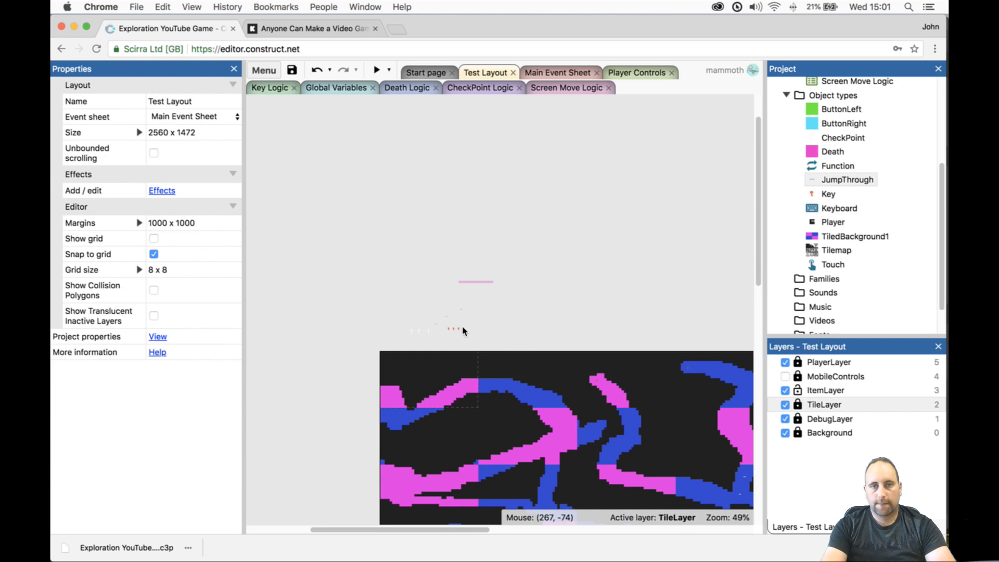
{"action": "scroll", "coordinate": [462, 327], "scroll_direction": "up", "scroll_amount": 7, "text": "ctrl"}
{"action": "scroll", "coordinate": [463, 328], "scroll_direction": "up", "scroll_amount": 8, "text": "ctrl"}
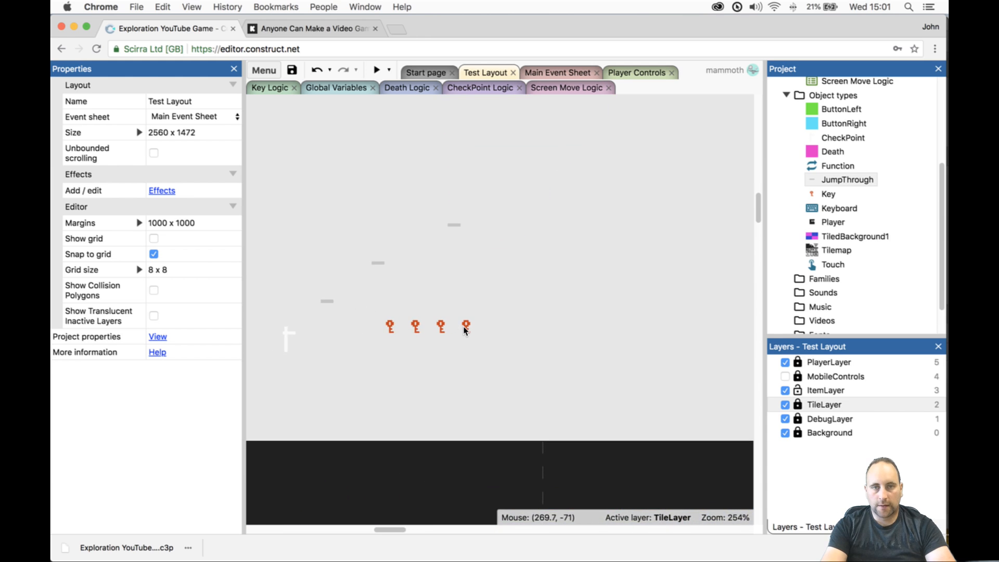
{"action": "left_click", "coordinate": [465, 325]}
{"action": "left_click_drag", "start_coordinate": [464, 325], "coordinate": [565, 501]}
{"action": "scroll", "coordinate": [516, 390], "scroll_direction": "down", "scroll_amount": 20, "text": "ctrl"}
{"action": "left_click_drag", "start_coordinate": [666, 560], "coordinate": [600, 380]}
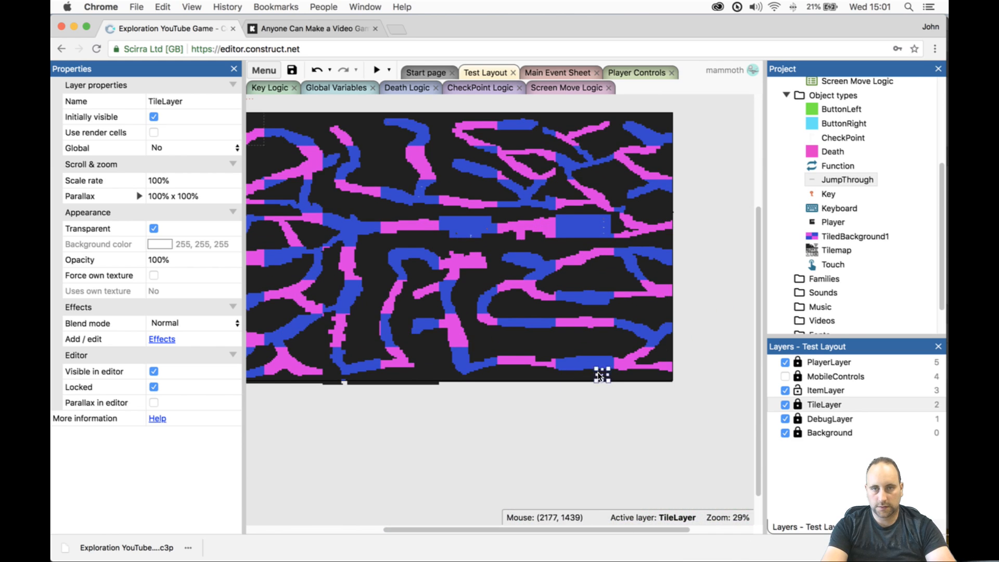
{"action": "left_click_drag", "start_coordinate": [594, 297], "coordinate": [593, 299]}
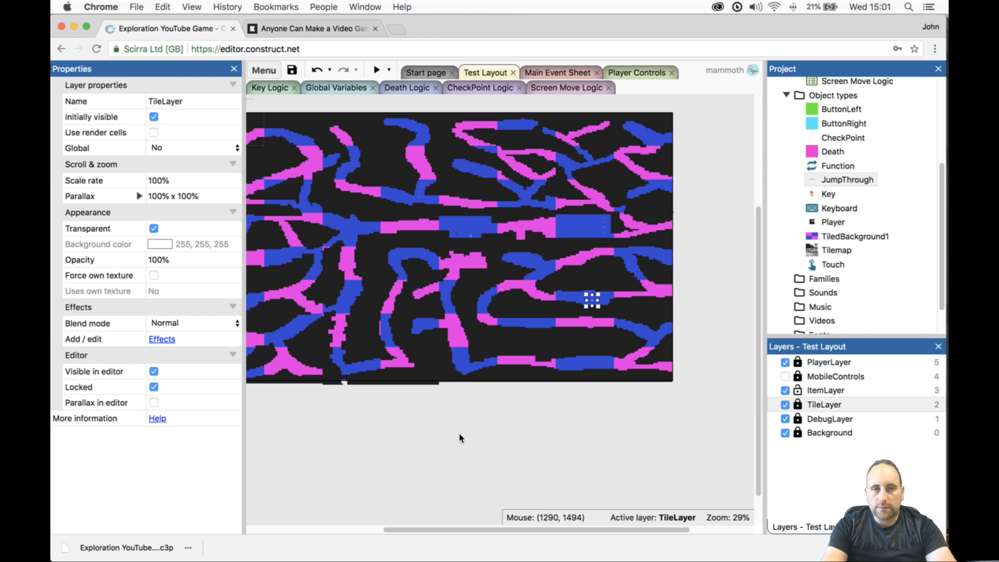
- Move the last of the three remaining keys to position 224, 1440 near the layout's lower-left corner
{"action": "scroll", "coordinate": [622, 528], "scroll_direction": "left", "scroll_amount": 5}
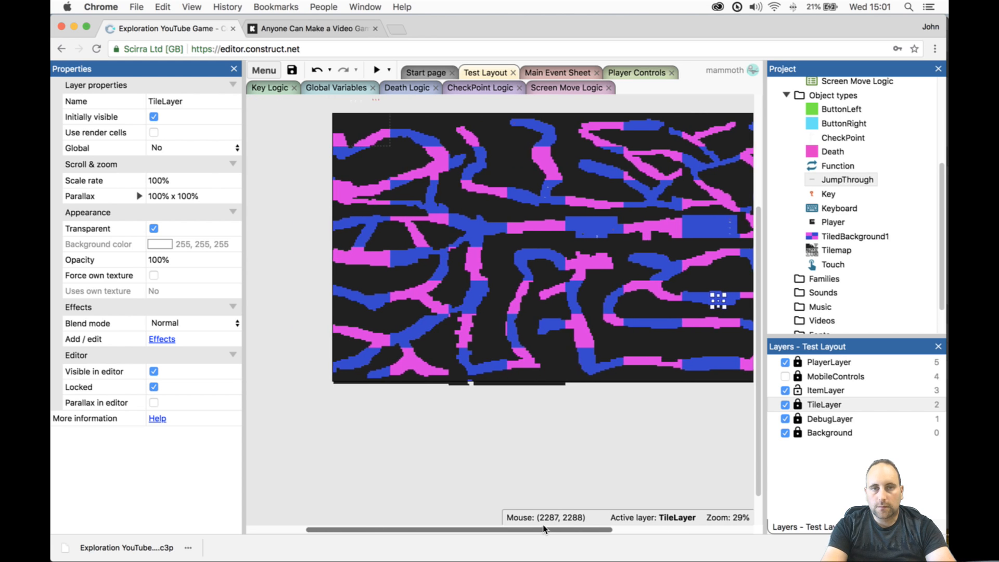
{"action": "scroll", "coordinate": [491, 471], "scroll_direction": "up", "scroll_amount": 5}
{"action": "scroll", "coordinate": [388, 260], "scroll_direction": "up", "scroll_amount": 10, "text": "ctrl"}
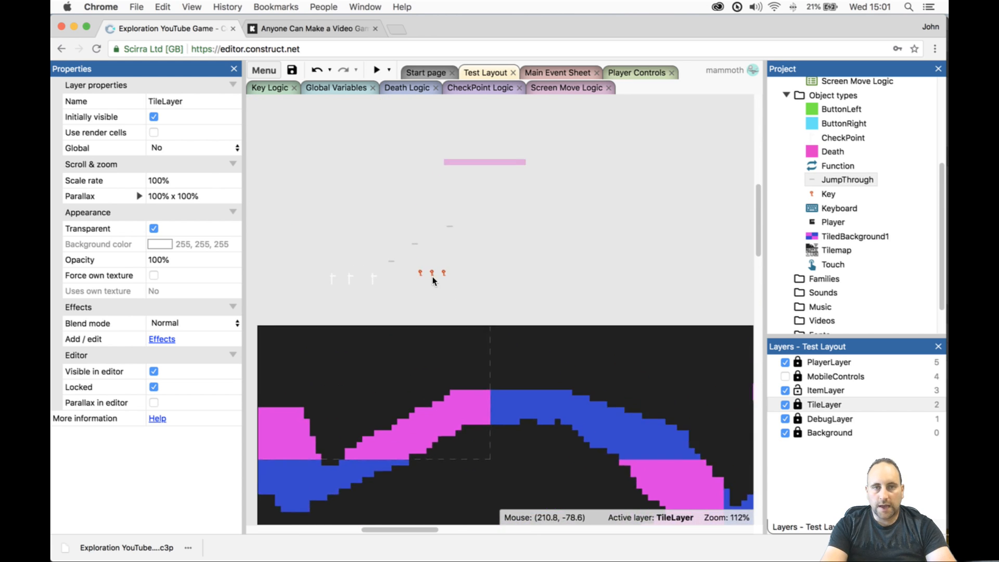
{"action": "left_click_drag", "start_coordinate": [457, 270], "coordinate": [406, 215]}
{"action": "scroll", "coordinate": [456, 306], "scroll_direction": "down", "scroll_amount": 10}
{"action": "scroll", "coordinate": [442, 357], "scroll_direction": "down", "scroll_amount": 20}
{"action": "scroll", "coordinate": [444, 361], "scroll_direction": "up", "scroll_amount": 4}
{"action": "scroll", "coordinate": [508, 205], "scroll_direction": "up", "scroll_amount": 20}
- Move the second of the two remaining keys into the blue dead end near the layout's upper edge, at about 1756, 69
{"action": "scroll", "coordinate": [481, 223], "scroll_direction": "down", "scroll_amount": 5}
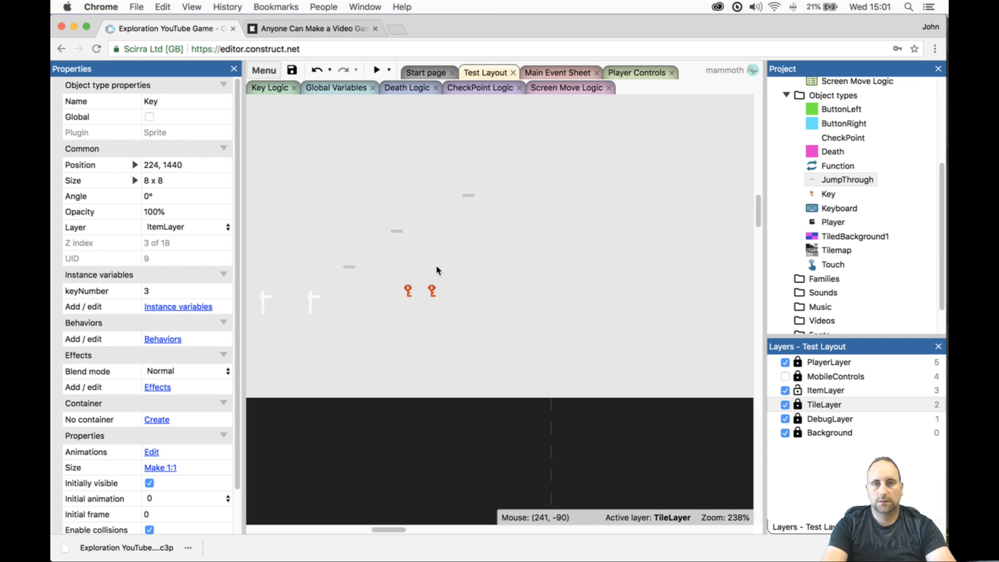
{"action": "left_click_drag", "start_coordinate": [434, 286], "coordinate": [734, 342]}
{"action": "scroll", "coordinate": [372, 359], "scroll_direction": "down", "scroll_amount": 12}
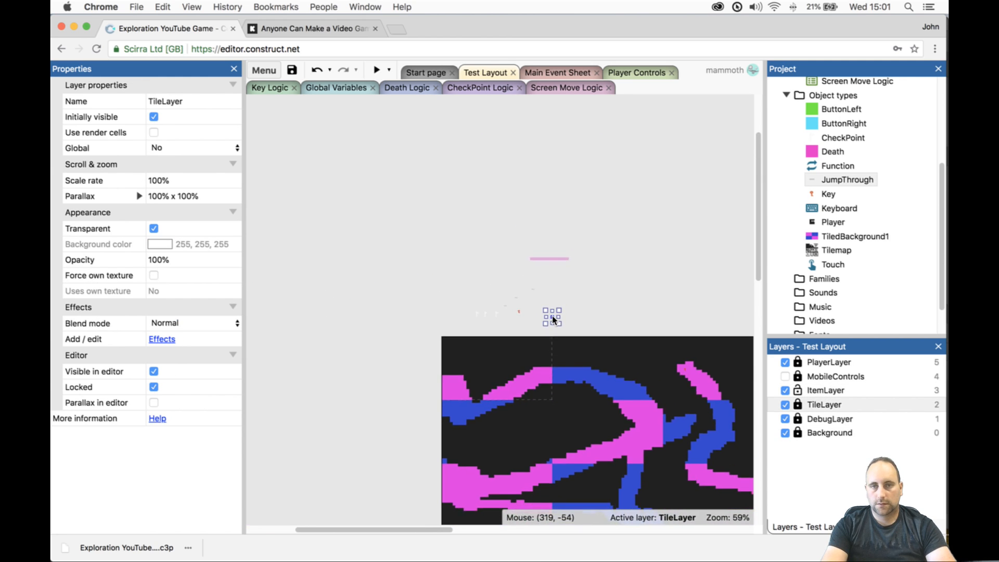
{"action": "scroll", "coordinate": [552, 315], "scroll_direction": "down", "scroll_amount": 3, "text": "ctrl"}
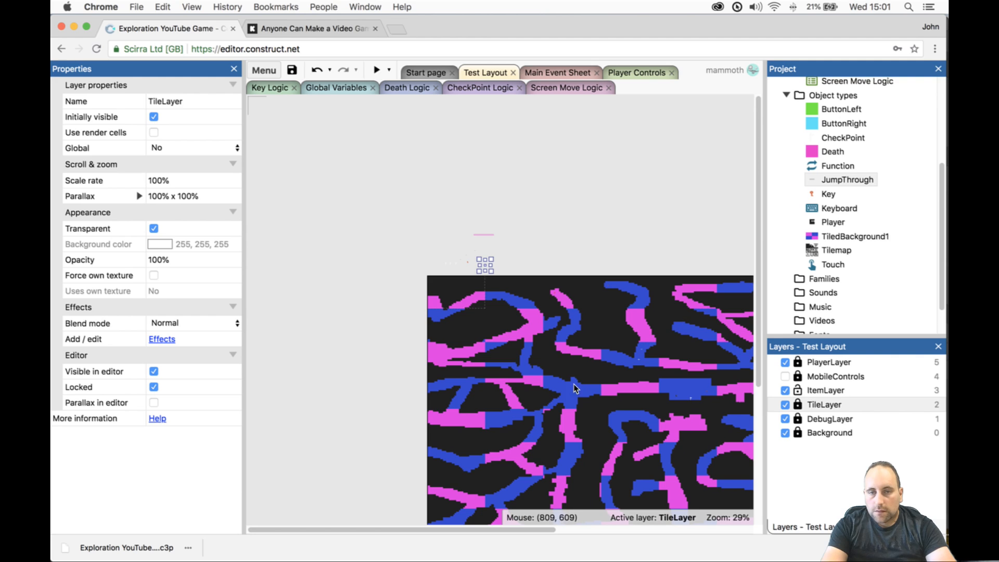
{"action": "scroll", "coordinate": [552, 450], "scroll_direction": "down", "scroll_amount": 1}
{"action": "left_click_drag", "start_coordinate": [555, 529], "coordinate": [629, 528]}
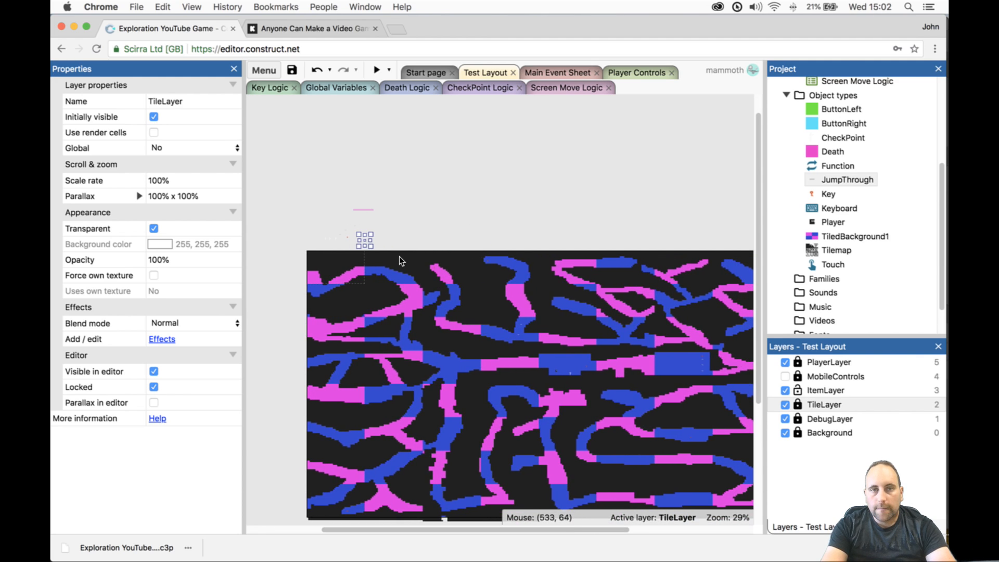
{"action": "left_click", "coordinate": [365, 241]}
{"action": "left_click", "coordinate": [860, 430]}
{"action": "scroll", "coordinate": [523, 320], "scroll_direction": "up", "scroll_amount": 5, "text": "ctrl"}
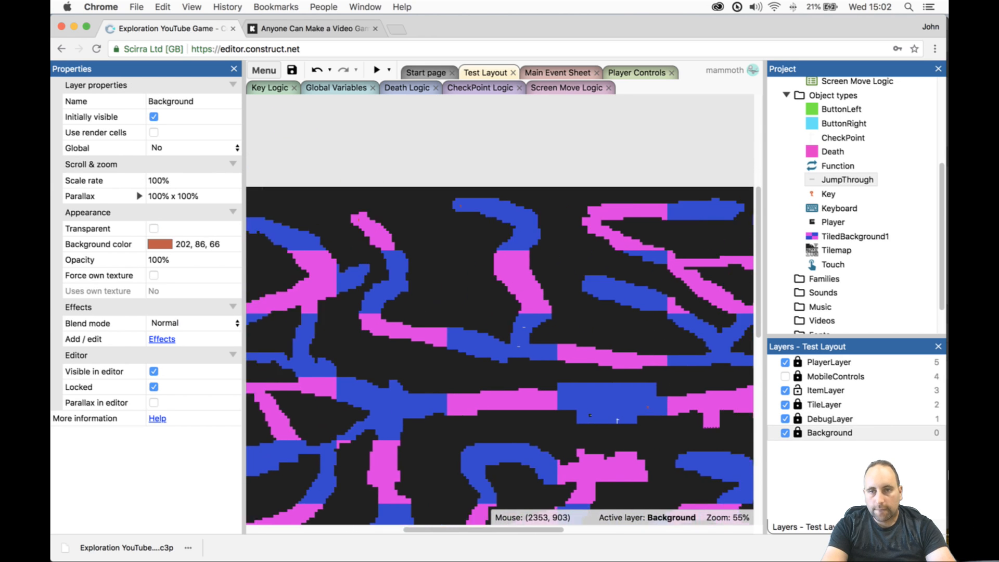
{"action": "scroll", "coordinate": [522, 320], "scroll_direction": "left", "scroll_amount": 3}
{"action": "scroll", "coordinate": [523, 319], "scroll_direction": "up", "scroll_amount": 2}
{"action": "left_click", "coordinate": [828, 390]}
{"action": "key", "text": "super+v"}
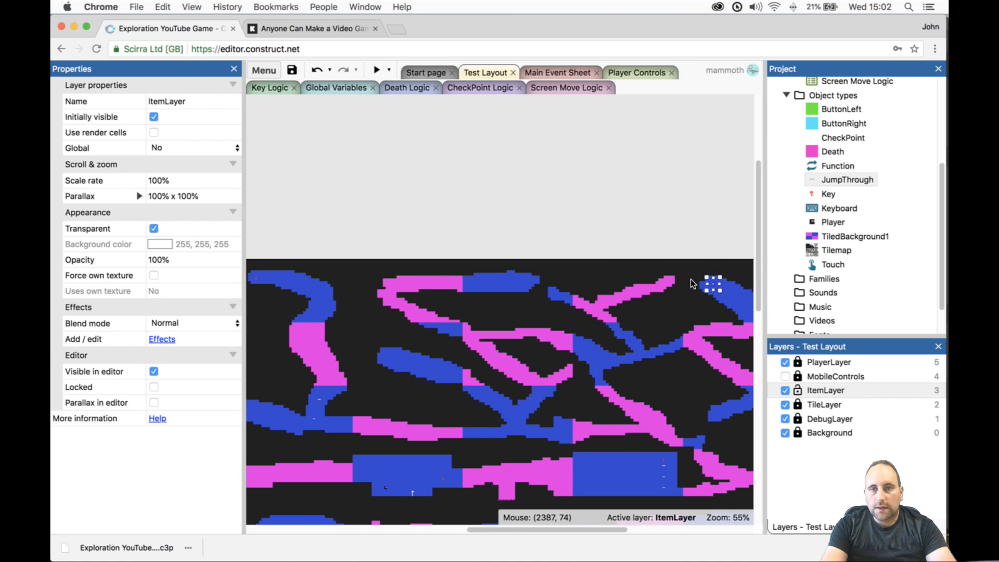
{"action": "key", "text": "Down"}
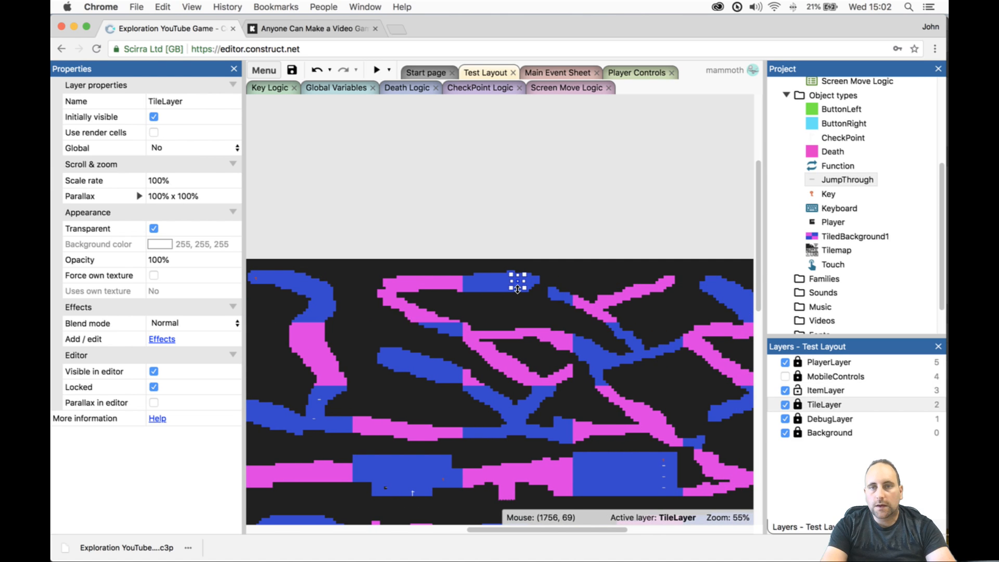
- Move the final remaining key into the blue tunnel in the left part of the layout, at about 452, 805
{"action": "scroll", "coordinate": [448, 398], "scroll_direction": "left", "scroll_amount": 5}
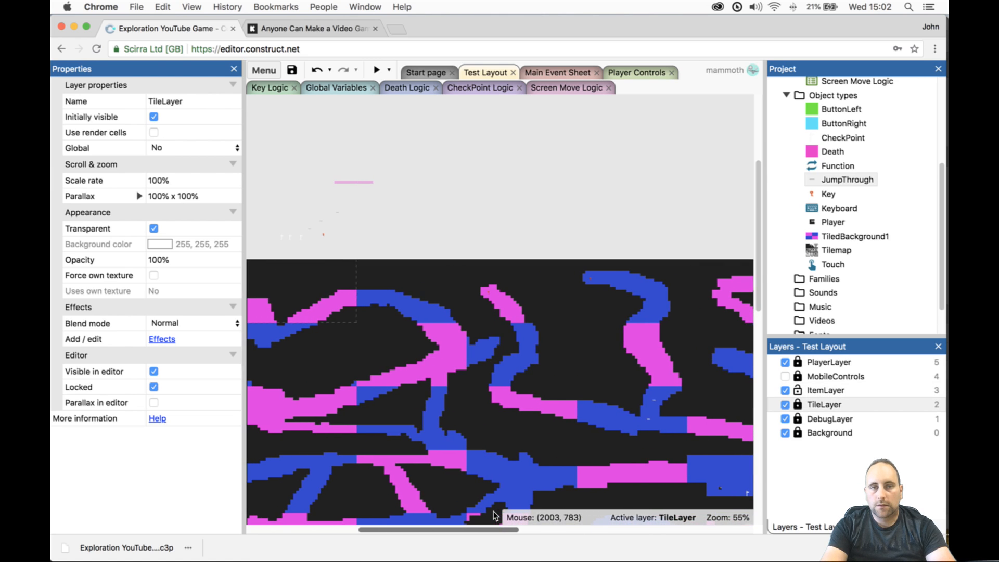
{"action": "left_click_drag", "start_coordinate": [319, 211], "coordinate": [619, 365]}
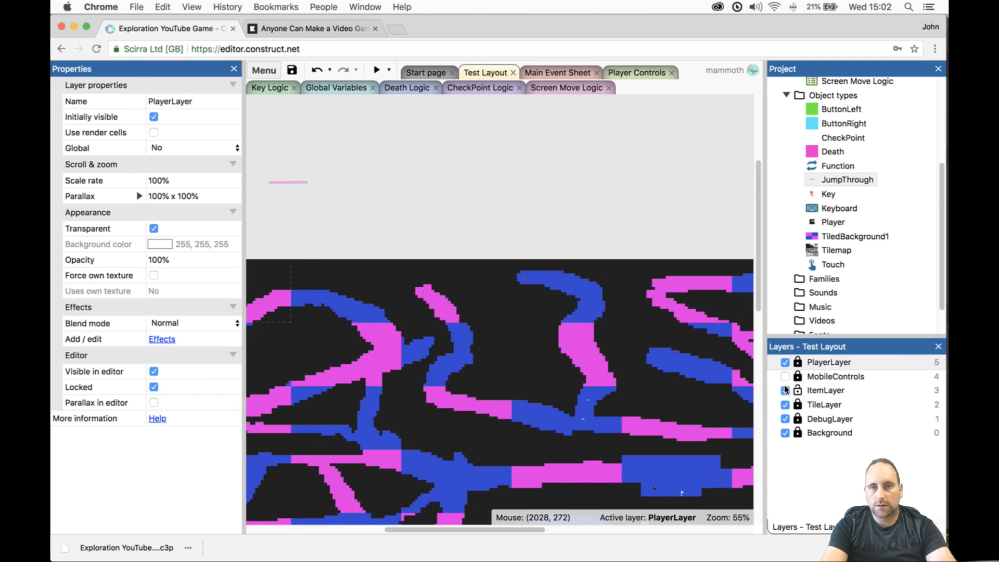
{"action": "left_click", "coordinate": [825, 391]}
{"action": "scroll", "coordinate": [520, 380], "scroll_direction": "down", "scroll_amount": 3}
{"action": "key", "text": "super+v"}
{"action": "left_click_drag", "start_coordinate": [437, 373], "coordinate": [526, 352]}
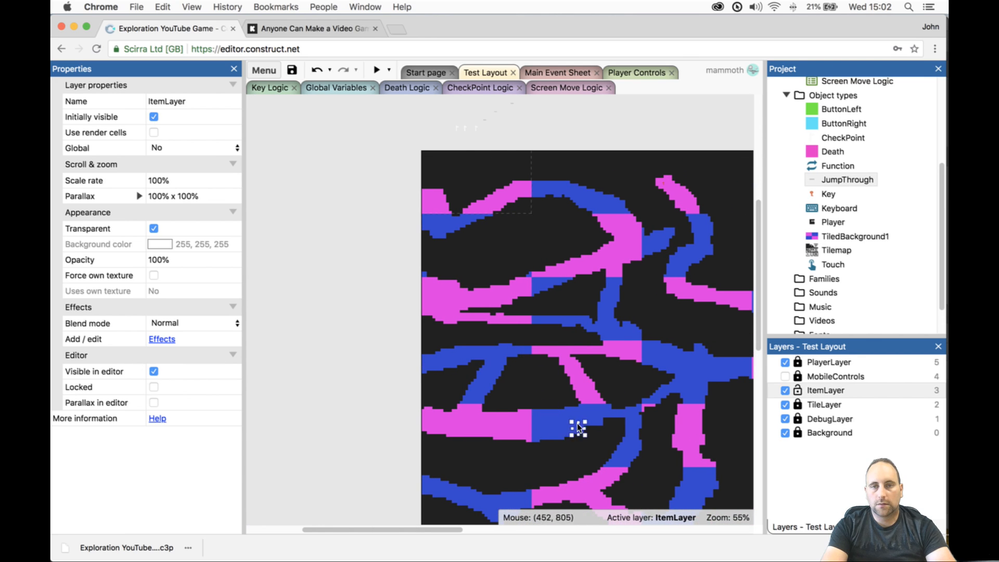
- Clone the key in the left blue tunnel as a new object type and place the clone at 464, 776
{"action": "left_click", "coordinate": [825, 405]}
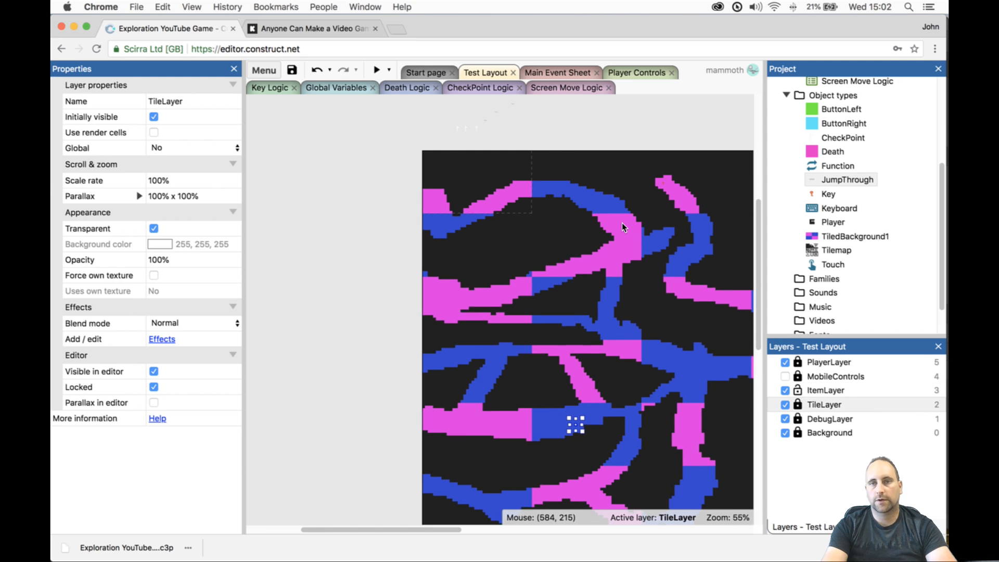
{"action": "scroll", "coordinate": [622, 223], "scroll_direction": "down", "scroll_amount": 5, "text": "ctrl"}
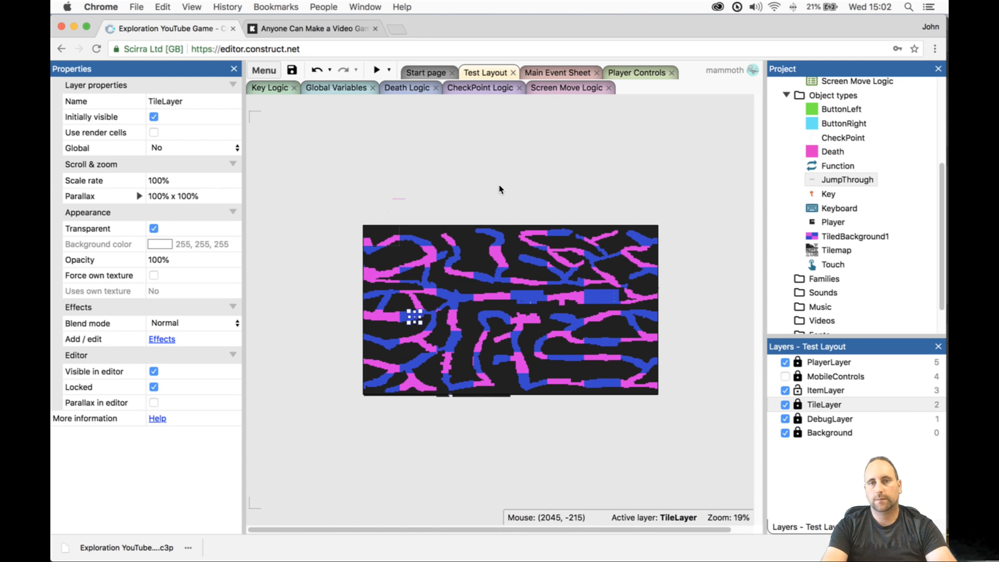
{"action": "scroll", "coordinate": [430, 192], "scroll_direction": "up", "scroll_amount": 4, "text": "ctrl"}
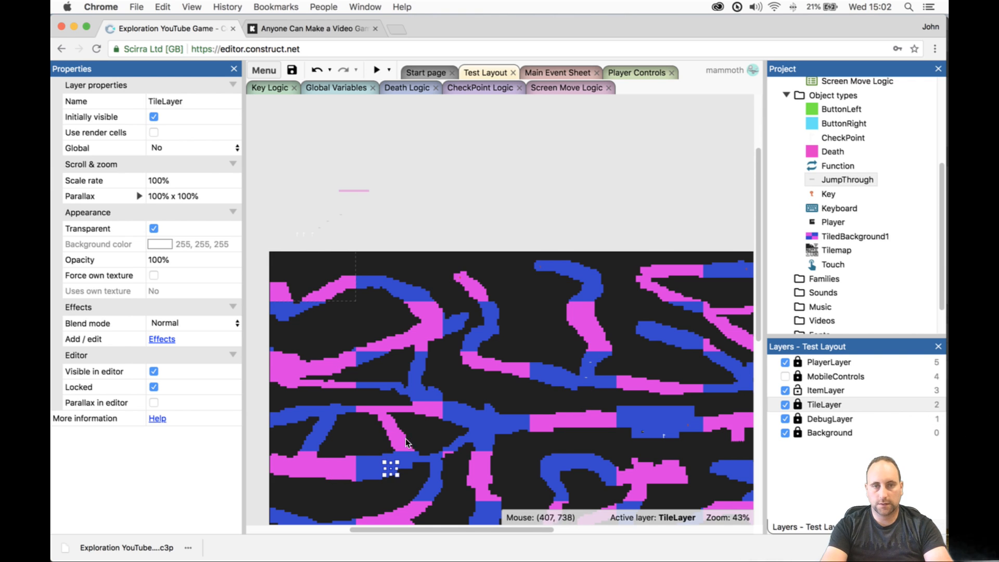
{"action": "scroll", "coordinate": [394, 471], "scroll_direction": "up", "scroll_amount": 12, "text": "ctrl"}
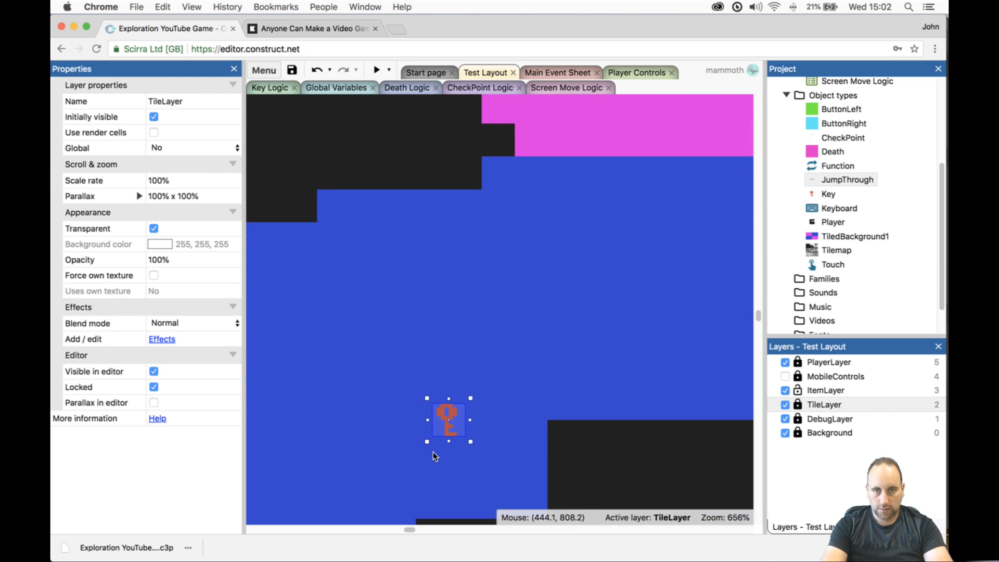
{"action": "left_click", "coordinate": [443, 425]}
{"action": "right_click", "coordinate": [445, 423]}
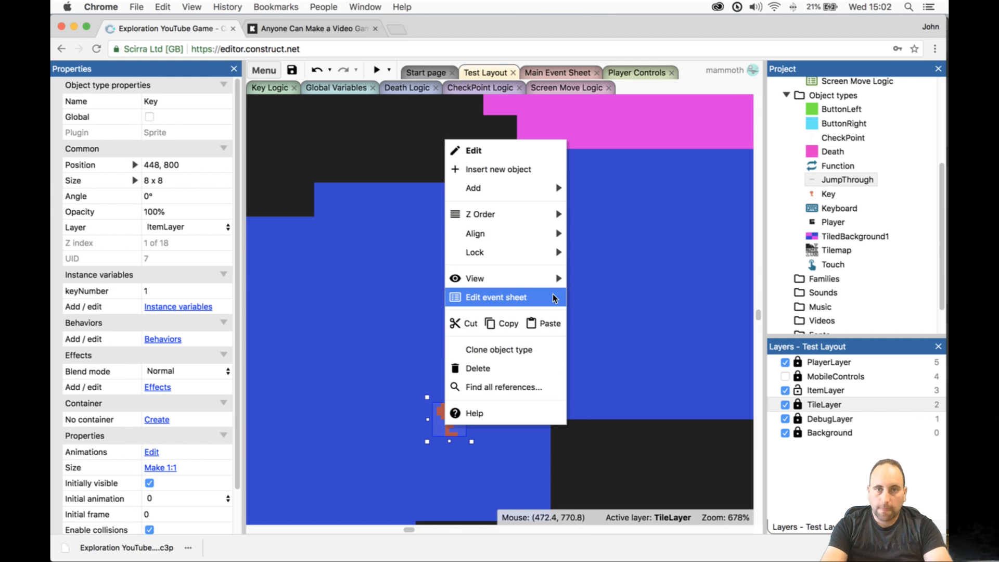
{"action": "left_click", "coordinate": [499, 349]}
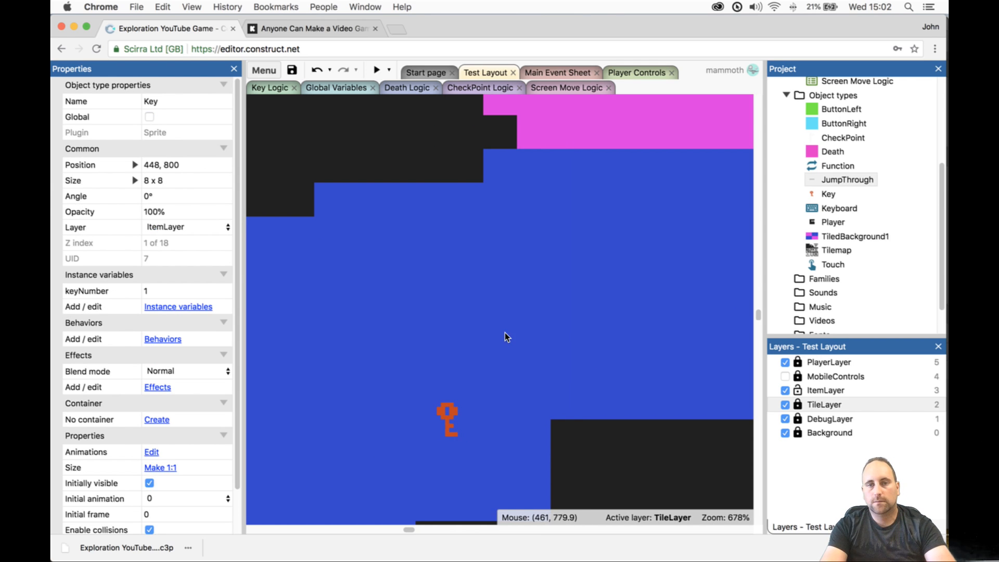
{"action": "left_click", "coordinate": [514, 330]}
{"action": "left_click", "coordinate": [501, 284]}
{"action": "left_click_drag", "start_coordinate": [469, 260], "coordinate": [514, 308]}
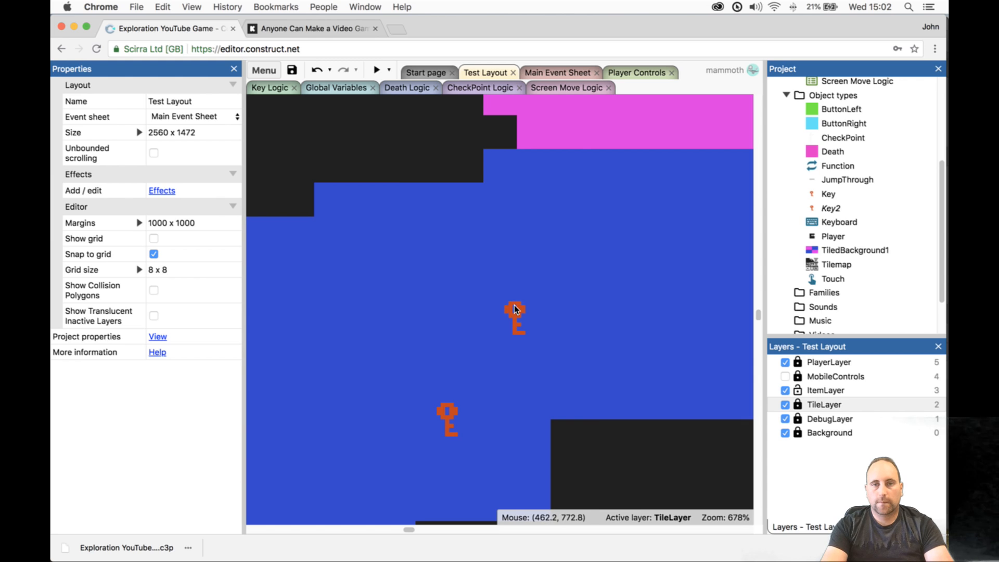
- Unlock TileLayer and reassign the cloned key from it to ItemLayer
{"action": "left_click", "coordinate": [781, 403]}
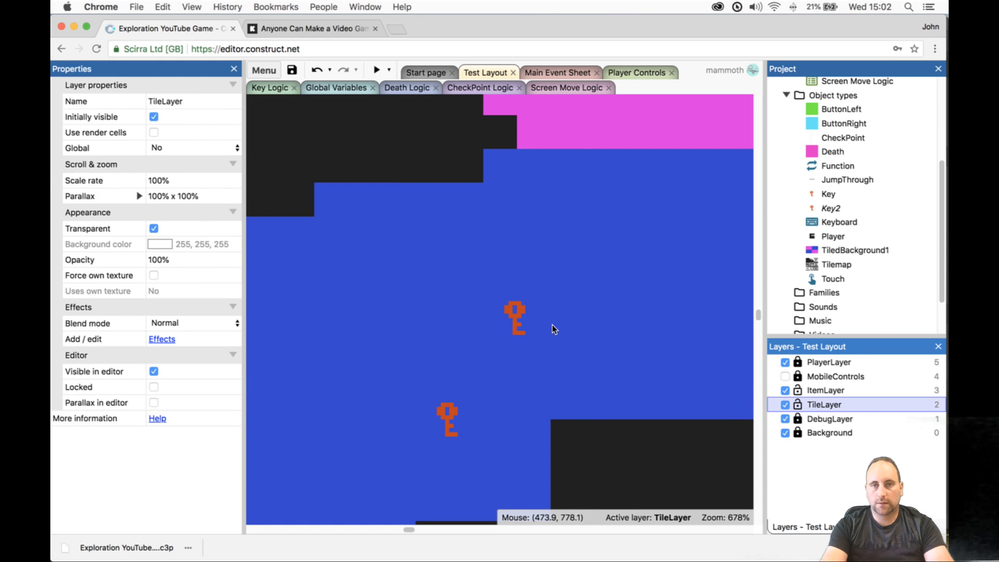
{"action": "left_click", "coordinate": [521, 316]}
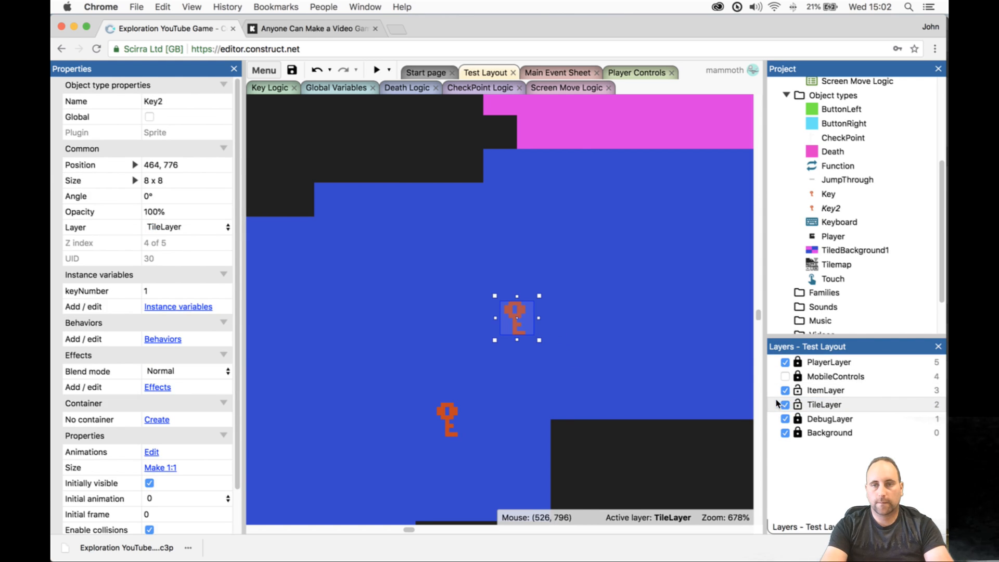
{"action": "left_click", "coordinate": [187, 227]}
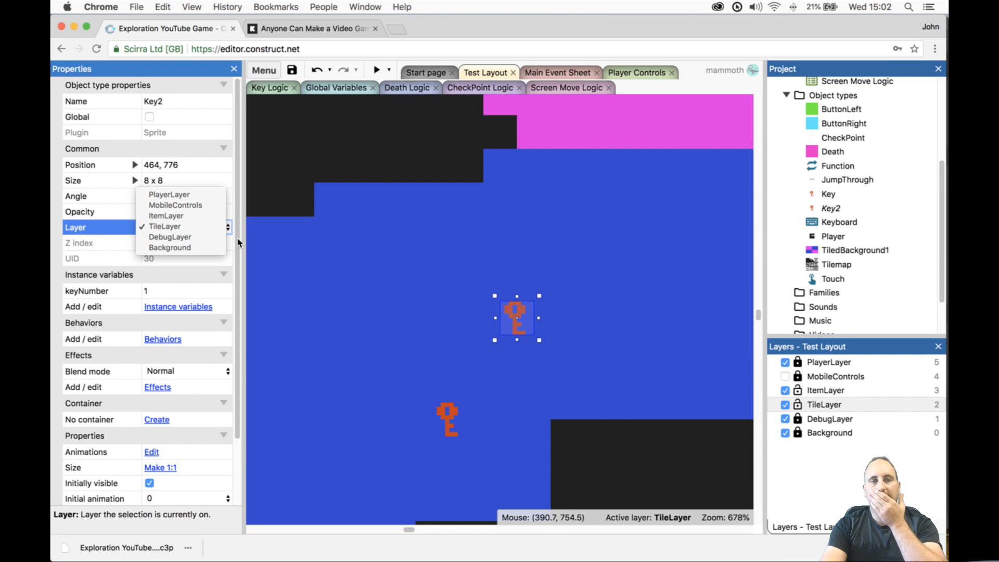
{"action": "left_click", "coordinate": [166, 227]}
{"action": "key", "text": "Down"}
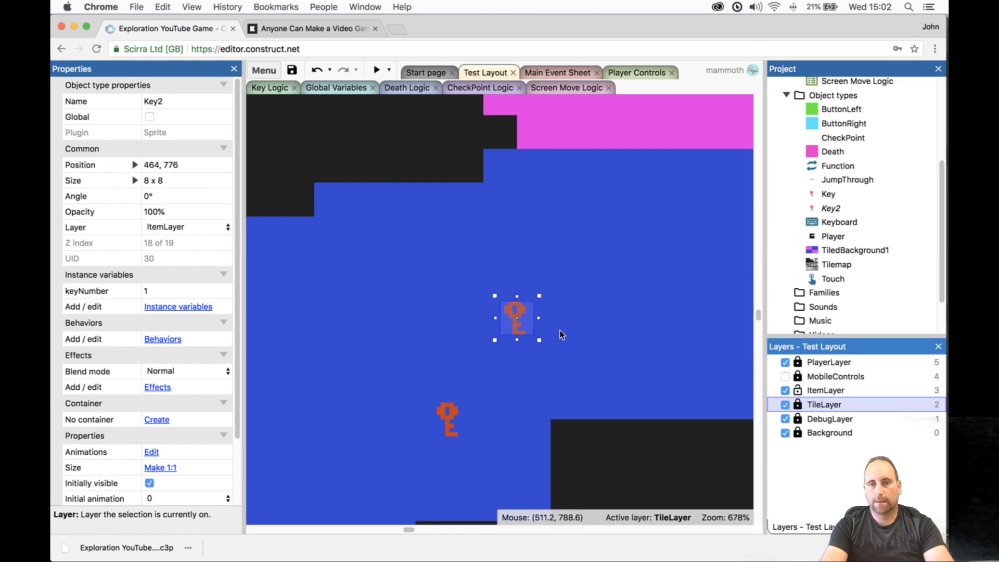
- Move the cloned key above the layout to 408, -56 and rename its object type Star
{"action": "left_click_drag", "start_coordinate": [504, 316], "coordinate": [335, 304]}
{"action": "scroll", "coordinate": [480, 192], "scroll_direction": "up", "scroll_amount": 5}
{"action": "scroll", "coordinate": [434, 208], "scroll_direction": "up", "scroll_amount": 10}
{"action": "left_click_drag", "start_coordinate": [349, 380], "coordinate": [401, 446]}
{"action": "left_click", "coordinate": [174, 102]}
{"action": "type", "text": "Star"}
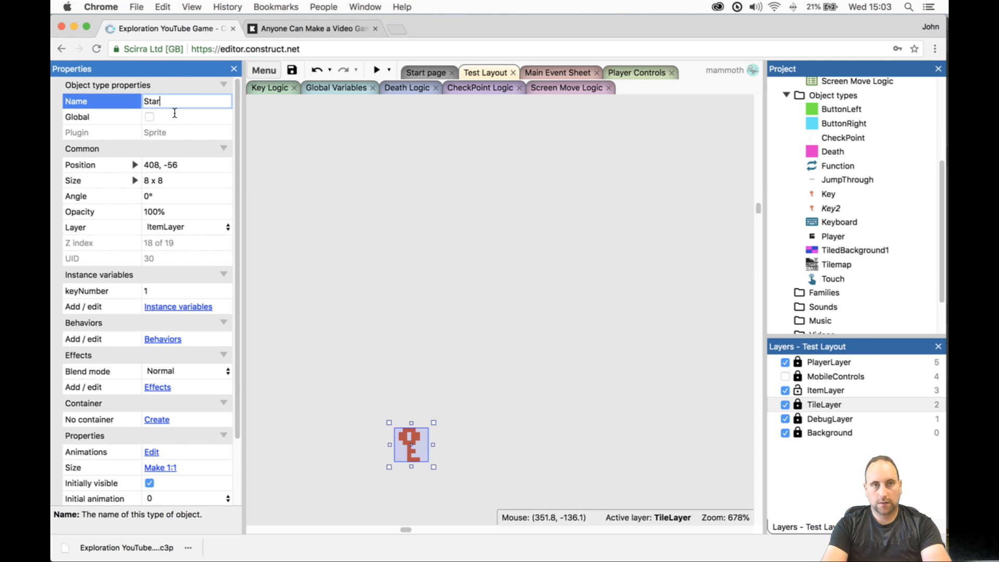
{"action": "left_click", "coordinate": [174, 113]}
- Open the Star sprite's animation 0, sample the key's orange-red colour and erase the entire key image
{"action": "double_click", "coordinate": [414, 445]}
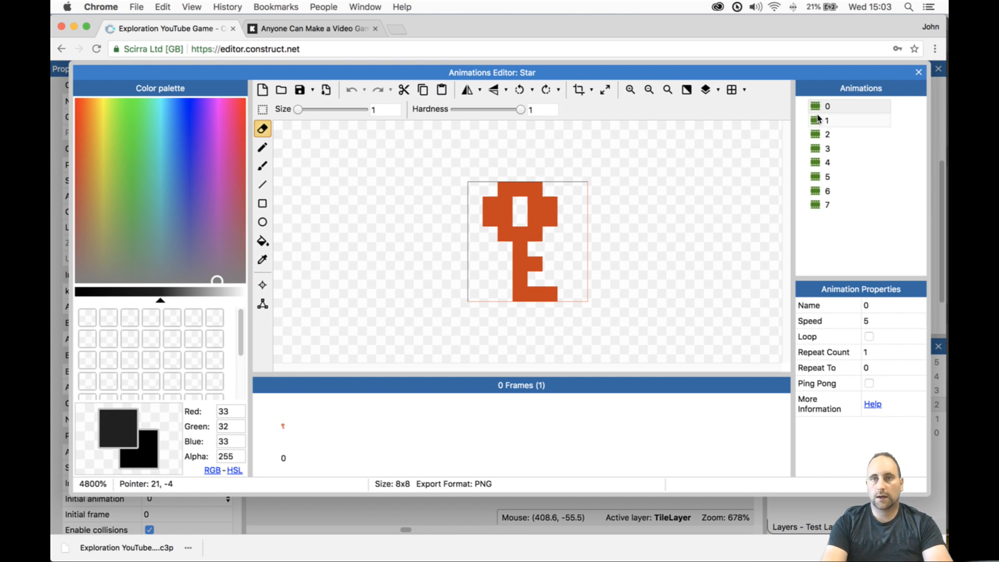
{"action": "left_click", "coordinate": [826, 106]}
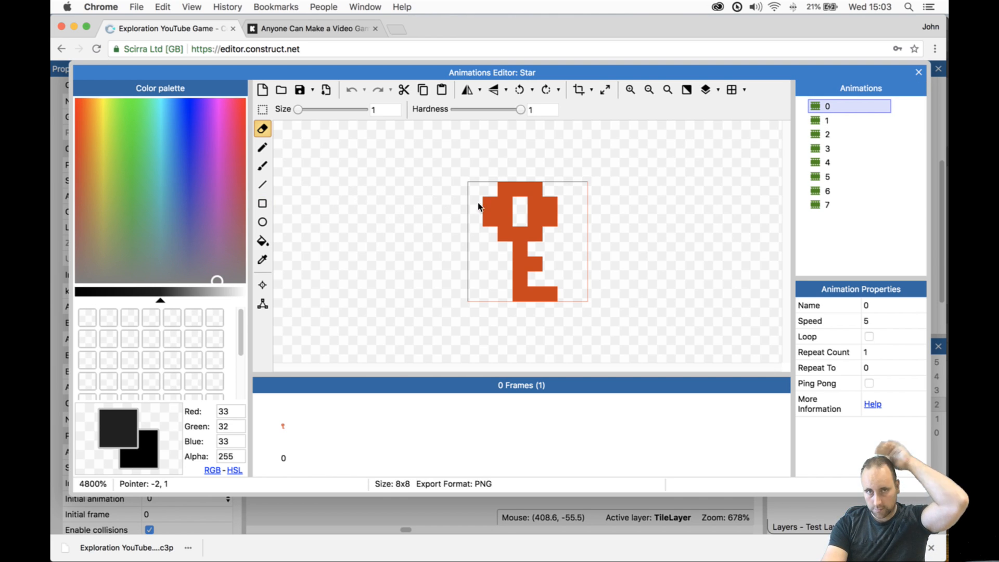
{"action": "key", "text": "i"}
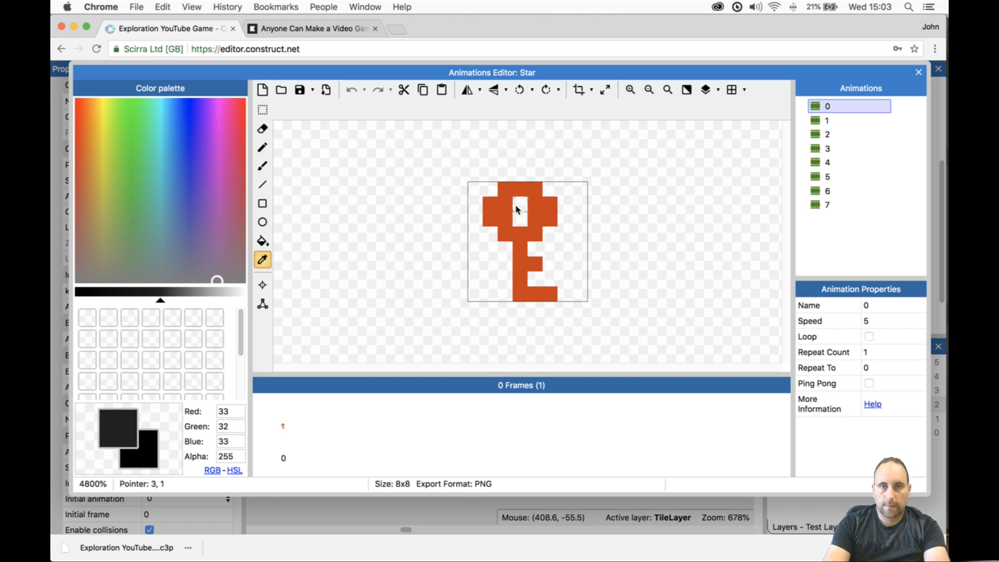
{"action": "left_click", "coordinate": [491, 205]}
{"action": "left_click", "coordinate": [263, 109]}
{"action": "left_click_drag", "start_coordinate": [453, 166], "coordinate": [669, 326]}
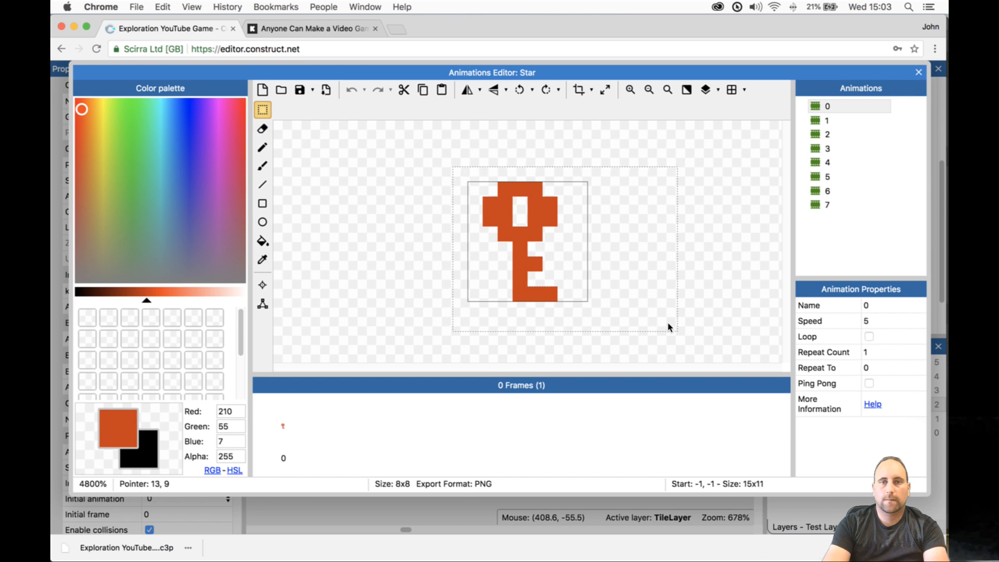
{"action": "key", "text": "Delete"}
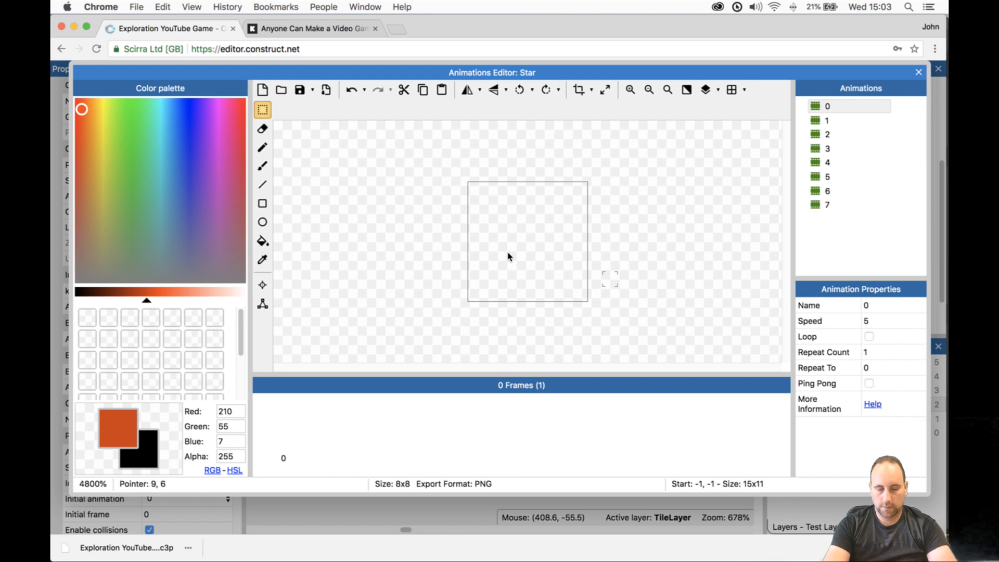
- Try to draw a star freehand with the Pencil in the sampled orange-red on the empty 8x8 image
{"action": "left_click", "coordinate": [262, 147]}
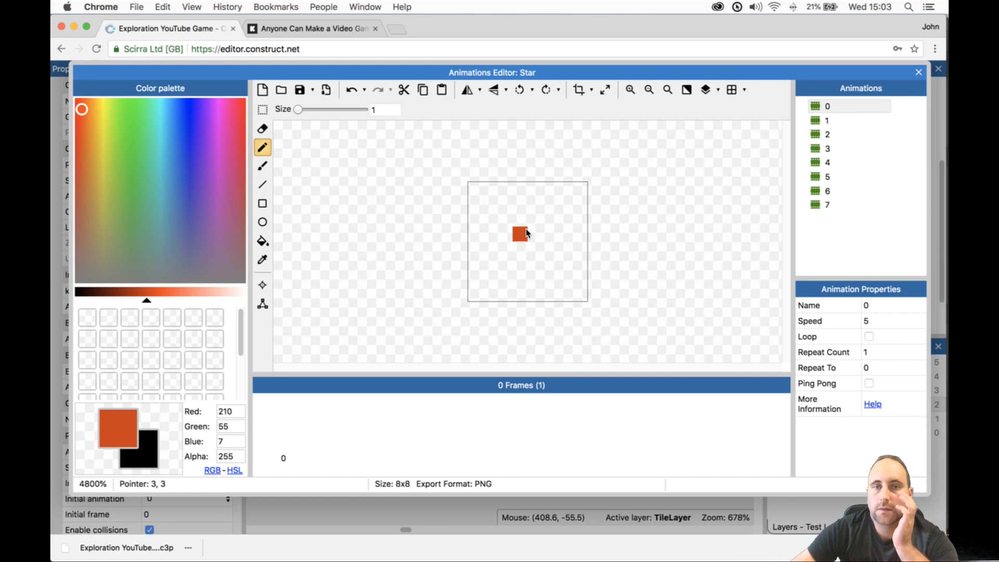
{"action": "left_click", "coordinate": [526, 188]}
{"action": "left_click_drag", "start_coordinate": [530, 199], "coordinate": [523, 260]}
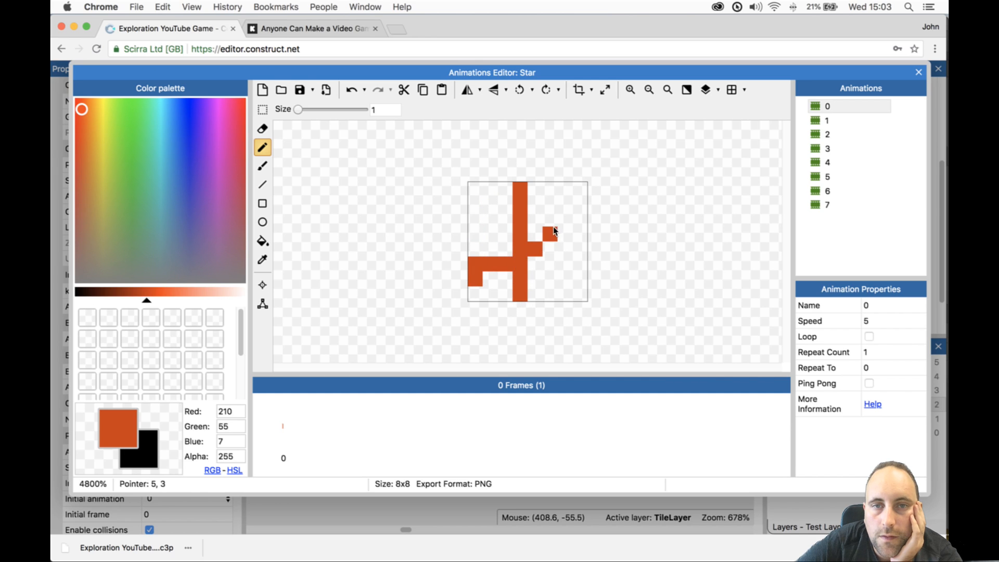
{"action": "left_click", "coordinate": [580, 204]}
{"action": "left_click", "coordinate": [475, 219]}
{"action": "left_click_drag", "start_coordinate": [490, 219], "coordinate": [566, 294]}
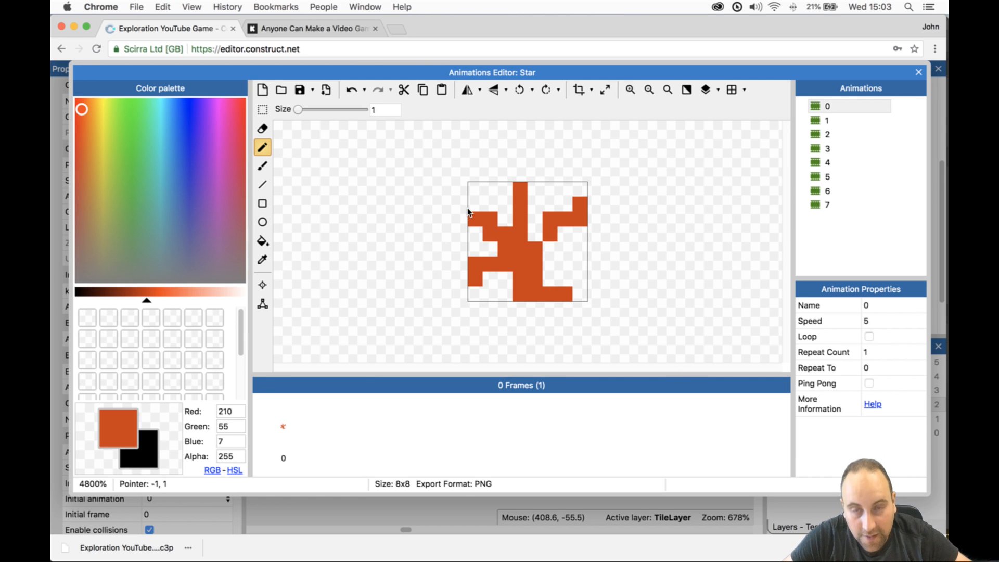
{"action": "key", "text": "super+z"}
{"action": "key", "text": "super+z"}
- Try to redraw the star as a cross with diagonal pixels linking its arms
{"action": "mouse_move", "coordinate": [474, 234]}
{"action": "left_mouse_down"}
{"action": "mouse_move", "coordinate": [596, 240]}
{"action": "mouse_move", "coordinate": [558, 278]}
{"action": "left_mouse_up"}
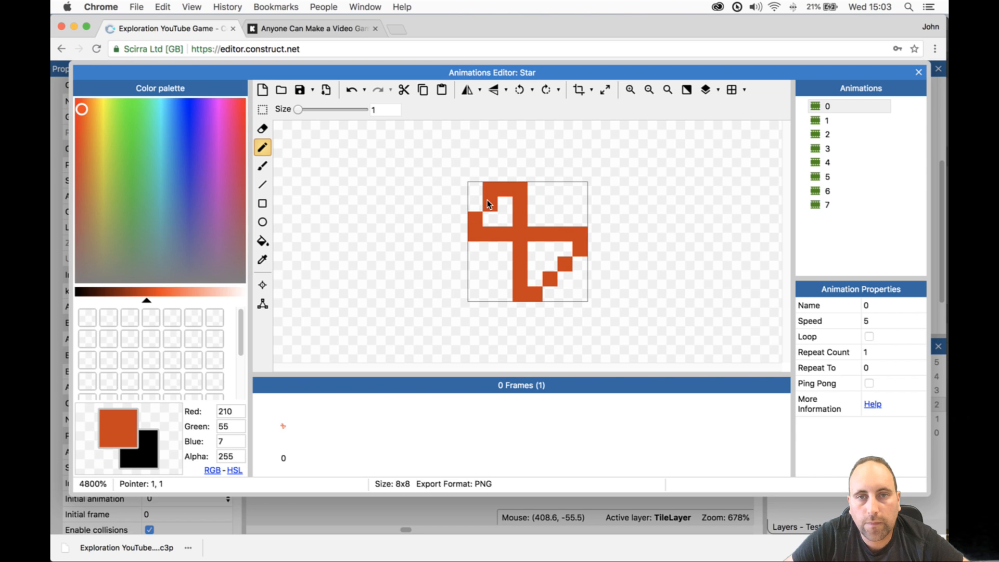
{"action": "key", "text": "super+z"}
{"action": "left_click_drag", "start_coordinate": [494, 201], "coordinate": [538, 196]}
{"action": "key", "text": "super+z"}
{"action": "key", "text": "super+z"}
{"action": "key", "text": "super+z"}
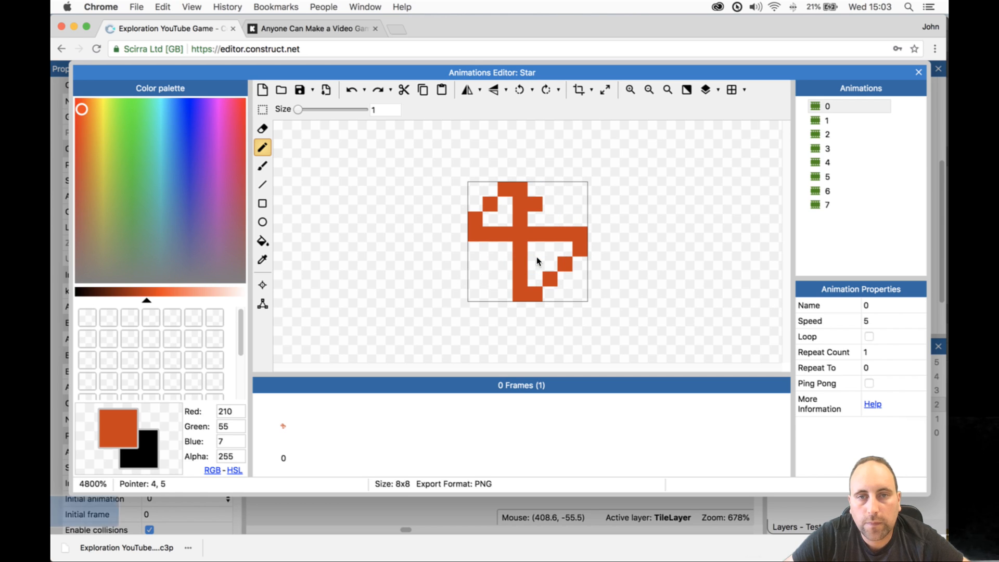
- Undo the pencil strokes back to the single pixel at the image's upper edge
{"action": "key", "text": "super+z"}
{"action": "key", "text": "super+z"}
{"action": "key", "text": "super+z"}
{"action": "key", "text": "super+z"}
{"action": "key", "text": "super+z"}
{"action": "key", "text": "super+z"}
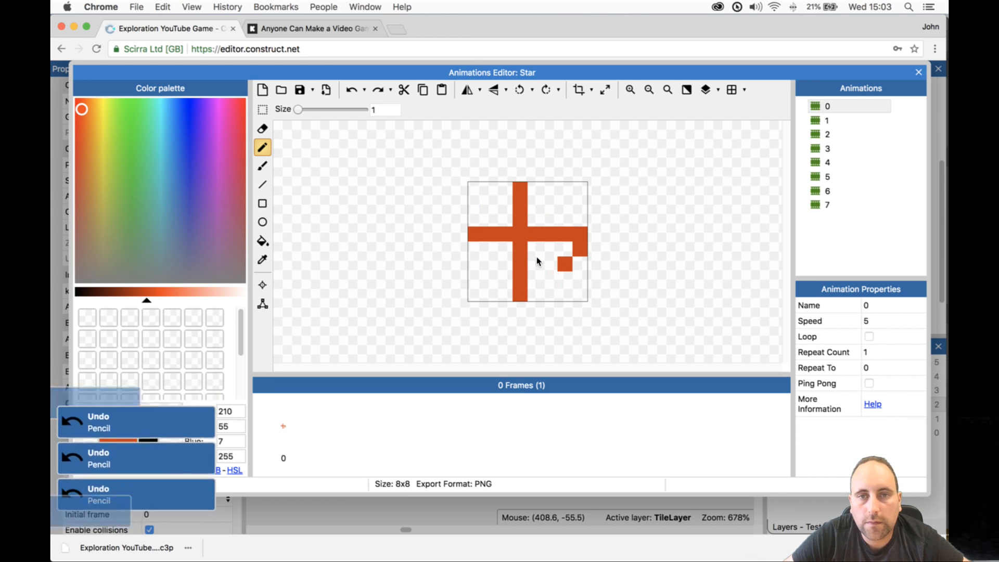
{"action": "key", "text": "super+z"}
{"action": "key", "text": "super+z"}
{"action": "key", "text": "super+z"}
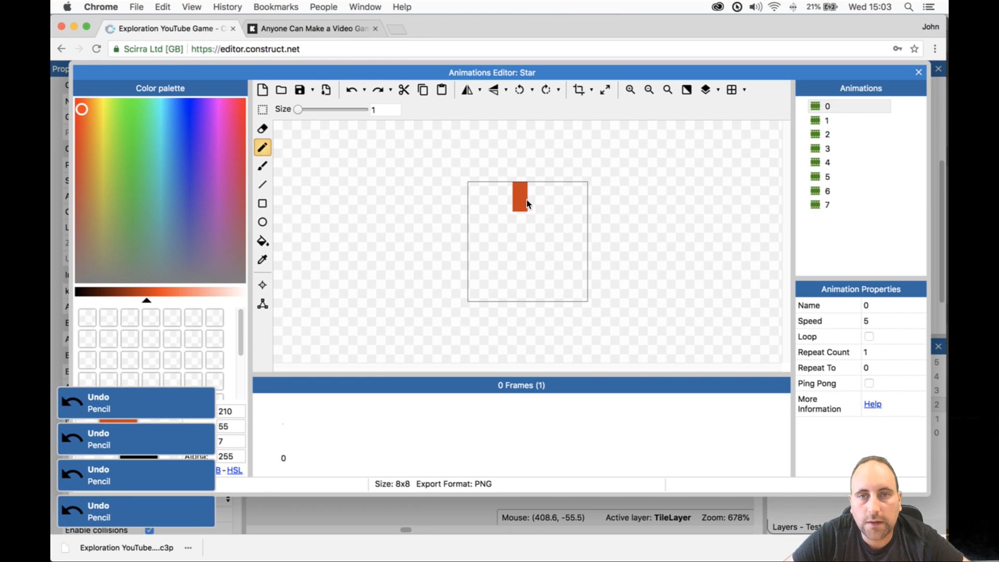
- Draw a seven-pixel-wide orange-red diamond outline with one pixel at its centre in animation 0
{"action": "left_click", "coordinate": [509, 202]}
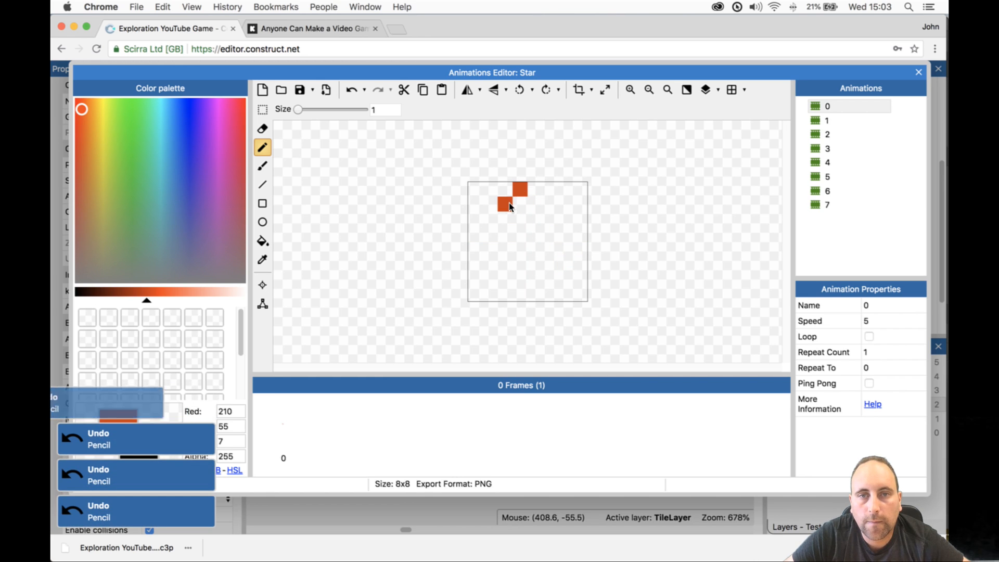
{"action": "left_click", "coordinate": [493, 217]}
{"action": "left_click", "coordinate": [479, 229]}
{"action": "left_click", "coordinate": [535, 204]}
{"action": "left_click", "coordinate": [550, 218]}
{"action": "left_click", "coordinate": [489, 248]}
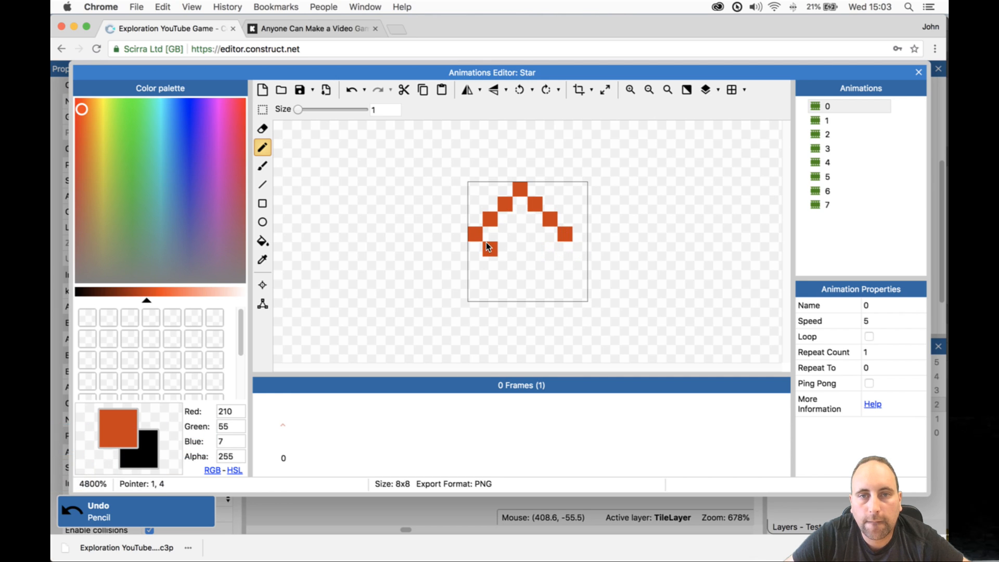
{"action": "left_click", "coordinate": [505, 263]}
{"action": "left_click", "coordinate": [516, 270]}
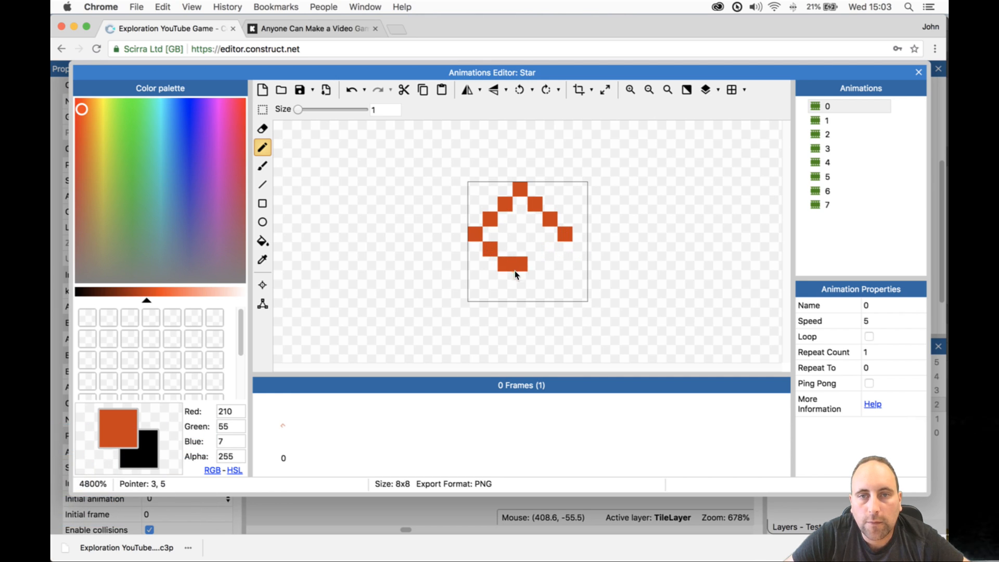
{"action": "left_click", "coordinate": [549, 250]}
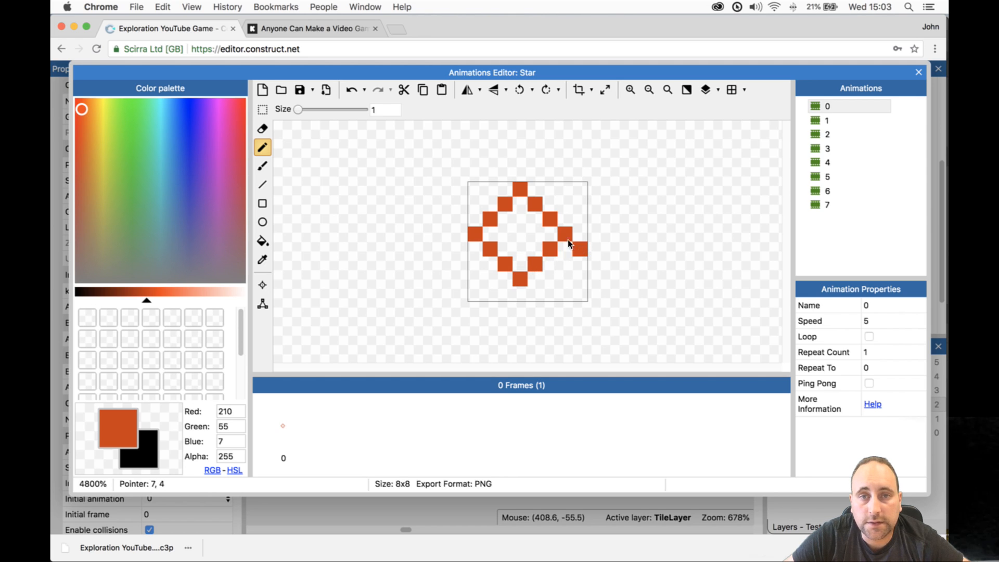
{"action": "left_click", "coordinate": [523, 208]}
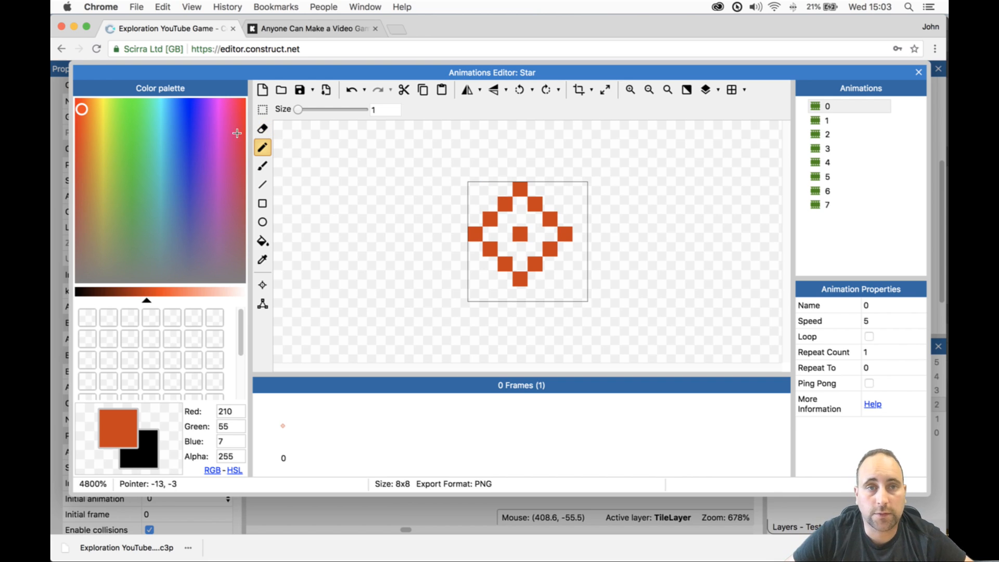
- Shift the whole diamond drawing one pixel to the right and clear the selection
{"action": "left_click", "coordinate": [262, 111]}
{"action": "left_click_drag", "start_coordinate": [424, 183], "coordinate": [632, 315]}
{"action": "left_click_drag", "start_coordinate": [521, 240], "coordinate": [530, 246]}
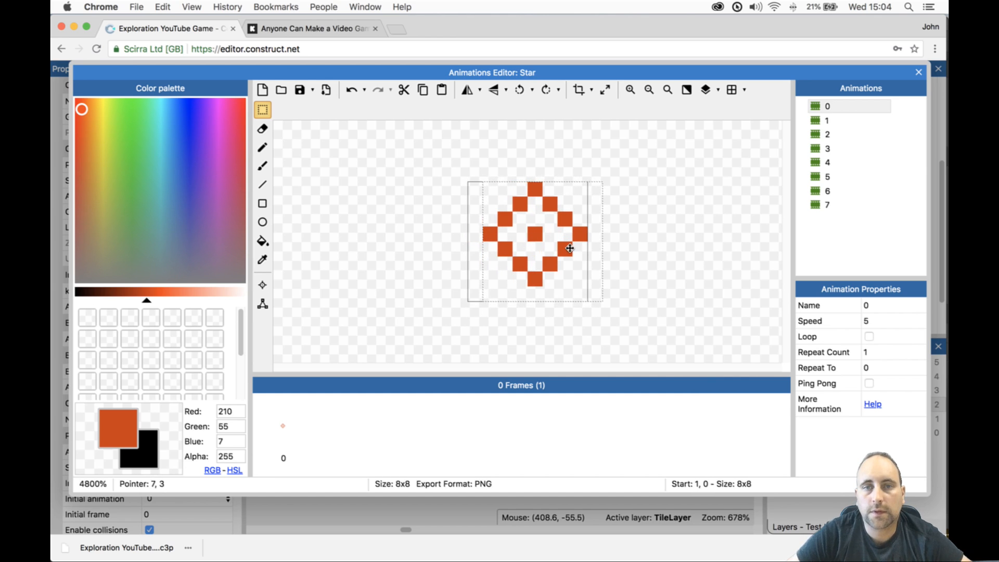
{"action": "left_click_drag", "start_coordinate": [410, 139], "coordinate": [627, 297]}
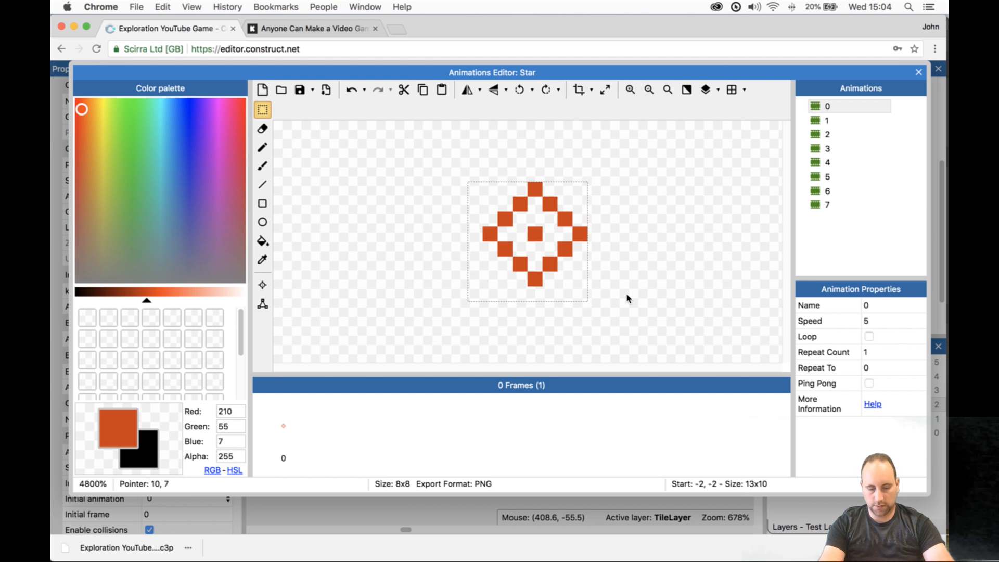
{"action": "left_click", "coordinate": [628, 295]}
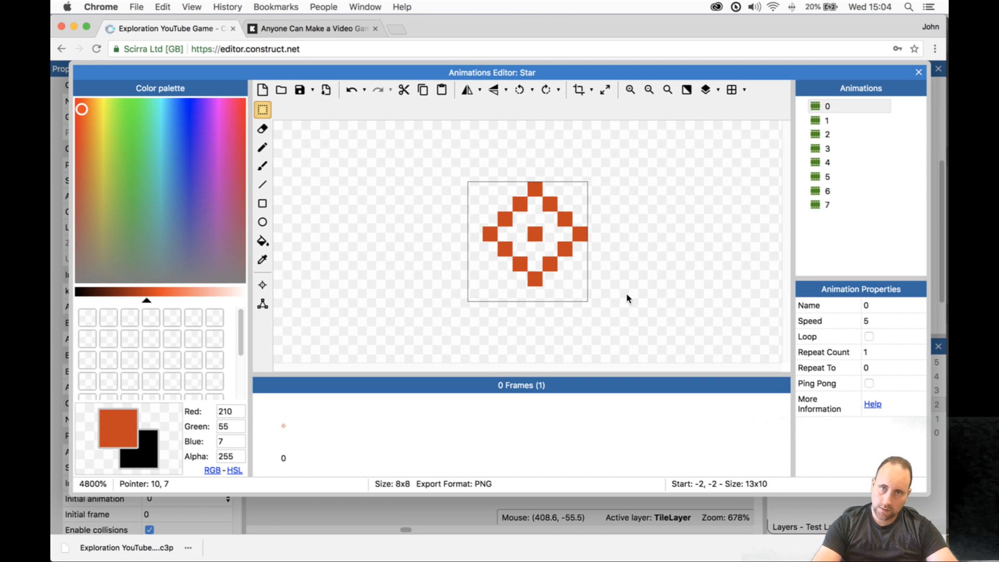
- In animation 1, sample the key's orange as the drawing colour and replace the whole key with the copied diamond
{"action": "left_click", "coordinate": [833, 120]}
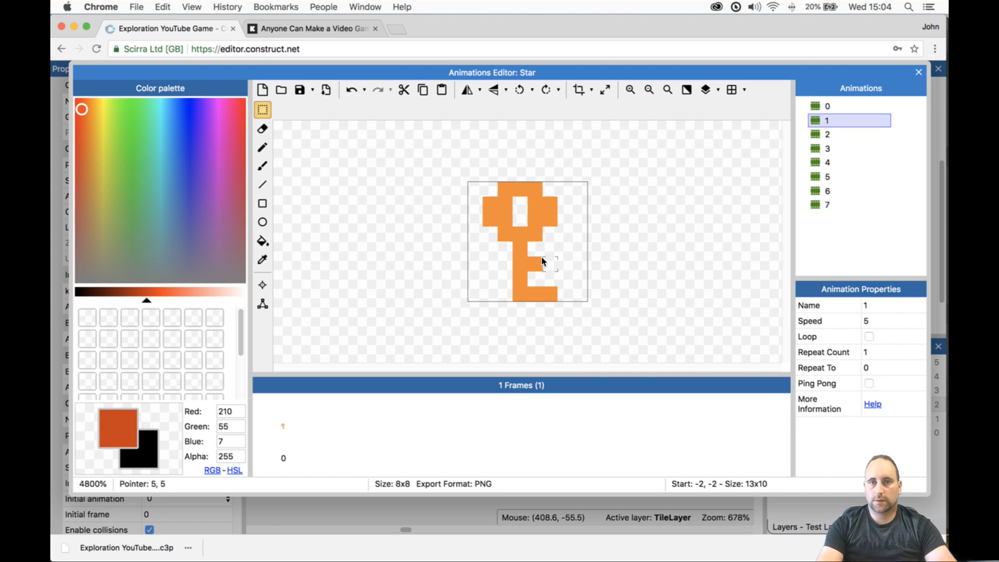
{"action": "key", "text": "i"}
{"action": "left_click", "coordinate": [548, 217]}
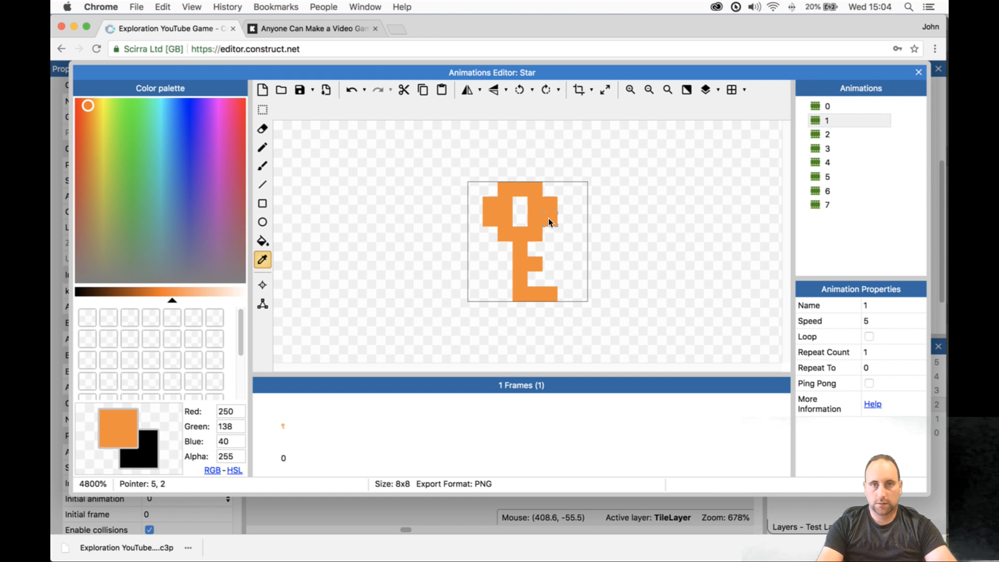
{"action": "left_click", "coordinate": [262, 111]}
{"action": "left_click_drag", "start_coordinate": [391, 175], "coordinate": [608, 314]}
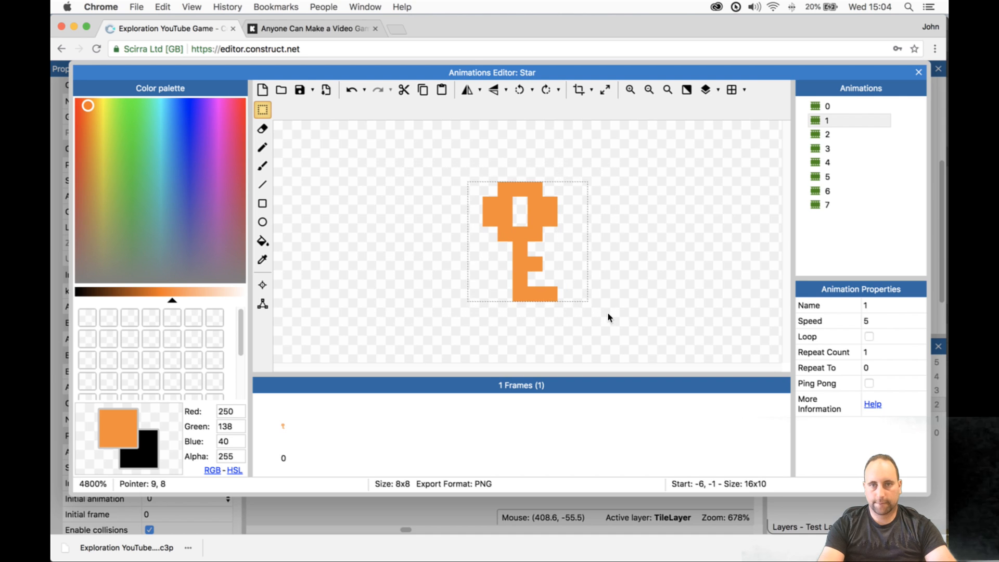
{"action": "key", "text": "super+v"}
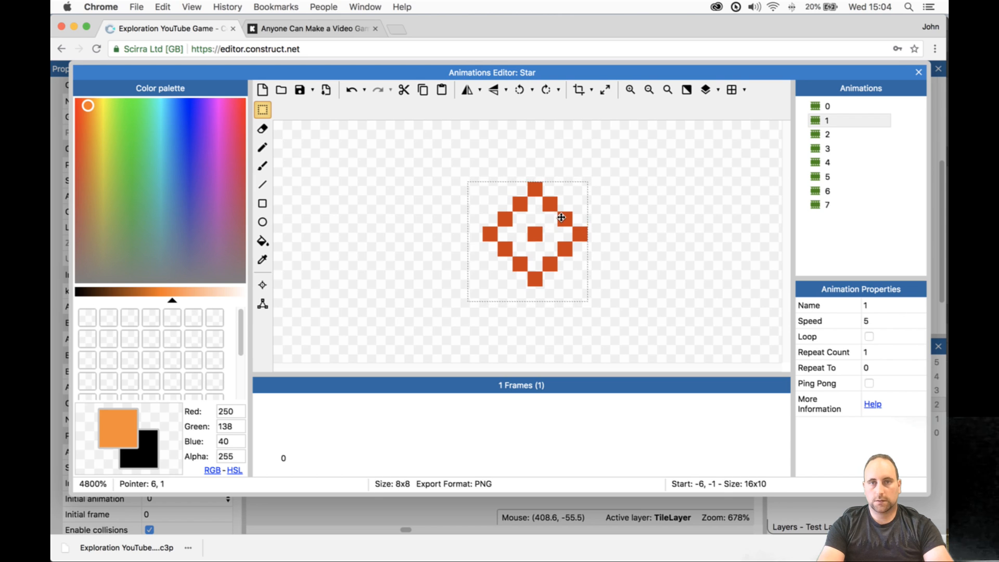
- Fill the pixels of the pasted diamond in animation 1 with the sampled orange
{"action": "key", "text": "f"}
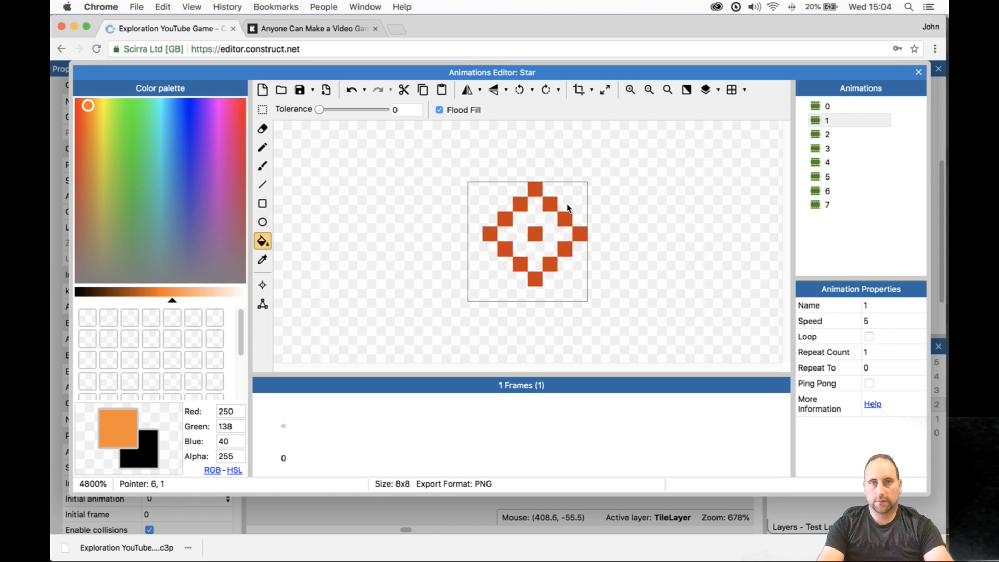
{"action": "left_click", "coordinate": [550, 203]}
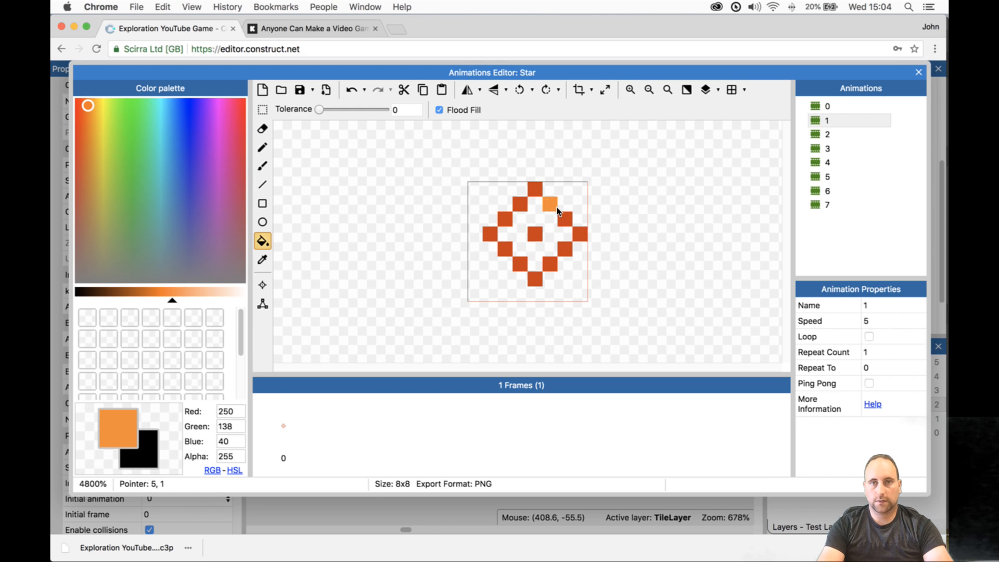
{"action": "left_click", "coordinate": [577, 230]}
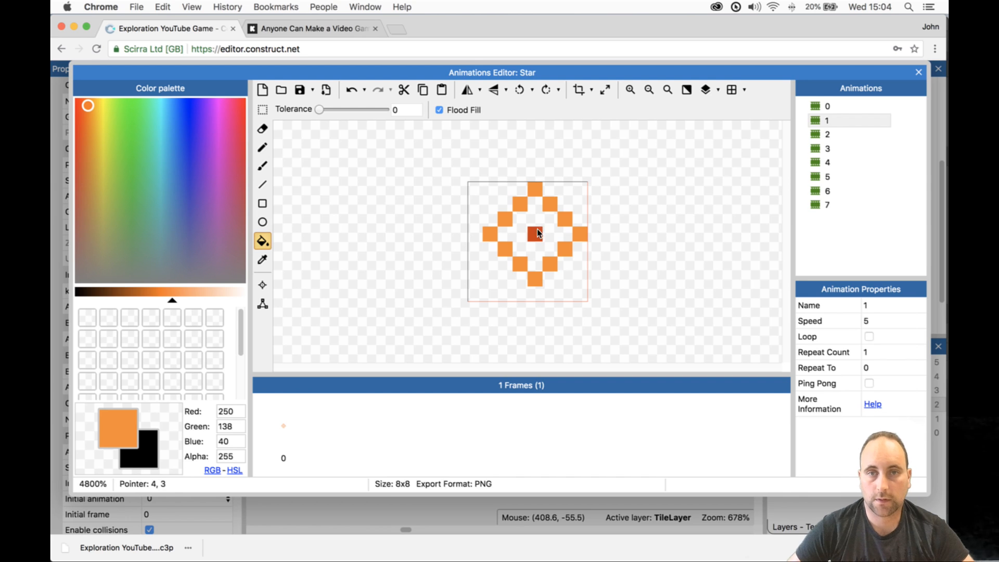
- In animation 2, sample the key's yellow, erase the whole key and paste the copied diamond in its place
{"action": "left_click", "coordinate": [827, 134]}
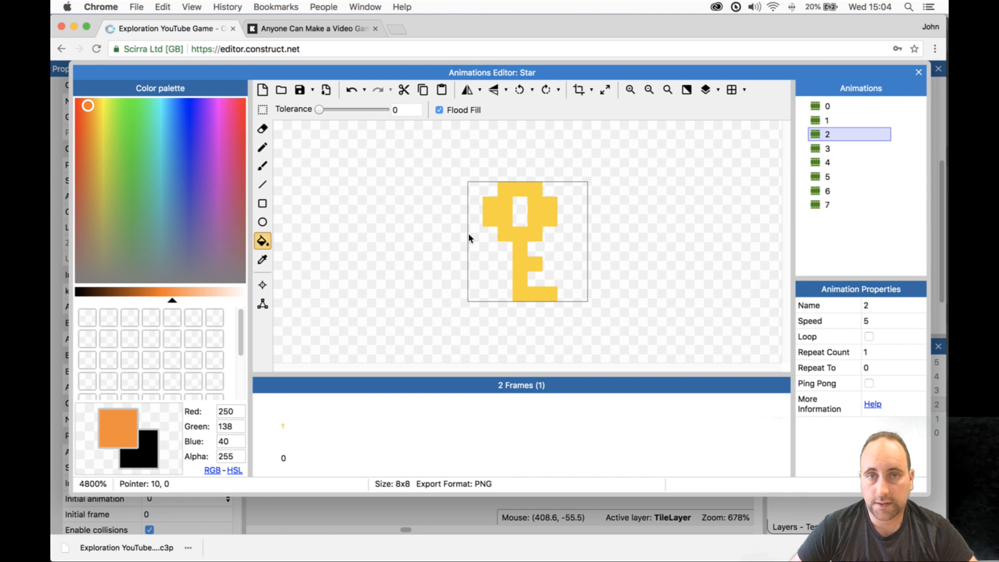
{"action": "key", "text": "i"}
{"action": "left_click", "coordinate": [535, 233]}
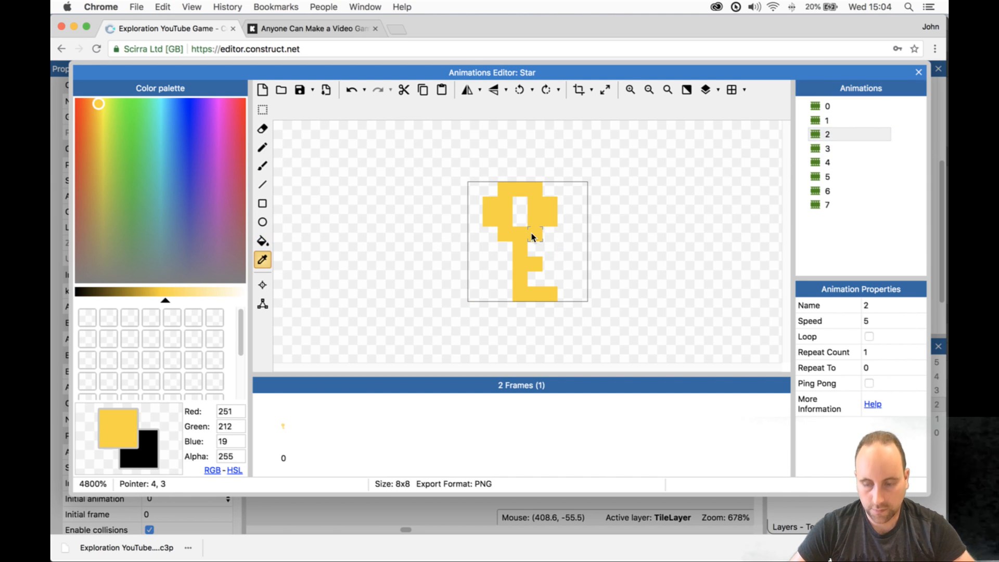
{"action": "left_click", "coordinate": [262, 110]}
{"action": "left_click_drag", "start_coordinate": [453, 167], "coordinate": [623, 313]}
{"action": "key", "text": "Delete"}
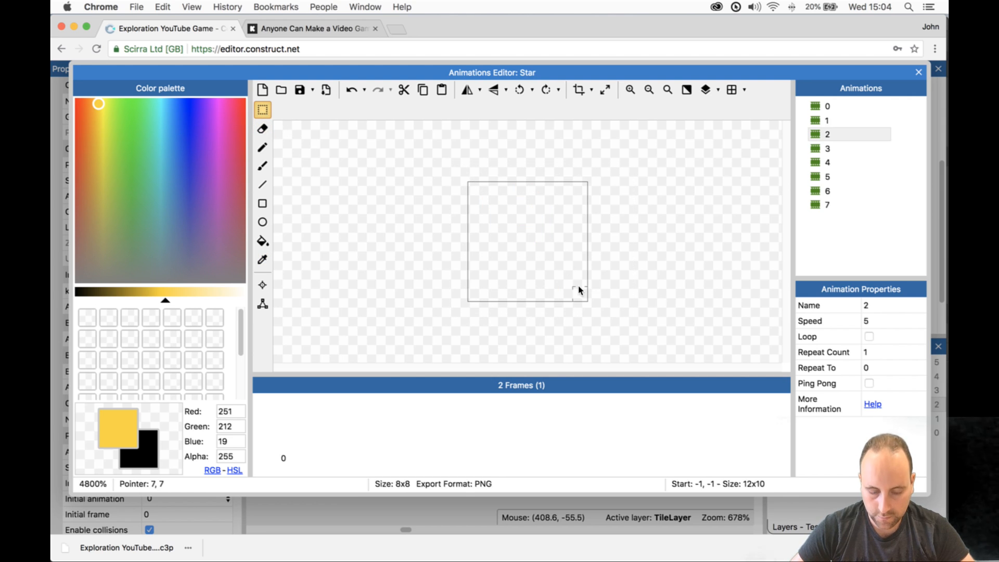
{"action": "key", "text": "ctrl+v"}
- Fill each outline pixel and the centre pixel of the diamond in animation 2 with yellow, undoing any fills that hit the background
{"action": "key", "text": "f"}
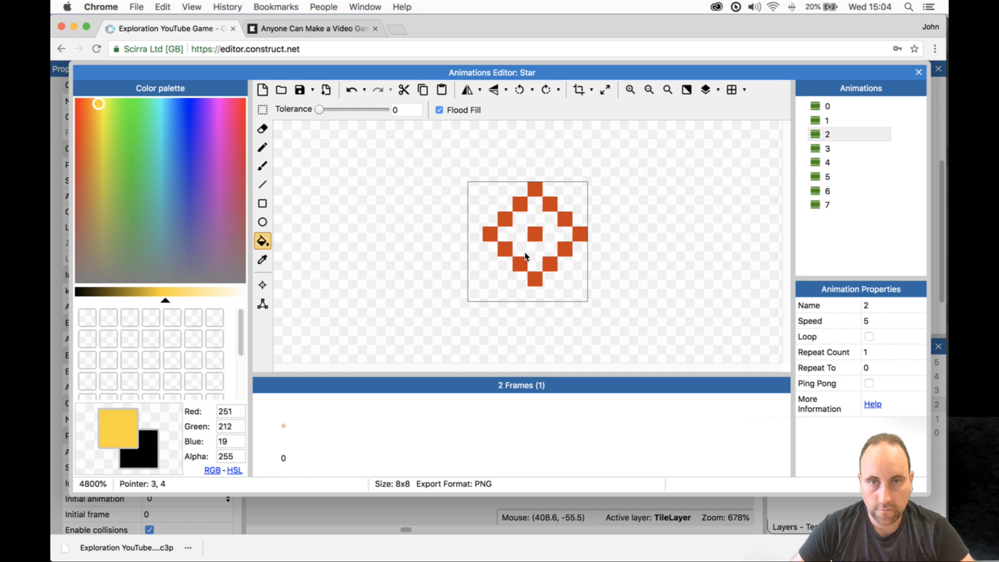
{"action": "left_click", "coordinate": [502, 248]}
{"action": "left_click", "coordinate": [515, 255]}
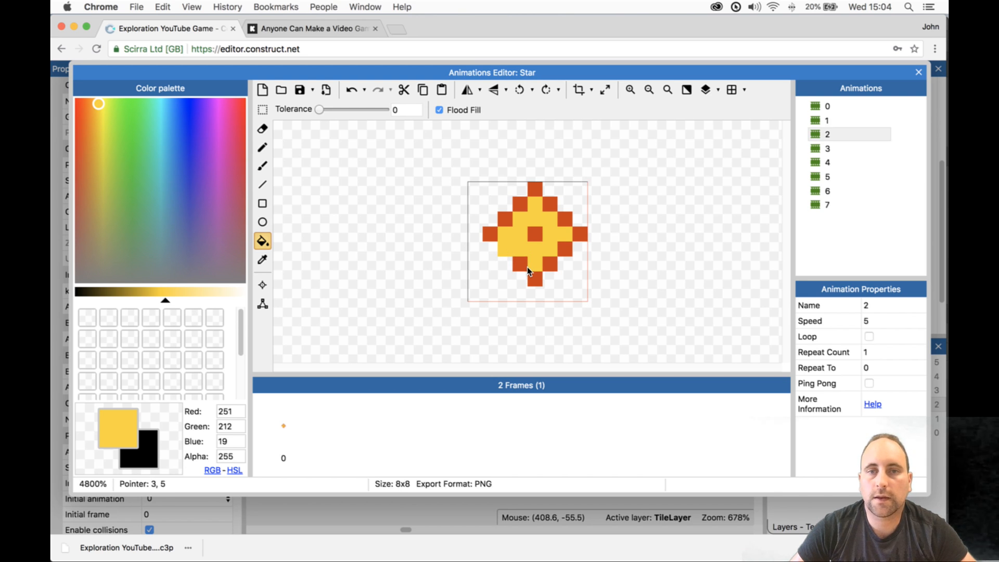
{"action": "key", "text": "super+z"}
{"action": "left_click", "coordinate": [546, 264]}
{"action": "left_click", "coordinate": [565, 248]}
{"action": "left_click", "coordinate": [579, 234]}
{"action": "left_click", "coordinate": [565, 218]}
{"action": "left_click", "coordinate": [551, 209]}
{"action": "left_click", "coordinate": [522, 185]}
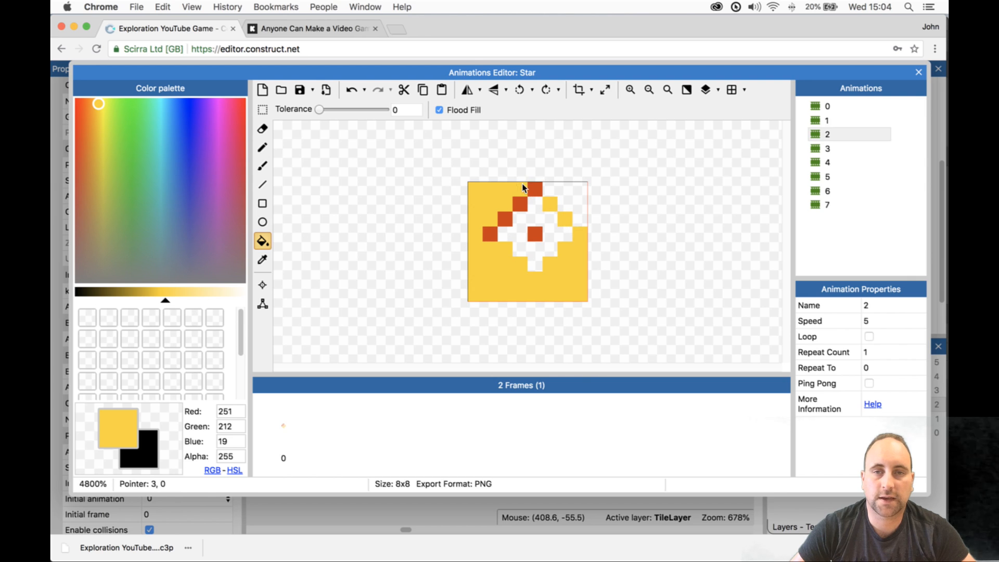
{"action": "key", "text": "super+z"}
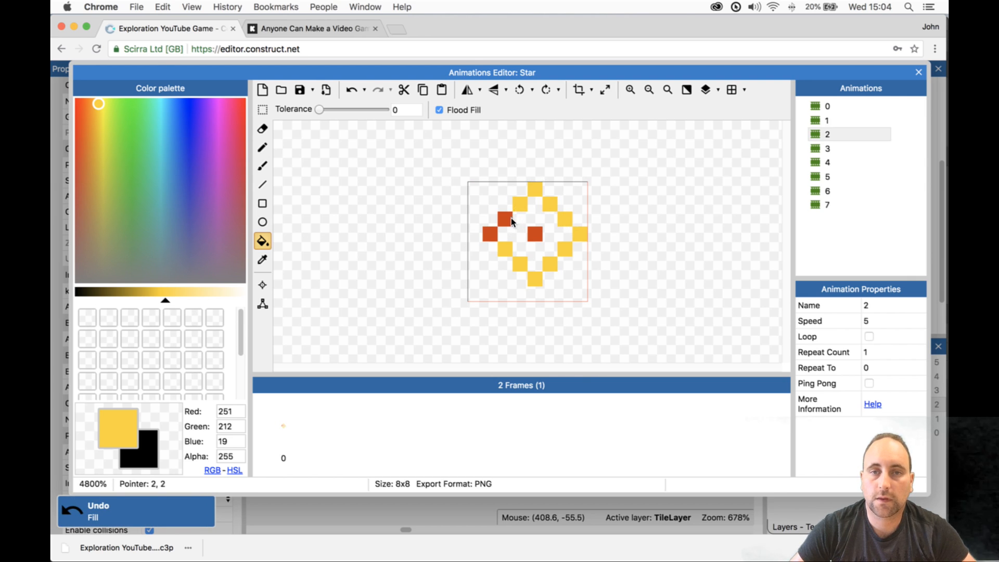
{"action": "left_click", "coordinate": [496, 233]}
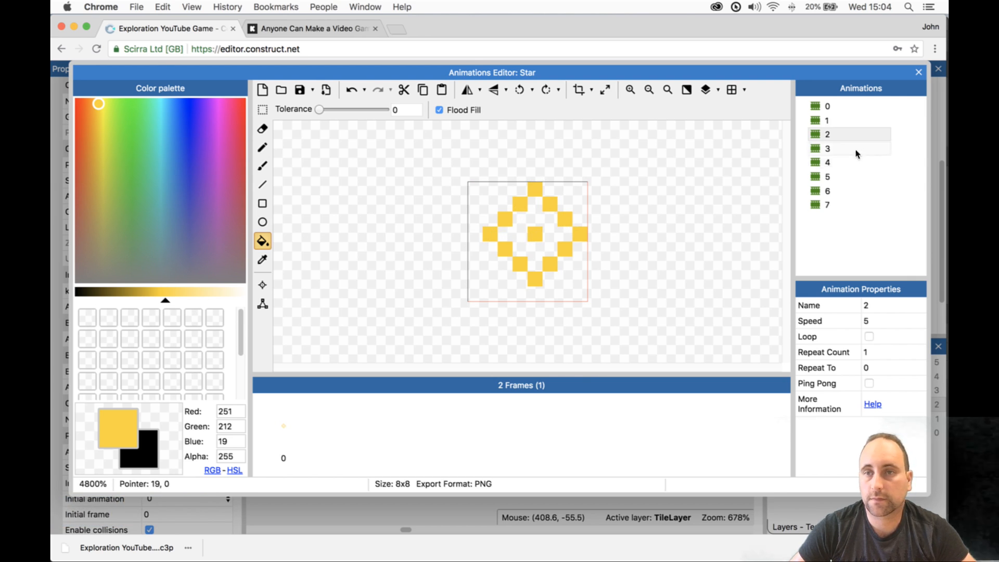
- In animation 3, sample the key's green, erase the whole key and paste the copied diamond in its place
{"action": "left_click", "coordinate": [832, 149]}
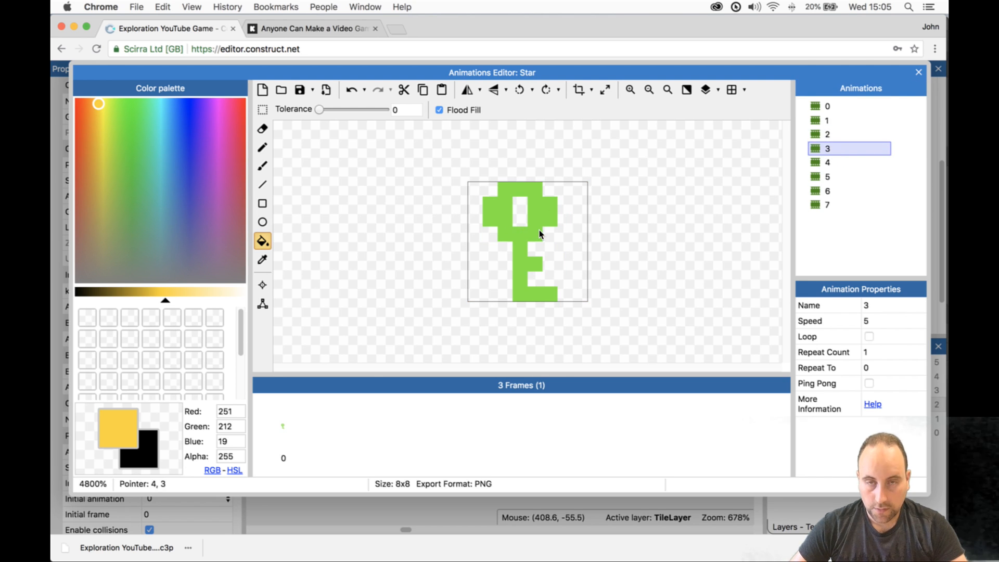
{"action": "key", "text": "i"}
{"action": "left_click", "coordinate": [521, 234]}
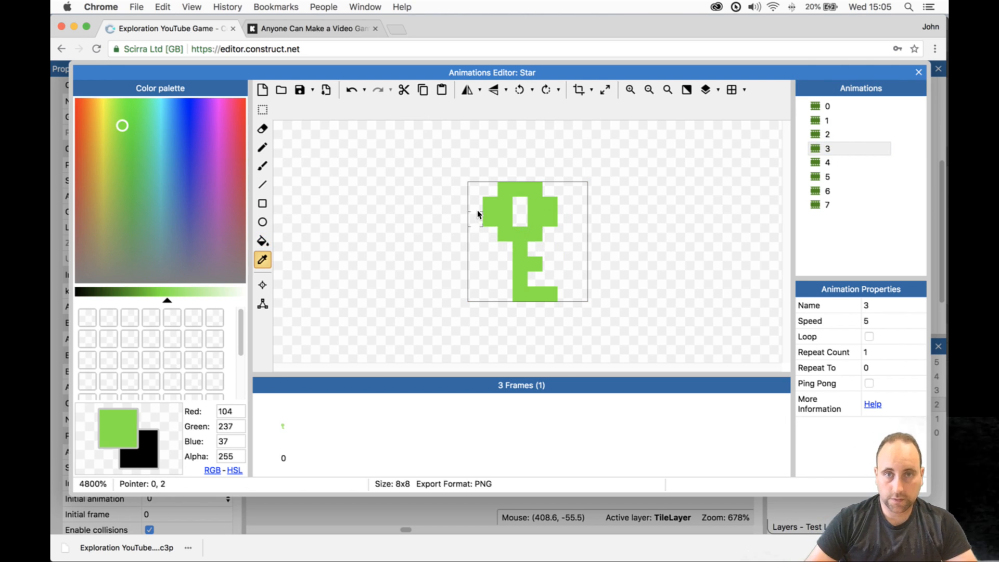
{"action": "key", "text": "s"}
{"action": "left_click_drag", "start_coordinate": [453, 168], "coordinate": [633, 338]}
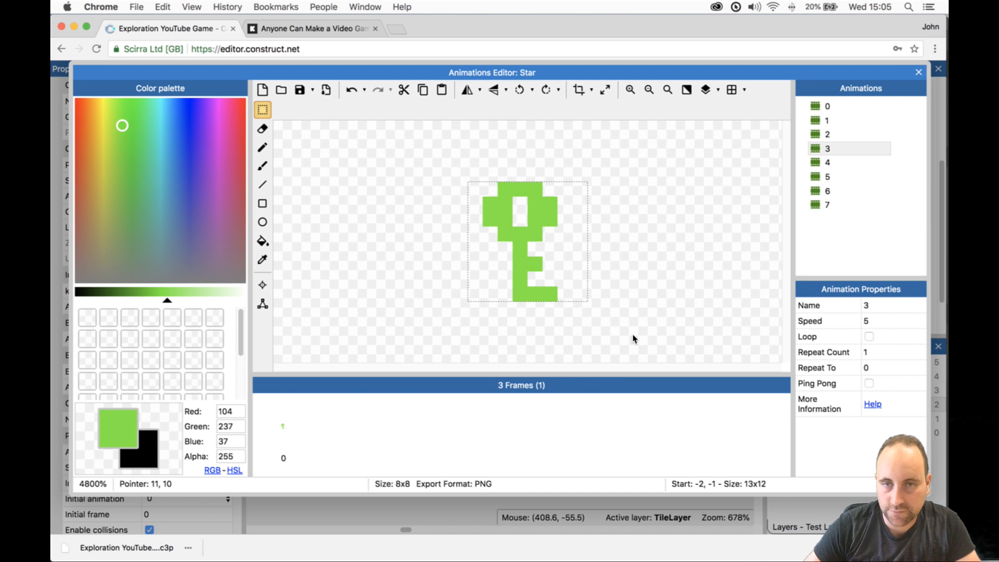
{"action": "key", "text": "Delete"}
{"action": "key", "text": "ctrl+v"}
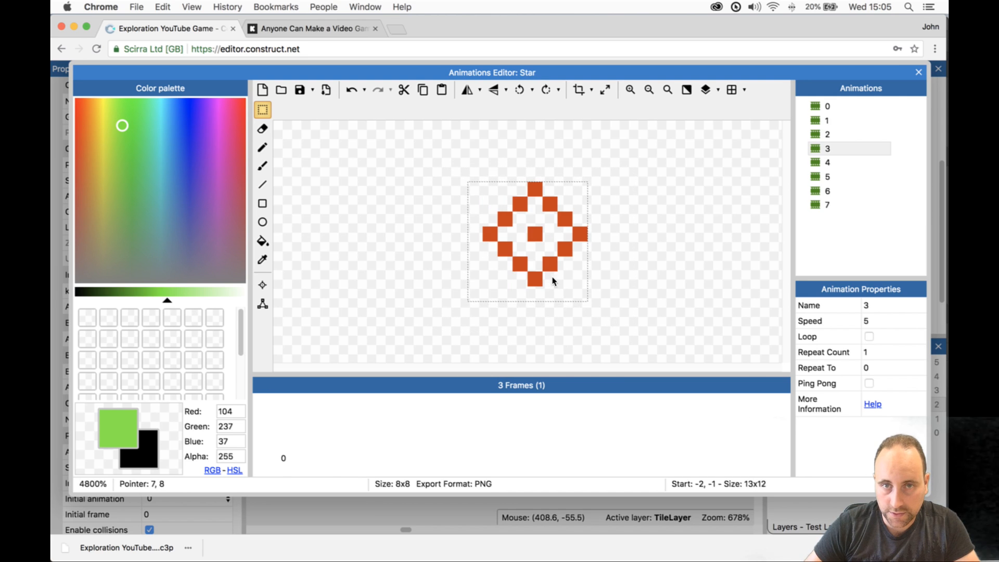
- Fill each outline pixel and the centre pixel of the diamond in animation 3 with the sampled green
{"action": "key", "text": "f"}
{"action": "left_click", "coordinate": [535, 234]}
{"action": "left_click", "coordinate": [523, 202]}
{"action": "left_click", "coordinate": [509, 216]}
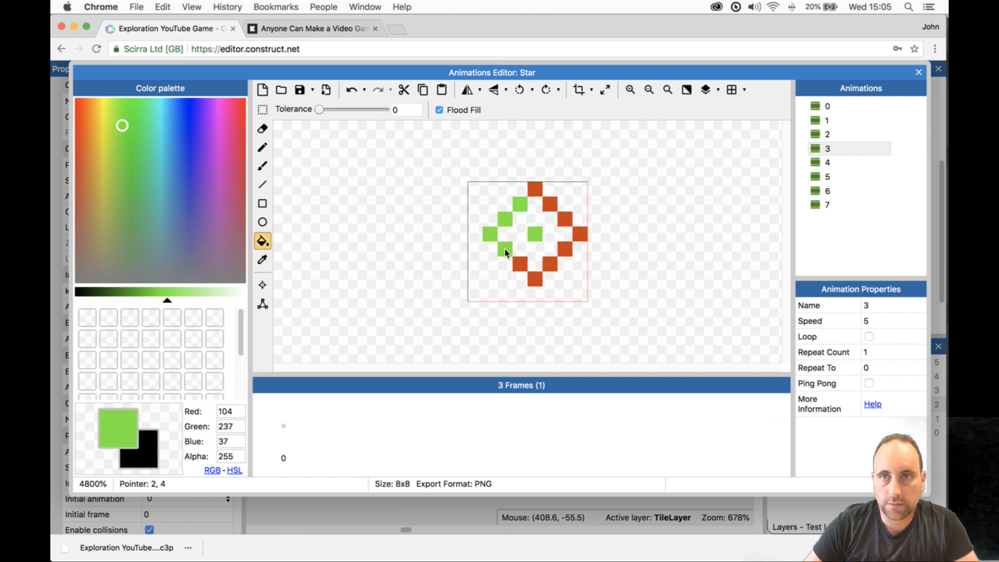
{"action": "left_click", "coordinate": [522, 269]}
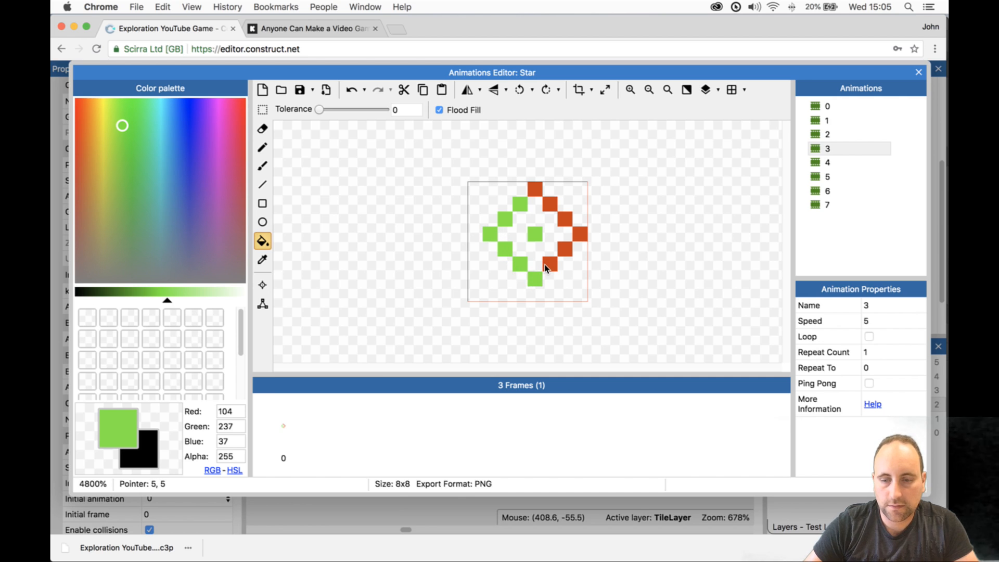
{"action": "left_click", "coordinate": [546, 267]}
{"action": "left_click", "coordinate": [563, 248]}
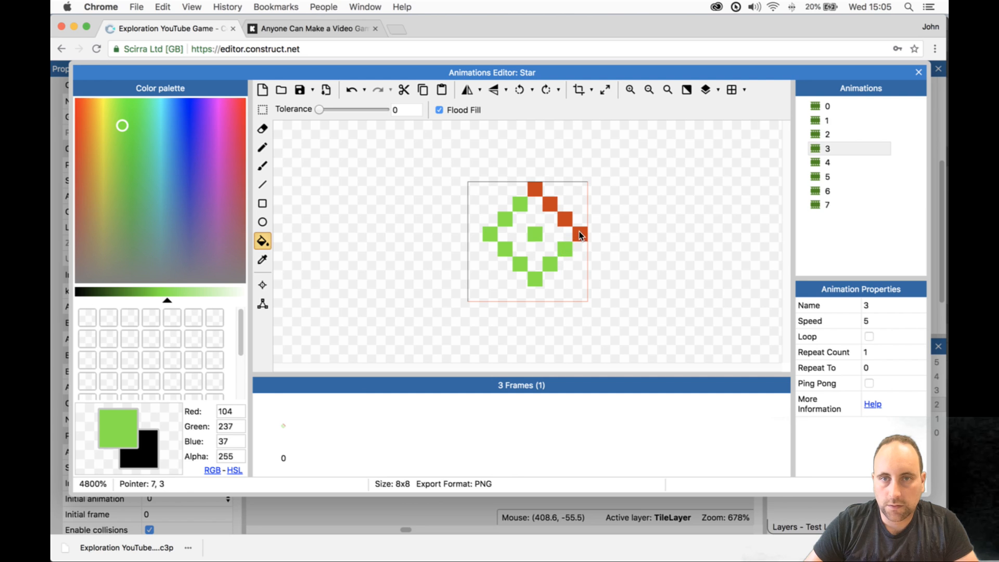
{"action": "left_click", "coordinate": [570, 221]}
{"action": "left_click", "coordinate": [539, 192]}
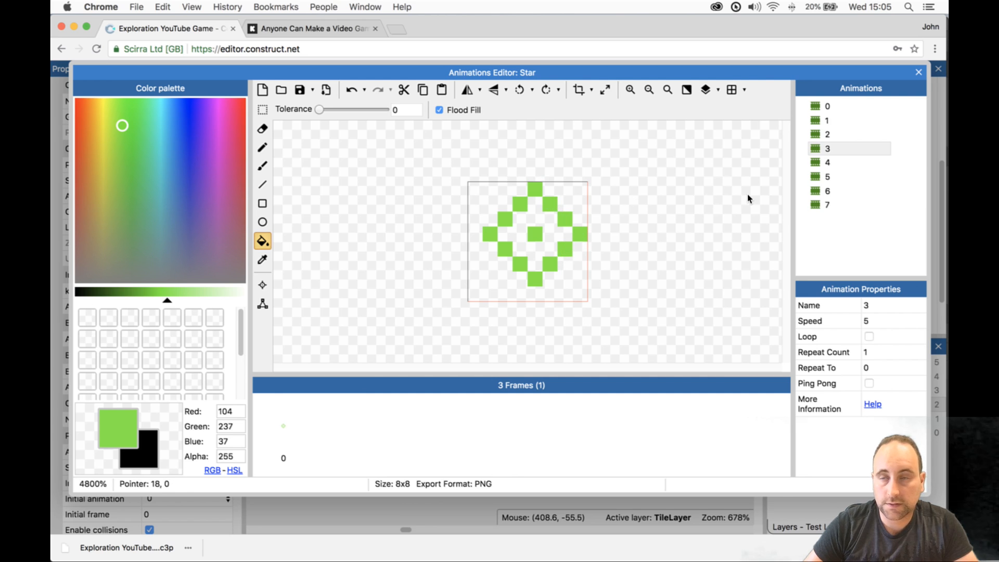
- Try to replace the blue key in animation 4 with the copied diamond before sampling its colour
{"action": "left_click", "coordinate": [826, 163]}
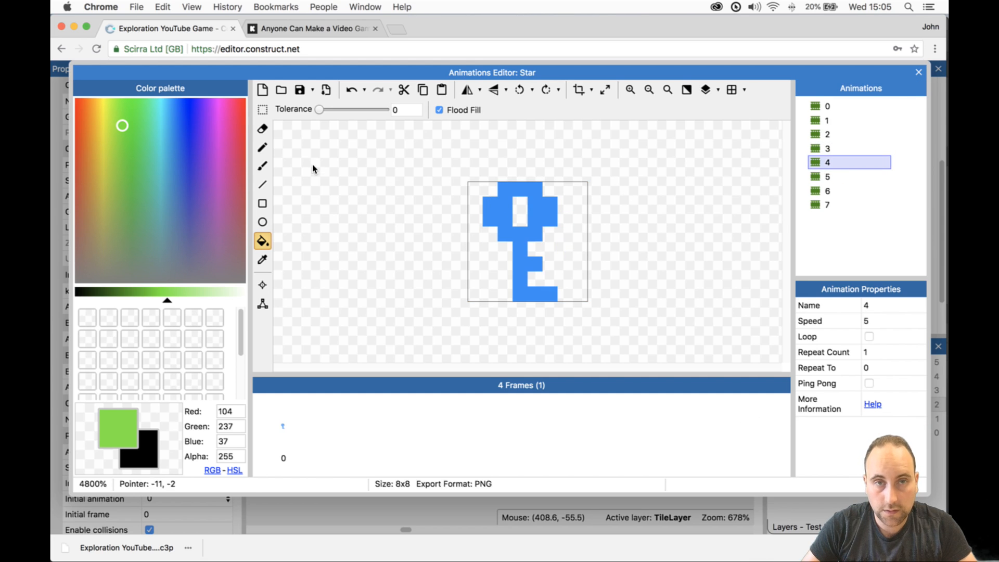
{"action": "left_click", "coordinate": [262, 109]}
{"action": "left_click_drag", "start_coordinate": [395, 153], "coordinate": [659, 354]}
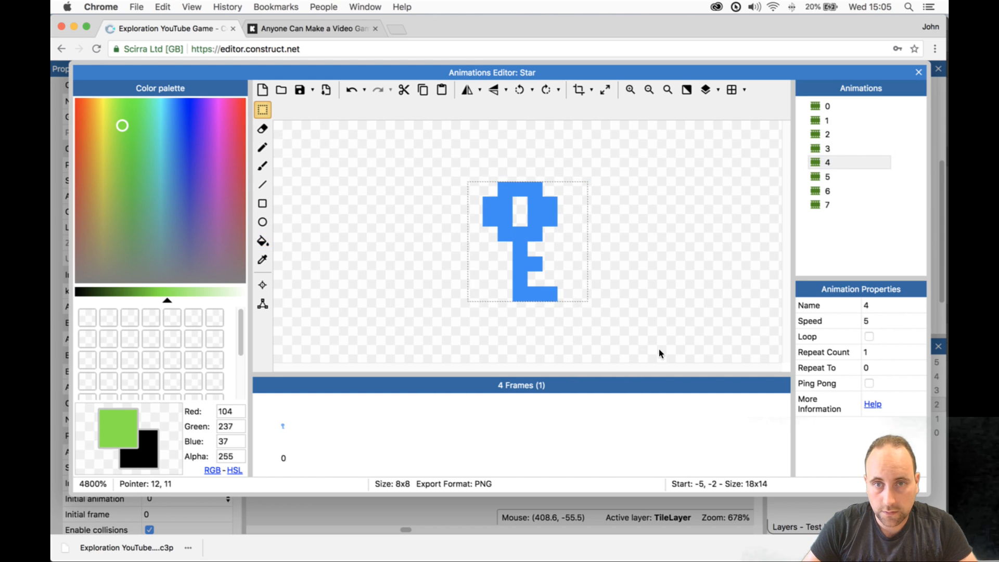
{"action": "key", "text": "BackSpace"}
{"action": "key", "text": "super+v"}
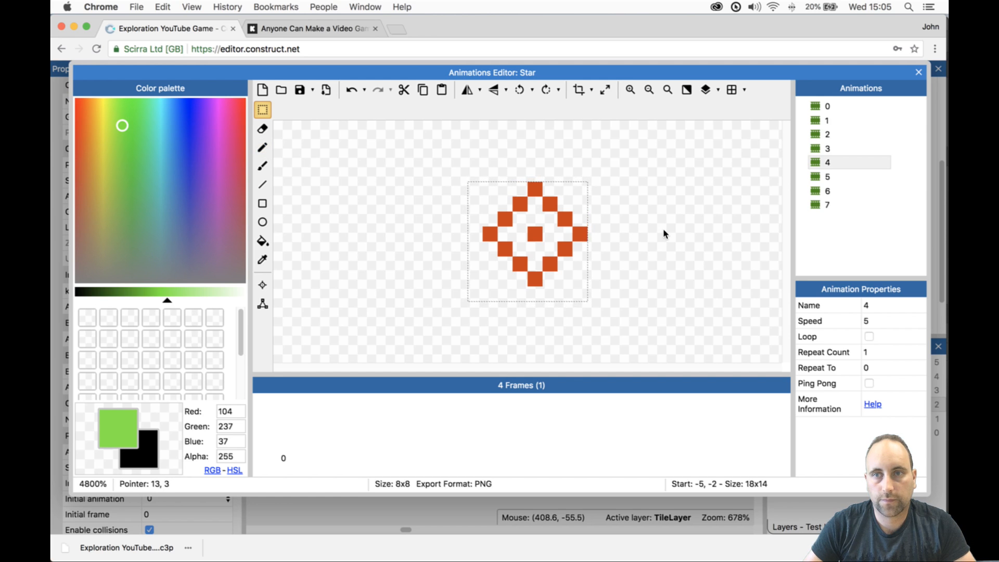
- Undo the diamond paste and the key deletion in animation 4
{"action": "left_click", "coordinate": [365, 93]}
{"action": "left_click", "coordinate": [451, 229]}
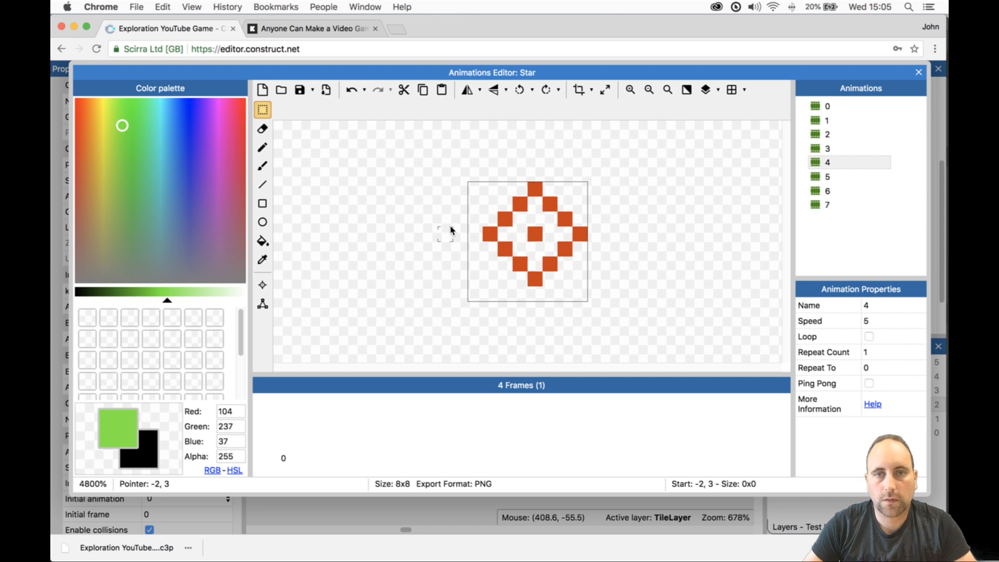
{"action": "left_click", "coordinate": [351, 92]}
{"action": "left_click", "coordinate": [352, 92]}
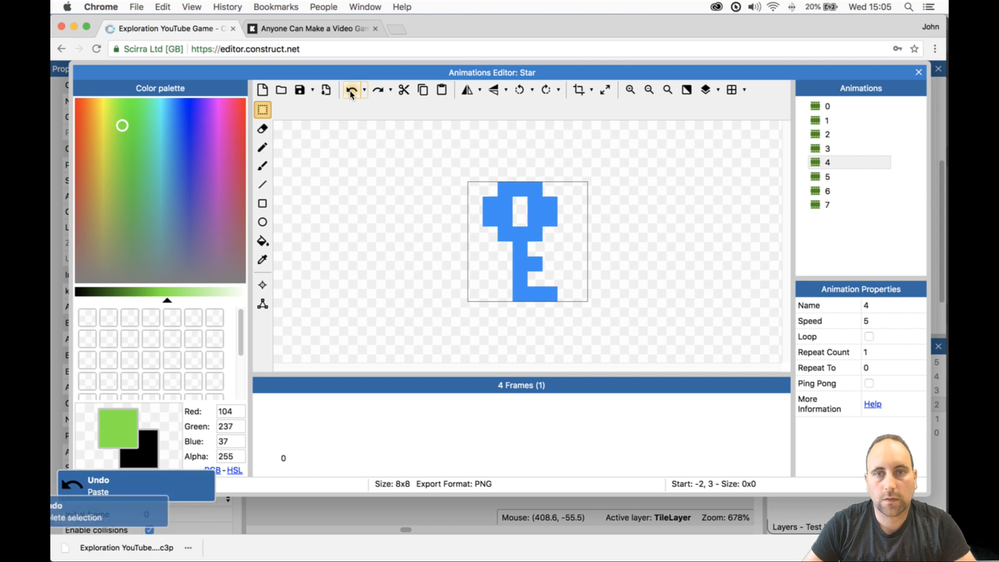
- In animation 4, sample the key's blue as the drawing colour and replace the key with the copied diamond
{"action": "key", "text": "i"}
{"action": "left_click", "coordinate": [539, 239]}
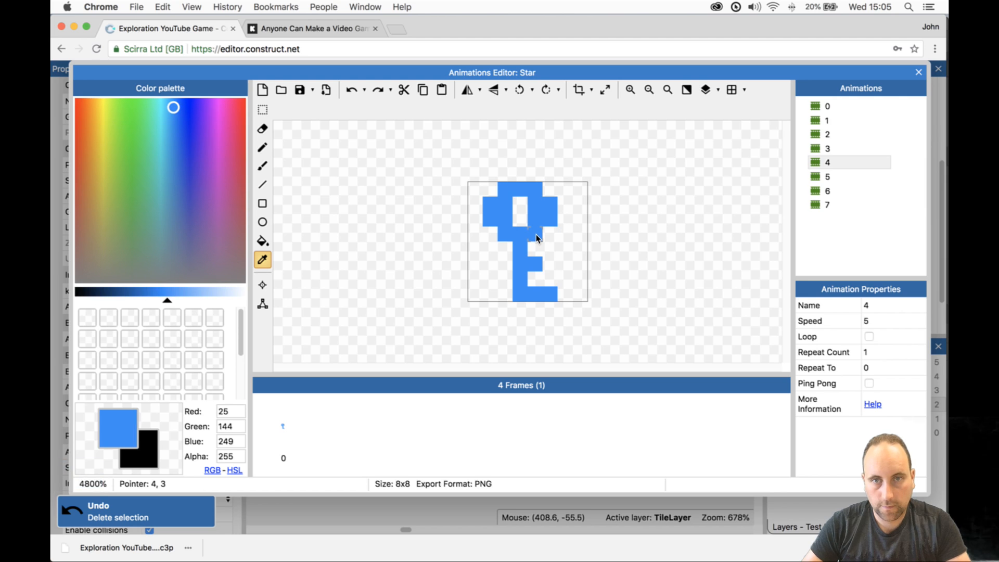
{"action": "left_click", "coordinate": [263, 110]}
{"action": "key", "text": "super+shift+z"}
{"action": "key", "text": "super+shift+z"}
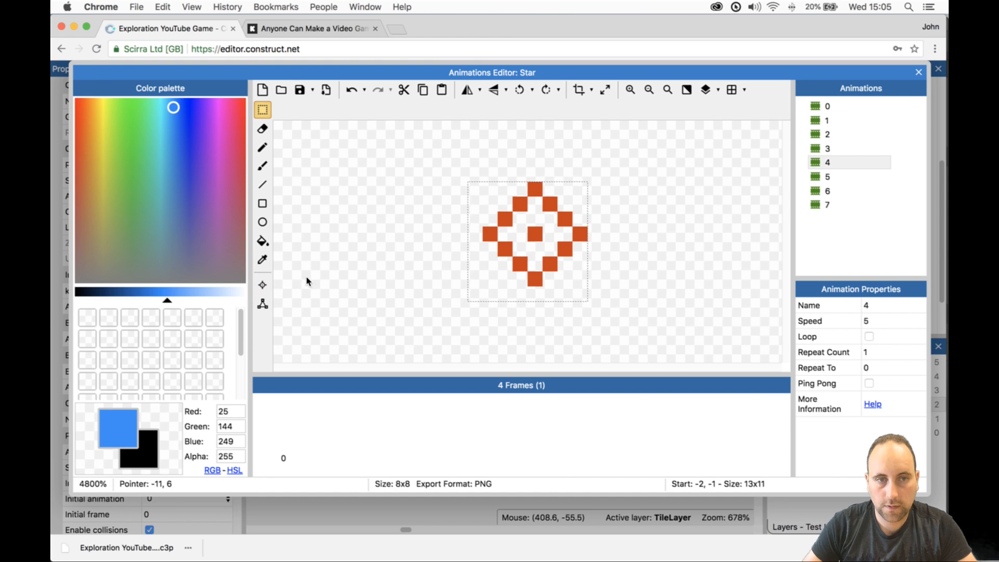
- Fill the outline pixels and the centre pixel of the diamond in animation 4 with the sampled blue
{"action": "key", "text": "f"}
{"action": "left_click", "coordinate": [520, 204]}
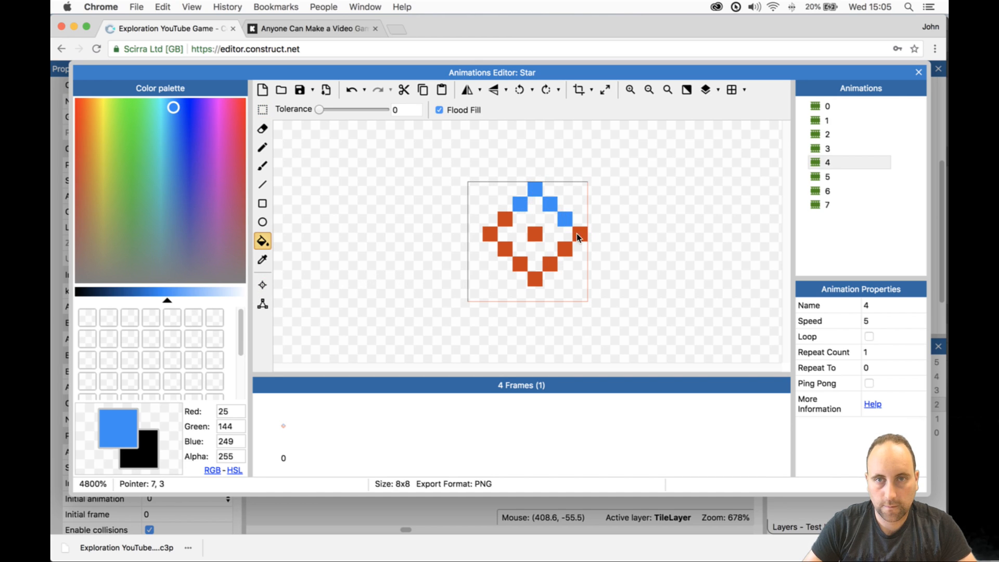
{"action": "left_click", "coordinate": [546, 269]}
{"action": "left_click", "coordinate": [540, 231]}
{"action": "left_click", "coordinate": [522, 263]}
{"action": "left_click", "coordinate": [489, 236]}
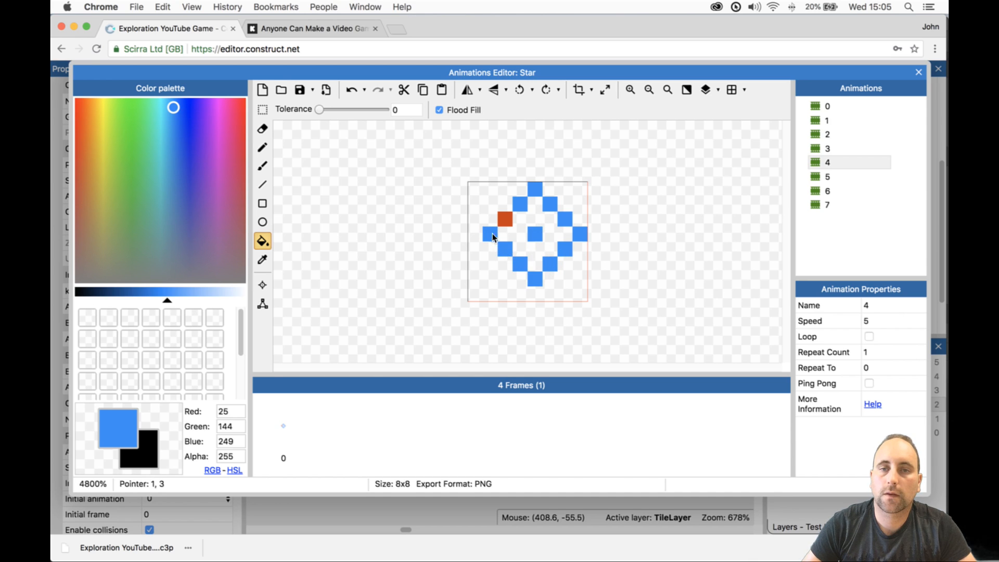
- In animation 5, sample the key's pink as the drawing colour and replace the key with the copied diamond
{"action": "left_click", "coordinate": [827, 178]}
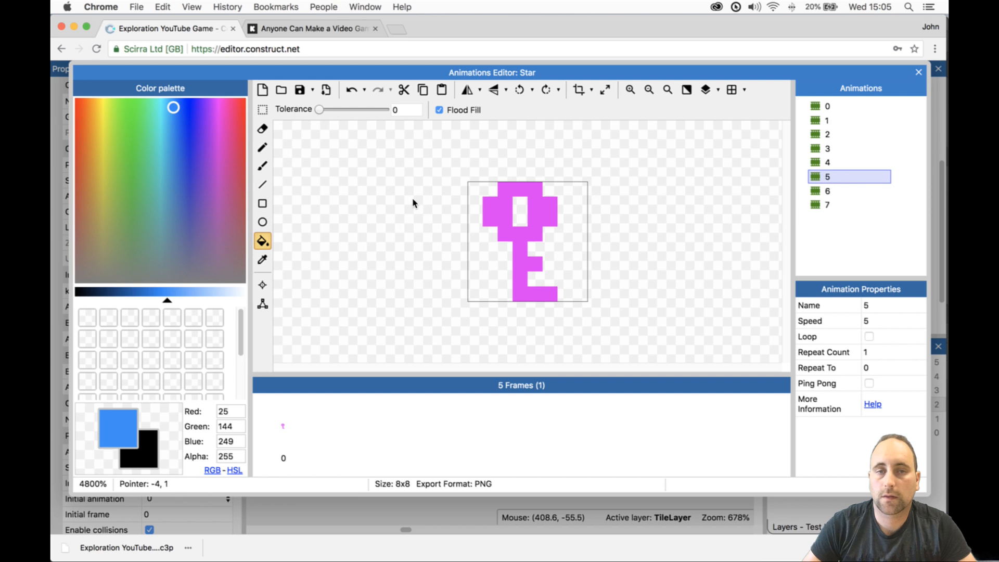
{"action": "key", "text": "i"}
{"action": "left_click", "coordinate": [536, 229]}
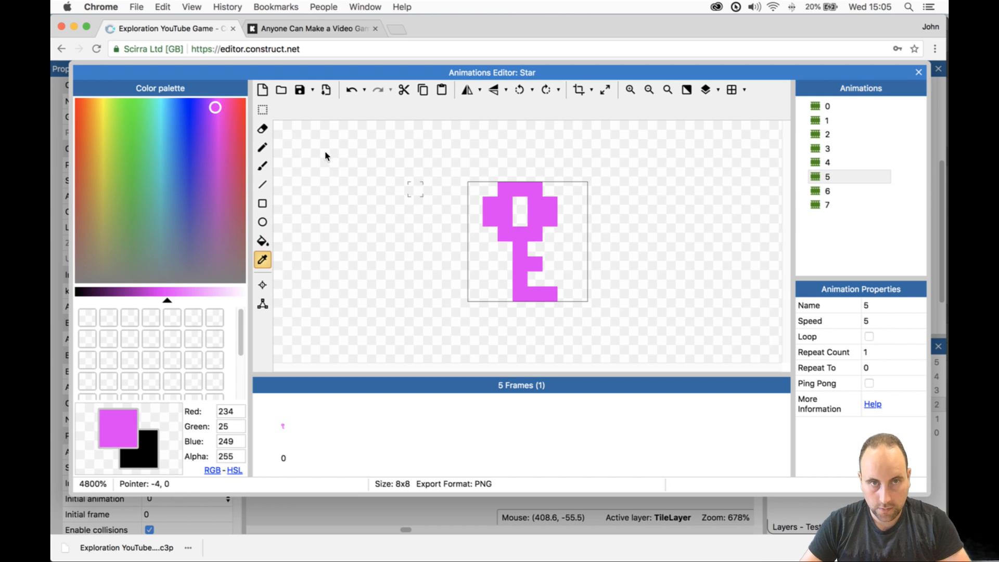
{"action": "key", "text": "s"}
{"action": "left_click_drag", "start_coordinate": [347, 152], "coordinate": [626, 311]}
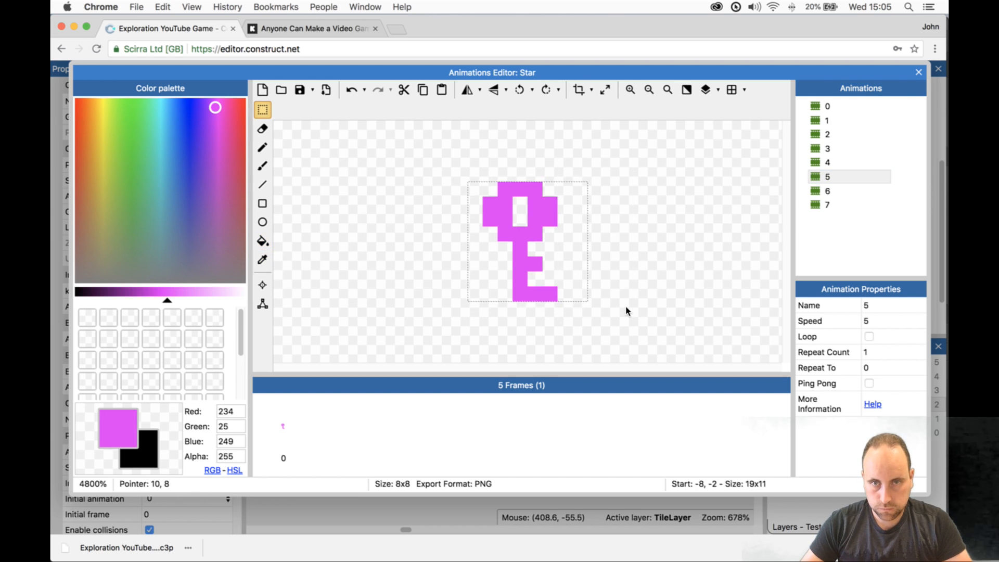
{"action": "key", "text": "Delete"}
{"action": "key", "text": "ctrl+v"}
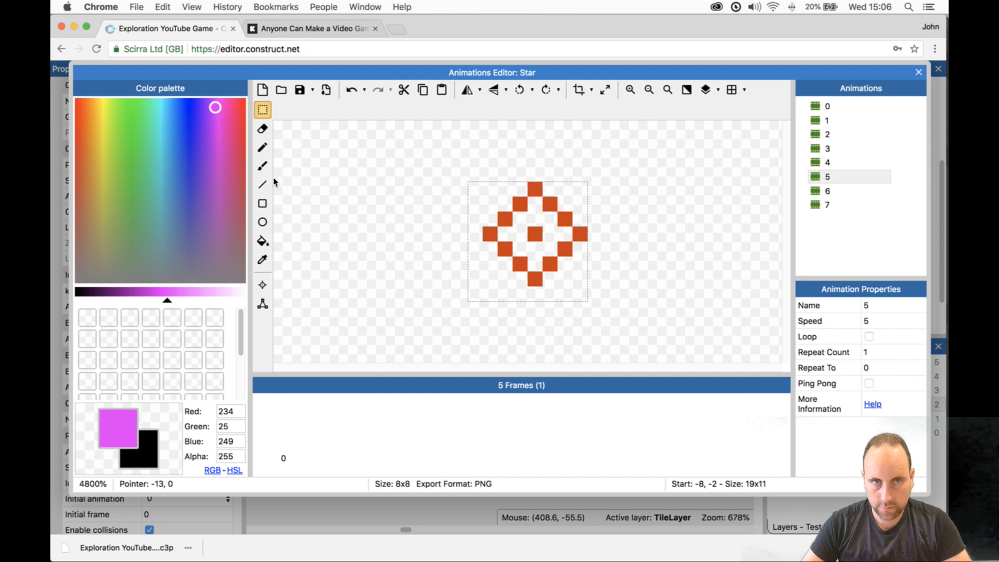
- Fill the outline pixels and the centre pixel of the diamond in animation 5 with the sampled pink
{"action": "left_click", "coordinate": [536, 189]}
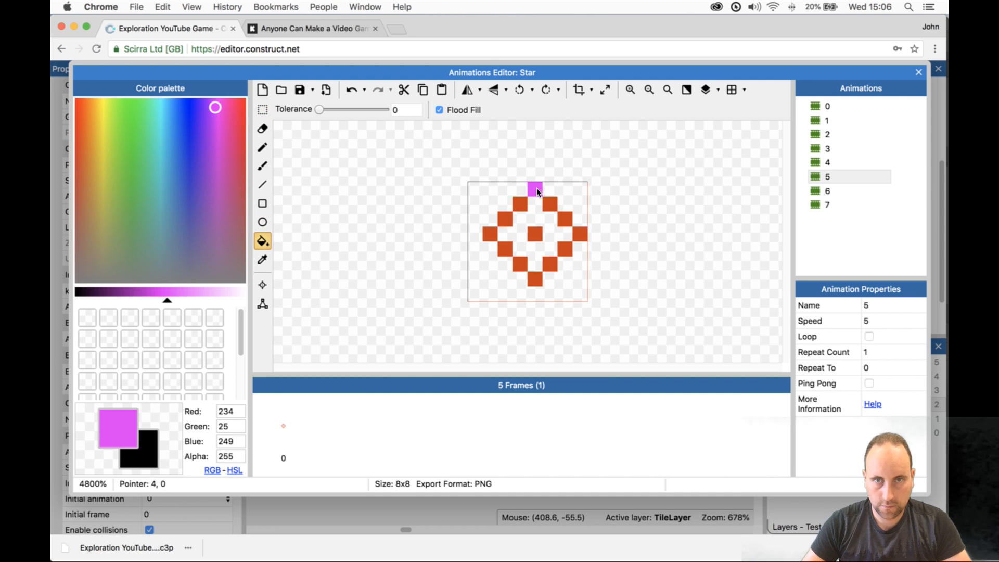
{"action": "left_click", "coordinate": [579, 234]}
{"action": "left_click", "coordinate": [534, 279]}
{"action": "left_click", "coordinate": [536, 230]}
{"action": "left_click", "coordinate": [521, 262]}
{"action": "left_click", "coordinate": [505, 249]}
{"action": "left_click", "coordinate": [520, 205]}
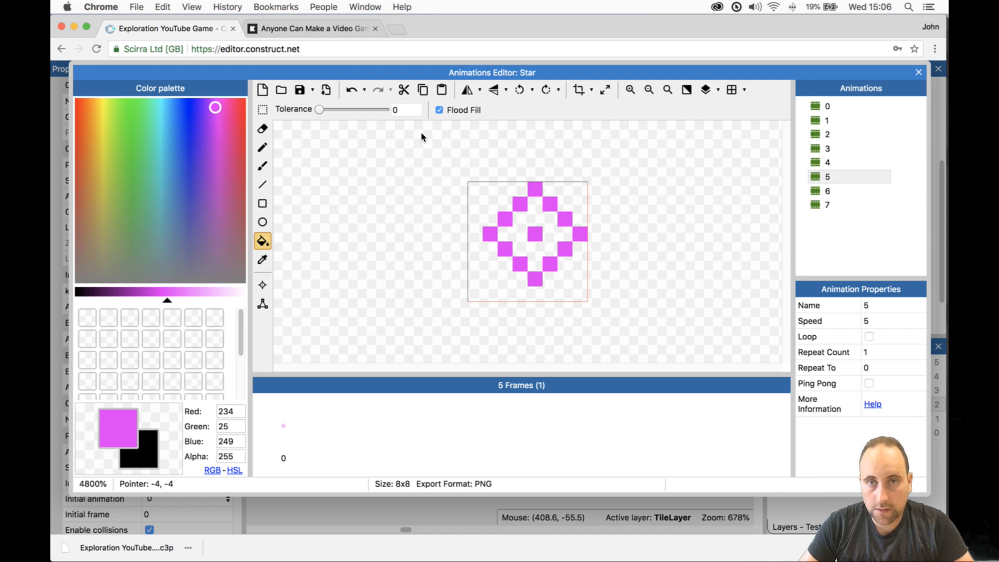
- In animation 6, sample the key's purple as the drawing colour and replace the key with the copied diamond
{"action": "left_click", "coordinate": [820, 191]}
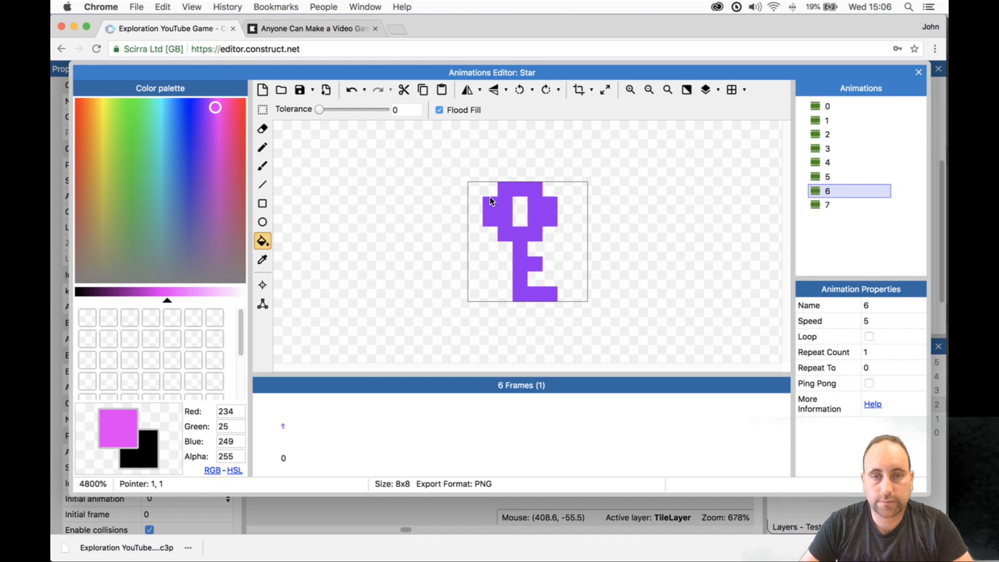
{"action": "key", "text": "i"}
{"action": "left_click", "coordinate": [504, 229]}
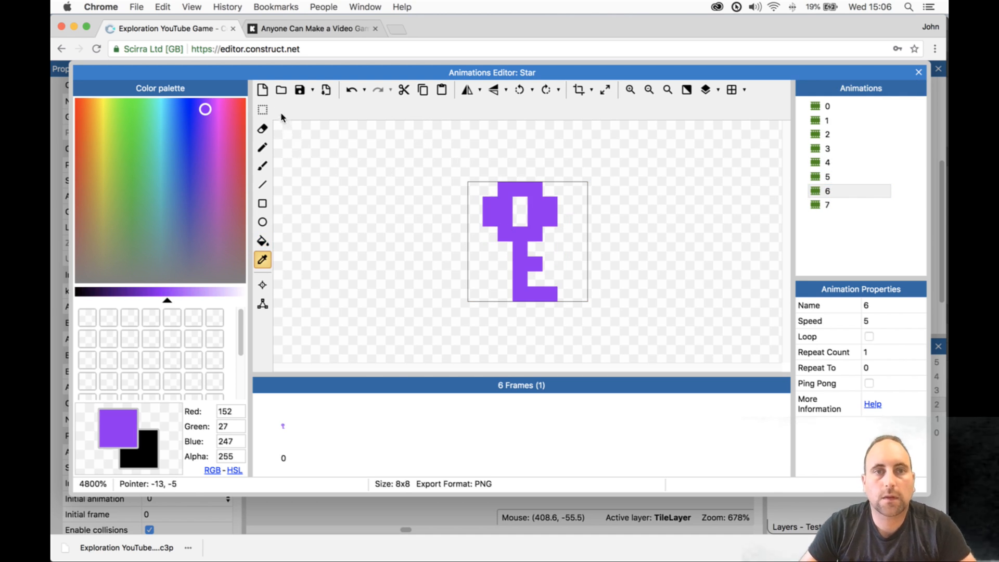
{"action": "left_click", "coordinate": [264, 109]}
{"action": "left_click_drag", "start_coordinate": [404, 167], "coordinate": [590, 328]}
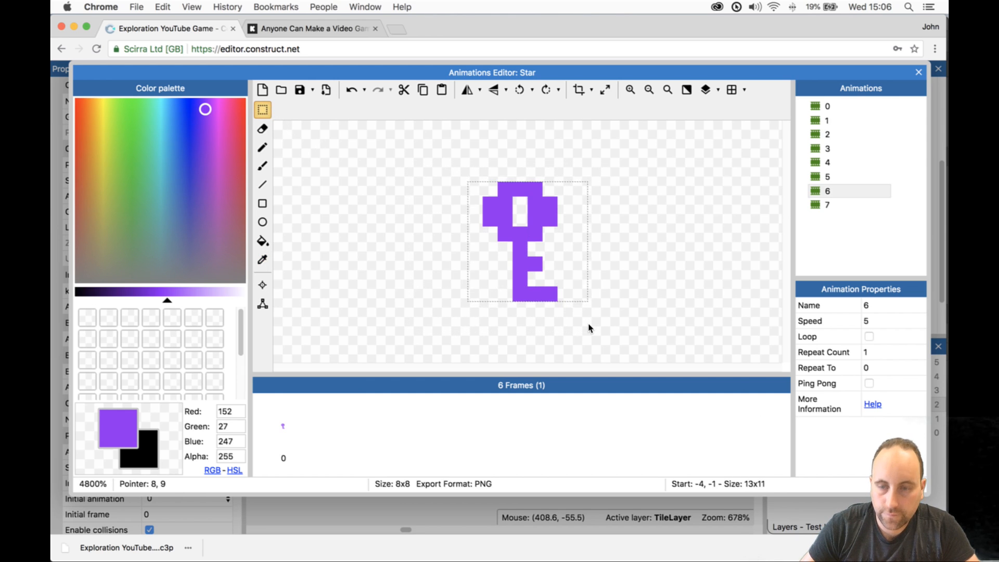
{"action": "key", "text": "Delete"}
{"action": "key", "text": "ctrl+v"}
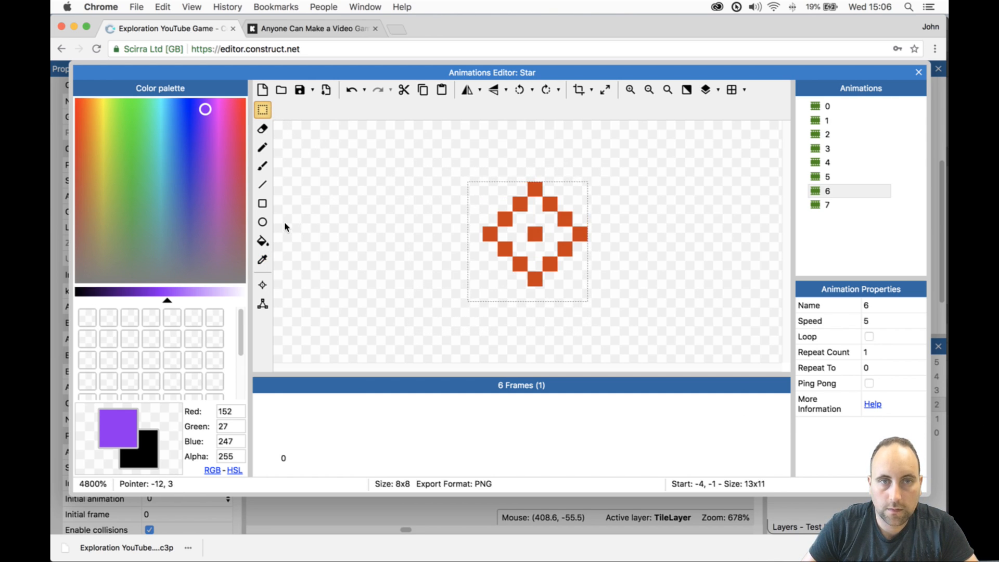
- Fill the outline pixels and the centre pixel of the diamond in animation 6 with the sampled purple, undoing any background fill
{"action": "key", "text": "f"}
{"action": "left_click", "coordinate": [505, 220]}
{"action": "left_click", "coordinate": [517, 206]}
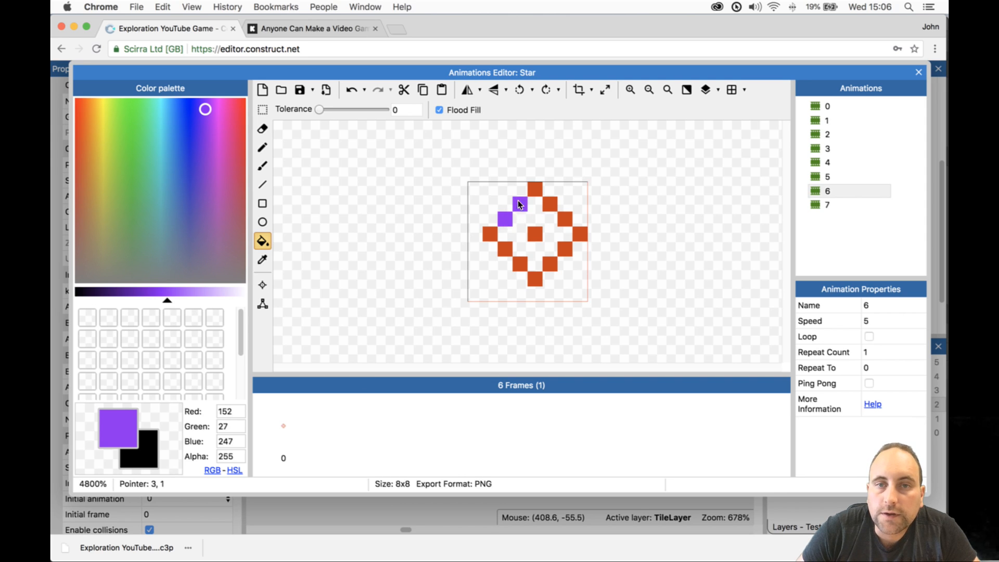
{"action": "left_click", "coordinate": [569, 229]}
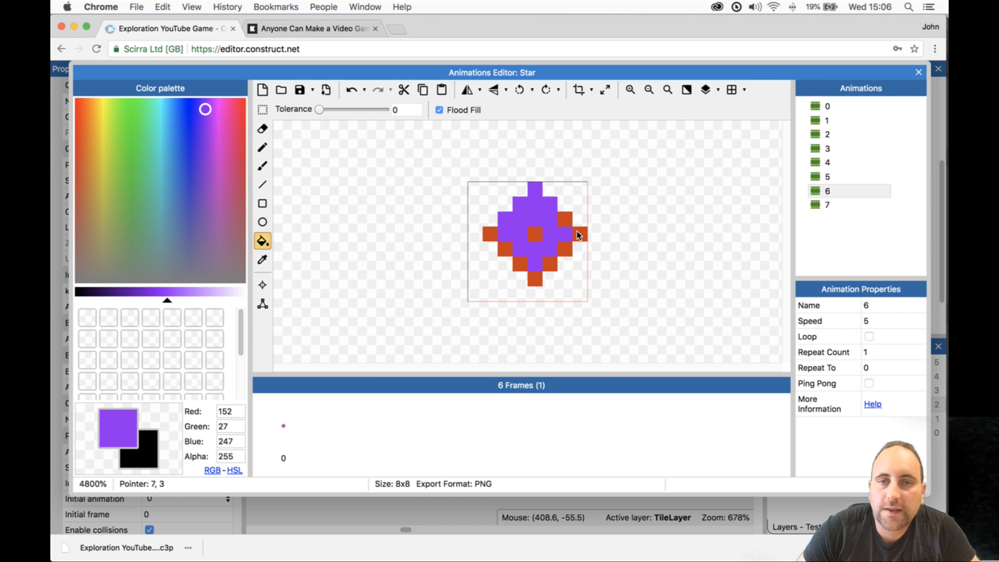
{"action": "key", "text": "super+z"}
{"action": "left_click", "coordinate": [563, 220]}
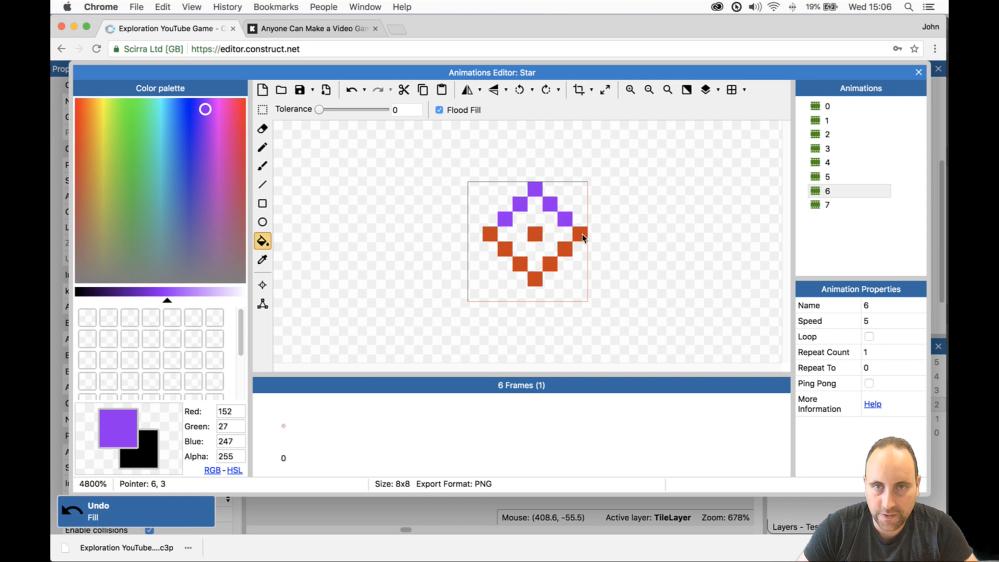
{"action": "left_click", "coordinate": [582, 240]}
{"action": "left_click", "coordinate": [548, 264]}
{"action": "left_click", "coordinate": [536, 278]}
{"action": "left_click", "coordinate": [521, 265]}
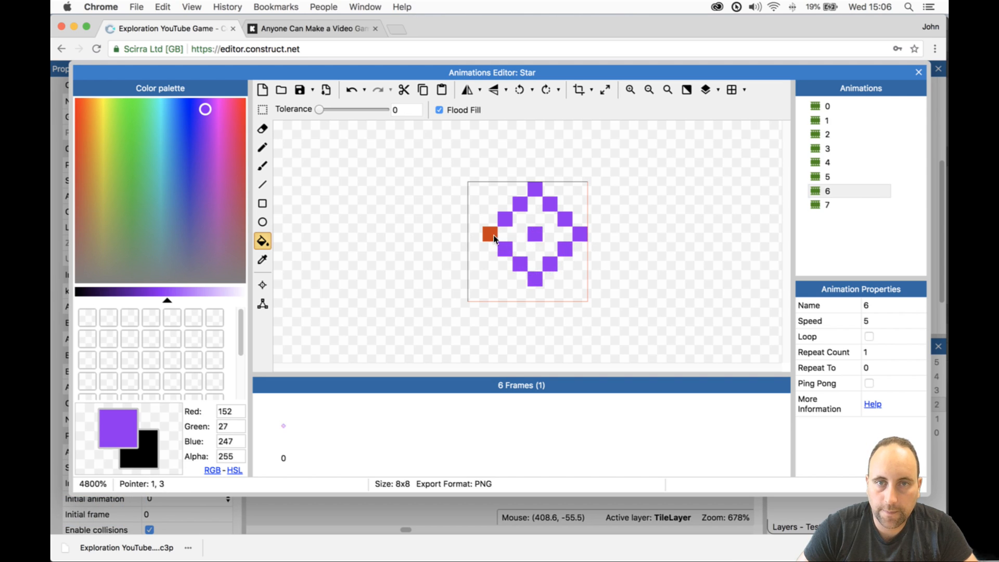
- In animation 7, sample the key's near-black colour as the drawing colour and replace the key with the copied diamond
{"action": "left_click", "coordinate": [874, 205]}
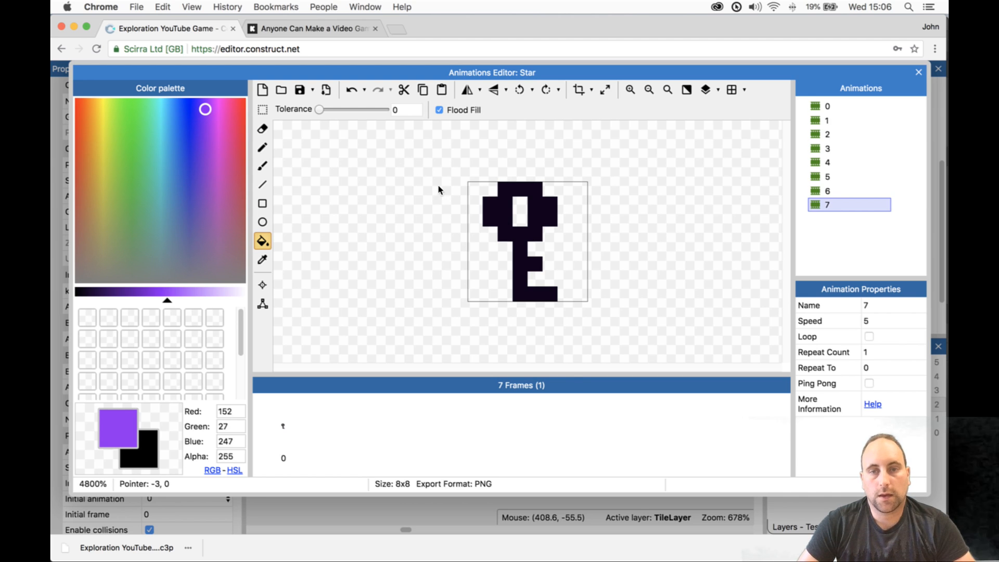
{"action": "key", "text": "i"}
{"action": "left_click", "coordinate": [519, 230]}
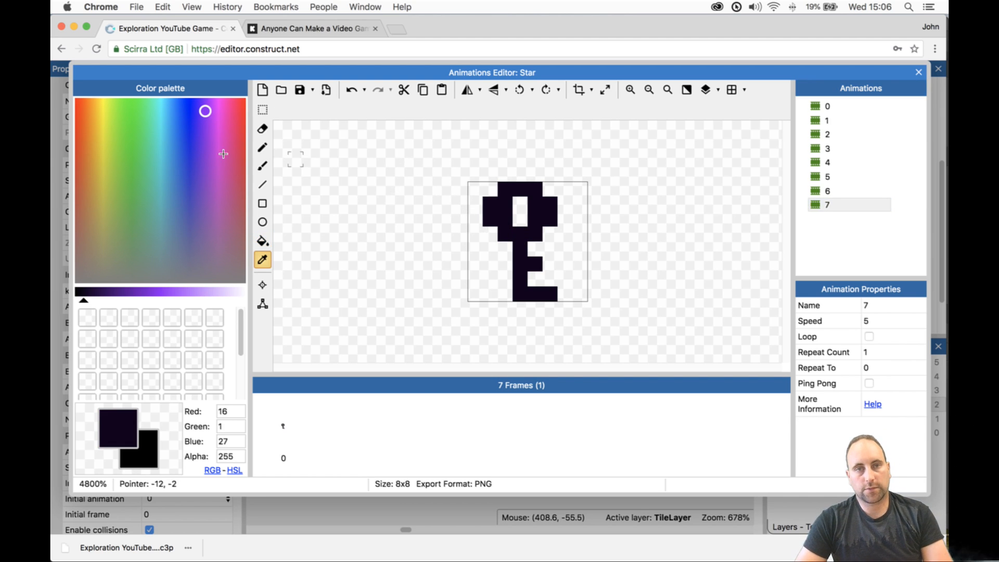
{"action": "left_click", "coordinate": [262, 109]}
{"action": "left_click_drag", "start_coordinate": [383, 156], "coordinate": [651, 330]}
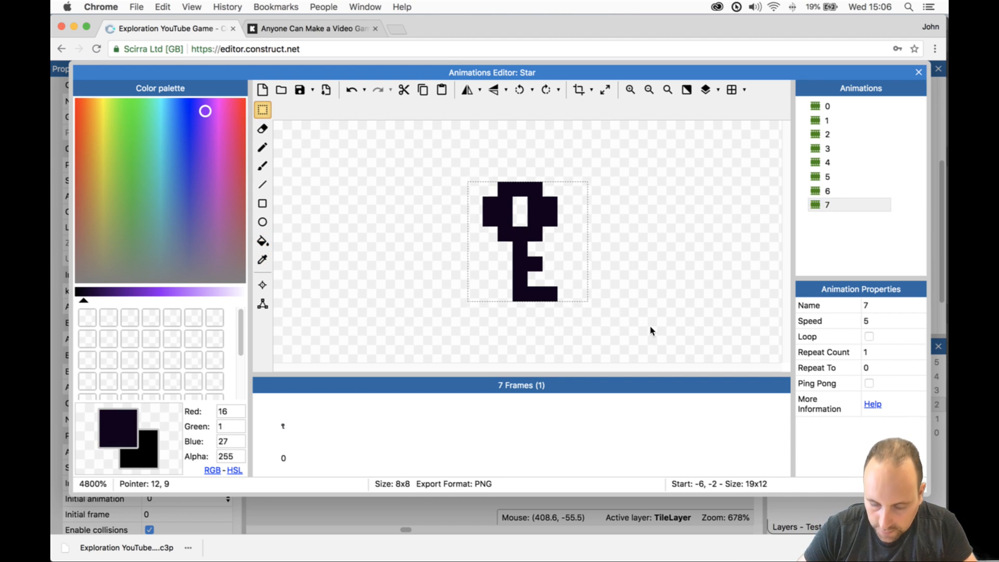
{"action": "key", "text": "Delete"}
{"action": "key", "text": "ctrl+v"}
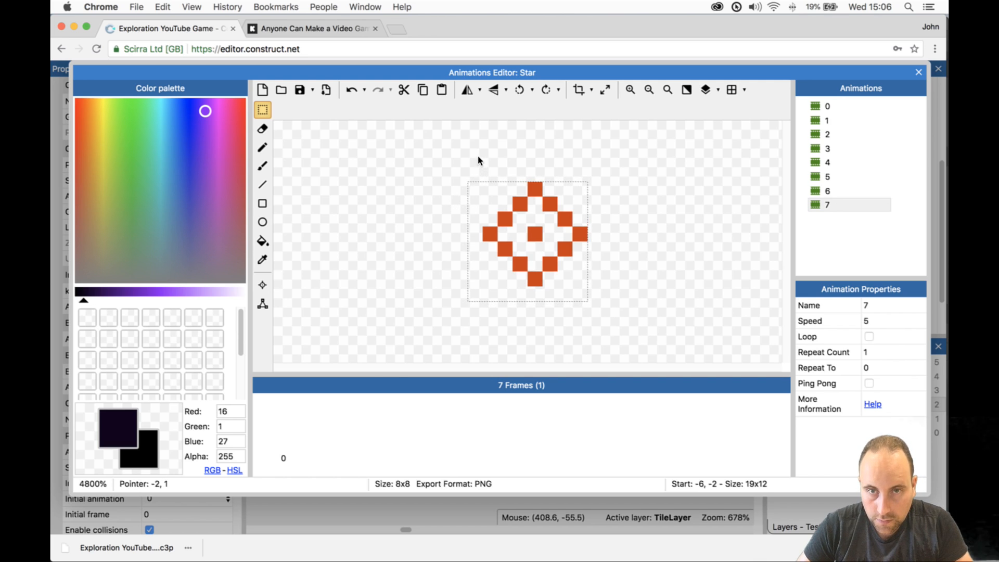
- Fill the outline and centre pixels of the diamond in animation 7 with the sampled dark colour and close the animations editor
{"action": "key", "text": "f"}
{"action": "left_click", "coordinate": [535, 189]}
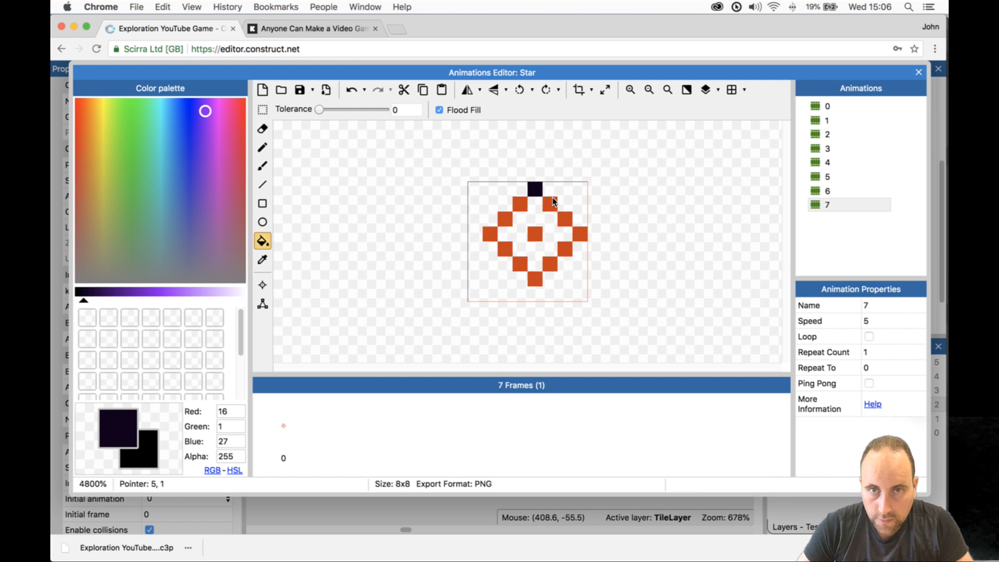
{"action": "left_click", "coordinate": [562, 261]}
{"action": "key", "text": "ctrl+z"}
{"action": "left_click", "coordinate": [581, 234]}
{"action": "left_click", "coordinate": [565, 249]}
{"action": "left_click", "coordinate": [550, 264]}
{"action": "left_click", "coordinate": [535, 279]}
{"action": "left_click", "coordinate": [535, 237]}
{"action": "left_click", "coordinate": [519, 263]}
{"action": "left_click", "coordinate": [505, 249]}
{"action": "left_click", "coordinate": [490, 234]}
{"action": "left_click", "coordinate": [505, 219]}
{"action": "left_click", "coordinate": [518, 210]}
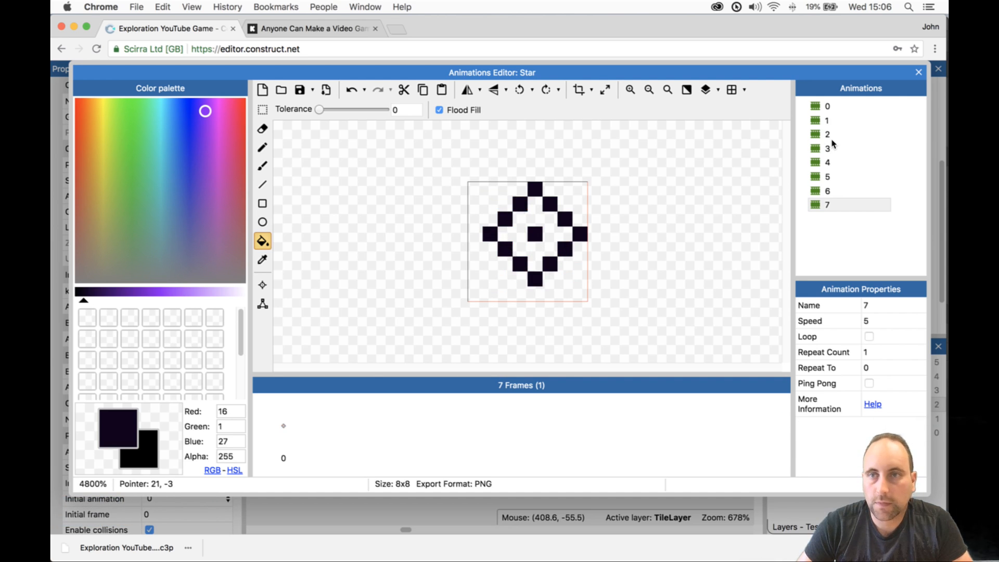
{"action": "left_click", "coordinate": [917, 74]}
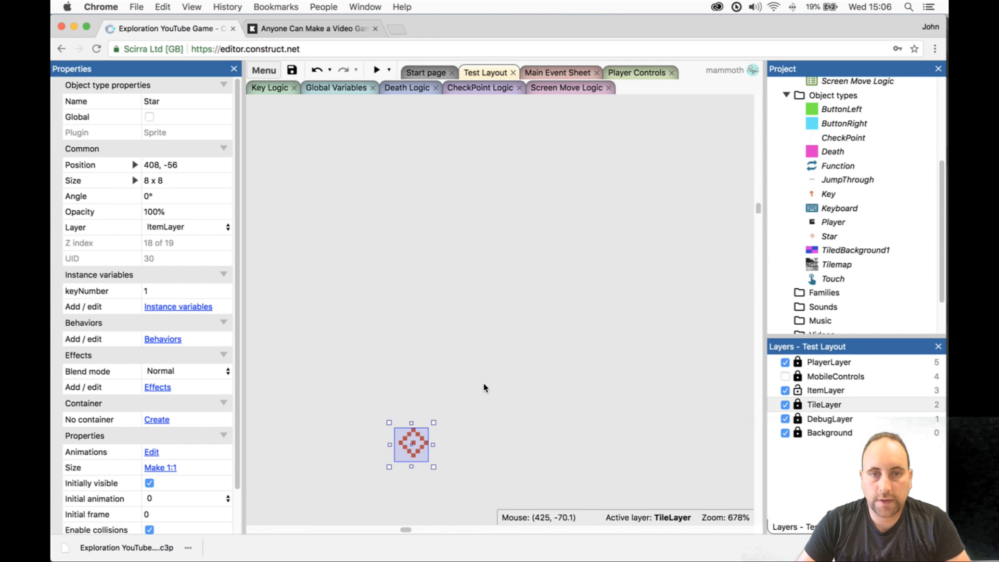
- Duplicate the Star into a row of eight with the first at 416, -56, and open its instance variables
{"action": "left_click_drag", "start_coordinate": [423, 444], "coordinate": [686, 449], "text": "ctrl"}
{"action": "left_click_drag", "start_coordinate": [428, 442], "coordinate": [462, 443]}
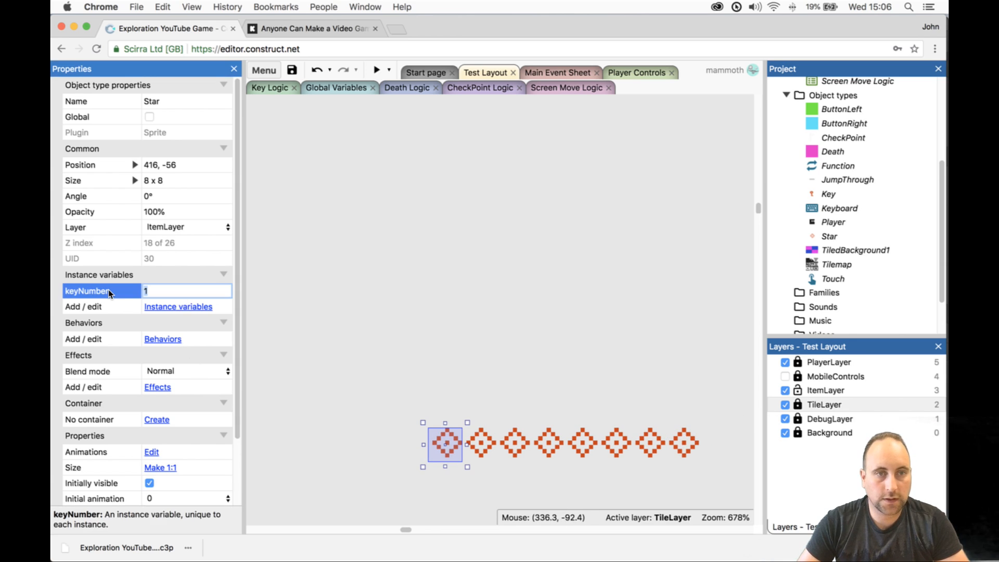
{"action": "left_click", "coordinate": [175, 307]}
{"action": "right_click", "coordinate": [531, 260]}
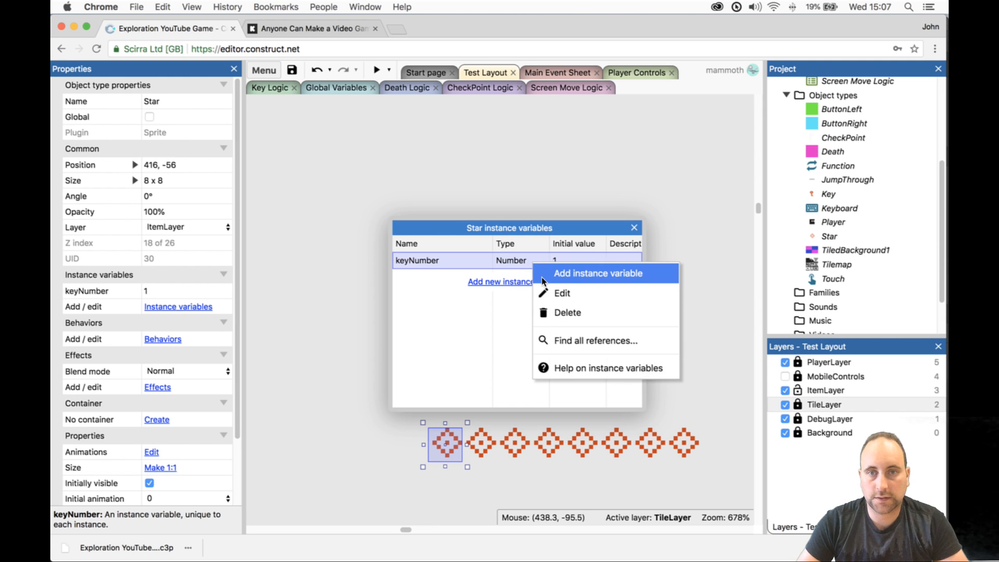
{"action": "left_click", "coordinate": [543, 274]}
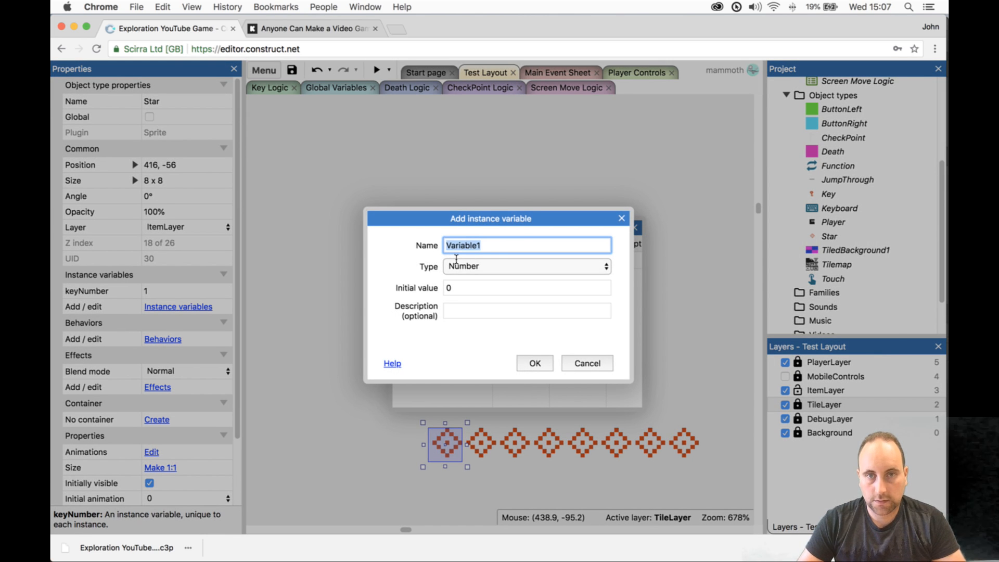
{"action": "key", "text": "Escape"}
- Rename the Star's keyNumber instance variable to starNumber and close the instance variables list
{"action": "right_click", "coordinate": [517, 261]}
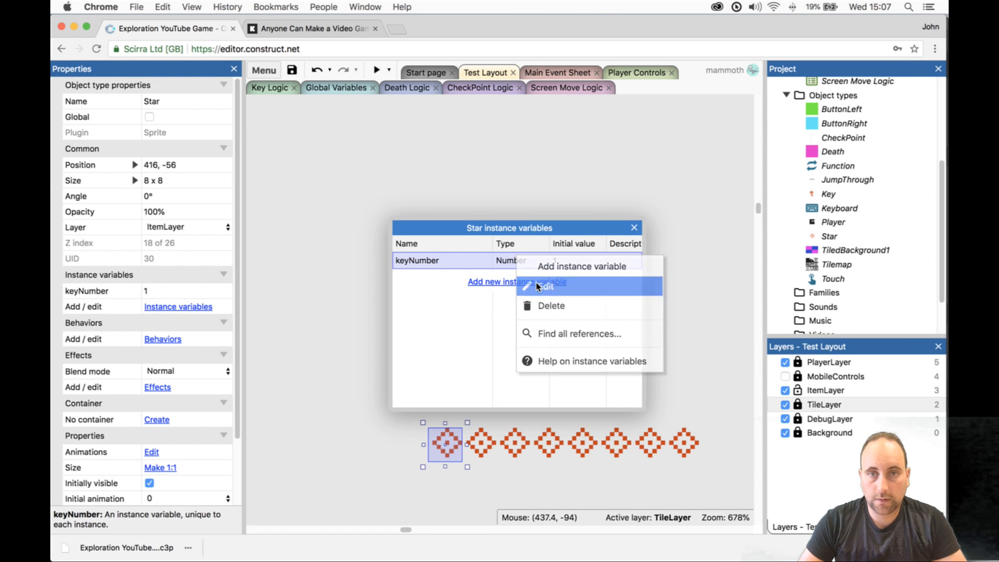
{"action": "left_click", "coordinate": [537, 286]}
{"action": "type", "text": "starM"}
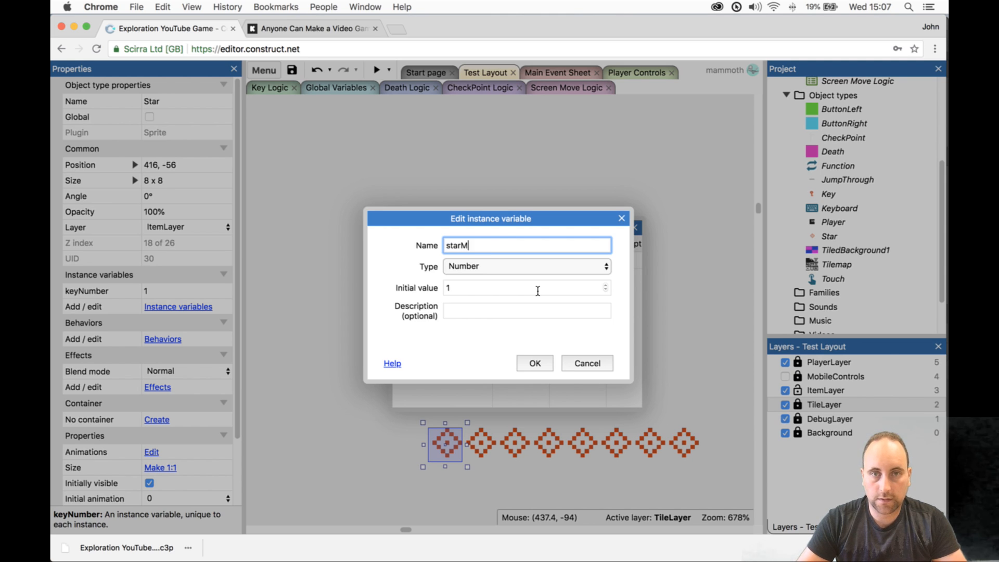
{"action": "key", "text": "BackSpace"}
{"action": "type", "text": "Number"}
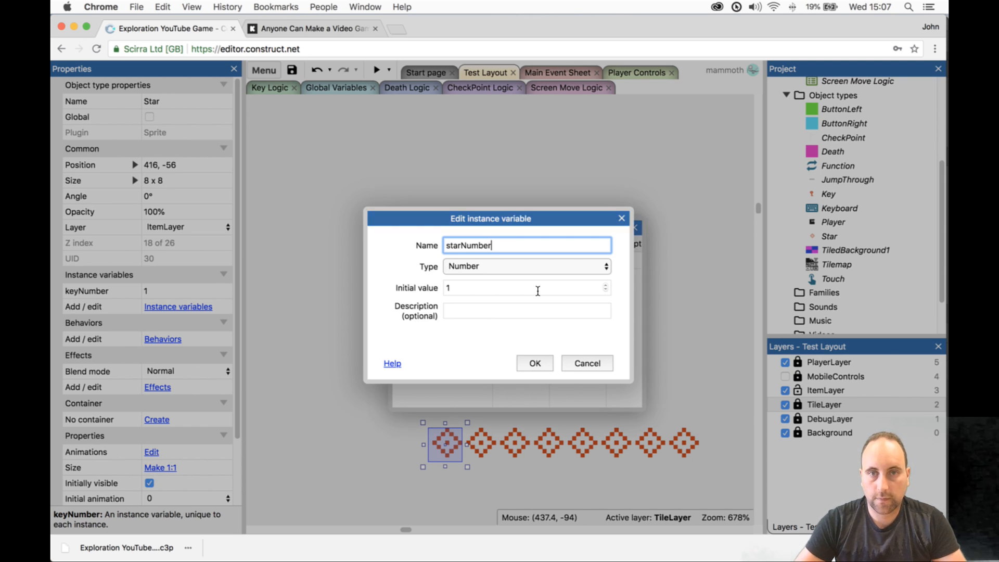
{"action": "key", "text": "Return"}
{"action": "left_click", "coordinate": [634, 229]}
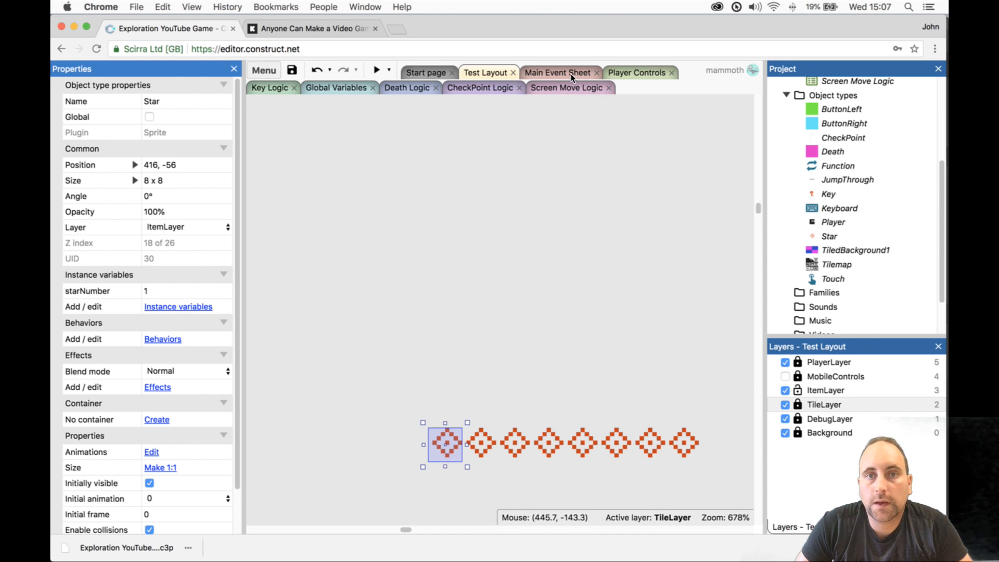
- In the Key Logic event sheet, duplicate the Key On created and Is overlapping Player events below the originals
{"action": "left_click", "coordinate": [276, 89]}
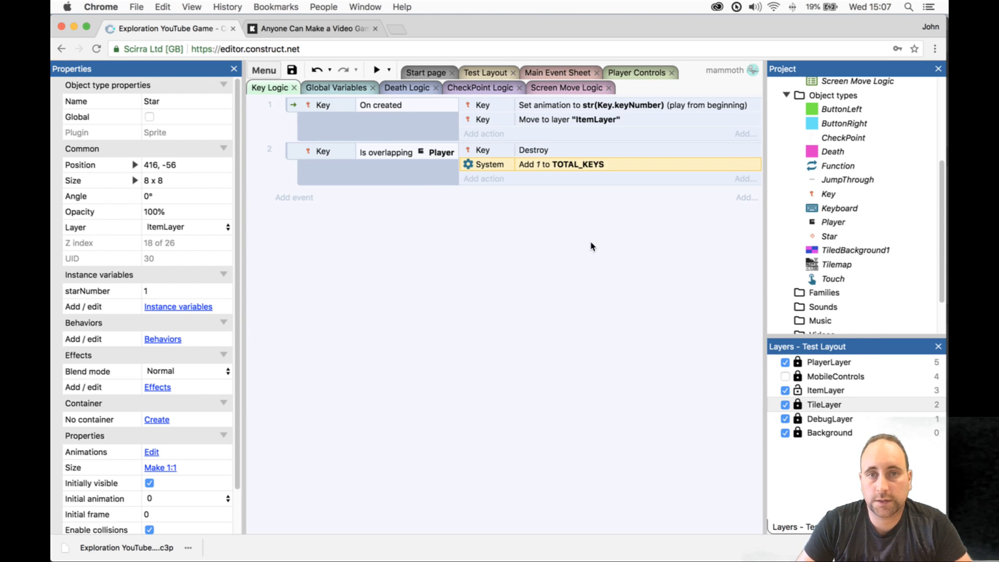
{"action": "left_click", "coordinate": [383, 138]}
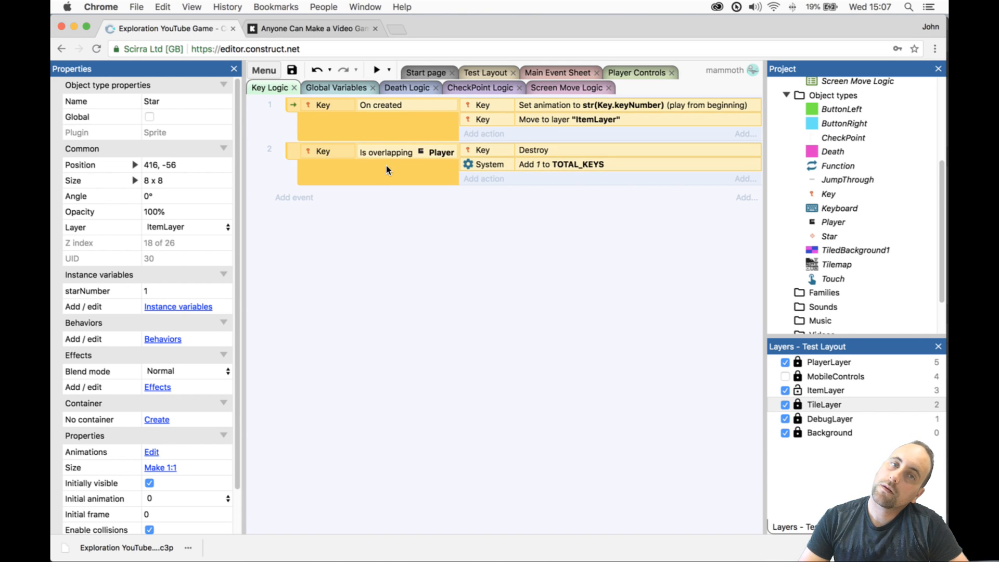
{"action": "left_click", "coordinate": [399, 285]}
{"action": "key", "text": "cmd+v"}
- Try to replace the Key object in the two duplicated events with another object
{"action": "left_click", "coordinate": [407, 195]}
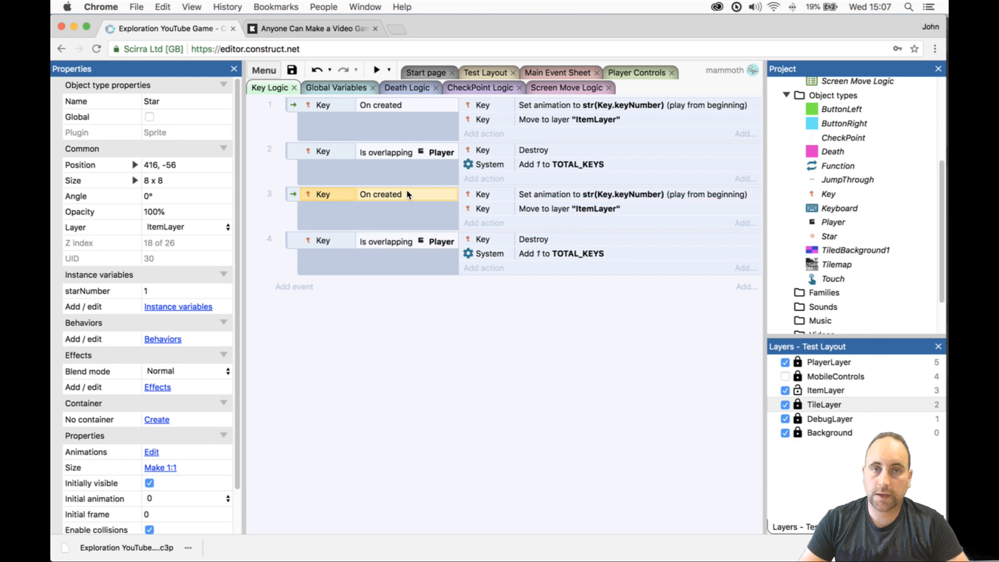
{"action": "left_click", "coordinate": [329, 255]}
{"action": "left_click", "coordinate": [386, 218]}
{"action": "left_click", "coordinate": [423, 264], "text": "shift"}
{"action": "right_click", "coordinate": [423, 265]}
{"action": "left_click", "coordinate": [471, 376]}
{"action": "double_click", "coordinate": [421, 230]}
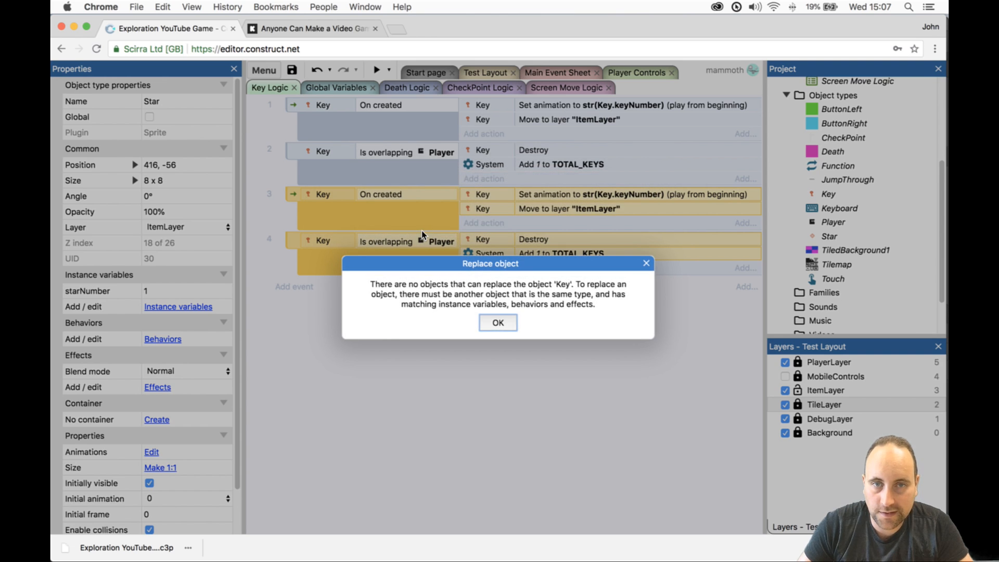
{"action": "left_click", "coordinate": [497, 322]}
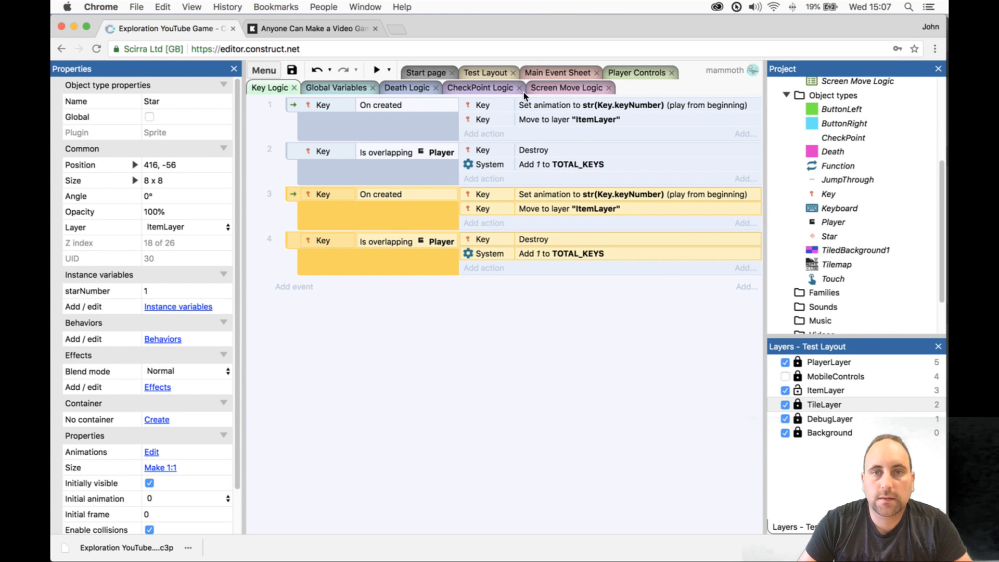
- Rename the Star's instance variable to keyNumber in the Test Layout and close the instance variables list
{"action": "left_click", "coordinate": [491, 72]}
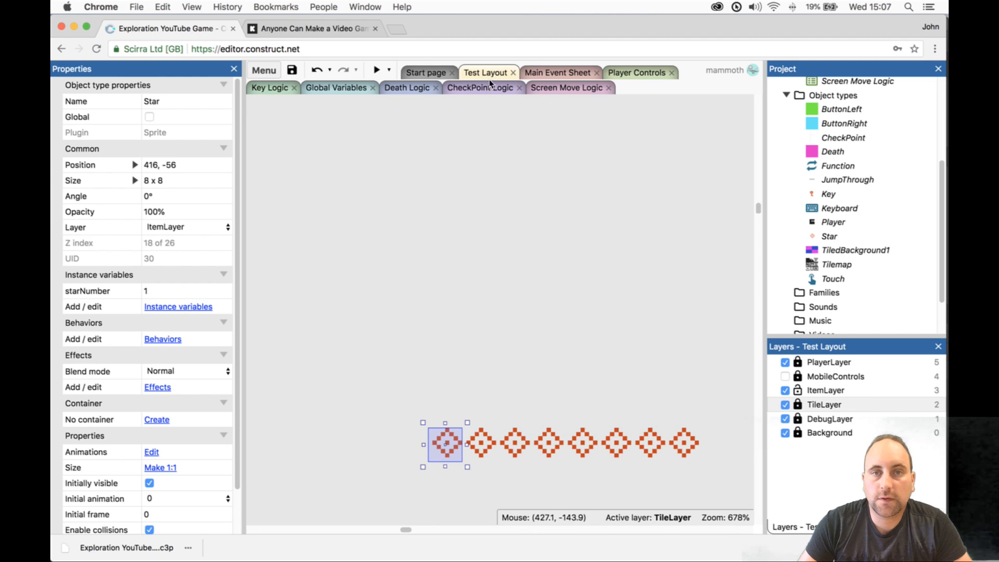
{"action": "left_click", "coordinate": [170, 311]}
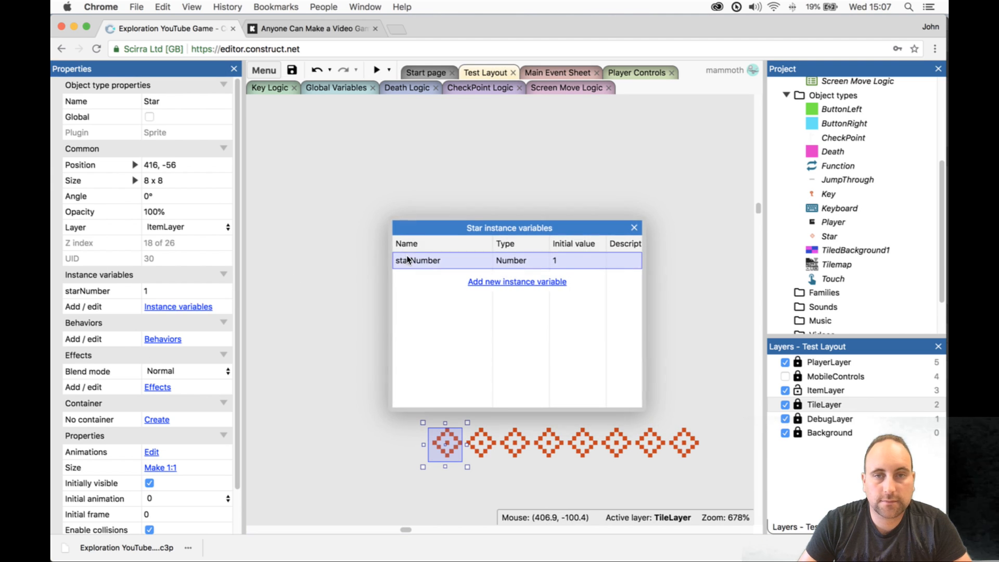
{"action": "right_click", "coordinate": [495, 263]}
{"action": "left_click", "coordinate": [529, 297]}
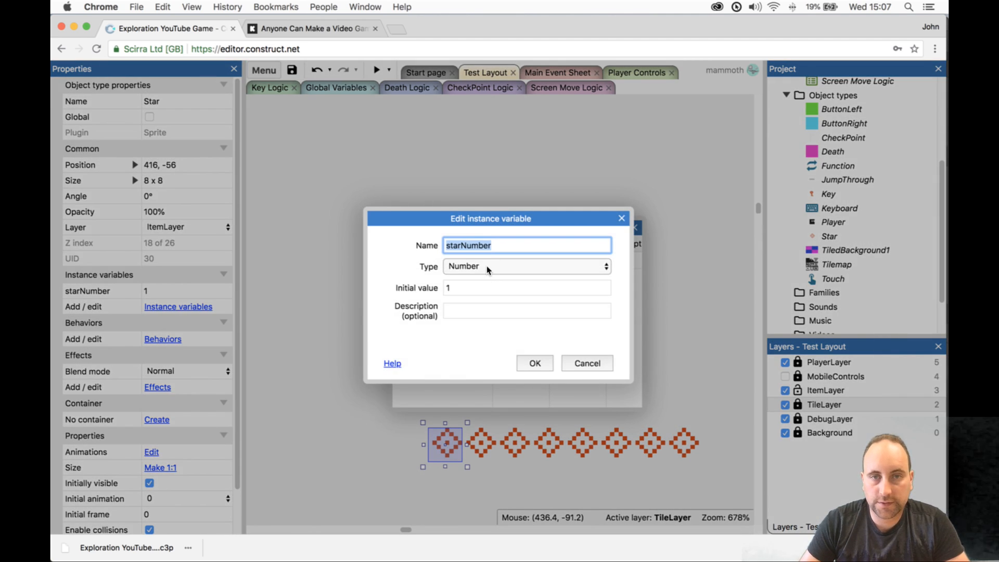
{"action": "type", "text": "key"}
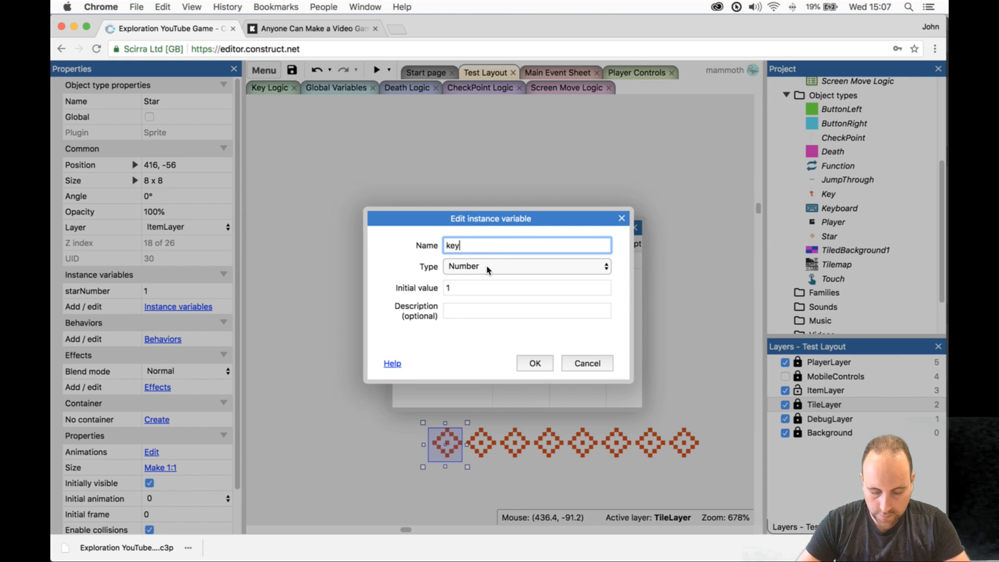
{"action": "key", "text": "Return"}
{"action": "key", "text": "Escape"}
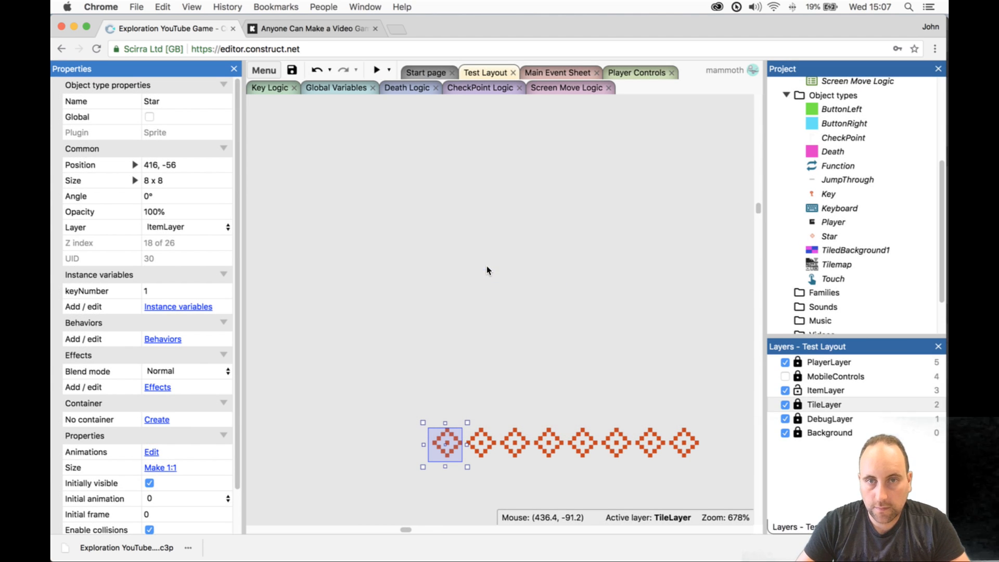
- In the Key Logic event sheet, replace the Key object with Star in the two duplicated events
{"action": "left_click", "coordinate": [552, 90]}
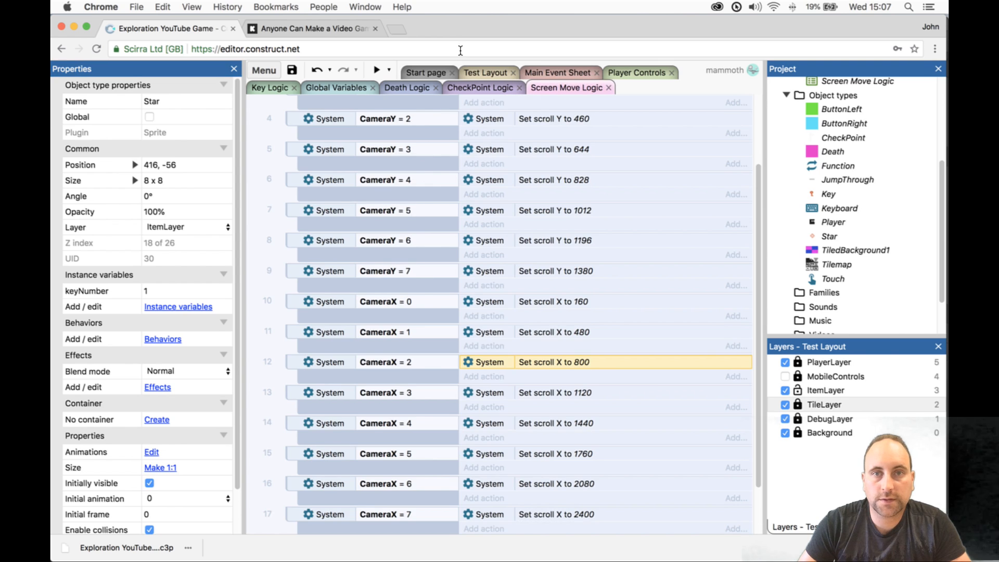
{"action": "left_click", "coordinate": [277, 86]}
{"action": "right_click", "coordinate": [419, 228]}
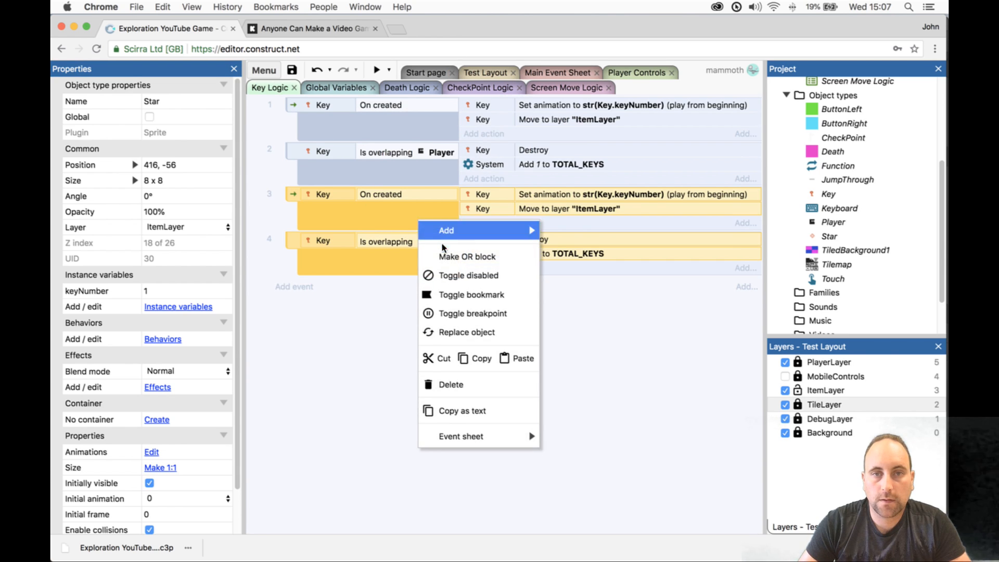
{"action": "left_click", "coordinate": [481, 332]}
{"action": "double_click", "coordinate": [427, 233]}
{"action": "double_click", "coordinate": [427, 233]}
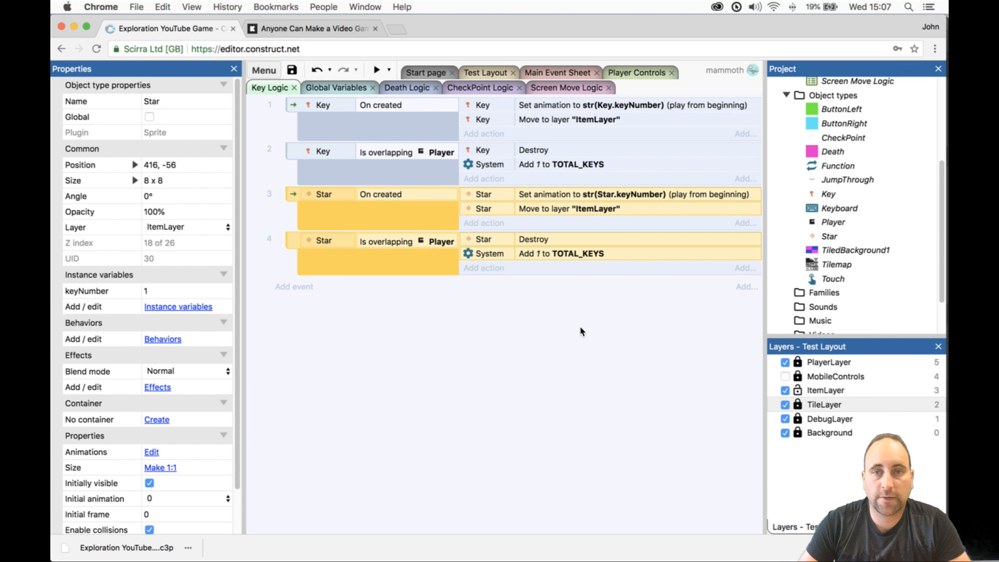
- Duplicate the TOTAL_KEYS global variable in the Global Variables sheet and rename the copy TOTAL_STARS
{"action": "right_click", "coordinate": [556, 309]}
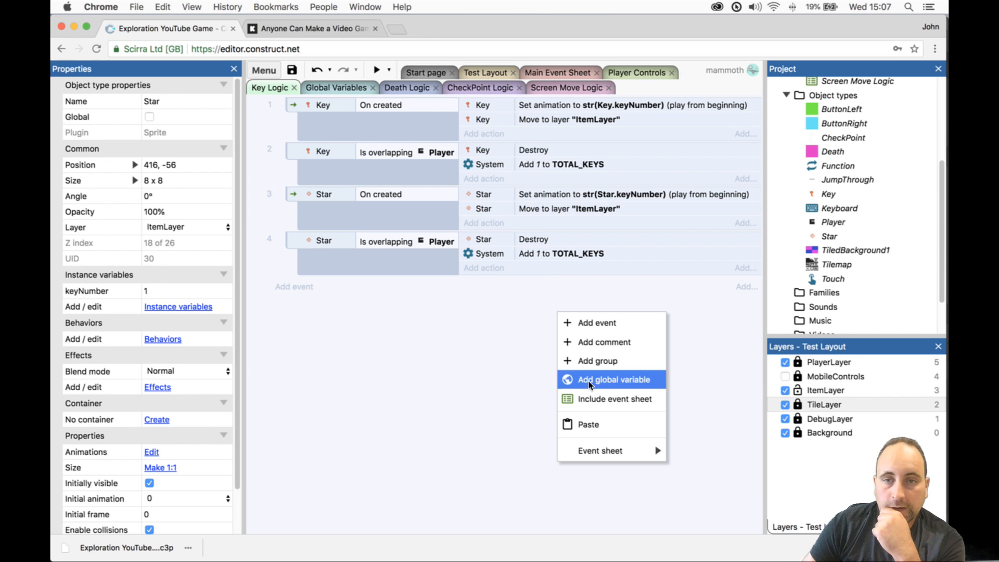
{"action": "left_click", "coordinate": [357, 88]}
{"action": "left_click", "coordinate": [416, 107]}
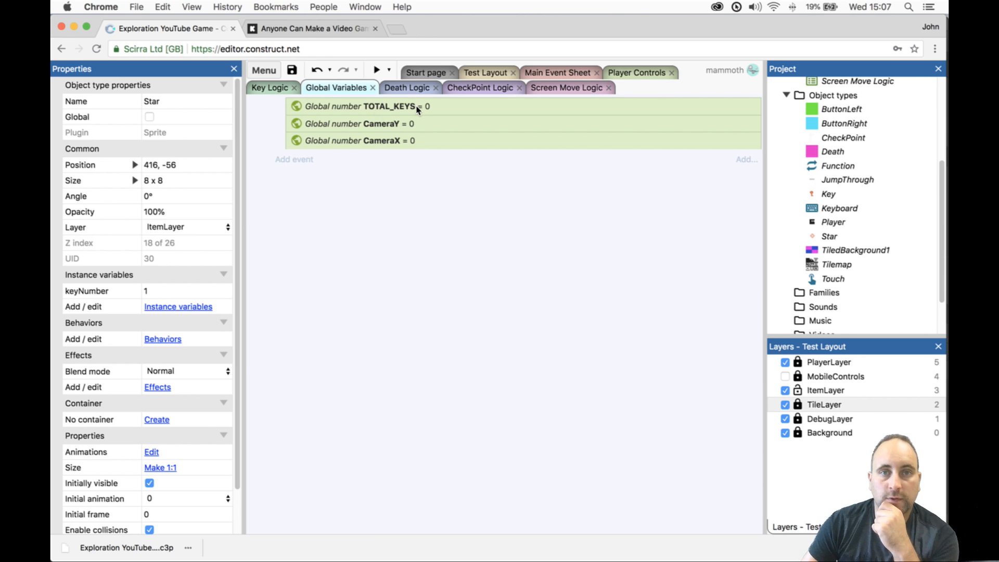
{"action": "key", "text": "super+c"}
{"action": "key", "text": "super+v"}
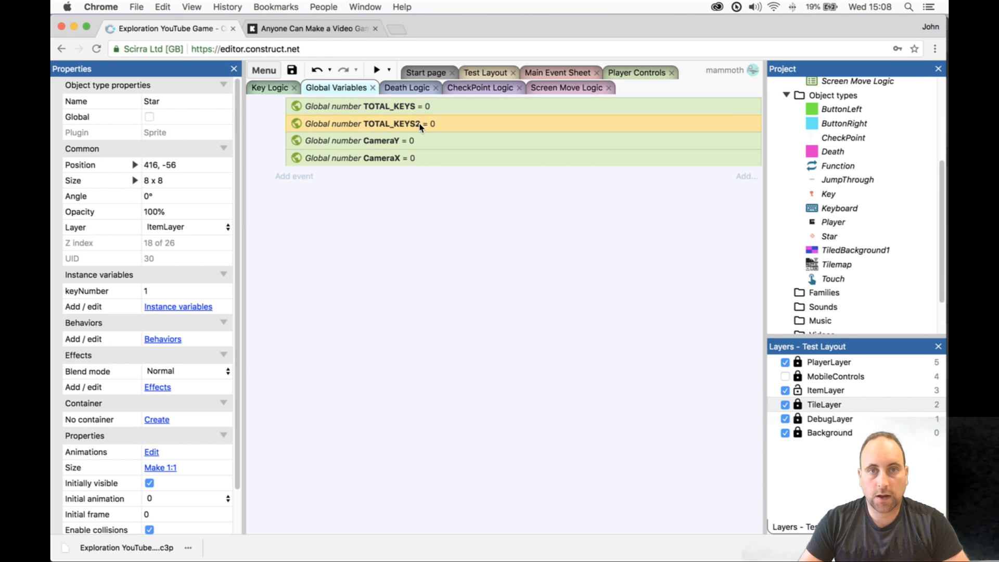
{"action": "double_click", "coordinate": [420, 123]}
{"action": "left_click_drag", "start_coordinate": [474, 224], "coordinate": [557, 232]}
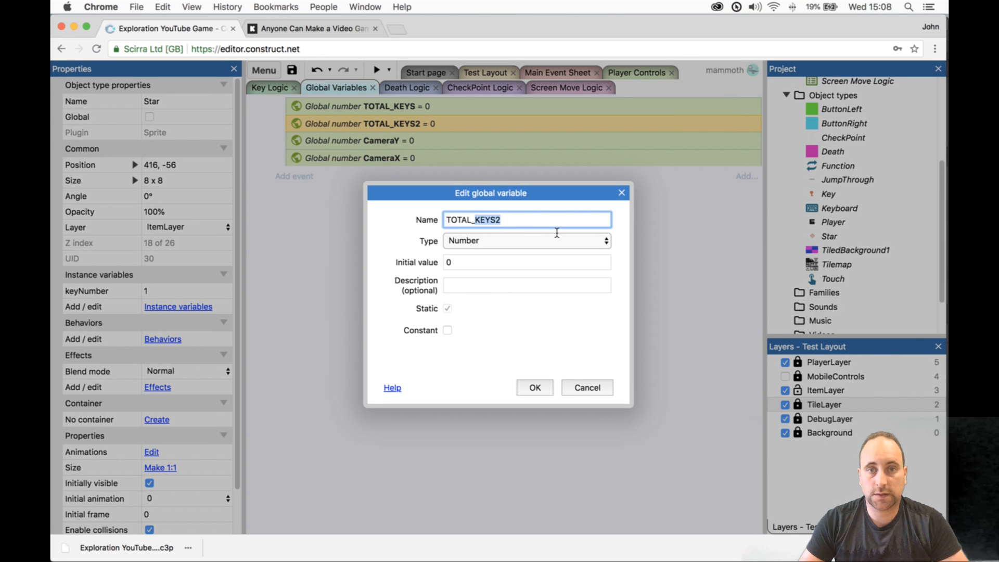
{"action": "type", "text": "STARS"}
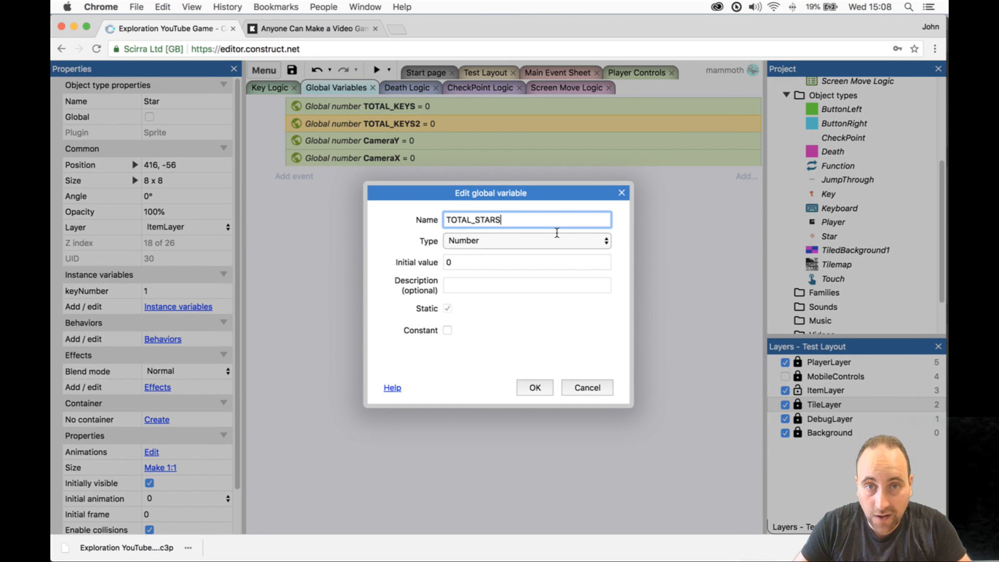
{"action": "key", "text": "Return"}
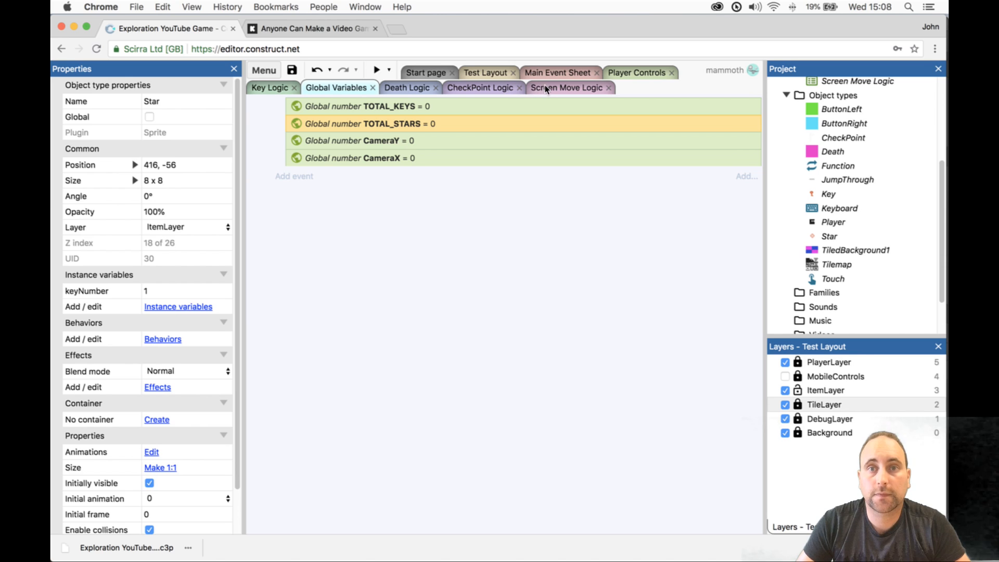
- In the Key Logic sheet, make the Star overlapping Player event add 1 to TOTAL_STARS
{"action": "left_click", "coordinate": [261, 86]}
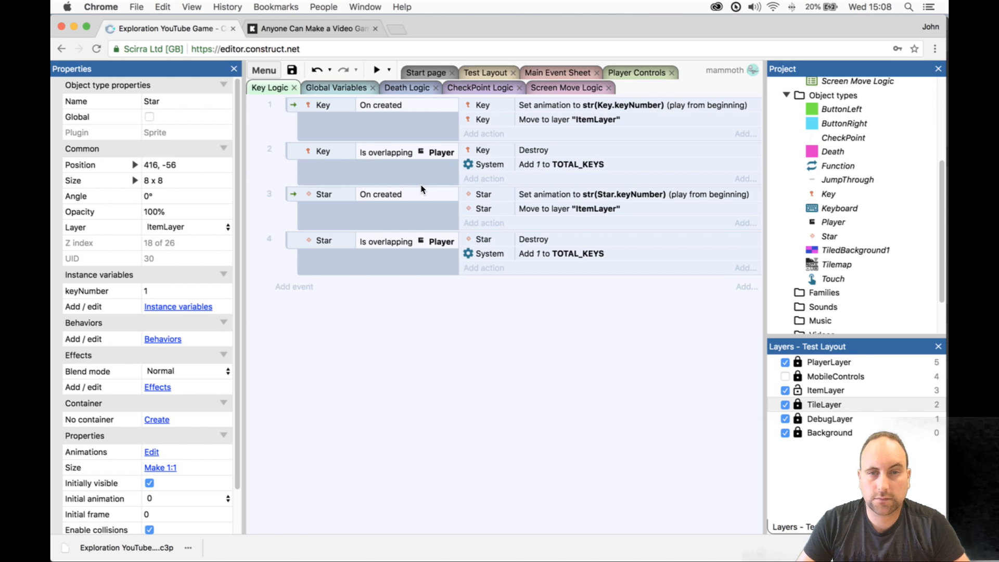
{"action": "double_click", "coordinate": [585, 250]}
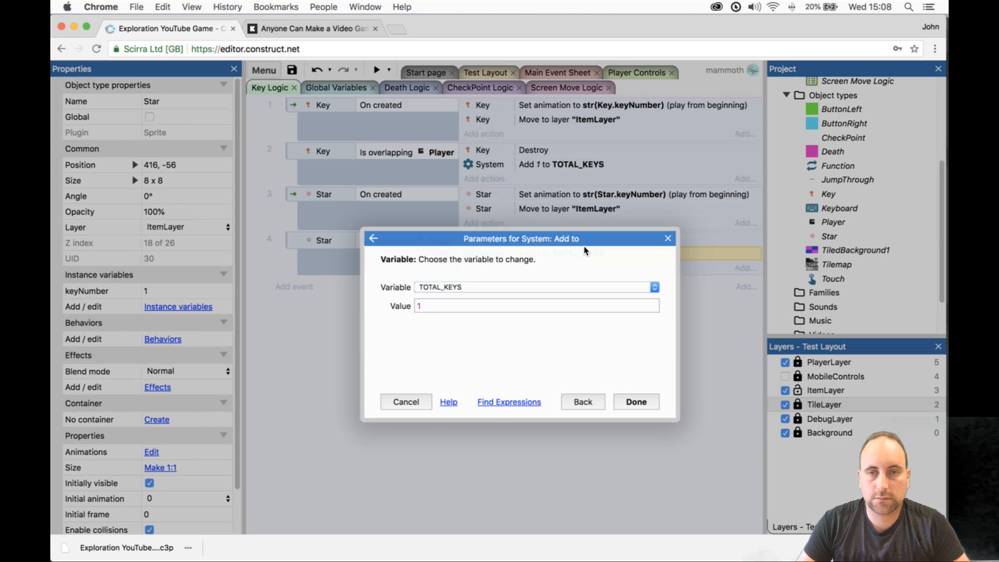
{"action": "left_click", "coordinate": [486, 284]}
{"action": "left_click", "coordinate": [468, 296]}
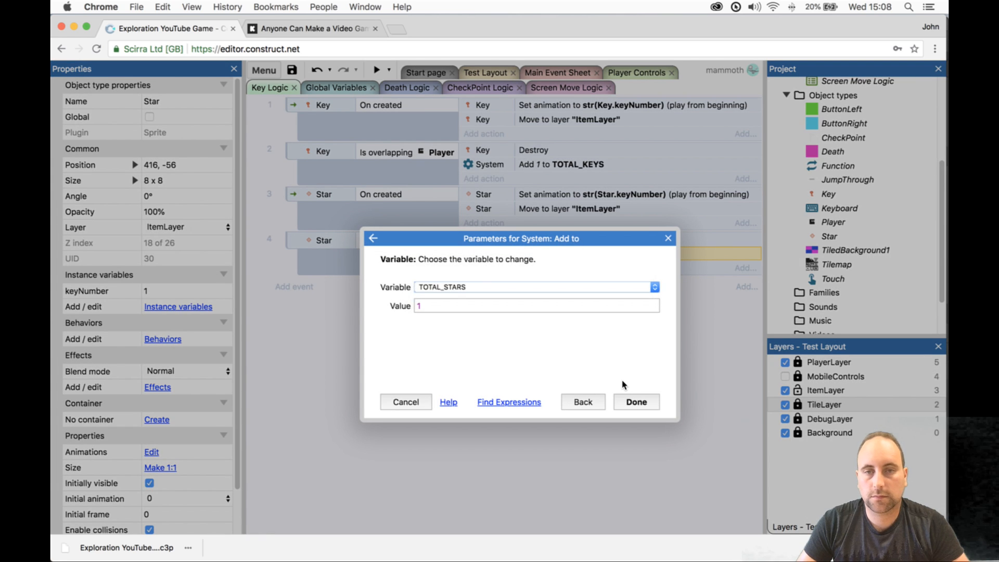
{"action": "left_click", "coordinate": [636, 402]}
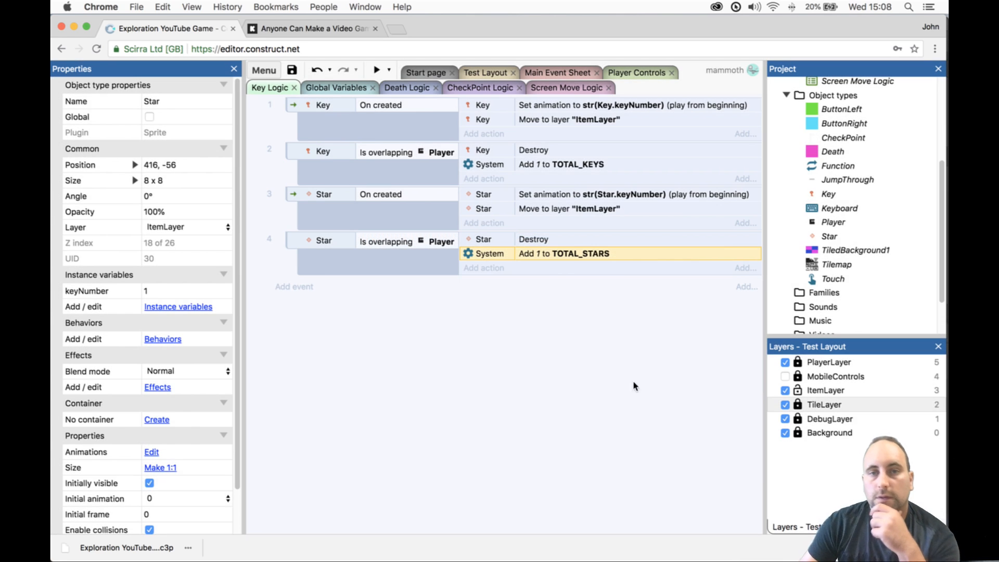
- Check the animation expression of the Set animation action in the Star's On created event
{"action": "double_click", "coordinate": [604, 203]}
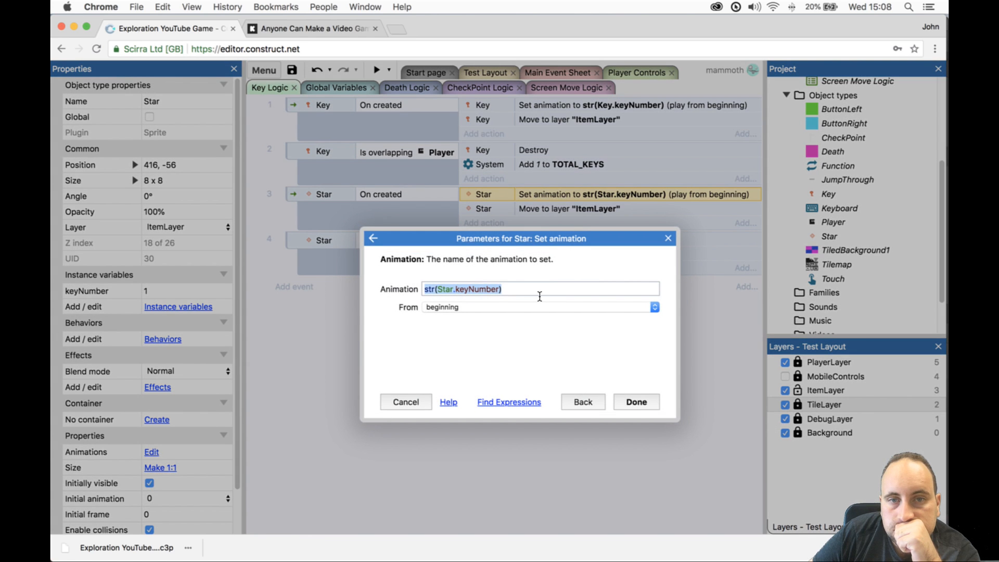
{"action": "double_click", "coordinate": [448, 289]}
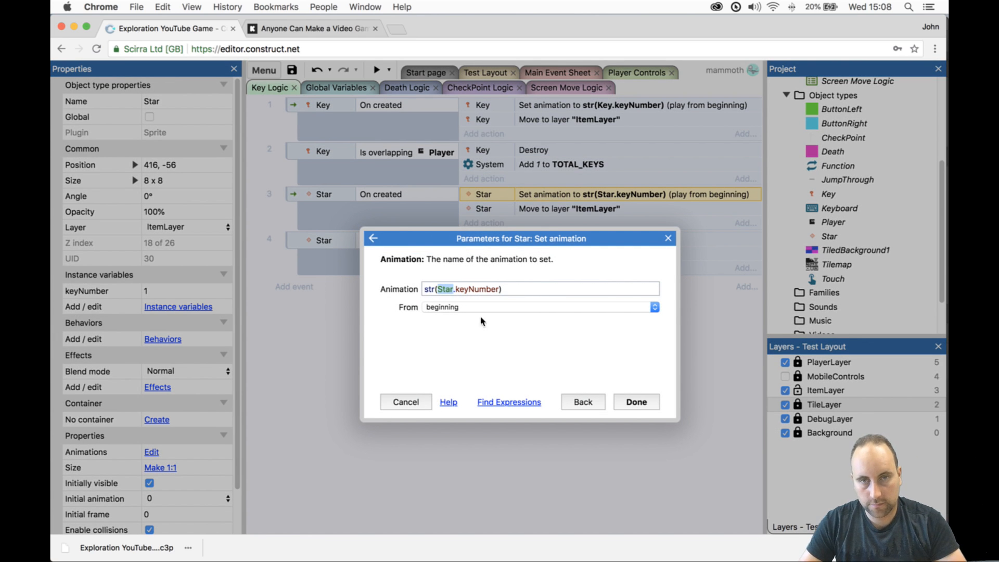
{"action": "left_click", "coordinate": [629, 394]}
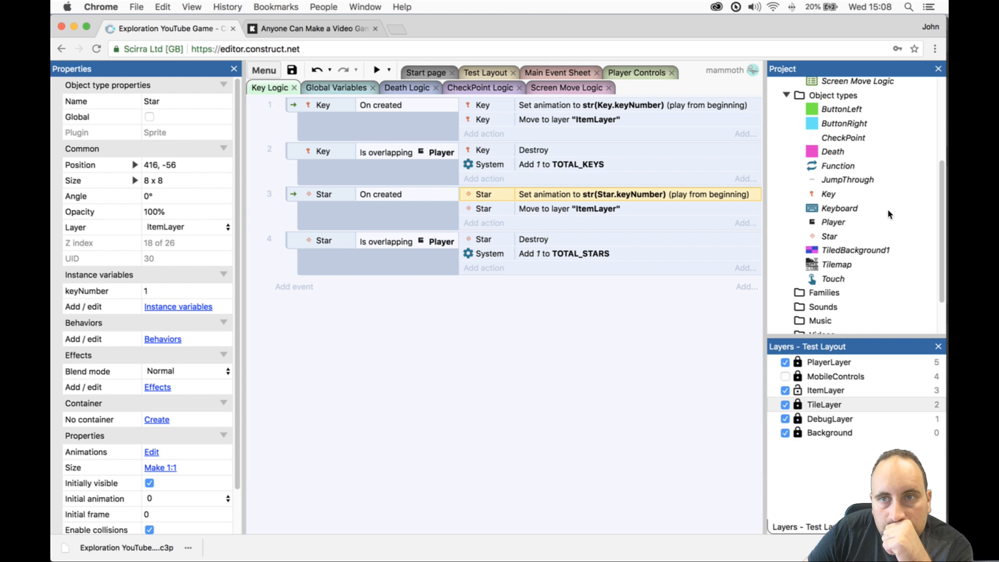
- Rename the Key Logic event sheet to Collectable Logic in the project tree
{"action": "scroll", "coordinate": [889, 214], "scroll_direction": "up", "scroll_amount": 5}
{"action": "right_click", "coordinate": [841, 182]}
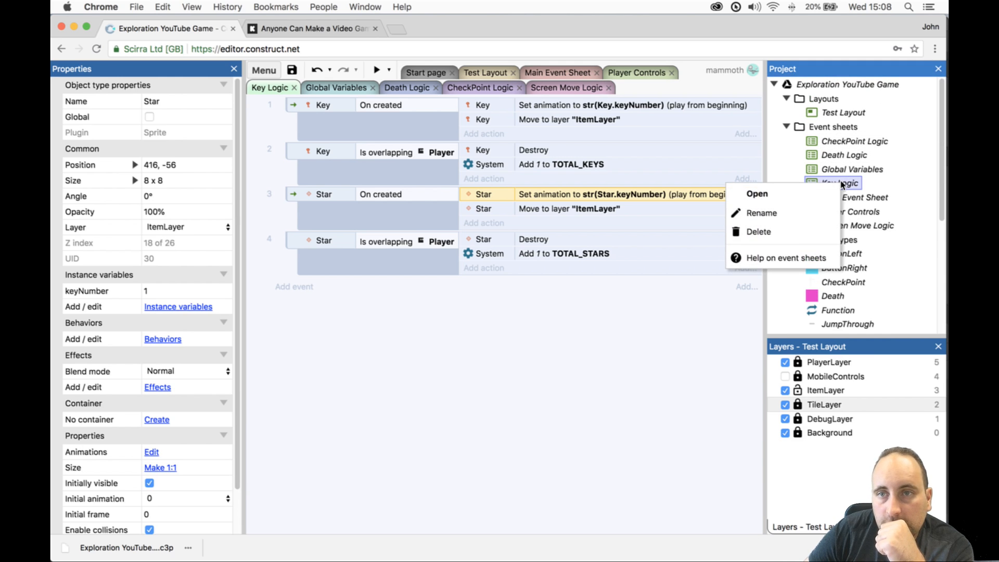
{"action": "left_click", "coordinate": [798, 206]}
{"action": "type", "text": "Co"}
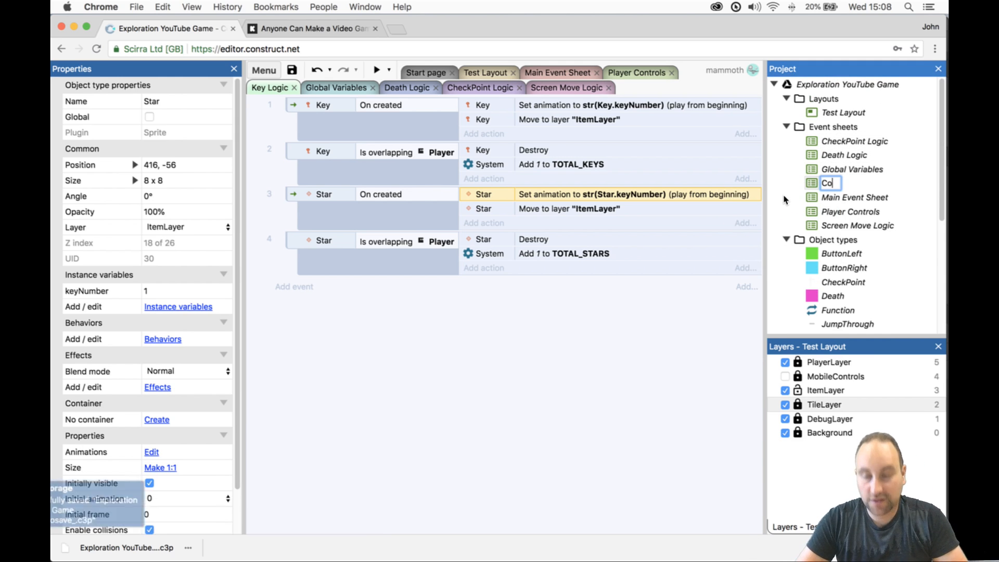
{"action": "type", "text": "llectable Logi"}
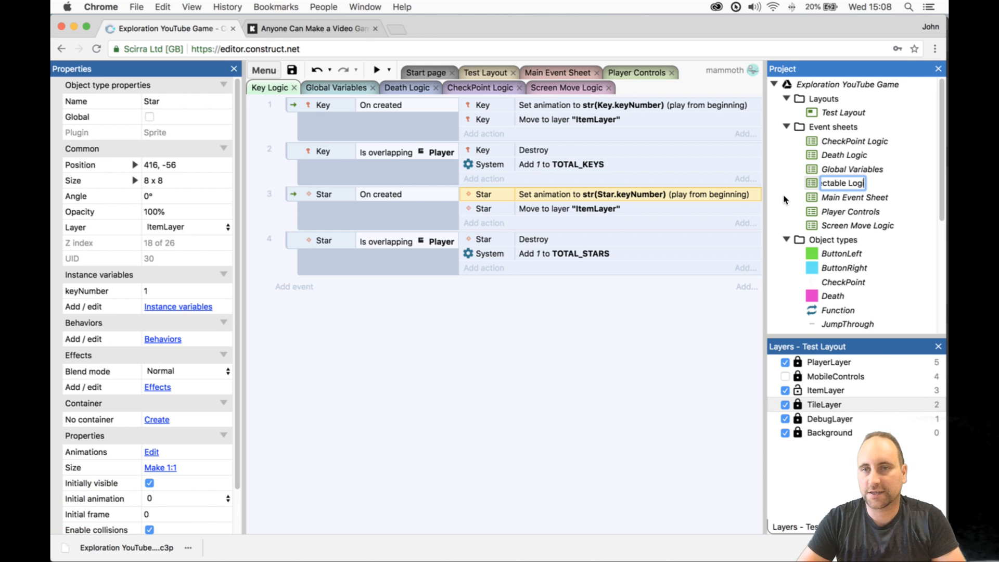
{"action": "type", "text": "c"}
{"action": "key", "text": "Return"}
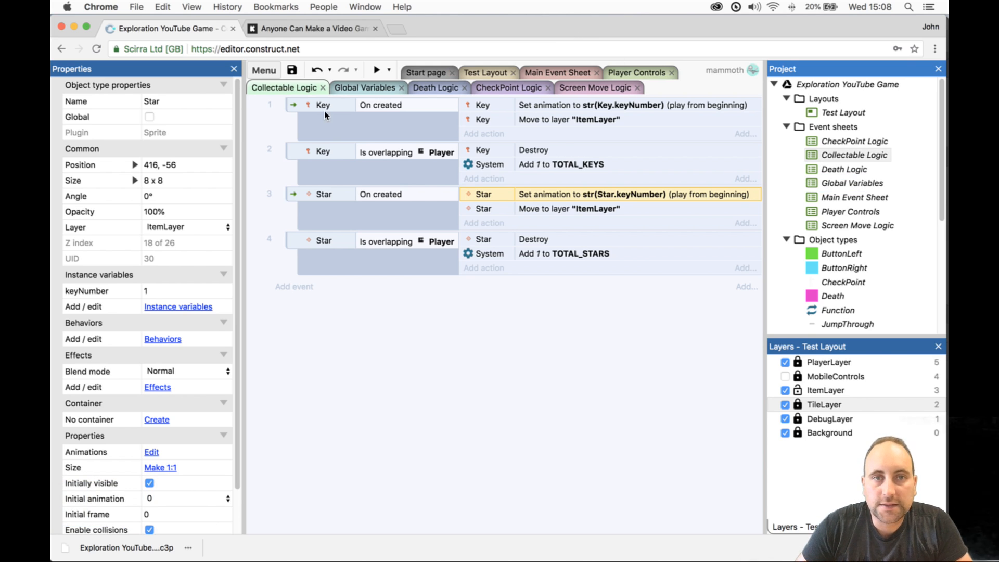
- Save the project to Google Drive under the new file name Exploration YouTube Game p05.c3p
{"action": "left_click", "coordinate": [264, 69]}
{"action": "mouse_move", "coordinate": [294, 96]}
{"action": "mouse_move", "coordinate": [435, 129]}
{"action": "left_click", "coordinate": [484, 128]}
{"action": "scroll", "coordinate": [461, 312], "scroll_direction": "down", "scroll_amount": 10}
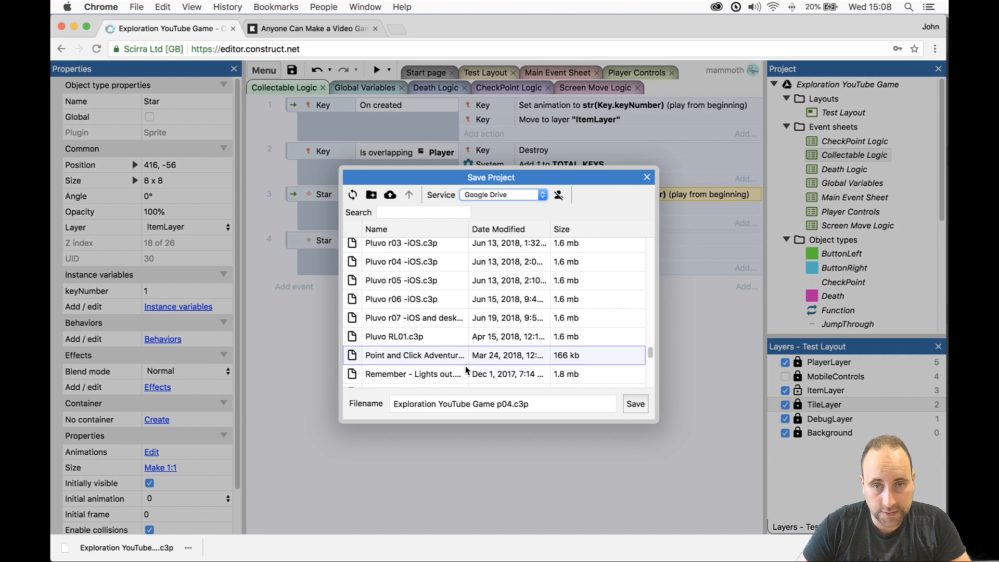
{"action": "left_click", "coordinate": [504, 405]}
{"action": "key", "text": "Delete"}
{"action": "type", "text": "5"}
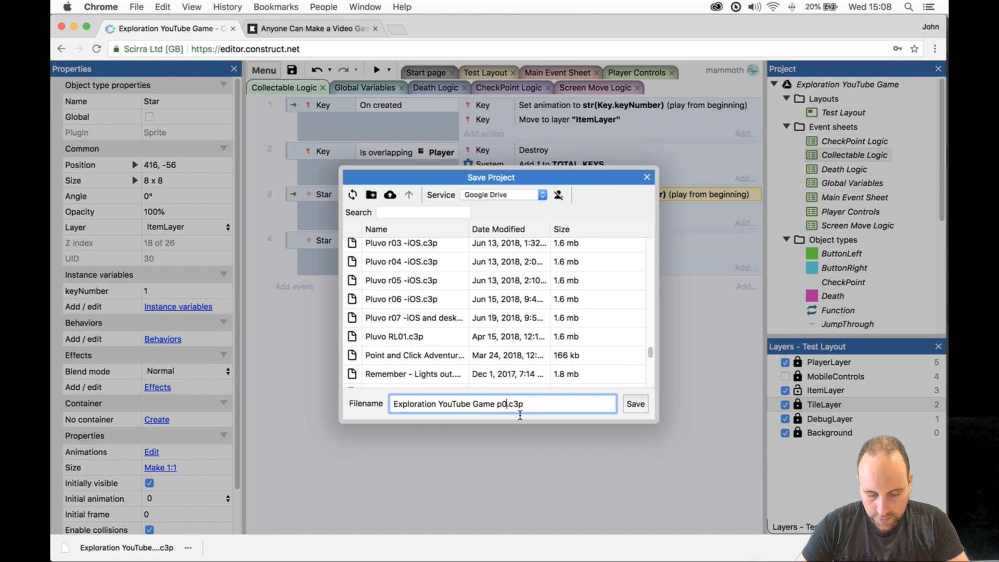
{"action": "key", "text": "Return"}
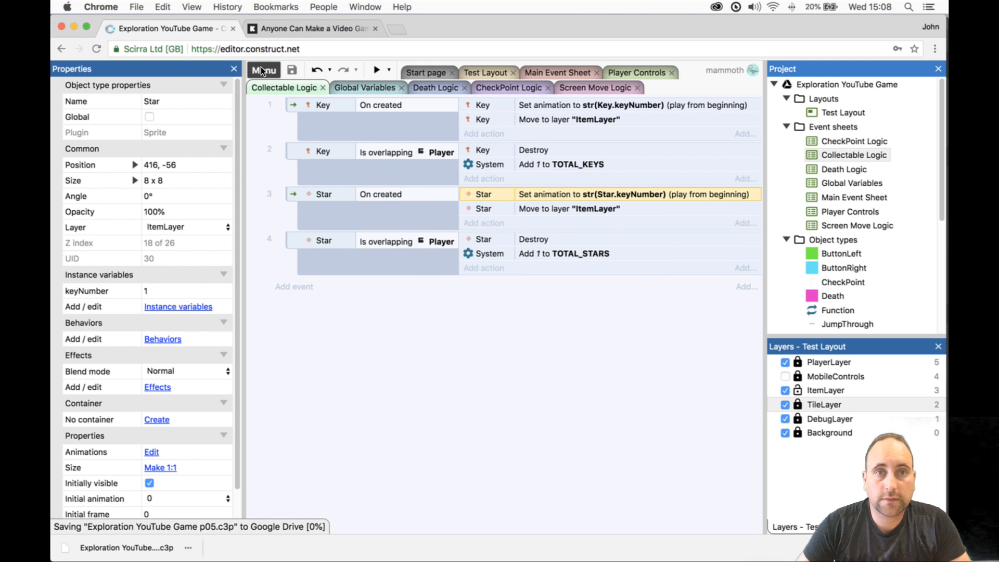
- Download a local copy of the project, keeping the default file name
{"action": "left_click", "coordinate": [264, 73]}
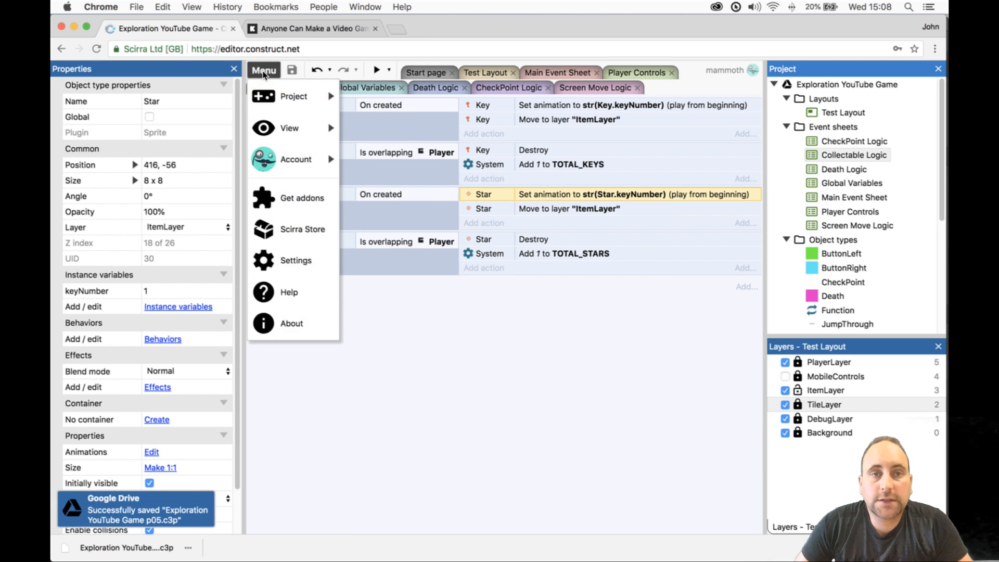
{"action": "mouse_move", "coordinate": [291, 97]}
{"action": "mouse_move", "coordinate": [390, 127]}
{"action": "left_click", "coordinate": [484, 196]}
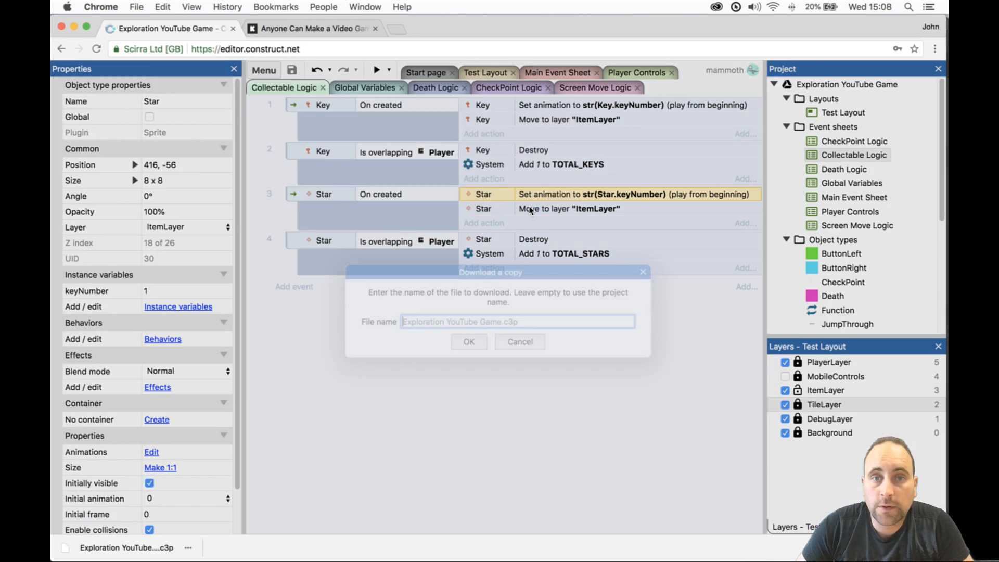
{"action": "left_click", "coordinate": [469, 343]}
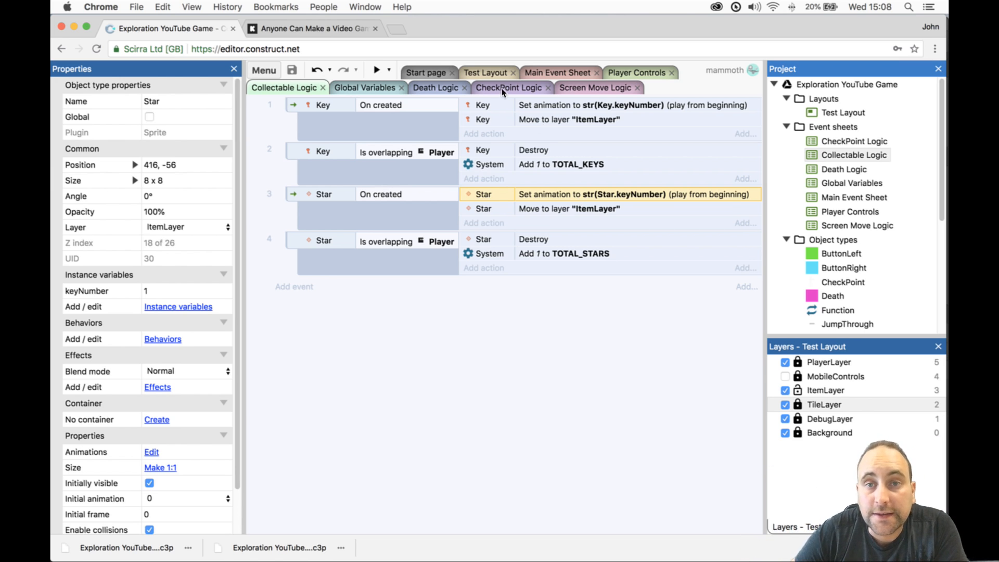
- Look through the Screen Move Logic and Player Controls sheets, and preview the game with the player heading left from the start
{"action": "left_click", "coordinate": [574, 88]}
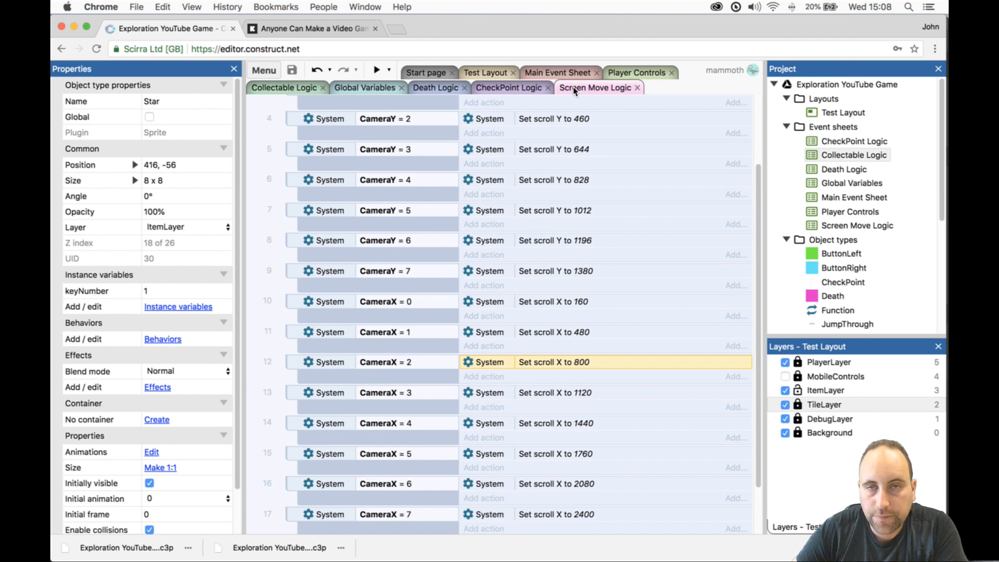
{"action": "left_click", "coordinate": [636, 73]}
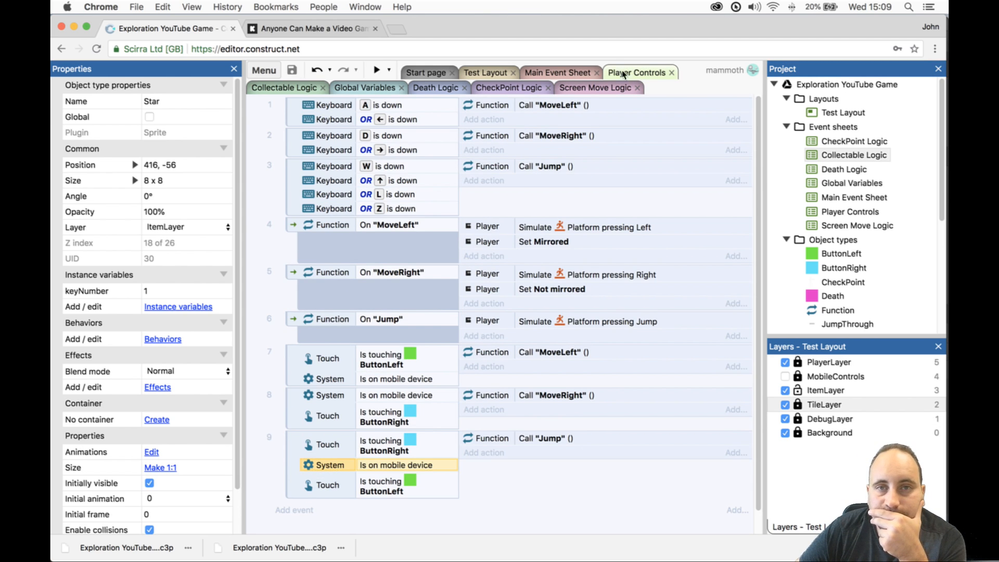
{"action": "left_click", "coordinate": [376, 70]}
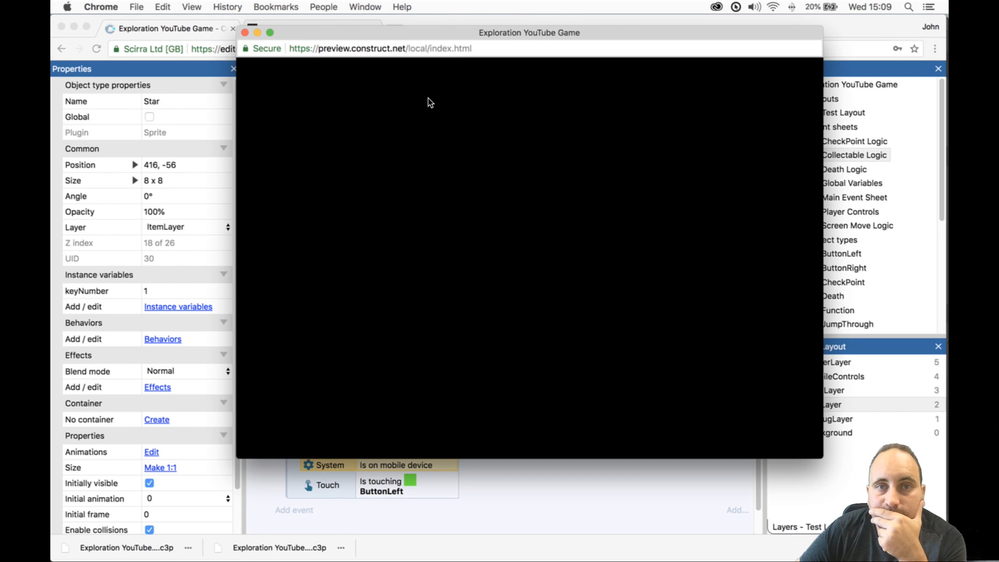
{"action": "key", "text": "Left"}
{"action": "key", "text": "Up"}
{"action": "key", "text": "Left"}
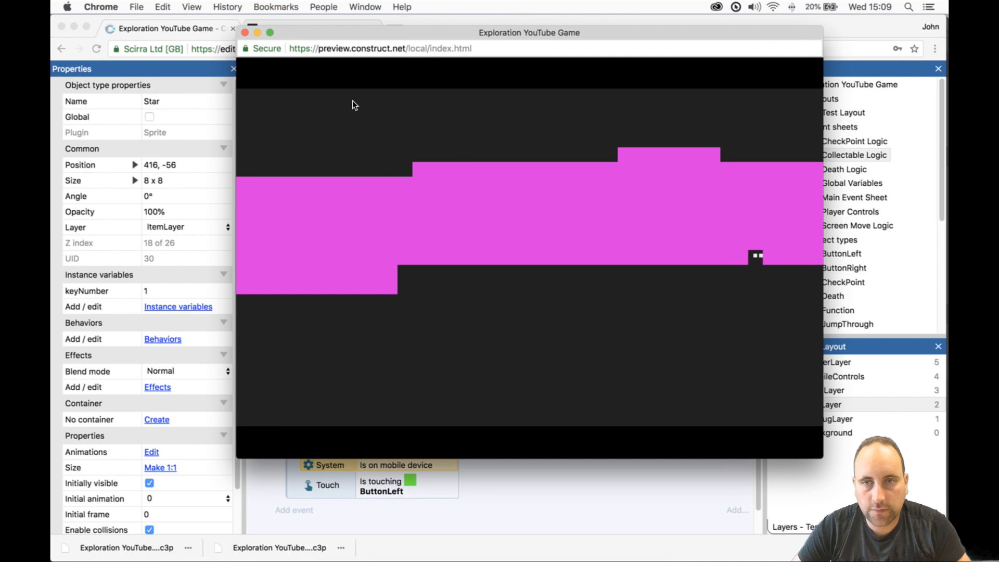
- Move the player back right through the checkpoint room and past the key to the spike pit room
{"action": "key", "text": "Right"}
{"action": "key", "text": "Right"}
{"action": "key", "text": "Up"}
{"action": "key", "text": "Up"}
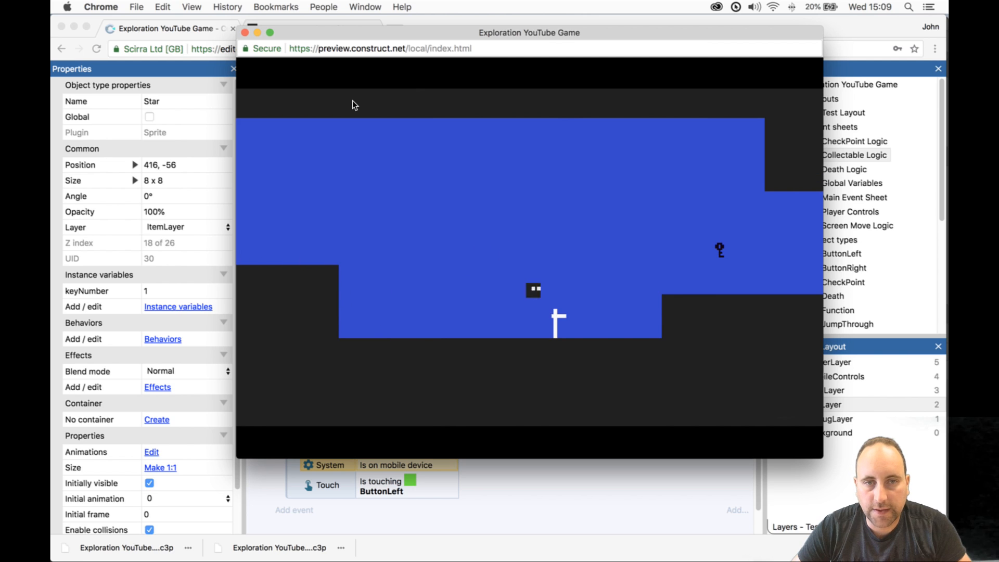
{"action": "key", "text": "Left"}
{"action": "key", "text": "Up"}
{"action": "key", "text": "Right"}
{"action": "key", "text": "Right"}
{"action": "key", "text": "Up"}
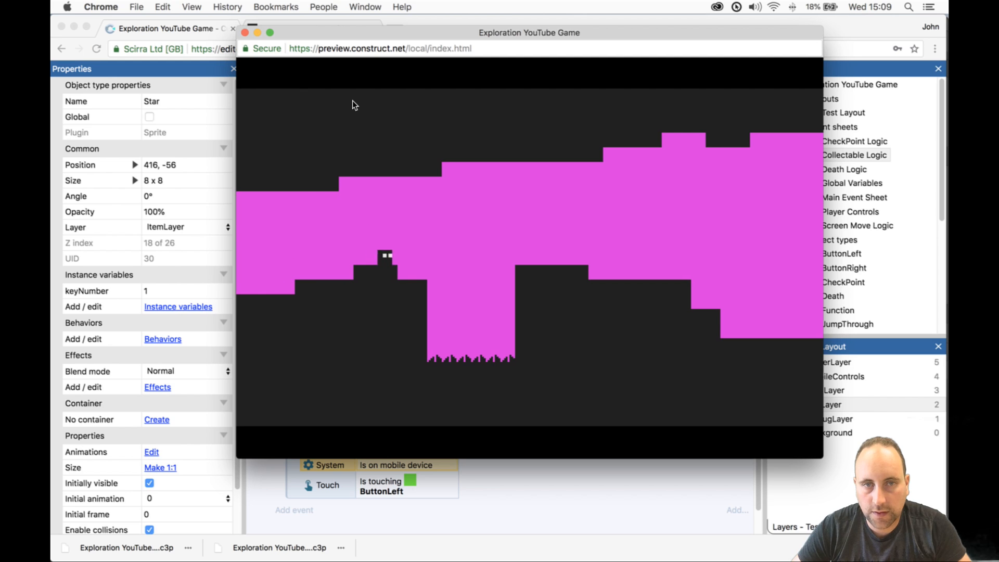
- Jump over the spike pit, cross the platform room into the caves beyond, and close the preview
{"action": "key", "text": "Up"}
{"action": "key", "text": "Right"}
{"action": "key", "text": "Up"}
{"action": "key", "text": "Up"}
{"action": "key", "text": "Right"}
{"action": "key", "text": "Up"}
{"action": "key", "text": "Up"}
{"action": "key", "text": "Up"}
{"action": "key", "text": "Up"}
{"action": "key", "text": "Left"}
{"action": "key", "text": "Right"}
{"action": "key", "text": "Up"}
{"action": "key", "text": "Up"}
{"action": "key", "text": "Up"}
{"action": "key", "text": "Right"}
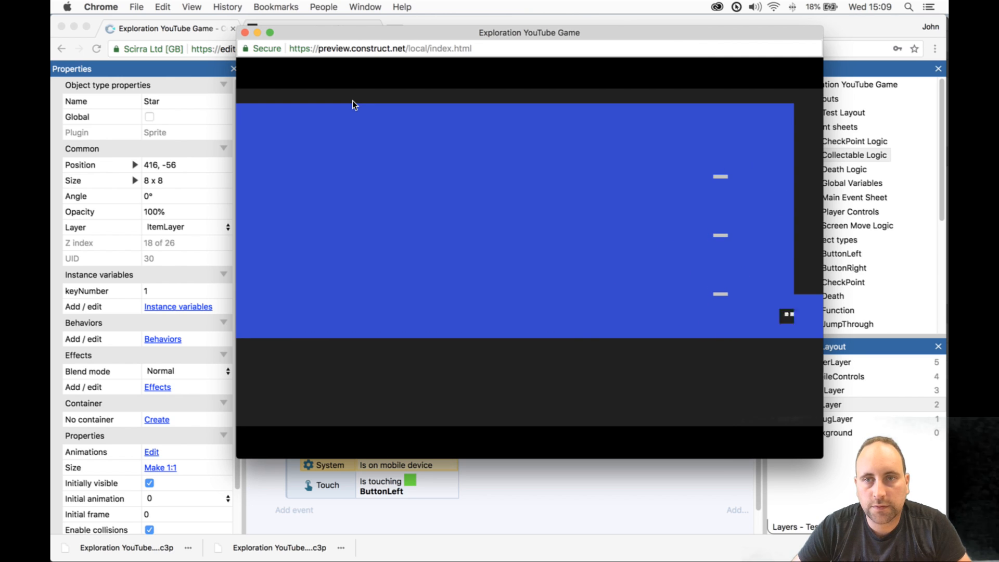
{"action": "key", "text": "Up"}
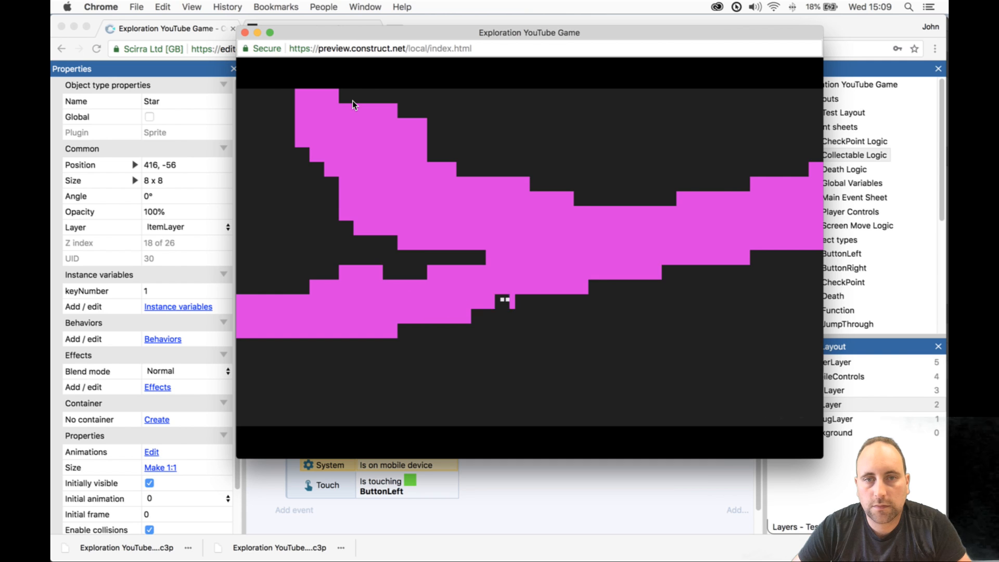
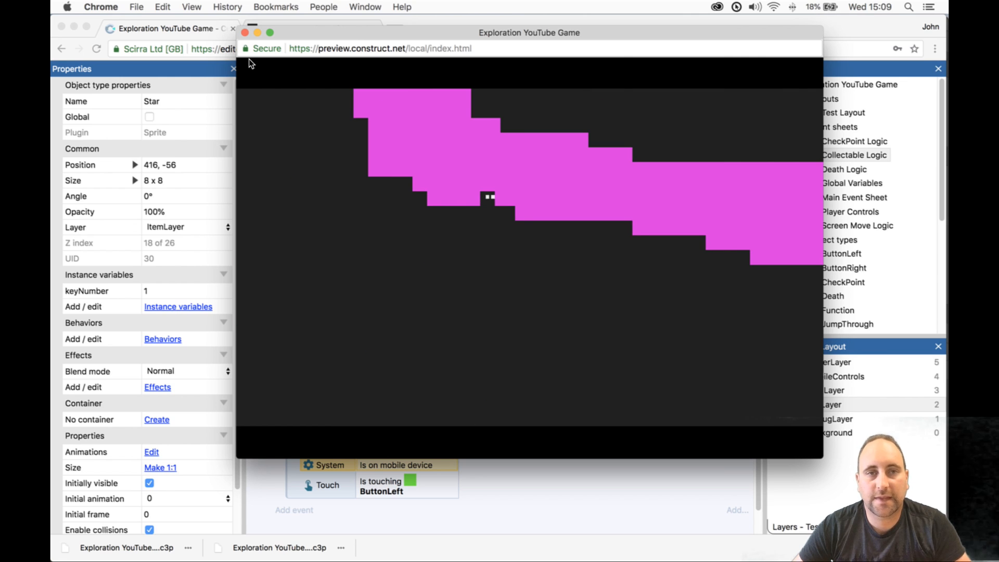
{"action": "left_click", "coordinate": [245, 32]}
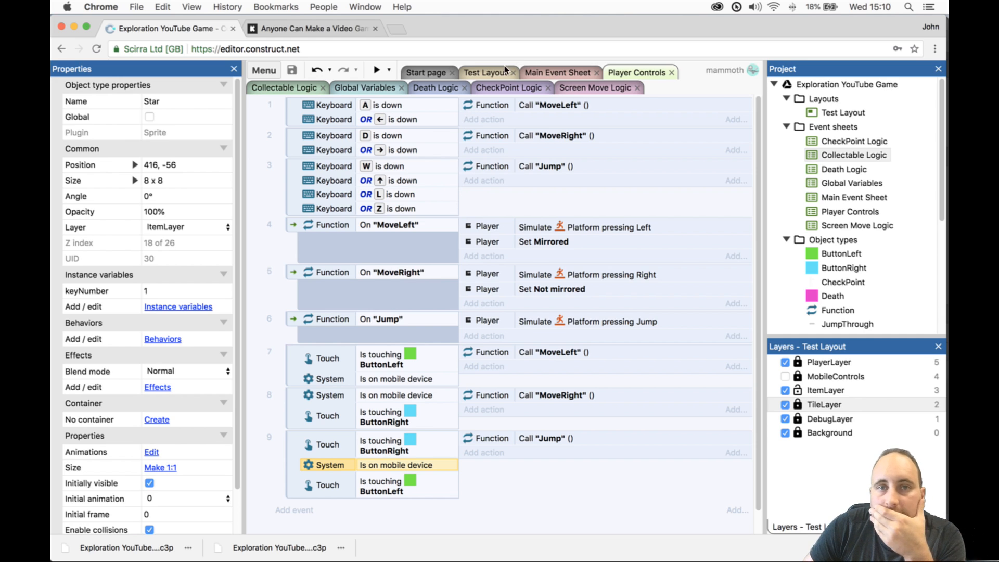
- In Test Layout, move the first star of the row above the level into the upper blue cave beside the starting screen area
{"action": "left_click", "coordinate": [486, 73]}
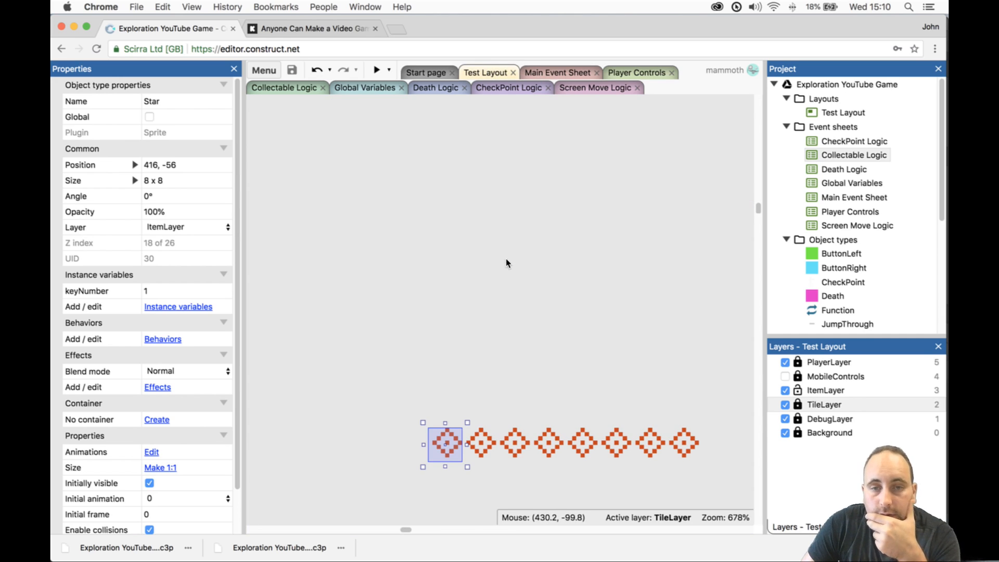
{"action": "scroll", "coordinate": [494, 278], "scroll_direction": "down", "scroll_amount": 6, "text": "ctrl"}
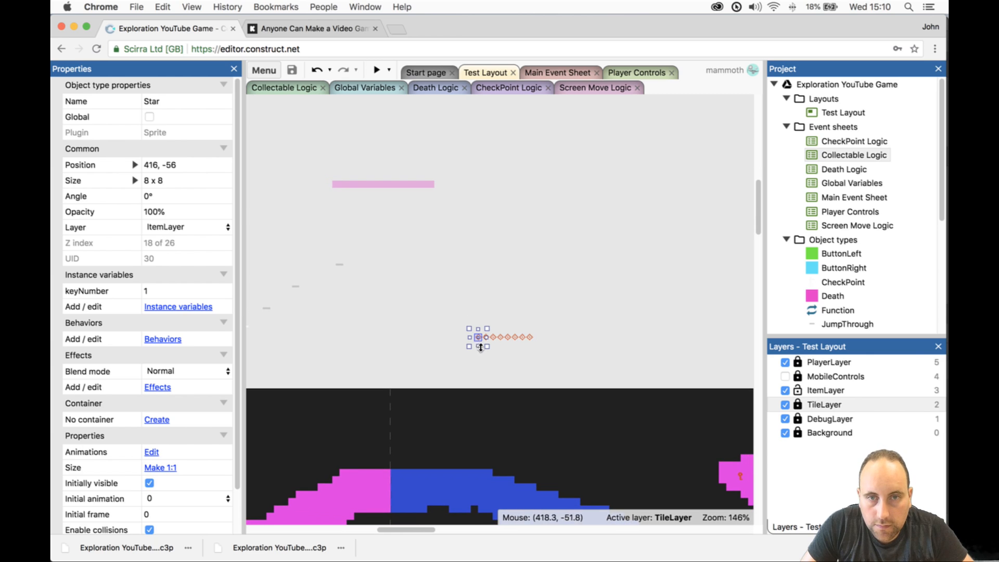
{"action": "left_click_drag", "start_coordinate": [479, 337], "coordinate": [413, 491]}
- Move another star from the row above the level into the blue passage at about 998, 448
{"action": "left_click", "coordinate": [500, 338]}
{"action": "scroll", "coordinate": [499, 335], "scroll_direction": "down", "scroll_amount": 4, "text": "ctrl"}
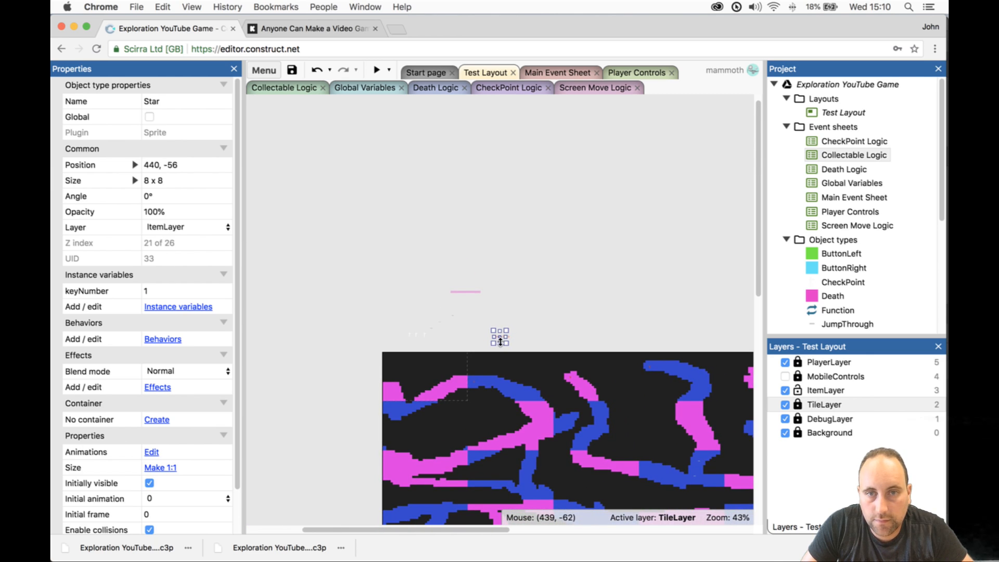
{"action": "left_click_drag", "start_coordinate": [500, 341], "coordinate": [703, 387]}
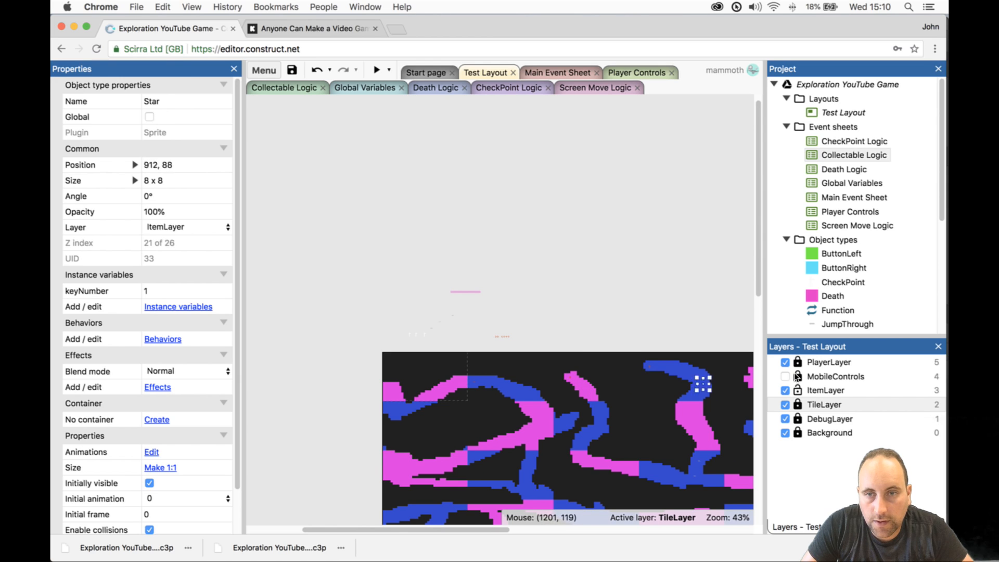
{"action": "left_click", "coordinate": [797, 375]}
{"action": "mouse_move", "coordinate": [648, 483]}
{"action": "left_mouse_down"}
{"action": "mouse_move", "coordinate": [633, 473]}
{"action": "mouse_move", "coordinate": [649, 479]}
{"action": "left_mouse_up"}
{"action": "key", "text": "Down"}
{"action": "key", "text": "Down"}
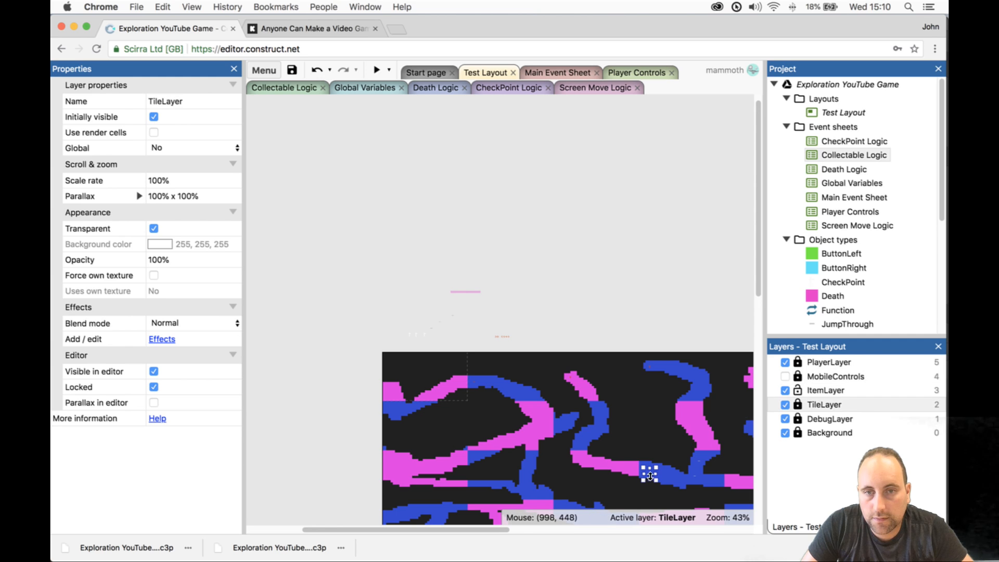
- Move another spare star into the upper blue cave in the eastern half of the level
{"action": "scroll", "coordinate": [510, 341], "scroll_direction": "up", "scroll_amount": 5, "text": "ctrl"}
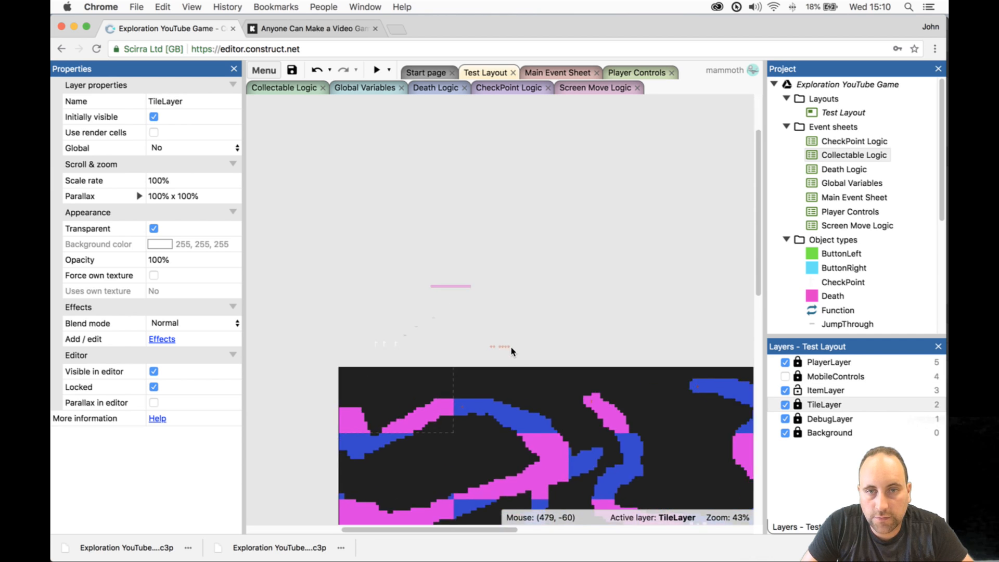
{"action": "scroll", "coordinate": [508, 346], "scroll_direction": "up", "scroll_amount": 3, "text": "ctrl"}
{"action": "mouse_move", "coordinate": [508, 346]}
{"action": "left_mouse_down"}
{"action": "mouse_move", "coordinate": [907, 459]}
{"action": "mouse_move", "coordinate": [920, 484]}
{"action": "mouse_move", "coordinate": [714, 458]}
{"action": "mouse_move", "coordinate": [452, 335]}
{"action": "mouse_move", "coordinate": [490, 350]}
{"action": "left_mouse_up"}
{"action": "scroll", "coordinate": [314, 252], "scroll_direction": "down", "scroll_amount": 5, "text": "ctrl"}
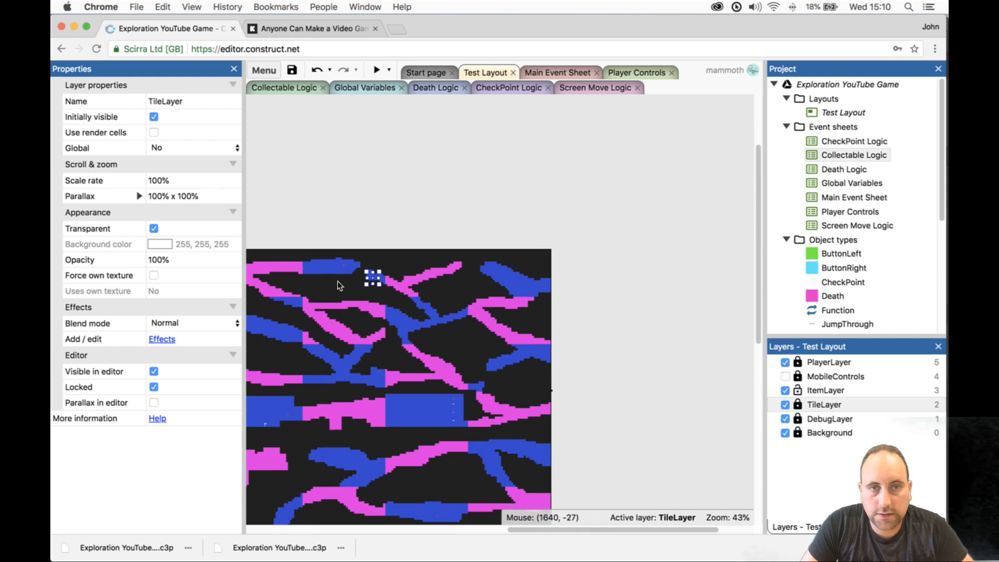
- Place a spare star in the blue cave near the level's upper-right corner, at 2320, 80
{"action": "left_click_drag", "start_coordinate": [597, 530], "coordinate": [480, 505]}
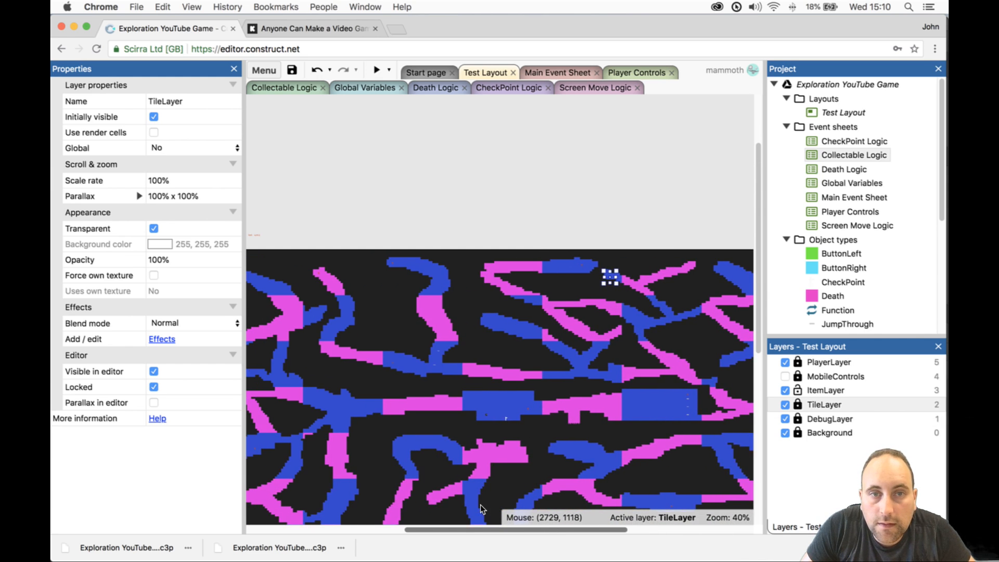
{"action": "left_click", "coordinate": [259, 234]}
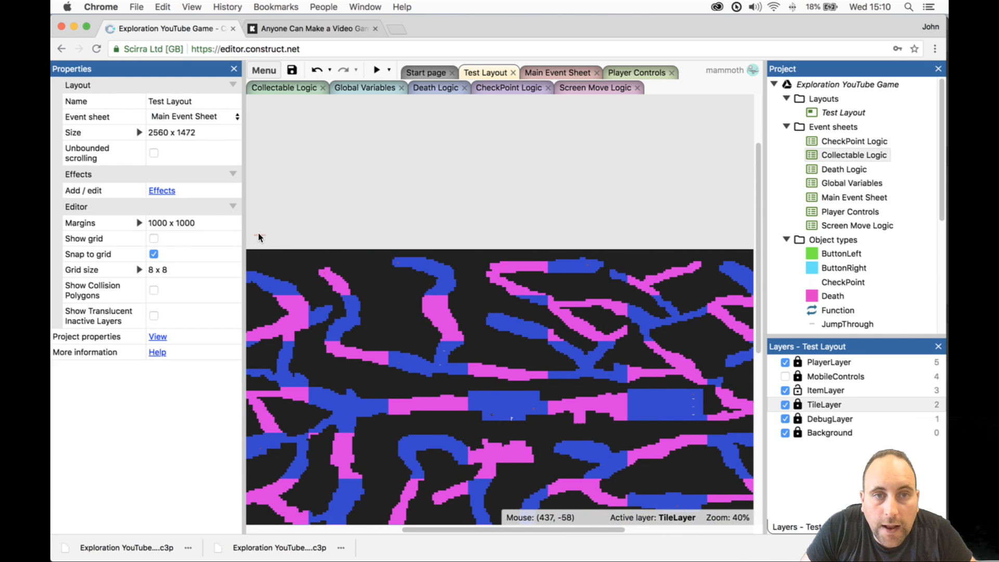
{"action": "left_click_drag", "start_coordinate": [260, 236], "coordinate": [511, 270]}
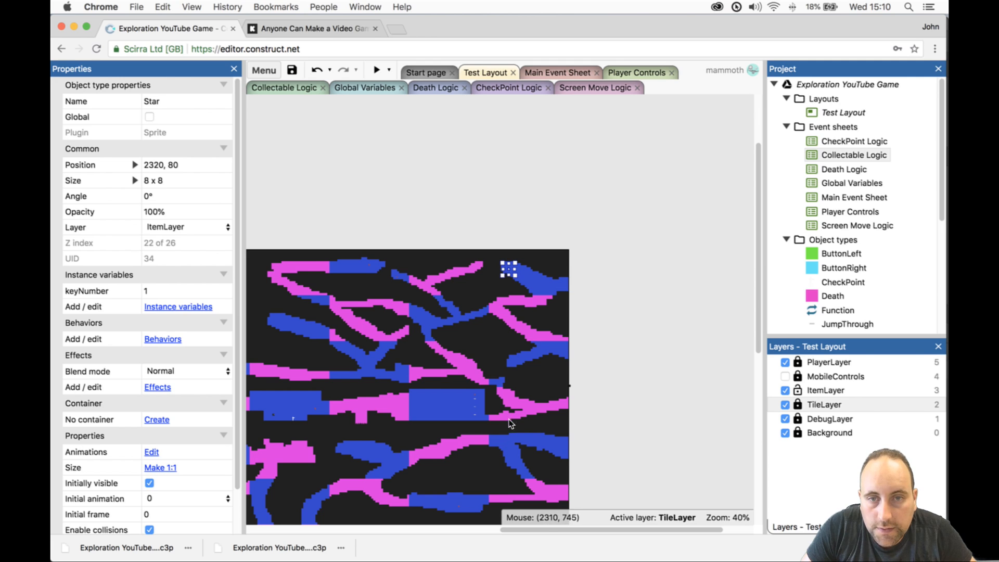
{"action": "left_click_drag", "start_coordinate": [521, 529], "coordinate": [358, 530]}
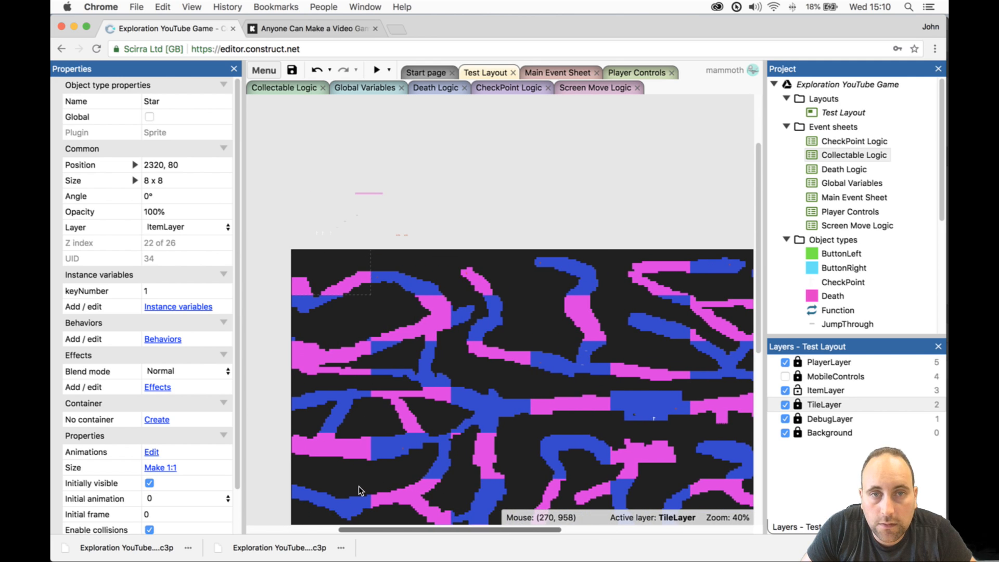
{"action": "left_click", "coordinate": [406, 237]}
{"action": "left_click", "coordinate": [405, 237]}
{"action": "left_click_drag", "start_coordinate": [405, 237], "coordinate": [602, 364]}
{"action": "key", "text": "super+z"}
- Place a spare star at the dead end of the blue cave at 1376, 288
{"action": "scroll", "coordinate": [257, 263], "scroll_direction": "up", "scroll_amount": 8, "text": "super"}
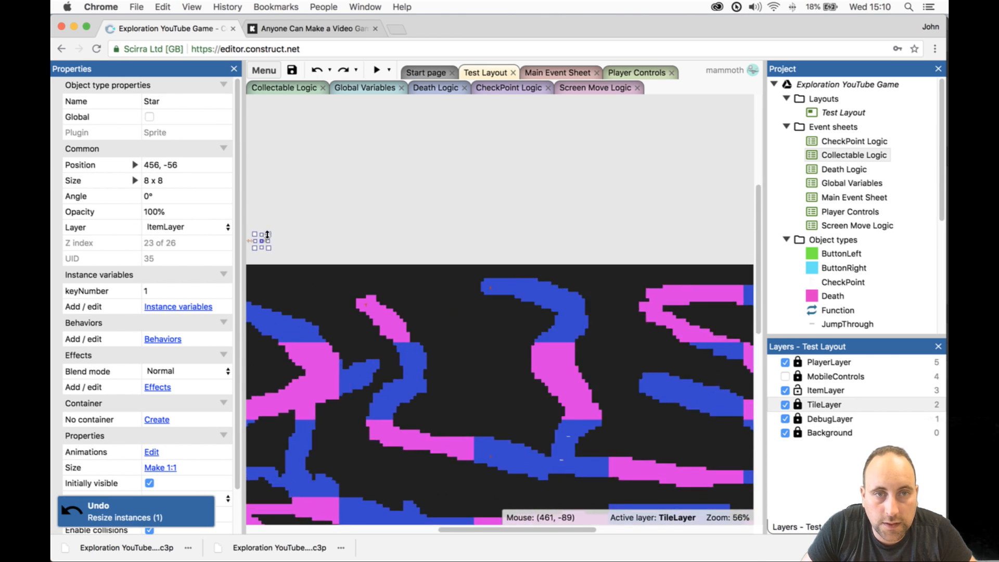
{"action": "left_click", "coordinate": [282, 265]}
{"action": "left_click_drag", "start_coordinate": [253, 259], "coordinate": [303, 329]}
{"action": "scroll", "coordinate": [248, 280], "scroll_direction": "down", "scroll_amount": 6, "text": "ctrl"}
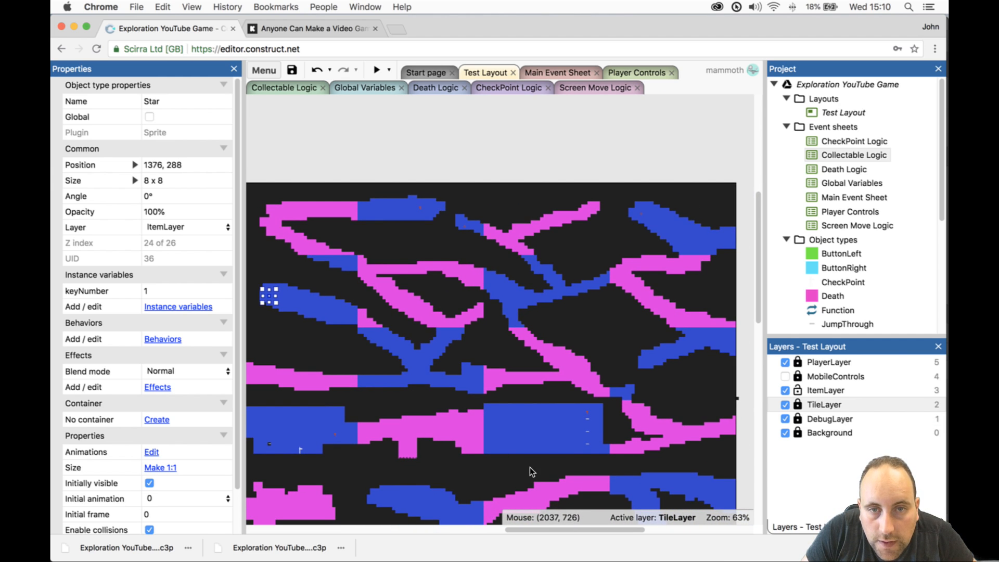
- Find an empty dead end in the lower caves and place a spare star in the pink one at 1168, 992
{"action": "left_click_drag", "start_coordinate": [555, 530], "coordinate": [515, 529]}
{"action": "scroll", "coordinate": [498, 376], "scroll_direction": "down", "scroll_amount": 3}
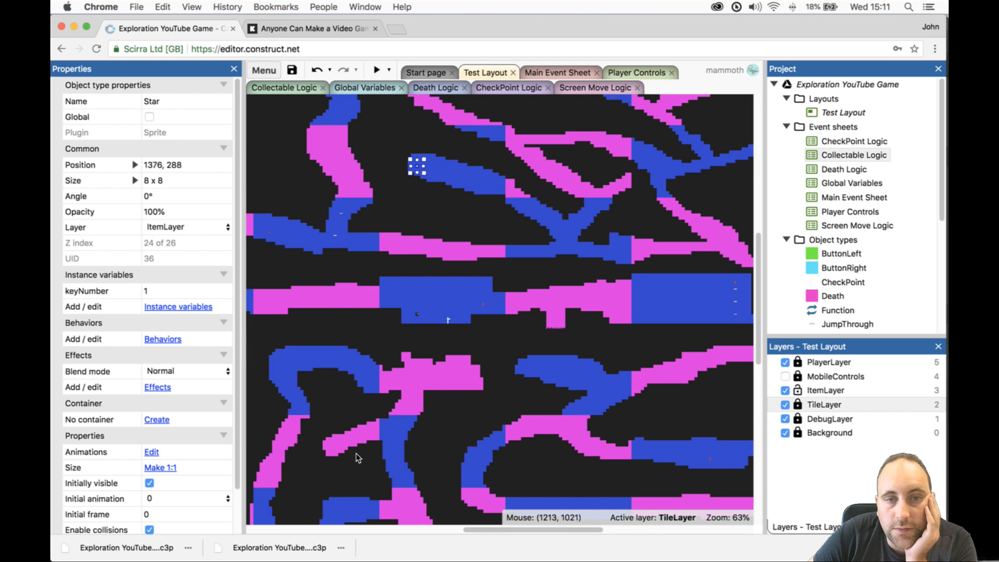
{"action": "scroll", "coordinate": [359, 458], "scroll_direction": "down", "scroll_amount": 5}
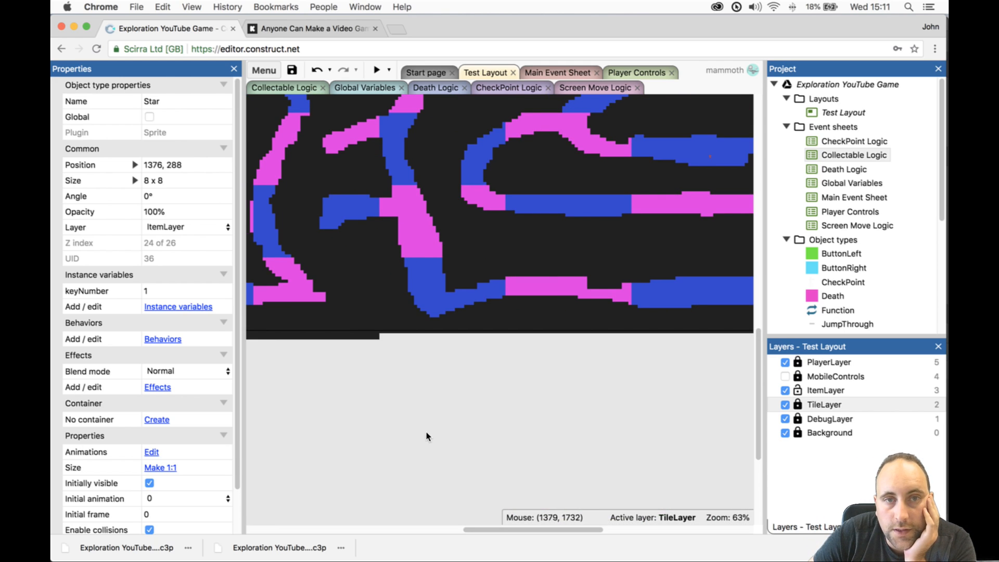
{"action": "left_click_drag", "start_coordinate": [517, 531], "coordinate": [470, 515]}
{"action": "scroll", "coordinate": [386, 308], "scroll_direction": "up", "scroll_amount": 10}
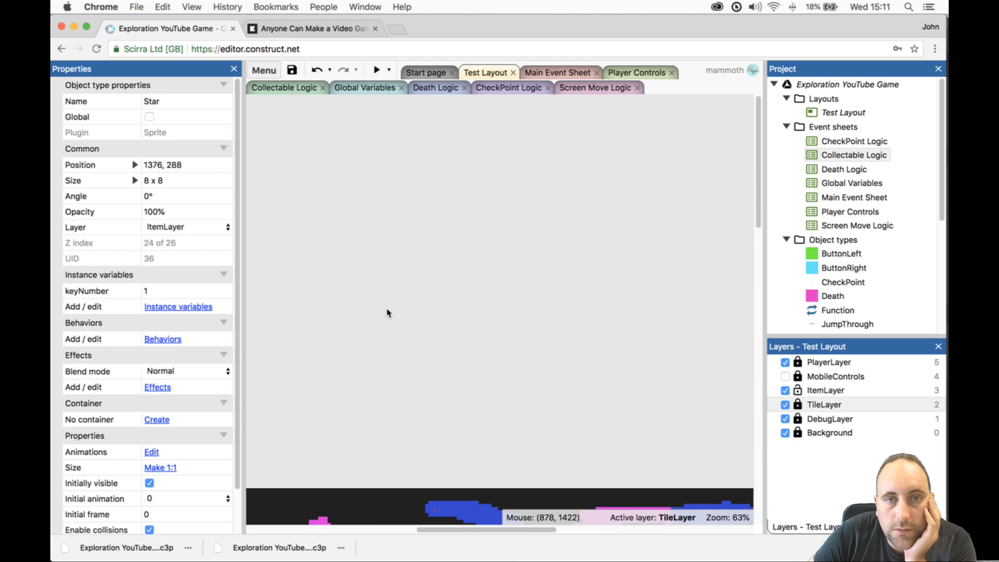
{"action": "scroll", "coordinate": [387, 311], "scroll_direction": "down", "scroll_amount": 3}
{"action": "left_click_drag", "start_coordinate": [467, 530], "coordinate": [421, 503]}
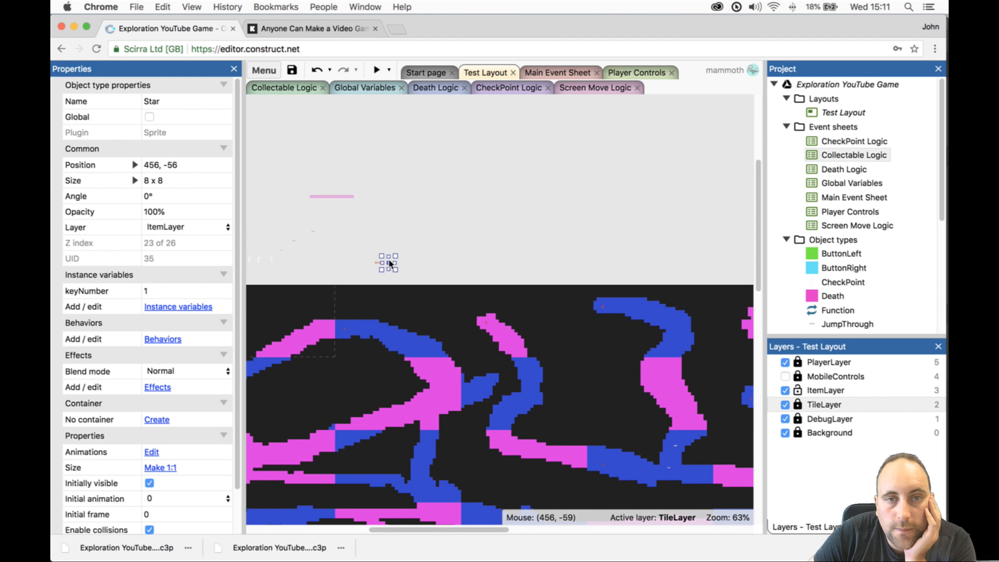
{"action": "left_click_drag", "start_coordinate": [388, 261], "coordinate": [640, 294]}
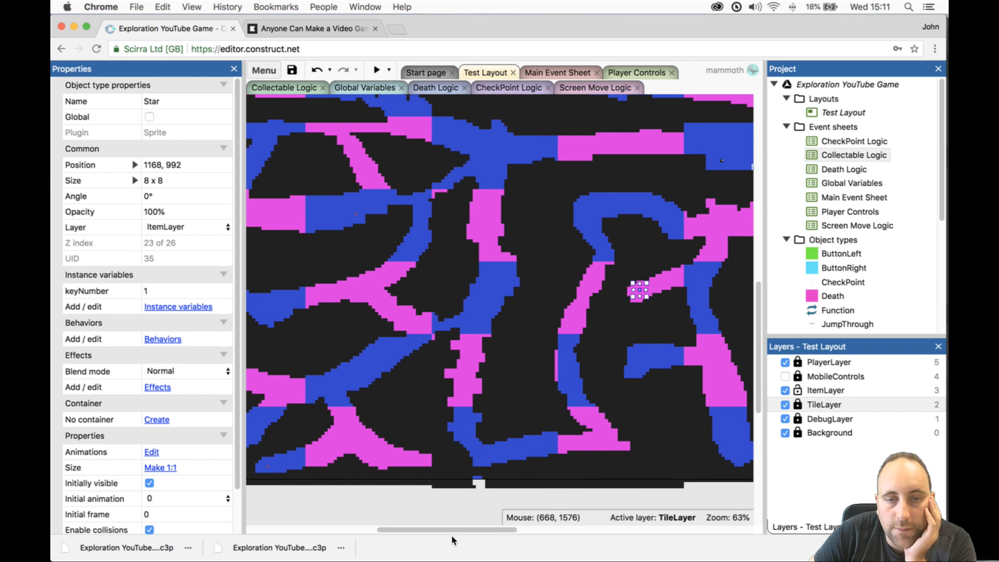
- Move one of the two remaining spare stars into the caves east of the starting screen area, keeping TileLayer active
{"action": "scroll", "coordinate": [480, 526], "scroll_direction": "up", "scroll_amount": 4}
{"action": "scroll", "coordinate": [480, 526], "scroll_direction": "left", "scroll_amount": 4}
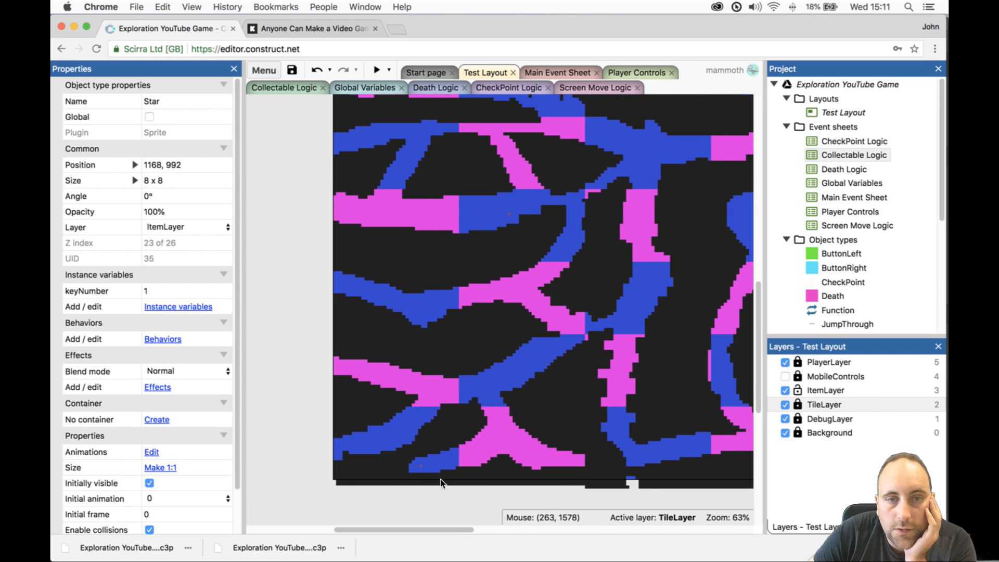
{"action": "scroll", "coordinate": [440, 483], "scroll_direction": "up", "scroll_amount": 15}
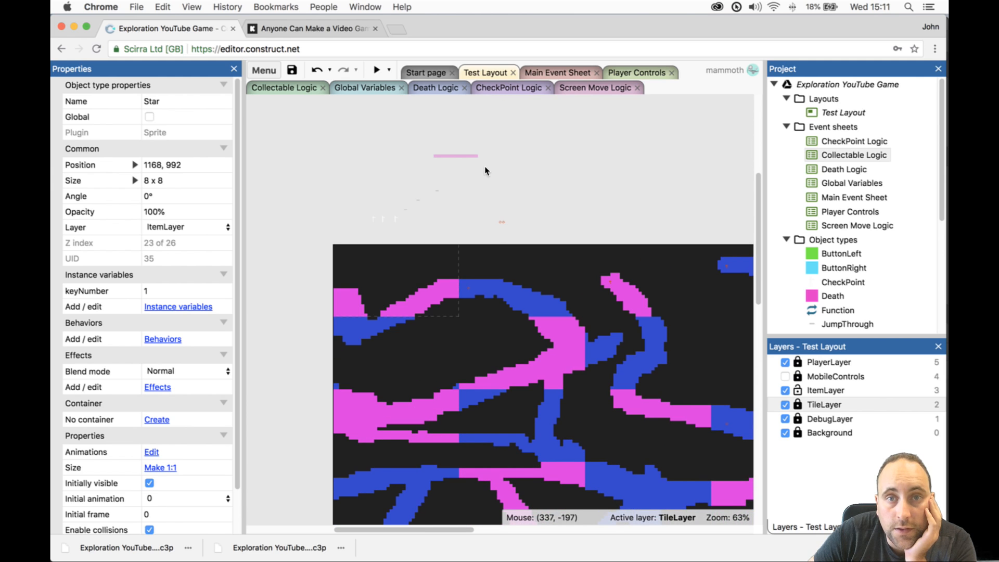
{"action": "left_click_drag", "start_coordinate": [504, 221], "coordinate": [899, 556]}
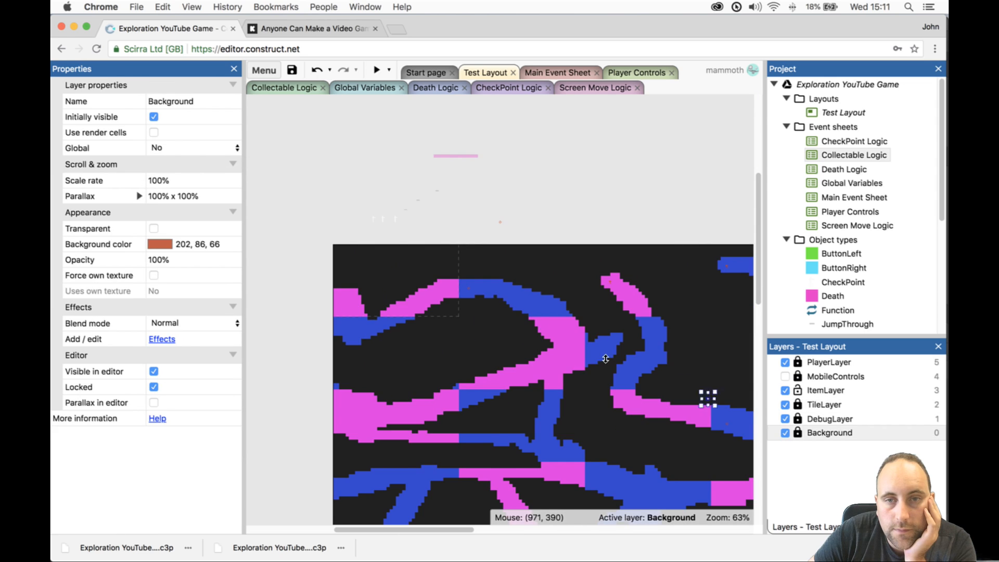
{"action": "left_click_drag", "start_coordinate": [709, 400], "coordinate": [642, 355]}
{"action": "left_click", "coordinate": [825, 405]}
- Place the last spare star at the upper-right tip of the pink cave branch near the level's top edge, and deselect it
{"action": "scroll", "coordinate": [518, 404], "scroll_direction": "up", "scroll_amount": 10}
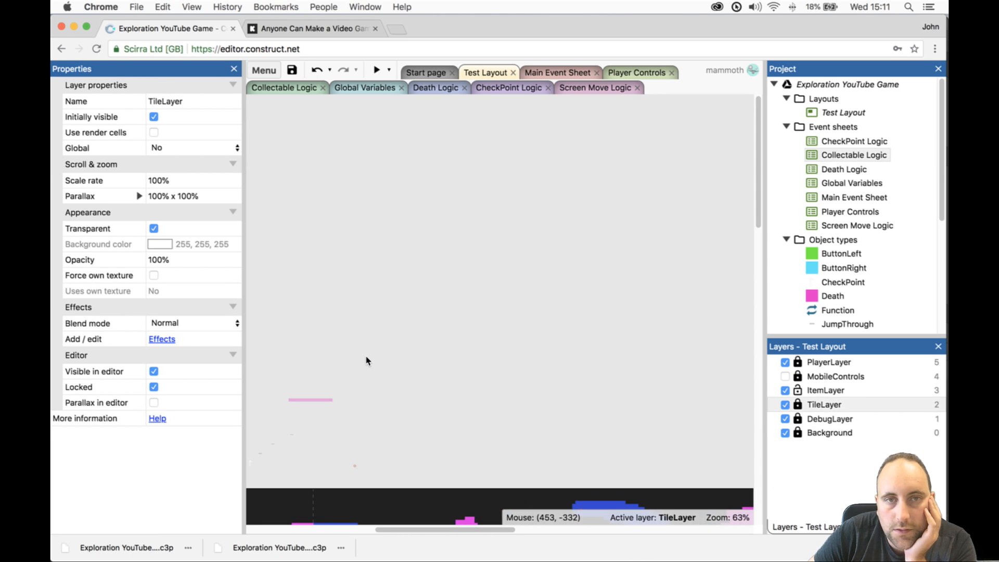
{"action": "left_click", "coordinate": [354, 438]}
{"action": "left_click_drag", "start_coordinate": [355, 438], "coordinate": [641, 404]}
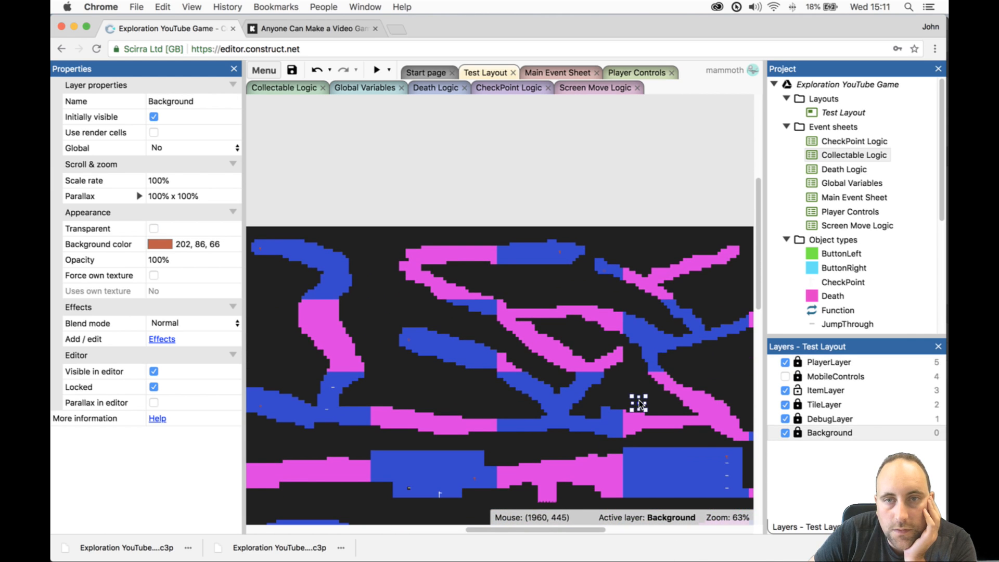
{"action": "left_click_drag", "start_coordinate": [671, 367], "coordinate": [736, 255]}
{"action": "scroll", "coordinate": [662, 414], "scroll_direction": "down", "scroll_amount": 1}
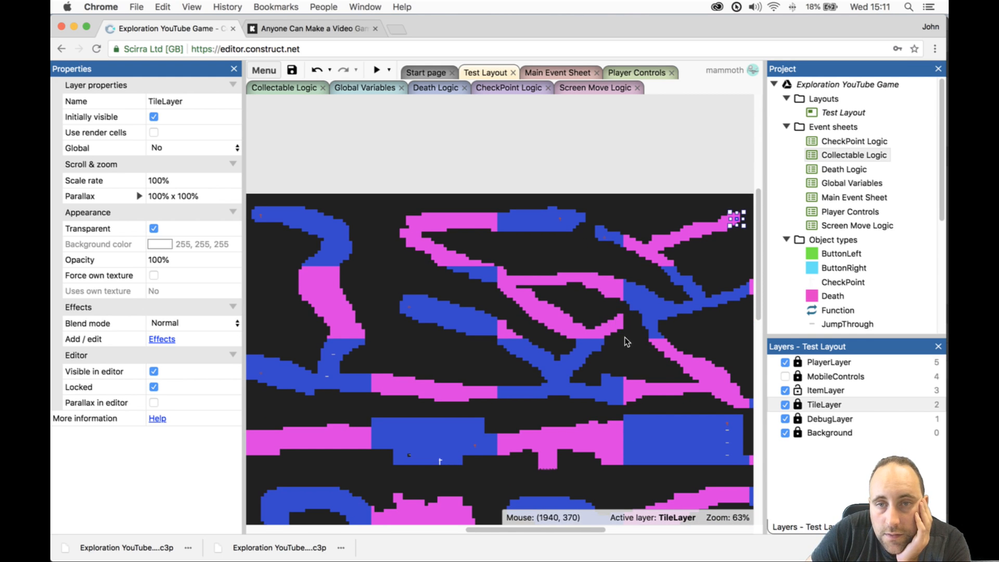
{"action": "left_click", "coordinate": [668, 404]}
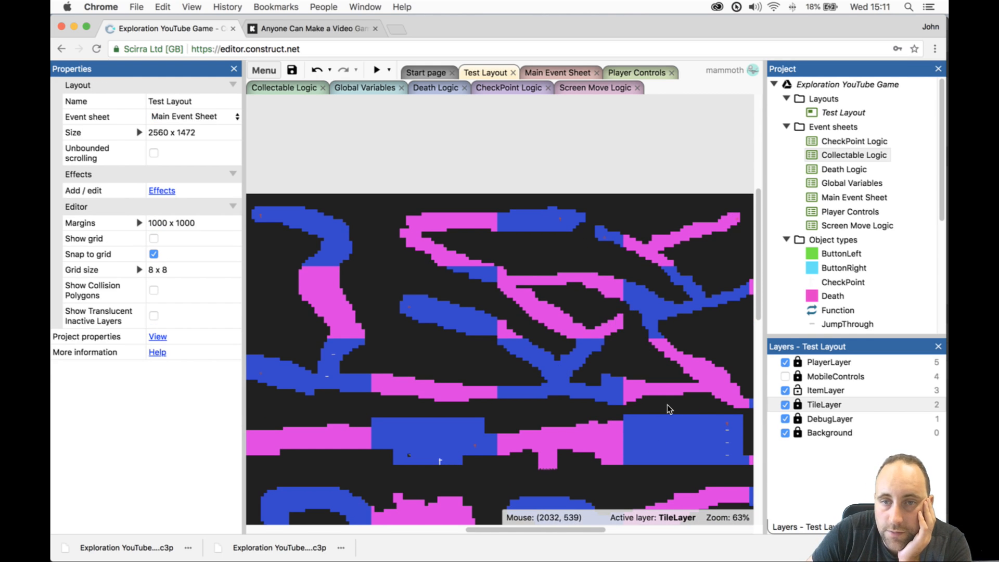
- Unlock TileLayer and fill the tip of the pink cave branch around 1881, 307 with a rectangle of solid tiles
{"action": "left_click", "coordinate": [797, 405]}
{"action": "left_click", "coordinate": [707, 409]}
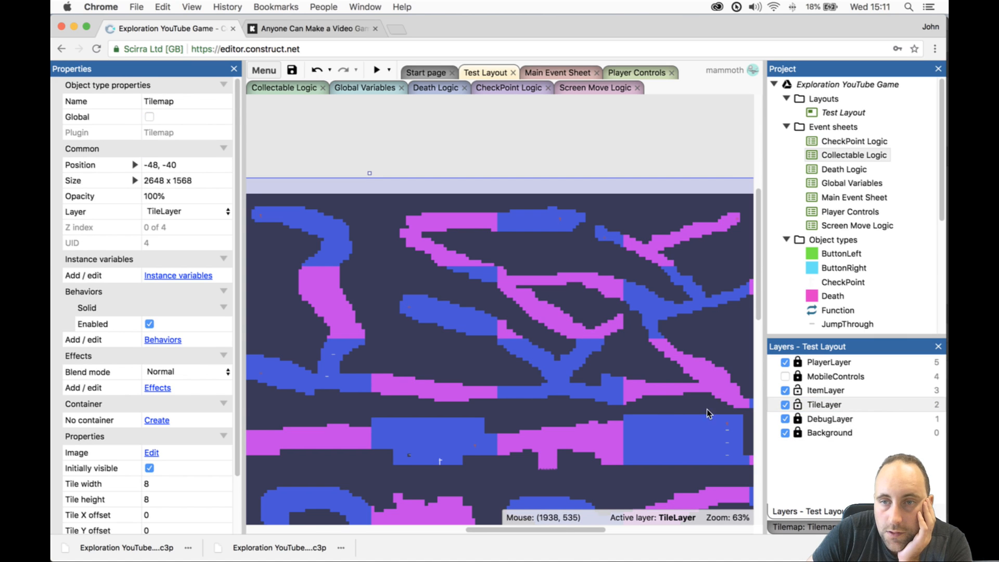
{"action": "left_click", "coordinate": [784, 527]}
{"action": "left_click", "coordinate": [811, 365]}
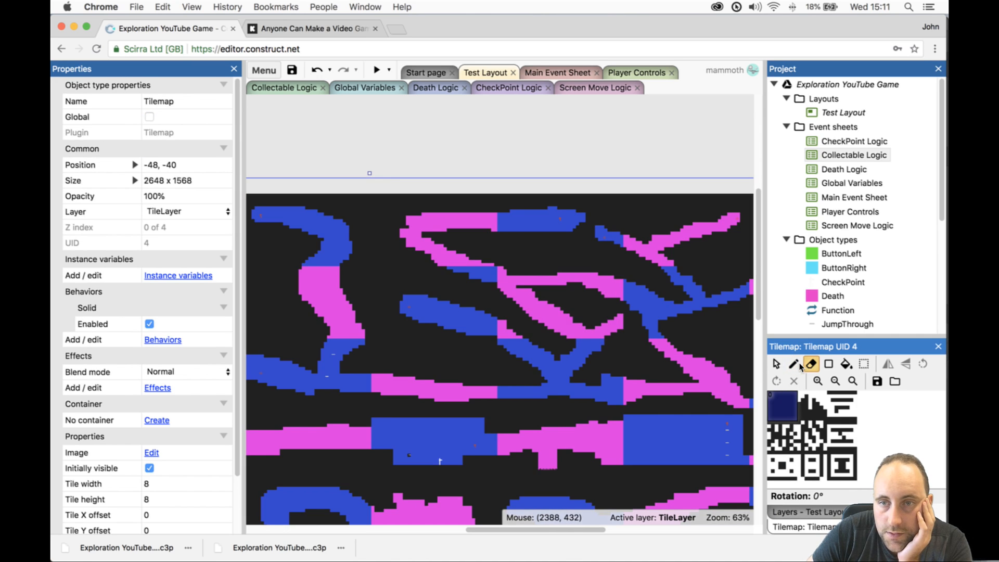
{"action": "left_click", "coordinate": [812, 404]}
{"action": "left_click", "coordinate": [828, 364]}
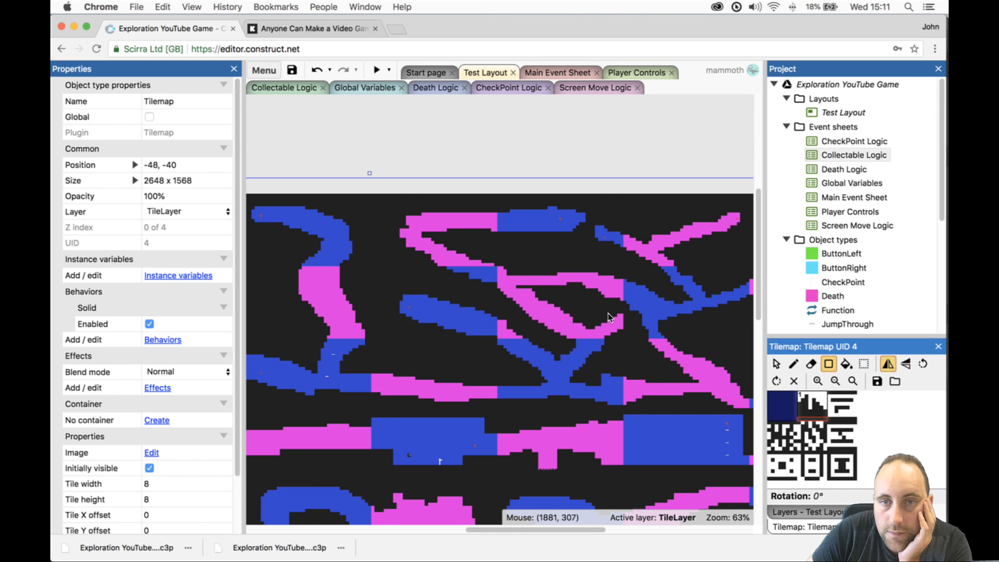
{"action": "left_click_drag", "start_coordinate": [610, 318], "coordinate": [624, 336]}
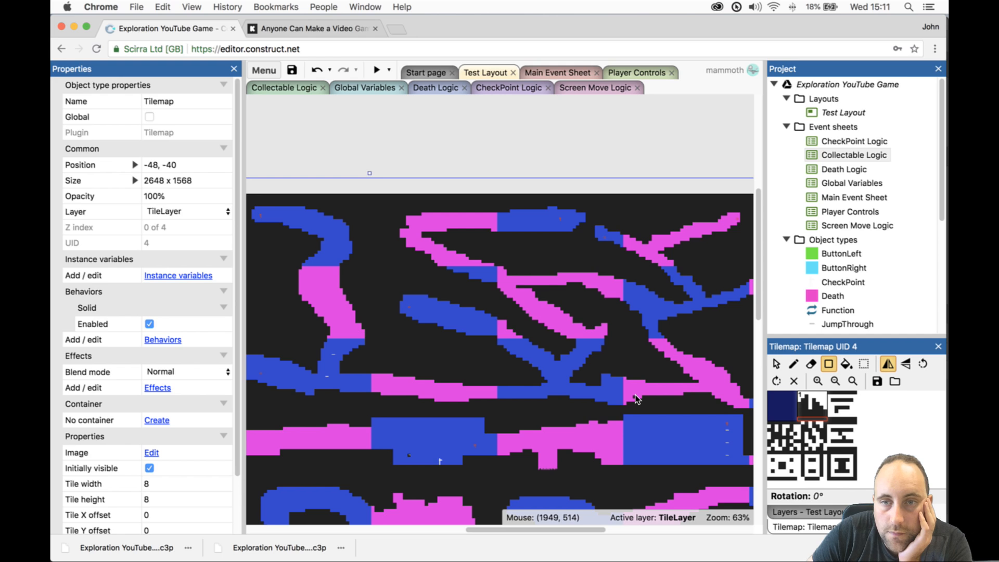
- Fill the western dead end of the blue cave near 1654, 798 with a rectangle of solid tiles
{"action": "scroll", "coordinate": [637, 399], "scroll_direction": "down", "scroll_amount": 1}
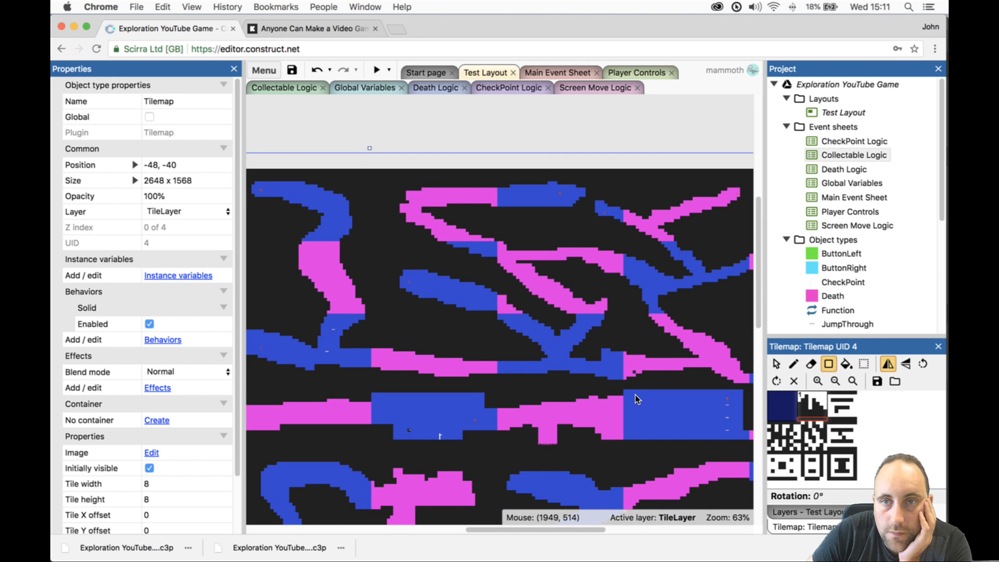
{"action": "scroll", "coordinate": [672, 276], "scroll_direction": "down", "scroll_amount": 9}
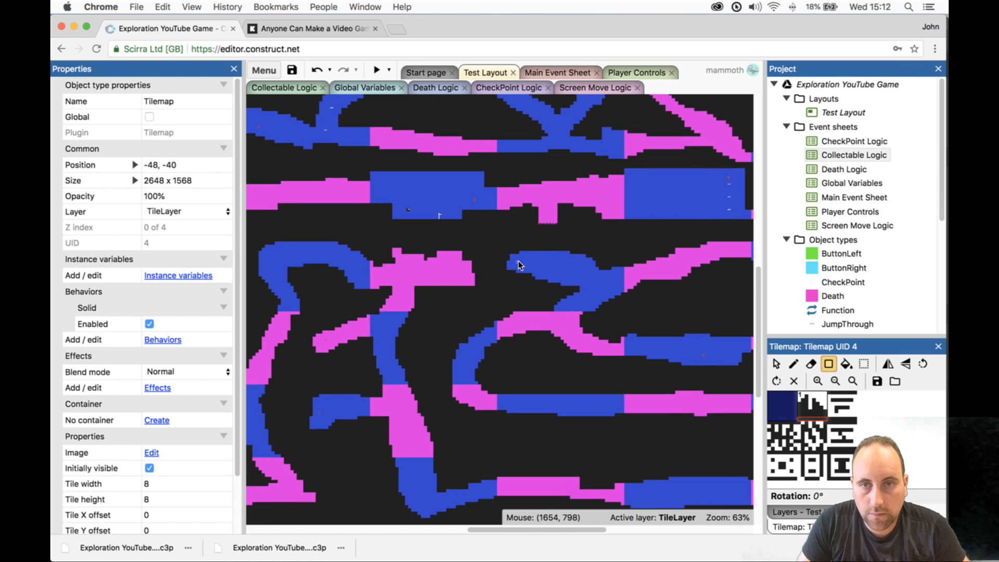
{"action": "scroll", "coordinate": [518, 262], "scroll_direction": "up", "scroll_amount": 8, "text": "ctrl"}
{"action": "left_click_drag", "start_coordinate": [503, 241], "coordinate": [603, 314]}
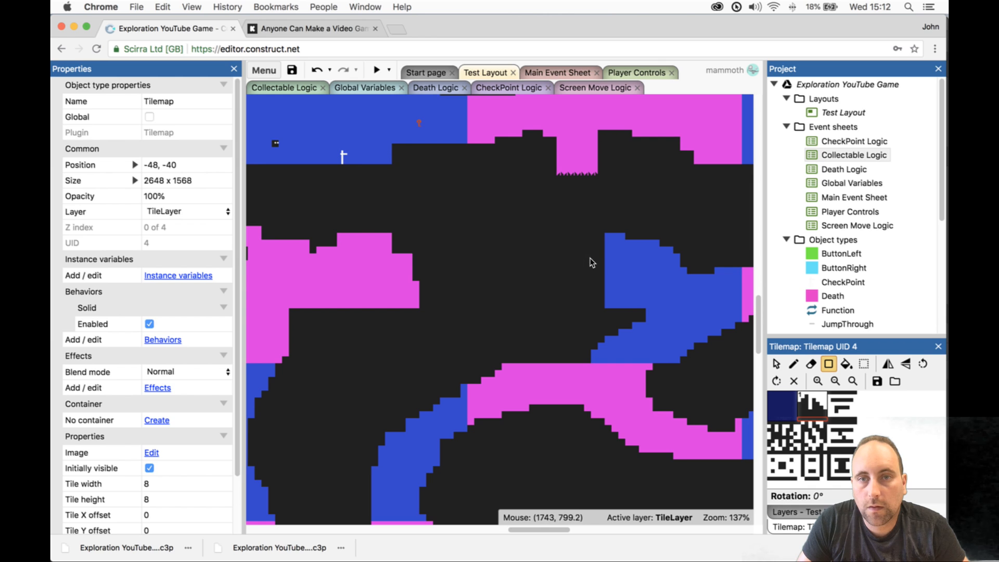
- Save the project with the shortened cave branches
{"action": "scroll", "coordinate": [513, 268], "scroll_direction": "down", "scroll_amount": 10, "text": "ctrl"}
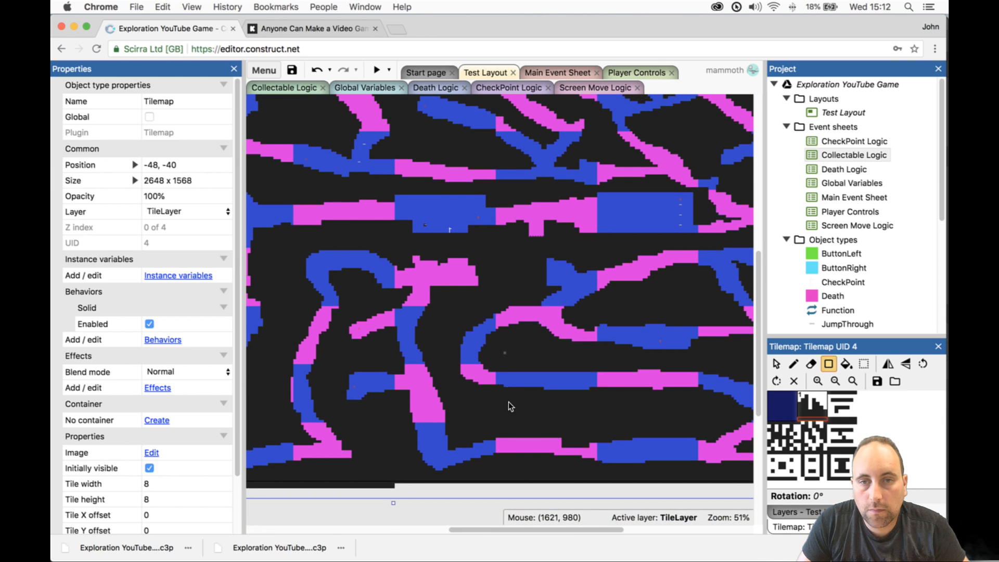
{"action": "left_click_drag", "start_coordinate": [514, 529], "coordinate": [406, 531]}
{"action": "scroll", "coordinate": [453, 364], "scroll_direction": "up", "scroll_amount": 10}
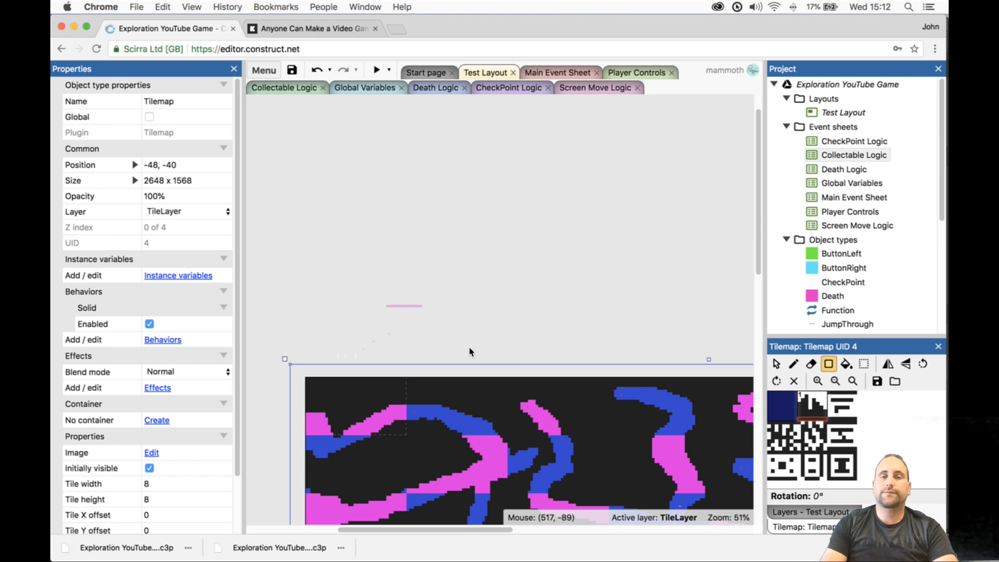
{"action": "left_click", "coordinate": [292, 70]}
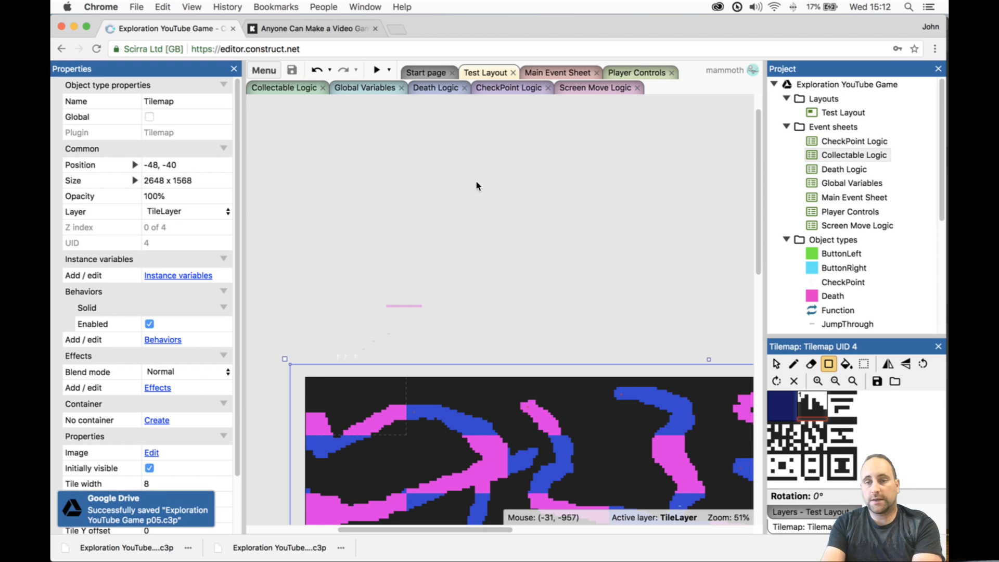
- Select a block of several tiles as the brush size and erase a small pit in the pink cave's floor near 145, 840
{"action": "left_click", "coordinate": [810, 410]}
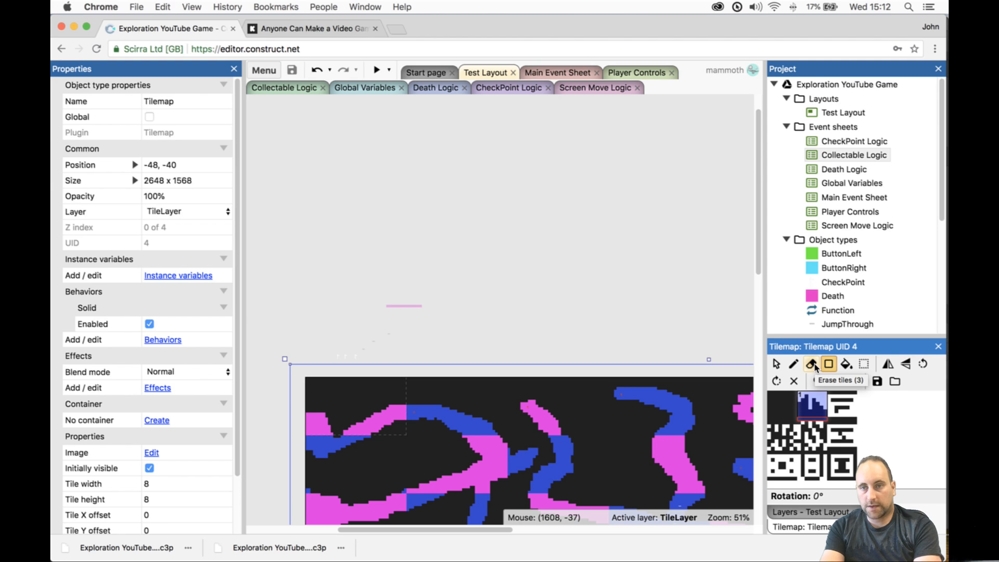
{"action": "left_click", "coordinate": [782, 402]}
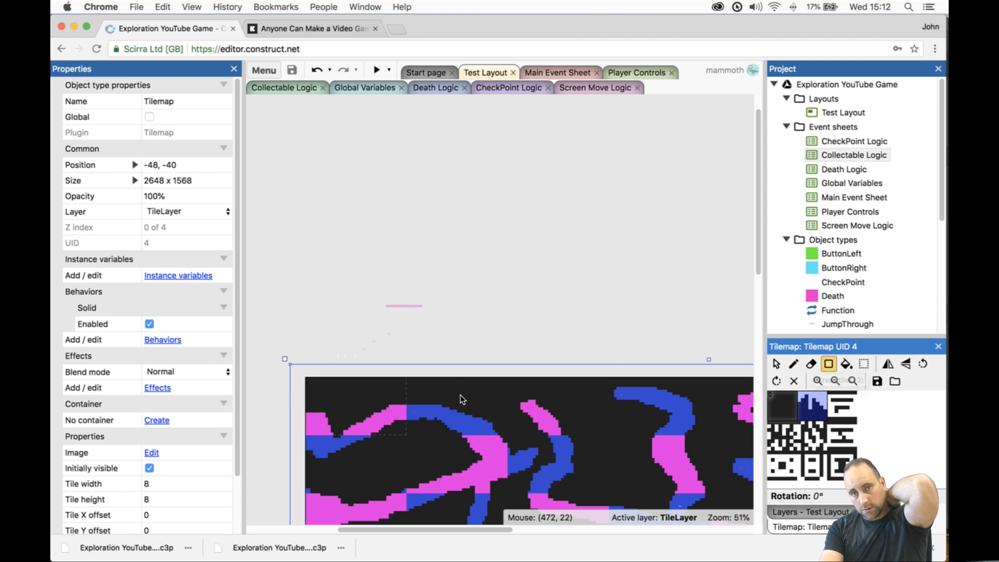
{"action": "left_click", "coordinate": [810, 408]}
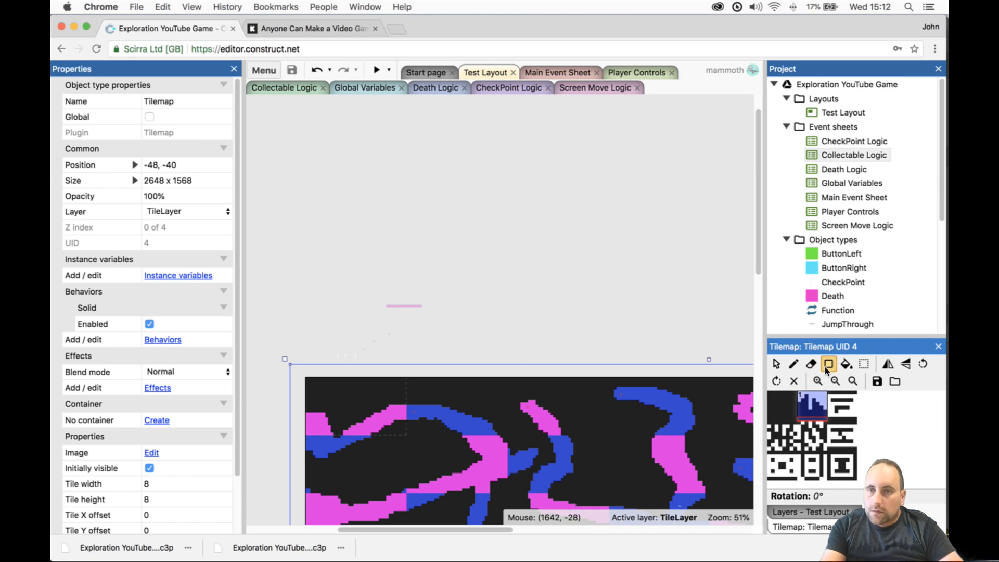
{"action": "scroll", "coordinate": [500, 388], "scroll_direction": "down", "scroll_amount": 4}
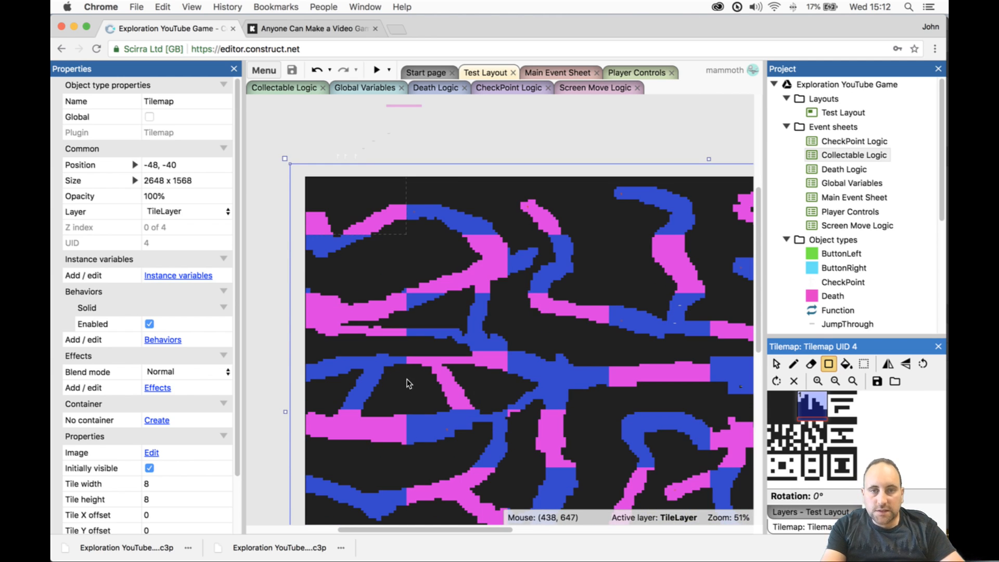
{"action": "scroll", "coordinate": [370, 443], "scroll_direction": "up", "scroll_amount": 5, "text": "ctrl"}
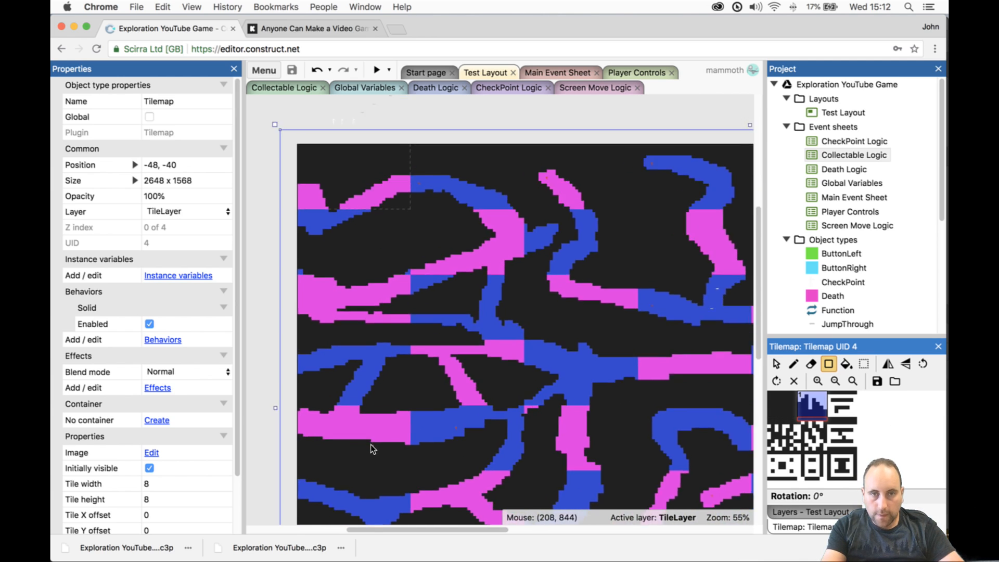
{"action": "left_click_drag", "start_coordinate": [779, 413], "coordinate": [831, 448]}
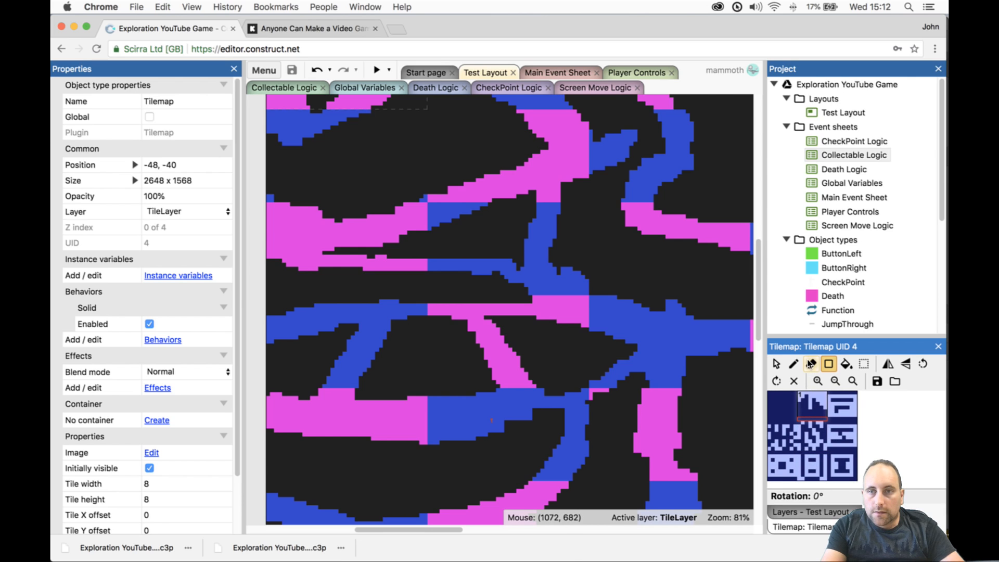
{"action": "left_click", "coordinate": [810, 364]}
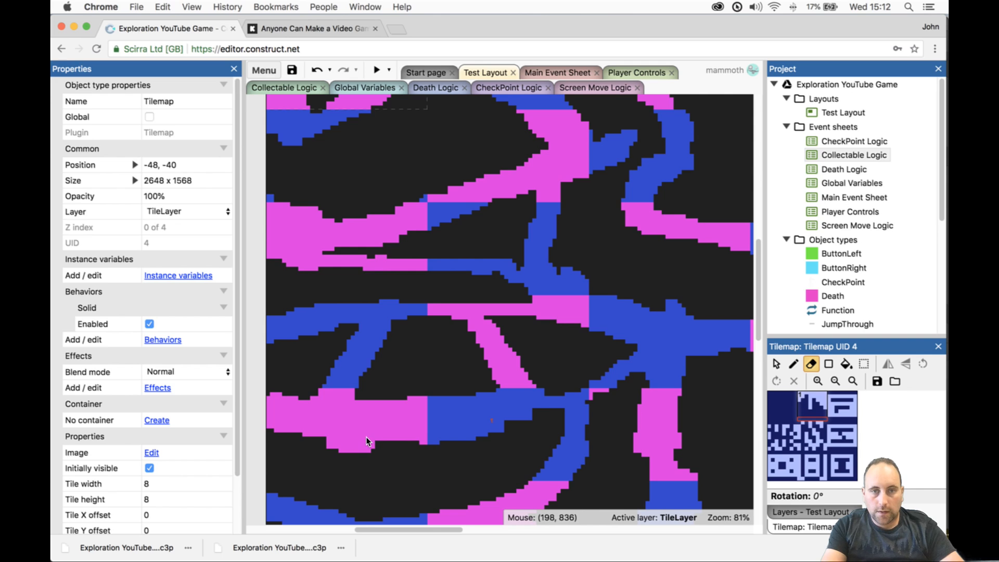
{"action": "left_click", "coordinate": [346, 441]}
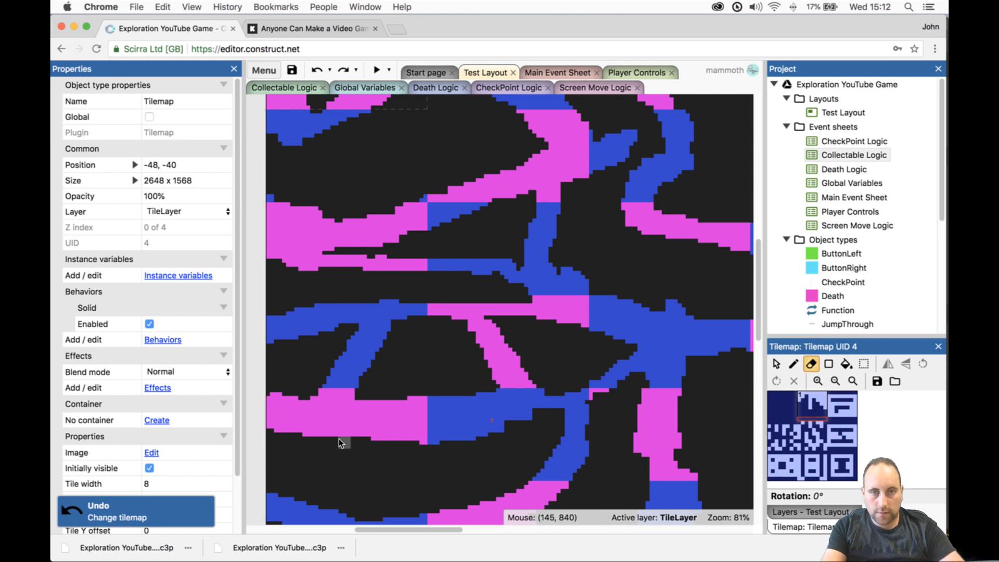
- Erase more small pits in the floors of the two blue caves near 222, 1073 and the level's bottom-left edge
{"action": "scroll", "coordinate": [359, 438], "scroll_direction": "down", "scroll_amount": 5}
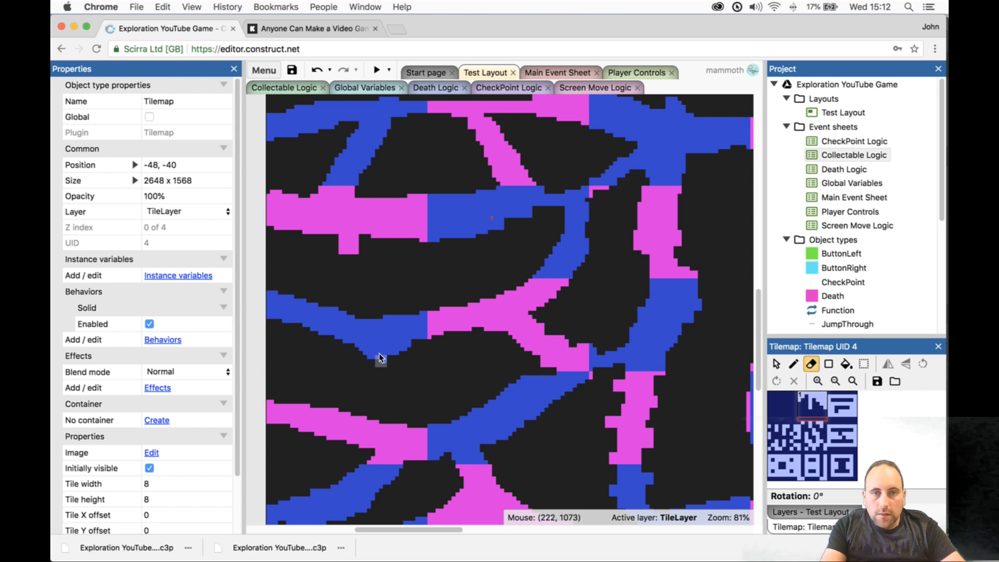
{"action": "scroll", "coordinate": [398, 401], "scroll_direction": "down", "scroll_amount": 2}
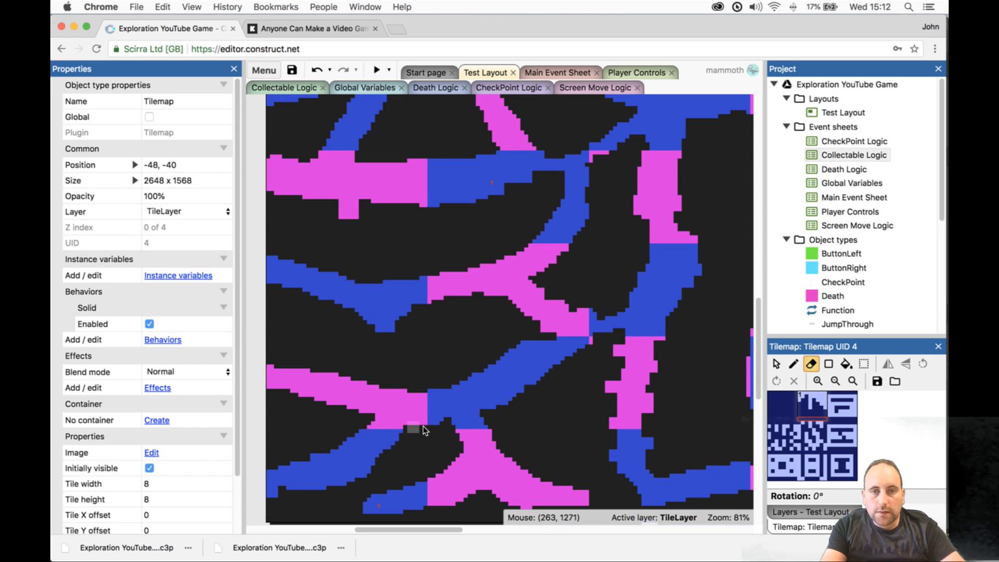
{"action": "scroll", "coordinate": [487, 439], "scroll_direction": "down", "scroll_amount": 1}
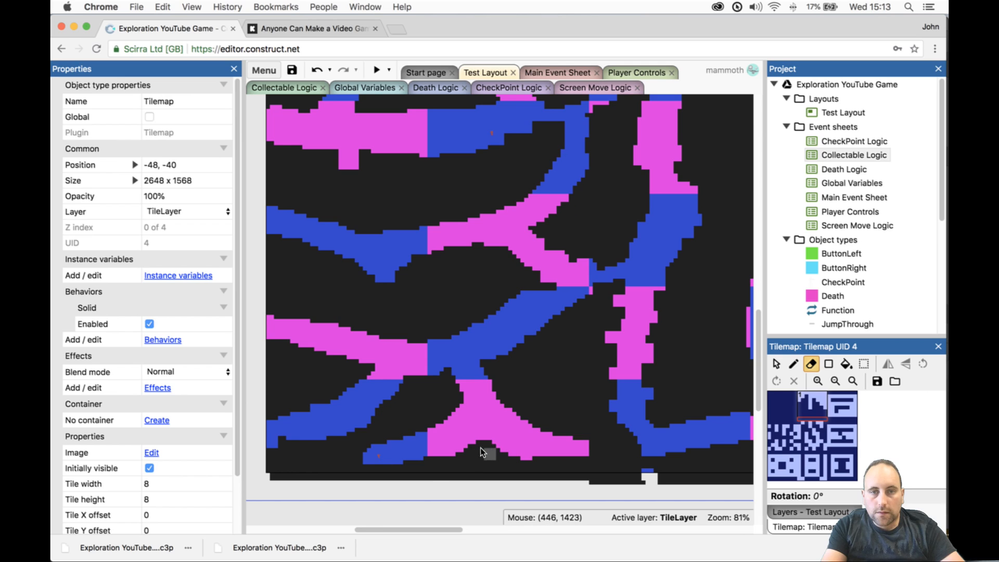
{"action": "left_click", "coordinate": [402, 456]}
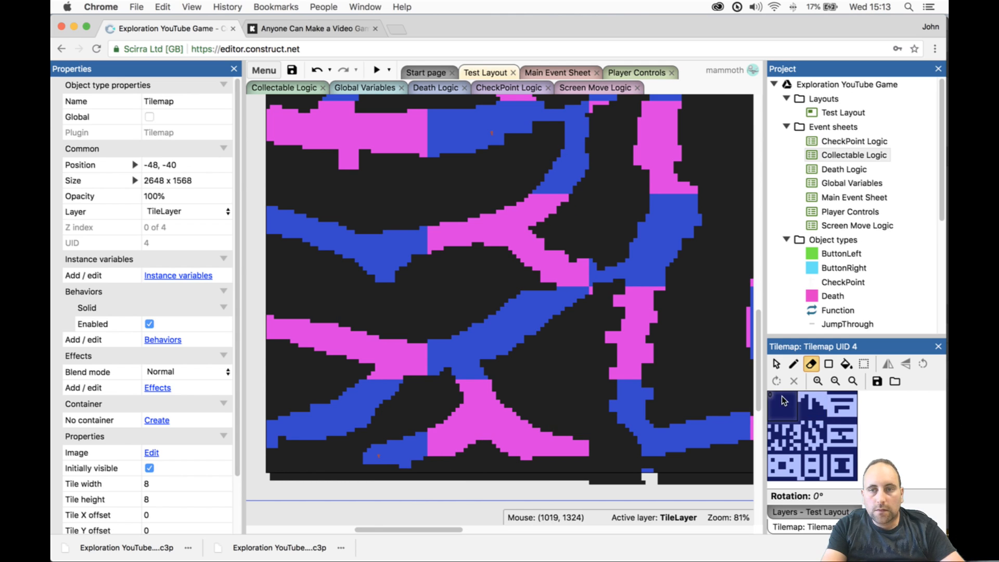
- Line the bottoms of the erased pits in the southwestern caves with a row of spike tiles using the rectangle tool
{"action": "left_click", "coordinate": [829, 364]}
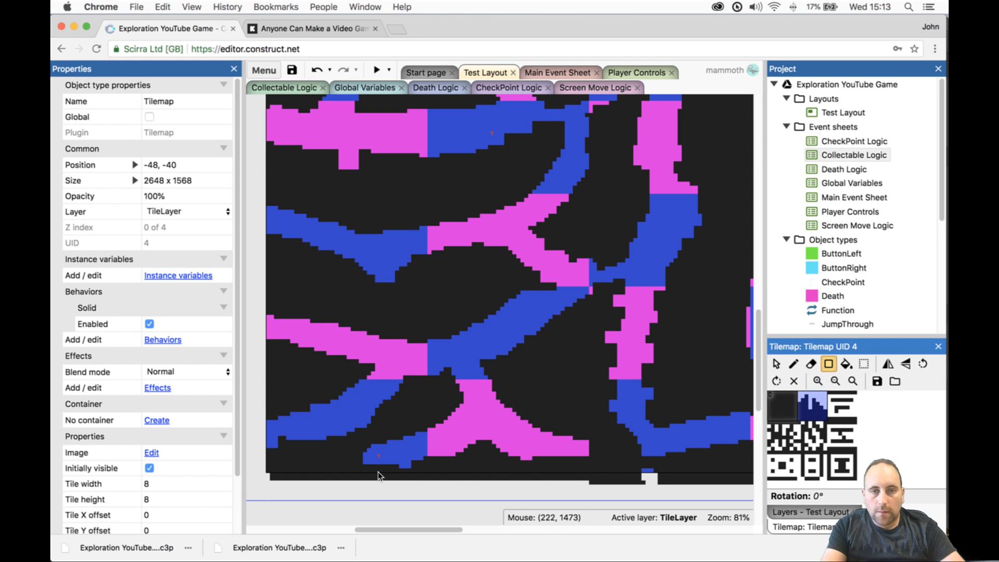
{"action": "left_click_drag", "start_coordinate": [401, 466], "coordinate": [411, 467]}
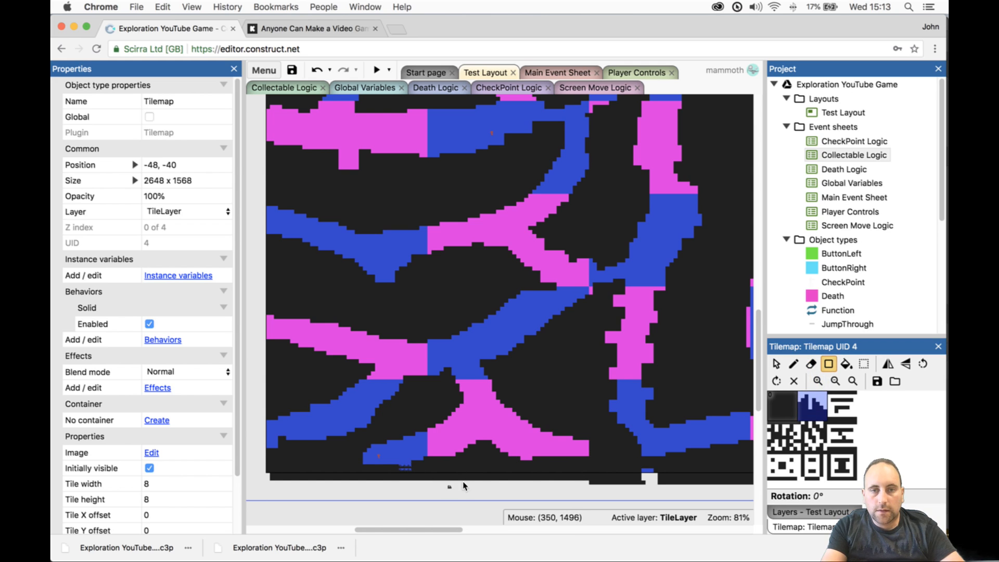
{"action": "key", "text": "ctrl+z"}
{"action": "scroll", "coordinate": [412, 466], "scroll_direction": "up", "scroll_amount": 3, "text": "ctrl"}
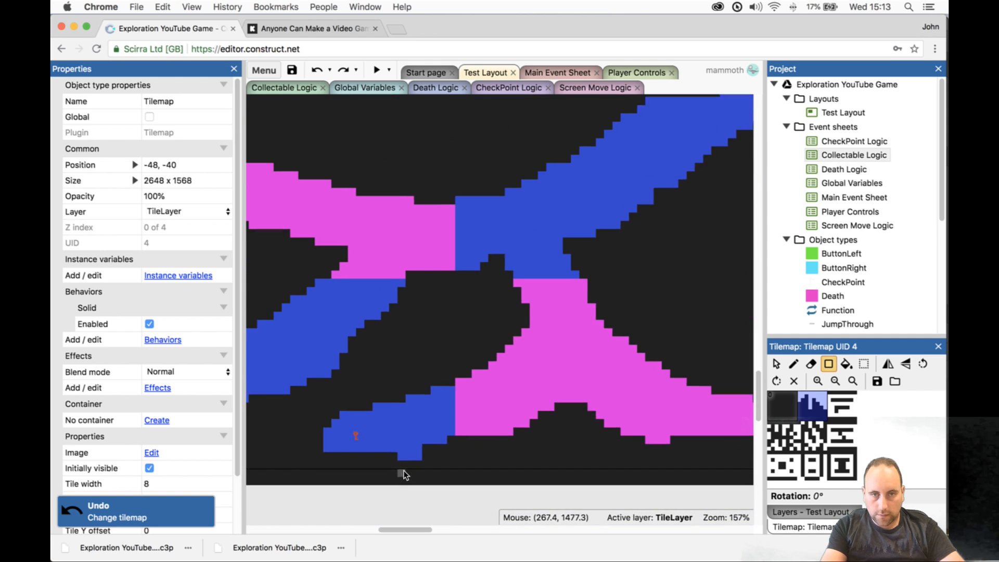
{"action": "scroll", "coordinate": [419, 374], "scroll_direction": "up", "scroll_amount": 3, "text": "ctrl"}
{"action": "scroll", "coordinate": [420, 360], "scroll_direction": "down", "scroll_amount": 1}
{"action": "left_click_drag", "start_coordinate": [372, 479], "coordinate": [383, 479]}
{"action": "left_click_drag", "start_coordinate": [266, 223], "coordinate": [304, 226]}
{"action": "scroll", "coordinate": [529, 379], "scroll_direction": "down", "scroll_amount": 5}
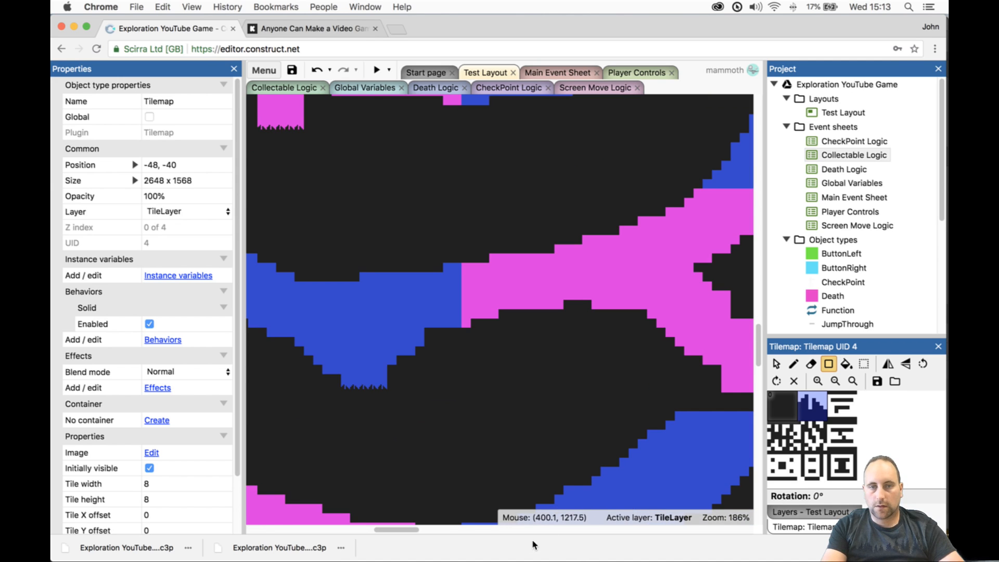
- Place a block of spike tiles 6 wide and 5 high under the pink cave floor near 1645, 1386
{"action": "left_click_drag", "start_coordinate": [390, 527], "coordinate": [491, 541]}
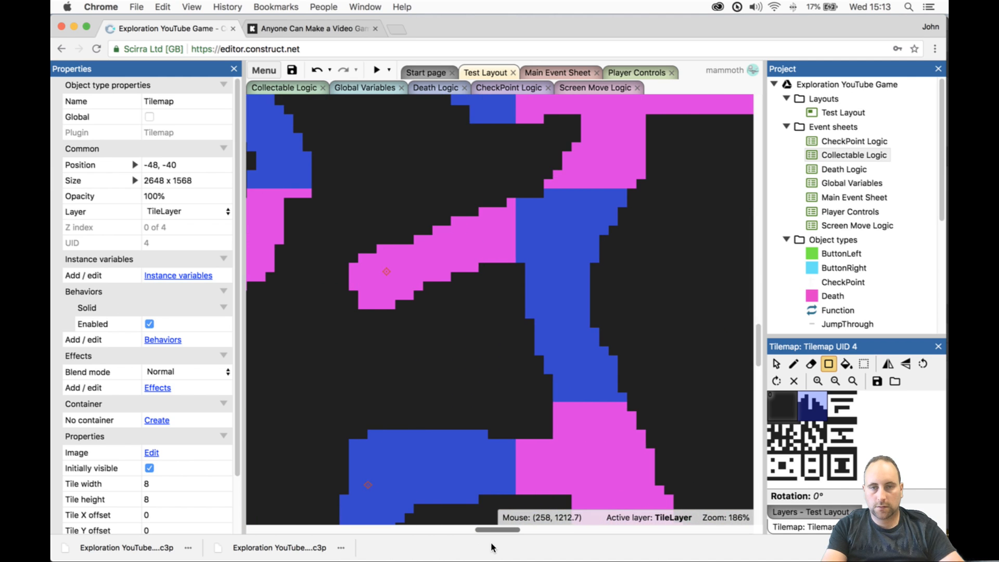
{"action": "scroll", "coordinate": [505, 449], "scroll_direction": "down", "scroll_amount": 5}
{"action": "scroll", "coordinate": [504, 449], "scroll_direction": "down", "scroll_amount": 20}
{"action": "scroll", "coordinate": [564, 433], "scroll_direction": "up", "scroll_amount": 8}
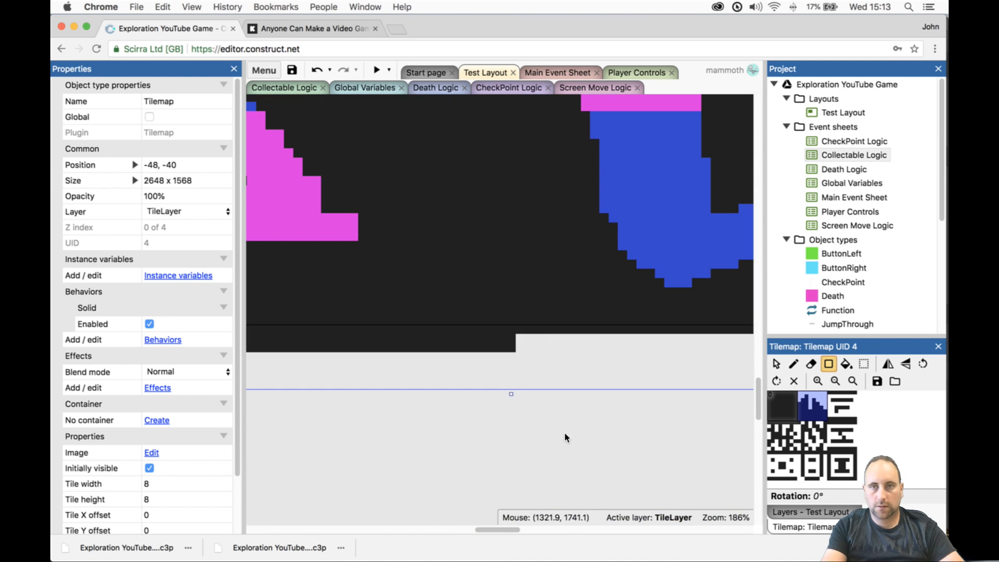
{"action": "left_click_drag", "start_coordinate": [481, 529], "coordinate": [514, 529]}
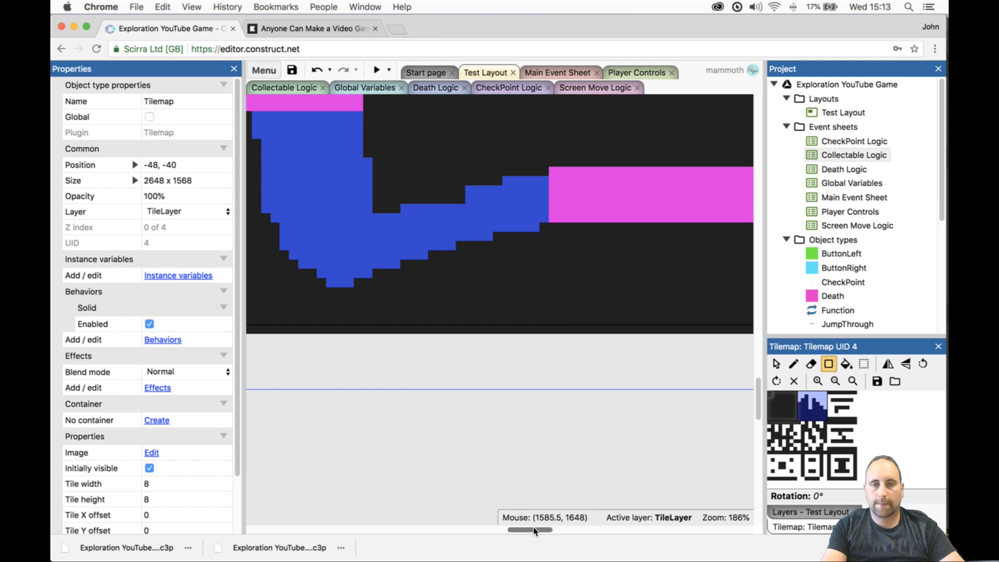
{"action": "left_click_drag", "start_coordinate": [533, 531], "coordinate": [553, 529]}
{"action": "left_click_drag", "start_coordinate": [396, 227], "coordinate": [460, 263]}
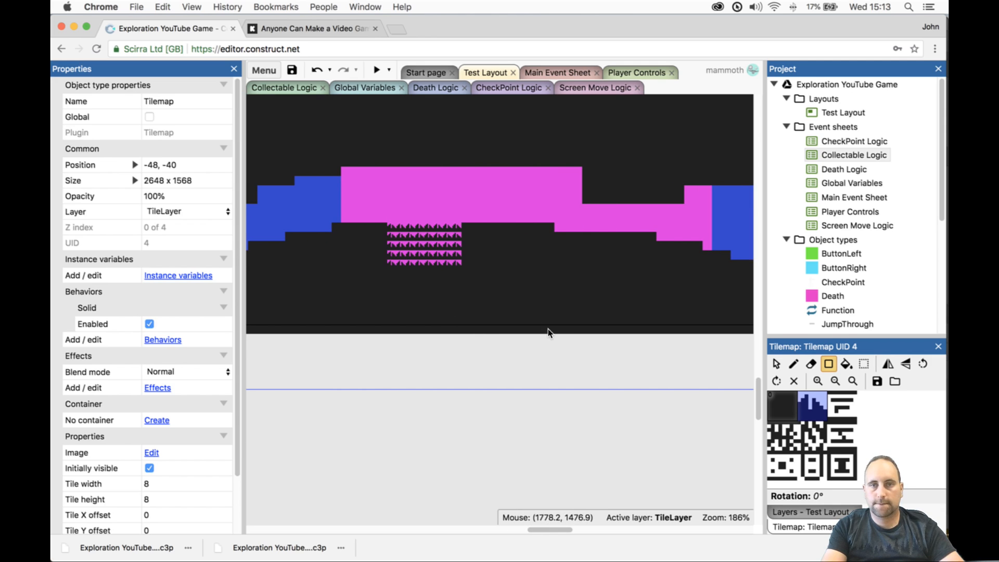
{"action": "key", "text": "super+z"}
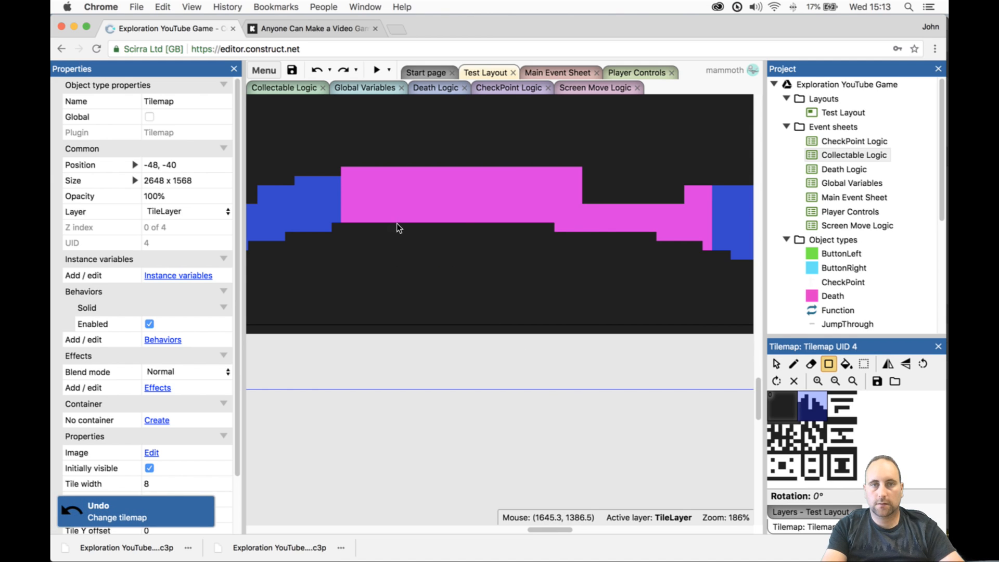
{"action": "left_click_drag", "start_coordinate": [442, 260], "coordinate": [446, 260]}
- Place a 5-by-4 block of spike tiles under the blue cave to the east and a 4-by-4 block under the pink cave above it
{"action": "left_click_drag", "start_coordinate": [572, 528], "coordinate": [598, 530]}
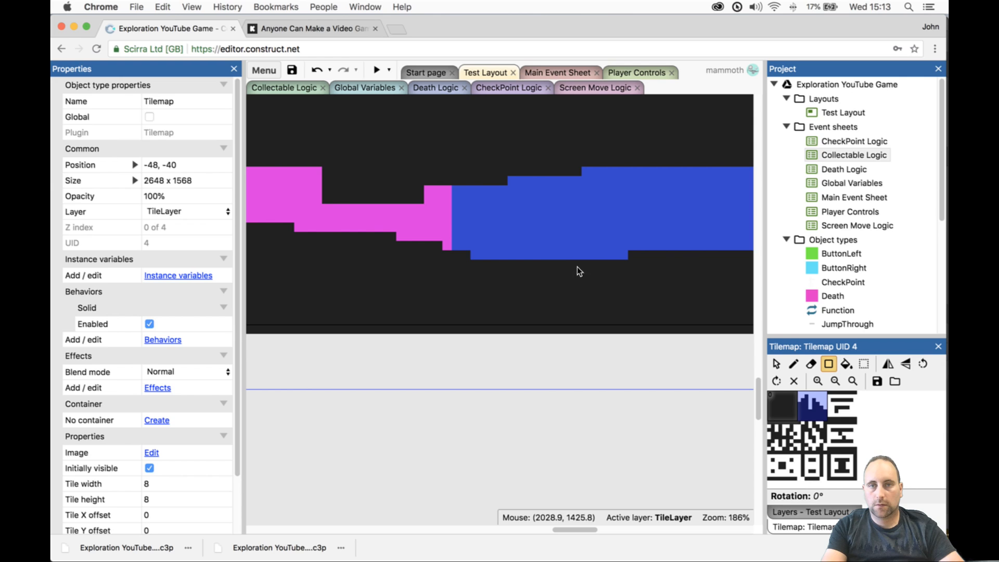
{"action": "left_click_drag", "start_coordinate": [608, 281], "coordinate": [620, 298]}
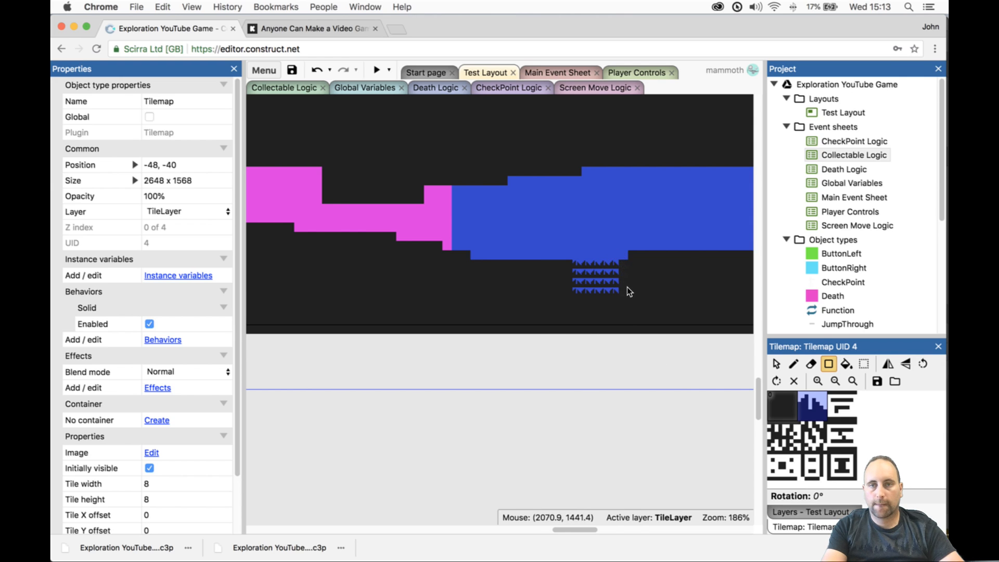
{"action": "left_click_drag", "start_coordinate": [572, 530], "coordinate": [599, 530]}
{"action": "scroll", "coordinate": [544, 356], "scroll_direction": "up", "scroll_amount": 5}
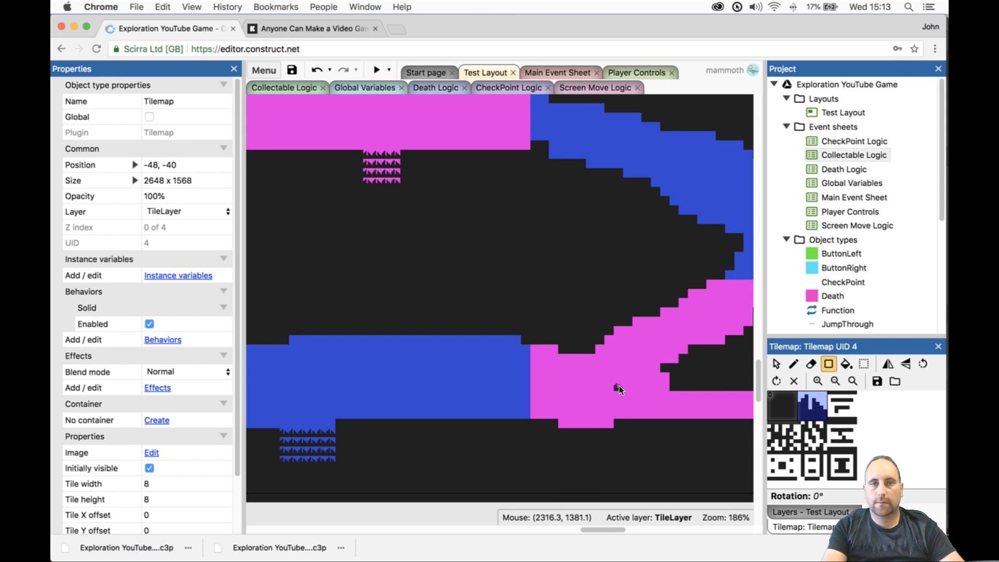
{"action": "left_click_drag", "start_coordinate": [608, 531], "coordinate": [568, 530]}
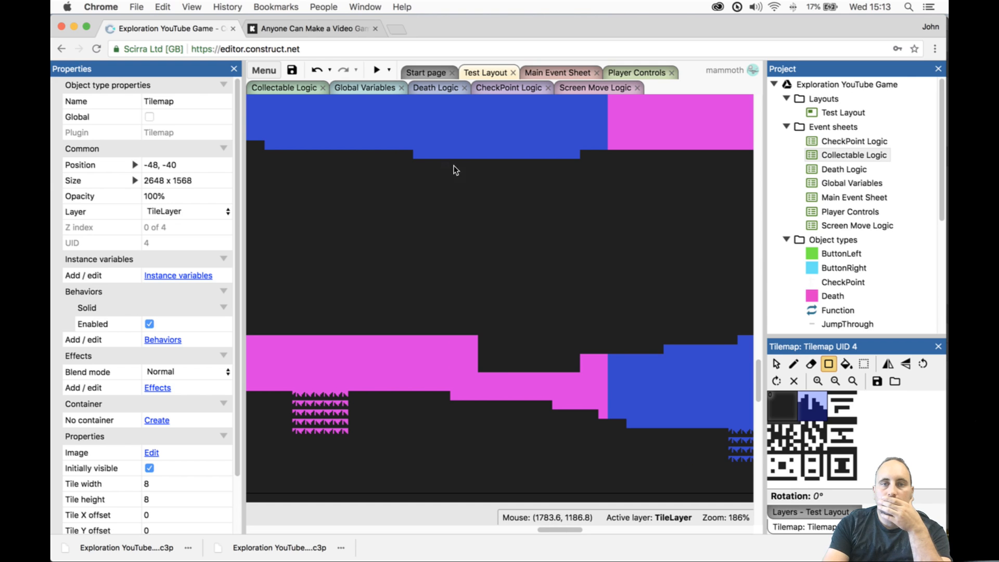
- Place a 5-by-5 block of spike tiles under the blue cave near 1795, 1186 and a block 3 wide and 5 high under the pink arch above it
{"action": "left_click_drag", "start_coordinate": [485, 202], "coordinate": [485, 202]}
{"action": "left_click_drag", "start_coordinate": [566, 530], "coordinate": [537, 530]}
{"action": "scroll", "coordinate": [588, 263], "scroll_direction": "up", "scroll_amount": 3}
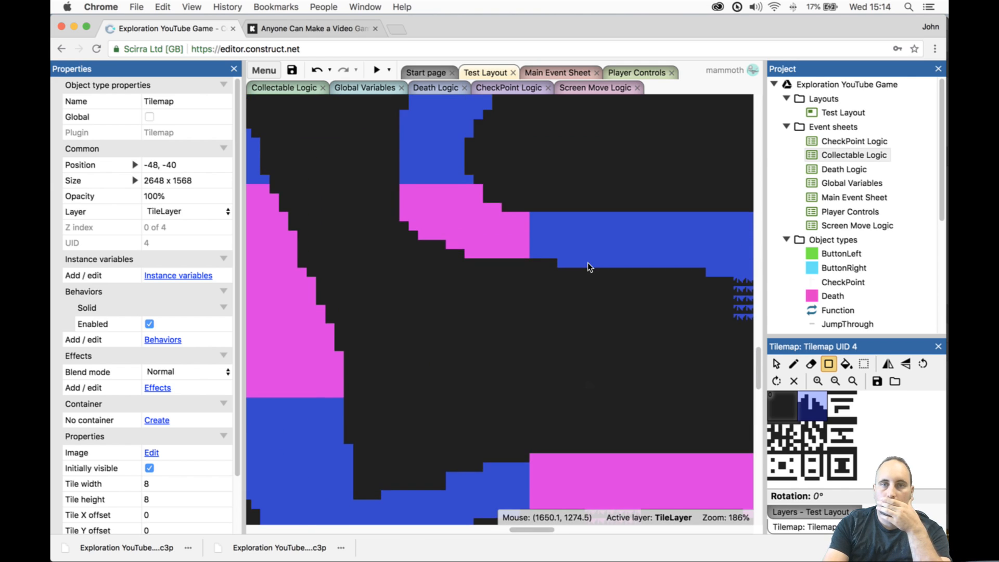
{"action": "scroll", "coordinate": [588, 262], "scroll_direction": "up", "scroll_amount": 3}
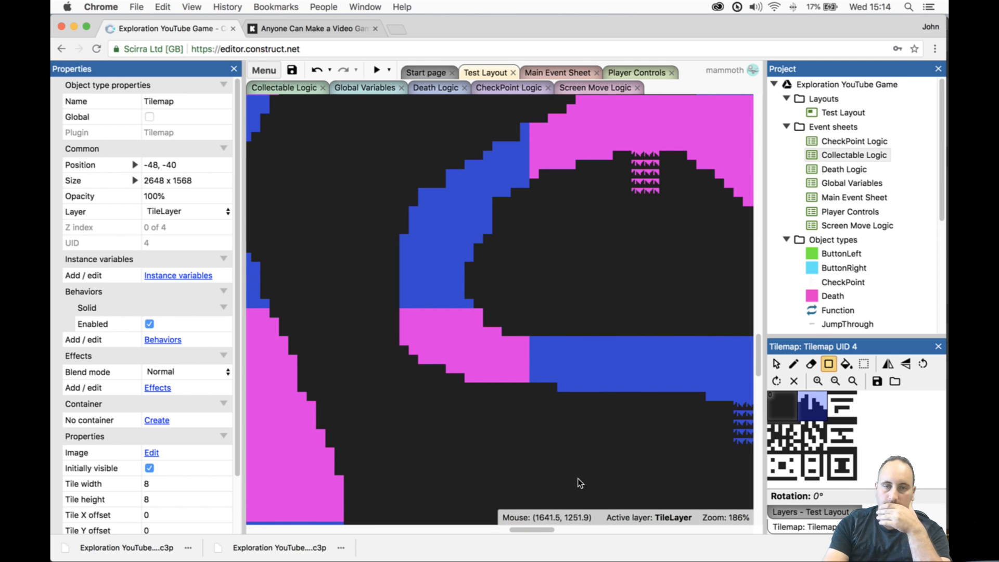
- Place spike blocks 4 wide and 3 high under the eastern blue cave holding a star and 5 wide and 3 high under the sloping pink cave above
{"action": "left_click_drag", "start_coordinate": [547, 530], "coordinate": [601, 533]}
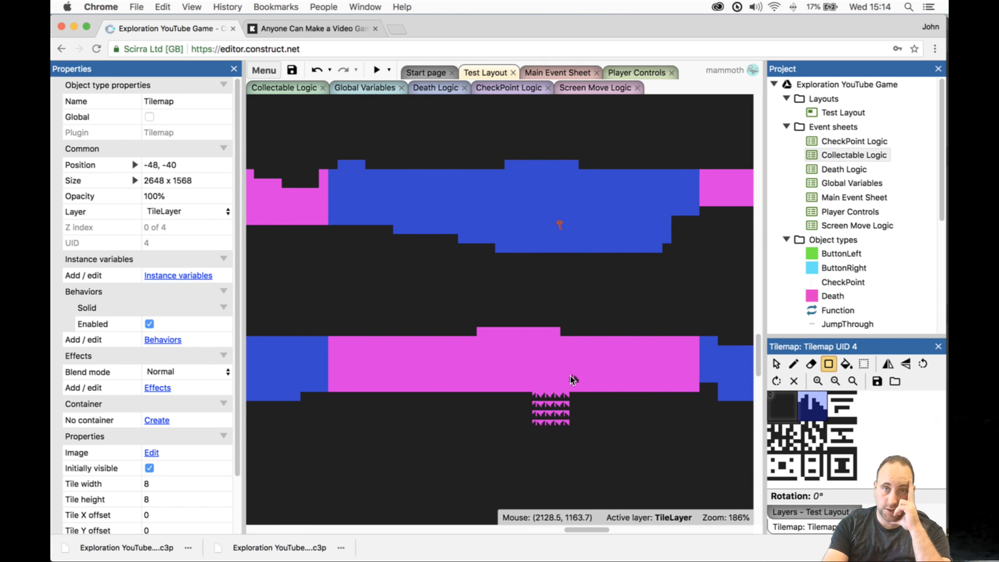
{"action": "left_click_drag", "start_coordinate": [552, 253], "coordinate": [587, 276]}
{"action": "scroll", "coordinate": [613, 227], "scroll_direction": "up", "scroll_amount": 3}
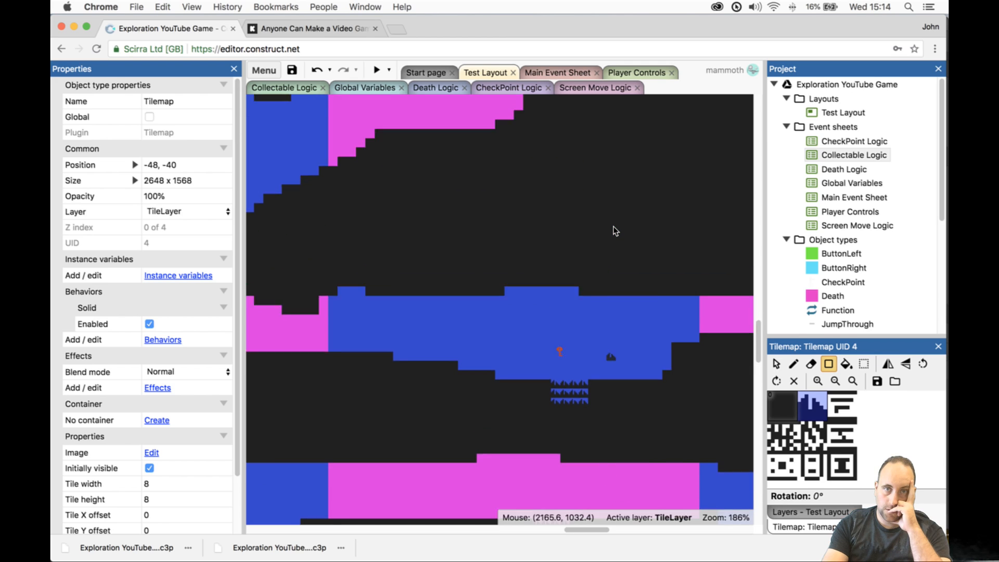
{"action": "scroll", "coordinate": [616, 228], "scroll_direction": "up", "scroll_amount": 3}
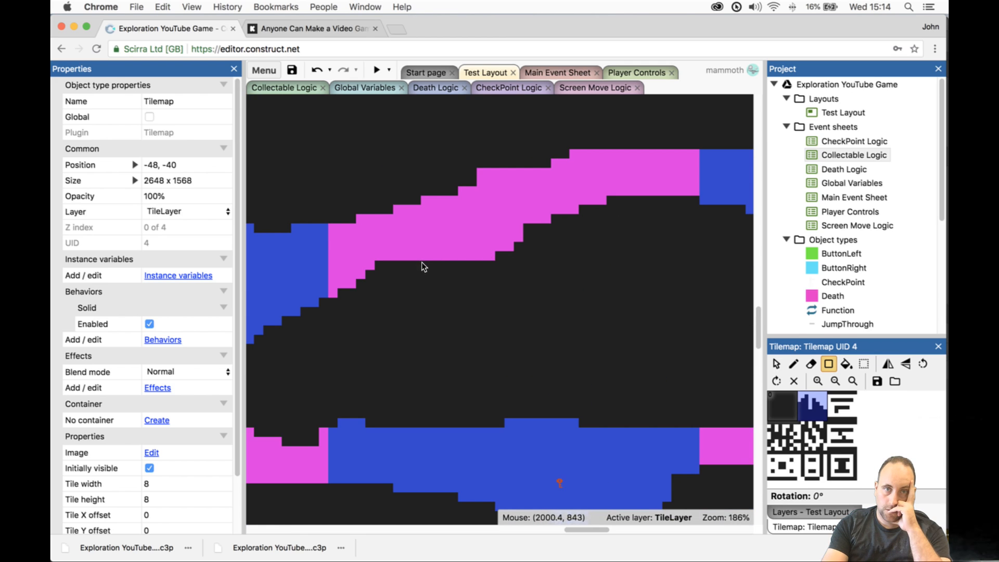
{"action": "left_click_drag", "start_coordinate": [462, 280], "coordinate": [462, 281]}
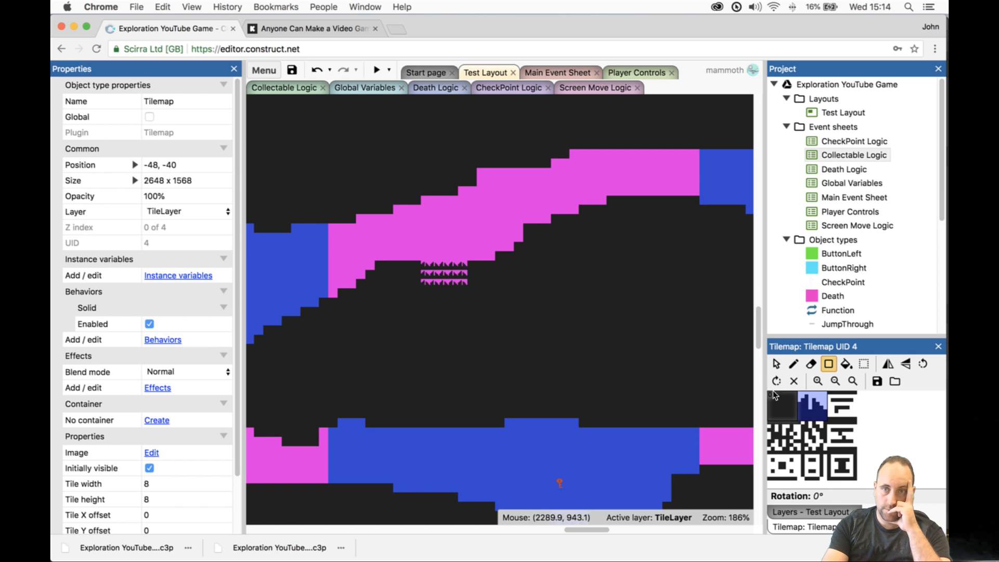
- Raise the sloping pink cave's ceiling by erasing tiles above the new spikes, and repaint the overshoot at its upper end with solid tiles
{"action": "left_click", "coordinate": [816, 365]}
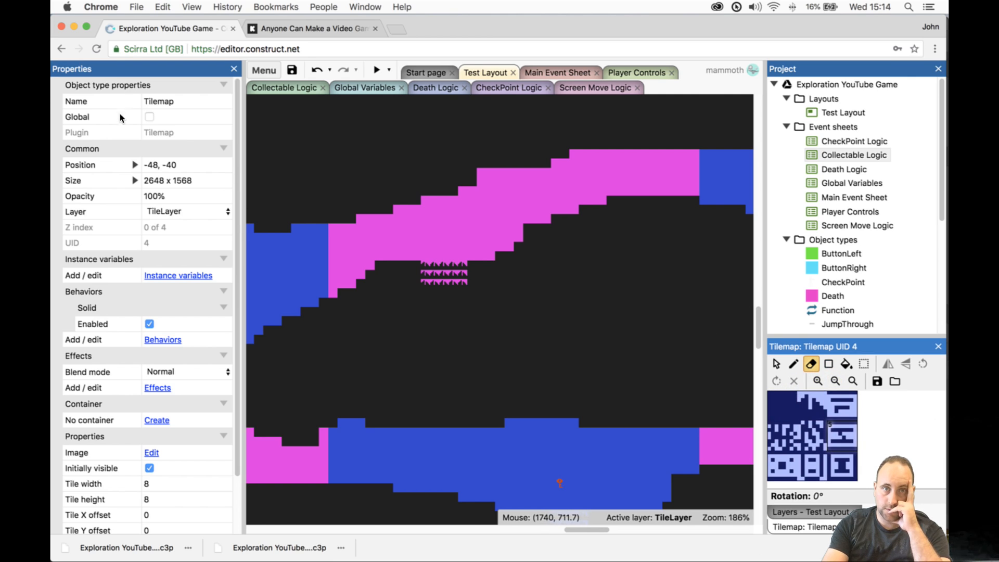
{"action": "left_click_drag", "start_coordinate": [360, 211], "coordinate": [561, 142]}
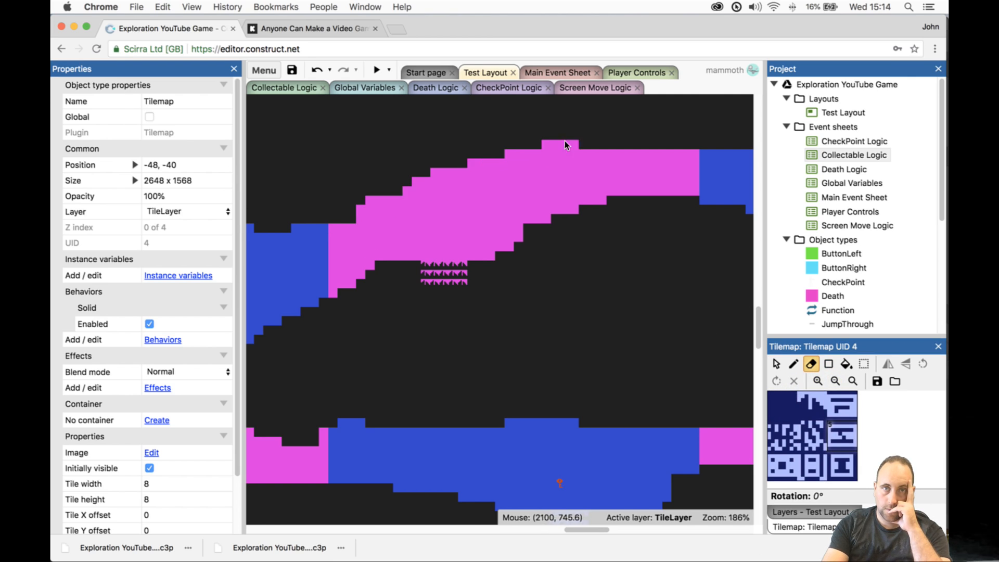
{"action": "left_click_drag", "start_coordinate": [470, 166], "coordinate": [390, 189]}
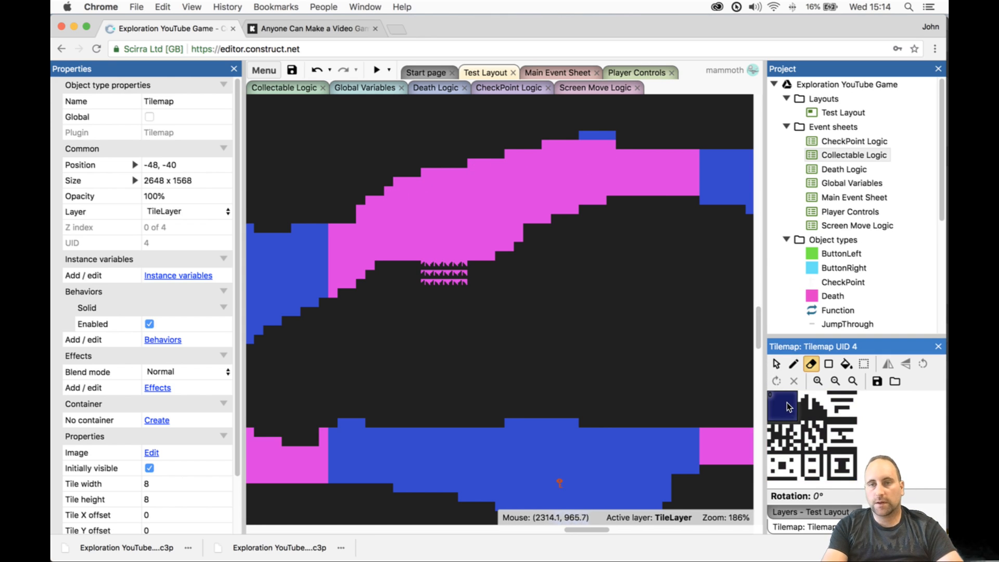
{"action": "left_click", "coordinate": [794, 363]}
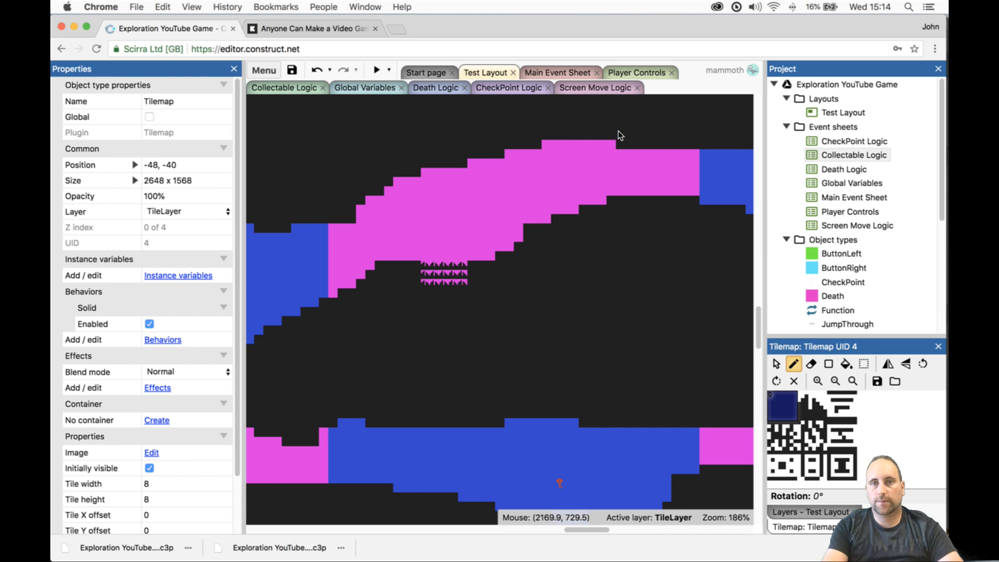
- Place 4-wide blocks of spike tiles under the blue cave near 1720, 527 and under the pink cave above it
{"action": "scroll", "coordinate": [633, 223], "scroll_direction": "down", "scroll_amount": 6, "text": "ctrl"}
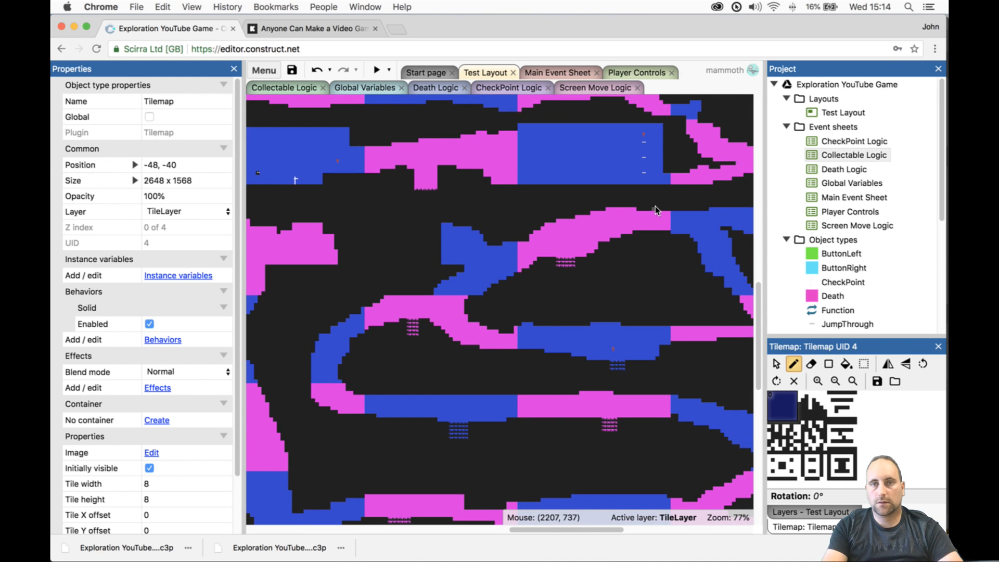
{"action": "scroll", "coordinate": [655, 206], "scroll_direction": "up", "scroll_amount": 3, "text": "ctrl"}
{"action": "left_click", "coordinate": [812, 404]}
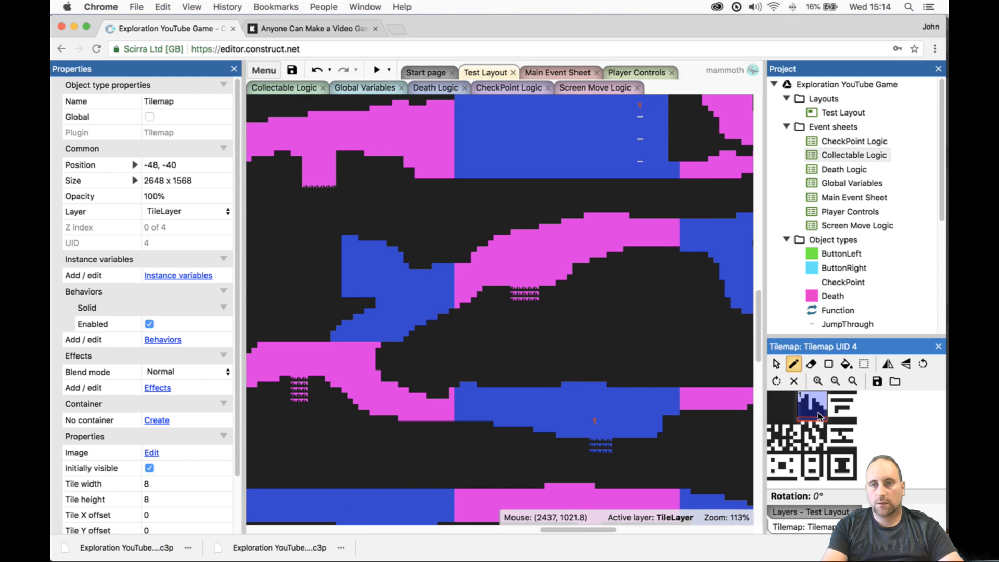
{"action": "left_click", "coordinate": [826, 364]}
{"action": "scroll", "coordinate": [729, 279], "scroll_direction": "up", "scroll_amount": 5}
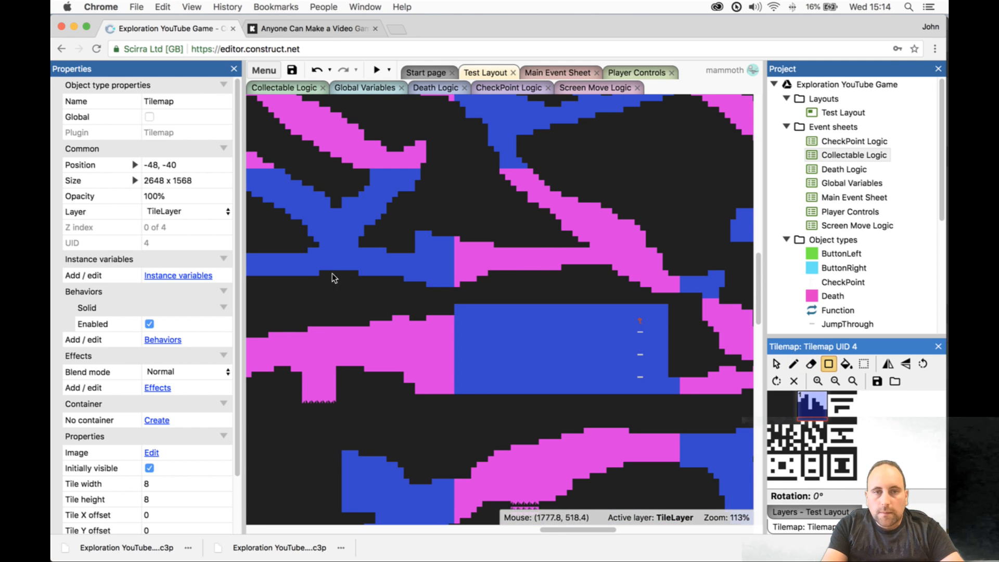
{"action": "mouse_move", "coordinate": [283, 277]}
{"action": "left_mouse_down"}
{"action": "mouse_move", "coordinate": [314, 290]}
{"action": "mouse_move", "coordinate": [298, 289]}
{"action": "left_mouse_up"}
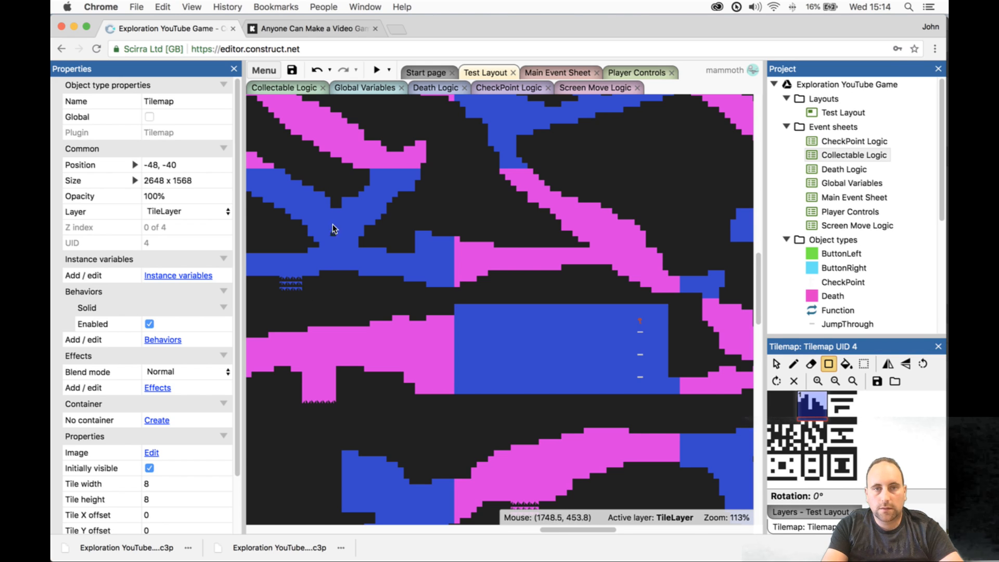
{"action": "scroll", "coordinate": [336, 218], "scroll_direction": "up", "scroll_amount": 3}
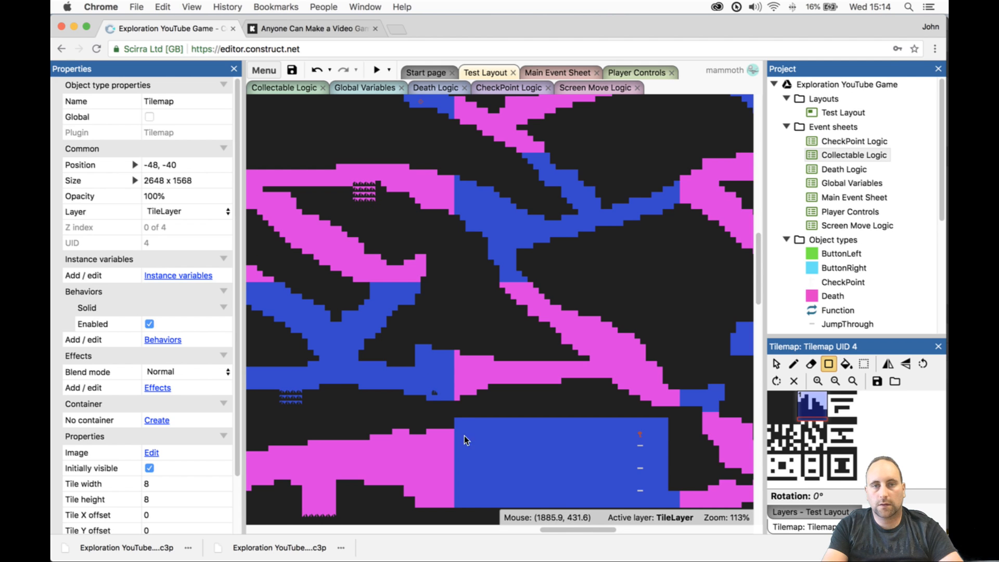
- Place a block of spike tiles under the sloping blue cave and a 7-wide block under the pink cave further west near 820, 454
{"action": "left_click_drag", "start_coordinate": [578, 530], "coordinate": [532, 536]}
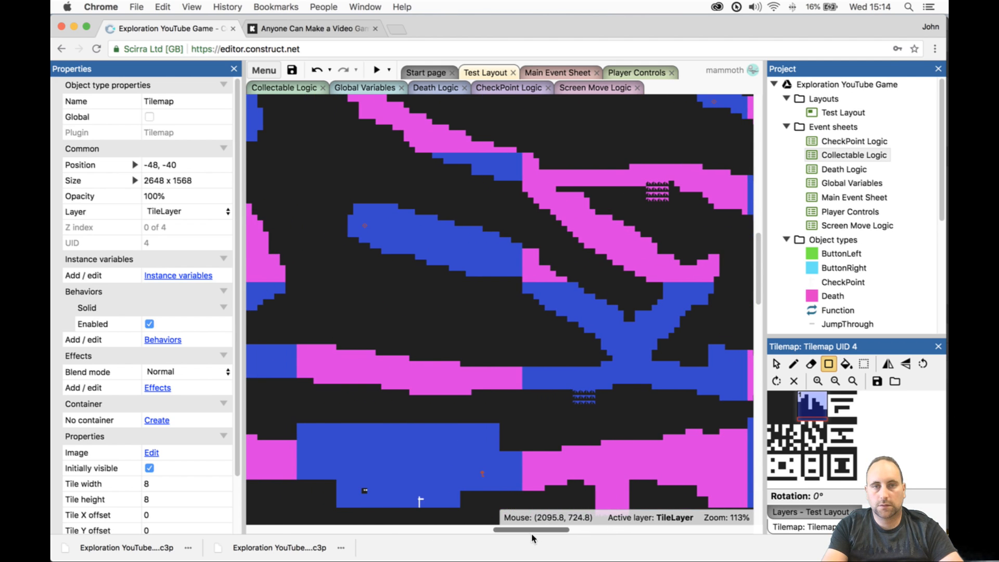
{"action": "left_click", "coordinate": [467, 290]}
{"action": "left_click_drag", "start_coordinate": [551, 530], "coordinate": [494, 531]}
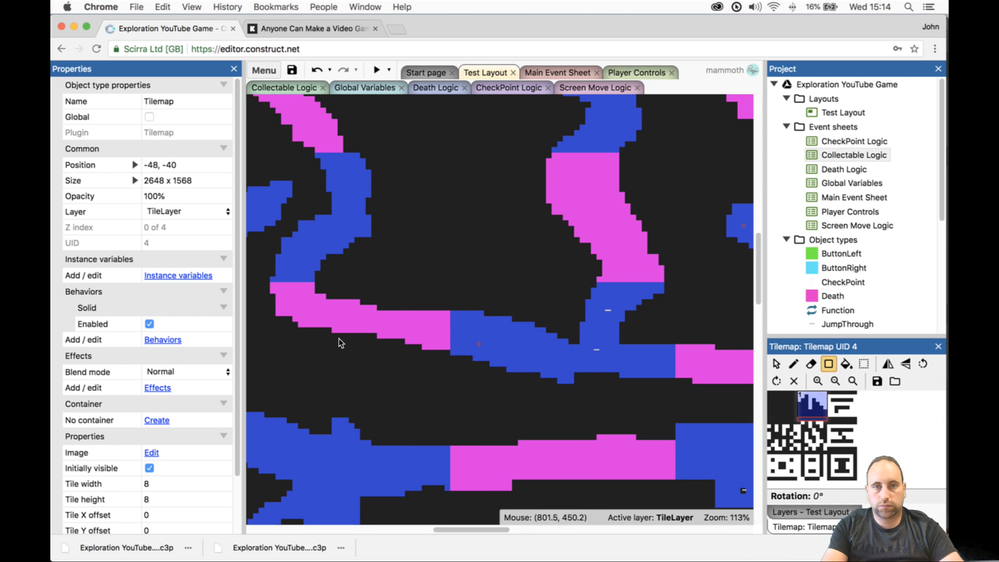
- Erase ceiling tiles with a 3-by-3 eraser above the new spikes in the pink cave to widen the passage
{"action": "left_click", "coordinate": [811, 364]}
{"action": "left_click_drag", "start_coordinate": [771, 394], "coordinate": [839, 469]}
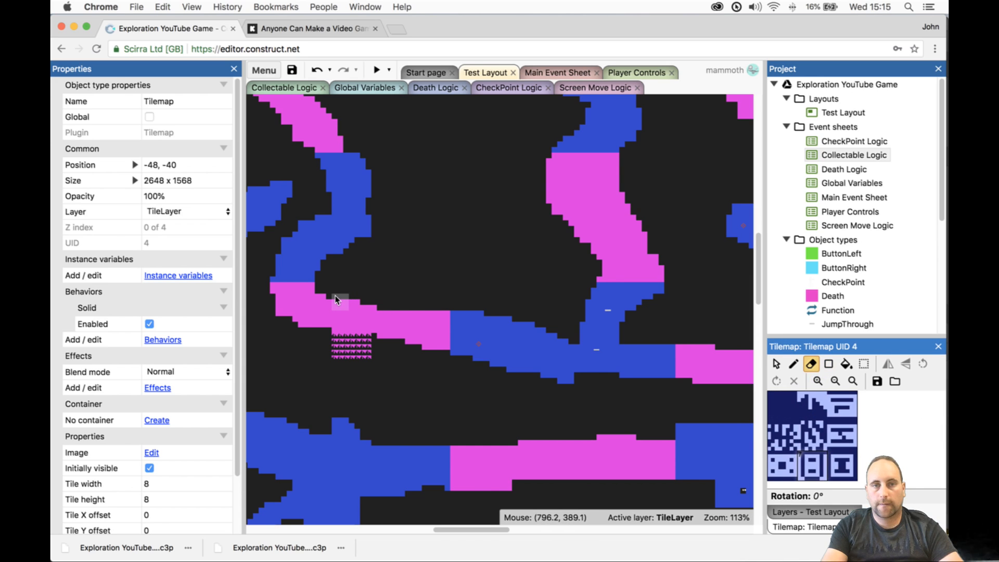
{"action": "left_click", "coordinate": [364, 300]}
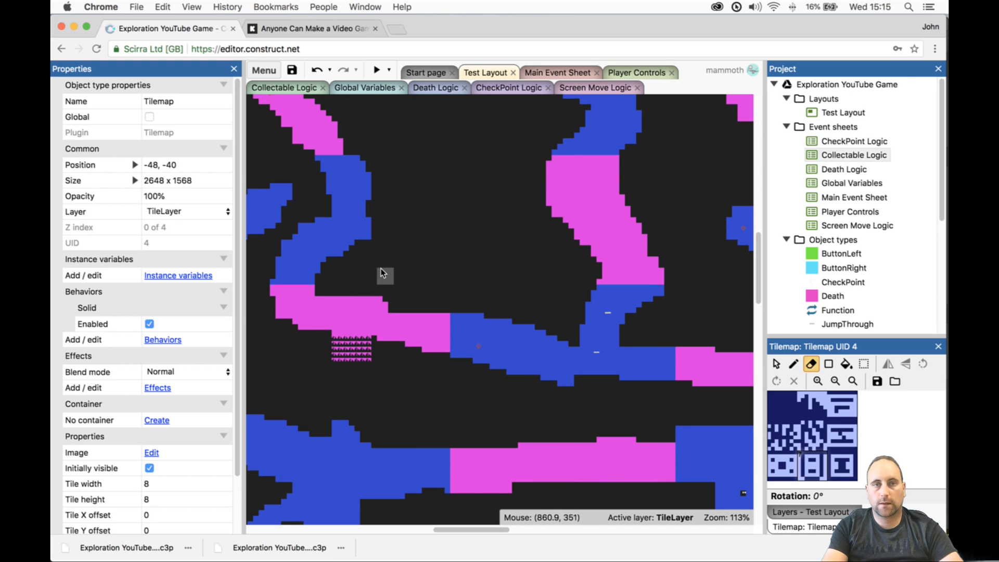
- Place a 6-wide block of spike tiles with the rectangle tool under the blue cave near the layout's northwest corner, below its star
{"action": "scroll", "coordinate": [381, 268], "scroll_direction": "up", "scroll_amount": 2}
{"action": "left_click_drag", "start_coordinate": [497, 538], "coordinate": [473, 534]}
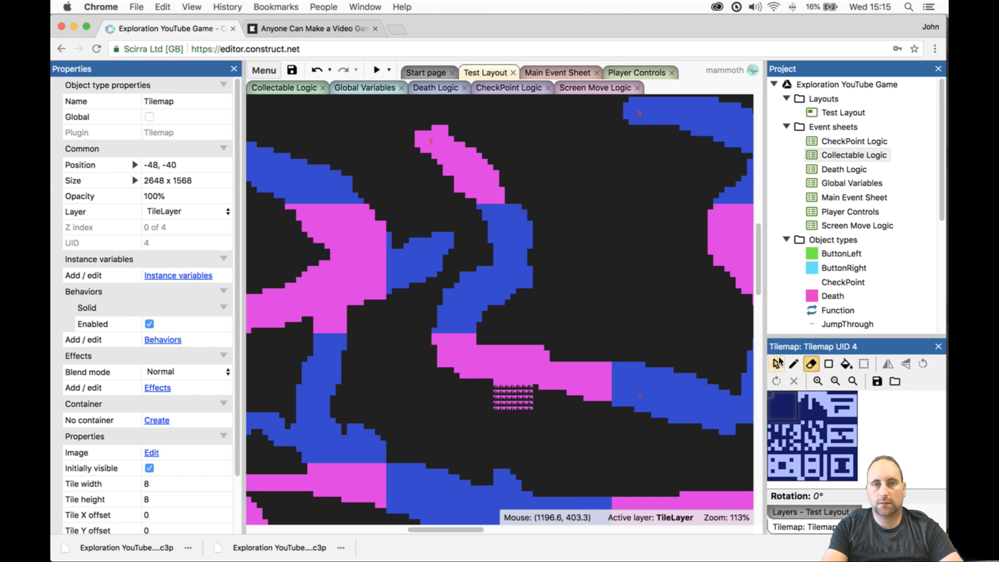
{"action": "scroll", "coordinate": [536, 283], "scroll_direction": "up", "scroll_amount": 5}
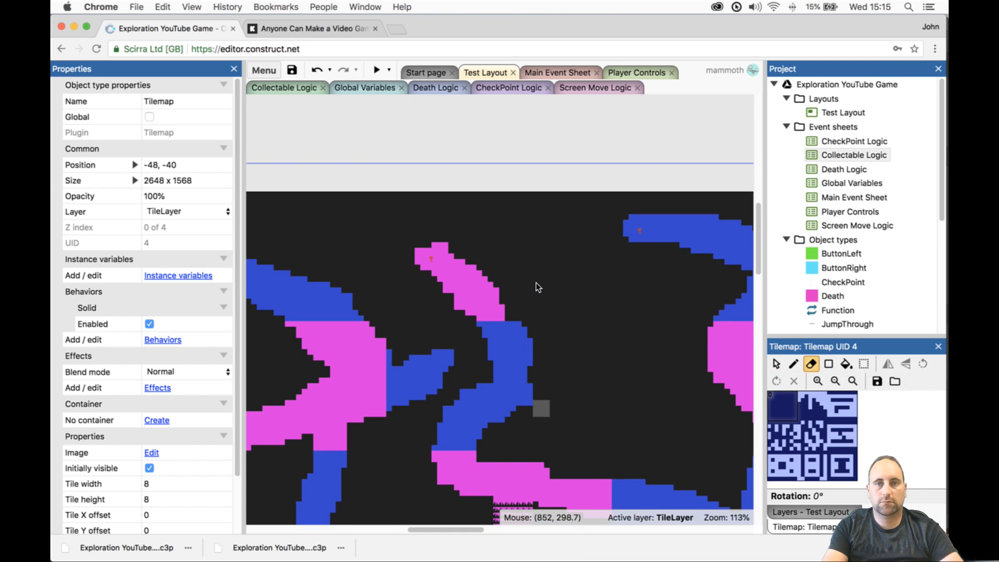
{"action": "left_click_drag", "start_coordinate": [472, 528], "coordinate": [409, 533]}
{"action": "left_click", "coordinate": [820, 399]}
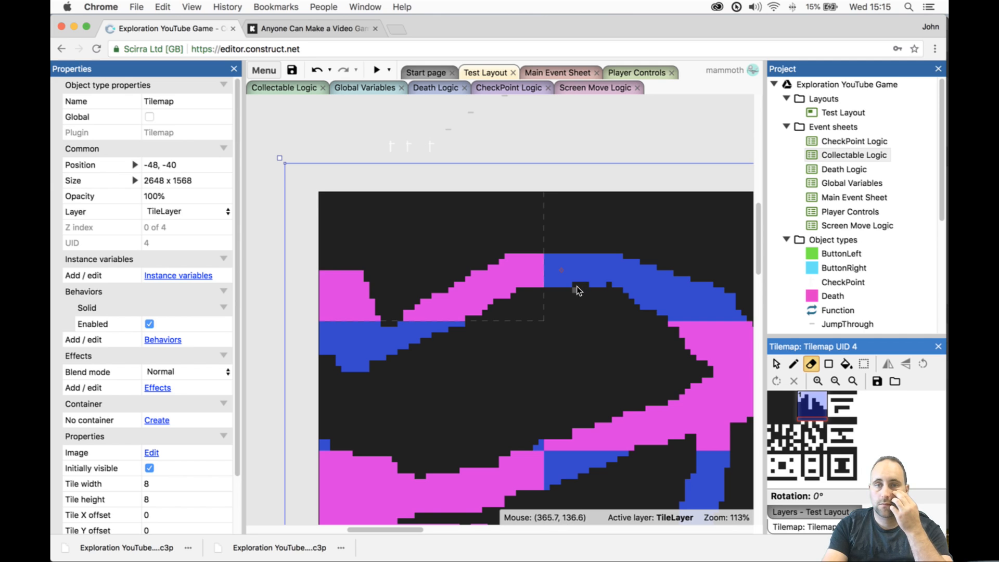
{"action": "left_click_drag", "start_coordinate": [577, 286], "coordinate": [598, 307]}
{"action": "key", "text": "super+z"}
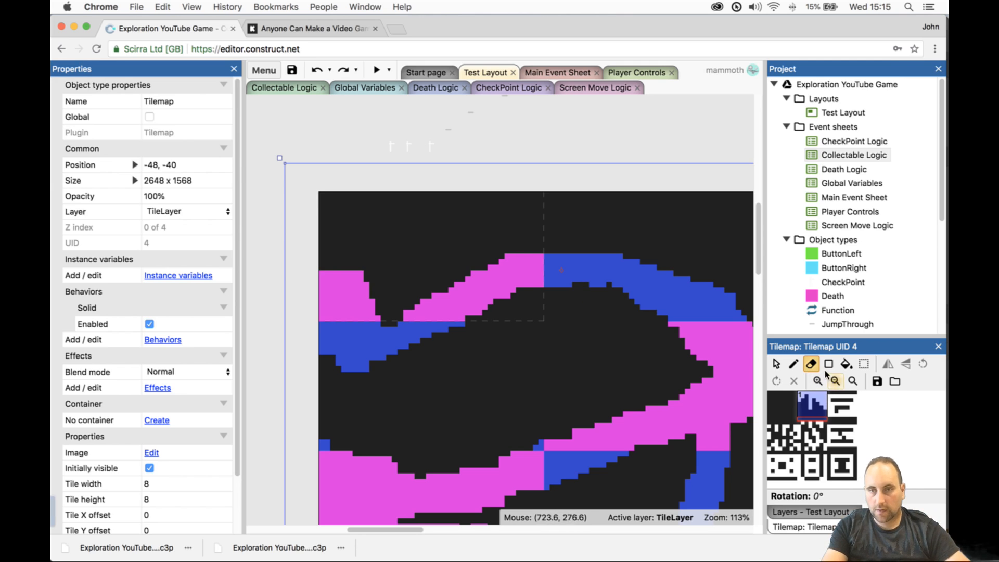
{"action": "left_click", "coordinate": [795, 364]}
{"action": "left_click", "coordinate": [827, 364]}
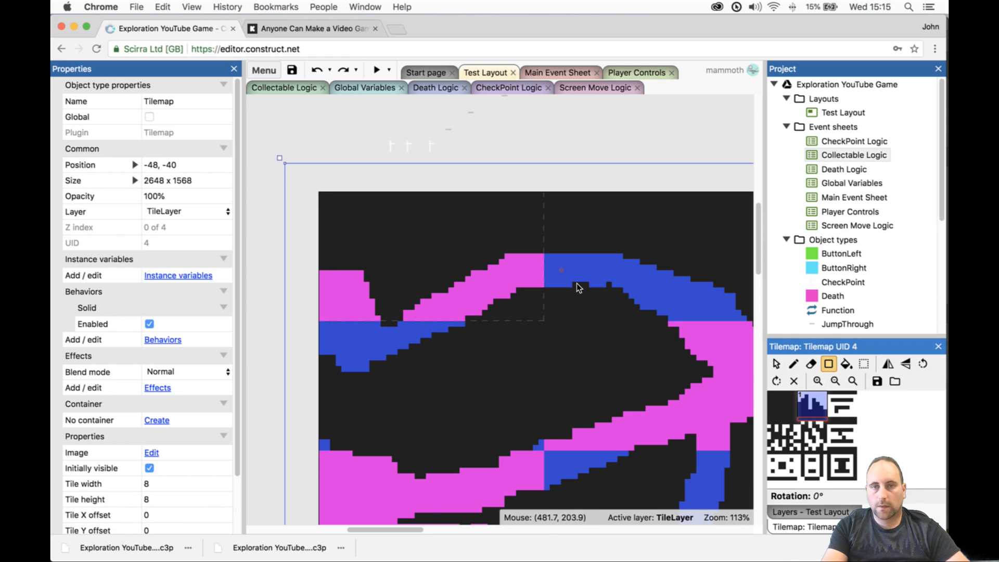
{"action": "left_click_drag", "start_coordinate": [573, 283], "coordinate": [601, 311]}
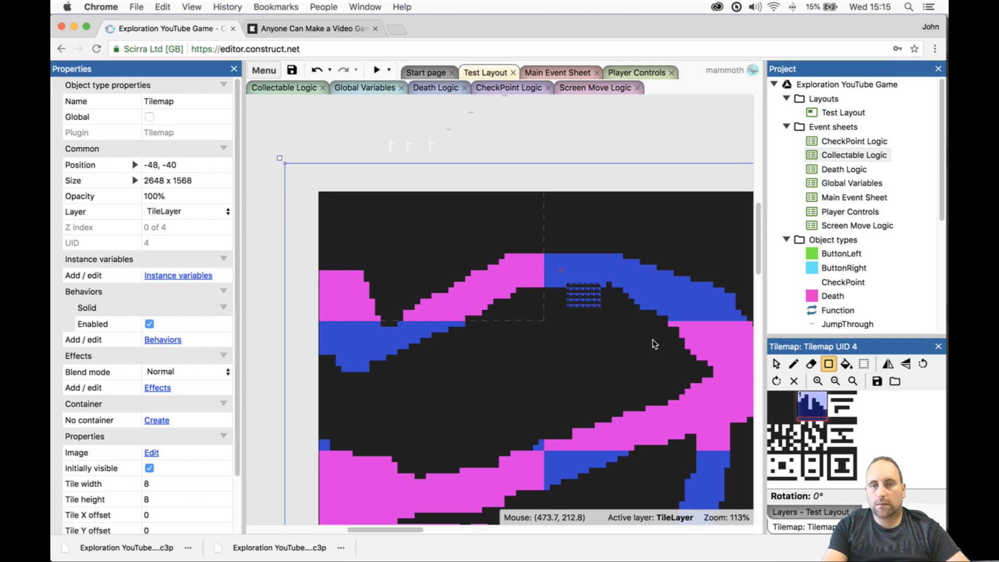
- Erase the upper rows of the northwestern spike block with a 3-by-3 eraser, leaving a pit with one bottom row of spikes
{"action": "left_click", "coordinate": [811, 364]}
{"action": "left_click", "coordinate": [786, 410]}
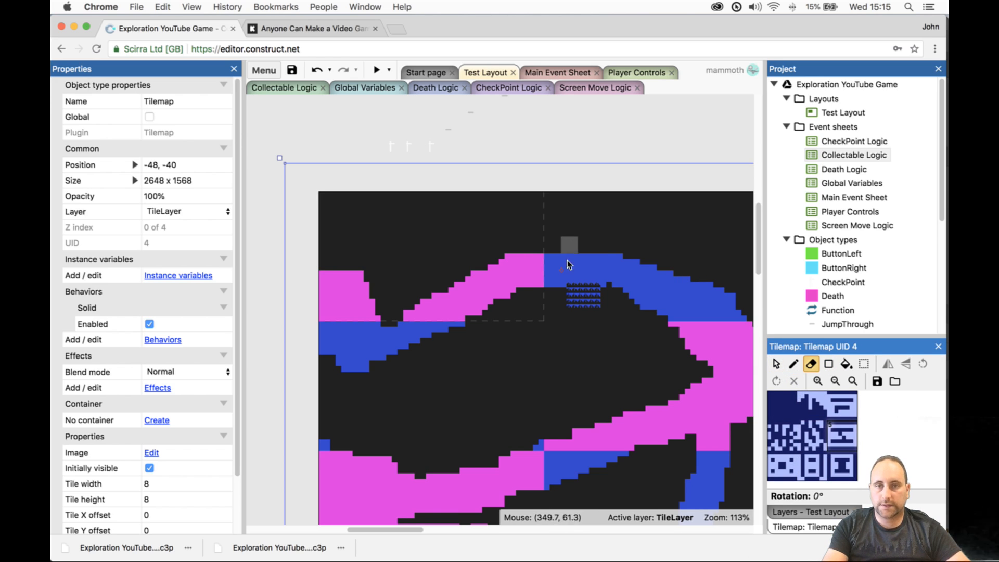
{"action": "left_click", "coordinate": [570, 289]}
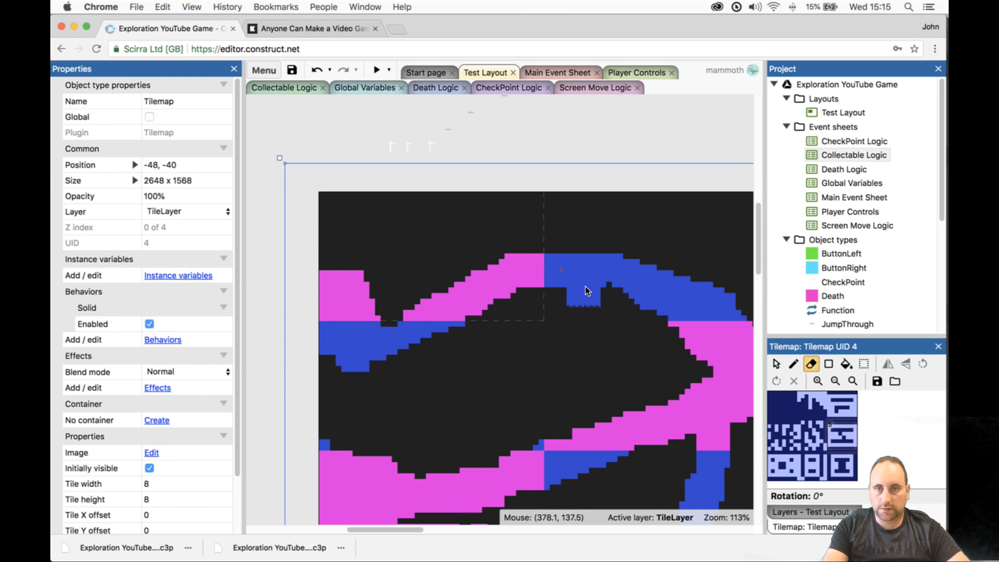
- Hollow out the spike blocks under the southern pink cave near 1660, 1427, the blue cave above it and the pink arch, keeping their bottom rows
{"action": "scroll", "coordinate": [548, 385], "scroll_direction": "down", "scroll_amount": 15}
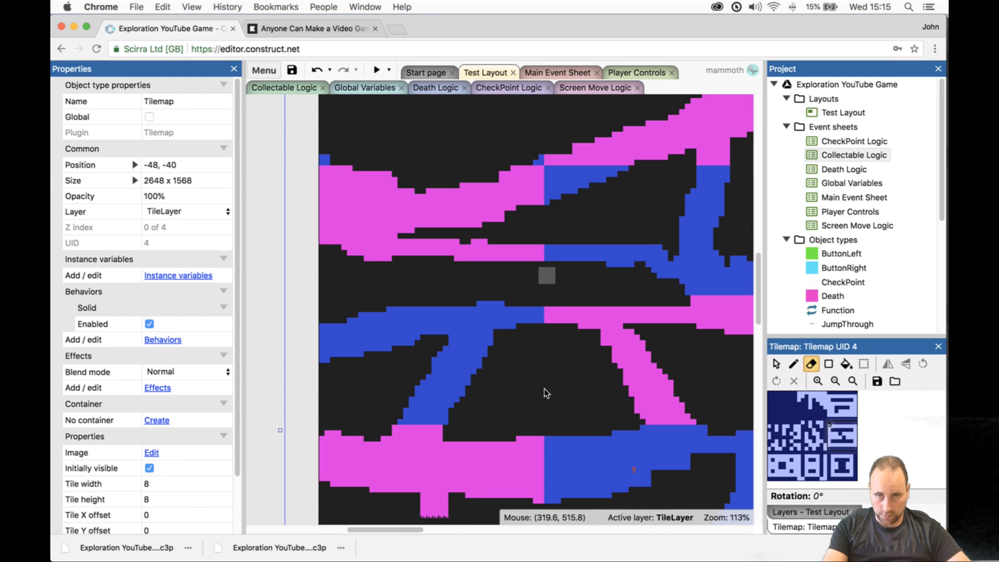
{"action": "scroll", "coordinate": [536, 372], "scroll_direction": "up", "scroll_amount": 3}
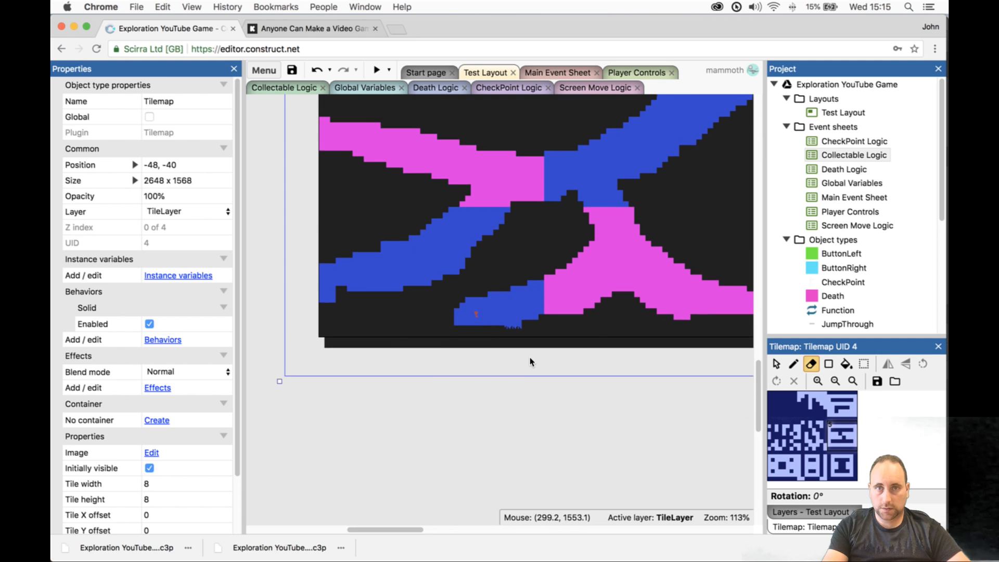
{"action": "left_click_drag", "start_coordinate": [418, 526], "coordinate": [563, 529]}
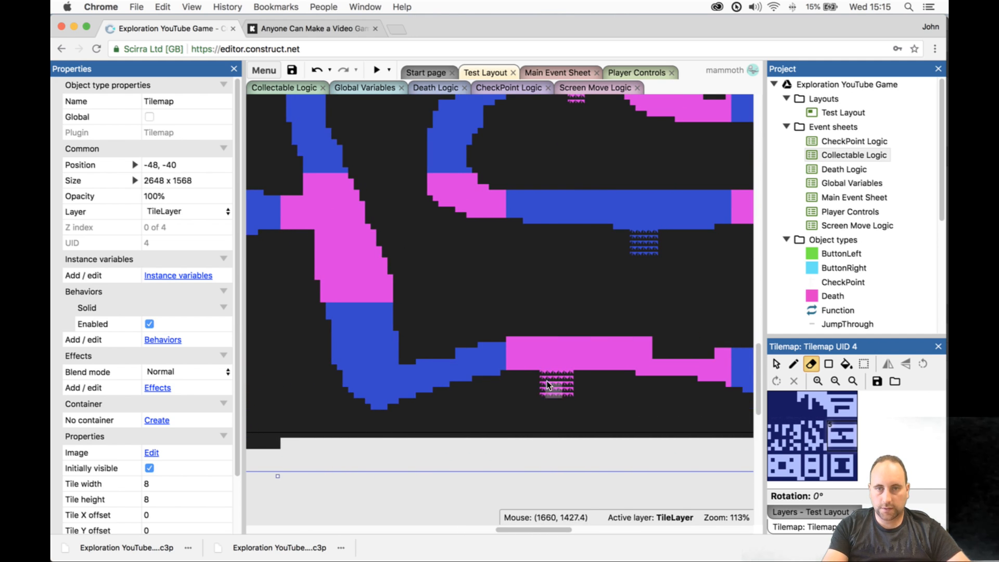
{"action": "left_click_drag", "start_coordinate": [542, 371], "coordinate": [555, 377]}
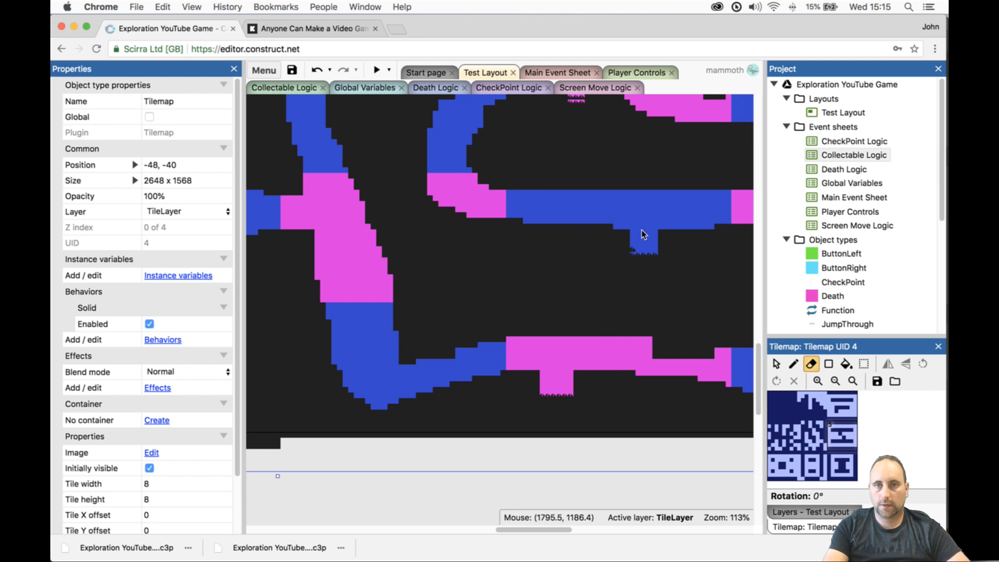
{"action": "scroll", "coordinate": [635, 235], "scroll_direction": "up", "scroll_amount": 3}
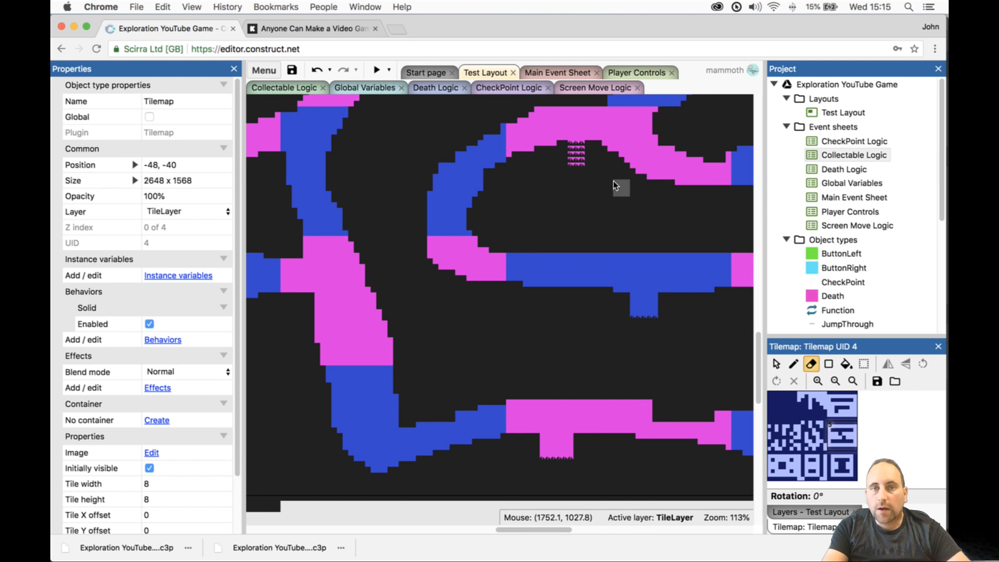
{"action": "scroll", "coordinate": [599, 141], "scroll_direction": "up", "scroll_amount": 9}
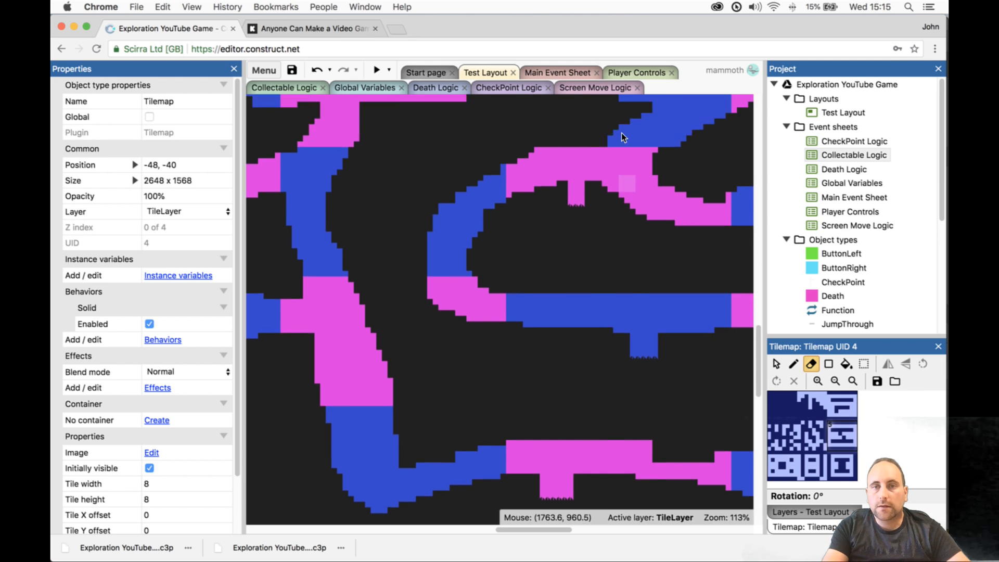
- Hollow out the spike block under the eastern pink cave near 2003, 842 with the eraser, keeping its bottom row of spikes
{"action": "scroll", "coordinate": [705, 218], "scroll_direction": "down", "scroll_amount": 5}
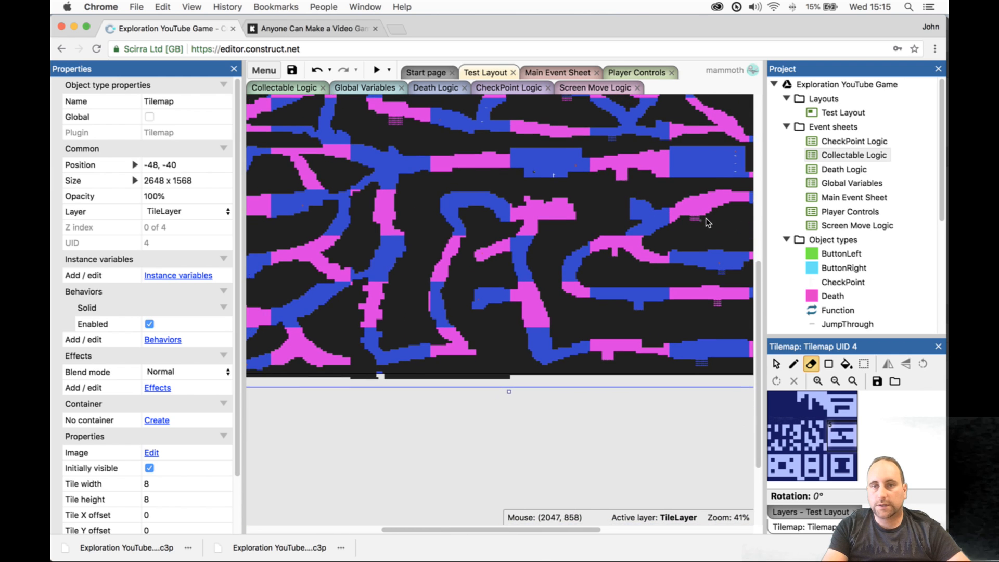
{"action": "scroll", "coordinate": [700, 215], "scroll_direction": "up", "scroll_amount": 5}
{"action": "scroll", "coordinate": [627, 215], "scroll_direction": "up", "scroll_amount": 3}
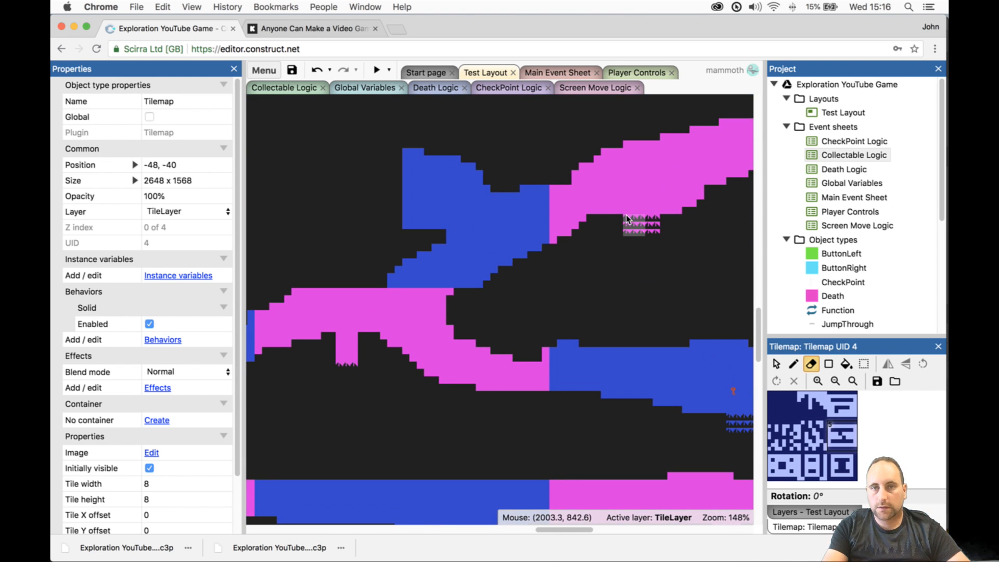
{"action": "scroll", "coordinate": [628, 145], "scroll_direction": "down", "scroll_amount": 12}
{"action": "scroll", "coordinate": [626, 147], "scroll_direction": "up", "scroll_amount": 10, "text": "ctrl"}
{"action": "scroll", "coordinate": [632, 149], "scroll_direction": "down", "scroll_amount": 15, "text": "ctrl"}
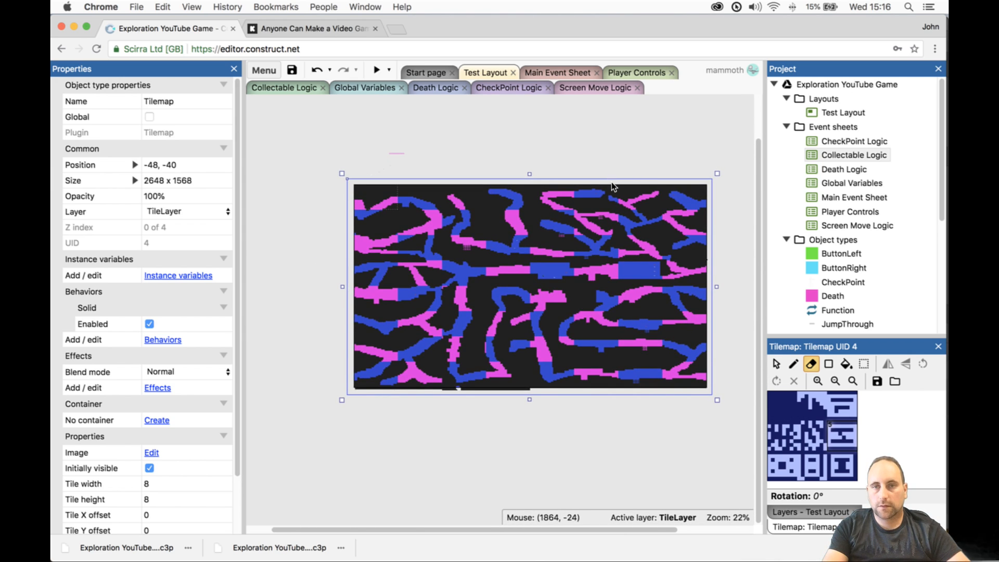
- Erase the upper rows of the three northern spike blocks under the pink passage near 1783, 235 and the two blue caves southwest of it
{"action": "scroll", "coordinate": [610, 182], "scroll_direction": "up", "scroll_amount": 8, "text": "ctrl"}
{"action": "scroll", "coordinate": [567, 245], "scroll_direction": "up", "scroll_amount": 2, "text": "ctrl"}
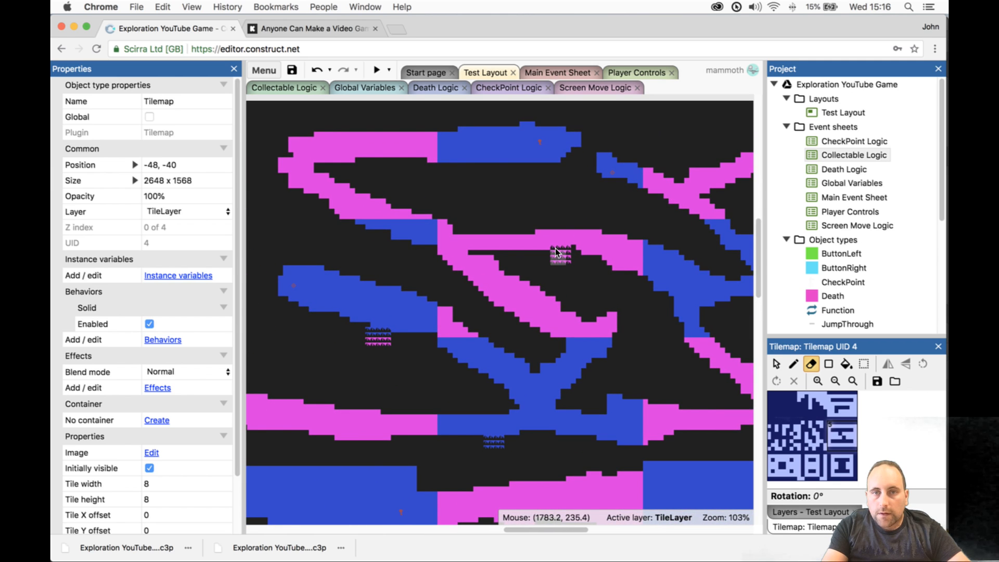
{"action": "left_click", "coordinate": [557, 250]}
{"action": "left_click", "coordinate": [562, 251]}
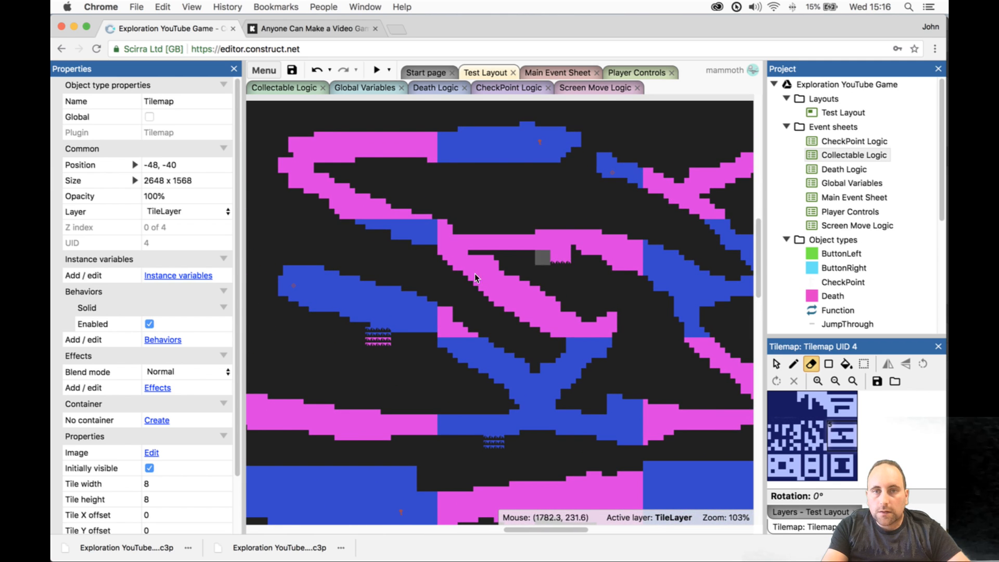
{"action": "left_click", "coordinate": [379, 333]}
{"action": "left_click", "coordinate": [491, 431]}
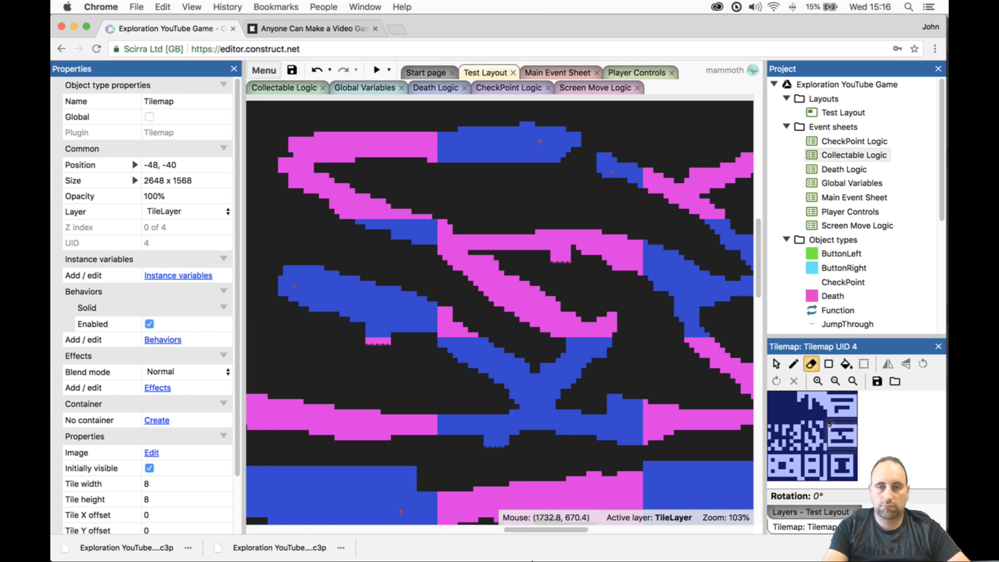
- Hollow out the spike block under the pink cave near 825, 448, leaving a pit with one bottom row of spikes
{"action": "left_click_drag", "start_coordinate": [528, 530], "coordinate": [442, 530]}
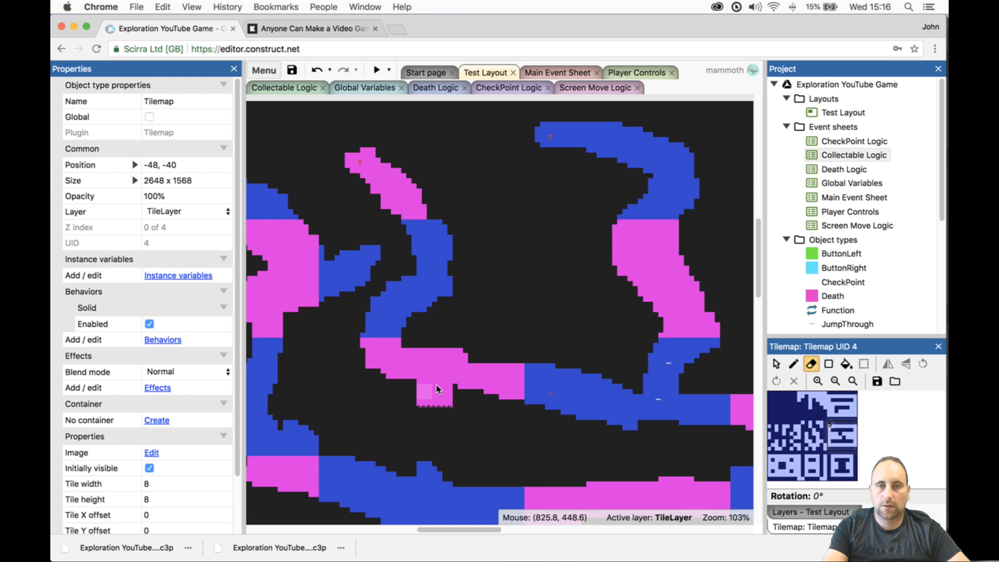
{"action": "scroll", "coordinate": [430, 374], "scroll_direction": "down", "scroll_amount": 5, "text": "ctrl"}
{"action": "scroll", "coordinate": [414, 349], "scroll_direction": "down", "scroll_amount": 2, "text": "ctrl"}
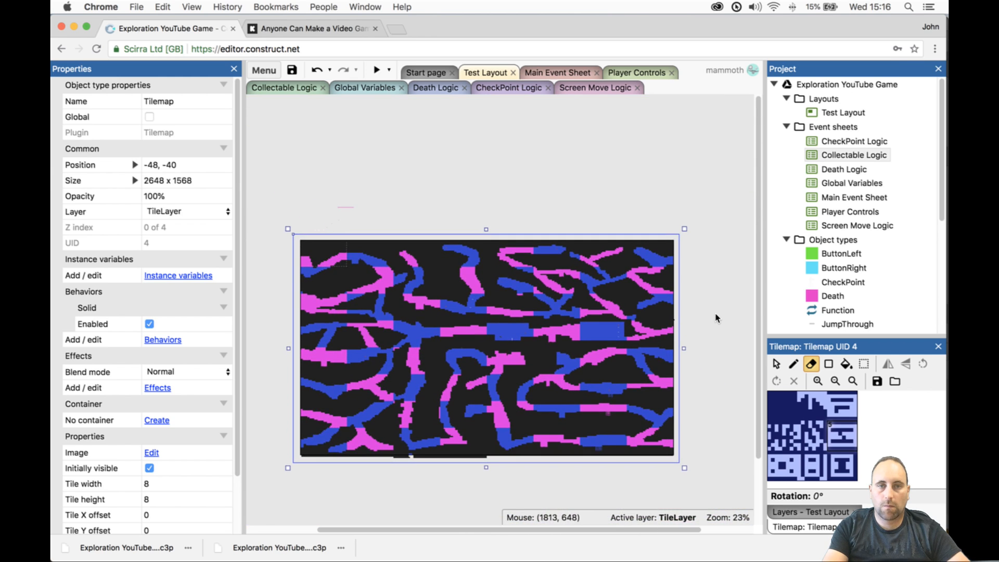
- Inspect the eastern and northeastern caves of Test Layout up close and the layout as a whole
{"action": "scroll", "coordinate": [676, 414], "scroll_direction": "up", "scroll_amount": 2, "text": "ctrl"}
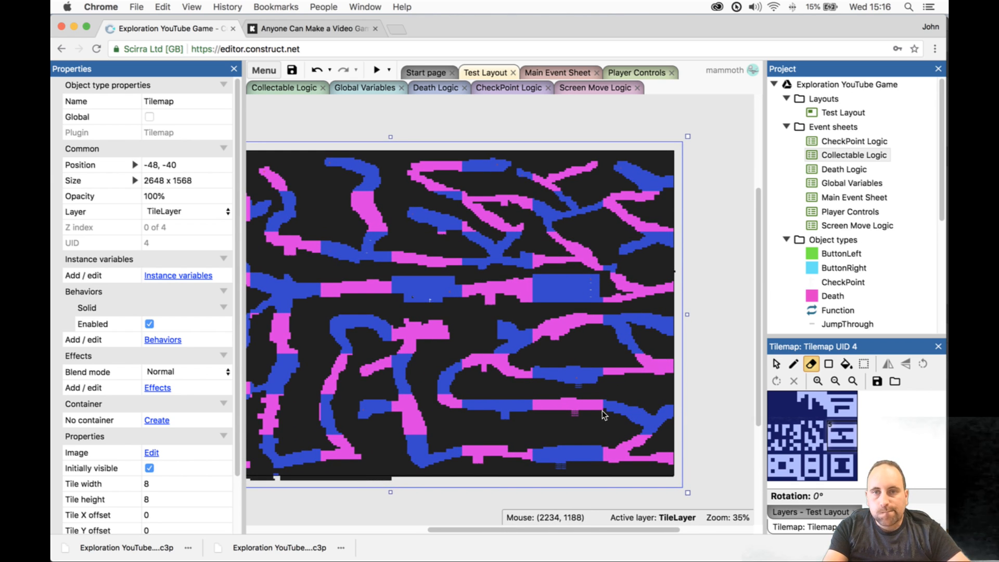
{"action": "scroll", "coordinate": [599, 260], "scroll_direction": "up", "scroll_amount": 6, "text": "ctrl"}
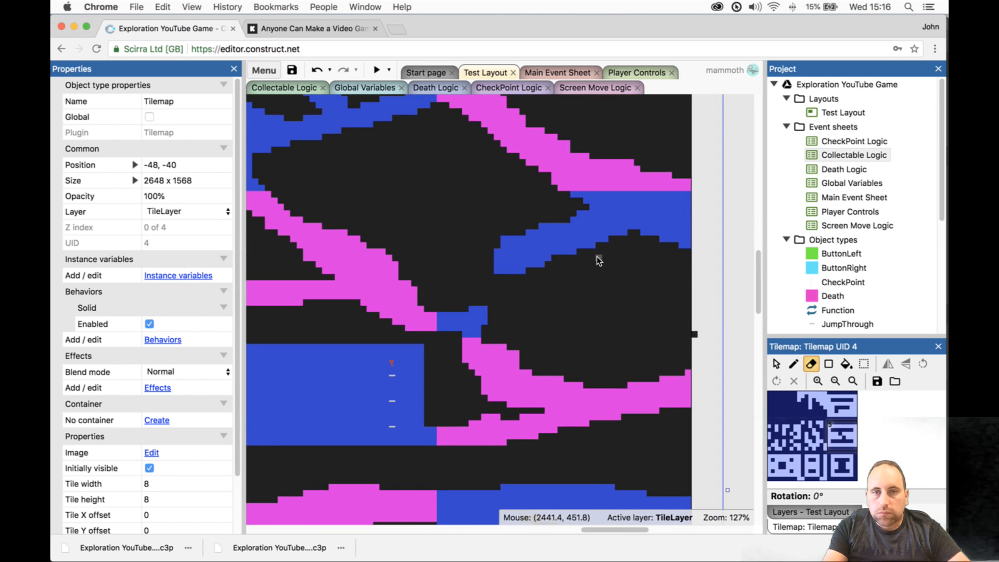
{"action": "scroll", "coordinate": [565, 258], "scroll_direction": "down", "scroll_amount": 5, "text": "ctrl"}
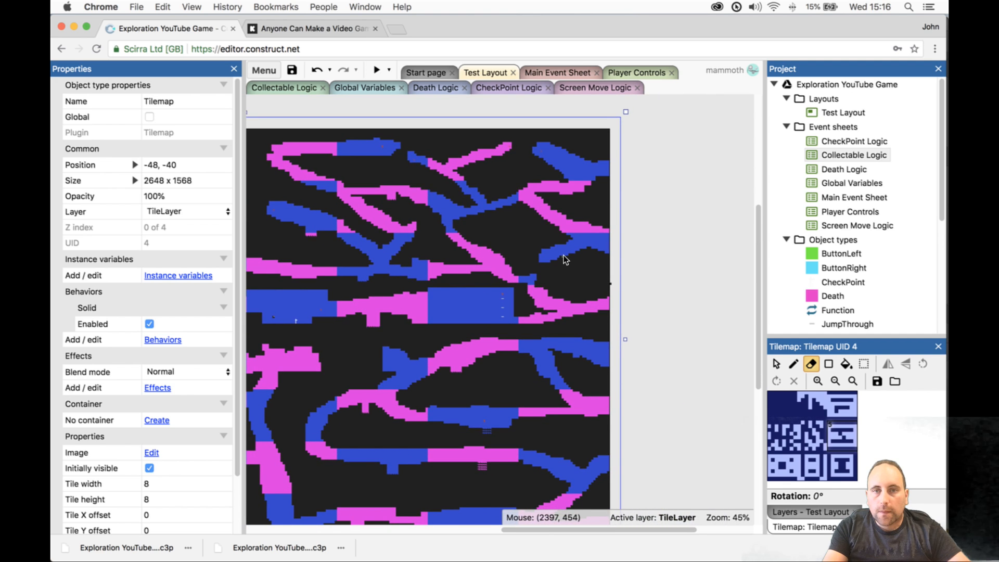
{"action": "scroll", "coordinate": [563, 255], "scroll_direction": "down", "scroll_amount": 4, "text": "ctrl"}
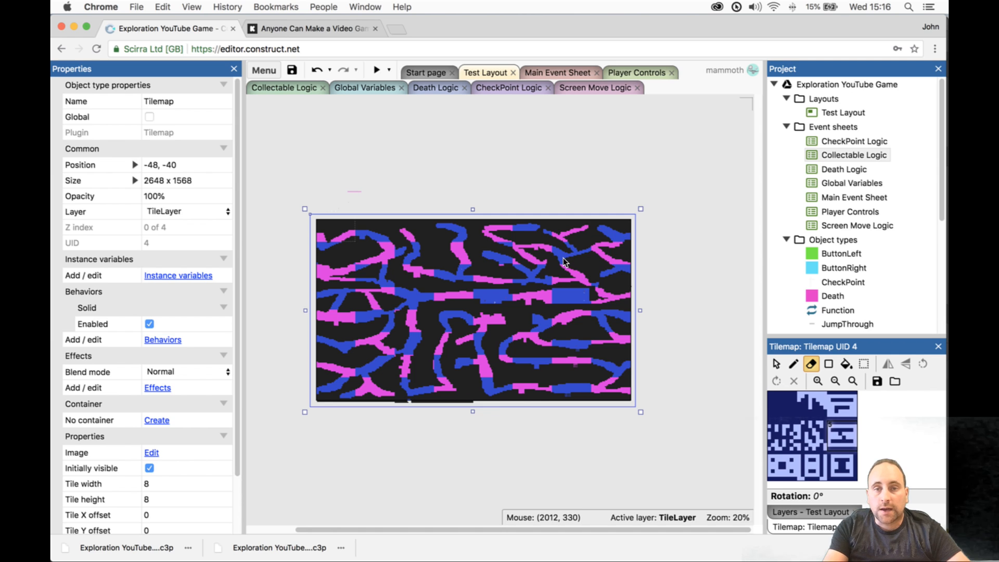
{"action": "scroll", "coordinate": [585, 256], "scroll_direction": "up", "scroll_amount": 6, "text": "ctrl"}
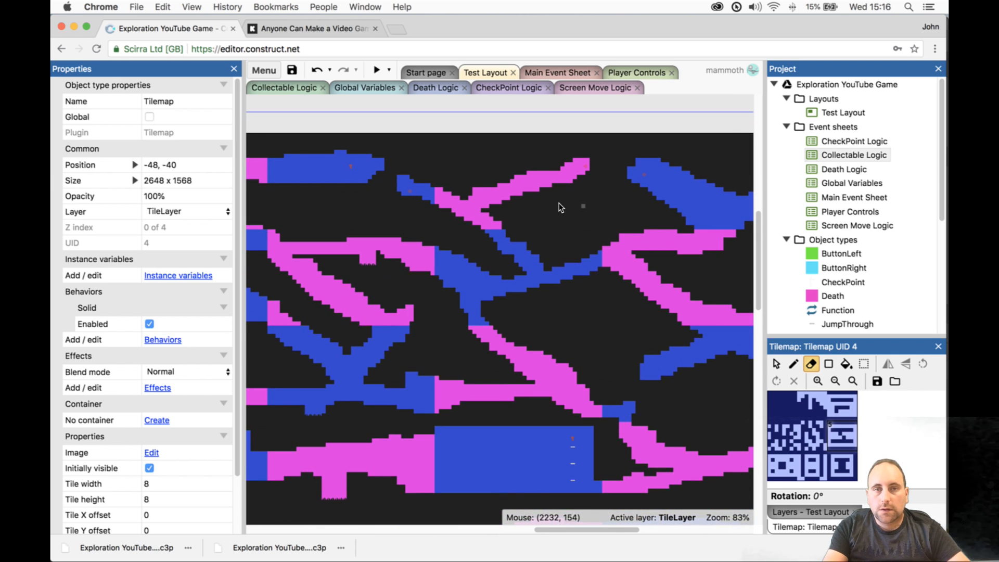
{"action": "scroll", "coordinate": [517, 230], "scroll_direction": "down", "scroll_amount": 8, "text": "ctrl"}
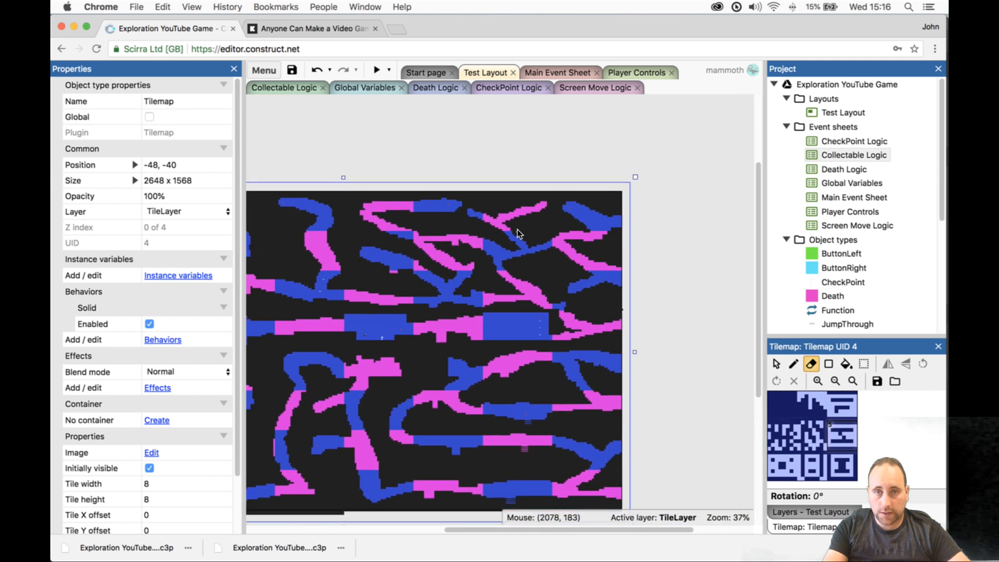
{"action": "scroll", "coordinate": [517, 230], "scroll_direction": "down", "scroll_amount": 3, "text": "ctrl"}
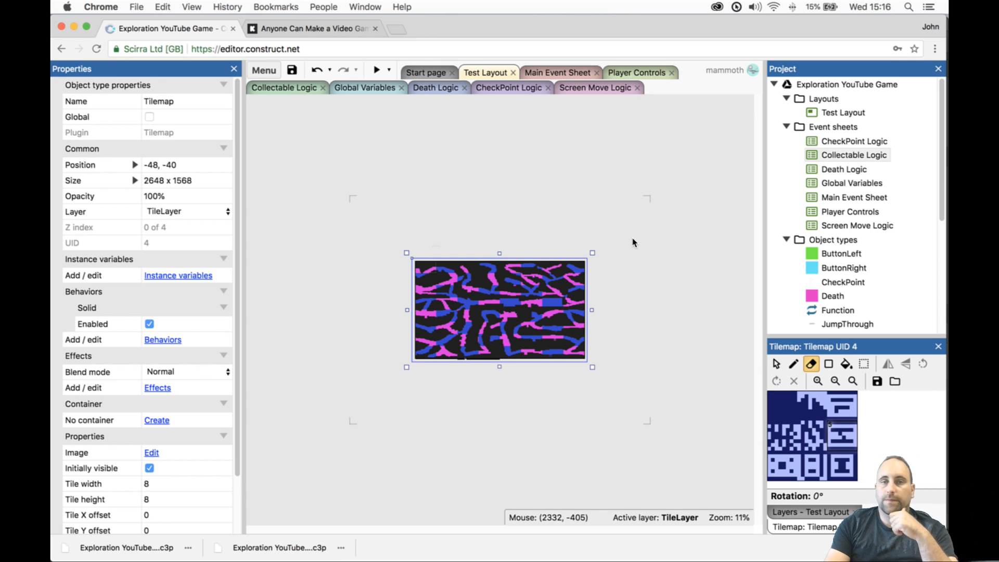
- View the pledge and backer figures on the Kickstarter page for Build a Battle Royale in Unity and switch to Wirecast
{"action": "left_click", "coordinate": [359, 29]}
{"action": "left_click_drag", "start_coordinate": [692, 290], "coordinate": [721, 339]}
{"action": "left_click", "coordinate": [761, 345]}
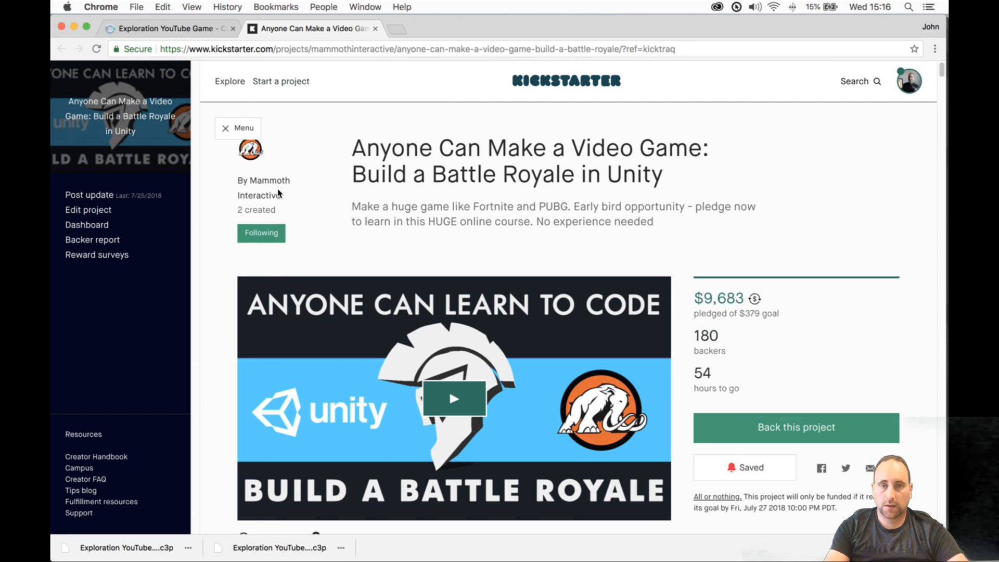
{"action": "mouse_move", "coordinate": [510, 559]}
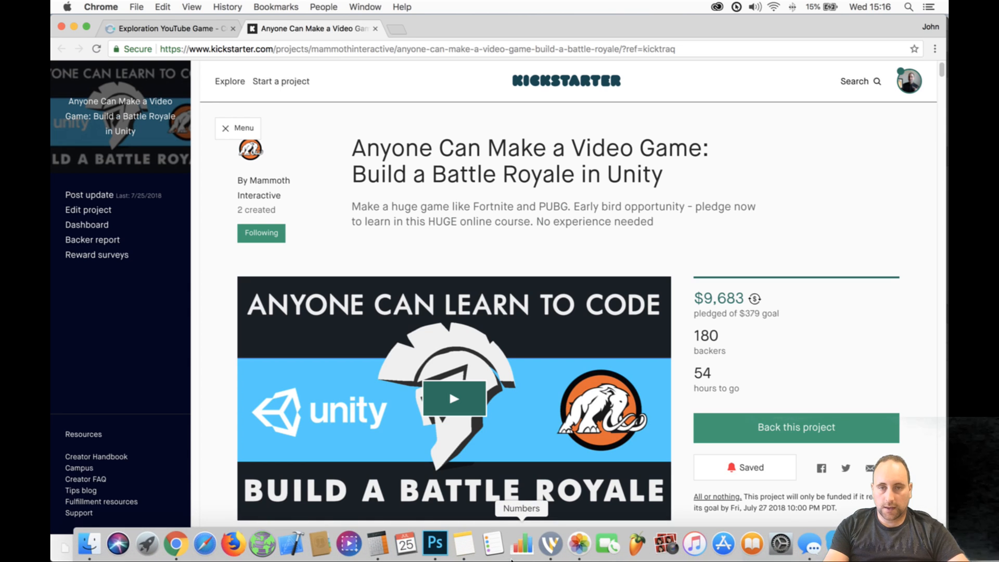
{"action": "left_click", "coordinate": [558, 549]}
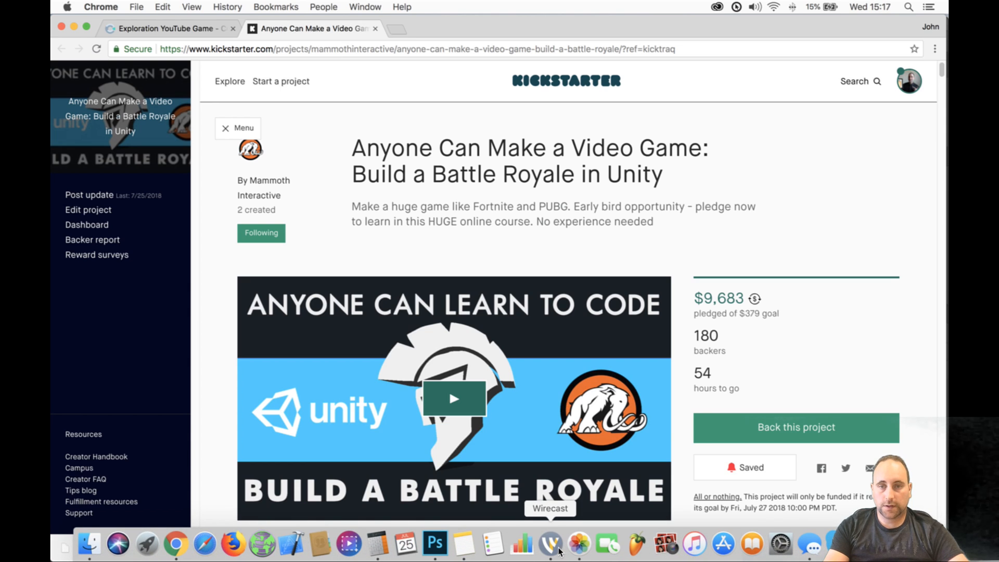